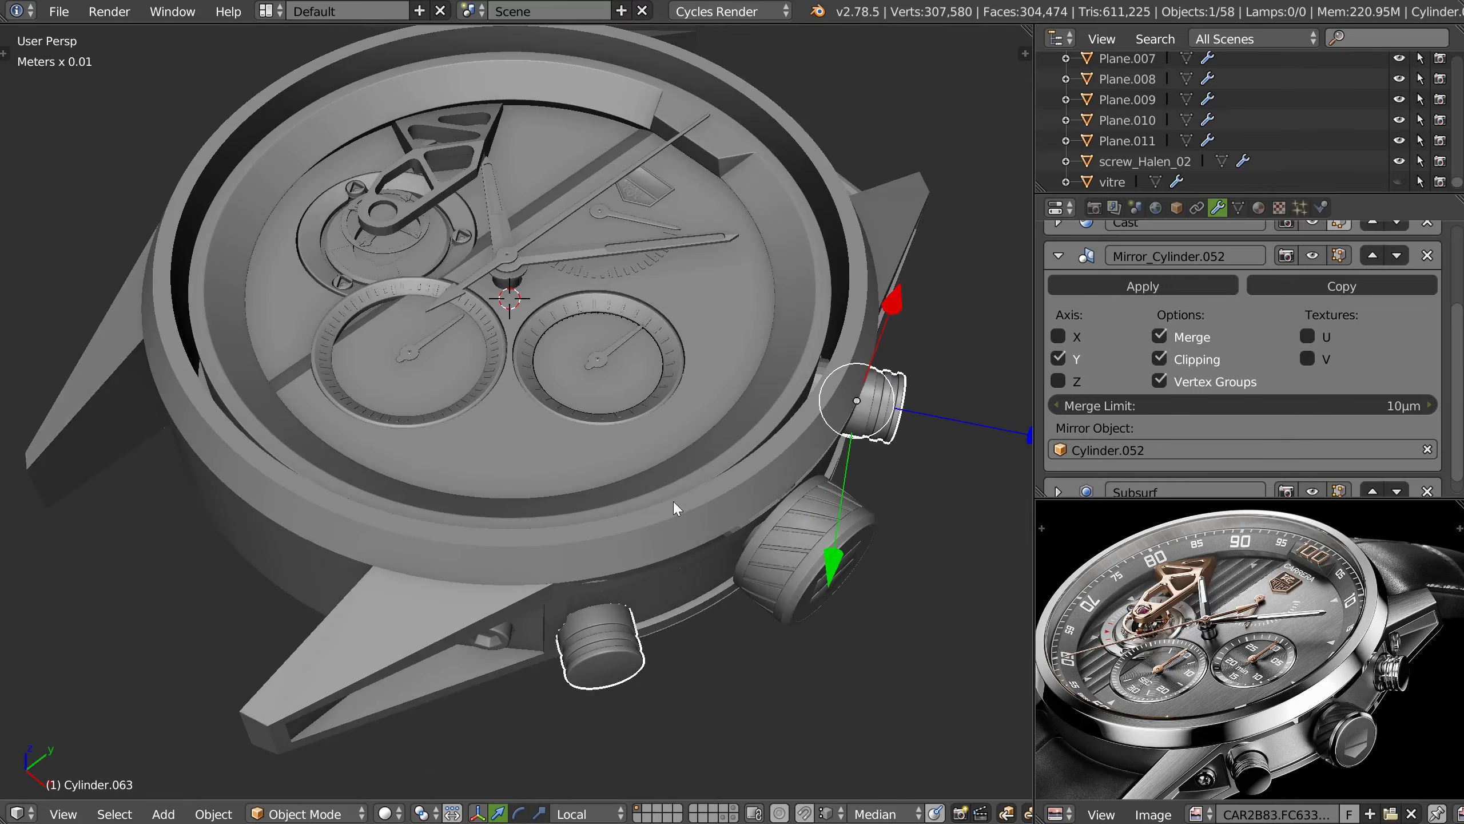
# - Select the watch case and show the second layer's objects as wireframes around it
pyautogui.scroll(2, 674, 490)
pyautogui.scroll(-3, 738, 464)
pyautogui.moveTo(663, 470)
pyautogui.mouseDown(button='middle')
pyautogui.moveTo(719, 467)
pyautogui.moveTo(597, 473)
pyautogui.moveTo(647, 452)
pyautogui.moveTo(619, 471)
pyautogui.mouseUp(button='middle')
pyautogui.scroll(4, 662, 460)
pyautogui.scroll(-3, 605, 478)
pyautogui.rightClick(226, 489)
pyautogui.moveTo(500, 558)
pyautogui.mouseDown(button='middle')
pyautogui.moveTo(519, 508)
pyautogui.moveTo(670, 350)
pyautogui.mouseUp(button='middle')
pyautogui.scroll(3, 535, 467)
pyautogui.scroll(3, 620, 311)
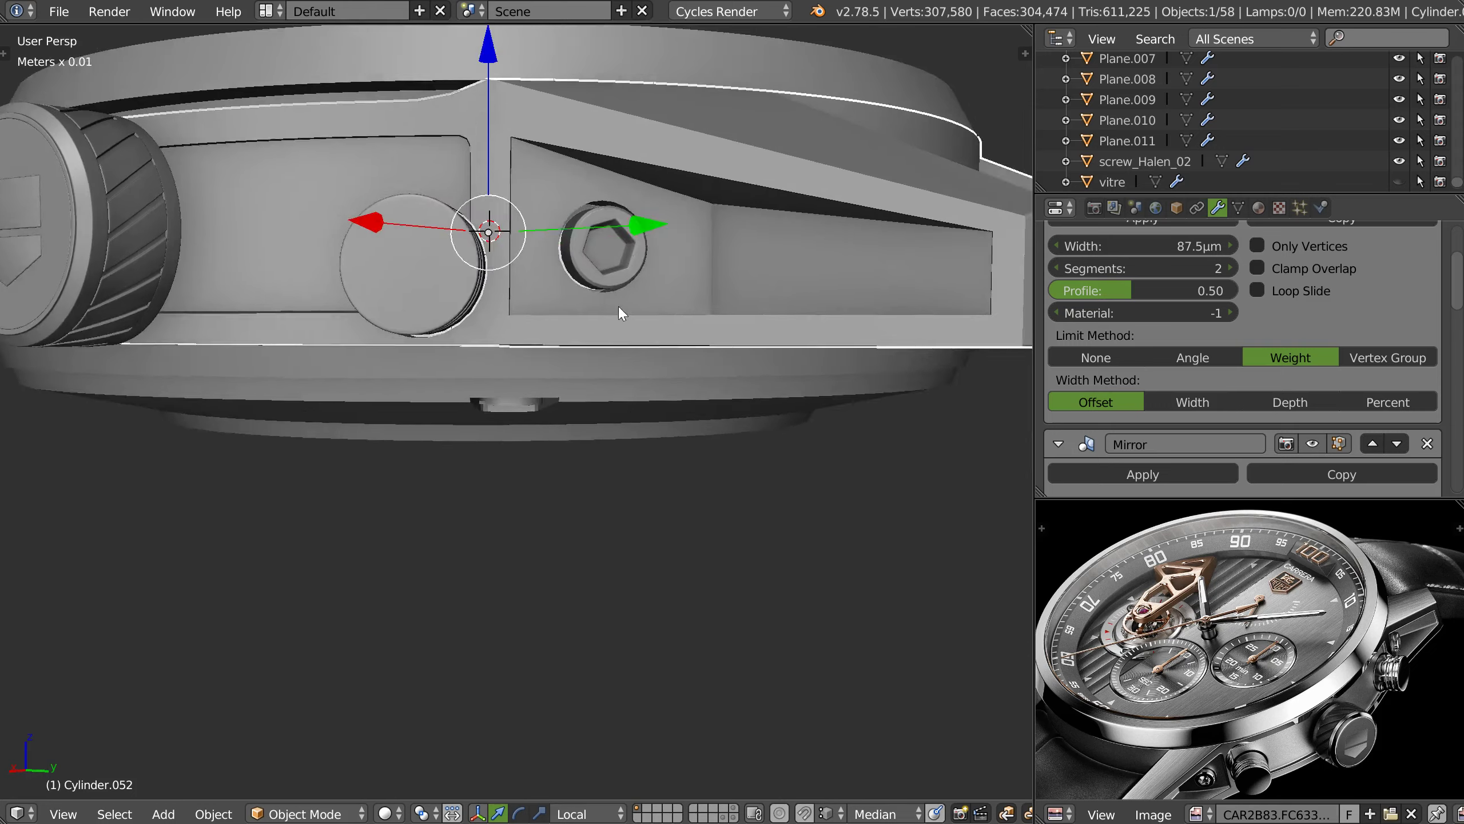
pyautogui.moveTo(618, 307); pyautogui.dragTo(625, 347, button='middle')
pyautogui.scroll(3, 573, 268)
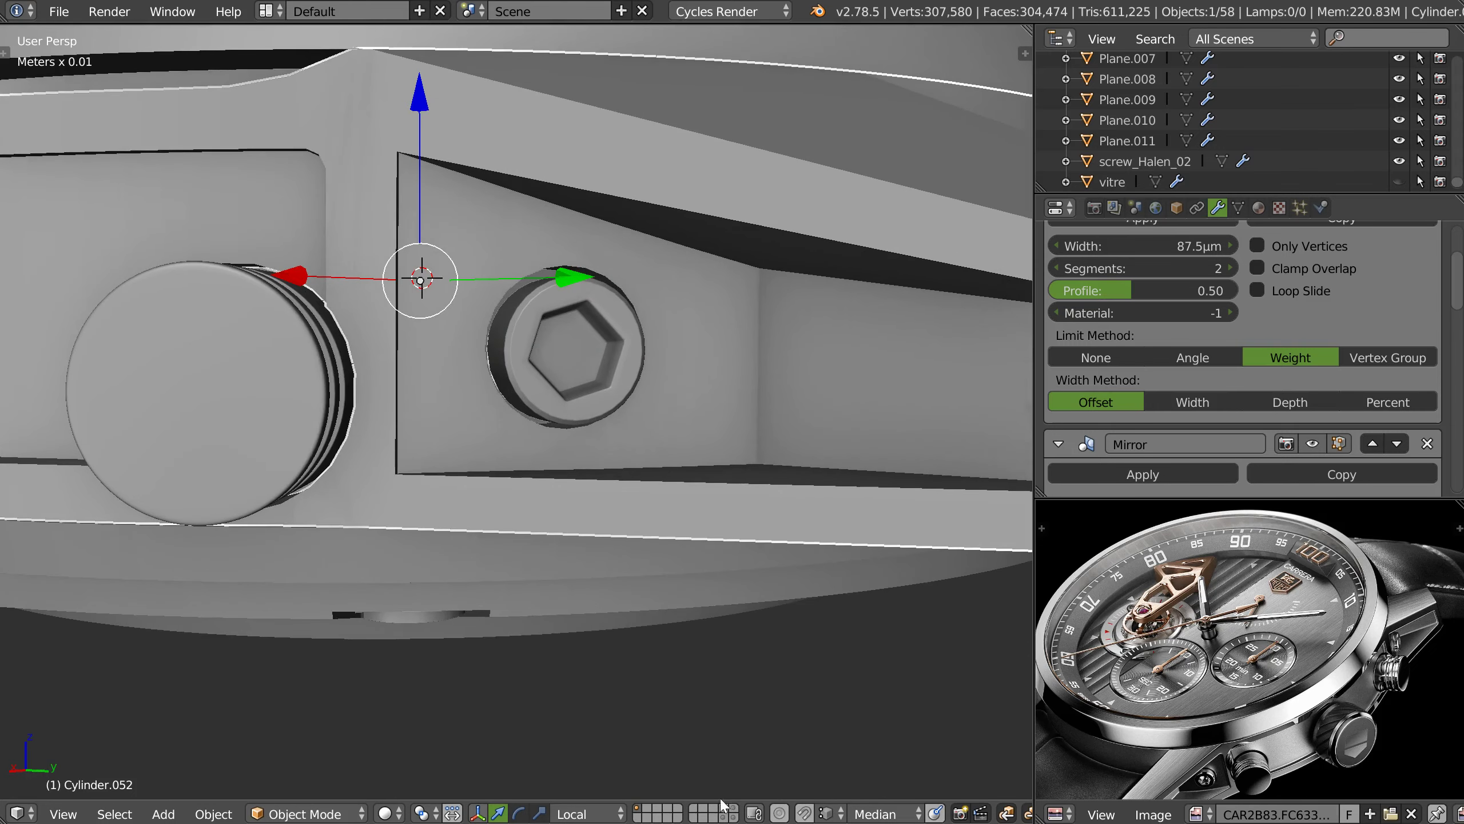
pyautogui.keyDown('shift'); pyautogui.click(734, 818); pyautogui.keyUp('shift')
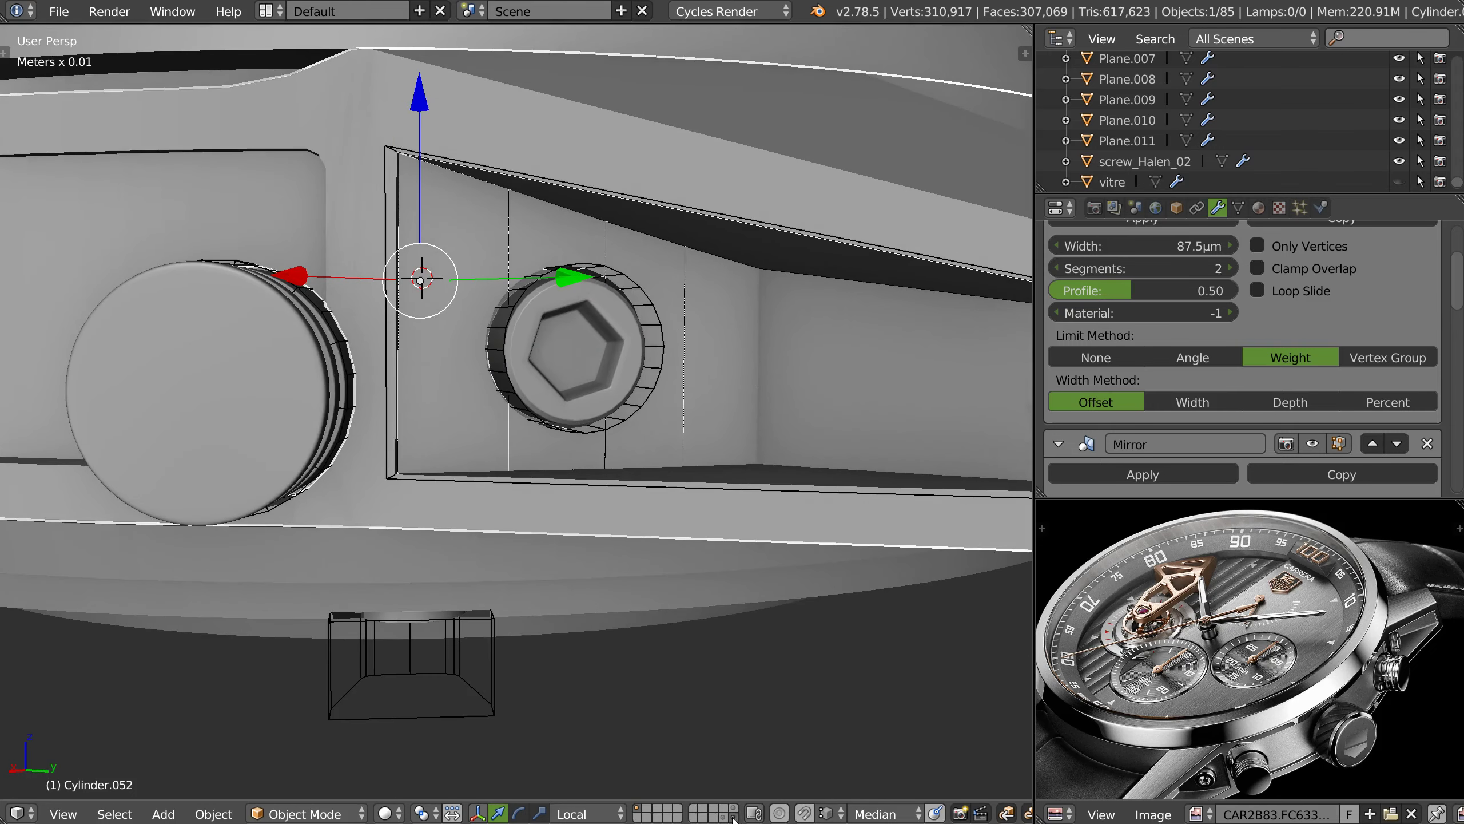
# - Select the lug screw and set the transform orientation to Global
pyautogui.rightClick(616, 282)
pyautogui.hotkey('alt', 'space')
pyautogui.click(621, 214)
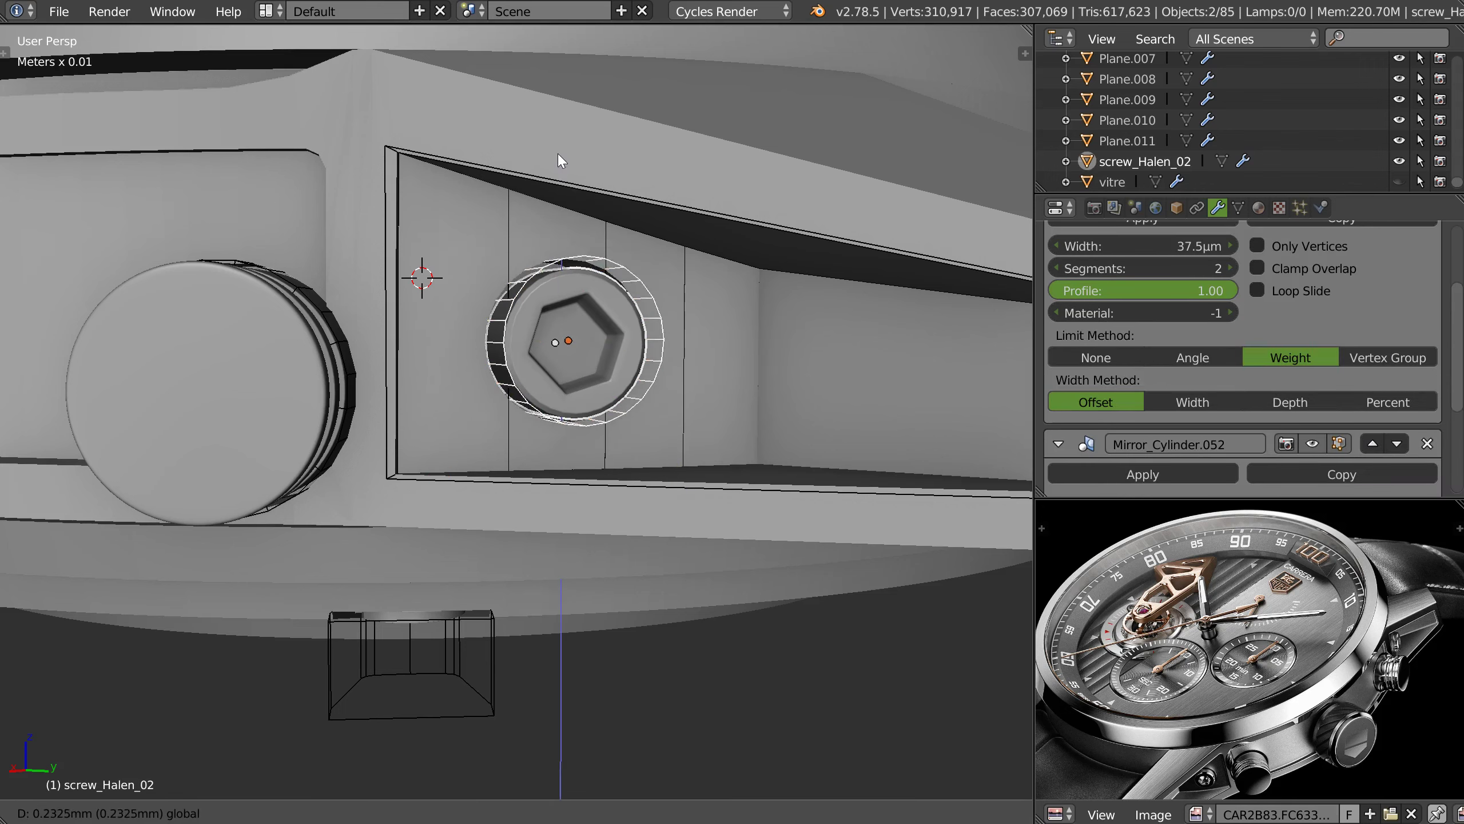
pyautogui.moveTo(558, 151)
pyautogui.mouseDown(button='middle')
pyautogui.moveTo(556, 264)
pyautogui.moveTo(533, 273)
pyautogui.moveTo(782, 287)
pyautogui.moveTo(634, 256)
pyautogui.mouseUp(button='middle')
pyautogui.scroll(-5, 533, 274)
pyautogui.scroll(5, 634, 257)
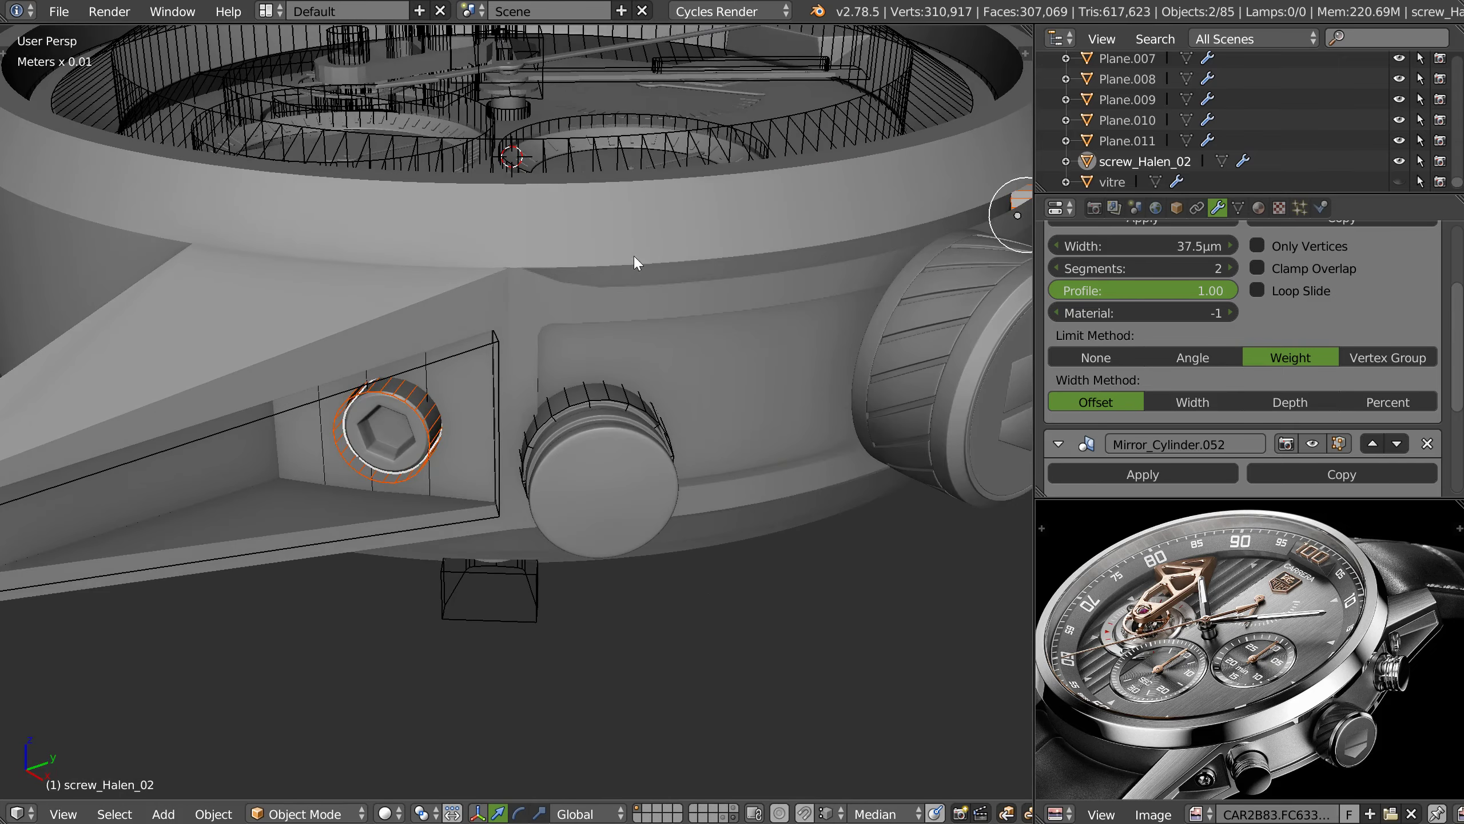
# - Select the side pusher and expand its Mirror modifier settings
pyautogui.rightClick(522, 353)
pyautogui.scroll(-2, 604, 411)
pyautogui.scroll(-1, 602, 419)
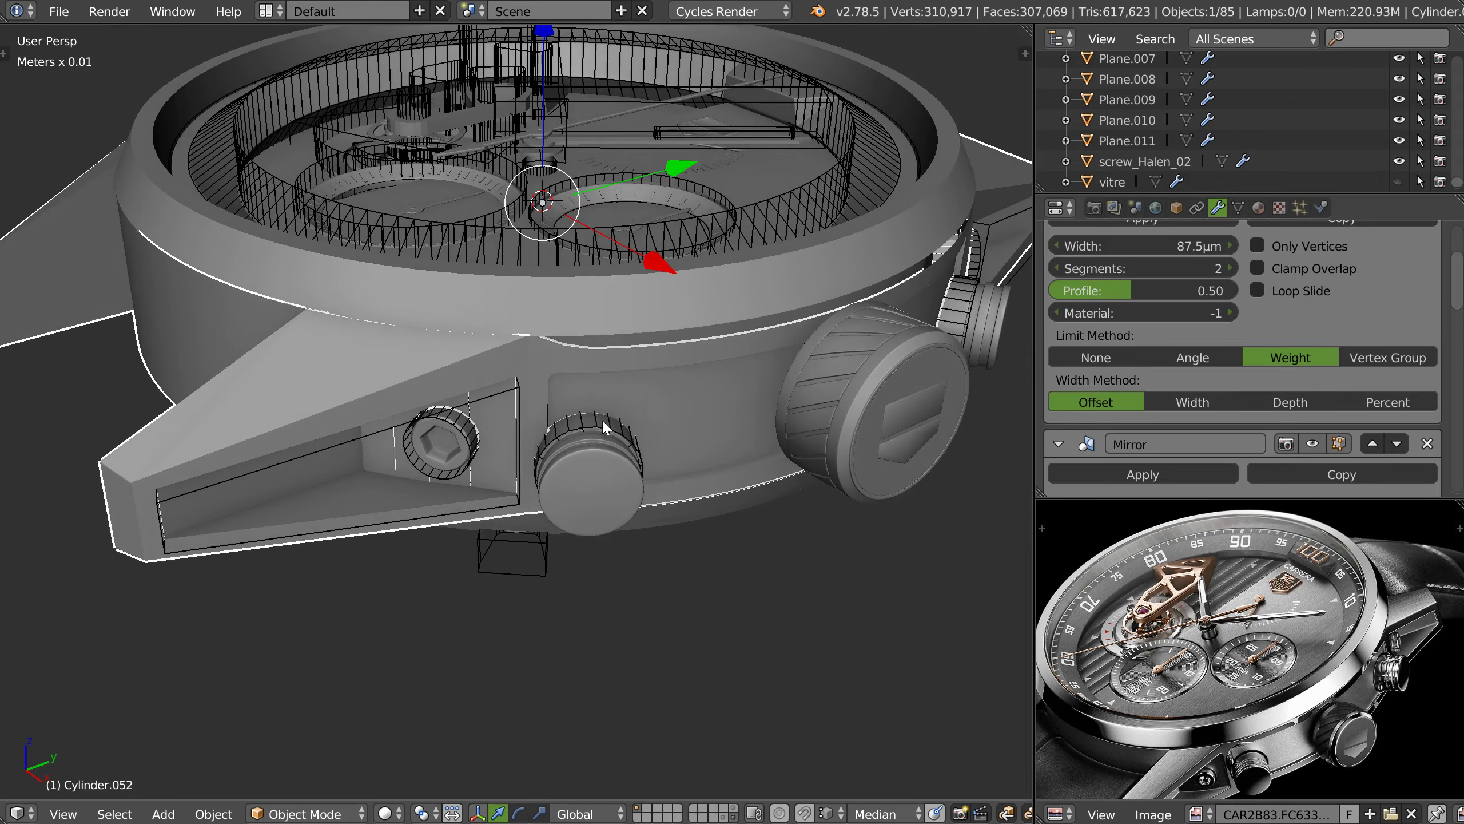
pyautogui.rightClick(602, 418)
pyautogui.moveTo(644, 441)
pyautogui.mouseDown(button='middle')
pyautogui.moveTo(684, 398)
pyautogui.moveTo(247, 437)
pyautogui.mouseUp(button='middle')
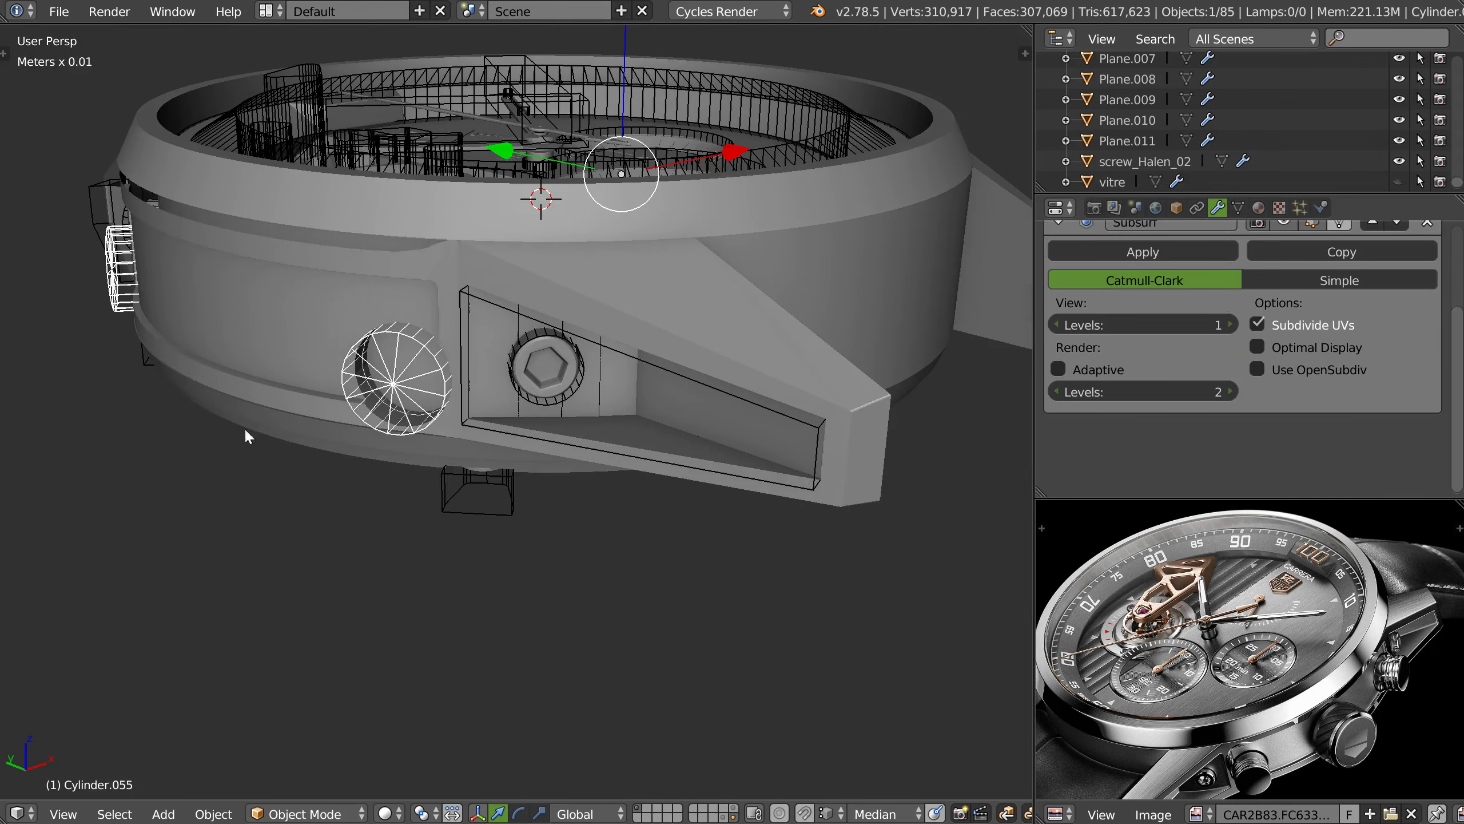
pyautogui.moveTo(699, 353); pyautogui.dragTo(539, 359, button='middle')
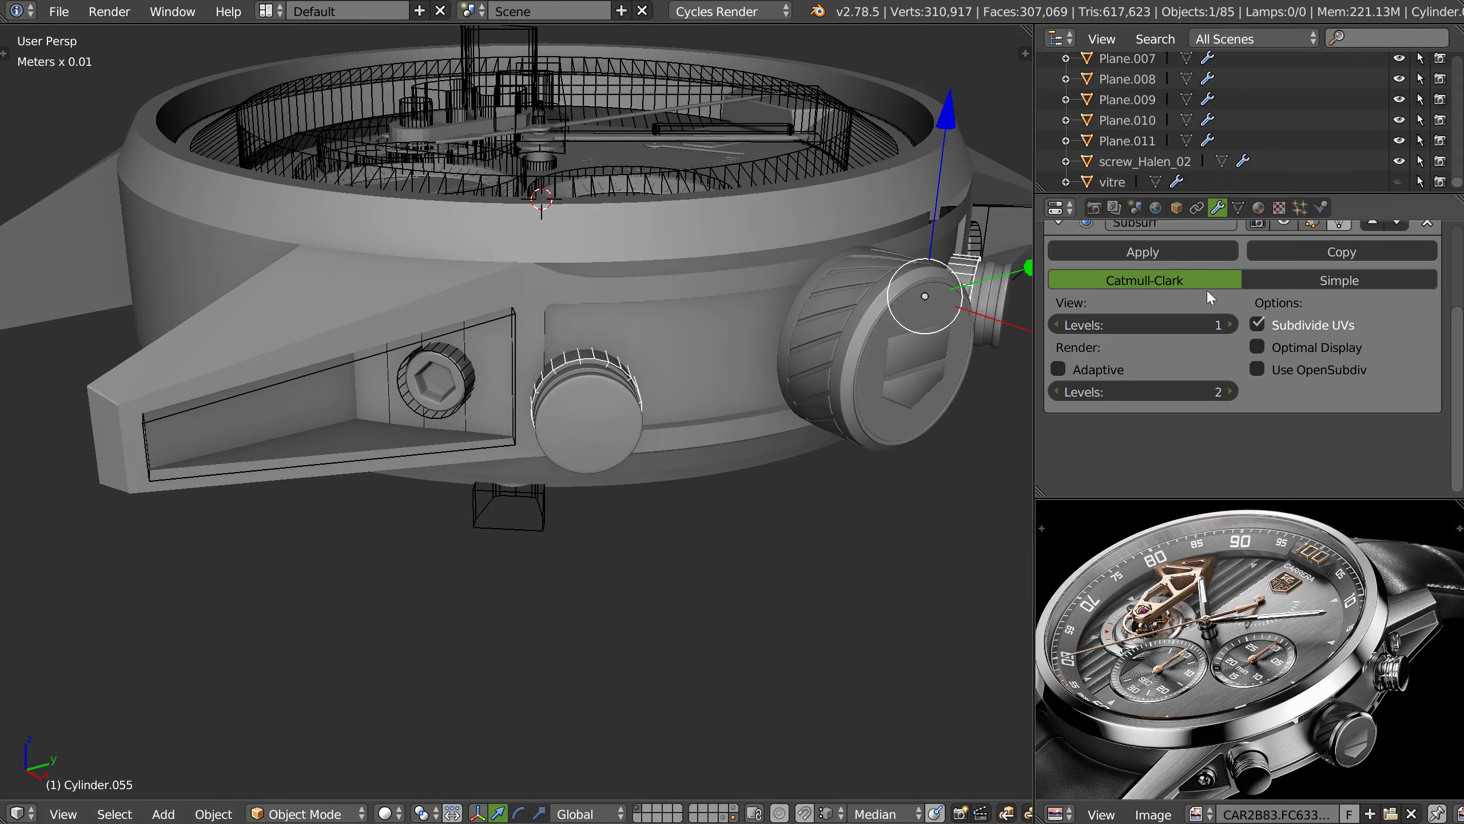
pyautogui.scroll(5, 1149, 363)
pyautogui.click(1064, 306)
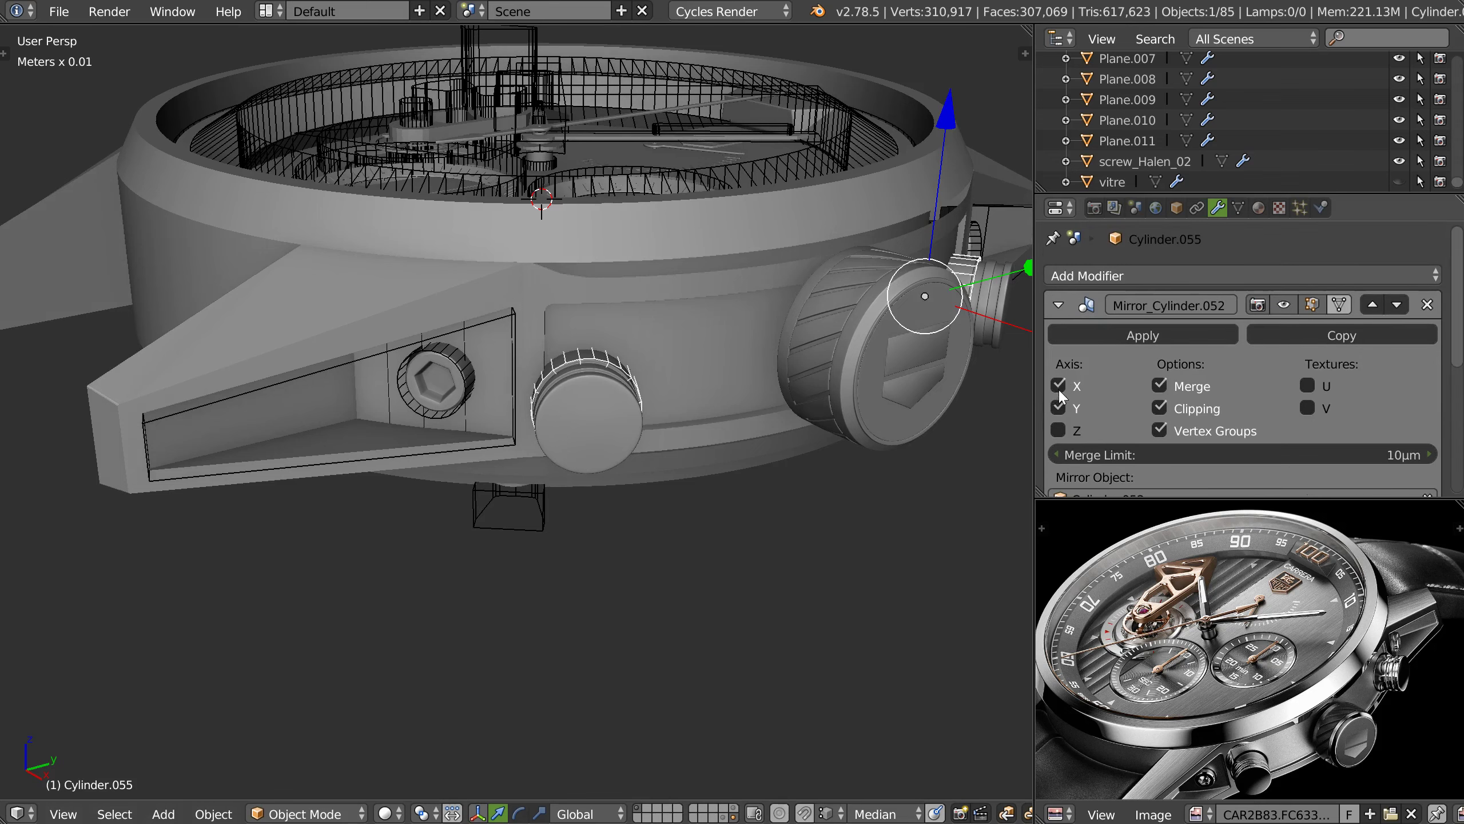
# - Enable X-axis mirroring in the lug screw Cylinder.057's Mirror modifier
pyautogui.moveTo(1034, 352)
pyautogui.mouseDown(button='middle')
pyautogui.moveTo(888, 331)
pyautogui.moveTo(914, 321)
pyautogui.moveTo(824, 343)
pyautogui.moveTo(931, 378)
pyautogui.mouseUp(button='middle')
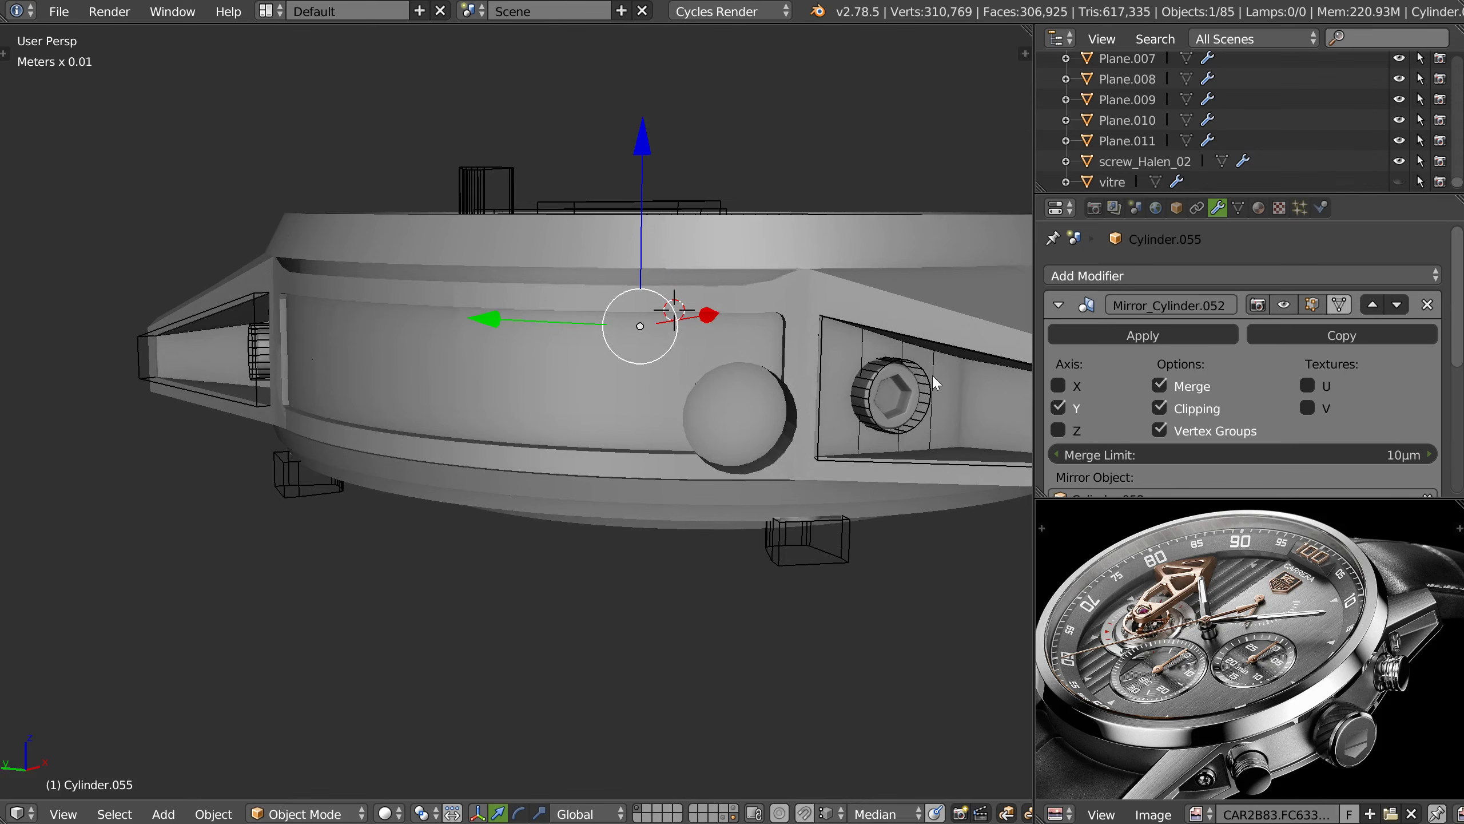
pyautogui.rightClick(931, 373)
pyautogui.click(1064, 386)
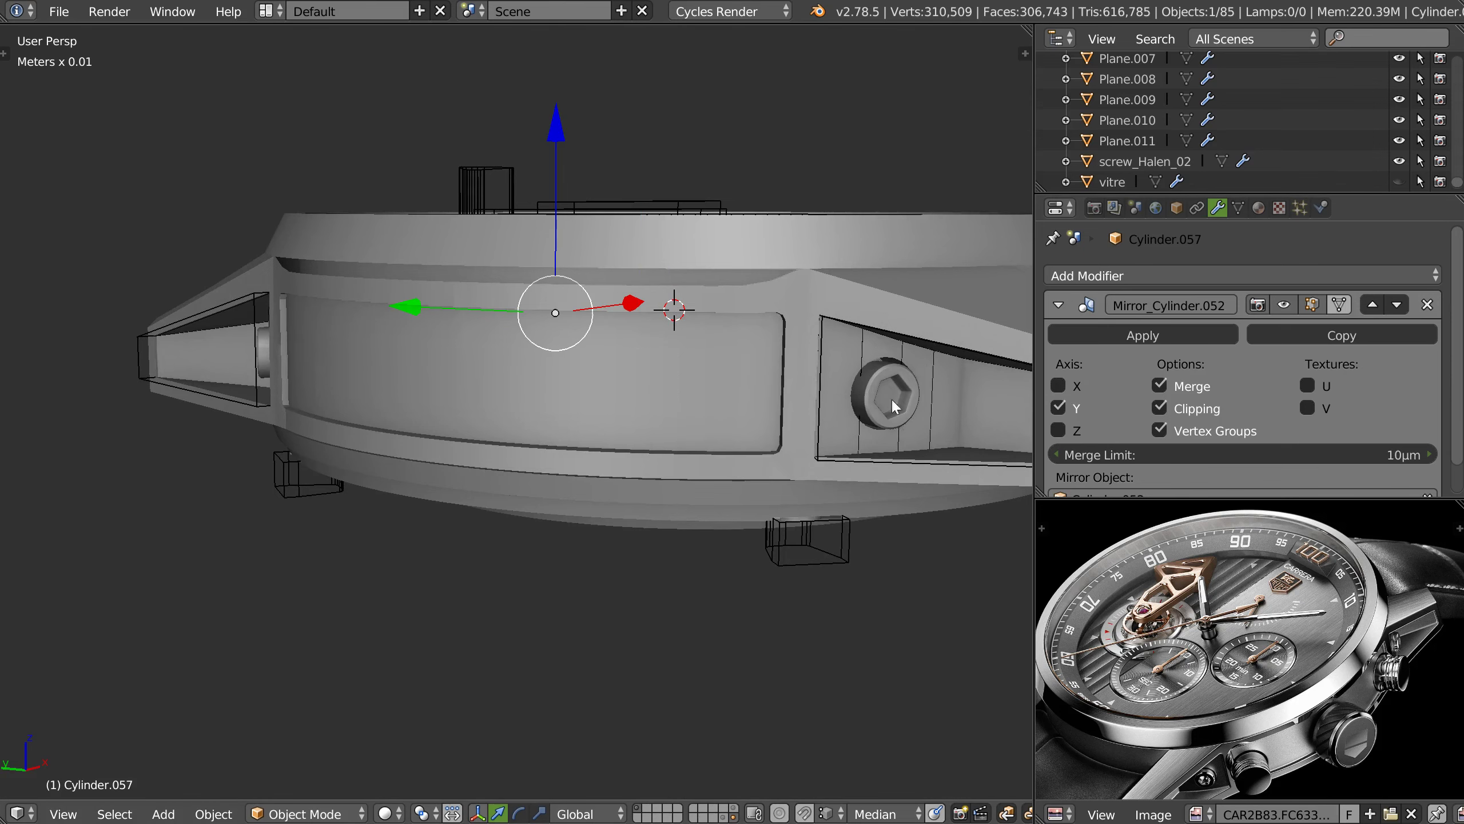
pyautogui.moveTo(868, 373); pyautogui.dragTo(859, 366, button='middle')
pyautogui.click(1059, 386)
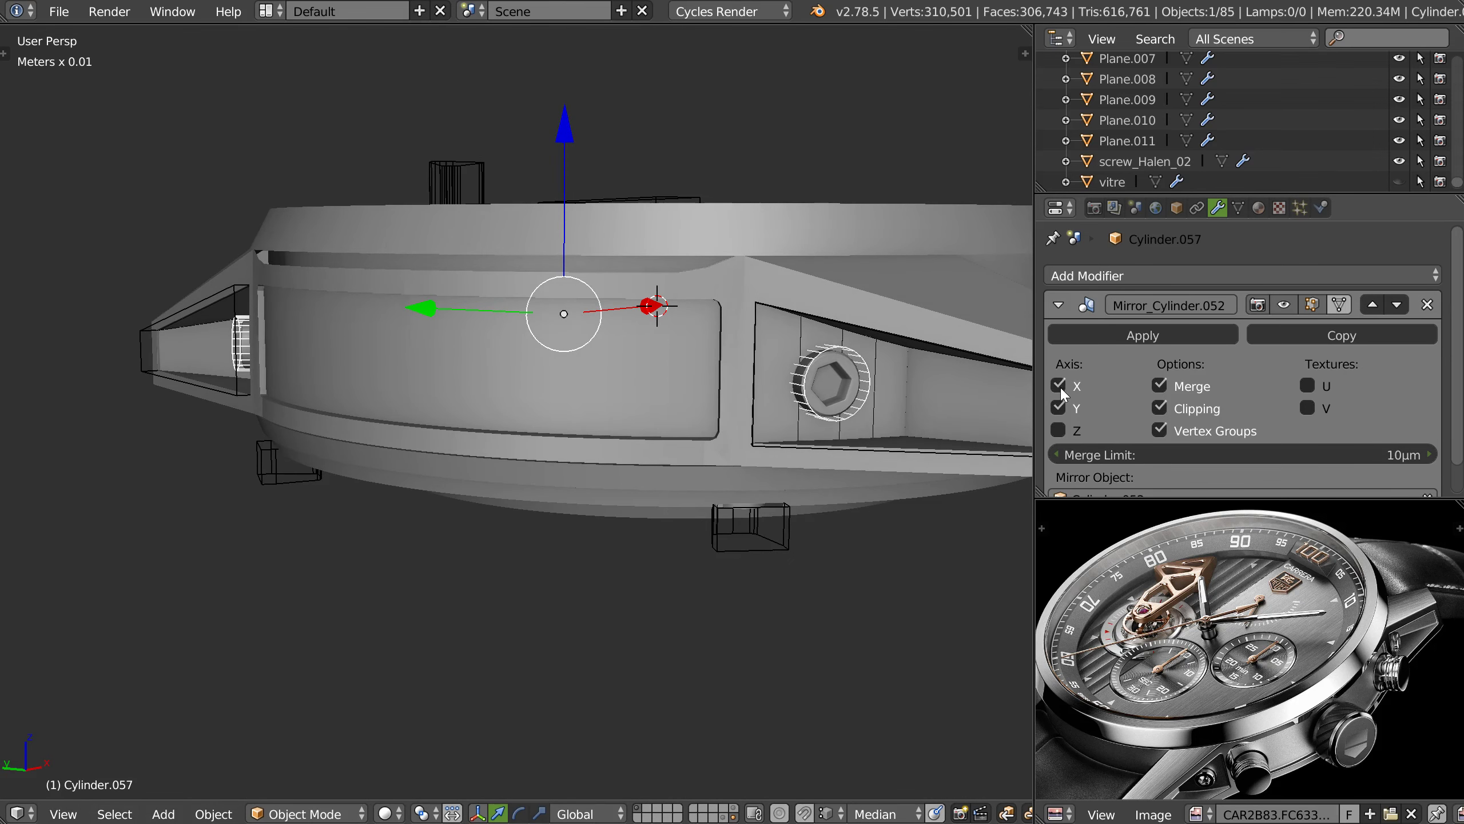
pyautogui.scroll(2, 824, 382)
pyautogui.scroll(3, 876, 354)
pyautogui.scroll(2, 871, 403)
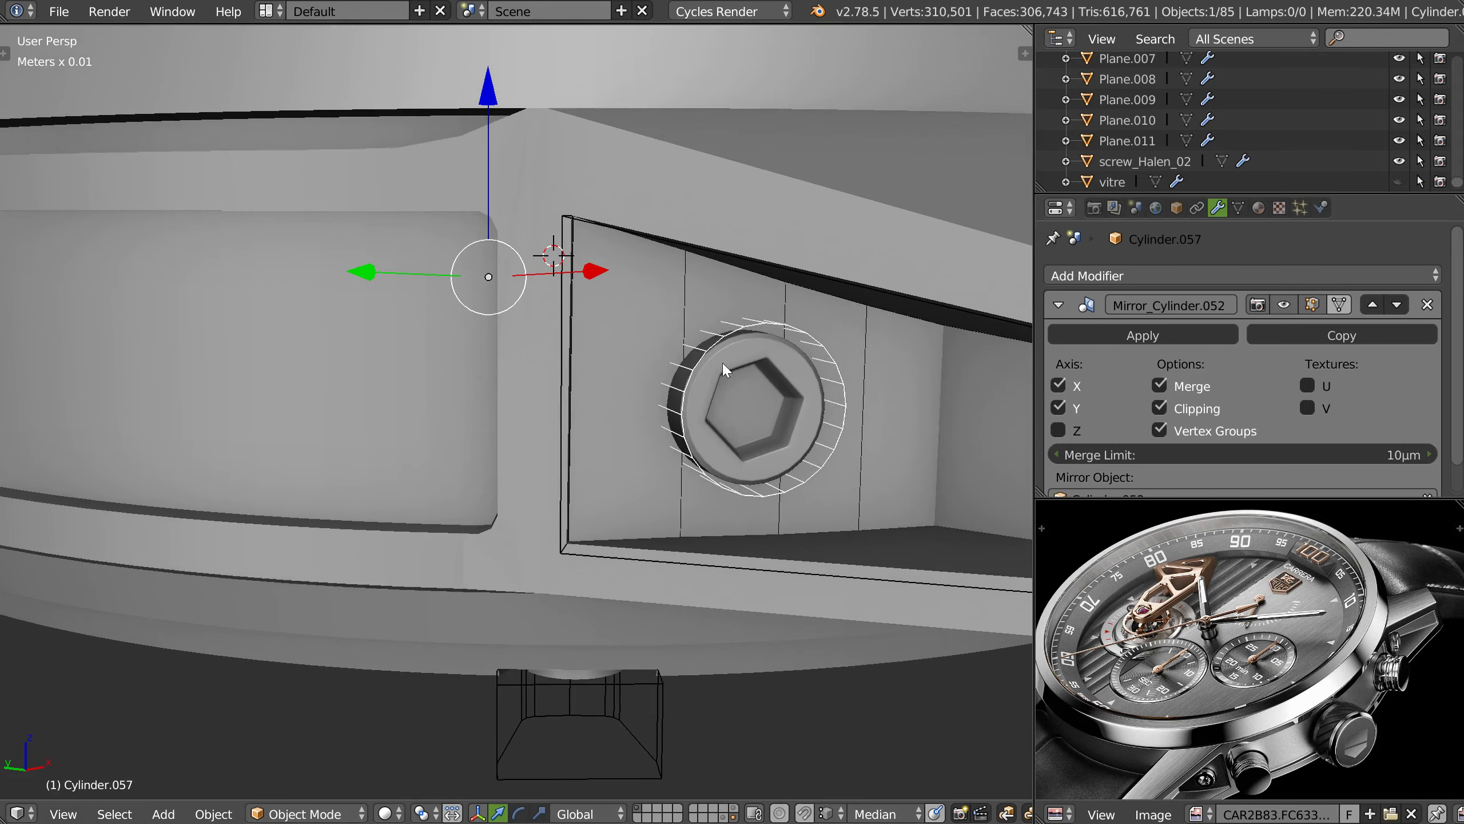
# - Reselect the watch case and shift the reference photo to show the lugs
pyautogui.rightClick(867, 486)
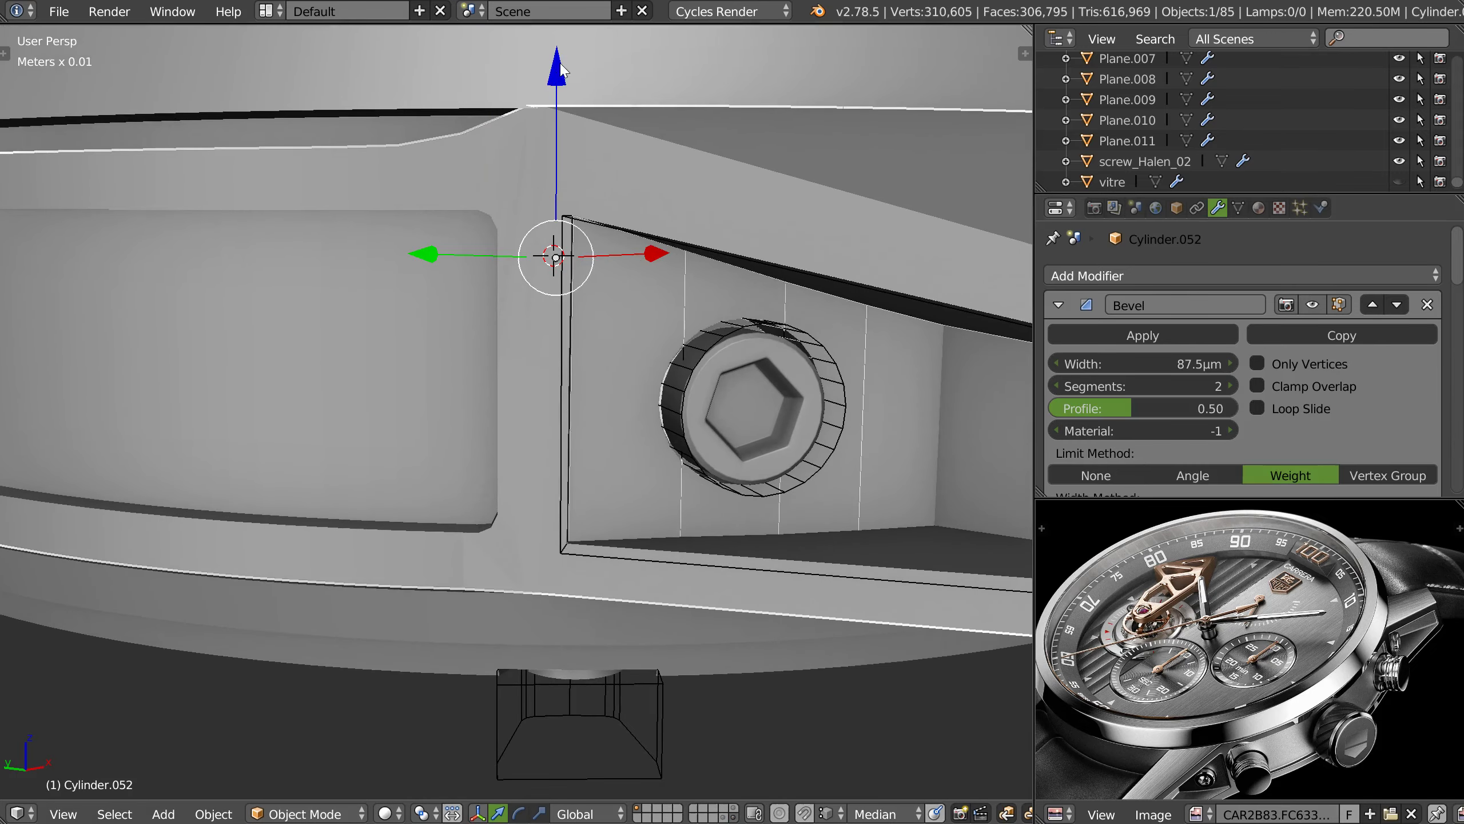
pyautogui.moveTo(699, 273); pyautogui.dragTo(634, 323, button='middle')
pyautogui.scroll(-5, 634, 323)
pyautogui.scroll(1, 629, 332)
pyautogui.scroll(2, 682, 309)
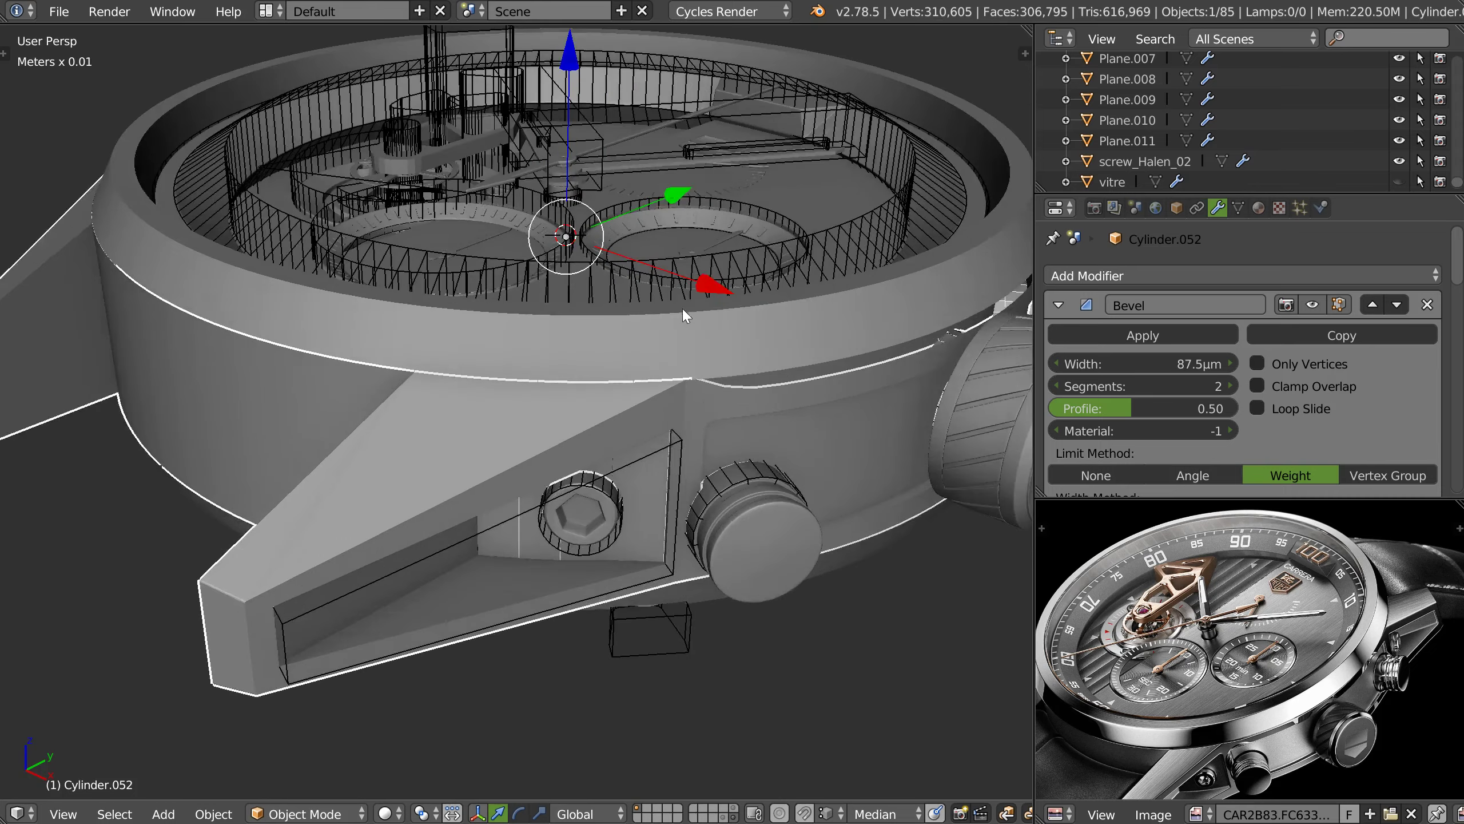
pyautogui.scroll(2, 662, 301)
pyautogui.scroll(-2, 657, 304)
pyautogui.scroll(-3, 657, 304)
pyautogui.moveTo(657, 304); pyautogui.dragTo(408, 392, button='middle')
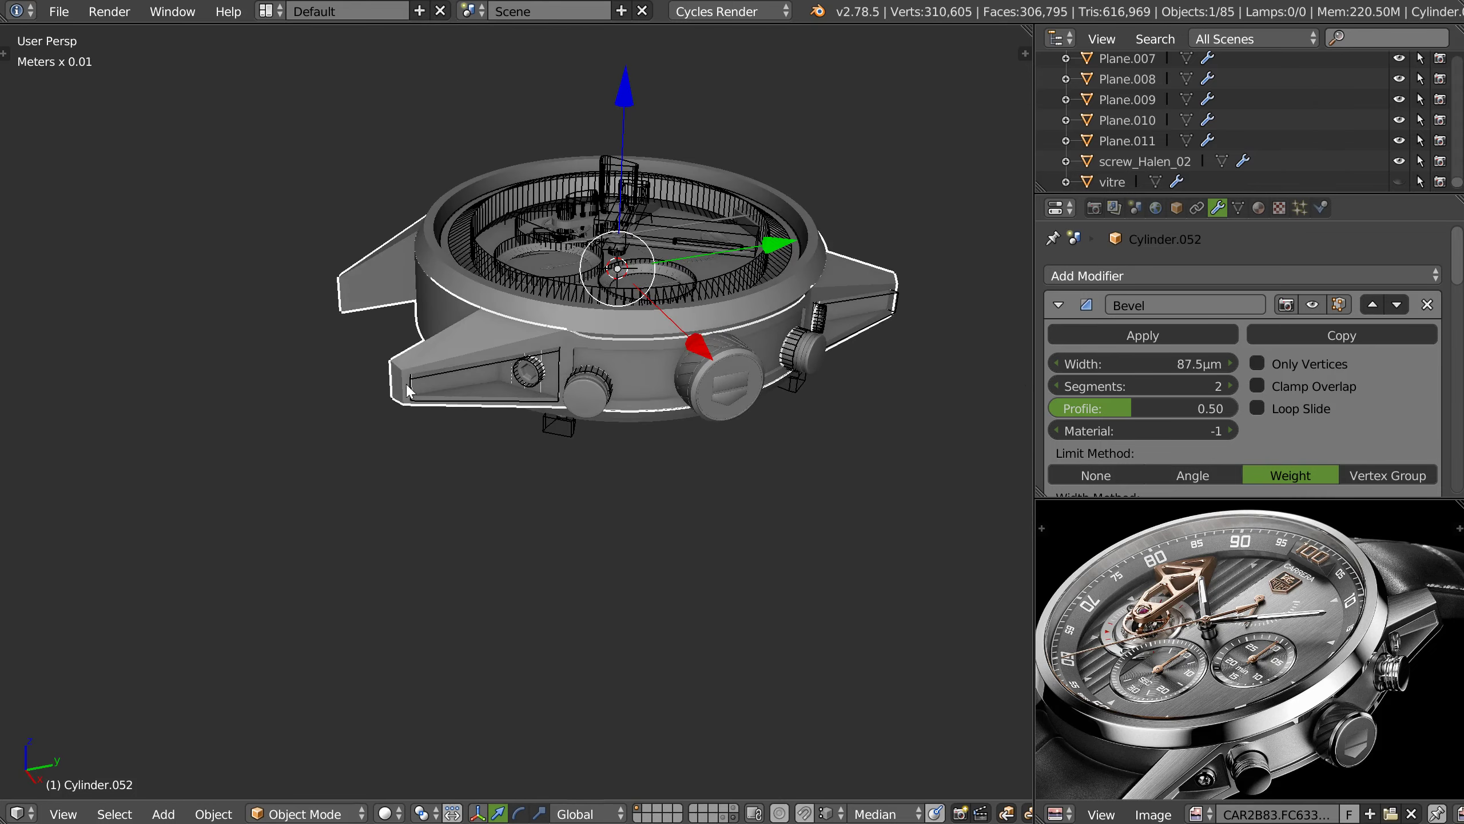
pyautogui.moveTo(1217, 682); pyautogui.dragTo(1260, 594, button='middle')
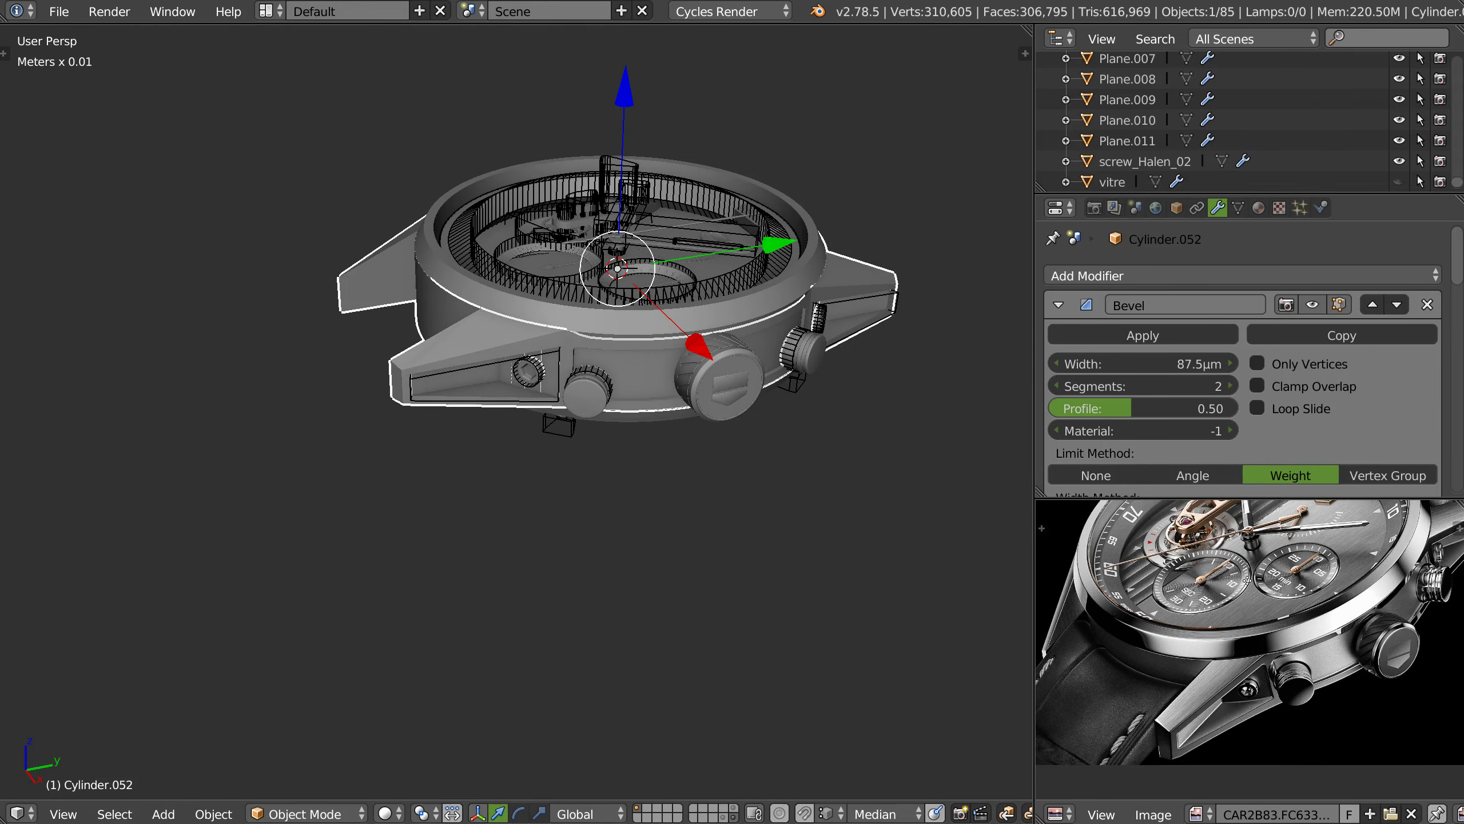
pyautogui.scroll(1, 590, 428)
pyautogui.scroll(2, 649, 425)
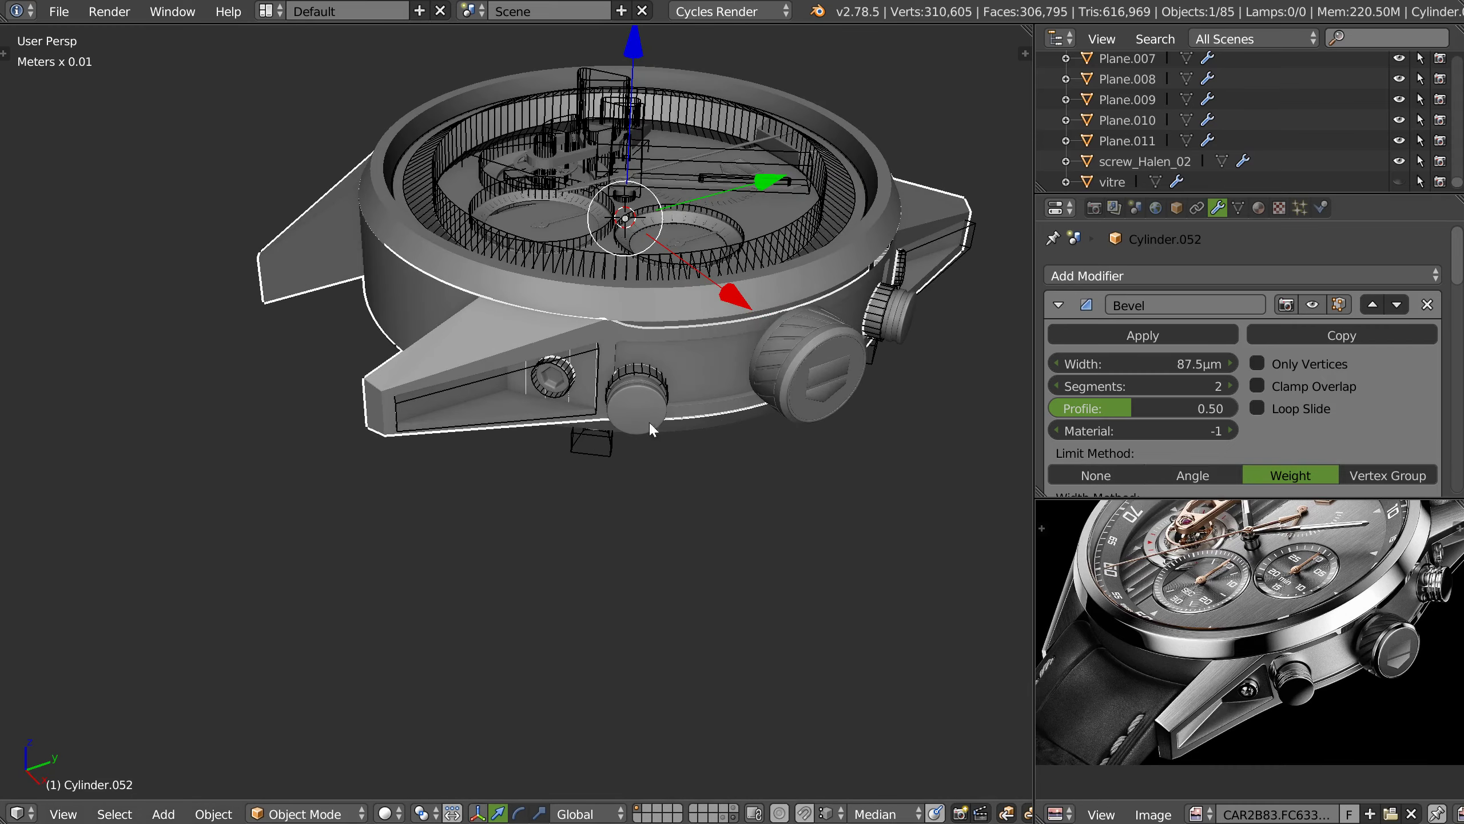
pyautogui.moveTo(641, 432); pyautogui.dragTo(389, 491, button='middle')
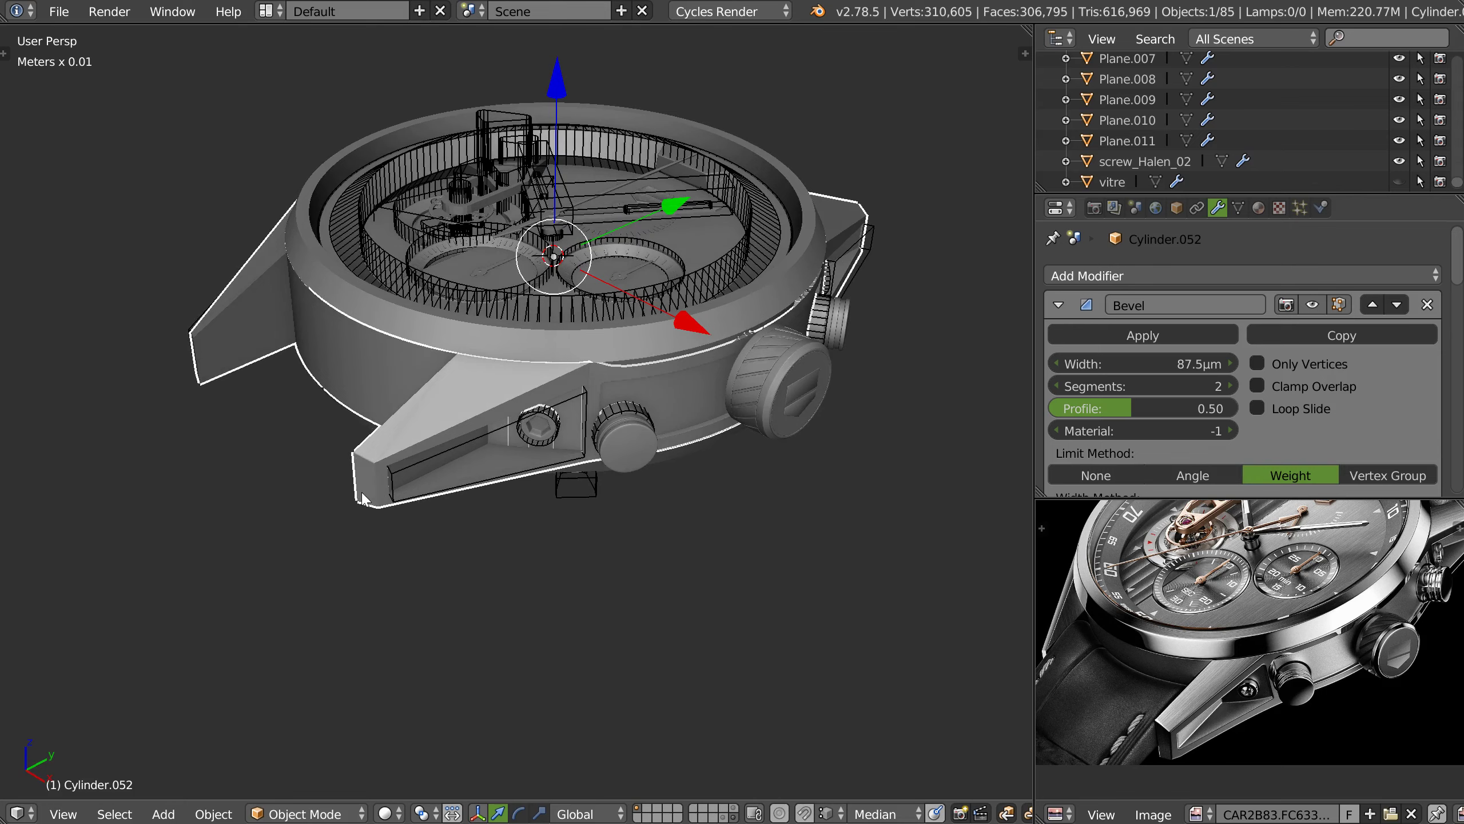
# - Edit the case mesh and frame the lug tip over the photo in Top Ortho view
pyautogui.press('Tab')
pyautogui.click(311, 369)
pyautogui.moveTo(457, 457); pyautogui.dragTo(298, 513, button='middle')
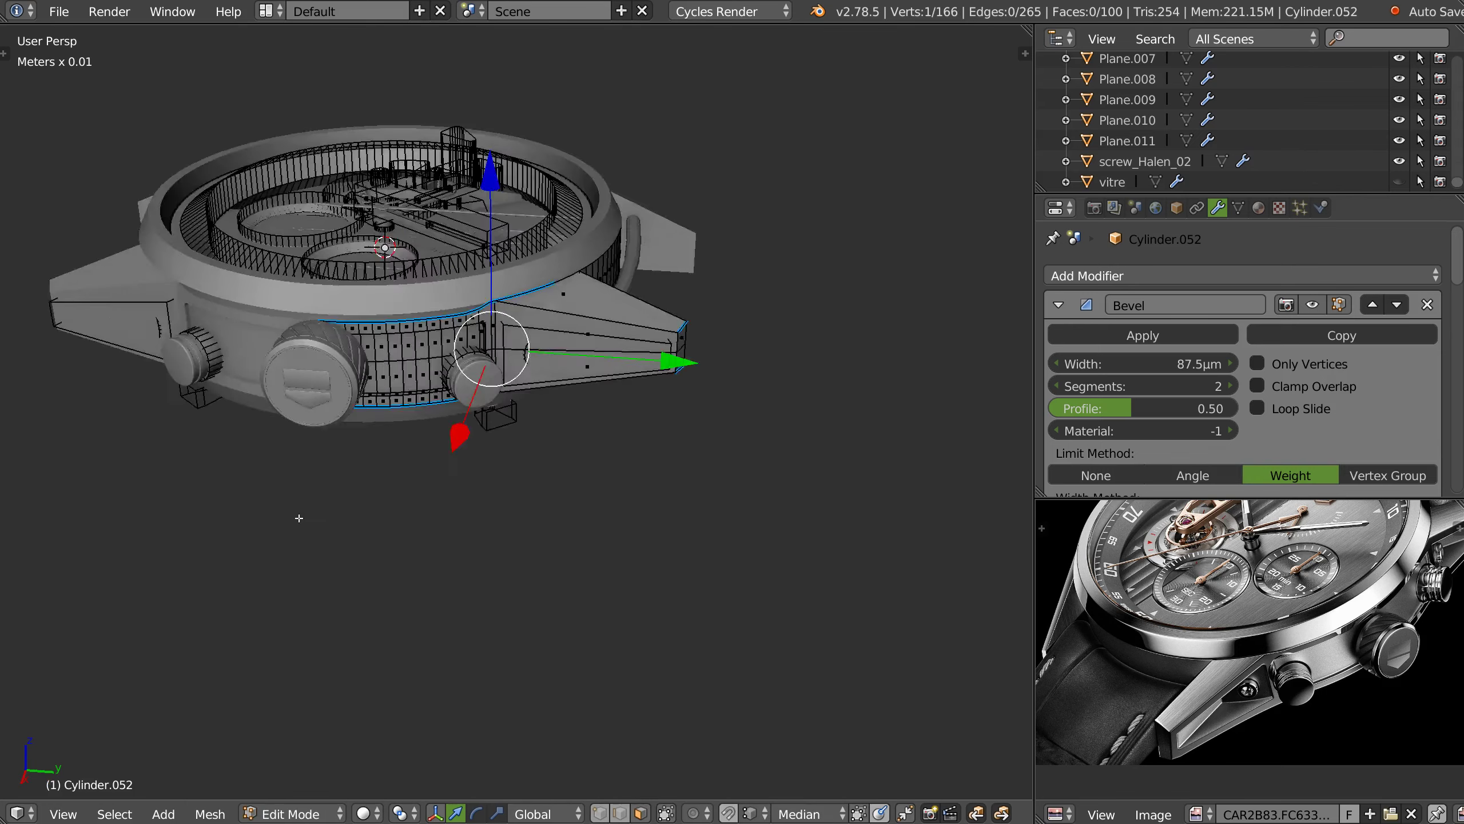
pyautogui.scroll(4, 488, 407)
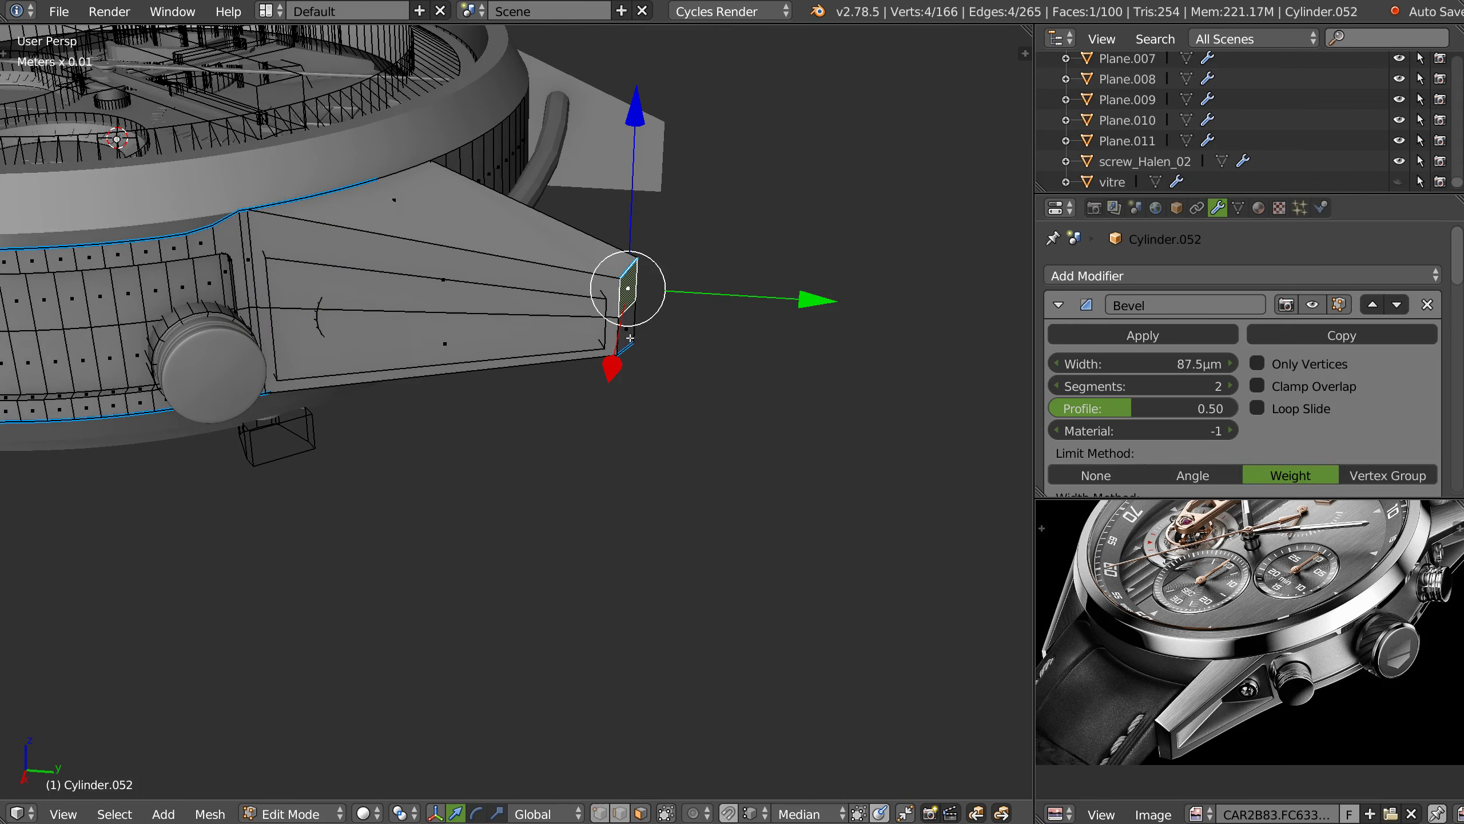
pyautogui.press('KP_7')
pyautogui.scroll(4, 581, 352)
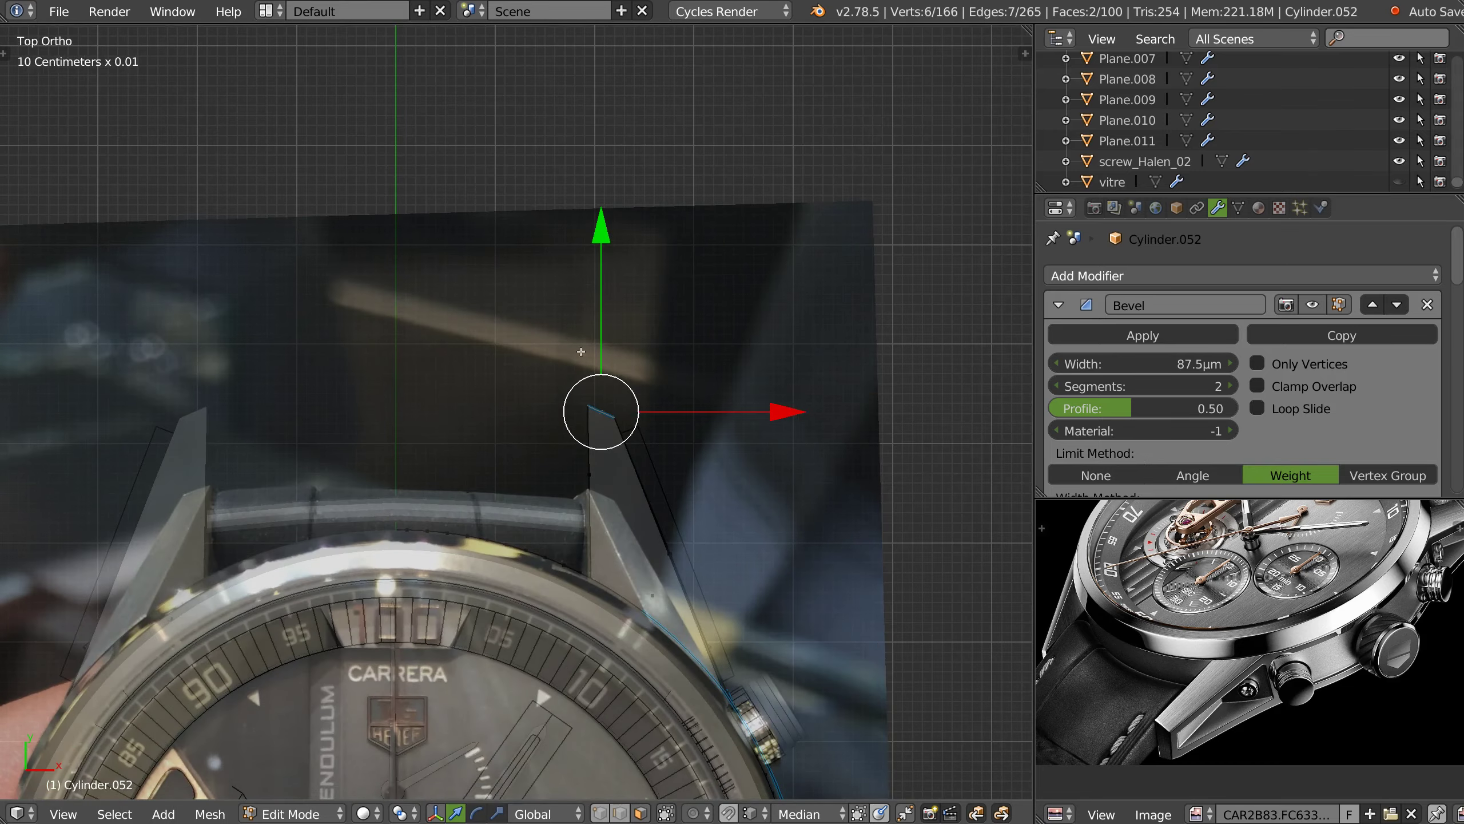
pyautogui.keyDown('shift'); pyautogui.moveTo(571, 505); pyautogui.dragTo(570, 374, button='middle'); pyautogui.keyUp('shift')
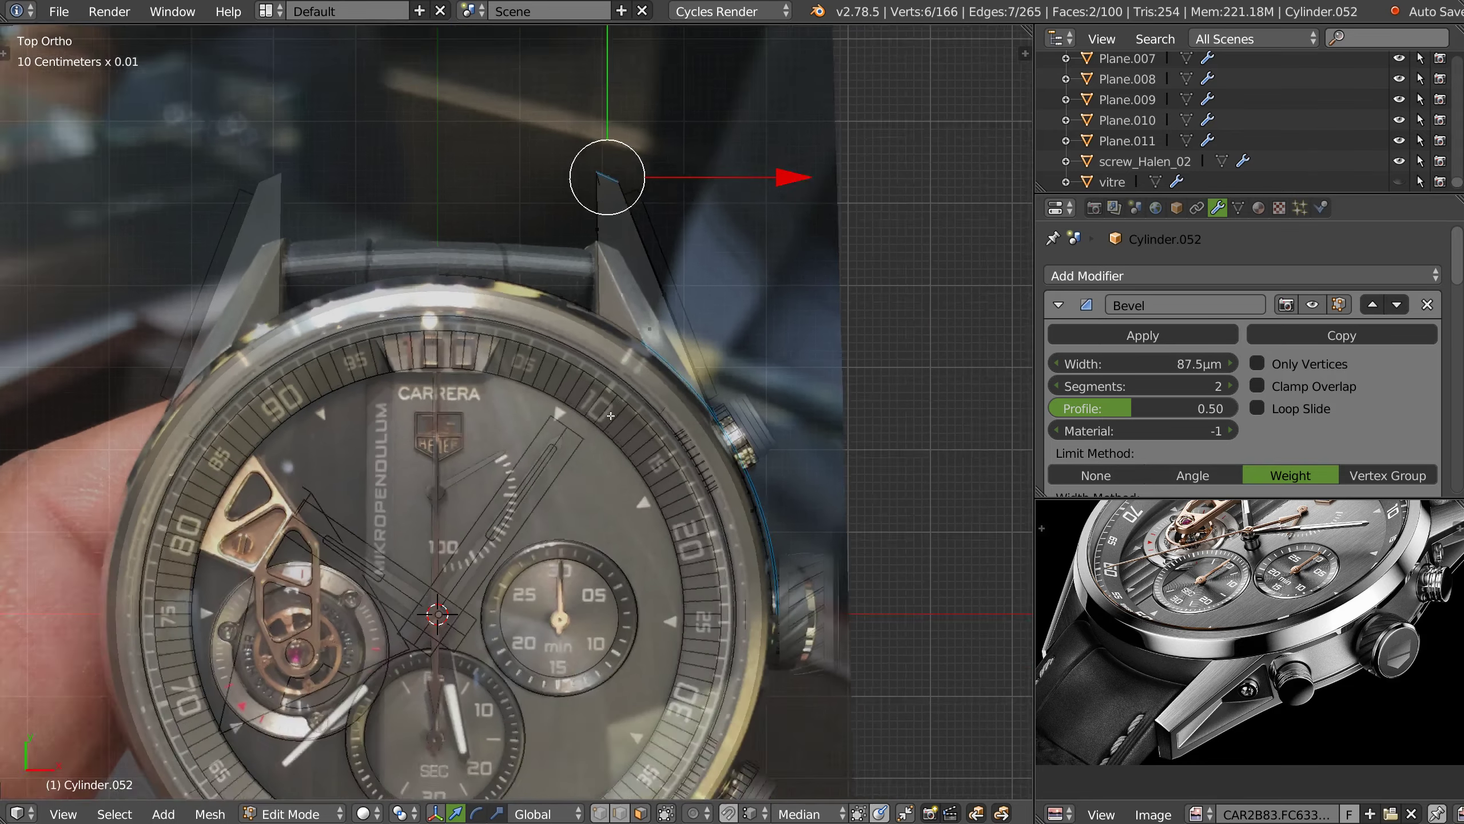
pyautogui.scroll(-2, 570, 374)
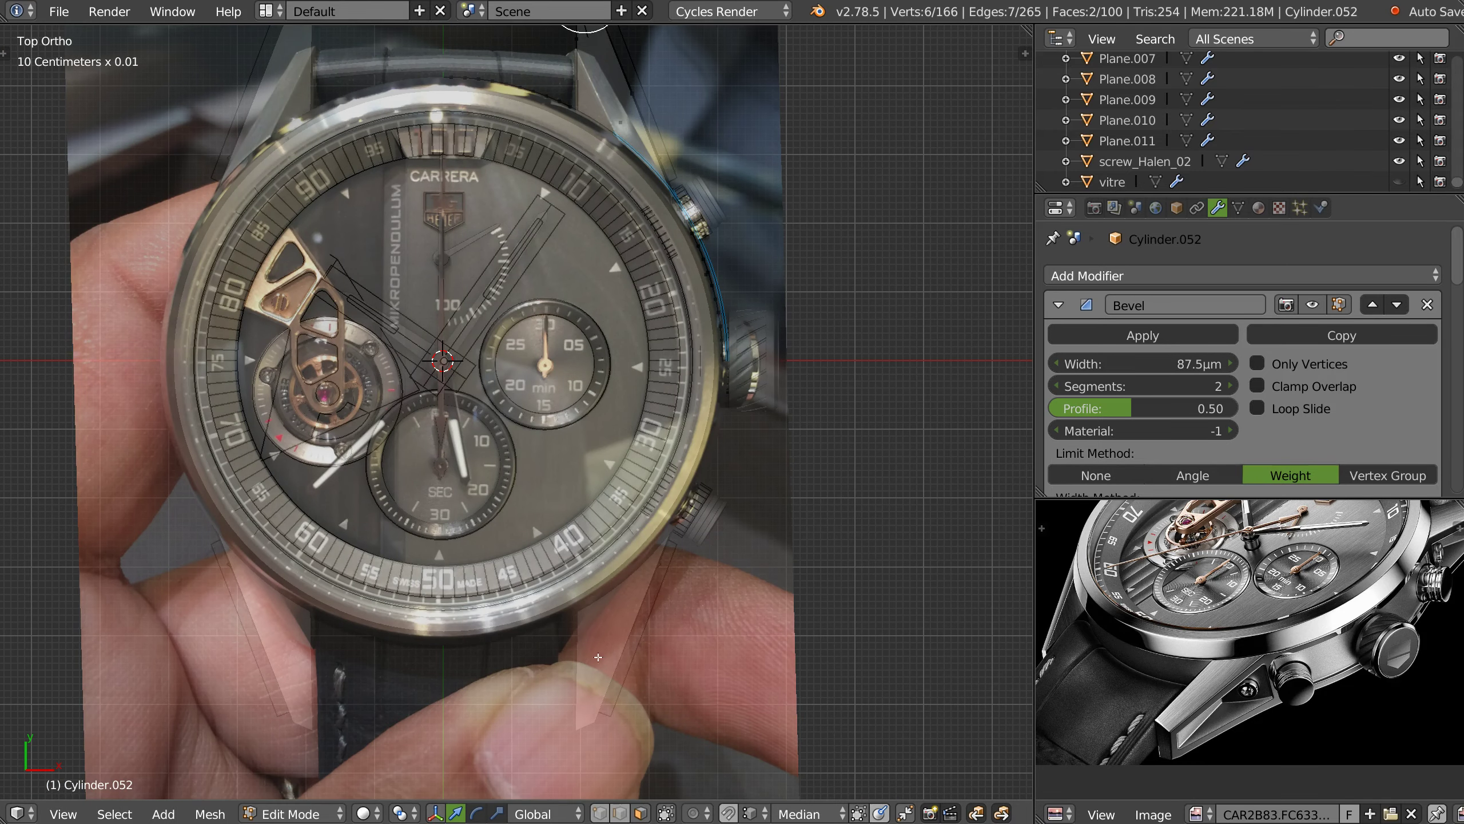
pyautogui.keyDown('shift'); pyautogui.moveTo(528, 390); pyautogui.dragTo(503, 514, button='middle'); pyautogui.keyUp('shift')
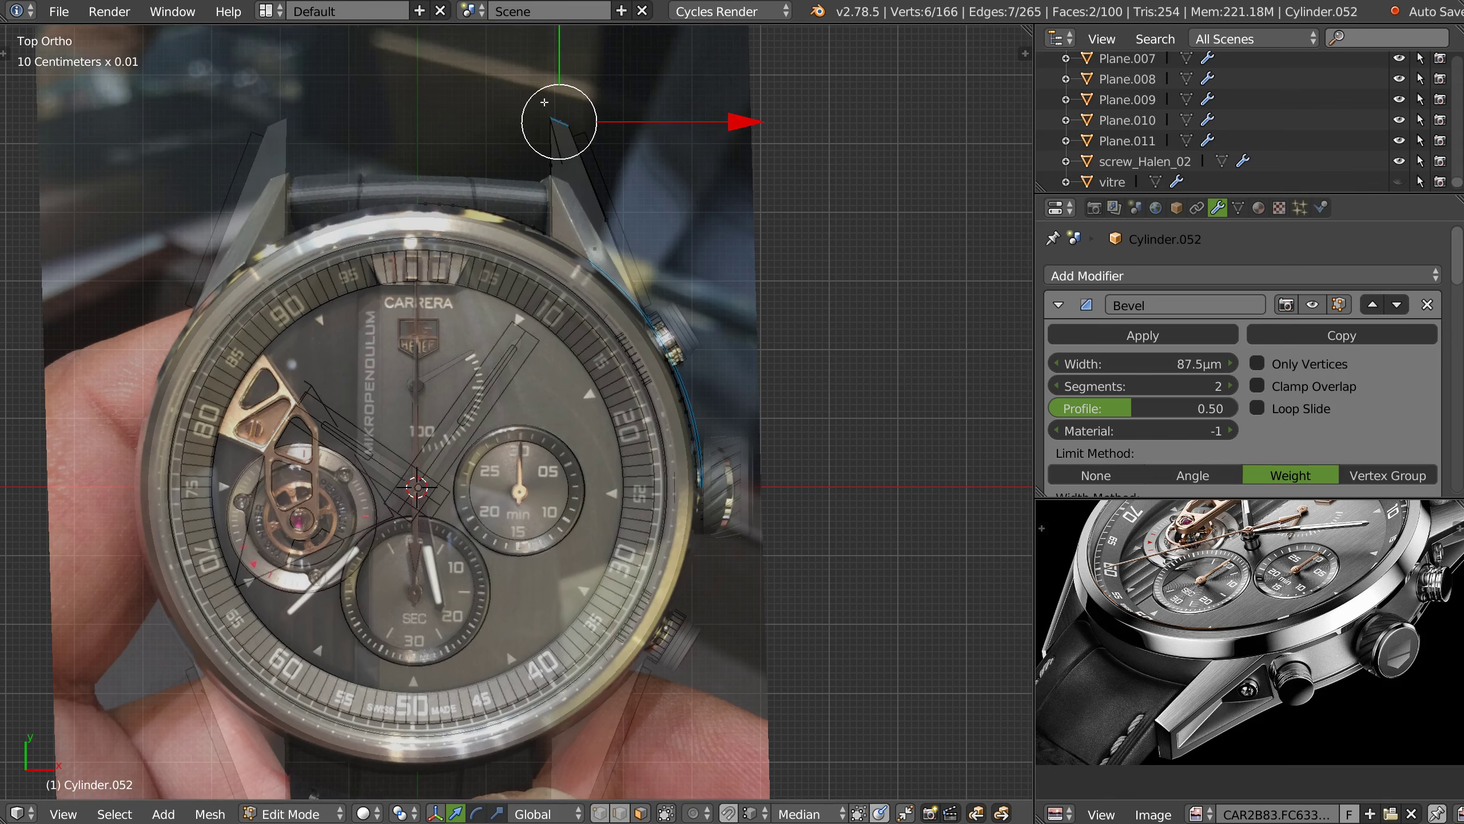
pyautogui.keyDown('shift'); pyautogui.moveTo(544, 102); pyautogui.dragTo(526, 251, button='middle'); pyautogui.keyUp('shift')
# - Move the lug tip vertex along Y to match the photo and exit Edit Mode
pyautogui.press('g')
pyautogui.press('y')
pyautogui.click(540, 95)
pyautogui.moveTo(541, 95)
pyautogui.mouseDown(button='middle')
pyautogui.moveTo(433, 377)
pyautogui.moveTo(460, 456)
pyautogui.moveTo(663, 364)
pyautogui.moveTo(796, 211)
pyautogui.moveTo(721, 250)
pyautogui.moveTo(743, 297)
pyautogui.mouseUp(button='middle')
pyautogui.scroll(4, 433, 377)
pyautogui.press('Tab')
# - Move the end face of lug panel Cylinder.054 along Y in Edit Mode
pyautogui.rightClick(743, 265)
pyautogui.press('Tab')
pyautogui.rightClick(725, 252)
pyautogui.moveTo(836, 331); pyautogui.dragTo(718, 268)
pyautogui.press('Tab')
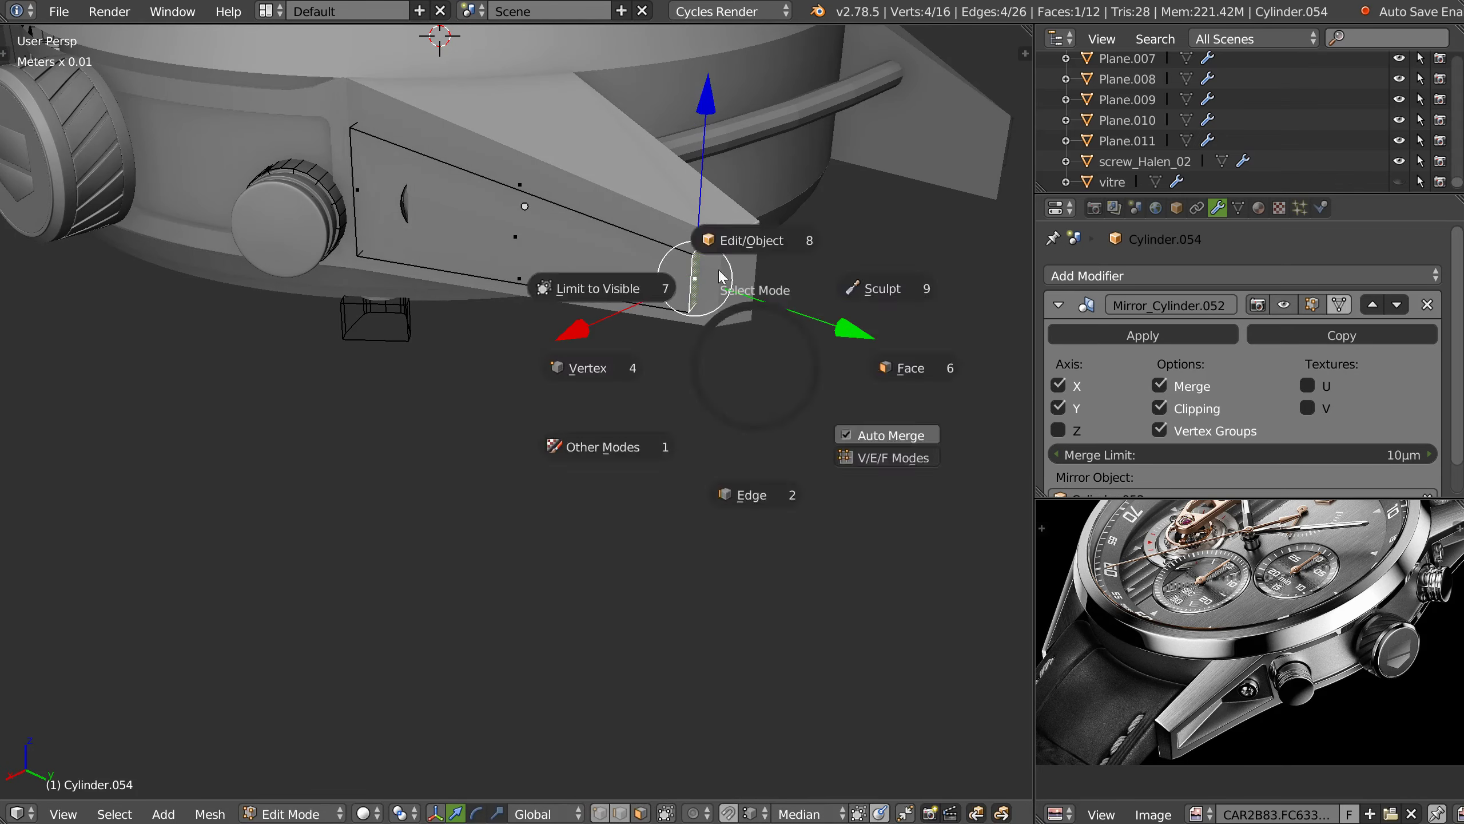
pyautogui.moveTo(718, 268)
pyautogui.mouseDown(button='middle')
pyautogui.moveTo(732, 286)
pyautogui.moveTo(576, 334)
pyautogui.moveTo(889, 458)
pyautogui.mouseUp(button='middle')
pyautogui.scroll(3, 576, 334)
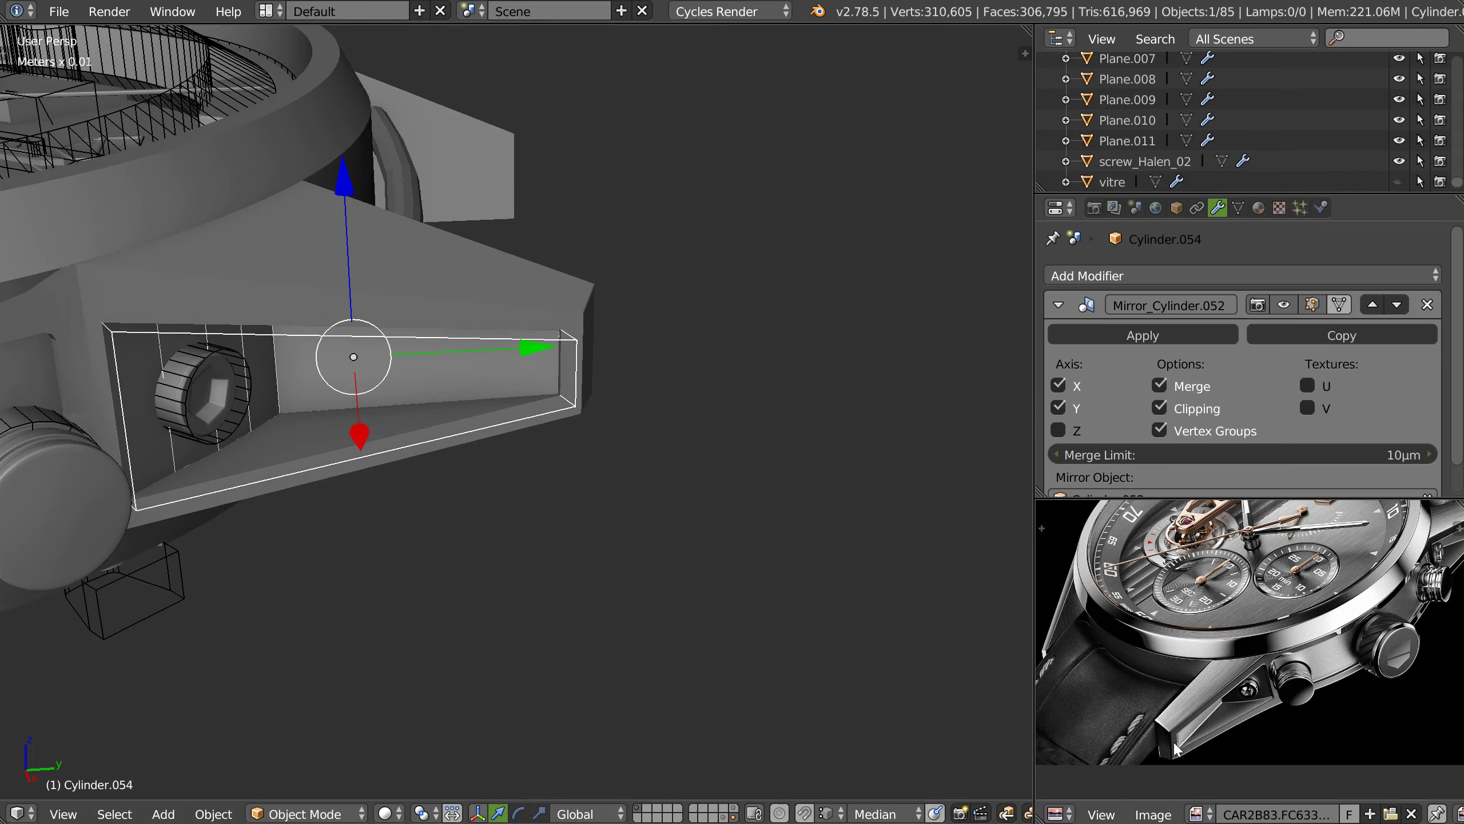
pyautogui.moveTo(492, 360)
pyautogui.mouseDown(button='middle')
pyautogui.moveTo(546, 363)
pyautogui.moveTo(507, 298)
pyautogui.mouseUp(button='middle')
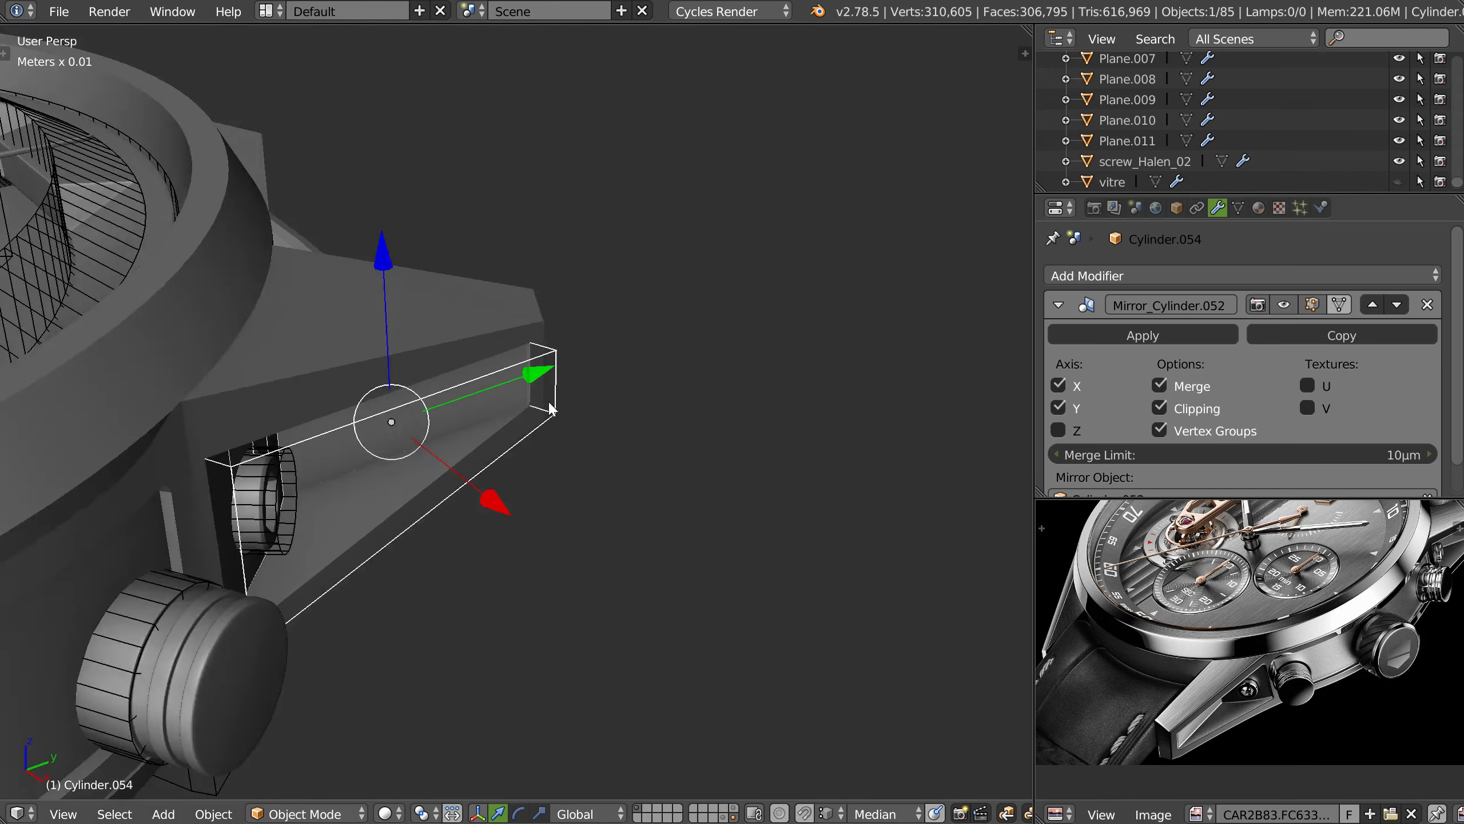
pyautogui.scroll(3, 507, 297)
# - Slide the panel end's left vertical edge along X to line up with the lug tip
pyautogui.press('Tab')
pyautogui.press('Tab')
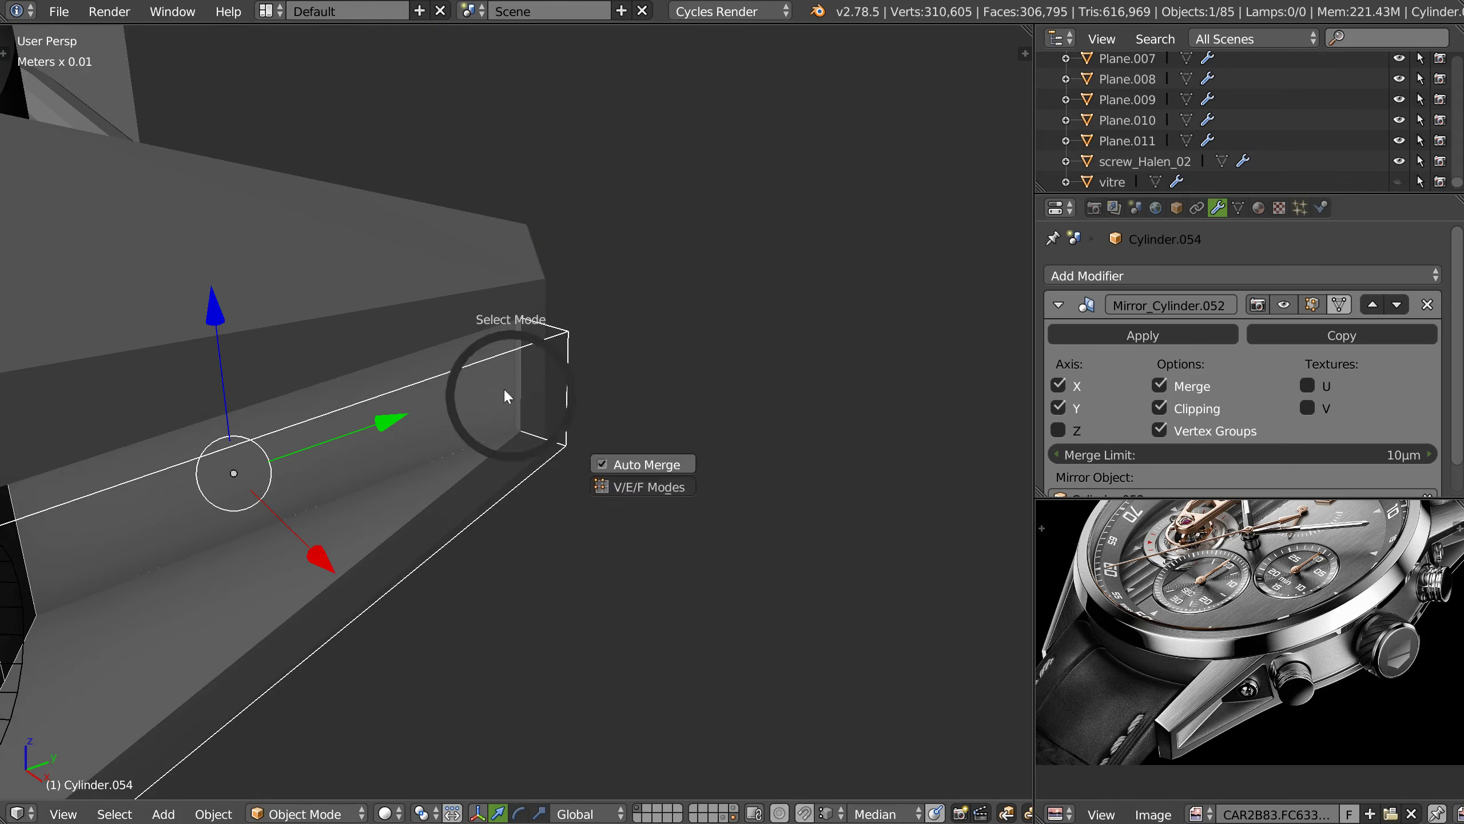
pyautogui.press('Tab')
pyautogui.press('Tab')
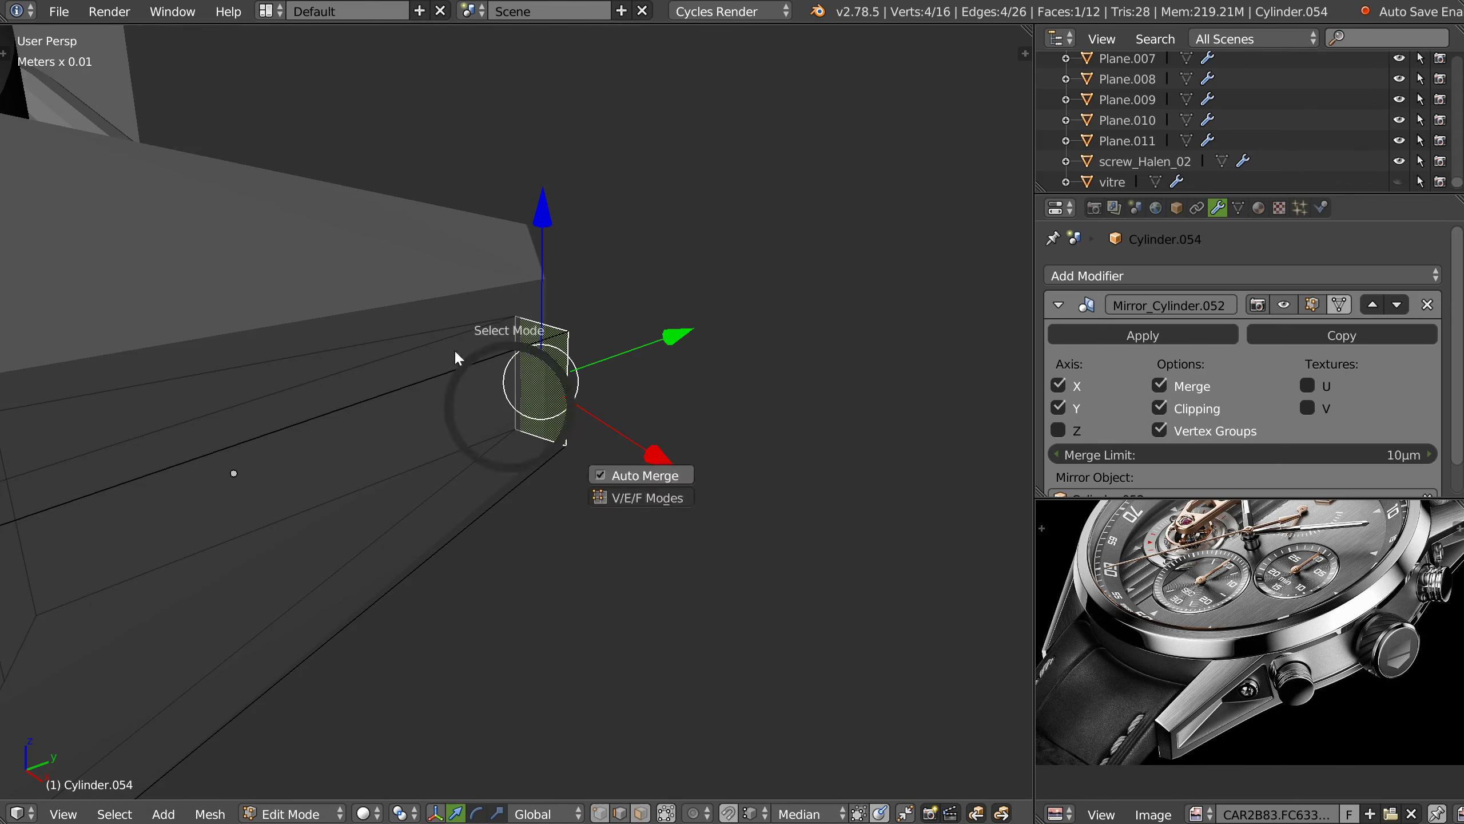
pyautogui.press('Tab')
pyautogui.rightClick(516, 340)
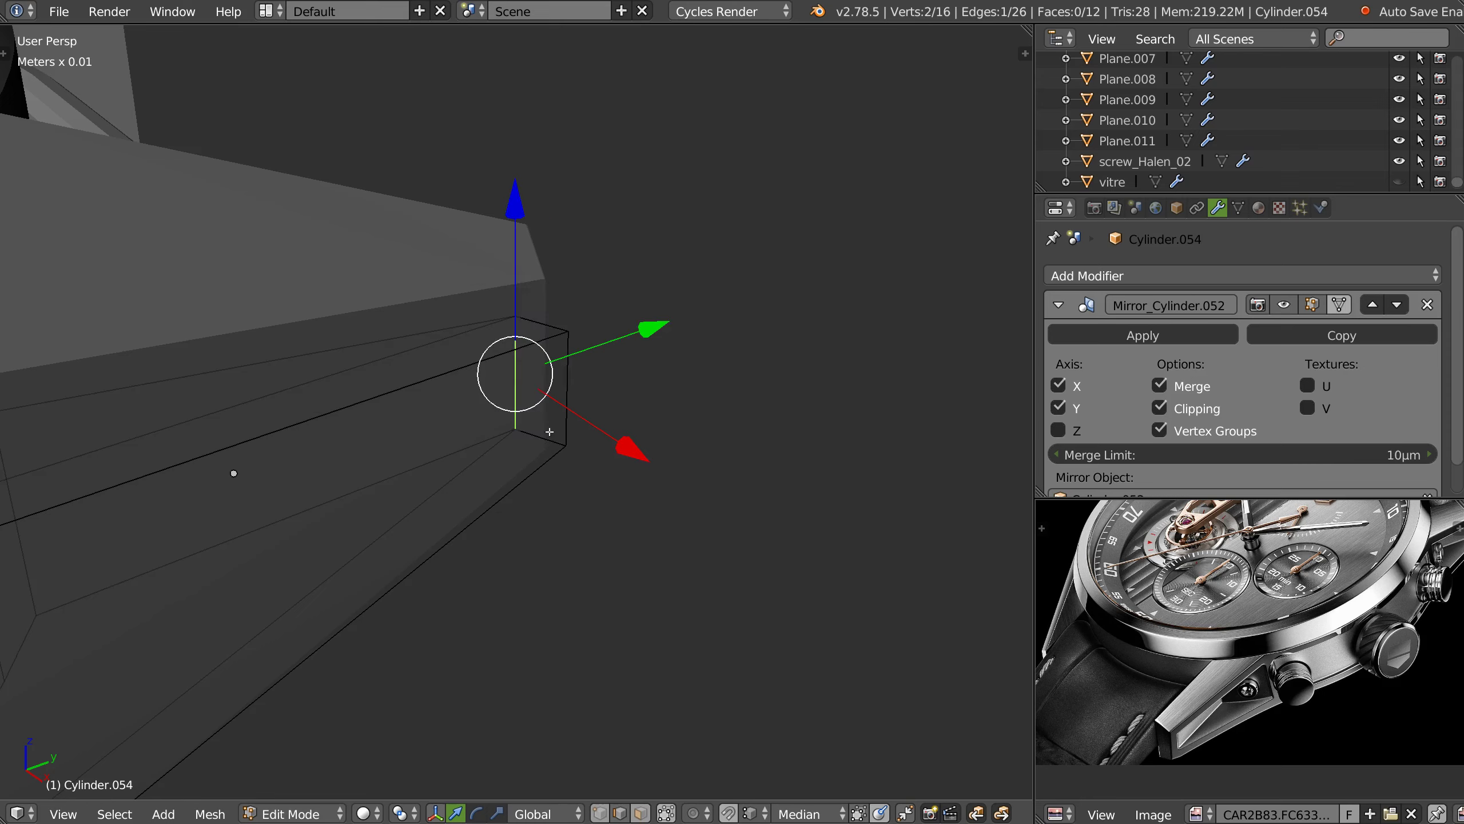
pyautogui.moveTo(614, 445); pyautogui.dragTo(627, 452)
pyautogui.click(628, 451)
pyautogui.press('Tab')
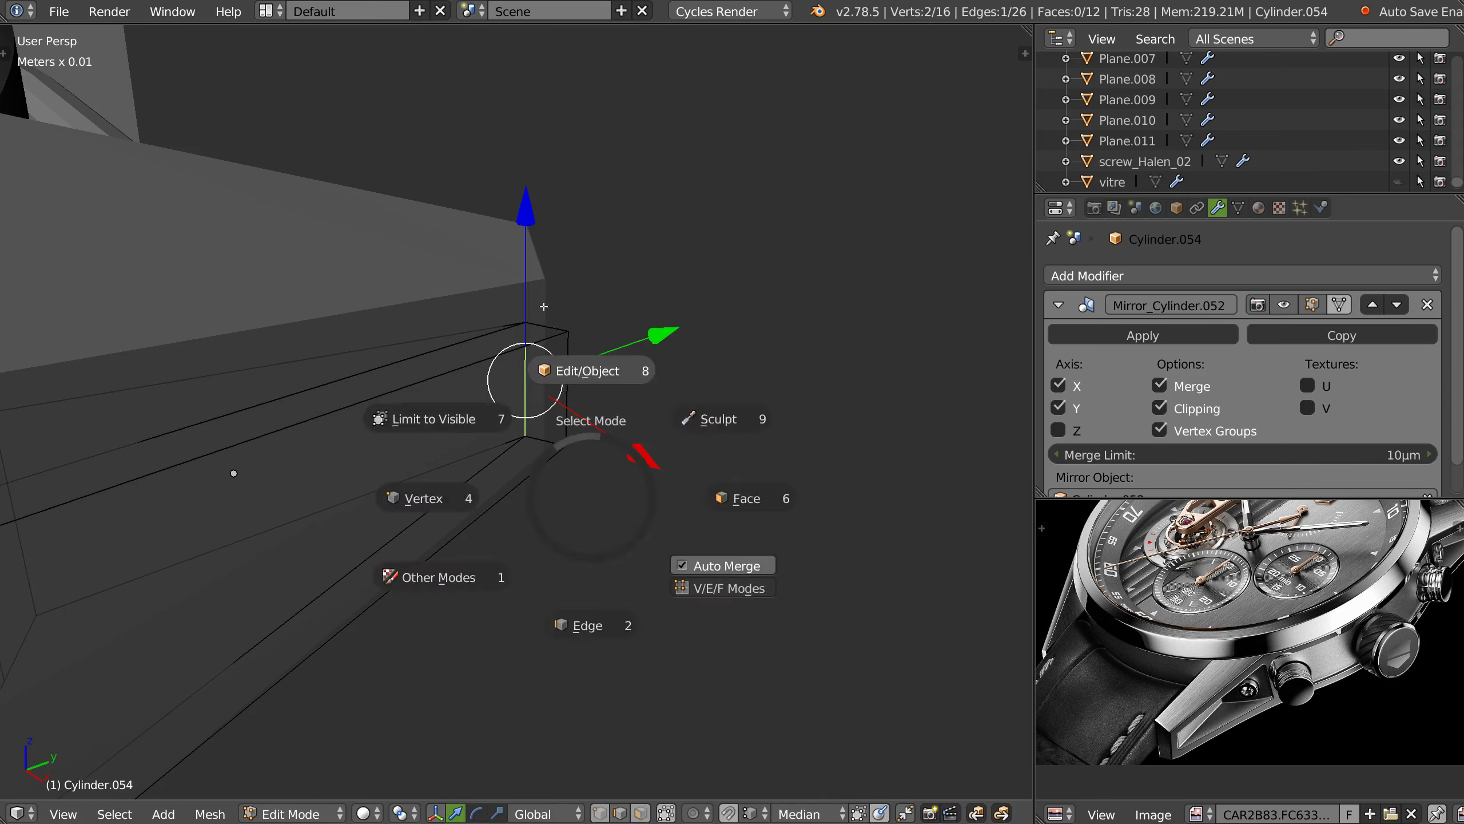
pyautogui.scroll(-5, 608, 324)
pyautogui.moveTo(609, 325)
pyautogui.mouseDown(button='middle')
pyautogui.moveTo(364, 388)
pyautogui.moveTo(495, 338)
pyautogui.moveTo(486, 314)
pyautogui.moveTo(517, 353)
pyautogui.moveTo(433, 318)
pyautogui.mouseUp(button='middle')
pyautogui.moveTo(487, 379); pyautogui.dragTo(537, 243, button='middle')
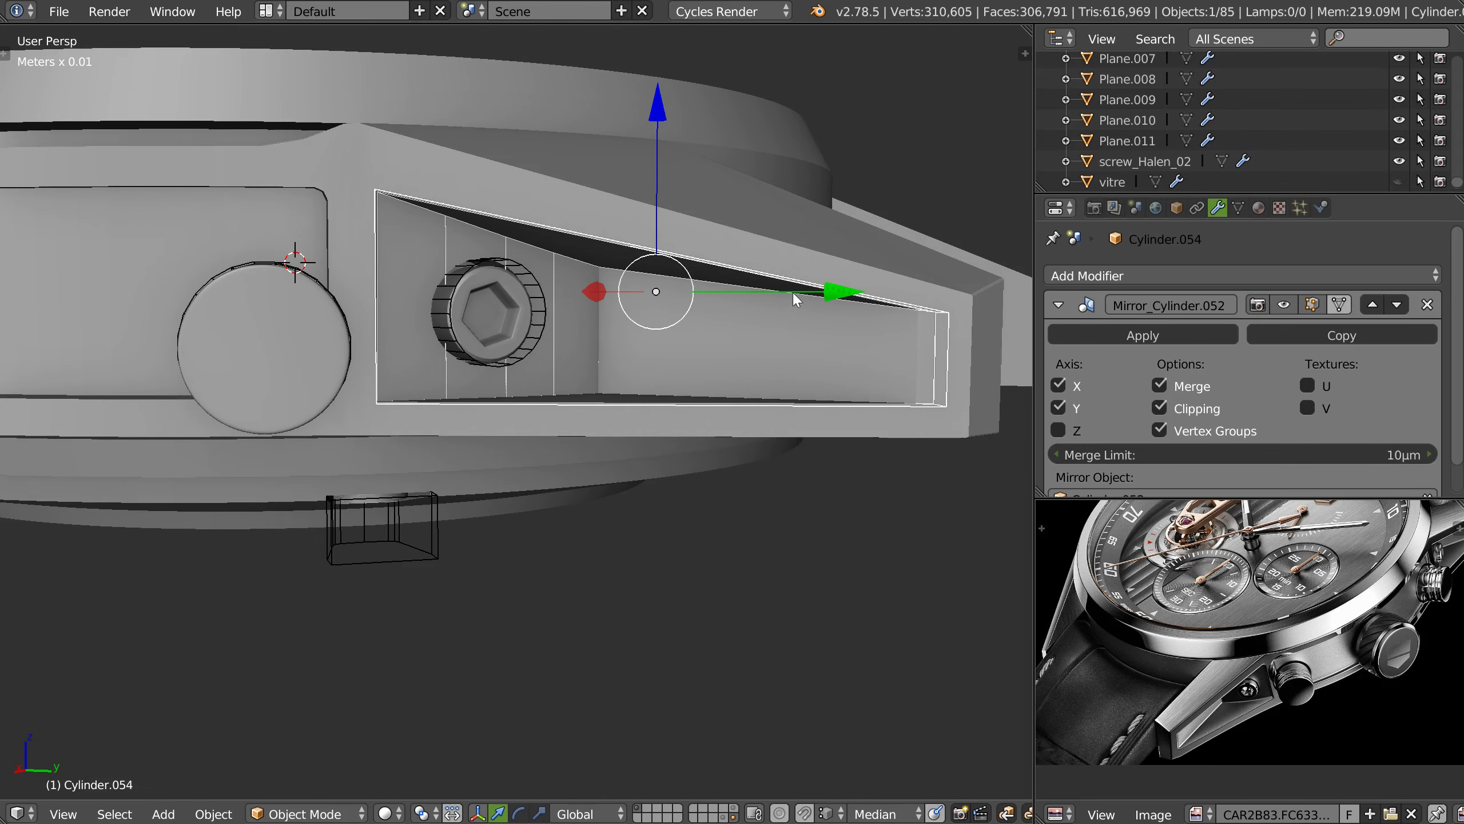
# - Edit the recess insert and move its end face along the Y axis
pyautogui.moveTo(644, 282)
pyautogui.mouseDown(button='middle')
pyautogui.moveTo(609, 292)
pyautogui.moveTo(715, 302)
pyautogui.moveTo(666, 328)
pyautogui.moveTo(700, 321)
pyautogui.mouseUp(button='middle')
pyautogui.scroll(-4, 714, 298)
pyautogui.scroll(1, 703, 329)
pyautogui.scroll(2, 189, 358)
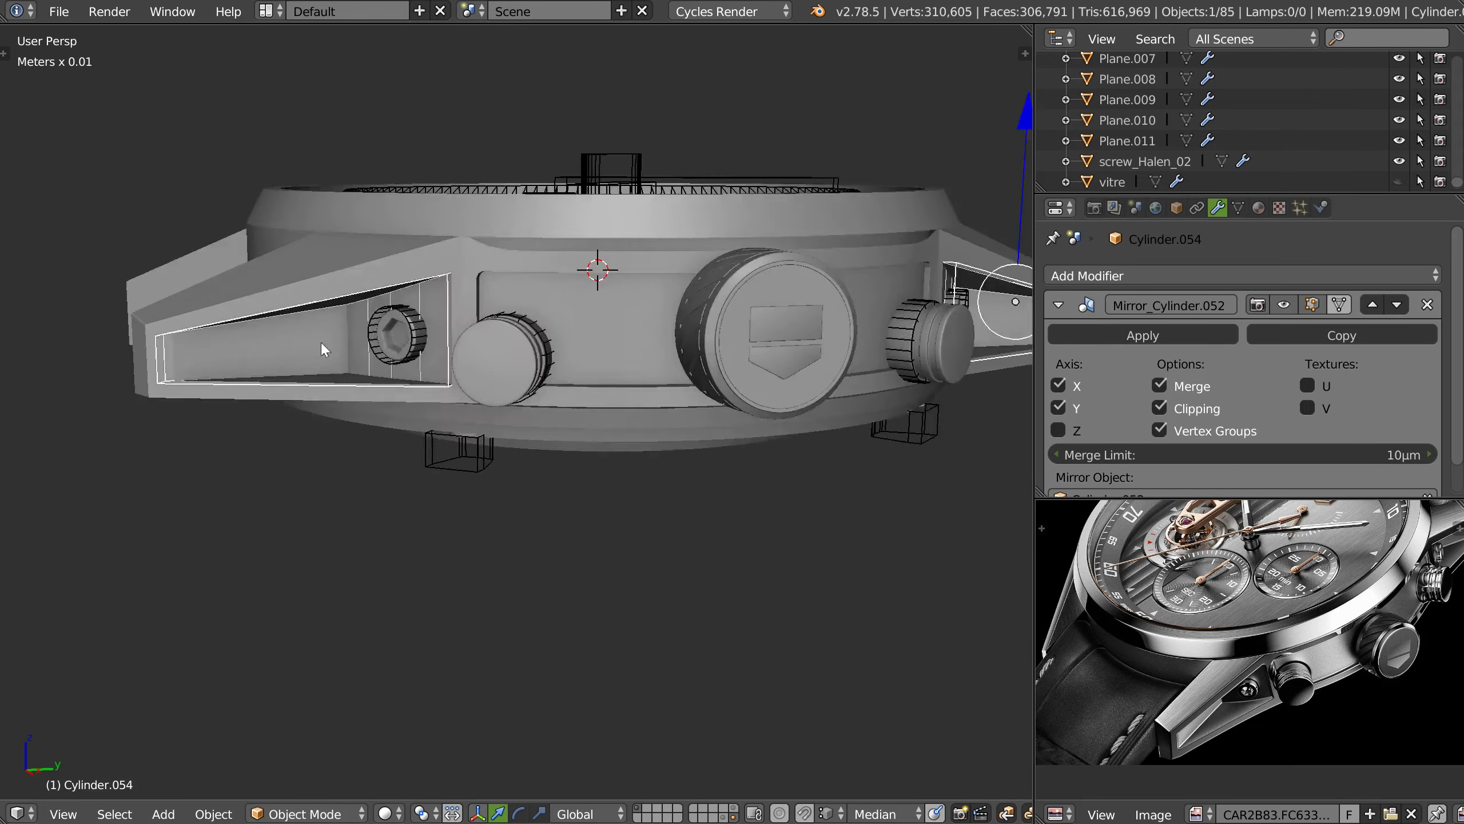
pyautogui.moveTo(189, 358); pyautogui.dragTo(346, 312, button='middle')
pyautogui.scroll(3, 404, 305)
pyautogui.scroll(1, 404, 265)
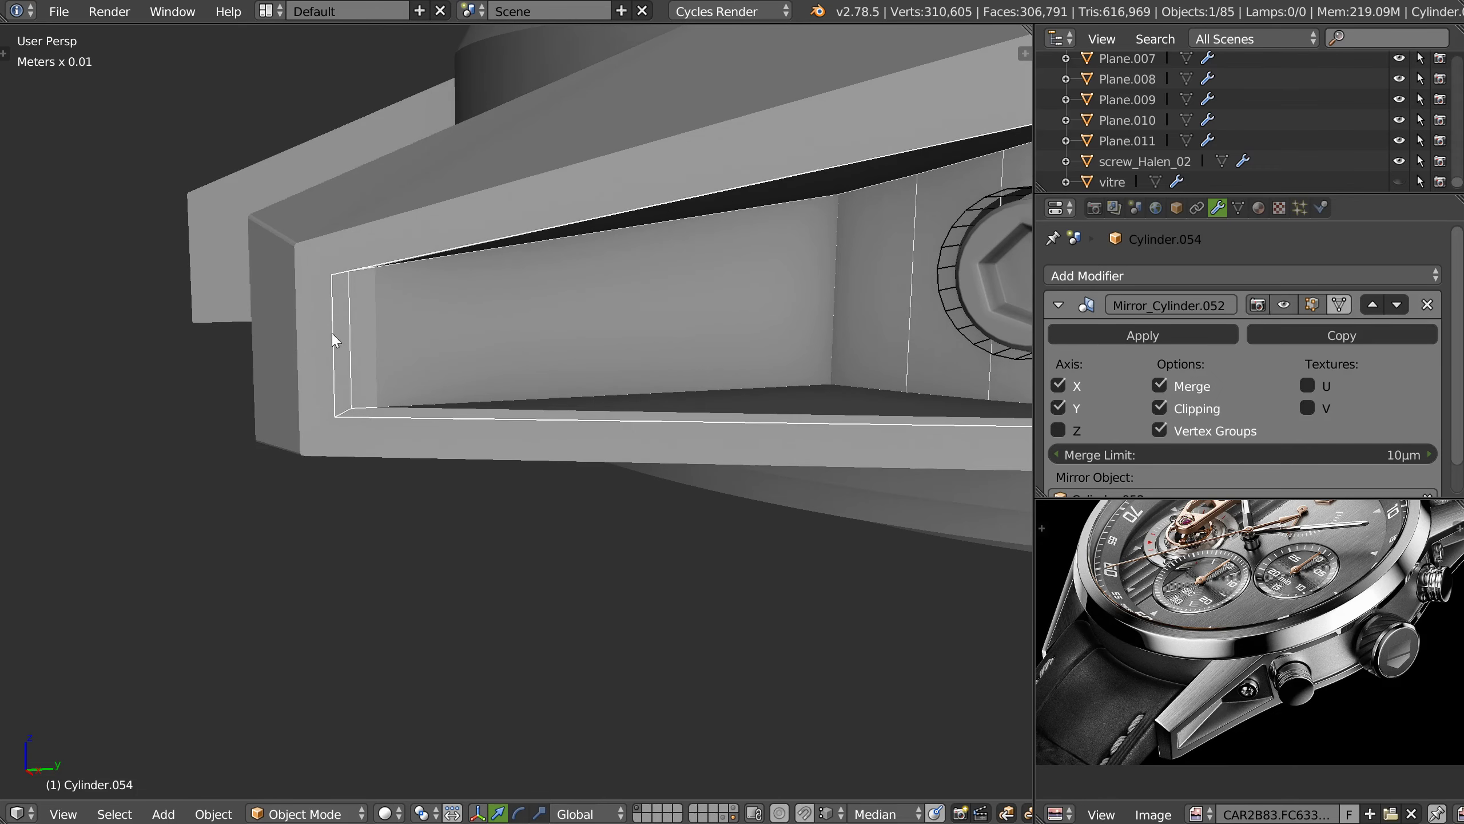
pyautogui.press('Tab')
pyautogui.scroll(-5, 645, 314)
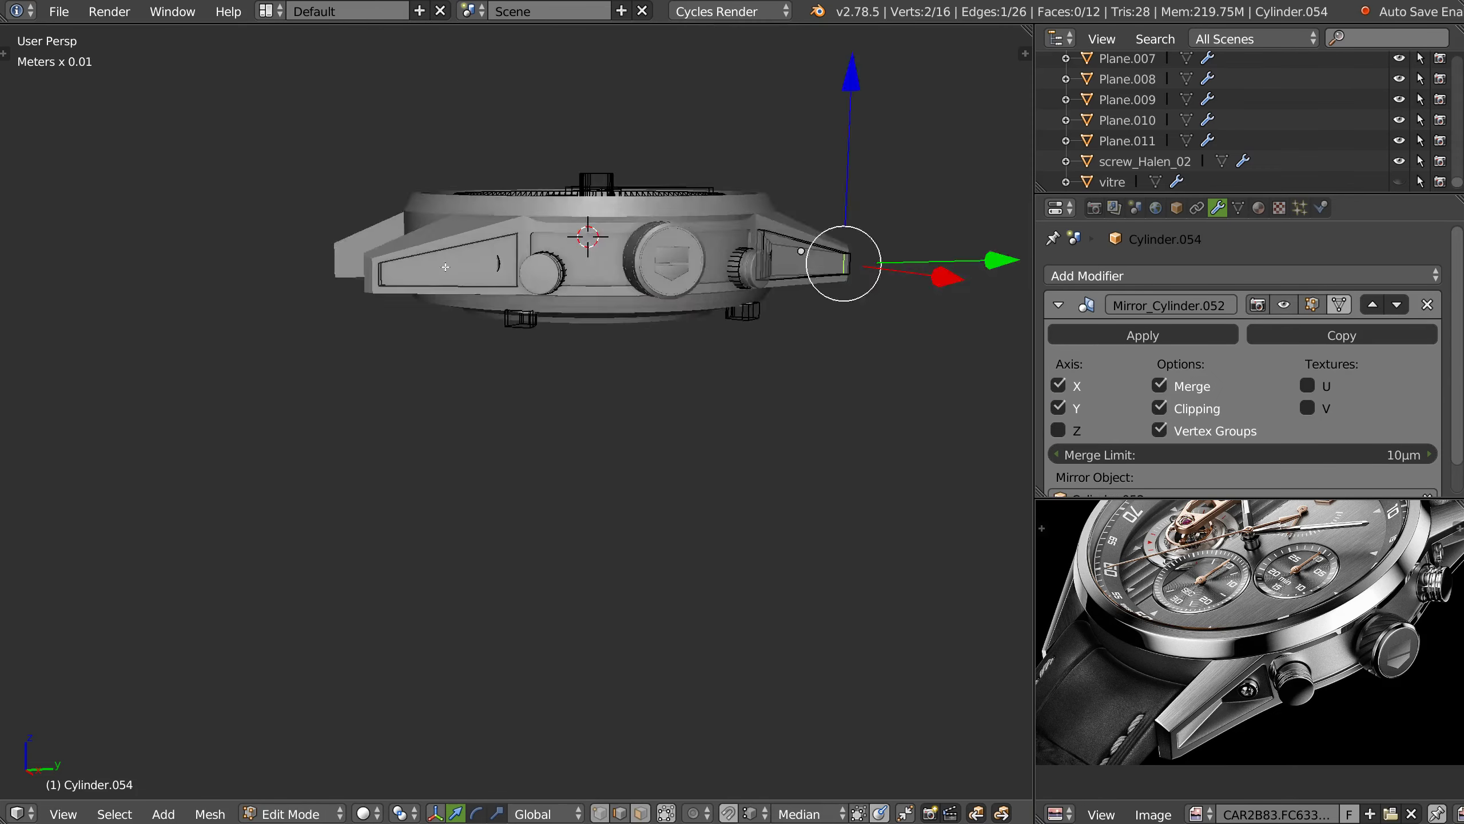
pyautogui.moveTo(646, 313); pyautogui.dragTo(548, 276, button='middle')
pyautogui.scroll(3, 527, 267)
pyautogui.scroll(2, 527, 267)
pyautogui.scroll(1, 419, 260)
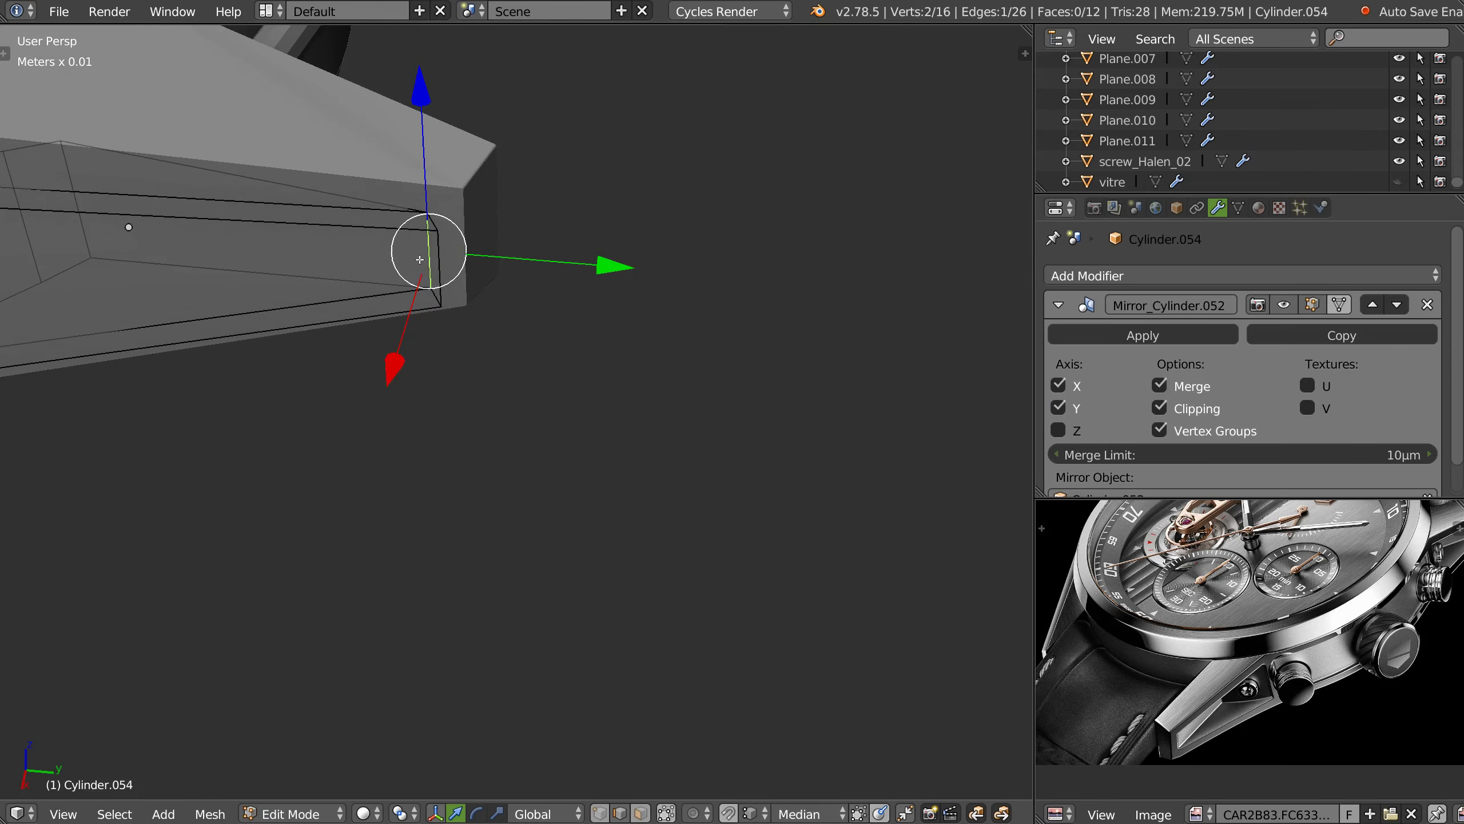
pyautogui.press('g')
pyautogui.press('y')
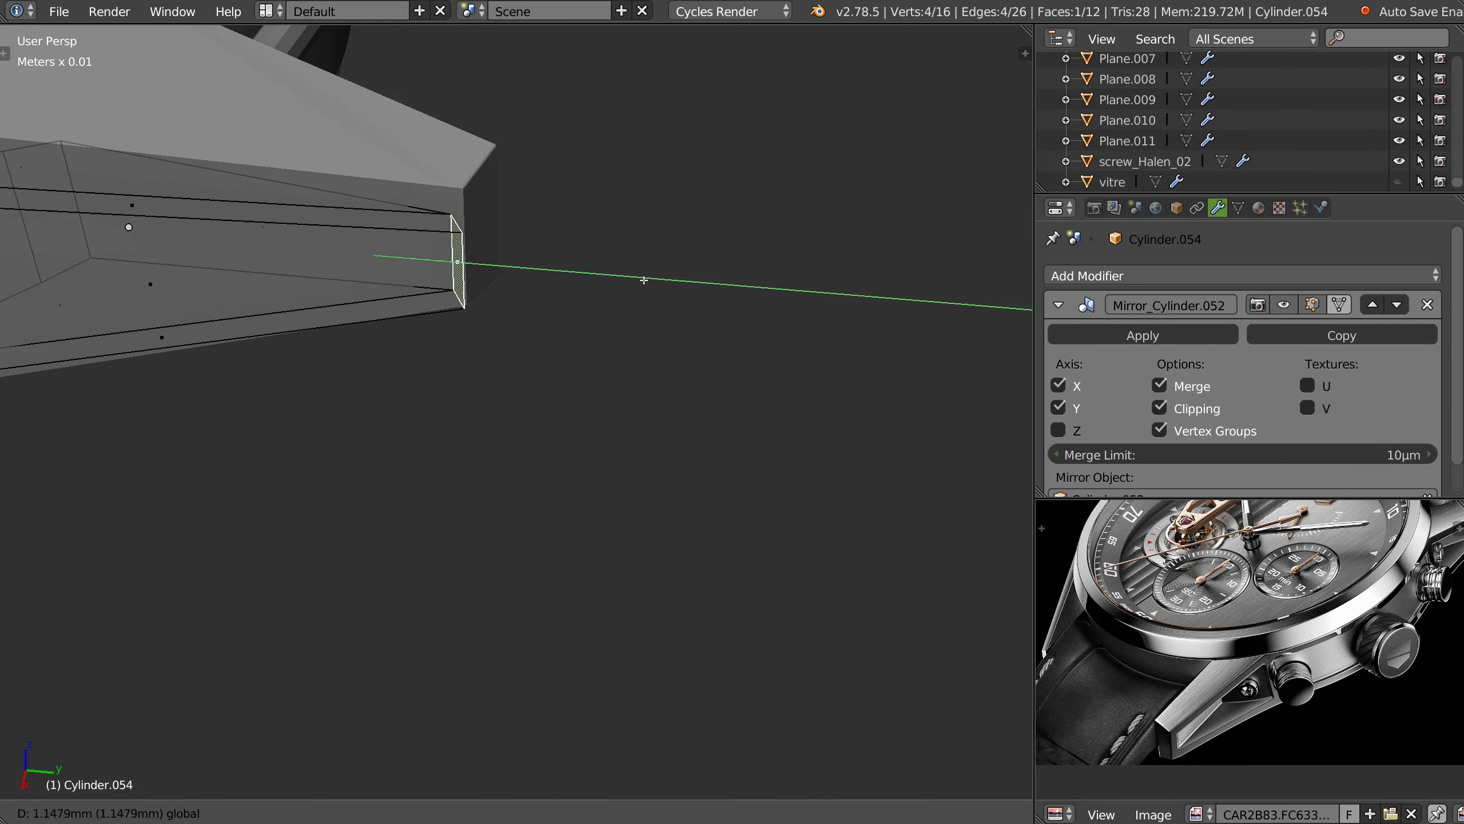
pyautogui.click(646, 281)
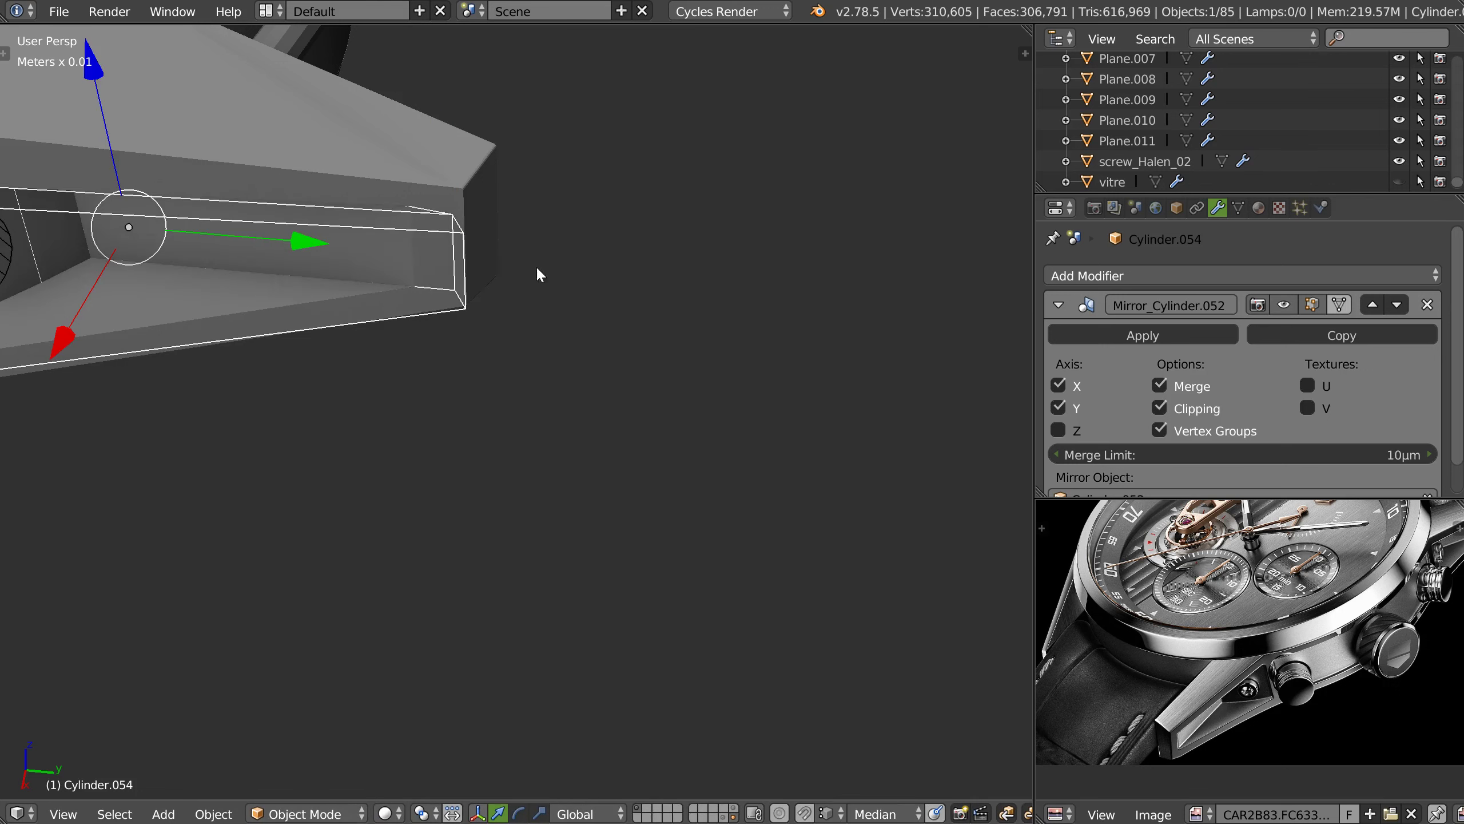
# - Nudge the insert's end face along X, checking the fit in Object Mode
pyautogui.moveTo(427, 384); pyautogui.dragTo(435, 378)
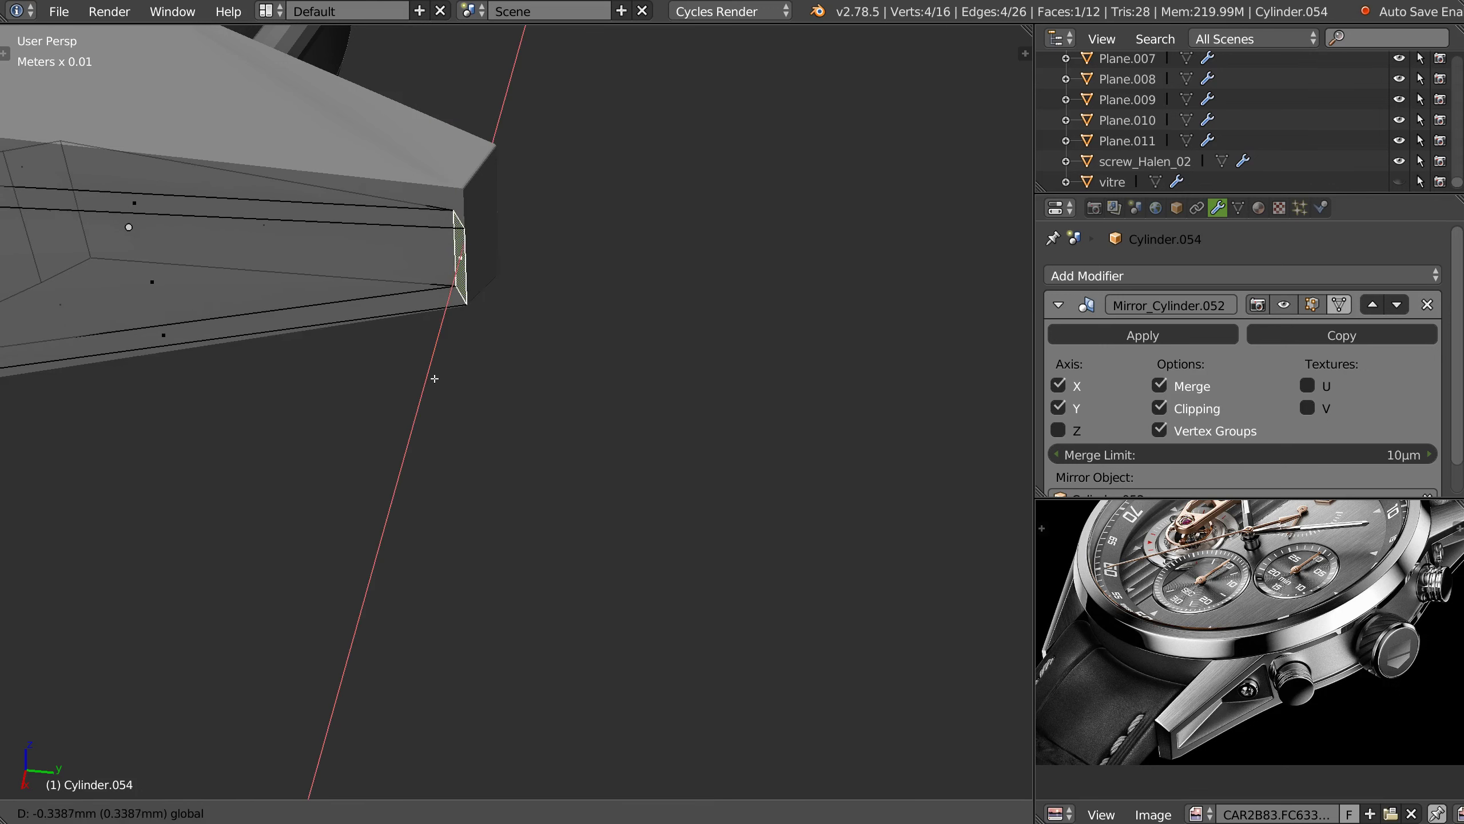
pyautogui.click(439, 379)
pyautogui.press('Tab')
pyautogui.click(455, 328)
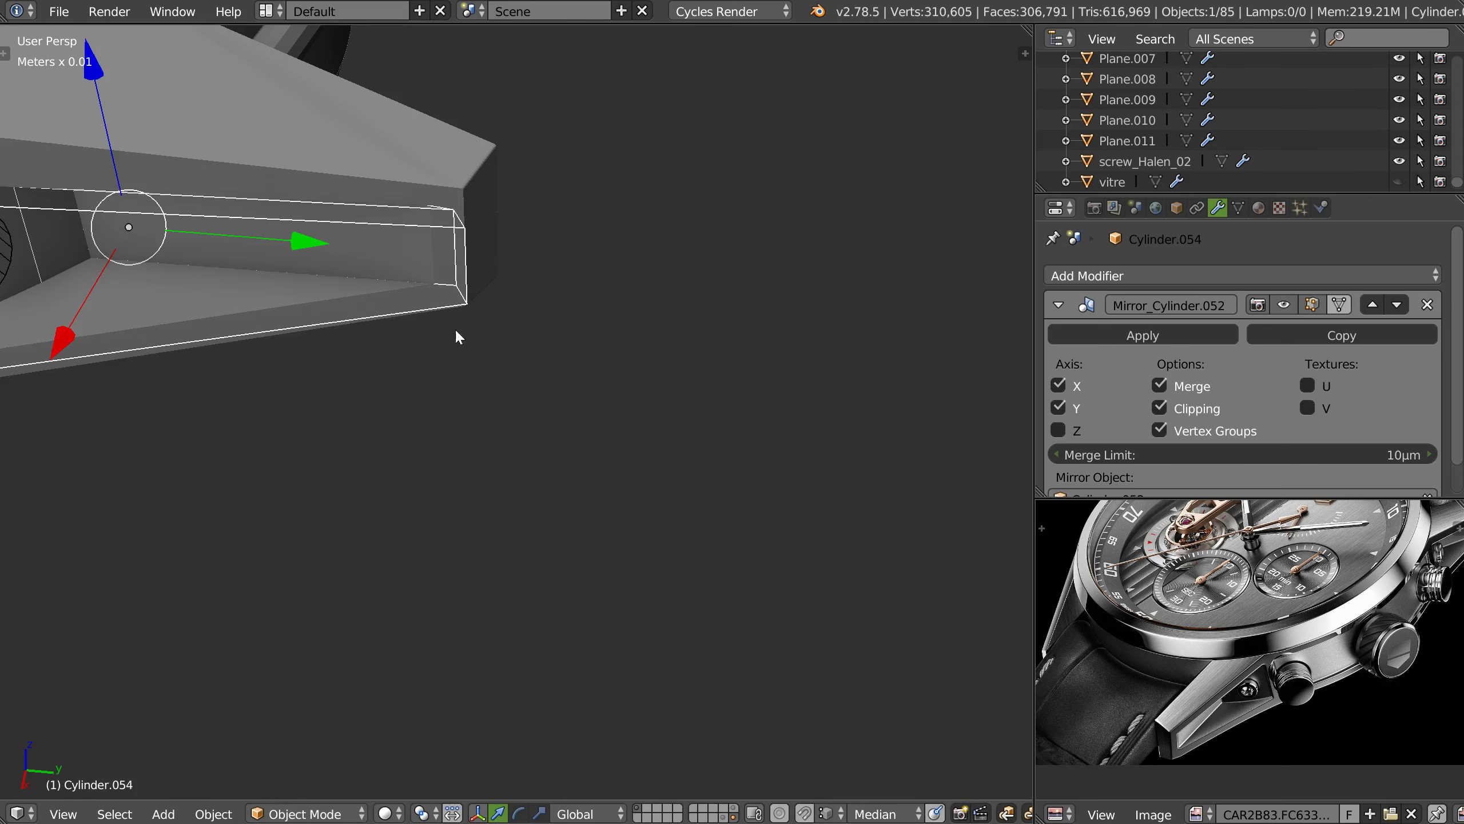
pyautogui.press('Tab')
pyautogui.moveTo(426, 374); pyautogui.dragTo(431, 373)
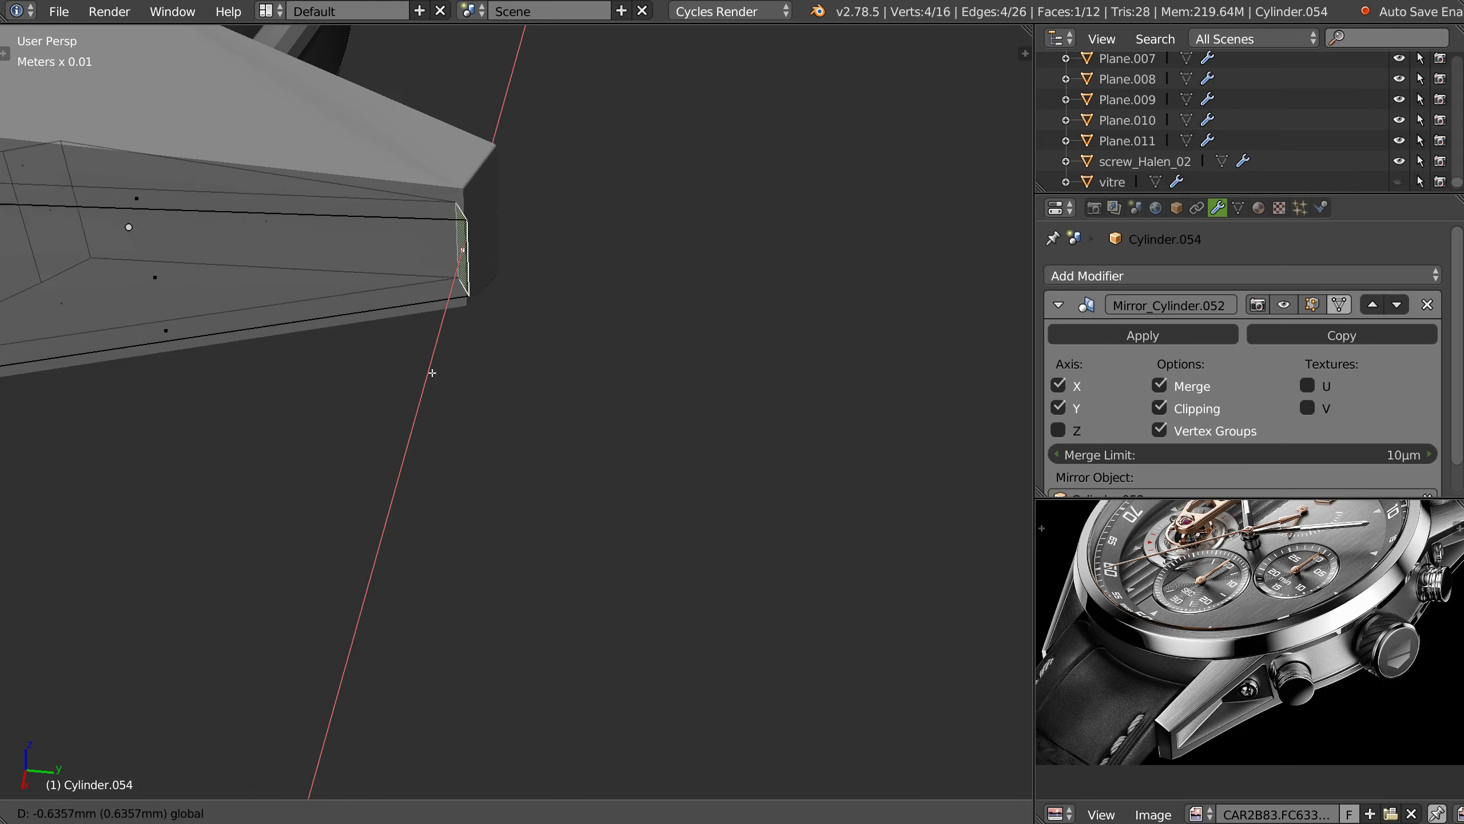
pyautogui.press('Tab')
pyautogui.click(433, 218)
# - Readjust the end face along Y and X in face editing and inspect the recess
pyautogui.scroll(2, 435, 343)
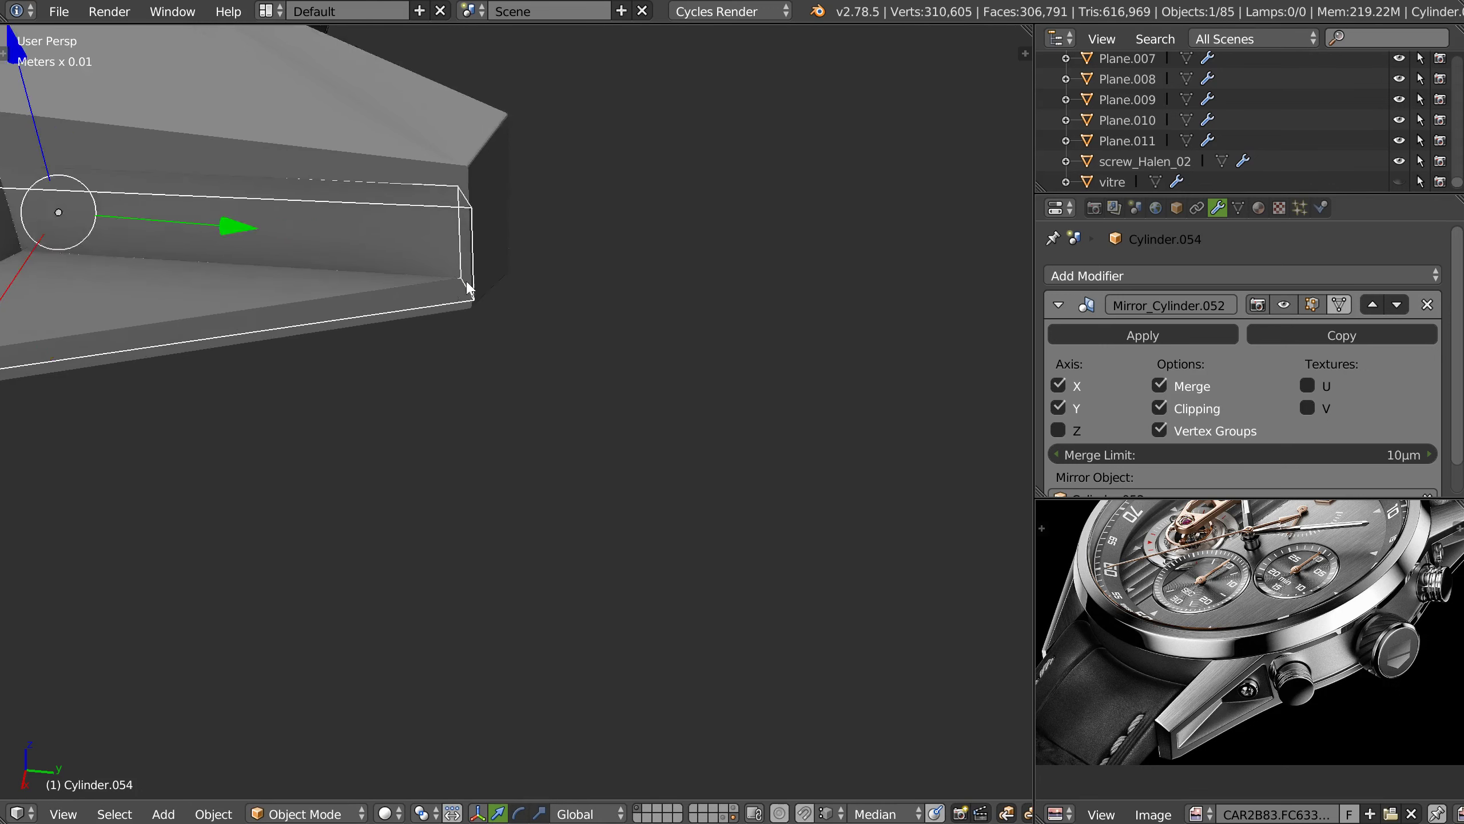
pyautogui.scroll(5, 485, 257)
pyautogui.moveTo(490, 256)
pyautogui.mouseDown(button='middle')
pyautogui.moveTo(450, 324)
pyautogui.moveTo(465, 270)
pyautogui.moveTo(421, 278)
pyautogui.mouseUp(button='middle')
pyautogui.press('Tab')
pyautogui.click(745, 333)
pyautogui.moveTo(899, 311); pyautogui.dragTo(825, 346)
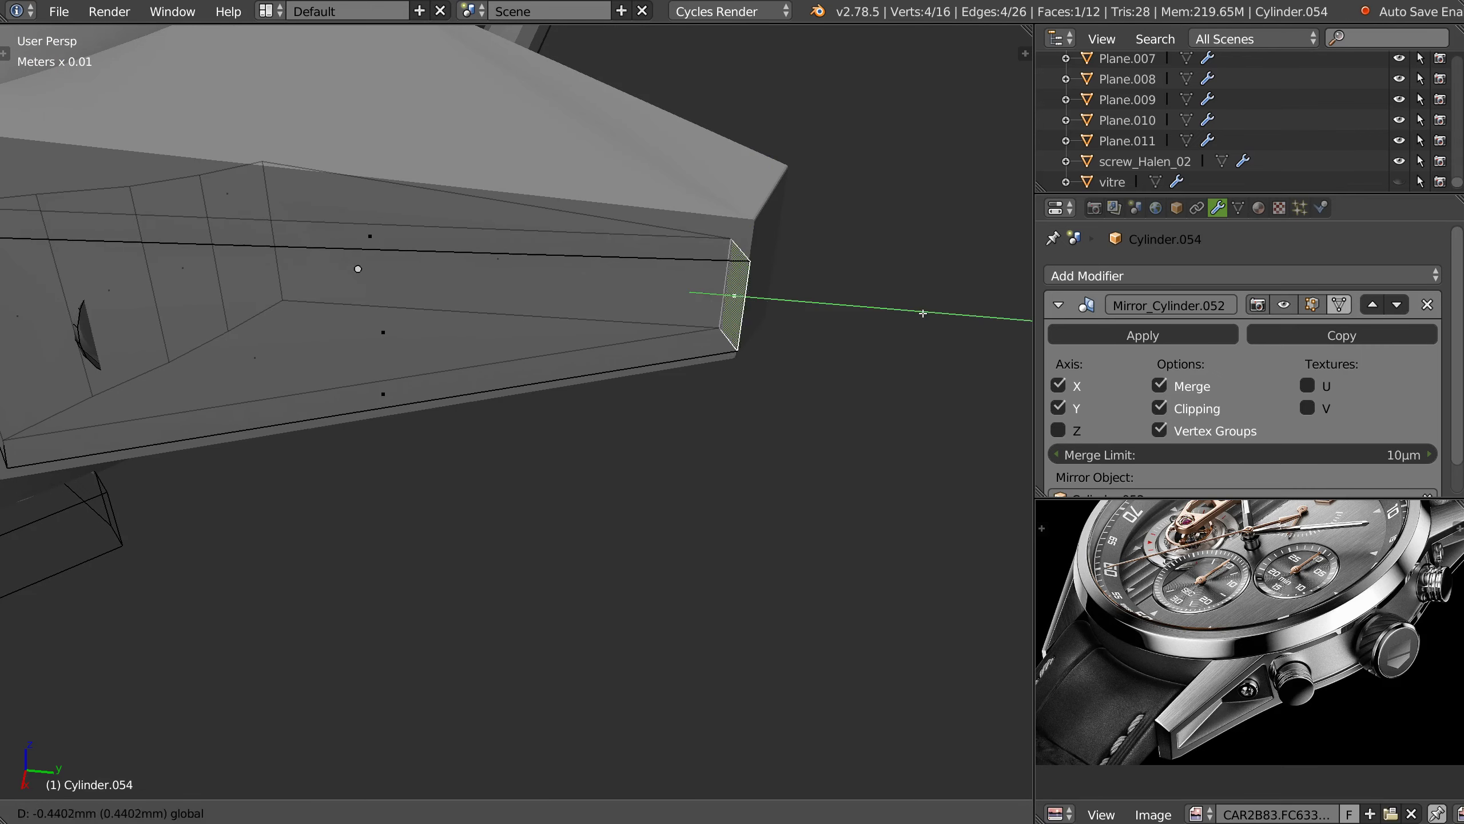
pyautogui.moveTo(716, 415); pyautogui.dragTo(721, 404)
pyautogui.moveTo(913, 312); pyautogui.dragTo(905, 320)
pyautogui.hotkey('ctrl', 'Tab')
pyautogui.click(700, 206)
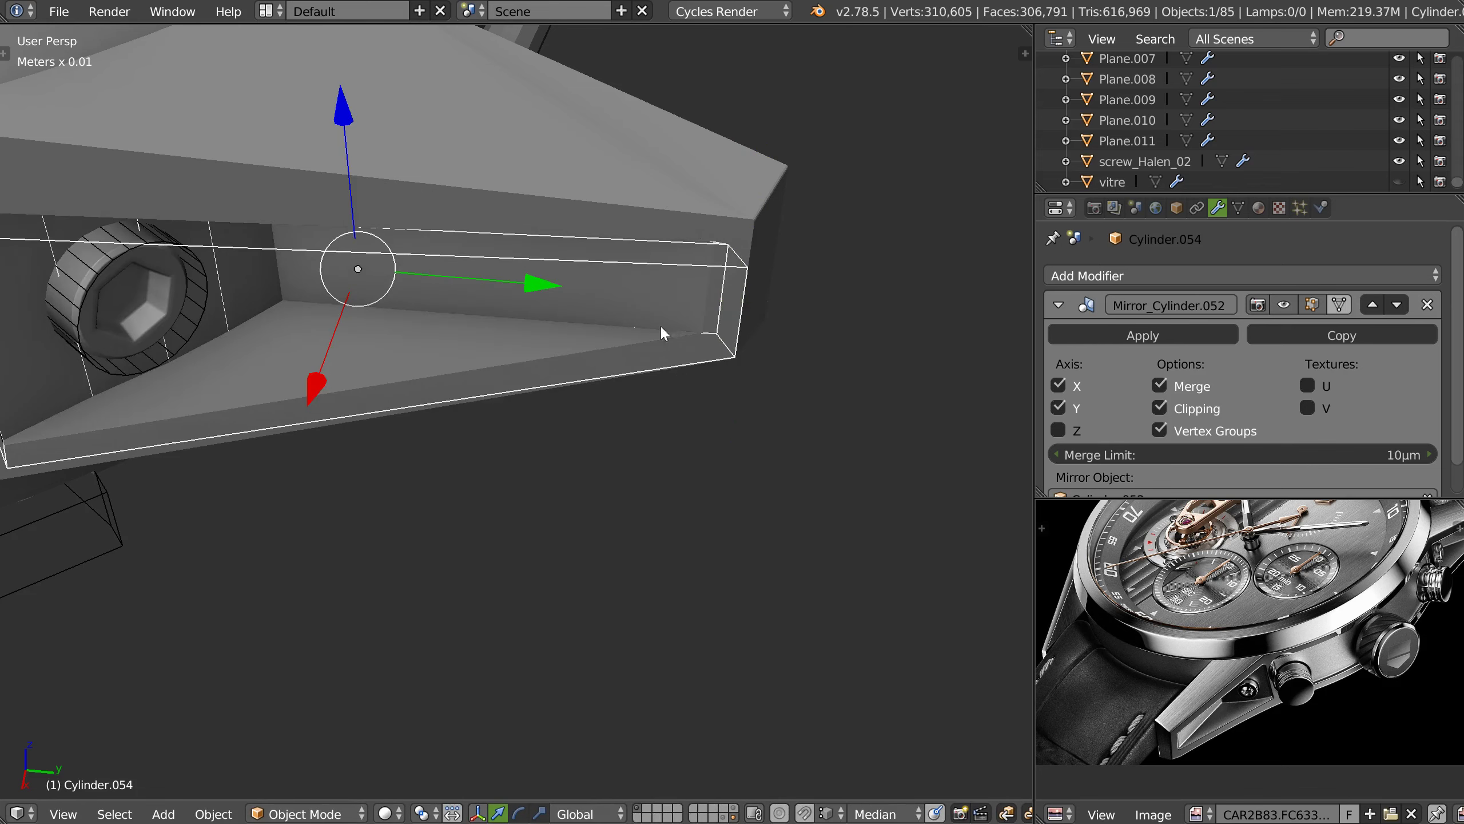
# - Give the end face a final slight X nudge and return to Object Mode
pyautogui.press('Tab')
pyautogui.moveTo(727, 411); pyautogui.dragTo(729, 418)
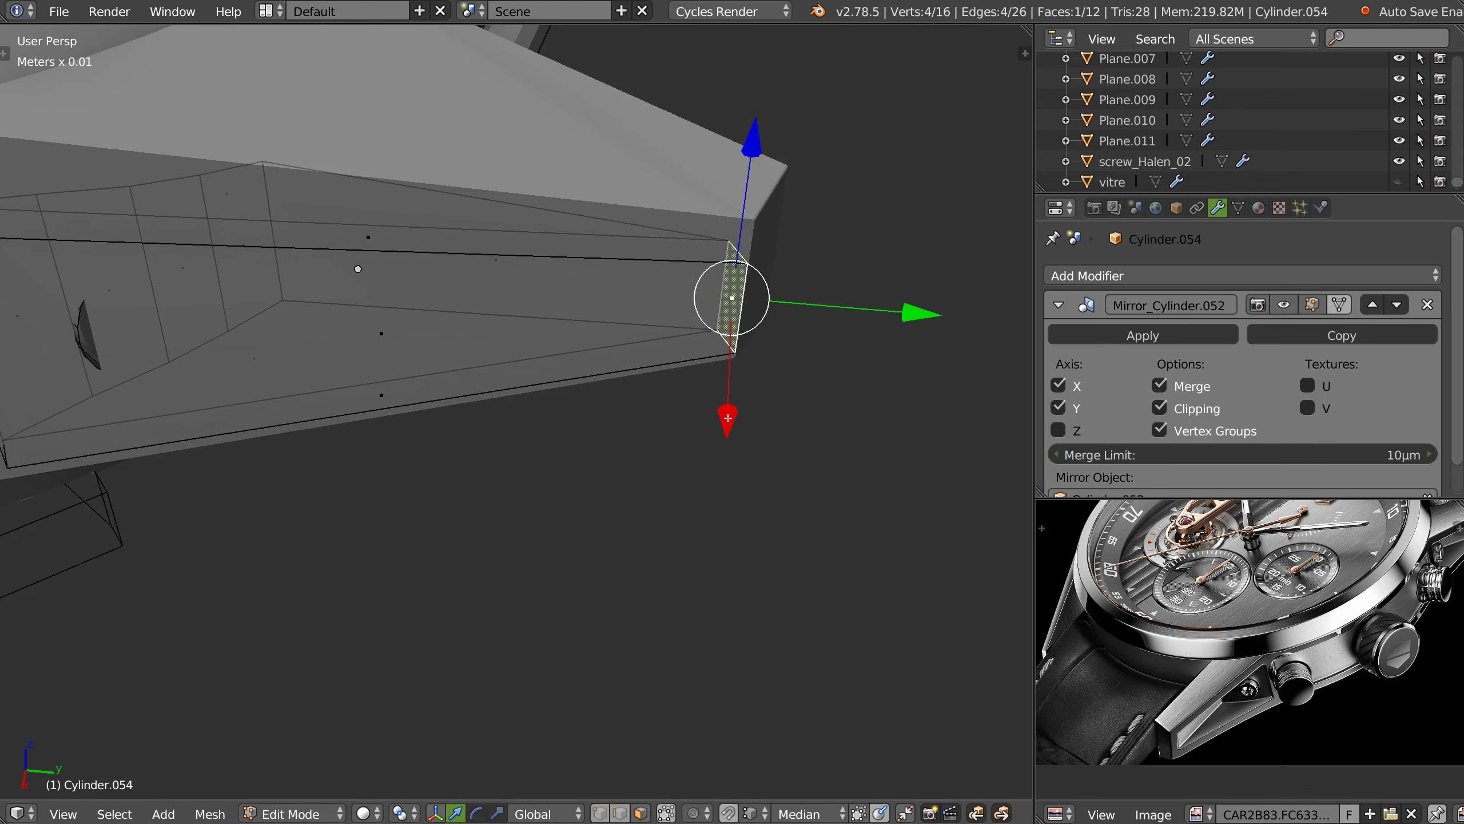
pyautogui.press('Tab')
pyautogui.click(645, 234)
pyautogui.scroll(-5, 626, 322)
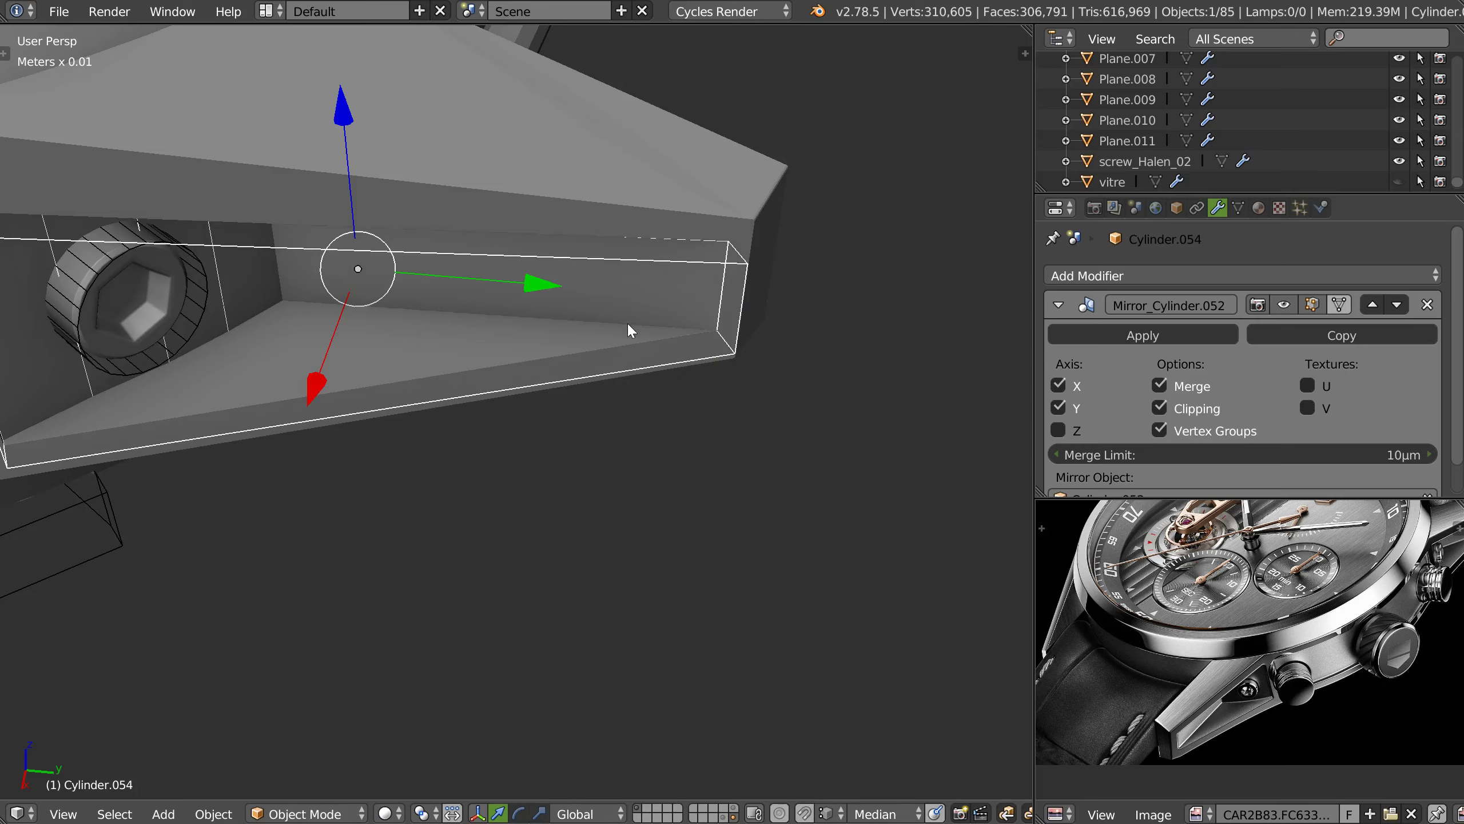
pyautogui.scroll(-2, 602, 298)
pyautogui.moveTo(602, 298)
pyautogui.mouseDown(button='middle')
pyautogui.moveTo(575, 281)
pyautogui.moveTo(400, 272)
pyautogui.moveTo(508, 292)
pyautogui.moveTo(490, 258)
pyautogui.moveTo(653, 215)
pyautogui.moveTo(600, 228)
pyautogui.moveTo(634, 288)
pyautogui.mouseUp(button='middle')
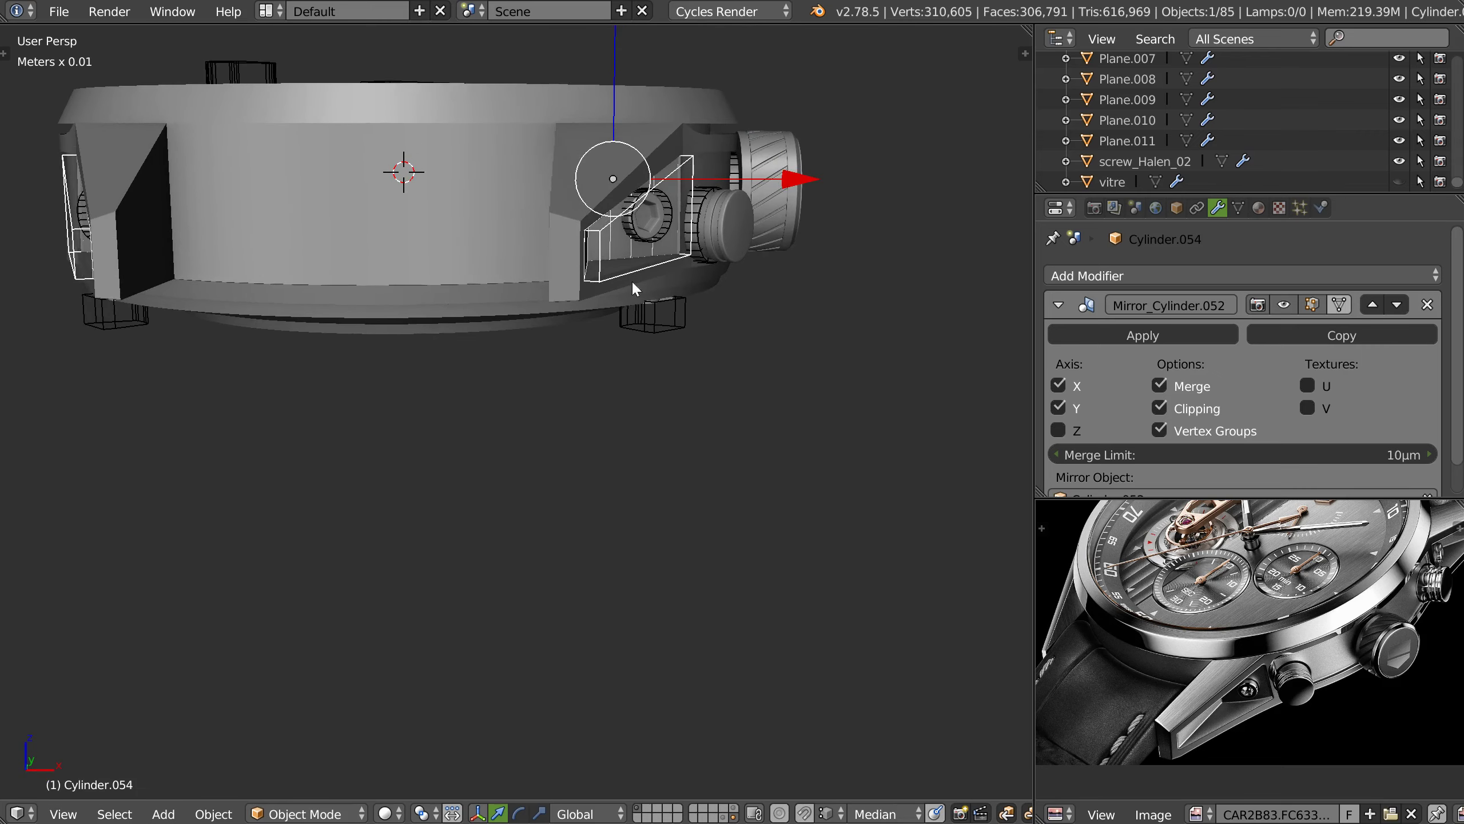
# - Raise a single vertex of the lug piece Cylinder.052 along Z
pyautogui.scroll(1, 560, 238)
pyautogui.scroll(1, 560, 238)
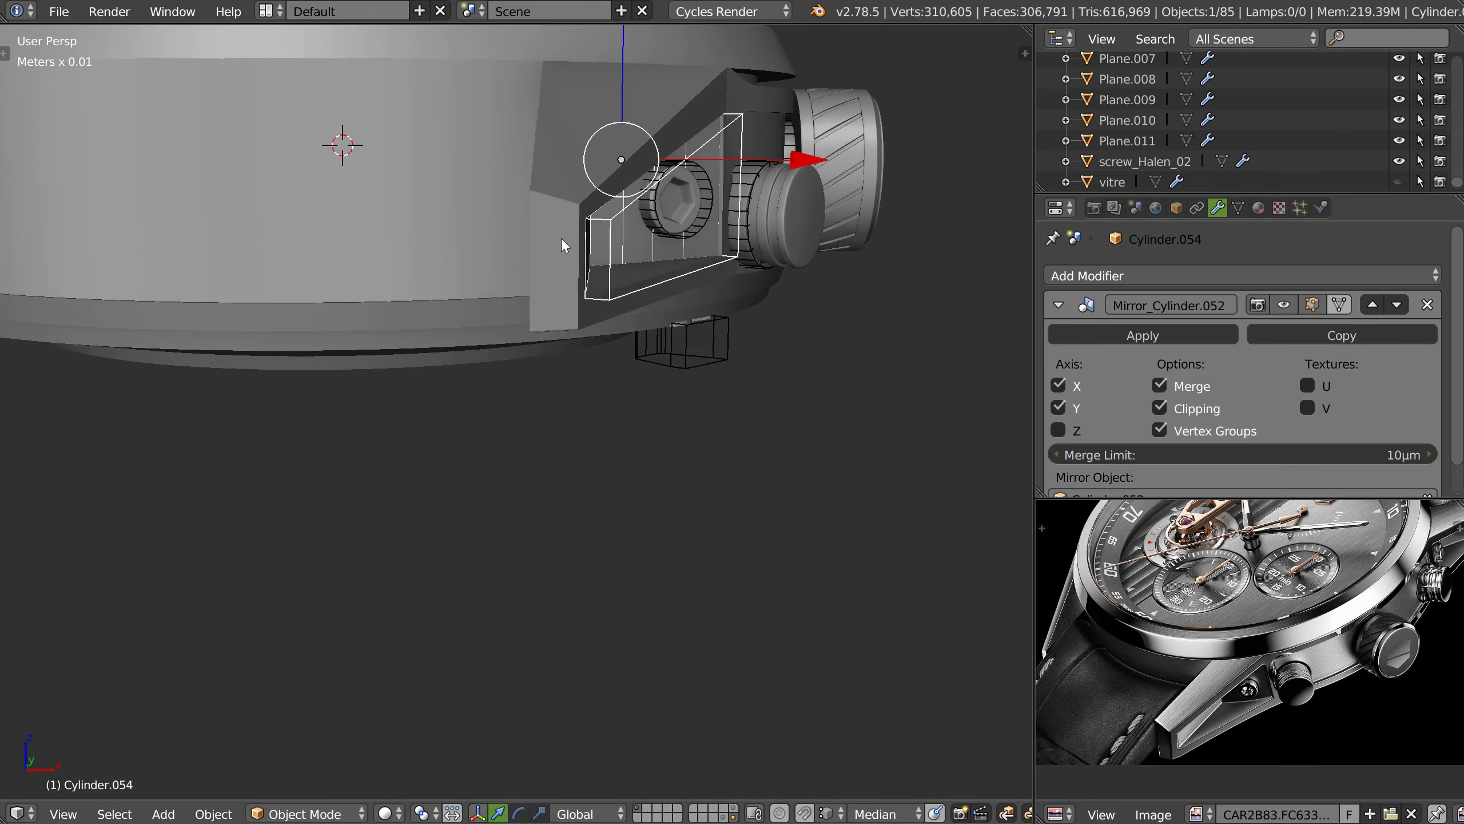
pyautogui.rightClick(562, 240)
pyautogui.moveTo(572, 238); pyautogui.dragTo(593, 265, button='middle')
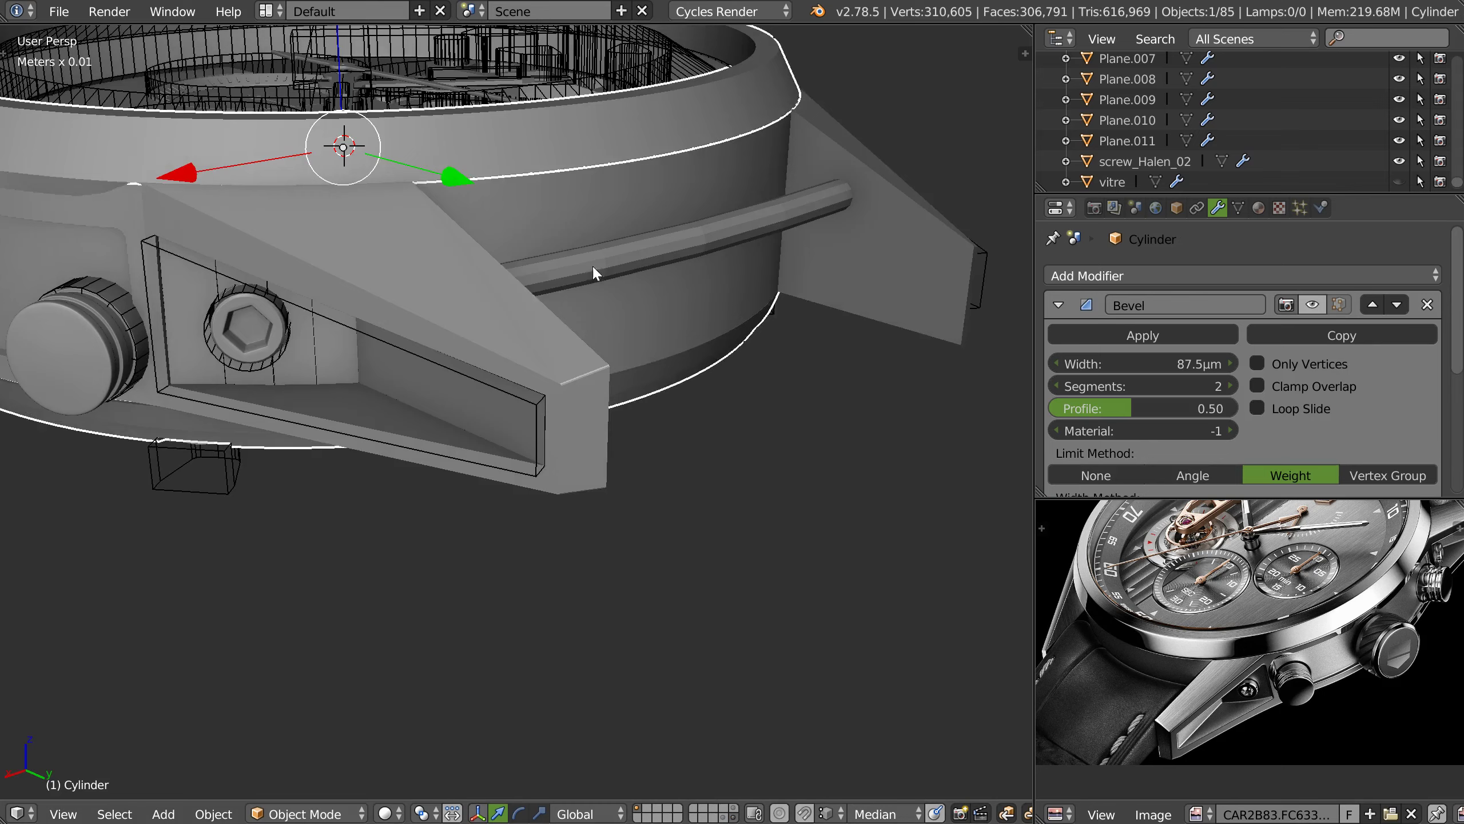
pyautogui.rightClick(588, 412)
pyautogui.press('Tab')
pyautogui.rightClick(557, 392)
pyautogui.moveTo(581, 409); pyautogui.dragTo(577, 297, button='middle')
pyautogui.press('g')
pyautogui.press('z')
pyautogui.click(566, 259)
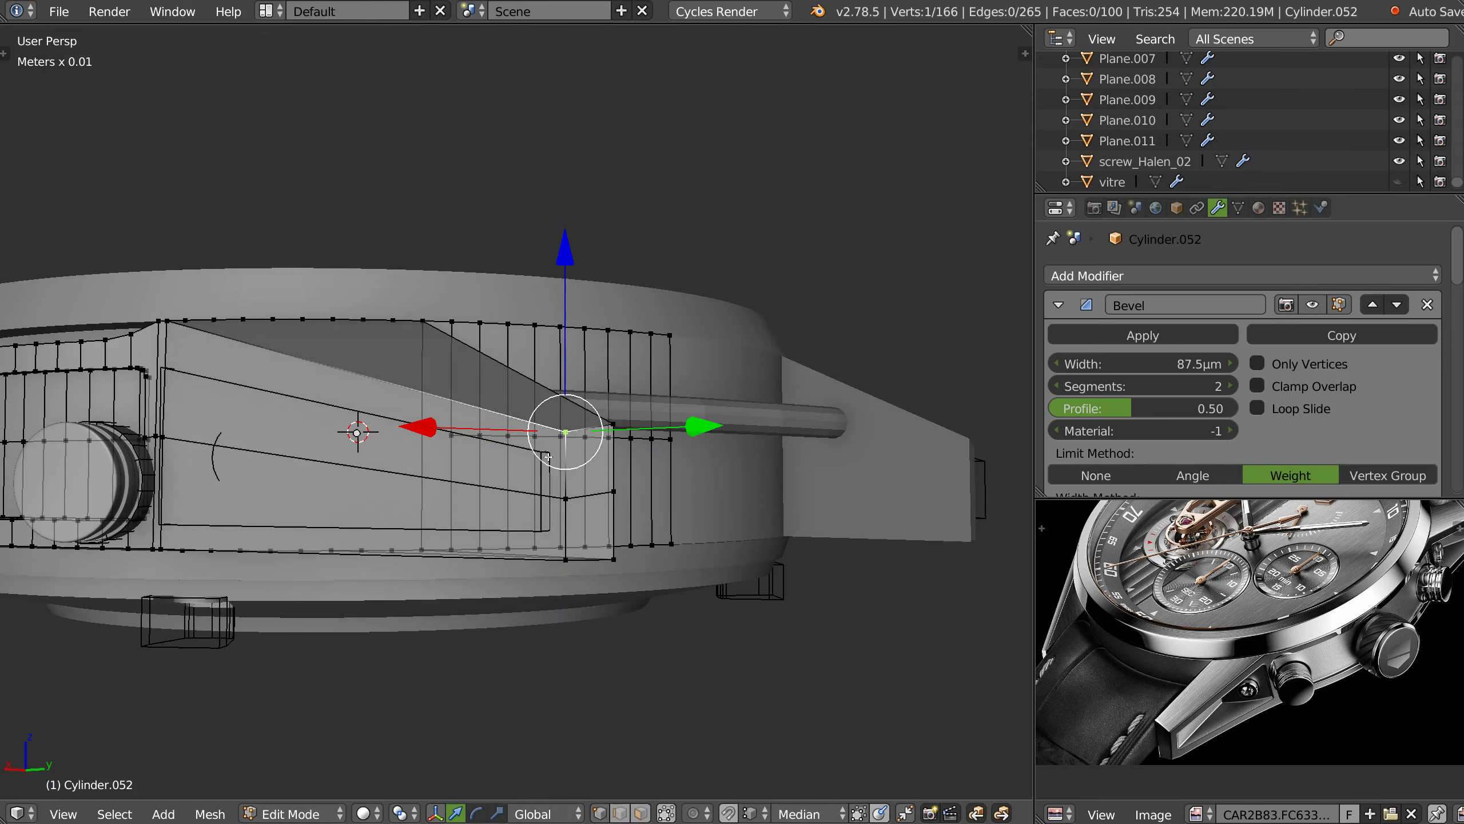
pyautogui.press('Tab')
# - Orbit to a higher three-quarter view and reveal the objects on the other scene layers
pyautogui.moveTo(570, 216); pyautogui.dragTo(613, 346, button='middle')
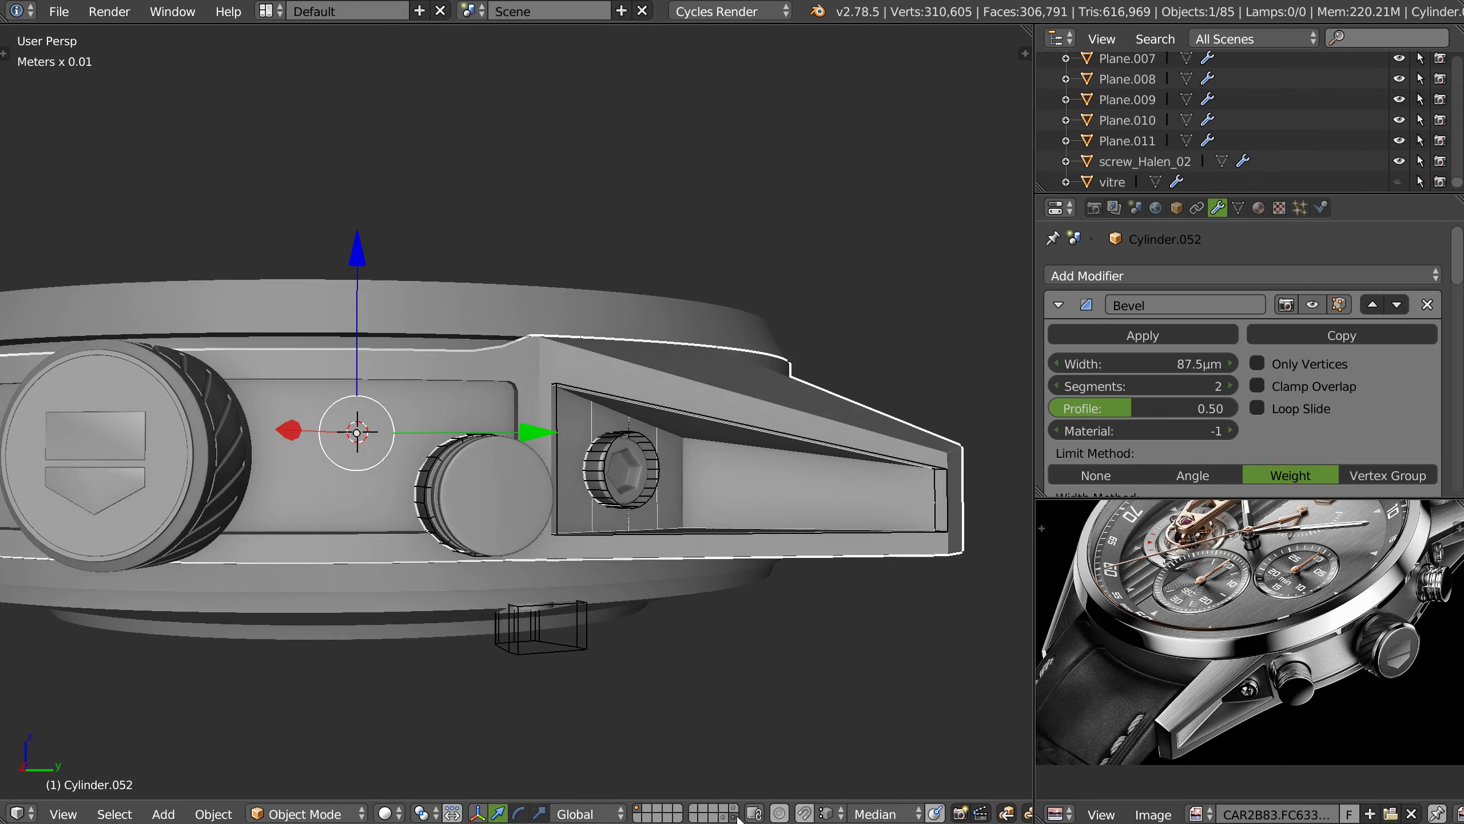
pyautogui.moveTo(849, 473)
pyautogui.mouseDown(button='middle')
pyautogui.moveTo(723, 395)
pyautogui.moveTo(808, 438)
pyautogui.mouseUp(button='middle')
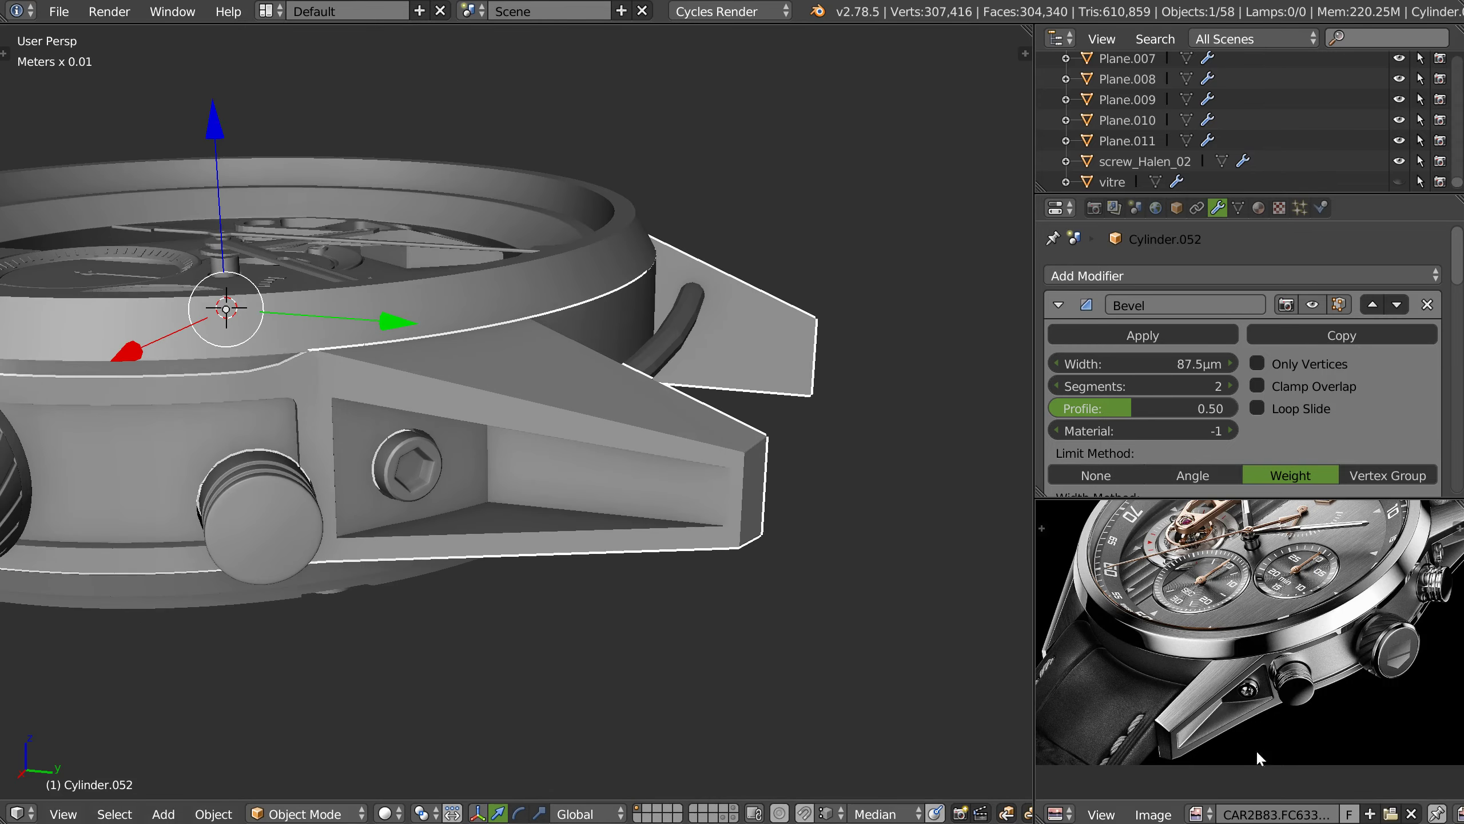
pyautogui.scroll(3, 782, 448)
pyautogui.scroll(2, 781, 448)
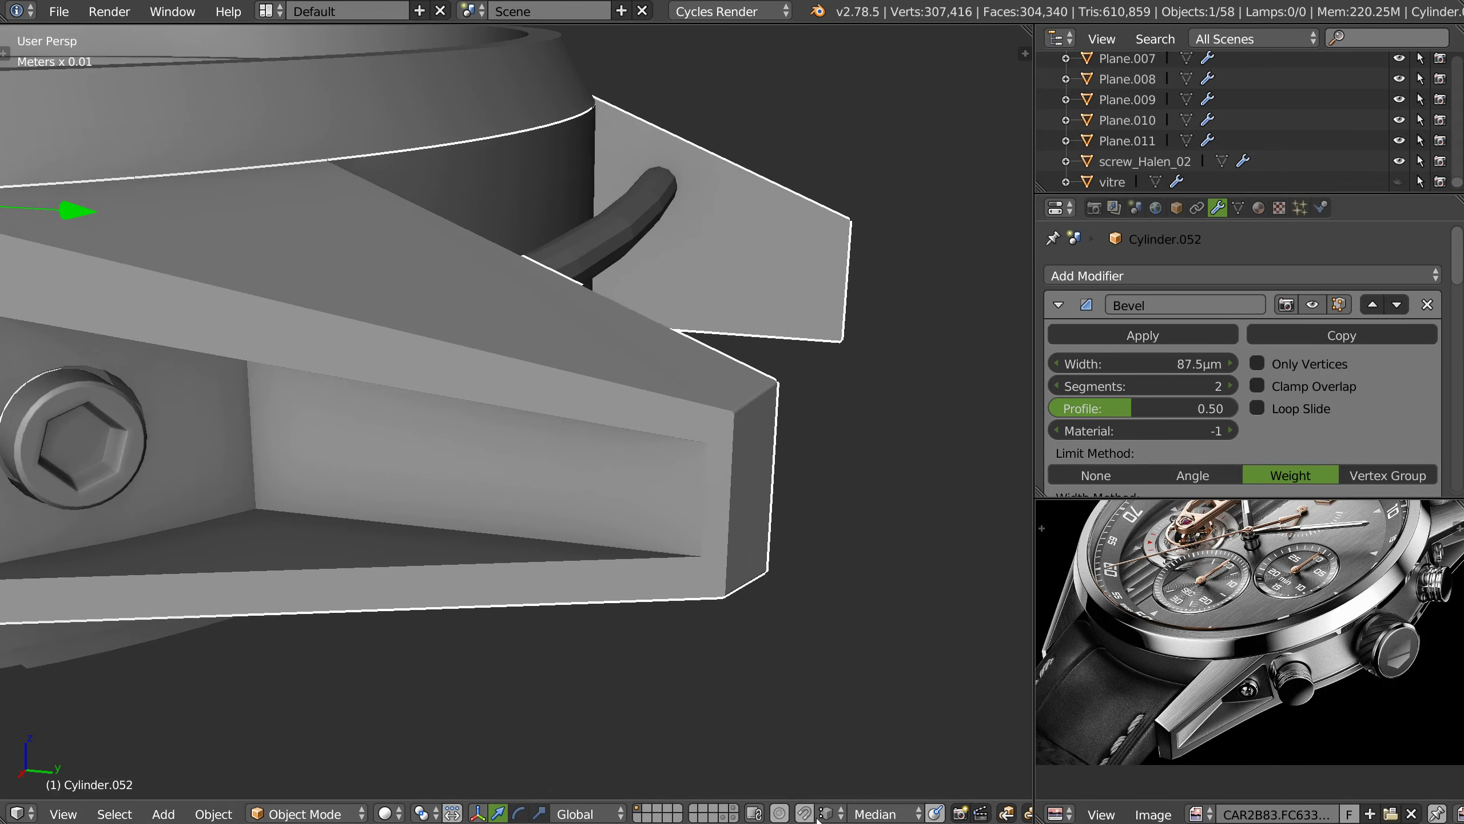
pyautogui.keyDown('shift'); pyautogui.click(733, 818); pyautogui.keyUp('shift')
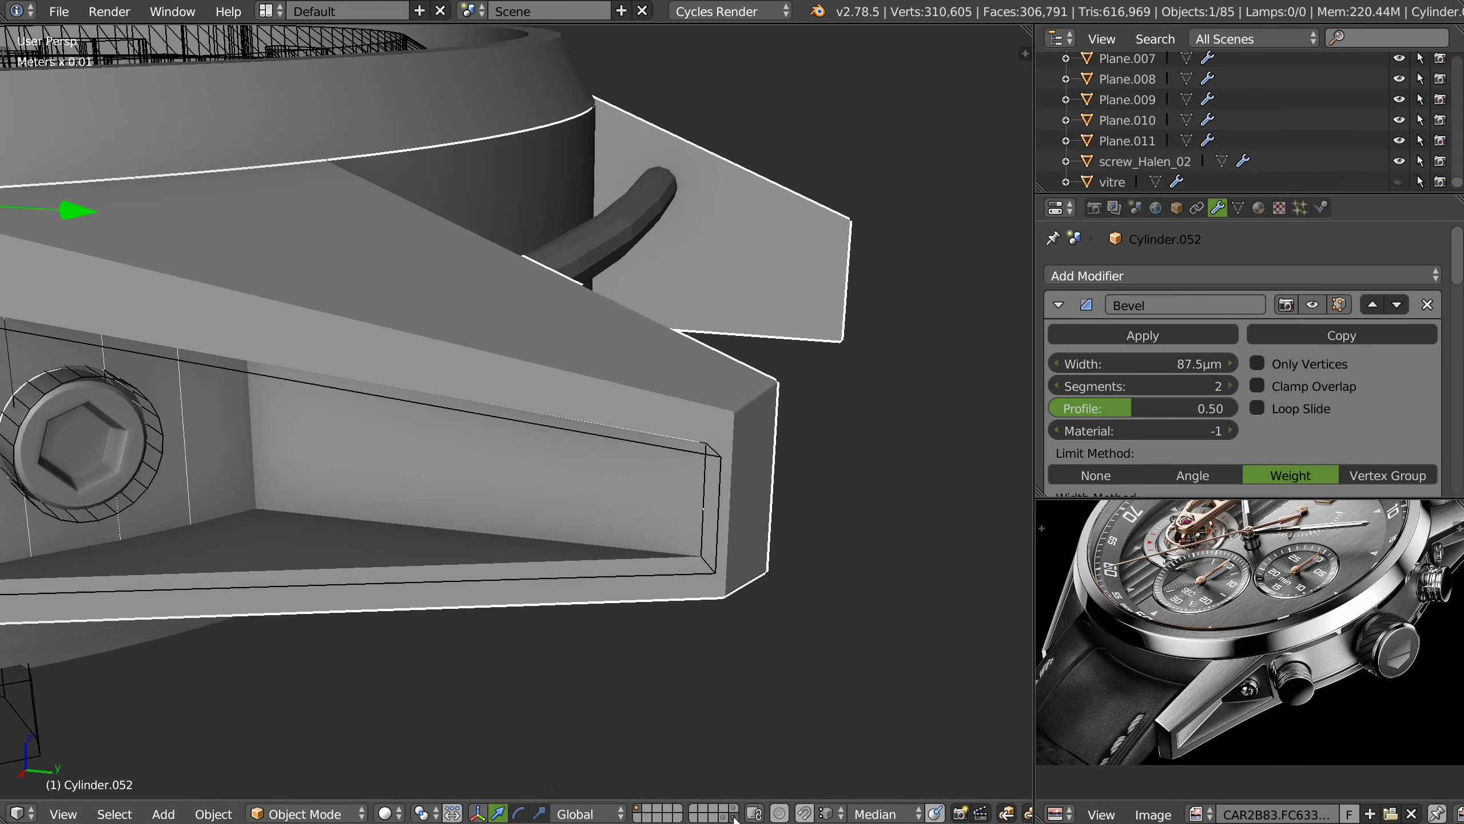
# - Slide the end face of recess insert Cylinder.054 slightly along Y
pyautogui.rightClick(721, 503)
pyautogui.press('Tab')
pyautogui.moveTo(897, 523); pyautogui.dragTo(888, 527)
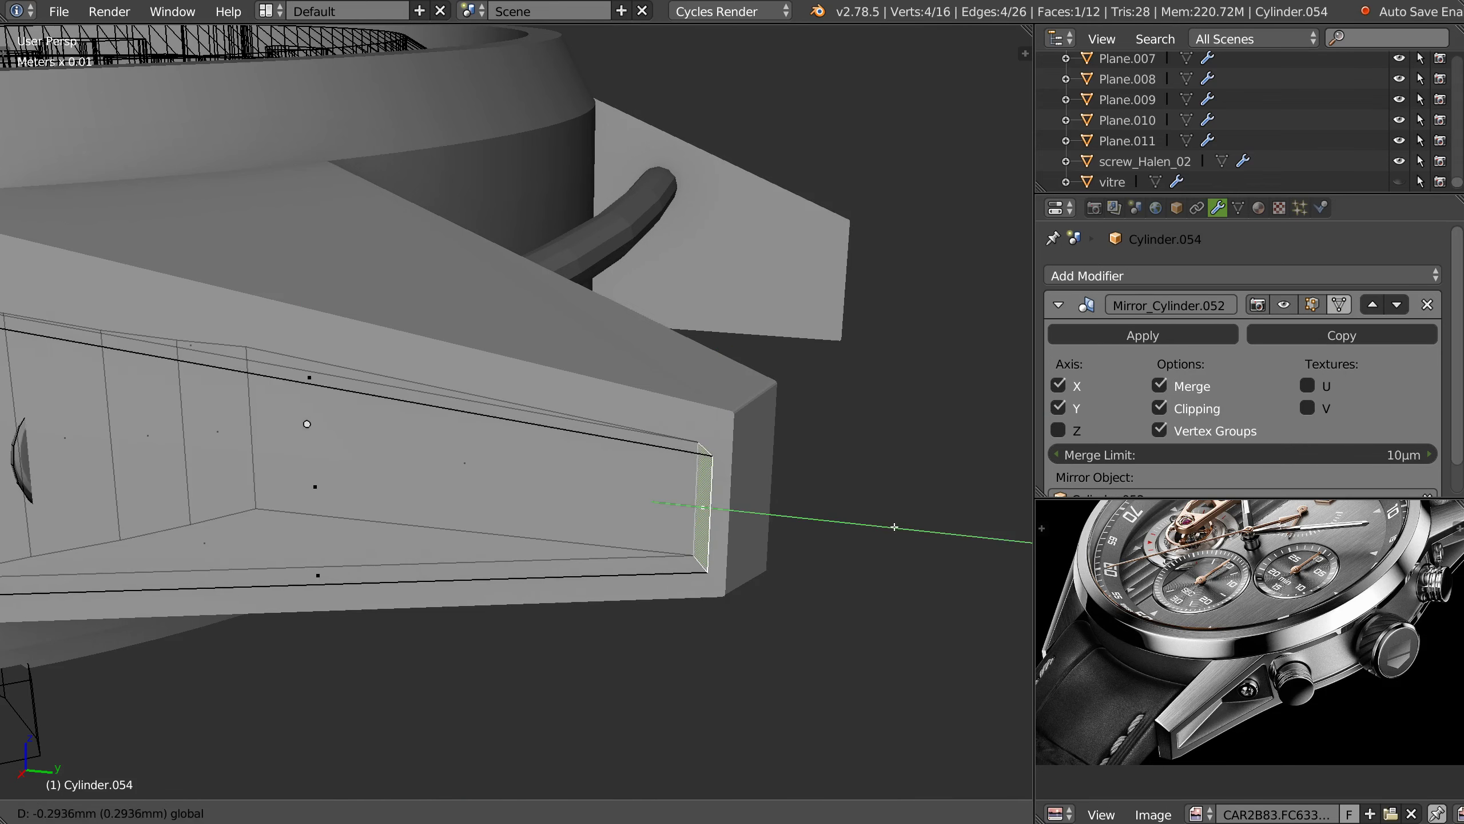
pyautogui.press('a')
pyautogui.press('Tab')
# - Shift the Cylinder.054 end face along X so it ends flush at the lug tip
pyautogui.scroll(2, 686, 410)
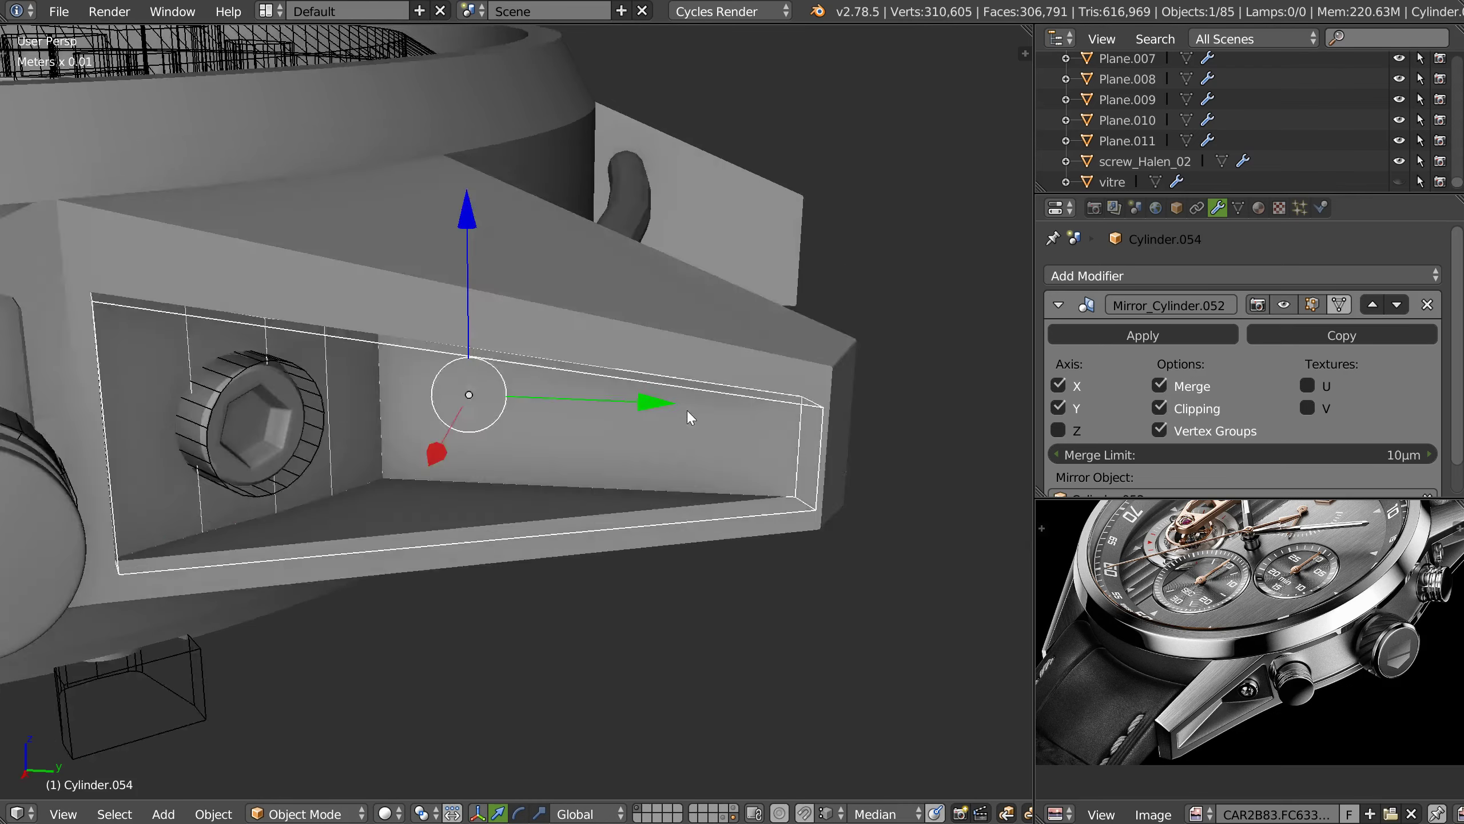
pyautogui.scroll(-1, 689, 406)
pyautogui.scroll(1, 689, 412)
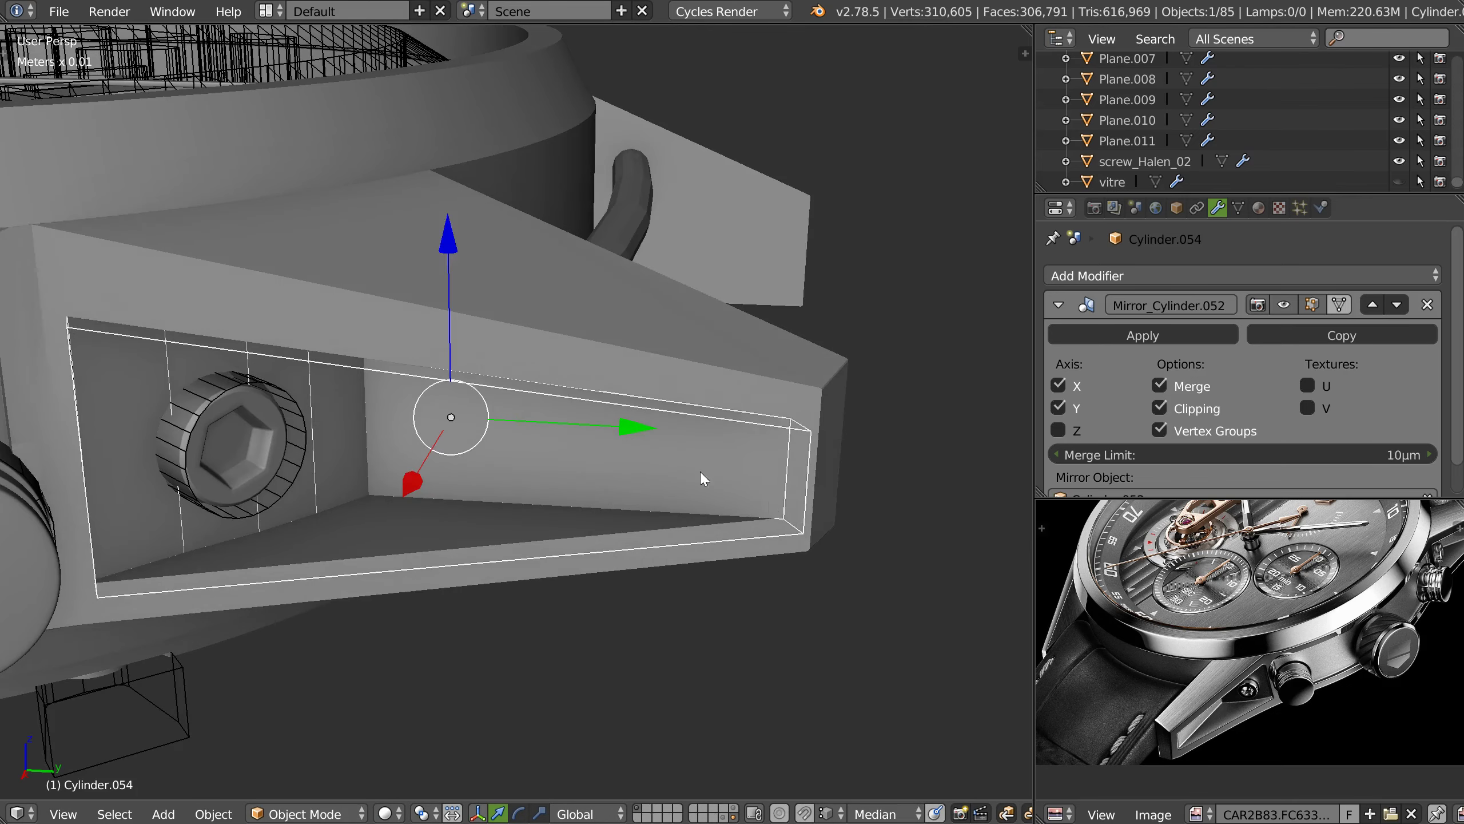
pyautogui.press('Tab')
pyautogui.moveTo(807, 549); pyautogui.dragTo(808, 549)
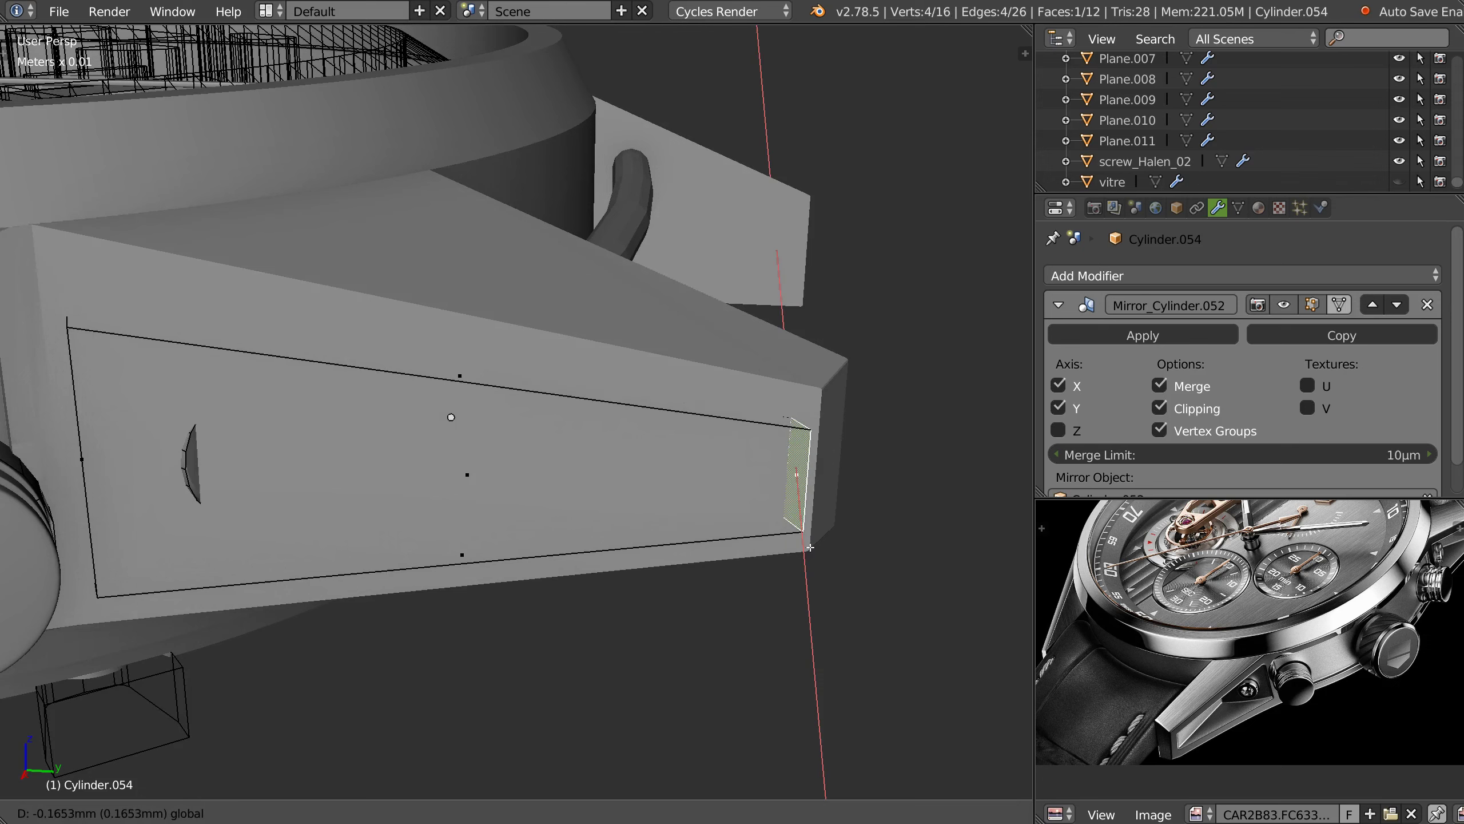
pyautogui.click(811, 547)
pyautogui.press('Tab')
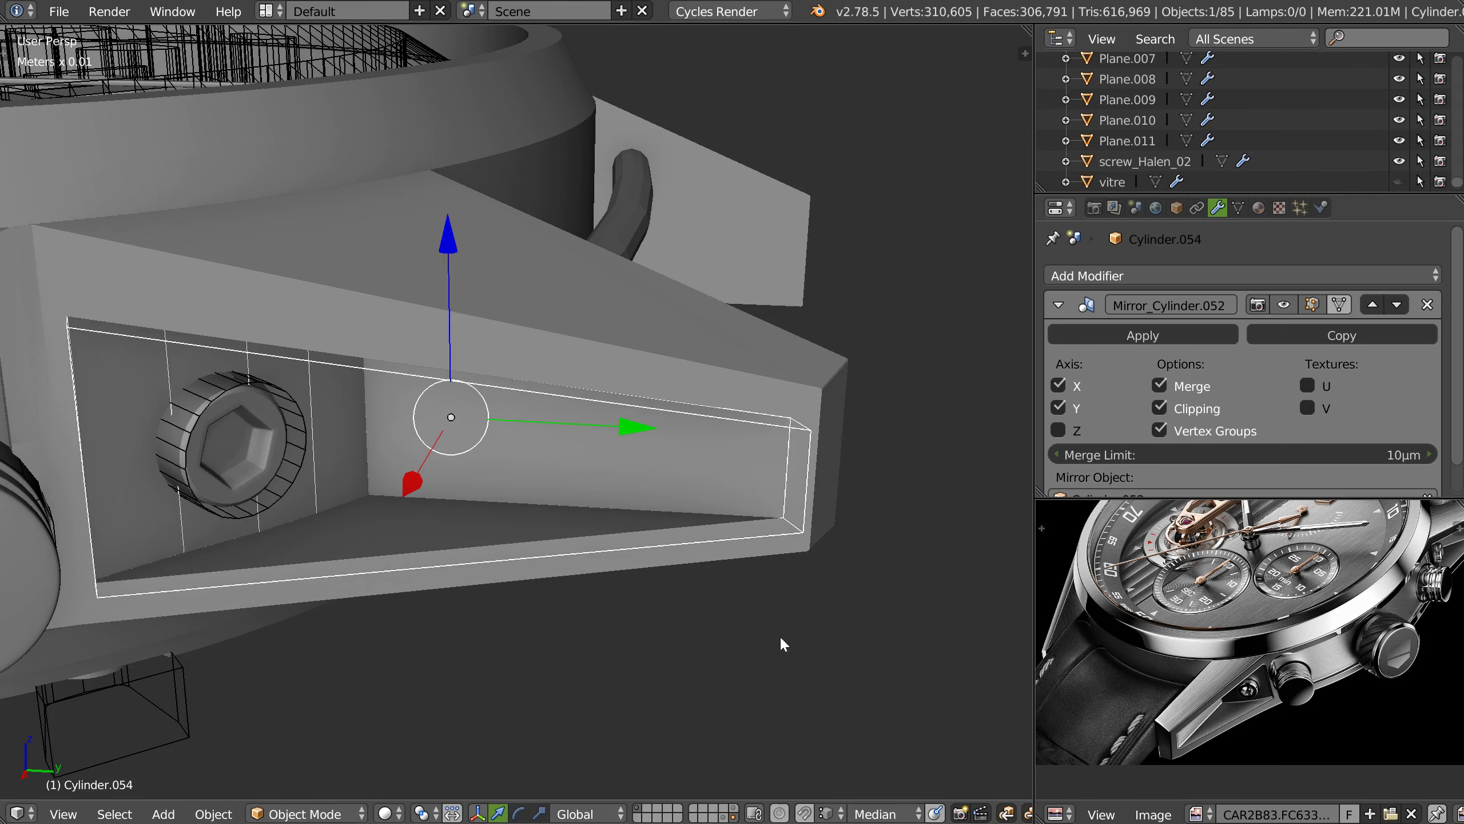
# - Hide the wireframe helper layers and orbit to the side of the full watch case
pyautogui.click(735, 819)
pyautogui.scroll(-5, 692, 362)
pyautogui.moveTo(607, 410)
pyautogui.mouseDown(button='middle')
pyautogui.moveTo(582, 391)
pyautogui.moveTo(543, 405)
pyautogui.moveTo(556, 329)
pyautogui.moveTo(545, 366)
pyautogui.moveTo(531, 365)
pyautogui.moveTo(591, 437)
pyautogui.moveTo(636, 430)
pyautogui.moveTo(492, 470)
pyautogui.mouseUp(button='middle')
pyautogui.scroll(2, 544, 405)
pyautogui.scroll(2, 611, 437)
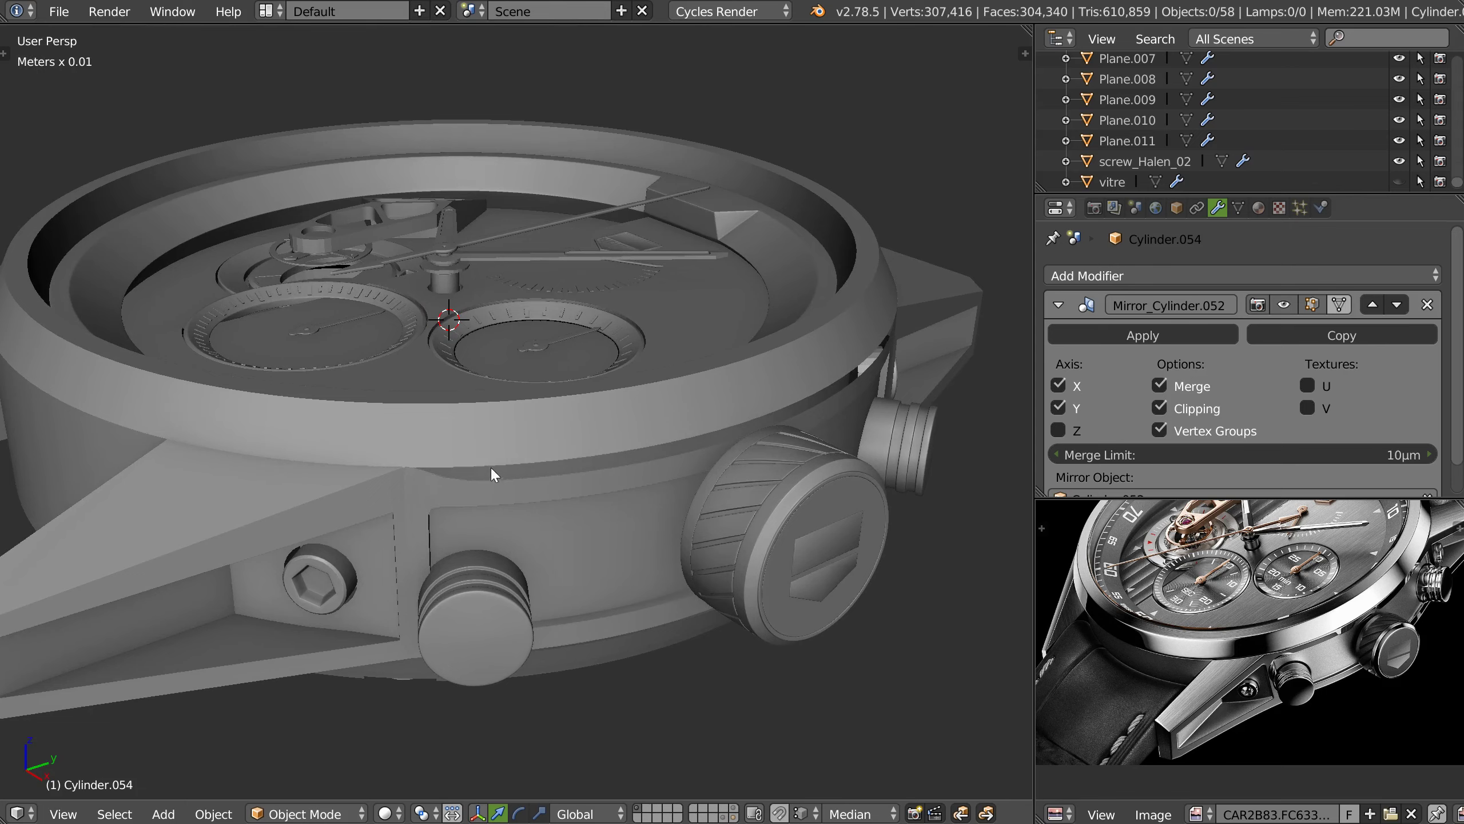
# - Zoom in, switch to Right Ortho view and select the case part Cylinder.052
pyautogui.scroll(1, 1218, 592)
pyautogui.scroll(2, 1219, 592)
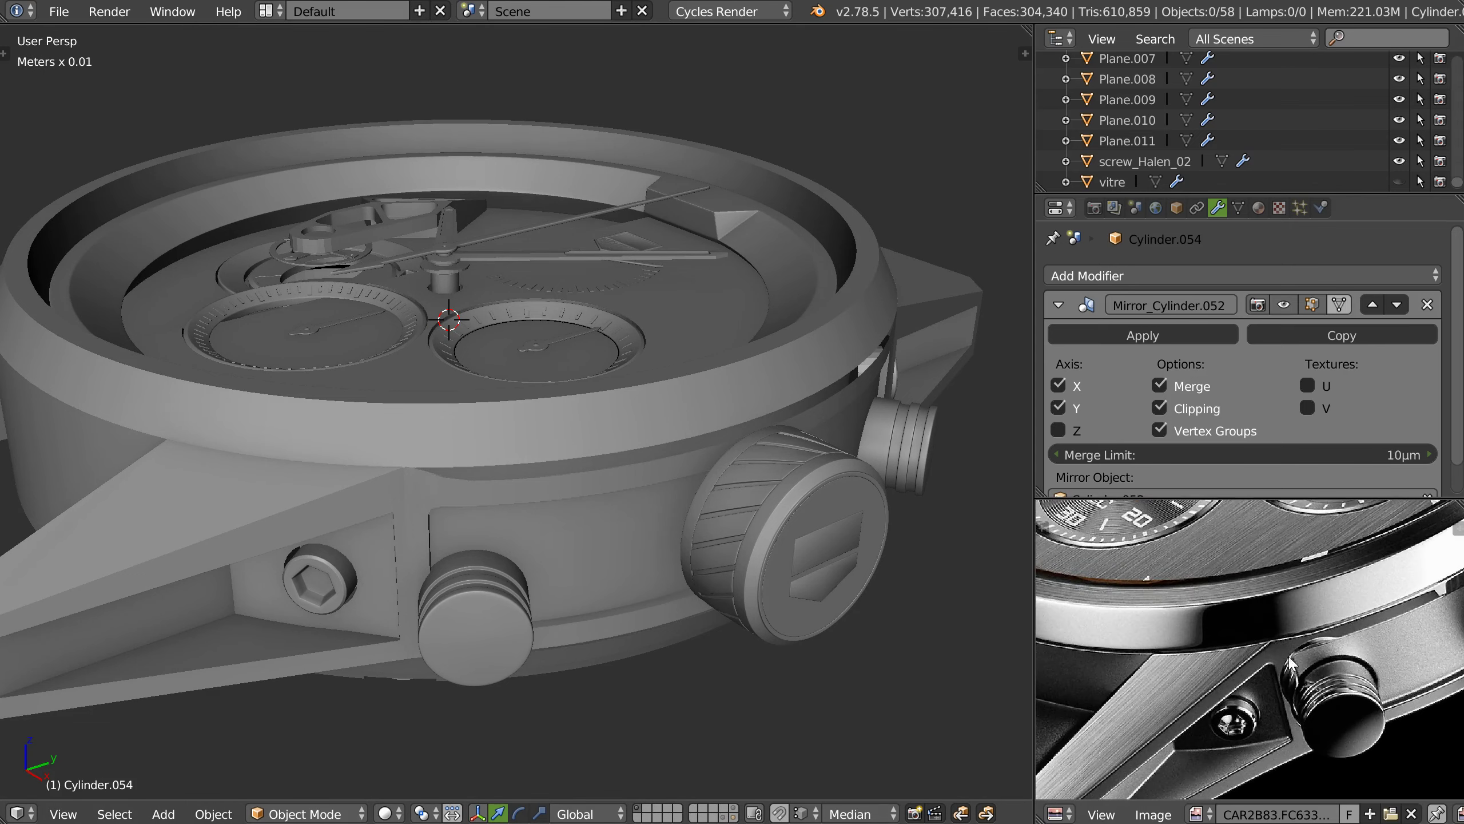
pyautogui.scroll(1, 1228, 640)
pyautogui.scroll(1, 1229, 641)
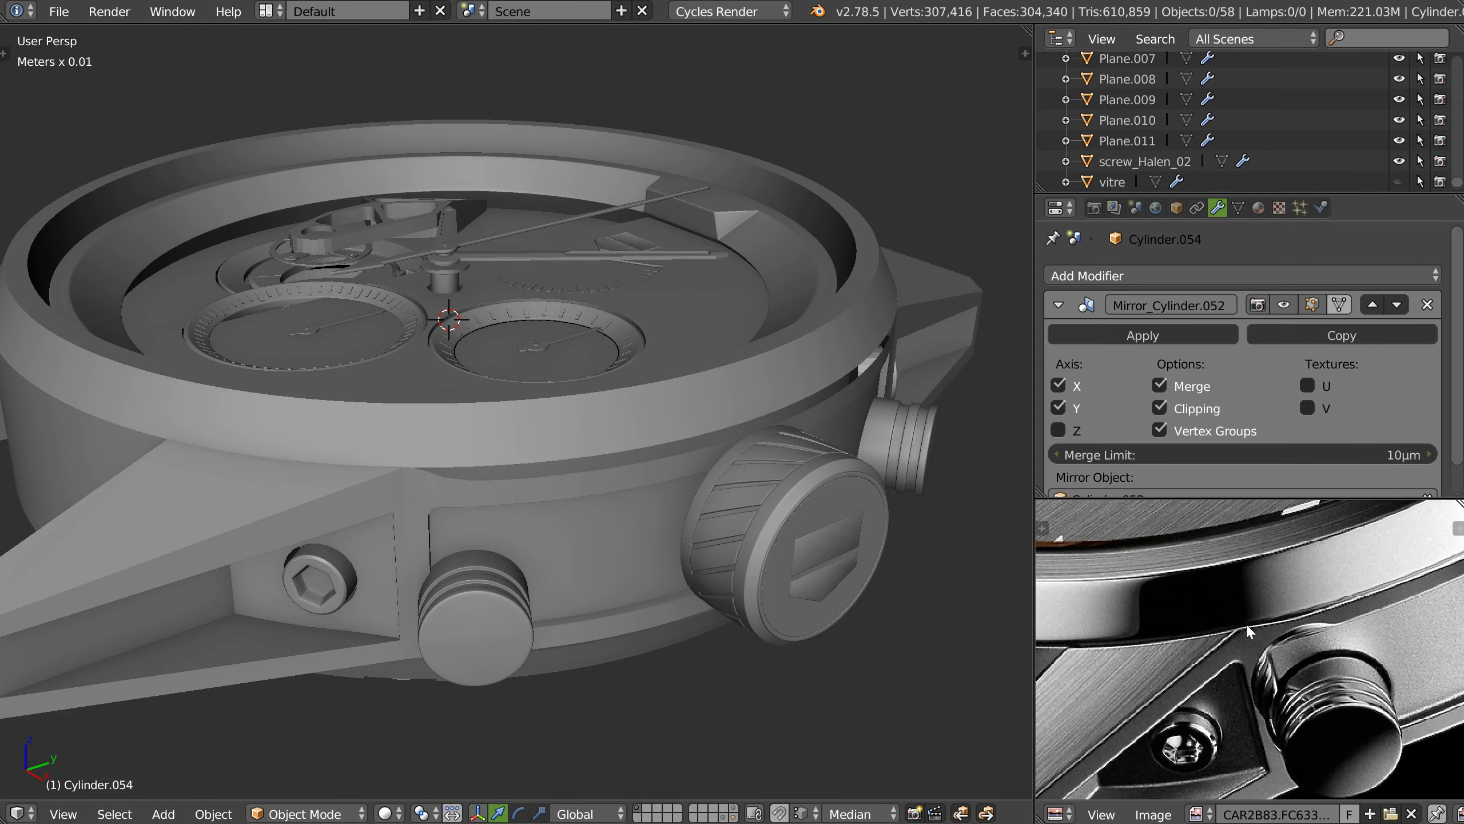
pyautogui.moveTo(1308, 621); pyautogui.dragTo(1308, 549, button='middle')
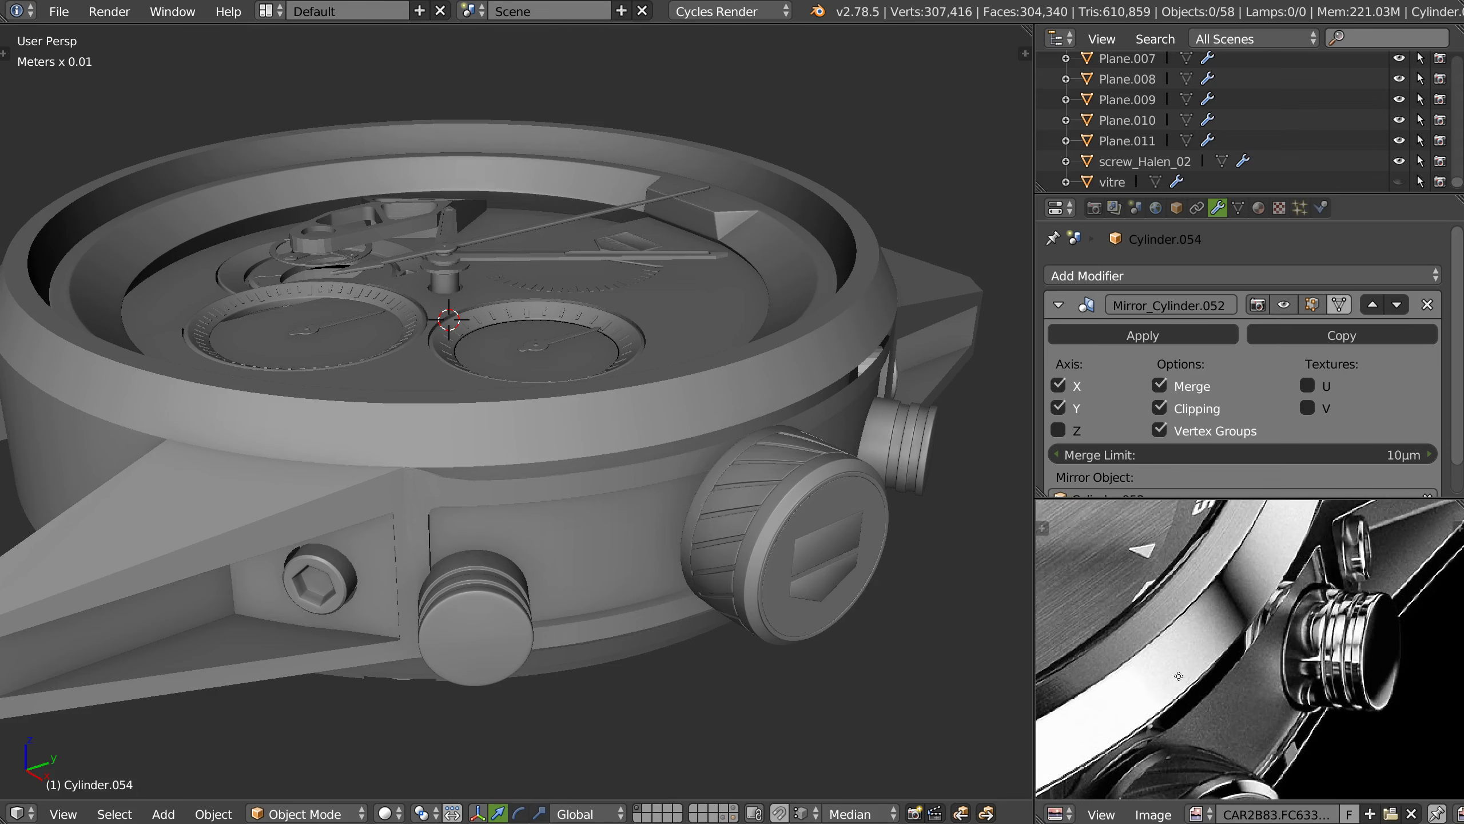
pyautogui.press('KP_3')
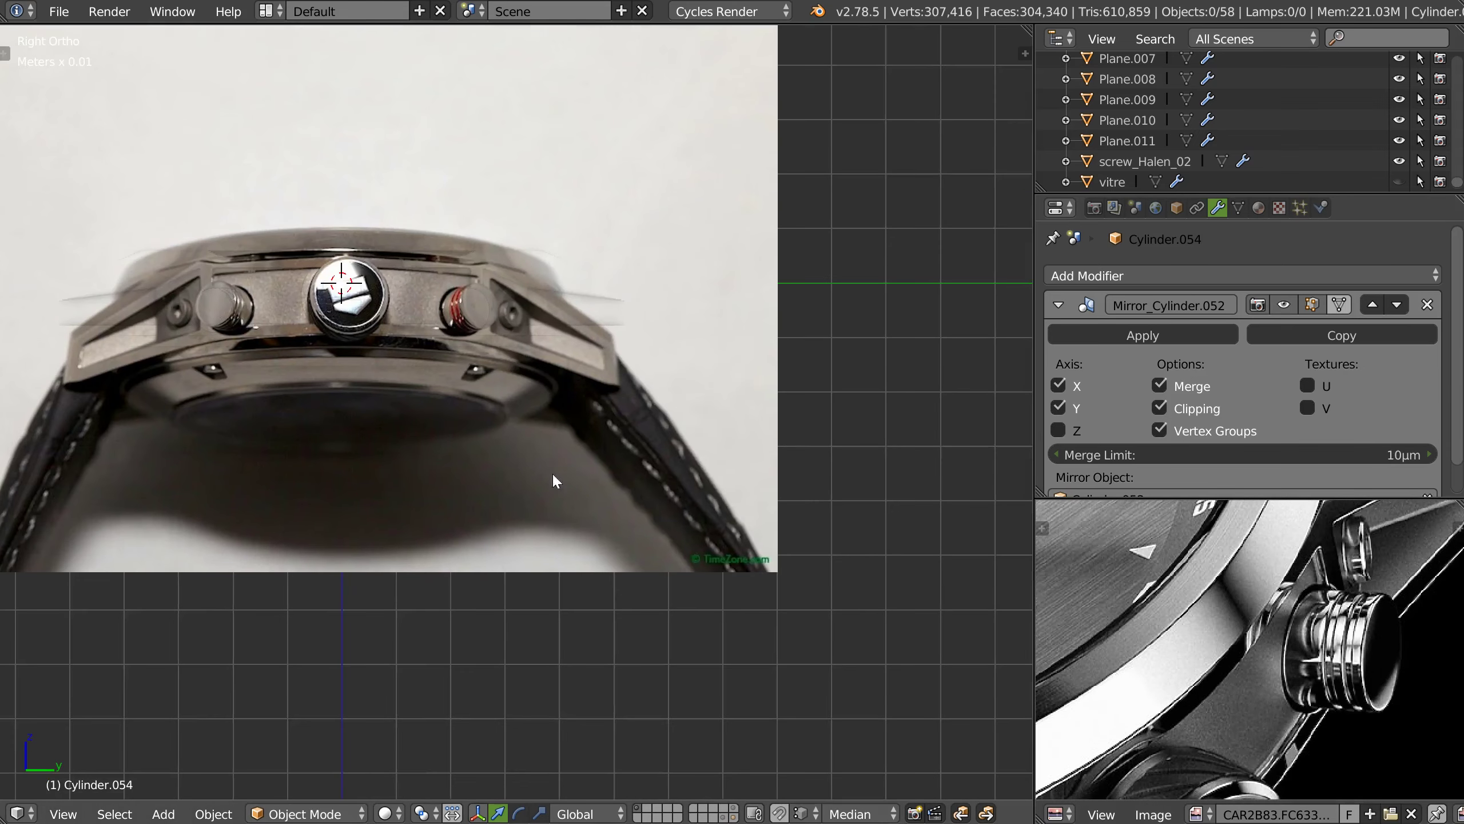
pyautogui.scroll(2, 507, 312)
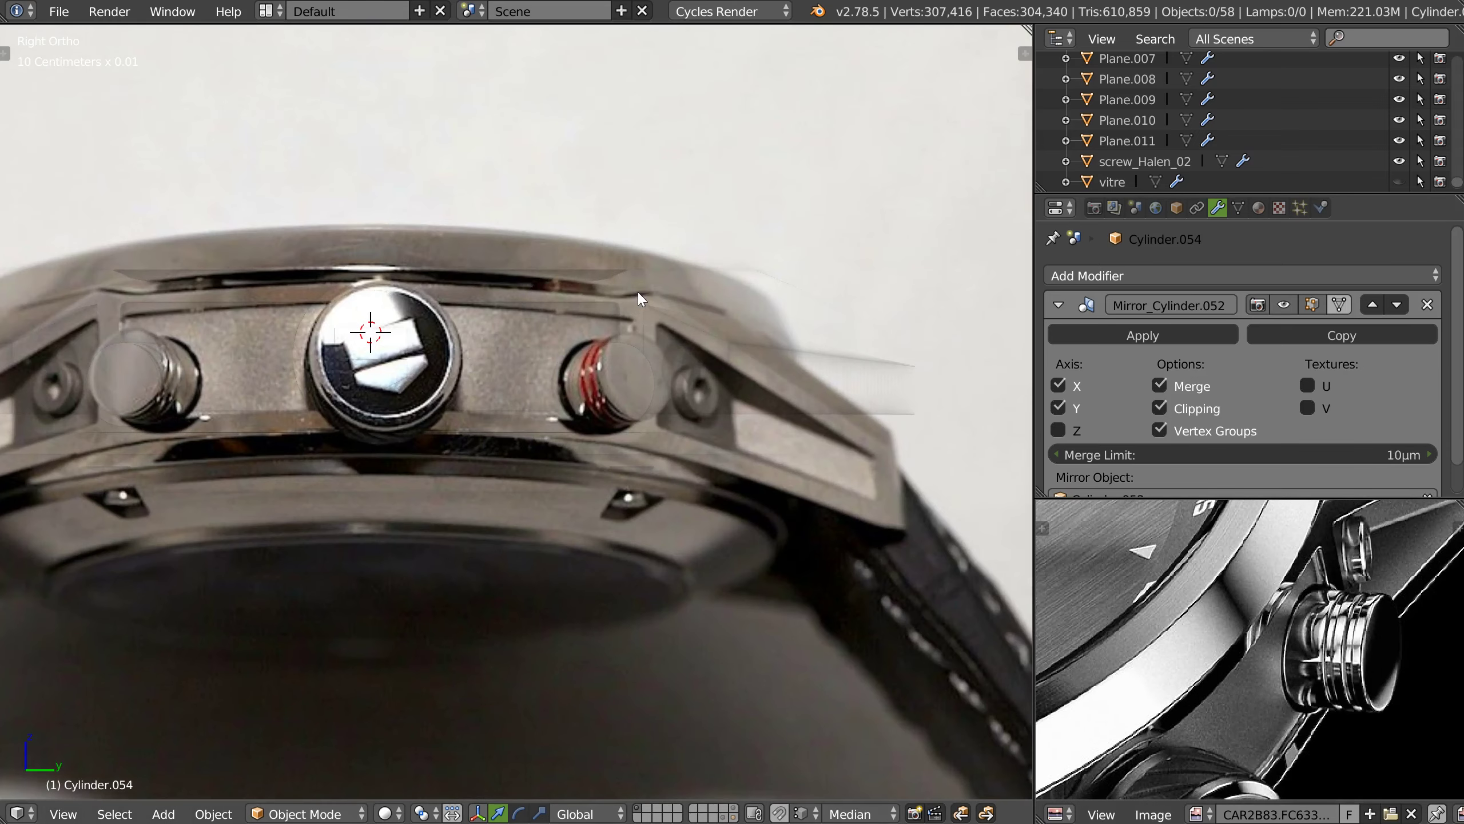
pyautogui.rightClick(612, 311)
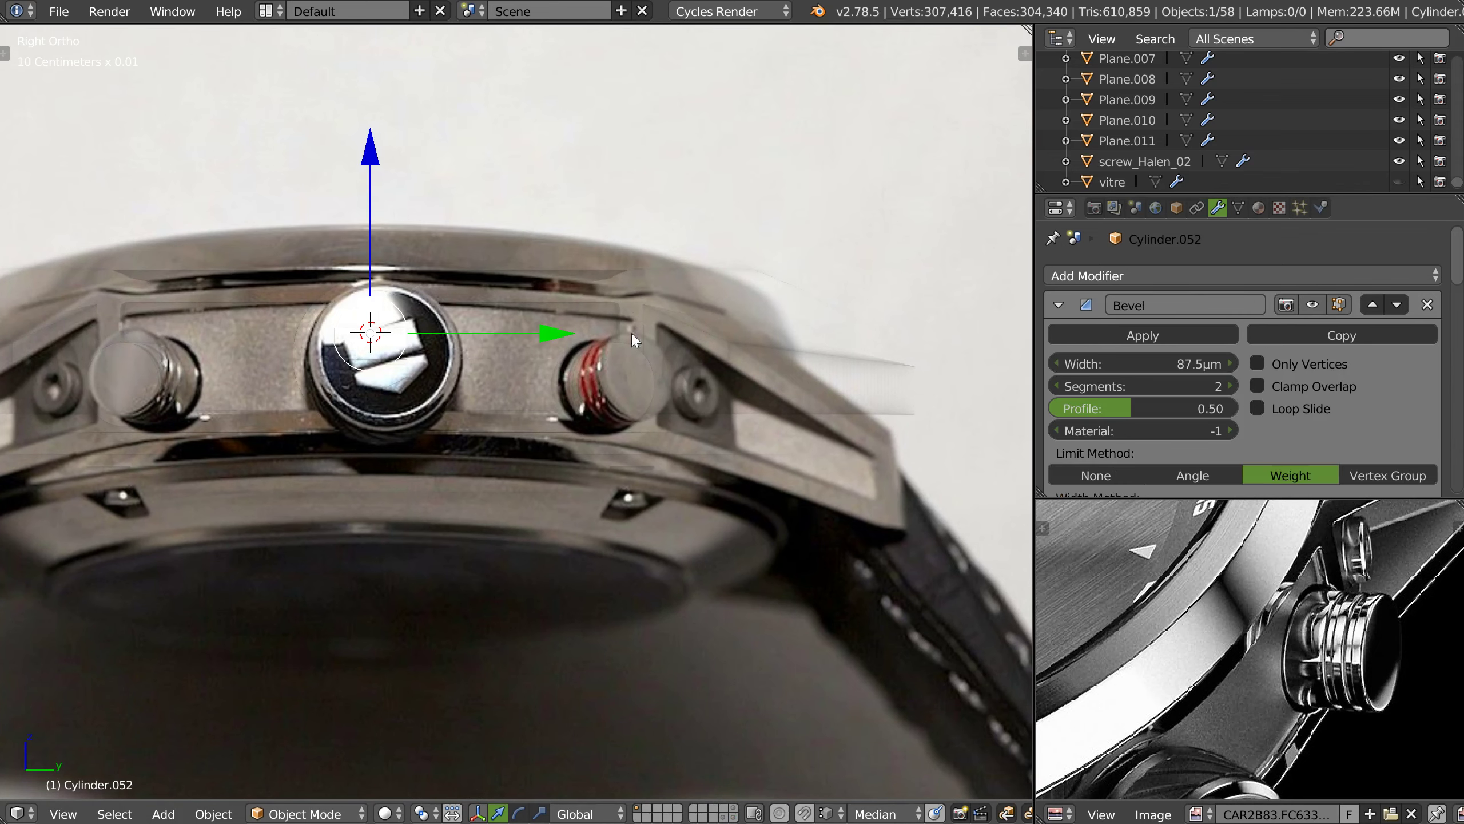
pyautogui.moveTo(622, 334); pyautogui.dragTo(478, 437, button='middle')
pyautogui.press('KP_3')
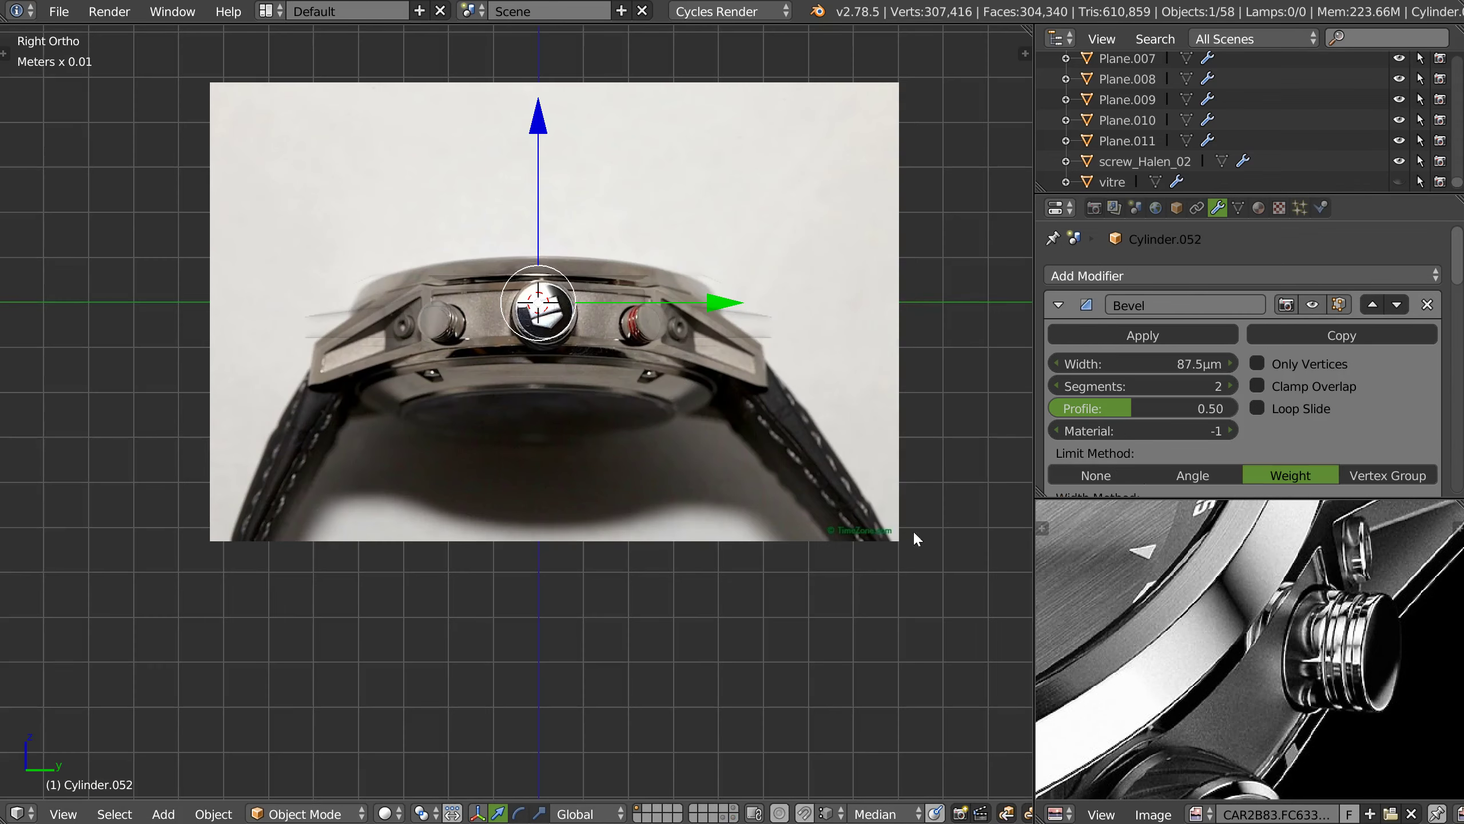
# - In the sidebar's Background Images, set the 040.jpg reference opacity to 0.435
pyautogui.press('n')
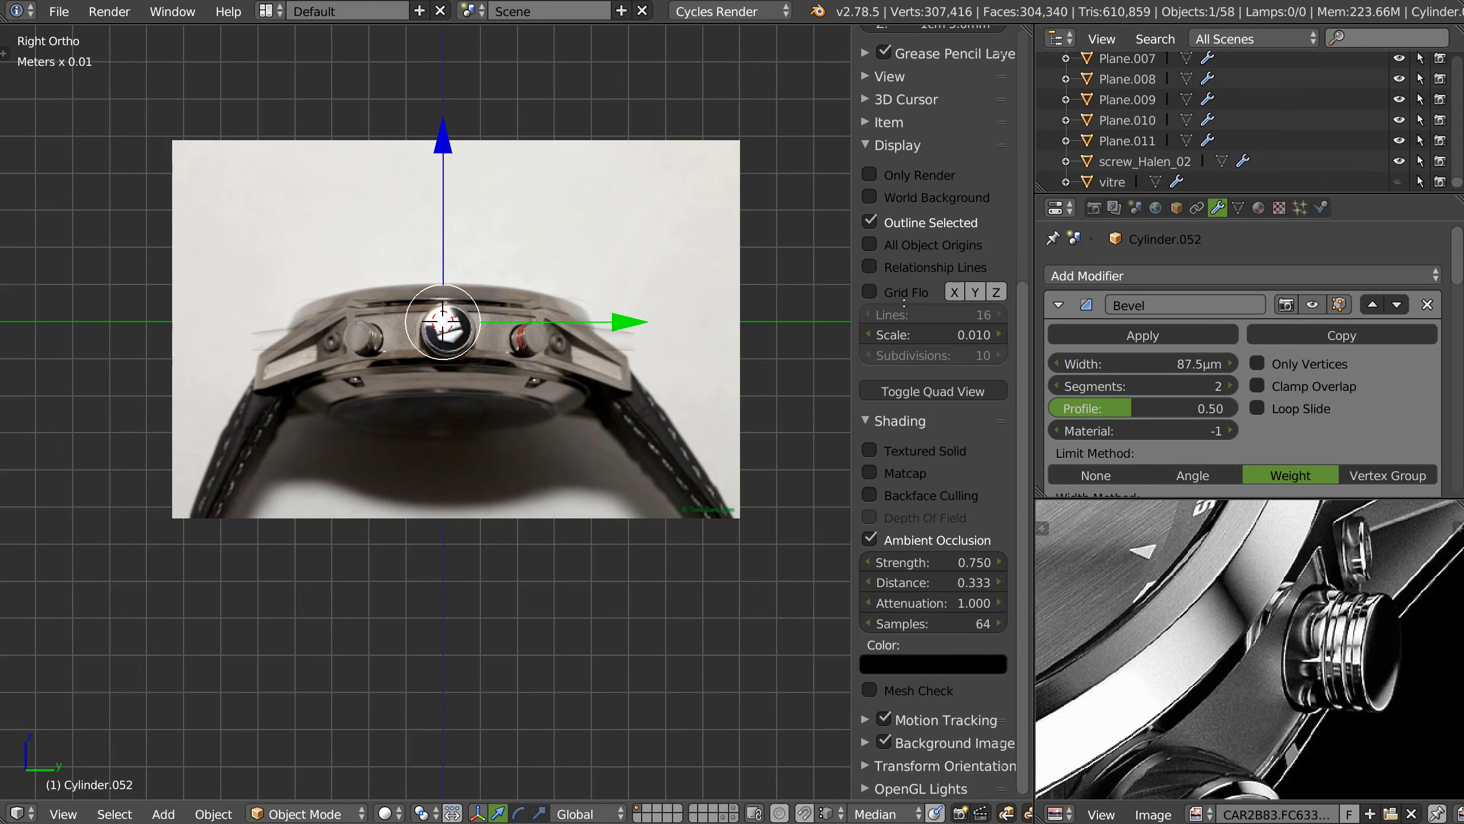
pyautogui.click(876, 742)
pyautogui.scroll(-10, 900, 199)
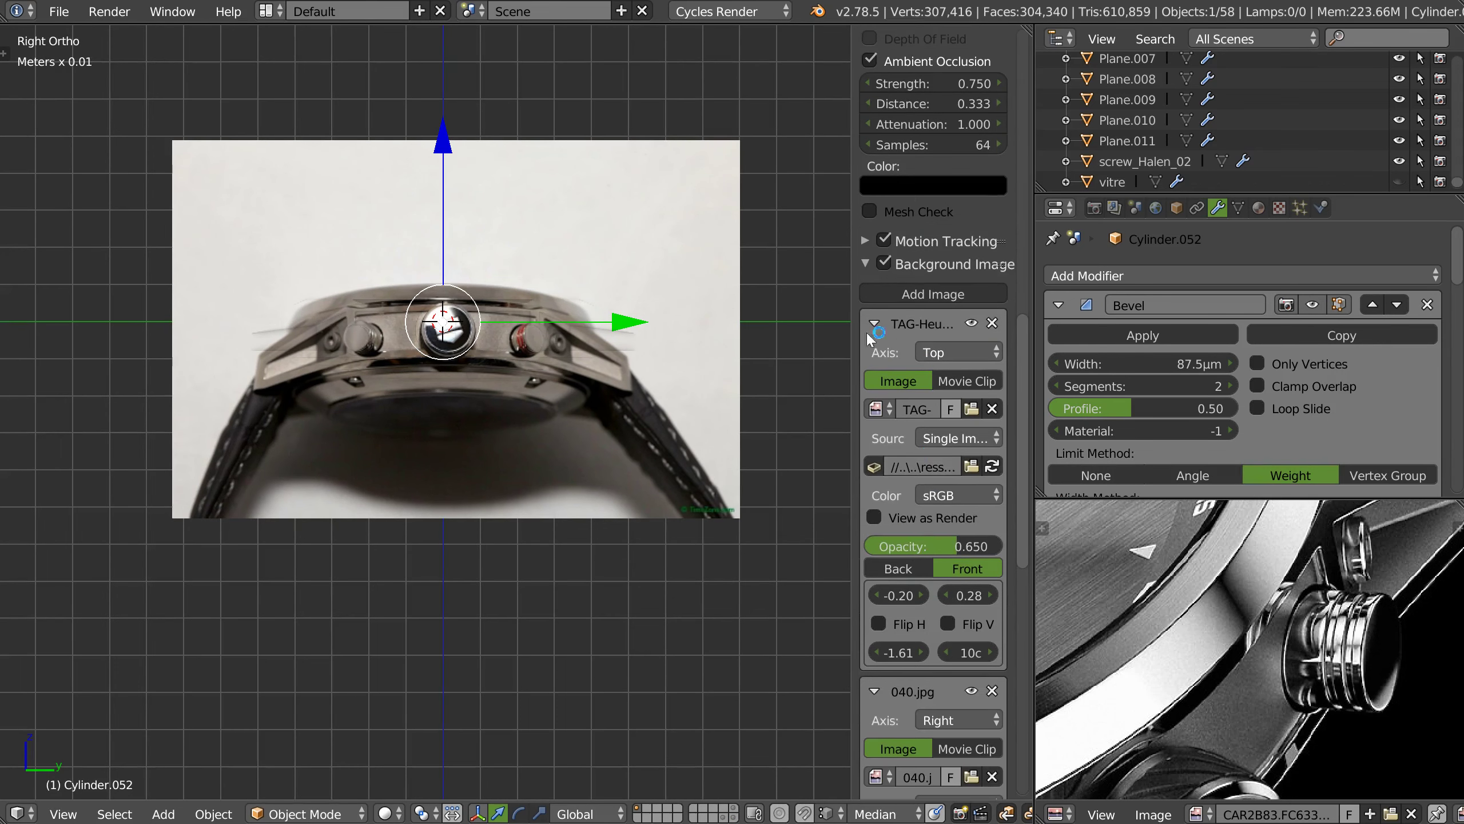
pyautogui.click(893, 327)
pyautogui.click(971, 386)
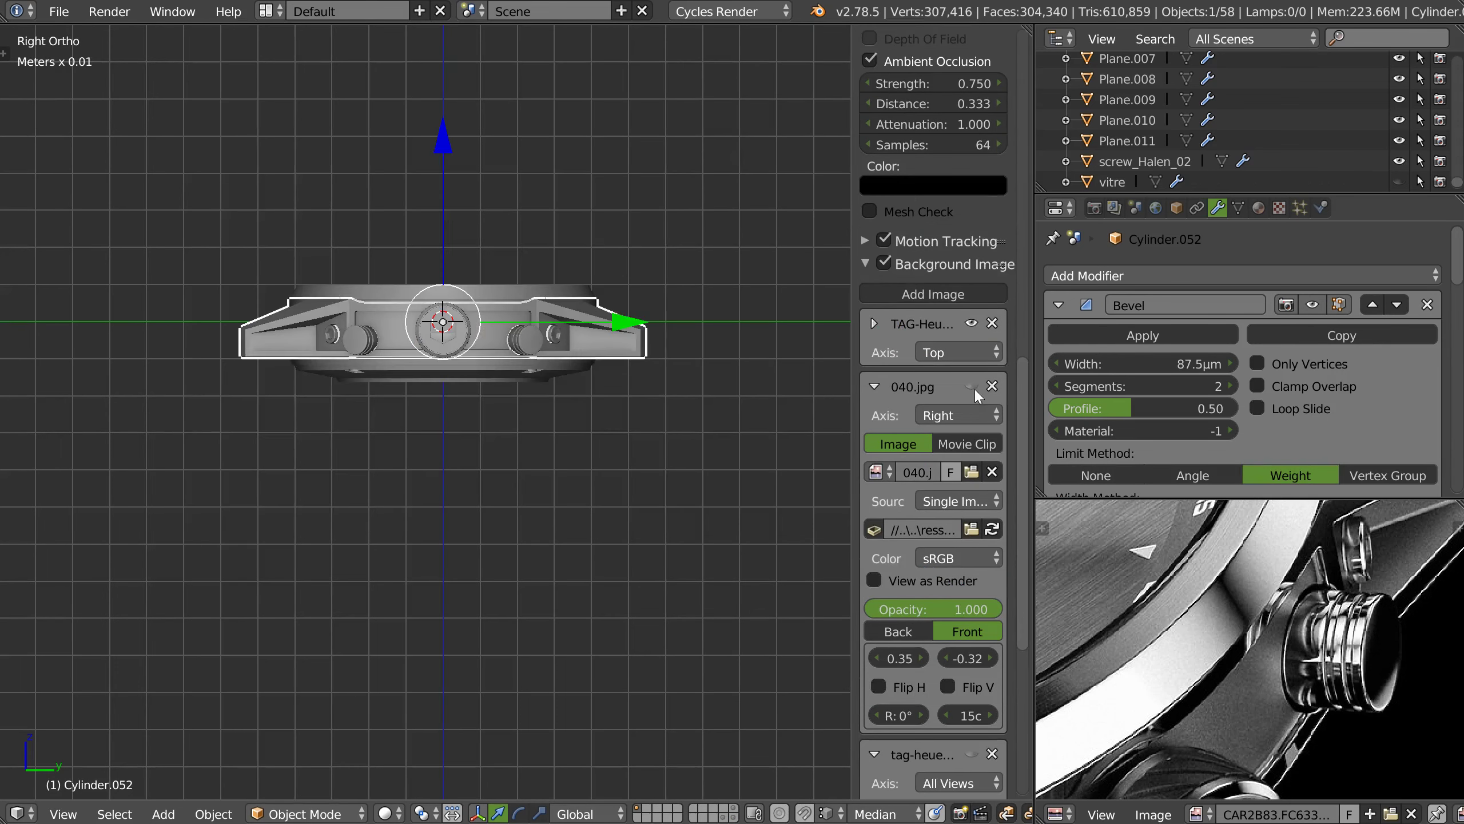
pyautogui.moveTo(924, 610); pyautogui.dragTo(903, 619)
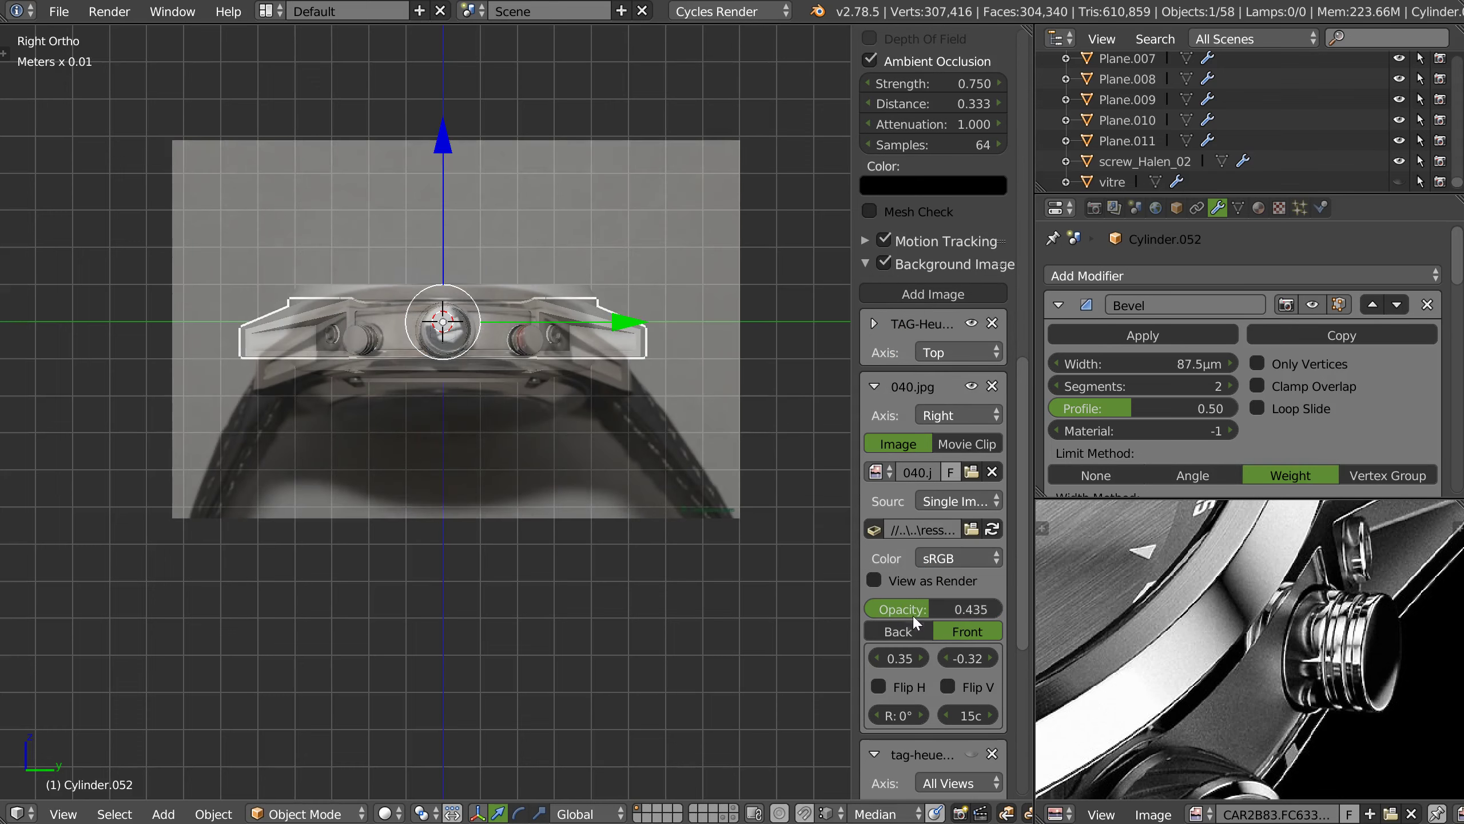
# - Check the profile in Right Ortho, then view the case back from below at an angle
pyautogui.moveTo(635, 490); pyautogui.dragTo(537, 423, button='middle')
pyautogui.scroll(2, 562, 371)
pyautogui.press('KP_3')
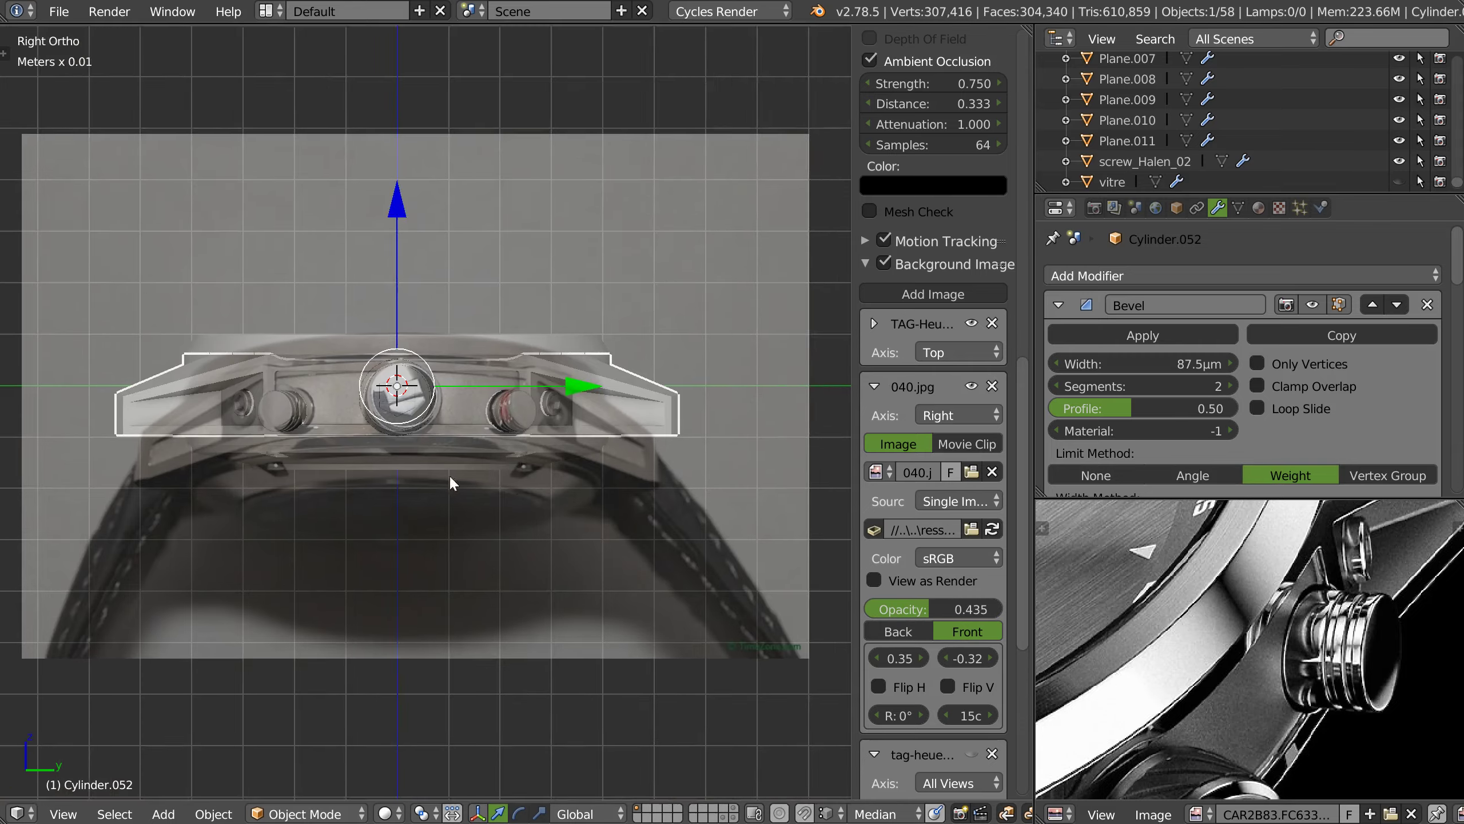
pyautogui.scroll(4, 519, 318)
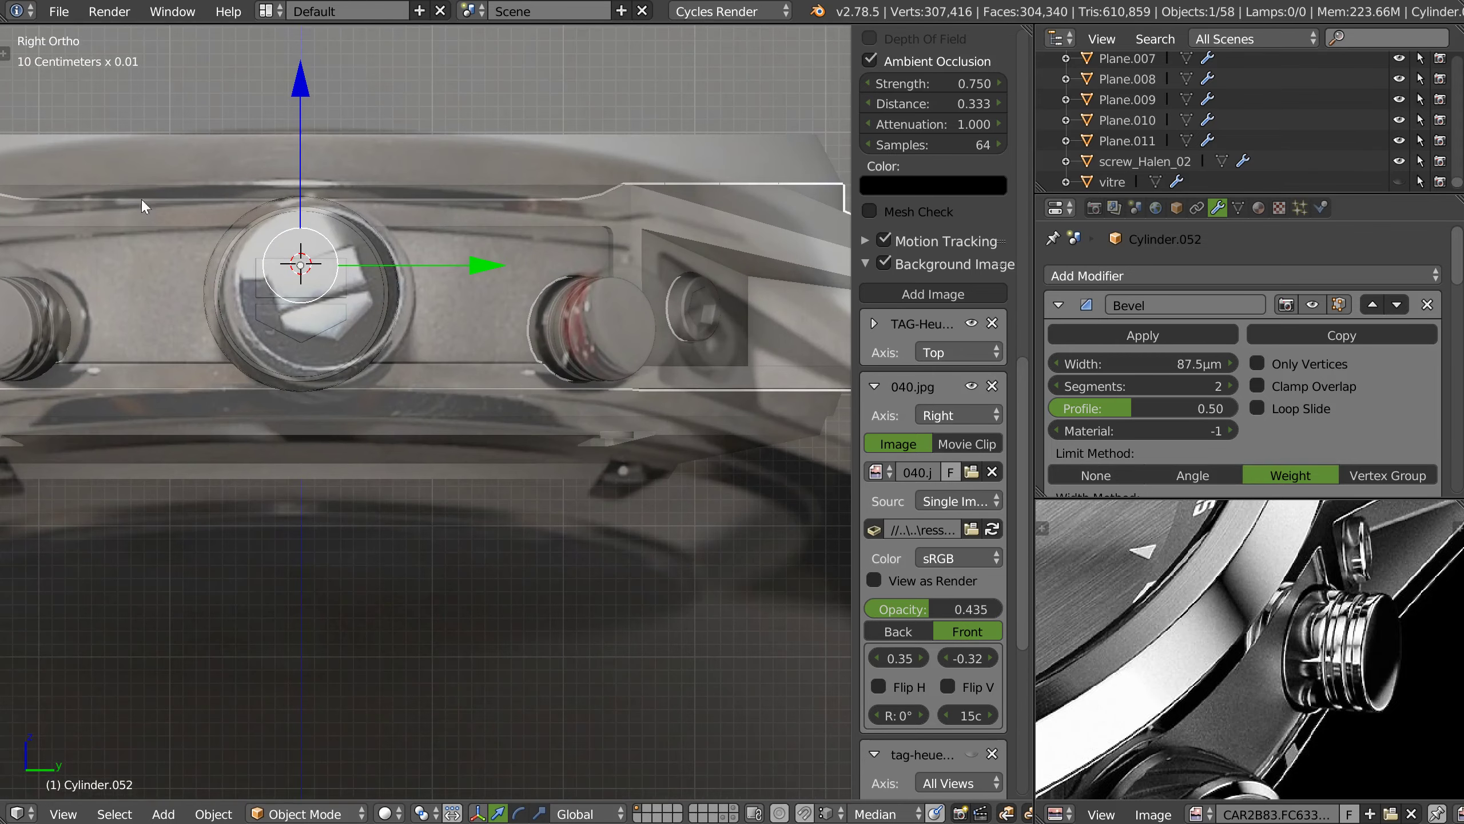
pyautogui.moveTo(354, 221)
pyautogui.mouseDown(button='middle')
pyautogui.moveTo(369, 269)
pyautogui.moveTo(412, 196)
pyautogui.moveTo(422, 207)
pyautogui.moveTo(453, 387)
pyautogui.moveTo(494, 418)
pyautogui.moveTo(396, 349)
pyautogui.moveTo(449, 422)
pyautogui.mouseUp(button='middle')
pyautogui.press('ctrl+KP_7')
pyautogui.moveTo(539, 383)
pyautogui.mouseDown(button='middle')
pyautogui.moveTo(480, 359)
pyautogui.moveTo(458, 426)
pyautogui.moveTo(489, 366)
pyautogui.moveTo(638, 291)
pyautogui.mouseUp(button='middle')
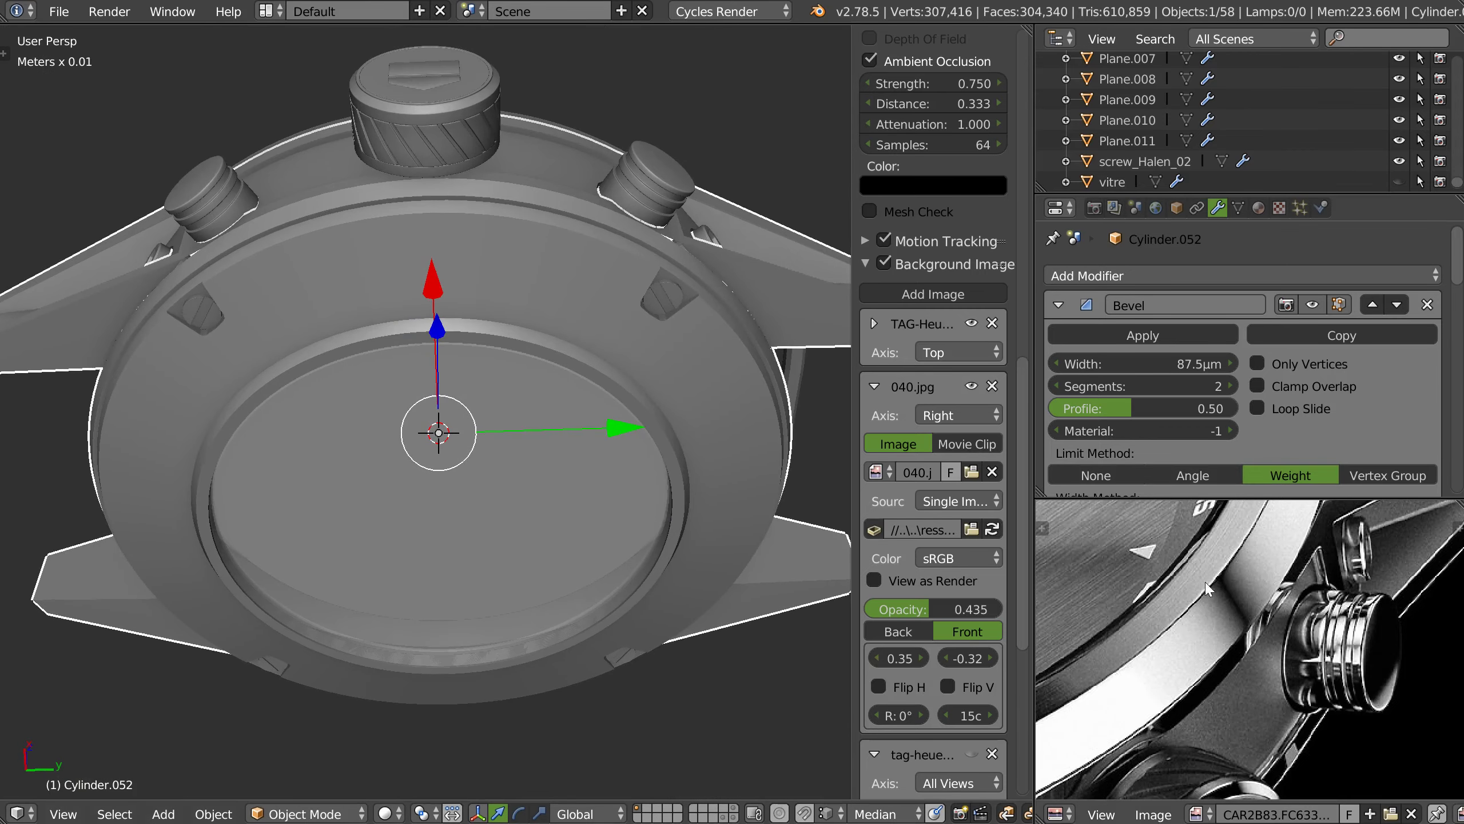
# - Orbit around the case back, then select the main Cylinder body and view it in Right Ortho
pyautogui.moveTo(1207, 586); pyautogui.dragTo(1263, 581, button='middle')
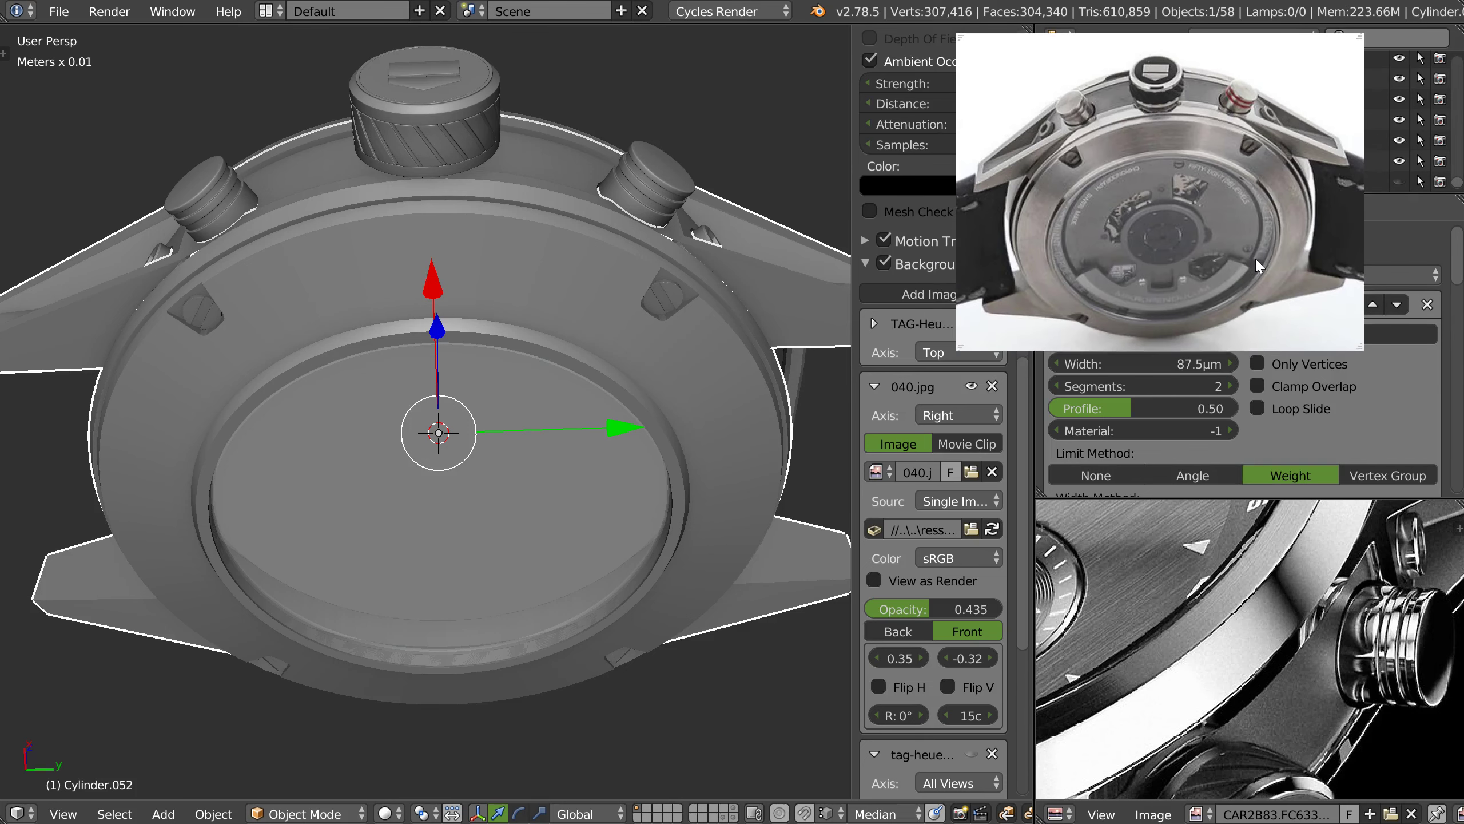
pyautogui.moveTo(638, 350)
pyautogui.mouseDown(button='middle')
pyautogui.moveTo(551, 326)
pyautogui.moveTo(578, 317)
pyautogui.mouseUp(button='middle')
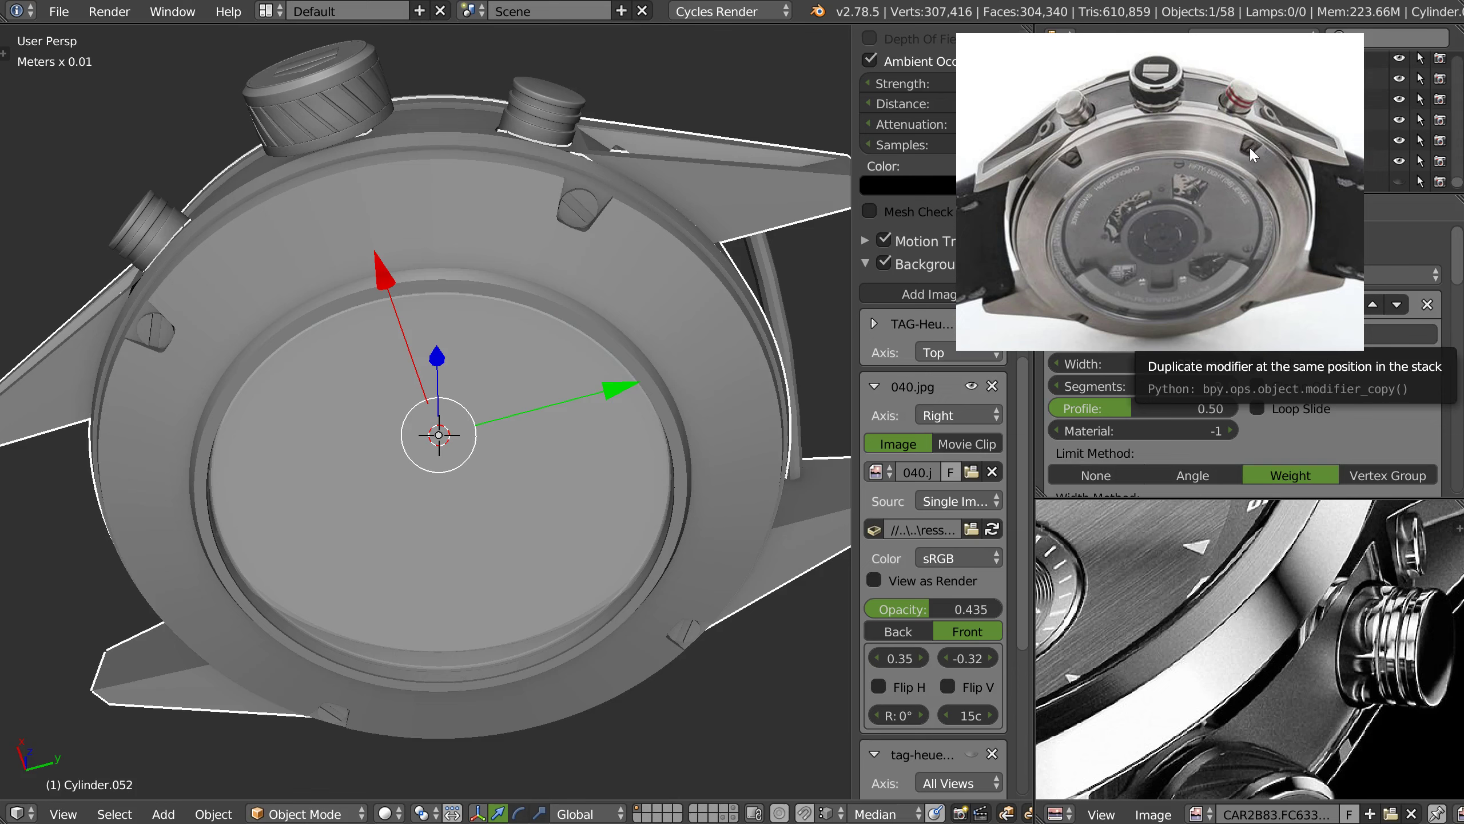
pyautogui.moveTo(591, 253); pyautogui.dragTo(611, 257, button='middle')
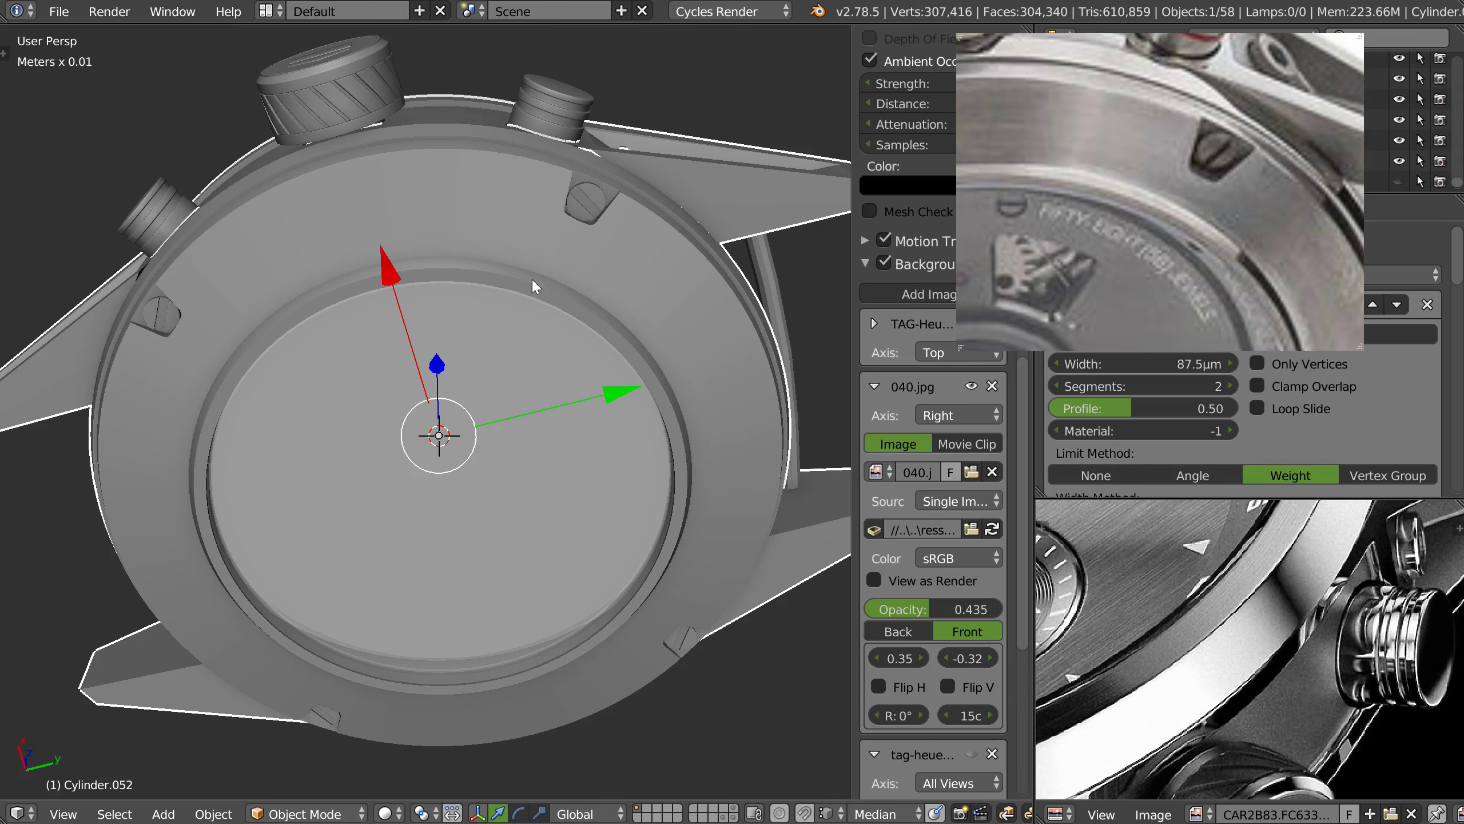
pyautogui.rightClick(545, 291)
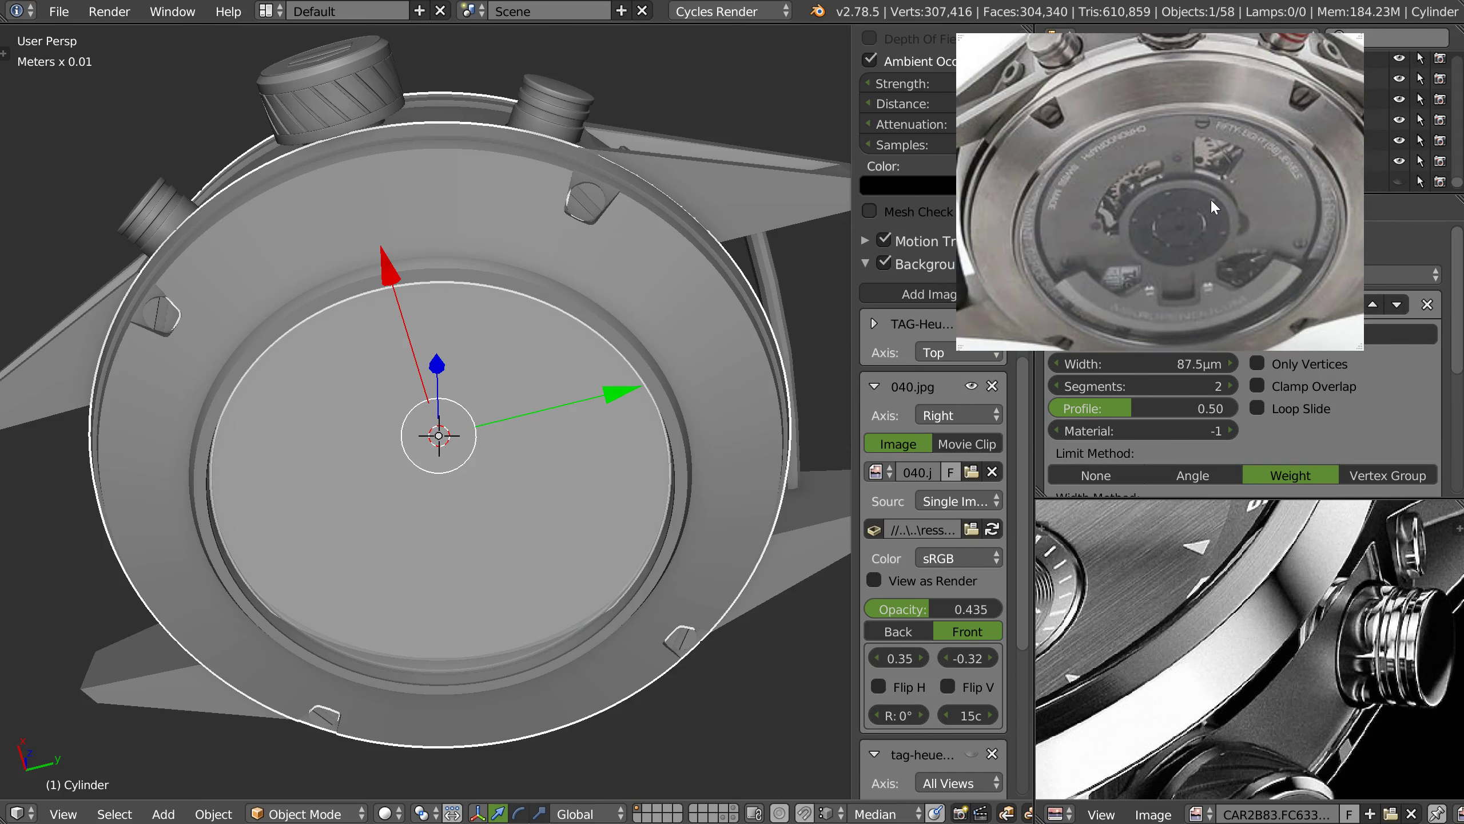
pyautogui.press('KP_3')
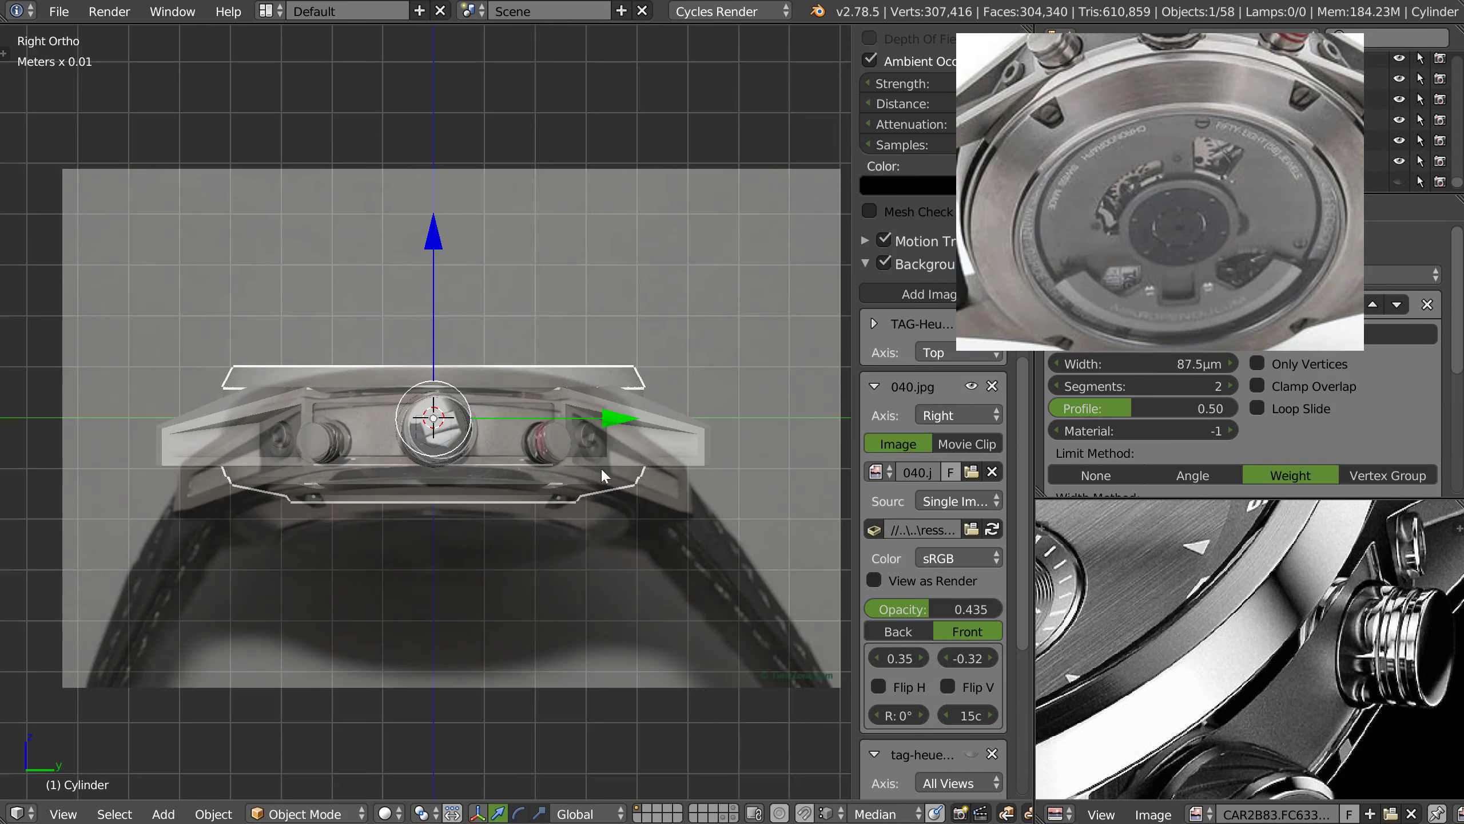
# - Select the Cylinder case body's bottom rim edge loop in Edit Mode
pyautogui.scroll(4, 601, 467)
pyautogui.scroll(2, 709, 466)
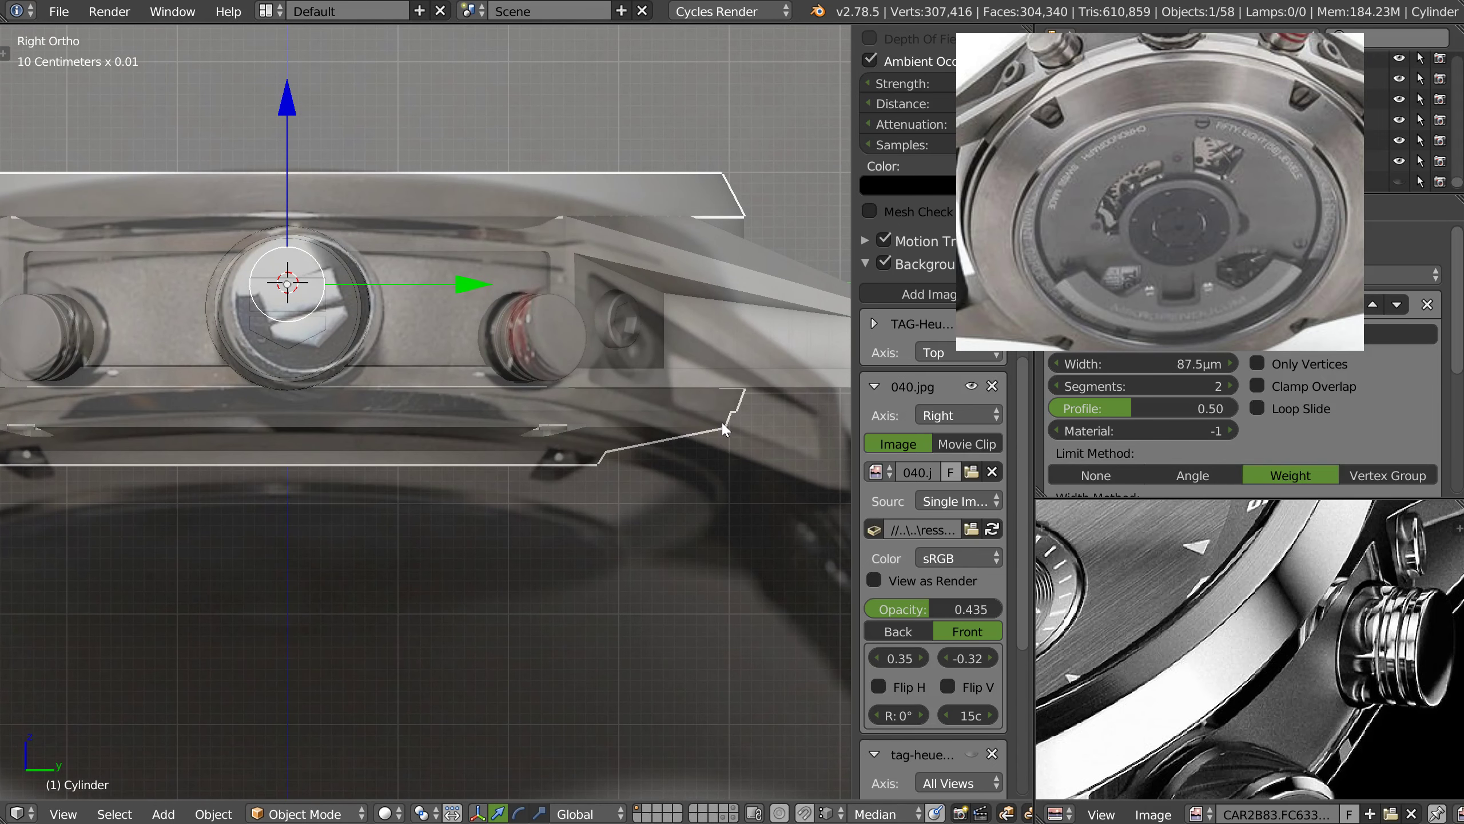
pyautogui.keyDown('shift'); pyautogui.moveTo(708, 497); pyautogui.dragTo(657, 496, button='middle'); pyautogui.keyUp('shift')
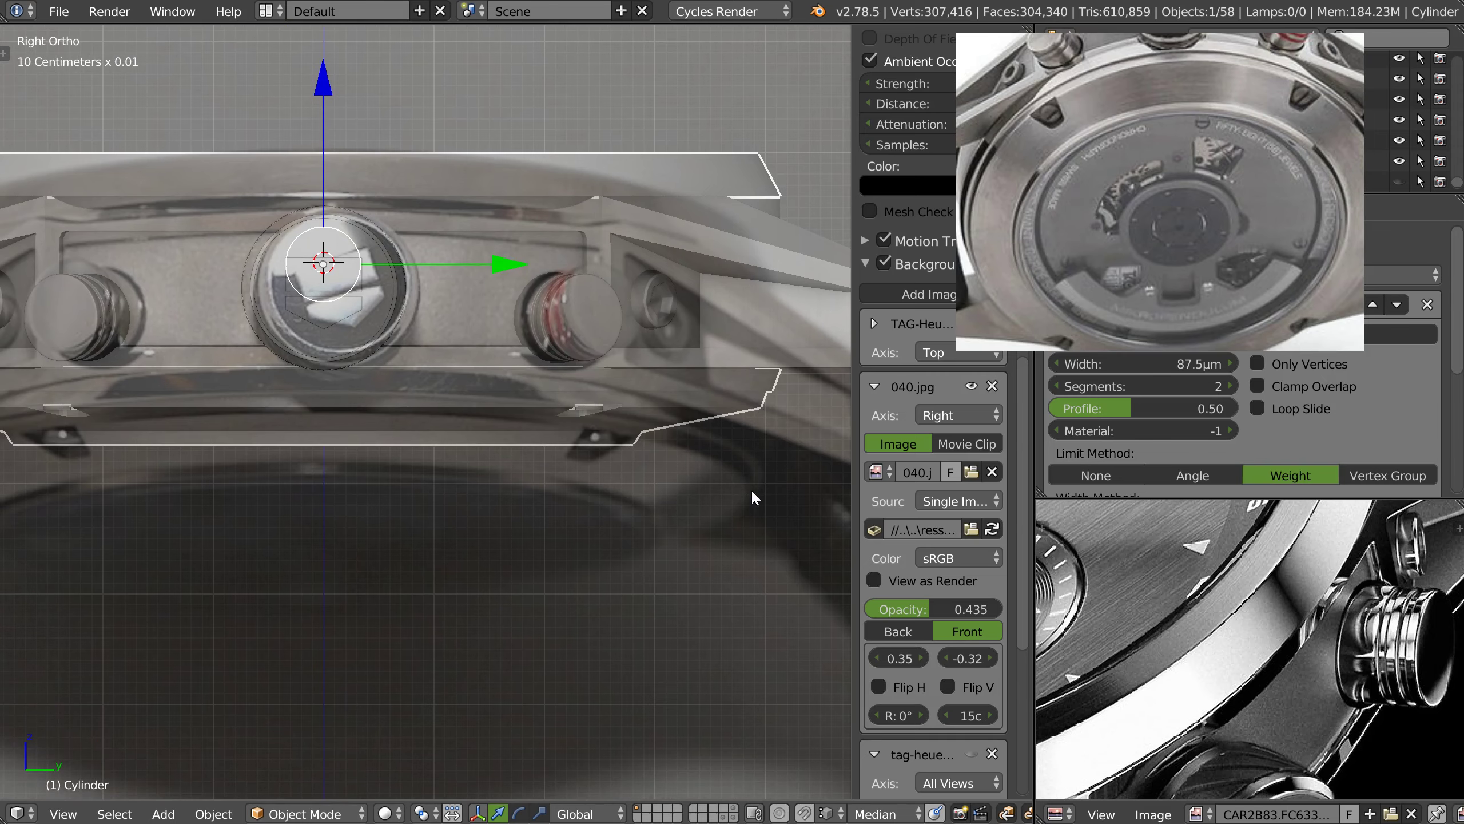
pyautogui.rightClick(621, 441)
pyautogui.press('Tab')
pyautogui.keyDown('alt'); pyautogui.rightClick(624, 440); pyautogui.keyUp('alt')
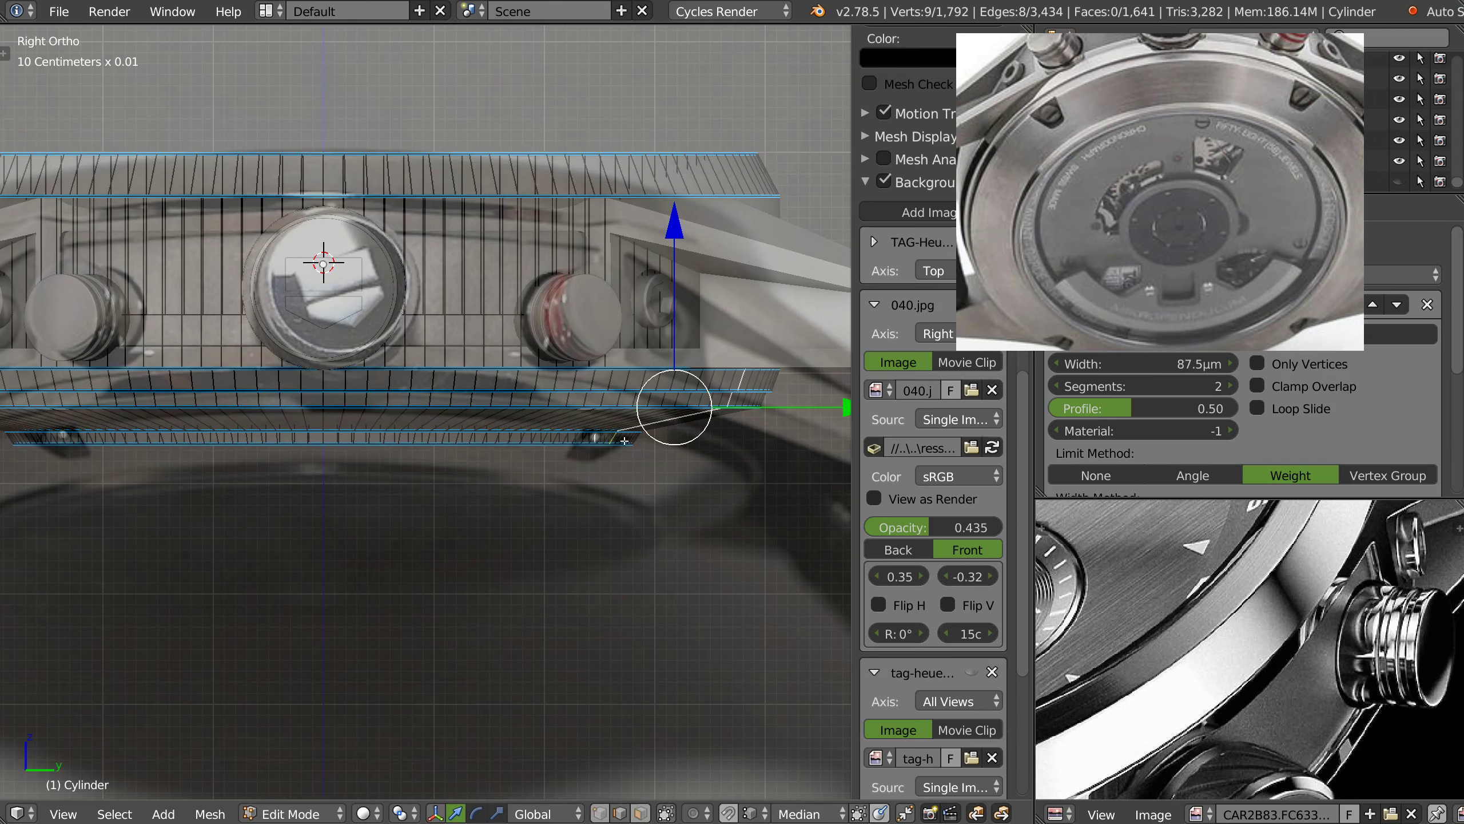
pyautogui.keyDown('alt'); pyautogui.rightClick(612, 431); pyautogui.keyUp('alt')
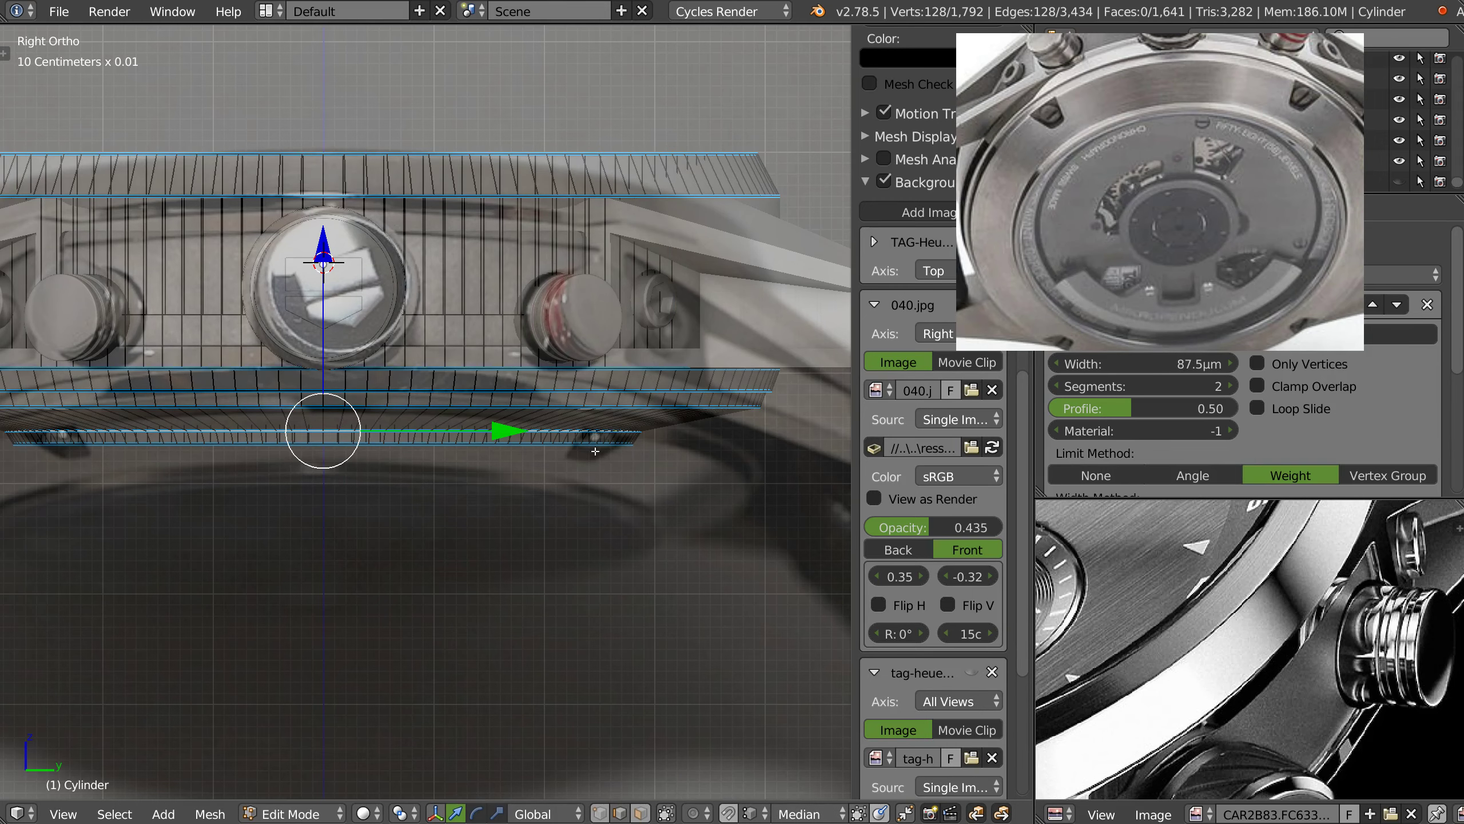
# - Fill the ring loop with its inner faces and scale them horizontally with Shift+Z
pyautogui.moveTo(565, 518); pyautogui.dragTo(601, 431, button='middle')
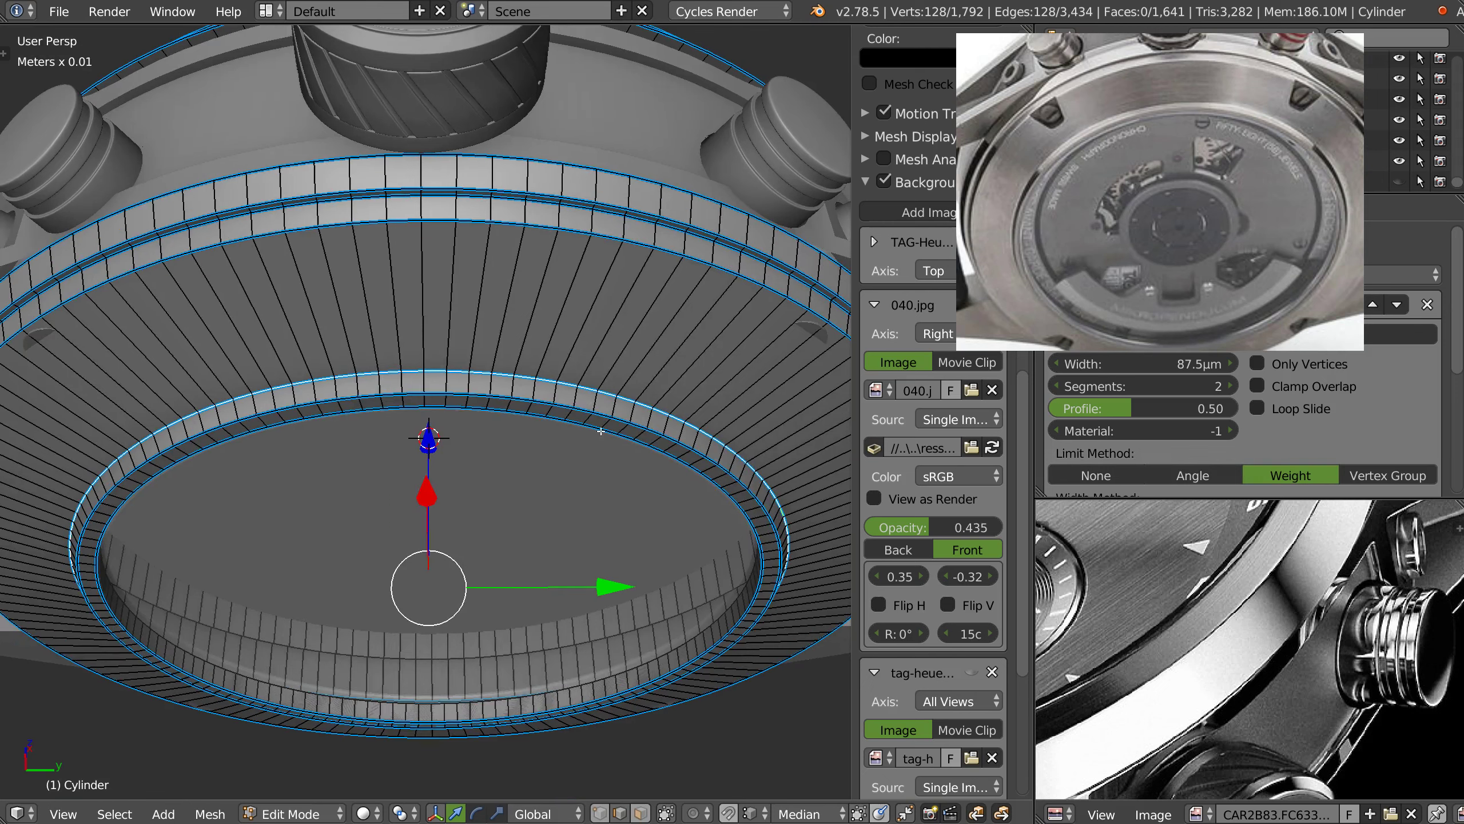
pyautogui.press('a')
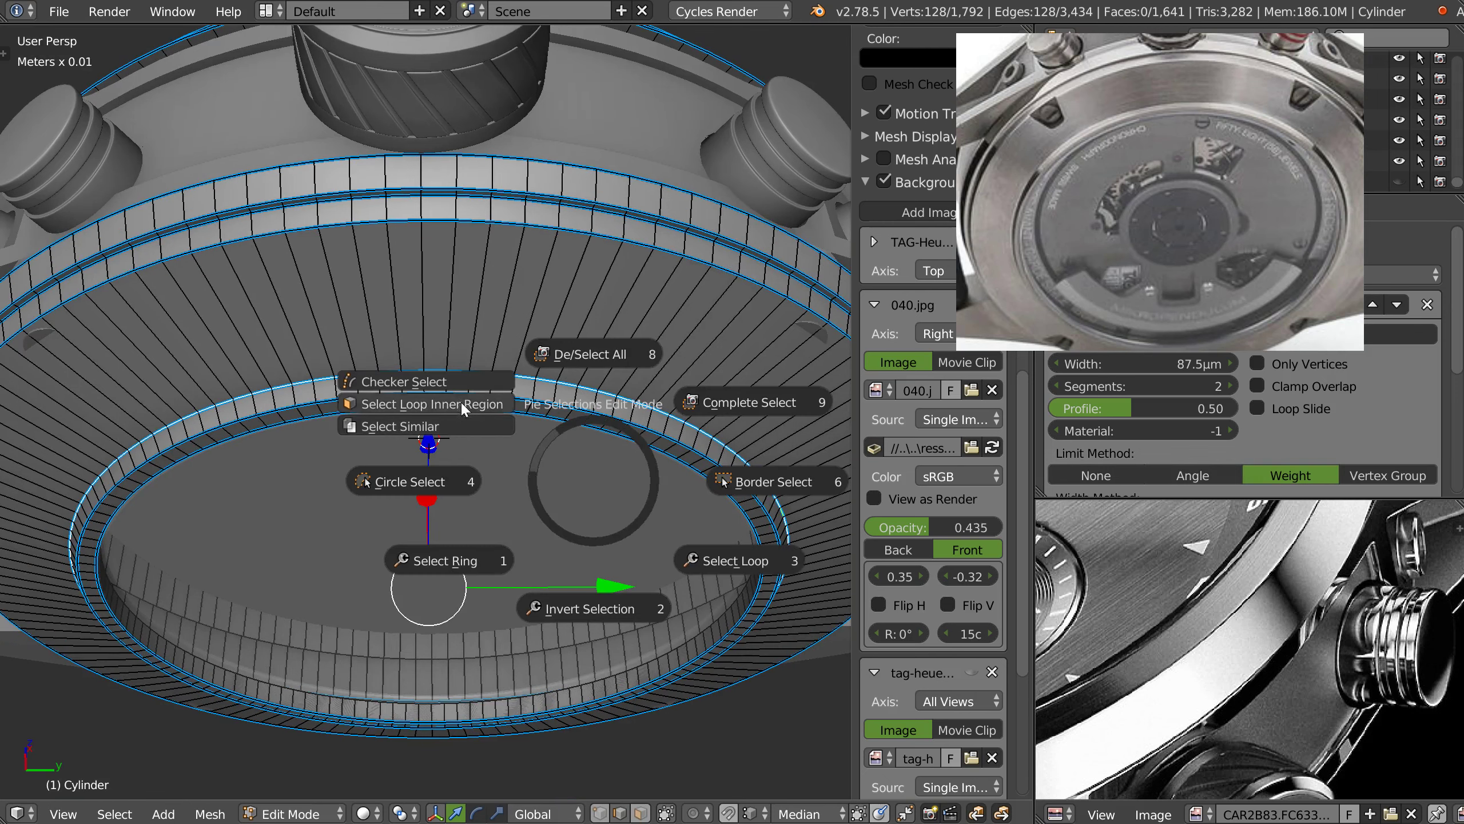
pyautogui.click(460, 401)
pyautogui.moveTo(460, 401)
pyautogui.mouseDown(button='middle')
pyautogui.moveTo(589, 495)
pyautogui.moveTo(619, 444)
pyautogui.mouseUp(button='middle')
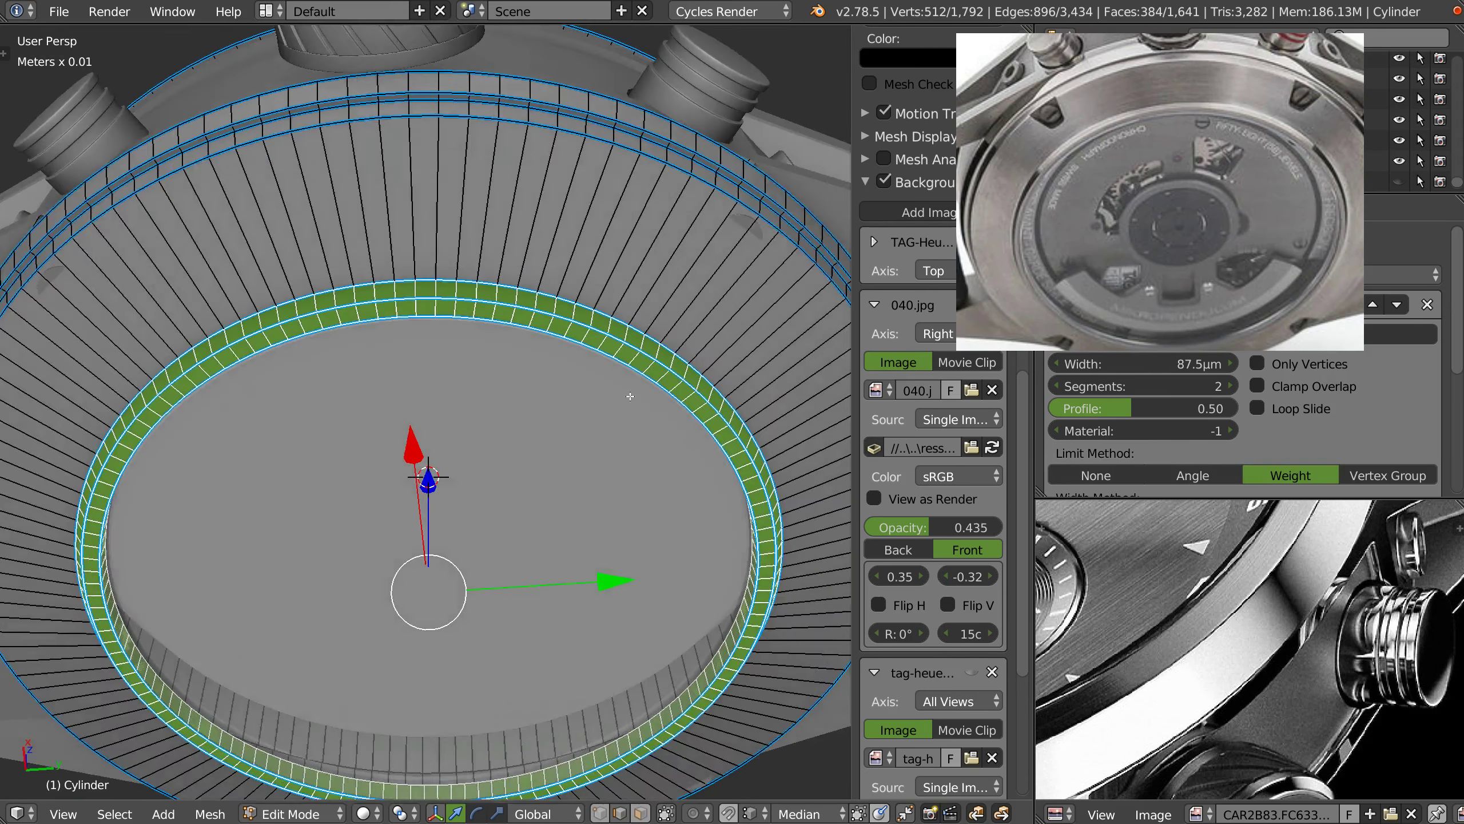
pyautogui.press('s')
pyautogui.hotkey('shift', 'z')
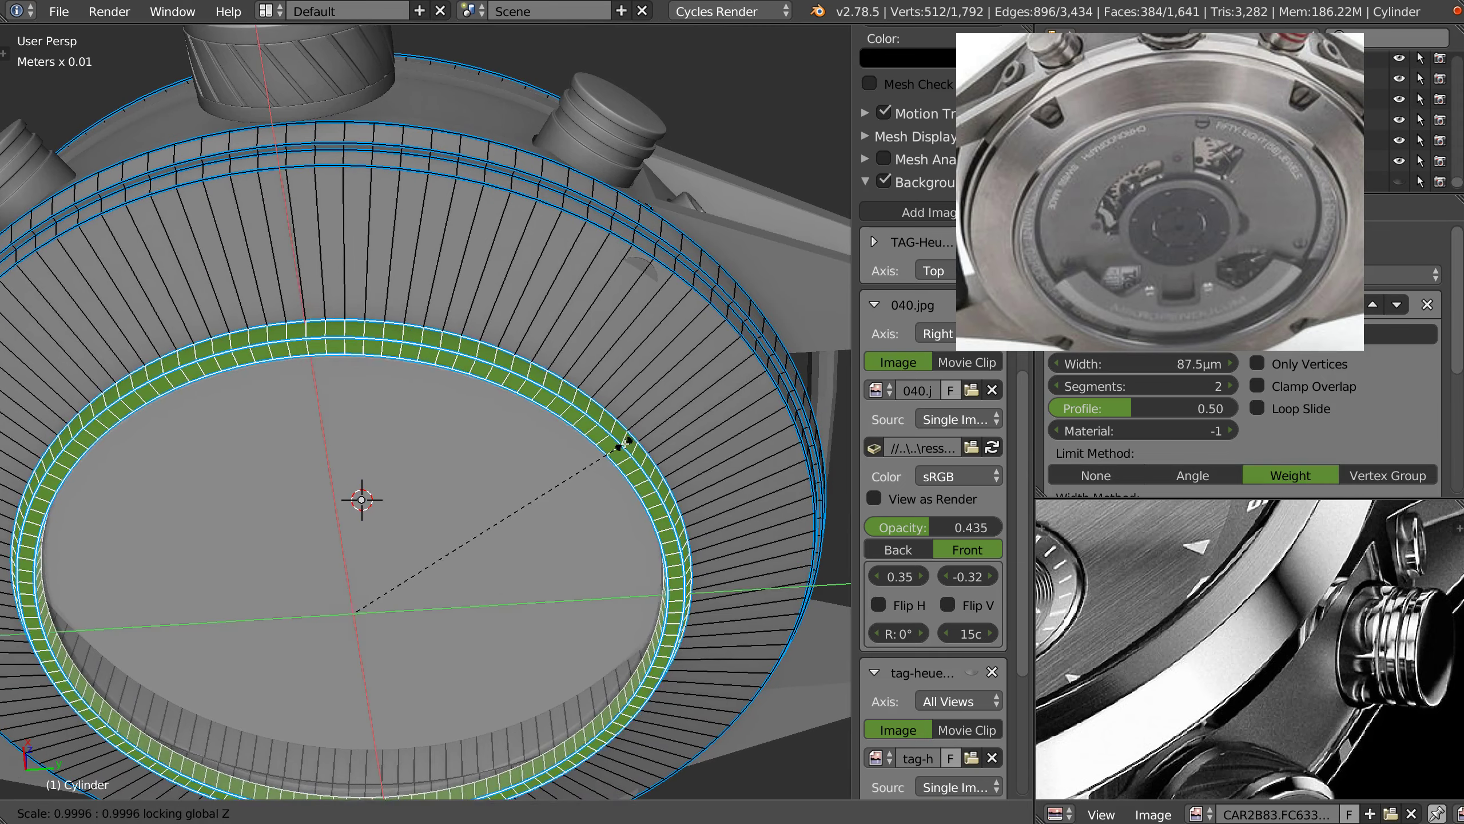
pyautogui.click(644, 439)
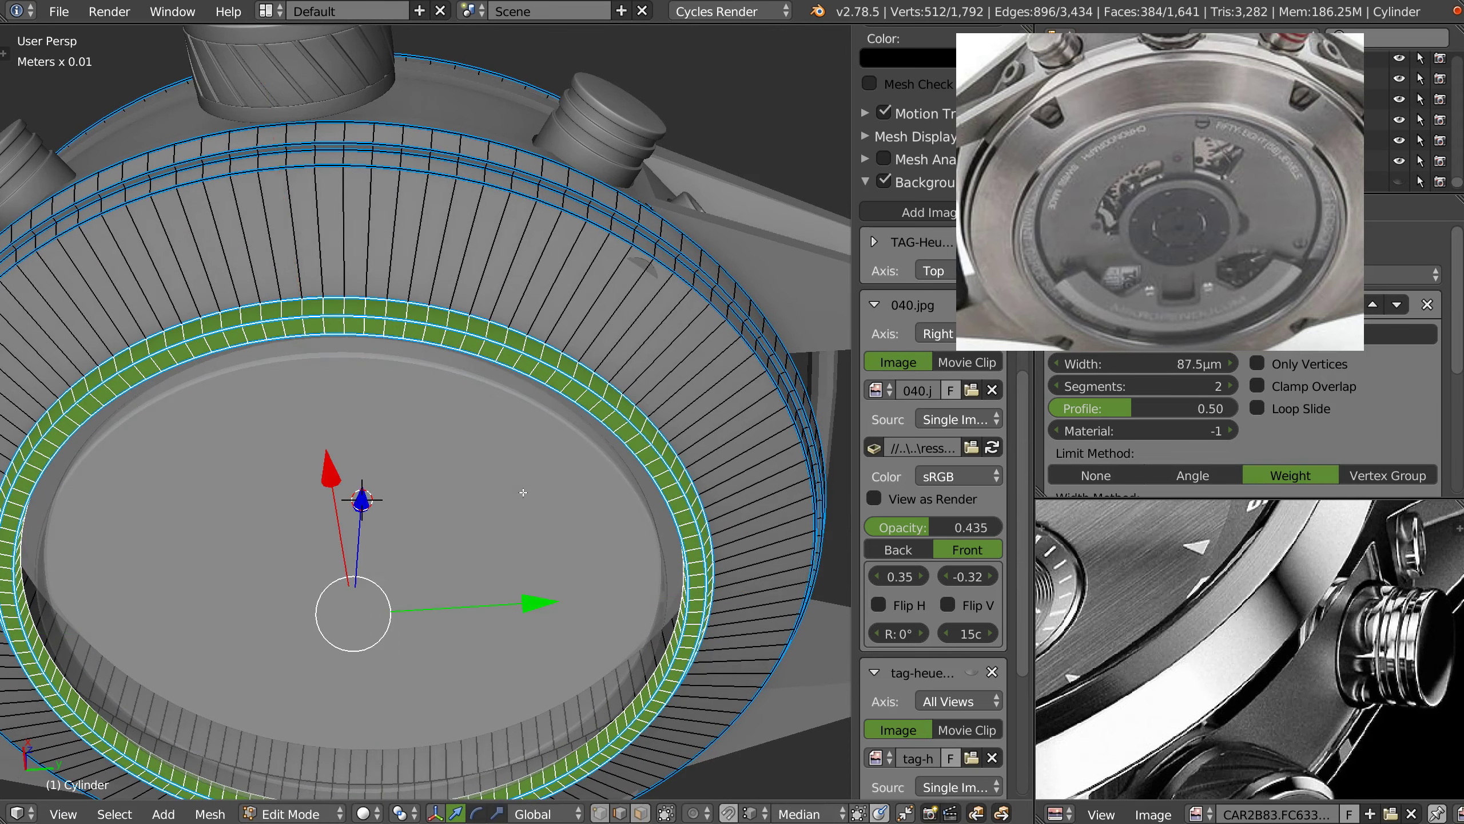
pyautogui.moveTo(645, 439); pyautogui.dragTo(516, 519, button='middle')
pyautogui.moveTo(511, 447); pyautogui.dragTo(433, 500, button='middle')
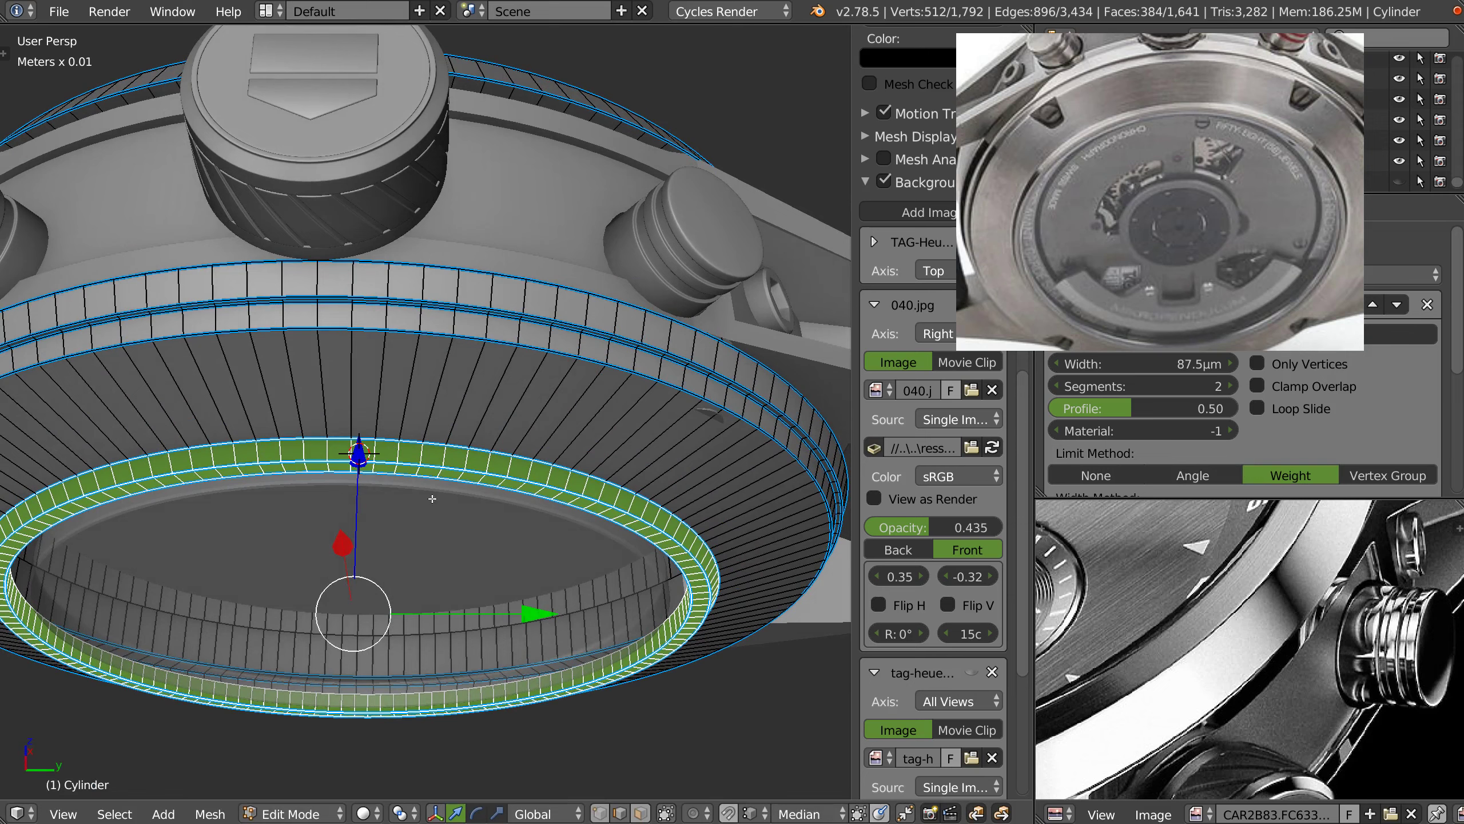
pyautogui.press('Tab')
# - Set an orthographic right side view of the watch, zoomed in
pyautogui.moveTo(494, 474)
pyautogui.mouseDown(button='middle')
pyautogui.moveTo(559, 439)
pyautogui.moveTo(550, 390)
pyautogui.mouseUp(button='middle')
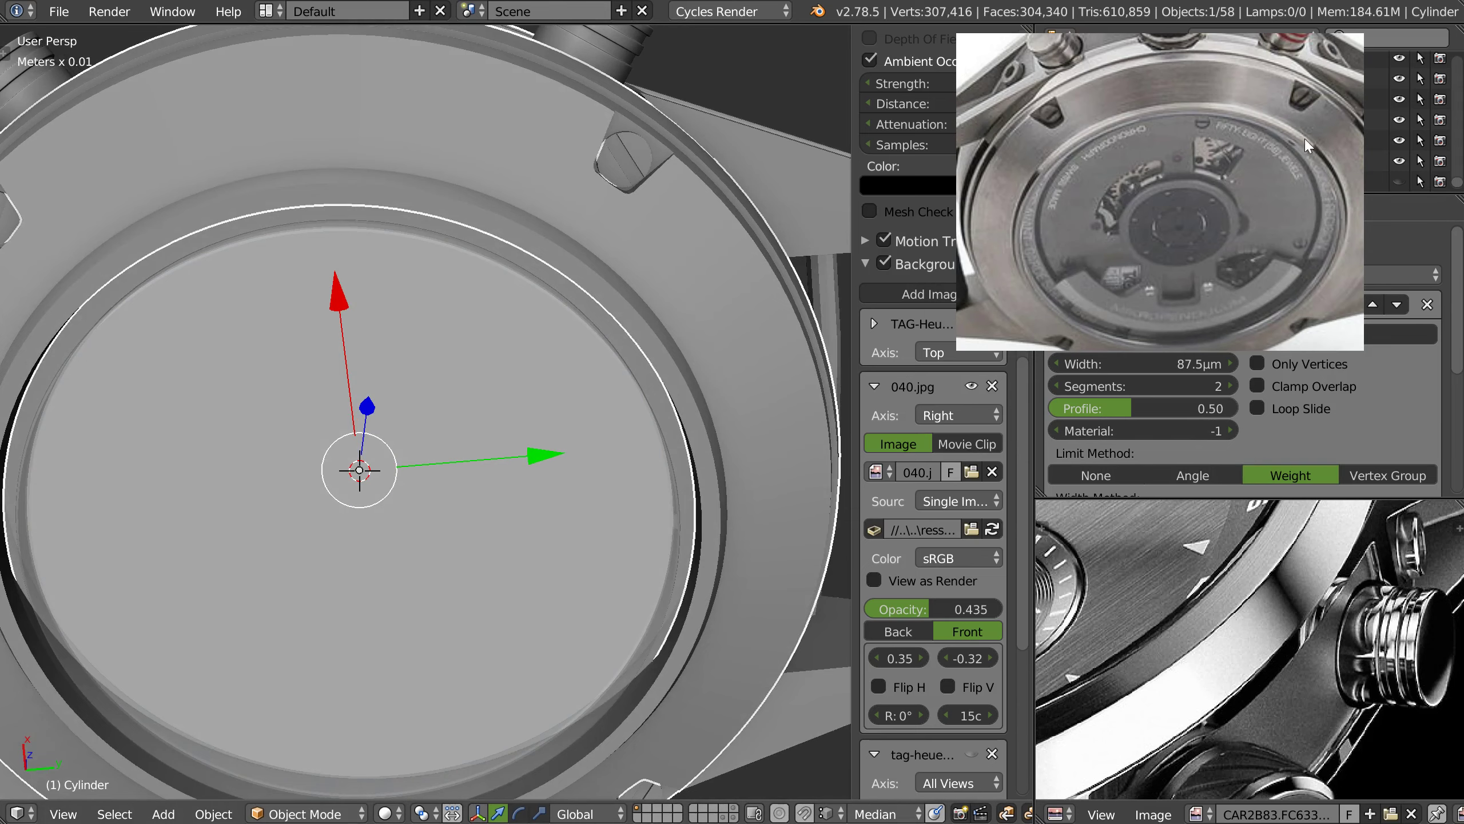
pyautogui.moveTo(549, 308)
pyautogui.mouseDown(button='middle')
pyautogui.moveTo(576, 304)
pyautogui.moveTo(594, 350)
pyautogui.moveTo(661, 423)
pyautogui.mouseUp(button='middle')
pyautogui.press('KP_5')
pyautogui.press('KP_3')
pyautogui.scroll(2, 659, 429)
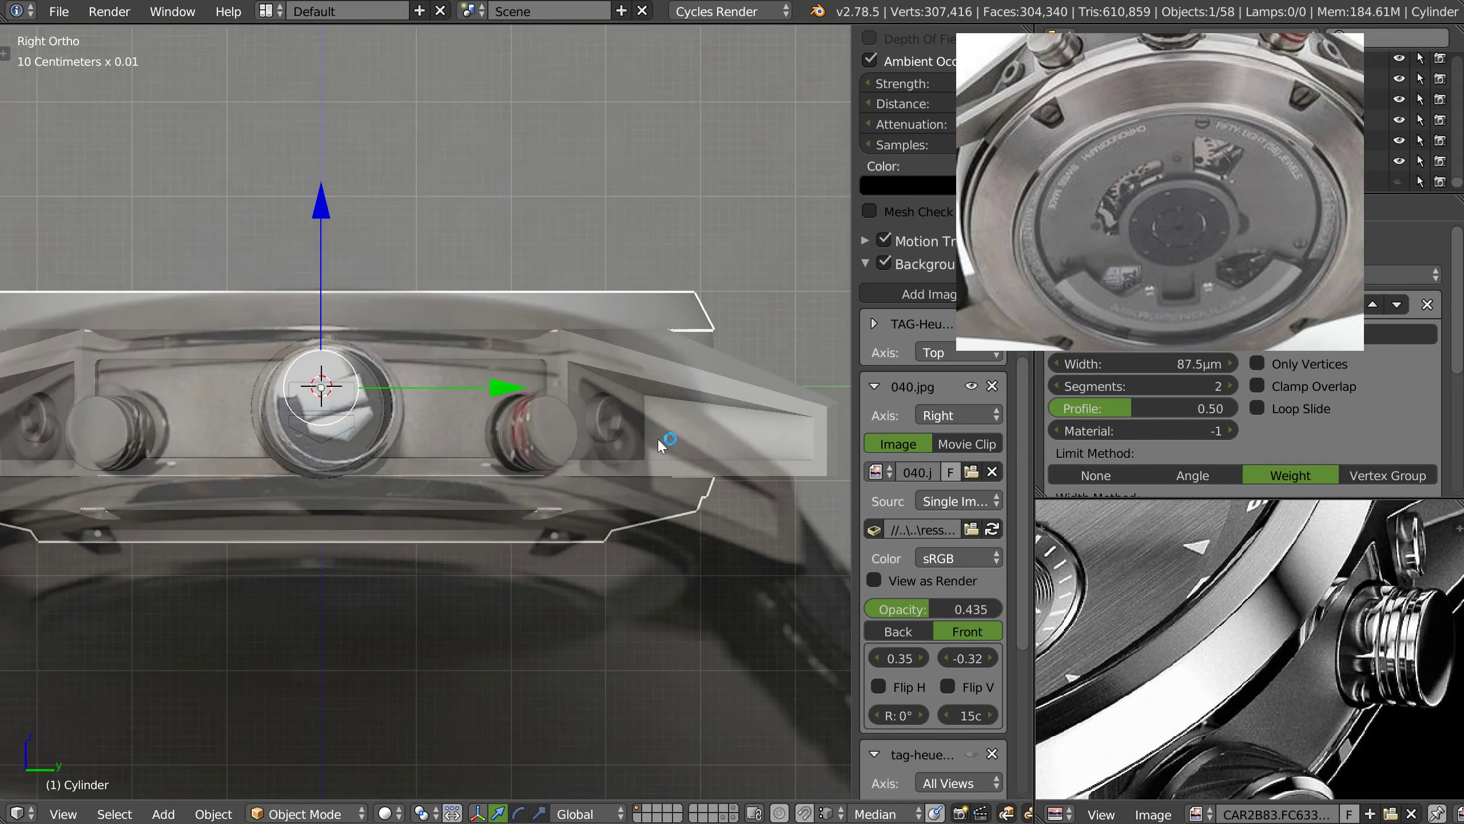
pyautogui.scroll(2, 634, 519)
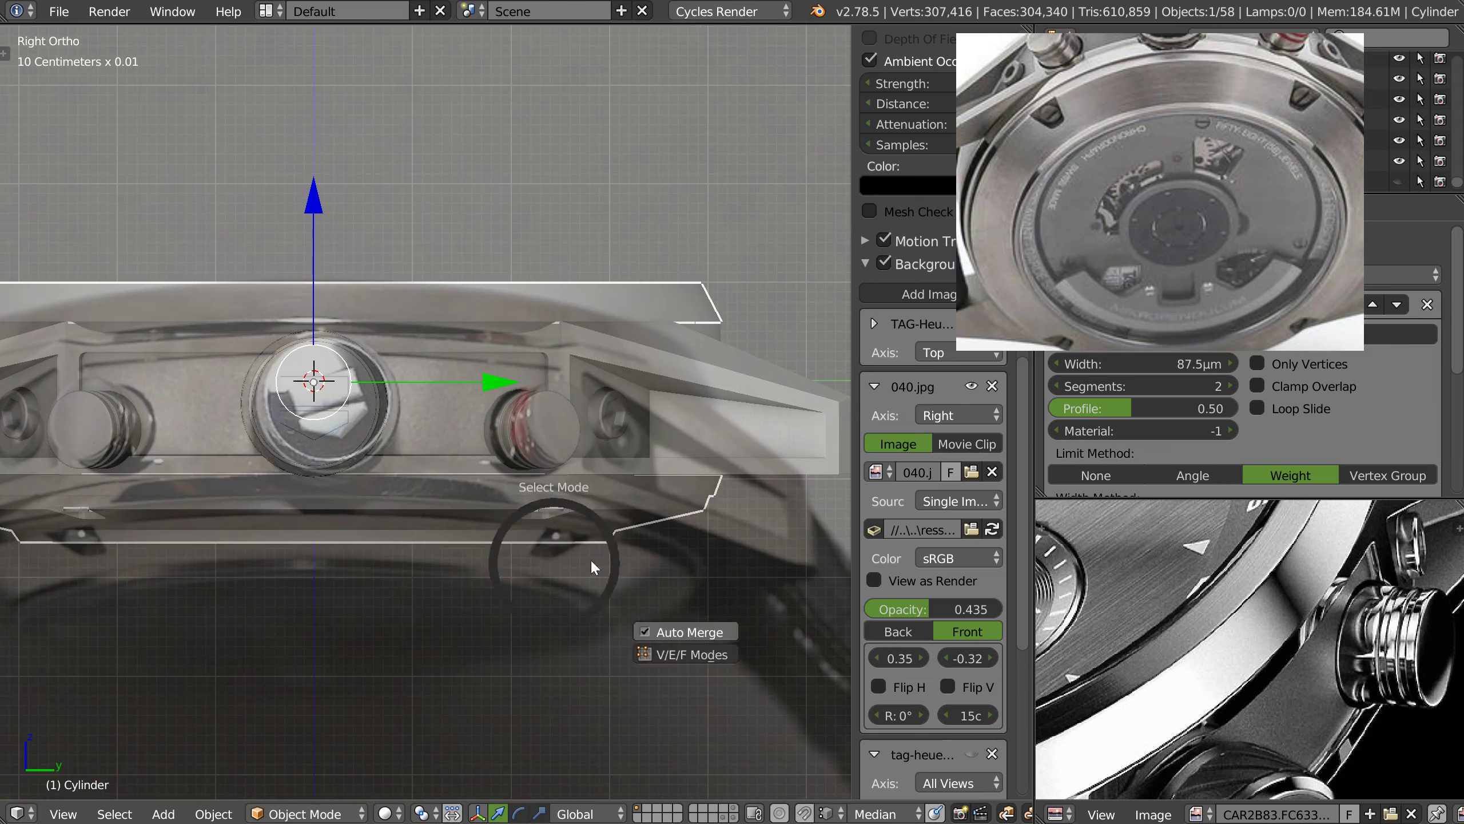
# - Scale the bottom edge loop slightly outward to match the side photo
pyautogui.press('Tab')
pyautogui.press('s')
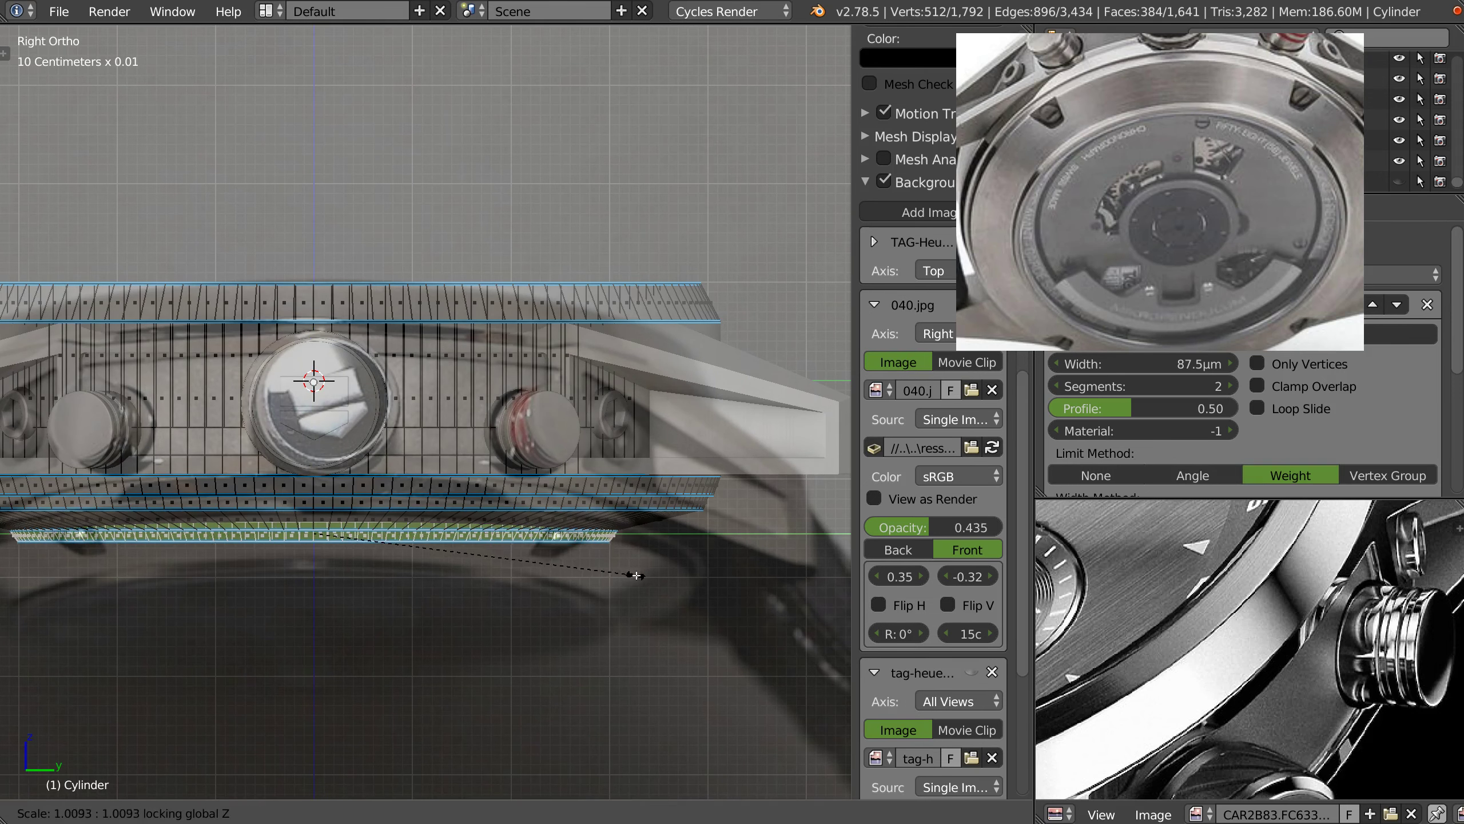
pyautogui.click(641, 570)
pyautogui.press('Tab')
pyautogui.moveTo(590, 520)
pyautogui.mouseDown(button='middle')
pyautogui.moveTo(590, 421)
pyautogui.moveTo(606, 392)
pyautogui.moveTo(630, 408)
pyautogui.mouseUp(button='middle')
pyautogui.scroll(1, 631, 408)
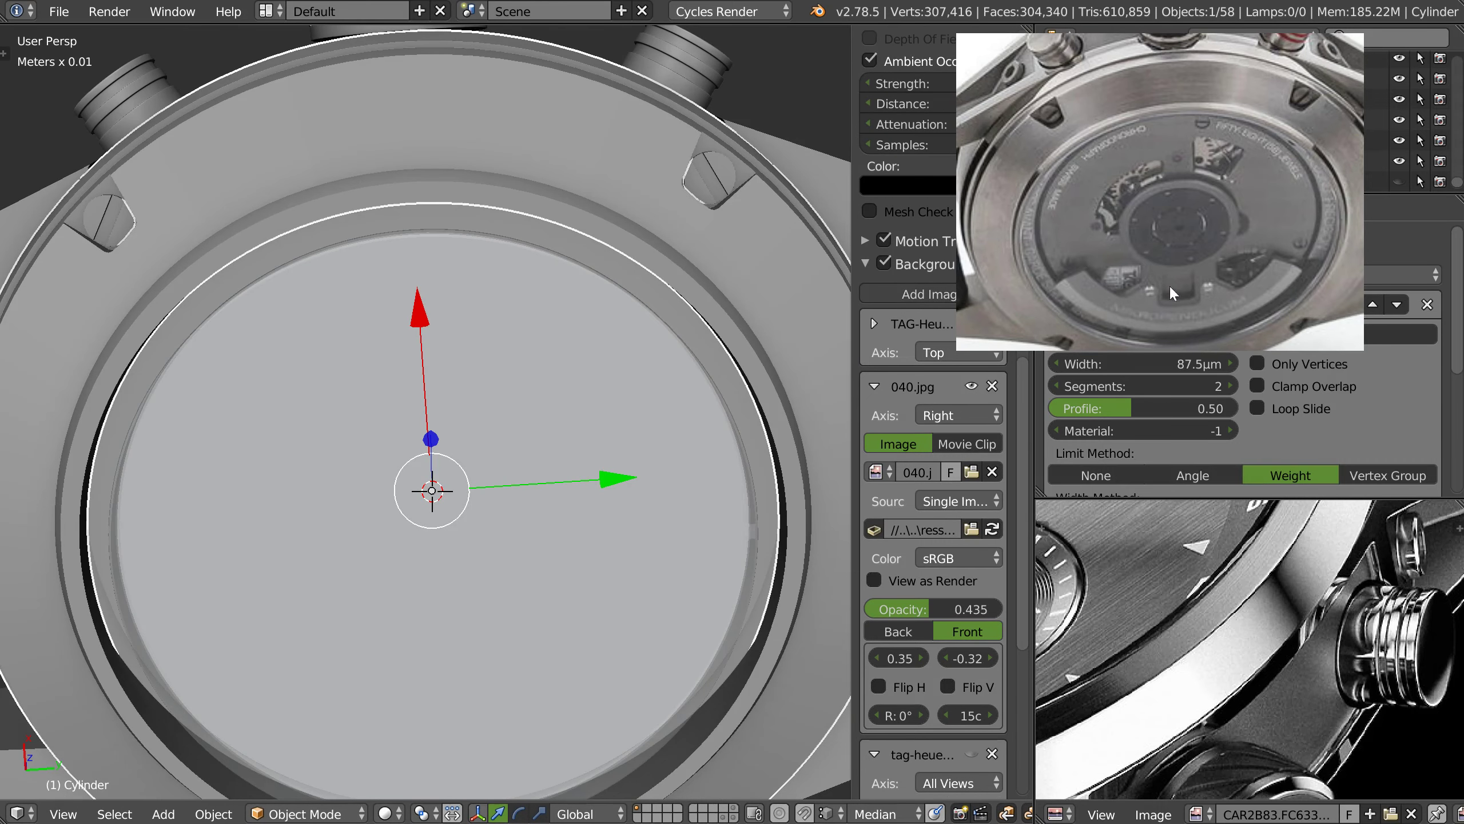
# - Select the screw tab on the case-back rim and zoom in on it
pyautogui.moveTo(635, 227)
pyautogui.mouseDown(button='middle')
pyautogui.moveTo(618, 250)
pyautogui.moveTo(757, 174)
pyautogui.mouseUp(button='middle')
pyautogui.scroll(1, 559, 130)
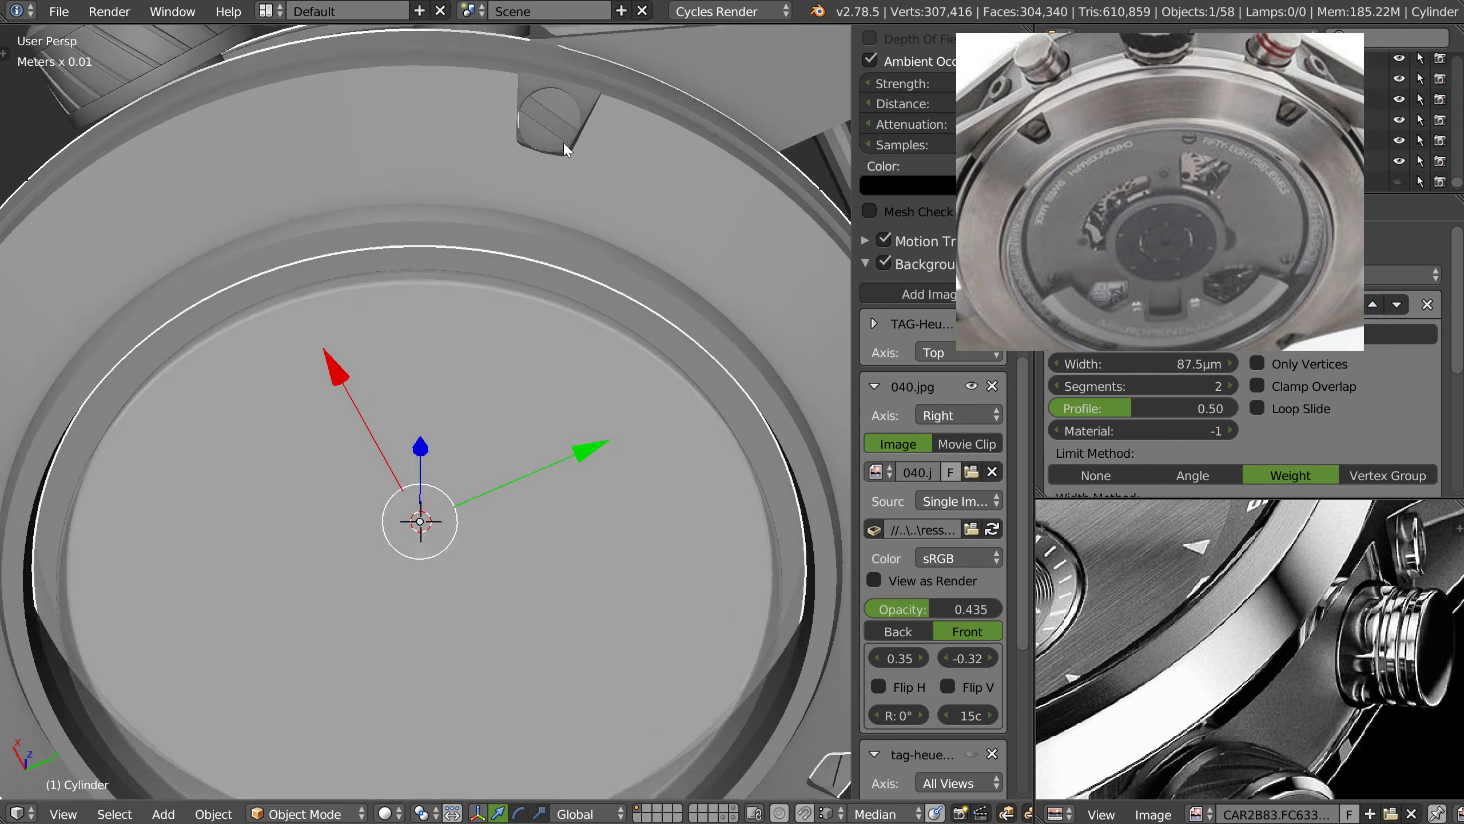
pyautogui.scroll(2, 559, 131)
pyautogui.scroll(1, 559, 131)
pyautogui.scroll(-3, 562, 346)
pyautogui.scroll(-1, 562, 329)
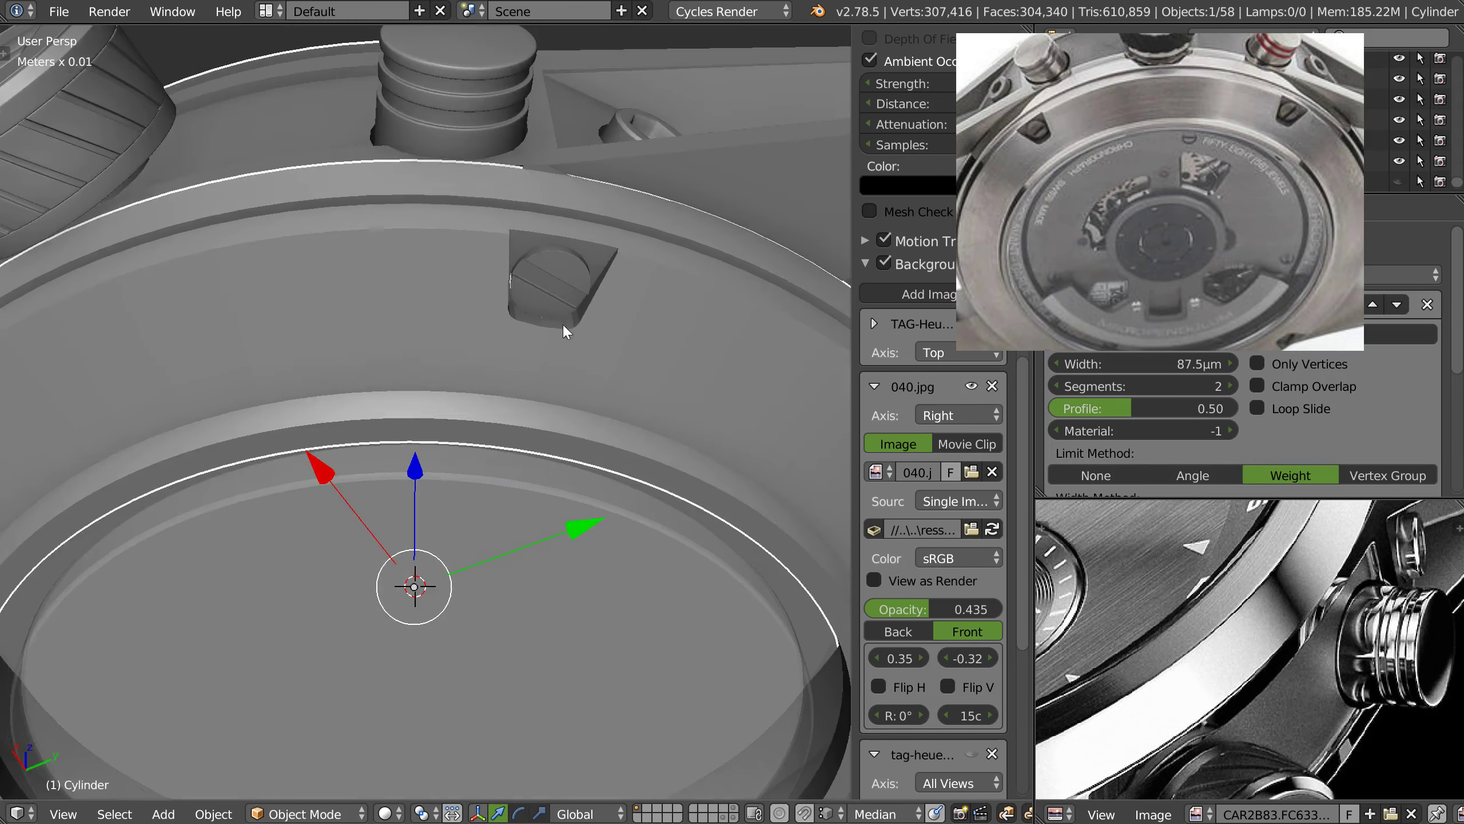
pyautogui.scroll(2, 562, 256)
pyautogui.rightClick(528, 139)
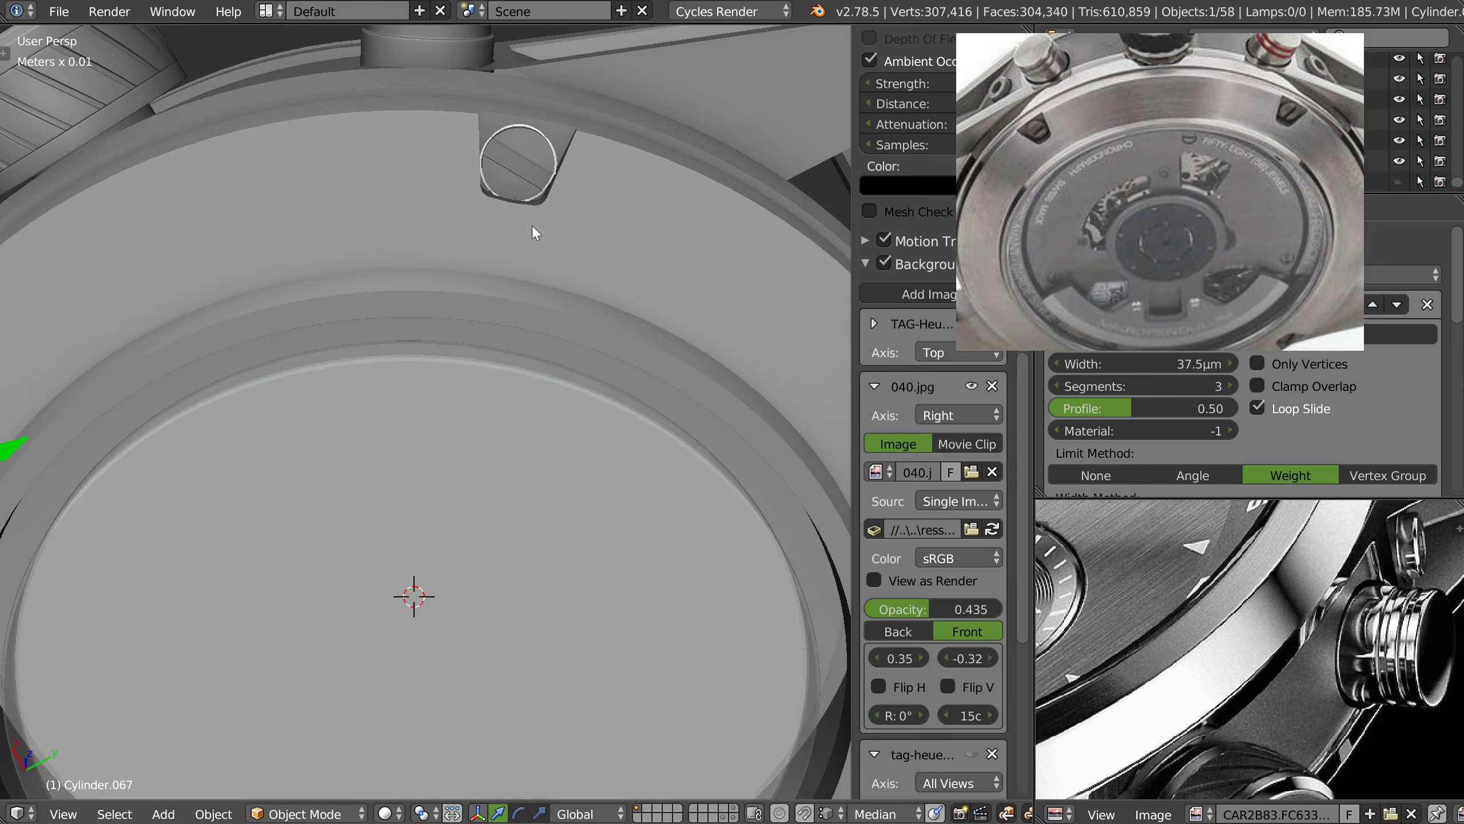
pyautogui.moveTo(362, 277)
pyautogui.mouseDown(button='middle')
pyautogui.moveTo(605, 212)
pyautogui.moveTo(425, 318)
pyautogui.mouseUp(button='middle')
pyautogui.scroll(1, 451, 268)
pyautogui.scroll(1, 465, 249)
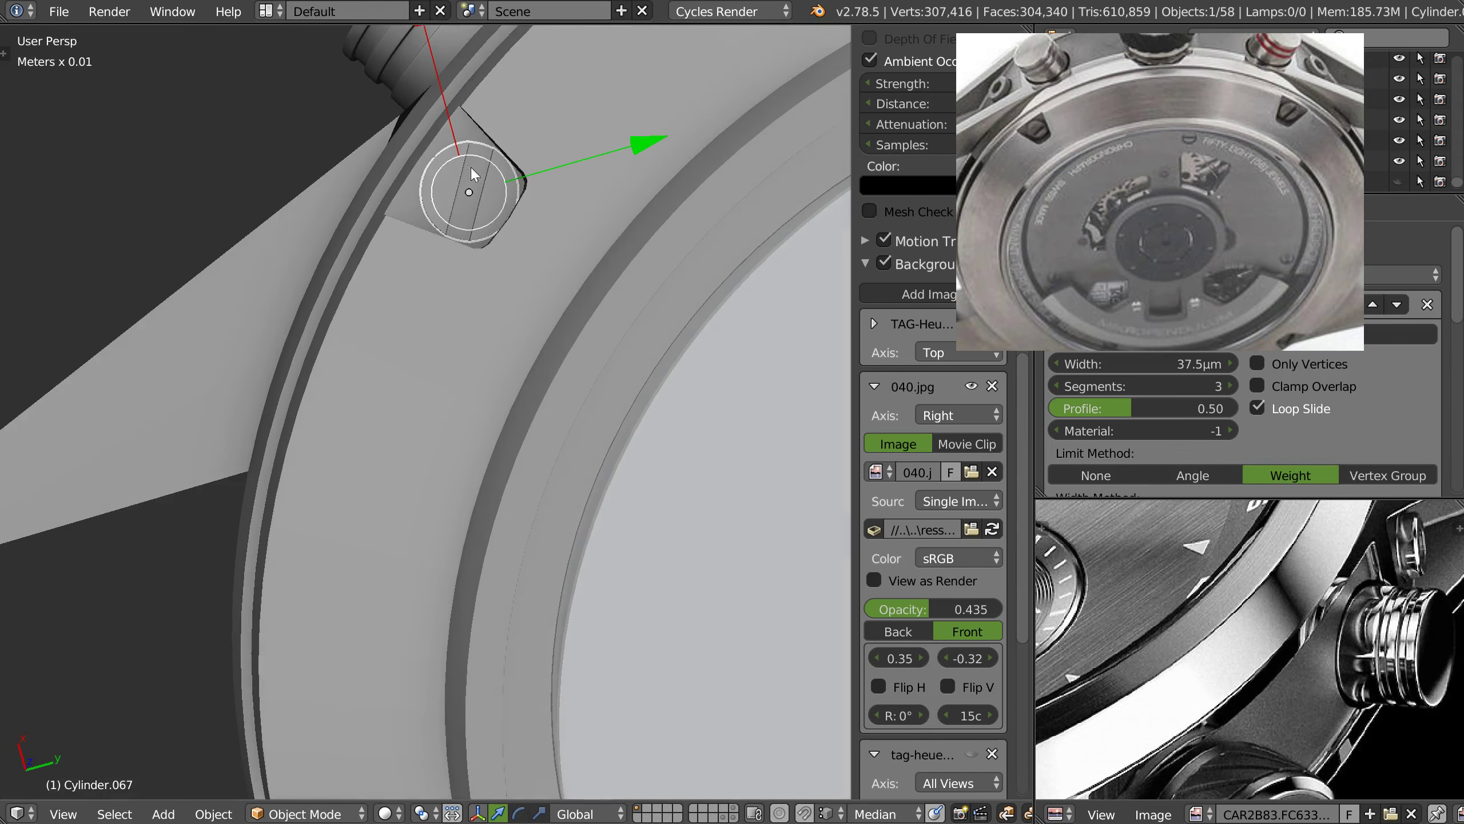
pyautogui.moveTo(471, 167); pyautogui.dragTo(473, 218, button='middle')
# - Start and cancel two grab moves on the screw tab while reframing the view
pyautogui.press('g')
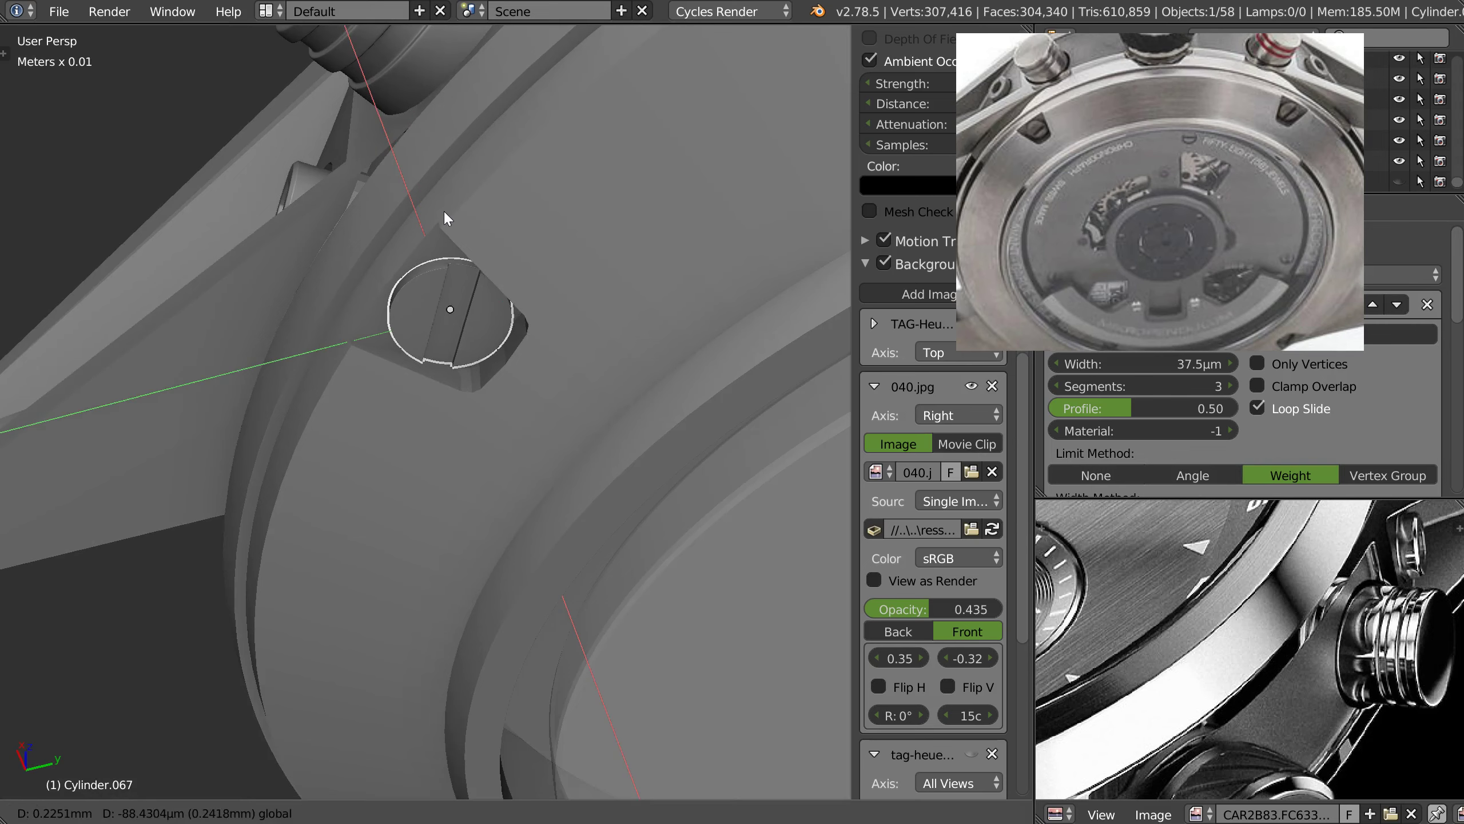
pyautogui.rightClick(444, 209)
pyautogui.scroll(-3, 615, 238)
pyautogui.moveTo(616, 238)
pyautogui.mouseDown(button='middle')
pyautogui.moveTo(471, 227)
pyautogui.moveTo(286, 332)
pyautogui.mouseUp(button='middle')
pyautogui.scroll(2, 496, 219)
pyautogui.scroll(2, 516, 217)
pyautogui.scroll(1, 513, 222)
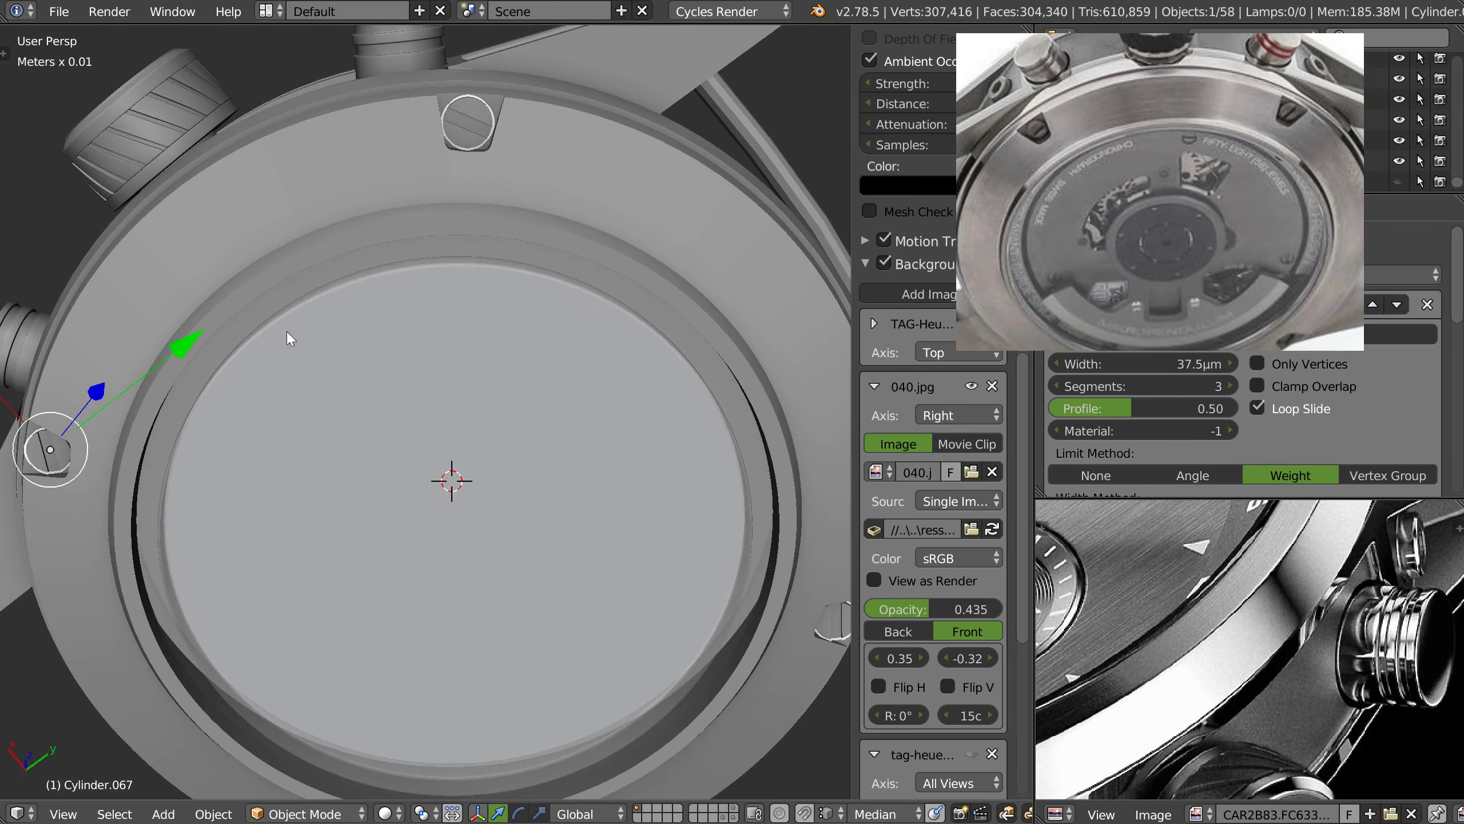
pyautogui.press('g')
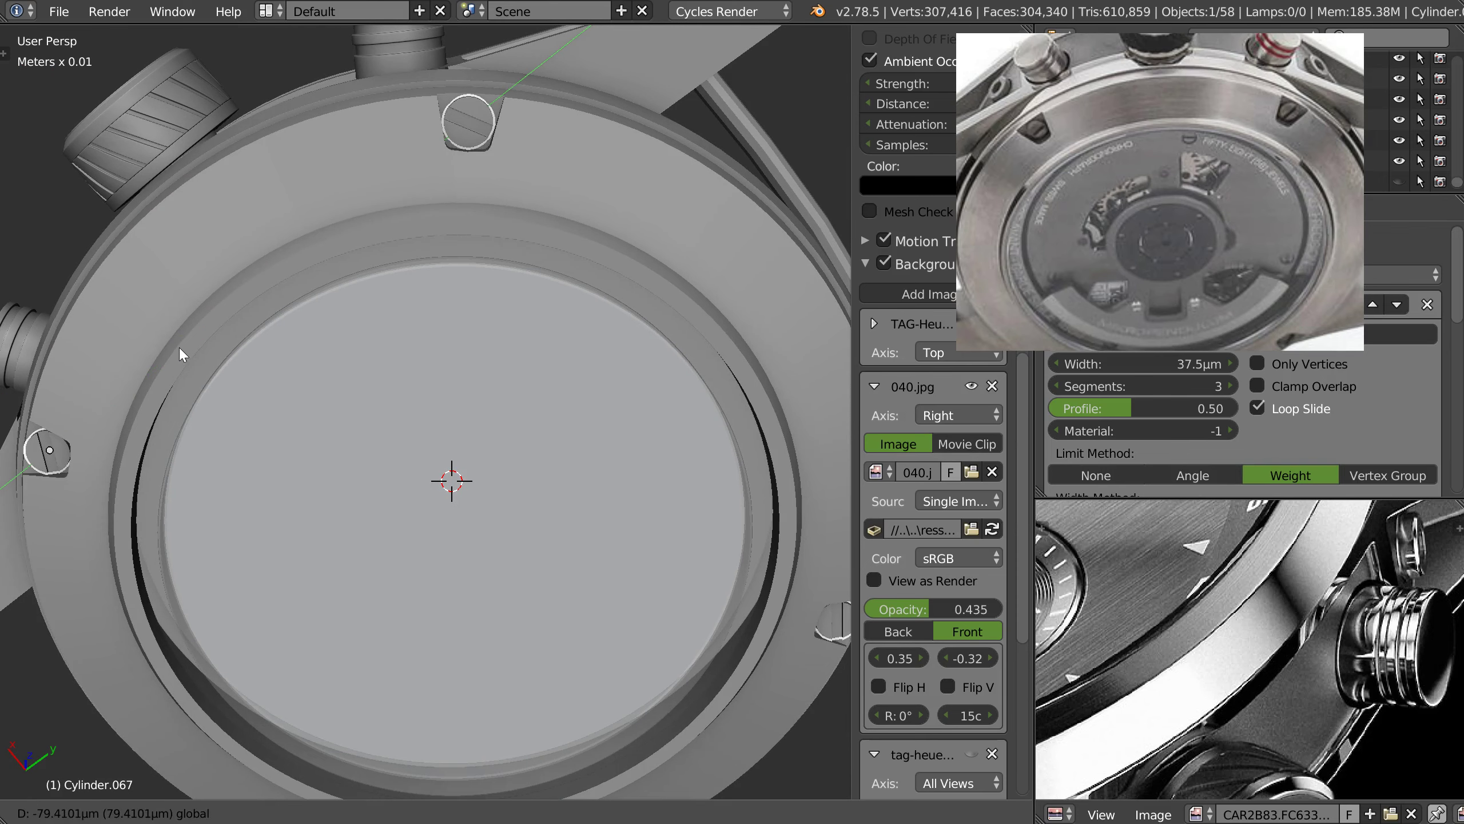
pyautogui.rightClick(187, 349)
pyautogui.moveTo(191, 352); pyautogui.dragTo(288, 306, button='middle')
pyautogui.scroll(2, 563, 241)
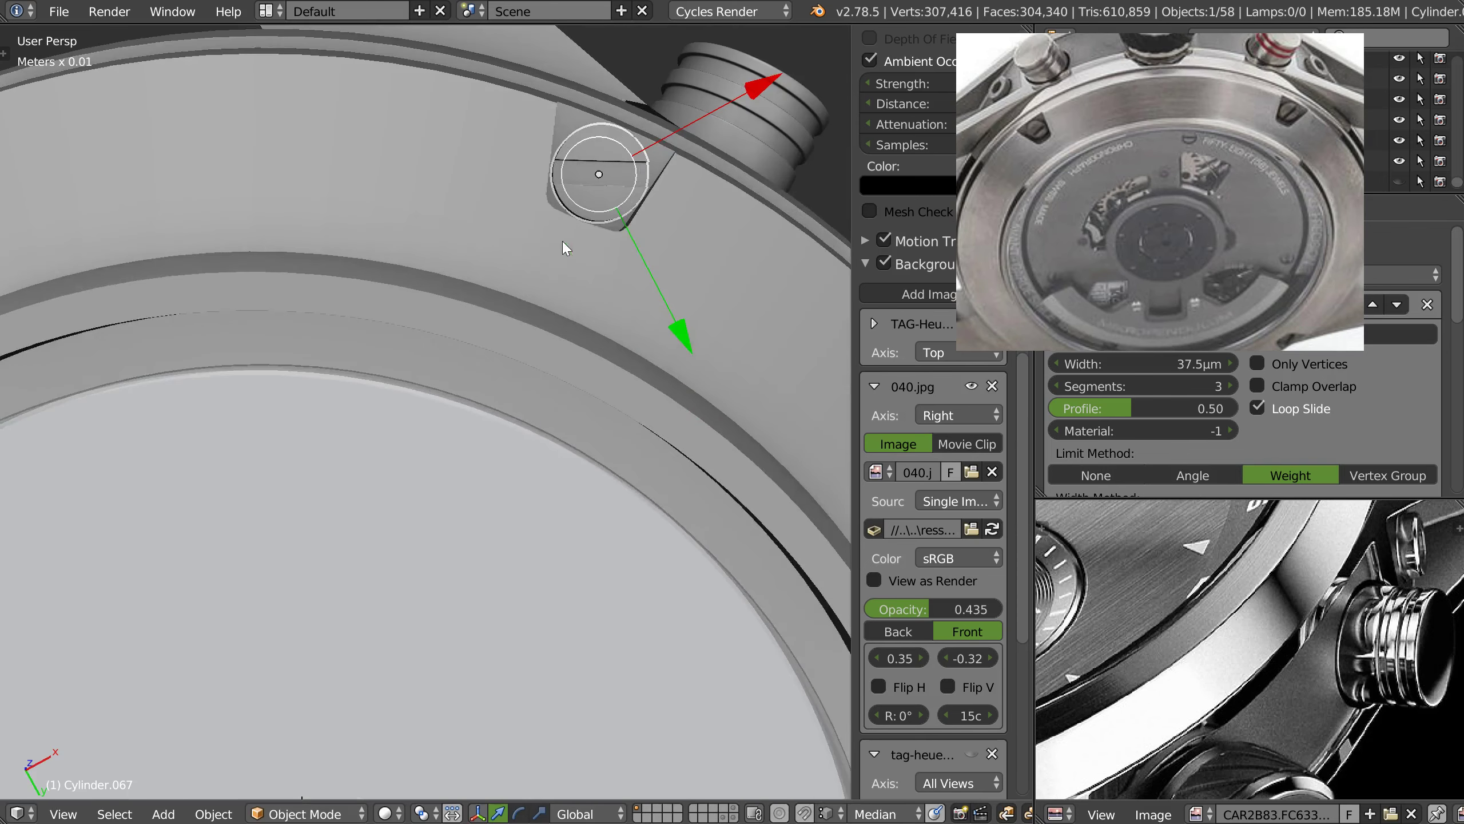
pyautogui.scroll(2, 549, 217)
# - Shrink the screw tab horizontally, nudge it slightly along Y, then select the case-back disc
pyautogui.press('s')
pyautogui.hotkey('shift', 'z')
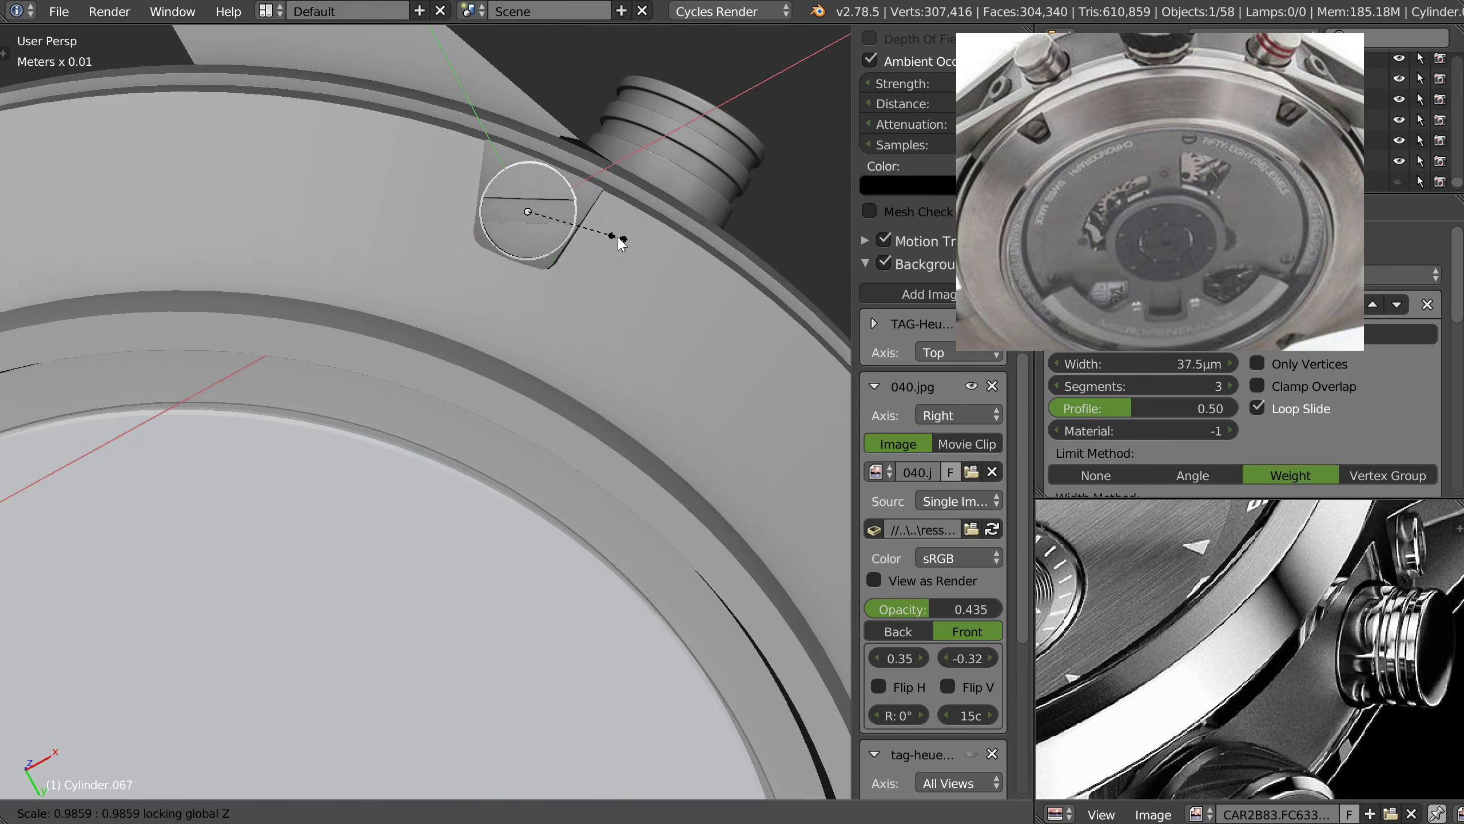
pyautogui.click(612, 244)
pyautogui.click(679, 134)
pyautogui.moveTo(611, 369); pyautogui.dragTo(609, 366)
pyautogui.scroll(-3, 569, 236)
pyautogui.scroll(-3, 569, 236)
pyautogui.moveTo(569, 236); pyautogui.dragTo(503, 307, button='middle')
pyautogui.scroll(3, 534, 371)
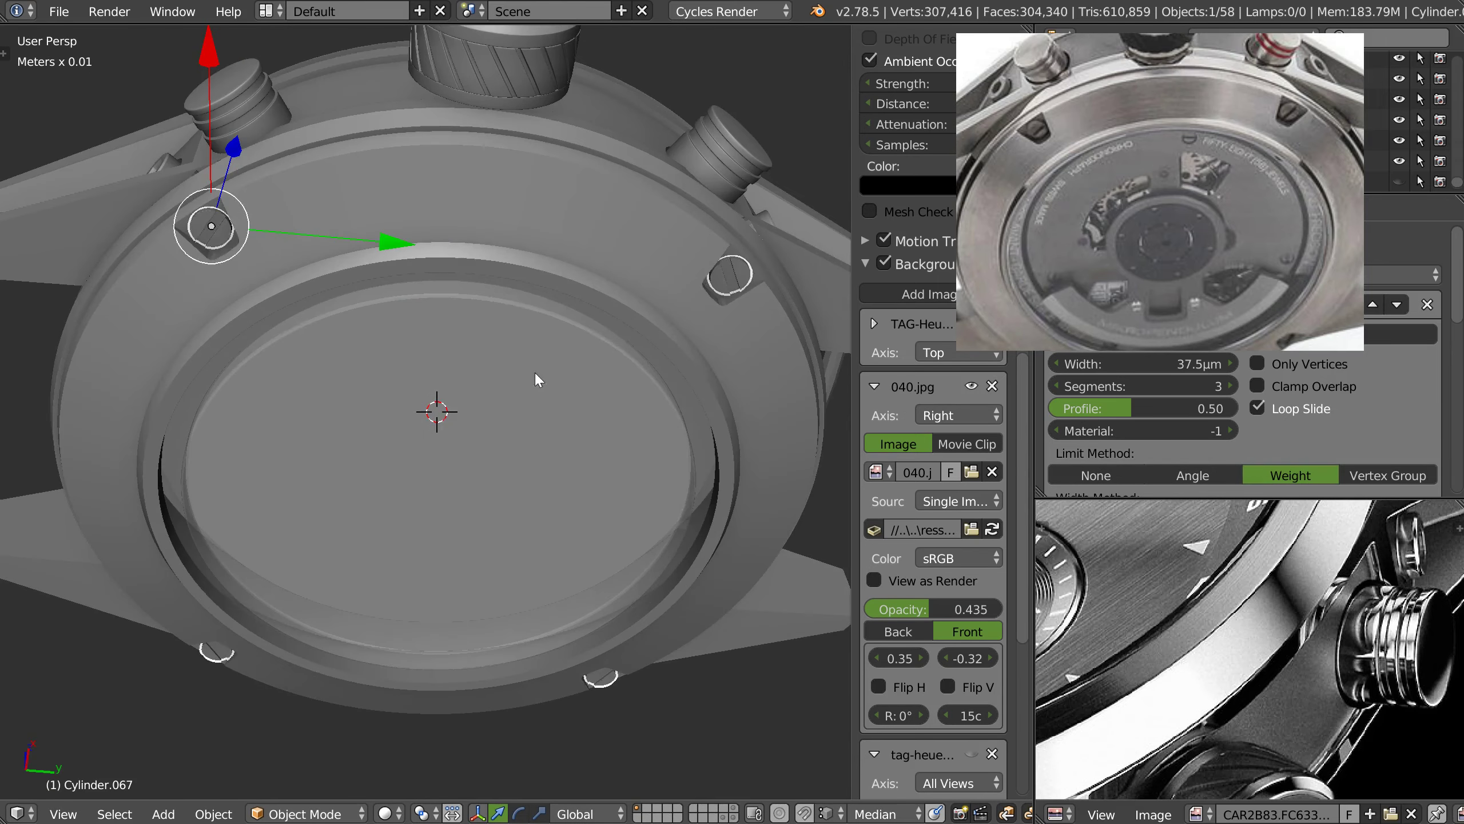
pyautogui.press('Tab')
pyautogui.press('Tab')
pyautogui.click(326, 513)
pyautogui.rightClick(503, 407)
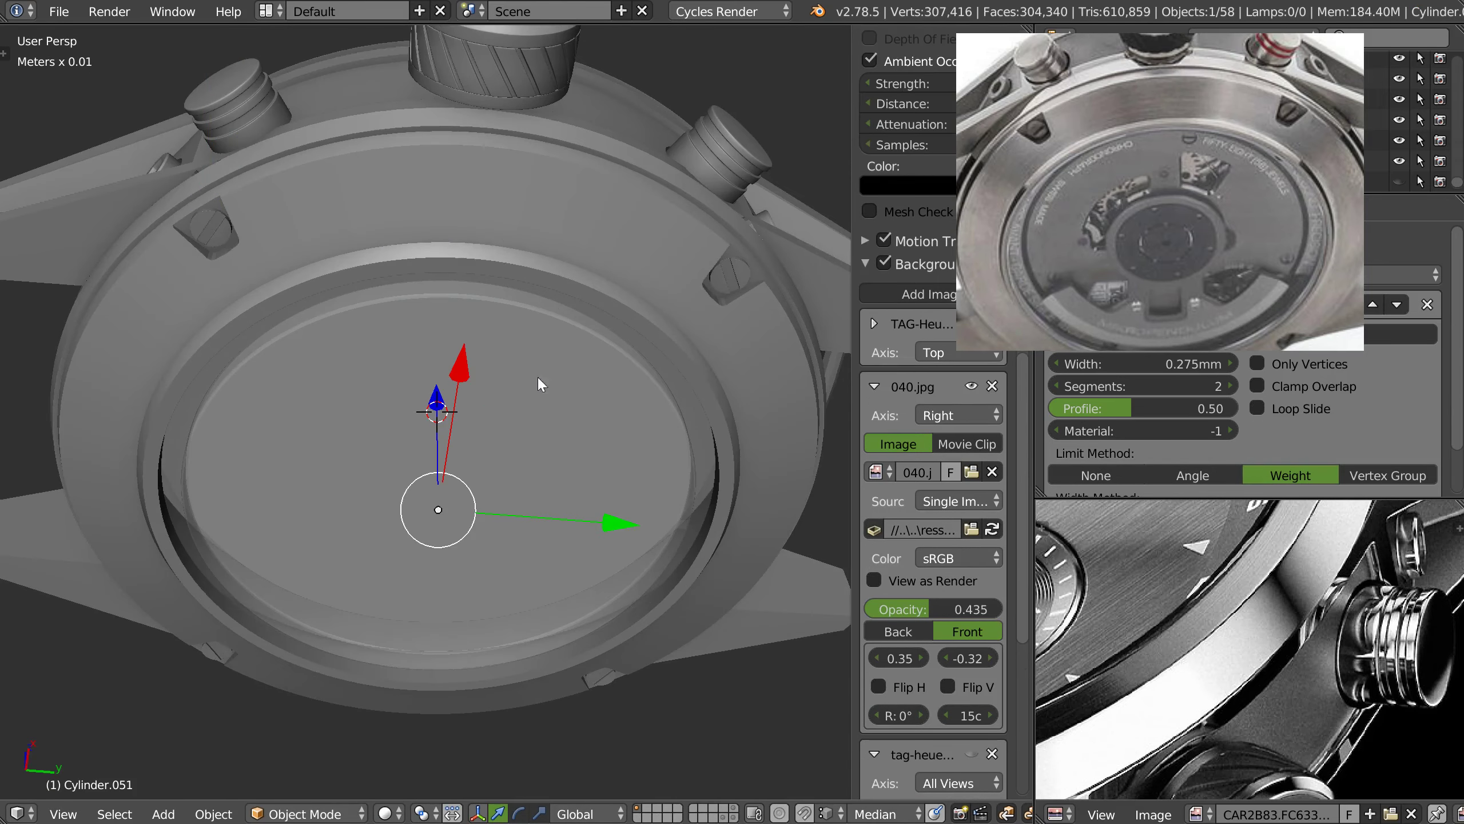
# - Scale up the case-back disc while keeping its Z height unchanged
pyautogui.press('s')
pyautogui.hotkey('shift', 'z')
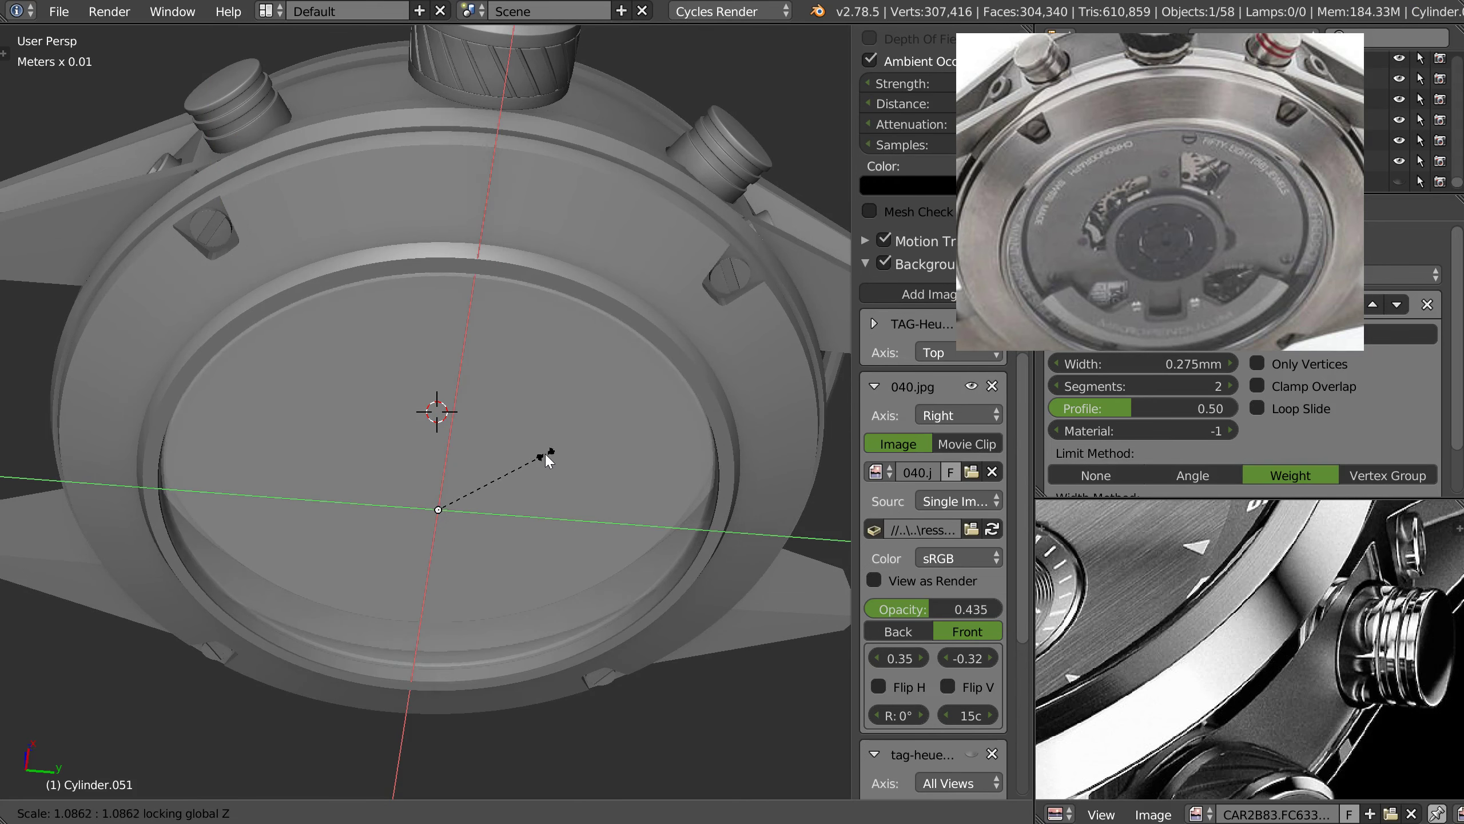
pyautogui.click(545, 453)
pyautogui.moveTo(595, 483)
pyautogui.mouseDown(button='middle')
pyautogui.moveTo(617, 364)
pyautogui.moveTo(643, 399)
pyautogui.moveTo(657, 337)
pyautogui.mouseUp(button='middle')
# - Turn off Transparency in the case back's Object Display settings
pyautogui.moveTo(1211, 289); pyautogui.dragTo(832, 278)
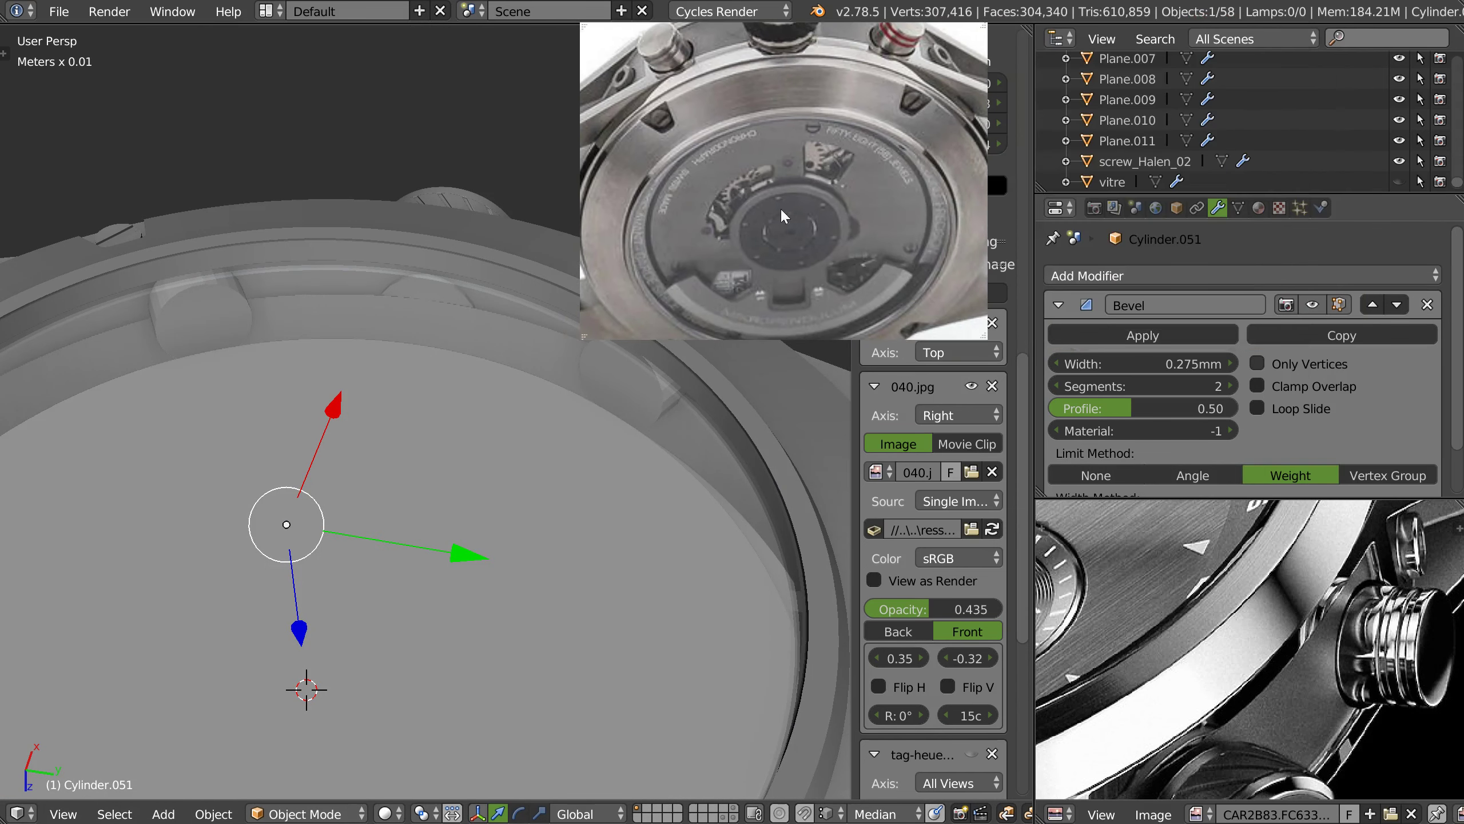
pyautogui.click(1177, 207)
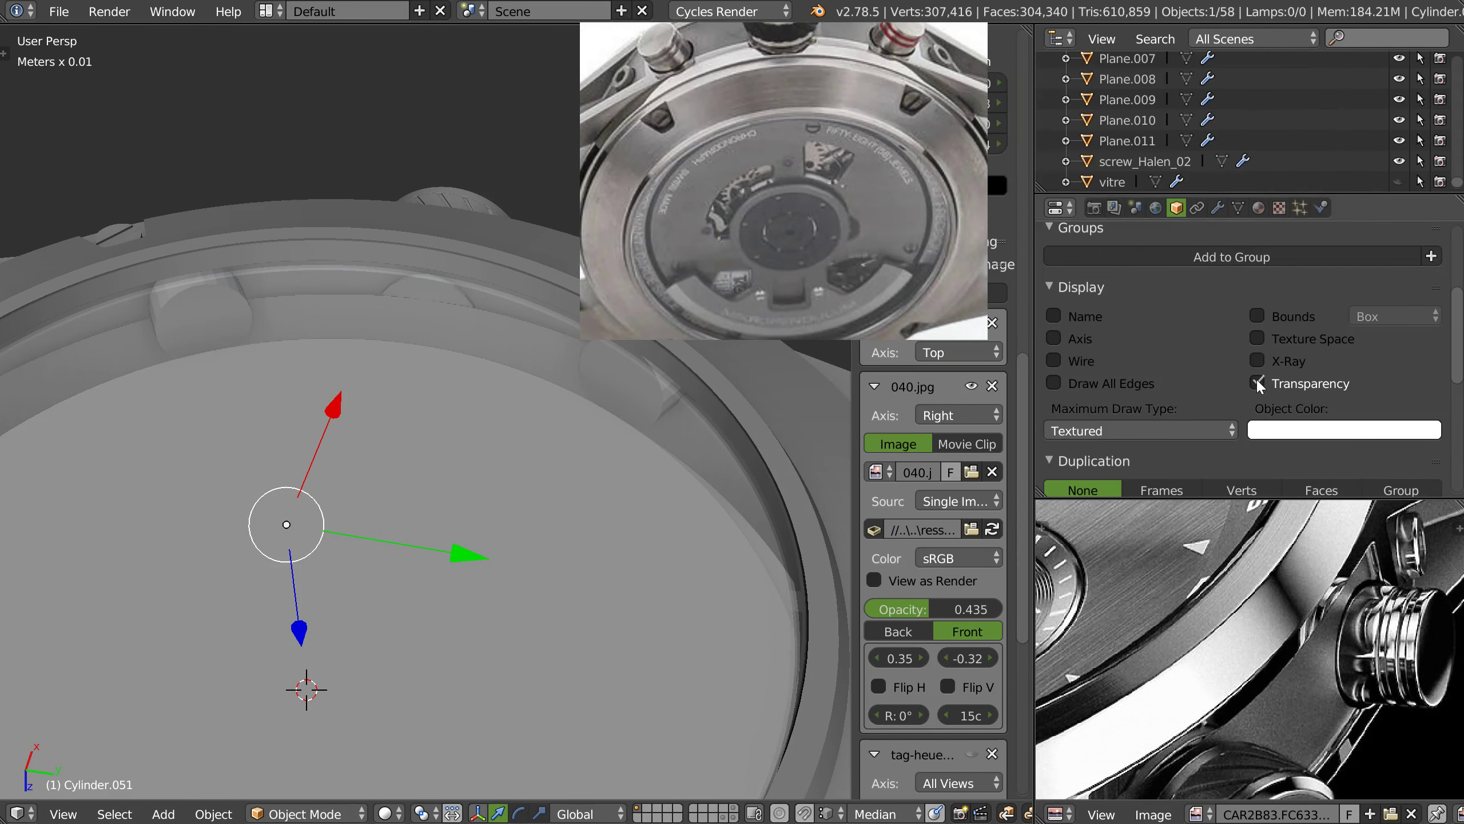
pyautogui.click(1258, 383)
pyautogui.moveTo(710, 501)
pyautogui.mouseDown(button='middle')
pyautogui.moveTo(683, 559)
pyautogui.moveTo(691, 609)
pyautogui.moveTo(680, 570)
pyautogui.mouseUp(button='middle')
pyautogui.moveTo(784, 173); pyautogui.dragTo(1224, 196)
# - Nudge the case back slightly along Z to seat it in the case
pyautogui.moveTo(490, 295)
pyautogui.mouseDown(button='middle')
pyautogui.moveTo(500, 242)
pyautogui.moveTo(485, 416)
pyautogui.mouseUp(button='middle')
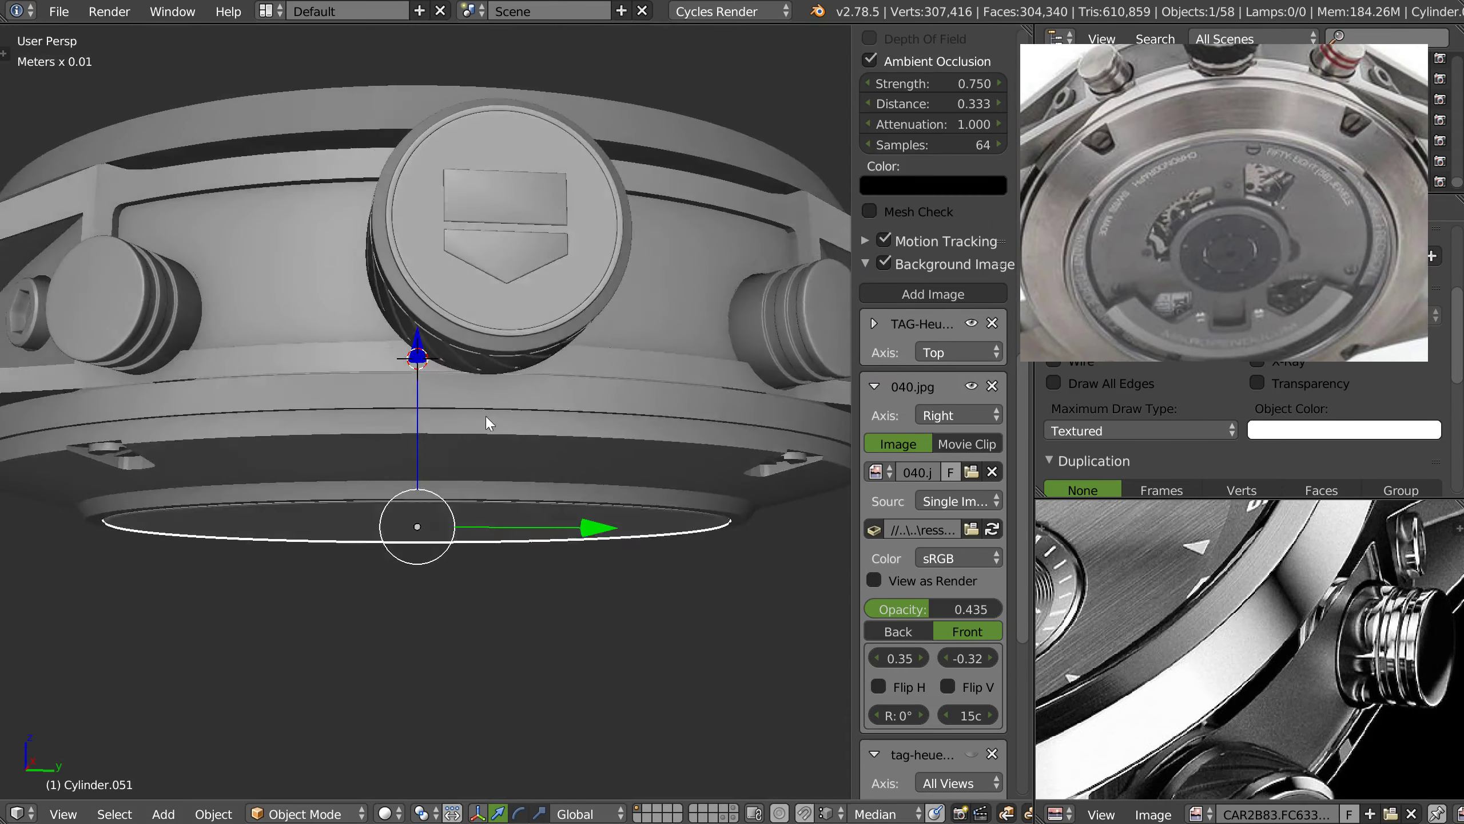
pyautogui.scroll(3, 485, 417)
pyautogui.moveTo(400, 403); pyautogui.dragTo(402, 402)
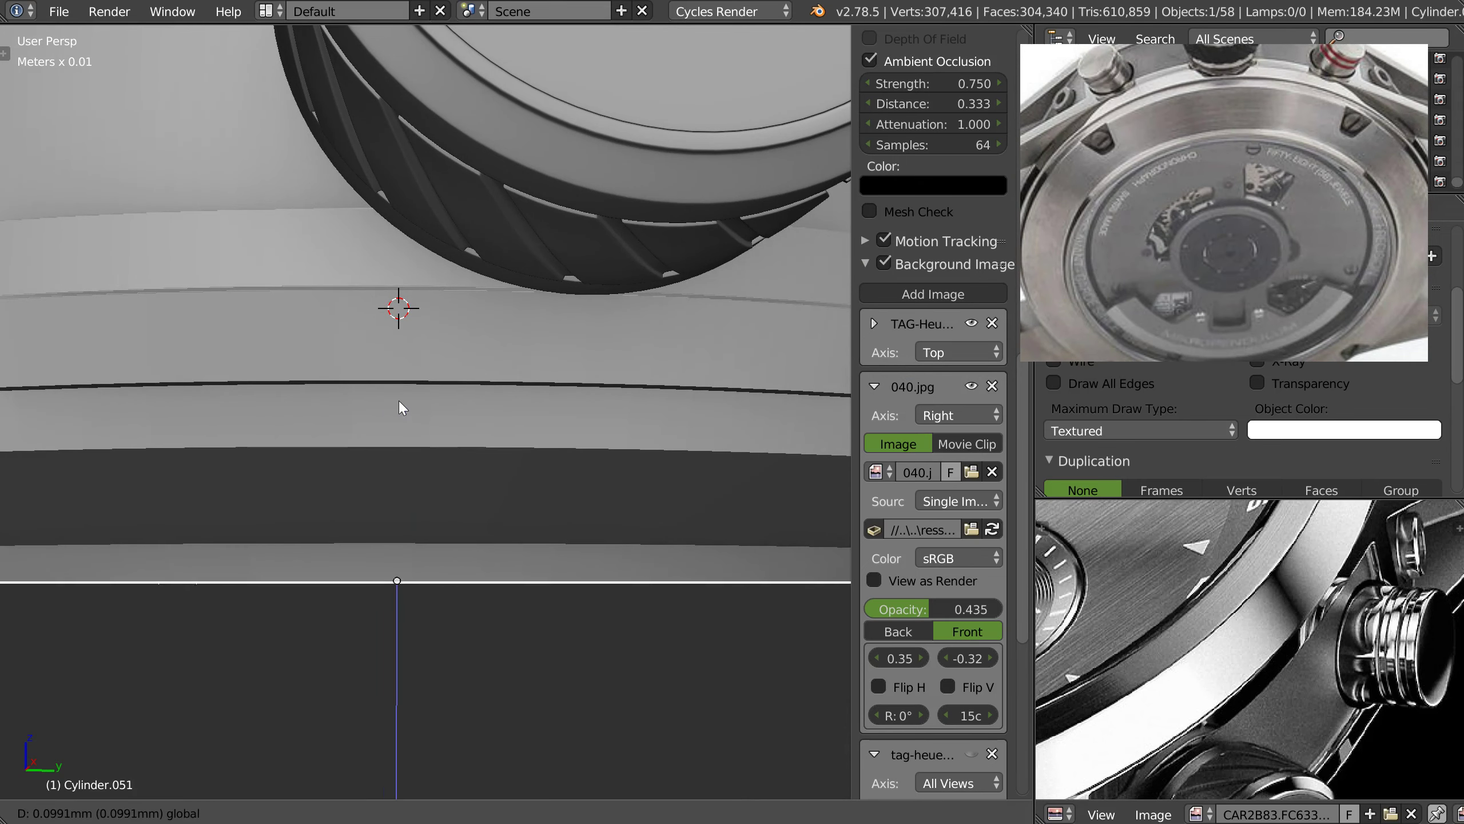
pyautogui.click(402, 402)
pyautogui.press('KP_3')
# - Select the outer watch case and orbit round to the front dial
pyautogui.scroll(3, 510, 455)
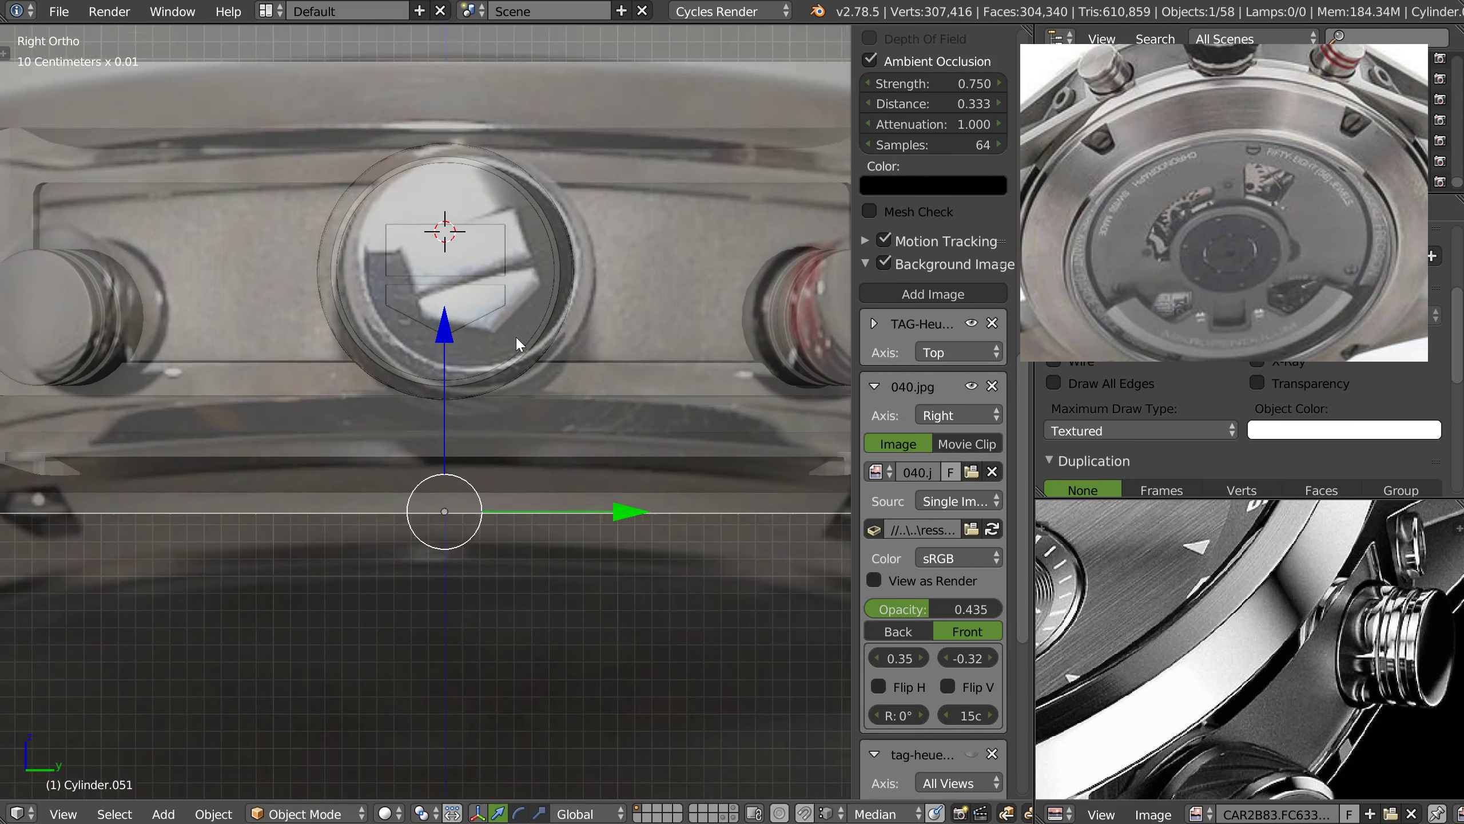
pyautogui.moveTo(483, 463)
pyautogui.mouseDown(button='middle')
pyautogui.moveTo(484, 324)
pyautogui.moveTo(571, 242)
pyautogui.mouseUp(button='middle')
pyautogui.scroll(-5, 471, 401)
pyautogui.scroll(2, 484, 324)
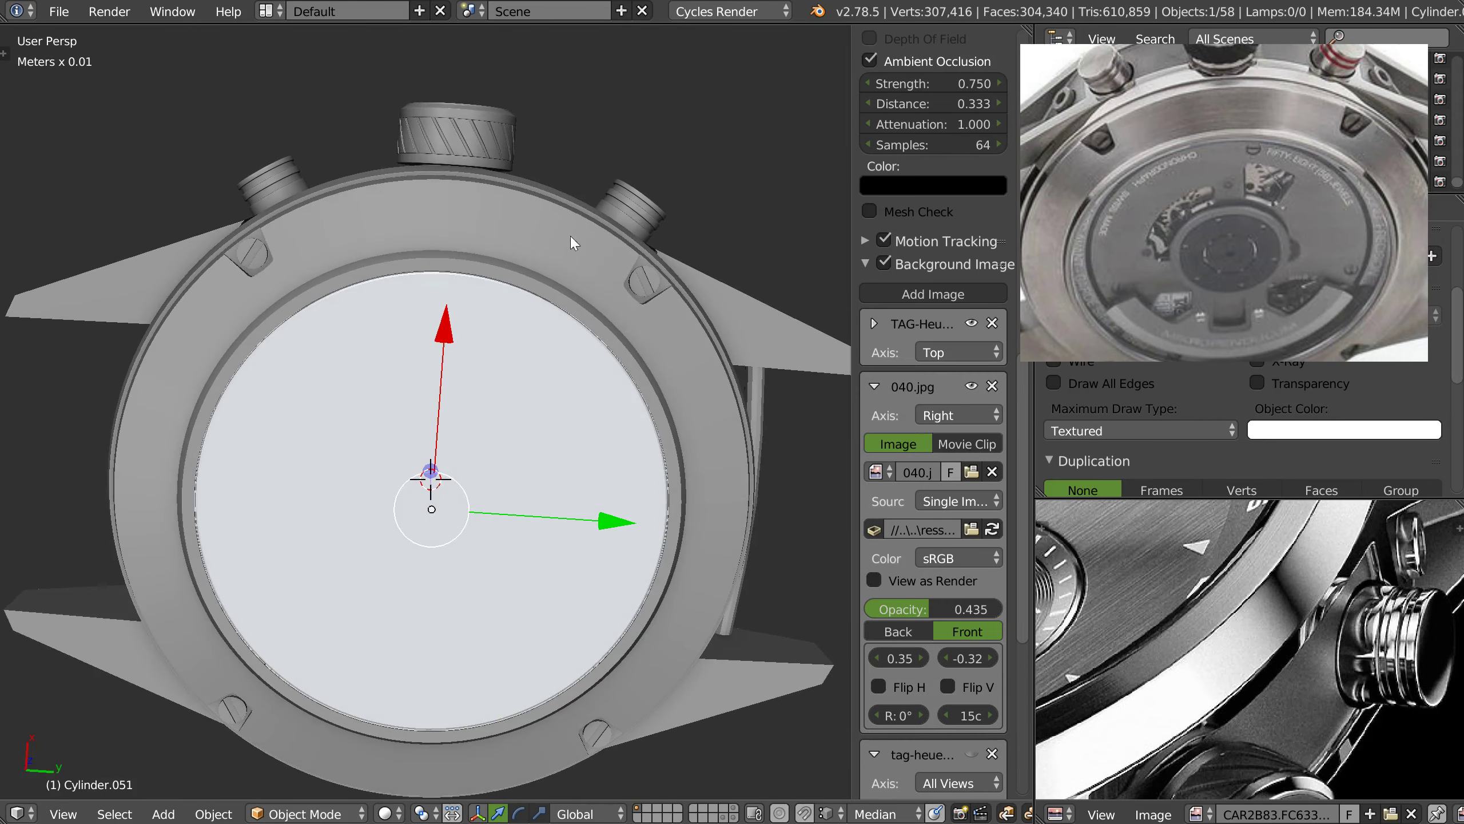
pyautogui.rightClick(625, 265)
pyautogui.moveTo(467, 234)
pyautogui.mouseDown(button='middle')
pyautogui.moveTo(559, 435)
pyautogui.moveTo(542, 320)
pyautogui.moveTo(565, 229)
pyautogui.moveTo(521, 274)
pyautogui.moveTo(489, 274)
pyautogui.moveTo(485, 309)
pyautogui.moveTo(587, 173)
pyautogui.mouseUp(button='middle')
# - Show the bolt-housing helper layer, select Cube.014 and view it in Bottom Ortho
pyautogui.scroll(3, 521, 274)
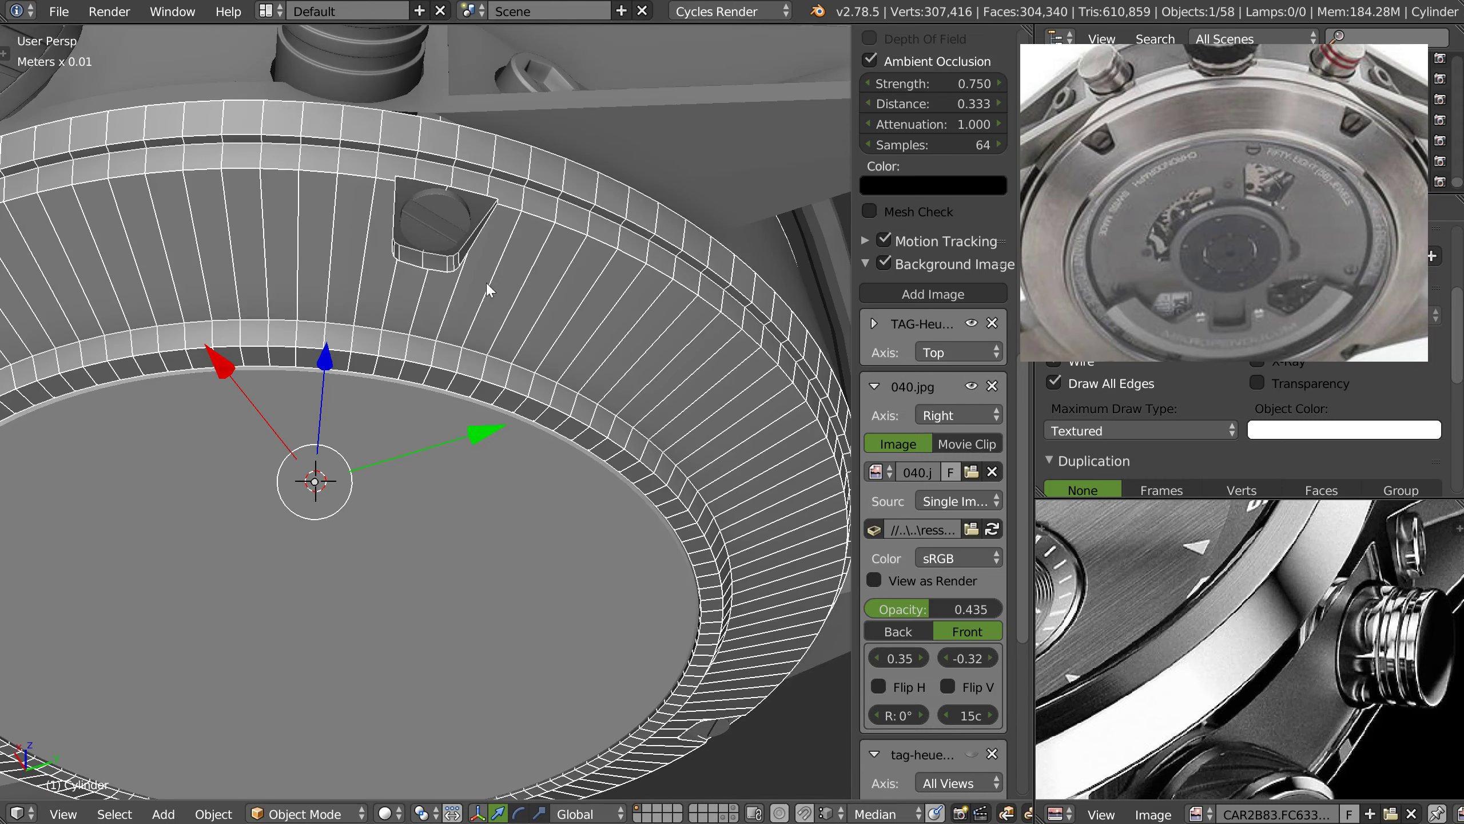
pyautogui.scroll(2, 486, 283)
pyautogui.scroll(2, 482, 281)
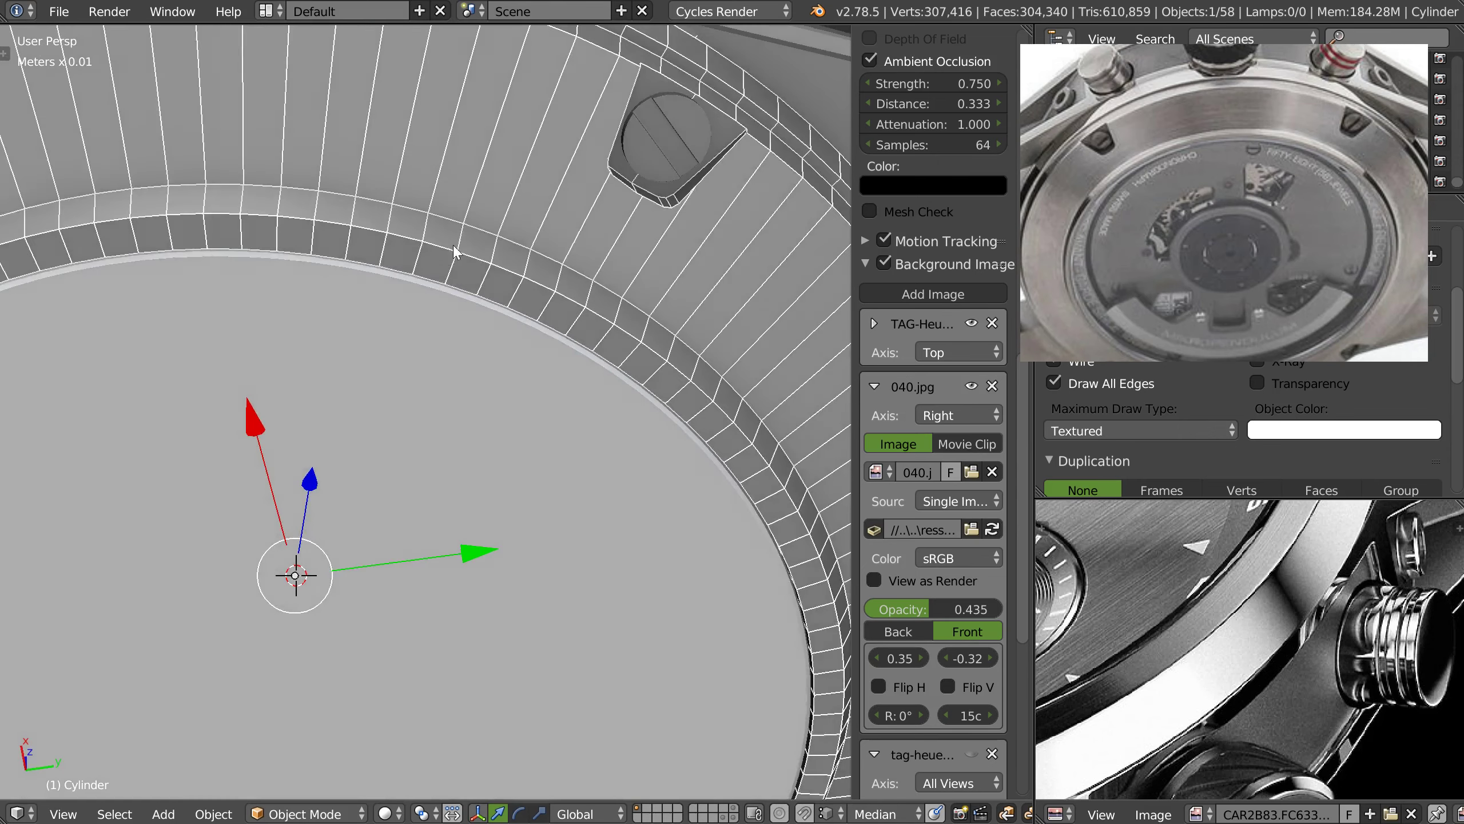
pyautogui.moveTo(409, 296)
pyautogui.mouseDown(button='middle')
pyautogui.moveTo(491, 251)
pyautogui.moveTo(588, 327)
pyautogui.moveTo(507, 347)
pyautogui.moveTo(490, 520)
pyautogui.mouseUp(button='middle')
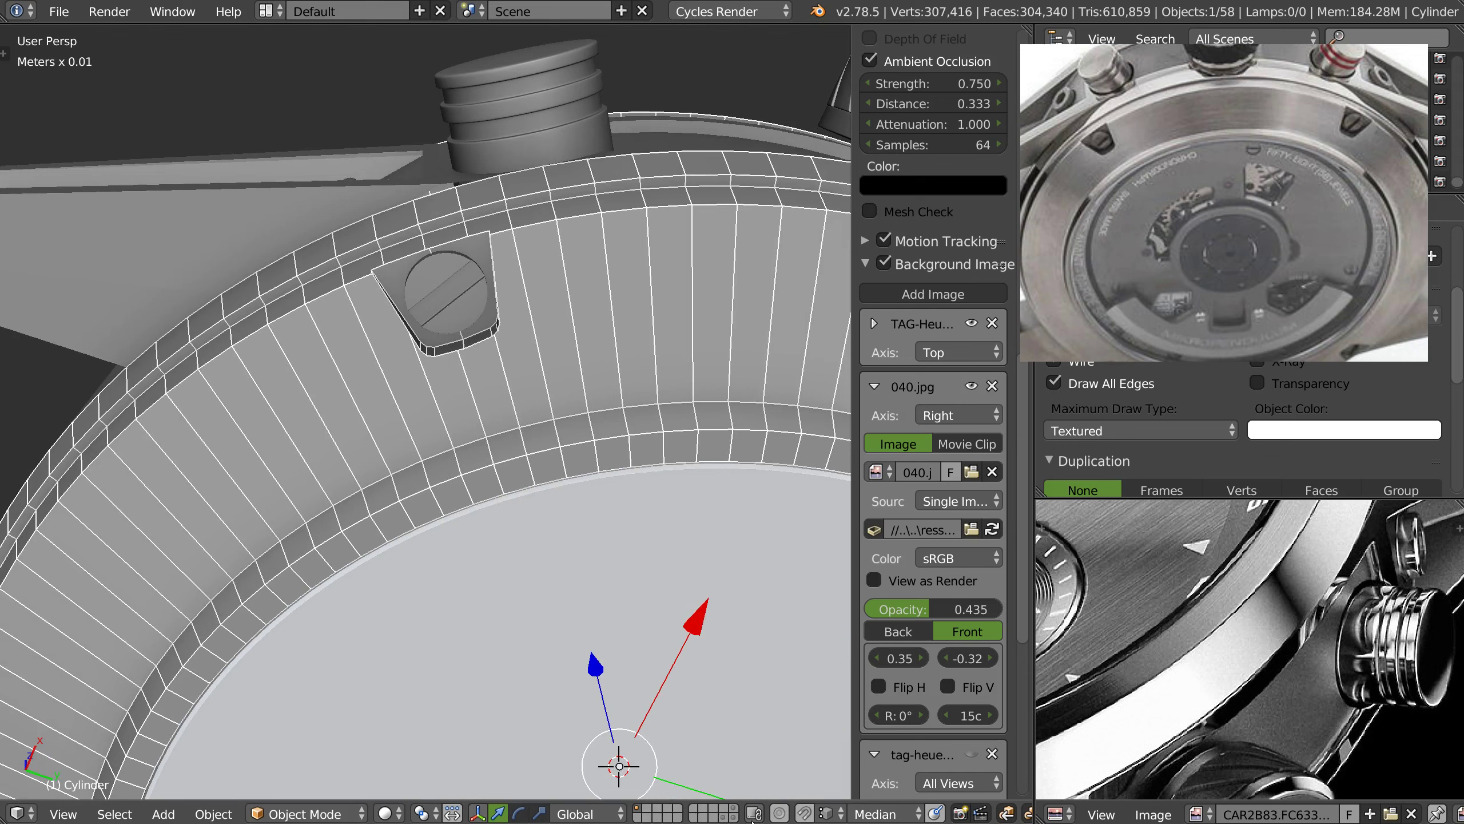
pyautogui.keyDown('shift'); pyautogui.click(732, 818); pyautogui.keyUp('shift')
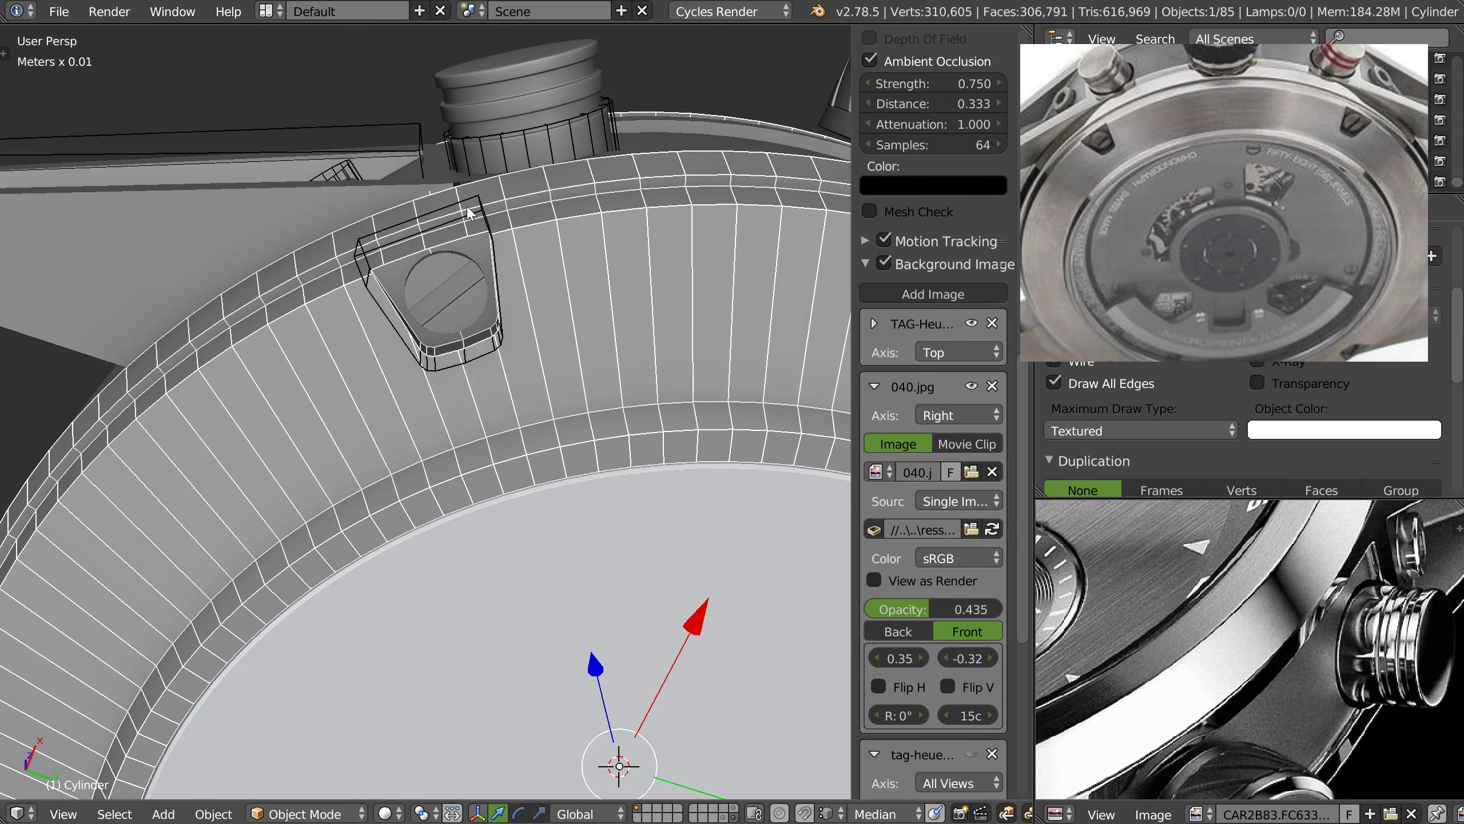
pyautogui.rightClick(482, 218)
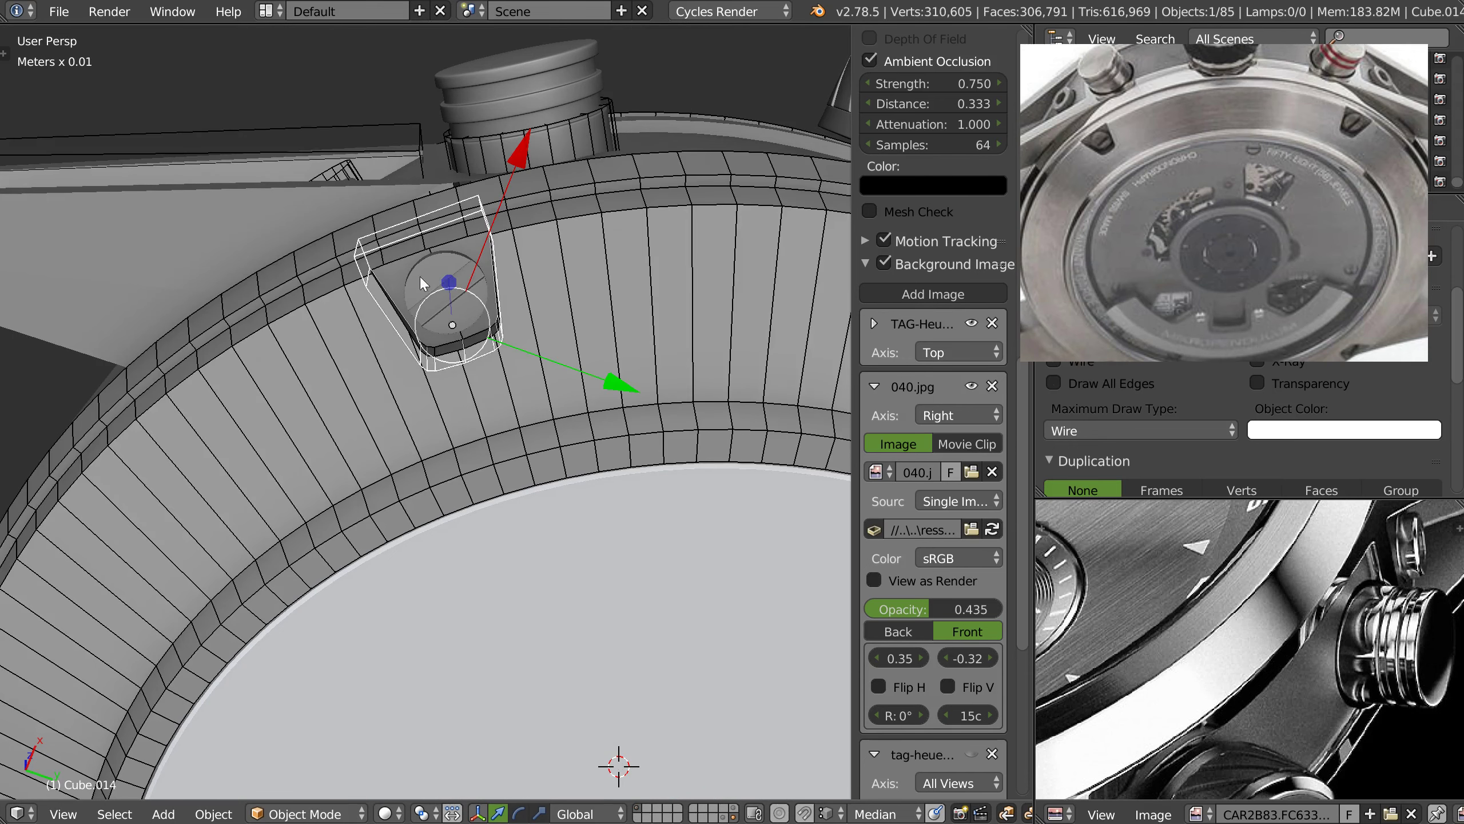
pyautogui.press('ctrl+KP_1')
pyautogui.scroll(3, 460, 303)
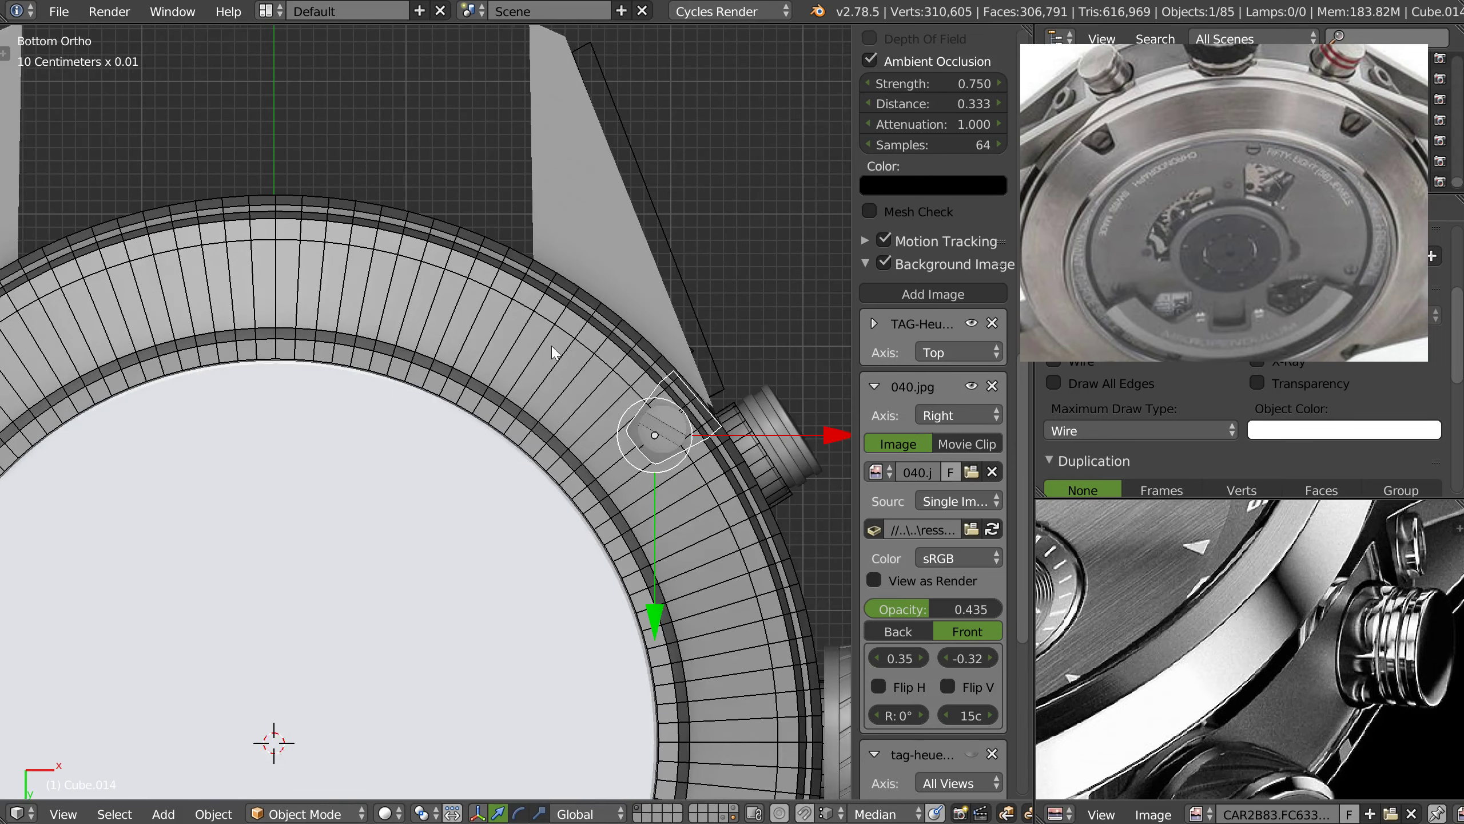
# - Rotate Cube.014 about 2 degrees to match the reference screw
pyautogui.scroll(2, 552, 345)
pyautogui.scroll(2, 448, 258)
pyautogui.scroll(-2, 715, 294)
pyautogui.scroll(3, 665, 369)
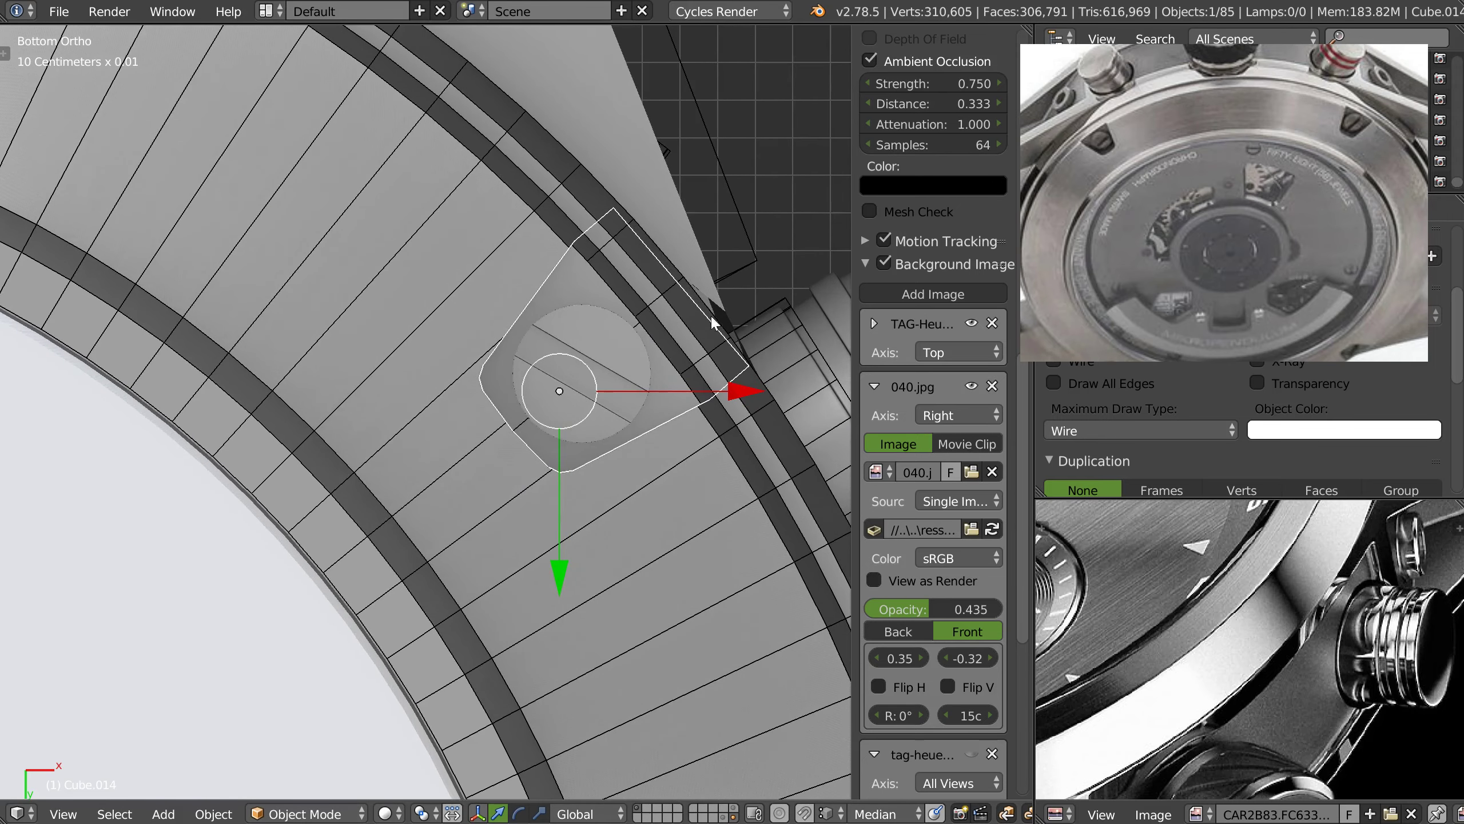
pyautogui.press('r')
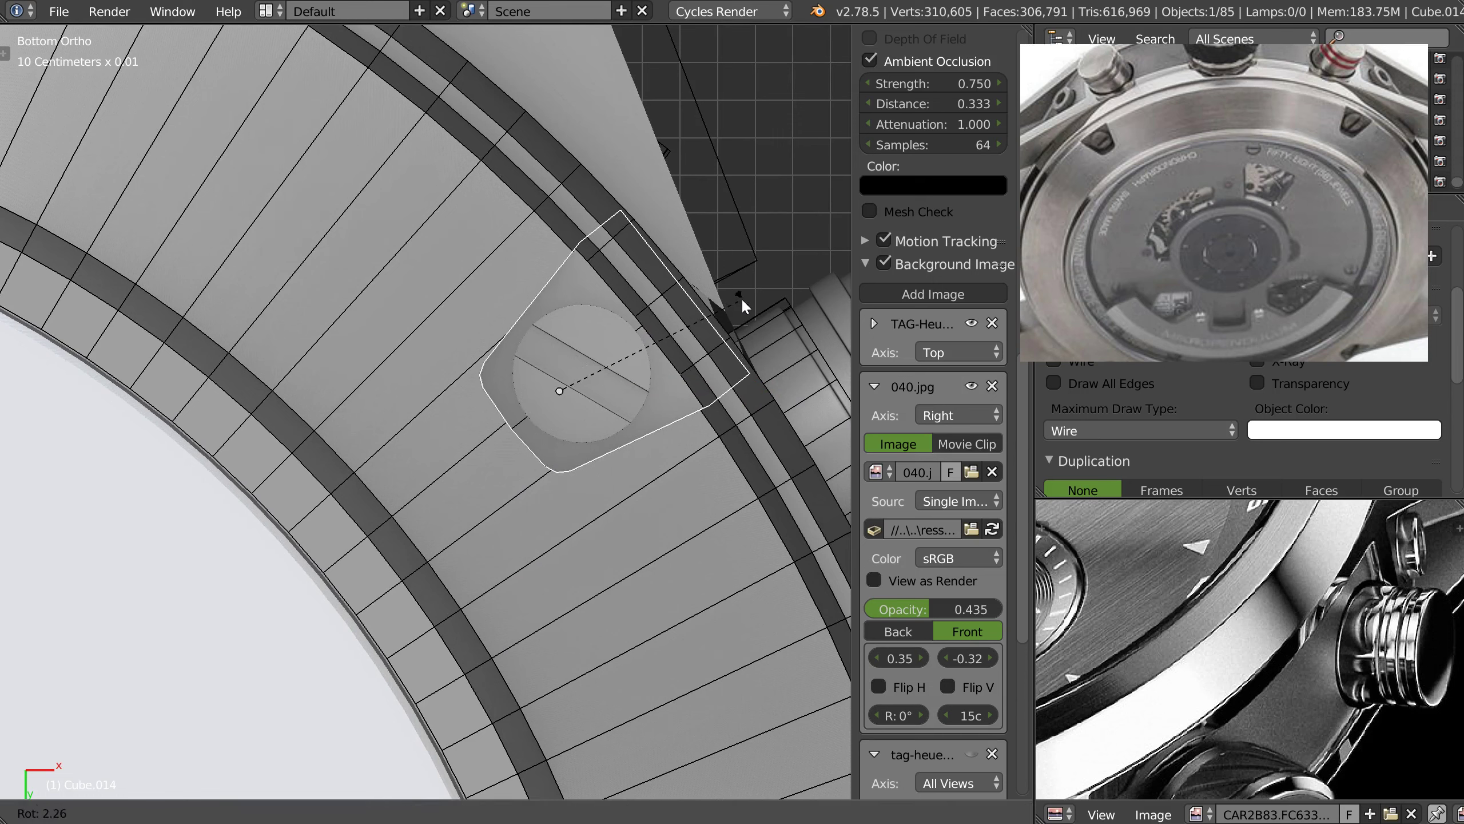
pyautogui.click(742, 298)
# - Shift Cube.014 over the reference screw tab, then select the case cylinder
pyautogui.press('g')
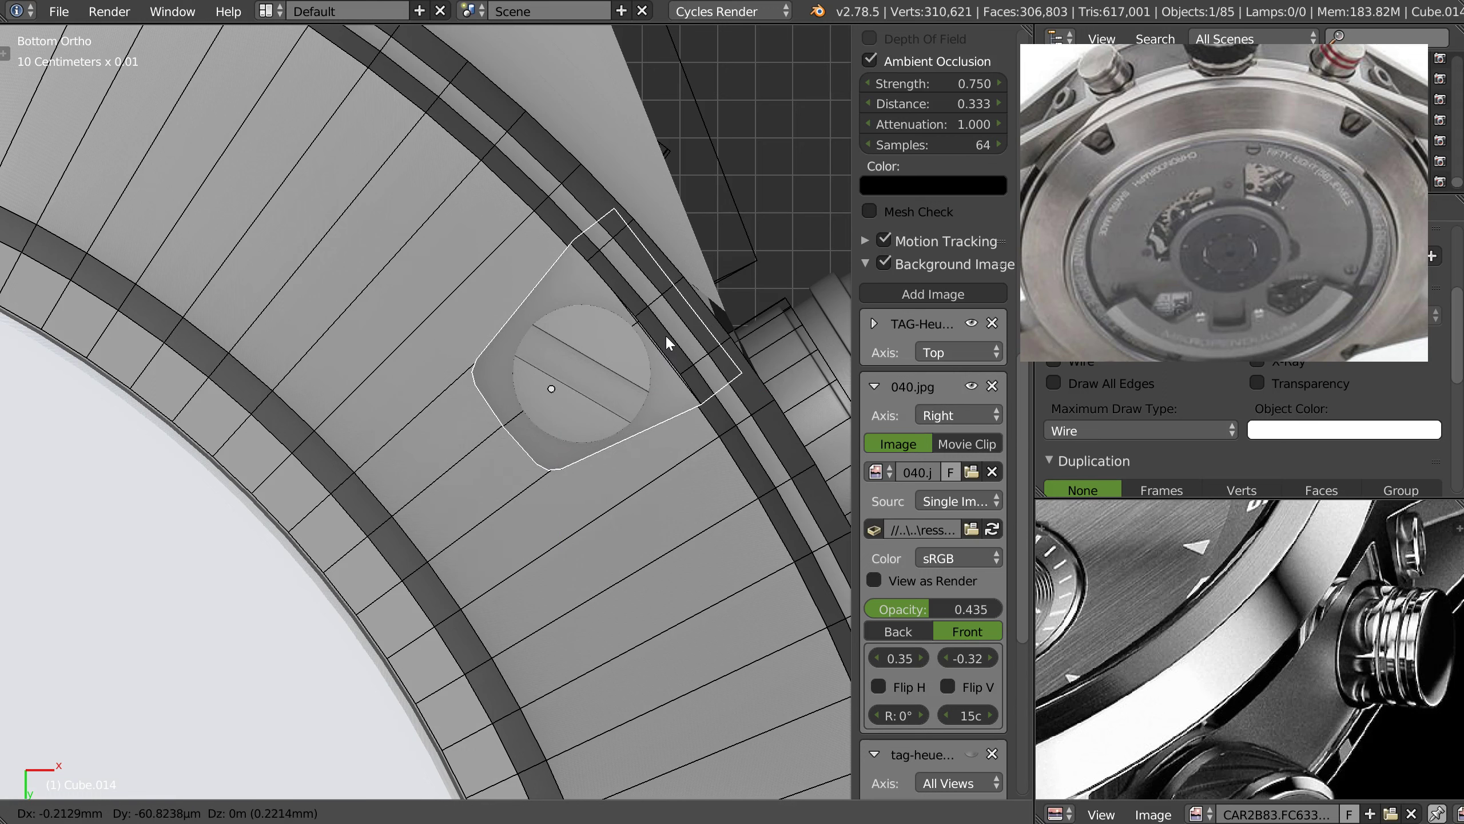
pyautogui.click(666, 343)
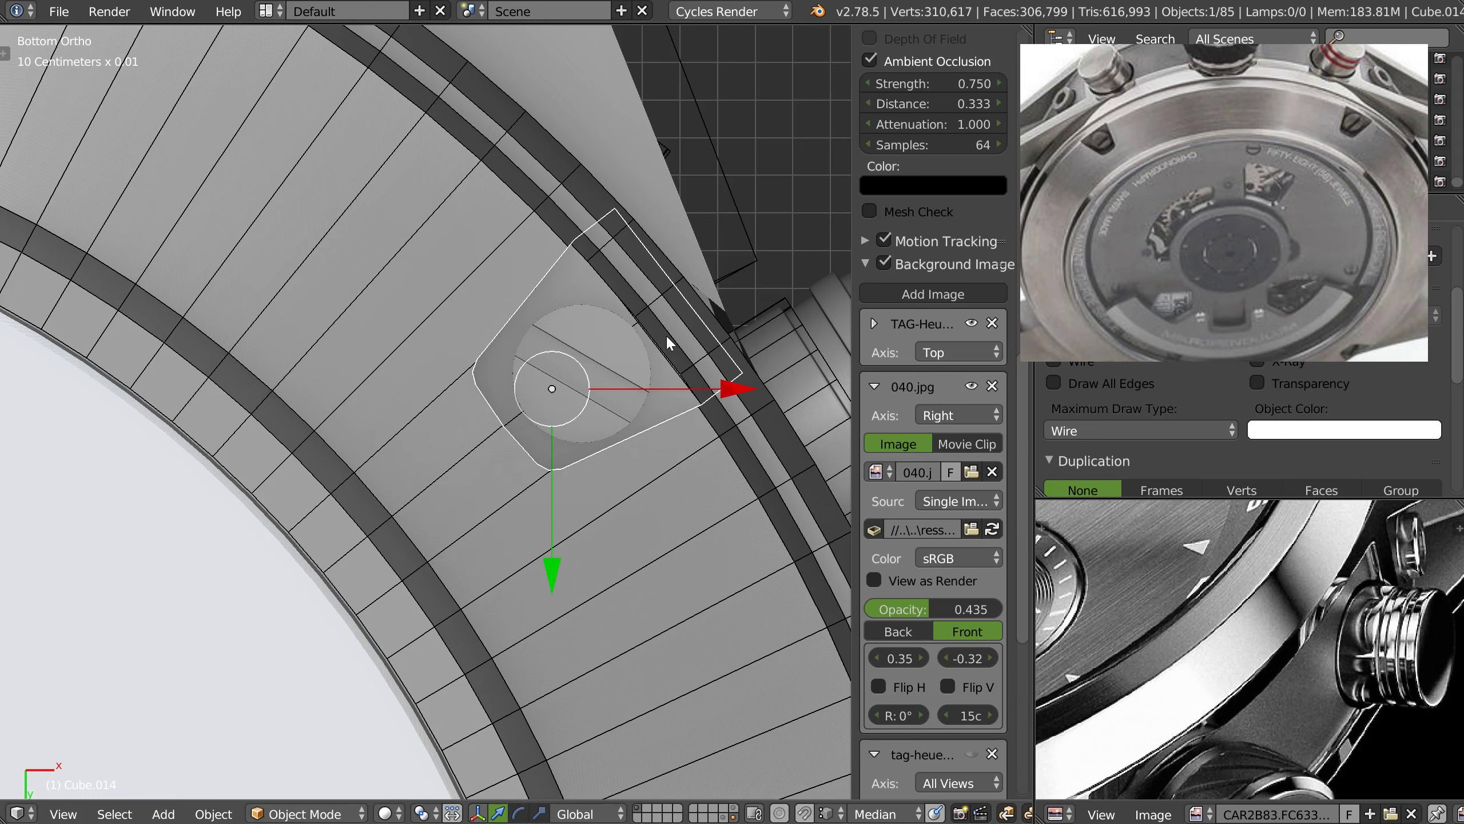
pyautogui.scroll(-3, 665, 334)
pyautogui.moveTo(624, 339)
pyautogui.mouseDown(button='middle')
pyautogui.moveTo(615, 303)
pyautogui.moveTo(519, 312)
pyautogui.moveTo(452, 295)
pyautogui.moveTo(478, 351)
pyautogui.moveTo(548, 355)
pyautogui.moveTo(595, 424)
pyautogui.mouseUp(button='middle')
pyautogui.scroll(5, 508, 309)
pyautogui.scroll(-4, 546, 368)
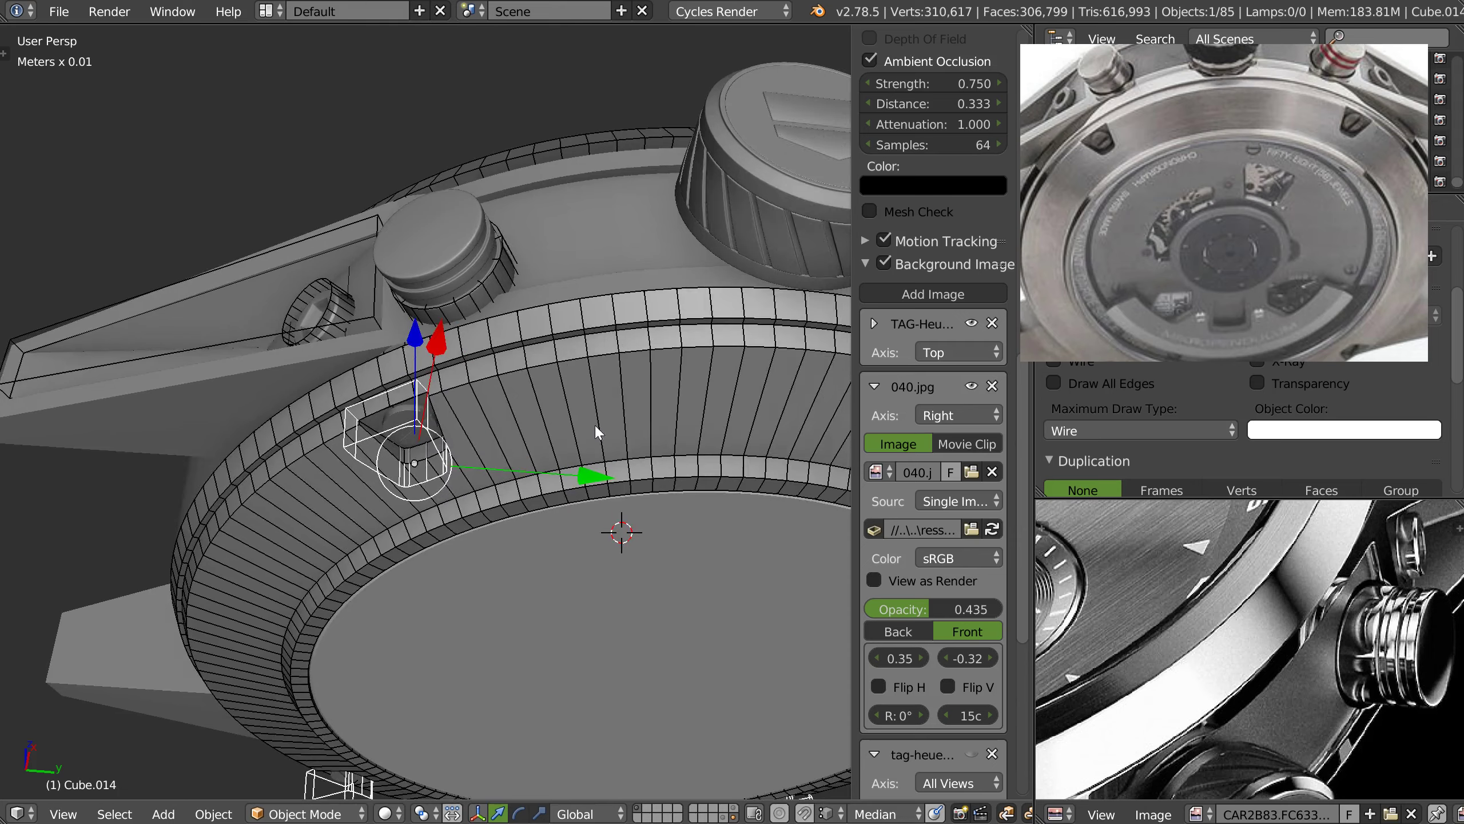
pyautogui.rightClick(609, 434)
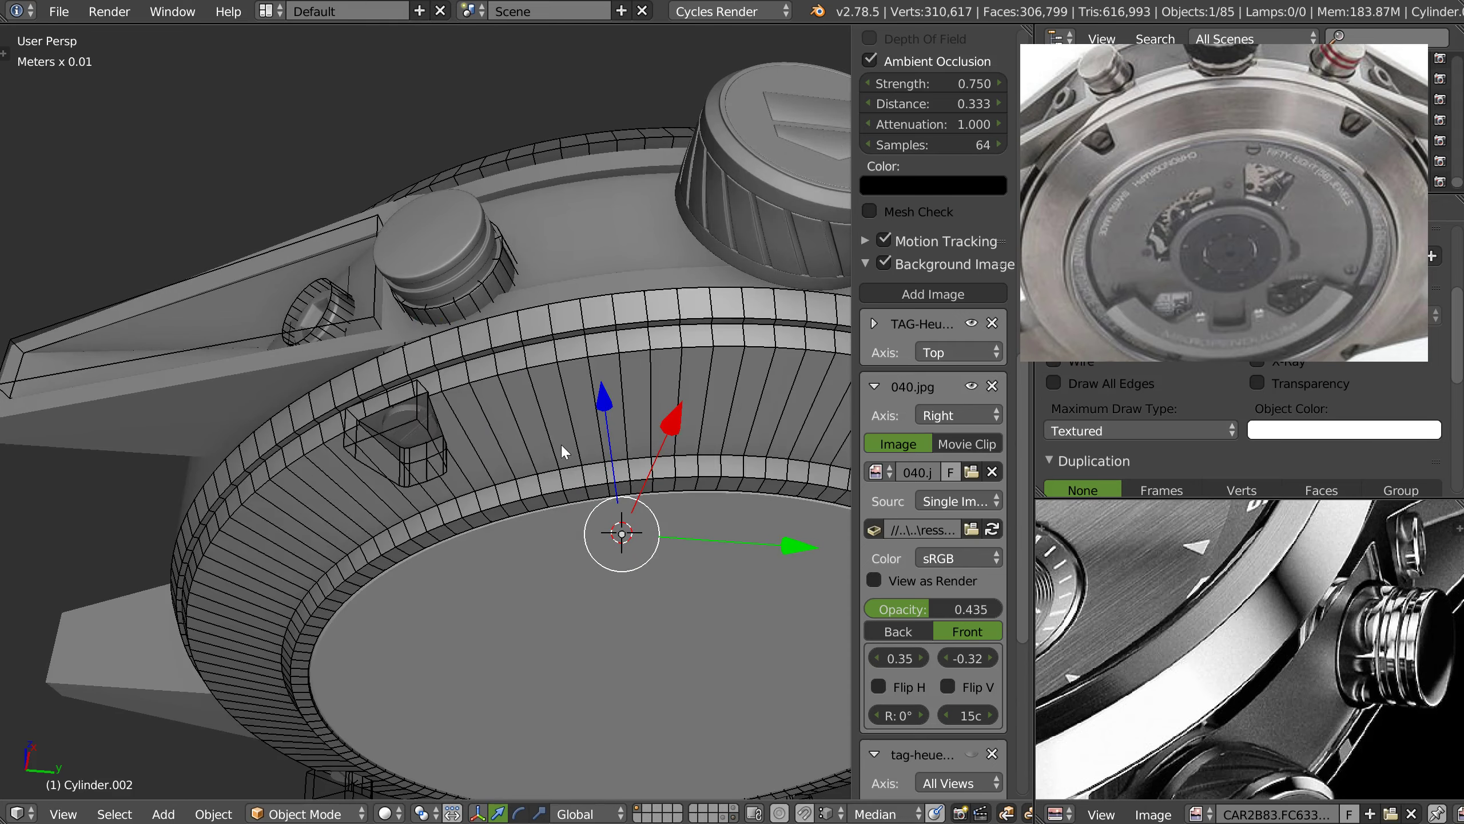
# - Move Cylinder.068 onto another layer so it leaves the watch case
pyautogui.moveTo(556, 439)
pyautogui.mouseDown(button='middle')
pyautogui.moveTo(531, 461)
pyautogui.moveTo(537, 512)
pyautogui.moveTo(528, 396)
pyautogui.mouseUp(button='middle')
pyautogui.hotkey('shift', 'd')
pyautogui.hotkey('ctrl', 'space')
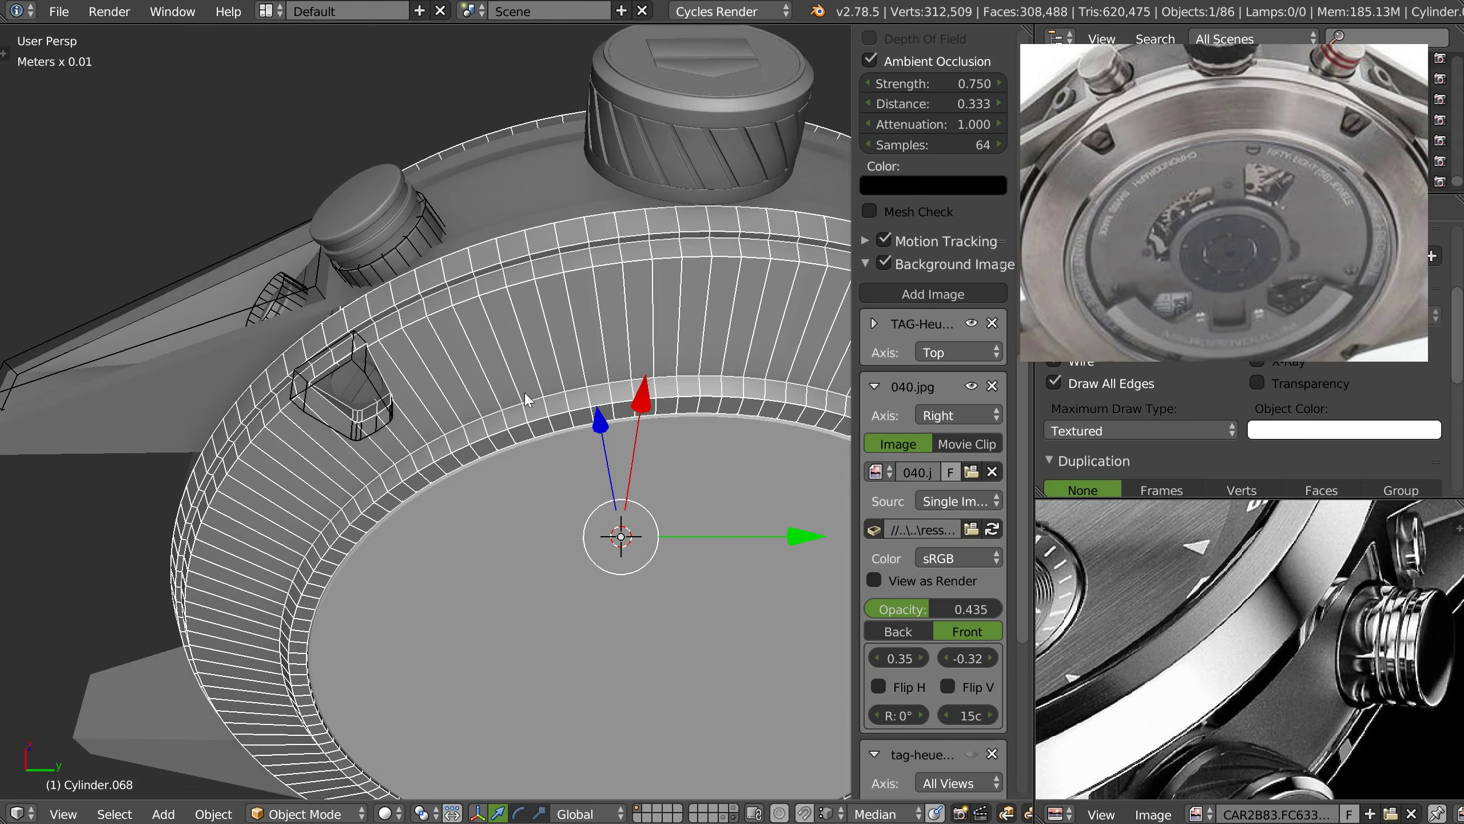
pyautogui.press('m')
pyautogui.click(853, 435)
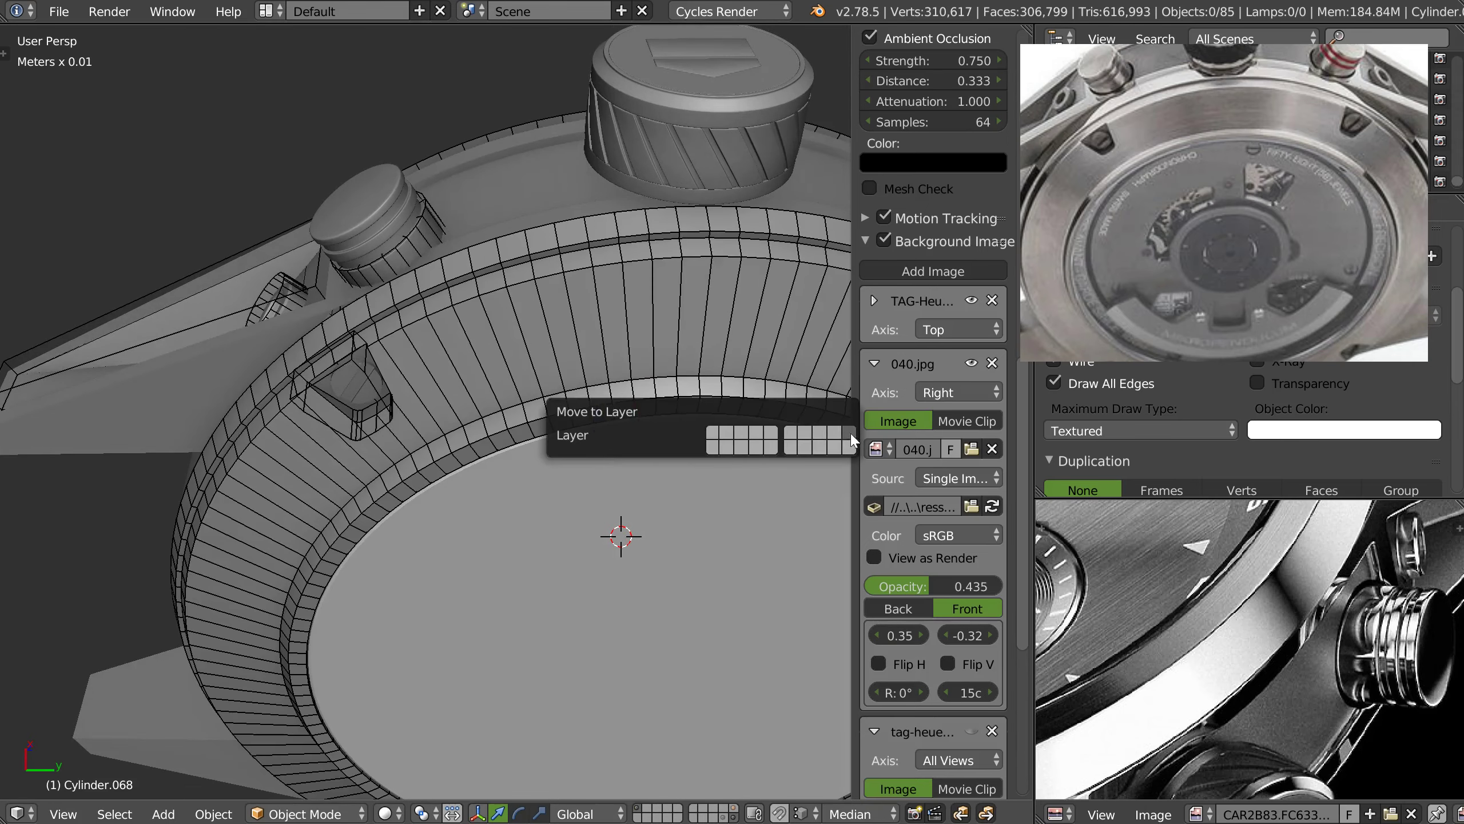
pyautogui.press('n')
pyautogui.moveTo(597, 379); pyautogui.dragTo(645, 397, button='middle')
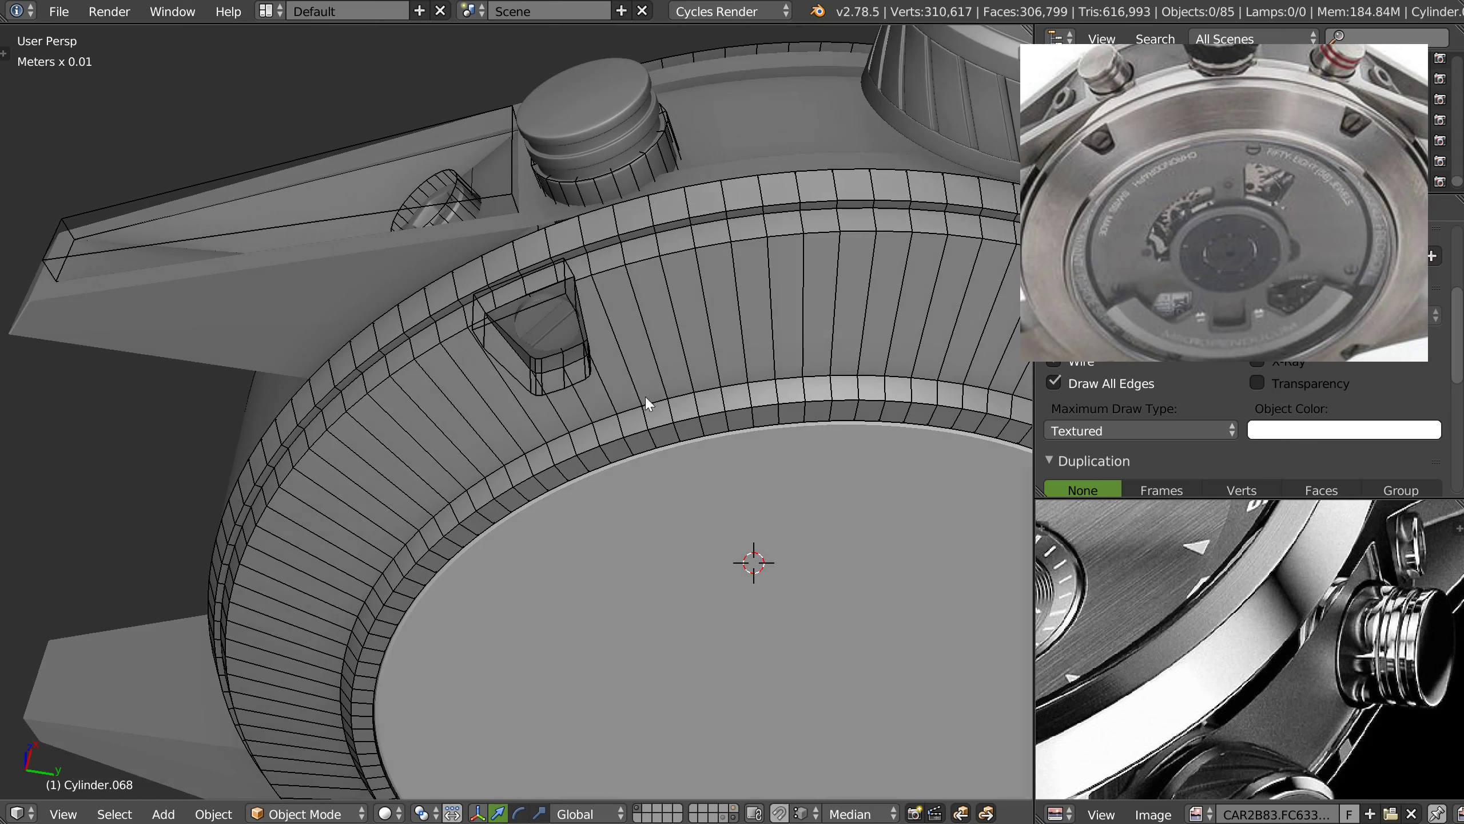
# - Select Cylinder.002 and browse its Boolean cutters in the Speedflow tool
pyautogui.rightClick(637, 404)
pyautogui.scroll(6, 1239, 438)
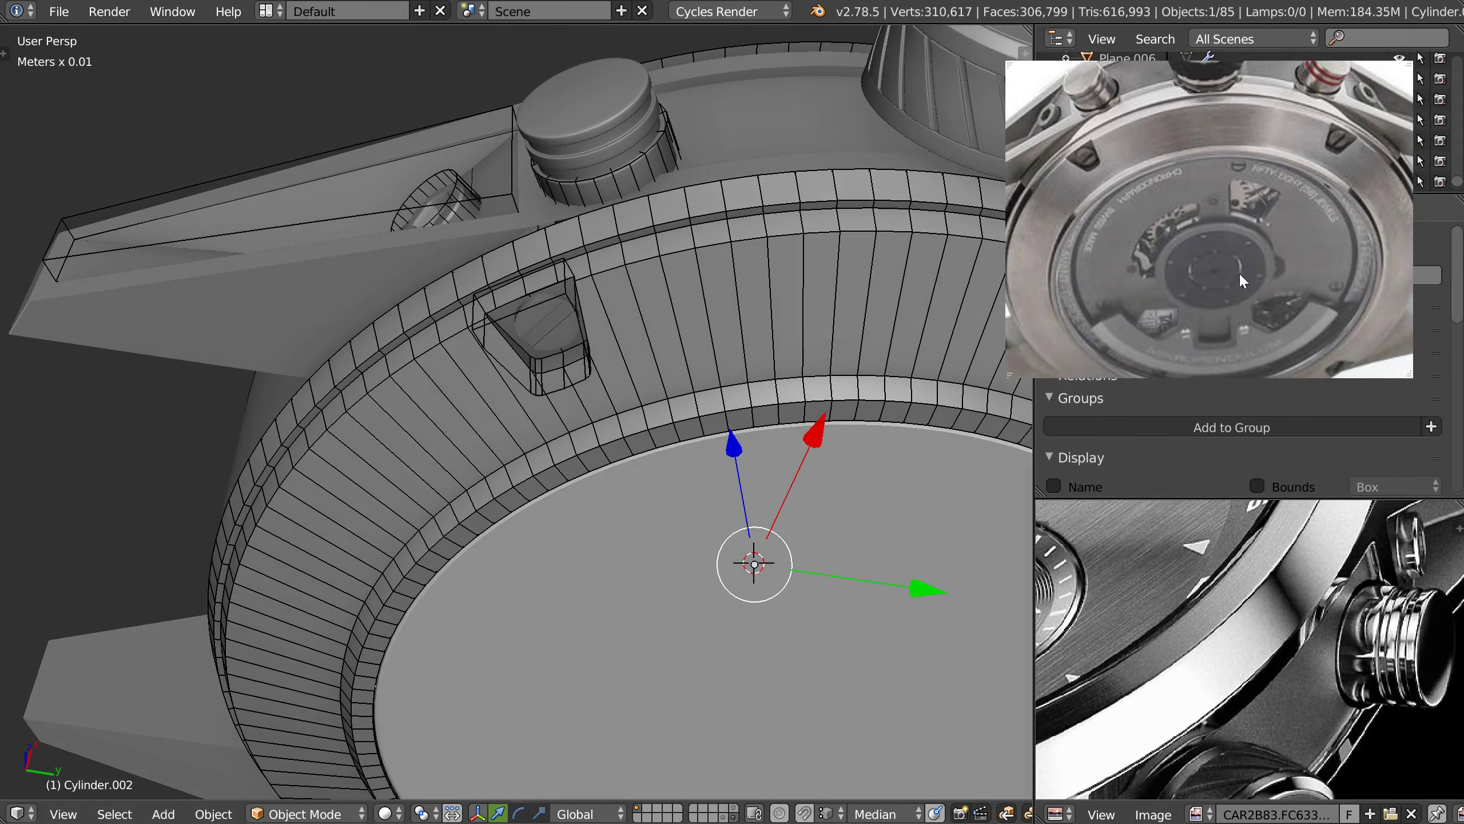
pyautogui.moveTo(559, 407); pyautogui.dragTo(570, 467, button='middle')
pyautogui.press('space')
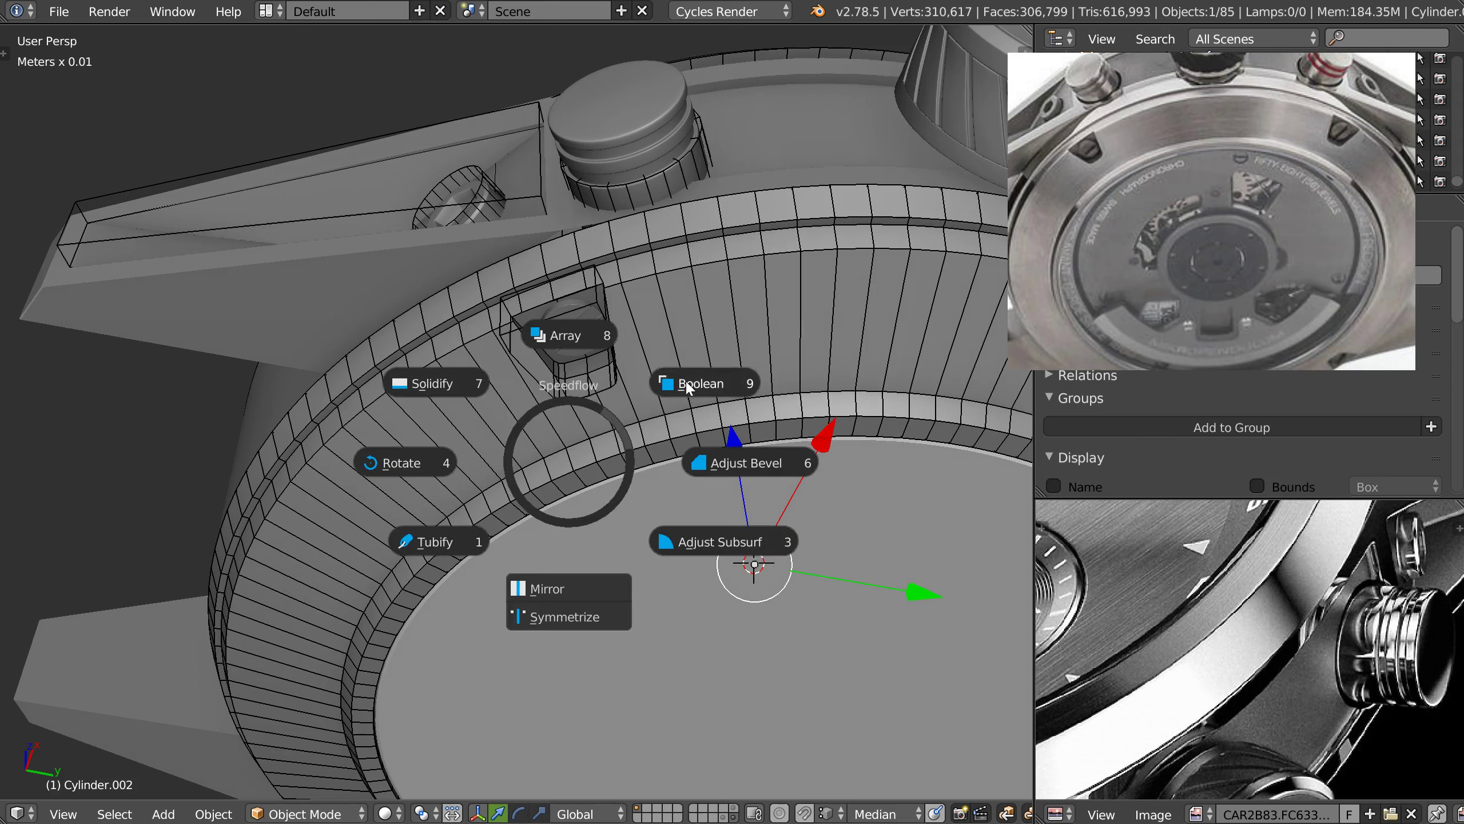
pyautogui.click(683, 381)
pyautogui.press('Left')
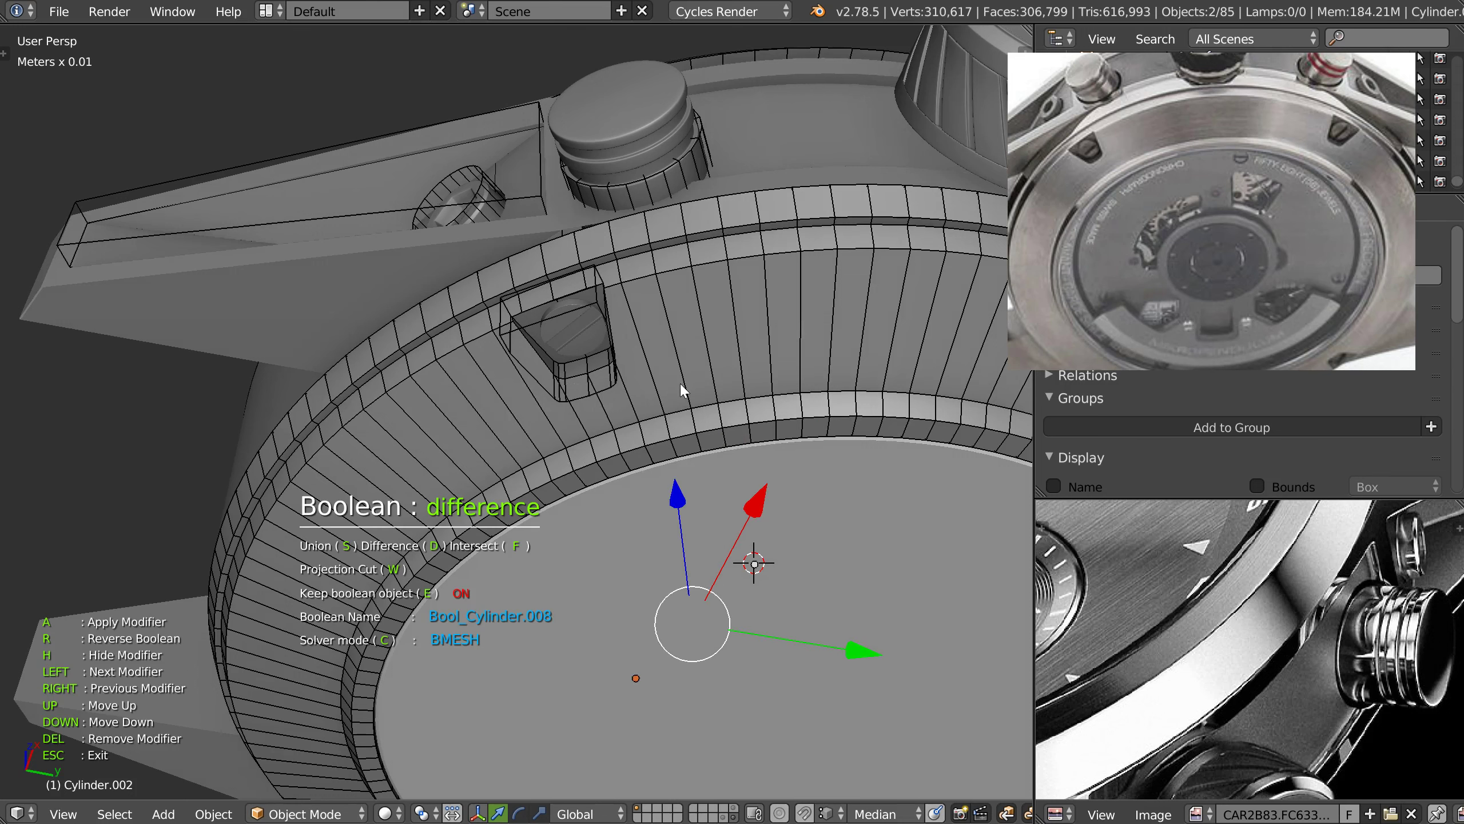
pyautogui.press('Left')
pyautogui.press('Left')
pyautogui.moveTo(682, 392); pyautogui.dragTo(673, 522, button='middle')
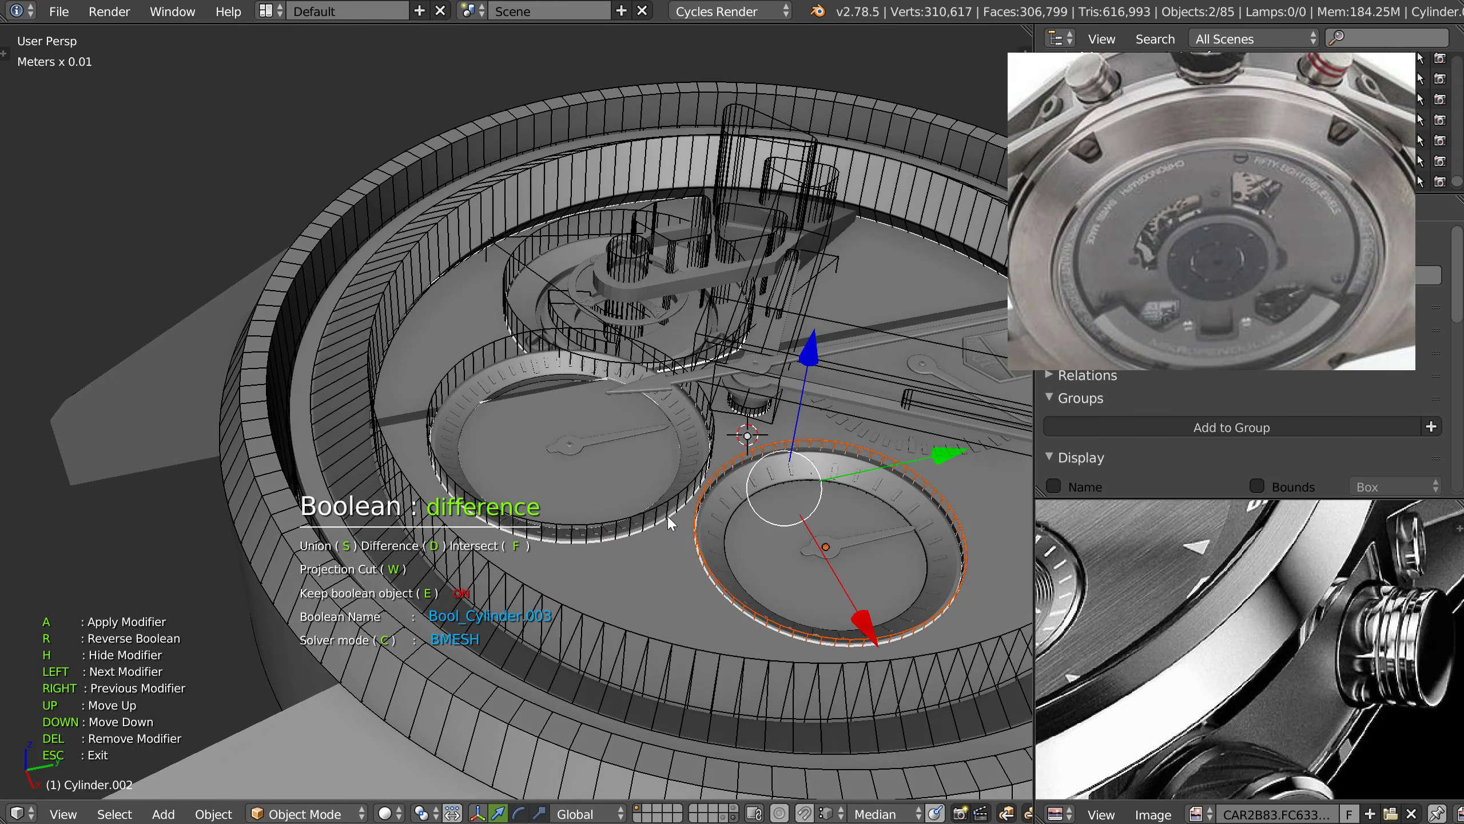
pyautogui.press('Escape')
# - Look into the case interior and undo a stray duplicate of the cylinder
pyautogui.moveTo(669, 513)
pyautogui.mouseDown(button='middle')
pyautogui.moveTo(664, 353)
pyautogui.moveTo(670, 369)
pyautogui.moveTo(627, 192)
pyautogui.mouseUp(button='middle')
pyautogui.moveTo(657, 245)
pyautogui.mouseDown(button='middle')
pyautogui.moveTo(554, 324)
pyautogui.moveTo(585, 401)
pyautogui.moveTo(602, 336)
pyautogui.mouseUp(button='middle')
pyautogui.hotkey('shift', 'd')
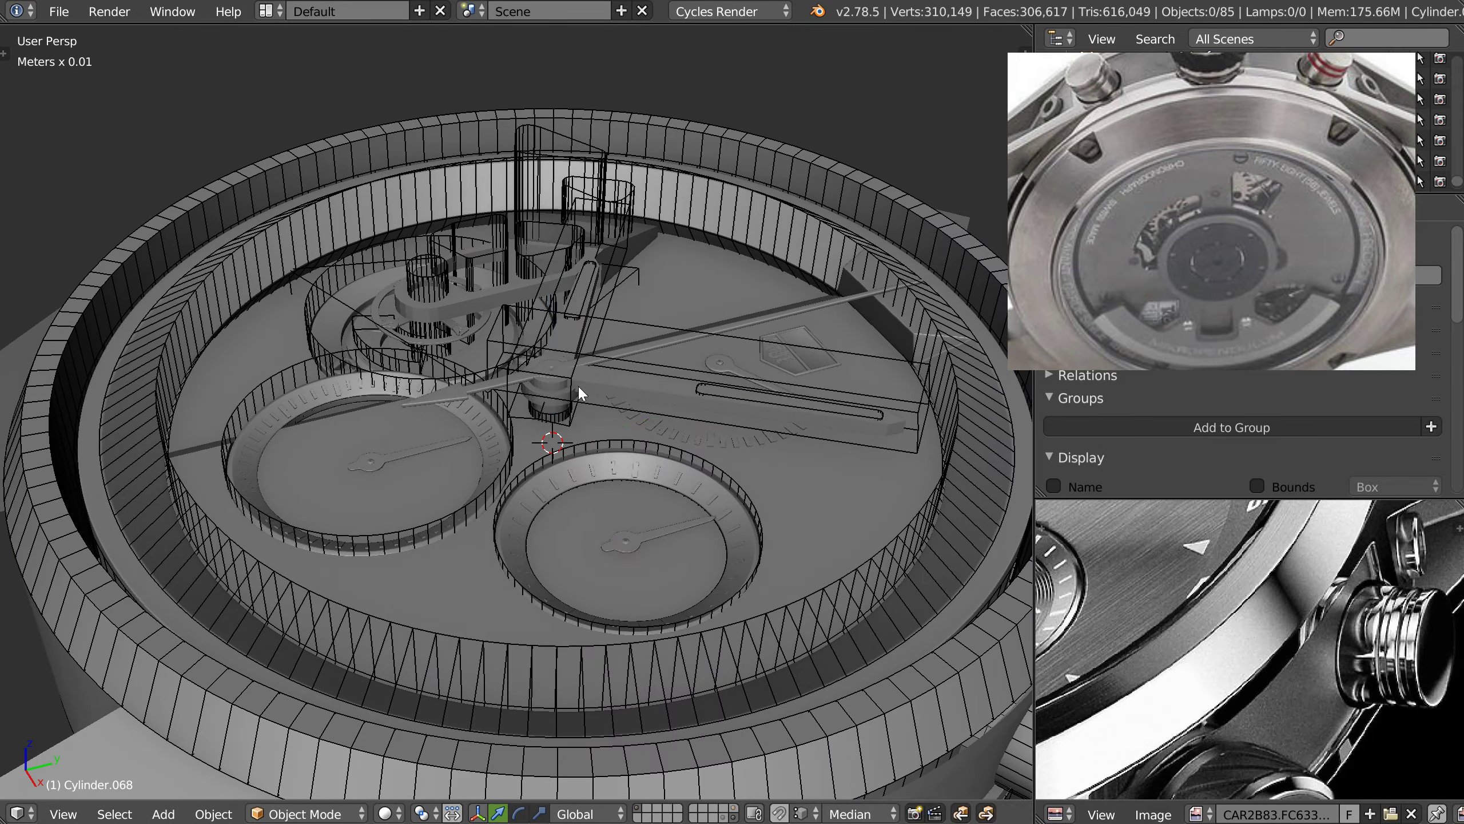
pyautogui.press('Escape')
pyautogui.hotkey('ctrl', 'z')
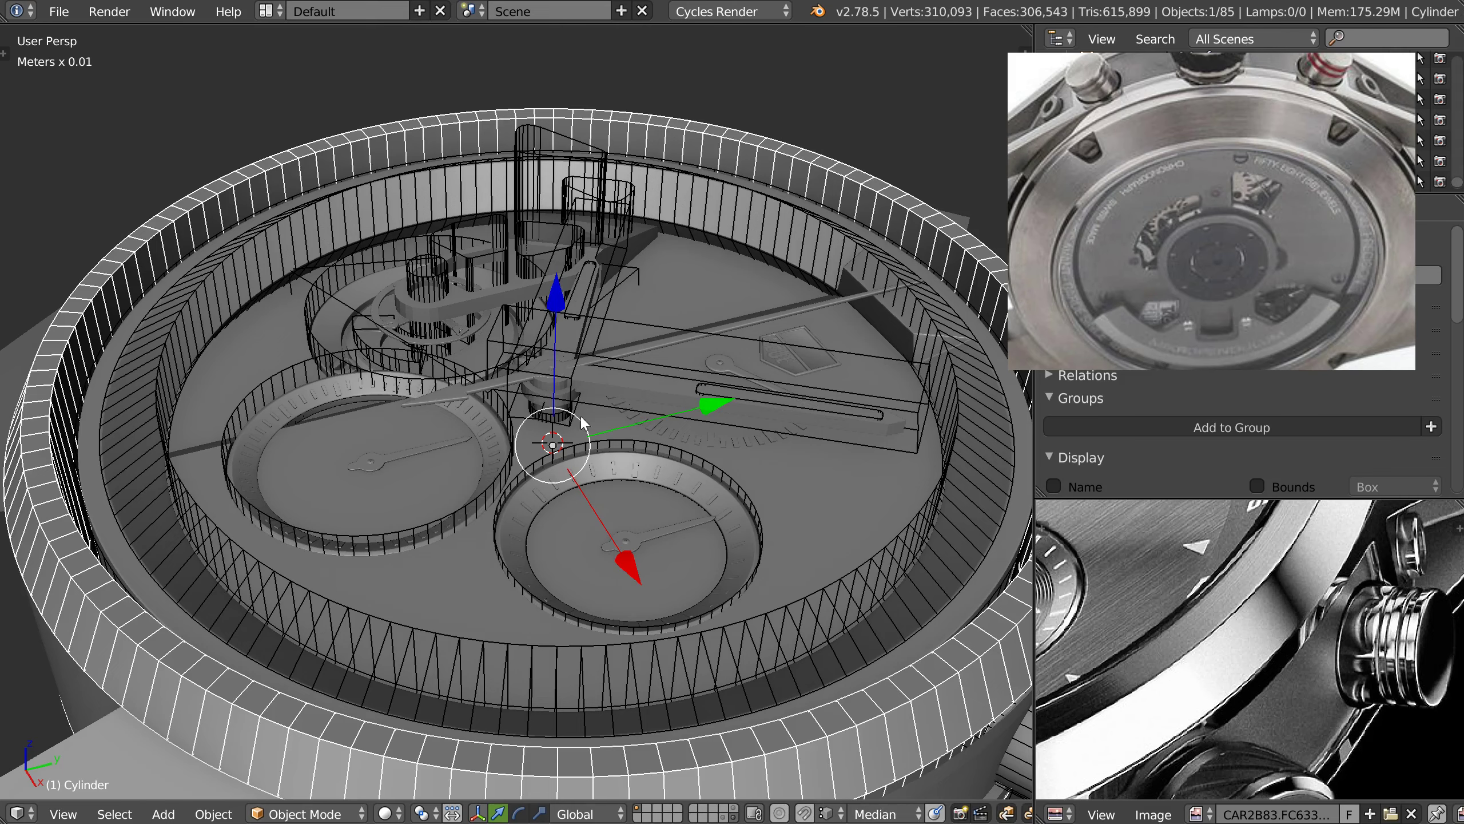
# - Show the case cylinder's modifiers with Bool_Cube.014 expanded
pyautogui.scroll(3, 578, 386)
pyautogui.scroll(3, 577, 369)
pyautogui.scroll(-3, 576, 364)
pyautogui.scroll(-5, 597, 318)
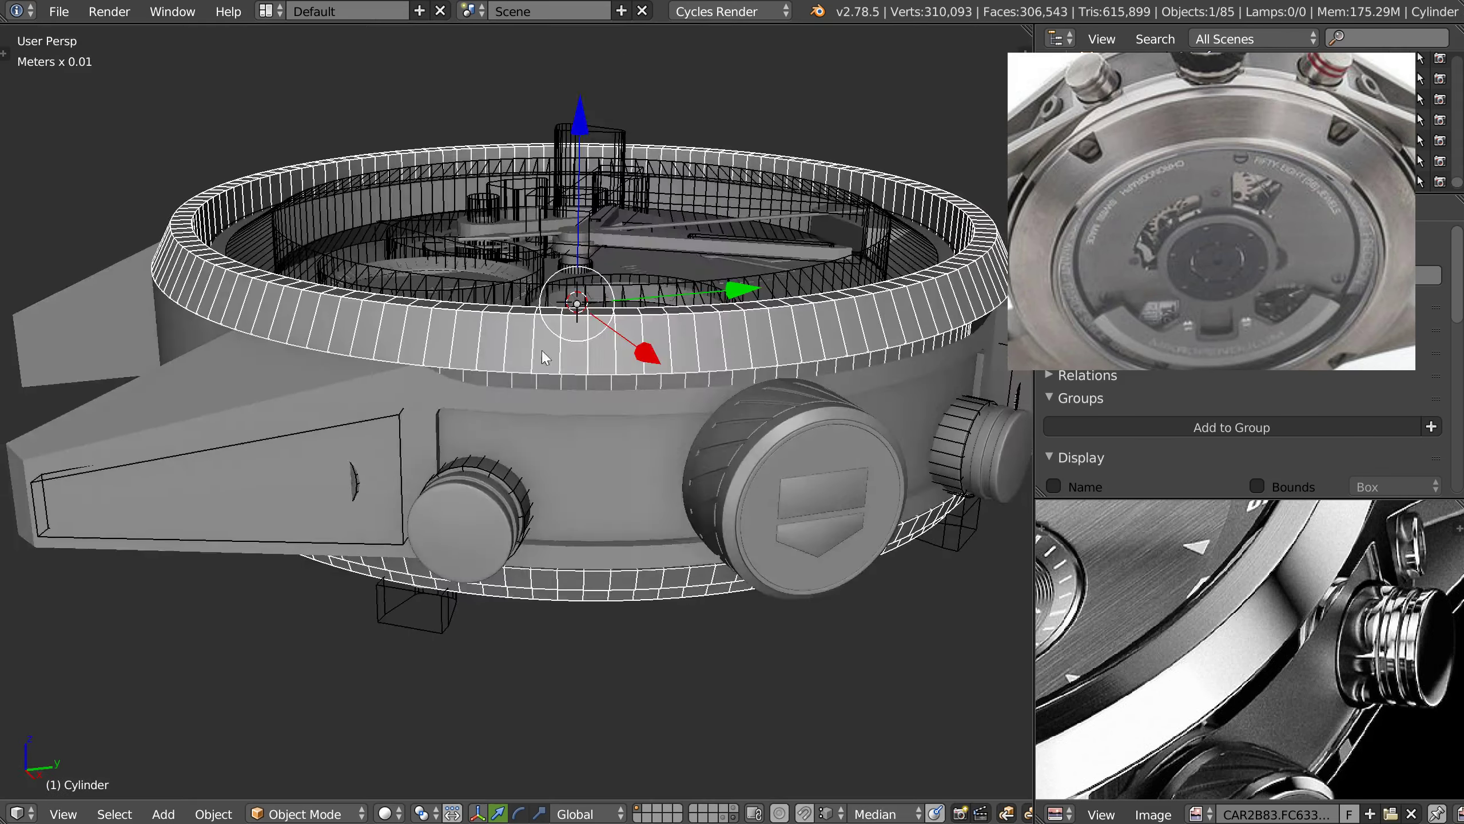
pyautogui.moveTo(598, 317); pyautogui.dragTo(579, 355, button='middle')
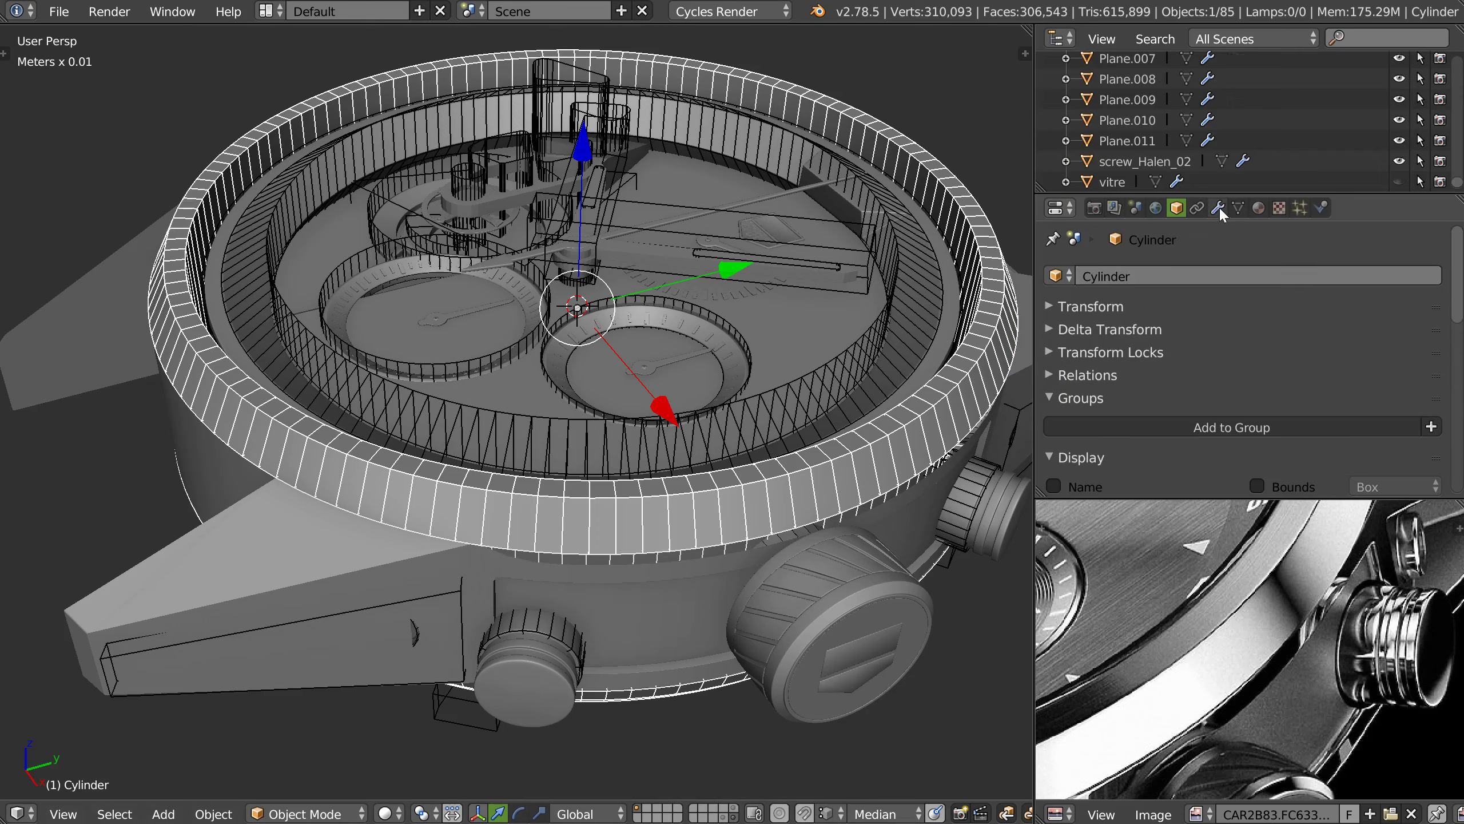
pyautogui.click(1217, 208)
pyautogui.click(1057, 298)
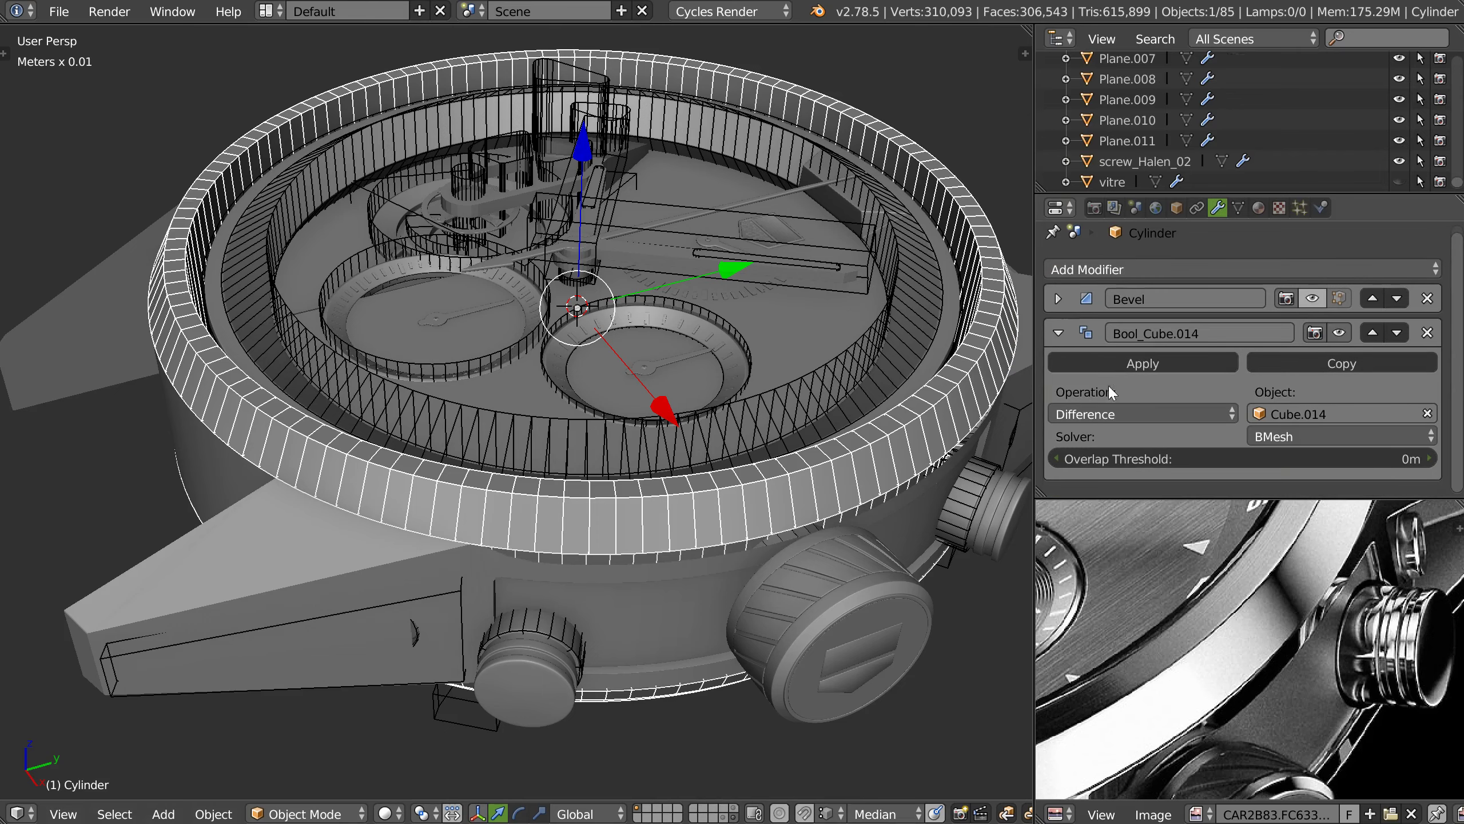
# - Enable Bool_Cube.014's viewport display and compare the cut using undo/redo
pyautogui.moveTo(853, 510)
pyautogui.mouseDown(button='middle')
pyautogui.moveTo(838, 265)
pyautogui.moveTo(753, 302)
pyautogui.moveTo(818, 309)
pyautogui.moveTo(829, 337)
pyautogui.moveTo(742, 302)
pyautogui.moveTo(811, 334)
pyautogui.moveTo(792, 274)
pyautogui.mouseUp(button='middle')
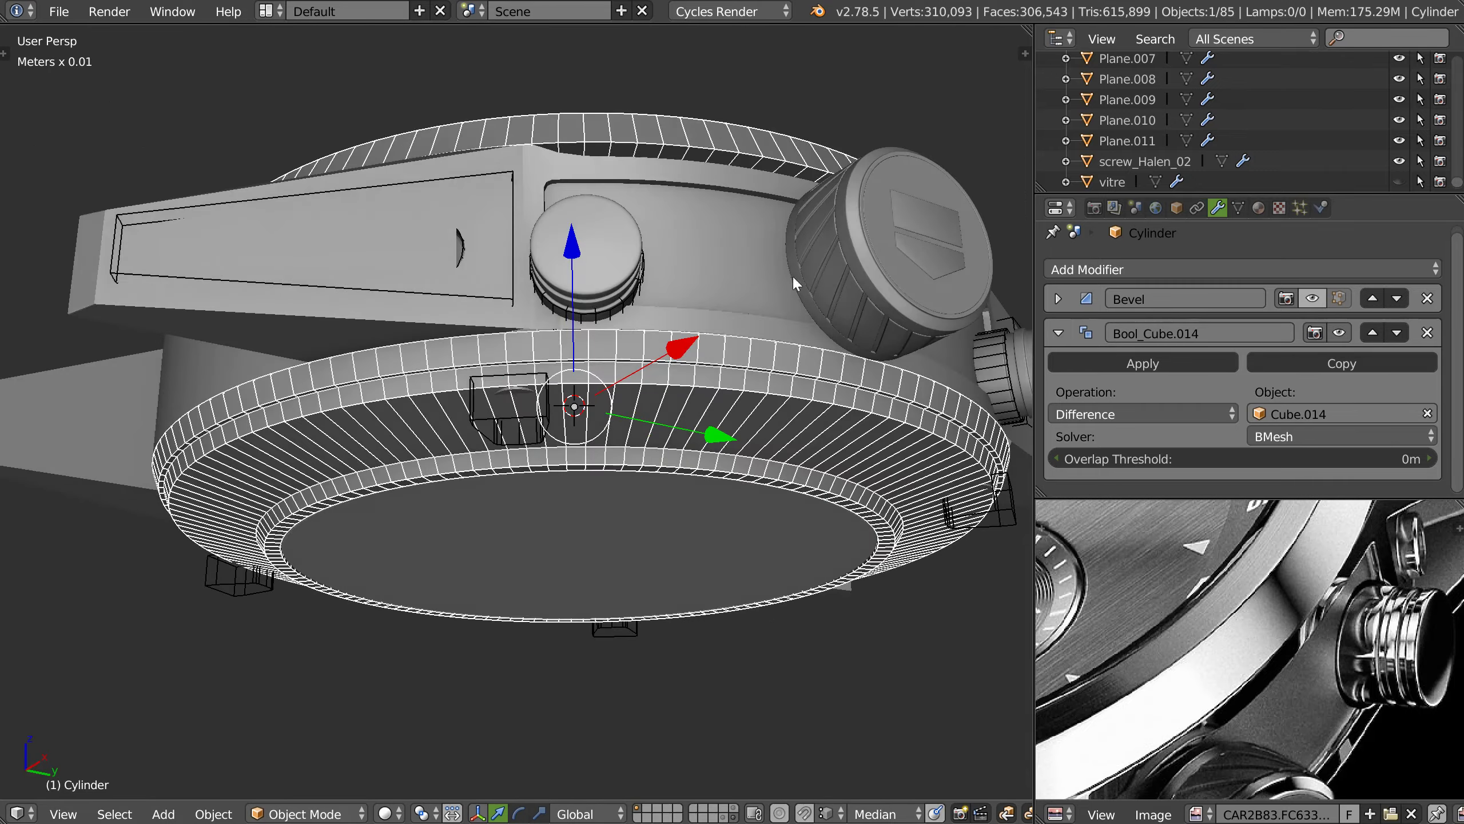
pyautogui.click(1338, 333)
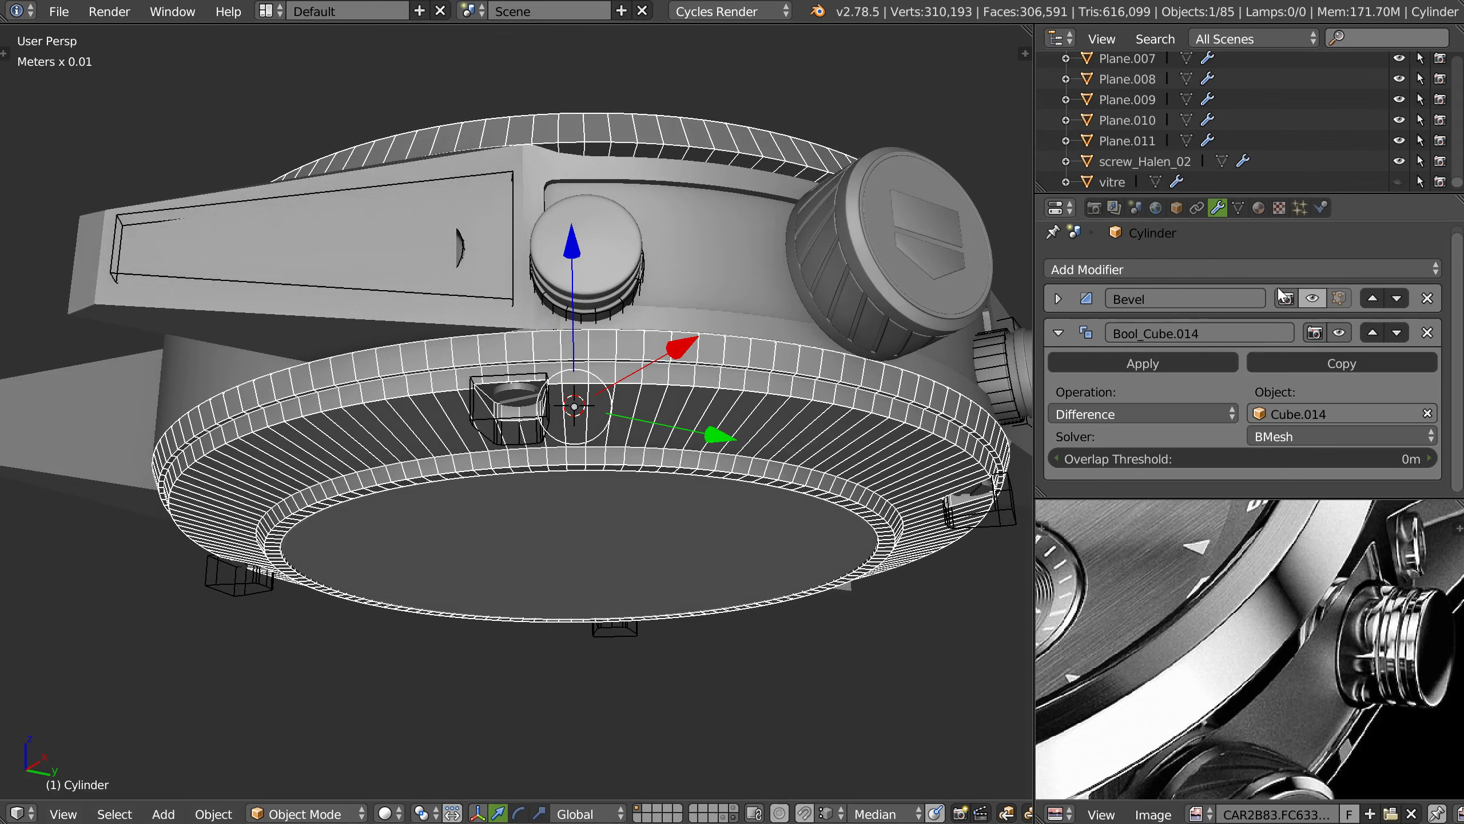
pyautogui.scroll(1, 1266, 435)
pyautogui.moveTo(694, 394); pyautogui.dragTo(702, 390, button='middle')
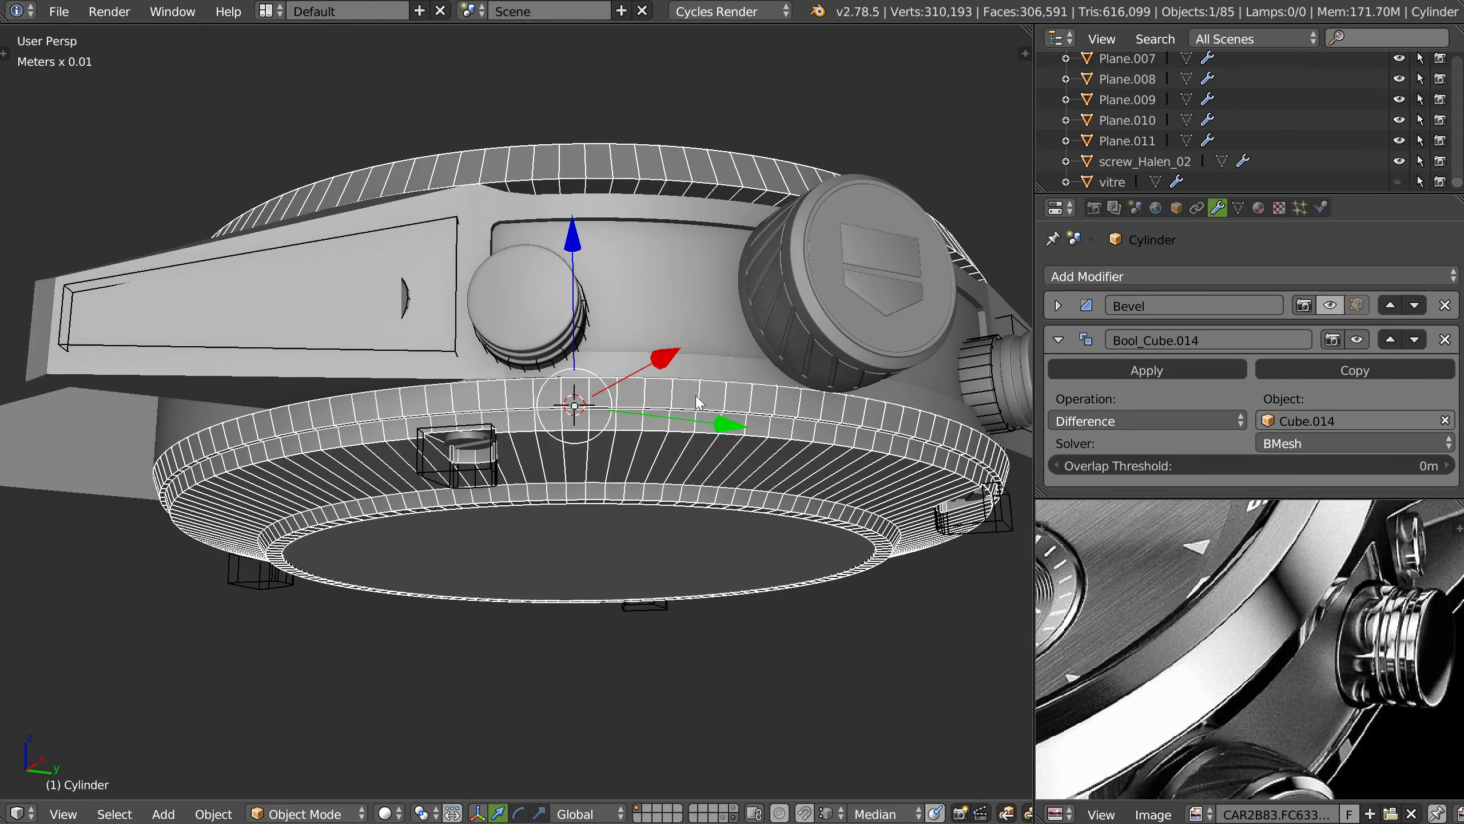
pyautogui.hotkey('ctrl', 'z')
pyautogui.hotkey('ctrl', 'z')
pyautogui.hotkey('ctrl', 'shift', 'z')
pyautogui.hotkey('ctrl', 'z')
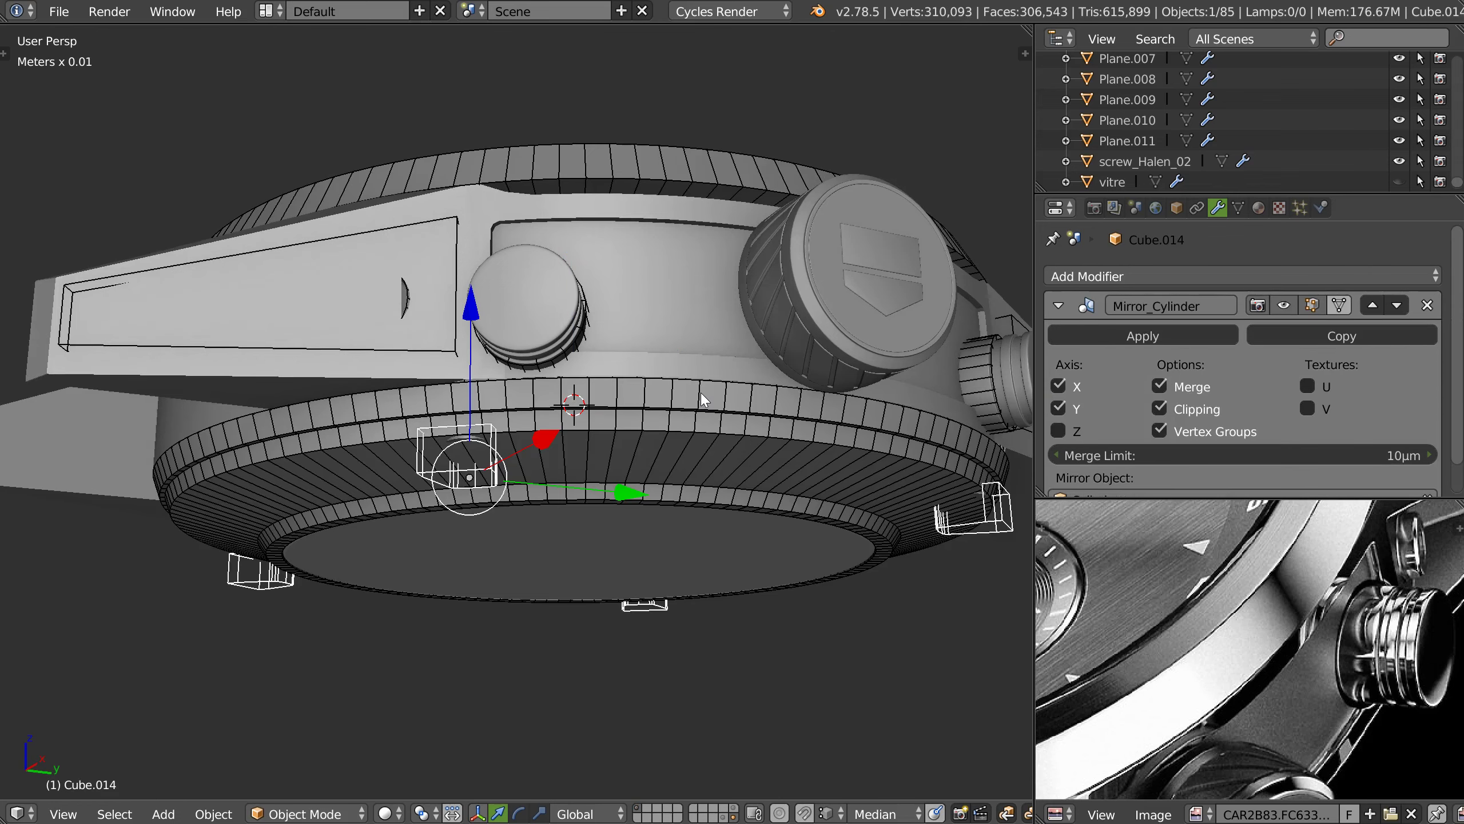
# - Check Cylinder.002's booleans, then reselect the case cylinder
pyautogui.rightClick(753, 452)
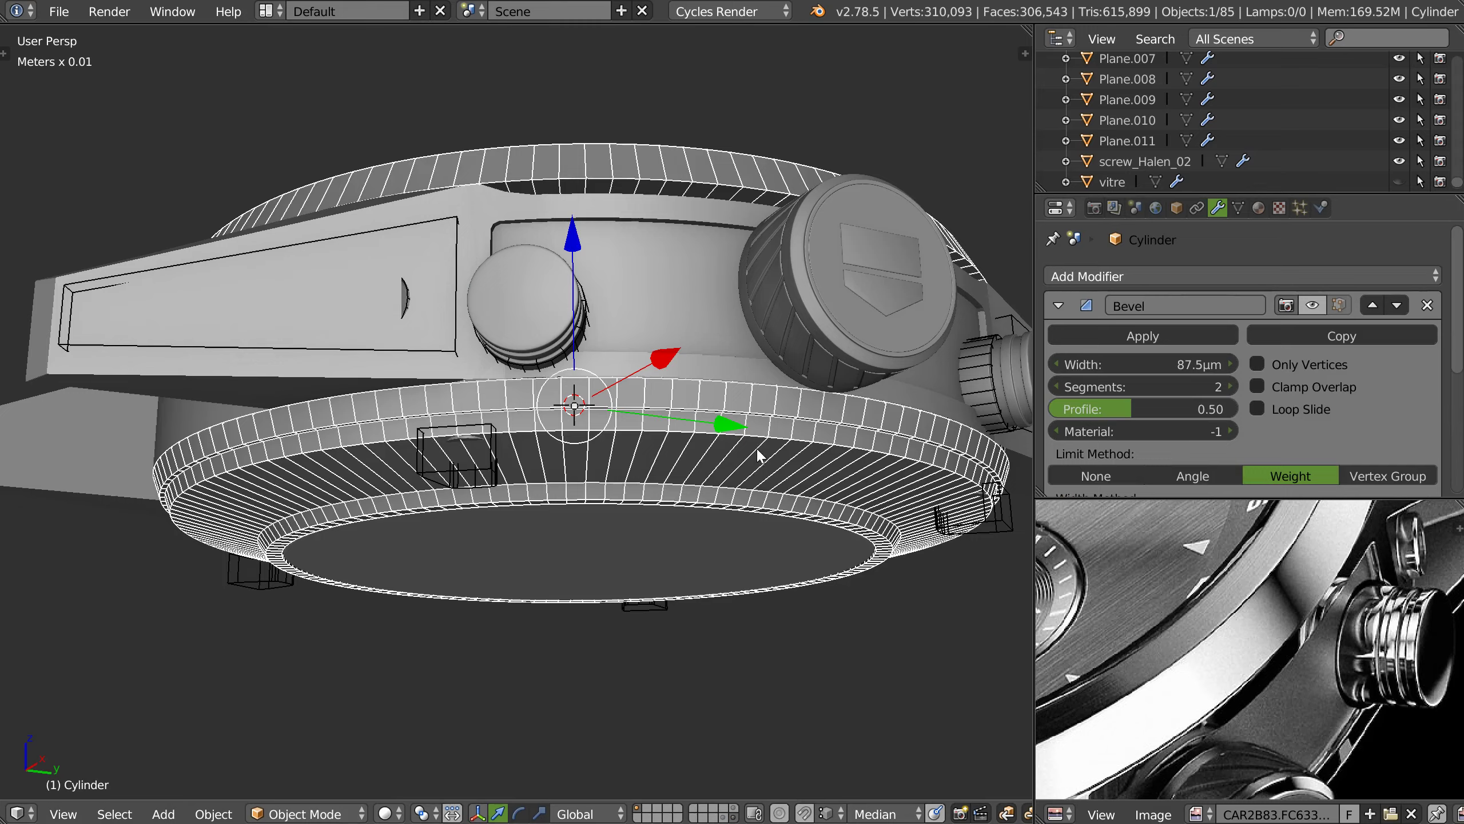
pyautogui.scroll(-5, 1209, 364)
pyautogui.scroll(-2, 1206, 355)
pyautogui.moveTo(807, 260)
pyautogui.mouseDown(button='middle')
pyautogui.moveTo(787, 389)
pyautogui.moveTo(650, 572)
pyautogui.moveTo(689, 517)
pyautogui.moveTo(660, 437)
pyautogui.mouseUp(button='middle')
pyautogui.rightClick(653, 563)
pyautogui.rightClick(868, 430)
# - Apply the Bool_Cube.014 boolean and select the screw block Cube.014
pyautogui.moveTo(817, 389)
pyautogui.mouseDown(button='middle')
pyautogui.moveTo(854, 323)
pyautogui.moveTo(922, 346)
pyautogui.mouseUp(button='middle')
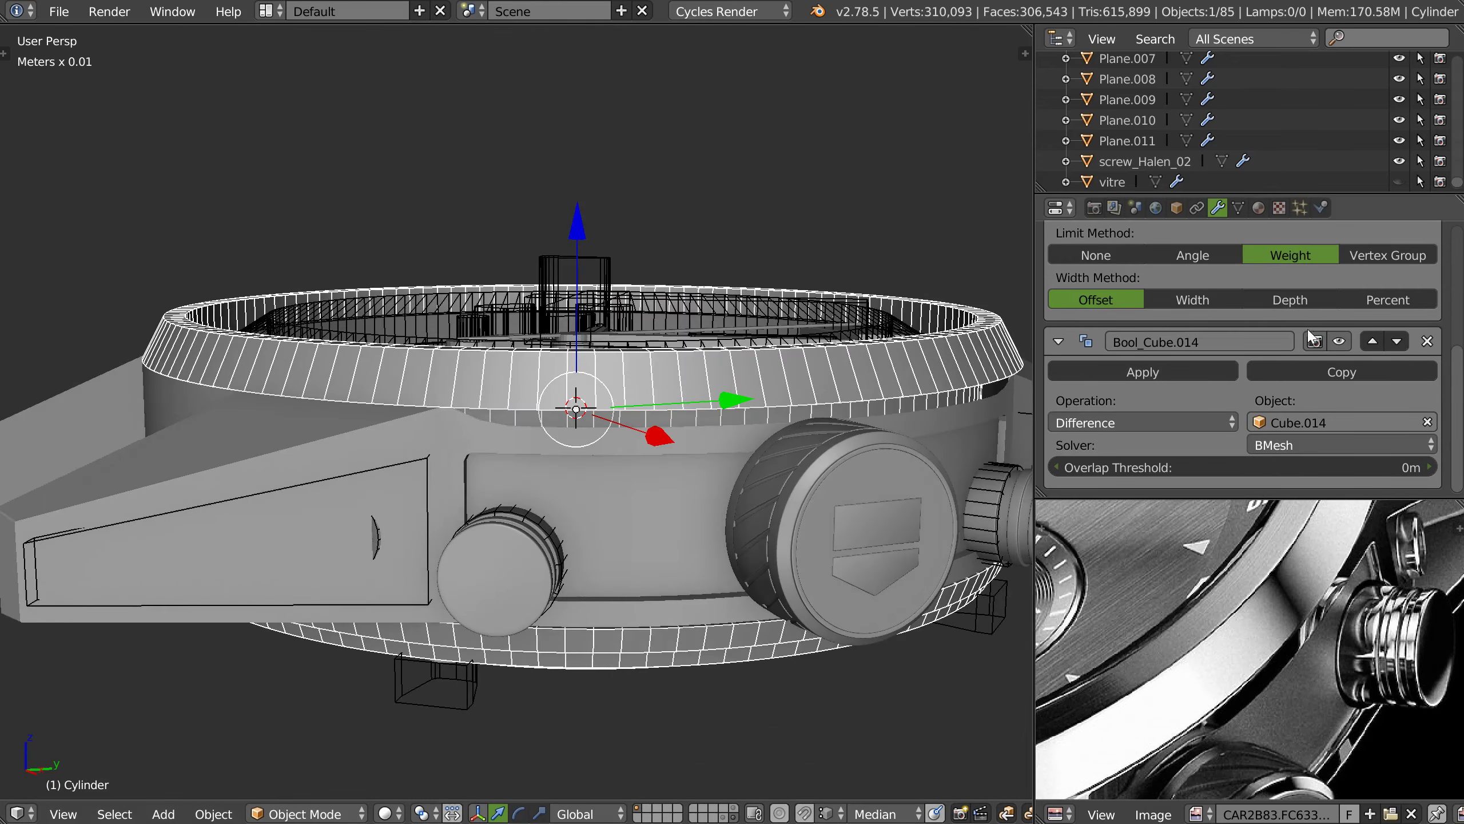
pyautogui.click(1124, 369)
pyautogui.moveTo(836, 372)
pyautogui.mouseDown(button='middle')
pyautogui.moveTo(700, 378)
pyautogui.moveTo(707, 300)
pyautogui.moveTo(475, 259)
pyautogui.moveTo(487, 290)
pyautogui.mouseUp(button='middle')
pyautogui.rightClick(485, 286)
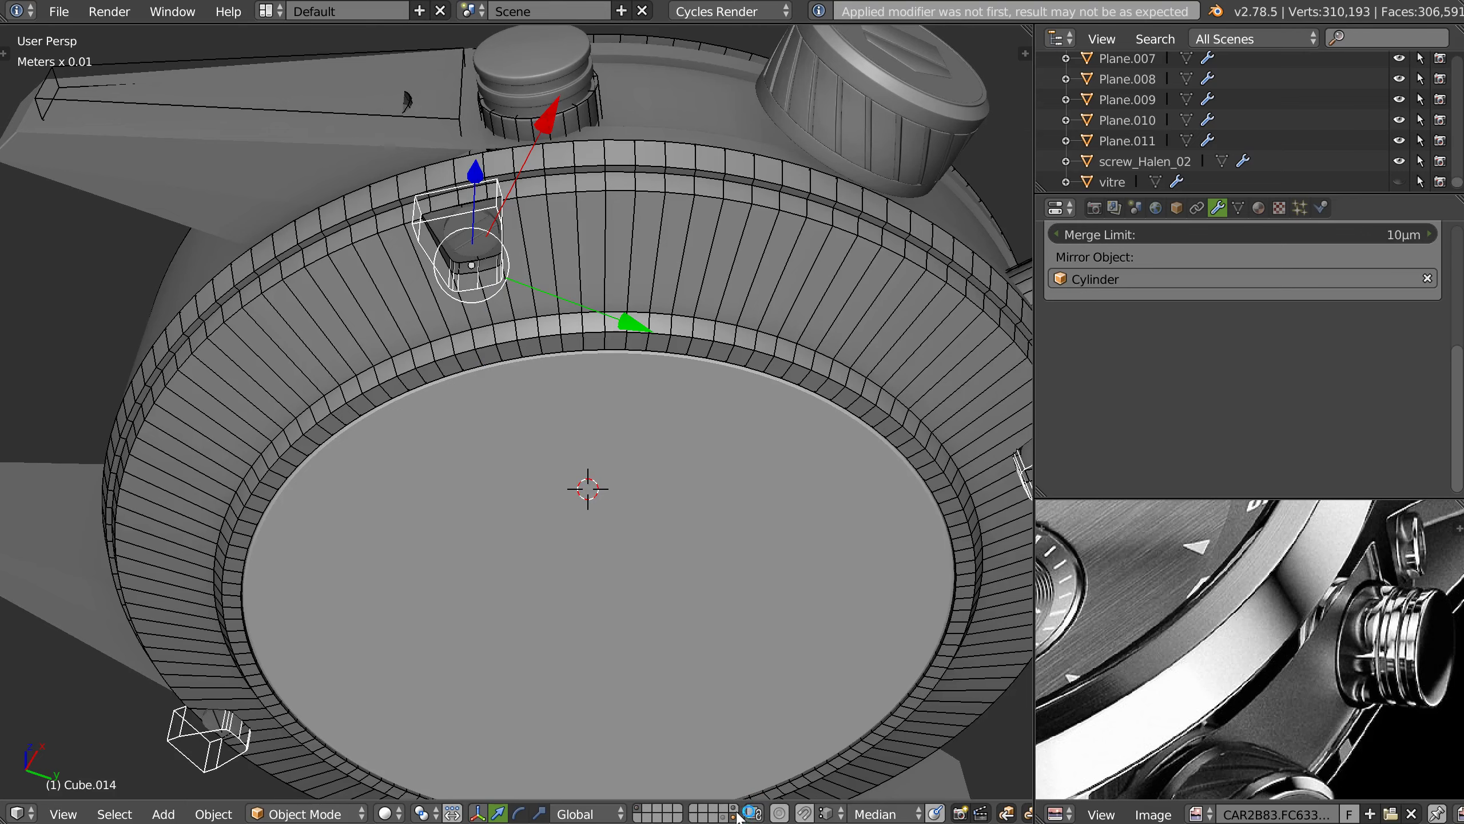
# - Hide the cutter layer and select the case cylinder, viewed from below
pyautogui.click(738, 812)
pyautogui.moveTo(581, 274); pyautogui.dragTo(491, 393, button='middle')
pyautogui.scroll(5, 605, 502)
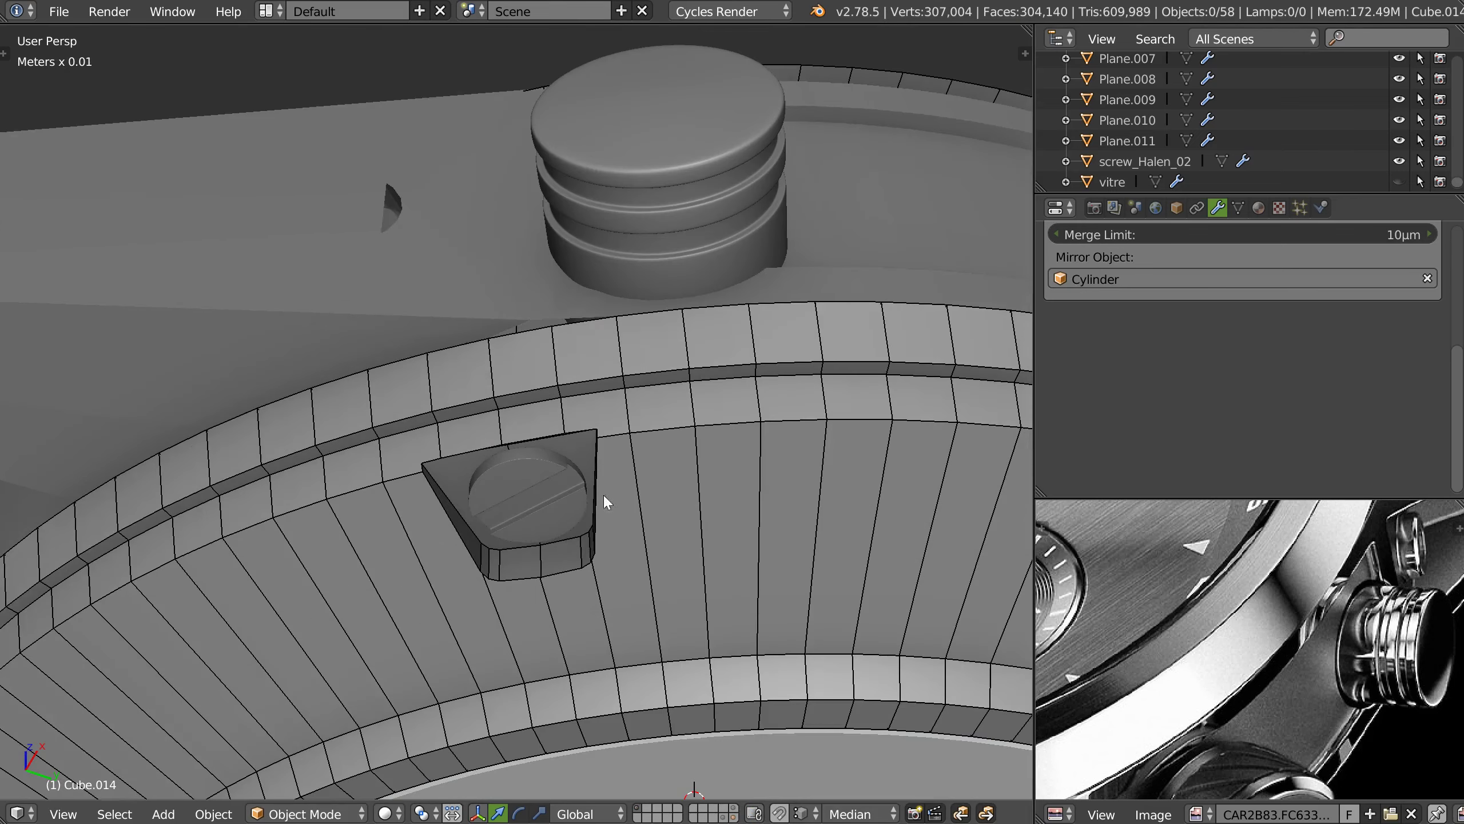
pyautogui.rightClick(691, 518)
pyautogui.press('KP_Decimal')
pyautogui.press('ctrl+KP_7')
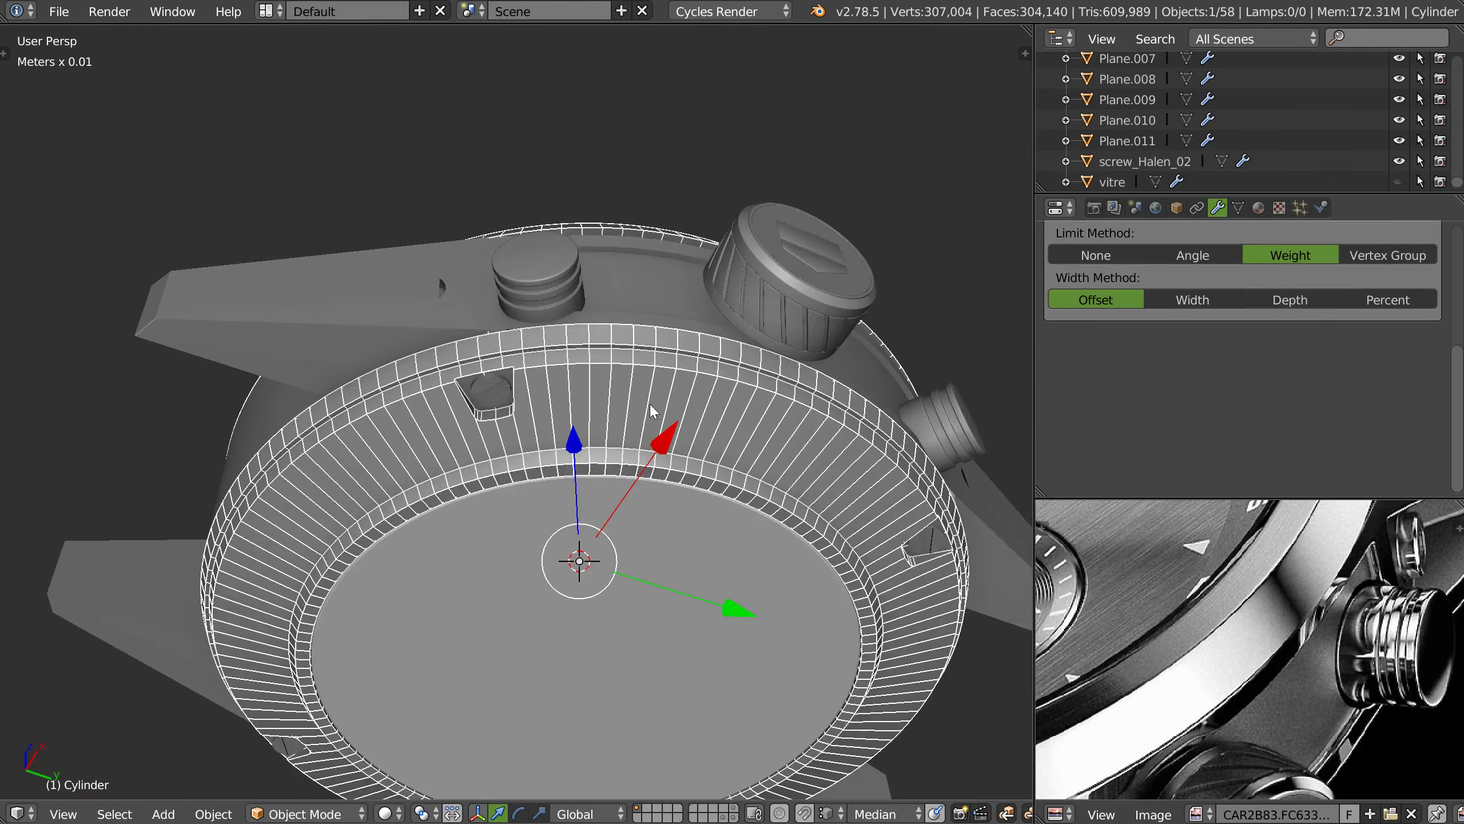
pyautogui.scroll(2, 662, 470)
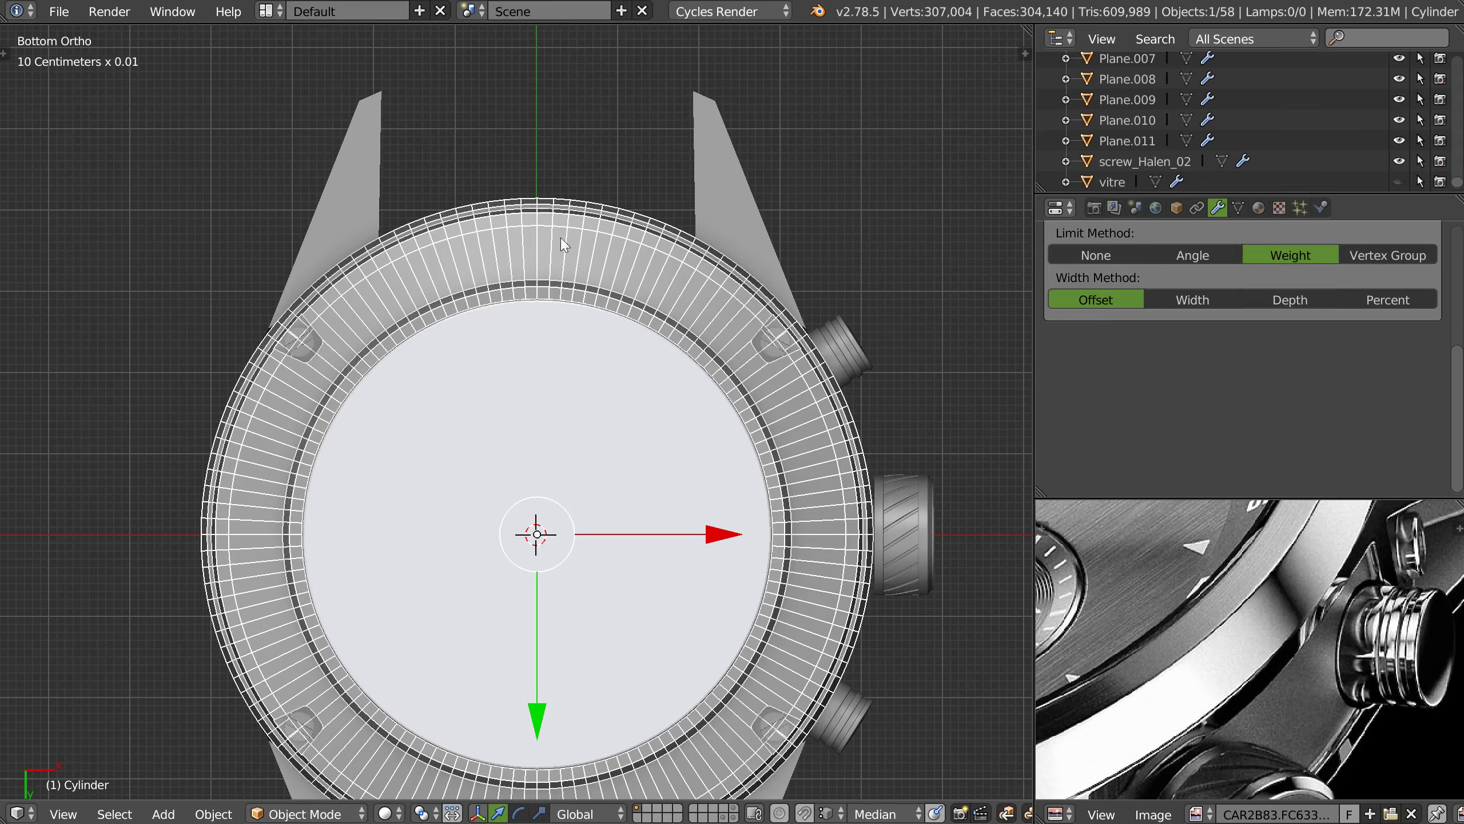
pyautogui.moveTo(797, 549)
pyautogui.mouseDown(button='middle')
pyautogui.moveTo(632, 472)
pyautogui.moveTo(670, 609)
pyautogui.moveTo(667, 521)
pyautogui.mouseUp(button='middle')
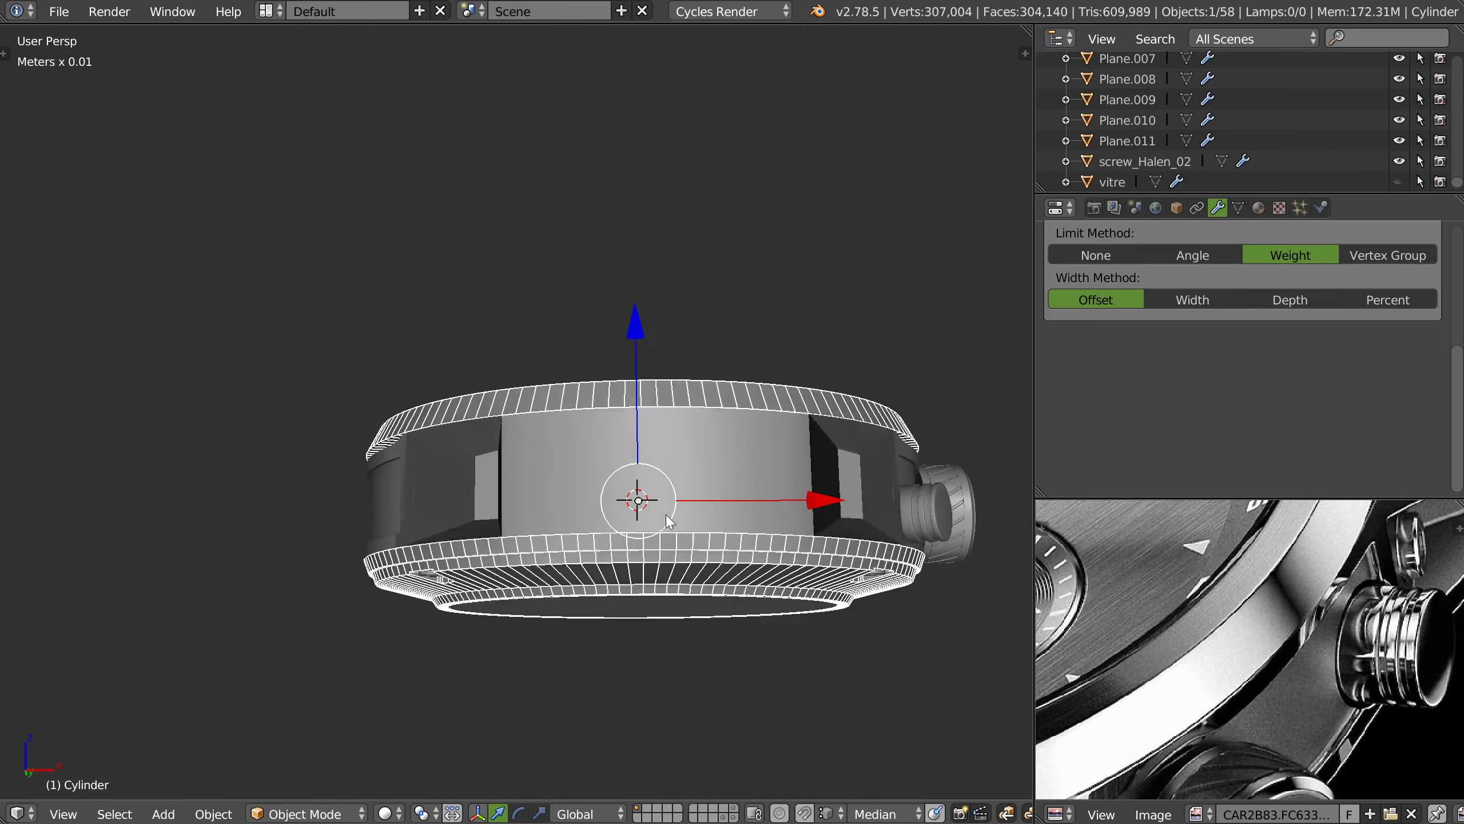
# - Isolate the cylinder and separate its selected upper faces into a new object
pyautogui.press('KP_Divide')
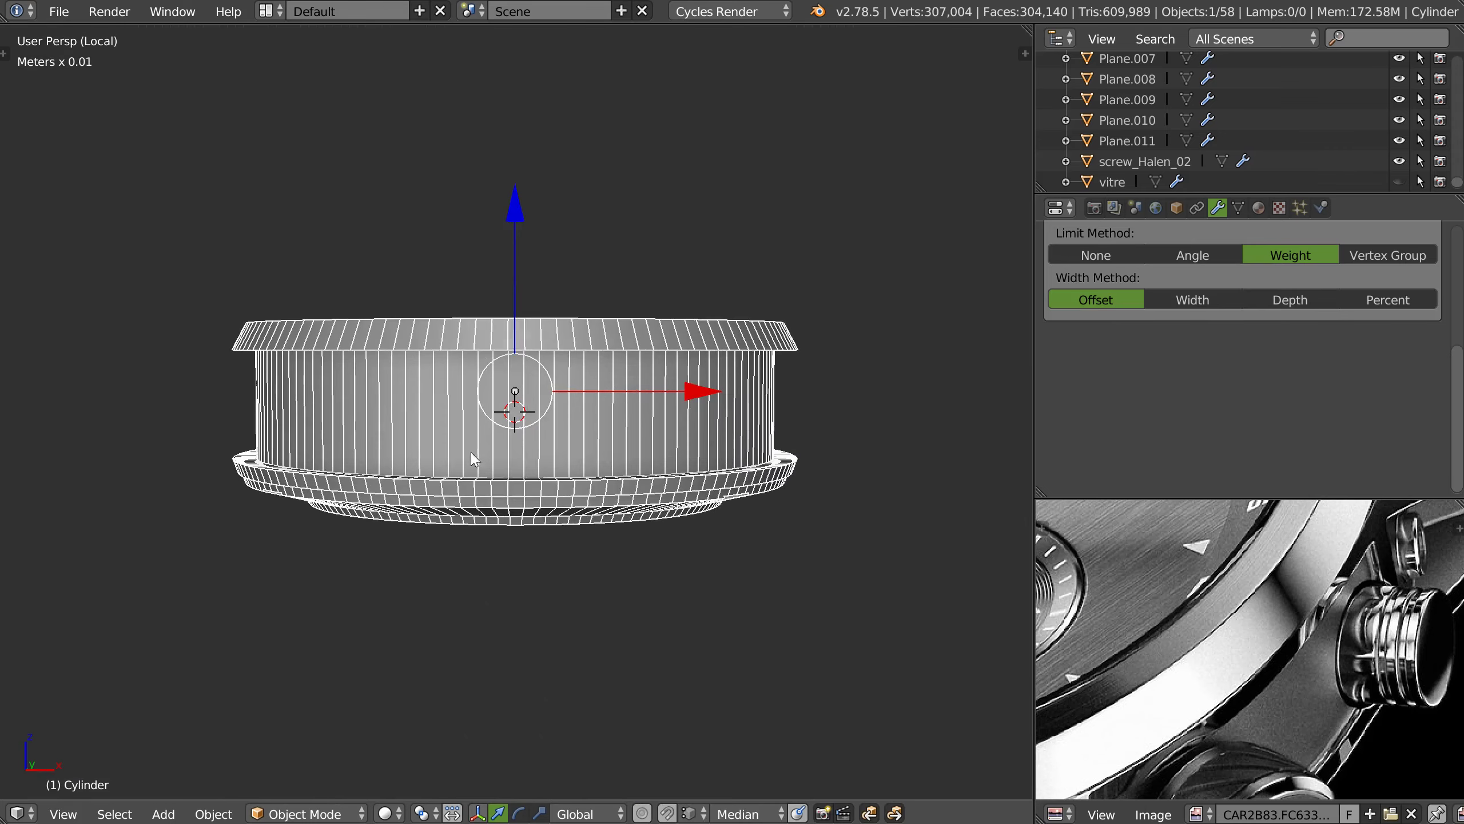
pyautogui.press('z')
pyautogui.moveTo(472, 453); pyautogui.dragTo(524, 543, button='middle')
pyautogui.press('Tab')
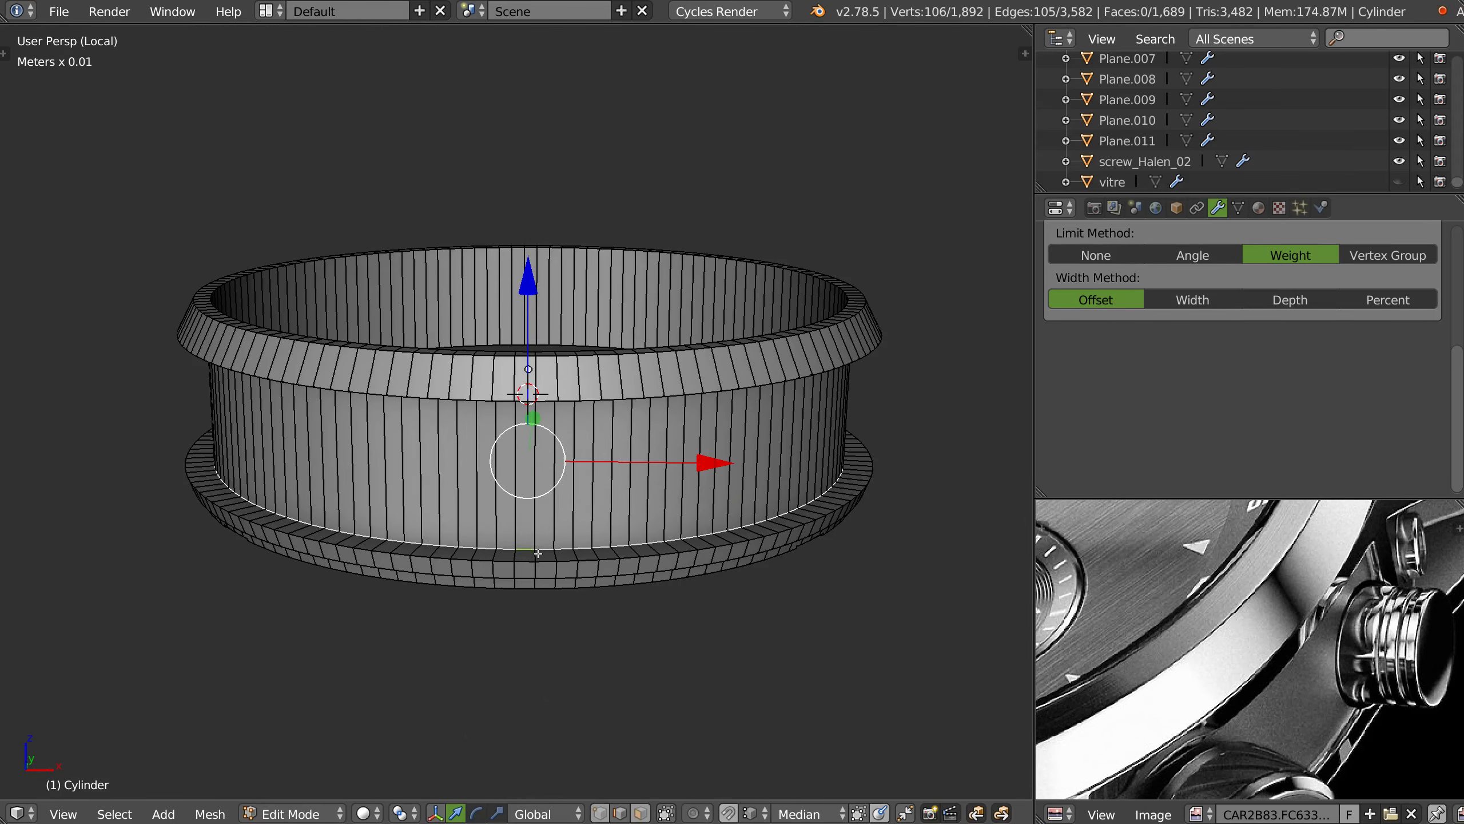
pyautogui.press('a')
pyautogui.click(425, 481)
pyautogui.press('Tab')
pyautogui.click(550, 508)
pyautogui.press('p')
pyautogui.click(534, 506)
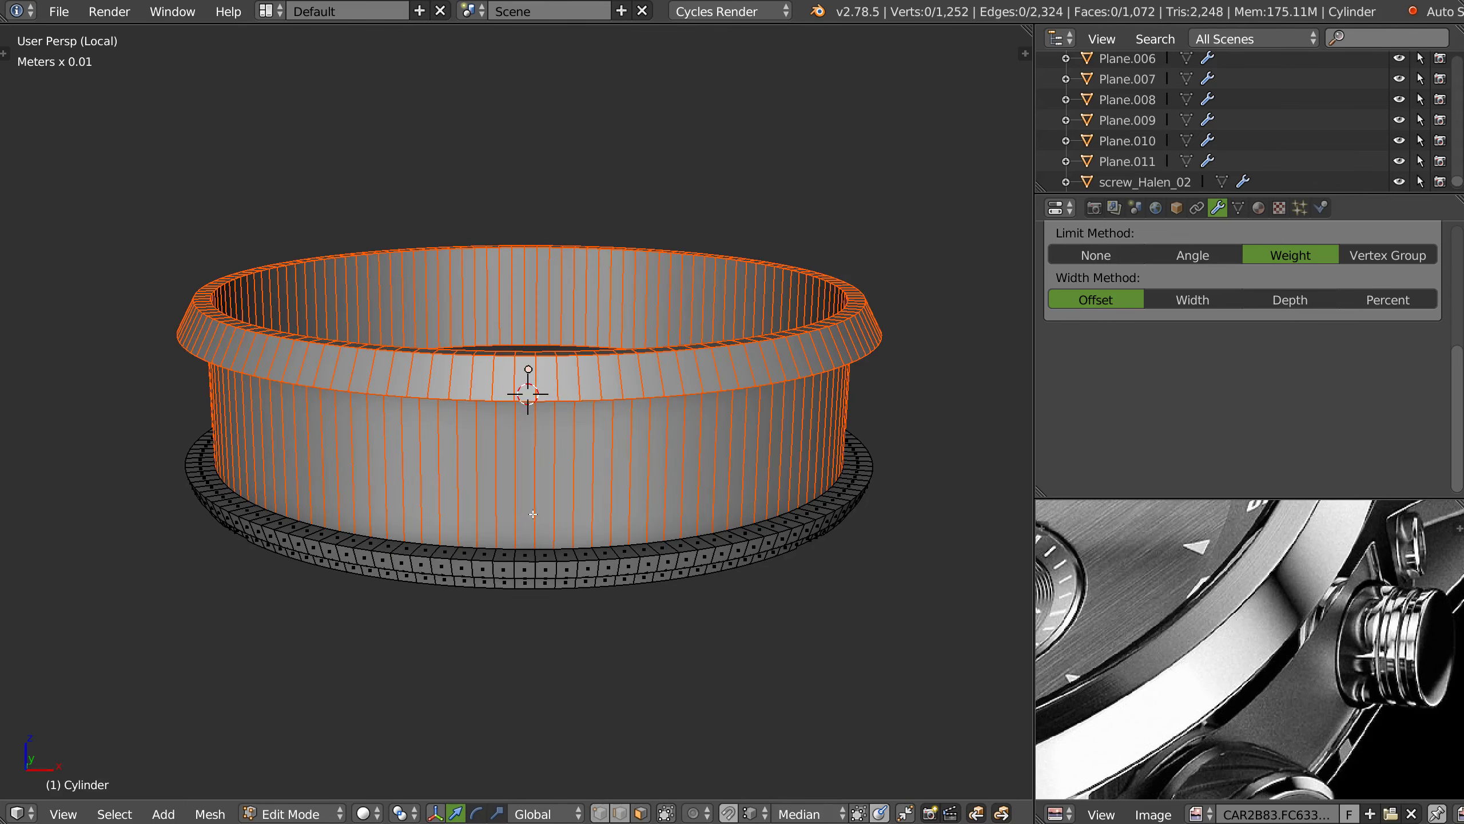
# - Select the bottom case-back ring alone and isolate it in Local view
pyautogui.press('Tab')
pyautogui.rightClick(534, 573)
pyautogui.moveTo(536, 576); pyautogui.dragTo(601, 502, button='middle')
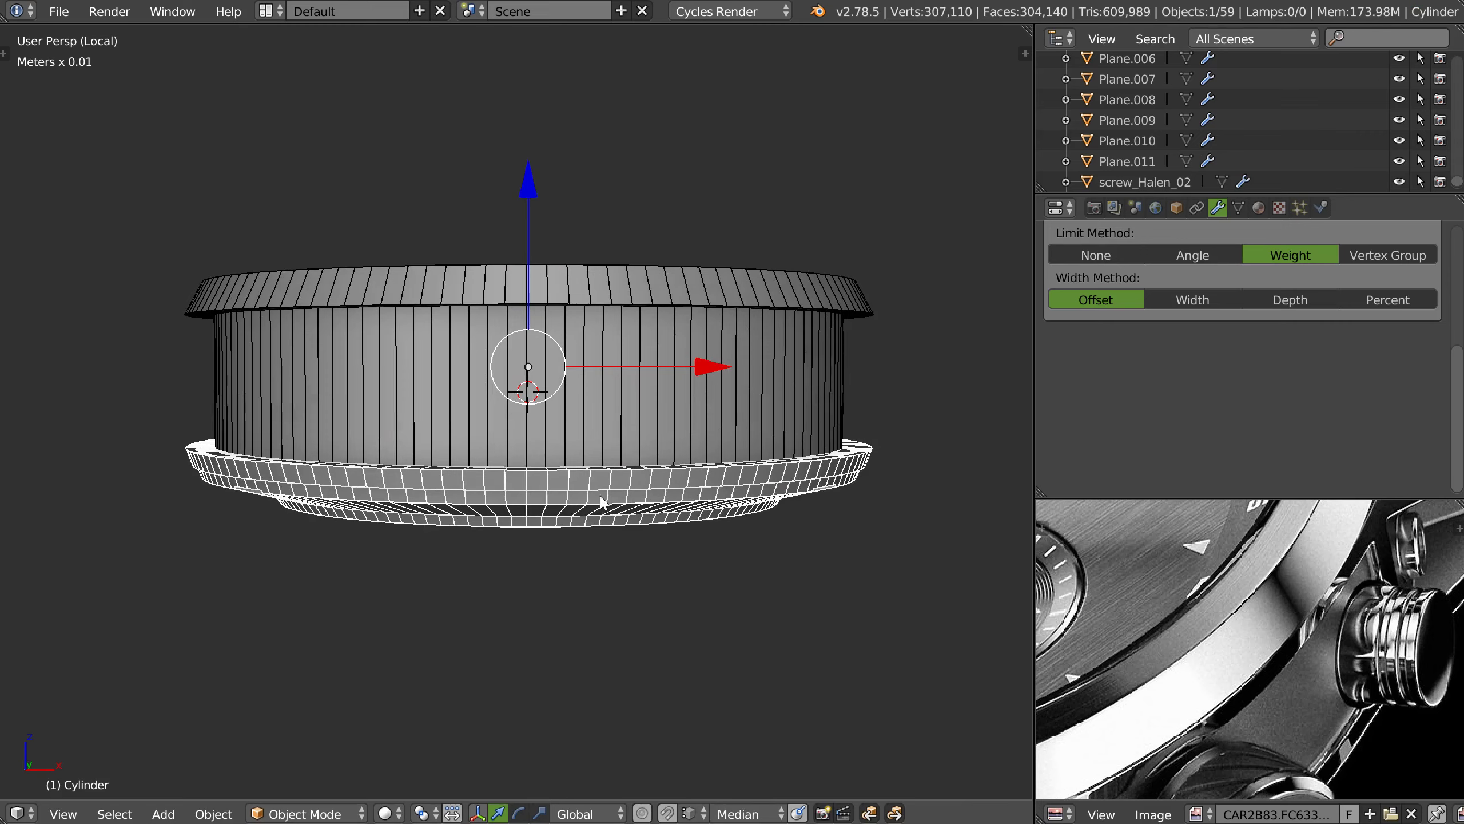
pyautogui.press('KP_Divide')
pyautogui.rightClick(635, 585)
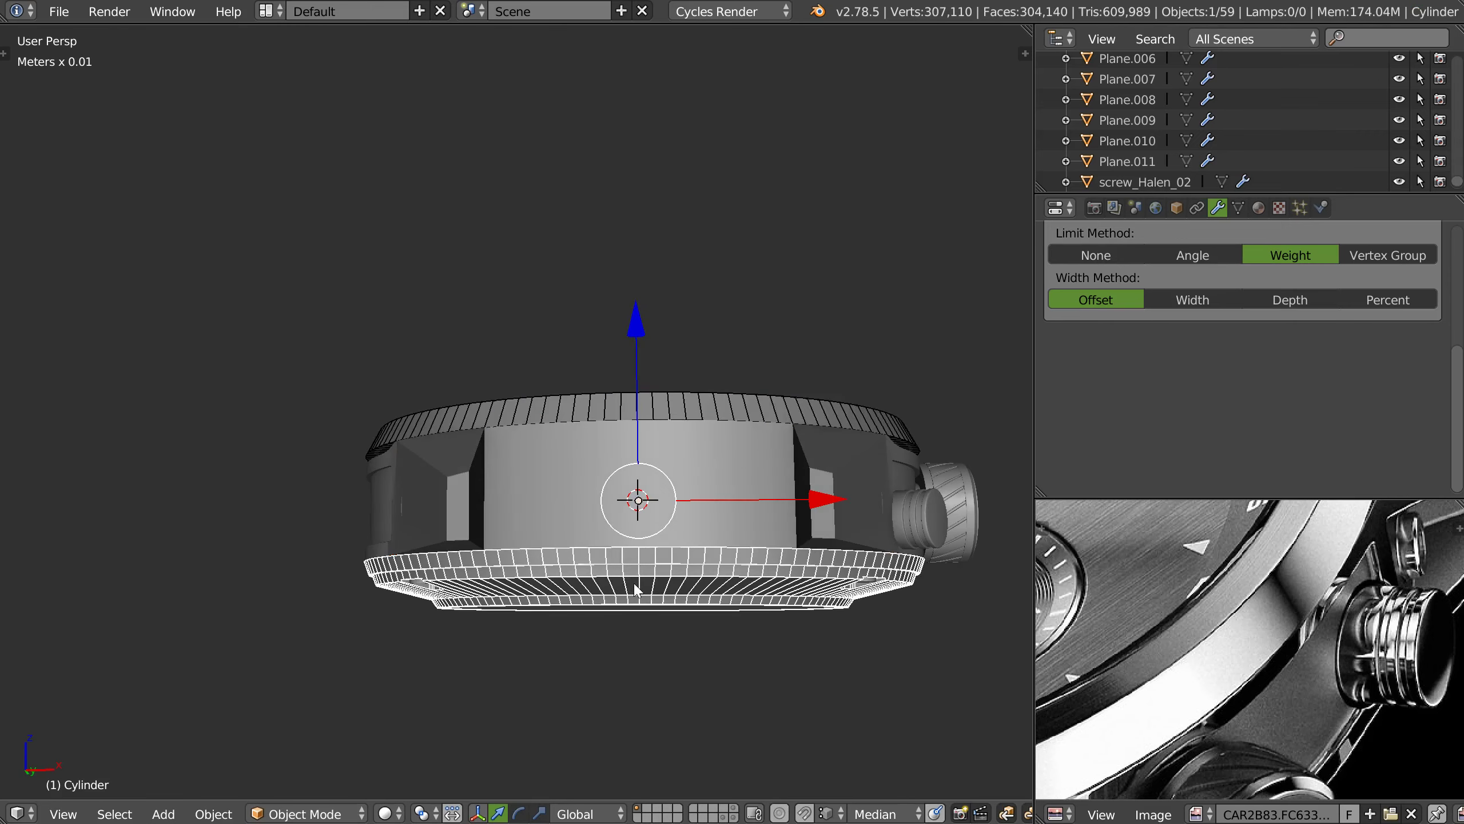
pyautogui.press('KP_Divide')
pyautogui.moveTo(635, 584)
pyautogui.mouseDown(button='middle')
pyautogui.moveTo(586, 390)
pyautogui.moveTo(558, 555)
pyautogui.mouseUp(button='middle')
# - Box-select three quarters of the ring in Edit Mode, delete them, then undo
pyautogui.press('ctrl+KP_7')
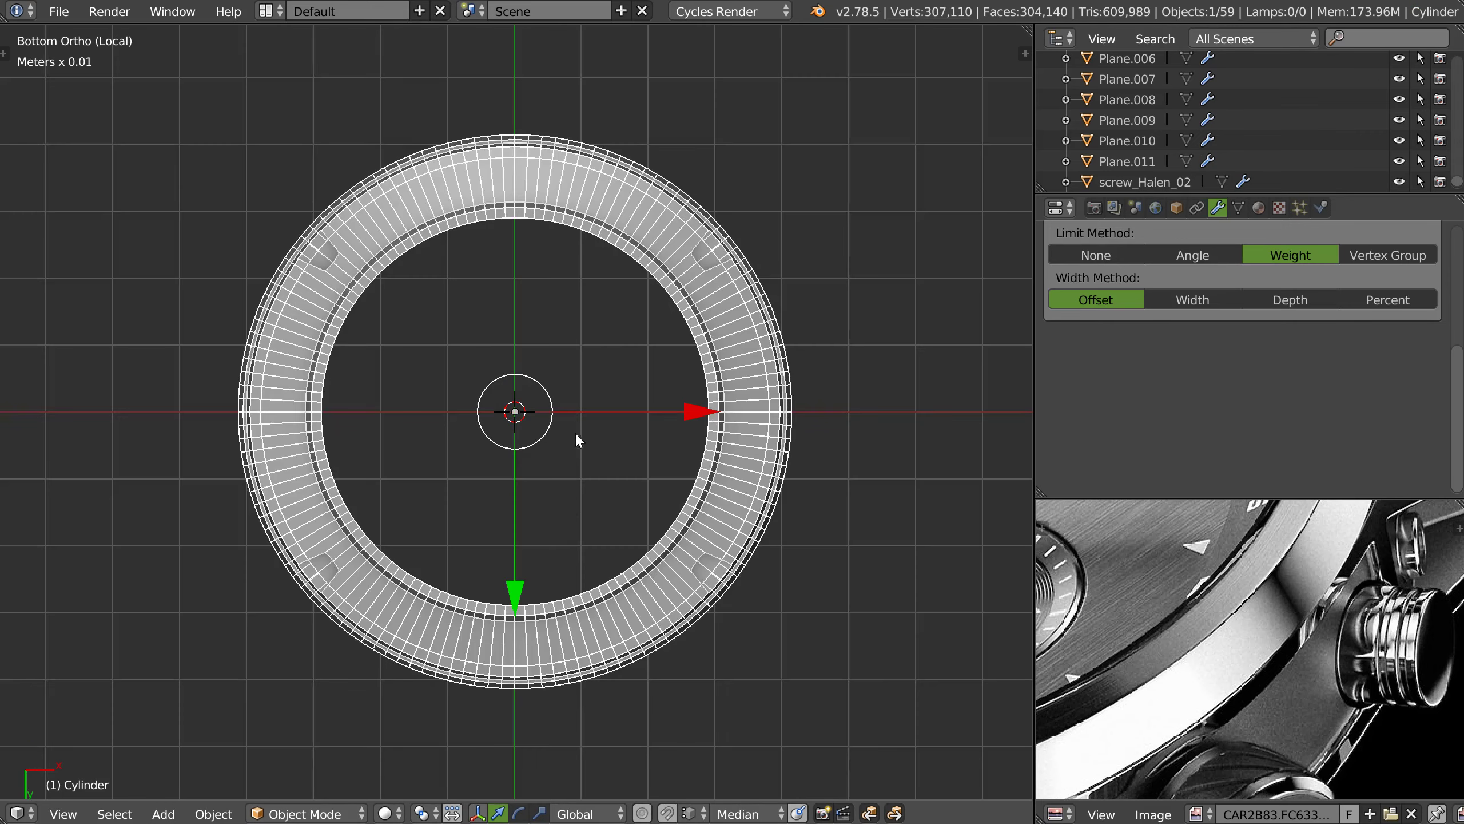
pyautogui.press('Tab')
pyautogui.click(506, 121)
pyautogui.press('b')
pyautogui.moveTo(142, 62); pyautogui.dragTo(513, 797)
pyautogui.press('b')
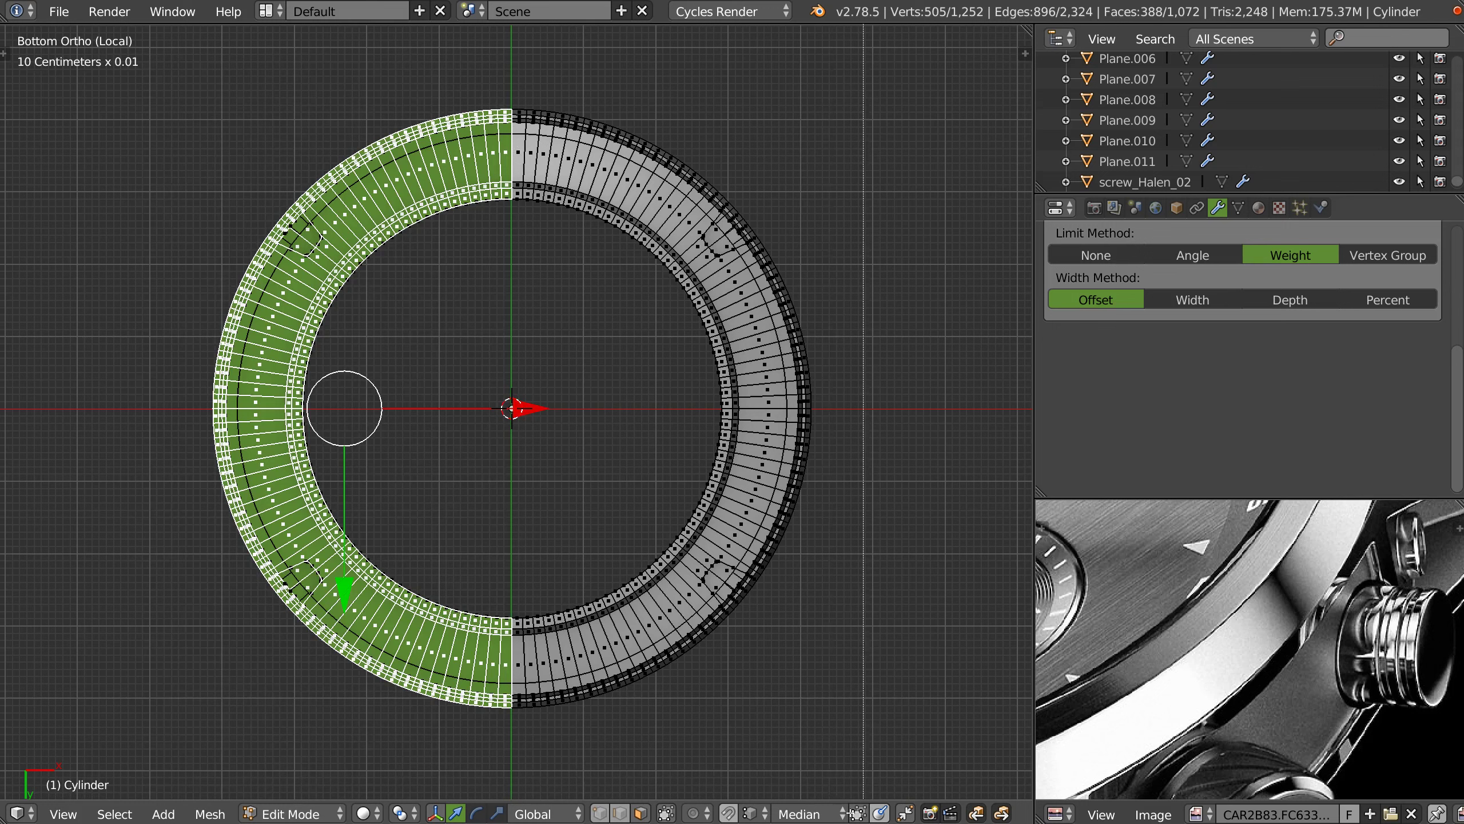
pyautogui.moveTo(905, 788); pyautogui.dragTo(283, 413)
pyautogui.press('x')
pyautogui.click(724, 462)
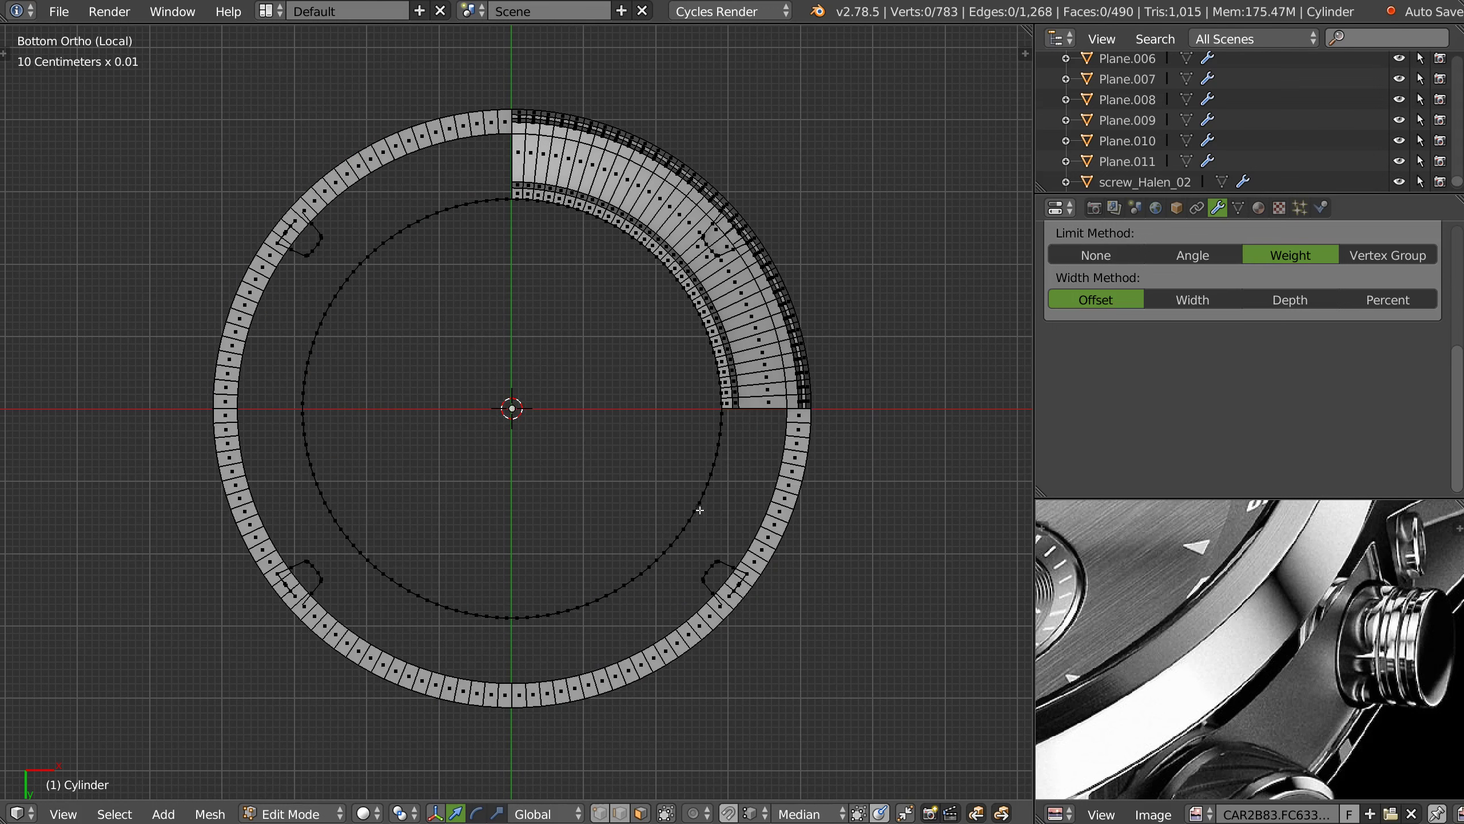
pyautogui.hotkey('ctrl', 'z')
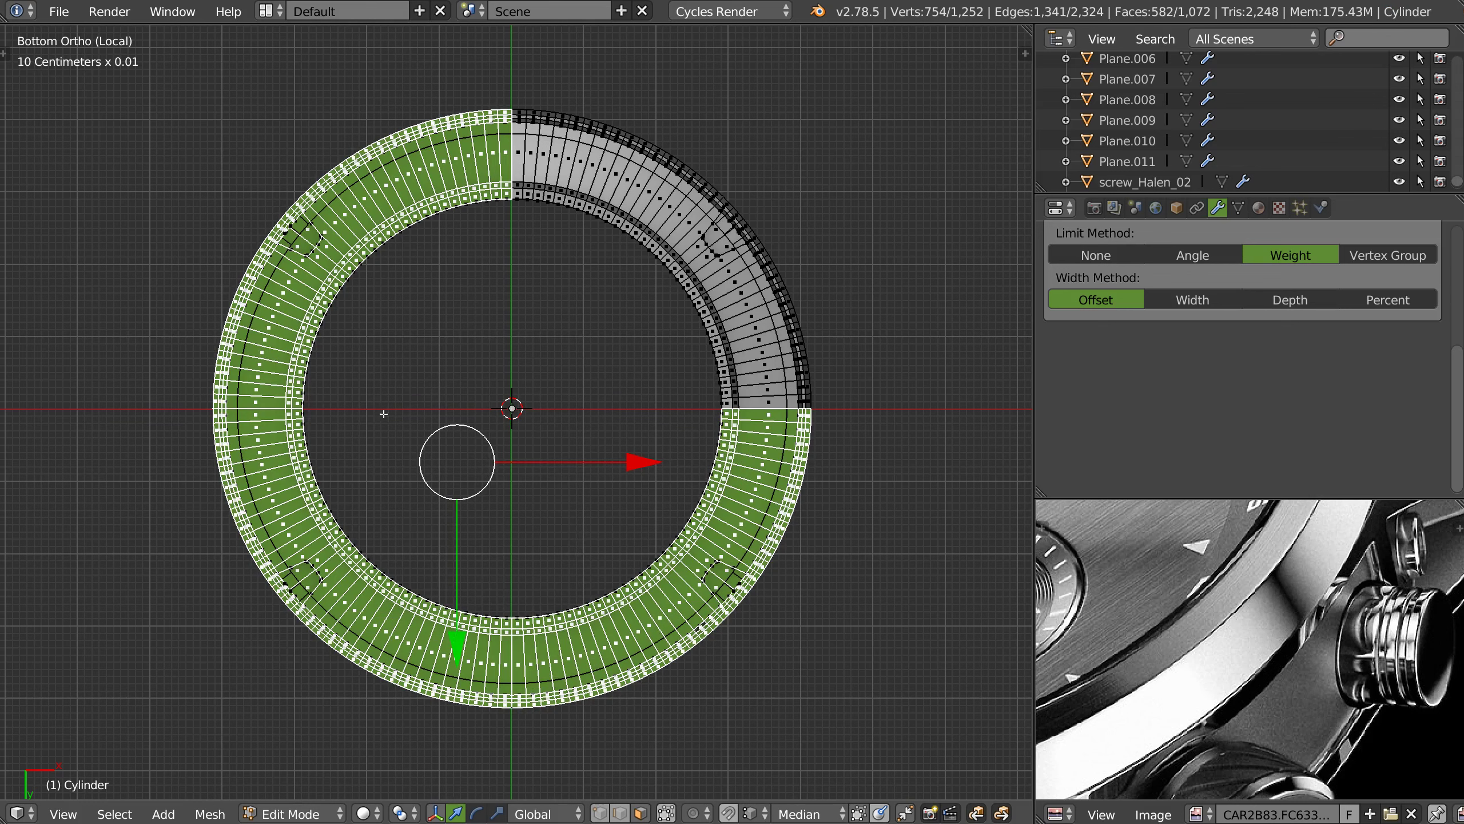
# - Box-select those three quarters again and hide them, leaving the upper-right quarter
pyautogui.press('b')
pyautogui.moveTo(68, 74); pyautogui.dragTo(512, 813)
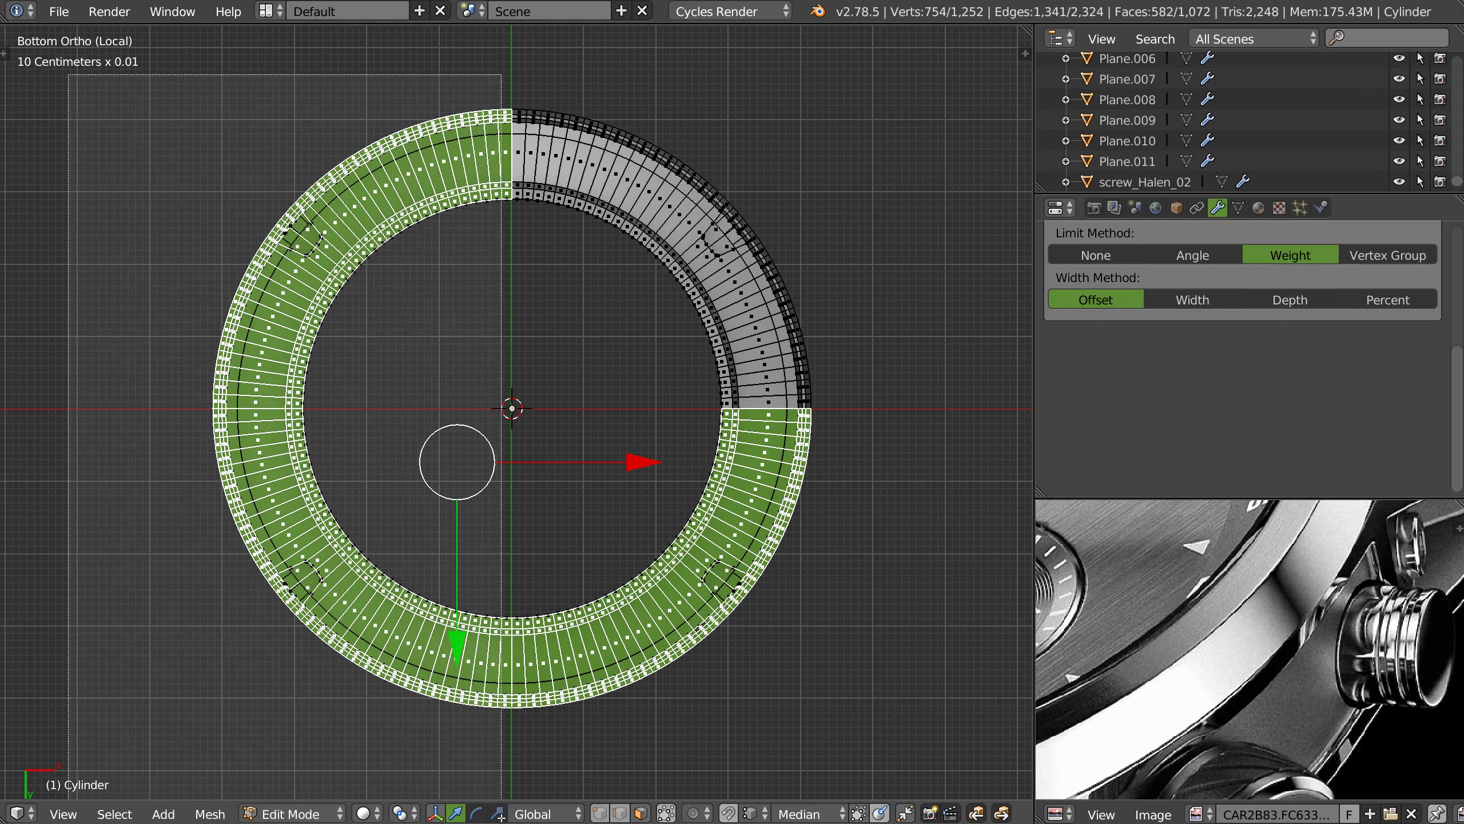
pyautogui.press('b')
pyautogui.moveTo(932, 762); pyautogui.dragTo(1, 409)
pyautogui.press('h')
pyautogui.moveTo(667, 411)
pyautogui.mouseDown(button='middle')
pyautogui.moveTo(556, 366)
pyautogui.moveTo(626, 317)
pyautogui.moveTo(576, 380)
pyautogui.moveTo(728, 423)
pyautogui.mouseUp(button='middle')
# - Cut two centred support edge loops across the case-back ring faces
pyautogui.scroll(3, 599, 346)
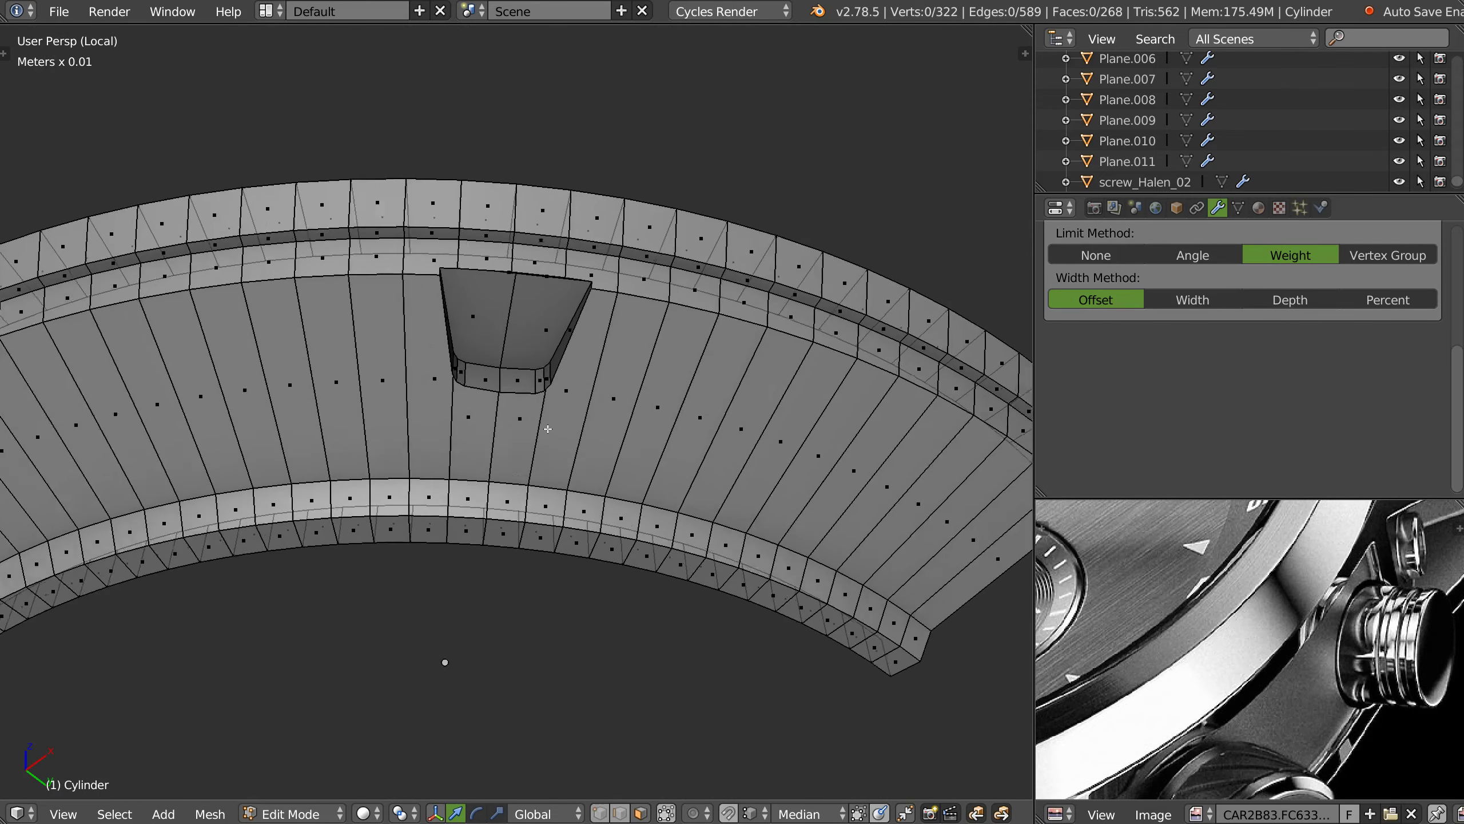
pyautogui.scroll(3, 588, 430)
pyautogui.hotkey('ctrl', 'r')
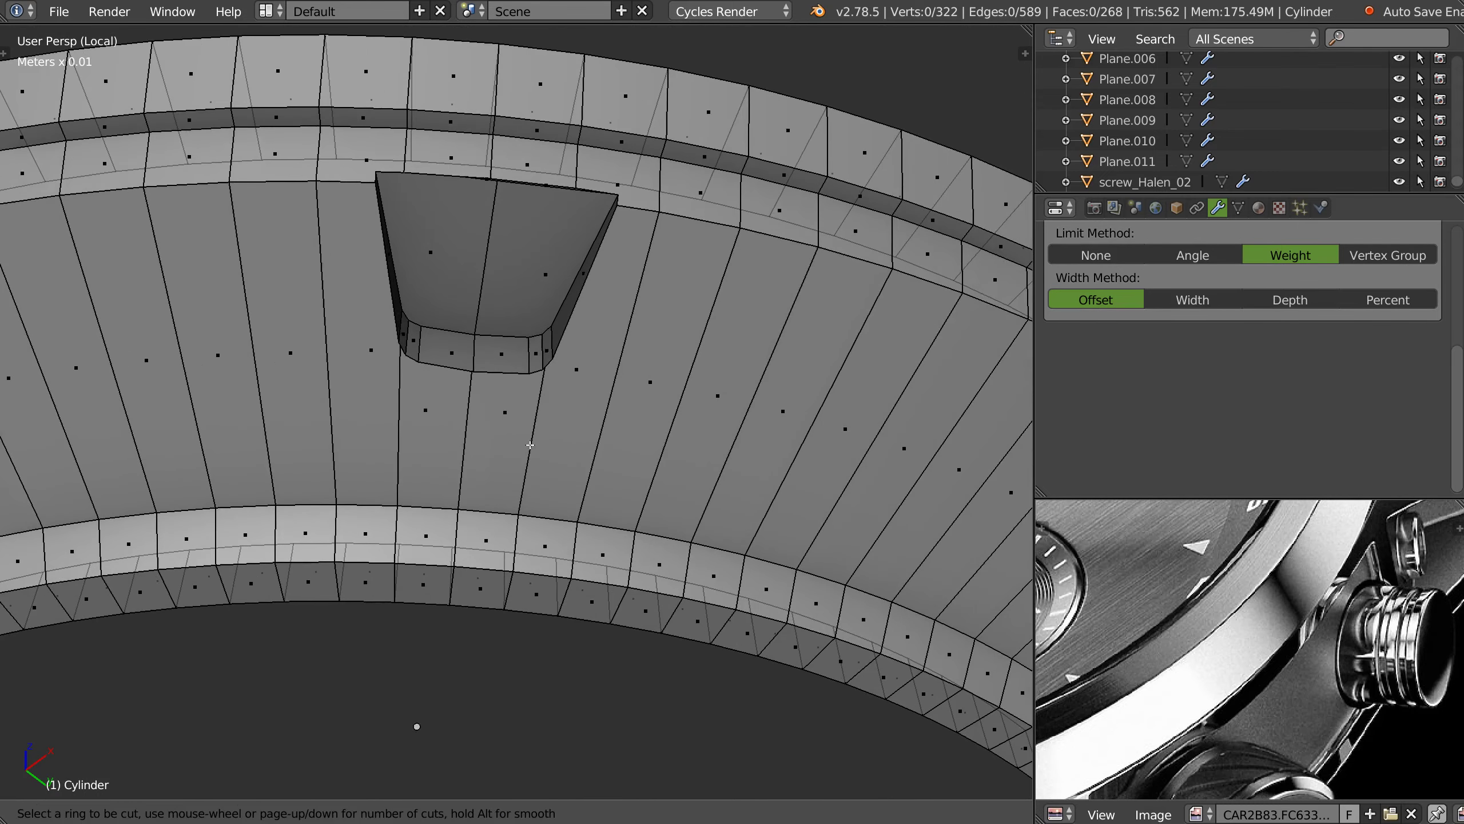
pyautogui.click(682, 452)
pyautogui.rightClick(332, 427)
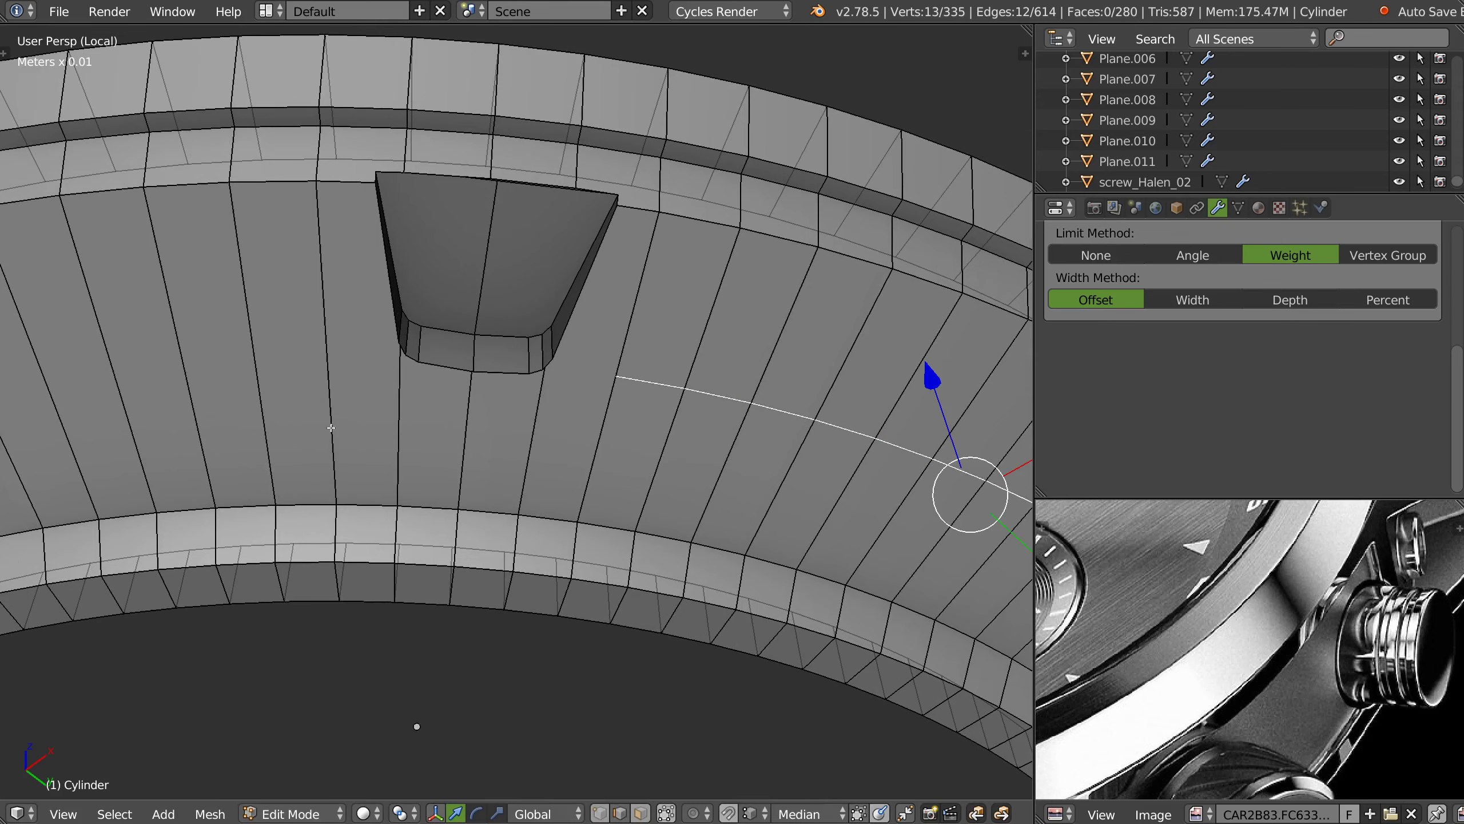
pyautogui.hotkey('ctrl', 'r')
pyautogui.click(313, 379)
pyautogui.rightClick(380, 317)
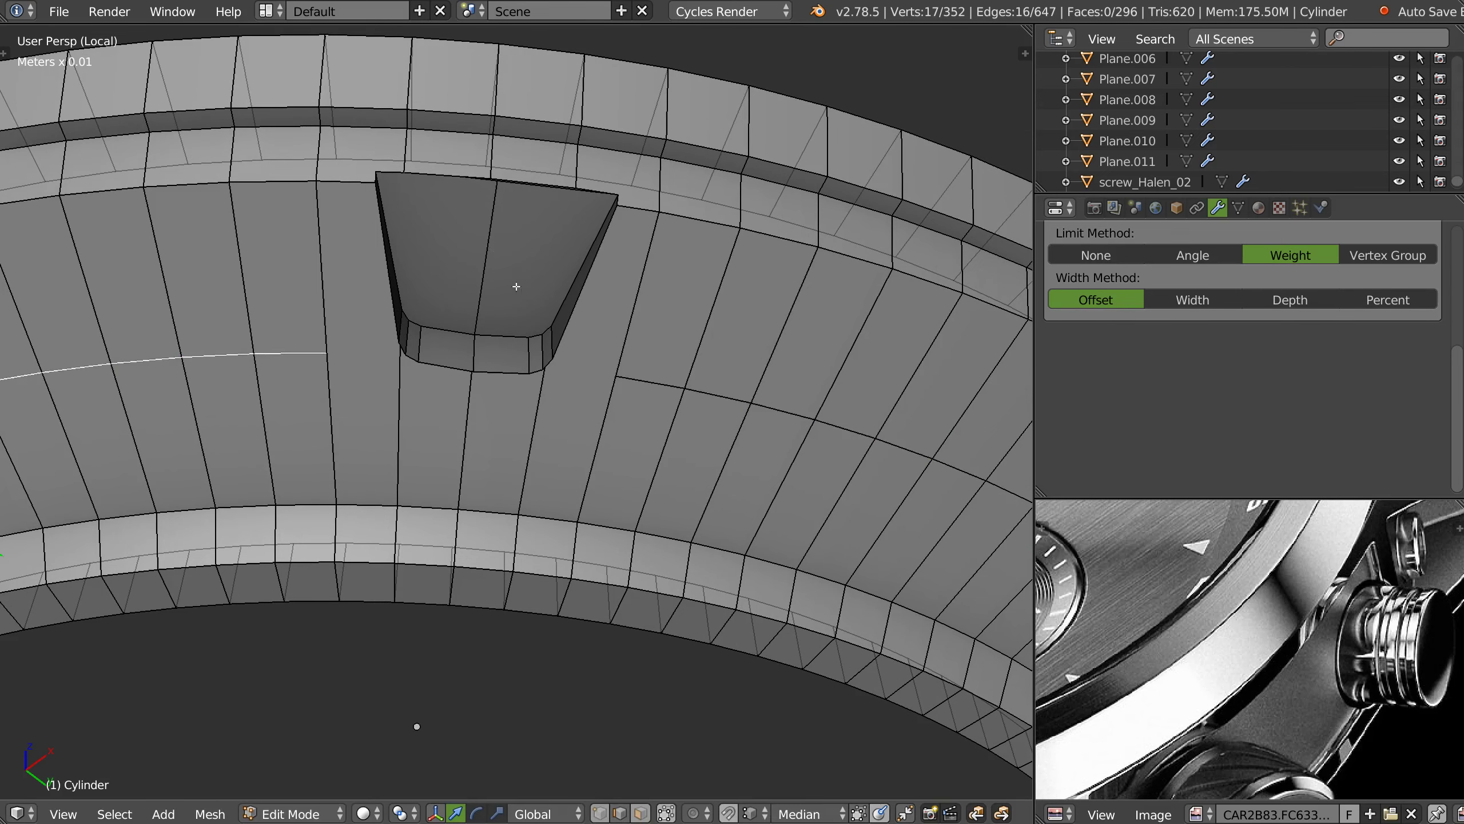
# - Inspect the recess from other angles and add one more loop across the lower-right faces
pyautogui.moveTo(516, 286); pyautogui.dragTo(510, 330, button='middle')
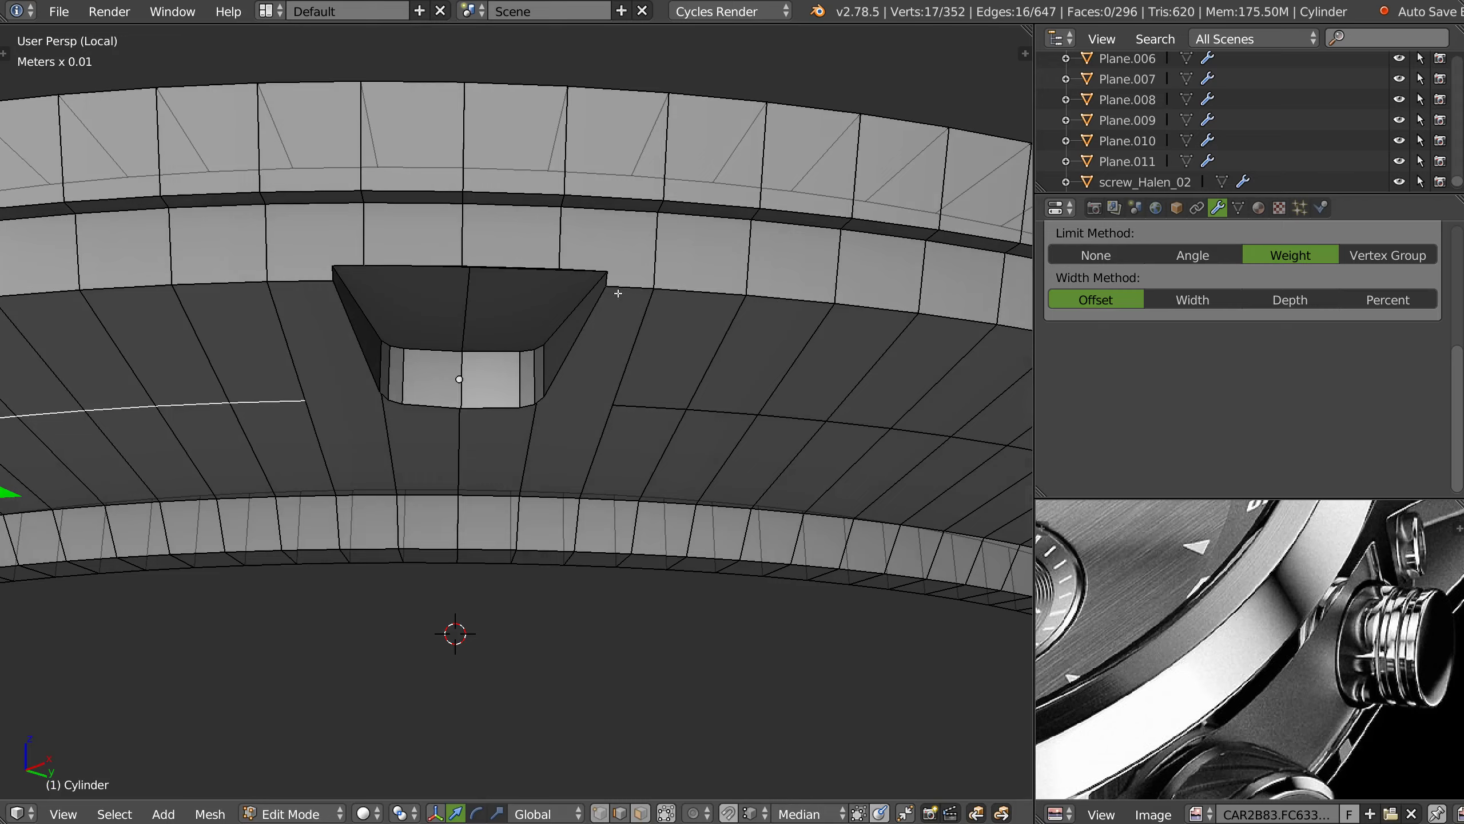
pyautogui.moveTo(618, 293); pyautogui.dragTo(565, 257, button='middle')
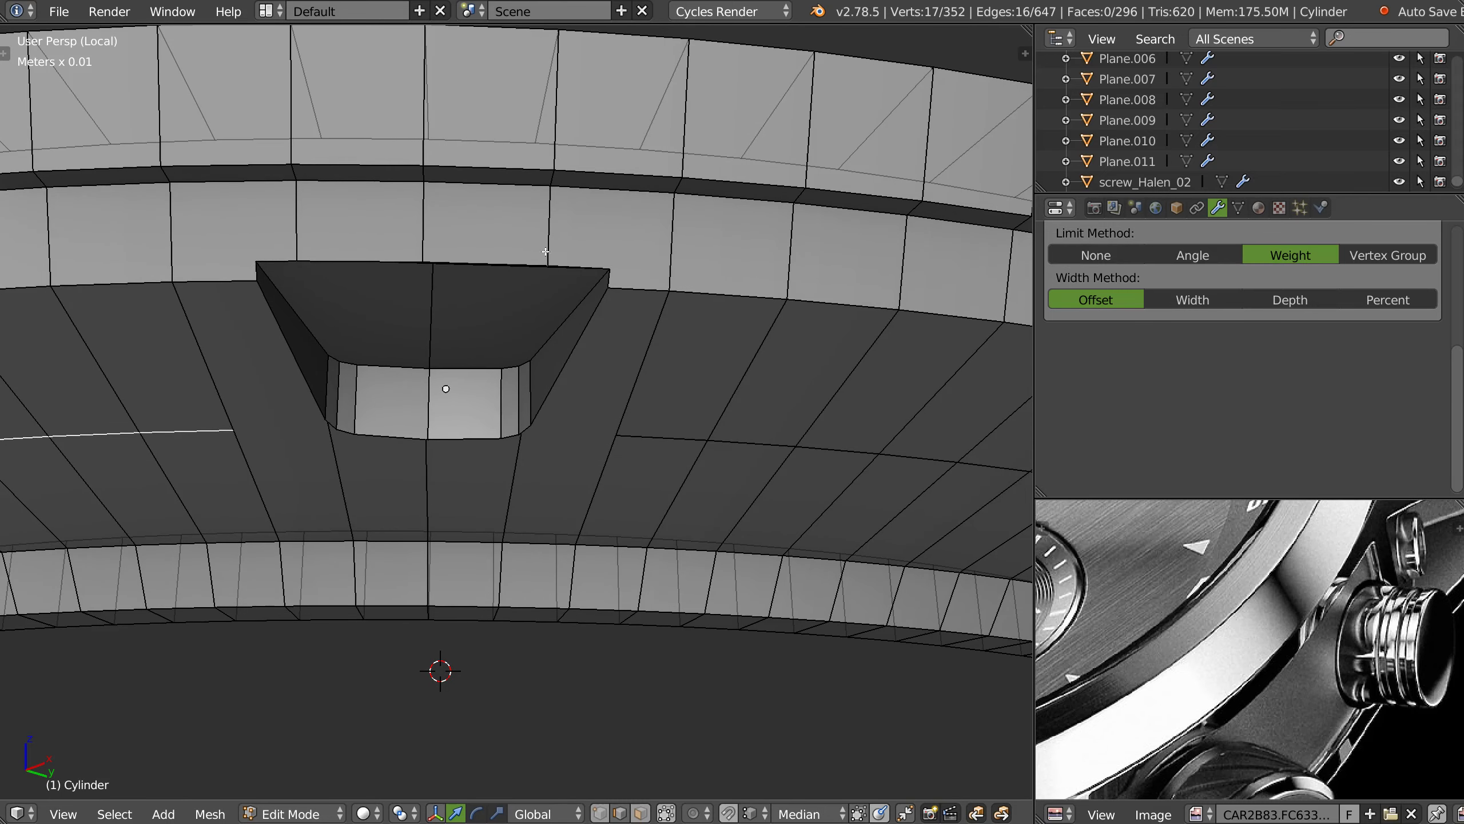
pyautogui.moveTo(625, 289); pyautogui.dragTo(514, 481, button='middle')
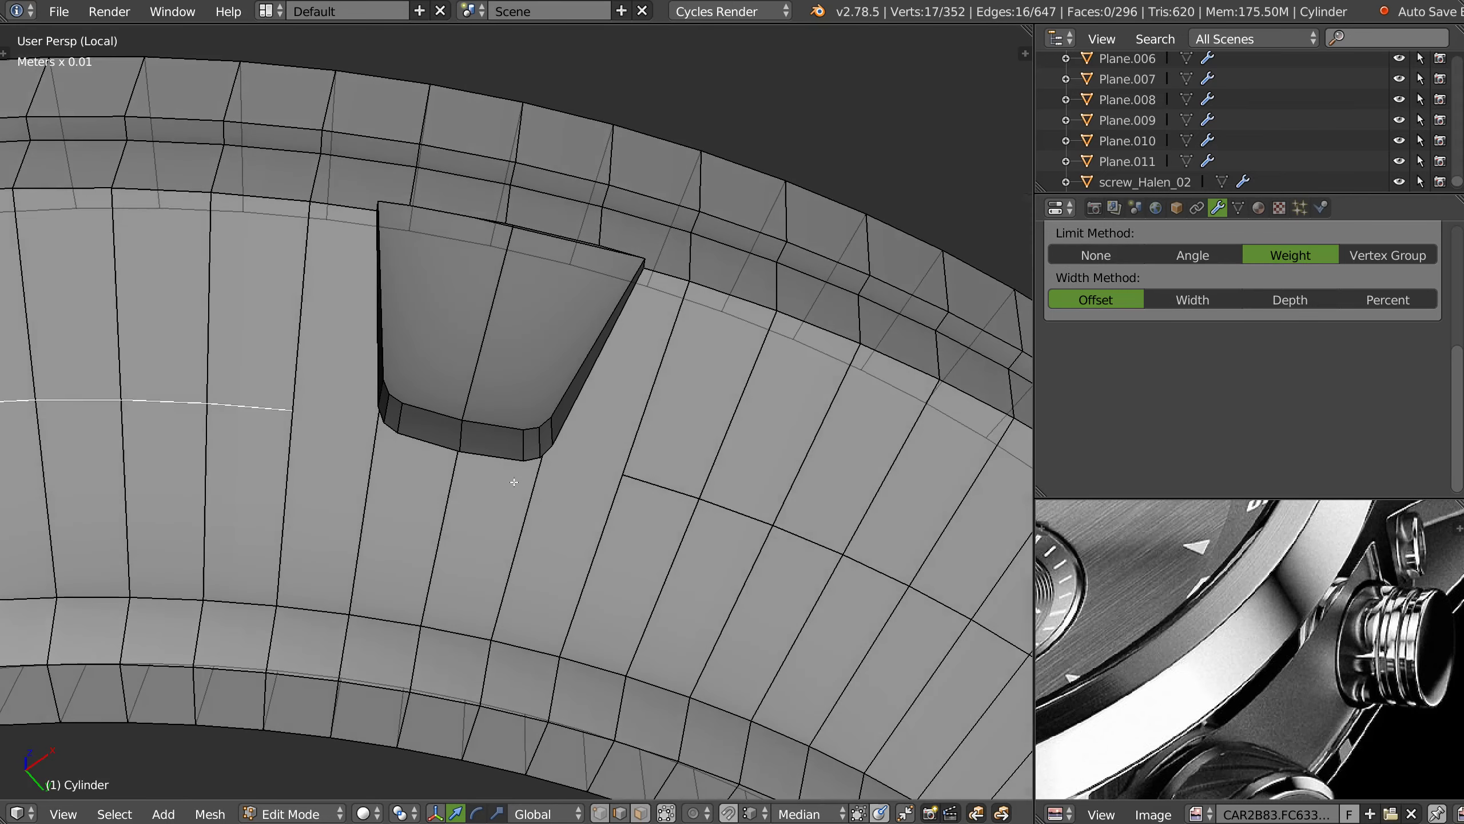
pyautogui.moveTo(476, 406); pyautogui.dragTo(502, 444, button='middle')
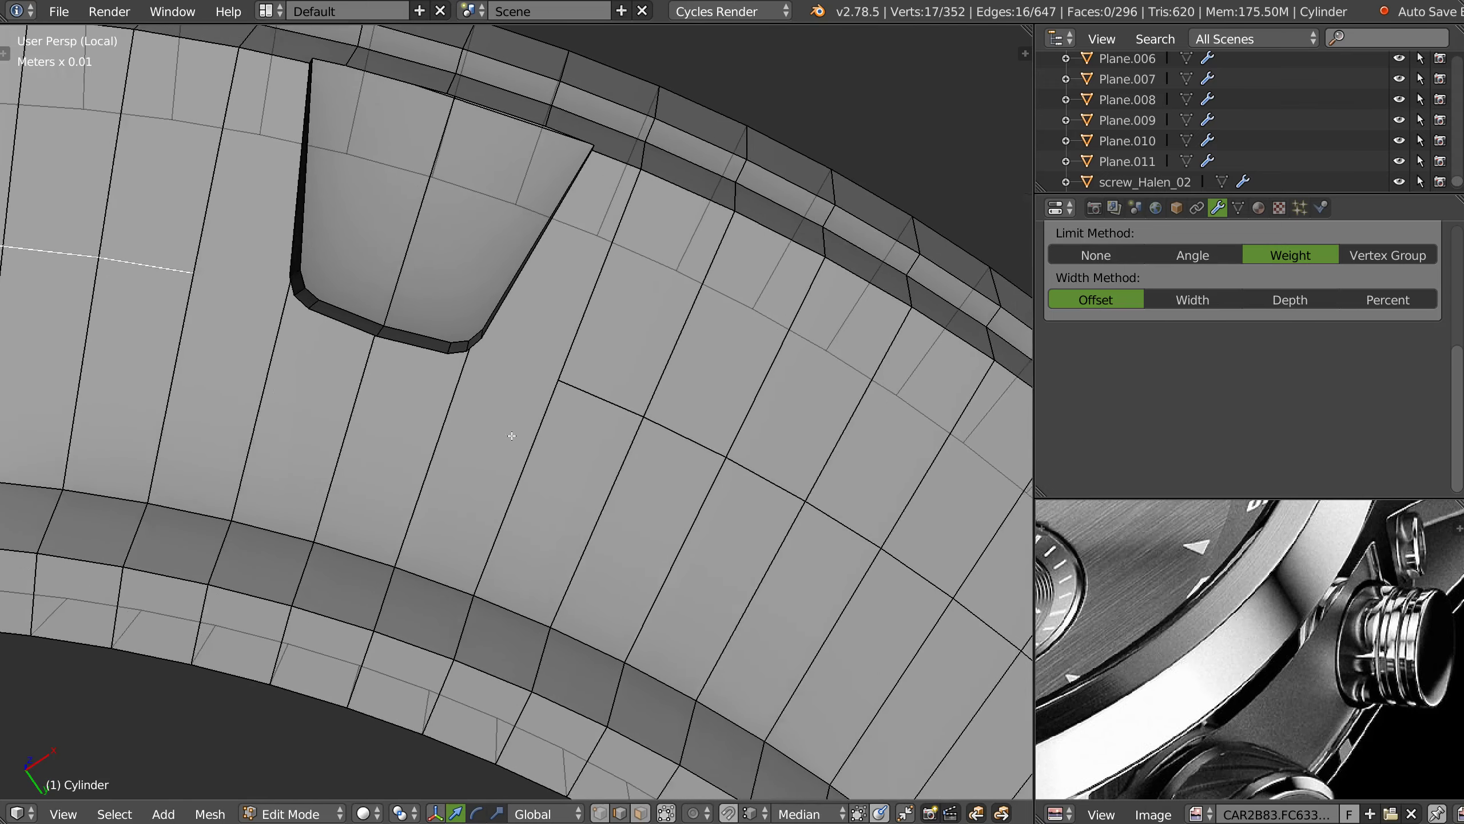
pyautogui.hotkey('ctrl', 'r')
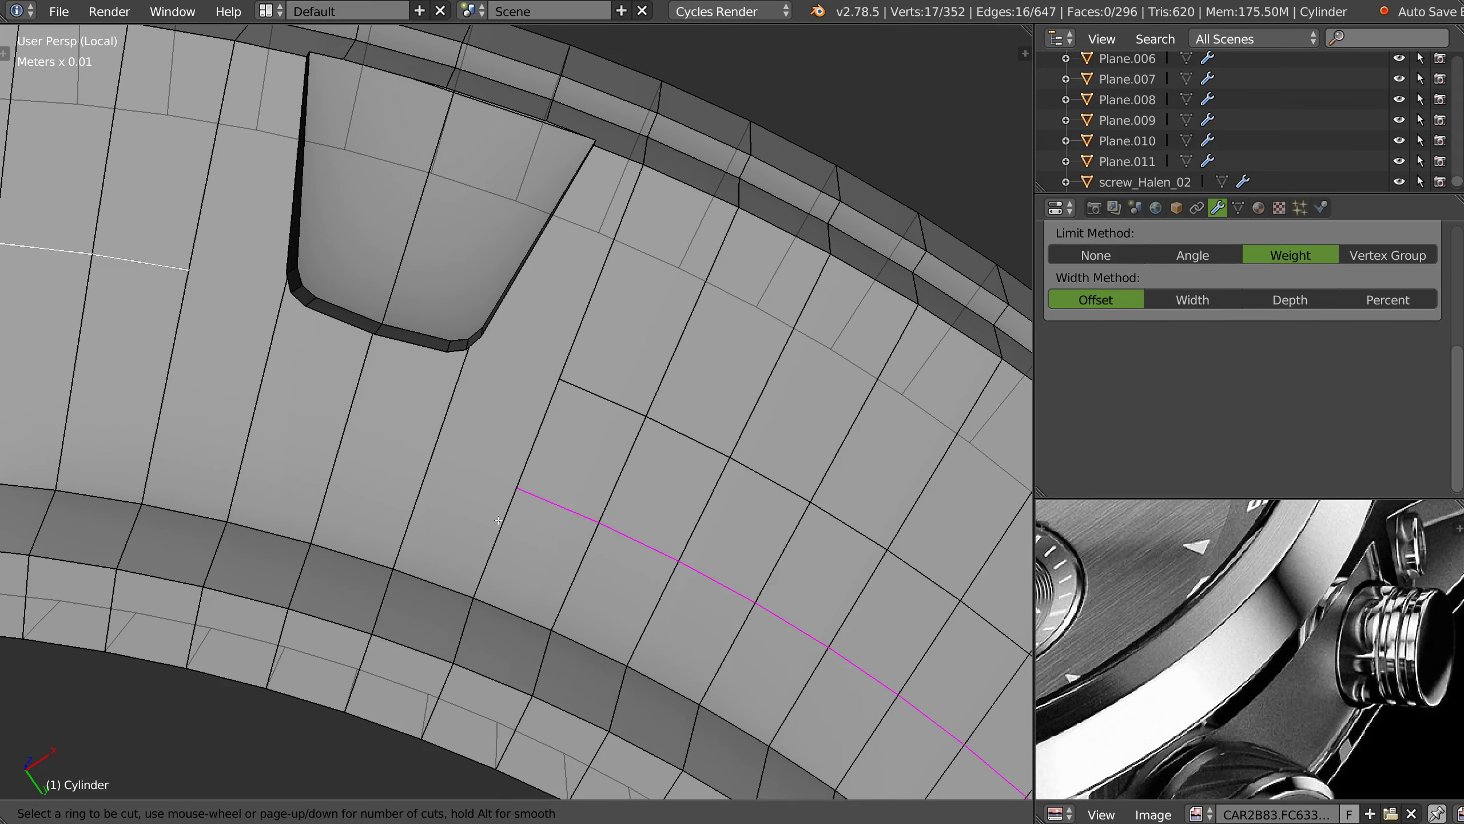
pyautogui.click(156, 394)
pyautogui.hotkey('ctrl', 'r')
pyautogui.press('Escape')
# - View the ring straight from below in Bottom Ortho
pyautogui.moveTo(352, 443); pyautogui.dragTo(498, 315, button='middle')
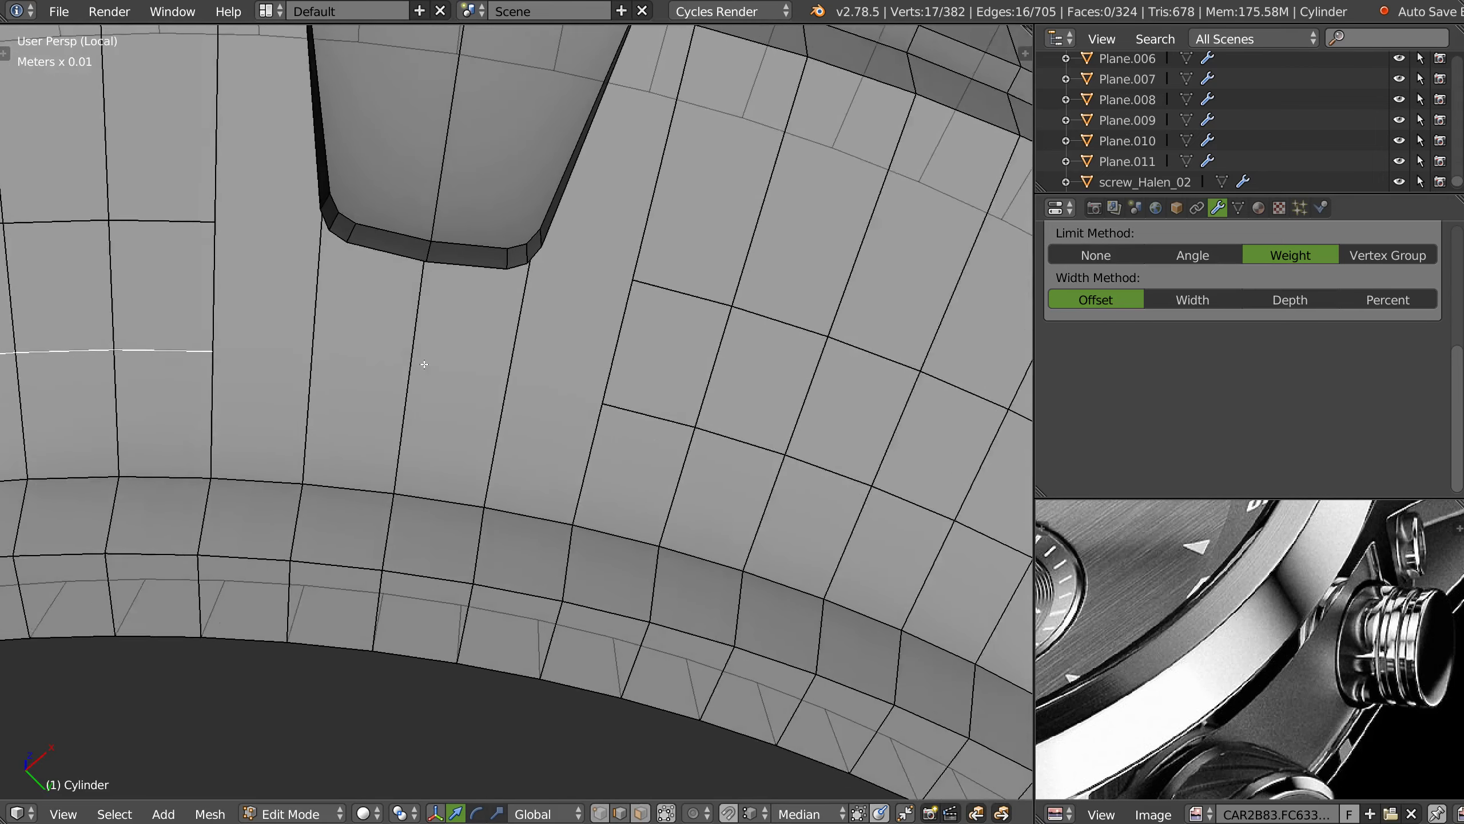
pyautogui.press('q')
pyautogui.click(501, 366)
# - Try a knife cut from the outer corner vertex, then cancel it
pyautogui.scroll(4, 524, 385)
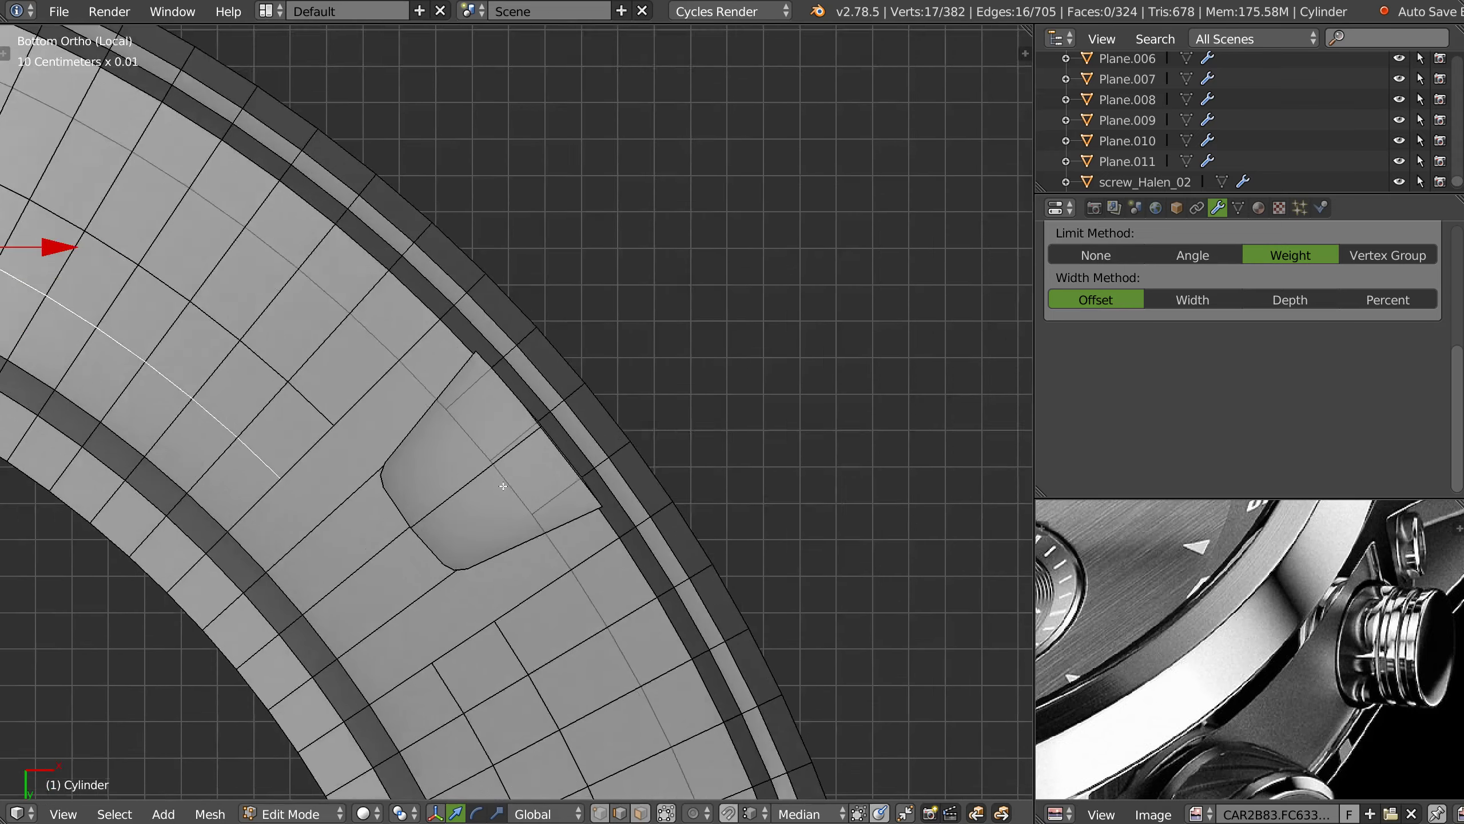
pyautogui.scroll(4, 545, 384)
pyautogui.press('k')
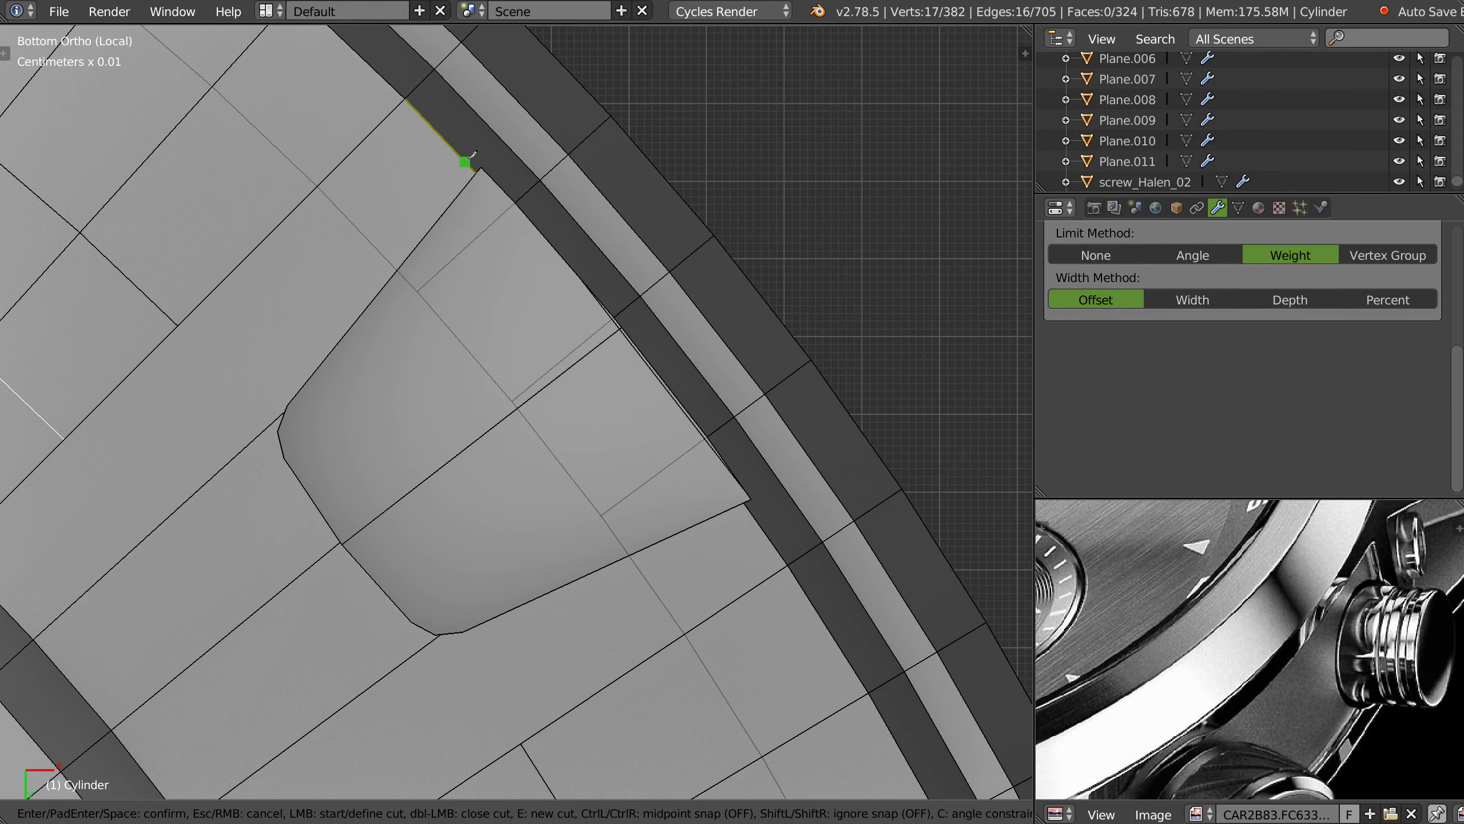
pyautogui.click(469, 165)
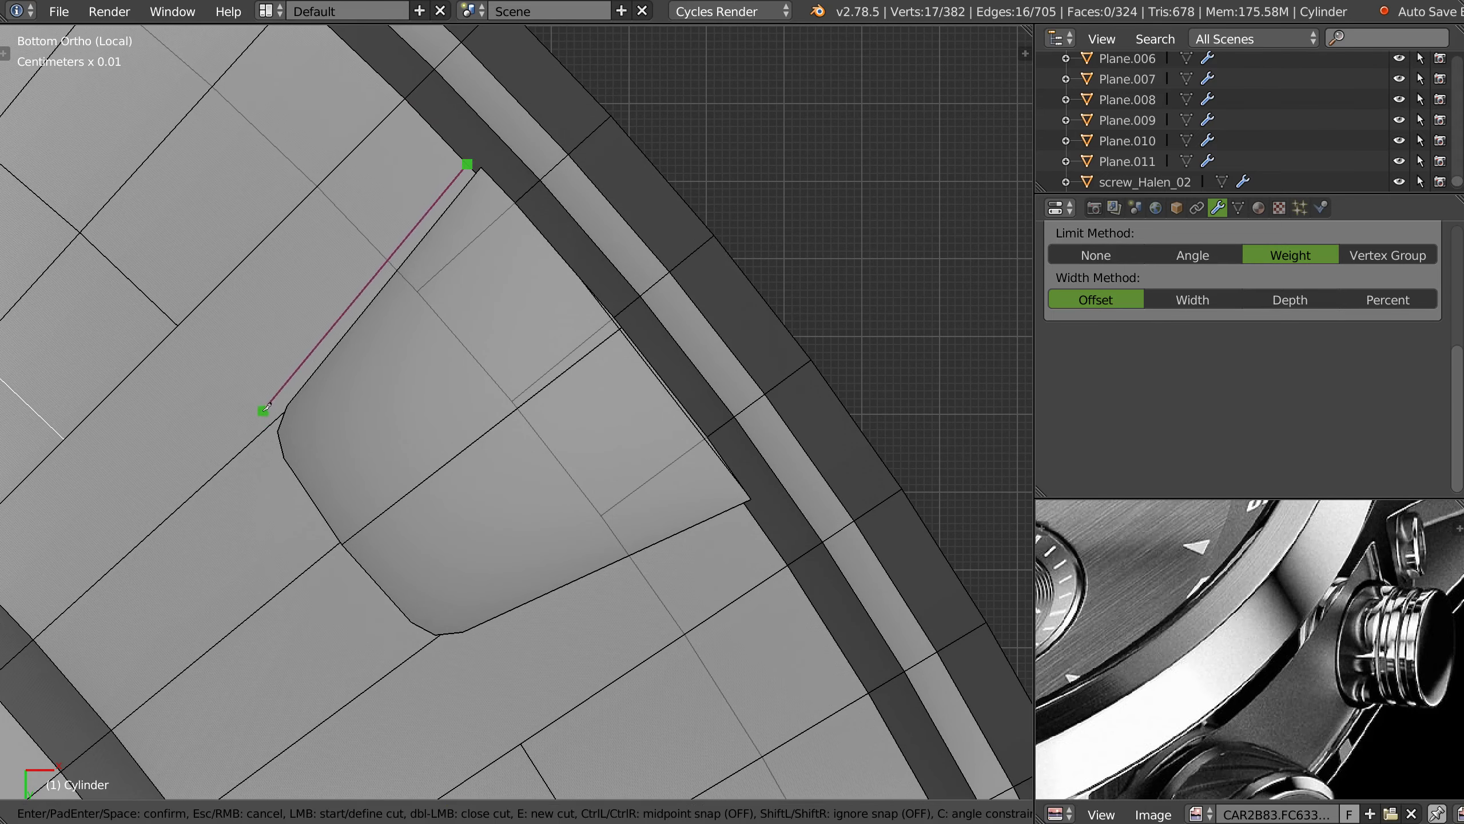
pyautogui.press('Escape')
pyautogui.keyDown('shift'); pyautogui.moveTo(278, 421); pyautogui.dragTo(451, 340, button='middle'); pyautogui.keyUp('shift')
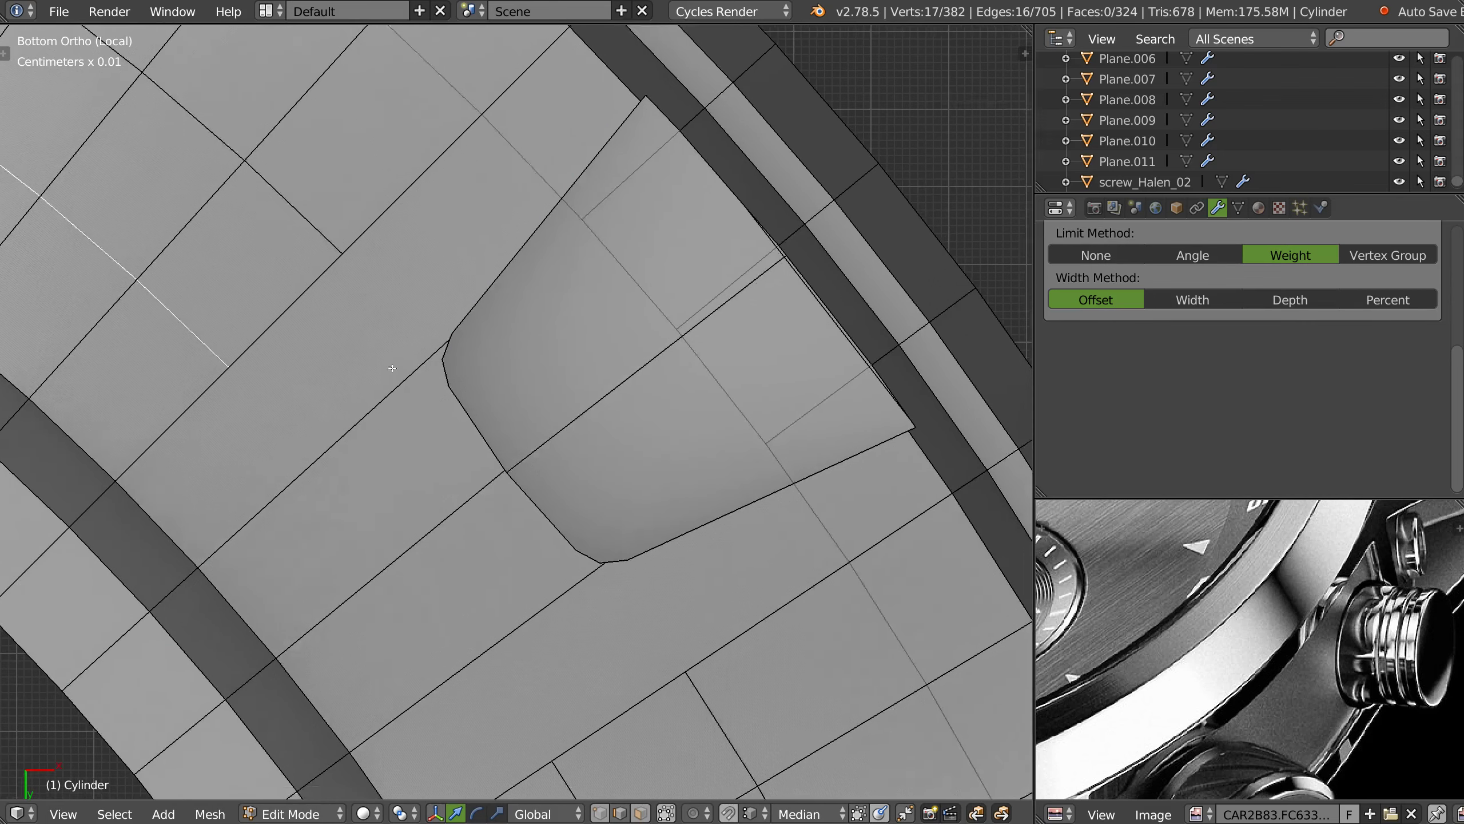
# - In vertex select mode, join two pairs of vertices beside the recess with new edges
pyautogui.hotkey('ctrl', 'Tab')
pyautogui.click(262, 350)
pyautogui.rightClick(244, 351)
pyautogui.keyDown('shift'); pyautogui.rightClick(456, 344); pyautogui.keyUp('shift')
pyautogui.press('j')
pyautogui.rightClick(612, 549)
pyautogui.keyDown('shift'); pyautogui.moveTo(612, 550); pyautogui.dragTo(553, 411, button='middle'); pyautogui.keyUp('shift')
pyautogui.keyDown('shift'); pyautogui.rightClick(507, 606); pyautogui.keyUp('shift')
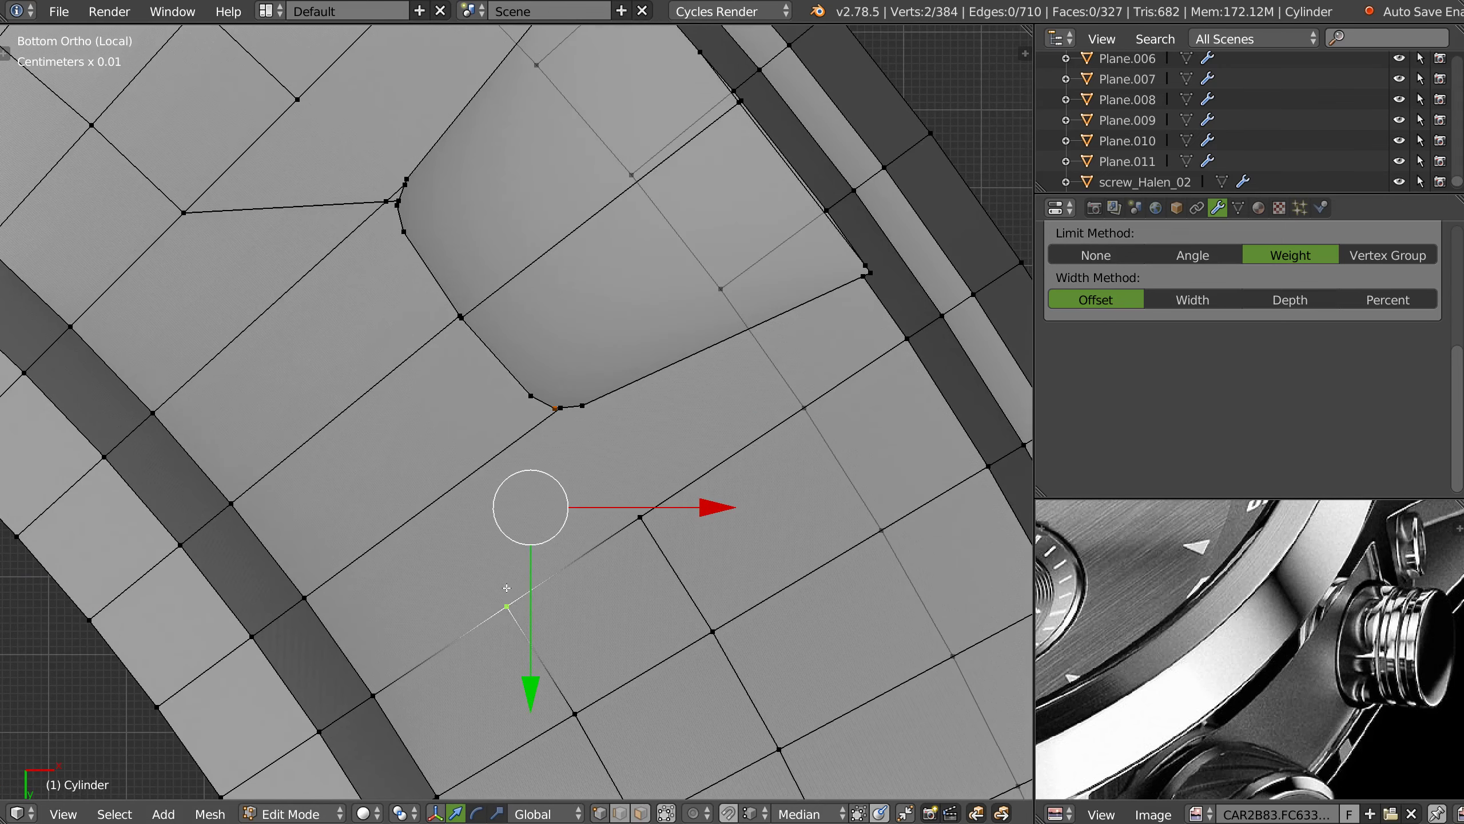
pyautogui.press('j')
# - Select the recess corner vertex and a second vertex to connect
pyautogui.scroll(5, 548, 463)
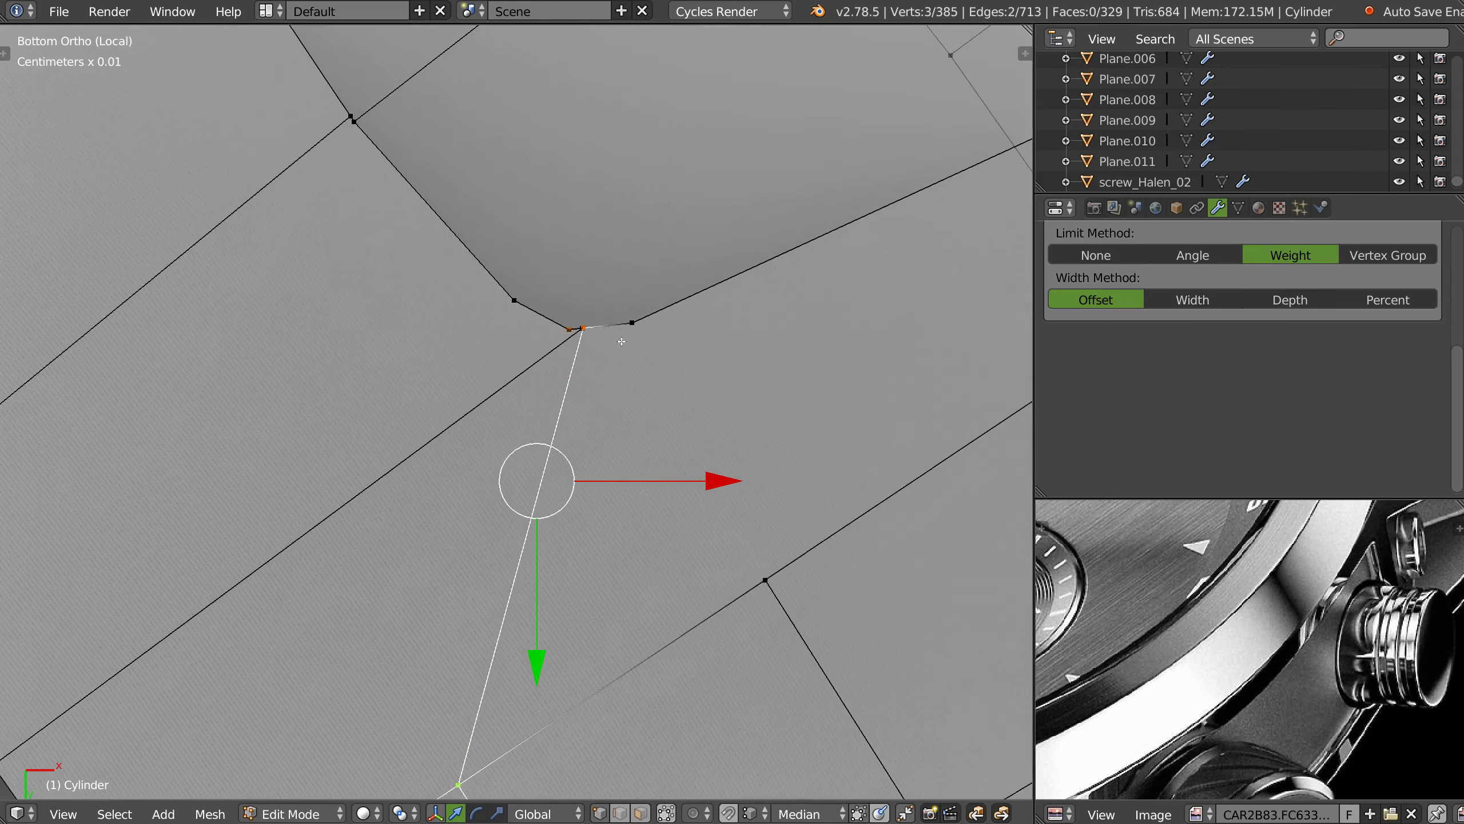
pyautogui.rightClick(569, 346)
pyautogui.moveTo(569, 349)
pyautogui.mouseDown(button='middle')
pyautogui.moveTo(550, 401)
pyautogui.moveTo(577, 410)
pyautogui.moveTo(583, 468)
pyautogui.mouseUp(button='middle')
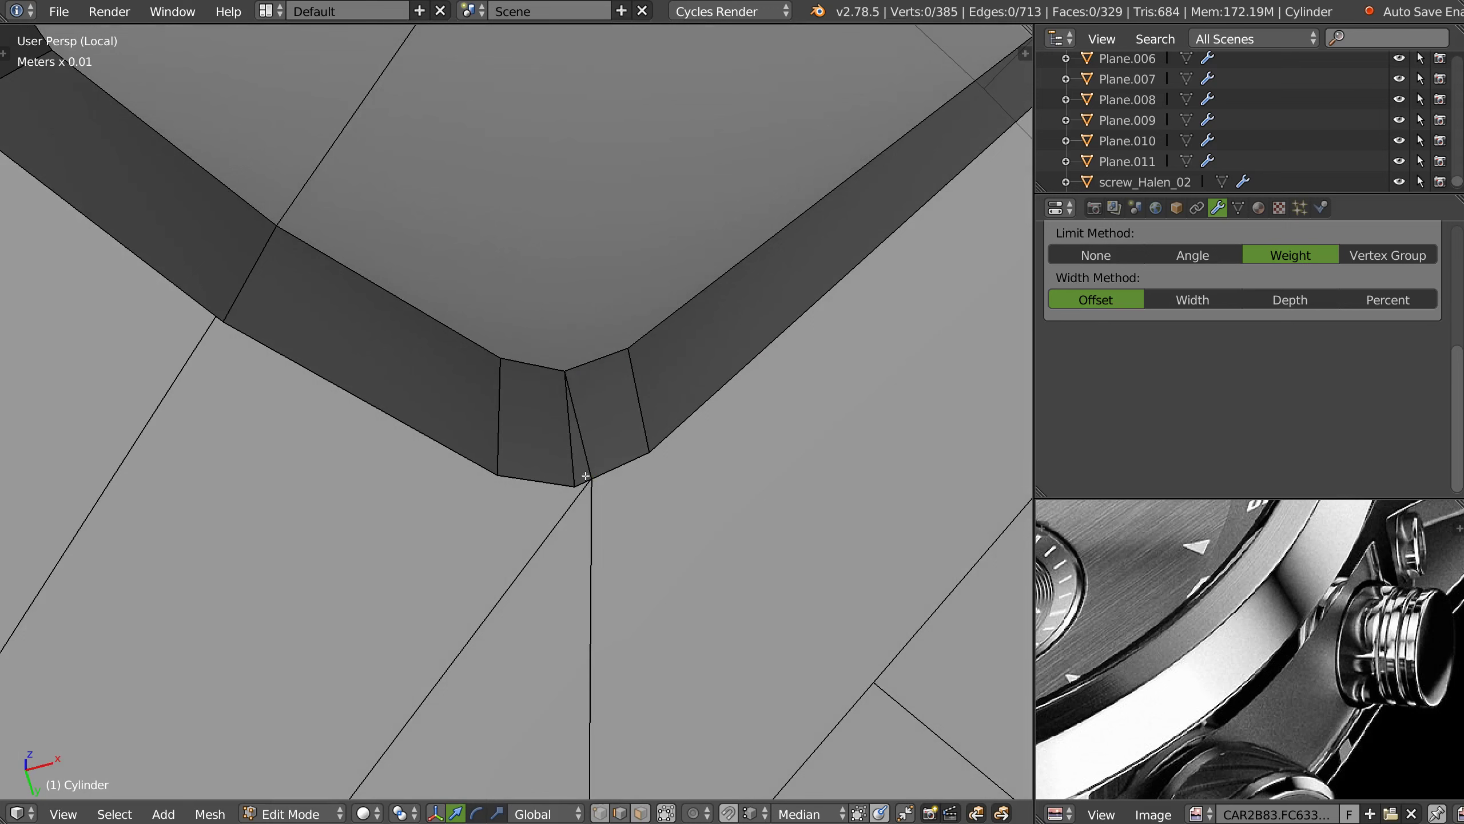
pyautogui.keyDown('shift'); pyautogui.rightClick(587, 477); pyautogui.keyUp('shift')
# - Move a vertex onto the recess corner vertex to merge them
pyautogui.press('a')
pyautogui.rightClick(575, 486)
pyautogui.rightClick(650, 453)
pyautogui.press('g')
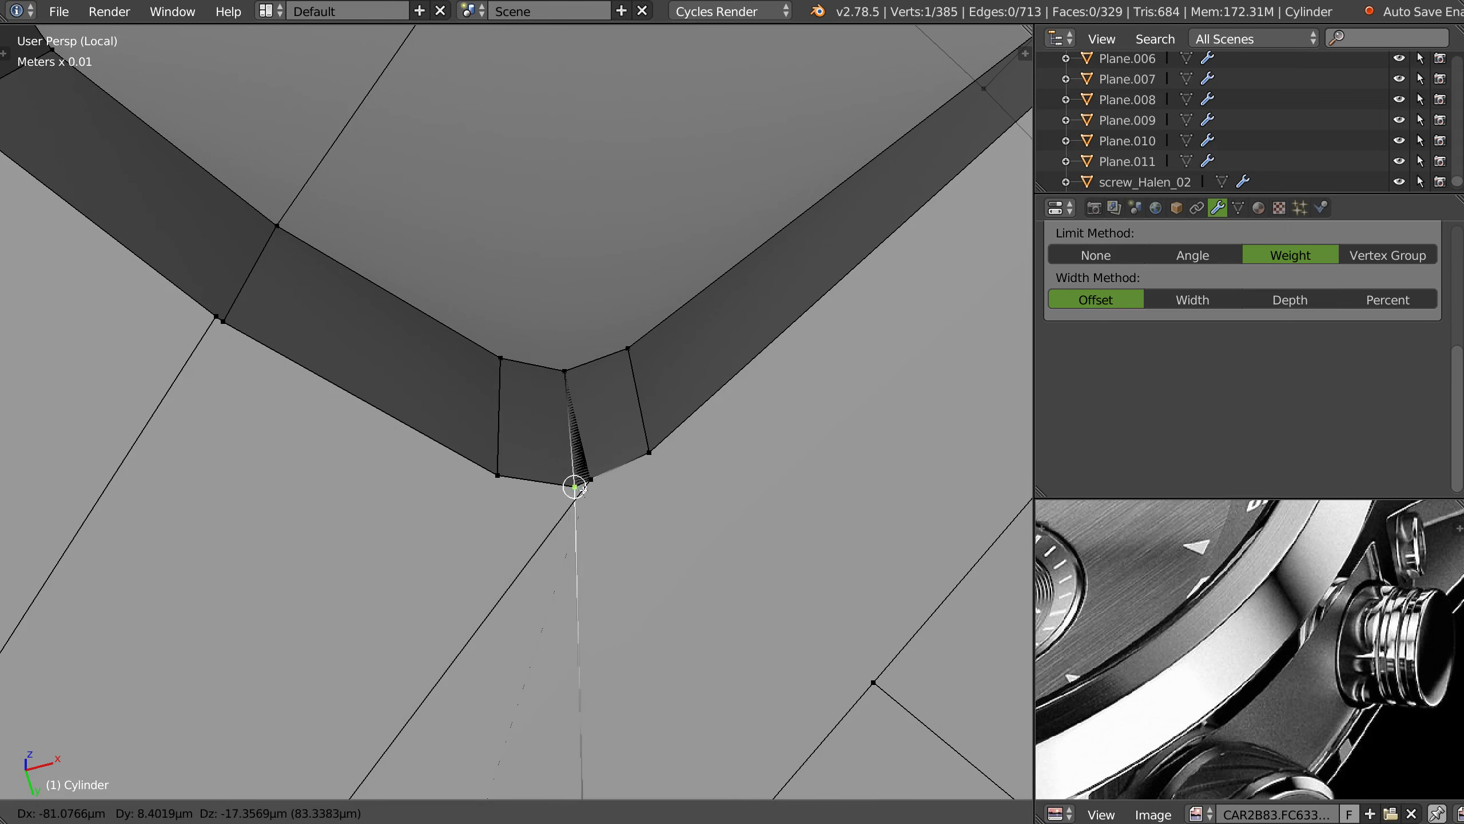
pyautogui.click(581, 486)
pyautogui.click(575, 488)
pyautogui.moveTo(575, 487)
pyautogui.mouseDown(button='middle')
pyautogui.moveTo(478, 474)
pyautogui.moveTo(564, 387)
pyautogui.mouseUp(button='middle')
pyautogui.scroll(5, 564, 386)
# - Merge three more vertices onto their neighbours around the bevelled corner
pyautogui.press('g')
pyautogui.click(549, 448)
pyautogui.press('g')
pyautogui.click(542, 454)
pyautogui.press('g')
pyautogui.click(548, 449)
# - Merge one more vertex with its neighbour on the other side of the corner
pyautogui.scroll(-2, 475, 411)
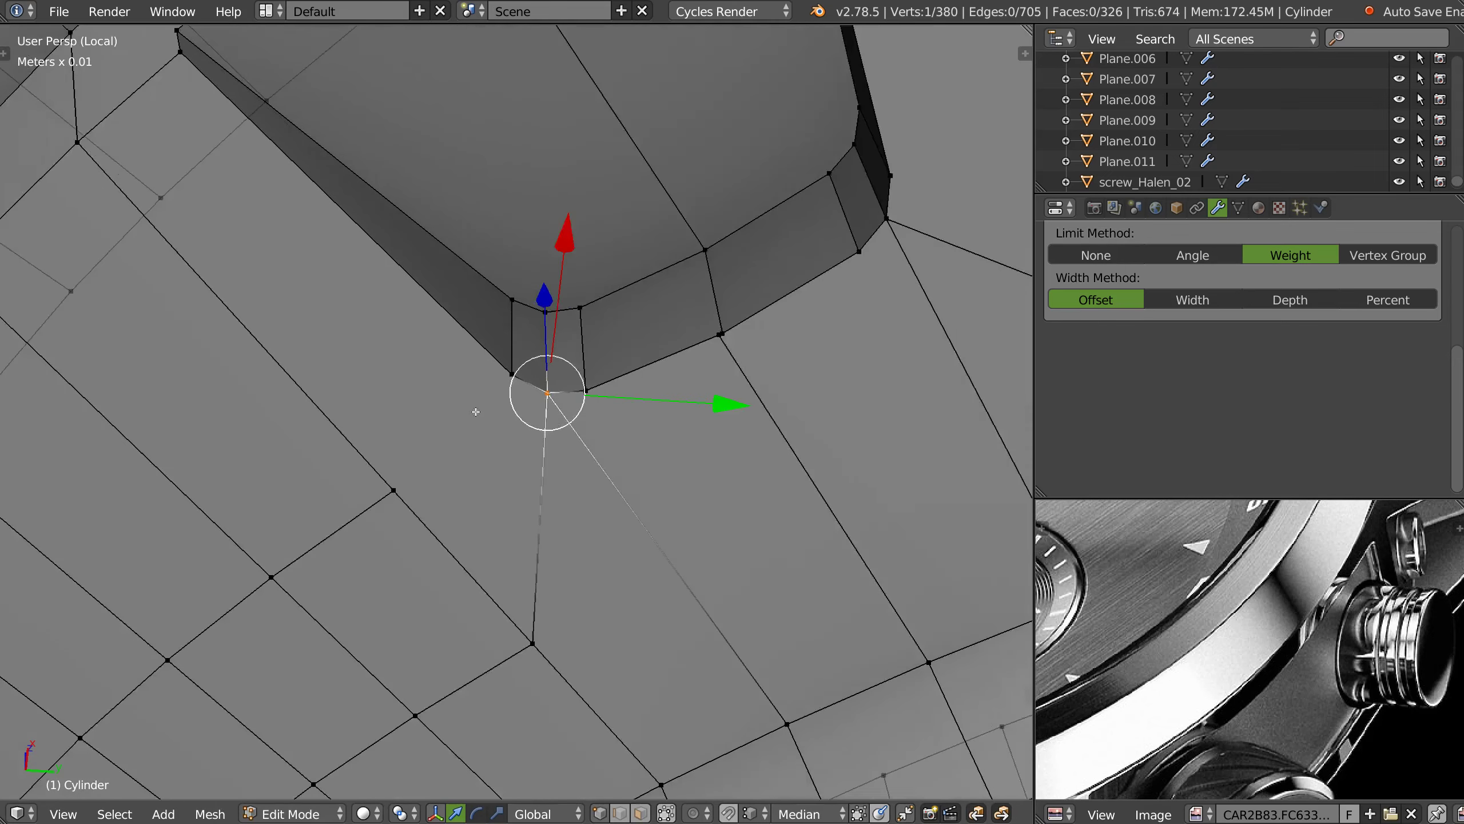
pyautogui.moveTo(476, 412); pyautogui.dragTo(615, 441, button='middle')
pyautogui.scroll(2, 663, 450)
pyautogui.press('g')
pyautogui.click(643, 384)
pyautogui.moveTo(643, 385); pyautogui.dragTo(615, 393, button='middle')
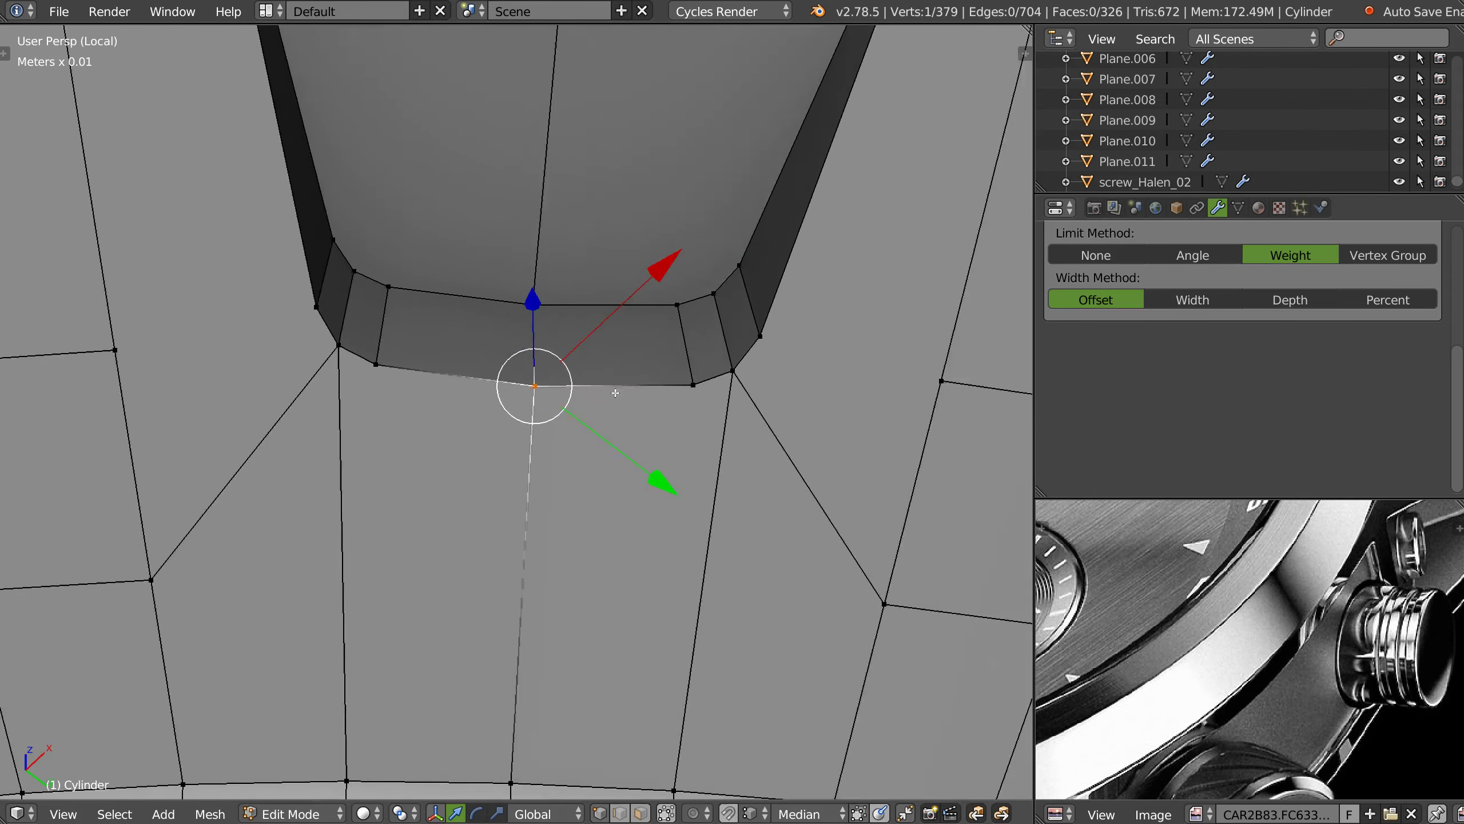
pyautogui.scroll(-3, 615, 393)
# - Delete the two vertical edges below the recess, then undo the deletion
pyautogui.press('a')
pyautogui.click(705, 507)
pyautogui.keyDown('shift'); pyautogui.click(489, 479); pyautogui.keyUp('shift')
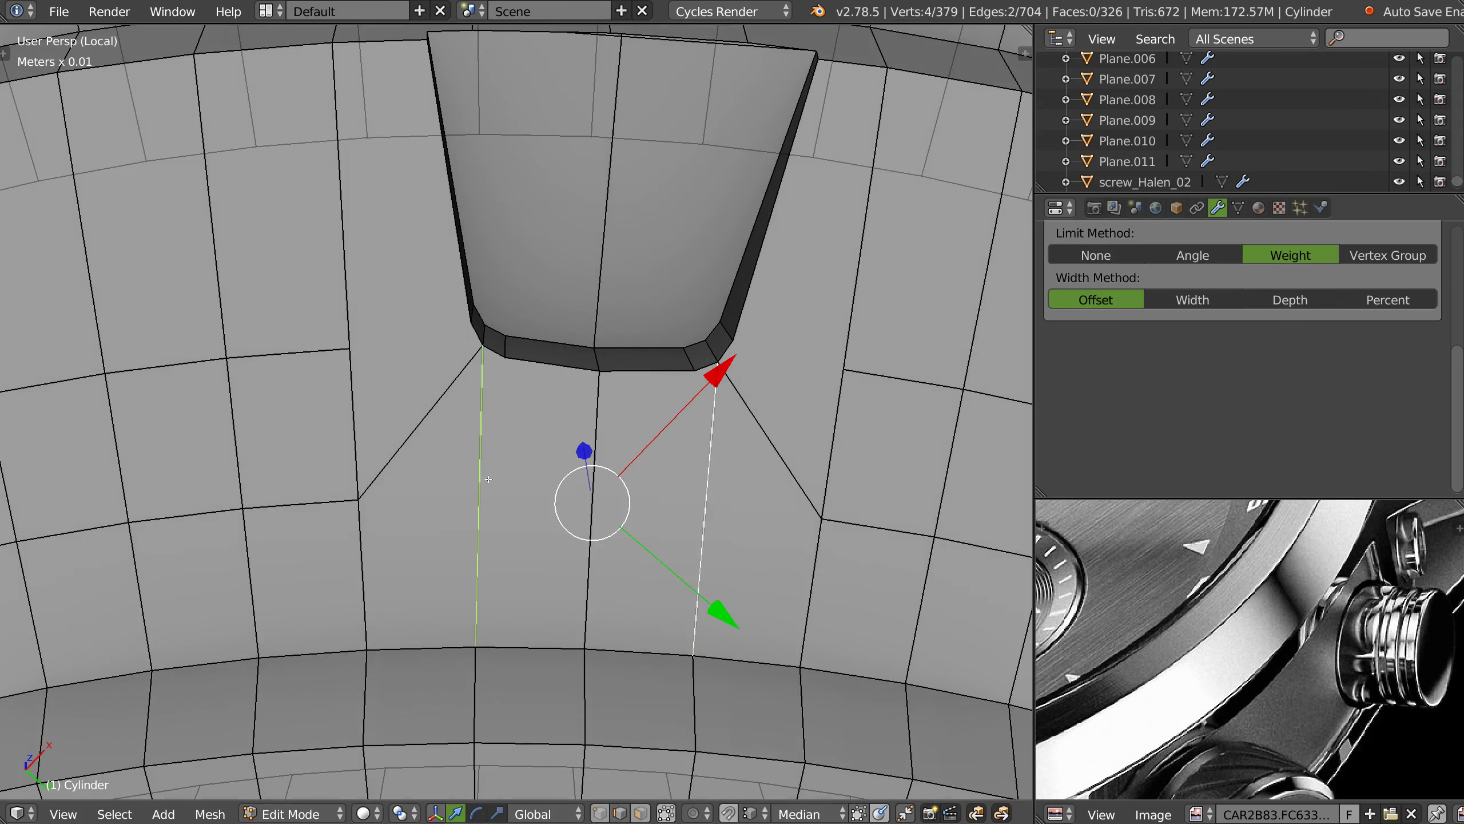
pyautogui.press('a')
pyautogui.click(481, 439)
pyautogui.keyDown('shift'); pyautogui.click(704, 508); pyautogui.keyUp('shift')
pyautogui.press('w')
pyautogui.press('x')
pyautogui.click(671, 640)
pyautogui.hotkey('ctrl', 'z')
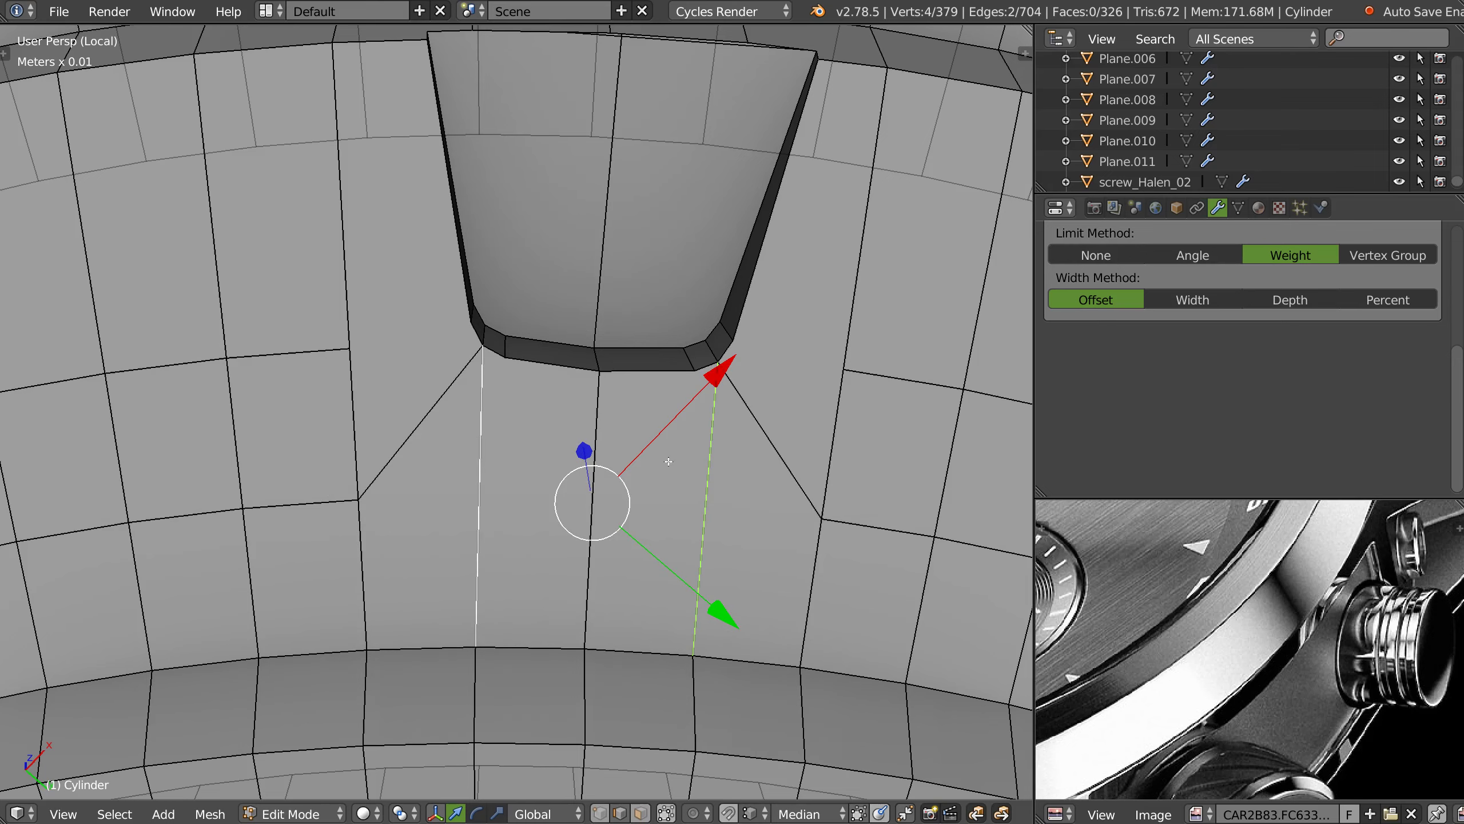
pyautogui.moveTo(677, 303); pyautogui.dragTo(835, 259, button='middle')
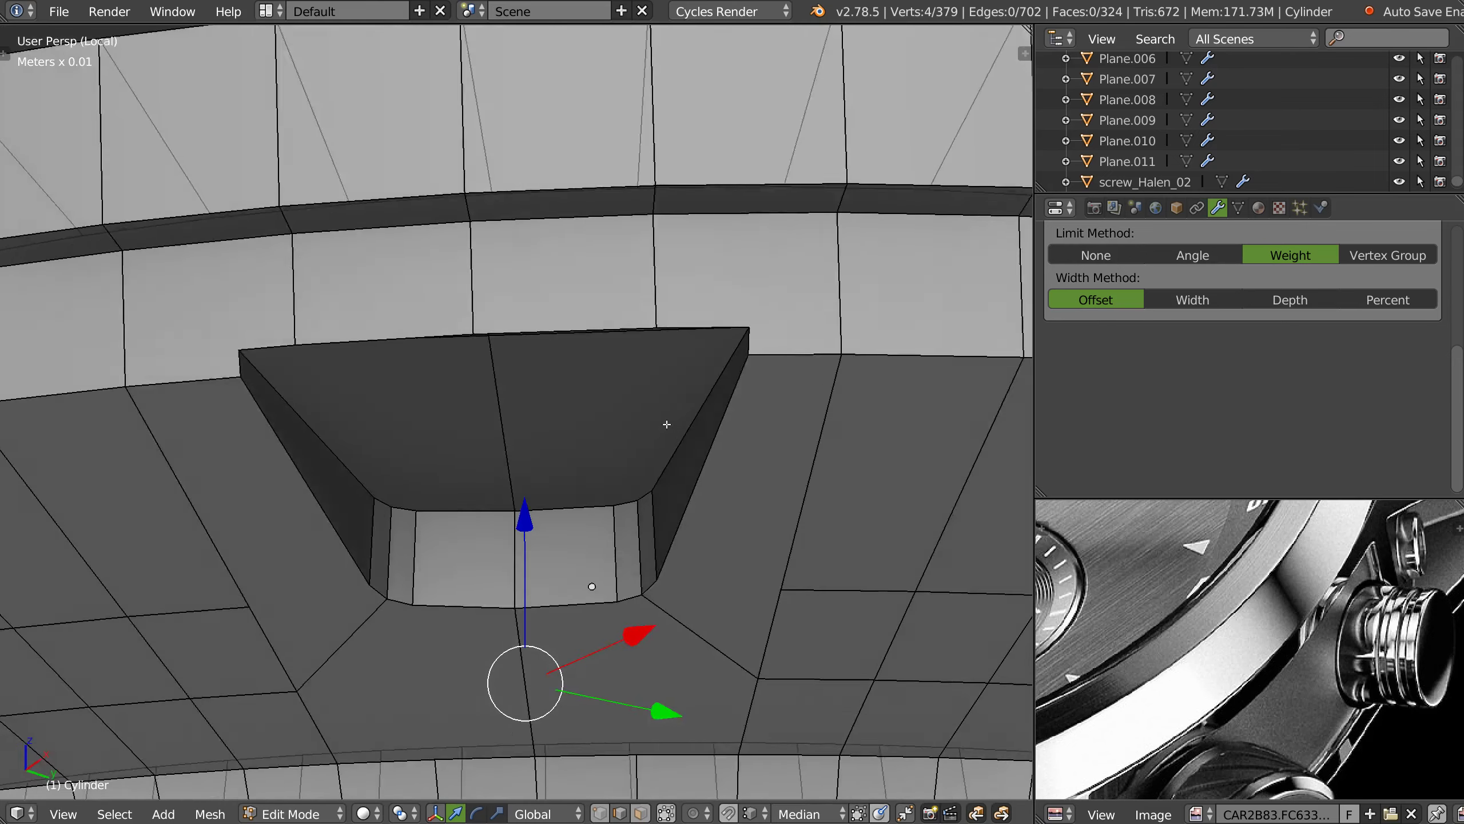
pyautogui.moveTo(753, 358); pyautogui.dragTo(676, 337, button='middle')
# - Select the ring of eight faces around the cut-out and inset them
pyautogui.hotkey('ctrl', 'Tab')
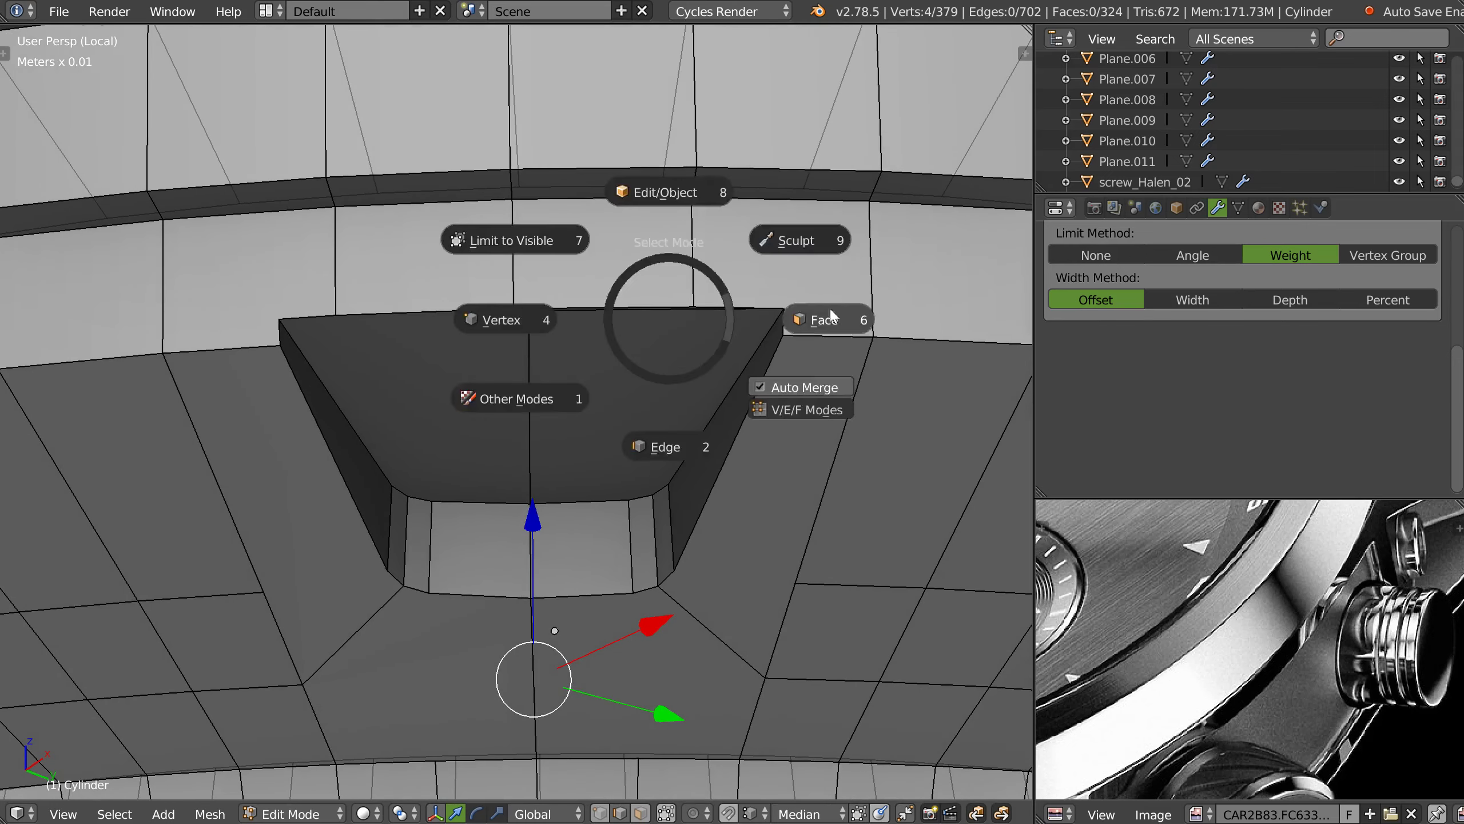
pyautogui.click(824, 318)
pyautogui.rightClick(781, 268)
pyautogui.keyDown('shift'); pyautogui.rightClick(590, 267); pyautogui.keyUp('shift')
pyautogui.keyDown('shift'); pyautogui.rightClick(429, 271); pyautogui.keyUp('shift')
pyautogui.keyDown('shift'); pyautogui.rightClick(254, 323); pyautogui.keyUp('shift')
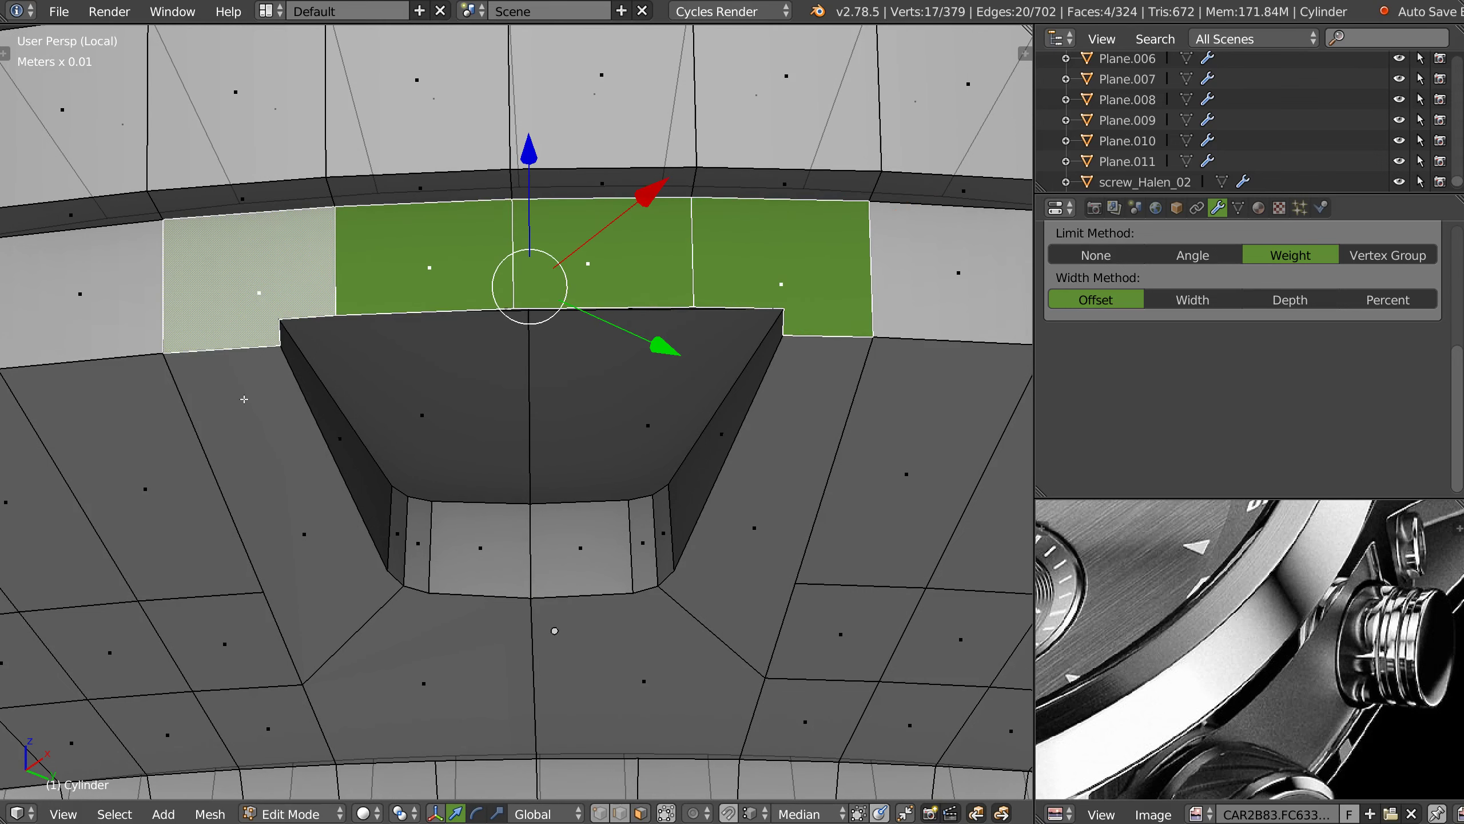
pyautogui.keyDown('shift'); pyautogui.rightClick(300, 519); pyautogui.keyUp('shift')
pyautogui.keyDown('shift'); pyautogui.rightClick(424, 681); pyautogui.keyUp('shift')
pyautogui.keyDown('shift'); pyautogui.rightClick(644, 681); pyautogui.keyUp('shift')
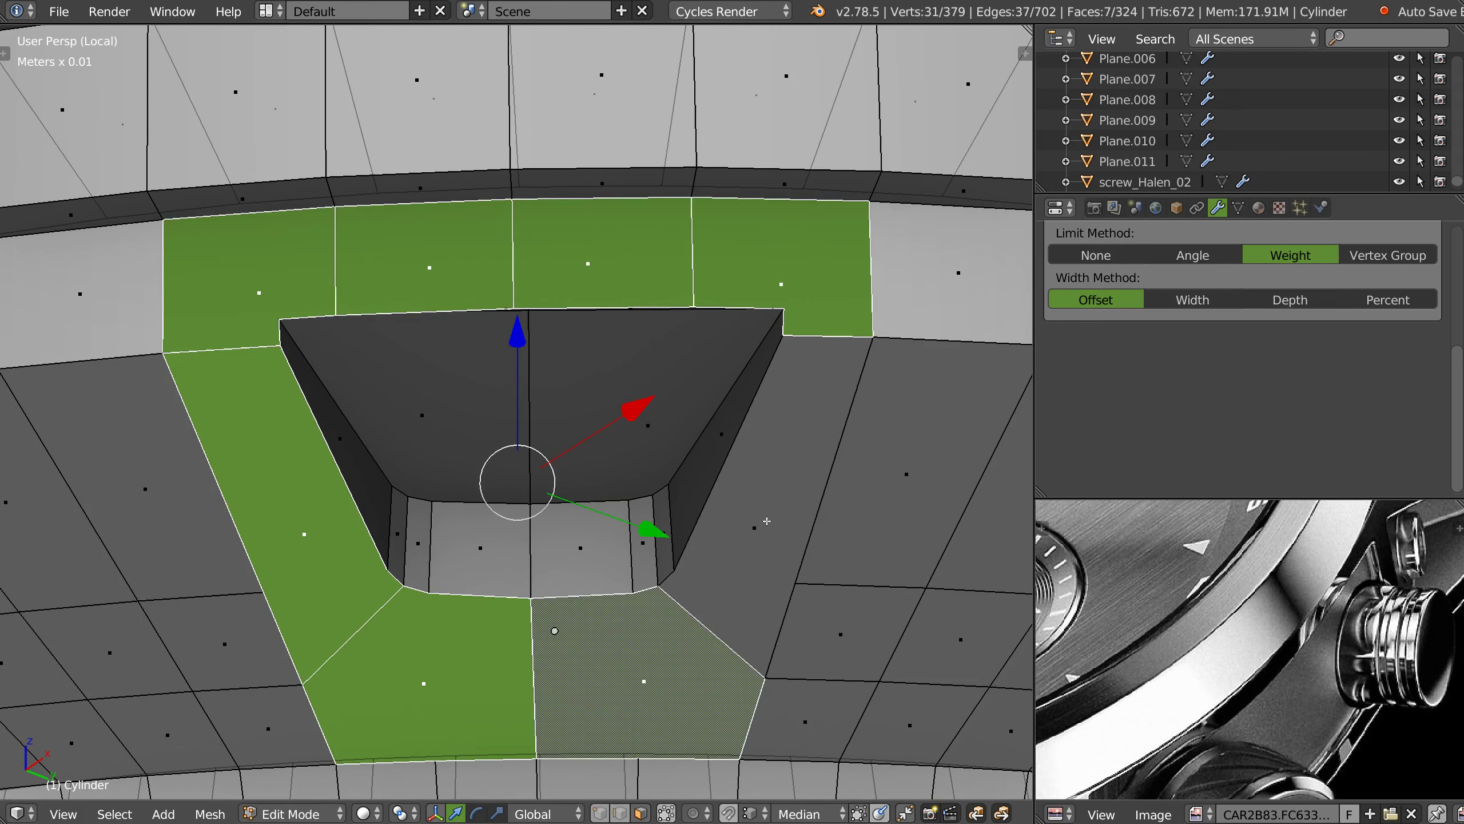
pyautogui.keyDown('shift'); pyautogui.rightClick(826, 422); pyautogui.keyUp('shift')
pyautogui.press('i')
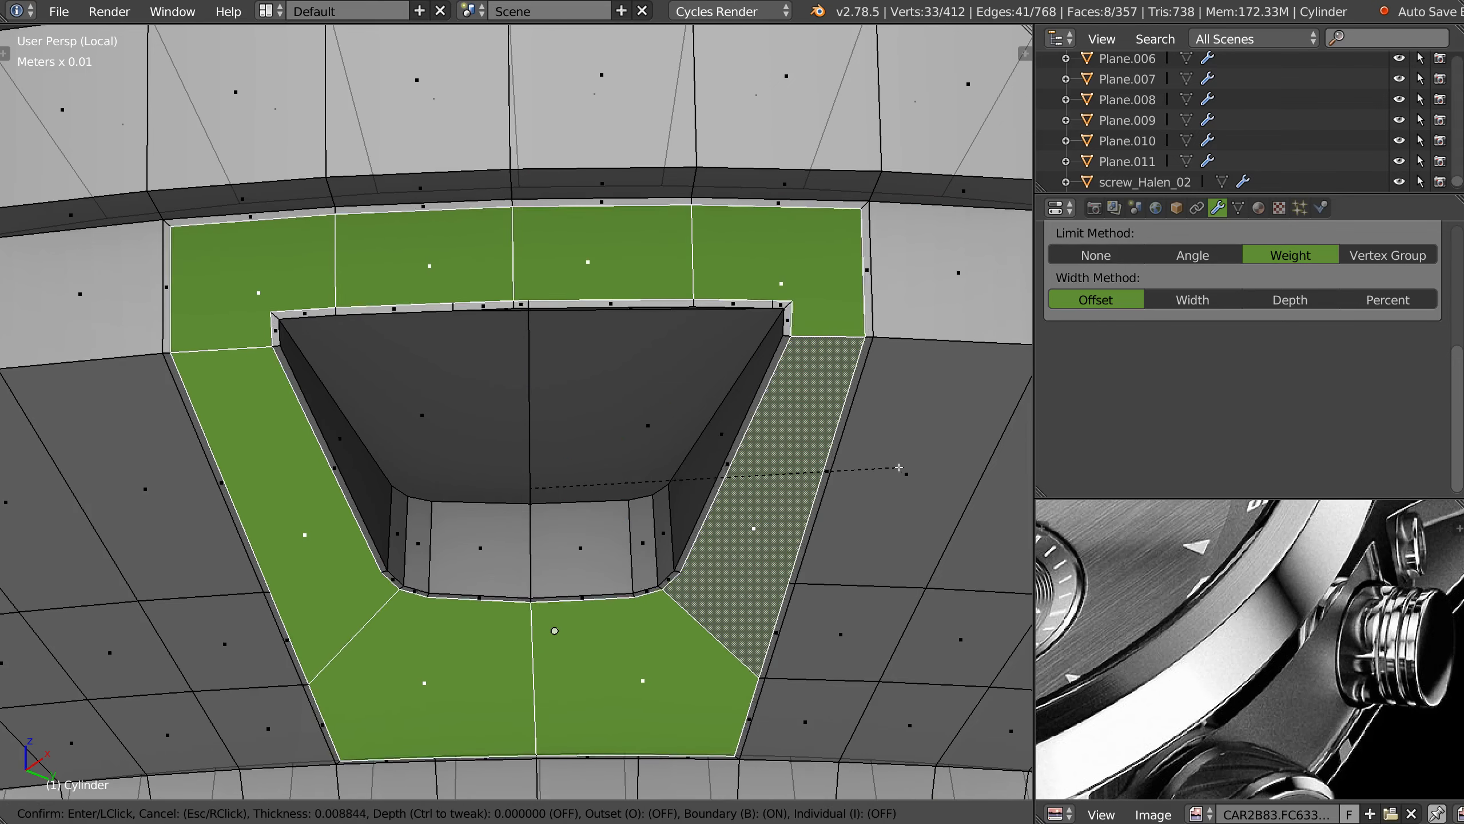
pyautogui.click(777, 455)
# - Select the old outer edge loop around the ring and dissolve it
pyautogui.keyDown('alt'); pyautogui.rightClick(850, 338); pyautogui.keyUp('alt')
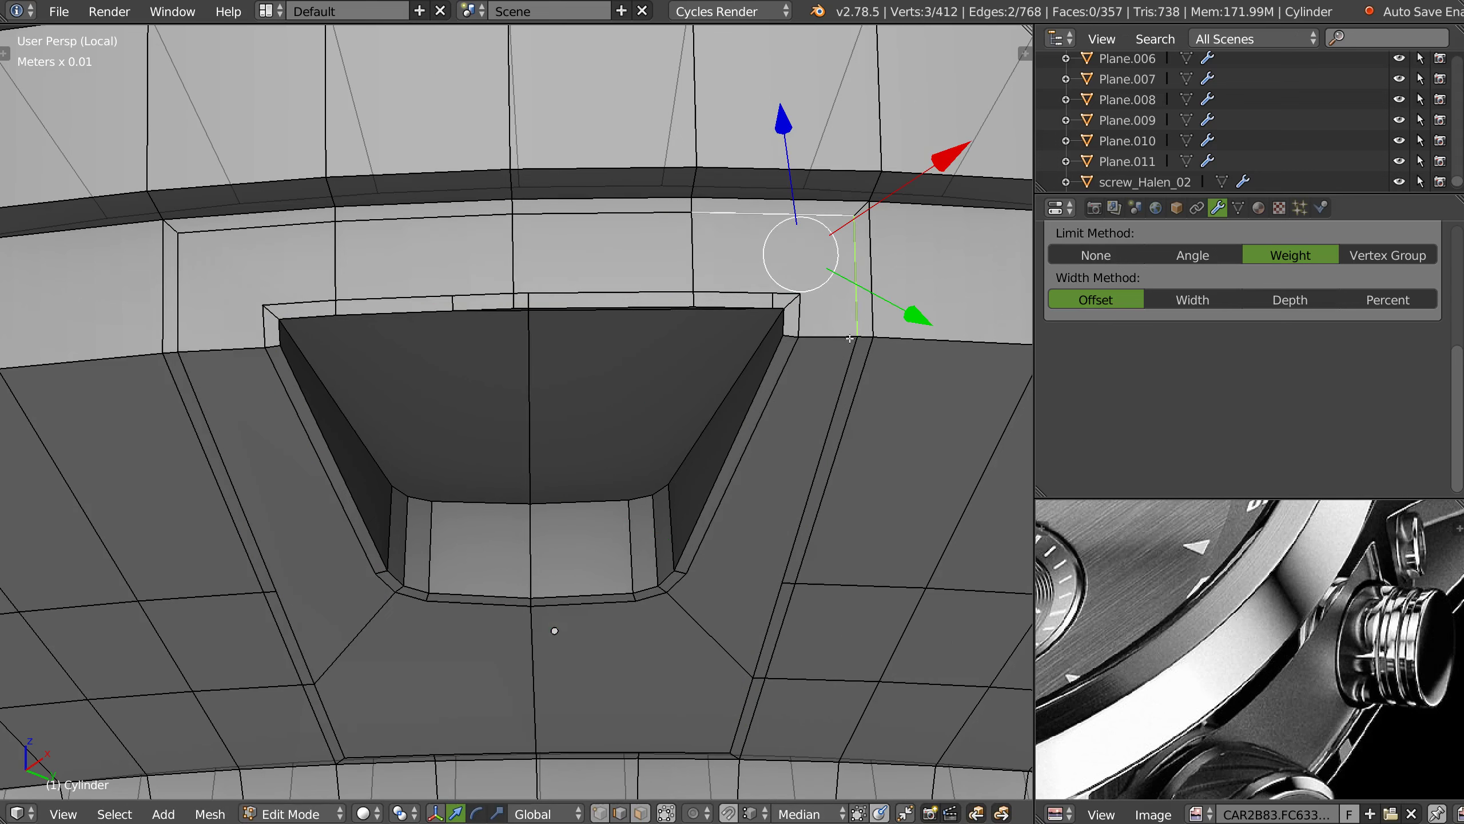
pyautogui.keyDown('alt'); pyautogui.keyDown('shift'); pyautogui.rightClick(616, 214); pyautogui.keyUp('shift'); pyautogui.keyUp('alt')
pyautogui.keyDown('alt'); pyautogui.keyDown('shift'); pyautogui.rightClick(220, 443); pyautogui.keyUp('shift'); pyautogui.keyUp('alt')
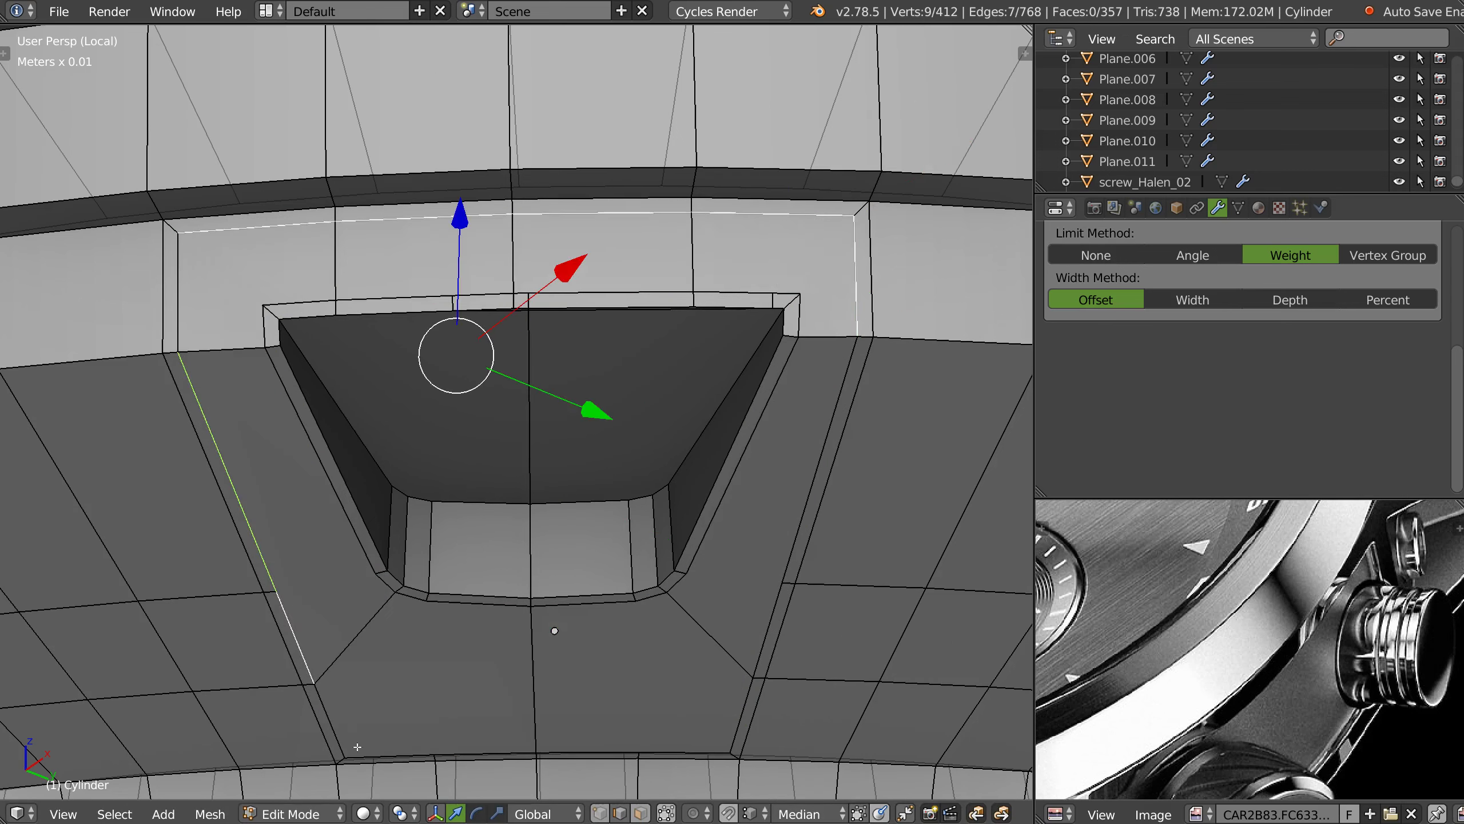
pyautogui.keyDown('alt'); pyautogui.keyDown('shift'); pyautogui.rightClick(377, 738); pyautogui.keyUp('shift'); pyautogui.keyUp('alt')
pyautogui.keyDown('alt'); pyautogui.keyDown('shift'); pyautogui.rightClick(715, 745); pyautogui.keyUp('shift'); pyautogui.keyUp('alt')
pyautogui.keyDown('alt'); pyautogui.keyDown('shift'); pyautogui.rightClick(779, 629); pyautogui.keyUp('shift'); pyautogui.keyUp('alt')
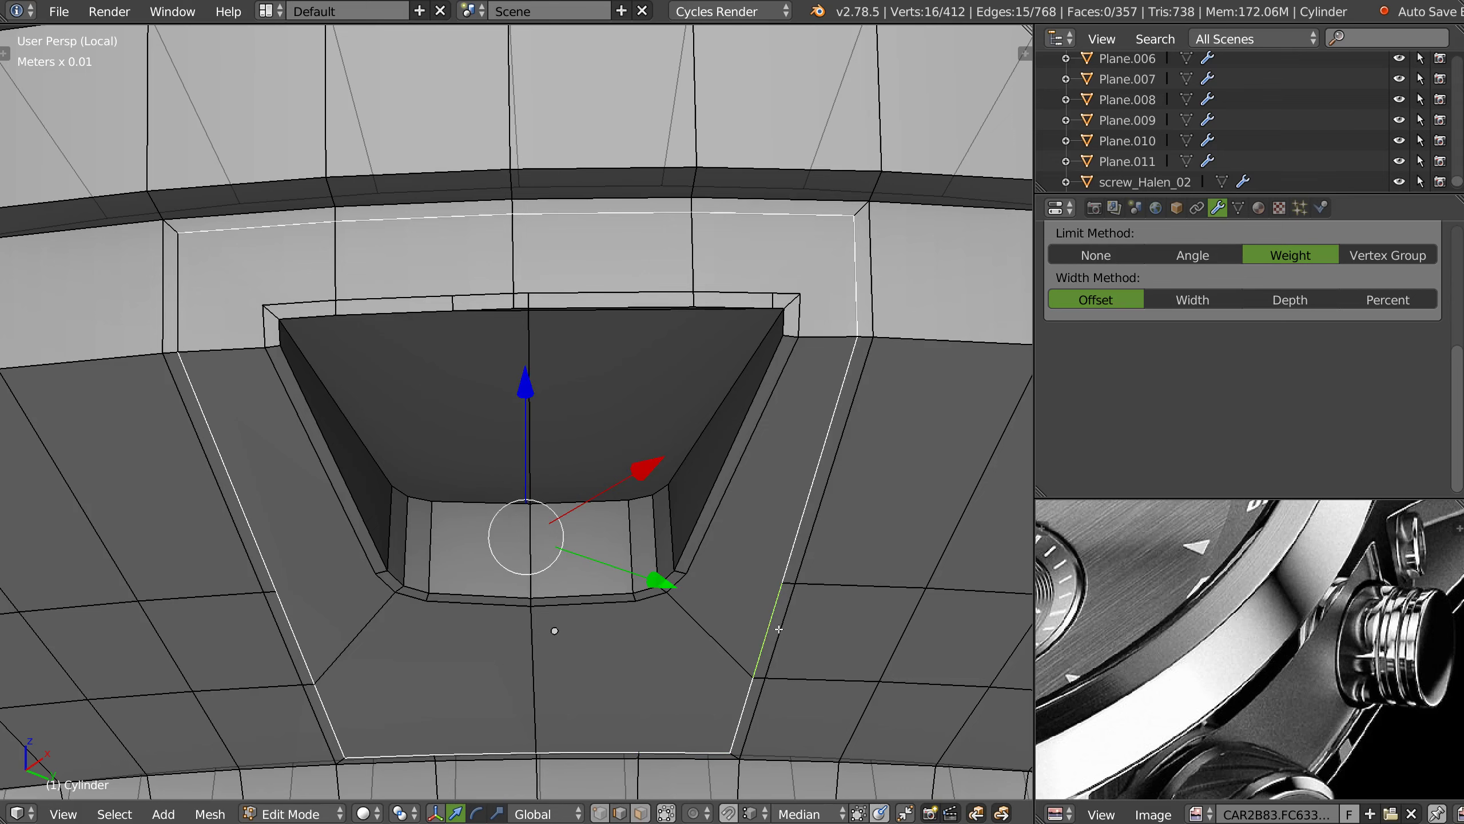
pyautogui.hotkey('ctrl', 'x')
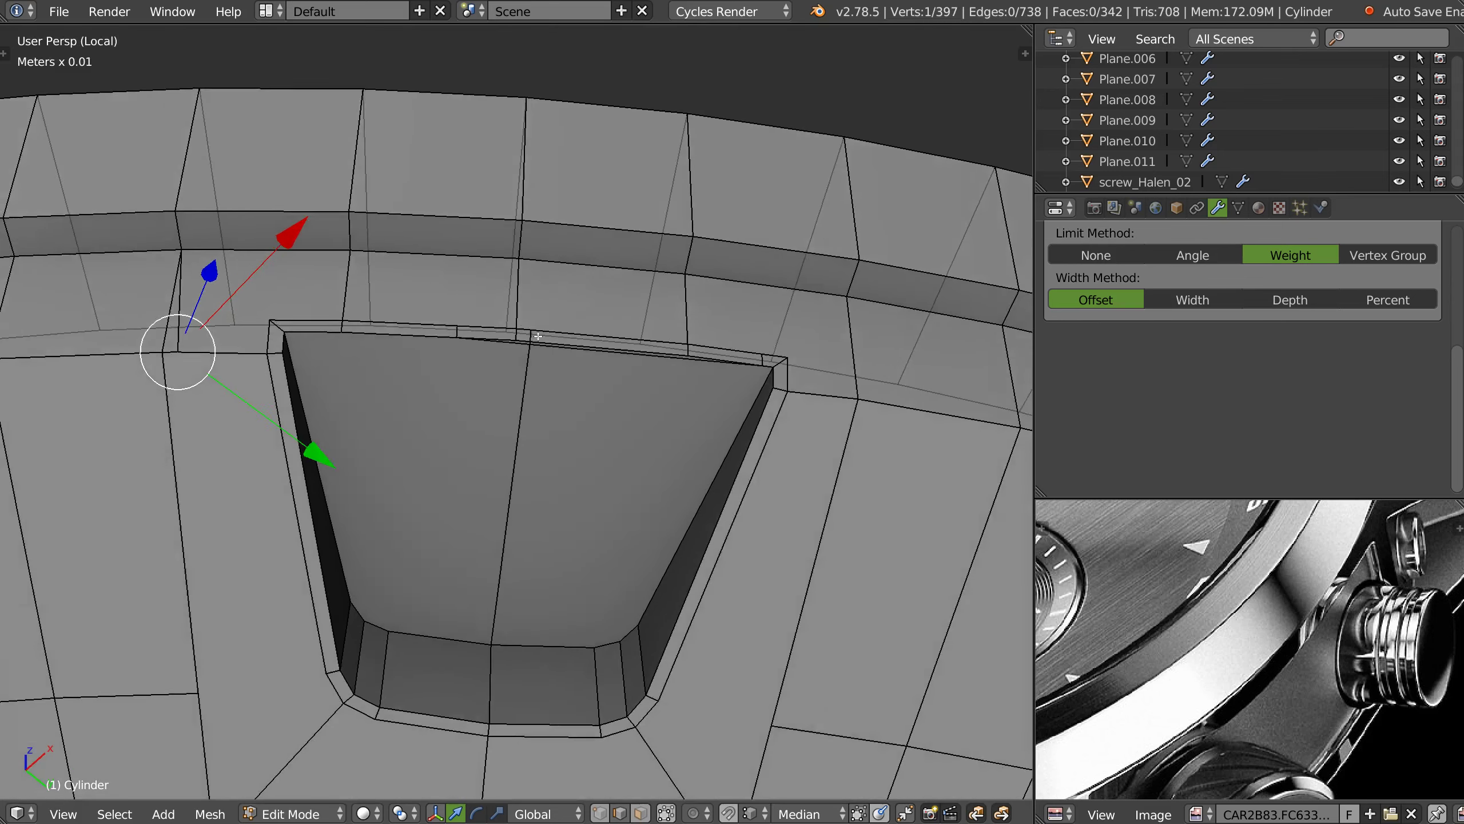
# - In vertex mode, merge a stray vertex near the recess with Alt+M
pyautogui.scroll(3, 579, 283)
pyautogui.scroll(2, 543, 359)
pyautogui.press('1')
pyautogui.rightClick(510, 296)
pyautogui.keyDown('shift'); pyautogui.rightClick(528, 299); pyautogui.keyUp('shift')
pyautogui.hotkey('alt', 'm')
pyautogui.click(523, 294)
pyautogui.moveTo(523, 294)
pyautogui.mouseDown(button='middle')
pyautogui.moveTo(489, 319)
pyautogui.moveTo(522, 291)
pyautogui.mouseUp(button='middle')
pyautogui.scroll(2, 571, 291)
# - Merge the remaining stray rim vertices onto their neighbours
pyautogui.keyDown('shift'); pyautogui.rightClick(584, 304); pyautogui.keyUp('shift')
pyautogui.hotkey('alt', 'm')
pyautogui.click(587, 297)
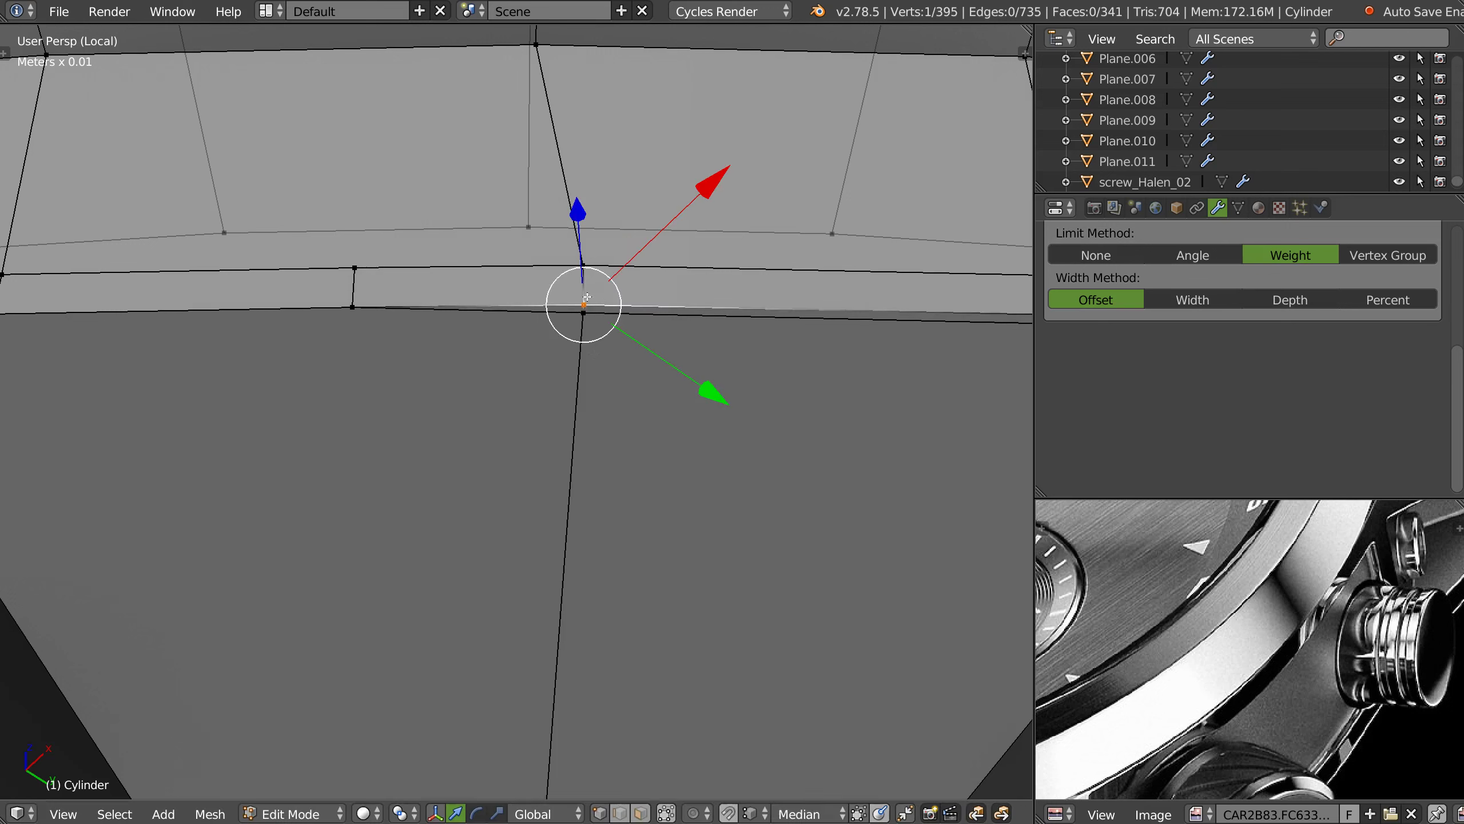
pyautogui.keyDown('shift'); pyautogui.rightClick(585, 315); pyautogui.keyUp('shift')
pyautogui.hotkey('alt', 'm')
pyautogui.click(457, 274)
pyautogui.moveTo(355, 268); pyautogui.dragTo(582, 265, button='right')
pyautogui.moveTo(352, 307); pyautogui.dragTo(581, 307, button='right')
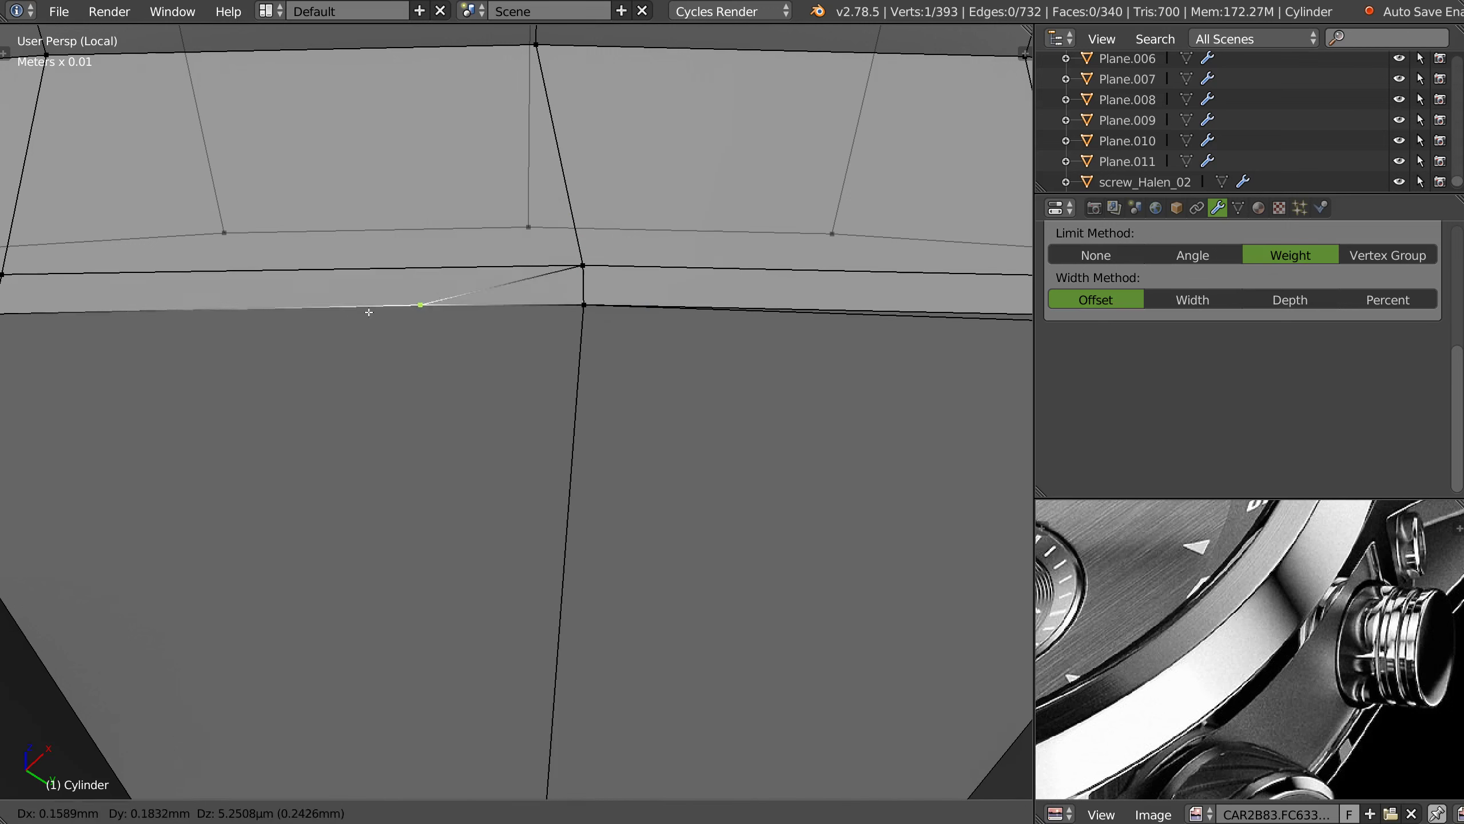
# - Dissolve the long extra edge along the recess rim
pyautogui.moveTo(581, 308); pyautogui.dragTo(449, 301, button='middle')
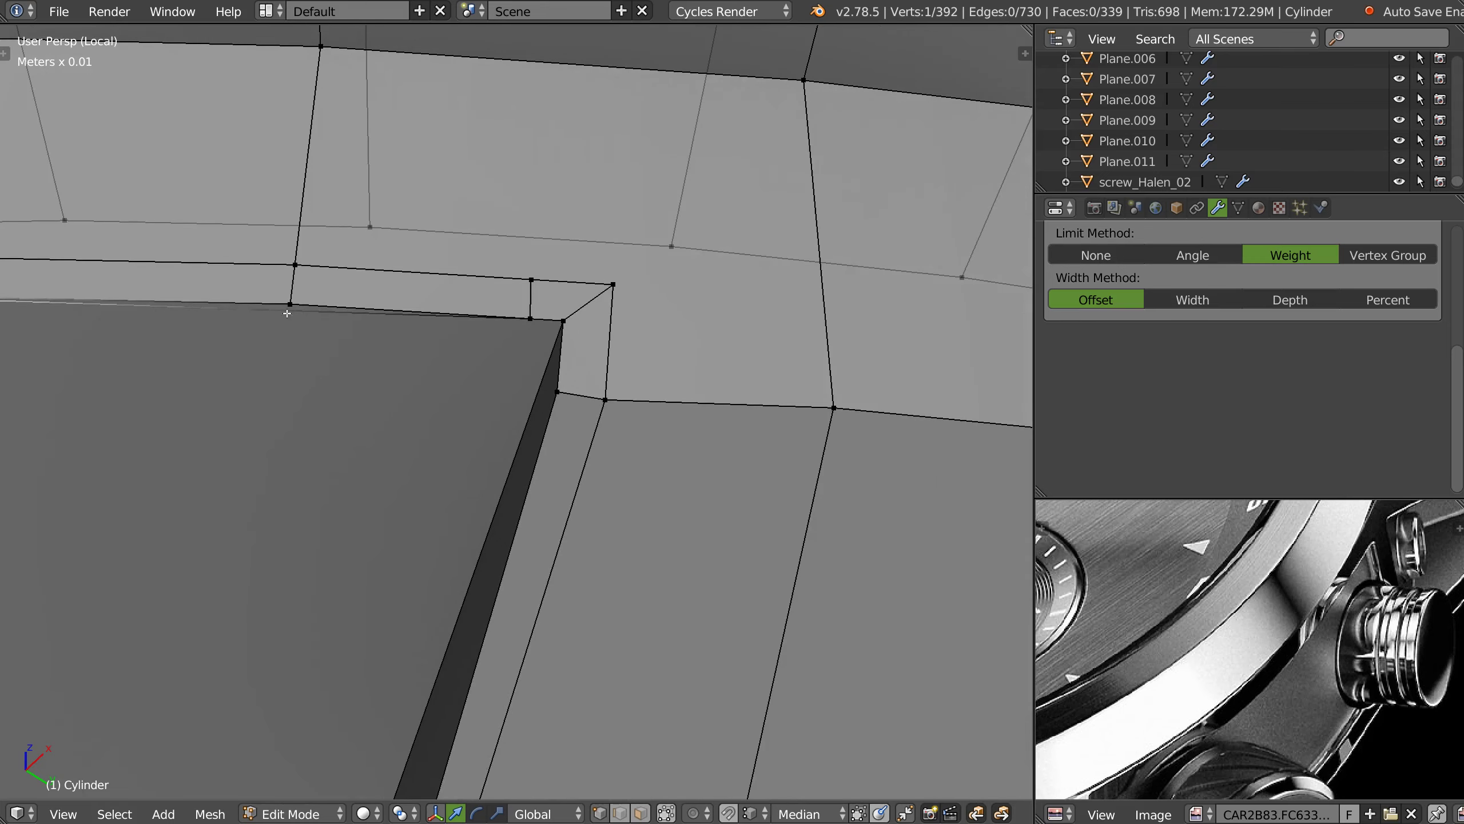
pyautogui.moveTo(287, 314); pyautogui.dragTo(441, 301, button='middle')
pyautogui.scroll(4, 503, 288)
pyautogui.press('a')
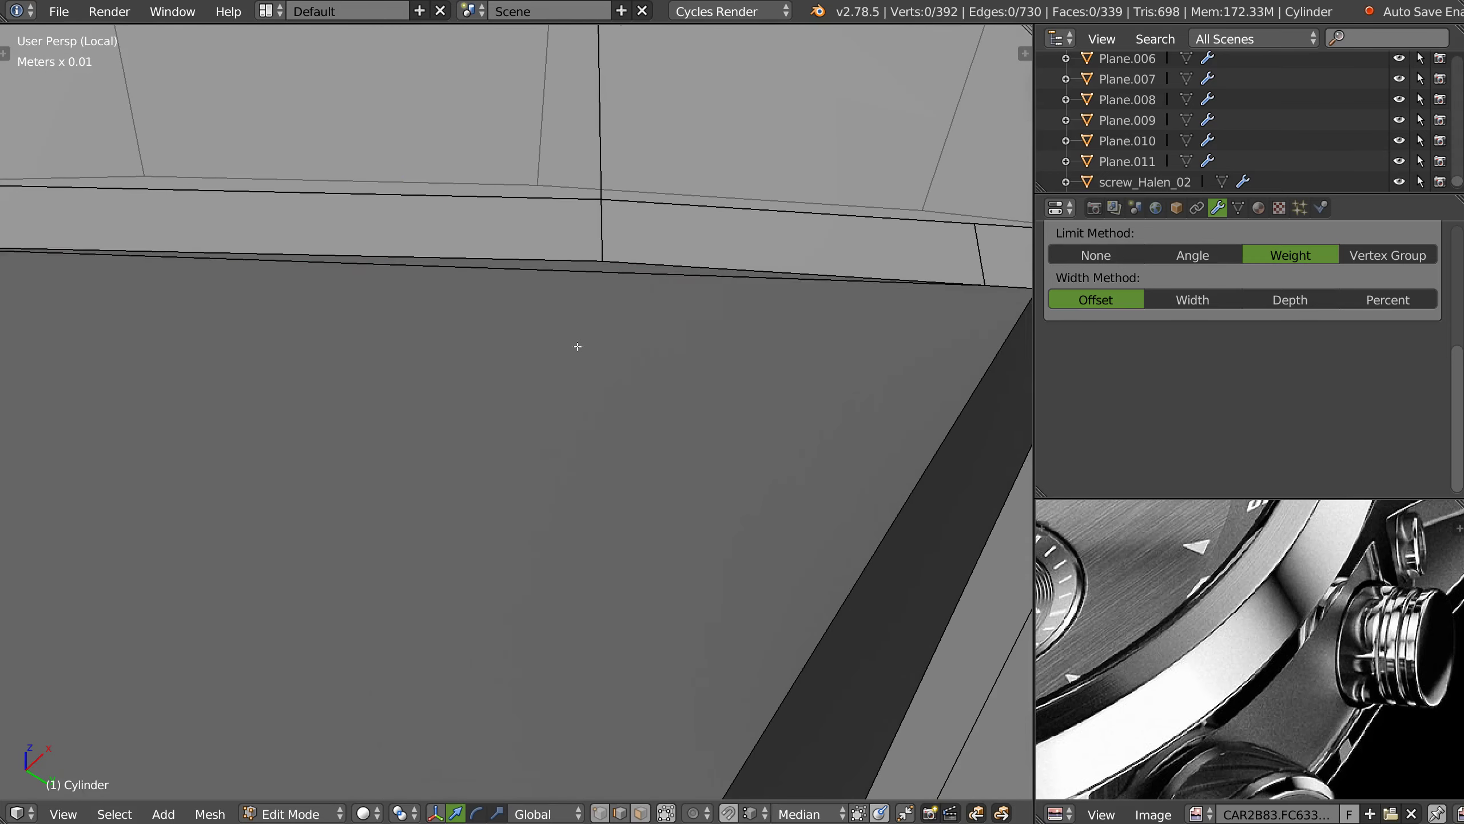
pyautogui.rightClick(574, 297)
pyautogui.hotkey('ctrl', 'x')
pyautogui.scroll(-3, 621, 314)
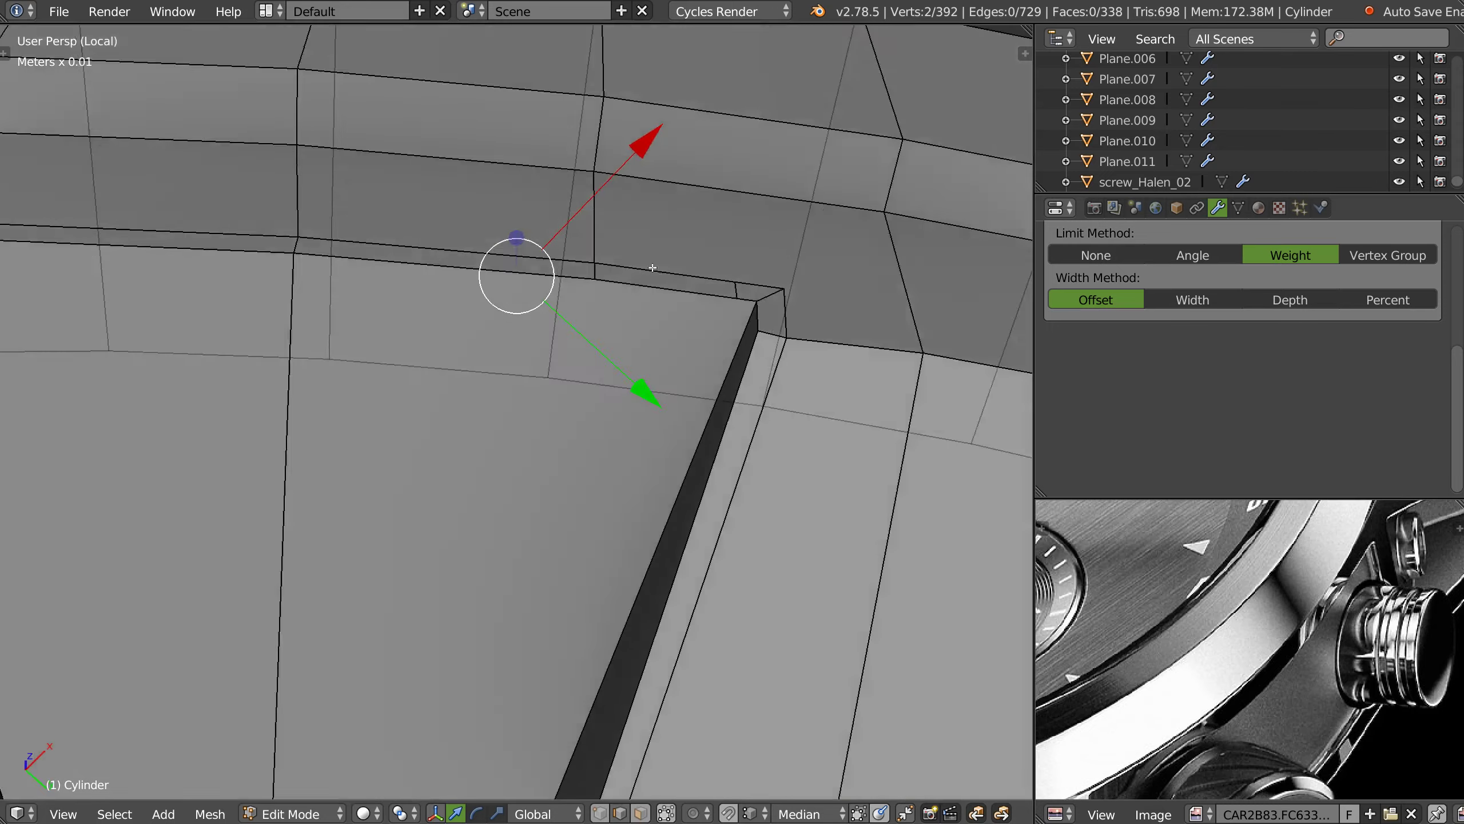
# - Slide the two small corner faces and the corner vertex along X
pyautogui.moveTo(650, 328)
pyautogui.mouseDown(button='middle')
pyautogui.moveTo(773, 277)
pyautogui.moveTo(849, 329)
pyautogui.mouseUp(button='middle')
pyautogui.rightClick(766, 283)
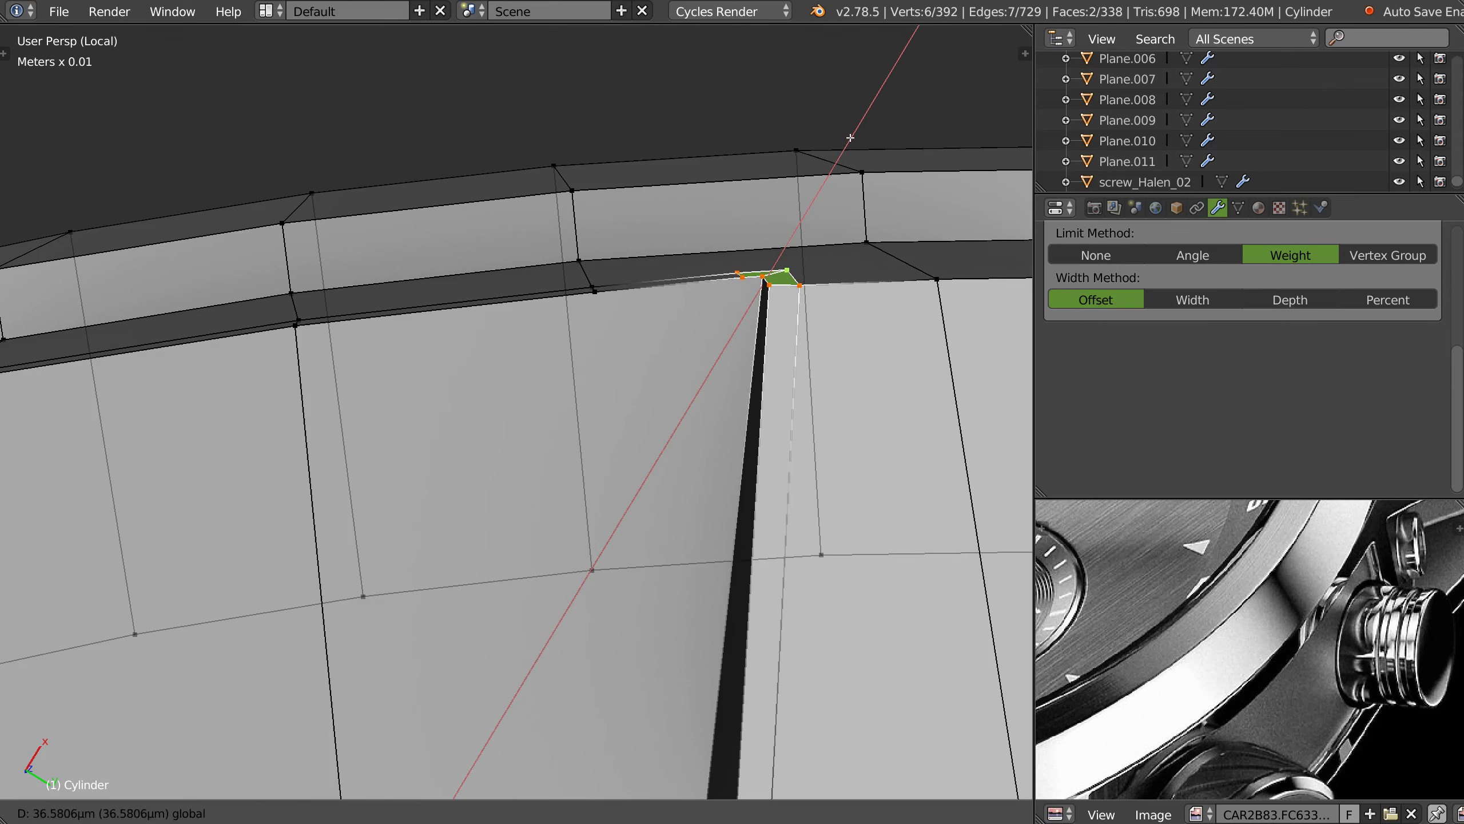
pyautogui.moveTo(849, 141); pyautogui.dragTo(790, 271)
pyautogui.moveTo(790, 271)
pyautogui.mouseDown(button='middle')
pyautogui.moveTo(789, 289)
pyautogui.moveTo(806, 286)
pyautogui.mouseUp(button='middle')
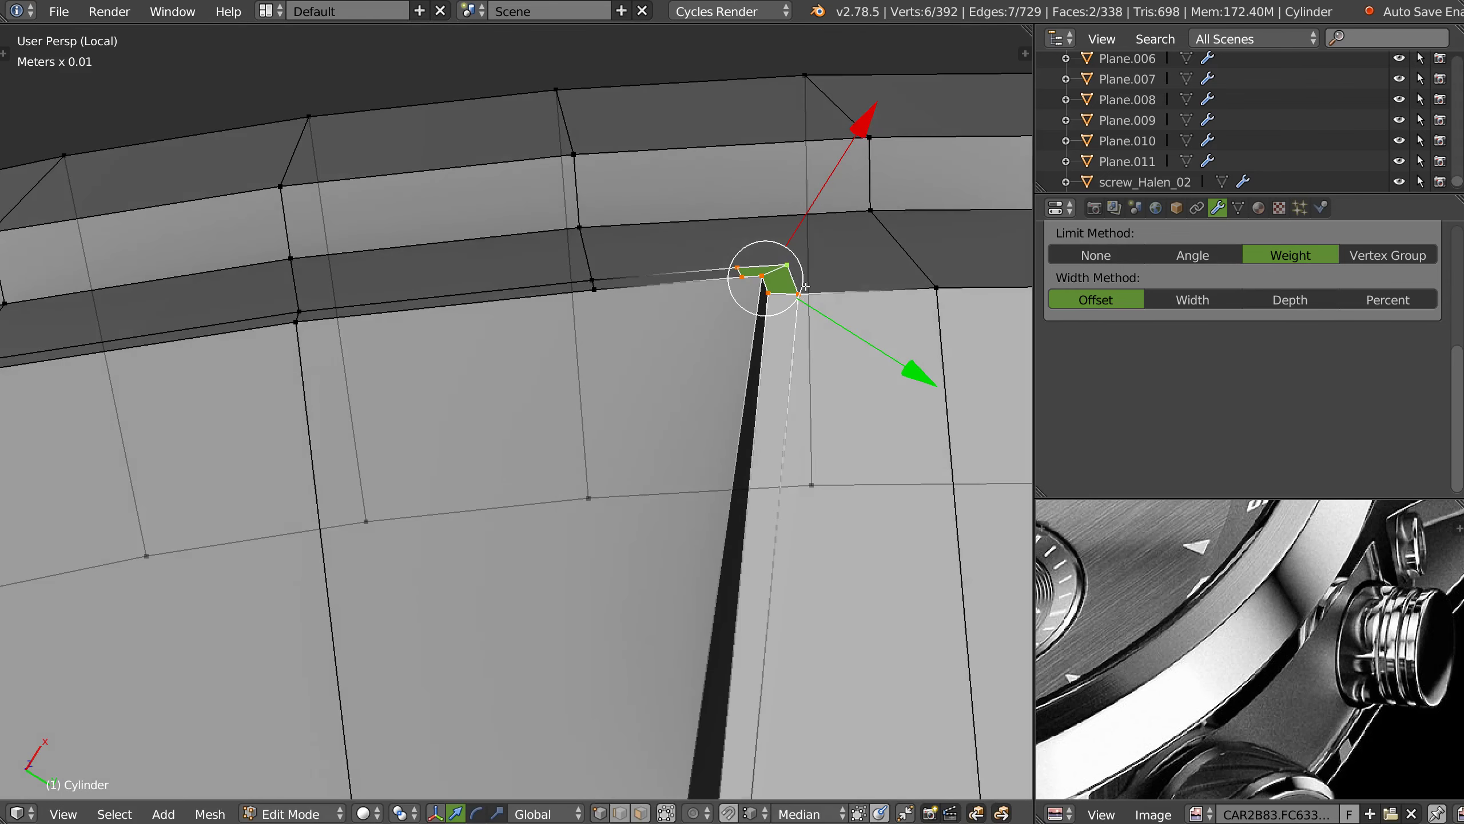
pyautogui.rightClick(799, 295)
pyautogui.moveTo(890, 158); pyautogui.dragTo(895, 143)
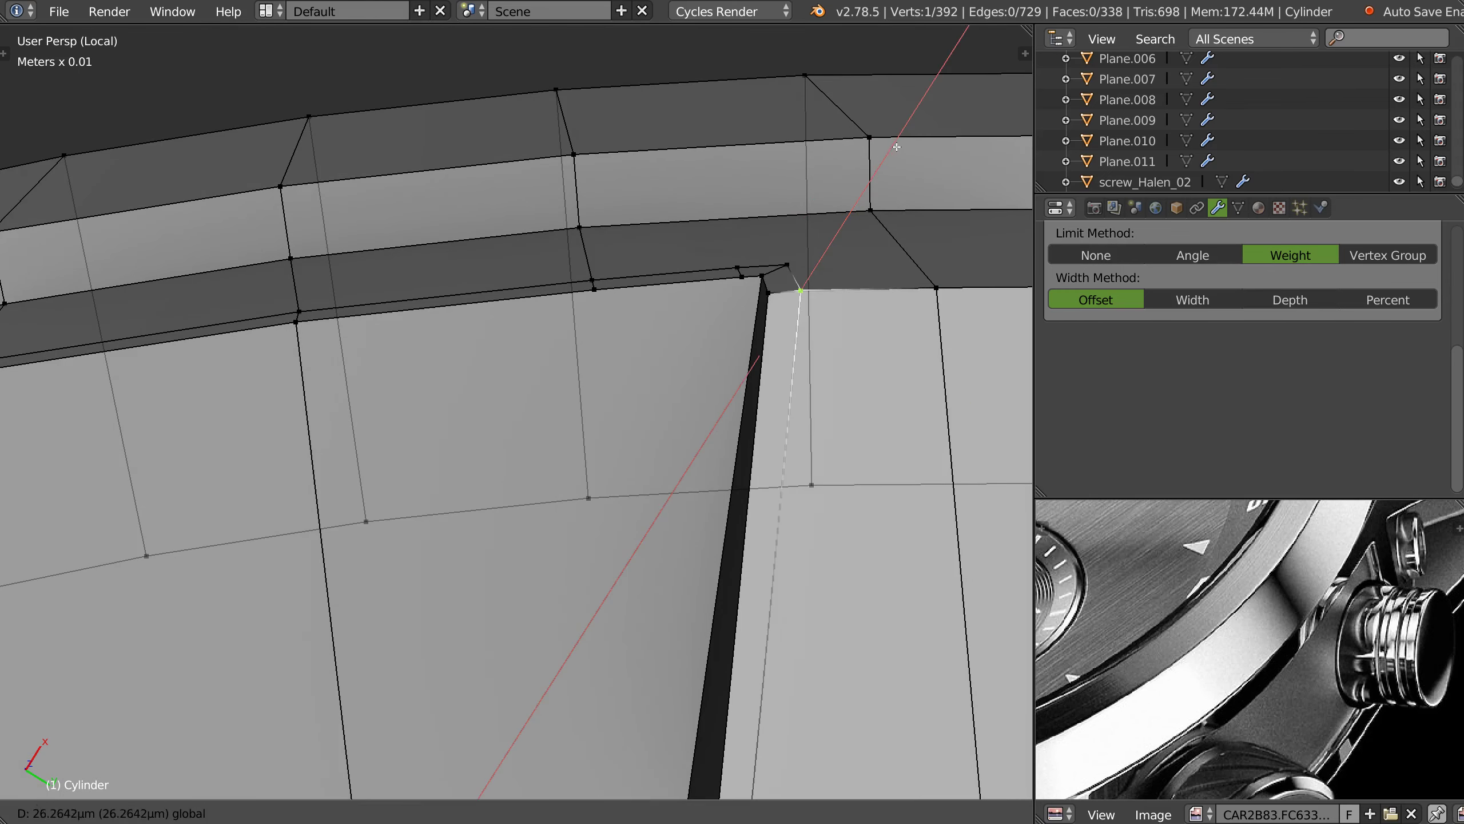
pyautogui.moveTo(895, 144)
pyautogui.mouseDown(button='middle')
pyautogui.moveTo(818, 281)
pyautogui.moveTo(635, 369)
pyautogui.mouseUp(button='middle')
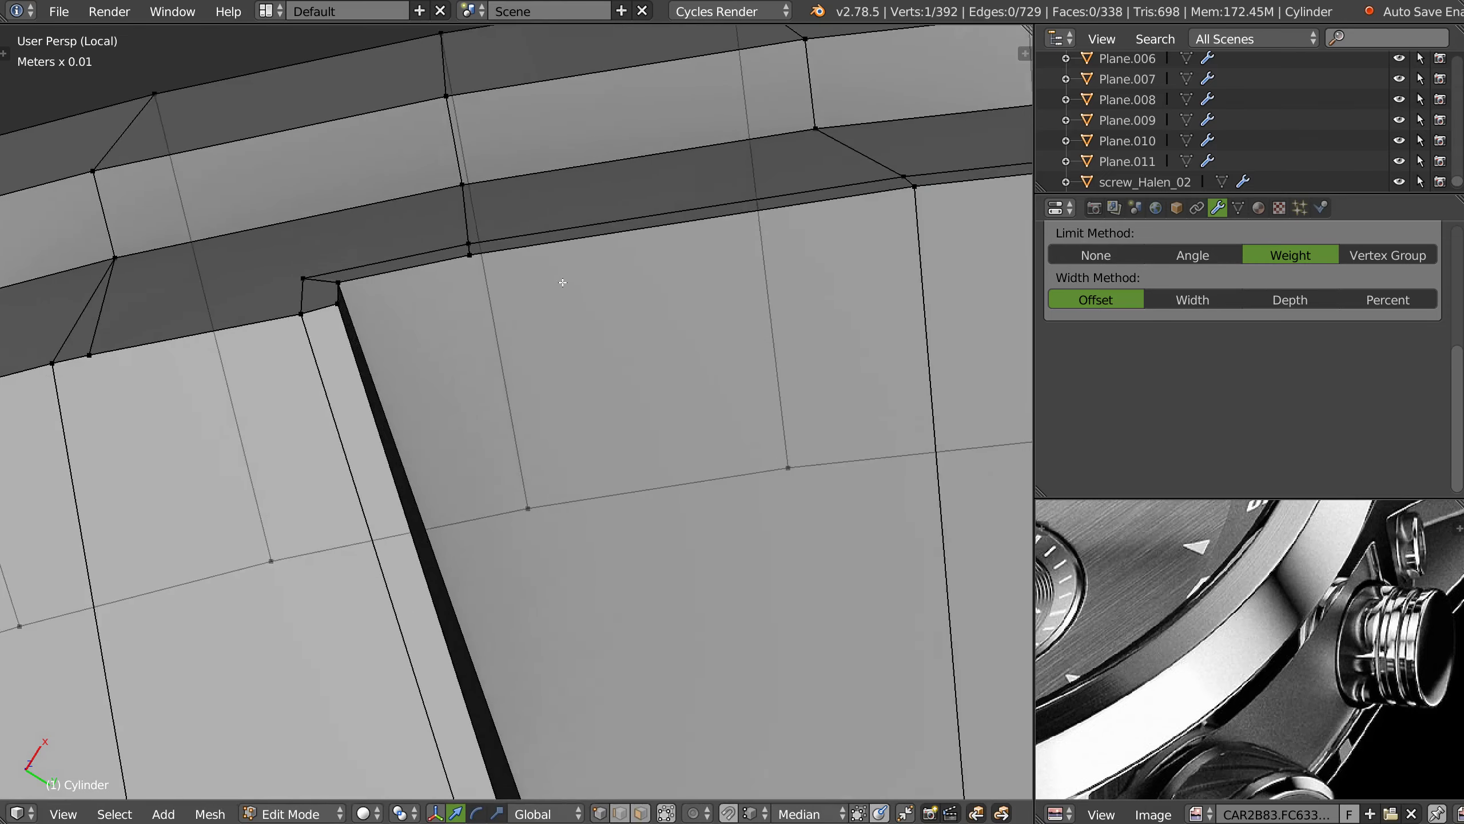
pyautogui.scroll(3, 610, 387)
pyautogui.press('ctrl+KP_7')
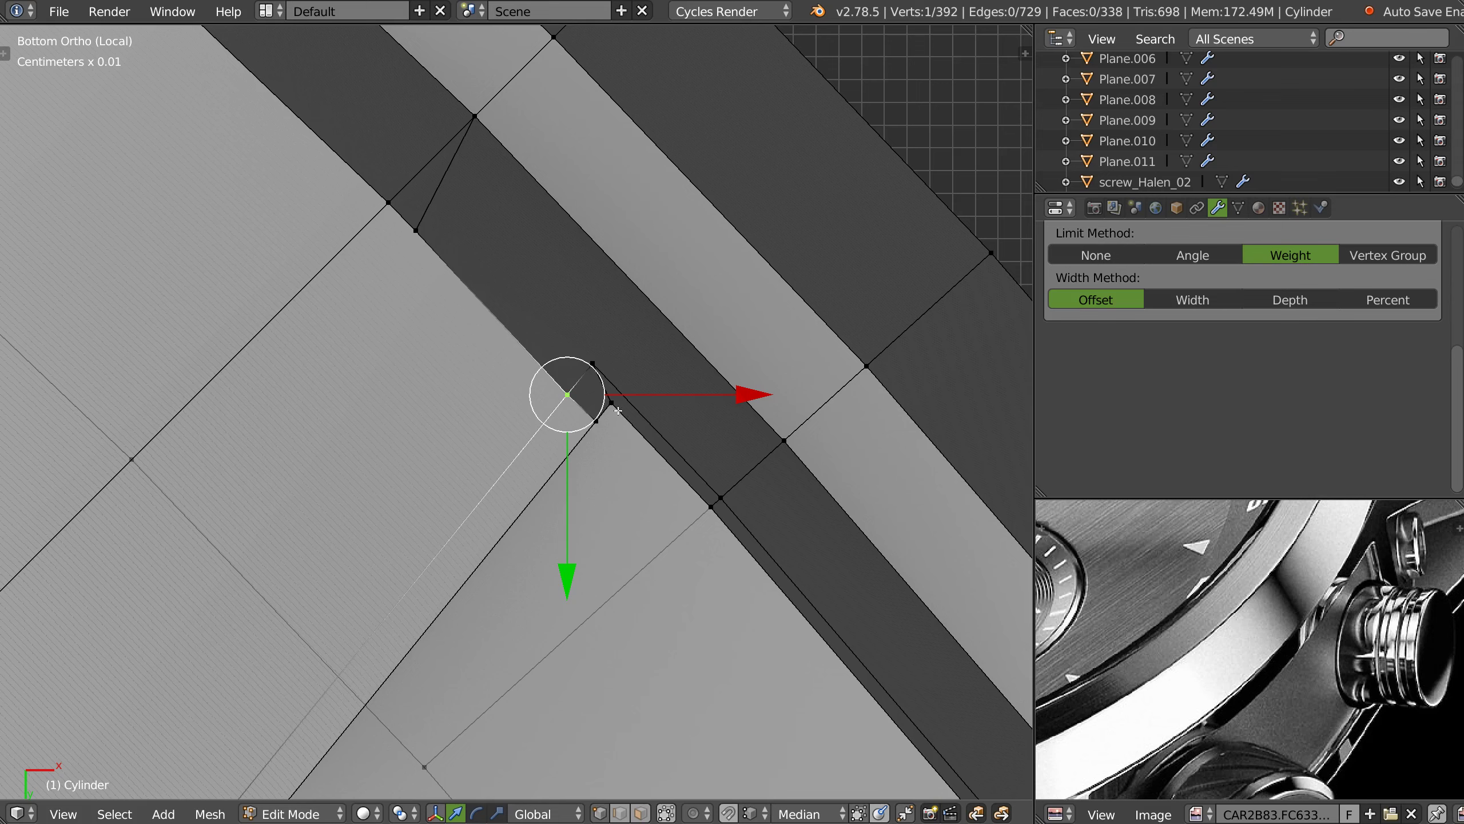
# - Reselect the two corner faces and shift them along X in Bottom Ortho
pyautogui.press('a')
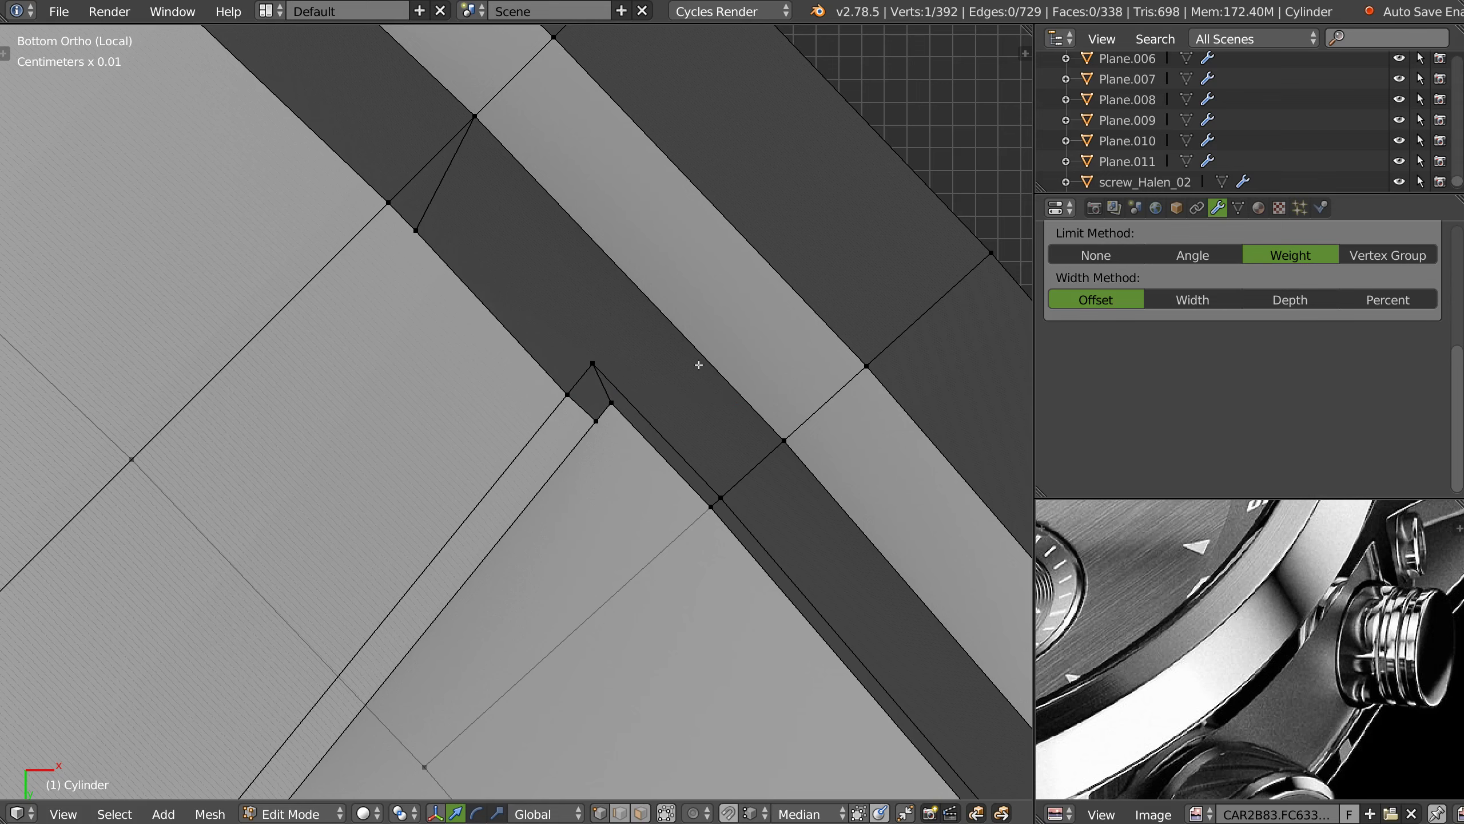
pyautogui.scroll(-4, 699, 365)
pyautogui.rightClick(905, 699)
pyautogui.scroll(1, 579, 278)
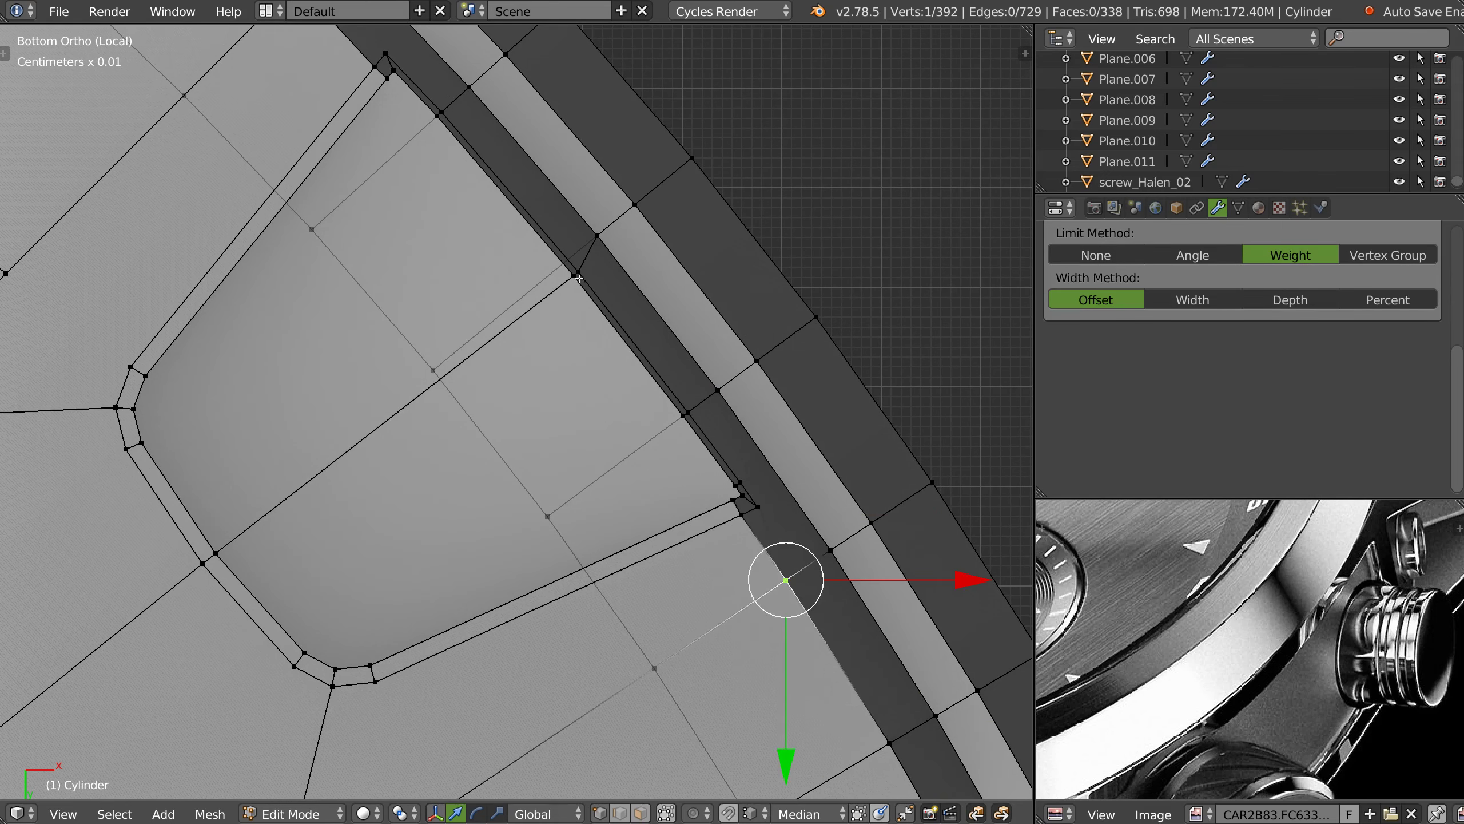
pyautogui.hotkey('ctrl', 'z')
pyautogui.scroll(2, 724, 526)
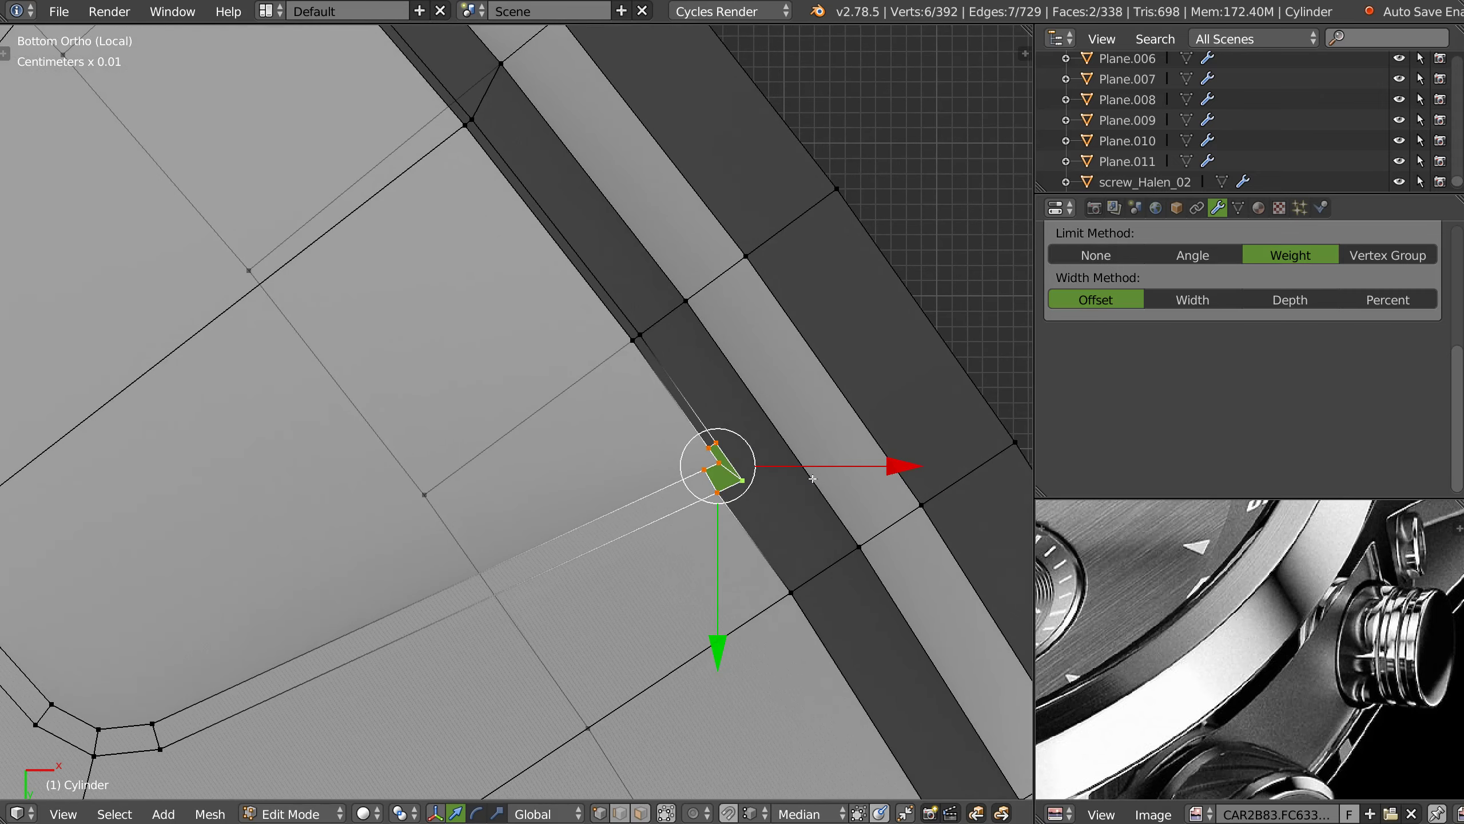
pyautogui.moveTo(891, 473); pyautogui.dragTo(896, 493)
# - Move the corner vertex along X and merge it onto its neighbour
pyautogui.rightClick(744, 491)
pyautogui.moveTo(896, 493)
pyautogui.keyDown('shift'); pyautogui.mouseDown(button='middle')
pyautogui.moveTo(396, 253)
pyautogui.moveTo(563, 360)
pyautogui.moveTo(539, 426)
pyautogui.moveTo(383, 127)
pyautogui.mouseUp(button='middle'); pyautogui.keyUp('shift')
pyautogui.press('g')
pyautogui.click(407, 225)
pyautogui.rightClick(437, 128)
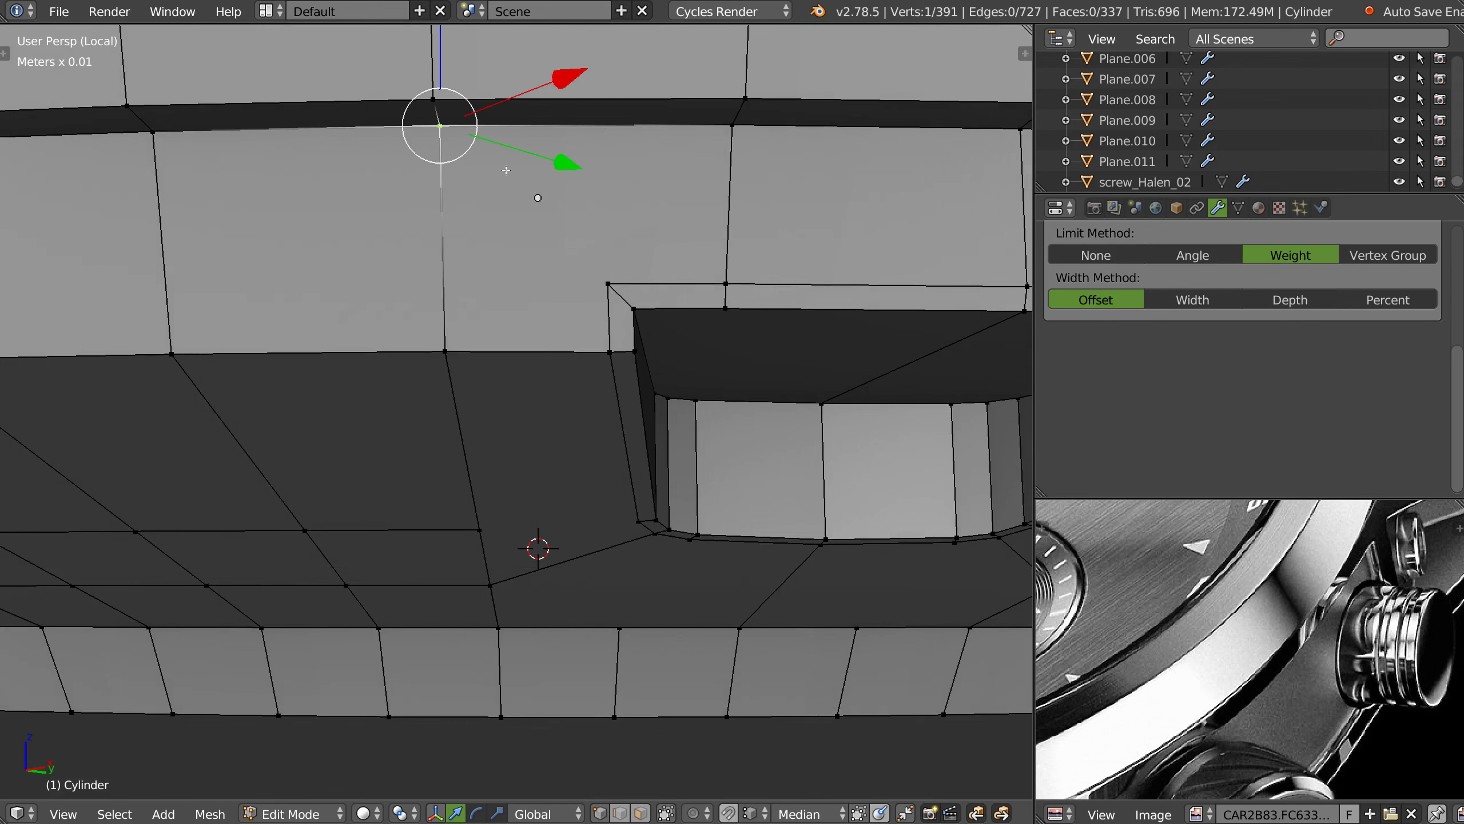
# - Join two vertices with an edge, then add a loop cut around the recess
pyautogui.keyDown('shift'); pyautogui.rightClick(610, 277); pyautogui.keyUp('shift')
pyautogui.press('j')
pyautogui.moveTo(683, 331); pyautogui.dragTo(625, 322, button='middle')
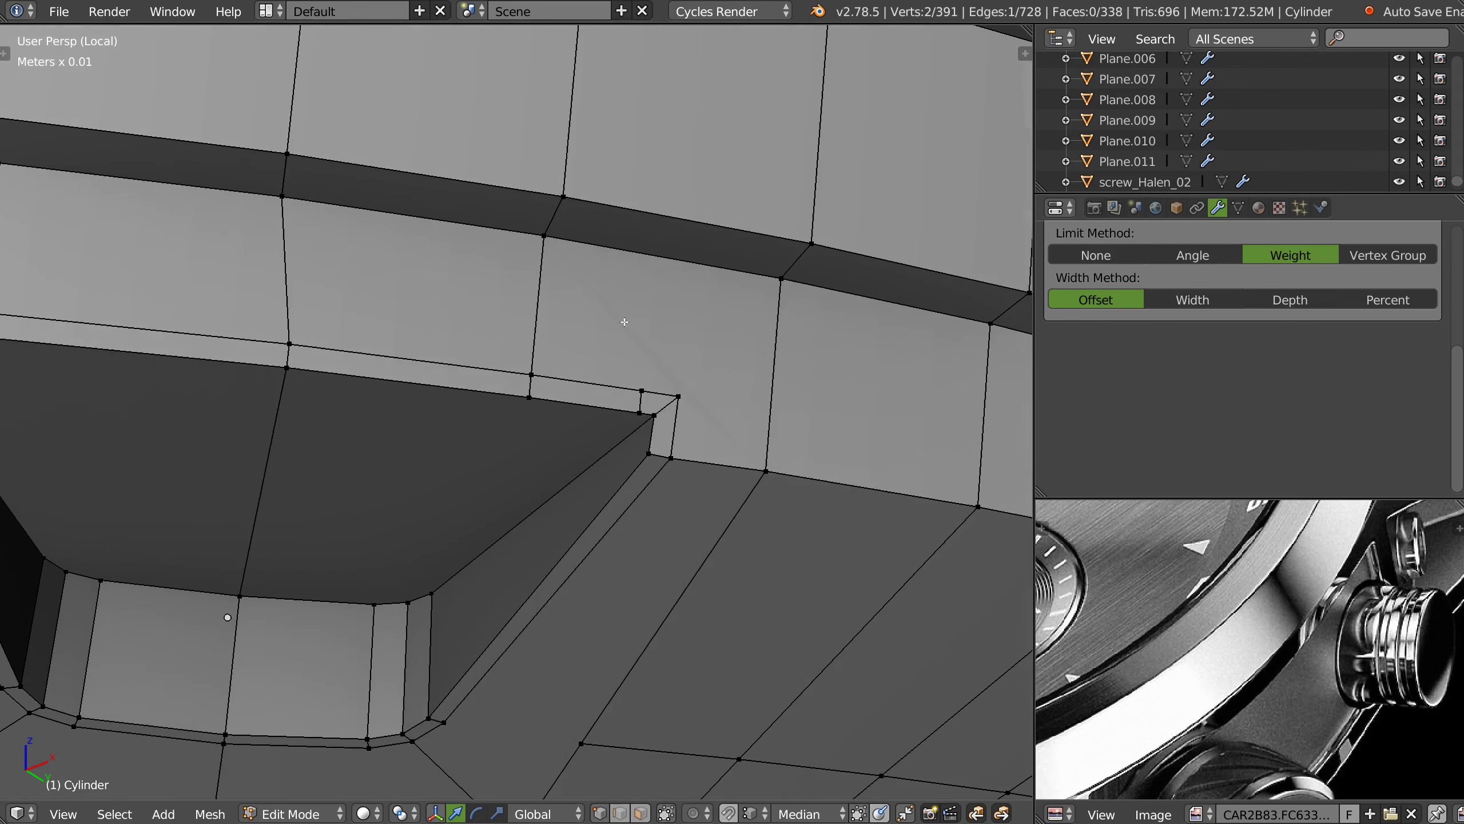
pyautogui.rightClick(680, 394)
pyautogui.keyDown('shift'); pyautogui.rightClick(758, 346); pyautogui.keyUp('shift')
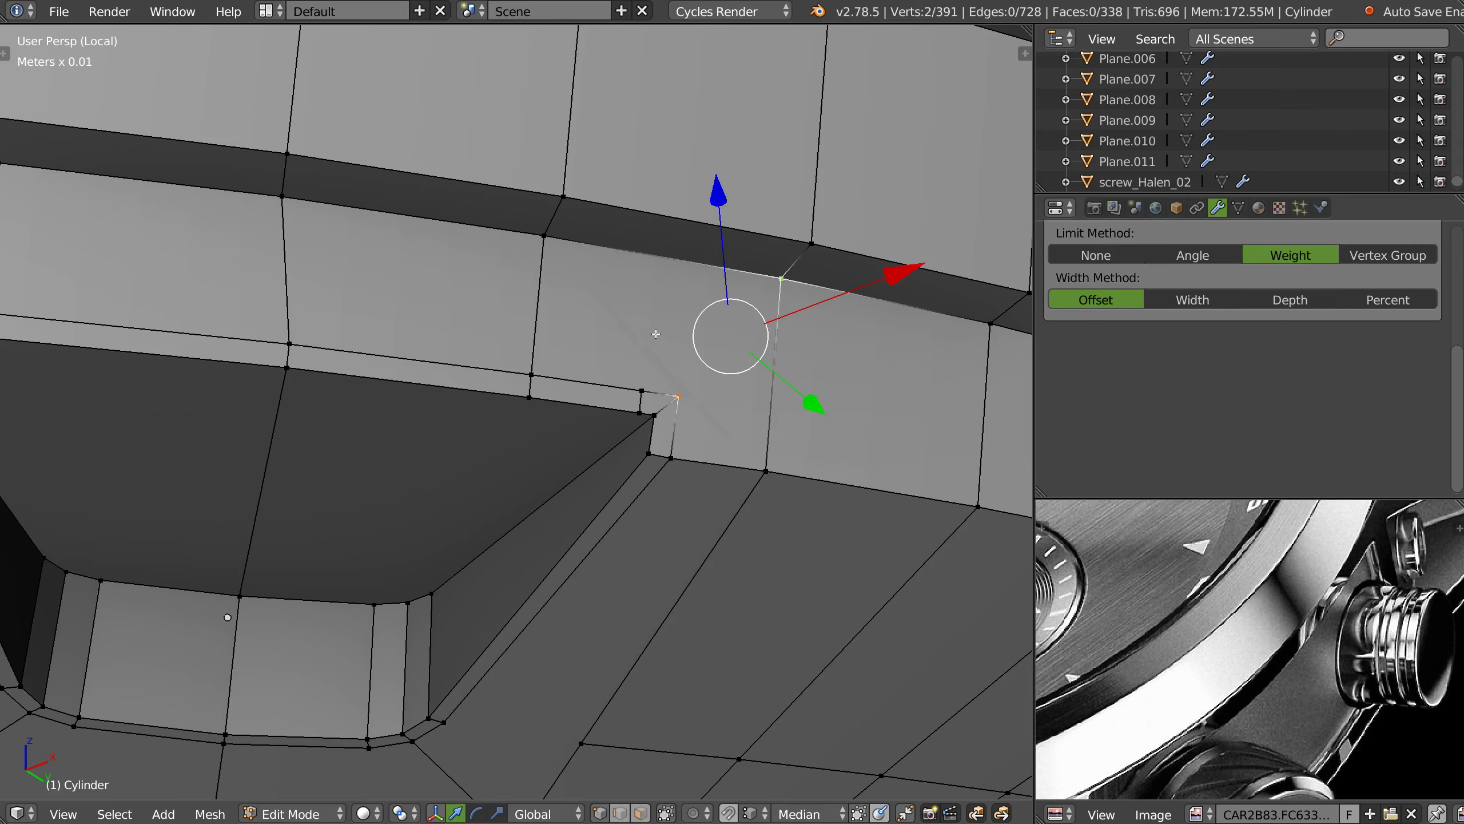
pyautogui.moveTo(682, 420); pyautogui.dragTo(626, 454, button='middle')
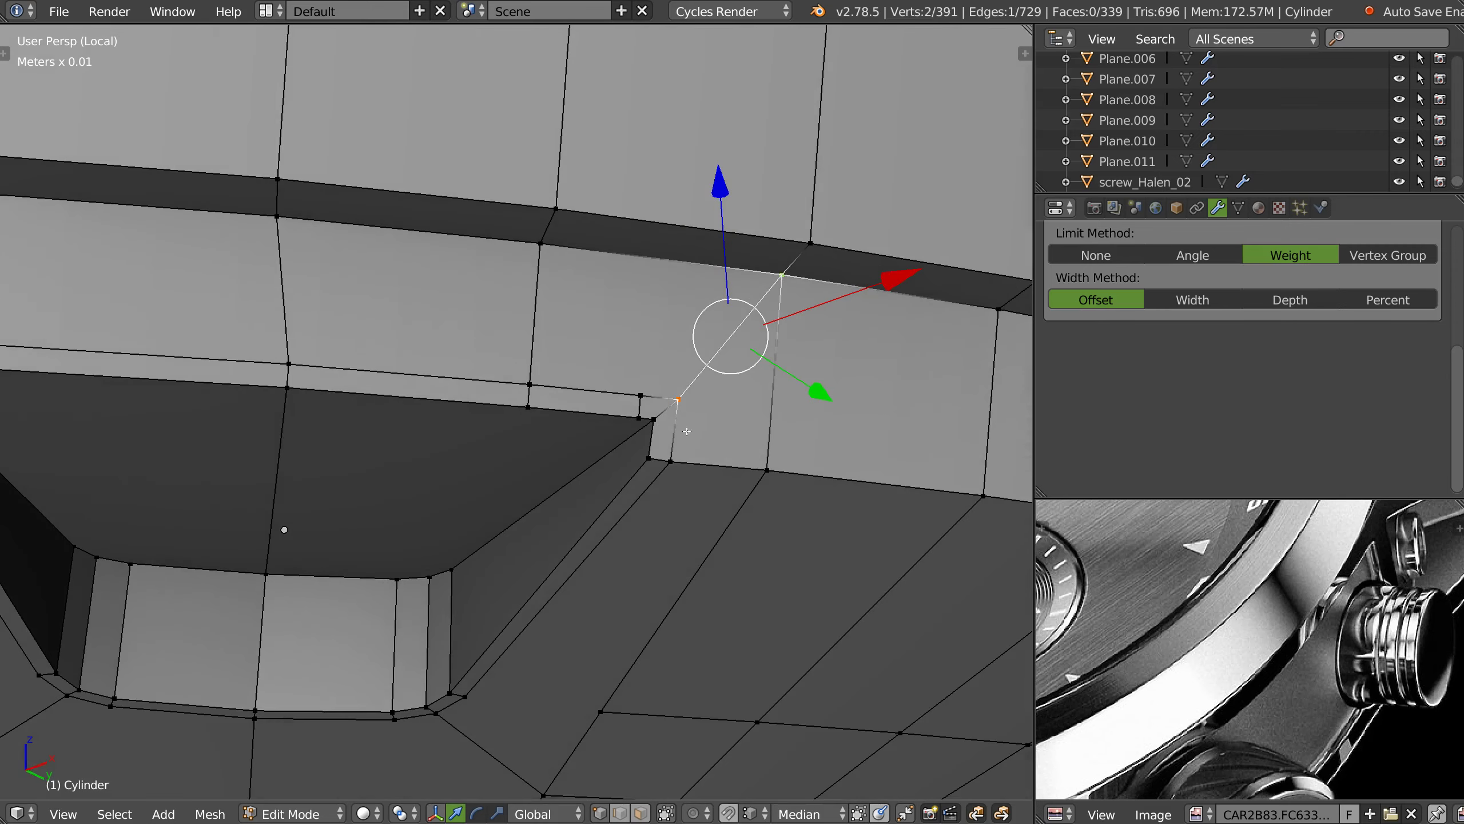
pyautogui.hotkey('ctrl', 'r')
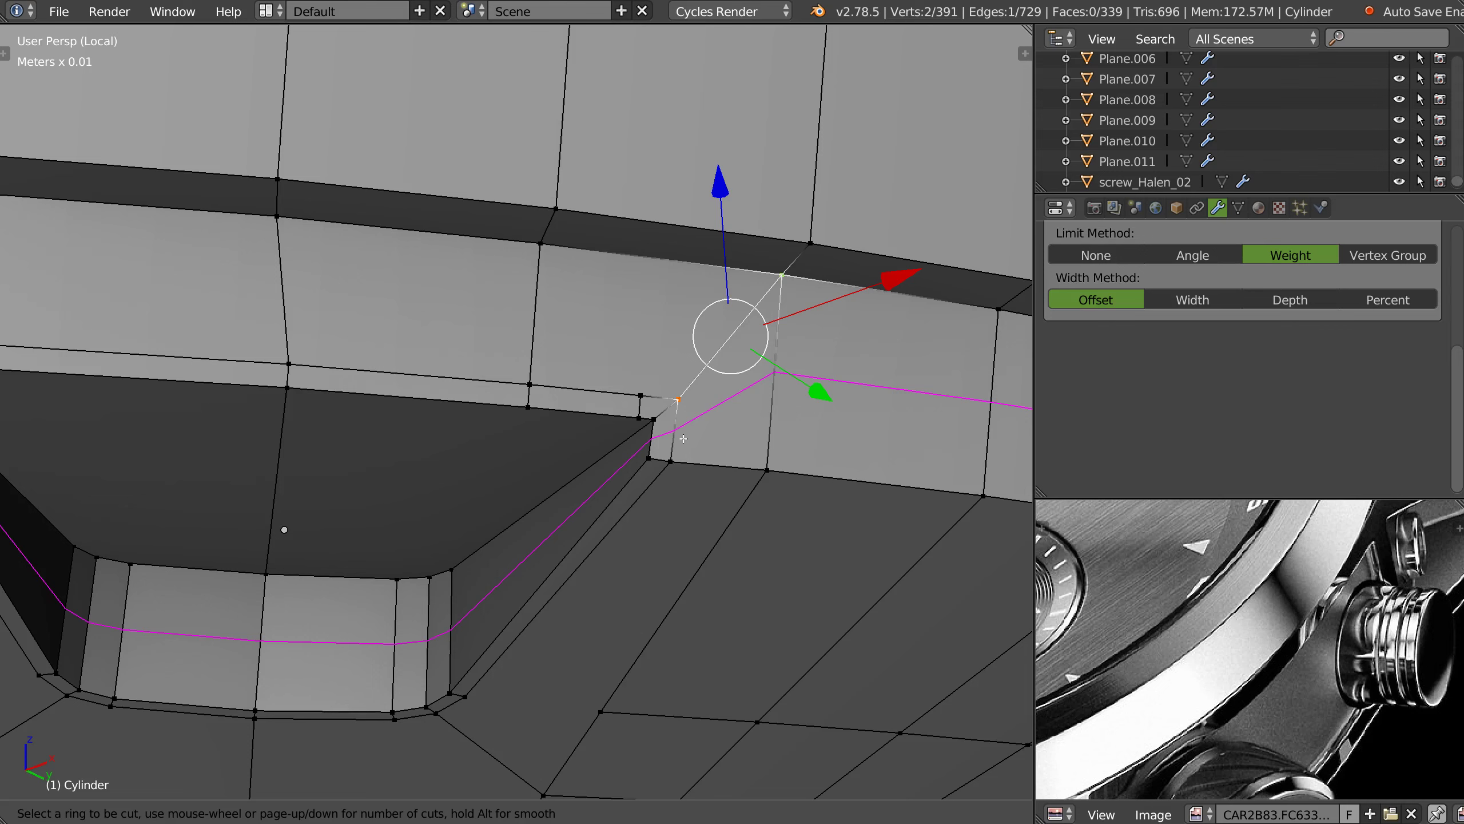
pyautogui.click(680, 436)
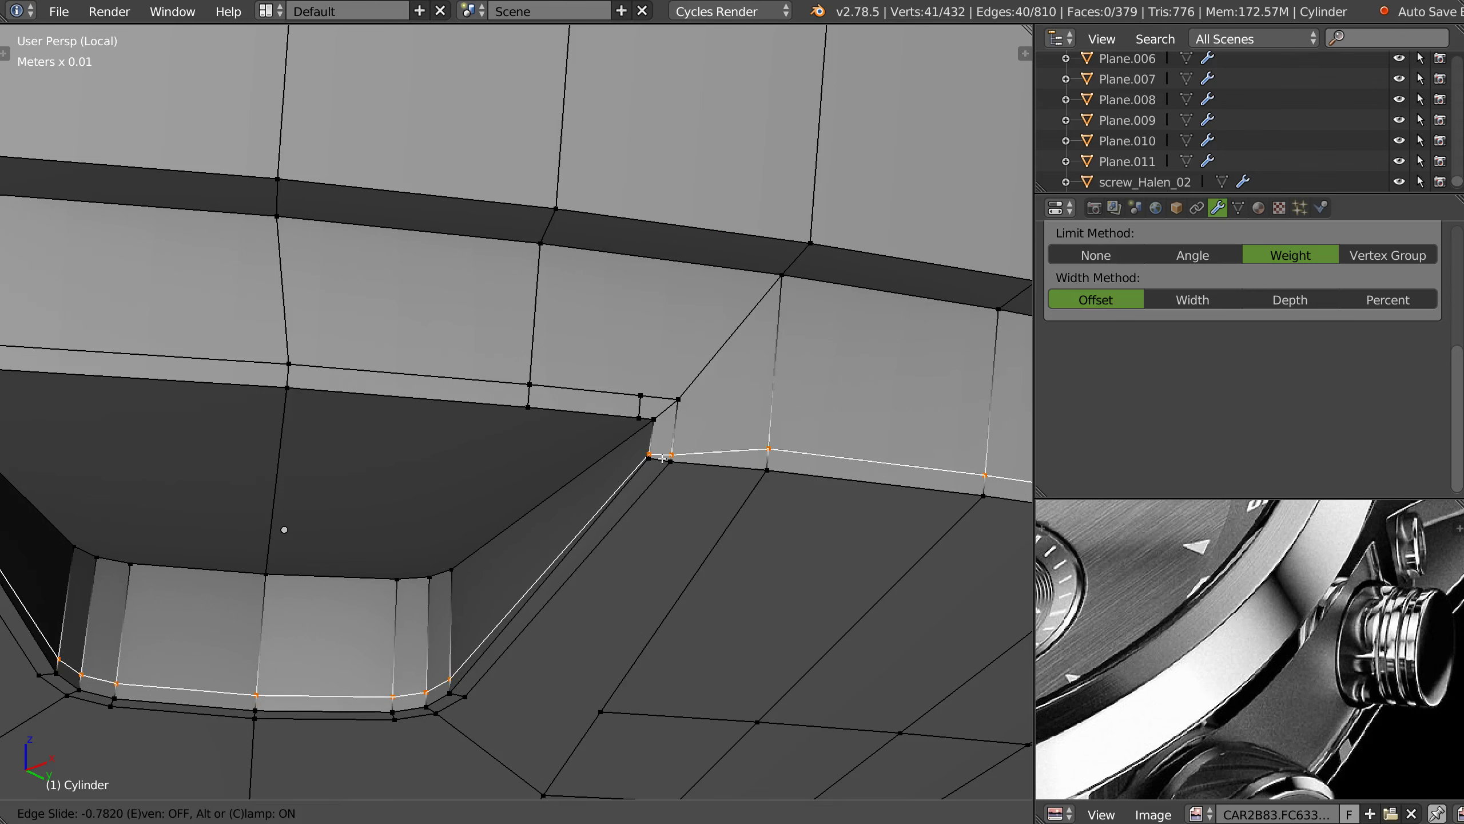
pyautogui.click(661, 459)
# - Select the old lower rim edge loop of the recess and dissolve it
pyautogui.press('Tab')
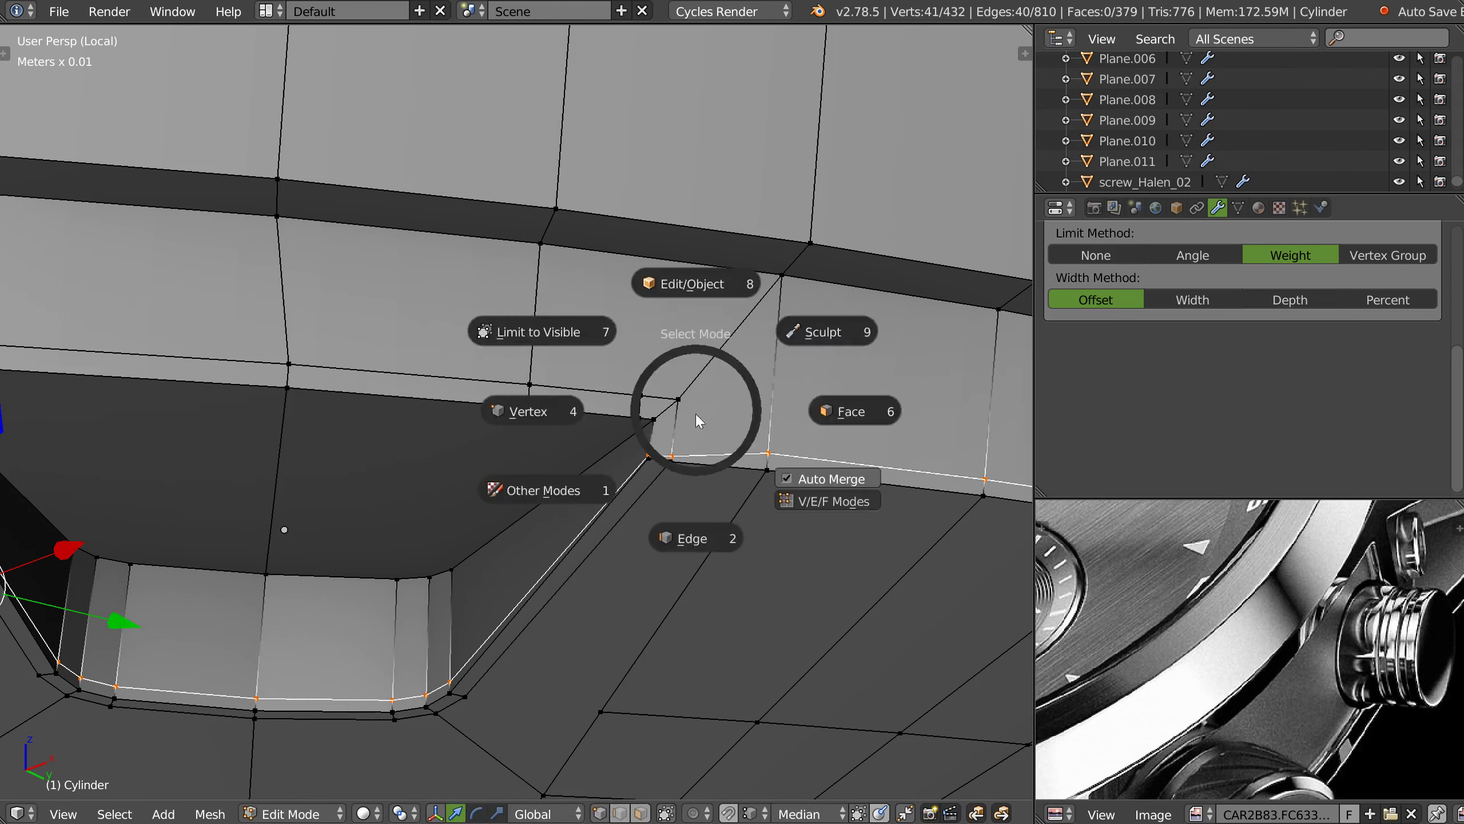
pyautogui.rightClick(728, 450)
pyautogui.moveTo(640, 437)
pyautogui.mouseDown(button='middle')
pyautogui.moveTo(680, 419)
pyautogui.moveTo(395, 371)
pyautogui.mouseUp(button='middle')
pyautogui.rightClick(340, 411)
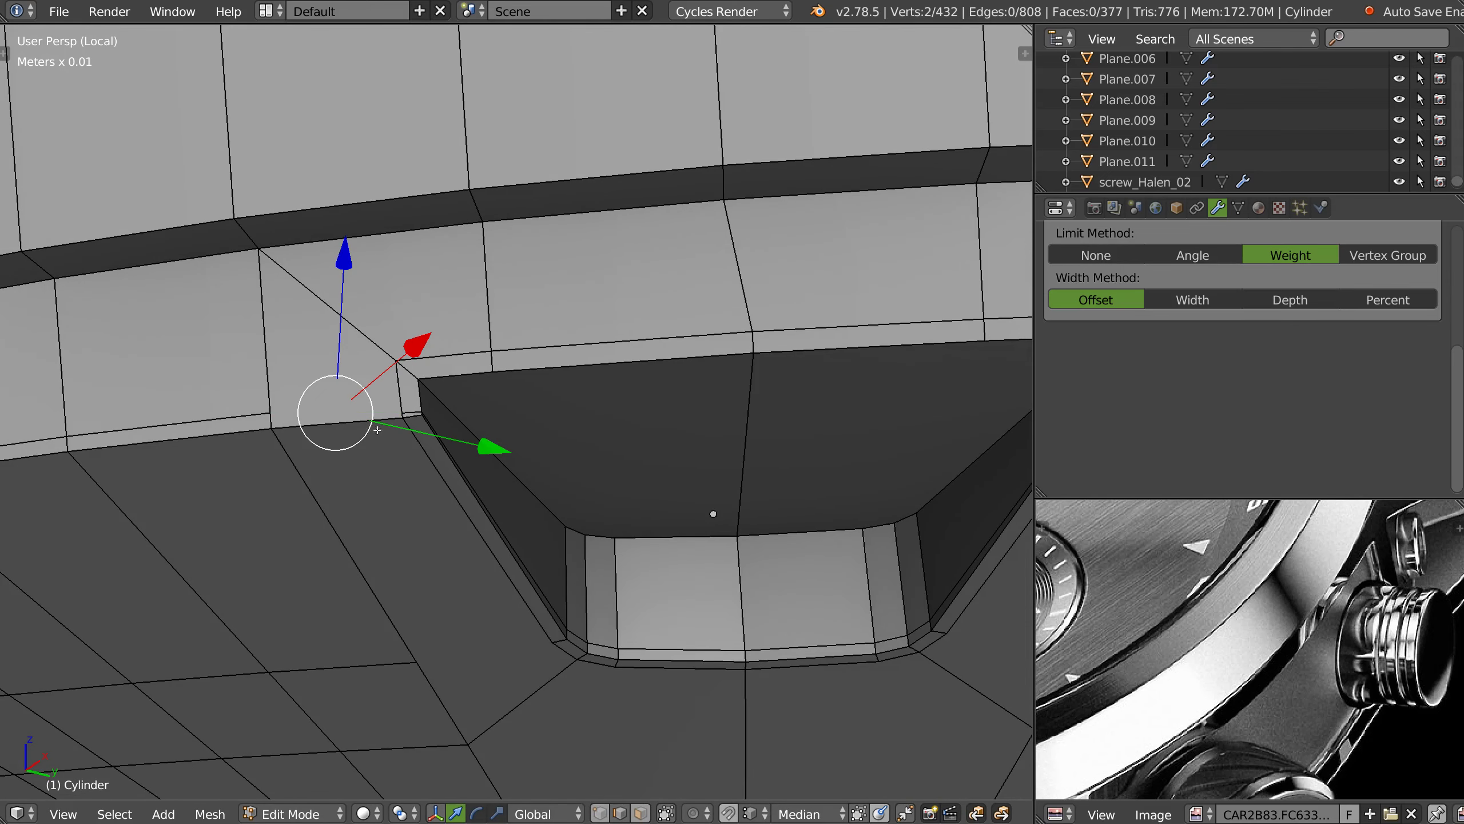
pyautogui.keyDown('alt'); pyautogui.rightClick(422, 417); pyautogui.keyUp('alt')
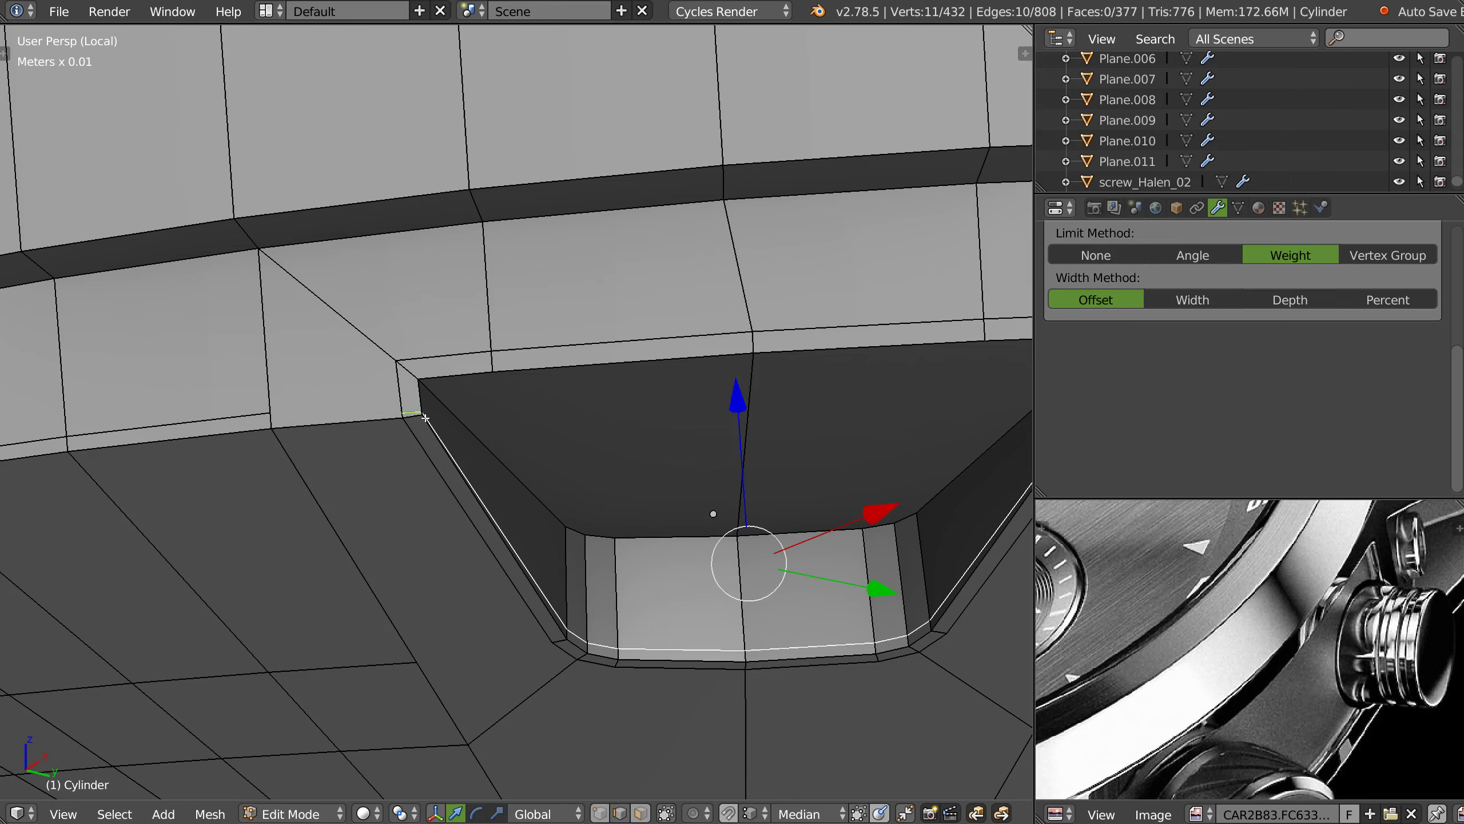
pyautogui.hotkey('ctrl', 'x')
pyautogui.moveTo(426, 417); pyautogui.dragTo(556, 435, button='middle')
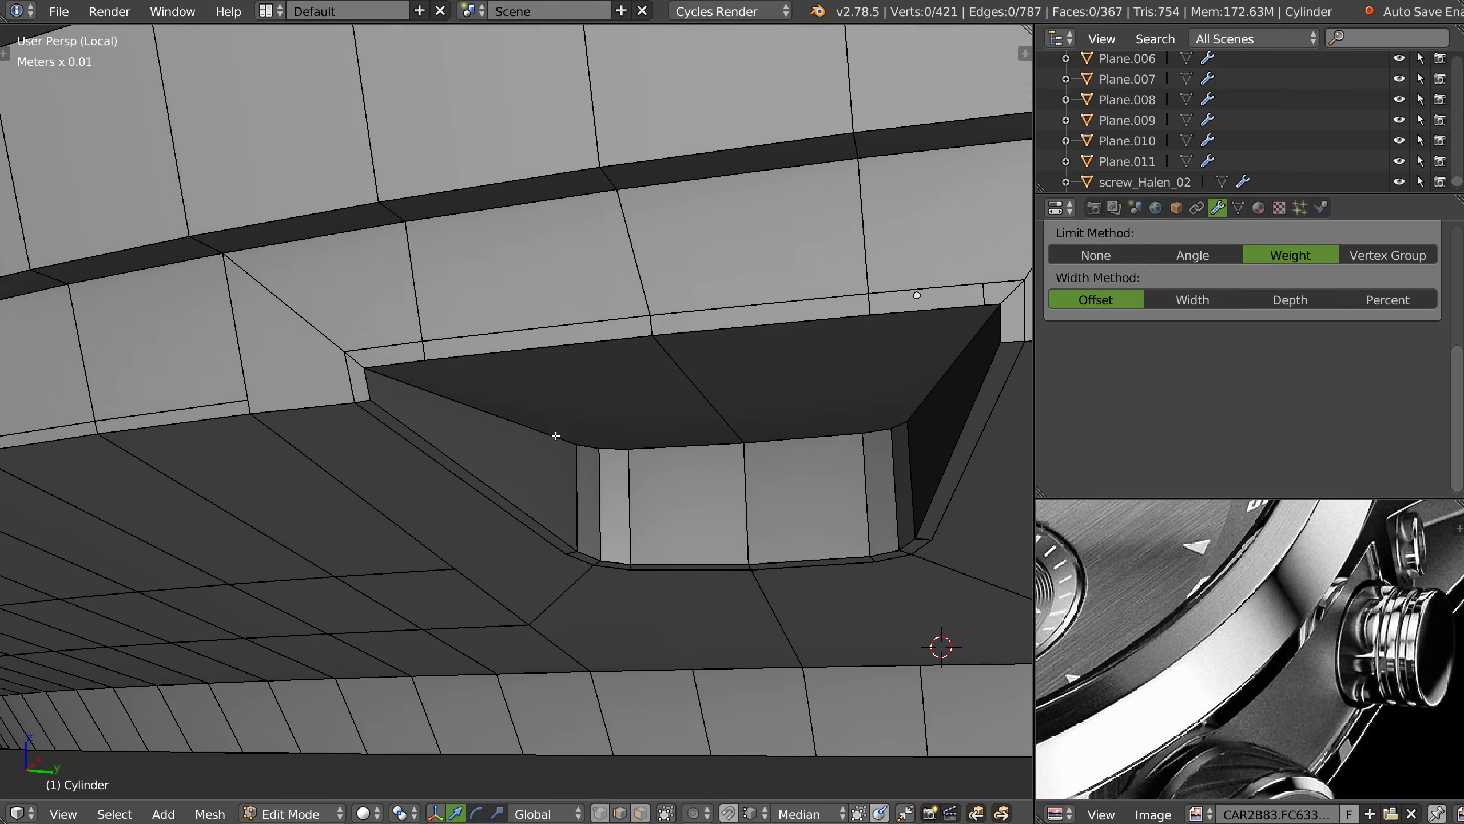
# - Add a loop near the recess's top rim and slide the two end rim edges
pyautogui.hotkey('ctrl', 'r')
pyautogui.click(609, 464)
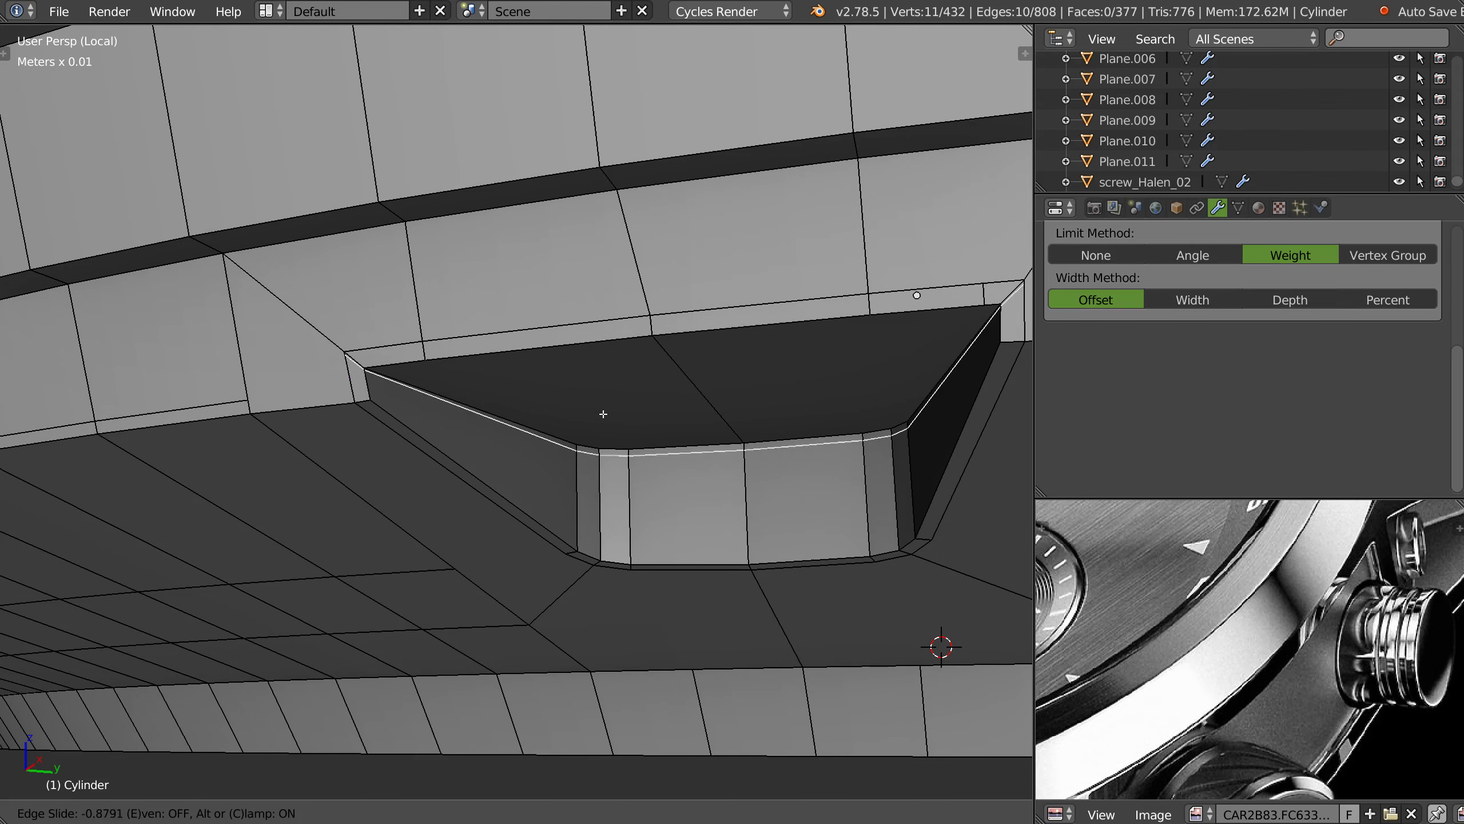
pyautogui.click(581, 410)
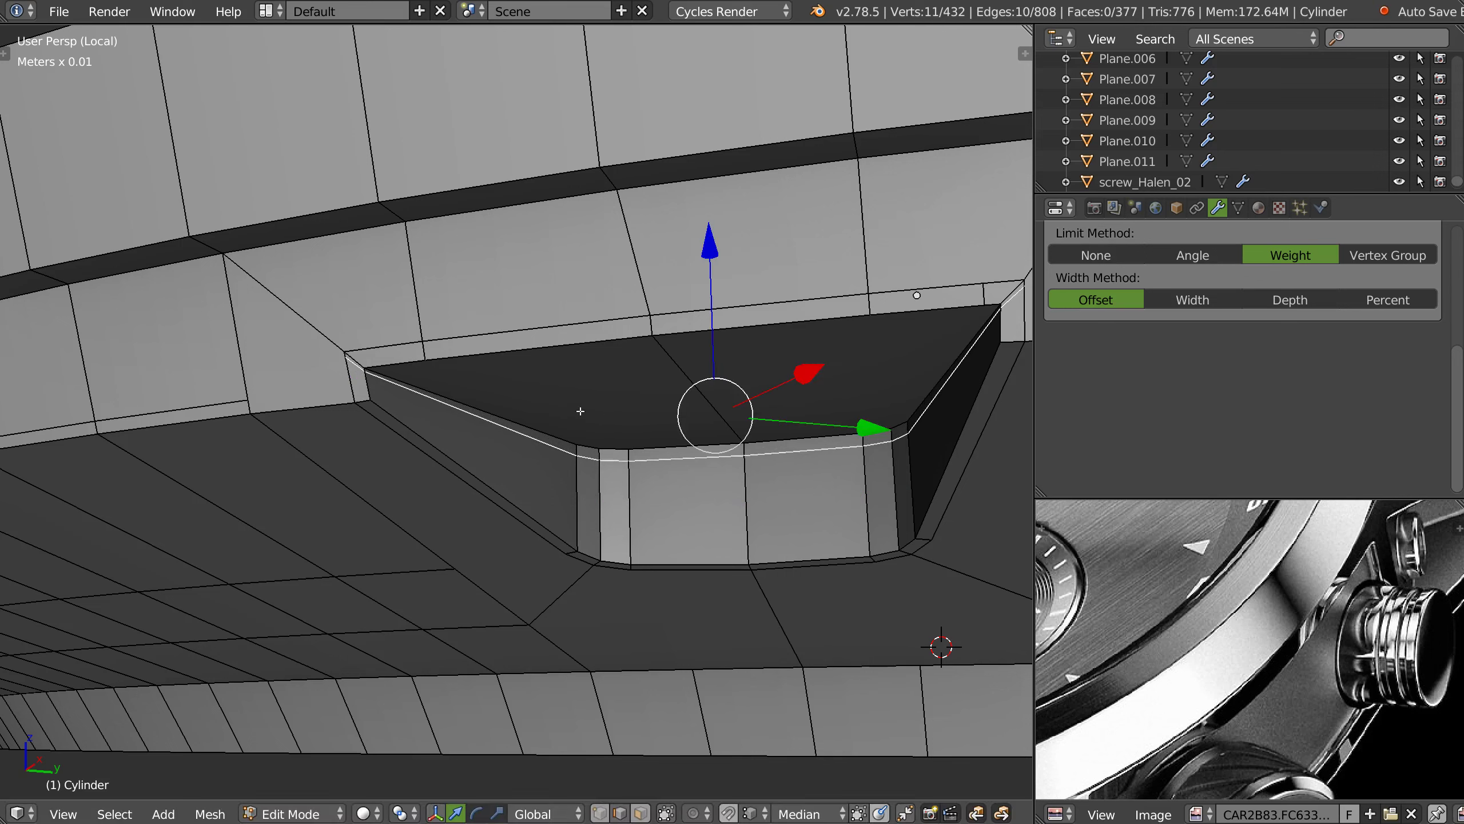
pyautogui.rightClick(351, 363)
pyautogui.keyDown('shift'); pyautogui.rightClick(1013, 287); pyautogui.keyUp('shift')
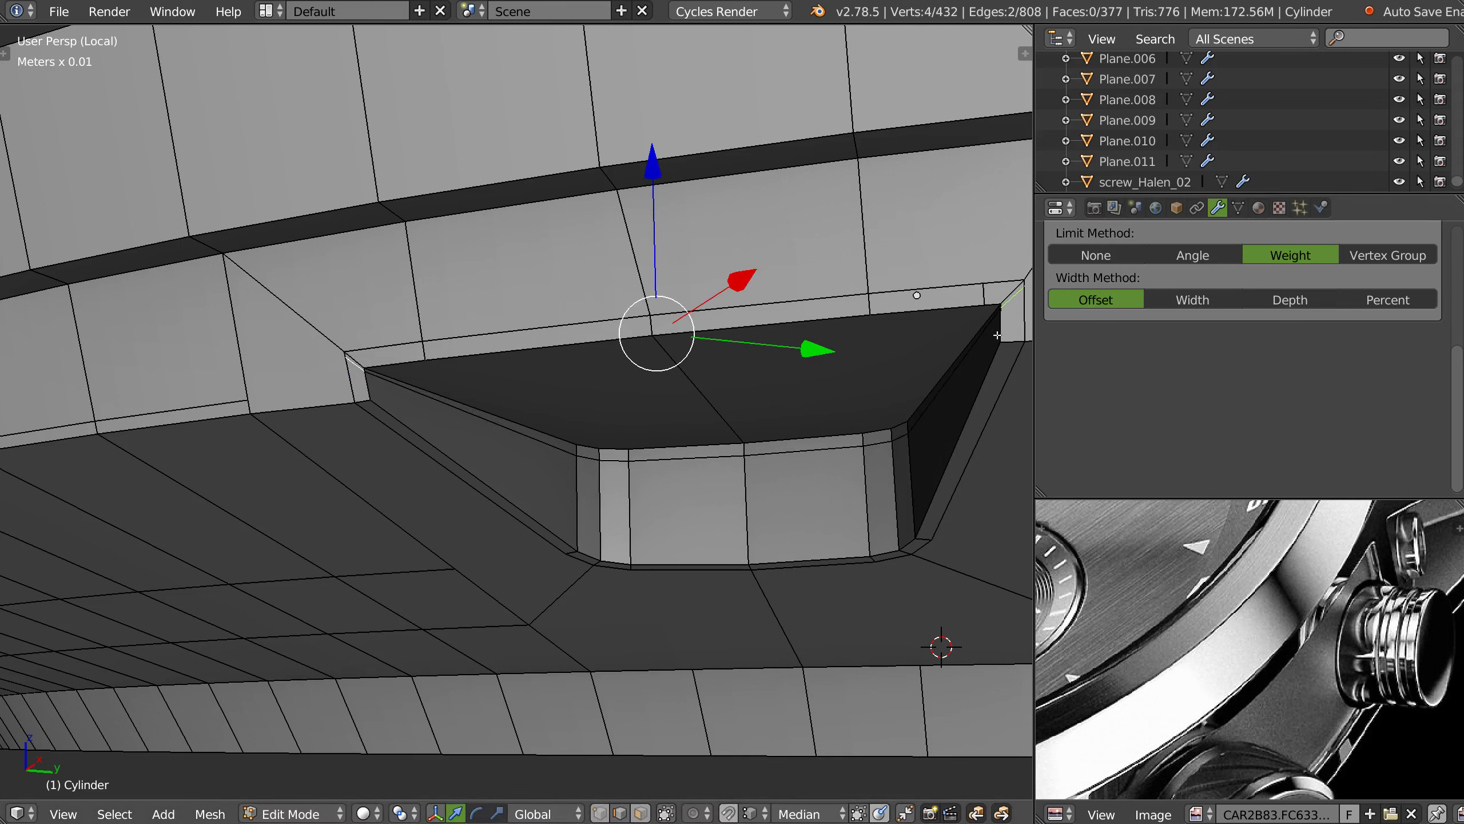
pyautogui.press('g')
pyautogui.press('g')
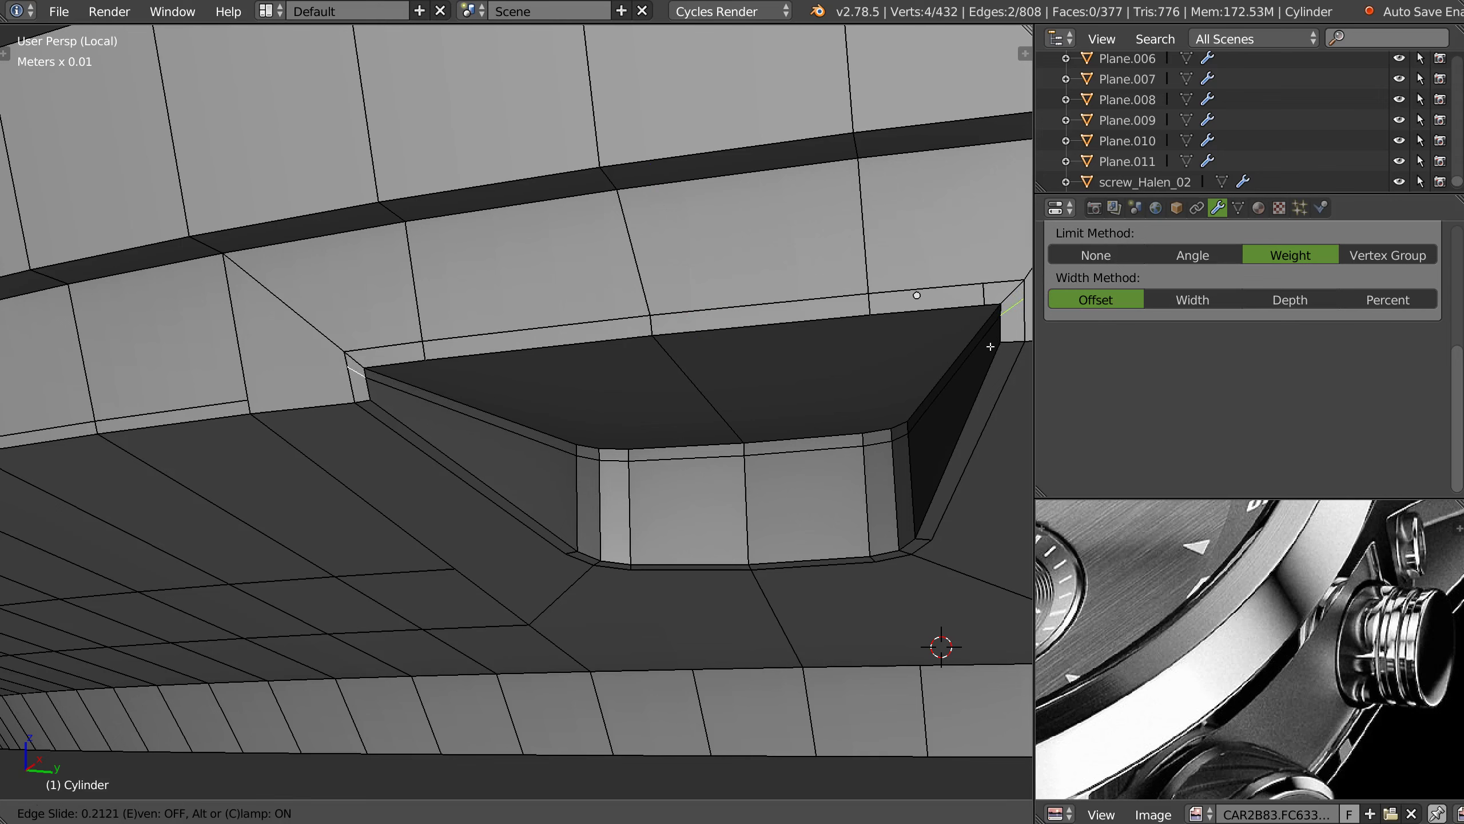
pyautogui.click(990, 349)
# - Slide the recess's left and right corner vertices along their edges to tighten them
pyautogui.moveTo(912, 353); pyautogui.dragTo(387, 401, button='middle')
pyautogui.press('1')
pyautogui.rightClick(332, 352)
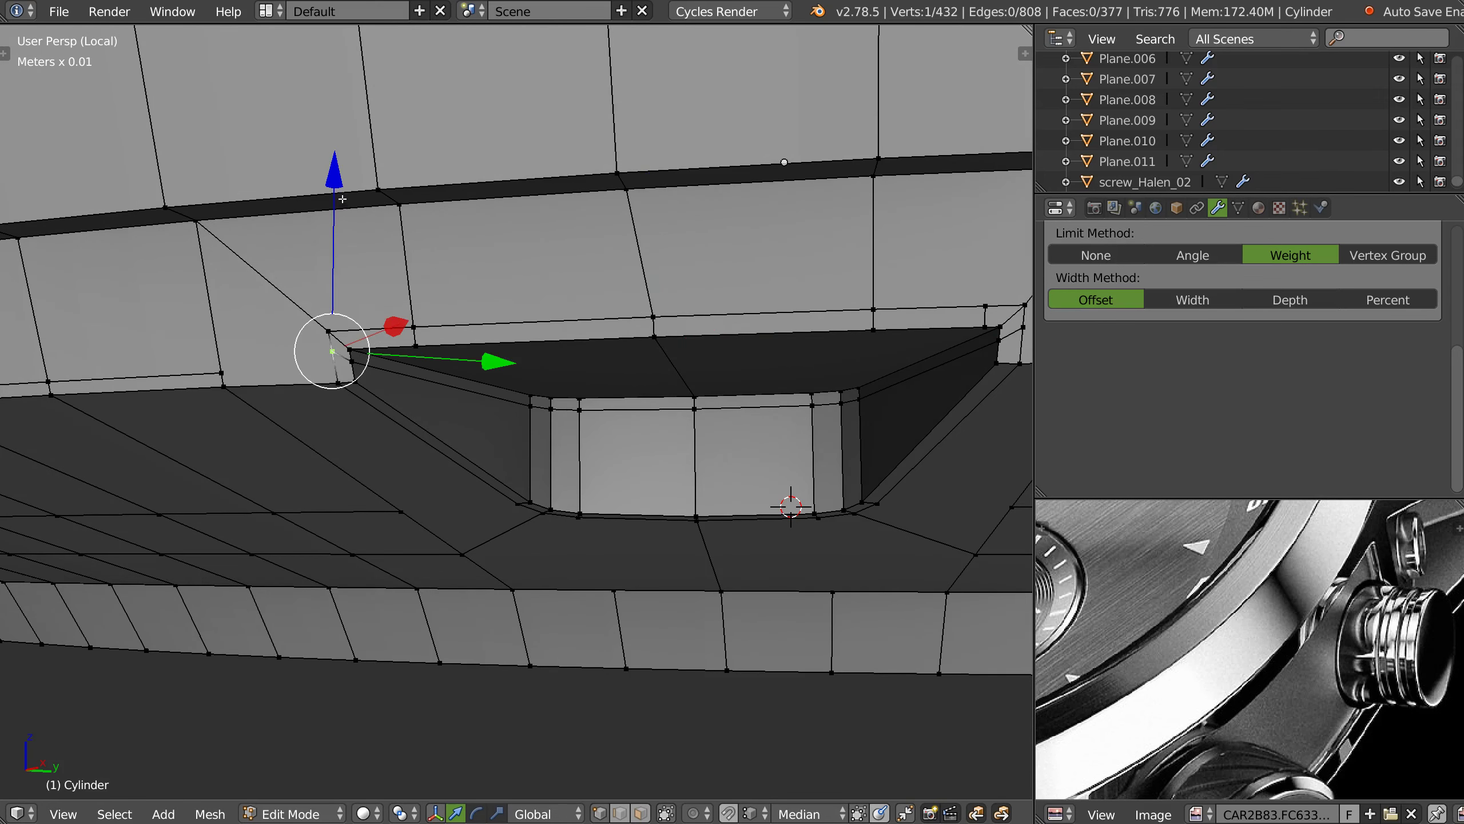
pyautogui.press('g')
pyautogui.press('g')
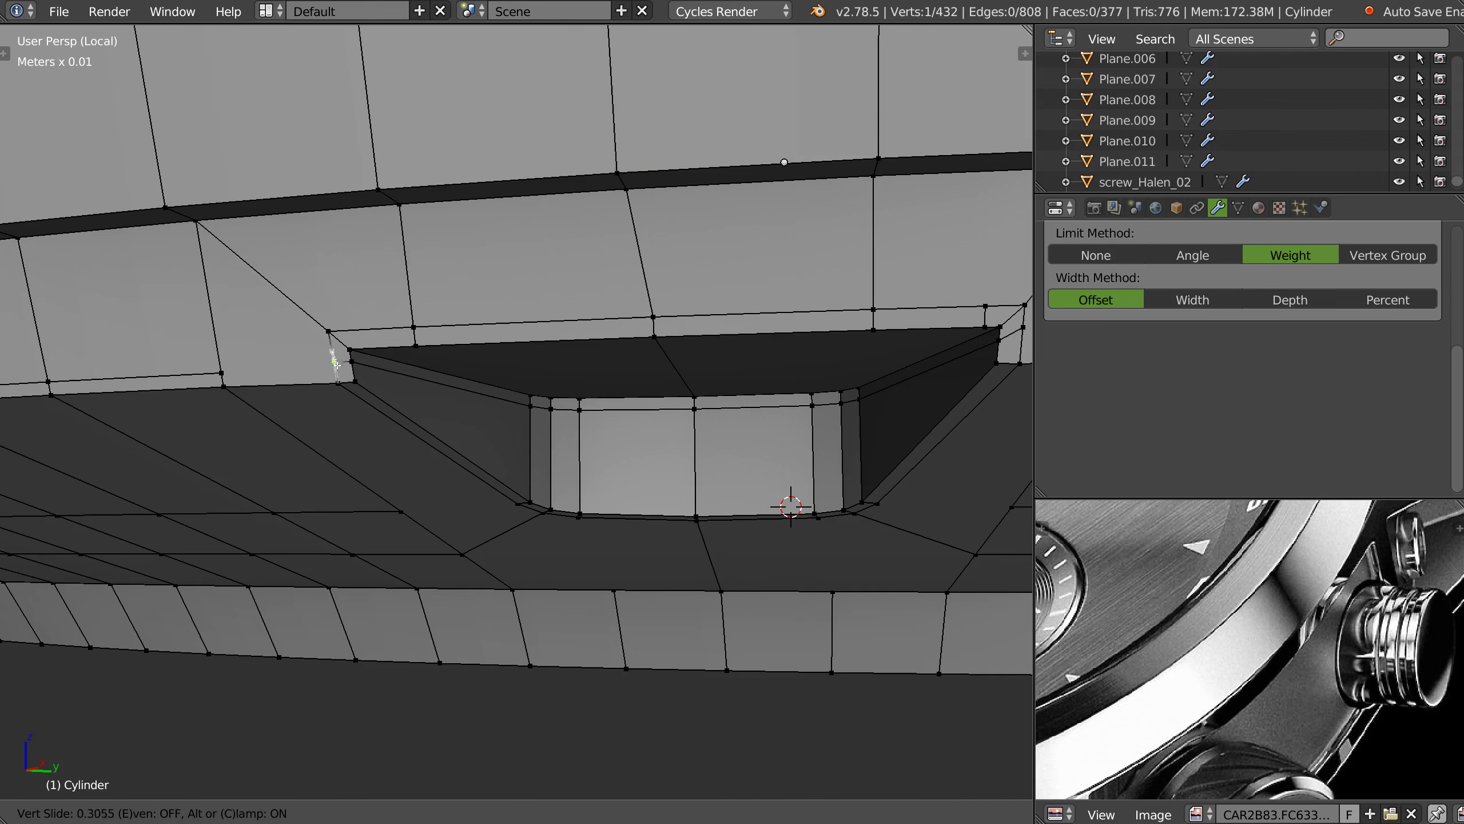
pyautogui.click(334, 365)
pyautogui.moveTo(578, 357); pyautogui.dragTo(429, 313, button='middle')
pyautogui.rightClick(783, 310)
pyautogui.press('g')
pyautogui.press('g')
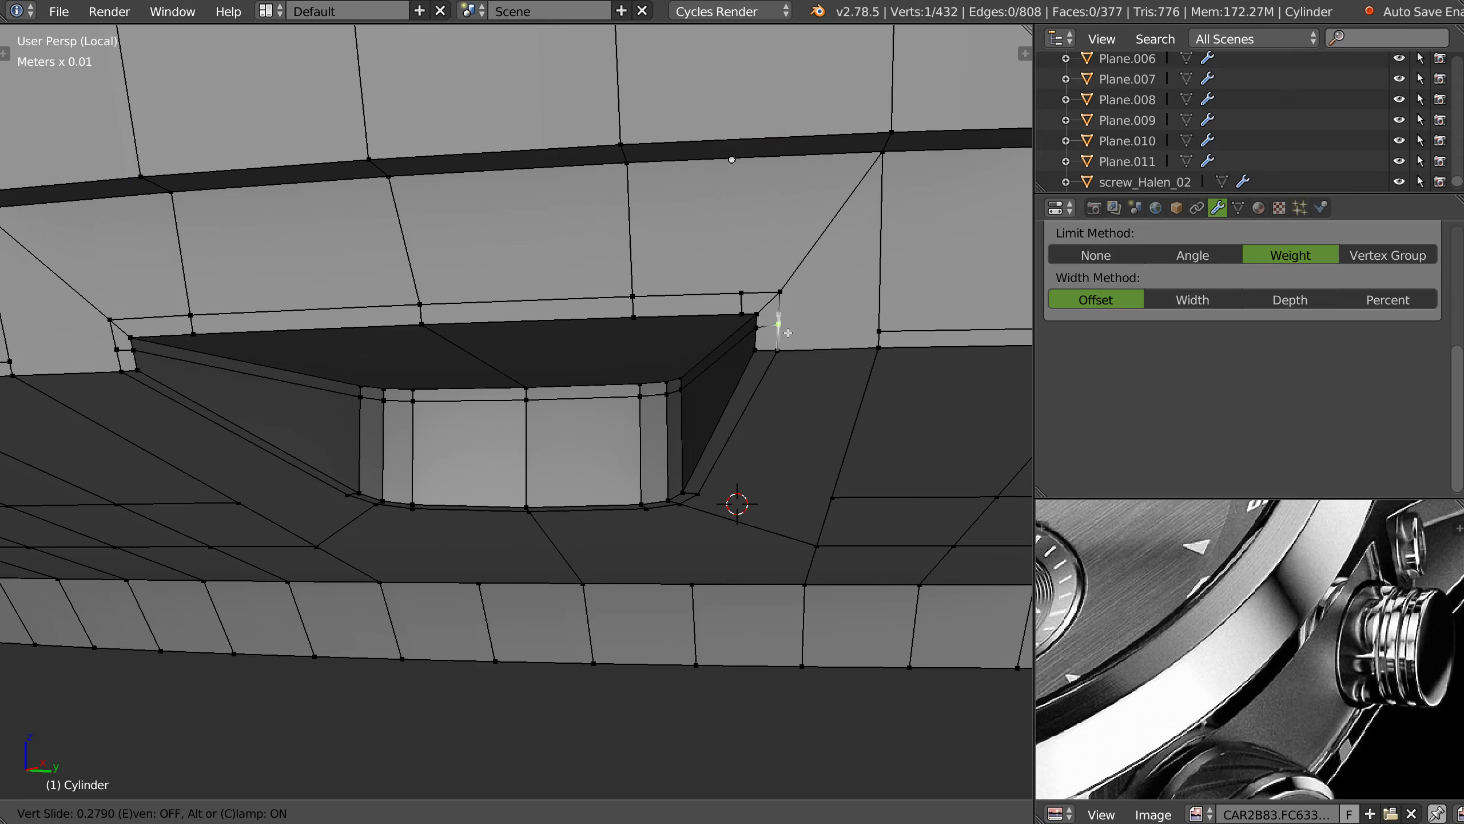
pyautogui.click(786, 333)
pyautogui.moveTo(786, 333); pyautogui.dragTo(712, 386, button='middle')
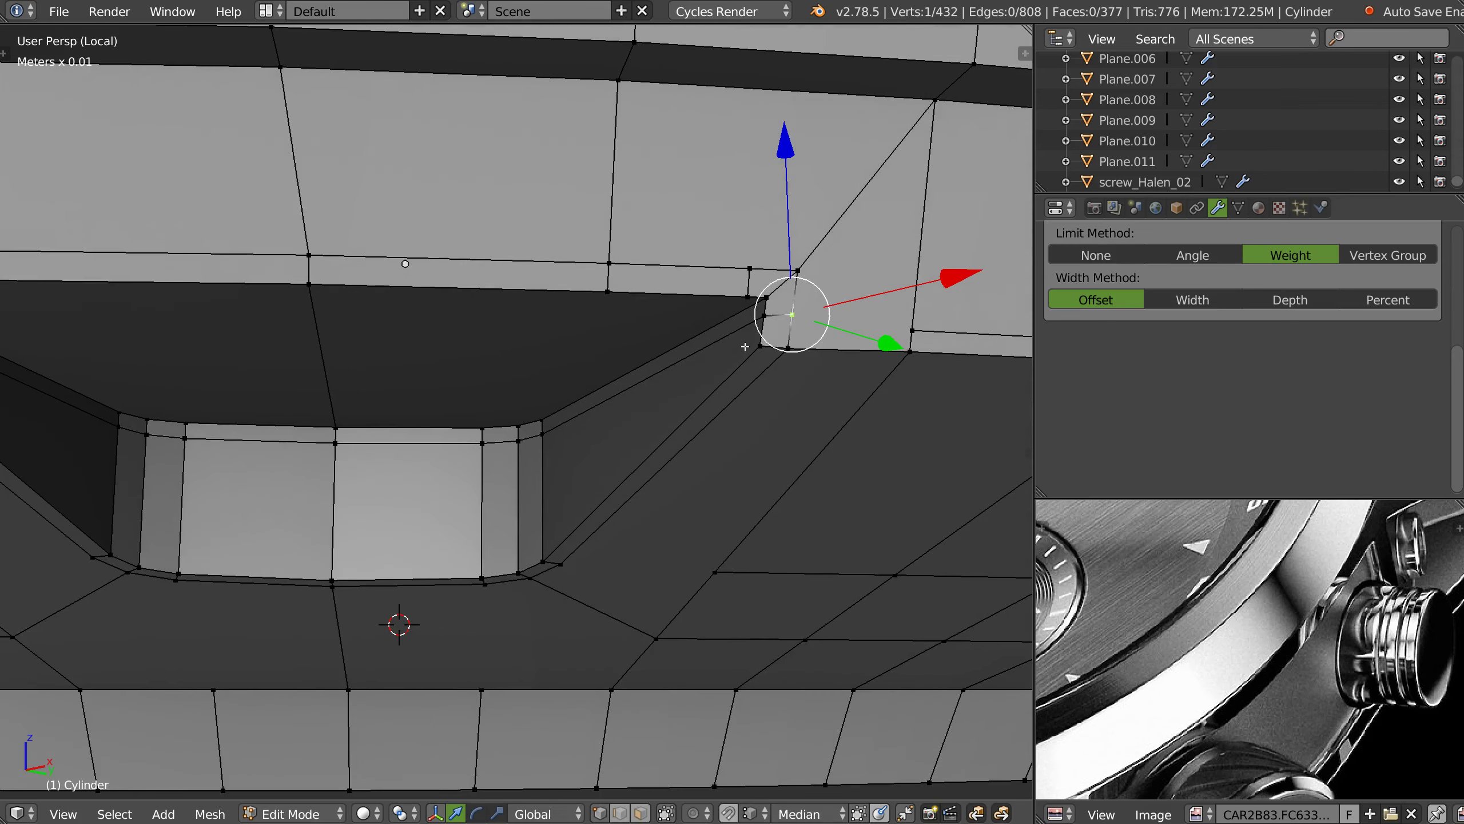
pyautogui.scroll(1, 713, 386)
# - Add a support loop along the lower wall, hugging the recess floor edge
pyautogui.hotkey('ctrl', 'r')
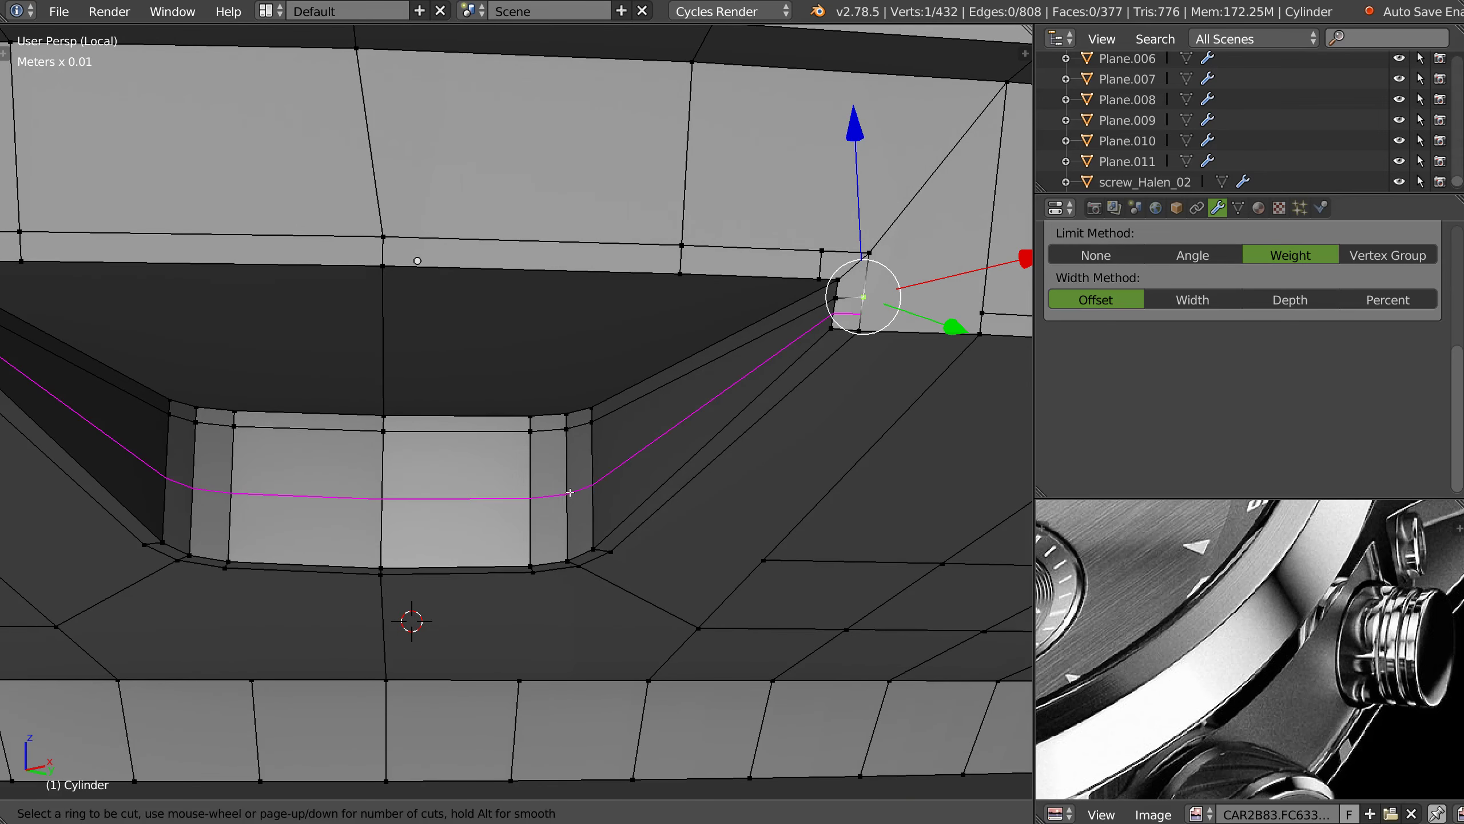
pyautogui.click(568, 494)
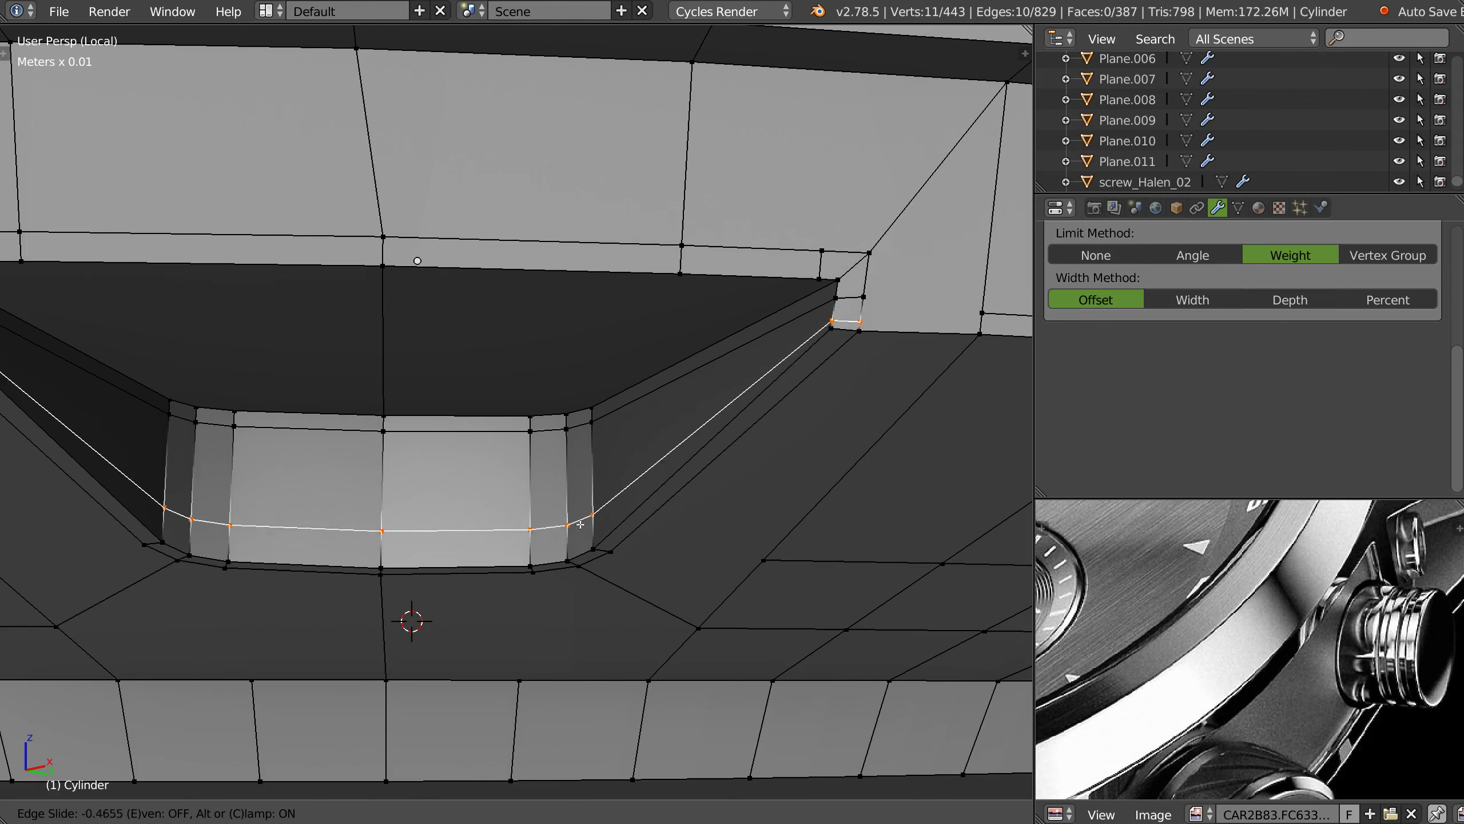
pyautogui.click(569, 567)
pyautogui.moveTo(569, 567)
pyautogui.mouseDown(button='middle')
pyautogui.moveTo(534, 397)
pyautogui.moveTo(448, 463)
pyautogui.moveTo(549, 440)
pyautogui.moveTo(598, 500)
pyautogui.mouseUp(button='middle')
pyautogui.scroll(5, 591, 415)
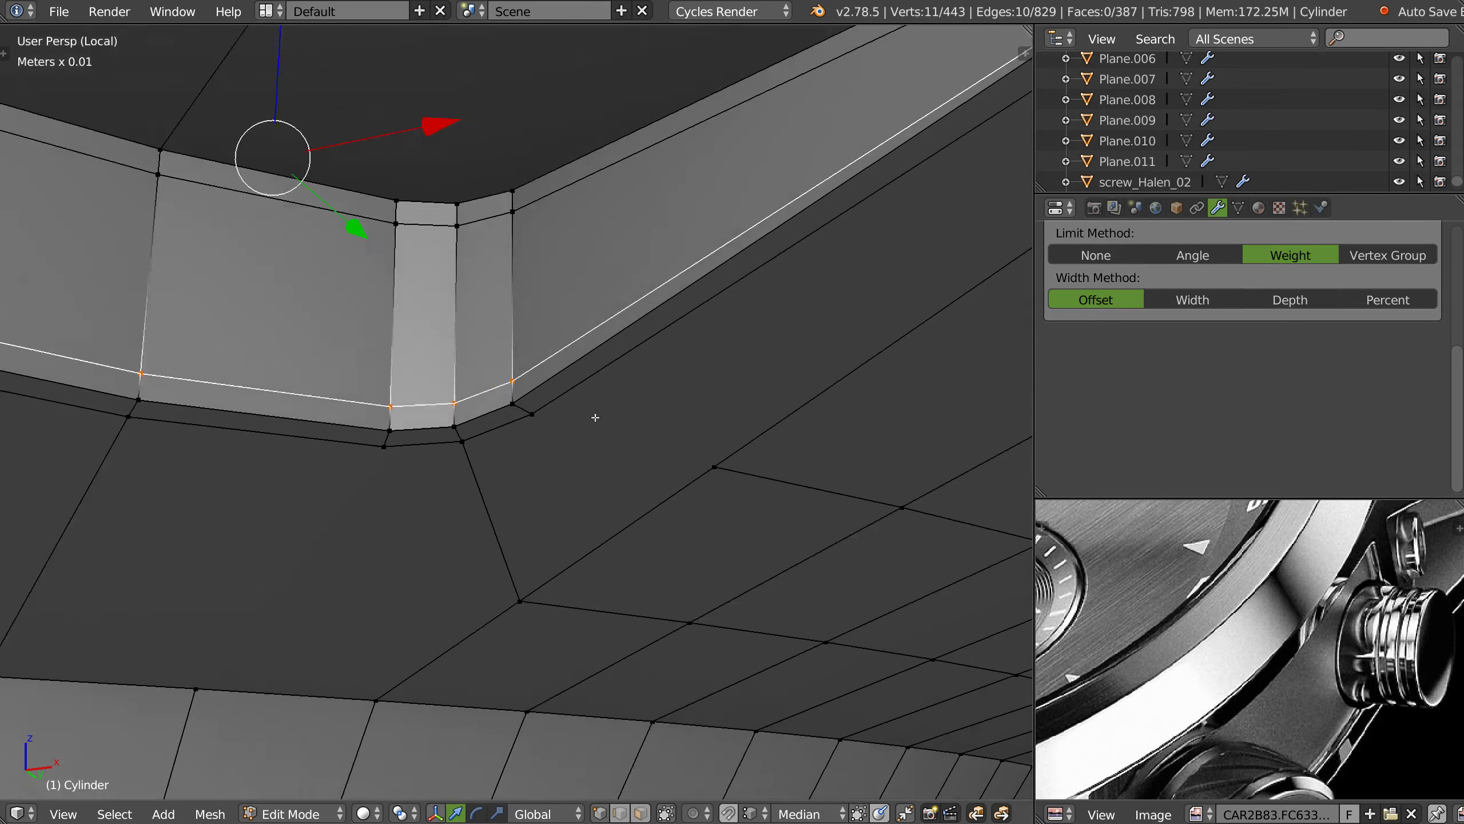
pyautogui.rightClick(326, 374)
pyautogui.moveTo(326, 375)
pyautogui.mouseDown(button='middle')
pyautogui.moveTo(436, 454)
pyautogui.moveTo(353, 435)
pyautogui.moveTo(500, 255)
pyautogui.moveTo(704, 259)
pyautogui.mouseUp(button='middle')
# - Slide the short edge at the recess end upward
pyautogui.rightClick(698, 271)
pyautogui.press('Tab')
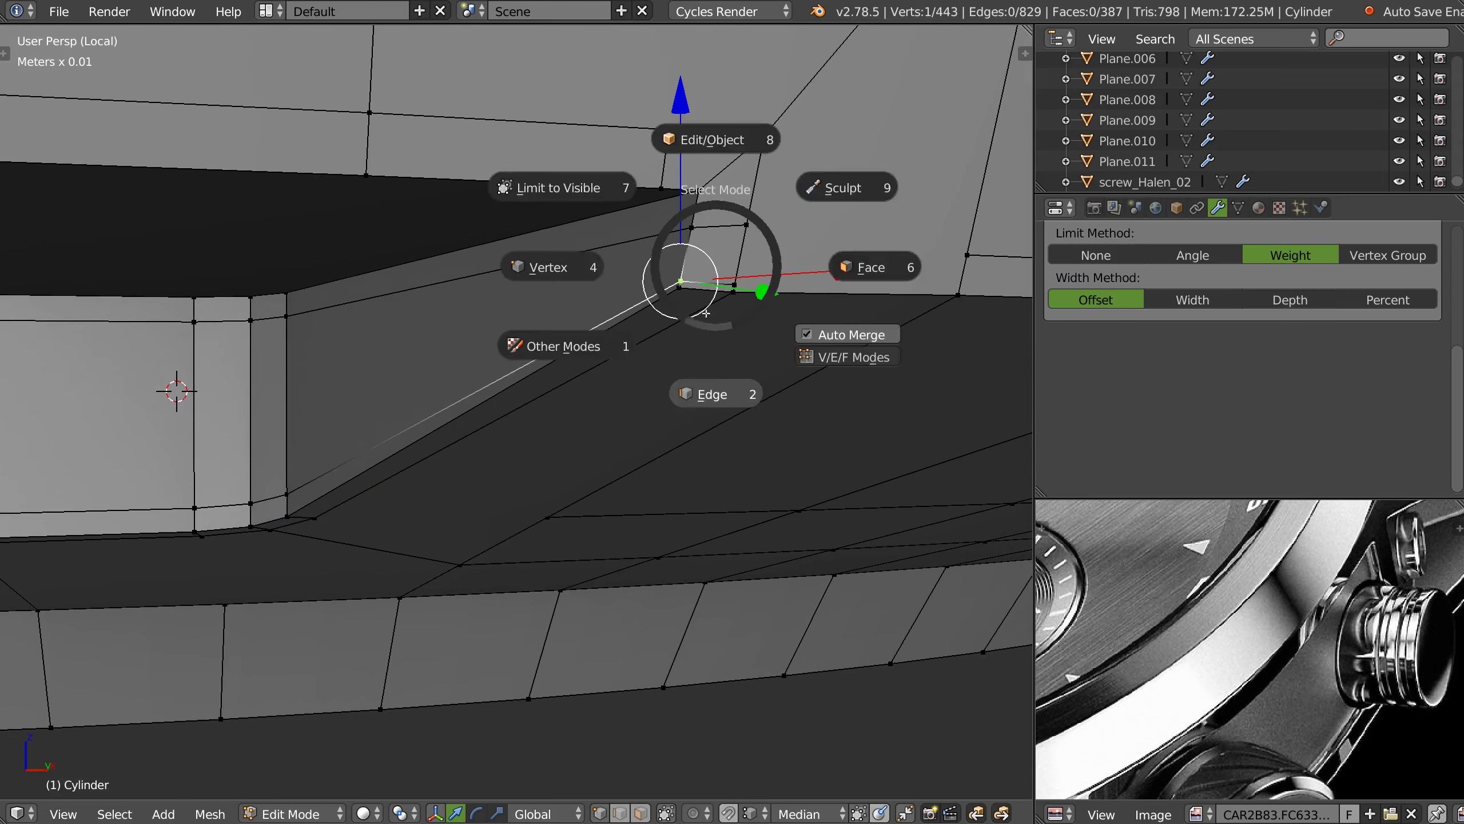
pyautogui.rightClick(713, 278)
pyautogui.press('g')
pyautogui.press('g')
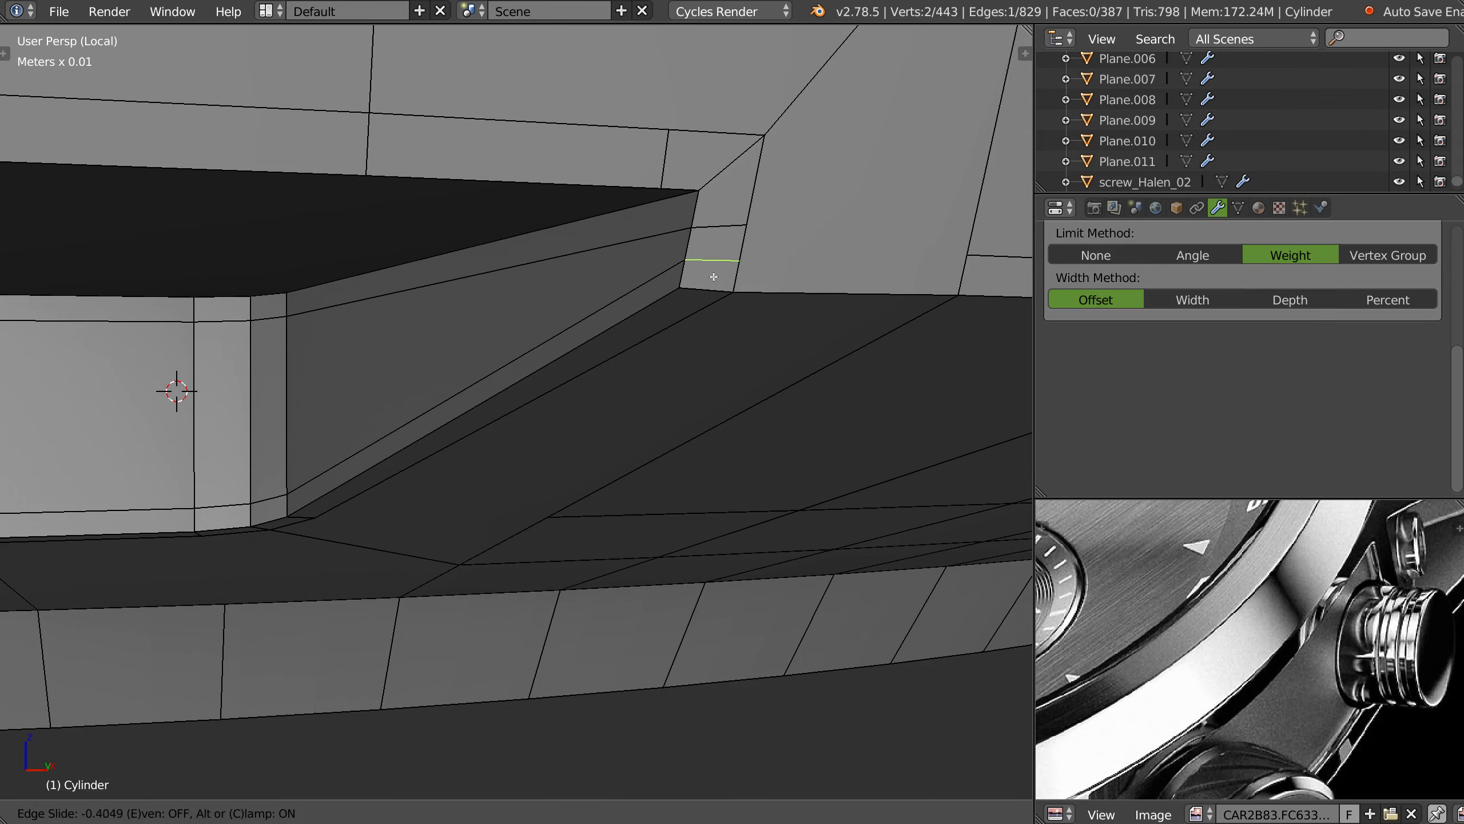
pyautogui.click(715, 275)
pyautogui.hotkey('ctrl', 'Tab')
# - Connect two recess corner vertices with an edge and slide a neighbouring vertex upward
pyautogui.rightClick(966, 255)
pyautogui.keyDown('shift'); pyautogui.rightClick(740, 260); pyautogui.keyUp('shift')
pyautogui.press('j')
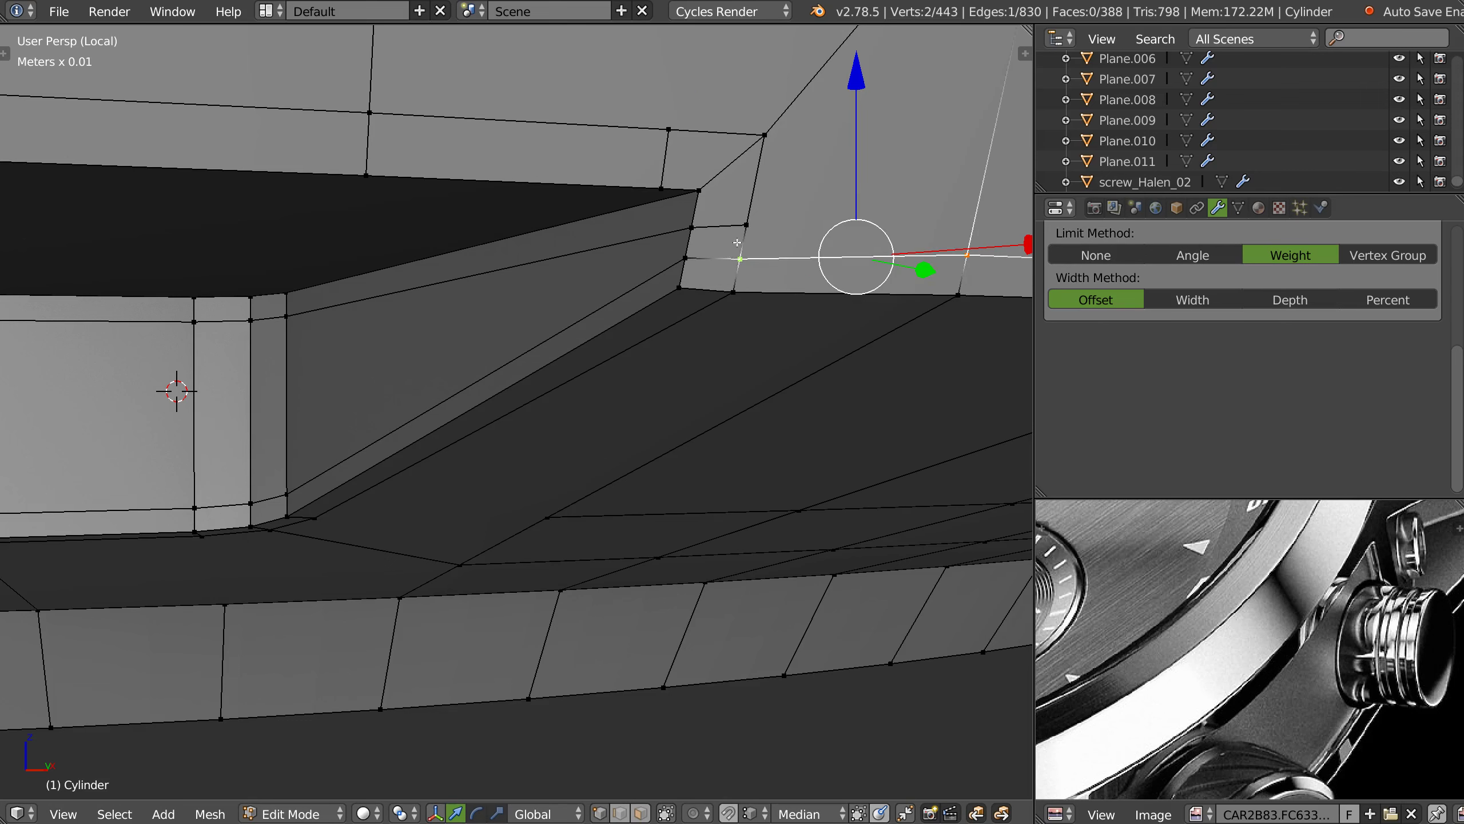
pyautogui.rightClick(749, 226)
pyautogui.press('g')
pyautogui.press('g')
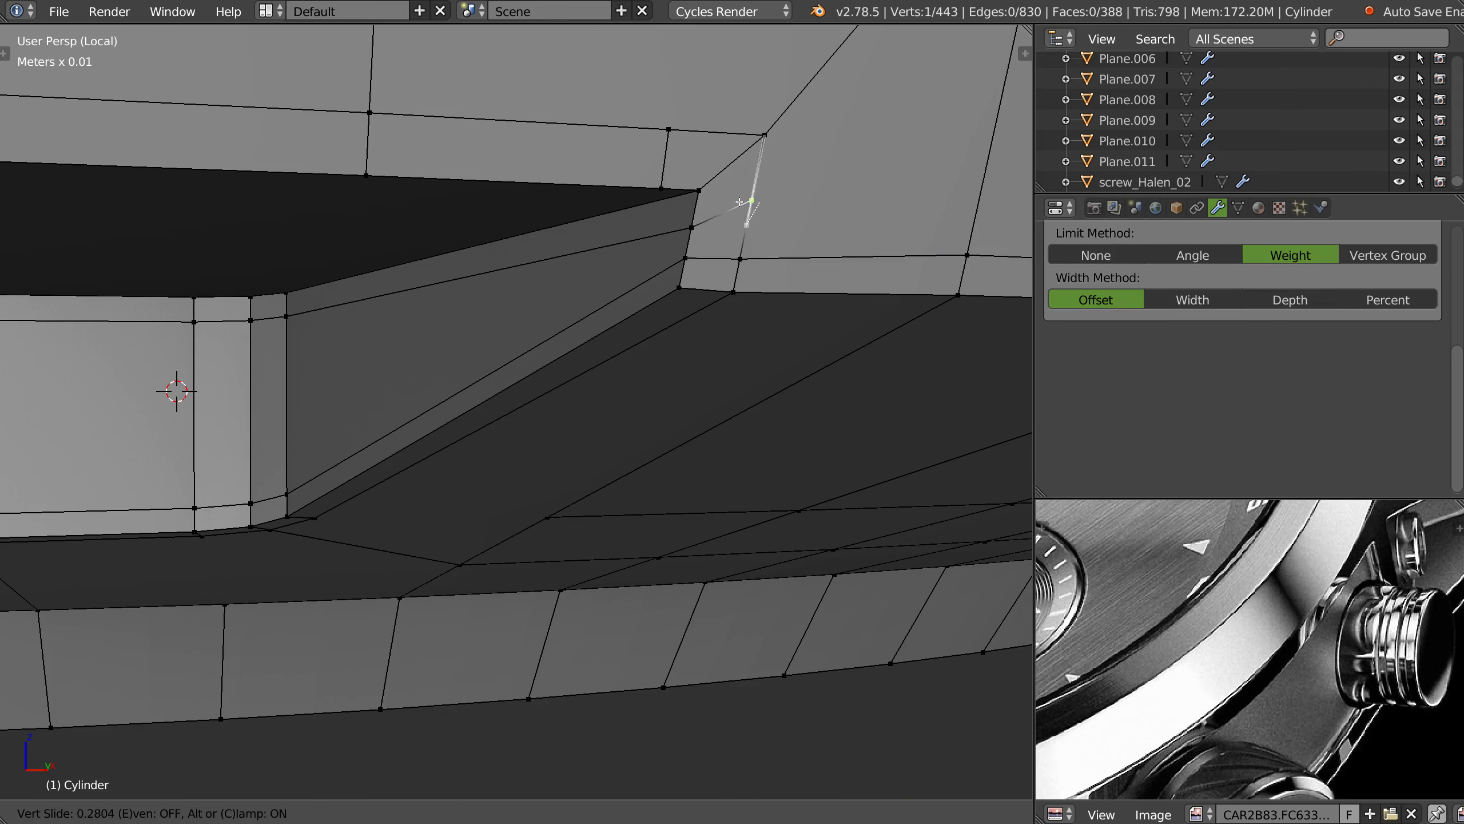
pyautogui.click(740, 202)
pyautogui.scroll(-3, 740, 202)
pyautogui.moveTo(740, 202); pyautogui.dragTo(747, 252, button='middle')
# - Add a centred edge loop through the corner faces and slide one of its vertices down
pyautogui.hotkey('ctrl', 'r')
pyautogui.click(778, 236)
pyautogui.rightClick(753, 242)
pyautogui.scroll(2, 576, 242)
pyautogui.rightClick(585, 227)
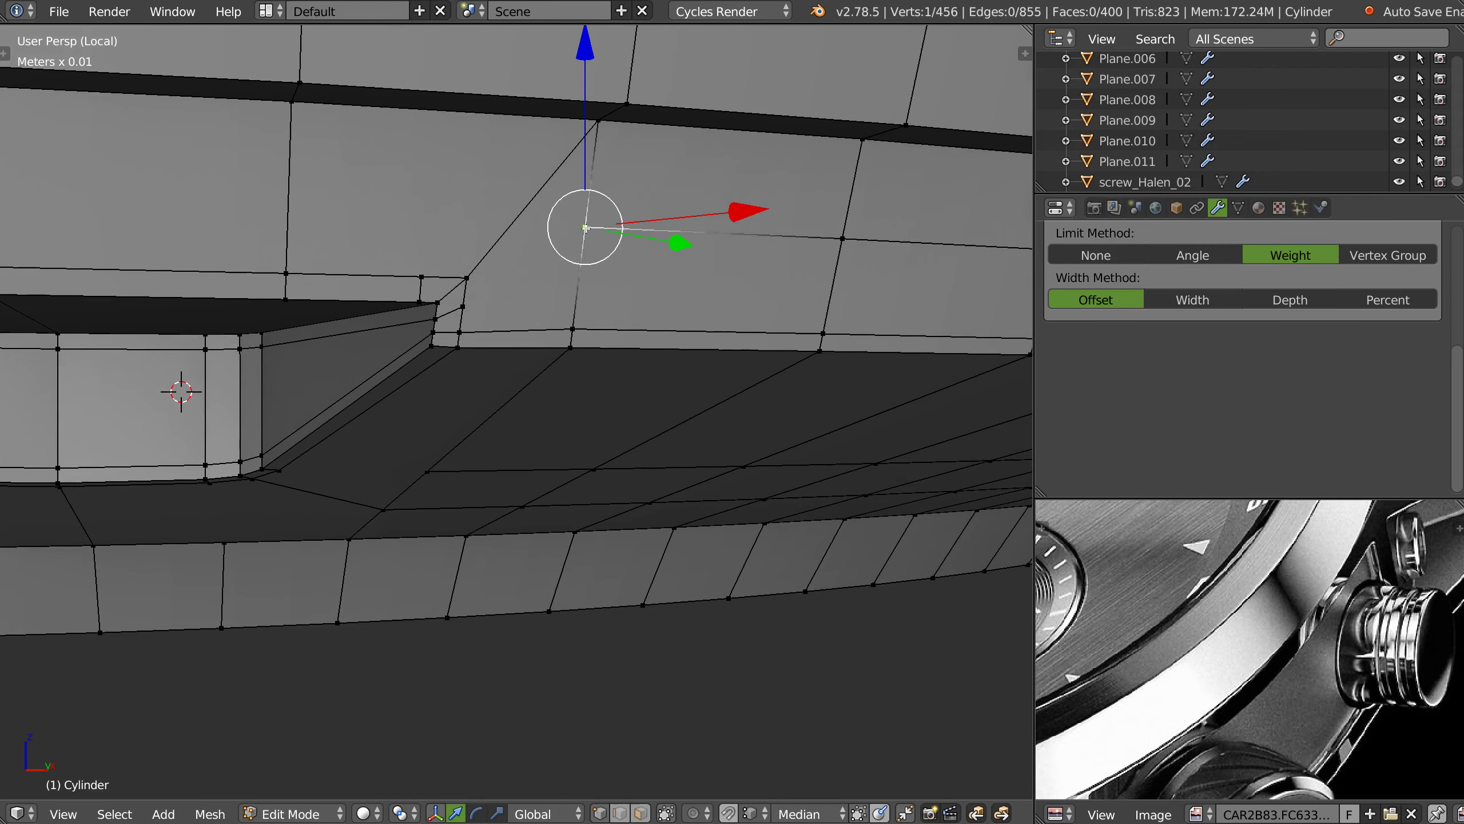
pyautogui.hotkey('shift', 'v')
pyautogui.click(580, 260)
pyautogui.keyDown('shift'); pyautogui.rightClick(479, 305); pyautogui.keyUp('shift')
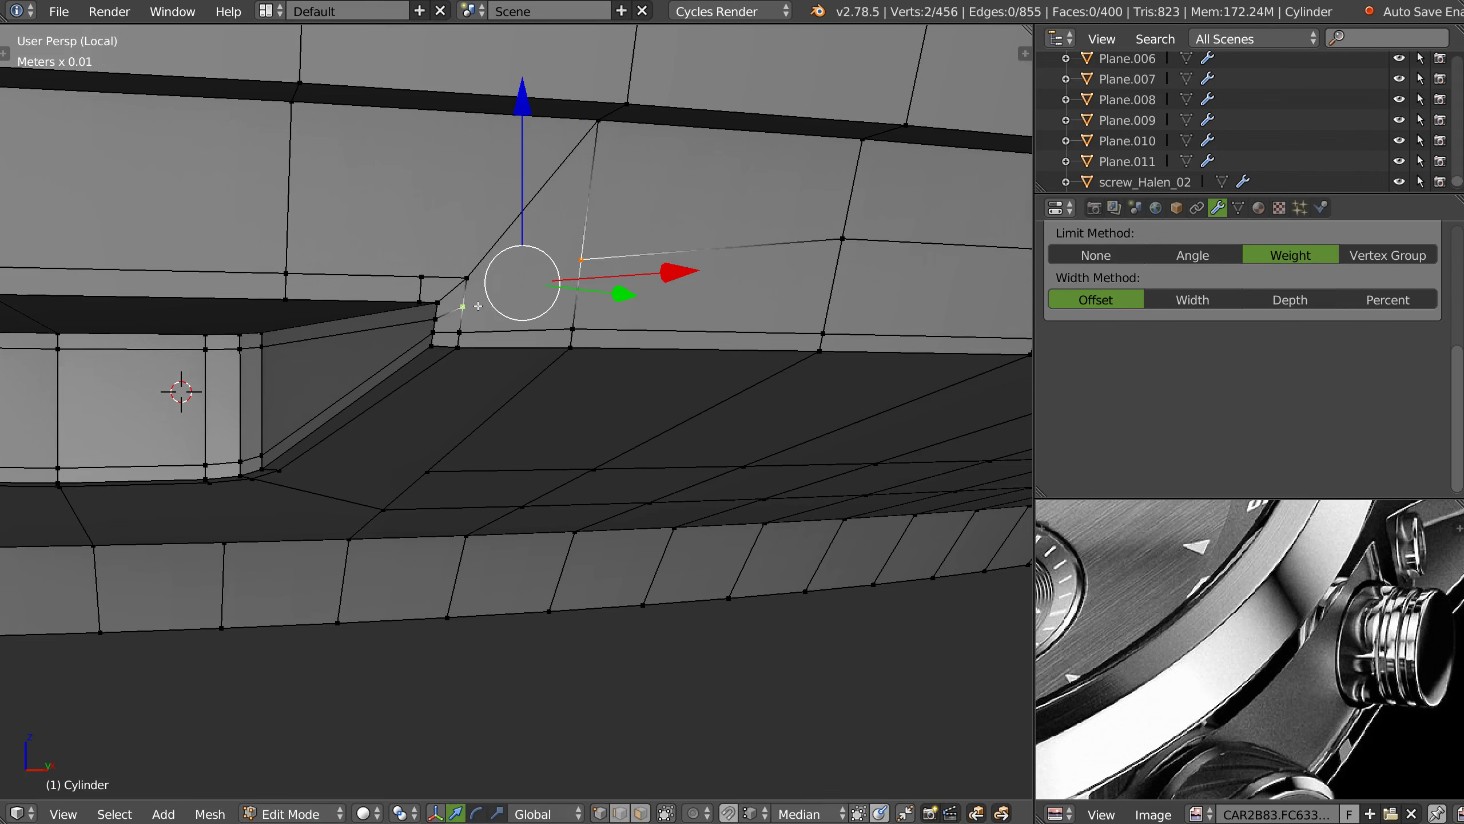
pyautogui.moveTo(575, 318); pyautogui.dragTo(515, 304, button='middle')
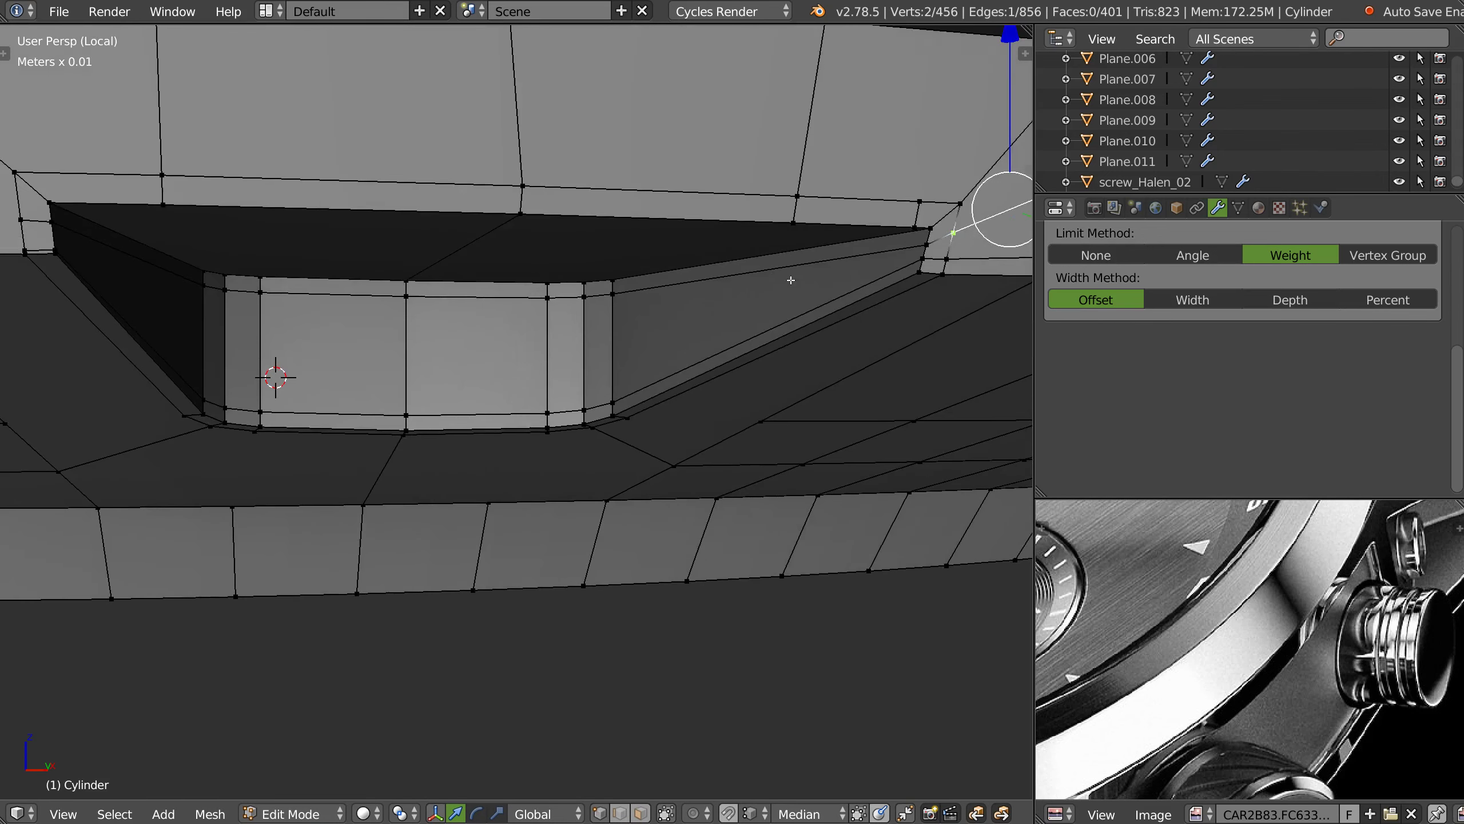
pyautogui.scroll(2, 513, 349)
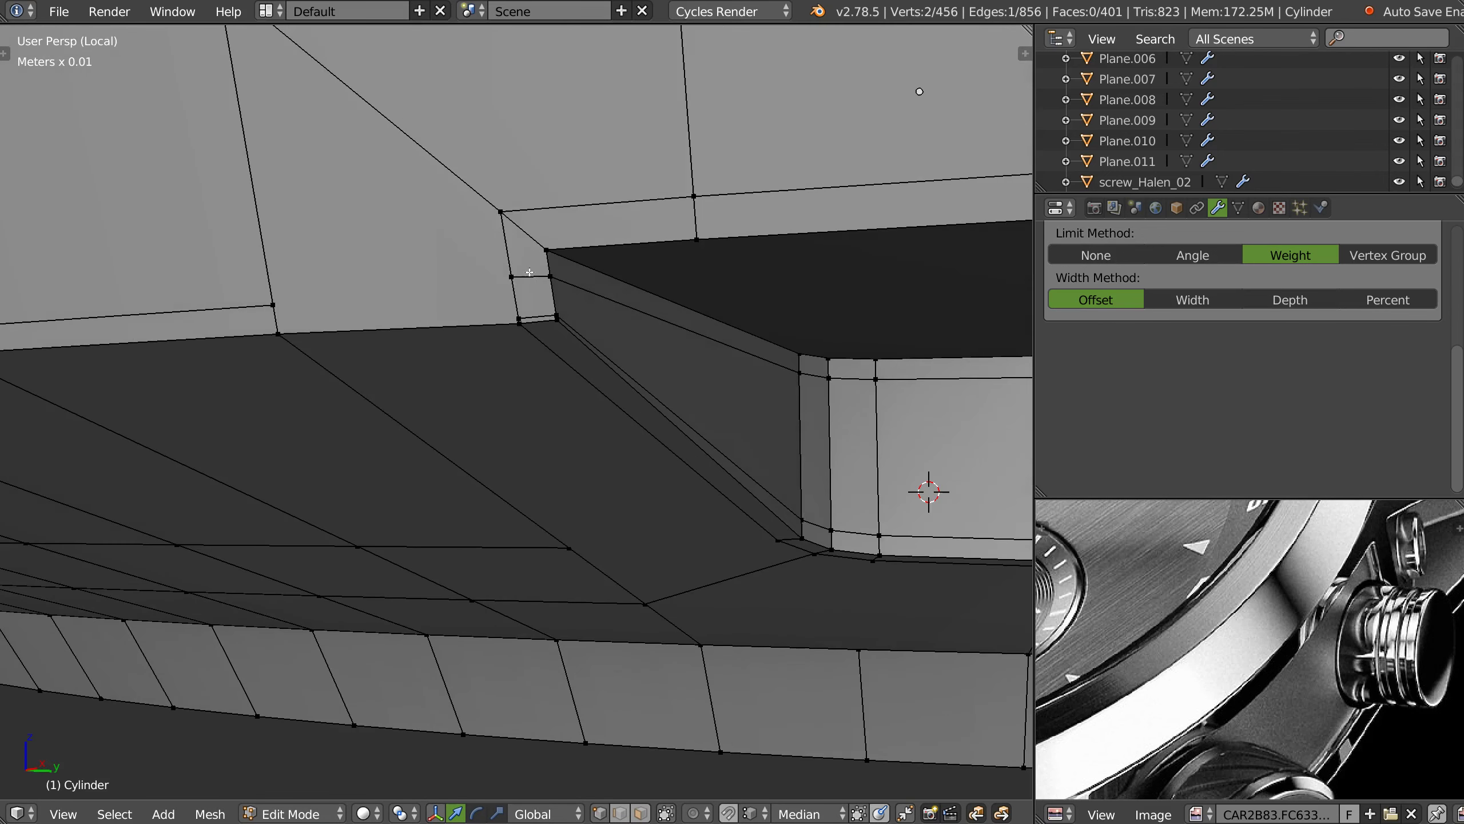
pyautogui.hotkey('ctrl', 'space')
# - Slide the selected edge upward twice and connect two outer-face vertices with an edge
pyautogui.press('g')
pyautogui.press('g')
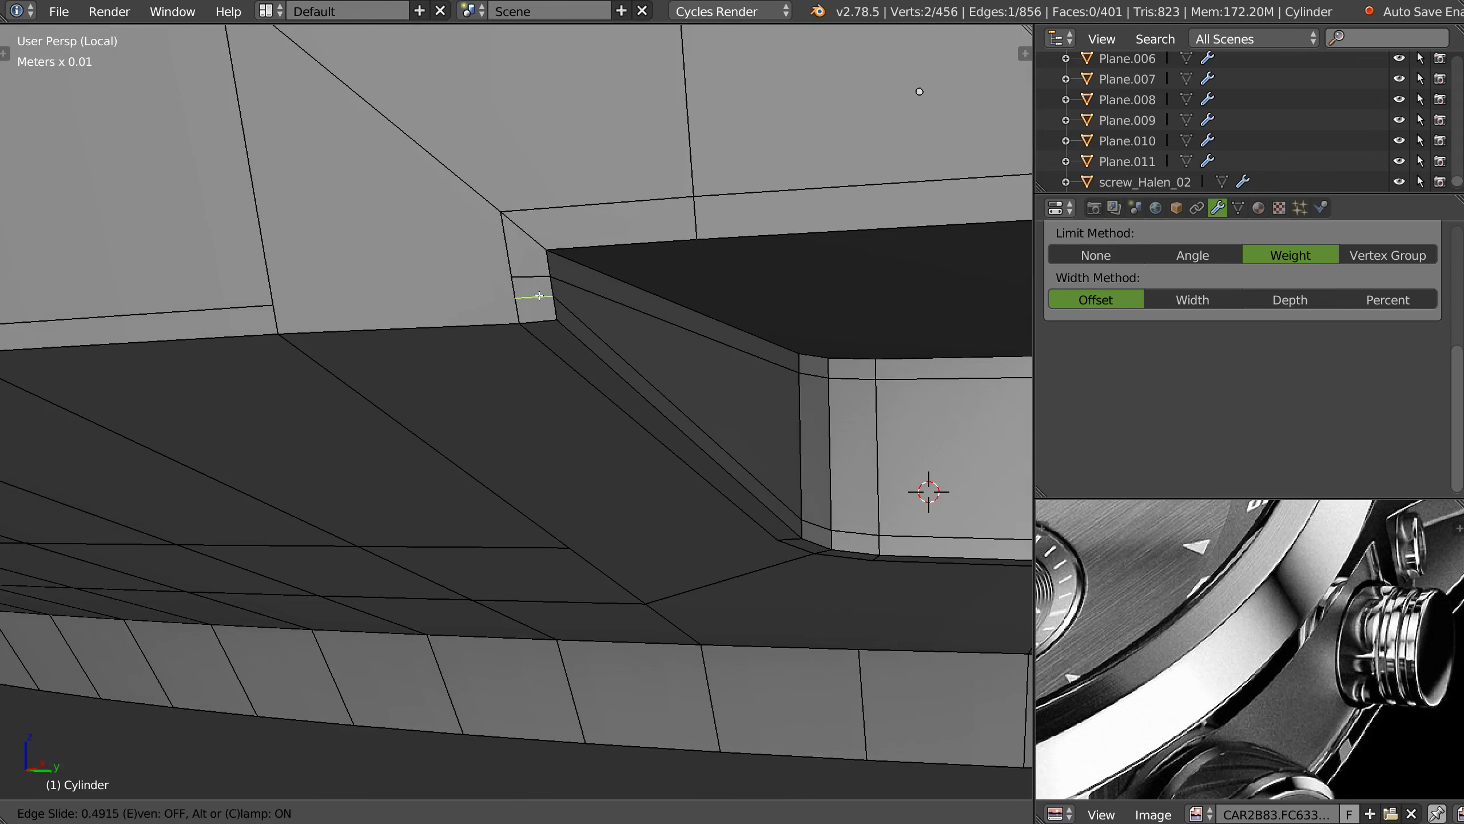
pyautogui.click(536, 272)
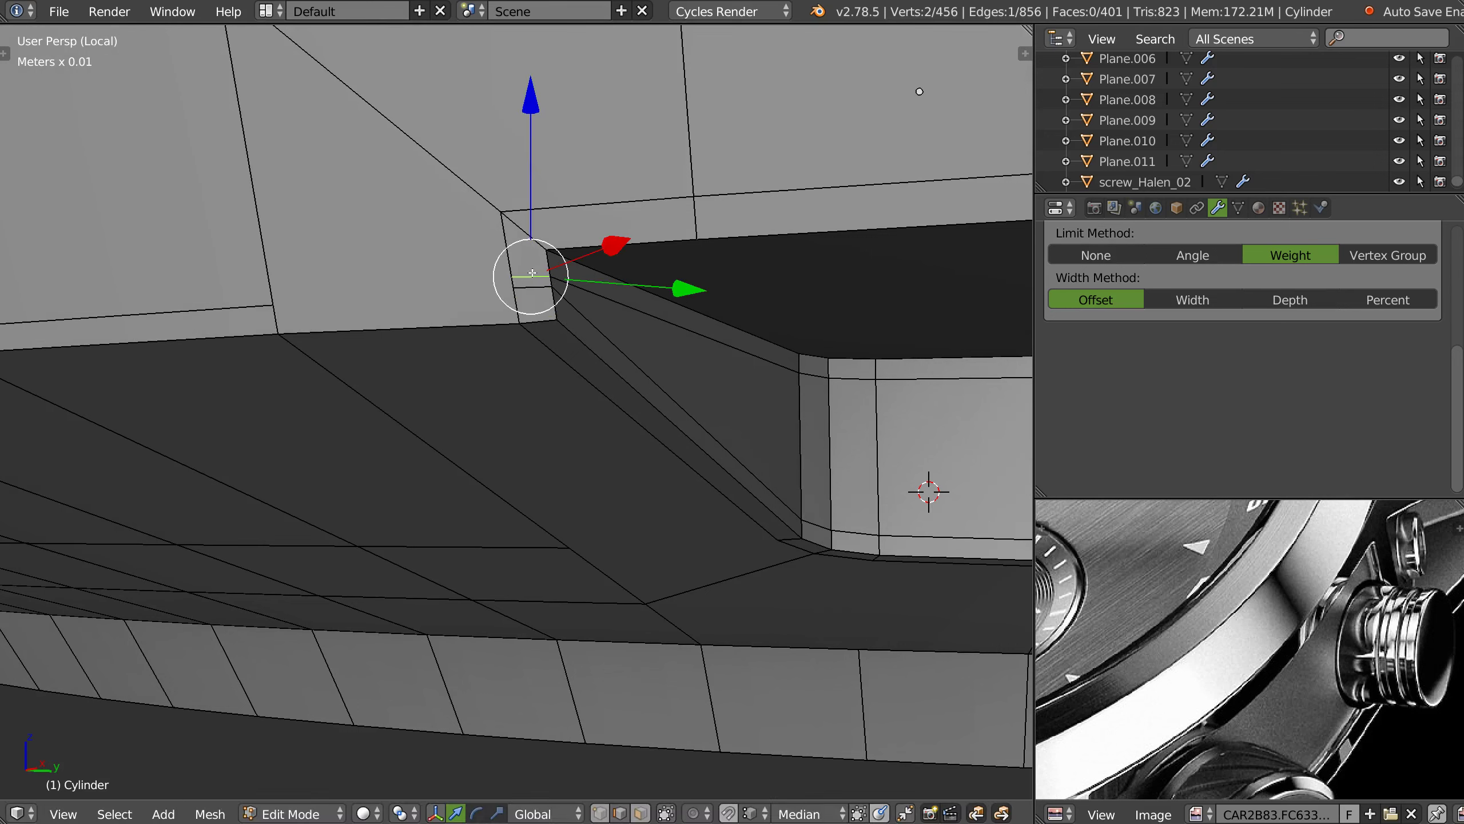
pyautogui.press('g')
pyautogui.press('g')
pyautogui.click(532, 266)
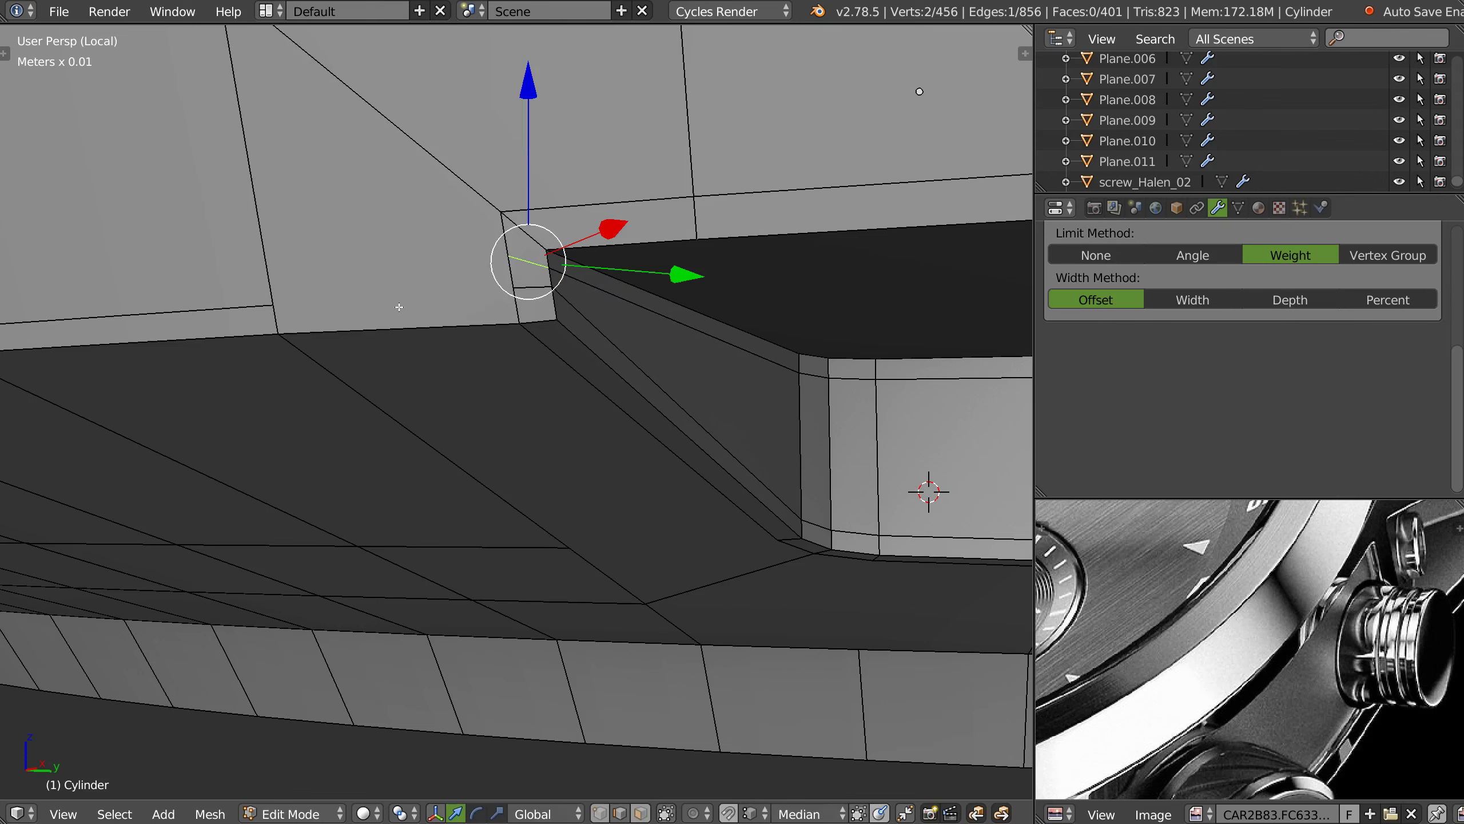
pyautogui.rightClick(299, 295)
pyautogui.keyDown('shift'); pyautogui.rightClick(512, 286); pyautogui.keyUp('shift')
pyautogui.press('j')
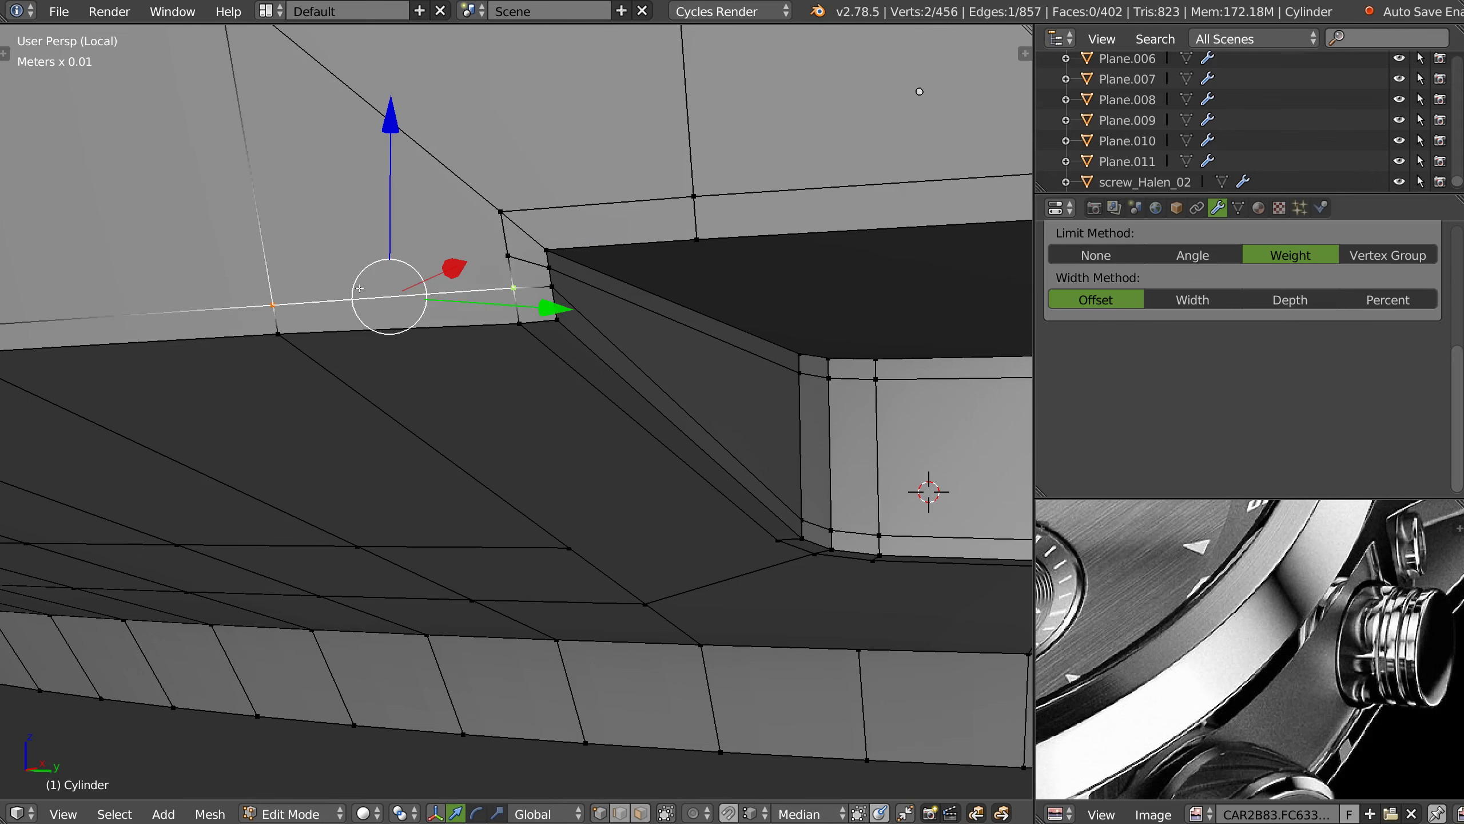
pyautogui.moveTo(512, 287); pyautogui.dragTo(531, 293, button='middle')
# - Cut an edge loop along the outer band and slide one of its vertices
pyautogui.hotkey('ctrl', 'r')
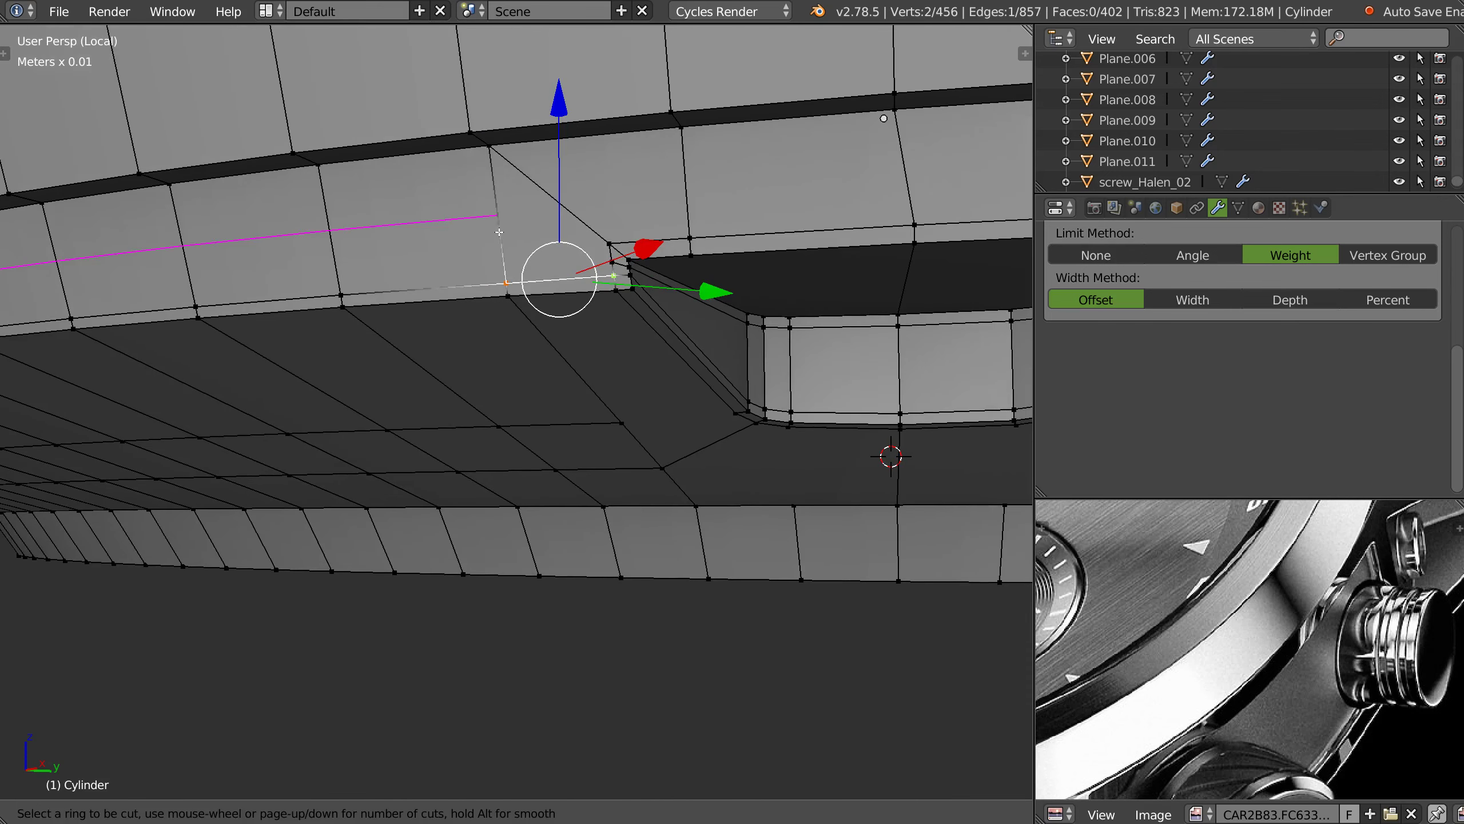
pyautogui.click(494, 229)
pyautogui.rightClick(508, 230)
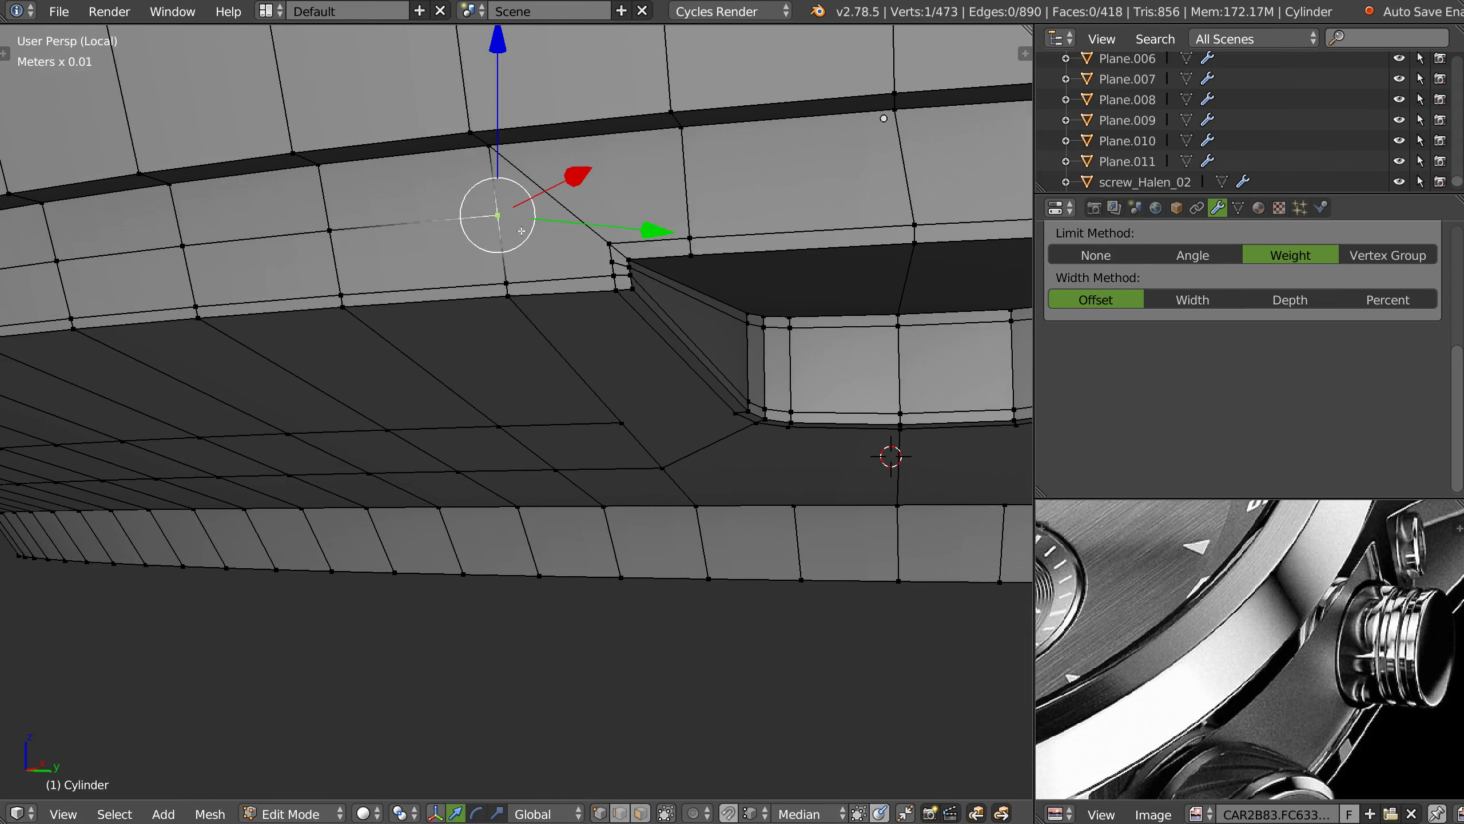
pyautogui.hotkey('shift', 'v')
pyautogui.click(521, 238)
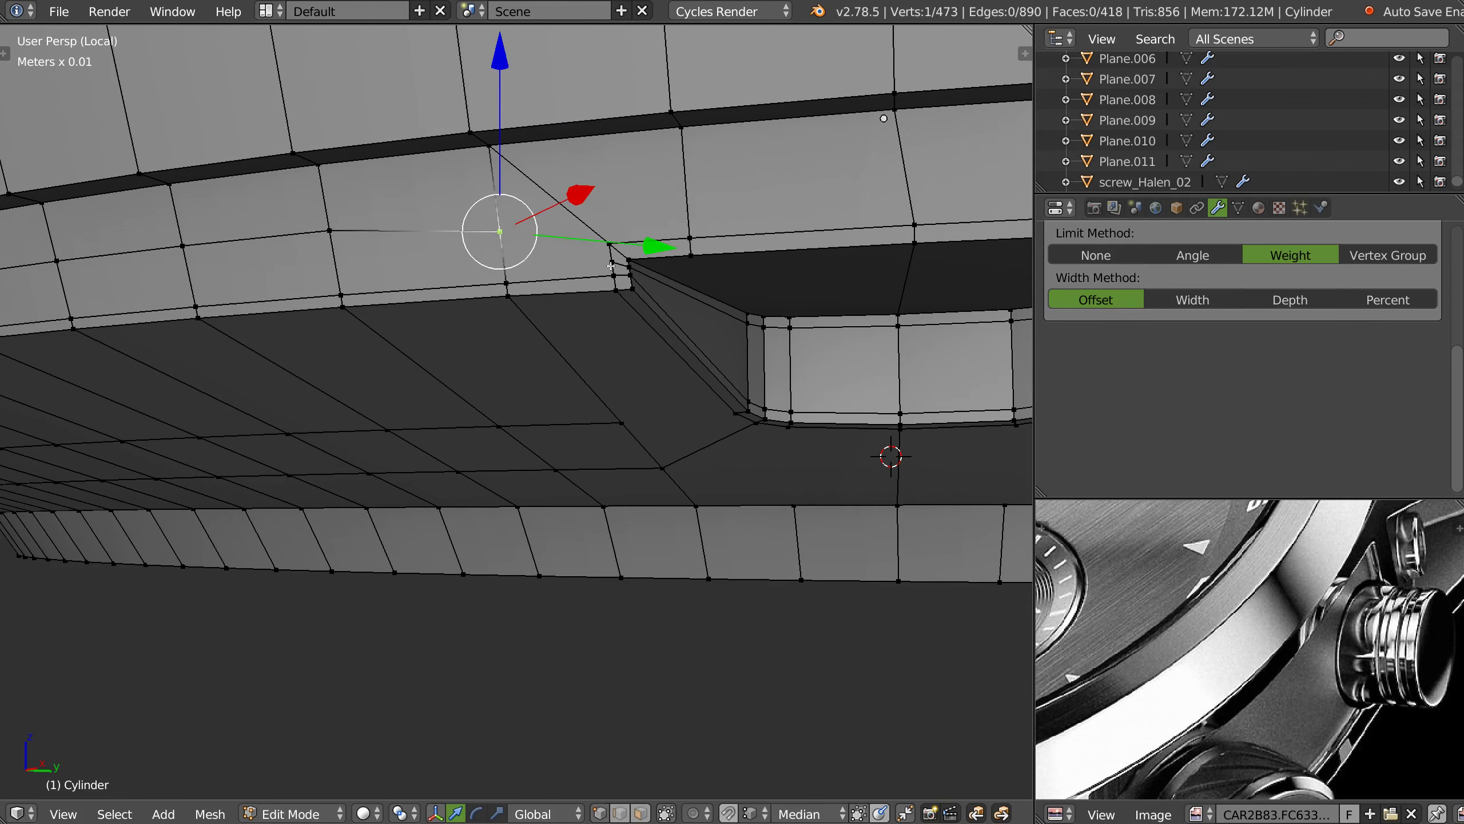
pyautogui.keyDown('shift'); pyautogui.rightClick(612, 263); pyautogui.keyUp('shift')
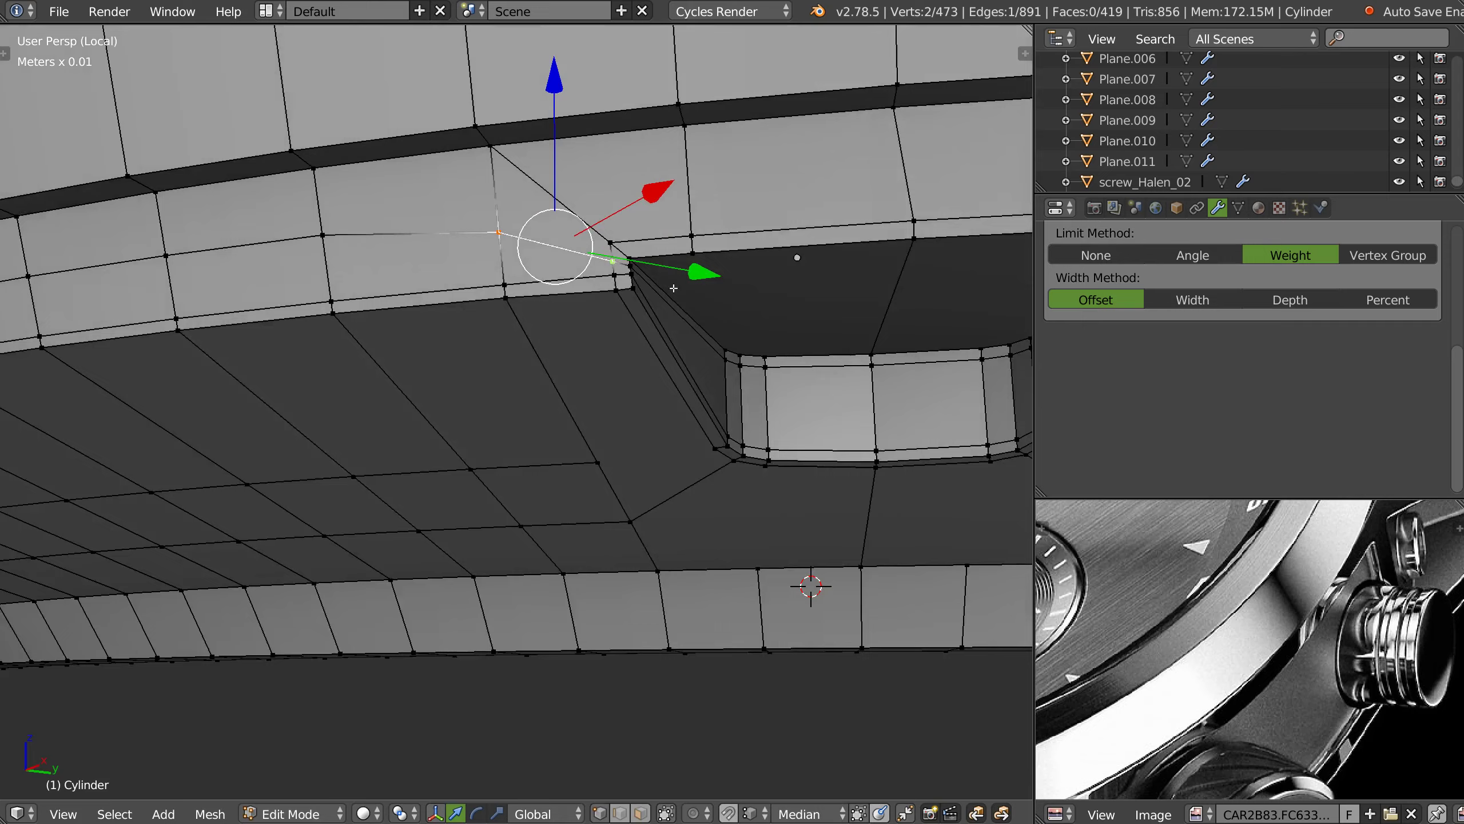
# - Select a vertex pair beside the recess corner for connecting
pyautogui.moveTo(623, 317); pyautogui.dragTo(563, 284, button='middle')
pyautogui.scroll(4, 560, 214)
pyautogui.scroll(-2, 560, 214)
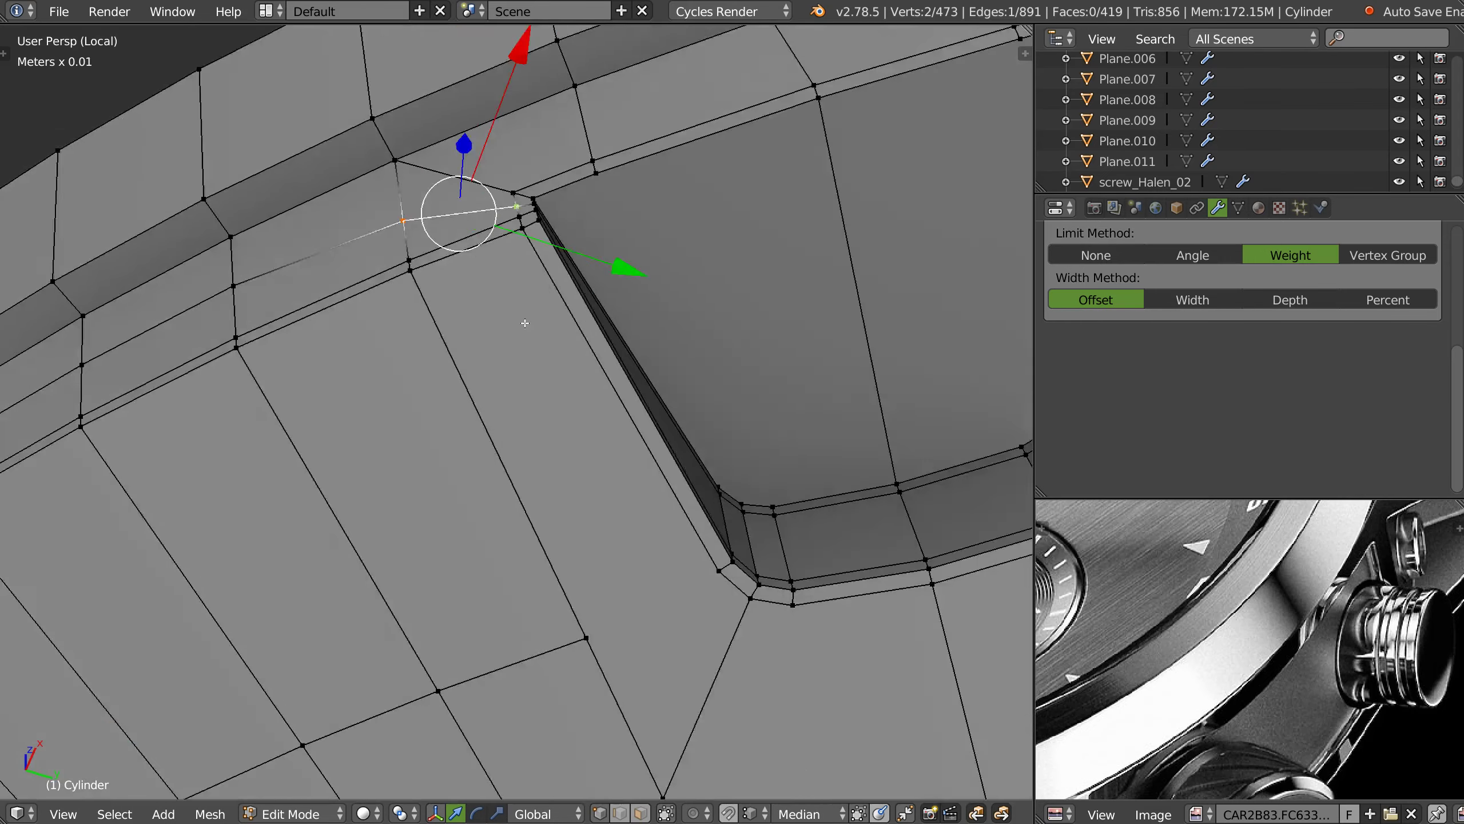
pyautogui.scroll(-3, 522, 323)
pyautogui.scroll(2, 547, 450)
pyautogui.keyDown('shift'); pyautogui.rightClick(602, 421); pyautogui.keyUp('shift')
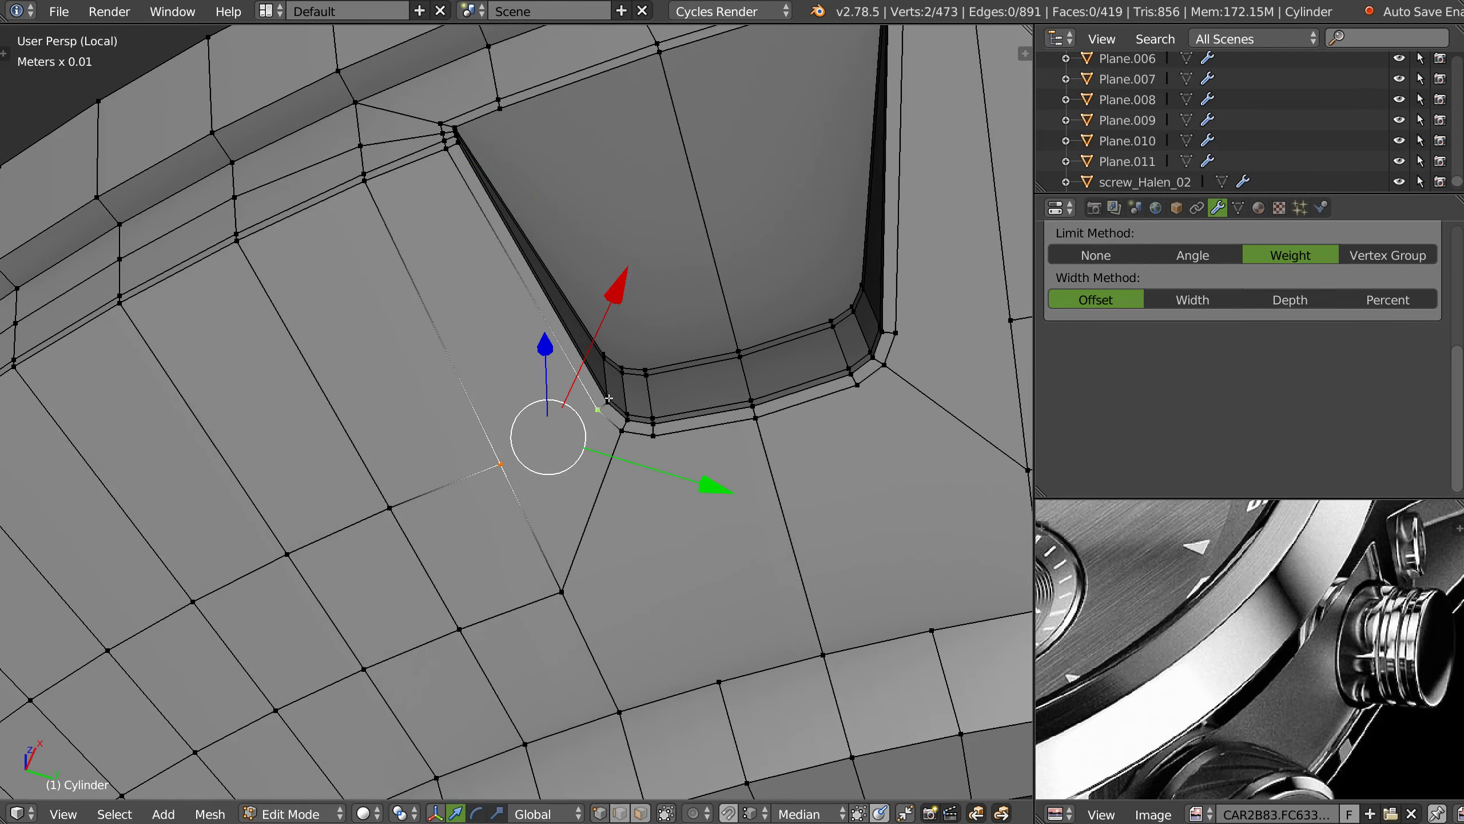
pyautogui.keyDown('shift'); pyautogui.moveTo(897, 354); pyautogui.dragTo(704, 340, button='middle'); pyautogui.keyUp('shift')
pyautogui.rightClick(703, 331)
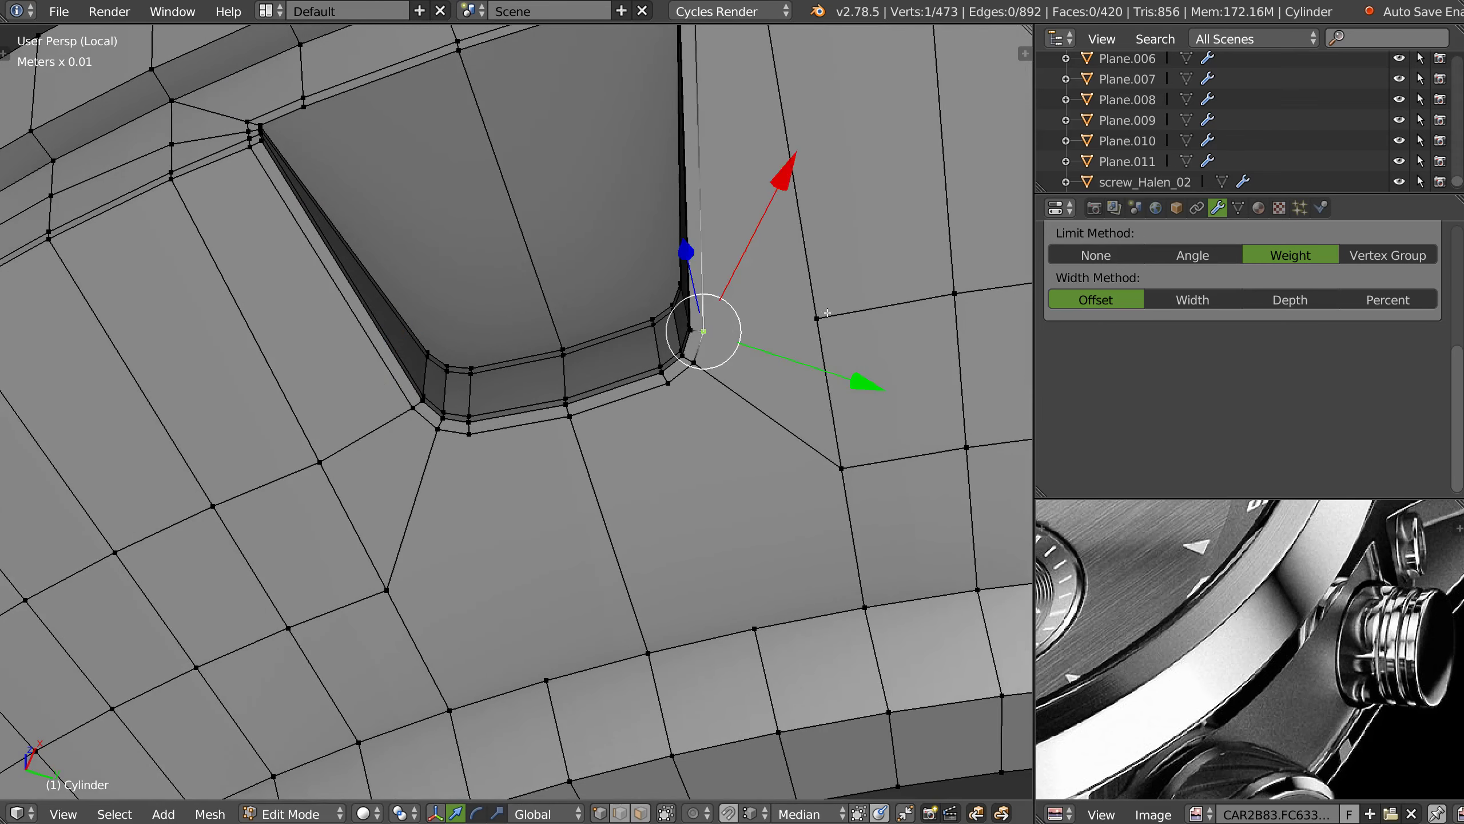
pyautogui.keyDown('shift'); pyautogui.rightClick(817, 319); pyautogui.keyUp('shift')
# - Select vertex pairs across the bevel-corner faces on the recess rim
pyautogui.keyDown('shift'); pyautogui.moveTo(702, 437); pyautogui.dragTo(697, 428, button='middle'); pyautogui.keyUp('shift')
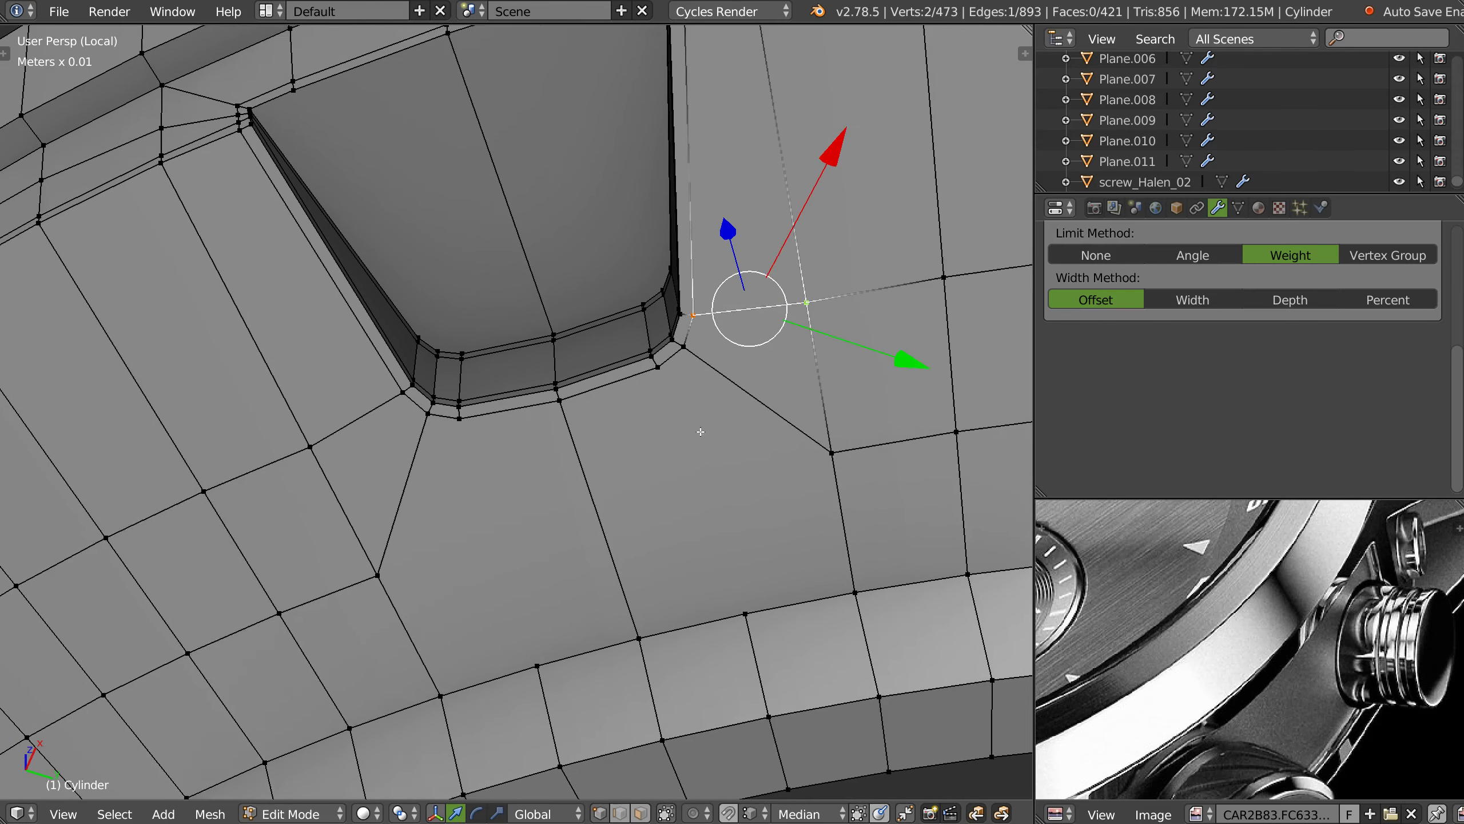
pyautogui.rightClick(698, 432)
pyautogui.keyDown('shift'); pyautogui.rightClick(738, 601); pyautogui.keyUp('shift')
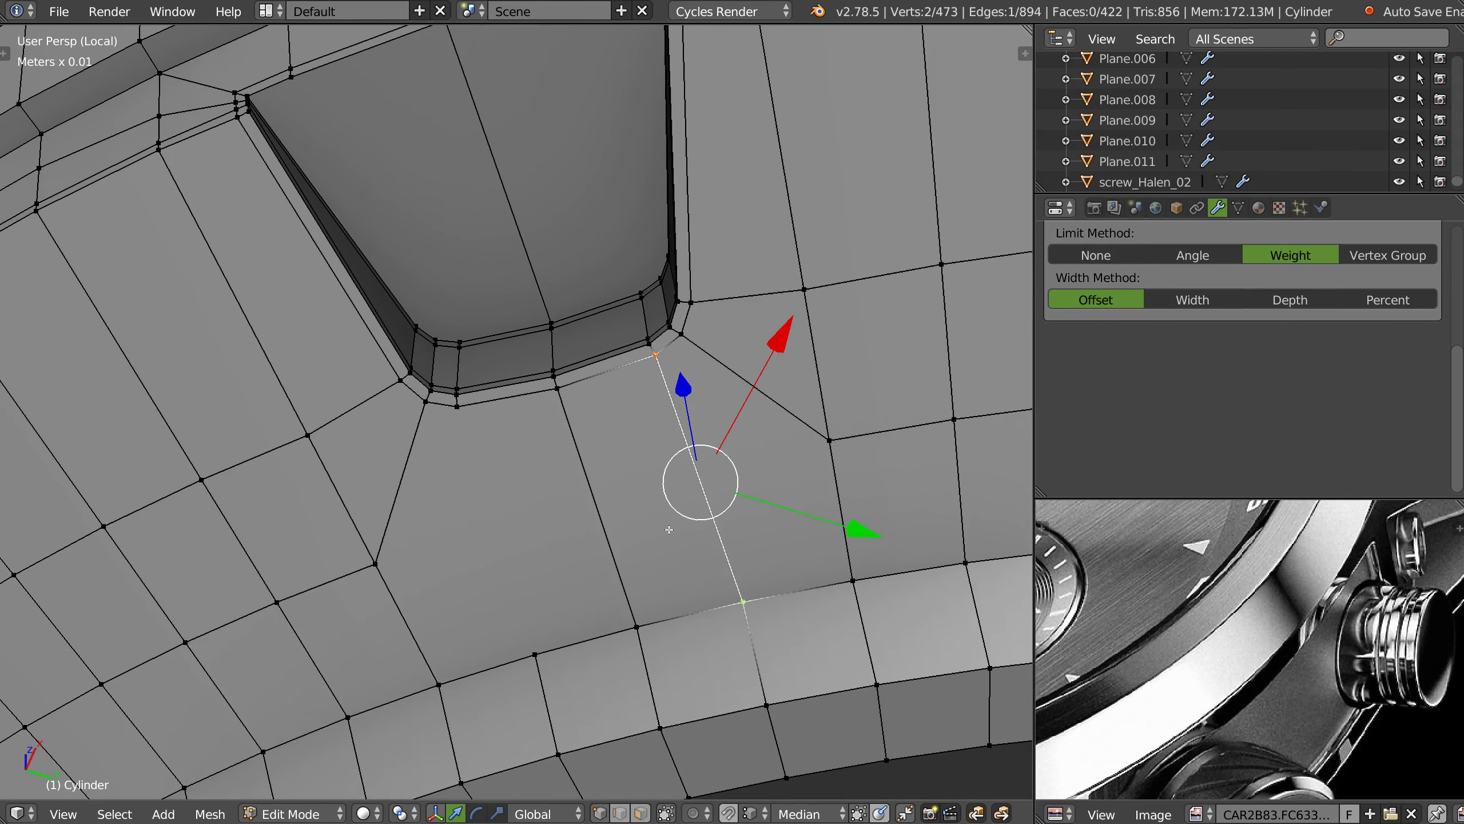
pyautogui.rightClick(472, 423)
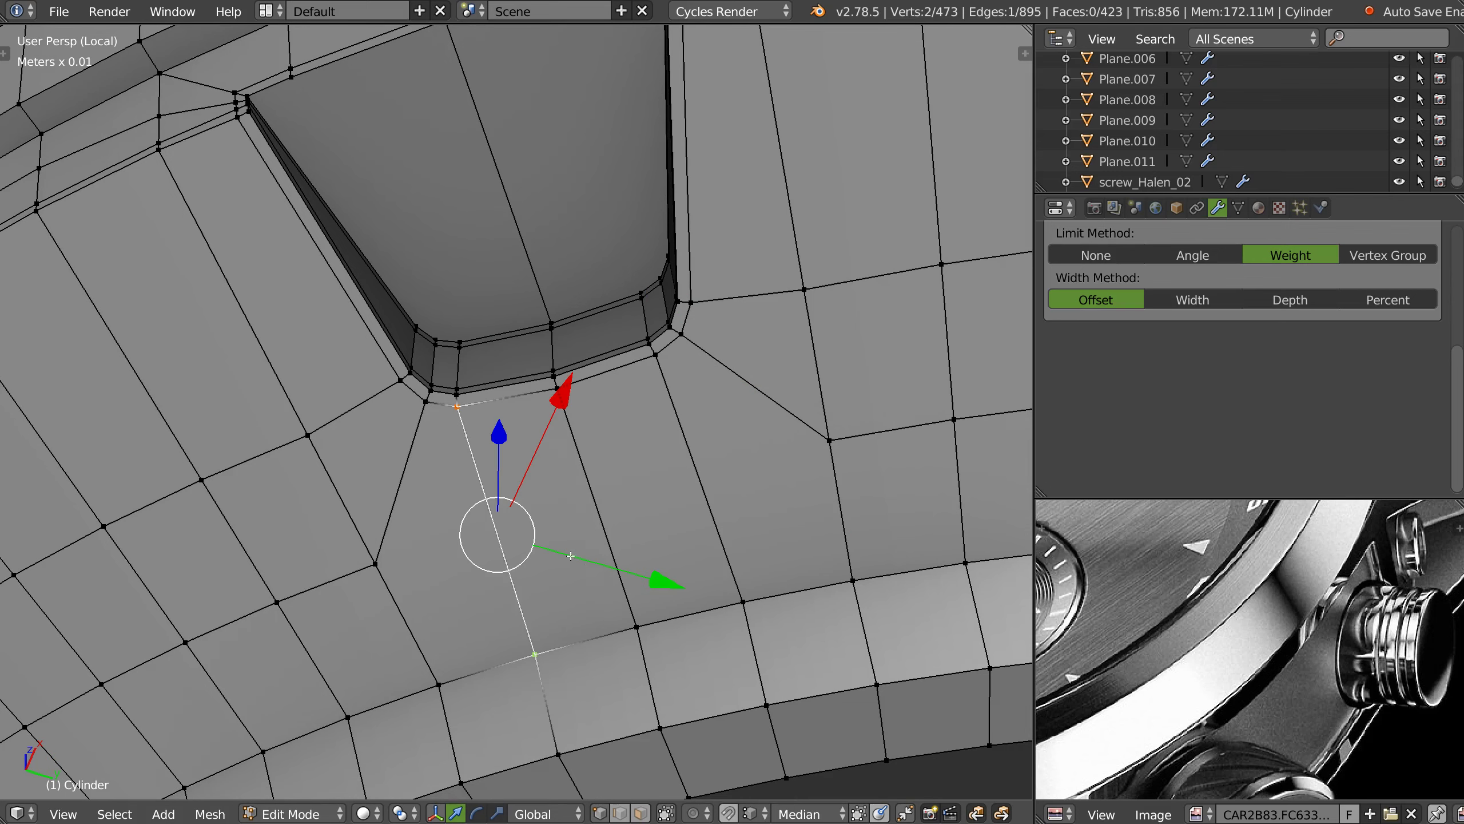
pyautogui.rightClick(830, 440)
pyautogui.keyDown('shift'); pyautogui.rightClick(375, 564); pyautogui.keyUp('shift')
# - Connect the selected vertices with a cut and slide it in Bottom view
pyautogui.press('j')
pyautogui.moveTo(555, 536); pyautogui.dragTo(521, 504, button='middle')
pyautogui.press('q')
pyautogui.click(522, 562)
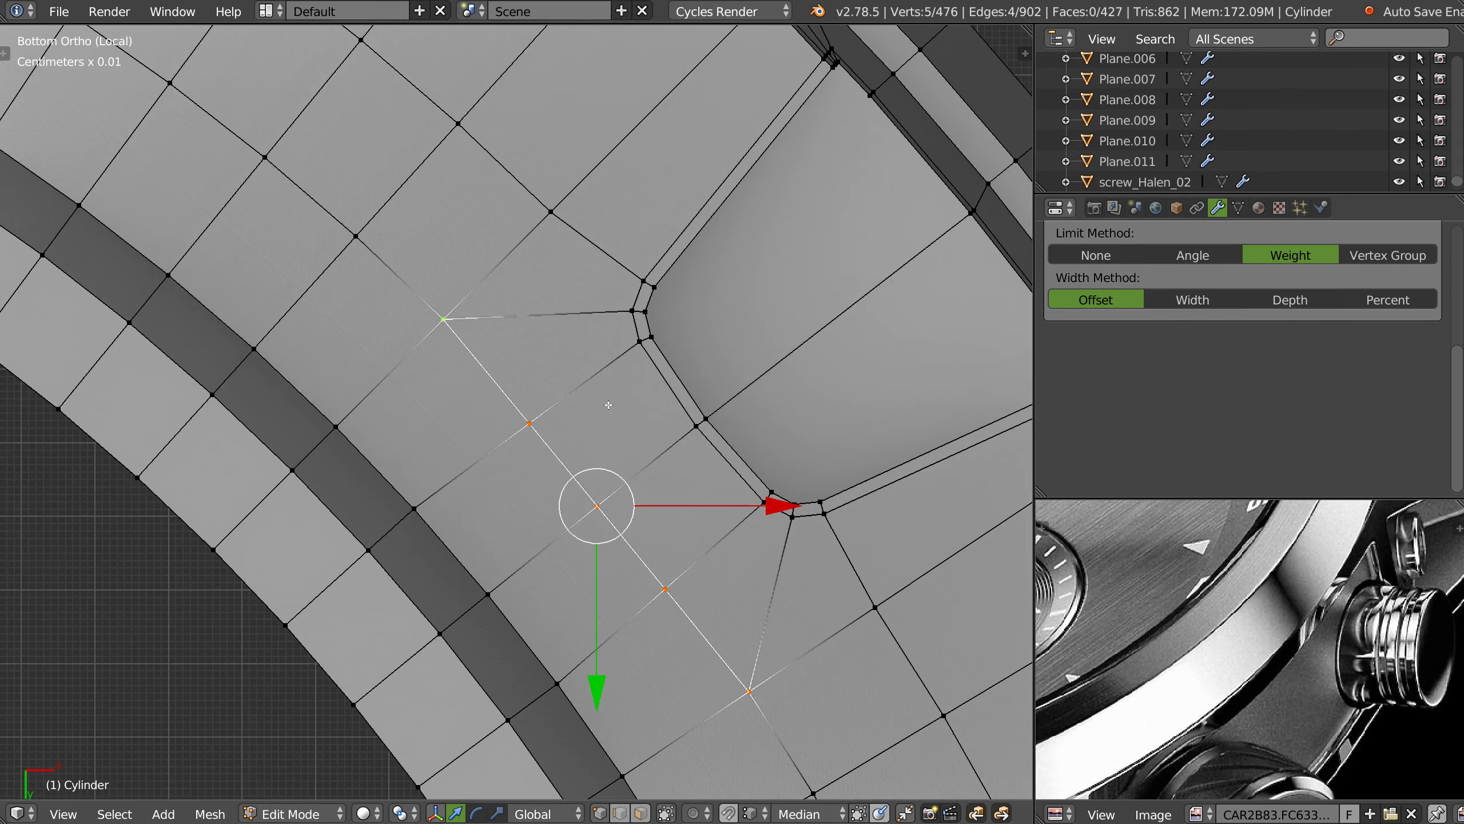
pyautogui.rightClick(528, 423)
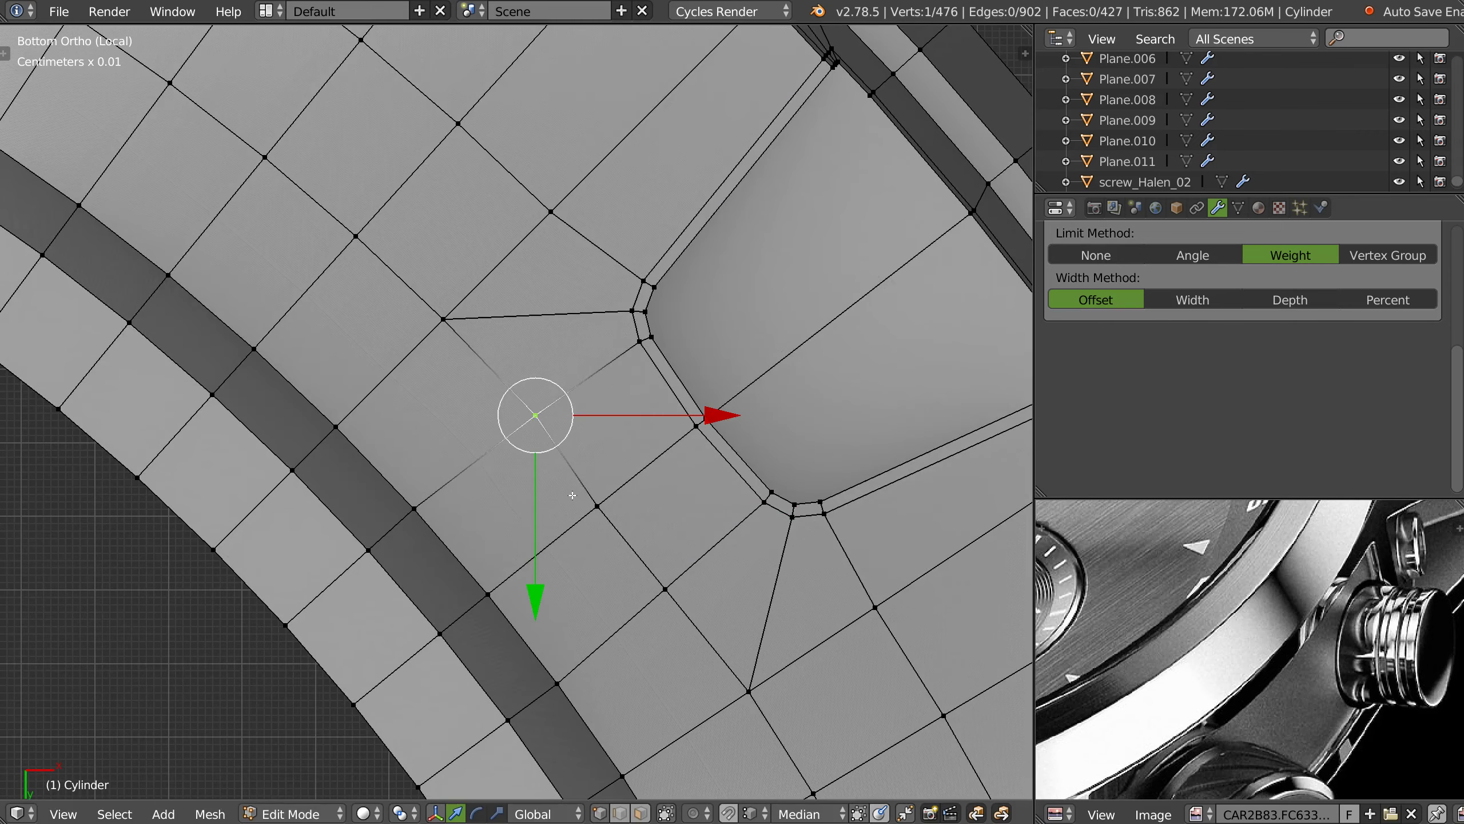
pyautogui.keyDown('ctrl'); pyautogui.rightClick(667, 552); pyautogui.keyUp('ctrl')
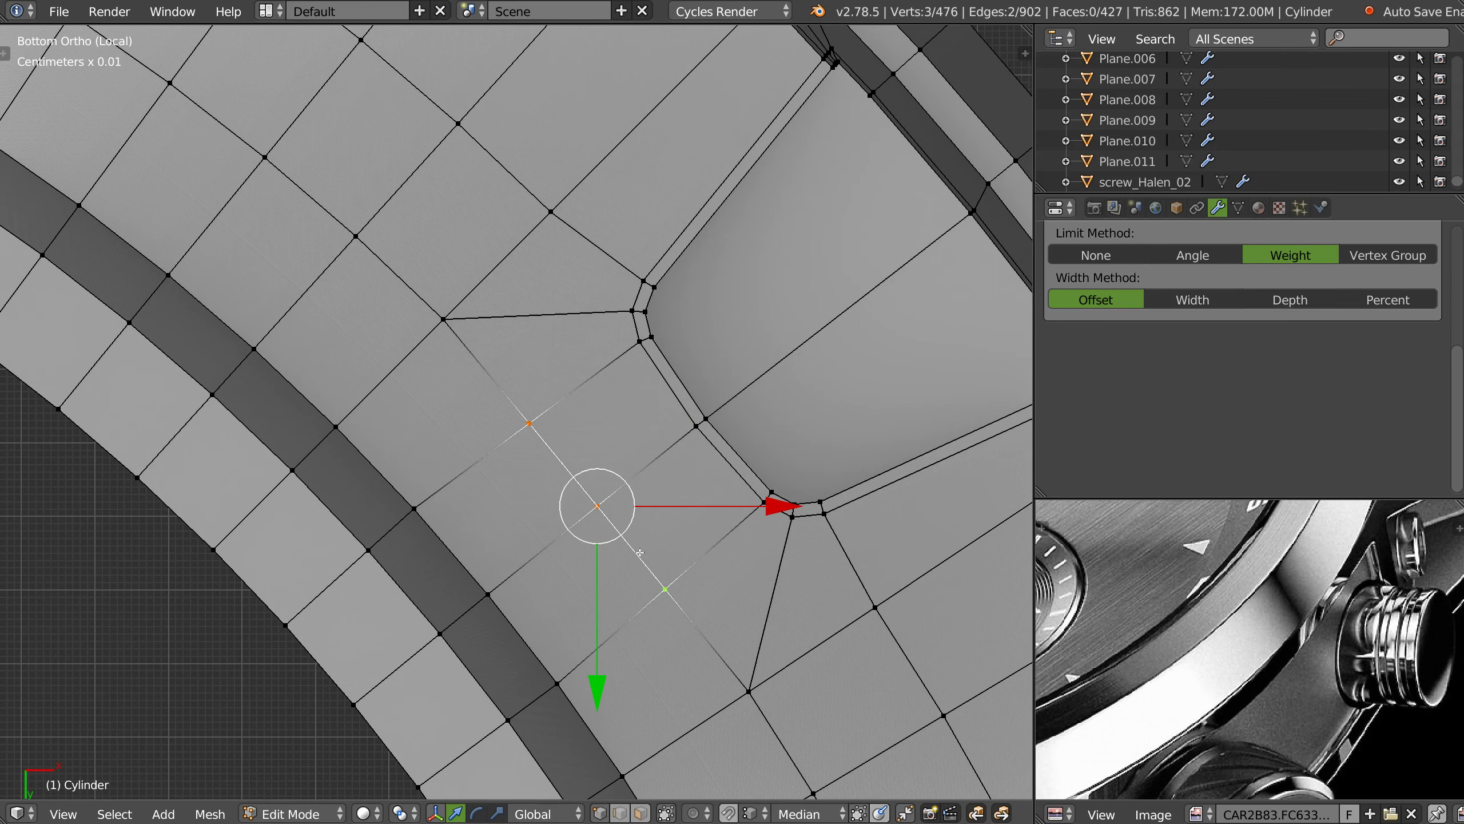
pyautogui.press('g')
pyautogui.press('g')
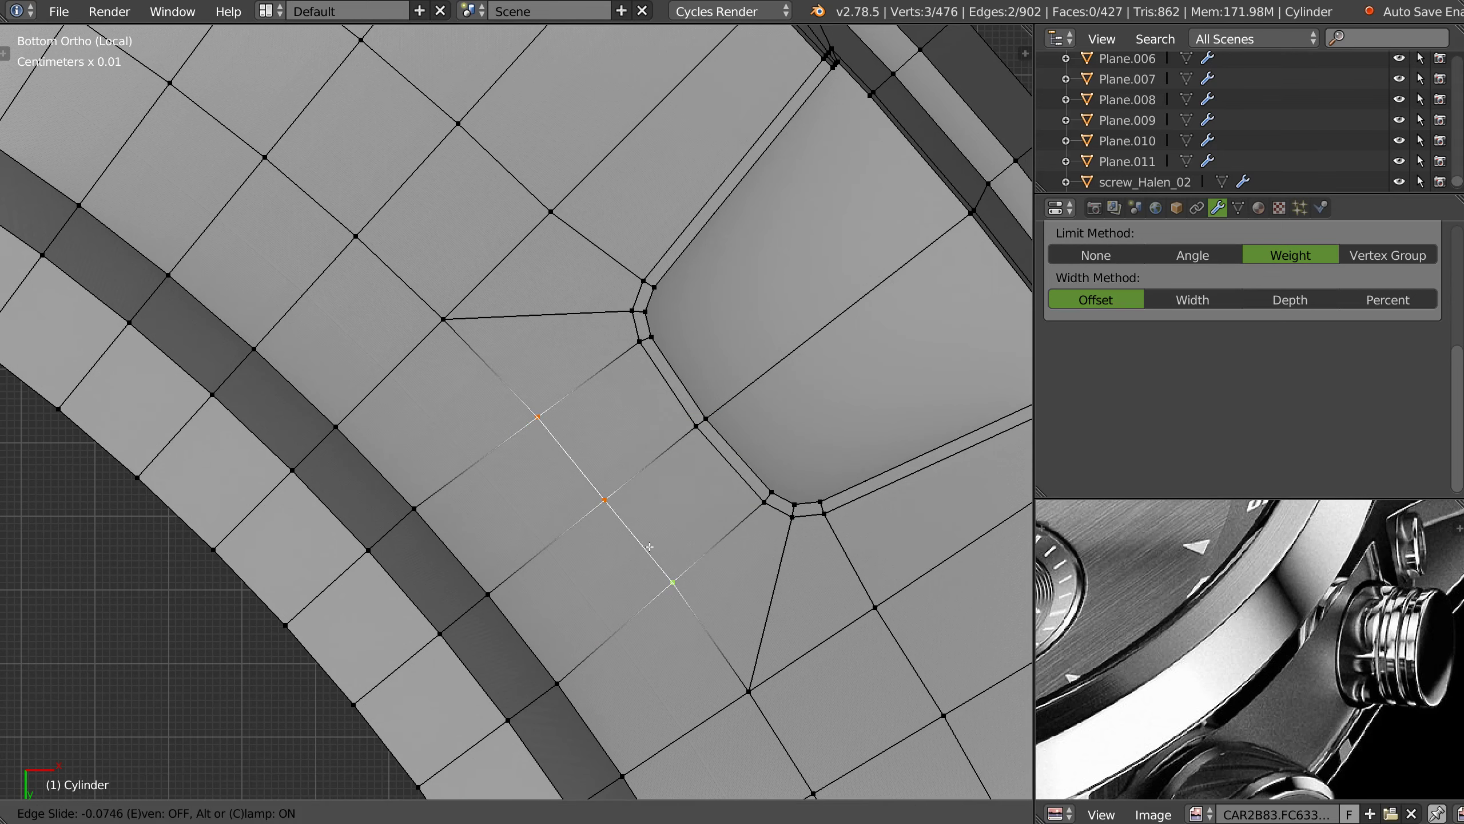
pyautogui.click(646, 551)
# - Add two loop cuts beside the recess and connect two vertices with a new edge
pyautogui.moveTo(646, 551)
pyautogui.mouseDown(button='middle')
pyautogui.moveTo(616, 408)
pyautogui.moveTo(633, 358)
pyautogui.moveTo(582, 388)
pyautogui.mouseUp(button='middle')
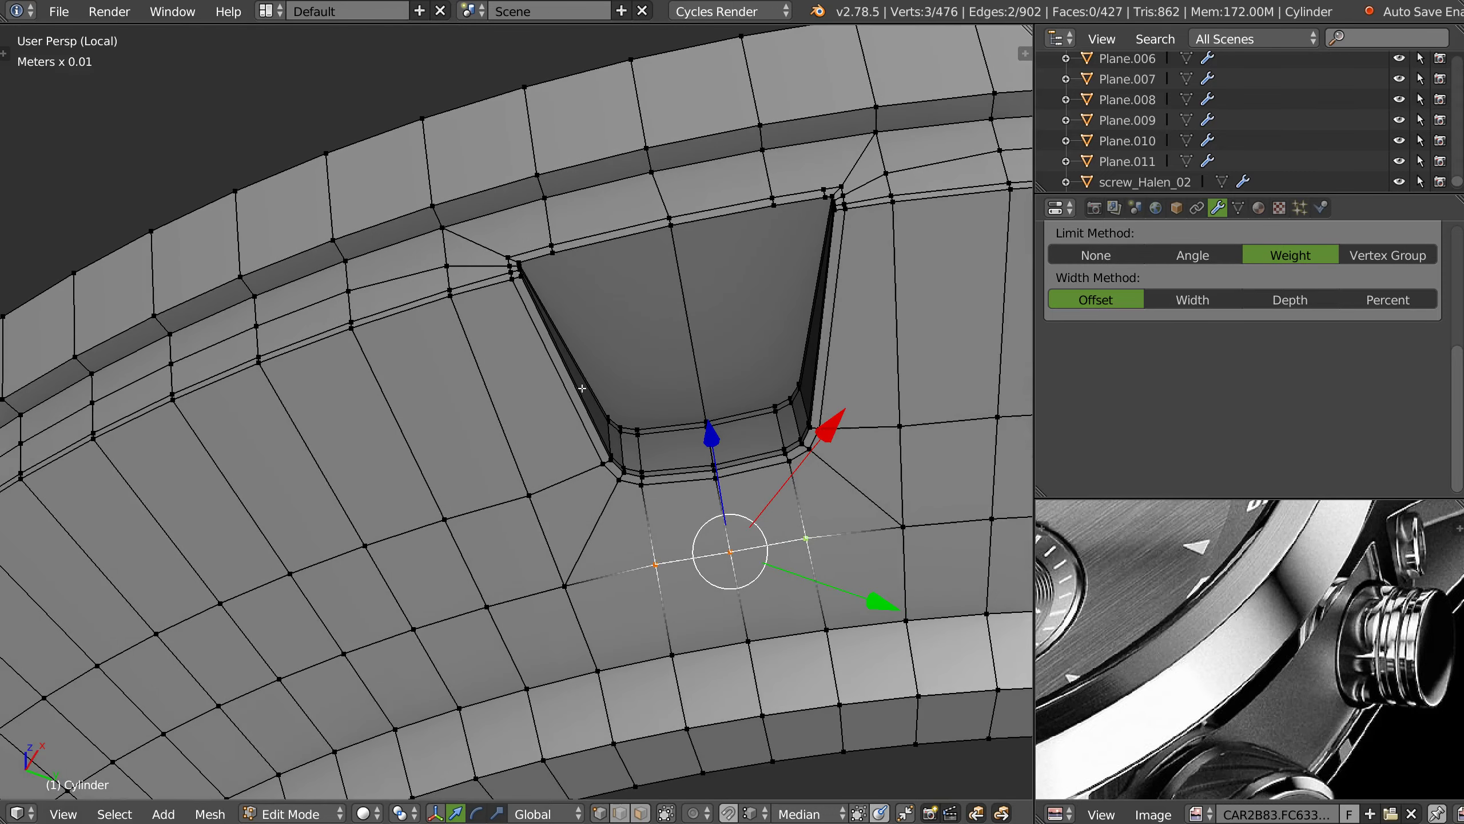
pyautogui.hotkey('ctrl', 'r')
pyautogui.click(489, 394)
pyautogui.hotkey('ctrl', 'r')
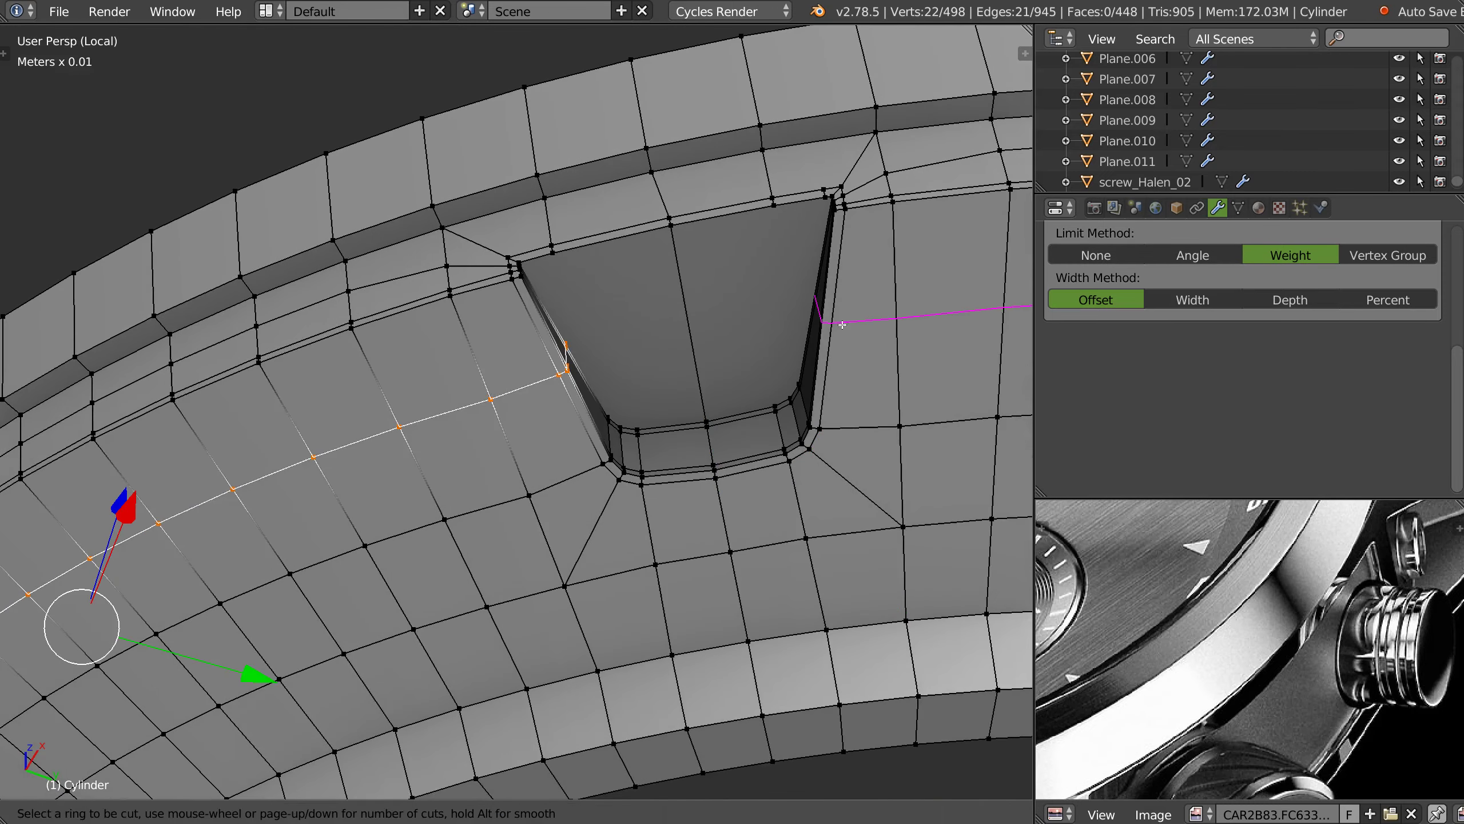
pyautogui.click(834, 322)
pyautogui.rightClick(814, 295)
pyautogui.moveTo(707, 327)
pyautogui.mouseDown(button='middle')
pyautogui.moveTo(651, 407)
pyautogui.moveTo(654, 337)
pyautogui.mouseUp(button='middle')
pyautogui.keyDown('shift'); pyautogui.rightClick(653, 407); pyautogui.keyUp('shift')
pyautogui.press('j')
# - Insert support loops beside the recess and on the right panel, slid close to its edges
pyautogui.scroll(3, 654, 337)
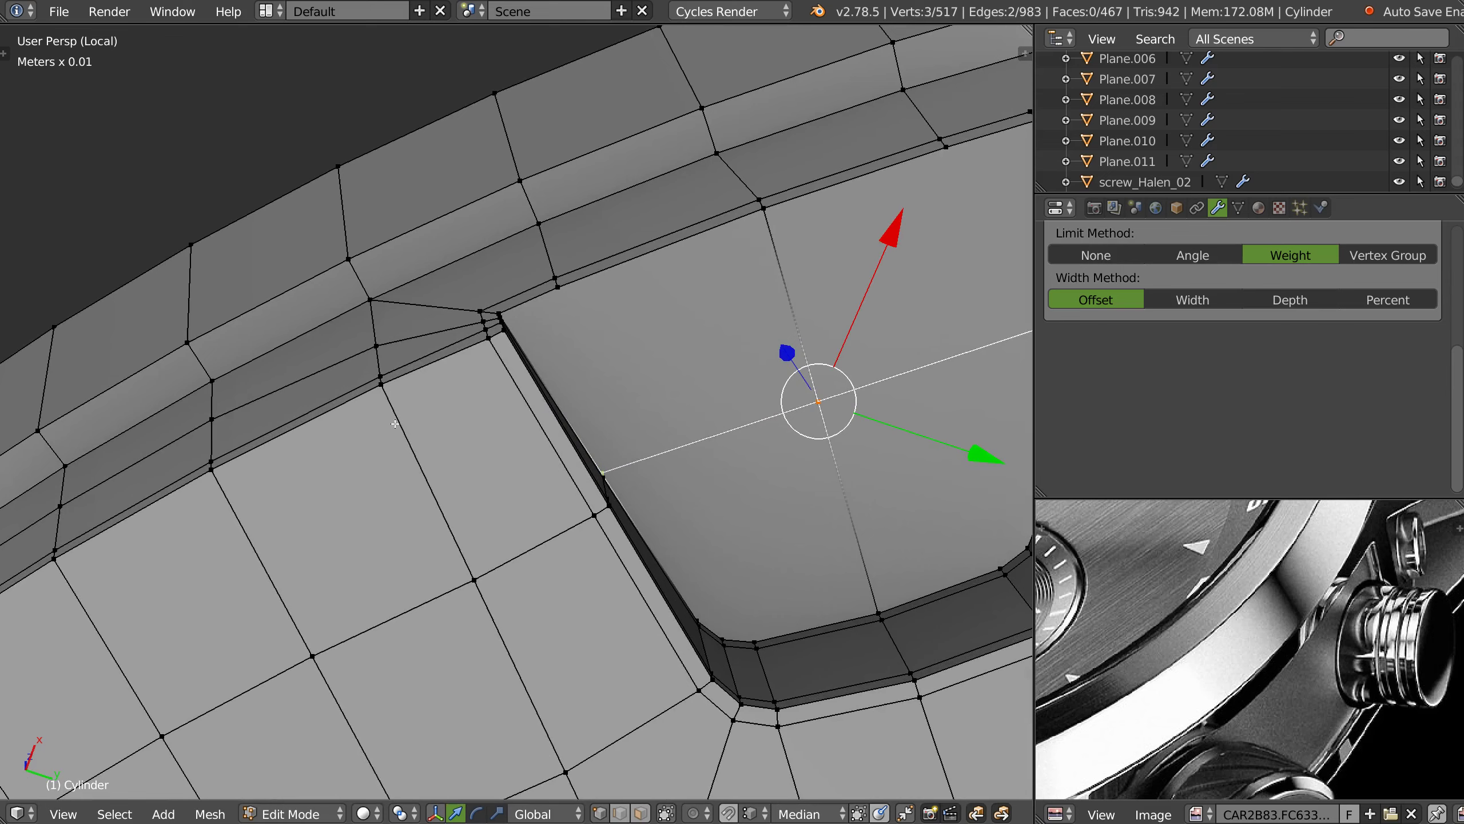
pyautogui.hotkey('ctrl', 'r')
pyautogui.click(369, 407)
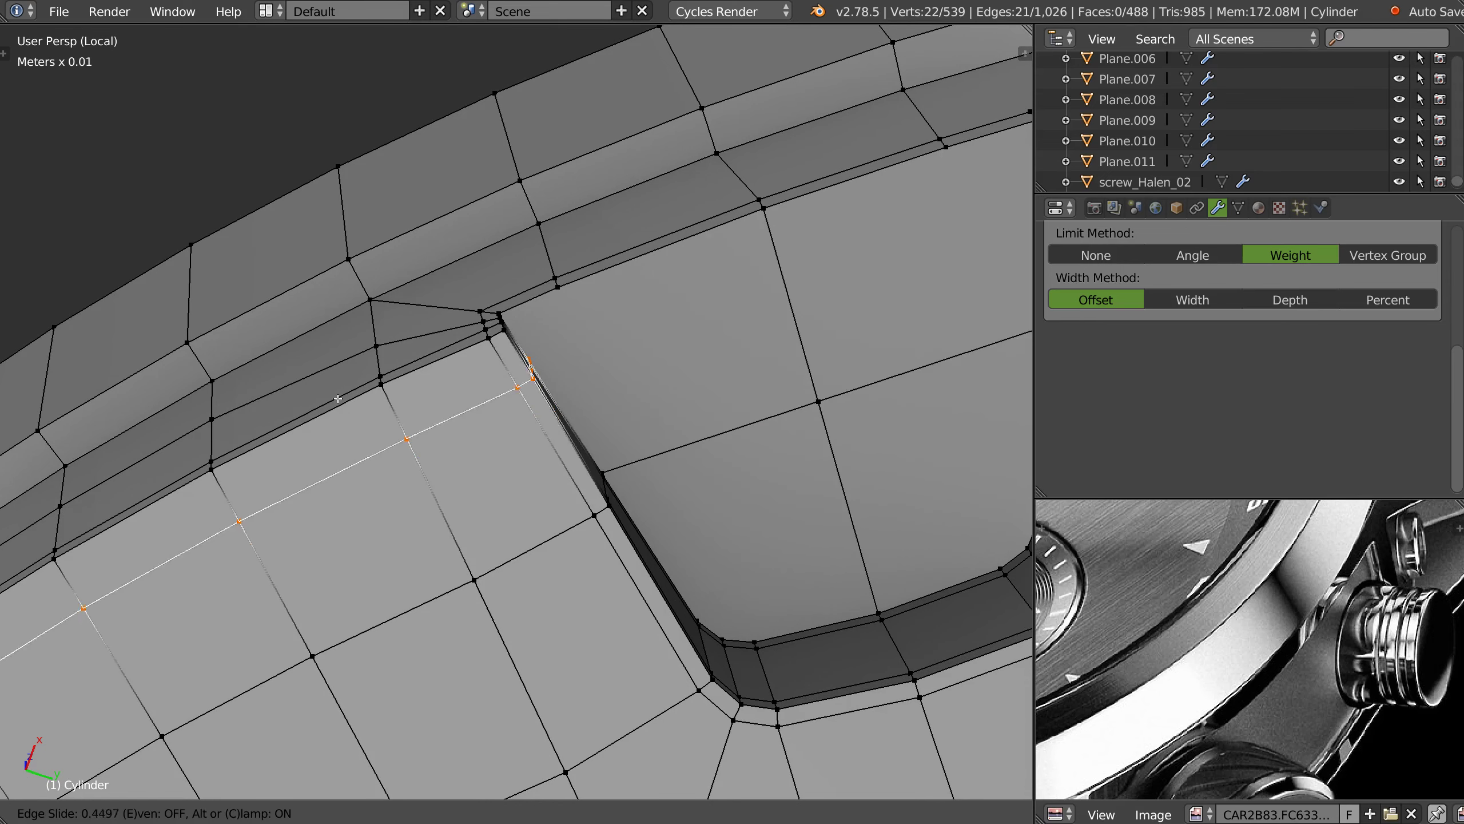
pyautogui.click(302, 368)
pyautogui.moveTo(703, 334); pyautogui.dragTo(546, 324, button='middle')
pyautogui.hotkey('ctrl', 'r')
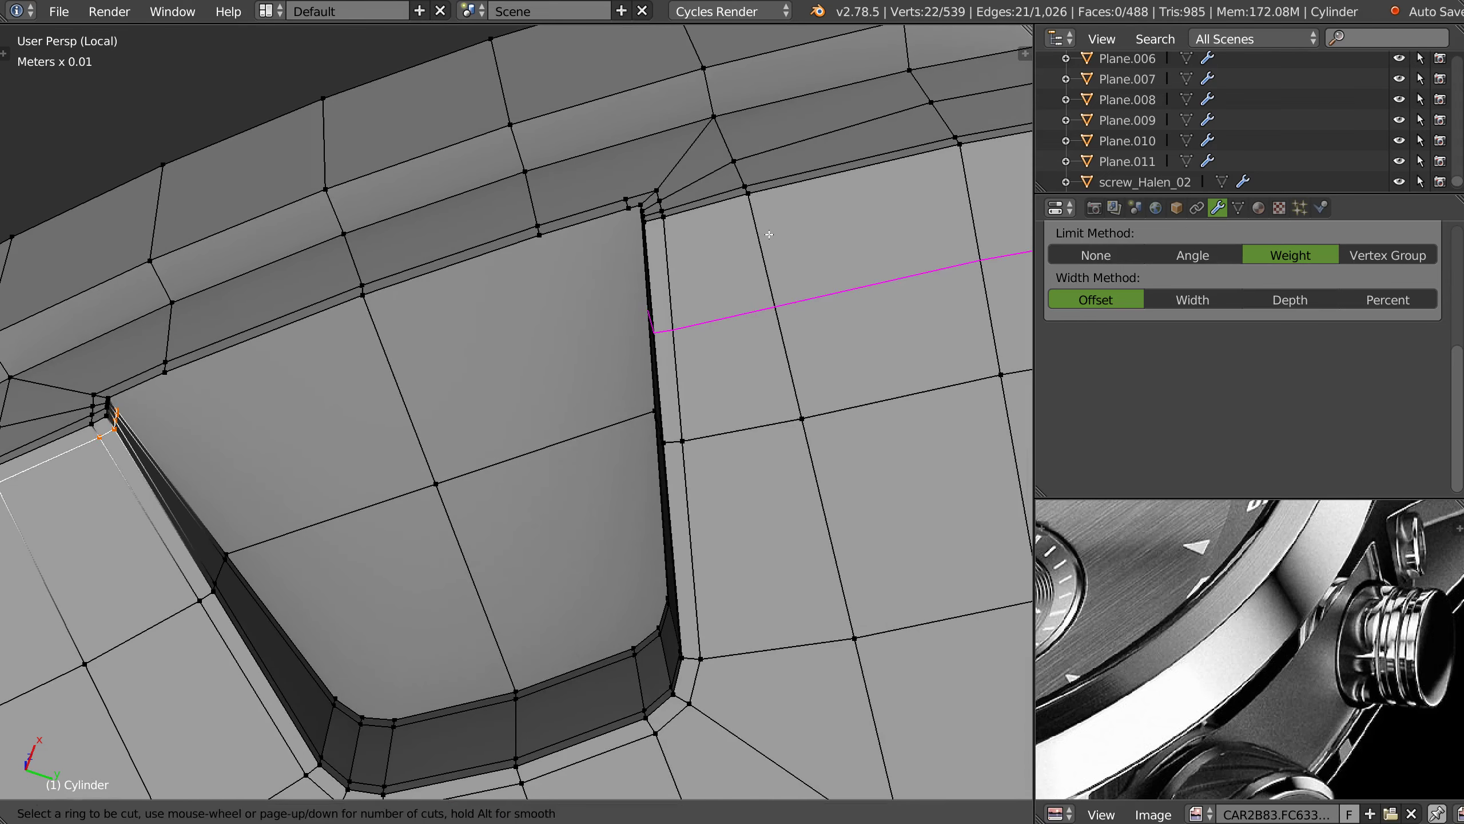
pyautogui.click(767, 233)
pyautogui.click(684, 143)
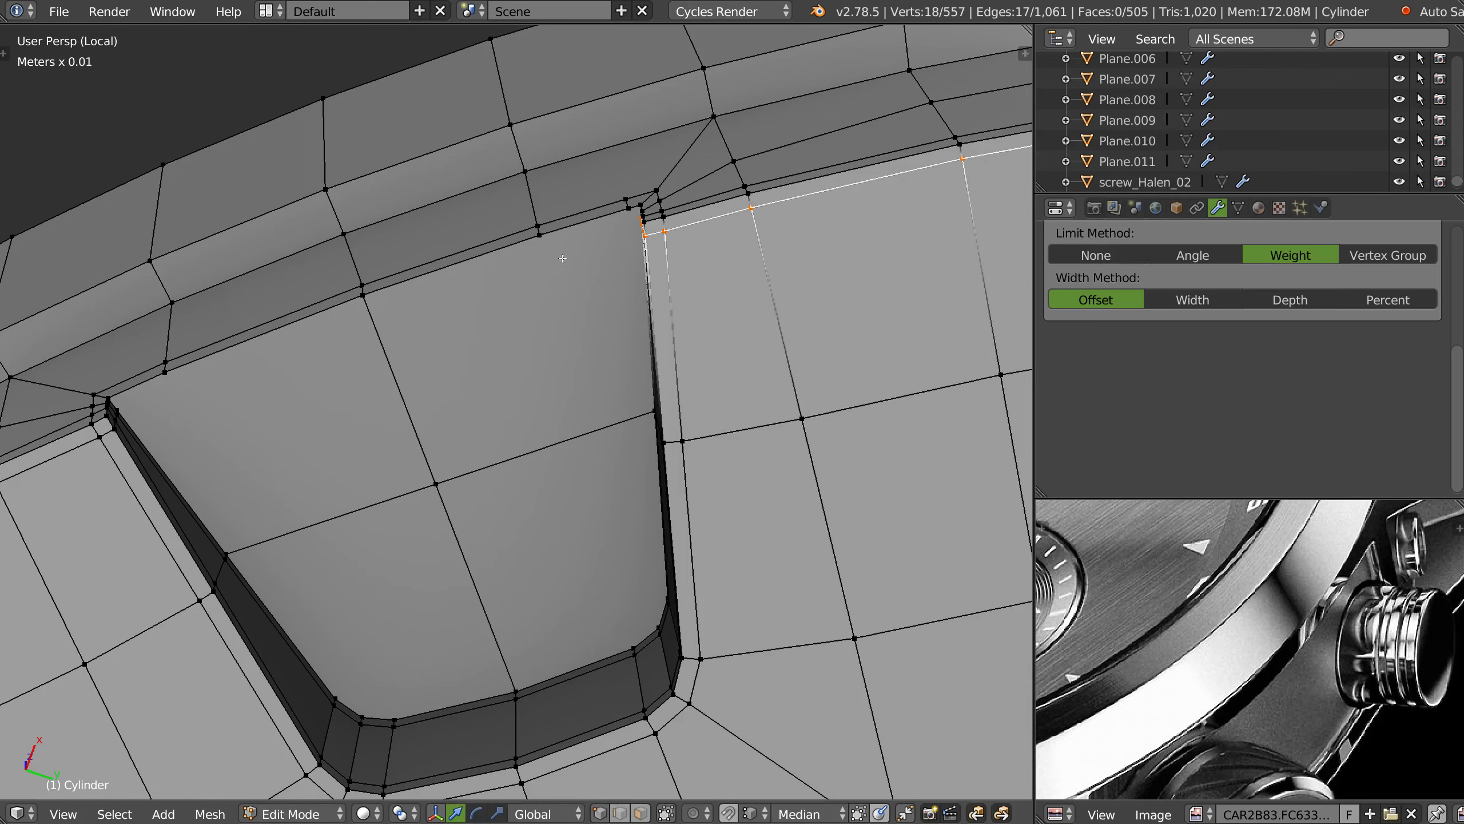
# - Orbit around the recess and select its top-right and top-left corner vertices
pyautogui.moveTo(685, 143); pyautogui.dragTo(874, 232, button='middle')
pyautogui.rightClick(899, 231)
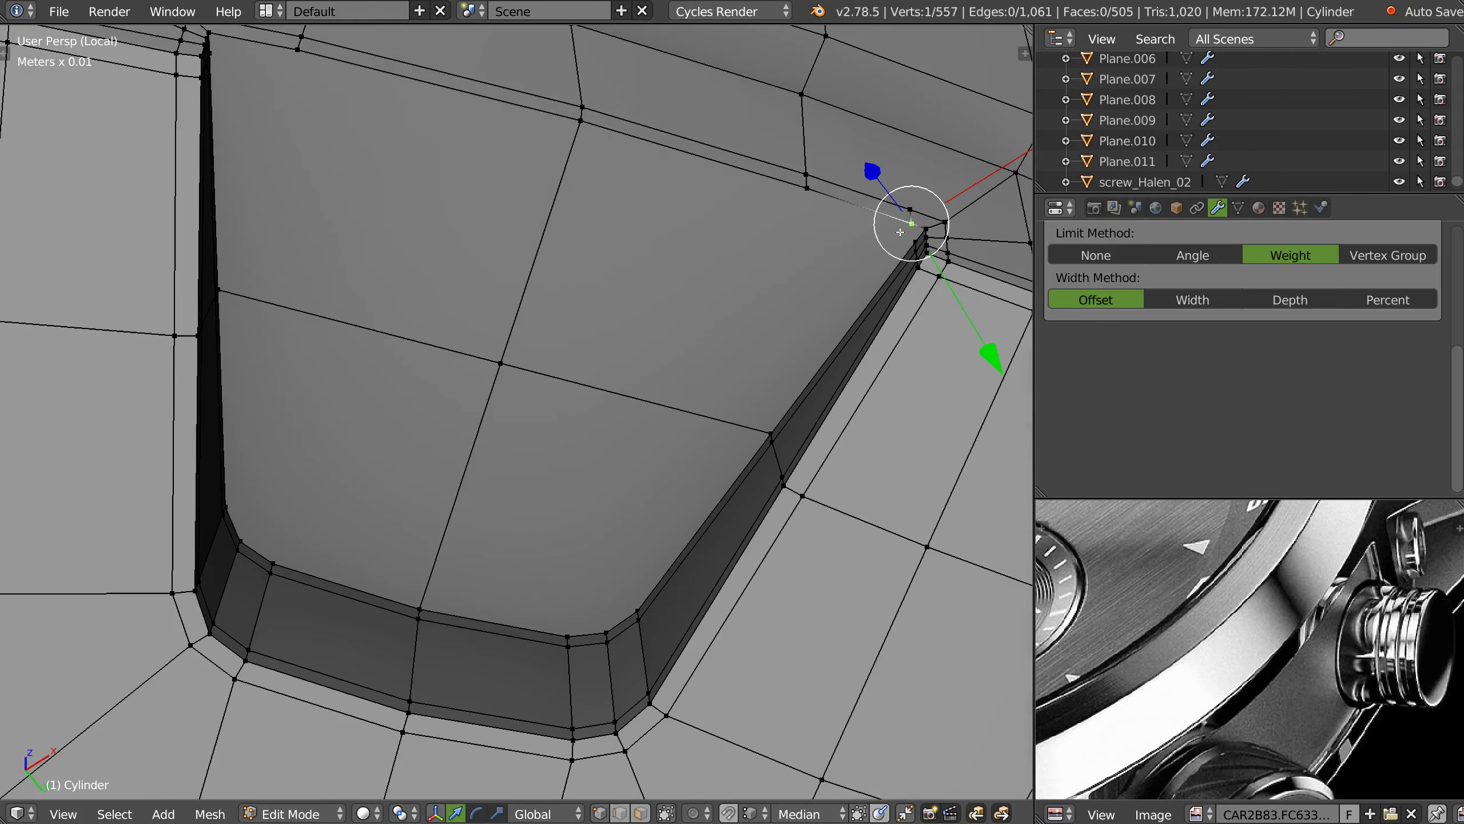
pyautogui.moveTo(362, 153); pyautogui.dragTo(285, 278, button='middle')
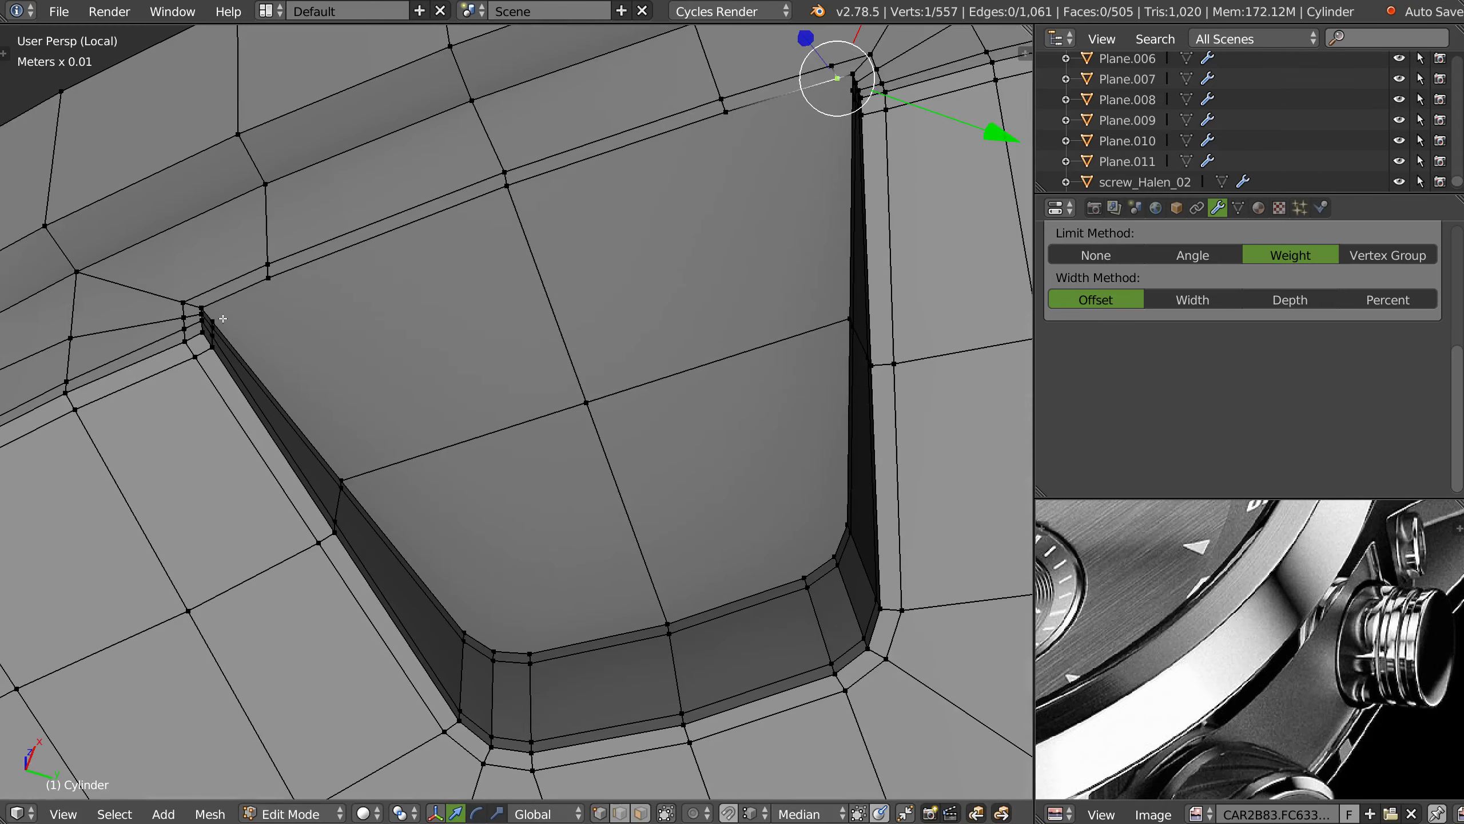
pyautogui.moveTo(841, 93)
pyautogui.mouseDown(button='middle')
pyautogui.moveTo(713, 323)
pyautogui.moveTo(710, 362)
pyautogui.moveTo(732, 288)
pyautogui.moveTo(588, 363)
pyautogui.moveTo(290, 248)
pyautogui.mouseUp(button='middle')
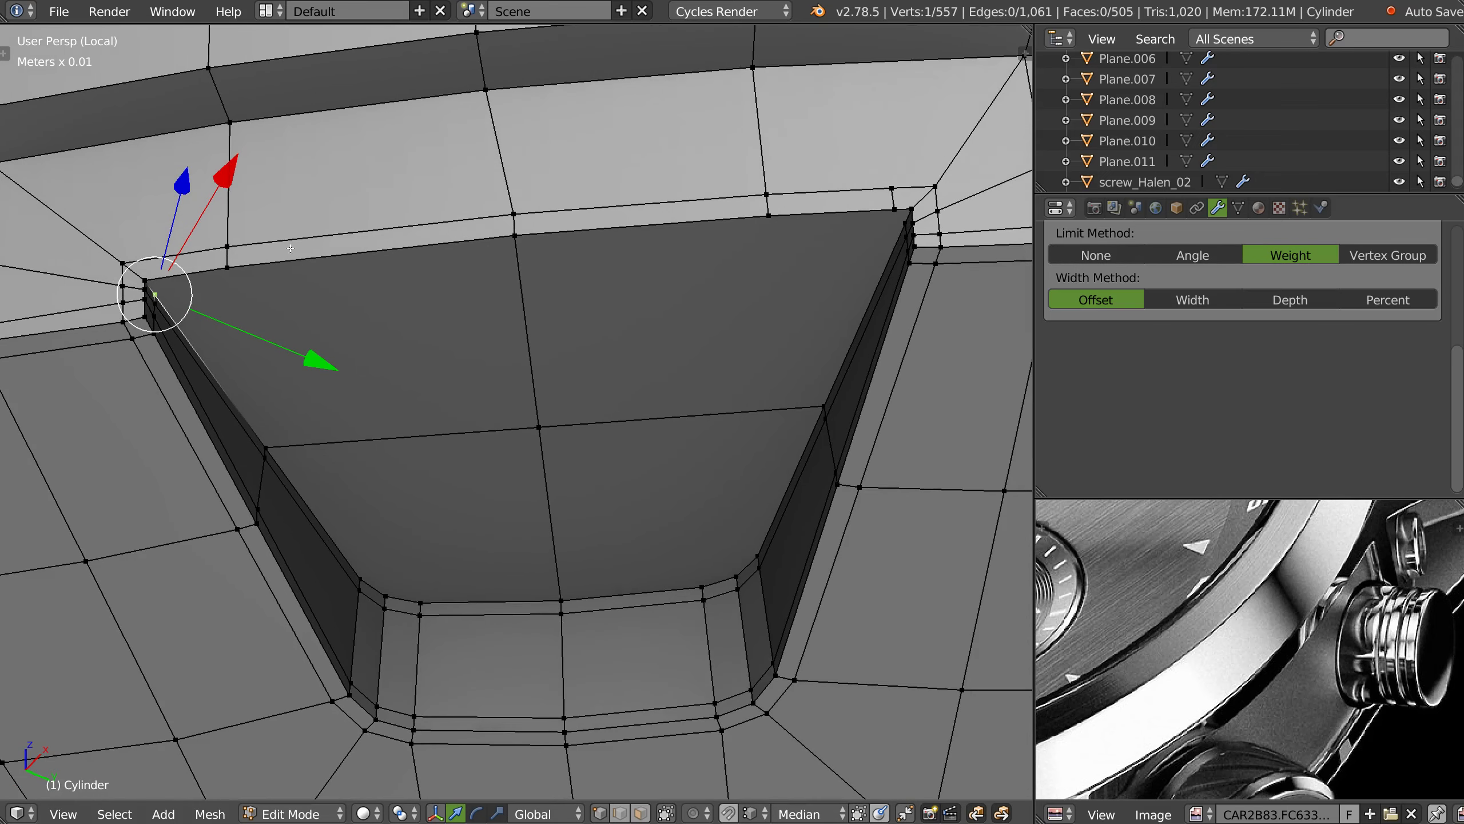
pyautogui.moveTo(861, 255); pyautogui.dragTo(891, 227, button='middle')
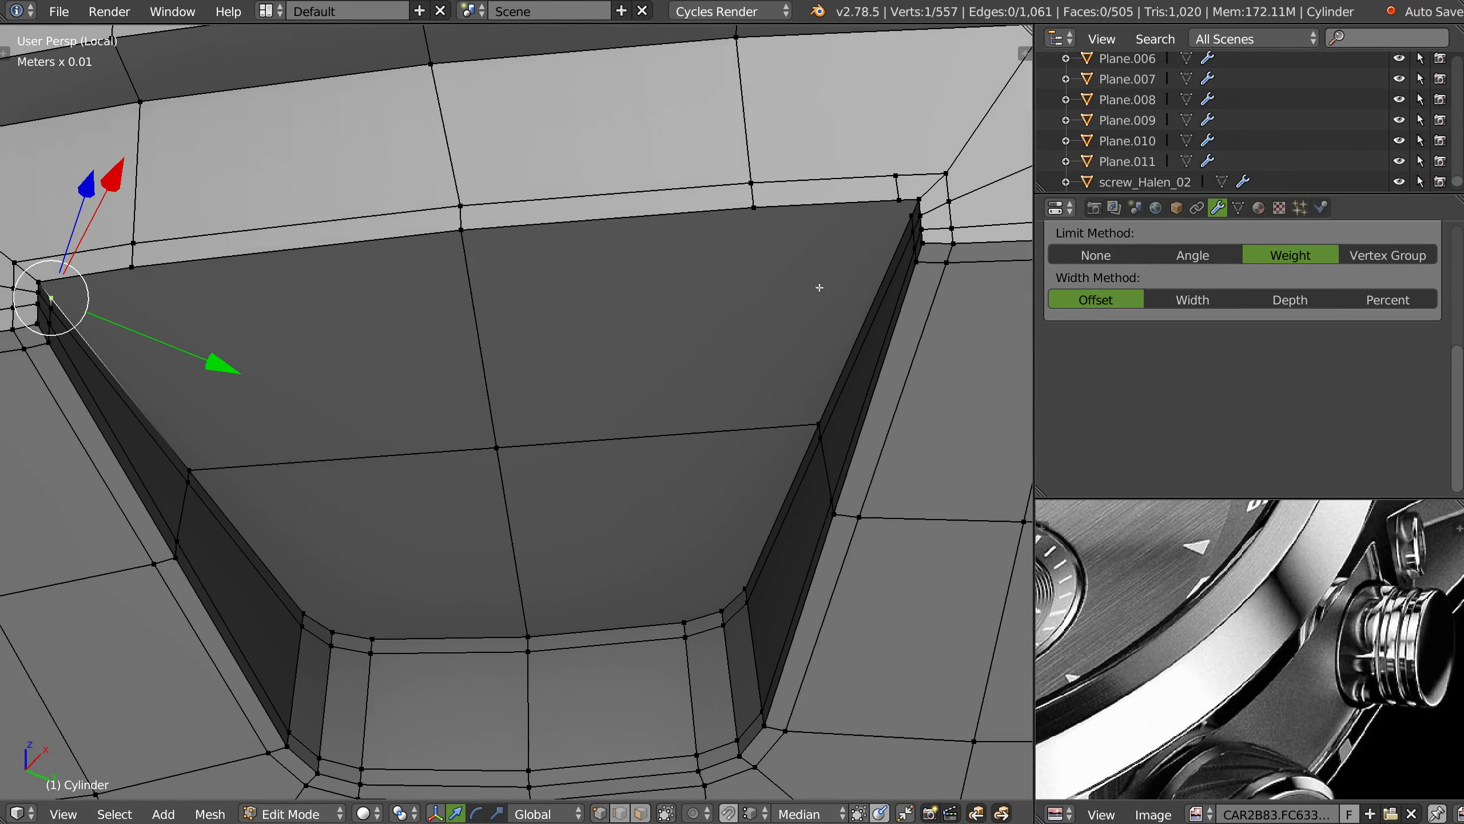
pyautogui.moveTo(819, 288); pyautogui.dragTo(878, 291, button='middle')
pyautogui.keyDown('shift'); pyautogui.rightClick(879, 292); pyautogui.keyUp('shift')
pyautogui.rightClick(899, 260)
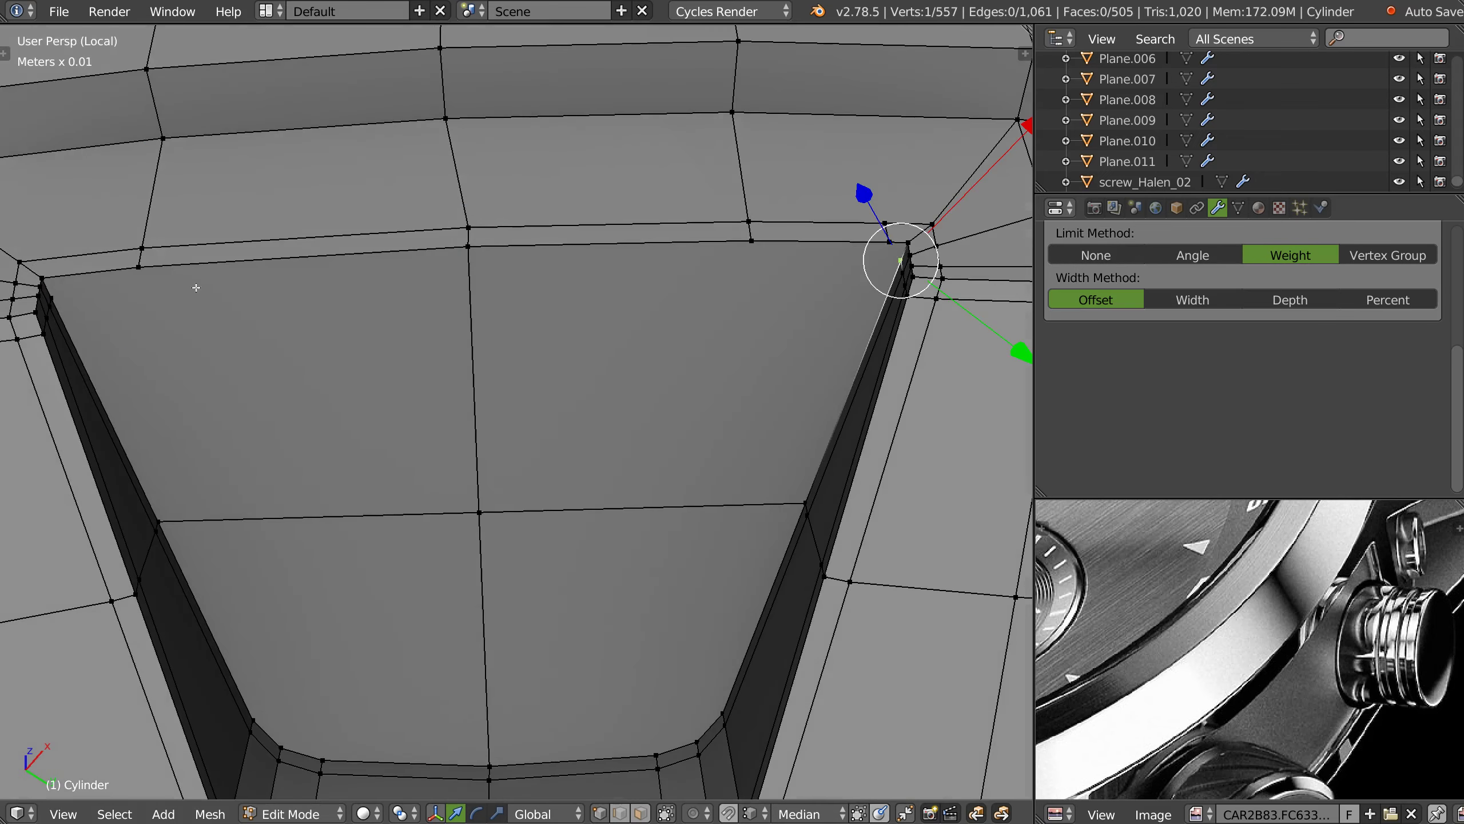
pyautogui.keyDown('shift'); pyautogui.rightClick(52, 296); pyautogui.keyUp('shift')
# - Connect the recess floor's top corner vertices and dissolve the extra vertex on its top edge
pyautogui.press('j')
pyautogui.moveTo(406, 342); pyautogui.dragTo(600, 243, button='middle')
pyautogui.scroll(-2, 522, 274)
pyautogui.press('a')
pyautogui.rightClick(378, 211)
pyautogui.keyDown('shift'); pyautogui.rightClick(750, 180); pyautogui.keyUp('shift')
pyautogui.hotkey('ctrl', 'x')
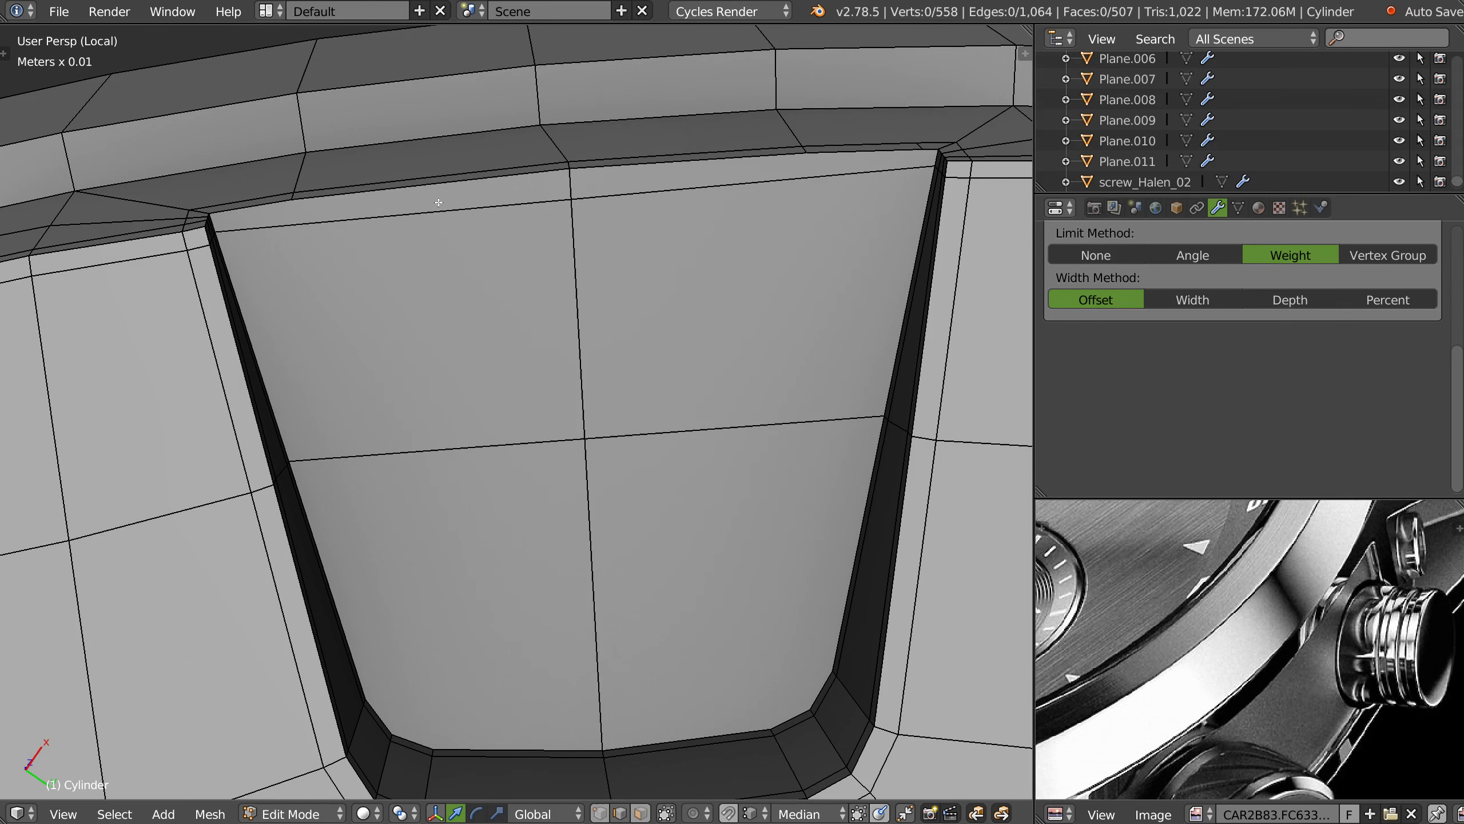
# - Inset the four recess floor faces, bringing the quarter ring to 522 faces and 574 vertices
pyautogui.hotkey('ctrl', 'Tab')
pyautogui.press('3')
pyautogui.rightClick(720, 259)
pyautogui.keyDown('shift'); pyautogui.rightClick(404, 300); pyautogui.keyUp('shift')
pyautogui.keyDown('shift'); pyautogui.rightClick(449, 606); pyautogui.keyUp('shift')
pyautogui.keyDown('shift'); pyautogui.rightClick(768, 529); pyautogui.keyUp('shift')
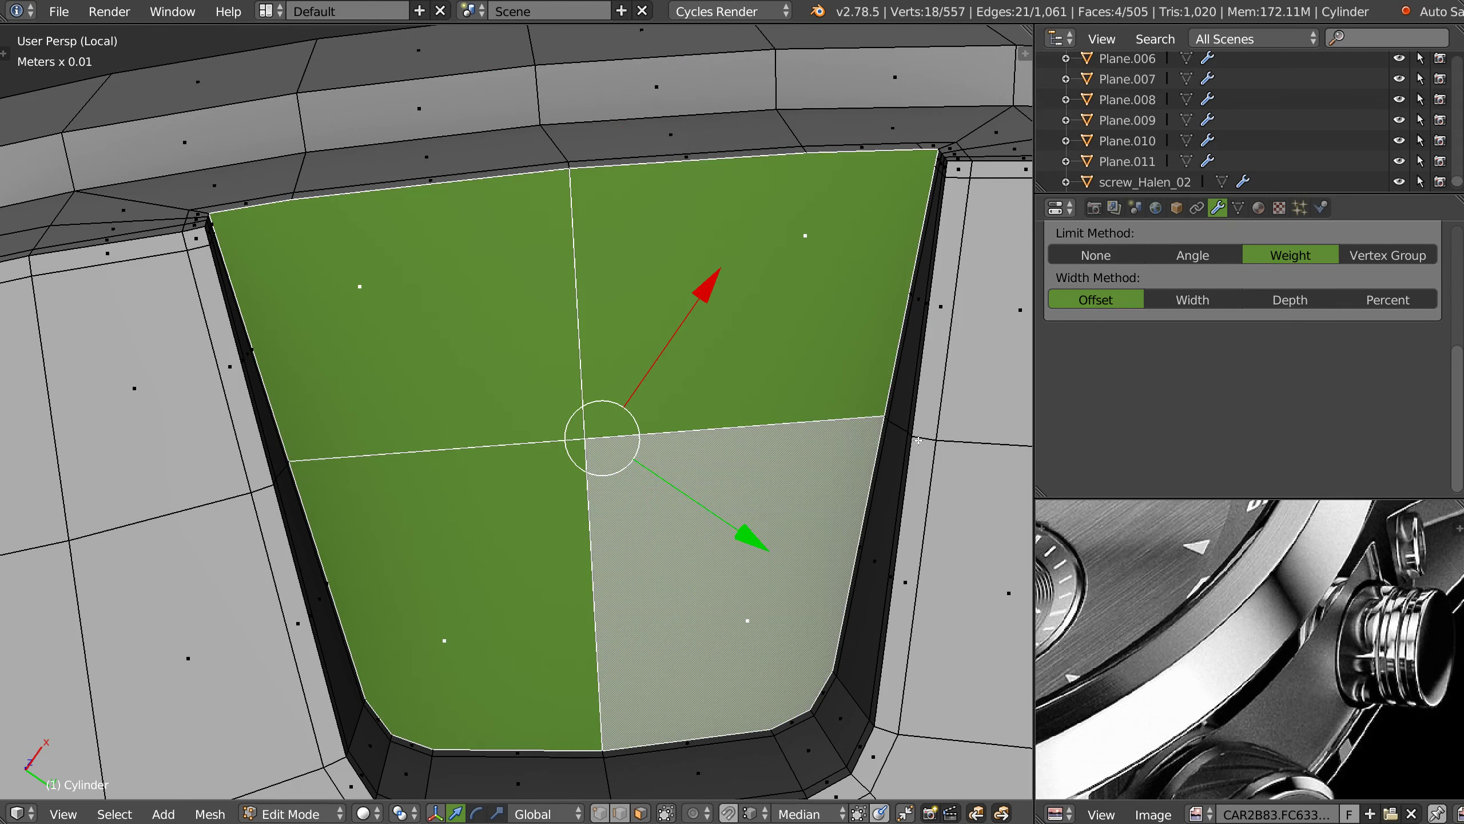
pyautogui.press('i')
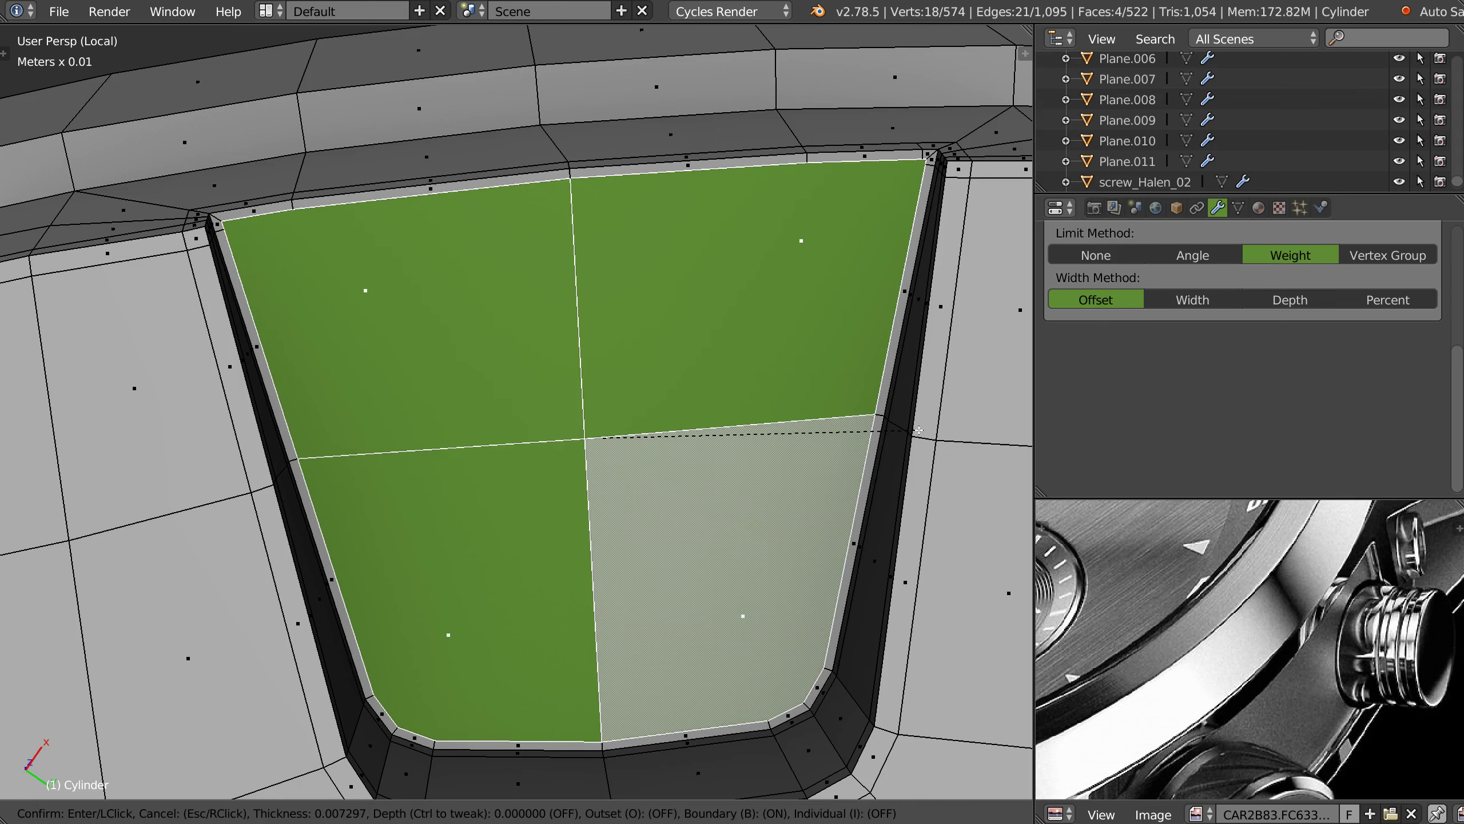
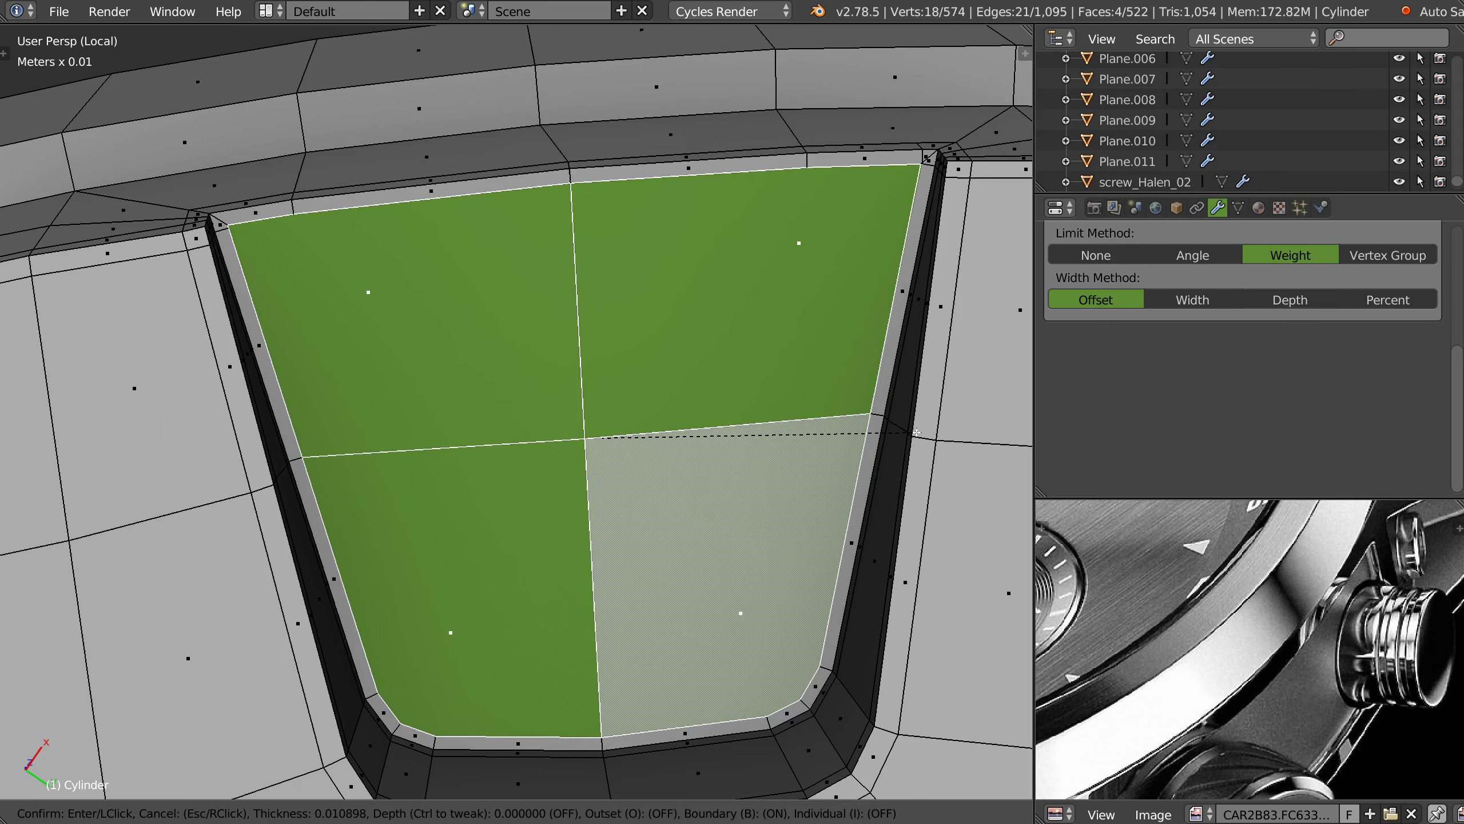
# - Confirm the slot-floor inset and merge away the first stray corner vertex
pyautogui.click(917, 431)
pyautogui.scroll(2, 756, 352)
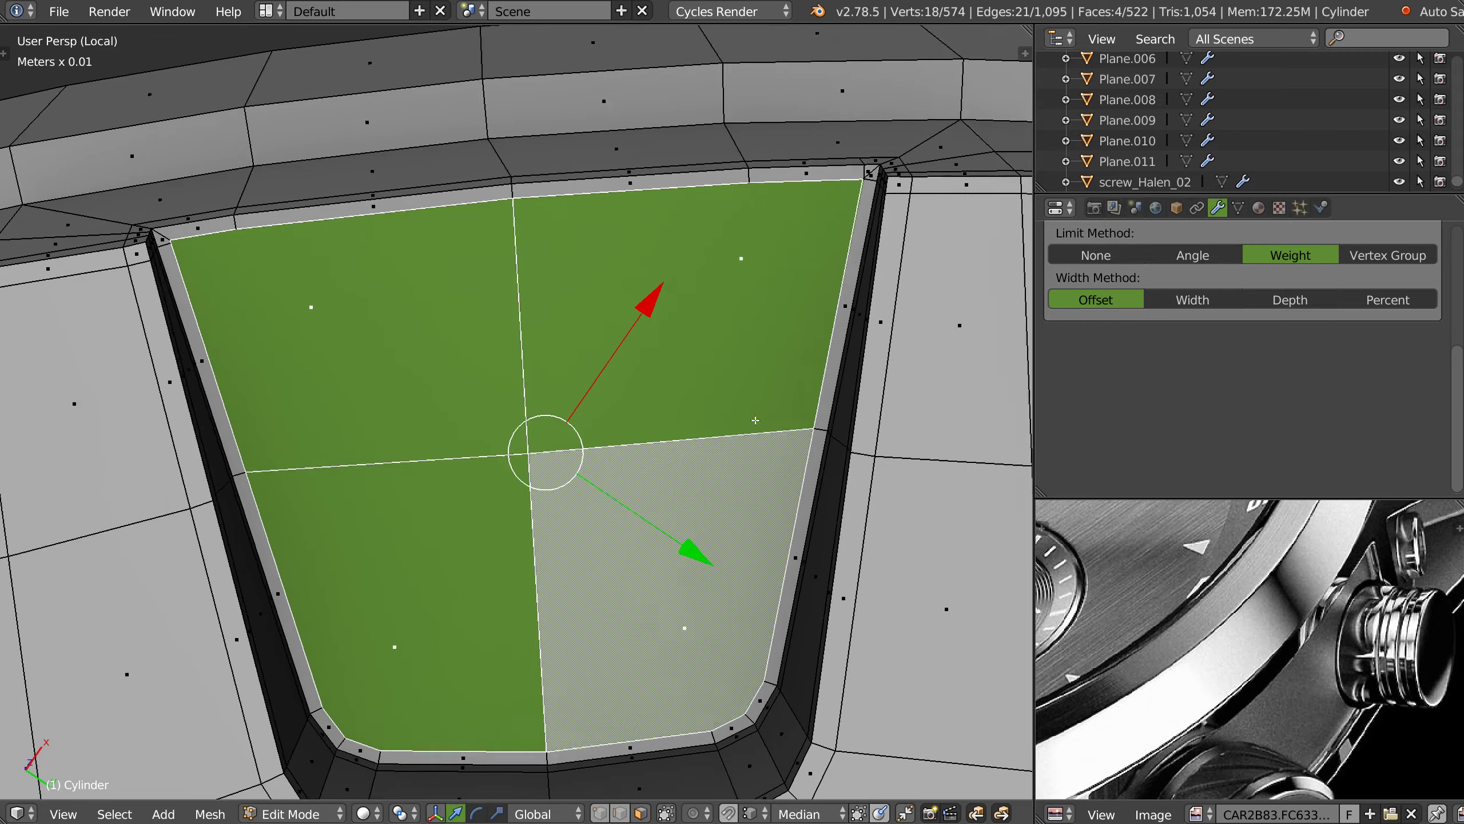
pyautogui.scroll(2, 757, 352)
pyautogui.moveTo(757, 351); pyautogui.dragTo(592, 142, button='middle')
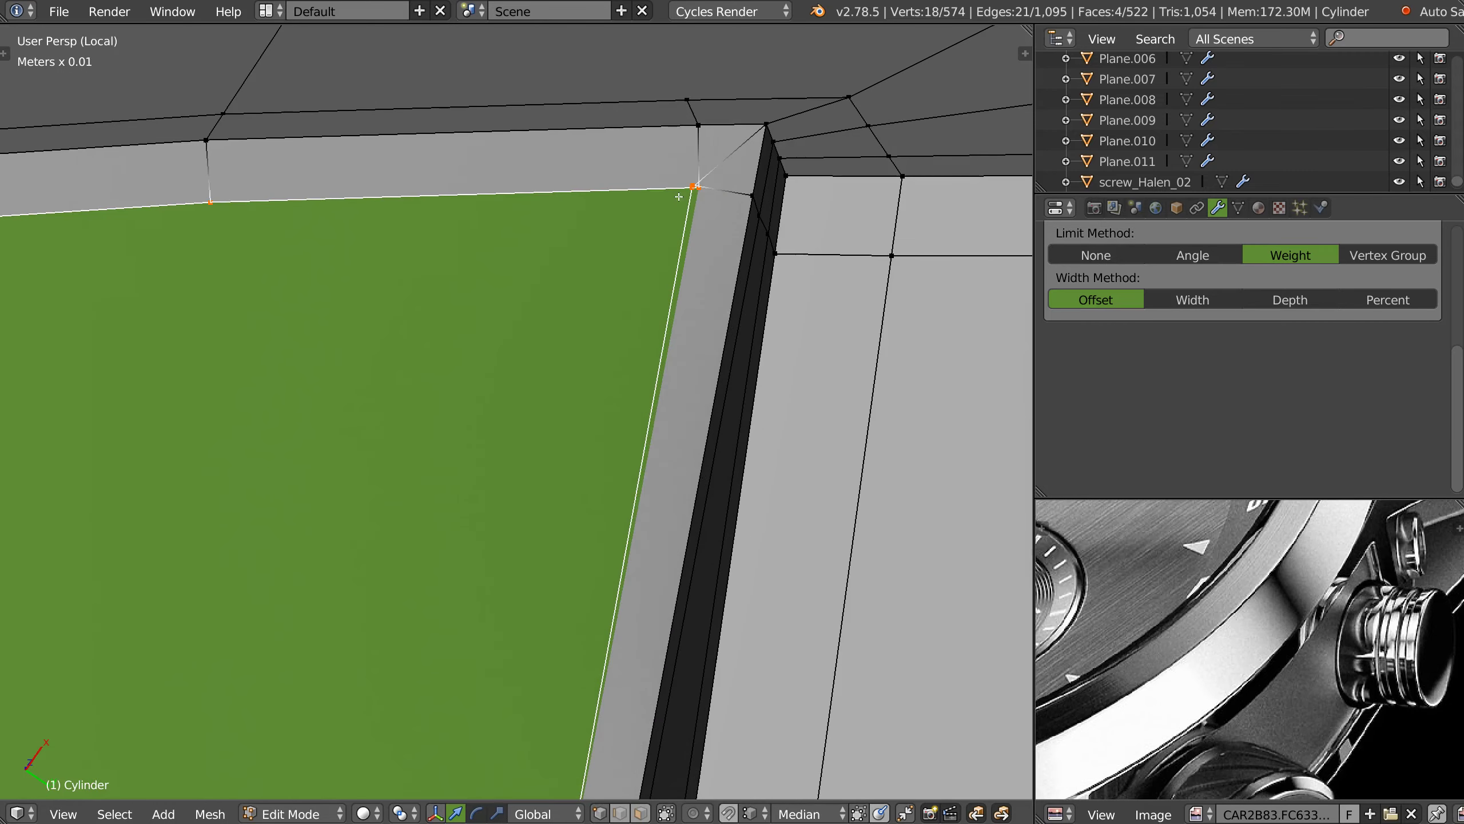
pyautogui.click(695, 186)
pyautogui.rightClick(696, 187)
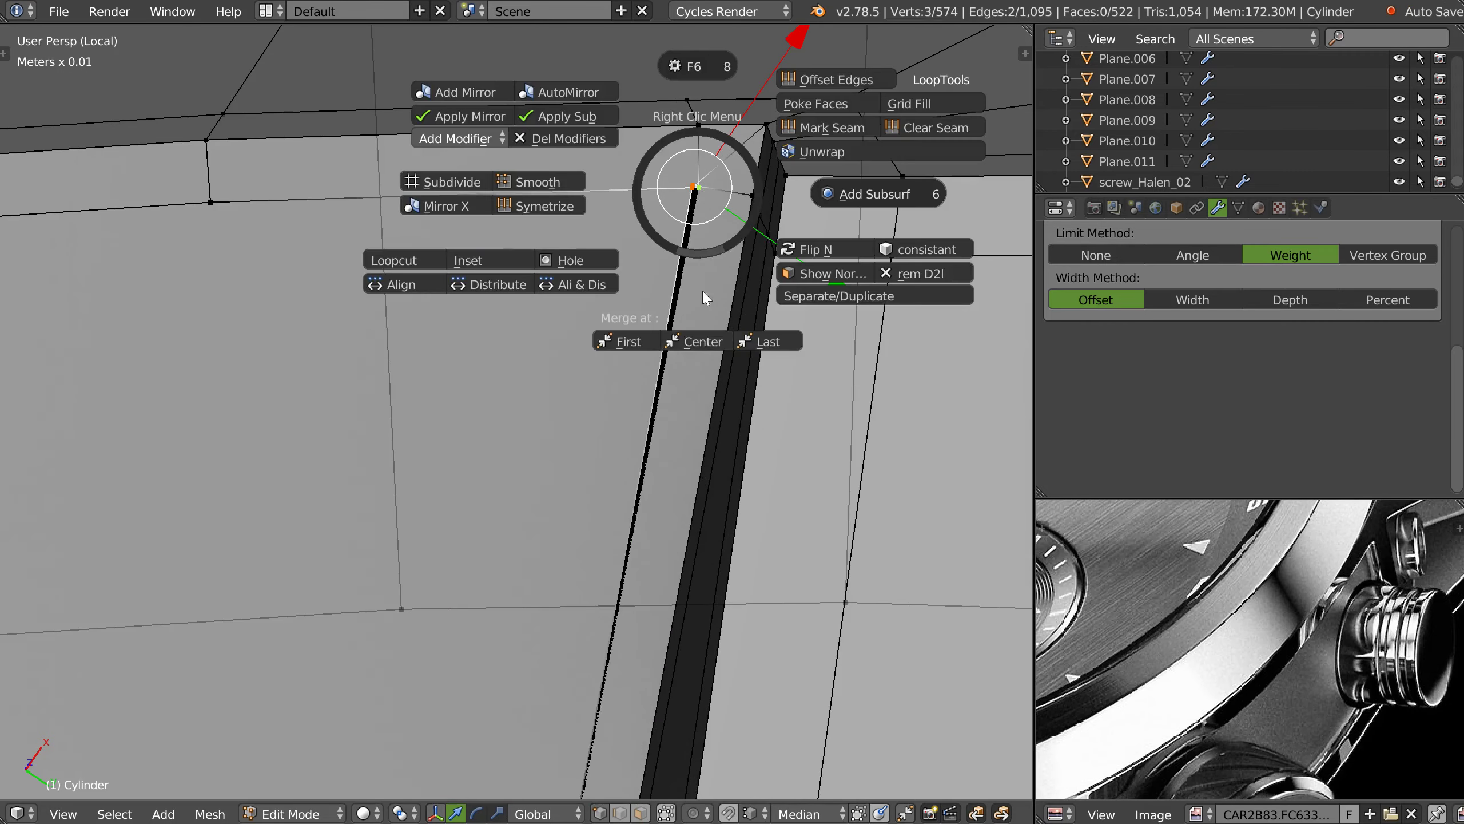
pyautogui.moveTo(772, 219); pyautogui.dragTo(495, 246, button='middle')
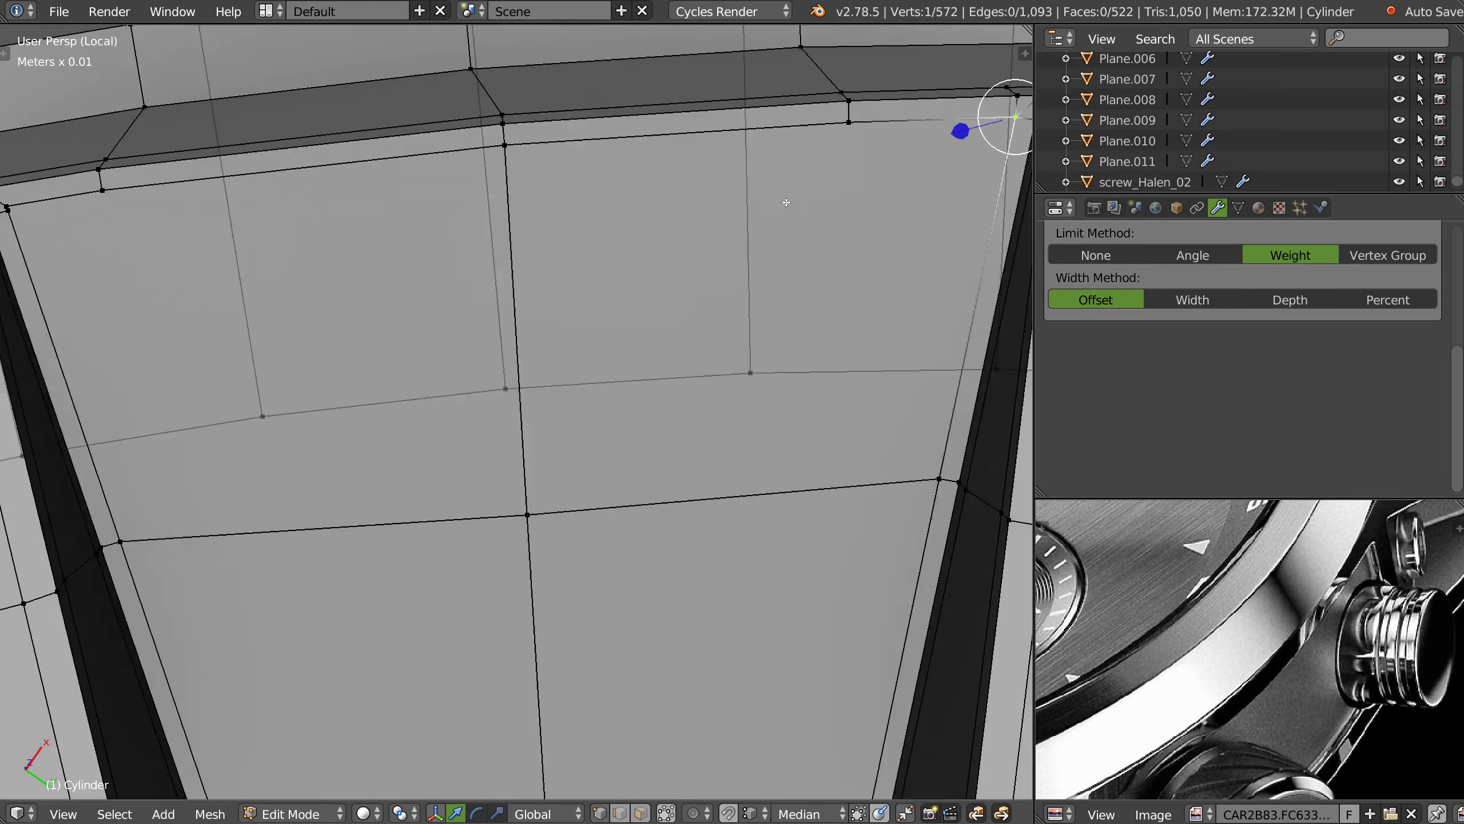
pyautogui.rightClick(495, 247)
pyautogui.click(523, 365)
# - Edge-slide the short loop across the bevel strip and slide a vertex into the corner
pyautogui.moveTo(552, 253); pyautogui.dragTo(531, 191, button='middle')
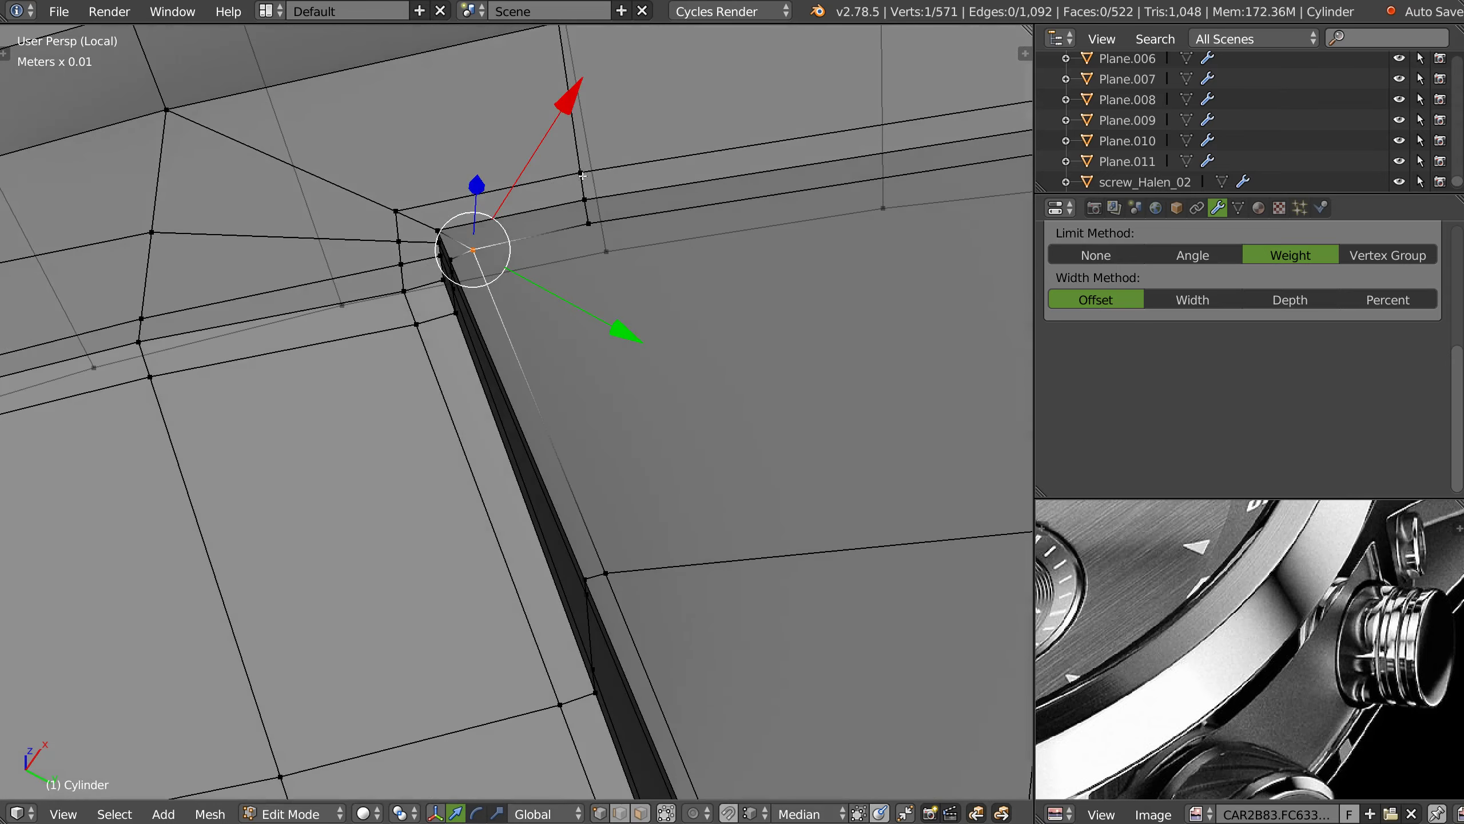
pyautogui.keyDown('alt'); pyautogui.rightClick(577, 207); pyautogui.keyUp('alt')
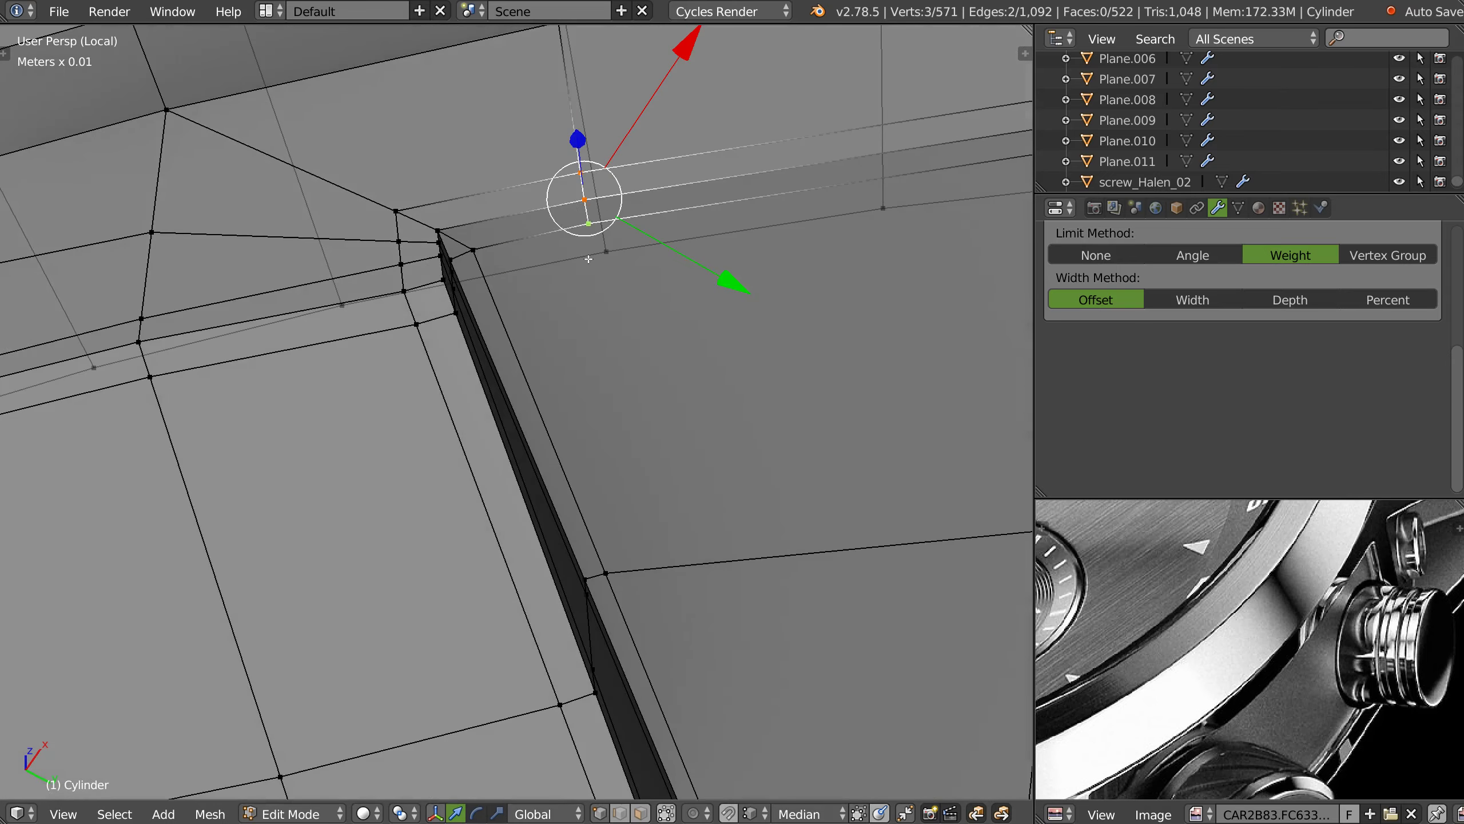
pyautogui.press('g')
pyautogui.press('g')
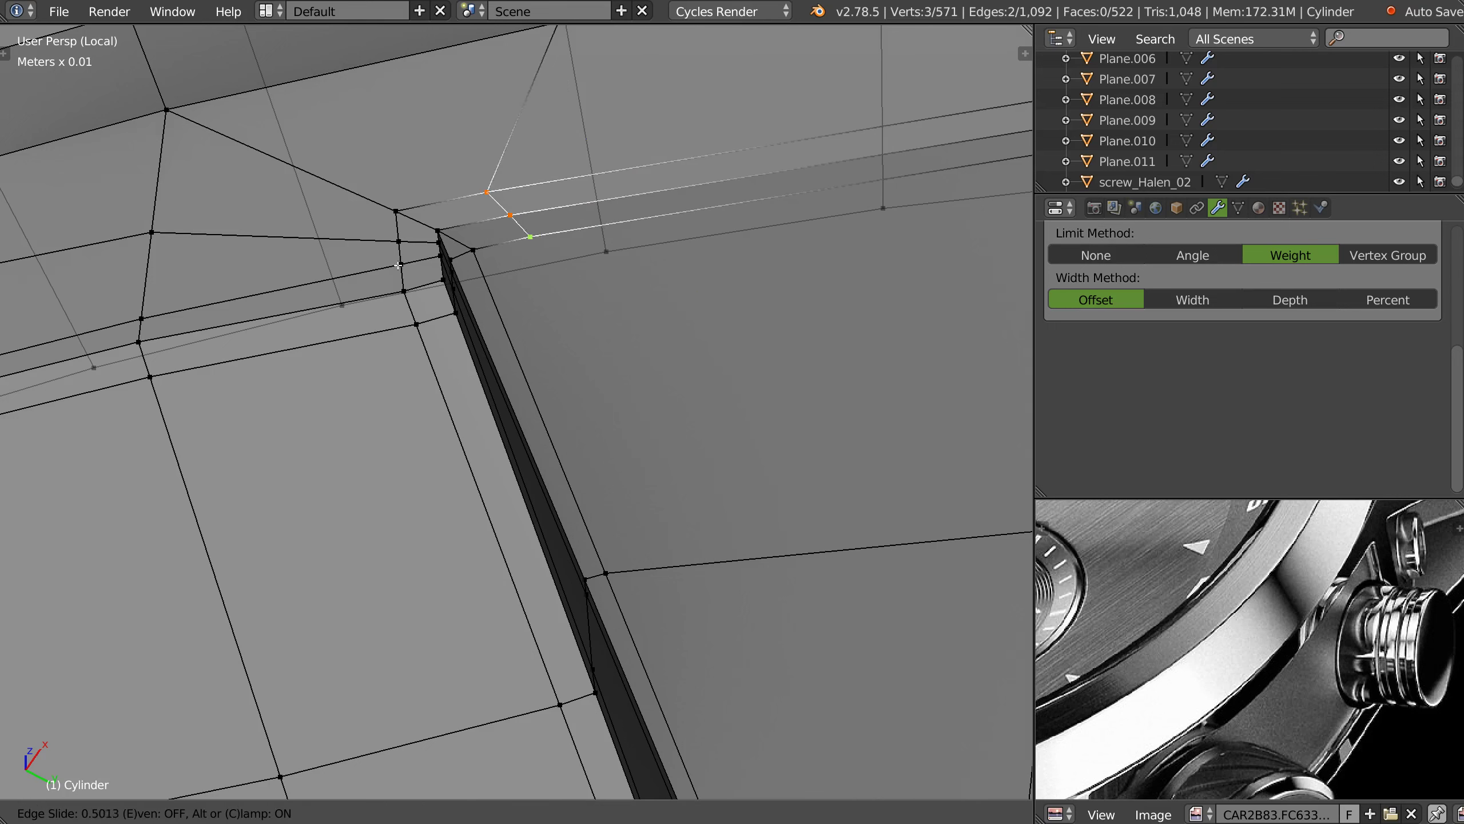
pyautogui.click(488, 220)
pyautogui.rightClick(488, 220)
pyautogui.moveTo(488, 219); pyautogui.dragTo(522, 203, button='middle')
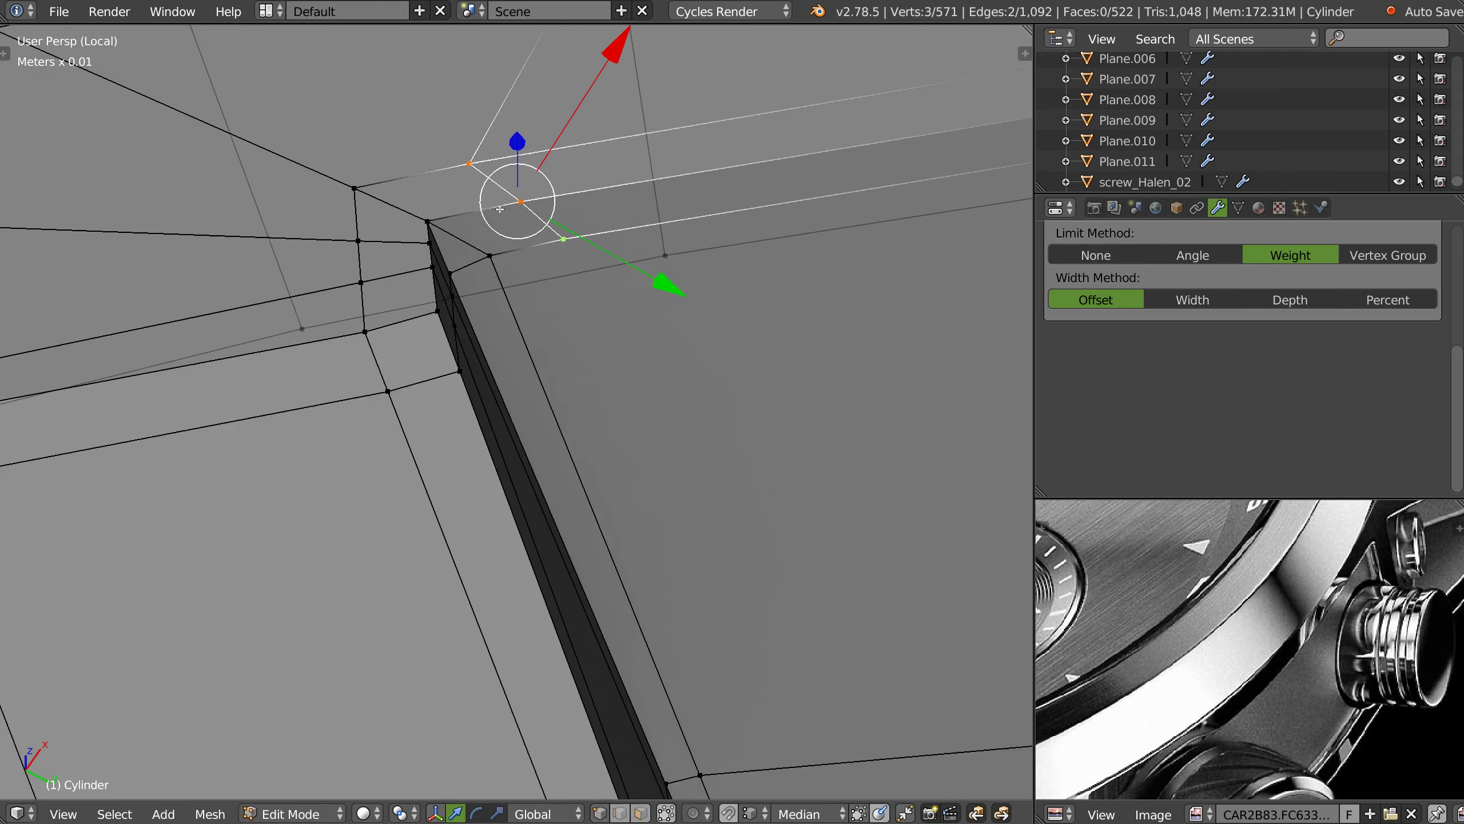
pyautogui.press('g')
pyautogui.press('g')
pyautogui.click(453, 220)
pyautogui.press('g')
pyautogui.press('g')
pyautogui.click(572, 234)
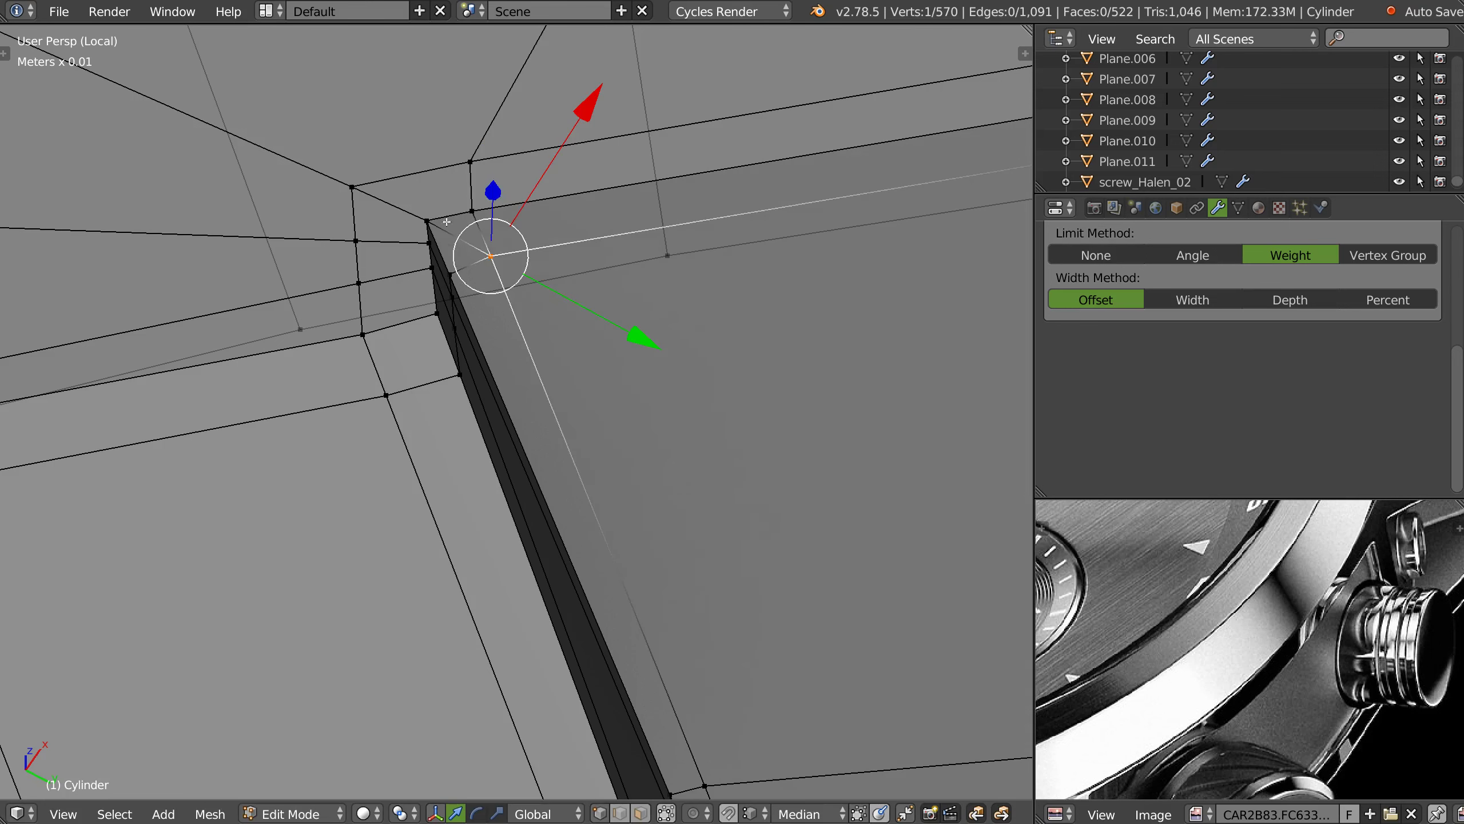
# - Select the recess corner edges in edge mode, then pick two rim vertices in vertex mode
pyautogui.hotkey('ctrl', 'Tab')
pyautogui.press('2')
pyautogui.rightClick(474, 233)
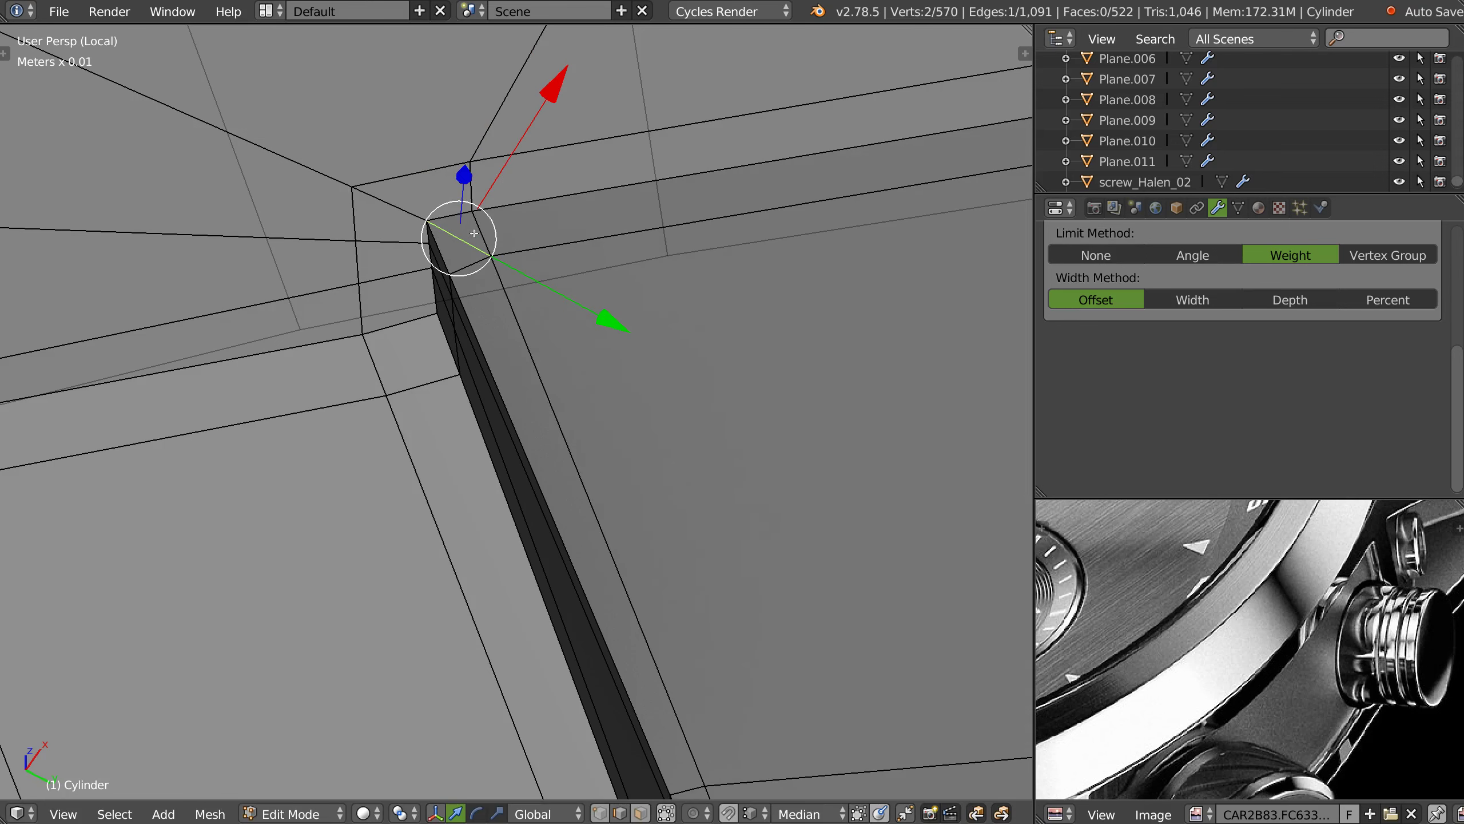
pyautogui.moveTo(580, 103)
pyautogui.mouseDown(button='middle')
pyautogui.moveTo(334, 246)
pyautogui.moveTo(707, 226)
pyautogui.mouseUp(button='middle')
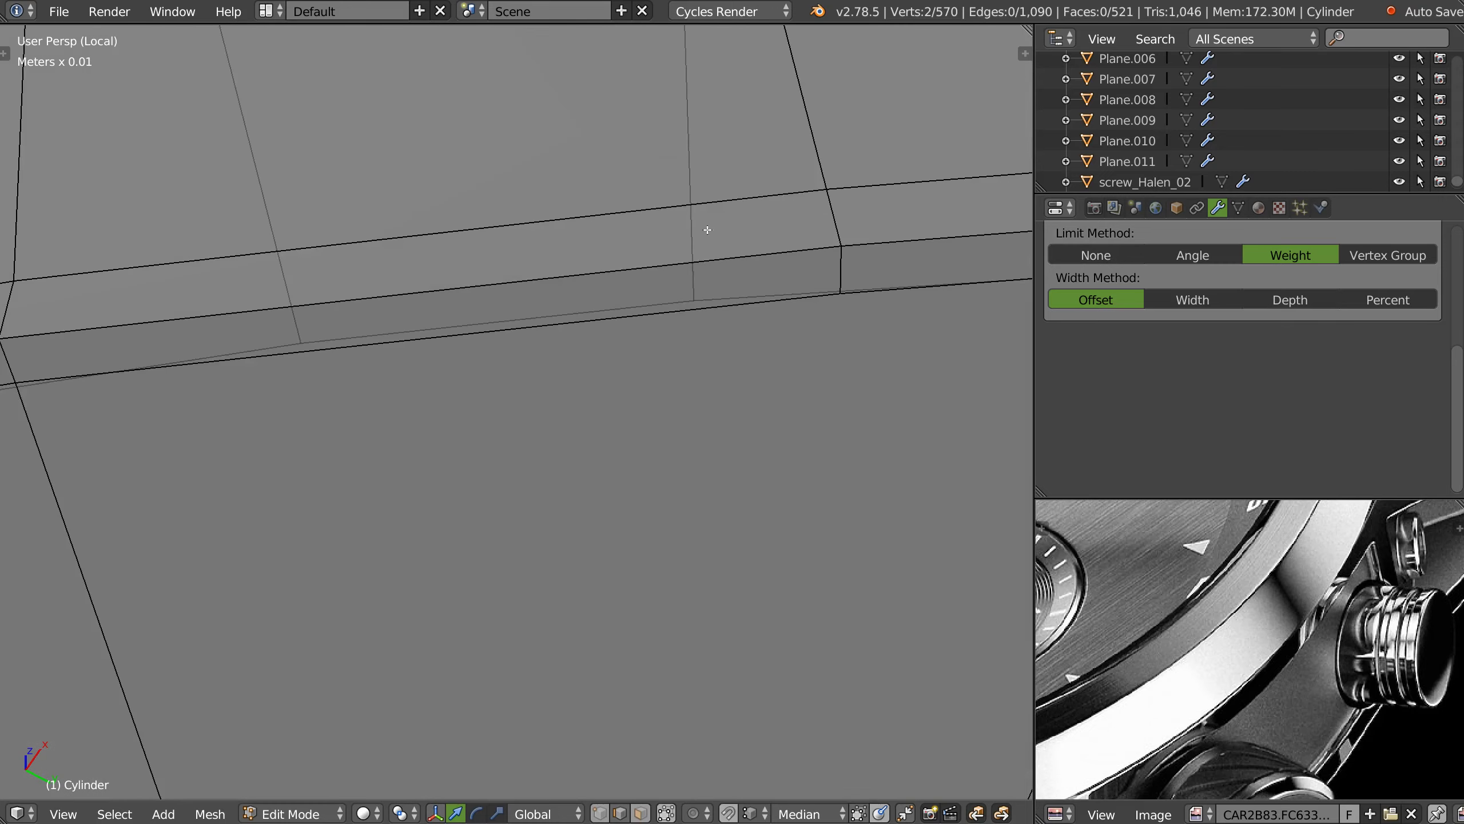
pyautogui.moveTo(811, 200)
pyautogui.mouseDown(button='middle')
pyautogui.moveTo(554, 211)
pyautogui.moveTo(659, 212)
pyautogui.moveTo(560, 279)
pyautogui.mouseUp(button='middle')
pyautogui.rightClick(659, 212)
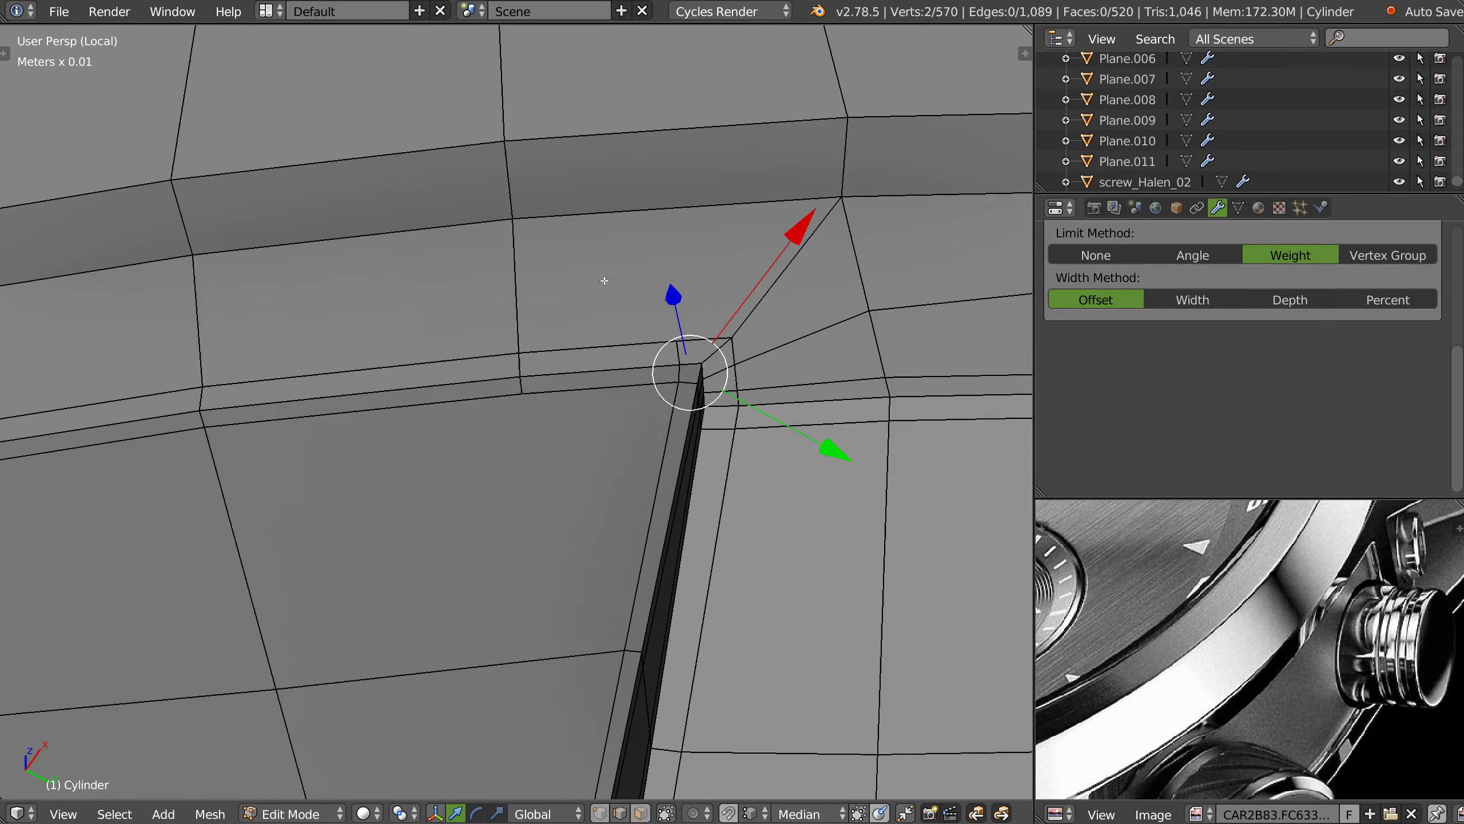
pyautogui.hotkey('ctrl', 'Tab')
pyautogui.press('1')
pyautogui.rightClick(510, 219)
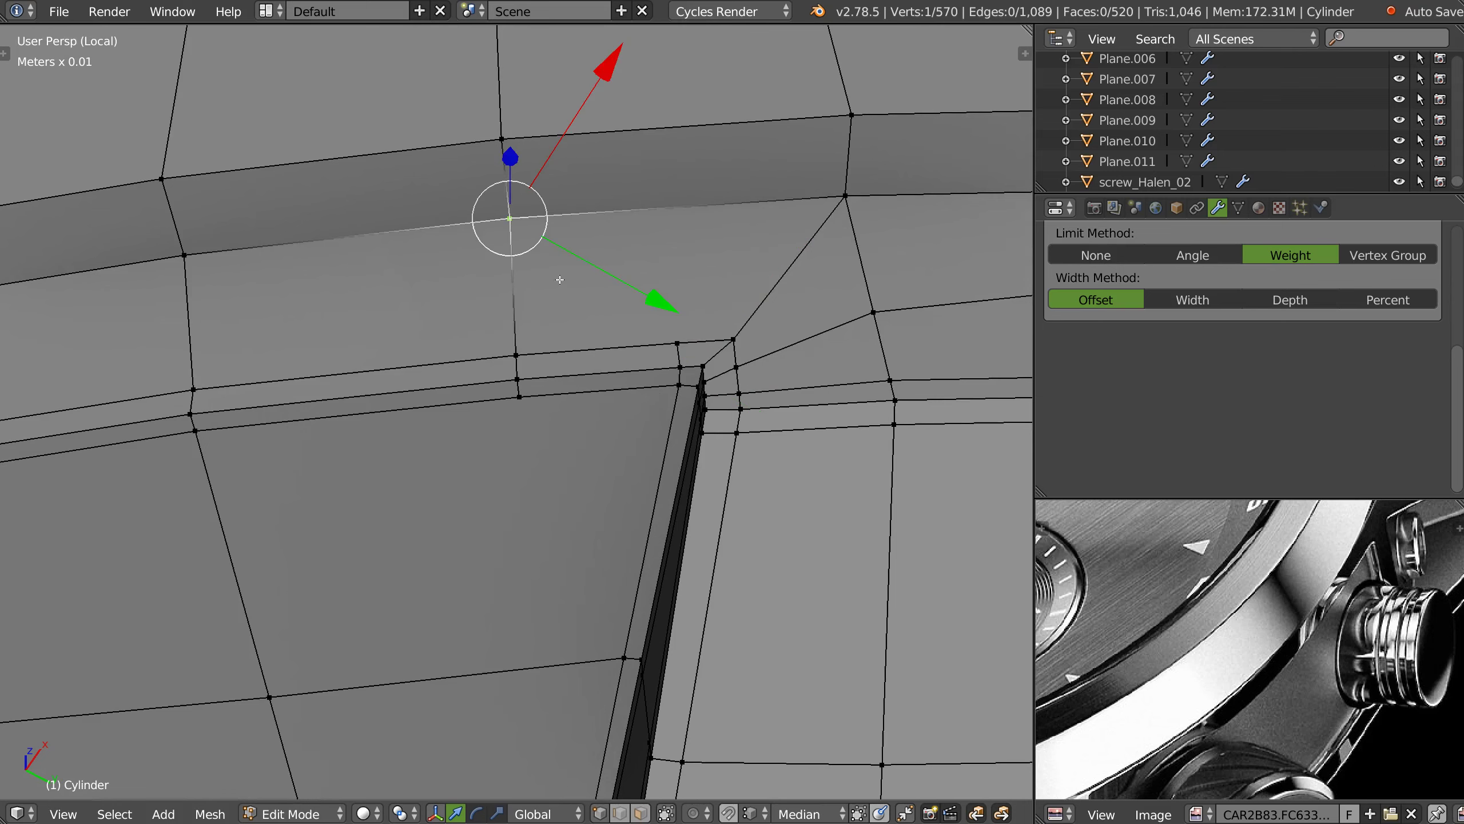
pyautogui.keyDown('shift'); pyautogui.rightClick(666, 329); pyautogui.keyUp('shift')
# - From the bottom view, slide the slot-edge vertices slightly along their edge
pyautogui.scroll(-3, 697, 282)
pyautogui.moveTo(696, 283)
pyautogui.mouseDown(button='middle')
pyautogui.moveTo(689, 254)
pyautogui.moveTo(533, 292)
pyautogui.mouseUp(button='middle')
pyautogui.rightClick(534, 293)
pyautogui.keyDown('ctrl'); pyautogui.rightClick(538, 312); pyautogui.keyUp('ctrl')
pyautogui.press('ctrl+KP_7')
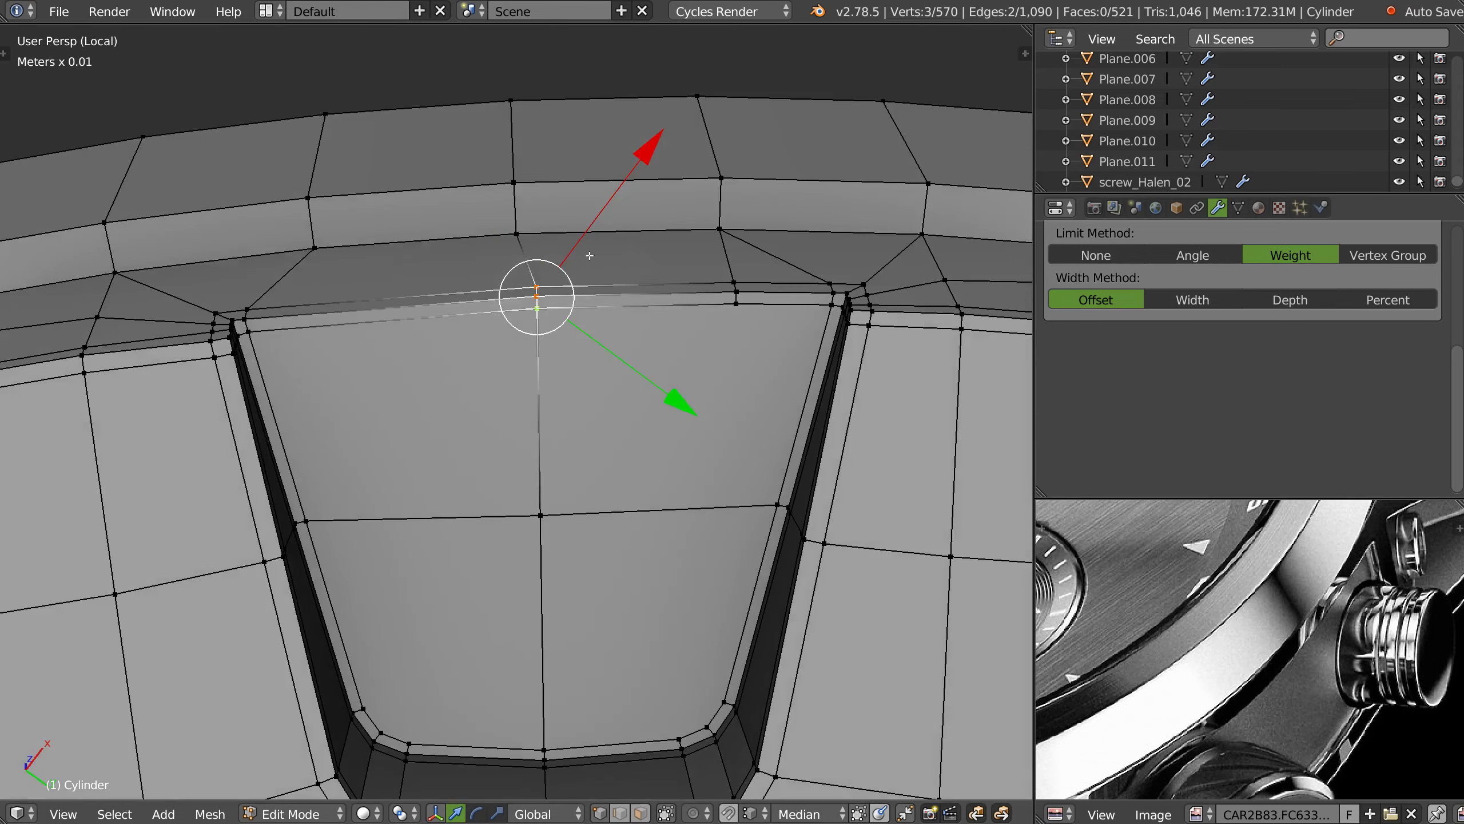
pyautogui.scroll(2, 548, 307)
pyautogui.press('g')
pyautogui.press('g')
pyautogui.press('Escape')
pyautogui.press('g')
pyautogui.press('g')
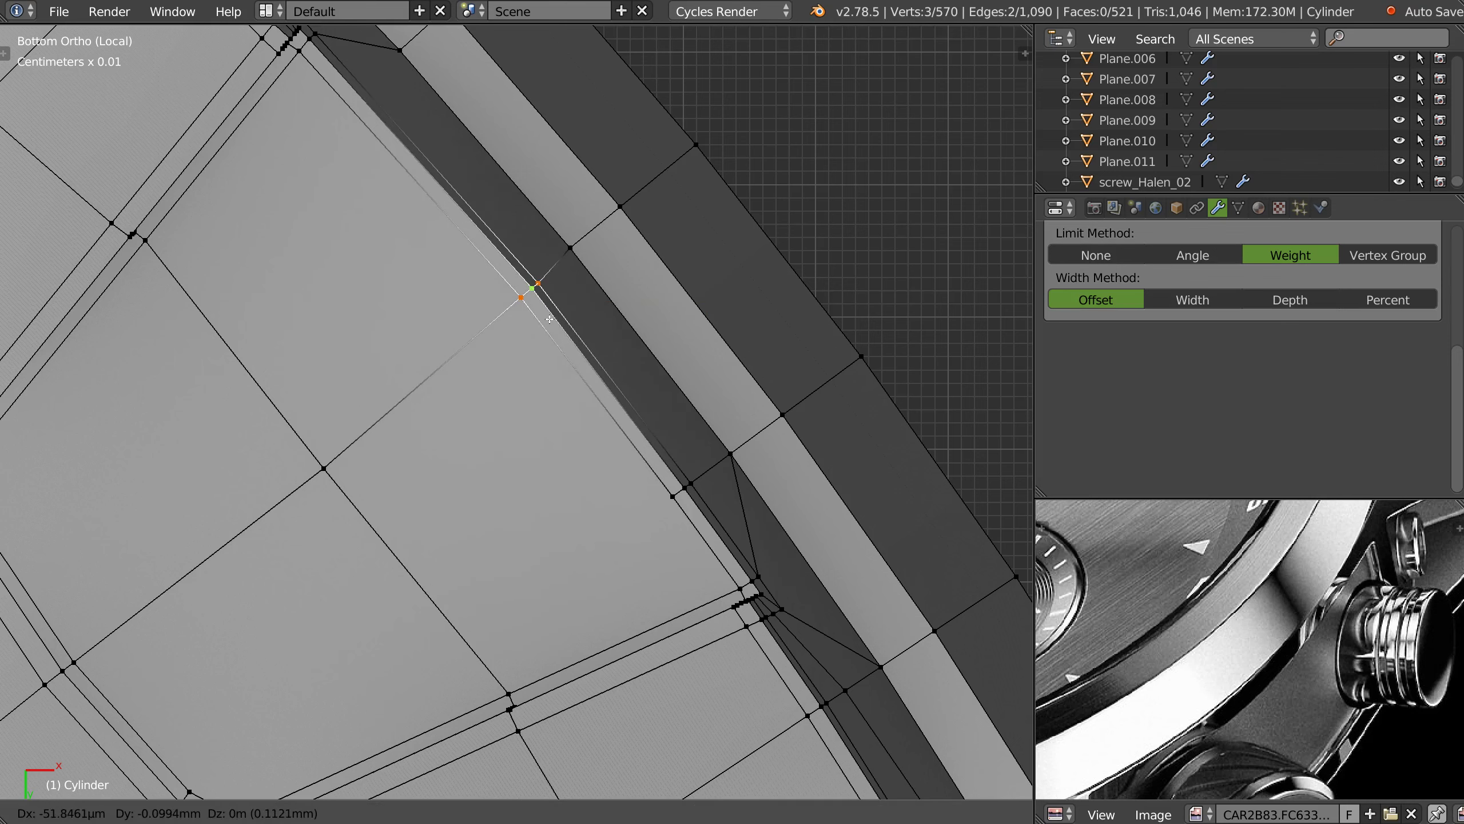
pyautogui.press('Return')
# - Merge the four-vertex chain at the slot edge into one with Alt+M
pyautogui.keyDown('shift'); pyautogui.moveTo(724, 467); pyautogui.dragTo(615, 395, button='middle'); pyautogui.keyUp('shift')
pyautogui.keyDown('alt'); pyautogui.rightClick(611, 403); pyautogui.keyUp('alt')
pyautogui.hotkey('alt', 'm')
pyautogui.click(670, 288)
pyautogui.scroll(-4, 598, 376)
pyautogui.moveTo(598, 375)
pyautogui.mouseDown(button='middle')
pyautogui.moveTo(565, 451)
pyautogui.moveTo(581, 383)
pyautogui.mouseUp(button='middle')
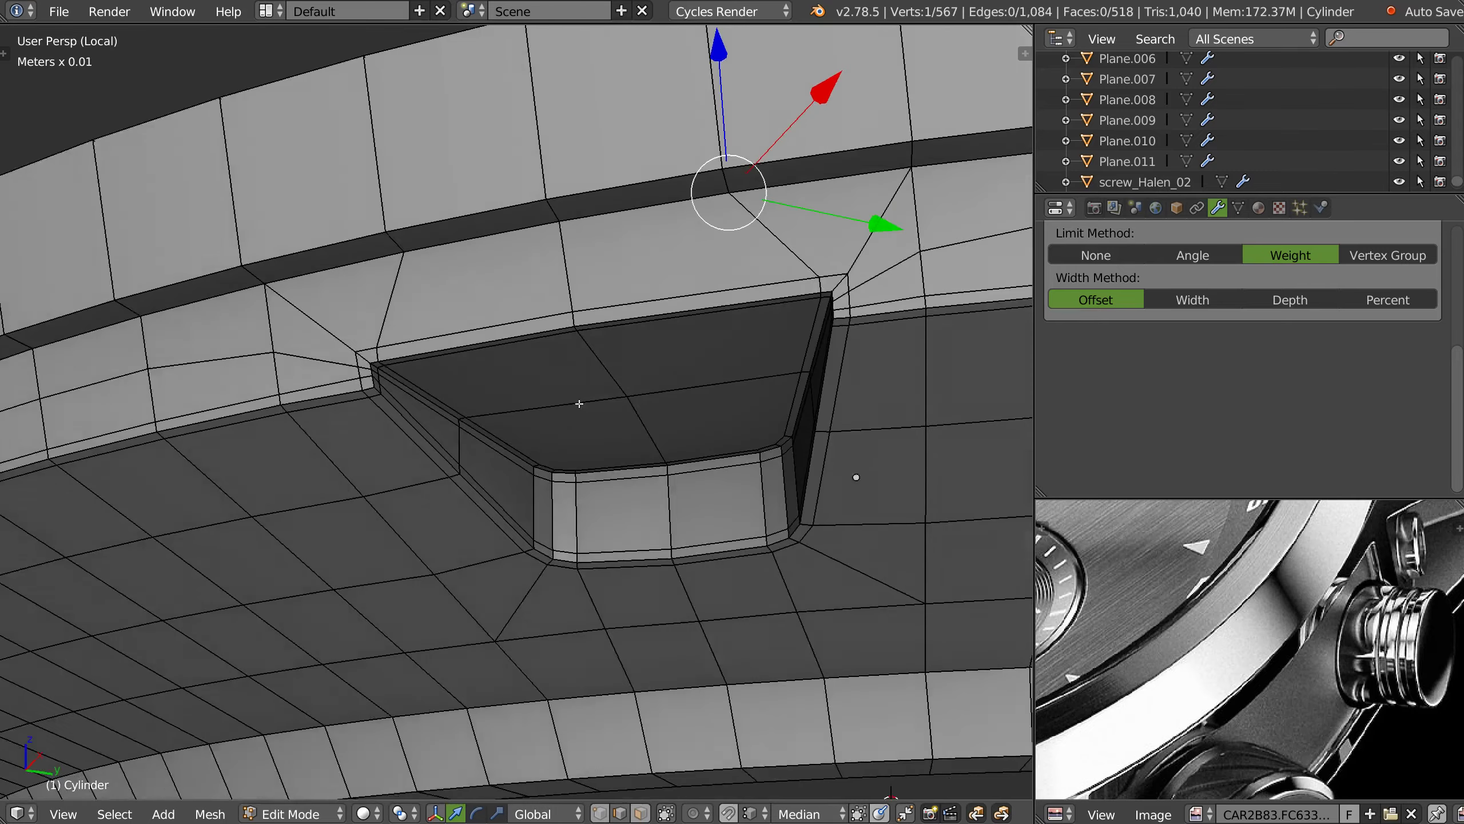
pyautogui.scroll(2, 582, 383)
# - Add a level-2 Subdivision Surface modifier to the ring and hide the wireframe overlay
pyautogui.press('Tab')
pyautogui.hotkey('ctrl', '2')
pyautogui.press('z')
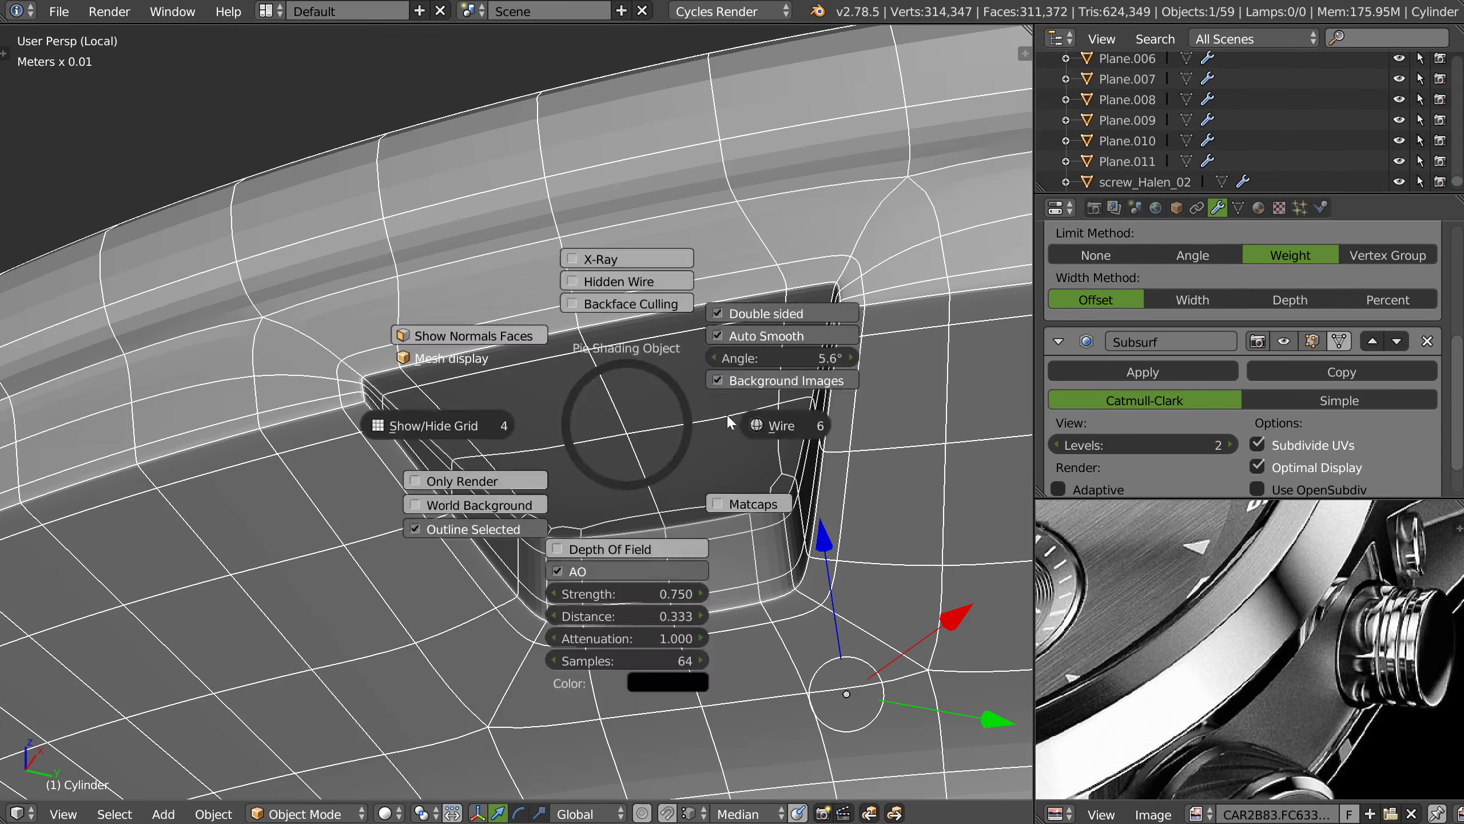
pyautogui.click(751, 261)
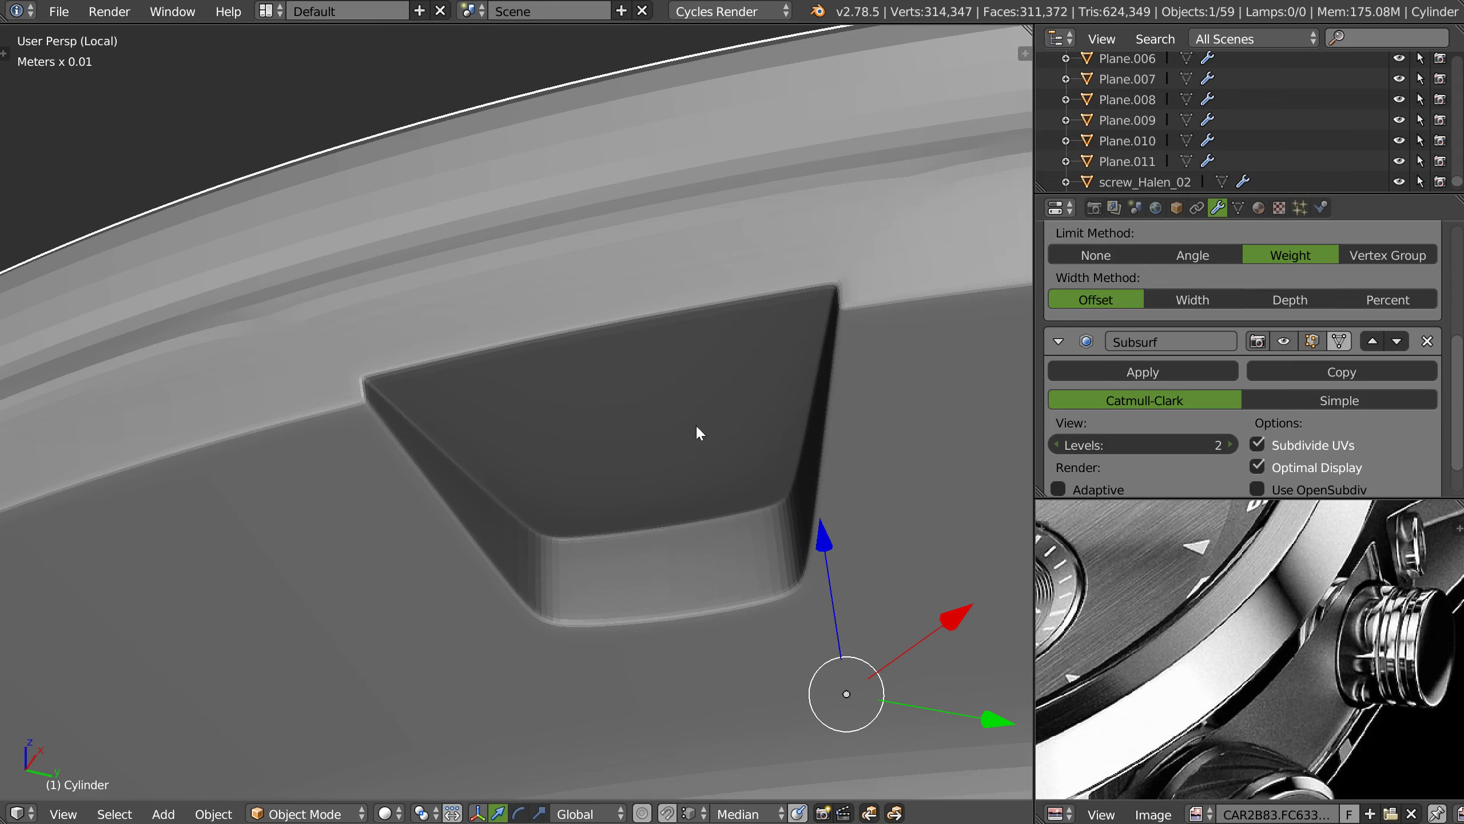
pyautogui.scroll(-3, 573, 548)
pyautogui.moveTo(521, 513)
pyautogui.mouseDown(button='middle')
pyautogui.moveTo(694, 340)
pyautogui.moveTo(620, 430)
pyautogui.moveTo(661, 331)
pyautogui.mouseUp(button='middle')
# - In Edit Mode, select the middle and top rim edge loops of the ring
pyautogui.press('Tab')
pyautogui.keyDown('alt'); pyautogui.click(620, 438); pyautogui.keyUp('alt')
pyautogui.keyDown('alt'); pyautogui.keyDown('shift'); pyautogui.click(653, 344); pyautogui.keyUp('shift'); pyautogui.keyUp('alt')
pyautogui.moveTo(824, 364)
pyautogui.mouseDown(button='middle')
pyautogui.moveTo(602, 482)
pyautogui.moveTo(579, 323)
pyautogui.moveTo(608, 435)
pyautogui.mouseUp(button='middle')
pyautogui.keyDown('alt'); pyautogui.keyDown('shift'); pyautogui.click(603, 481); pyautogui.keyUp('shift'); pyautogui.keyUp('alt')
pyautogui.keyDown('alt'); pyautogui.keyDown('shift'); pyautogui.click(580, 323); pyautogui.keyUp('shift'); pyautogui.keyUp('alt')
pyautogui.keyDown('alt'); pyautogui.keyDown('shift'); pyautogui.click(582, 293); pyautogui.keyUp('shift'); pyautogui.keyUp('alt')
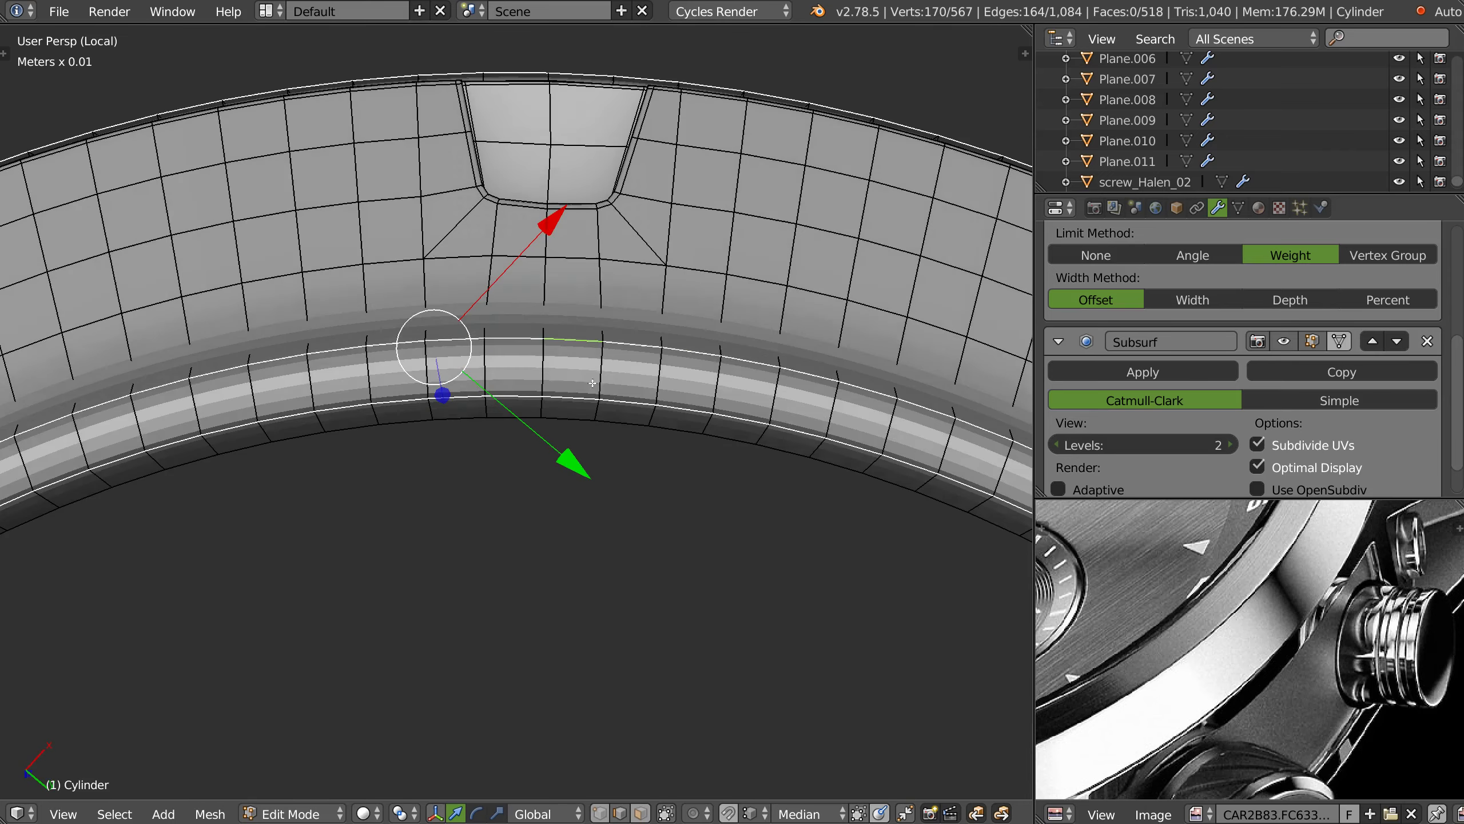
# - Set the selected loops' bevel weight to 0.09 with 2 segments
pyautogui.hotkey('shift', 'space')
pyautogui.click(782, 433)
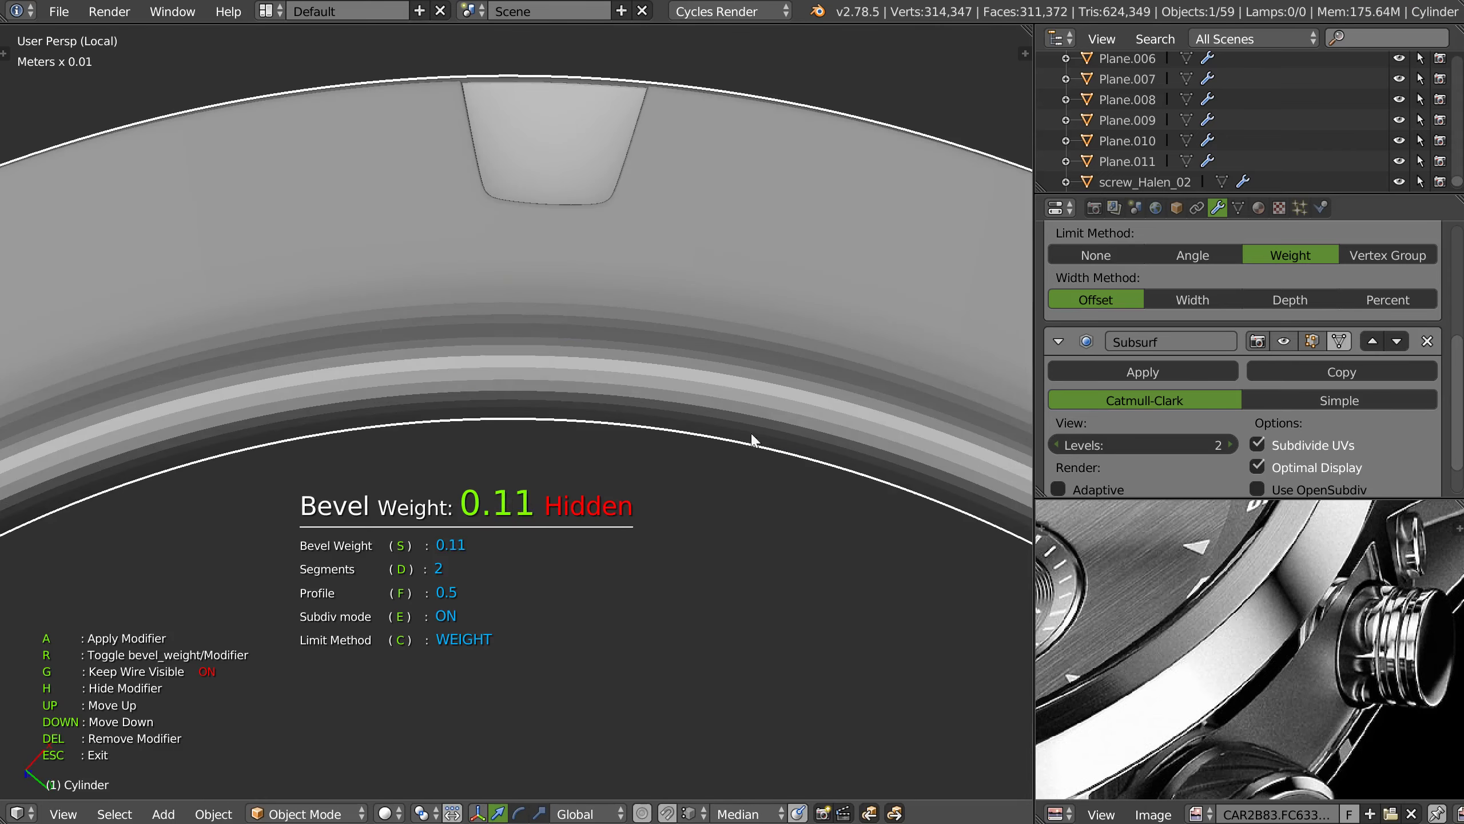
pyautogui.press('h')
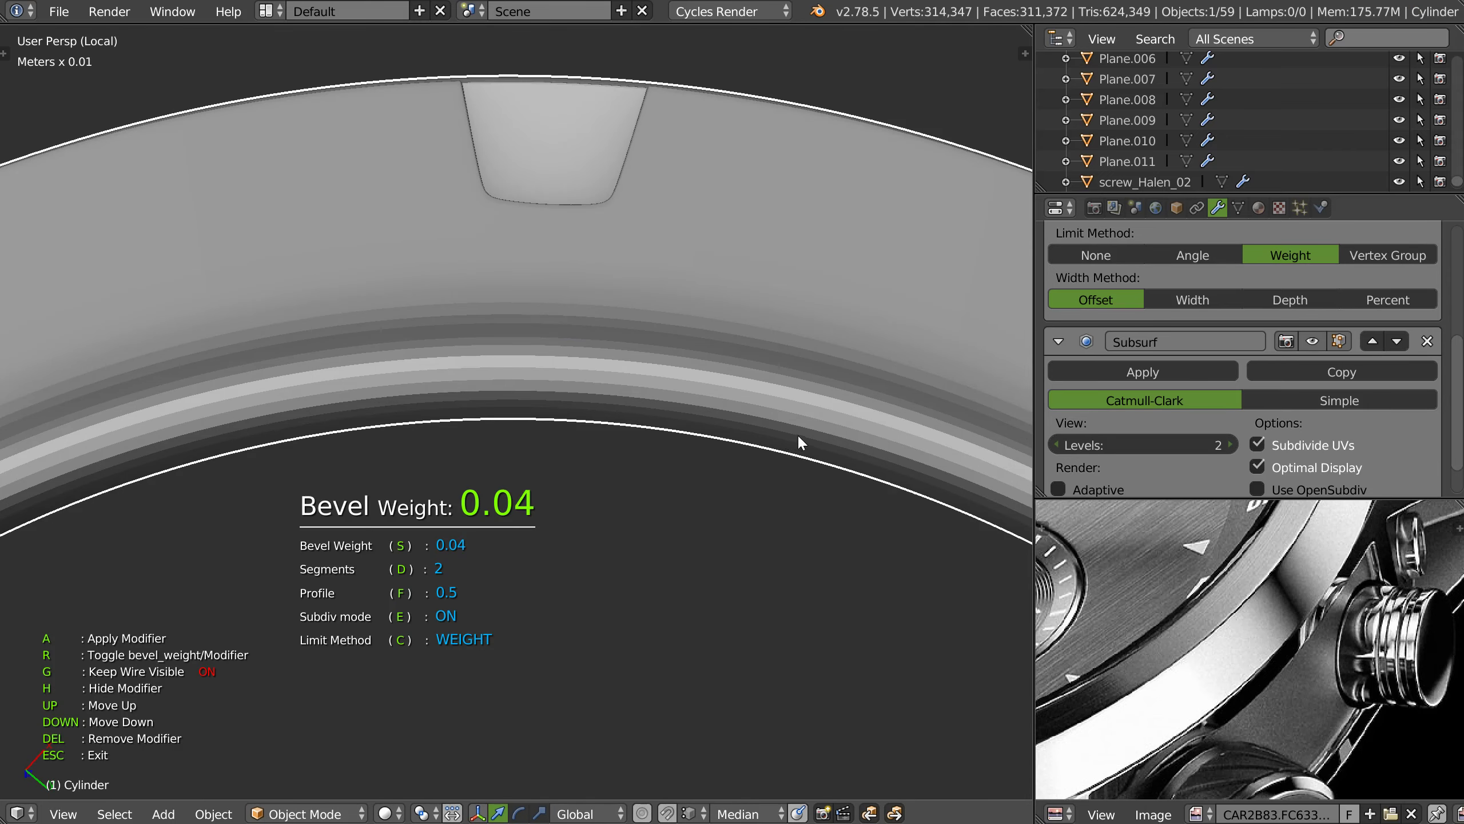
pyautogui.click(806, 437)
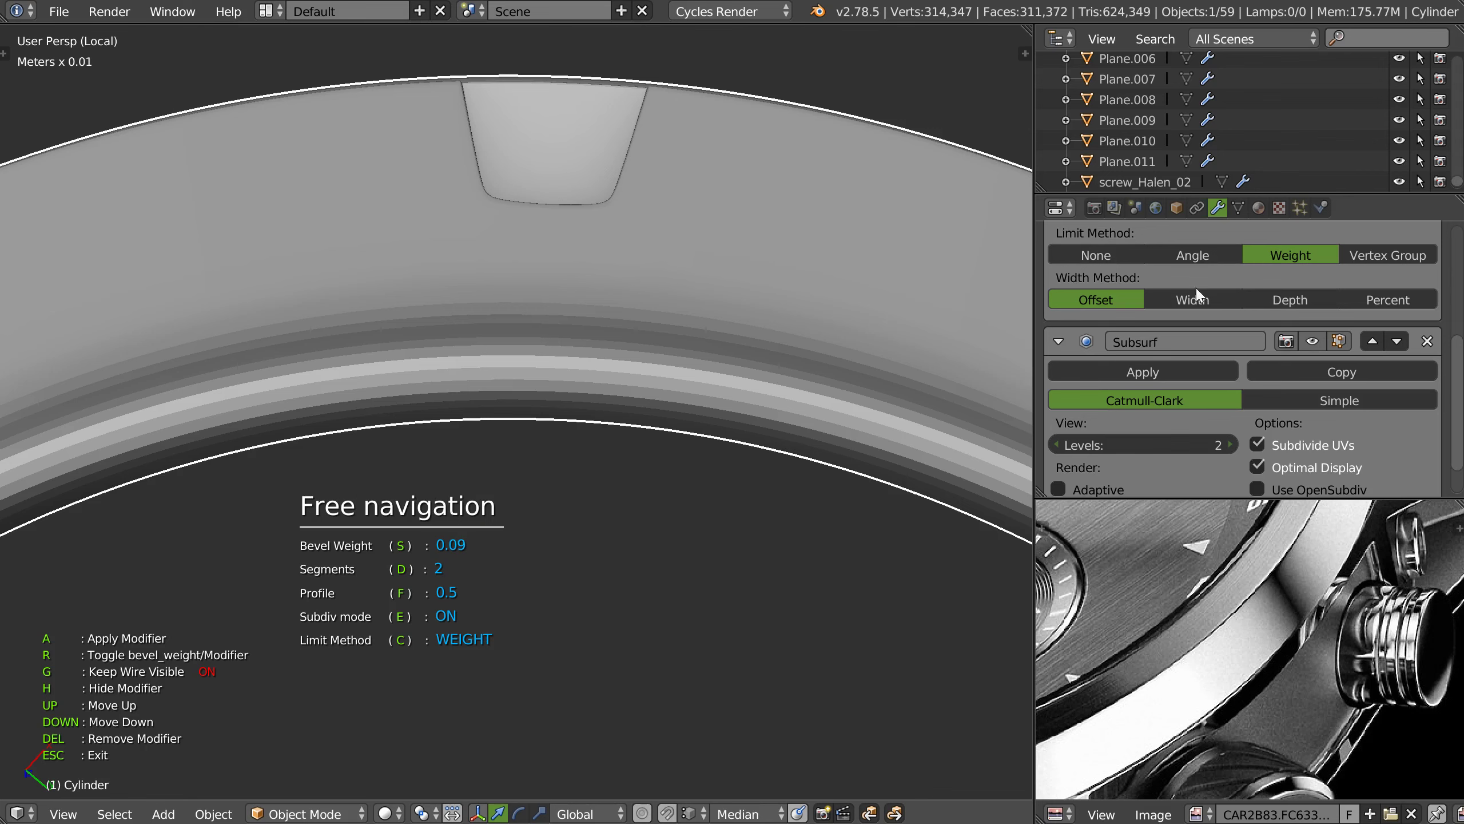
pyautogui.scroll(5, 1195, 293)
pyautogui.scroll(-6, 1195, 293)
pyautogui.scroll(2, 1192, 460)
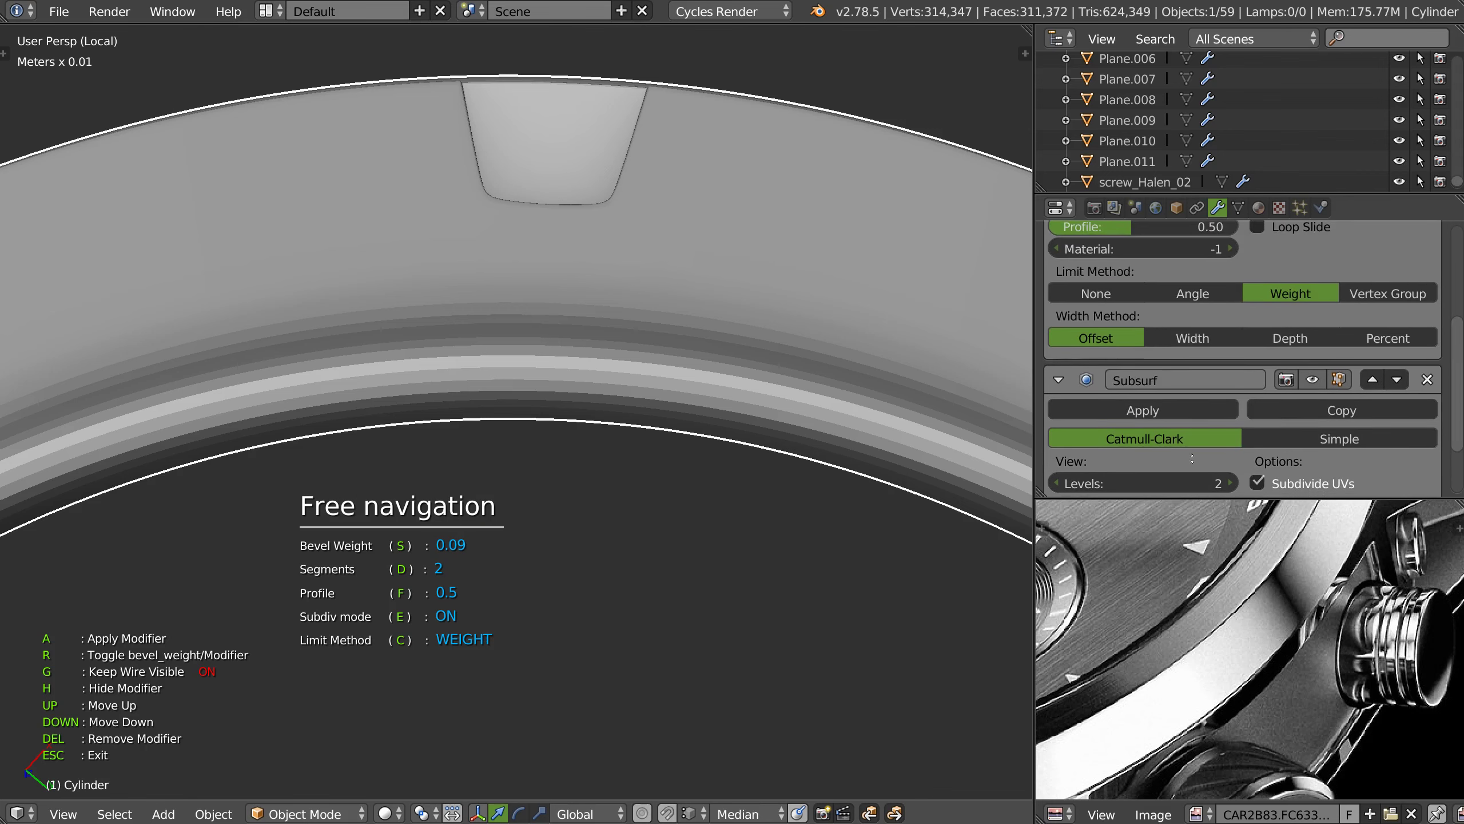
pyautogui.moveTo(865, 357)
pyautogui.mouseDown(button='middle')
pyautogui.moveTo(648, 357)
pyautogui.moveTo(657, 414)
pyautogui.mouseUp(button='middle')
pyautogui.press('Escape')
pyautogui.press('Tab')
# - Select three edge loops around the ring and give them a bevel weight
pyautogui.keyDown('alt'); pyautogui.click(434, 217); pyautogui.keyUp('alt')
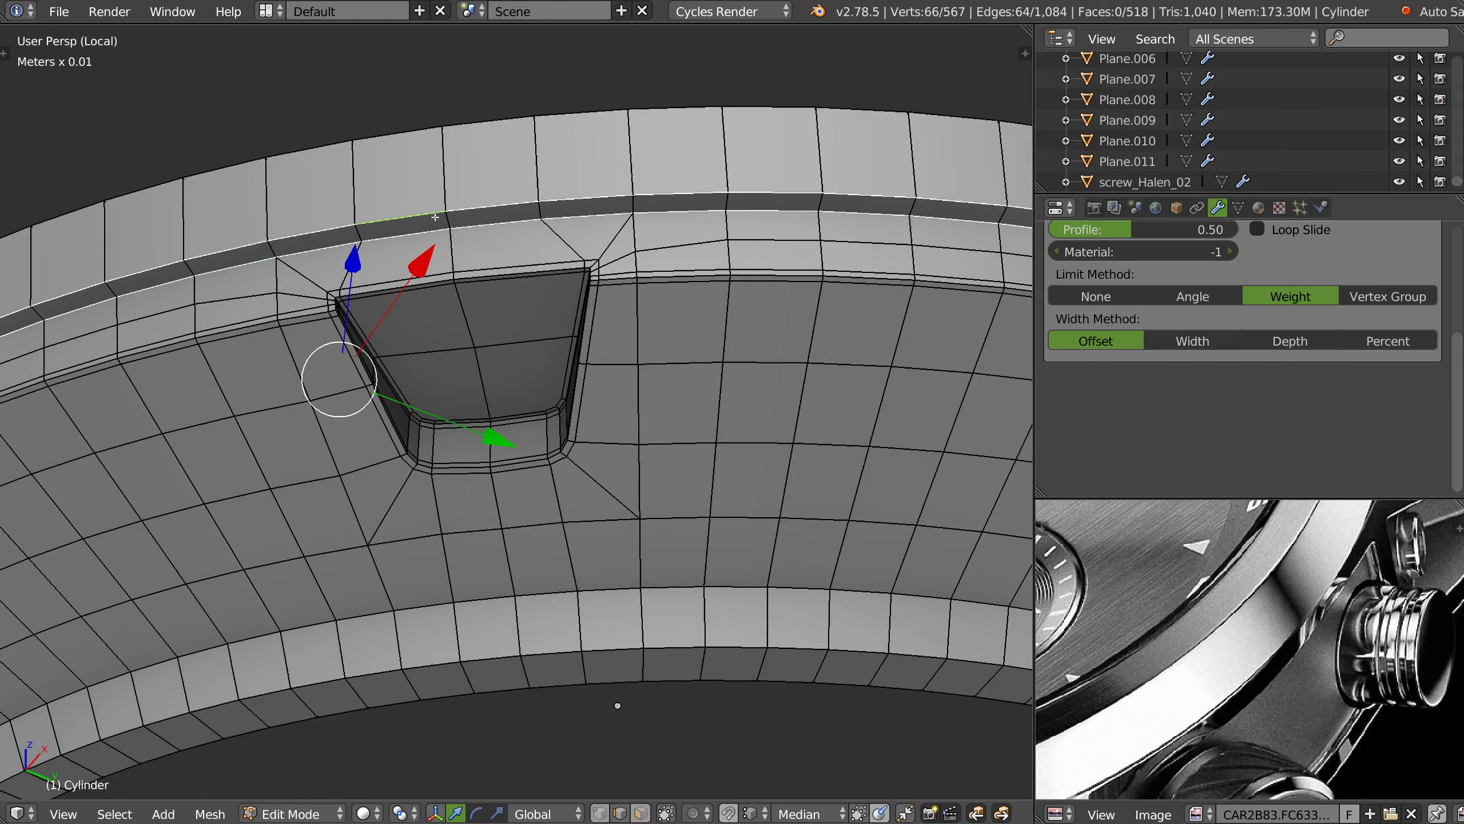
pyautogui.keyDown('alt'); pyautogui.keyDown('shift'); pyautogui.click(405, 130); pyautogui.keyUp('shift'); pyautogui.keyUp('alt')
pyautogui.keyDown('alt'); pyautogui.keyDown('shift'); pyautogui.click(472, 623); pyautogui.keyUp('shift'); pyautogui.keyUp('alt')
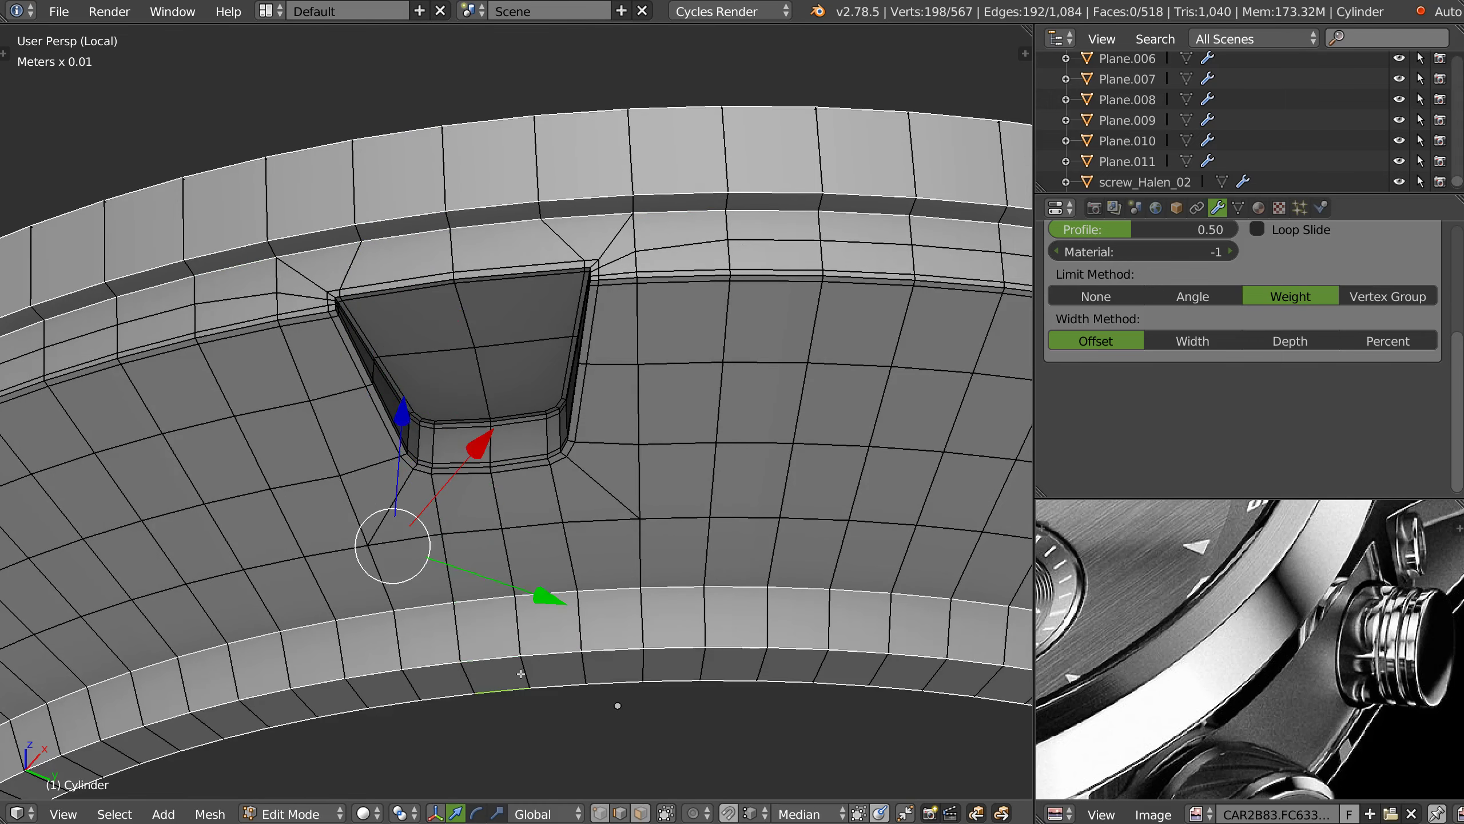
pyautogui.moveTo(473, 623); pyautogui.dragTo(505, 481, button='middle')
pyautogui.hotkey('shift', 'e')
pyautogui.click(684, 346)
# - Return to Object Mode and turn the wireframe overlay back on
pyautogui.press('Tab')
pyautogui.press('z')
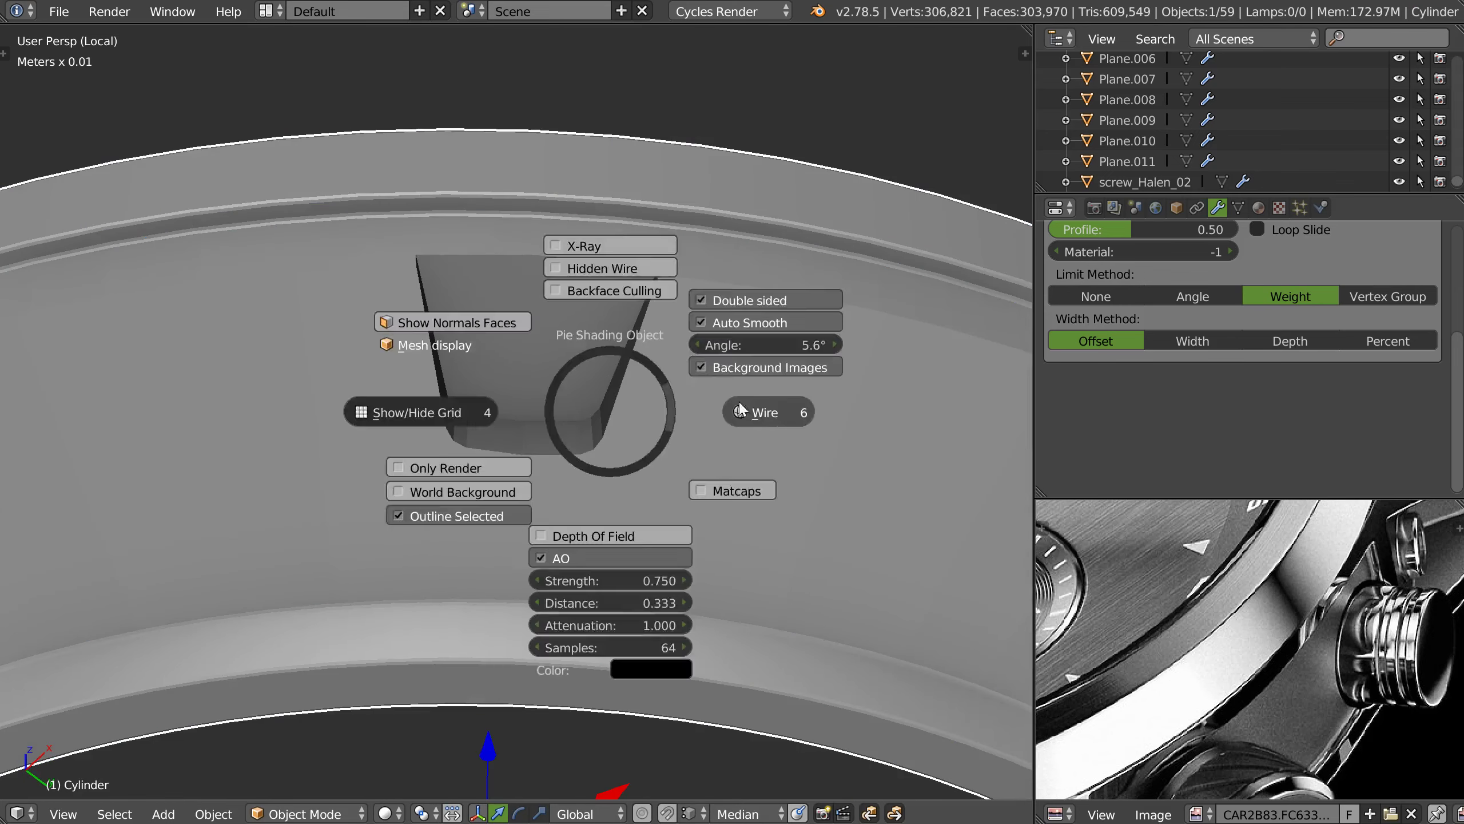
pyautogui.click(744, 407)
pyautogui.scroll(2, 592, 450)
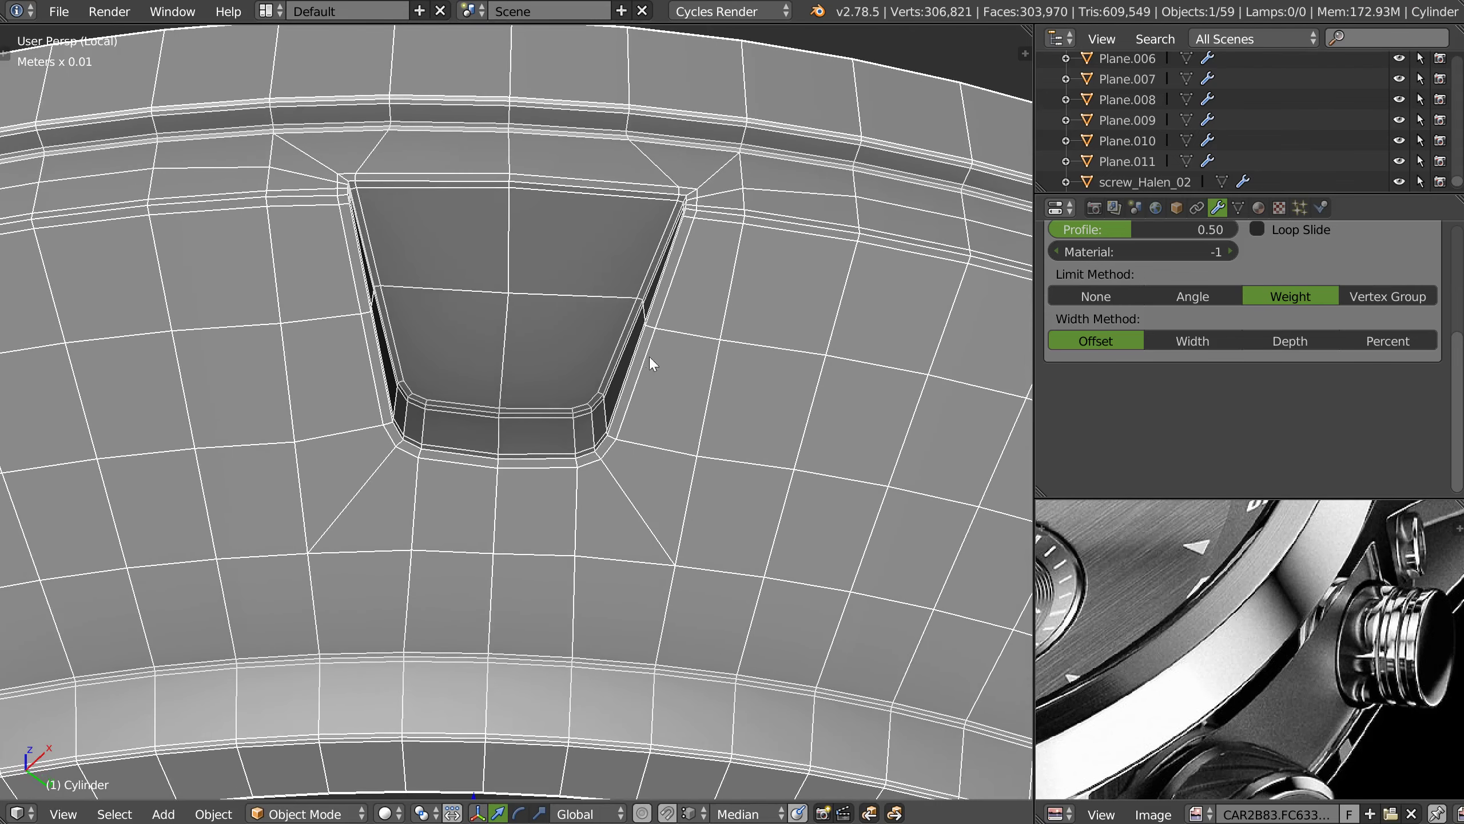
pyautogui.scroll(2, 650, 357)
pyautogui.scroll(5, 1170, 376)
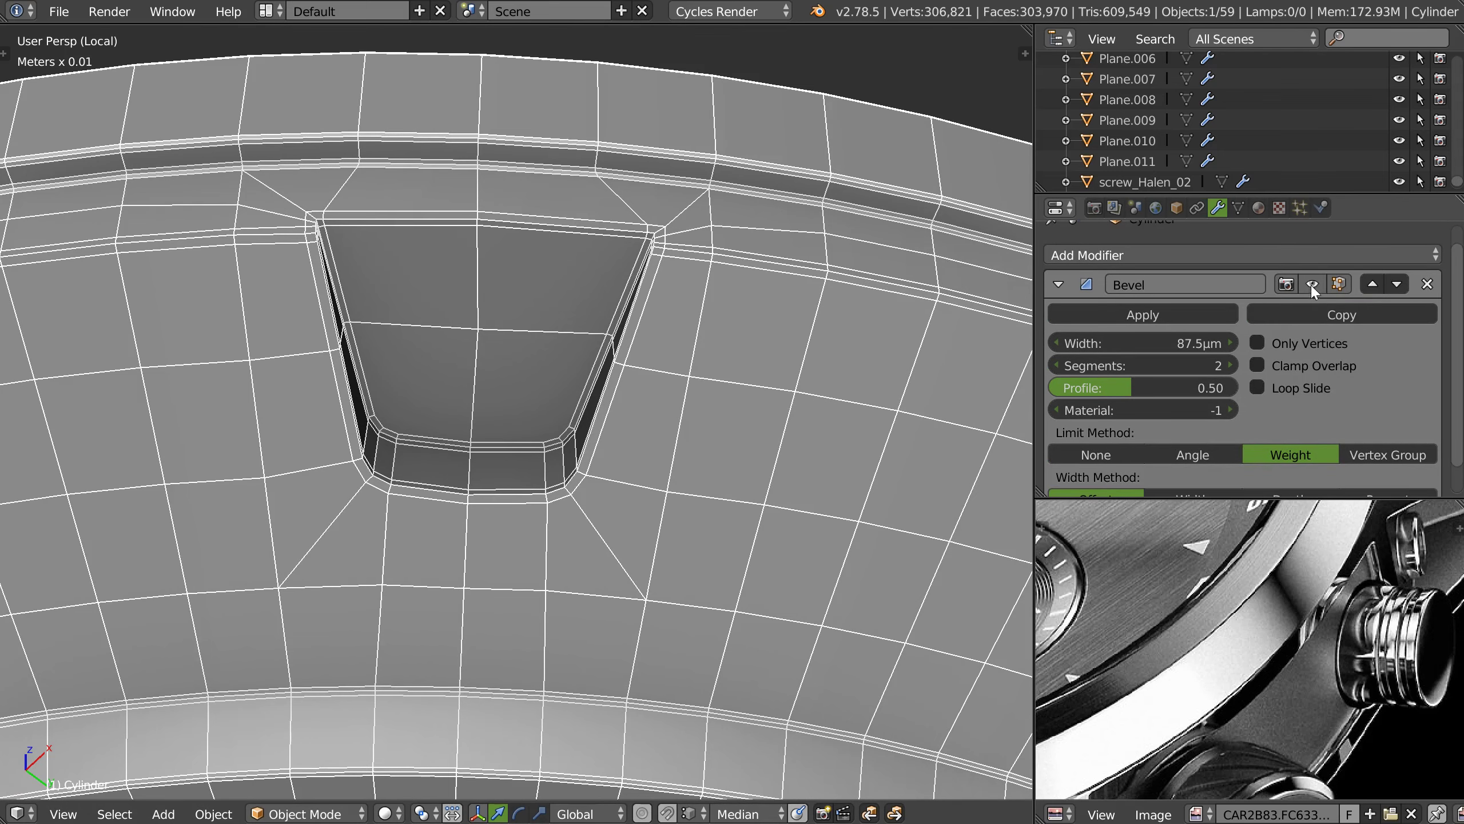
pyautogui.moveTo(662, 286)
pyautogui.mouseDown(button='middle')
pyautogui.moveTo(633, 345)
pyautogui.moveTo(563, 345)
pyautogui.moveTo(675, 395)
pyautogui.mouseUp(button='middle')
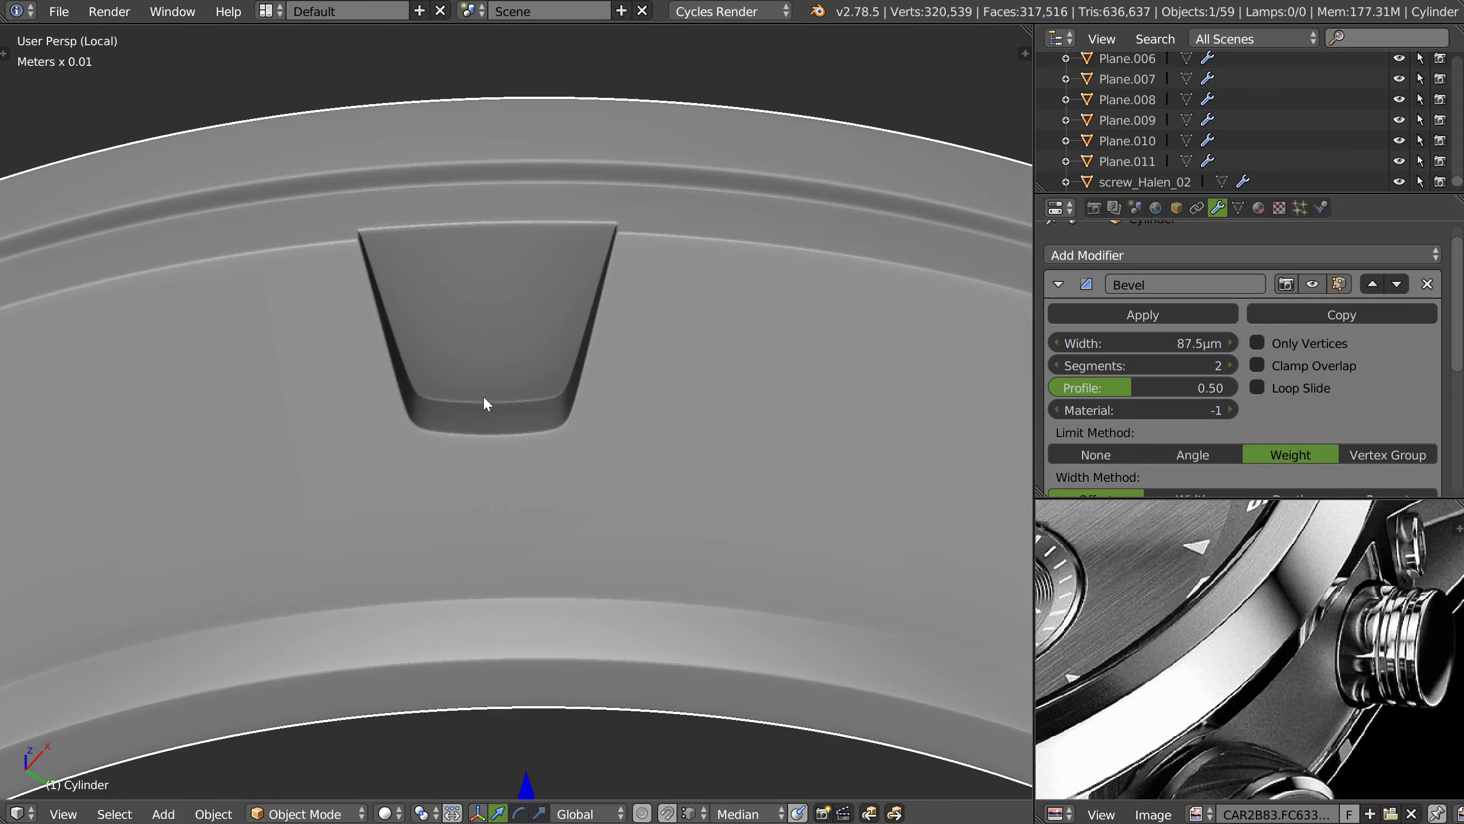
# - Inspect the bevelled ring from several angles, then re-enter Edit Mode at the notch
pyautogui.scroll(-2, 483, 395)
pyautogui.scroll(-3, 480, 355)
pyautogui.scroll(-4, 489, 414)
pyautogui.moveTo(494, 412)
pyautogui.mouseDown(button='middle')
pyautogui.moveTo(498, 334)
pyautogui.moveTo(500, 376)
pyautogui.moveTo(542, 380)
pyautogui.moveTo(668, 291)
pyautogui.moveTo(590, 381)
pyautogui.mouseUp(button='middle')
pyautogui.scroll(3, 592, 318)
pyautogui.scroll(2, 547, 341)
pyautogui.scroll(2, 543, 380)
pyautogui.scroll(-2, 668, 291)
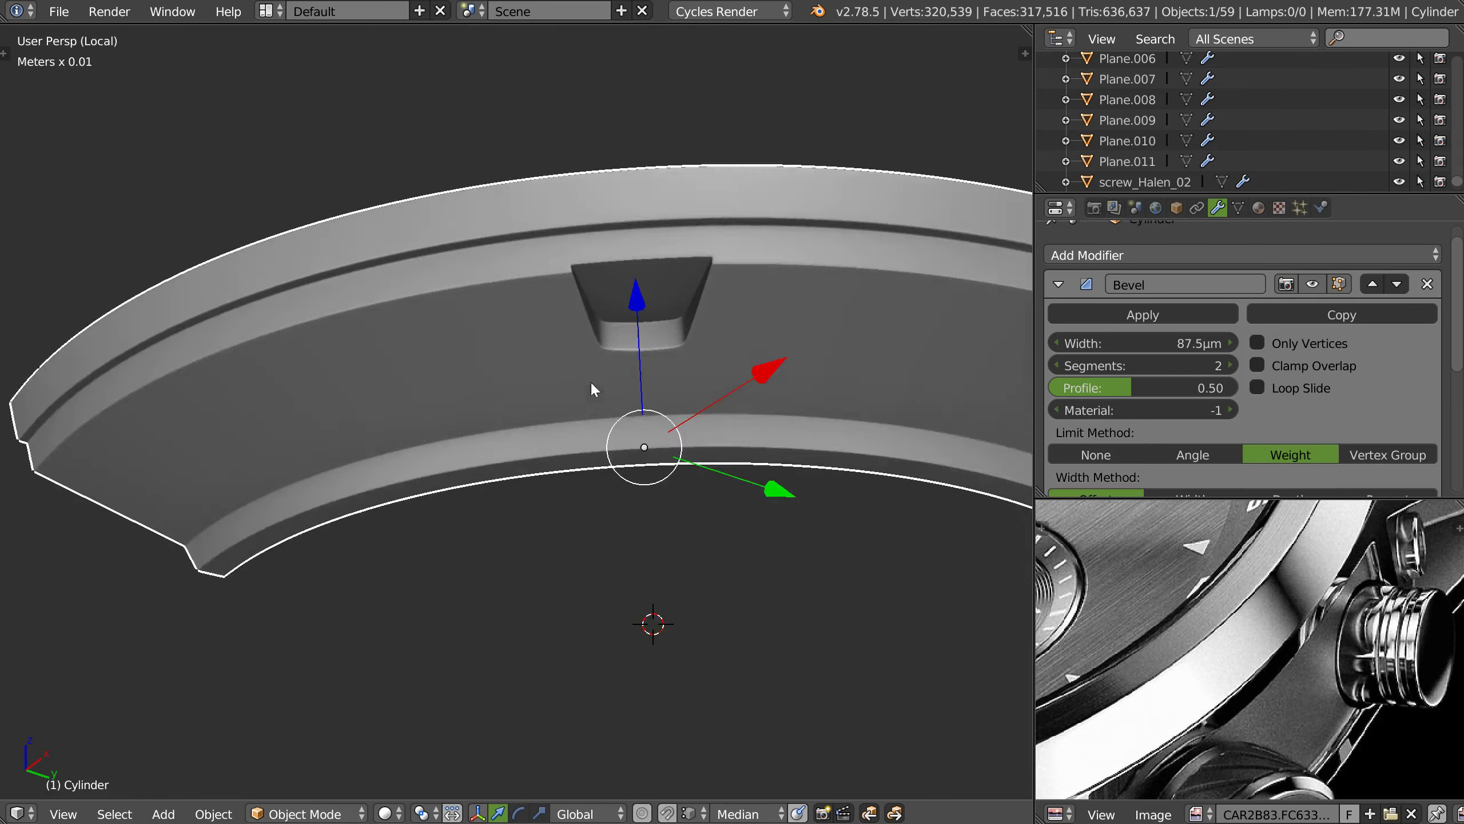
pyautogui.scroll(3, 649, 323)
pyautogui.press('z')
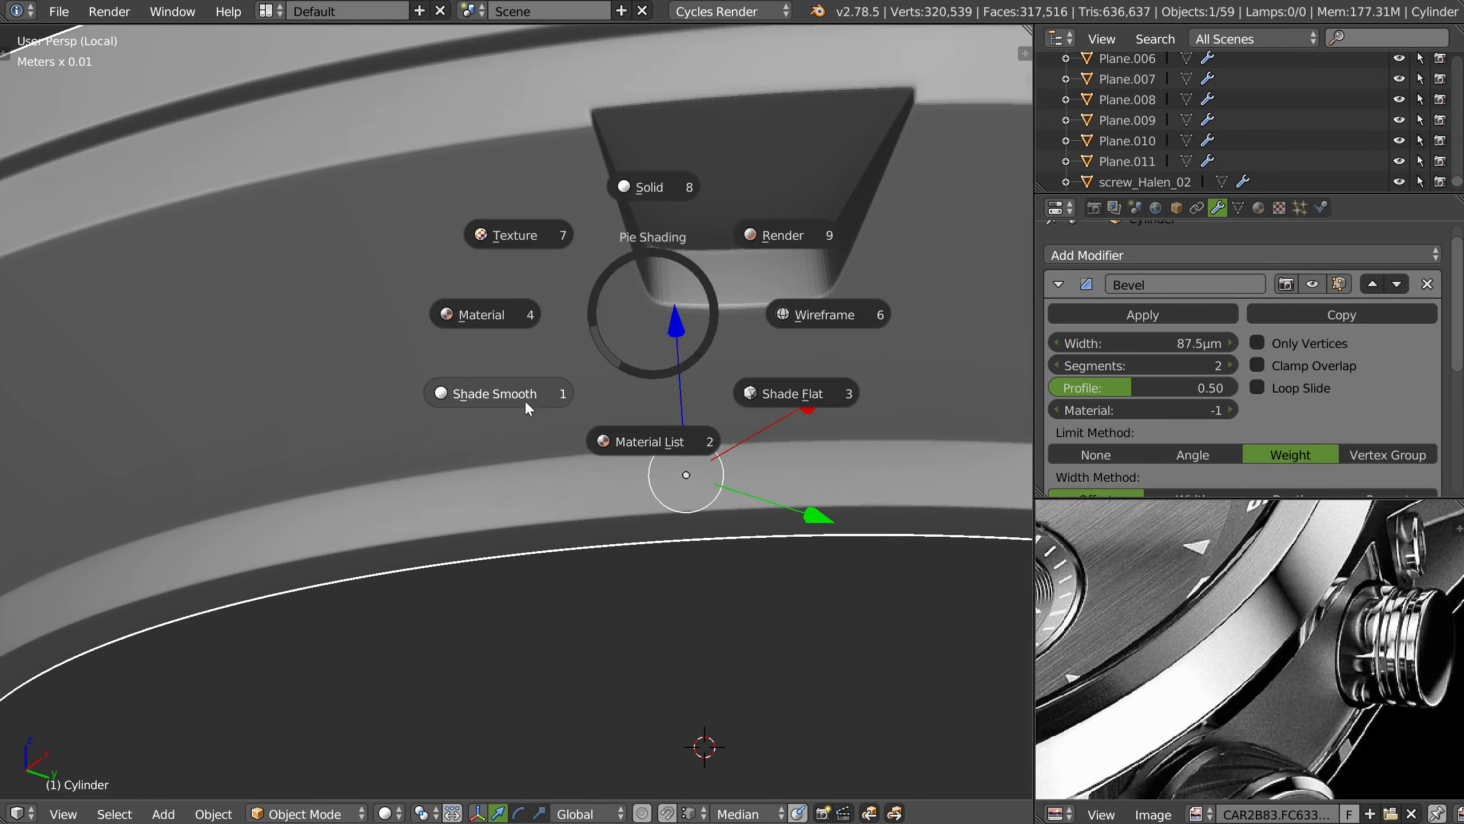
pyautogui.scroll(-5, 540, 385)
pyautogui.moveTo(598, 332)
pyautogui.mouseDown(button='middle')
pyautogui.moveTo(599, 425)
pyautogui.moveTo(623, 513)
pyautogui.moveTo(623, 357)
pyautogui.moveTo(661, 289)
pyautogui.mouseUp(button='middle')
pyautogui.scroll(3, 647, 359)
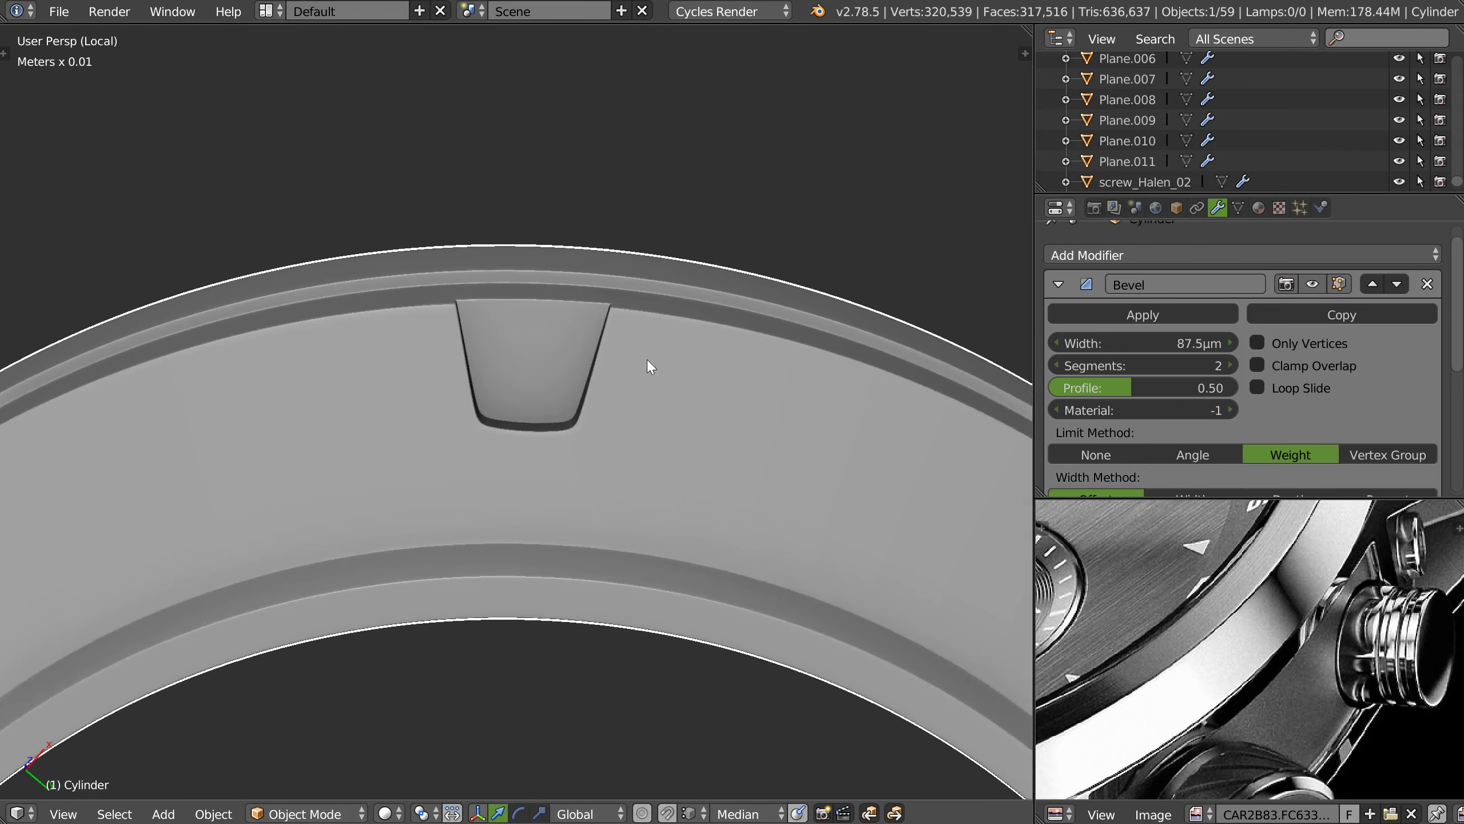
pyautogui.scroll(3, 609, 316)
pyautogui.press('Tab')
# - Join the left and right notch-floor vertices with a new edge (J)
pyautogui.scroll(2, 681, 360)
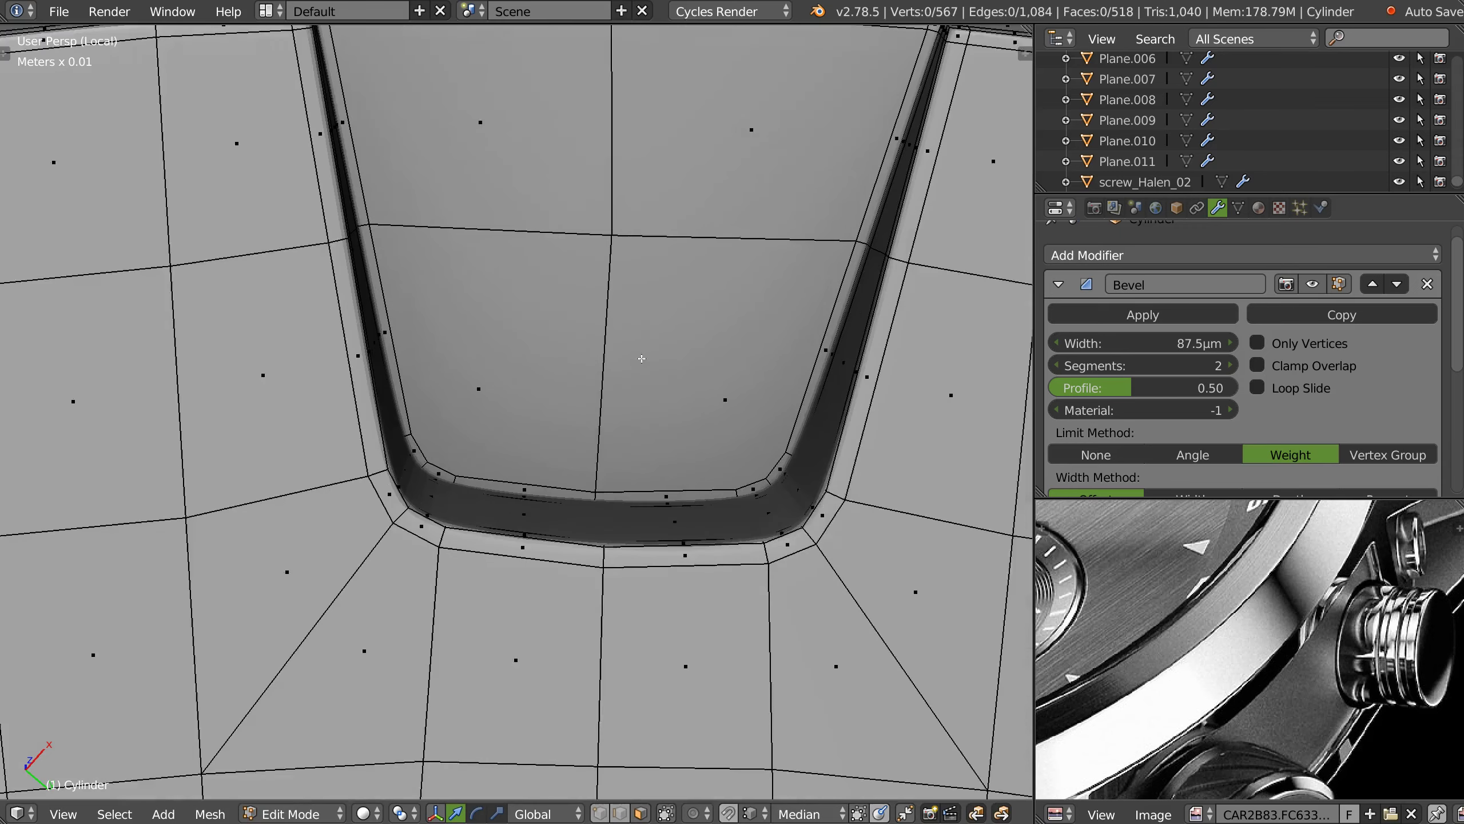
pyautogui.rightClick(419, 427)
pyautogui.keyDown('shift'); pyautogui.rightClick(811, 411); pyautogui.keyUp('shift')
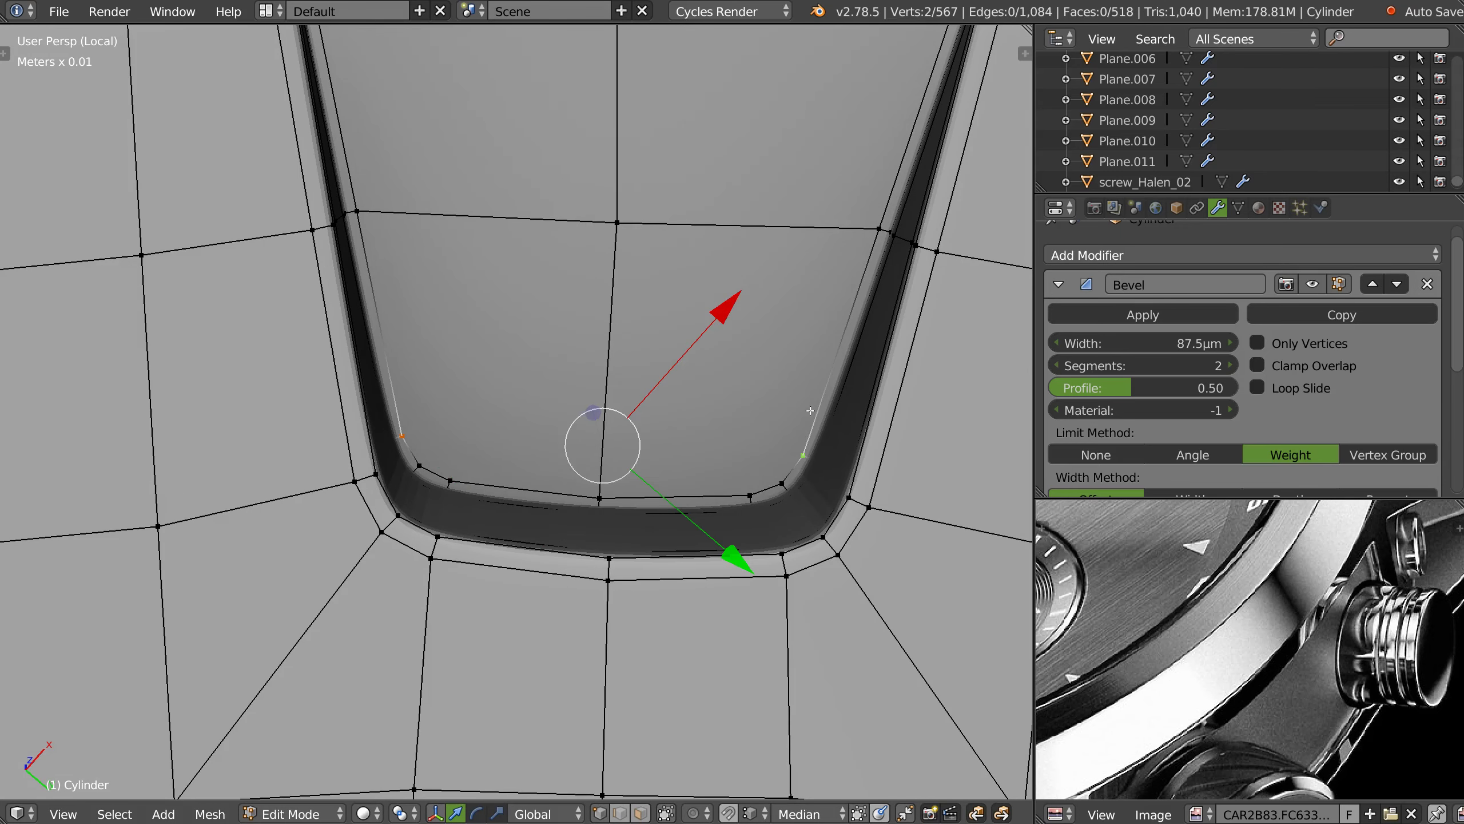
pyautogui.press('j')
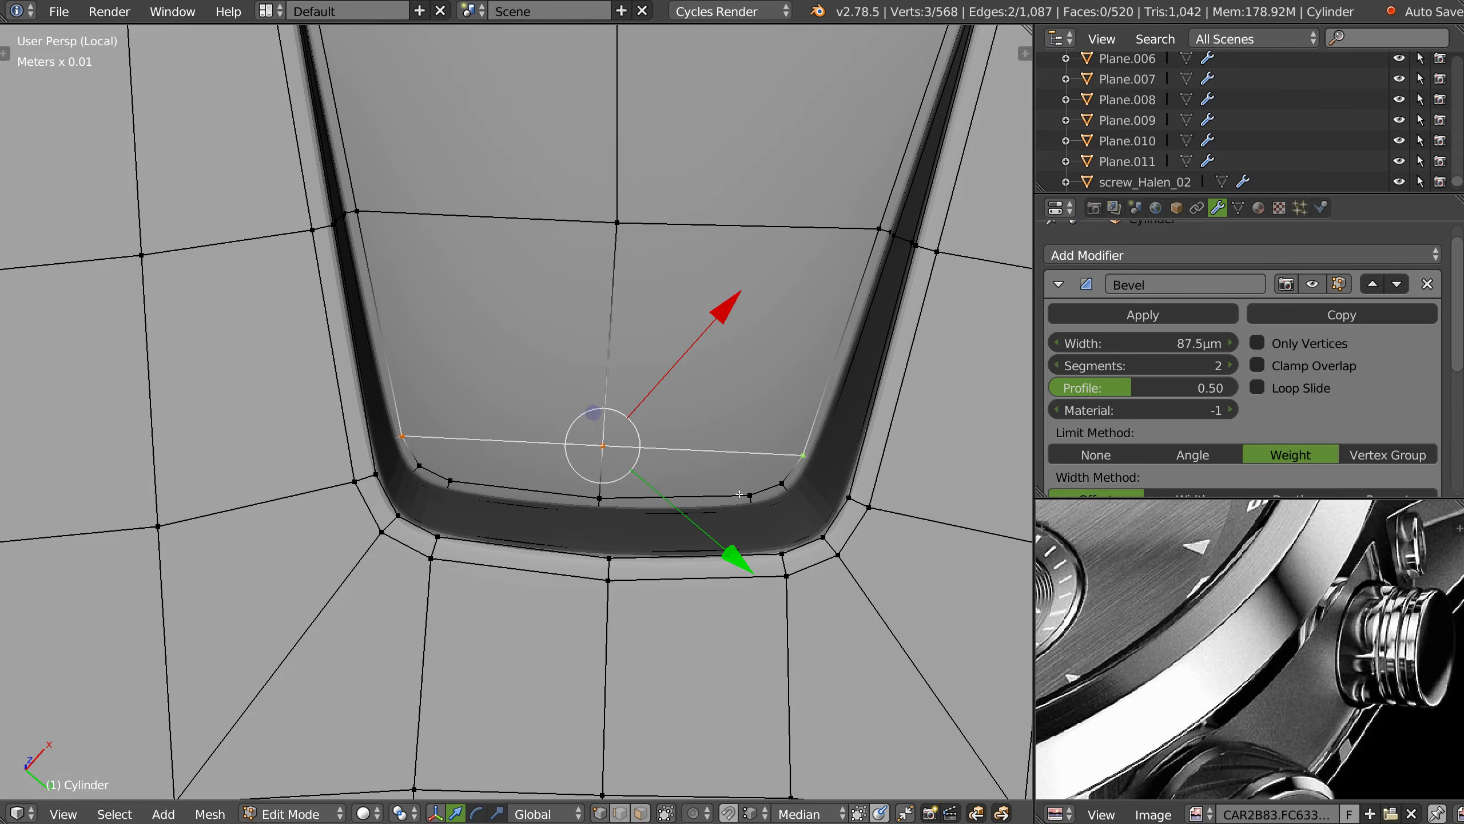
# - Knife-cut a triangle from the new edge's midpoint up to the top vertex
pyautogui.press('k')
pyautogui.click(742, 452)
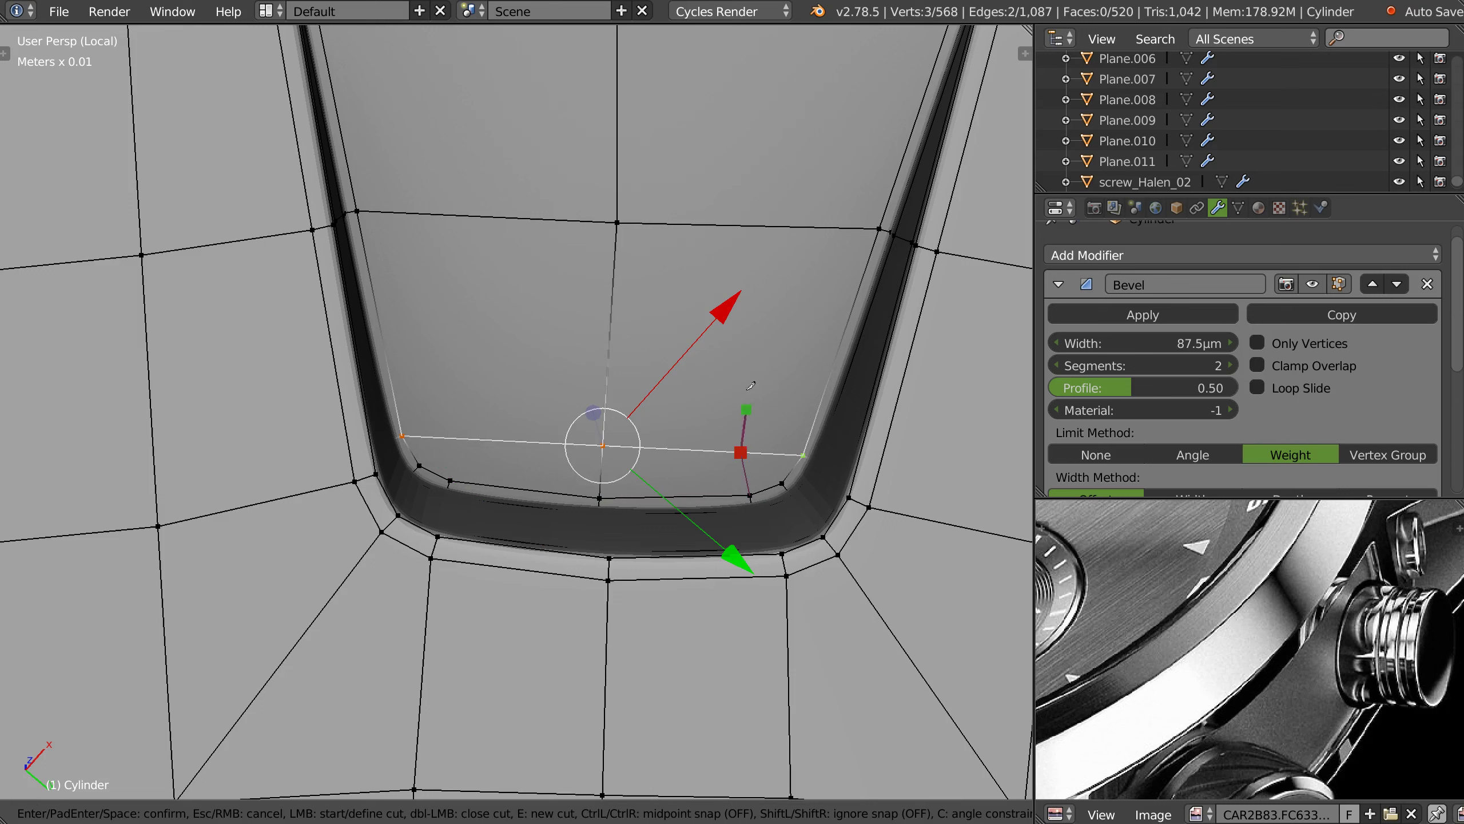
pyautogui.click(617, 222)
pyautogui.click(454, 437)
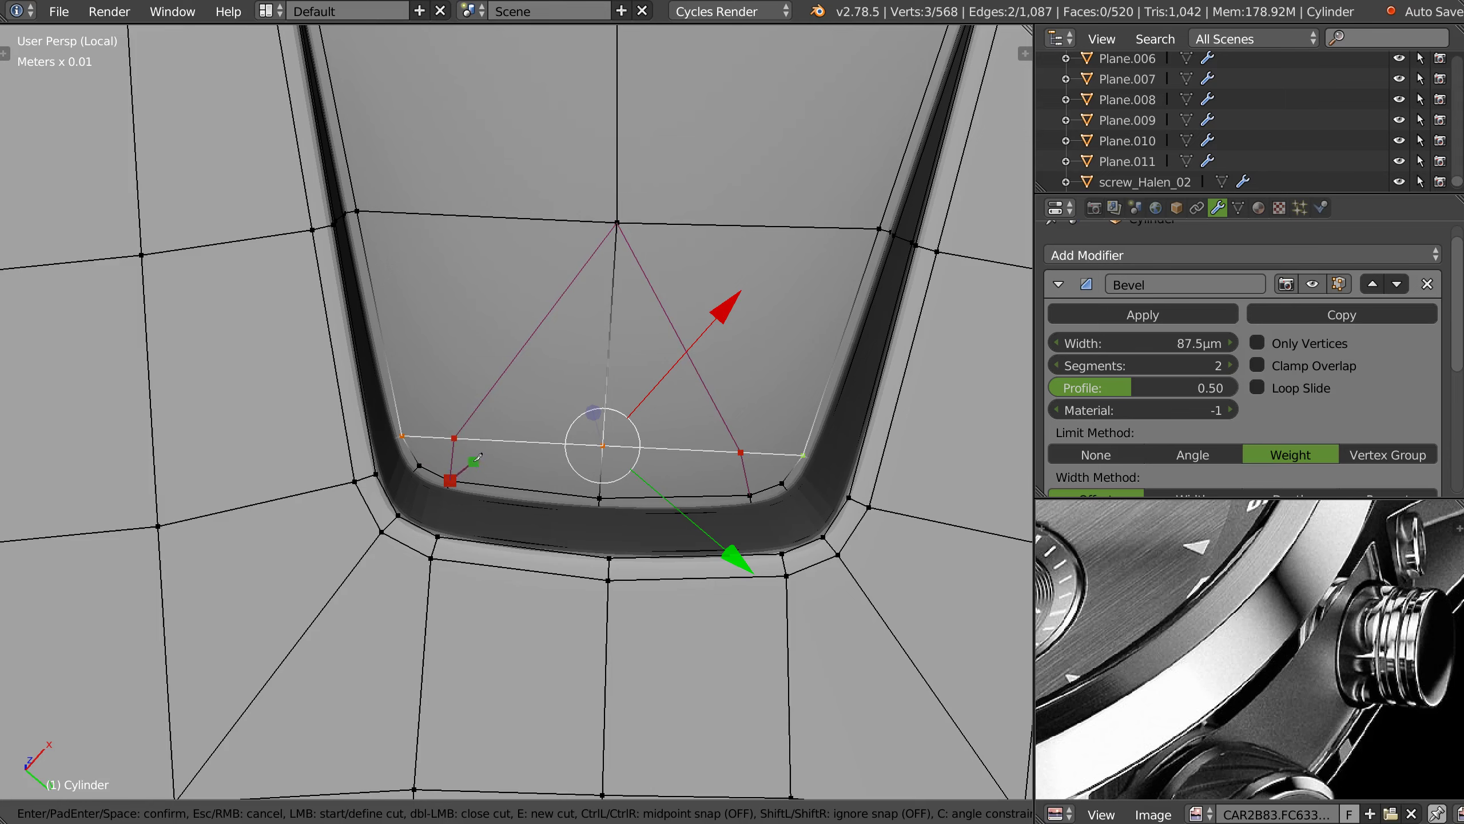
pyautogui.click(476, 458)
pyautogui.press('Return')
# - In Object Mode, uncheck Auto Smooth in the ring's mesh Data properties
pyautogui.press('Tab')
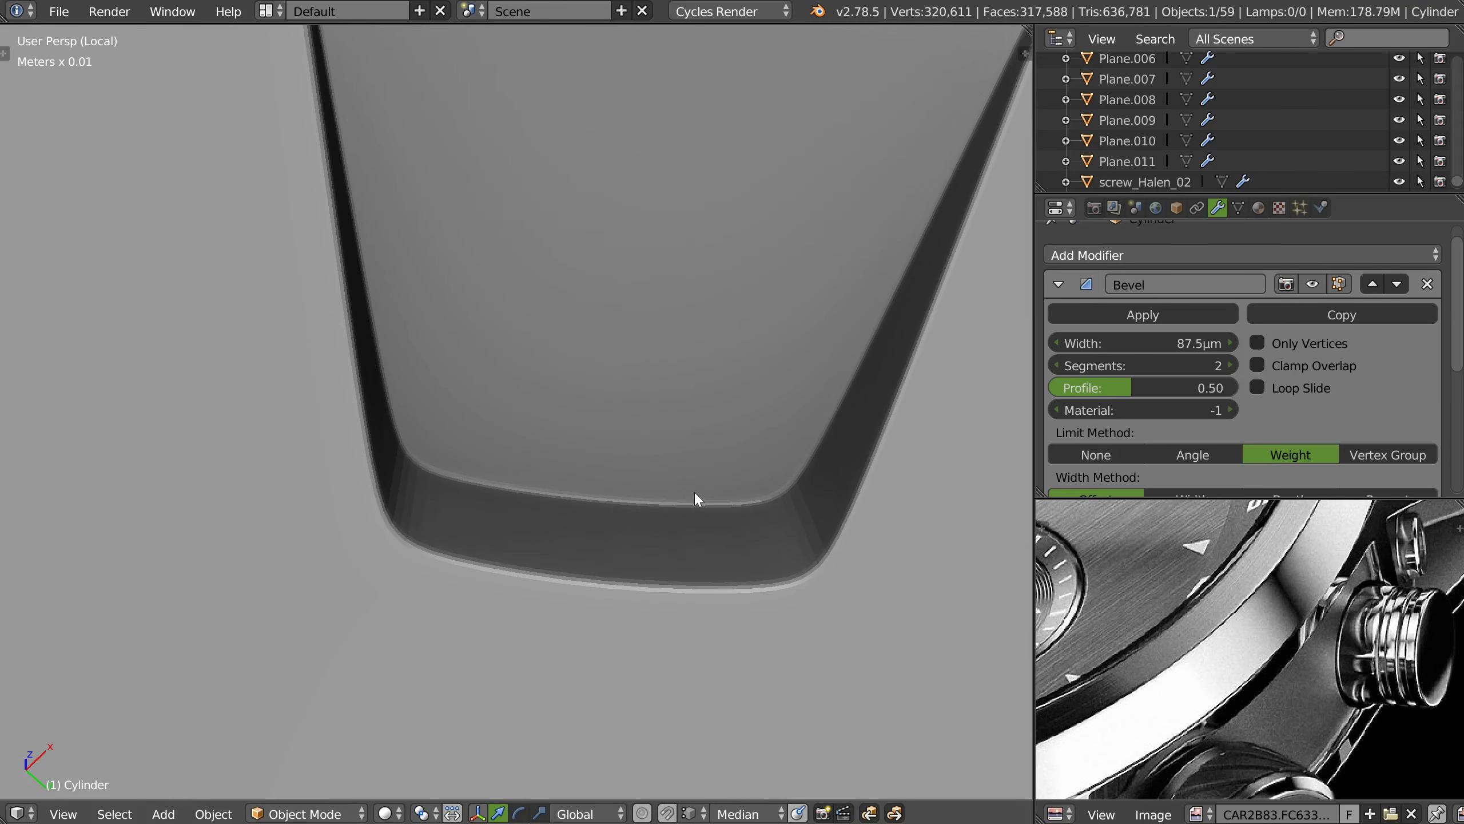
pyautogui.scroll(2, 798, 519)
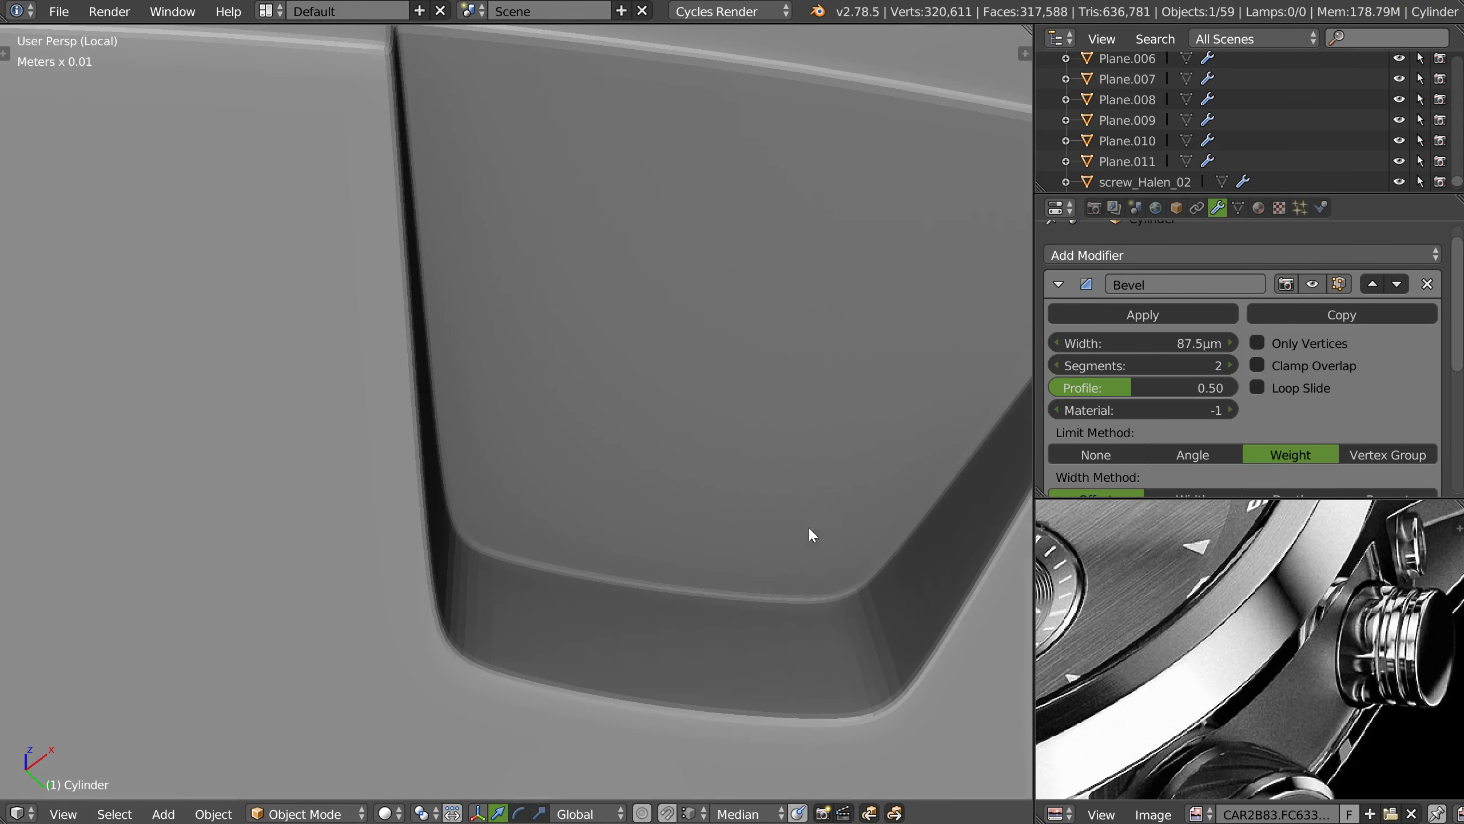
pyautogui.click(1240, 207)
pyautogui.scroll(2, 1124, 369)
pyautogui.click(1054, 281)
pyautogui.scroll(-2, 713, 383)
pyautogui.scroll(-3, 732, 409)
pyautogui.scroll(-1, 732, 409)
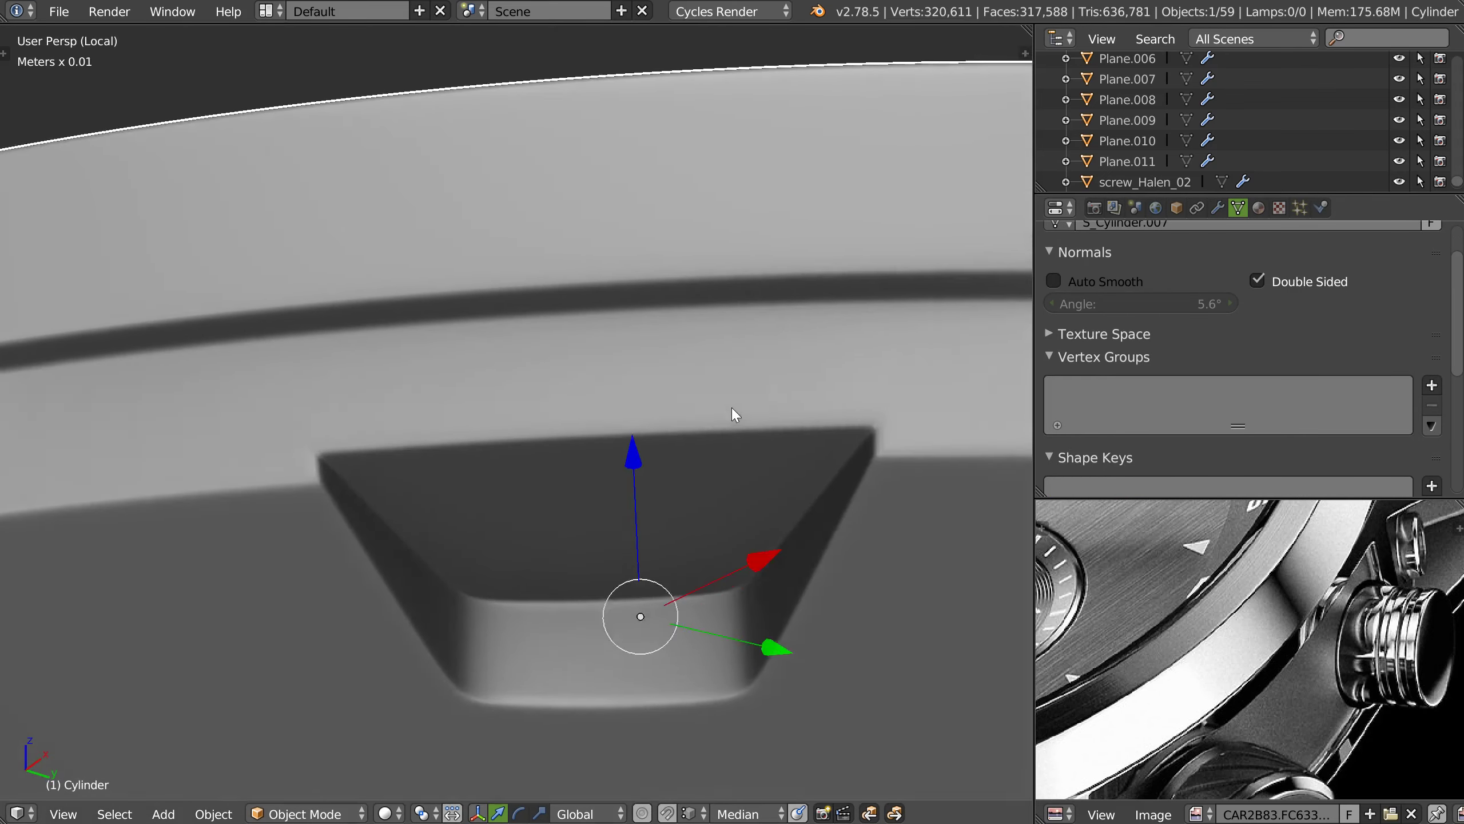
pyautogui.scroll(-2, 458, 620)
# - From the bottom view, symmetrize the quarter ring with Speedflow, choosing the Y side
pyautogui.scroll(-2, 458, 620)
pyautogui.press('ctrl+KP_7')
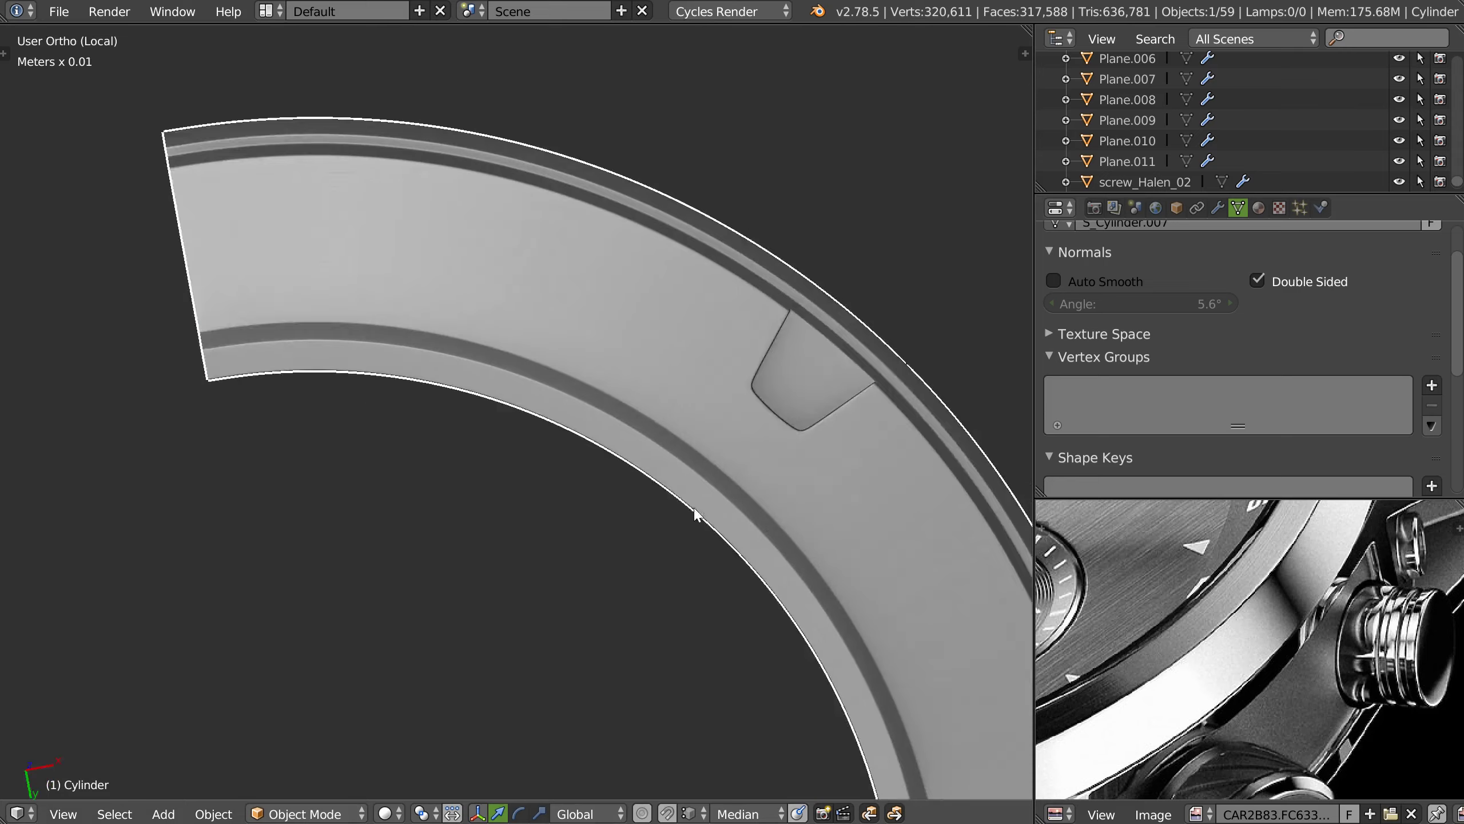
pyautogui.scroll(-3, 732, 387)
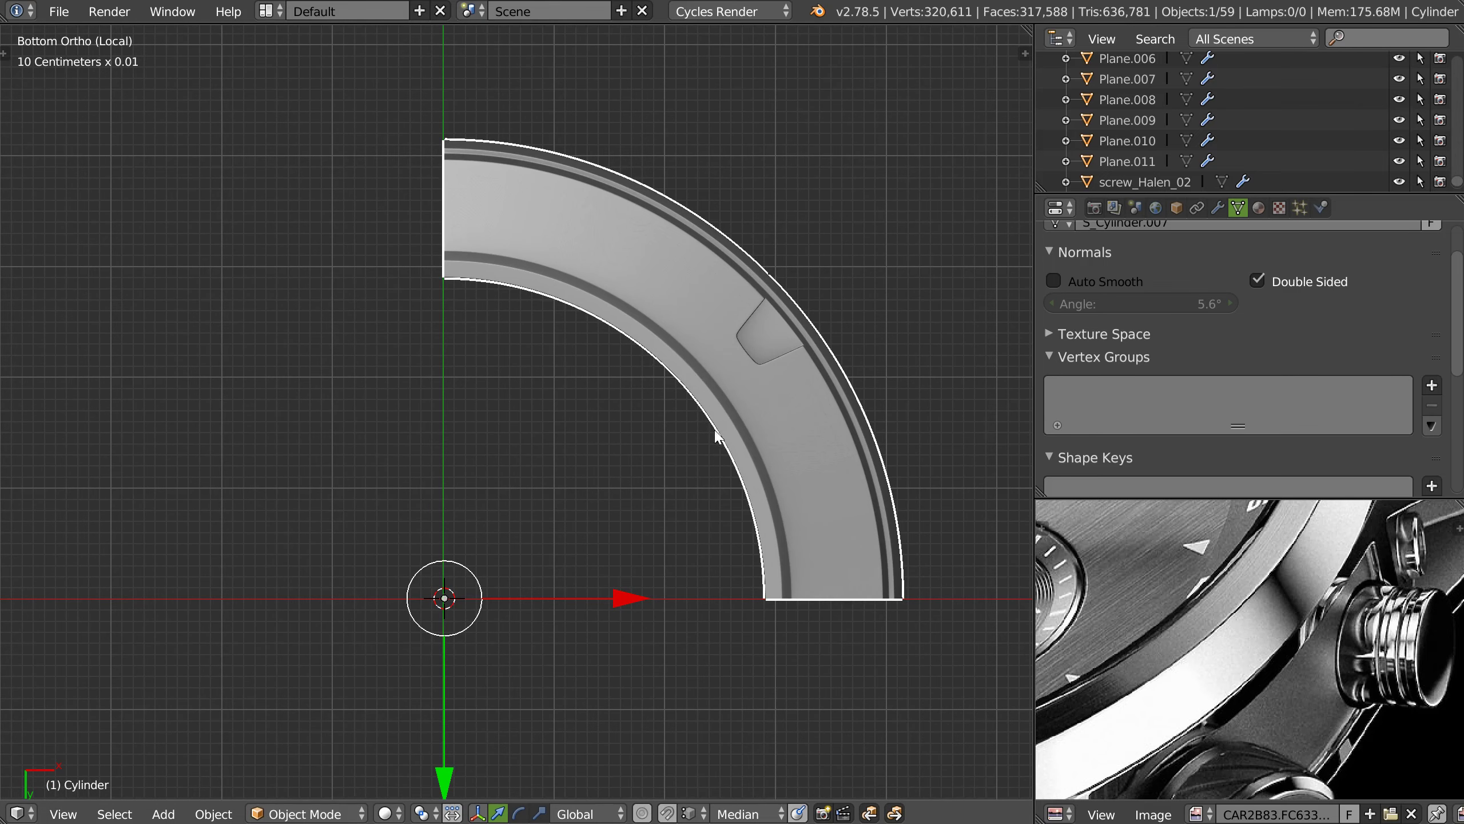
pyautogui.press('q')
pyautogui.click(669, 581)
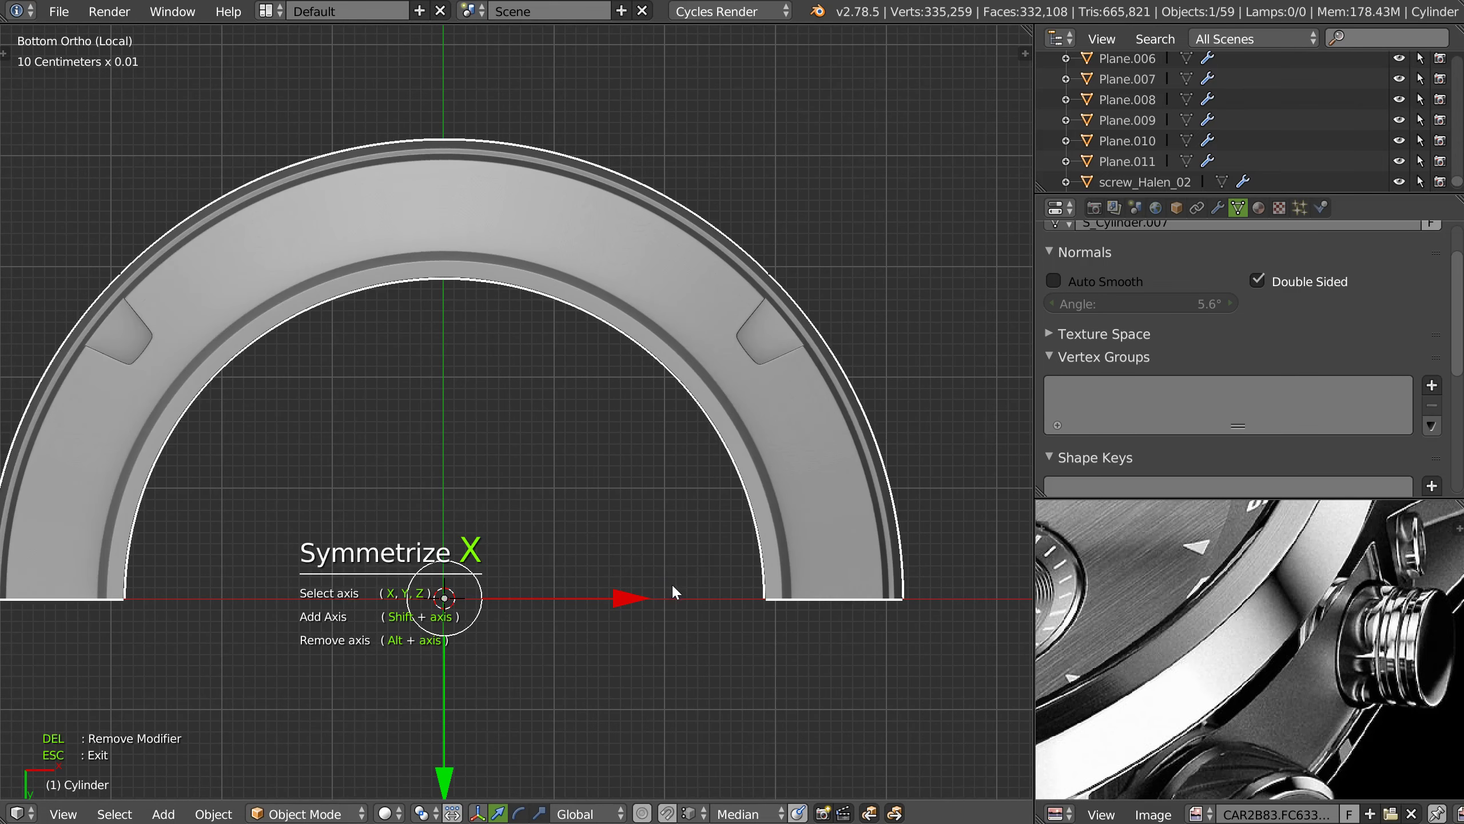
pyautogui.press('y')
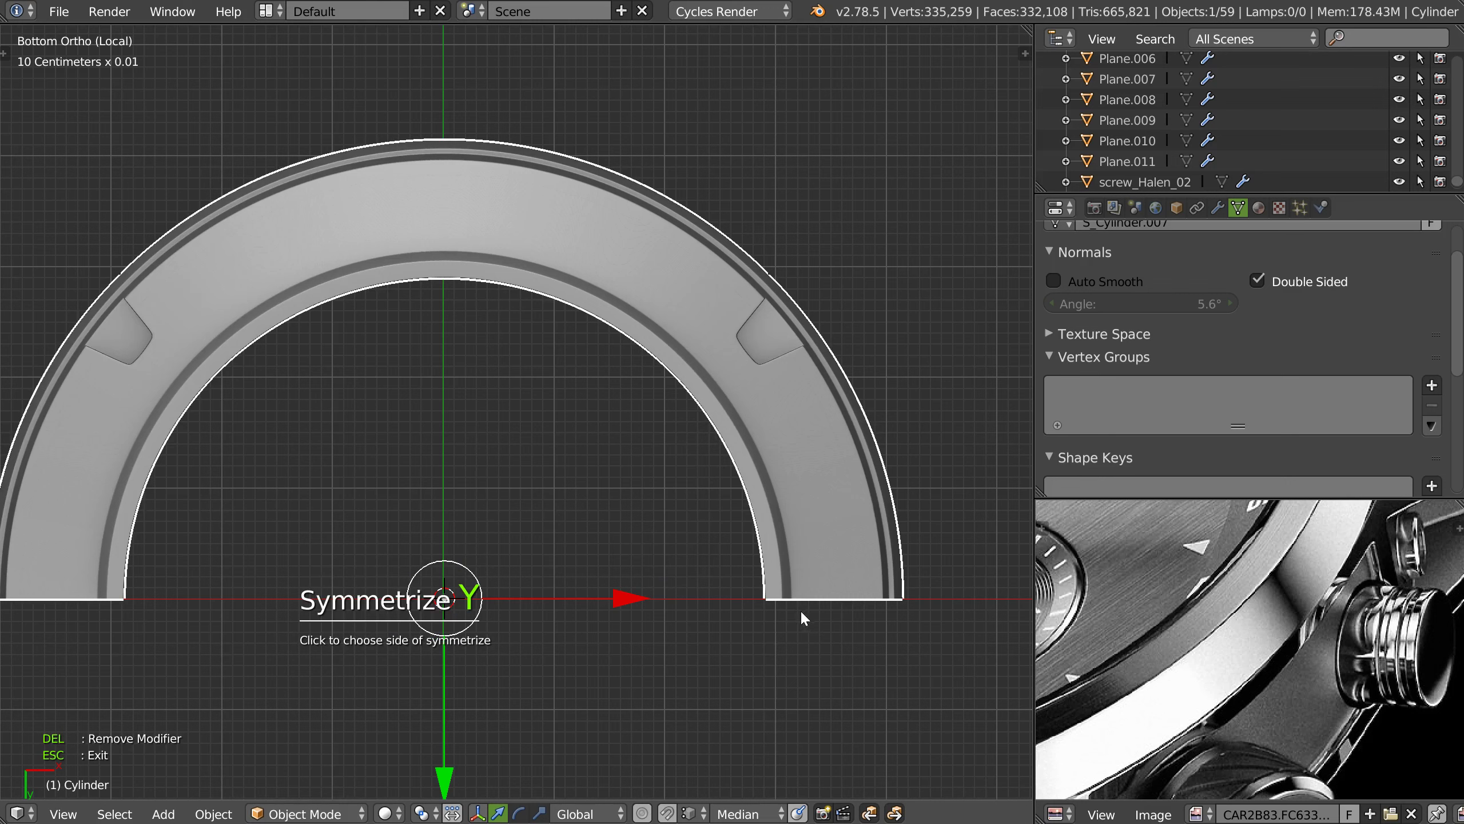
pyautogui.click(775, 602)
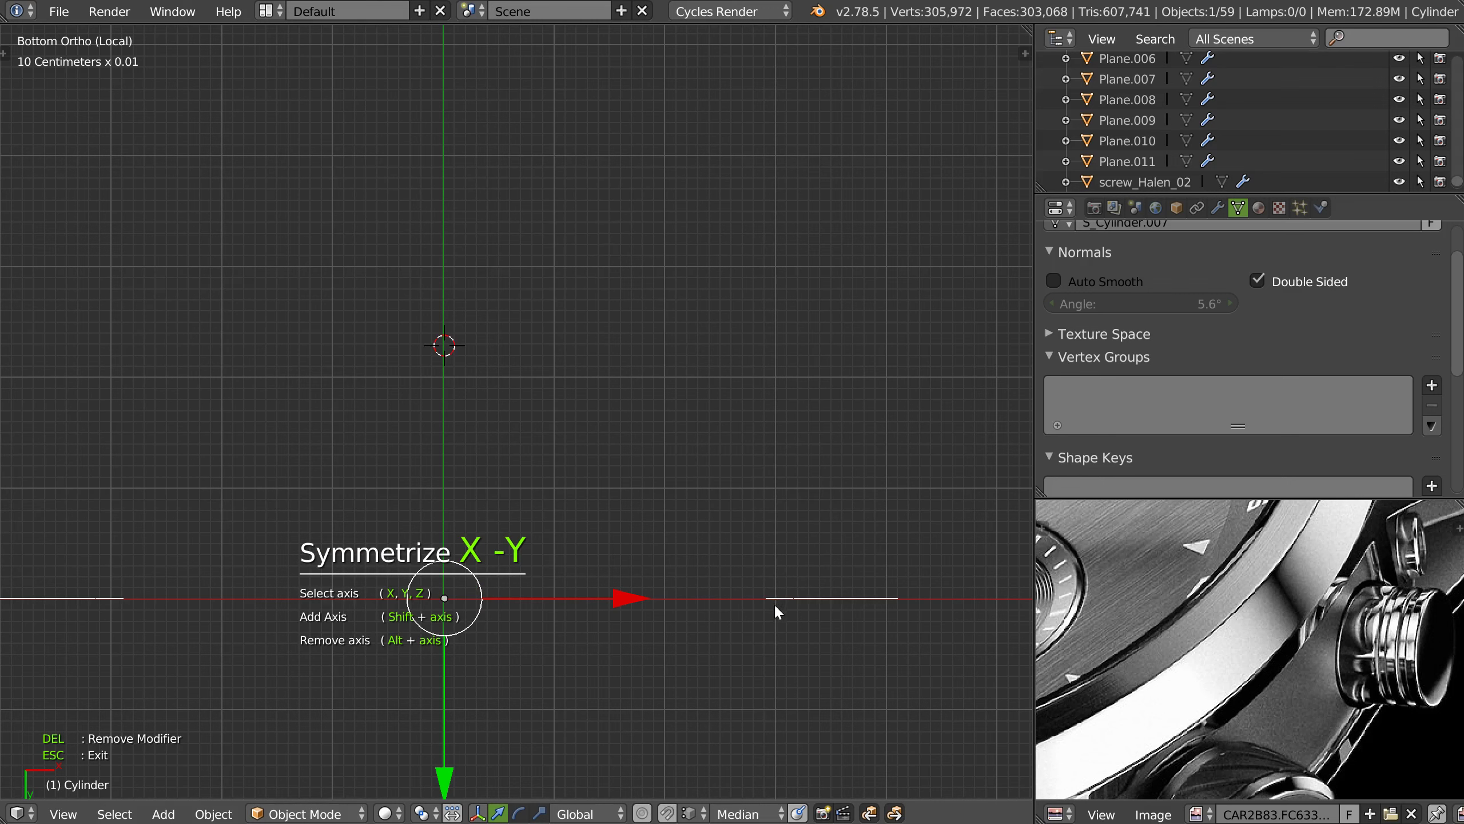
pyautogui.click(771, 602)
# - Run Speedflow Symmetrize again to mirror the section across X into a half ring
pyautogui.press('space')
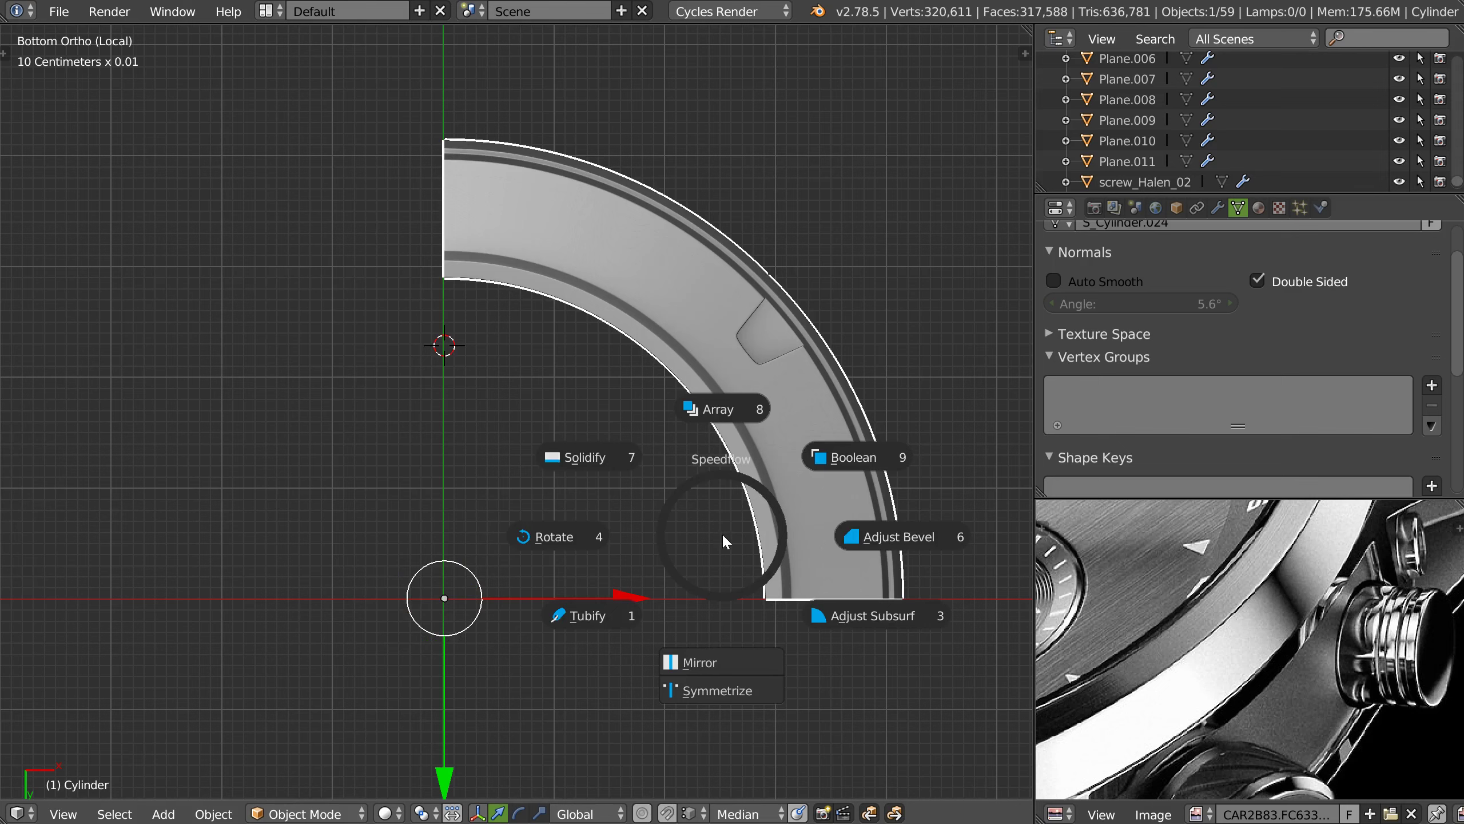
pyautogui.click(704, 692)
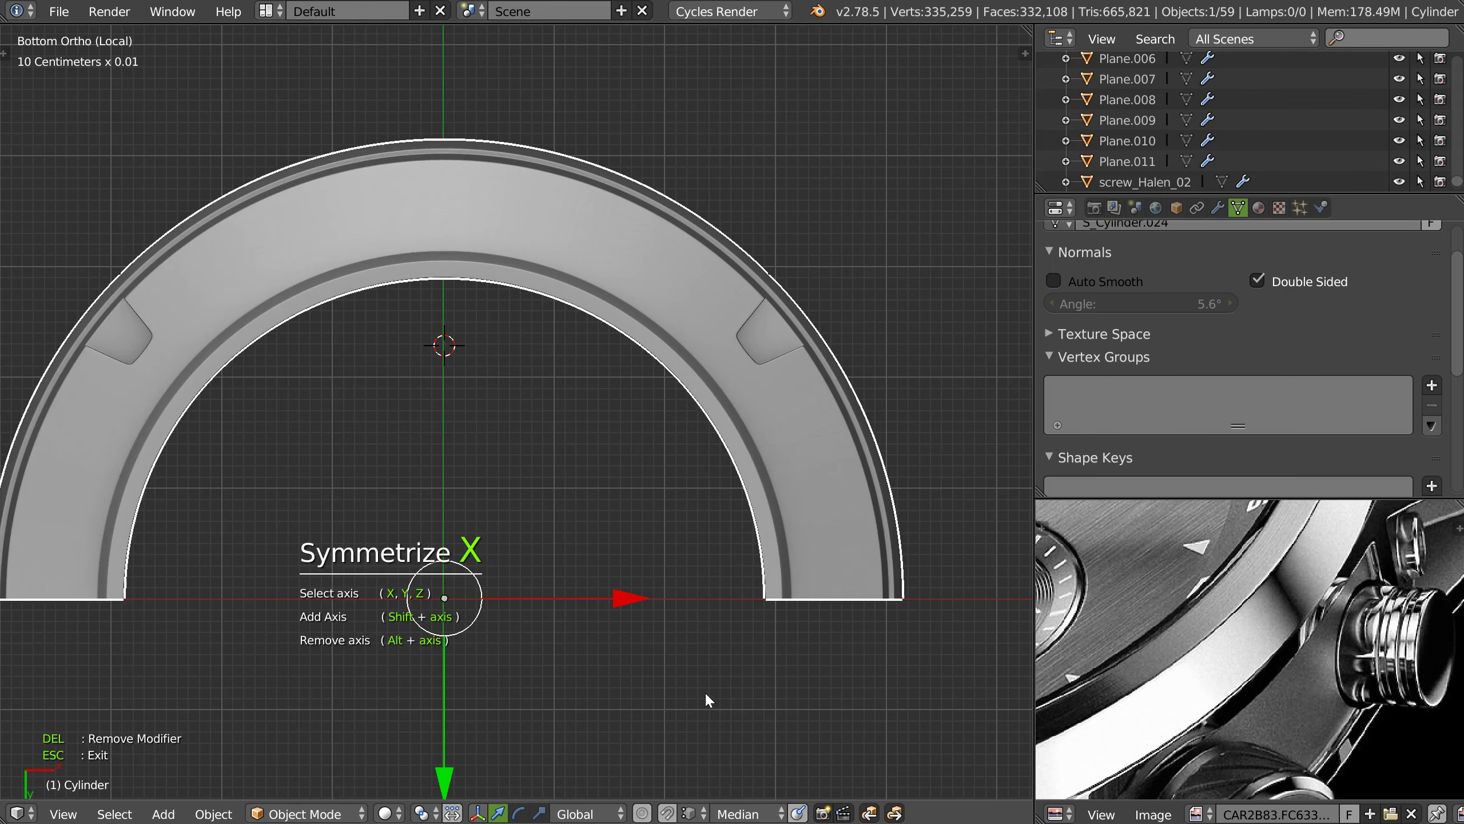
pyautogui.press('y')
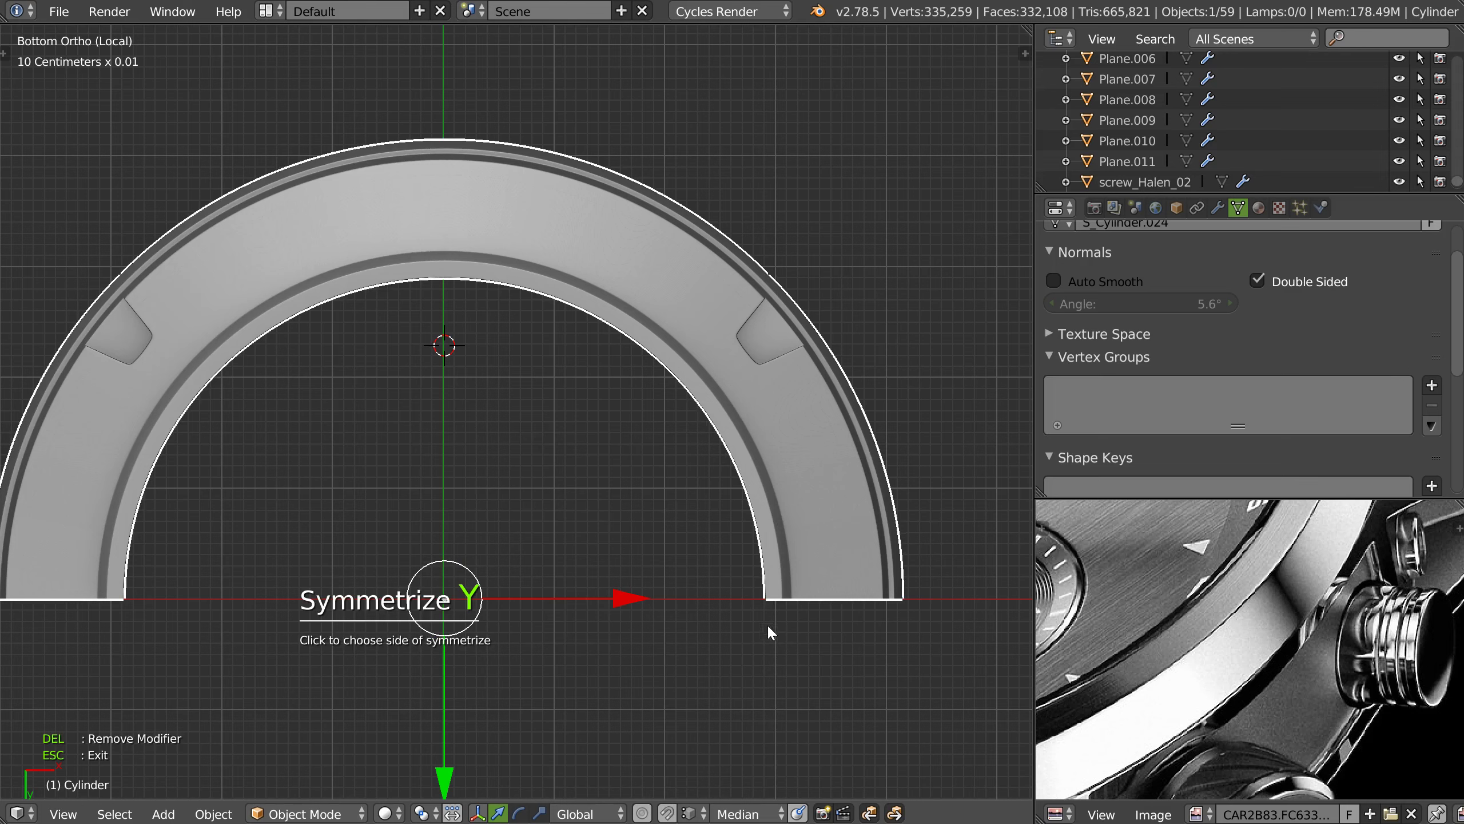
pyautogui.click(746, 645)
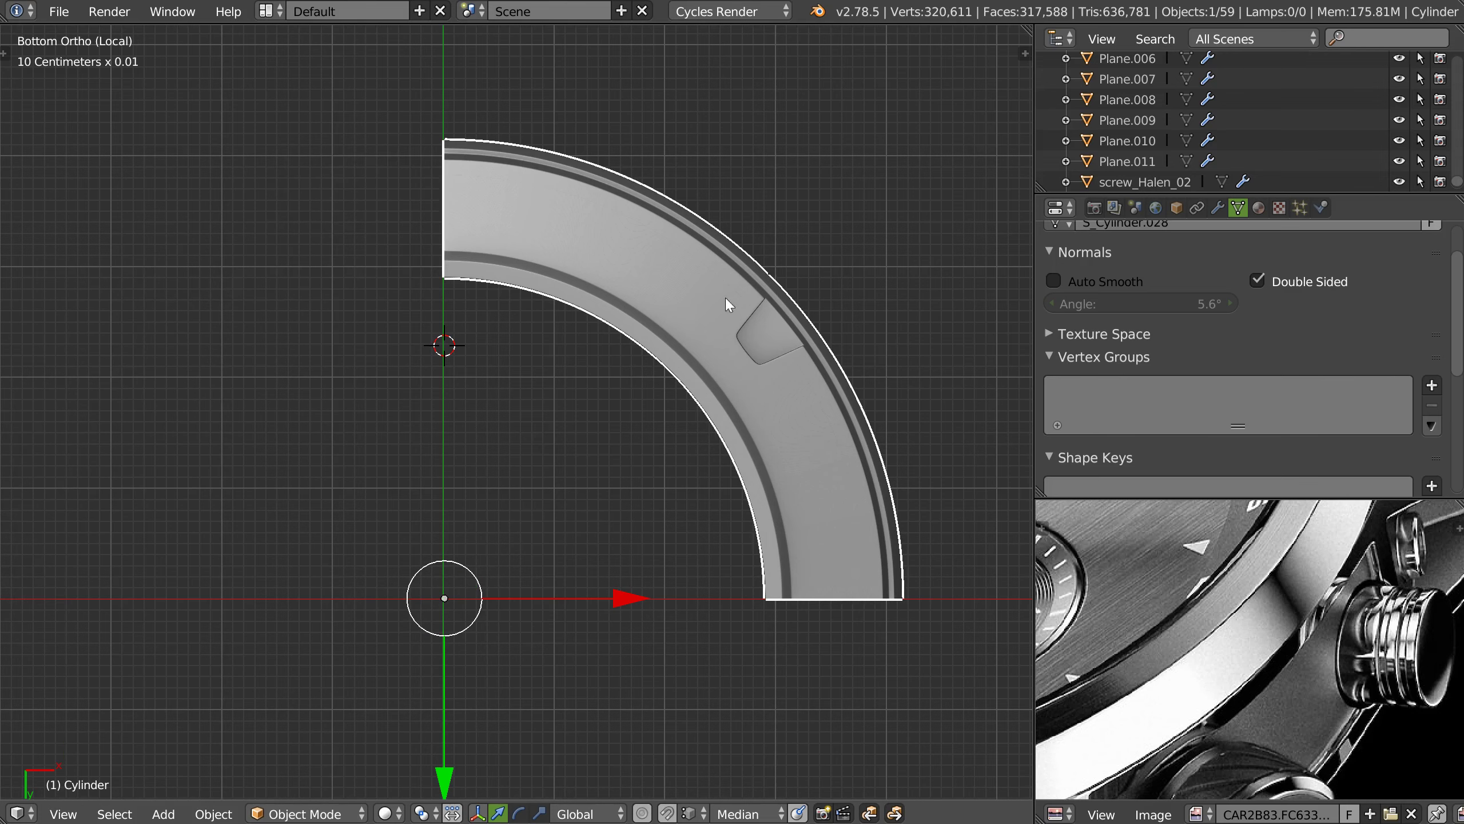
pyautogui.press('space')
pyautogui.click(691, 666)
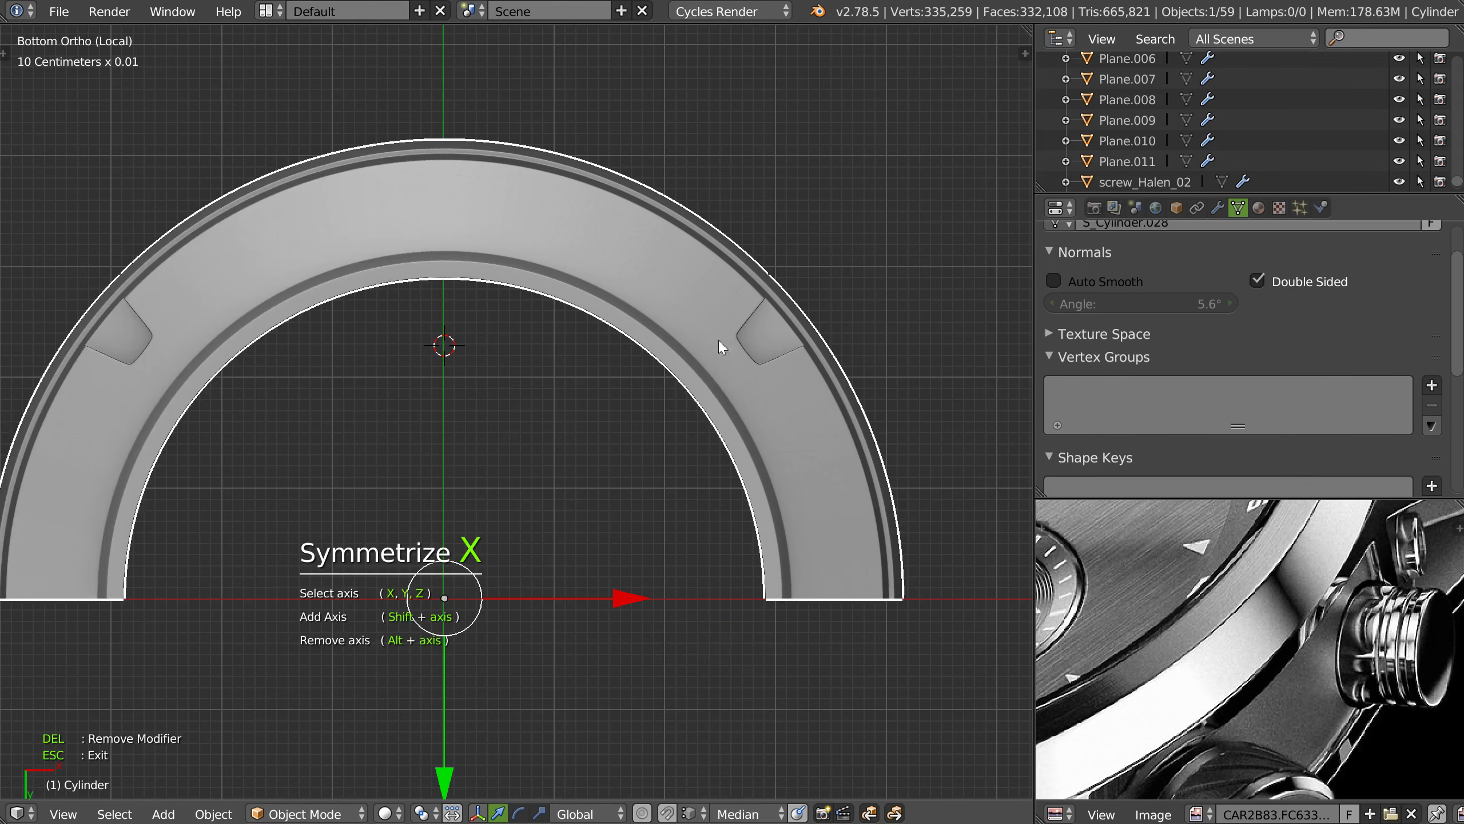
pyautogui.press('Escape')
pyautogui.moveTo(673, 402)
pyautogui.mouseDown(button='middle')
pyautogui.moveTo(632, 468)
pyautogui.moveTo(679, 373)
pyautogui.moveTo(649, 354)
pyautogui.moveTo(683, 386)
pyautogui.moveTo(662, 329)
pyautogui.mouseUp(button='middle')
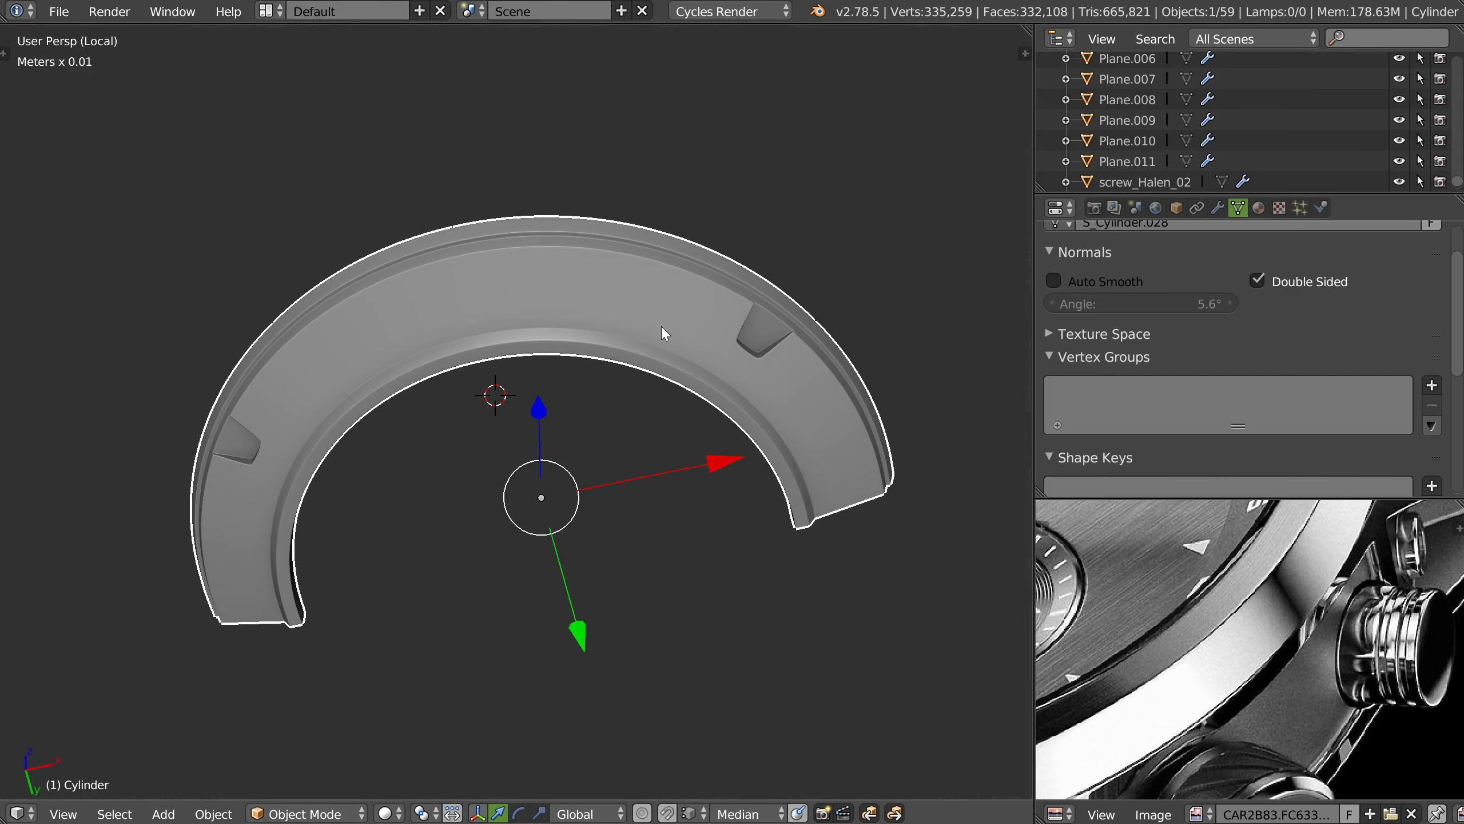
# - Duplicate the half ring in place and rotate the copy 180° around Z
pyautogui.hotkey('shift', 'd')
pyautogui.press('Escape')
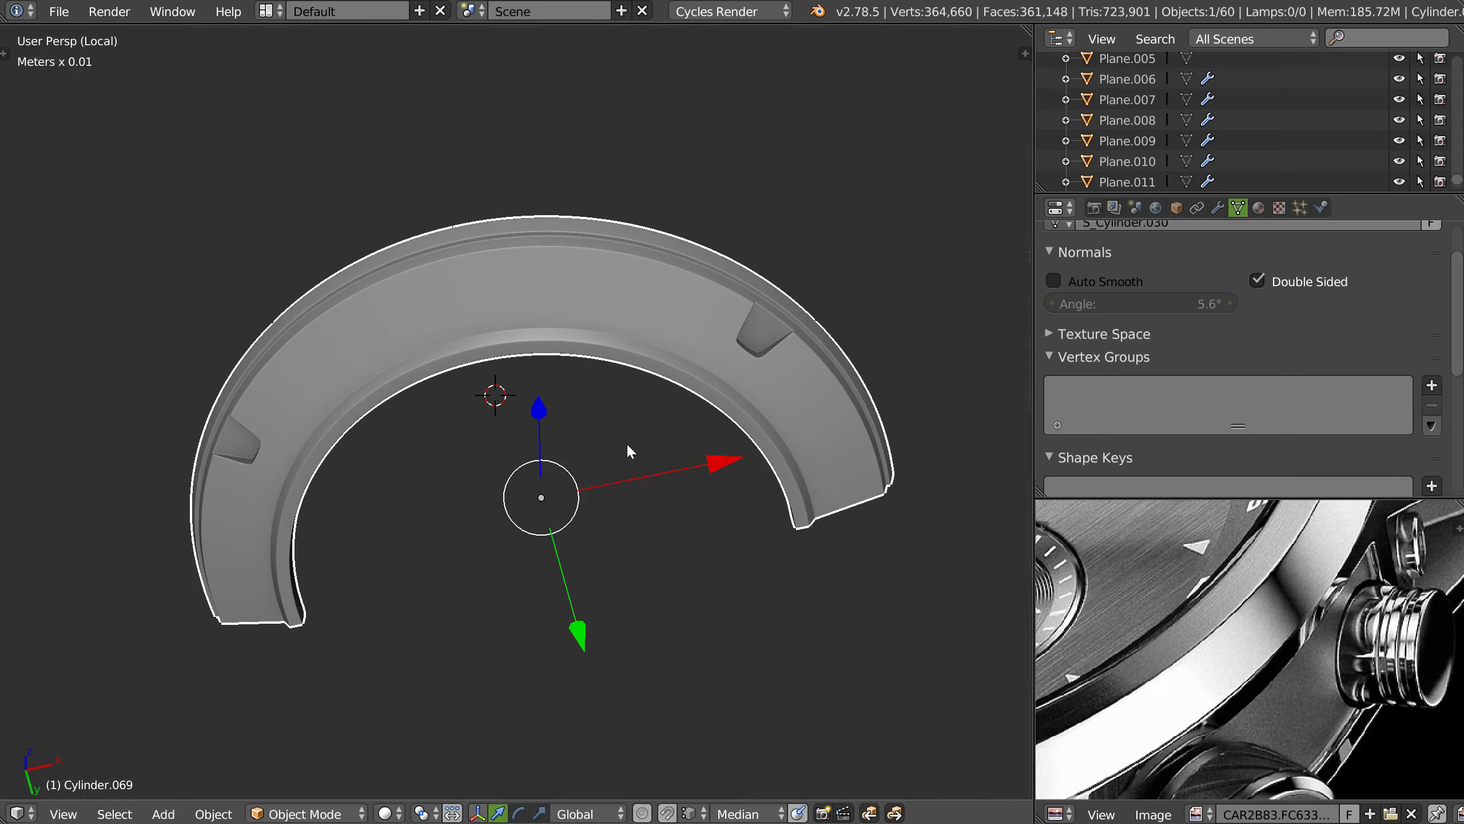
pyautogui.hotkey('shift', 'space')
pyautogui.click(461, 448)
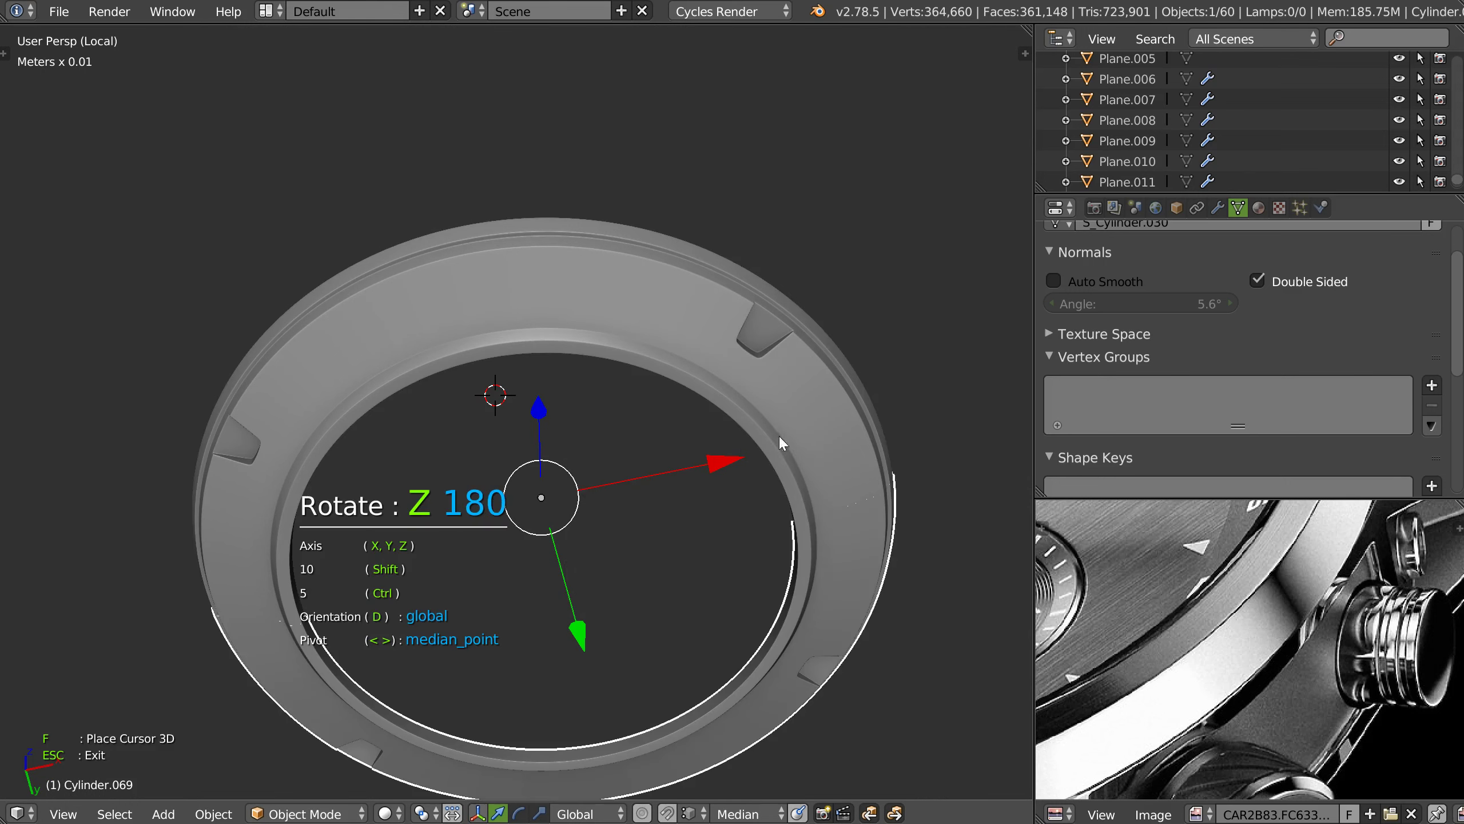
pyautogui.click(810, 458)
# - Join the two ring halves into one object and select its whole mesh in Edit Mode
pyautogui.hotkey('shift', 'space')
pyautogui.click(690, 454)
pyautogui.press('Tab')
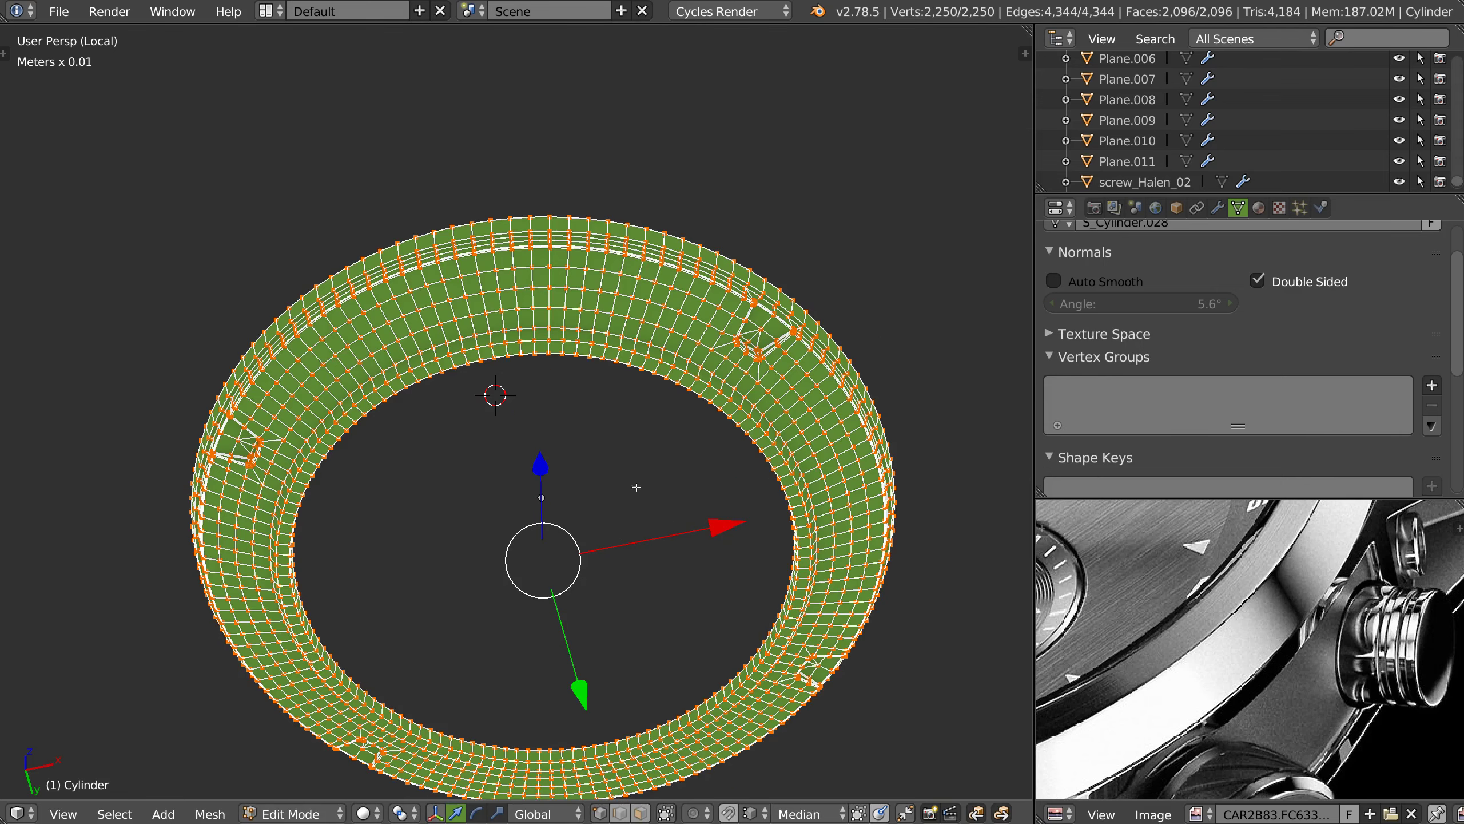
pyautogui.press('a')
pyautogui.click(808, 487)
# - Merge the ring's 30 duplicate seam vertices with Remove Doubles and return to Object Mode
pyautogui.press('w')
pyautogui.click(841, 470)
pyautogui.rightClick(837, 460)
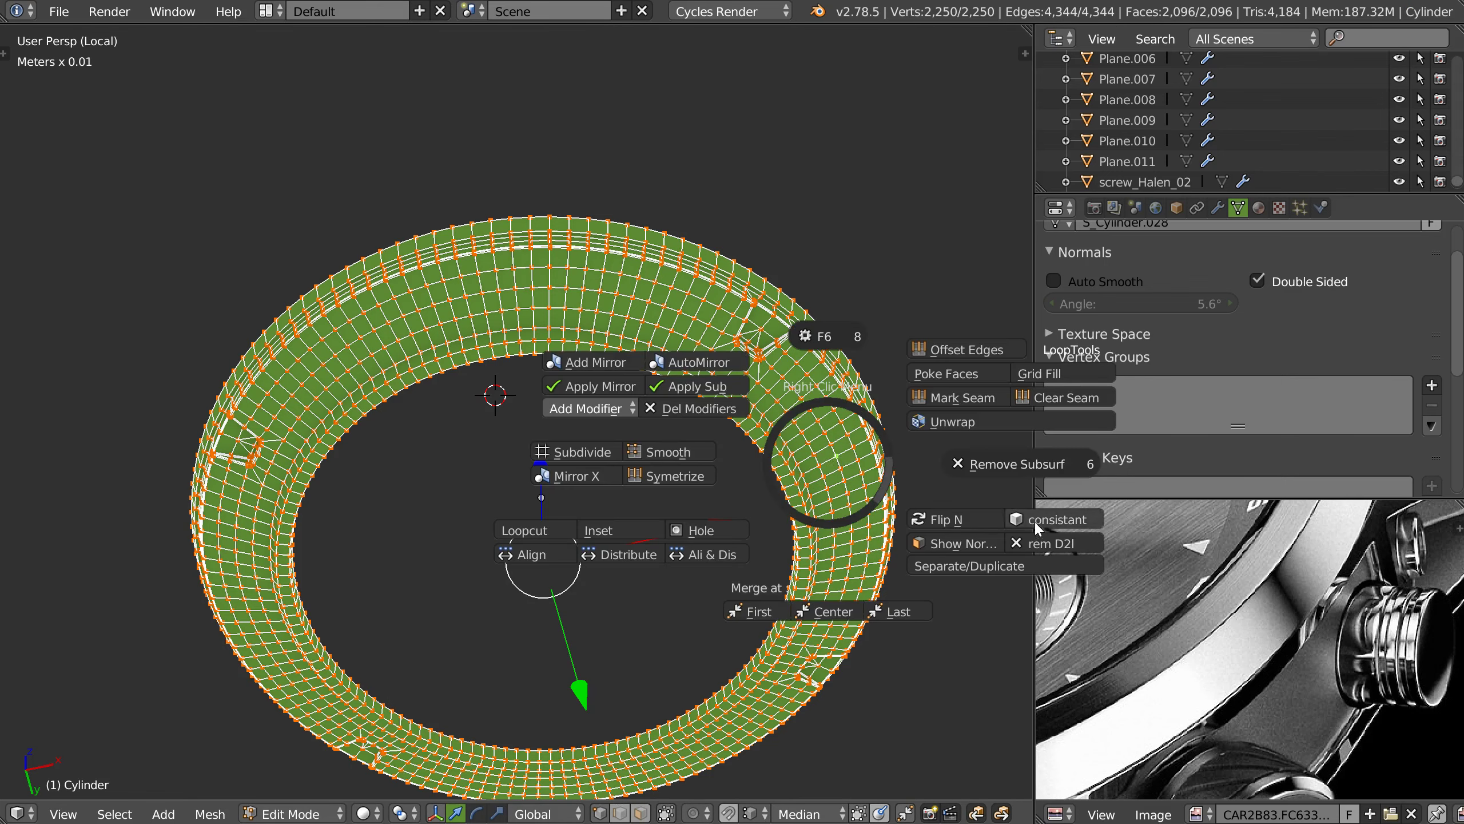
pyautogui.click(1041, 542)
pyautogui.press('Tab')
# - Orbit and zoom around the merged ring to inspect it and its notch from several angles
pyautogui.moveTo(719, 539)
pyautogui.mouseDown(button='middle')
pyautogui.moveTo(798, 460)
pyautogui.moveTo(670, 483)
pyautogui.moveTo(778, 353)
pyautogui.mouseUp(button='middle')
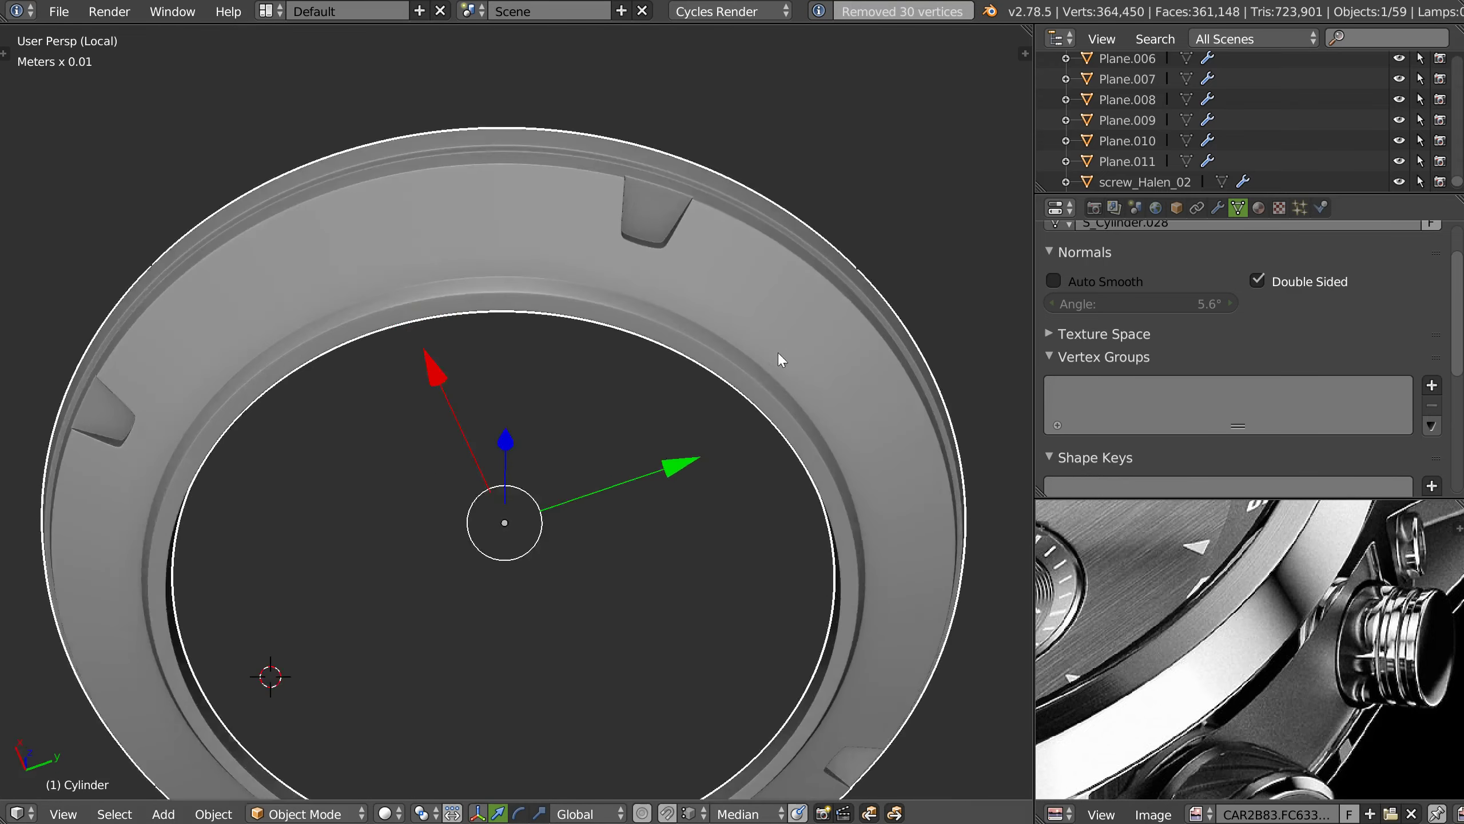
pyautogui.scroll(3, 726, 402)
pyautogui.scroll(2, 696, 383)
pyautogui.scroll(-2, 697, 383)
pyautogui.scroll(-5, 504, 454)
pyautogui.moveTo(503, 454)
pyautogui.mouseDown(button='middle')
pyautogui.moveTo(565, 386)
pyautogui.moveTo(477, 403)
pyautogui.mouseUp(button='middle')
pyautogui.scroll(2, 477, 402)
pyautogui.moveTo(393, 277)
pyautogui.mouseDown(button='middle')
pyautogui.moveTo(473, 312)
pyautogui.moveTo(629, 465)
pyautogui.moveTo(562, 365)
pyautogui.moveTo(540, 280)
pyautogui.moveTo(568, 329)
pyautogui.moveTo(556, 300)
pyautogui.mouseUp(button='middle')
pyautogui.scroll(-4, 473, 311)
pyautogui.moveTo(530, 355)
pyautogui.mouseDown(button='middle')
pyautogui.moveTo(549, 399)
pyautogui.moveTo(608, 402)
pyautogui.moveTo(478, 406)
pyautogui.mouseUp(button='middle')
pyautogui.scroll(2, 668, 298)
pyautogui.moveTo(668, 298)
pyautogui.mouseDown(button='middle')
pyautogui.moveTo(572, 367)
pyautogui.moveTo(734, 300)
pyautogui.mouseUp(button='middle')
pyautogui.scroll(2, 572, 367)
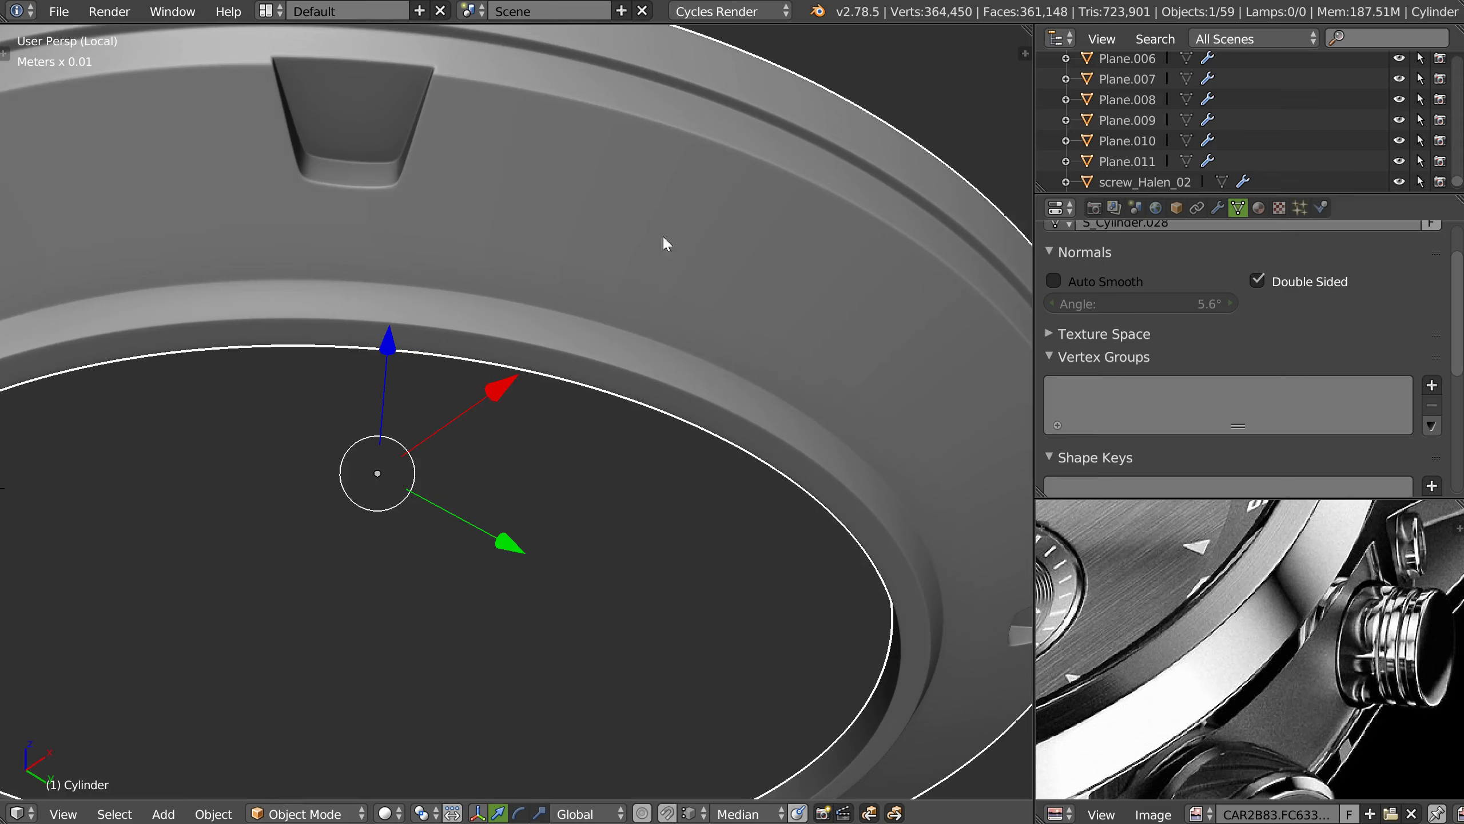
pyautogui.scroll(-3, 664, 243)
# - Leave local view to show the whole watch with the ring on the case
pyautogui.press('KP_Divide')
pyautogui.moveTo(540, 341)
pyautogui.mouseDown(button='middle')
pyautogui.moveTo(570, 316)
pyautogui.moveTo(751, 339)
pyautogui.mouseUp(button='middle')
pyautogui.scroll(3, 750, 338)
pyautogui.scroll(2, 751, 345)
pyautogui.scroll(3, 670, 301)
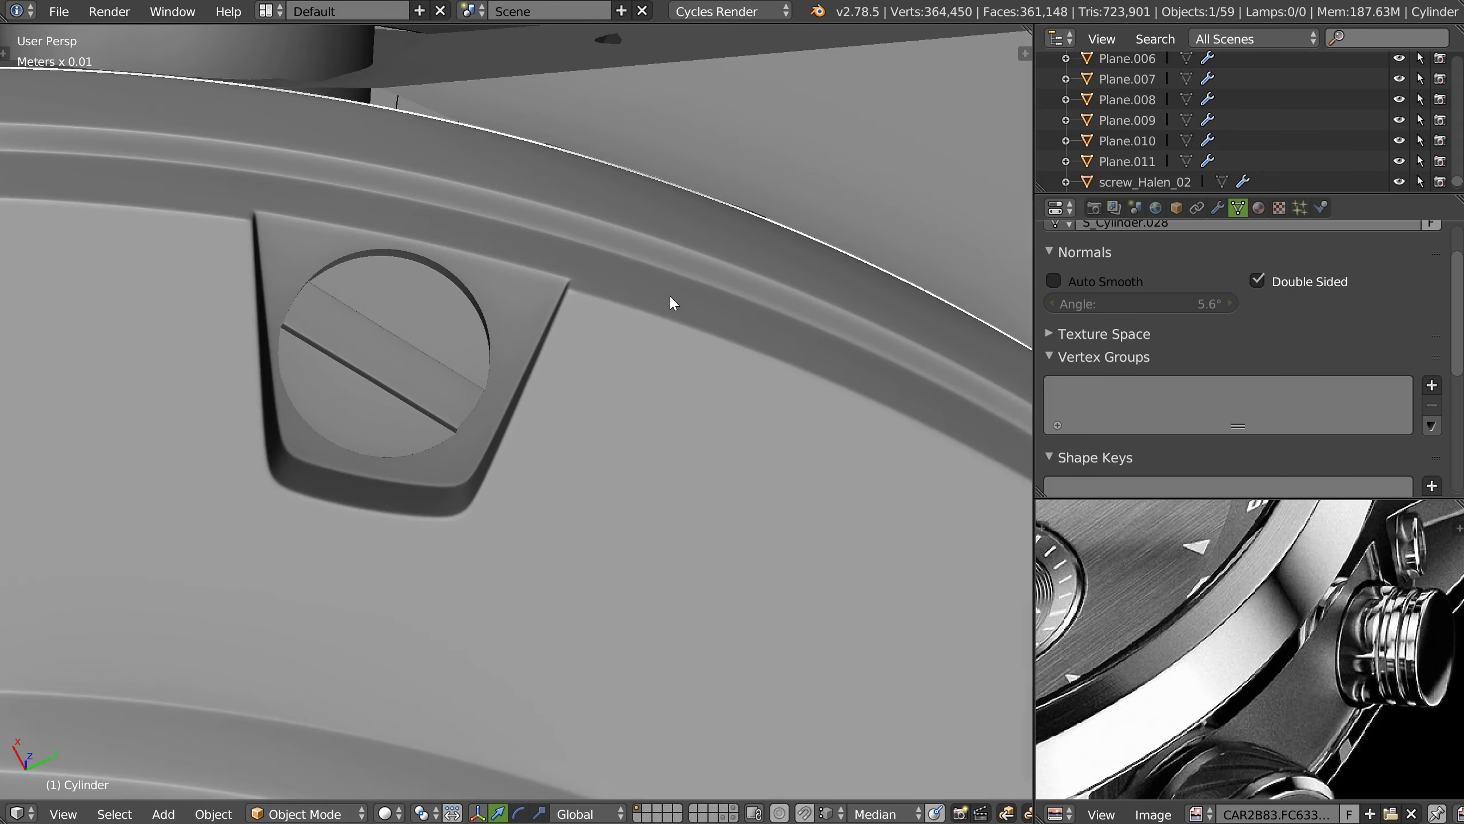
# - Select the screw in the lug notch and view it close up in Bottom Ortho
pyautogui.rightClick(443, 387)
pyautogui.press('ctrl+KP_1')
pyautogui.keyDown('shift'); pyautogui.moveTo(487, 468); pyautogui.dragTo(501, 307, button='middle'); pyautogui.keyUp('shift')
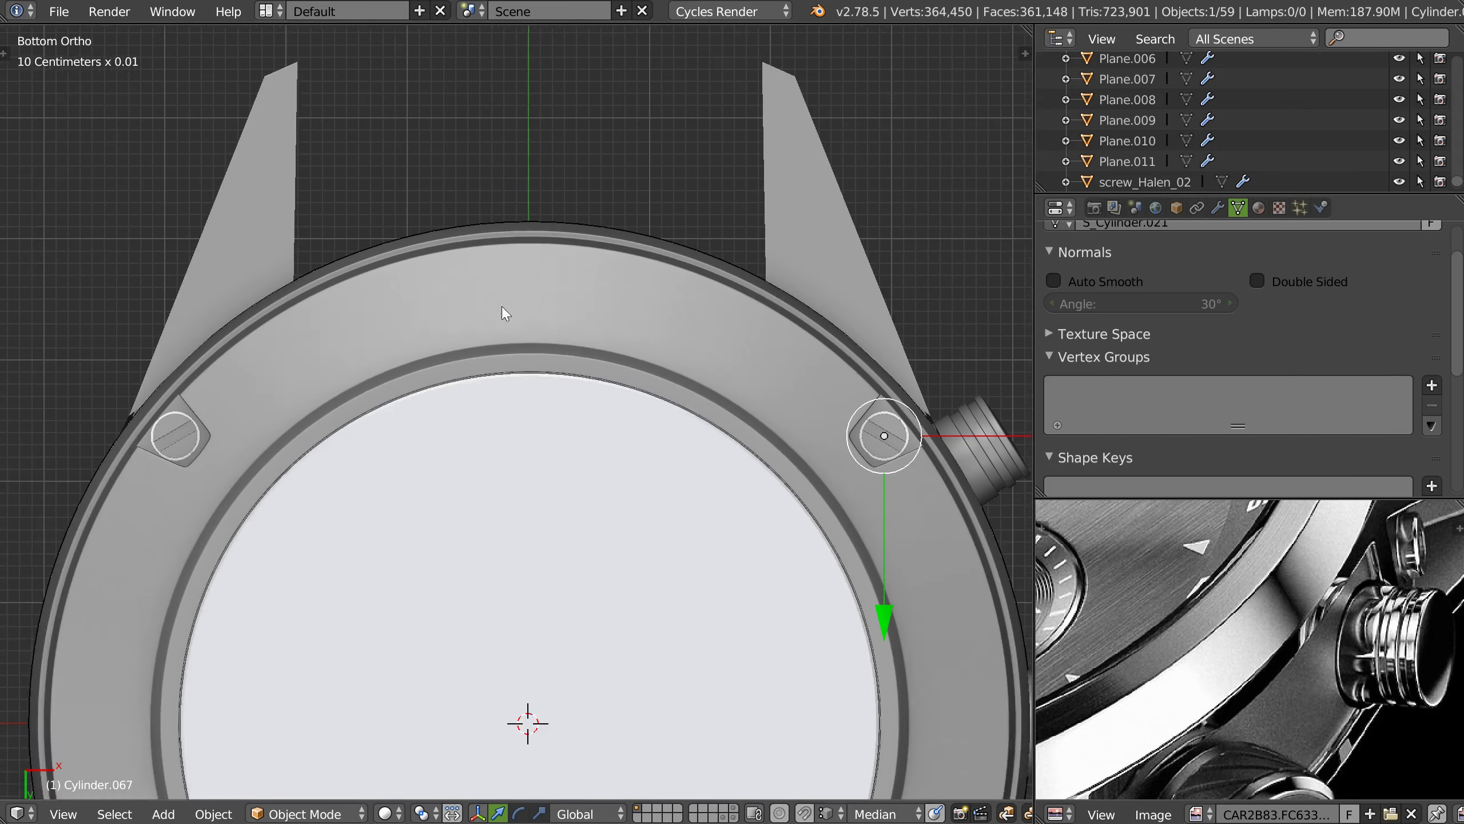
pyautogui.scroll(2, 470, 364)
pyautogui.scroll(2, 724, 310)
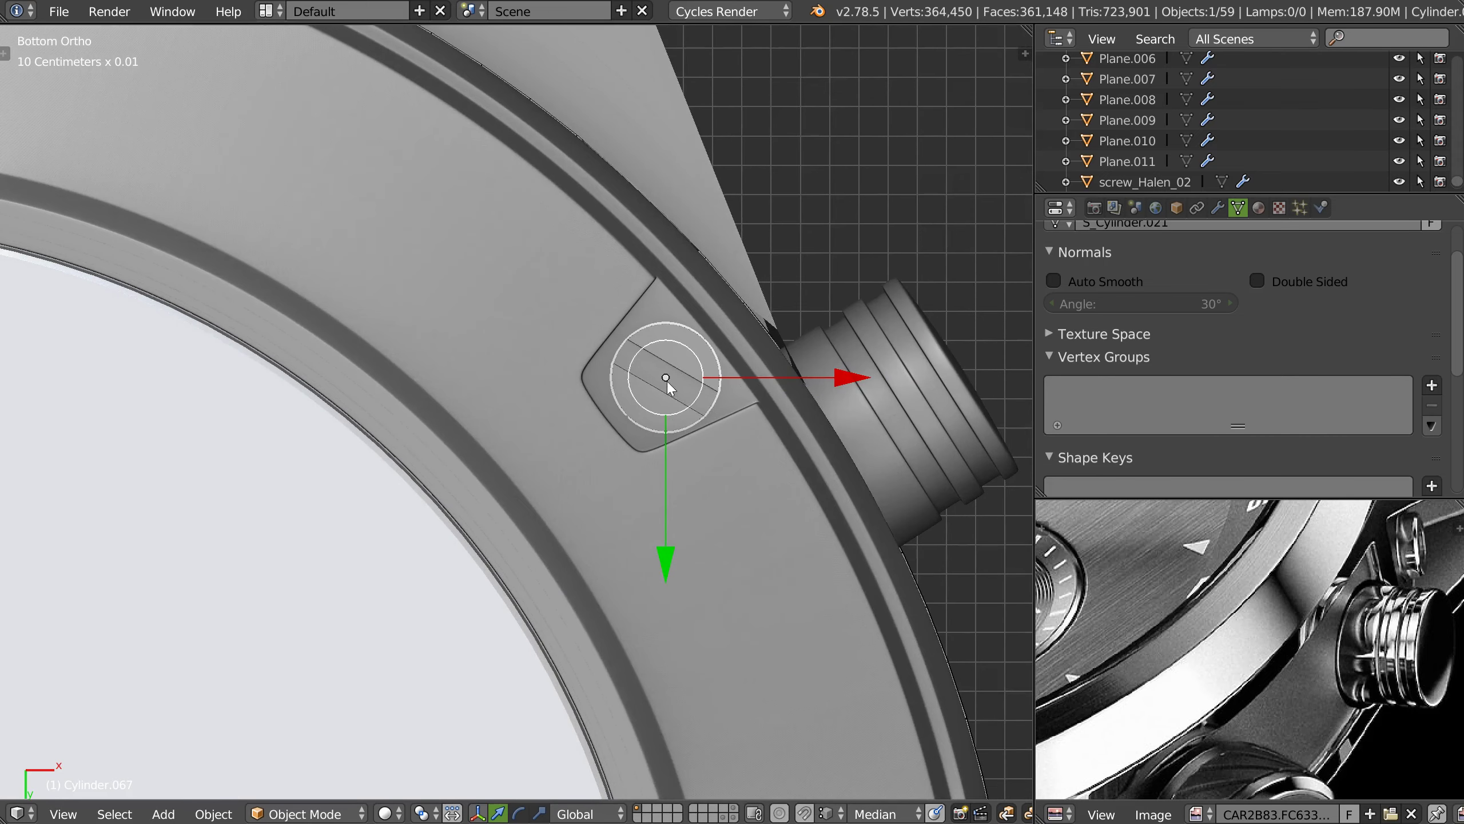
# - Scale the screw up by about 1.047 and nudge it slightly left into the notch
pyautogui.press('s')
pyautogui.press('Escape')
pyautogui.press('s')
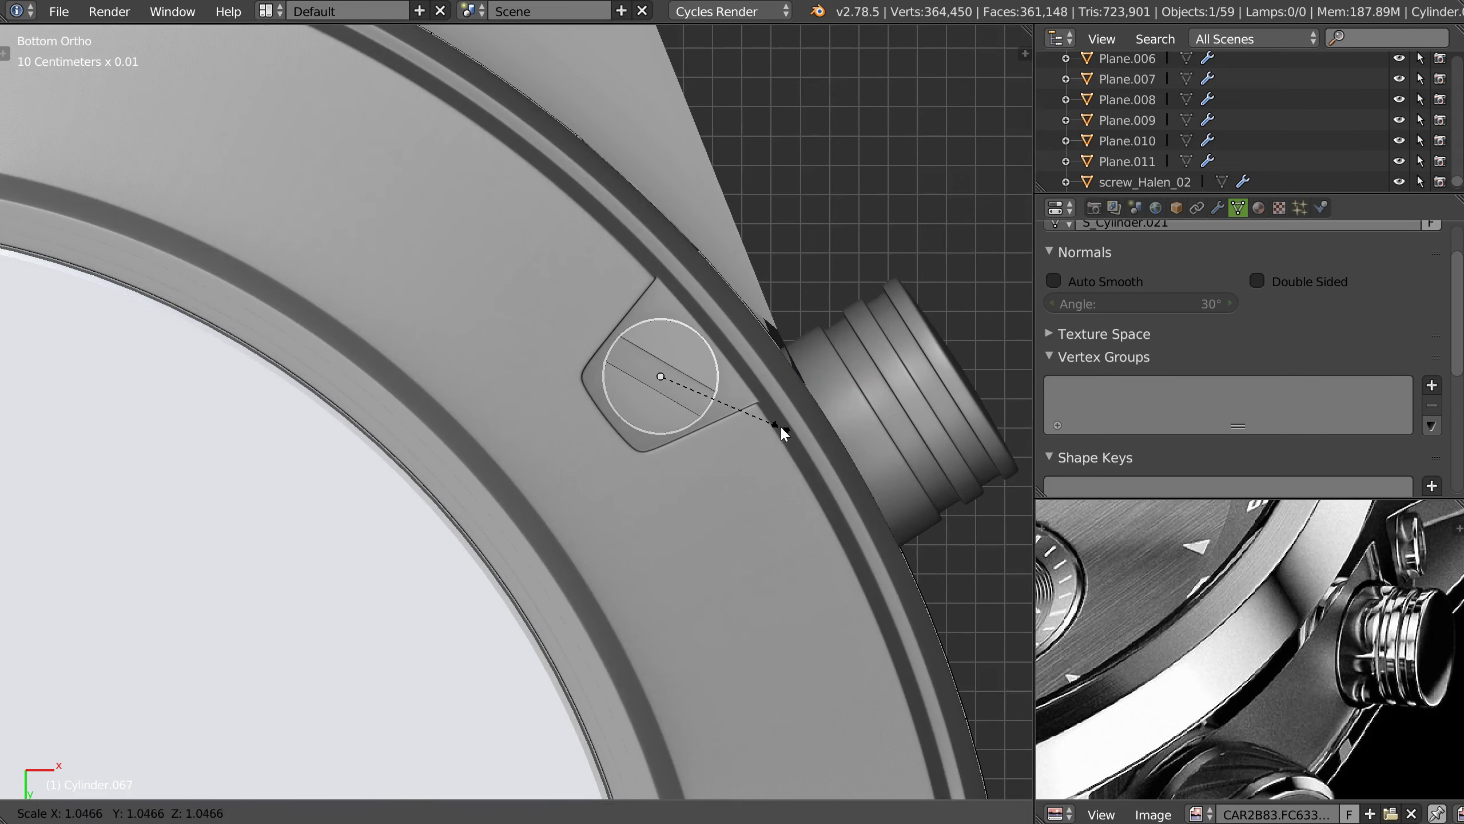
pyautogui.click(782, 428)
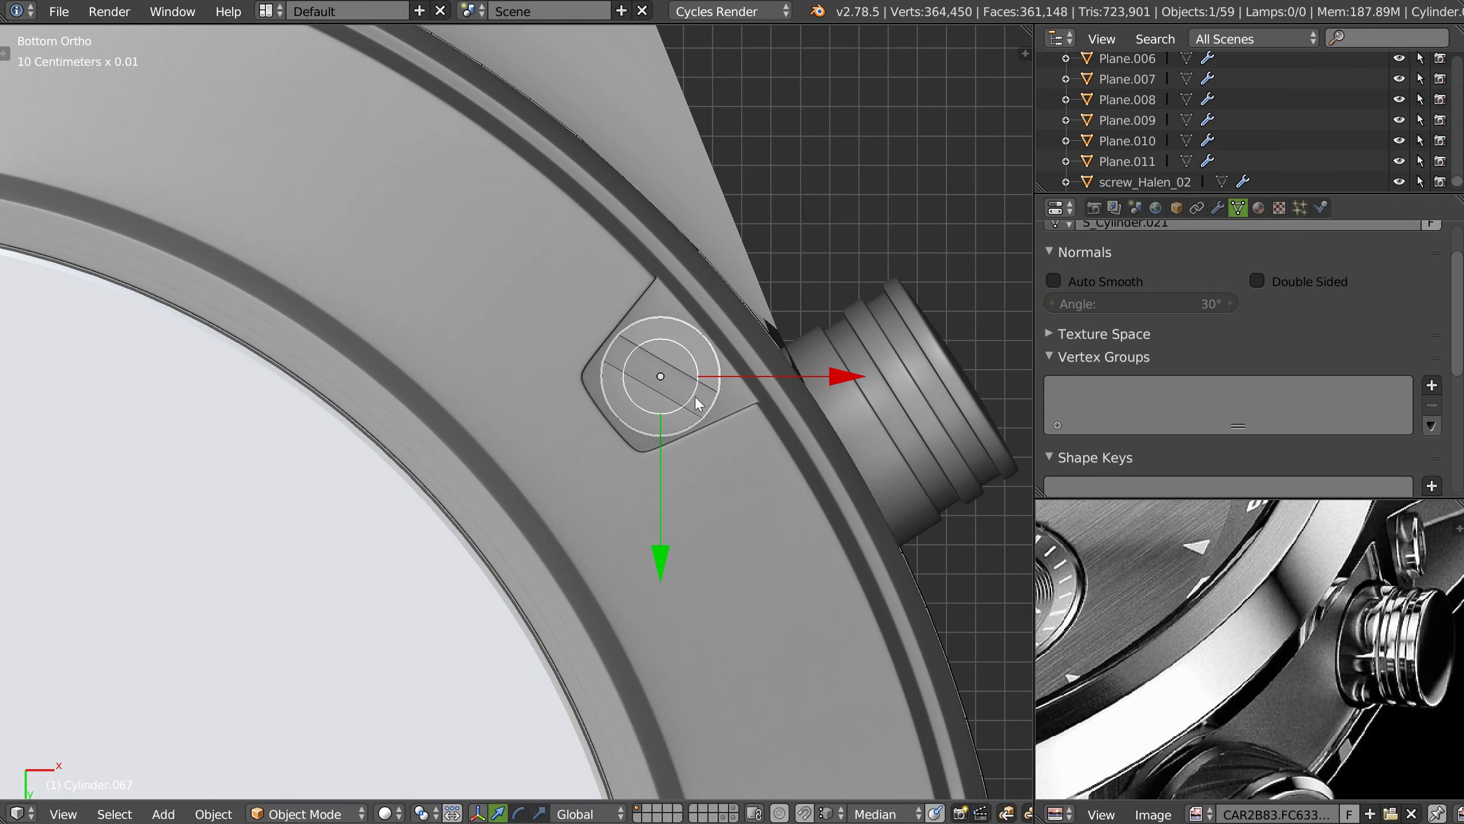
pyautogui.press('g')
pyautogui.click(691, 393)
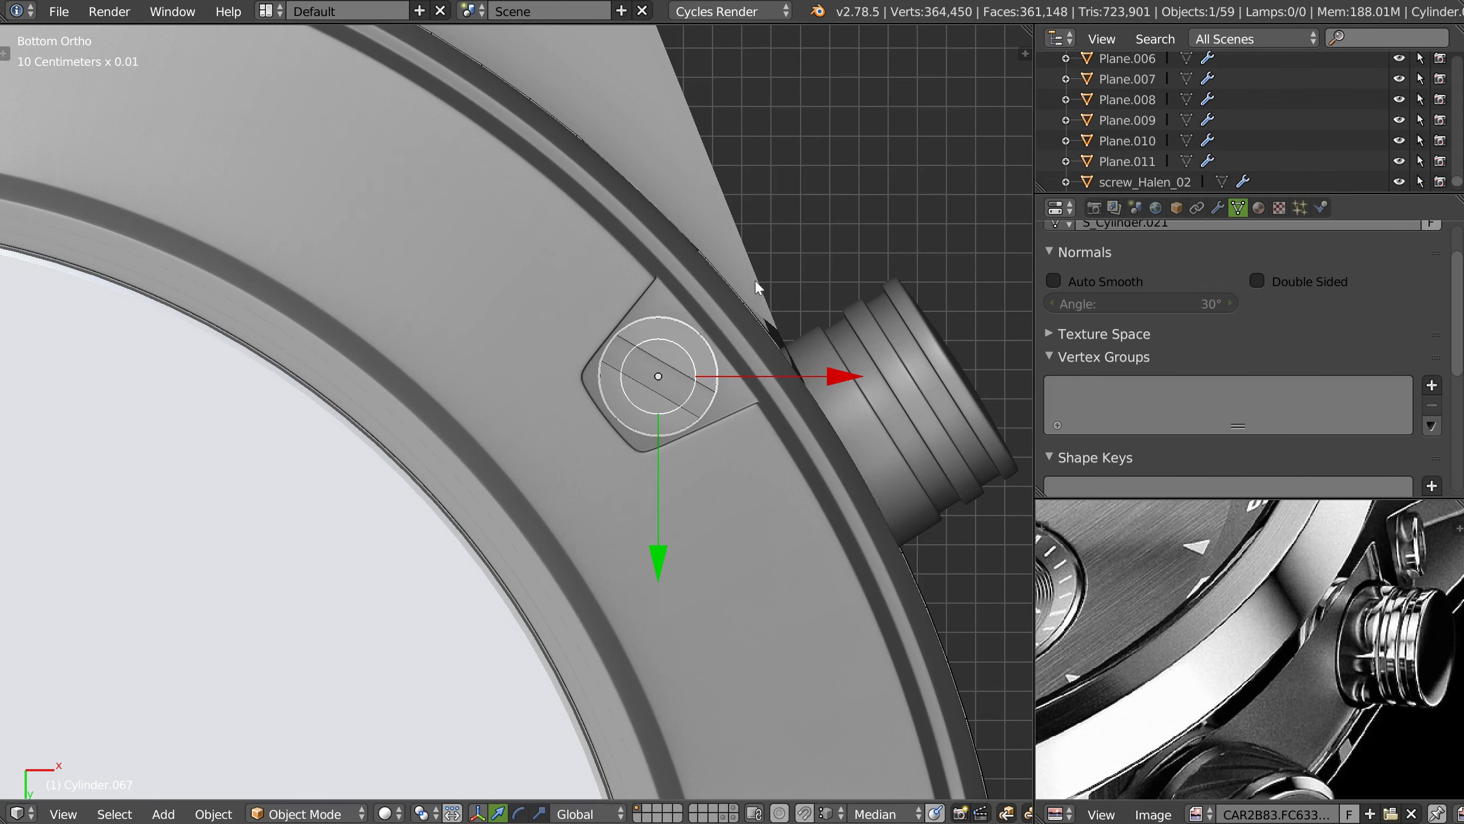
pyautogui.moveTo(757, 286); pyautogui.dragTo(587, 375, button='middle')
pyautogui.scroll(-4, 620, 319)
pyautogui.scroll(-4, 620, 362)
pyautogui.moveTo(668, 328)
pyautogui.mouseDown(button='middle')
pyautogui.moveTo(578, 311)
pyautogui.moveTo(607, 317)
pyautogui.moveTo(719, 425)
pyautogui.moveTo(701, 406)
pyautogui.mouseUp(button='middle')
# - Select the bezel ring and show its modifier settings
pyautogui.rightClick(724, 428)
pyautogui.scroll(3, 701, 409)
pyautogui.hotkey('shift', 'q')
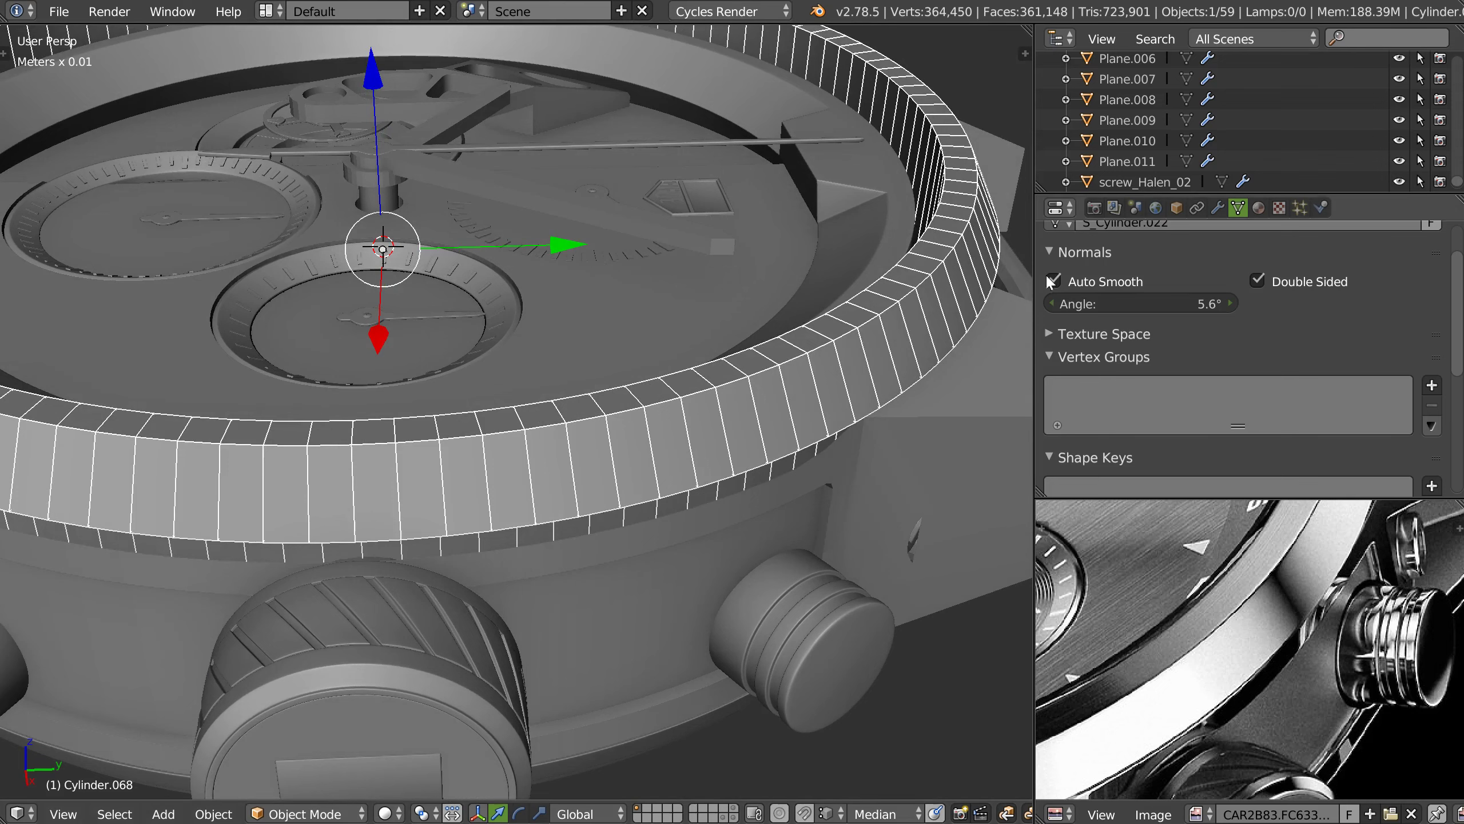
pyautogui.click(1218, 208)
pyautogui.scroll(-2, 1304, 295)
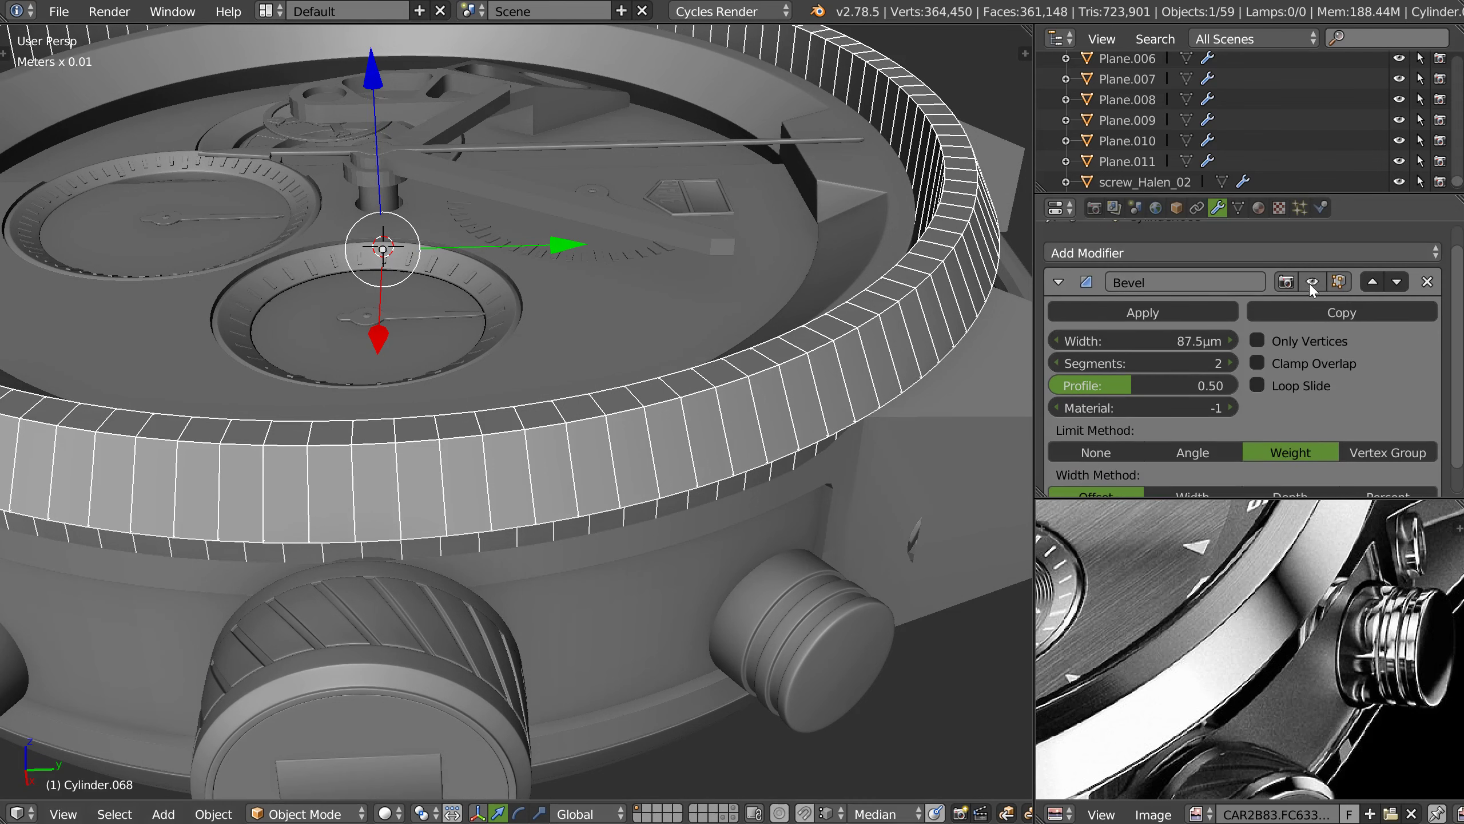
# - Give the bezel's top outer, inner top and lower outer edge loops full bevel weight
pyautogui.press('Tab')
pyautogui.keyDown('alt'); pyautogui.rightClick(751, 356); pyautogui.keyUp('alt')
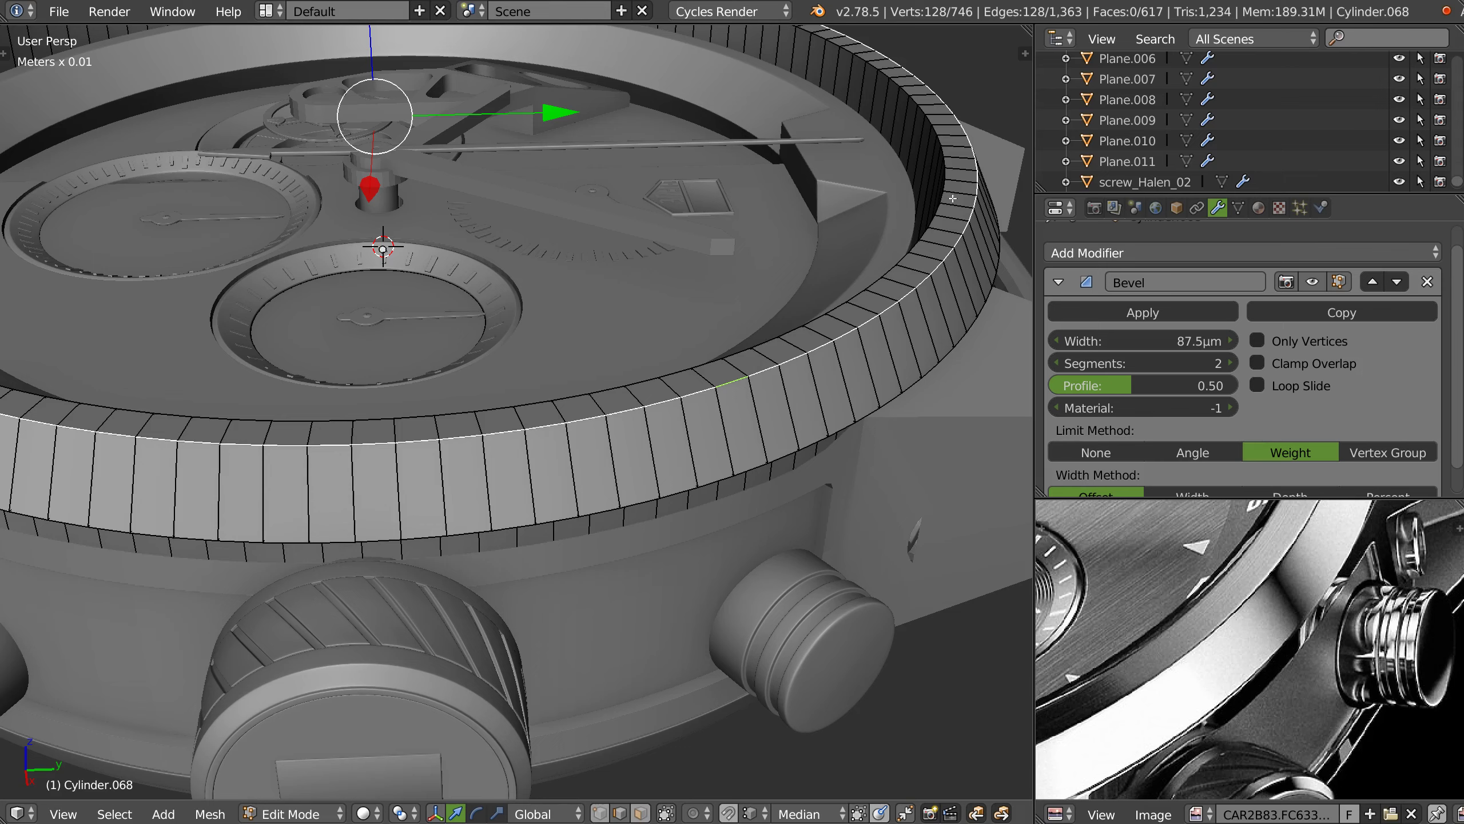
pyautogui.keyDown('alt'); pyautogui.keyDown('shift'); pyautogui.rightClick(945, 161); pyautogui.keyUp('shift'); pyautogui.keyUp('alt')
pyautogui.moveTo(799, 207); pyautogui.dragTo(816, 394, button='middle')
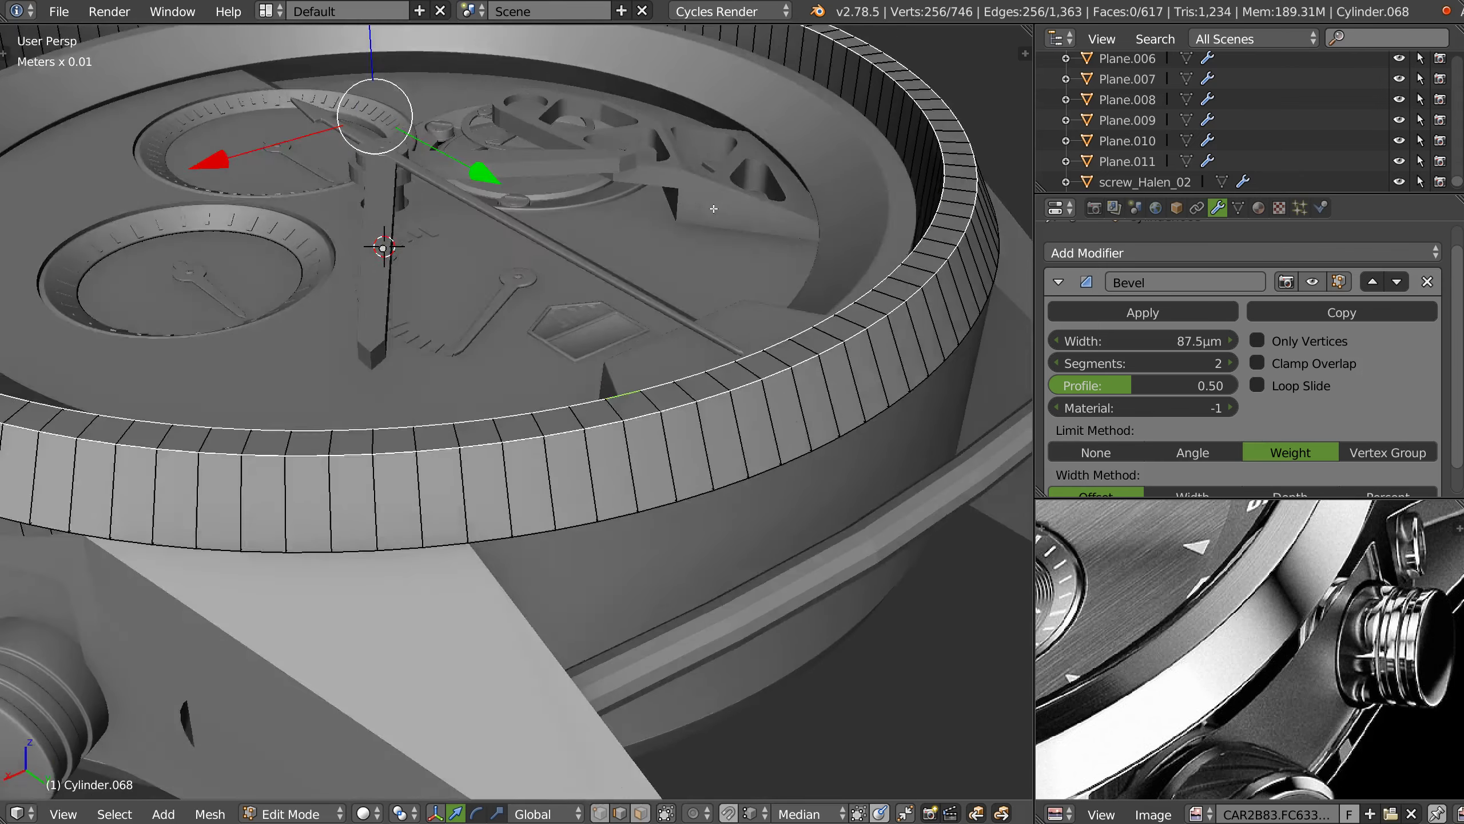
pyautogui.keyDown('alt'); pyautogui.keyDown('shift'); pyautogui.rightClick(700, 464); pyautogui.keyUp('shift'); pyautogui.keyUp('alt')
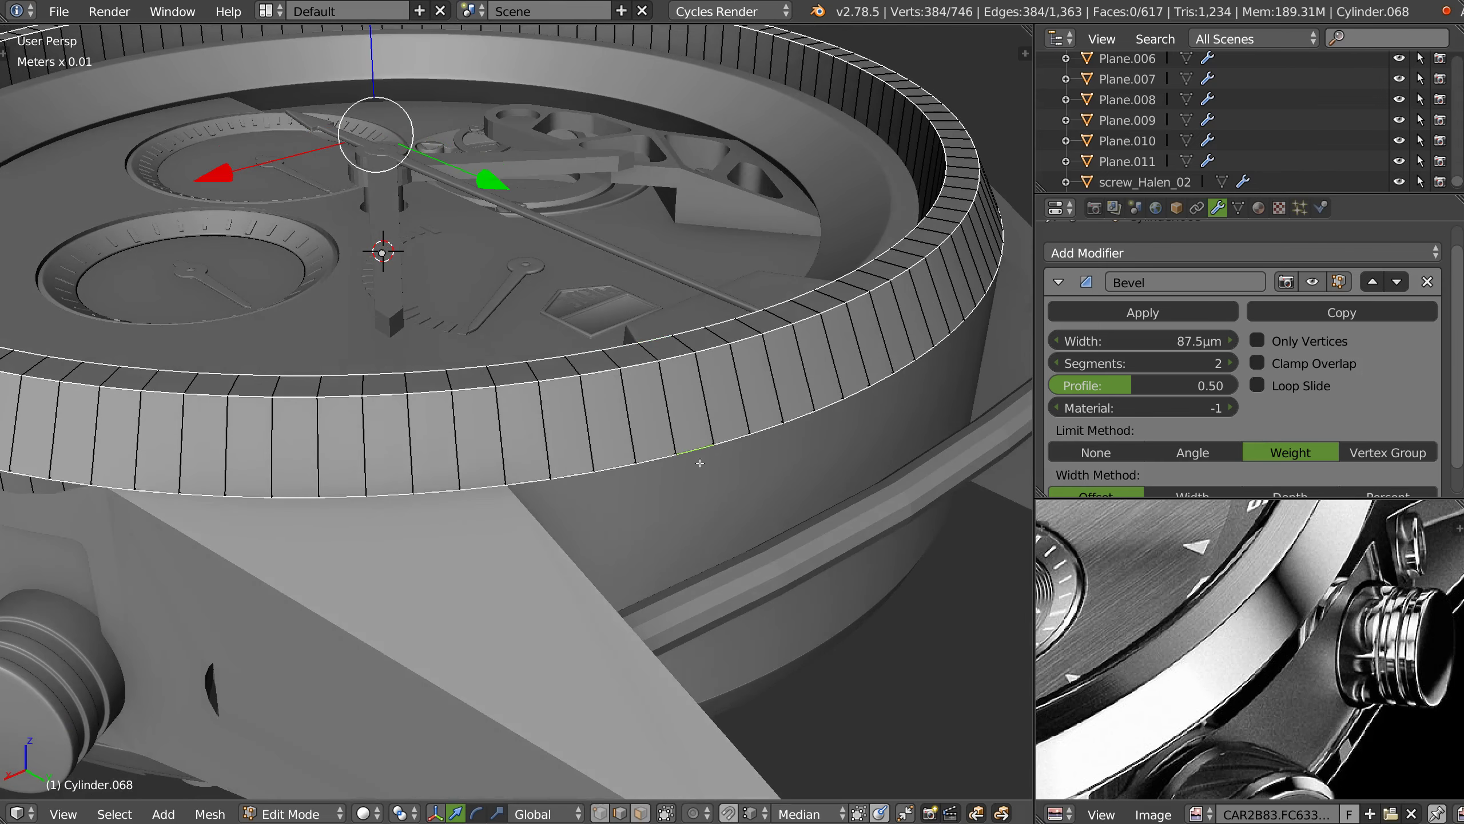
pyautogui.hotkey('shift', 'e')
pyautogui.click(843, 464)
# - Return to Object Mode and isolate the bezel ring in local view
pyautogui.press('Tab')
pyautogui.scroll(-3, 795, 397)
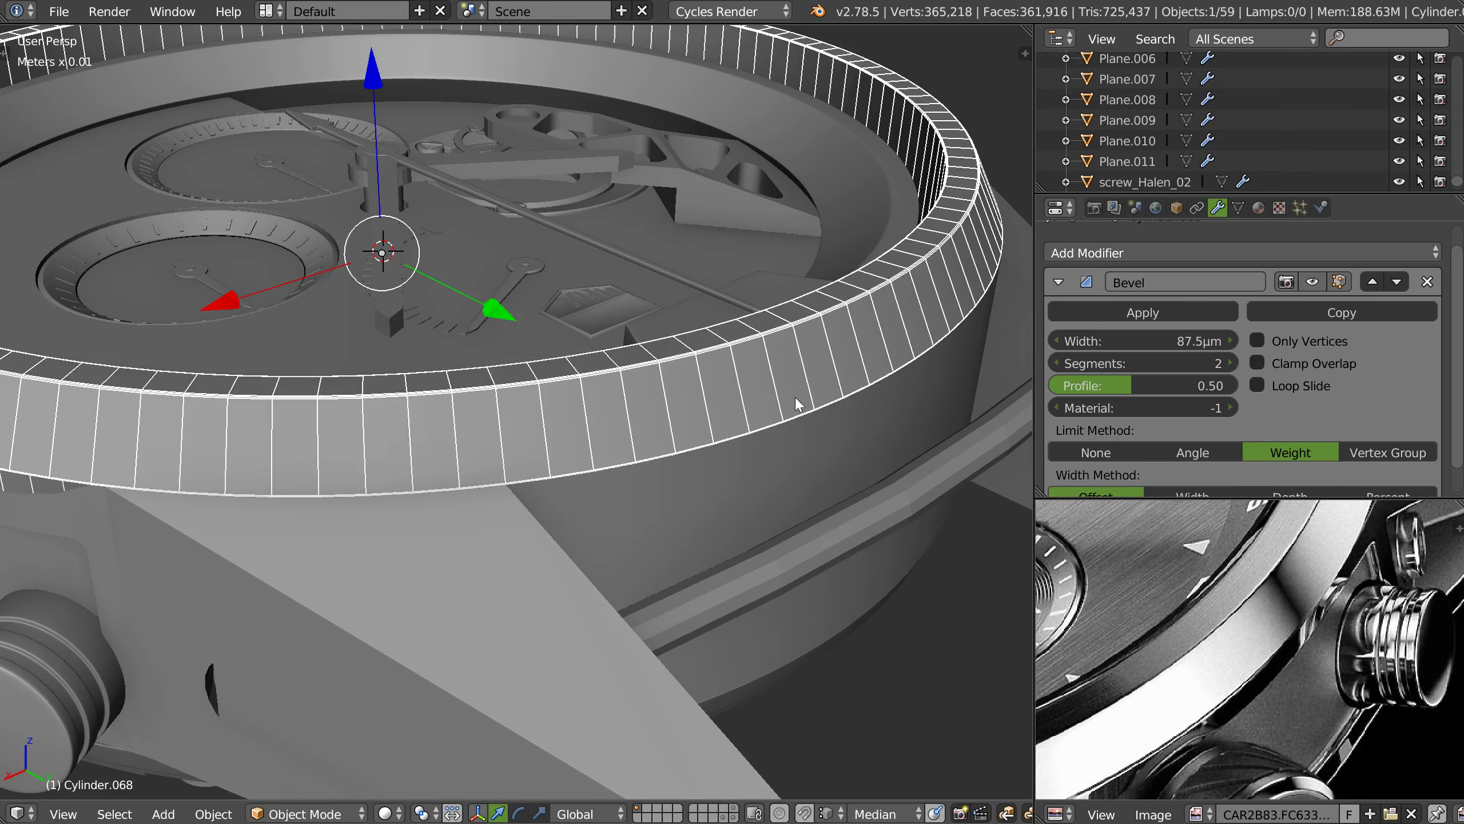
pyautogui.scroll(-2, 799, 366)
pyautogui.moveTo(798, 366); pyautogui.dragTo(642, 308, button='middle')
pyautogui.press('KP_Divide')
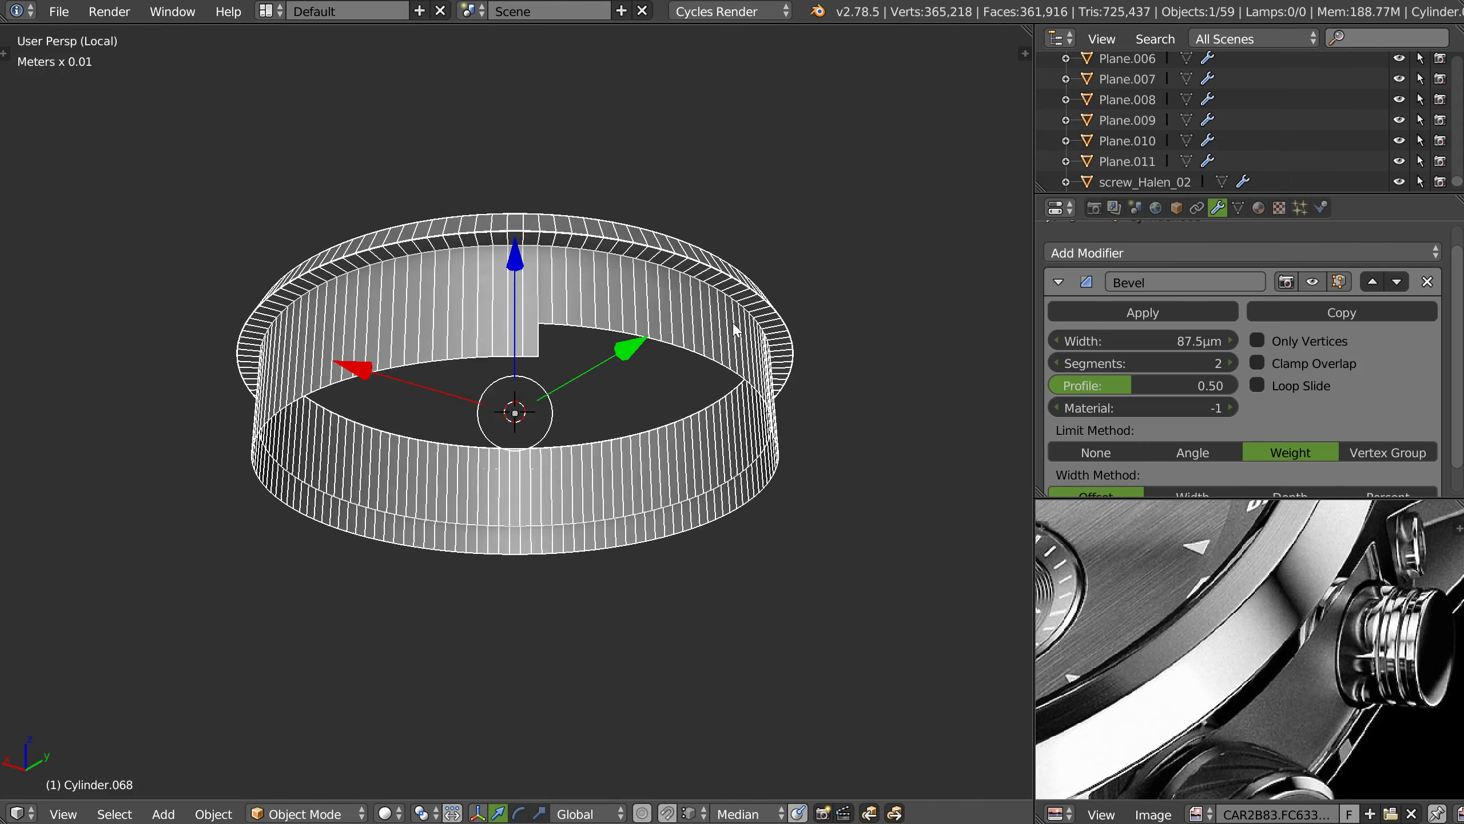
# - Enter Edit Mode on the bezel ring and orbit to a lower view of it
pyautogui.scroll(4, 577, 252)
pyautogui.press('Tab')
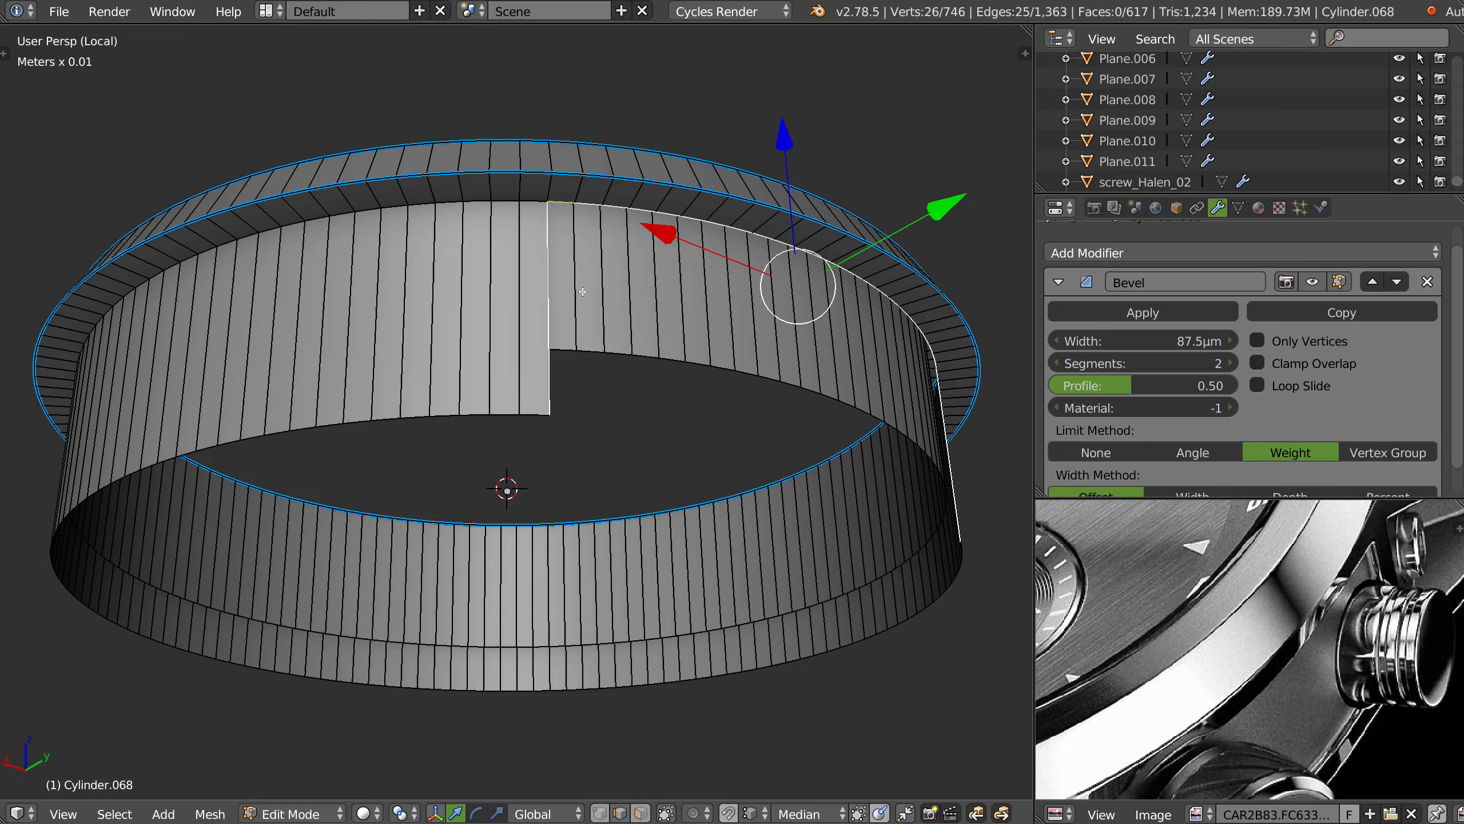
pyautogui.moveTo(591, 294); pyautogui.dragTo(746, 394, button='middle')
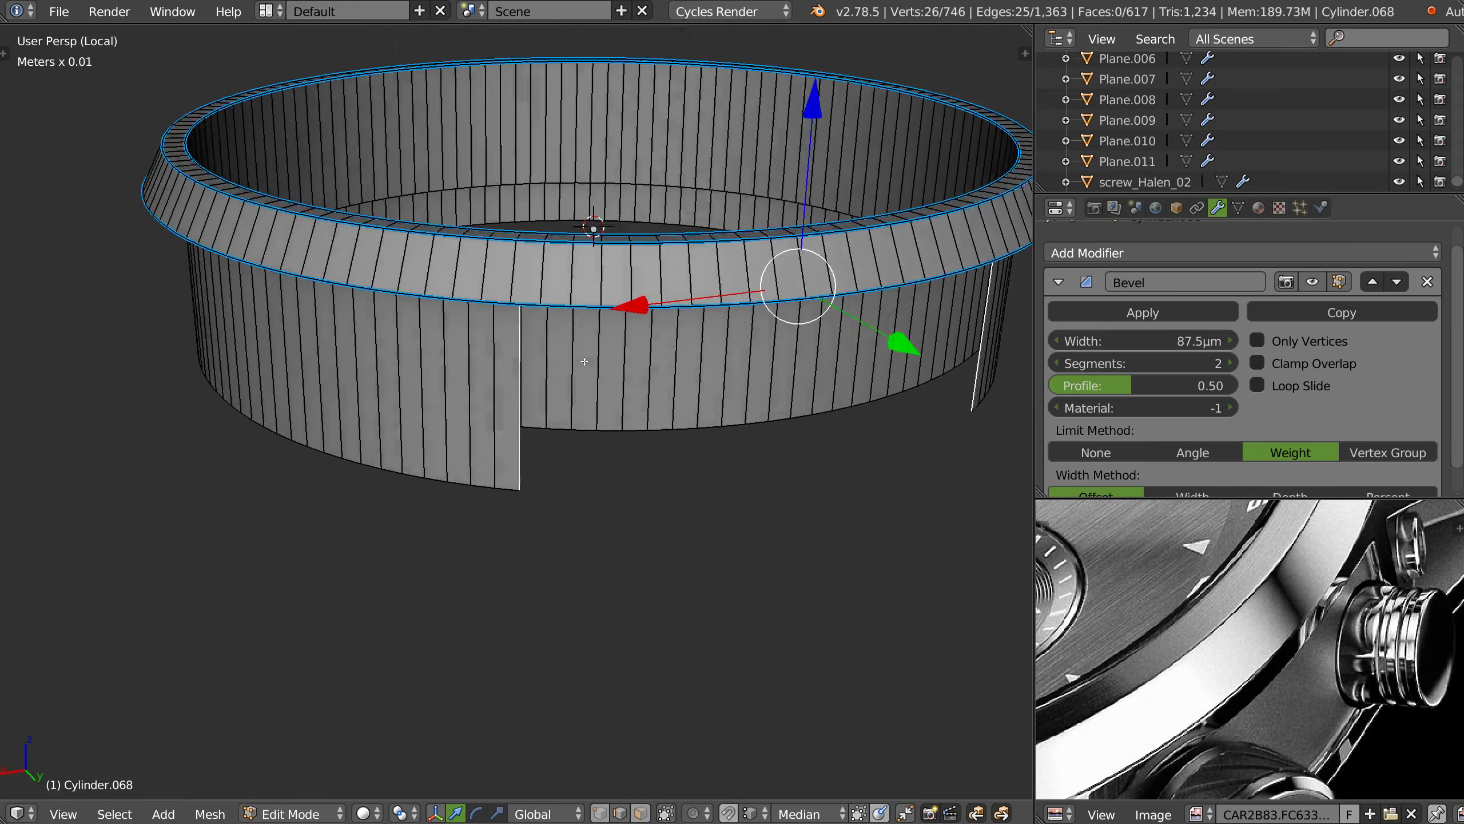
pyautogui.scroll(3, 746, 394)
pyautogui.scroll(-3, 746, 395)
pyautogui.moveTo(746, 394)
pyautogui.mouseDown(button='middle')
pyautogui.moveTo(490, 372)
pyautogui.moveTo(398, 383)
pyautogui.moveTo(504, 288)
pyautogui.moveTo(519, 323)
pyautogui.moveTo(550, 314)
pyautogui.mouseUp(button='middle')
# - Select the ring's outer and inner wall face loops and snap the 3D cursor to them
pyautogui.keyDown('alt'); pyautogui.rightClick(390, 392); pyautogui.keyUp('alt')
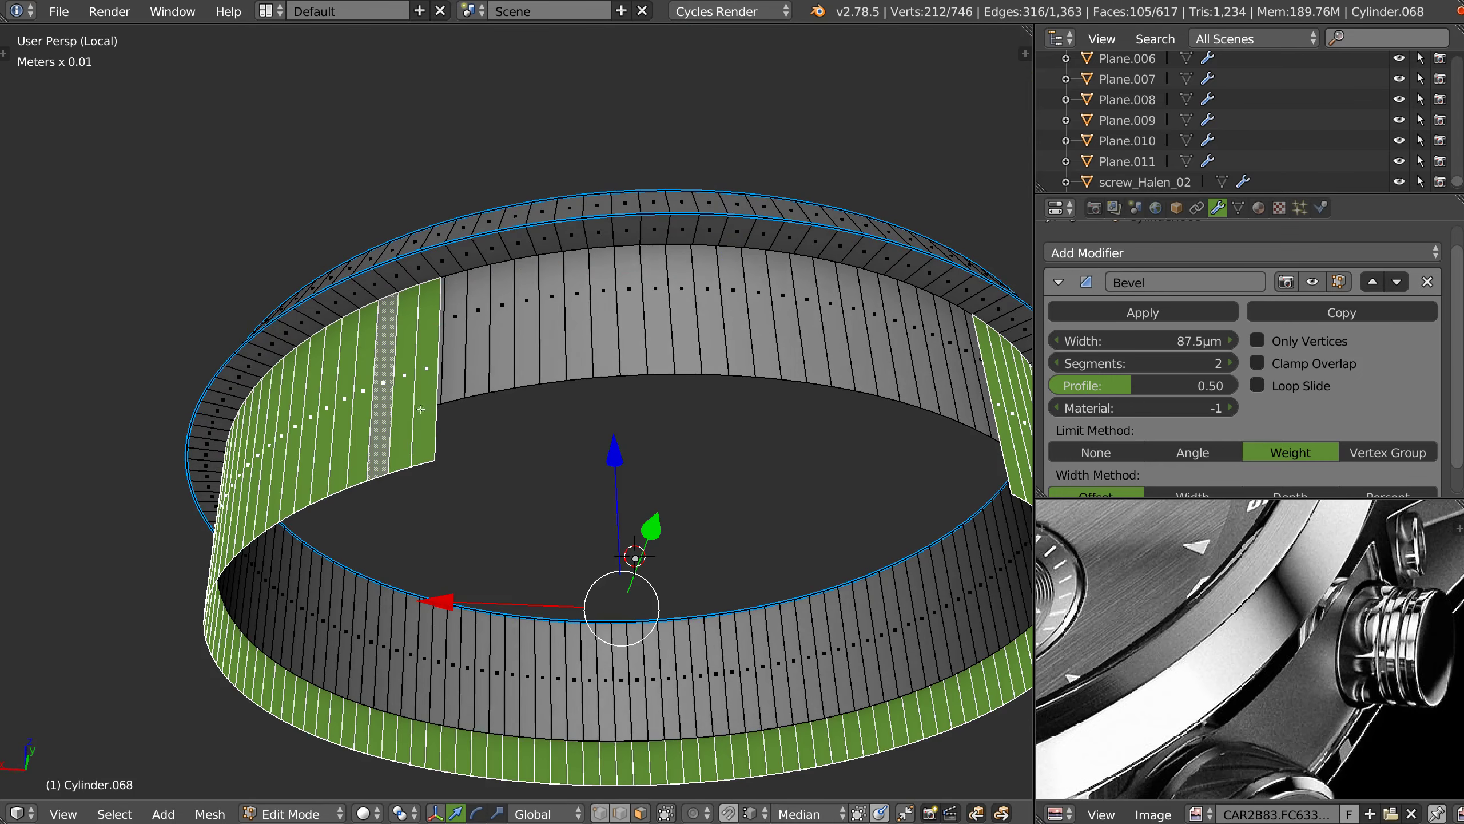
pyautogui.keyDown('alt'); pyautogui.rightClick(684, 356); pyautogui.keyUp('alt')
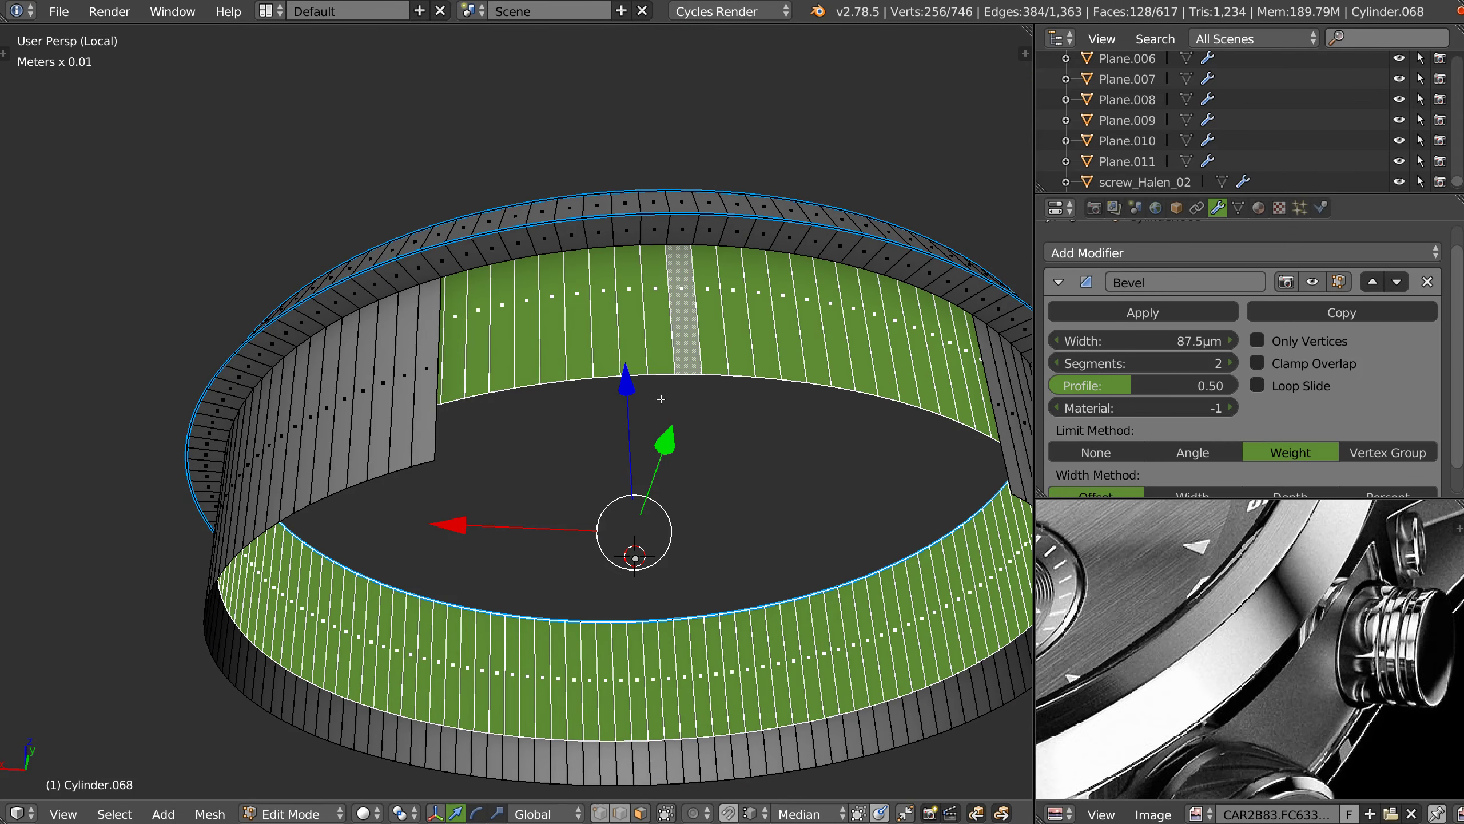
pyautogui.hotkey('shift', 's')
pyautogui.click(871, 404)
pyautogui.press('Tab')
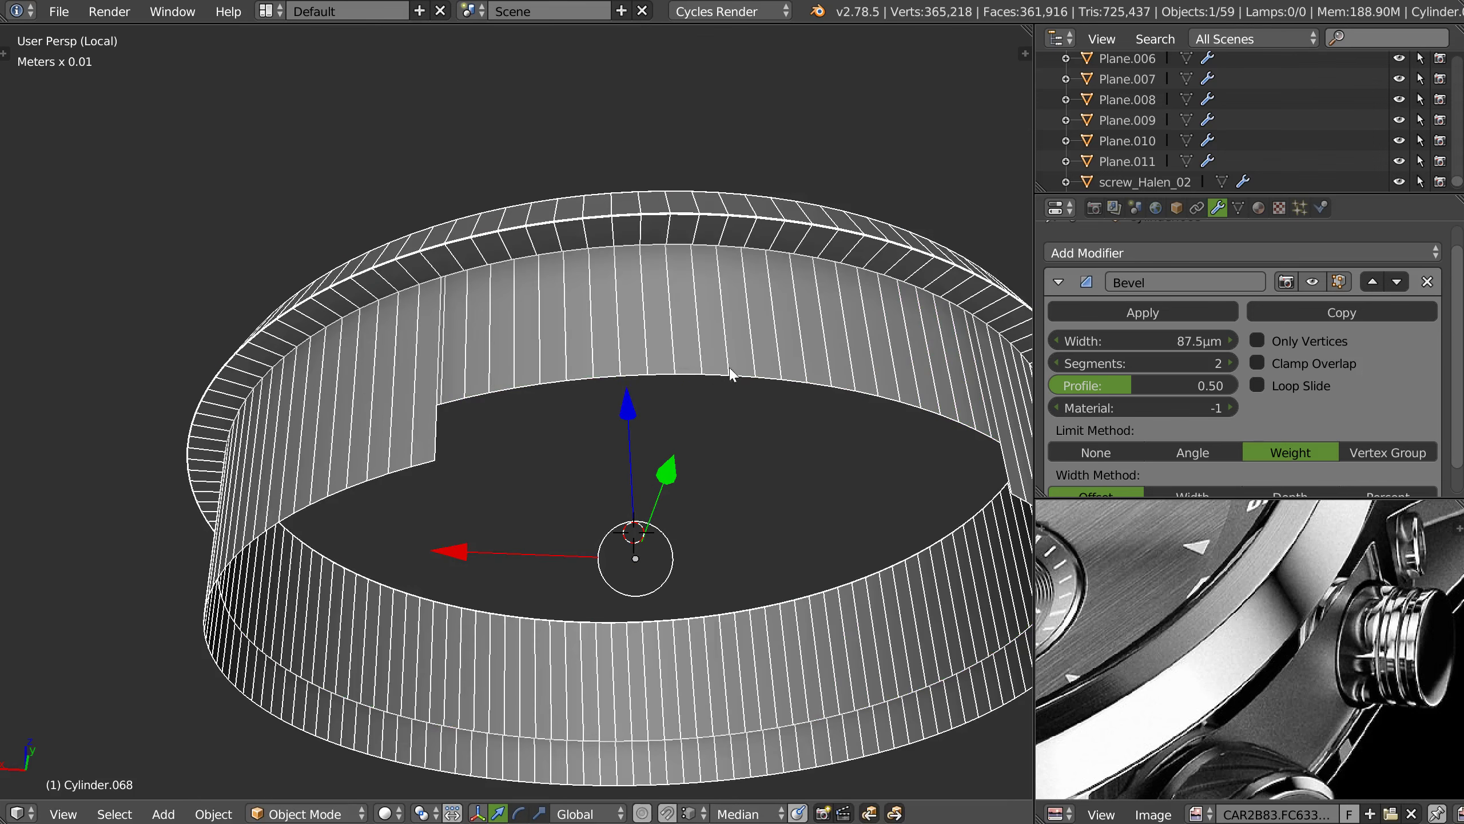
pyautogui.press('Tab')
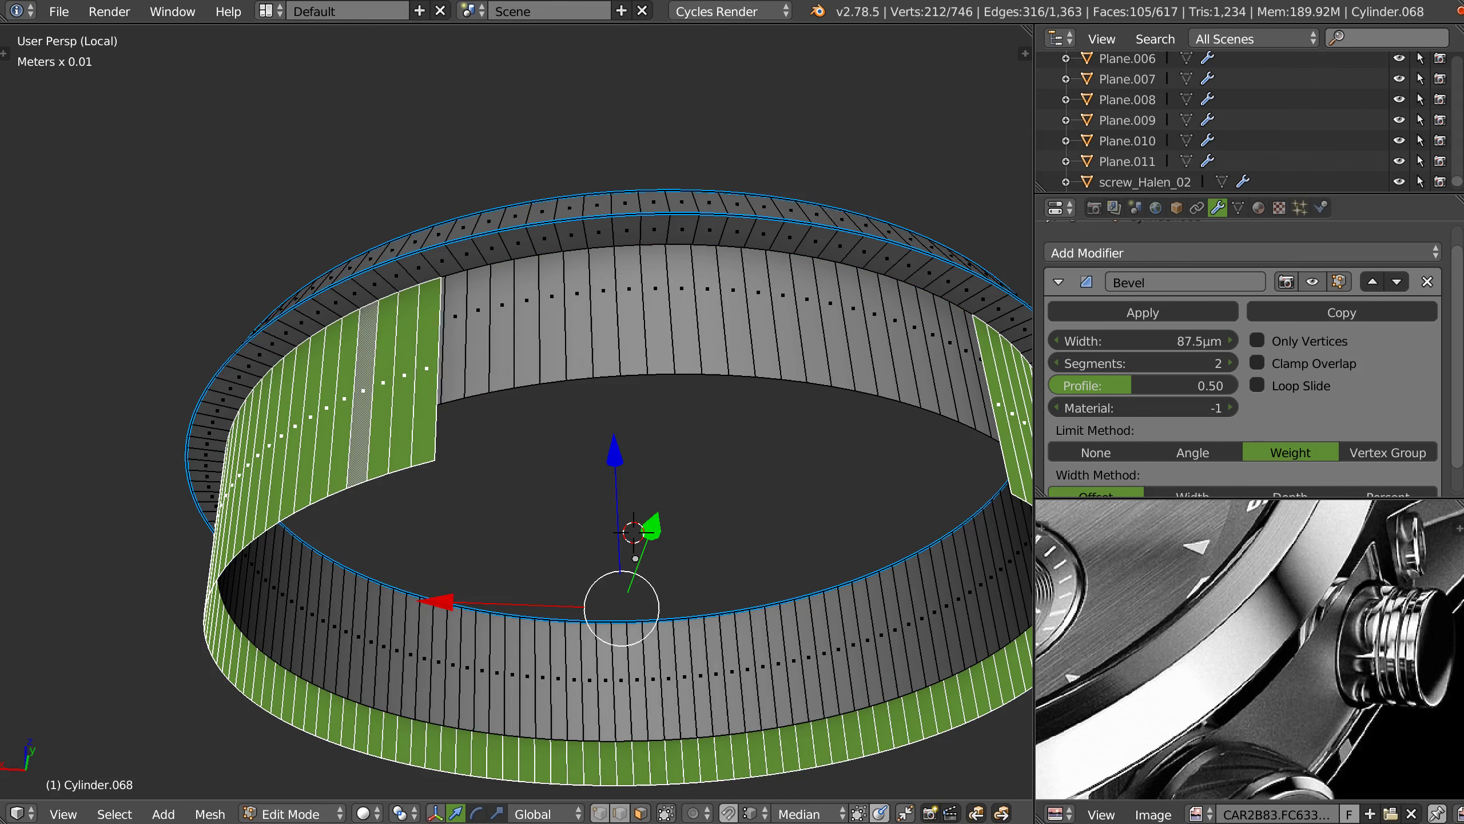
# - Scale the selected walls horizontally by about 1.03 around the 3D cursor pivot
pyautogui.click(412, 816)
pyautogui.click(439, 768)
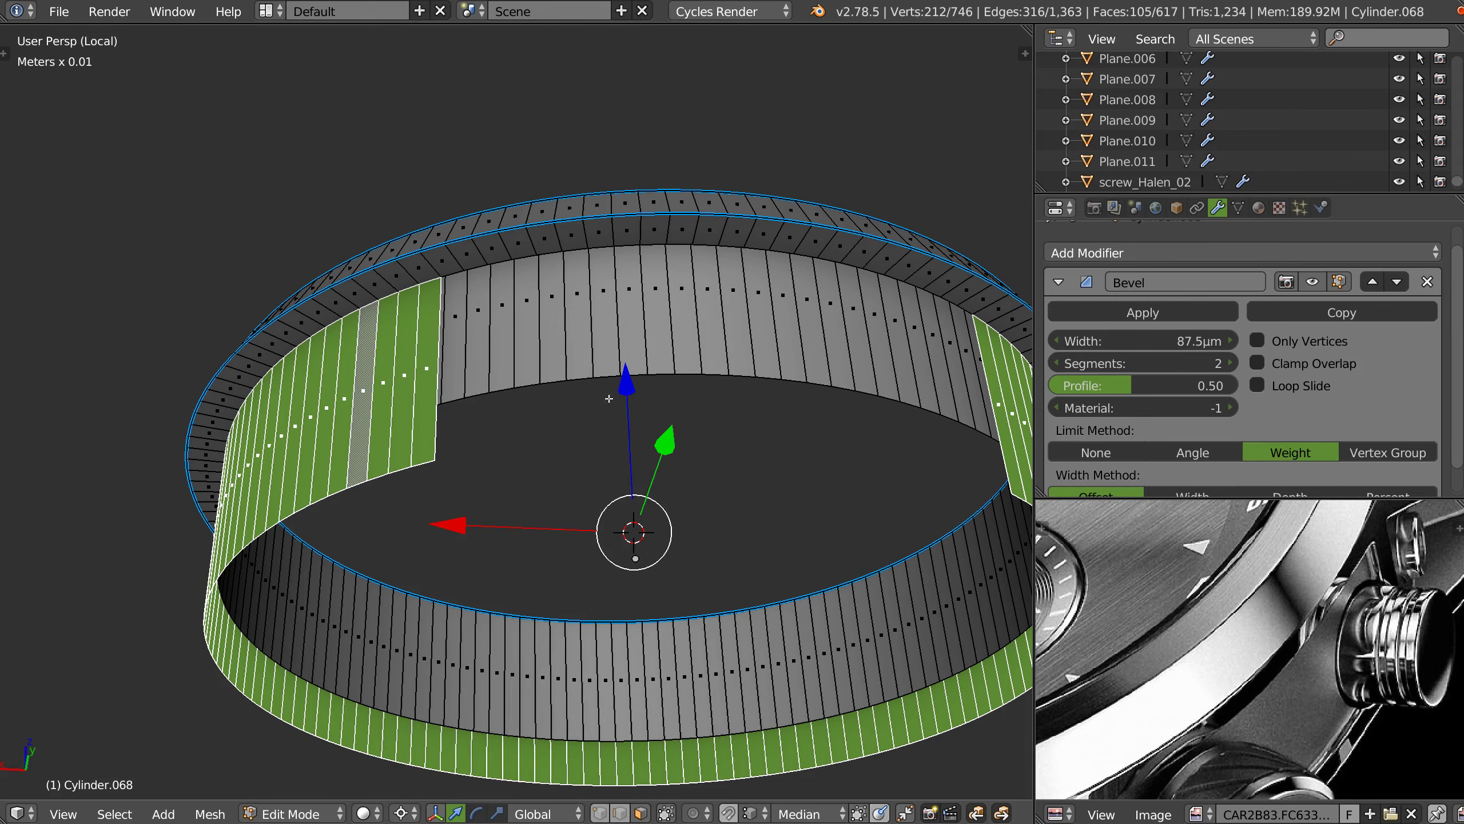
pyautogui.press('s')
pyautogui.hotkey('shift', 'z')
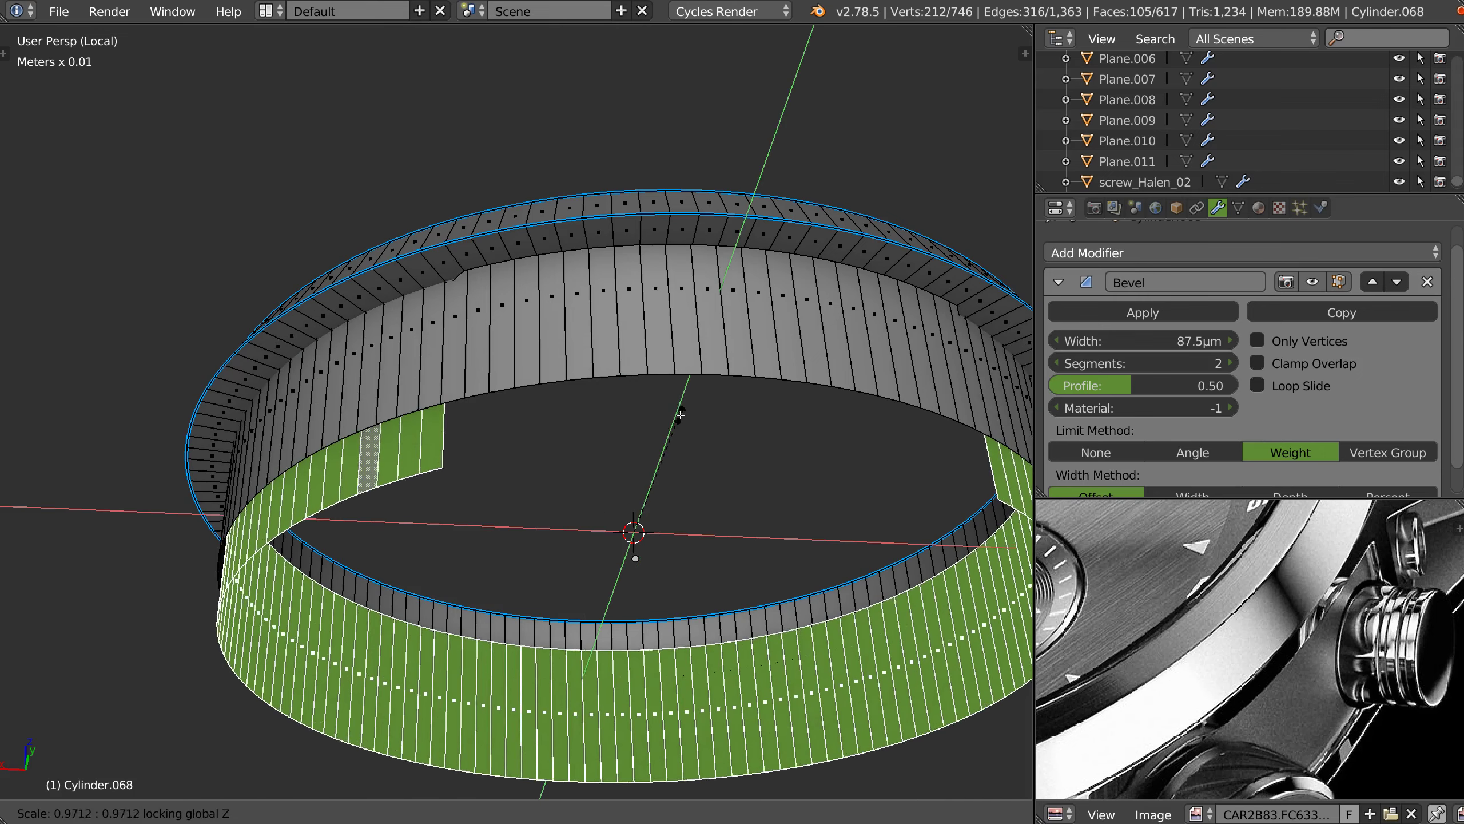
pyautogui.rightClick(695, 415)
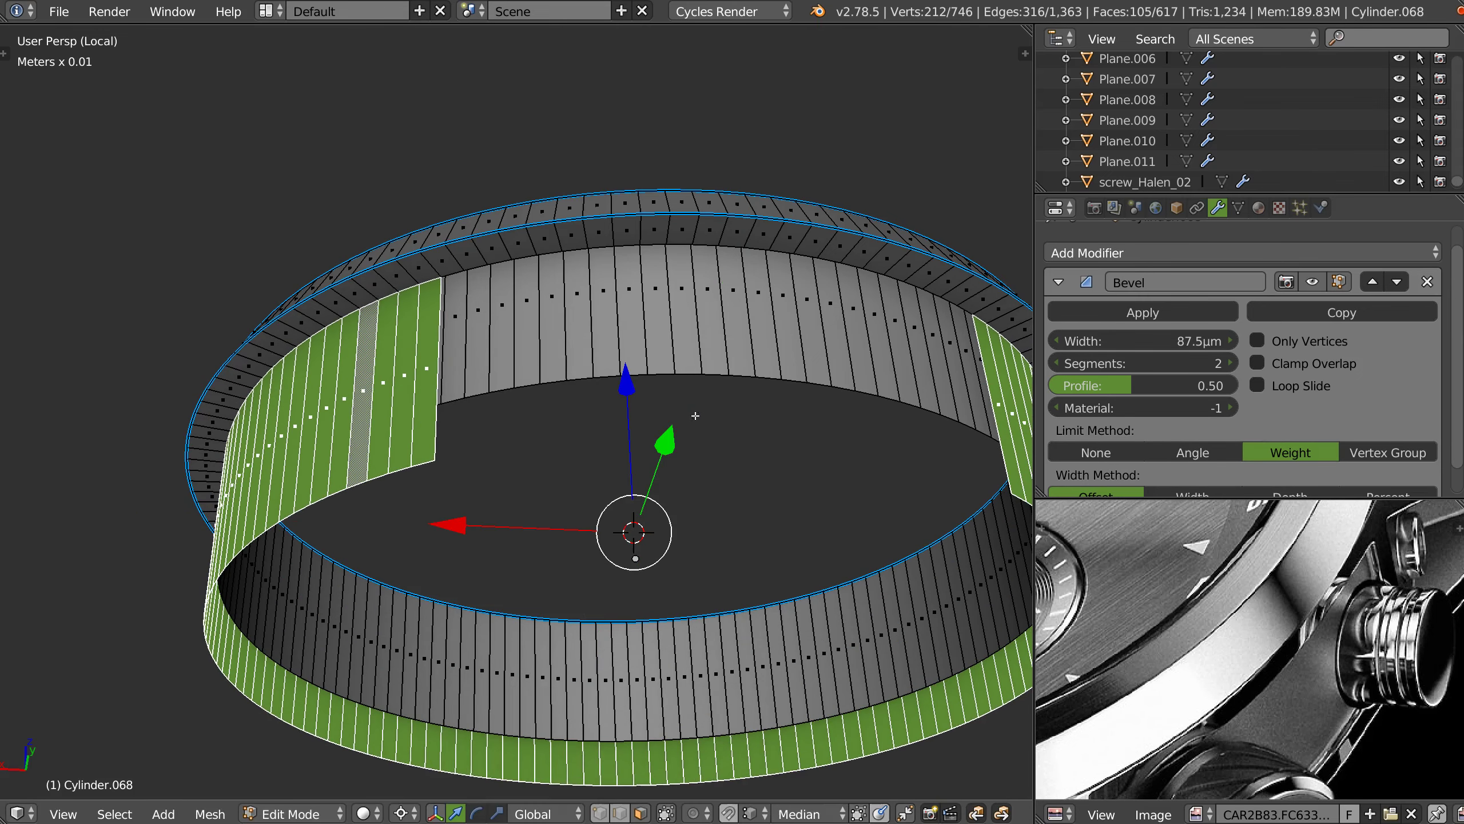
pyautogui.press('2')
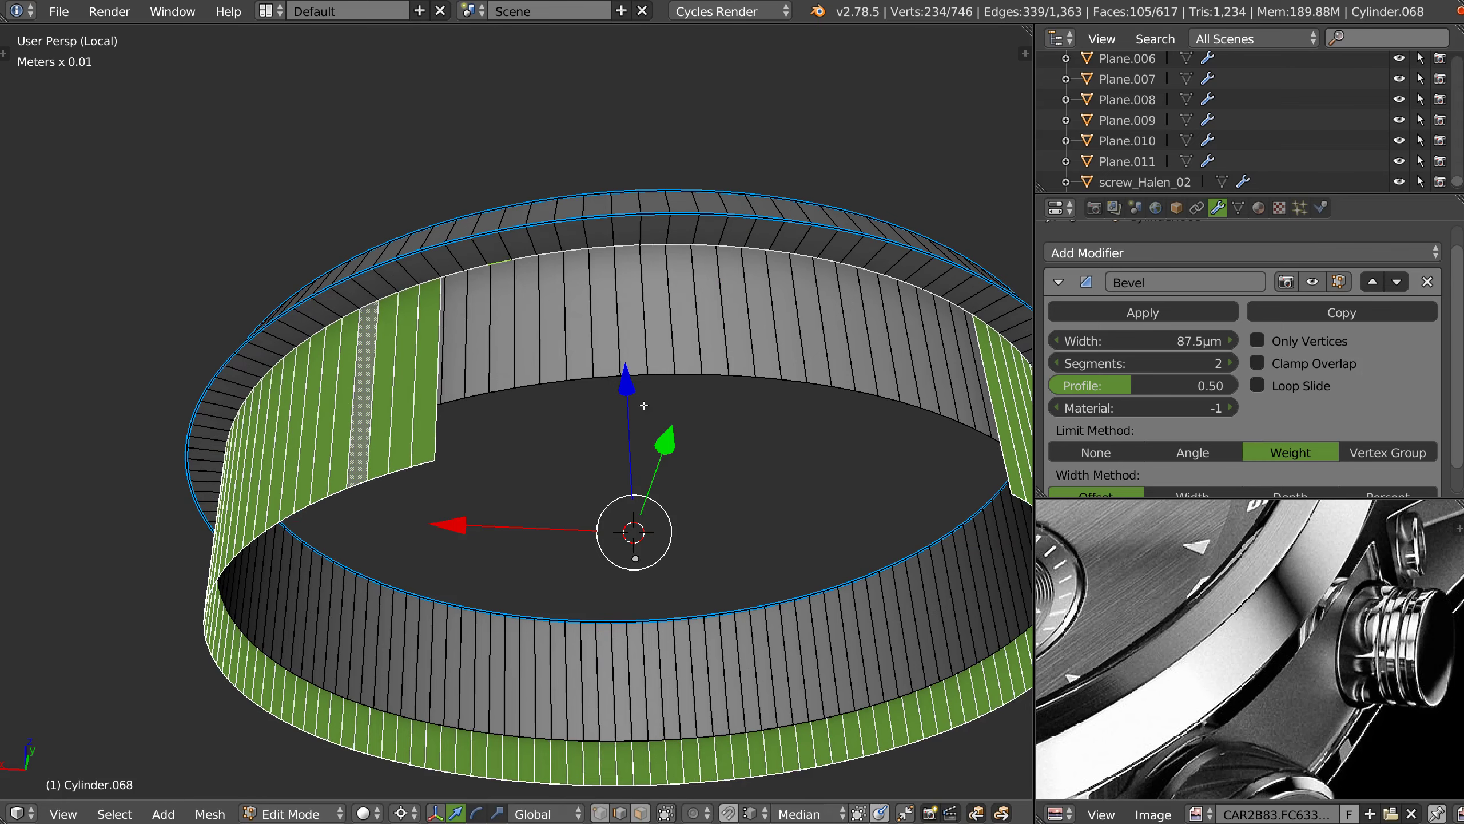
pyautogui.press('s')
pyautogui.hotkey('shift', 'z')
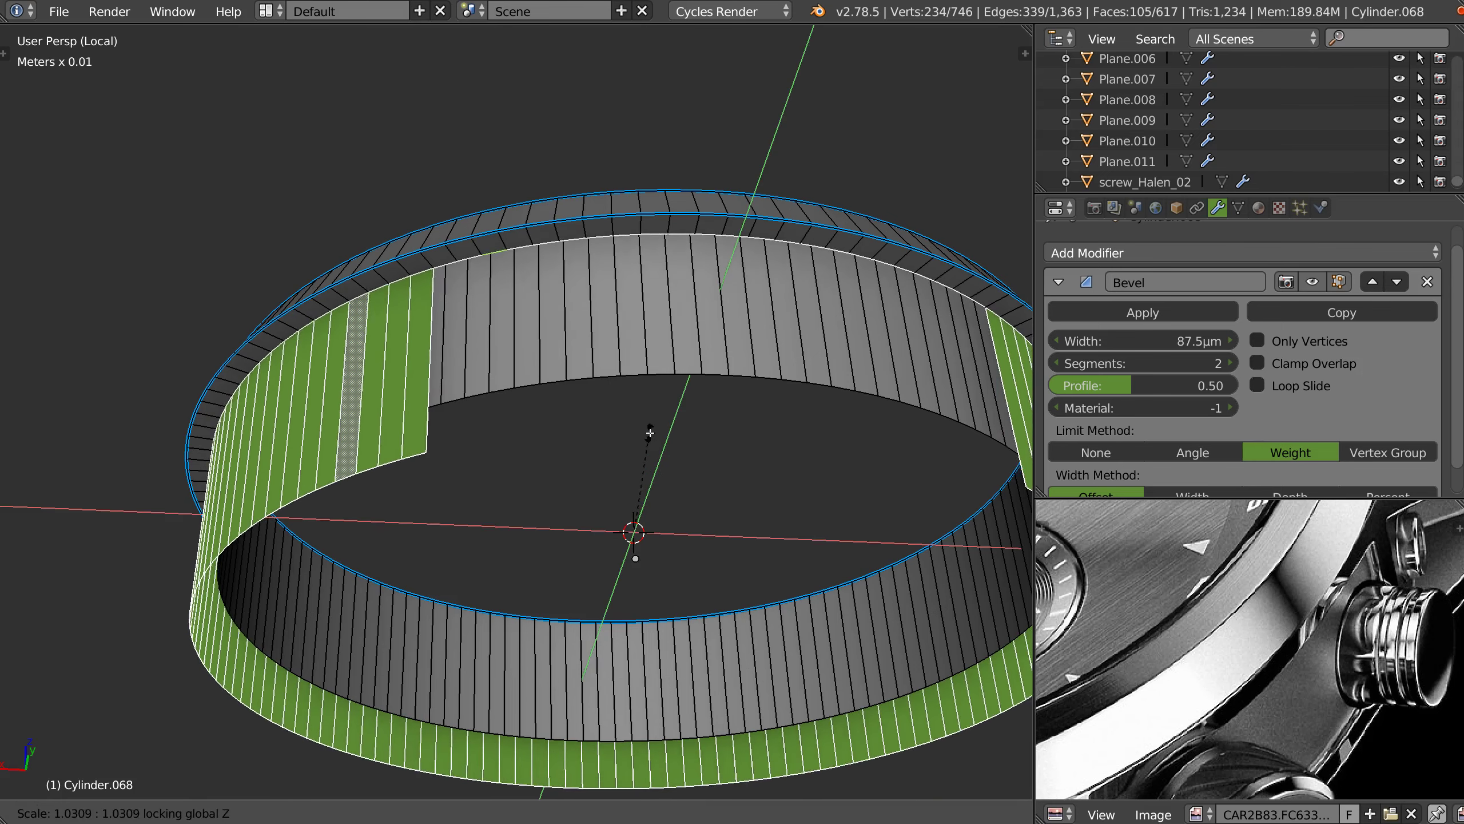
pyautogui.click(624, 430)
pyautogui.moveTo(624, 430)
pyautogui.mouseDown(button='middle')
pyautogui.moveTo(514, 420)
pyautogui.moveTo(544, 352)
pyautogui.moveTo(490, 328)
pyautogui.moveTo(279, 370)
pyautogui.mouseUp(button='middle')
# - Select the ring's bottom edge loop and extrude it straight down along Z
pyautogui.rightClick(674, 531)
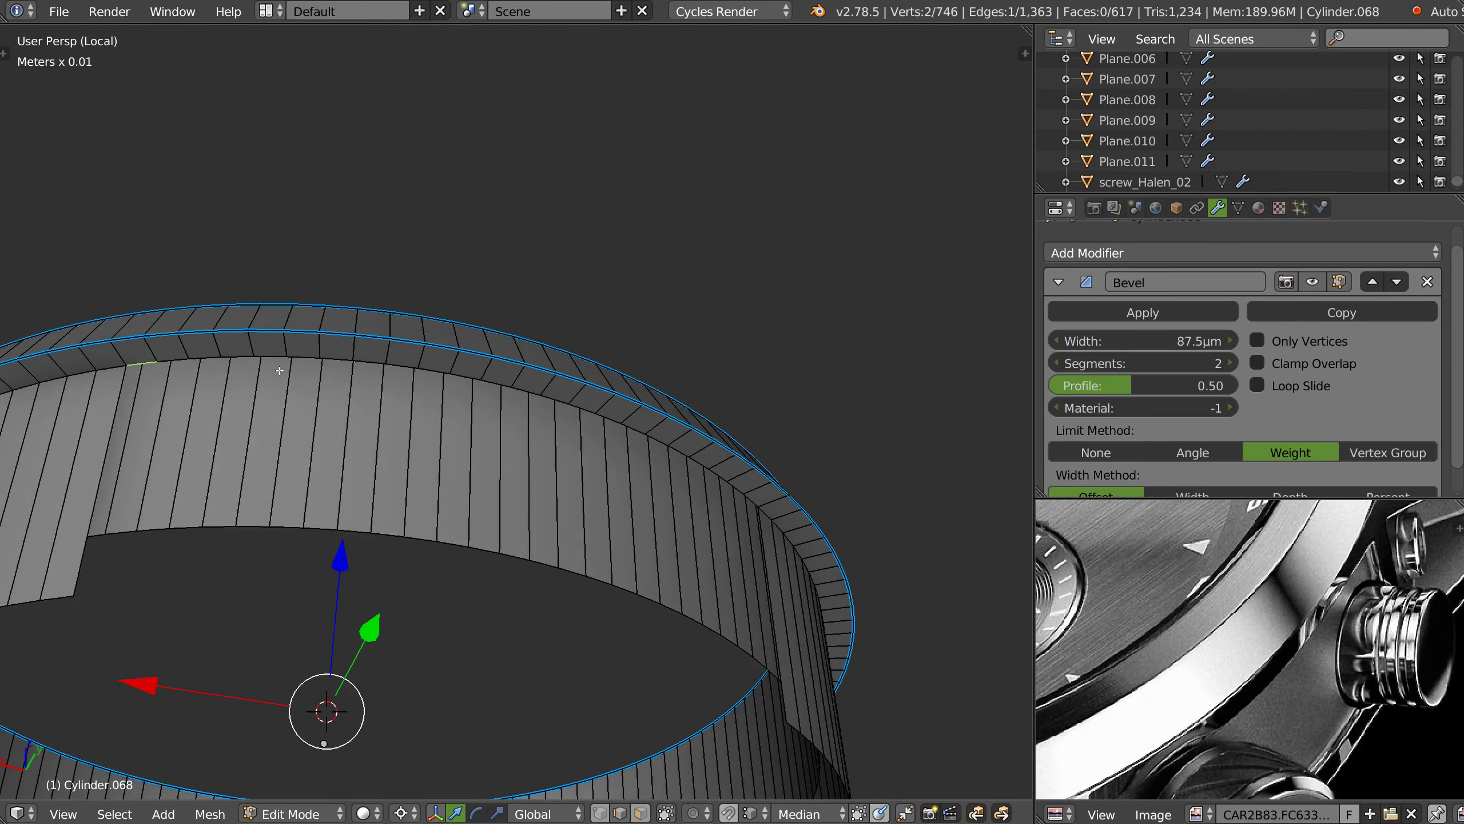
pyautogui.keyDown('alt'); pyautogui.rightClick(755, 504); pyautogui.keyUp('alt')
pyautogui.moveTo(755, 504)
pyautogui.mouseDown(button='middle')
pyautogui.moveTo(582, 402)
pyautogui.moveTo(494, 452)
pyautogui.mouseUp(button='middle')
pyautogui.press('e')
pyautogui.press('z')
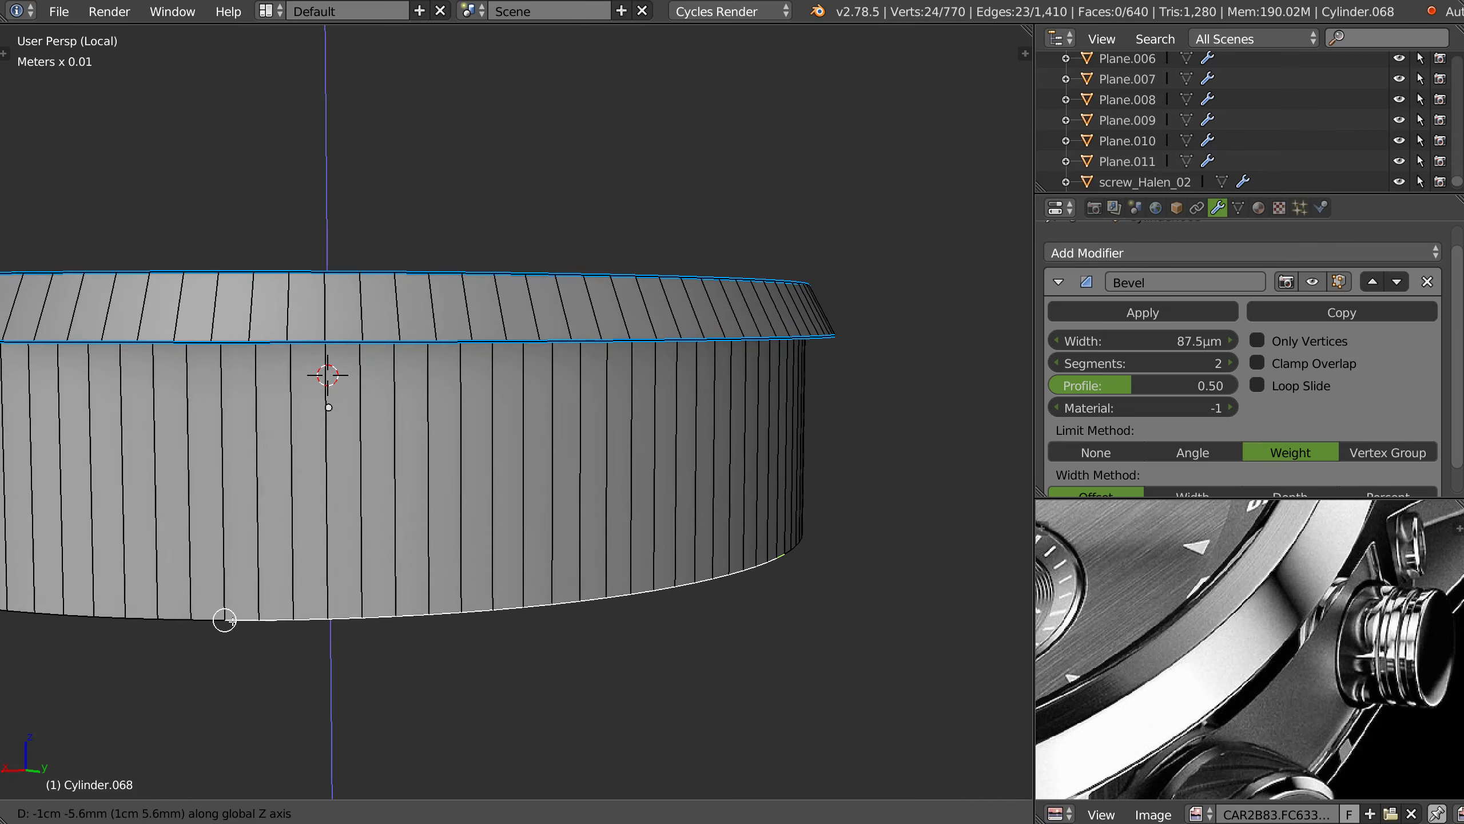
pyautogui.click(225, 620)
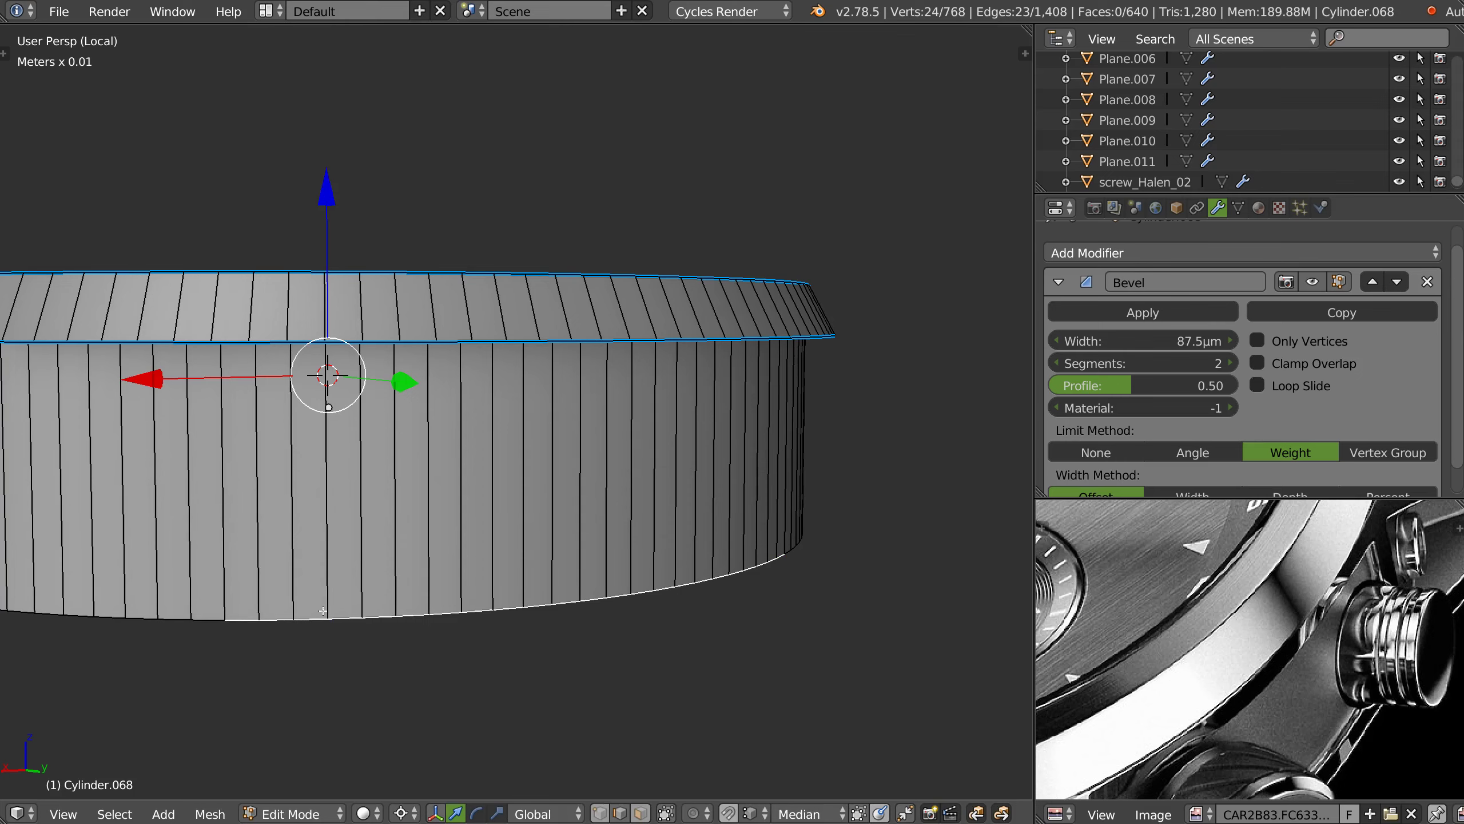
# - Switch to vertex select, return to Object Mode and leave local view to show the whole watch
pyautogui.hotkey('ctrl', 'Tab')
pyautogui.press('4')
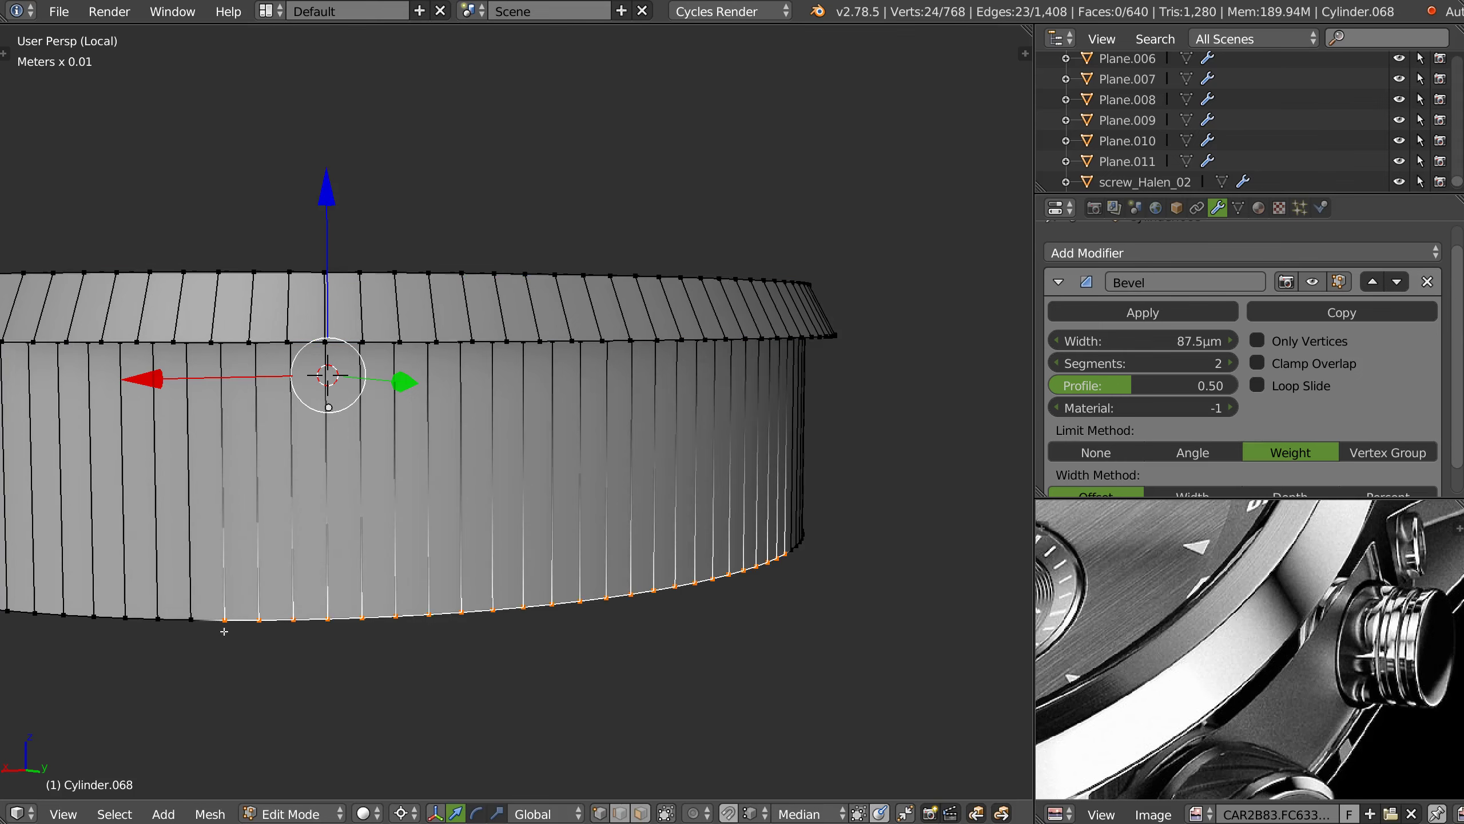
pyautogui.click(225, 620)
pyautogui.press('Tab')
pyautogui.moveTo(168, 630)
pyautogui.mouseDown(button='middle')
pyautogui.moveTo(613, 409)
pyautogui.moveTo(603, 519)
pyautogui.moveTo(631, 373)
pyautogui.mouseUp(button='middle')
pyautogui.scroll(2, 613, 410)
pyautogui.scroll(-3, 613, 409)
pyautogui.press('KP_Divide')
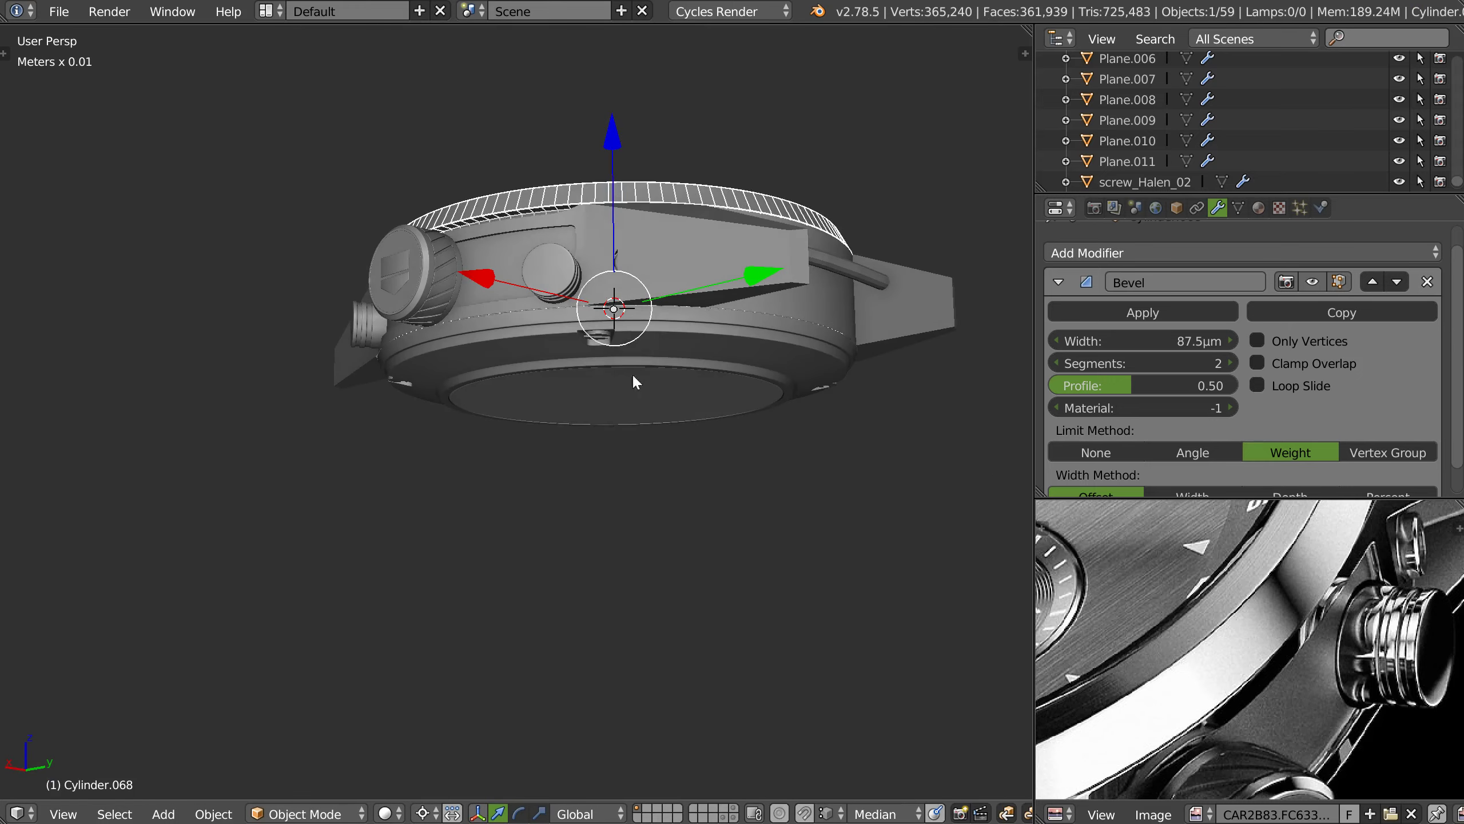
# - Add the Cylinder to the selection, isolate both in local view and hide the wireframe overlay
pyautogui.keyDown('shift'); pyautogui.rightClick(734, 345); pyautogui.keyUp('shift')
pyautogui.press('KP_Divide')
pyautogui.moveTo(724, 367)
pyautogui.mouseDown(button='middle')
pyautogui.moveTo(683, 415)
pyautogui.moveTo(686, 480)
pyautogui.mouseUp(button='middle')
pyautogui.scroll(3, 686, 480)
pyautogui.scroll(2, 748, 459)
pyautogui.scroll(2, 731, 488)
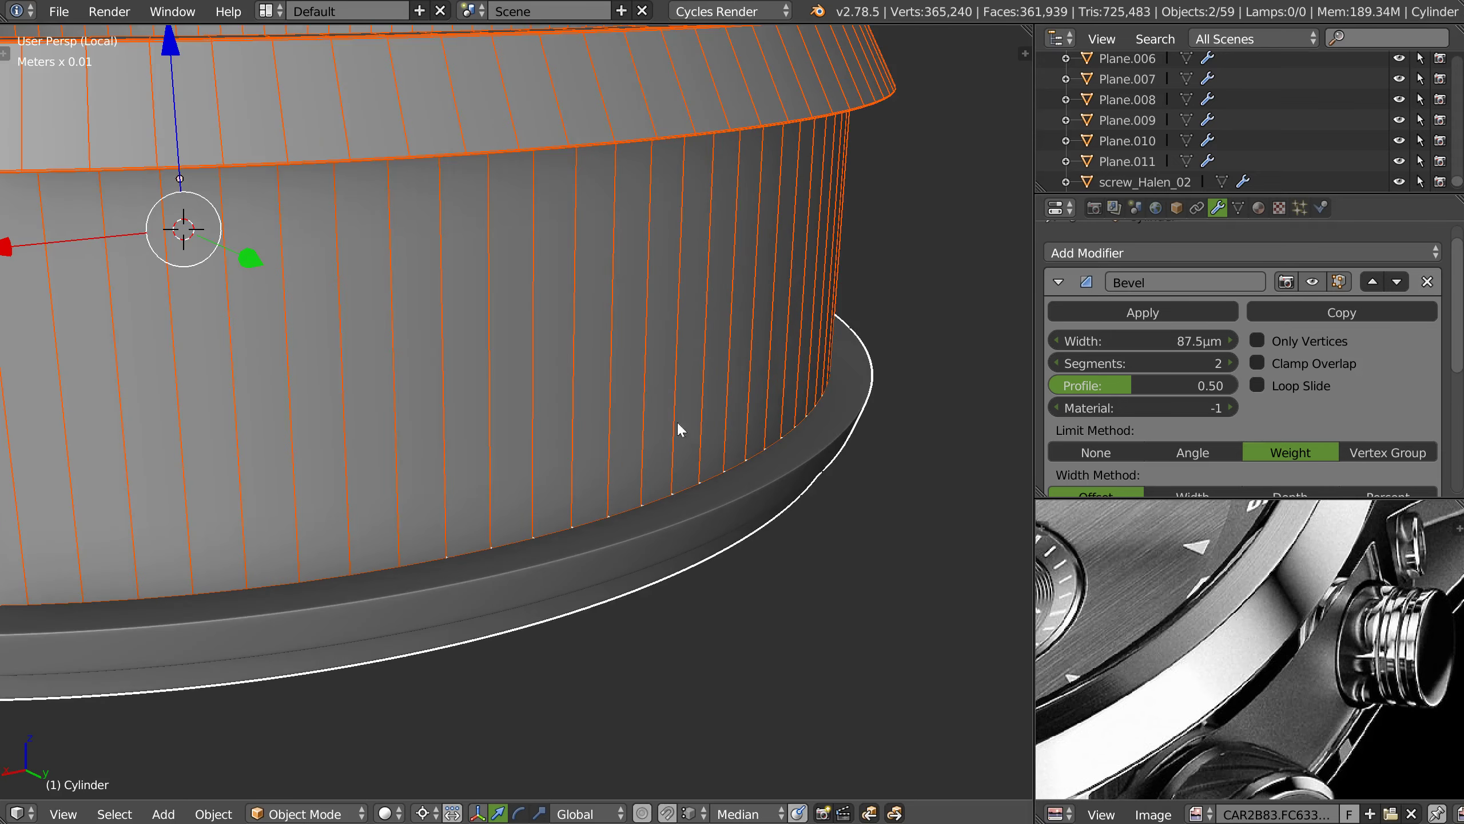
pyautogui.moveTo(851, 263)
pyautogui.mouseDown(button='middle')
pyautogui.moveTo(725, 458)
pyautogui.moveTo(782, 496)
pyautogui.mouseUp(button='middle')
pyautogui.press('w')
pyautogui.click(662, 533)
# - Select the Cylinder's entire mesh and run Remove Doubles, which merges 0 vertices
pyautogui.press('Tab')
pyautogui.press('a')
pyautogui.press('a')
pyautogui.press('w')
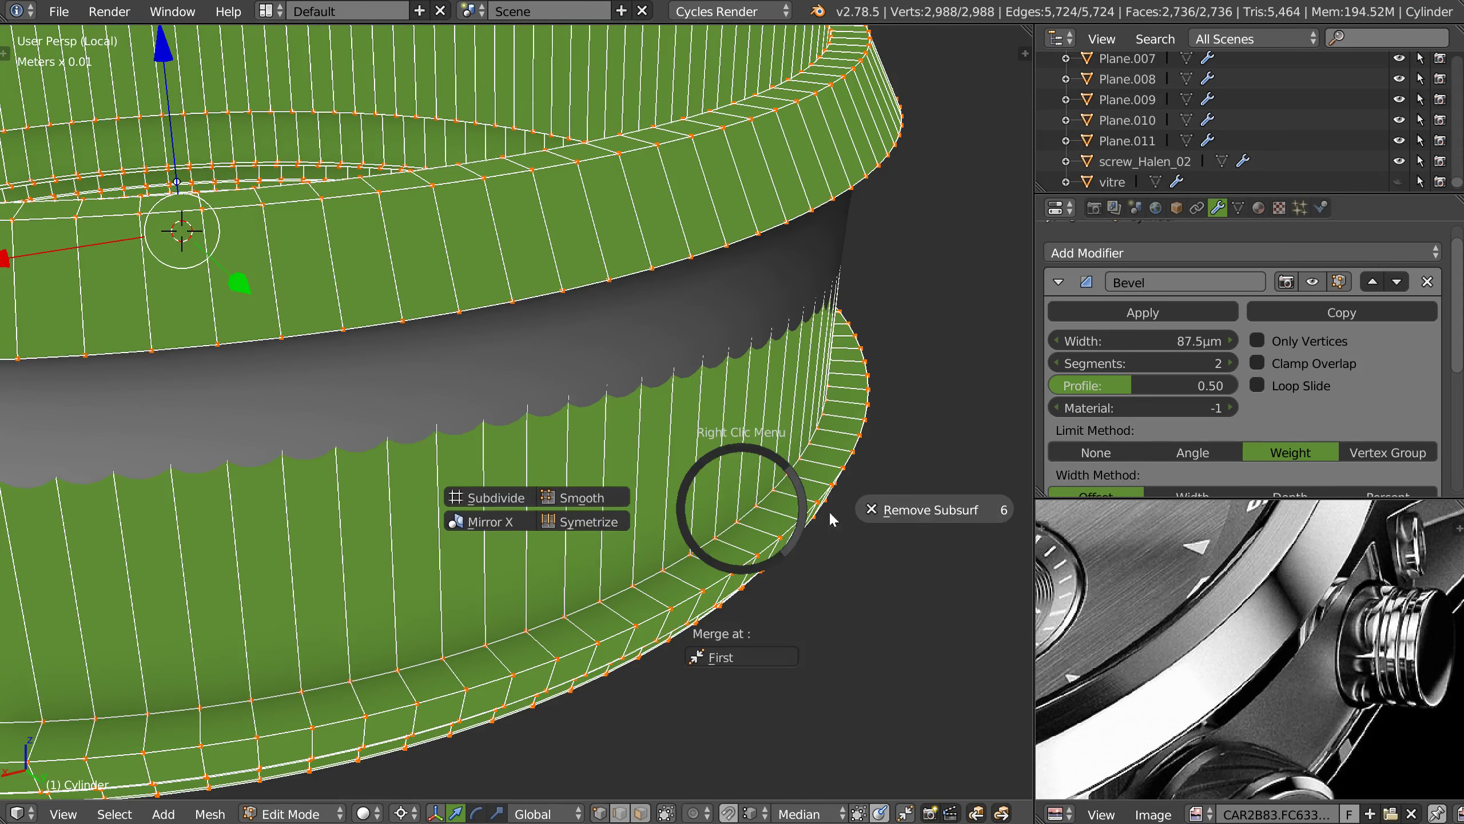
pyautogui.press('w')
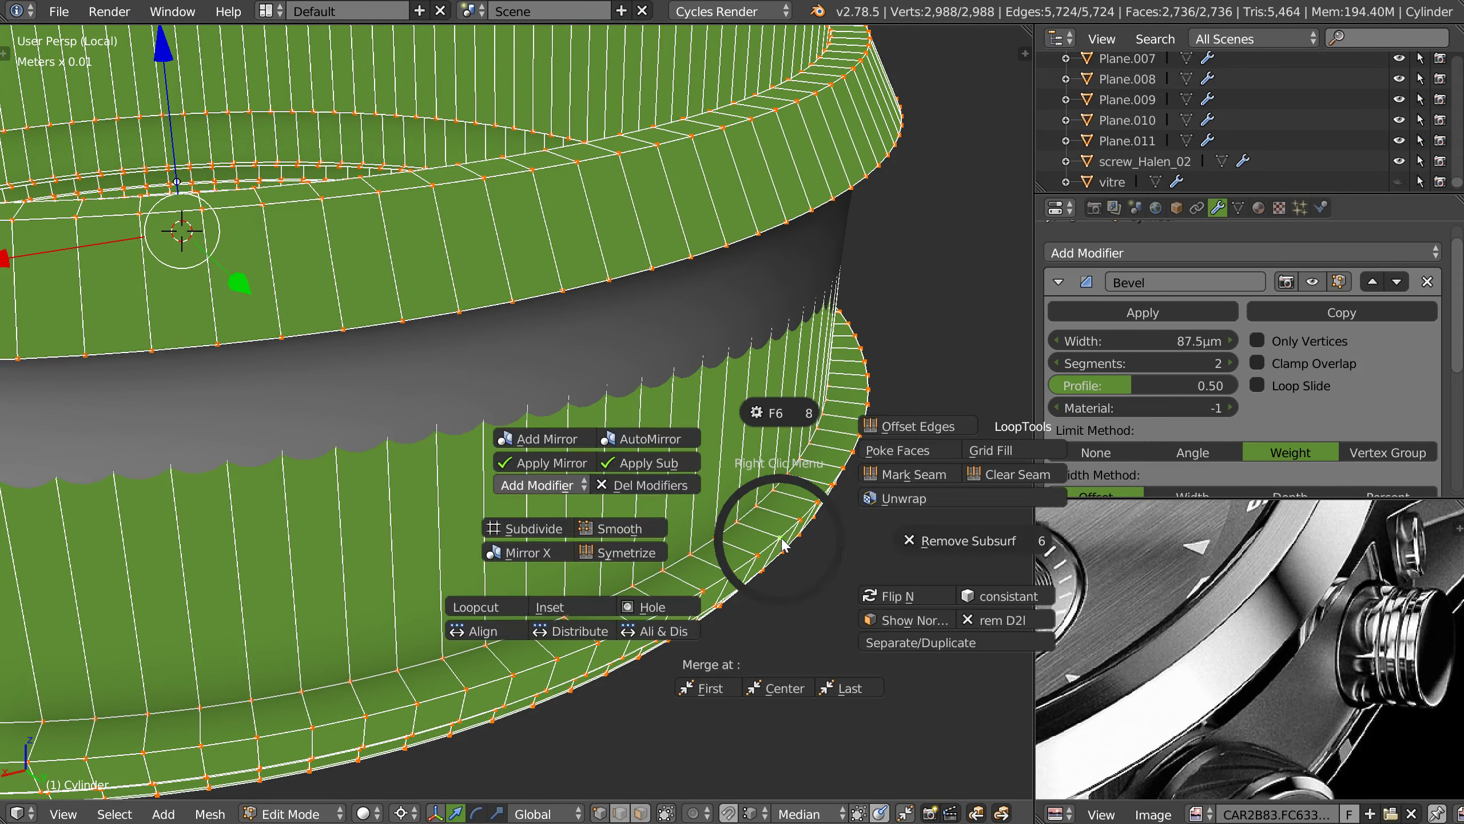
pyautogui.click(1007, 622)
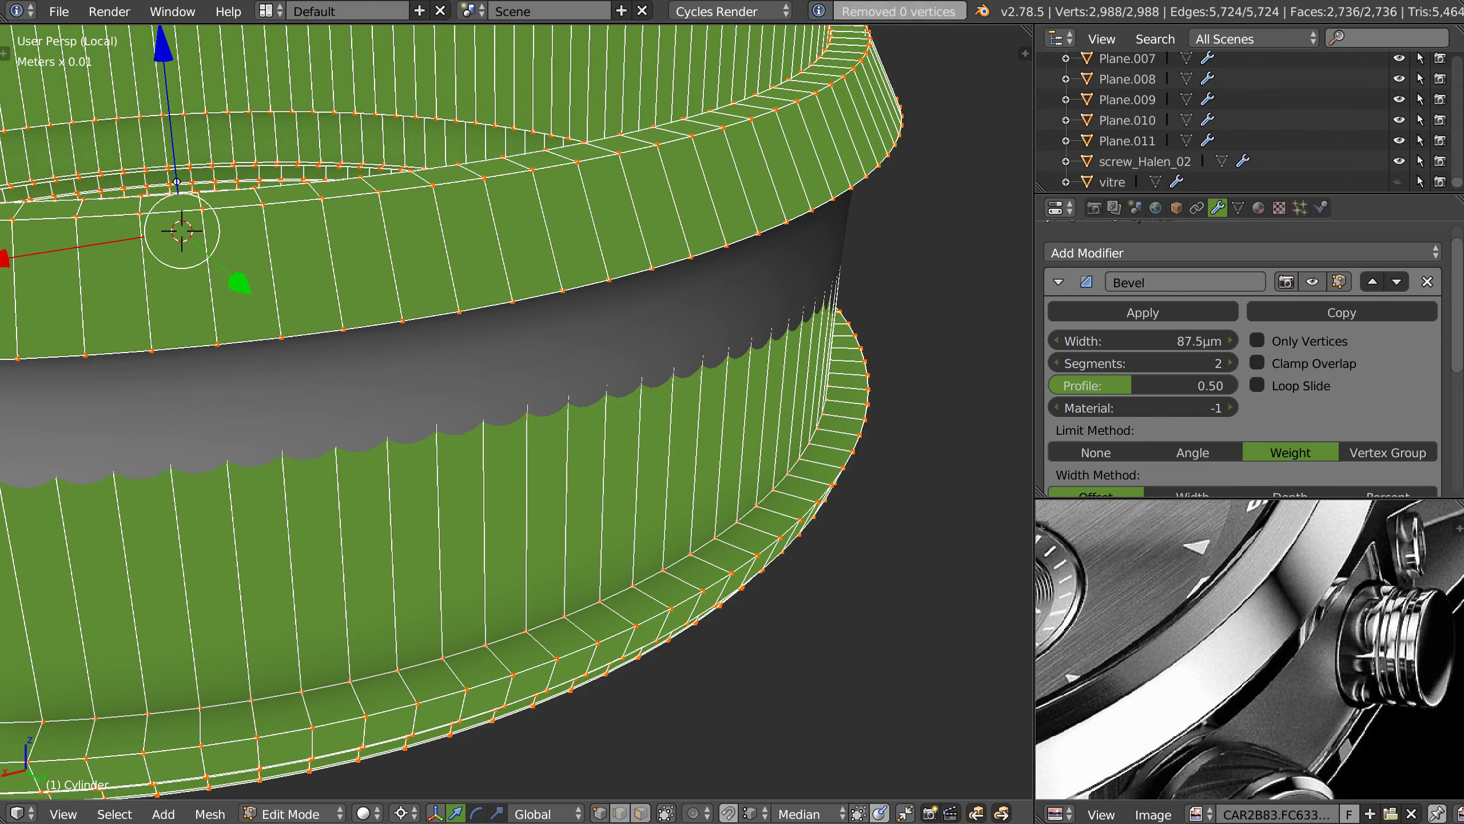
pyautogui.scroll(-2, 686, 391)
pyautogui.press('Tab')
pyautogui.scroll(-3, 686, 390)
# - Dissolve the ring's outer rim edge loop in Edit Mode
pyautogui.moveTo(643, 428)
pyautogui.mouseDown(button='middle')
pyautogui.moveTo(639, 371)
pyautogui.moveTo(683, 455)
pyautogui.mouseUp(button='middle')
pyautogui.press('Tab')
pyautogui.scroll(4, 686, 451)
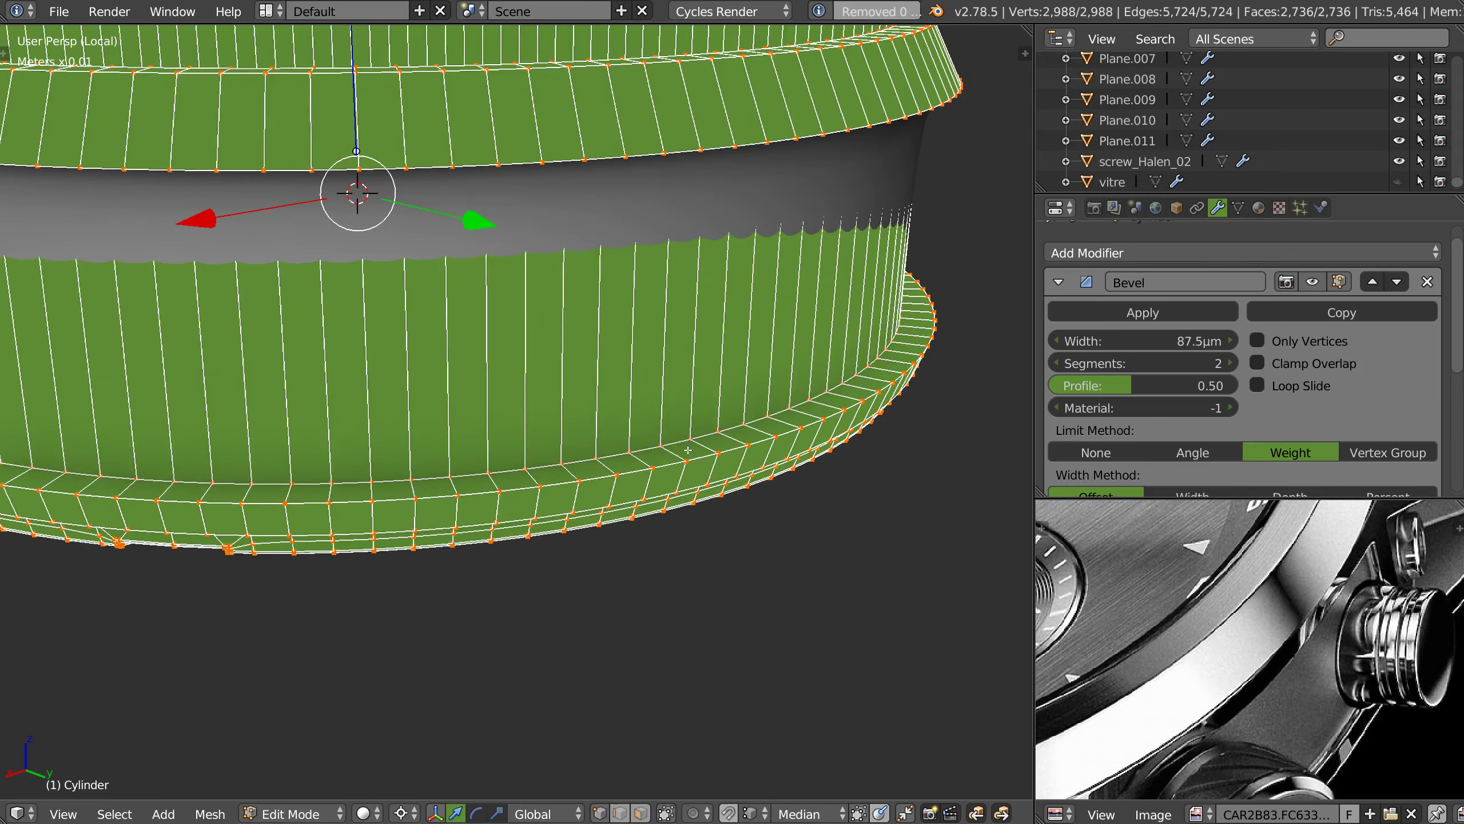
pyautogui.rightClick(660, 445)
pyautogui.press('g')
pyautogui.press('Escape')
pyautogui.moveTo(695, 431)
pyautogui.mouseDown(button='middle')
pyautogui.moveTo(779, 455)
pyautogui.moveTo(657, 435)
pyautogui.mouseUp(button='middle')
pyautogui.press('a')
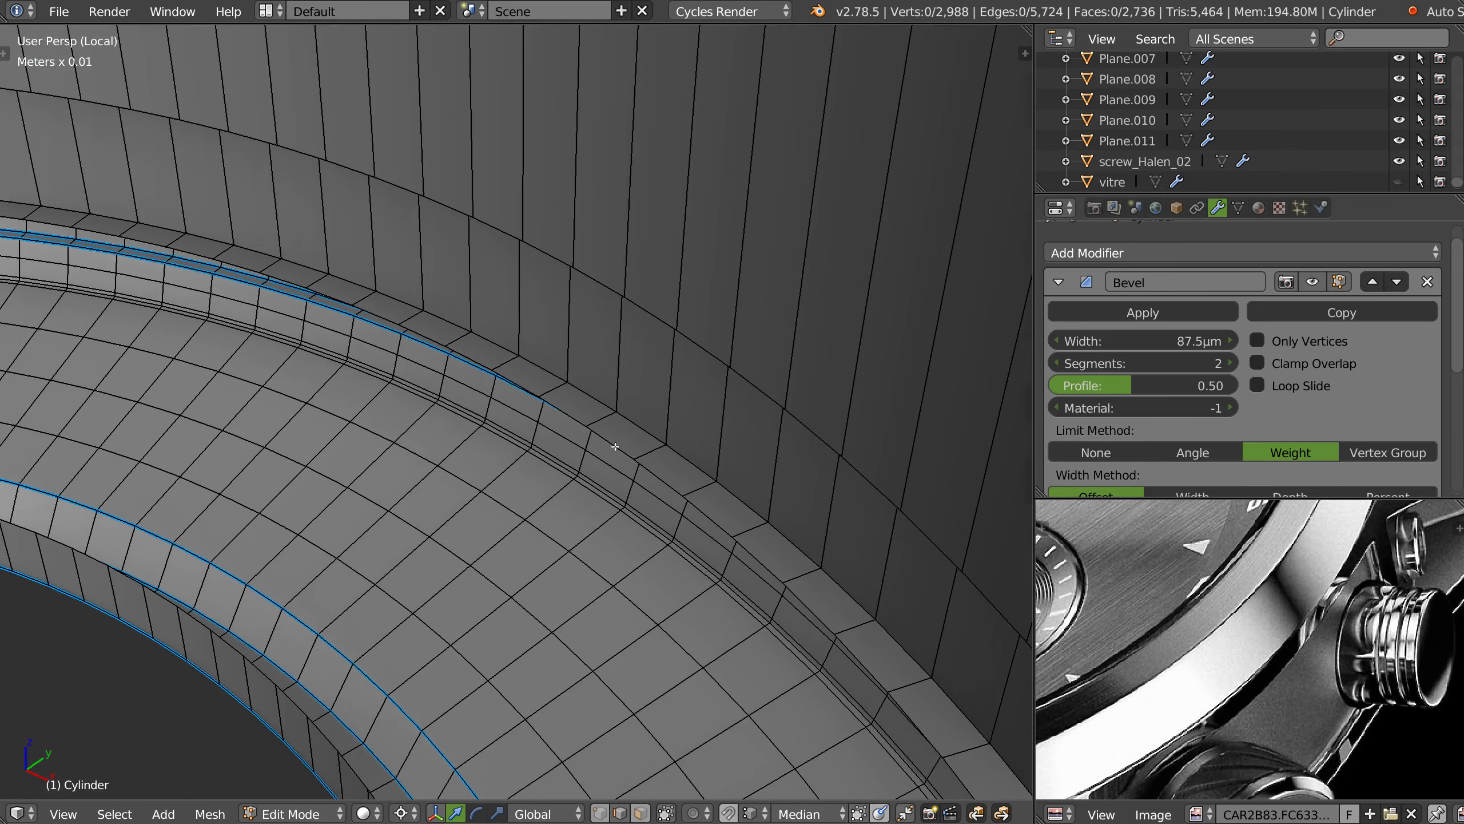
pyautogui.keyDown('alt'); pyautogui.rightClick(611, 439); pyautogui.keyUp('alt')
pyautogui.hotkey('ctrl', 'x')
# - Bridge the ring's two open rim edge loops with faces and return to object mode
pyautogui.moveTo(684, 474)
pyautogui.mouseDown(button='middle')
pyautogui.moveTo(674, 425)
pyautogui.moveTo(614, 426)
pyautogui.mouseUp(button='middle')
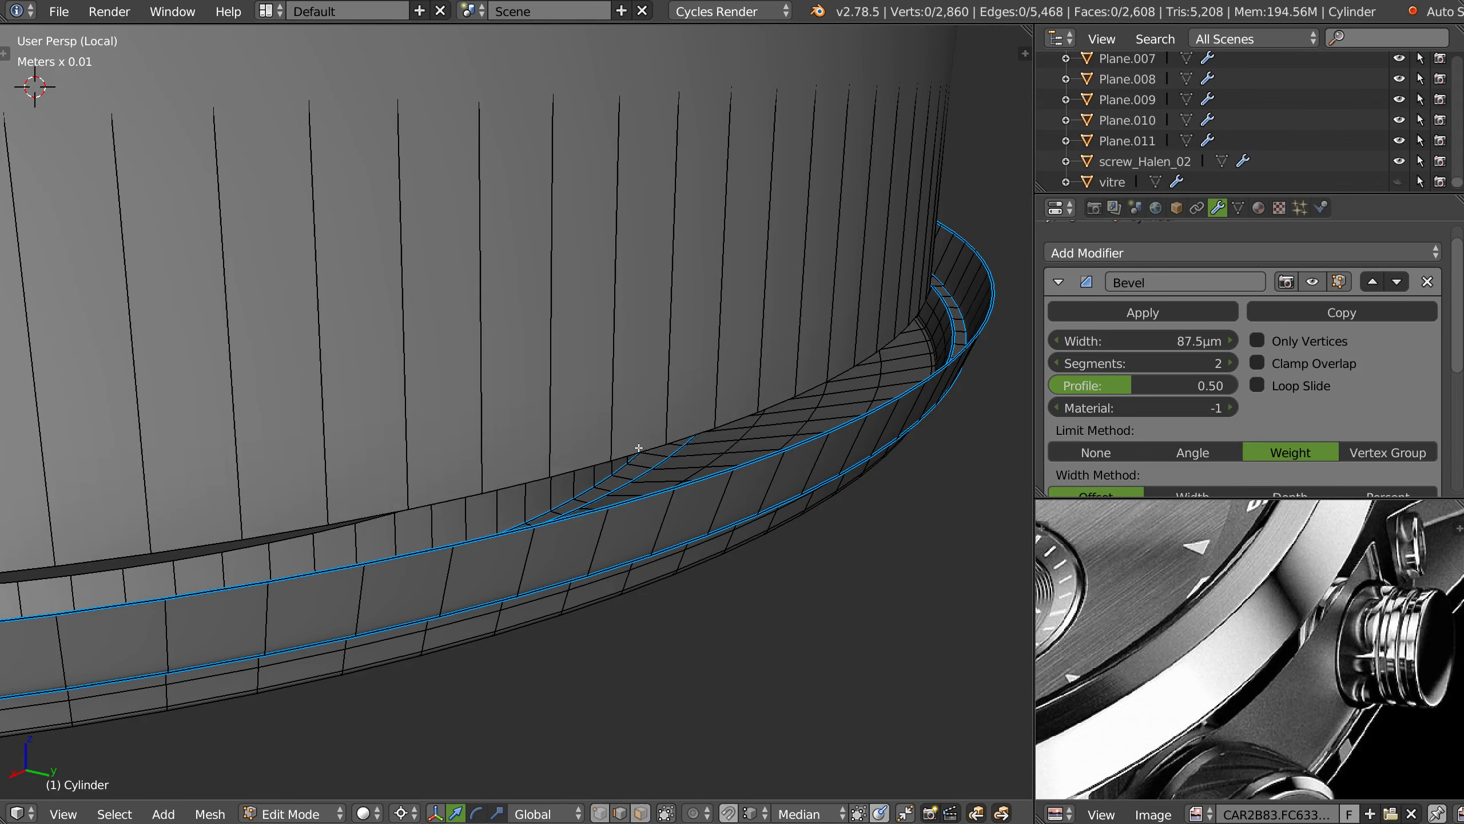
pyautogui.keyDown('alt'); pyautogui.rightClick(639, 448); pyautogui.keyUp('alt')
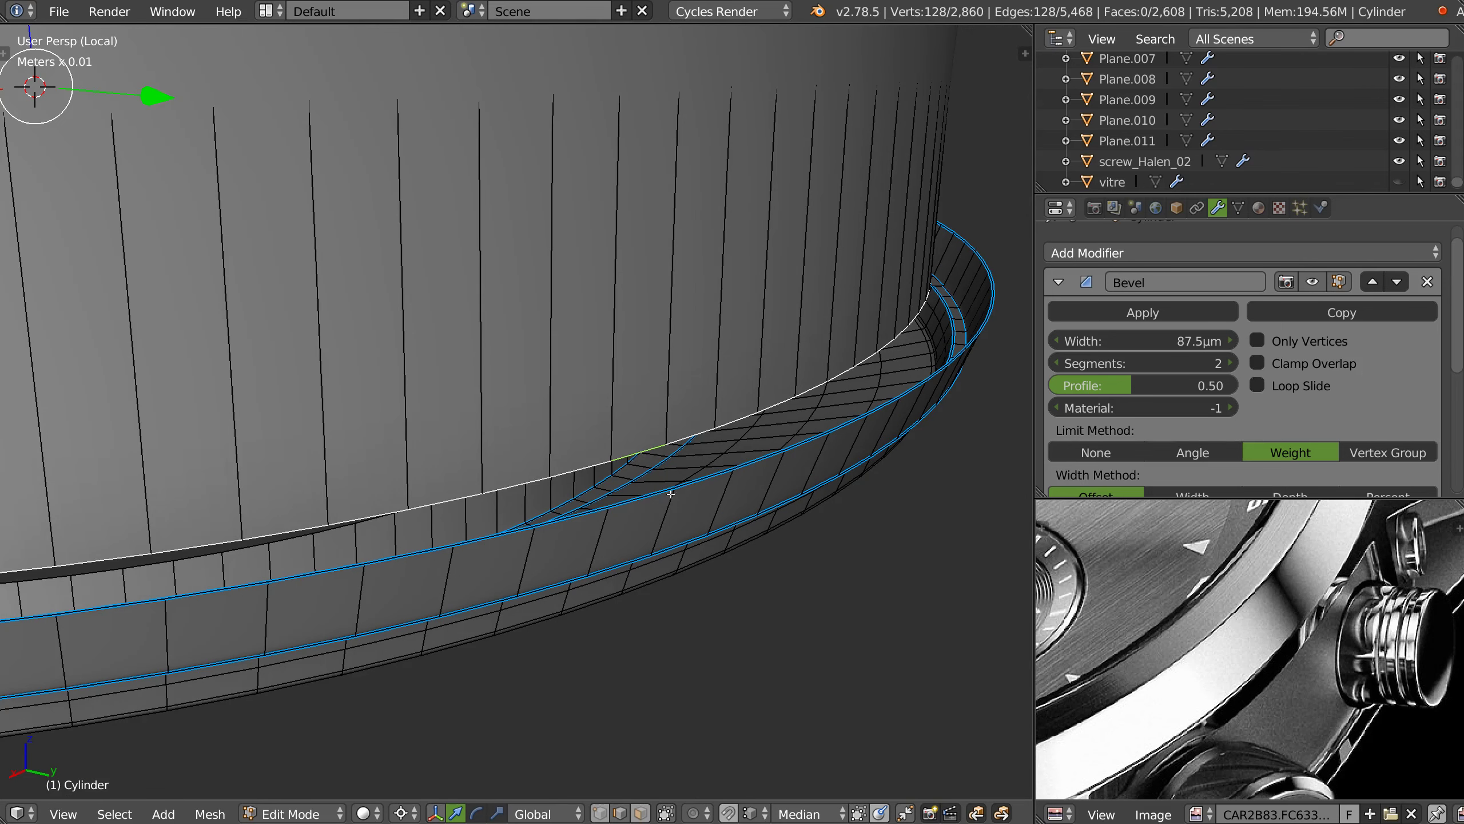
pyautogui.keyDown('alt'); pyautogui.keyDown('shift'); pyautogui.rightClick(636, 450); pyautogui.keyUp('shift'); pyautogui.keyUp('alt')
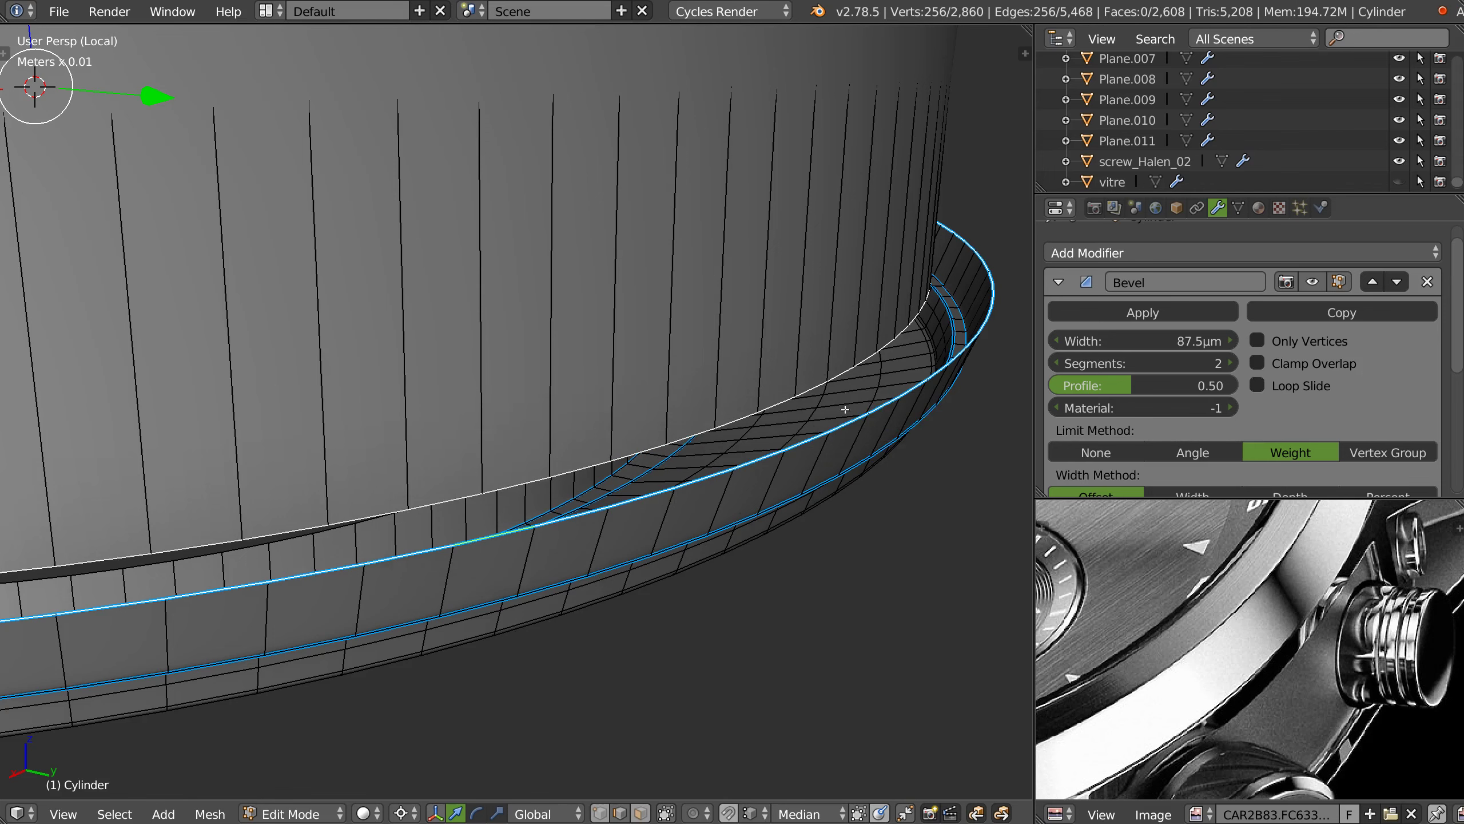
pyautogui.press('w')
pyautogui.press('w')
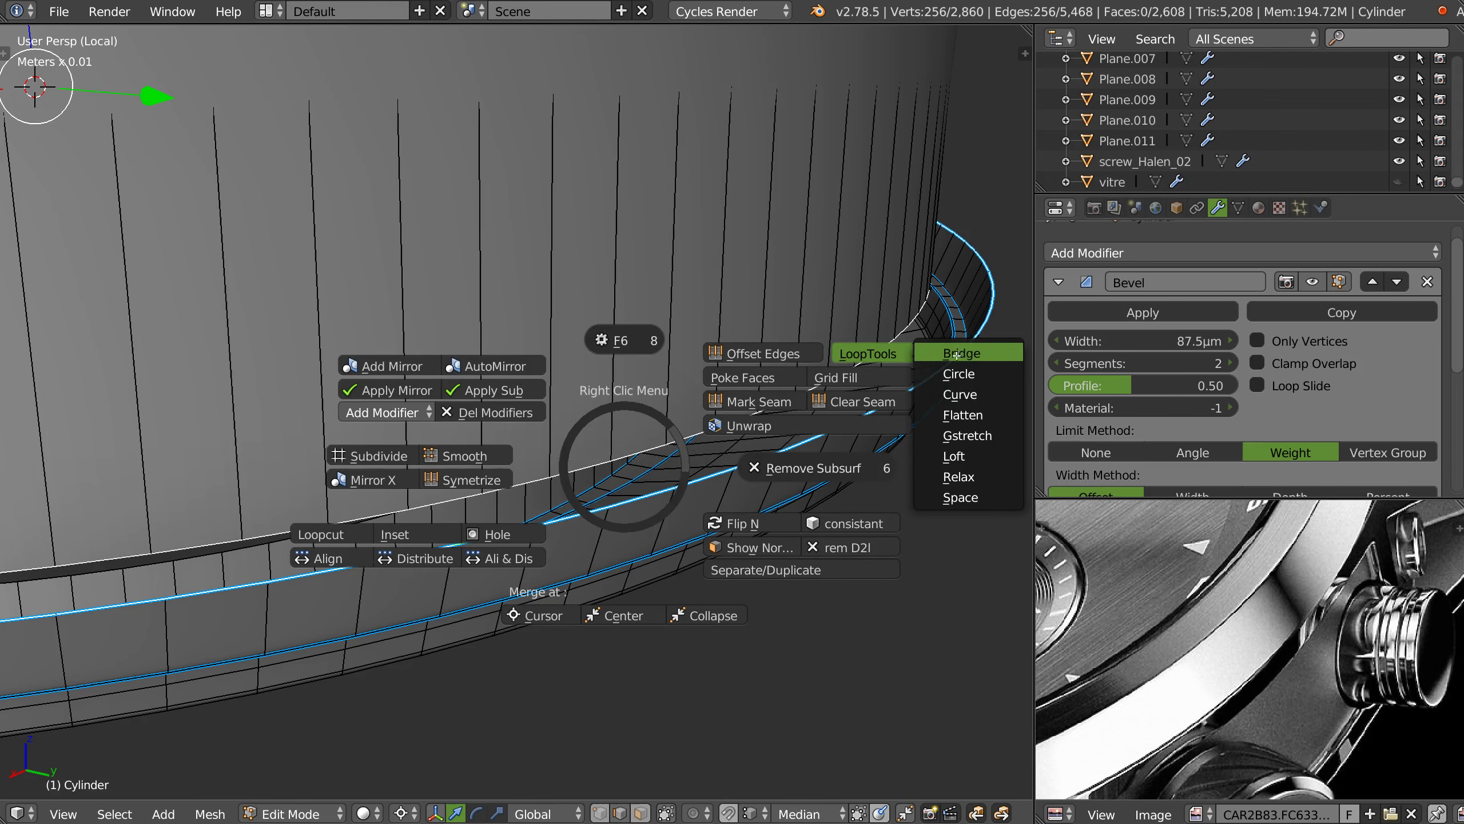
pyautogui.click(947, 352)
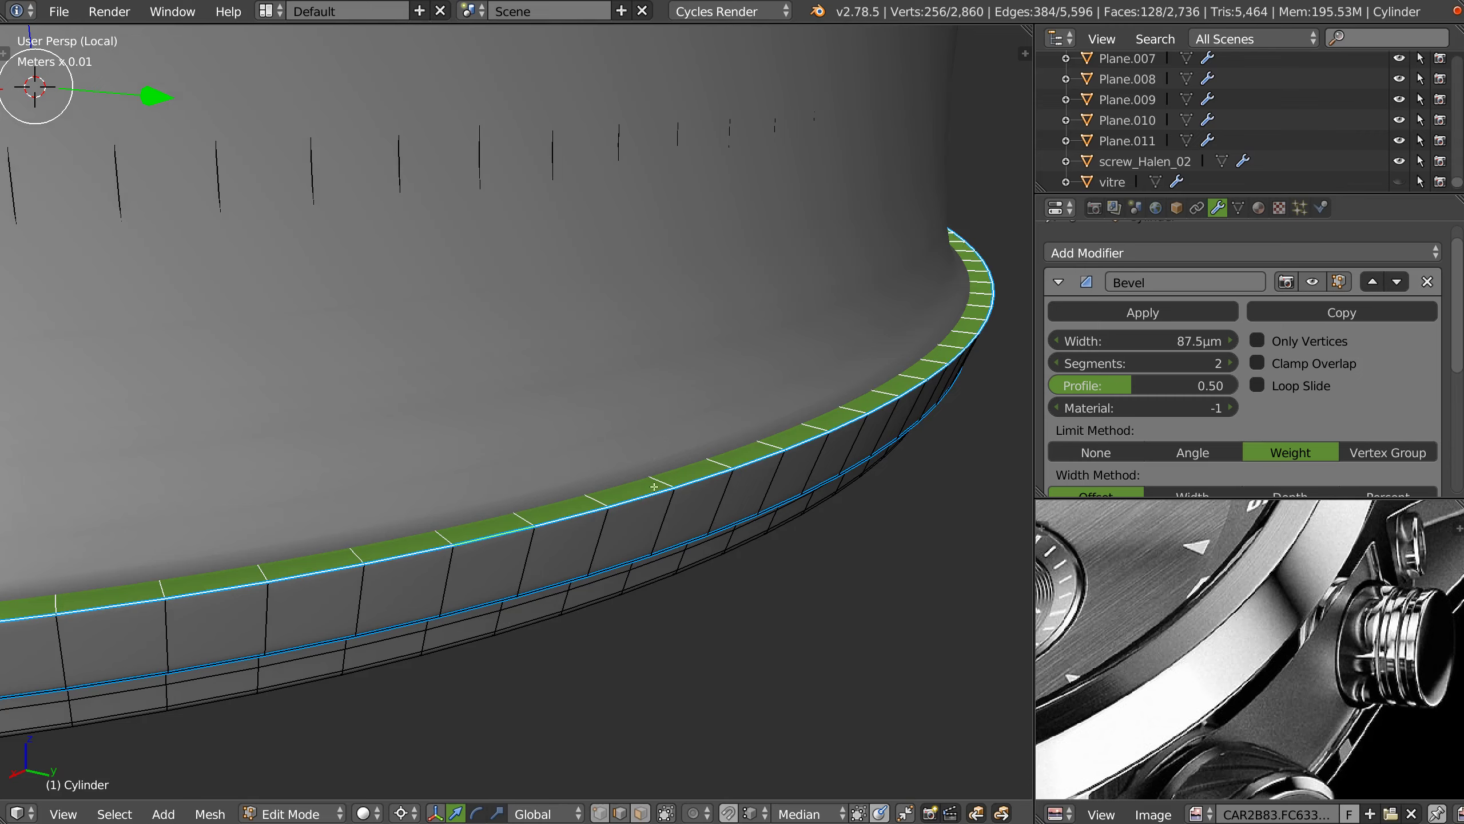
pyautogui.press('a')
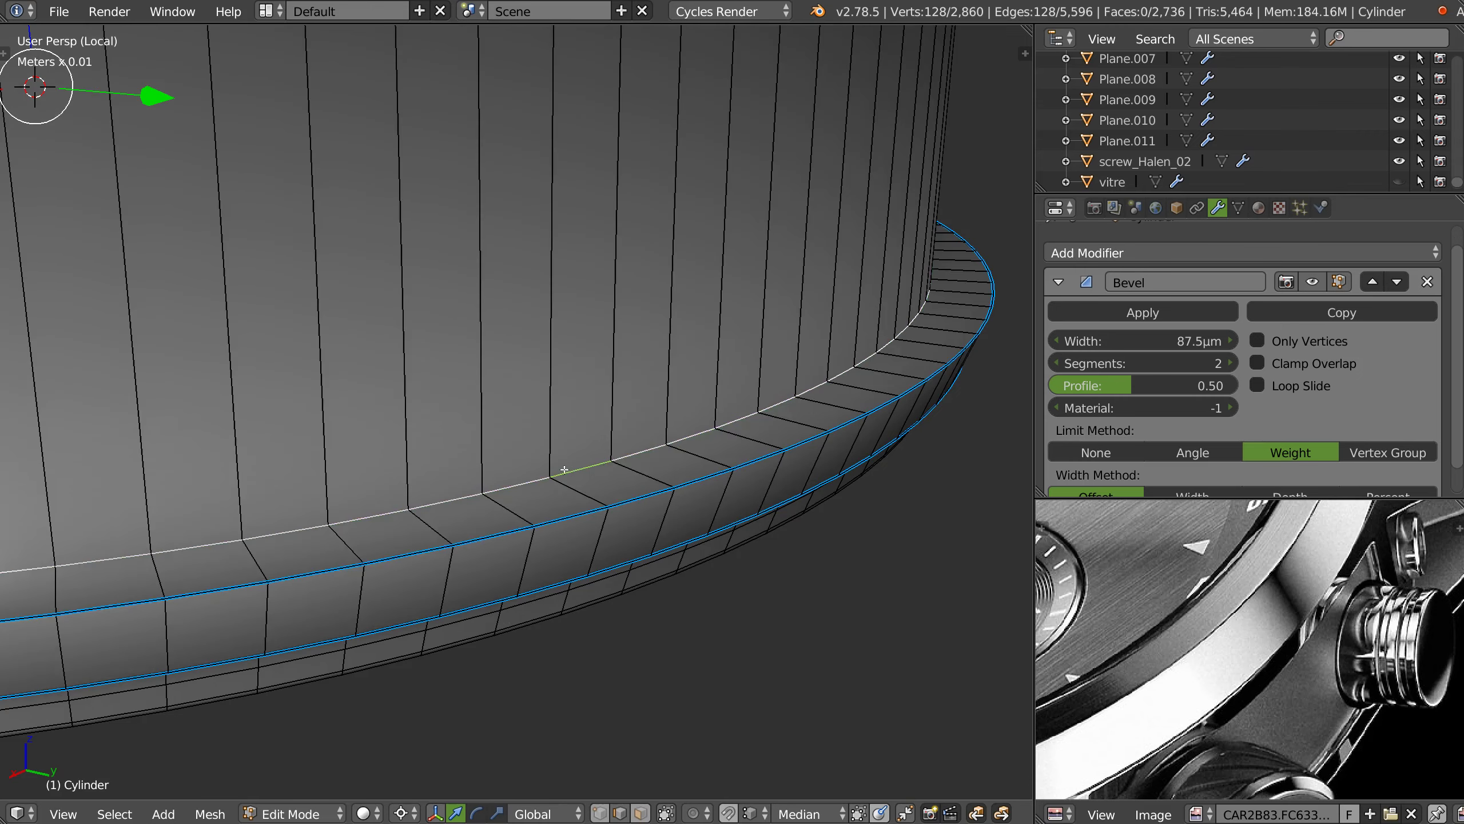
pyautogui.press('Tab')
# - Frame the cylinder, show its mesh data settings, and inspect its underside
pyautogui.press('Home')
pyautogui.scroll(1, 614, 402)
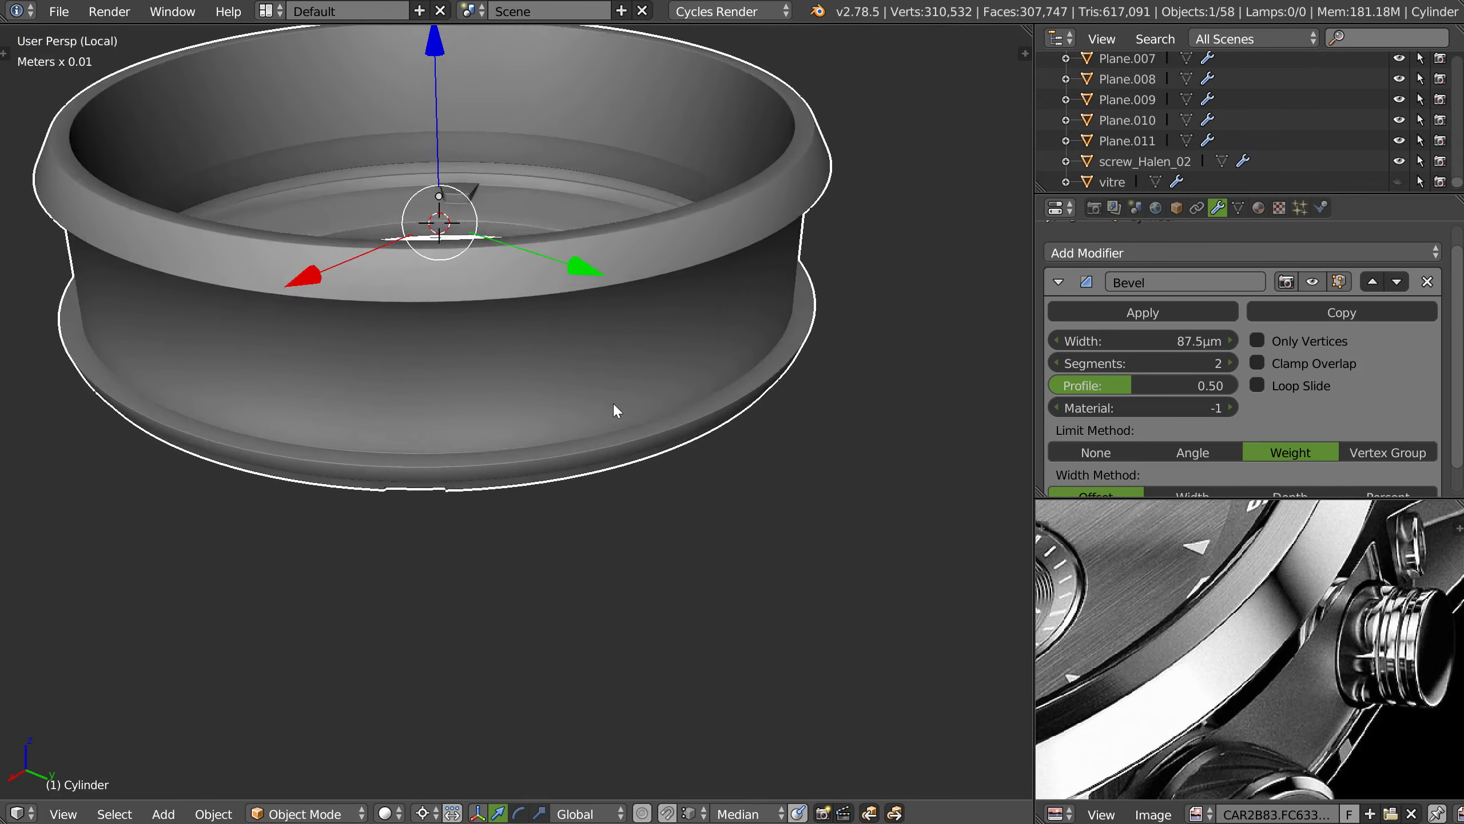
pyautogui.scroll(2, 700, 334)
pyautogui.click(1241, 208)
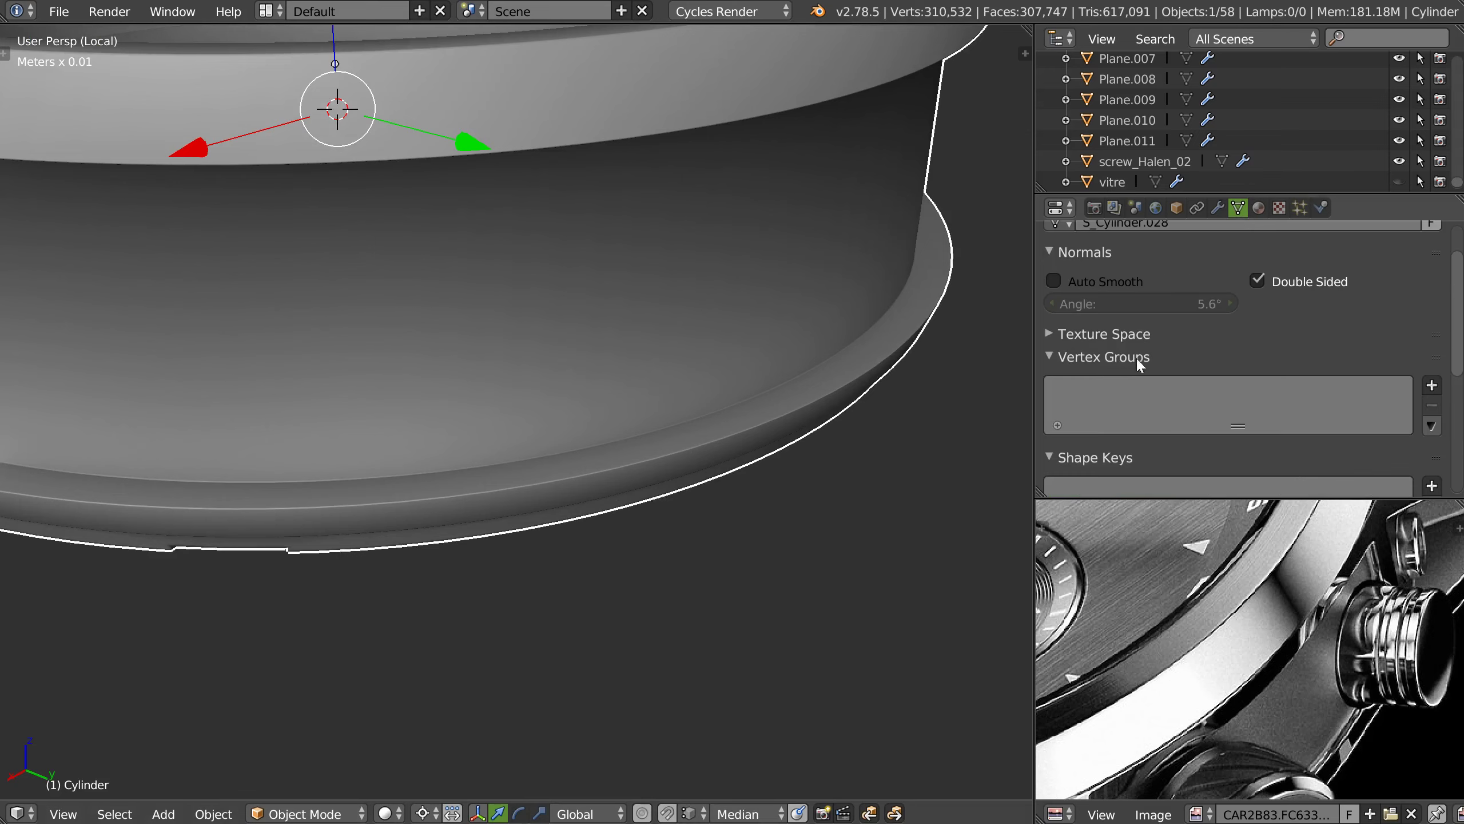
pyautogui.moveTo(726, 369)
pyautogui.mouseDown(button='middle')
pyautogui.moveTo(687, 380)
pyautogui.moveTo(688, 286)
pyautogui.mouseUp(button='middle')
pyautogui.scroll(-3, 692, 346)
pyautogui.moveTo(692, 366)
pyautogui.mouseDown(button='middle')
pyautogui.moveTo(686, 409)
pyautogui.moveTo(686, 304)
pyautogui.mouseUp(button='middle')
pyautogui.scroll(4, 708, 361)
pyautogui.press('Tab')
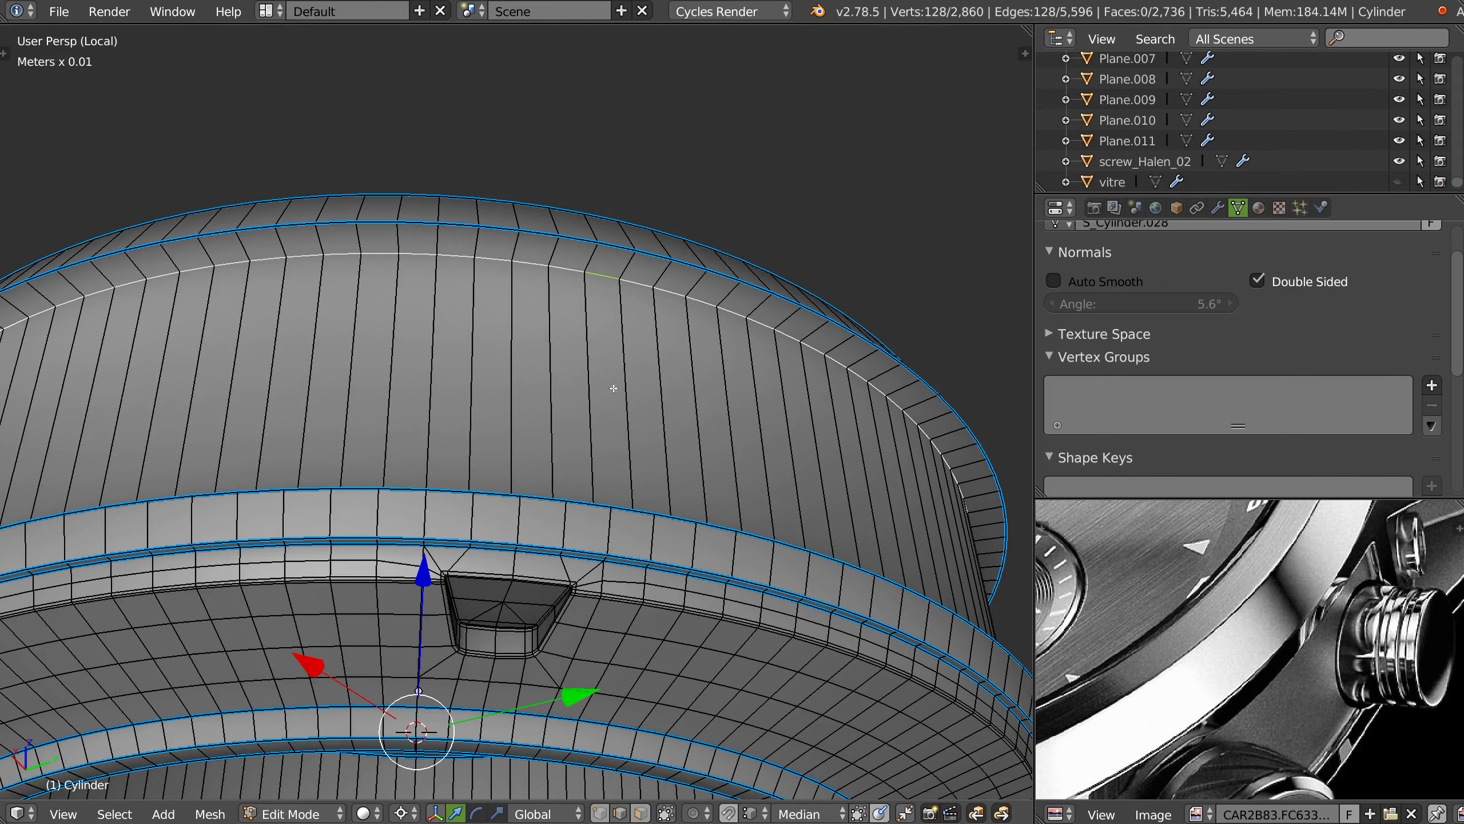
pyautogui.press('Tab')
# - Mark the edge loop near the ring's lower lip as sharp
pyautogui.press('Tab')
pyautogui.click(719, 387)
pyautogui.keyDown('alt'); pyautogui.rightClick(598, 268); pyautogui.keyUp('alt')
pyautogui.hotkey('ctrl', 'e')
pyautogui.click(746, 347)
pyautogui.press('Tab')
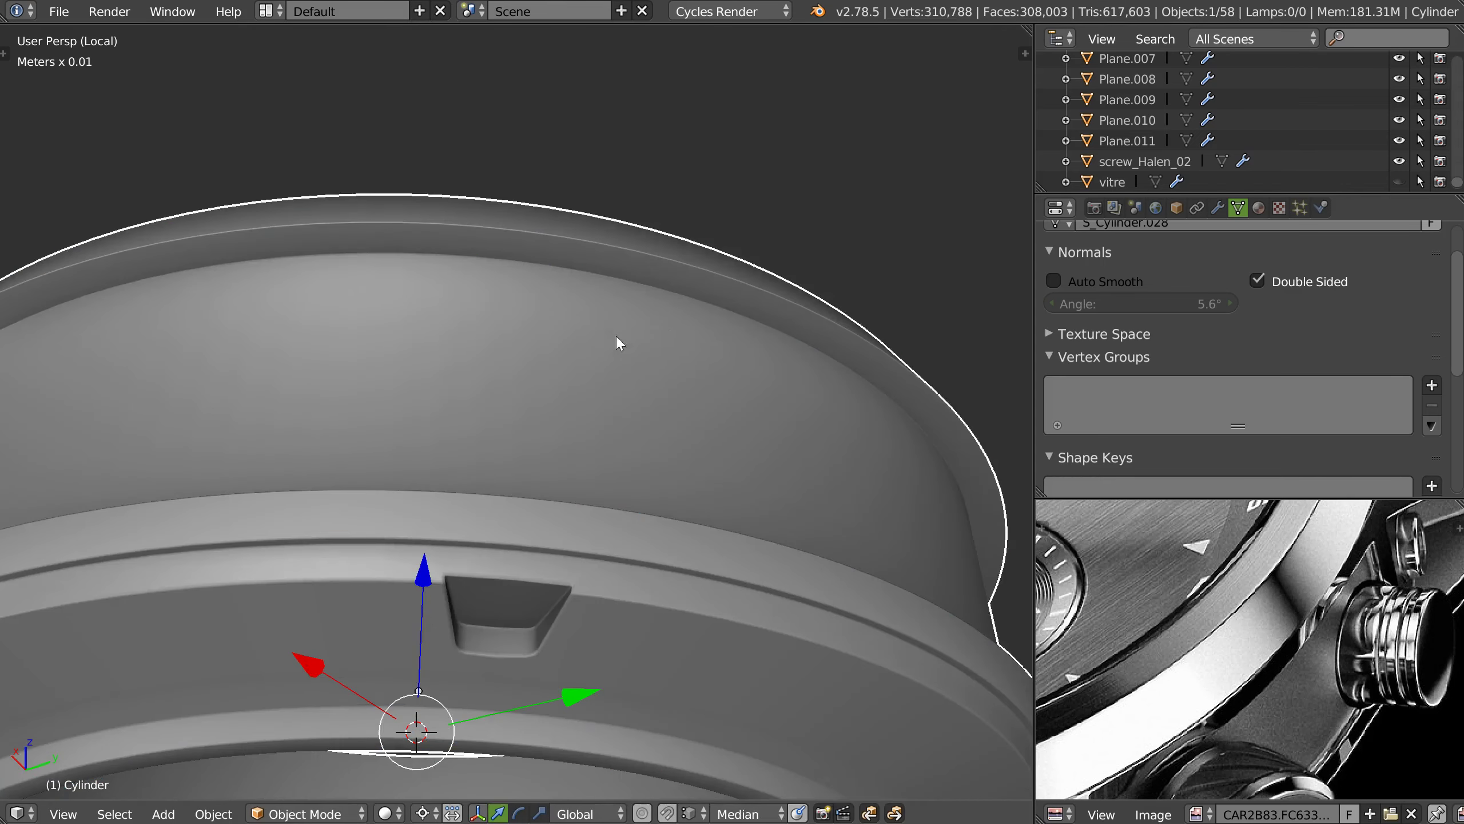
pyautogui.scroll(-5, 615, 334)
pyautogui.moveTo(640, 392)
pyautogui.mouseDown(button='middle')
pyautogui.moveTo(675, 461)
pyautogui.moveTo(728, 490)
pyautogui.mouseUp(button='middle')
pyautogui.scroll(2, 727, 490)
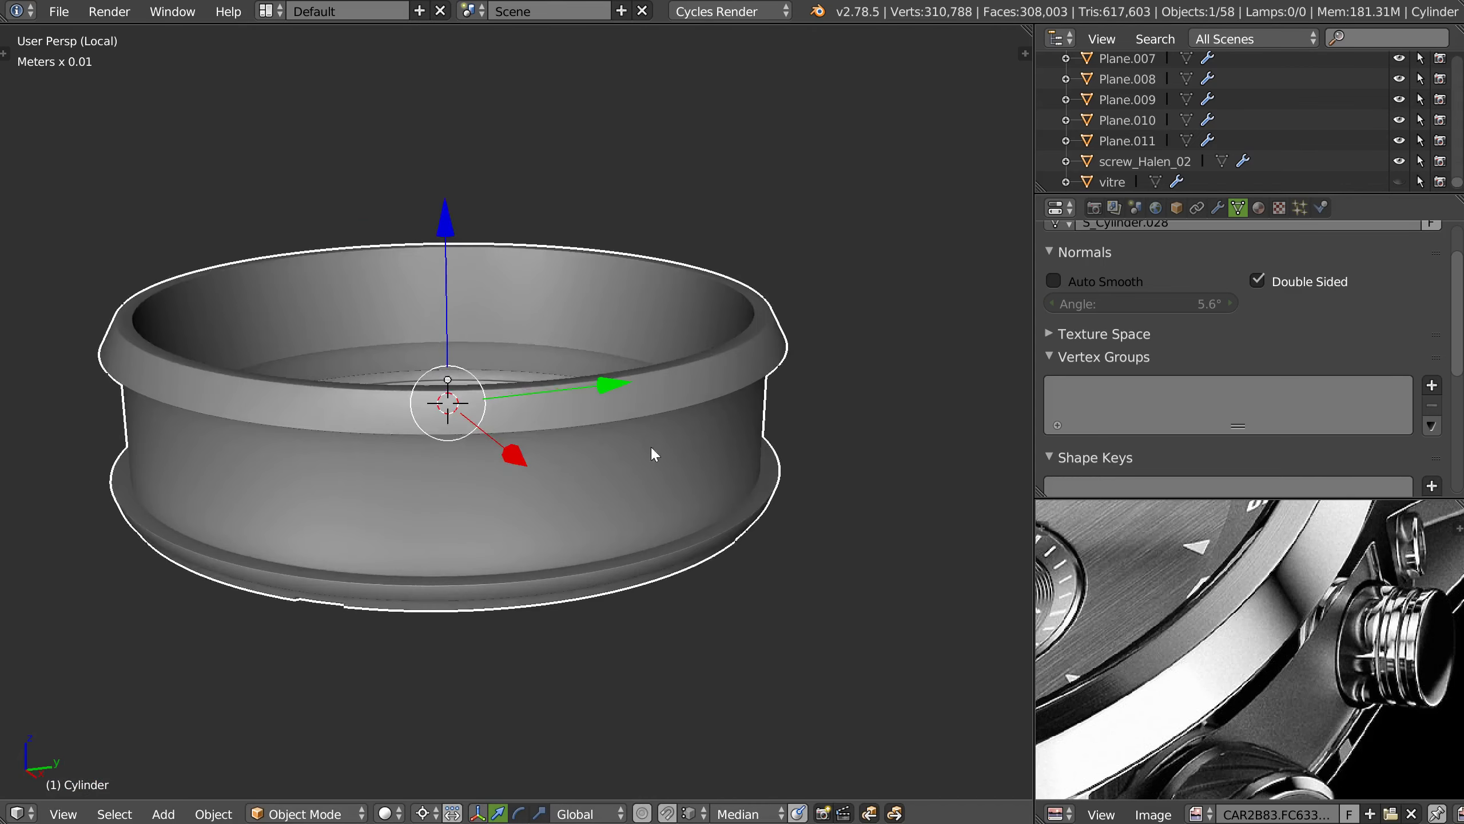
pyautogui.scroll(3, 649, 445)
# - Add a centred loop cut around the ring's side and return to object mode
pyautogui.press('Tab')
pyautogui.hotkey('ctrl', 'r')
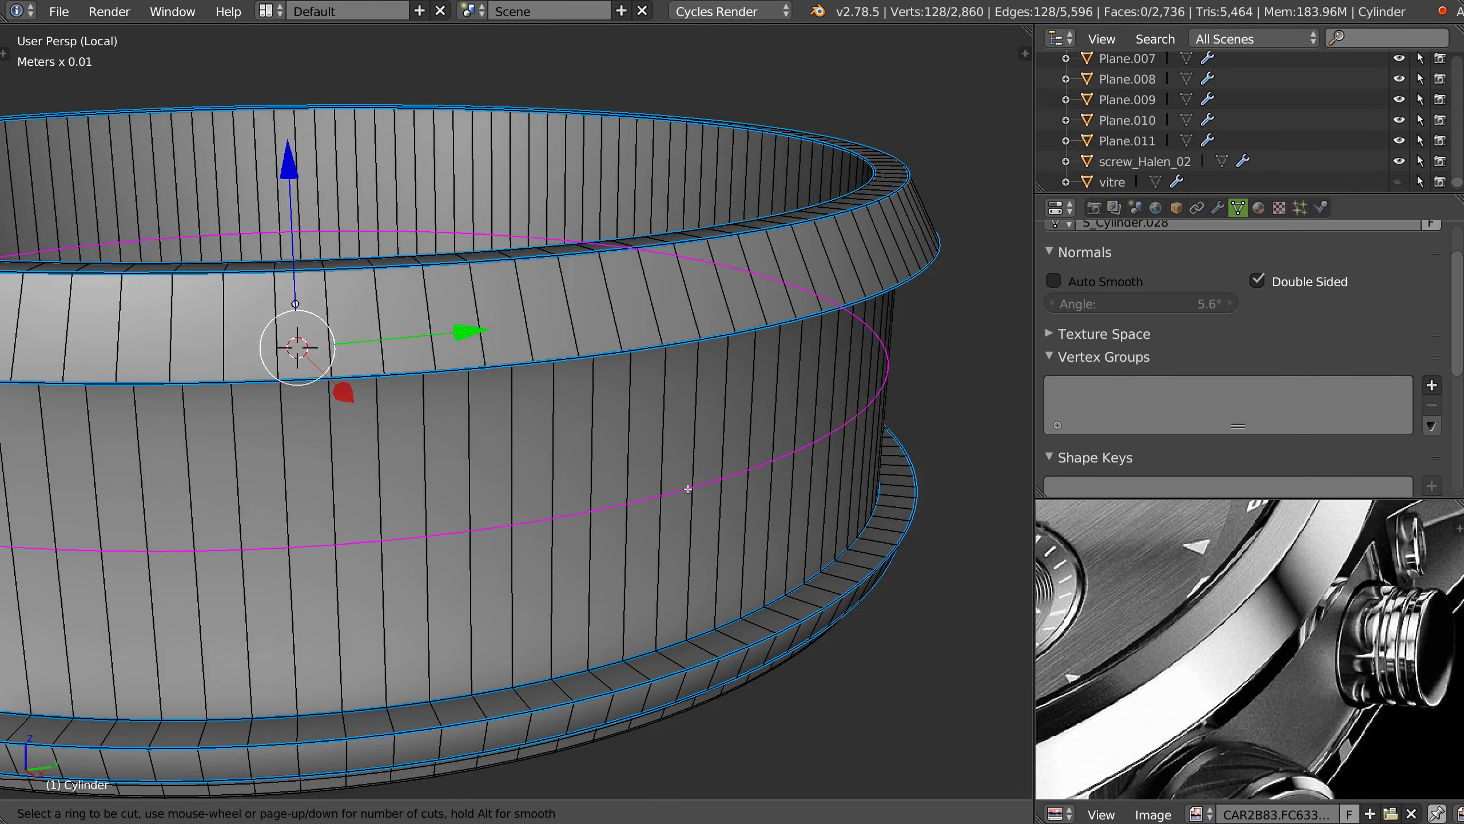
pyautogui.click(683, 488)
pyautogui.rightClick(683, 489)
pyautogui.press('Tab')
pyautogui.scroll(-3, 692, 438)
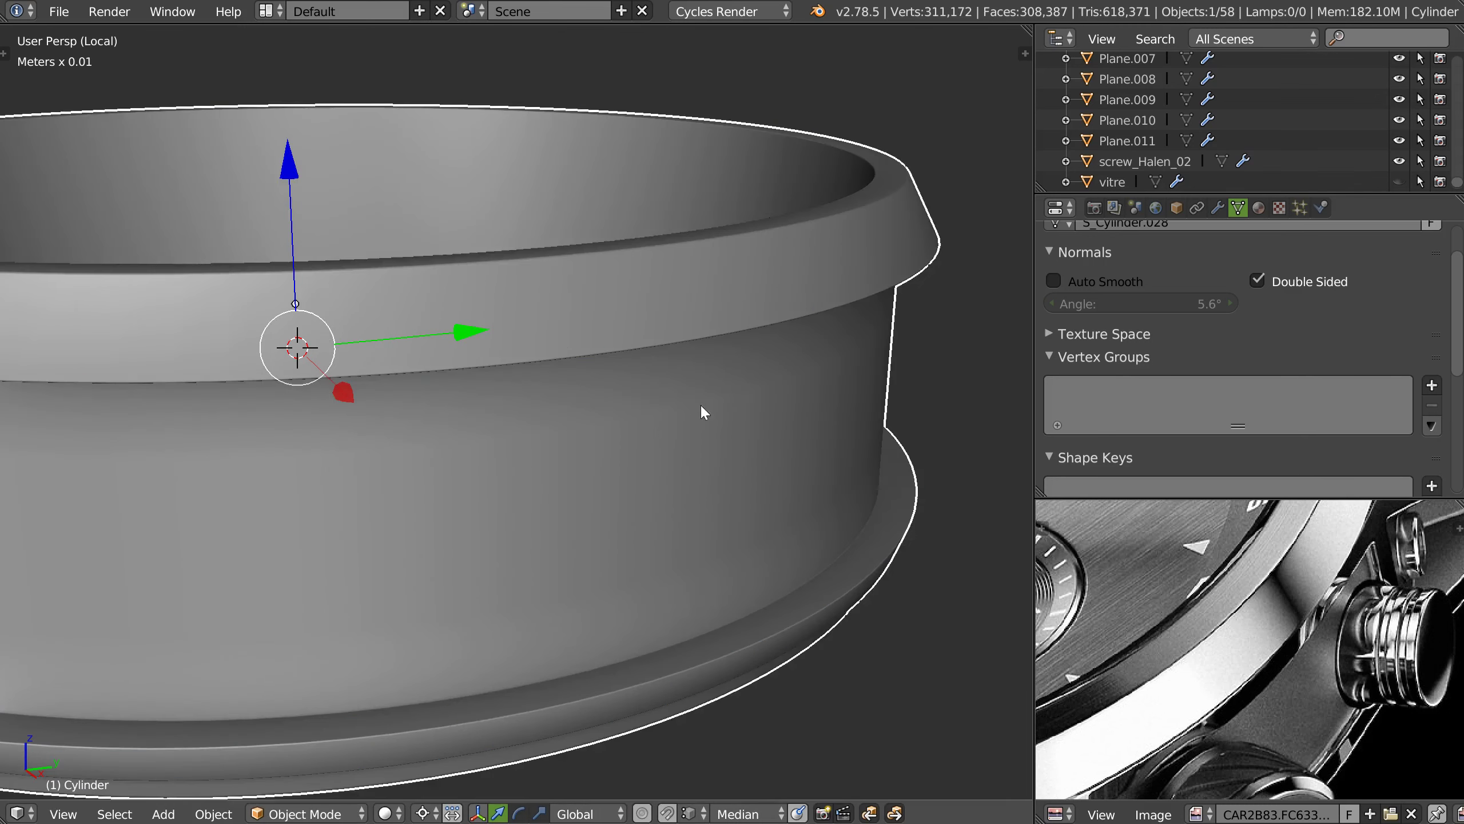
pyautogui.scroll(-2, 700, 403)
pyautogui.moveTo(643, 521)
pyautogui.mouseDown(button='middle')
pyautogui.moveTo(648, 582)
pyautogui.moveTo(617, 365)
pyautogui.moveTo(707, 333)
pyautogui.moveTo(614, 428)
pyautogui.moveTo(707, 472)
pyautogui.mouseUp(button='middle')
# - Check the Right Ortho view, show the whole watch, and incrementally save as montre_008.blend
pyautogui.scroll(4, 708, 475)
pyautogui.press('KP_3')
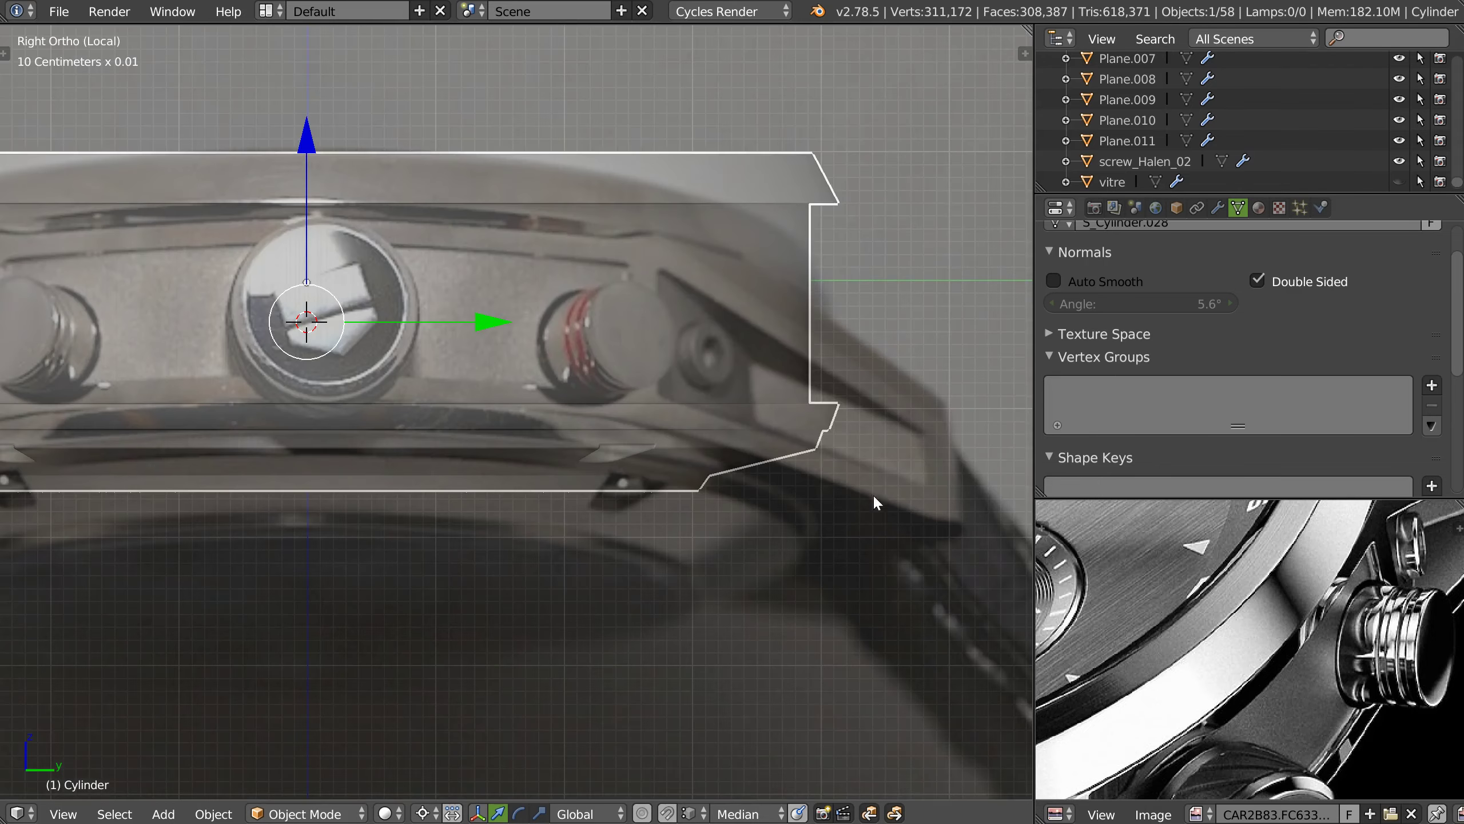
pyautogui.press('KP_Divide')
pyautogui.moveTo(763, 433)
pyautogui.mouseDown(button='middle')
pyautogui.moveTo(826, 437)
pyautogui.moveTo(704, 444)
pyautogui.mouseUp(button='middle')
pyautogui.scroll(3, 703, 444)
pyautogui.keyDown('shift'); pyautogui.moveTo(681, 515); pyautogui.dragTo(669, 470, button='middle'); pyautogui.keyUp('shift')
pyautogui.hotkey('ctrl', 's')
pyautogui.hotkey('ctrl', 's')
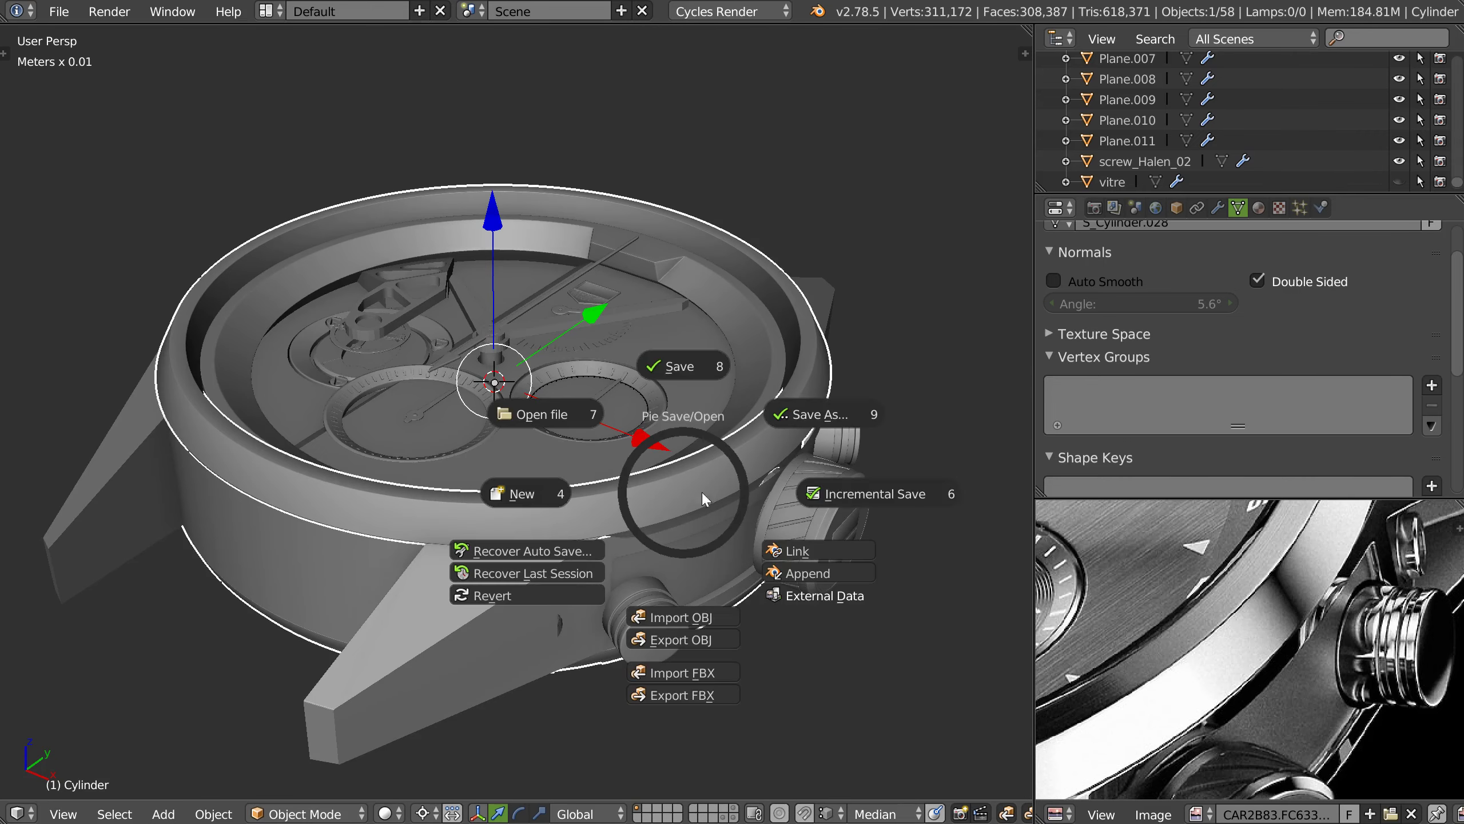
pyautogui.click(856, 500)
# - Select the watch case Cylinder.052
pyautogui.moveTo(856, 499)
pyautogui.mouseDown(button='middle')
pyautogui.moveTo(748, 522)
pyautogui.moveTo(810, 379)
pyautogui.moveTo(670, 452)
pyautogui.moveTo(599, 438)
pyautogui.mouseUp(button='middle')
pyautogui.scroll(3, 599, 438)
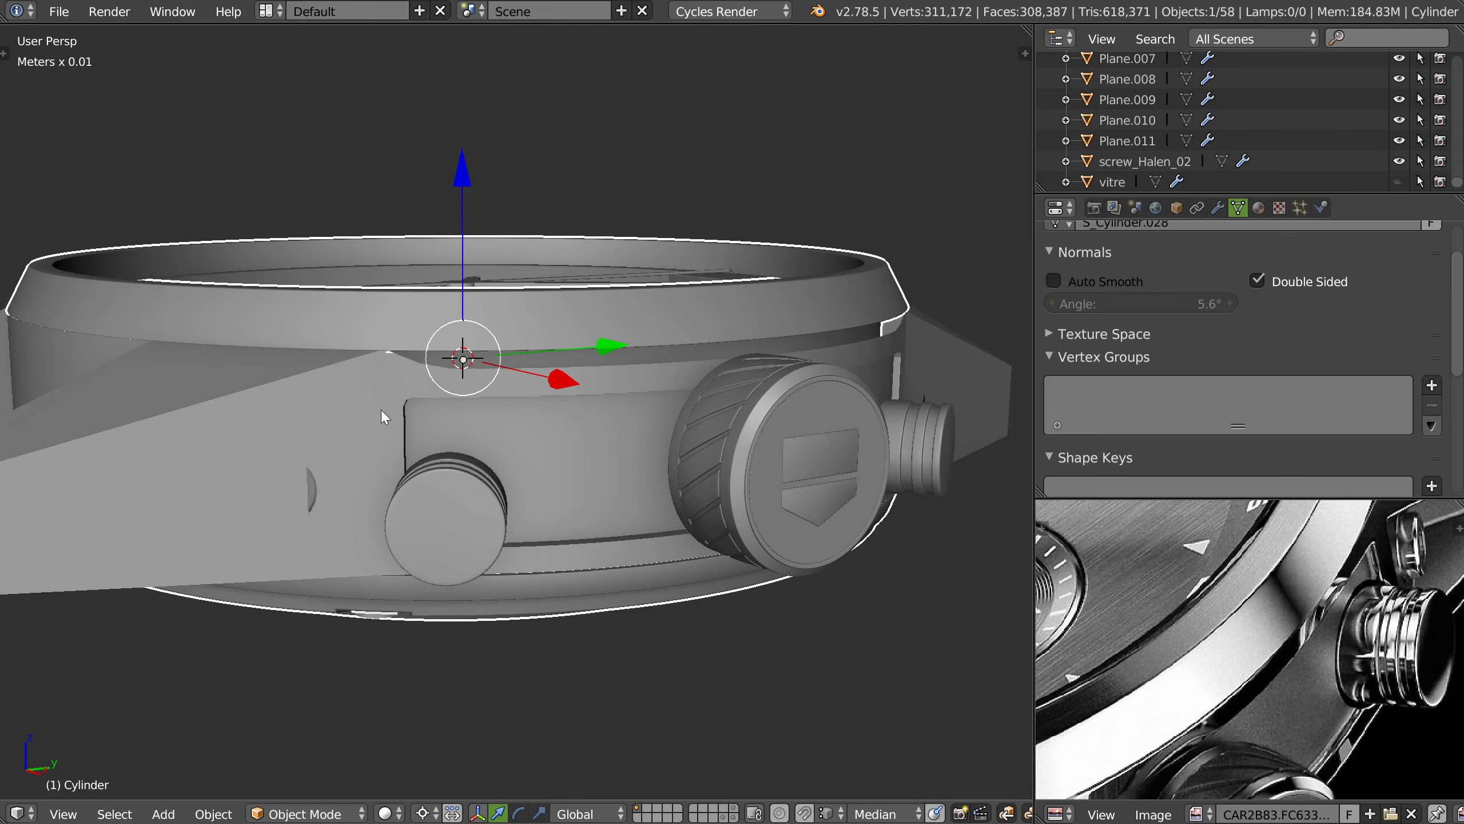
pyautogui.rightClick(381, 410)
pyautogui.moveTo(419, 399)
pyautogui.mouseDown(button='middle')
pyautogui.moveTo(670, 394)
pyautogui.moveTo(537, 407)
pyautogui.moveTo(599, 493)
pyautogui.mouseUp(button='middle')
pyautogui.scroll(3, 600, 493)
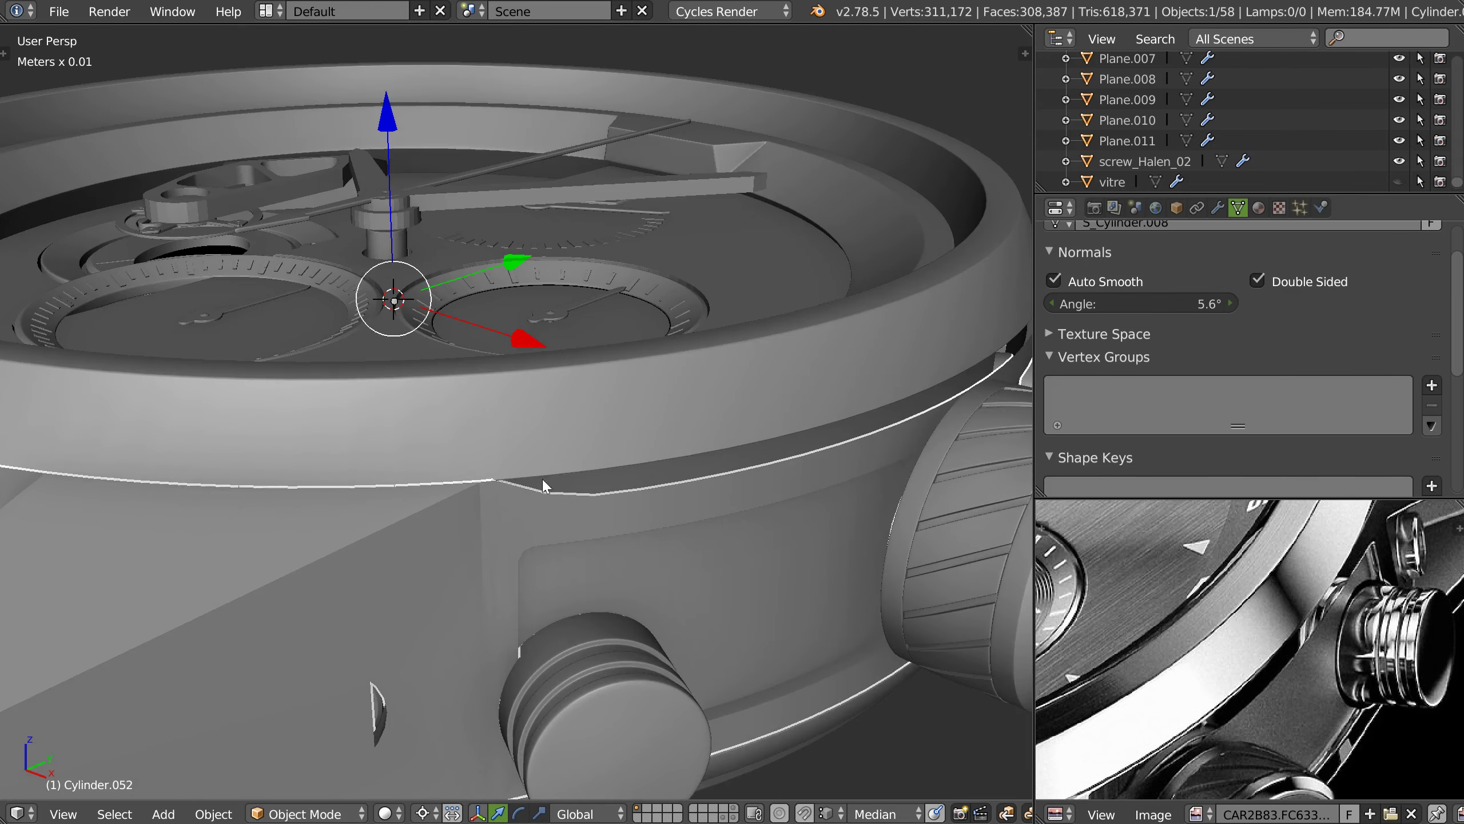
# - Isolate Cylinder.052 in local view and enter Edit Mode on the case
pyautogui.press('KP_Divide')
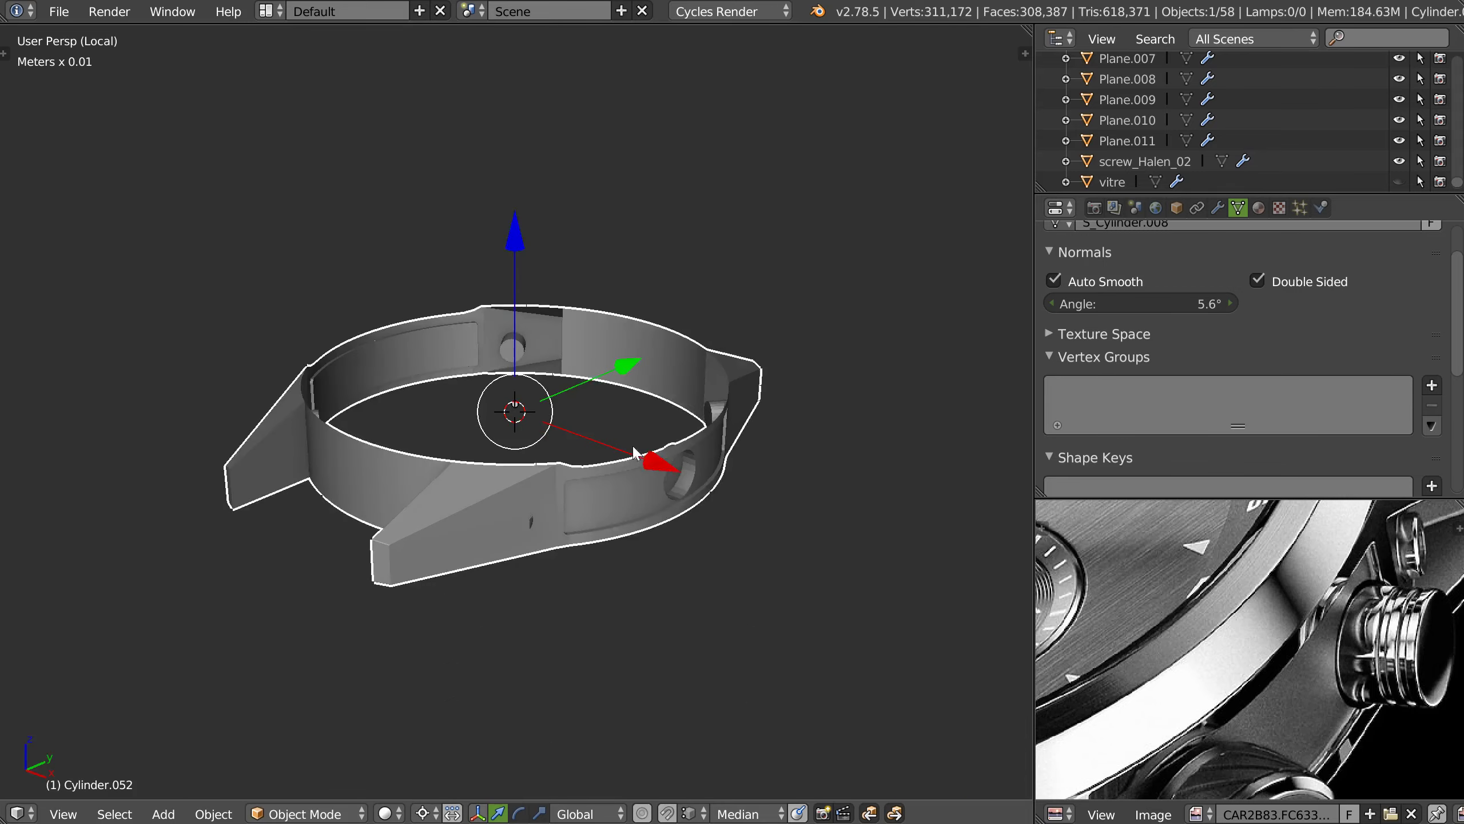
pyautogui.moveTo(570, 530); pyautogui.dragTo(611, 526, button='middle')
pyautogui.scroll(2, 588, 505)
pyautogui.scroll(3, 588, 506)
pyautogui.press('Tab')
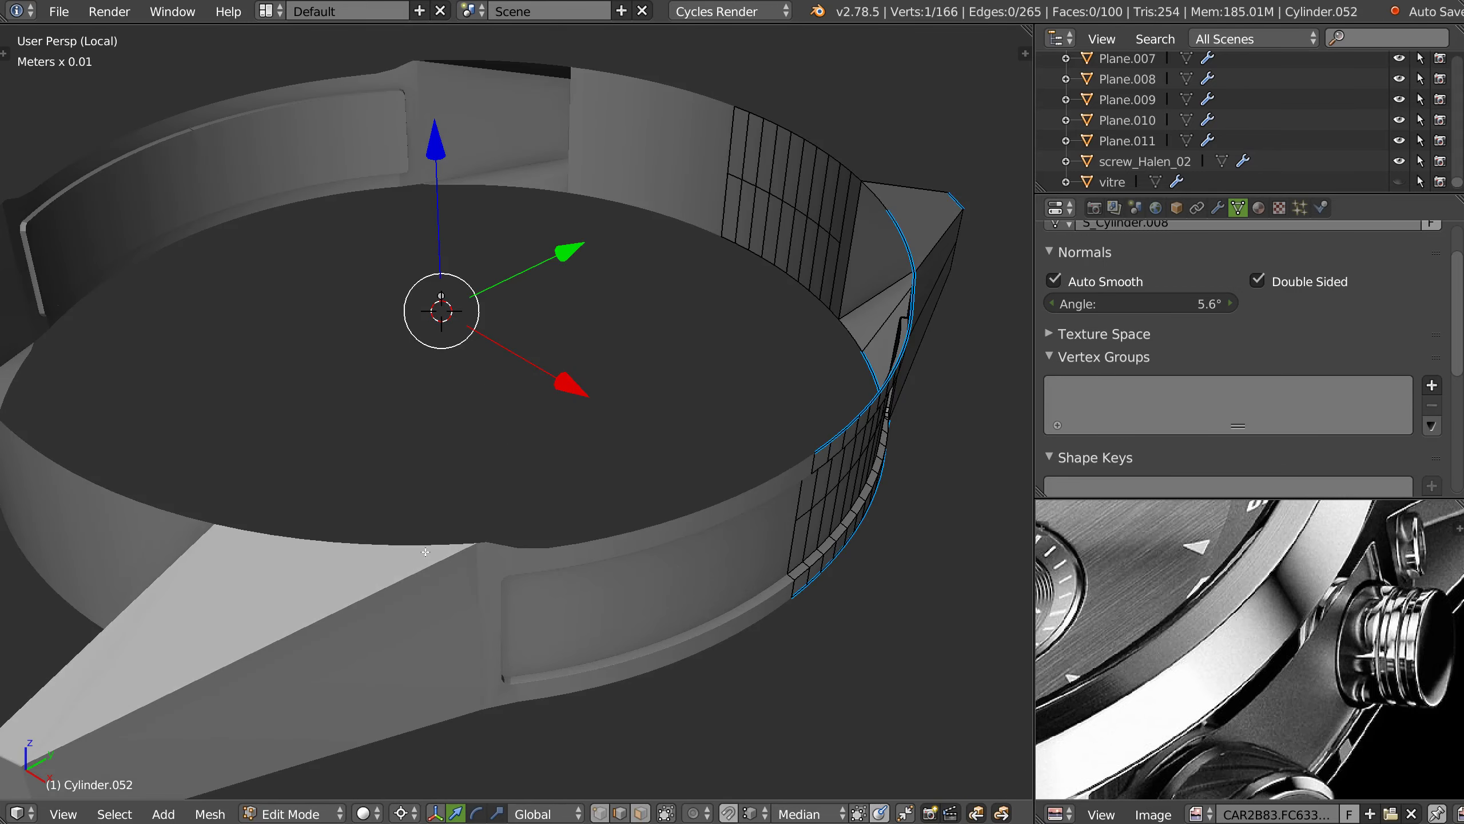
pyautogui.moveTo(588, 535)
pyautogui.mouseDown(button='middle')
pyautogui.moveTo(712, 474)
pyautogui.moveTo(434, 409)
pyautogui.mouseUp(button='middle')
# - Clear the sharp marking from the case band's top edge loop
pyautogui.keyDown('alt'); pyautogui.click(439, 406); pyautogui.keyUp('alt')
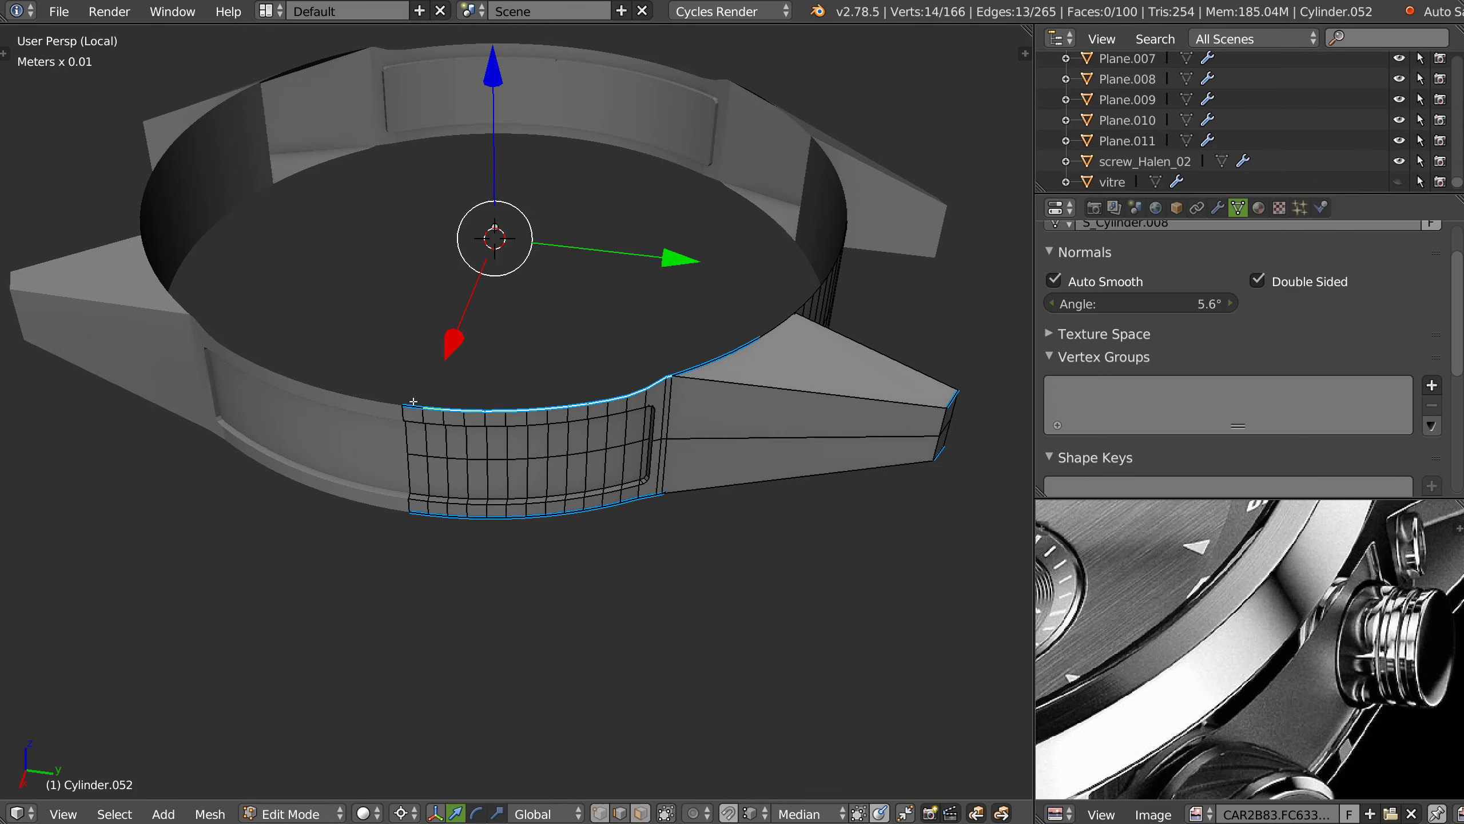
pyautogui.scroll(5, 395, 463)
pyautogui.rightClick(438, 340)
pyautogui.press('g')
pyautogui.press('Escape')
pyautogui.keyDown('alt'); pyautogui.rightClick(471, 344); pyautogui.keyUp('alt')
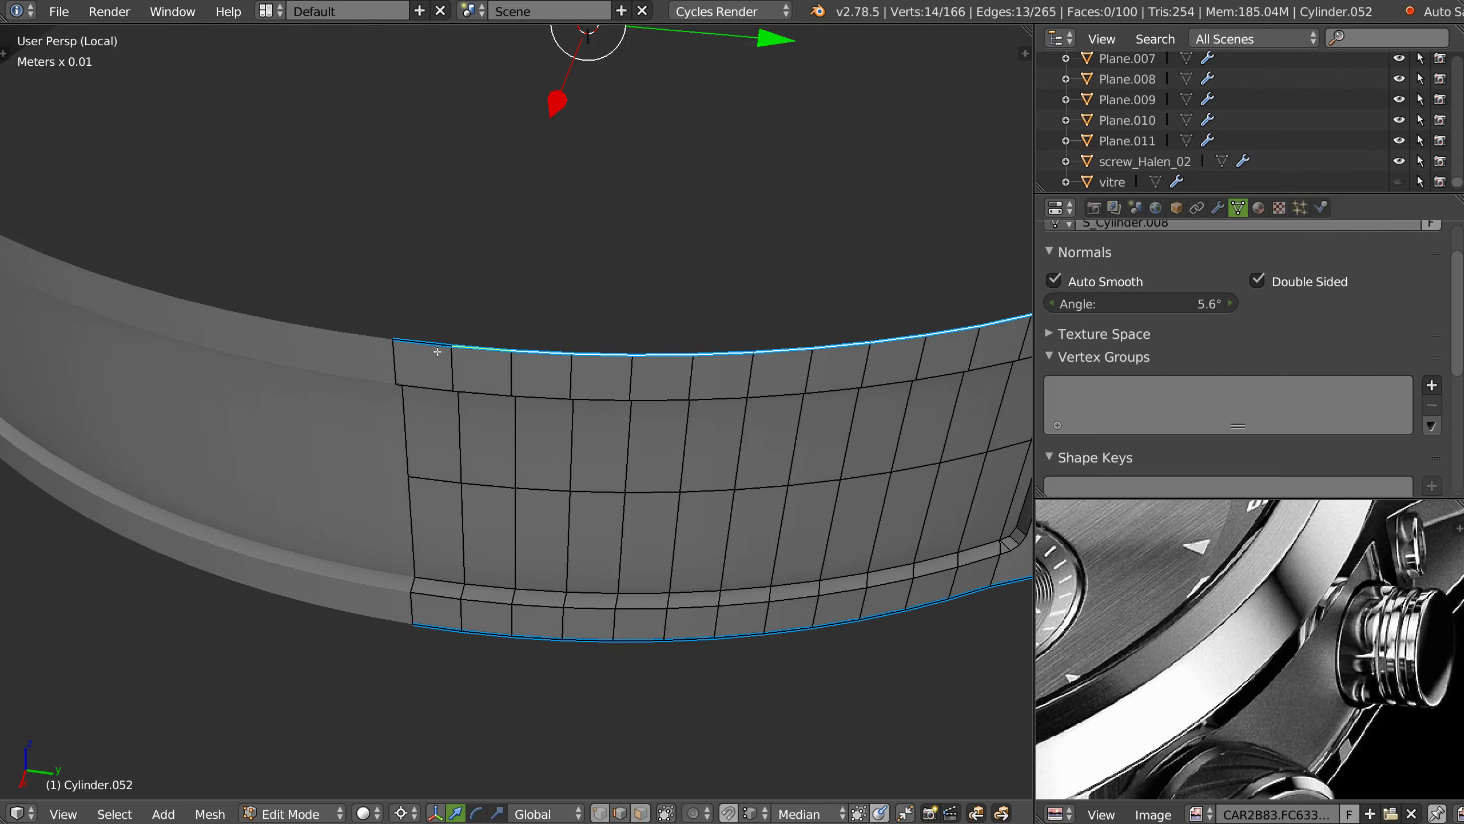
pyautogui.moveTo(438, 351); pyautogui.dragTo(493, 364, button='middle')
pyautogui.hotkey('alt', 'shift', 's')
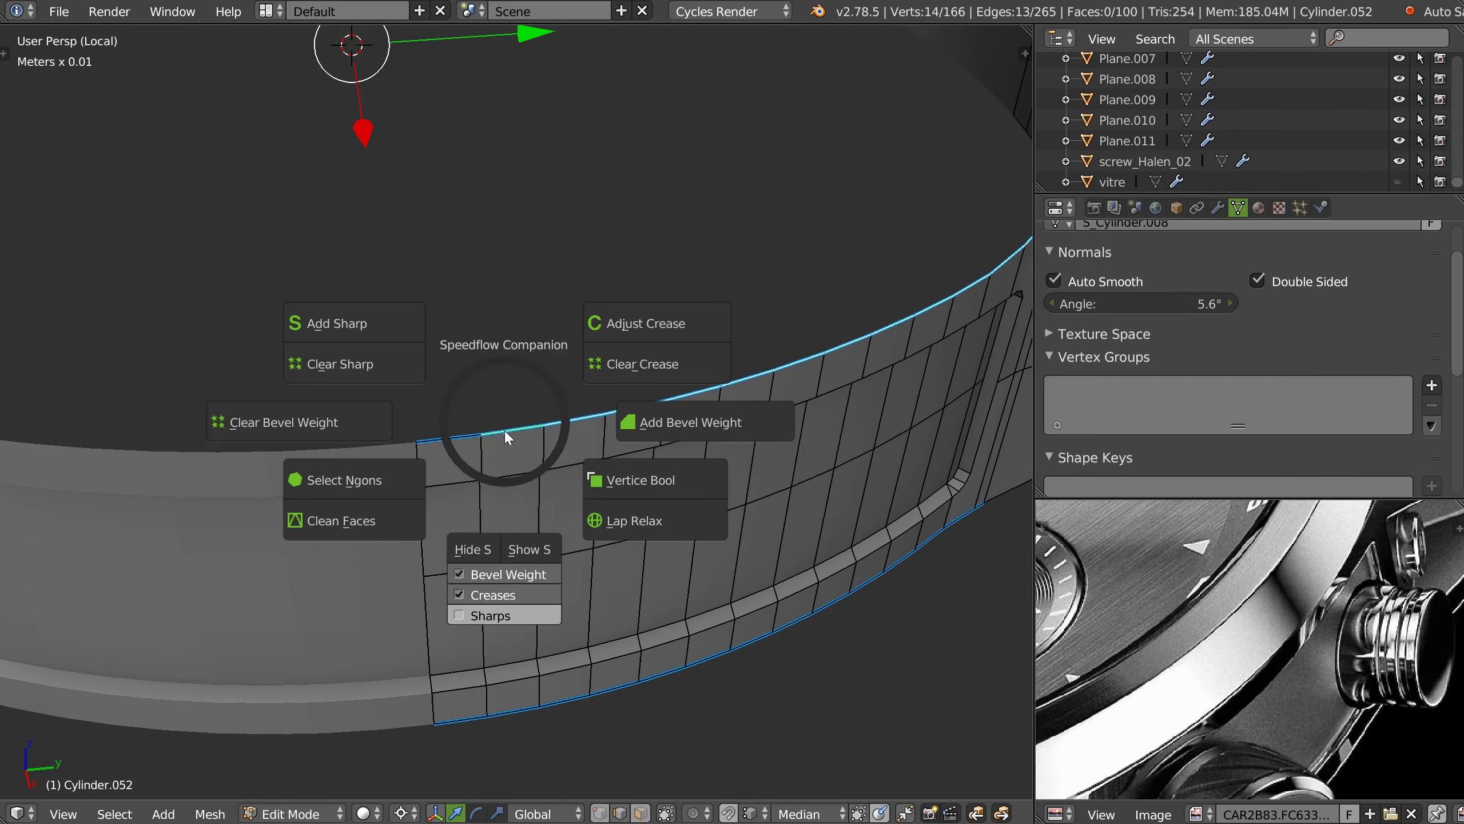
pyautogui.click(472, 551)
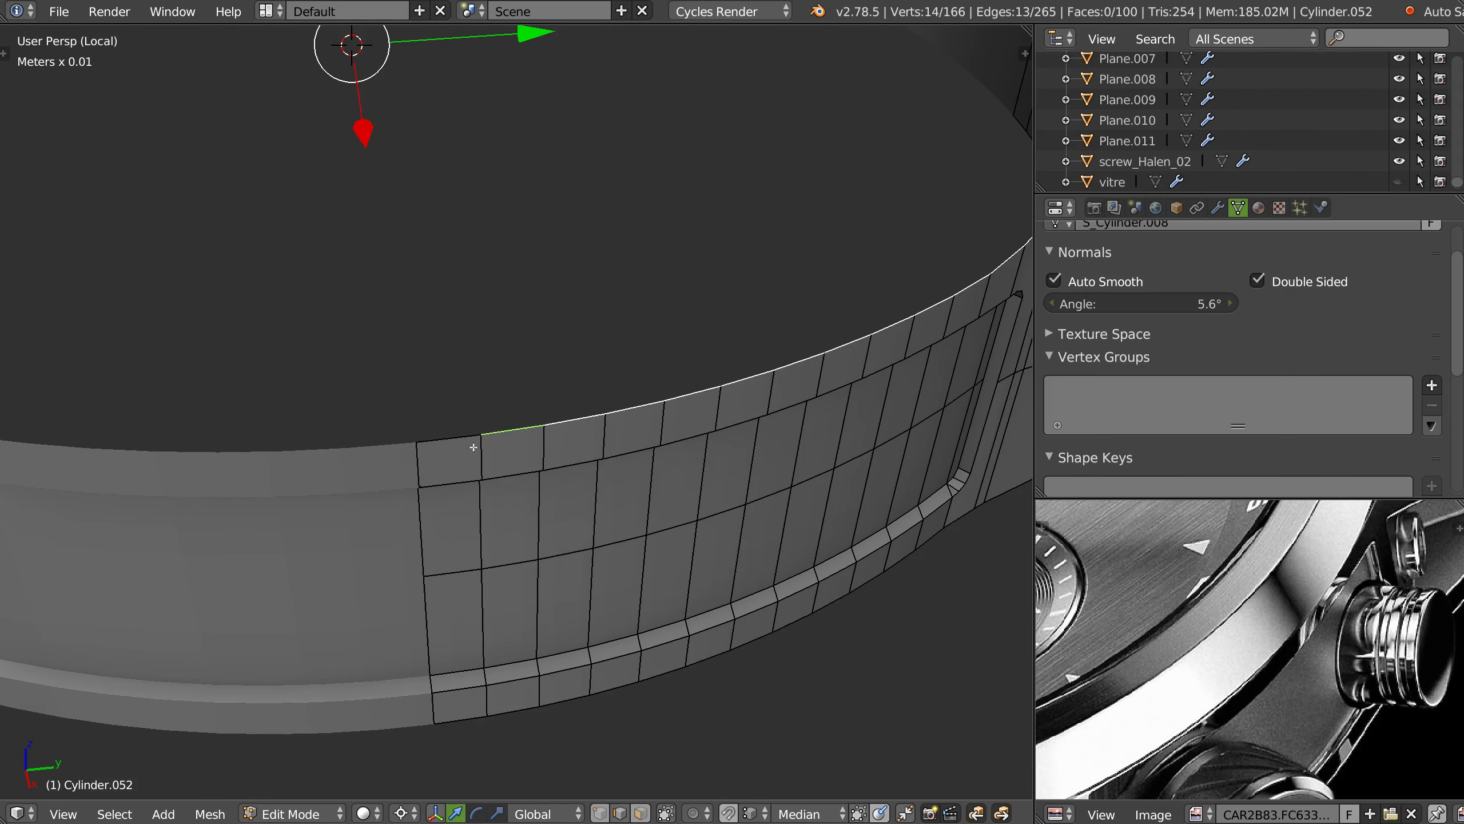
pyautogui.scroll(5, 473, 447)
# - Switch to vertex select and pick the ledge's corner vertex
pyautogui.hotkey('ctrl', 'Tab')
pyautogui.click(398, 386)
pyautogui.rightClick(481, 411)
pyautogui.press('g')
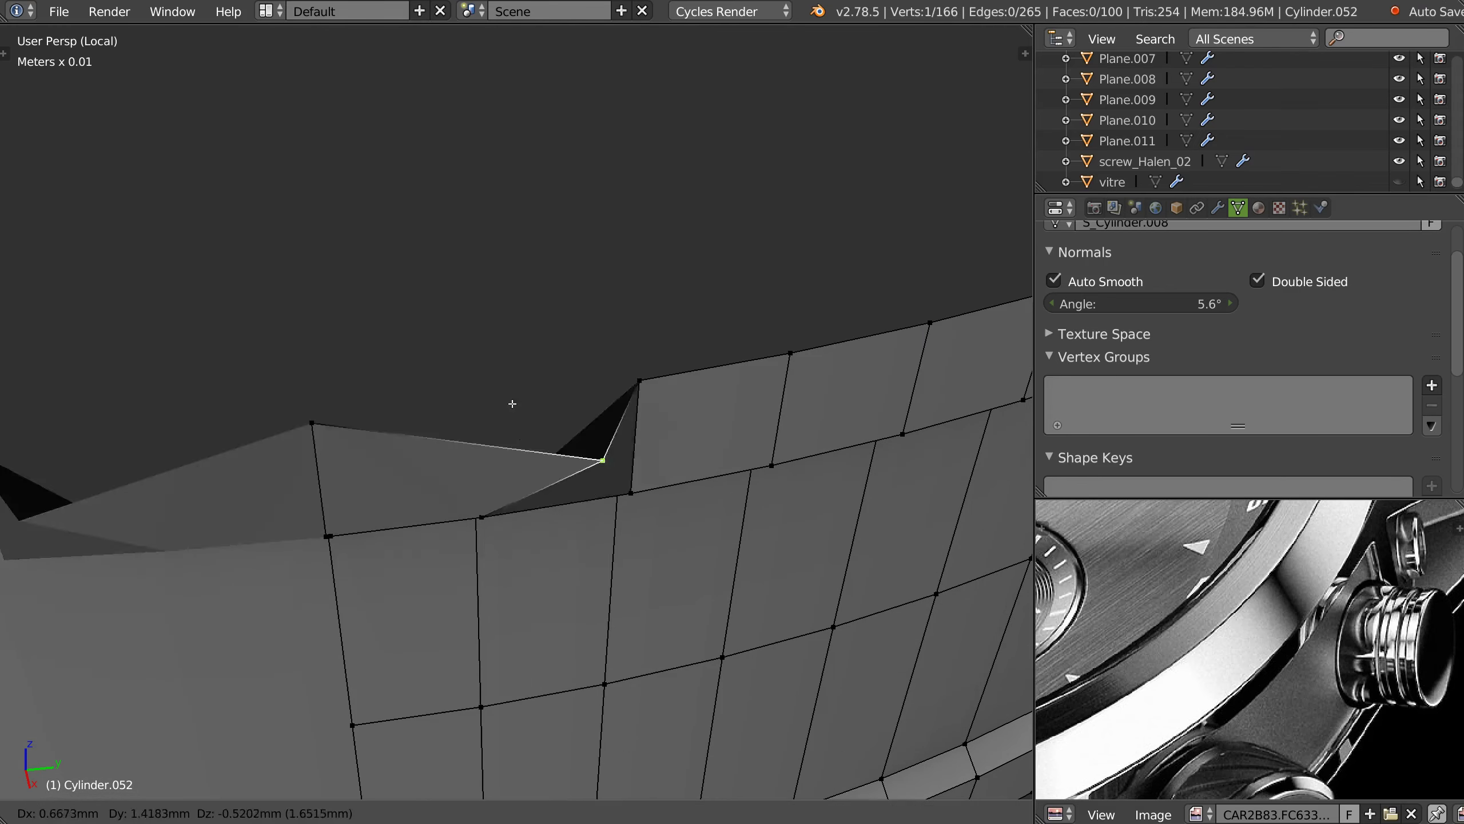
pyautogui.press('Escape')
pyautogui.moveTo(508, 404)
pyautogui.mouseDown(button='middle')
pyautogui.moveTo(600, 416)
pyautogui.moveTo(620, 390)
pyautogui.mouseUp(button='middle')
pyautogui.scroll(2, 582, 409)
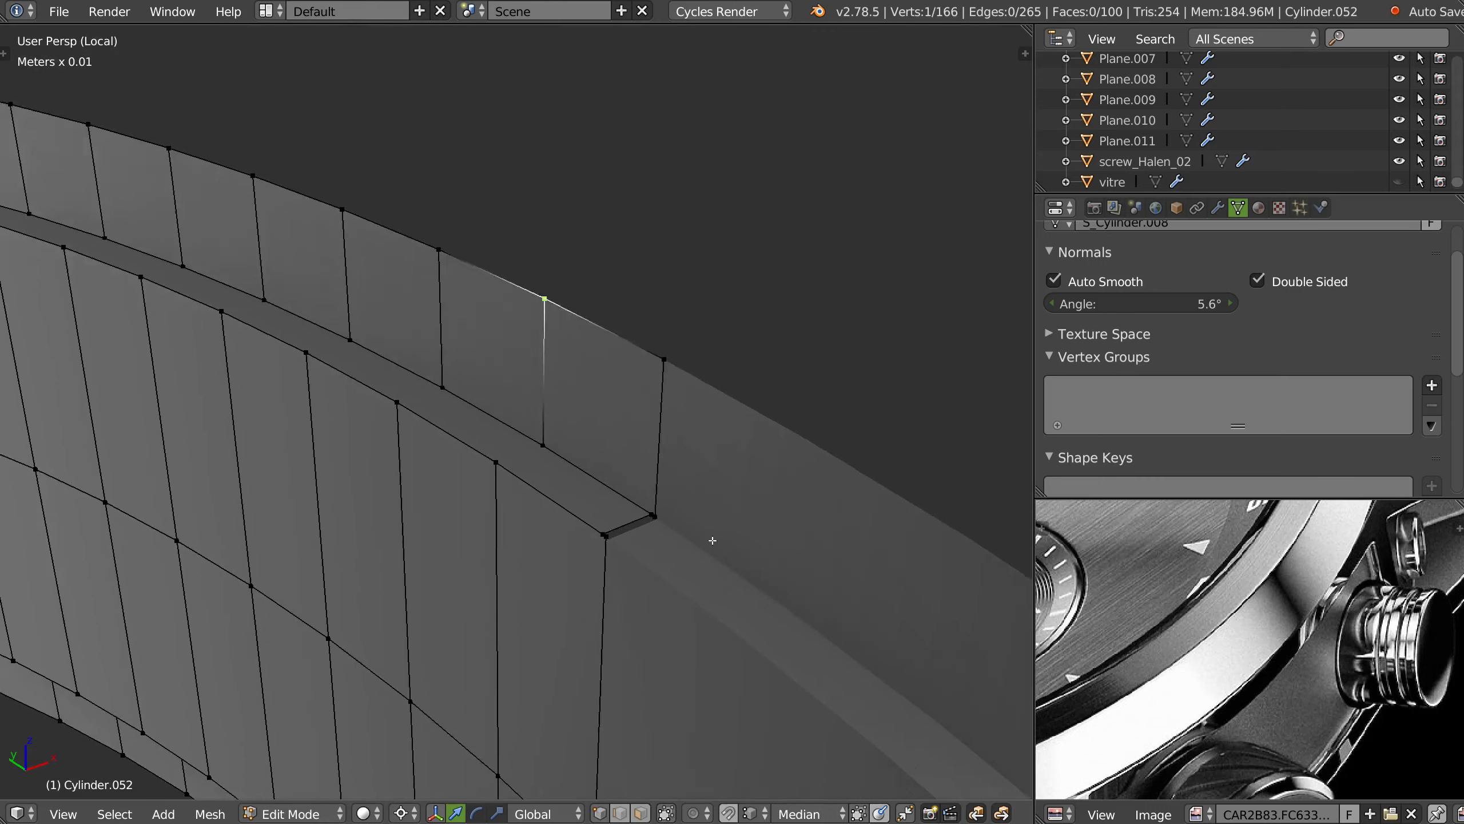
pyautogui.scroll(2, 713, 540)
# - Merge the top and lower ledge corner vertices into their neighbours
pyautogui.moveTo(707, 438); pyautogui.dragTo(641, 490, button='middle')
pyautogui.scroll(2, 680, 491)
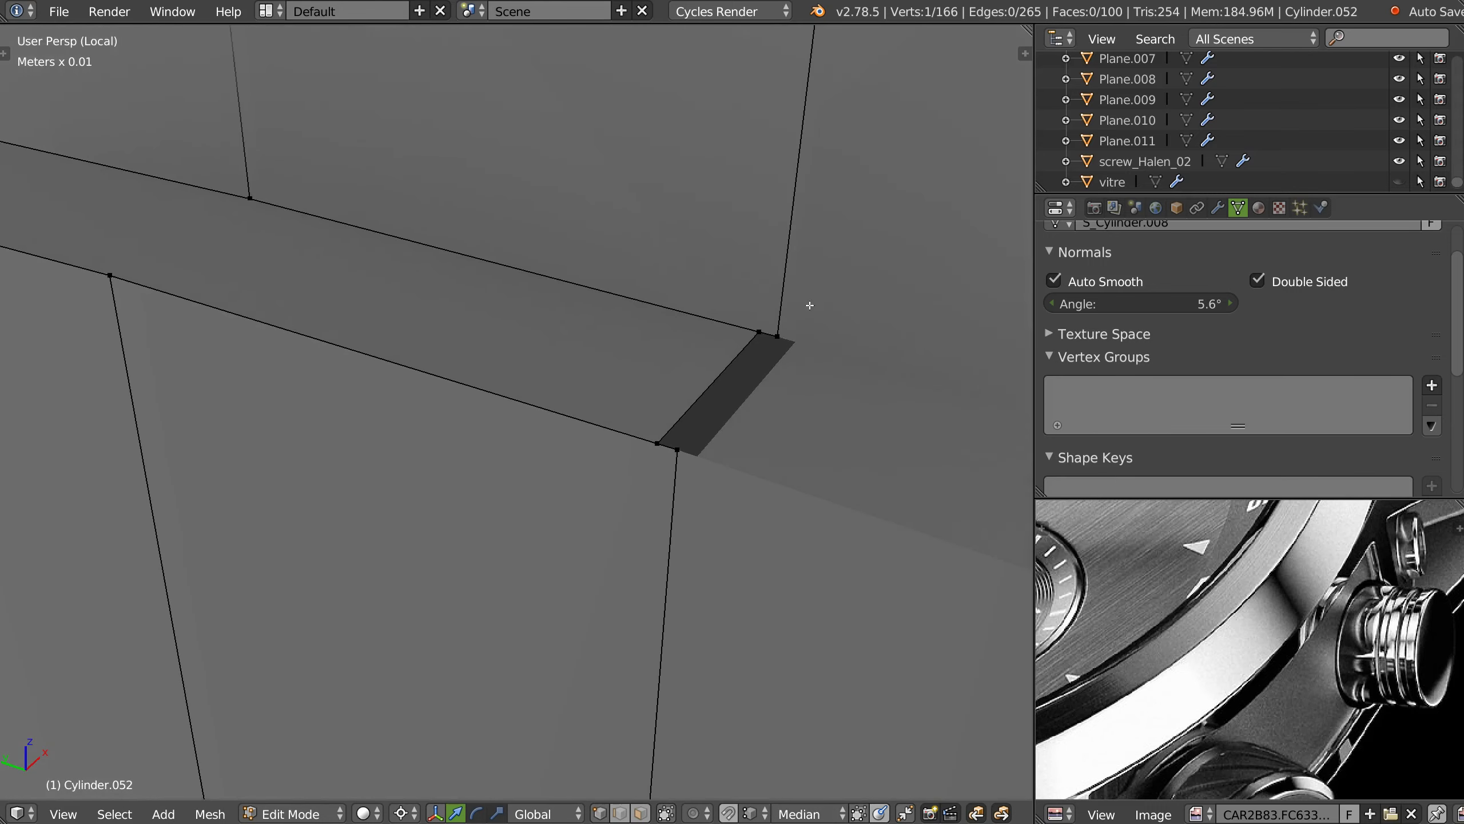
pyautogui.press('g')
pyautogui.click(778, 336)
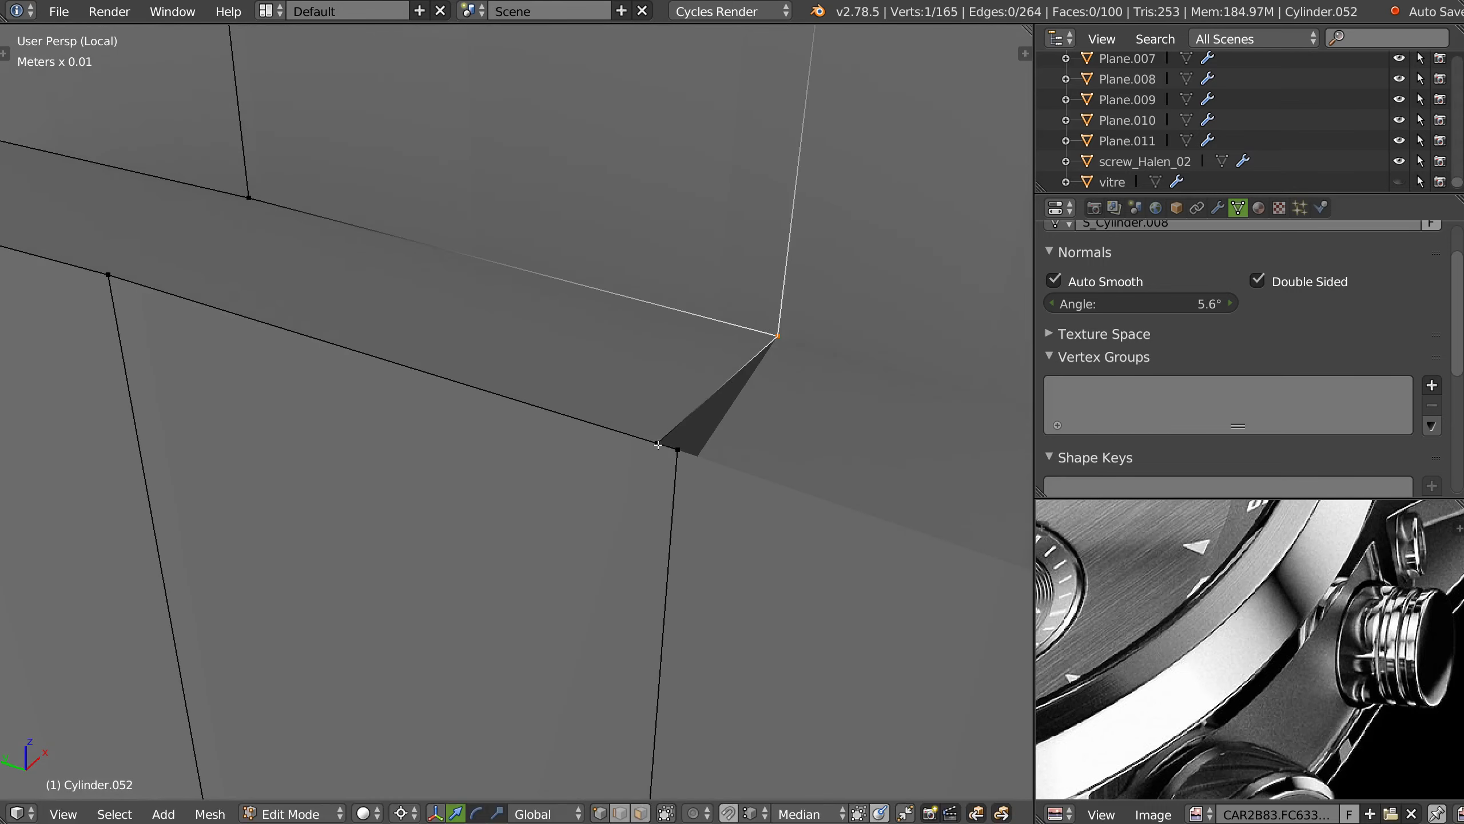
pyautogui.rightClick(658, 443)
pyautogui.press('g')
pyautogui.click(677, 450)
# - Snap two vertices on the ledge's top edge onto their neighbours
pyautogui.scroll(-2, 669, 438)
pyautogui.scroll(-3, 801, 467)
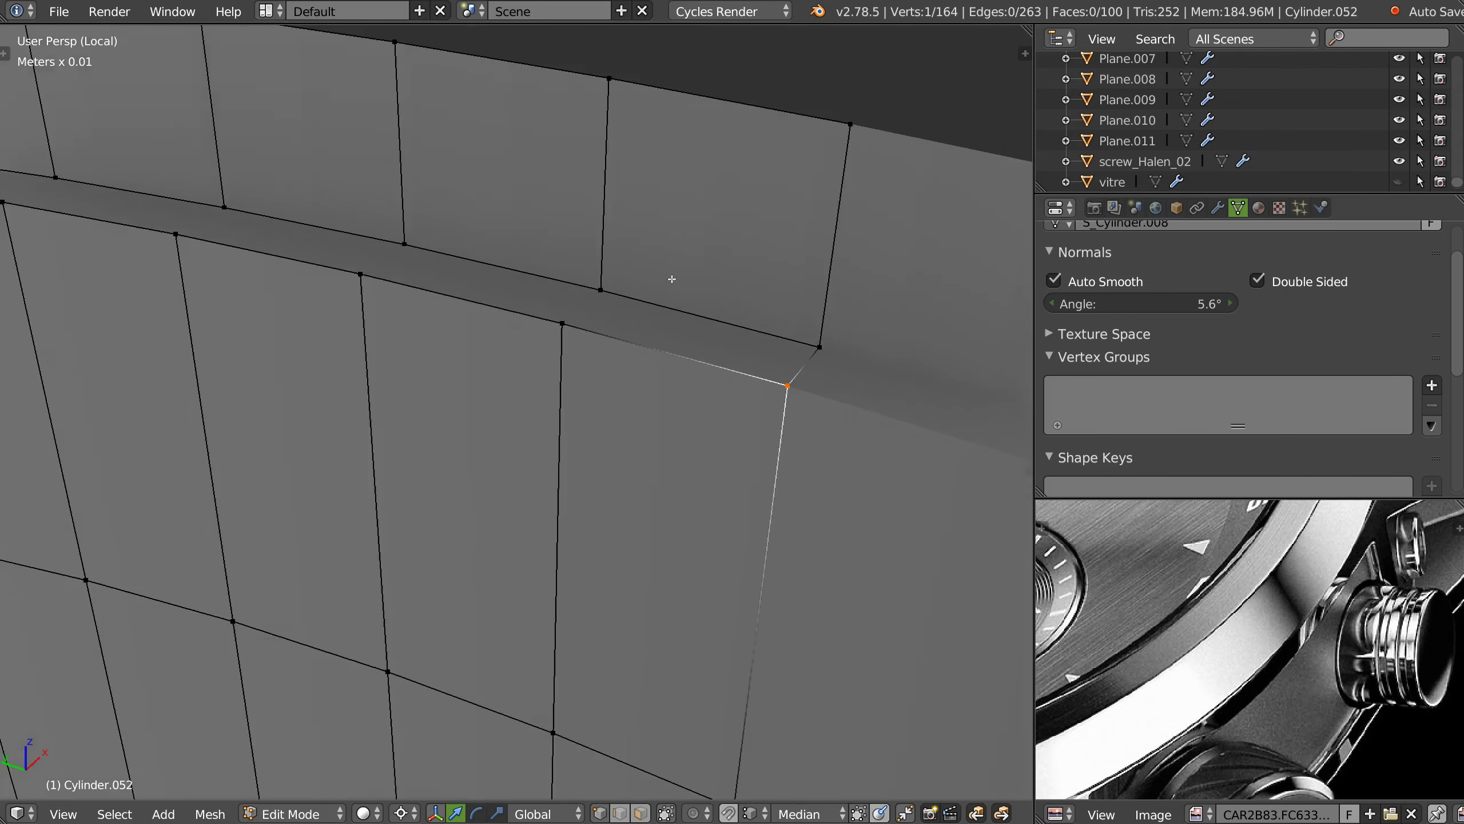
pyautogui.moveTo(669, 278); pyautogui.dragTo(665, 310, button='middle')
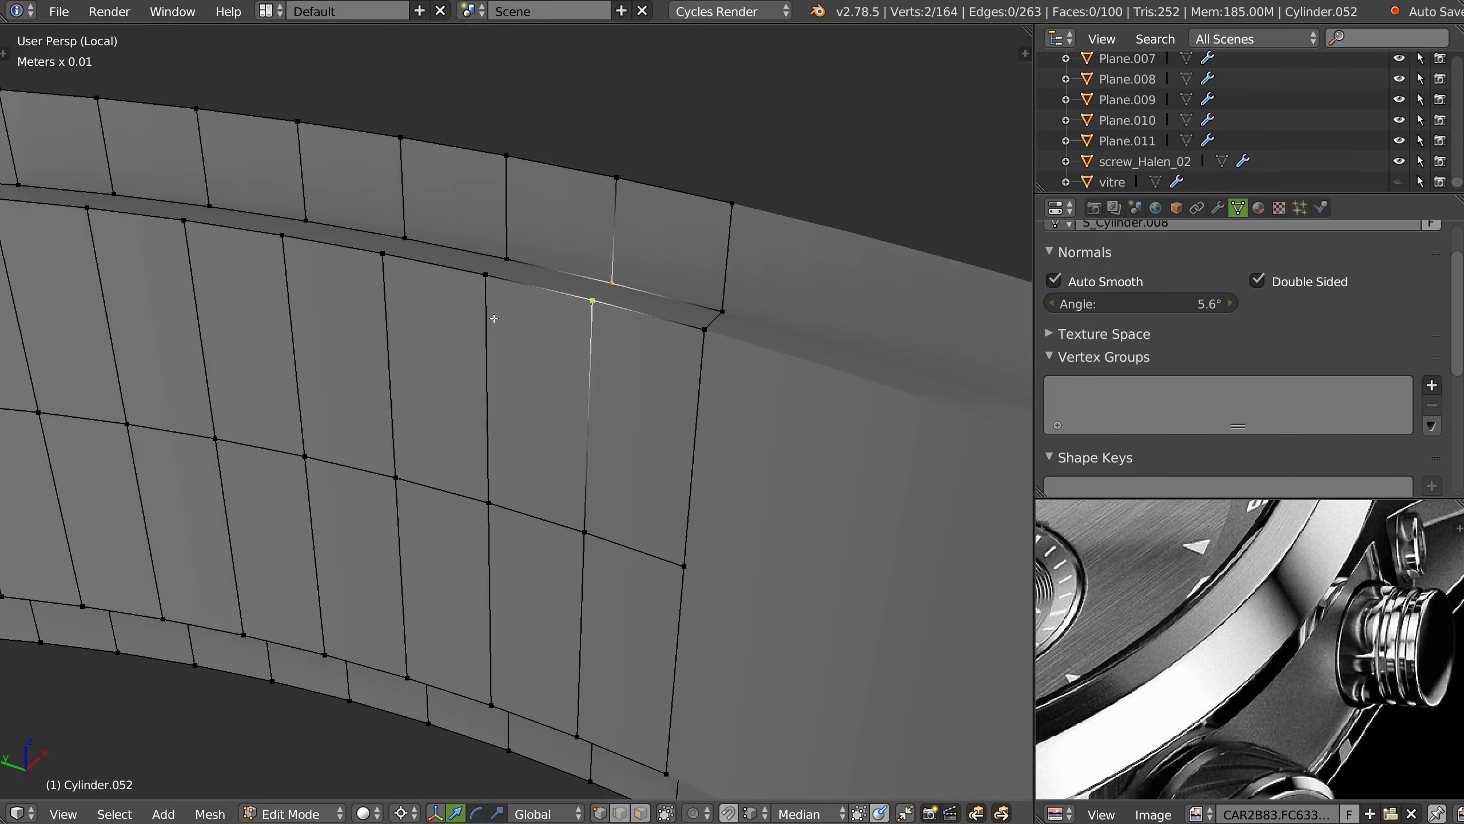
pyautogui.rightClick(502, 276)
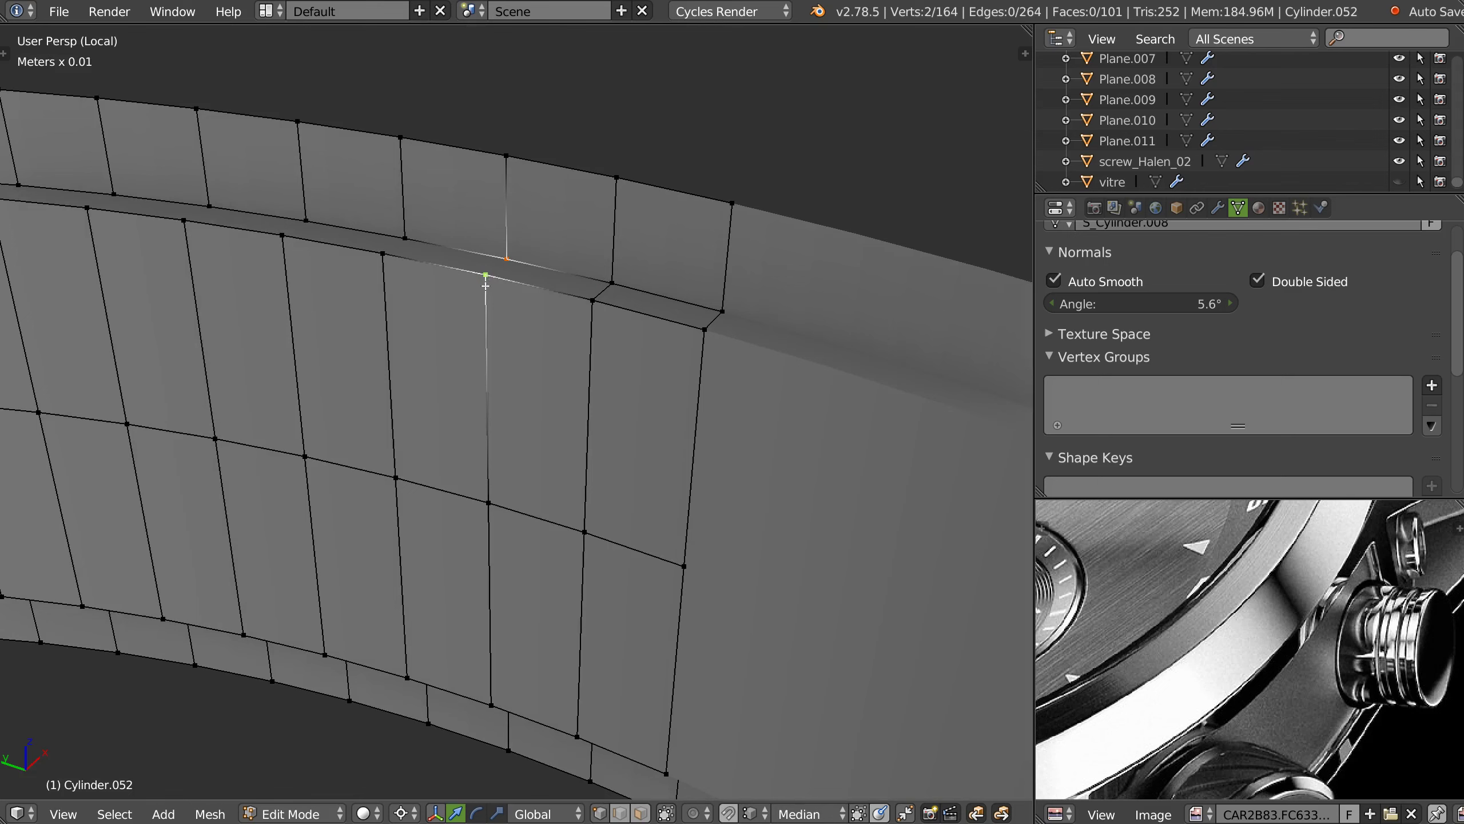
pyautogui.press('g')
pyautogui.click(378, 256)
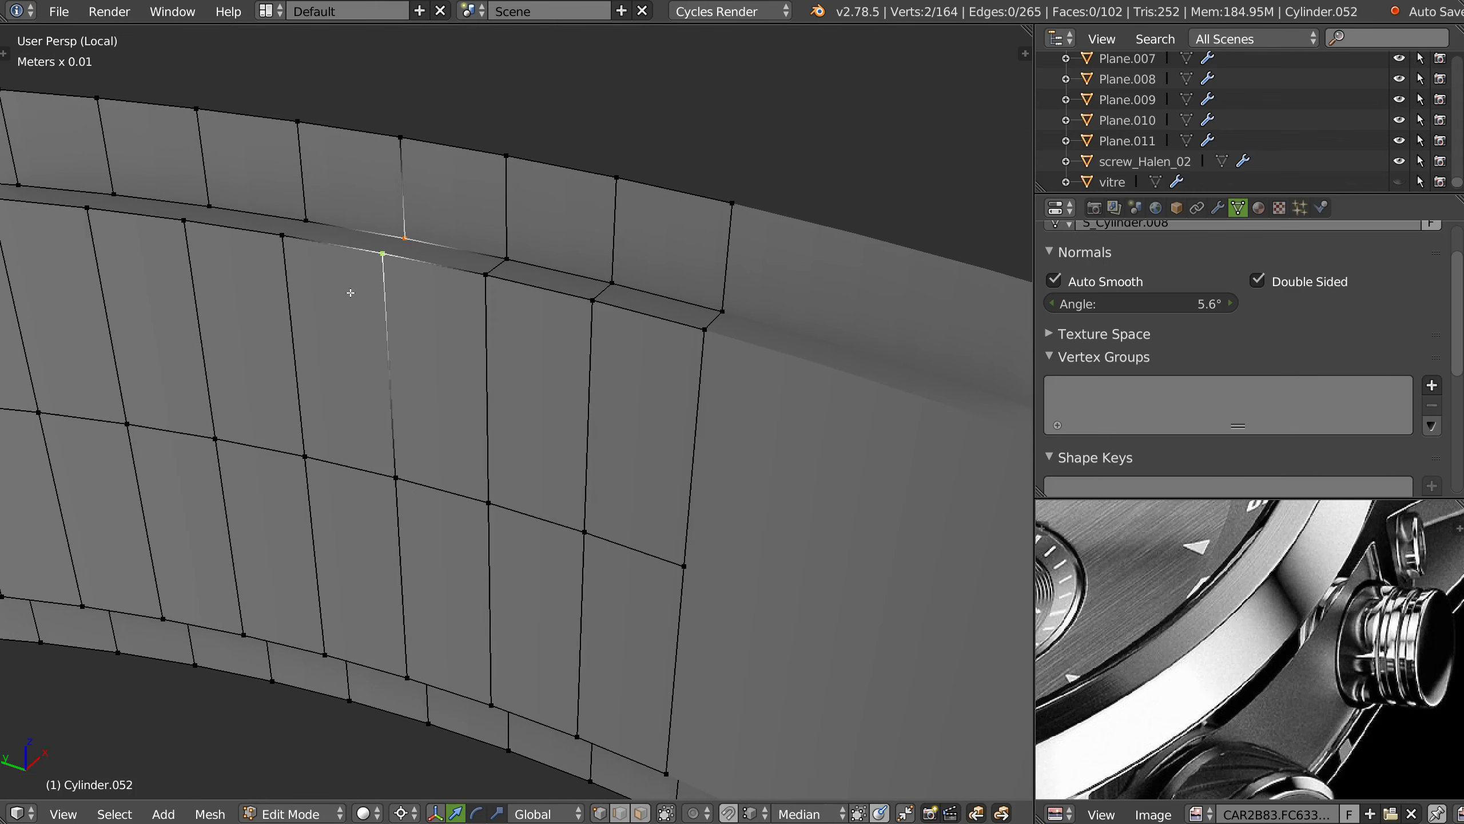
pyautogui.scroll(-3, 282, 253)
# - Select a vertex near the lower edge of the rounded inner panel
pyautogui.moveTo(566, 409)
pyautogui.mouseDown(button='middle')
pyautogui.moveTo(633, 377)
pyautogui.moveTo(400, 425)
pyautogui.mouseUp(button='middle')
pyautogui.rightClick(399, 417)
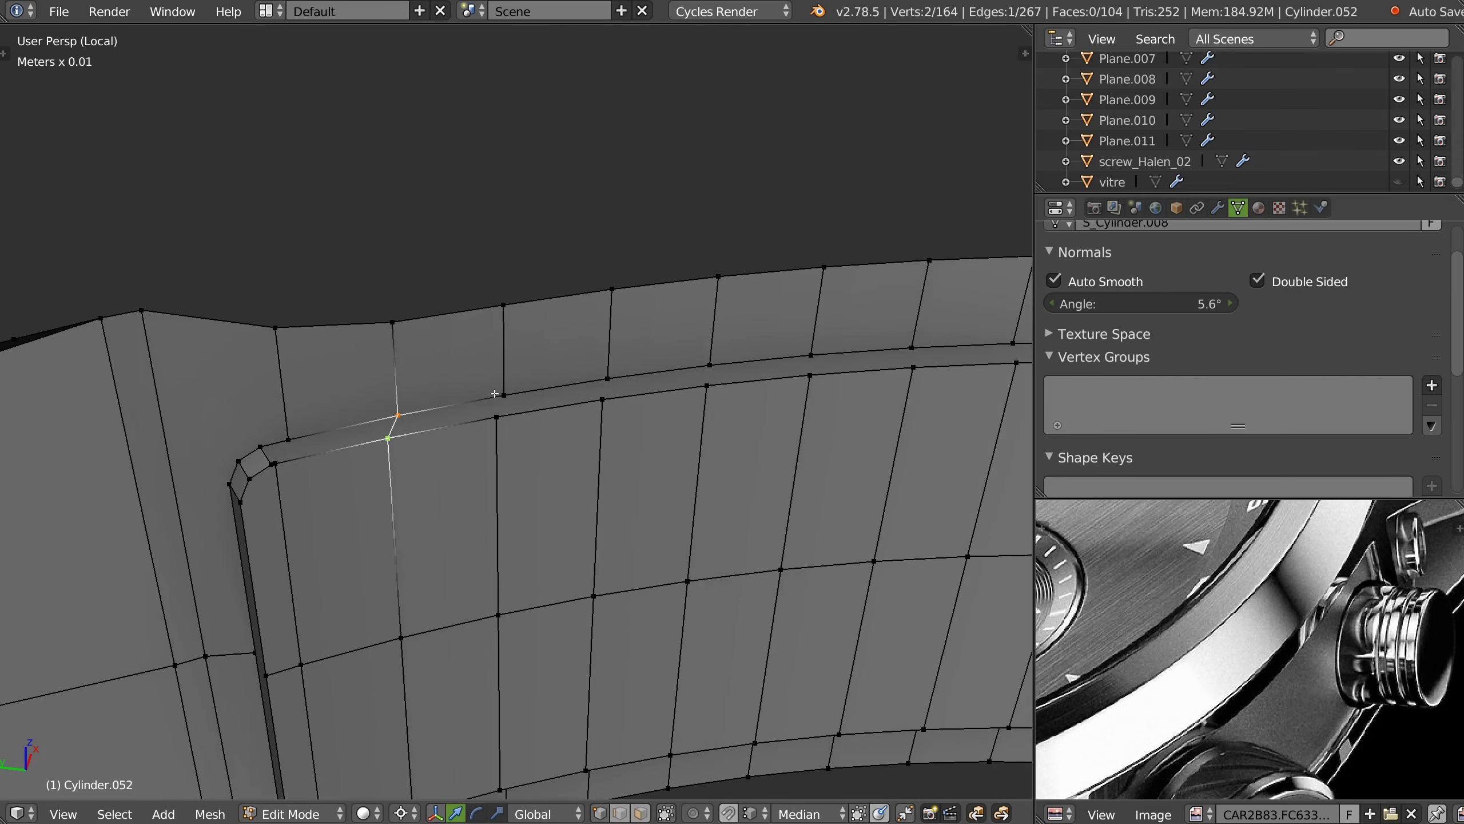
pyautogui.moveTo(521, 415); pyautogui.dragTo(497, 429, button='middle')
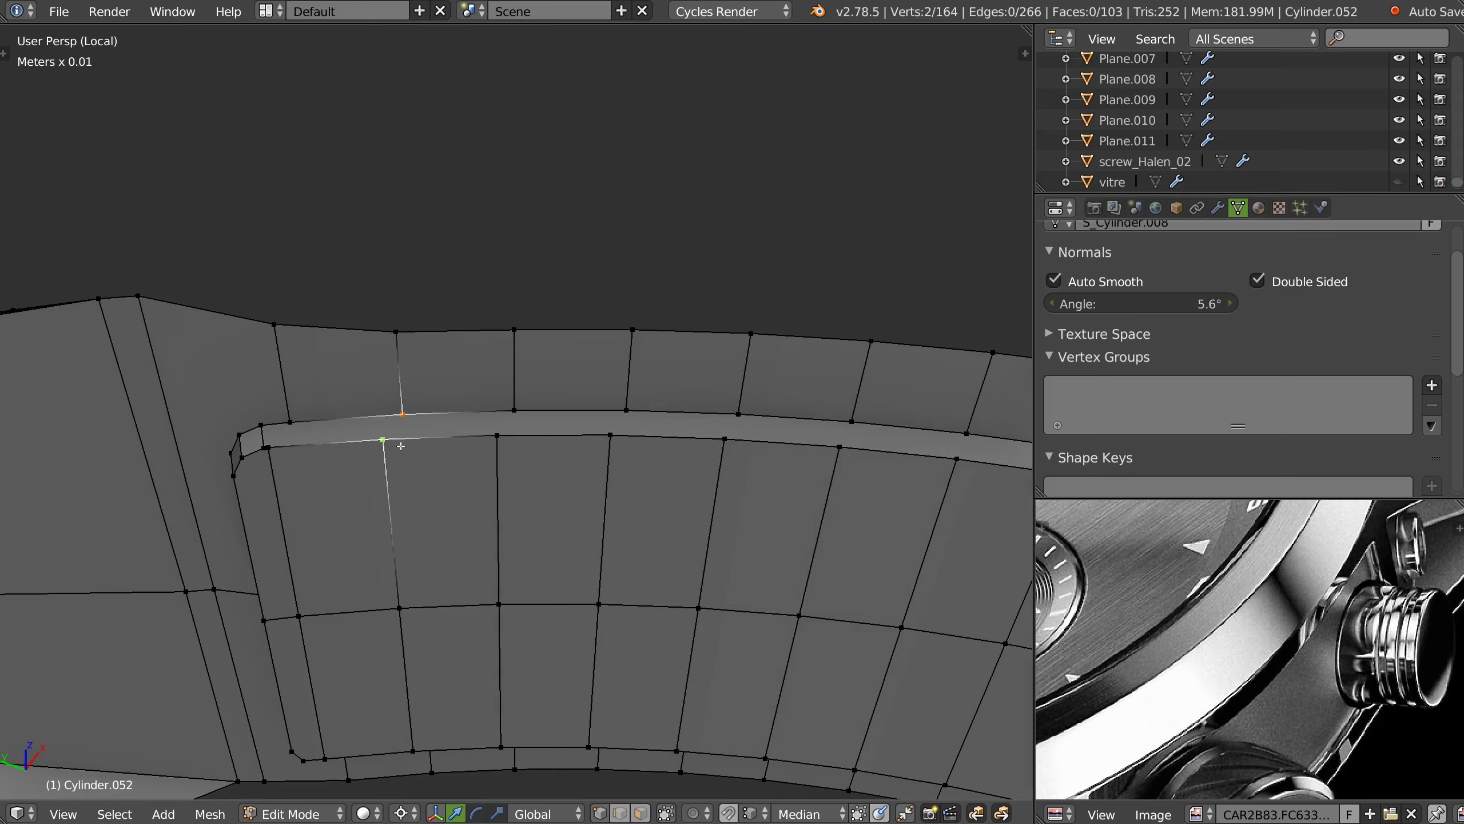
pyautogui.moveTo(439, 474)
pyautogui.mouseDown(button='middle')
pyautogui.moveTo(455, 421)
pyautogui.moveTo(467, 497)
pyautogui.moveTo(473, 461)
pyautogui.moveTo(436, 406)
pyautogui.mouseUp(button='middle')
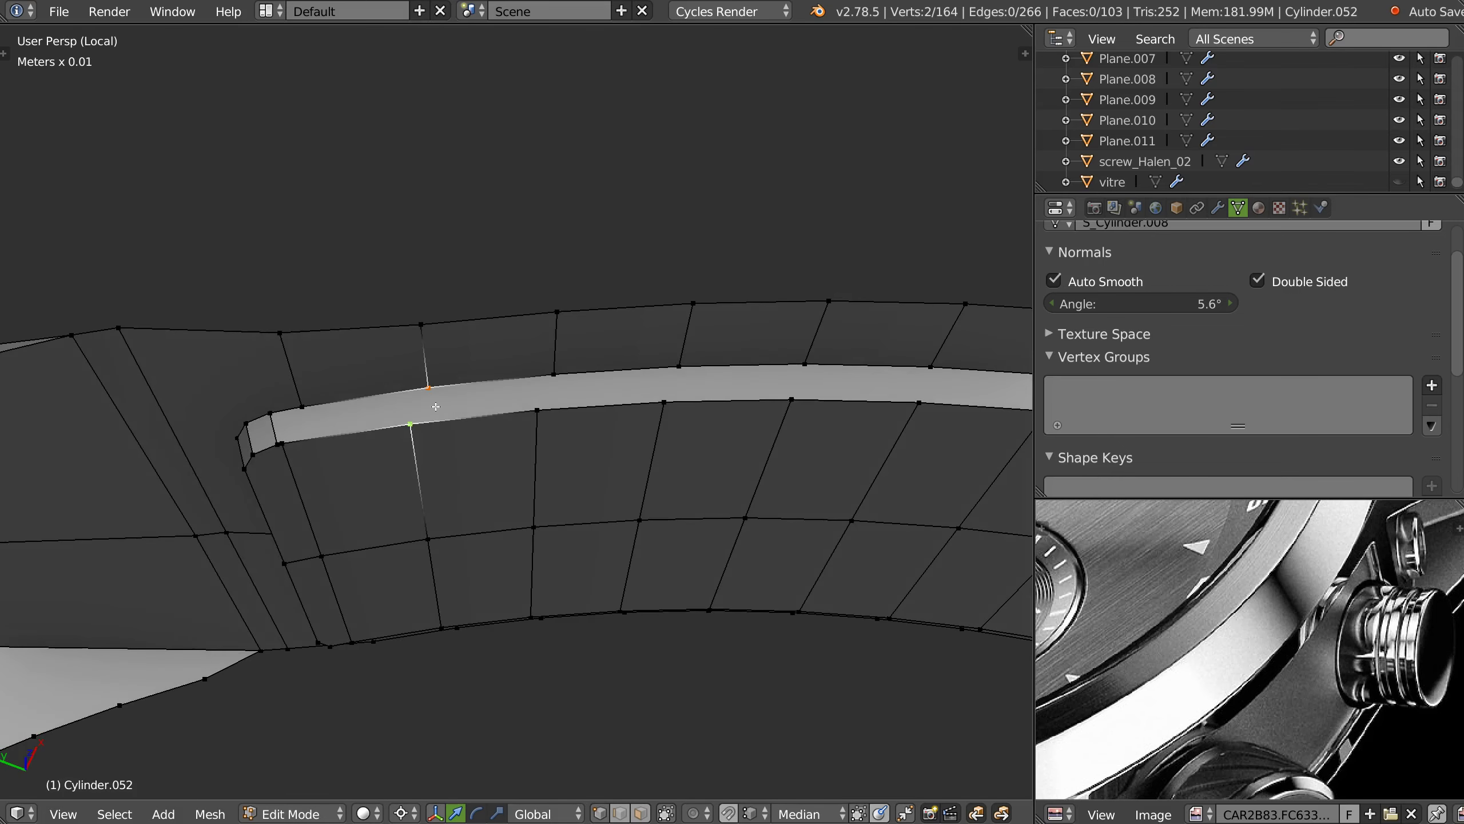
# - Try a loop cut across the panel, undo it, then slide the panel's vertical edge loop sideways
pyautogui.hotkey('ctrl', 'r')
pyautogui.click(438, 413)
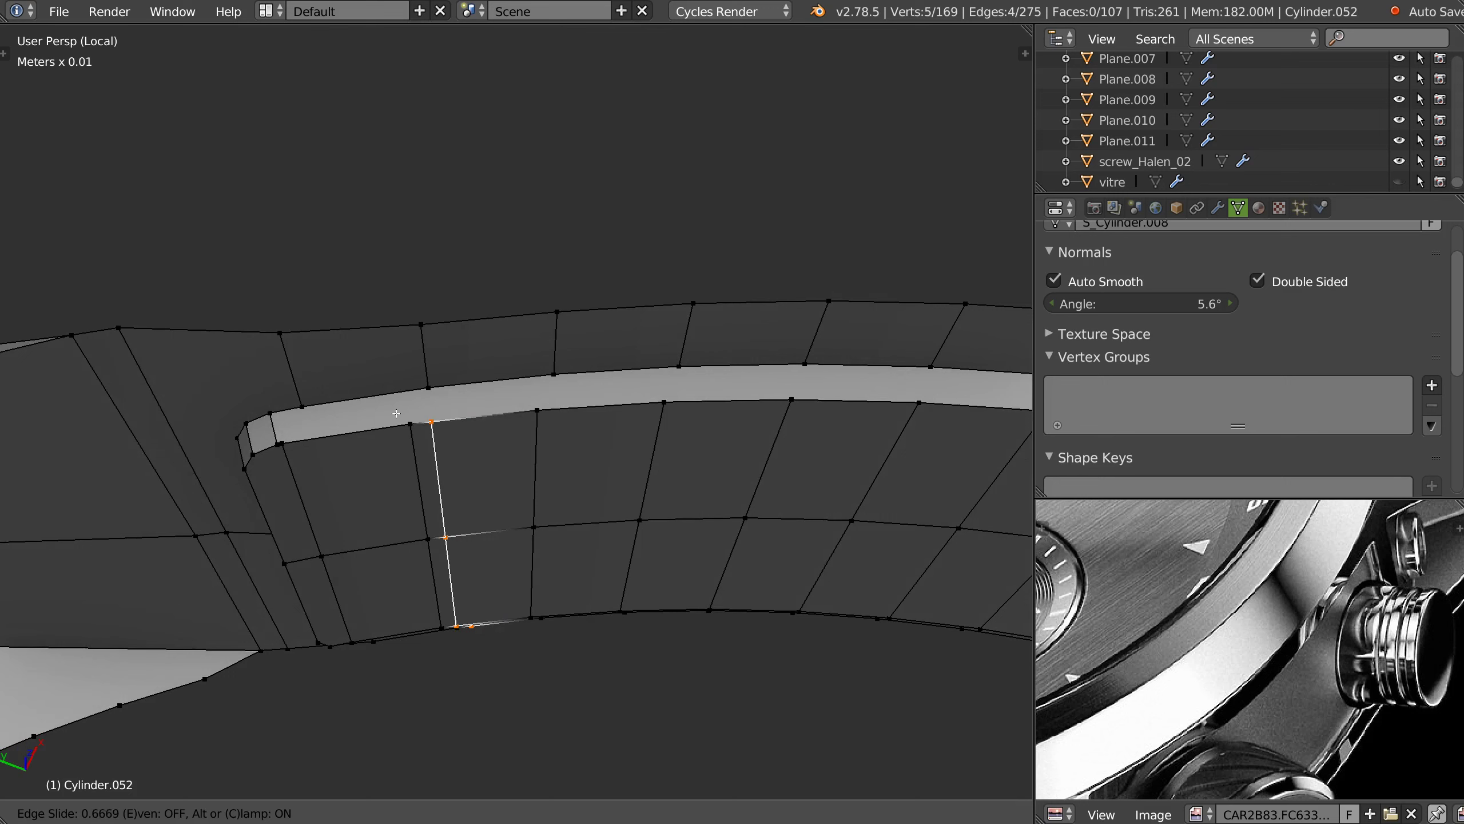
pyautogui.click(396, 413)
pyautogui.hotkey('ctrl', 'z')
pyautogui.keyDown('alt'); pyautogui.click(412, 464); pyautogui.keyUp('alt')
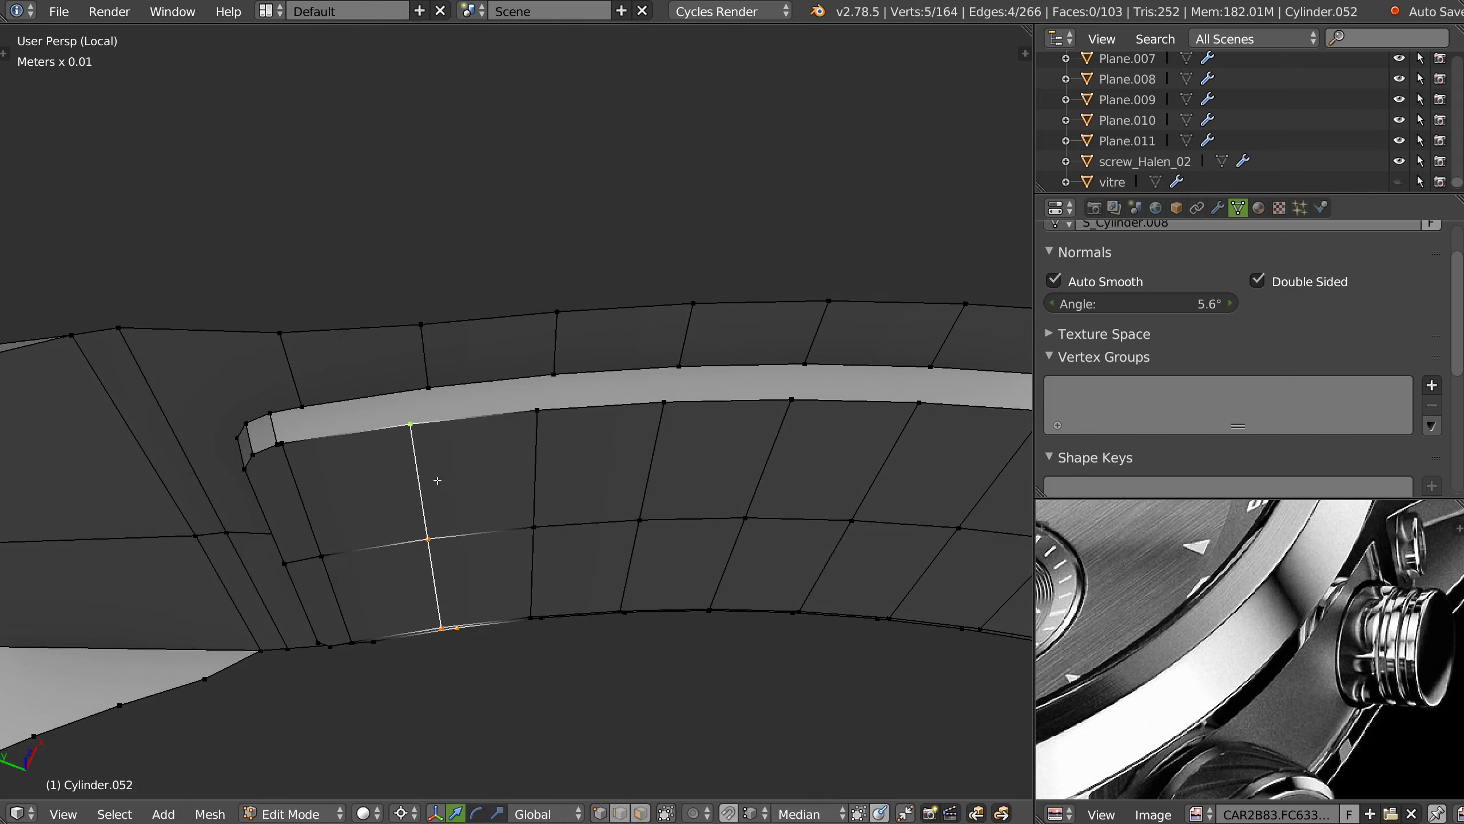
pyautogui.press('g')
pyautogui.press('g')
pyautogui.click(457, 473)
# - Select the strip's edges at the slot corner and attempt an edge slide, cancelling it
pyautogui.moveTo(298, 474); pyautogui.dragTo(346, 577, button='middle')
pyautogui.scroll(2, 359, 398)
pyautogui.click(314, 438)
pyautogui.click(372, 642)
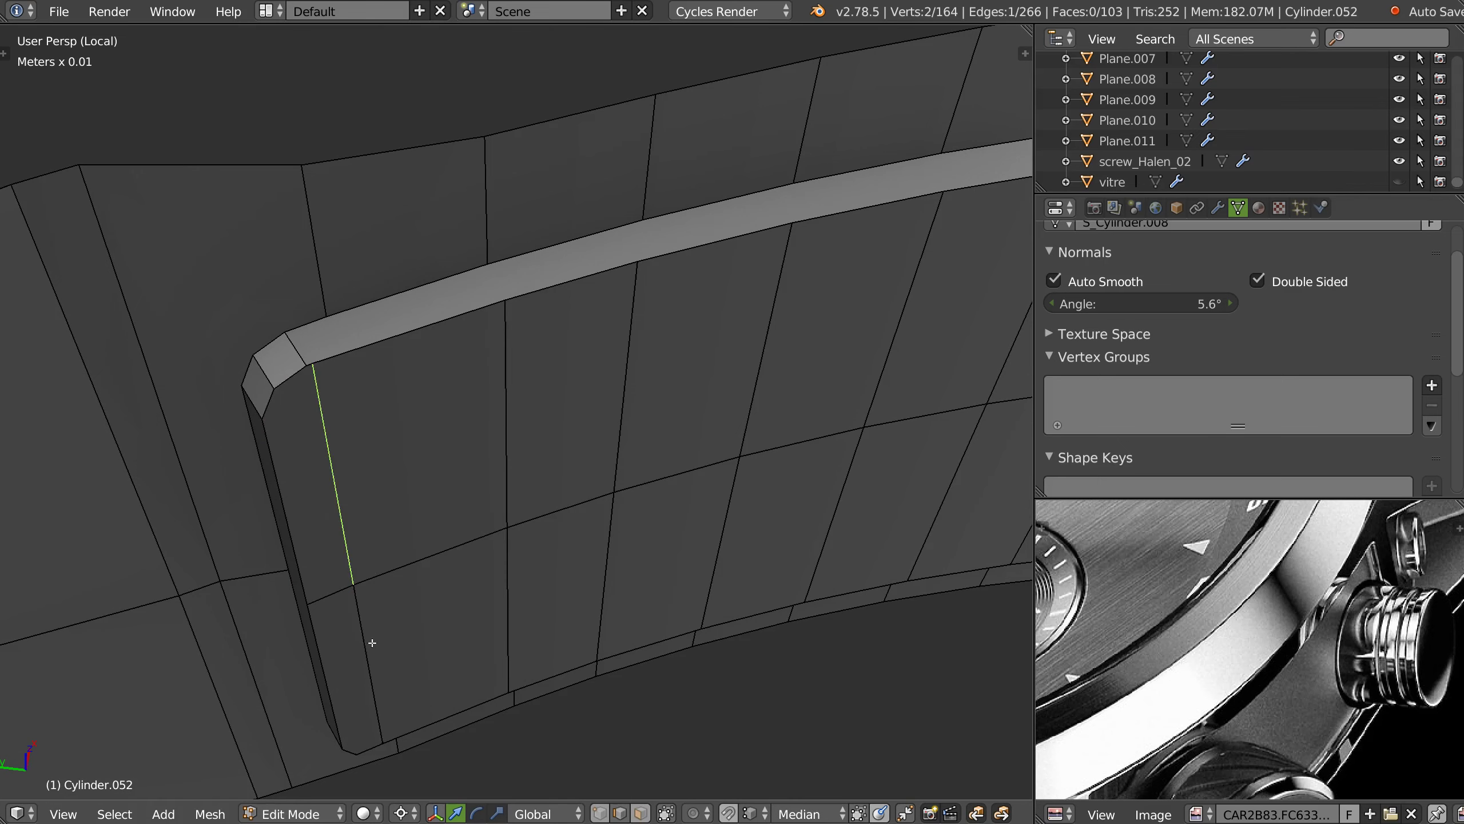
pyautogui.moveTo(372, 642); pyautogui.dragTo(375, 425, button='middle')
pyautogui.press('g')
pyautogui.press('g')
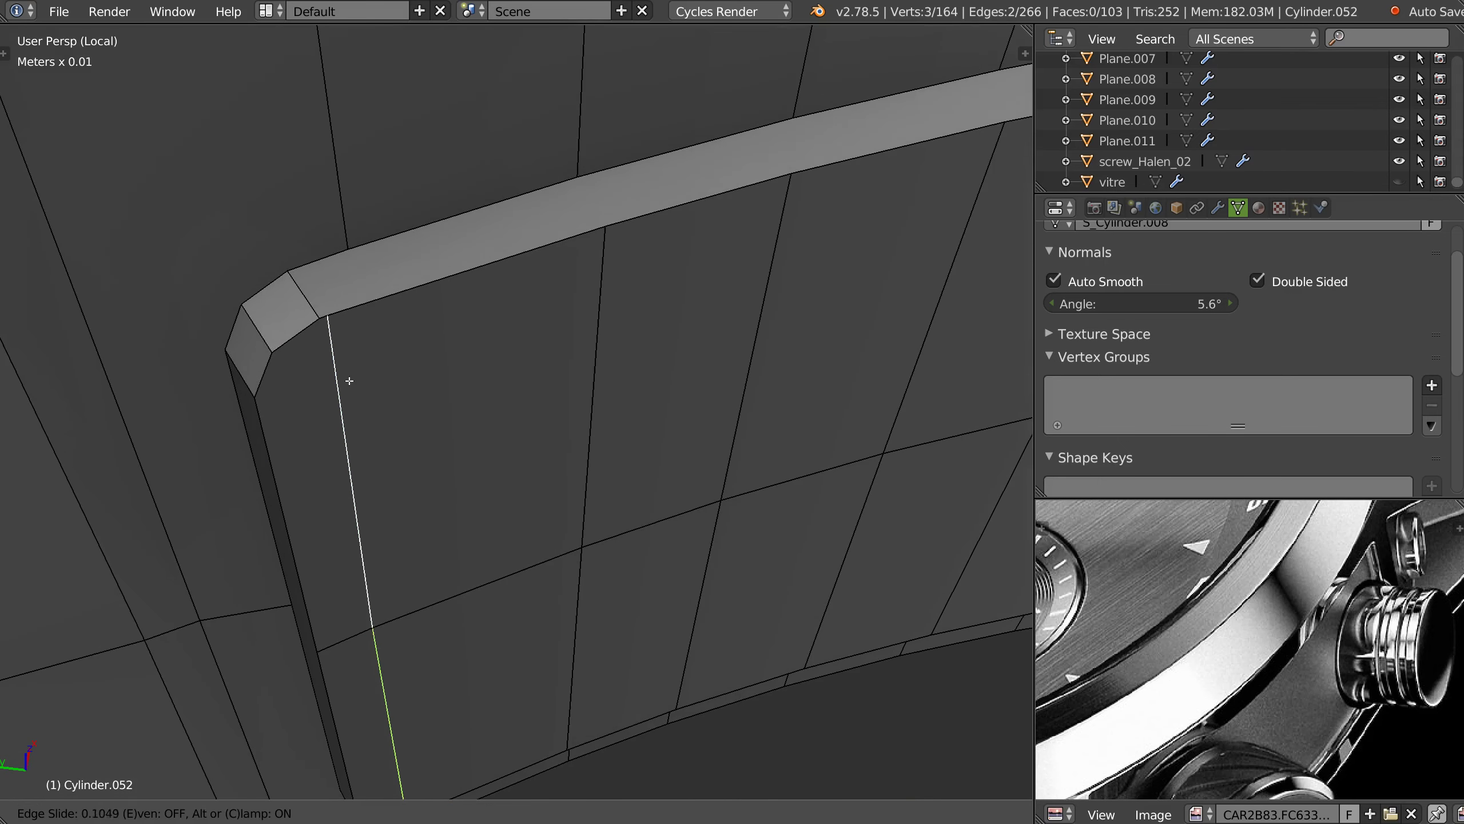
pyautogui.press('Escape')
pyautogui.moveTo(381, 467)
pyautogui.mouseDown(button='middle')
pyautogui.moveTo(360, 252)
pyautogui.moveTo(409, 435)
pyautogui.mouseUp(button='middle')
# - Snap the stray slot-corner vertex onto its neighbouring corner vertex to merge them
pyautogui.press('1')
pyautogui.click(358, 282)
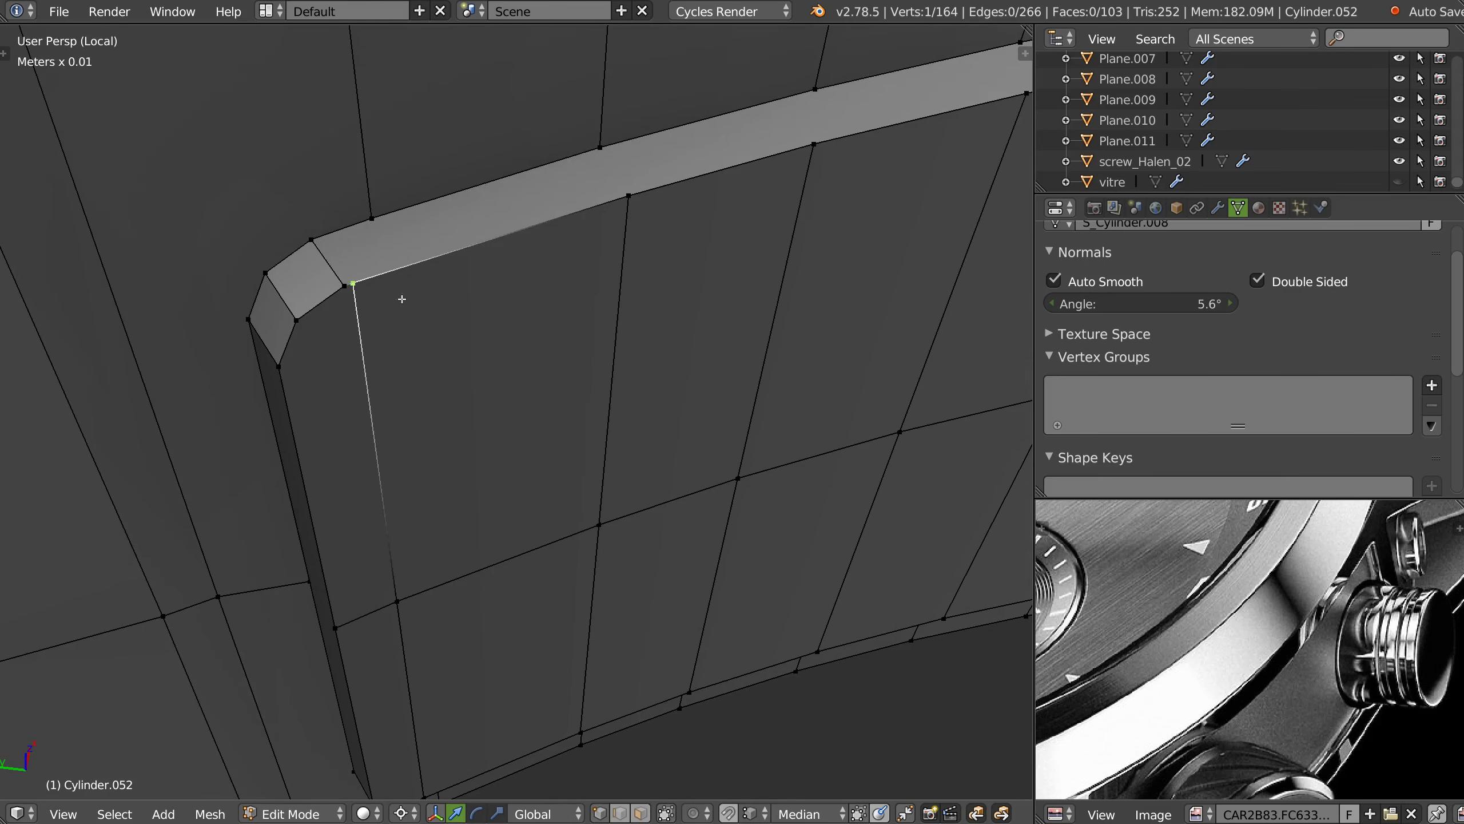
pyautogui.press('g')
pyautogui.click(345, 287)
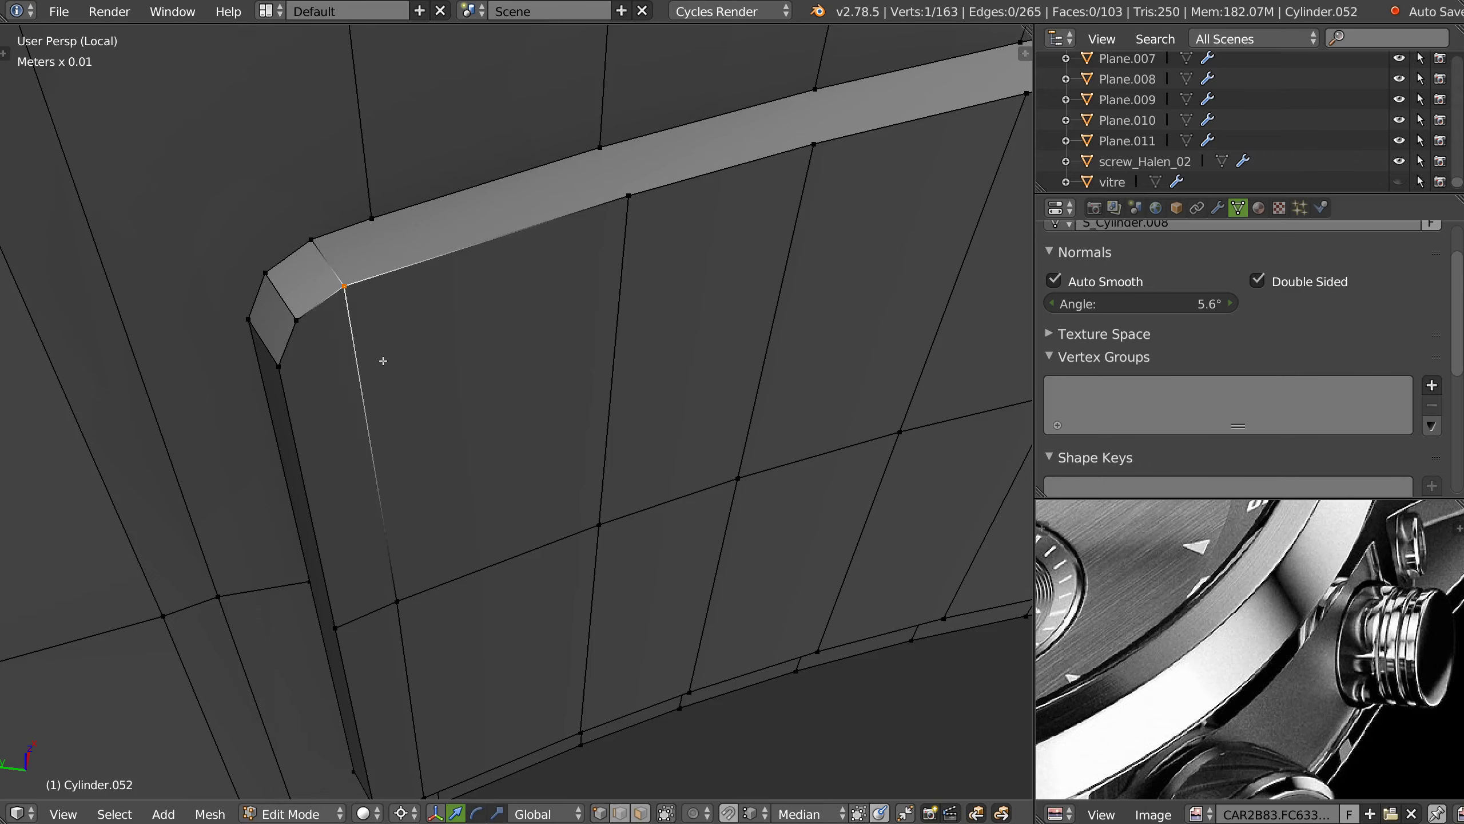
pyautogui.keyDown('shift'); pyautogui.moveTo(382, 359); pyautogui.dragTo(381, 262, button='middle'); pyautogui.keyUp('shift')
pyautogui.moveTo(438, 676)
pyautogui.mouseDown(button='middle')
pyautogui.moveTo(415, 507)
pyautogui.moveTo(450, 418)
pyautogui.moveTo(453, 511)
pyautogui.mouseUp(button='middle')
# - Select the corner vertices at the slot's other end and lower edge
pyautogui.rightClick(420, 509)
pyautogui.scroll(-3, 487, 430)
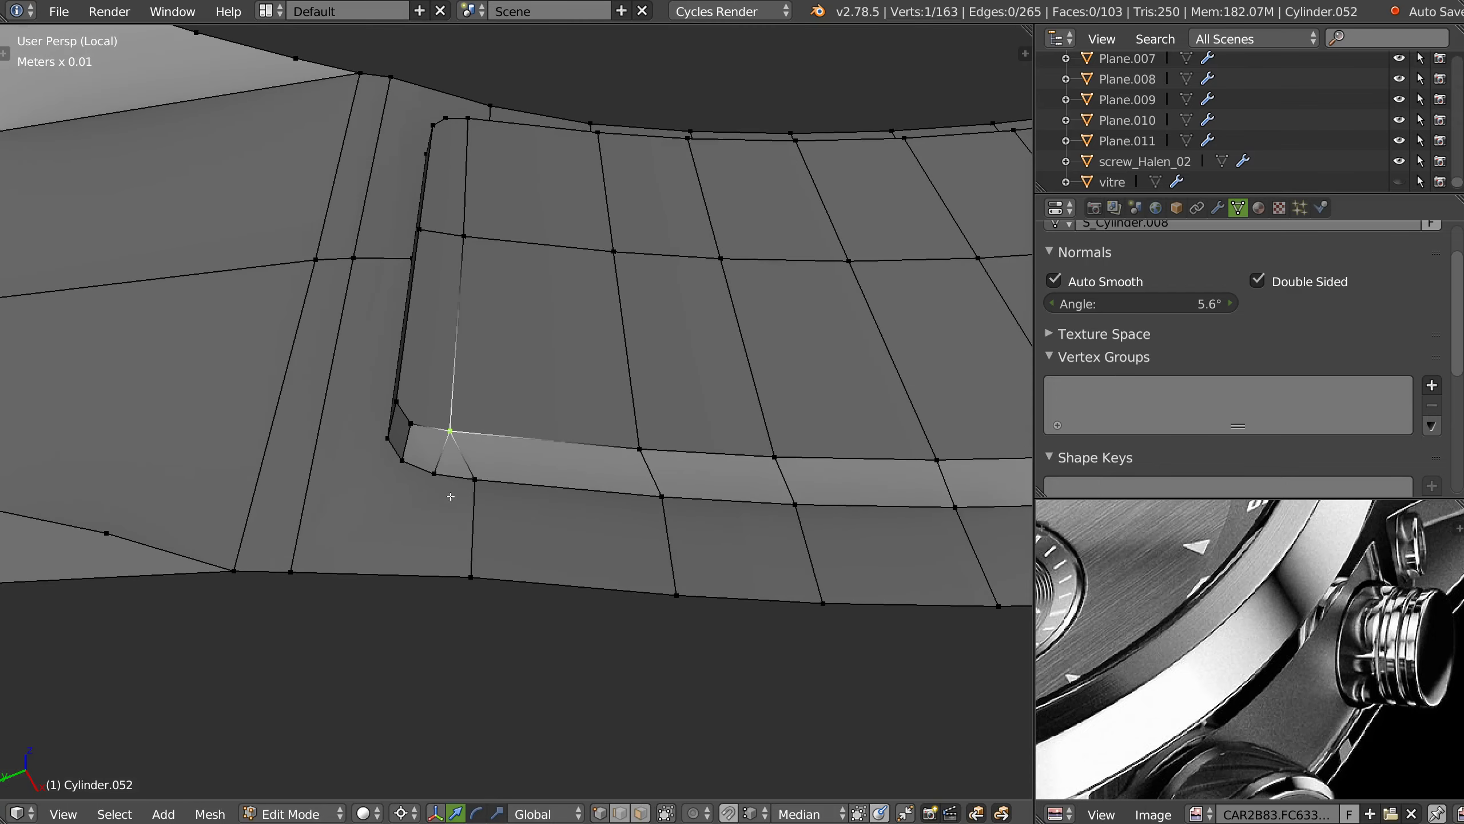
pyautogui.moveTo(449, 473)
pyautogui.mouseDown(button='middle')
pyautogui.moveTo(563, 435)
pyautogui.moveTo(441, 480)
pyautogui.moveTo(422, 452)
pyautogui.mouseUp(button='middle')
pyautogui.rightClick(423, 452)
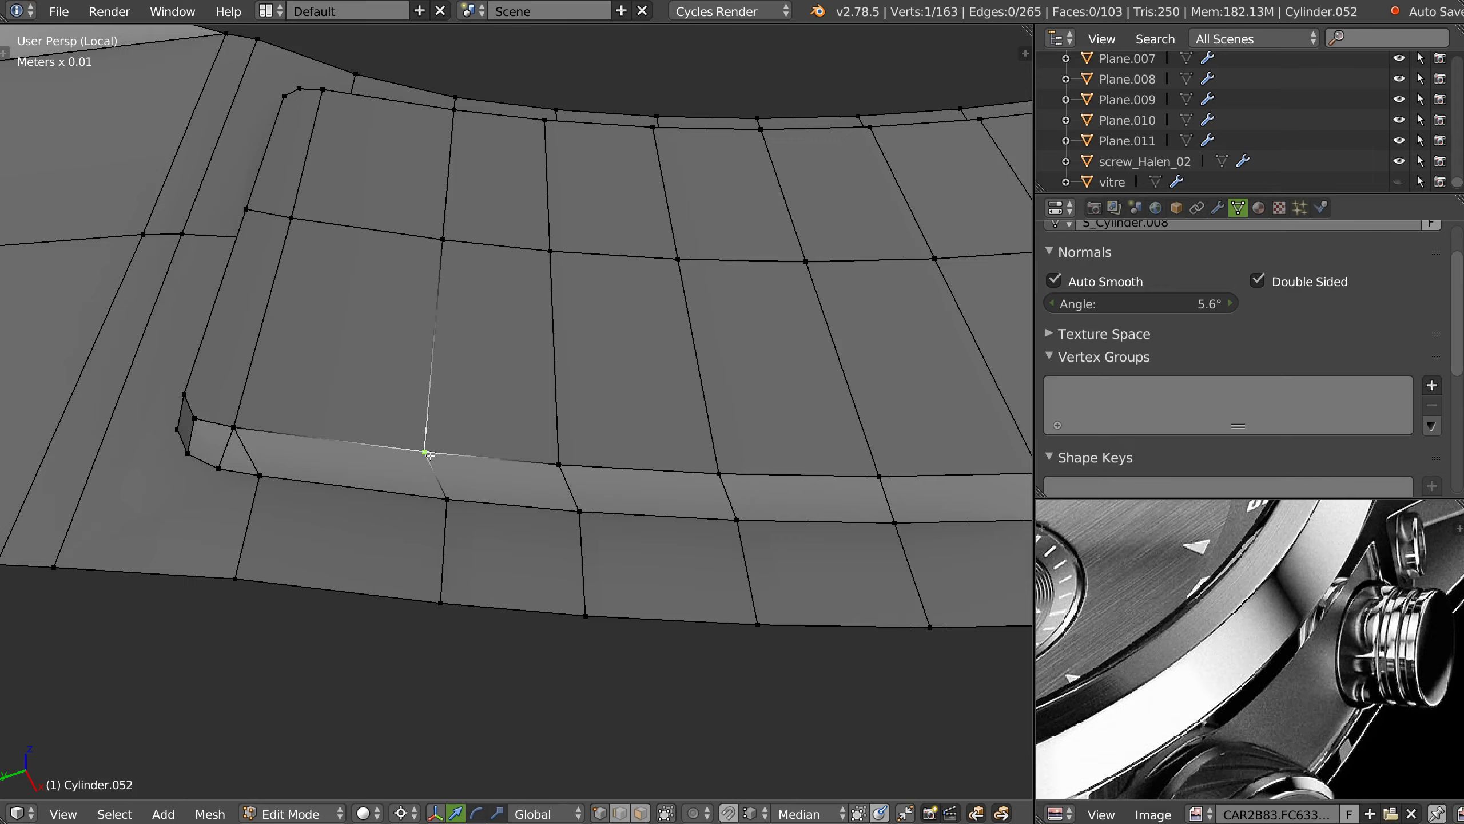
pyautogui.moveTo(487, 413)
pyautogui.mouseDown(button='middle')
pyautogui.moveTo(670, 549)
pyautogui.moveTo(762, 549)
pyautogui.moveTo(391, 586)
pyautogui.moveTo(588, 490)
pyautogui.moveTo(539, 451)
pyautogui.moveTo(726, 463)
pyautogui.moveTo(552, 307)
pyautogui.mouseUp(button='middle')
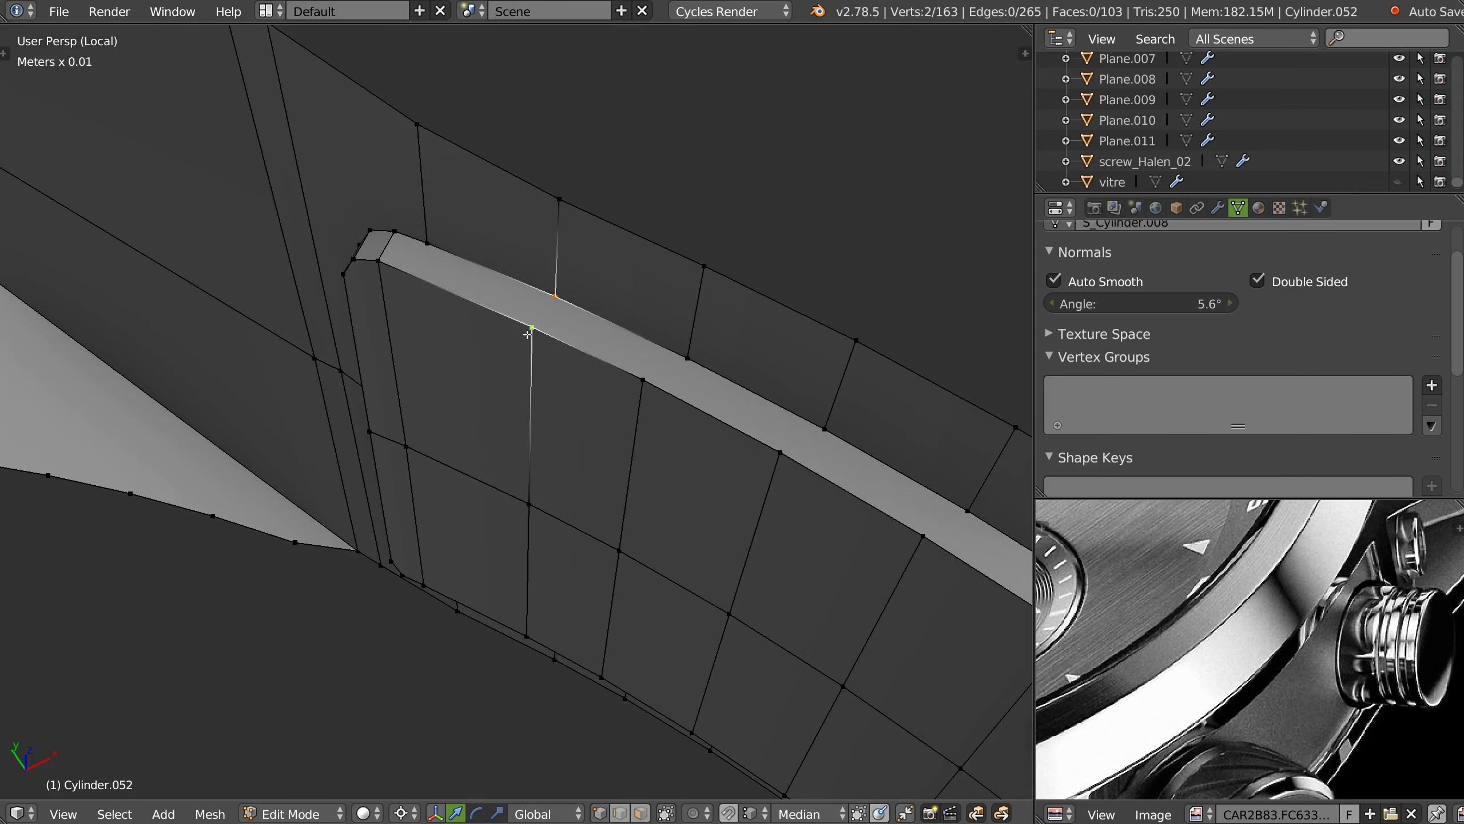
# - Connect six vertex pairs across the rim's top band, matching the side divisions
pyautogui.click(635, 378)
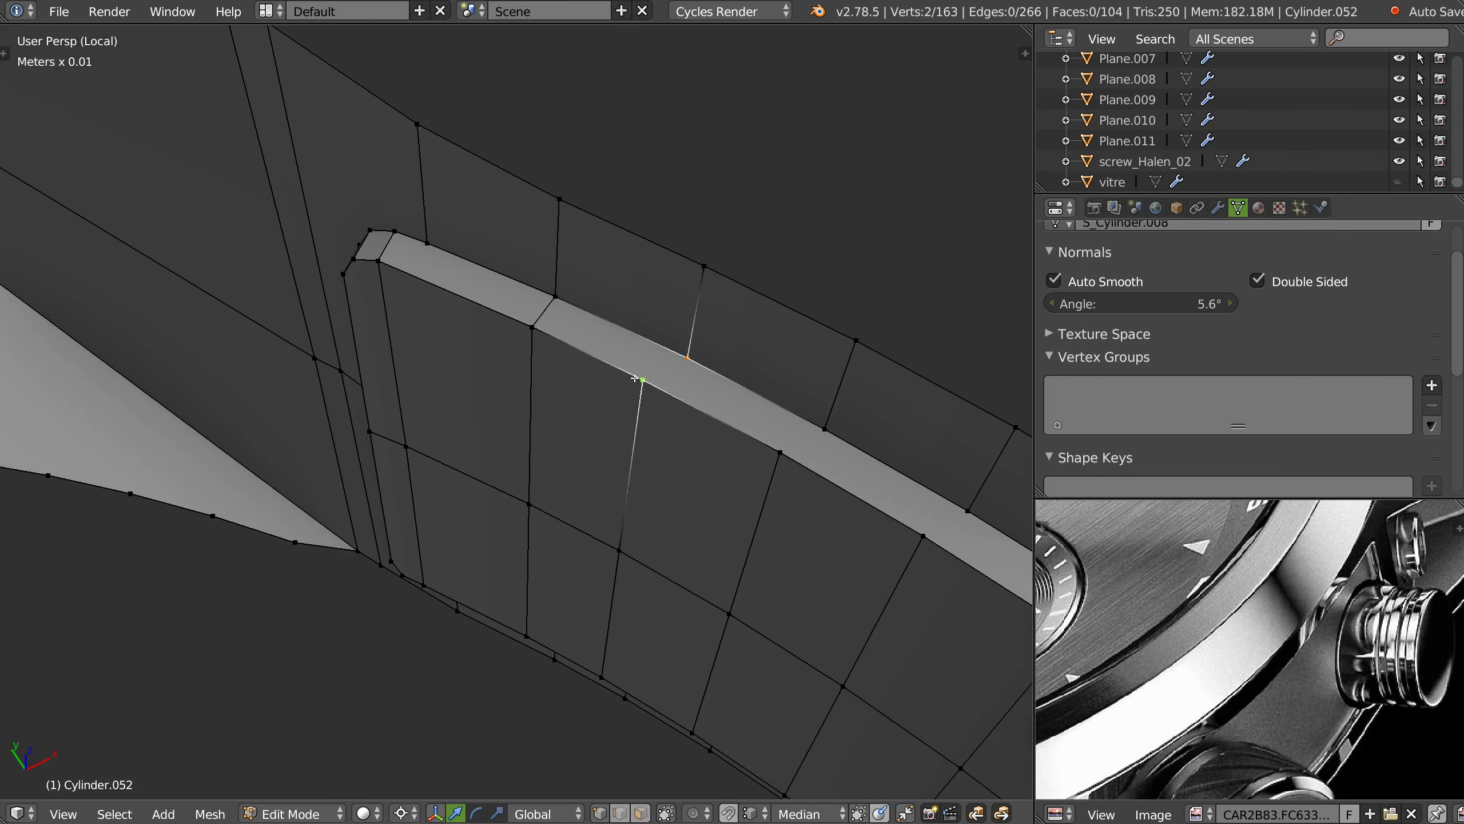
pyautogui.moveTo(835, 414)
pyautogui.mouseDown(button='middle')
pyautogui.moveTo(755, 450)
pyautogui.moveTo(631, 419)
pyautogui.moveTo(565, 372)
pyautogui.mouseUp(button='middle')
pyautogui.click(526, 417)
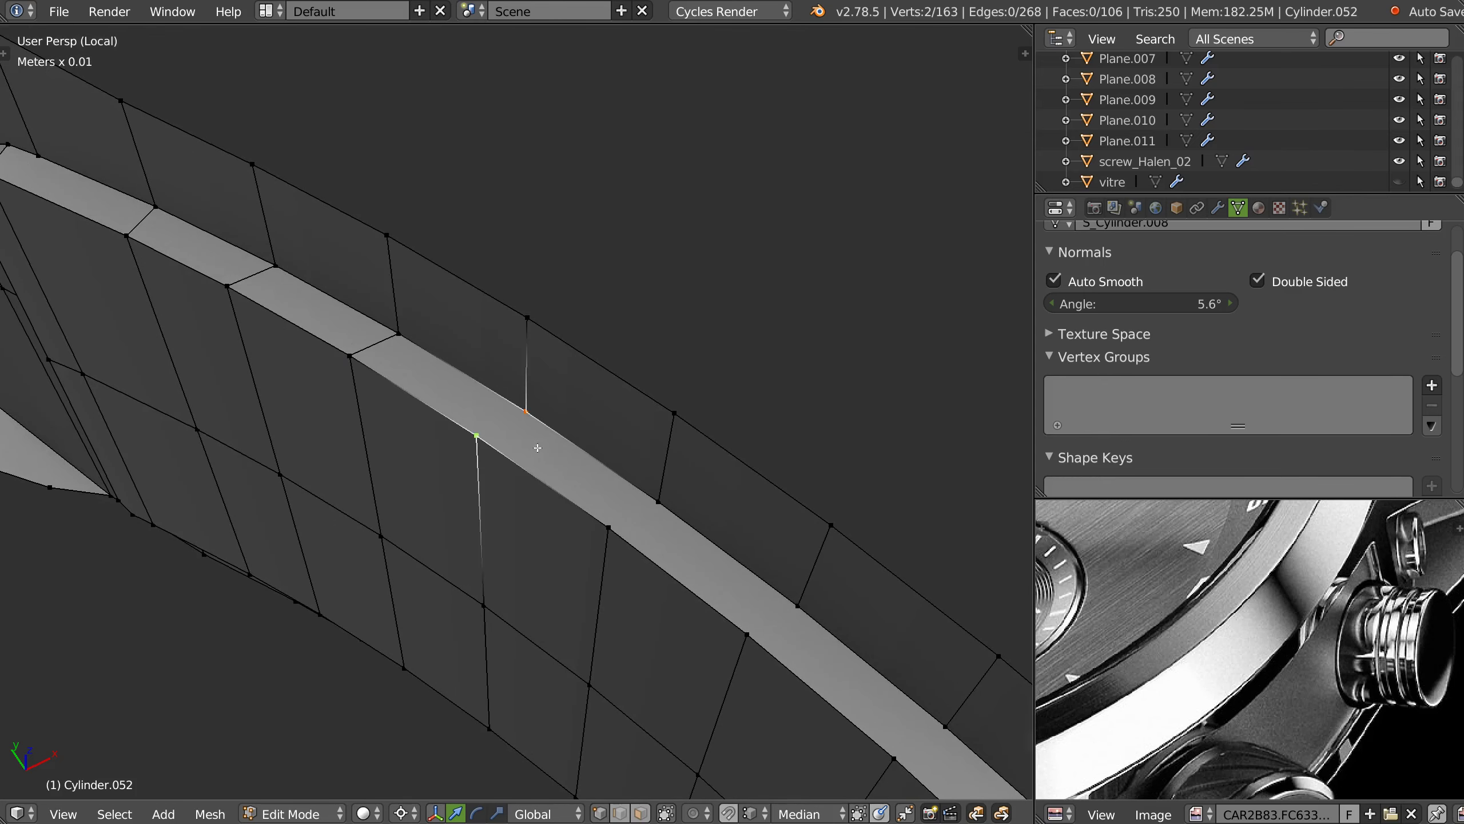
pyautogui.click(655, 500)
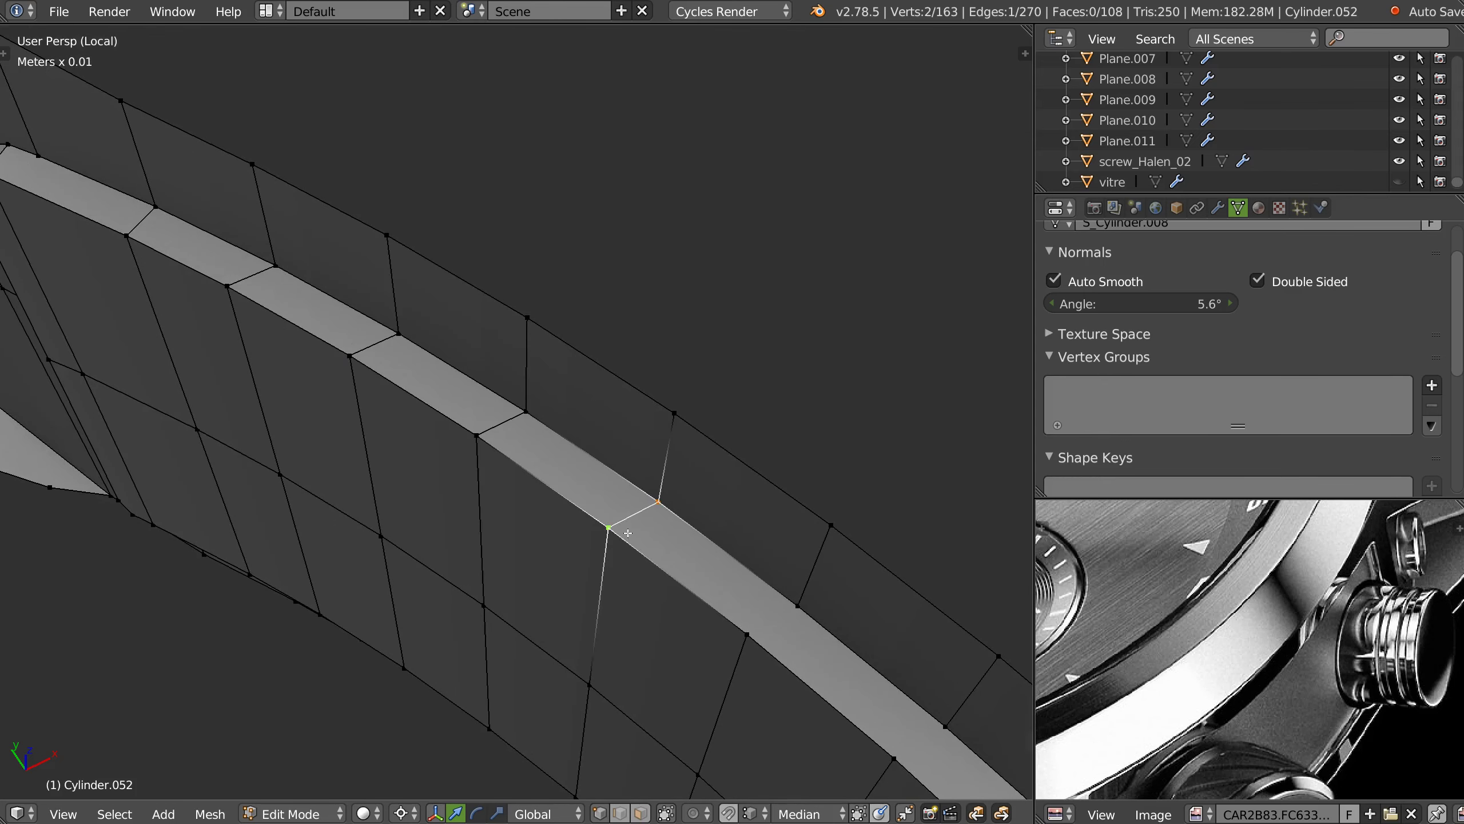
pyautogui.click(790, 597)
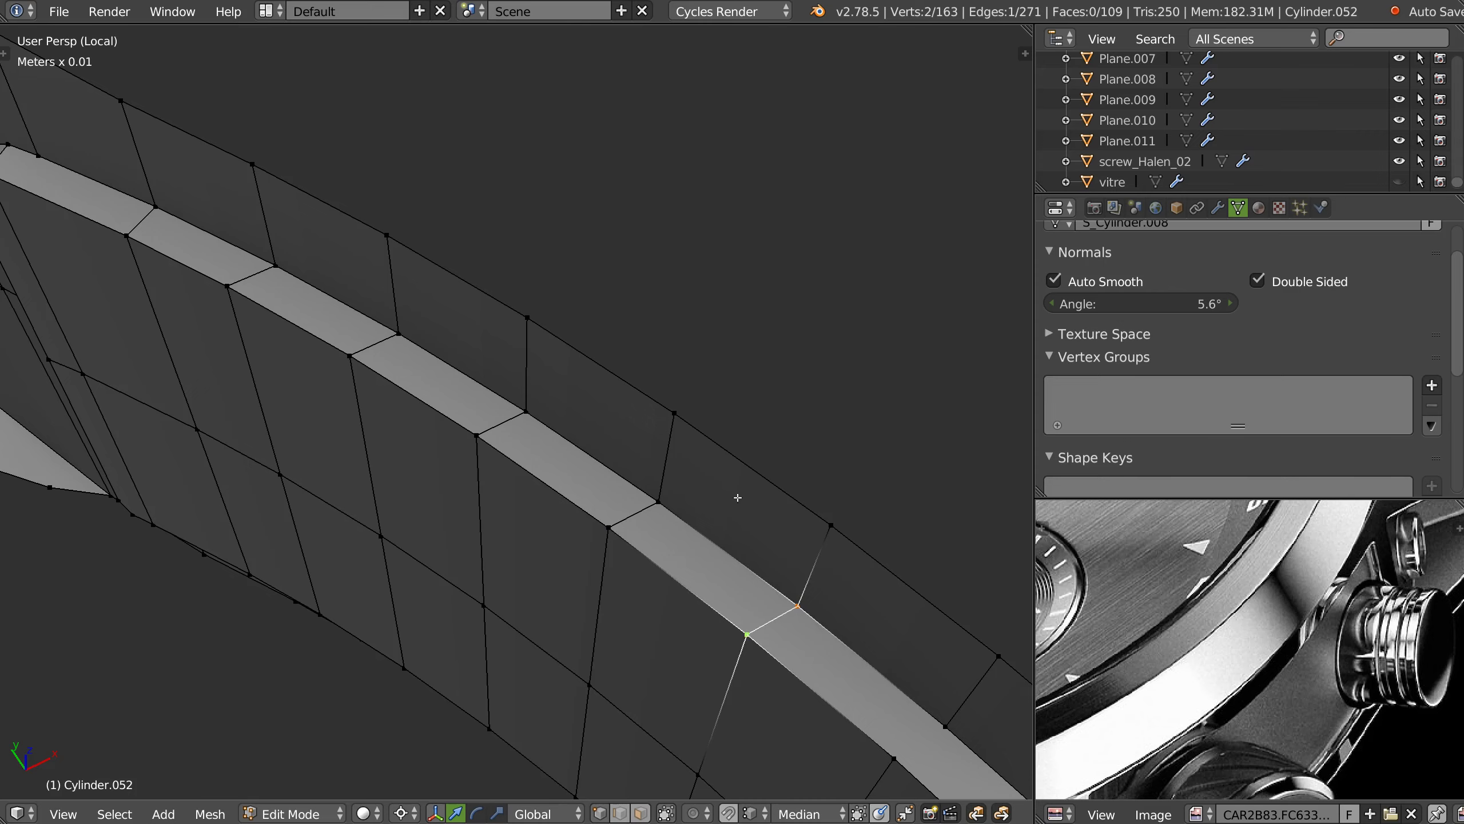
pyautogui.moveTo(737, 497); pyautogui.dragTo(584, 358, button='middle')
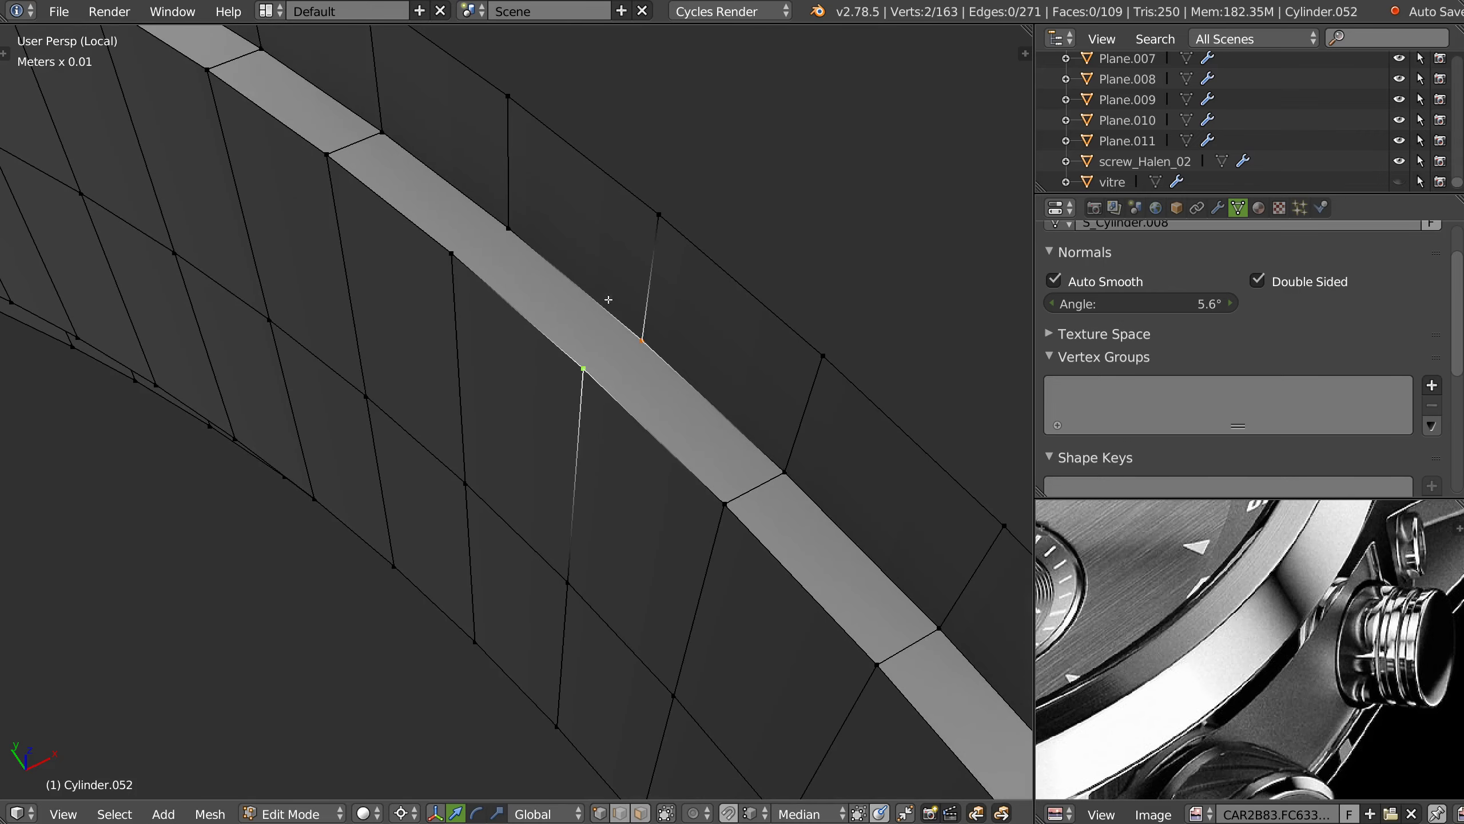
pyautogui.click(506, 227)
pyautogui.keyDown('shift'); pyautogui.click(451, 253); pyautogui.keyUp('shift')
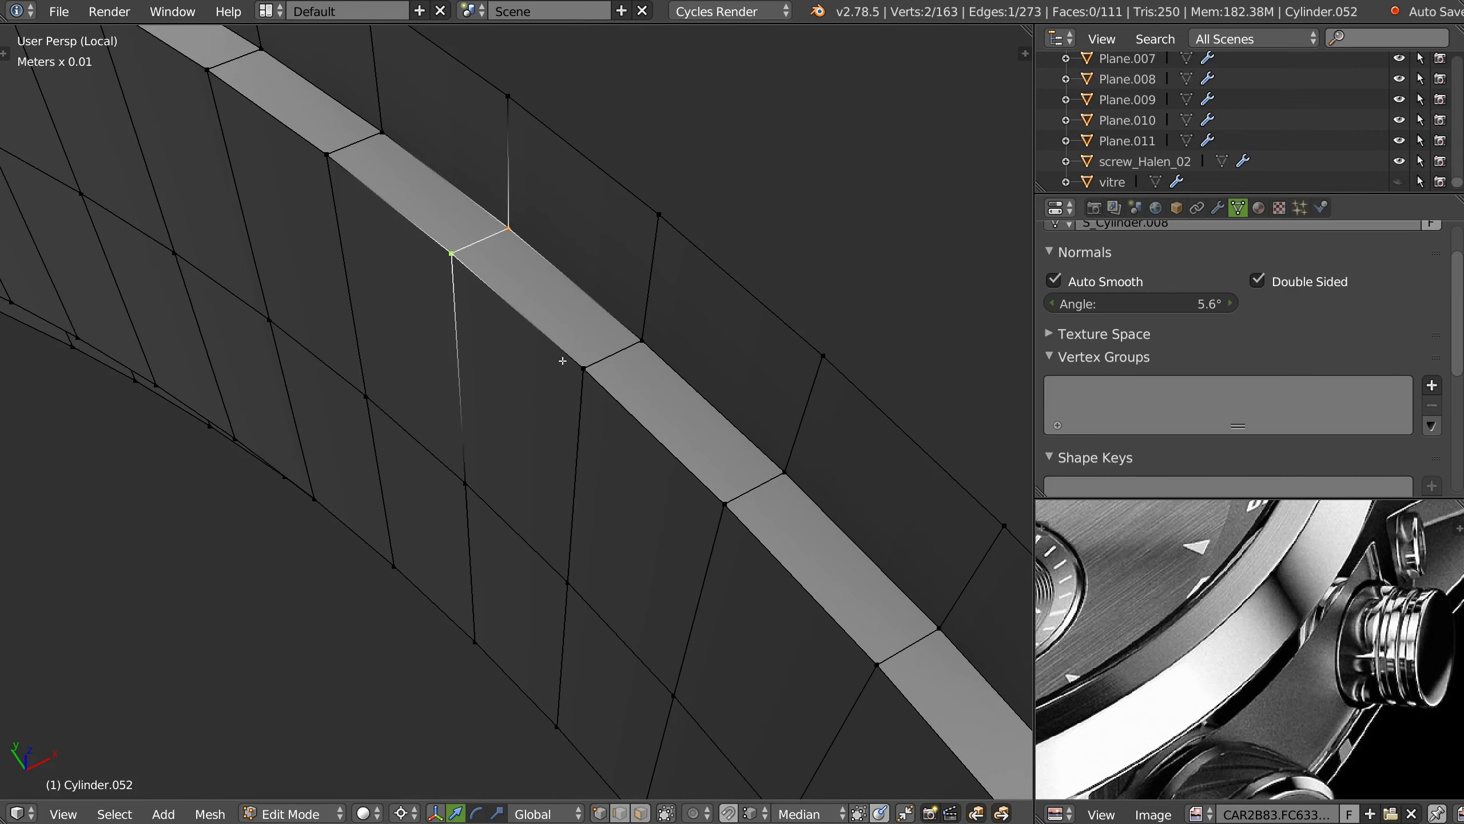
# - Select the ring's two top edge loops and its lower rim edge loop
pyautogui.moveTo(563, 361); pyautogui.dragTo(532, 324, button='middle')
pyautogui.scroll(-3, 599, 278)
pyautogui.scroll(3, 656, 353)
pyautogui.moveTo(656, 352)
pyautogui.mouseDown(button='middle')
pyautogui.moveTo(362, 546)
pyautogui.moveTo(515, 330)
pyautogui.moveTo(607, 393)
pyautogui.moveTo(778, 346)
pyautogui.moveTo(620, 402)
pyautogui.moveTo(569, 288)
pyautogui.moveTo(506, 552)
pyautogui.mouseUp(button='middle')
pyautogui.scroll(3, 362, 546)
pyautogui.keyDown('alt'); pyautogui.click(621, 380); pyautogui.keyUp('alt')
pyautogui.scroll(-3, 621, 380)
pyautogui.keyDown('alt'); pyautogui.keyDown('shift'); pyautogui.click(621, 405); pyautogui.keyUp('shift'); pyautogui.keyUp('alt')
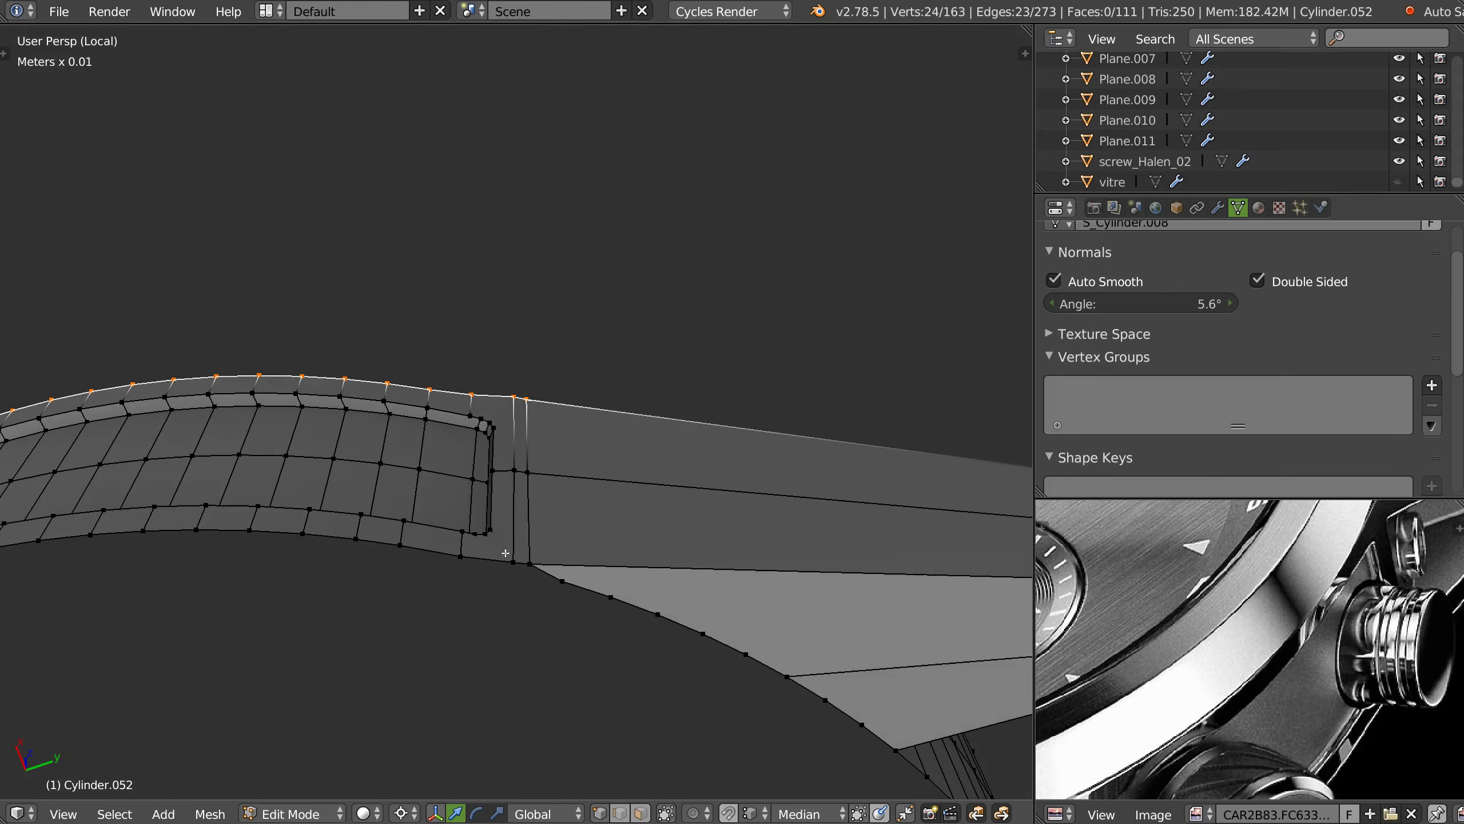
pyautogui.moveTo(525, 433); pyautogui.dragTo(501, 403, button='middle')
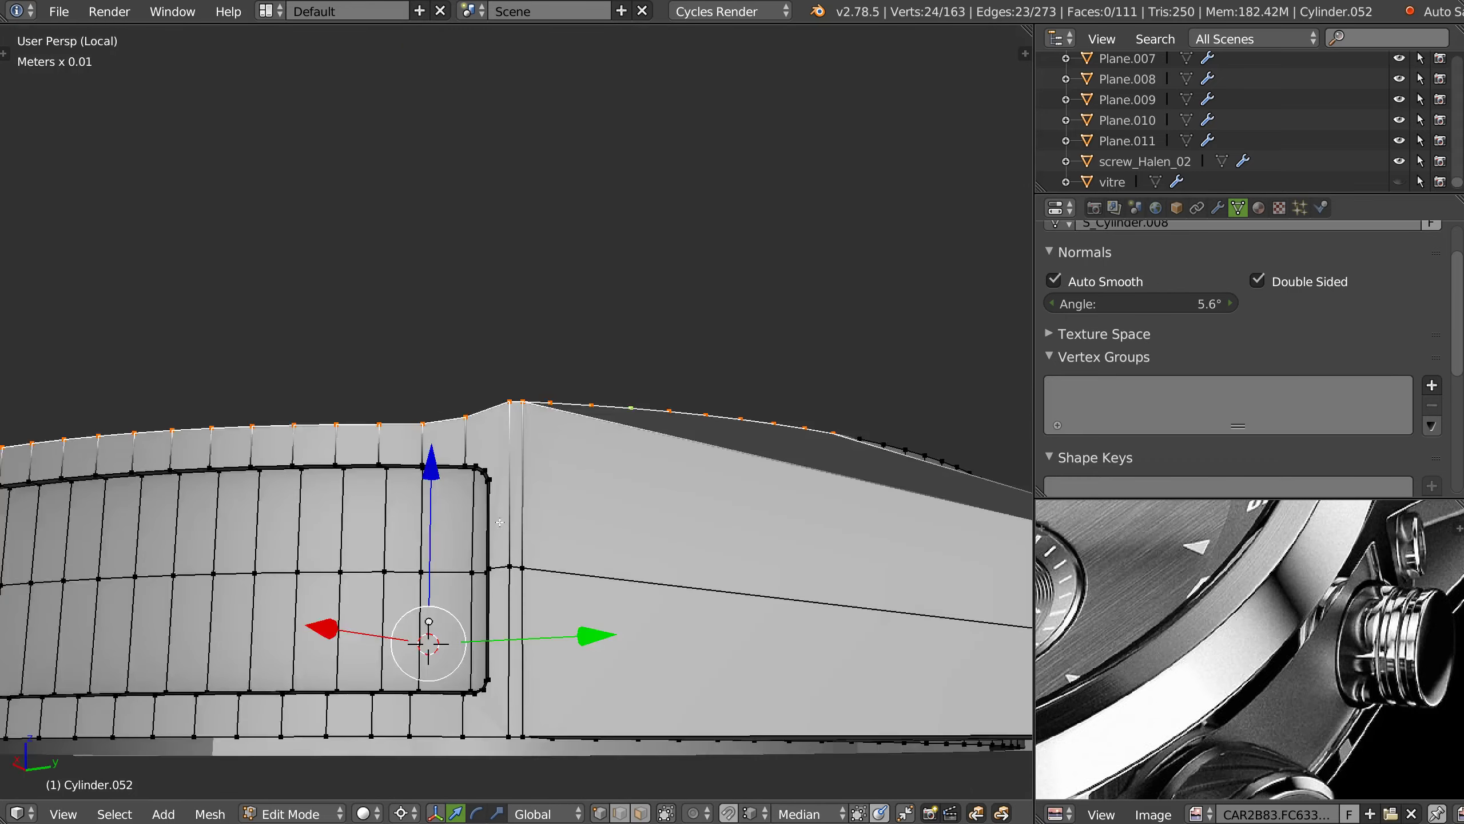
pyautogui.keyDown('alt'); pyautogui.keyDown('shift'); pyautogui.click(499, 439); pyautogui.keyUp('shift'); pyautogui.keyUp('alt')
pyautogui.moveTo(547, 450)
pyautogui.mouseDown(button='middle')
pyautogui.moveTo(608, 517)
pyautogui.moveTo(565, 478)
pyautogui.moveTo(559, 422)
pyautogui.moveTo(577, 368)
pyautogui.mouseUp(button='middle')
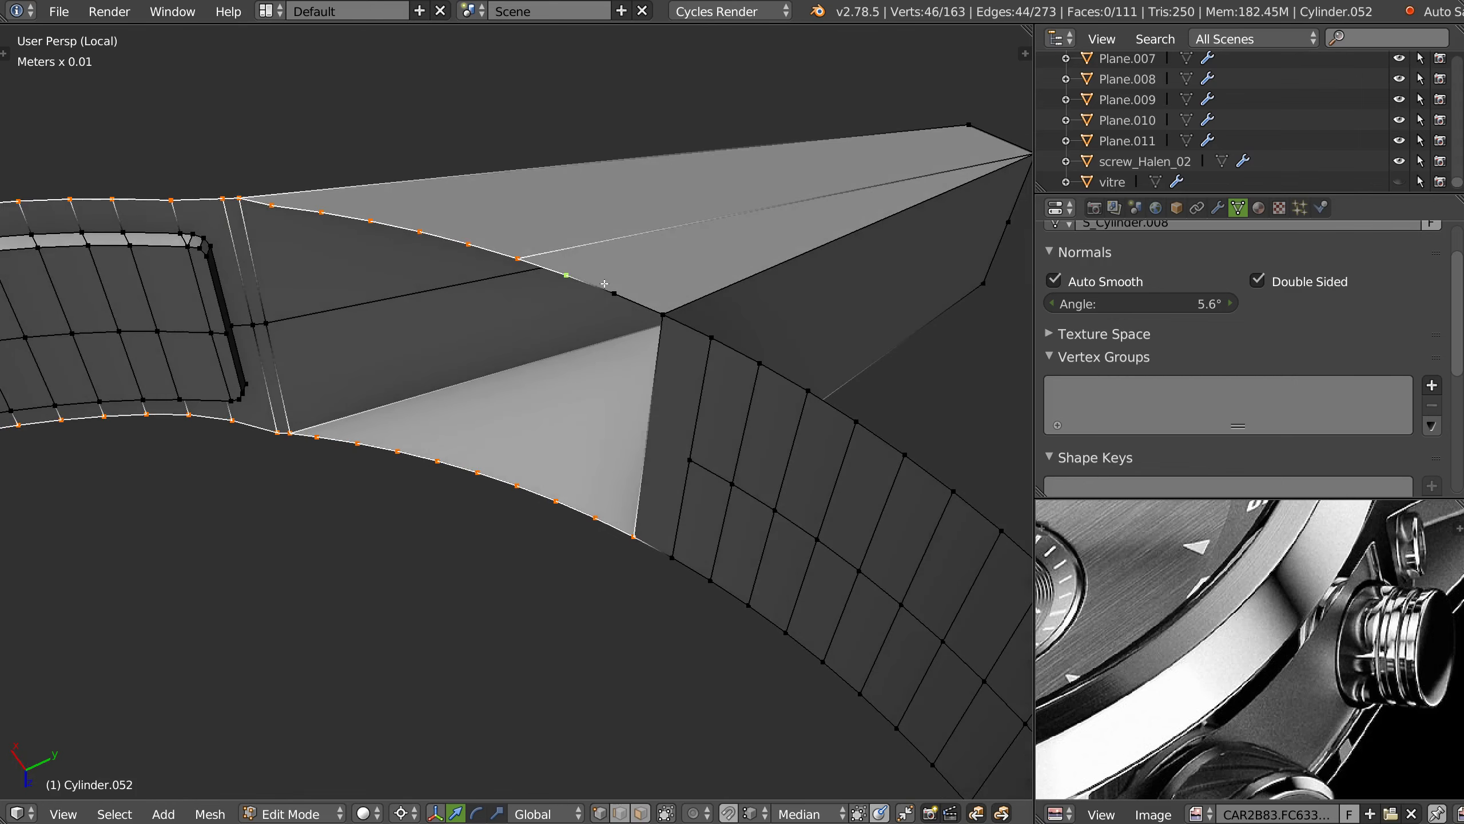
# - Add the right strip's loop, then extrude the rim loops and scale them inward, keeping height (Shift+Z)
pyautogui.keyDown('alt'); pyautogui.keyDown('shift'); pyautogui.click(784, 367); pyautogui.keyUp('shift'); pyautogui.keyUp('alt')
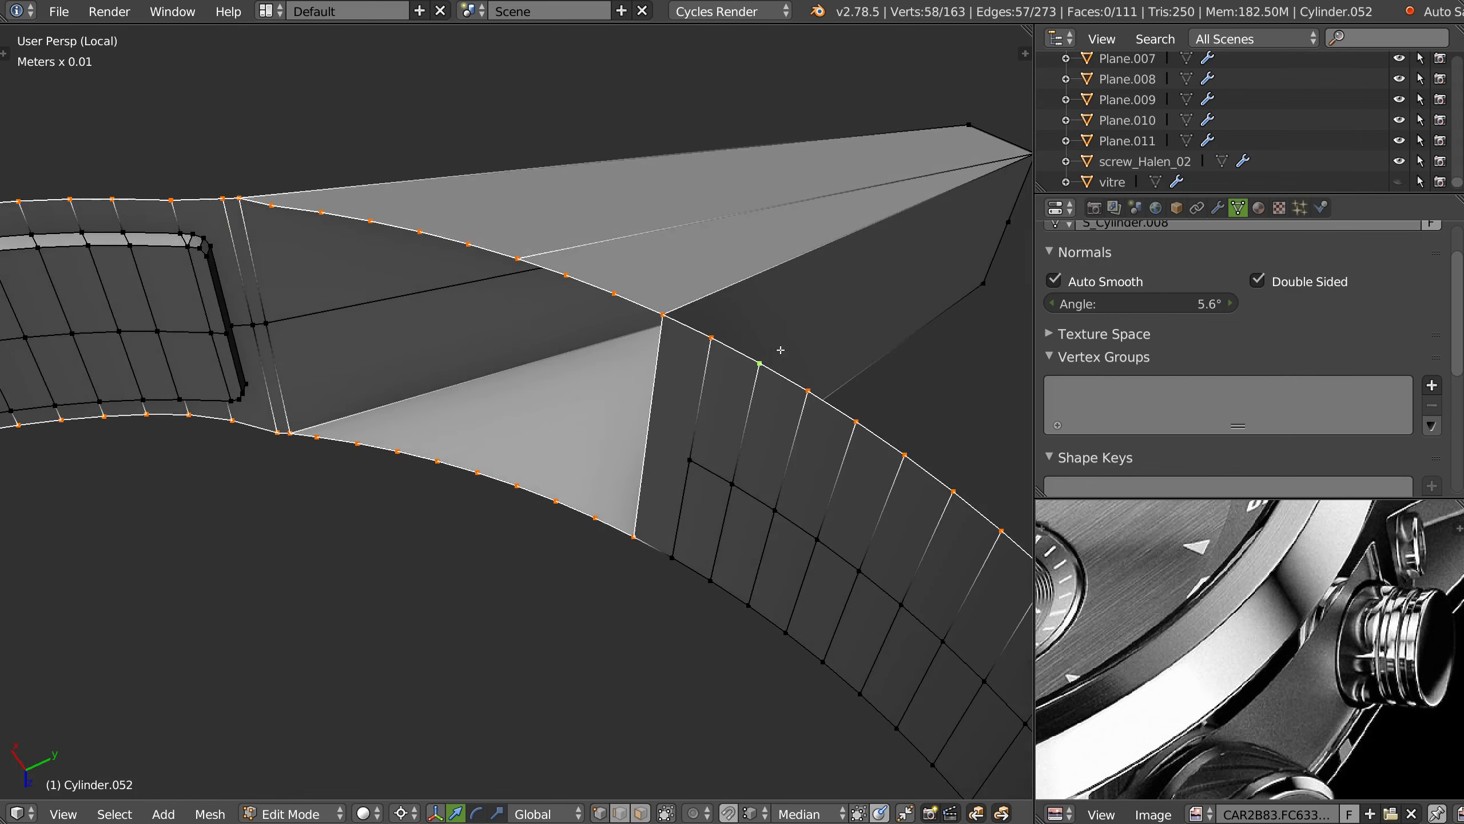
pyautogui.scroll(-3, 595, 471)
pyautogui.moveTo(615, 311); pyautogui.dragTo(623, 347, button='middle')
pyautogui.scroll(3, 627, 364)
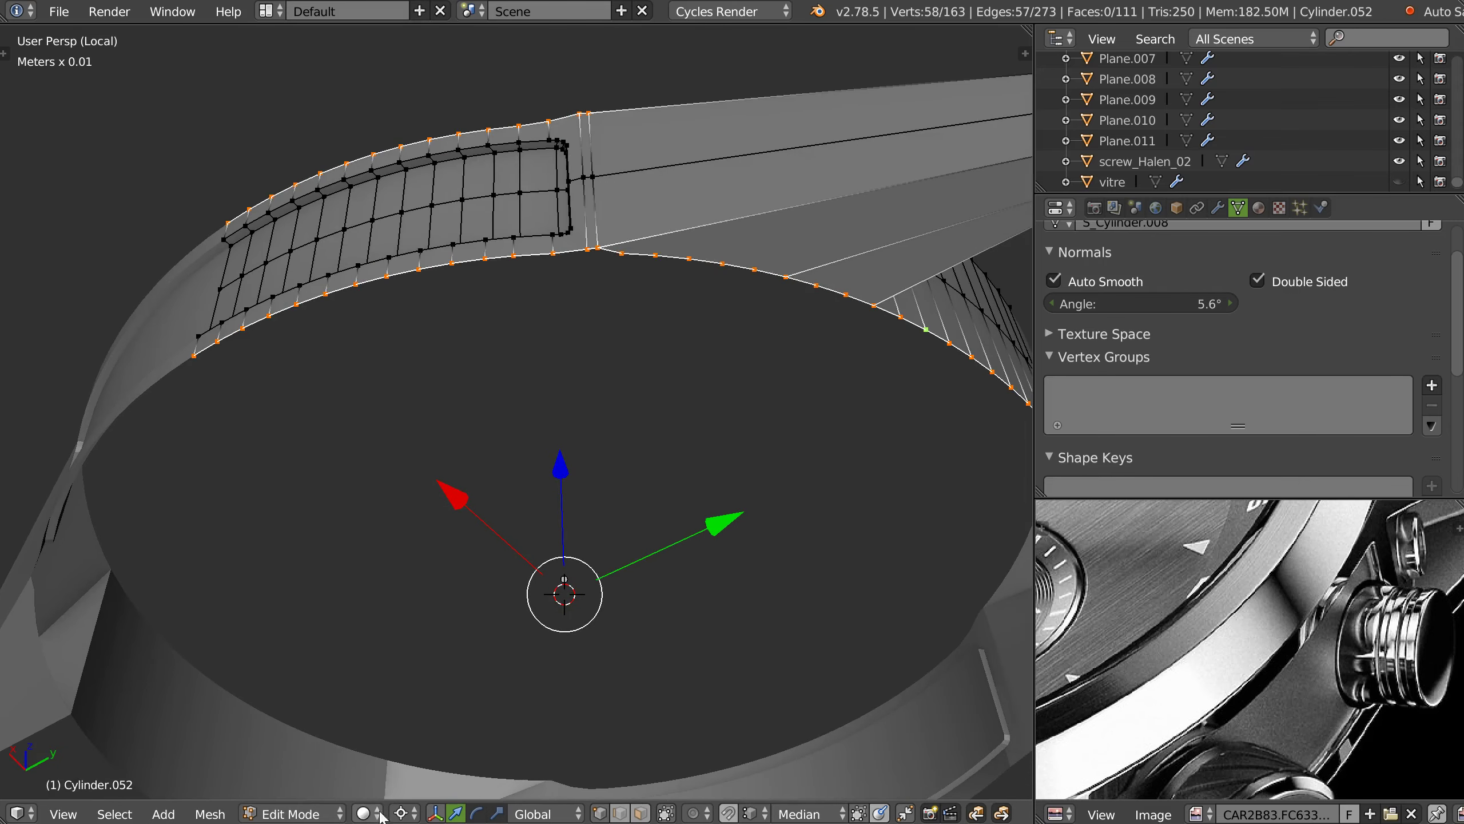
pyautogui.press('e')
pyautogui.press('s')
pyautogui.hotkey('shift', 'z')
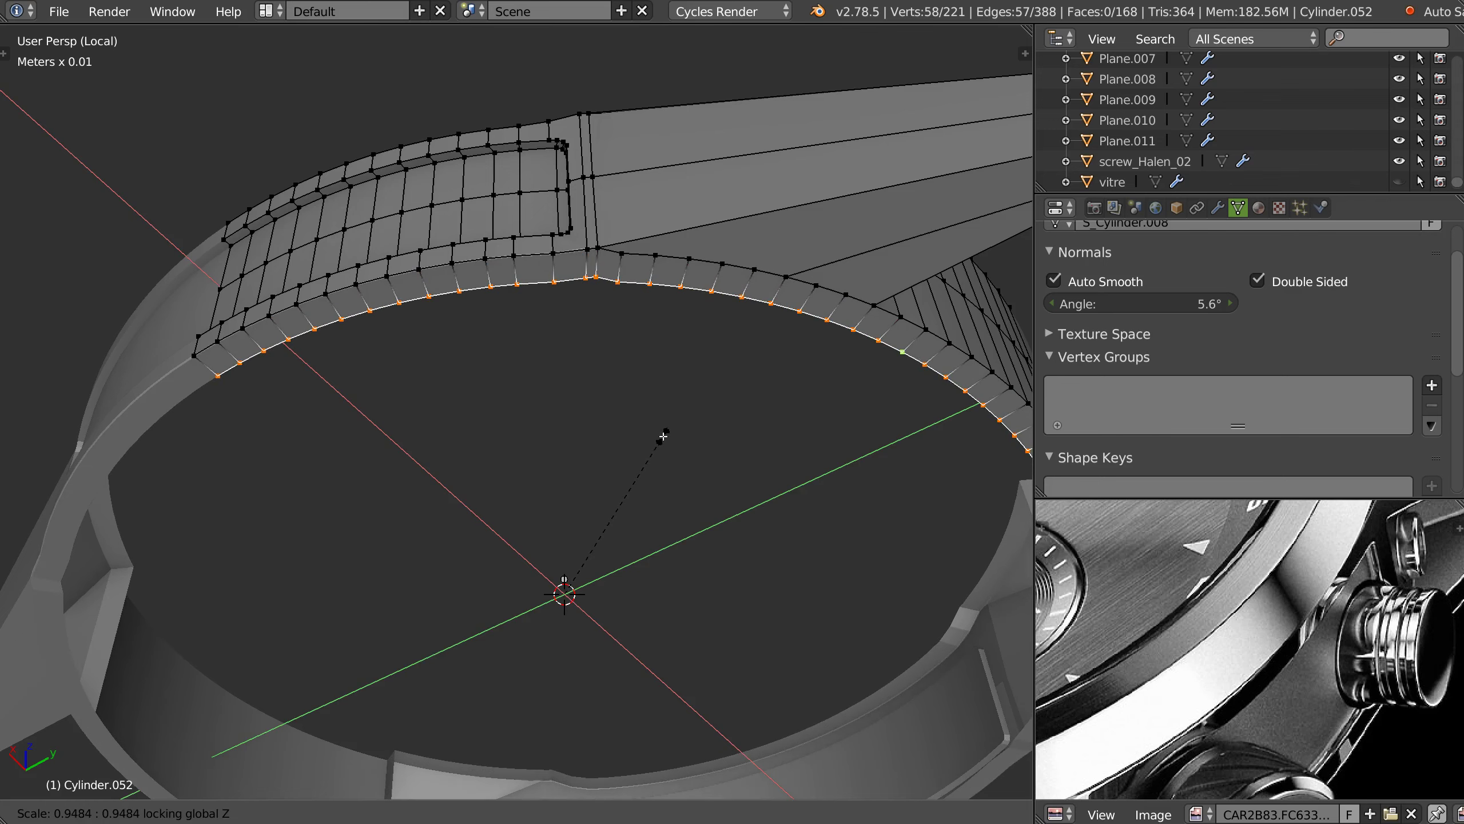
pyautogui.click(663, 435)
# - Select vertices along the lug edge, then undo the extruded strip
pyautogui.moveTo(662, 435)
pyautogui.mouseDown(button='middle')
pyautogui.moveTo(617, 491)
pyautogui.moveTo(644, 549)
pyautogui.moveTo(677, 412)
pyautogui.moveTo(544, 444)
pyautogui.moveTo(544, 465)
pyautogui.mouseUp(button='middle')
pyautogui.rightClick(544, 465)
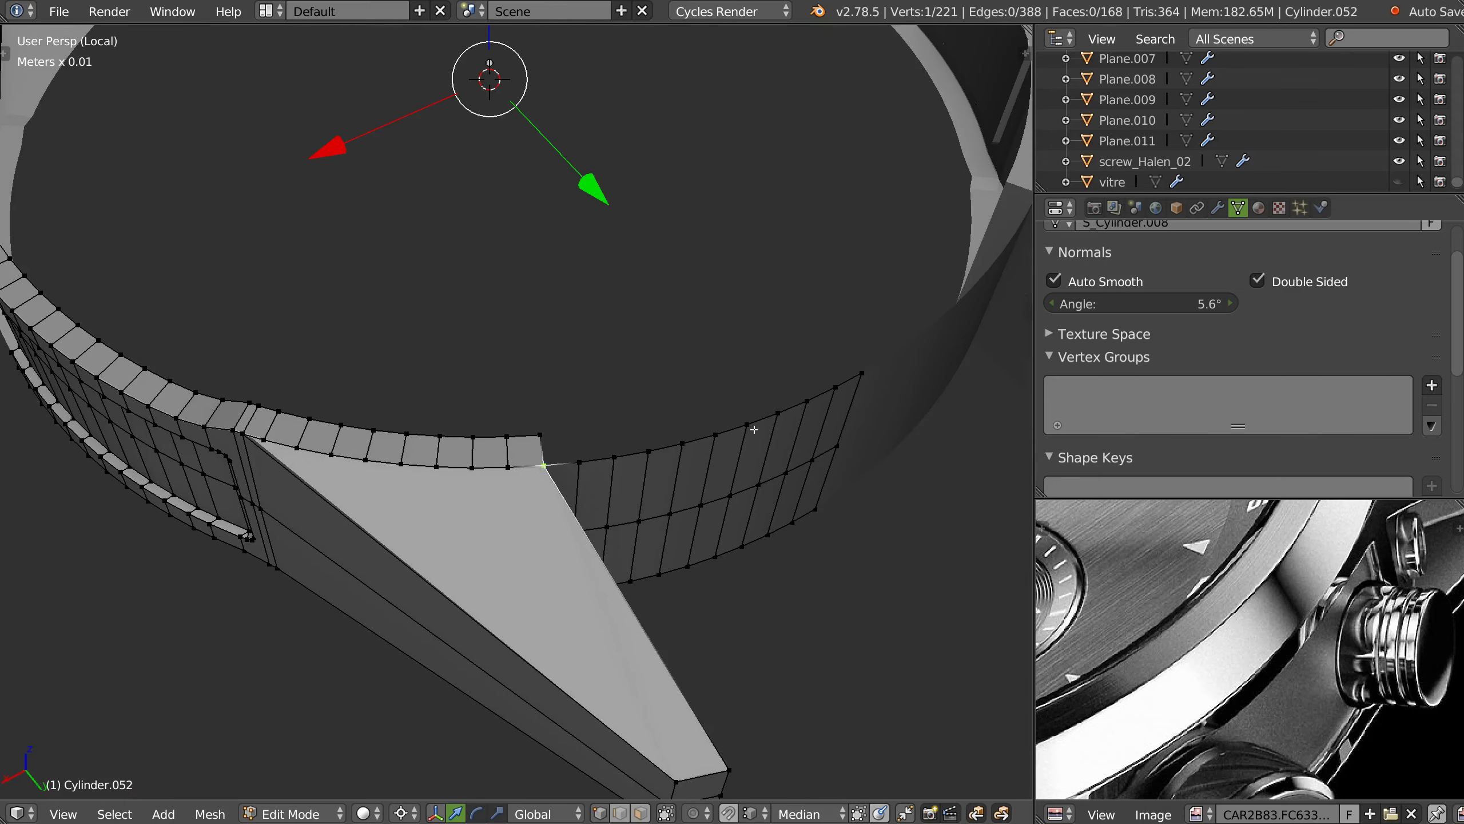
pyautogui.keyDown('ctrl'); pyautogui.rightClick(856, 367); pyautogui.keyUp('ctrl')
pyautogui.hotkey('ctrl', 'z')
pyautogui.hotkey('ctrl', 'z')
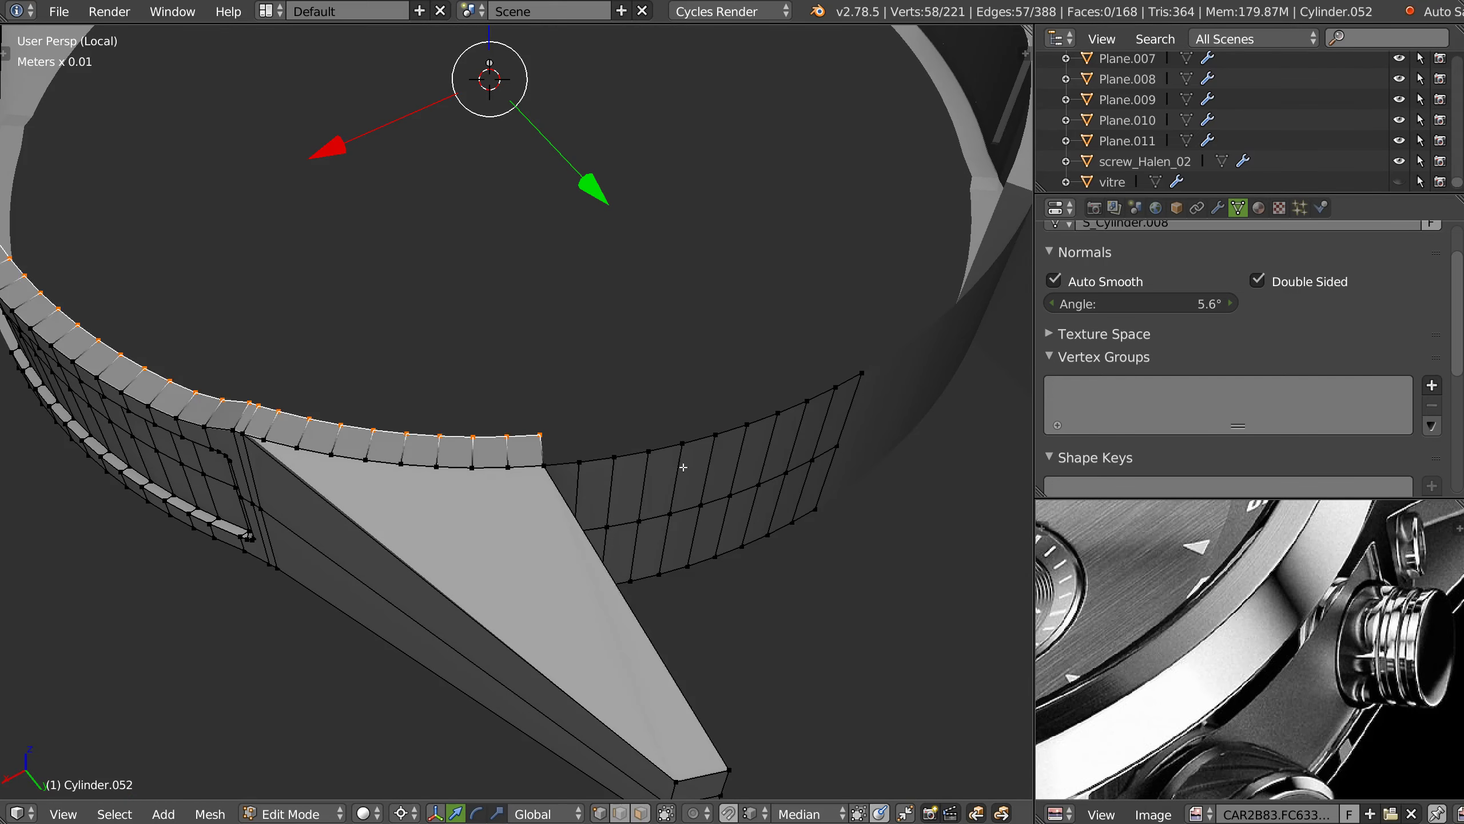
pyautogui.hotkey('ctrl', 'z')
# - Add the right strip's upper edge row and redo the extrude, scaling it inward flat
pyautogui.keyDown('alt'); pyautogui.keyDown('shift'); pyautogui.rightClick(604, 459); pyautogui.keyUp('shift'); pyautogui.keyUp('alt')
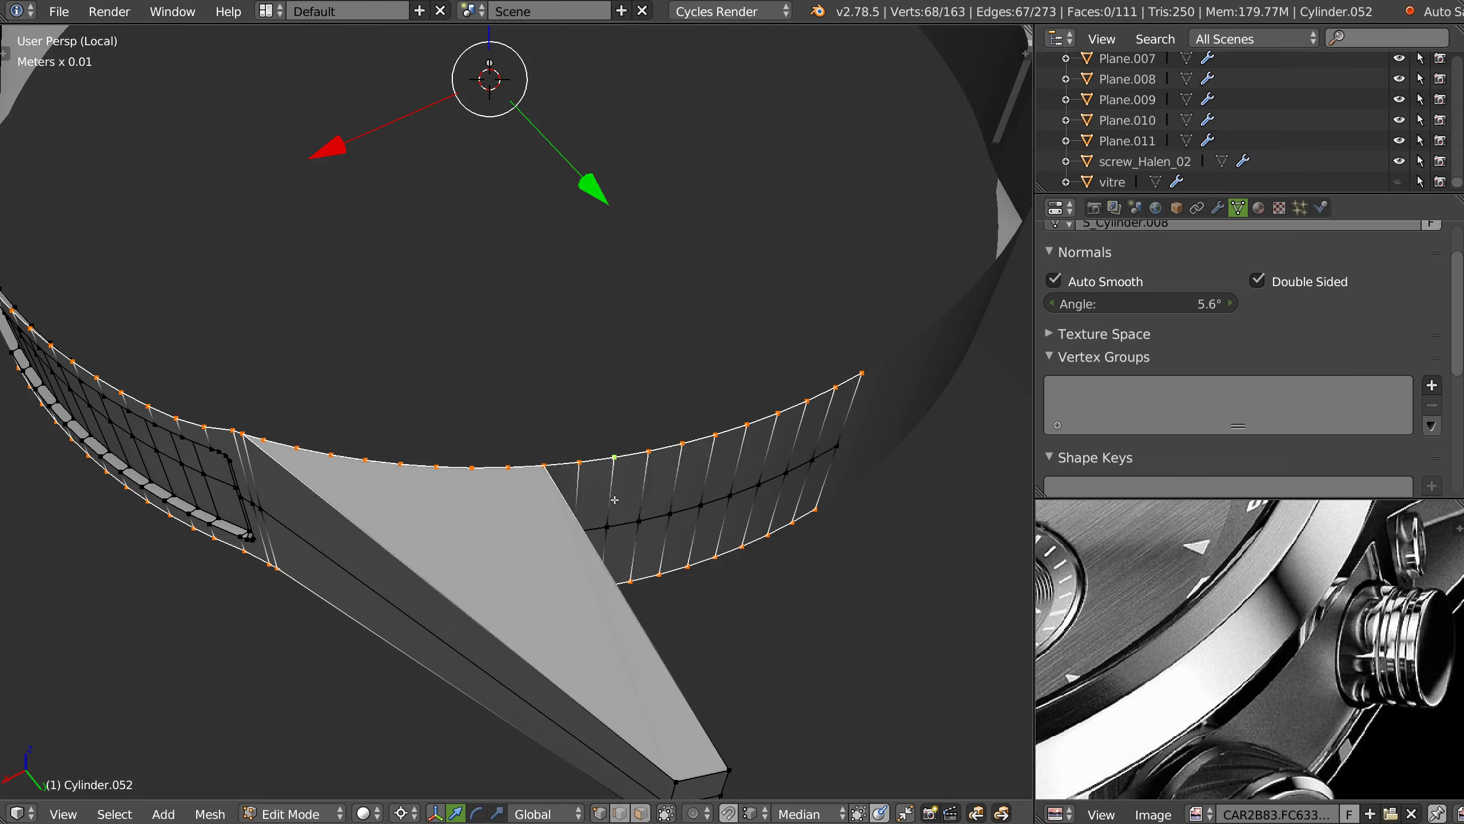
pyautogui.moveTo(604, 459); pyautogui.dragTo(636, 439, button='middle')
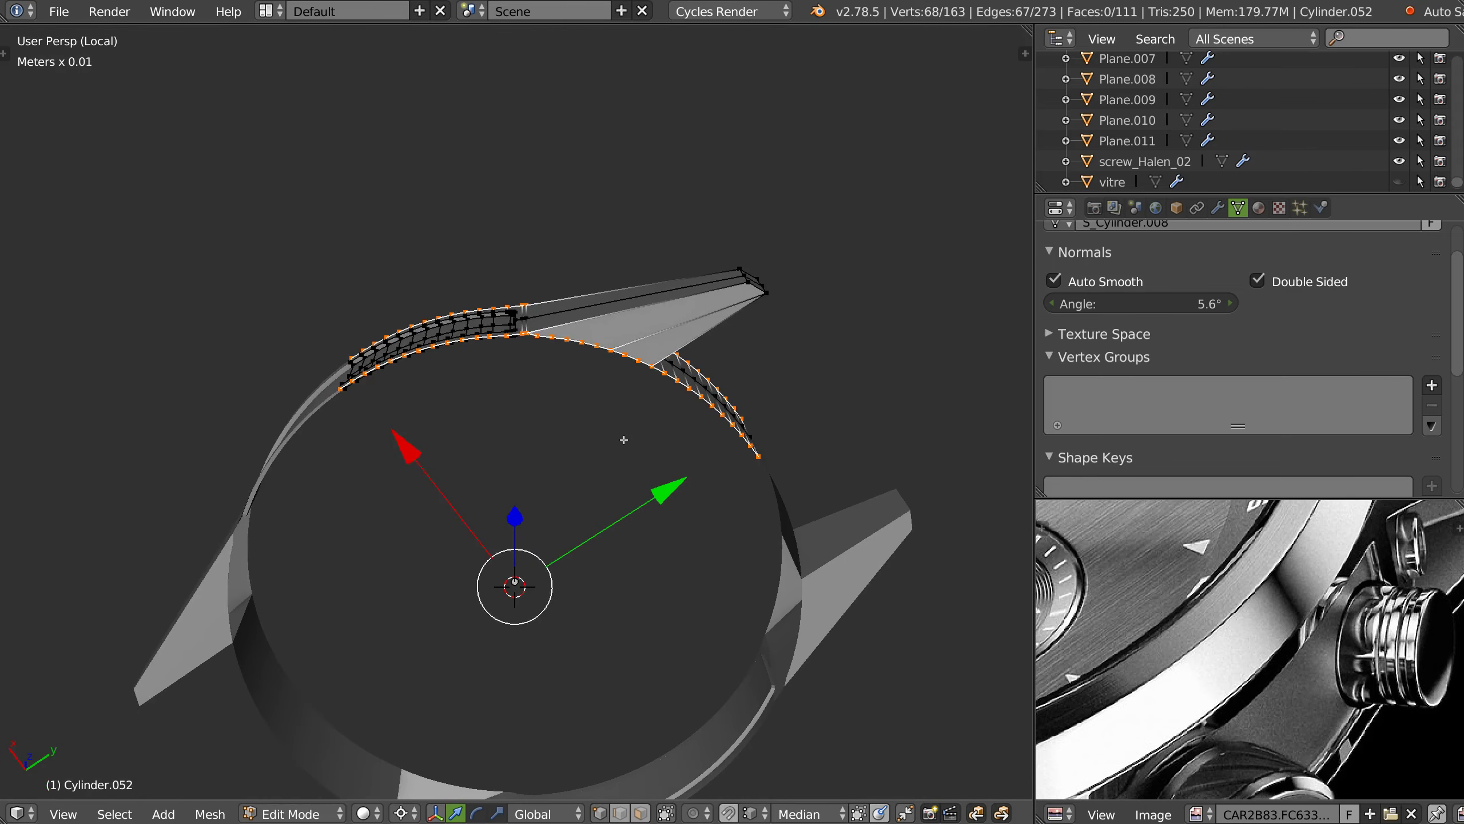
pyautogui.press('e')
pyautogui.press('s')
pyautogui.hotkey('shift', 'z')
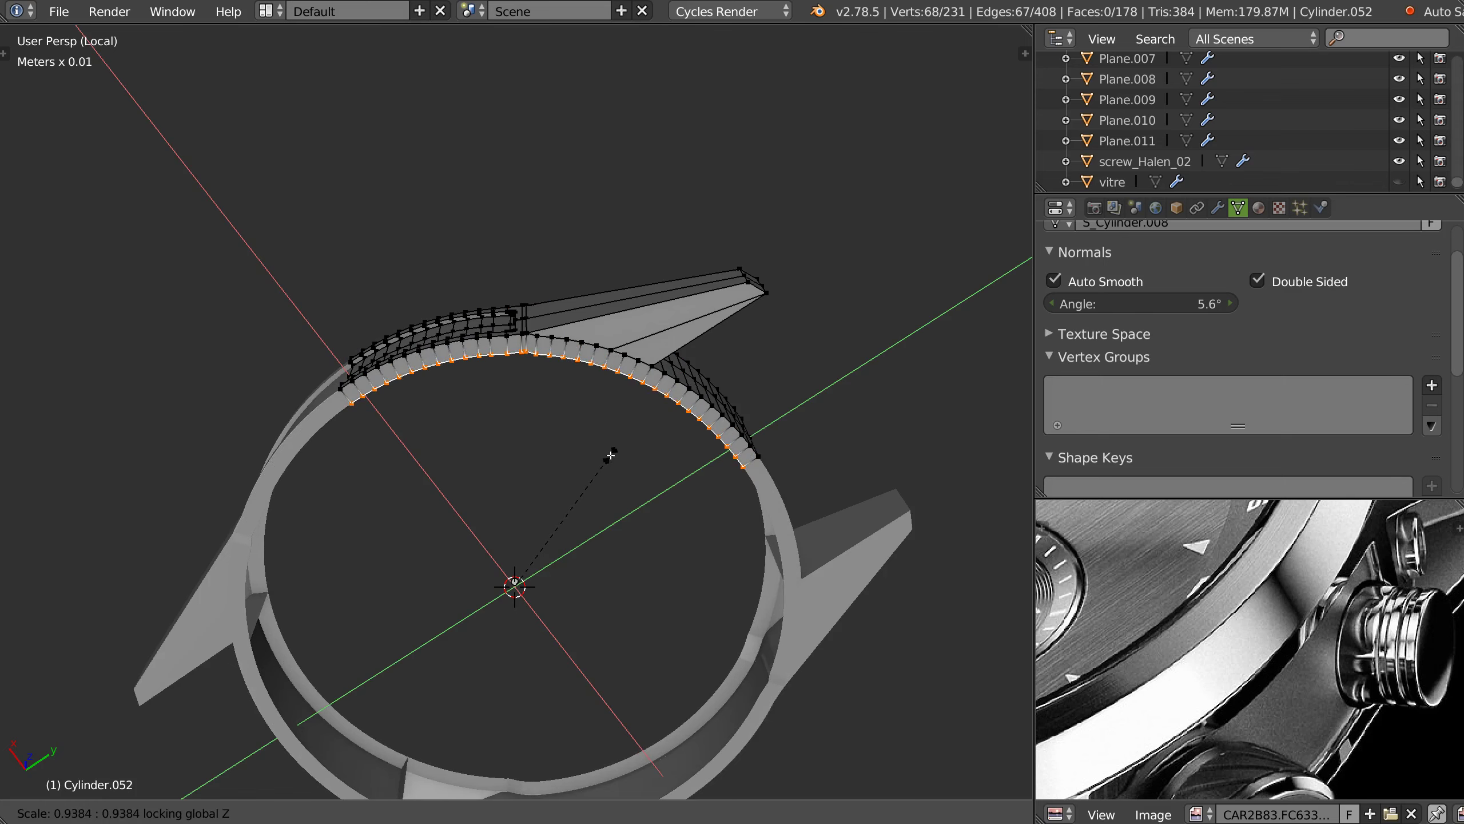
pyautogui.click(611, 454)
pyautogui.moveTo(601, 448)
pyautogui.mouseDown(button='middle')
pyautogui.moveTo(597, 404)
pyautogui.moveTo(647, 317)
pyautogui.moveTo(763, 321)
pyautogui.moveTo(745, 399)
pyautogui.moveTo(548, 433)
pyautogui.mouseUp(button='middle')
# - Delete a single face from the lug strip in face select mode
pyautogui.scroll(4, 548, 433)
pyautogui.hotkey('ctrl', 'Tab')
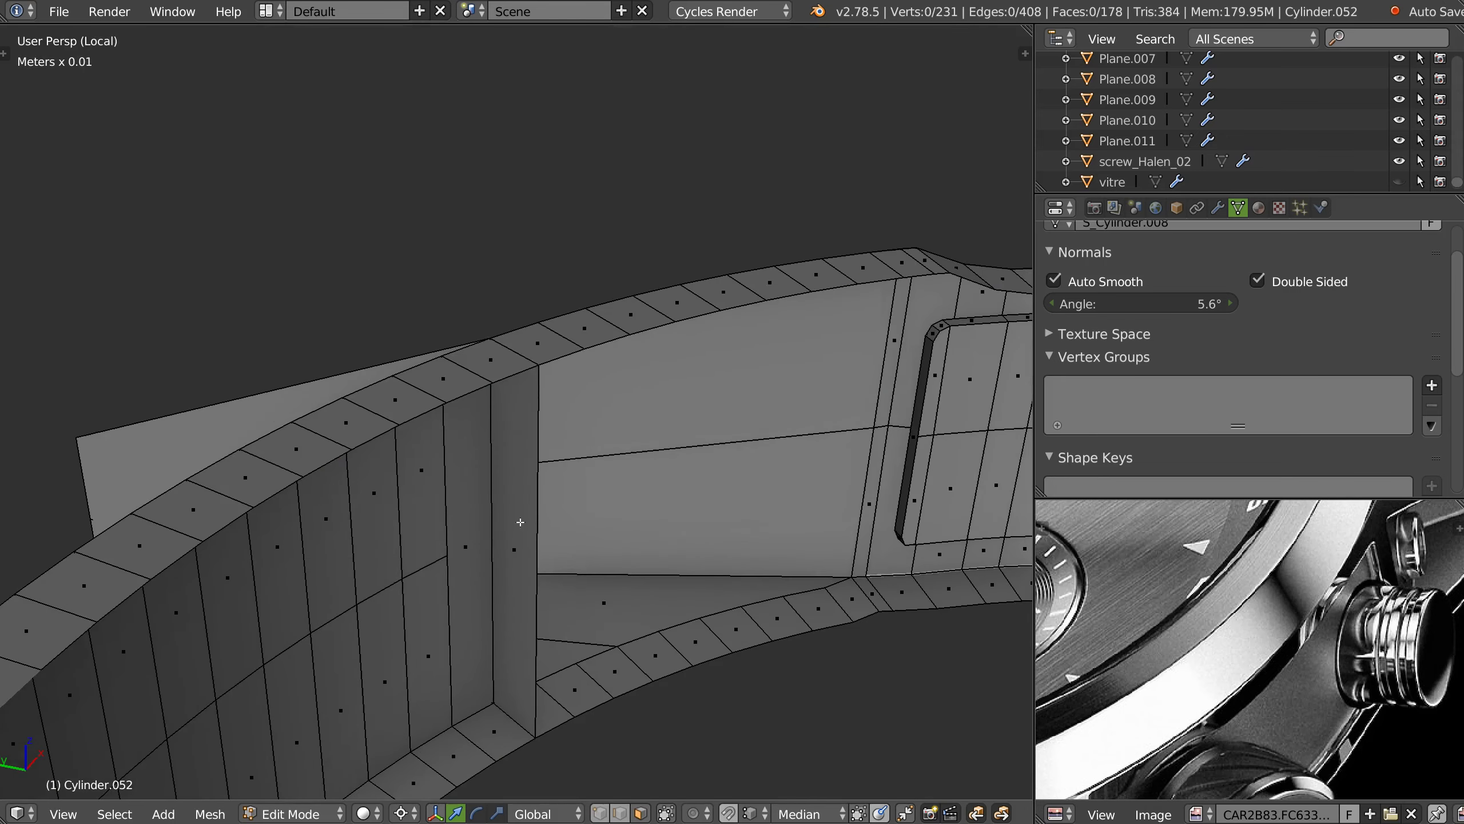
pyautogui.rightClick(532, 556)
pyautogui.press('x')
pyautogui.click(583, 549)
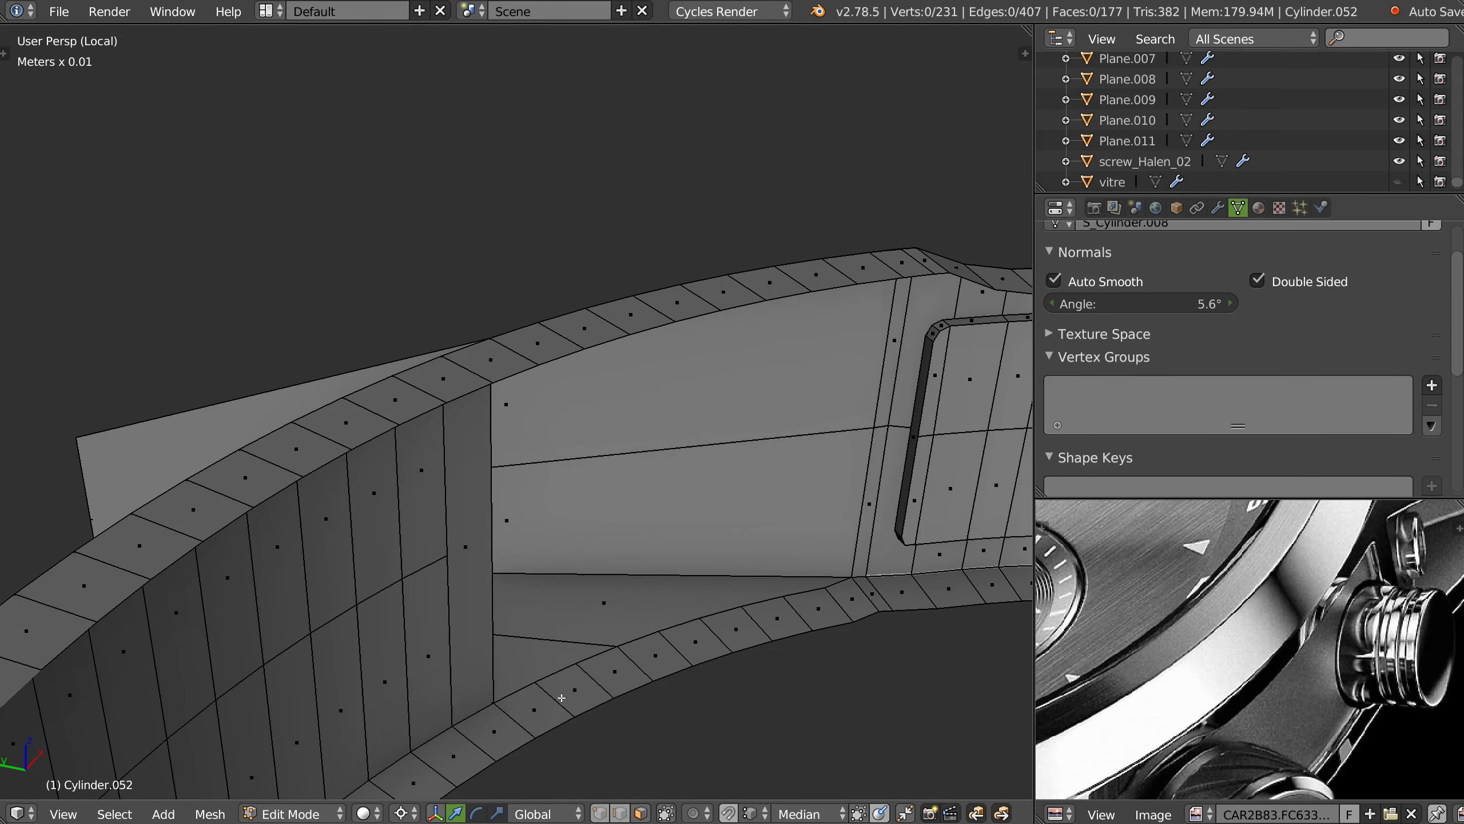
# - Knife a new edge across the lug's side face from its middle vertex to the edge midpoint
pyautogui.rightClick(494, 381)
pyautogui.rightClick(575, 716)
pyautogui.moveTo(554, 576)
pyautogui.mouseDown(button='middle')
pyautogui.moveTo(654, 549)
pyautogui.moveTo(510, 595)
pyautogui.moveTo(539, 533)
pyautogui.moveTo(601, 469)
pyautogui.mouseUp(button='middle')
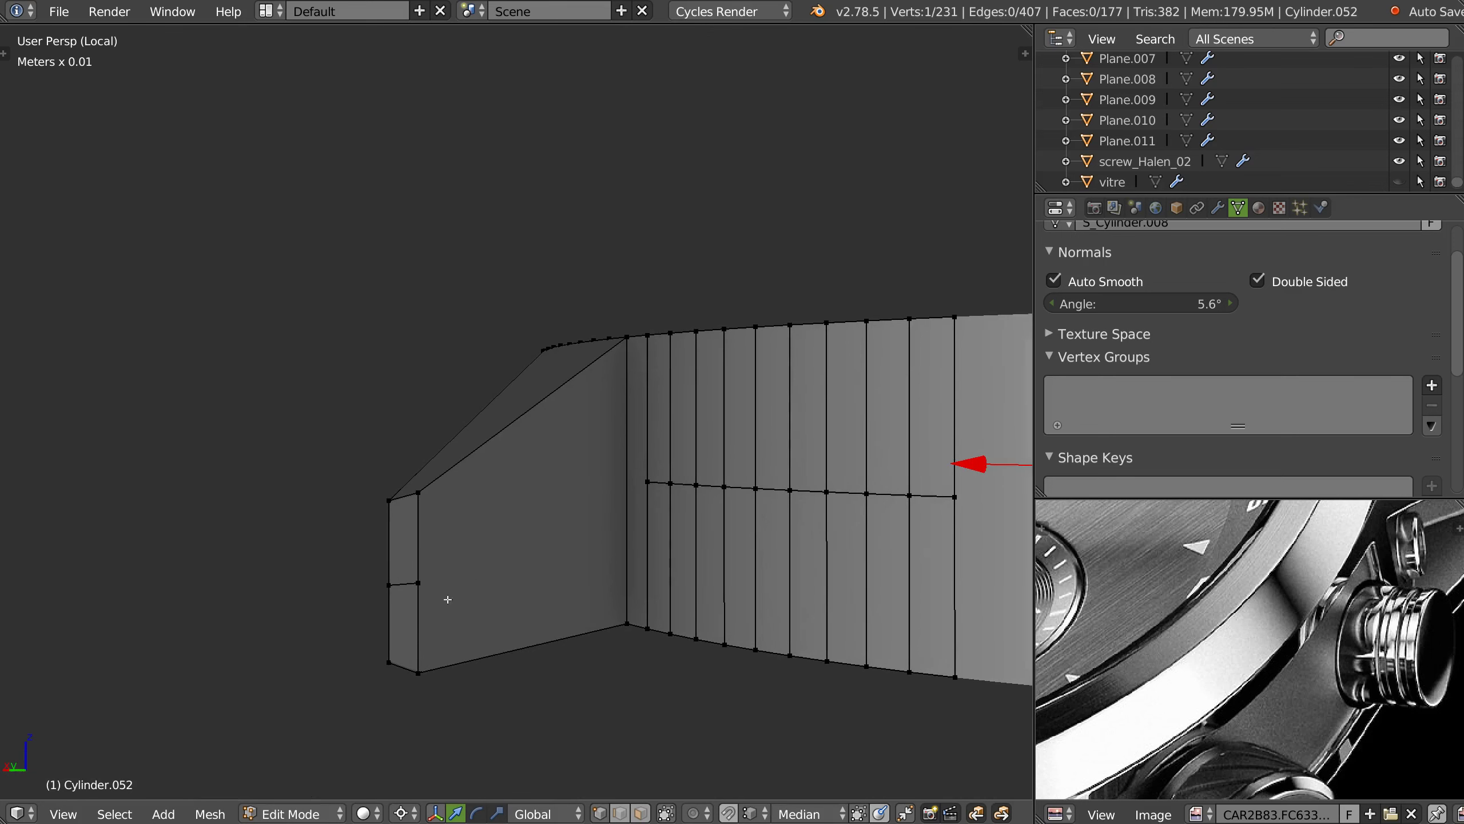
pyautogui.press('k')
pyautogui.click(419, 583)
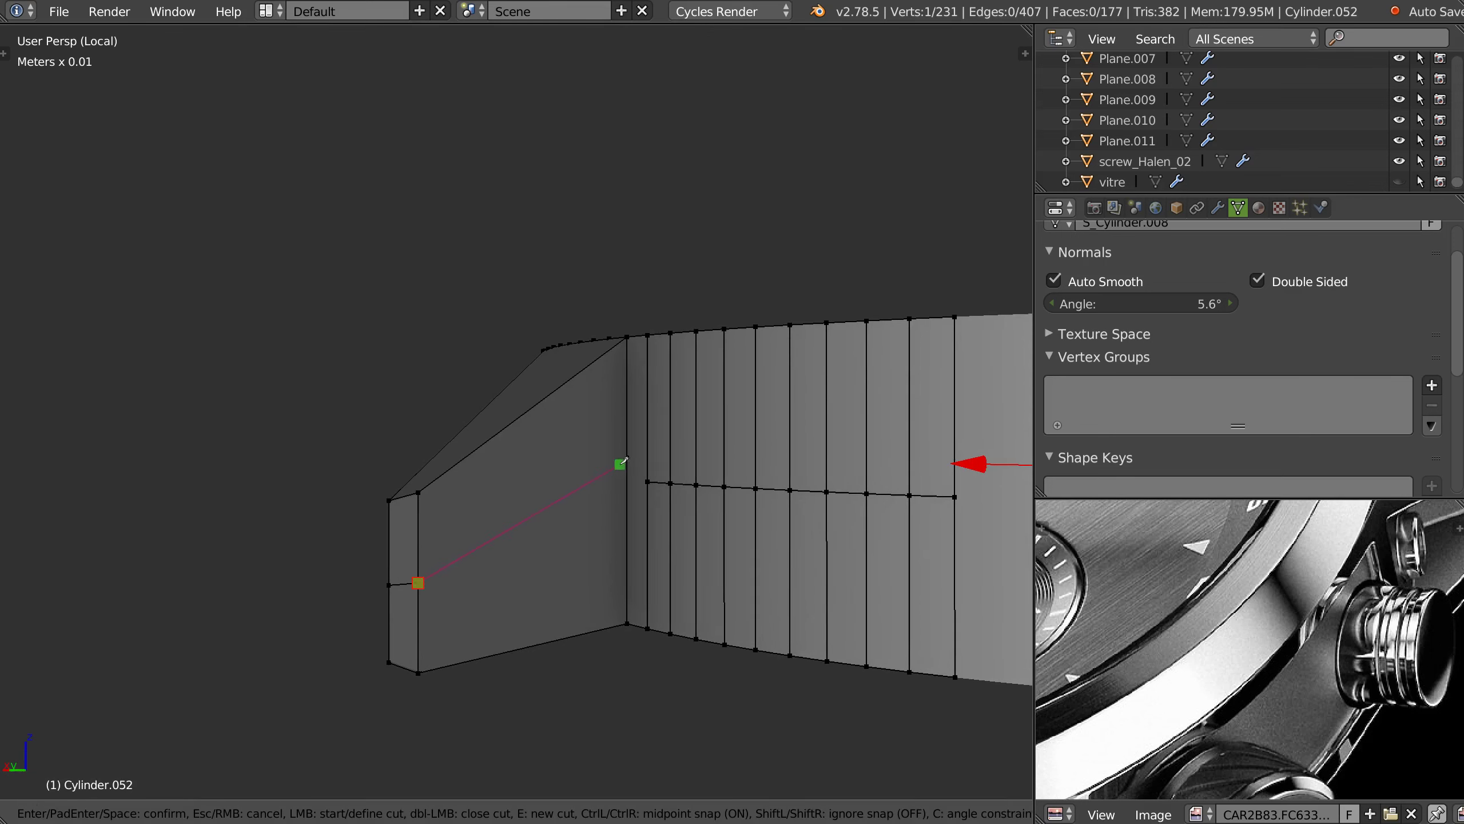
pyautogui.keyDown('ctrl'); pyautogui.click(631, 471); pyautogui.keyUp('ctrl')
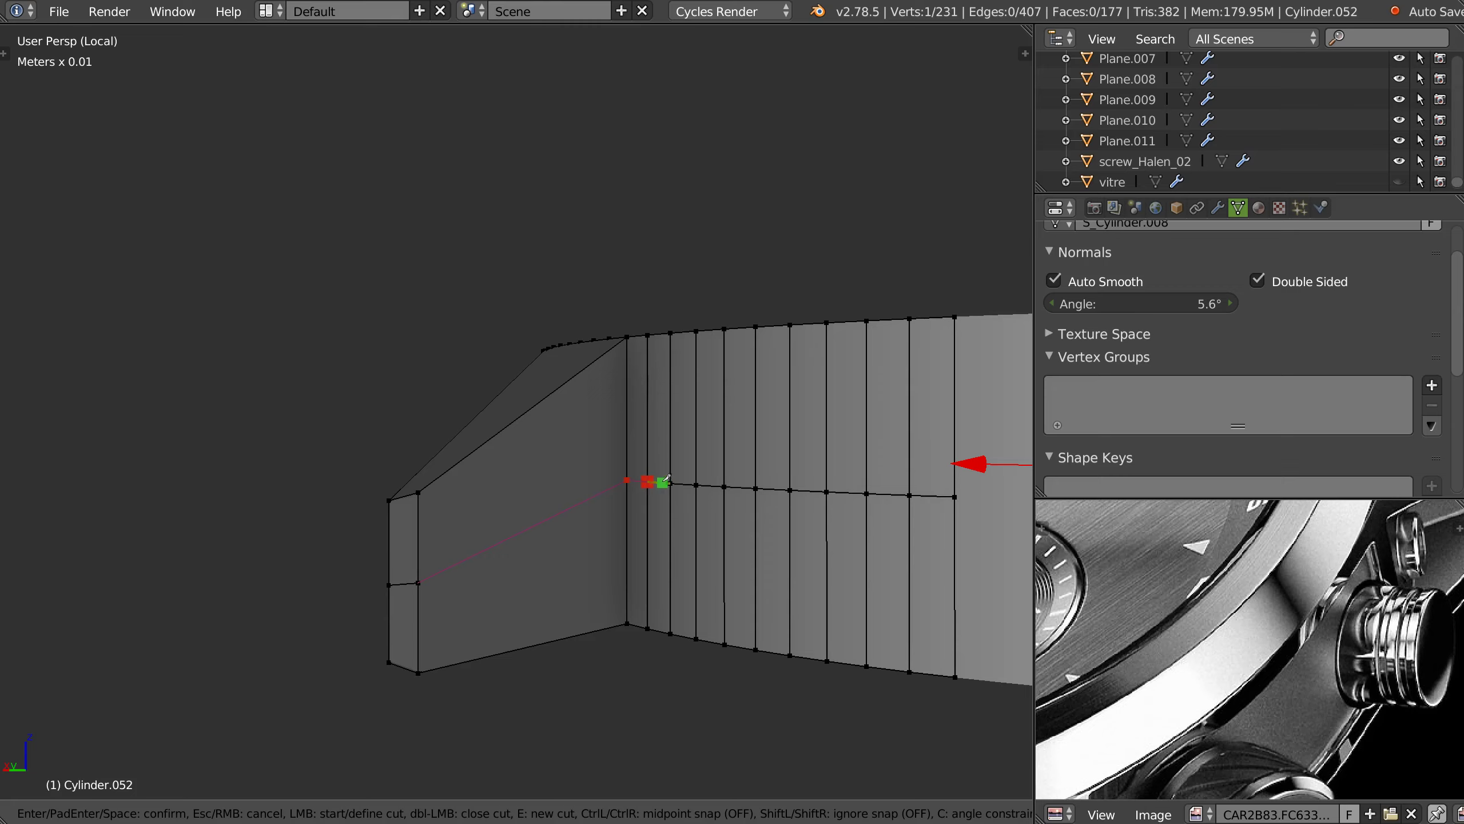
pyautogui.press('Return')
# - Inspect the new edge and return to Object Mode to view the whole case
pyautogui.moveTo(666, 479)
pyautogui.mouseDown(button='middle')
pyautogui.moveTo(567, 517)
pyautogui.moveTo(705, 460)
pyautogui.mouseUp(button='middle')
pyautogui.moveTo(566, 485)
pyautogui.mouseDown(button='middle')
pyautogui.moveTo(431, 448)
pyautogui.moveTo(569, 487)
pyautogui.moveTo(529, 424)
pyautogui.moveTo(529, 497)
pyautogui.moveTo(484, 510)
pyautogui.moveTo(449, 480)
pyautogui.moveTo(369, 489)
pyautogui.mouseUp(button='middle')
pyautogui.press('Tab')
# - Re-enter Edit Mode and slide the vertex beside the notch along its edge
pyautogui.scroll(5, 465, 542)
pyautogui.moveTo(464, 543)
pyautogui.mouseDown(button='middle')
pyautogui.moveTo(469, 489)
pyautogui.moveTo(530, 437)
pyautogui.mouseUp(button='middle')
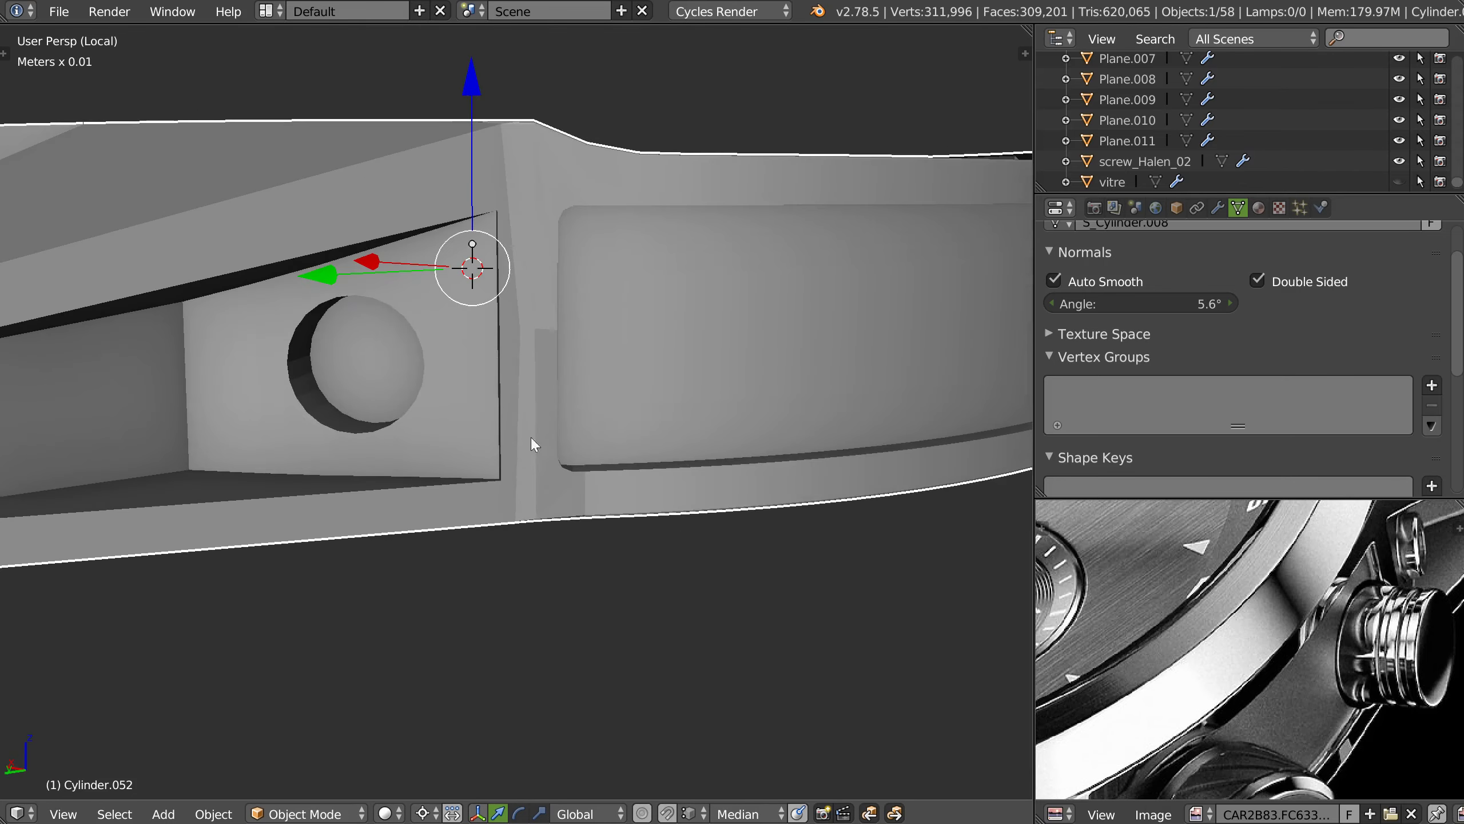
pyautogui.press('Tab')
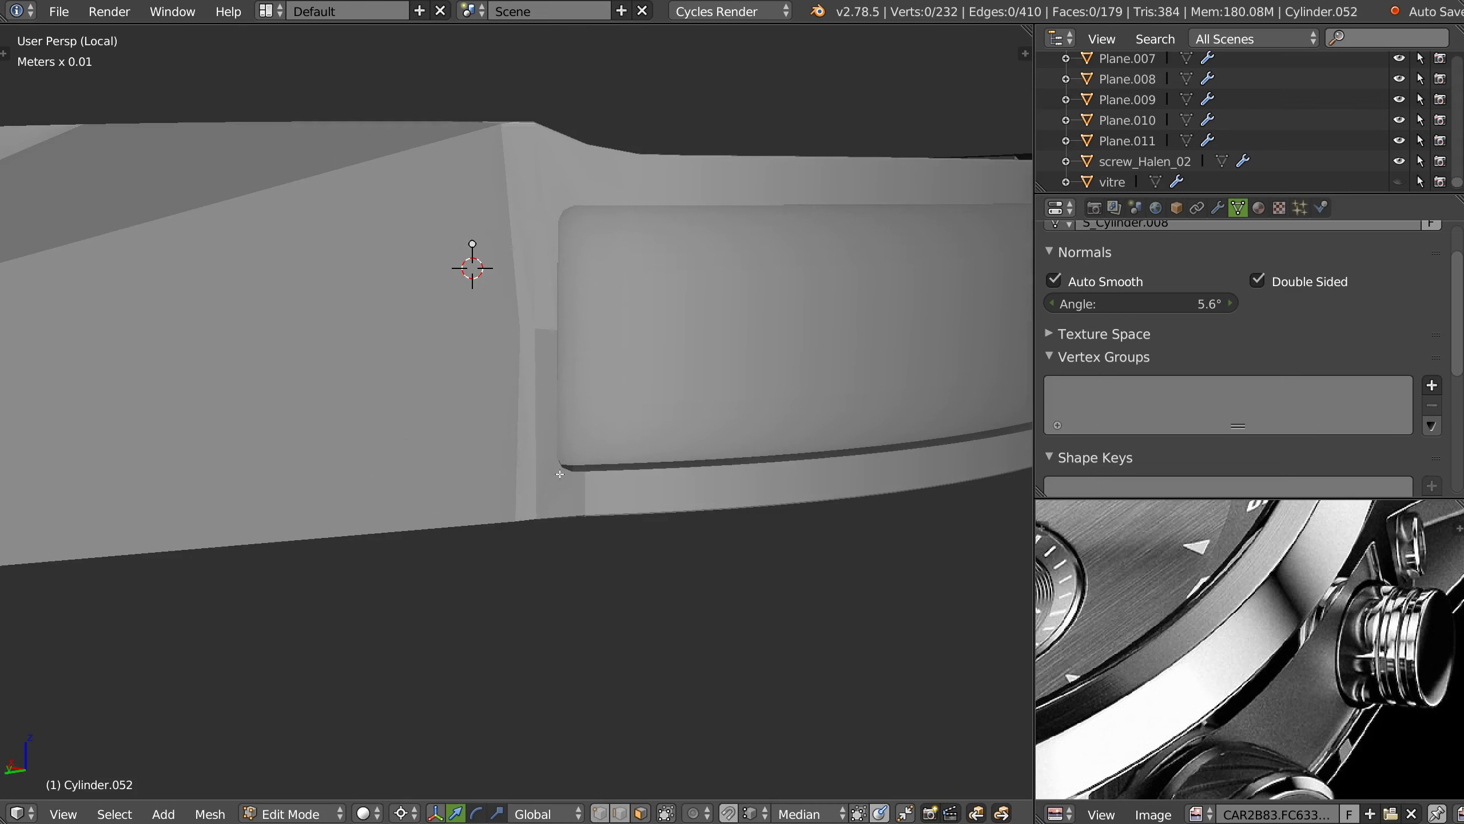
pyautogui.scroll(-4, 560, 474)
pyautogui.moveTo(560, 474); pyautogui.dragTo(604, 486, button='middle')
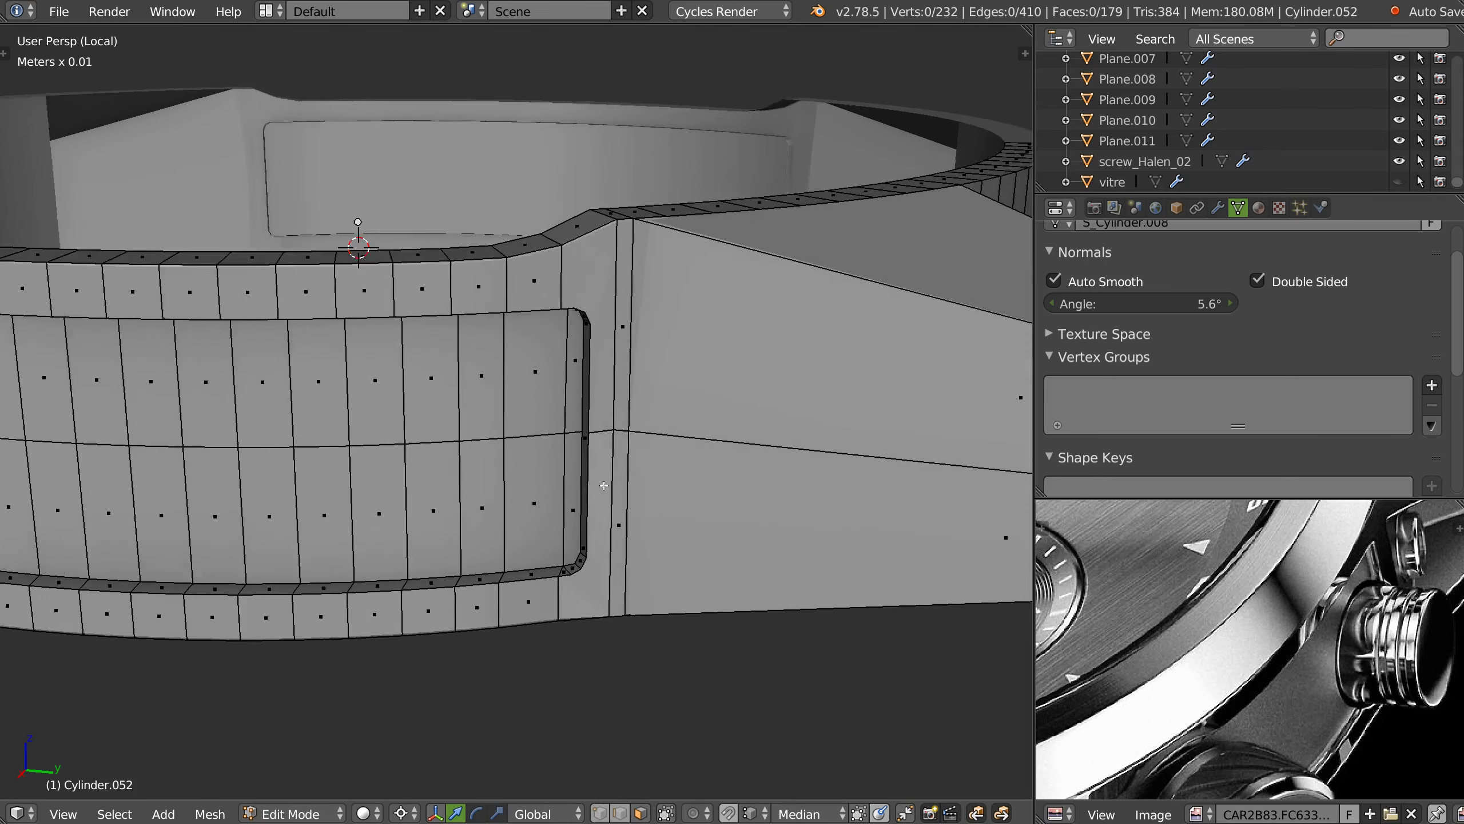
pyautogui.scroll(2, 603, 486)
pyautogui.press('Tab')
pyautogui.click(457, 468)
pyautogui.rightClick(654, 372)
pyautogui.press('g')
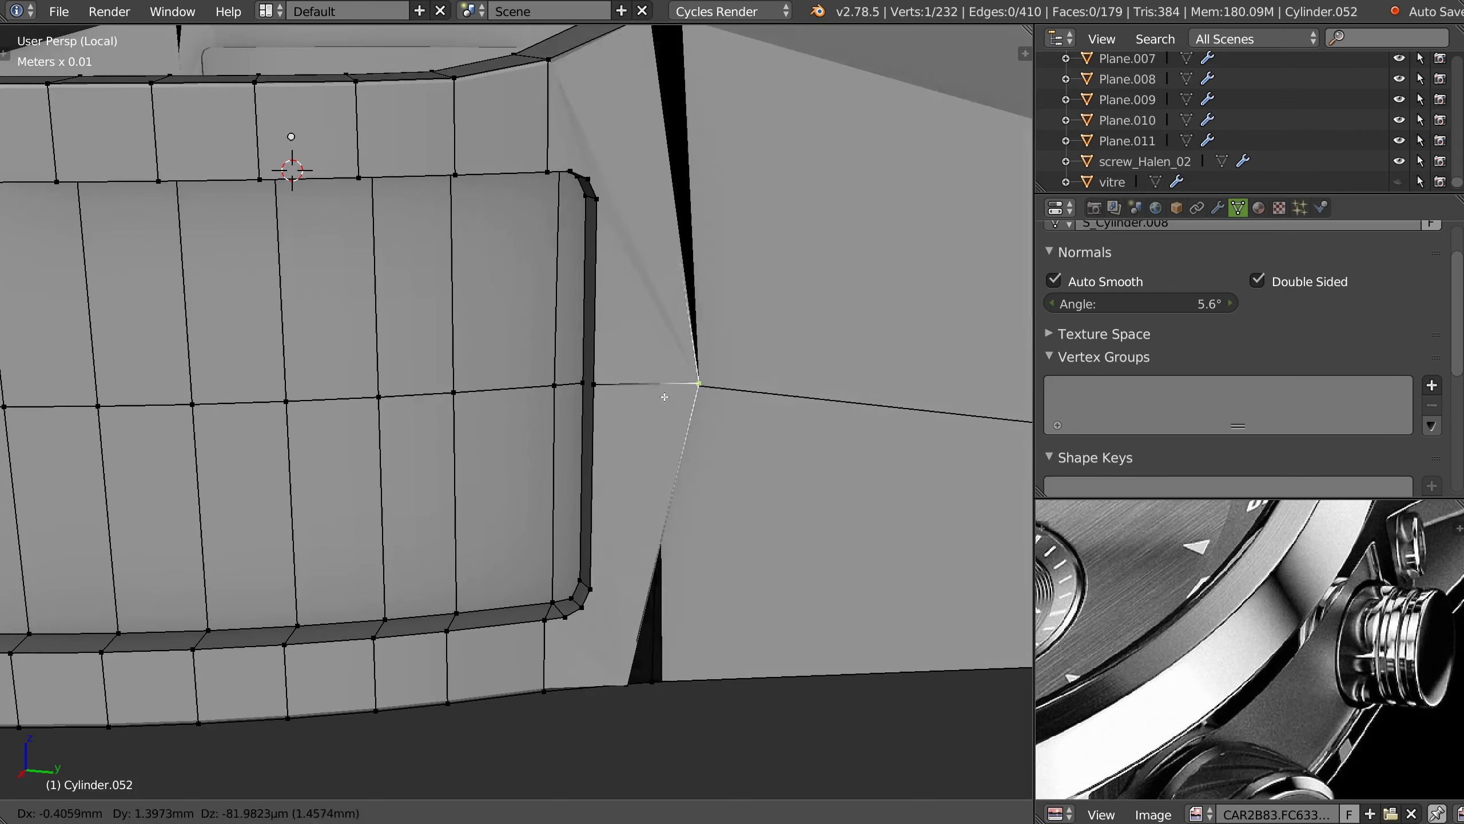
pyautogui.press('g')
pyautogui.click(664, 391)
# - Show the modifier settings and orbit around the notch to inspect it
pyautogui.moveTo(628, 447)
pyautogui.mouseDown(button='middle')
pyautogui.moveTo(652, 485)
pyautogui.moveTo(634, 404)
pyautogui.mouseUp(button='middle')
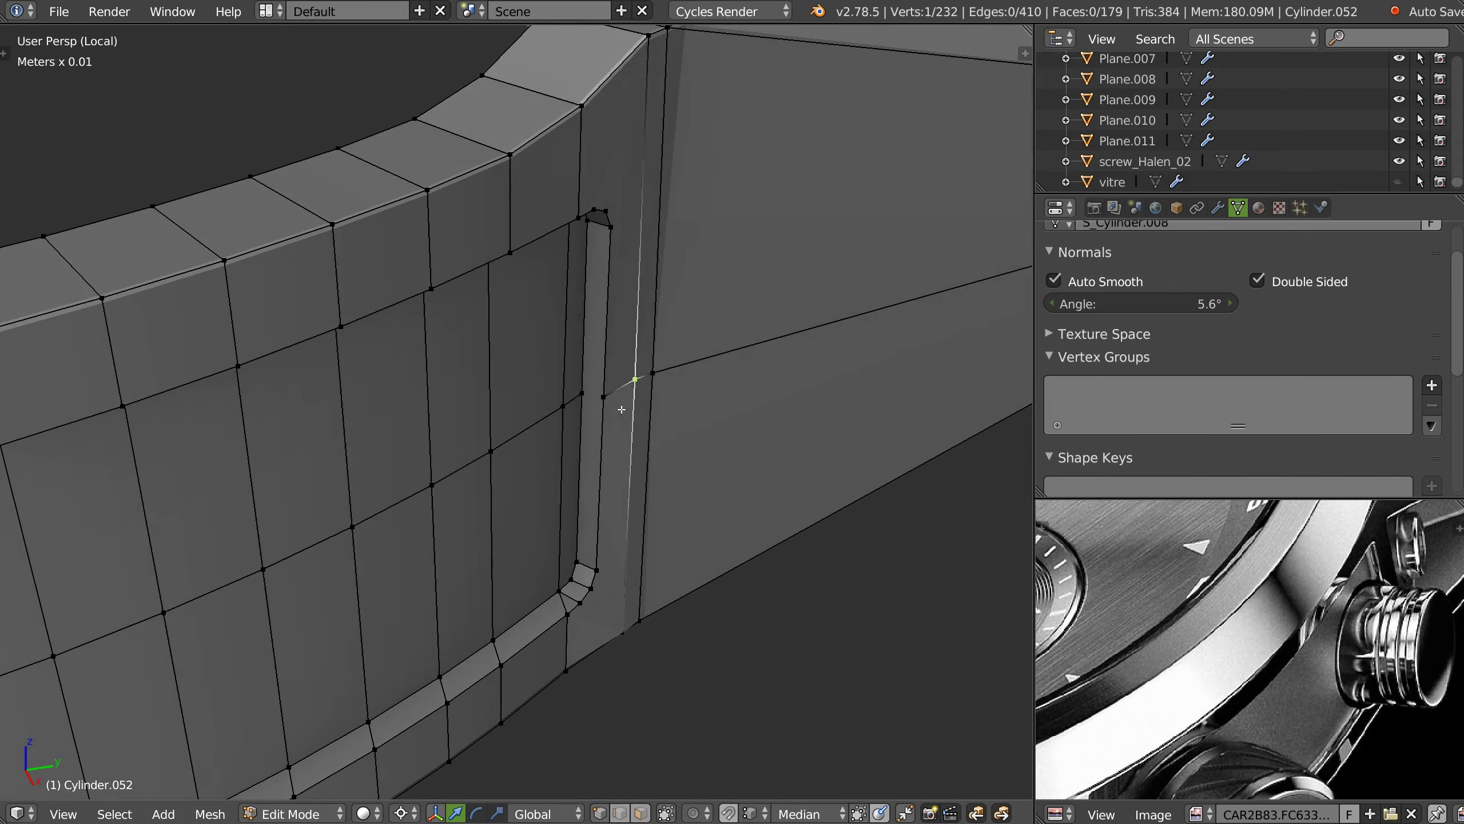
pyautogui.scroll(2, 1228, 248)
pyautogui.click(1219, 206)
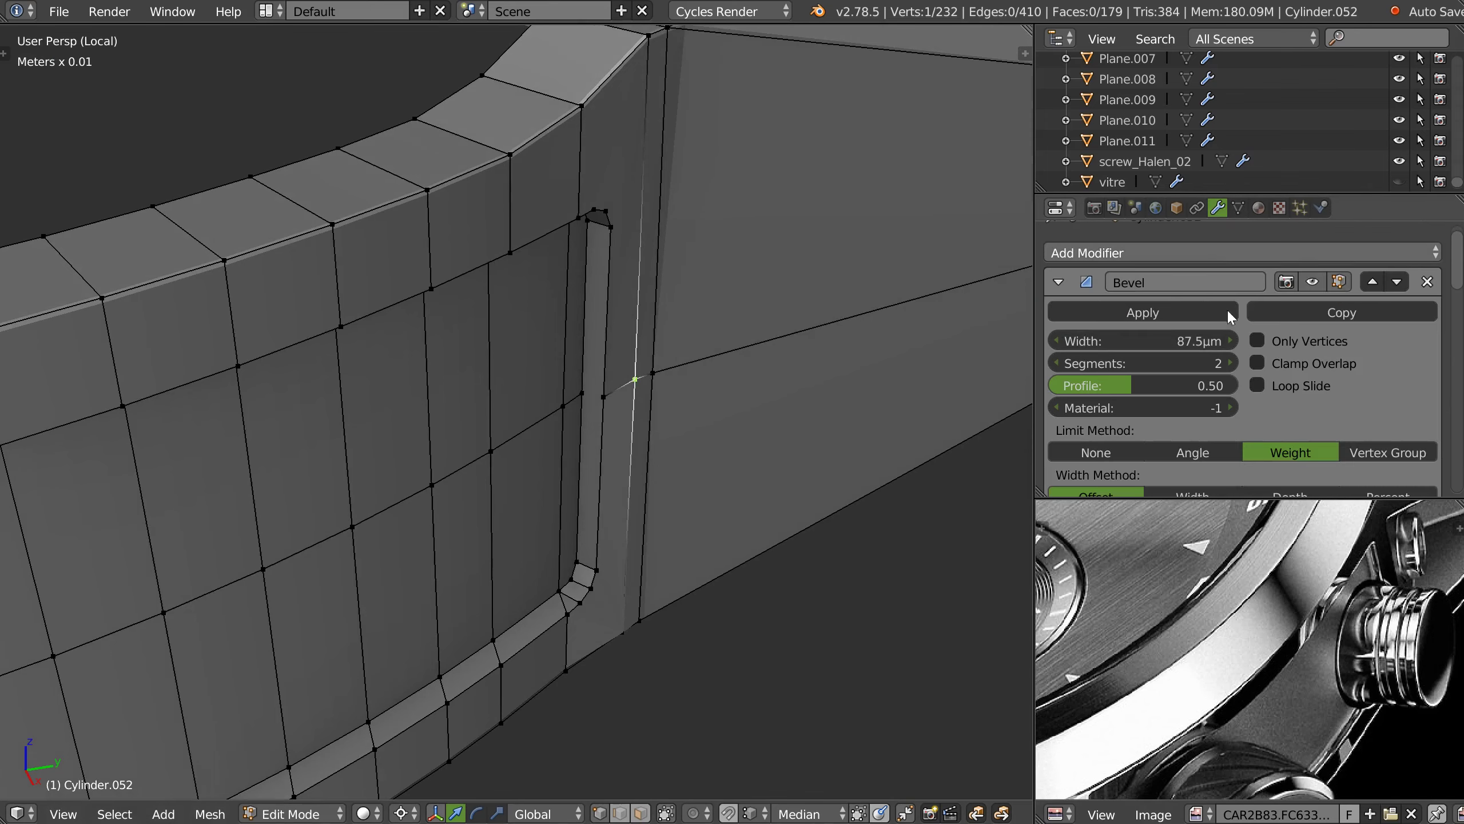
pyautogui.moveTo(629, 327)
pyautogui.mouseDown(button='middle')
pyautogui.moveTo(663, 371)
pyautogui.moveTo(617, 394)
pyautogui.mouseUp(button='middle')
pyautogui.scroll(3, 664, 371)
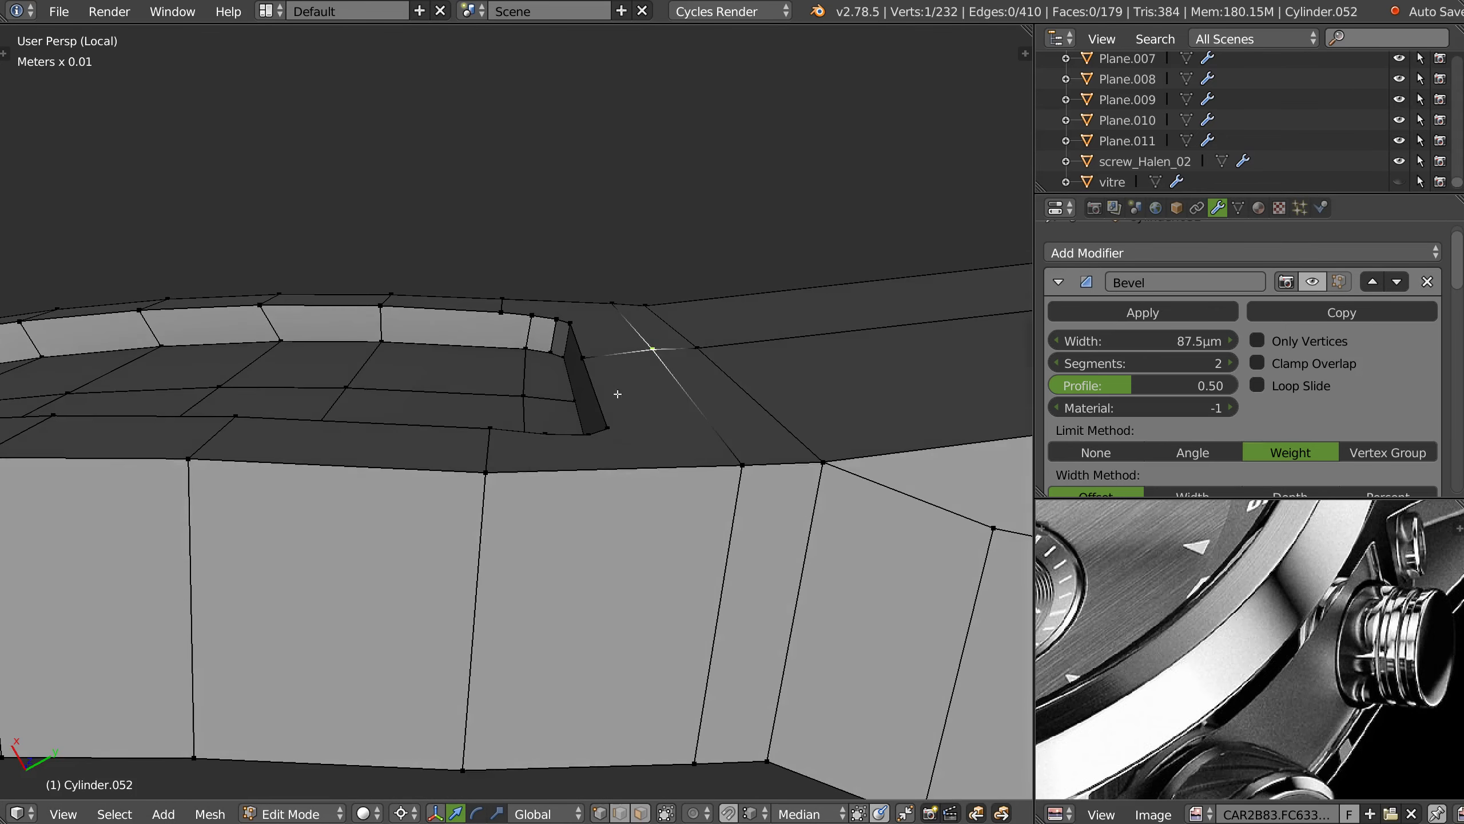
pyautogui.moveTo(642, 450); pyautogui.dragTo(644, 420, button='middle')
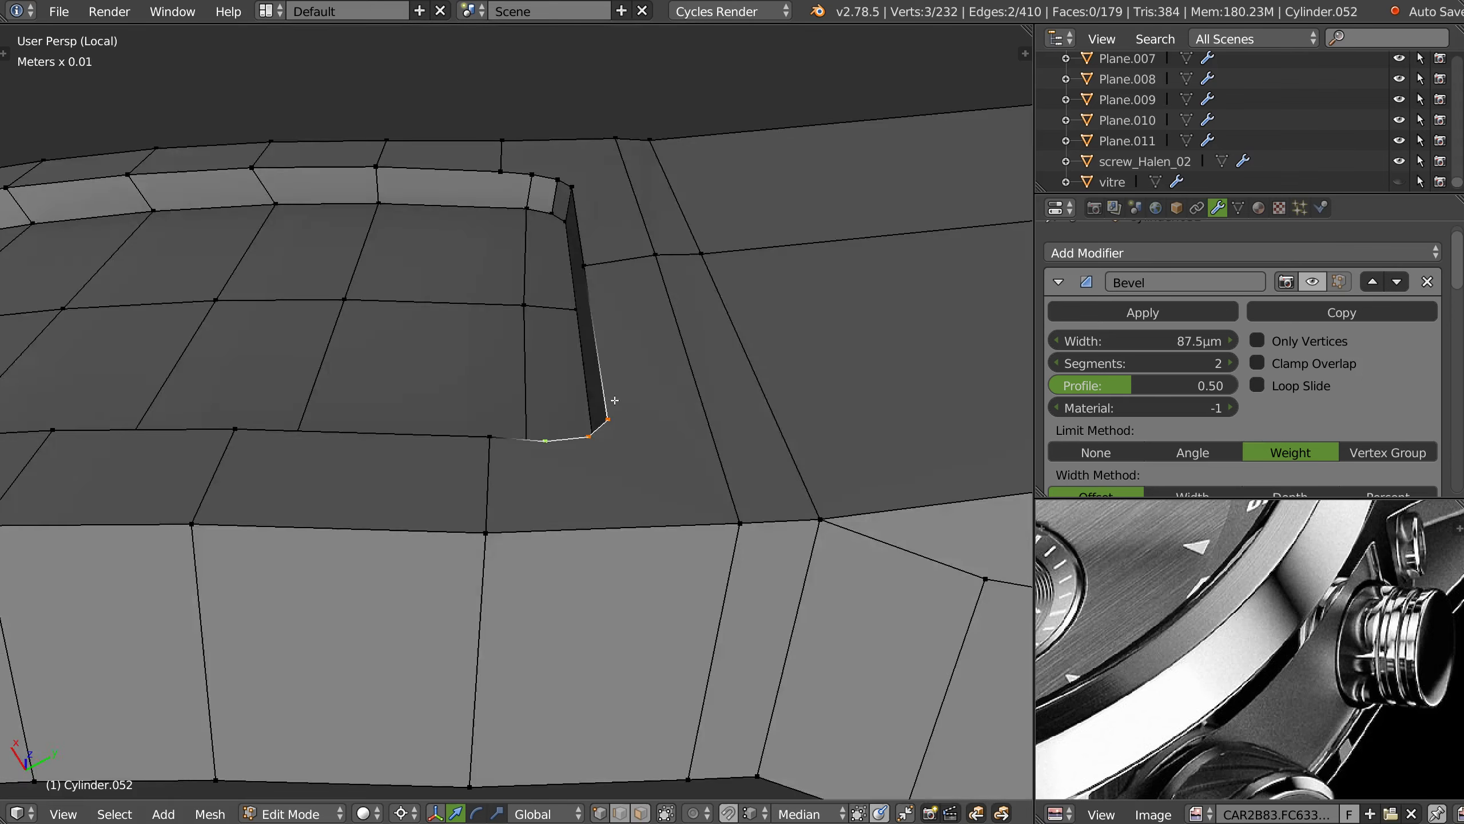
pyautogui.scroll(-6, 602, 471)
pyautogui.moveTo(602, 471)
pyautogui.mouseDown(button='middle')
pyautogui.moveTo(427, 535)
pyautogui.moveTo(752, 506)
pyautogui.mouseUp(button='middle')
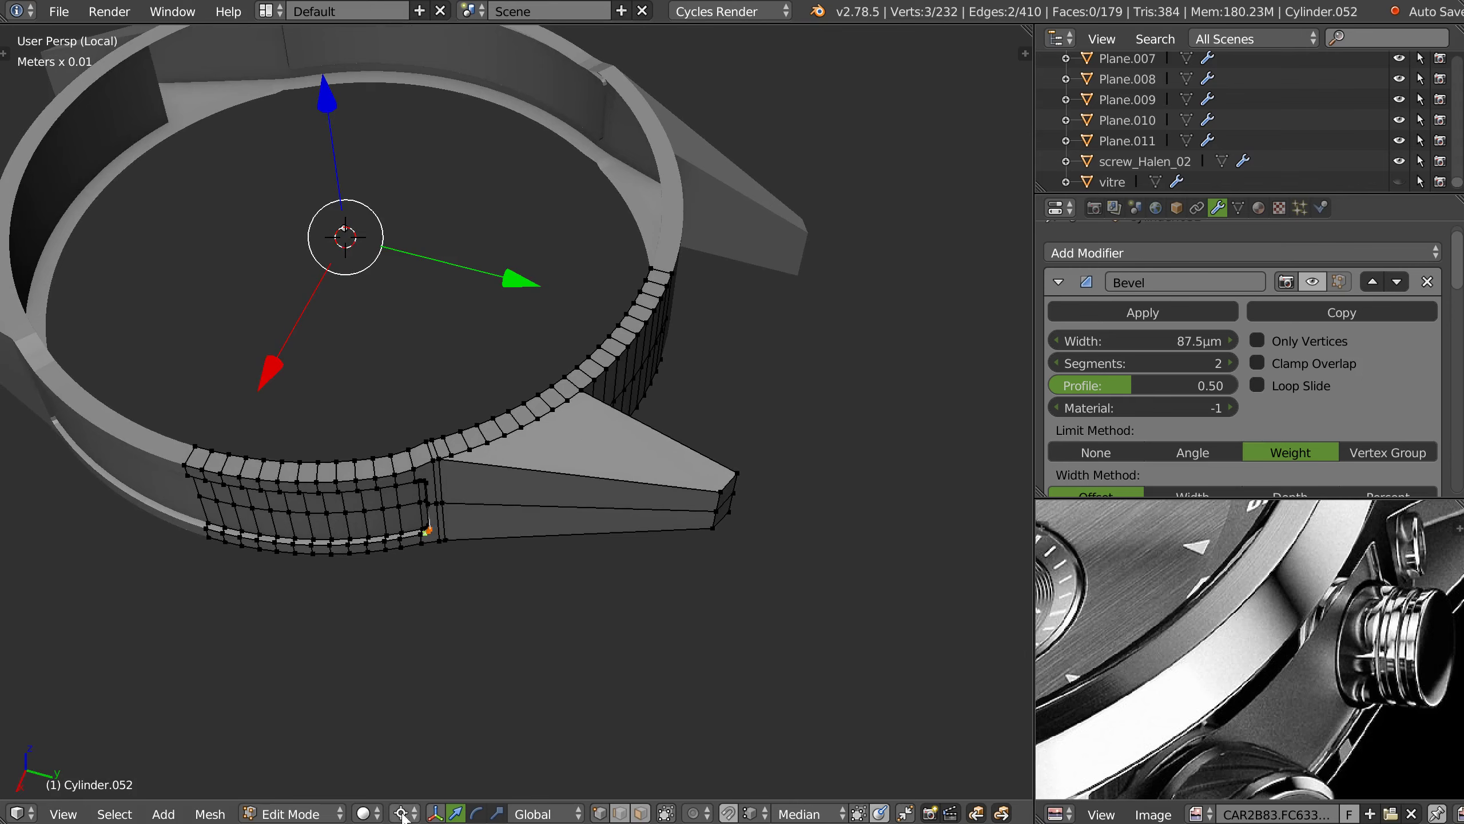
# - Set the pivot point to Active Element and reposition the selected vertex along the green axis
pyautogui.click(411, 813)
pyautogui.click(474, 743)
pyautogui.moveTo(474, 634)
pyautogui.mouseDown(button='middle')
pyautogui.moveTo(502, 459)
pyautogui.moveTo(560, 352)
pyautogui.mouseUp(button='middle')
pyautogui.scroll(5, 503, 458)
pyautogui.moveTo(442, 364)
pyautogui.mouseDown(button='middle')
pyautogui.moveTo(475, 336)
pyautogui.moveTo(450, 300)
pyautogui.moveTo(426, 323)
pyautogui.moveTo(403, 316)
pyautogui.mouseUp(button='middle')
pyautogui.press('g')
pyautogui.click(452, 286)
pyautogui.scroll(-4, 453, 286)
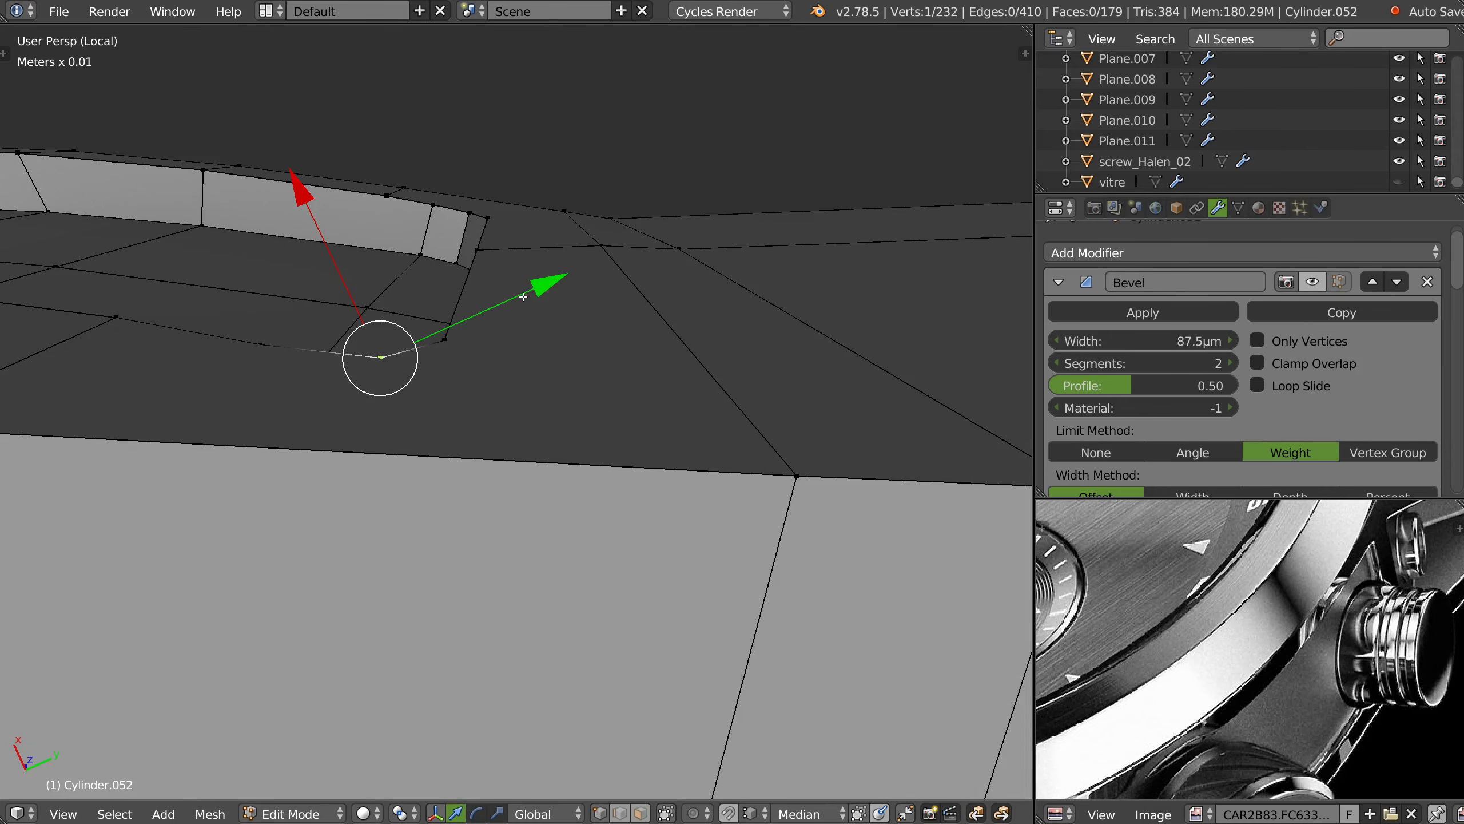
pyautogui.moveTo(522, 296); pyautogui.dragTo(387, 268)
# - Merge the stray vertex into its neighbour and slide another vertex along its edge
pyautogui.moveTo(318, 208)
pyautogui.mouseDown(button='middle')
pyautogui.moveTo(404, 346)
pyautogui.moveTo(427, 322)
pyautogui.moveTo(497, 369)
pyautogui.mouseUp(button='middle')
pyautogui.scroll(-3, 404, 346)
pyautogui.scroll(3, 422, 381)
pyautogui.scroll(2, 426, 322)
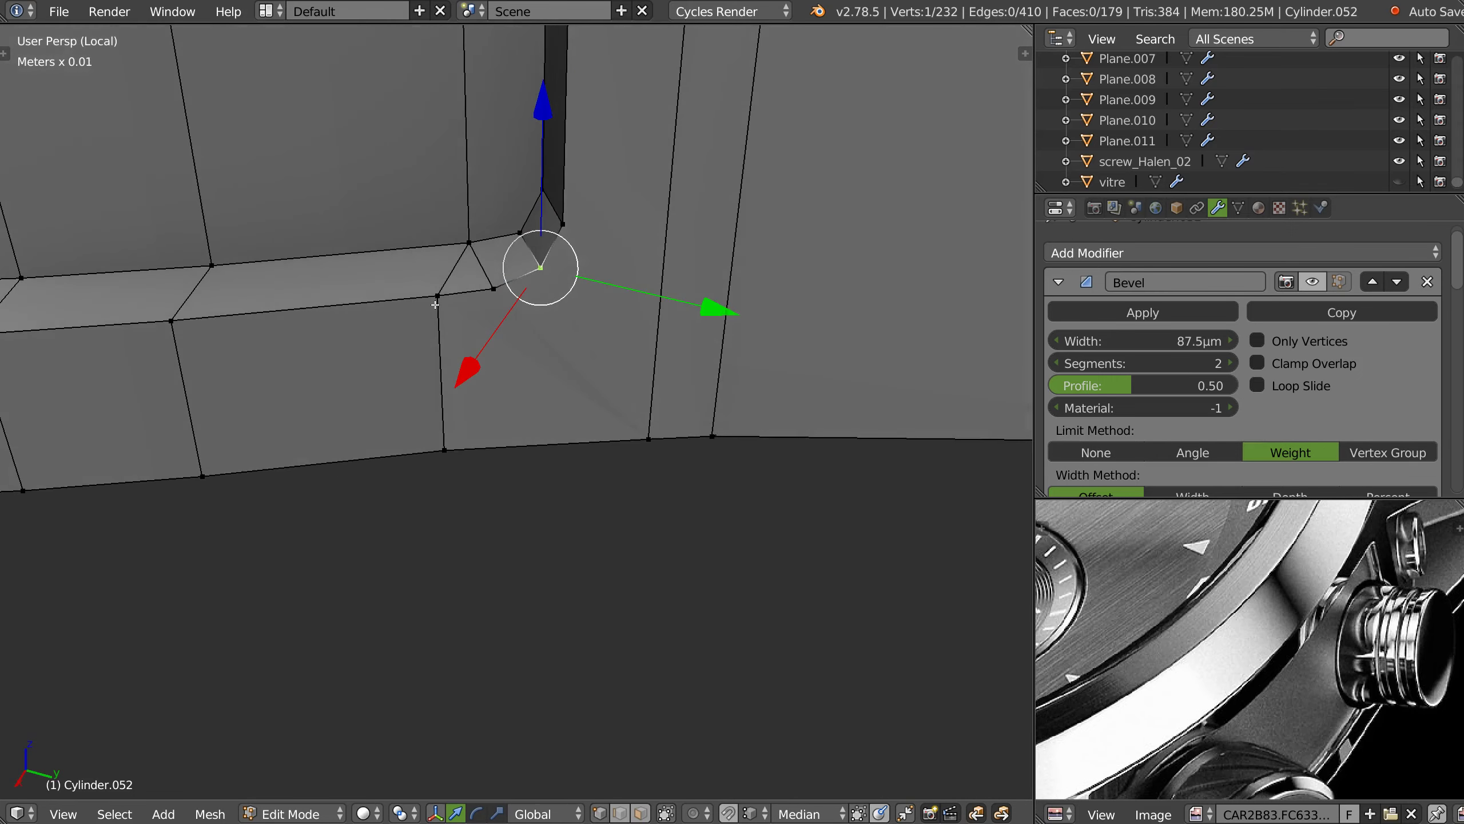
pyautogui.press('g')
pyautogui.click(487, 290)
pyautogui.moveTo(486, 290)
pyautogui.mouseDown(button='middle')
pyautogui.moveTo(465, 252)
pyautogui.moveTo(471, 355)
pyautogui.mouseUp(button='middle')
pyautogui.hotkey('shift', 'v')
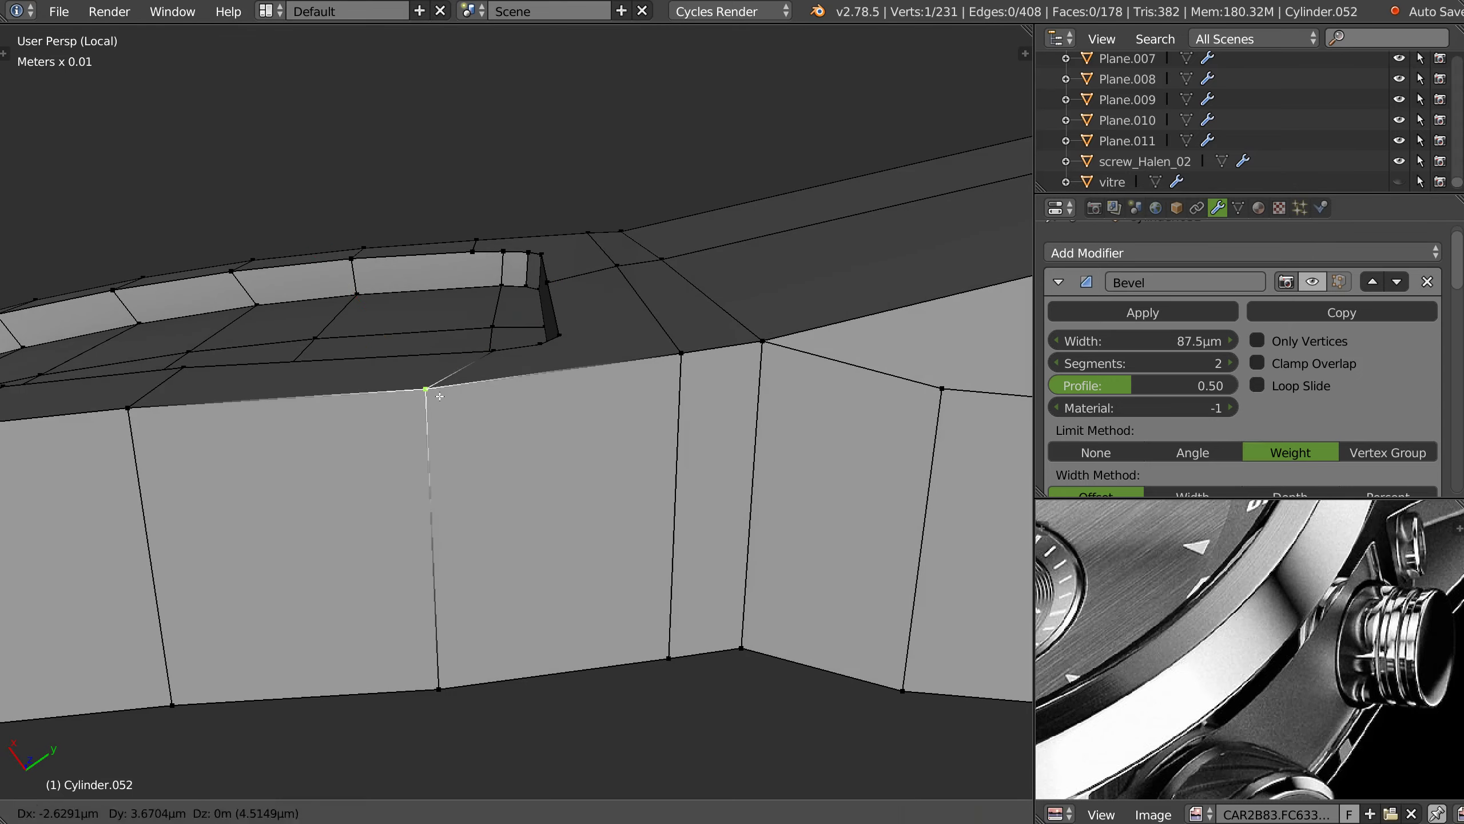
pyautogui.click(503, 387)
# - Inspect the beveled rim, then switch to Object Mode to view the finished case
pyautogui.moveTo(503, 388); pyautogui.dragTo(389, 447, button='middle')
pyautogui.moveTo(571, 345)
pyautogui.mouseDown(button='middle')
pyautogui.moveTo(598, 254)
pyautogui.moveTo(627, 332)
pyautogui.moveTo(635, 320)
pyautogui.mouseUp(button='middle')
pyautogui.scroll(-3, 602, 265)
pyautogui.moveTo(519, 344)
pyautogui.mouseDown(button='middle')
pyautogui.moveTo(647, 355)
pyautogui.moveTo(539, 290)
pyautogui.mouseUp(button='middle')
pyautogui.scroll(-3, 647, 356)
pyautogui.press('Tab')
pyautogui.moveTo(540, 389)
pyautogui.mouseDown(button='middle')
pyautogui.moveTo(584, 355)
pyautogui.moveTo(645, 423)
pyautogui.moveTo(604, 392)
pyautogui.moveTo(993, 255)
pyautogui.mouseUp(button='middle')
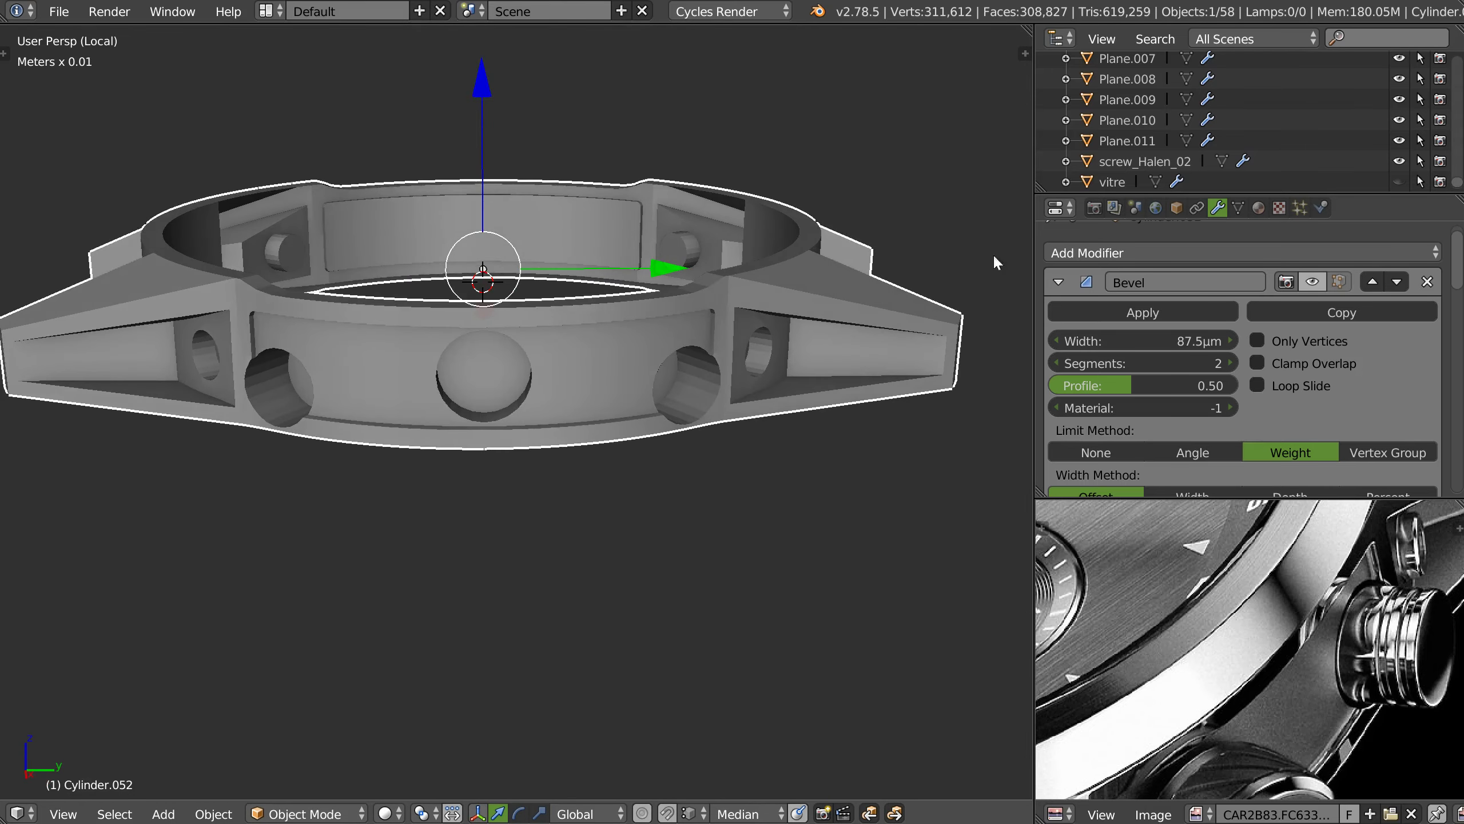
# - Toggle Auto Smooth in the case's Mesh Data settings to compare the shading
pyautogui.scroll(1, 1232, 309)
pyautogui.click(1237, 209)
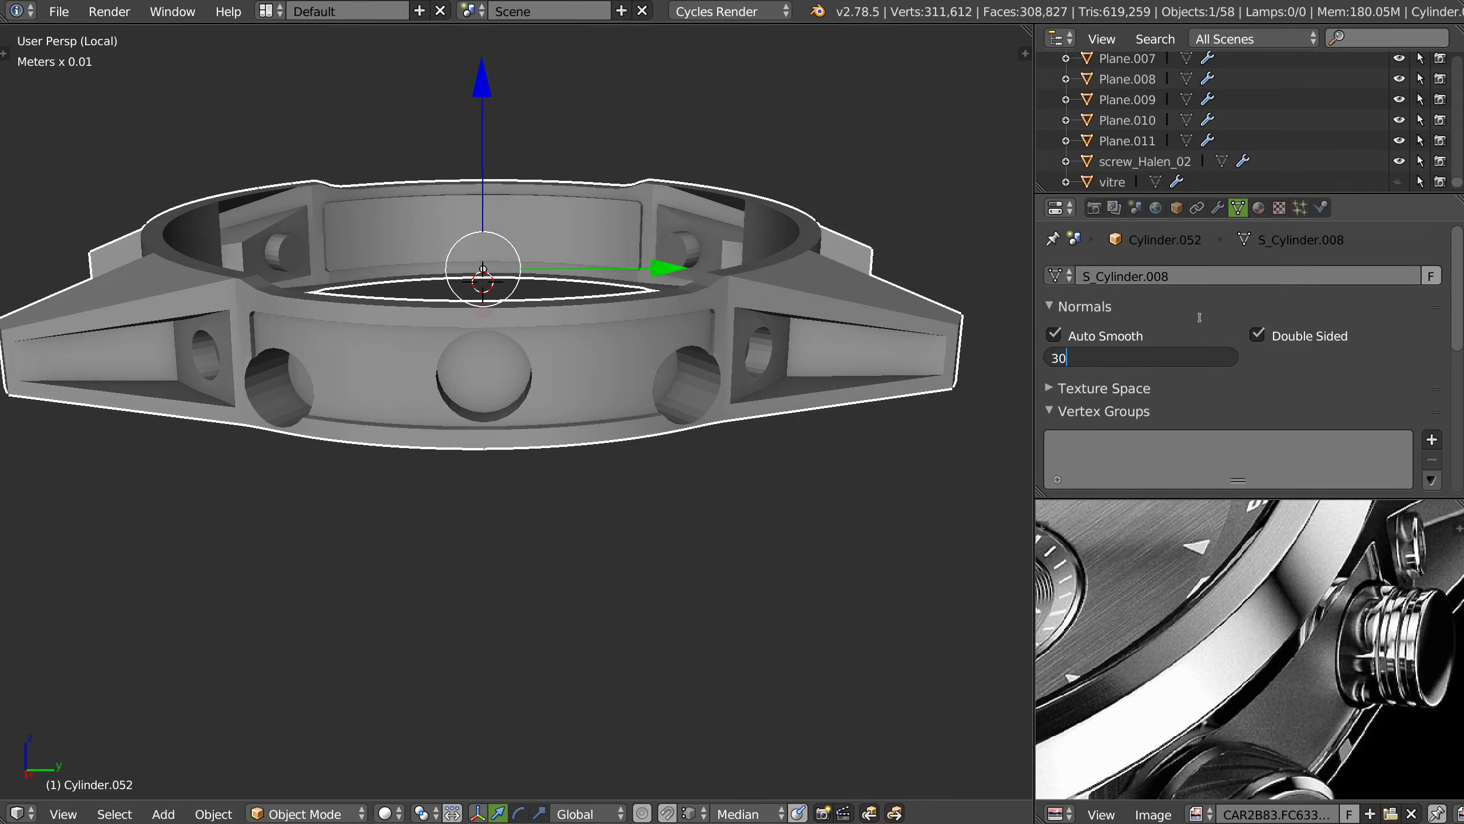
pyautogui.click(1087, 336)
pyautogui.scroll(2, 649, 389)
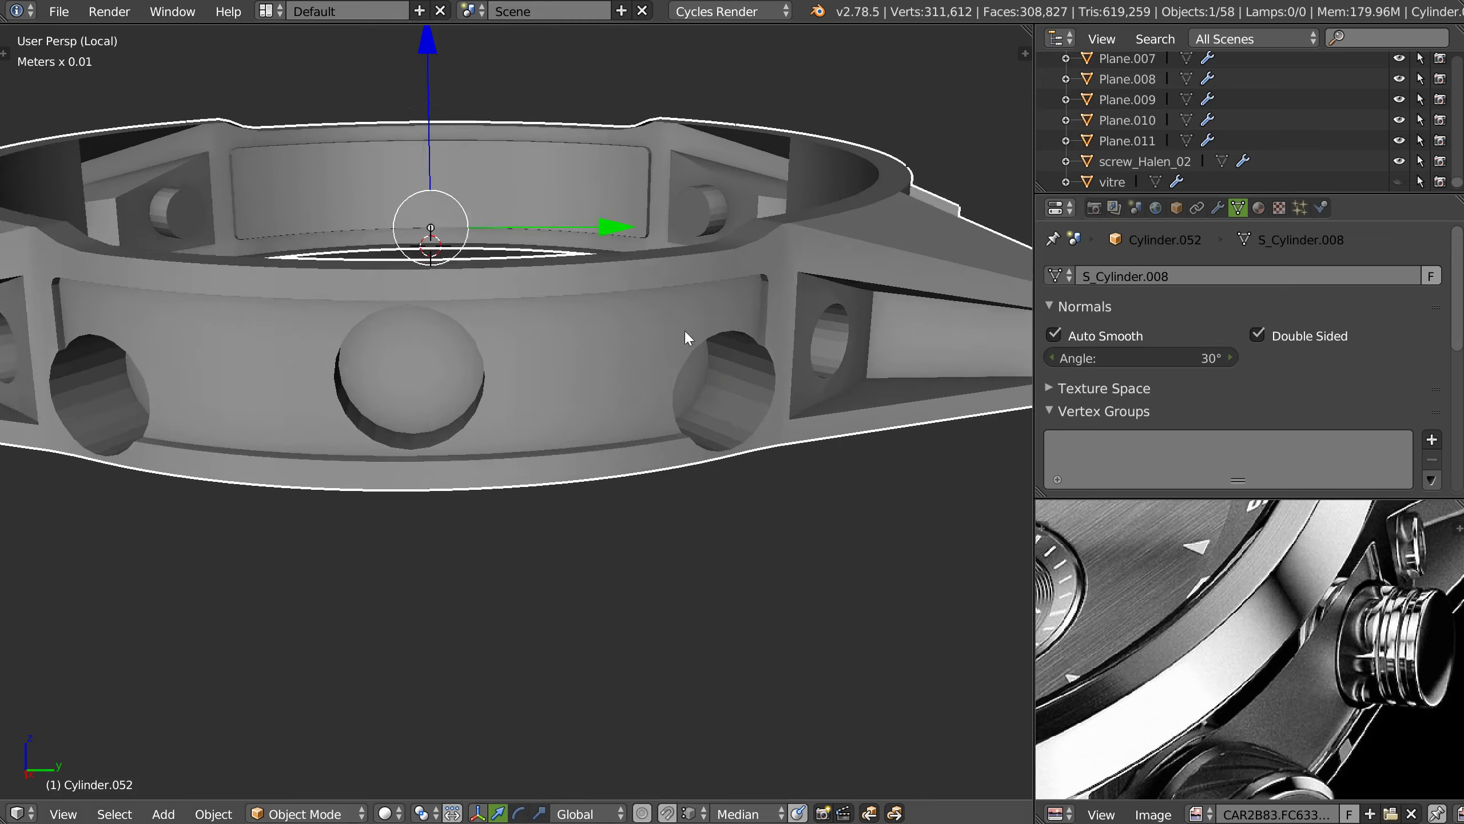
pyautogui.scroll(1, 684, 335)
pyautogui.moveTo(663, 379); pyautogui.dragTo(661, 391, button='middle')
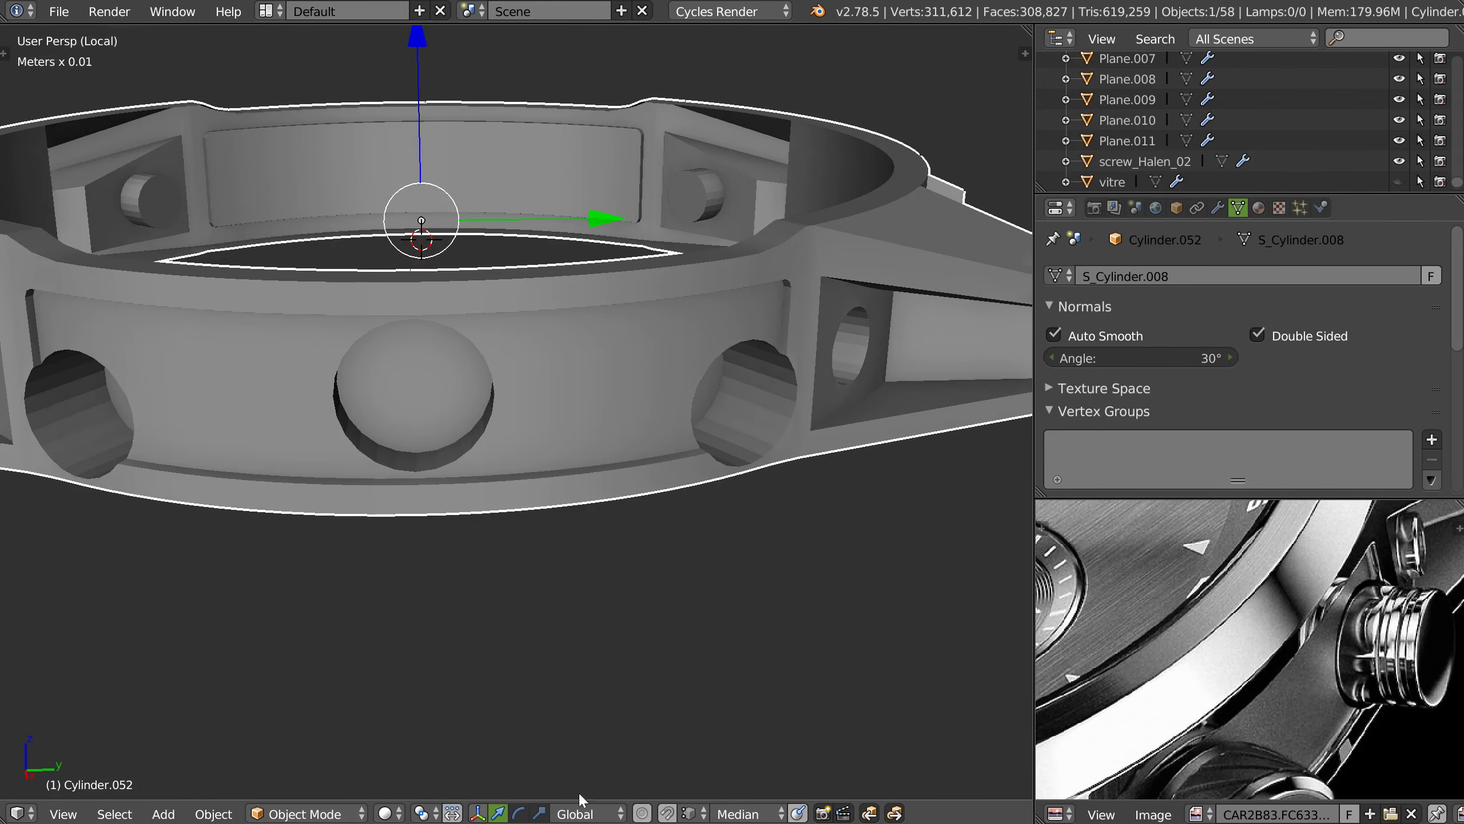
# - Leave local view to show the whole watch and orbit down level with the crown
pyautogui.press('KP_Divide')
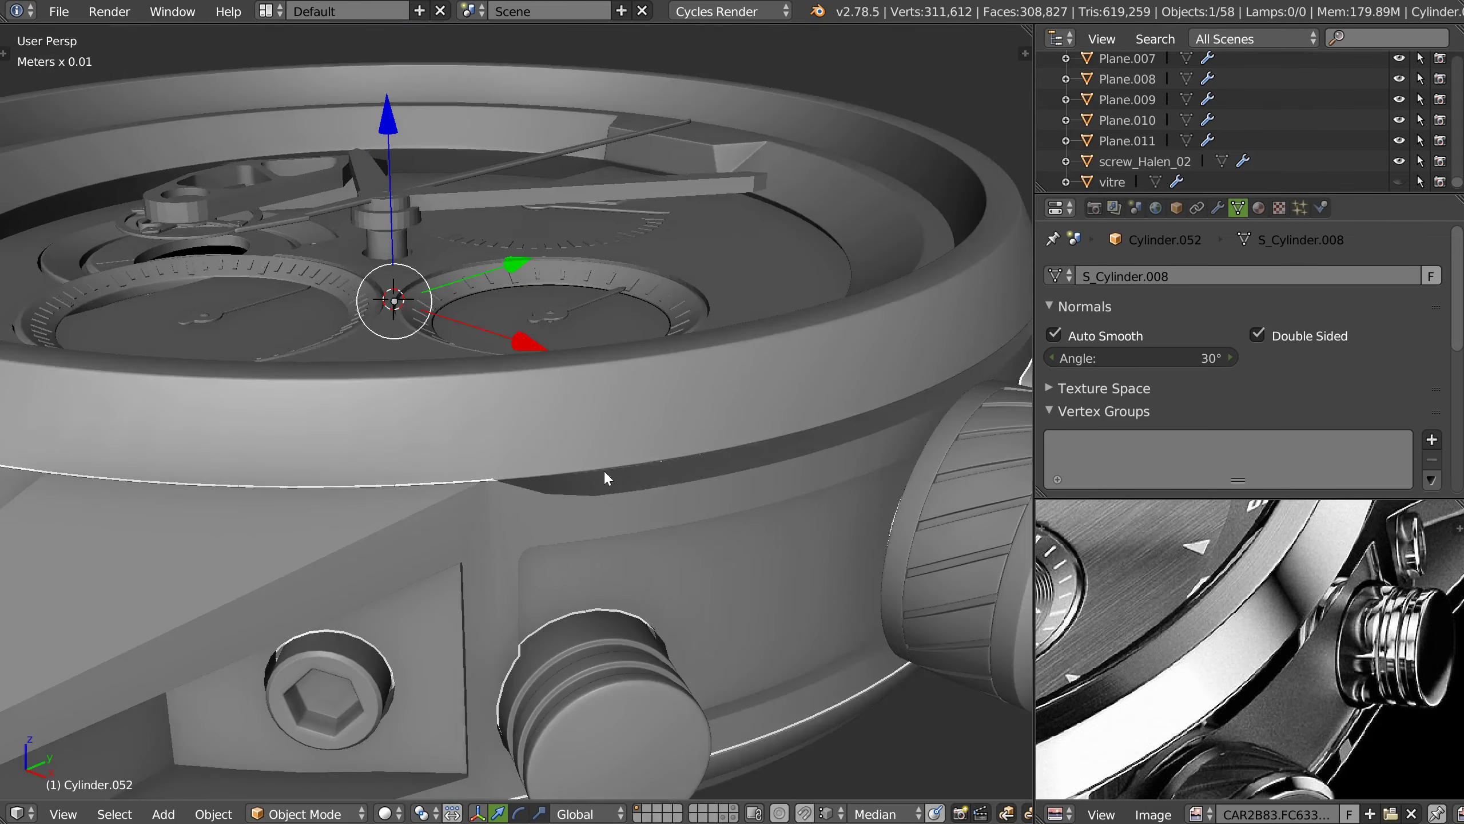
pyautogui.moveTo(604, 469); pyautogui.dragTo(738, 706, button='middle')
pyautogui.moveTo(737, 818); pyautogui.dragTo(757, 615, button='middle')
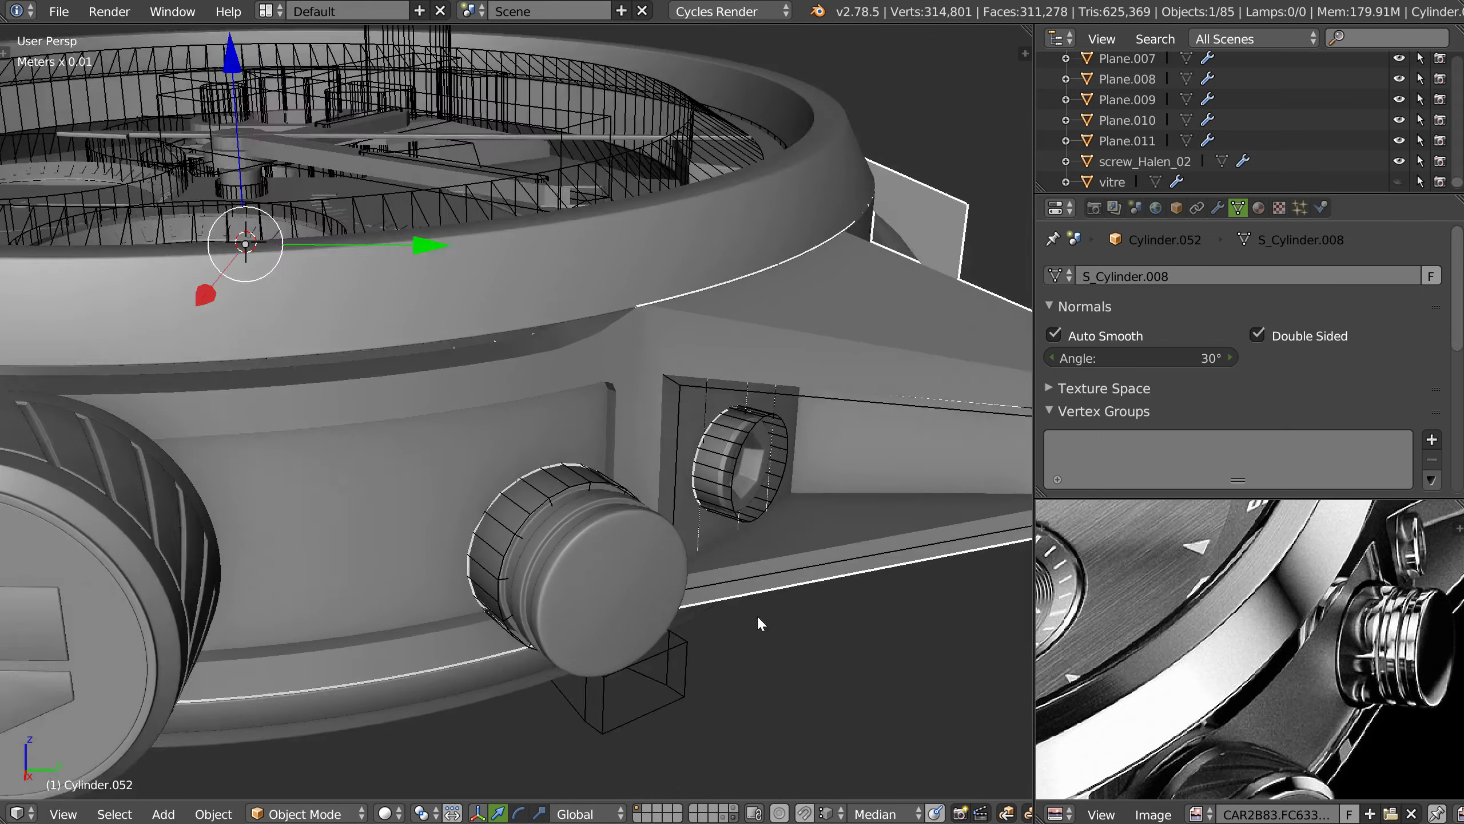
pyautogui.scroll(2, 641, 558)
# - Turn on 30° Auto Smooth for the small screw ring Cylinder.057
pyautogui.rightClick(521, 430)
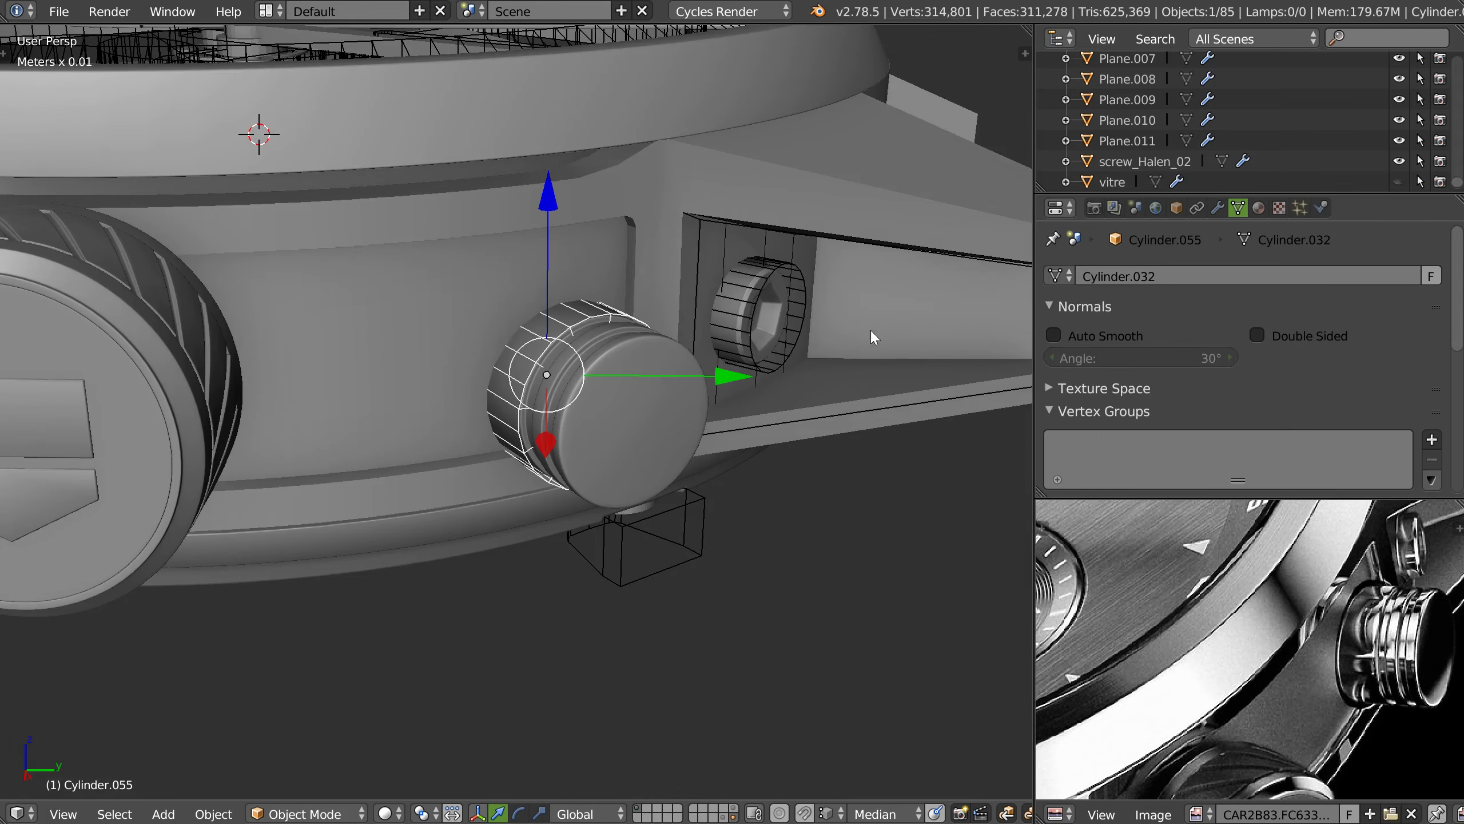
pyautogui.rightClick(767, 354)
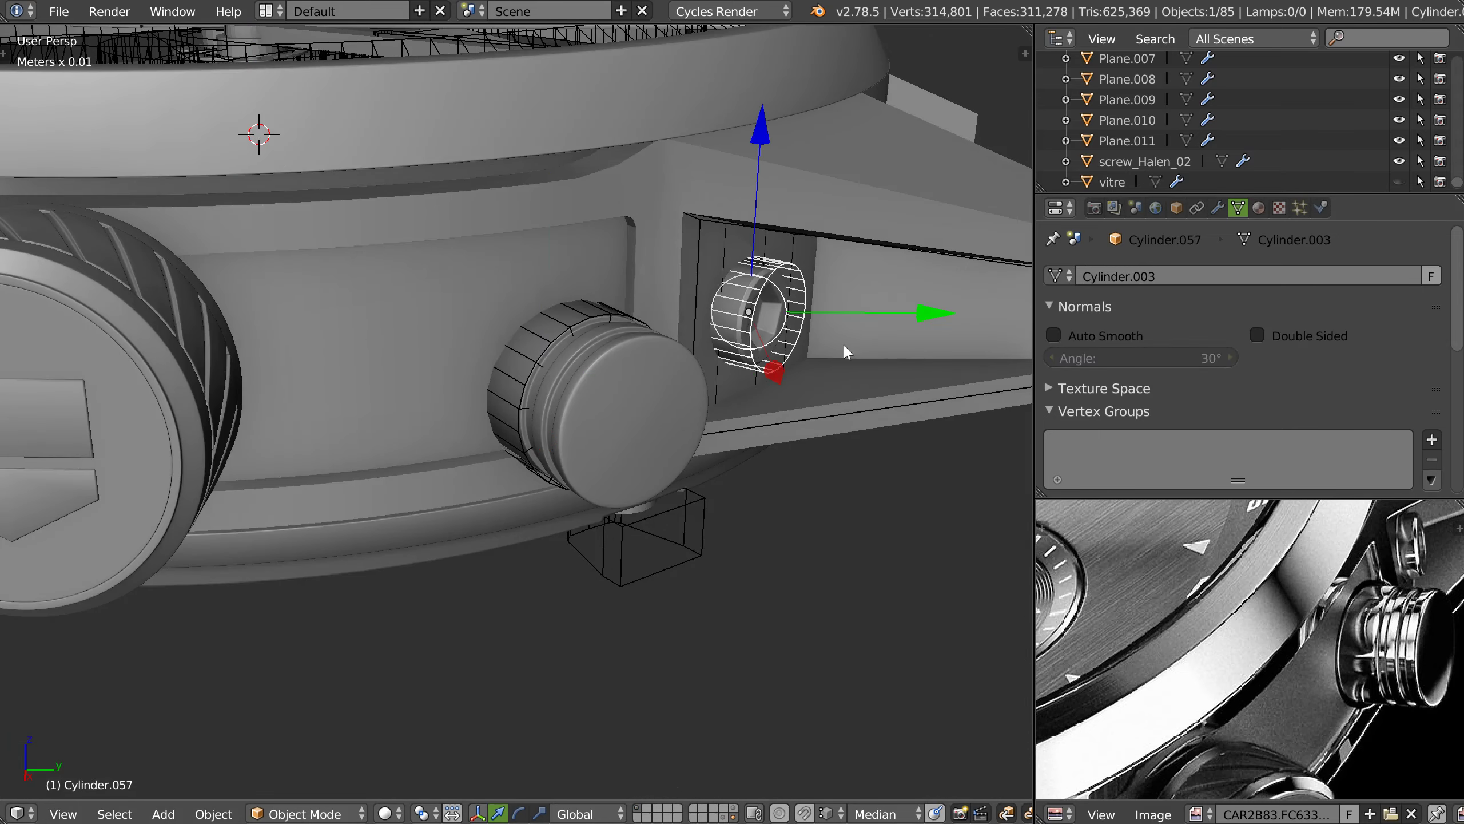
pyautogui.click(1055, 333)
pyautogui.moveTo(694, 383)
pyautogui.mouseDown(button='middle')
pyautogui.moveTo(1023, 387)
pyautogui.moveTo(698, 387)
pyautogui.mouseUp(button='middle')
pyautogui.rightClick(572, 397)
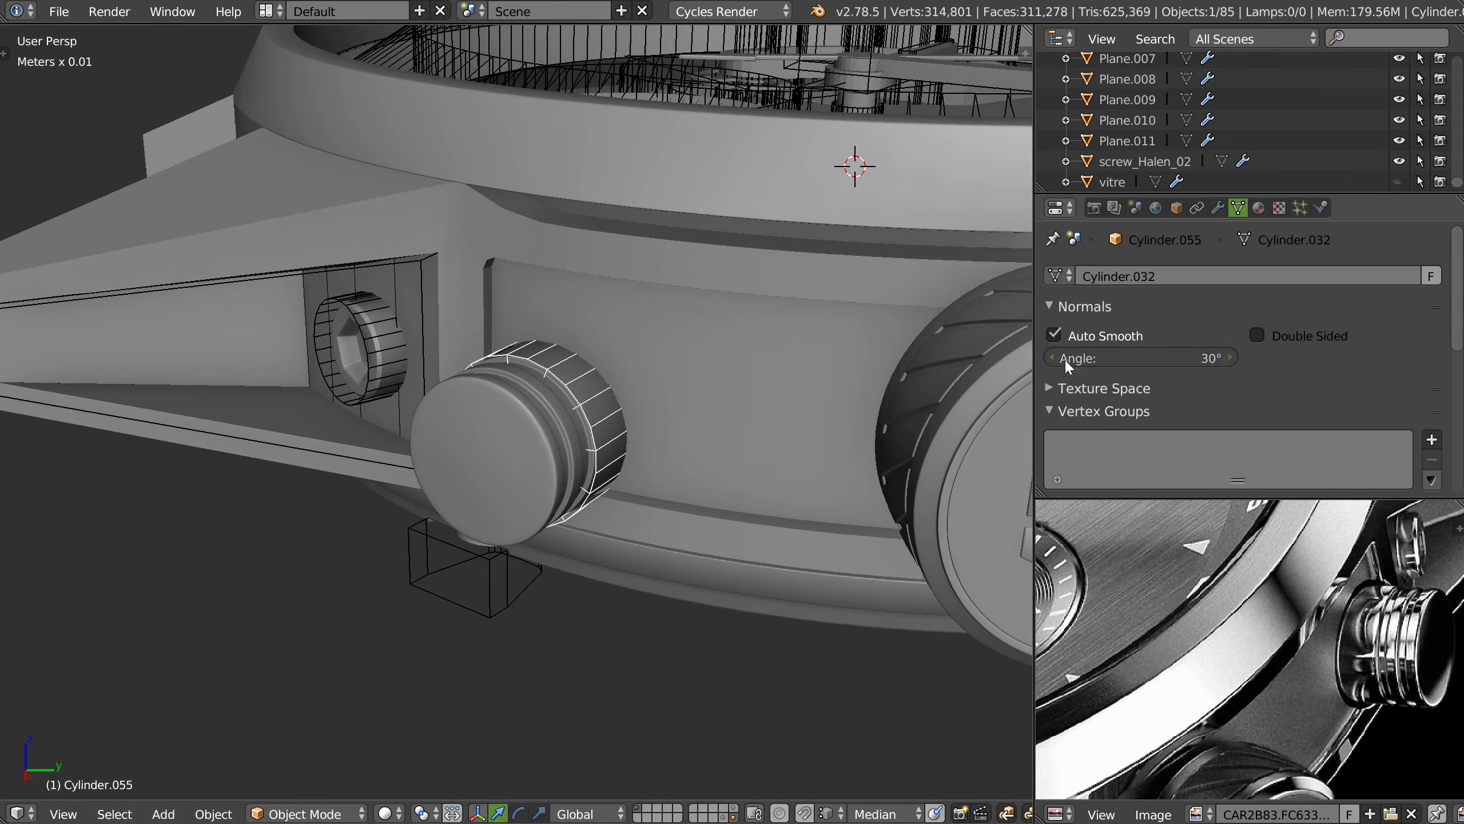
# - Hide the layer holding the wireframe helper objects and look over the whole watch
pyautogui.click(731, 819)
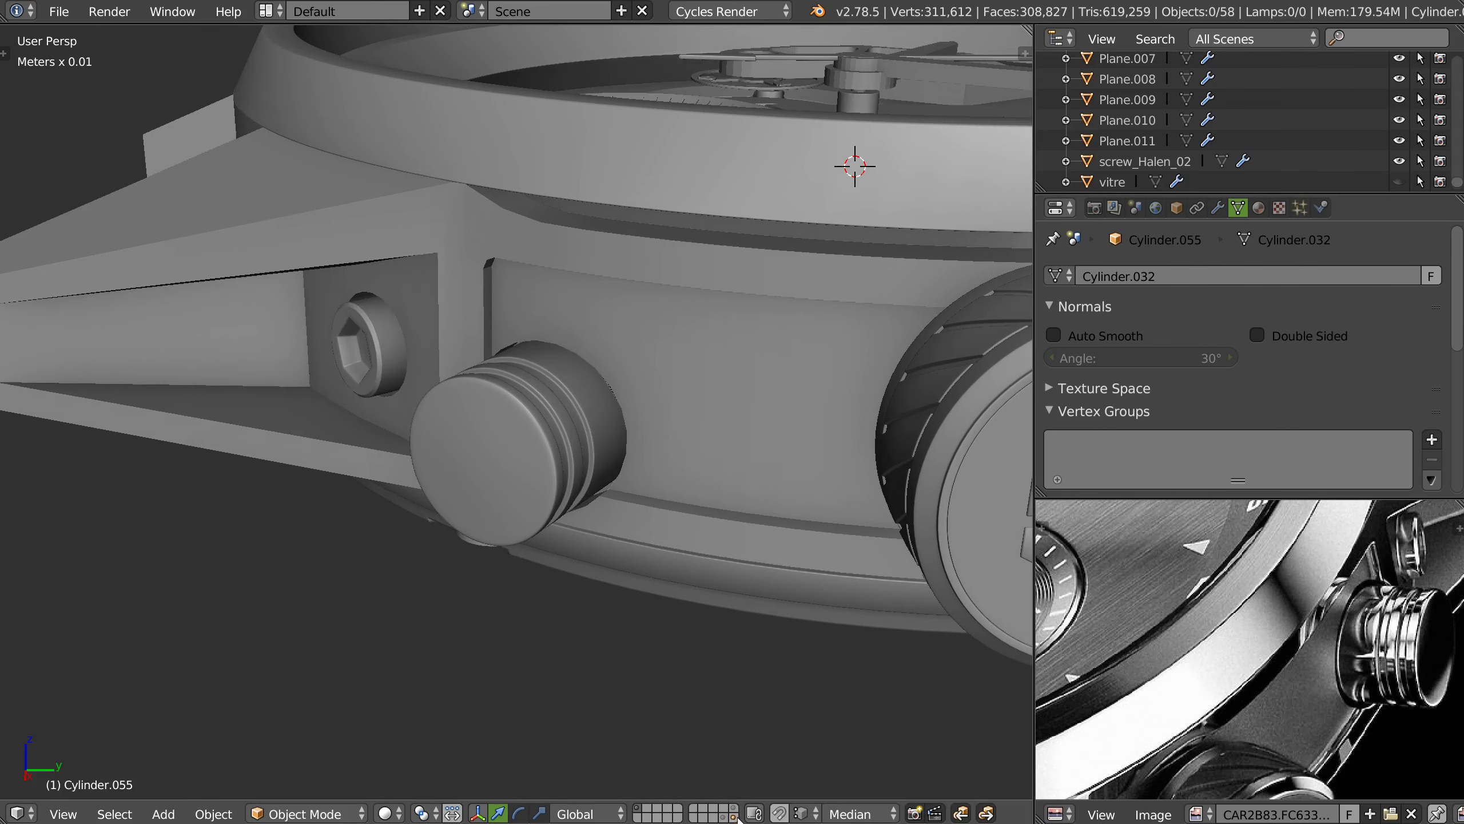
pyautogui.click(733, 818)
pyautogui.click(733, 818)
pyautogui.scroll(-5, 707, 541)
pyautogui.moveTo(707, 541)
pyautogui.mouseDown(button='middle')
pyautogui.moveTo(709, 458)
pyautogui.moveTo(679, 482)
pyautogui.moveTo(719, 472)
pyautogui.moveTo(793, 485)
pyautogui.moveTo(657, 476)
pyautogui.moveTo(666, 495)
pyautogui.mouseUp(button='middle')
pyautogui.scroll(5, 782, 397)
pyautogui.scroll(-4, 782, 397)
# - Save the file, overwriting the existing copy
pyautogui.hotkey('ctrl', 's')
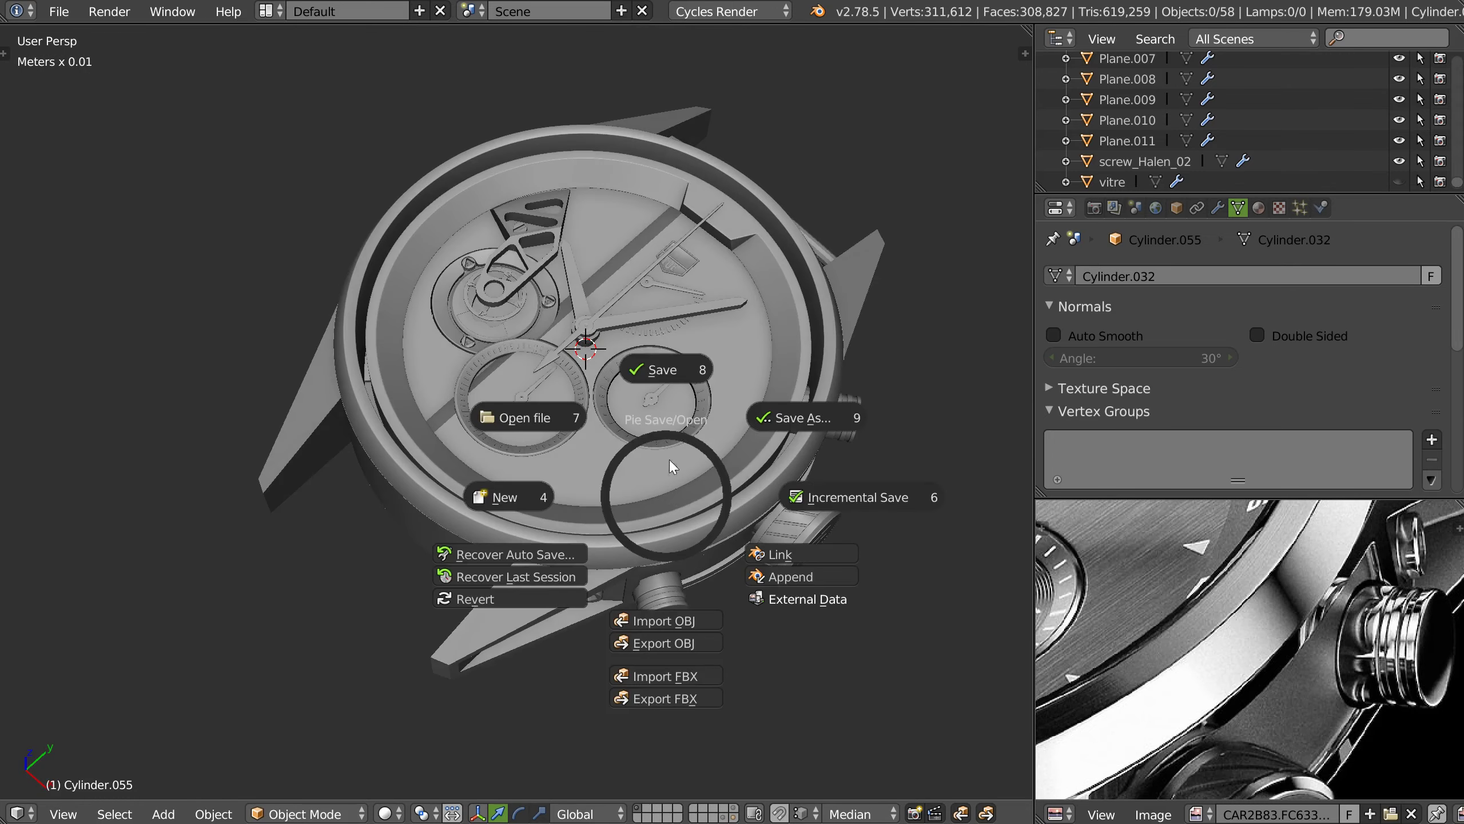
pyautogui.click(662, 368)
pyautogui.click(660, 367)
pyautogui.moveTo(660, 369)
pyautogui.mouseDown(button='middle')
pyautogui.moveTo(671, 430)
pyautogui.moveTo(382, 450)
pyautogui.moveTo(407, 422)
pyautogui.moveTo(353, 467)
pyautogui.moveTo(444, 497)
pyautogui.mouseUp(button='middle')
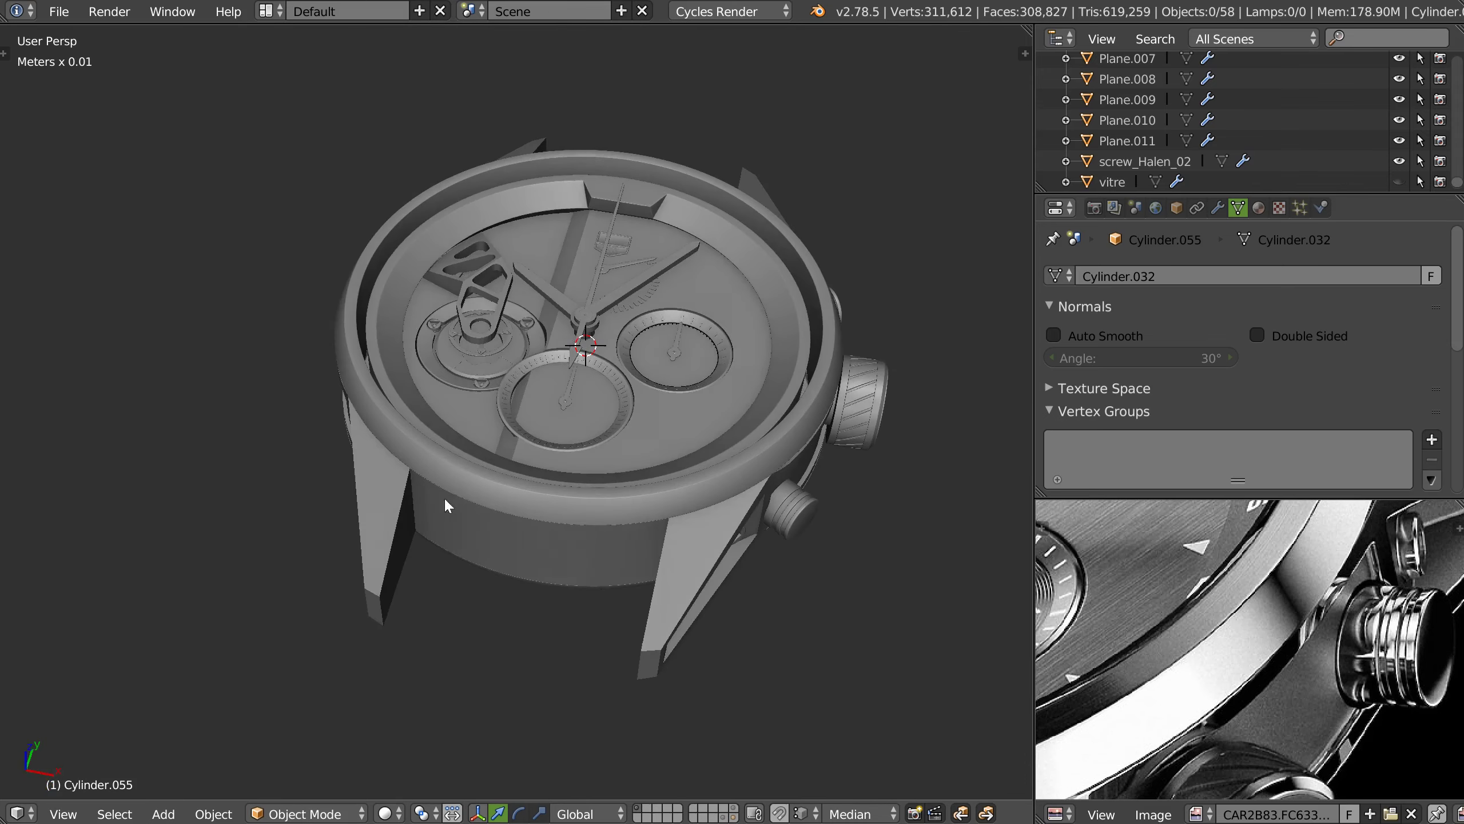
pyautogui.moveTo(634, 612)
pyautogui.mouseDown(button='middle')
pyautogui.moveTo(328, 422)
pyautogui.moveTo(345, 566)
pyautogui.mouseUp(button='middle')
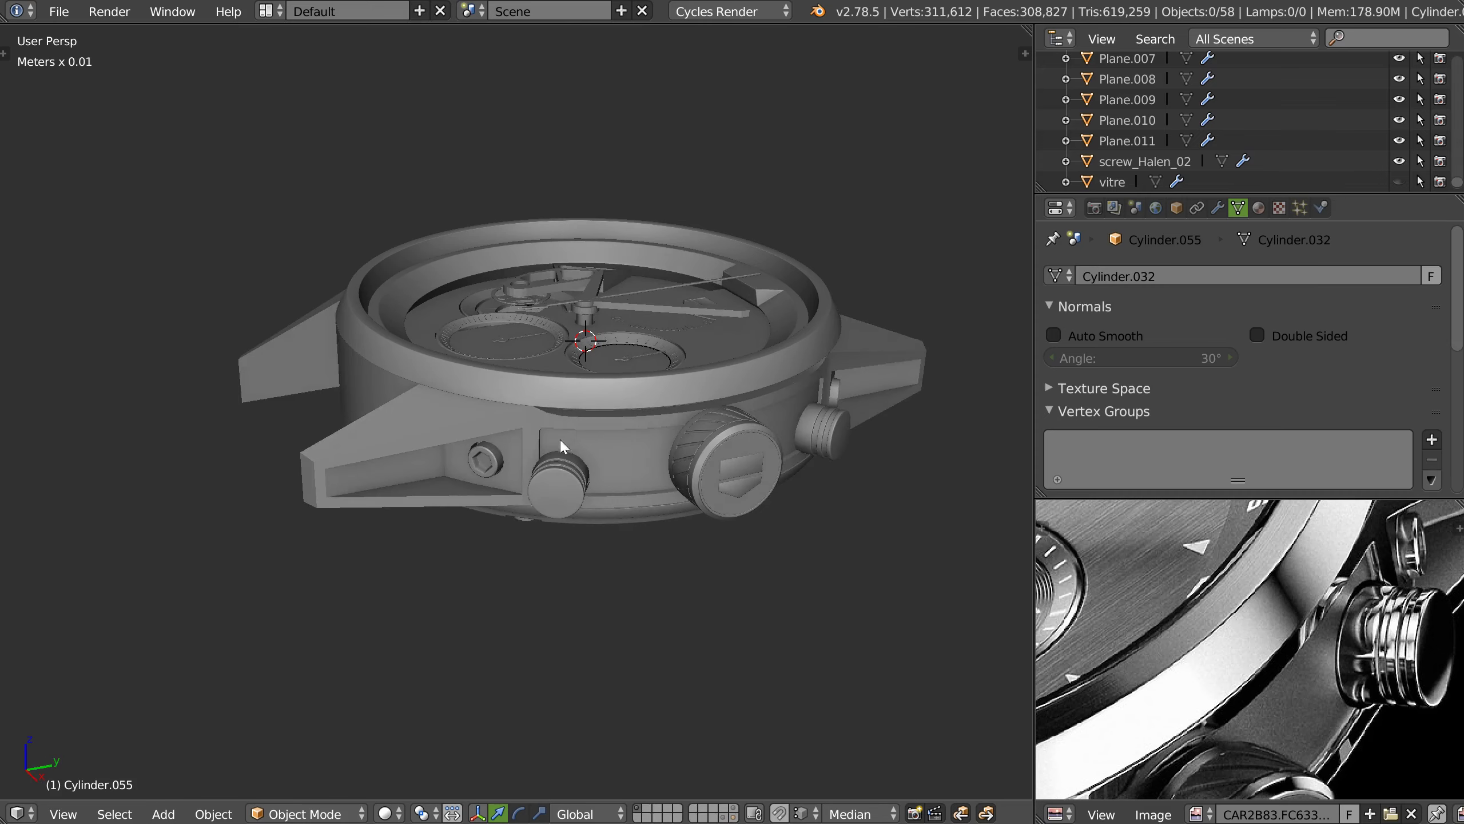
pyautogui.scroll(5, 560, 437)
# - Inspect the case and dial hands, ending with the upright dial hand selected
pyautogui.rightClick(697, 316)
pyautogui.moveTo(758, 323)
pyautogui.mouseDown(button='middle')
pyautogui.moveTo(658, 326)
pyautogui.moveTo(648, 343)
pyautogui.moveTo(631, 305)
pyautogui.moveTo(364, 316)
pyautogui.moveTo(389, 247)
pyautogui.moveTo(386, 262)
pyautogui.mouseUp(button='middle')
pyautogui.moveTo(732, 257)
pyautogui.mouseDown(button='middle')
pyautogui.moveTo(498, 221)
pyautogui.moveTo(523, 212)
pyautogui.moveTo(544, 336)
pyautogui.moveTo(516, 397)
pyautogui.moveTo(477, 409)
pyautogui.mouseUp(button='middle')
pyautogui.scroll(5, 477, 409)
pyautogui.rightClick(544, 331)
pyautogui.moveTo(553, 334); pyautogui.dragTo(474, 238, button='middle')
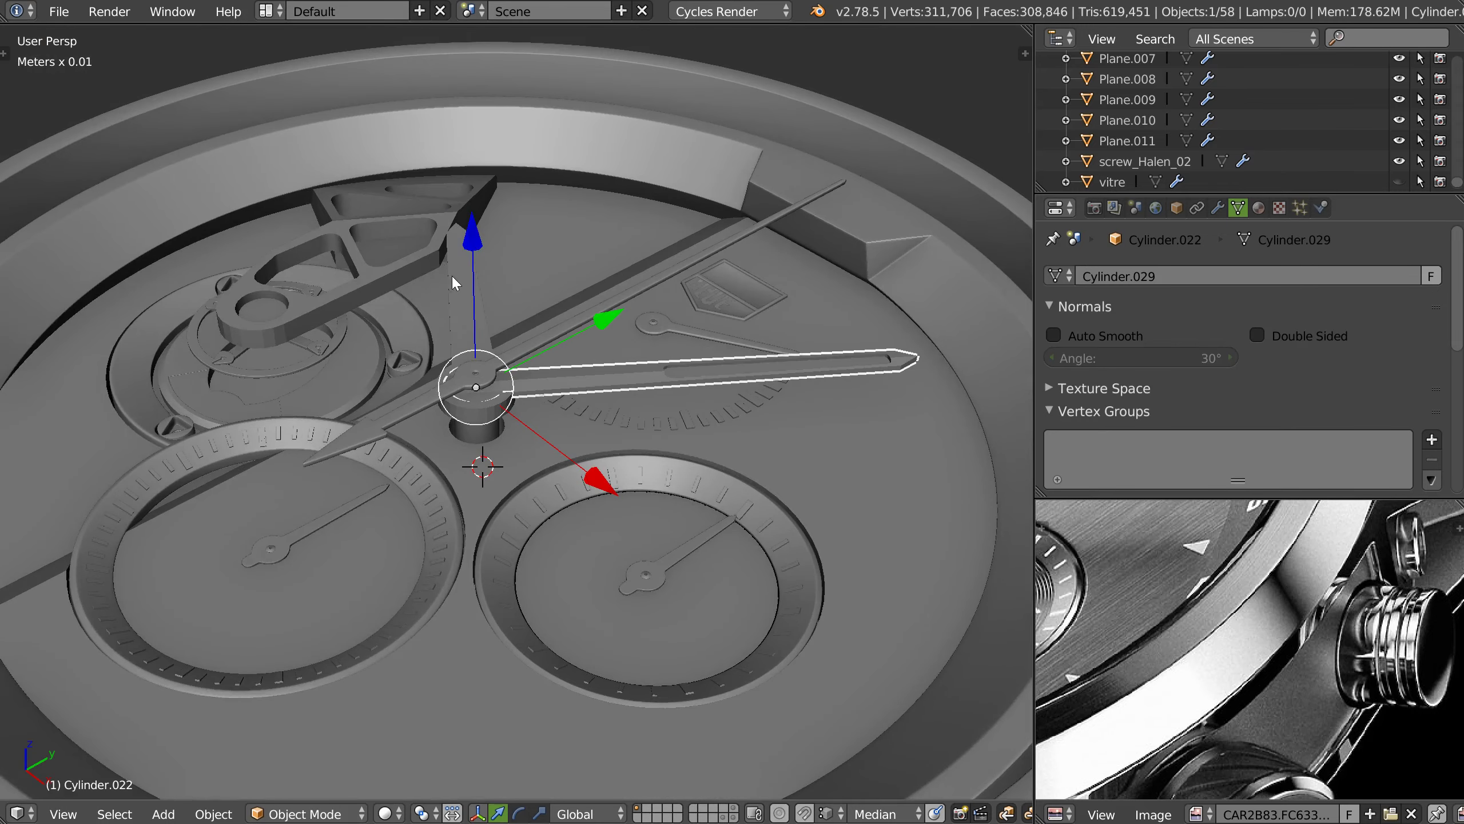
pyautogui.rightClick(470, 234)
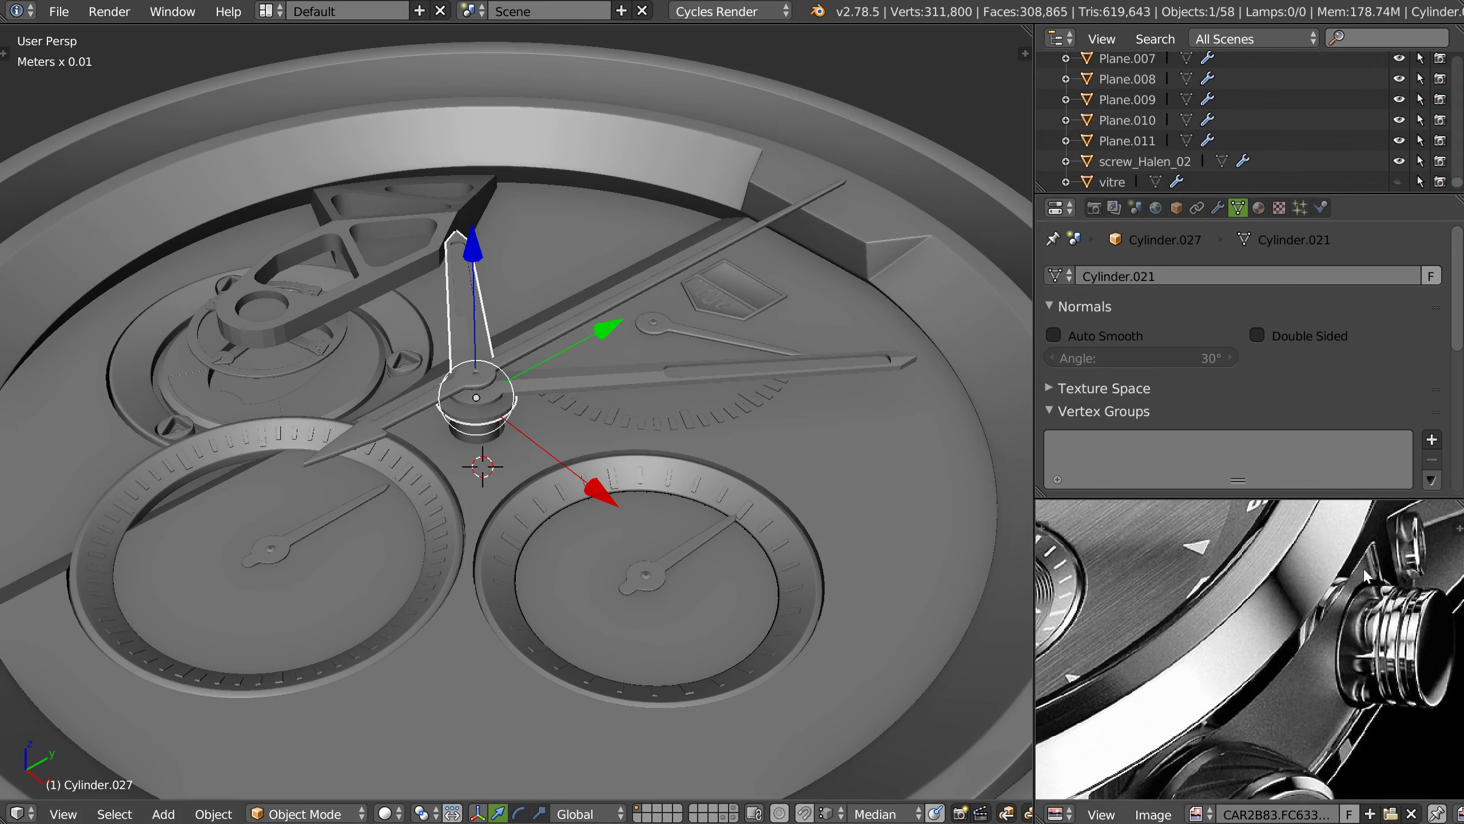
pyautogui.scroll(-4, 1364, 568)
pyautogui.scroll(2, 1266, 561)
# - Pan and zoom the reference photo in on the hand pivot
pyautogui.moveTo(1153, 600); pyautogui.dragTo(1245, 602, button='middle')
pyautogui.scroll(3, 1245, 602)
pyautogui.scroll(2, 1248, 603)
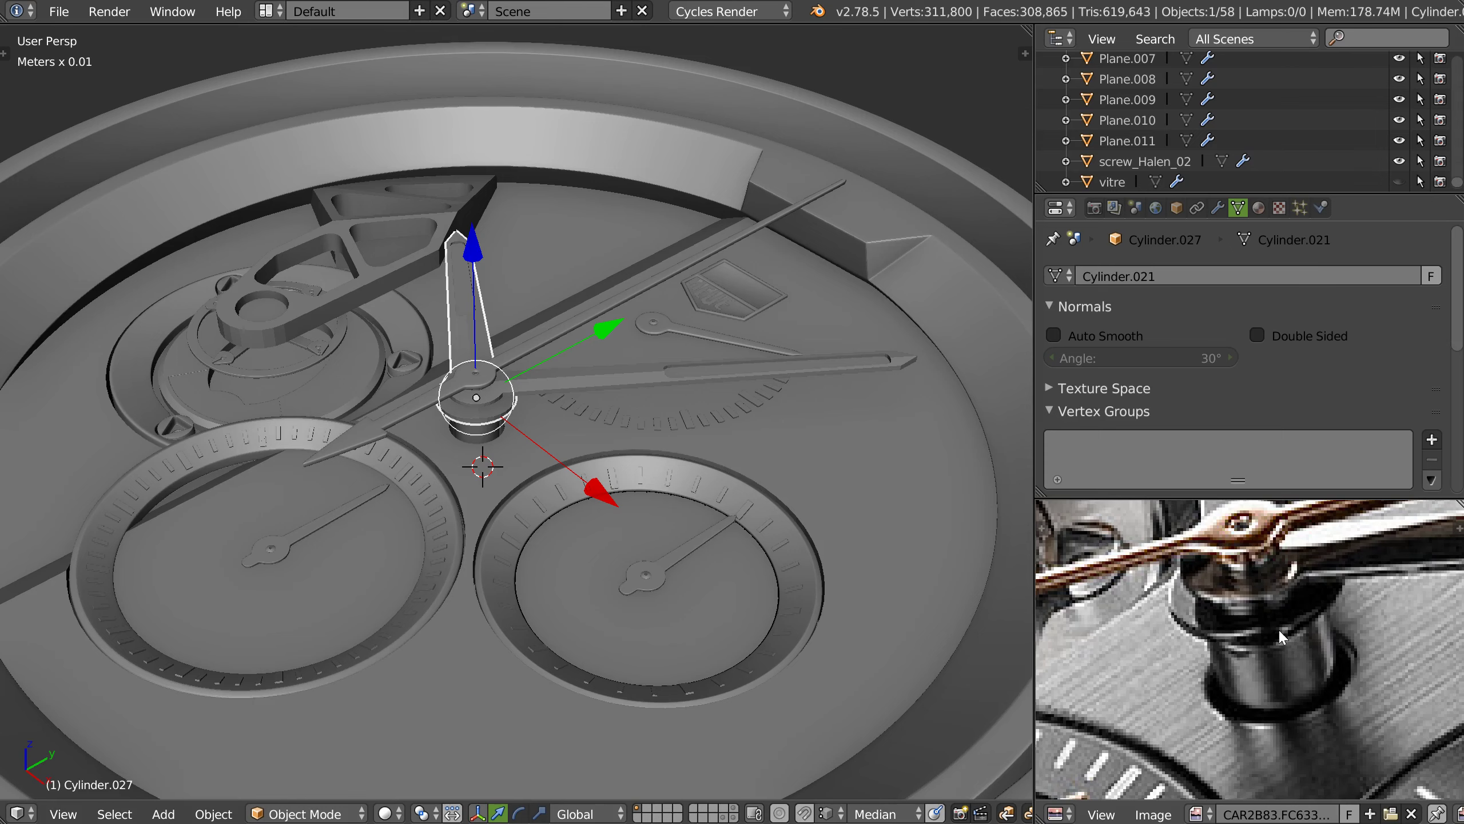
pyautogui.scroll(1, 576, 376)
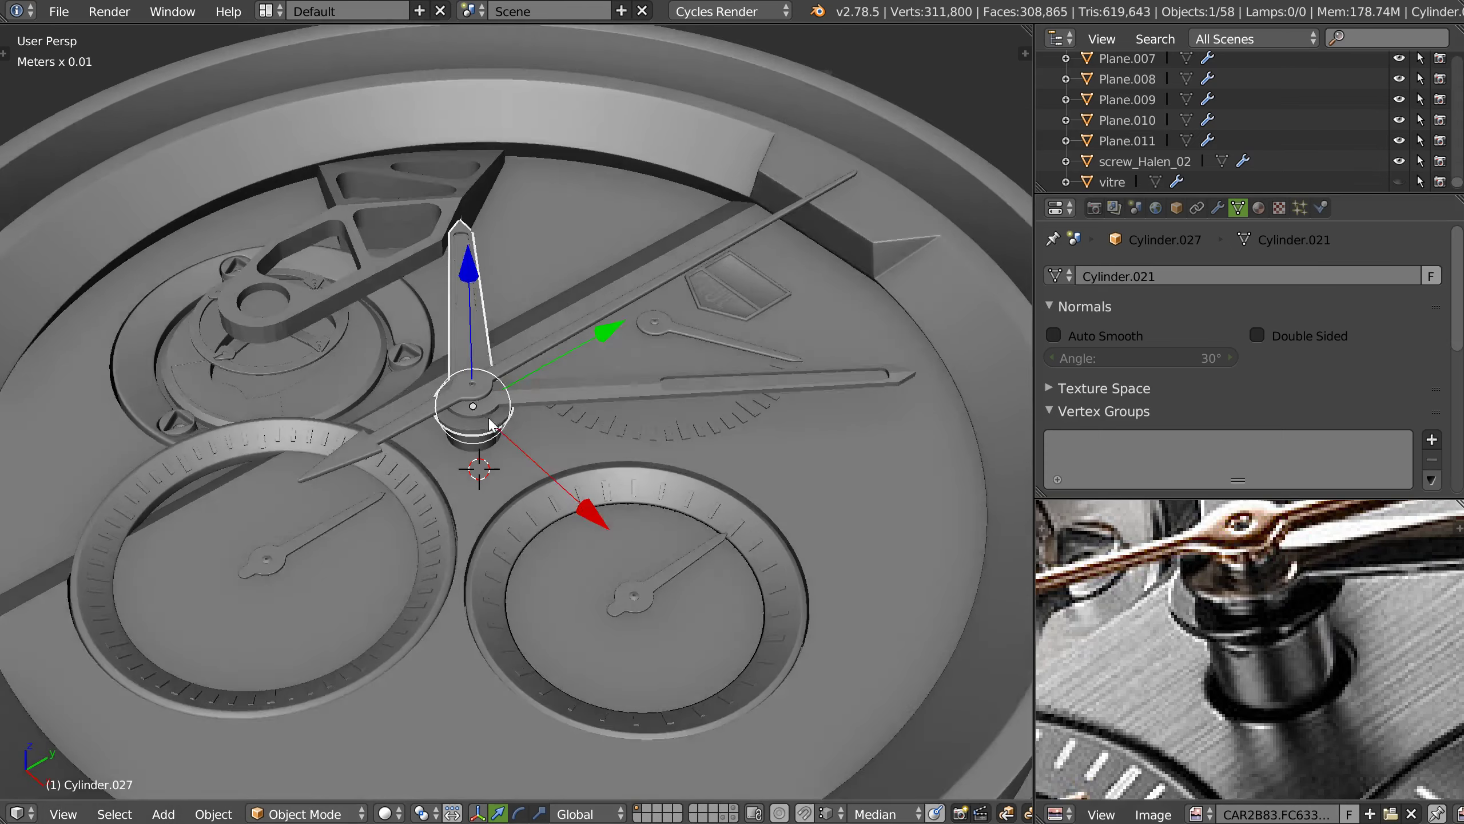
pyautogui.scroll(2, 577, 376)
pyautogui.scroll(2, 604, 396)
pyautogui.scroll(2, 539, 421)
pyautogui.scroll(2, 539, 421)
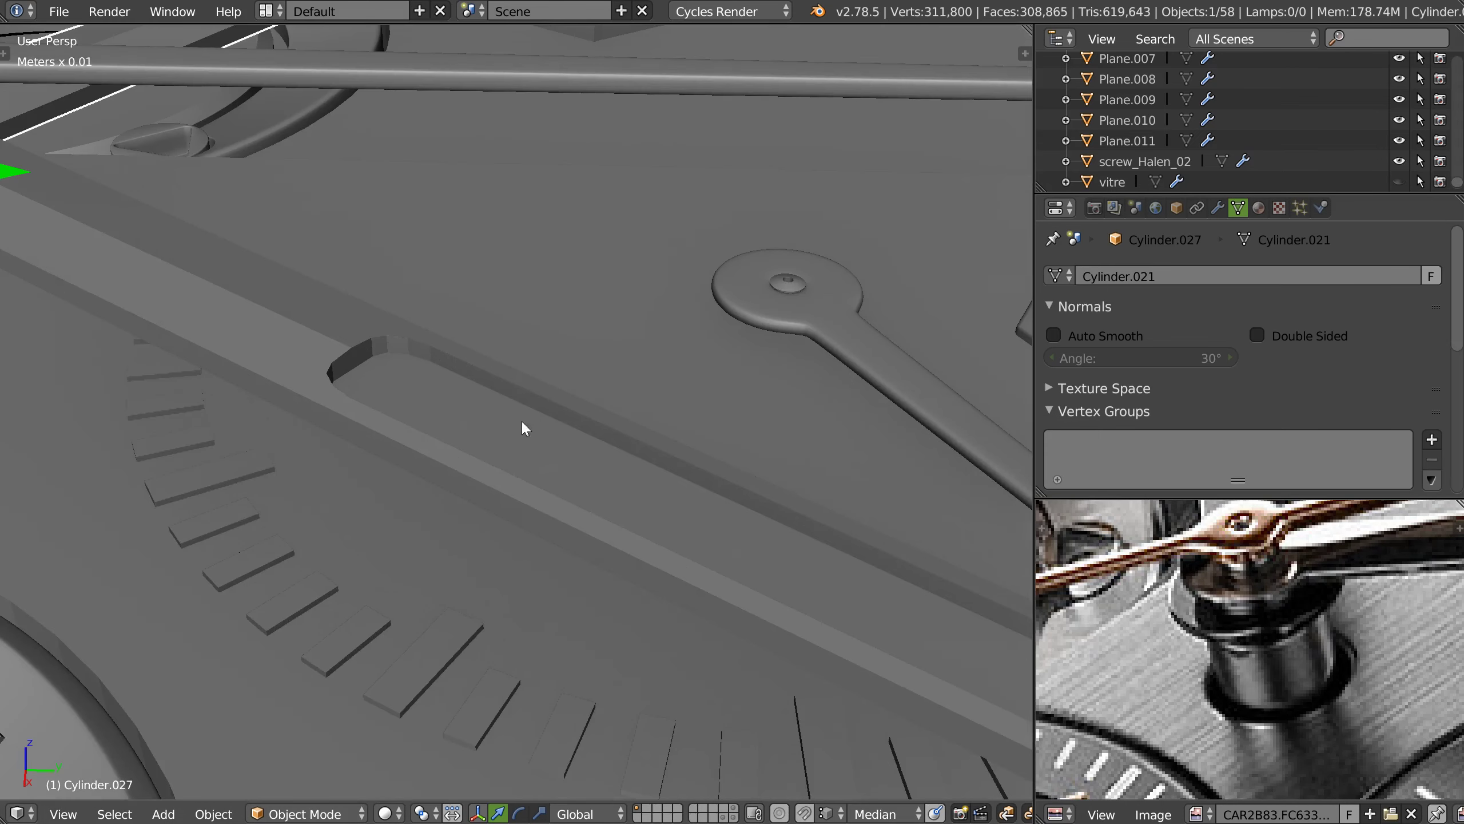
pyautogui.scroll(2, 1260, 618)
pyautogui.scroll(2, 1259, 619)
pyautogui.scroll(2, 1259, 619)
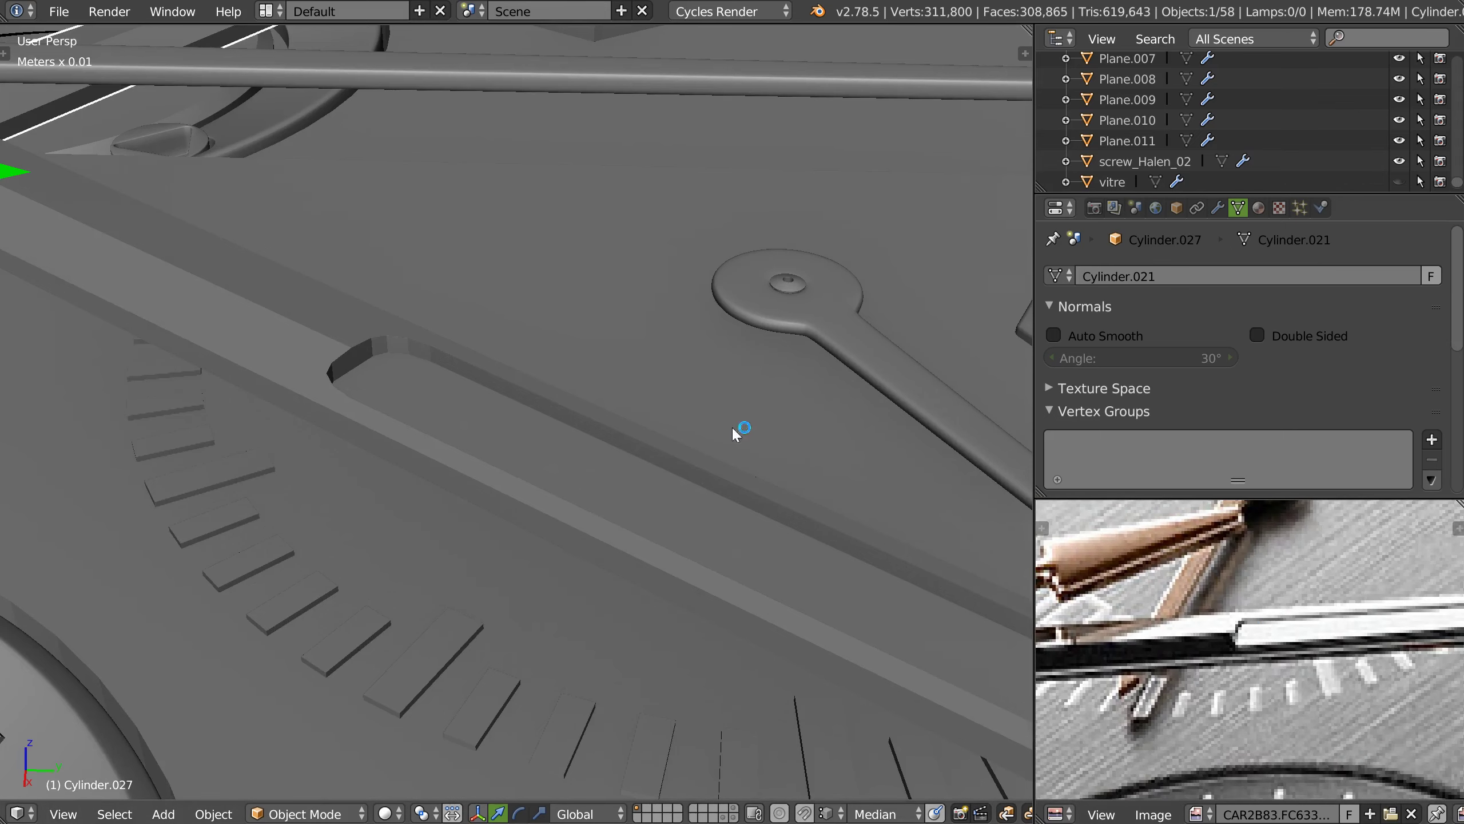
pyautogui.scroll(-3, 576, 444)
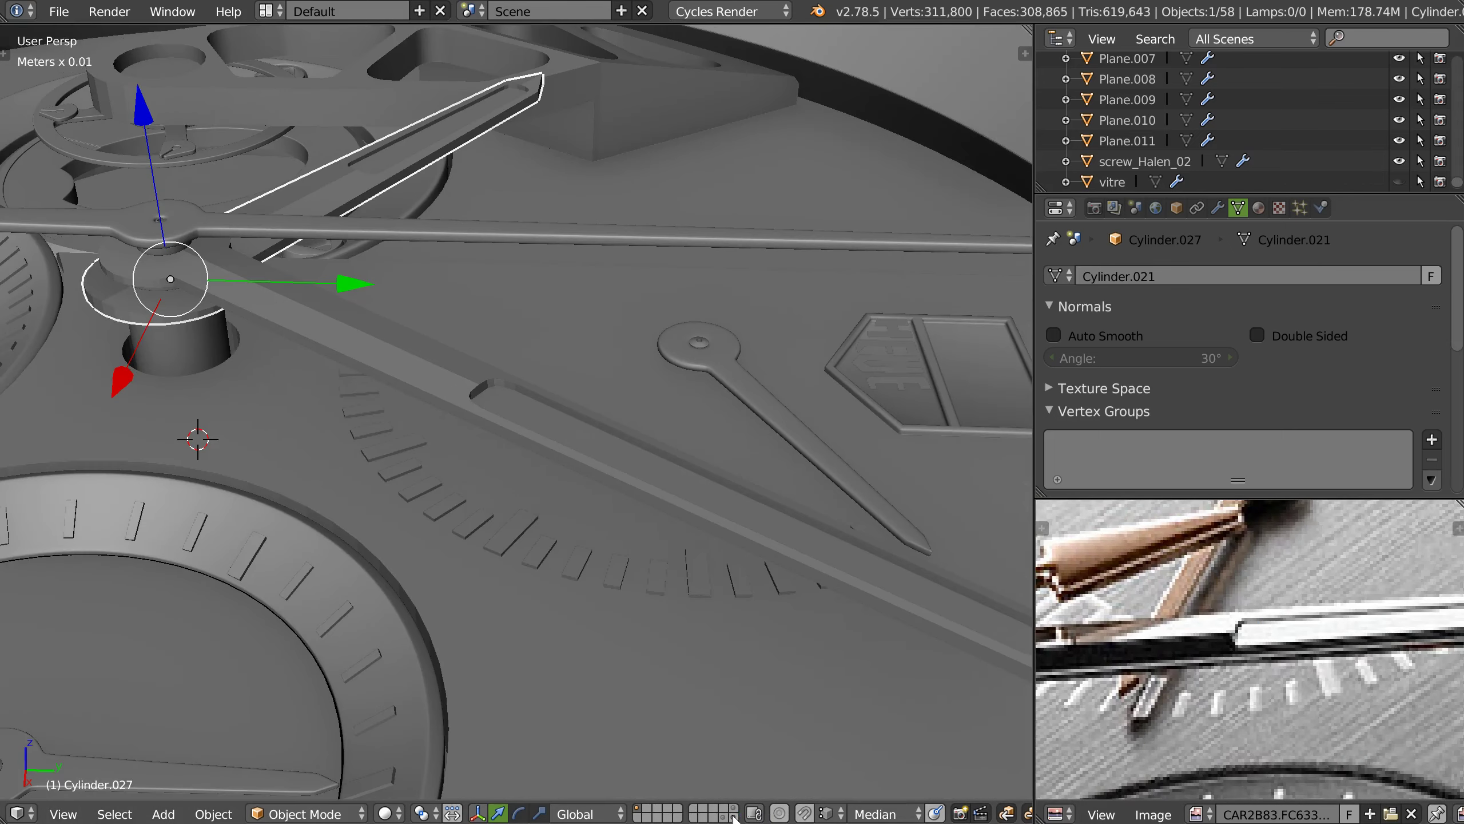
# - Show the cutter layer and select the cutter objects over the dial hand
pyautogui.keyDown('shift'); pyautogui.click(733, 818); pyautogui.keyUp('shift')
pyautogui.rightClick(518, 353)
pyautogui.moveTo(548, 357)
pyautogui.mouseDown(button='middle')
pyautogui.moveTo(447, 327)
pyautogui.moveTo(306, 223)
pyautogui.mouseUp(button='middle')
pyautogui.scroll(2, 458, 332)
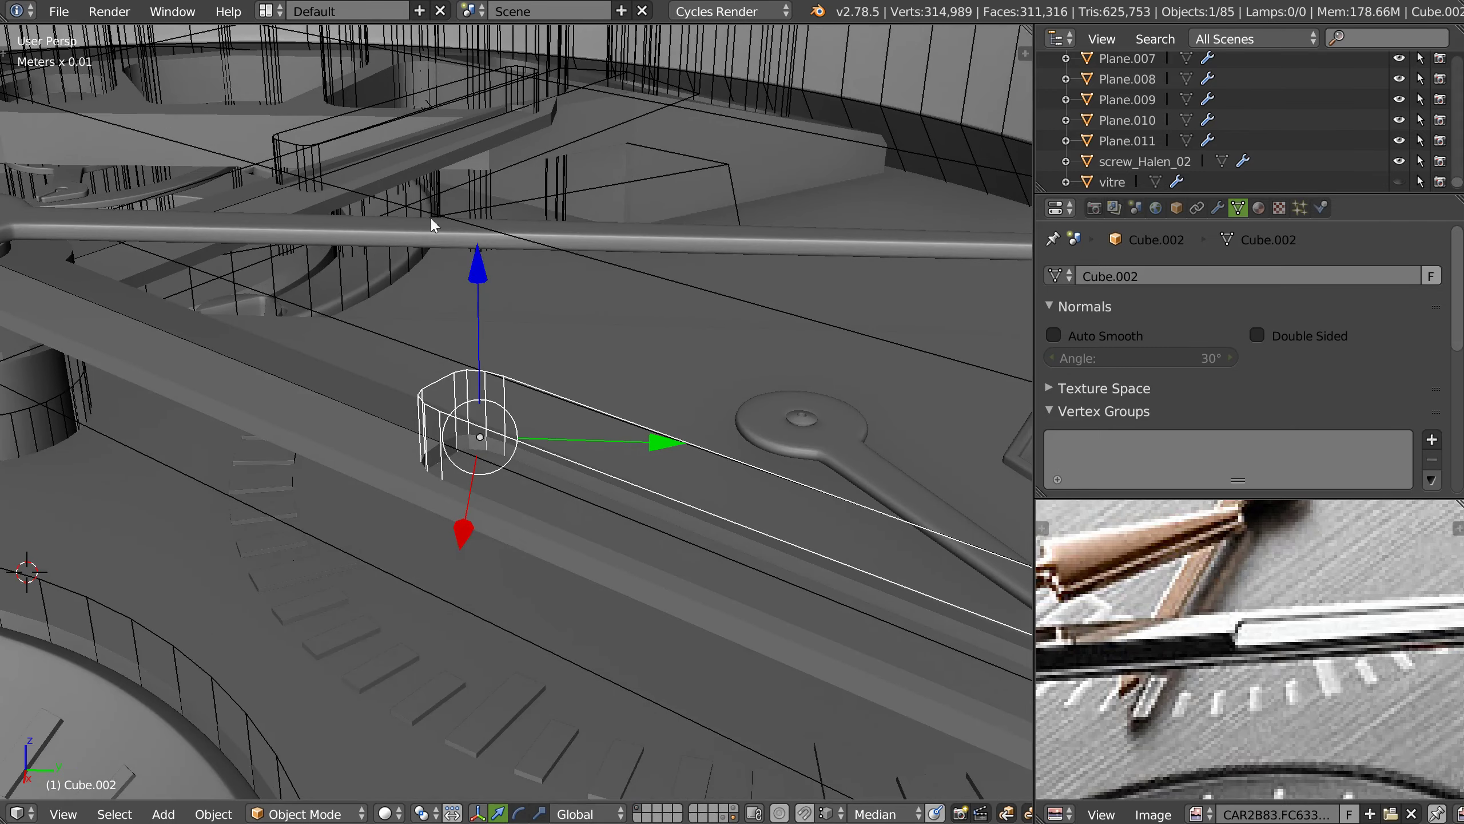
pyautogui.keyDown('shift'); pyautogui.rightClick(310, 153); pyautogui.keyUp('shift')
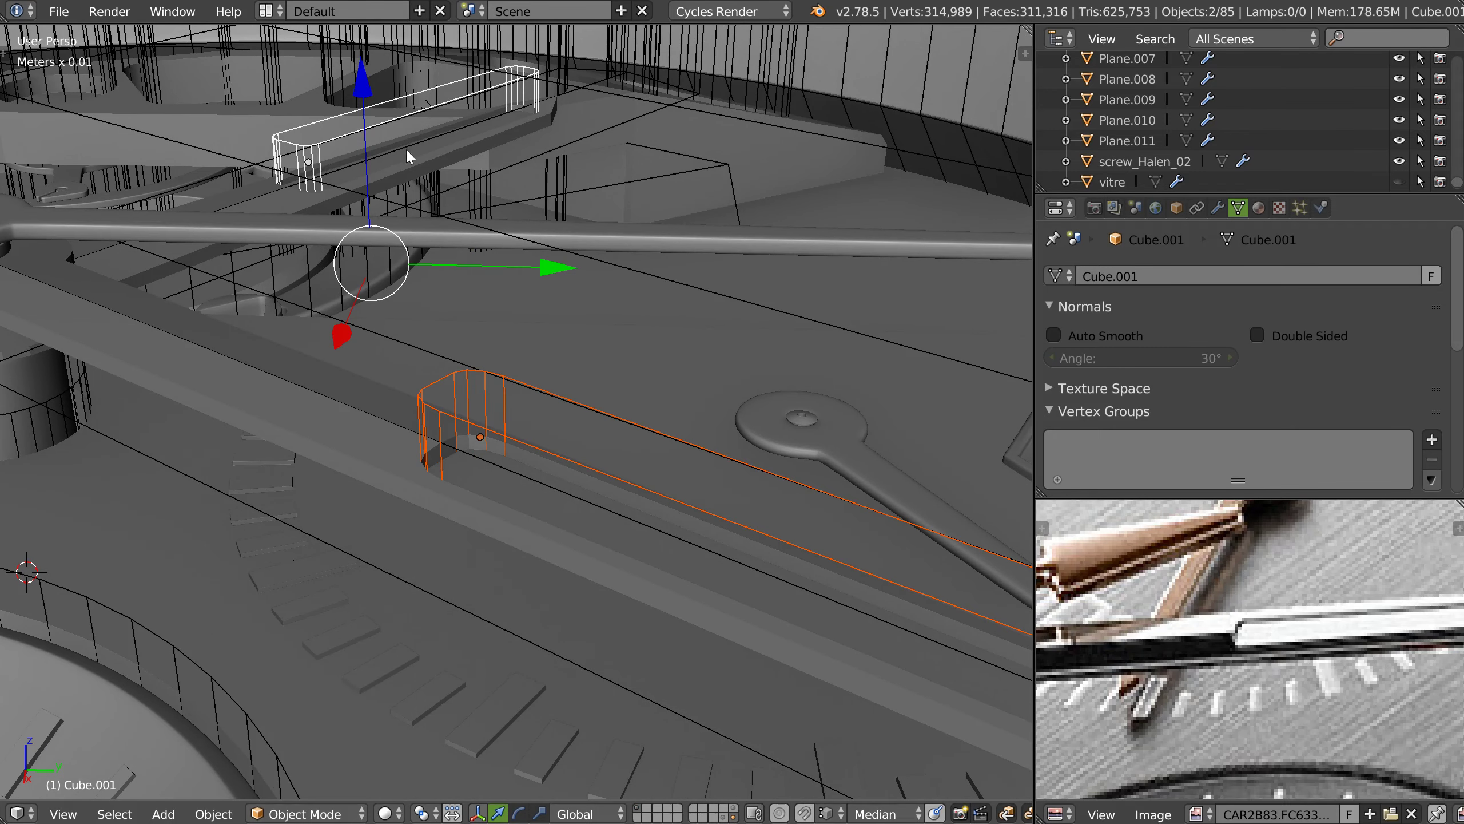
pyautogui.moveTo(357, 82); pyautogui.dragTo(354, 80)
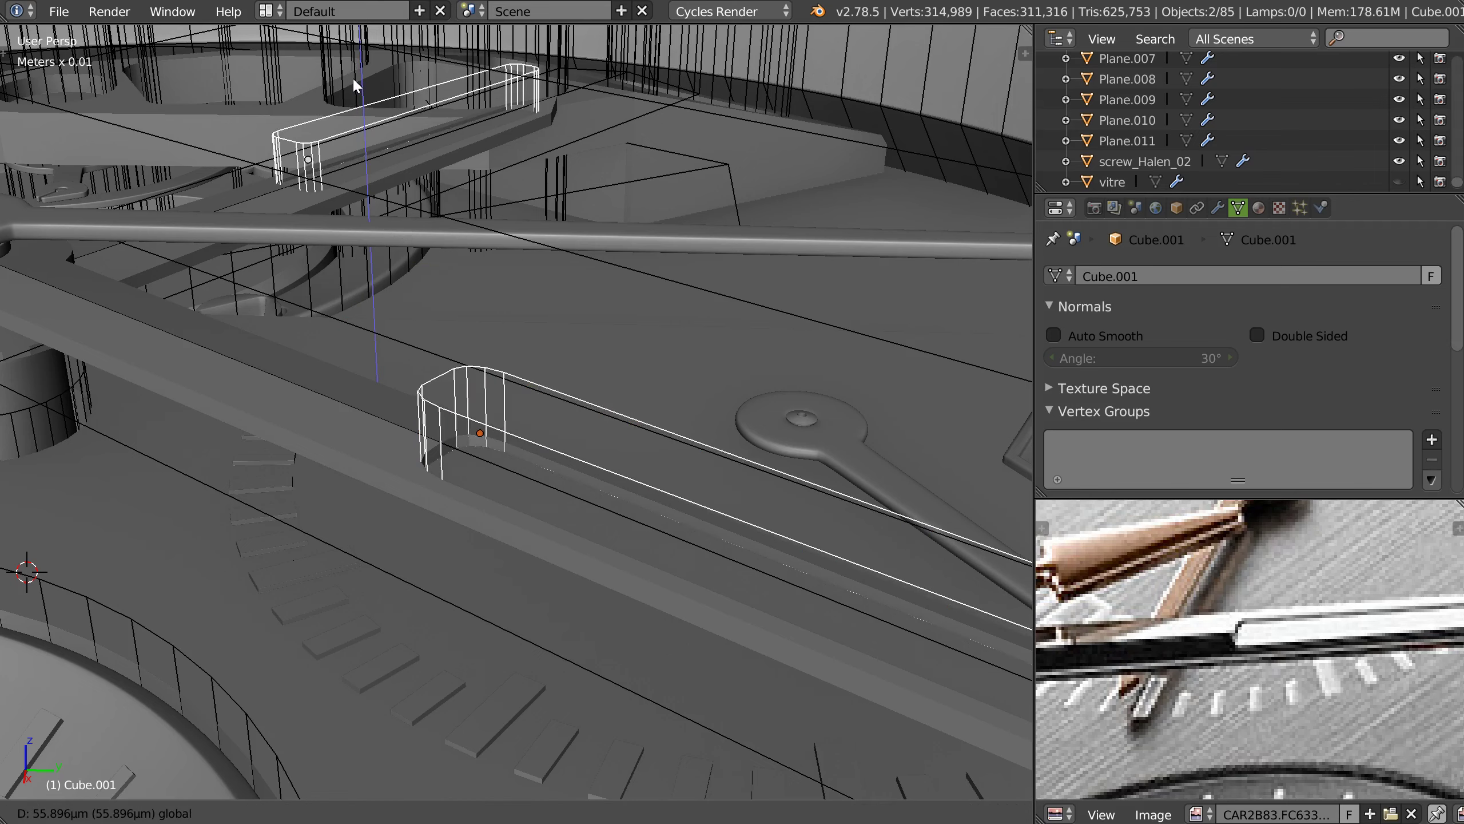
pyautogui.moveTo(353, 76); pyautogui.dragTo(364, 76)
pyautogui.moveTo(364, 75)
pyautogui.mouseDown(button='middle')
pyautogui.moveTo(614, 378)
pyautogui.moveTo(597, 387)
pyautogui.mouseUp(button='middle')
pyautogui.rightClick(487, 353)
pyautogui.moveTo(489, 351)
pyautogui.mouseDown(button='middle')
pyautogui.moveTo(538, 364)
pyautogui.moveTo(444, 331)
pyautogui.mouseUp(button='middle')
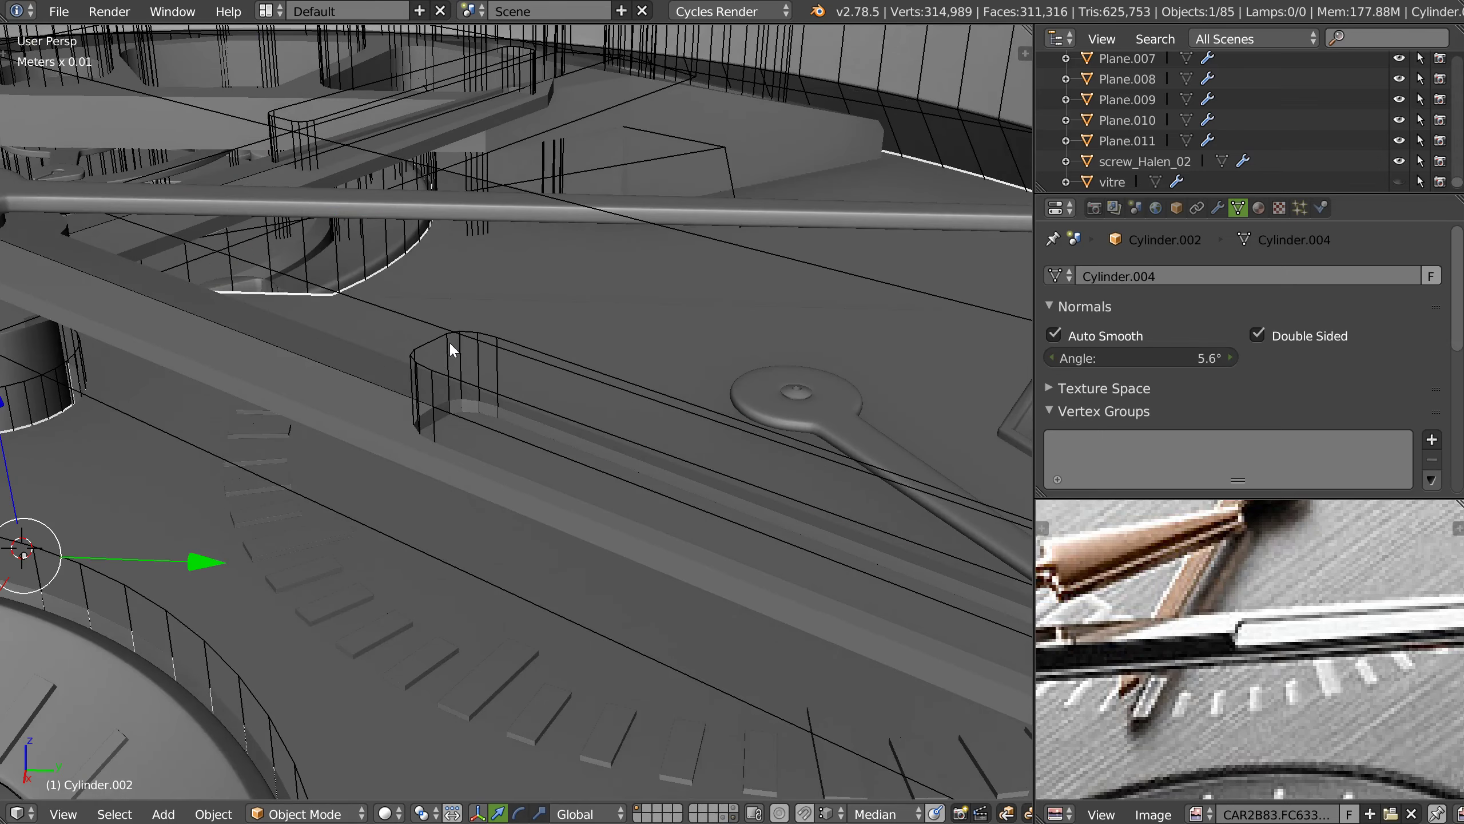
# - Nudge the Cube.002 slot cutter slightly along the Z axis
pyautogui.rightClick(447, 343)
pyautogui.press('g')
pyautogui.press('z')
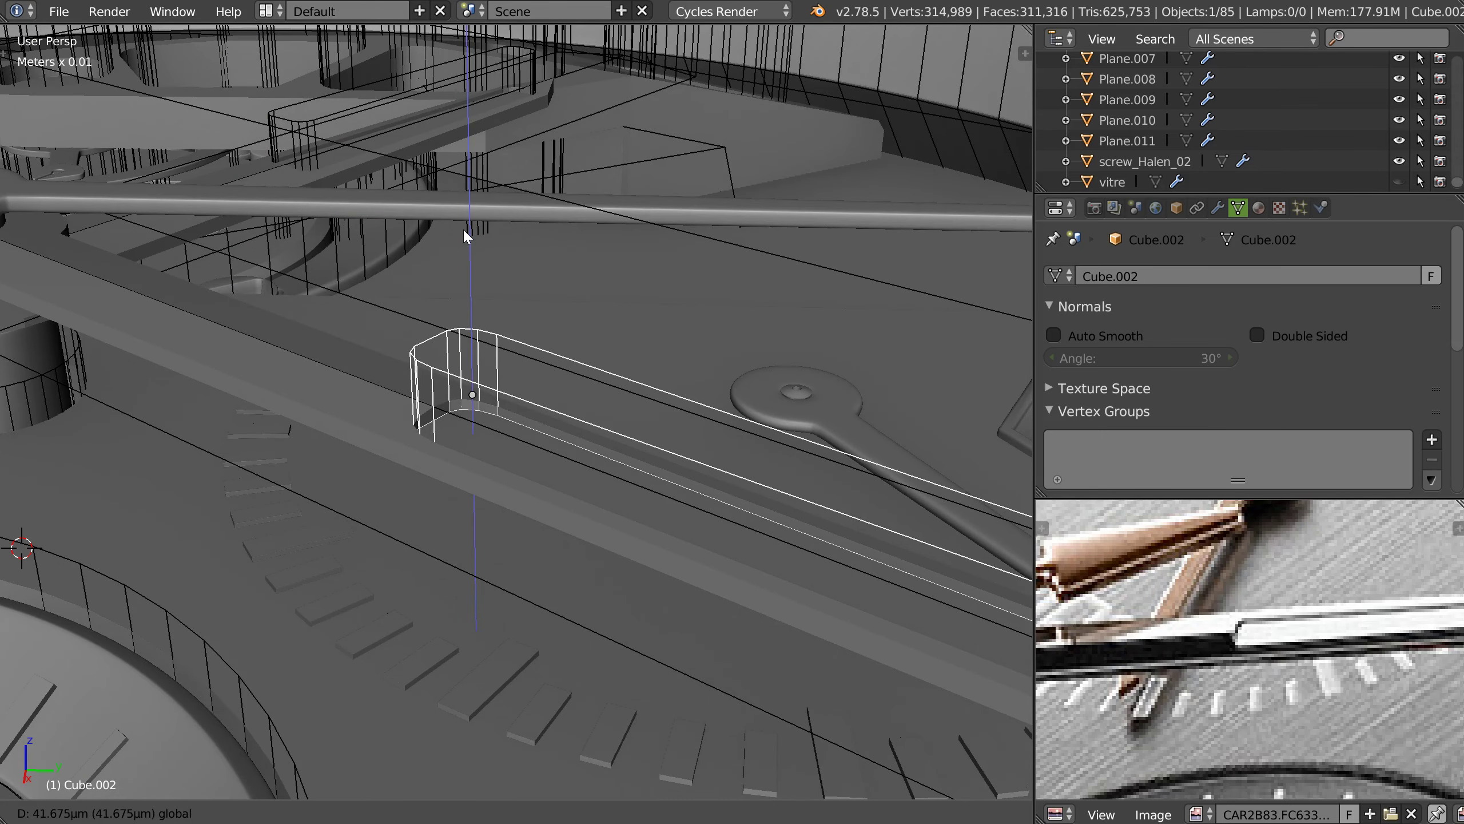
pyautogui.rightClick(467, 236)
pyautogui.moveTo(629, 344)
pyautogui.mouseDown(button='middle')
pyautogui.moveTo(537, 316)
pyautogui.moveTo(503, 329)
pyautogui.moveTo(348, 192)
pyautogui.moveTo(423, 174)
pyautogui.mouseUp(button='middle')
pyautogui.moveTo(422, 175); pyautogui.dragTo(416, 170)
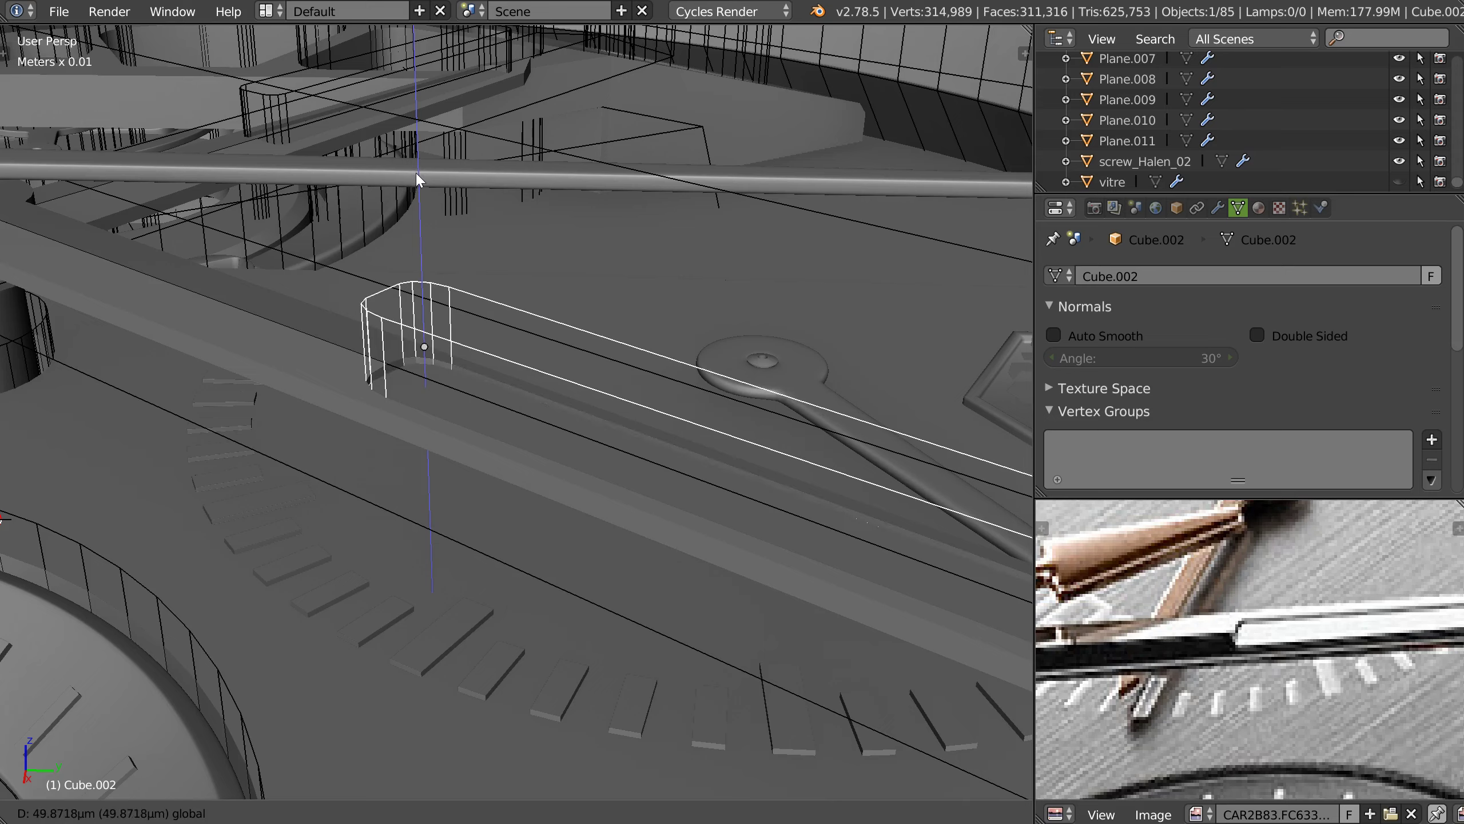
pyautogui.click(416, 179)
# - Select the dial hand Cylinder.027 and orbit around it
pyautogui.moveTo(416, 189)
pyautogui.mouseDown(button='middle')
pyautogui.moveTo(365, 292)
pyautogui.moveTo(489, 421)
pyautogui.moveTo(491, 387)
pyautogui.mouseUp(button='middle')
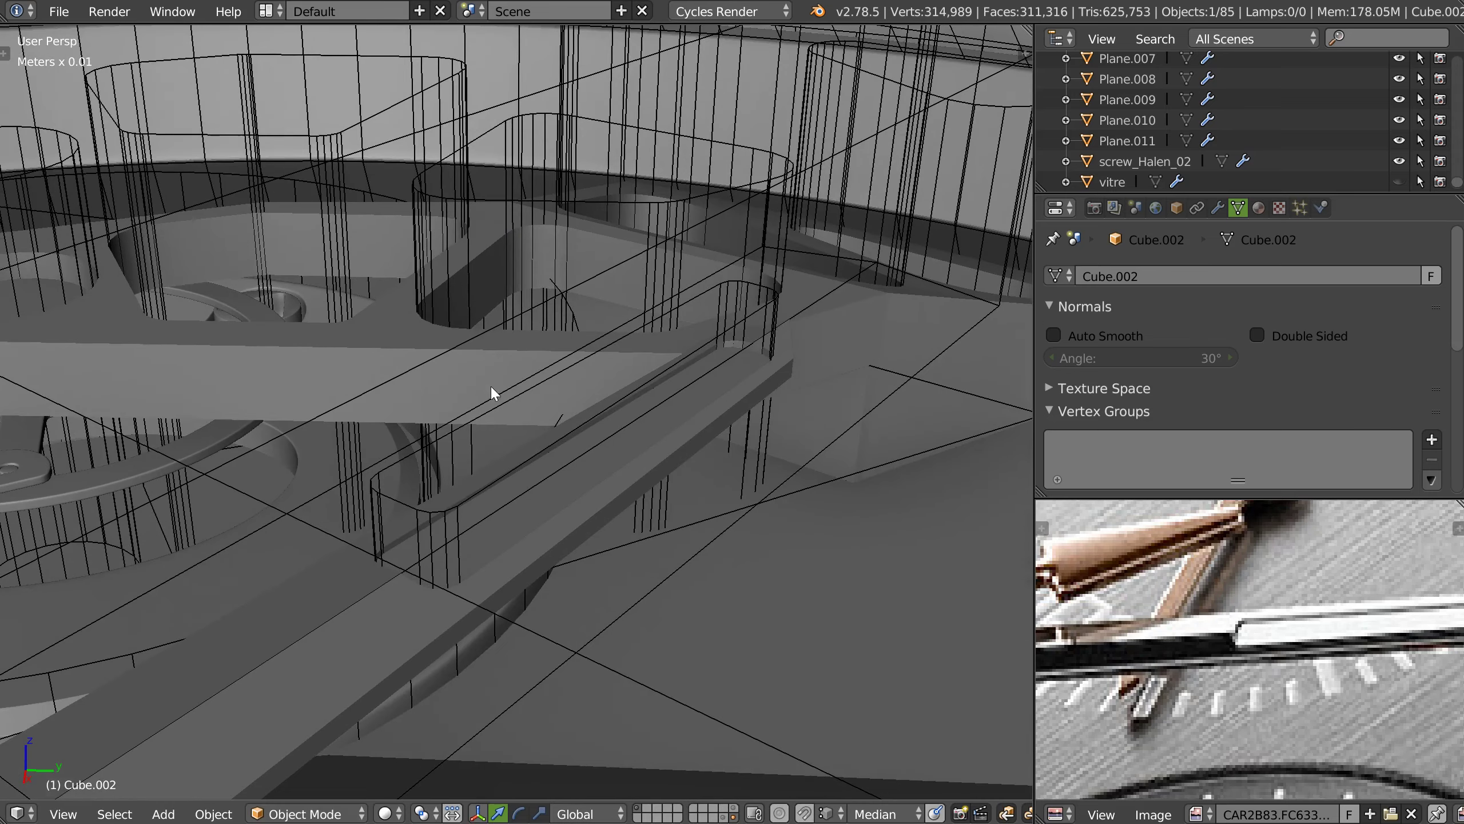
pyautogui.rightClick(448, 510)
pyautogui.moveTo(467, 463)
pyautogui.mouseDown(button='middle')
pyautogui.moveTo(298, 437)
pyautogui.moveTo(423, 219)
pyautogui.mouseUp(button='middle')
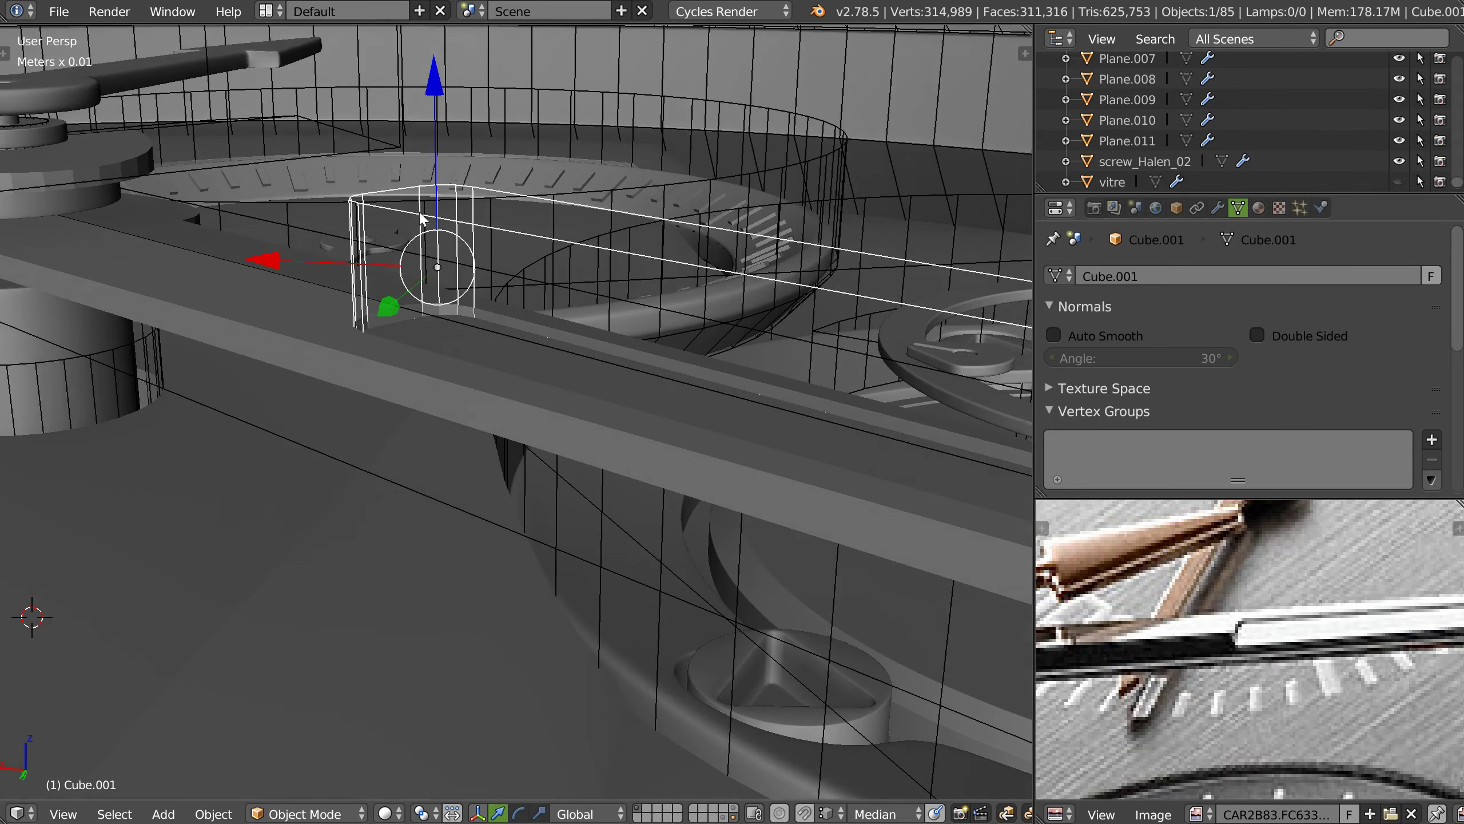
pyautogui.moveTo(436, 89)
pyautogui.mouseDown(button='middle')
pyautogui.moveTo(361, 256)
pyautogui.moveTo(385, 314)
pyautogui.mouseUp(button='middle')
pyautogui.scroll(5, 397, 305)
pyautogui.rightClick(346, 438)
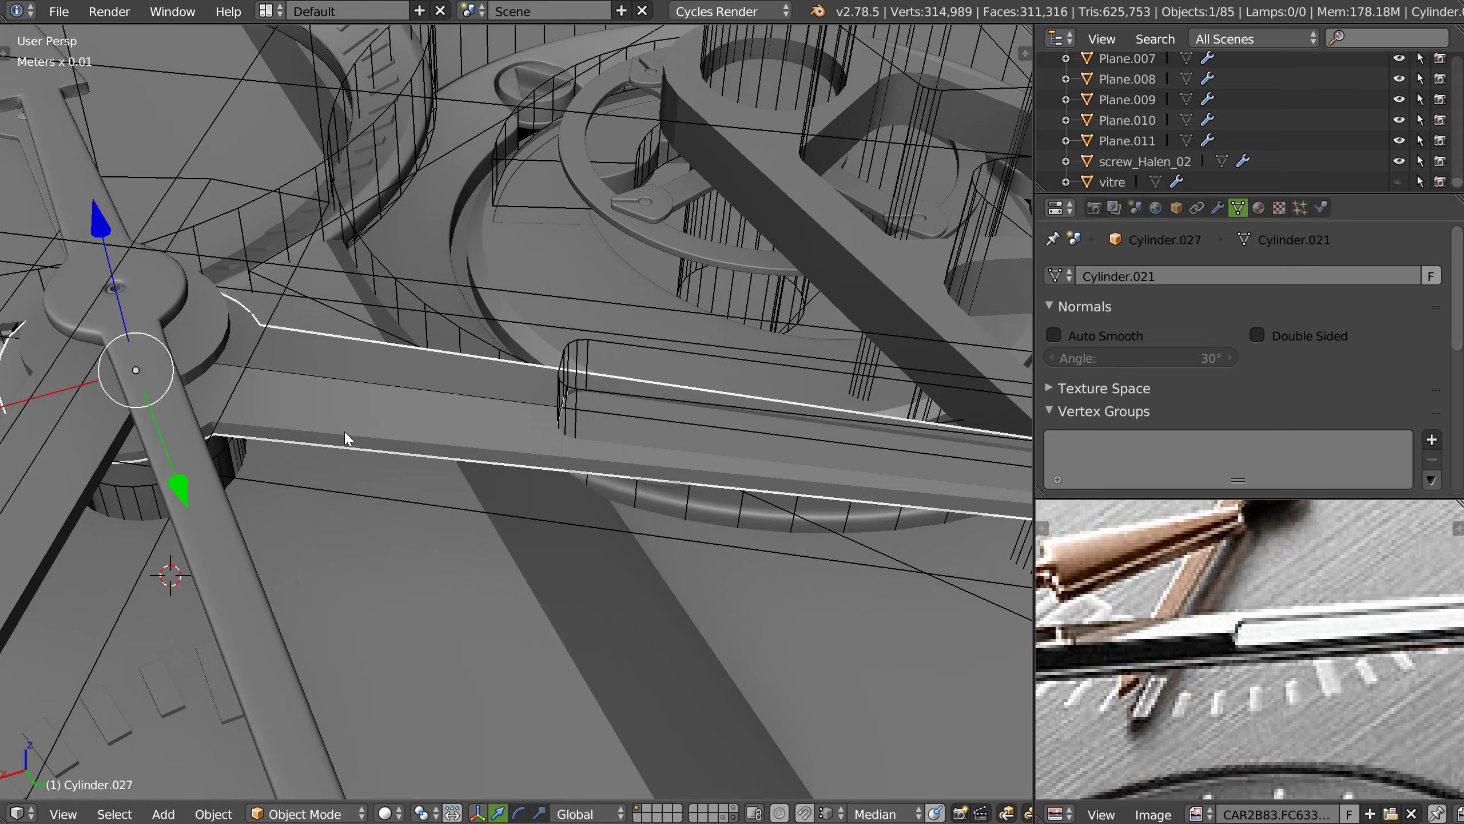
pyautogui.moveTo(253, 386); pyautogui.dragTo(409, 319, button='middle')
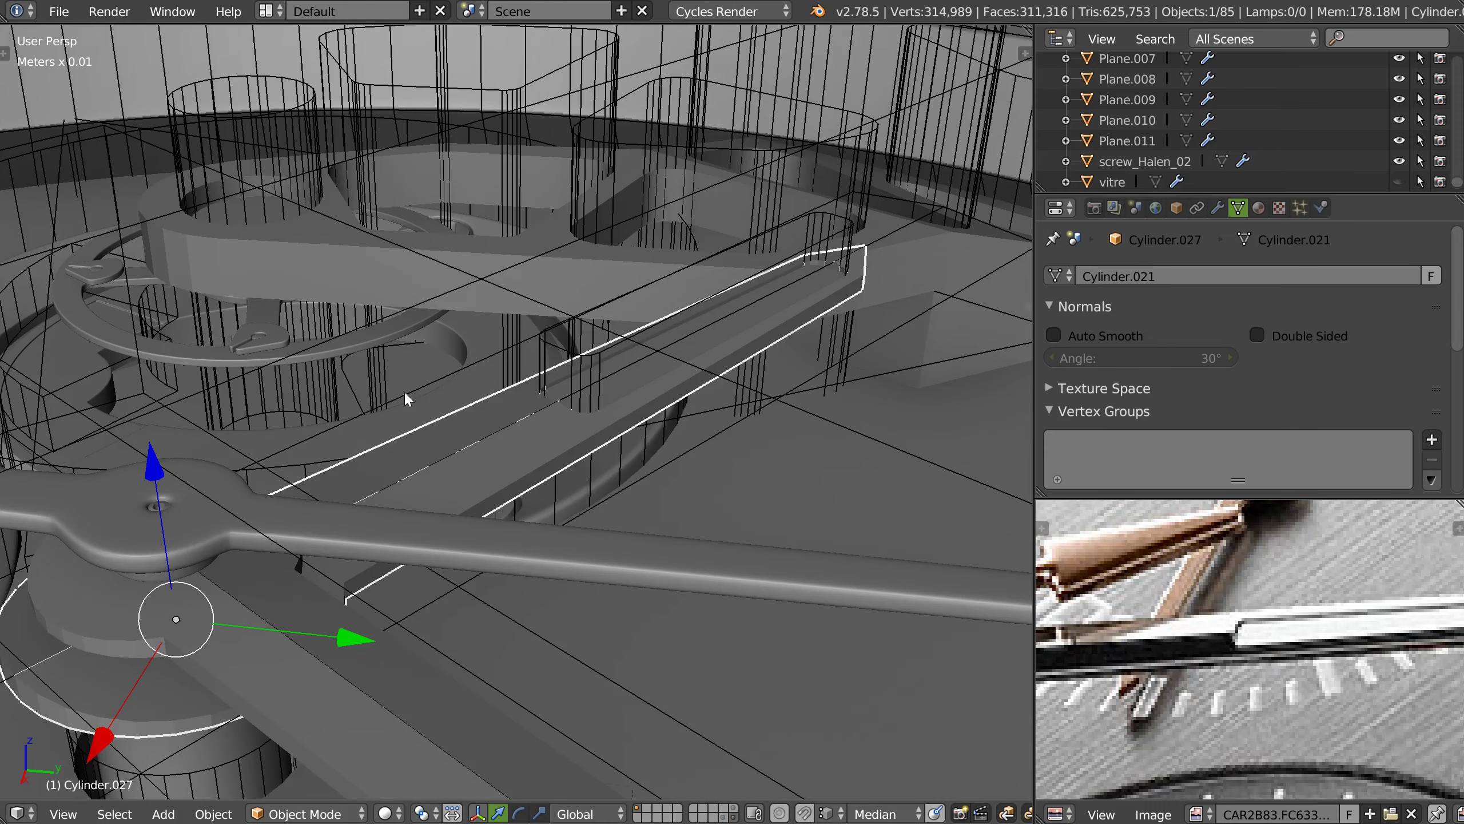
# - Isolate Cylinder.027 in local view and zoom in on its pointed tip and inner slot
pyautogui.press('KP_Divide')
pyautogui.keyDown('shift'); pyautogui.moveTo(395, 442); pyautogui.dragTo(491, 375, button='middle'); pyautogui.keyUp('shift')
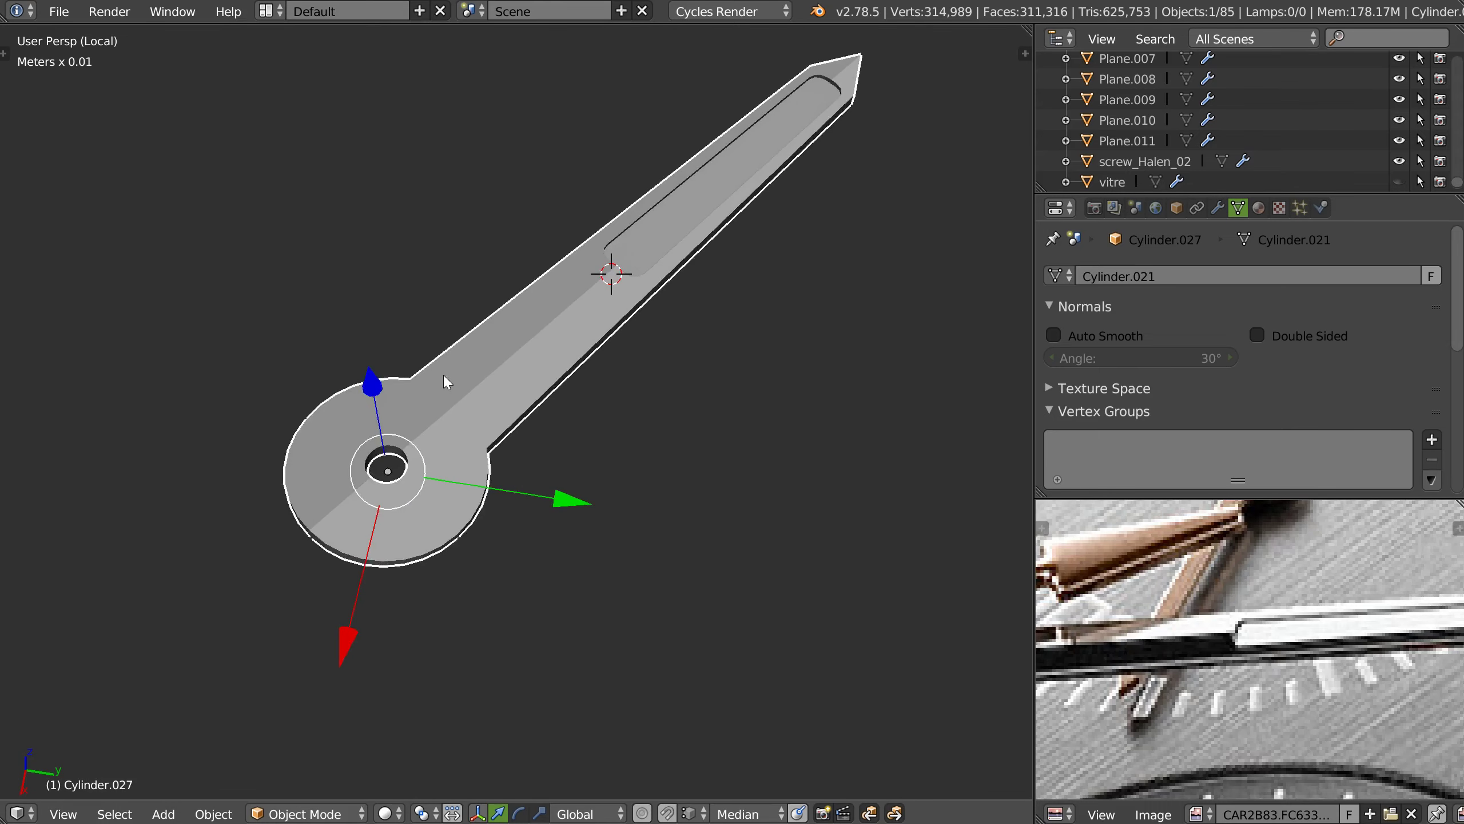
pyautogui.scroll(2, 444, 451)
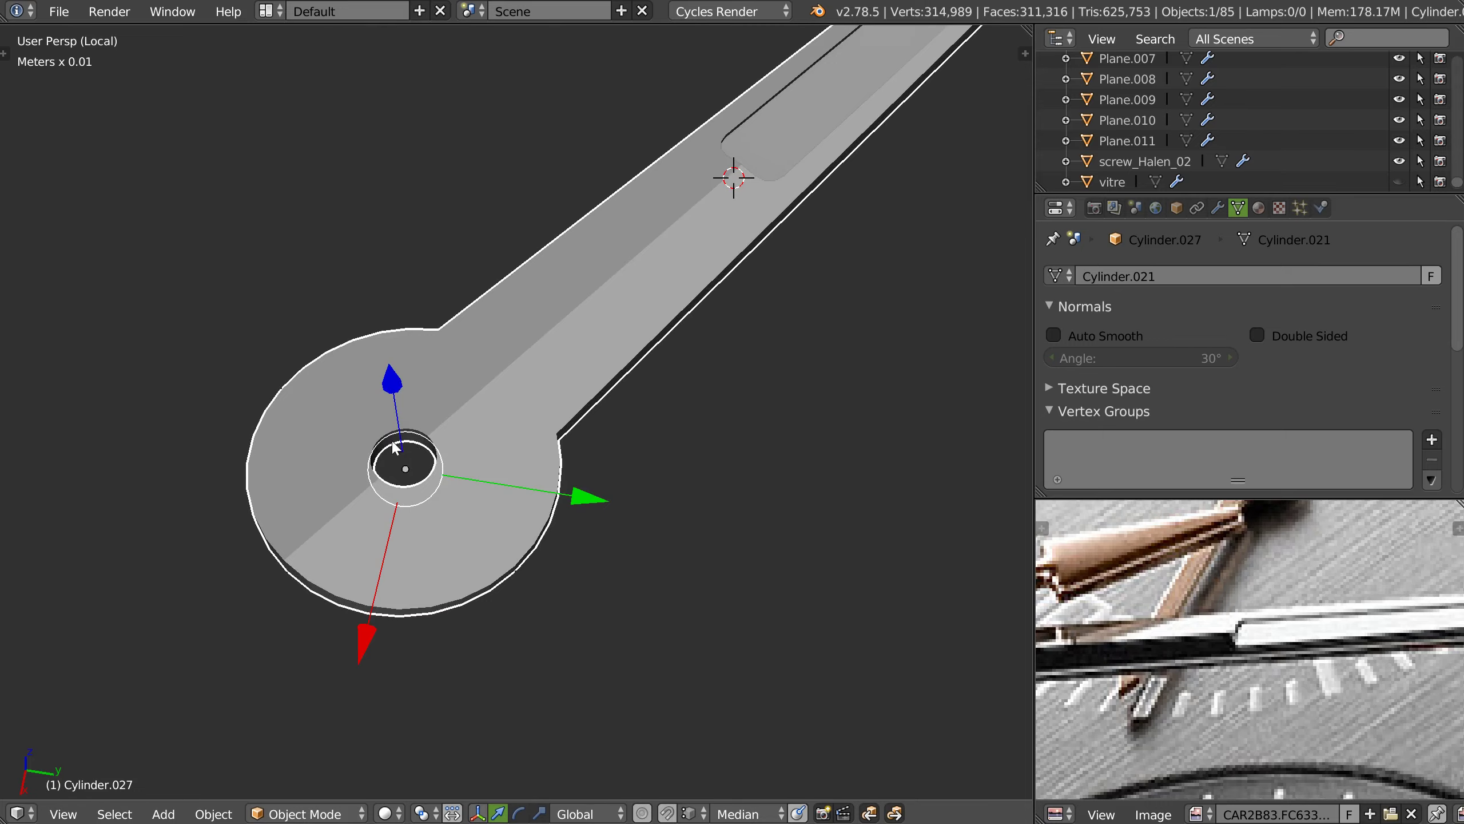
pyautogui.press('KP_Divide')
pyautogui.moveTo(405, 387)
pyautogui.mouseDown(button='middle')
pyautogui.moveTo(434, 368)
pyautogui.moveTo(413, 451)
pyautogui.moveTo(363, 418)
pyautogui.mouseUp(button='middle')
pyautogui.press('KP_Divide')
pyautogui.scroll(2, 408, 488)
pyautogui.scroll(3, 363, 418)
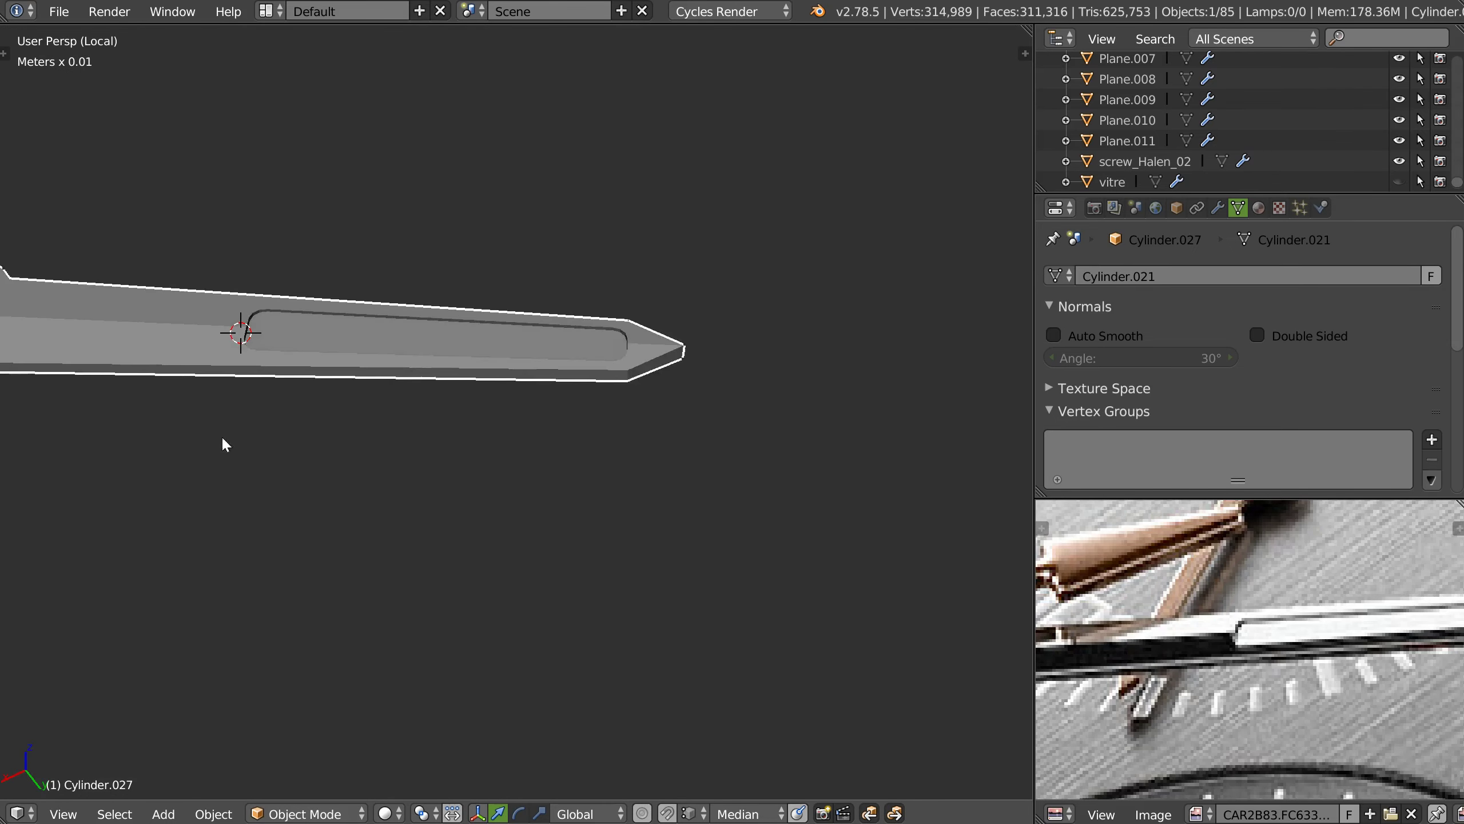
pyautogui.scroll(3, 659, 305)
pyautogui.scroll(3, 1182, 670)
pyautogui.scroll(2, 1182, 669)
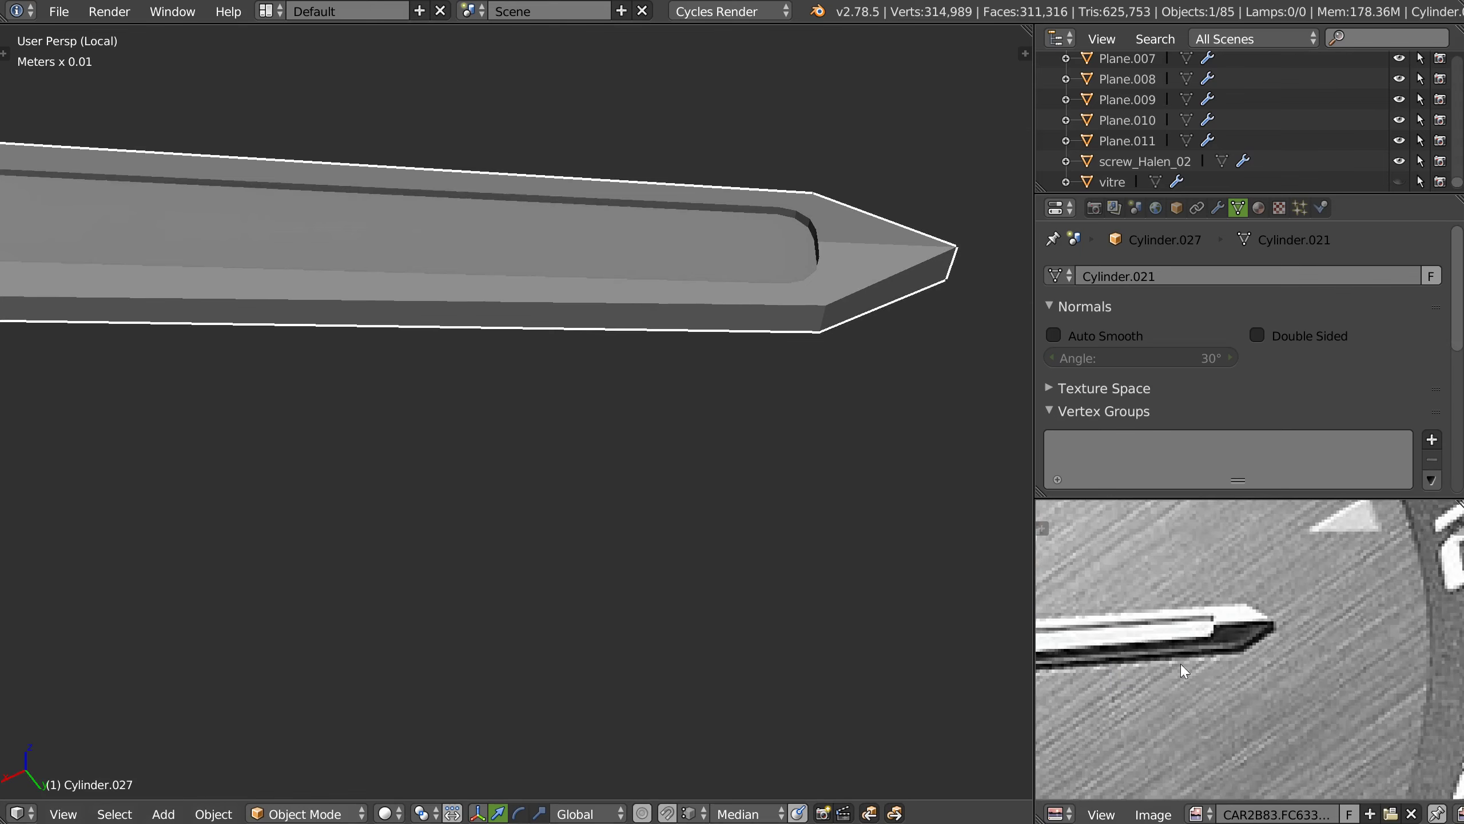
# - Switch to Top view and zoom to frame the hand against the reference photo
pyautogui.press('q')
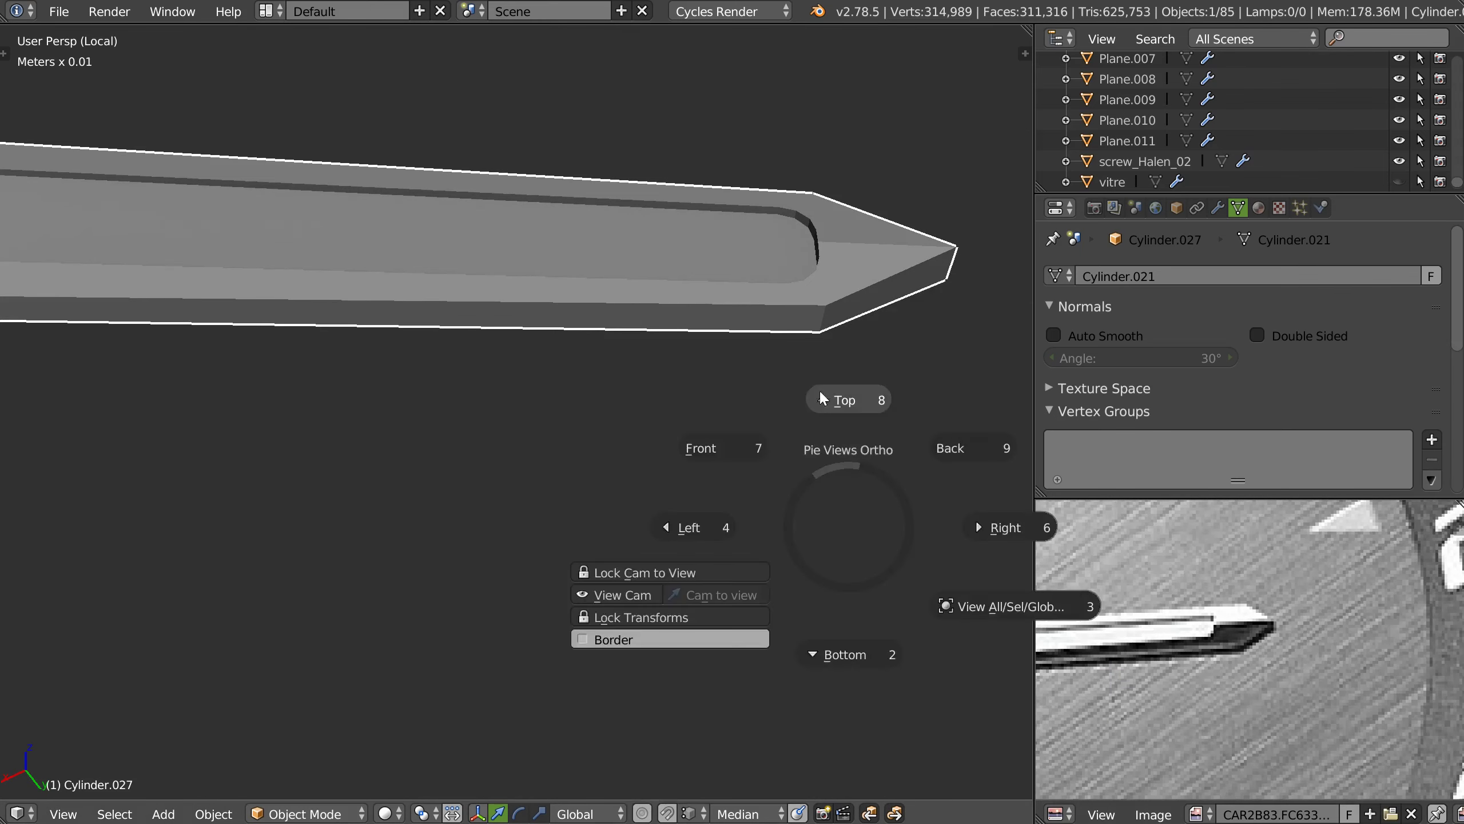
pyautogui.click(819, 389)
pyautogui.scroll(-3, 659, 463)
pyautogui.scroll(3, 787, 526)
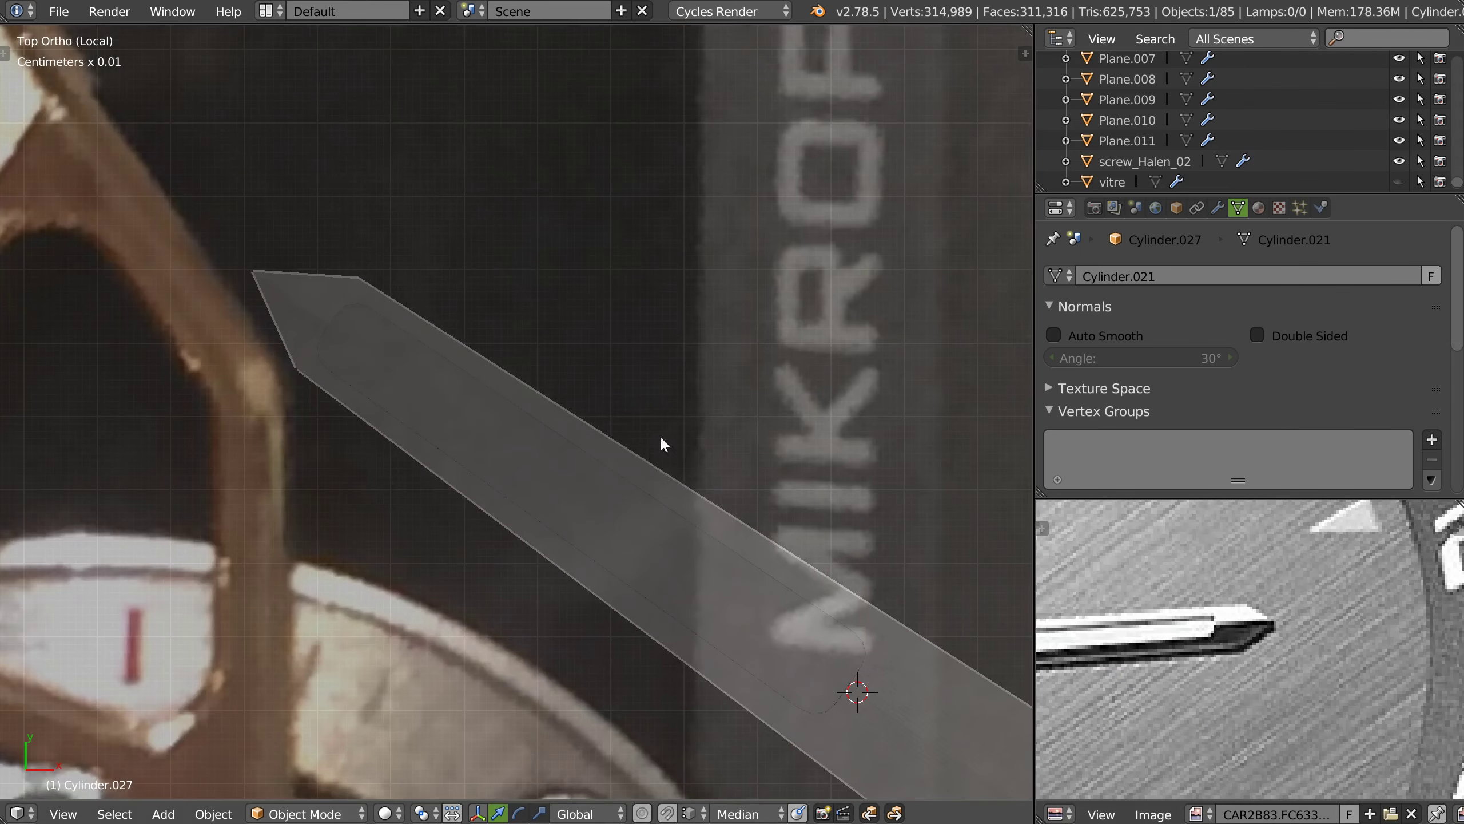
pyautogui.scroll(-3, 742, 436)
pyautogui.scroll(2, 863, 529)
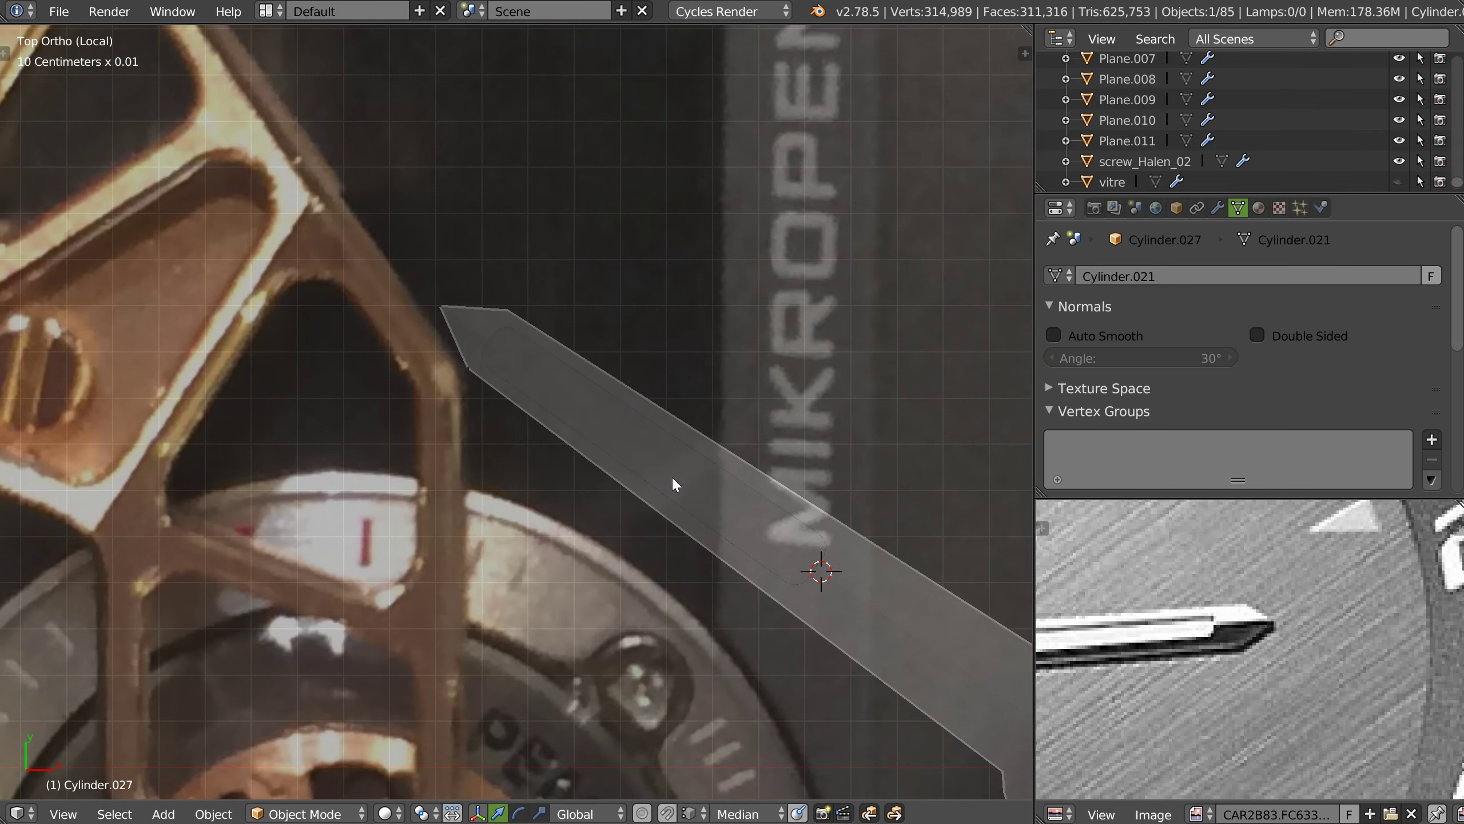
pyautogui.scroll(-3, 672, 476)
pyautogui.scroll(1, 689, 512)
pyautogui.scroll(1, 662, 465)
pyautogui.scroll(-3, 662, 465)
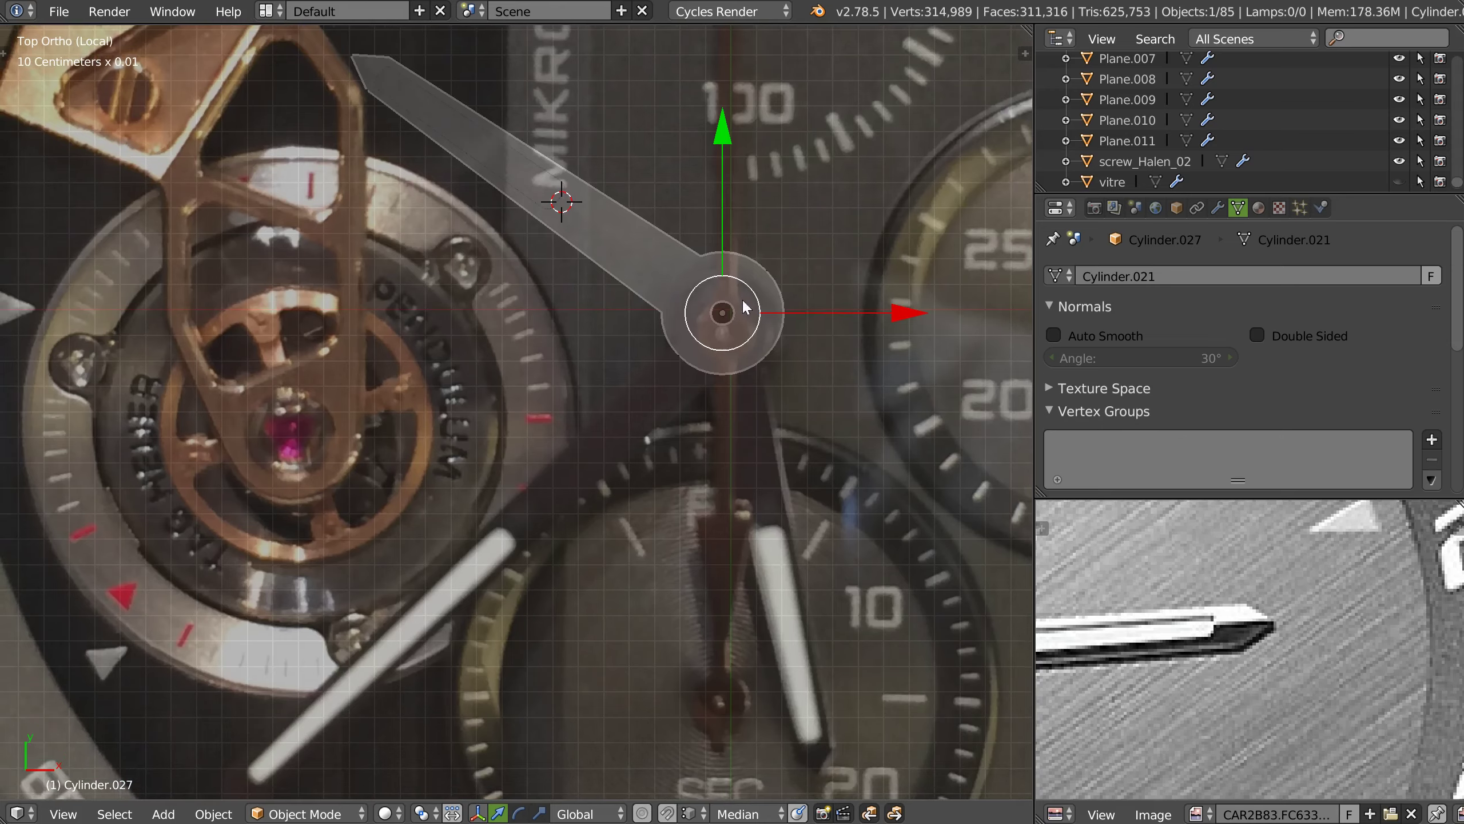
pyautogui.scroll(2, 785, 449)
pyautogui.scroll(-2, 819, 430)
pyautogui.scroll(2, 874, 254)
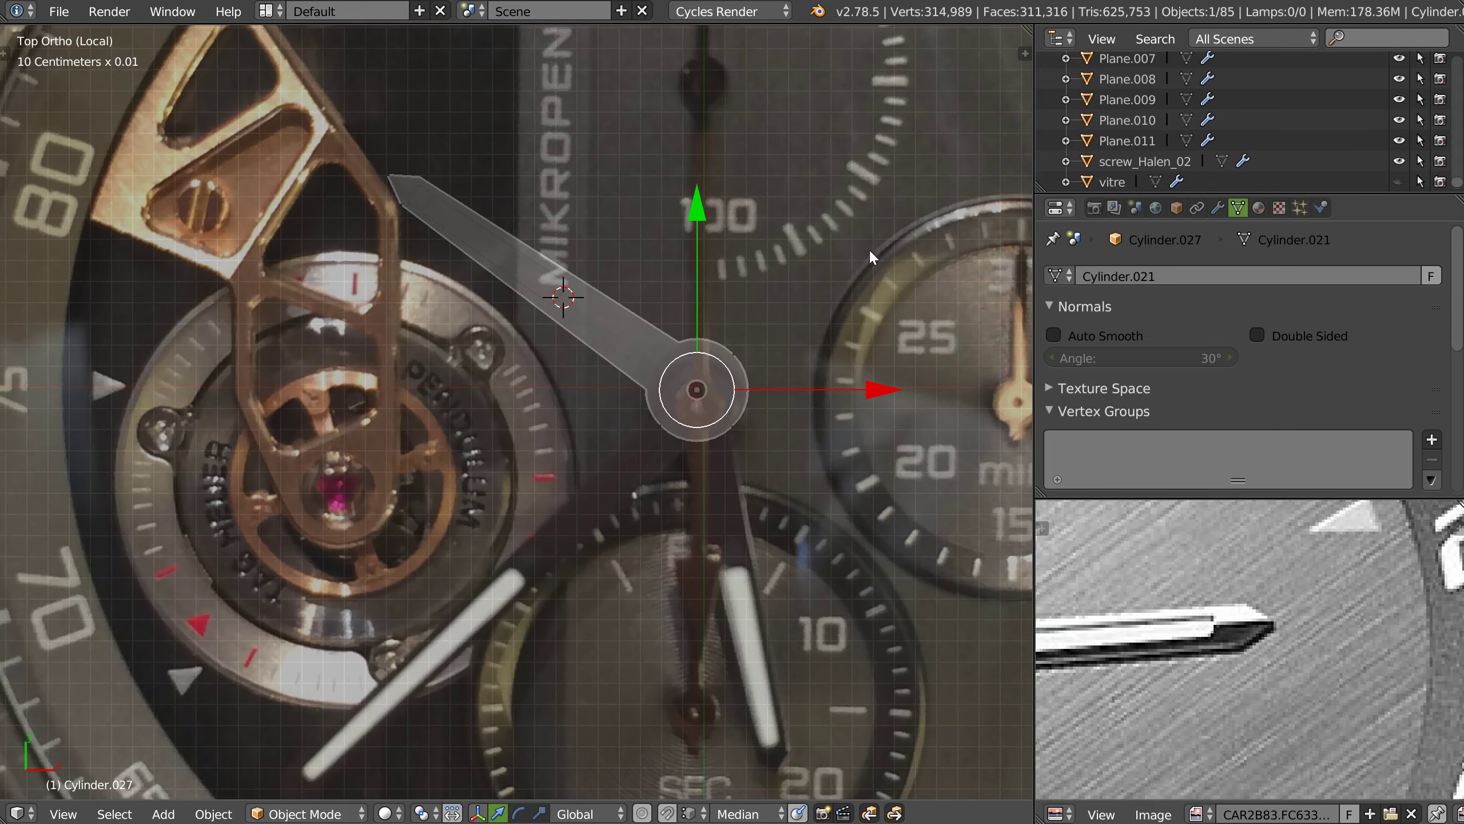
# - Rotate the hand so it points toward 20 on the SEC subdial
pyautogui.press('r')
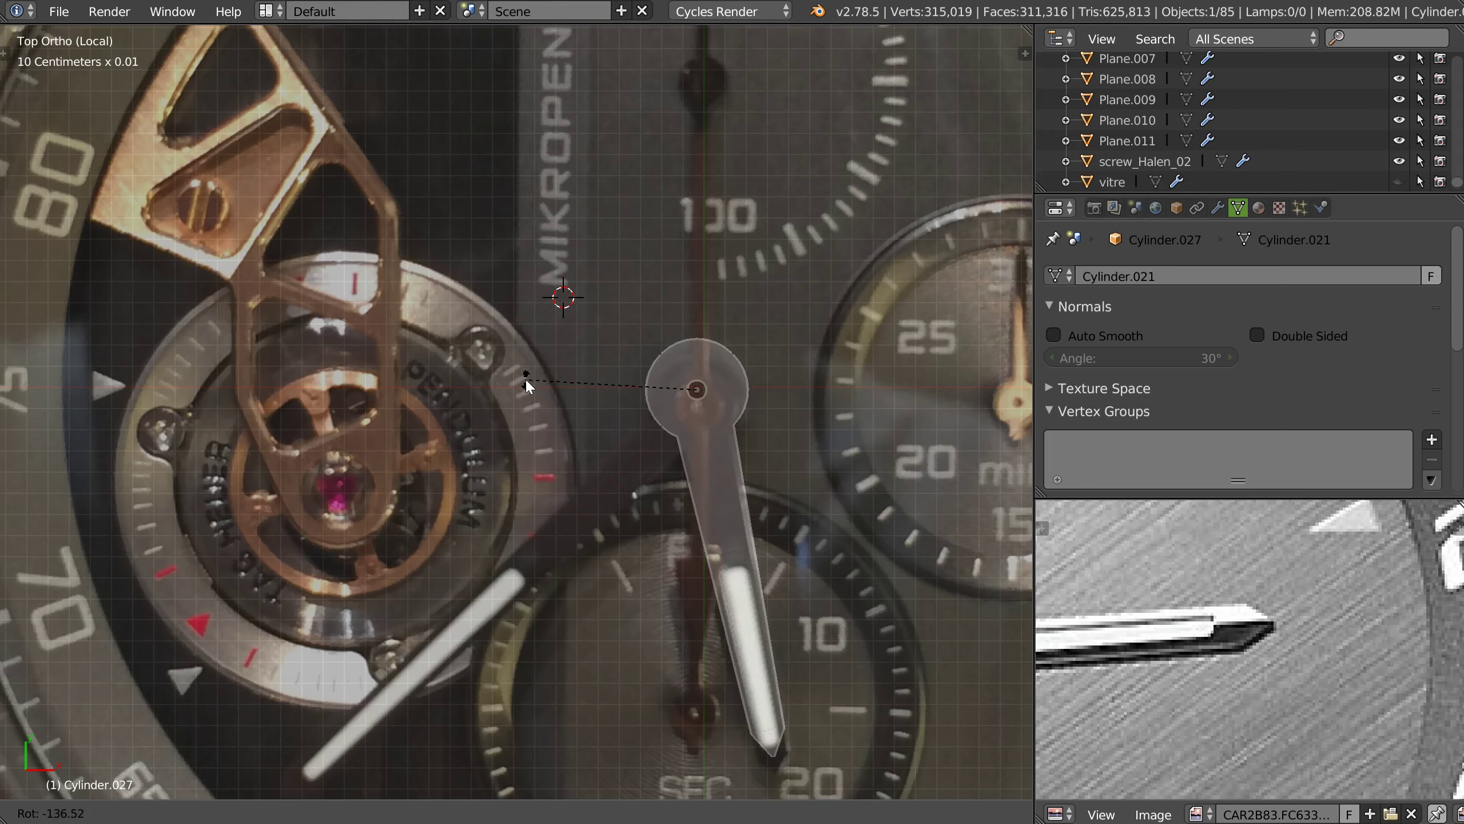
pyautogui.press('Escape')
pyautogui.keyDown('ctrl'); pyautogui.scroll(-2, 566, 330); pyautogui.keyUp('ctrl')
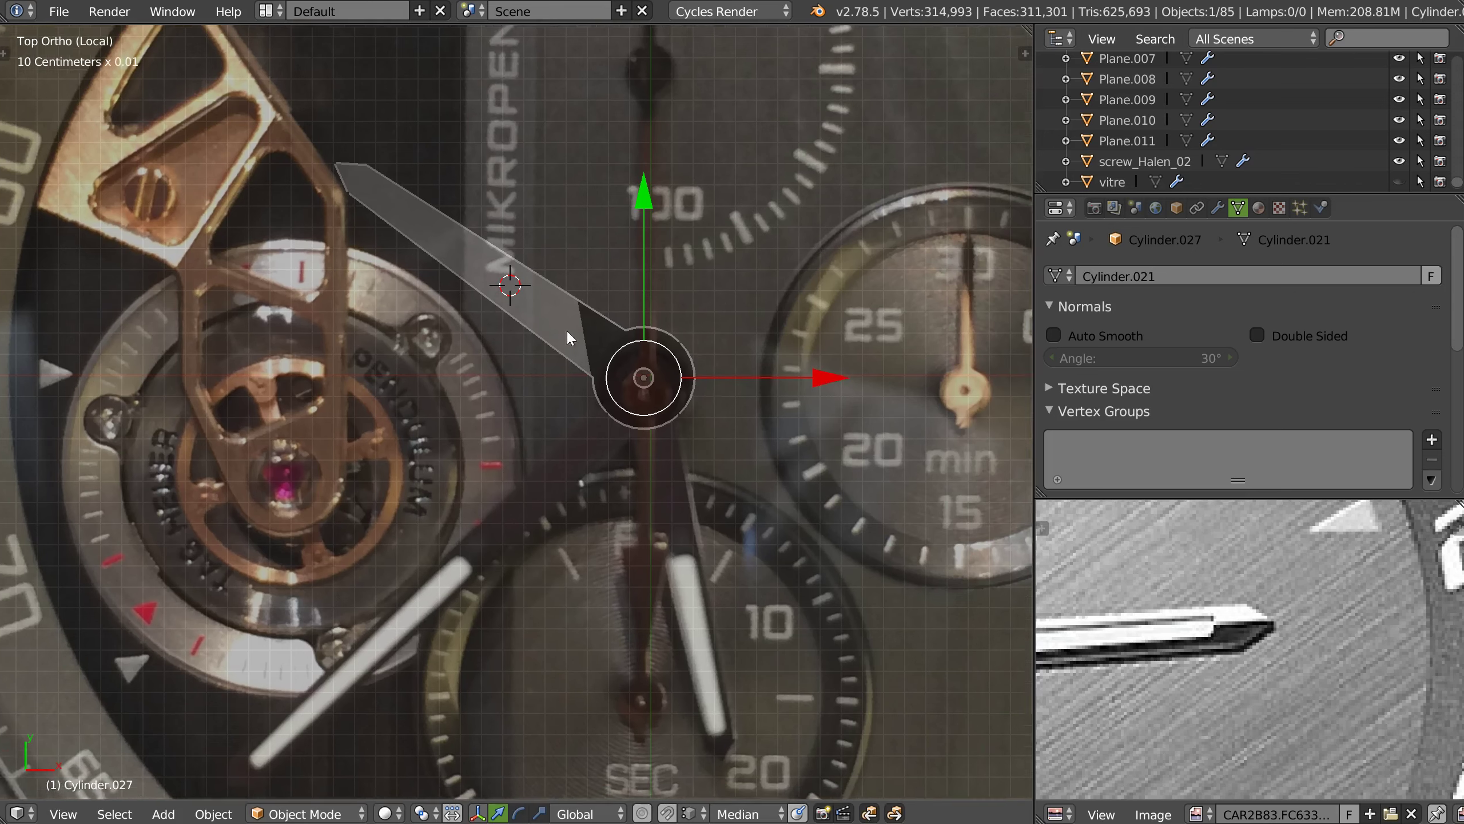
pyautogui.keyDown('ctrl'); pyautogui.scroll(-2, 566, 330); pyautogui.keyUp('ctrl')
pyautogui.press('r')
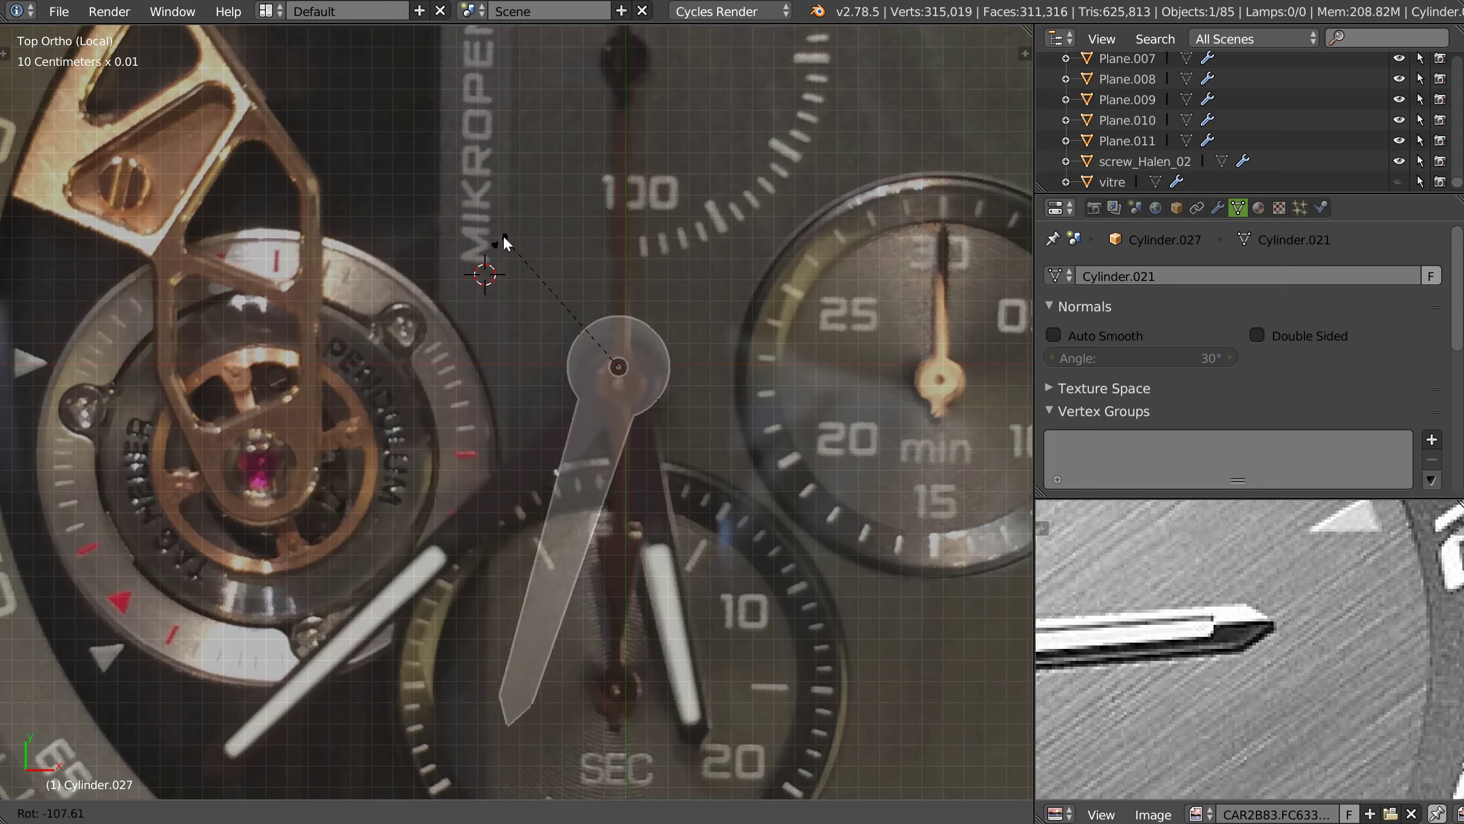
pyautogui.click(465, 312)
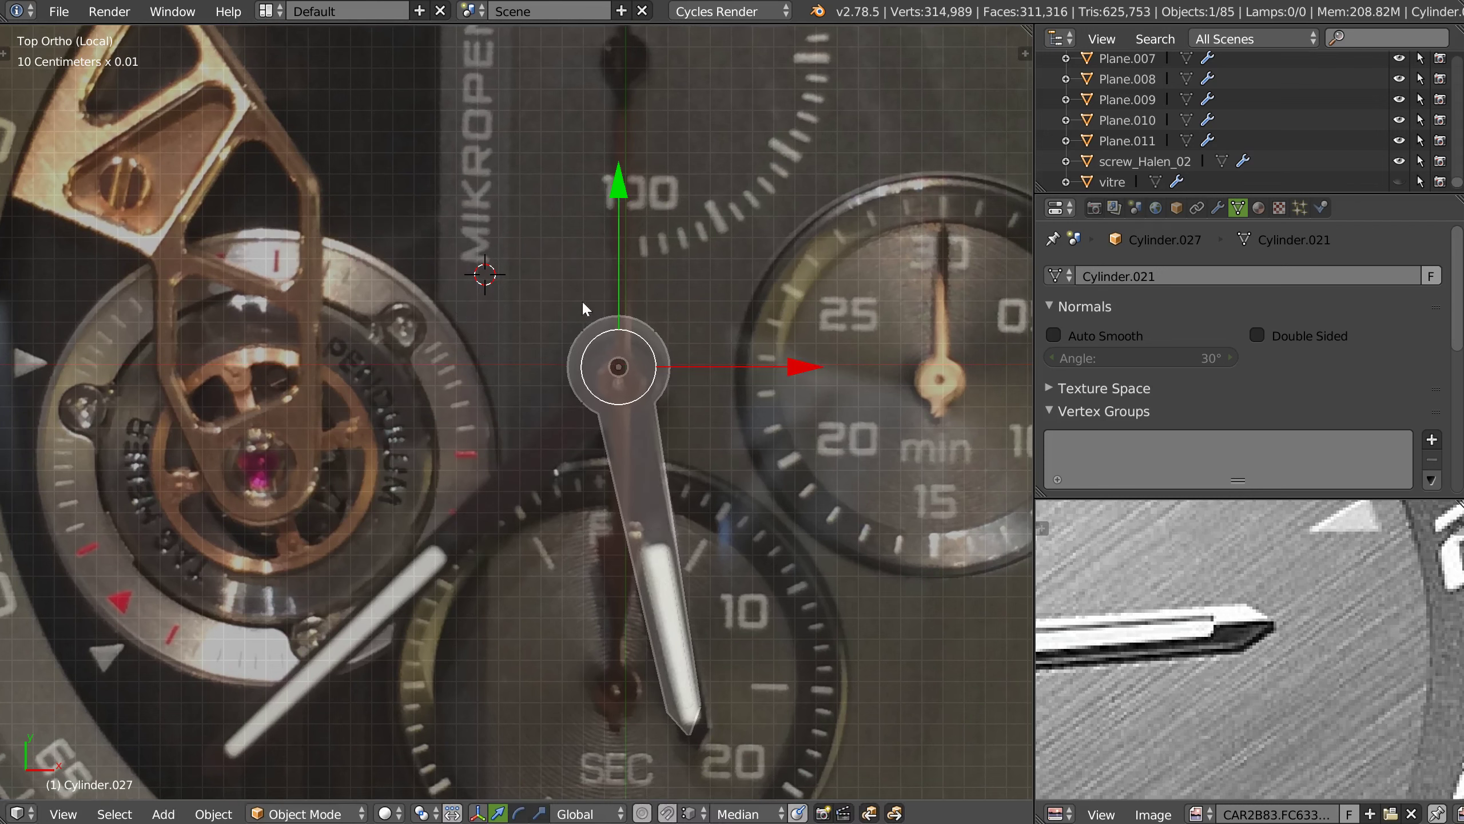
# - Move the hand onto the reference hand's position and fine-tune its rotation
pyautogui.press('g')
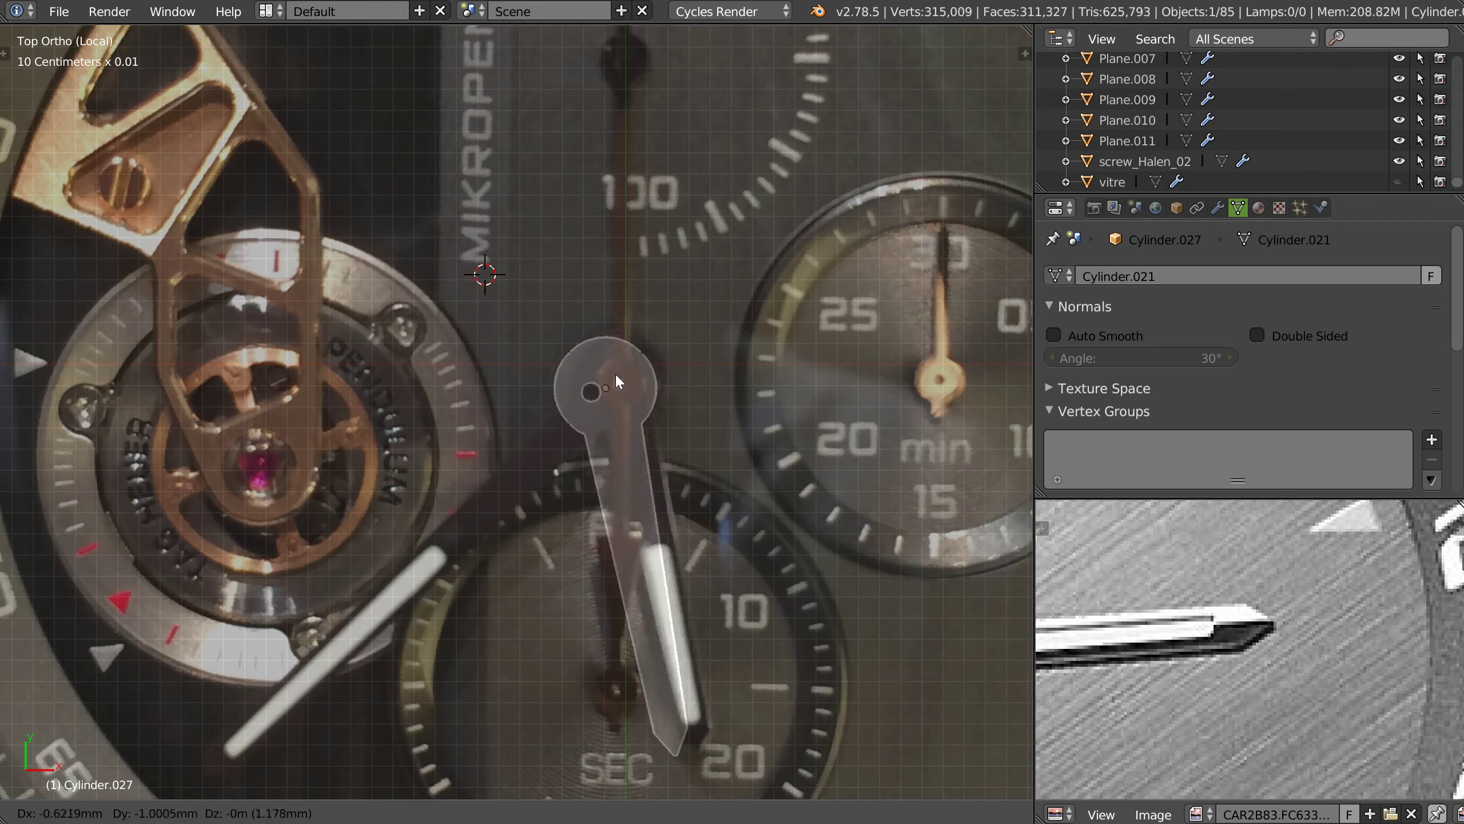
pyautogui.click(615, 376)
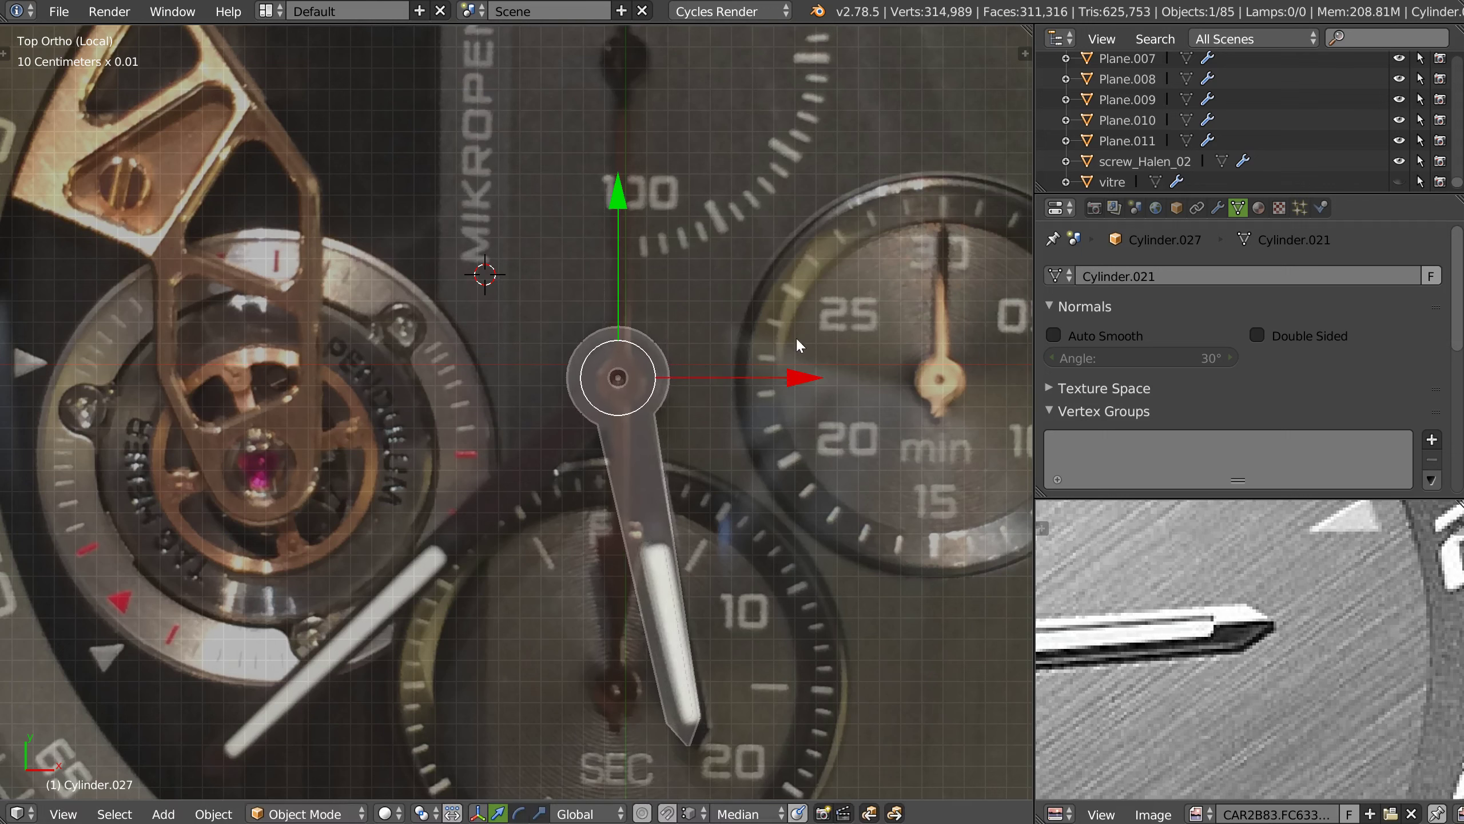
pyautogui.press('r')
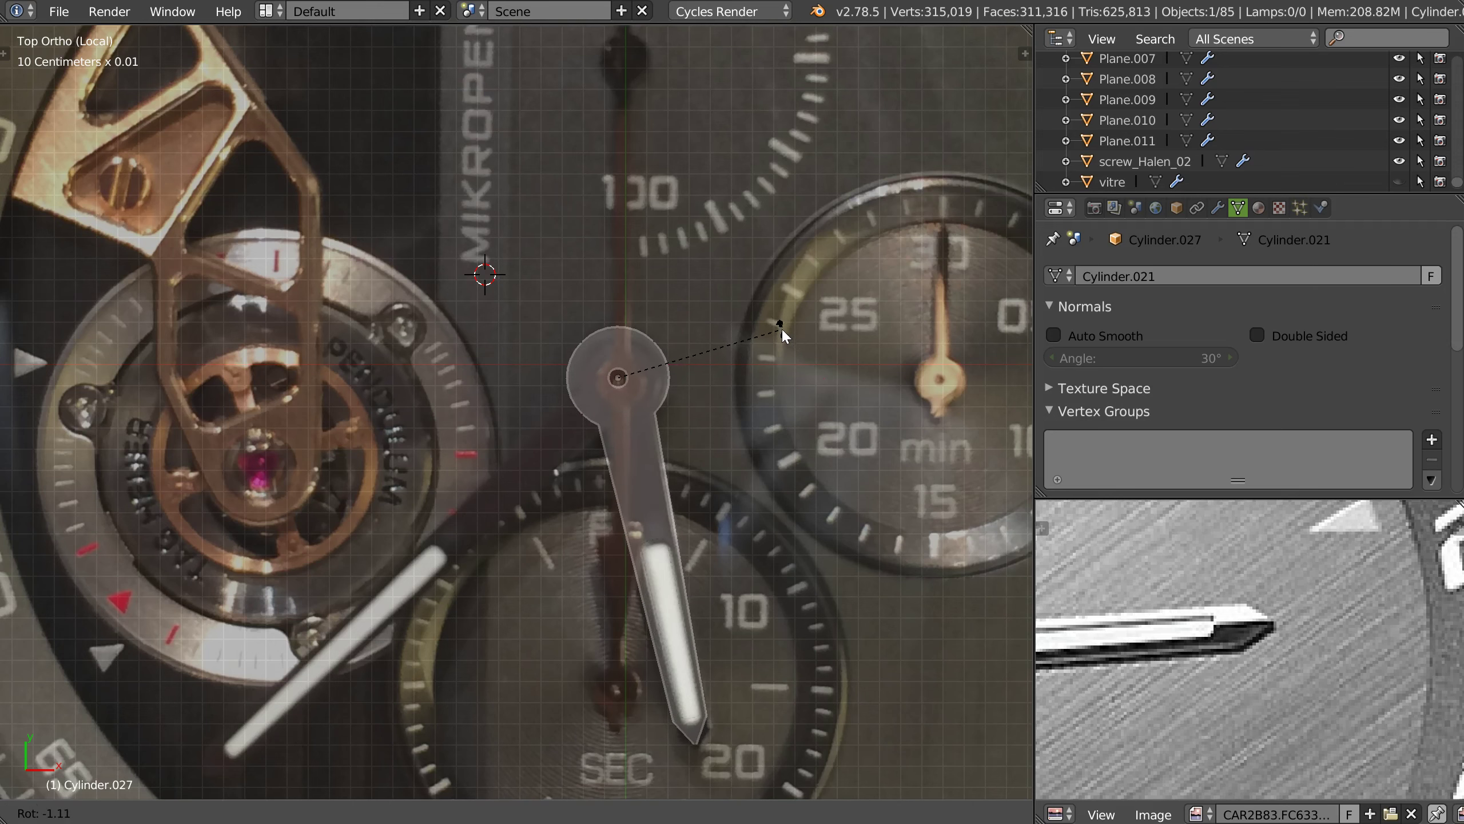
pyautogui.click(781, 328)
pyautogui.keyDown('shift'); pyautogui.moveTo(653, 441); pyautogui.dragTo(608, 389, button='middle'); pyautogui.keyUp('shift')
pyautogui.scroll(4, 608, 388)
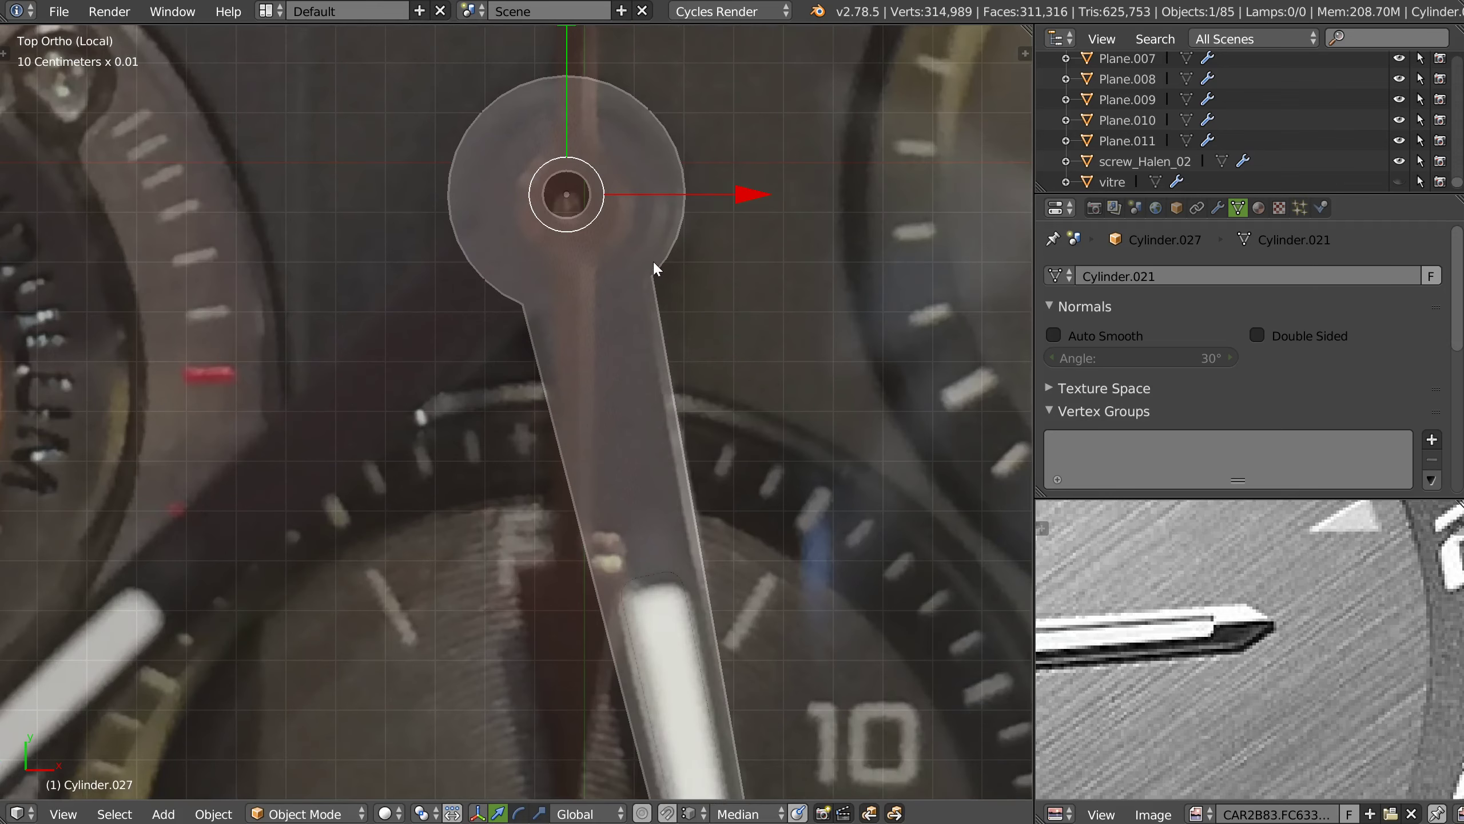
# - Scale the hand's hub disc flat, excluding Z, in Edit Mode
pyautogui.press('Tab')
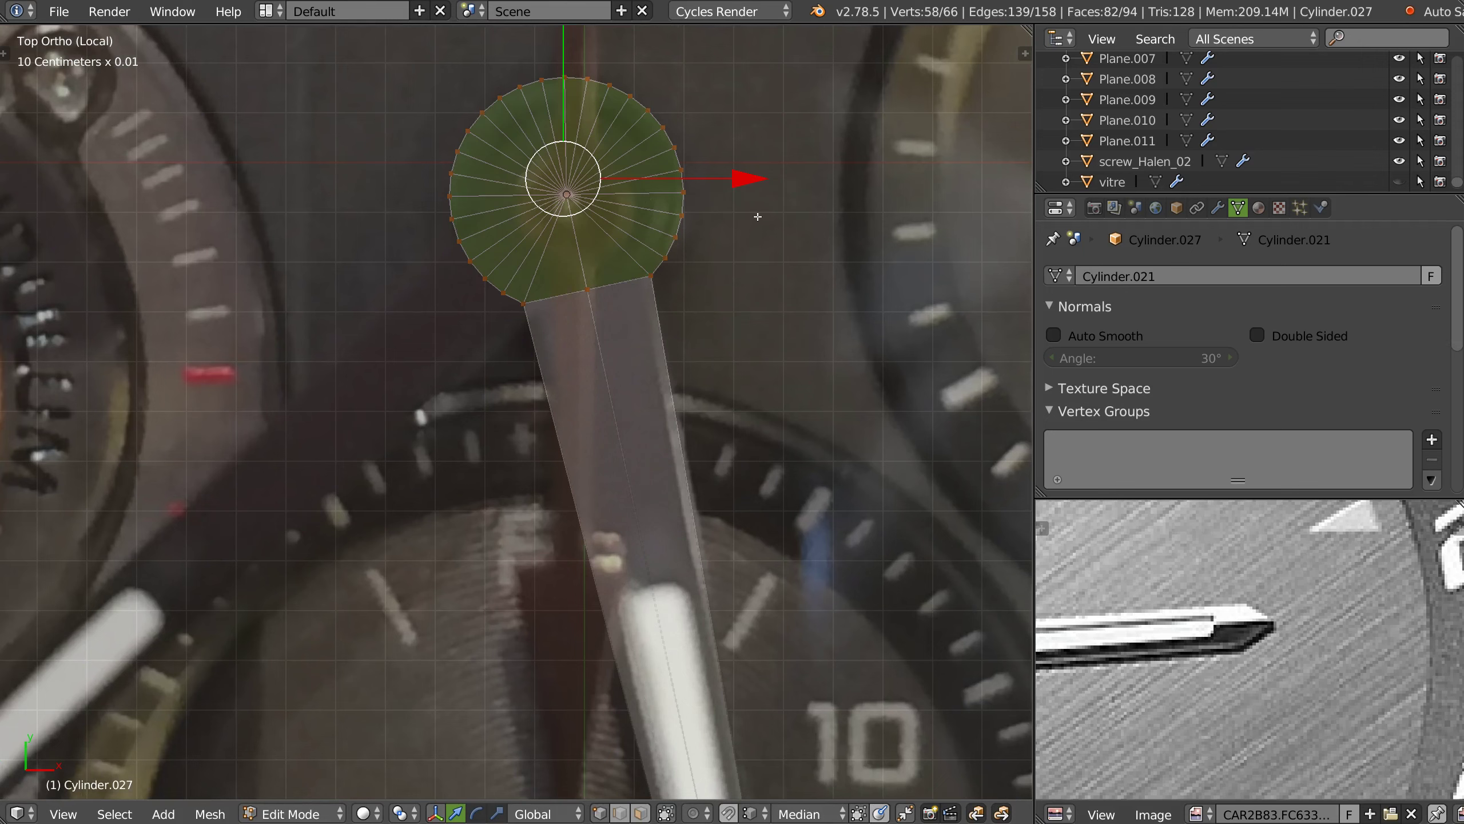
pyautogui.press('s')
pyautogui.hotkey('shift', 'z')
pyautogui.click(750, 226)
pyautogui.press('Tab')
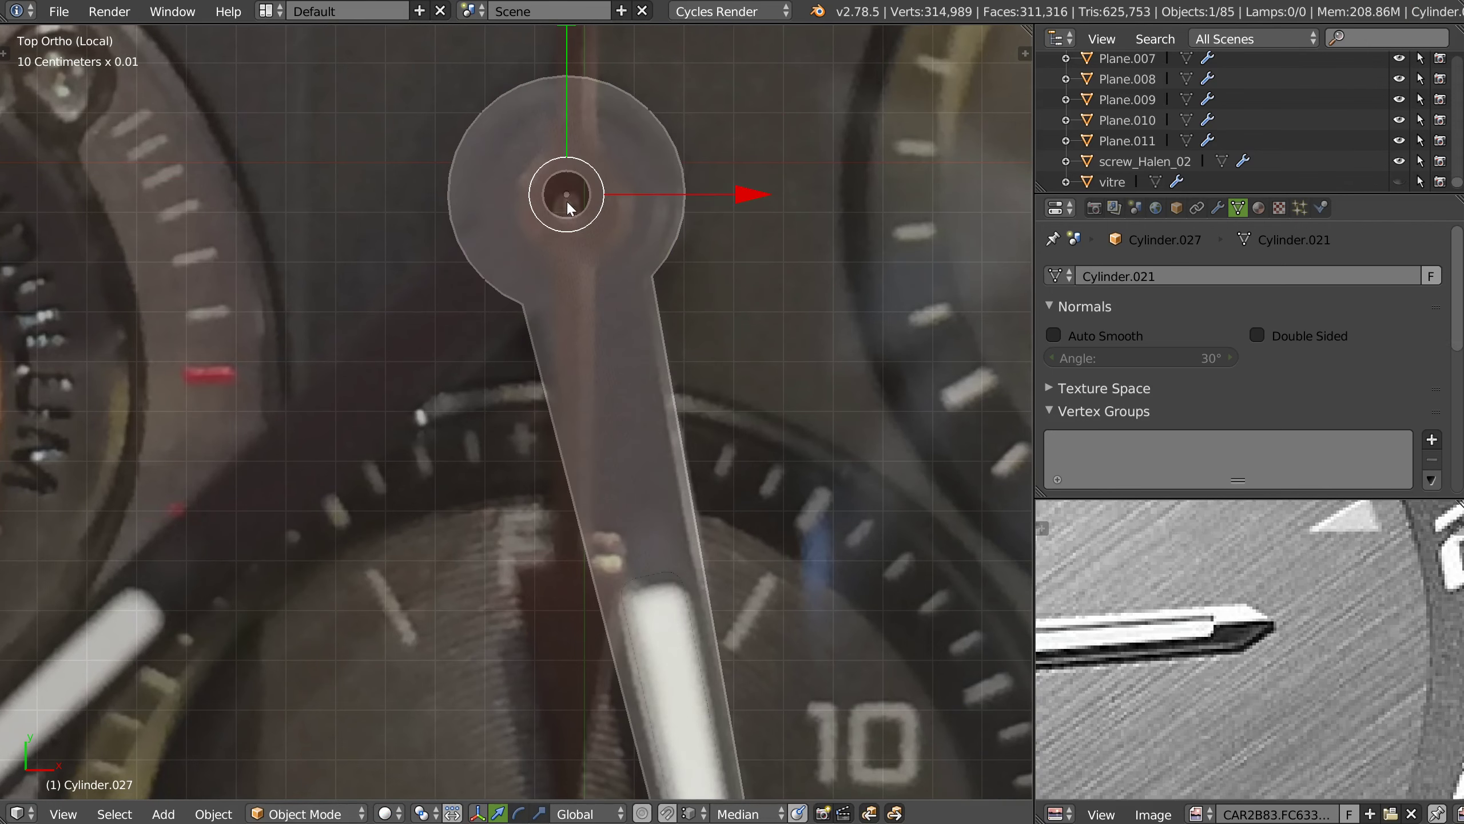
# - Lower the whole hand slightly in Object Mode
pyautogui.press('g')
pyautogui.click(571, 216)
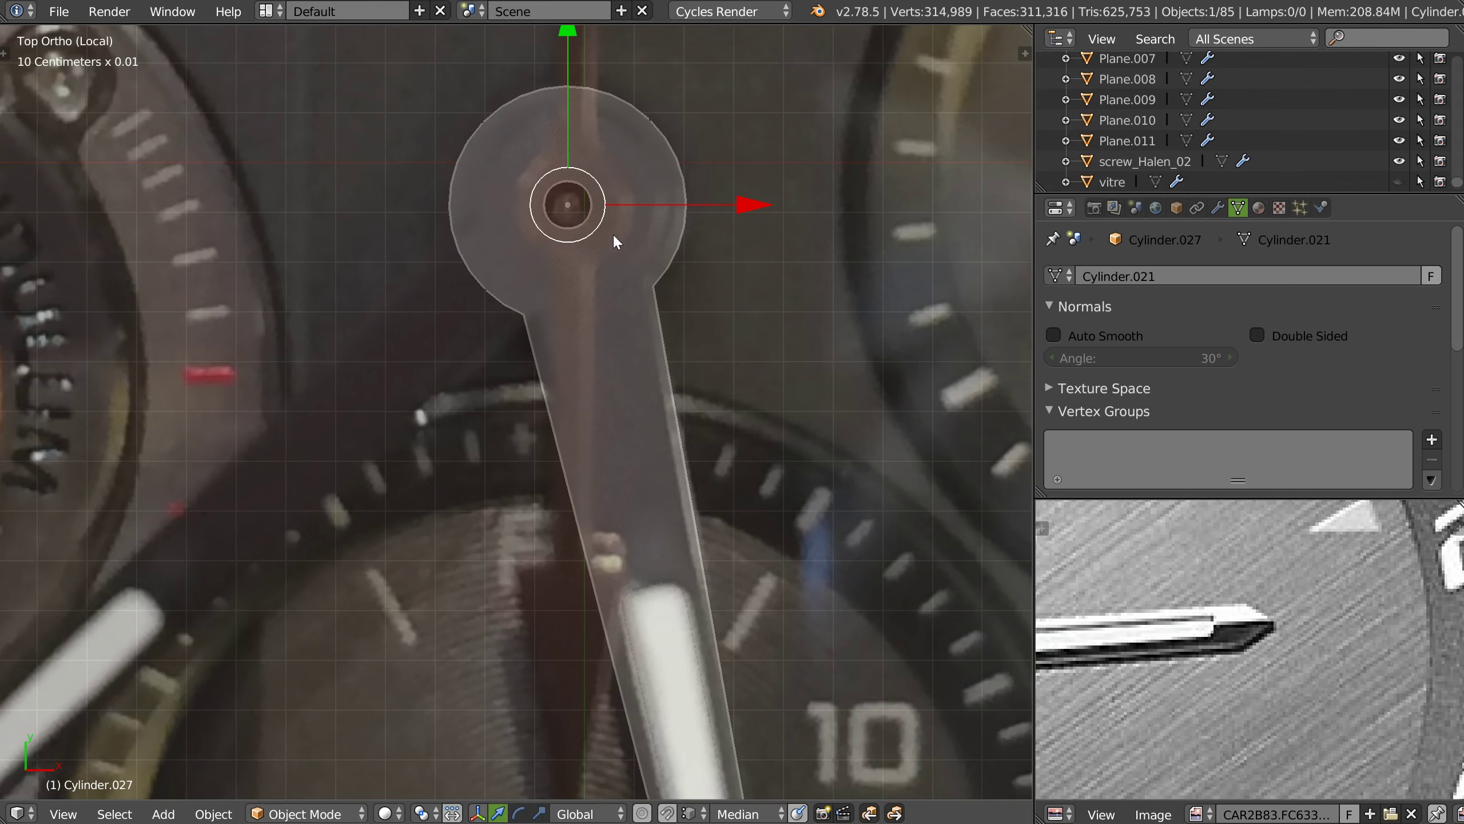
pyautogui.scroll(-3, 614, 241)
pyautogui.keyDown('shift'); pyautogui.scroll(-3, 627, 465); pyautogui.keyUp('shift')
pyautogui.scroll(3, 702, 575)
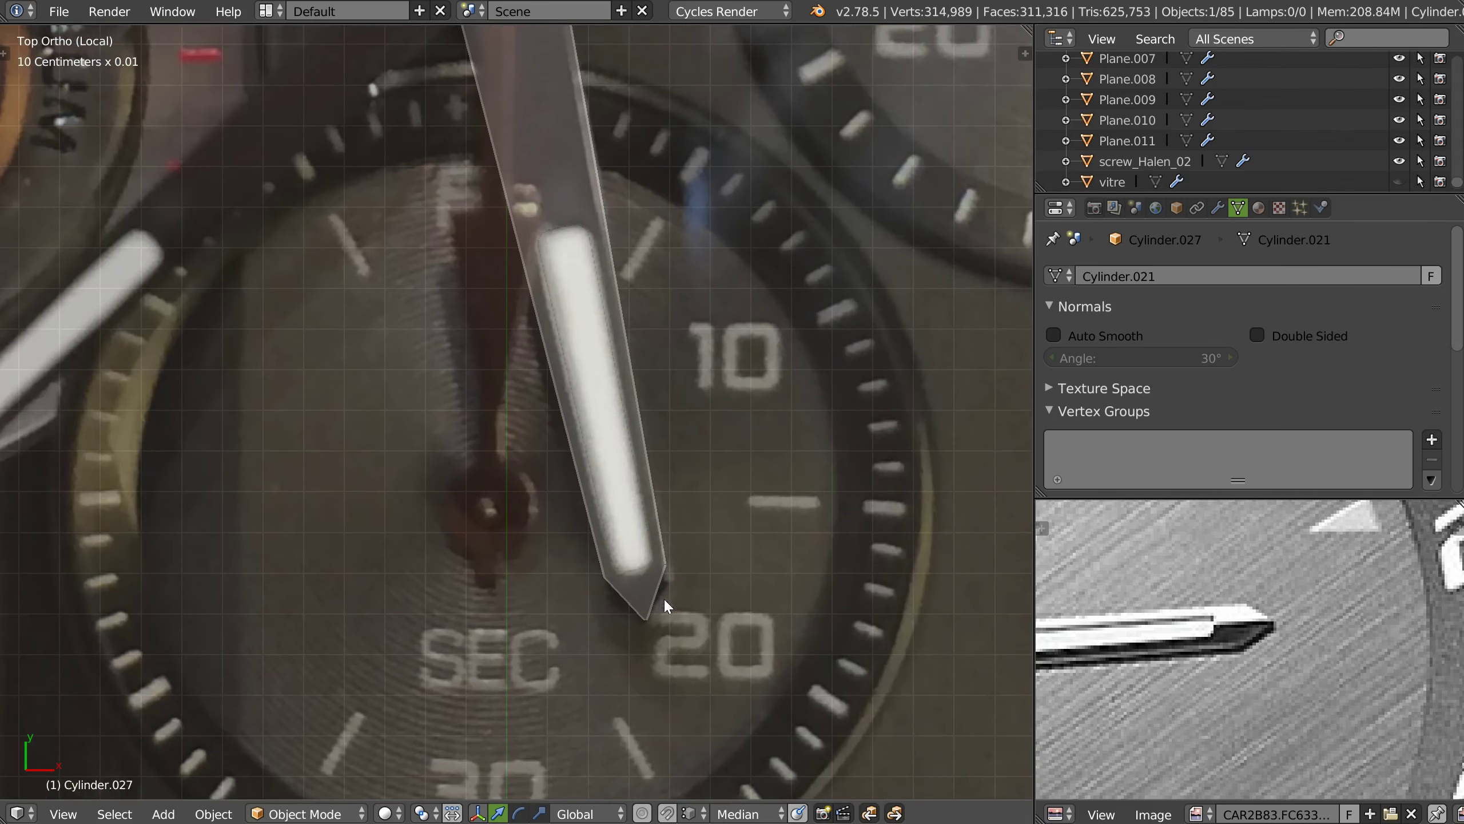
# - Slide the tip's corner vertices along the hand's length using Local orientation
pyautogui.press('Tab')
pyautogui.rightClick(667, 576)
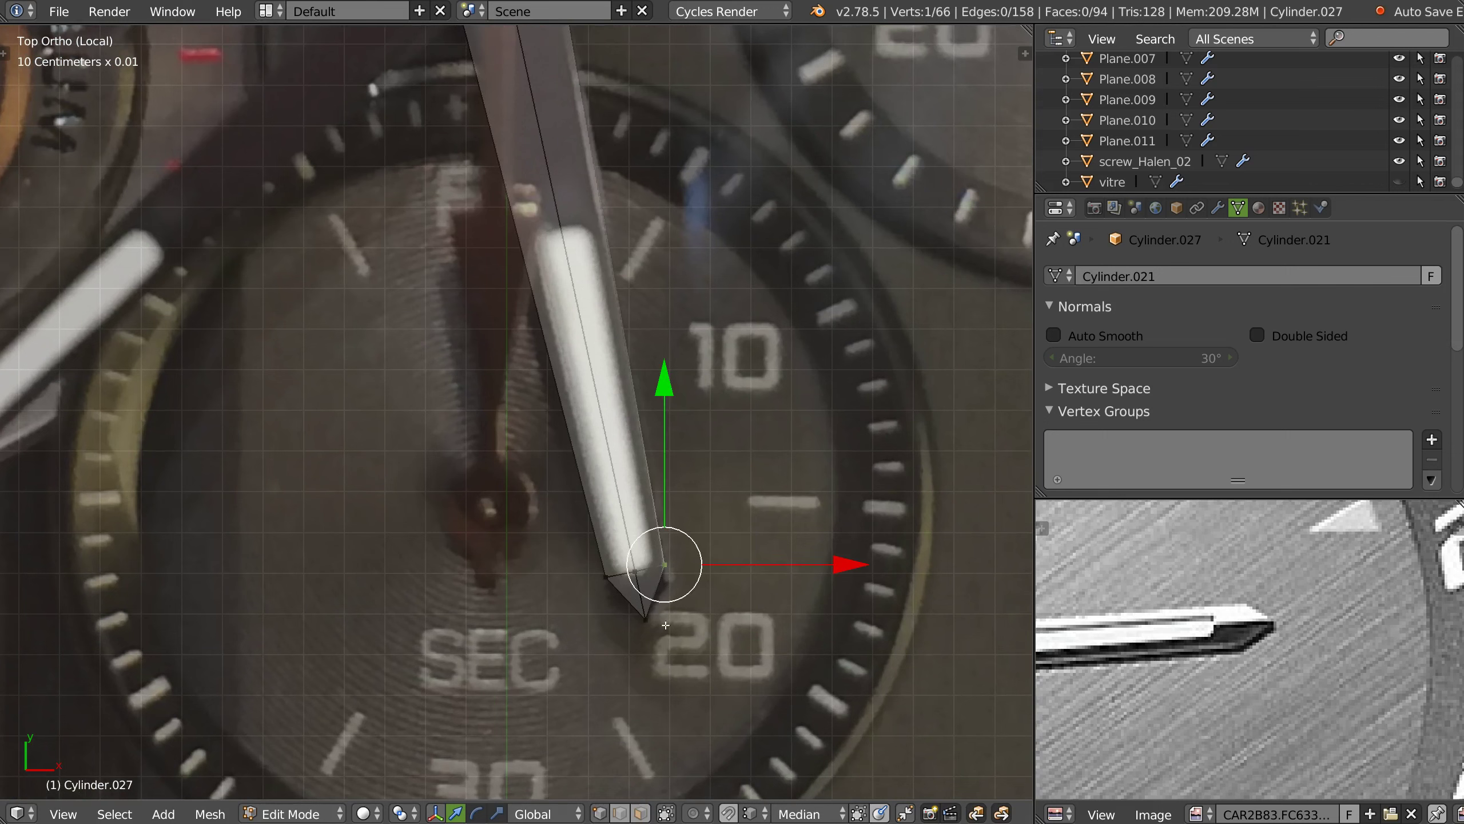
pyautogui.rightClick(666, 566)
pyautogui.keyDown('shift'); pyautogui.rightClick(604, 577); pyautogui.keyUp('shift')
pyautogui.hotkey('alt', 'space')
pyautogui.click(759, 537)
pyautogui.moveTo(674, 744); pyautogui.dragTo(677, 760)
pyautogui.keyDown('shift'); pyautogui.click(635, 572); pyautogui.keyUp('shift')
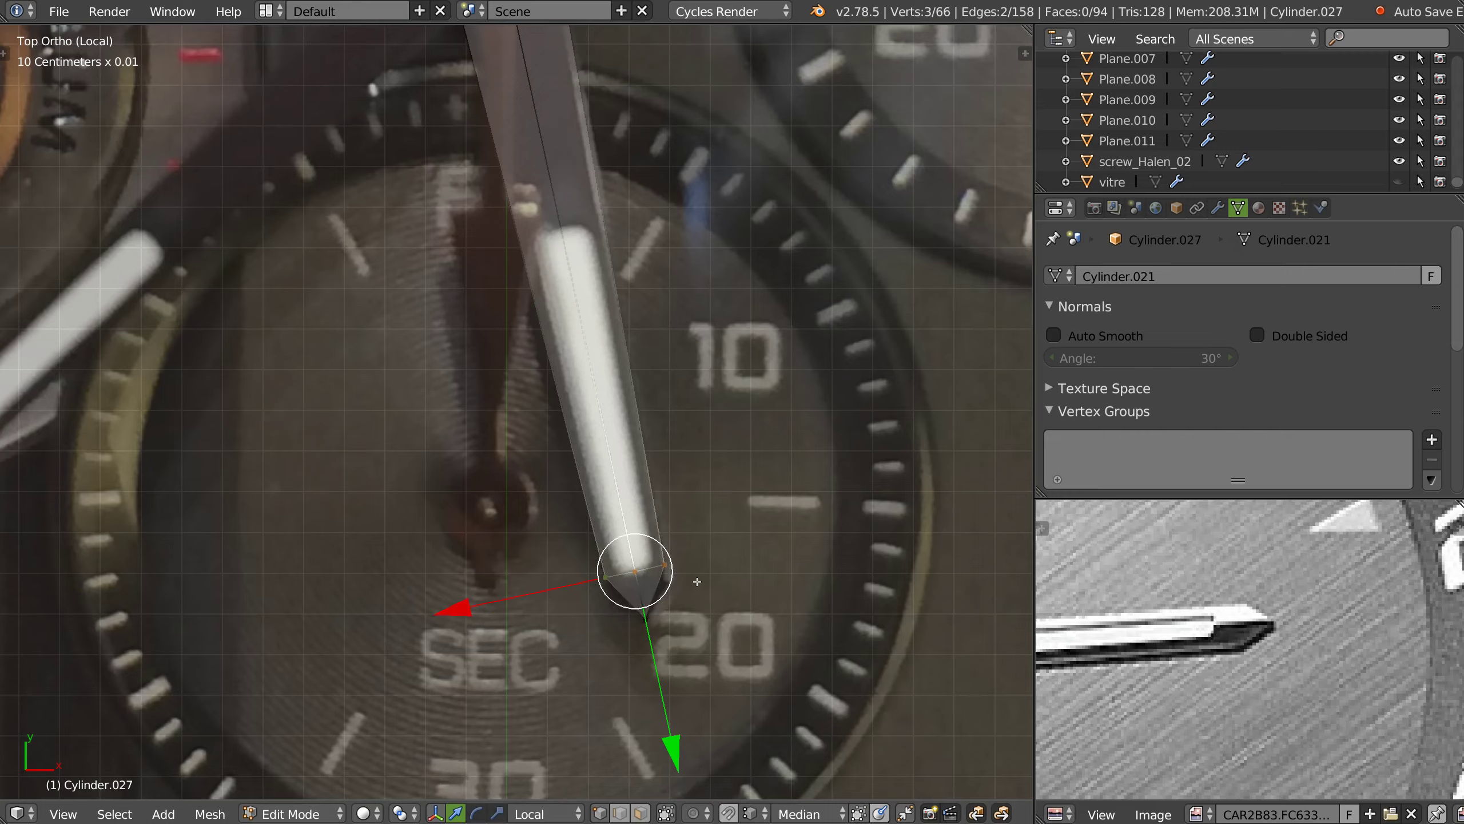
# - Grow the selection to the matching tip vertices and pull them along the needle
pyautogui.moveTo(693, 592); pyautogui.dragTo(426, 538, button='middle')
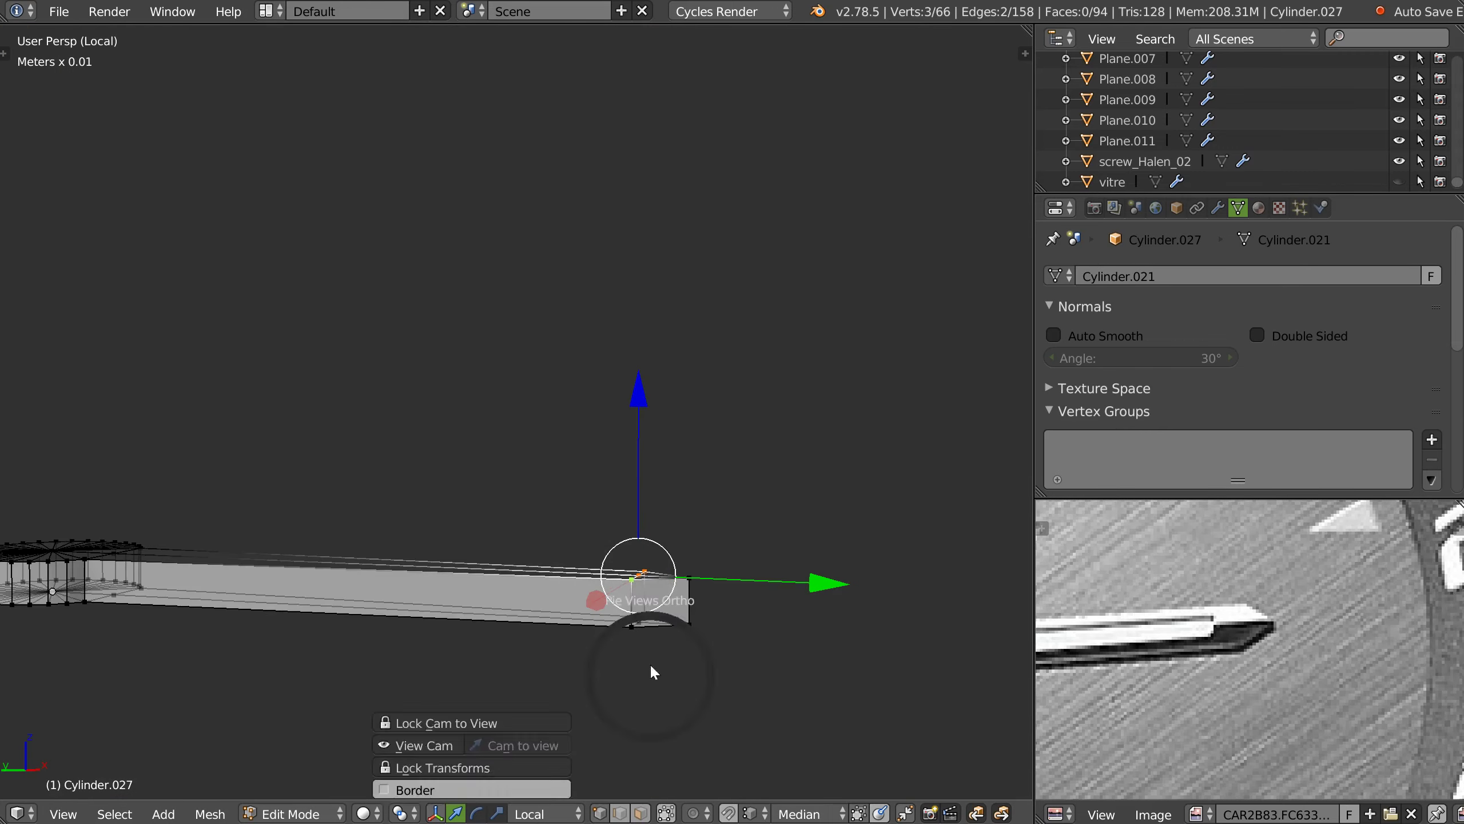
pyautogui.press('KP_7')
pyautogui.press('ctrl+KP_Add')
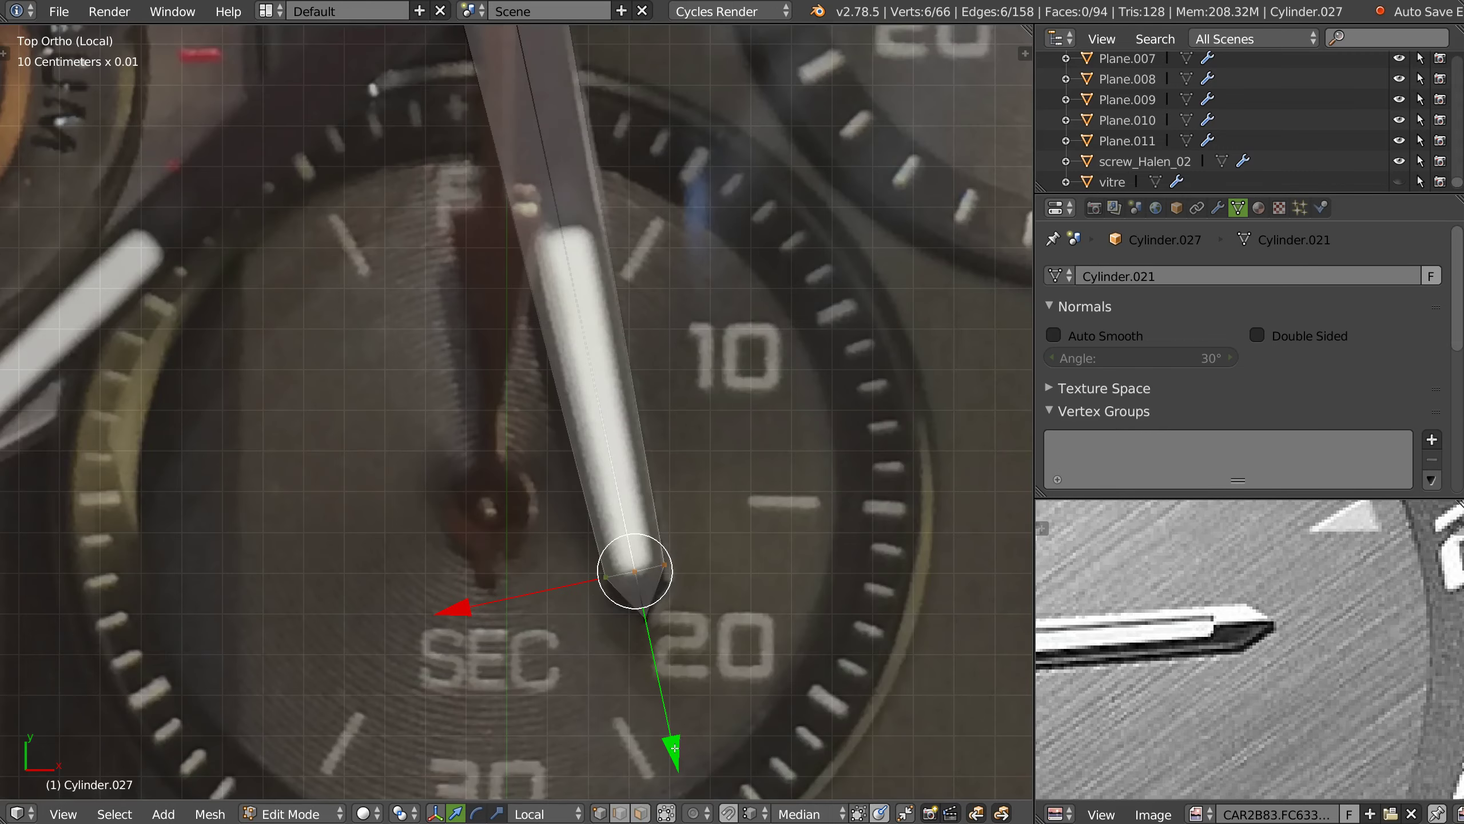
pyautogui.moveTo(675, 748); pyautogui.dragTo(683, 762)
pyautogui.click(685, 763)
# - Extrude a new pointed vertex from the needle tip along local Y
pyautogui.rightClick(646, 618)
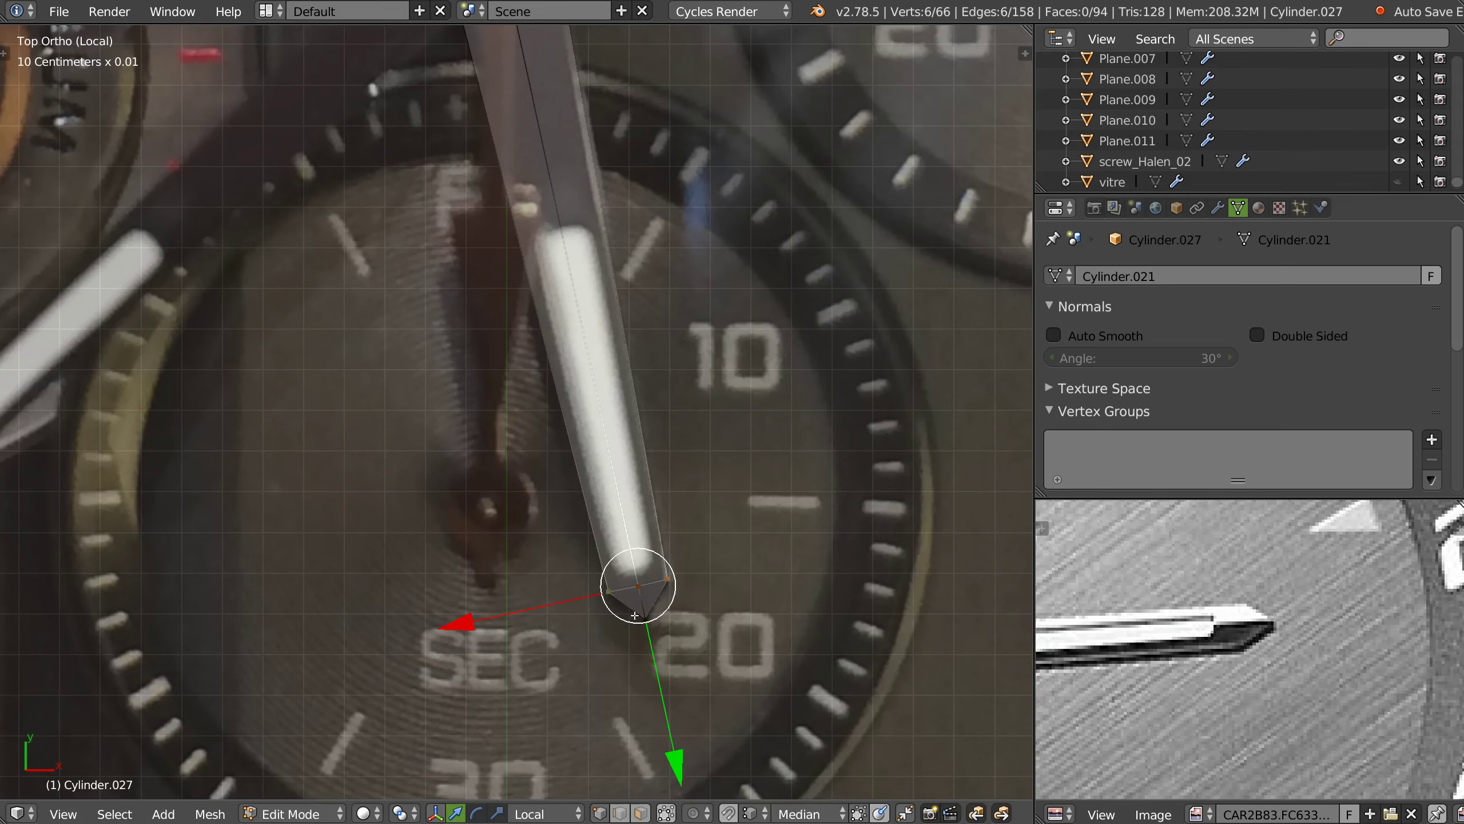
pyautogui.scroll(3, 663, 611)
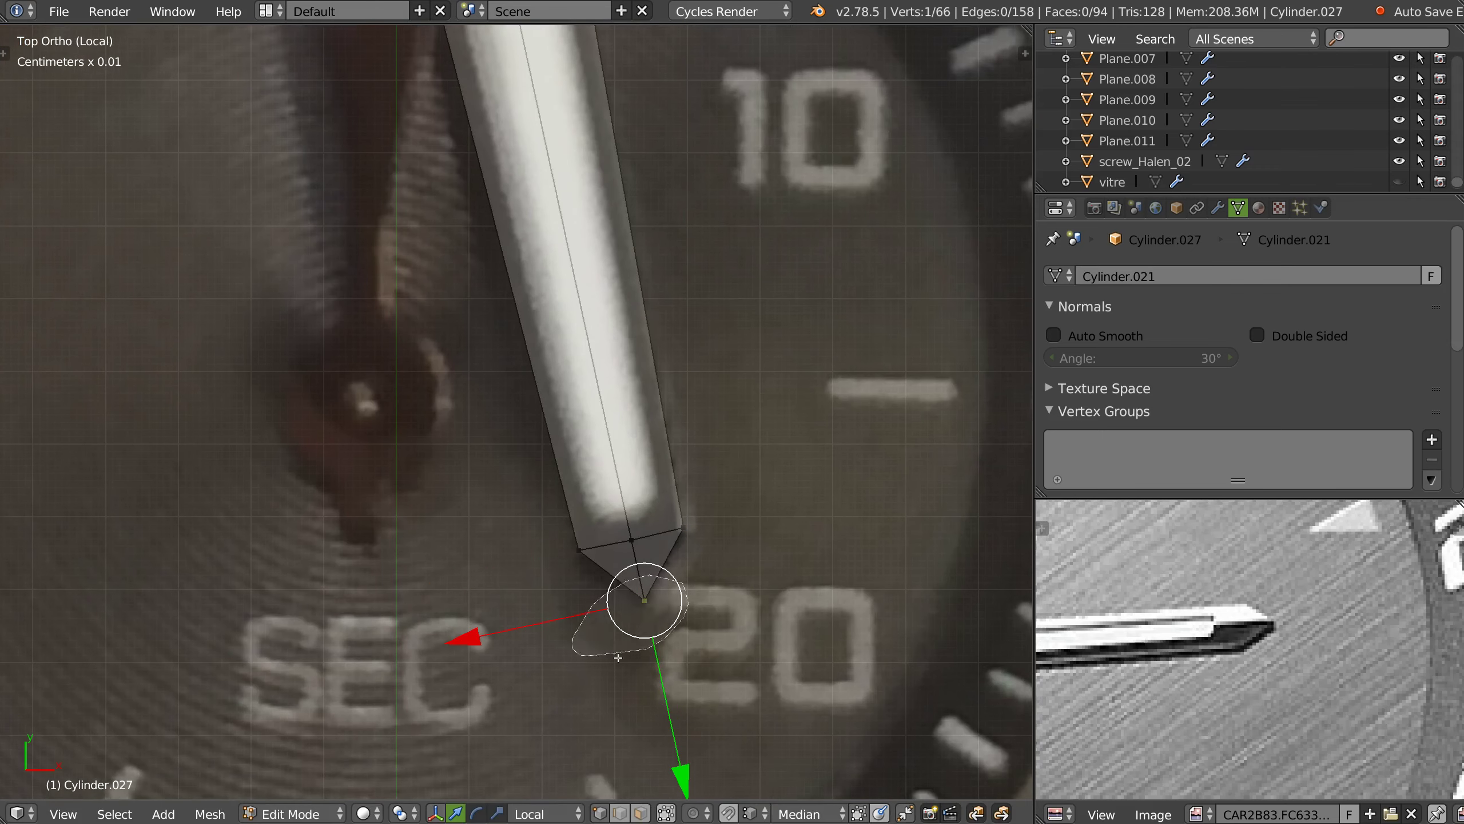
pyautogui.press('e')
pyautogui.press('y')
pyautogui.press('y')
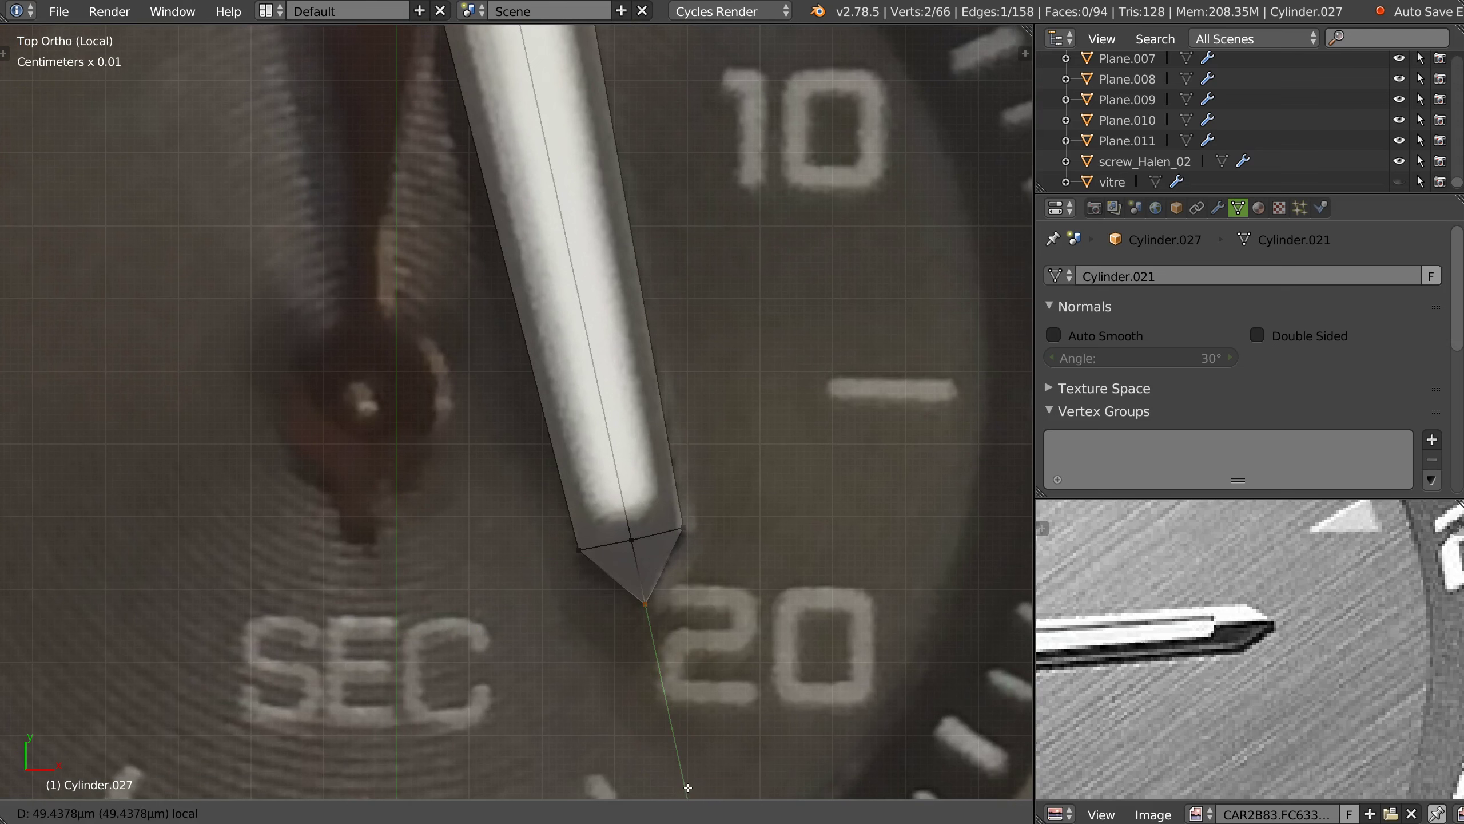
pyautogui.rightClick(688, 787)
# - Select the ring of tip vertices, leave them unchanged, and centre the needle's round cap
pyautogui.hotkey('ctrl', 'z')
pyautogui.hotkey('ctrl', 'z')
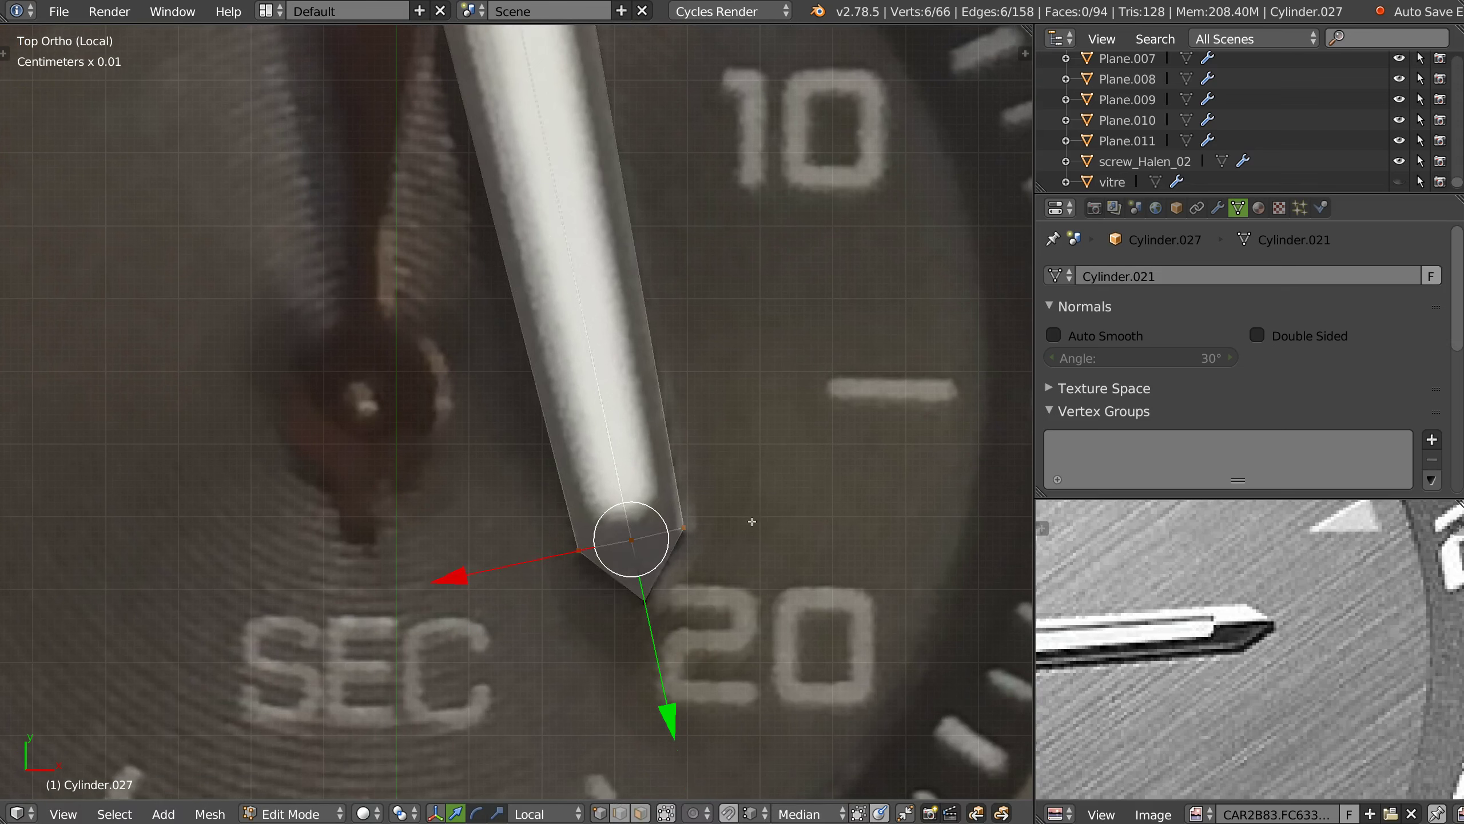
pyautogui.press('g')
pyautogui.press('Escape')
pyautogui.scroll(-3, 697, 513)
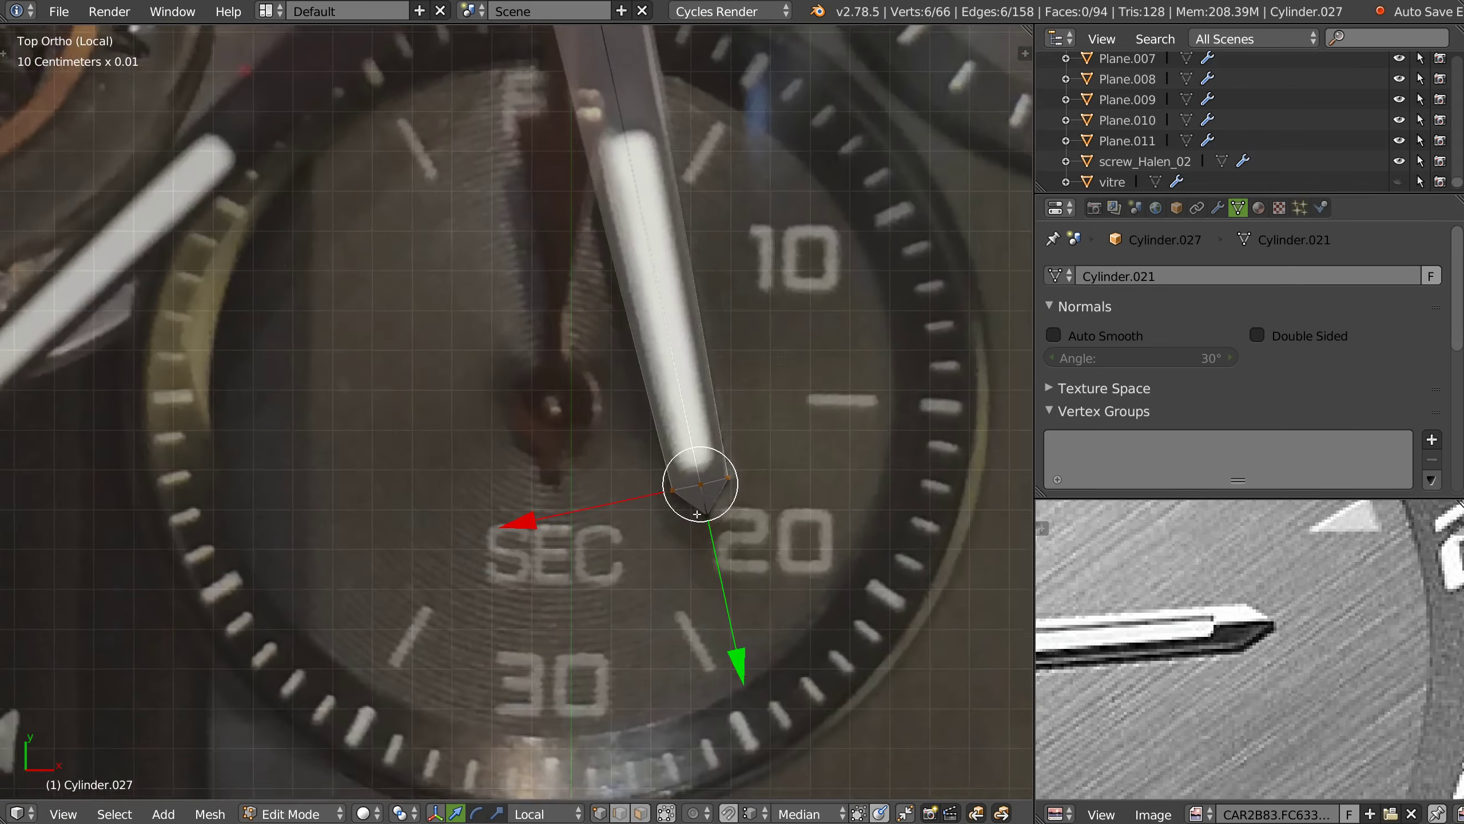
pyautogui.keyDown('shift'); pyautogui.moveTo(697, 513); pyautogui.dragTo(690, 219, button='middle'); pyautogui.keyUp('shift')
pyautogui.keyDown('shift'); pyautogui.moveTo(643, 426); pyautogui.dragTo(618, 483, button='middle'); pyautogui.keyUp('shift')
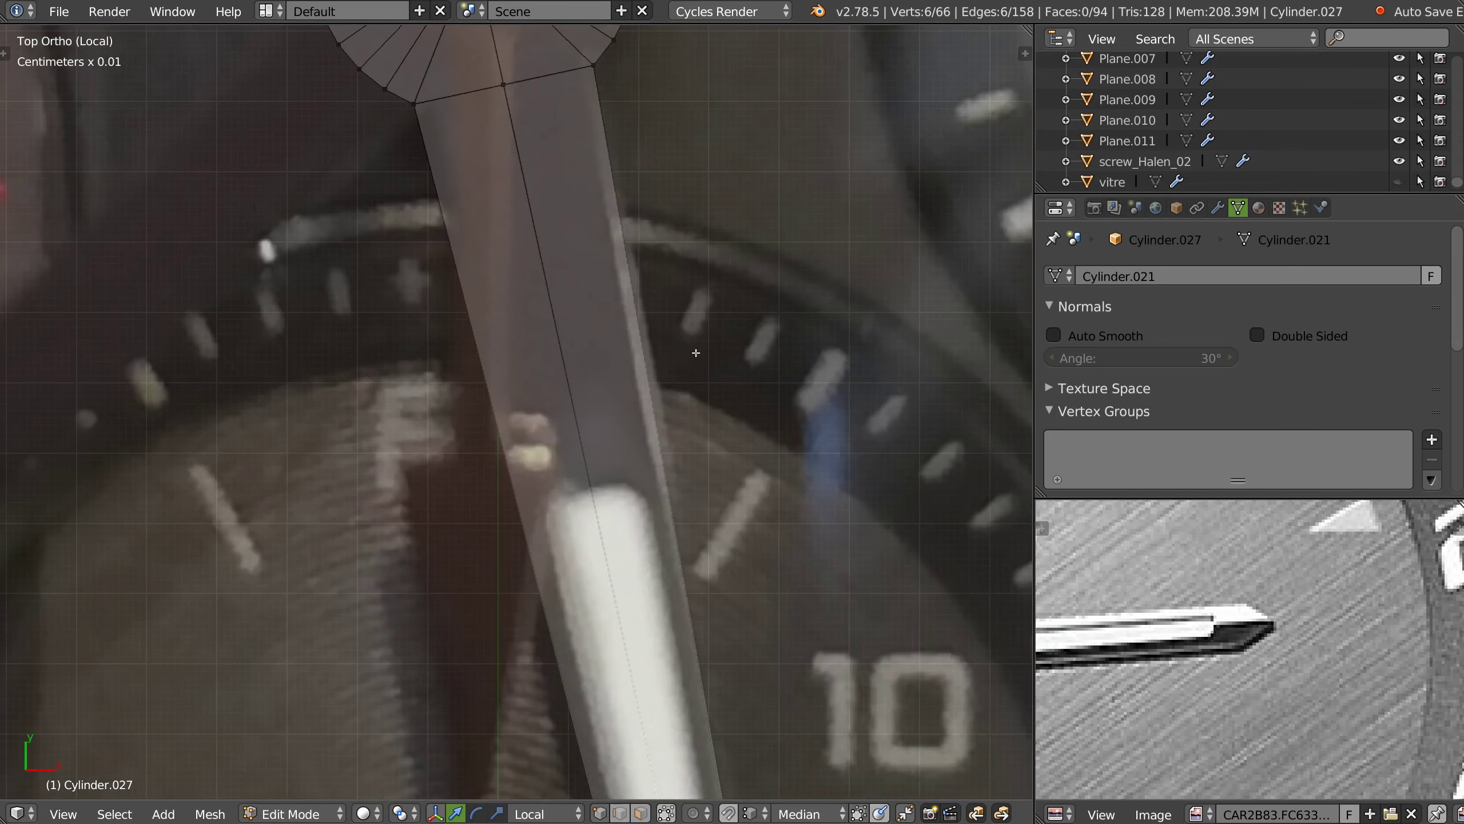
# - Back in Object Mode, rotate the needle about its pivot to point up-left from top view
pyautogui.press('Tab')
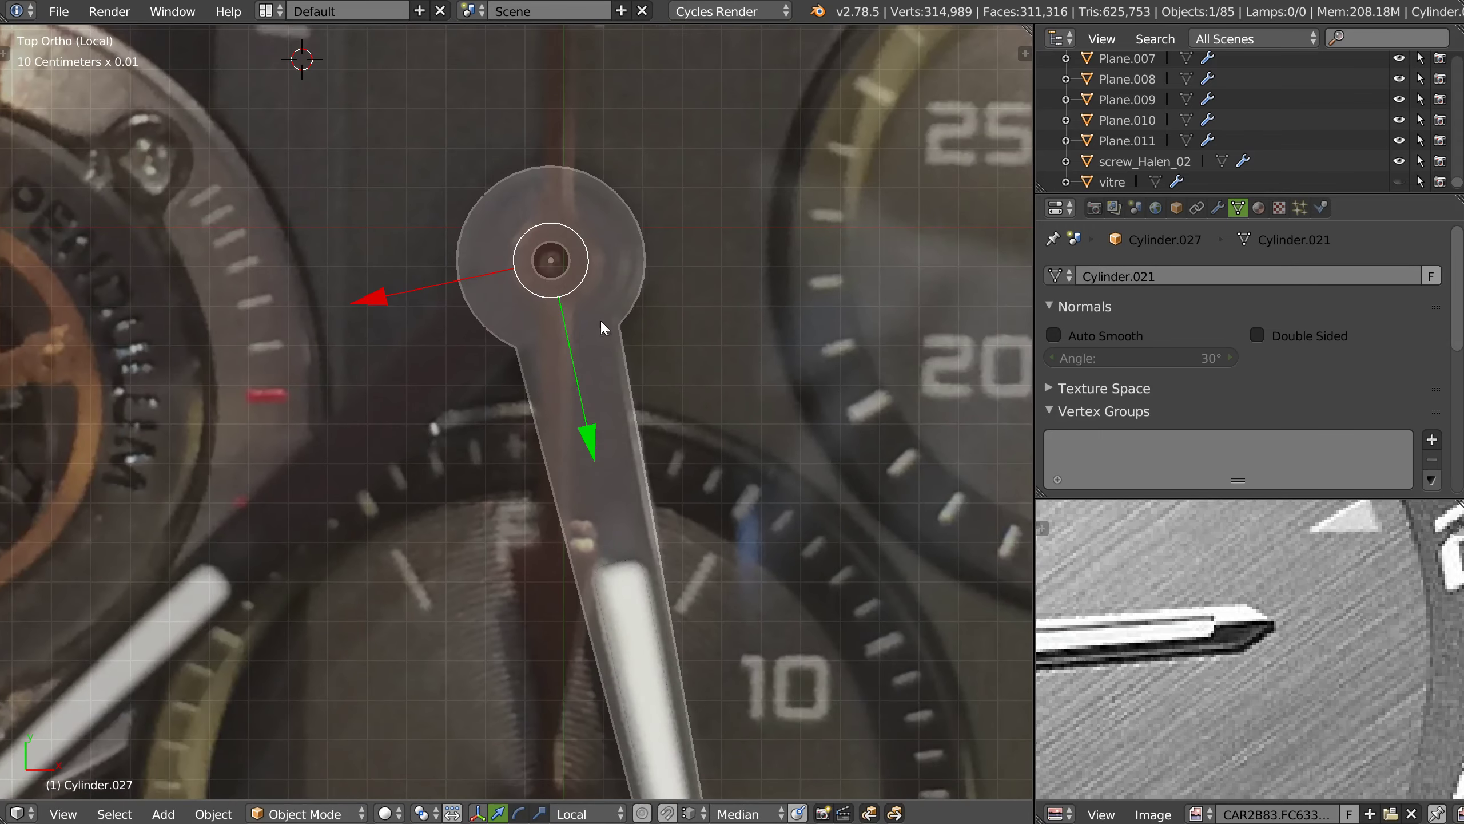
pyautogui.moveTo(593, 432)
pyautogui.mouseDown(button='middle')
pyautogui.moveTo(617, 454)
pyautogui.moveTo(548, 434)
pyautogui.moveTo(751, 424)
pyautogui.moveTo(749, 409)
pyautogui.moveTo(610, 432)
pyautogui.moveTo(624, 428)
pyautogui.mouseUp(button='middle')
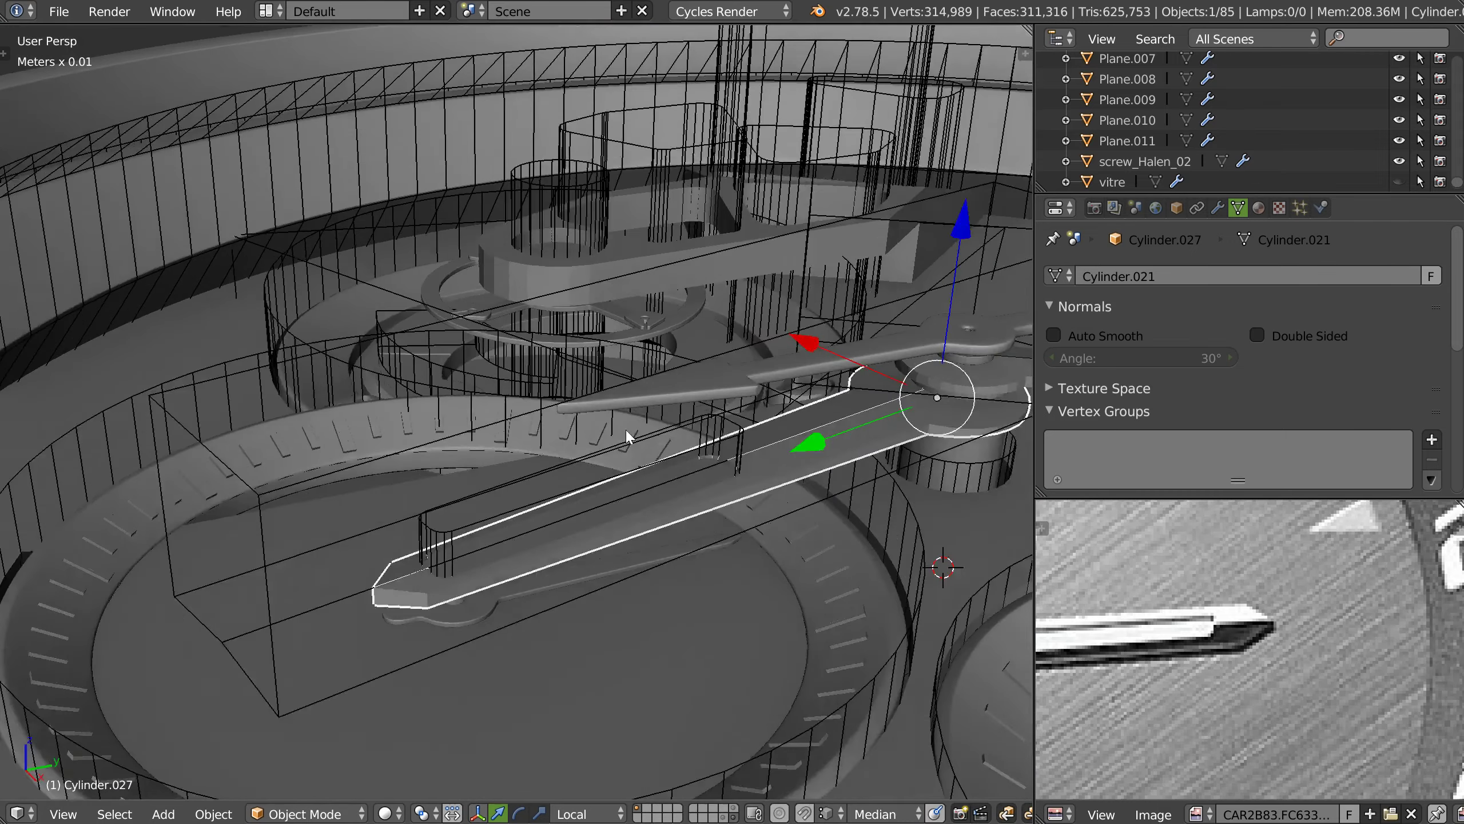
pyautogui.scroll(3, 577, 444)
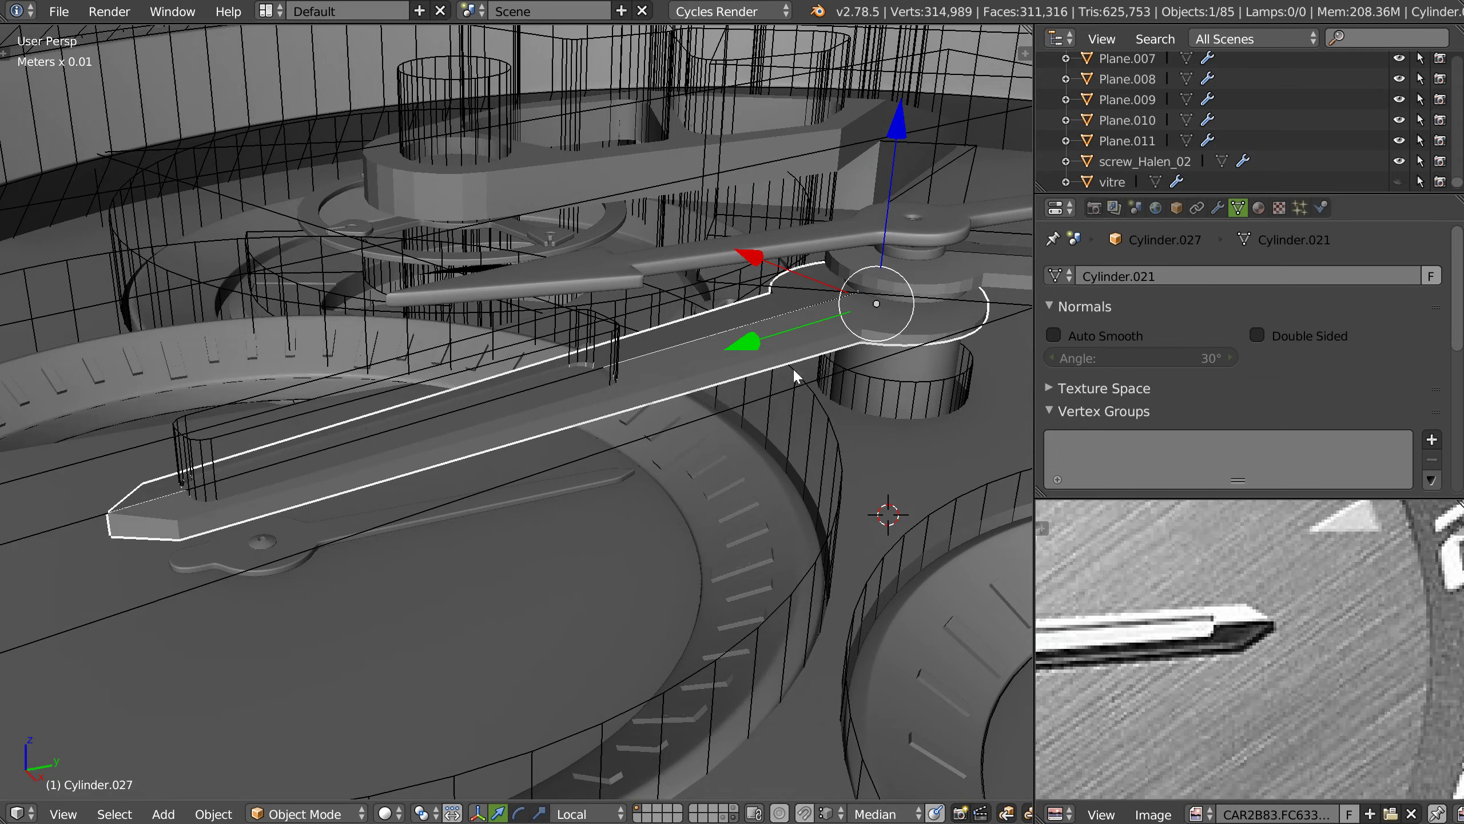
pyautogui.press('KP_7')
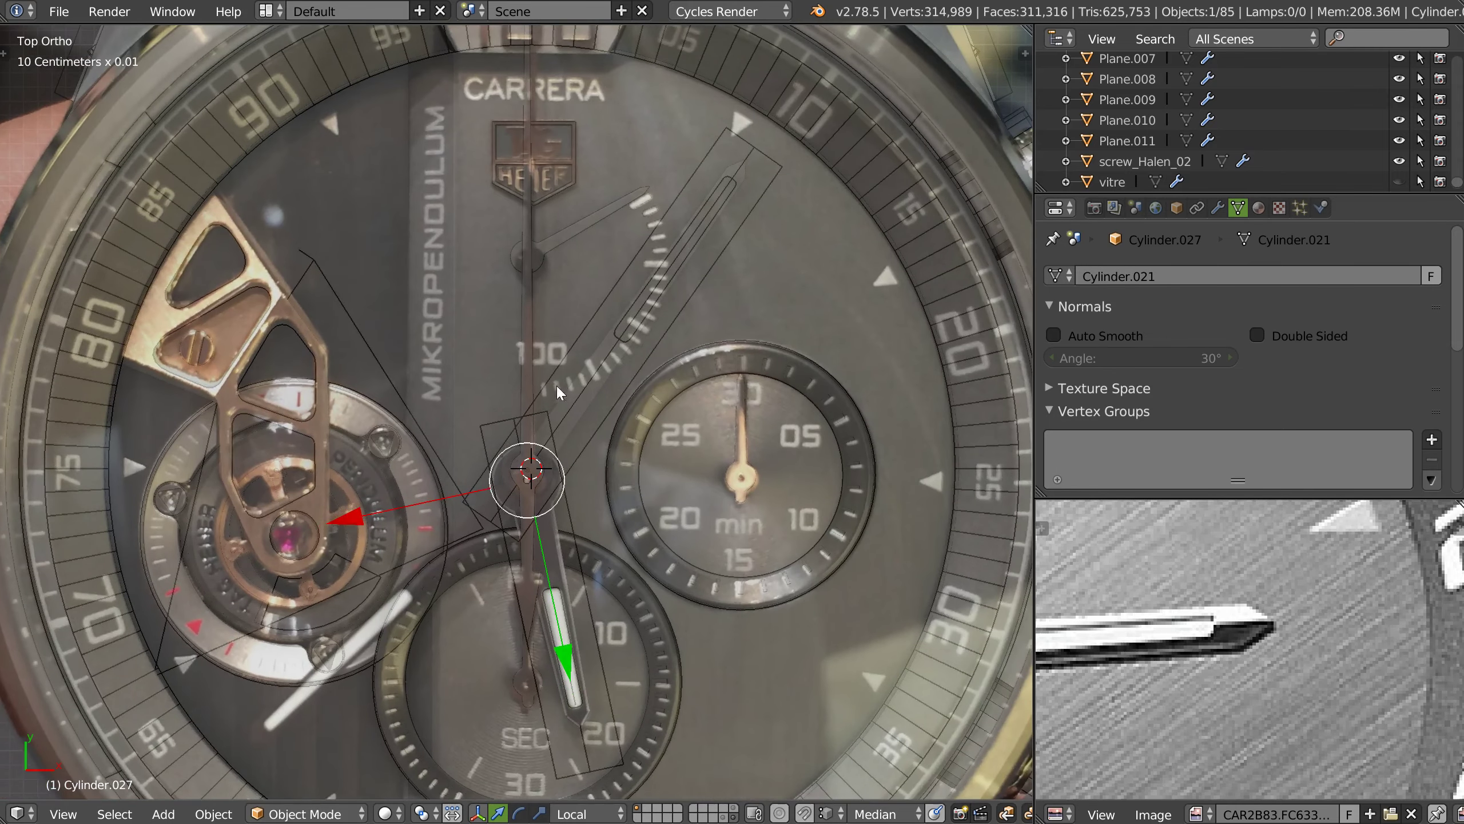
pyautogui.press('r')
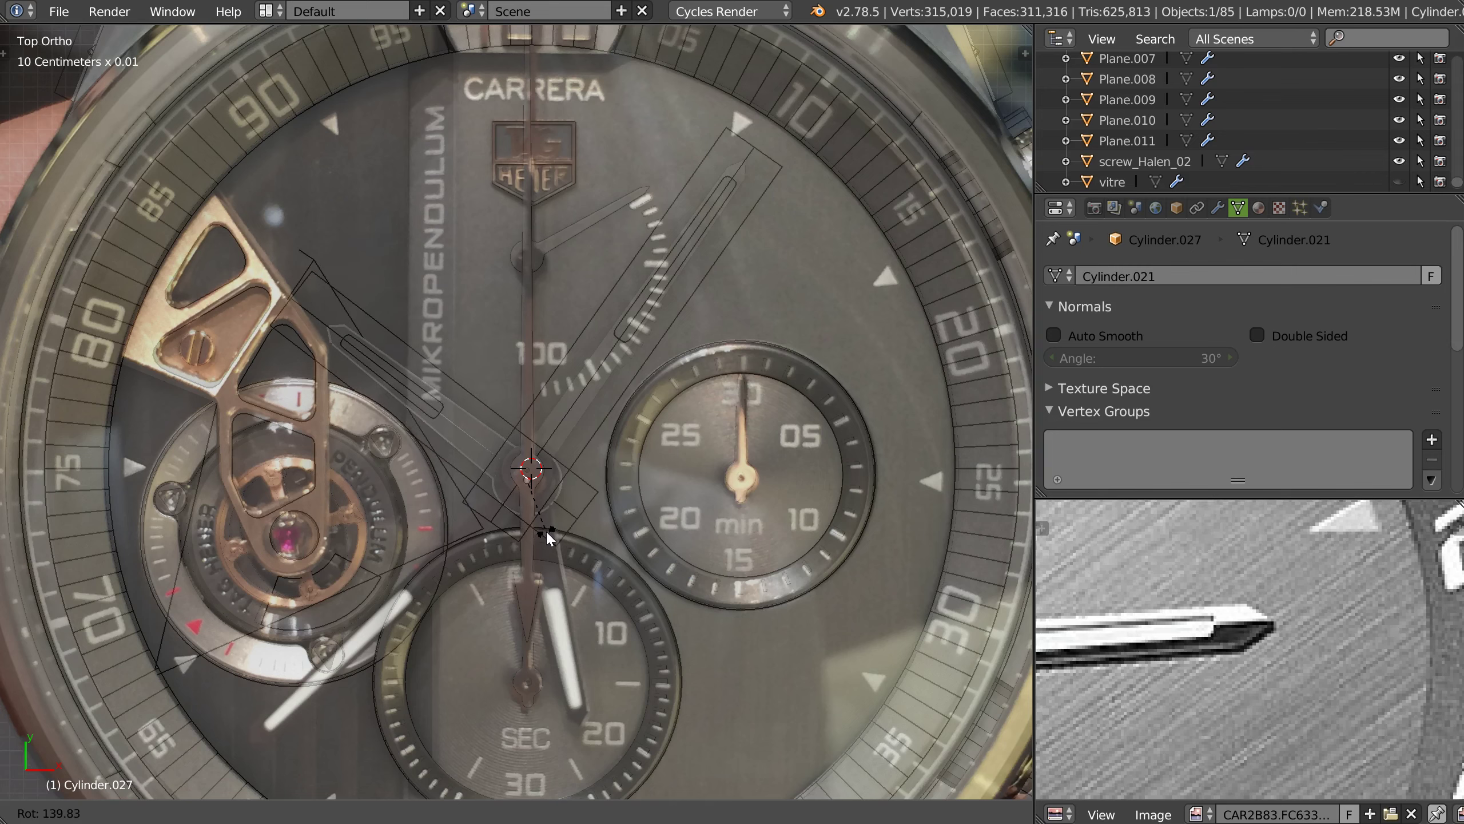
pyautogui.click(546, 530)
pyautogui.moveTo(535, 534)
pyautogui.mouseDown(button='middle')
pyautogui.moveTo(523, 444)
pyautogui.moveTo(663, 379)
pyautogui.mouseUp(button='middle')
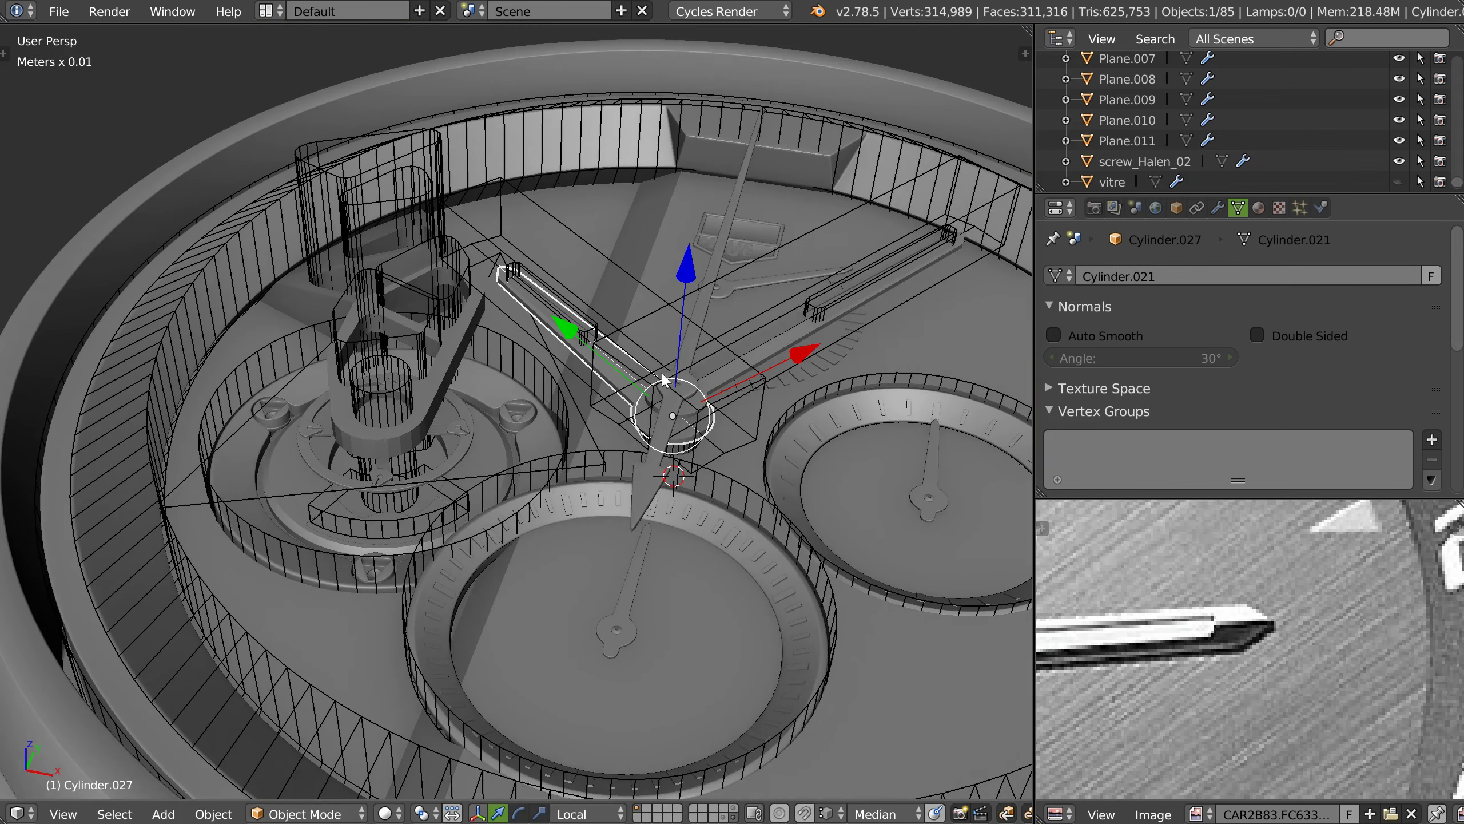
# - Undo the rotation so the needle points straight up again
pyautogui.hotkey('ctrl', 'z')
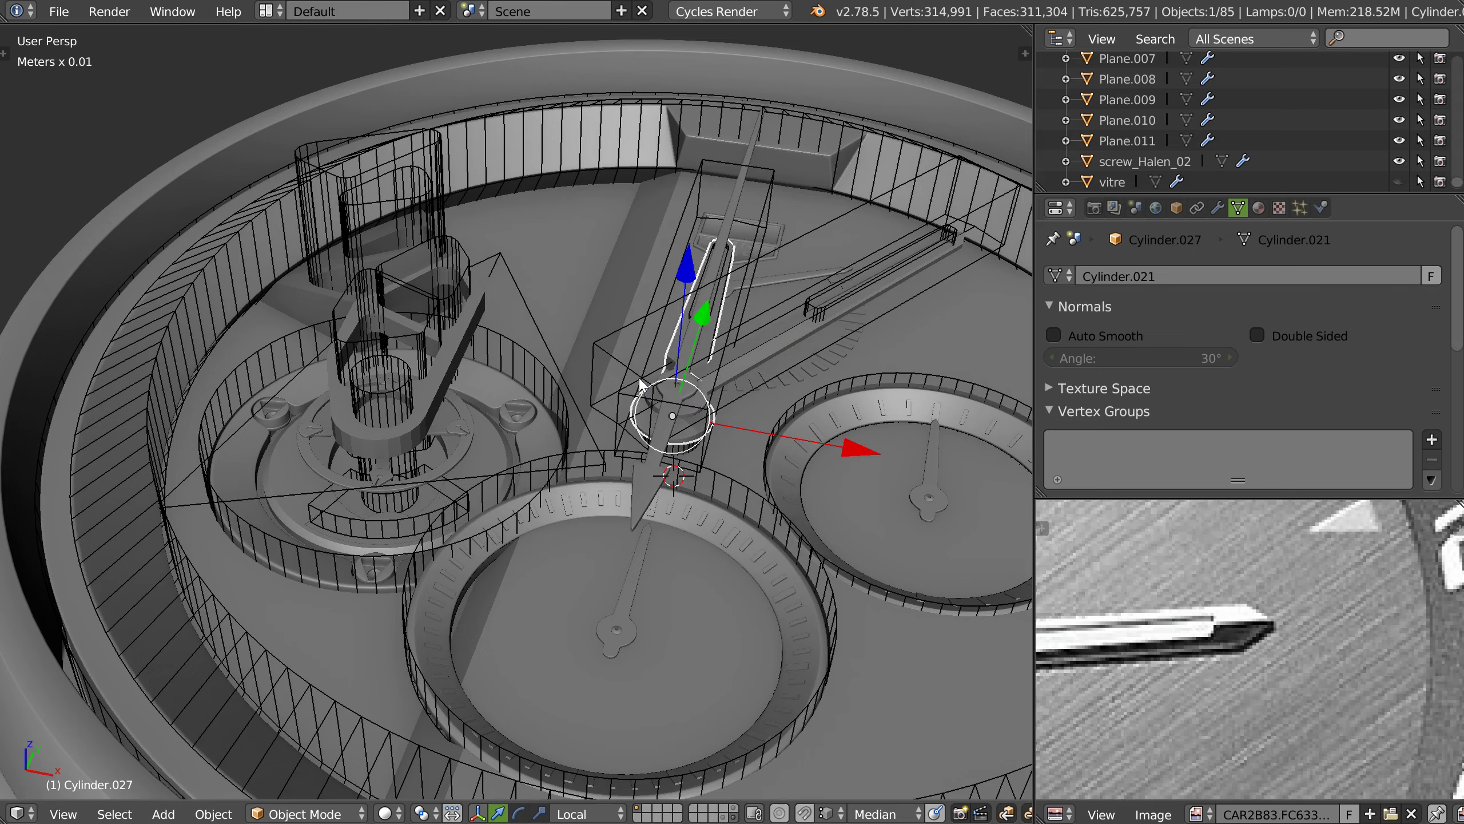
pyautogui.moveTo(694, 369); pyautogui.dragTo(607, 357, button='middle')
pyautogui.scroll(4, 607, 357)
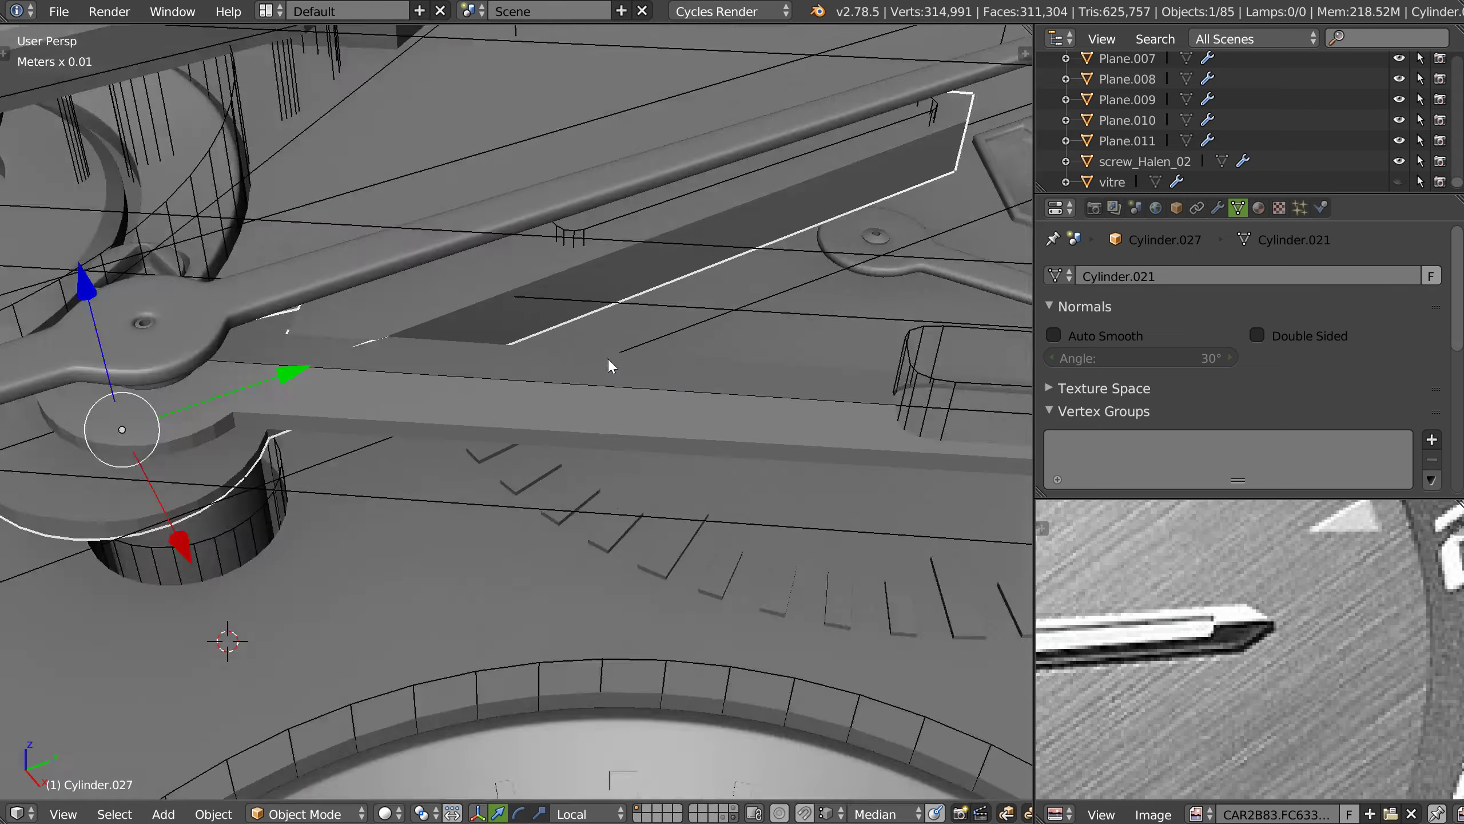
pyautogui.scroll(3, 610, 343)
pyautogui.scroll(-6, 608, 335)
# - Duplicate the needle in place, move the copy to the last layer, reselect the original
pyautogui.hotkey('shift', 'd')
pyautogui.rightClick(595, 355)
pyautogui.press('m')
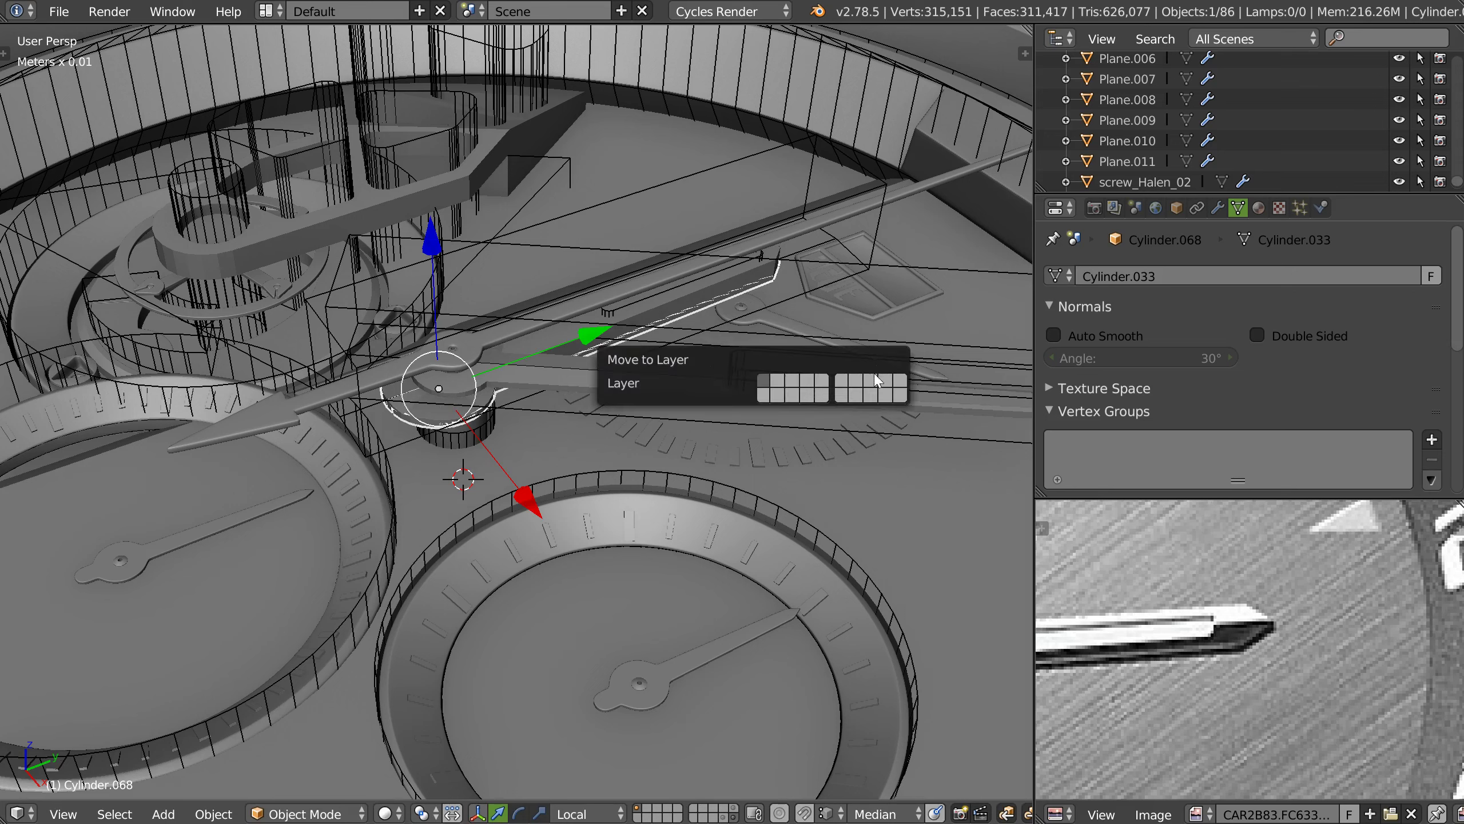
pyautogui.click(900, 384)
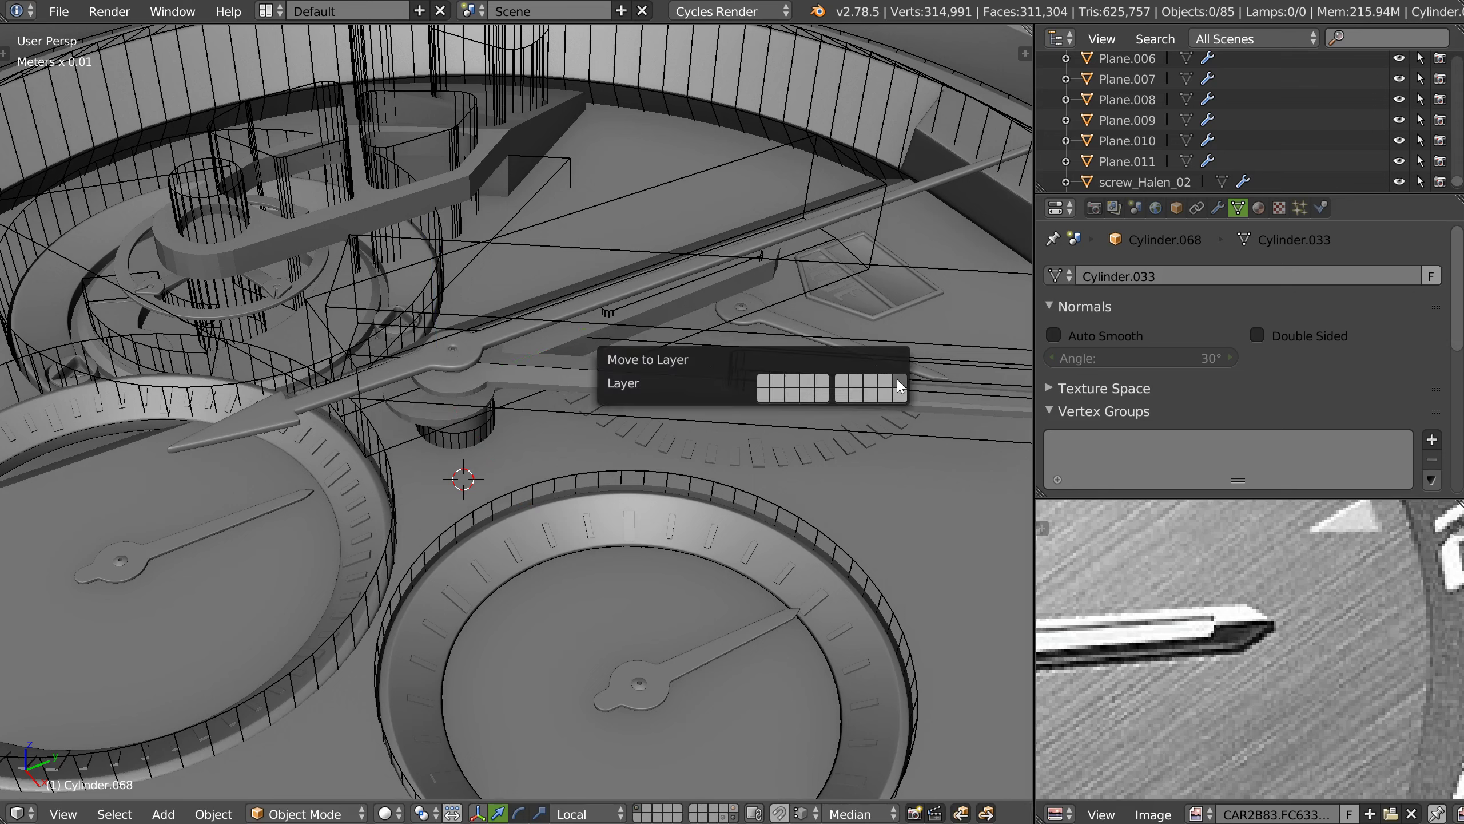
pyautogui.rightClick(576, 335)
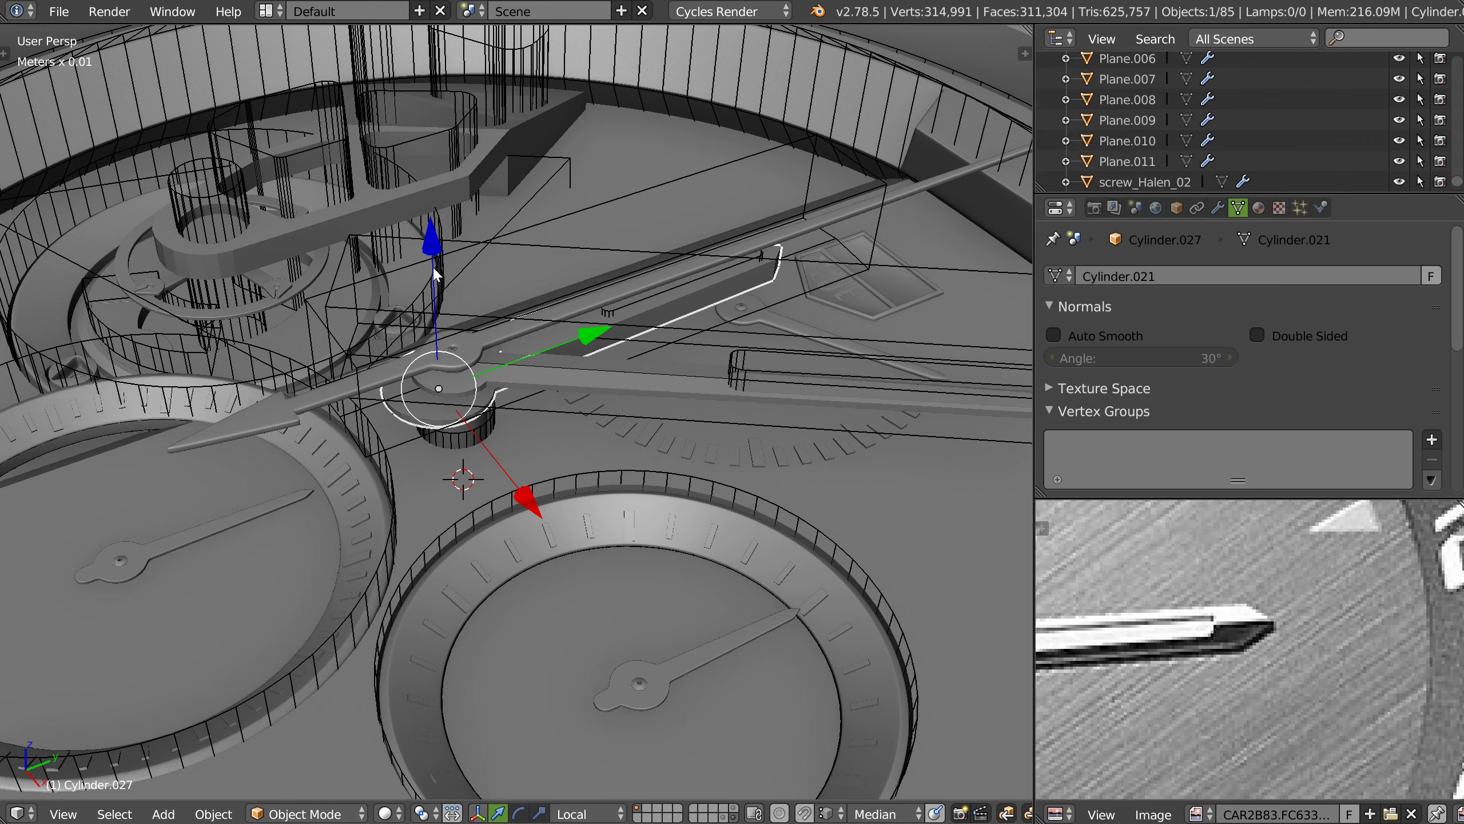
# - Apply the needle's Boolean modifiers and inspect it in Local view against the reference photo
pyautogui.hotkey('ctrl', 'z')
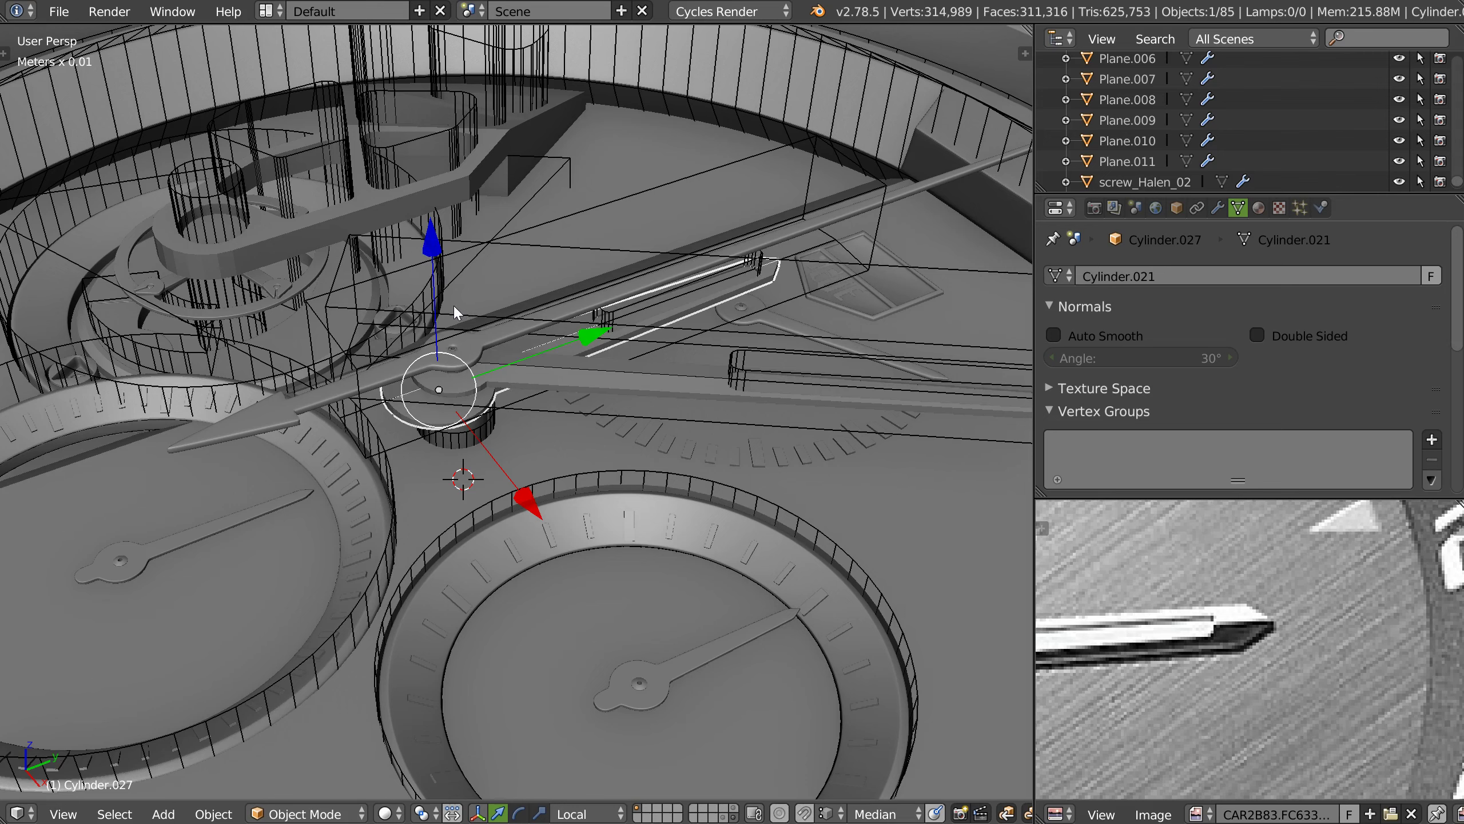
pyautogui.hotkey('ctrl', 'z')
pyautogui.hotkey('ctrl', 'z')
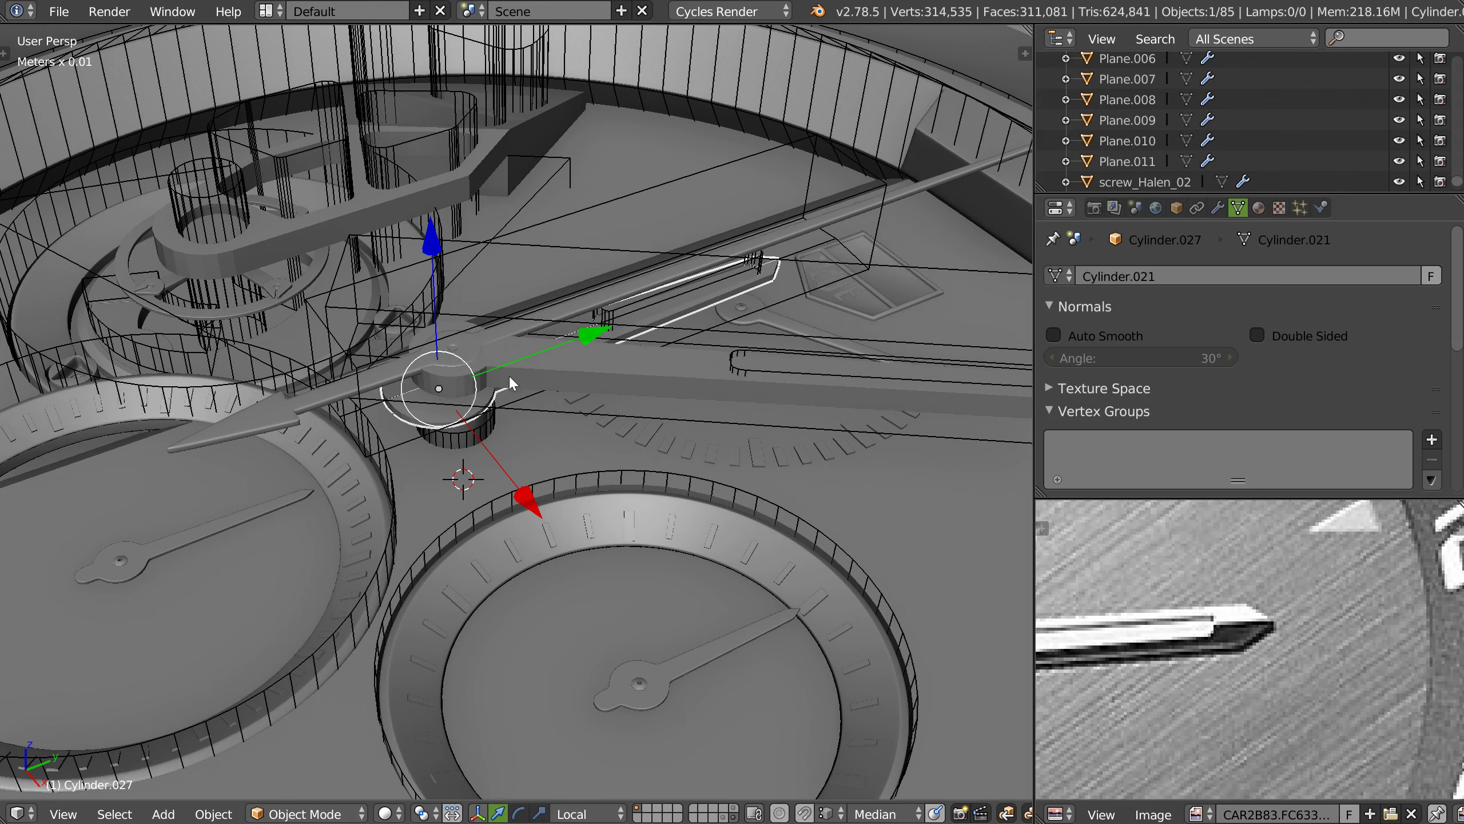
pyautogui.press('KP_Divide')
pyautogui.scroll(4, 614, 355)
pyautogui.moveTo(614, 354)
pyautogui.mouseDown(button='middle')
pyautogui.moveTo(453, 339)
pyautogui.moveTo(595, 375)
pyautogui.moveTo(529, 418)
pyautogui.mouseUp(button='middle')
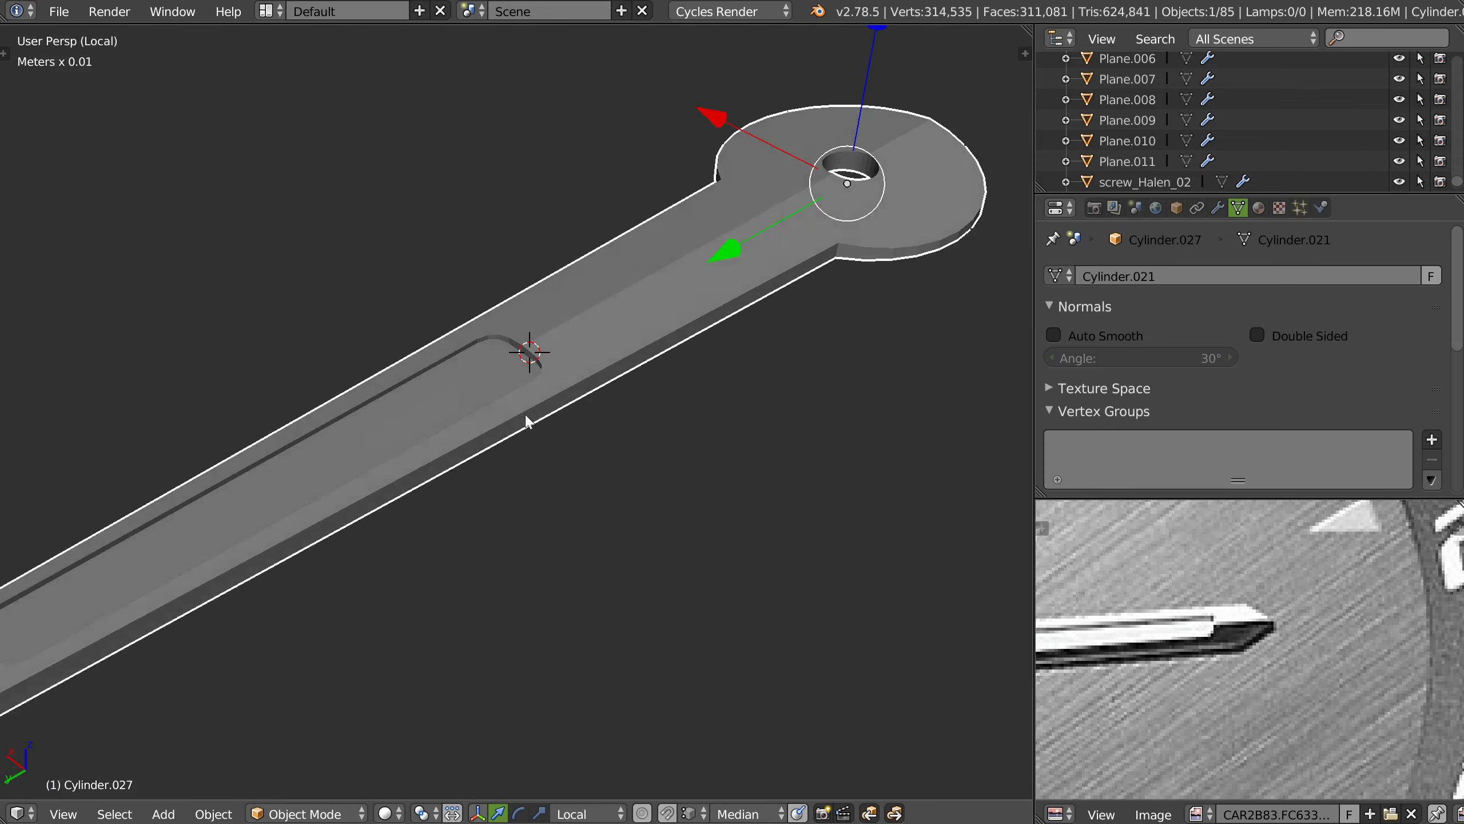
pyautogui.moveTo(1188, 598); pyautogui.dragTo(1319, 600, button='middle')
pyautogui.moveTo(798, 503)
pyautogui.mouseDown(button='middle')
pyautogui.moveTo(547, 376)
pyautogui.moveTo(412, 526)
pyautogui.moveTo(331, 514)
pyautogui.moveTo(654, 452)
pyautogui.moveTo(447, 444)
pyautogui.mouseUp(button='middle')
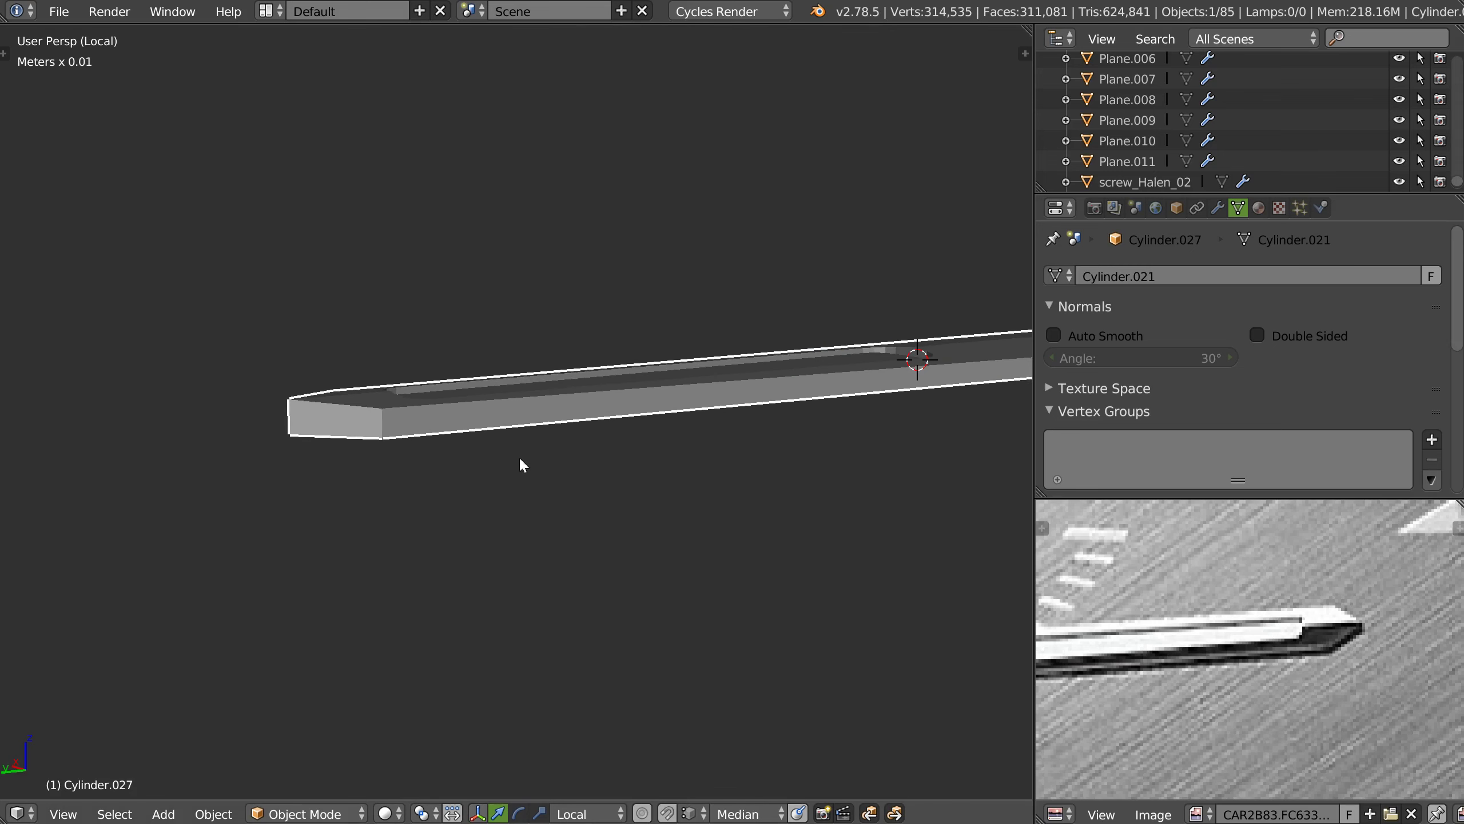
pyautogui.scroll(5, 1371, 625)
pyautogui.moveTo(1371, 625)
pyautogui.mouseDown(button='middle')
pyautogui.moveTo(1400, 638)
pyautogui.moveTo(1044, 647)
pyautogui.moveTo(1375, 616)
pyautogui.mouseUp(button='middle')
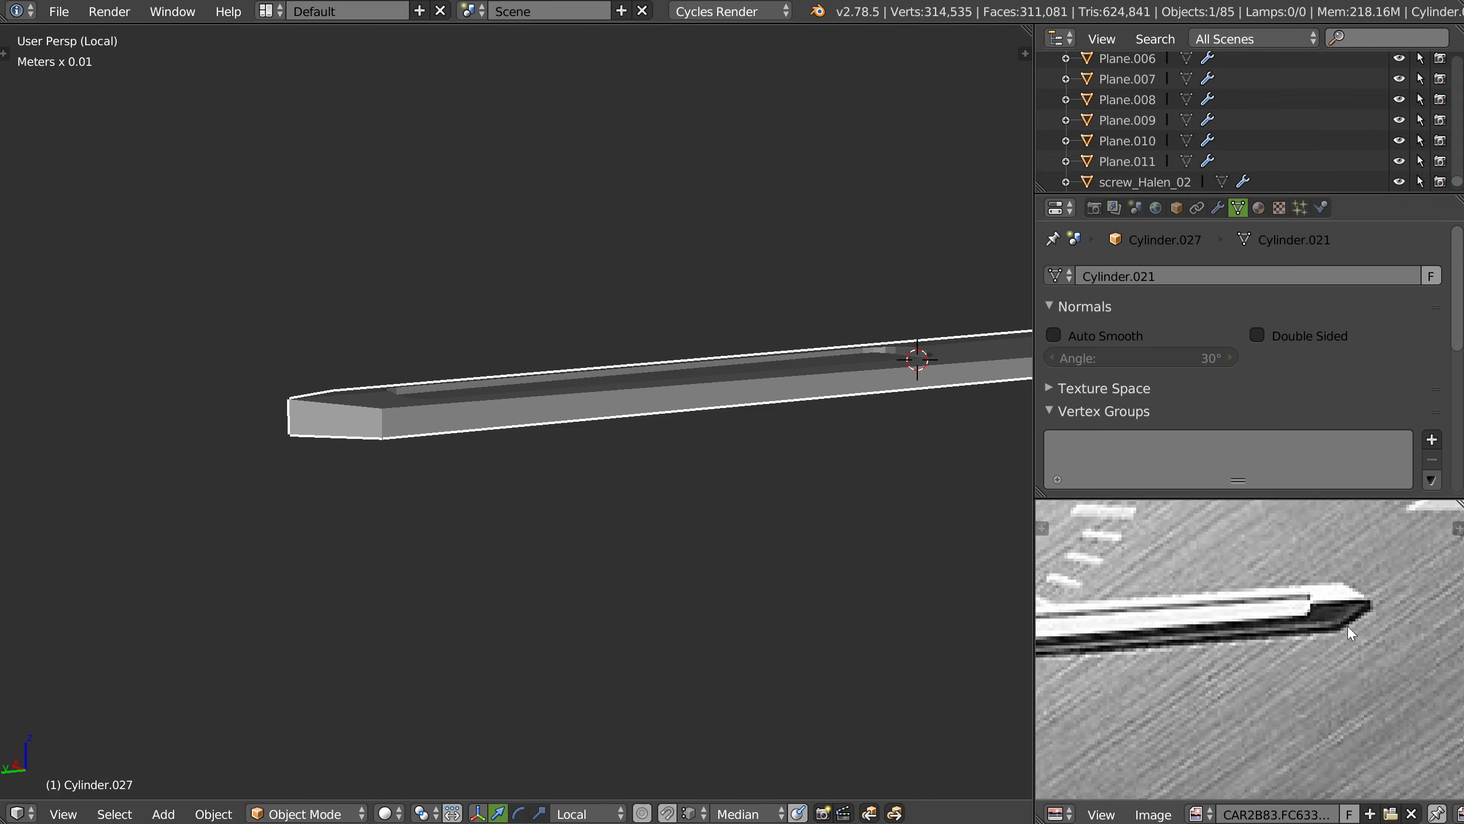
pyautogui.moveTo(462, 508)
pyautogui.mouseDown(button='middle')
pyautogui.moveTo(618, 483)
pyautogui.moveTo(647, 451)
pyautogui.moveTo(546, 407)
pyautogui.moveTo(815, 372)
pyautogui.moveTo(782, 427)
pyautogui.moveTo(677, 373)
pyautogui.mouseUp(button='middle')
# - Lower three edge vertices of the thin box cutter in the full scene
pyautogui.press('KP_Divide')
pyautogui.scroll(5, 676, 373)
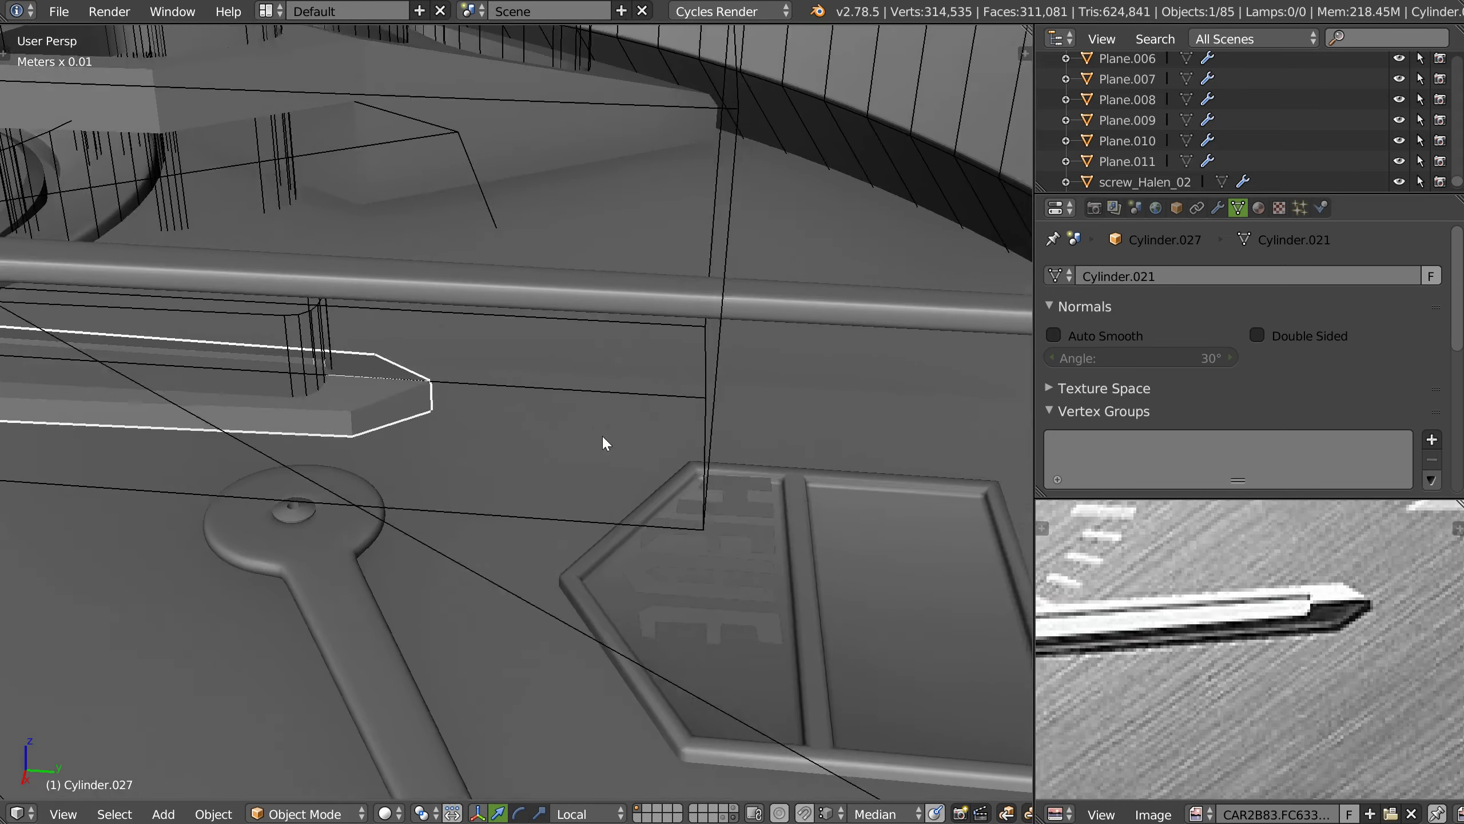
pyautogui.moveTo(604, 443); pyautogui.dragTo(725, 392, button='middle')
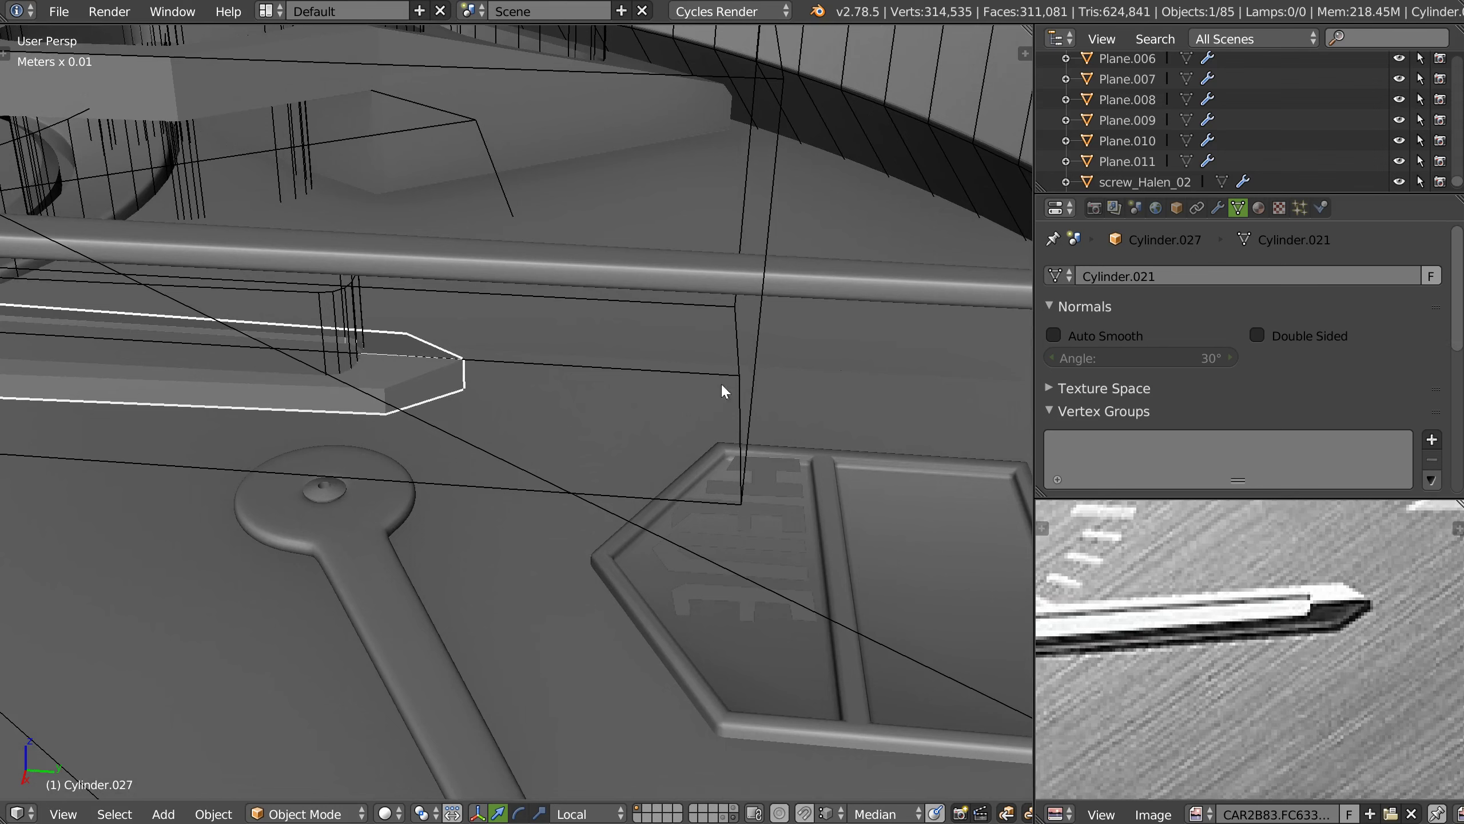
pyautogui.rightClick(756, 367)
pyautogui.press('Tab')
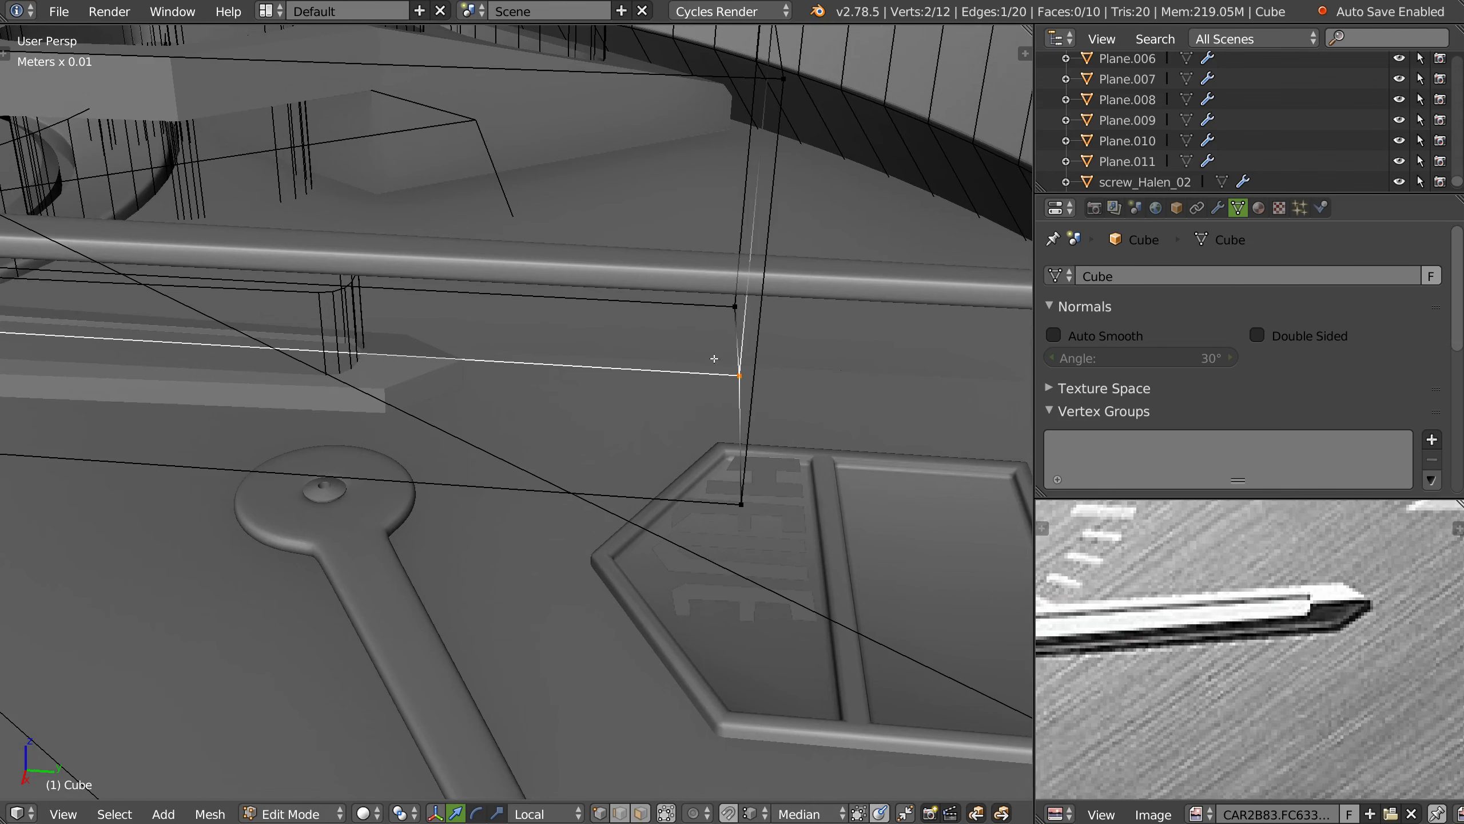
pyautogui.keyDown('ctrl'); pyautogui.rightClick(748, 496); pyautogui.keyUp('ctrl')
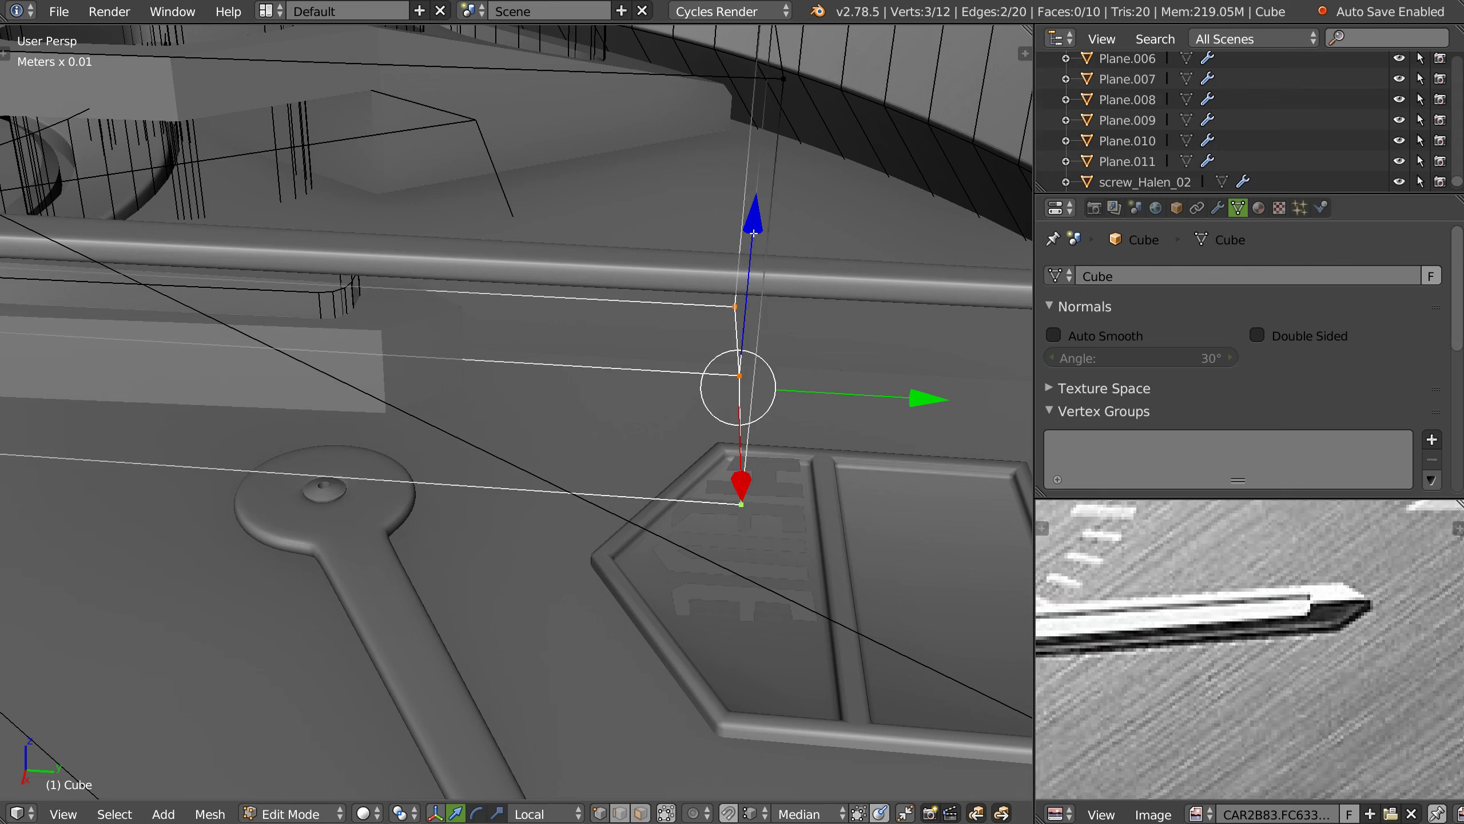
pyautogui.press('g')
pyautogui.press('Return')
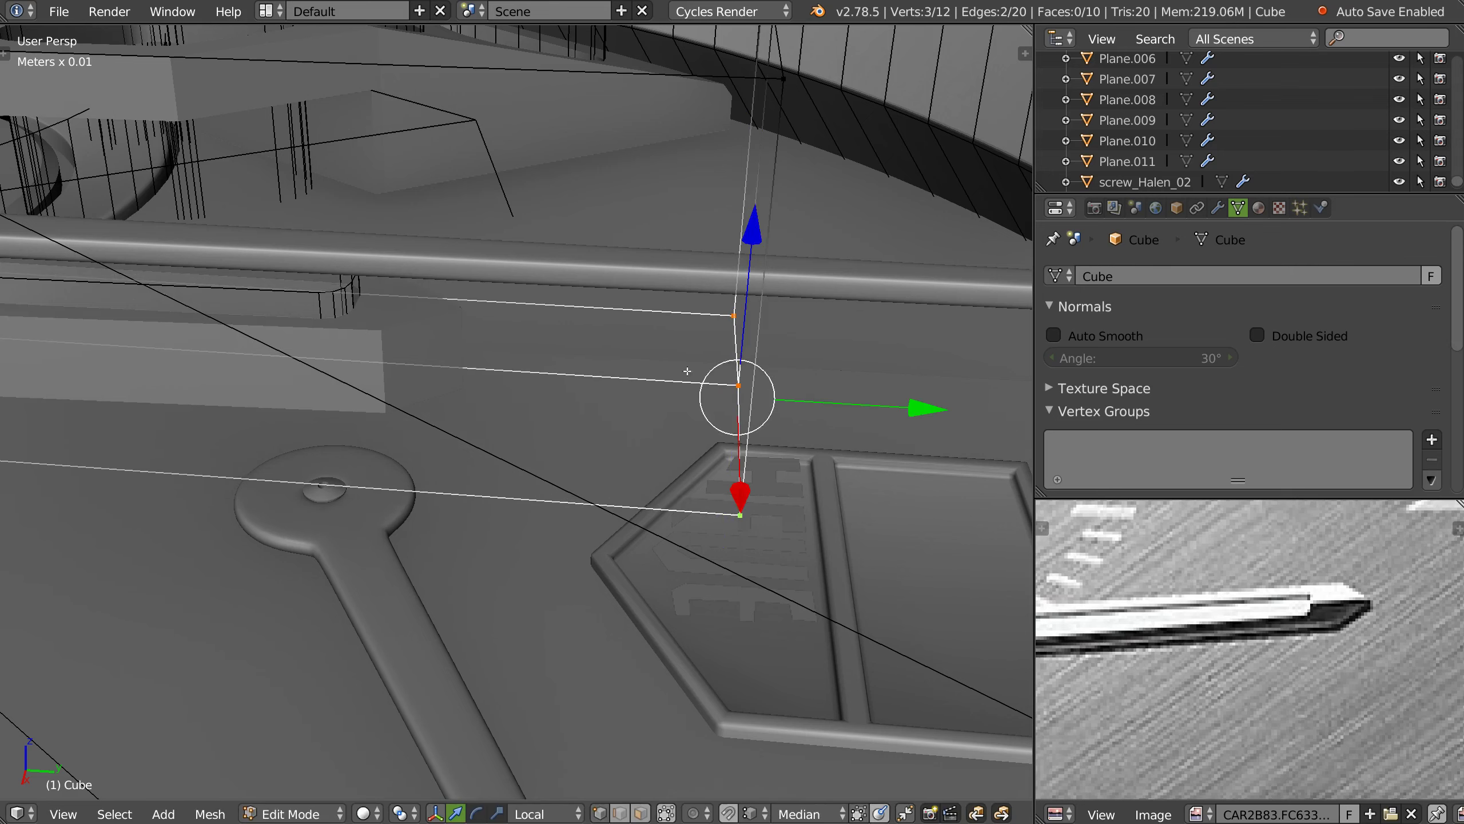
pyautogui.press('Tab')
# - Select the needle with the box cutter, duplicate the cutter, and isolate them in Local view
pyautogui.rightClick(401, 376)
pyautogui.moveTo(401, 375)
pyautogui.mouseDown(button='middle')
pyautogui.moveTo(570, 332)
pyautogui.moveTo(817, 442)
pyautogui.mouseUp(button='middle')
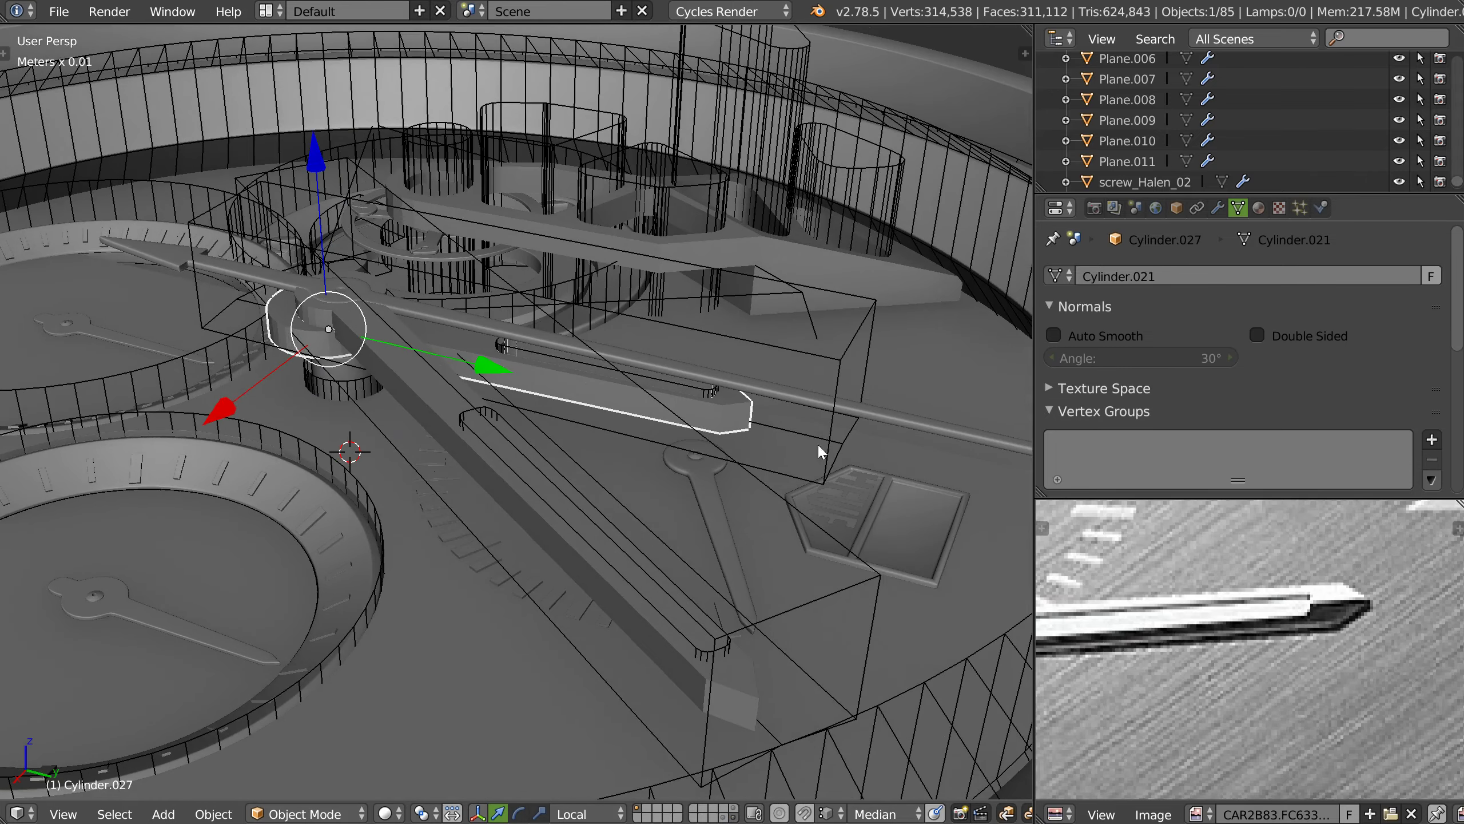
pyautogui.keyDown('shift'); pyautogui.rightClick(828, 425); pyautogui.keyUp('shift')
pyautogui.hotkey('shift', 'd')
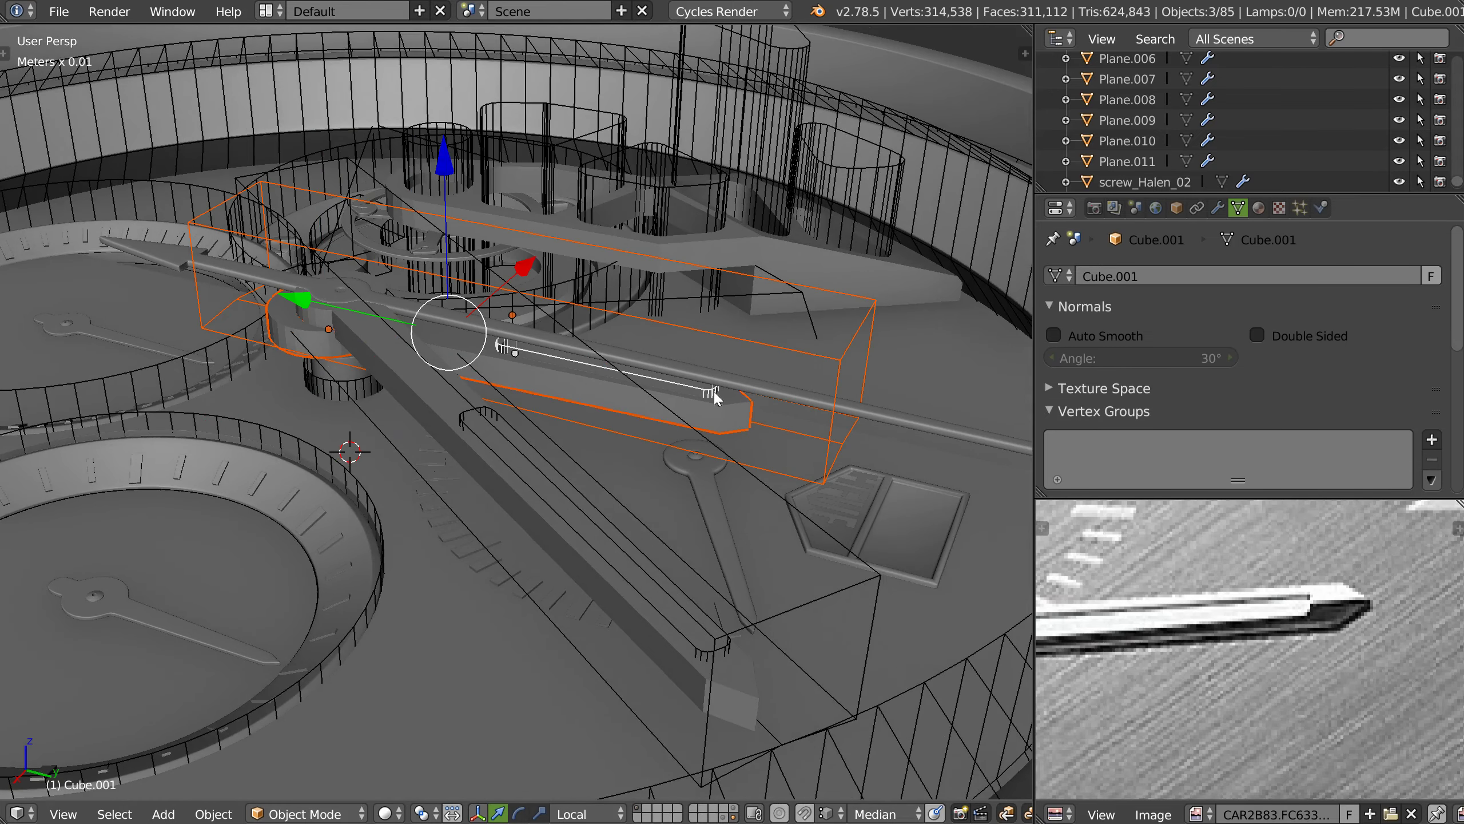
pyautogui.press('KP_Divide')
pyautogui.moveTo(624, 370)
pyautogui.mouseDown(button='middle')
pyautogui.moveTo(613, 319)
pyautogui.moveTo(611, 456)
pyautogui.mouseUp(button='middle')
pyautogui.scroll(2, 627, 353)
# - Move the box cutter's vertices along its height so the hand thins and shows its hub hole
pyautogui.rightClick(604, 403)
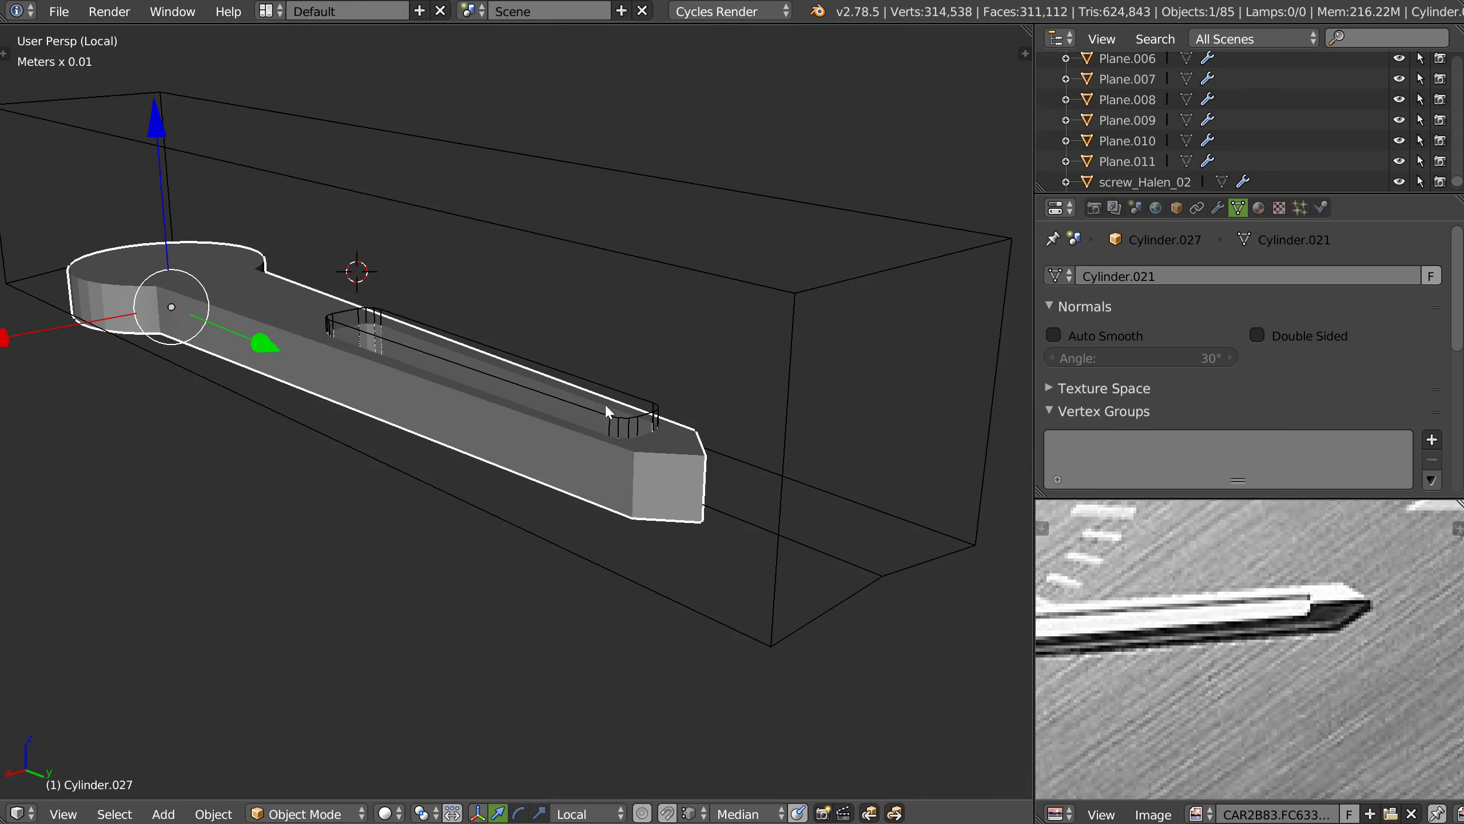
pyautogui.moveTo(157, 118); pyautogui.dragTo(156, 124)
pyautogui.moveTo(612, 373)
pyautogui.mouseDown(button='middle')
pyautogui.moveTo(664, 387)
pyautogui.moveTo(673, 365)
pyautogui.mouseUp(button='middle')
pyautogui.rightClick(746, 413)
pyautogui.press('Tab')
pyautogui.click(750, 334)
pyautogui.moveTo(858, 397); pyautogui.dragTo(865, 412)
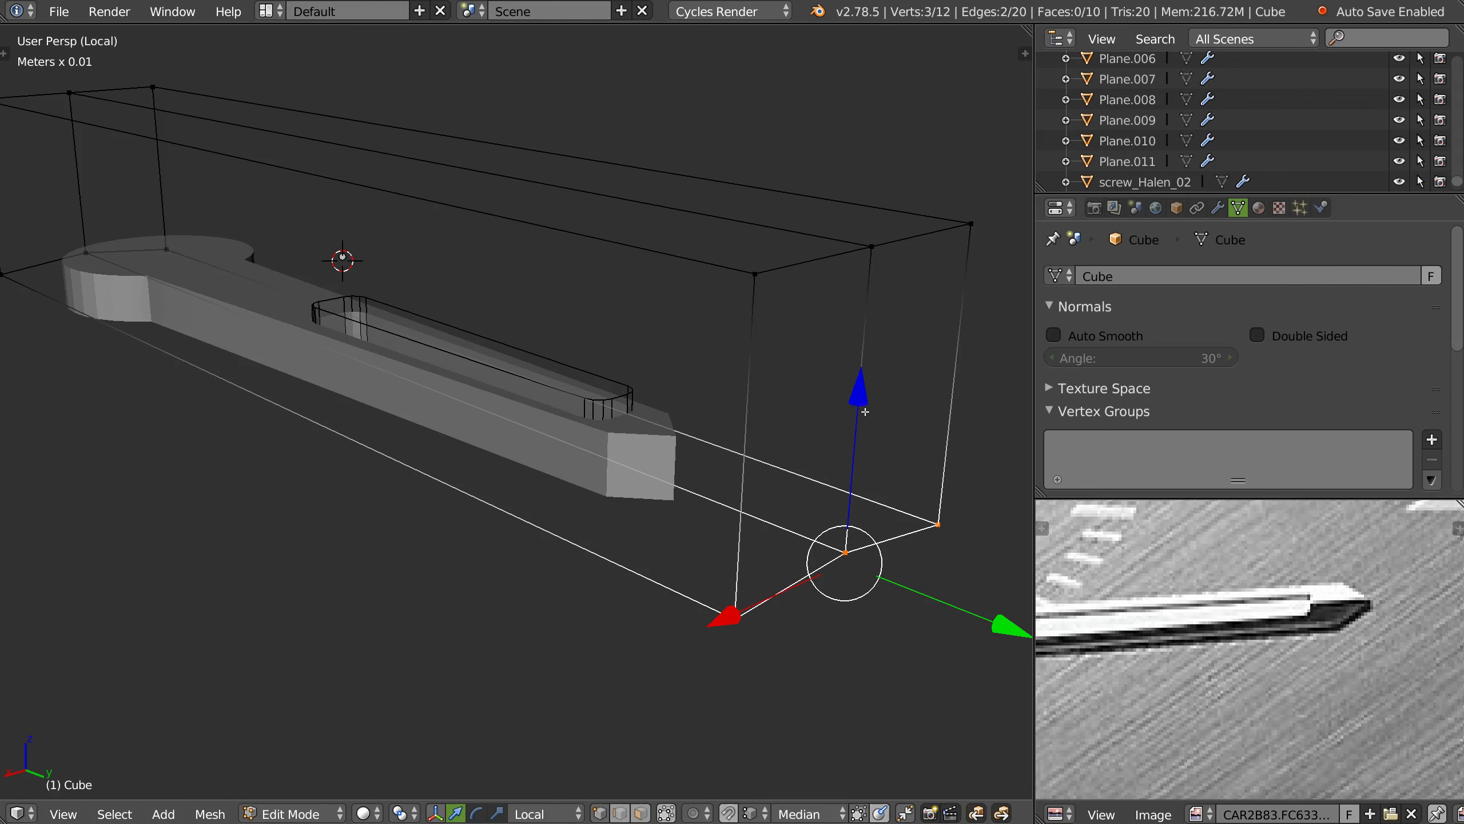
pyautogui.press('Tab')
pyautogui.rightClick(596, 496)
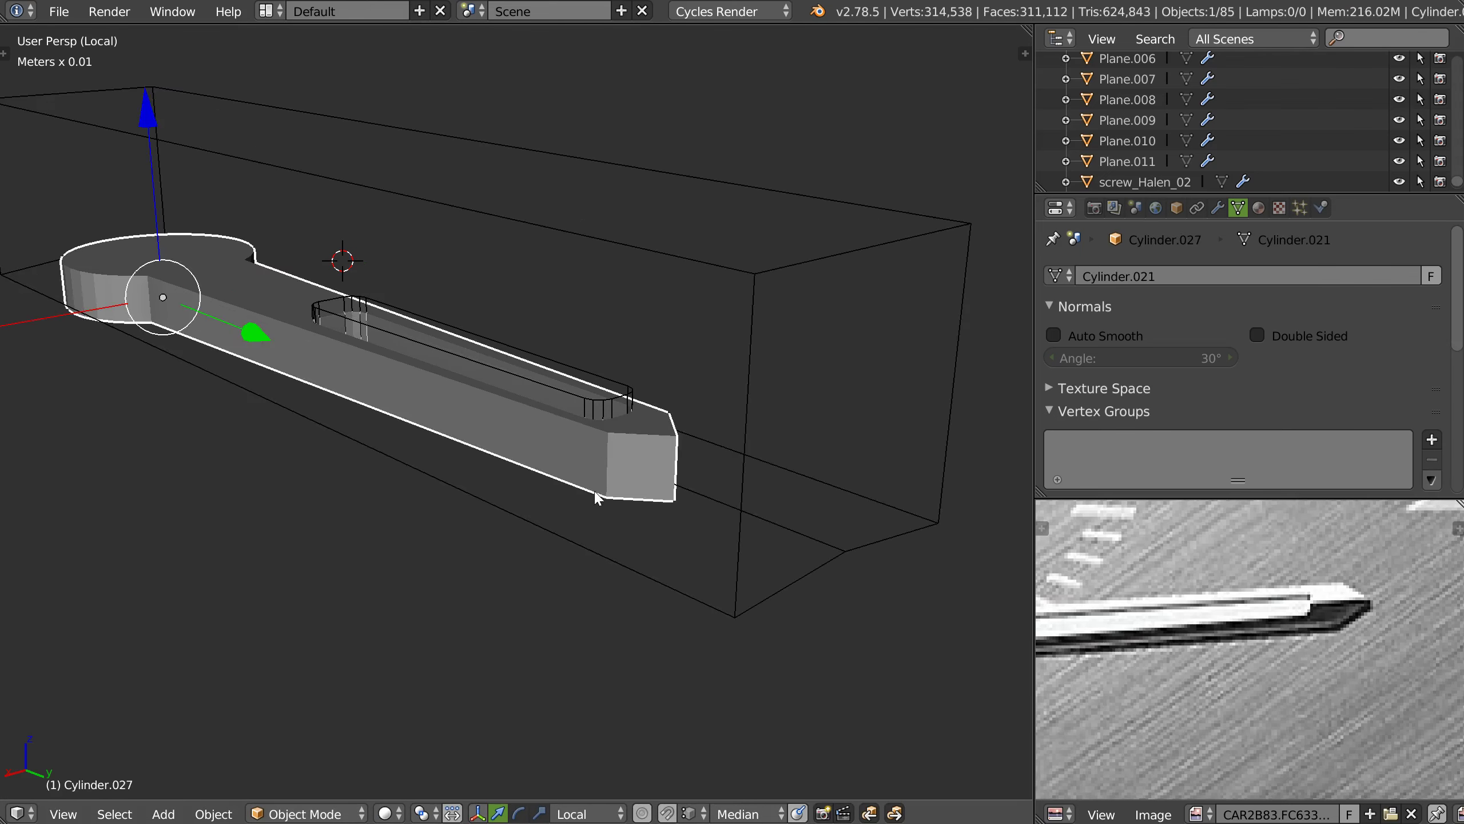
pyautogui.moveTo(148, 116); pyautogui.dragTo(148, 121)
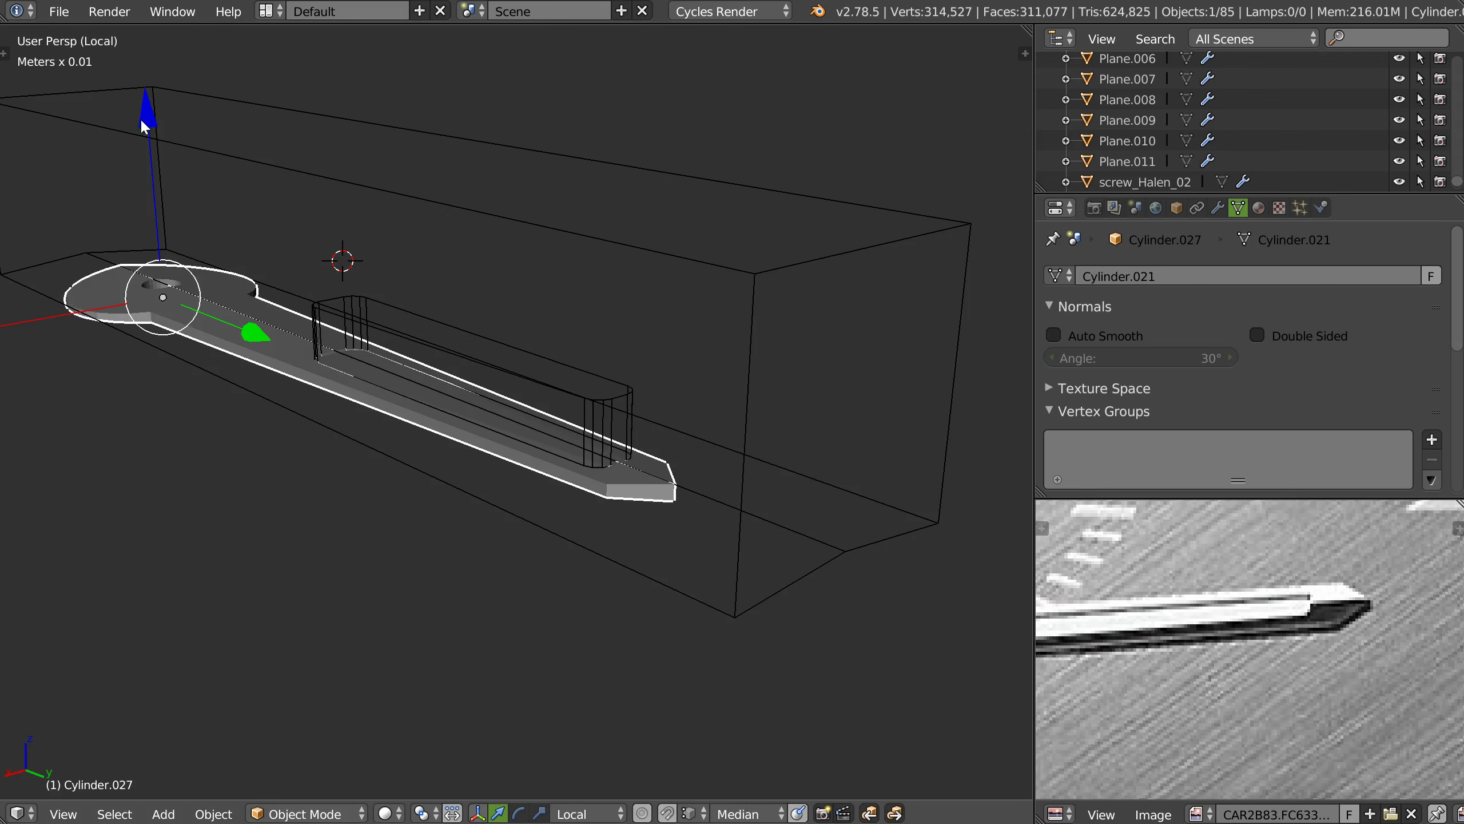
# - Pan the reference image to the dial's hands and orbit to a low side view
pyautogui.scroll(-2, 1137, 634)
pyautogui.moveTo(1137, 634); pyautogui.dragTo(1131, 610, button='middle')
pyautogui.scroll(-2, 1137, 634)
pyautogui.scroll(-1, 1138, 634)
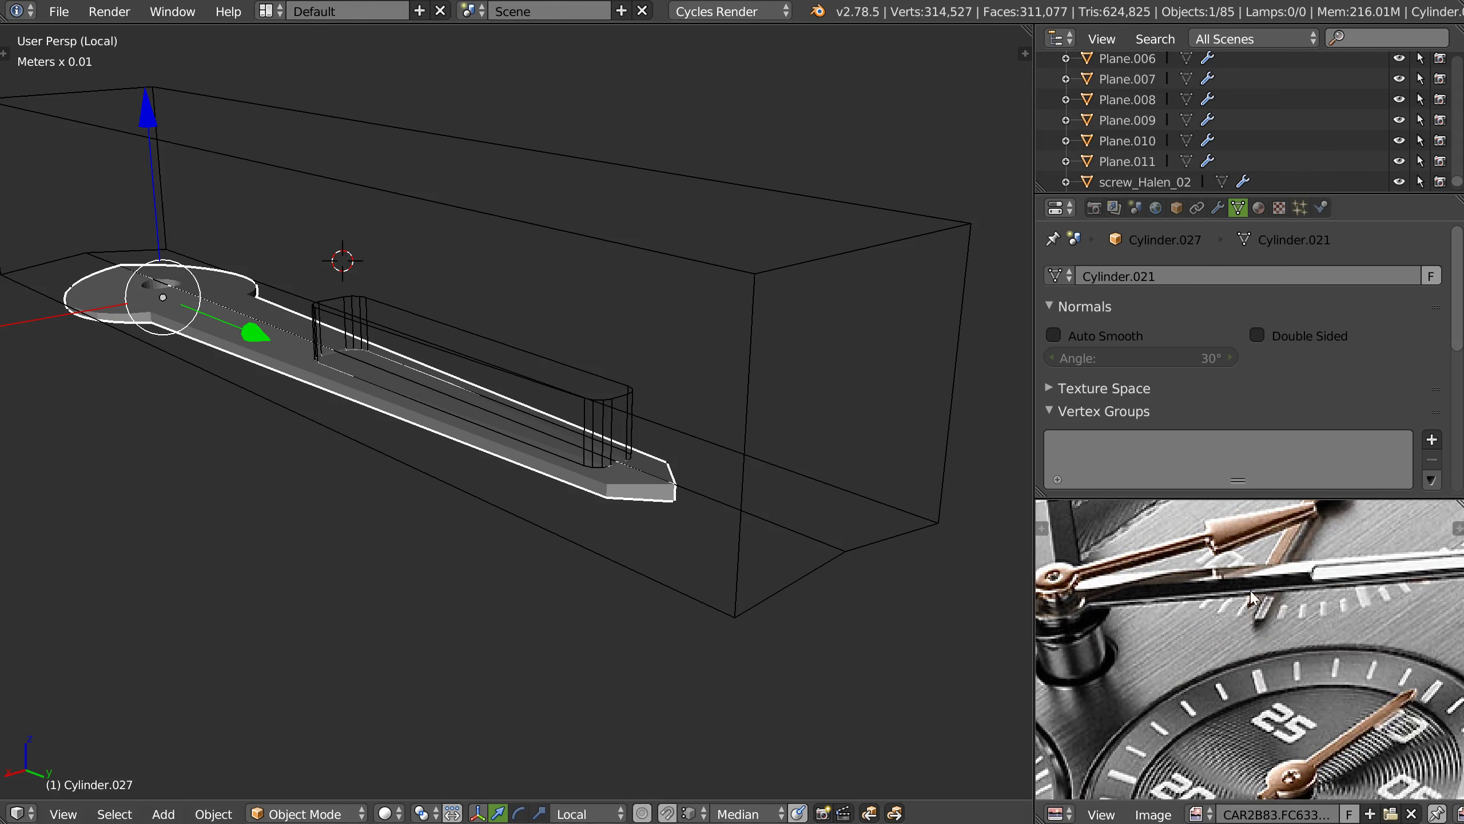
pyautogui.moveTo(1252, 597); pyautogui.dragTo(1239, 594, button='middle')
pyautogui.moveTo(613, 406); pyautogui.dragTo(620, 420, button='middle')
# - Adjust the cutting box's vertices once more and reselect the watch hand
pyautogui.rightClick(717, 461)
pyautogui.press('Tab')
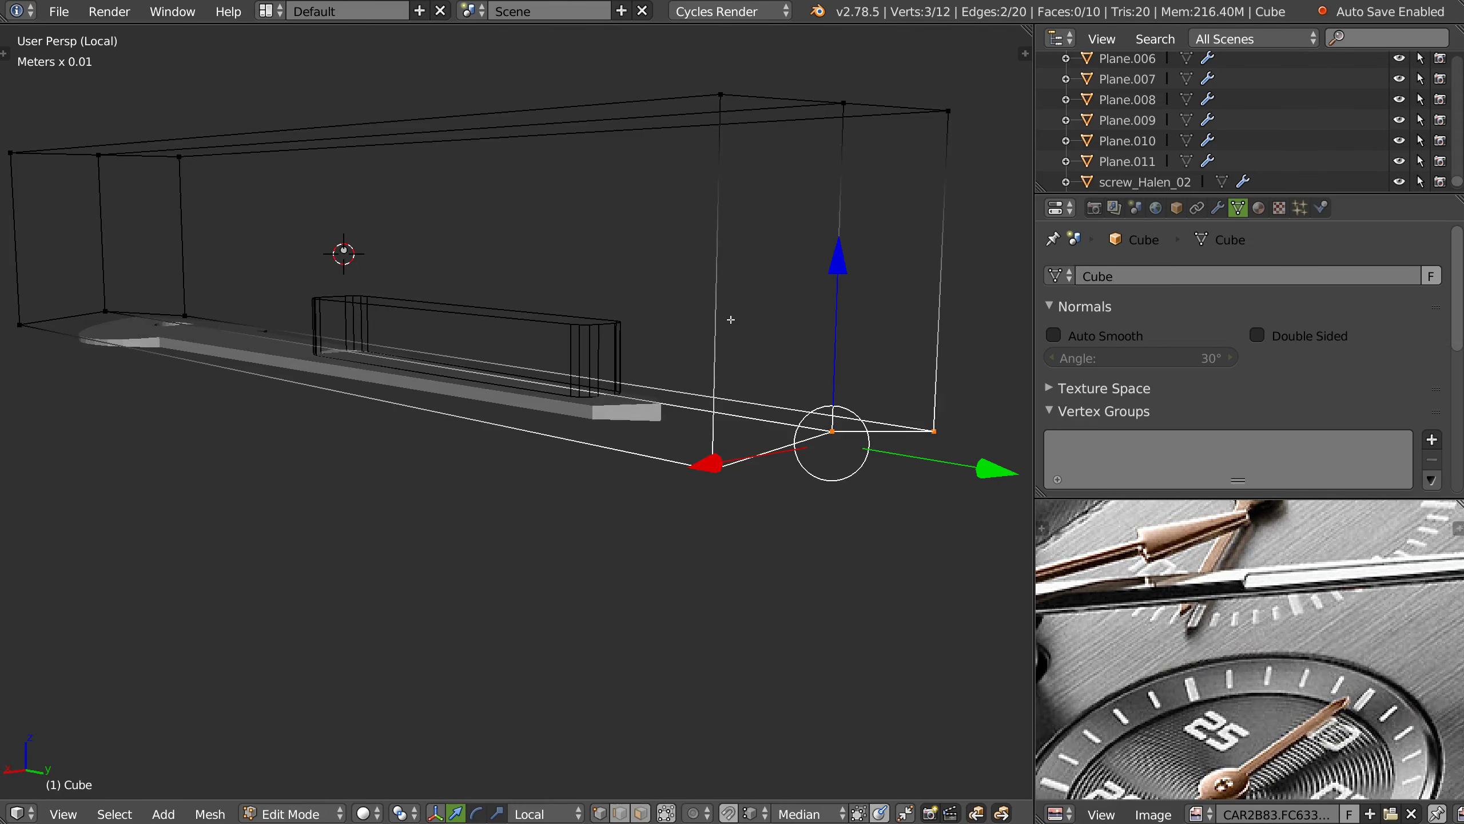
pyautogui.press('Tab')
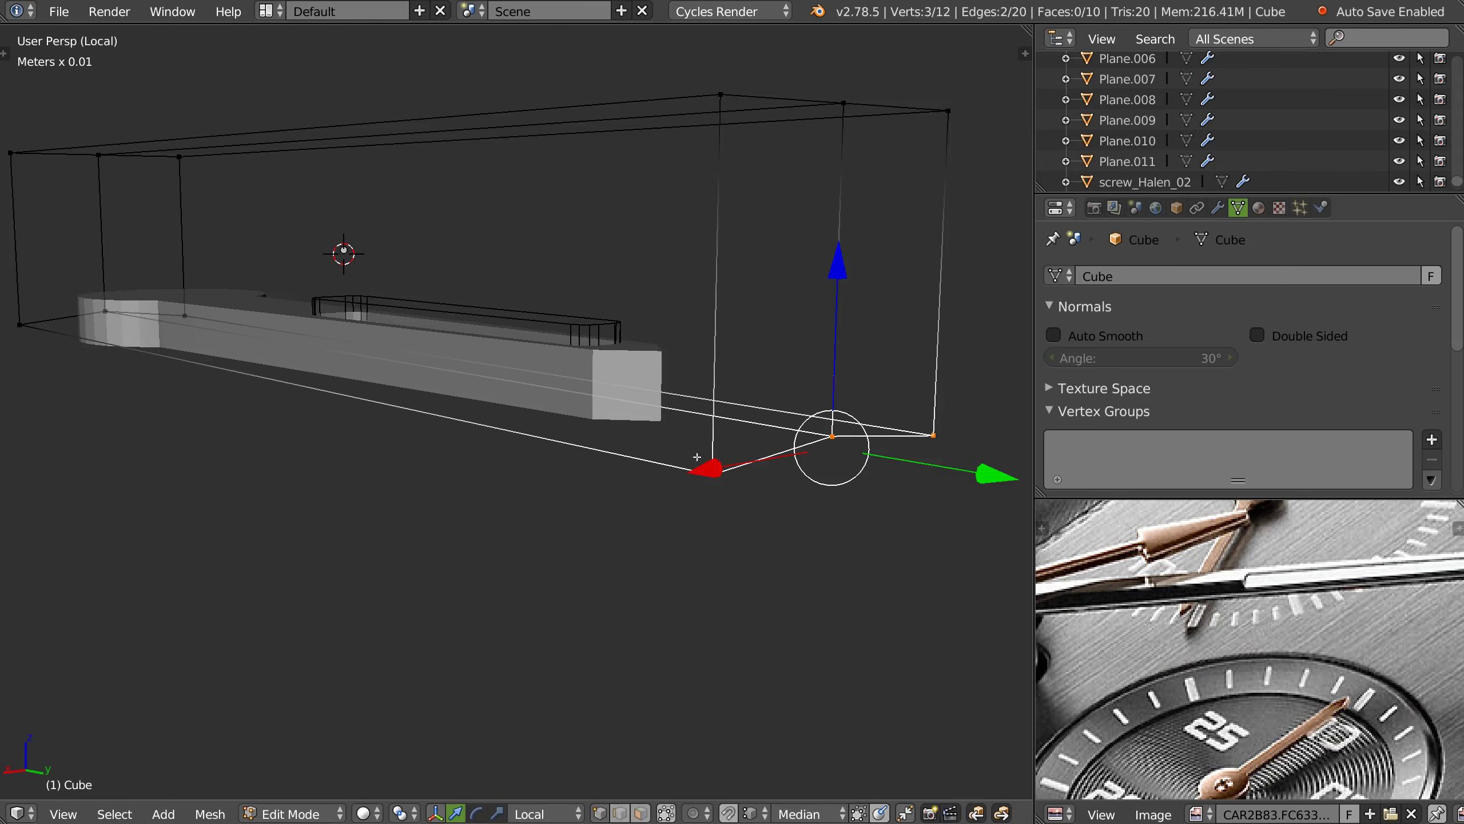
pyautogui.hotkey('ctrl', 'shift', 'alt', 'c')
pyautogui.click(616, 410)
pyautogui.rightClick(615, 403)
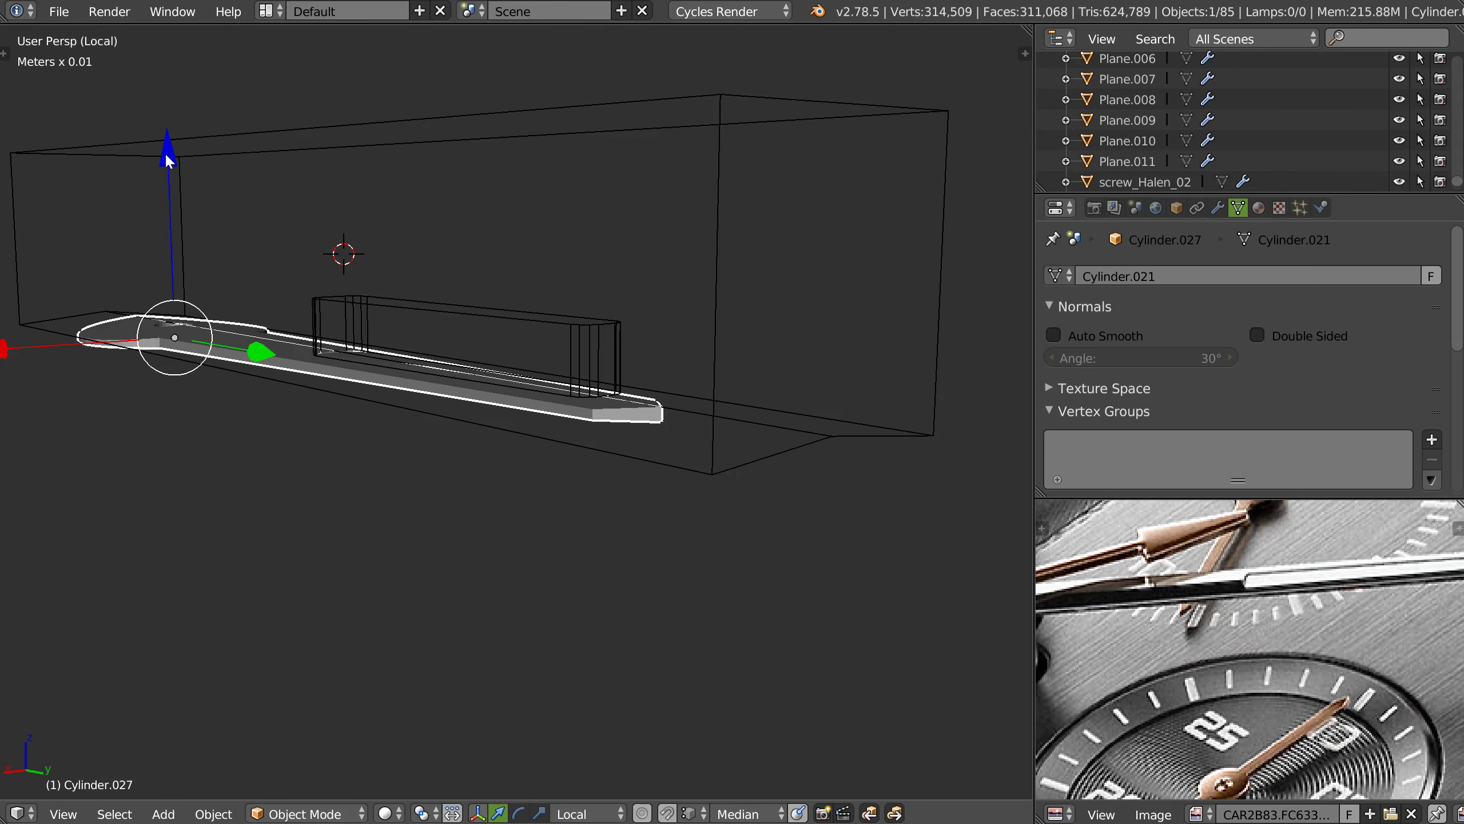
# - Duplicate the inner slot cutter and shift the copy along its local Z axis
pyautogui.scroll(2, 601, 389)
pyautogui.scroll(3, 762, 337)
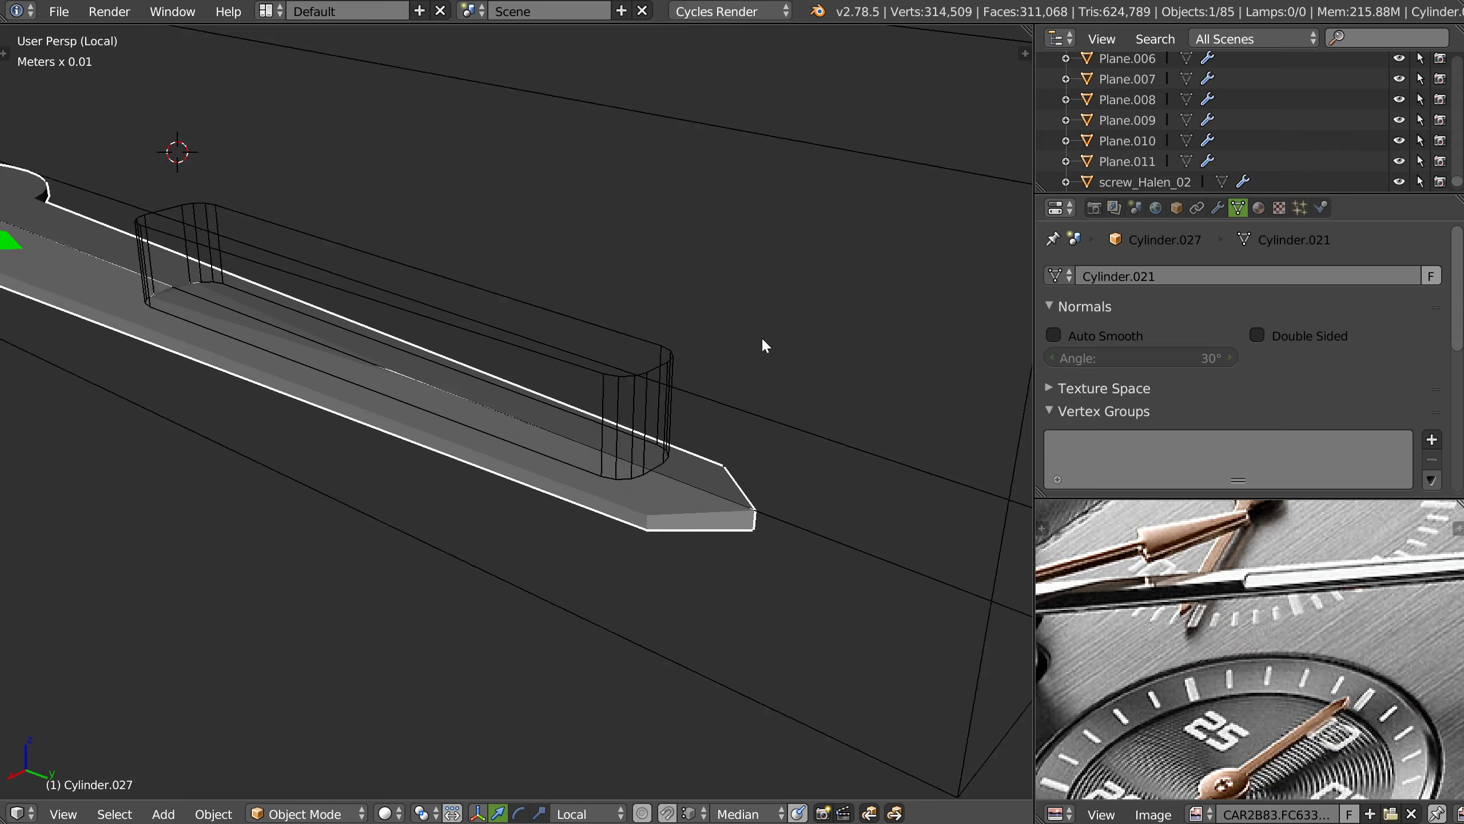
pyautogui.rightClick(663, 360)
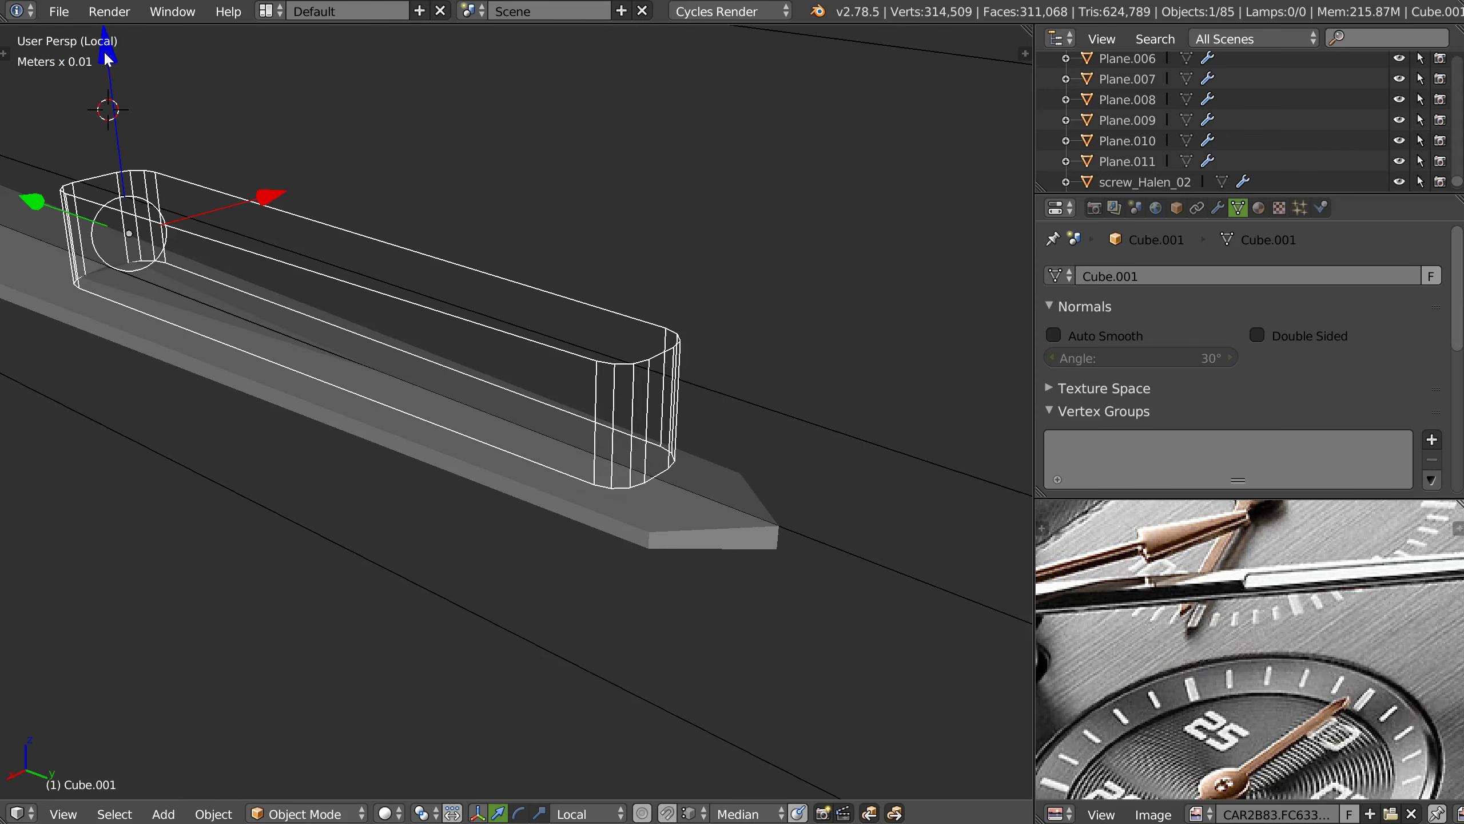
pyautogui.hotkey('shift', 'd')
pyautogui.press('z')
pyautogui.press('z')
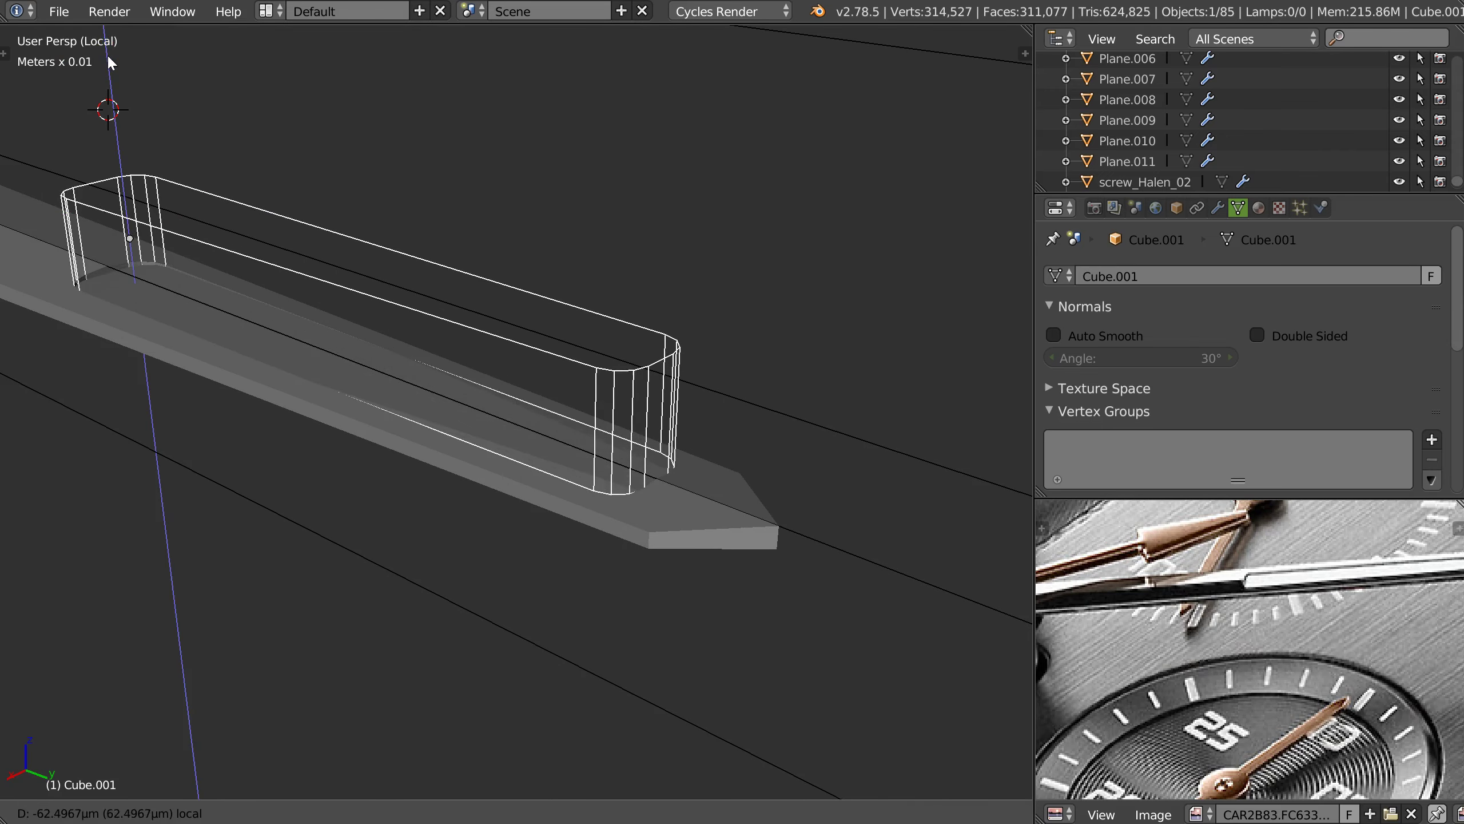
pyautogui.click(109, 56)
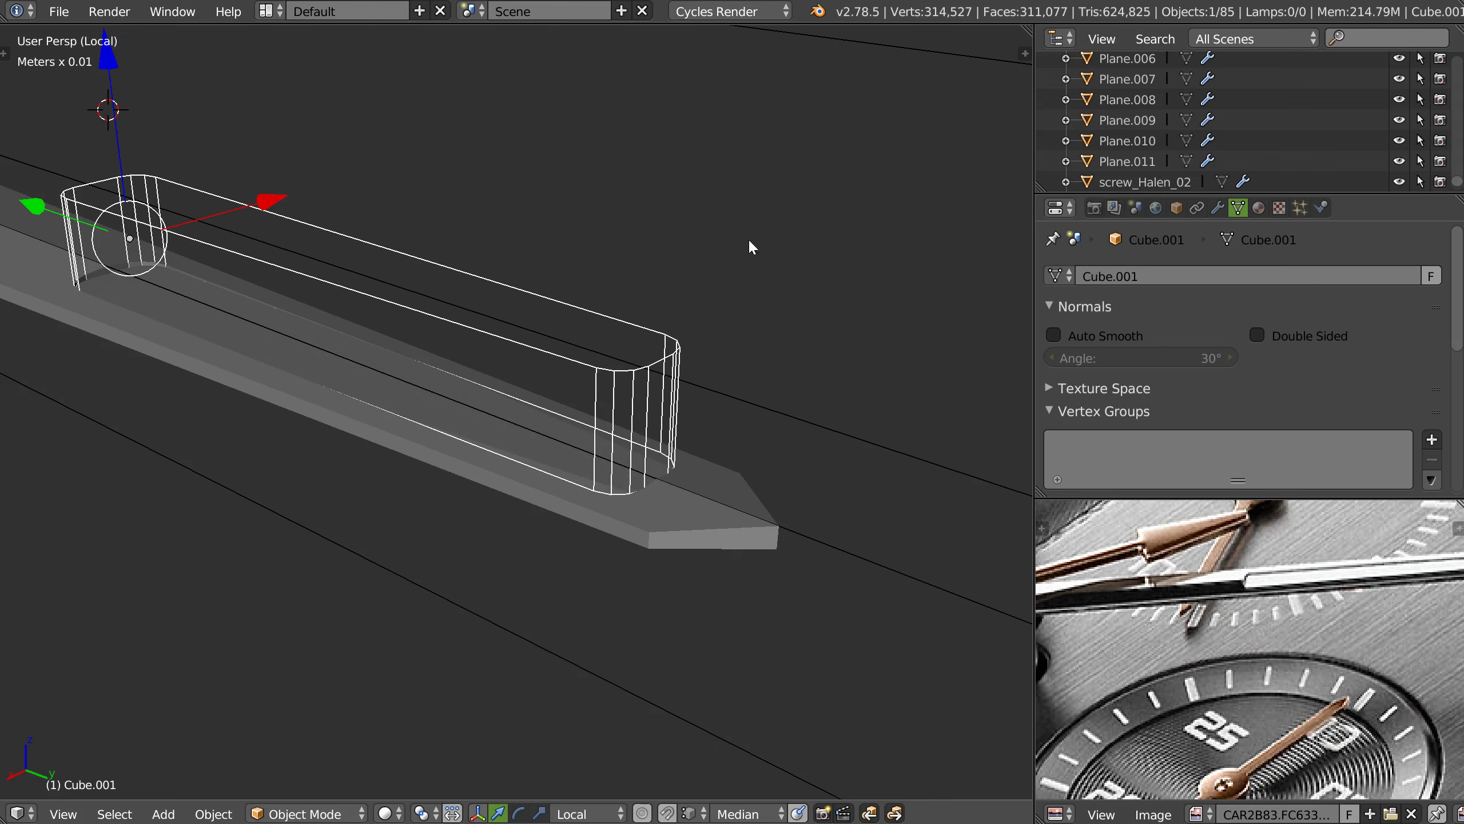
# - Tilt the slot cutter copy slightly around X with the rotate manipulator, then lower it on Z
pyautogui.hotkey('ctrl', 'space')
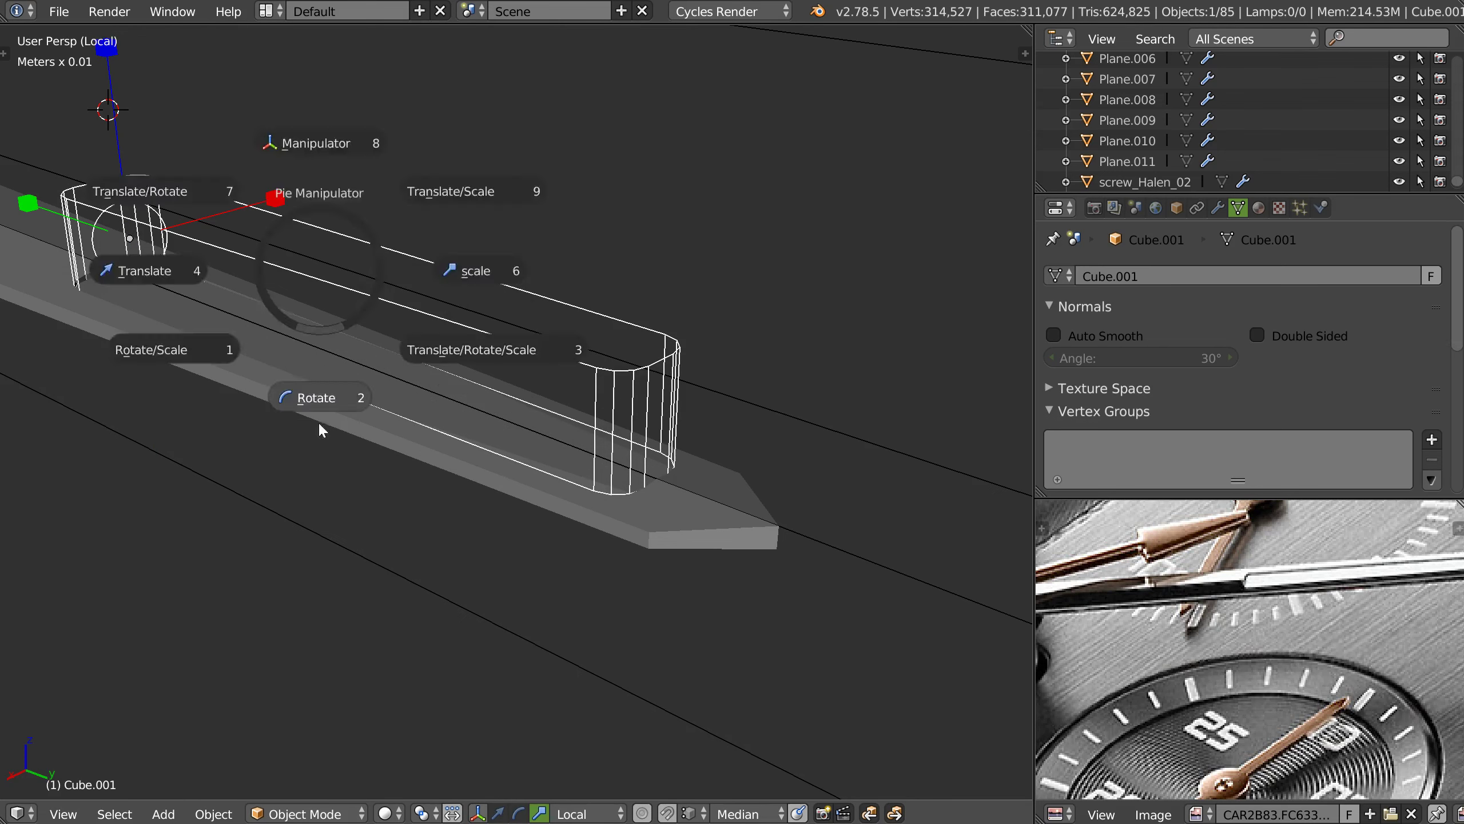
pyautogui.click(318, 421)
pyautogui.moveTo(222, 174); pyautogui.dragTo(220, 204)
pyautogui.hotkey('ctrl', 'space')
pyautogui.click(86, 236)
pyautogui.moveTo(105, 58); pyautogui.dragTo(116, 57)
pyautogui.moveTo(249, 180)
pyautogui.mouseDown(button='middle')
pyautogui.moveTo(341, 194)
pyautogui.moveTo(425, 182)
pyautogui.mouseUp(button='middle')
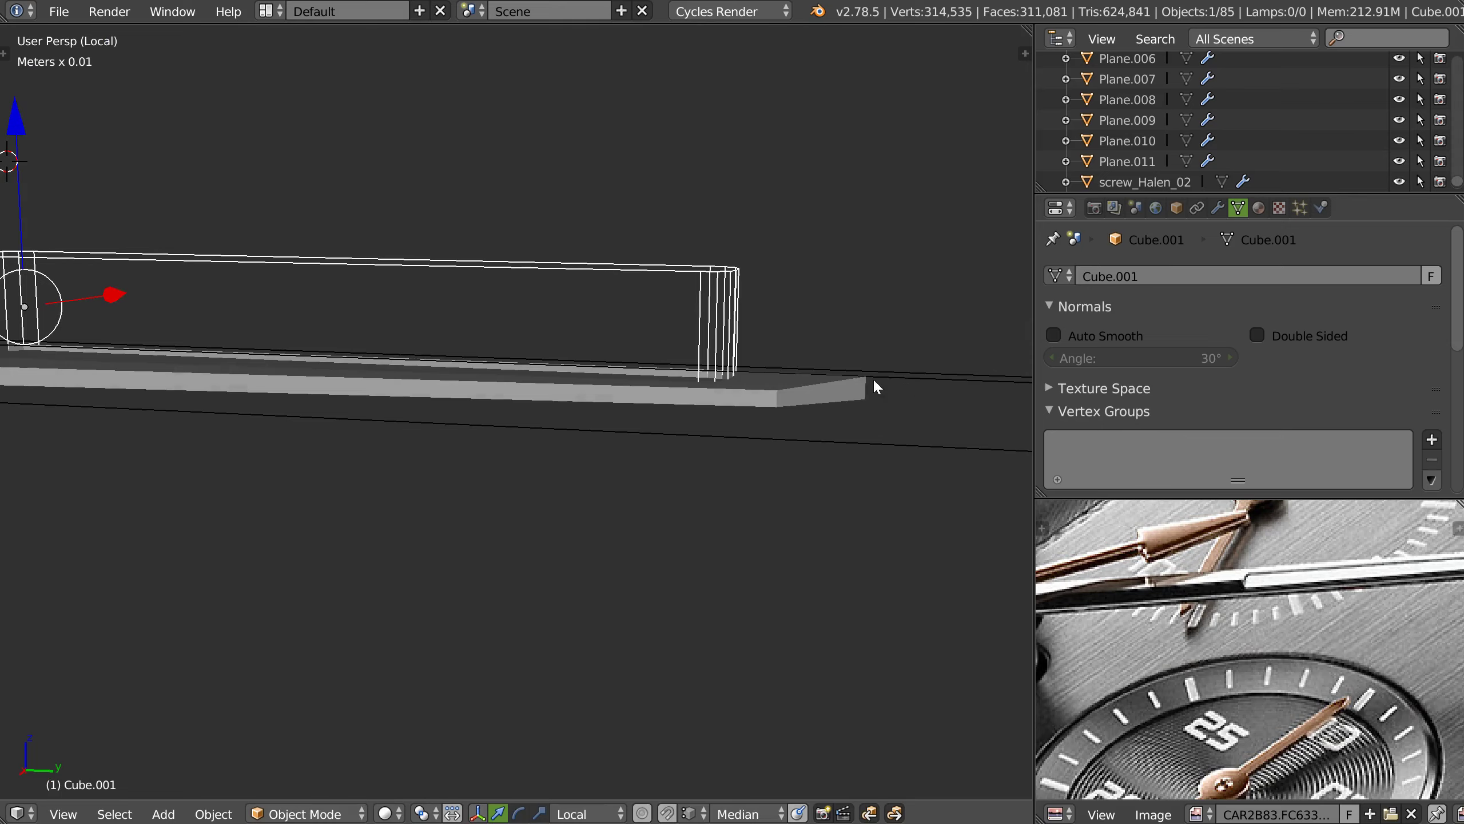
# - Orbit and zoom around the hand to inspect the slot cut along its arm
pyautogui.moveTo(820, 399)
pyautogui.mouseDown(button='middle')
pyautogui.moveTo(834, 416)
pyautogui.moveTo(844, 375)
pyautogui.moveTo(796, 403)
pyautogui.mouseUp(button='middle')
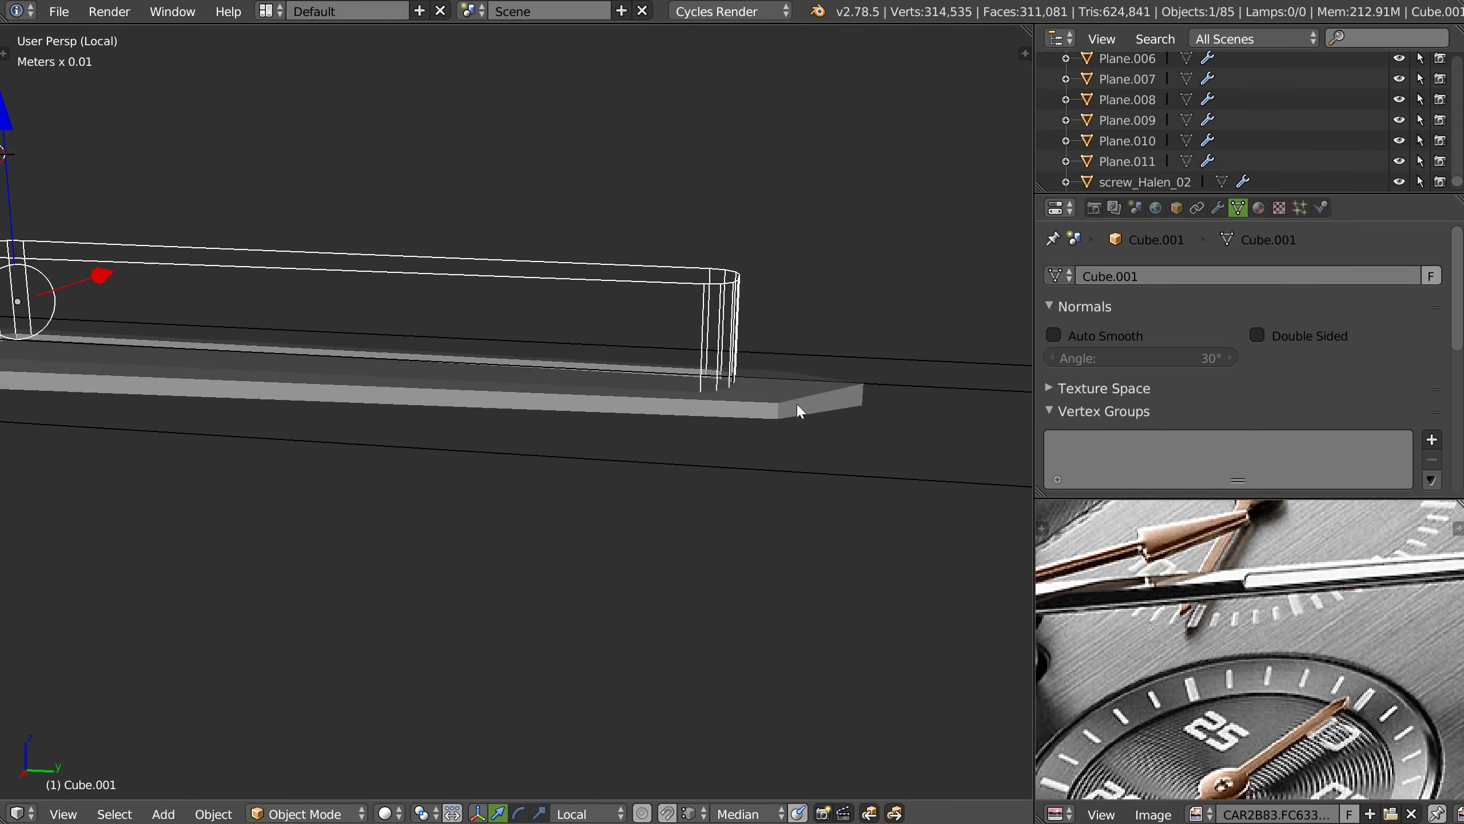
pyautogui.moveTo(880, 419)
pyautogui.mouseDown(button='middle')
pyautogui.moveTo(648, 466)
pyautogui.moveTo(958, 382)
pyautogui.moveTo(500, 449)
pyautogui.mouseUp(button='middle')
pyautogui.scroll(2, 544, 415)
pyautogui.rightClick(552, 423)
pyautogui.scroll(3, 500, 450)
pyautogui.moveTo(807, 339); pyautogui.dragTo(581, 344, button='middle')
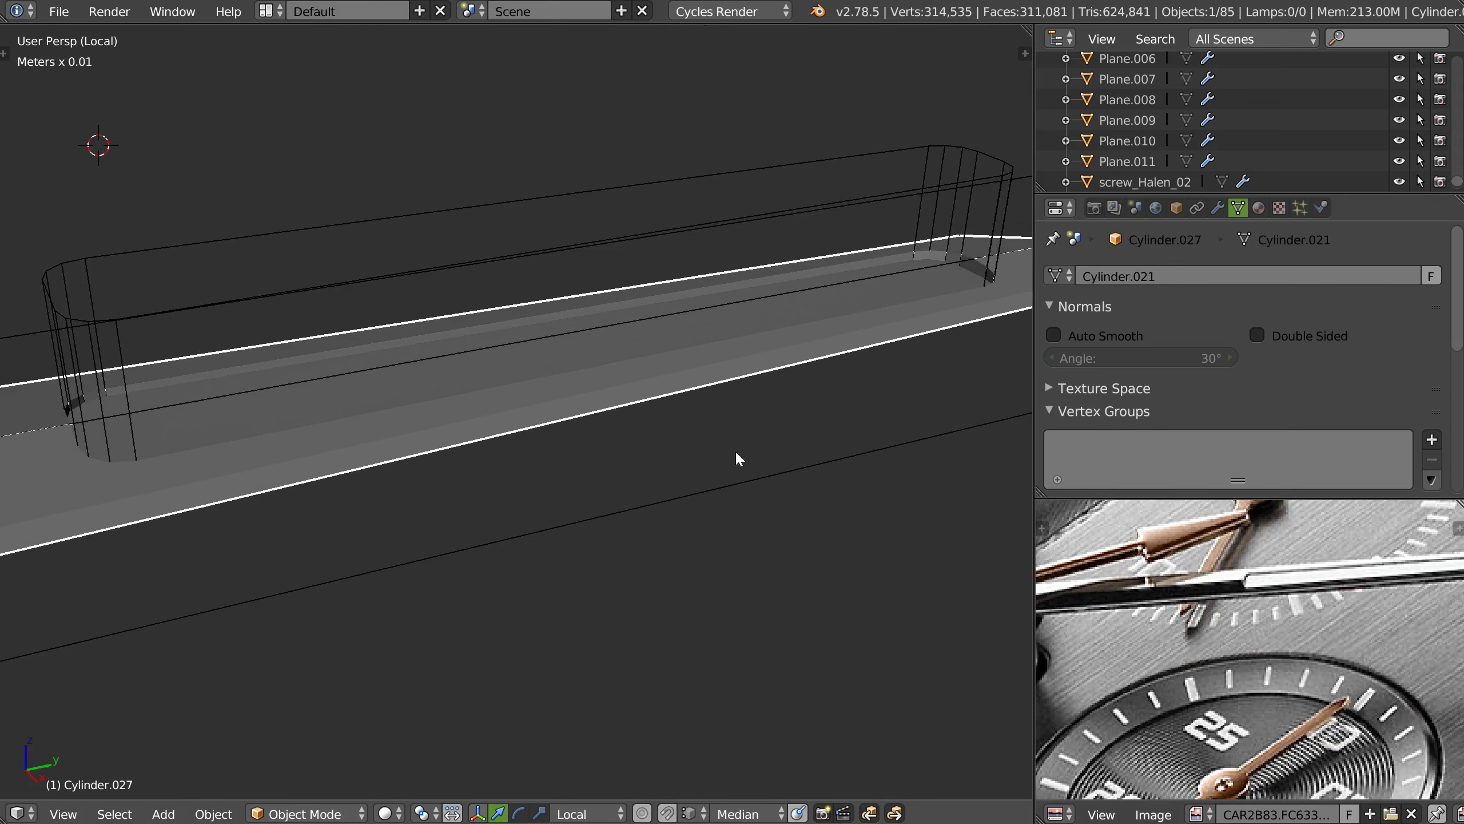
pyautogui.scroll(-6, 547, 540)
pyautogui.moveTo(547, 540)
pyautogui.mouseDown(button='middle')
pyautogui.moveTo(589, 494)
pyautogui.moveTo(660, 509)
pyautogui.mouseUp(button='middle')
pyautogui.moveTo(1041, 559); pyautogui.dragTo(1111, 585, button='middle')
pyautogui.scroll(3, 1110, 585)
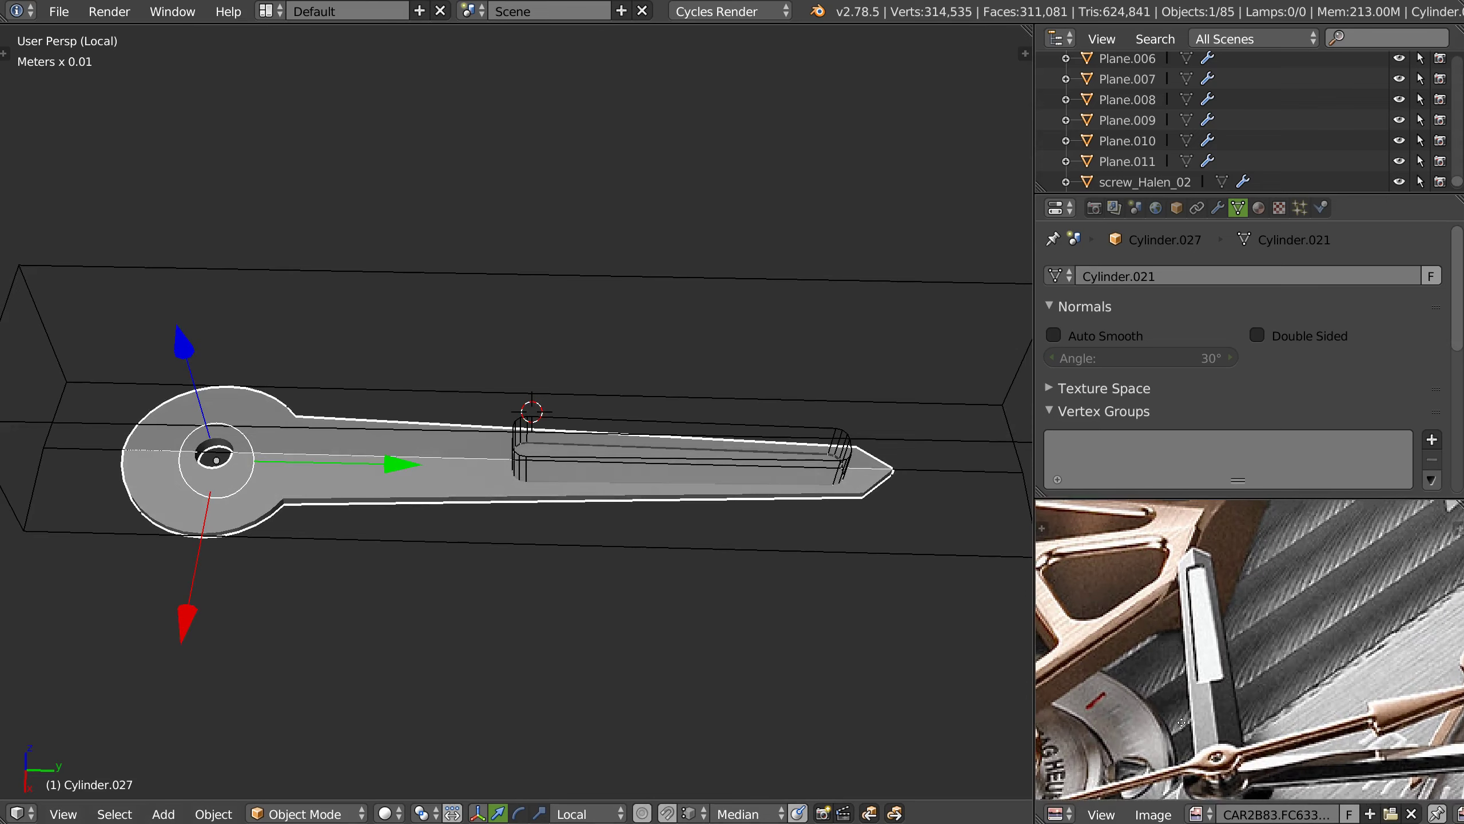
pyautogui.moveTo(519, 537)
pyautogui.mouseDown(button='middle')
pyautogui.moveTo(548, 551)
pyautogui.moveTo(733, 533)
pyautogui.mouseUp(button='middle')
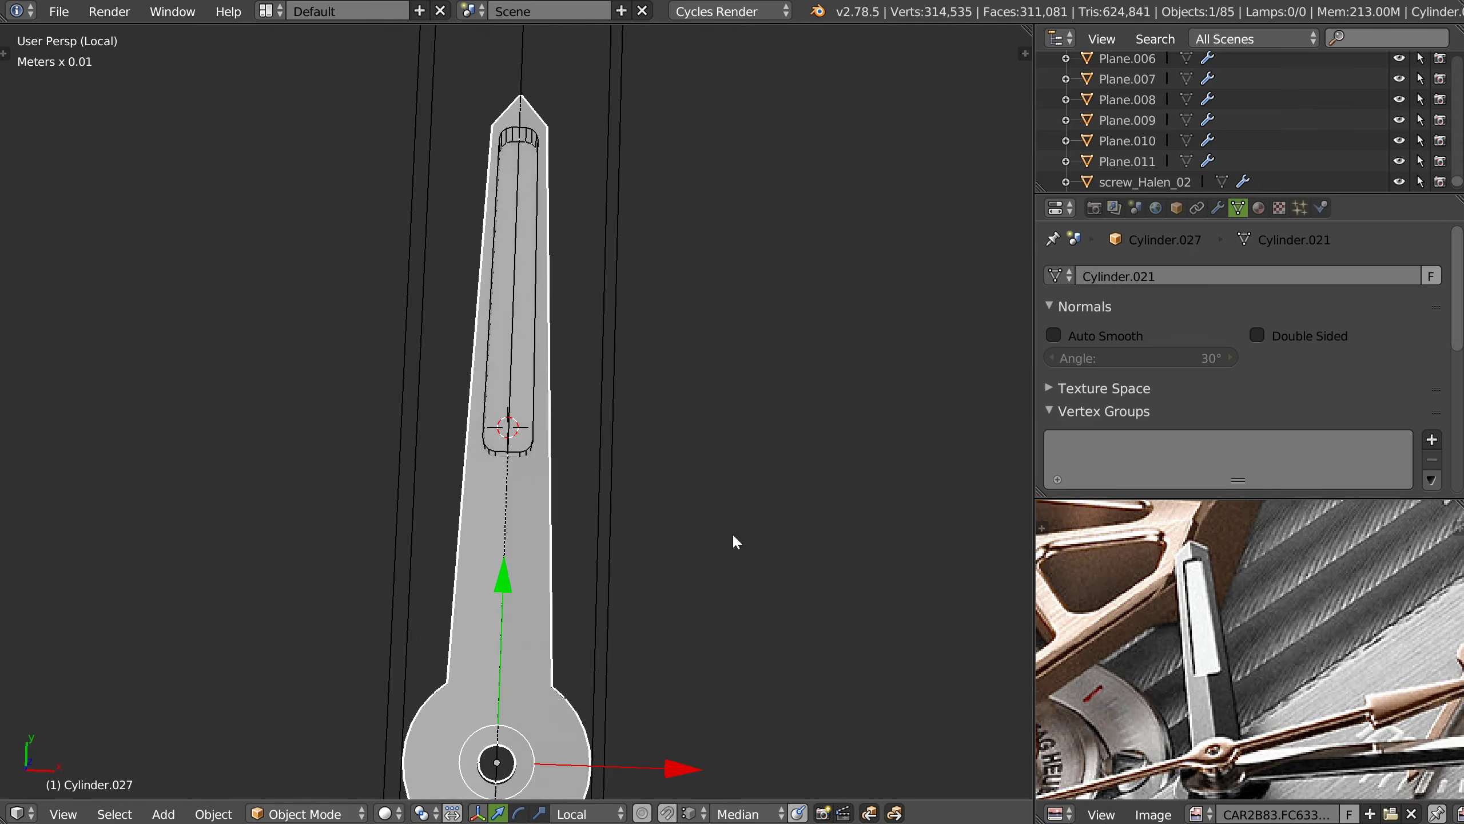
pyautogui.moveTo(1232, 668); pyautogui.dragTo(1164, 595, button='middle')
pyautogui.scroll(5, 608, 382)
pyautogui.scroll(1, 547, 449)
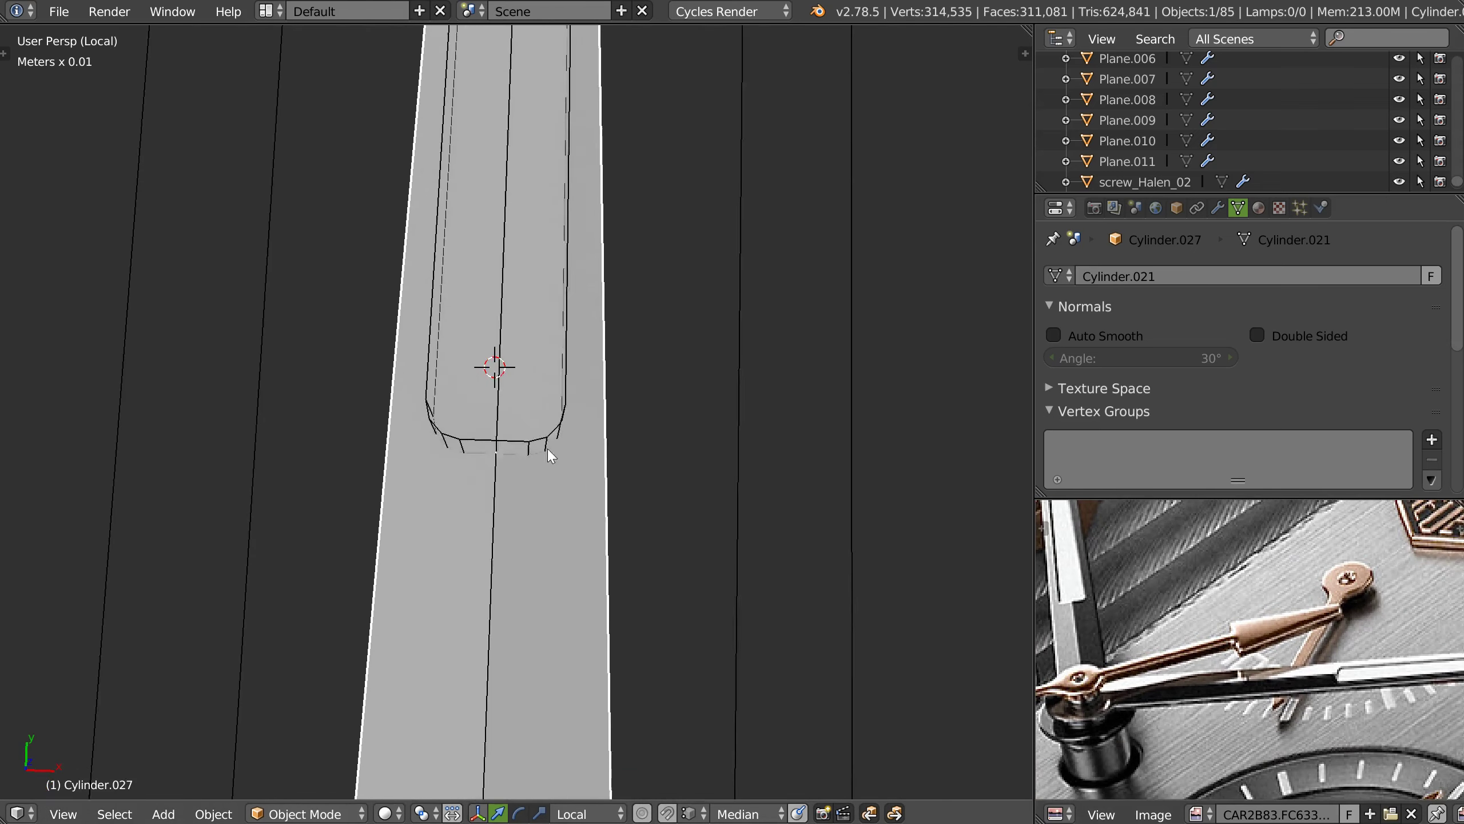
pyautogui.scroll(2, 535, 435)
# - Select the slot cutter and check its placement from the top view
pyautogui.rightClick(535, 435)
pyautogui.press('q')
pyautogui.click(540, 328)
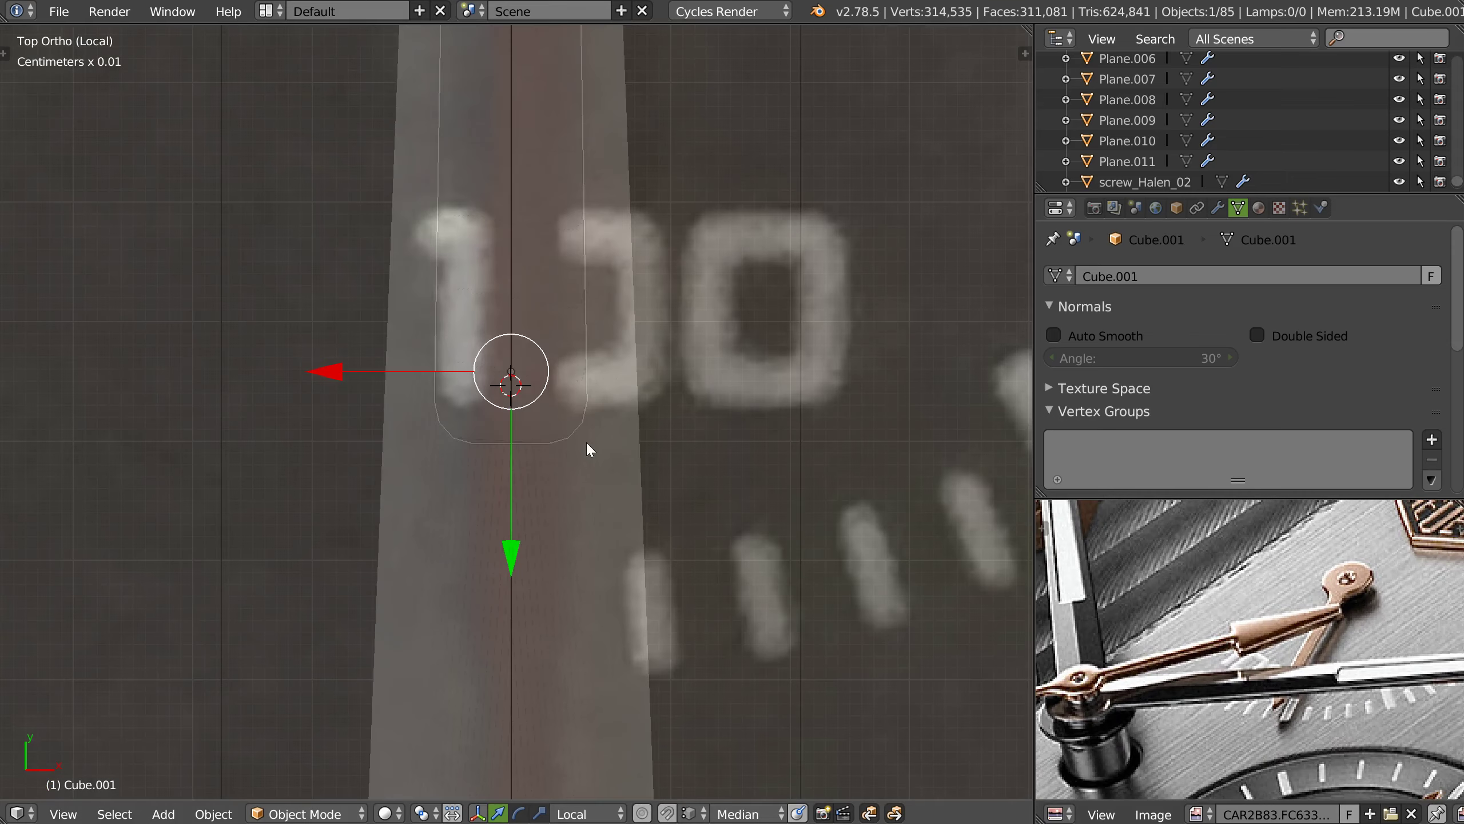
pyautogui.keyDown('shift'); pyautogui.scroll(-5, 503, 591); pyautogui.keyUp('shift')
pyautogui.keyDown('shift'); pyautogui.scroll(-5, 623, 499); pyautogui.keyUp('shift')
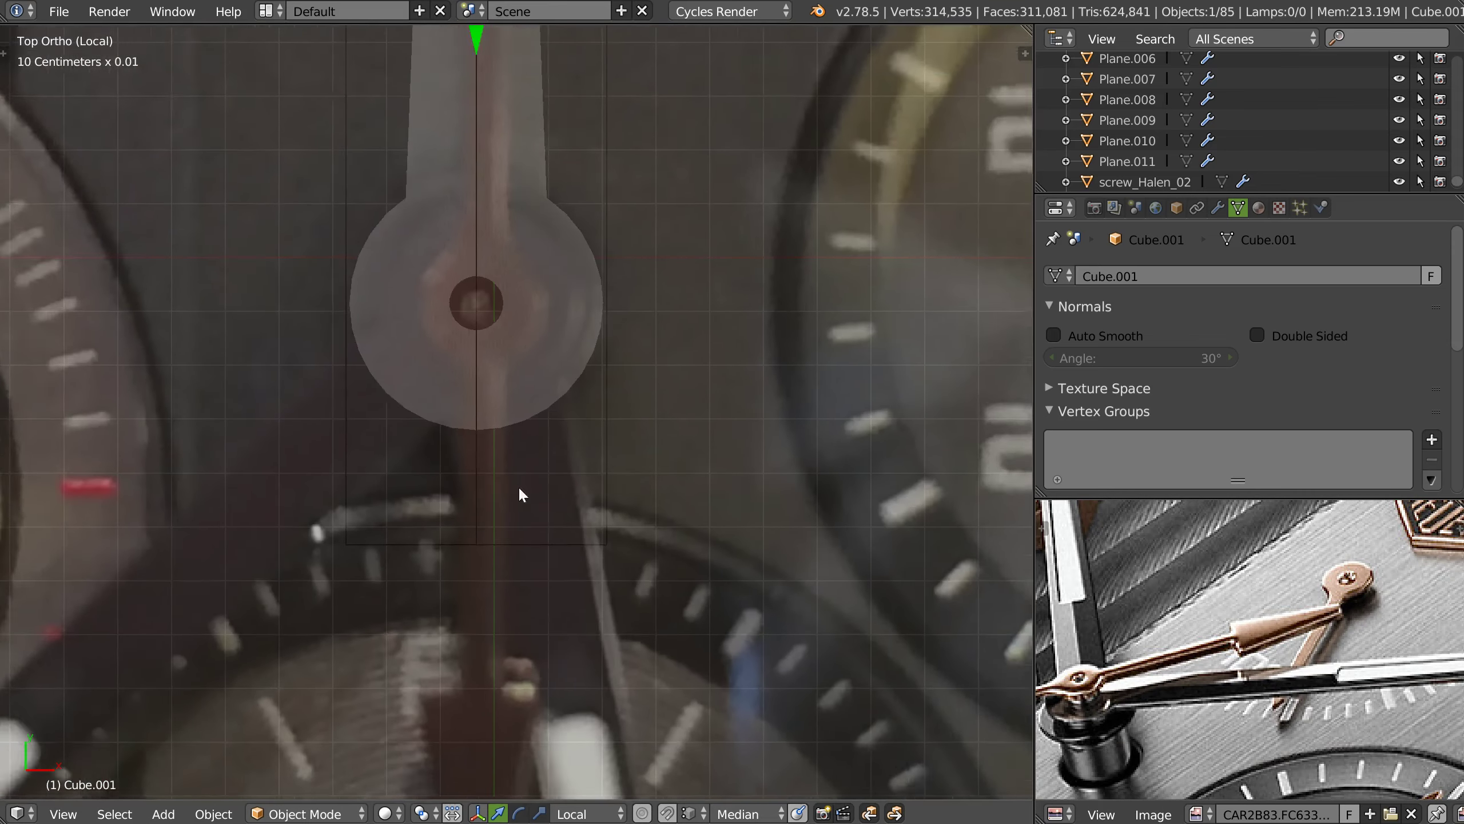
pyautogui.keyDown('shift'); pyautogui.scroll(-3, 519, 485); pyautogui.keyUp('shift')
pyautogui.keyDown('ctrl'); pyautogui.scroll(1, 583, 495); pyautogui.keyUp('ctrl')
pyautogui.keyDown('ctrl'); pyautogui.scroll(-5, 570, 512); pyautogui.keyUp('ctrl')
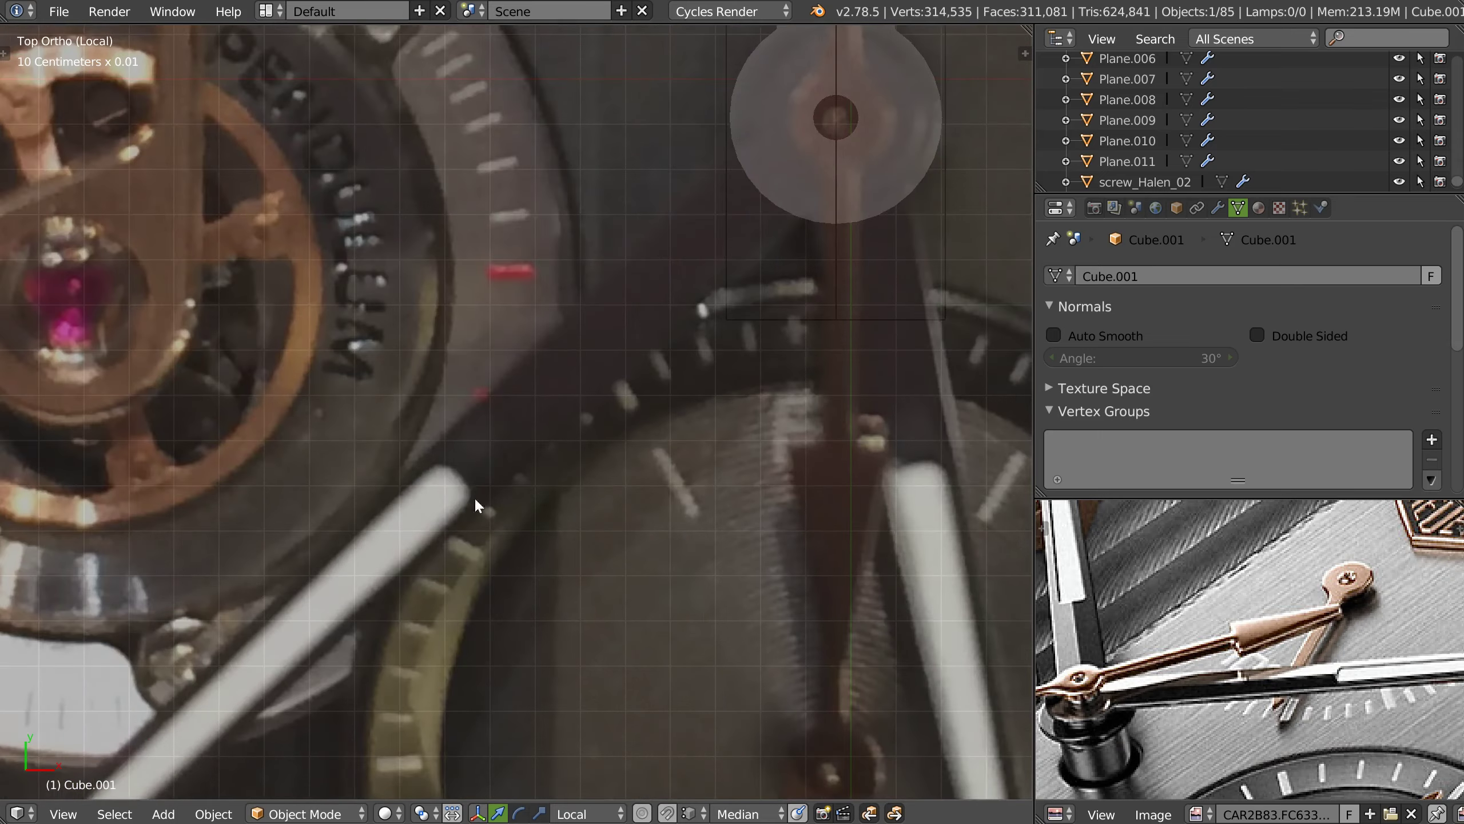
pyautogui.scroll(-4, 400, 680)
pyautogui.moveTo(465, 627)
pyautogui.mouseDown(button='middle')
pyautogui.moveTo(477, 475)
pyautogui.moveTo(555, 427)
pyautogui.moveTo(509, 456)
pyautogui.mouseUp(button='middle')
# - Apply the hand's Bool_Cylinder.026, Bool_Cube and Bool_Cube.001 modifiers, then exit local view
pyautogui.rightClick(511, 460)
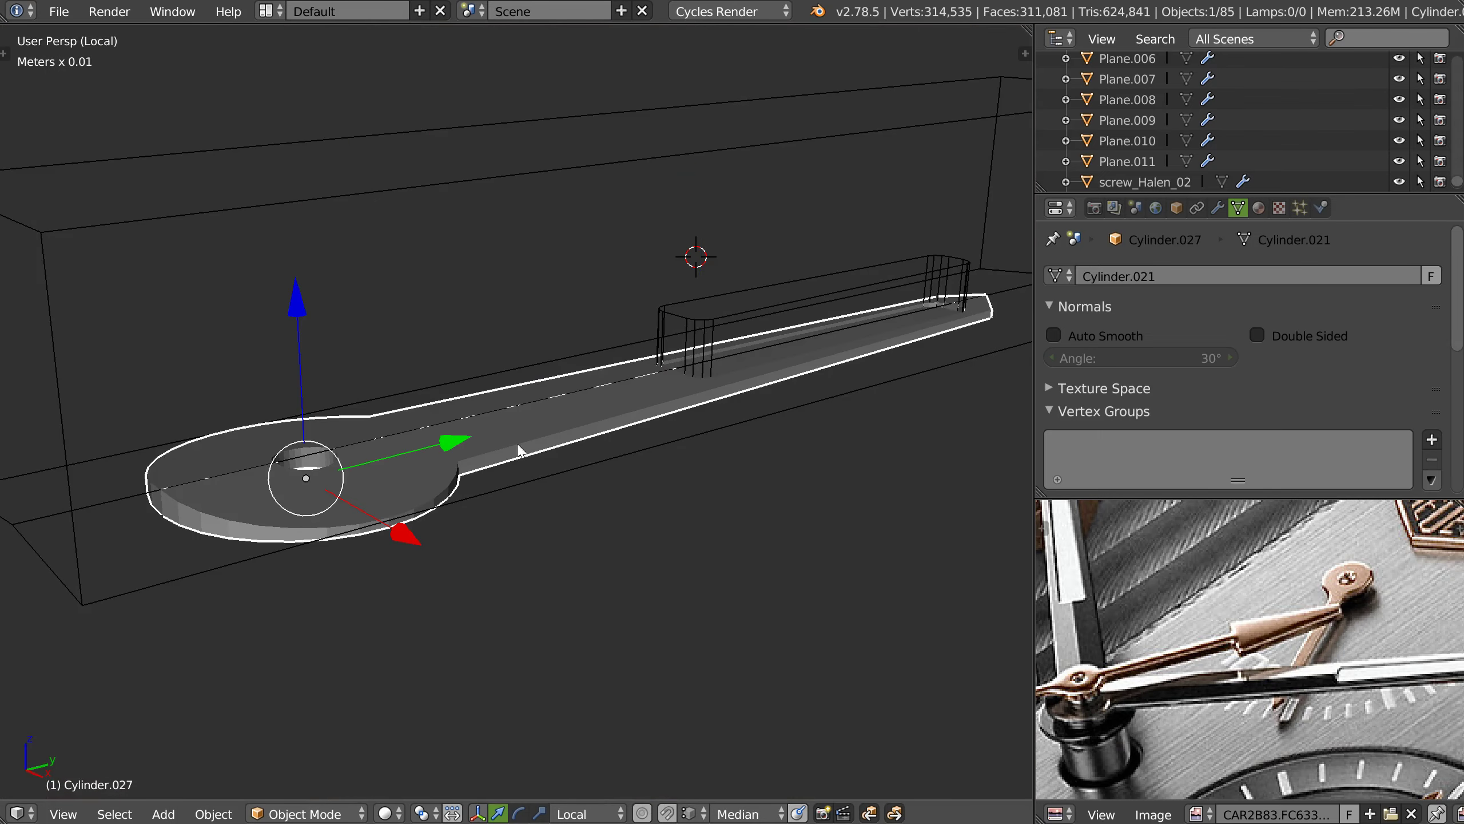
pyautogui.click(1218, 208)
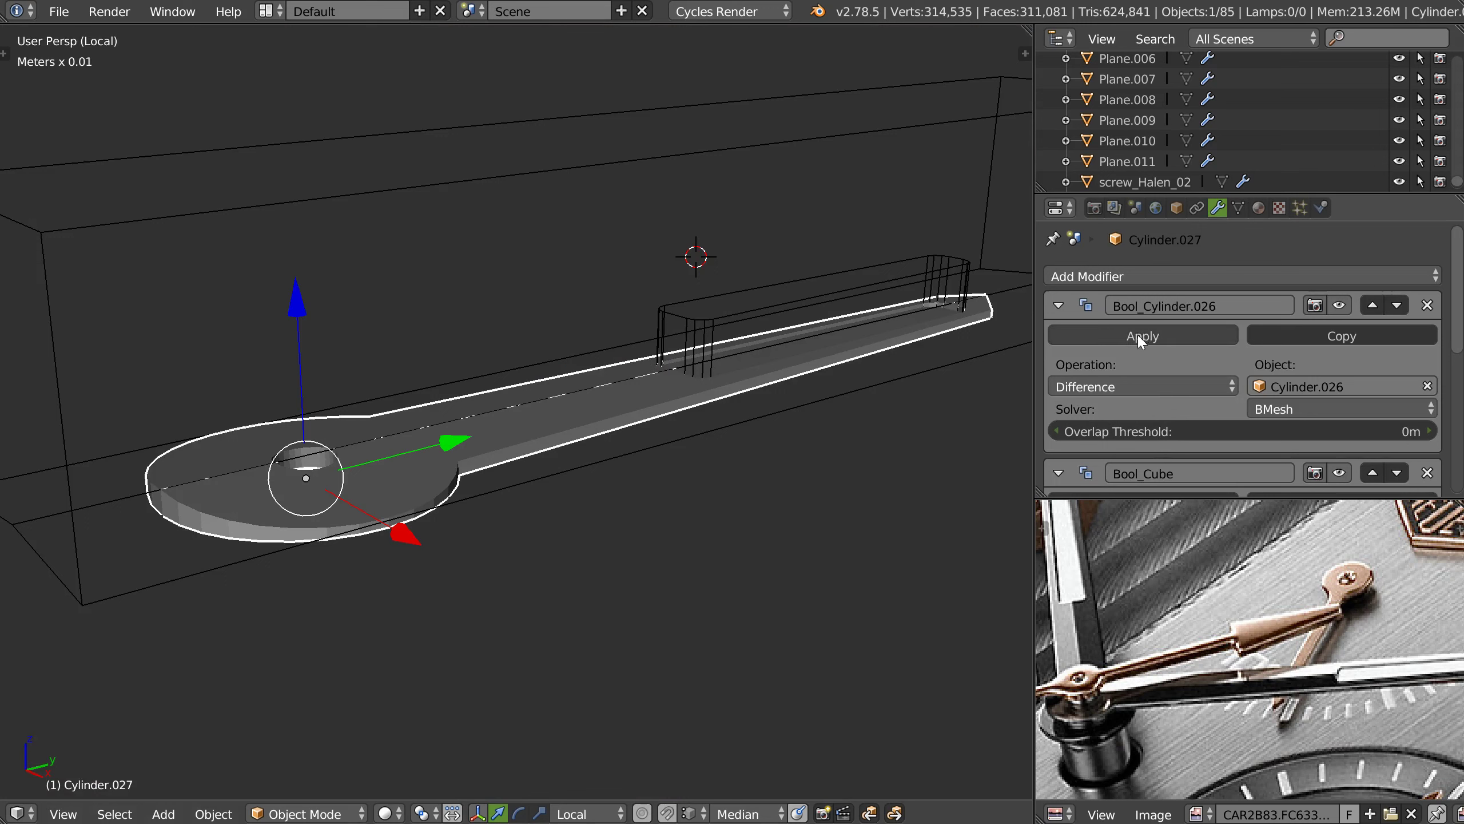
pyautogui.click(1141, 339)
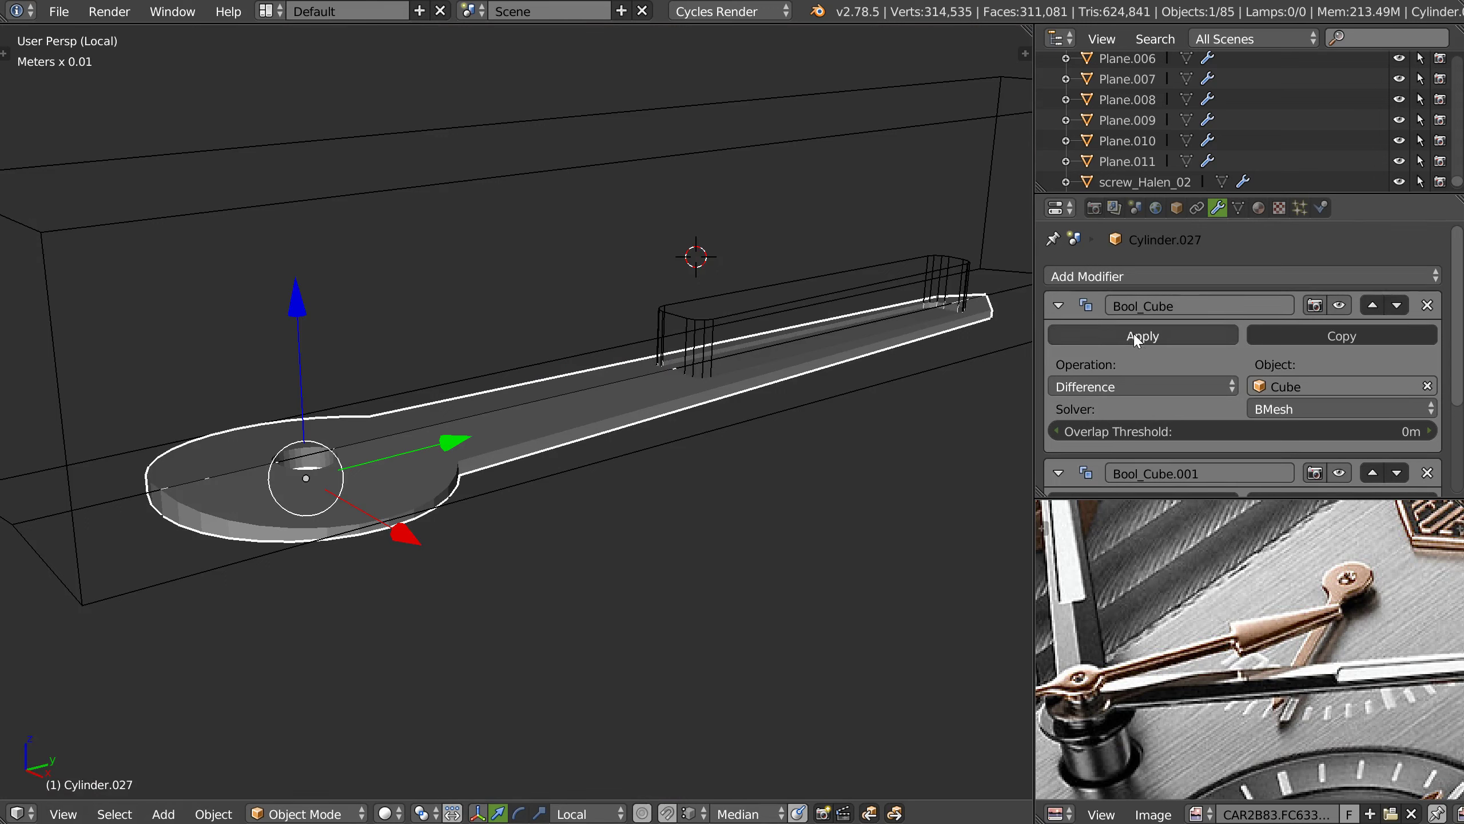
pyautogui.click(1133, 338)
pyautogui.click(1135, 335)
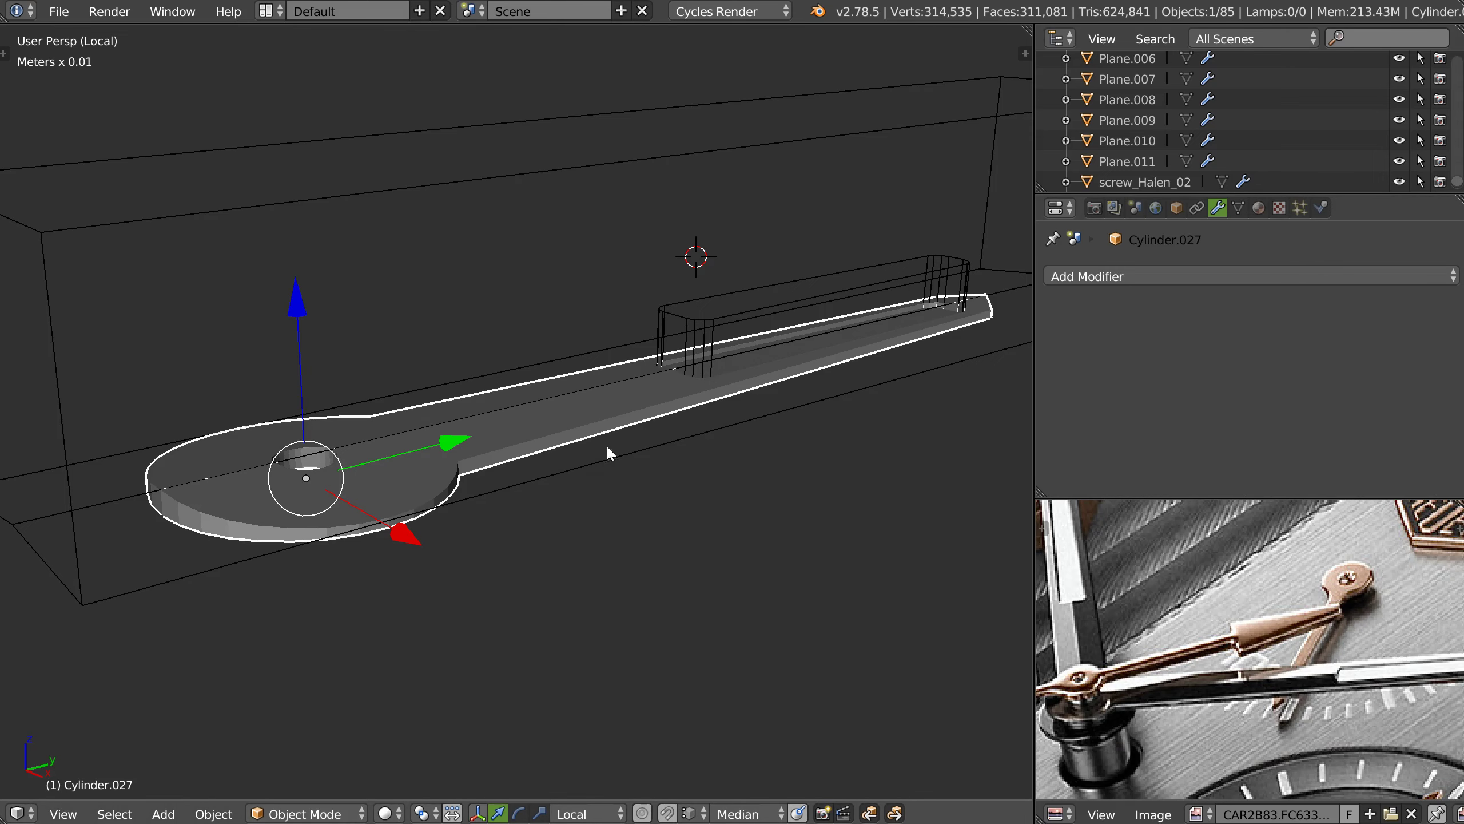
pyautogui.press('KP_Divide')
# - Isolate hand Cylinder.027 in local view and remove its doubled vertices in Edit Mode
pyautogui.rightClick(570, 395)
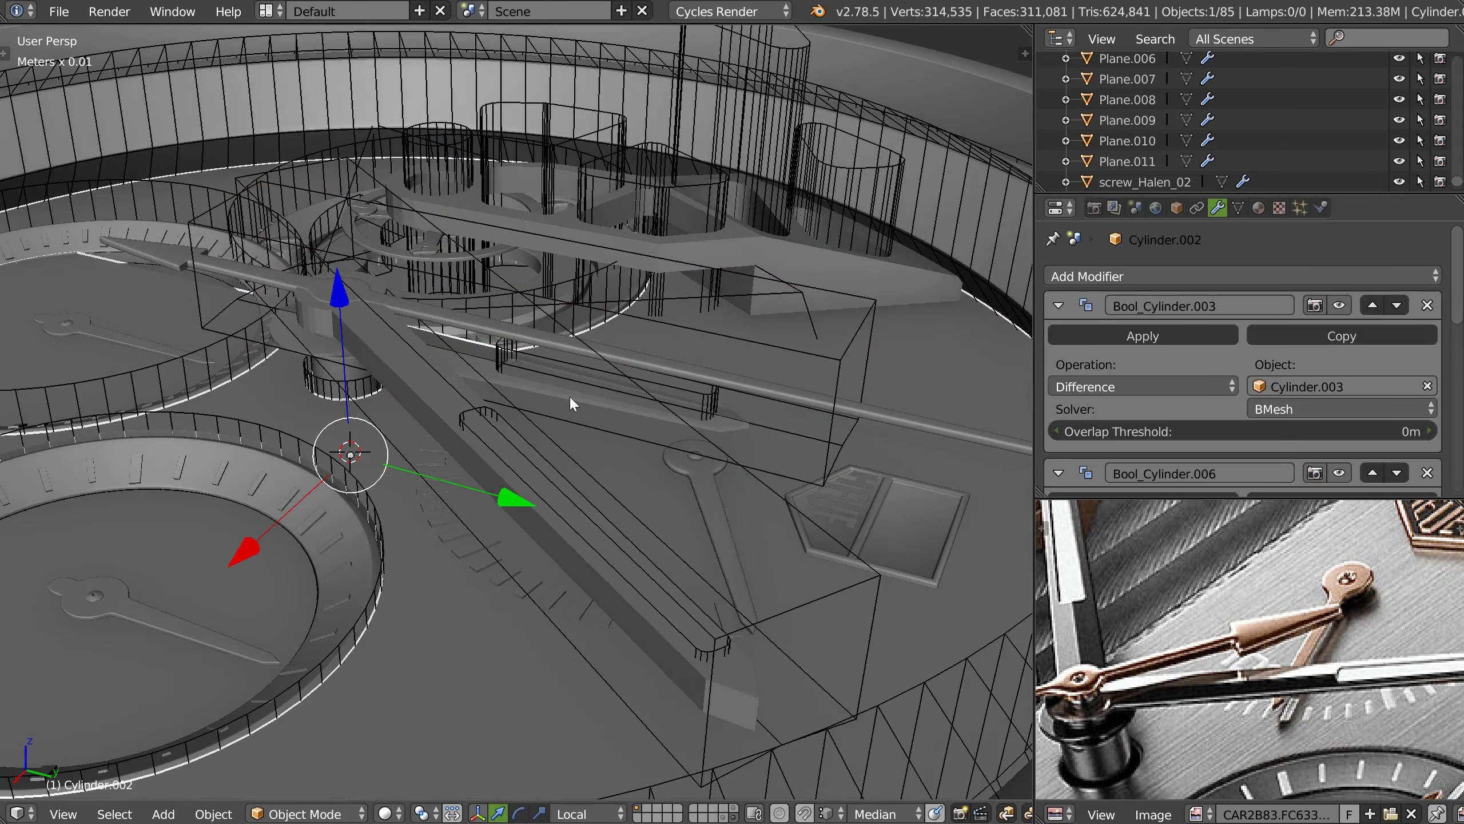
pyautogui.press('KP_Divide')
pyautogui.moveTo(620, 472); pyautogui.dragTo(579, 421, button='middle')
pyautogui.scroll(3, 535, 462)
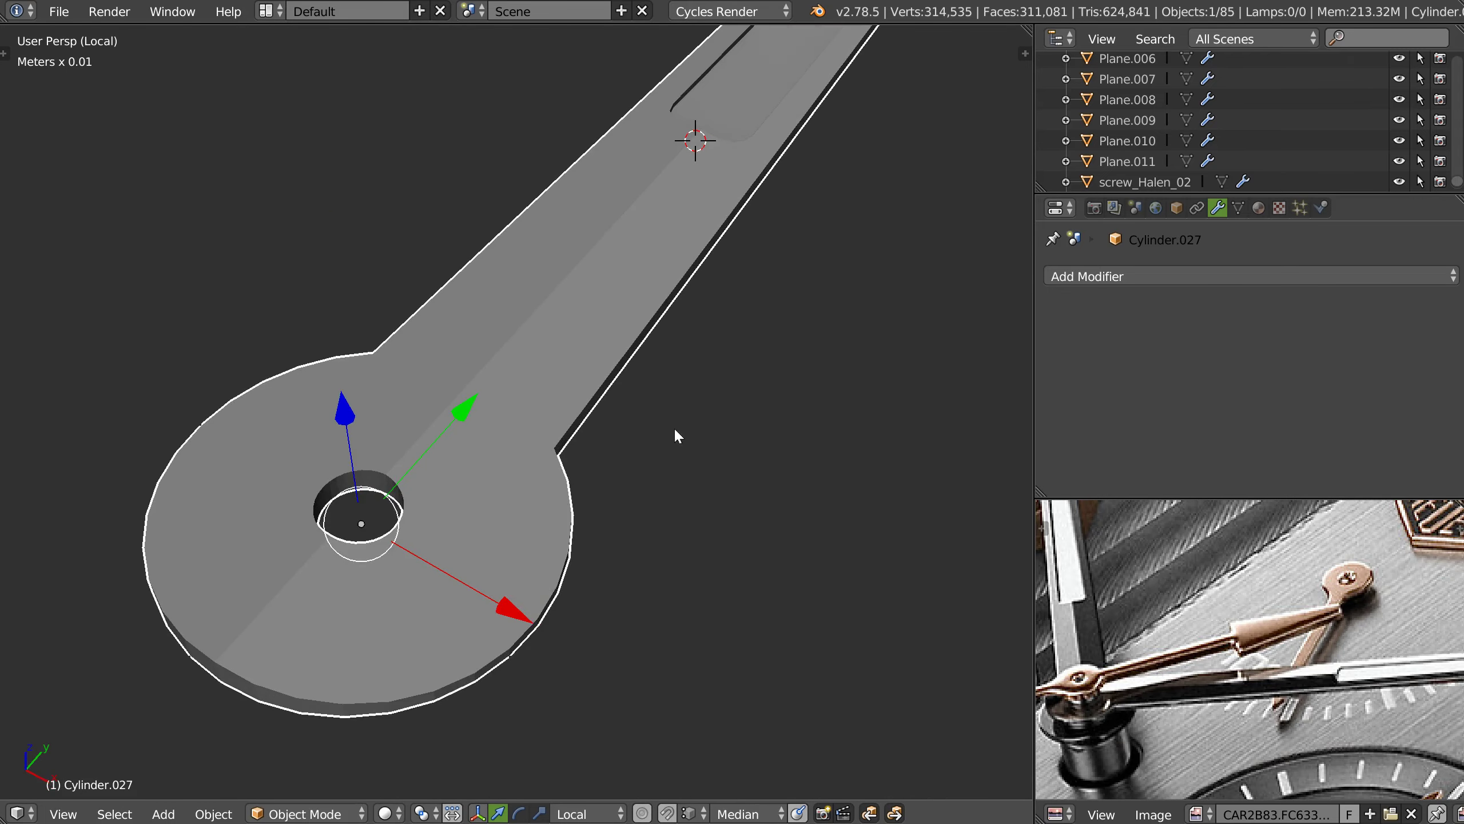
pyautogui.press('Tab')
pyautogui.moveTo(520, 464); pyautogui.dragTo(457, 404, button='middle')
pyautogui.click(554, 534)
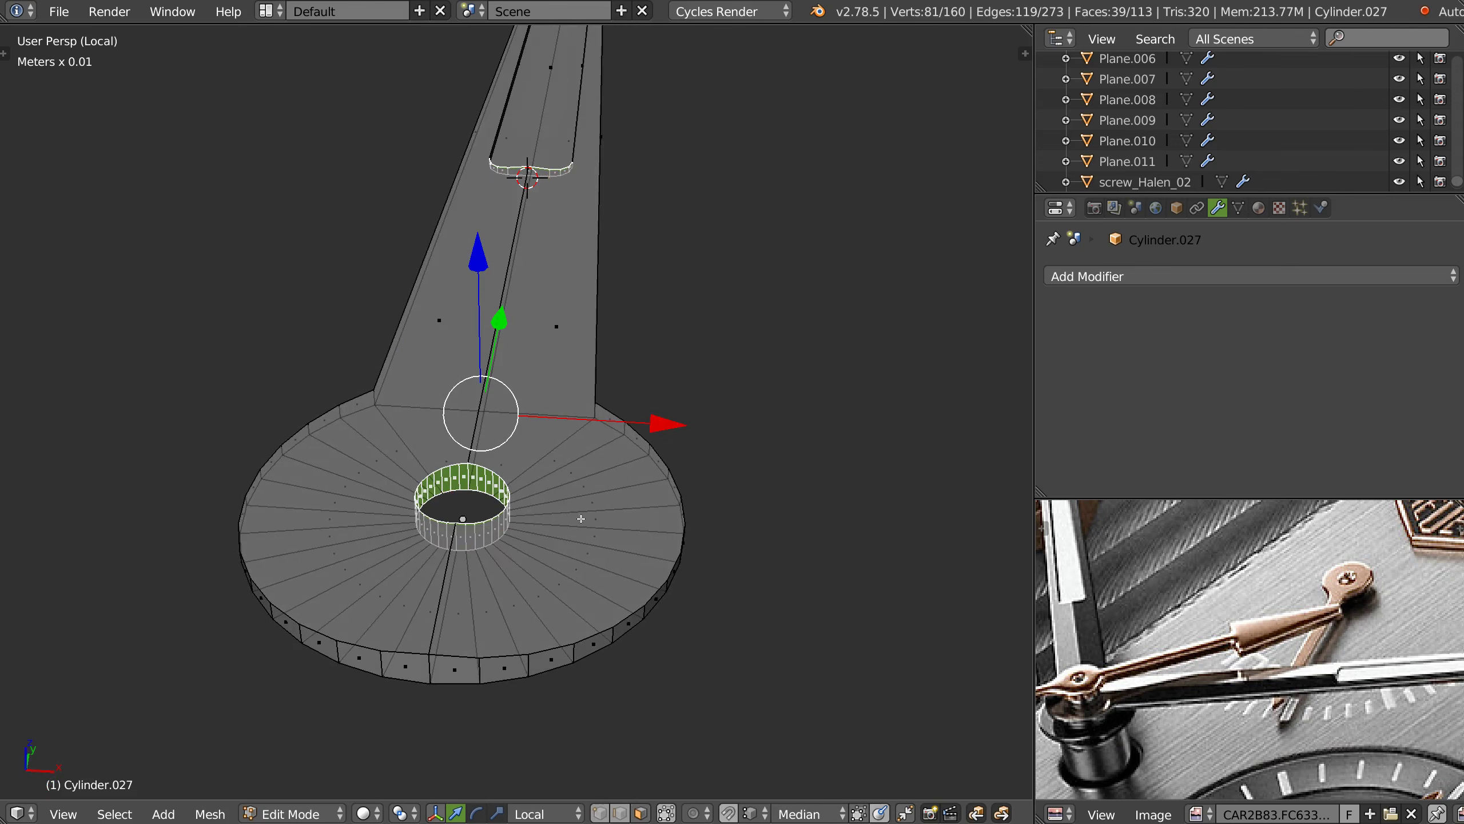
# - Inset the two flat blade faces around the slot by about 0.0088
pyautogui.click(546, 324)
pyautogui.keyDown('shift'); pyautogui.click(439, 335); pyautogui.keyUp('shift')
pyautogui.moveTo(440, 335)
pyautogui.mouseDown(button='middle')
pyautogui.moveTo(507, 439)
pyautogui.moveTo(802, 401)
pyautogui.mouseUp(button='middle')
pyautogui.scroll(2, 519, 475)
pyautogui.press('i')
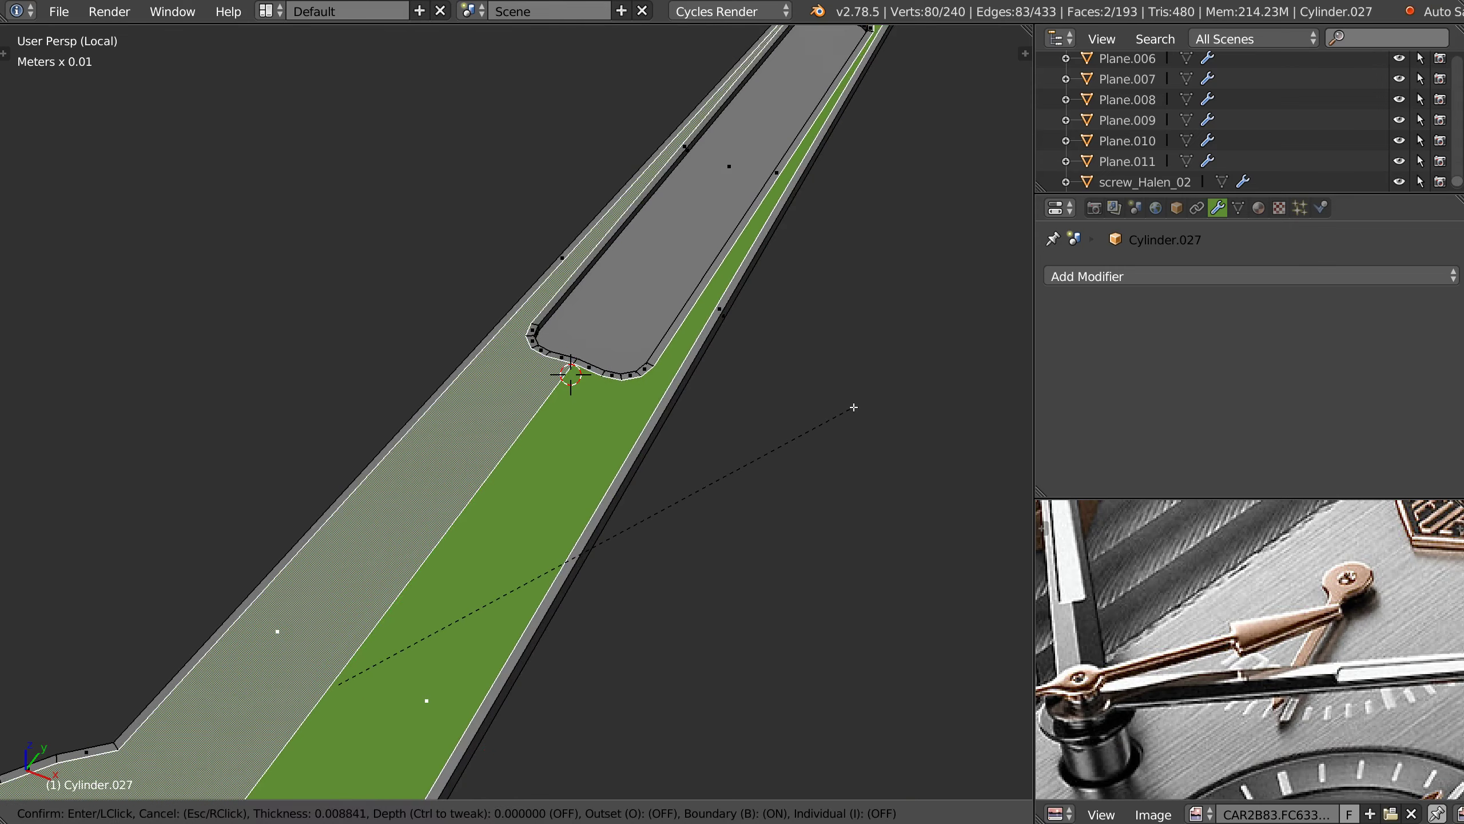
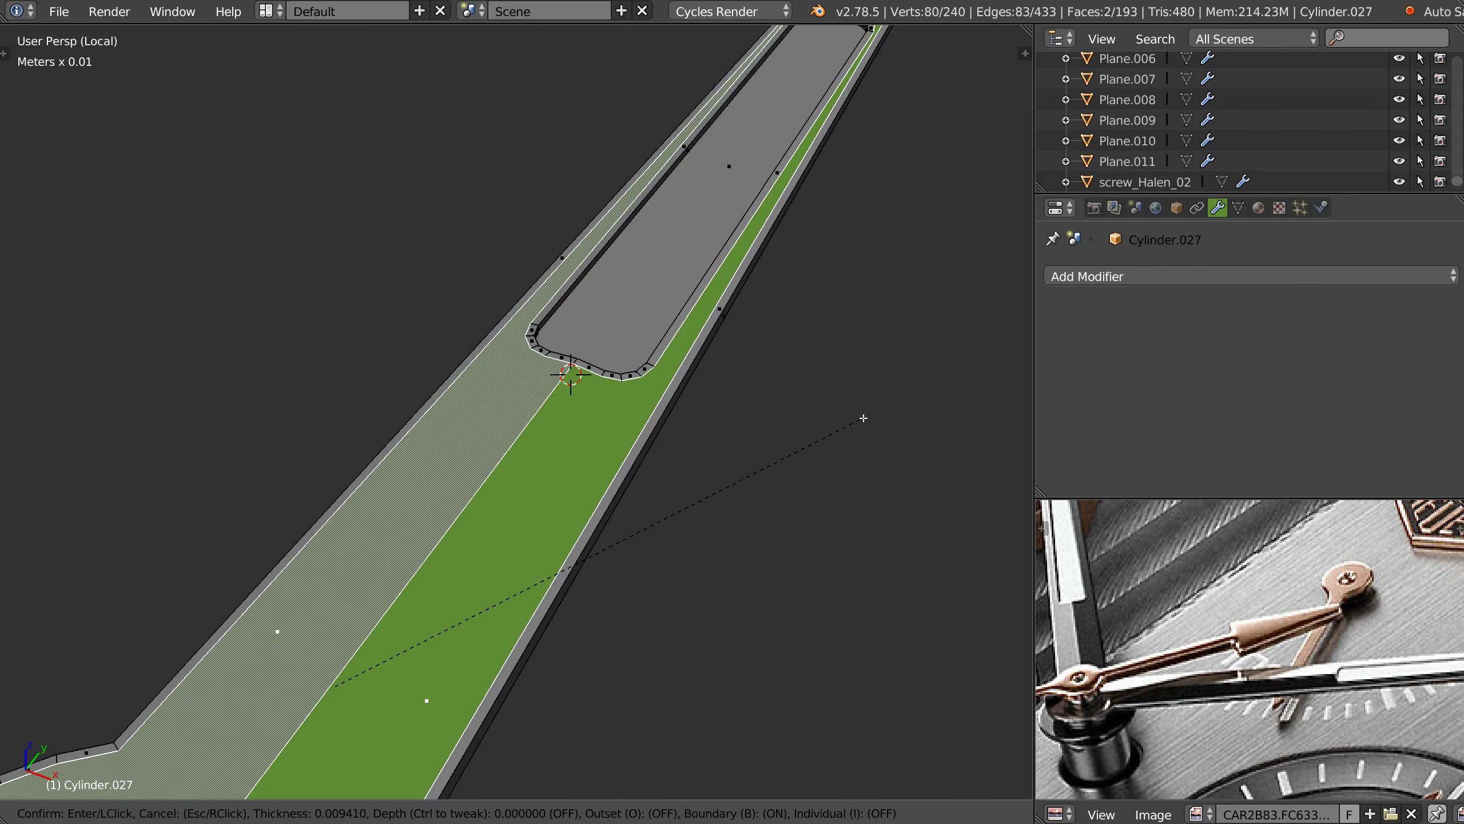
# - Confirm the inset rim around the slot faces and inspect the whole hand
pyautogui.click(863, 419)
pyautogui.moveTo(863, 419); pyautogui.dragTo(621, 384, button='middle')
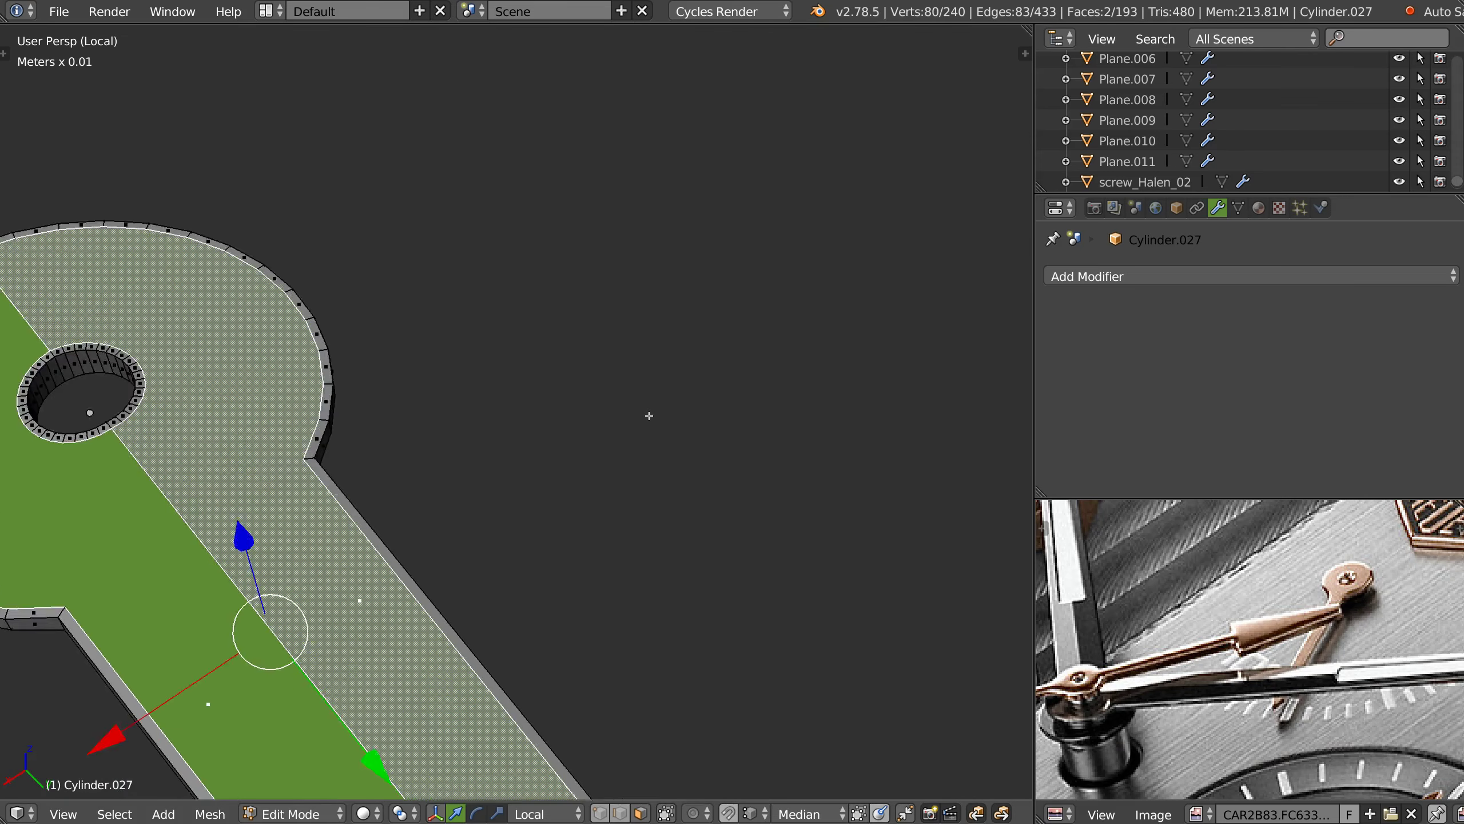
pyautogui.scroll(3, 621, 384)
pyautogui.scroll(2, 617, 387)
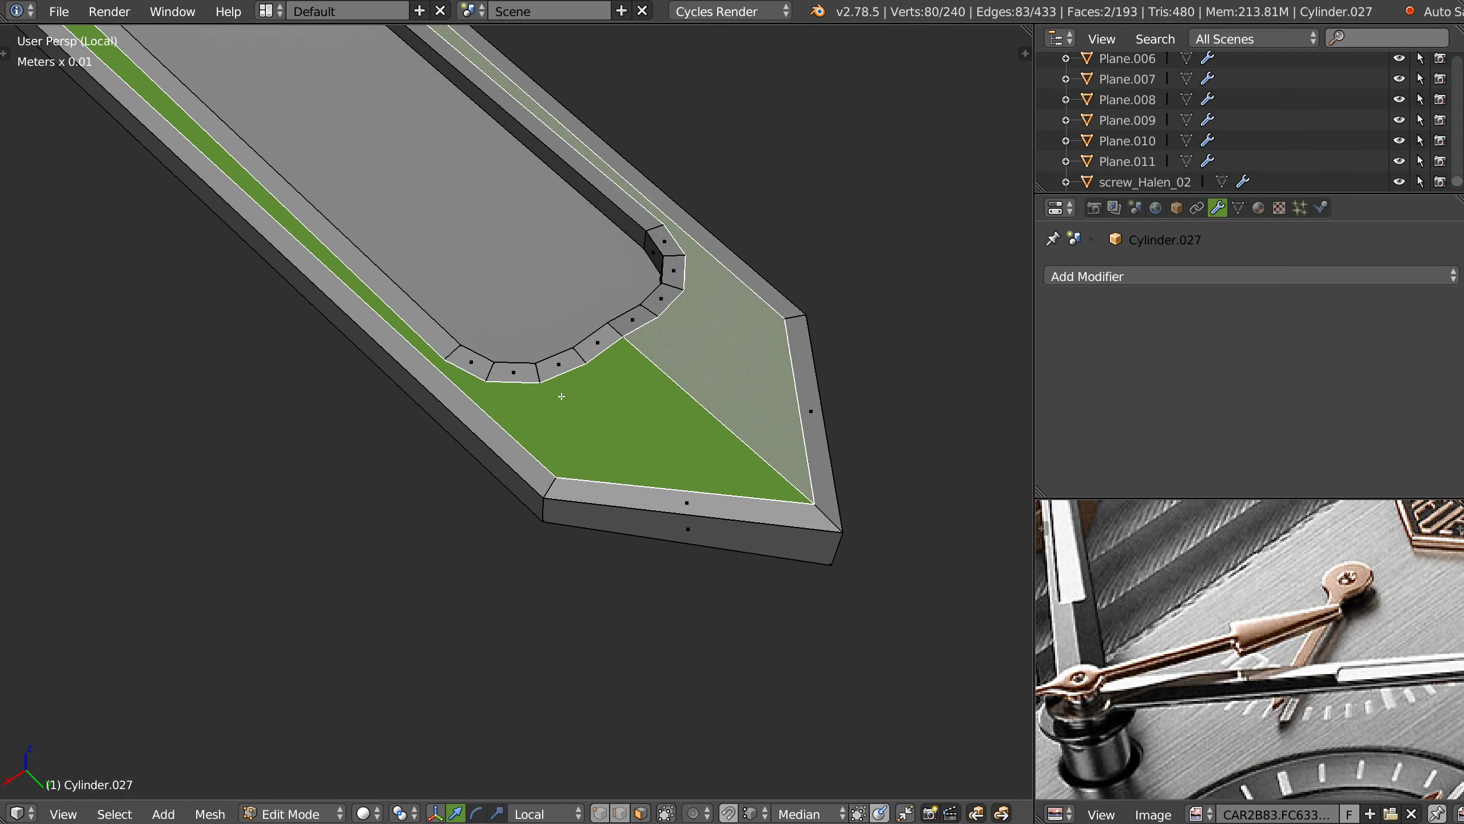
pyautogui.scroll(4, 611, 390)
pyautogui.scroll(-5, 739, 478)
# - Orbit around the hand's tip, then check it from Top Ortho with the hub in view
pyautogui.moveTo(810, 451)
pyautogui.mouseDown(button='middle')
pyautogui.moveTo(677, 372)
pyautogui.moveTo(611, 369)
pyautogui.mouseUp(button='middle')
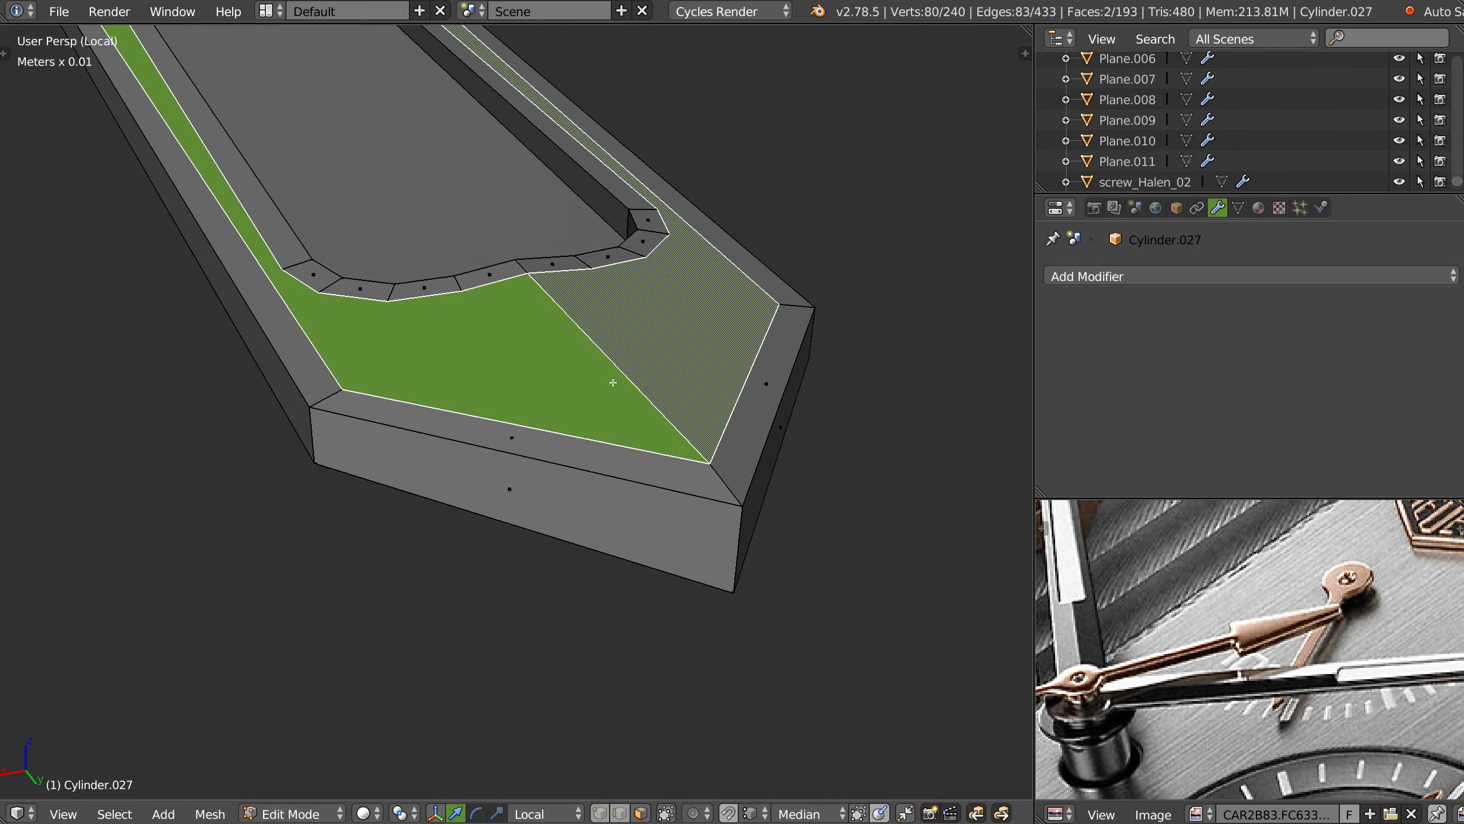
pyautogui.moveTo(582, 600)
pyautogui.keyDown('shift'); pyautogui.mouseDown(button='middle')
pyautogui.moveTo(559, 345)
pyautogui.moveTo(490, 249)
pyautogui.moveTo(459, 270)
pyautogui.mouseUp(button='middle'); pyautogui.keyUp('shift')
pyautogui.scroll(-5, 392, 615)
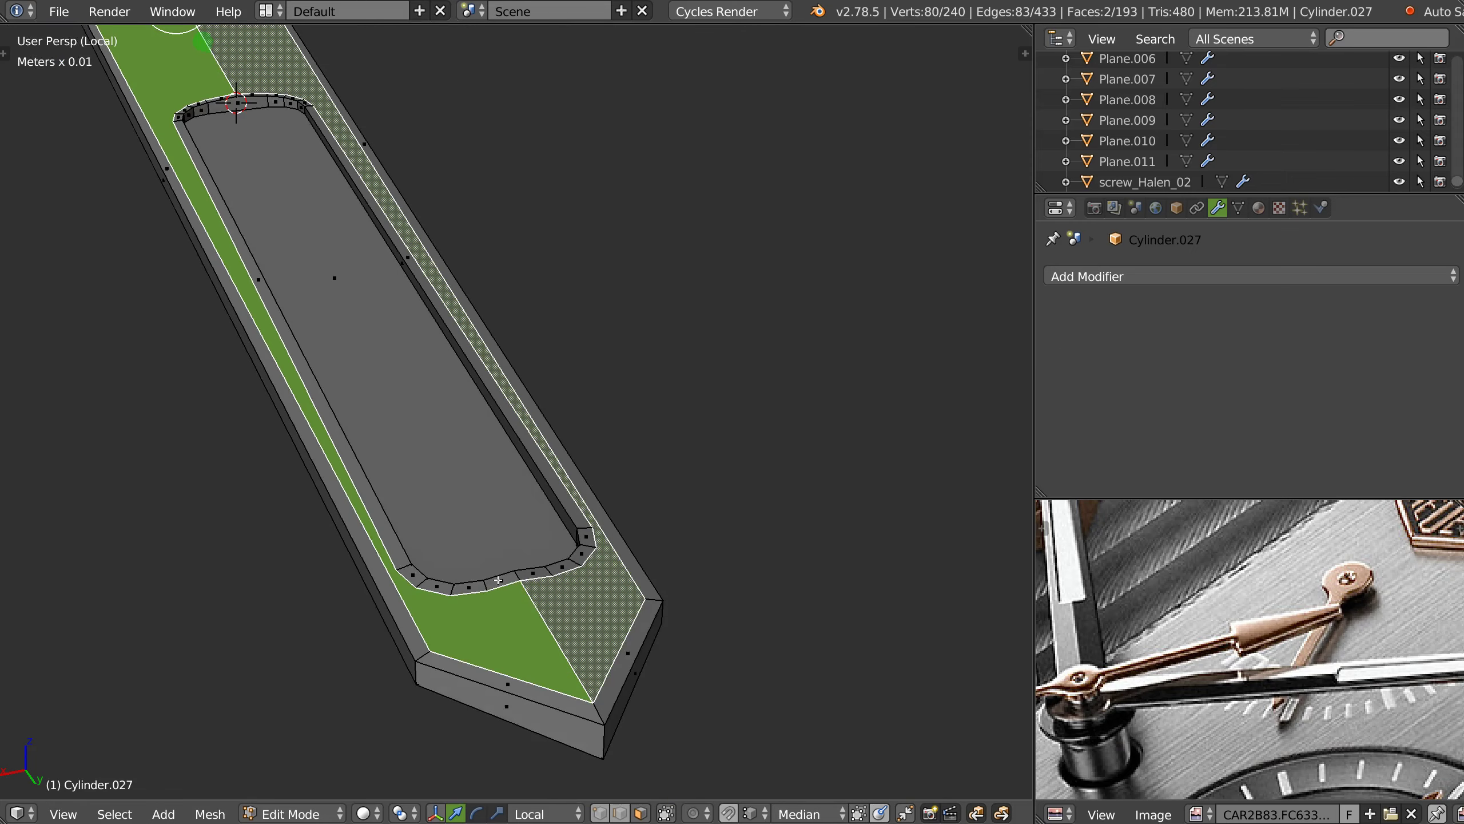
pyautogui.press('KP_7')
pyautogui.moveTo(382, 127)
pyautogui.keyDown('shift'); pyautogui.mouseDown(button='middle')
pyautogui.moveTo(418, 355)
pyautogui.moveTo(539, 480)
pyautogui.mouseUp(button='middle'); pyautogui.keyUp('shift')
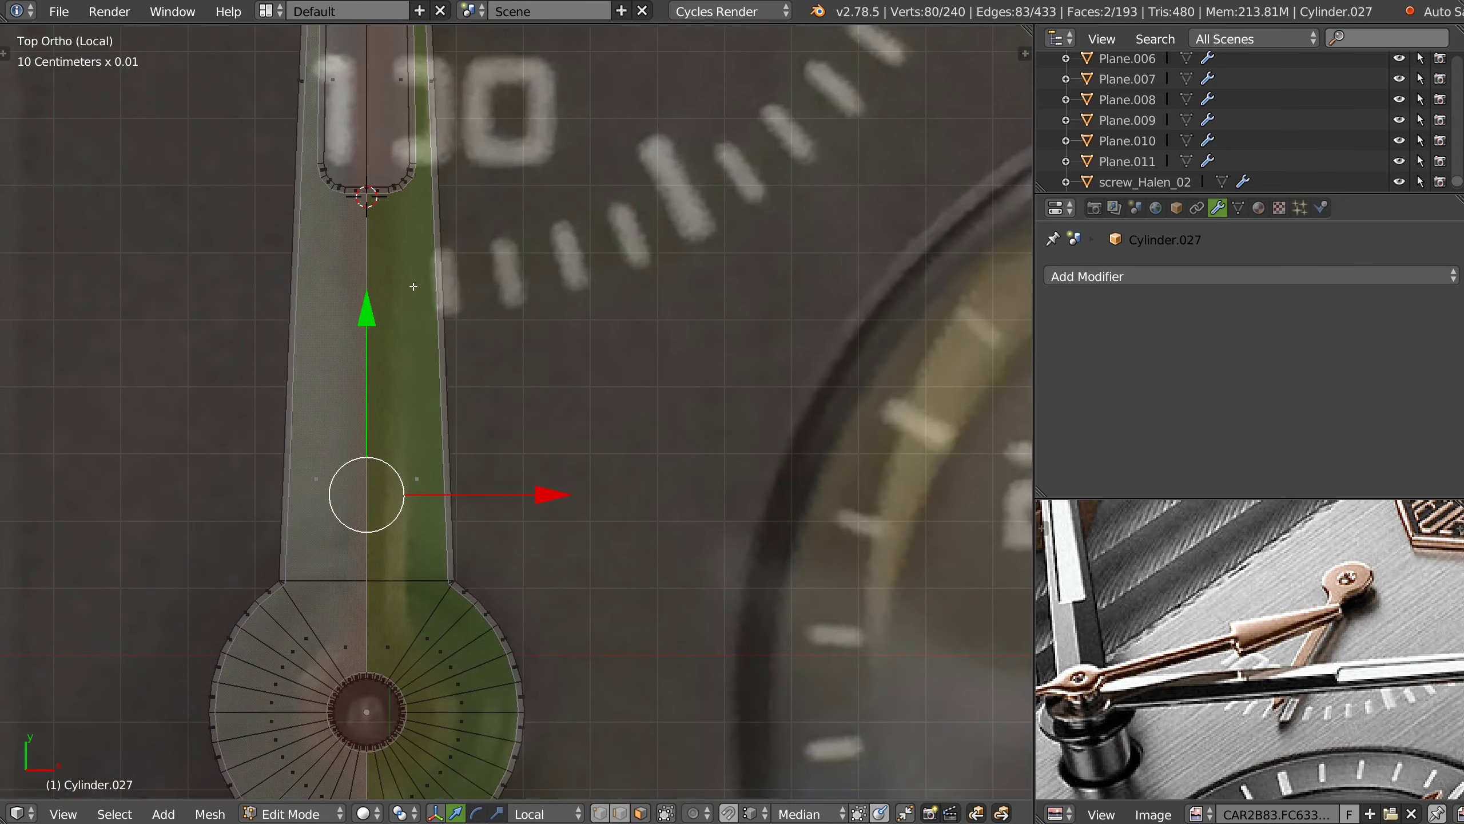
# - Knife-cut from the slot corner toward the arm's outer edge near the hub
pyautogui.scroll(-2, 414, 286)
pyautogui.keyDown('shift'); pyautogui.moveTo(413, 286); pyautogui.dragTo(439, 519, button='middle'); pyautogui.keyUp('shift')
pyautogui.scroll(6, 583, 334)
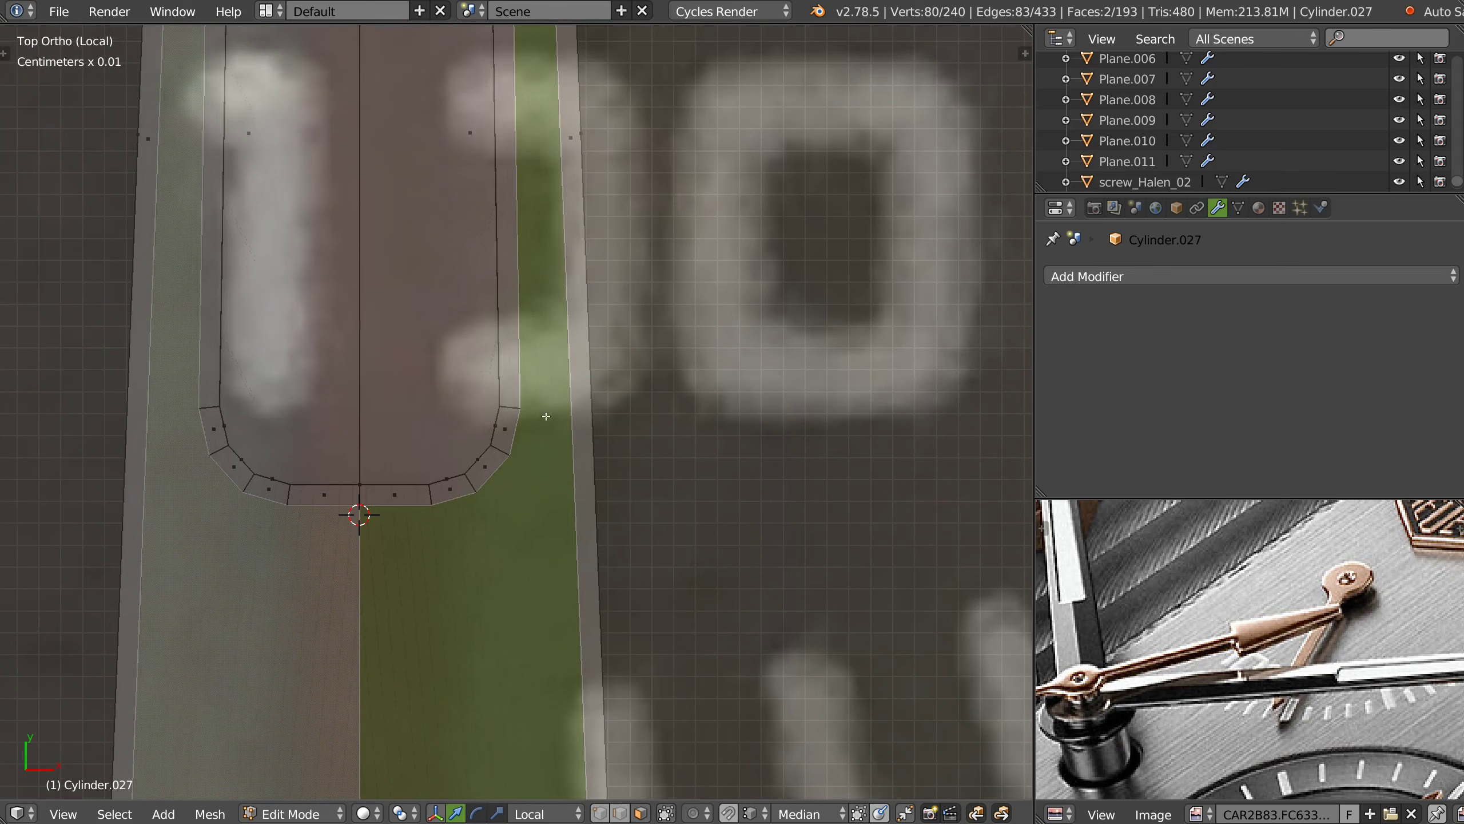
pyautogui.press('k')
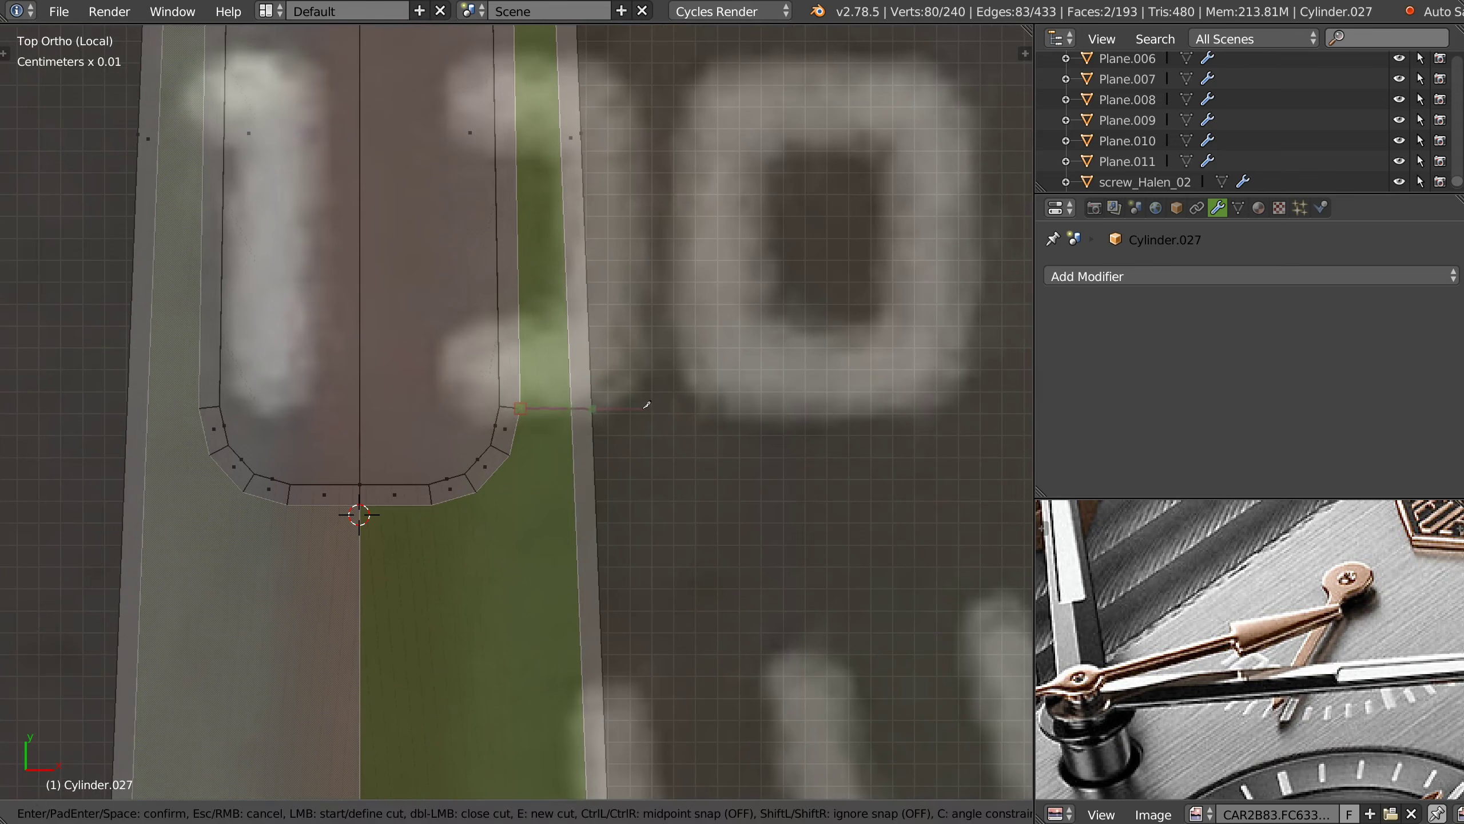
pyautogui.click(645, 404)
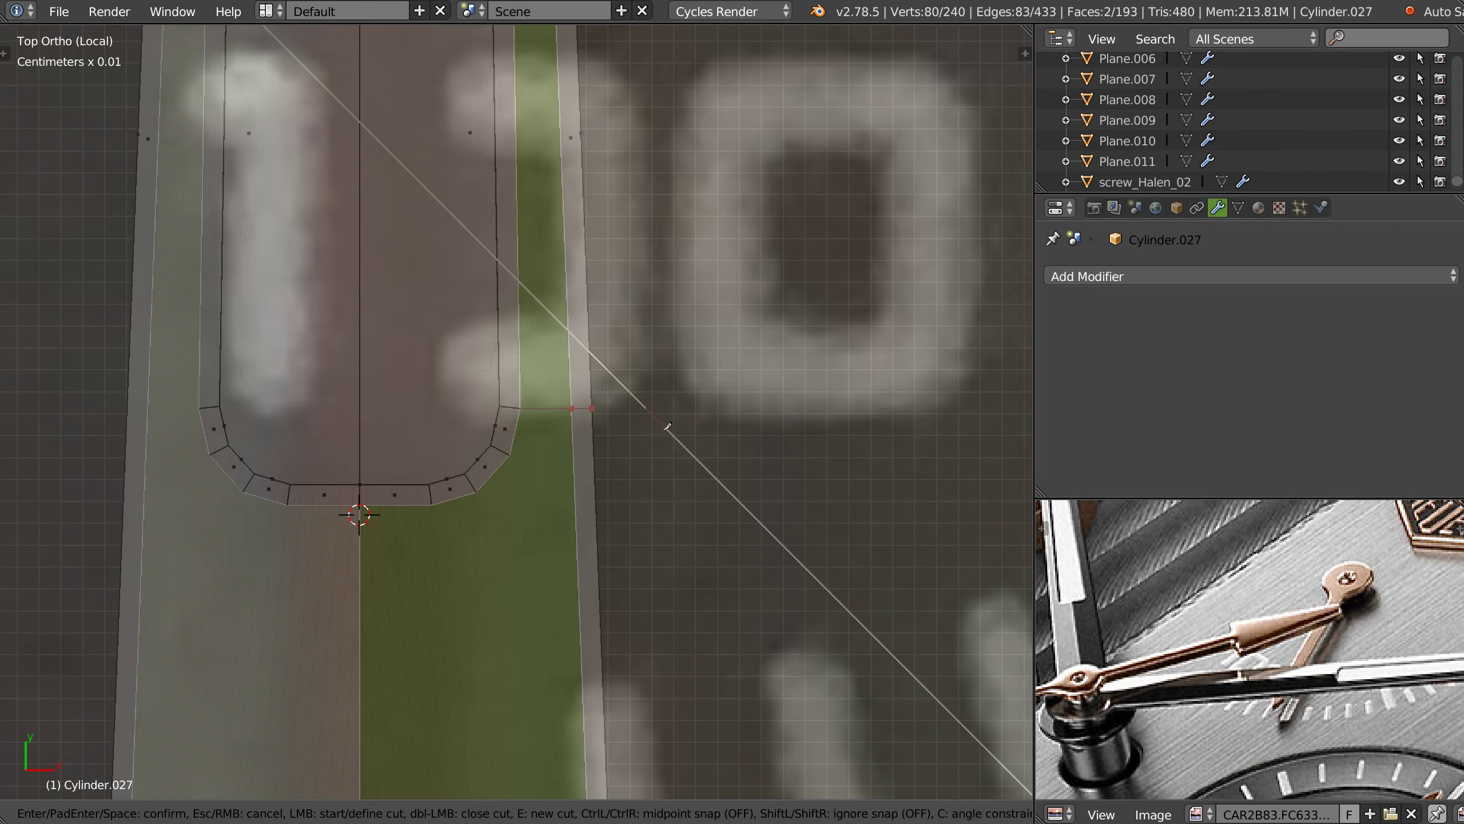
pyautogui.press('Return')
# - Add a C-constrained horizontal knife cut from the slot's corner vertex to the outer edge
pyautogui.keyDown('shift'); pyautogui.moveTo(545, 265); pyautogui.dragTo(566, 265, button='middle'); pyautogui.keyUp('shift')
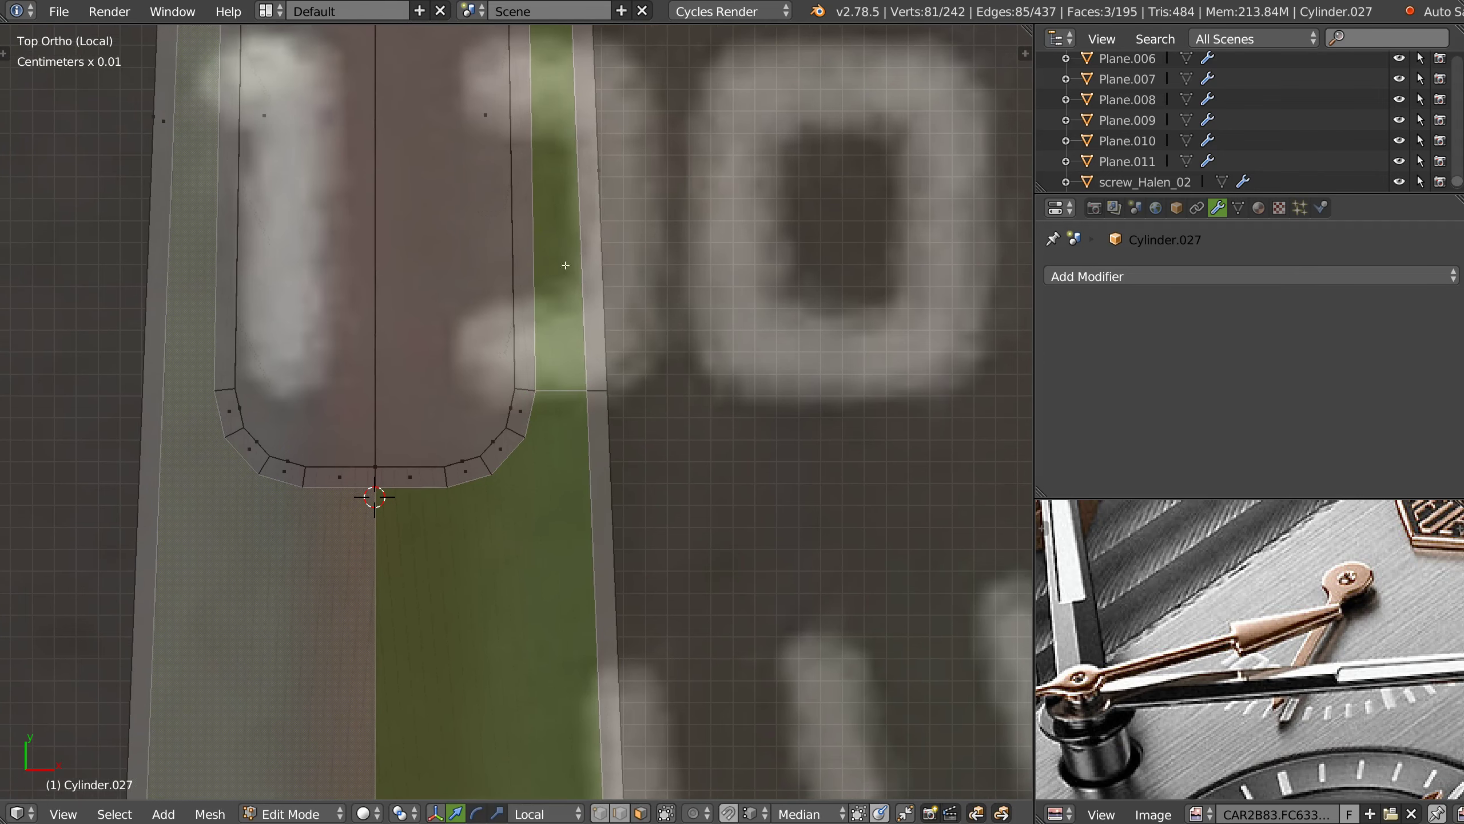
pyautogui.press('k')
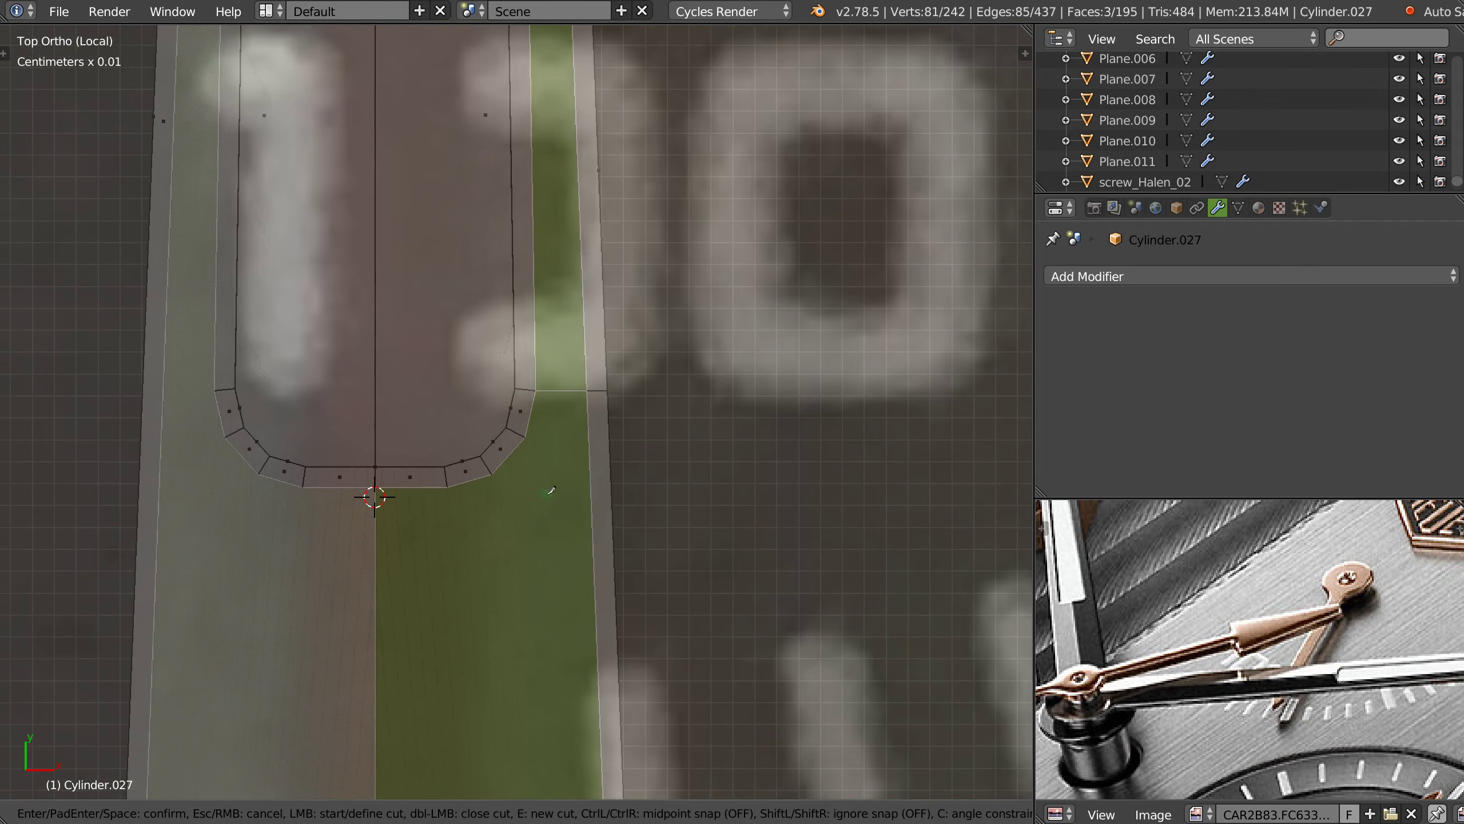
pyautogui.click(542, 445)
pyautogui.click(594, 492)
pyautogui.press('c')
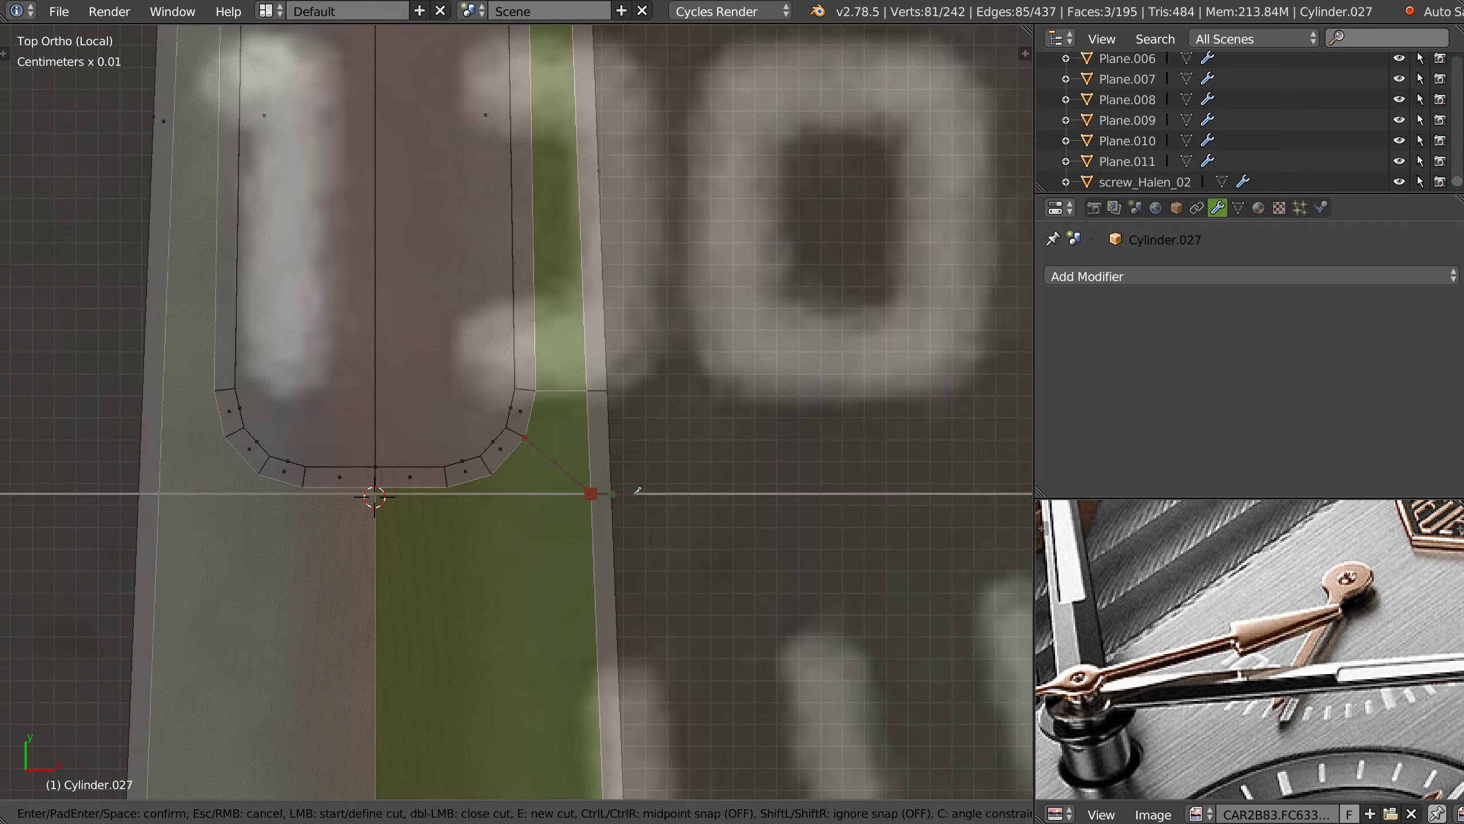
pyautogui.press('Return')
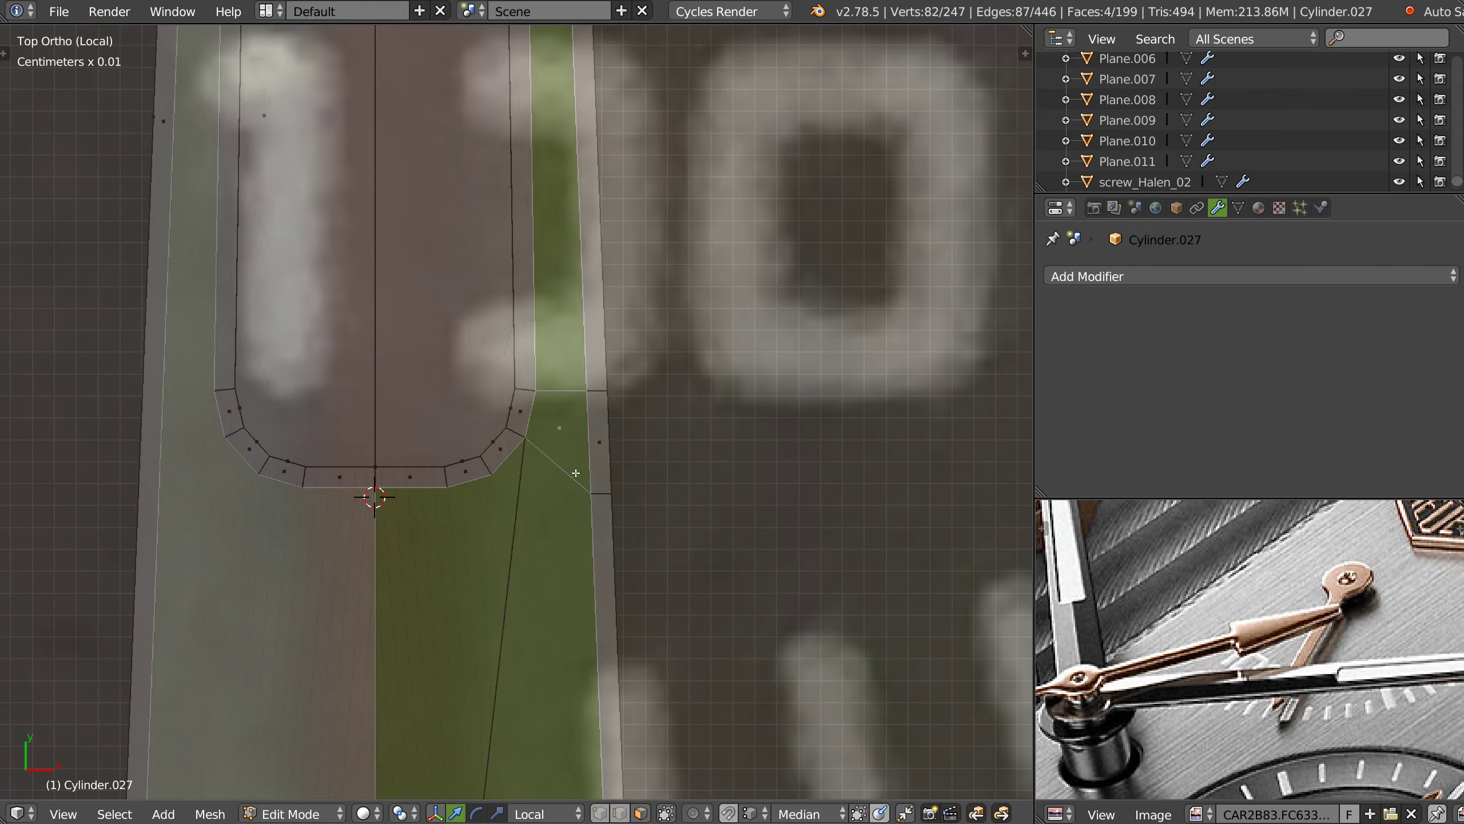
pyautogui.keyDown('shift'); pyautogui.scroll(-2, 551, 421); pyautogui.keyUp('shift')
pyautogui.keyDown('shift'); pyautogui.scroll(5, 554, 387); pyautogui.keyUp('shift')
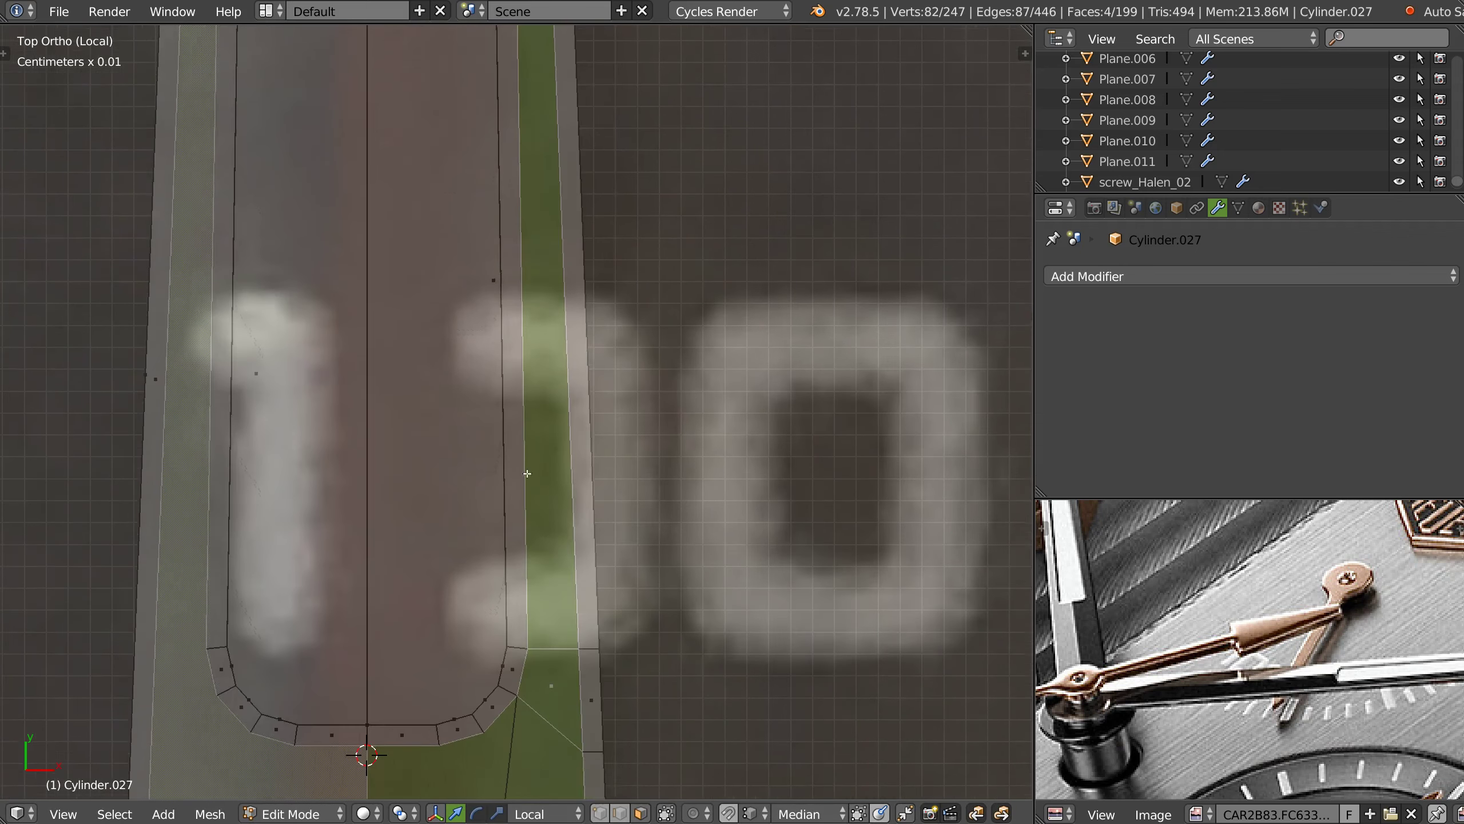
pyautogui.keyDown('shift'); pyautogui.scroll(5, 541, 404); pyautogui.keyUp('shift')
pyautogui.keyDown('shift'); pyautogui.scroll(5, 530, 421); pyautogui.keyUp('shift')
pyautogui.keyDown('shift'); pyautogui.scroll(5, 517, 441); pyautogui.keyUp('shift')
# - Knife-cut horizontally from the slot's corner vertex to the arm's right edge, then inspect it
pyautogui.keyDown('shift'); pyautogui.scroll(5, 502, 444); pyautogui.keyUp('shift')
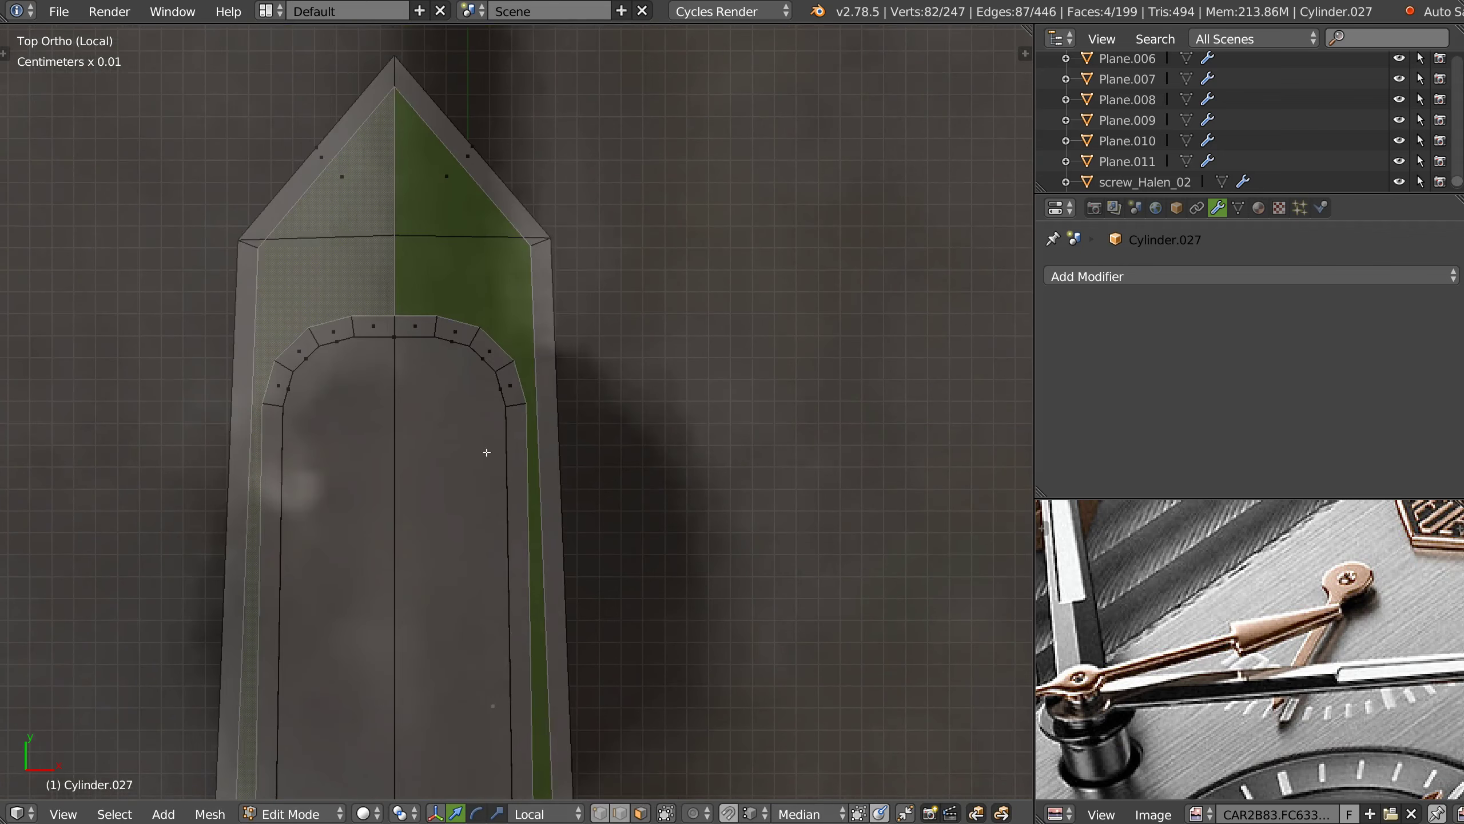
pyautogui.scroll(3, 532, 448)
pyautogui.keyDown('shift'); pyautogui.scroll(1, 527, 427); pyautogui.keyUp('shift')
pyautogui.press('k')
pyautogui.click(543, 409)
pyautogui.click(645, 409)
pyautogui.press('Return')
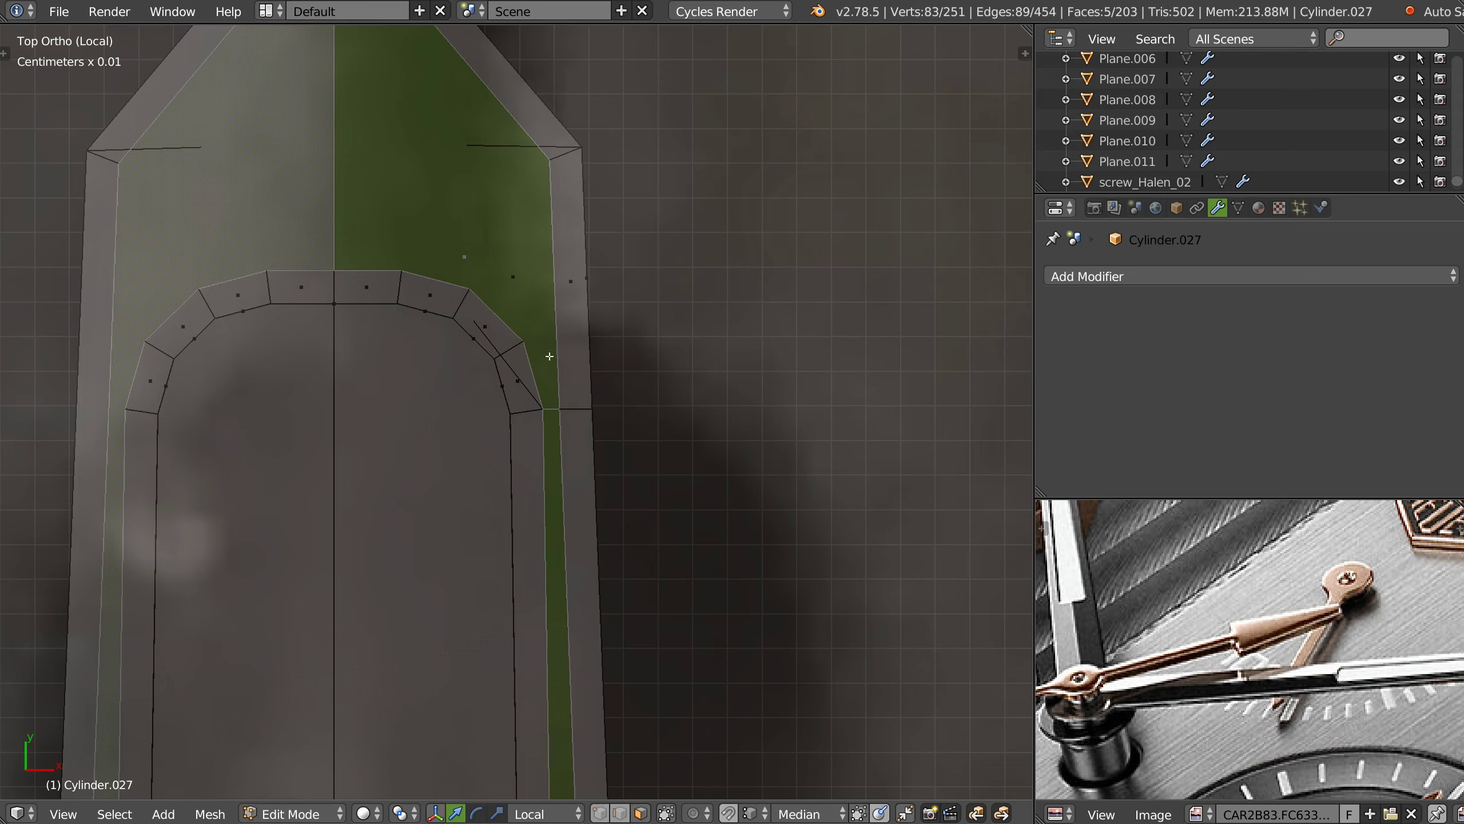
pyautogui.keyDown('shift'); pyautogui.scroll(2, 550, 357); pyautogui.keyUp('shift')
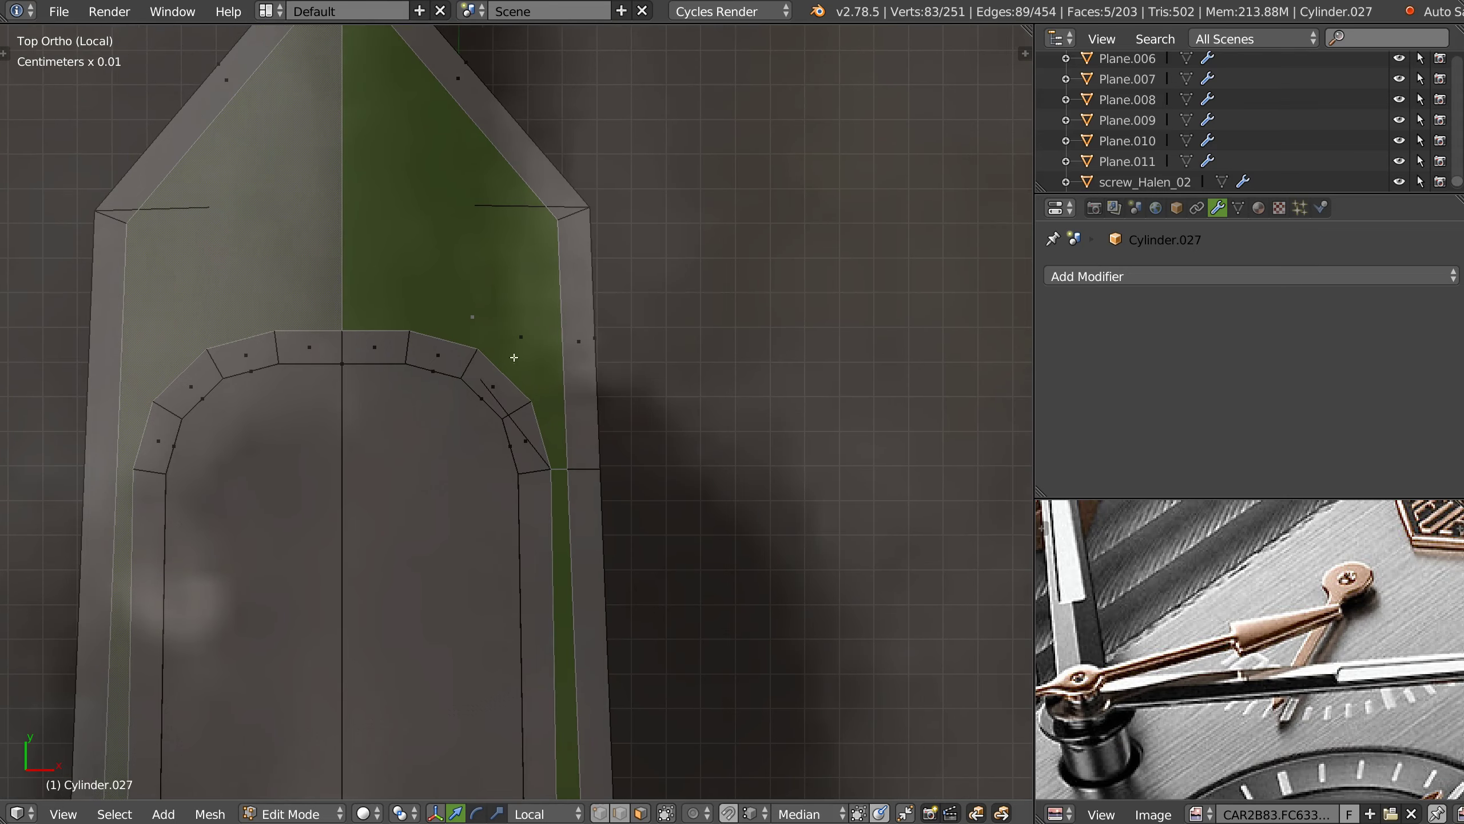
pyautogui.scroll(-3, 513, 353)
pyautogui.moveTo(513, 353)
pyautogui.mouseDown(button='middle')
pyautogui.moveTo(532, 409)
pyautogui.moveTo(441, 347)
pyautogui.mouseUp(button='middle')
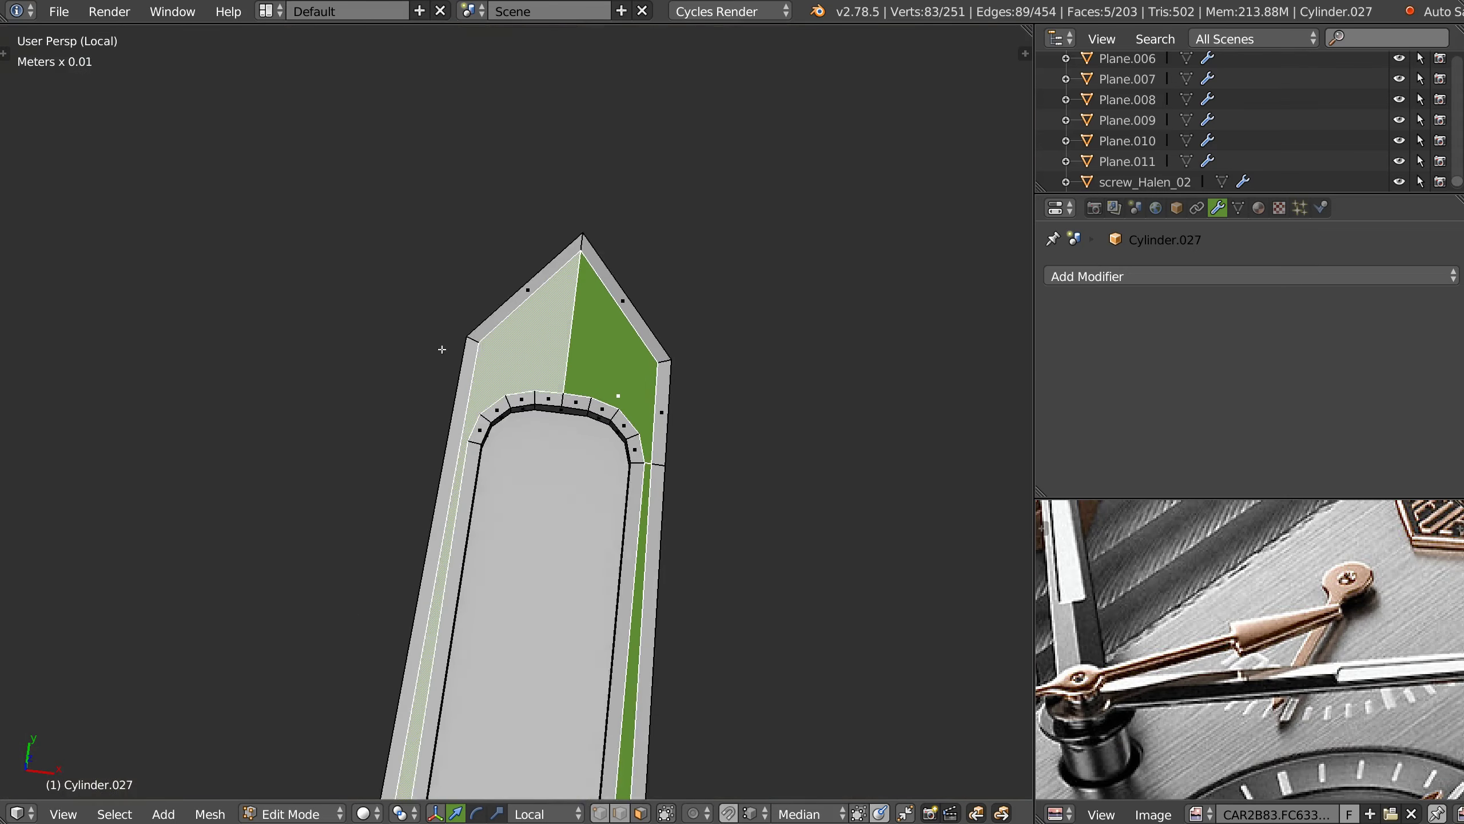
pyautogui.scroll(3, 730, 362)
pyautogui.keyDown('shift'); pyautogui.moveTo(730, 362); pyautogui.dragTo(560, 474, button='middle'); pyautogui.keyUp('shift')
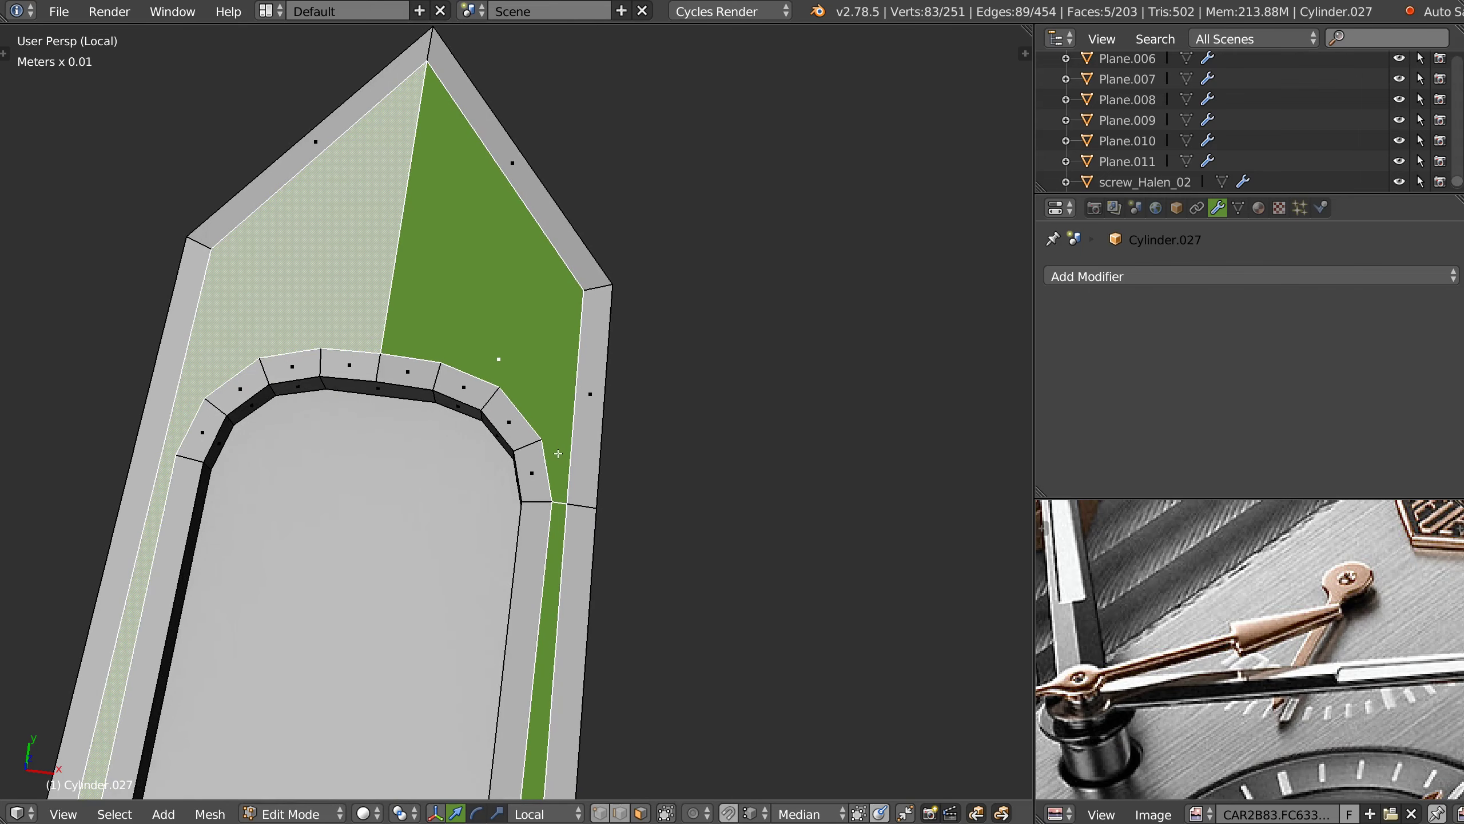
pyautogui.scroll(2, 606, 457)
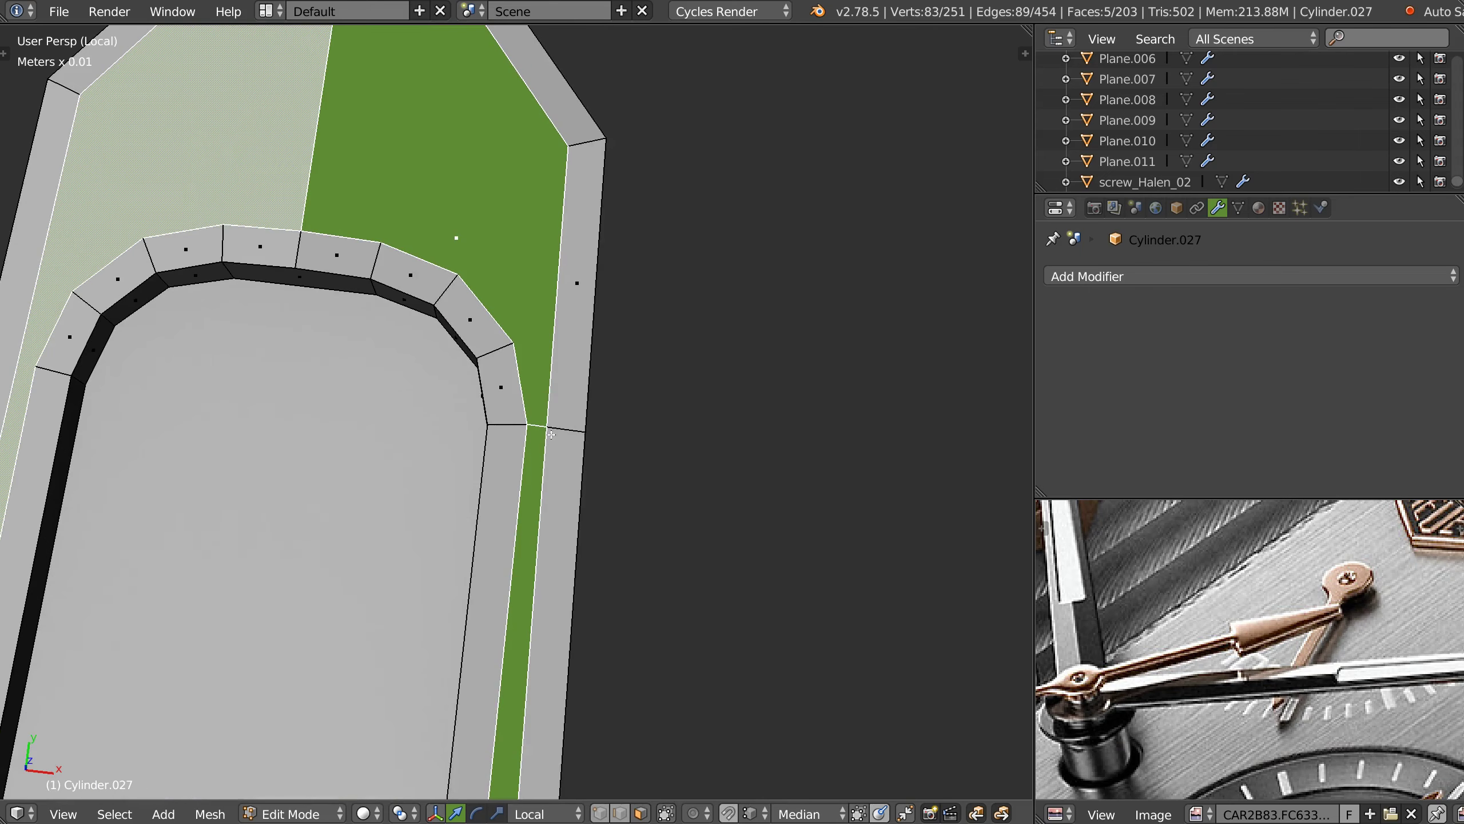
# - In Top Ortho, cut from a slot rim vertex horizontally across the arm
pyautogui.press('KP_7')
pyautogui.scroll(-3, 376, 579)
pyautogui.scroll(-2, 555, 484)
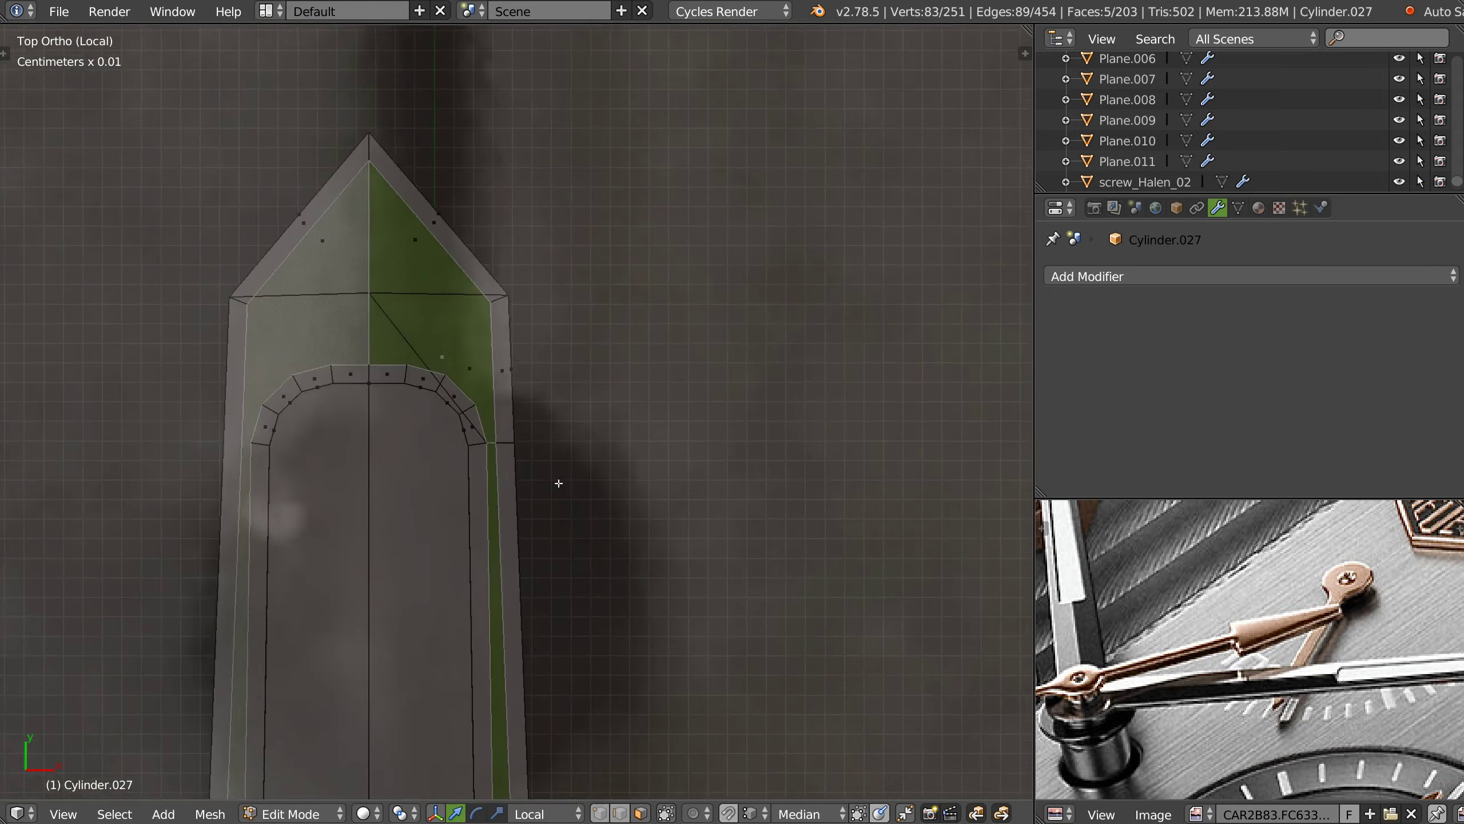
pyautogui.scroll(5, 569, 415)
pyautogui.keyDown('shift'); pyautogui.moveTo(569, 415); pyautogui.dragTo(563, 425, button='middle'); pyautogui.keyUp('shift')
pyautogui.press('k')
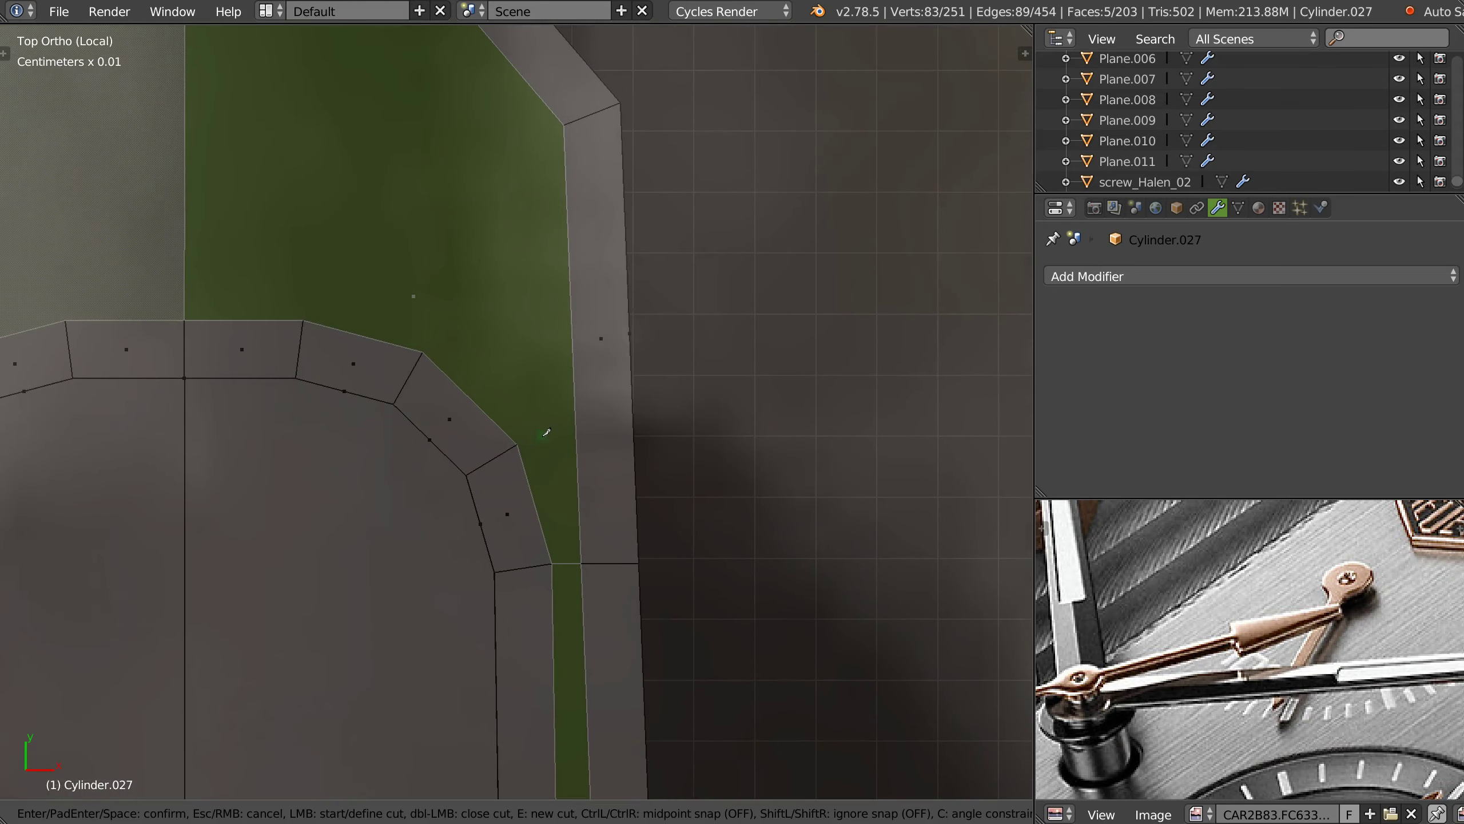
pyautogui.click(519, 441)
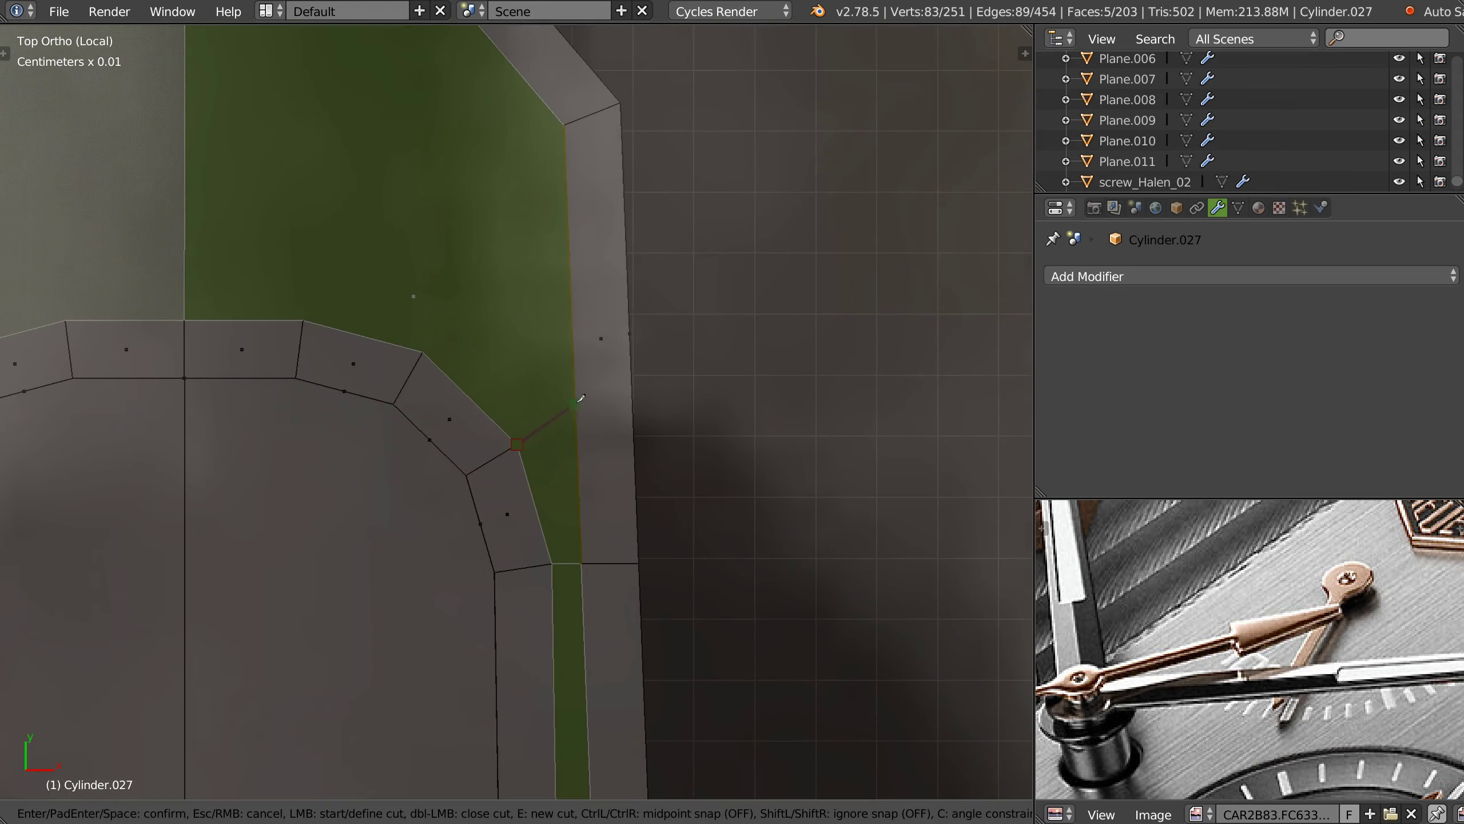
pyautogui.click(576, 412)
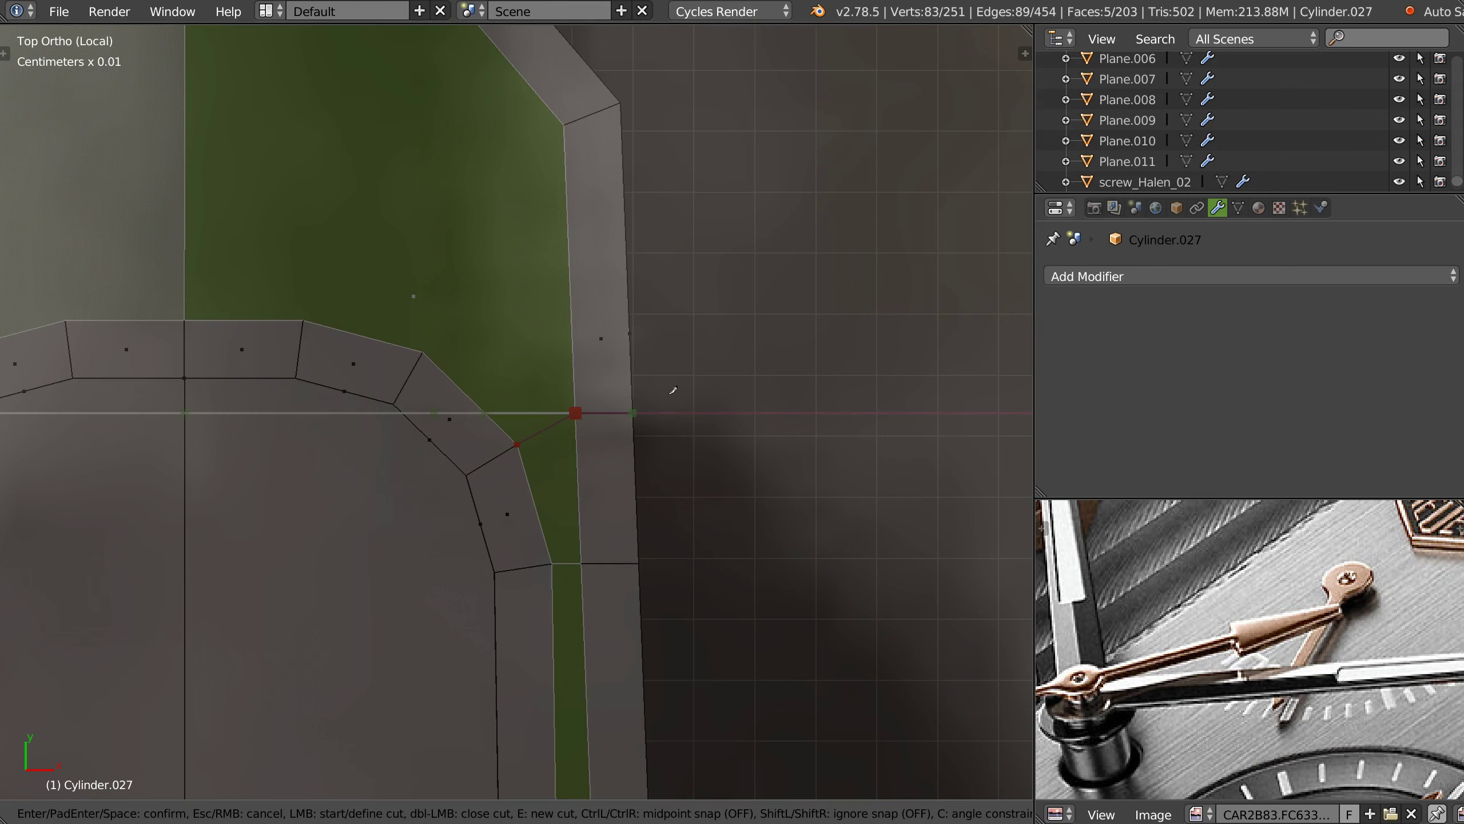
pyautogui.click(704, 375)
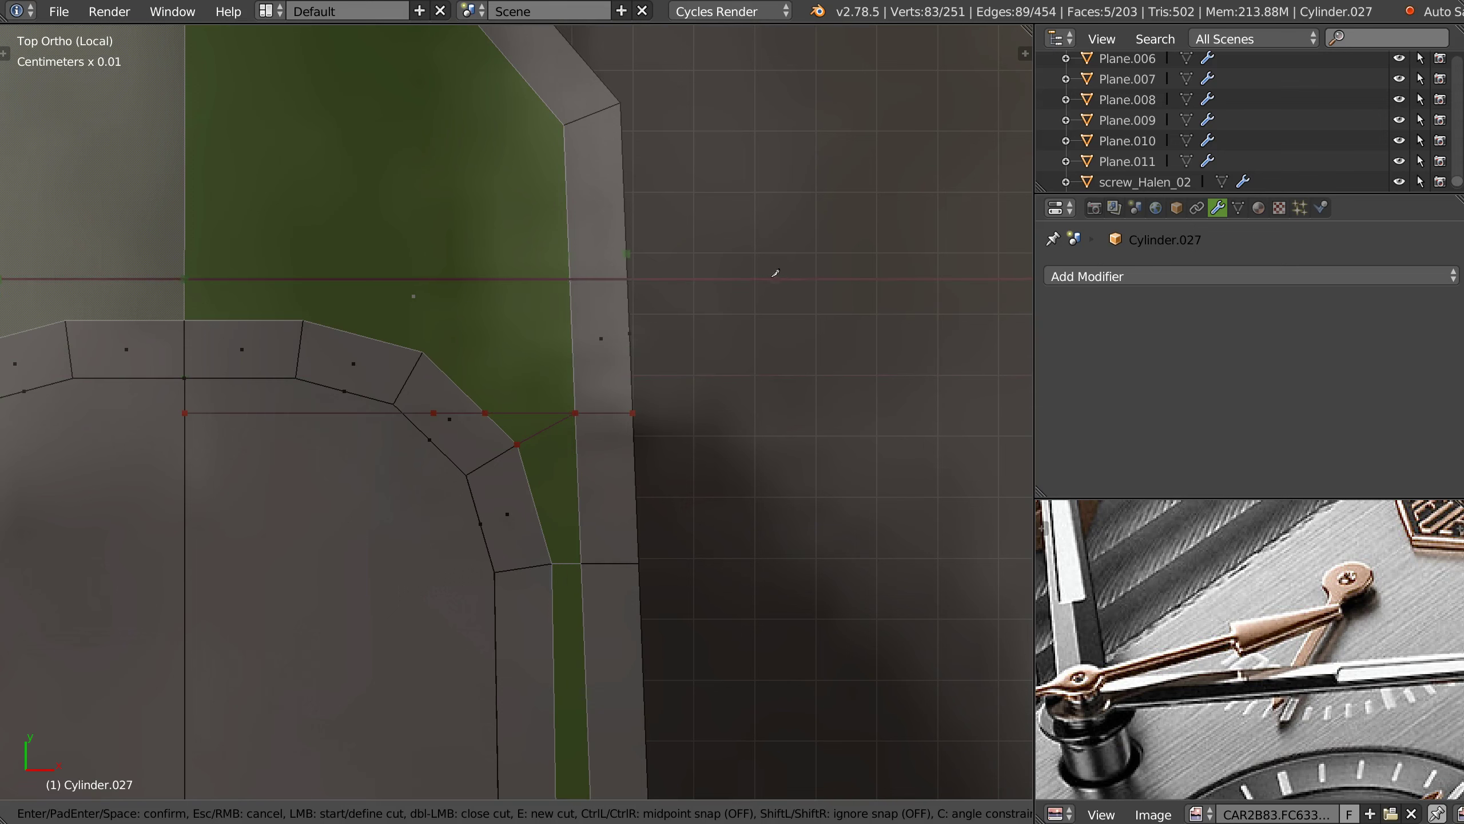
pyautogui.press('Return')
# - Add a diagonal cut from the slot corner to the tip's corner vertex
pyautogui.scroll(-3, 604, 358)
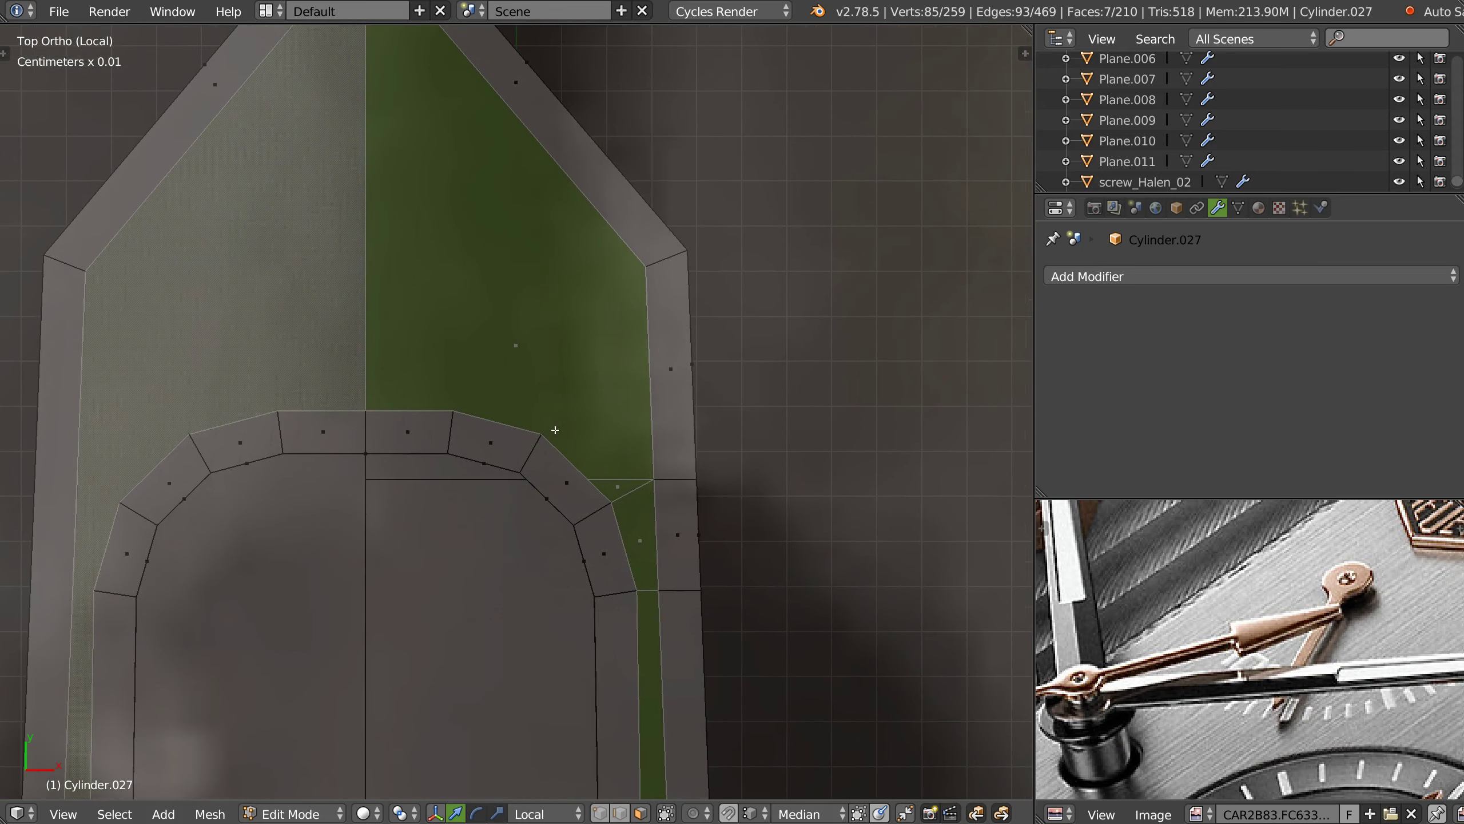
pyautogui.press('k')
pyautogui.click(542, 433)
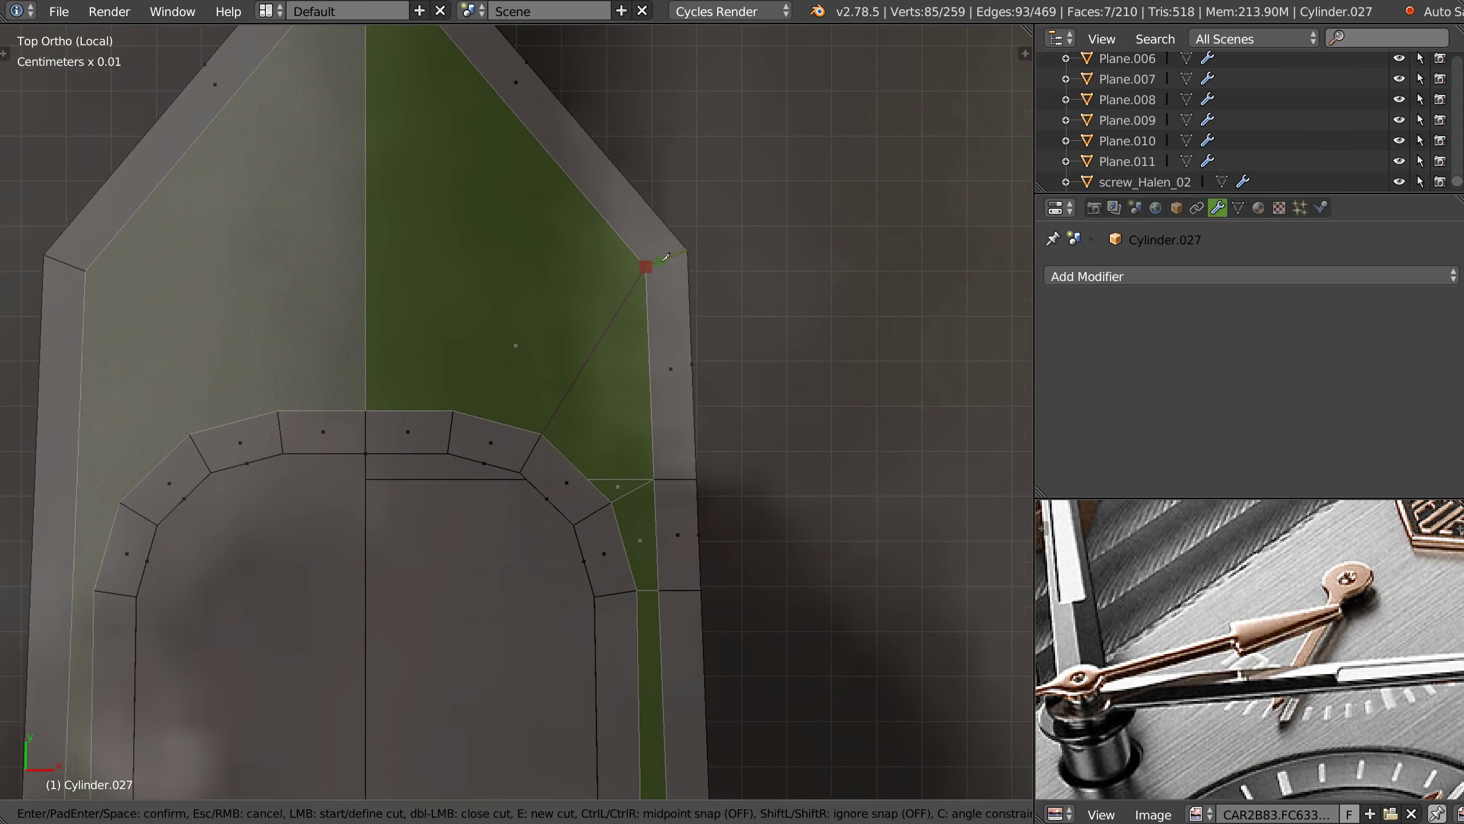
pyautogui.click(667, 257)
pyautogui.press('Return')
pyautogui.scroll(-1, 595, 339)
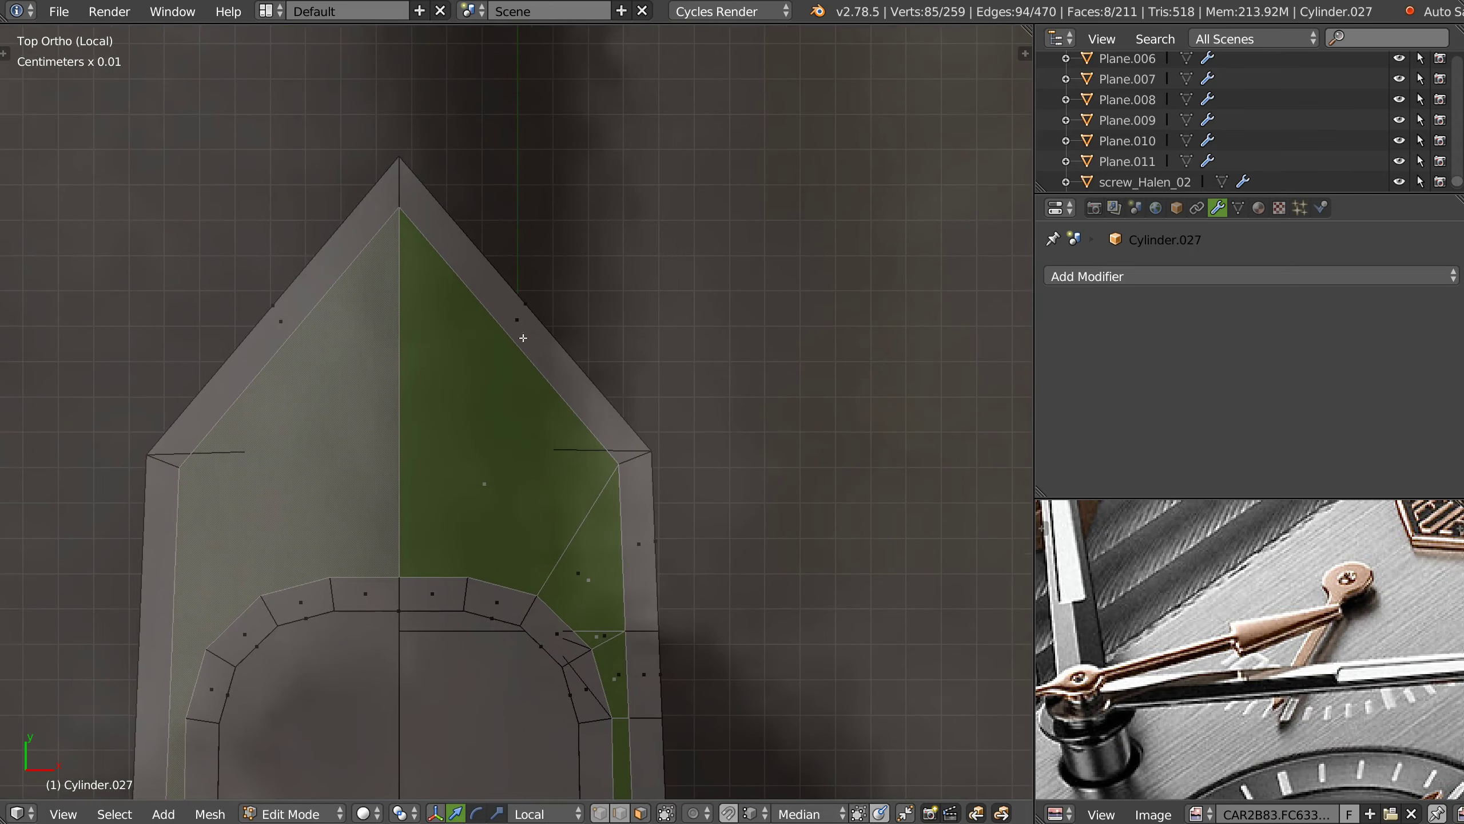
# - Add a short knife cut along the edge near the pointed tip
pyautogui.press('k')
pyautogui.click(525, 303)
pyautogui.click(509, 335)
pyautogui.press('Return')
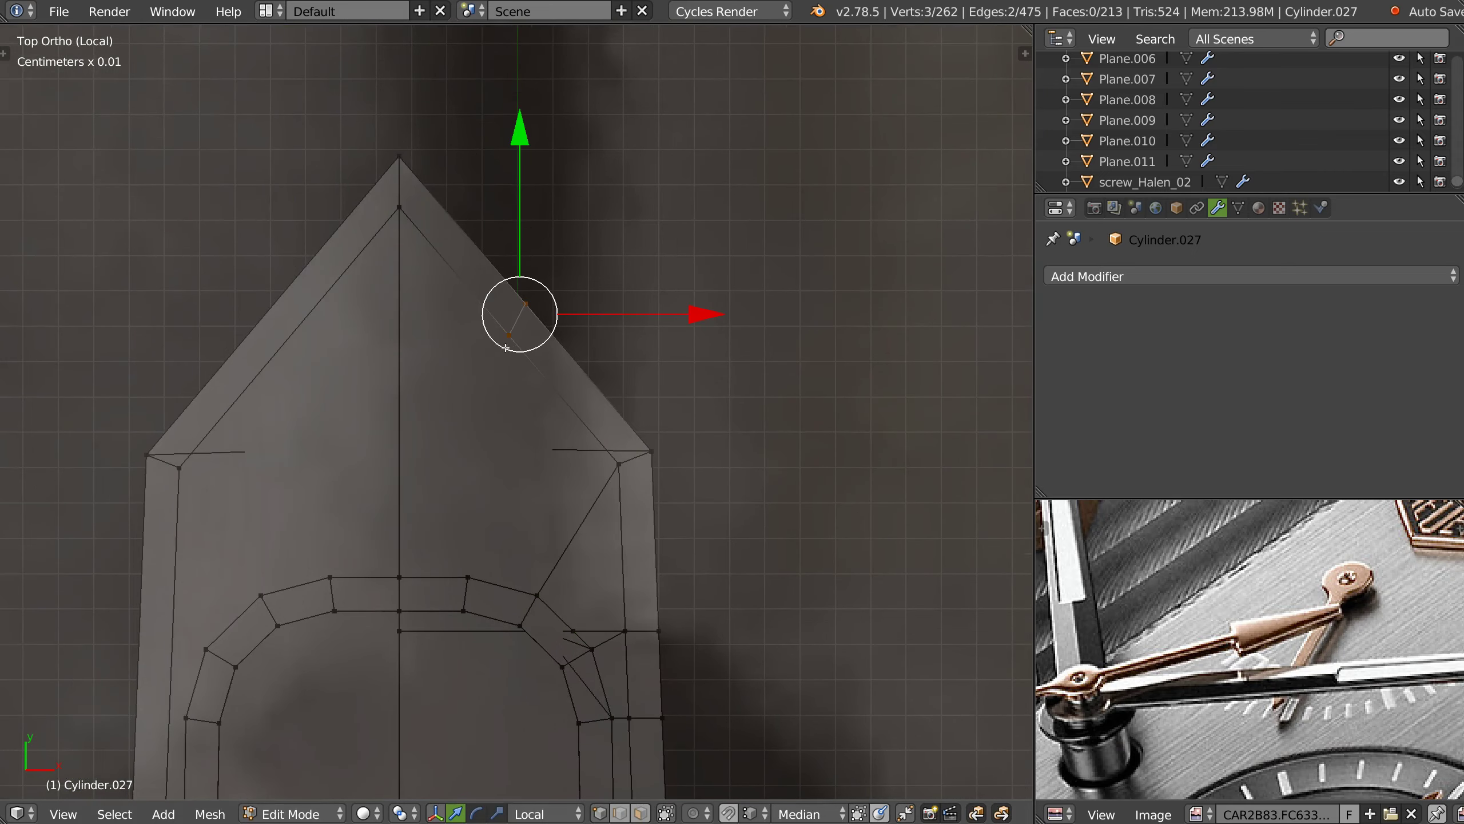
# - Join two vertices near the pointed tip with a new edge
pyautogui.rightClick(517, 337)
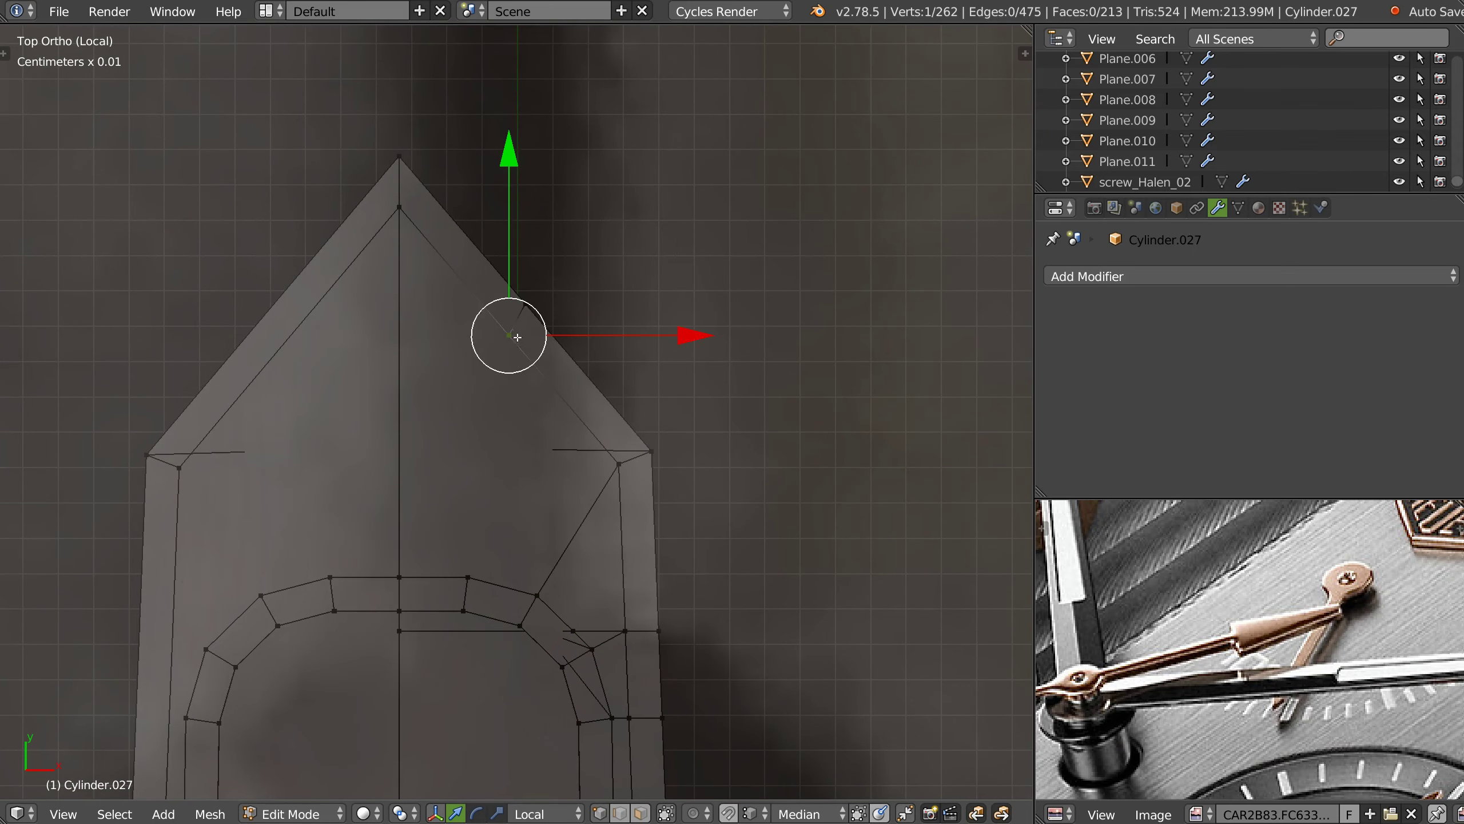
pyautogui.keyDown('shift'); pyautogui.rightClick(498, 532); pyautogui.keyUp('shift')
pyautogui.press('j')
pyautogui.moveTo(499, 532)
pyautogui.mouseDown(button='middle')
pyautogui.moveTo(506, 465)
pyautogui.moveTo(515, 488)
pyautogui.mouseUp(button='middle')
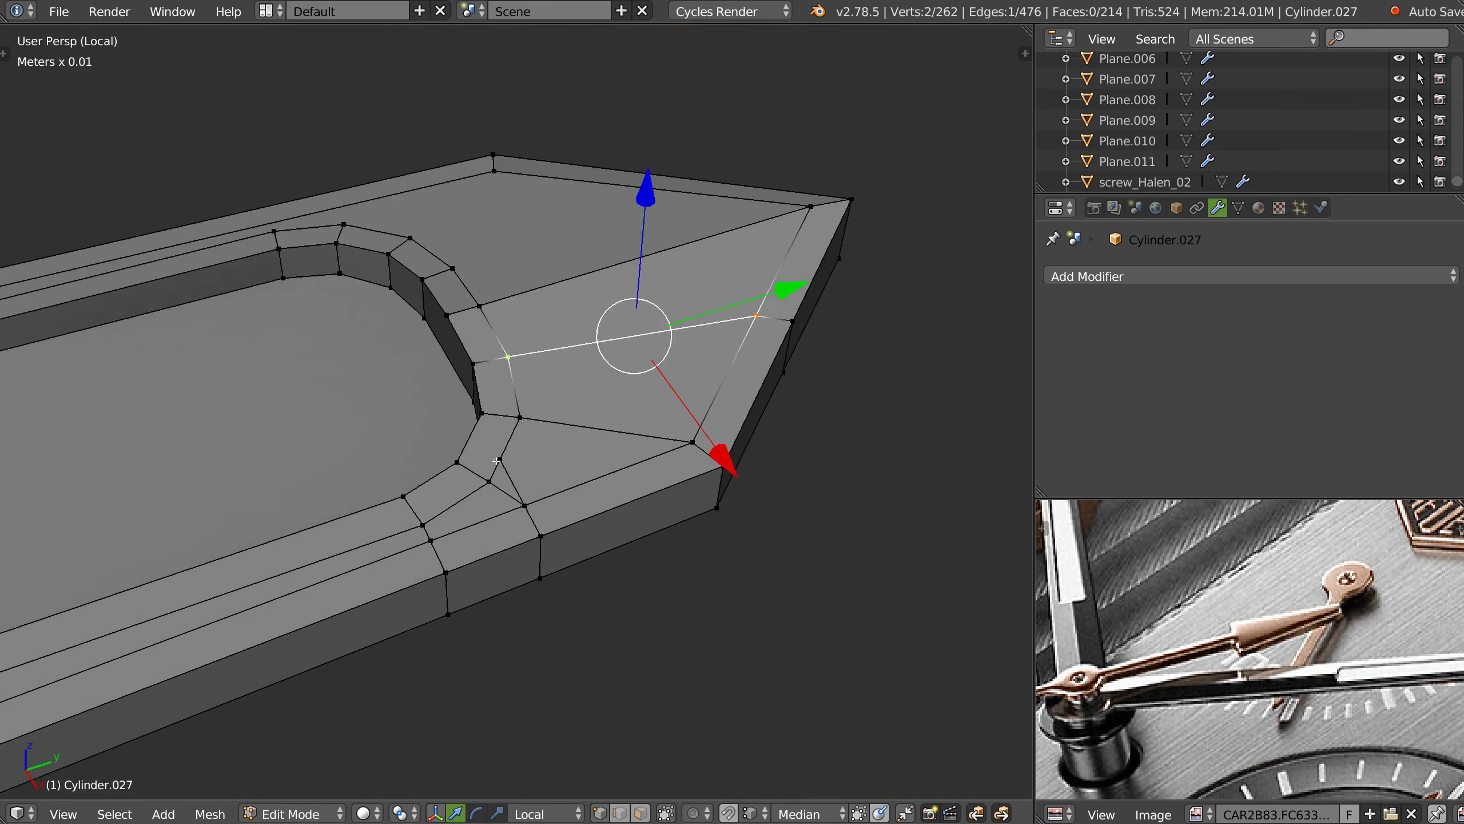
# - Select the four stray edges near the tip and dissolve them
pyautogui.rightClick(515, 489)
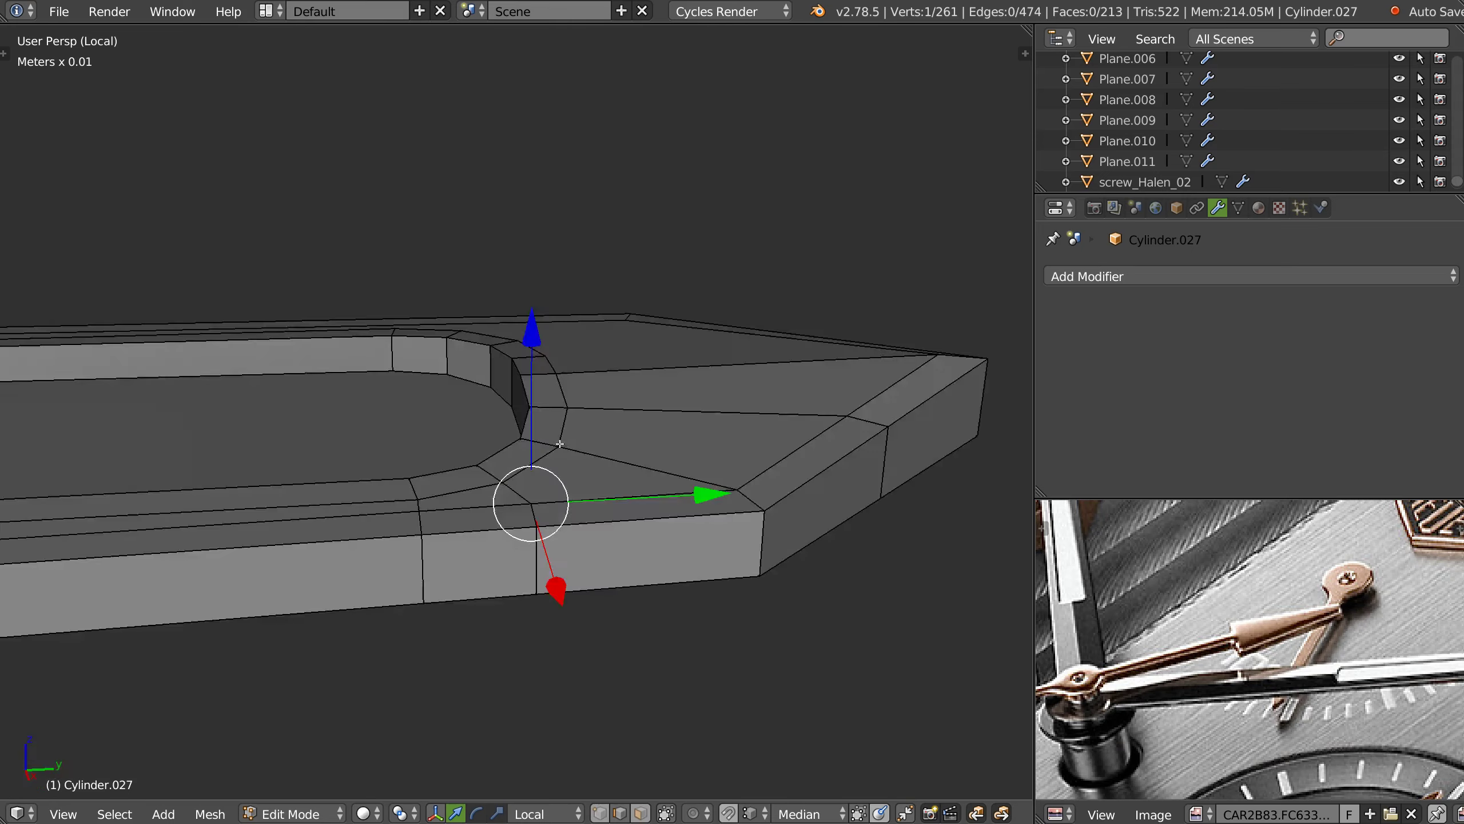
pyautogui.moveTo(521, 479); pyautogui.dragTo(445, 590, button='middle')
pyautogui.keyDown('shift'); pyautogui.rightClick(532, 610); pyautogui.keyUp('shift')
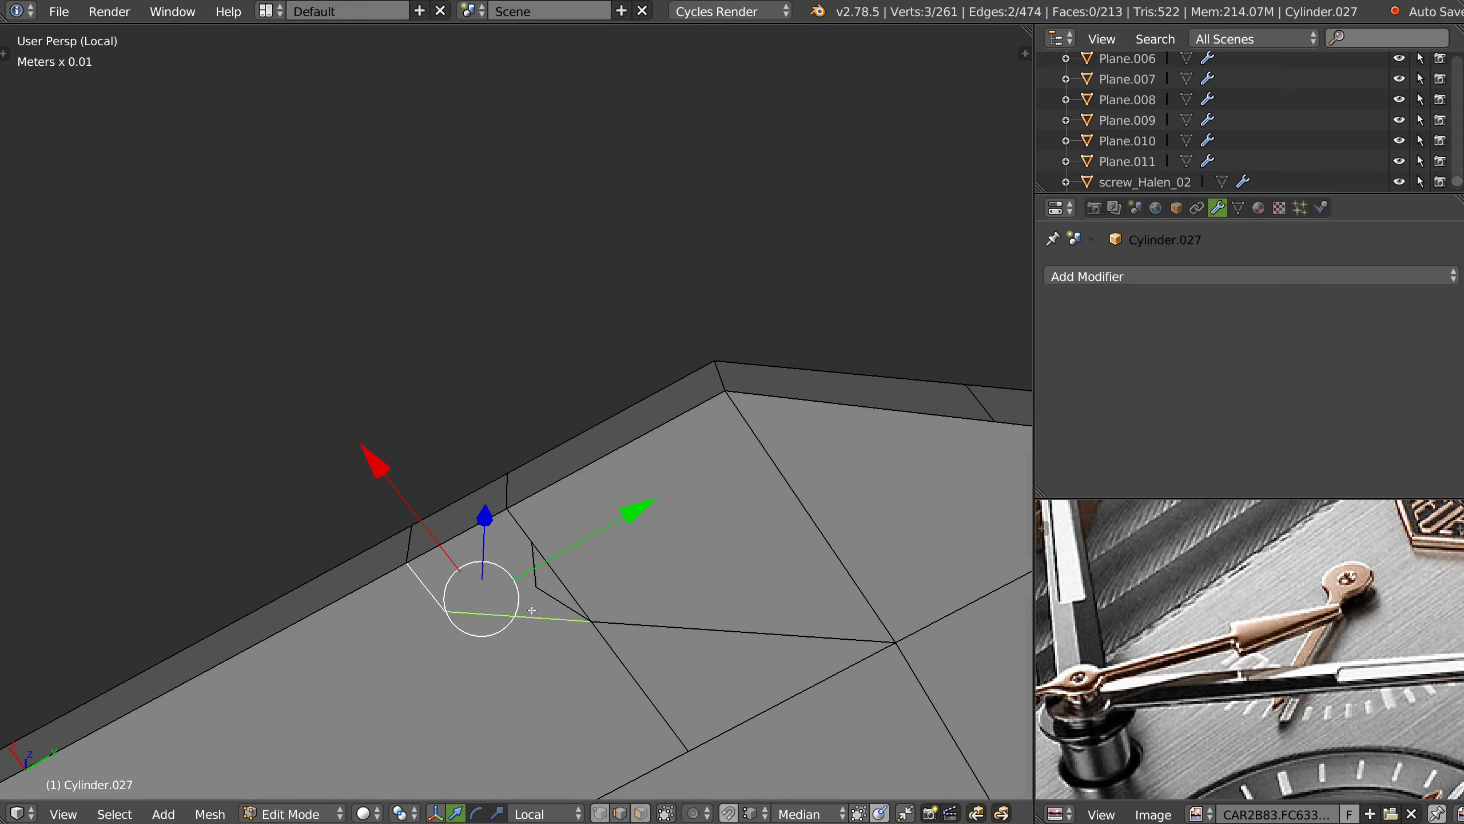
pyautogui.keyDown('shift'); pyautogui.rightClick(539, 557); pyautogui.keyUp('shift')
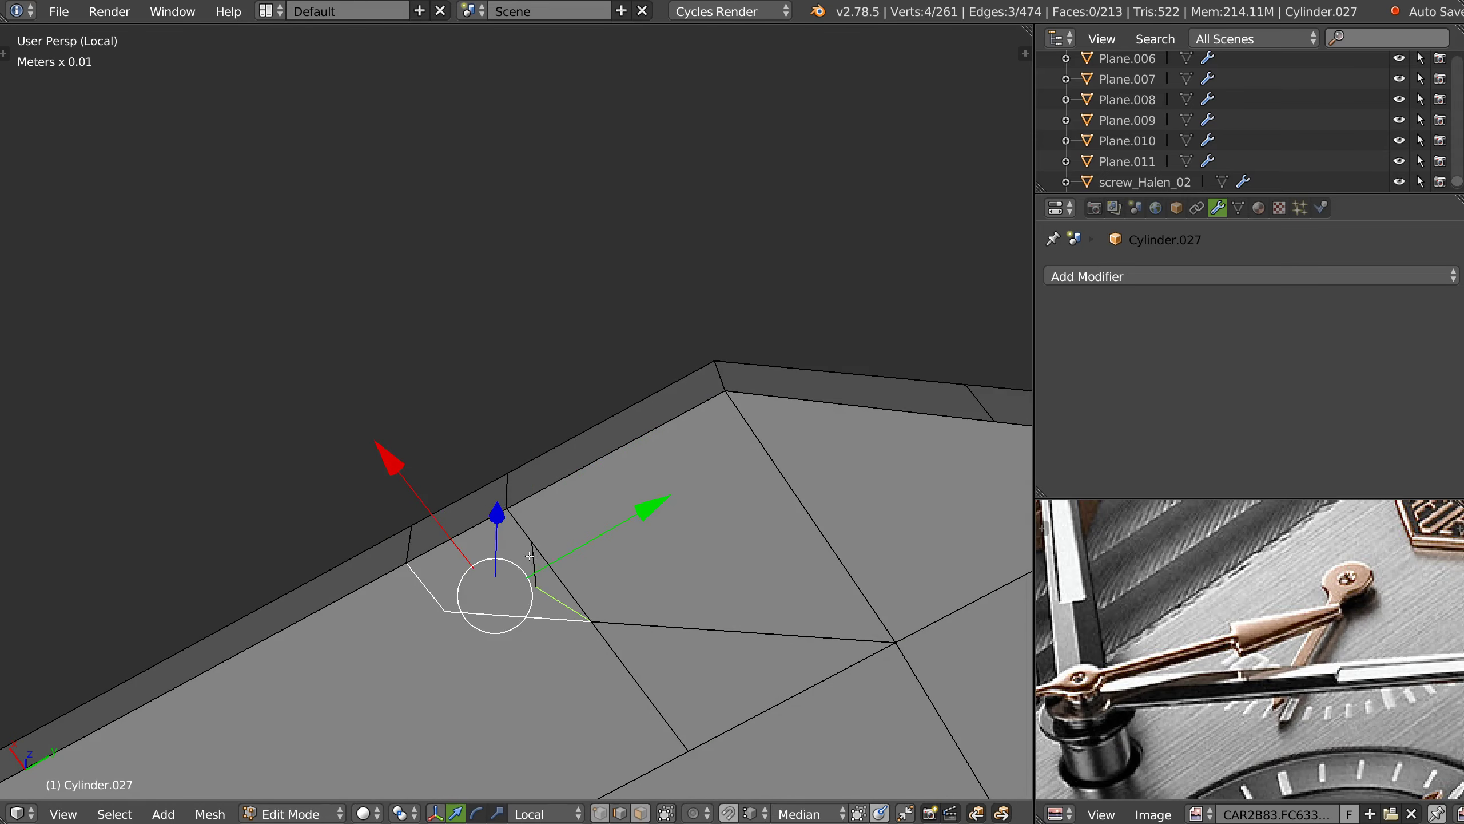
pyautogui.keyDown('shift'); pyautogui.rightClick(655, 615); pyautogui.keyUp('shift')
pyautogui.hotkey('ctrl', 'x')
pyautogui.moveTo(653, 580)
pyautogui.mouseDown(button='middle')
pyautogui.moveTo(675, 615)
pyautogui.moveTo(654, 598)
pyautogui.moveTo(677, 458)
pyautogui.moveTo(713, 435)
pyautogui.moveTo(688, 463)
pyautogui.moveTo(608, 428)
pyautogui.moveTo(657, 341)
pyautogui.moveTo(637, 468)
pyautogui.moveTo(594, 431)
pyautogui.moveTo(674, 451)
pyautogui.moveTo(624, 459)
pyautogui.moveTo(644, 451)
pyautogui.moveTo(575, 544)
pyautogui.moveTo(651, 449)
pyautogui.moveTo(670, 468)
pyautogui.moveTo(612, 410)
pyautogui.moveTo(539, 394)
pyautogui.mouseUp(button='middle')
# - Inset the slot's floor face
pyautogui.press('3')
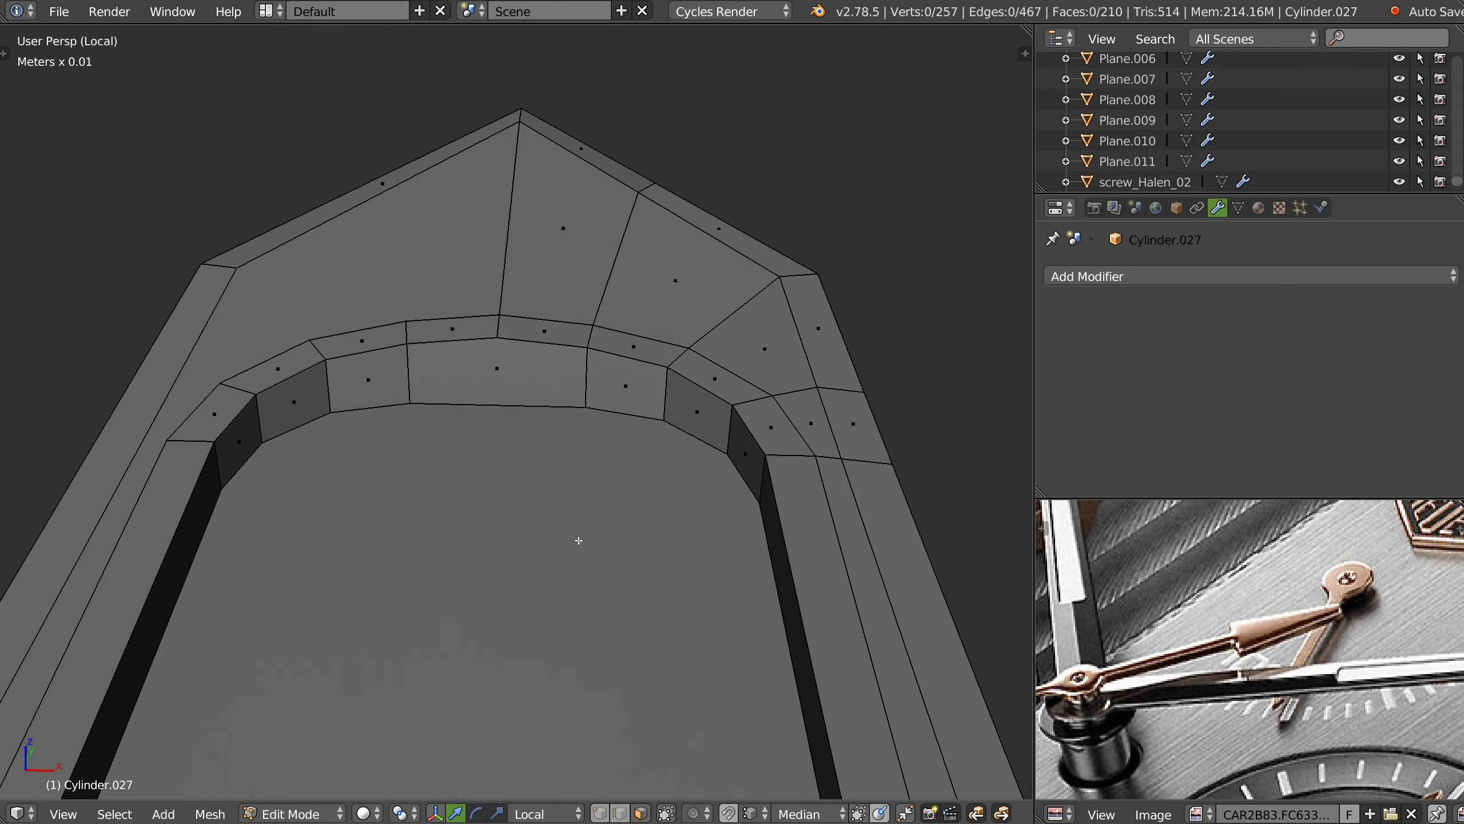
pyautogui.rightClick(579, 536)
pyautogui.moveTo(650, 467)
pyautogui.mouseDown(button='middle')
pyautogui.moveTo(533, 491)
pyautogui.moveTo(612, 390)
pyautogui.mouseUp(button='middle')
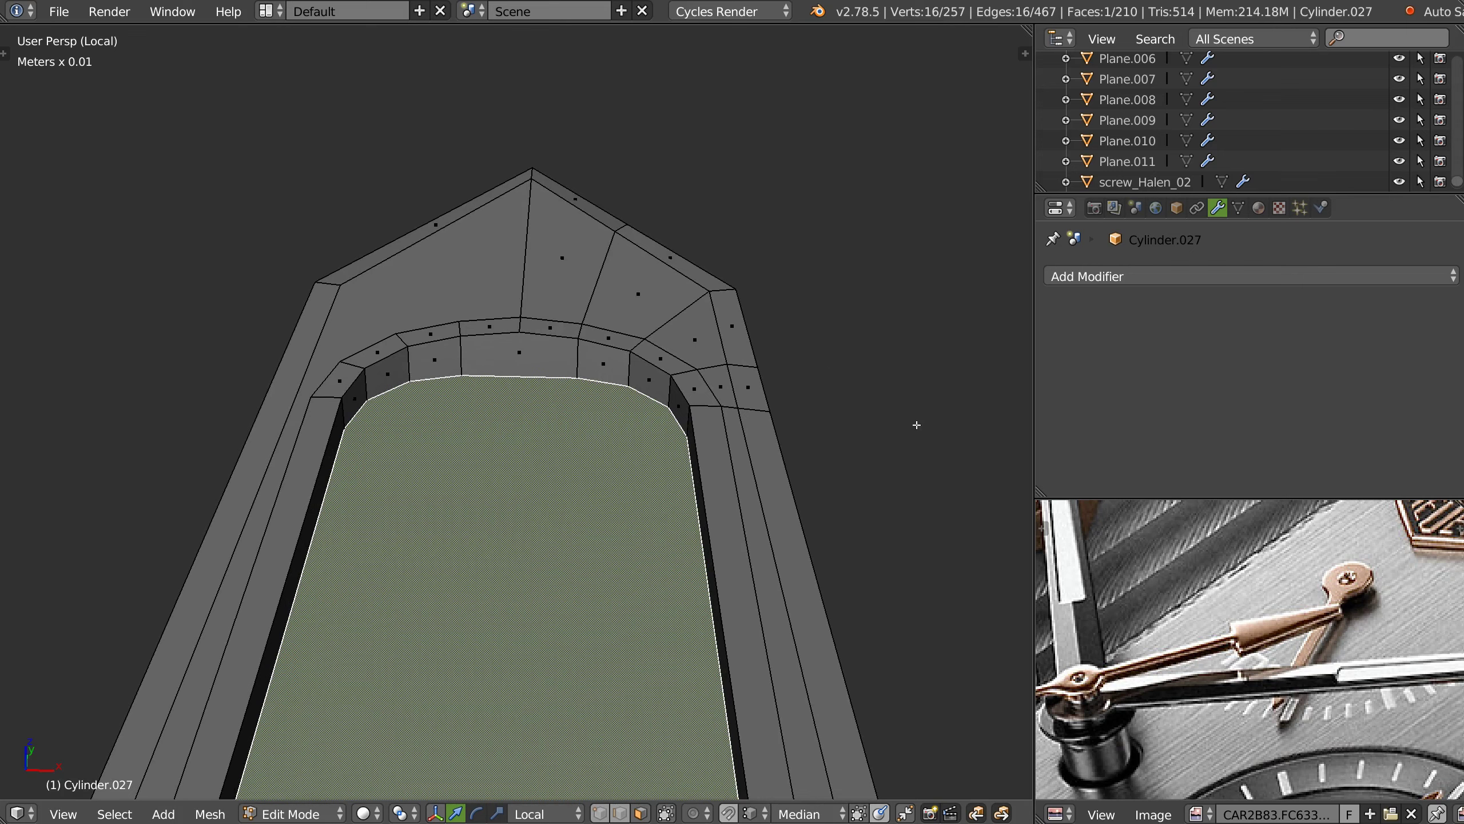
pyautogui.press('i')
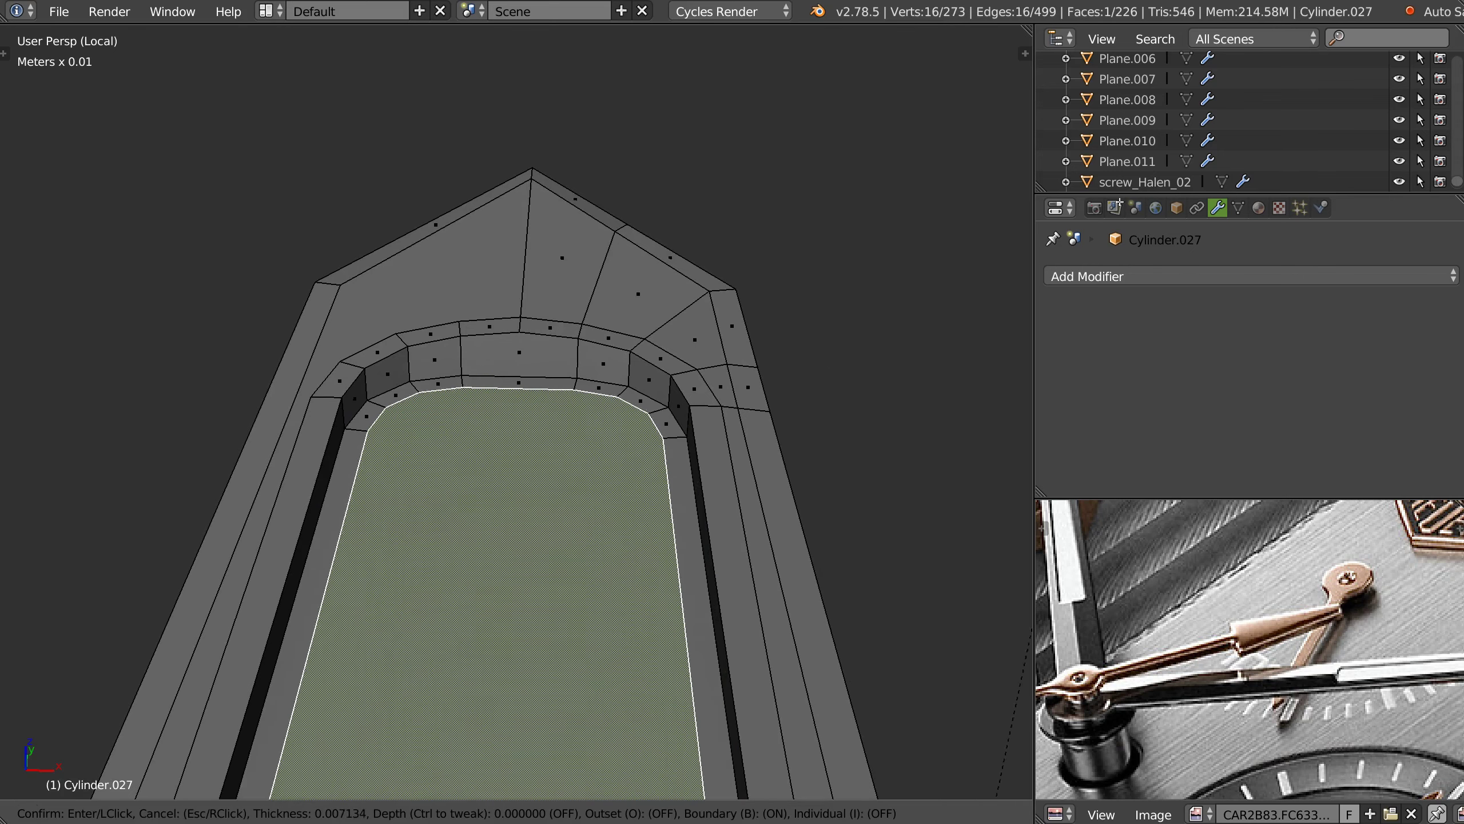
pyautogui.click(937, 360)
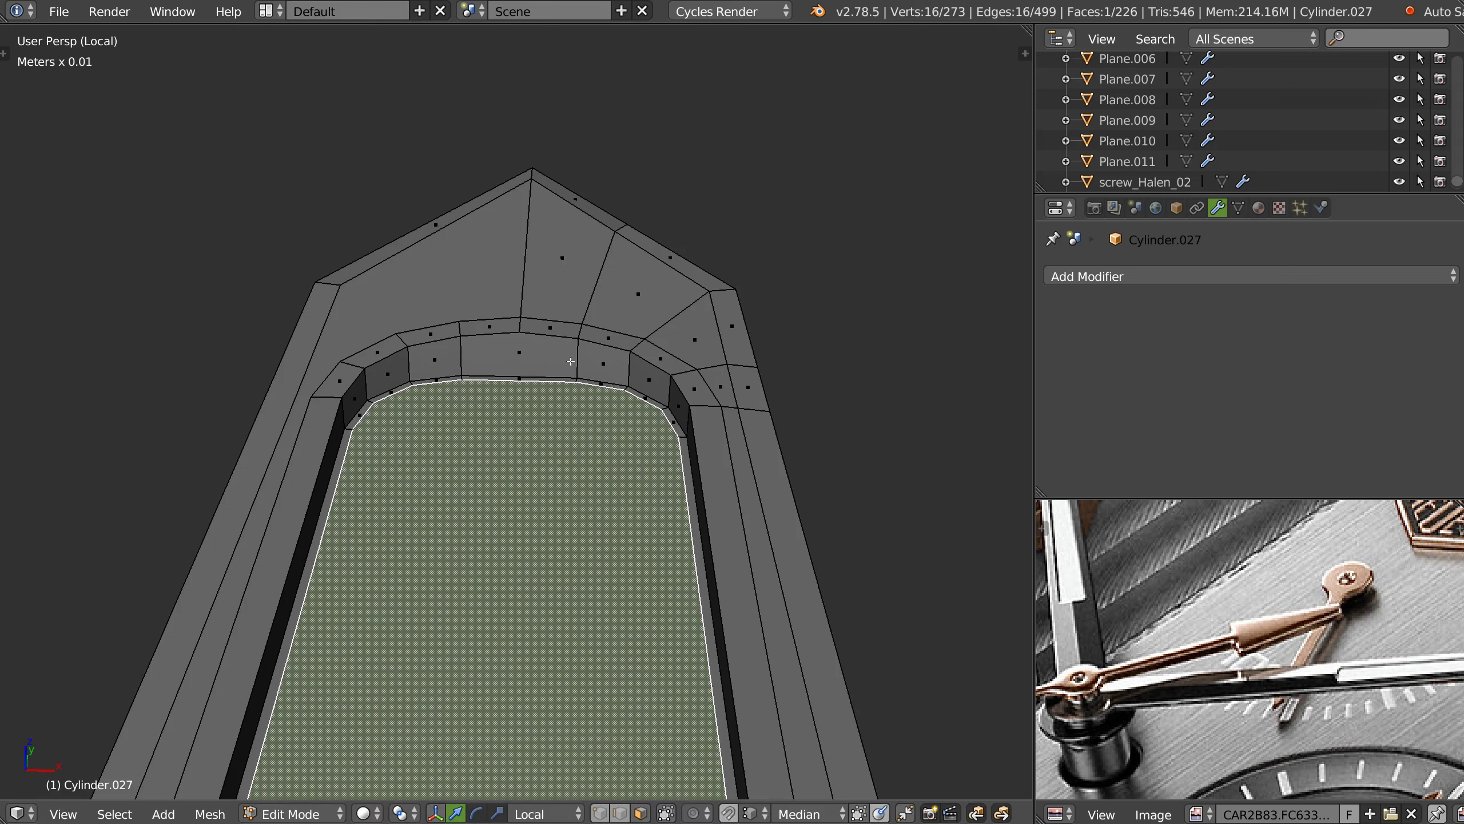
# - Add an edge loop around the inset slot floor, redoing the first attempt
pyautogui.hotkey('ctrl', 'r')
pyautogui.click(579, 363)
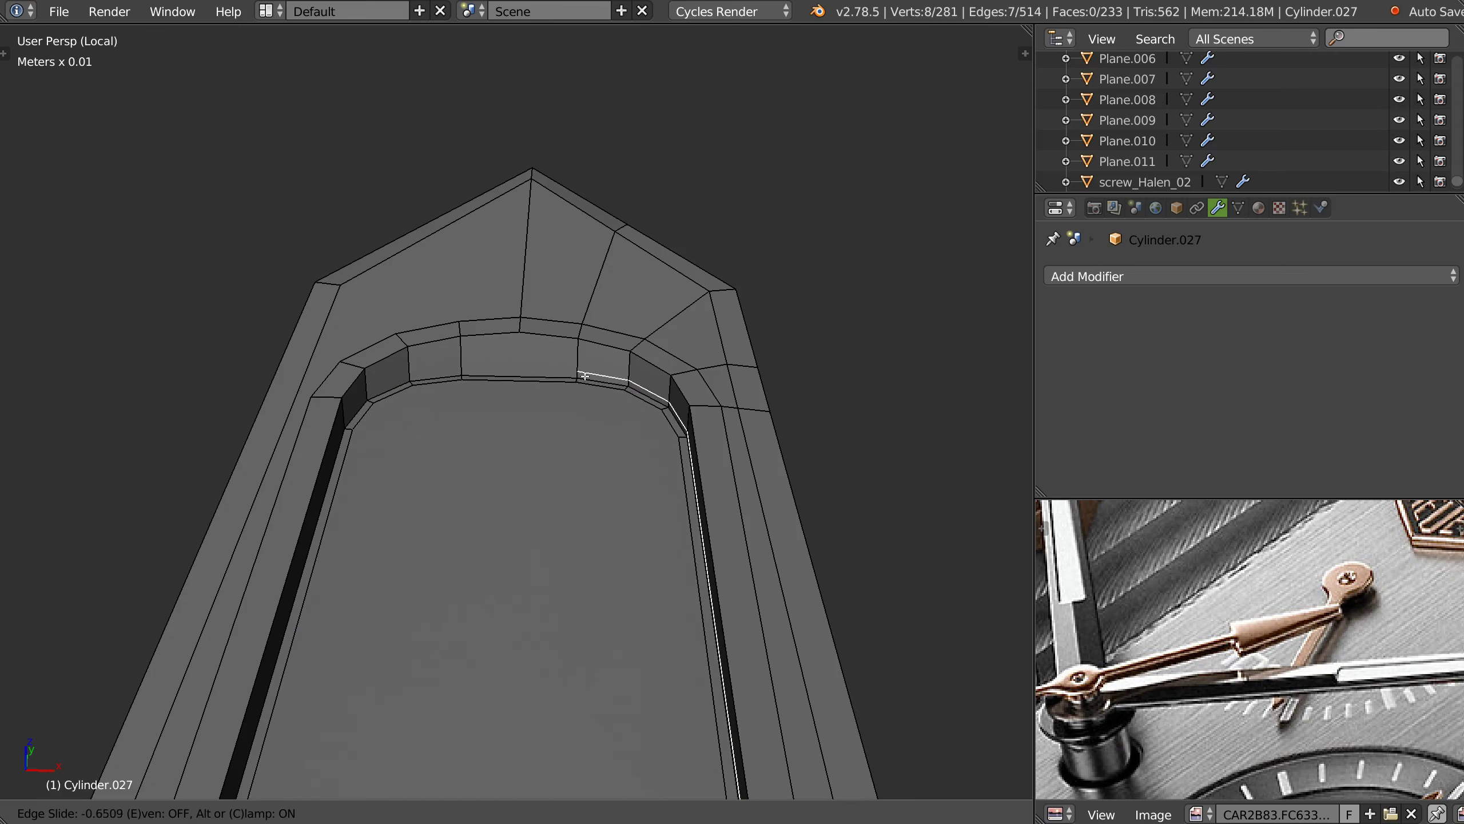
pyautogui.click(584, 375)
pyautogui.hotkey('ctrl', 'z')
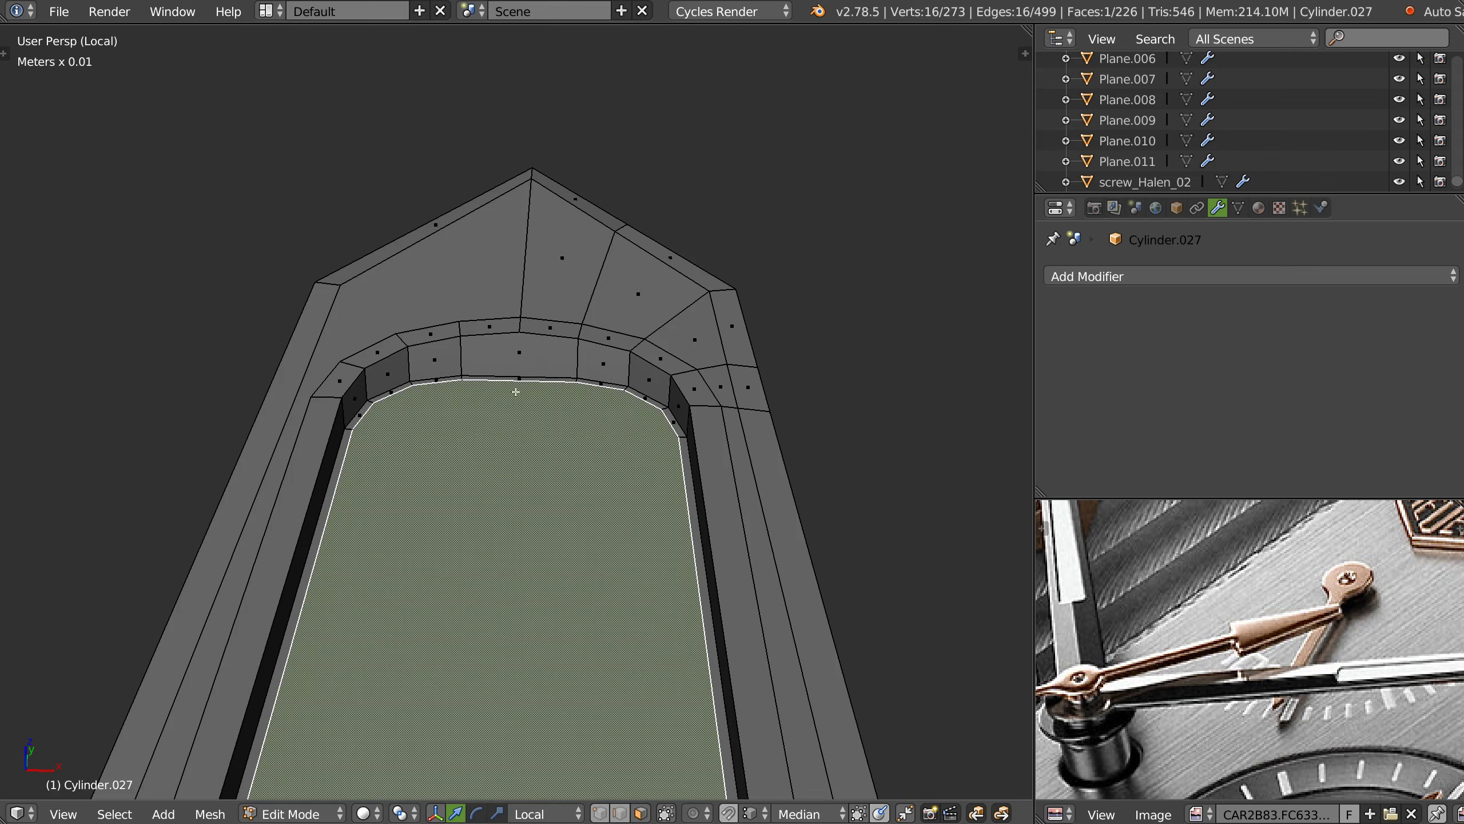
pyautogui.hotkey('ctrl', 'r')
pyautogui.click(525, 388)
# - In vertex mode, join two vertices at the slot's top corner with an edge
pyautogui.press('Tab')
pyautogui.click(457, 362)
pyautogui.click(541, 344)
pyautogui.rightClick(519, 333)
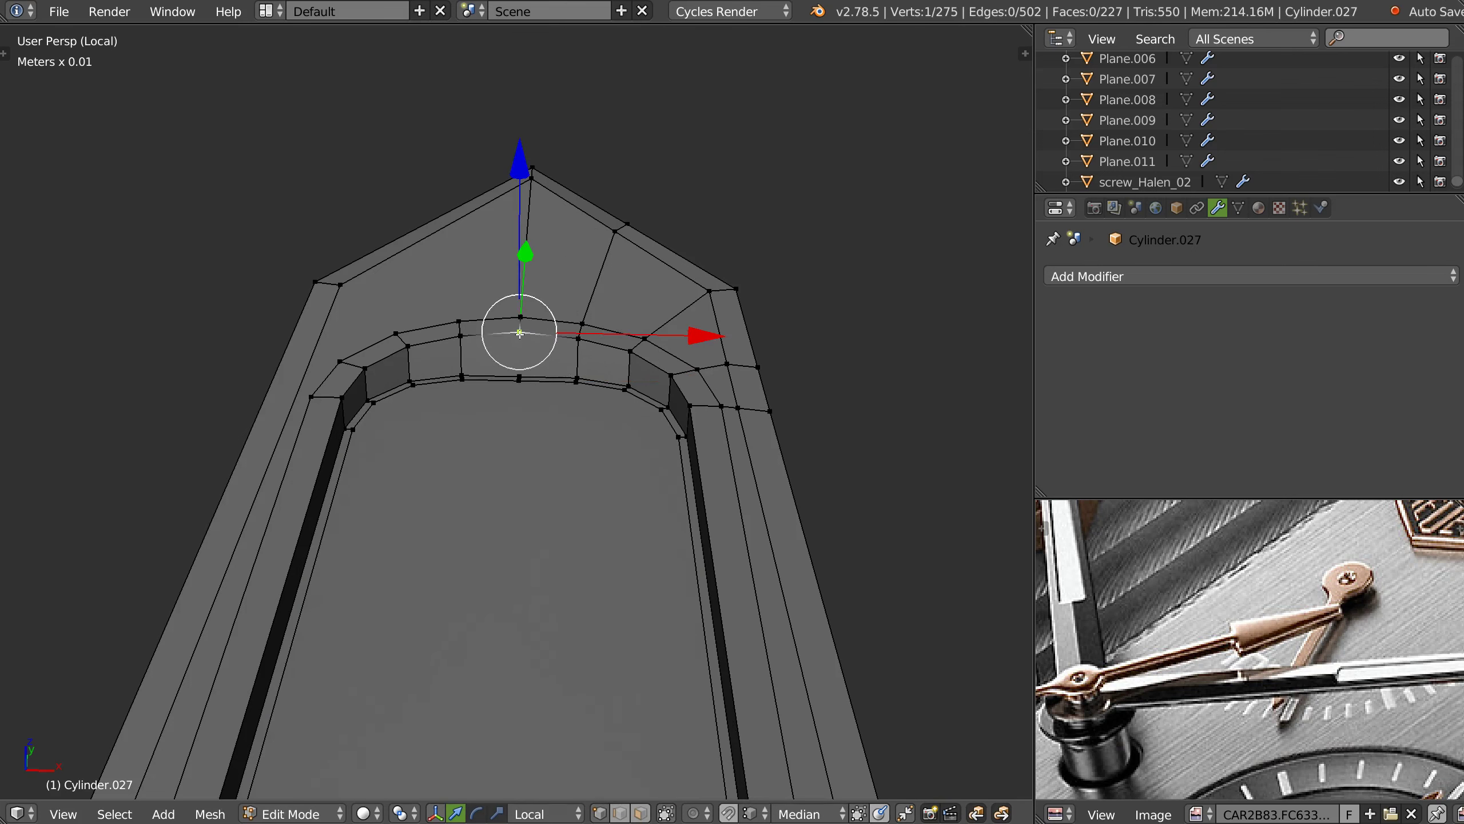
pyautogui.keyDown('shift'); pyautogui.rightClick(523, 372); pyautogui.keyUp('shift')
pyautogui.press('j')
# - Loop-cut across the slot wall at the rounded end and connect vertices across the strip
pyautogui.moveTo(523, 372)
pyautogui.mouseDown(button='middle')
pyautogui.moveTo(646, 296)
pyautogui.moveTo(784, 294)
pyautogui.moveTo(834, 268)
pyautogui.moveTo(704, 346)
pyautogui.mouseUp(button='middle')
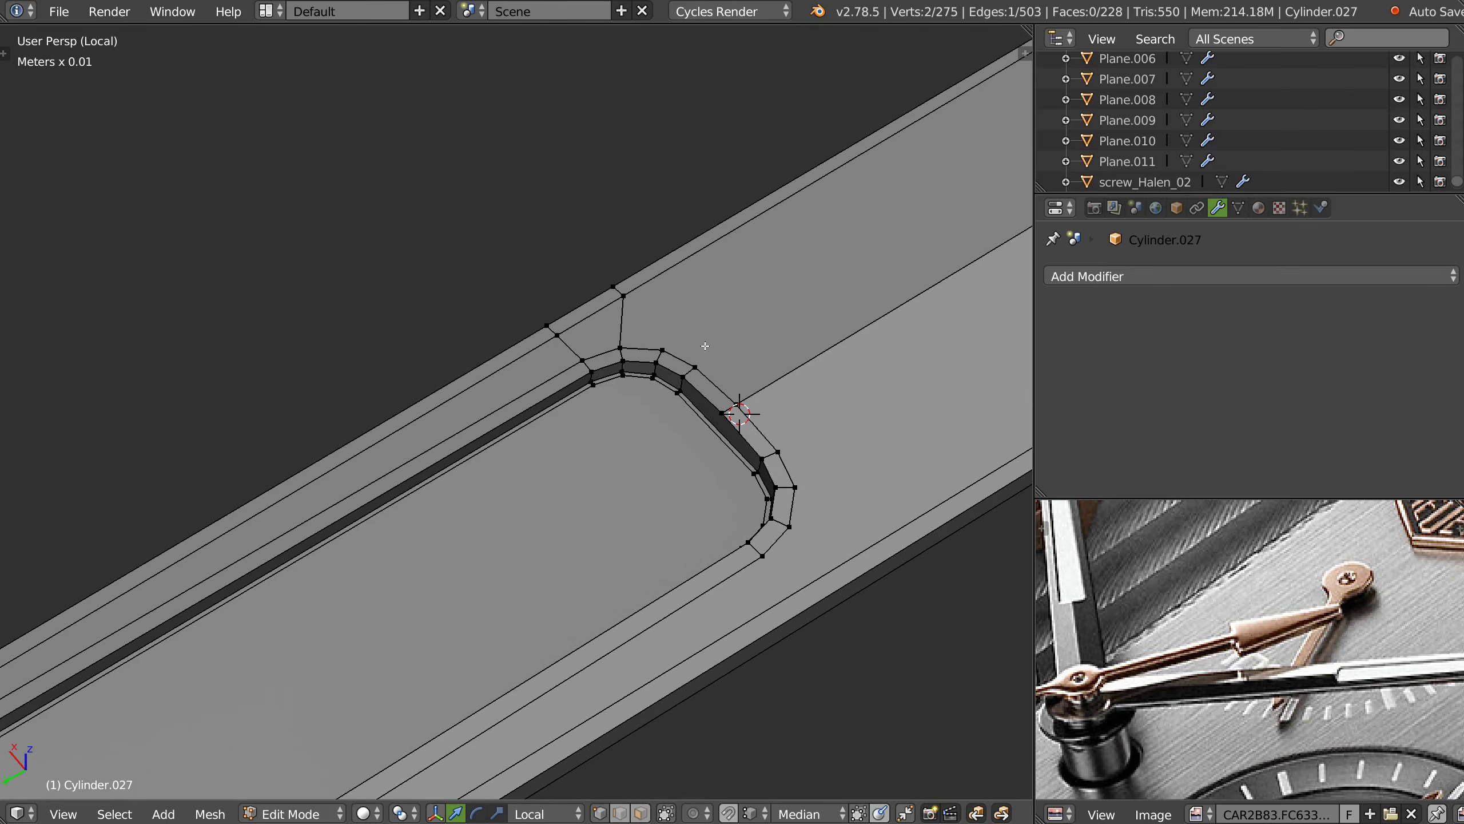
pyautogui.rightClick(721, 413)
pyautogui.scroll(1, 721, 418)
pyautogui.scroll(1, 726, 430)
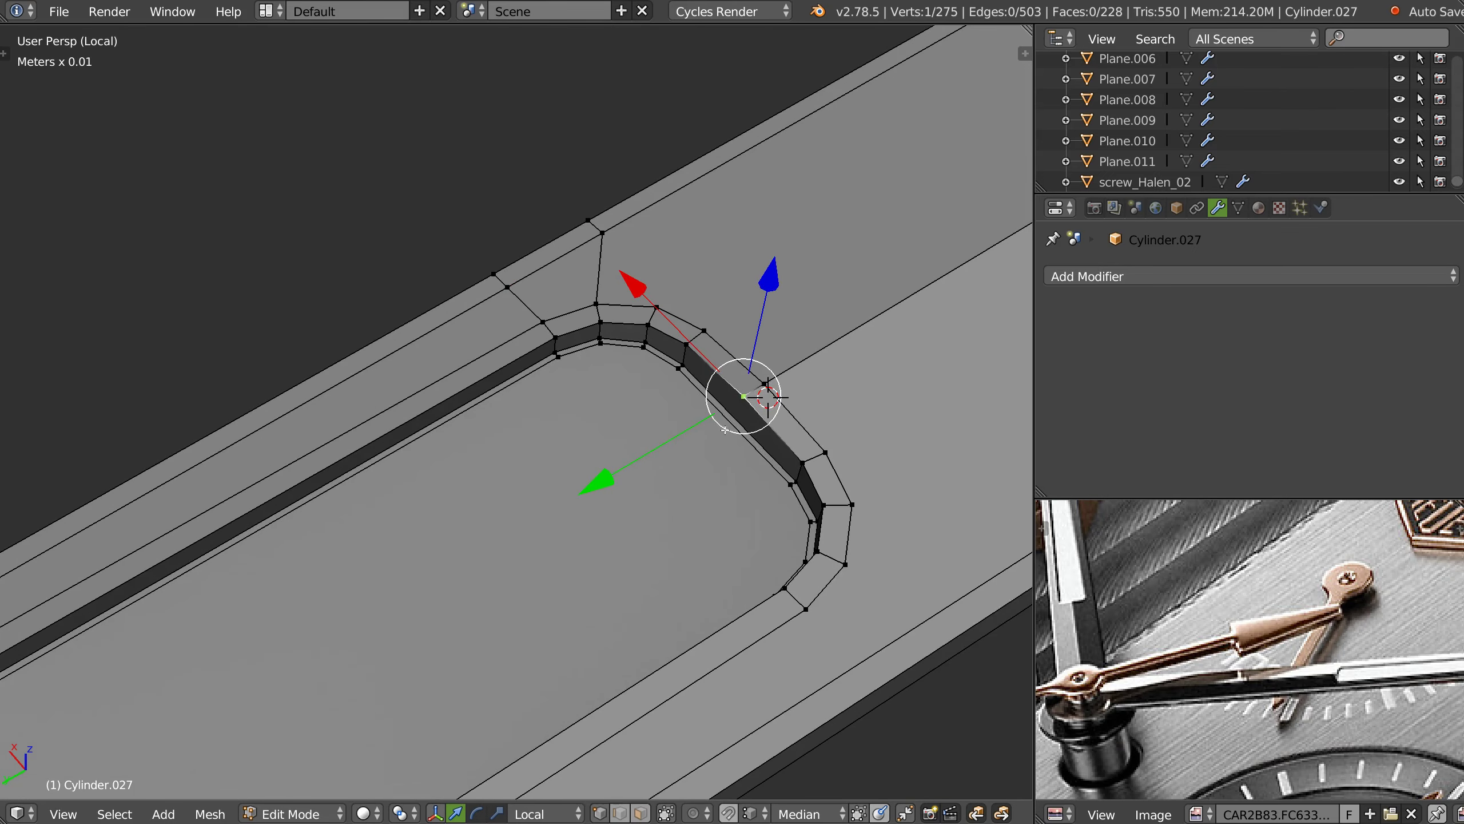
pyautogui.hotkey('ctrl', 'r')
pyautogui.click(744, 409)
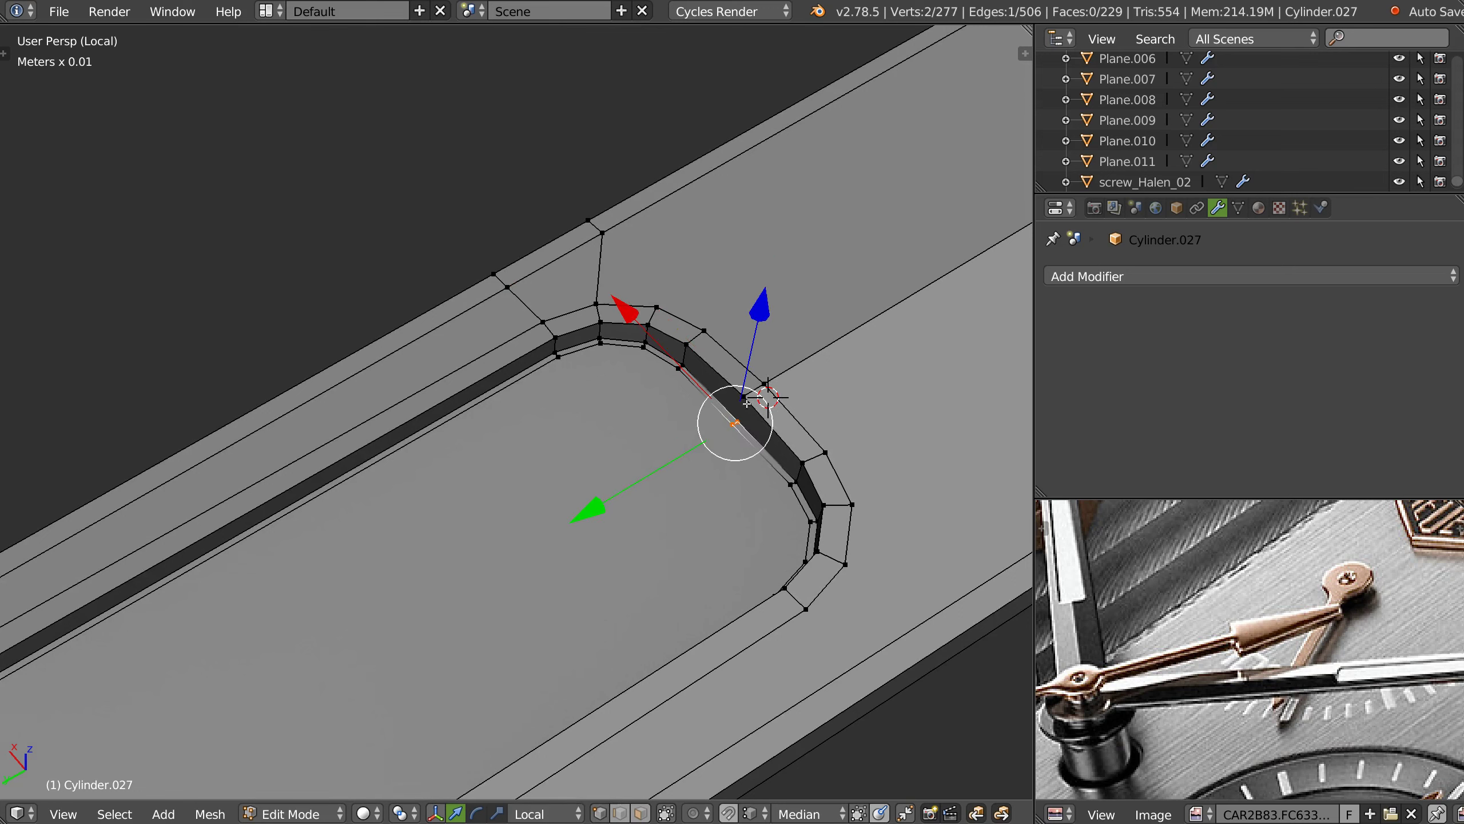
pyautogui.rightClick(829, 449)
pyautogui.rightClick(743, 397)
pyautogui.keyDown('shift'); pyautogui.rightClick(756, 448); pyautogui.keyUp('shift')
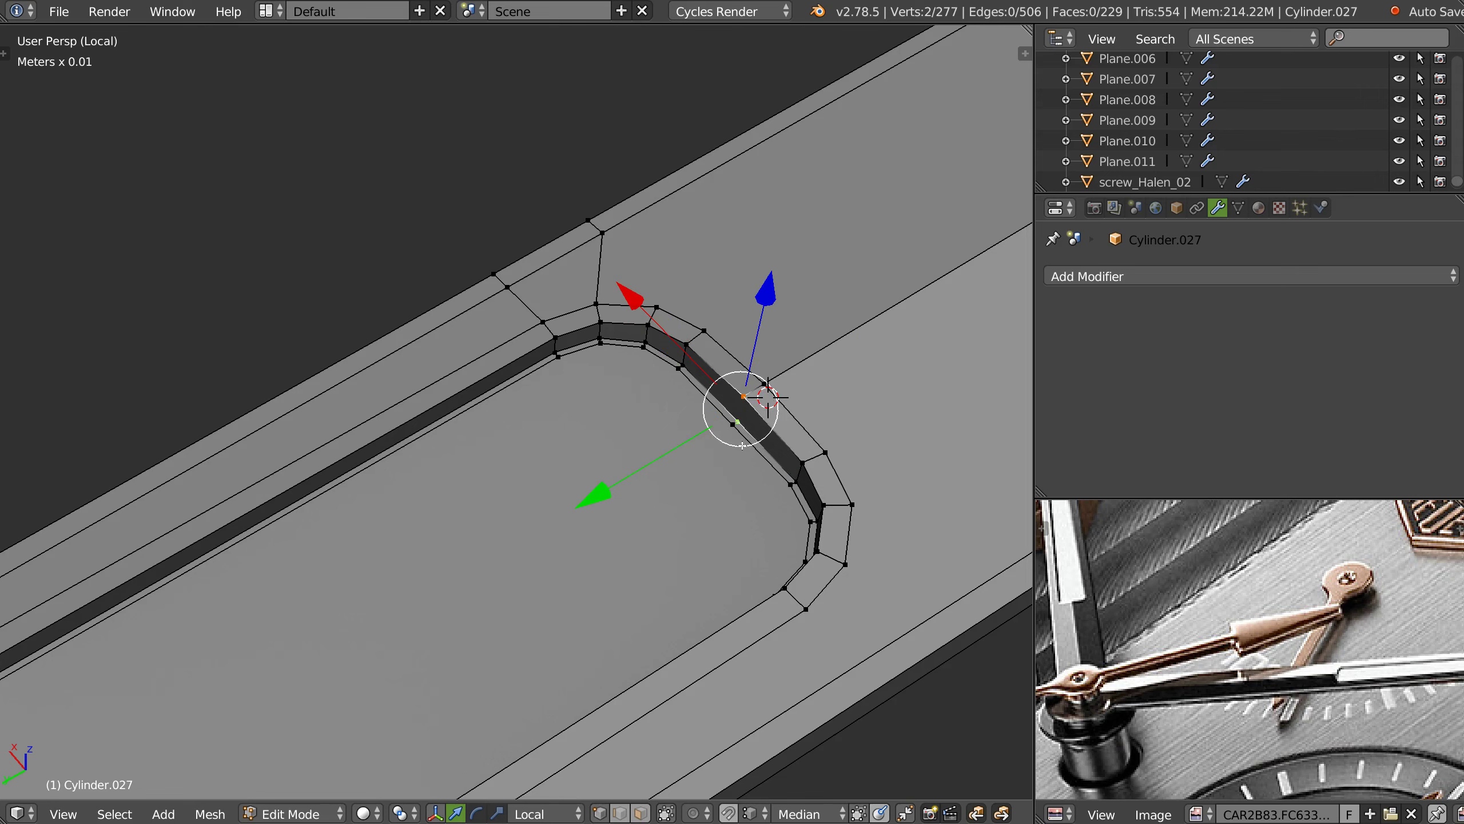
pyautogui.press('j')
# - Join two more vertex pairs across the faces around the rounded corner
pyautogui.rightClick(560, 358)
pyautogui.moveTo(562, 360); pyautogui.dragTo(744, 300, button='middle')
pyautogui.keyDown('shift'); pyautogui.rightClick(869, 315); pyautogui.keyUp('shift')
pyautogui.press('j')
pyautogui.scroll(-2, 786, 309)
pyautogui.rightClick(591, 300)
pyautogui.moveTo(591, 300)
pyautogui.mouseDown(button='middle')
pyautogui.moveTo(780, 334)
pyautogui.moveTo(786, 417)
pyautogui.mouseUp(button='middle')
pyautogui.scroll(-3, 781, 334)
pyautogui.keyDown('shift'); pyautogui.rightClick(786, 417); pyautogui.keyUp('shift')
pyautogui.press('j')
# - Connect the top corner vertex to lower vertices on the rounded end
pyautogui.rightClick(712, 336)
pyautogui.moveTo(712, 336)
pyautogui.mouseDown(button='middle')
pyautogui.moveTo(730, 500)
pyautogui.moveTo(709, 508)
pyautogui.mouseUp(button='middle')
pyautogui.keyDown('shift'); pyautogui.rightClick(730, 500); pyautogui.keyUp('shift')
pyautogui.press('j')
pyautogui.scroll(-2, 519, 496)
pyautogui.scroll(5, 268, 490)
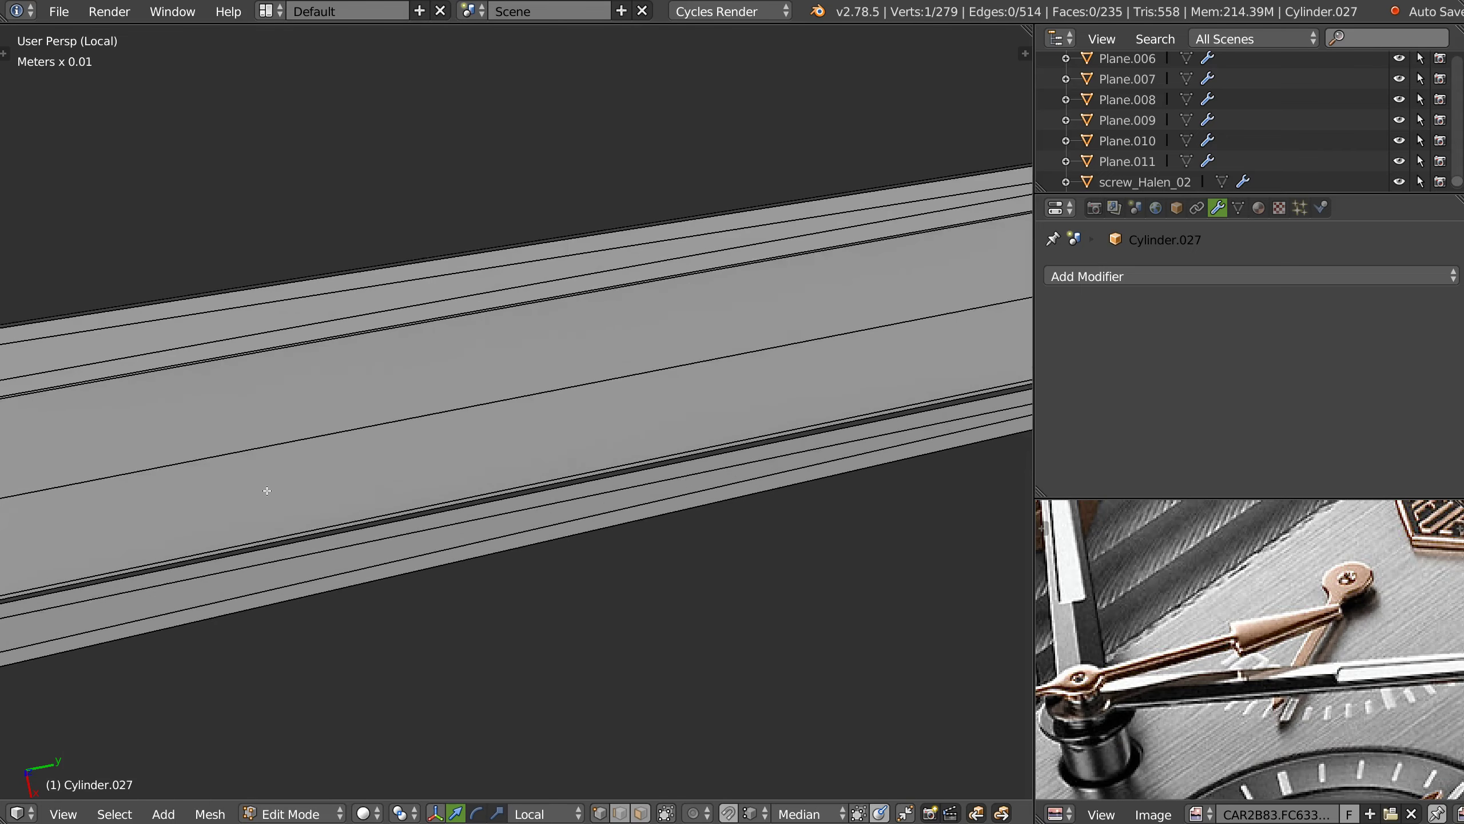
pyautogui.scroll(-2, 267, 490)
pyautogui.keyDown('shift'); pyautogui.rightClick(256, 489); pyautogui.keyUp('shift')
pyautogui.press('j')
# - Connect vertices beside the slot end to vertices near the pointed tip
pyautogui.keyDown('shift'); pyautogui.moveTo(403, 417); pyautogui.dragTo(701, 247, button='middle'); pyautogui.keyUp('shift')
pyautogui.keyDown('shift'); pyautogui.rightClick(725, 262); pyautogui.keyUp('shift')
pyautogui.press('j')
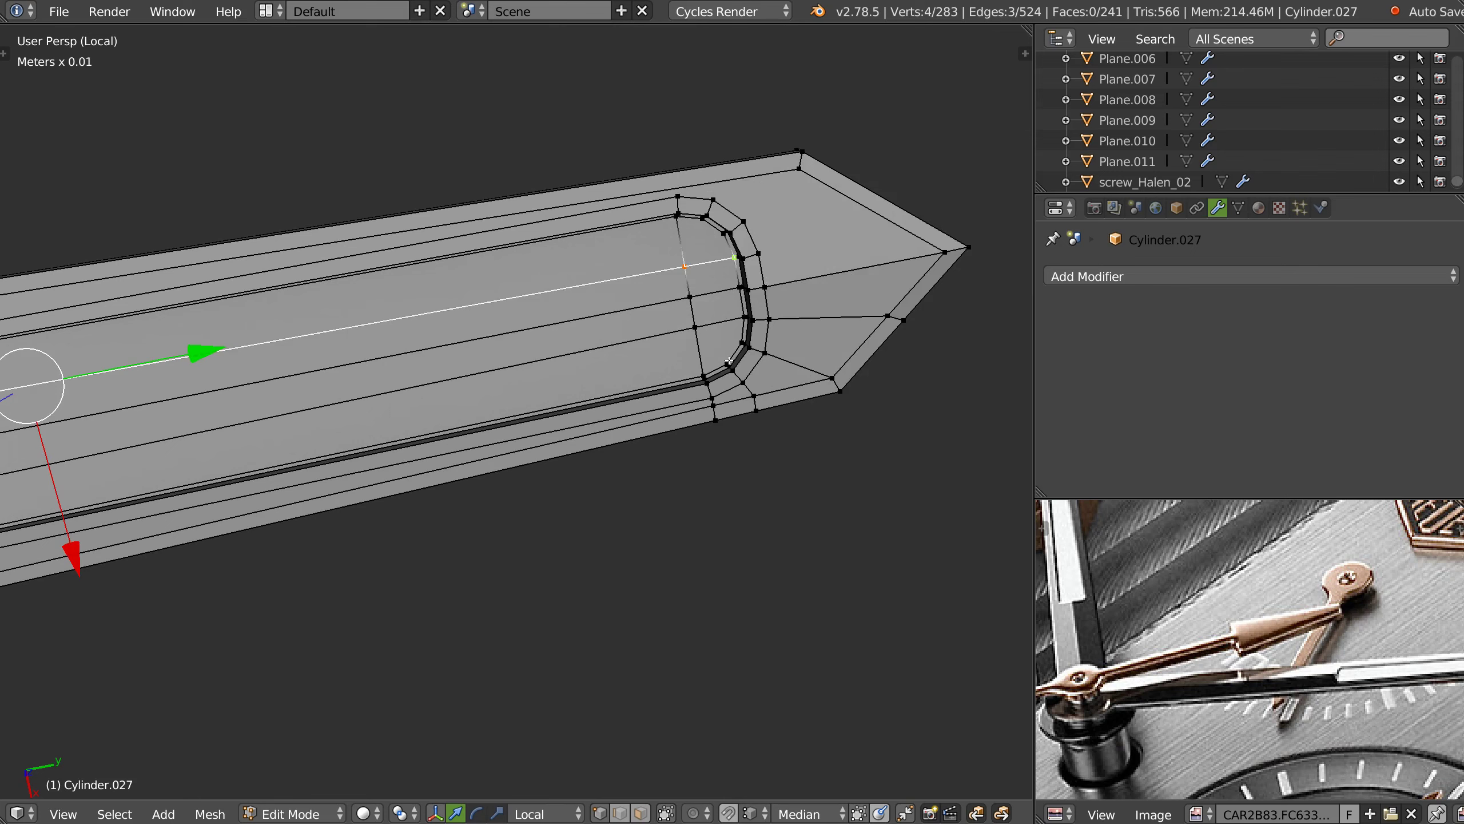
pyautogui.rightClick(727, 367)
pyautogui.keyDown('shift'); pyautogui.rightClick(702, 218); pyautogui.keyUp('shift')
pyautogui.press('j')
# - Join the bottom and upper corner vertices of the rounded end and review the result
pyautogui.moveTo(687, 304); pyautogui.dragTo(894, 264, button='middle')
pyautogui.rightClick(319, 500)
pyautogui.keyDown('shift'); pyautogui.rightClick(285, 336); pyautogui.keyUp('shift')
pyautogui.press('j')
pyautogui.moveTo(348, 373)
pyautogui.mouseDown(button='middle')
pyautogui.moveTo(396, 416)
pyautogui.moveTo(490, 456)
pyautogui.mouseUp(button='middle')
pyautogui.scroll(-2, 395, 416)
pyautogui.scroll(-3, 404, 421)
pyautogui.scroll(3, 496, 460)
# - In top view with plain grey shading, connect the two vertices across the arm base
pyautogui.rightClick(496, 460)
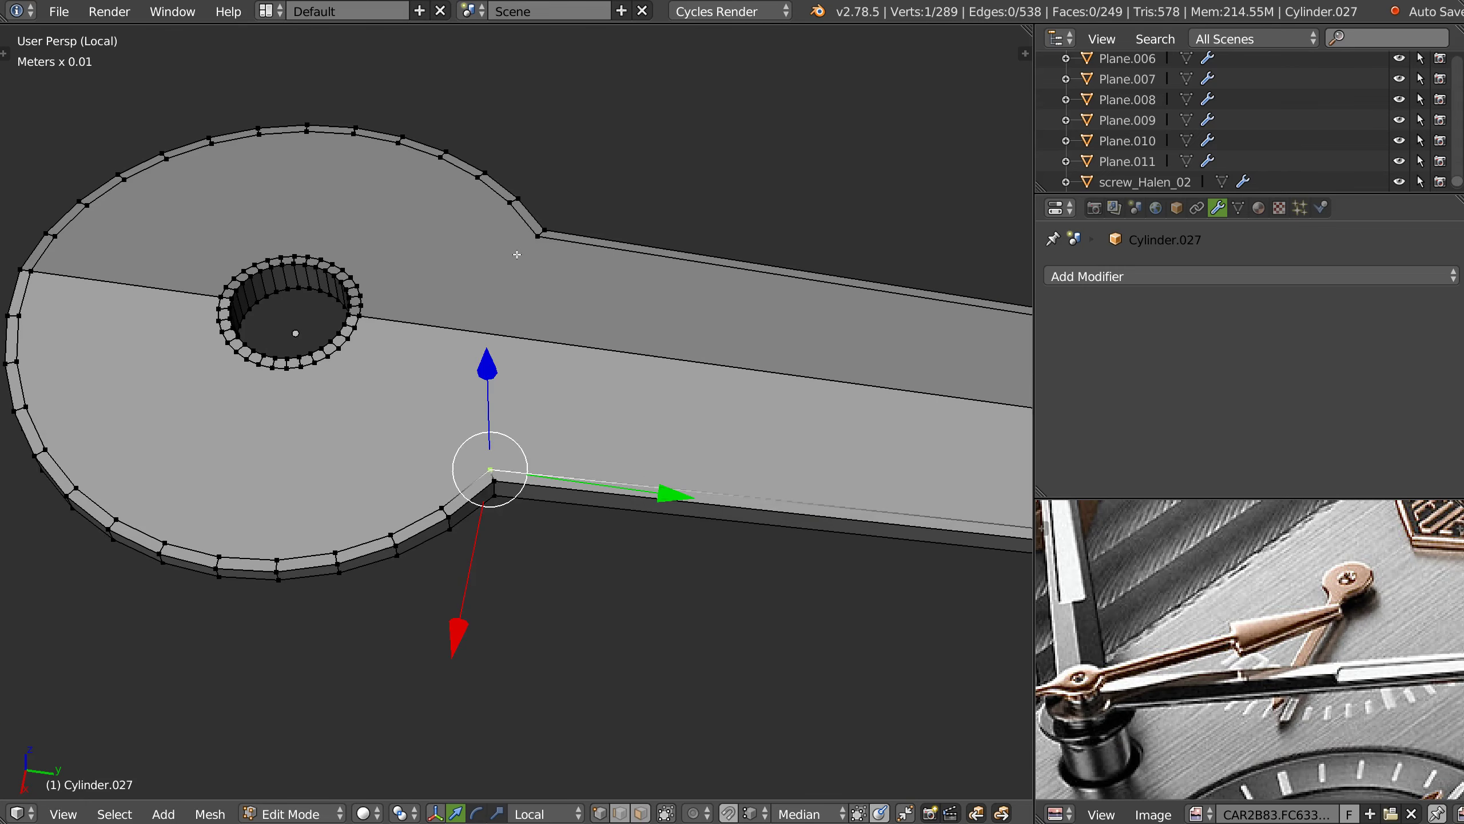
pyautogui.press('KP_7')
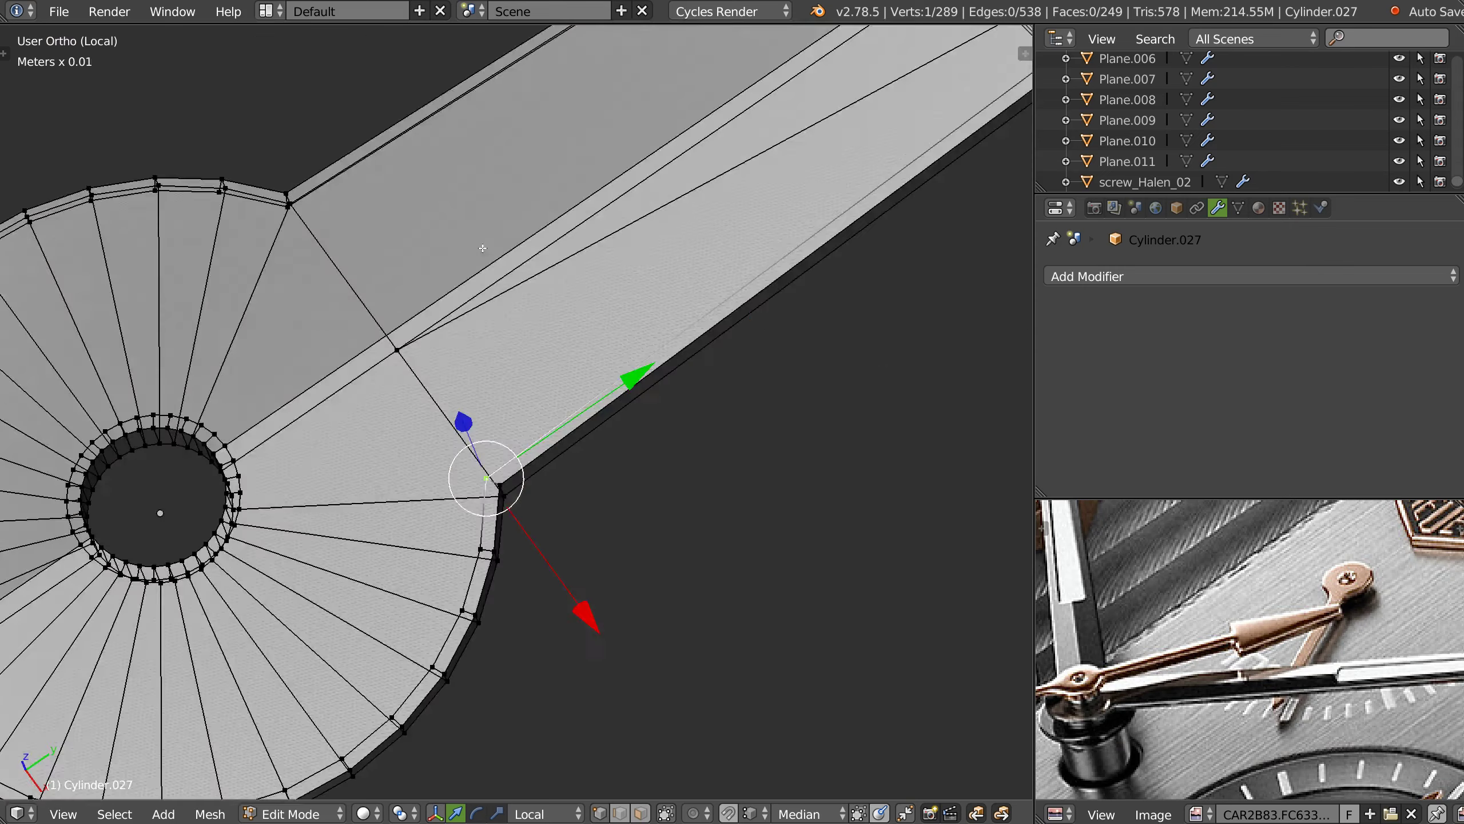
pyautogui.press('z')
pyautogui.click(554, 381)
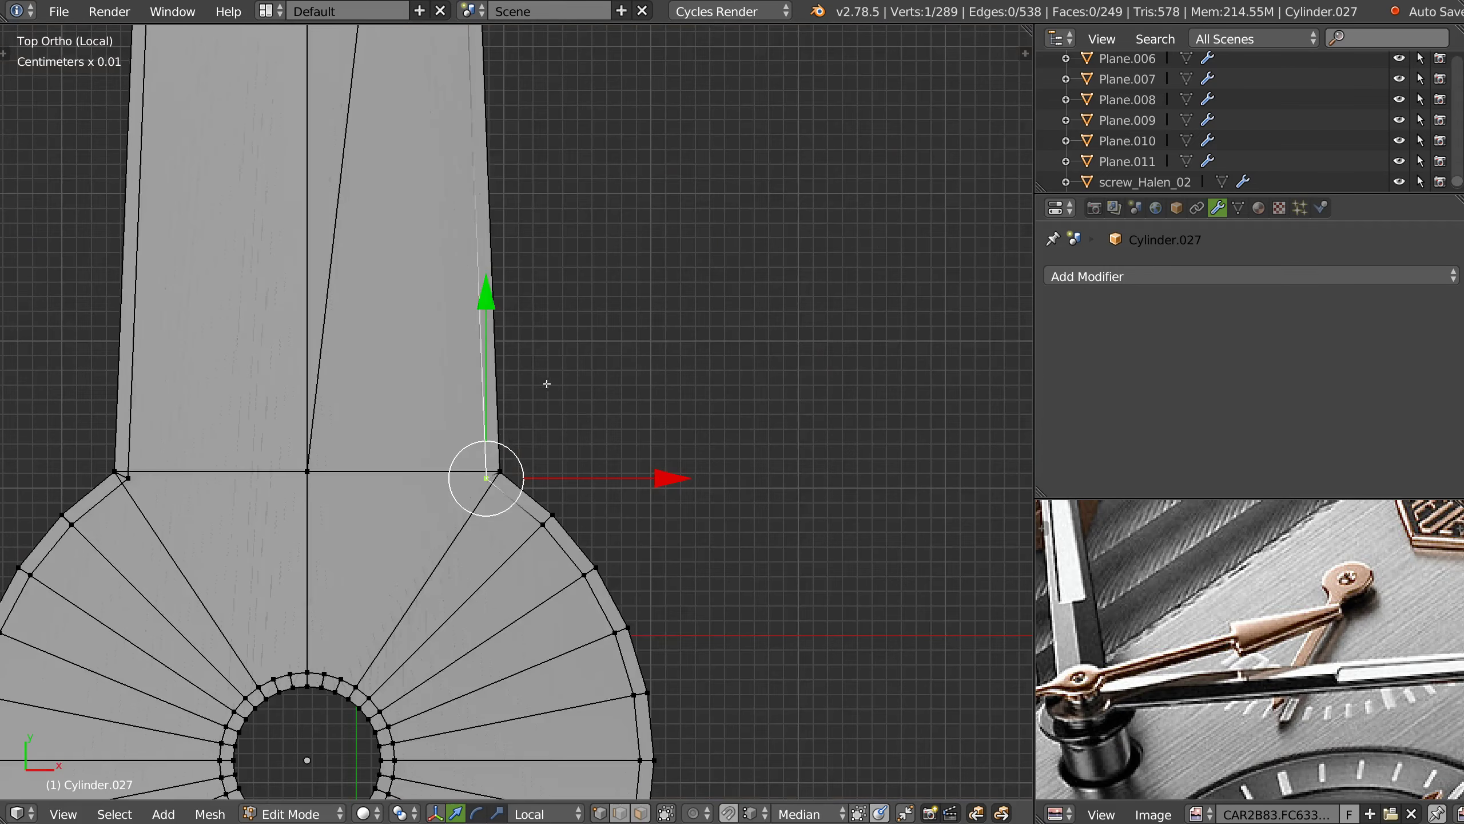
pyautogui.keyDown('shift'); pyautogui.moveTo(546, 386); pyautogui.dragTo(733, 181, button='middle'); pyautogui.keyUp('shift')
pyautogui.scroll(1, 683, 290)
pyautogui.keyDown('shift'); pyautogui.moveTo(682, 290); pyautogui.dragTo(603, 408, button='middle'); pyautogui.keyUp('shift')
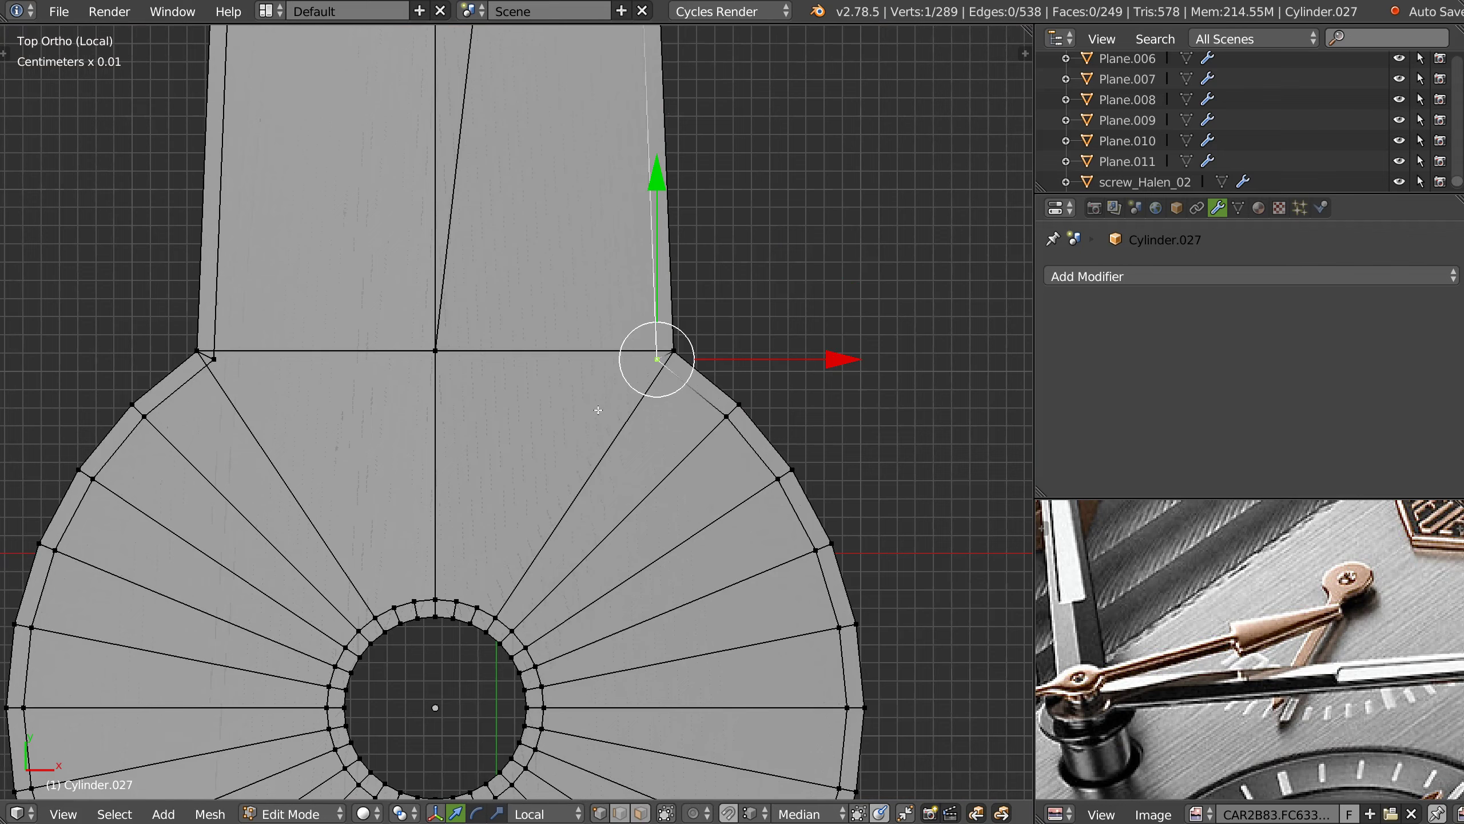
pyautogui.press('z')
pyautogui.click(542, 547)
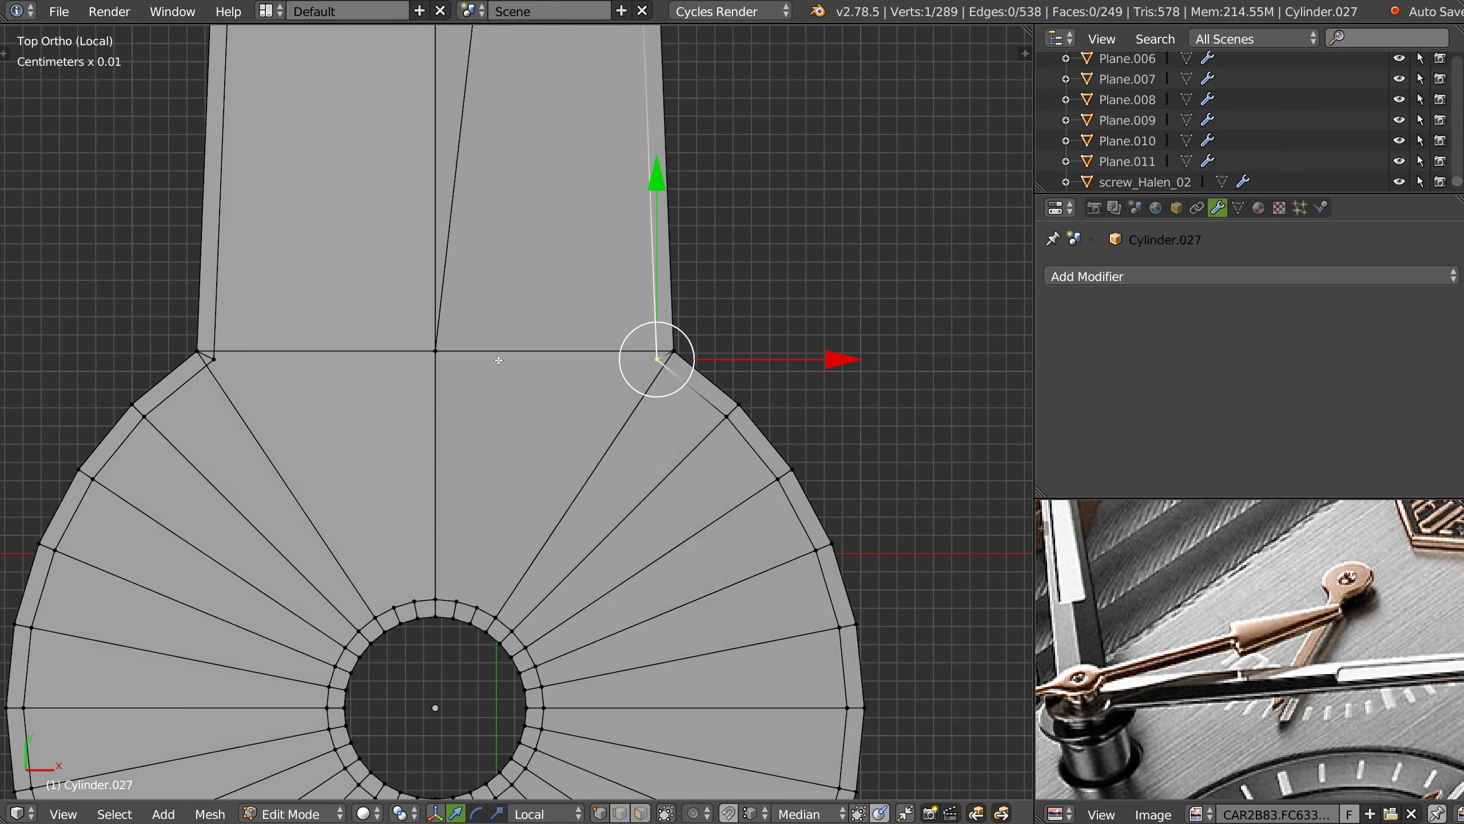
pyautogui.scroll(1, 498, 360)
pyautogui.scroll(2, 577, 398)
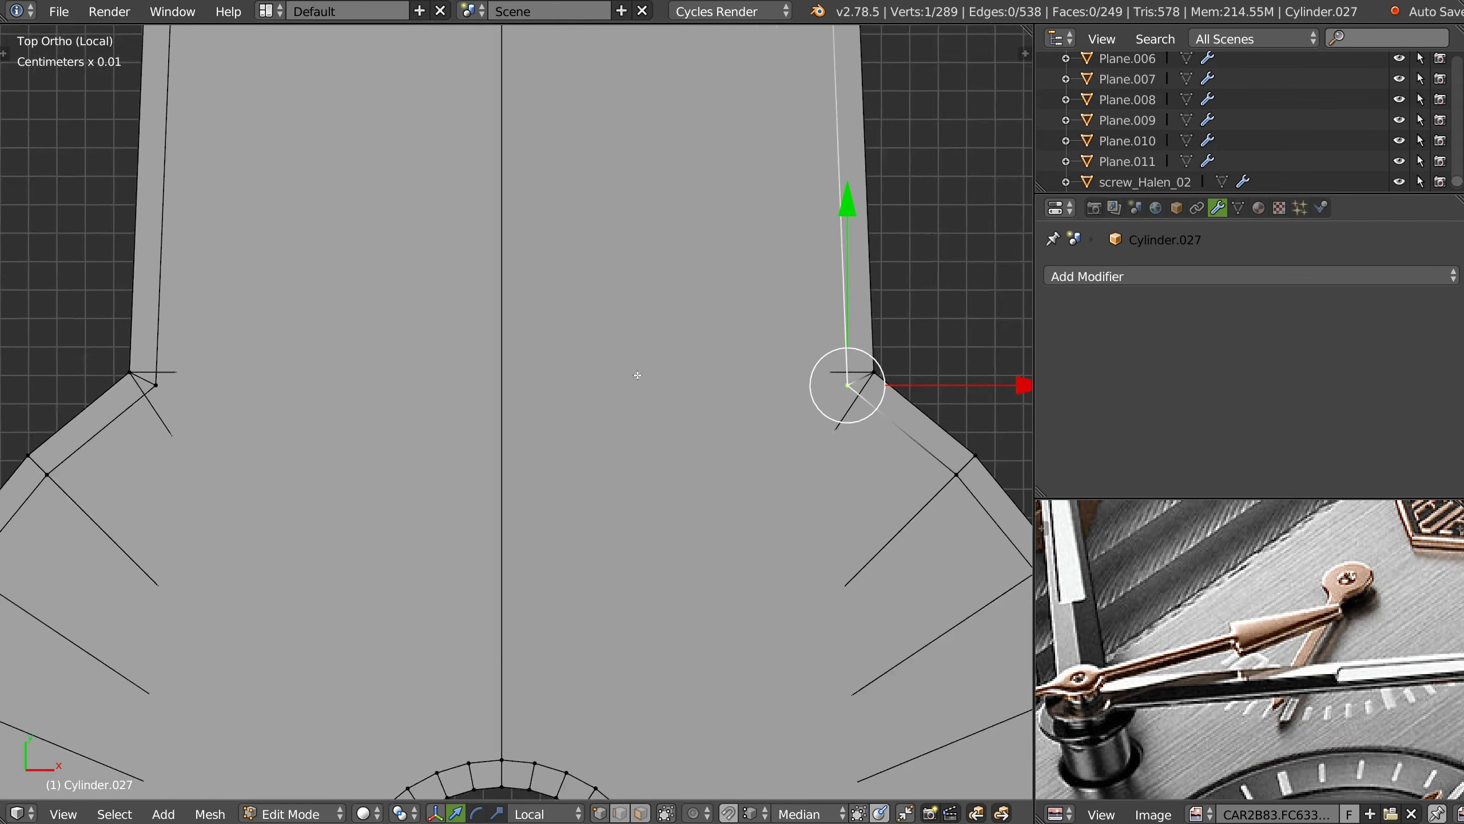
pyautogui.scroll(2, 646, 358)
pyautogui.scroll(1, 680, 317)
pyautogui.scroll(-3, 692, 314)
pyautogui.scroll(1, 554, 357)
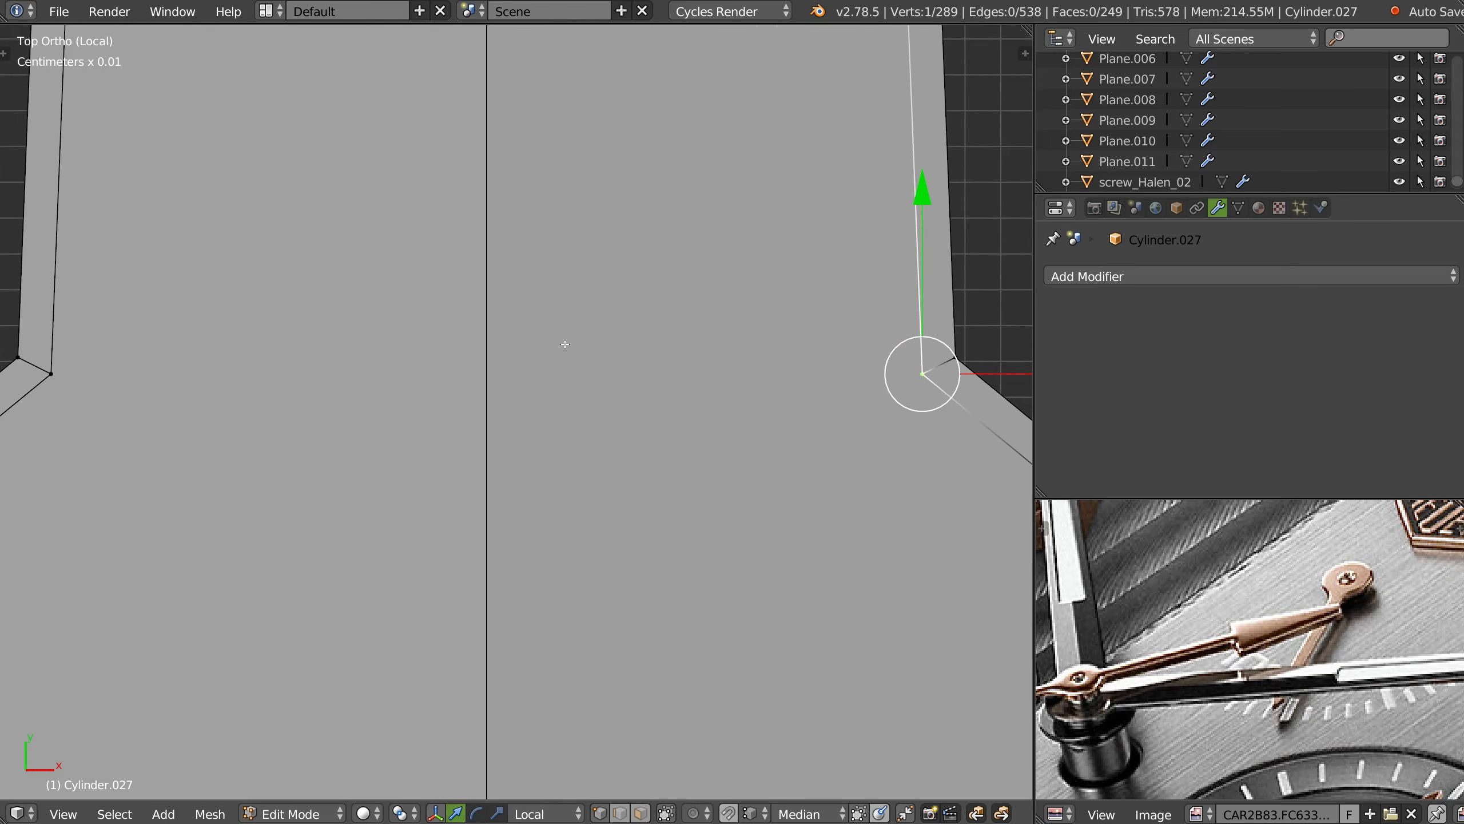
pyautogui.keyDown('shift'); pyautogui.rightClick(68, 361); pyautogui.keyUp('shift')
pyautogui.press('j')
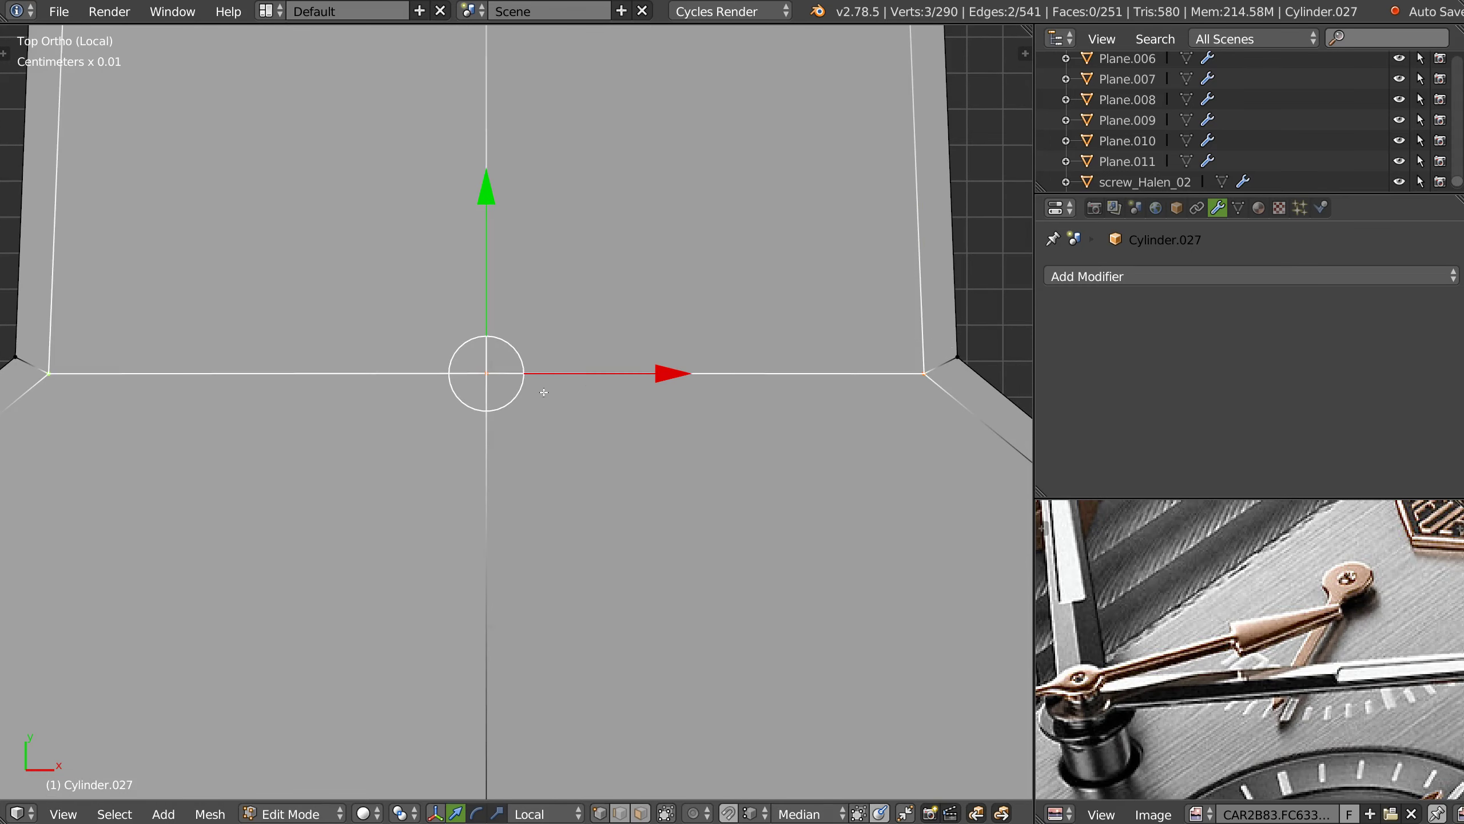
pyautogui.scroll(-5, 780, 314)
pyautogui.moveTo(605, 376)
pyautogui.mouseDown(button='middle')
pyautogui.moveTo(627, 416)
pyautogui.moveTo(563, 433)
pyautogui.moveTo(562, 416)
pyautogui.moveTo(677, 417)
pyautogui.mouseUp(button='middle')
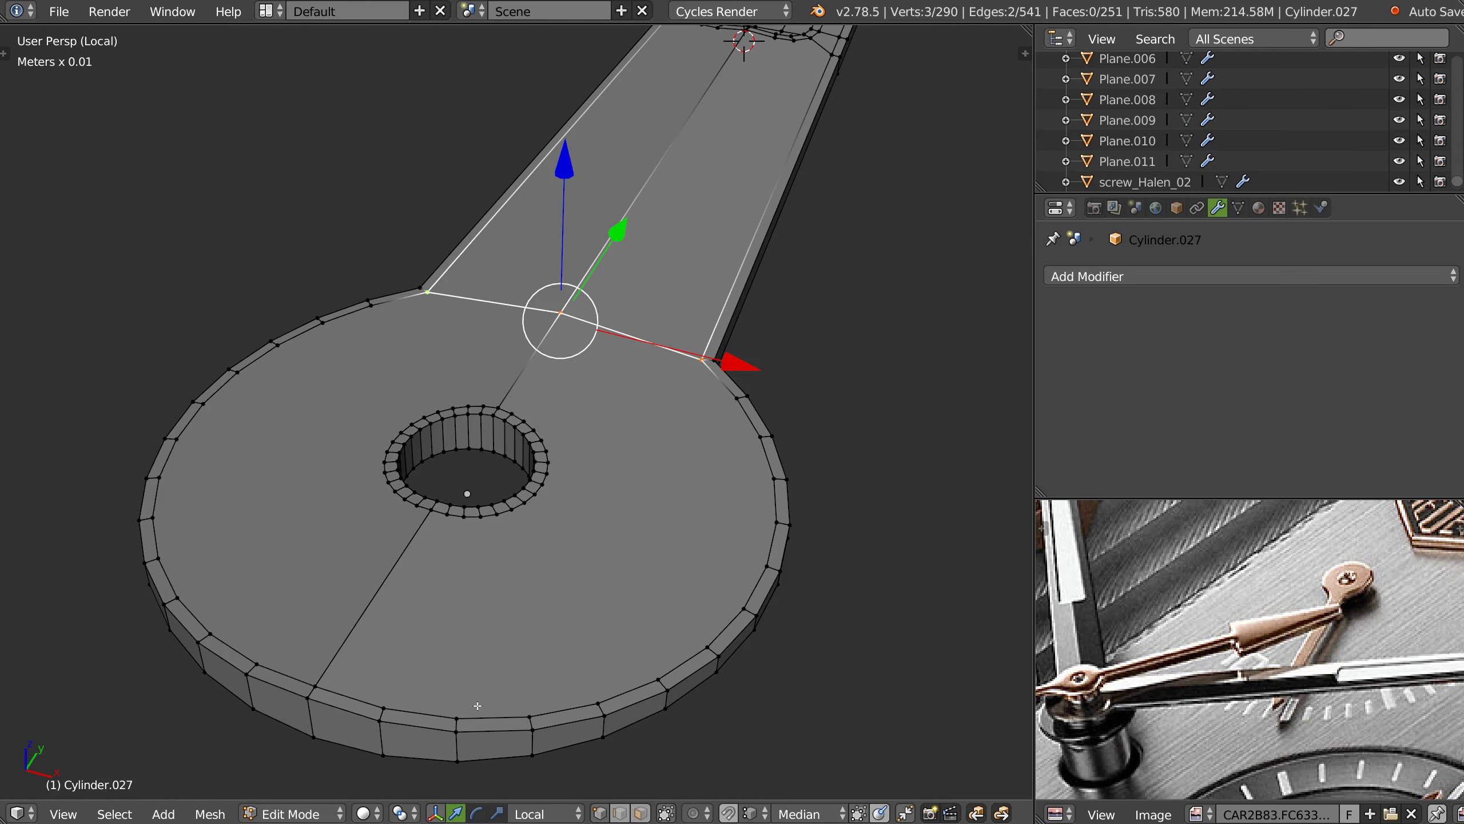
# - Join three hub rim vertices to their facing hole vertices with new edges
pyautogui.rightClick(392, 699)
pyautogui.keyDown('shift'); pyautogui.rightClick(452, 526); pyautogui.keyUp('shift')
pyautogui.press('j')
pyautogui.rightClick(457, 718)
pyautogui.keyDown('shift'); pyautogui.rightClick(466, 526); pyautogui.keyUp('shift')
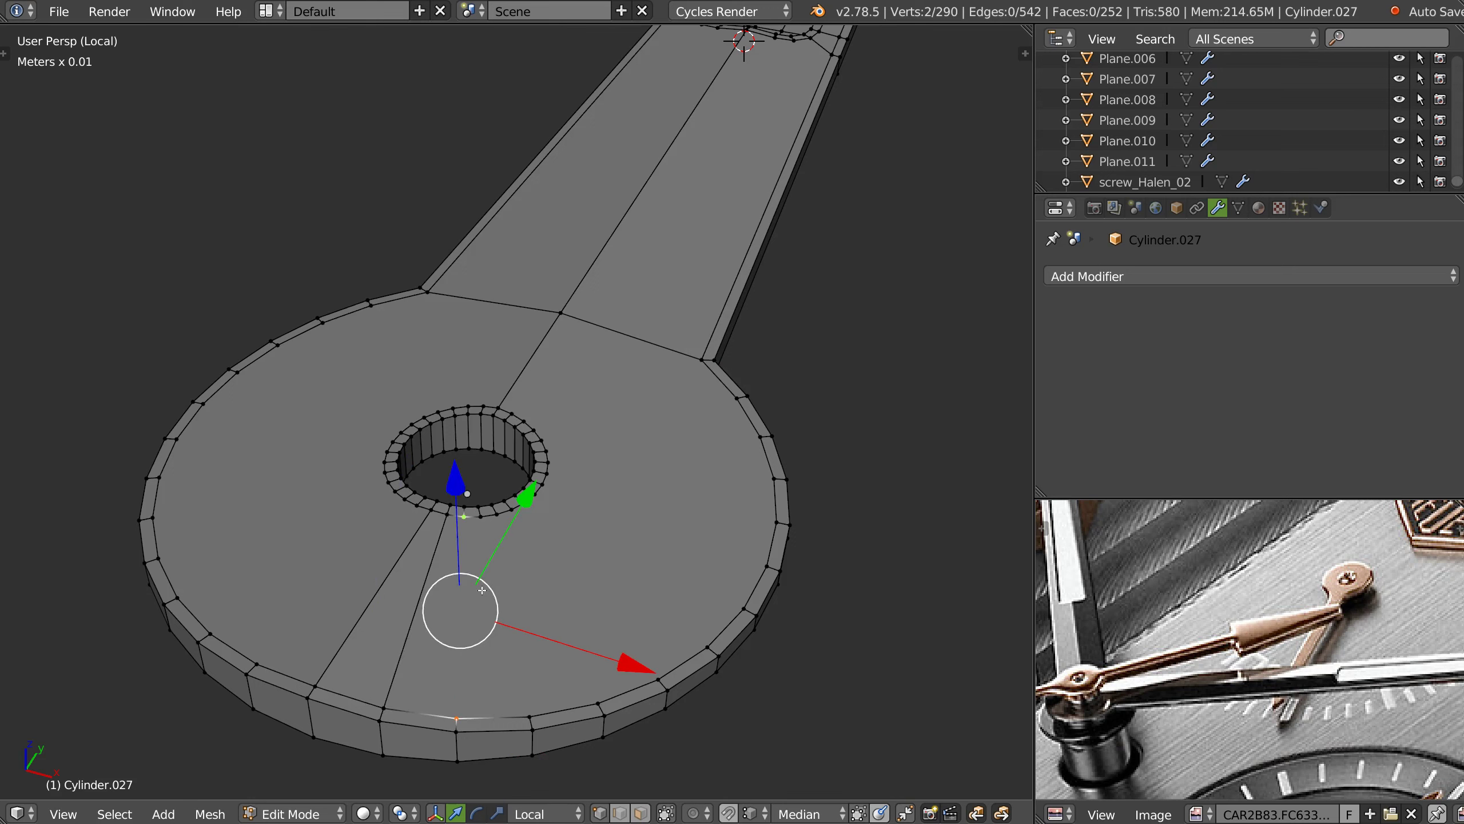
pyautogui.press('j')
pyautogui.rightClick(529, 717)
pyautogui.keyDown('shift'); pyautogui.rightClick(481, 516); pyautogui.keyUp('shift')
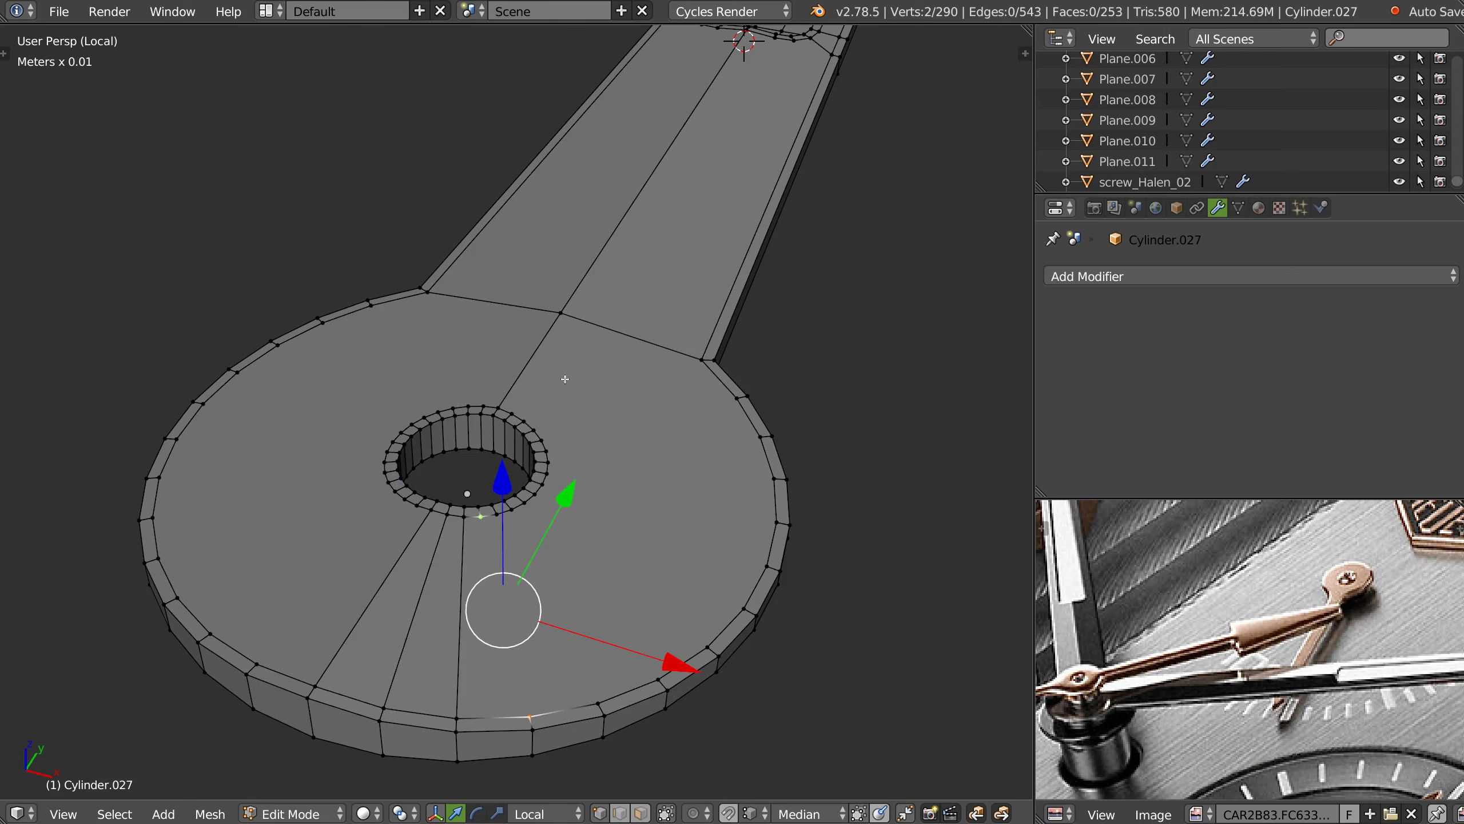
pyautogui.press('j')
# - Connect the next three rim vertices to the hole with edges
pyautogui.rightClick(597, 703)
pyautogui.keyDown('shift'); pyautogui.rightClick(497, 513); pyautogui.keyUp('shift')
pyautogui.press('j')
pyautogui.rightClick(657, 681)
pyautogui.keyDown('shift'); pyautogui.rightClick(512, 510); pyautogui.keyUp('shift')
pyautogui.press('j')
pyautogui.rightClick(707, 647)
pyautogui.keyDown('shift'); pyautogui.rightClick(524, 502); pyautogui.keyUp('shift')
pyautogui.press('j')
# - Continue around the hub, joining two more rim vertices to hole vertices
pyautogui.moveTo(605, 474); pyautogui.dragTo(676, 437, button='middle')
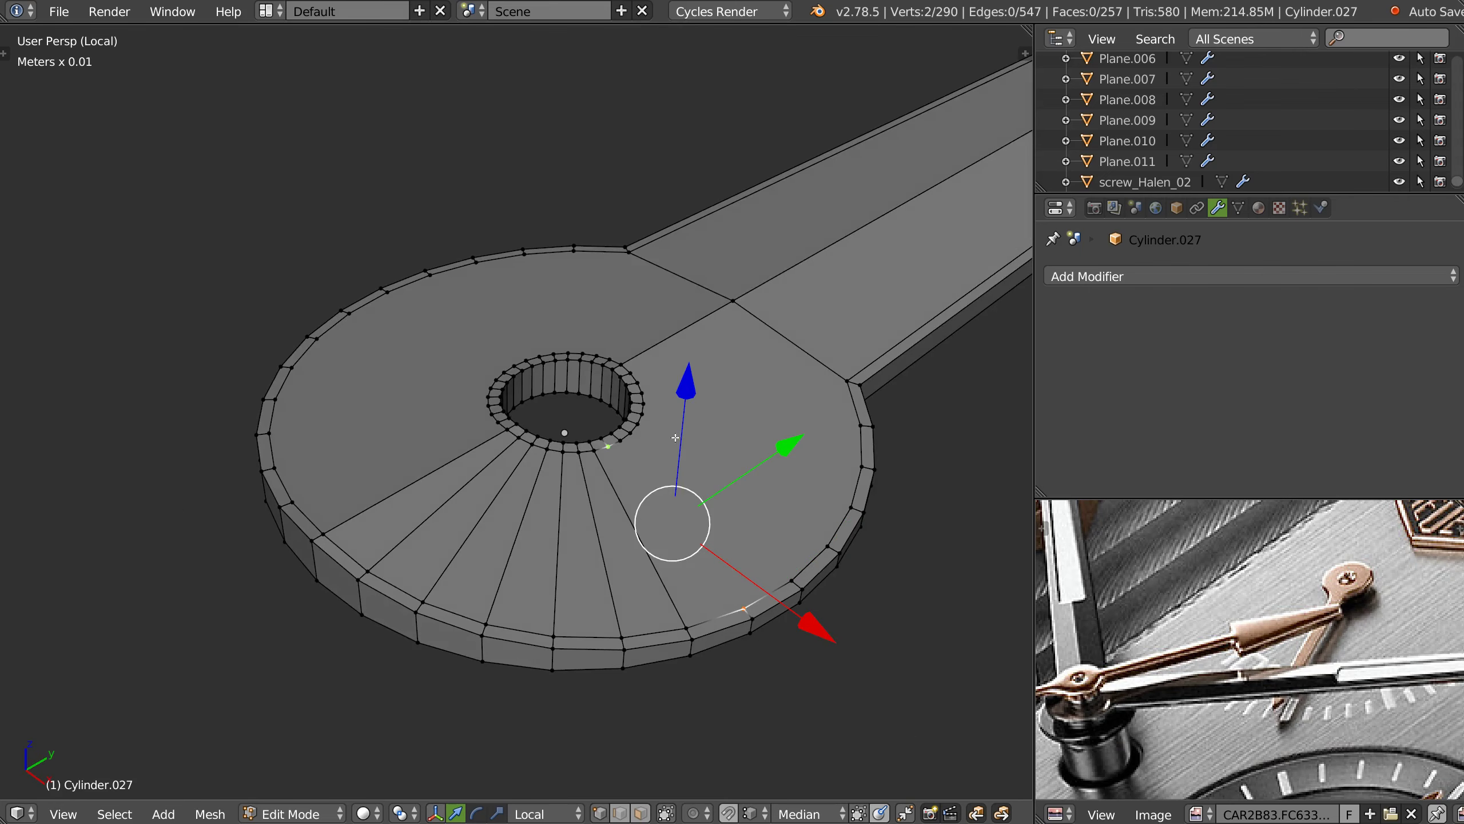
pyautogui.rightClick(793, 580)
pyautogui.keyDown('shift'); pyautogui.rightClick(620, 440); pyautogui.keyUp('shift')
pyautogui.press('j')
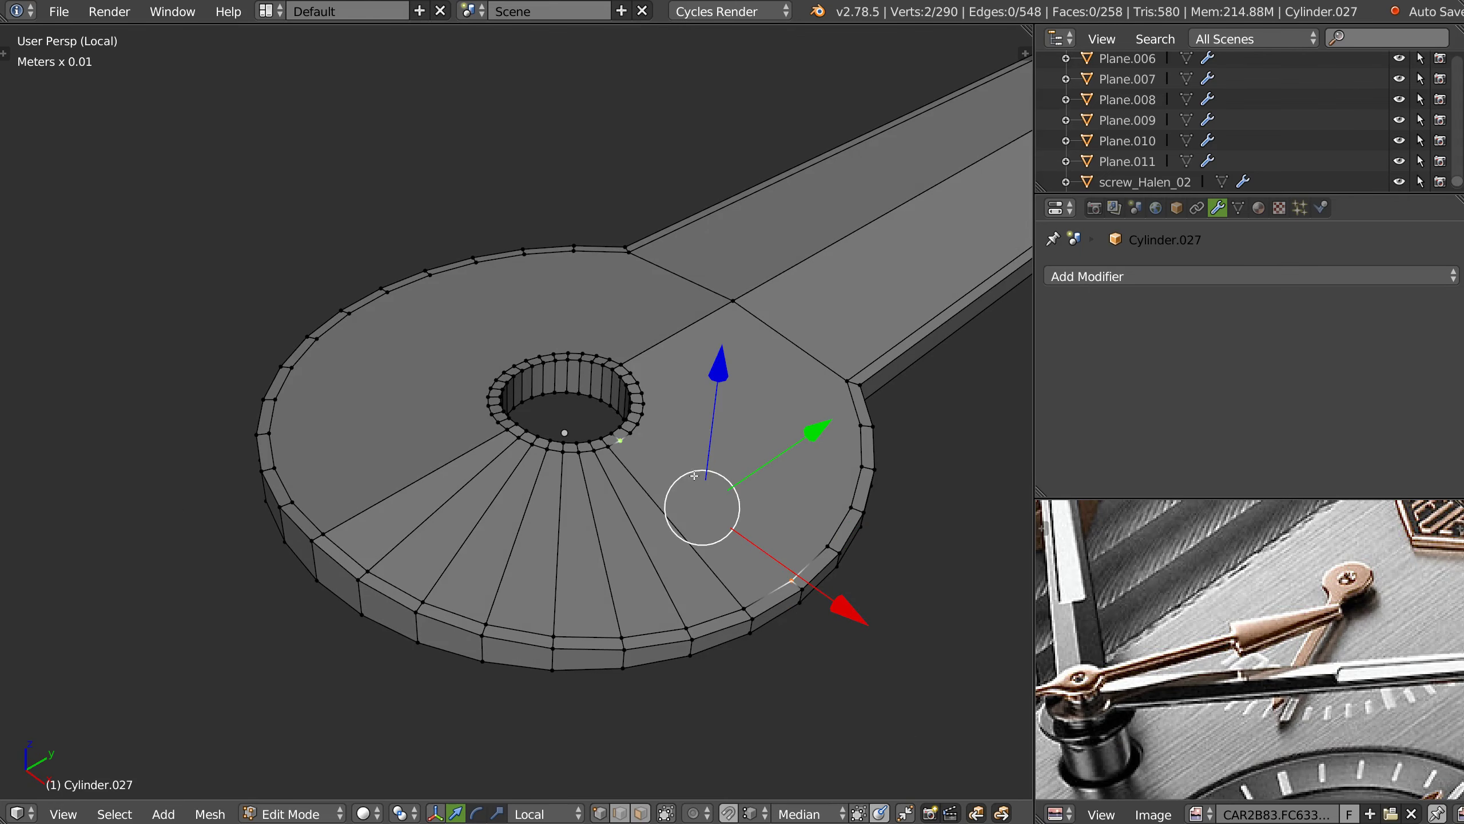
pyautogui.rightClick(829, 546)
pyautogui.keyDown('shift'); pyautogui.rightClick(631, 432); pyautogui.keyUp('shift')
pyautogui.press('j')
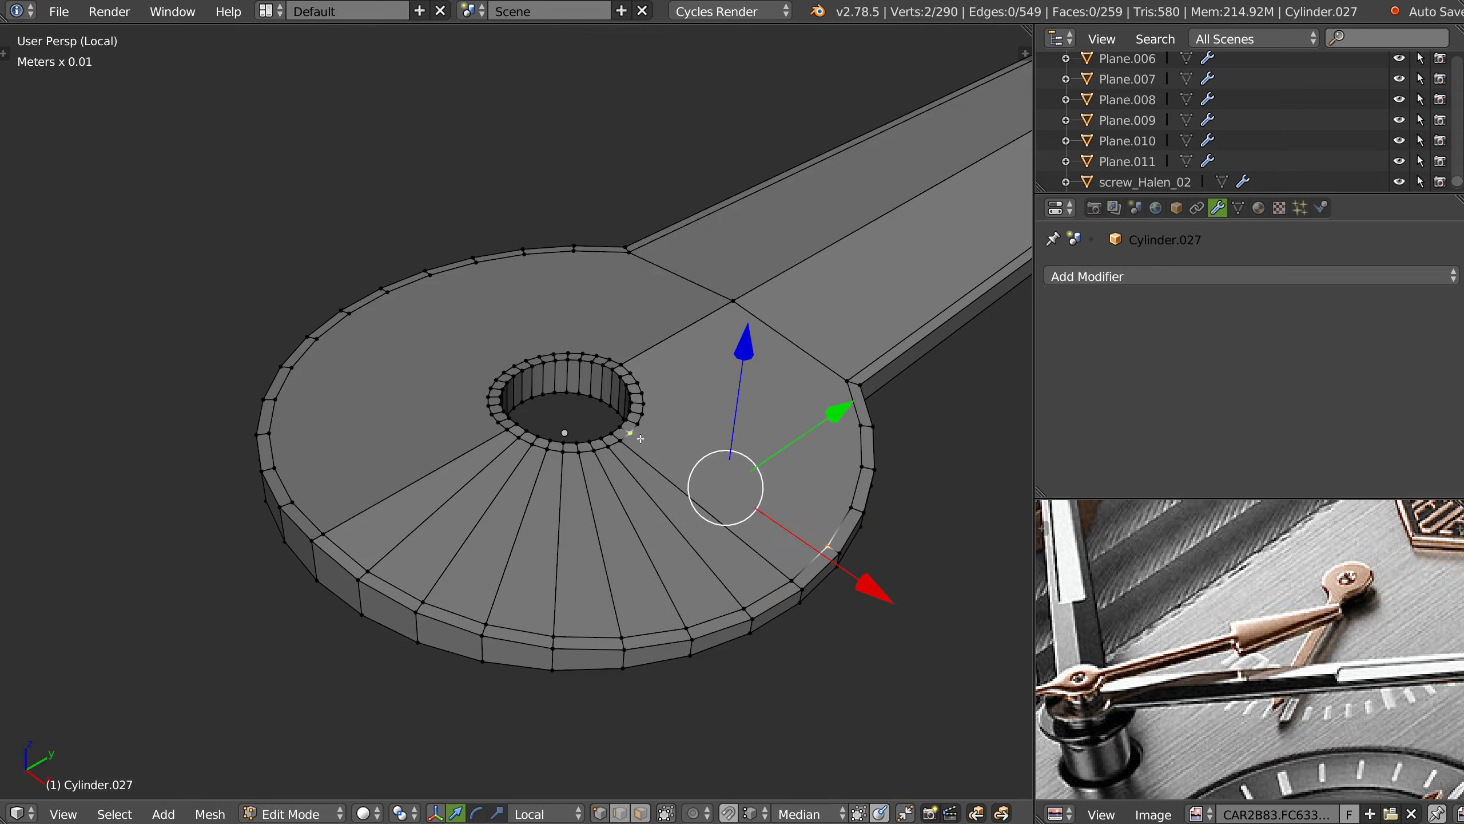
pyautogui.press('j')
# - Connect three further rim vertices to the hole, moving toward the arm
pyautogui.rightClick(838, 491)
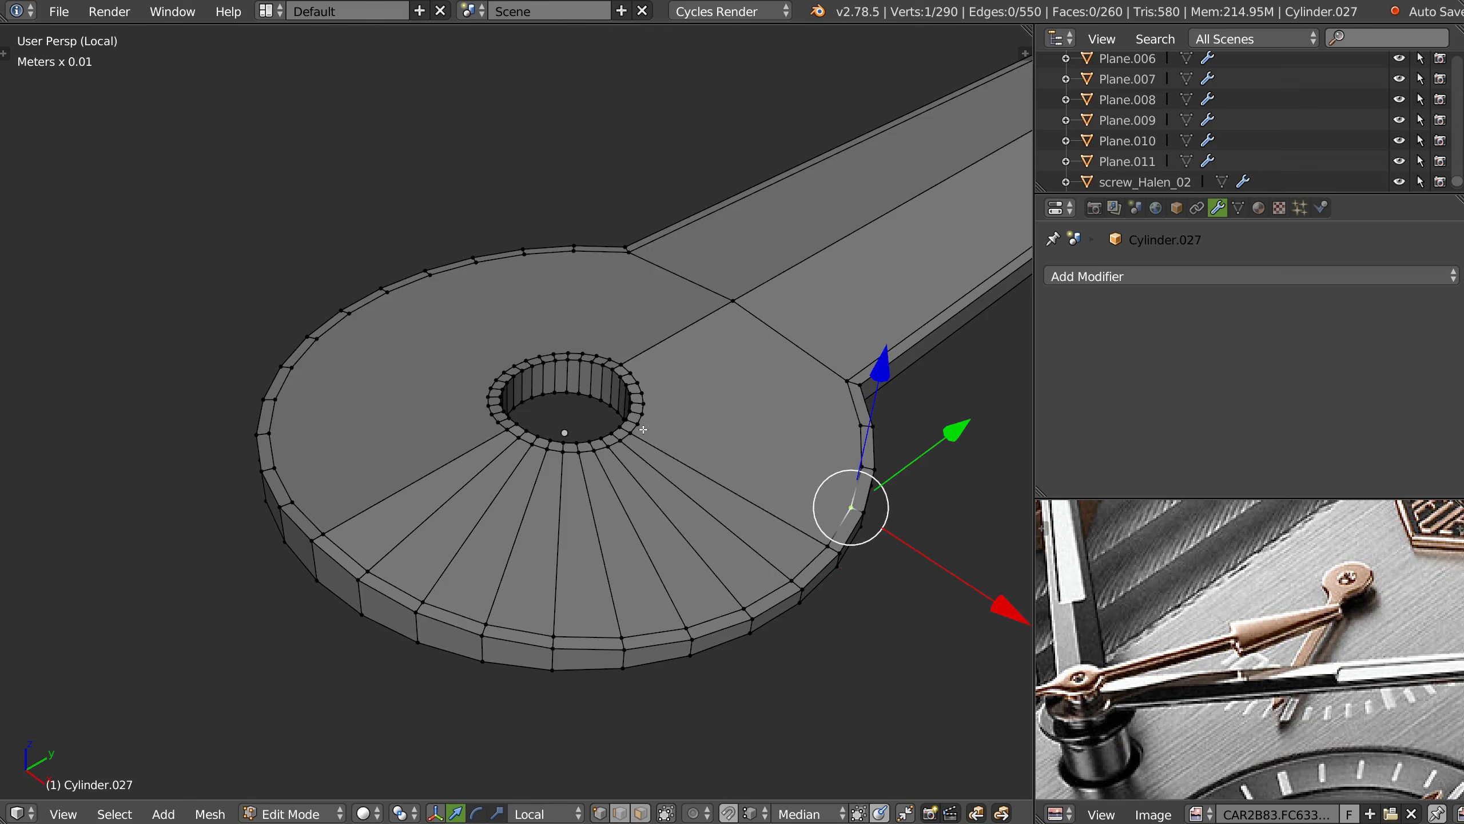
pyautogui.keyDown('shift'); pyautogui.rightClick(644, 430); pyautogui.keyUp('shift')
pyautogui.press('j')
pyautogui.rightClick(848, 460)
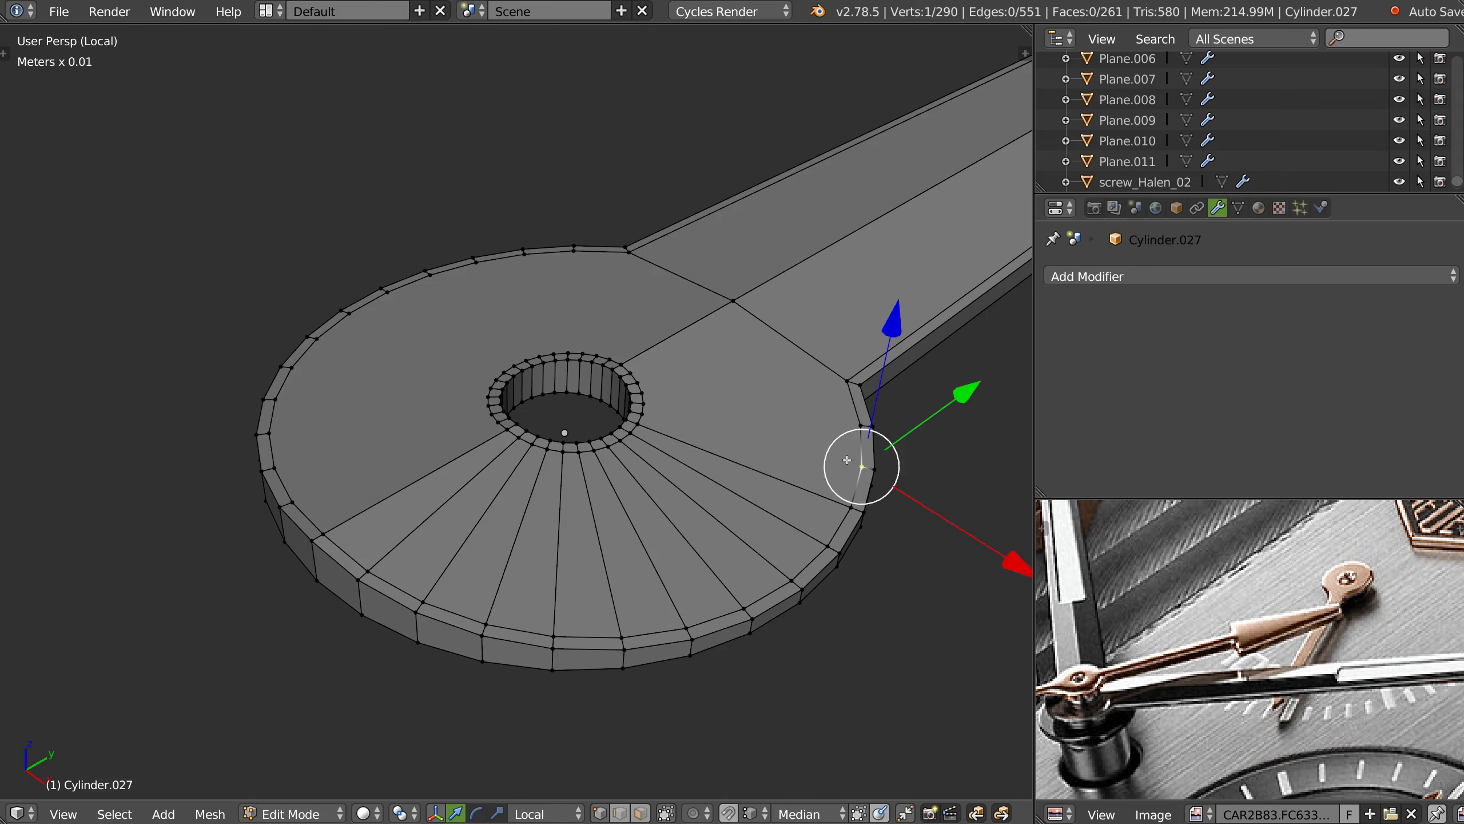
pyautogui.keyDown('shift'); pyautogui.rightClick(646, 411); pyautogui.keyUp('shift')
pyautogui.press('j')
pyautogui.rightClick(852, 429)
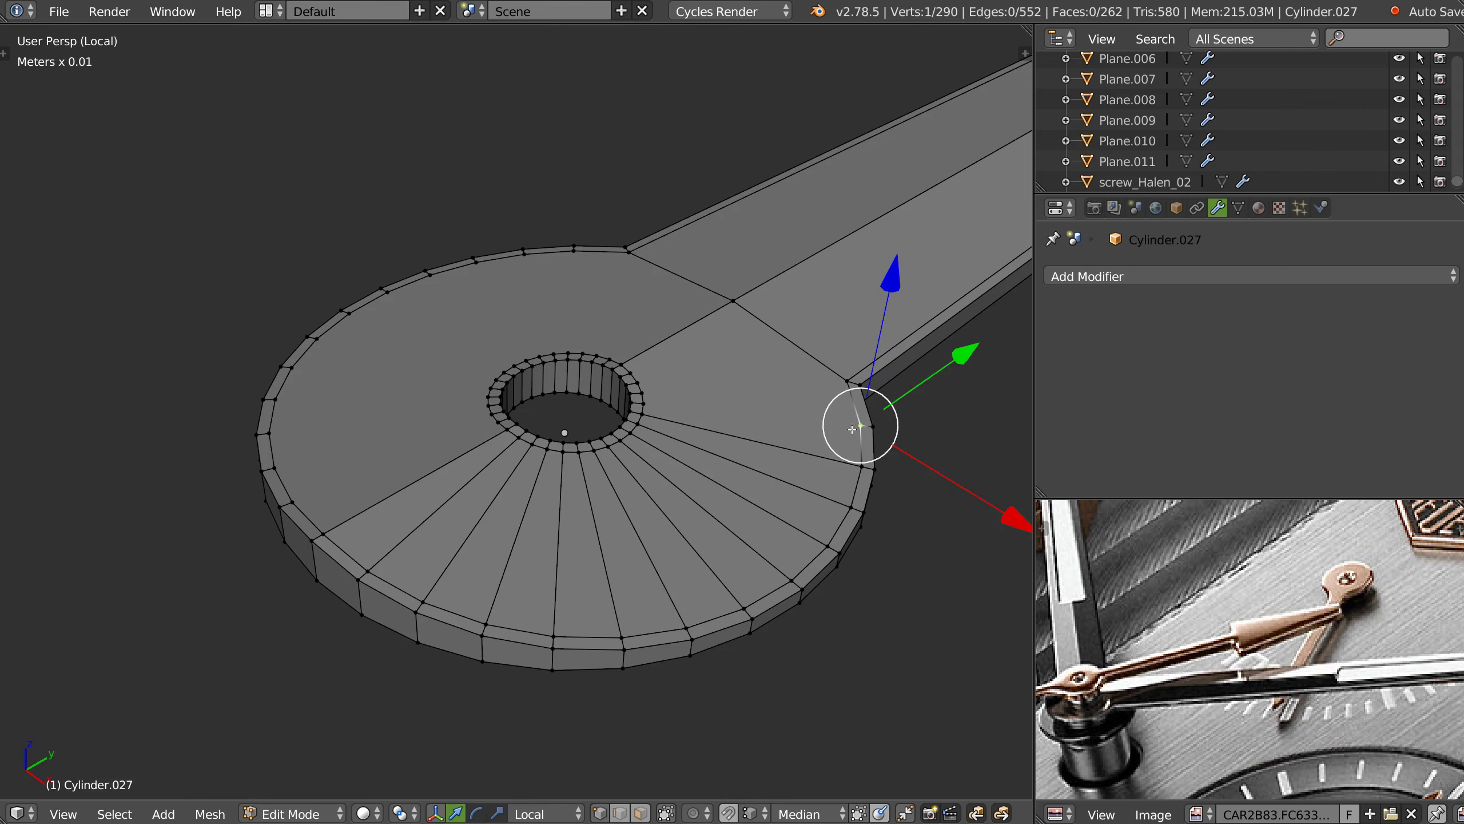
pyautogui.keyDown('shift'); pyautogui.rightClick(649, 402); pyautogui.keyUp('shift')
pyautogui.press('j')
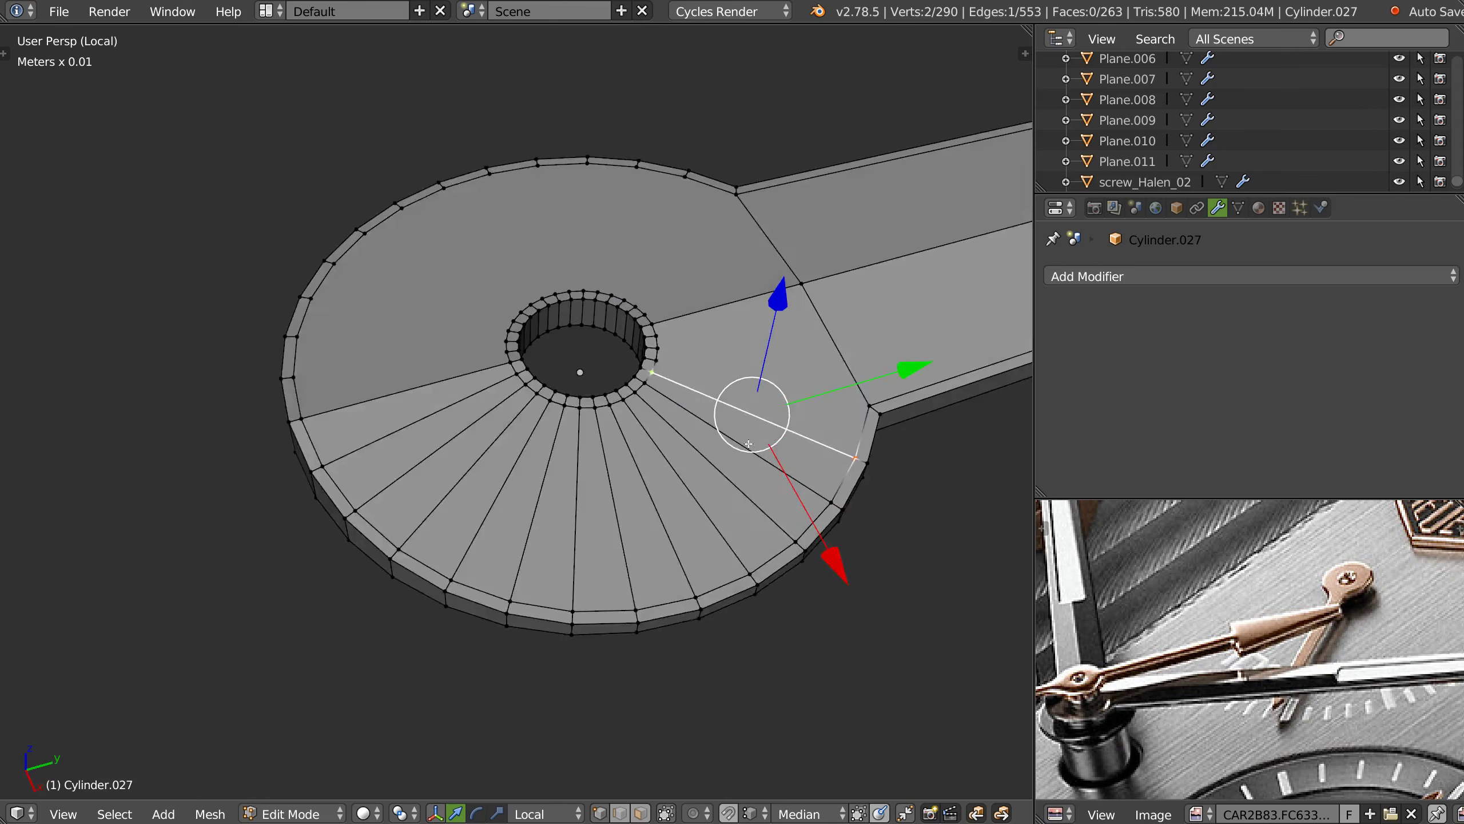
# - Join the rim vertex at the arm junction to its facing hole vertex
pyautogui.moveTo(711, 440); pyautogui.dragTo(746, 465, button='middle')
pyautogui.rightClick(746, 461)
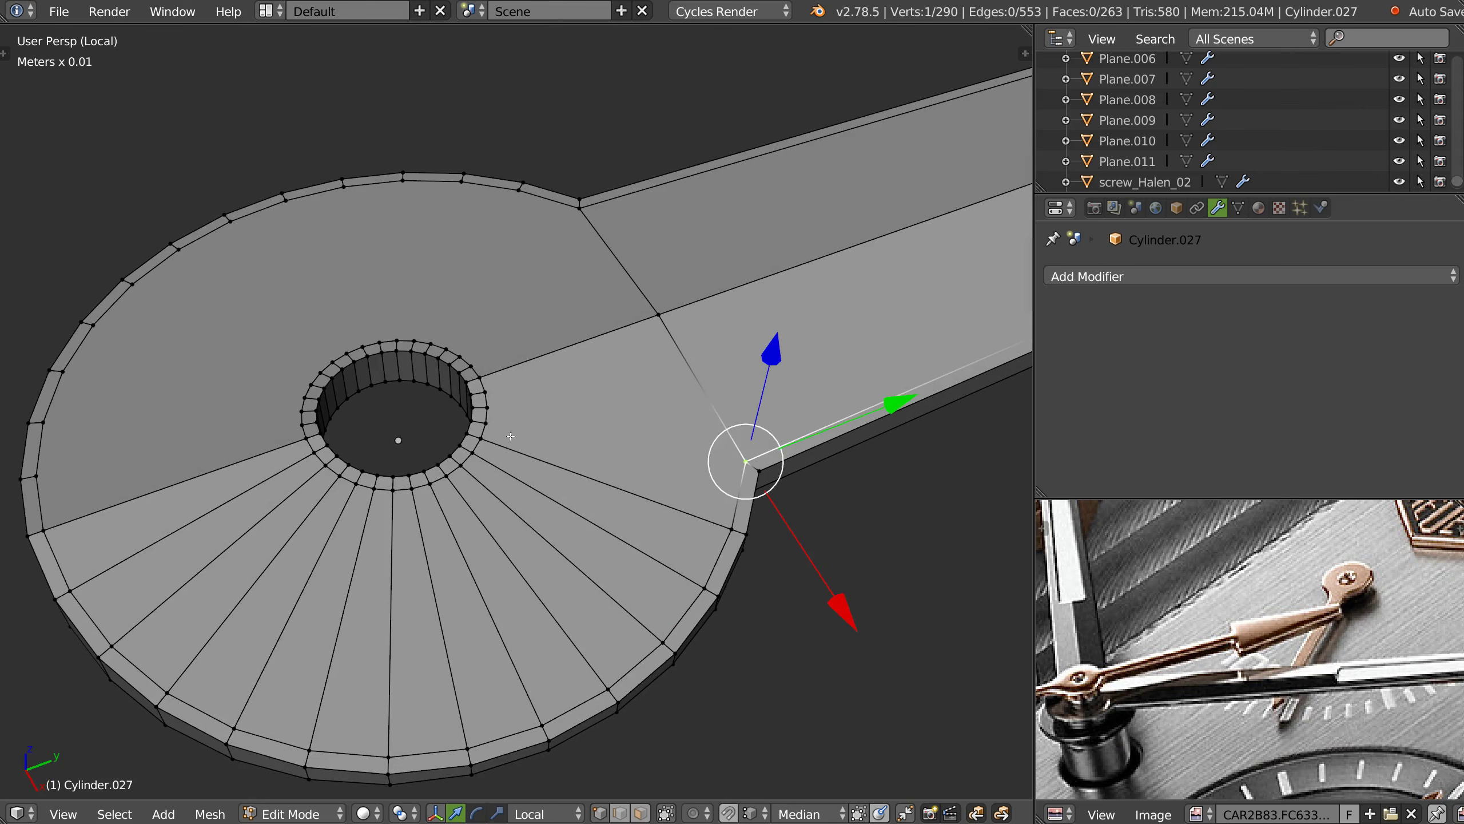
pyautogui.keyDown('shift'); pyautogui.rightClick(487, 424); pyautogui.keyUp('shift')
pyautogui.press('j')
pyautogui.scroll(-2, 810, 369)
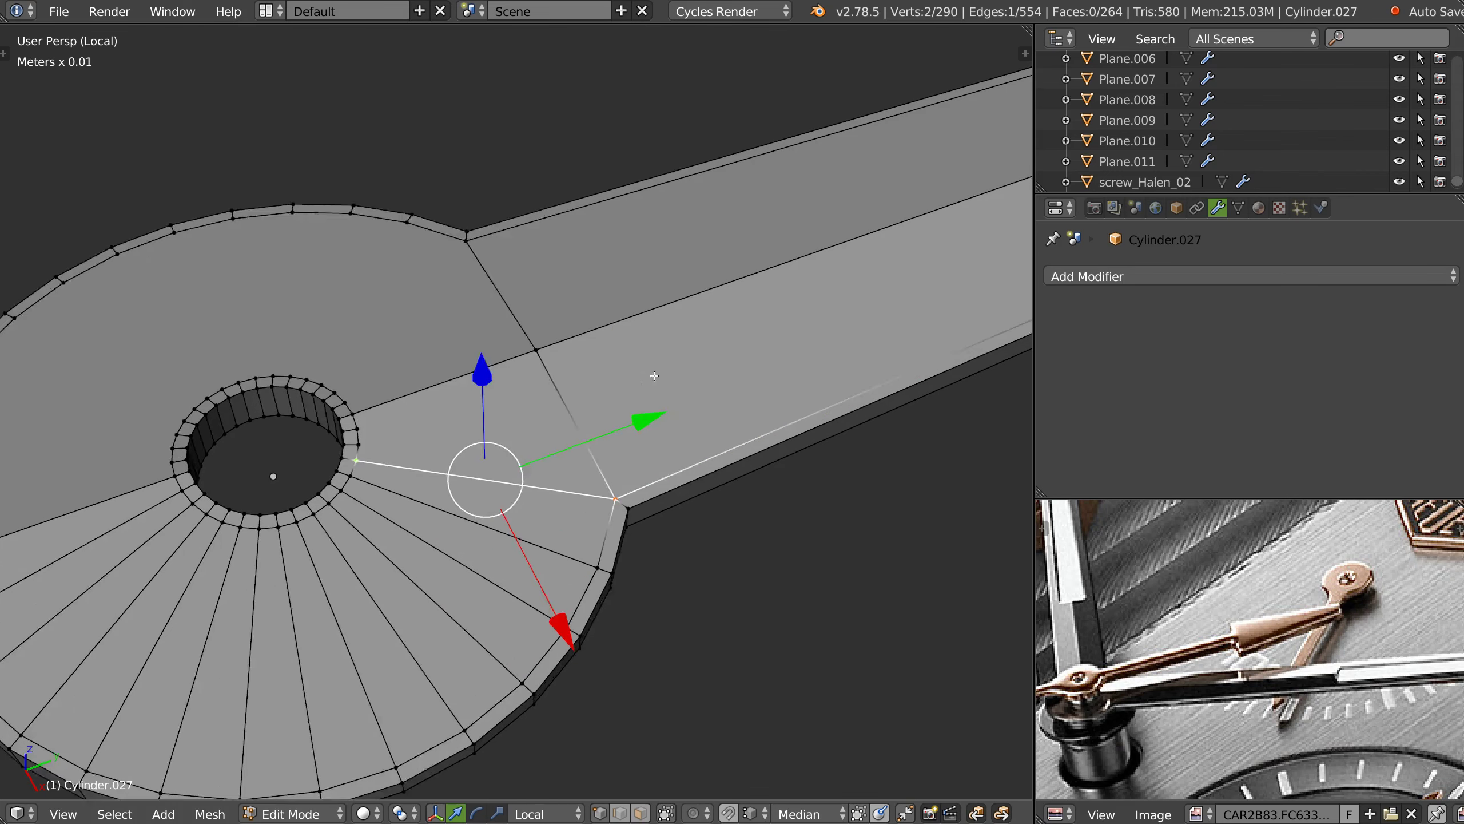
pyautogui.scroll(-2, 810, 369)
pyautogui.scroll(3, 810, 370)
pyautogui.moveTo(810, 370); pyautogui.dragTo(762, 399, button='middle')
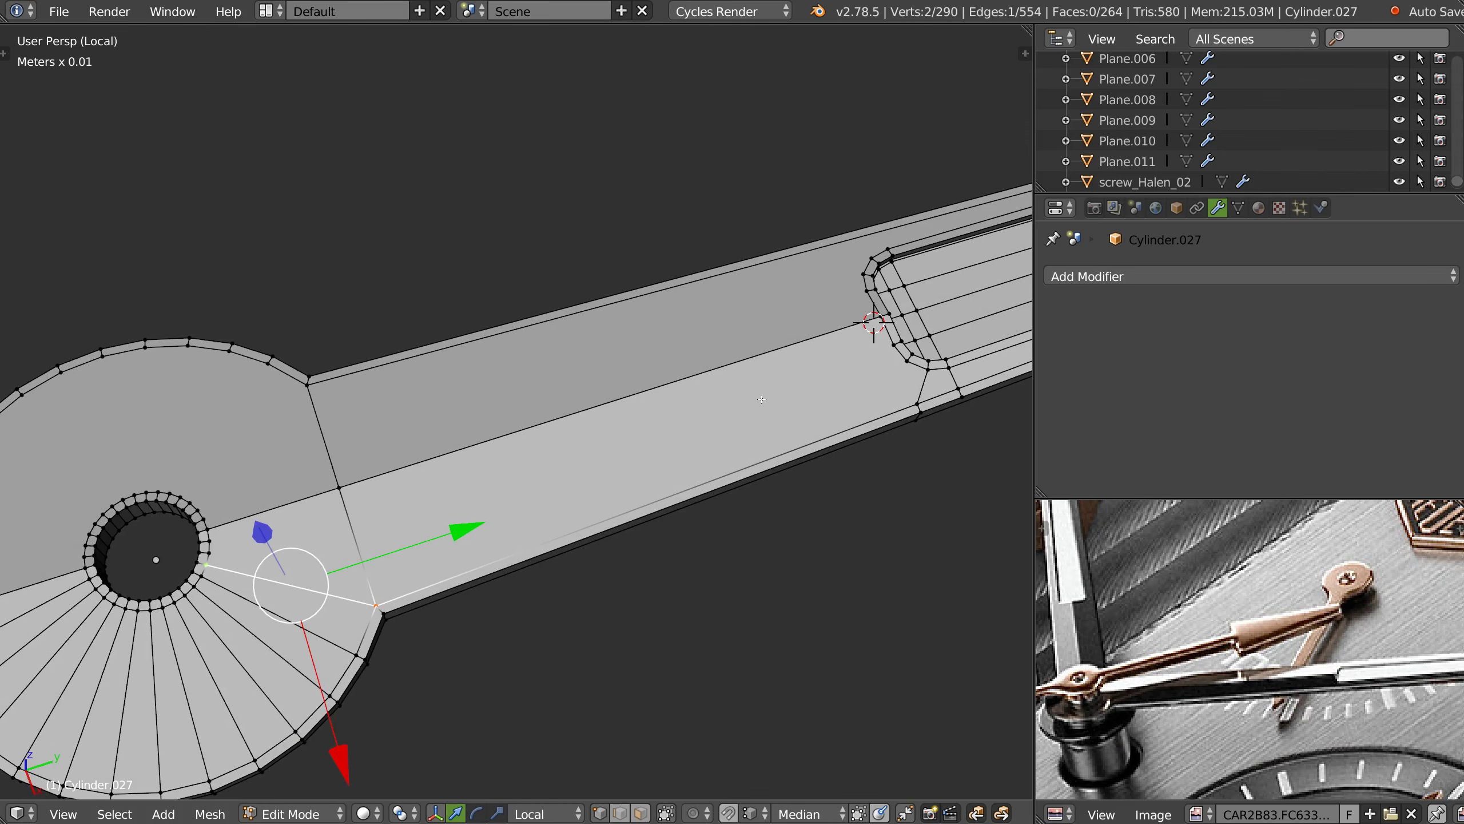
# - Cut two lengthwise edges along the arm from slot-end vertices to hole vertices
pyautogui.moveTo(562, 442); pyautogui.dragTo(750, 392, button='middle')
pyautogui.rightClick(868, 349)
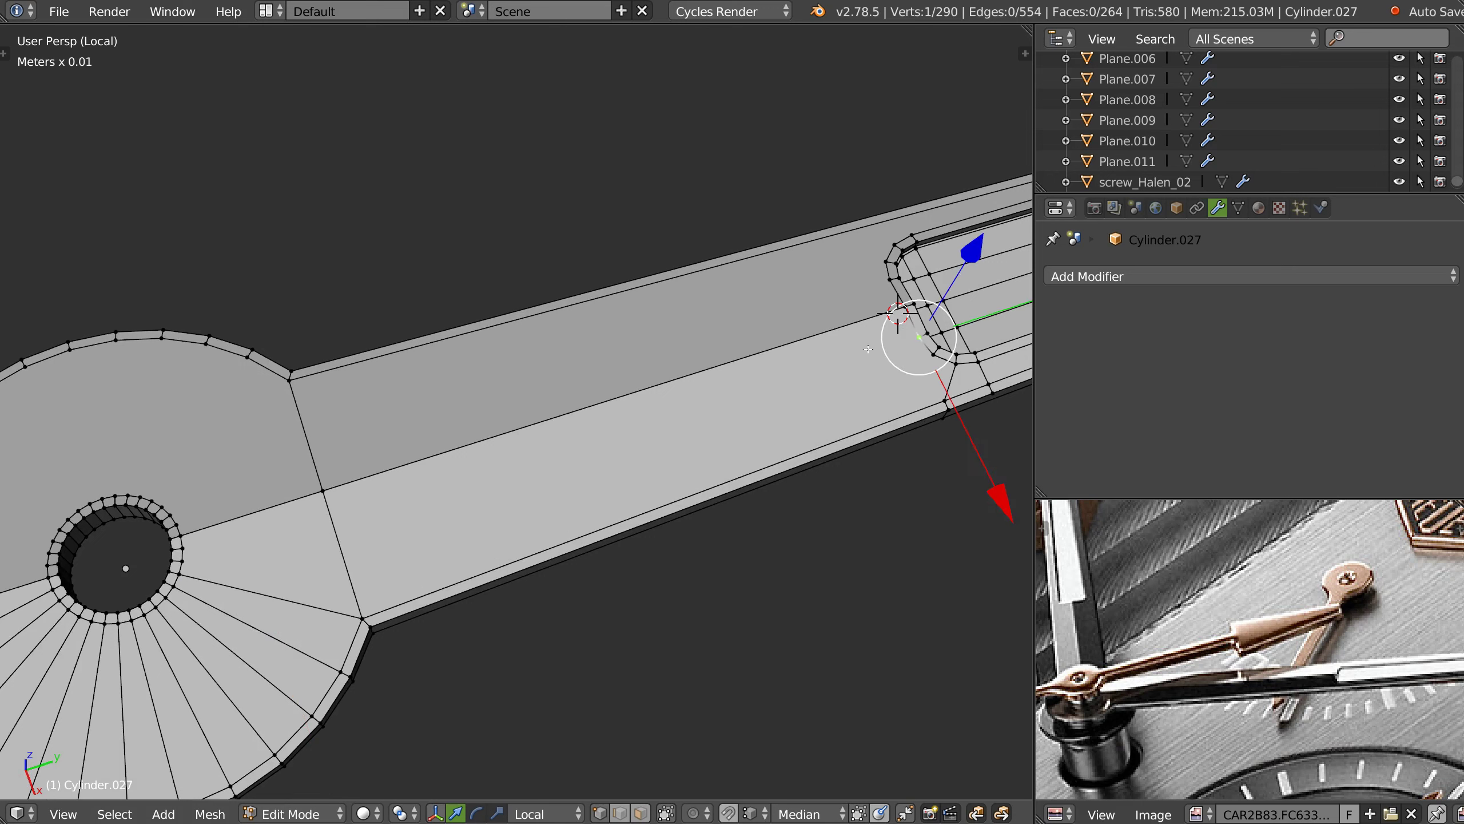
pyautogui.keyDown('shift'); pyautogui.rightClick(192, 552); pyautogui.keyUp('shift')
pyautogui.press('j')
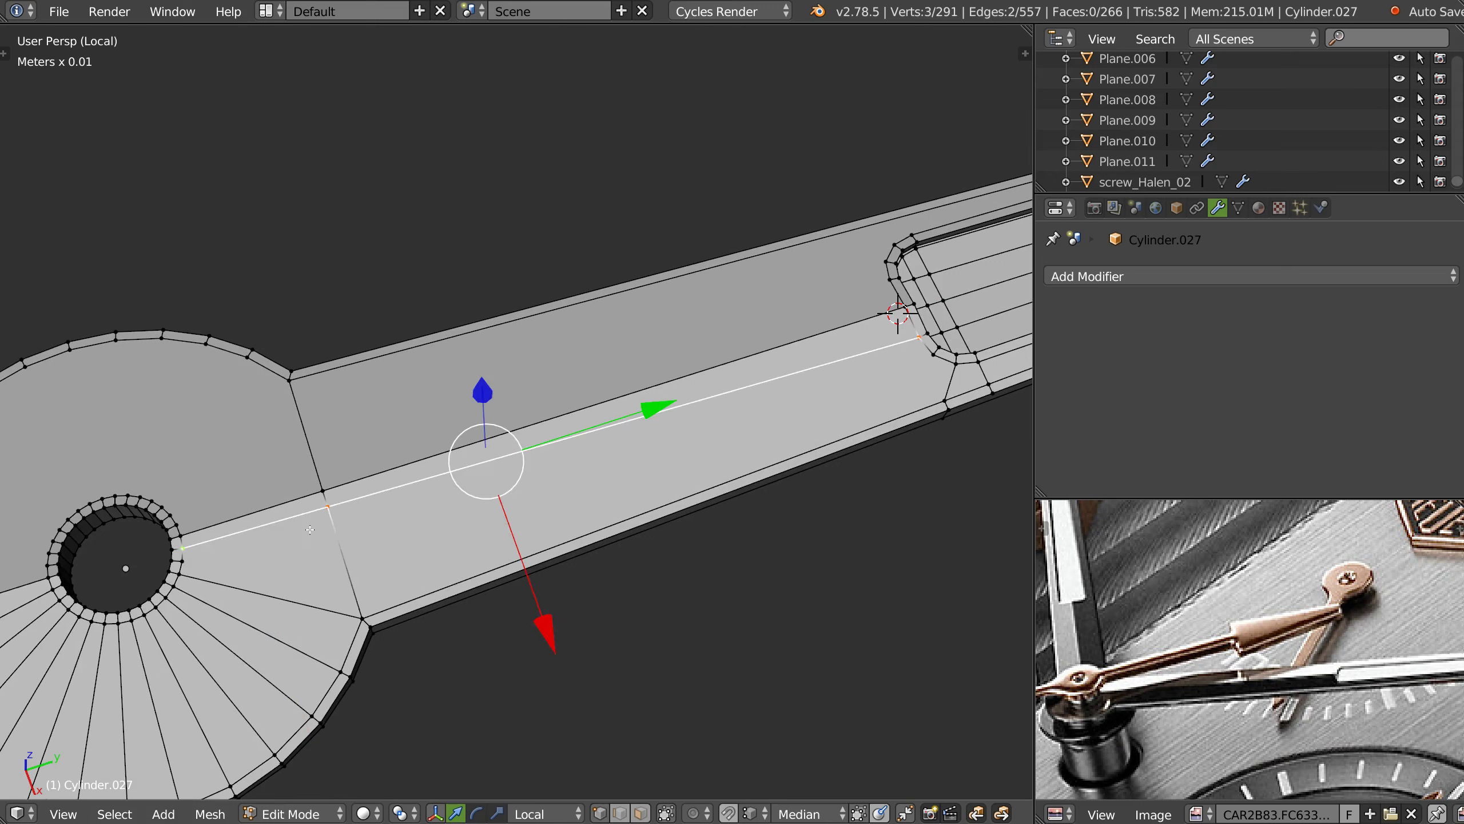
pyautogui.rightClick(931, 357)
pyautogui.keyDown('shift'); pyautogui.rightClick(192, 563); pyautogui.keyUp('shift')
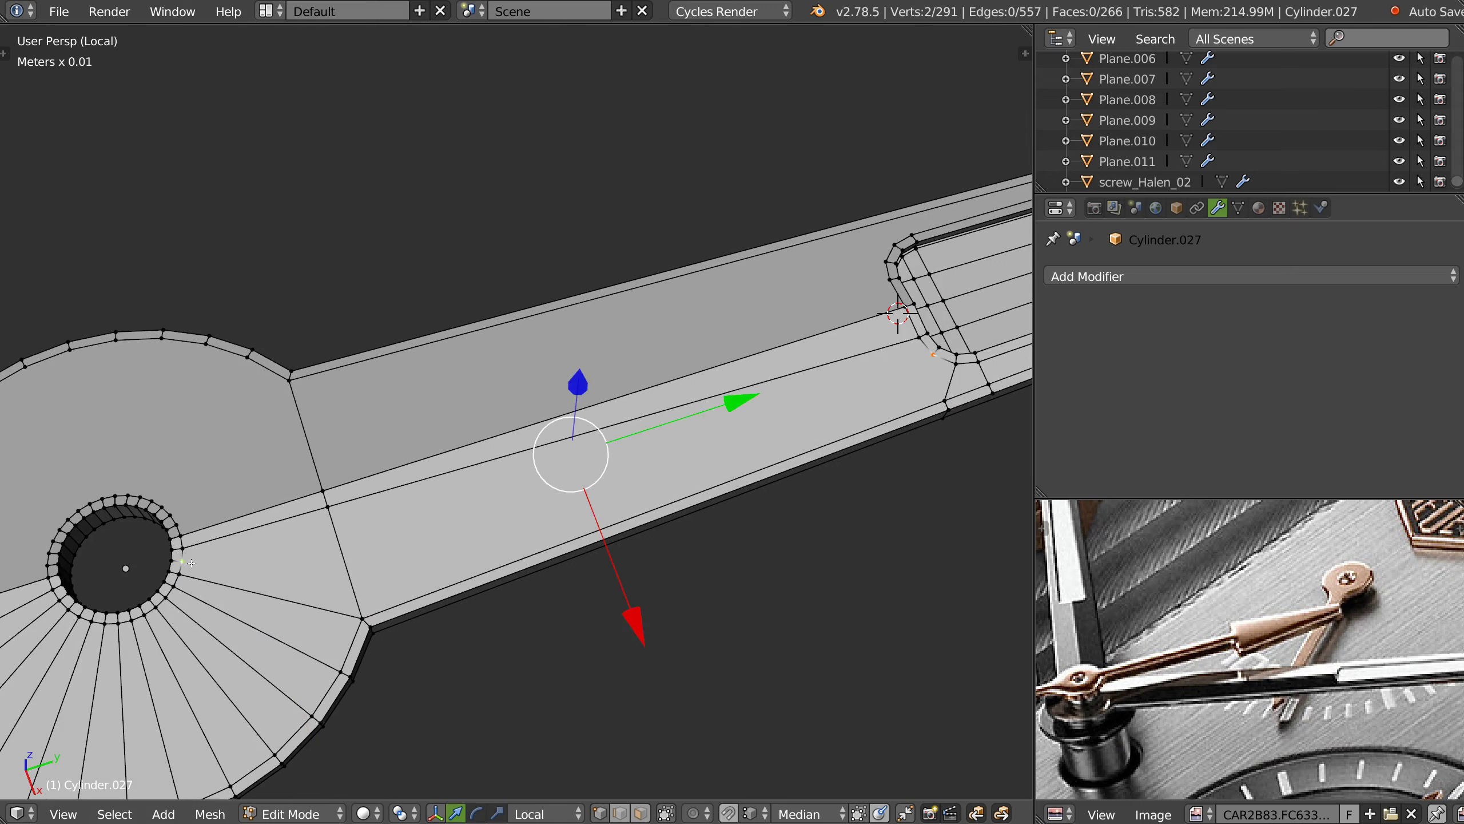
pyautogui.press('j')
# - Vertex-slide the new cut vertex twice, then even out the spacing of the arm's vertex loop
pyautogui.rightClick(349, 528)
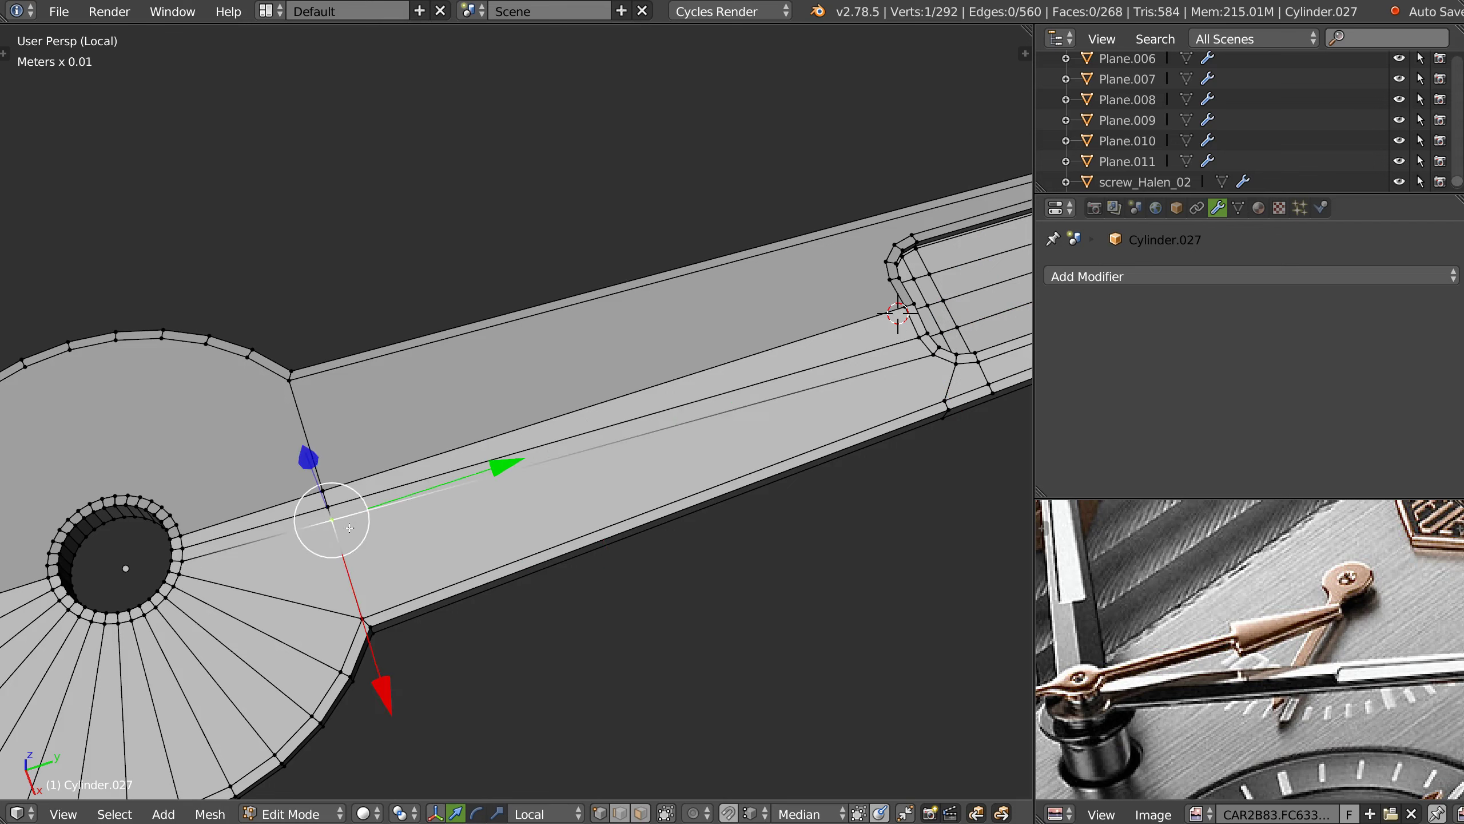
pyautogui.hotkey('shift', 'v')
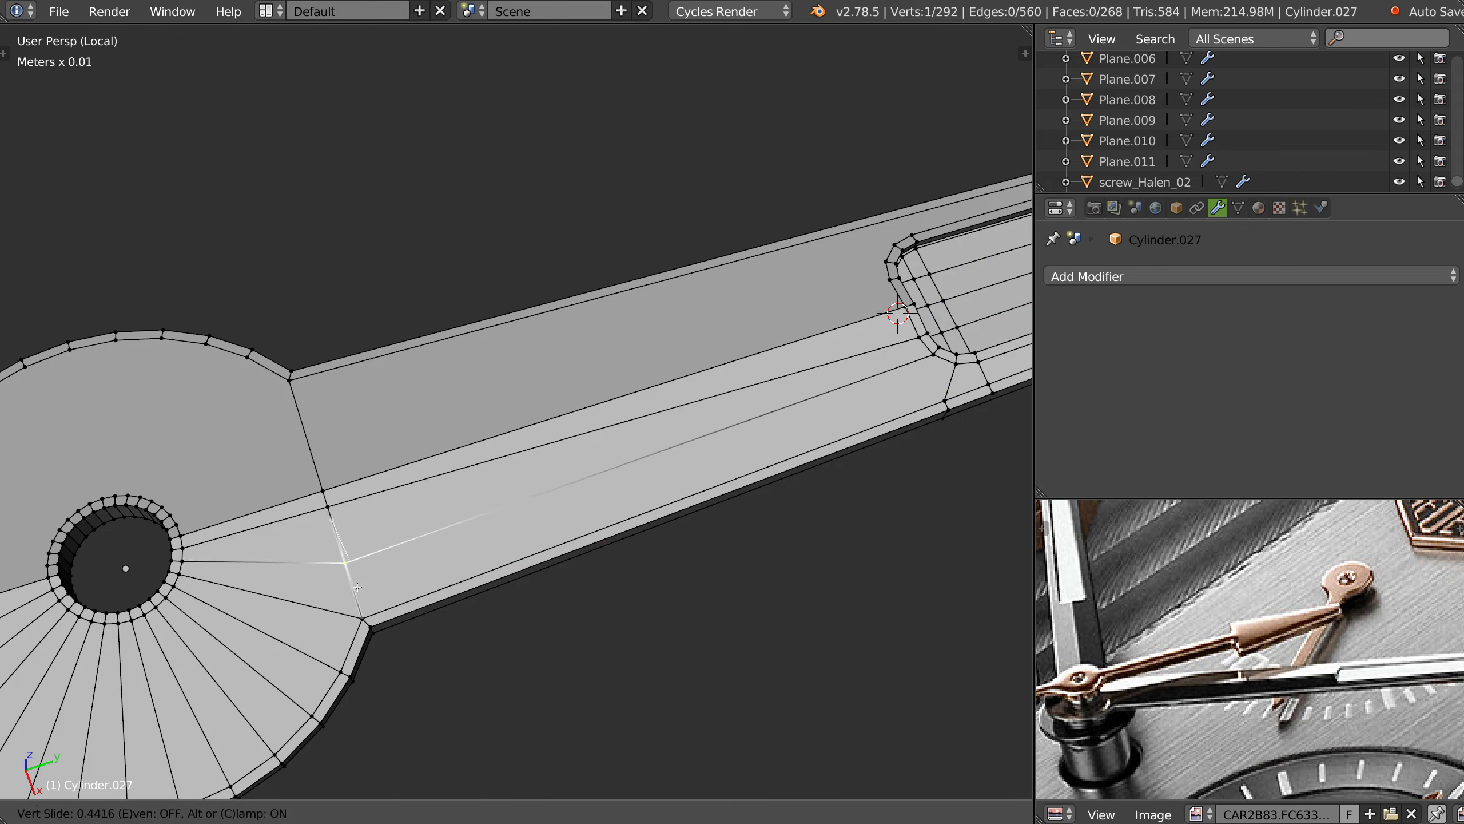
pyautogui.click(349, 509)
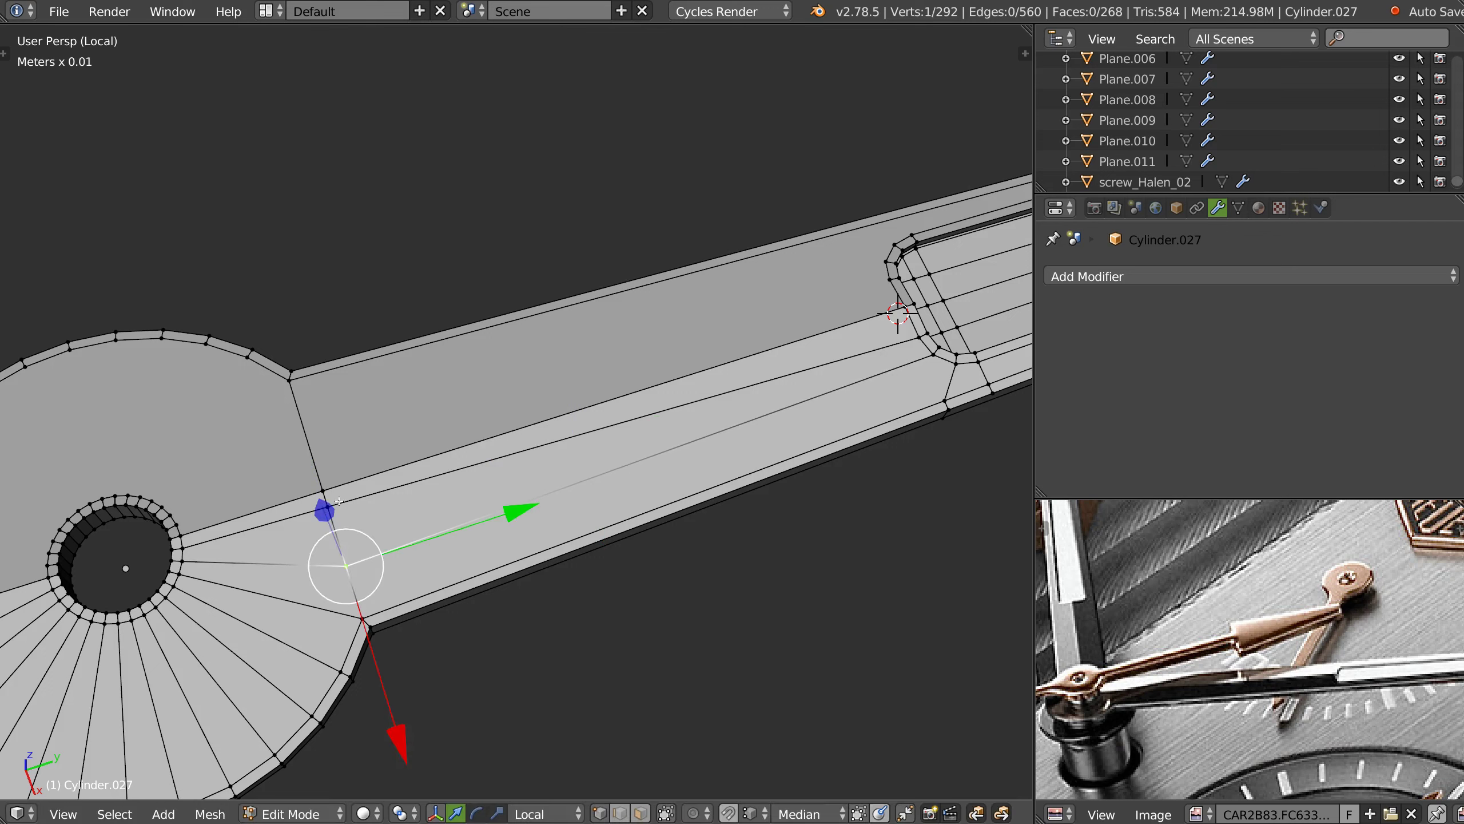
pyautogui.hotkey('shift', 'v')
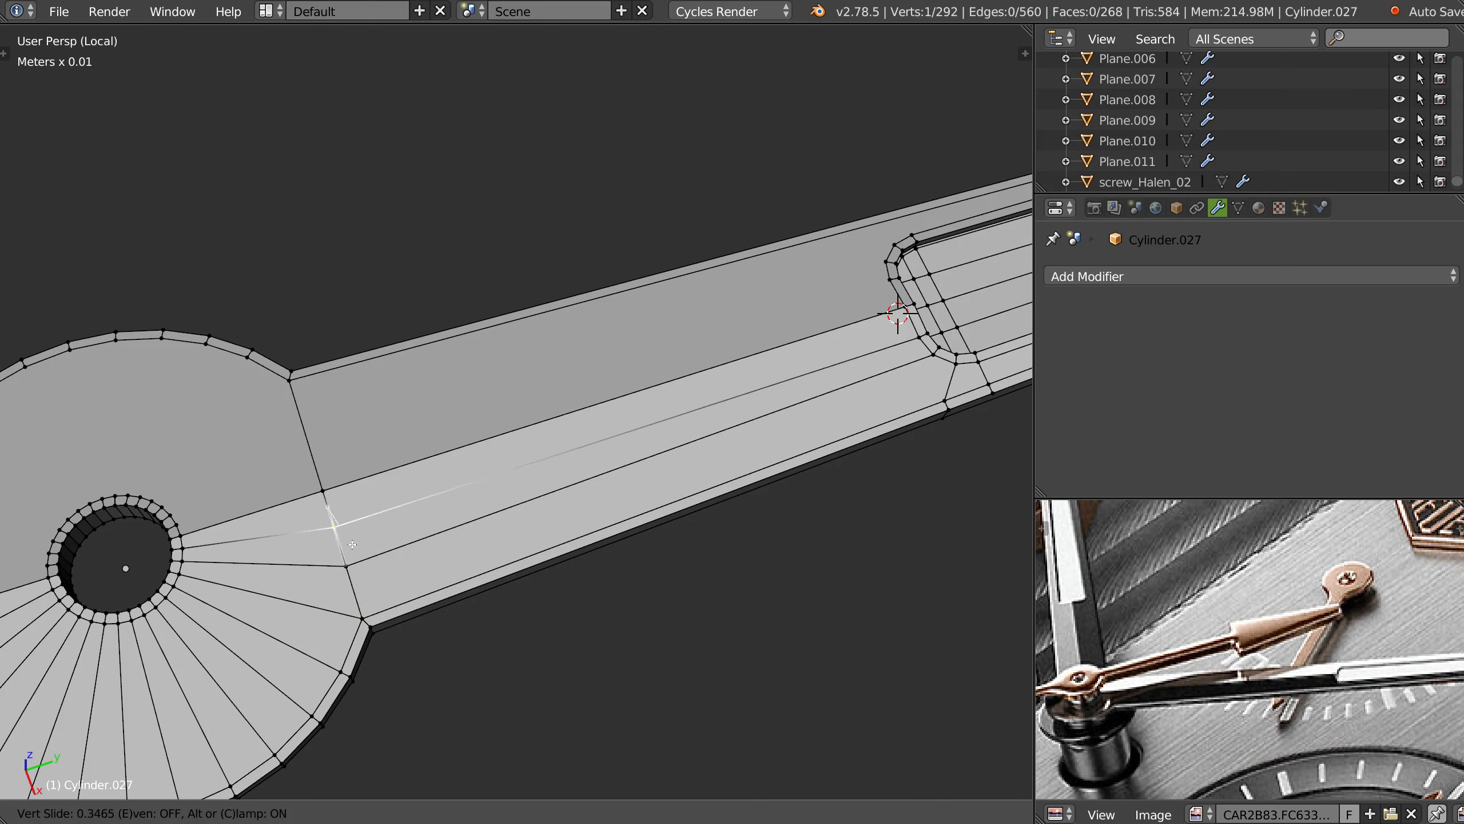
pyautogui.click(341, 487)
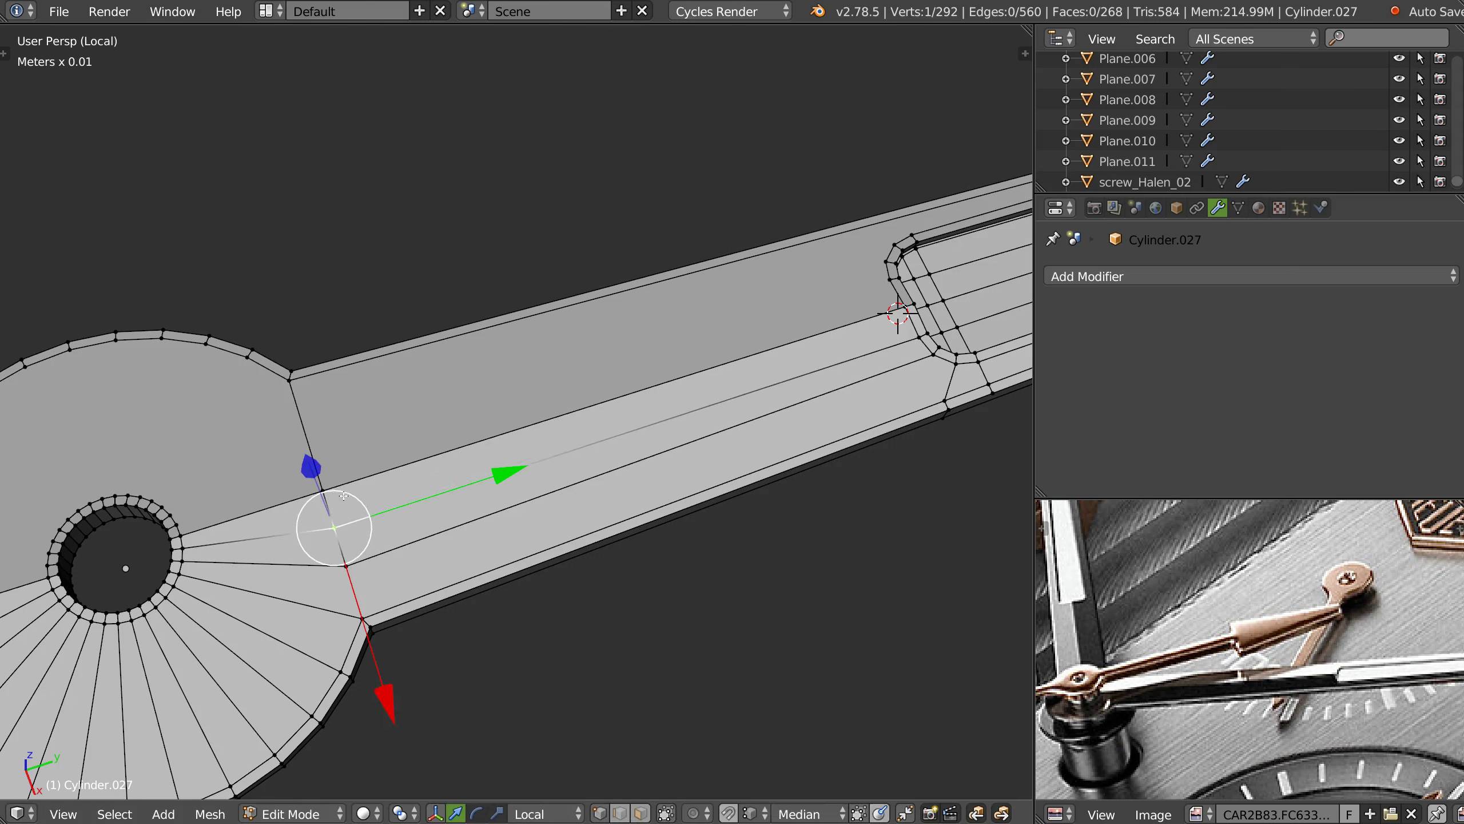
pyautogui.keyDown('alt'); pyautogui.rightClick(374, 610); pyautogui.keyUp('alt')
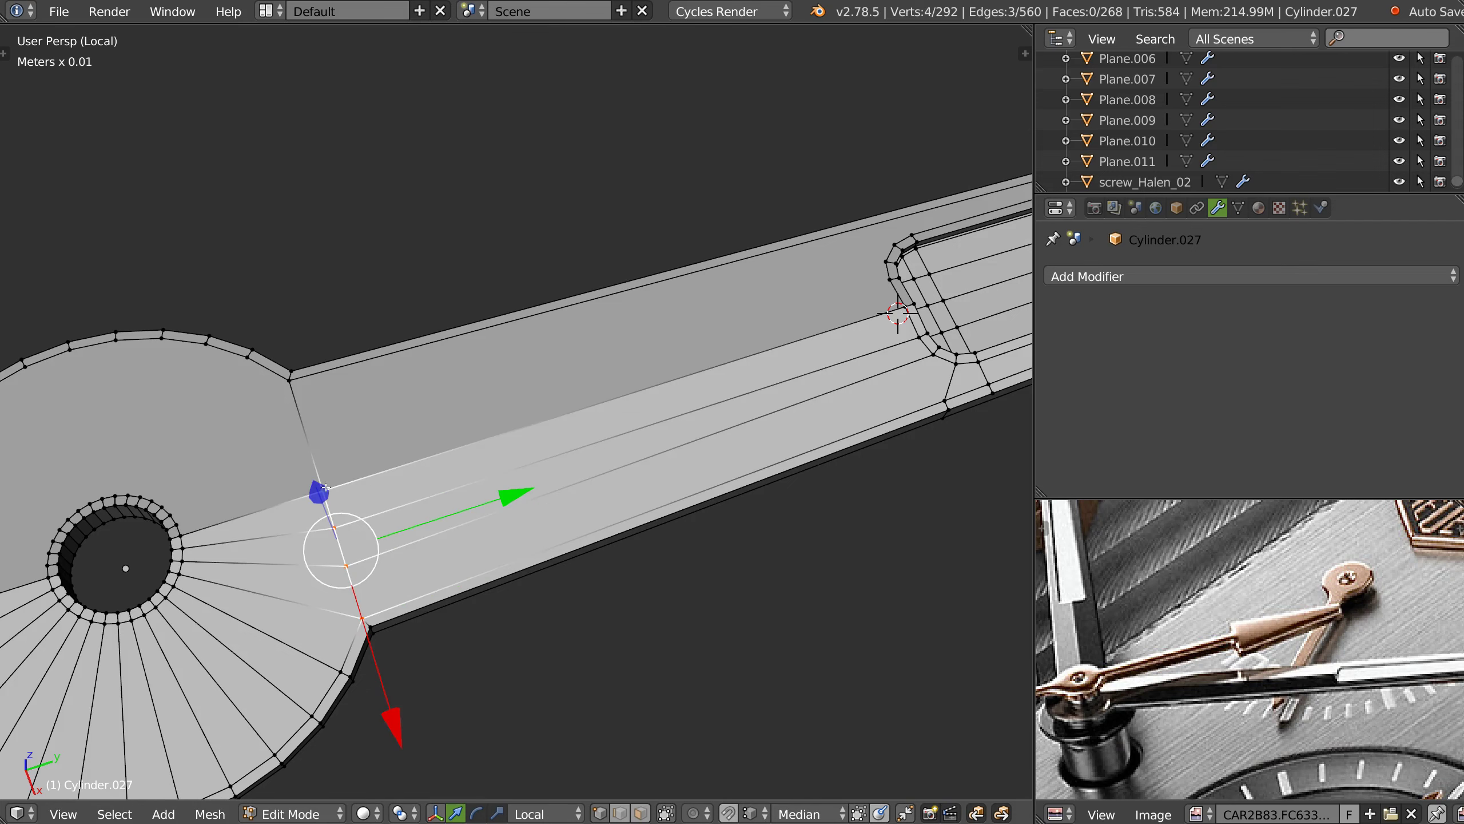
pyautogui.press('w')
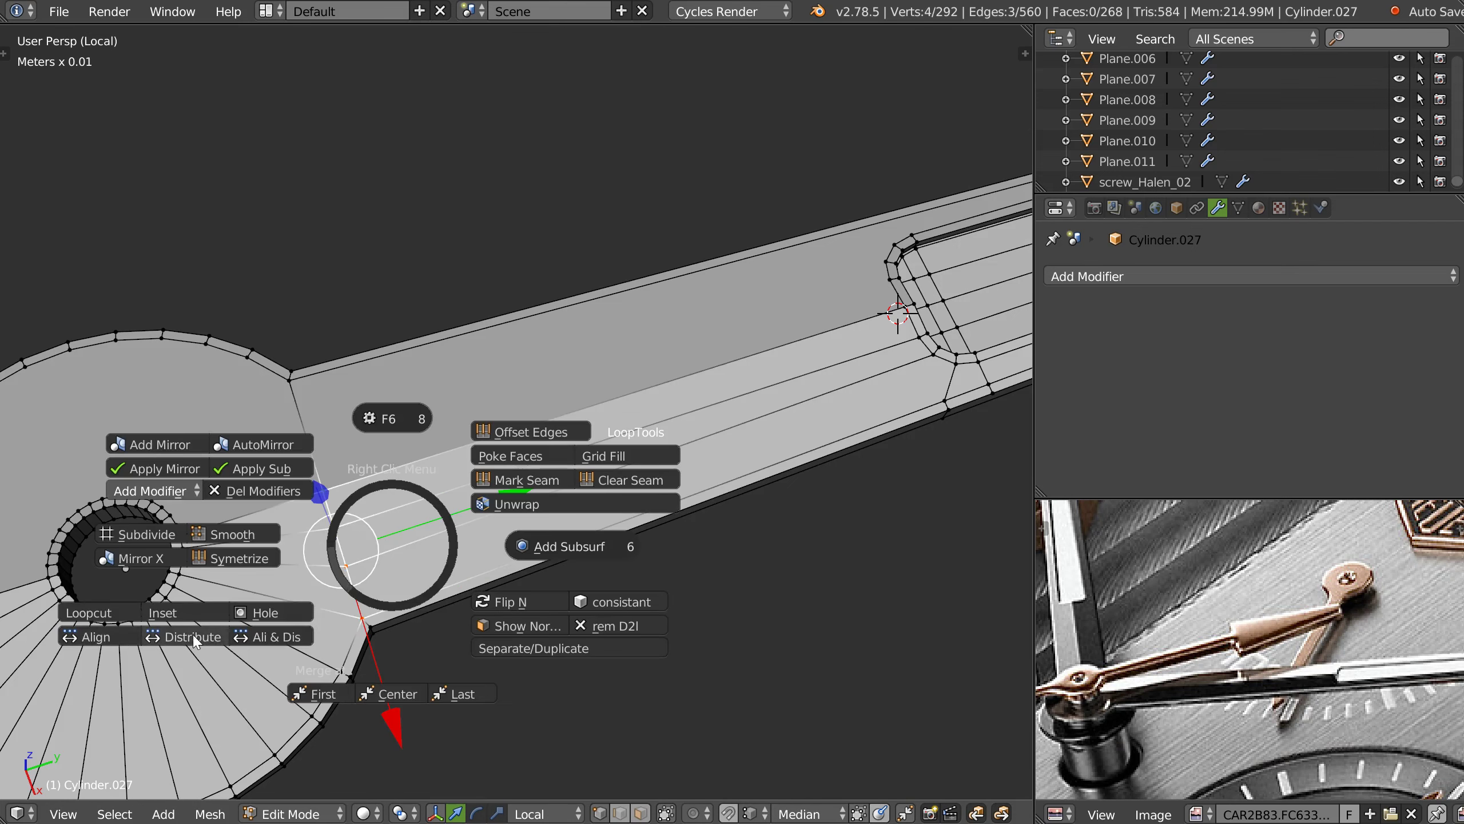
pyautogui.click(266, 596)
pyautogui.keyDown('ctrl'); pyautogui.scroll(-3, 265, 596); pyautogui.keyUp('ctrl')
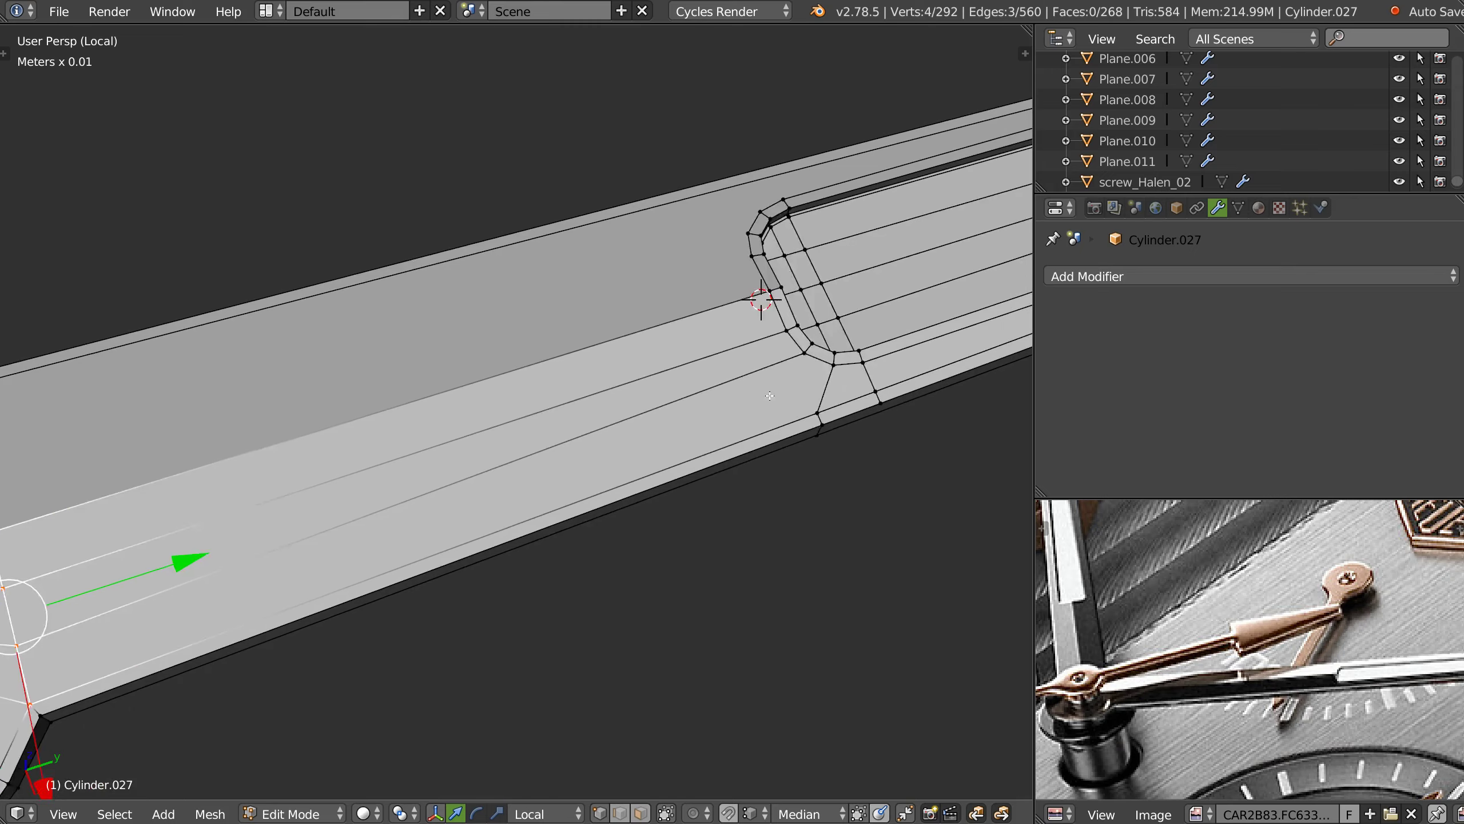
# - Remove the unwanted edge between two vertices near the arm's end
pyautogui.scroll(3, 753, 369)
pyautogui.scroll(-2, 756, 391)
pyautogui.rightClick(761, 409)
pyautogui.scroll(3, 775, 276)
pyautogui.moveTo(761, 409)
pyautogui.mouseDown(button='middle')
pyautogui.moveTo(774, 275)
pyautogui.moveTo(795, 457)
pyautogui.mouseUp(button='middle')
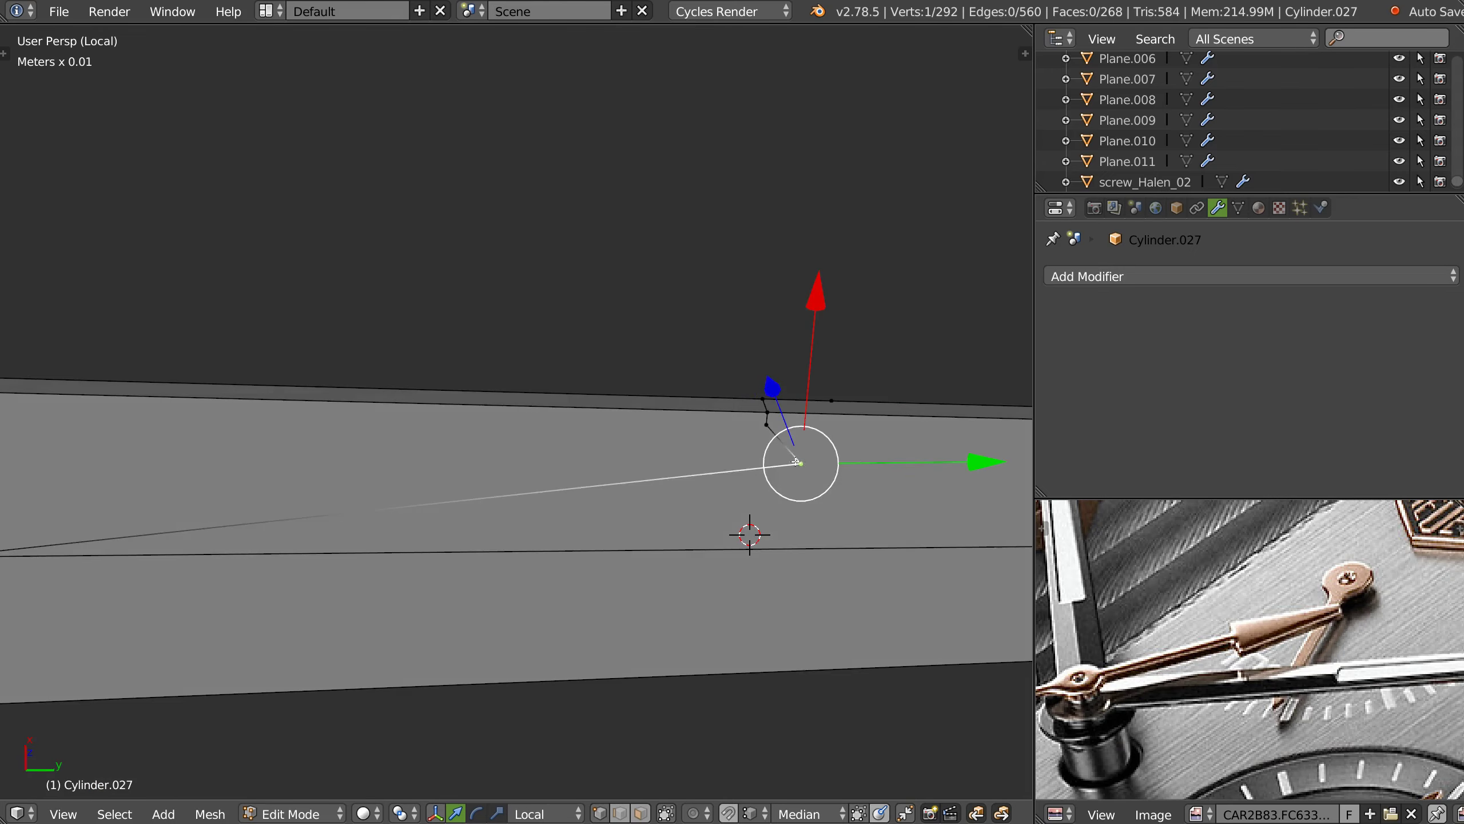
pyautogui.keyDown('shift'); pyautogui.rightClick(795, 458); pyautogui.keyUp('shift')
pyautogui.moveTo(667, 488)
pyautogui.mouseDown(button='middle')
pyautogui.moveTo(663, 507)
pyautogui.moveTo(750, 508)
pyautogui.moveTo(745, 404)
pyautogui.moveTo(730, 357)
pyautogui.moveTo(737, 439)
pyautogui.moveTo(707, 371)
pyautogui.mouseUp(button='middle')
pyautogui.hotkey('ctrl', 'x')
# - Select the edge path toward the slot corner and slide it into place
pyautogui.scroll(-2, 658, 524)
pyautogui.scroll(2, 750, 502)
pyautogui.rightClick(755, 499)
pyautogui.keyDown('ctrl'); pyautogui.rightClick(711, 361); pyautogui.keyUp('ctrl')
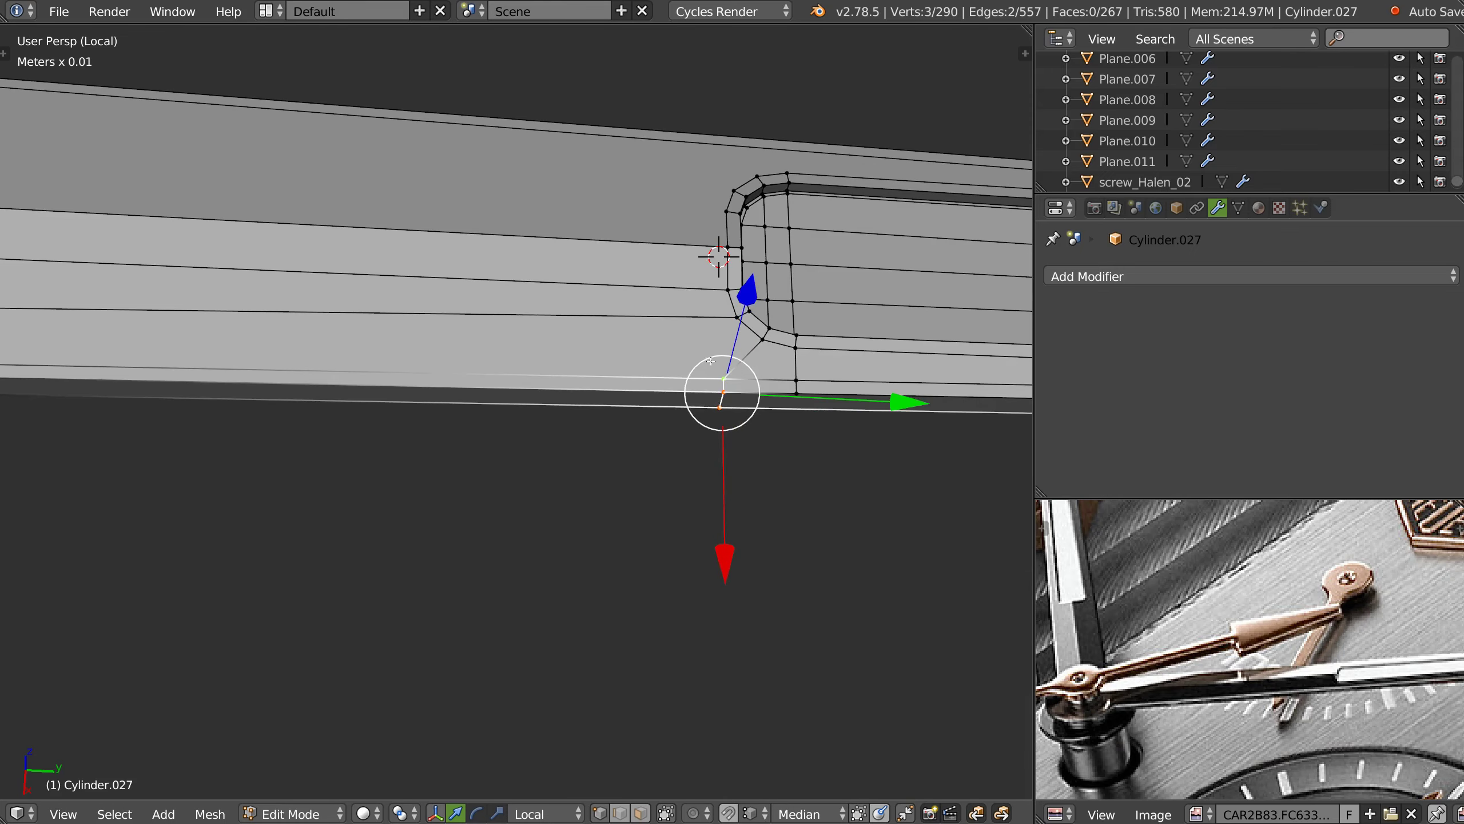
pyautogui.press('g')
pyautogui.press('g')
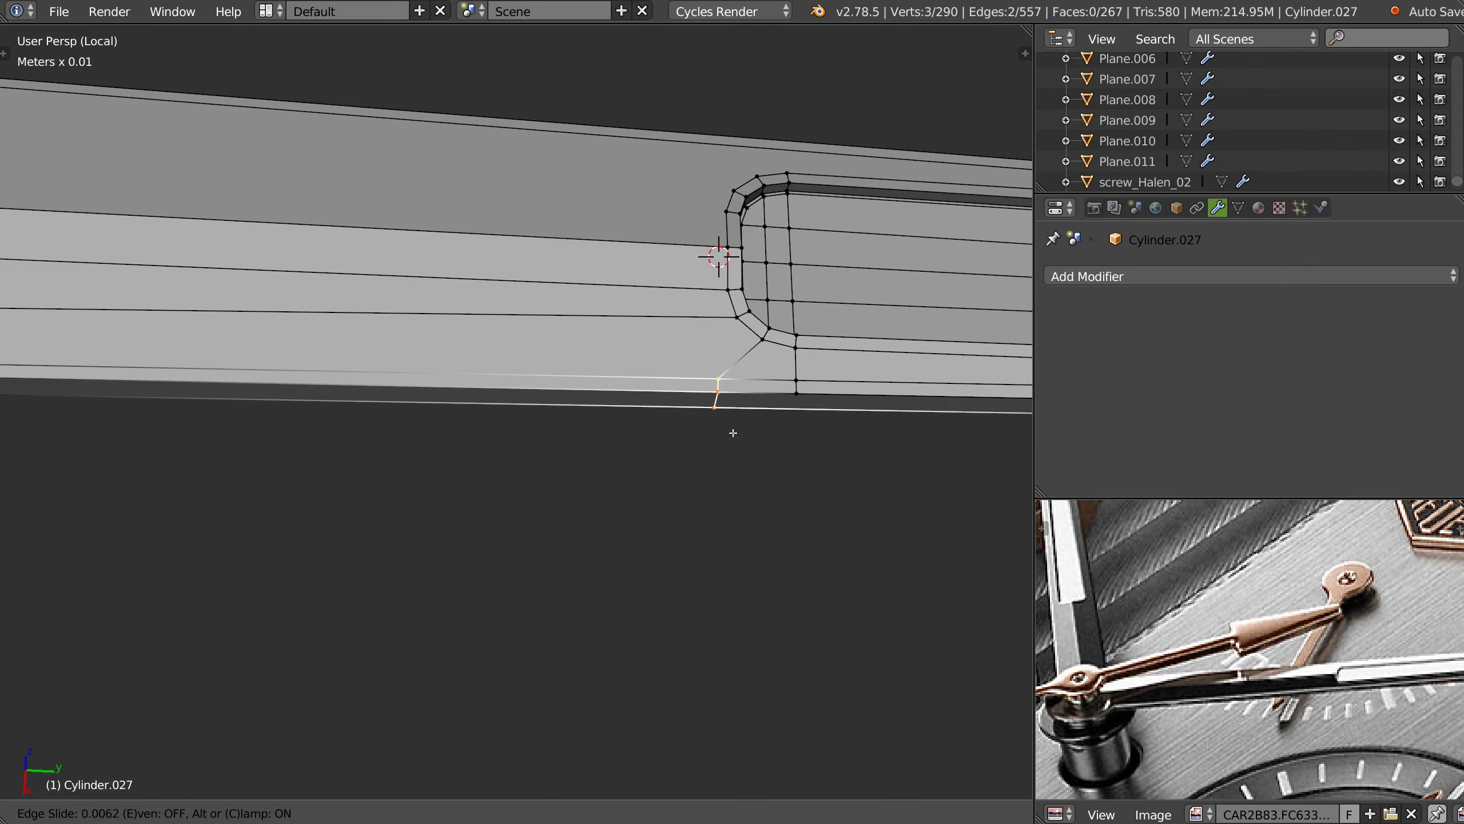
pyautogui.press('Escape')
pyautogui.scroll(3, 806, 423)
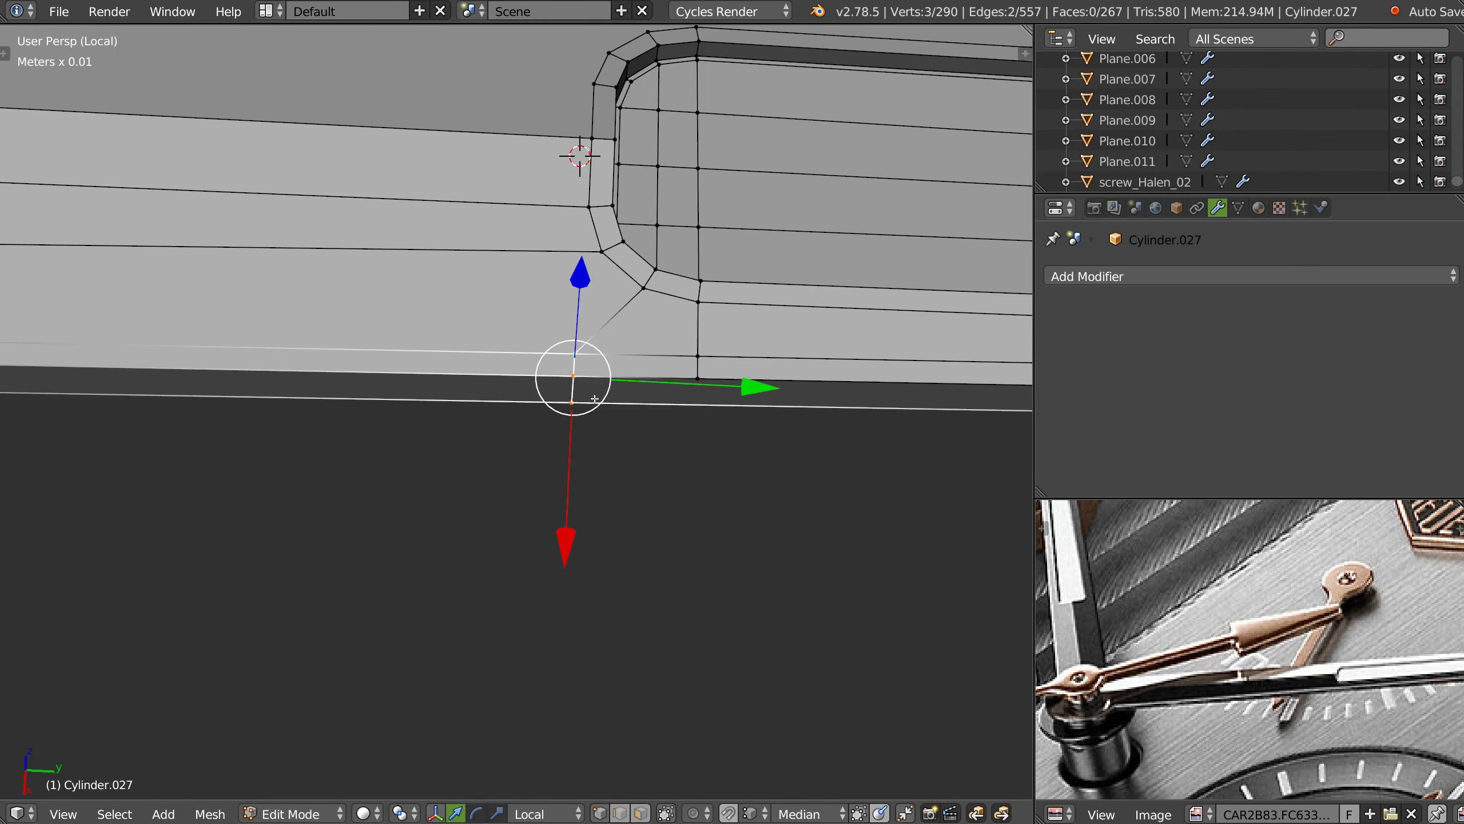
pyautogui.press('g')
pyautogui.press('g')
pyautogui.click(599, 375)
# - In edge select mode, slide the single edge beside the slot corner
pyautogui.press('3')
pyautogui.keyDown('shift'); pyautogui.click(591, 364); pyautogui.keyUp('shift')
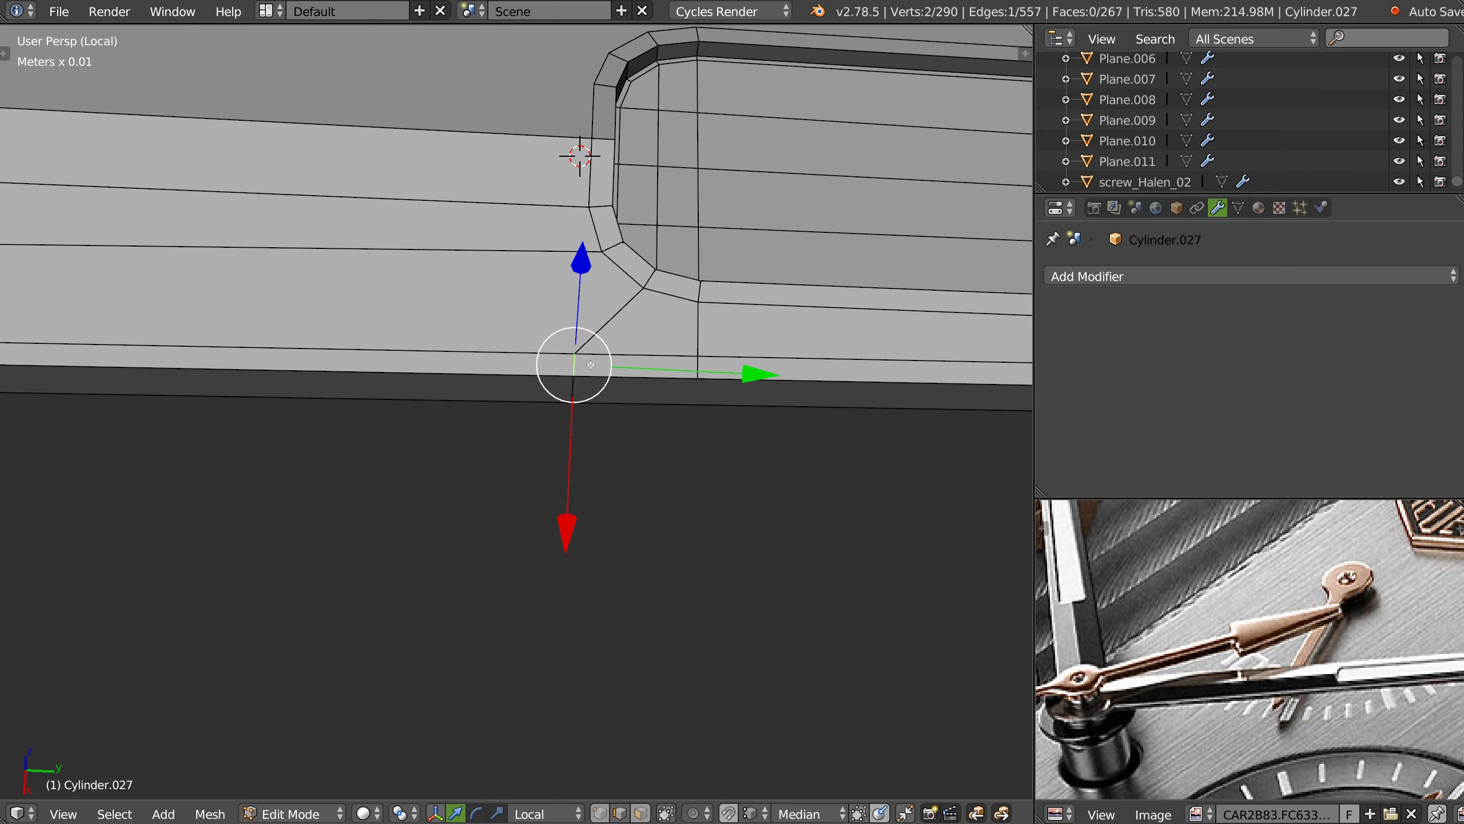
pyautogui.press('g')
pyautogui.press('g')
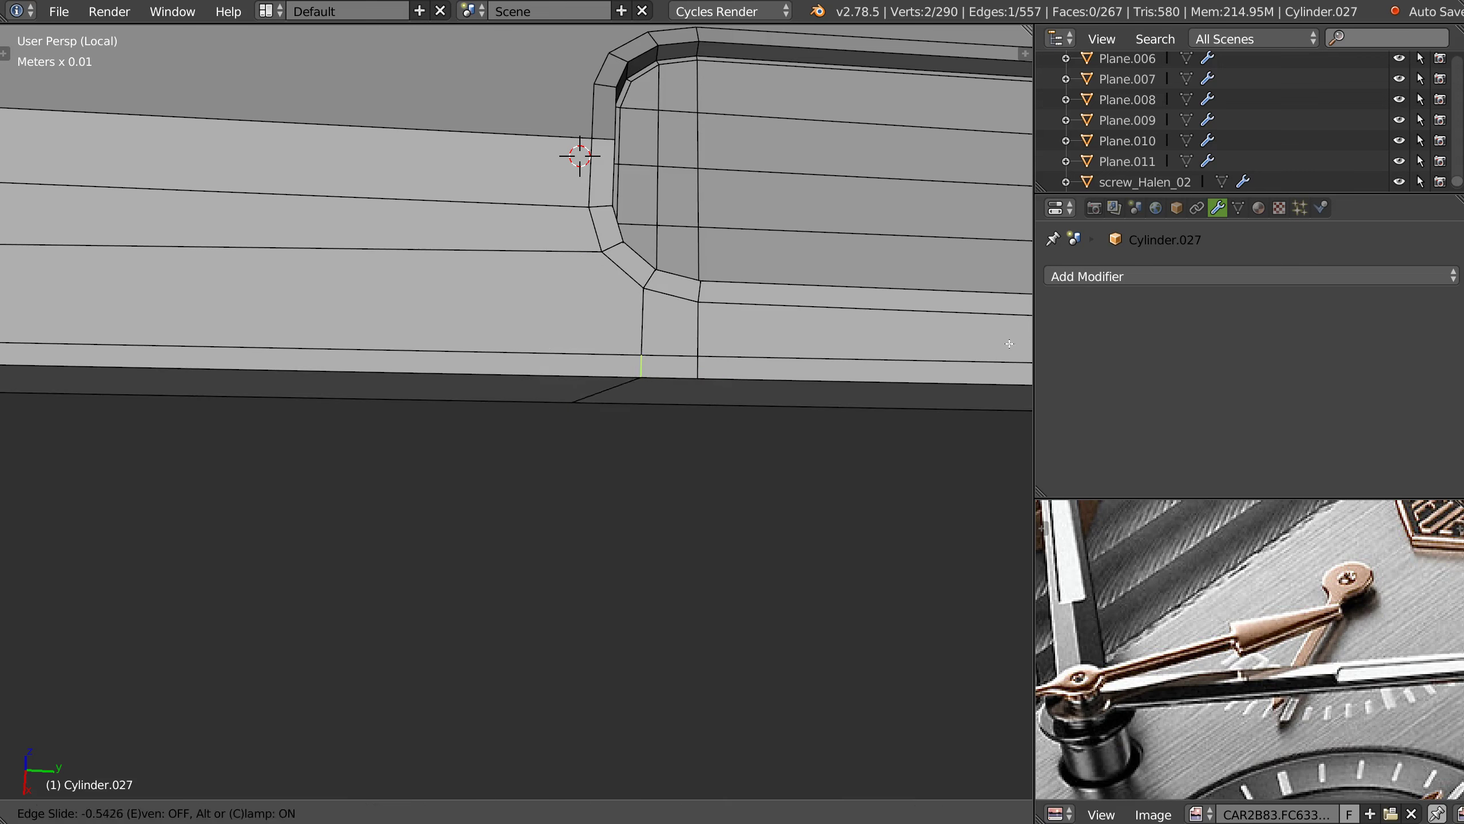
pyautogui.click(918, 342)
# - Slide the bar's bottom-edge vertex twice, then look down on the slot end
pyautogui.rightClick(582, 414)
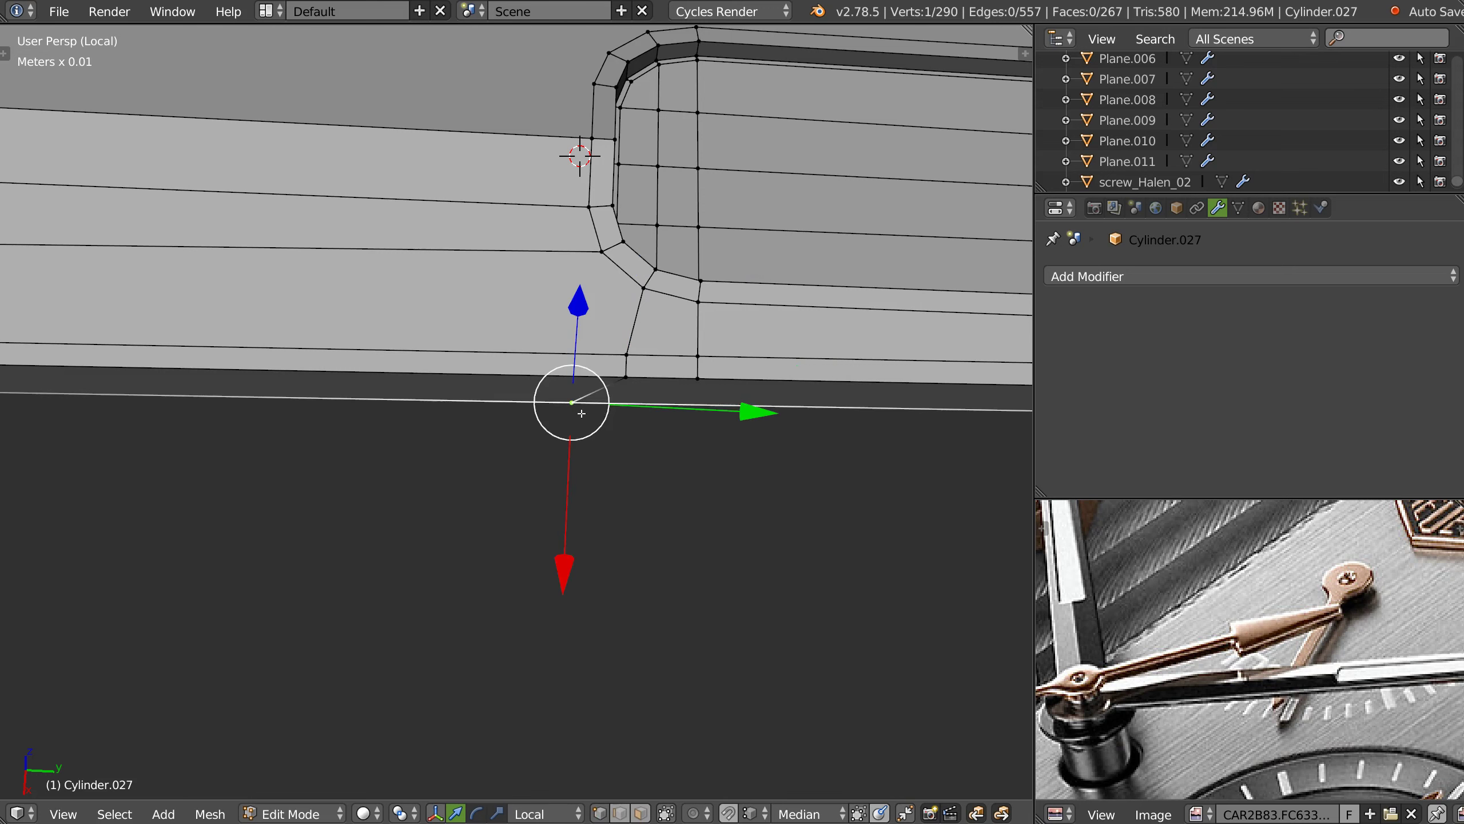
pyautogui.press('g')
pyautogui.press('g')
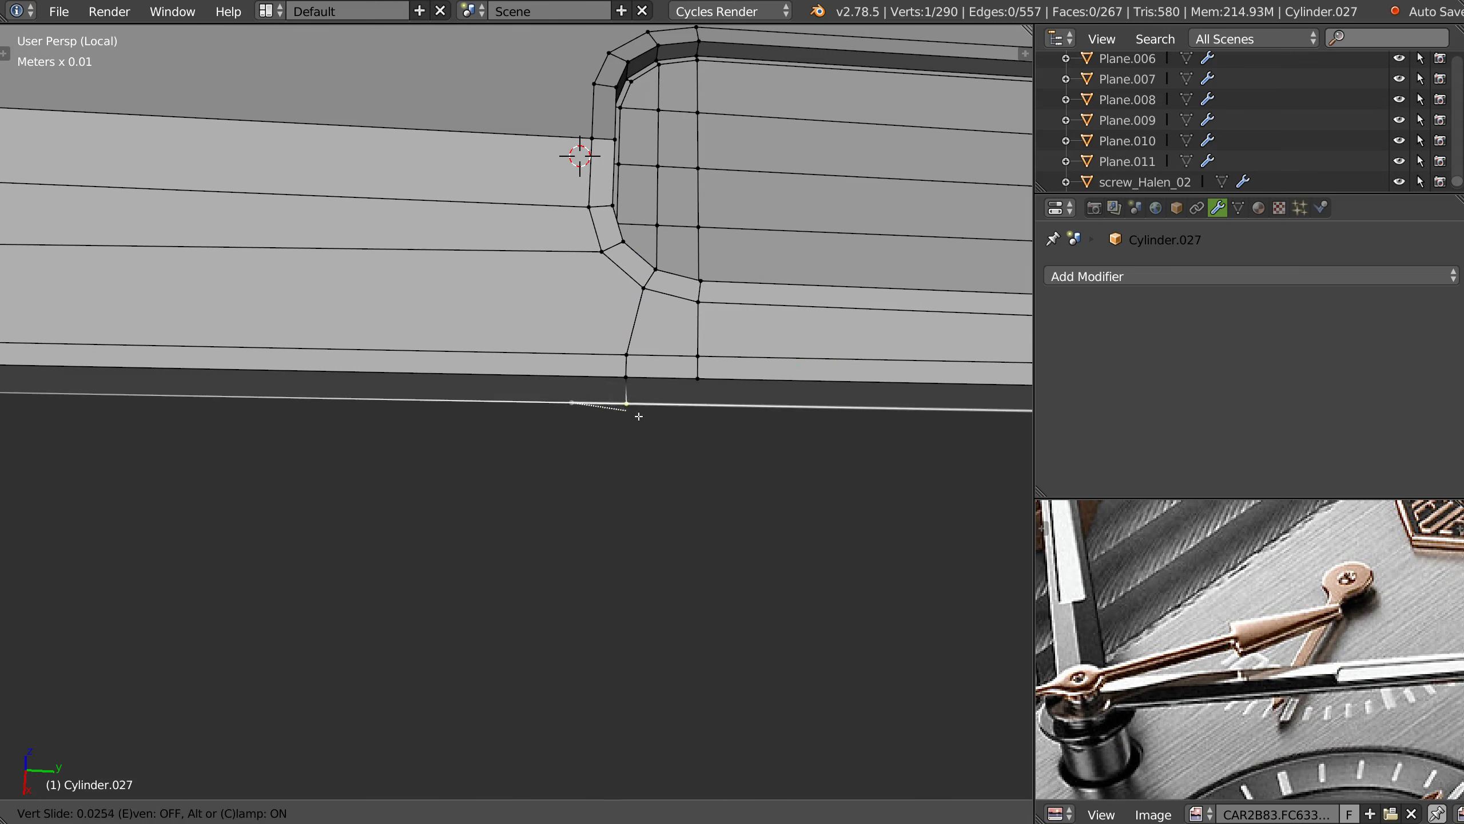
pyautogui.click(632, 366)
pyautogui.press('g')
pyautogui.press('g')
pyautogui.click(649, 419)
pyautogui.scroll(-1, 676, 338)
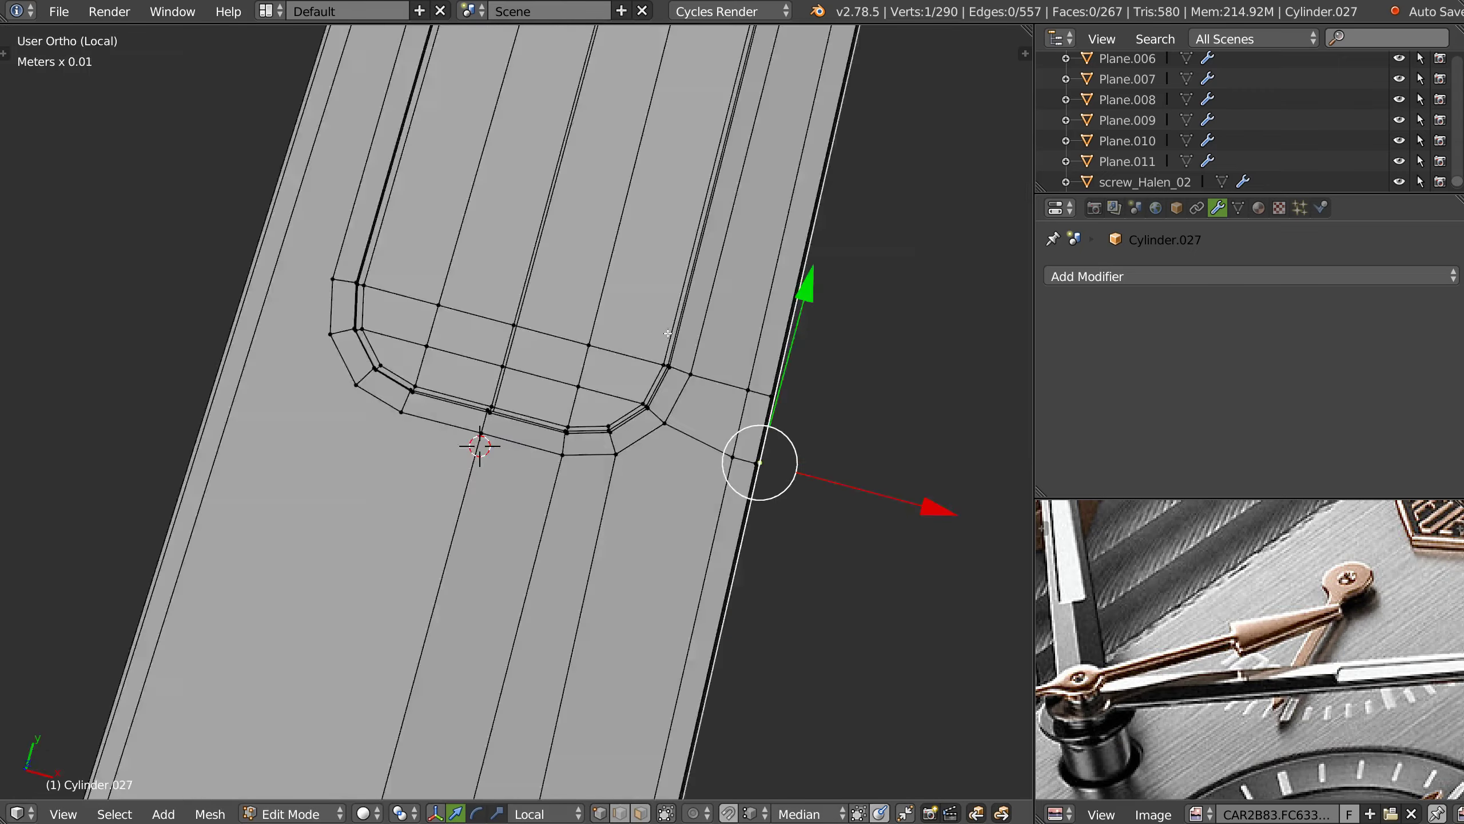
pyautogui.keyDown('alt'); pyautogui.moveTo(676, 449); pyautogui.dragTo(565, 392, button='middle'); pyautogui.keyUp('alt')
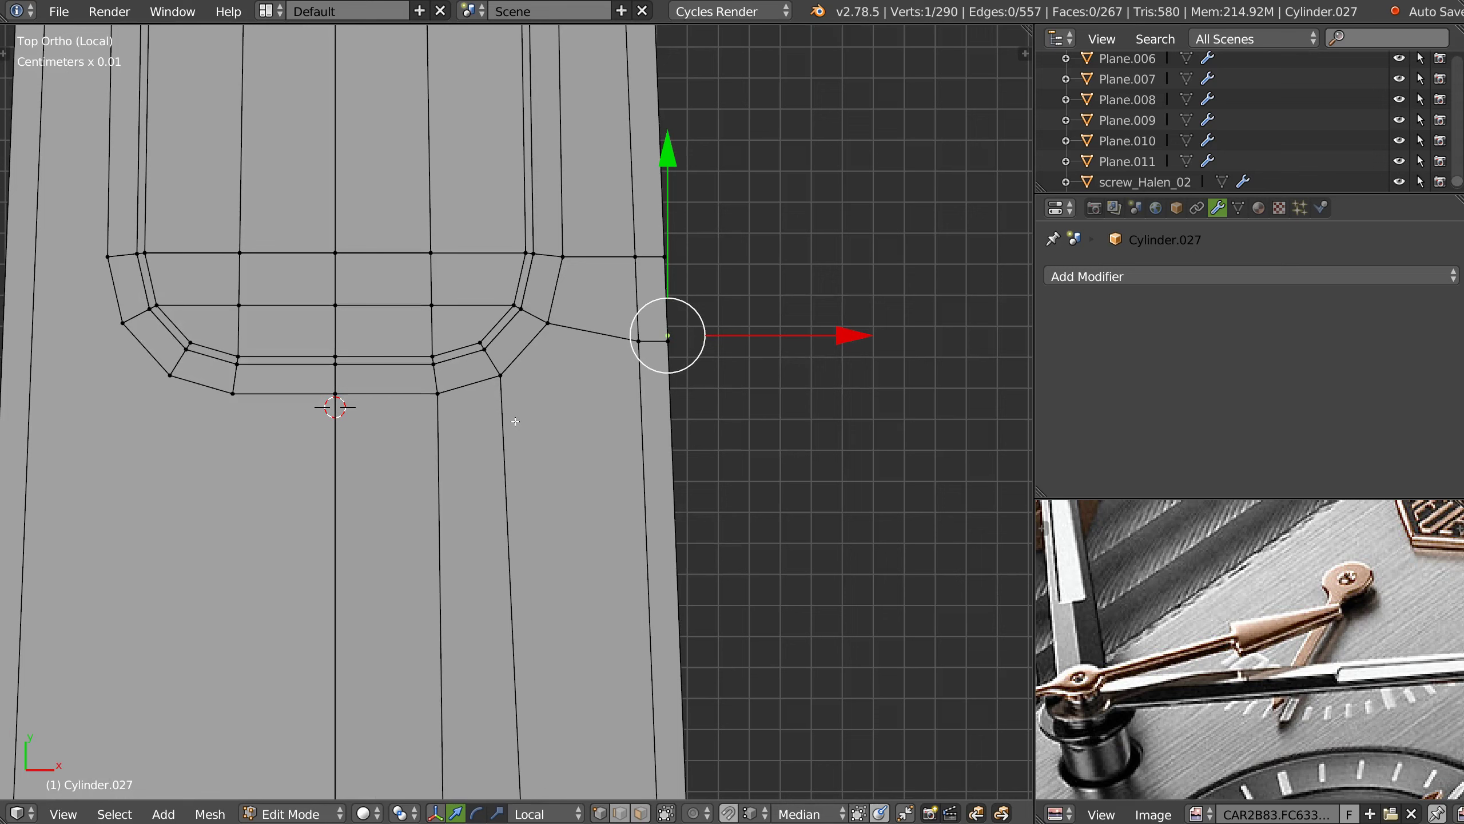
# - Knife-cut an edge from the slot's corner vertex to the arm's outer edge
pyautogui.press('k')
pyautogui.click(501, 375)
pyautogui.click(643, 458)
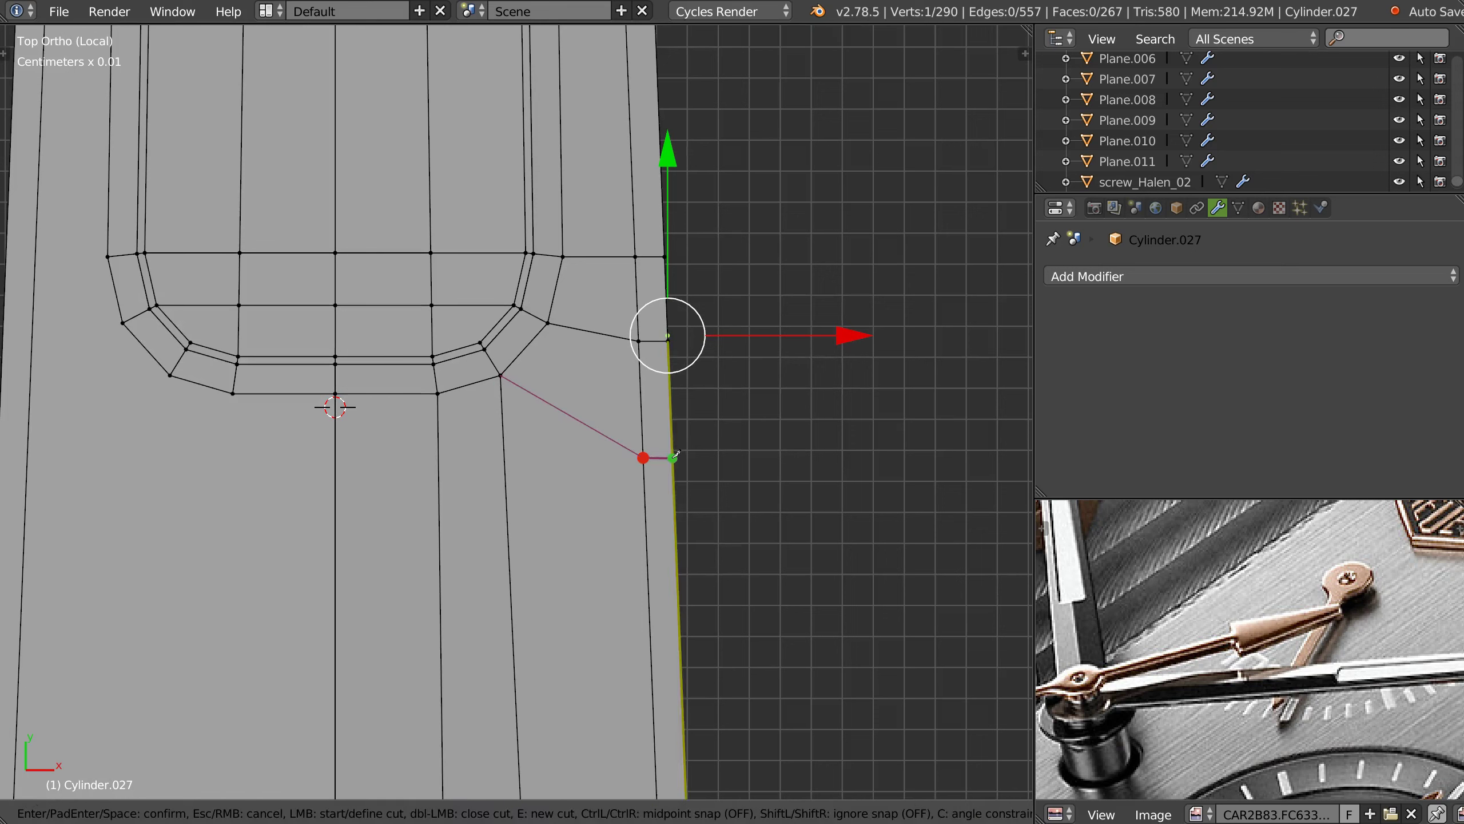
pyautogui.click(675, 456)
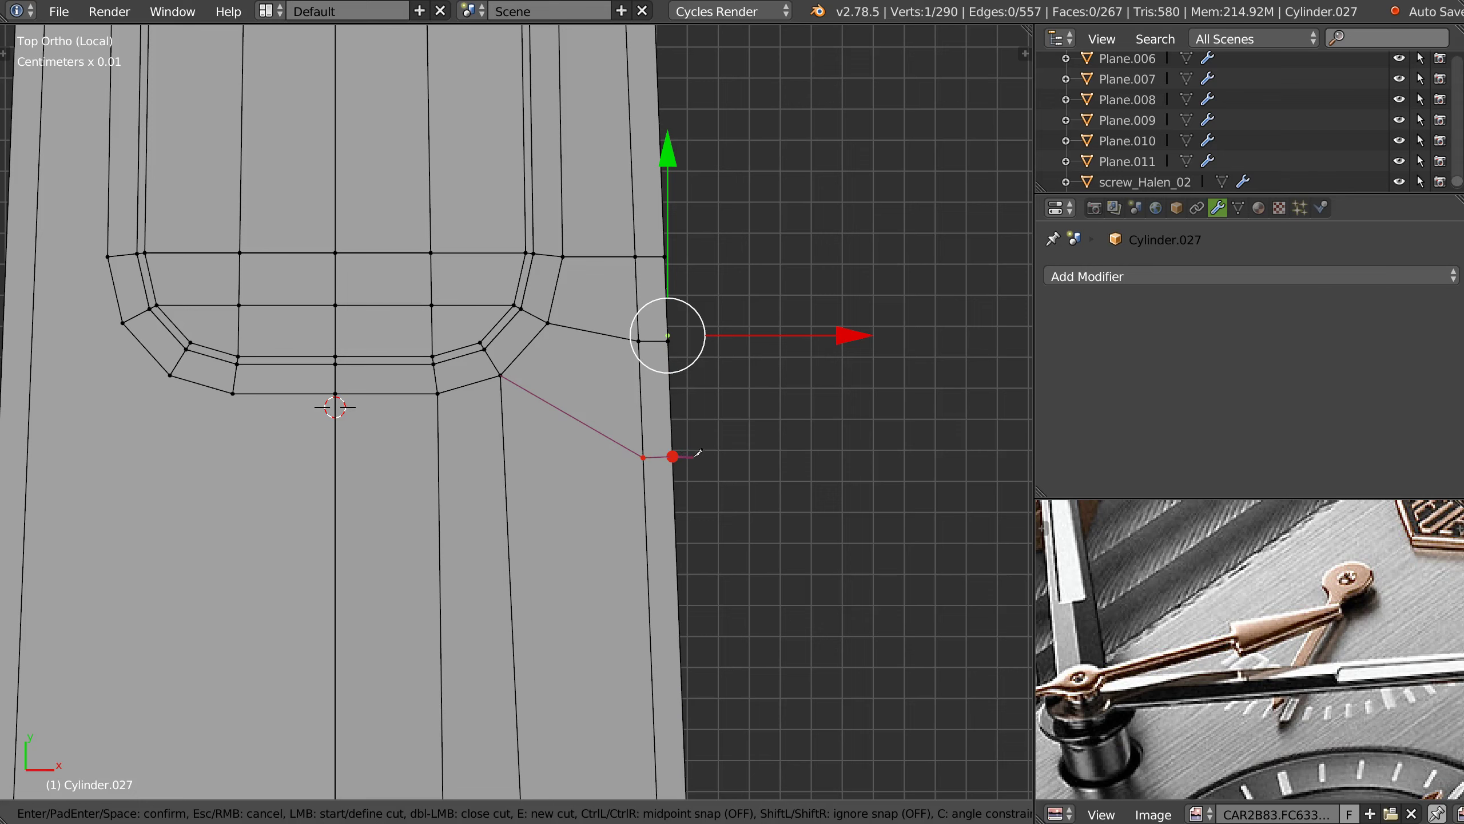
pyautogui.press('Return')
pyautogui.scroll(-3, 634, 404)
pyautogui.scroll(-3, 606, 375)
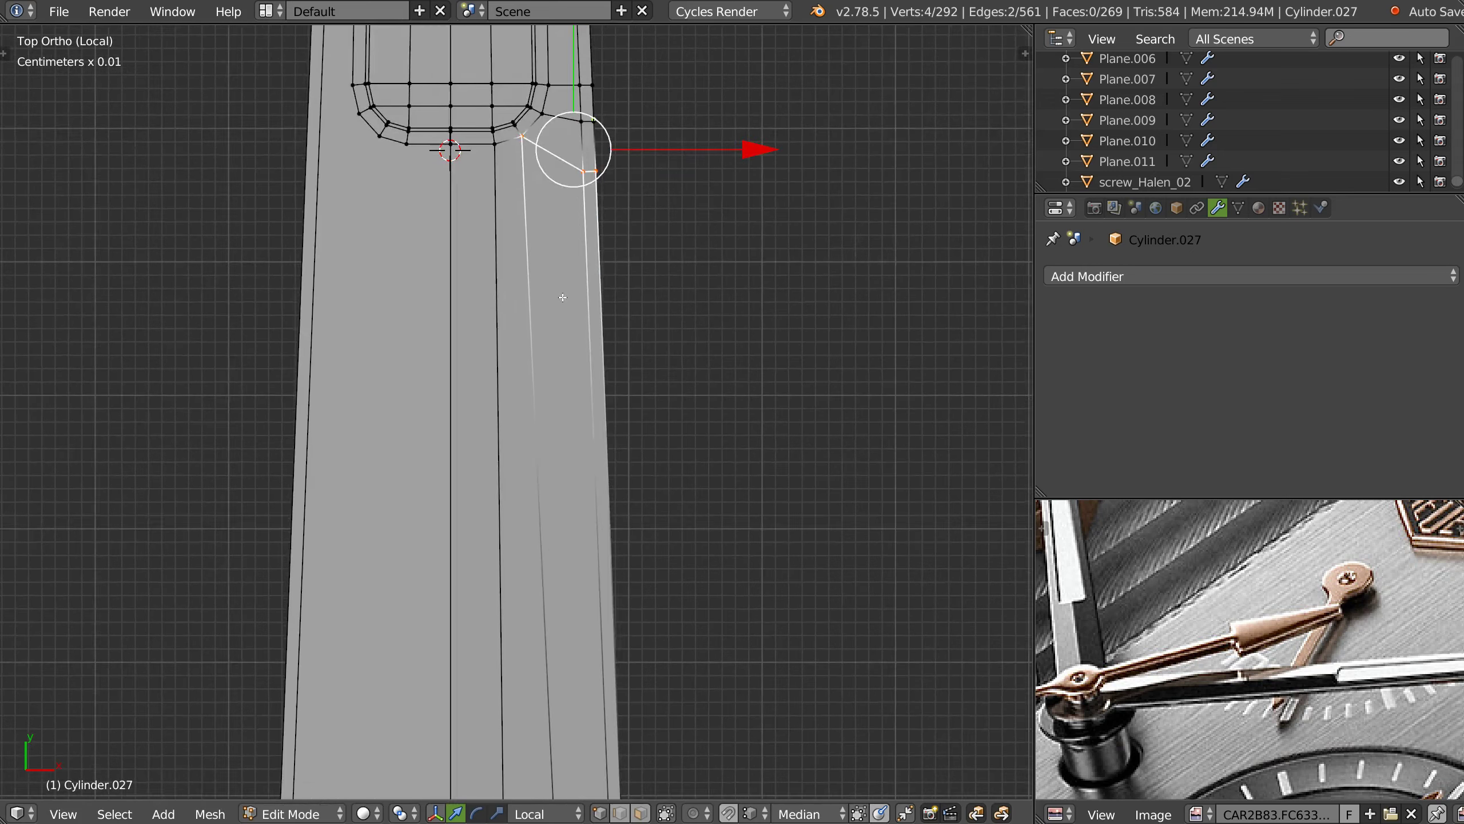
pyautogui.scroll(-2, 588, 361)
# - Knife-cut an edge straight across the arm
pyautogui.press('k')
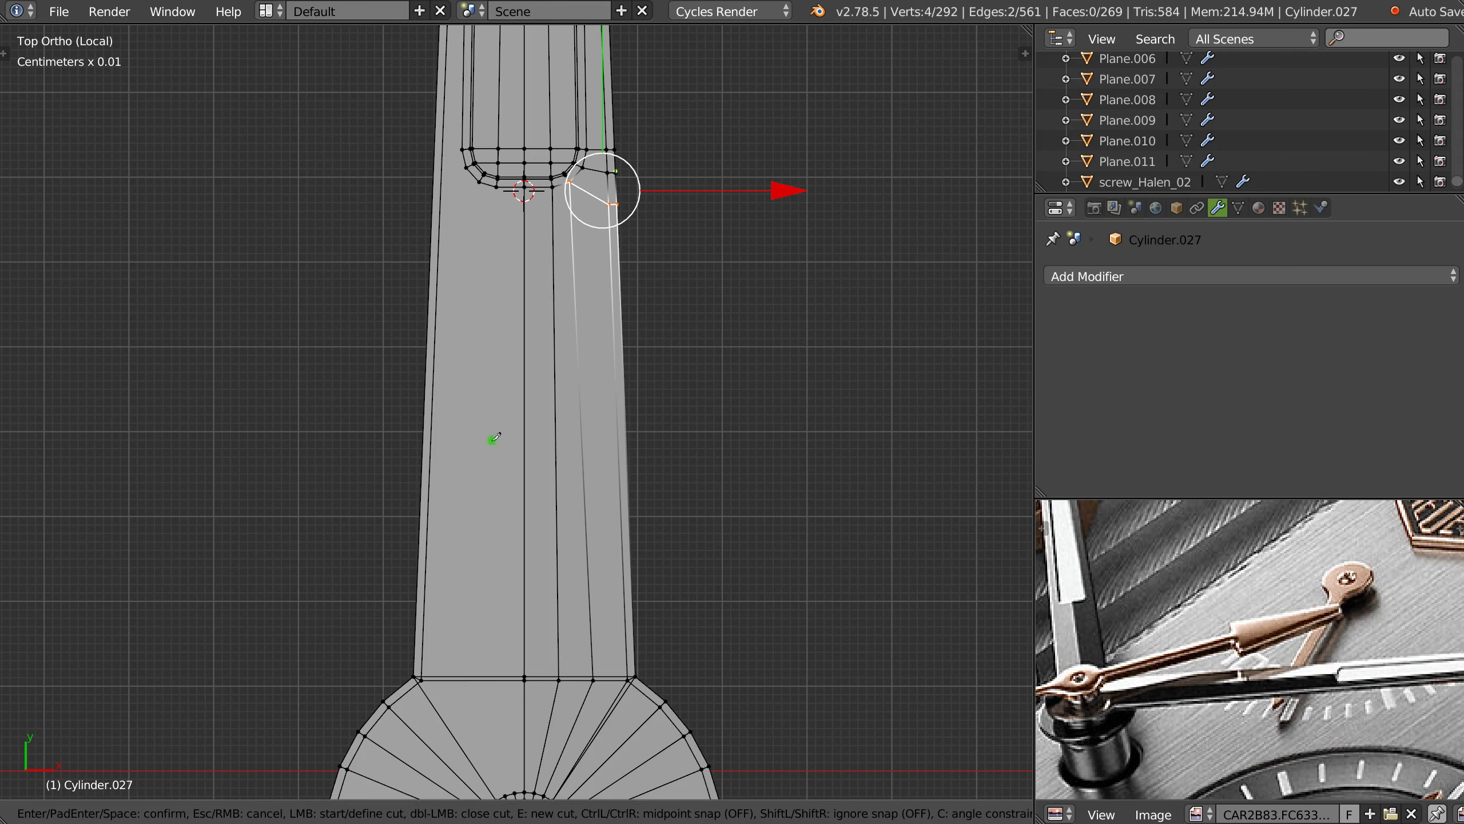
pyautogui.click(662, 226)
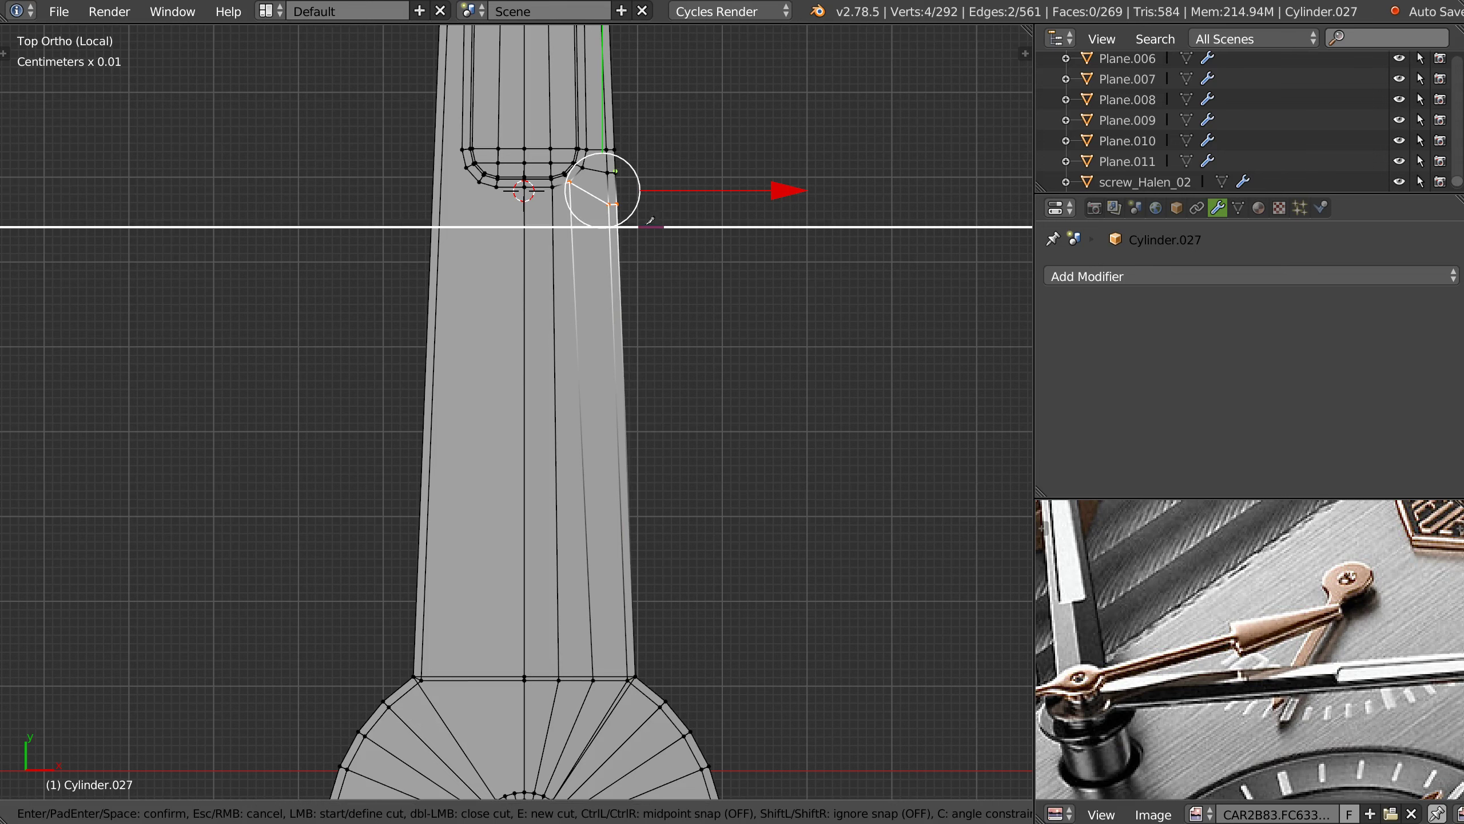
pyautogui.click(316, 240)
pyautogui.press('Return')
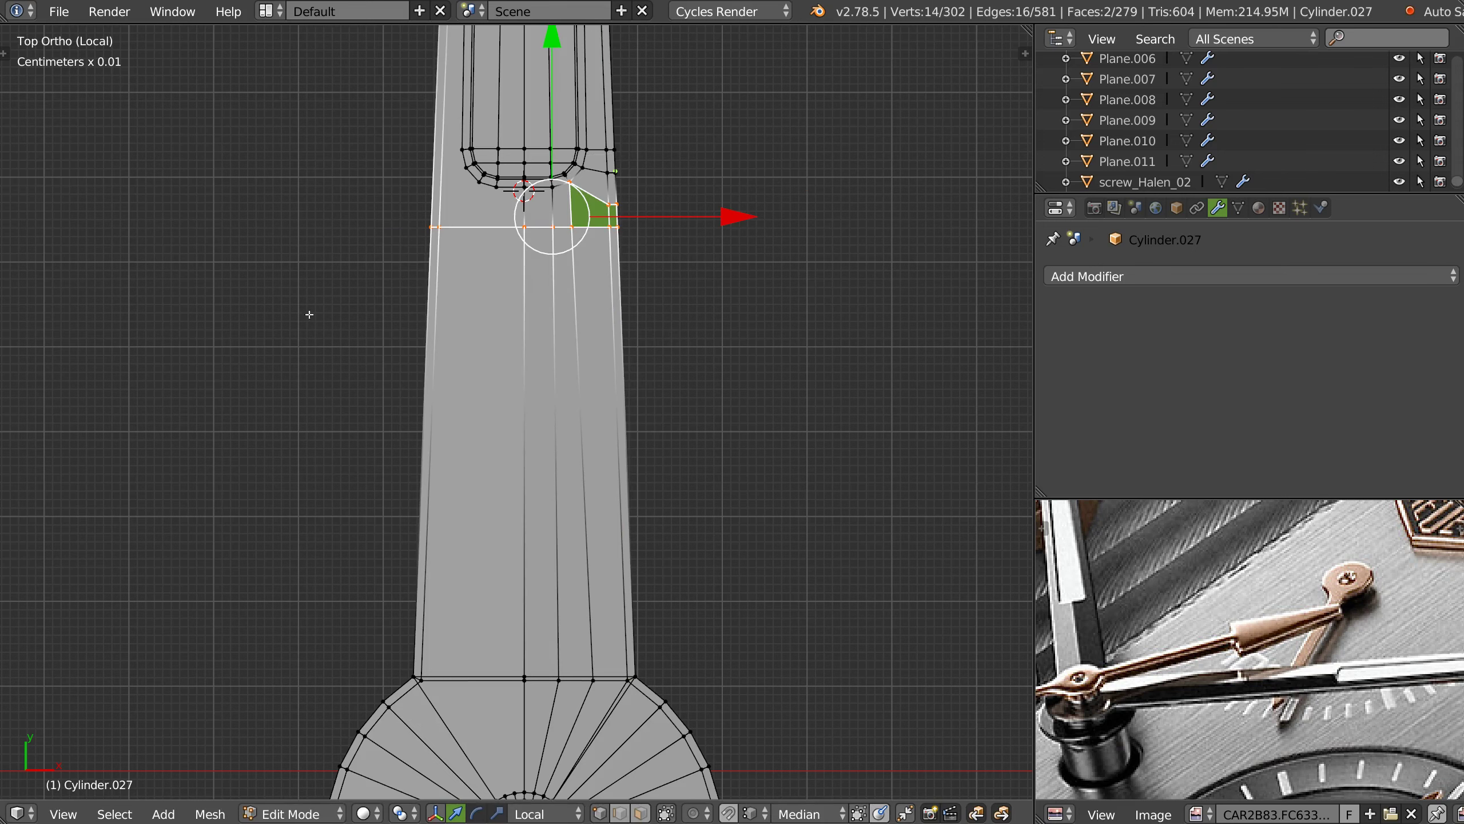
pyautogui.keyDown('shift'); pyautogui.scroll(5, 503, 390); pyautogui.keyUp('shift')
pyautogui.keyDown('shift'); pyautogui.scroll(-2, 505, 426); pyautogui.keyUp('shift')
pyautogui.keyDown('shift'); pyautogui.scroll(5, 507, 473); pyautogui.keyUp('shift')
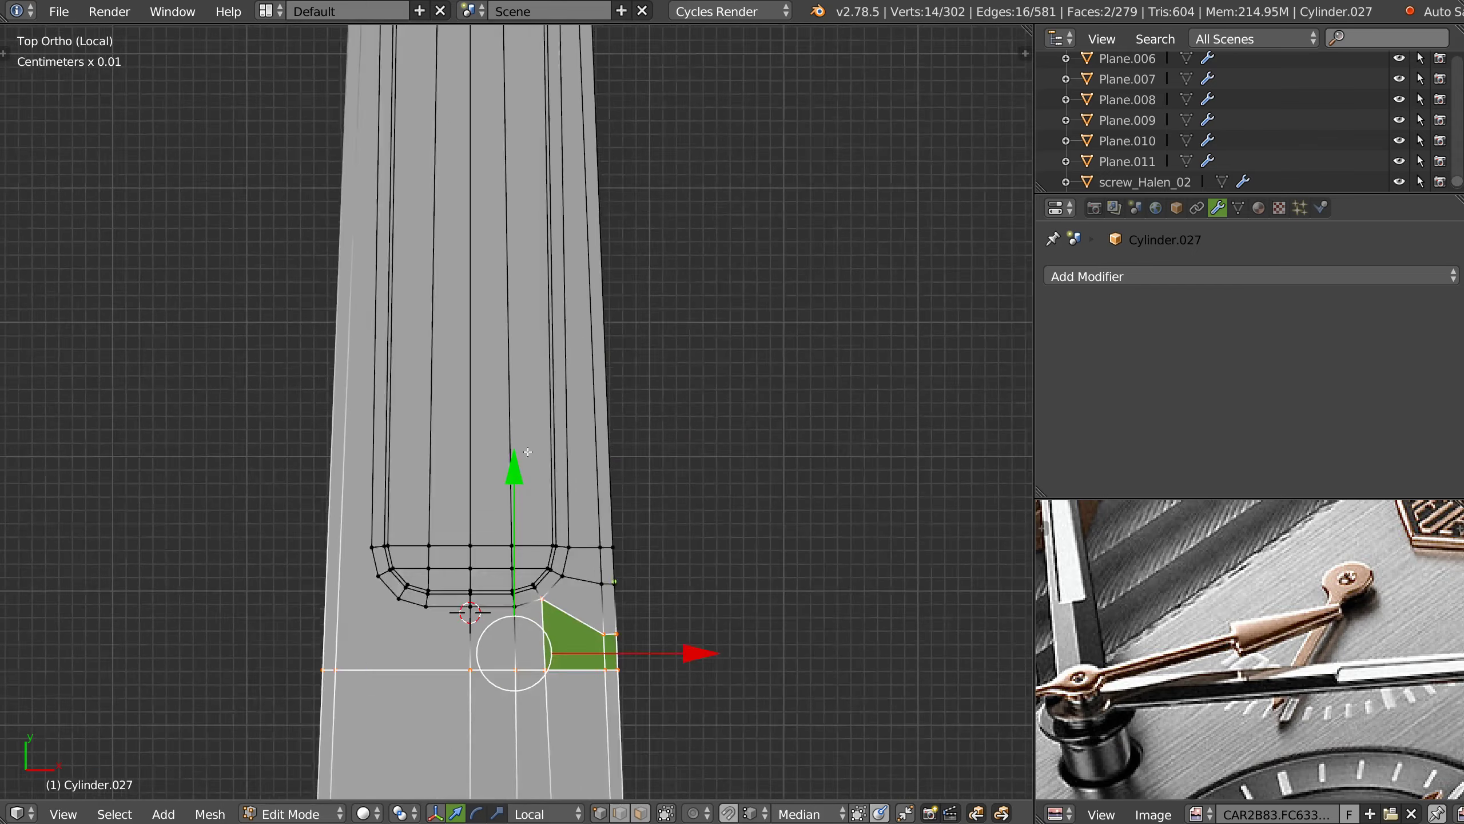
pyautogui.keyDown('shift'); pyautogui.scroll(4, 510, 511); pyautogui.keyUp('shift')
pyautogui.scroll(-5, 509, 511)
pyautogui.moveTo(510, 511)
pyautogui.mouseDown(button='middle')
pyautogui.moveTo(444, 494)
pyautogui.moveTo(469, 354)
pyautogui.mouseUp(button='middle')
pyautogui.keyDown('ctrl'); pyautogui.scroll(3, 469, 354); pyautogui.keyUp('ctrl')
pyautogui.scroll(3, 448, 499)
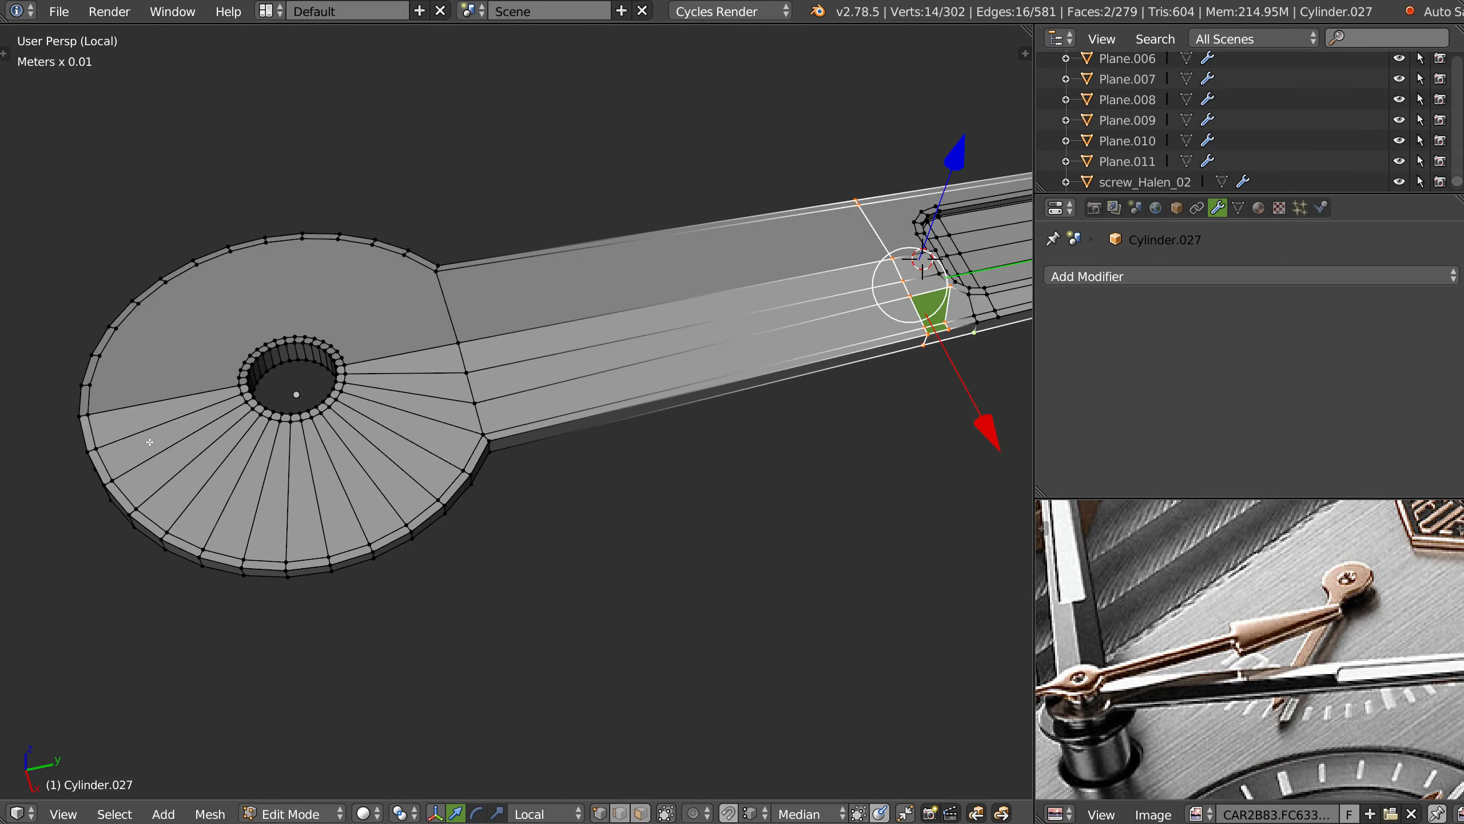
pyautogui.moveTo(448, 499); pyautogui.dragTo(473, 356, button='middle')
pyautogui.scroll(2, 473, 356)
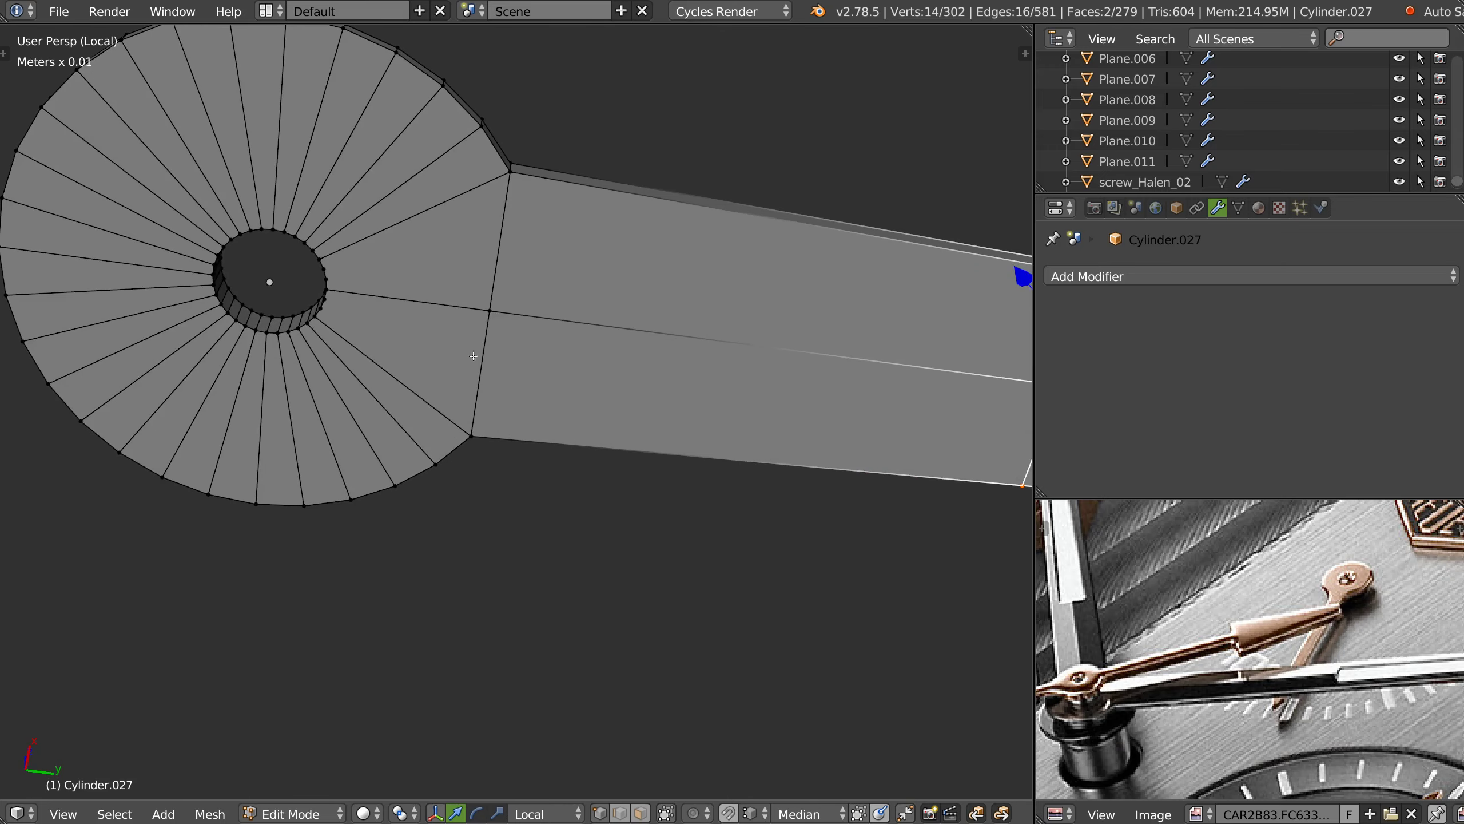
pyautogui.scroll(-1, 481, 270)
pyautogui.moveTo(732, 383)
pyautogui.keyDown('shift'); pyautogui.mouseDown(button='middle')
pyautogui.moveTo(418, 385)
pyautogui.moveTo(519, 347)
pyautogui.moveTo(516, 288)
pyautogui.moveTo(553, 284)
pyautogui.moveTo(517, 327)
pyautogui.moveTo(370, 354)
pyautogui.mouseUp(button='middle'); pyautogui.keyUp('shift')
pyautogui.scroll(3, 518, 346)
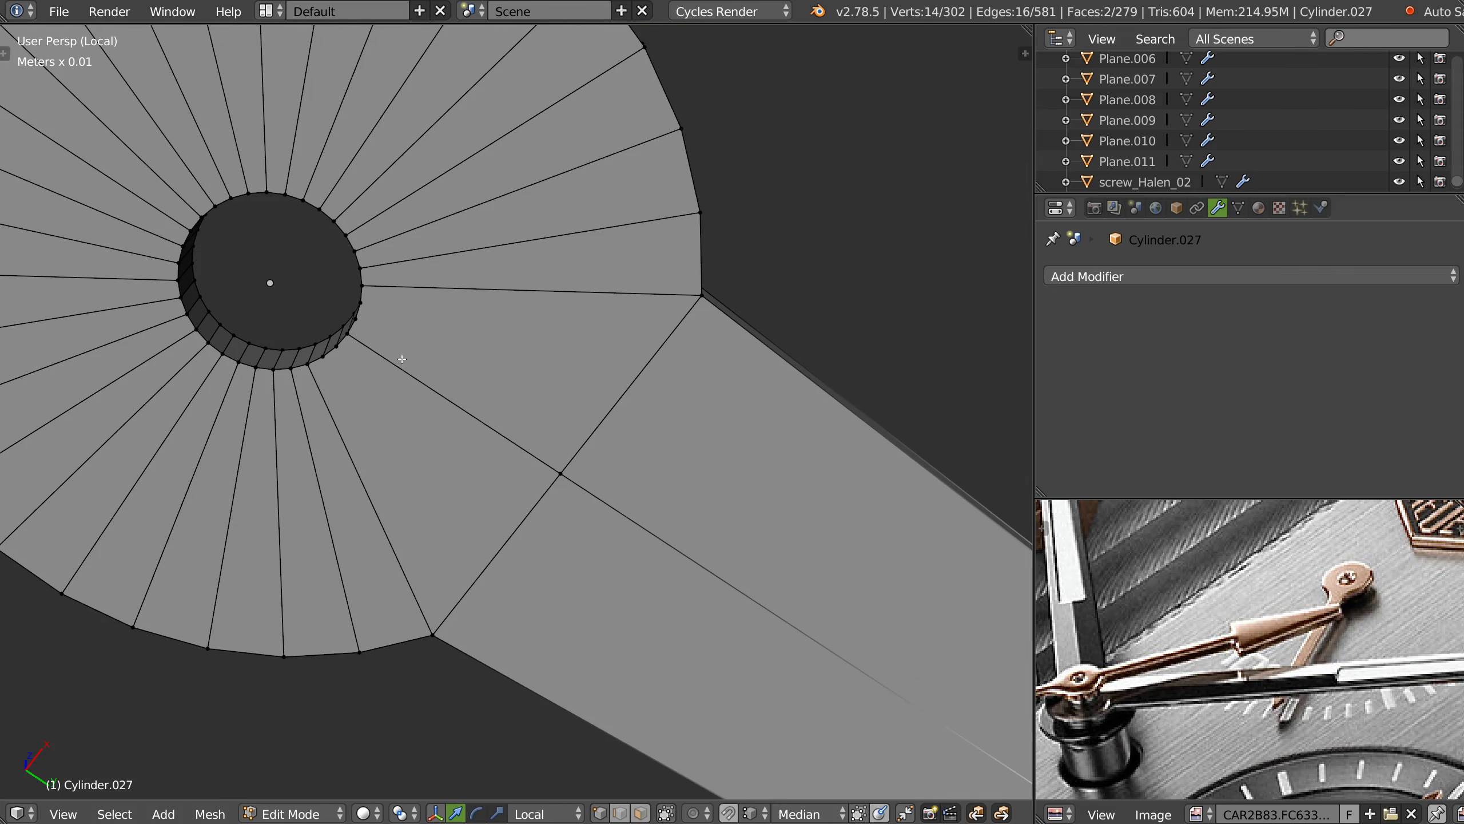
# - Knife-cut two edges from the hole's rim to the hub-arm junction edge
pyautogui.press('k')
pyautogui.click(360, 302)
pyautogui.click(647, 364)
pyautogui.press('e')
pyautogui.click(356, 319)
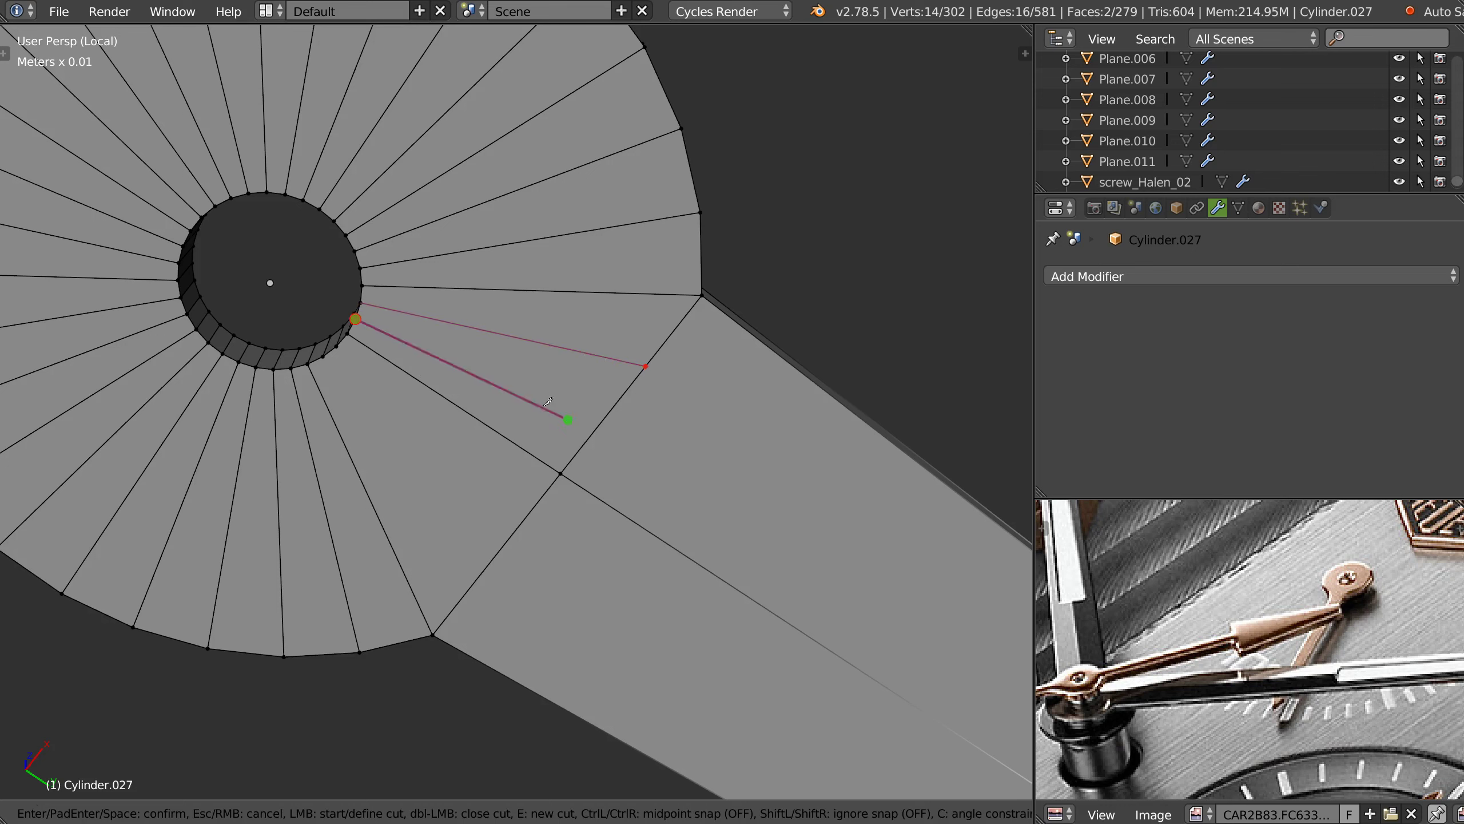
pyautogui.click(602, 421)
pyautogui.press('Return')
pyautogui.moveTo(655, 382); pyautogui.dragTo(565, 369, button='middle')
pyautogui.moveTo(516, 578)
pyautogui.keyDown('shift'); pyautogui.mouseDown(button='middle')
pyautogui.moveTo(548, 344)
pyautogui.moveTo(536, 513)
pyautogui.moveTo(503, 402)
pyautogui.moveTo(637, 425)
pyautogui.moveTo(409, 419)
pyautogui.moveTo(479, 409)
pyautogui.mouseUp(button='middle'); pyautogui.keyUp('shift')
# - In Object Mode with wireframe shown, save the blend file, overwriting the existing one
pyautogui.press('Tab')
pyautogui.press('z')
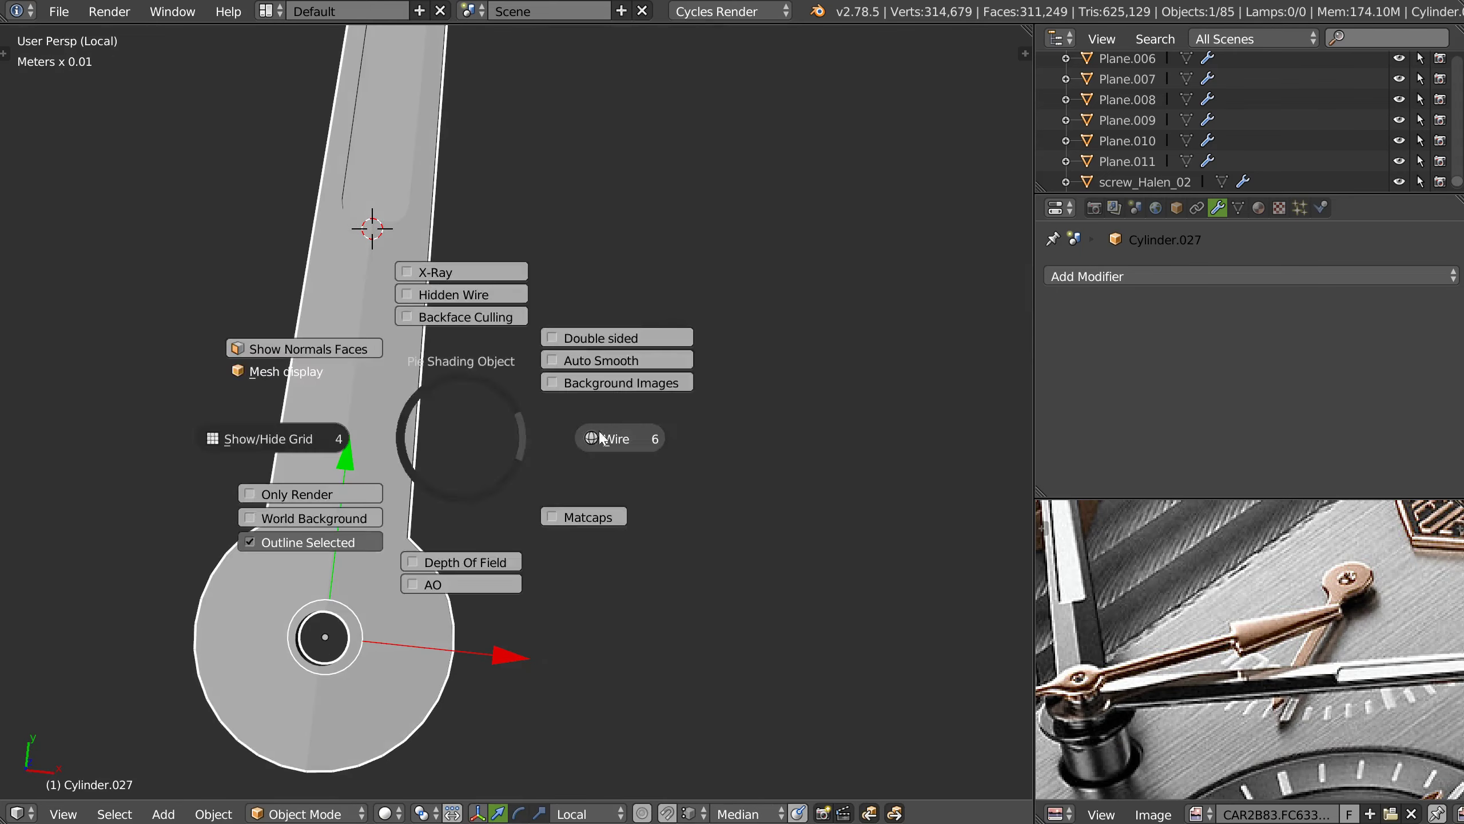
pyautogui.hotkey('ctrl', 's')
pyautogui.click(438, 283)
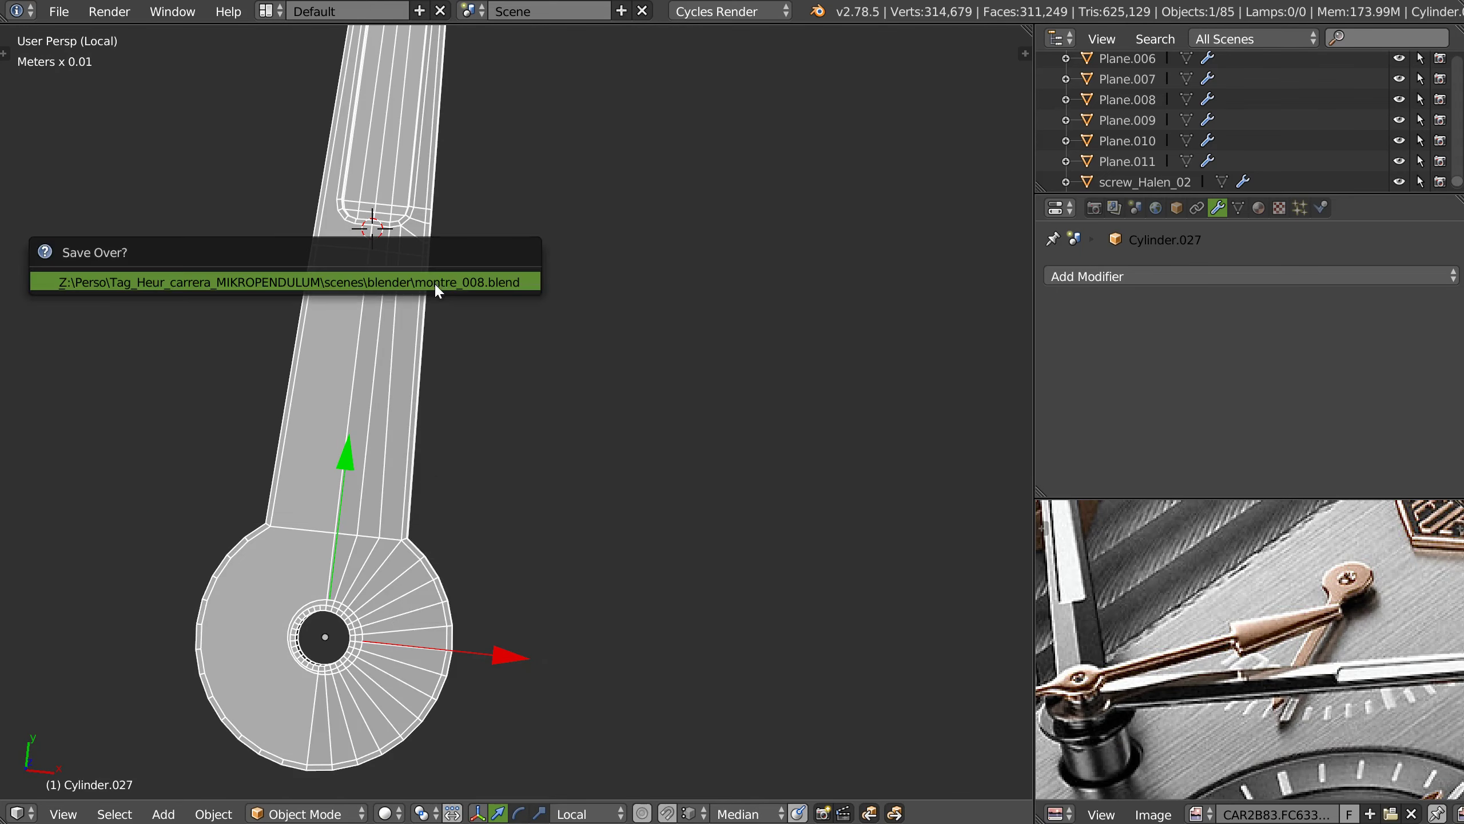
pyautogui.click(430, 279)
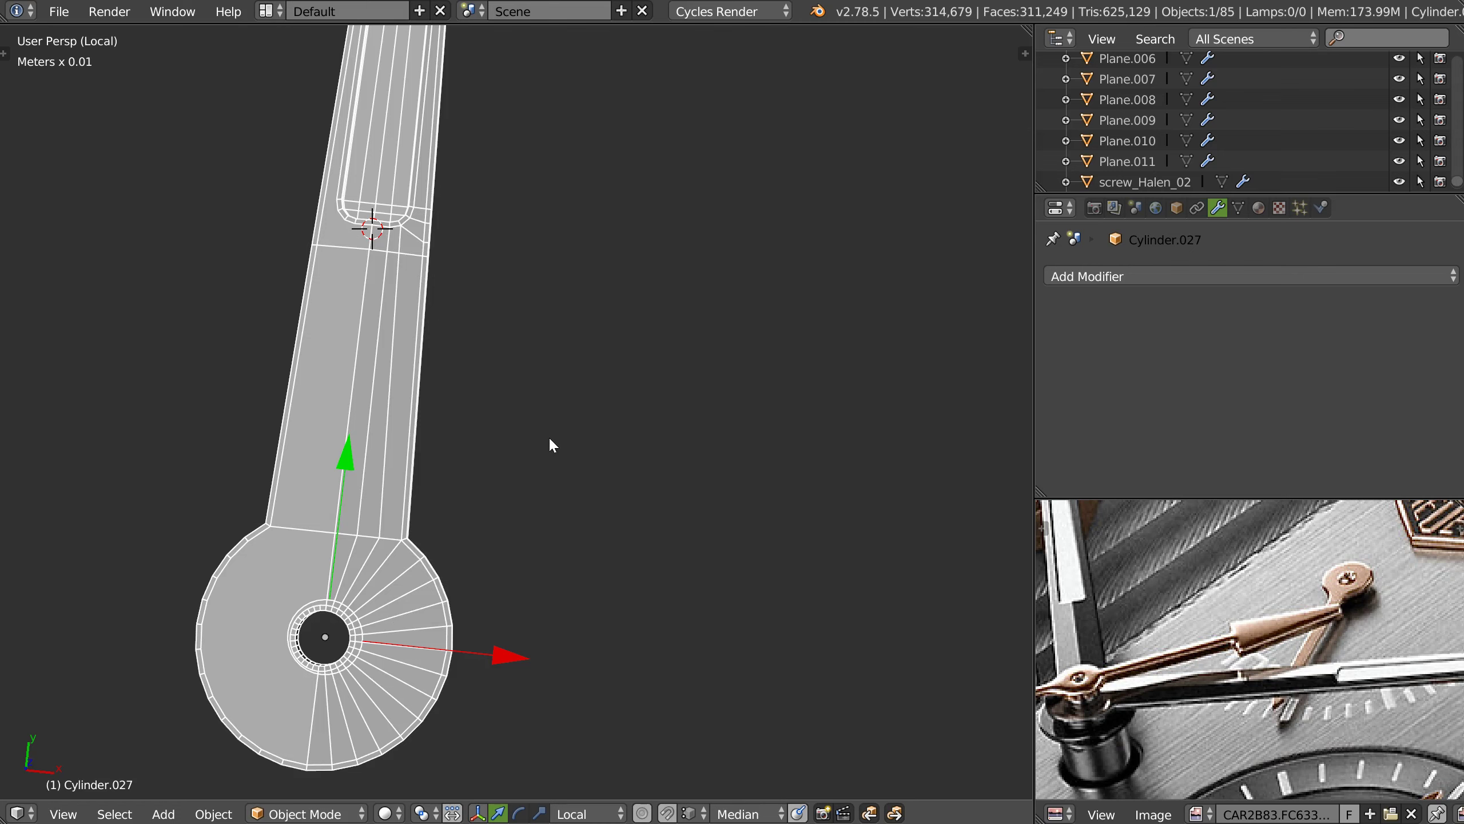
# - Symmetrize the watch-hand mesh across the X axis
pyautogui.hotkey('alt', 'q')
pyautogui.click(533, 594)
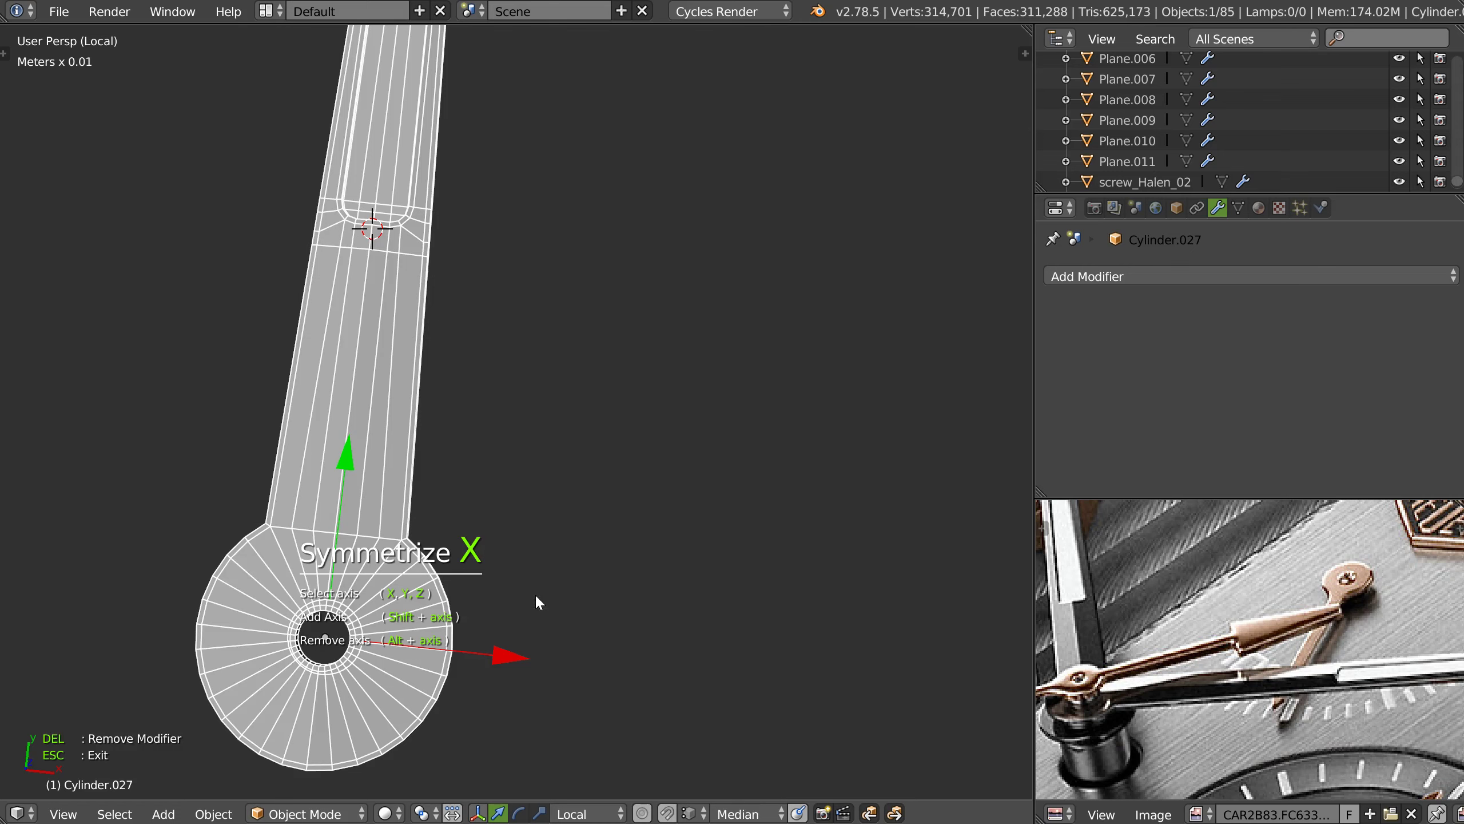
pyautogui.press('Escape')
pyautogui.moveTo(541, 485)
pyautogui.mouseDown(button='middle')
pyautogui.moveTo(453, 393)
pyautogui.moveTo(366, 380)
pyautogui.moveTo(389, 453)
pyautogui.moveTo(423, 420)
pyautogui.mouseUp(button='middle')
pyautogui.scroll(3, 453, 392)
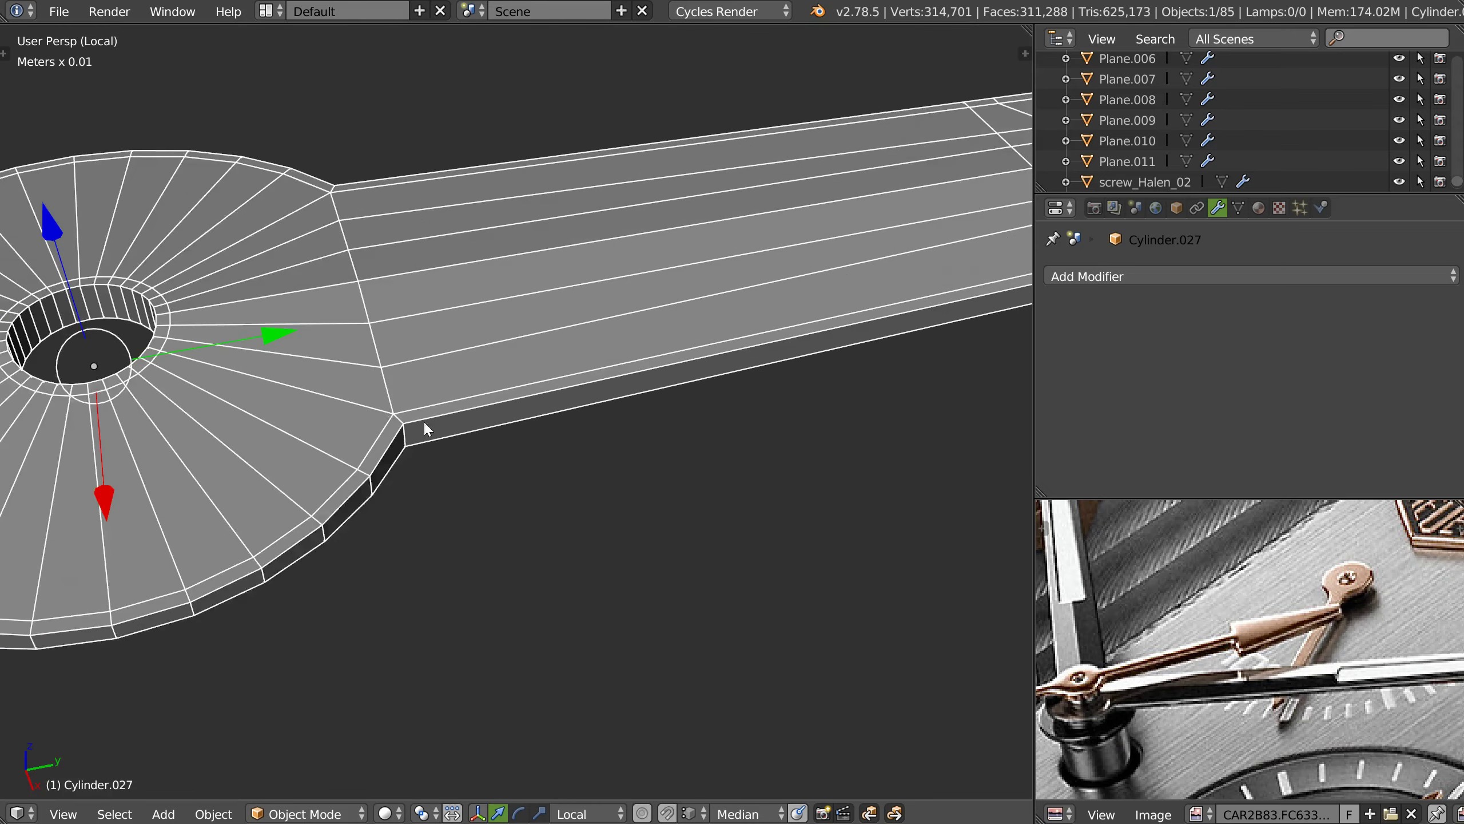
pyautogui.scroll(2, 434, 332)
# - In Edit Mode, loop-cut a new edge loop across the arm right beside the hub
pyautogui.press('Tab')
pyautogui.click(518, 416)
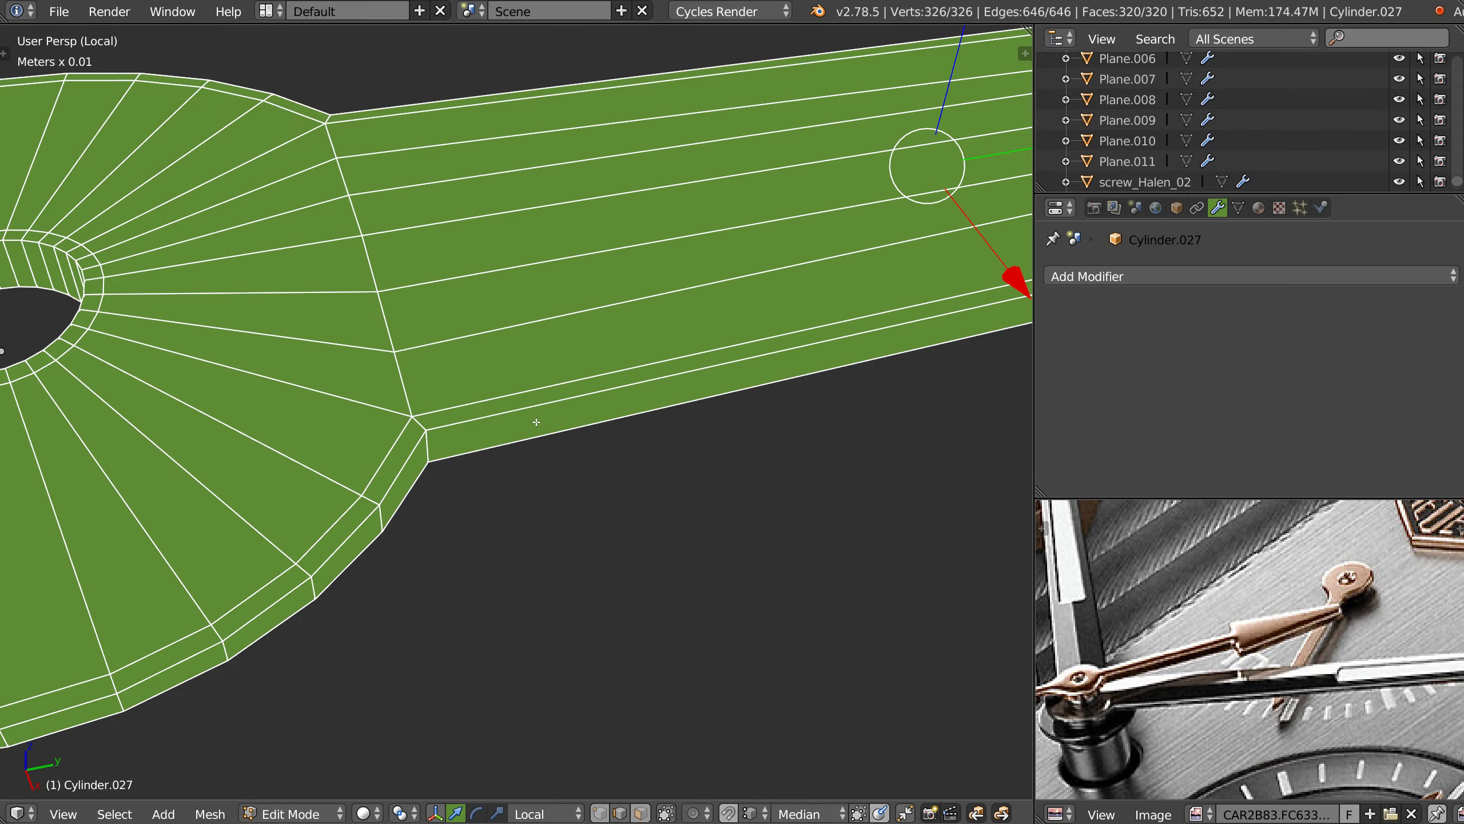
pyautogui.hotkey('ctrl', 'r')
pyautogui.click(536, 422)
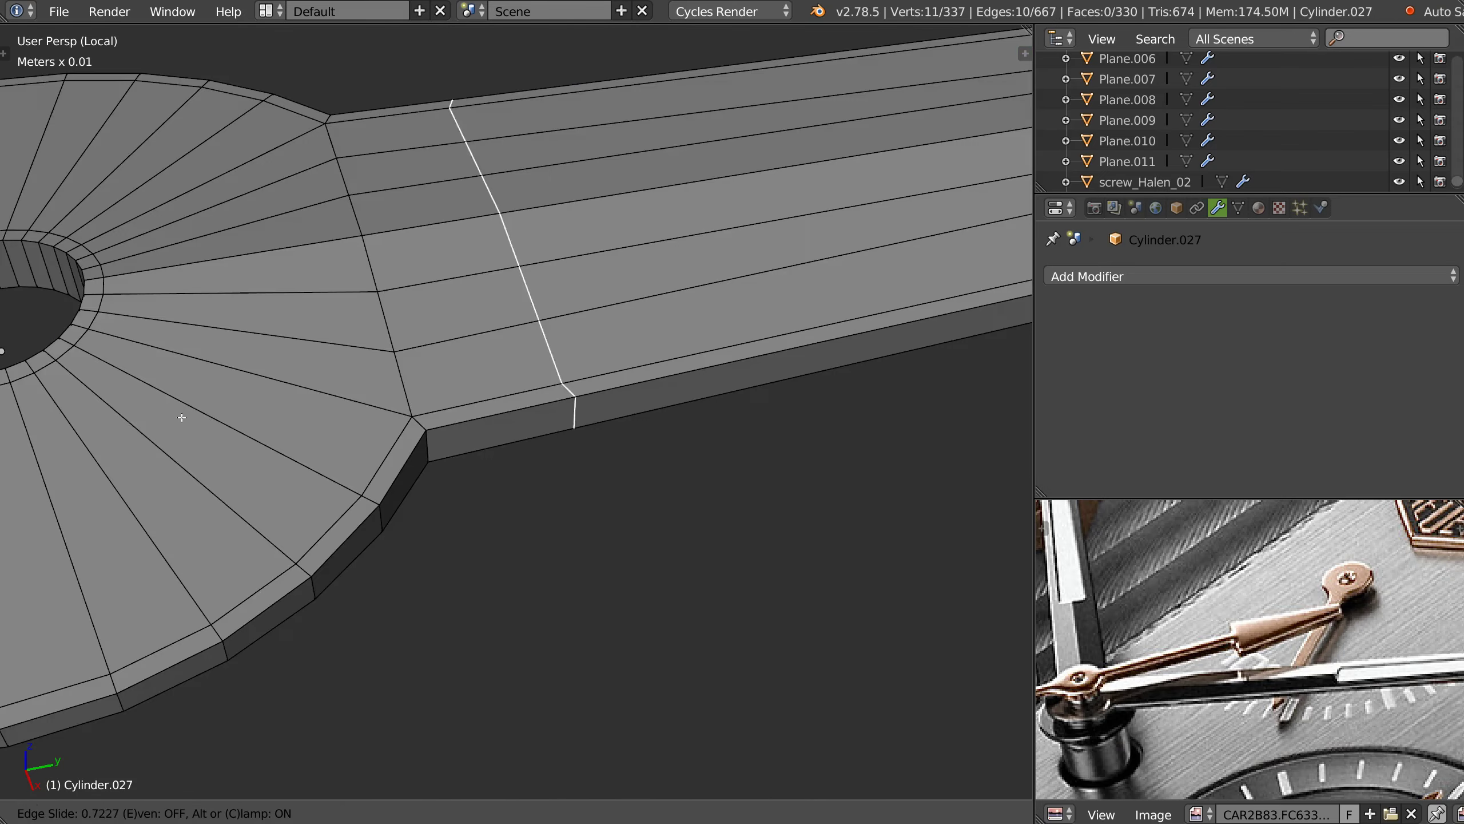
pyautogui.click(61, 426)
pyautogui.scroll(-2, 513, 391)
pyautogui.moveTo(404, 404); pyautogui.dragTo(513, 390, button='middle')
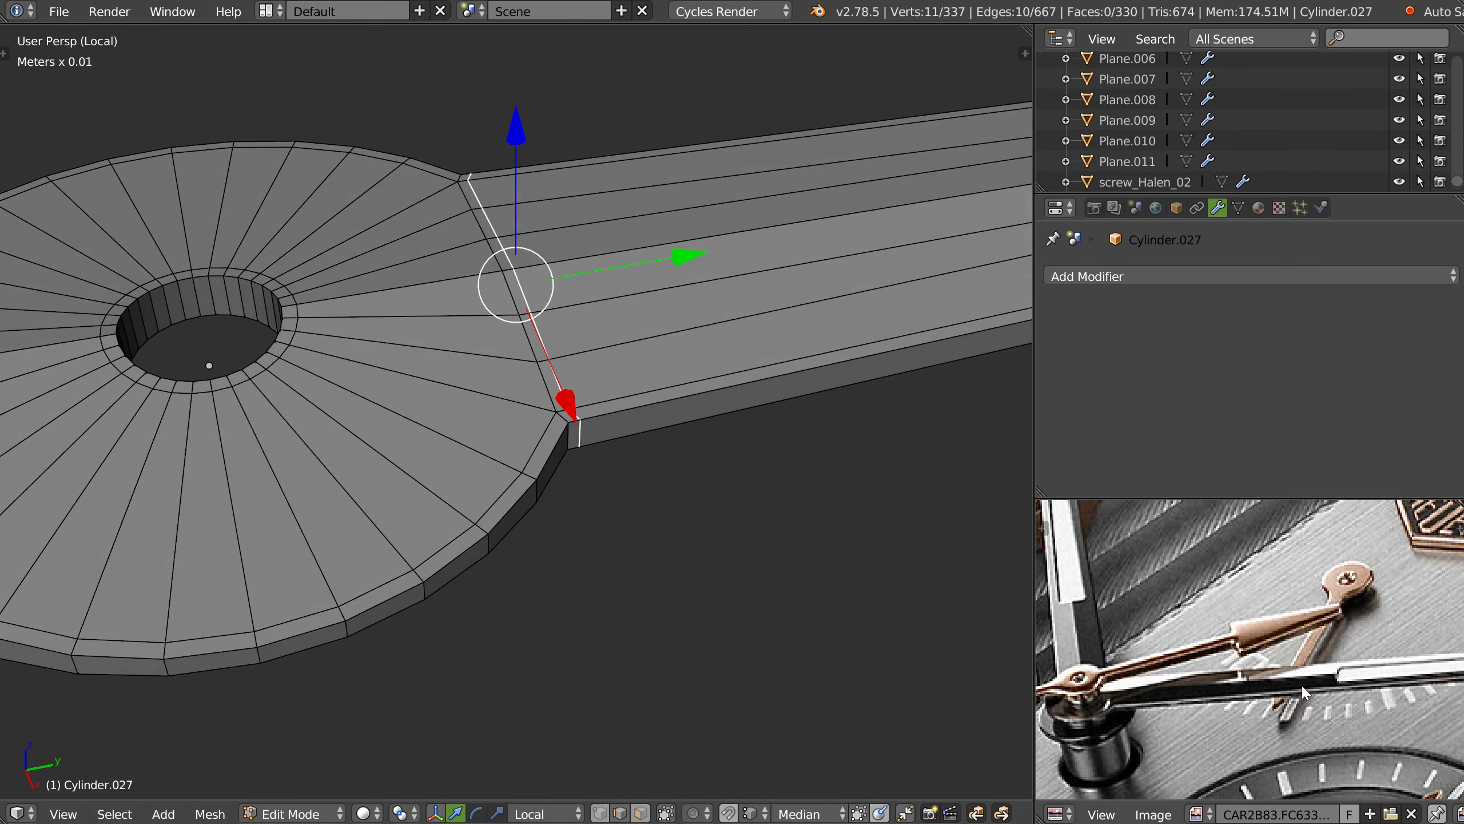
pyautogui.moveTo(870, 425); pyautogui.dragTo(499, 421, button='middle')
# - Preview subdivision smoothing (Ctrl+2) in Object Mode, then undo it
pyautogui.press('Tab')
pyautogui.click(494, 403)
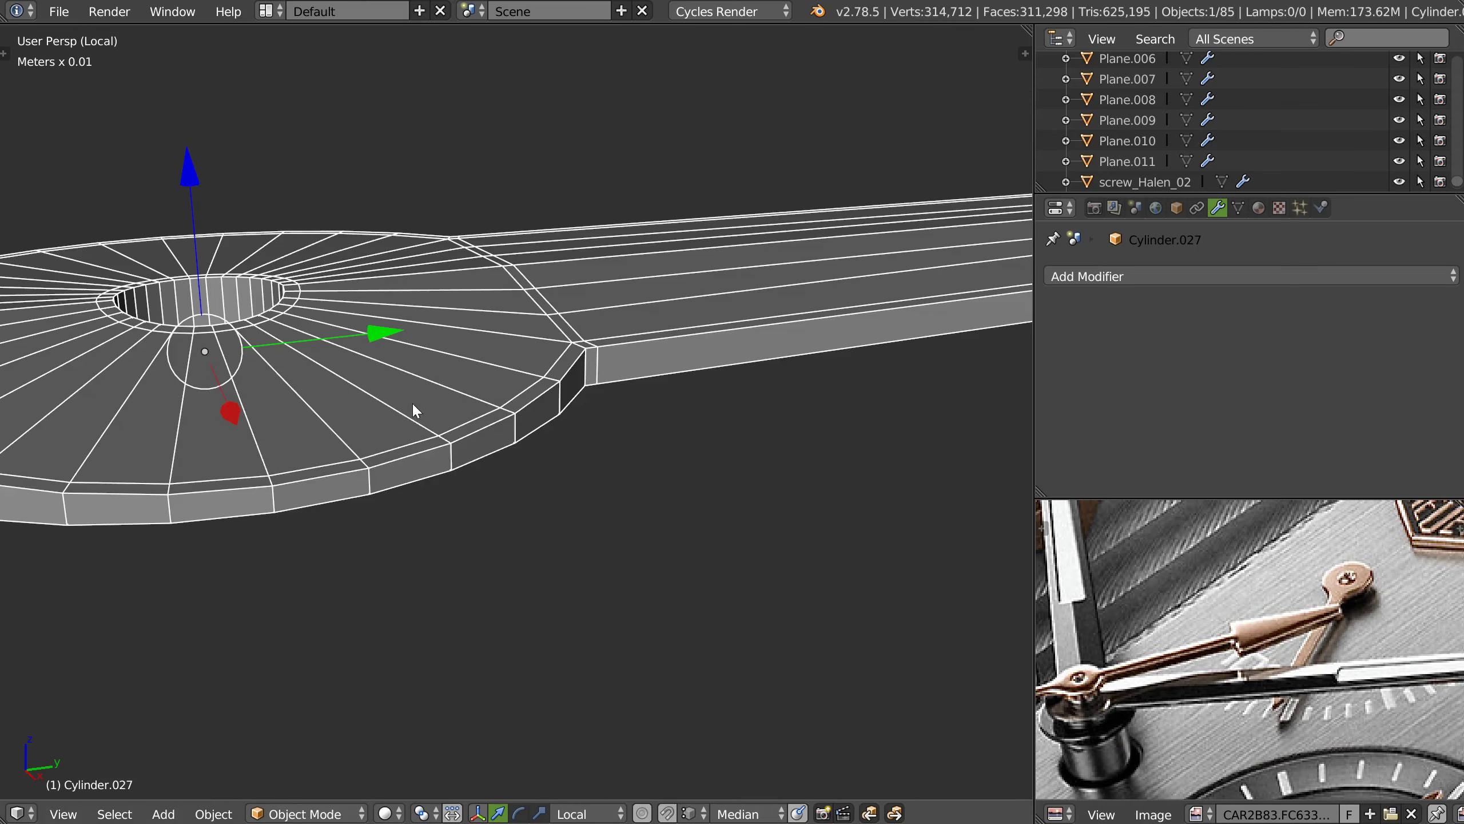
pyautogui.hotkey('ctrl', '2')
pyautogui.hotkey('ctrl', 'z')
pyautogui.moveTo(524, 409)
pyautogui.mouseDown(button='middle')
pyautogui.moveTo(555, 326)
pyautogui.moveTo(680, 208)
pyautogui.mouseUp(button='middle')
# - Select the hub's rim edge loop plus the arm's front, top and end edges
pyautogui.press('Tab')
pyautogui.rightClick(847, 262)
pyautogui.keyDown('alt'); pyautogui.rightClick(610, 170); pyautogui.keyUp('alt')
pyautogui.keyDown('shift'); pyautogui.rightClick(504, 326); pyautogui.keyUp('shift')
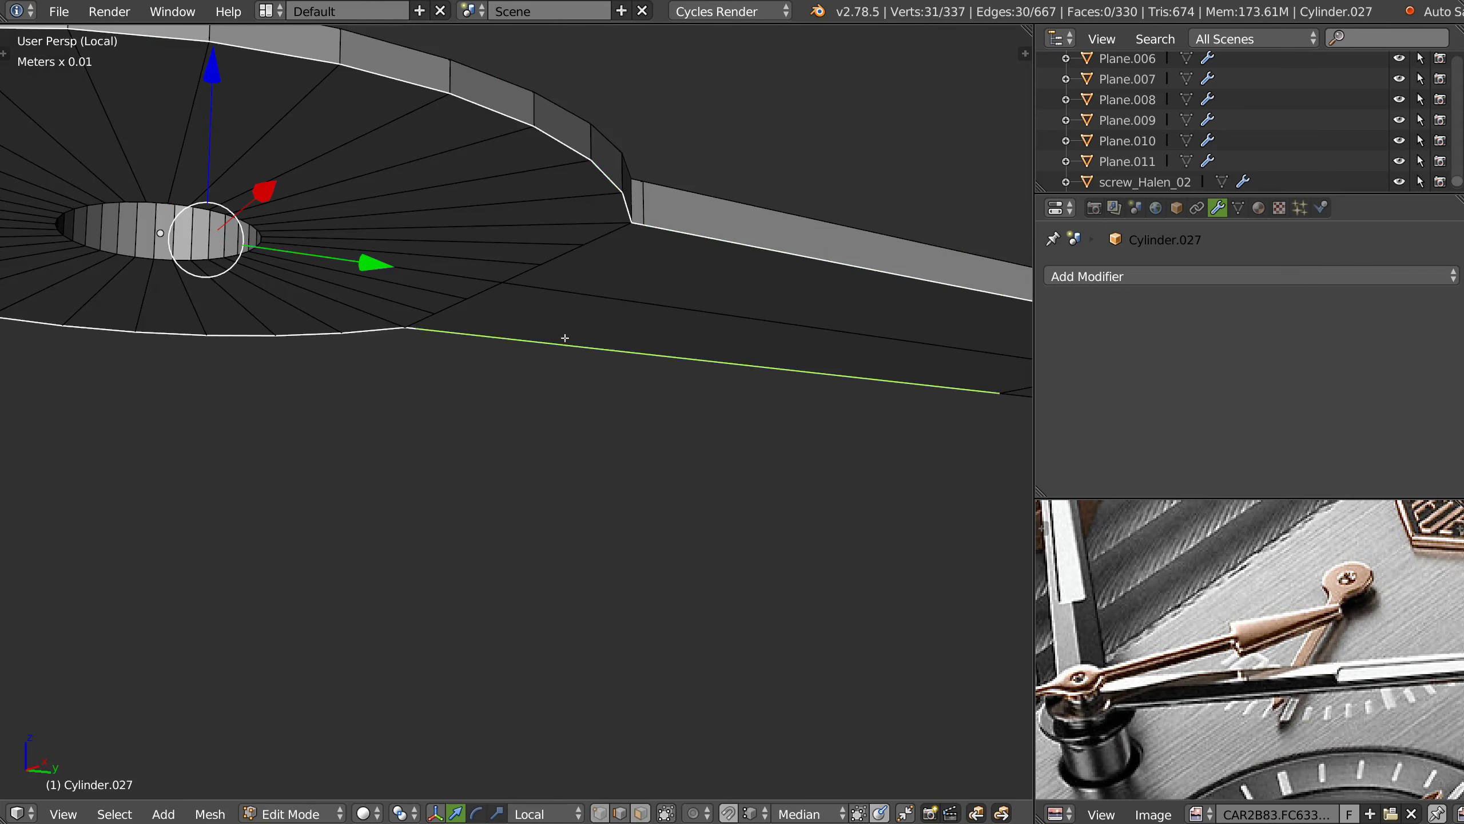
pyautogui.moveTo(504, 326); pyautogui.dragTo(317, 191, button='middle')
pyautogui.keyDown('ctrl'); pyautogui.rightClick(772, 325); pyautogui.keyUp('ctrl')
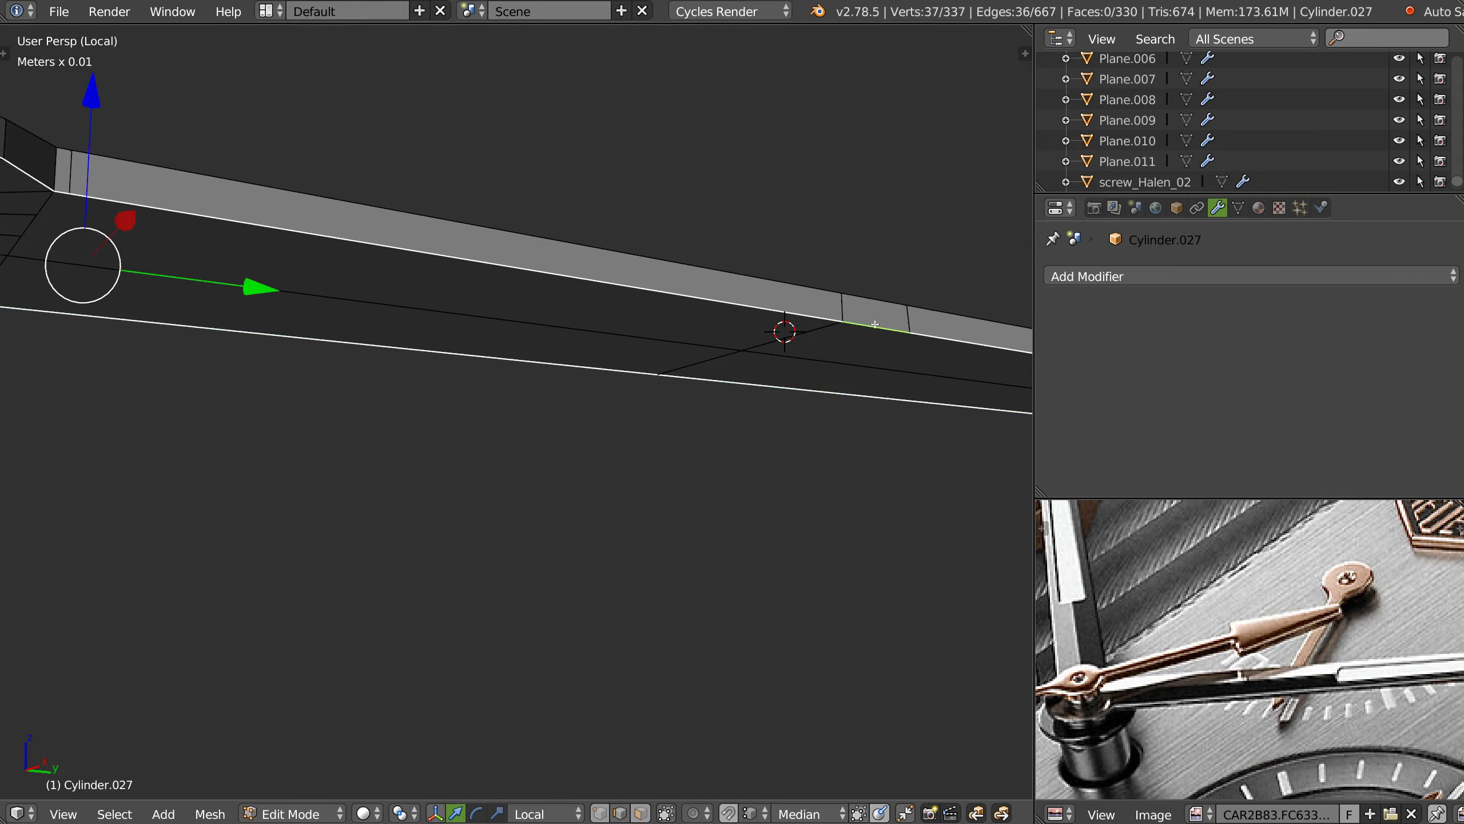
pyautogui.scroll(-5, 431, 409)
pyautogui.moveTo(431, 409)
pyautogui.mouseDown(button='middle')
pyautogui.moveTo(753, 199)
pyautogui.moveTo(615, 634)
pyautogui.moveTo(689, 462)
pyautogui.moveTo(687, 419)
pyautogui.moveTo(608, 496)
pyautogui.mouseUp(button='middle')
pyautogui.keyDown('shift'); pyautogui.rightClick(611, 489); pyautogui.keyUp('shift')
pyautogui.keyDown('shift'); pyautogui.rightClick(738, 469); pyautogui.keyUp('shift')
pyautogui.keyDown('shift'); pyautogui.rightClick(863, 487); pyautogui.keyUp('shift')
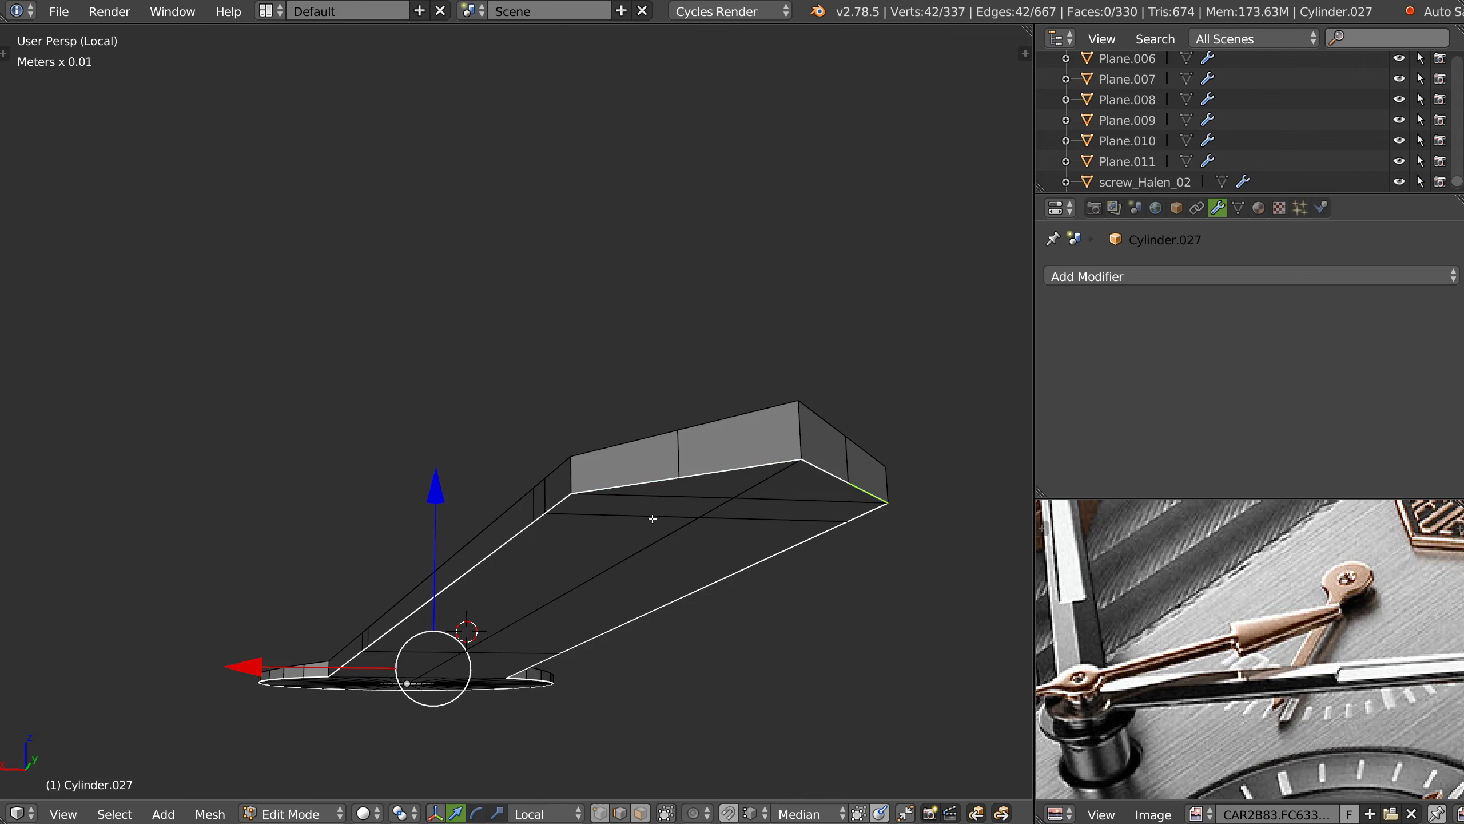
# - Add a weight-limited Bevel modifier with profile 0.5, 0.4mm width and 2 segments
pyautogui.hotkey('alt', 's')
pyautogui.click(841, 521)
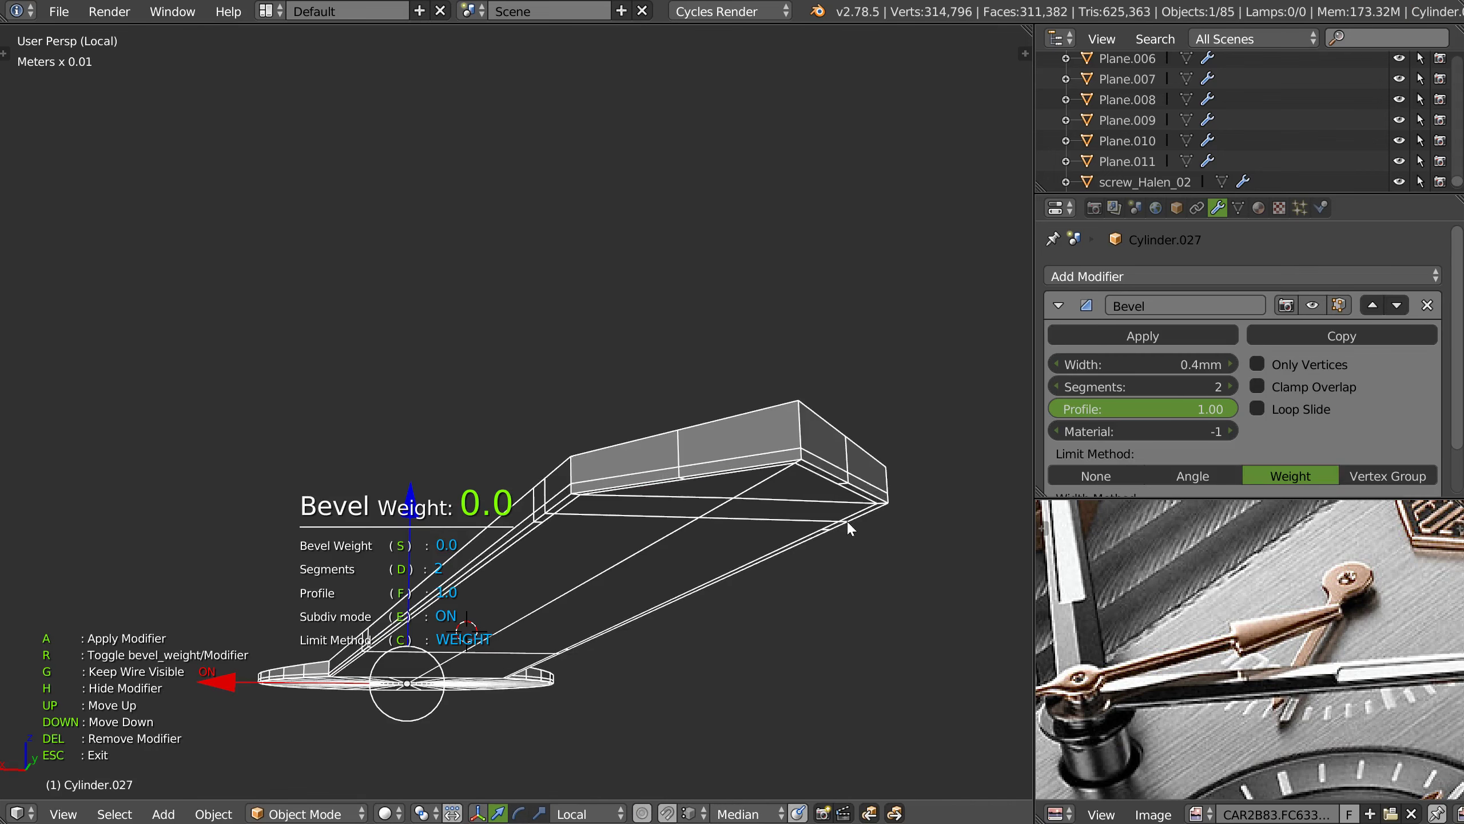
pyautogui.click(799, 461)
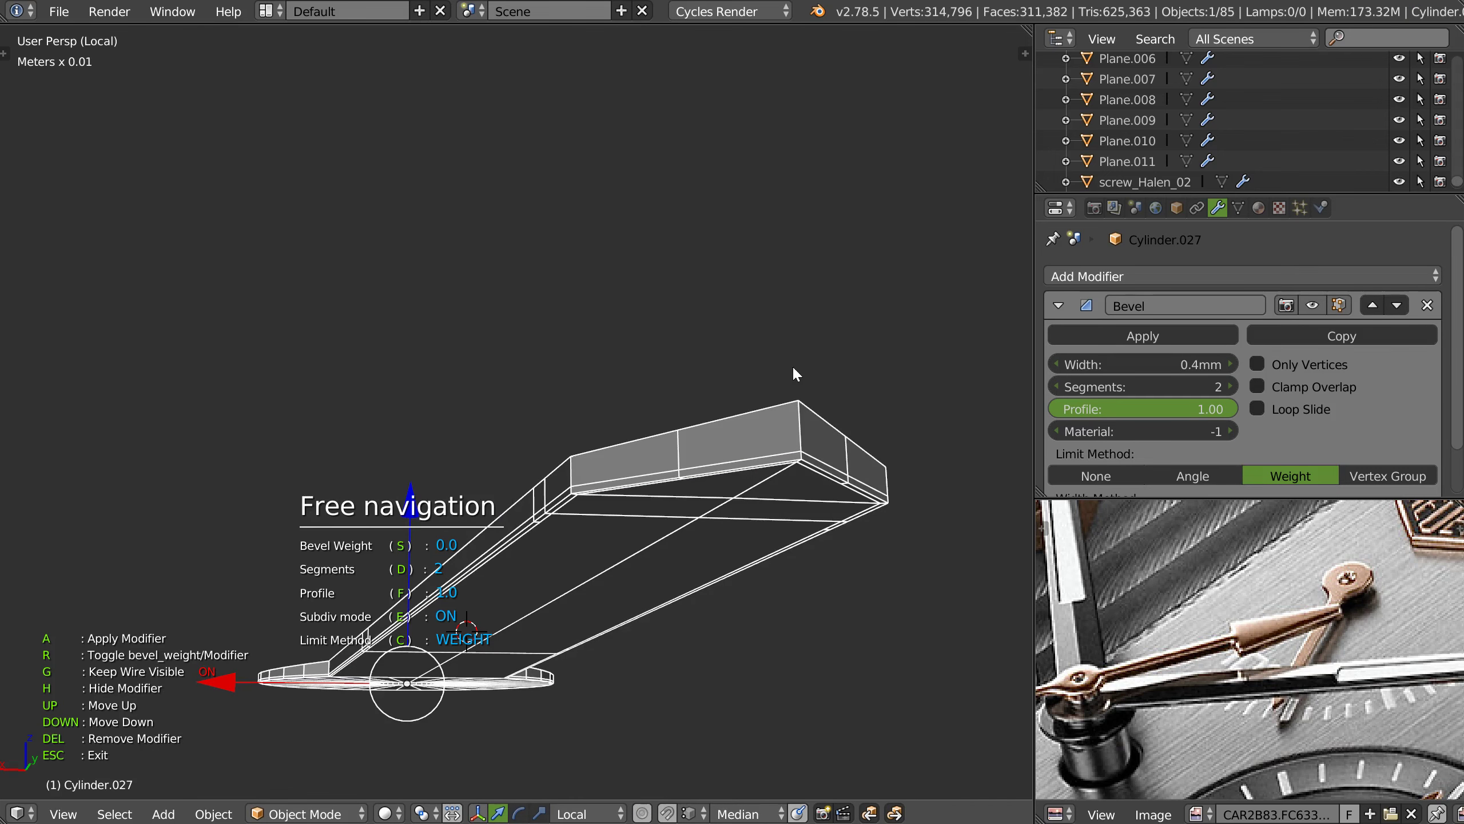
pyautogui.write('f0.5')
pyautogui.press('Return')
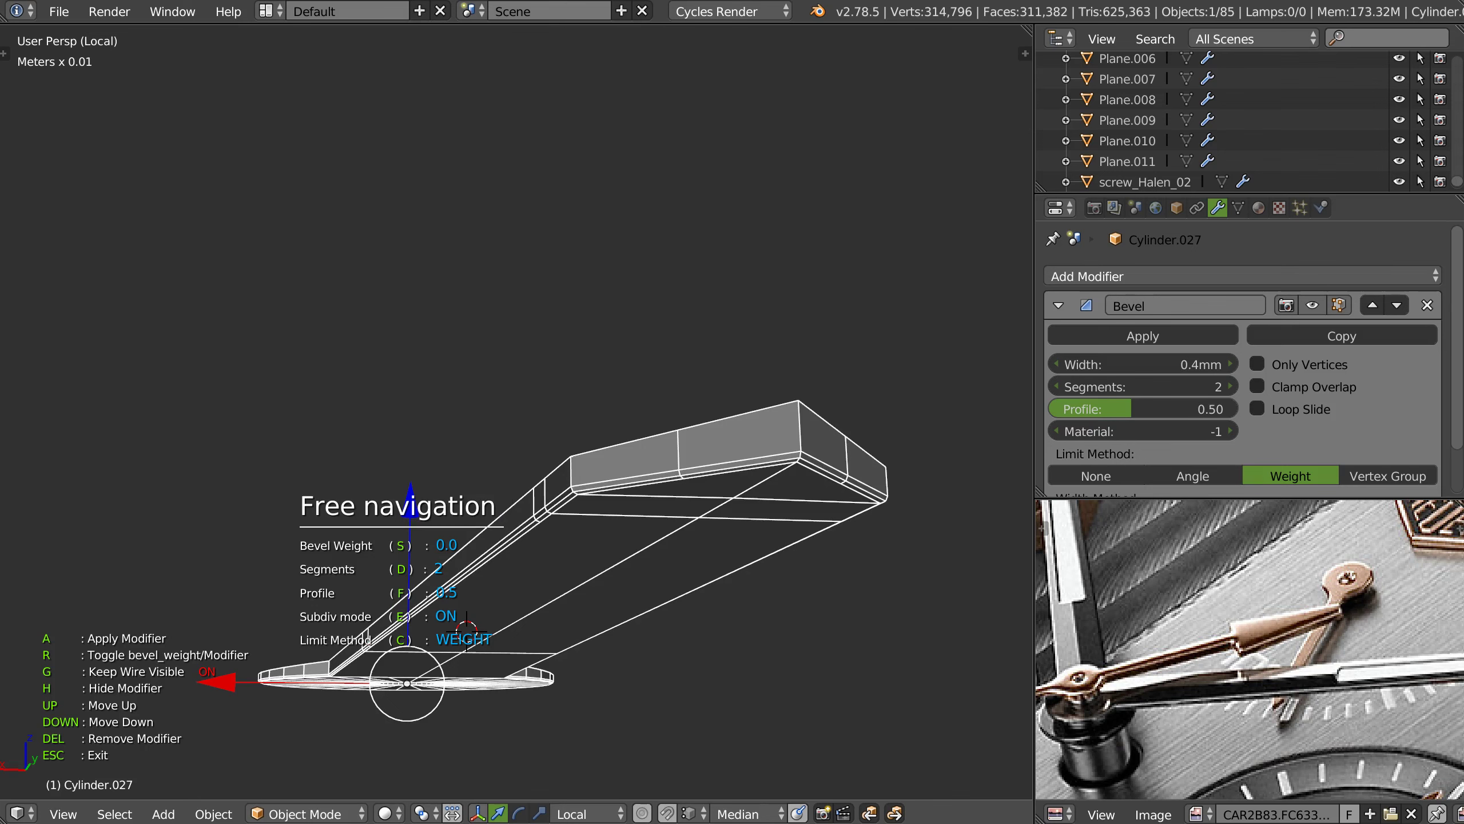
pyautogui.press('s')
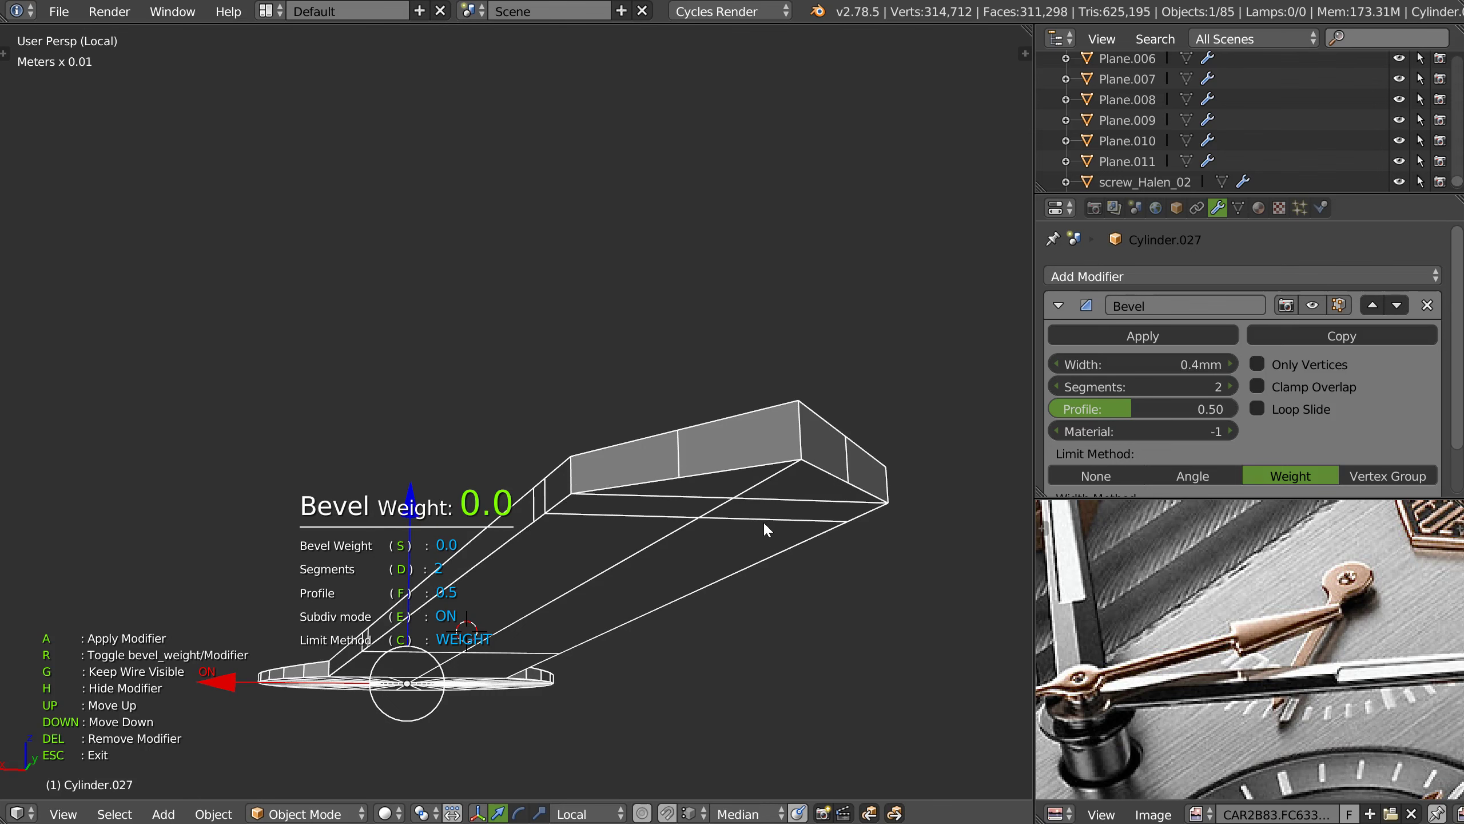
pyautogui.click(865, 513)
pyautogui.press('Escape')
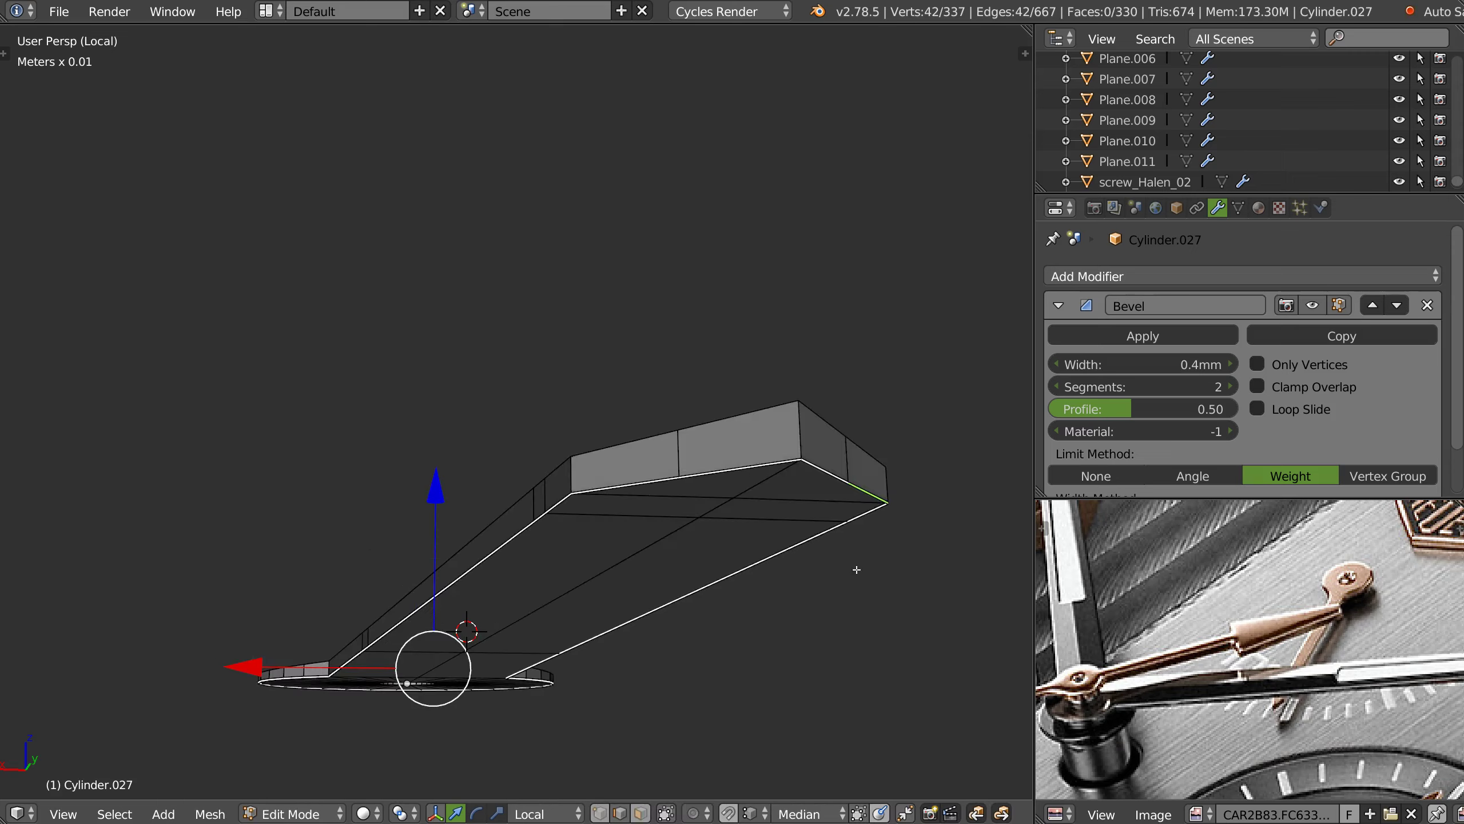
# - Return to Edit Mode and zoom in to a low side view of the arm
pyautogui.press('Tab')
pyautogui.scroll(4, 536, 611)
pyautogui.scroll(2, 535, 612)
pyautogui.scroll(2, 535, 611)
pyautogui.moveTo(535, 612); pyautogui.dragTo(374, 375, button='middle')
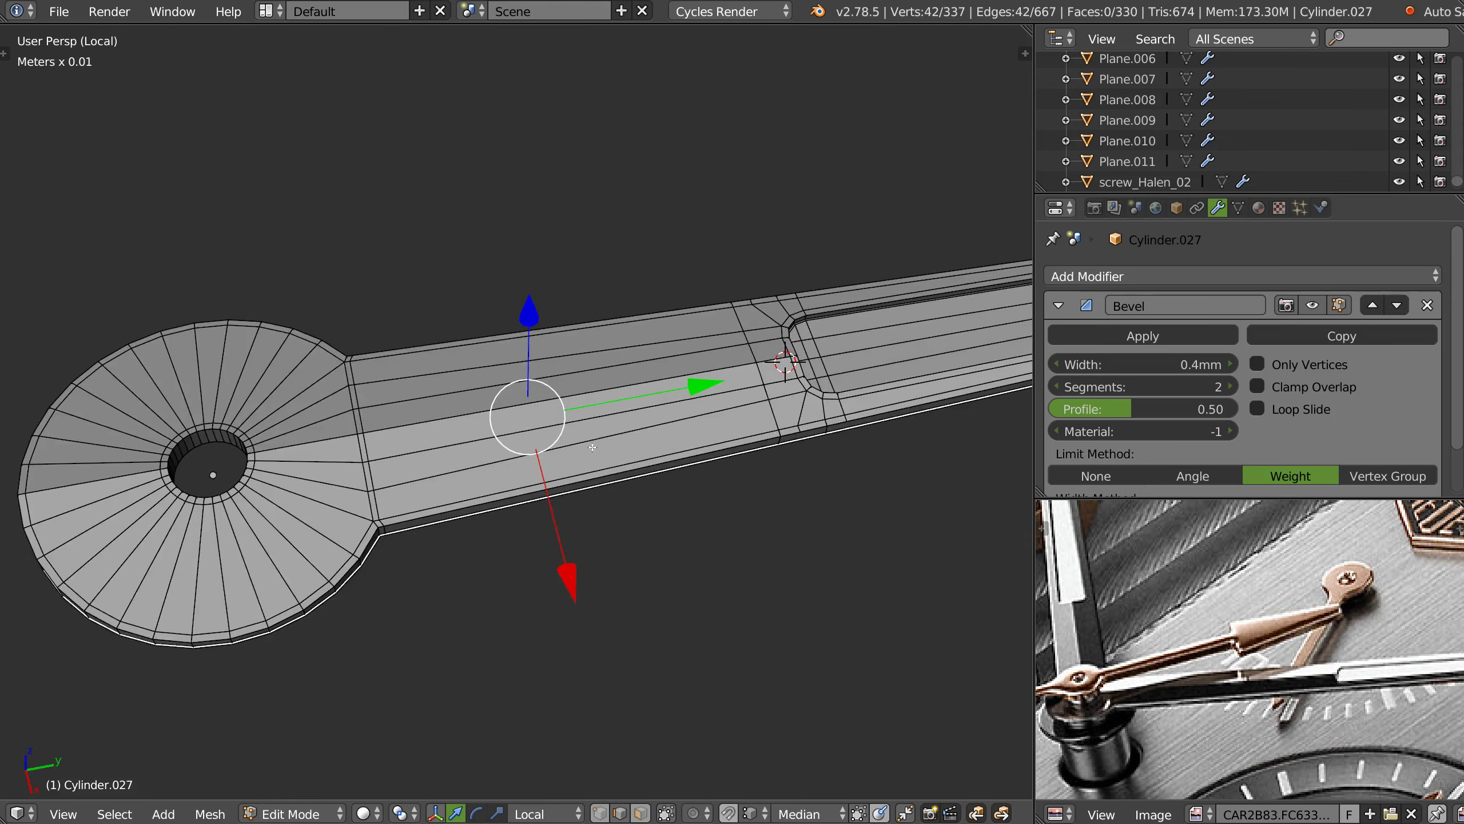
pyautogui.scroll(2, 374, 376)
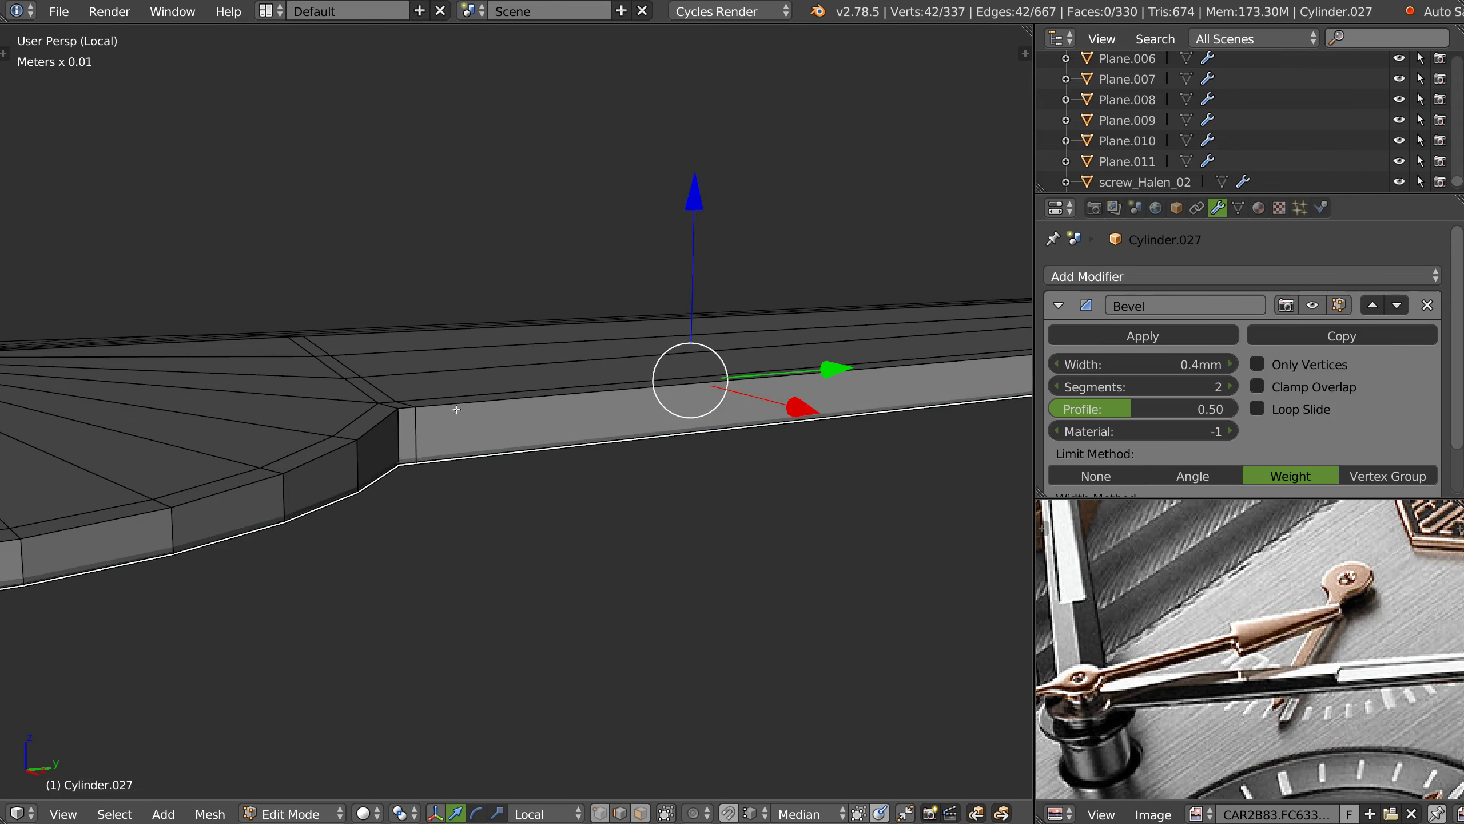
pyautogui.scroll(-5, 407, 440)
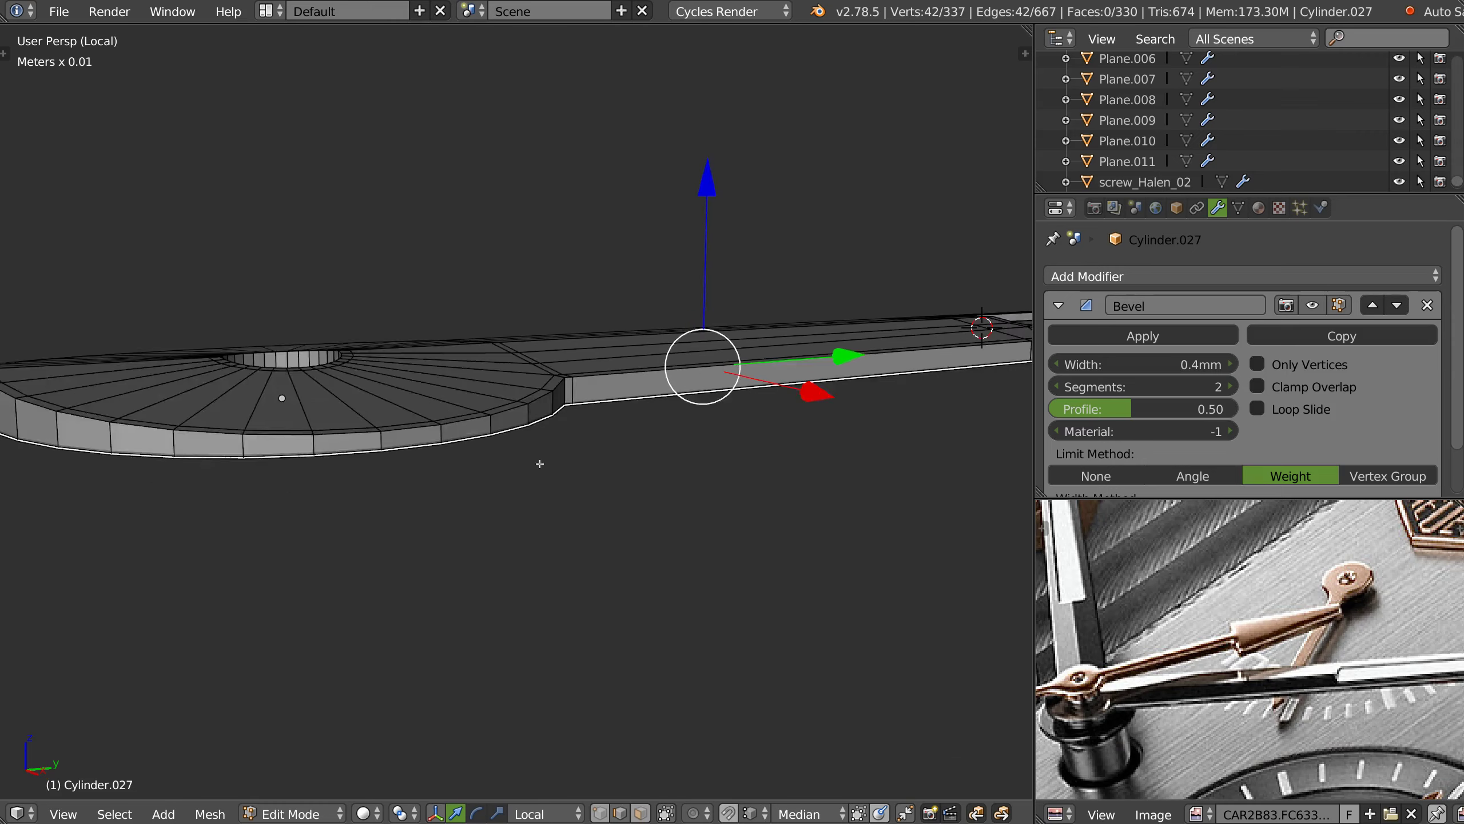
pyautogui.scroll(3, 303, 461)
pyautogui.moveTo(211, 461); pyautogui.dragTo(216, 557, button='middle')
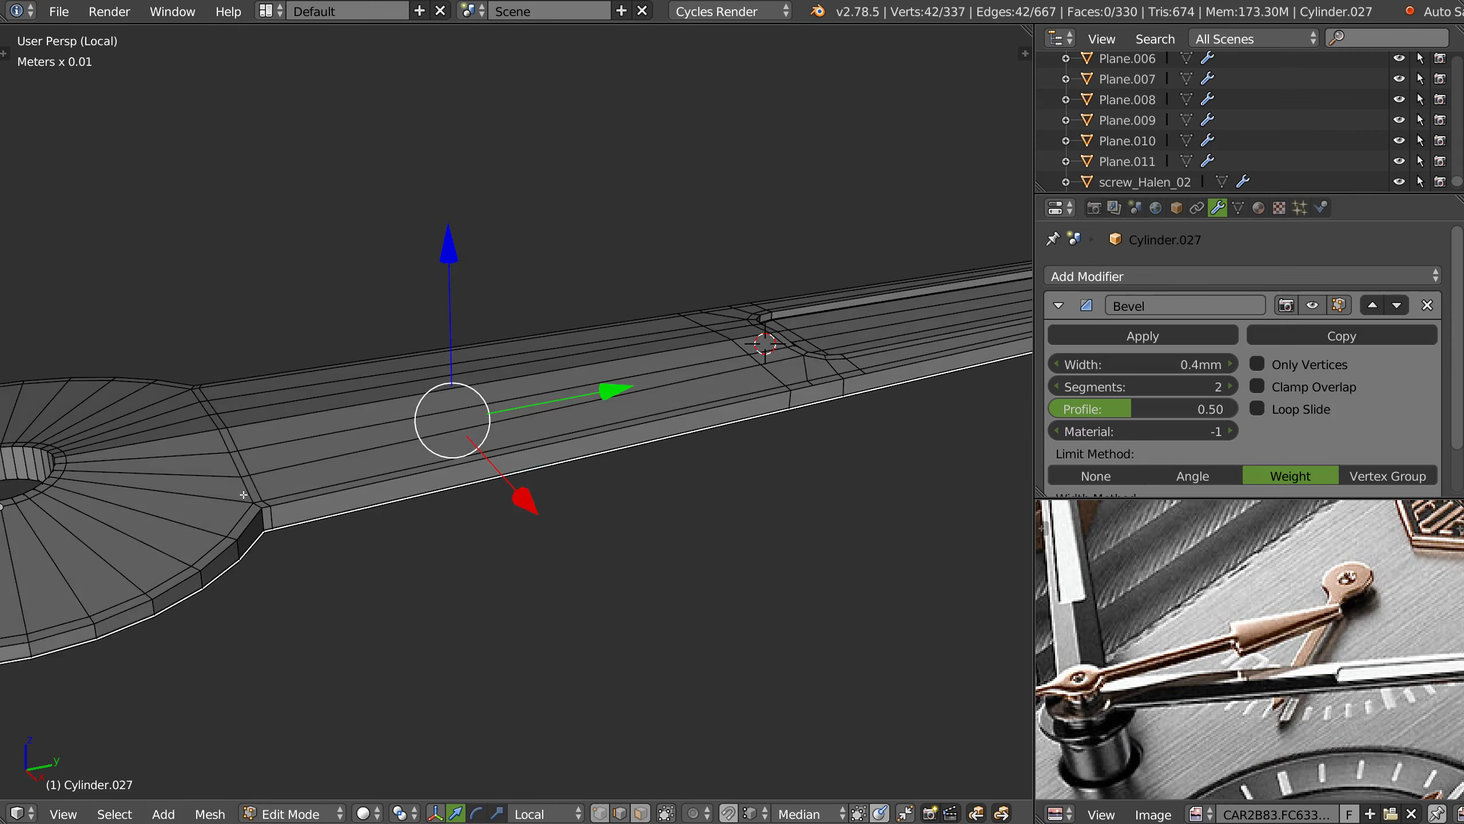
pyautogui.scroll(1, 300, 488)
pyautogui.scroll(1, 358, 481)
pyautogui.scroll(1, 416, 474)
pyautogui.scroll(1, 471, 468)
pyautogui.moveTo(471, 468); pyautogui.dragTo(458, 489, button='middle')
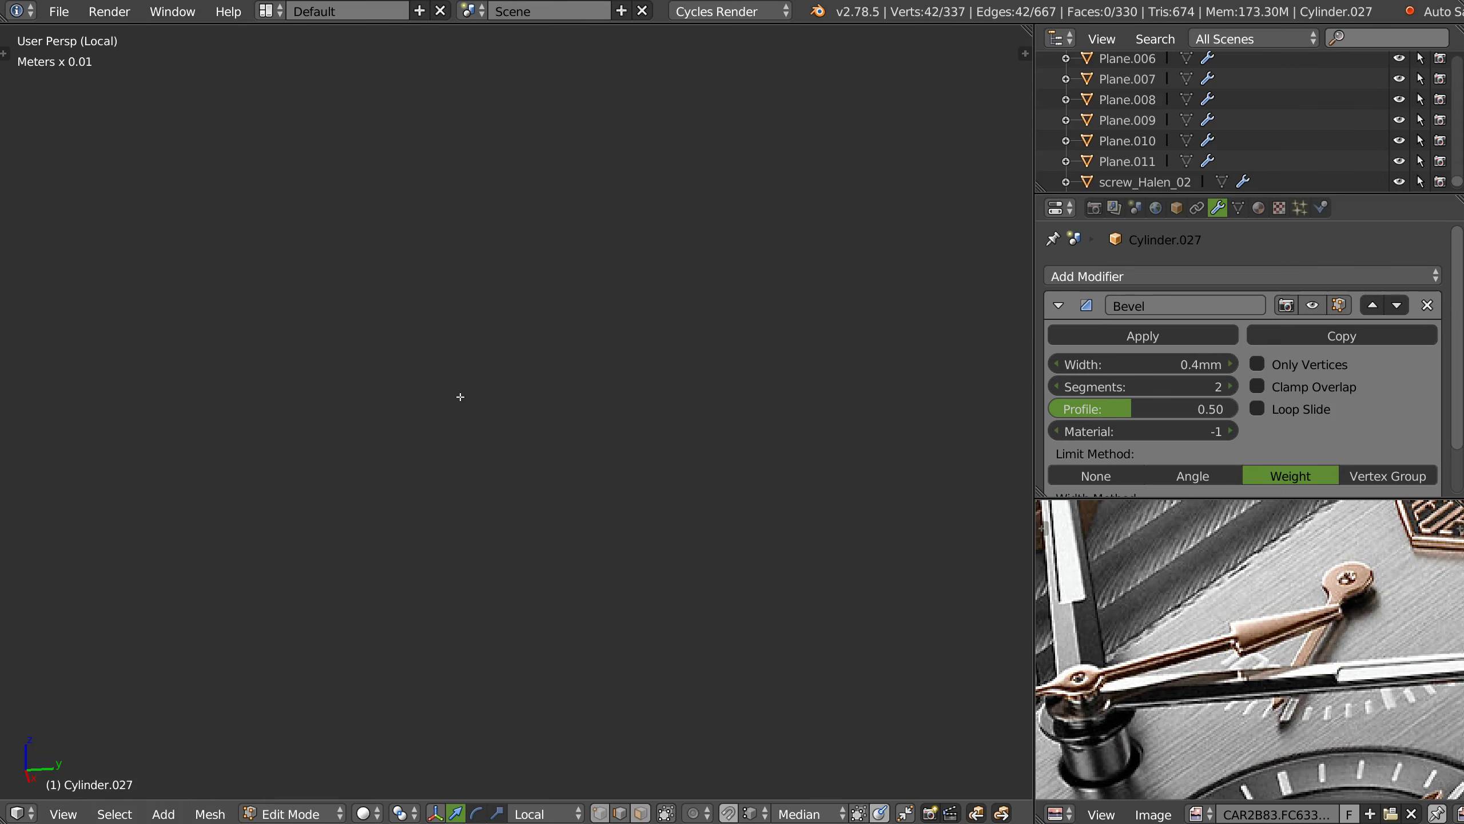
# - Knife-cut from the vertex on the arm's edge to the middle edge
pyautogui.press('Home')
pyautogui.scroll(5, 461, 437)
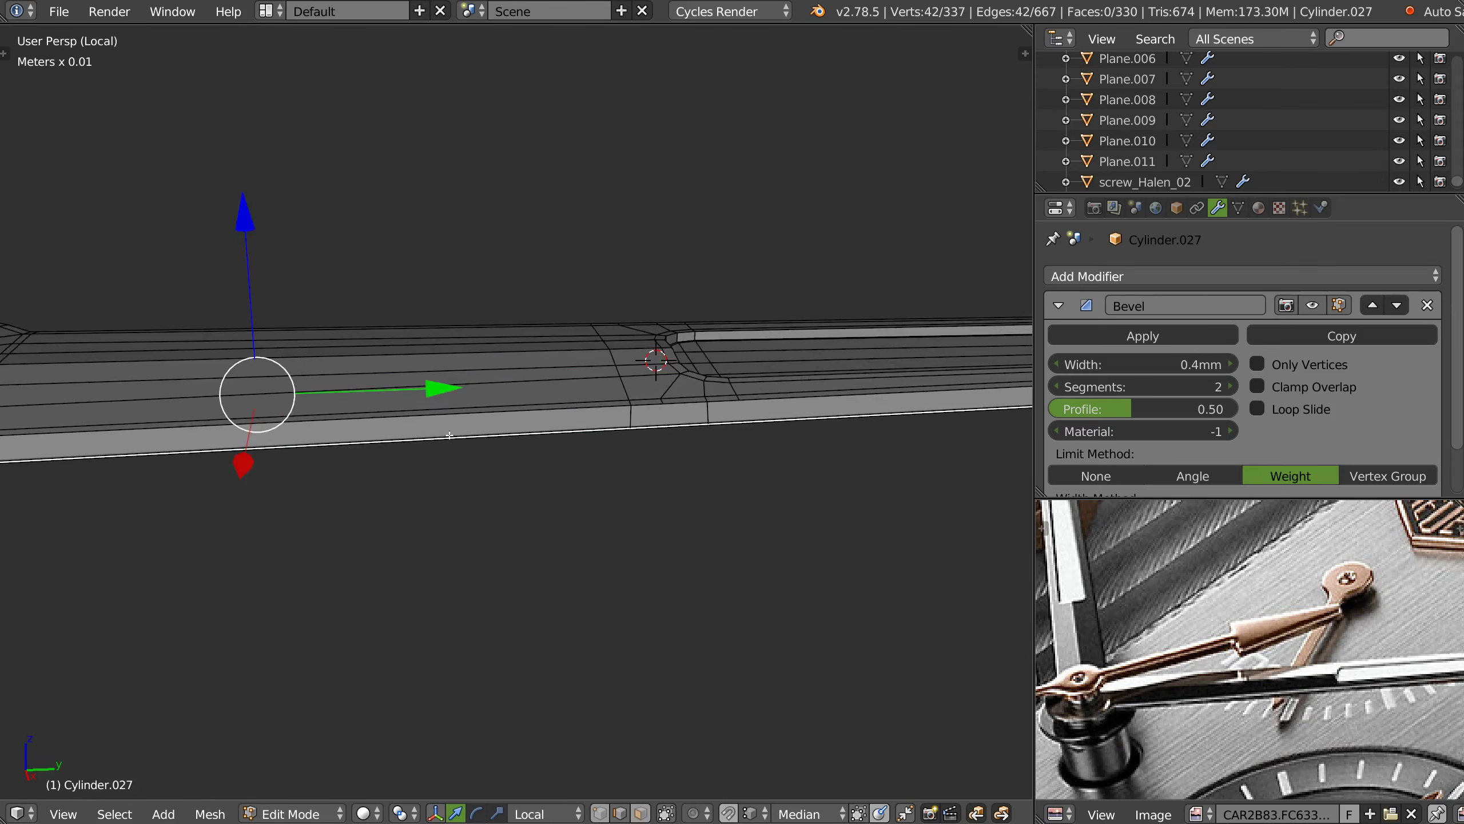
pyautogui.scroll(3, 467, 383)
pyautogui.scroll(3, 575, 341)
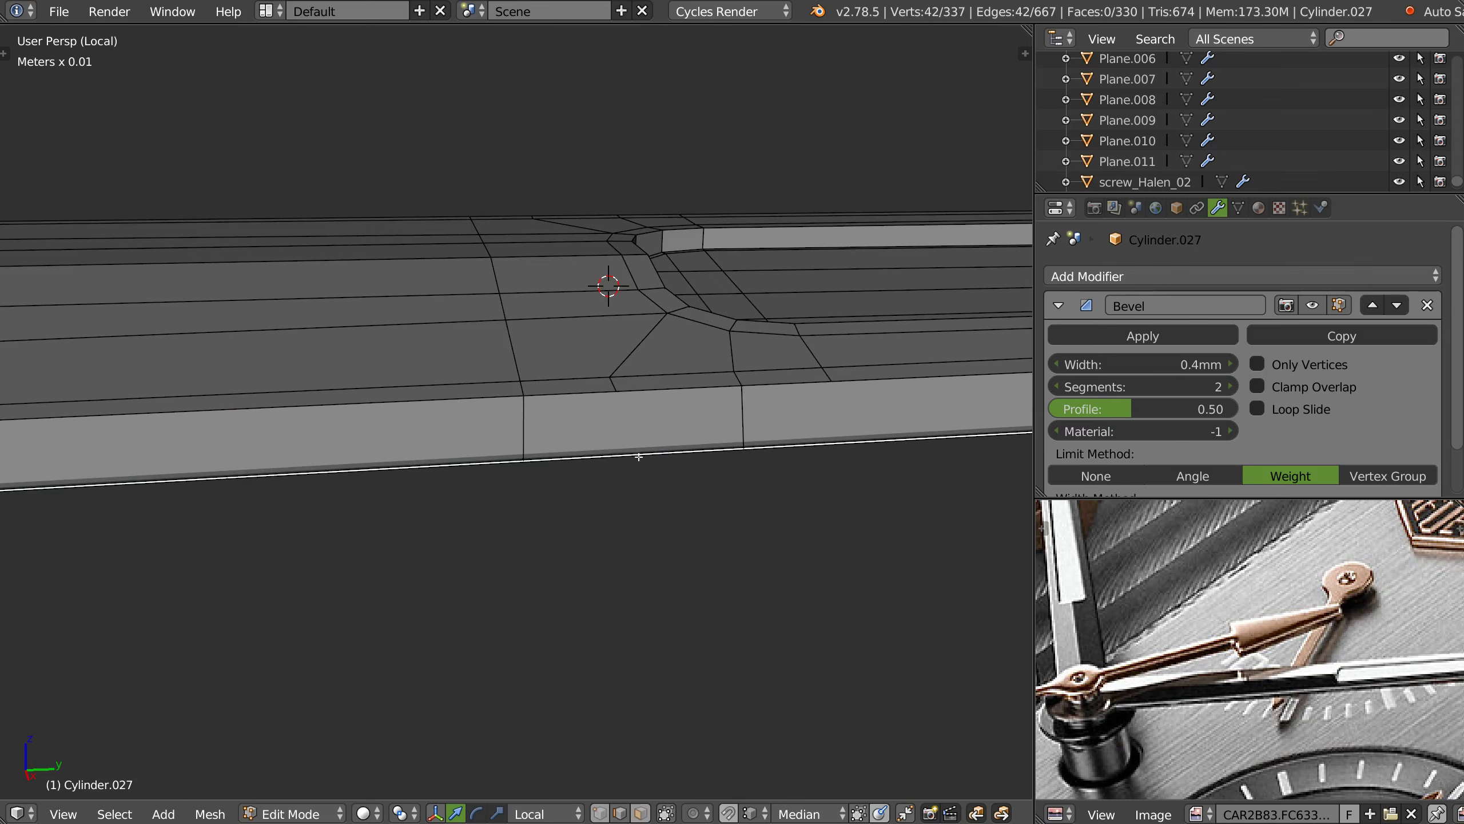
pyautogui.press('k')
pyautogui.click(616, 391)
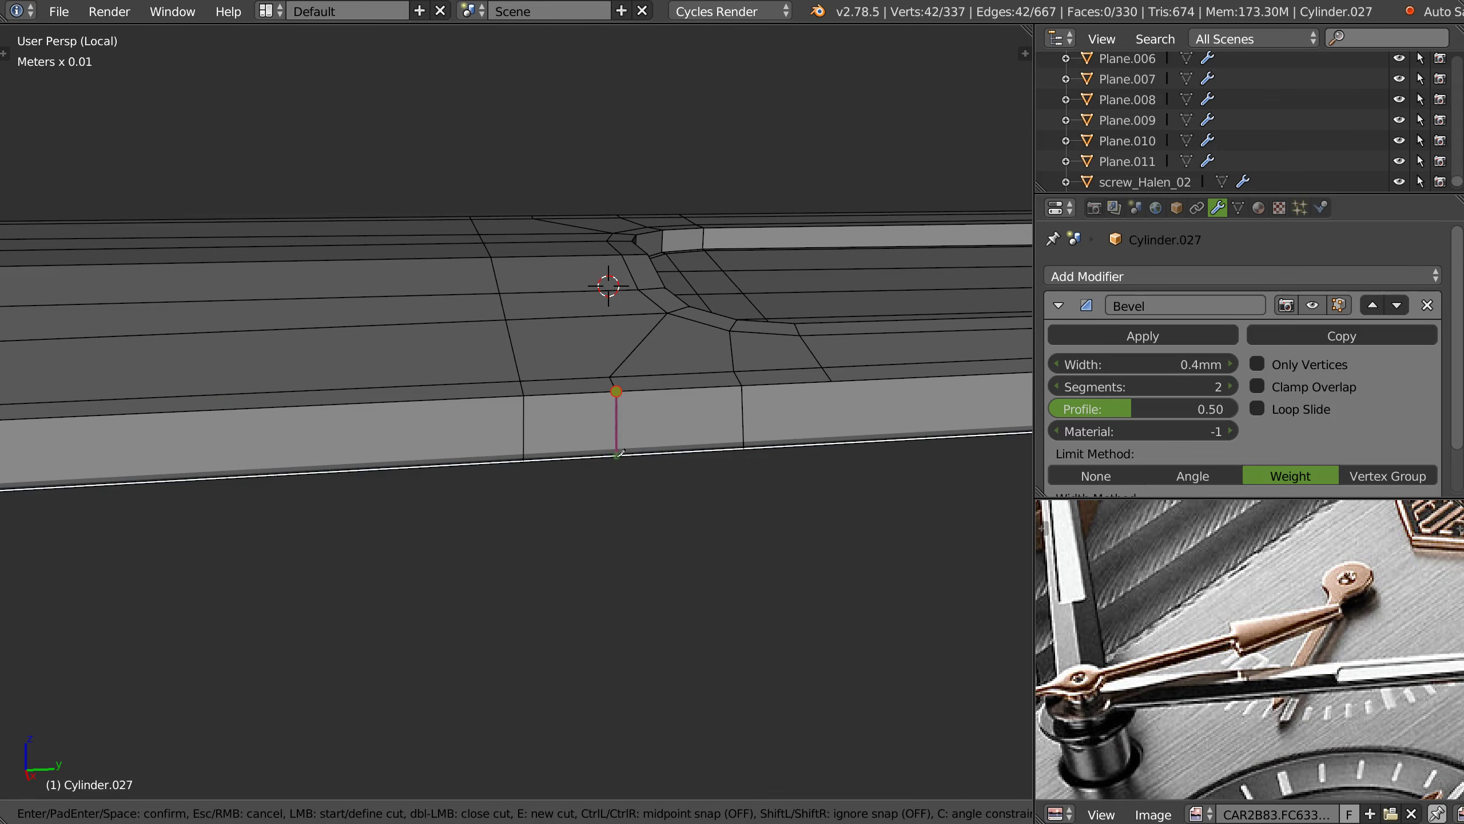
pyautogui.moveTo(621, 413); pyautogui.dragTo(651, 420, button='middle')
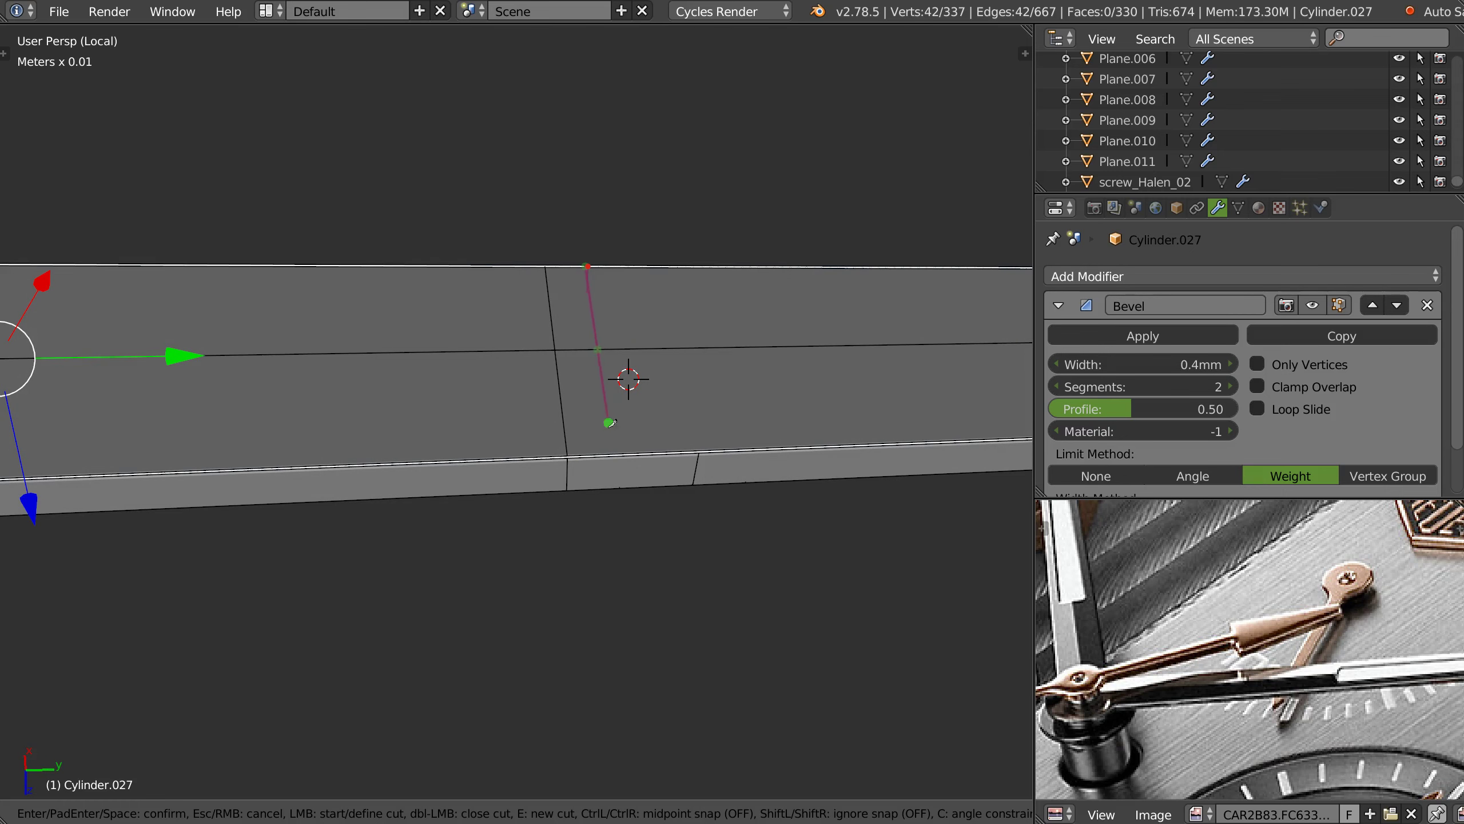
pyautogui.click(600, 344)
pyautogui.press('Return')
# - Snap the cut's top vertex onto its neighbour and shift the lower vertex along the arm
pyautogui.moveTo(647, 412)
pyautogui.mouseDown(button='middle')
pyautogui.moveTo(547, 360)
pyautogui.moveTo(454, 272)
pyautogui.moveTo(490, 258)
pyautogui.mouseUp(button='middle')
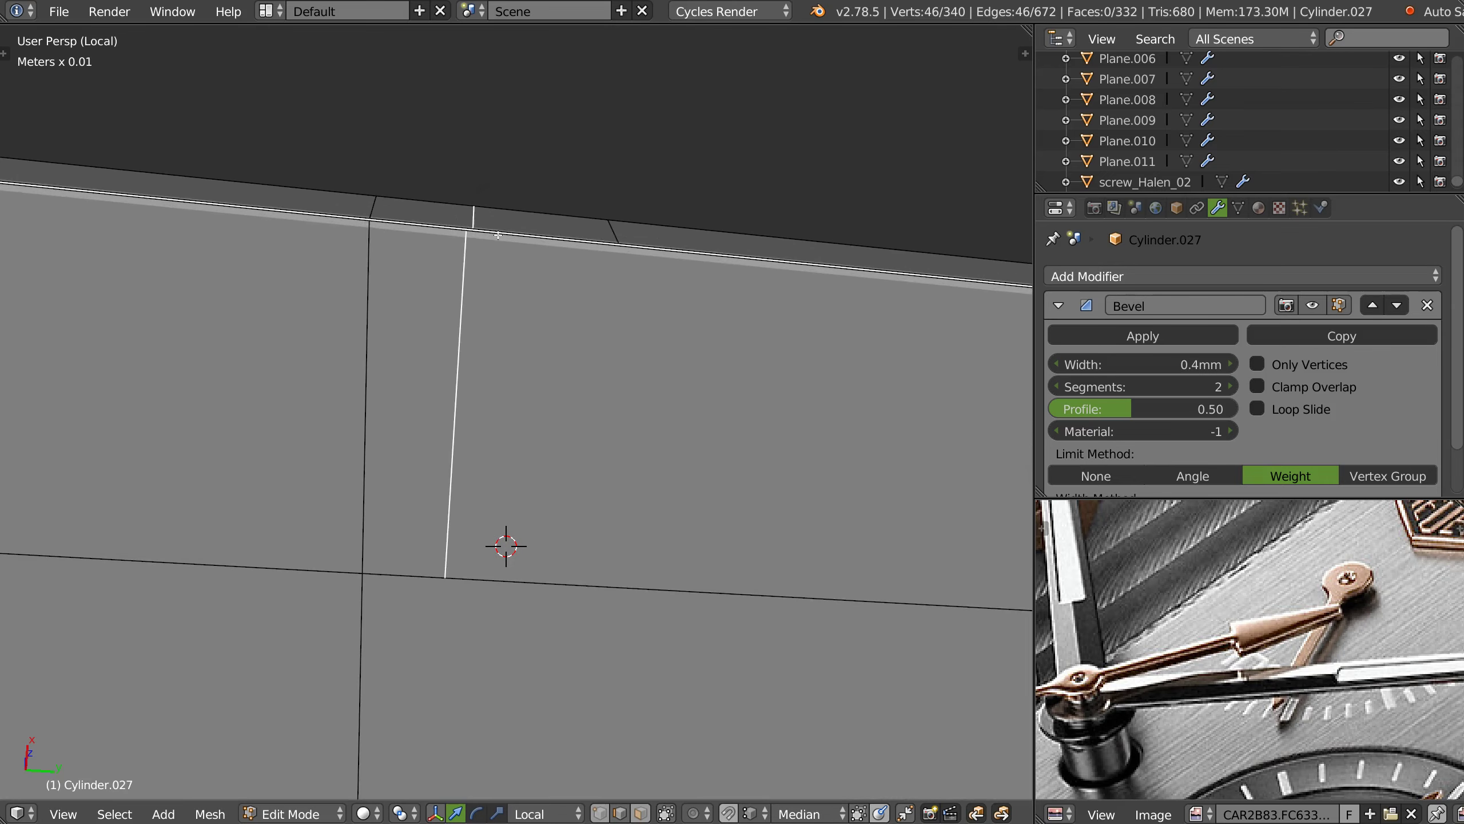
pyautogui.rightClick(492, 257)
pyautogui.moveTo(467, 230); pyautogui.dragTo(473, 230, button='right')
pyautogui.rightClick(444, 575)
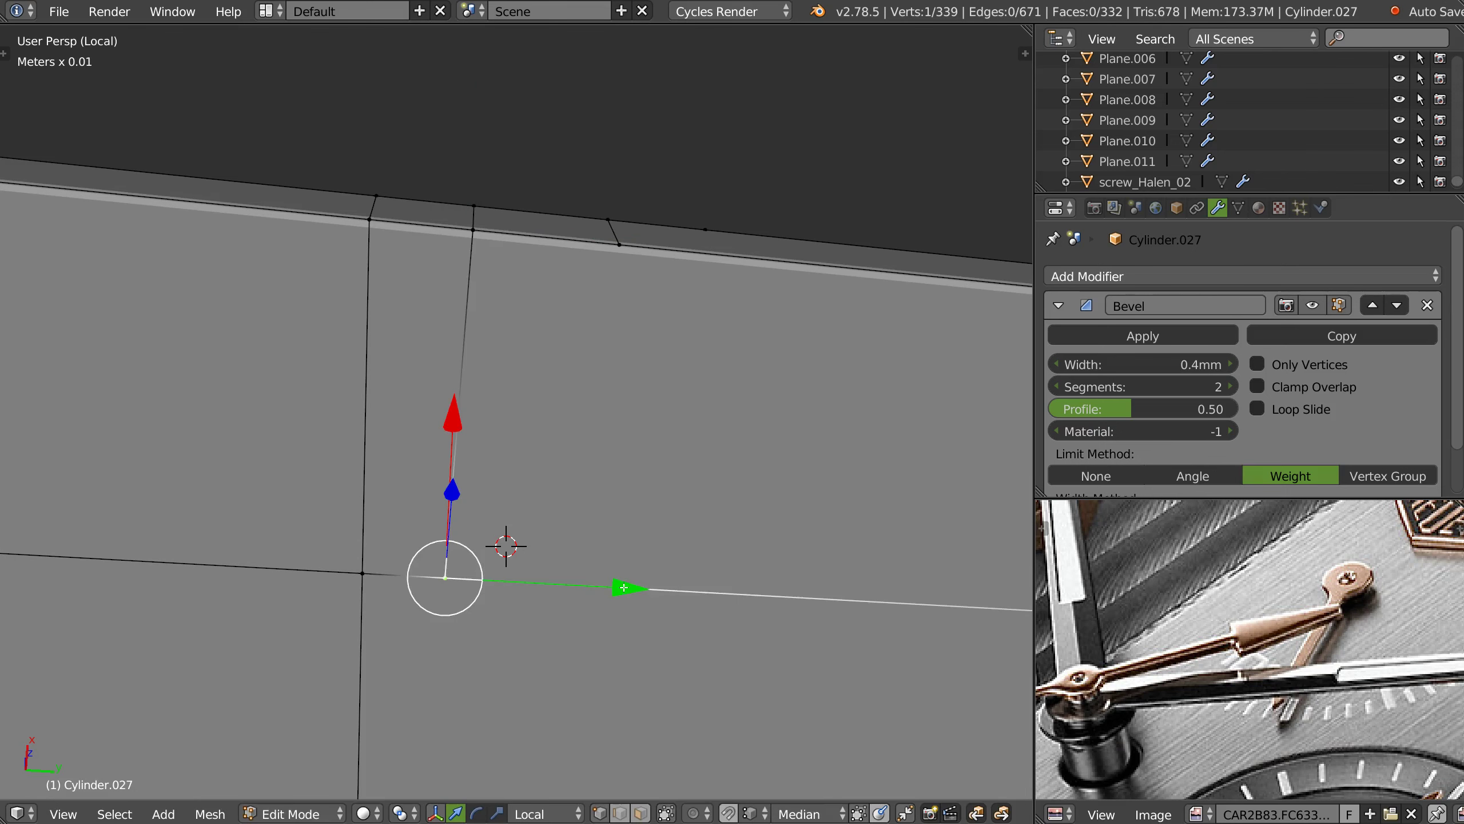
pyautogui.moveTo(625, 587); pyautogui.dragTo(631, 398)
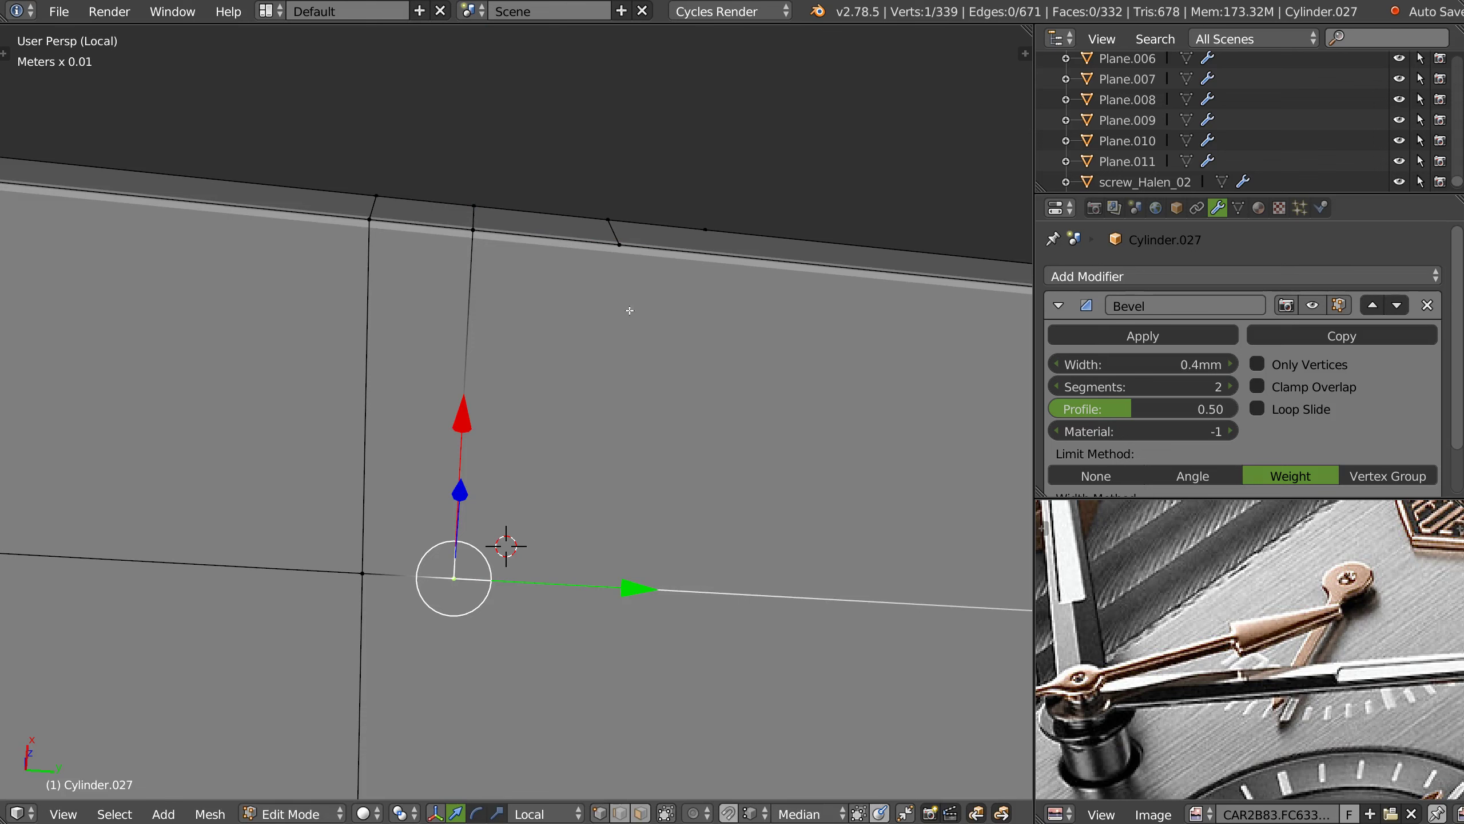
pyautogui.press('j')
# - Knife-cut a second edge from top vertex to bottom edge and slide its bottom vertex along the arm
pyautogui.press('k')
pyautogui.click(619, 244)
pyautogui.click(611, 587)
pyautogui.press('Return')
pyautogui.rightClick(612, 587)
pyautogui.press('g')
pyautogui.press('y')
pyautogui.press('y')
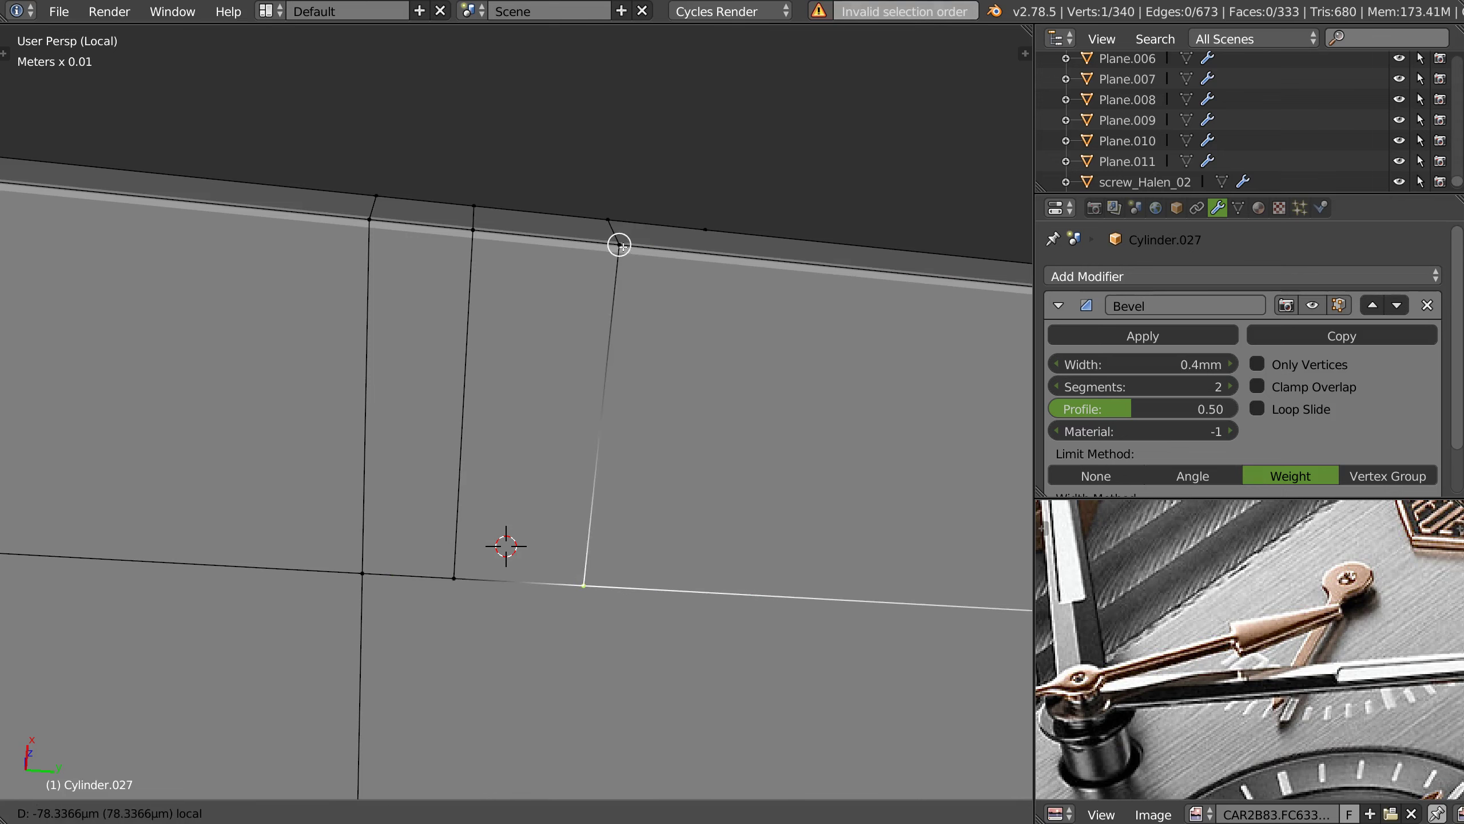
pyautogui.click(619, 246)
# - Slide the new edge along the arm's length to the left
pyautogui.moveTo(619, 245); pyautogui.dragTo(495, 434, button='middle')
pyautogui.keyDown('shift'); pyautogui.rightClick(495, 433); pyautogui.keyUp('shift')
pyautogui.press('g')
pyautogui.press('y')
pyautogui.press('y')
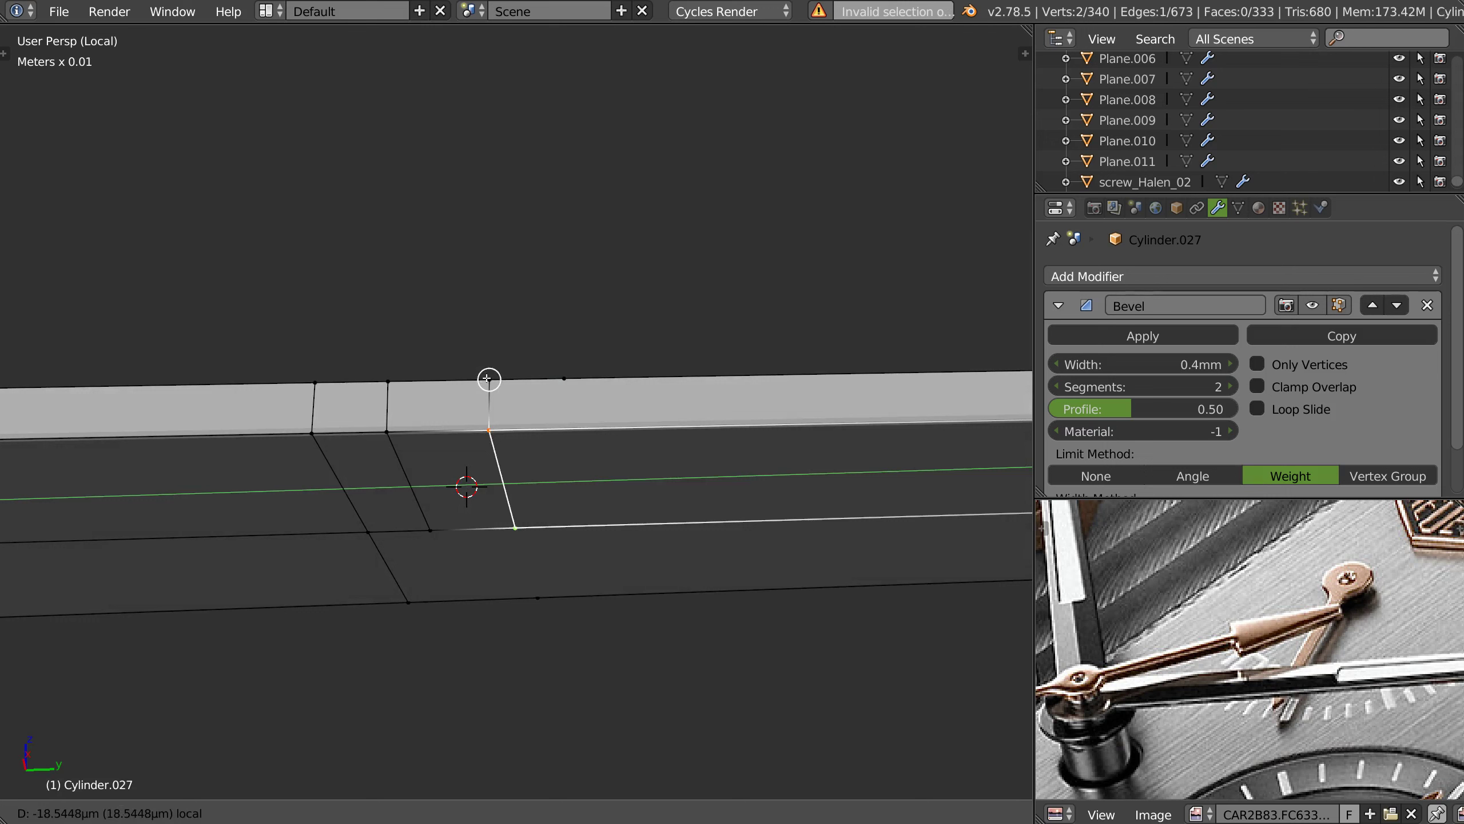
pyautogui.click(386, 381)
pyautogui.press('g')
pyautogui.press('y')
pyautogui.press('y')
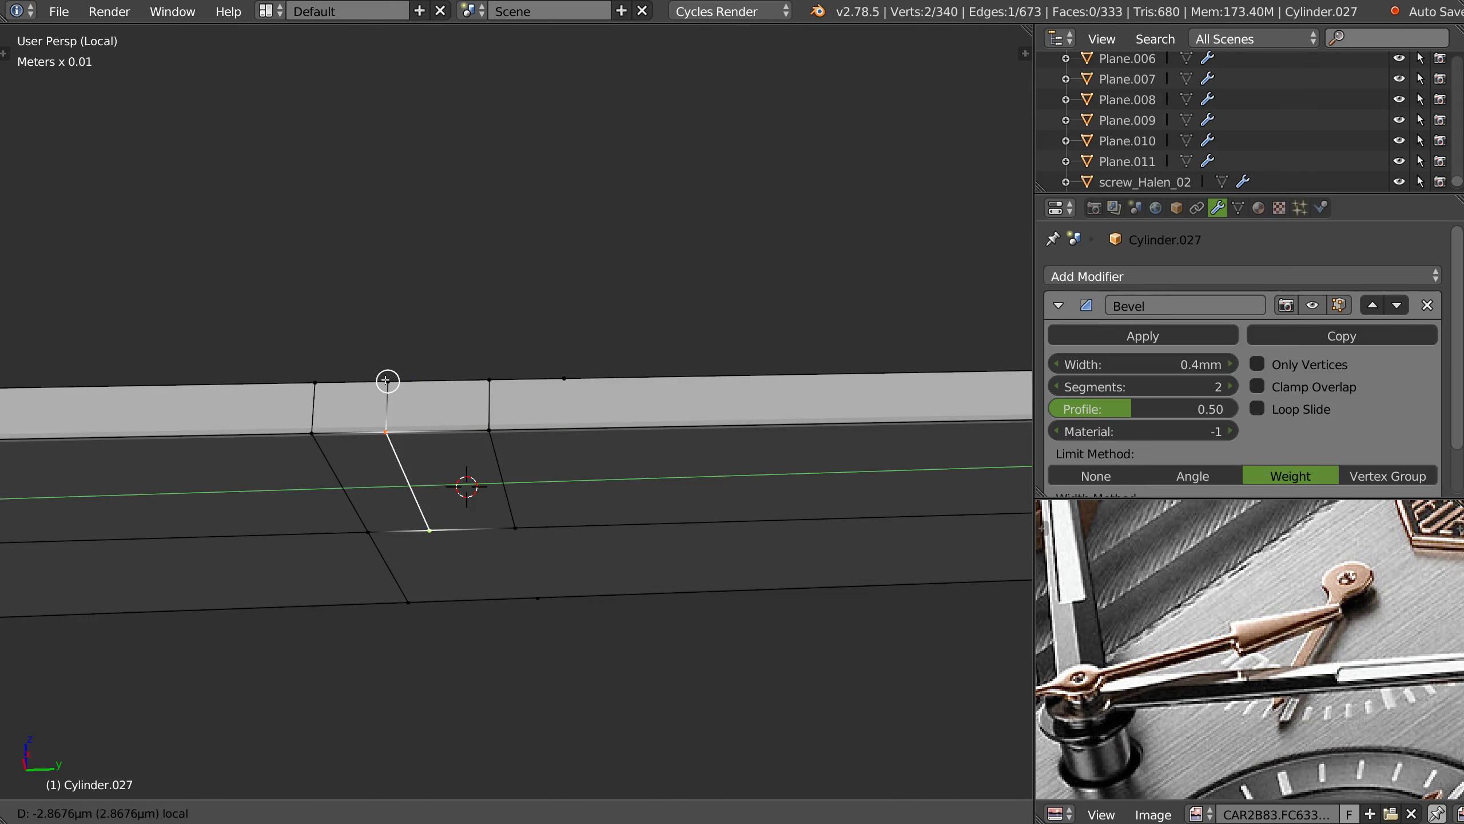
pyautogui.click(385, 381)
# - Knife-cut another edge across the strip and slide it along the arm's length
pyautogui.press('k')
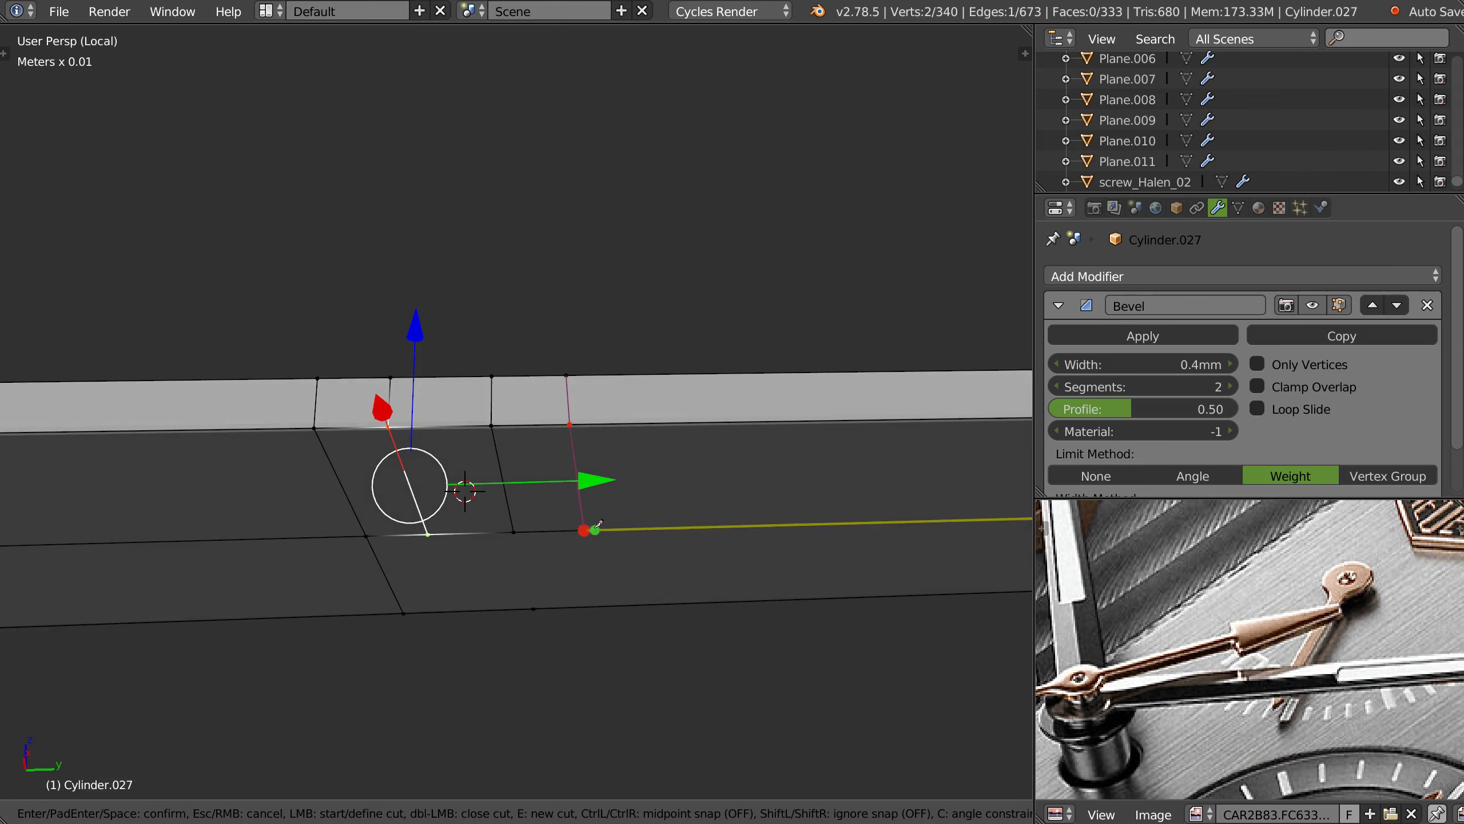
pyautogui.click(597, 525)
pyautogui.press('Return')
pyautogui.rightClick(580, 529)
pyautogui.press('g')
pyautogui.press('y')
pyautogui.press('y')
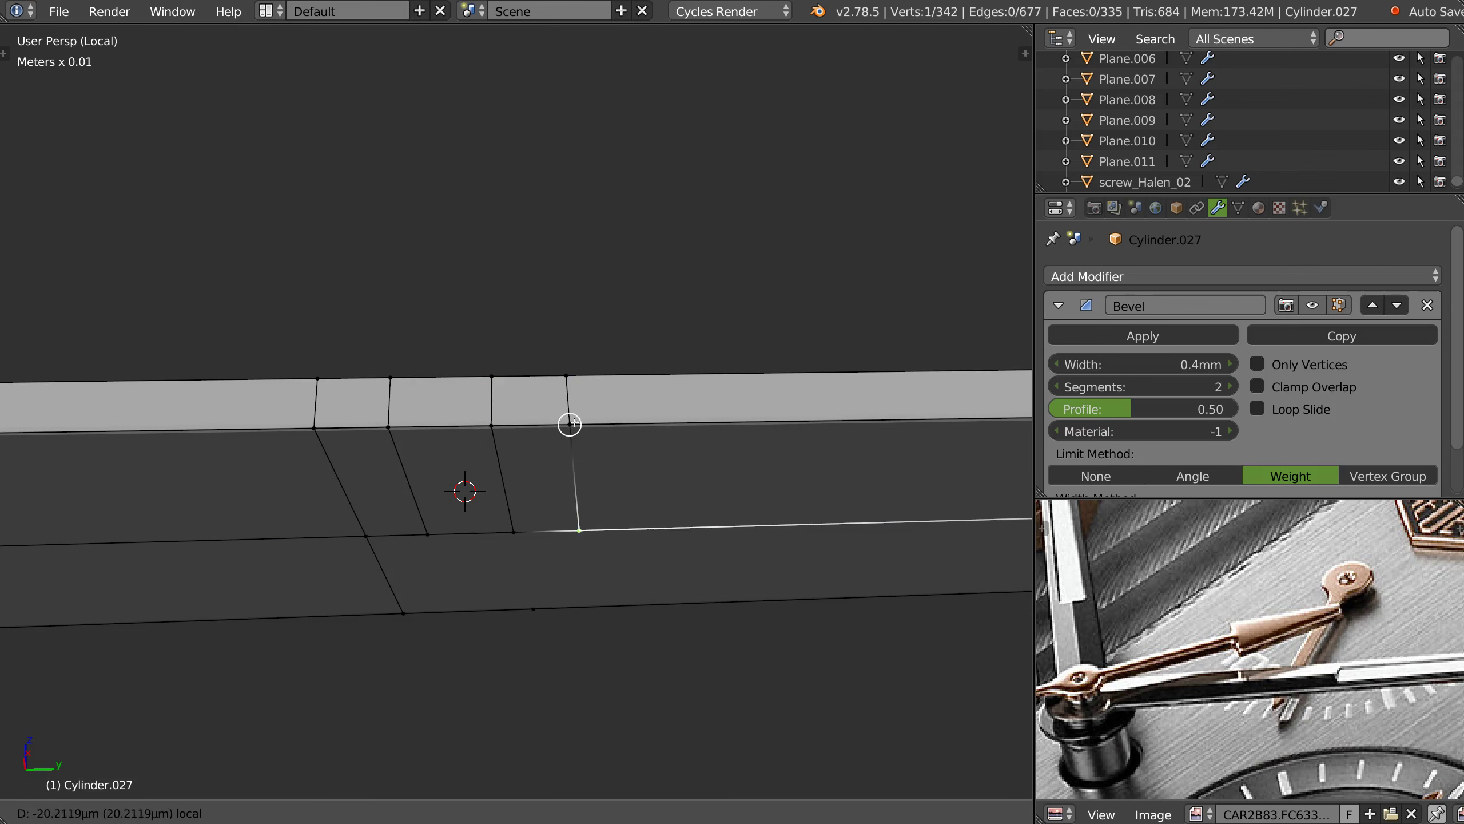
pyautogui.click(570, 424)
pyautogui.keyDown('shift'); pyautogui.rightClick(569, 425); pyautogui.keyUp('shift')
pyautogui.press('g')
pyautogui.press('y')
pyautogui.press('y')
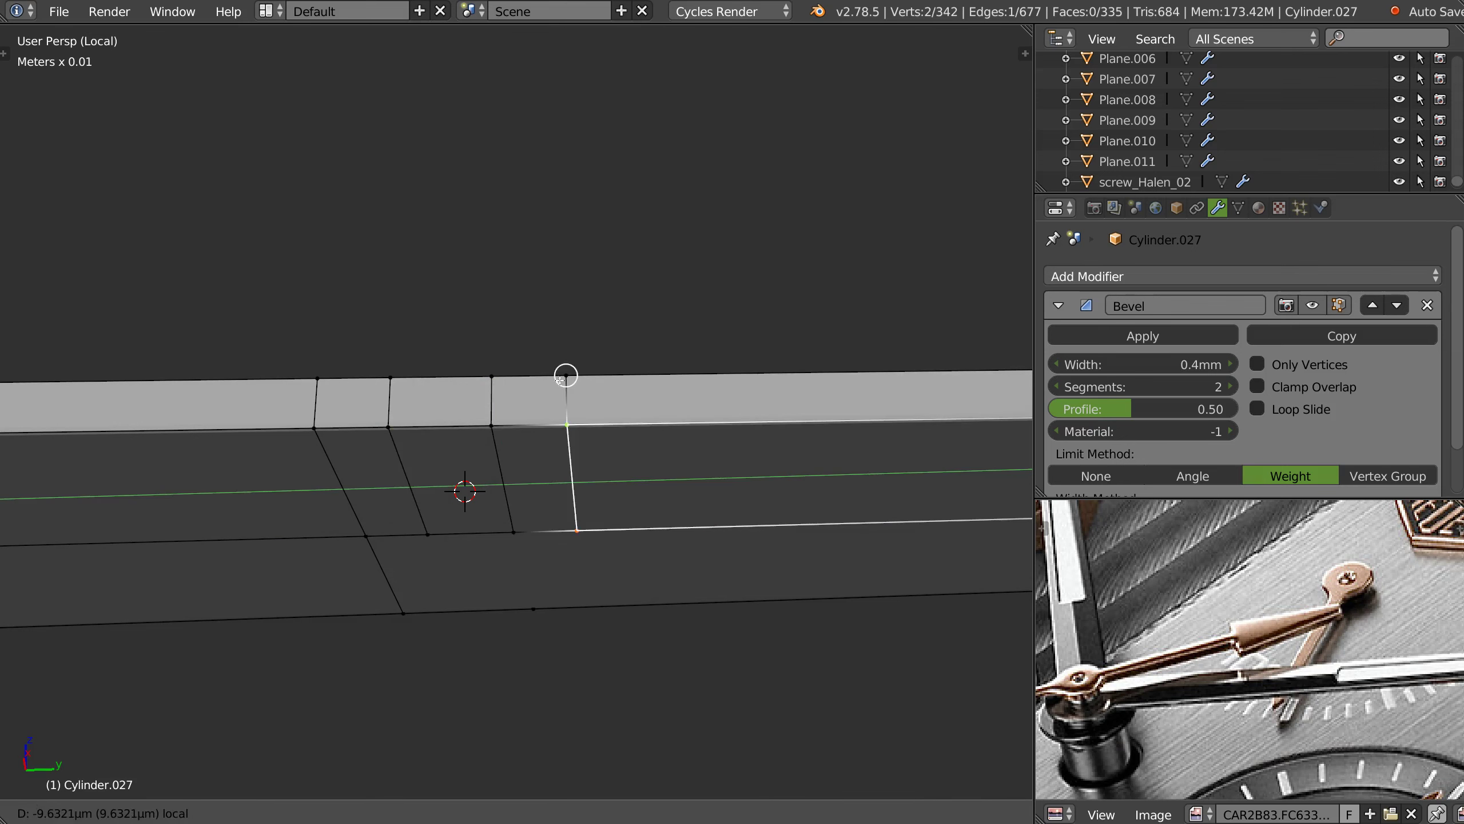
pyautogui.click(561, 380)
# - Undo the extra vertical edge on the face
pyautogui.scroll(-3, 560, 380)
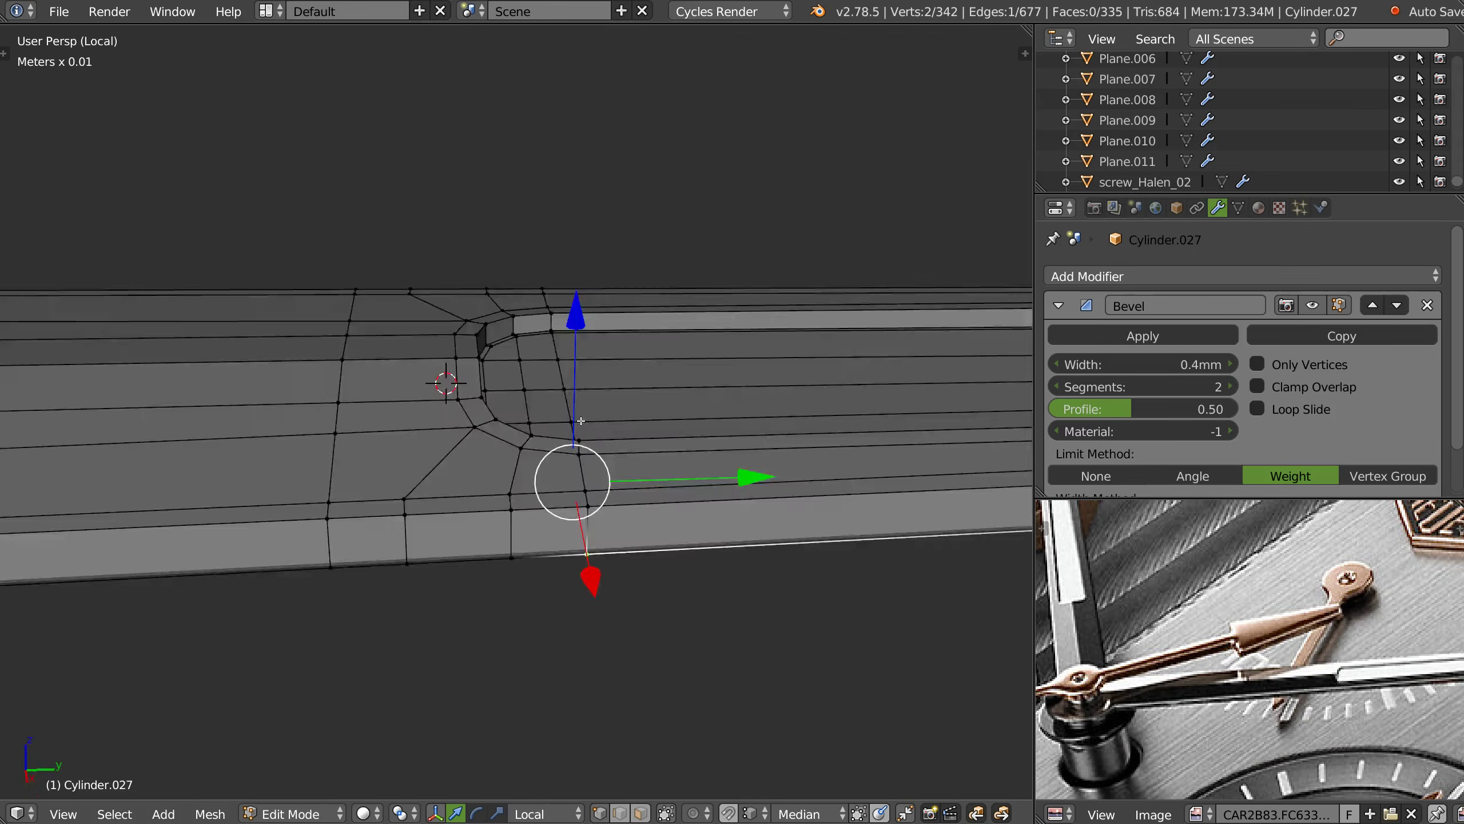
pyautogui.moveTo(581, 421); pyautogui.dragTo(581, 373, button='middle')
pyautogui.keyDown('shift'); pyautogui.rightClick(581, 372); pyautogui.keyUp('shift')
pyautogui.hotkey('ctrl', 'z')
pyautogui.hotkey('ctrl', 'z')
pyautogui.hotkey('ctrl', 'z')
pyautogui.hotkey('ctrl', 'z')
pyautogui.hotkey('ctrl', 'z')
pyautogui.hotkey('ctrl', 'z')
pyautogui.hotkey('ctrl', 'z')
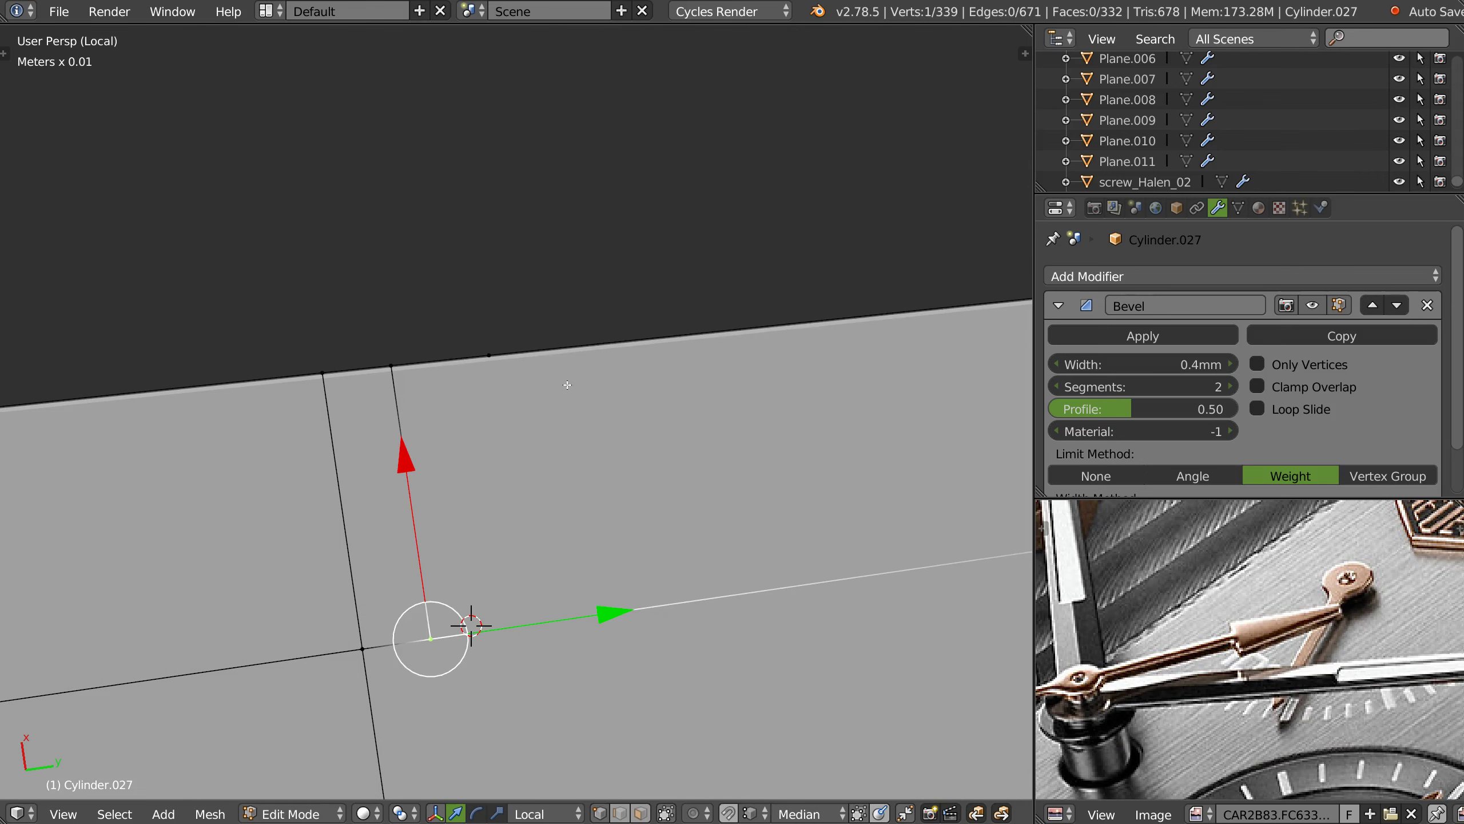
pyautogui.moveTo(567, 385); pyautogui.dragTo(505, 397, button='middle')
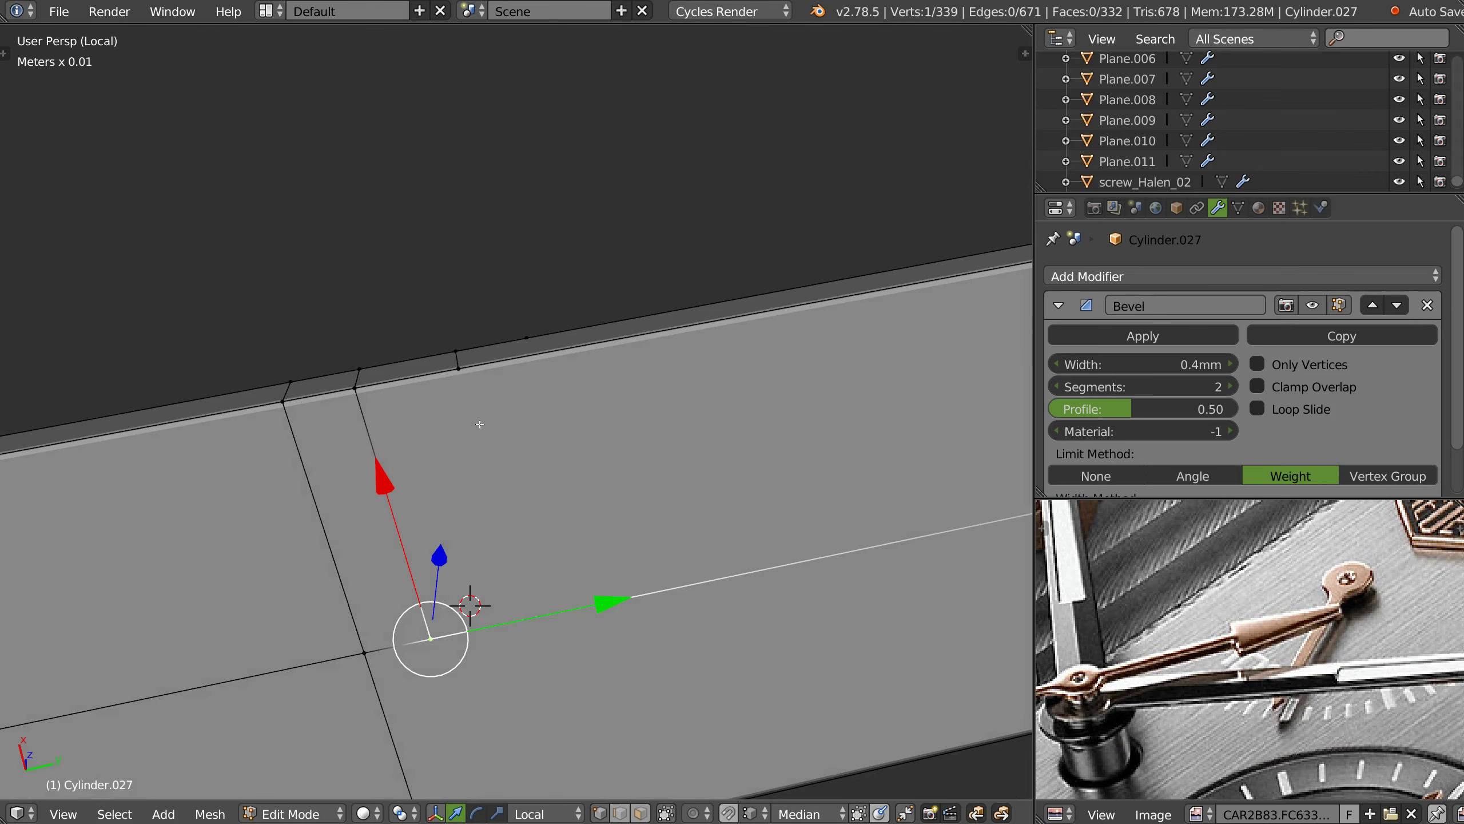
# - Knife-cut two edges across the side strip from the top bevel edge to the bottom edge
pyautogui.press('k')
pyautogui.click(458, 368)
pyautogui.click(531, 614)
pyautogui.press('Return')
pyautogui.press('k')
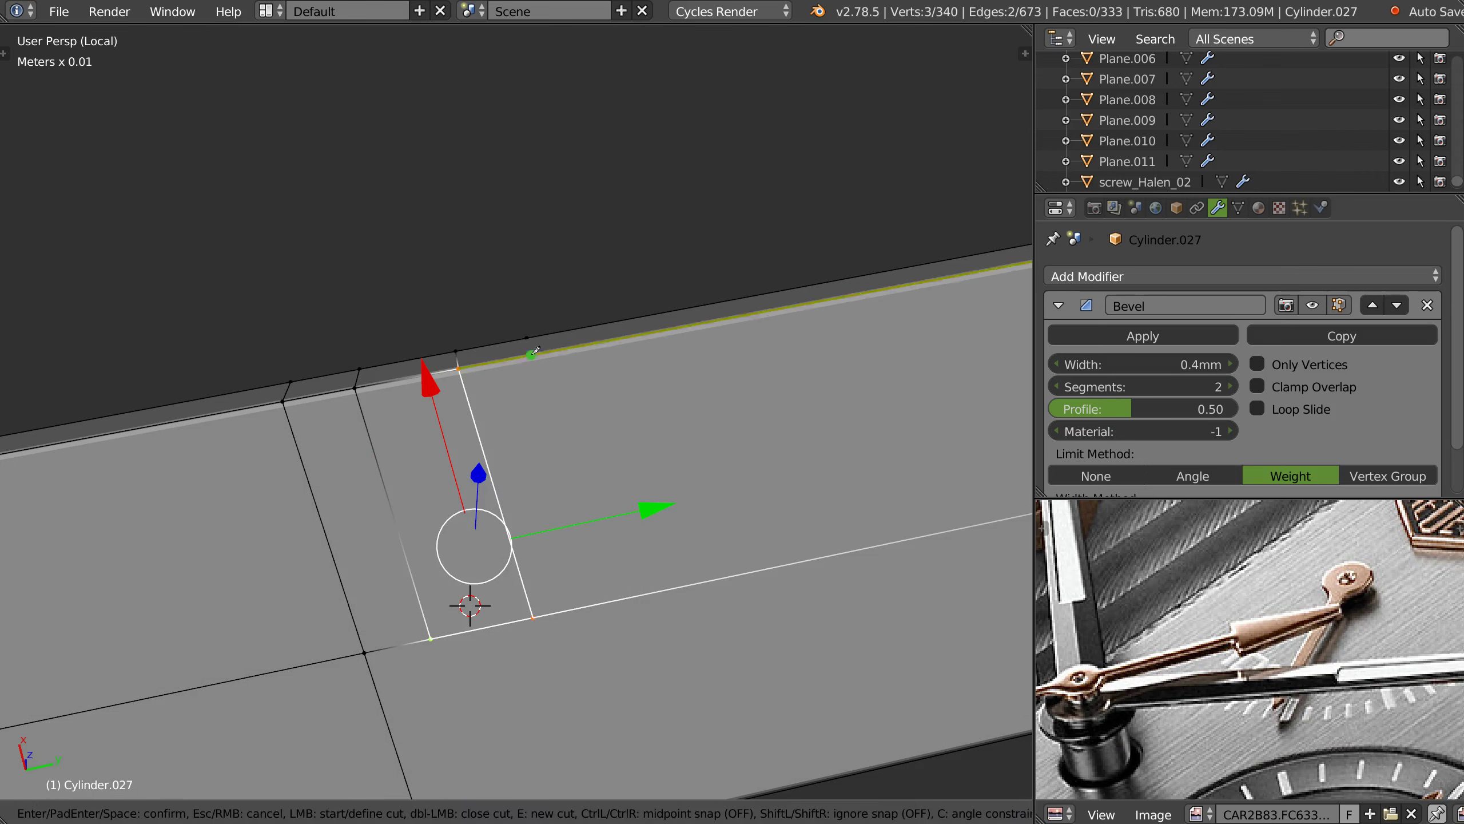
pyautogui.press('Escape')
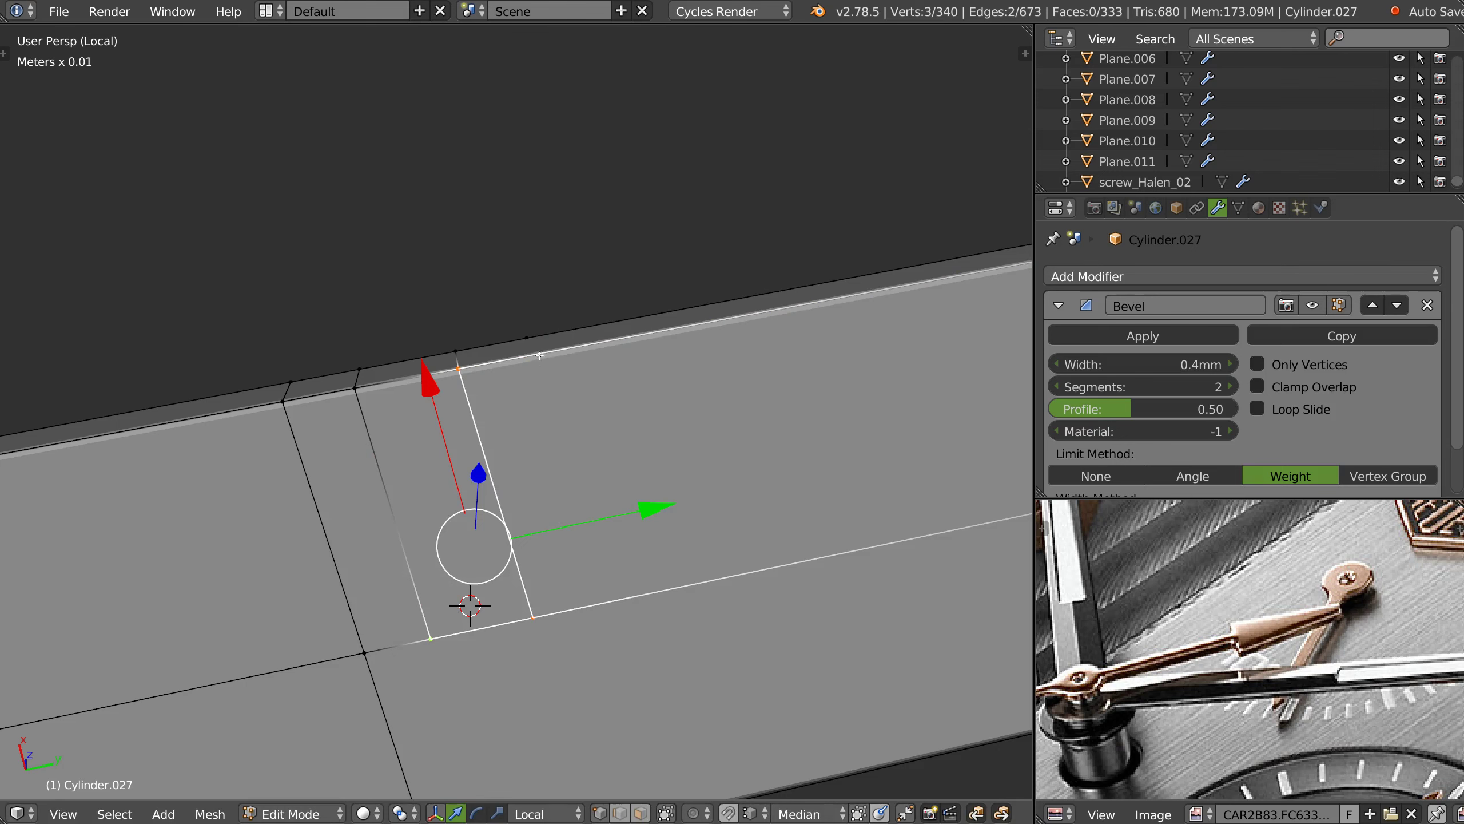
pyautogui.press('k')
pyautogui.click(535, 352)
pyautogui.click(532, 618)
pyautogui.press('Return')
pyautogui.moveTo(533, 617)
pyautogui.mouseDown(button='middle')
pyautogui.moveTo(586, 460)
pyautogui.moveTo(525, 427)
pyautogui.moveTo(300, 427)
pyautogui.moveTo(693, 391)
pyautogui.mouseUp(button='middle')
# - Select the centre edge loop along the arm and extend the selection across the hub disc
pyautogui.scroll(-3, 586, 460)
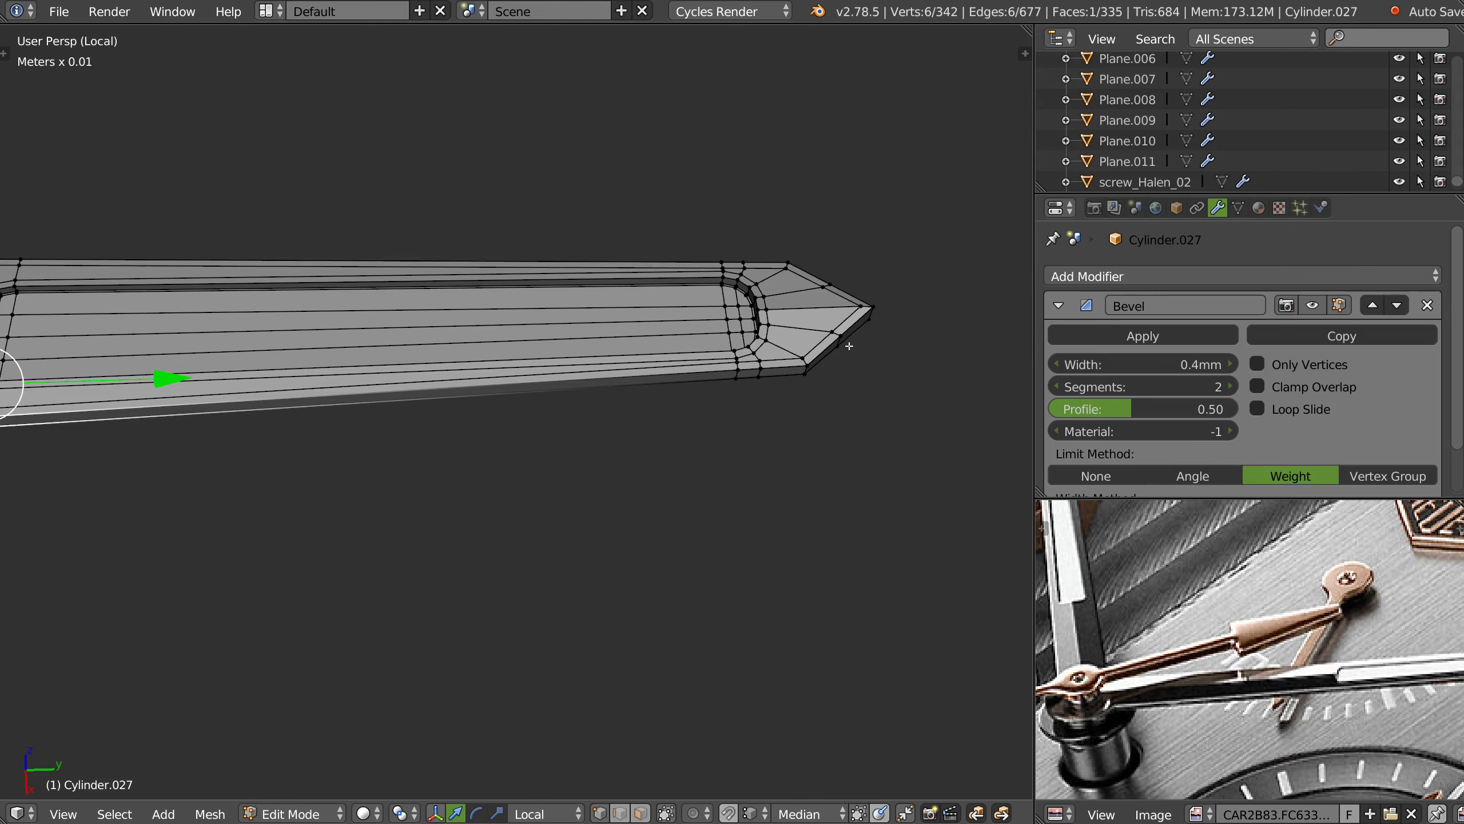
pyautogui.moveTo(532, 399)
pyautogui.keyDown('shift'); pyautogui.mouseDown(button='middle')
pyautogui.moveTo(425, 412)
pyautogui.moveTo(529, 320)
pyautogui.mouseUp(button='middle'); pyautogui.keyUp('shift')
pyautogui.scroll(4, 529, 320)
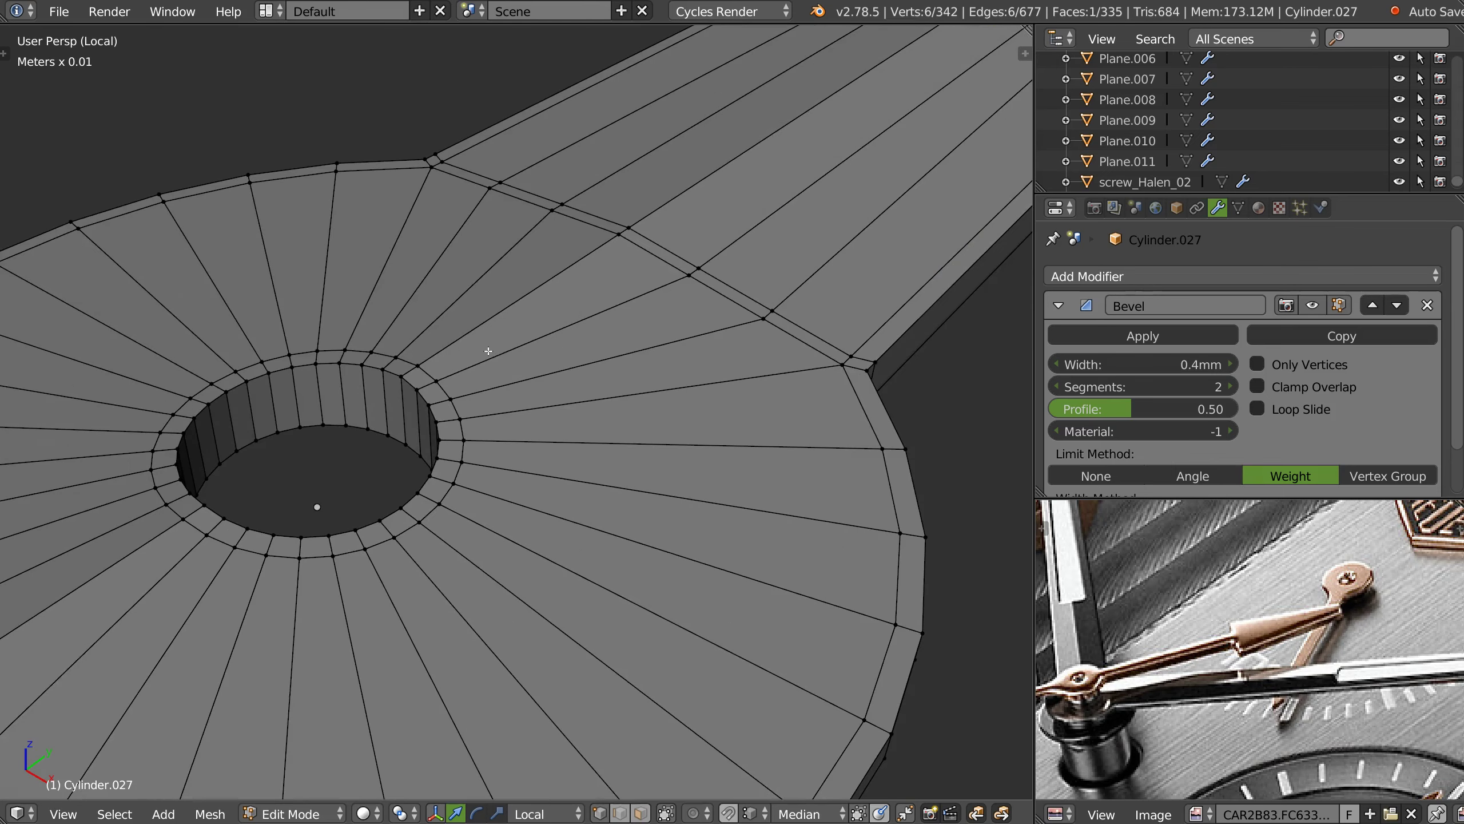
pyautogui.keyDown('shift'); pyautogui.moveTo(407, 379); pyautogui.dragTo(369, 438, button='middle'); pyautogui.keyUp('shift')
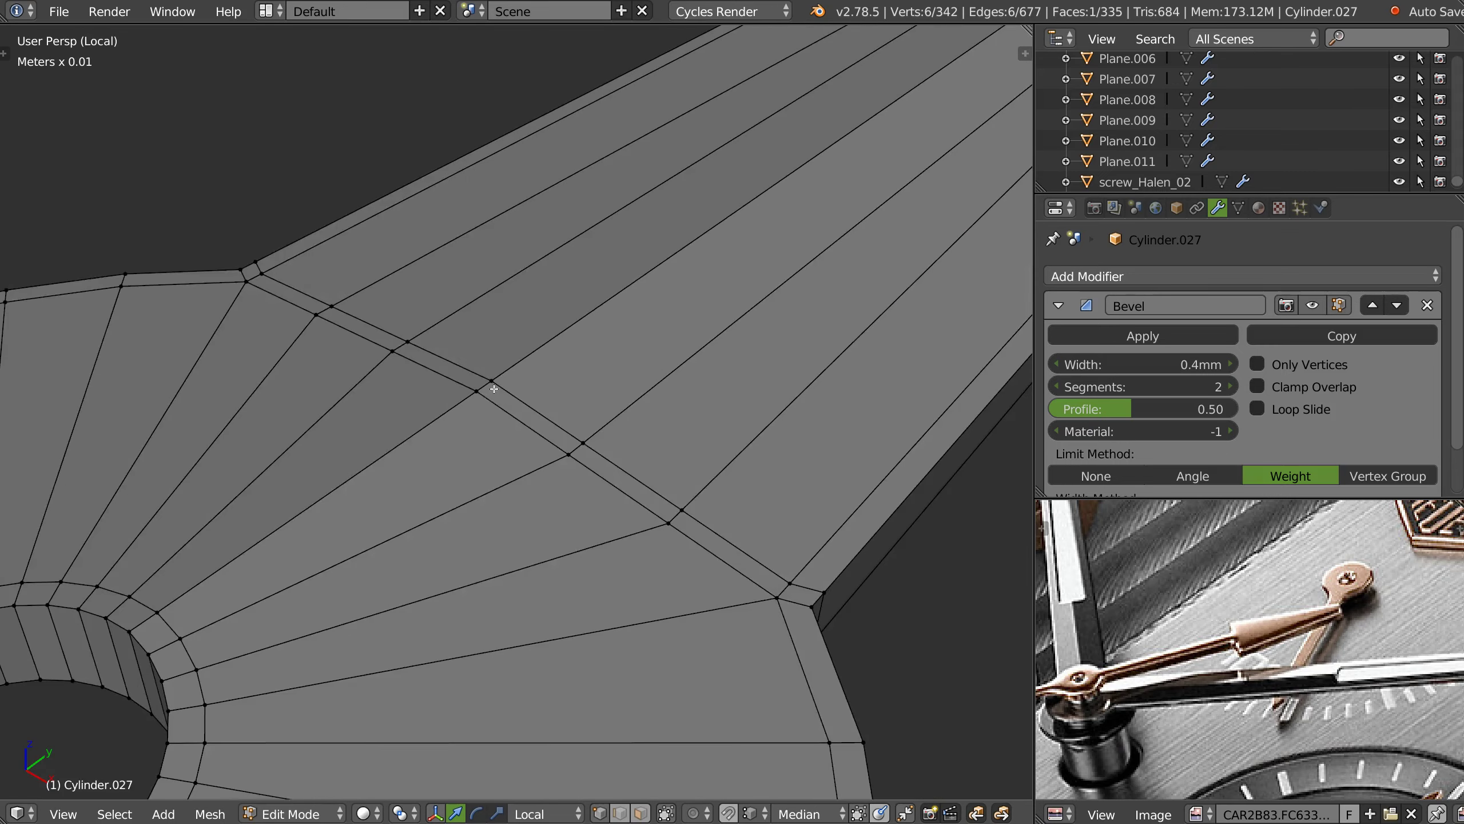
pyautogui.scroll(-4, 594, 375)
pyautogui.scroll(2, 594, 375)
pyautogui.press('Tab')
pyautogui.click(441, 459)
pyautogui.press('Escape')
pyautogui.keyDown('alt'); pyautogui.rightClick(469, 491); pyautogui.keyUp('alt')
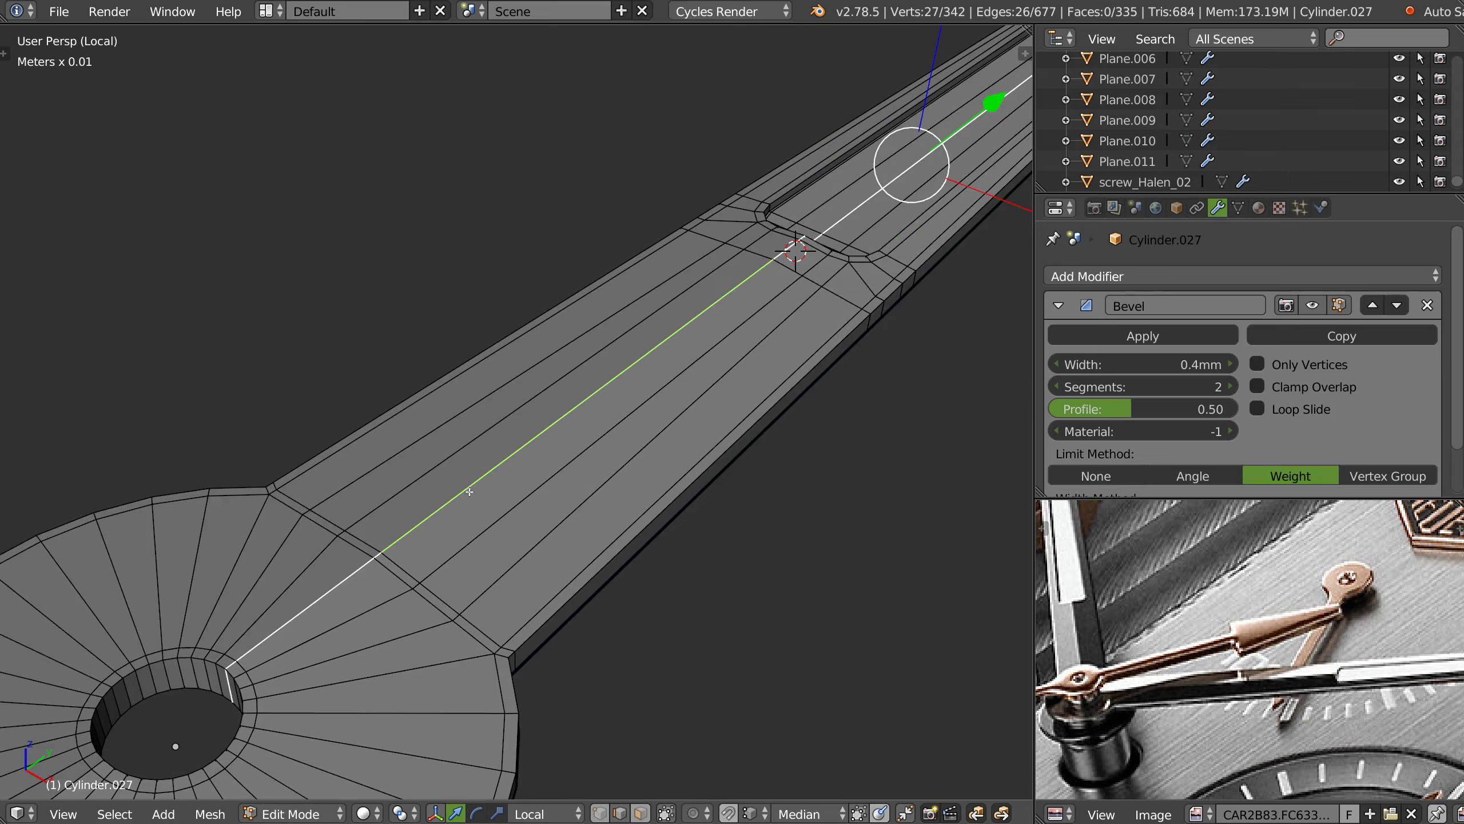
pyautogui.keyDown('shift'); pyautogui.moveTo(368, 543); pyautogui.dragTo(457, 480, button='middle'); pyautogui.keyUp('shift')
pyautogui.keyDown('alt'); pyautogui.keyDown('shift'); pyautogui.rightClick(457, 479); pyautogui.keyUp('shift'); pyautogui.keyUp('alt')
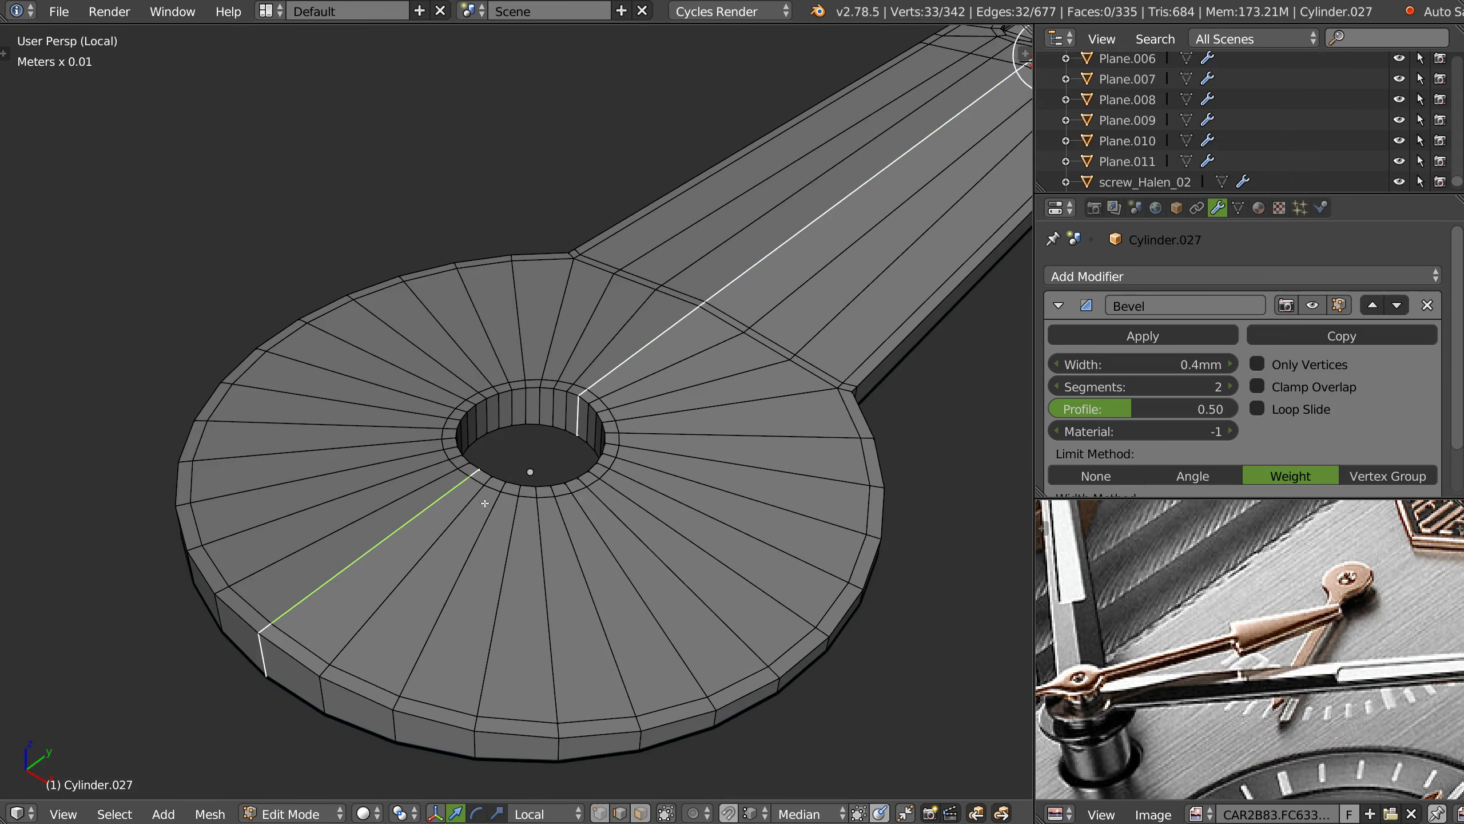
# - Give the selected edge loop bevel weight and return to Object Mode
pyautogui.hotkey('ctrl', 'e')
pyautogui.click(668, 516)
pyautogui.press('Tab')
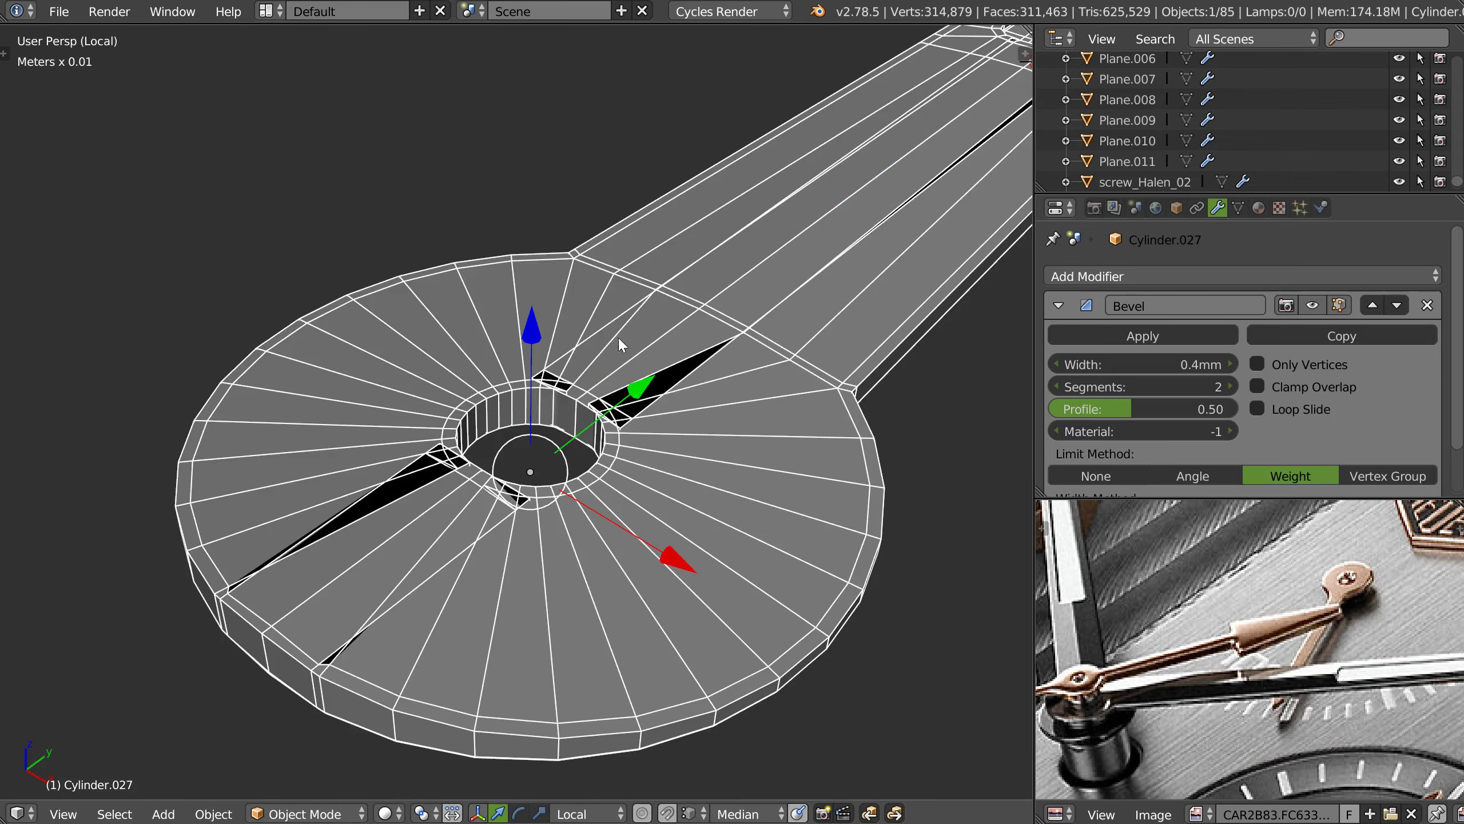
# - Snap the 3D cursor to the hole centre and lower the Bevel width to 0.1mm
pyautogui.hotkey('shift', 's')
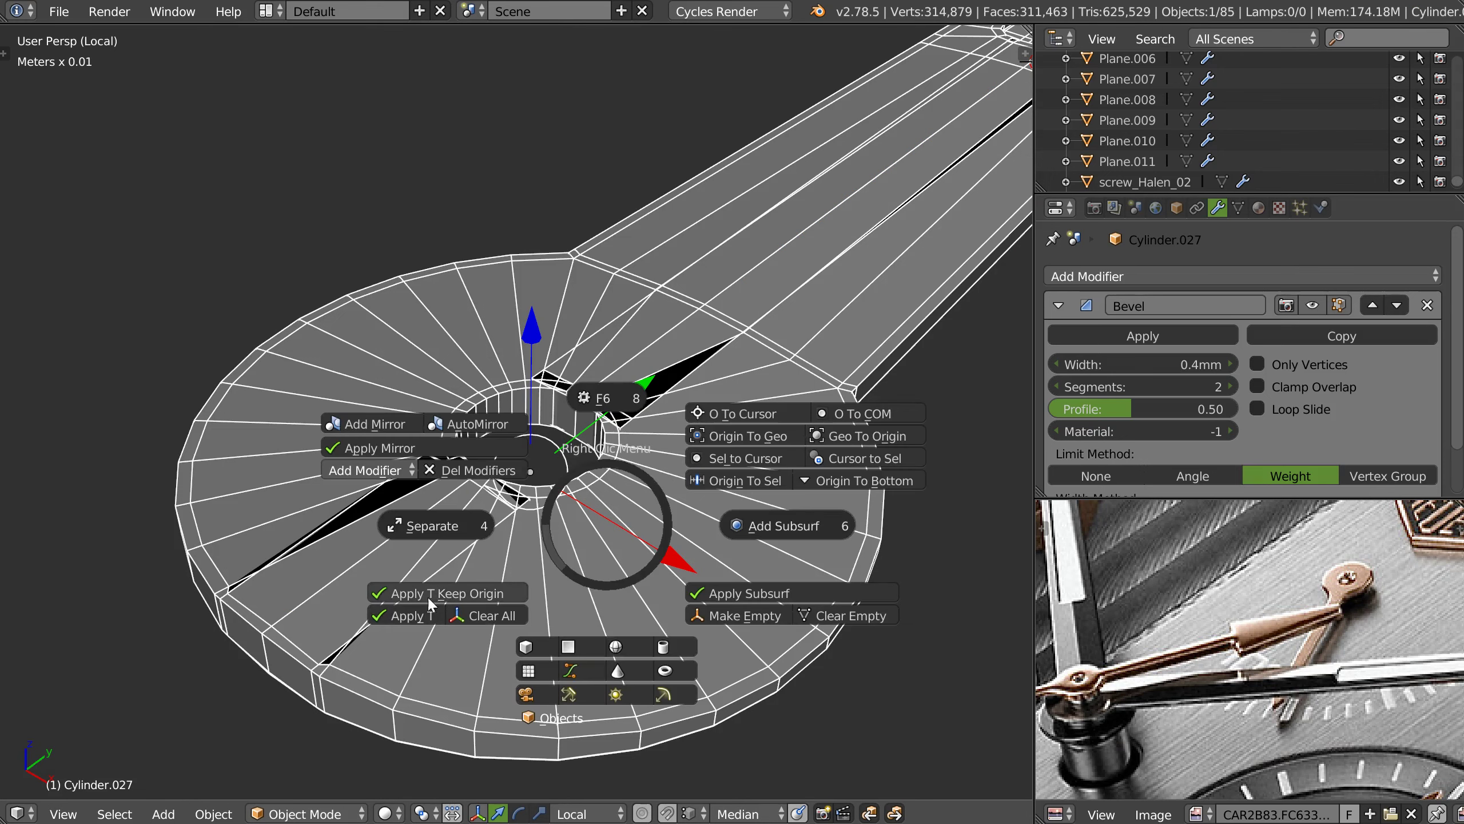
pyautogui.click(429, 591)
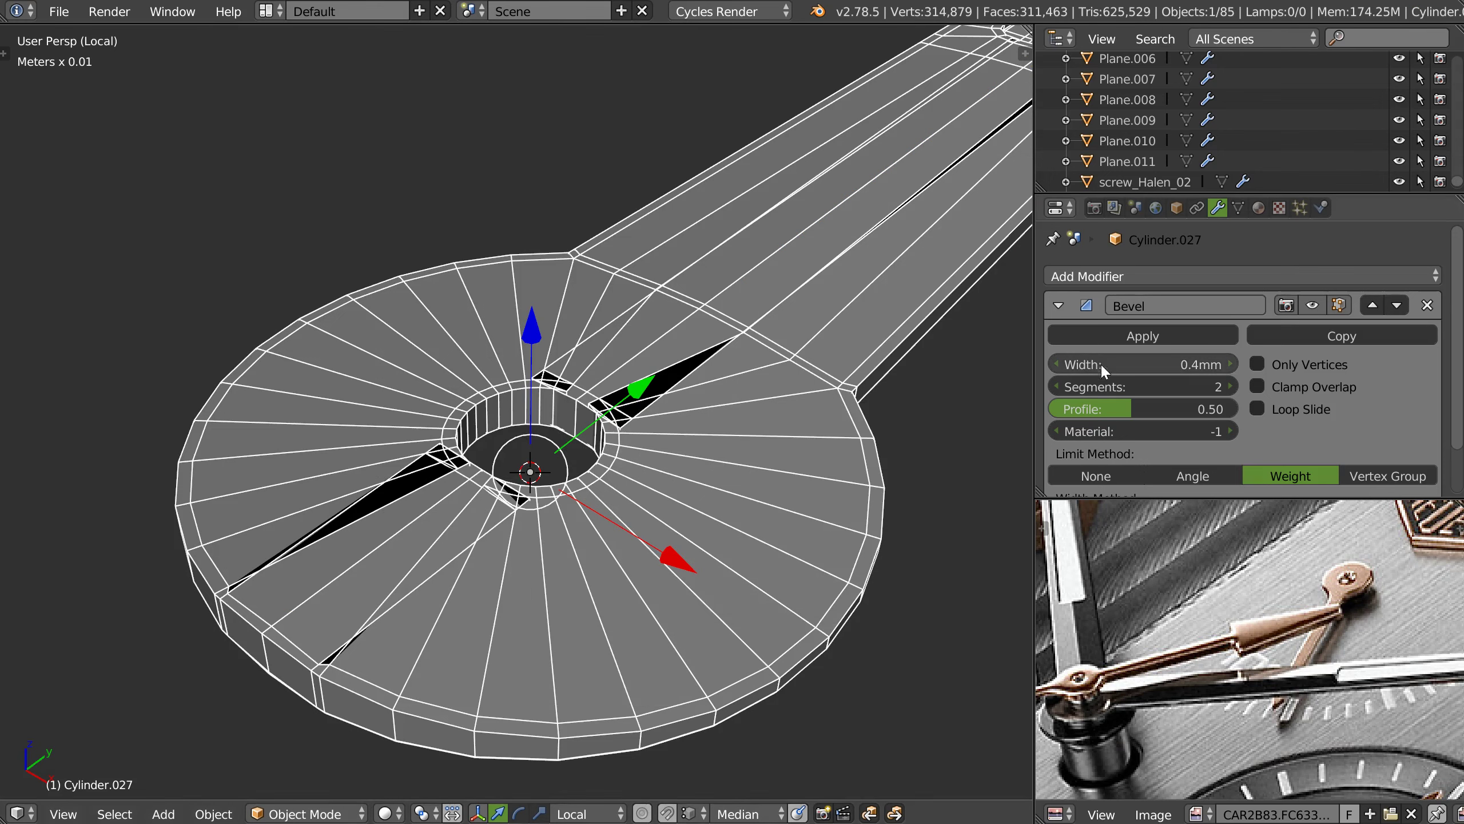
pyautogui.moveTo(1130, 359); pyautogui.dragTo(1119, 361)
pyautogui.moveTo(845, 444)
pyautogui.mouseDown(button='middle')
pyautogui.moveTo(807, 374)
pyautogui.moveTo(723, 454)
pyautogui.moveTo(748, 399)
pyautogui.mouseUp(button='middle')
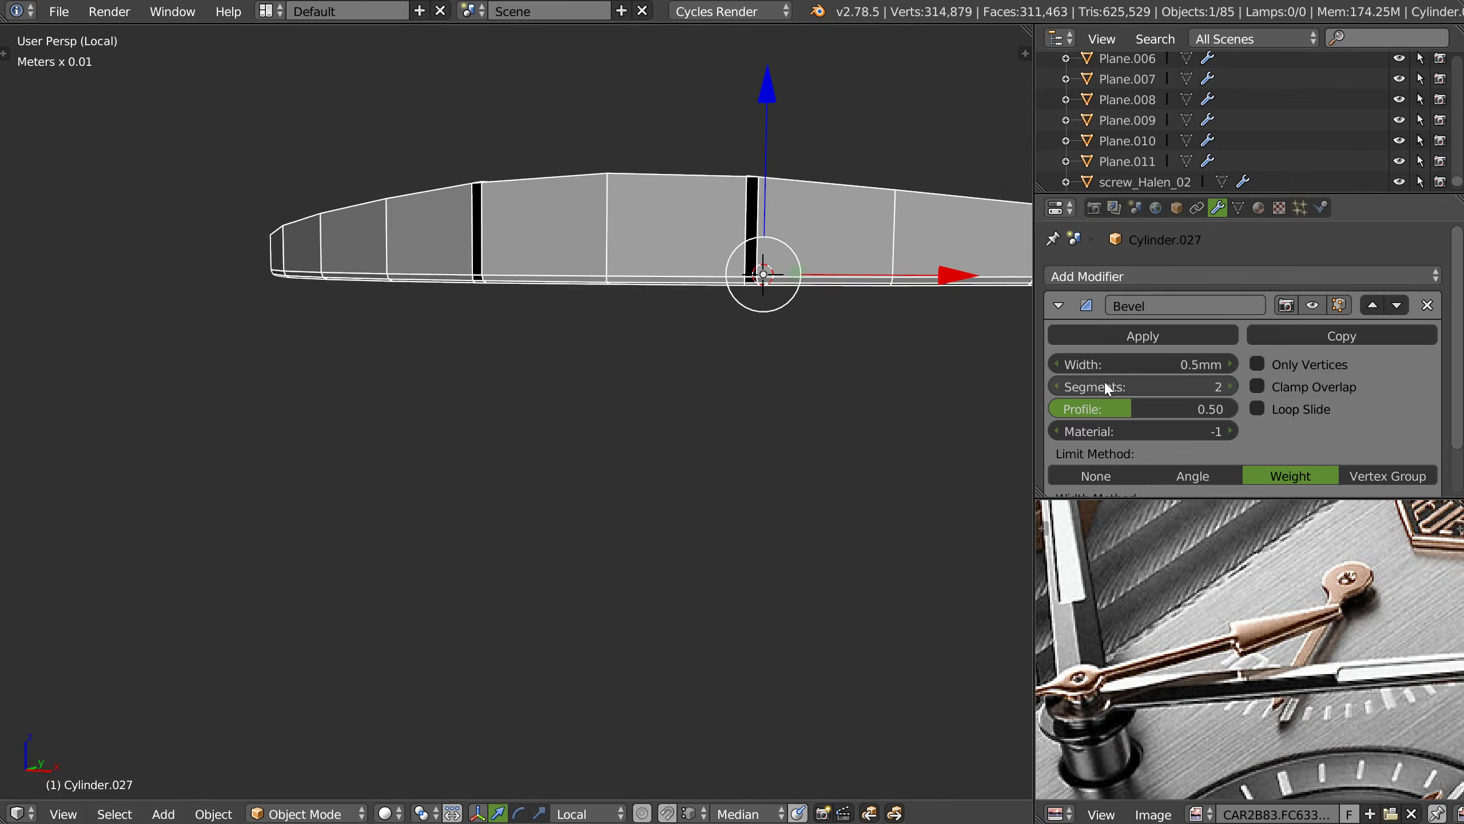
pyautogui.moveTo(1144, 360); pyautogui.dragTo(1153, 362)
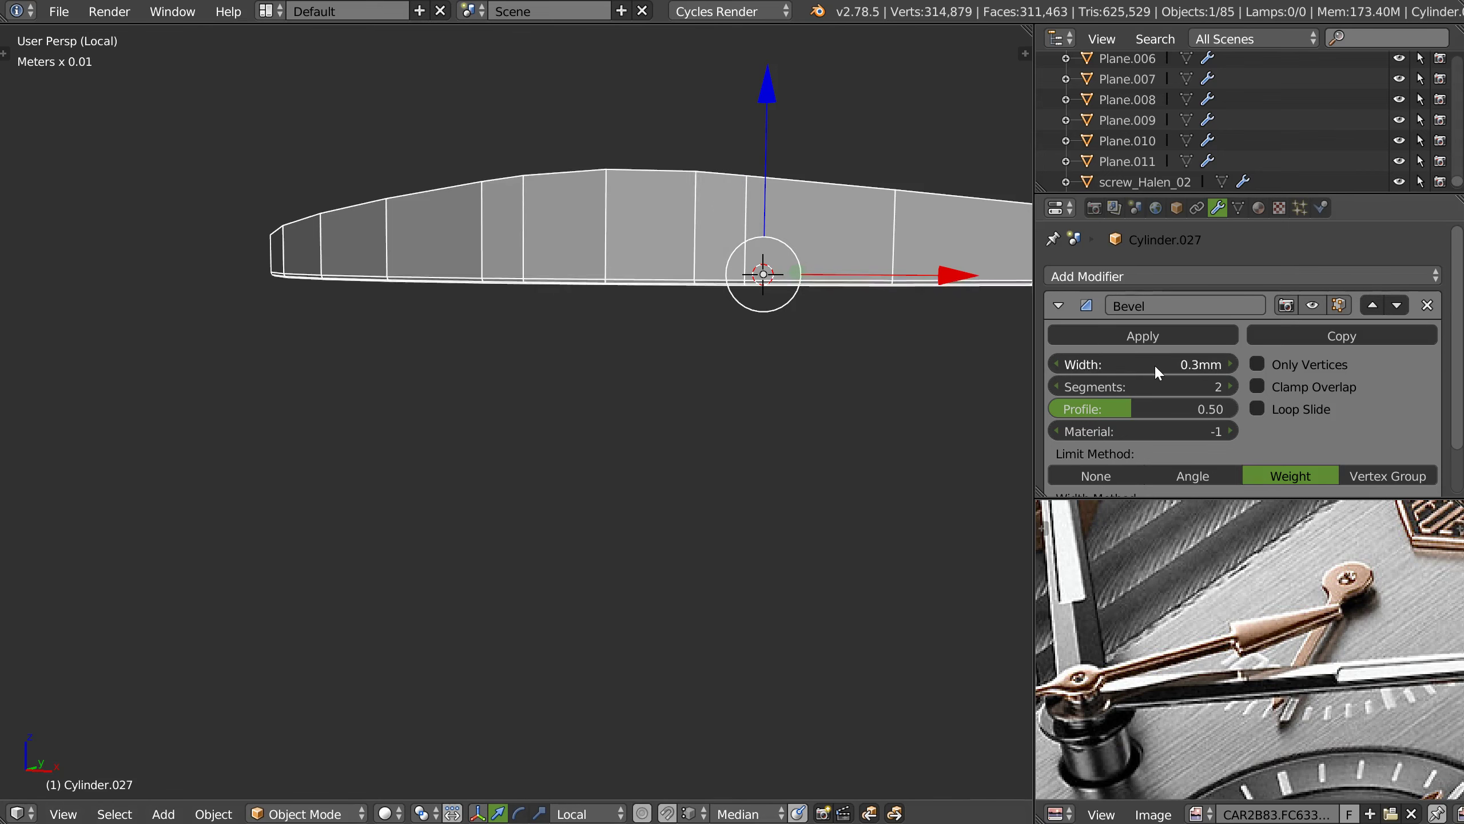
pyautogui.moveTo(846, 341)
pyautogui.mouseDown(button='middle')
pyautogui.moveTo(610, 330)
pyautogui.moveTo(572, 297)
pyautogui.mouseUp(button='middle')
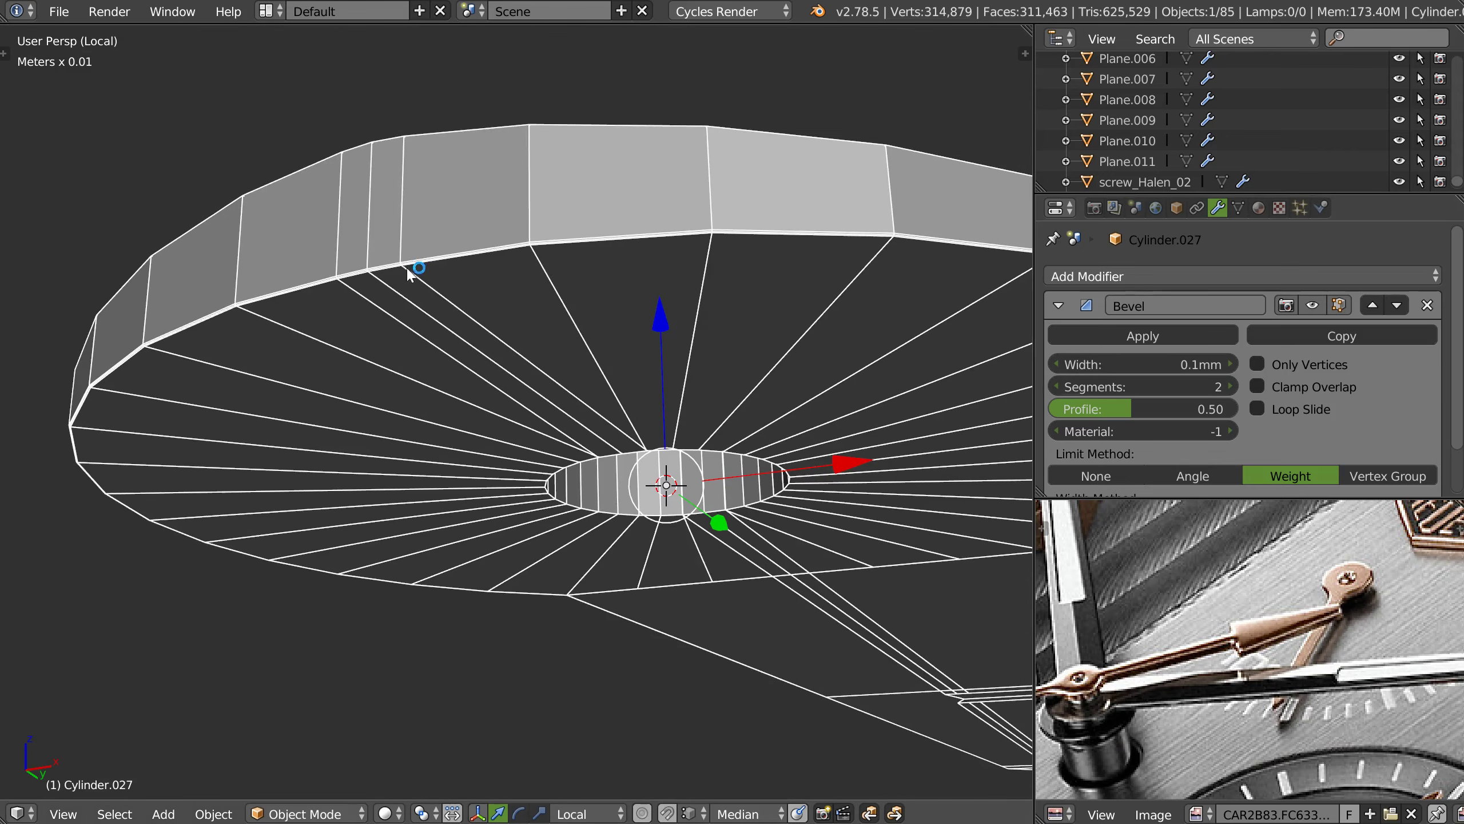
# - In Edit Mode, clear the bevel weight from the selected edge via the Speedflow pie
pyautogui.press('Tab')
pyautogui.click(435, 416)
pyautogui.hotkey('alt', 'shift', 's')
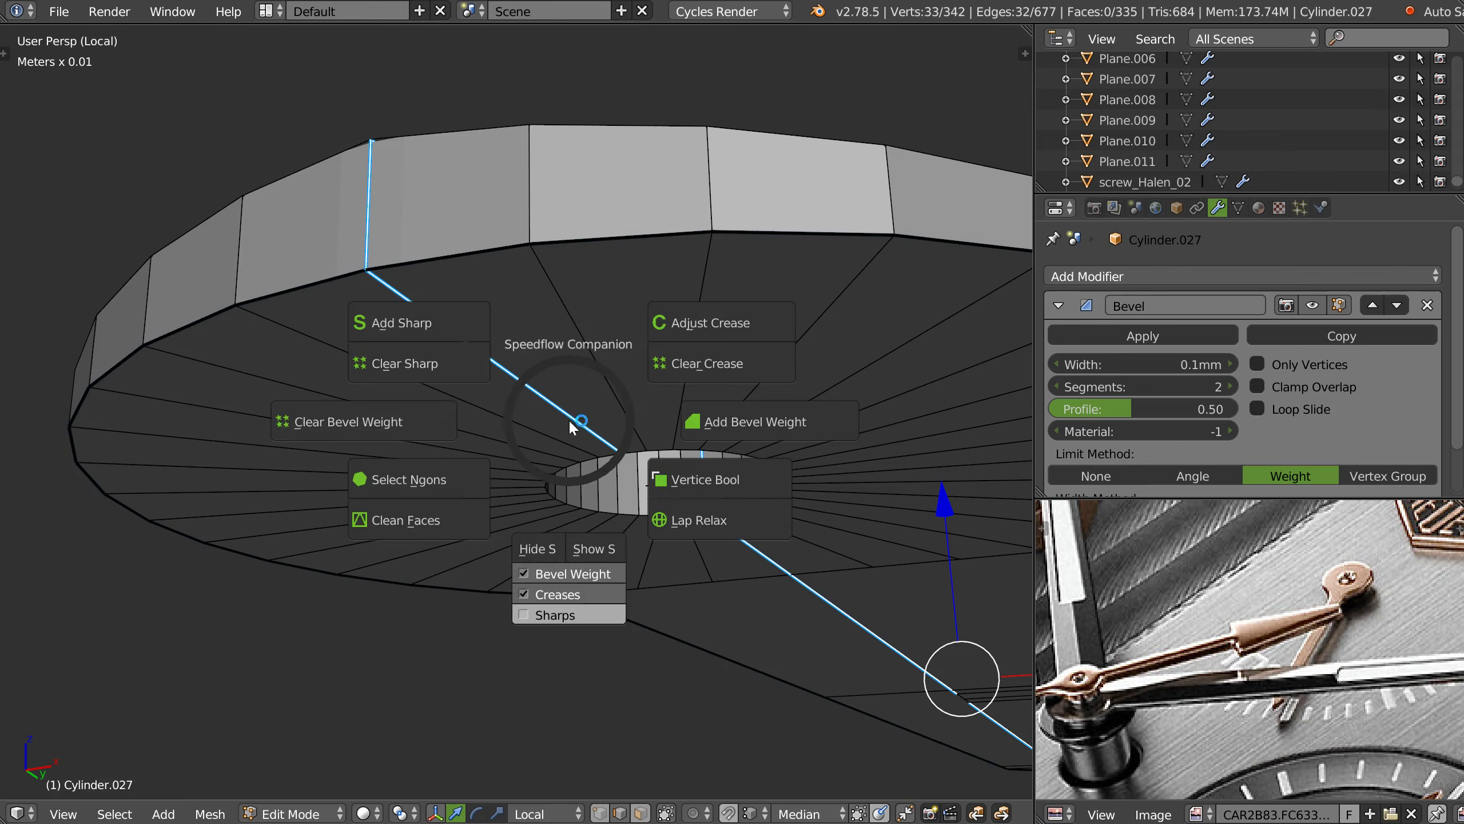
pyautogui.click(371, 425)
# - Bevel the arm's centre edge loop into a narrow strip
pyautogui.press('KP_Decimal')
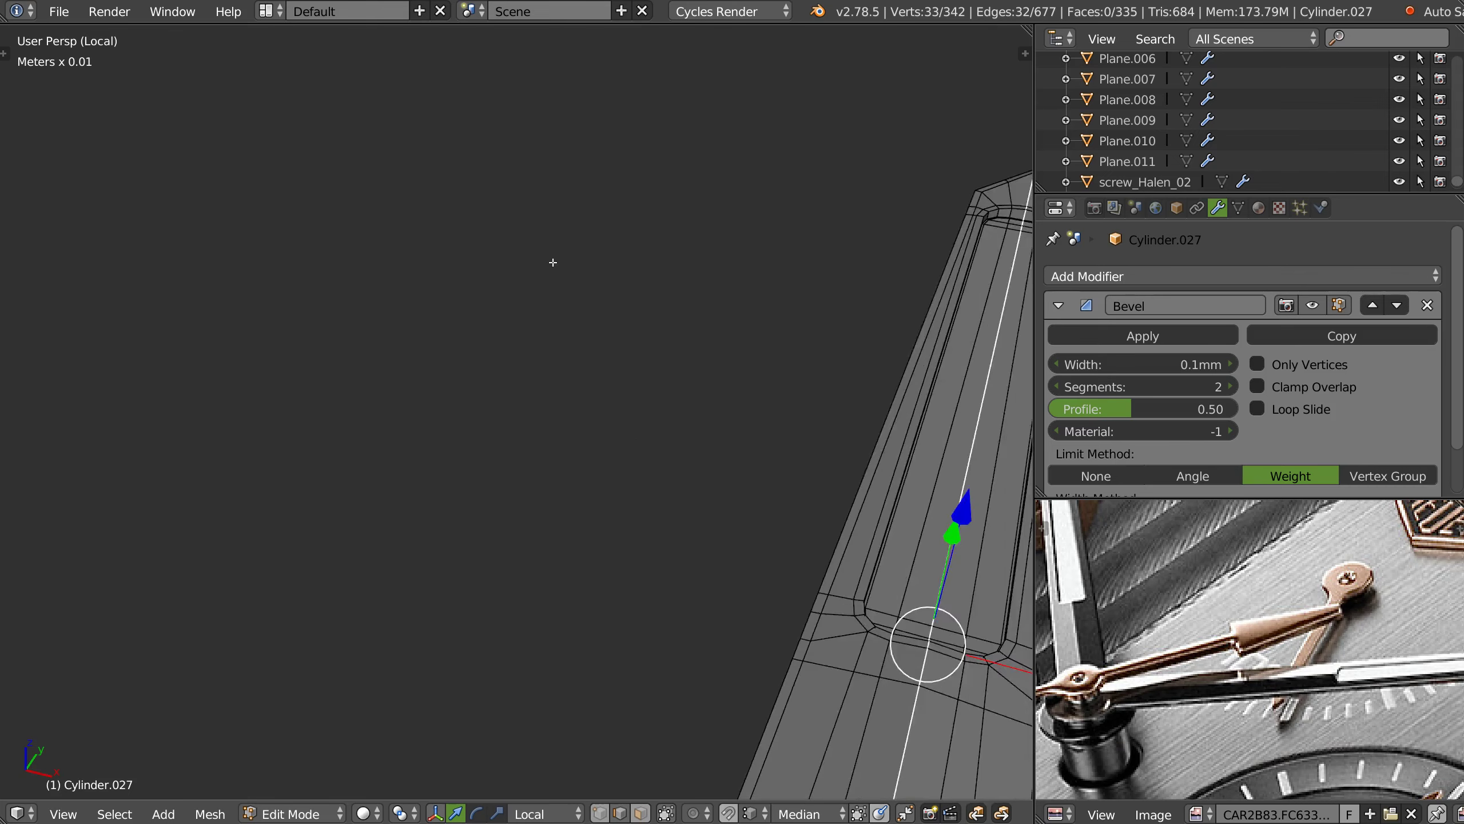
pyautogui.moveTo(743, 386); pyautogui.dragTo(523, 405, button='middle')
pyautogui.moveTo(739, 416); pyautogui.dragTo(692, 384, button='middle')
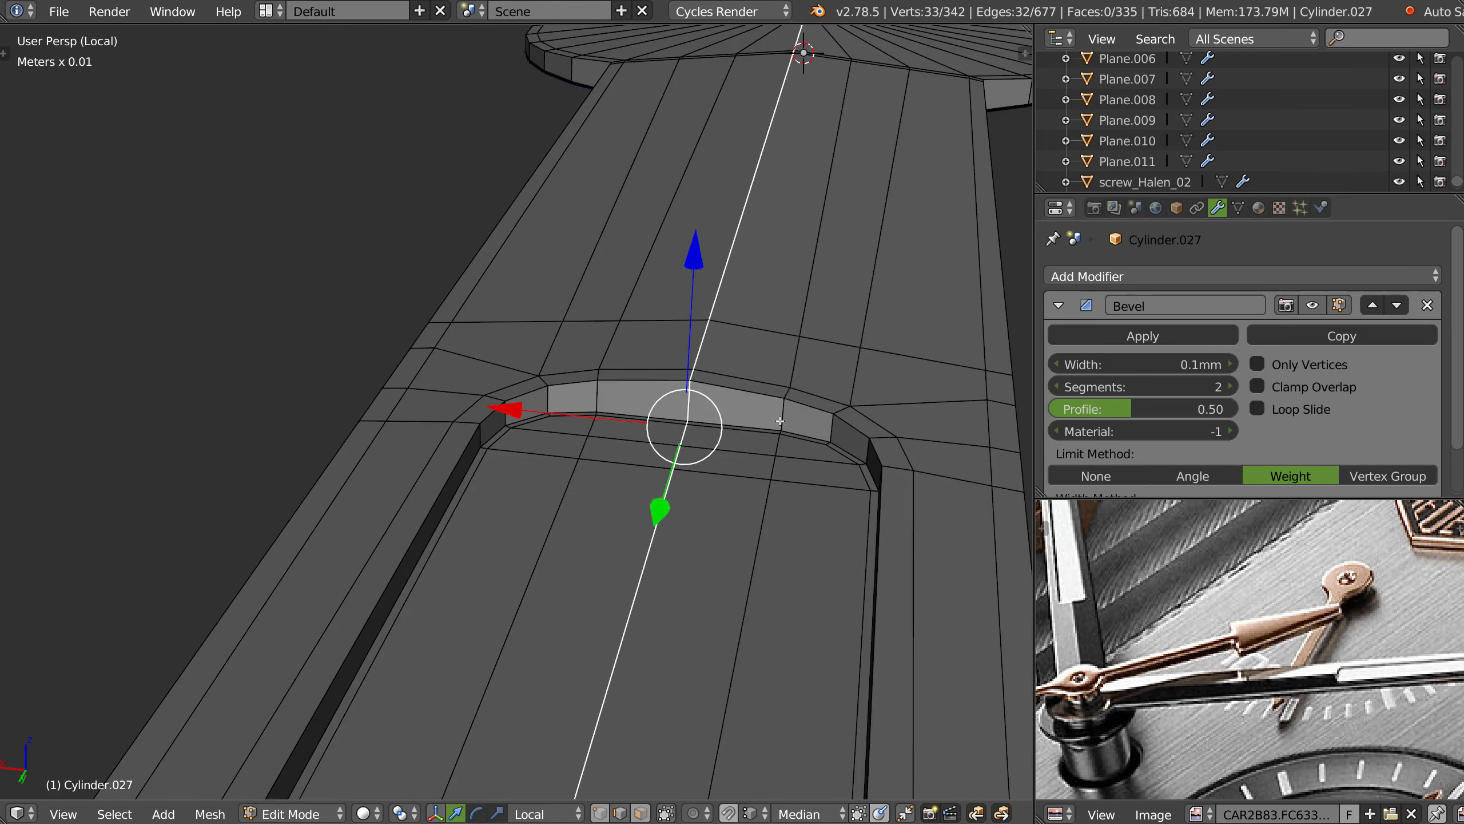
pyautogui.hotkey('ctrl', 'b')
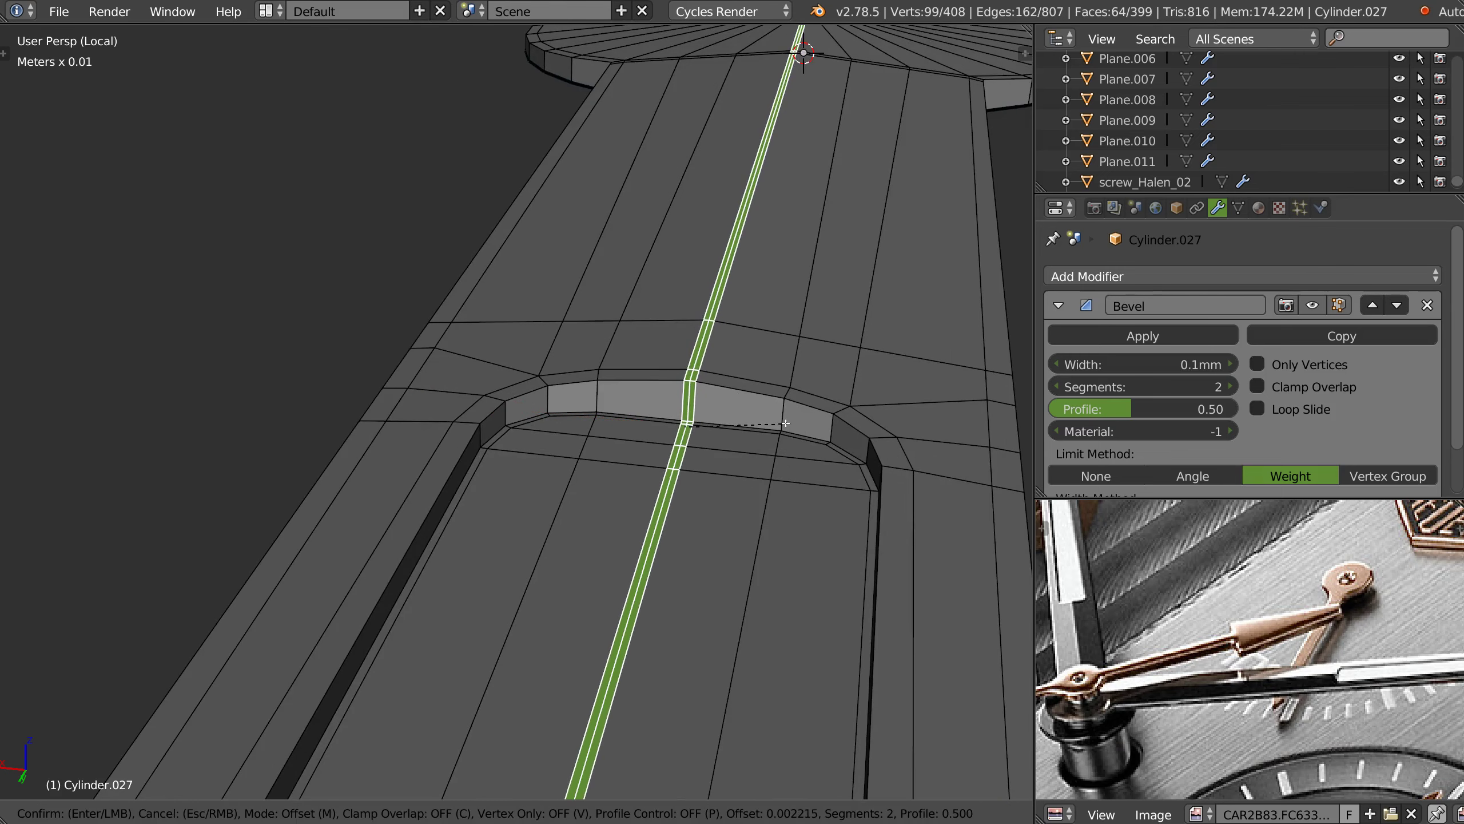
pyautogui.click(731, 431)
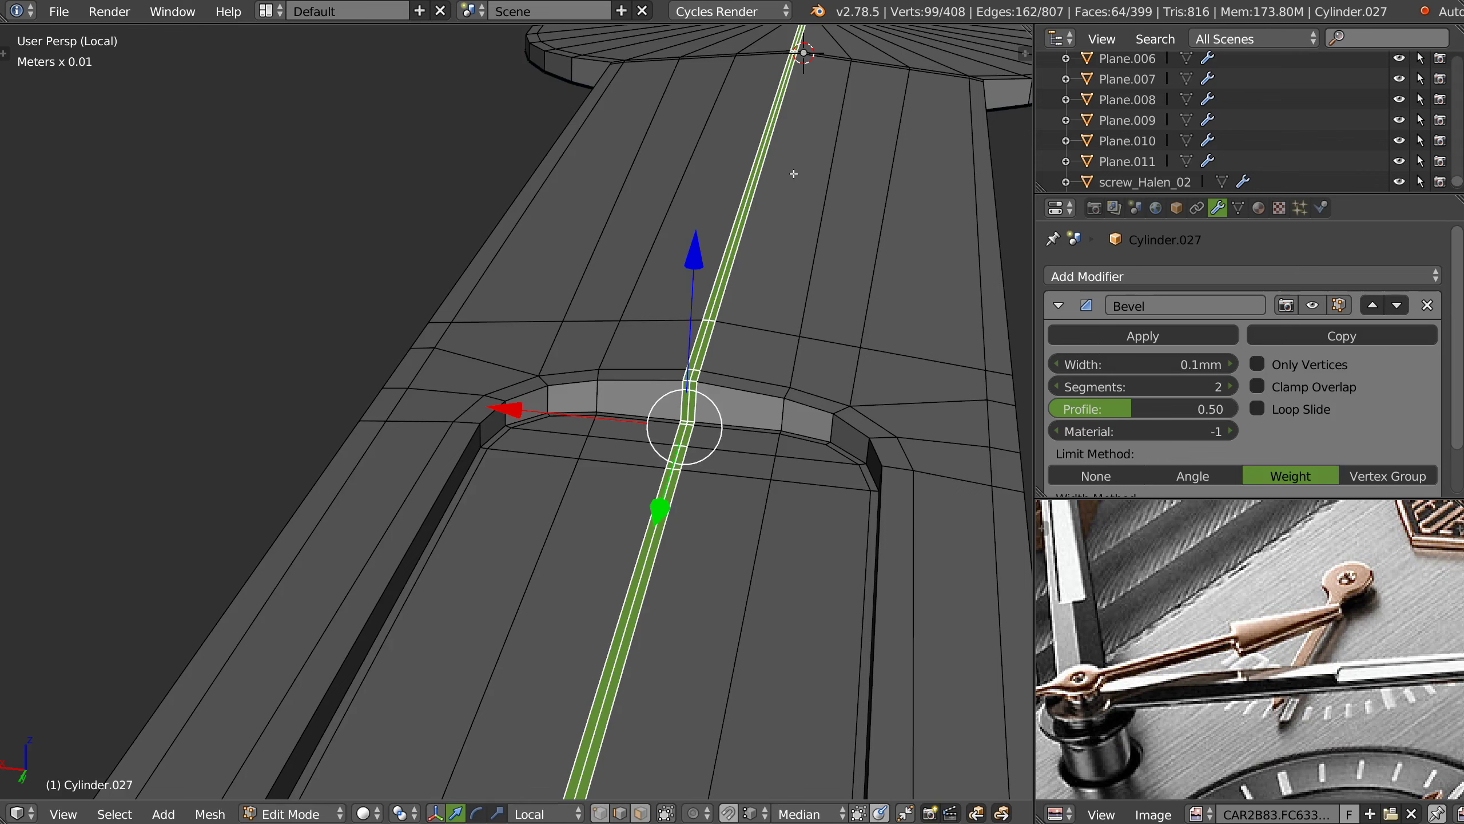
# - Select the vertical edge at the arm's tip corner and zoom in on it
pyautogui.scroll(-3, 728, 338)
pyautogui.moveTo(729, 338)
pyautogui.mouseDown(button='middle')
pyautogui.moveTo(747, 429)
pyautogui.moveTo(686, 458)
pyautogui.moveTo(693, 425)
pyautogui.moveTo(647, 439)
pyautogui.moveTo(630, 476)
pyautogui.mouseUp(button='middle')
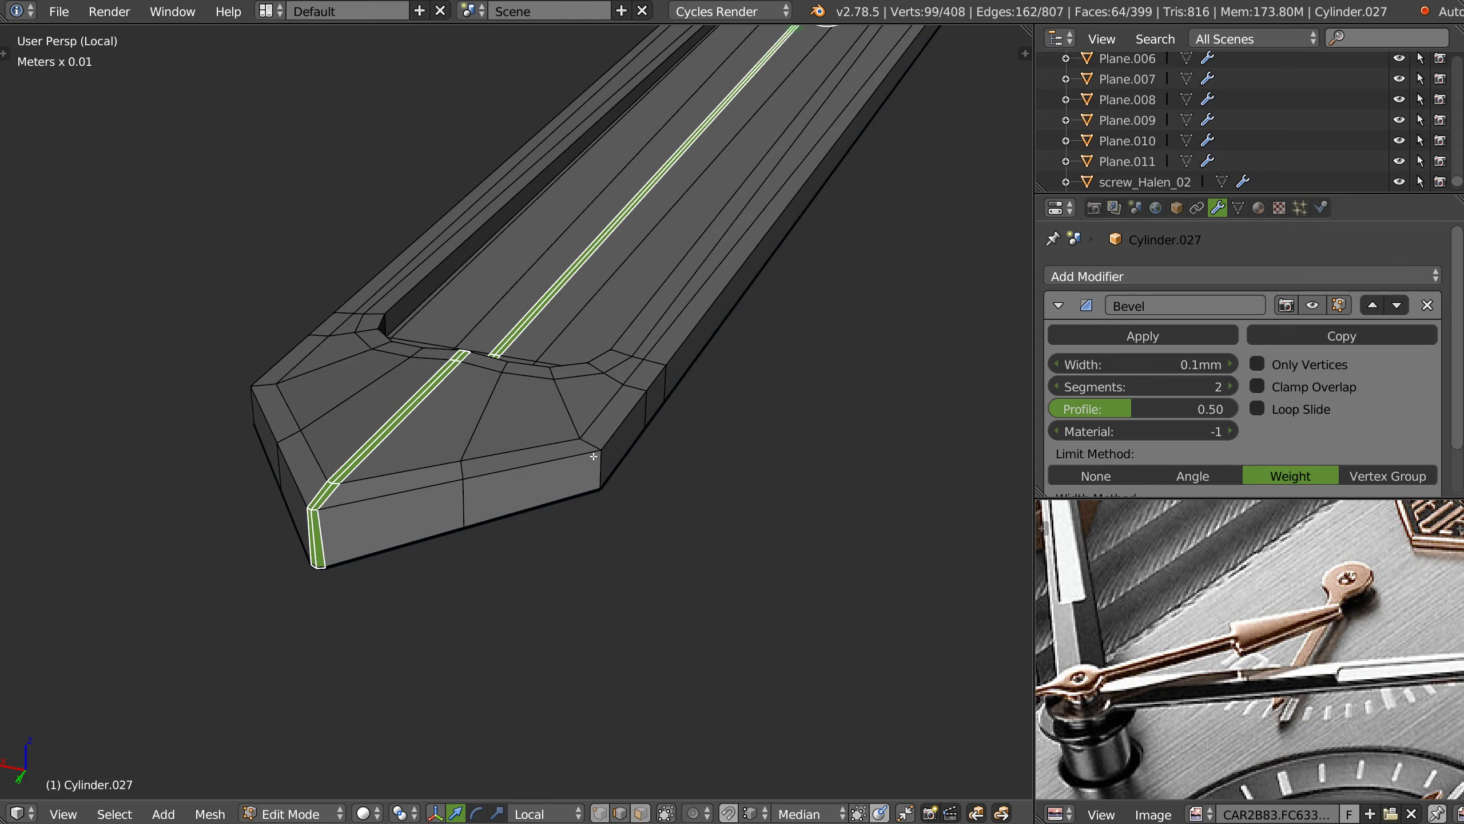
pyautogui.rightClick(603, 479)
pyautogui.moveTo(588, 454)
pyautogui.mouseDown(button='middle')
pyautogui.moveTo(645, 462)
pyautogui.moveTo(756, 527)
pyautogui.moveTo(606, 484)
pyautogui.mouseUp(button='middle')
pyautogui.scroll(4, 607, 453)
# - Bevel the vertical corner edge at the arm's tip
pyautogui.hotkey('ctrl', 'b')
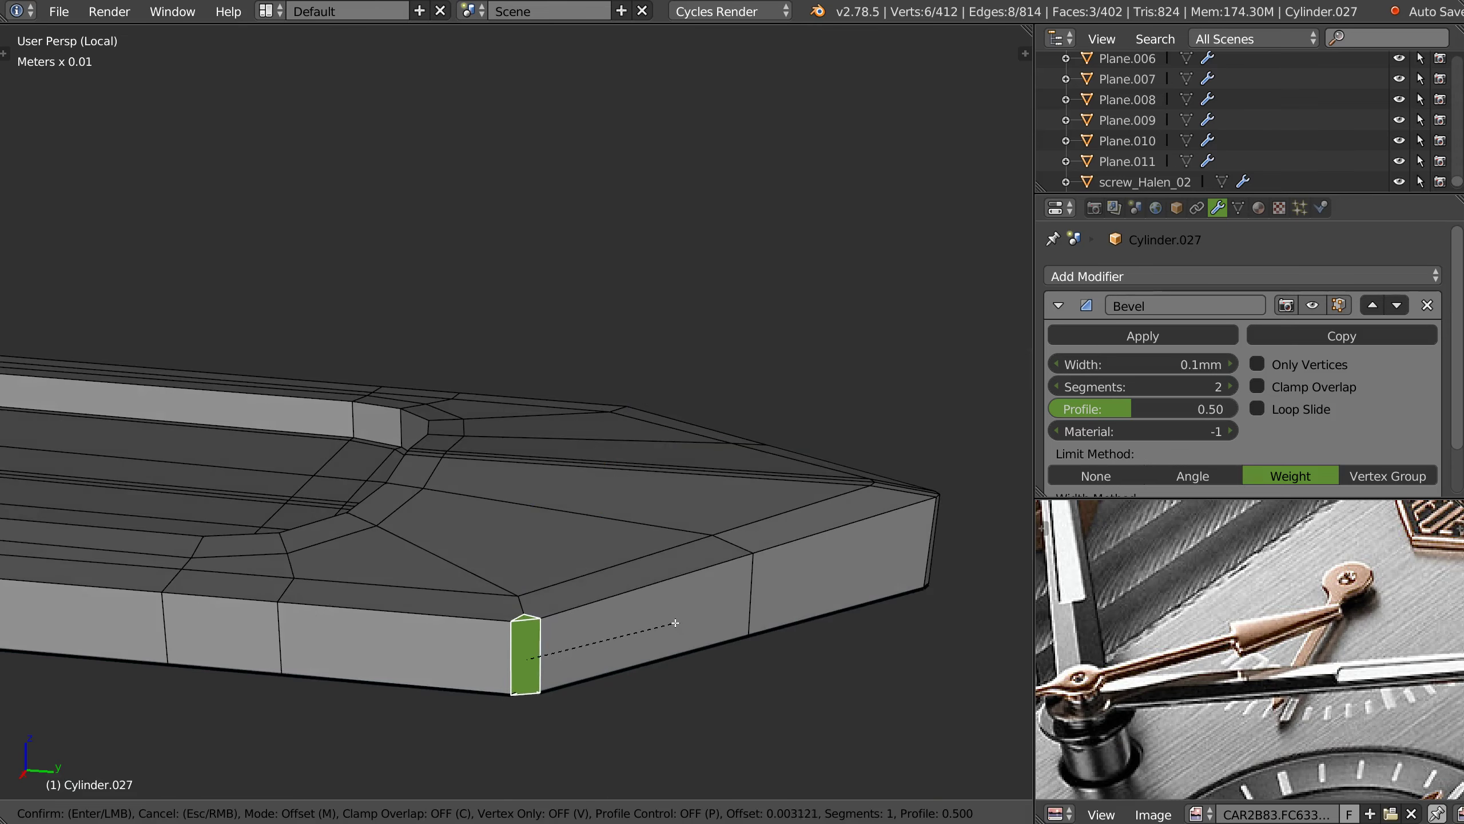
pyautogui.click(671, 623)
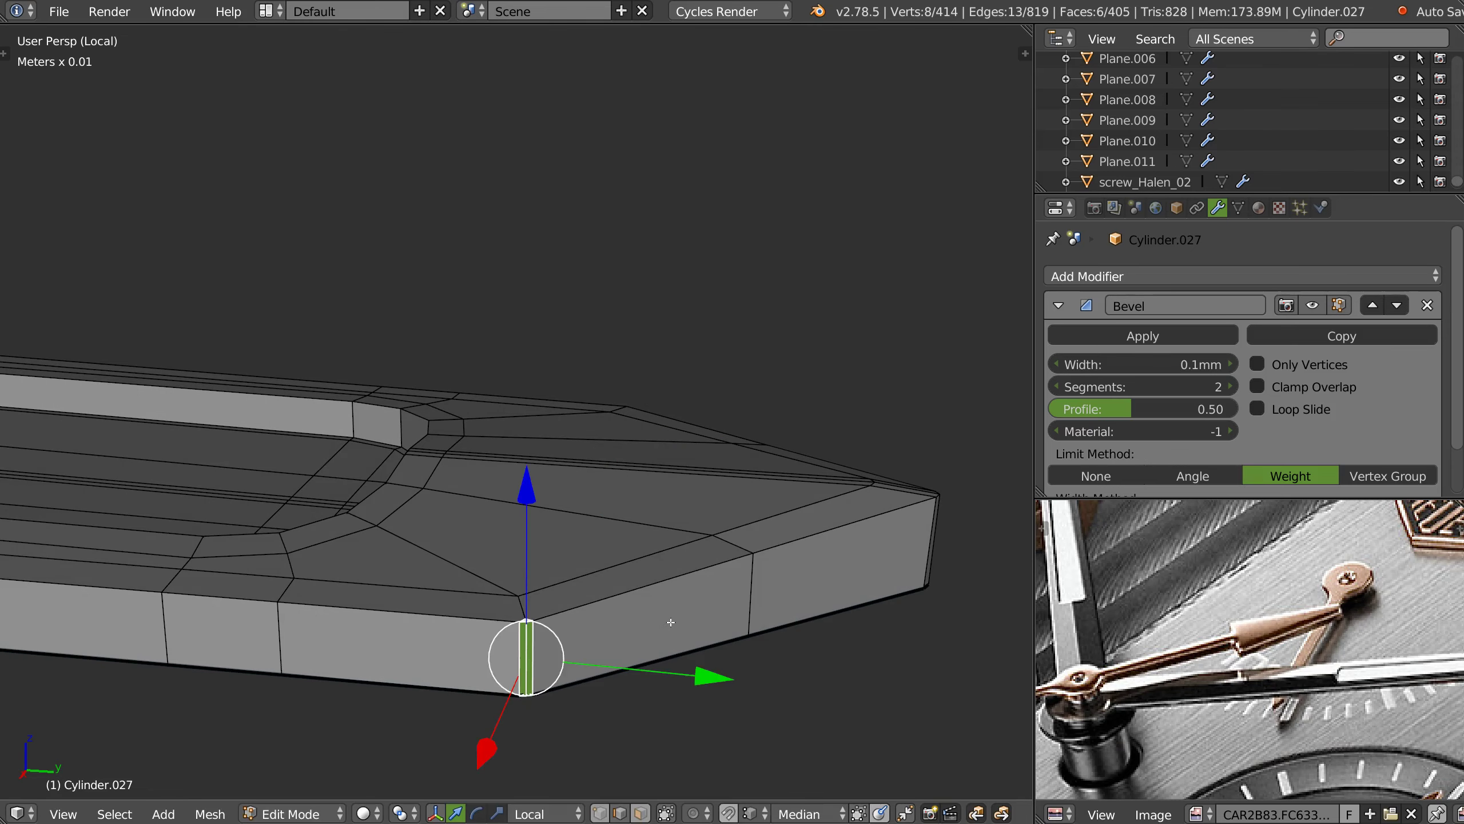
pyautogui.scroll(4, 538, 600)
pyautogui.scroll(-2, 697, 566)
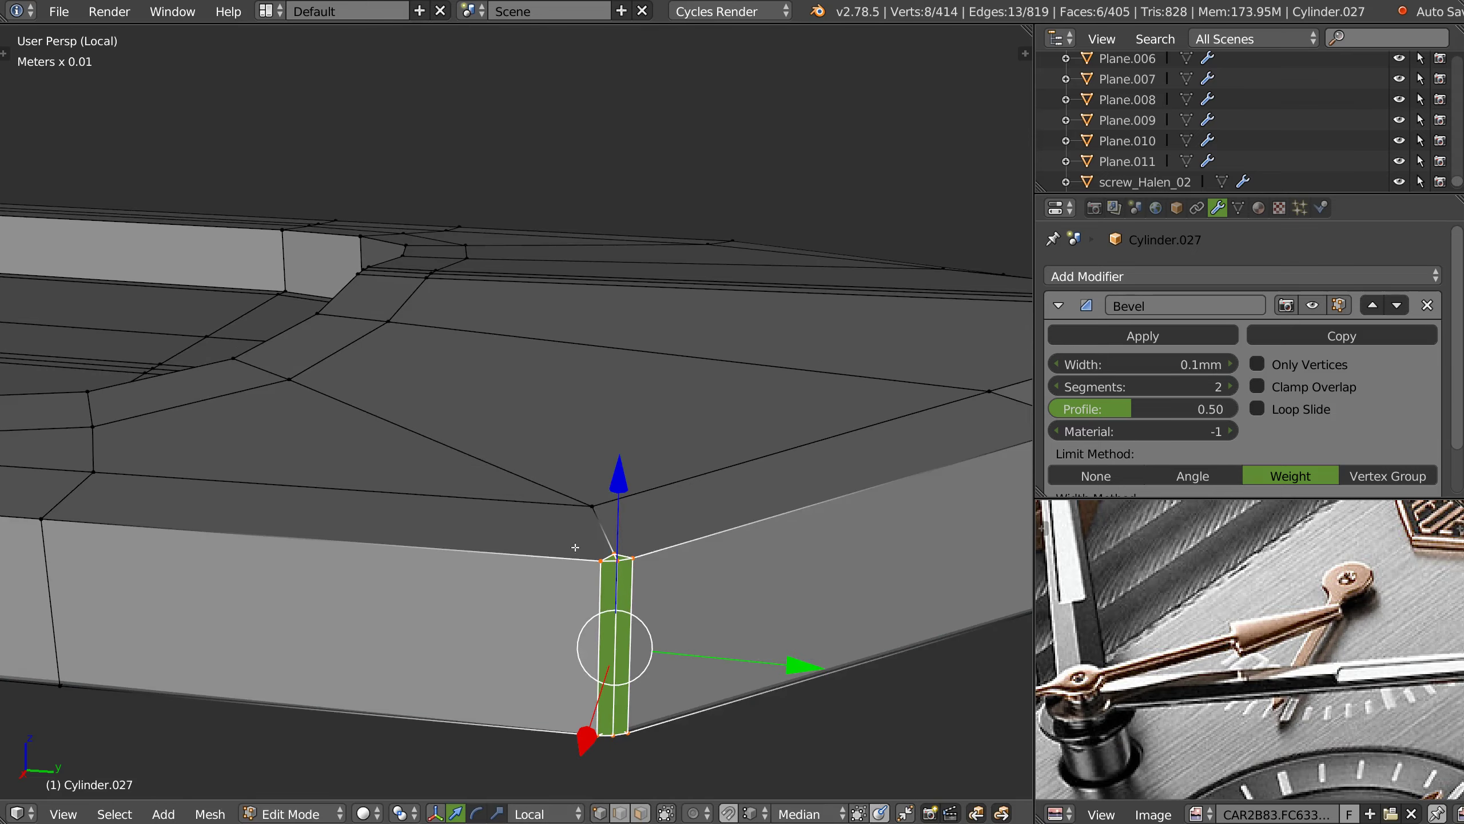
# - Merge the leftover corner vertex onto its neighbour
pyautogui.rightClick(602, 560)
pyautogui.press('g')
pyautogui.click(645, 467)
pyautogui.press('w')
pyautogui.click(663, 655)
# - Switch to vertex select mode and select the vertex at the tip corner
pyautogui.press('a')
pyautogui.rightClick(616, 548)
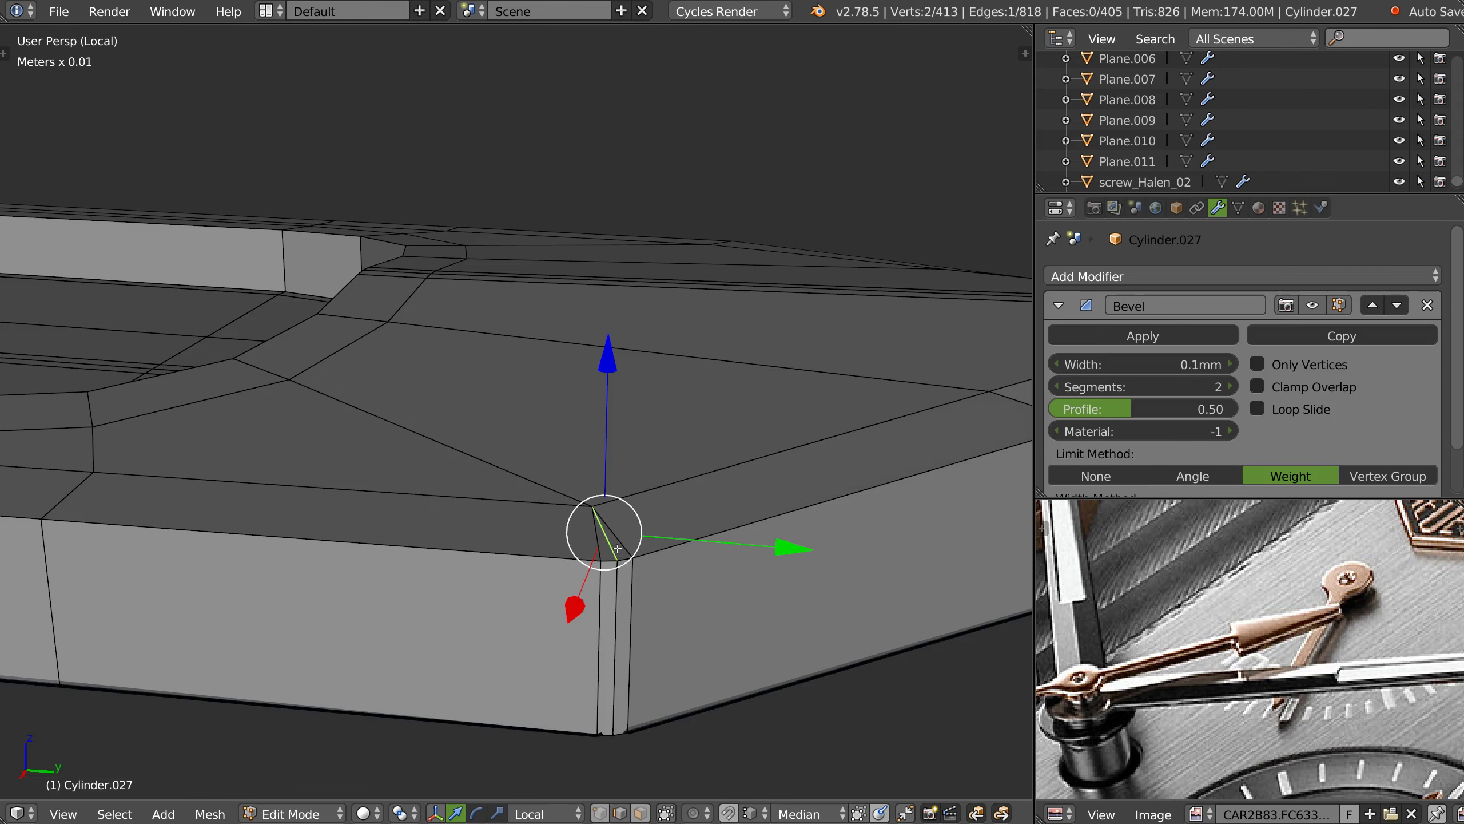
pyautogui.moveTo(661, 619); pyautogui.dragTo(658, 564, button='middle')
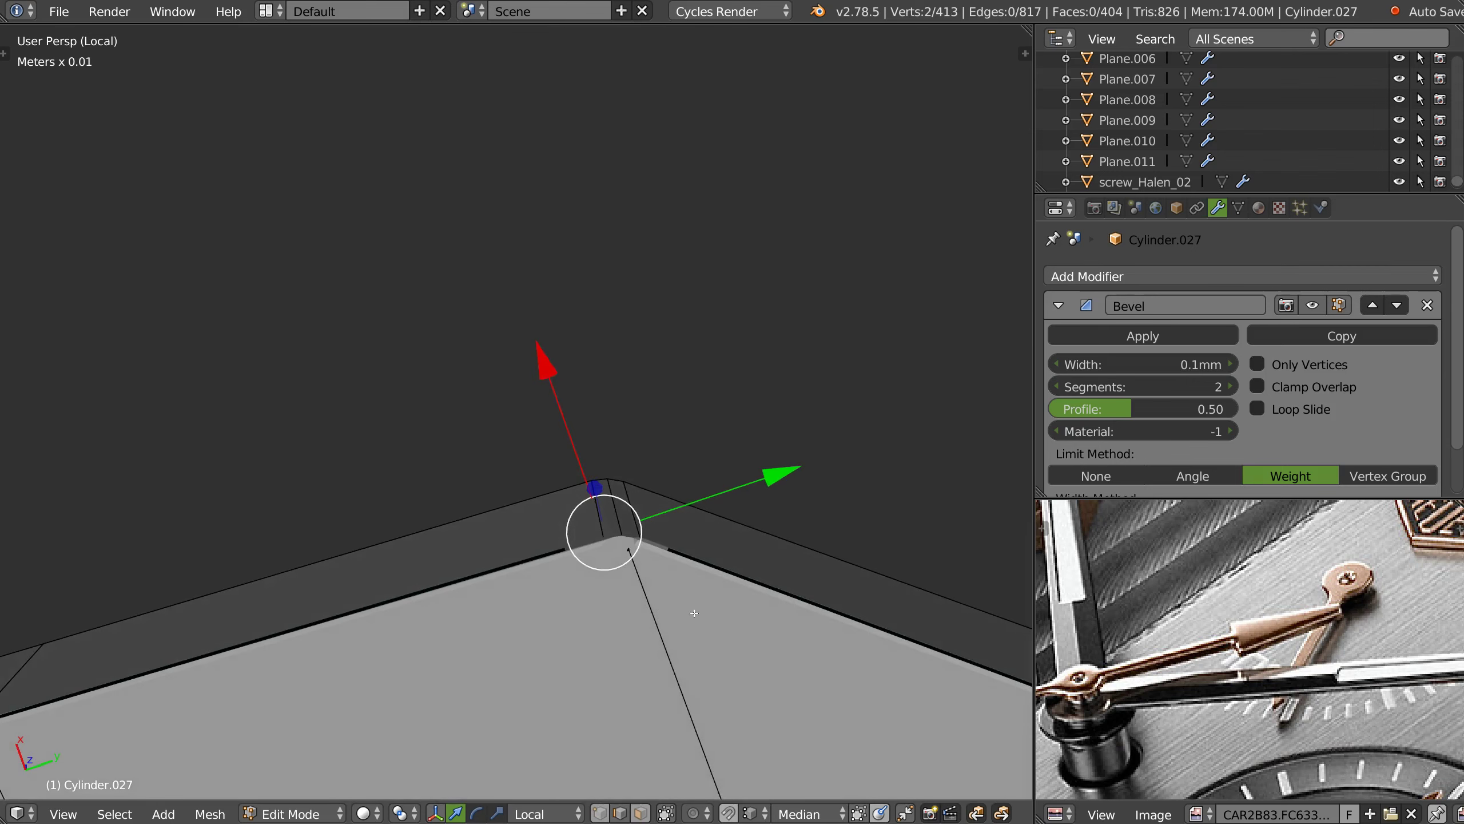
pyautogui.hotkey('ctrl', 'Tab')
pyautogui.click(603, 533)
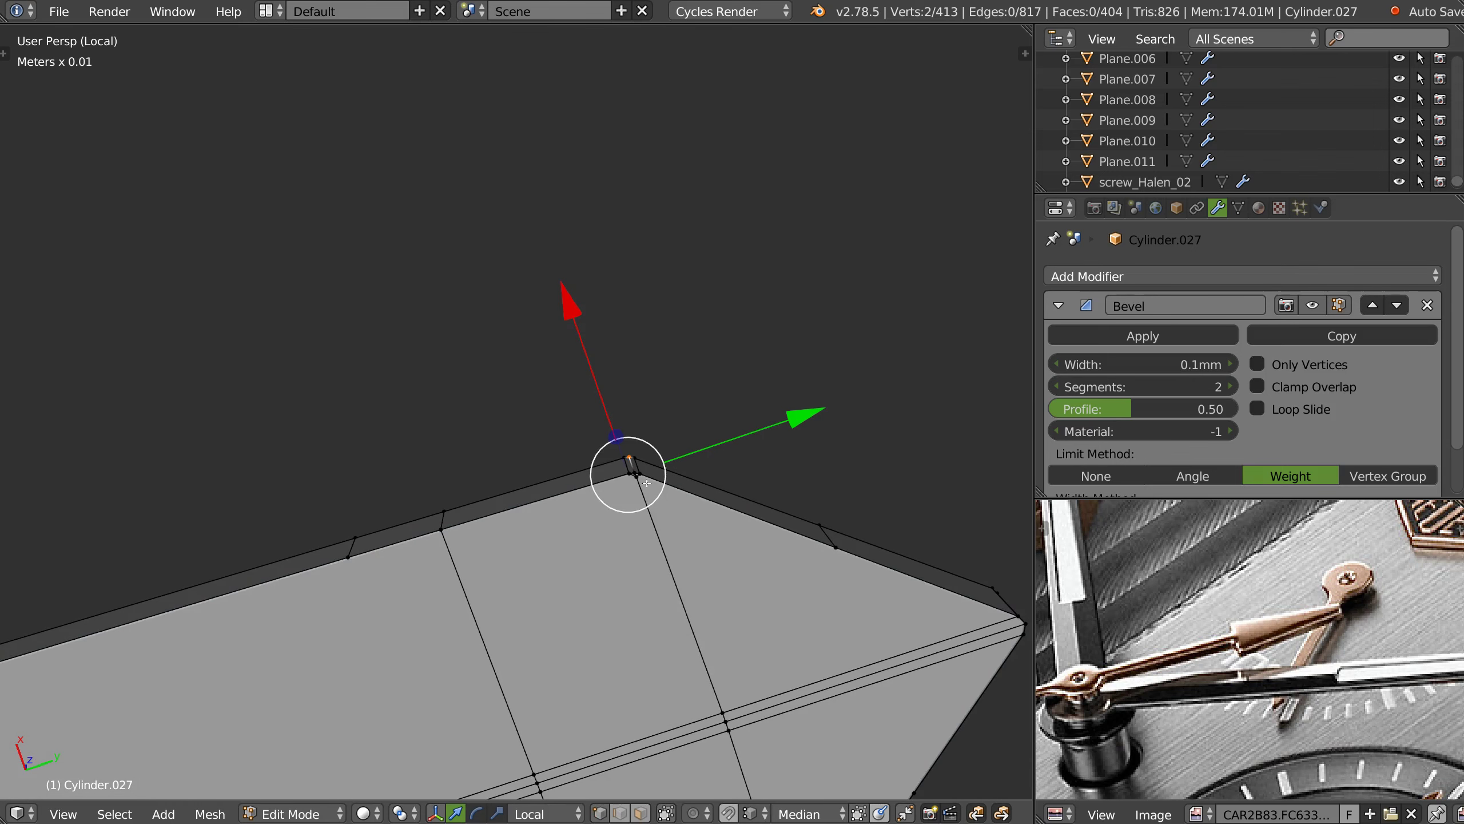
pyautogui.rightClick(644, 498)
pyautogui.scroll(-5, 826, 568)
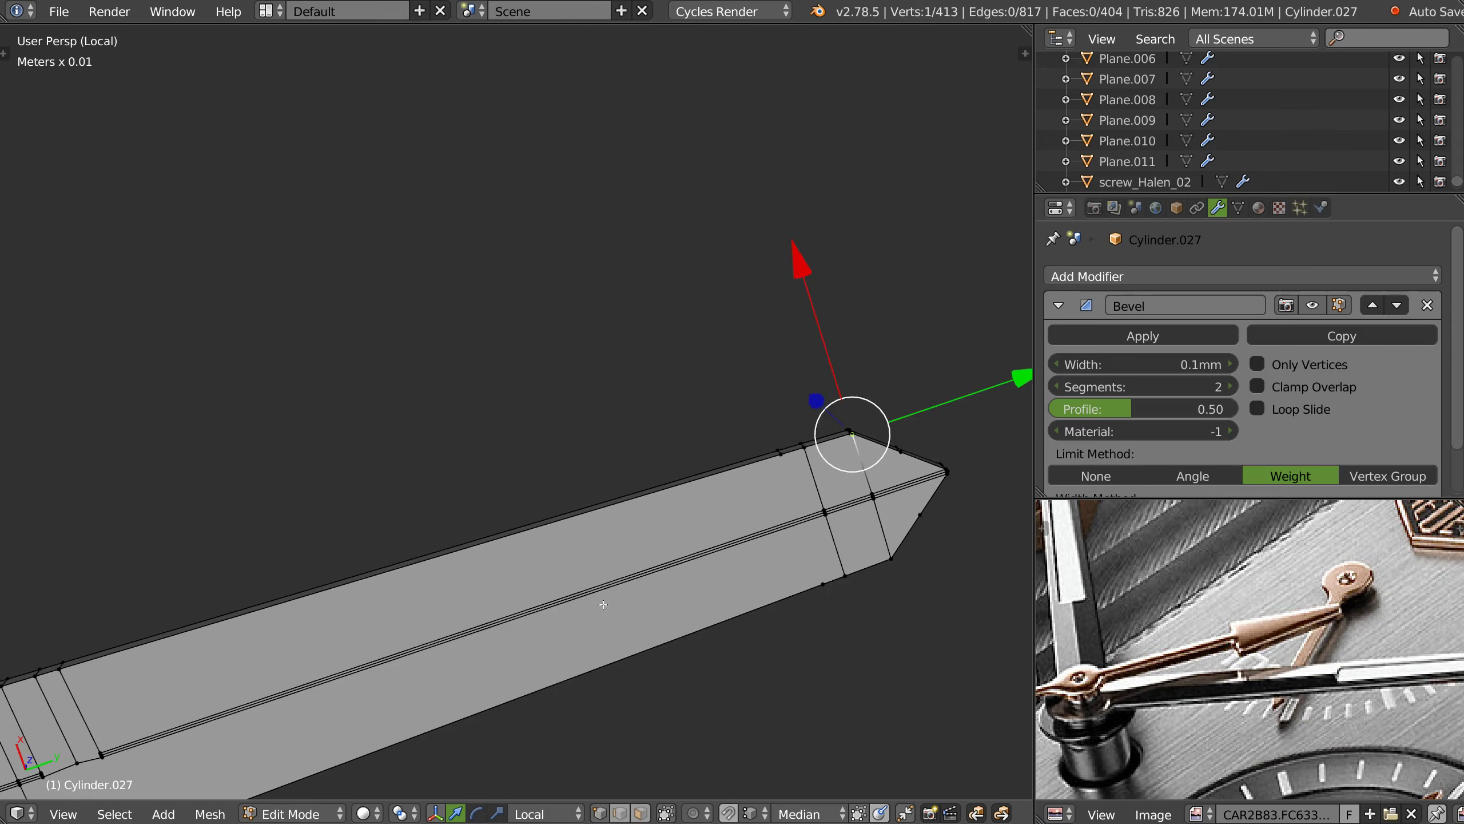
pyautogui.moveTo(689, 537)
pyautogui.mouseDown(button='middle')
pyautogui.moveTo(746, 513)
pyautogui.moveTo(614, 497)
pyautogui.moveTo(636, 385)
pyautogui.mouseUp(button='middle')
pyautogui.press('g')
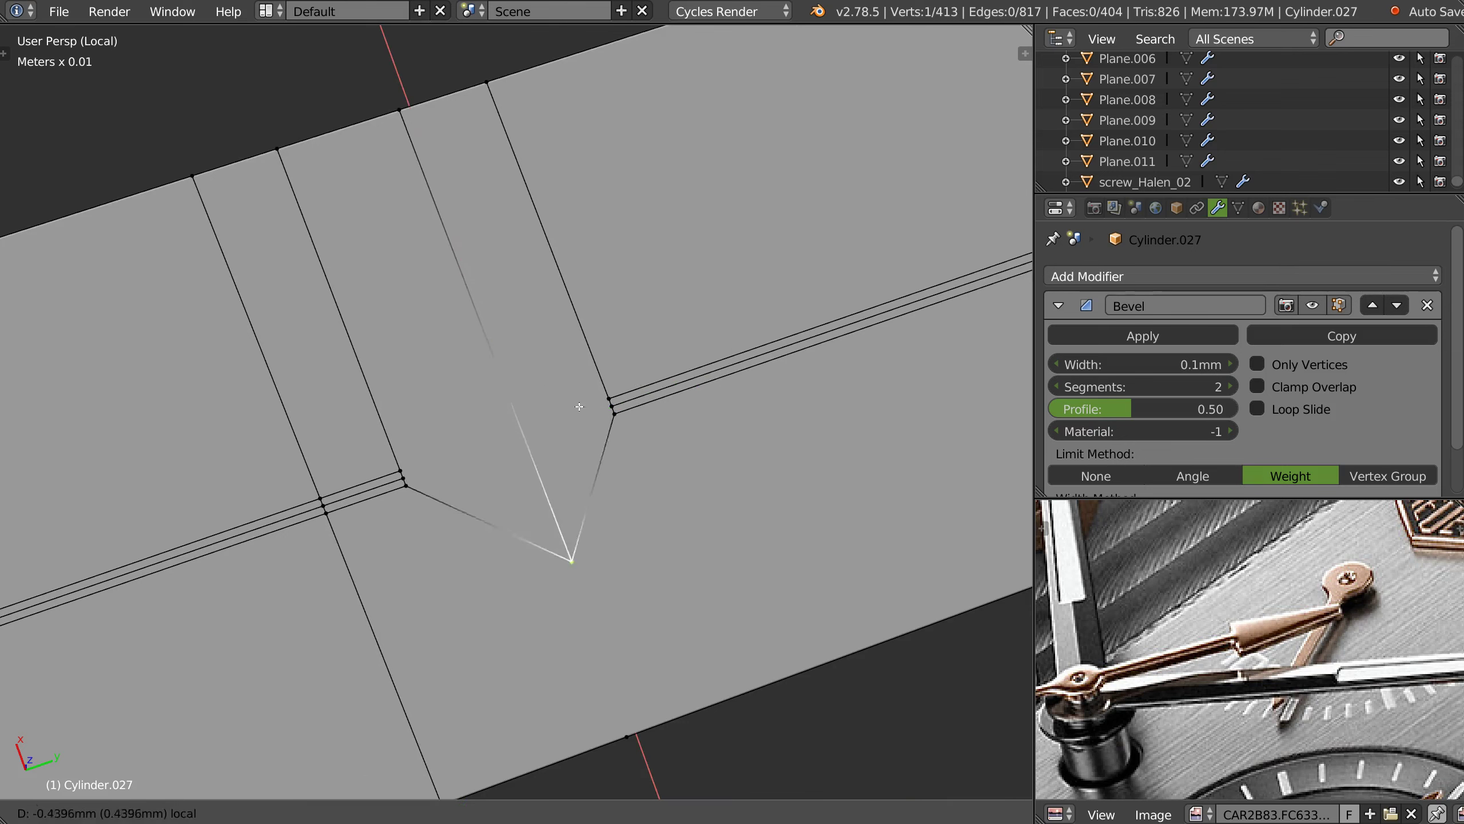
pyautogui.click(452, 466)
pyautogui.rightClick(444, 464)
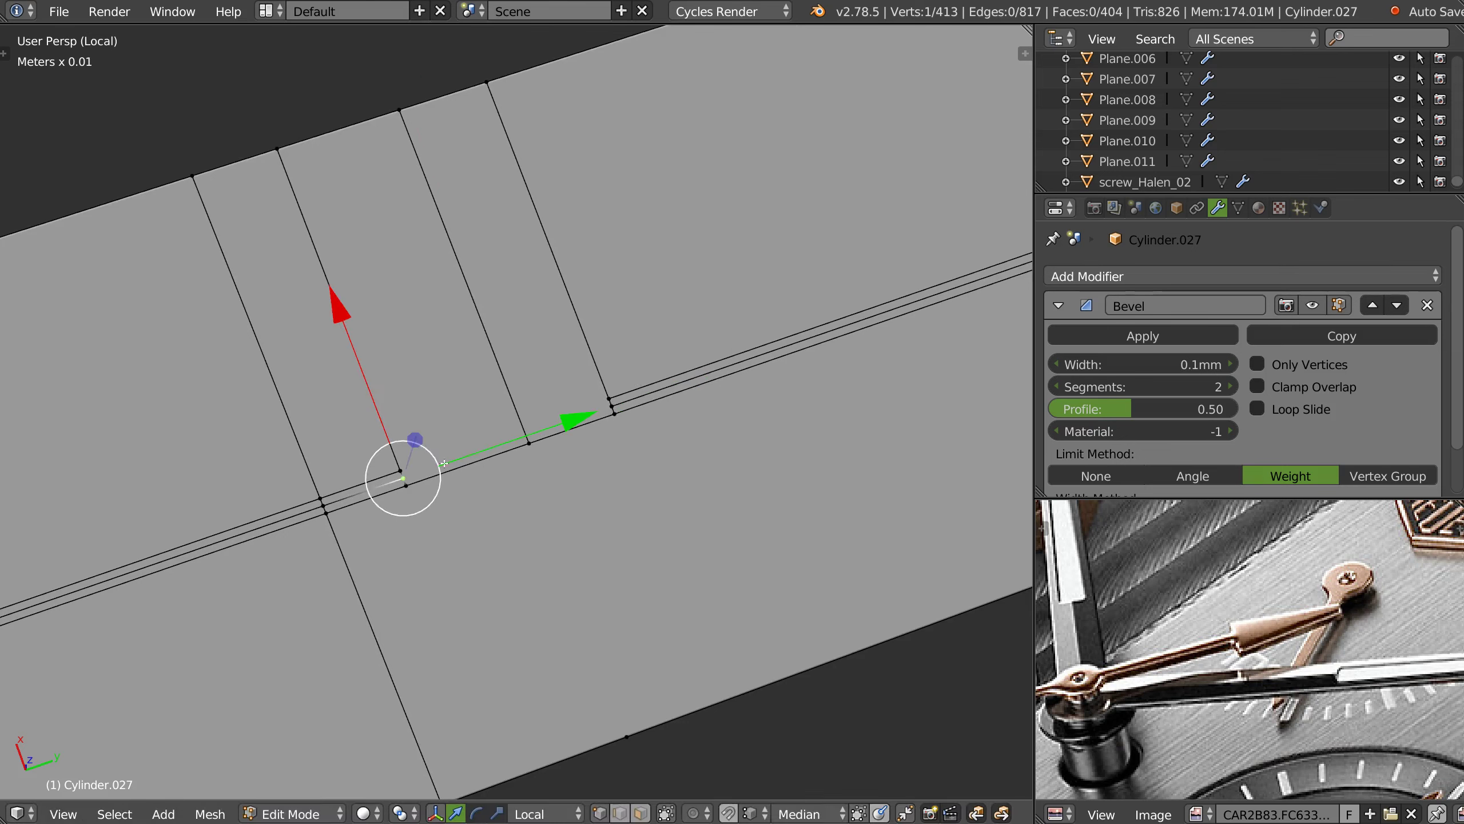
pyautogui.keyDown('shift'); pyautogui.rightClick(608, 409); pyautogui.keyUp('shift')
pyautogui.press('j')
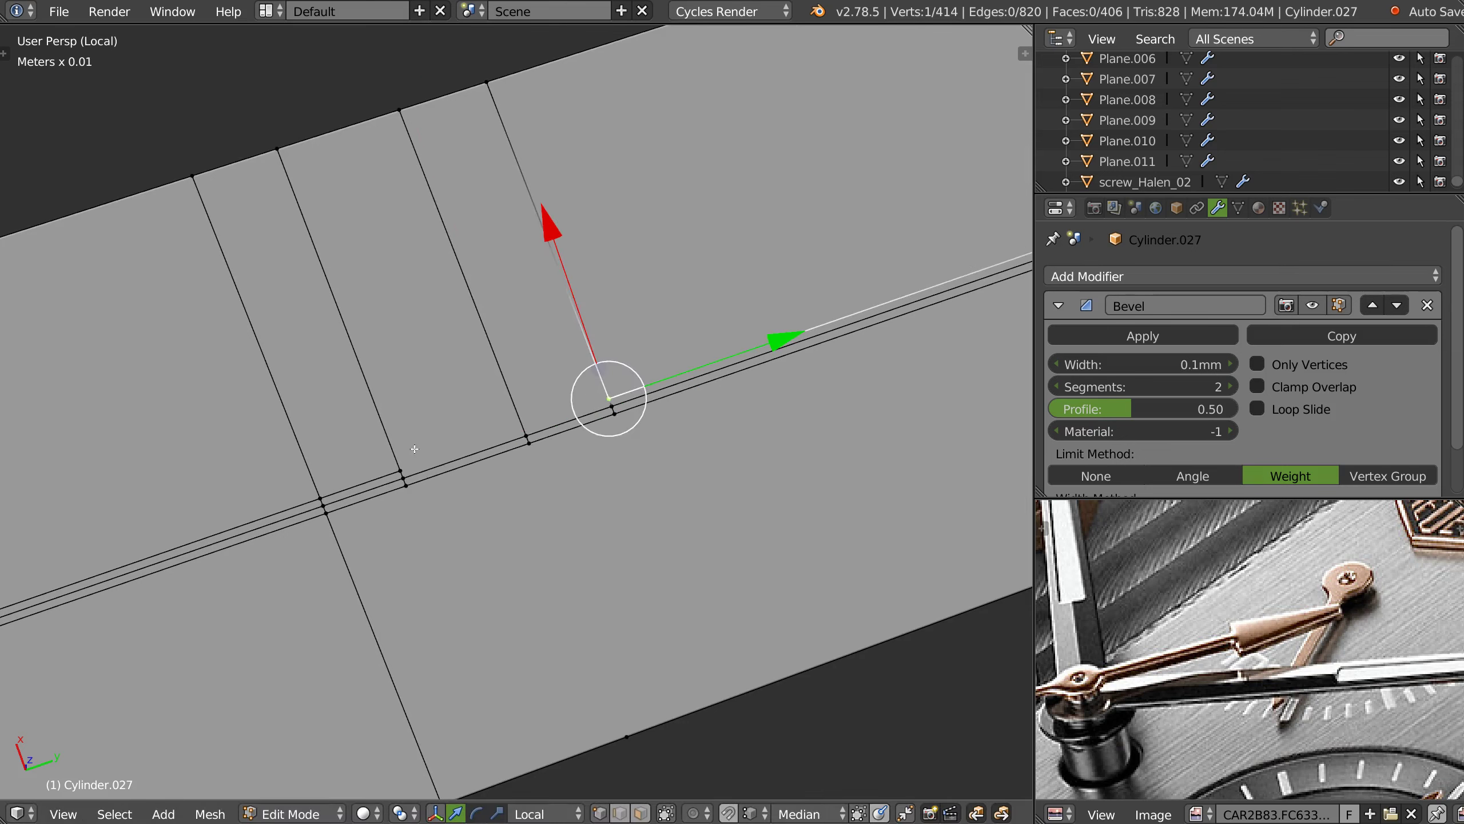
pyautogui.press('j')
pyautogui.scroll(-5, 455, 459)
pyautogui.moveTo(461, 456)
pyautogui.mouseDown(button='middle')
pyautogui.moveTo(523, 429)
pyautogui.moveTo(657, 428)
pyautogui.mouseUp(button='middle')
pyautogui.keyDown('ctrl'); pyautogui.scroll(-4, 571, 421); pyautogui.keyUp('ctrl')
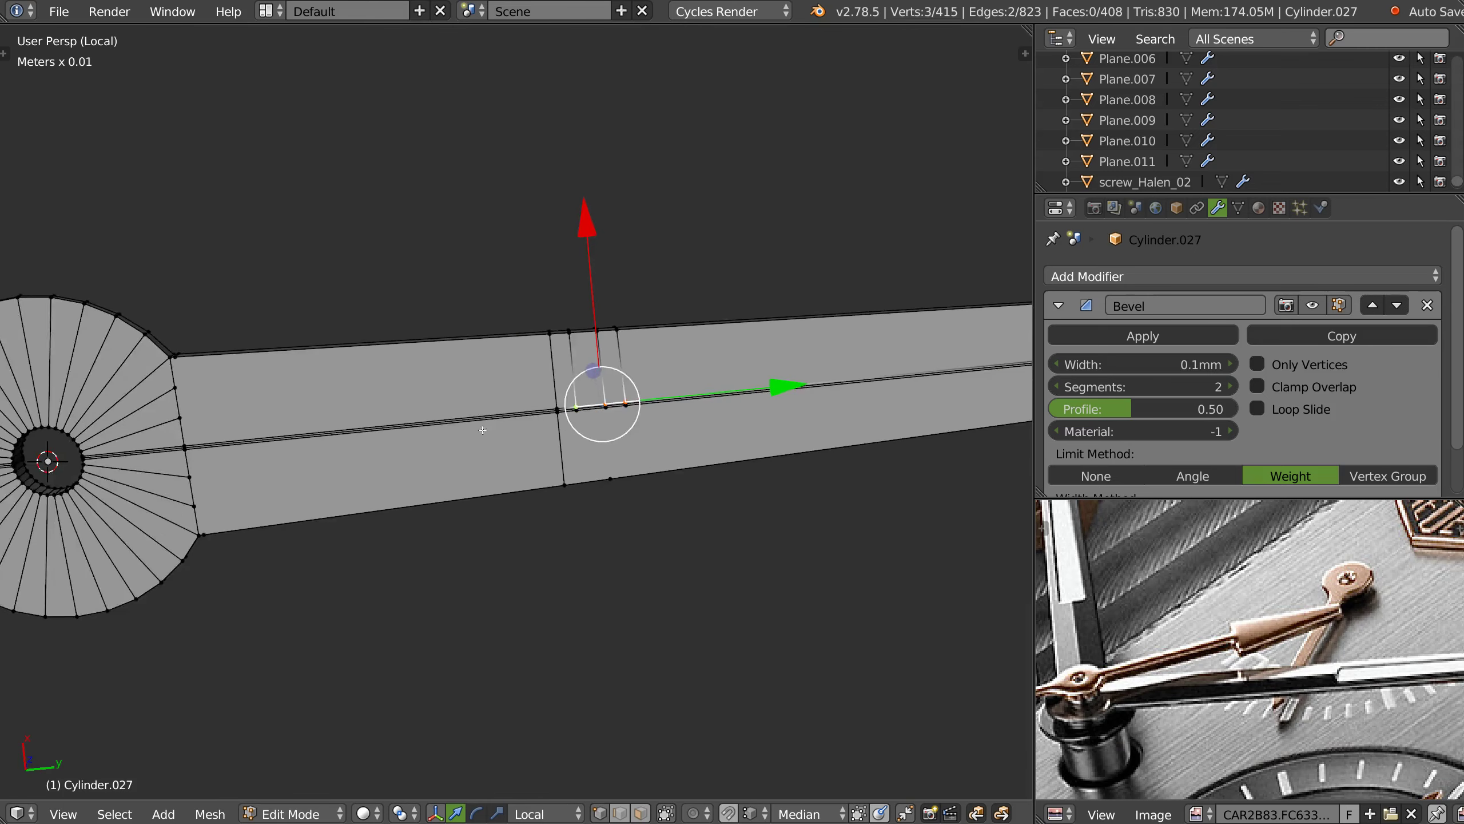
pyautogui.keyDown('ctrl'); pyautogui.scroll(-4, 562, 398); pyautogui.keyUp('ctrl')
pyautogui.rightClick(994, 294)
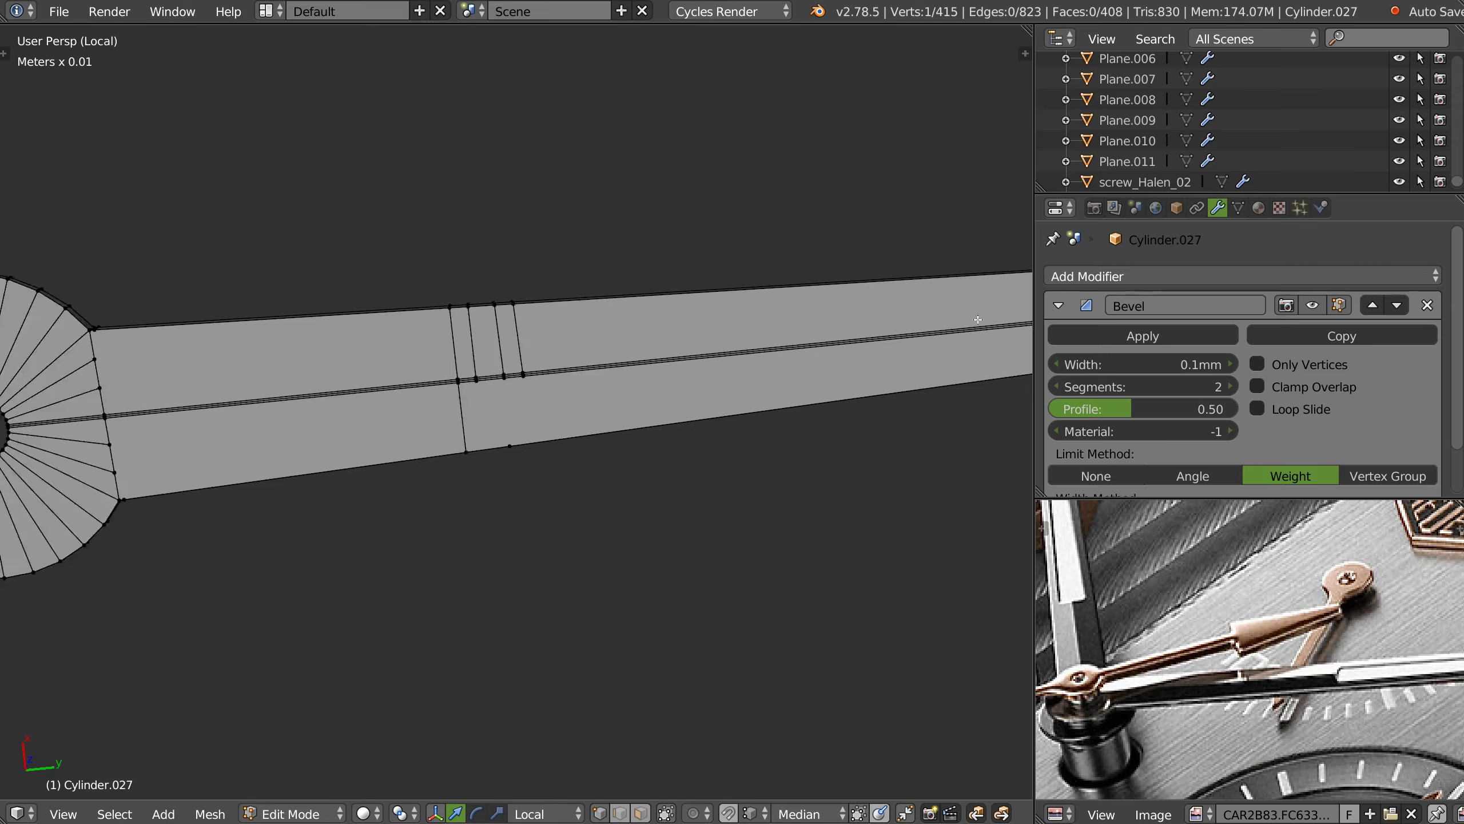
pyautogui.keyDown('ctrl'); pyautogui.scroll(-3, 980, 300); pyautogui.keyUp('ctrl')
pyautogui.moveTo(761, 317); pyautogui.dragTo(731, 354, button='middle')
pyautogui.moveTo(731, 355); pyautogui.dragTo(739, 366, button='right')
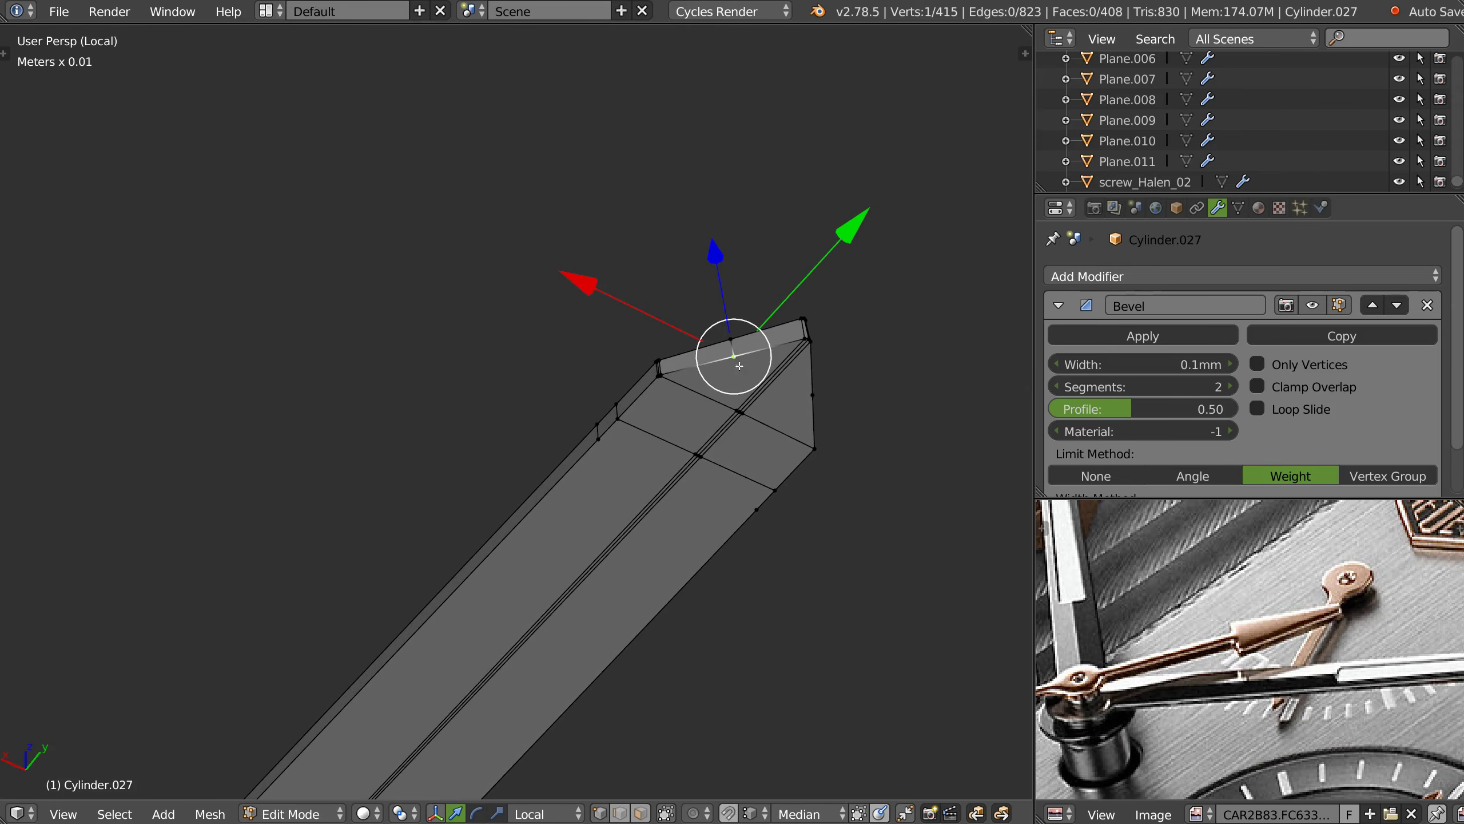
pyautogui.moveTo(655, 426); pyautogui.dragTo(369, 308, button='middle')
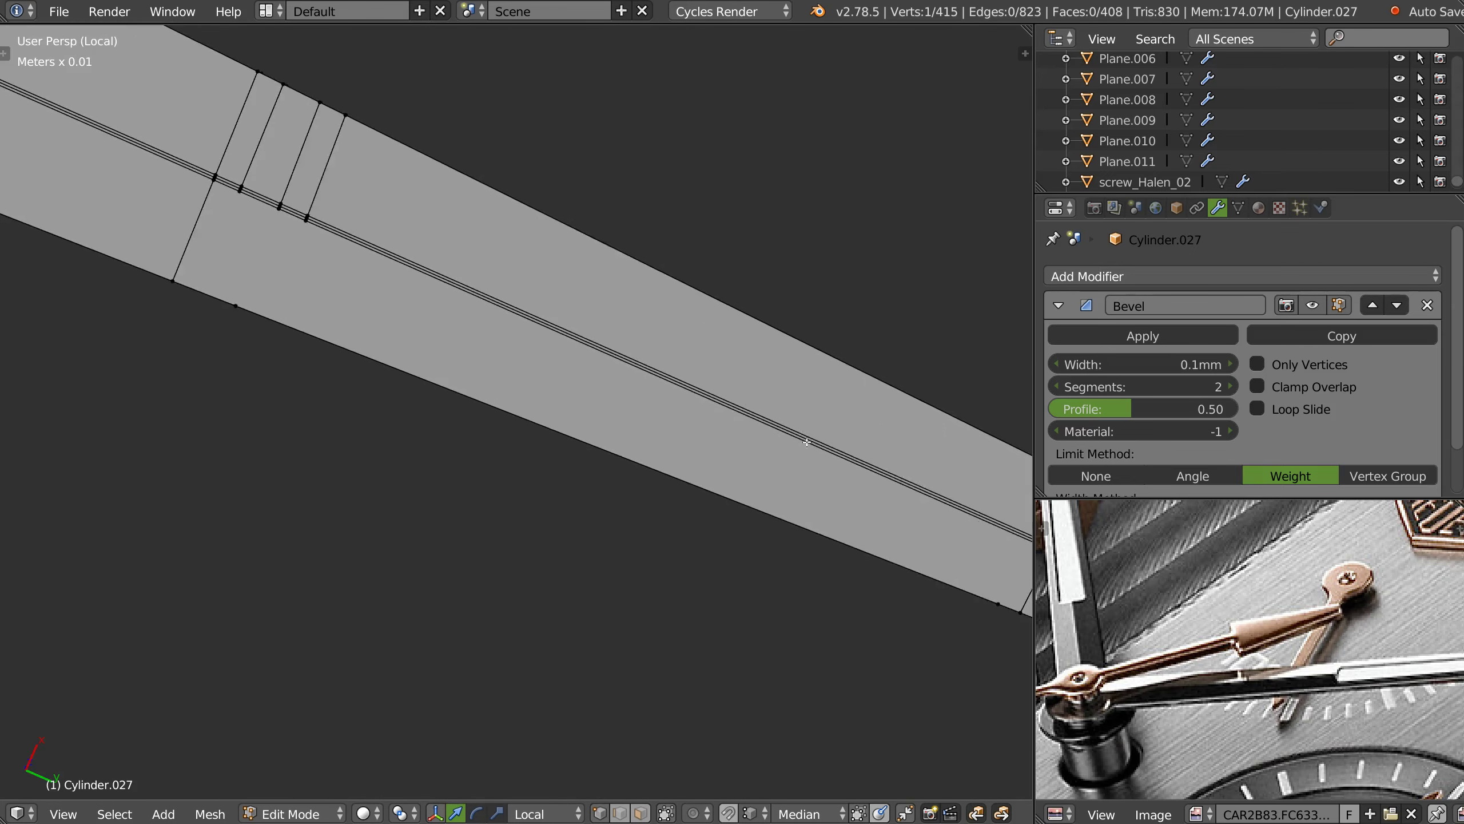
pyautogui.press('j')
pyautogui.rightClick(371, 265)
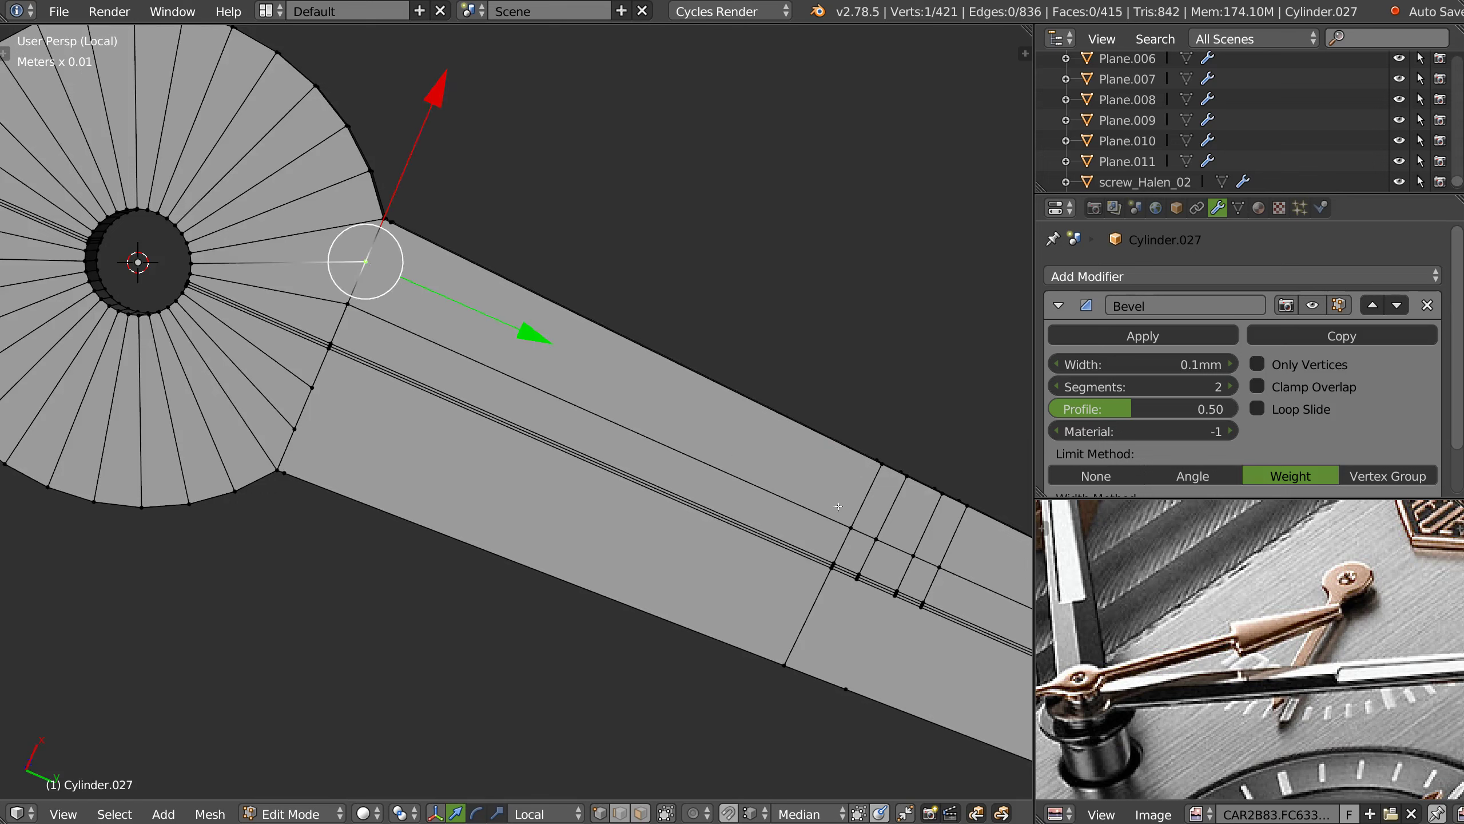
pyautogui.rightClick(388, 230)
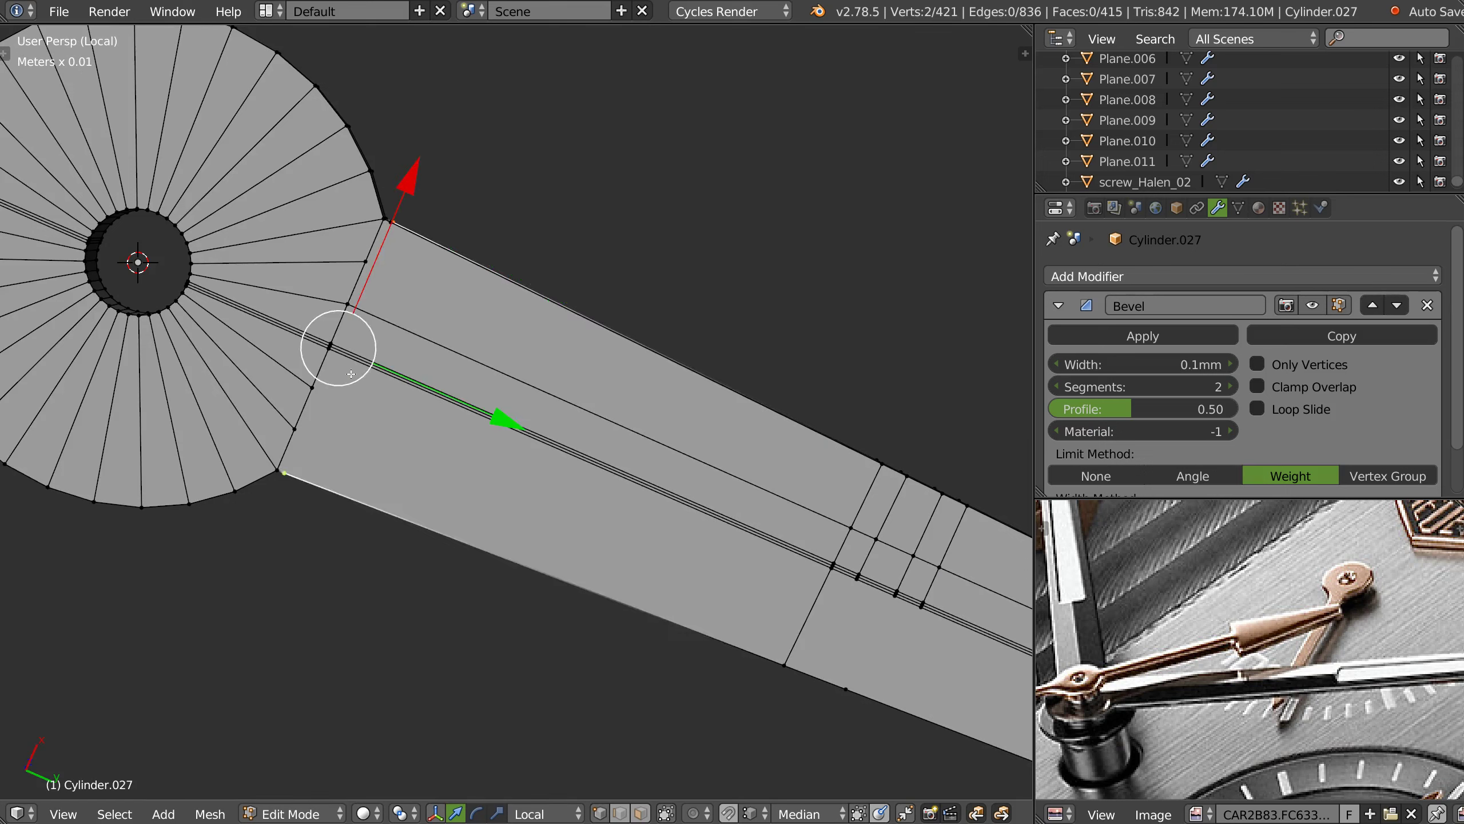
pyautogui.moveTo(283, 469); pyautogui.dragTo(381, 254, button='middle')
pyautogui.keyDown('shift'); pyautogui.rightClick(338, 466); pyautogui.keyUp('shift')
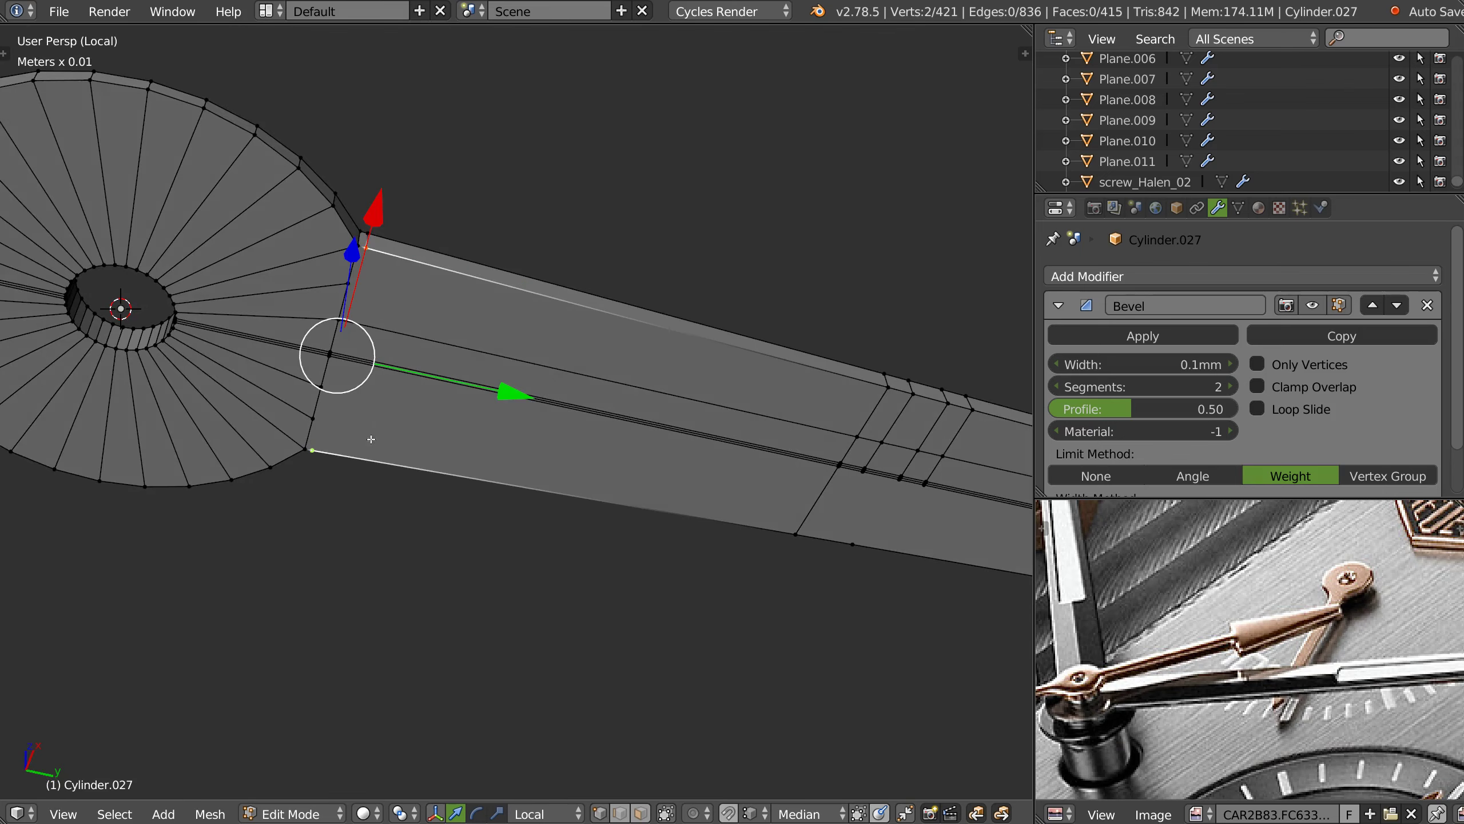
pyautogui.press('j')
pyautogui.moveTo(344, 343); pyautogui.dragTo(340, 351, button='middle')
pyautogui.rightClick(317, 350)
pyautogui.scroll(2, 305, 281)
pyautogui.keyDown('shift'); pyautogui.moveTo(559, 319); pyautogui.dragTo(391, 307, button='middle'); pyautogui.keyUp('shift')
pyautogui.keyDown('shift'); pyautogui.rightClick(699, 266); pyautogui.keyUp('shift')
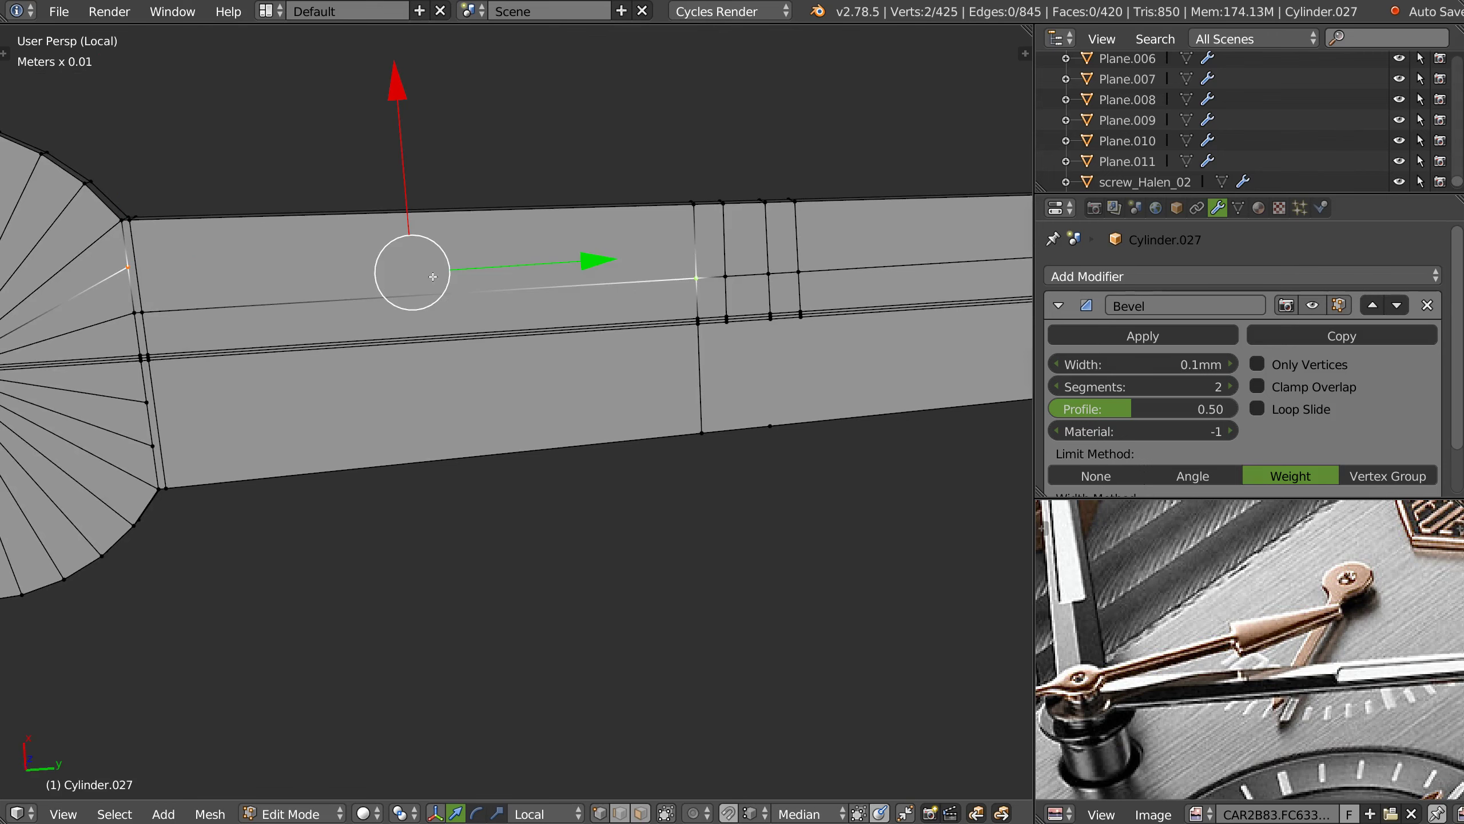
pyautogui.moveTo(433, 277); pyautogui.dragTo(409, 410, button='middle')
pyautogui.press('q')
pyautogui.click(503, 304)
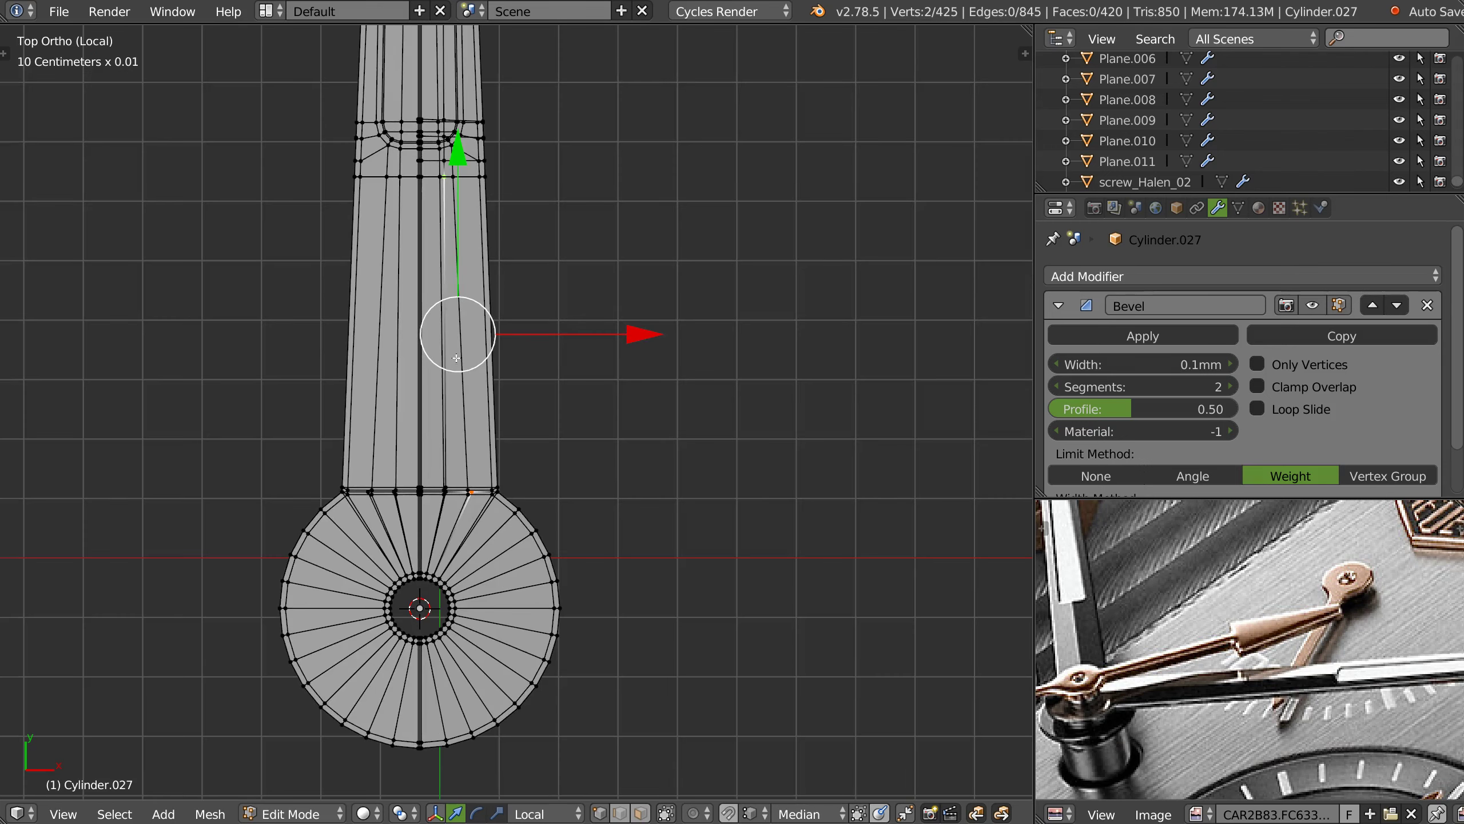
pyautogui.moveTo(554, 397); pyautogui.dragTo(555, 373, button='middle')
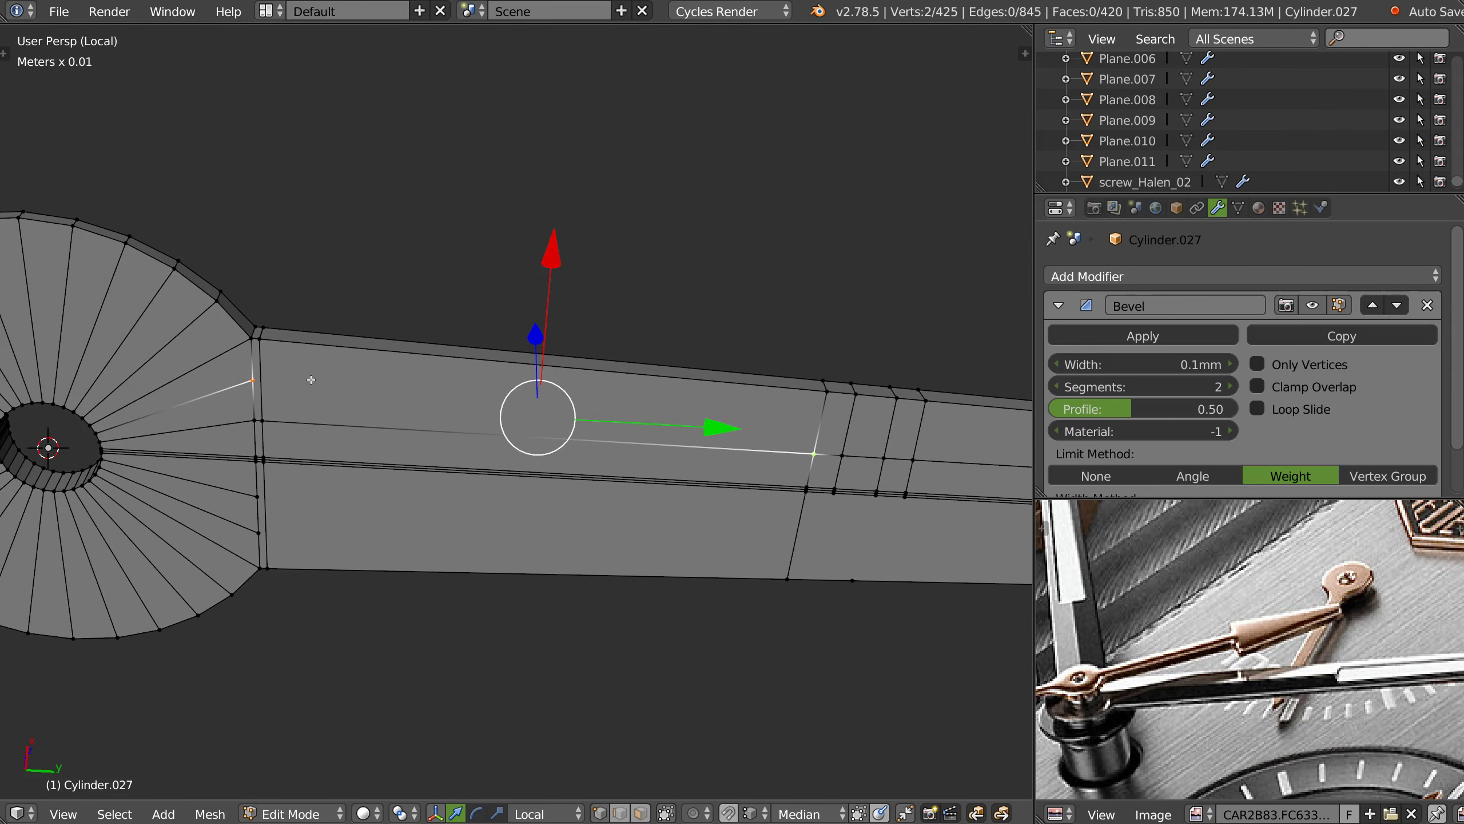
pyautogui.hotkey('ctrl', 'r')
# - Add 3 evenly spaced loop cuts across the arm
pyautogui.scroll(1, 498, 438)
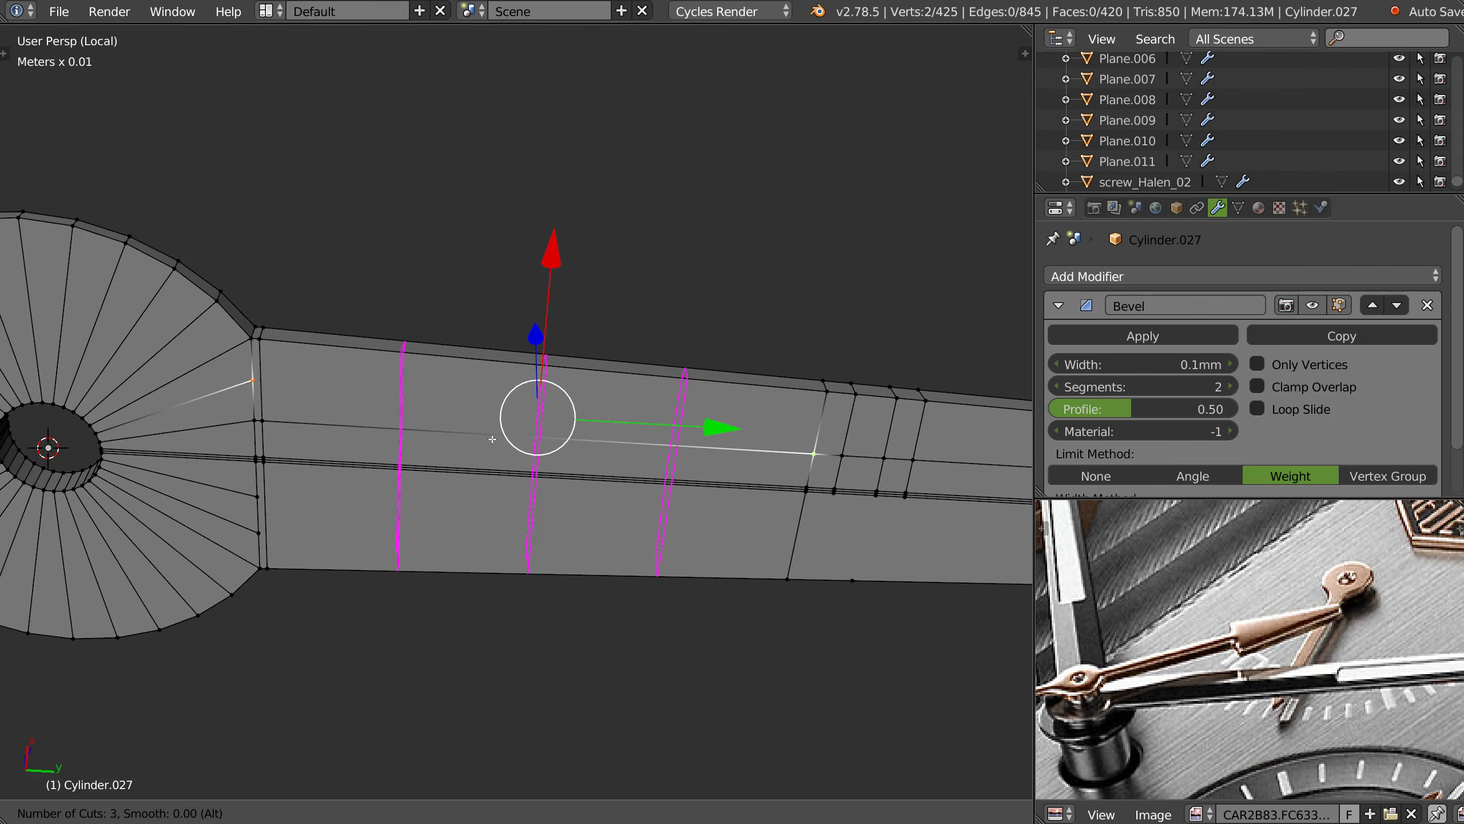
pyautogui.click(491, 440)
pyautogui.rightClick(421, 377)
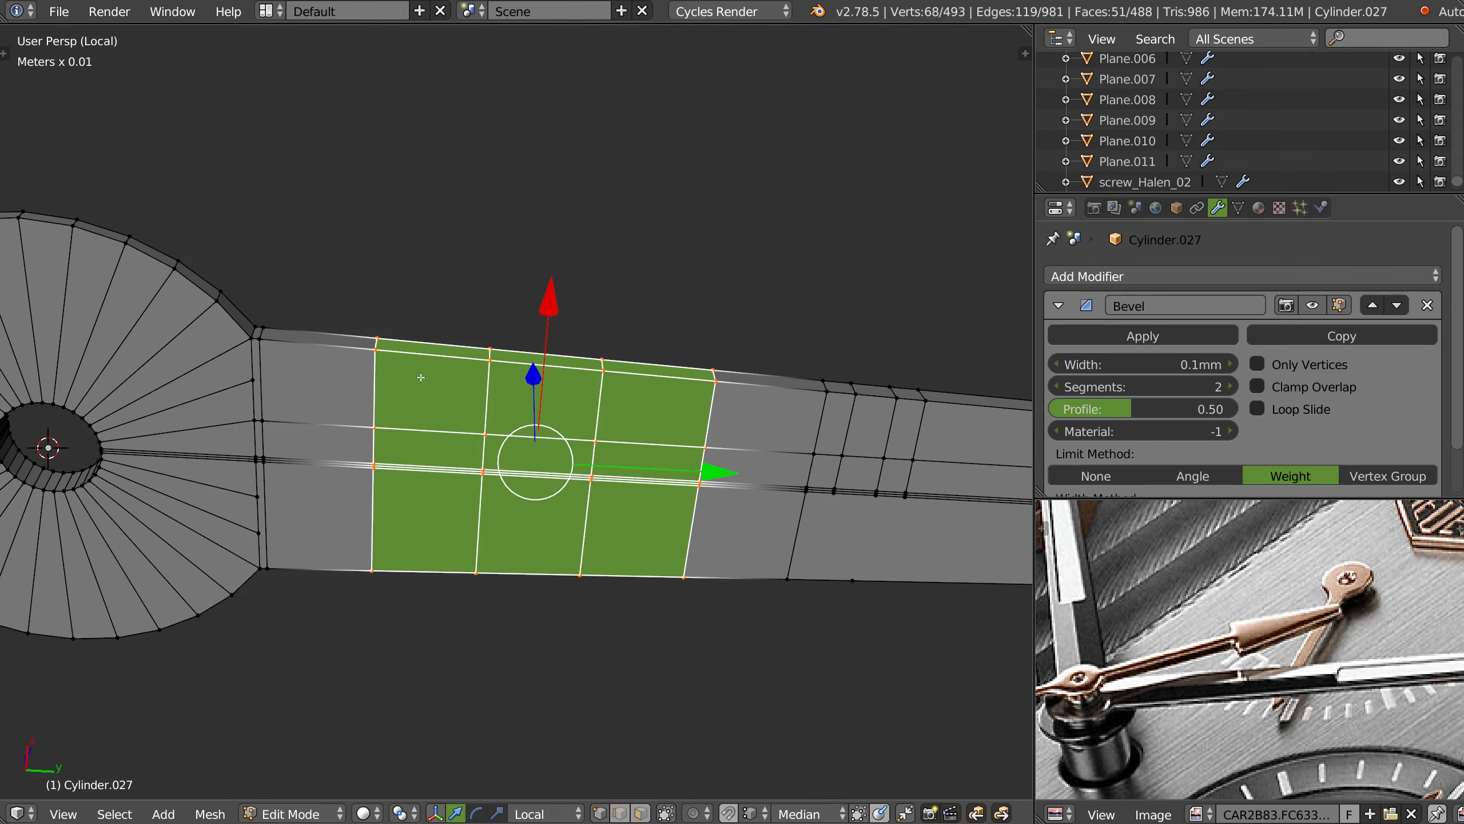
pyautogui.scroll(3, 251, 383)
# - Make a diagonal knife cut across the arm's faces
pyautogui.press('k')
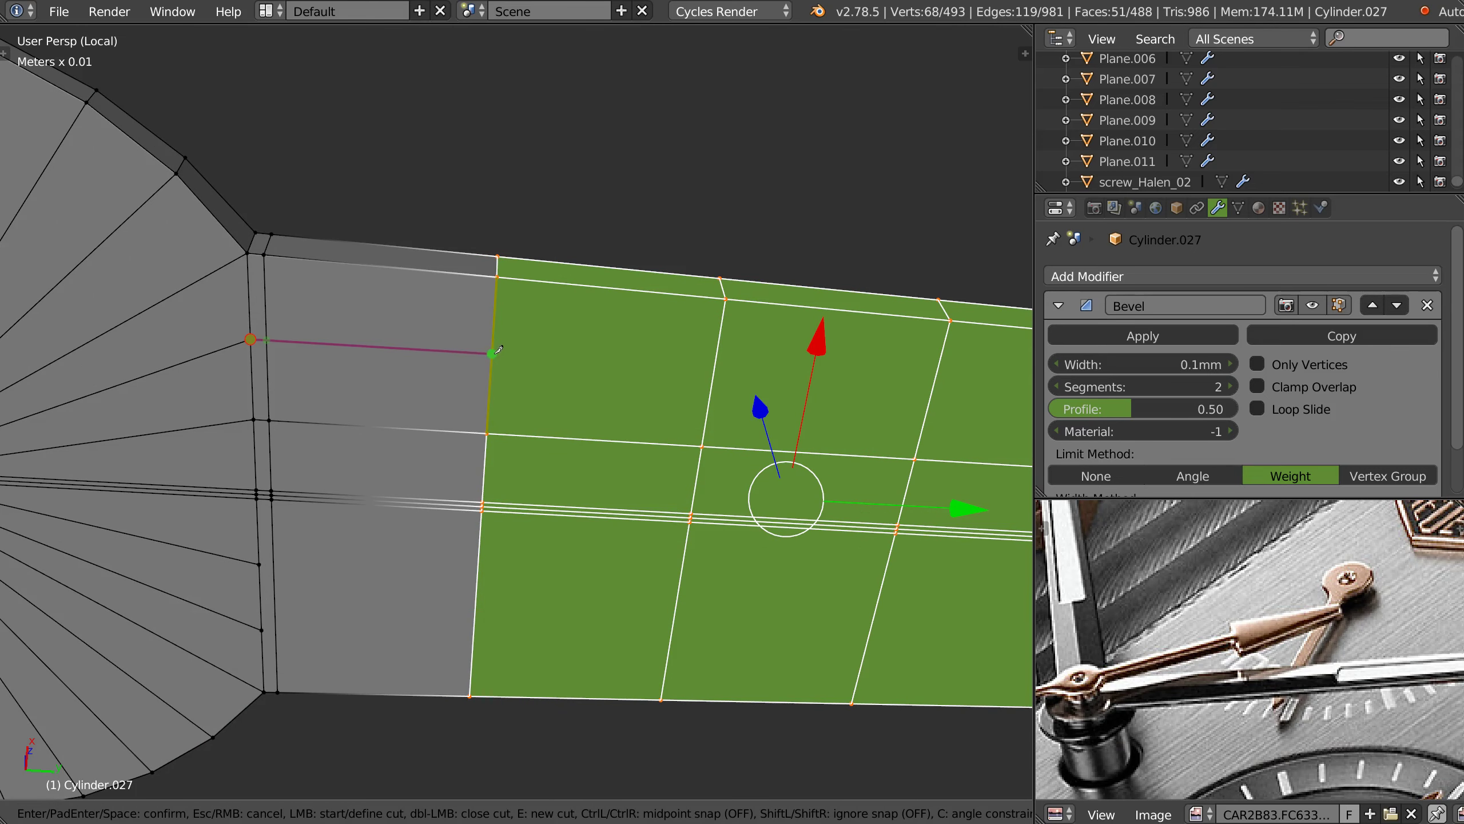
pyautogui.click(703, 445)
pyautogui.press('Return')
pyautogui.scroll(-3, 627, 371)
pyautogui.keyDown('ctrl'); pyautogui.scroll(-3, 578, 330); pyautogui.keyUp('ctrl')
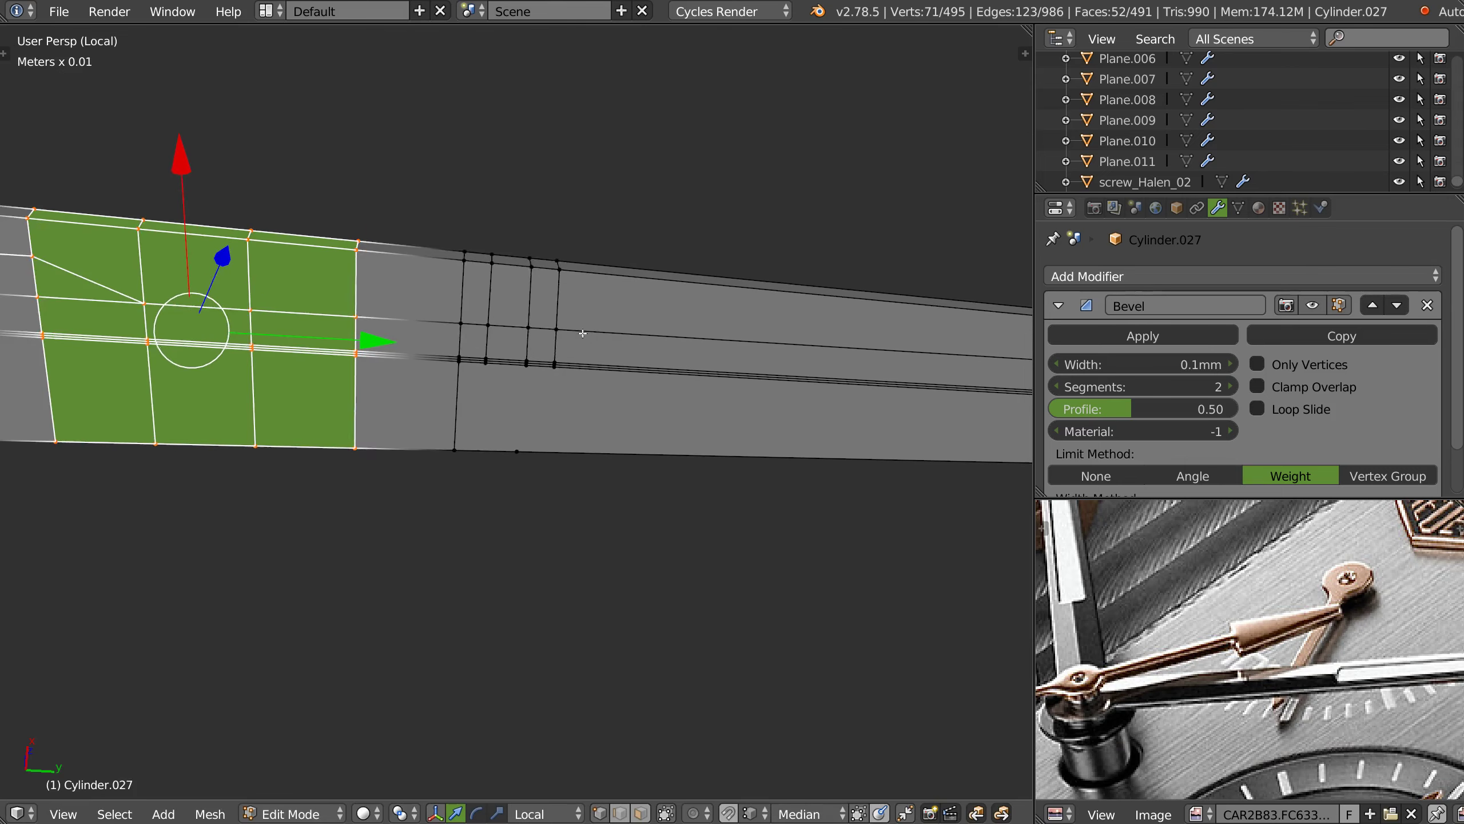
# - Connect two vertices near the tip with a new edge
pyautogui.press('a')
pyautogui.scroll(2, 449, 369)
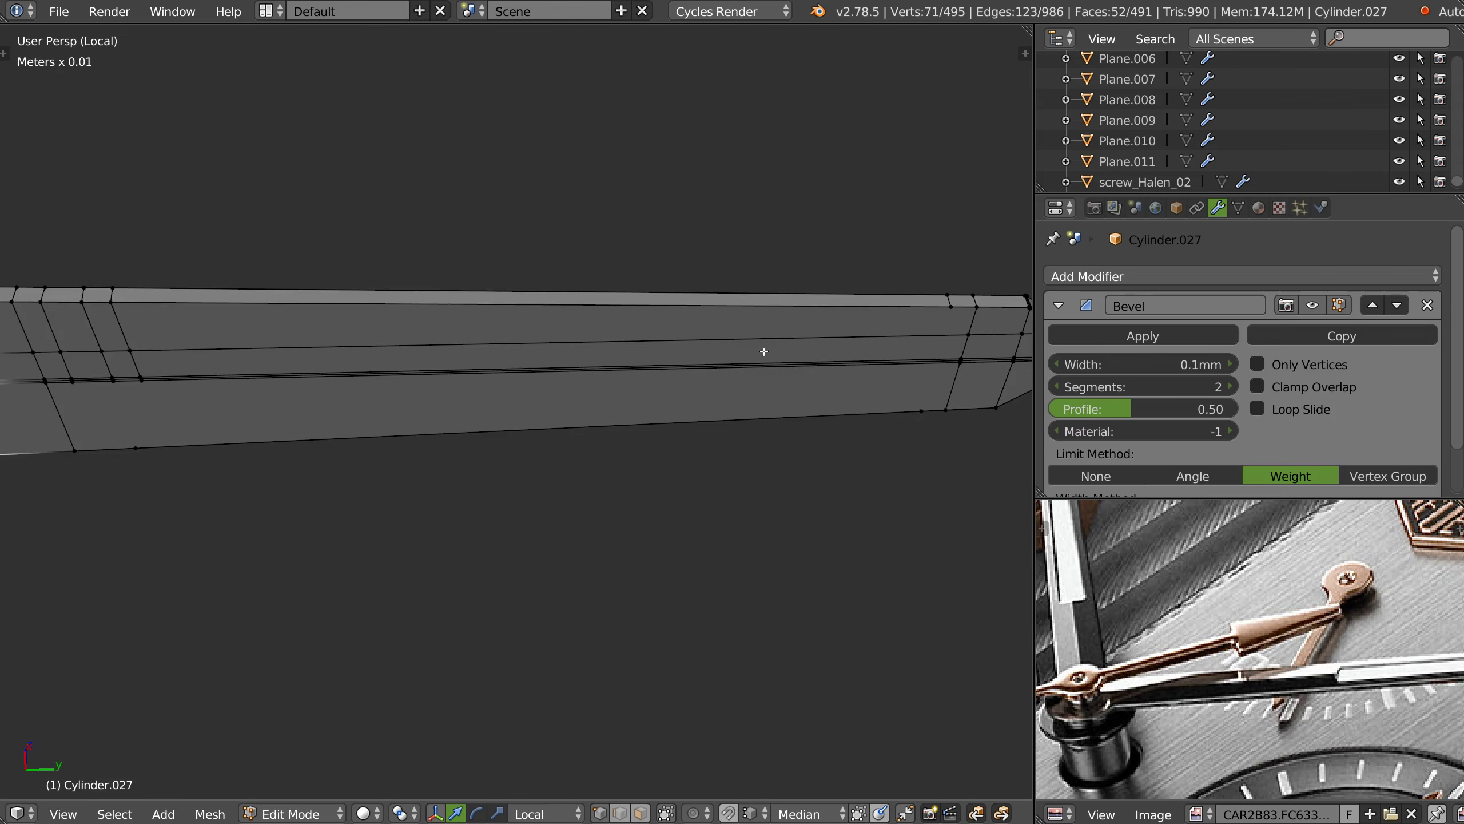
pyautogui.scroll(-4, 763, 352)
pyautogui.rightClick(615, 297)
pyautogui.keyDown('shift'); pyautogui.rightClick(615, 405); pyautogui.keyUp('shift')
pyautogui.press('j')
pyautogui.moveTo(418, 319); pyautogui.dragTo(408, 399, button='middle')
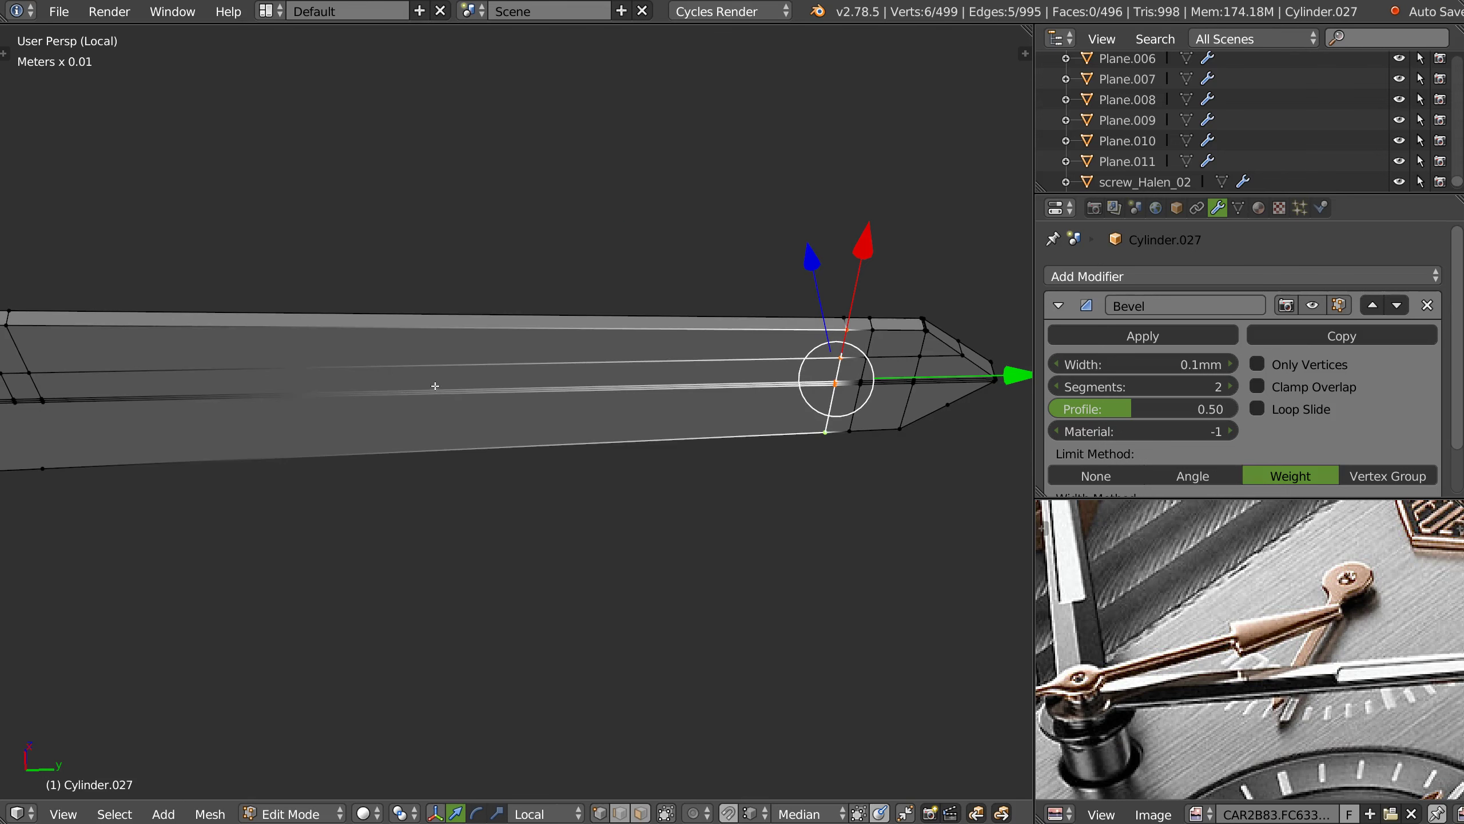
# - Add 7 unslid loop cuts along the blade near the tip
pyautogui.hotkey('ctrl', 'r')
pyautogui.scroll(2, 440, 393)
pyautogui.scroll(3, 439, 393)
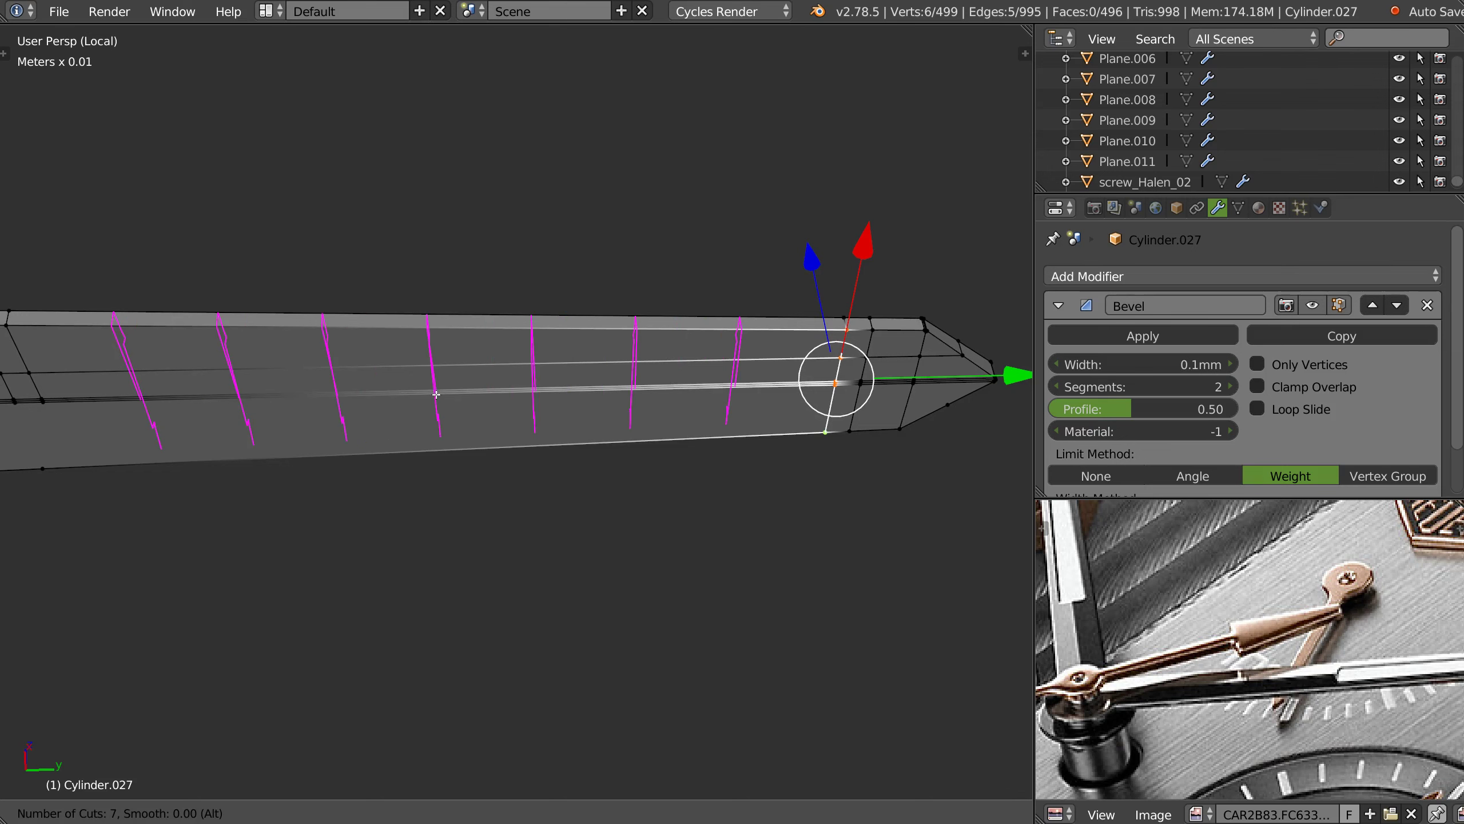
pyautogui.click(435, 393)
pyautogui.rightClick(438, 395)
pyautogui.moveTo(555, 357)
pyautogui.mouseDown(button='middle')
pyautogui.moveTo(493, 326)
pyautogui.moveTo(572, 392)
pyautogui.moveTo(644, 304)
pyautogui.moveTo(636, 291)
pyautogui.mouseUp(button='middle')
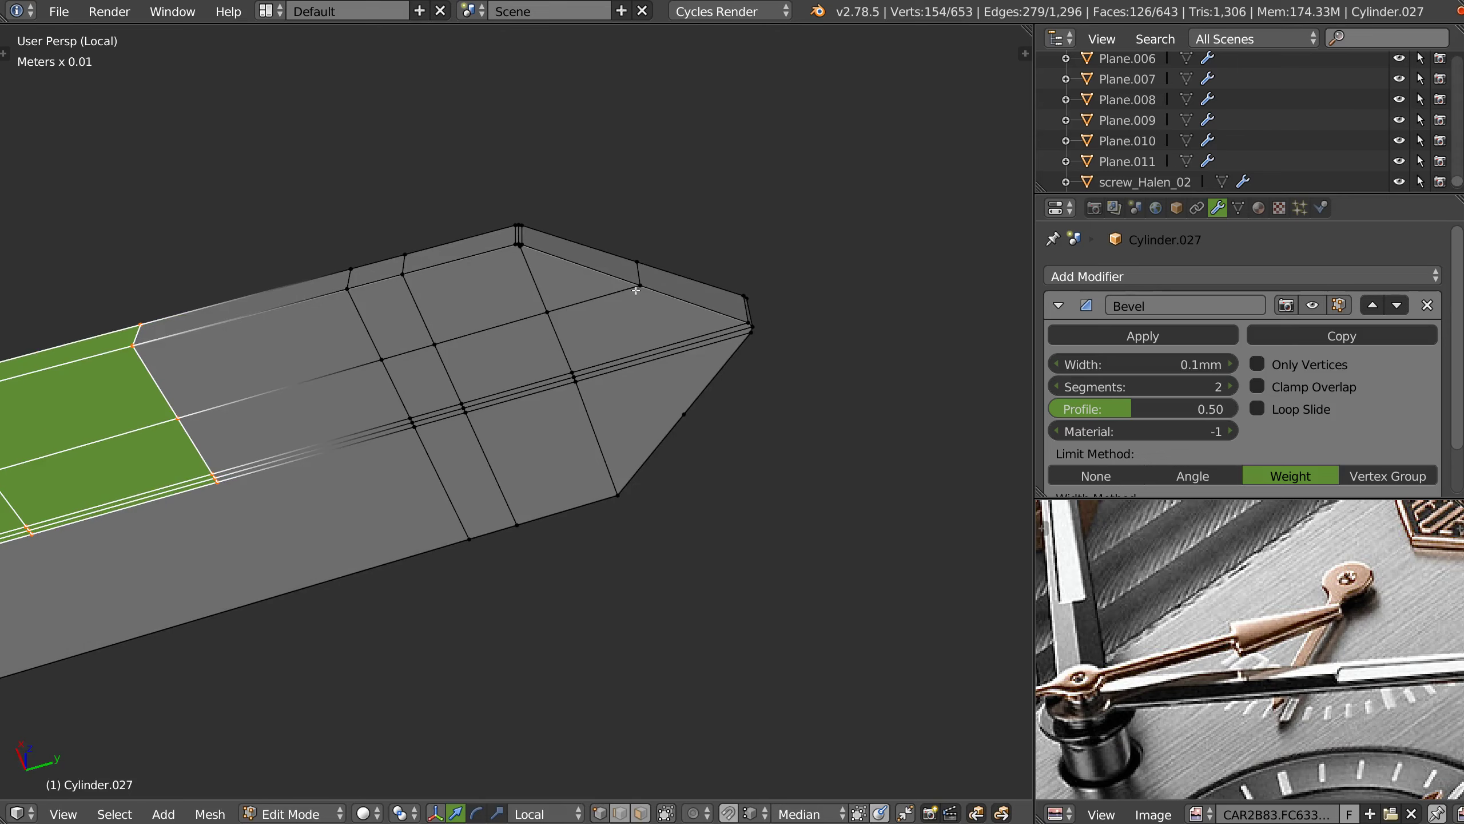
# - Connect two vertices near the tip with a new edge
pyautogui.rightClick(638, 286)
pyautogui.keyDown('shift'); pyautogui.rightClick(683, 414); pyautogui.keyUp('shift')
pyautogui.press('j')
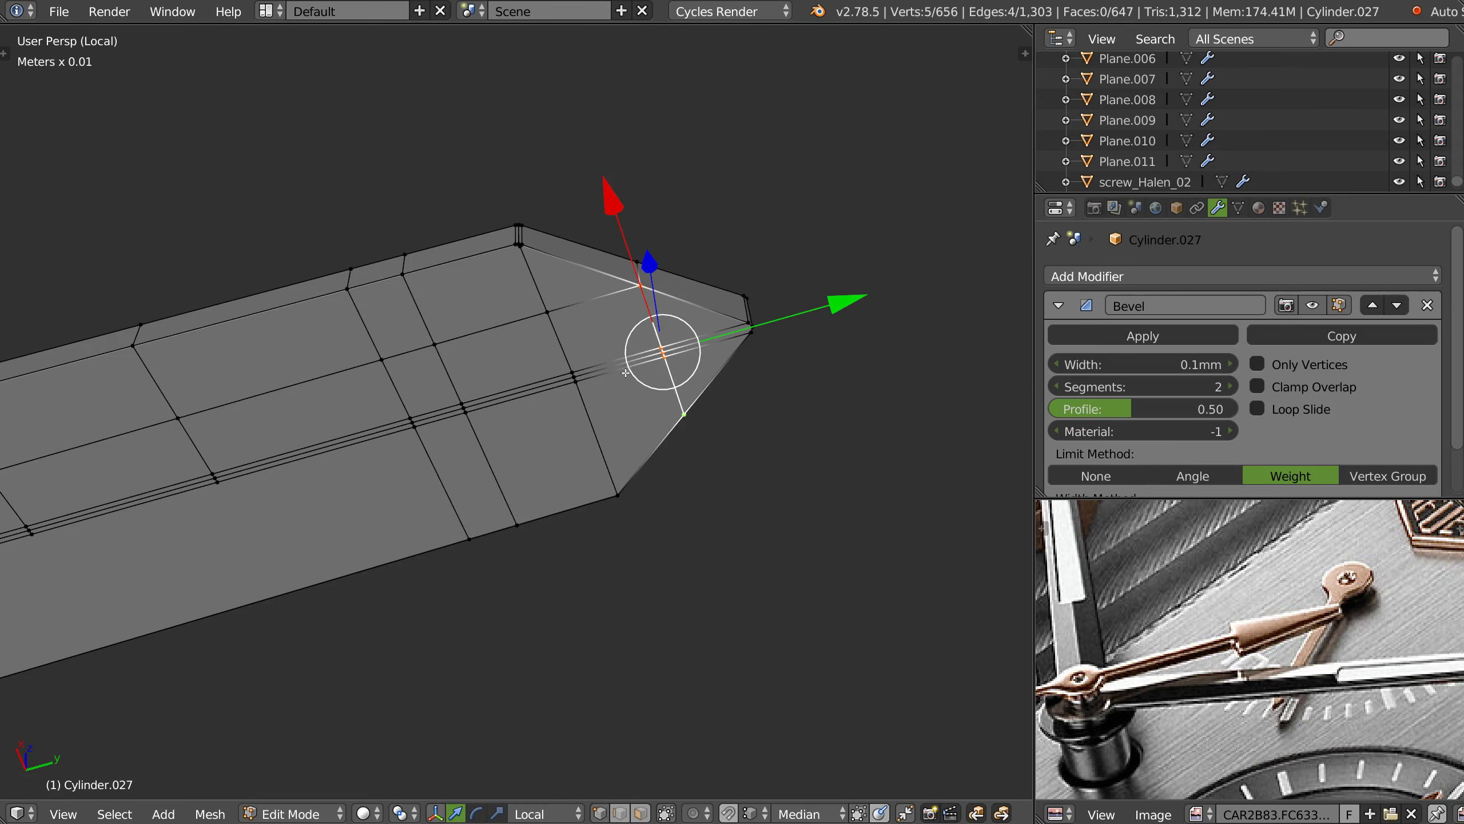
pyautogui.moveTo(505, 313)
pyautogui.mouseDown(button='middle')
pyautogui.moveTo(498, 409)
pyautogui.moveTo(497, 311)
pyautogui.mouseUp(button='middle')
pyautogui.scroll(3, 525, 275)
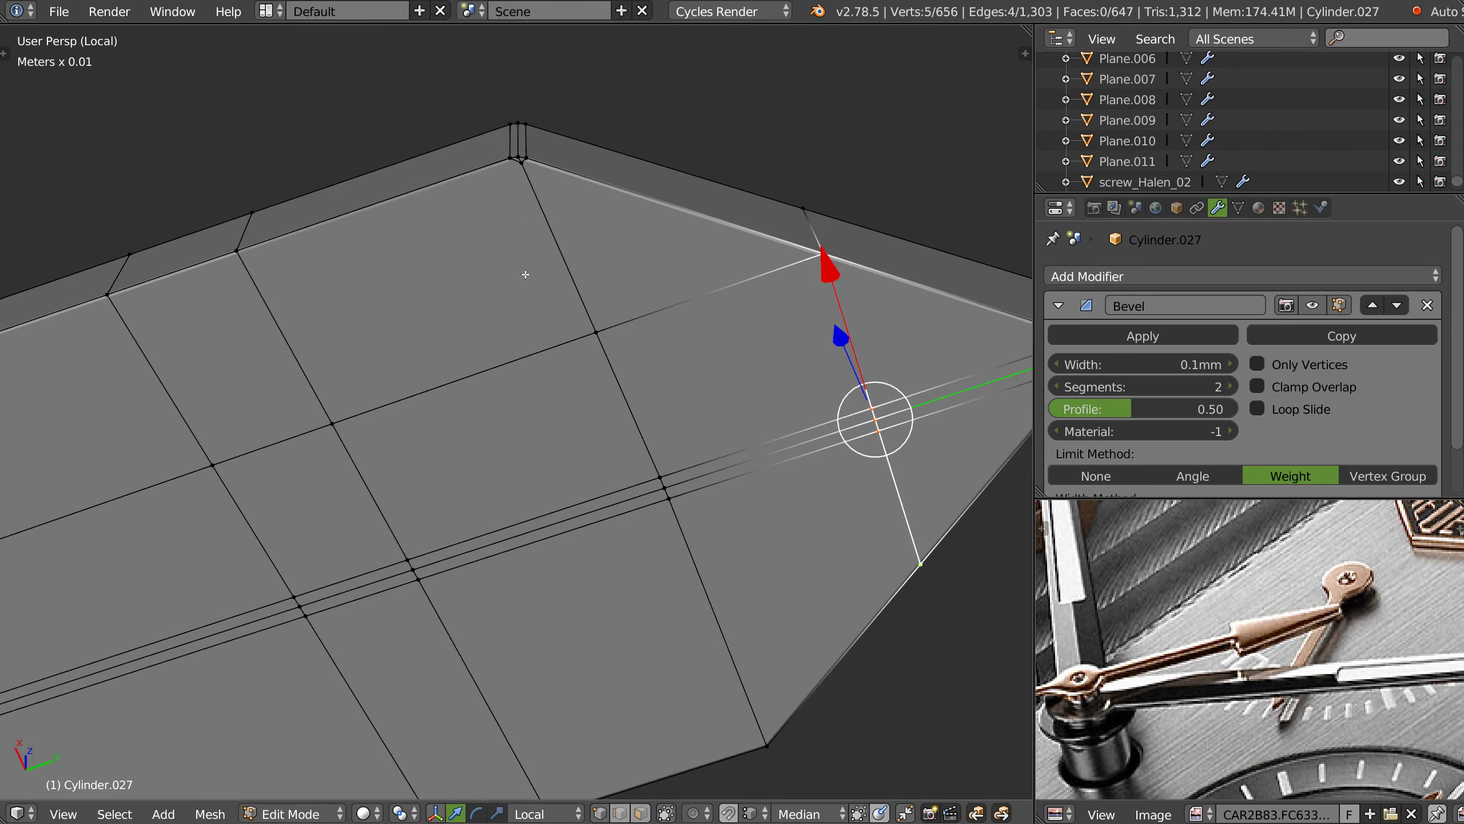
# - Merge the tip vertex onto its neighbour, at last
pyautogui.rightClick(523, 165)
pyautogui.keyDown('shift'); pyautogui.rightClick(598, 336); pyautogui.keyUp('shift')
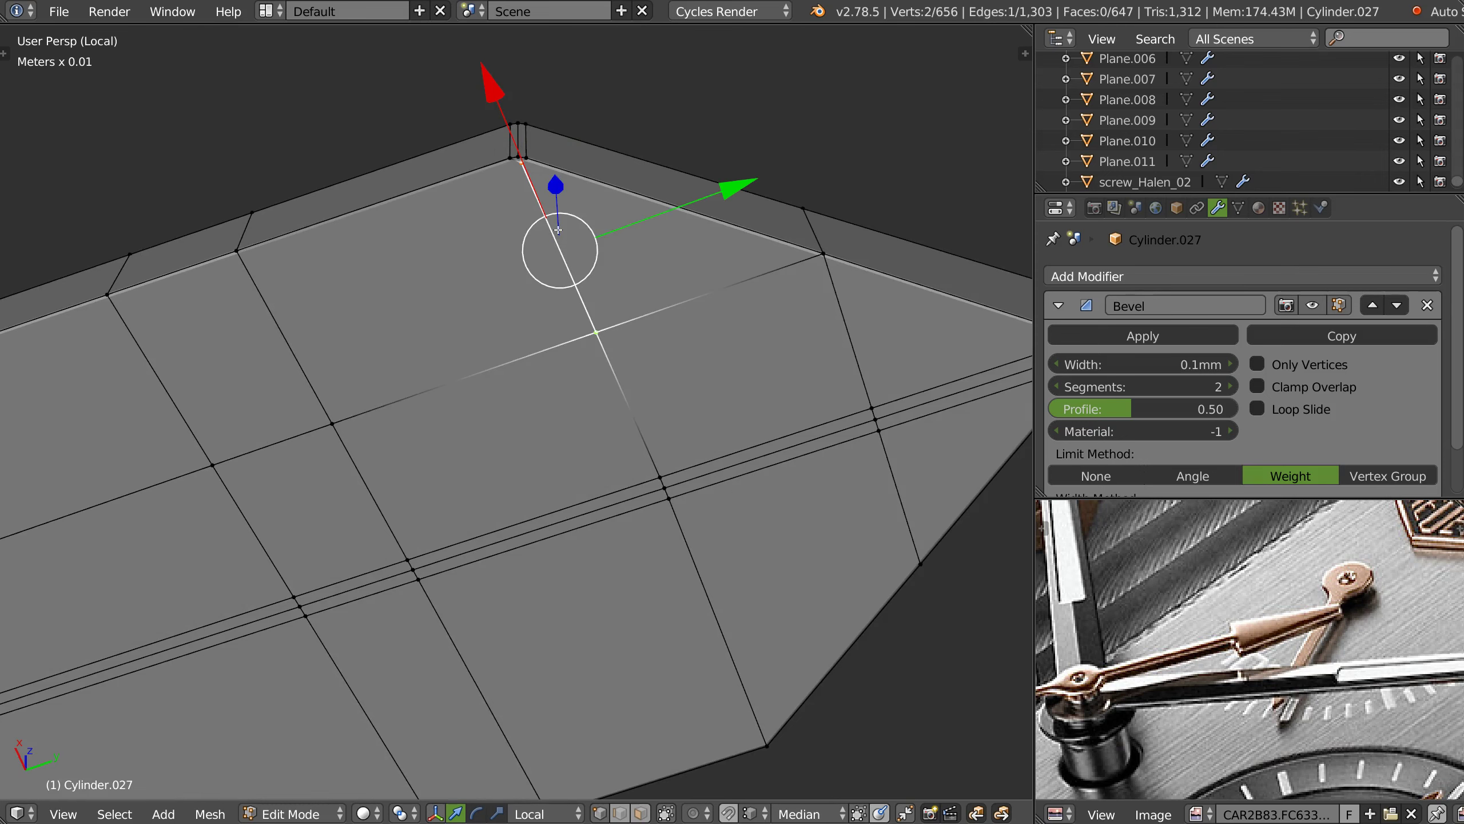
pyautogui.press('w')
pyautogui.click(590, 340)
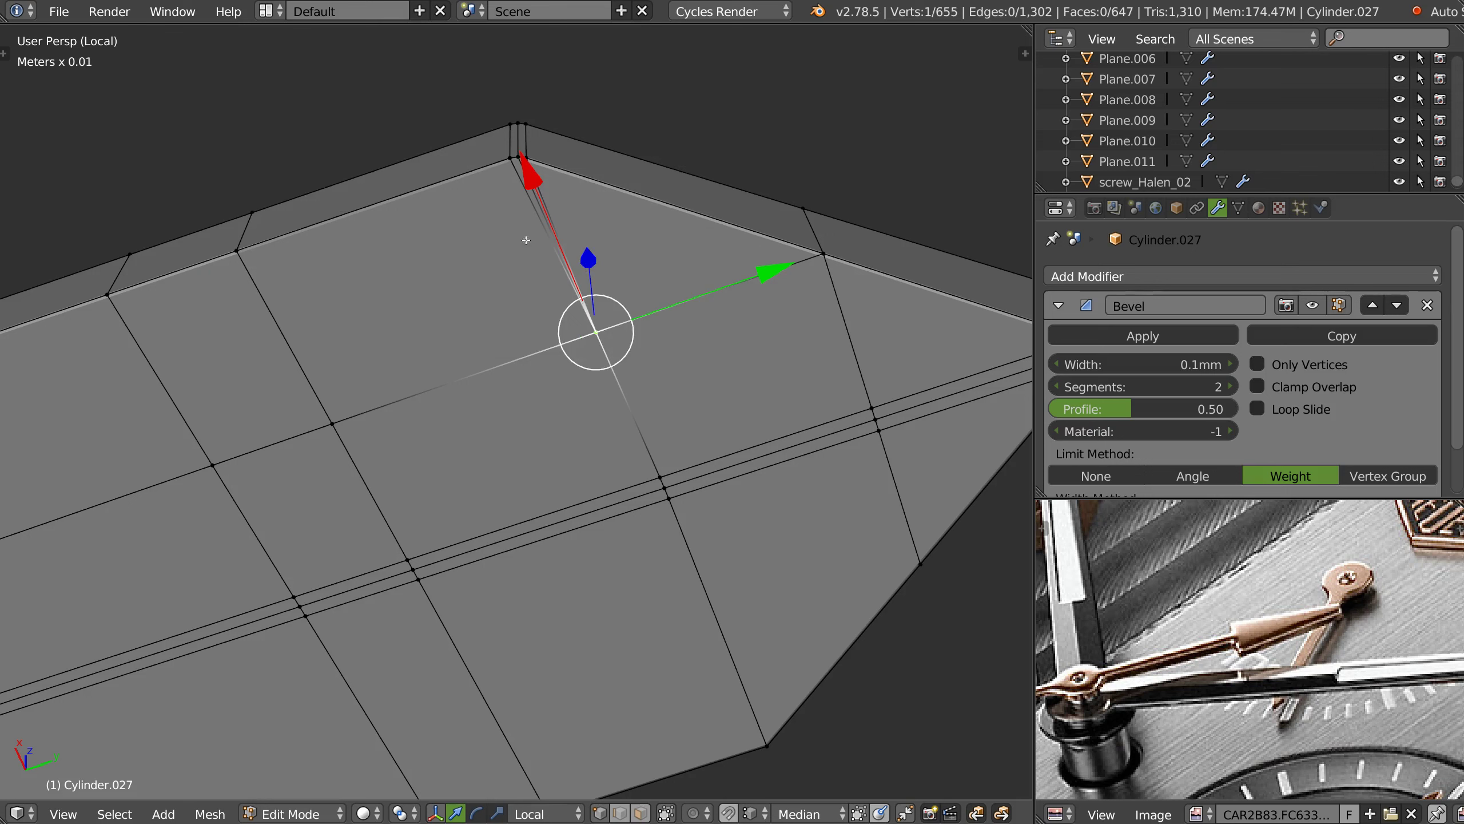
# - Dissolve the edge along the tip's corner crease
pyautogui.press('a')
pyautogui.rightClick(531, 183)
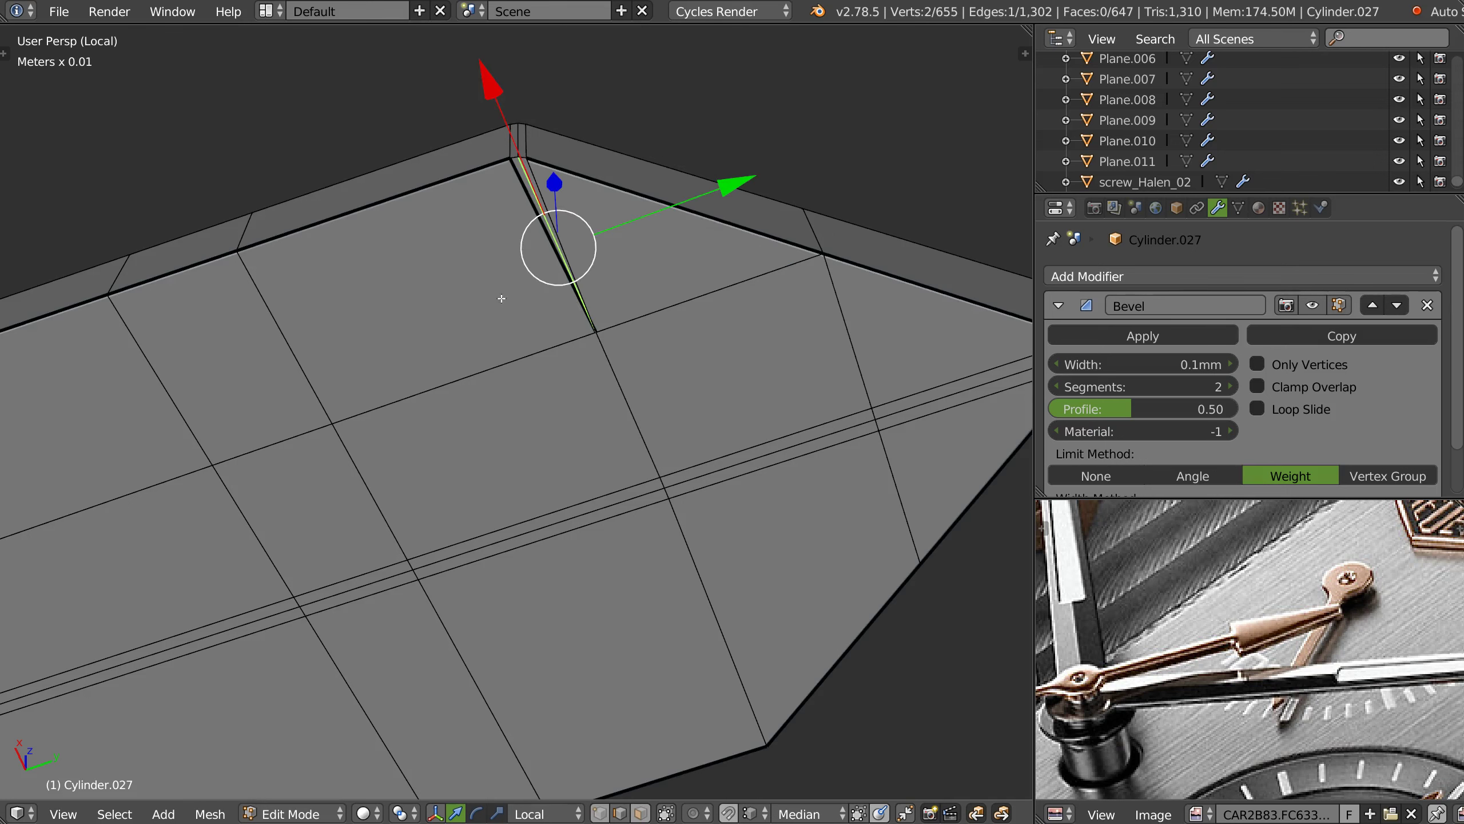
pyautogui.hotkey('ctrl', 'x')
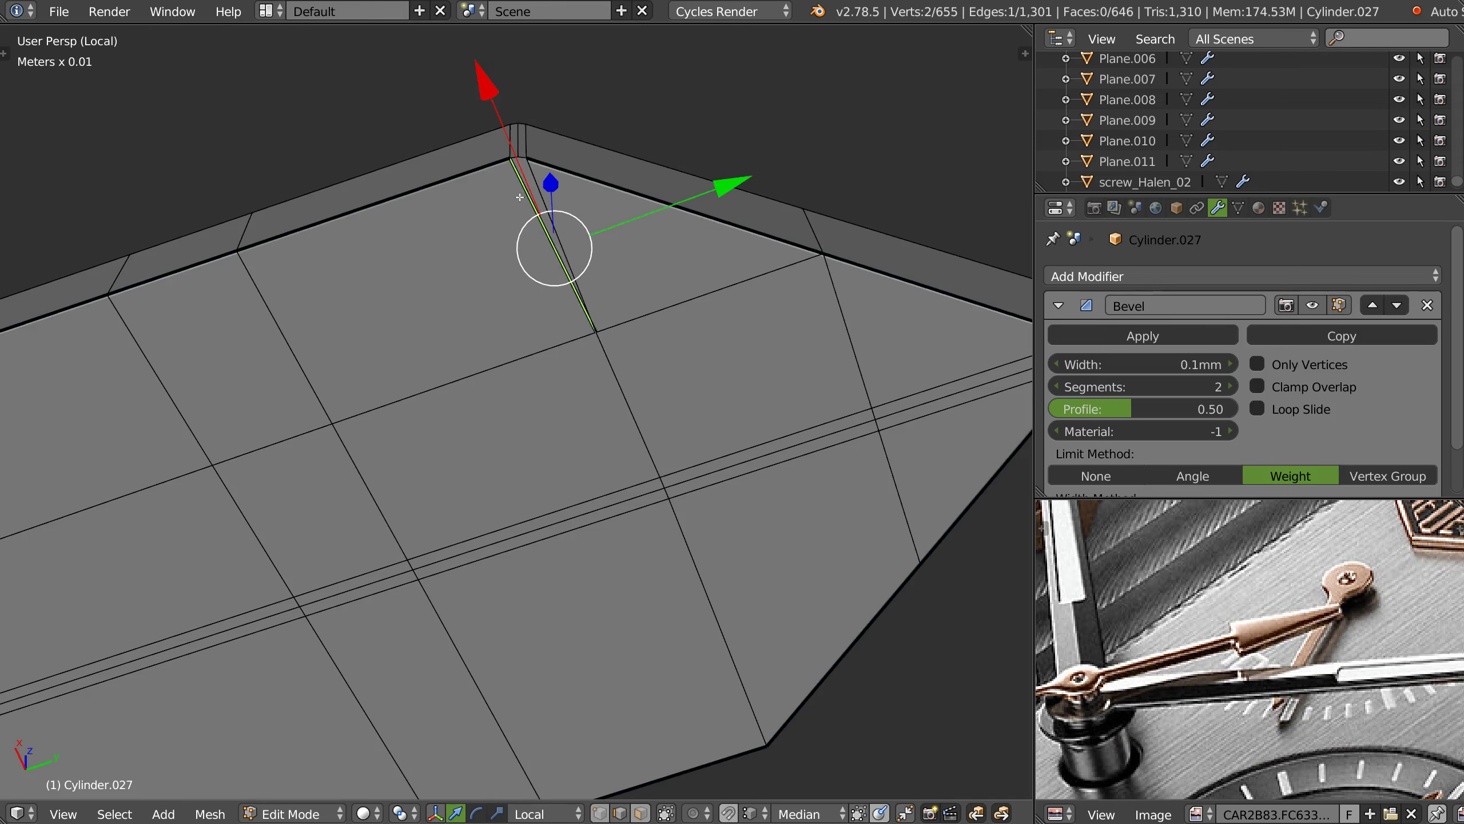
pyautogui.hotkey('shift', 'e')
pyautogui.click(440, 206)
# - Select the tip's rim edges and add bevel weight to them
pyautogui.keyDown('shift'); pyautogui.rightClick(529, 155); pyautogui.keyUp('shift')
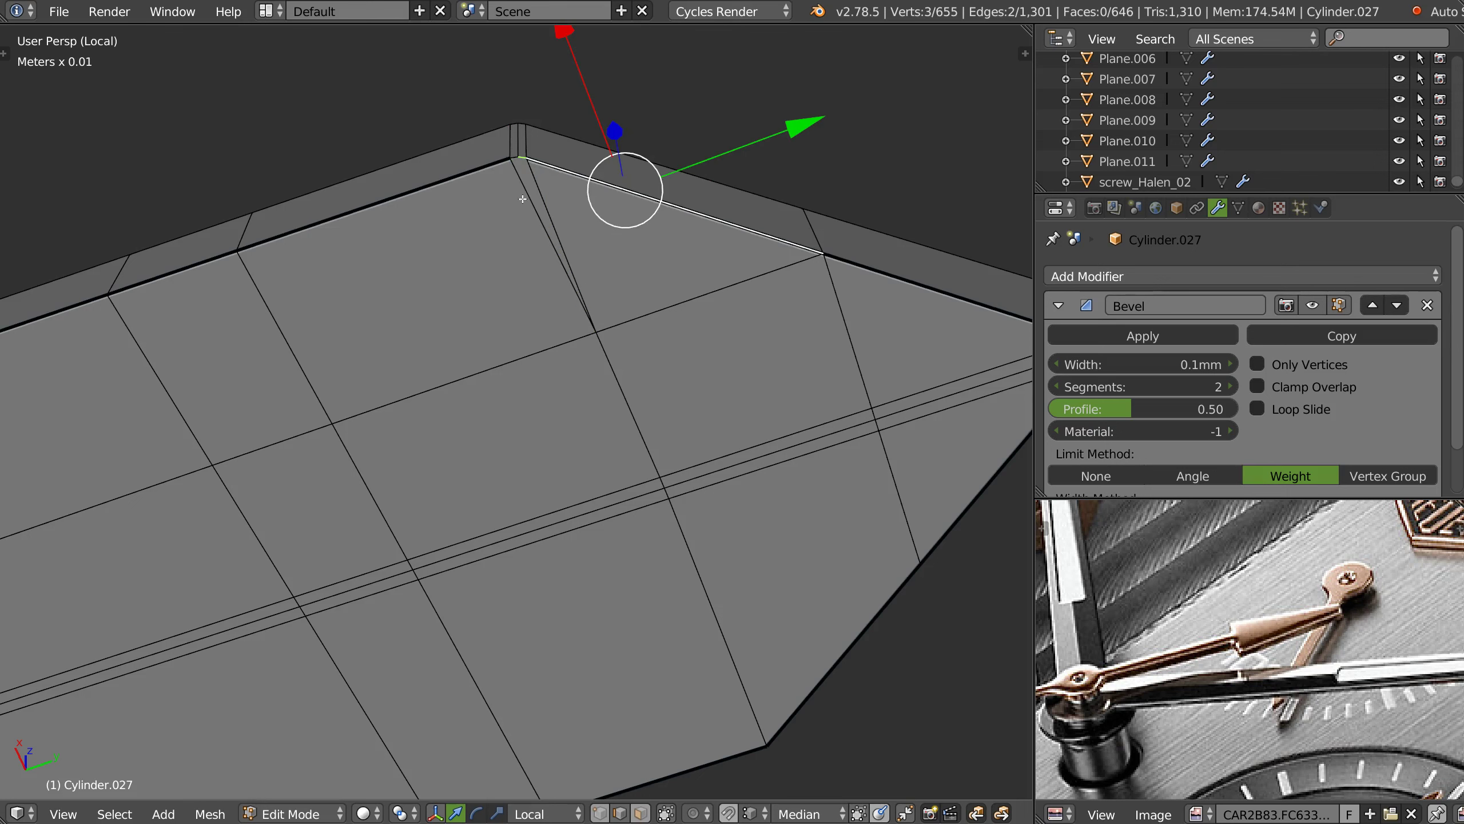
pyautogui.keyDown('shift'); pyautogui.rightClick(519, 154); pyautogui.keyUp('shift')
pyautogui.scroll(2, 538, 174)
pyautogui.scroll(4, 537, 174)
pyautogui.scroll(-5, 538, 174)
pyautogui.keyDown('shift'); pyautogui.rightClick(508, 127); pyautogui.keyUp('shift')
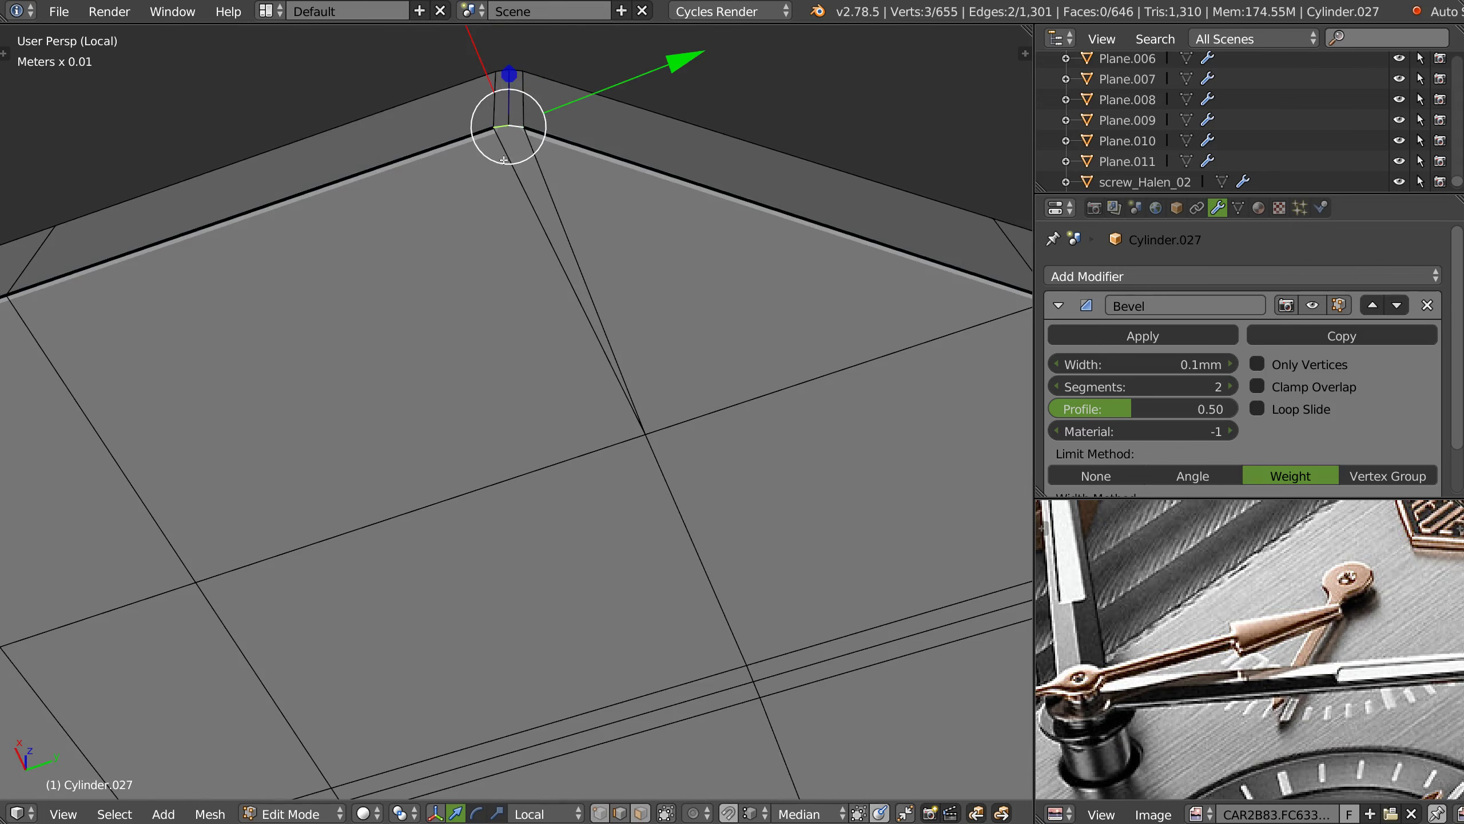
pyautogui.hotkey('shift', 'e')
pyautogui.click(675, 167)
pyautogui.scroll(-2, 604, 228)
pyautogui.scroll(-1, 604, 228)
pyautogui.scroll(2, 634, 229)
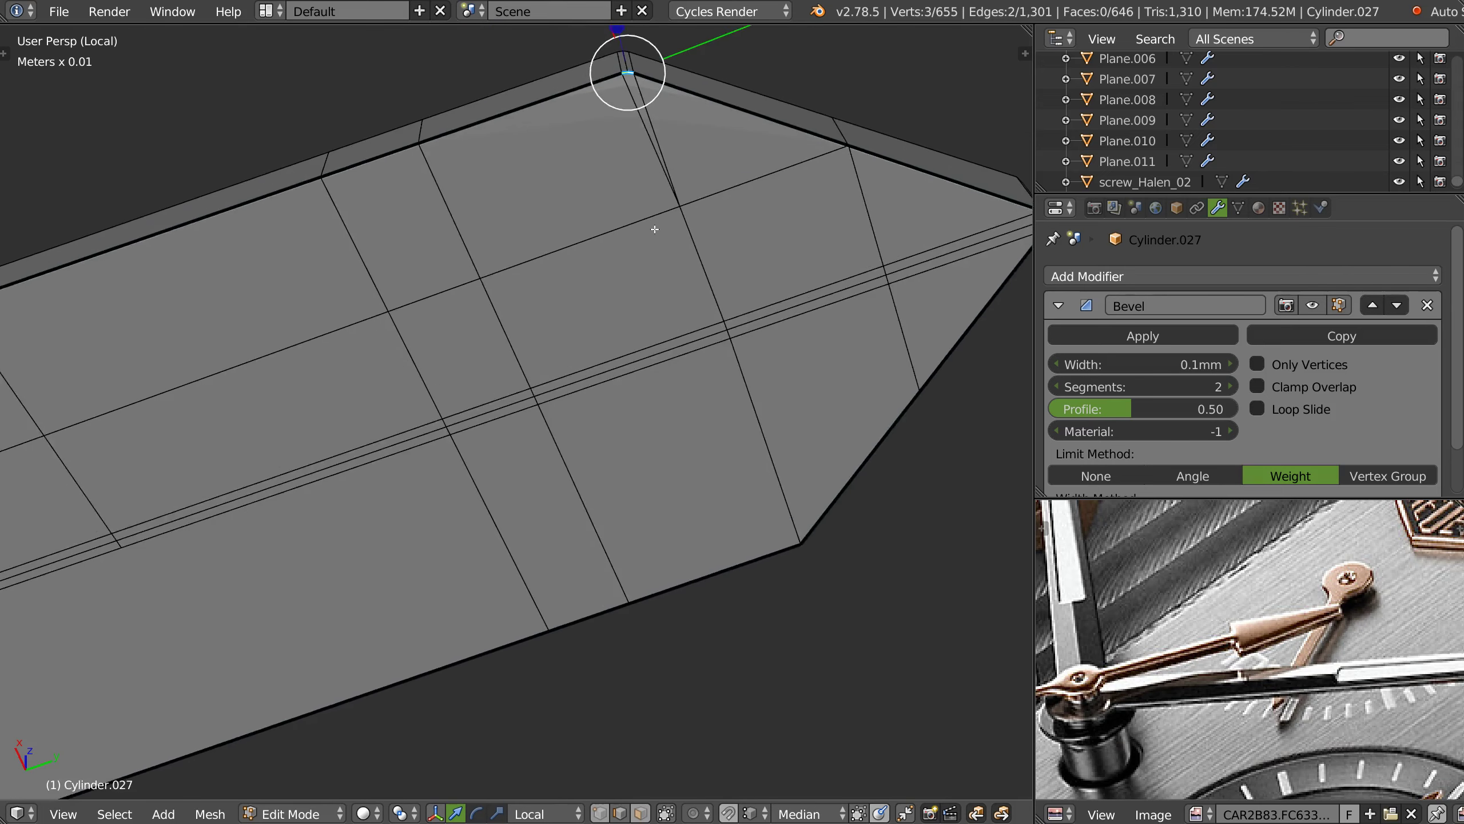
# - Toggle between Object and Edit Mode to preview the tip bevel, selecting the diagonal corner edge
pyautogui.press('Tab')
pyautogui.scroll(2, 600, 151)
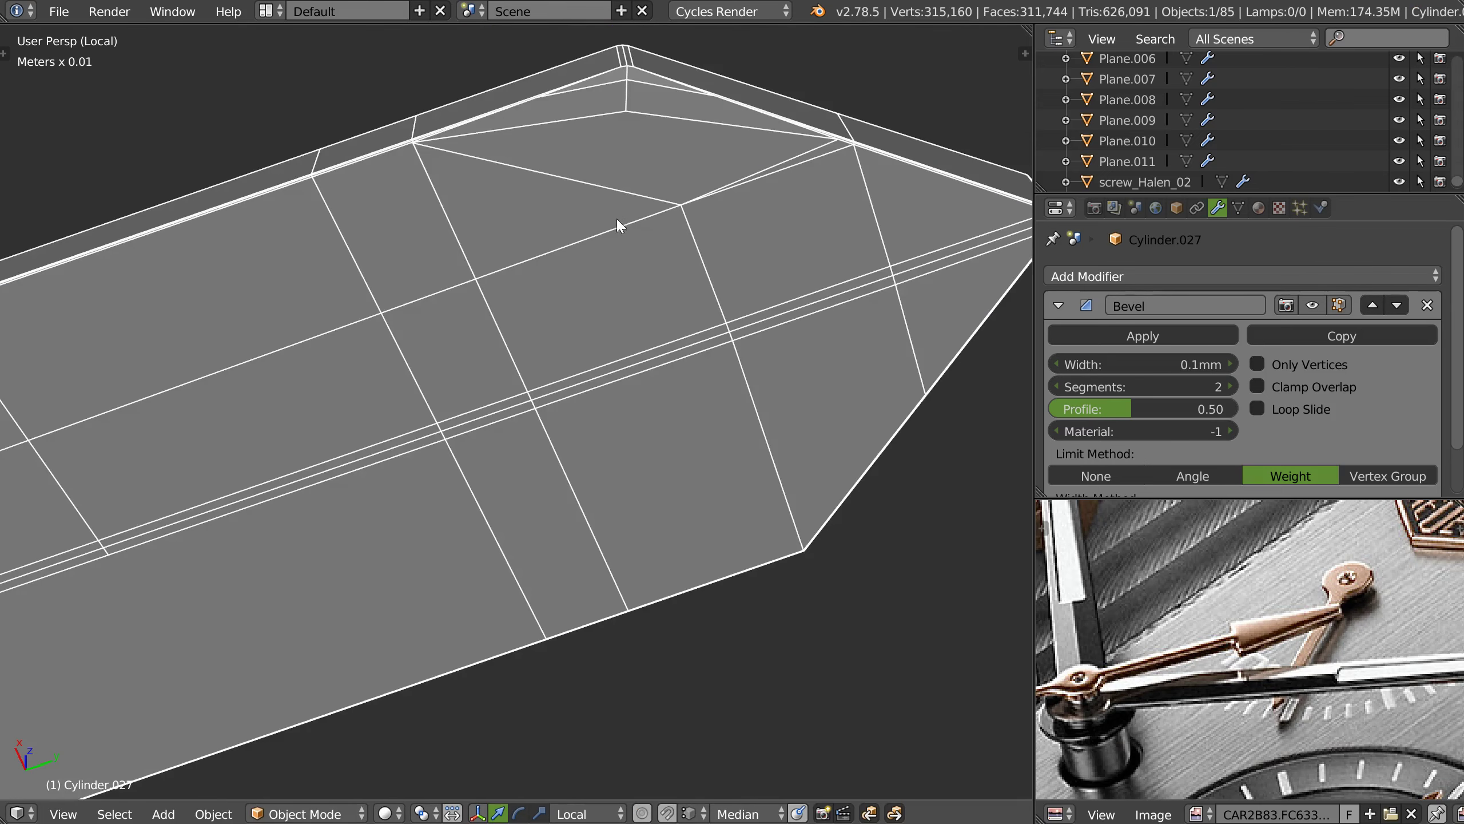
pyautogui.scroll(1, 616, 218)
pyautogui.press('Tab')
pyautogui.click(484, 213)
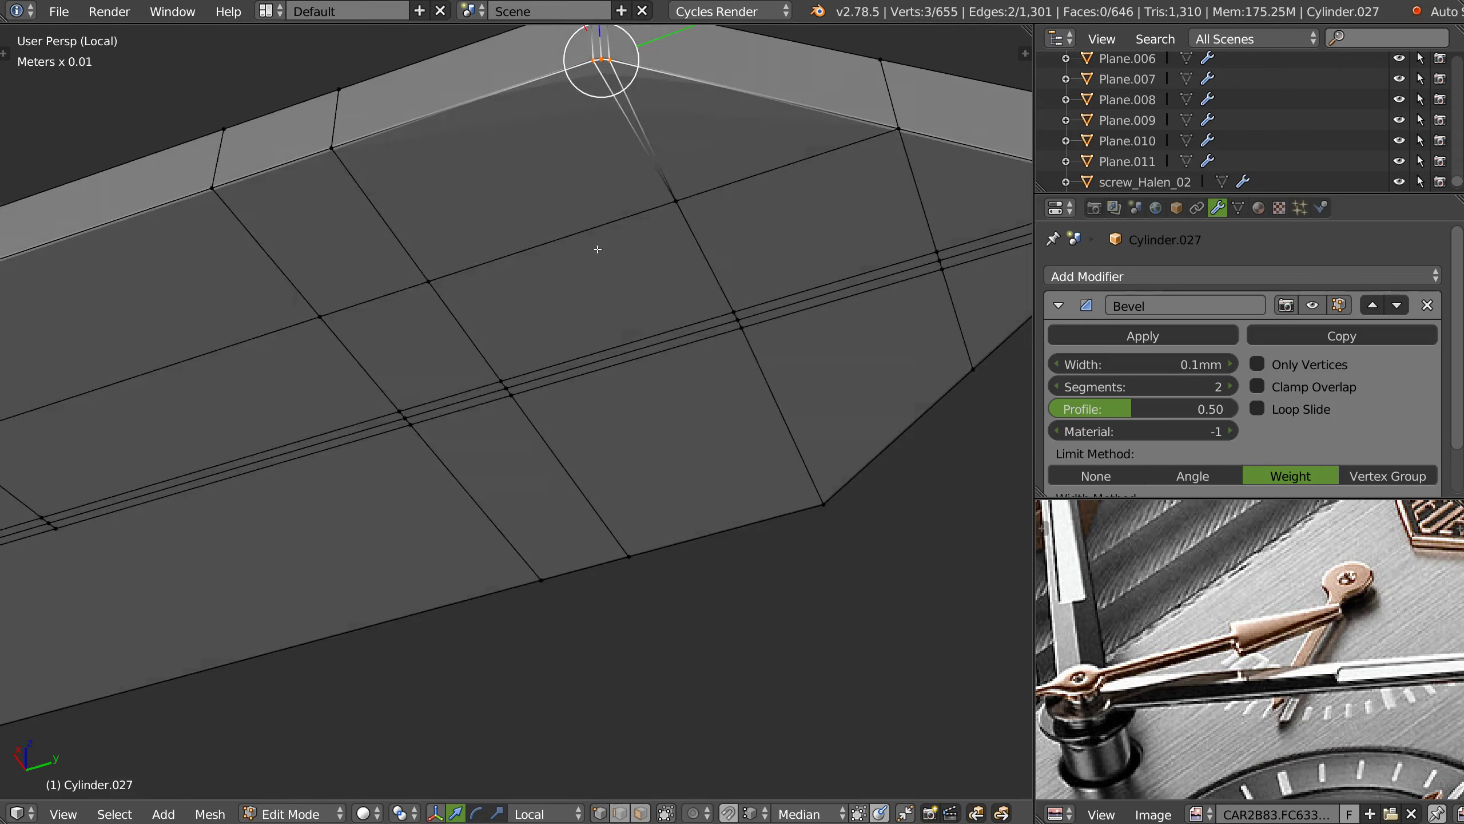
pyautogui.rightClick(654, 239)
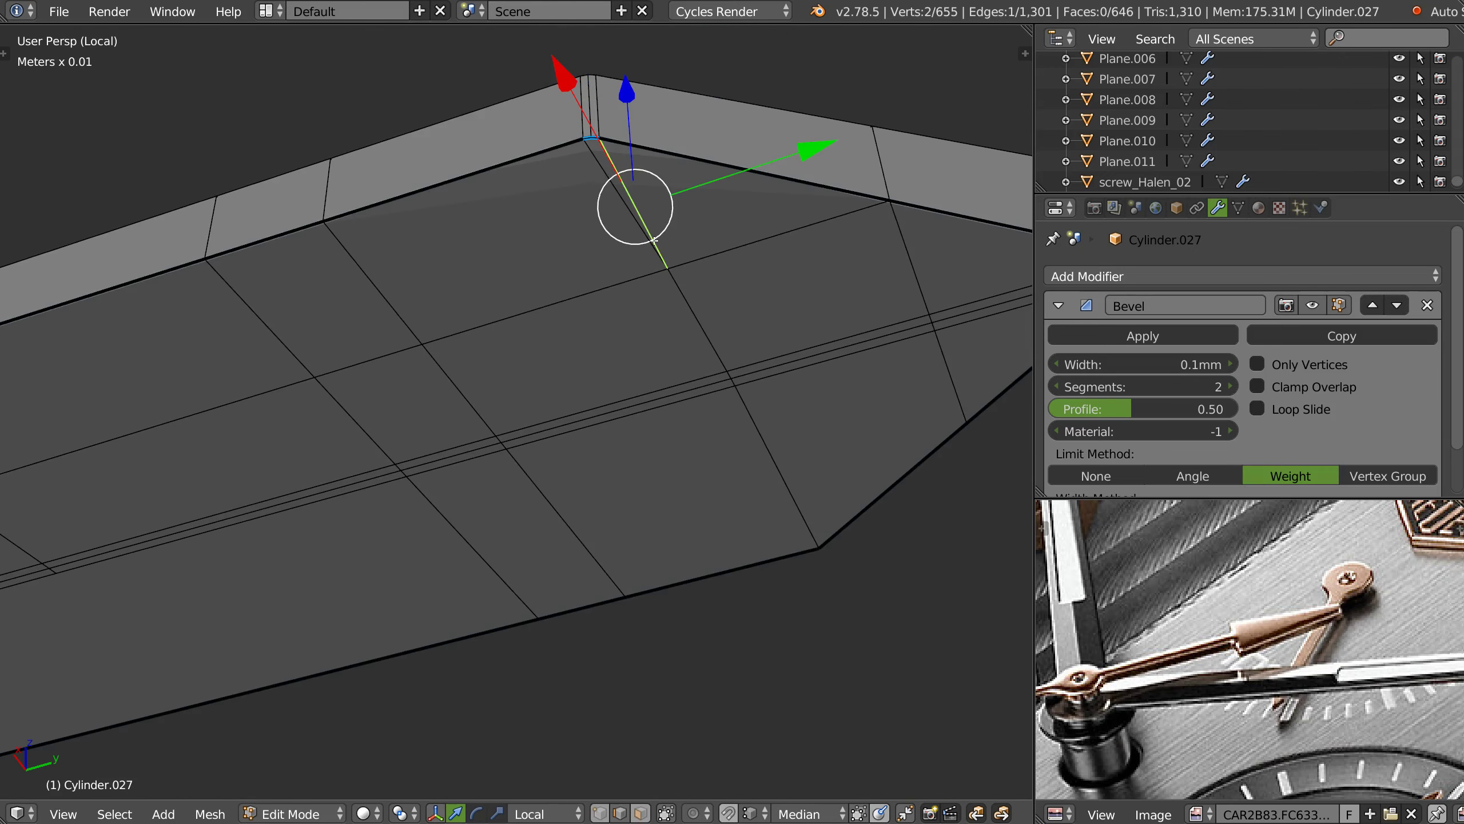
pyautogui.press('Tab')
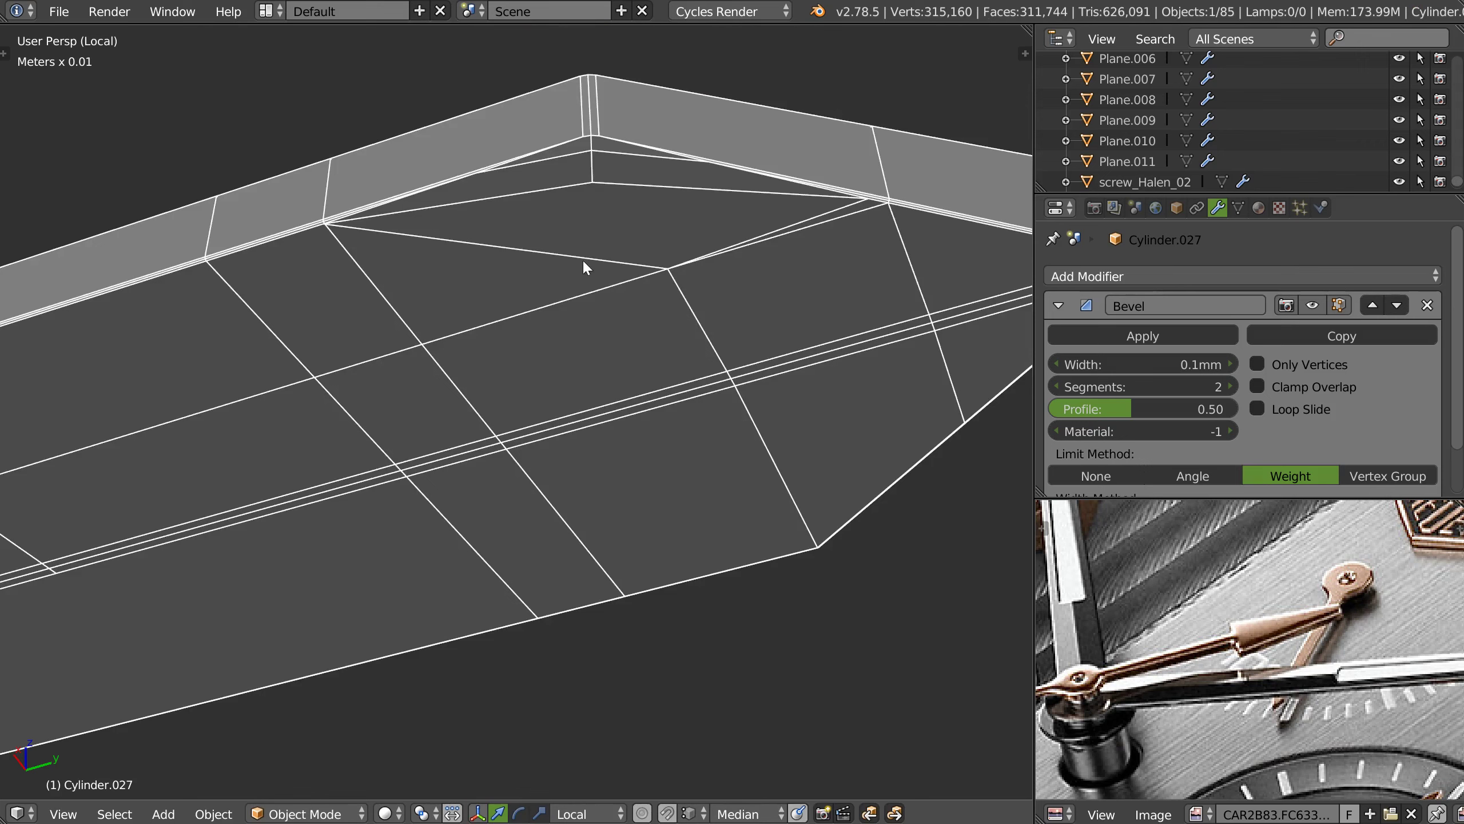
pyautogui.press('w')
pyautogui.click(423, 335)
pyautogui.moveTo(589, 158)
pyautogui.keyDown('shift'); pyautogui.mouseDown(button='middle')
pyautogui.moveTo(573, 241)
pyautogui.moveTo(519, 265)
pyautogui.mouseUp(button='middle'); pyautogui.keyUp('shift')
# - In face mode, dissolve the thin triangle into the large tip face
pyautogui.press('Tab')
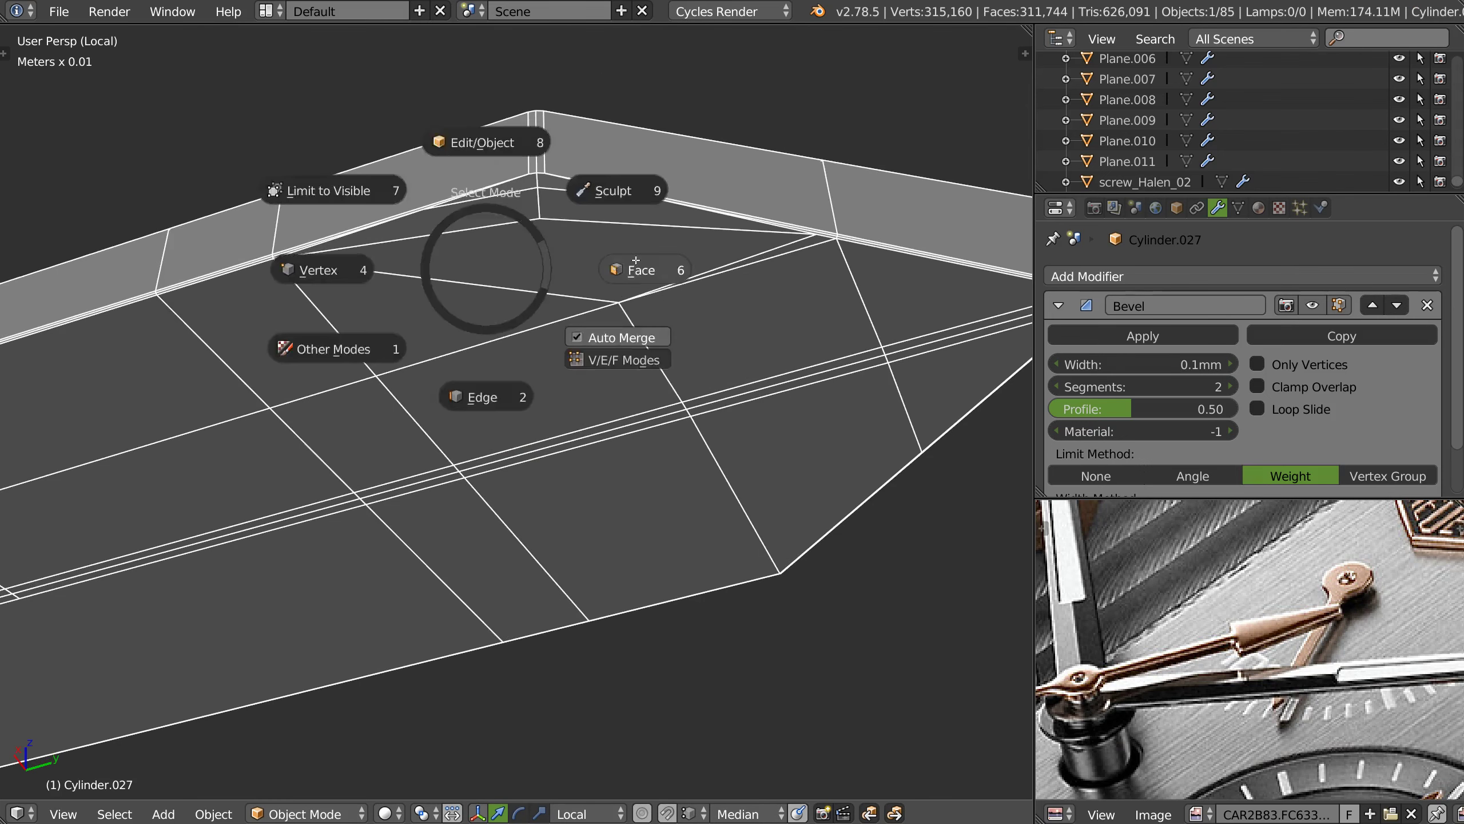
pyautogui.click(551, 201)
pyautogui.keyDown('shift'); pyautogui.click(641, 224); pyautogui.keyUp('shift')
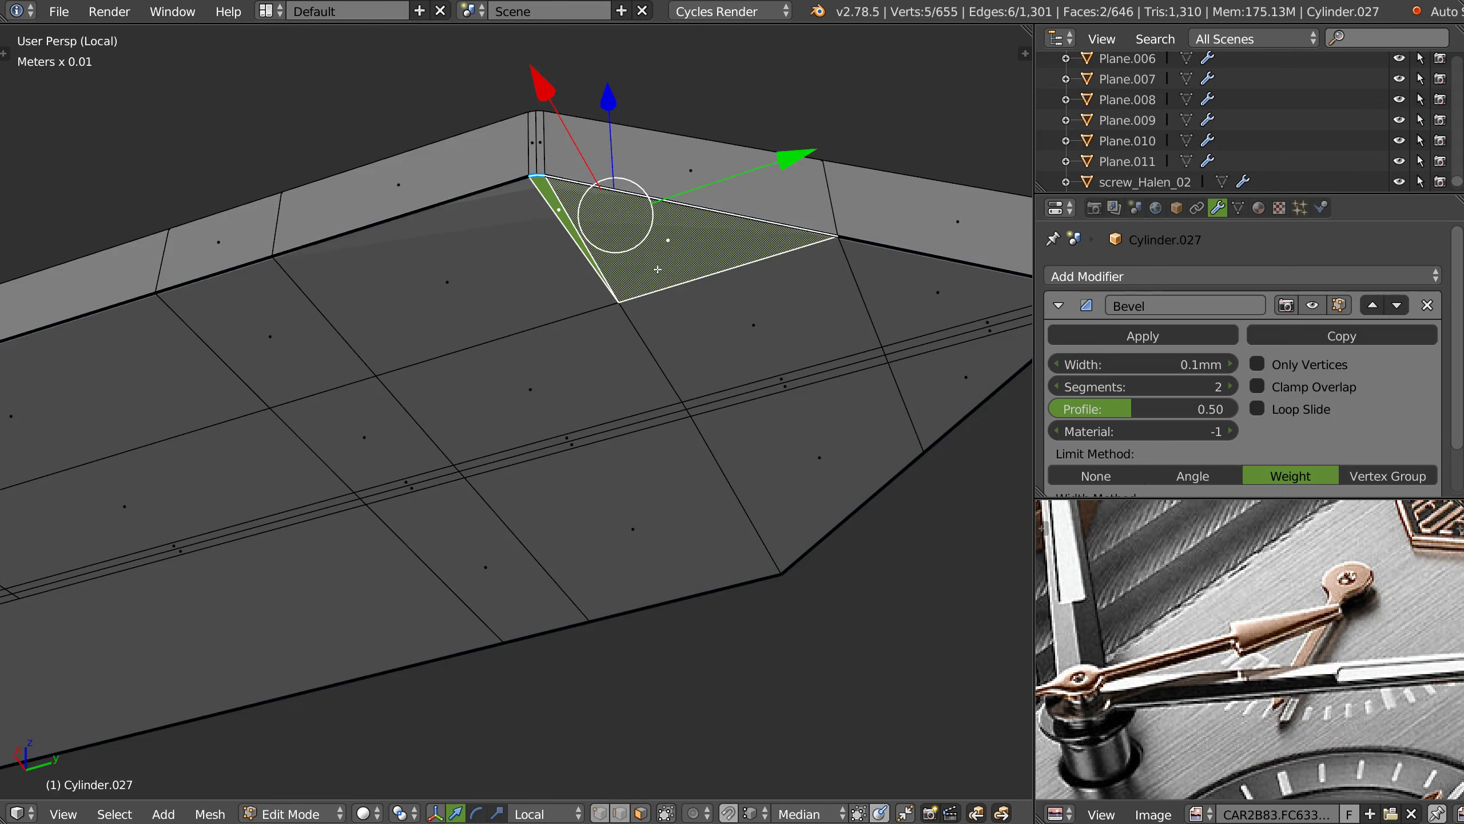
pyautogui.hotkey('ctrl', 'x')
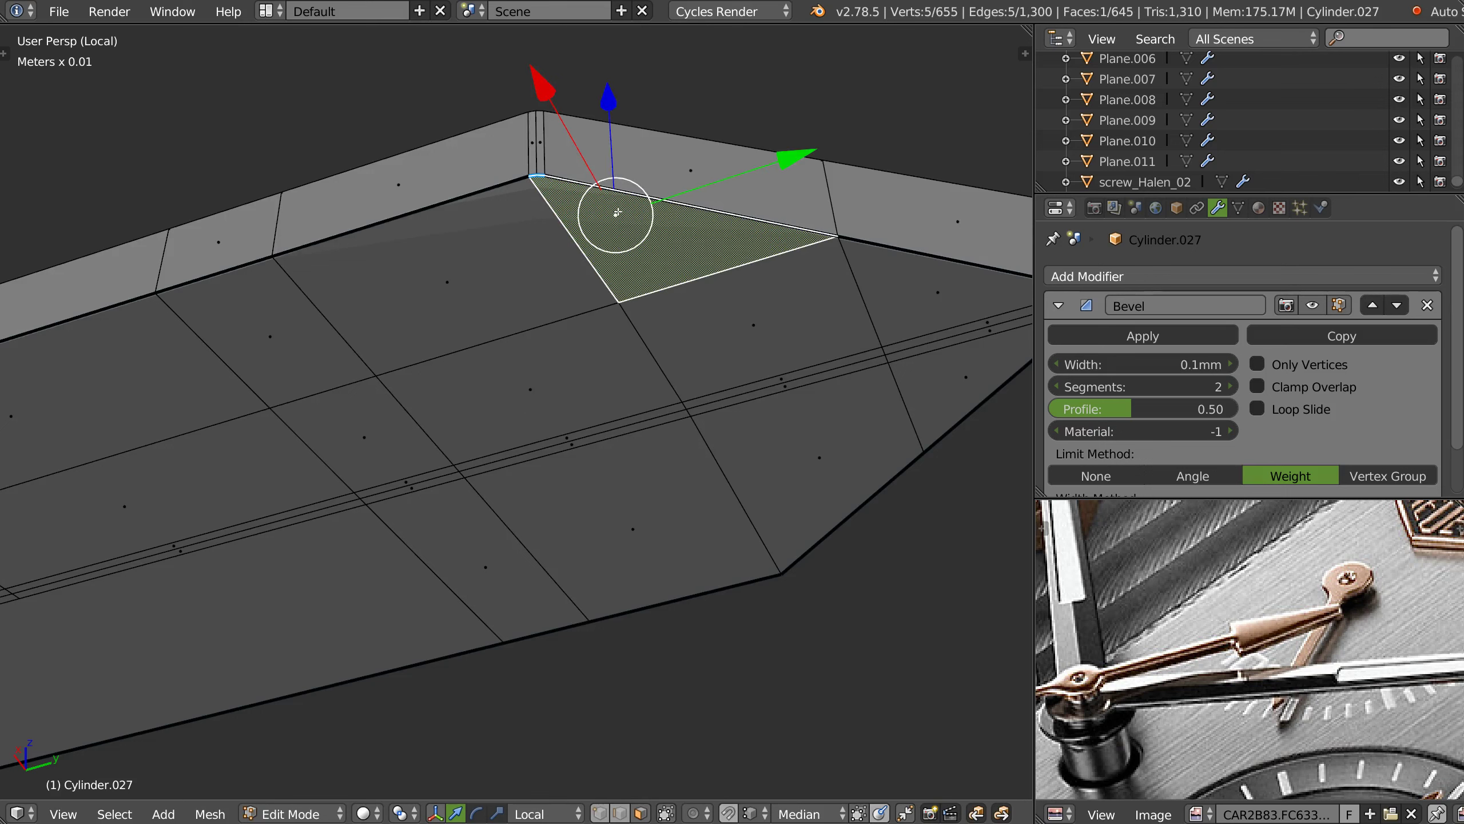
# - Connect the corner vertex to a second vertex and preview the result in Object Mode
pyautogui.click(544, 175)
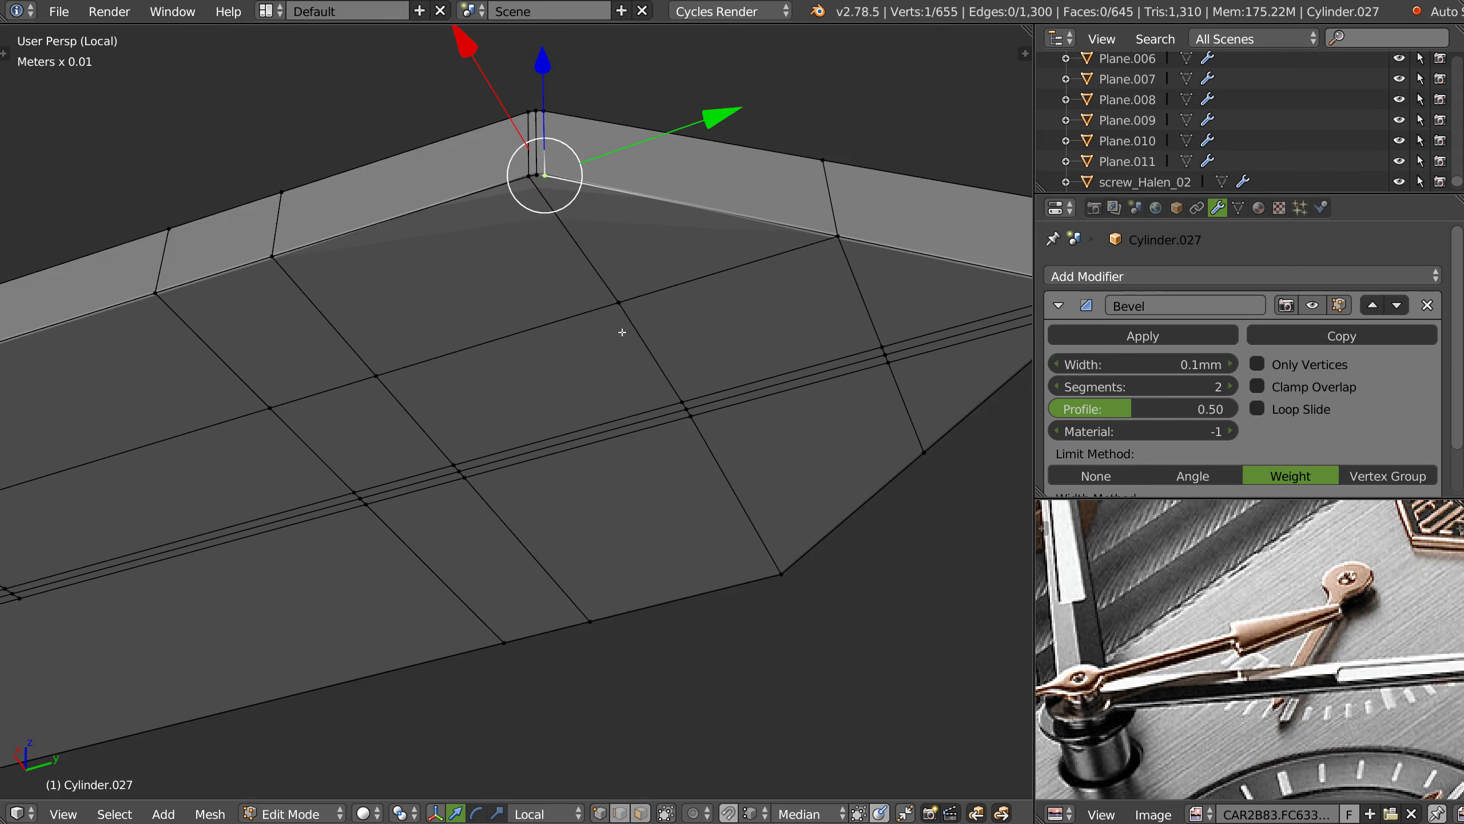
pyautogui.moveTo(626, 276); pyautogui.dragTo(654, 249, button='middle')
pyautogui.keyDown('shift'); pyautogui.click(598, 304); pyautogui.keyUp('shift')
pyautogui.press('j')
pyautogui.press('Tab')
pyautogui.click(526, 266)
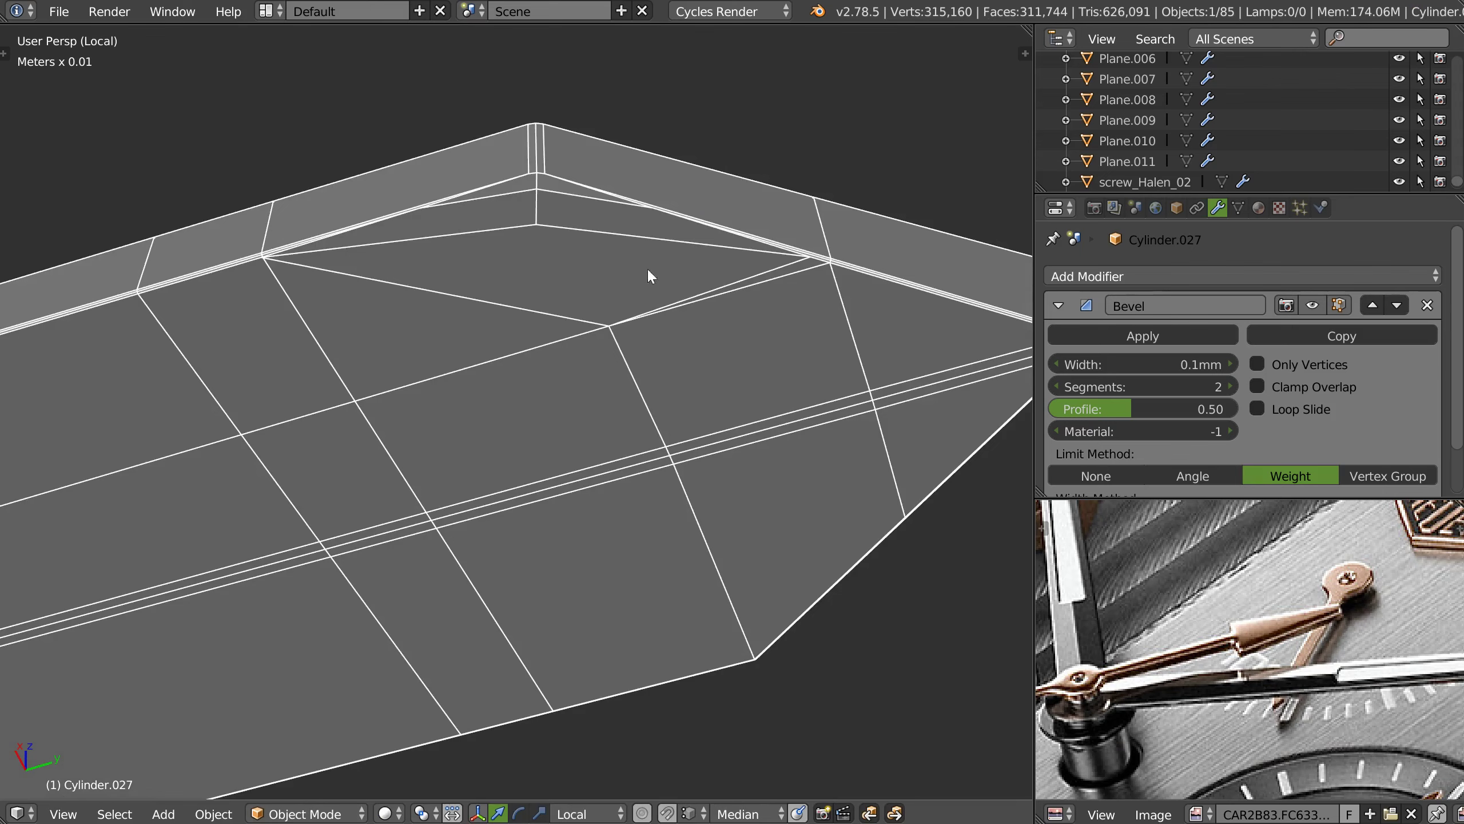
pyautogui.press('Tab')
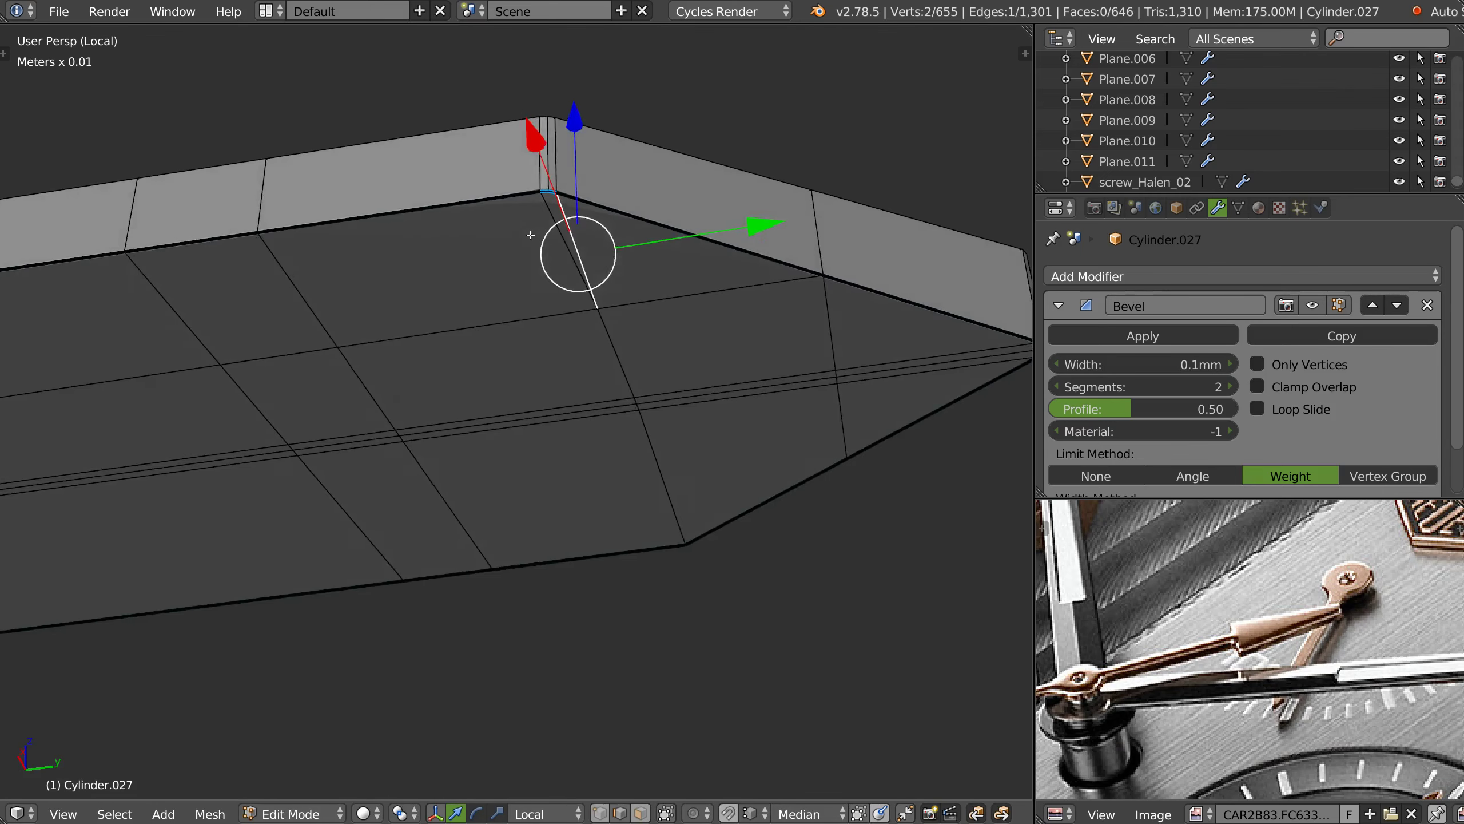
# - Toggle Creases in the Speedflow pie and clear the mark from the tip's corner edge
pyautogui.scroll(2, 535, 220)
pyautogui.scroll(2, 534, 220)
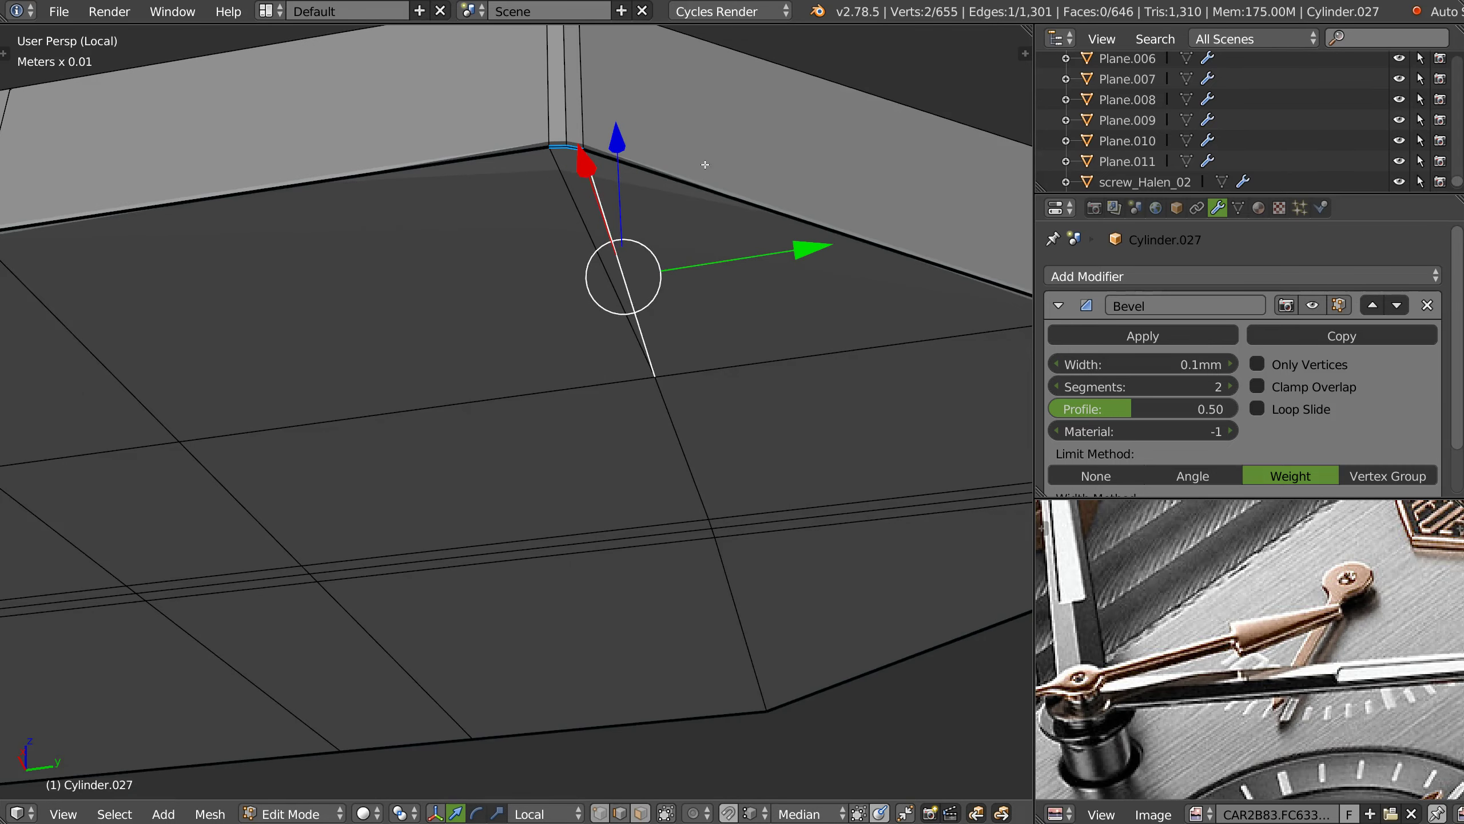
pyautogui.rightClick(689, 208)
pyautogui.scroll(-3, 507, 176)
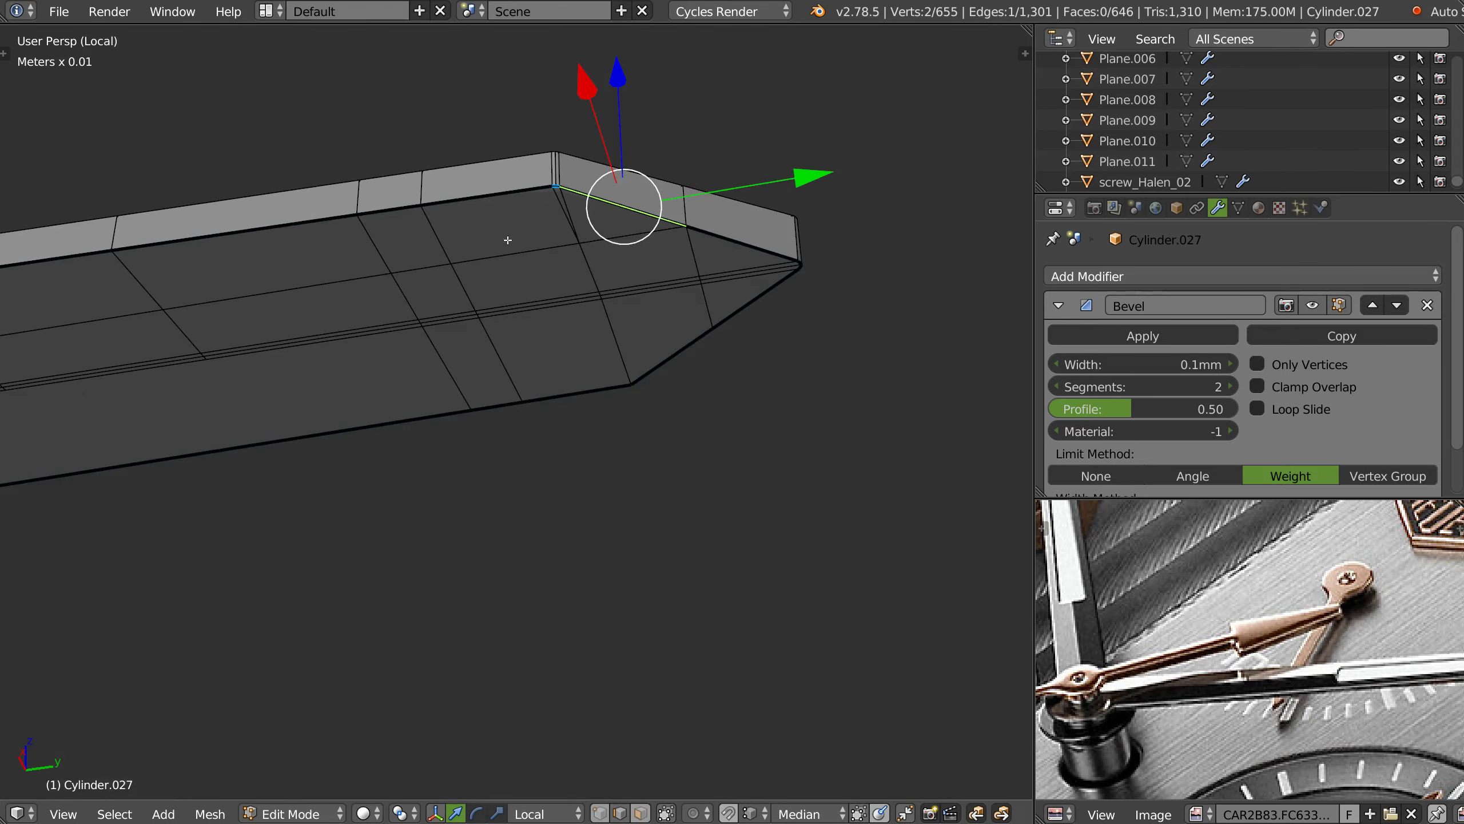
pyautogui.hotkey('shift', 'alt', 's')
pyautogui.click(434, 435)
pyautogui.scroll(1, 558, 257)
pyautogui.scroll(3, 558, 251)
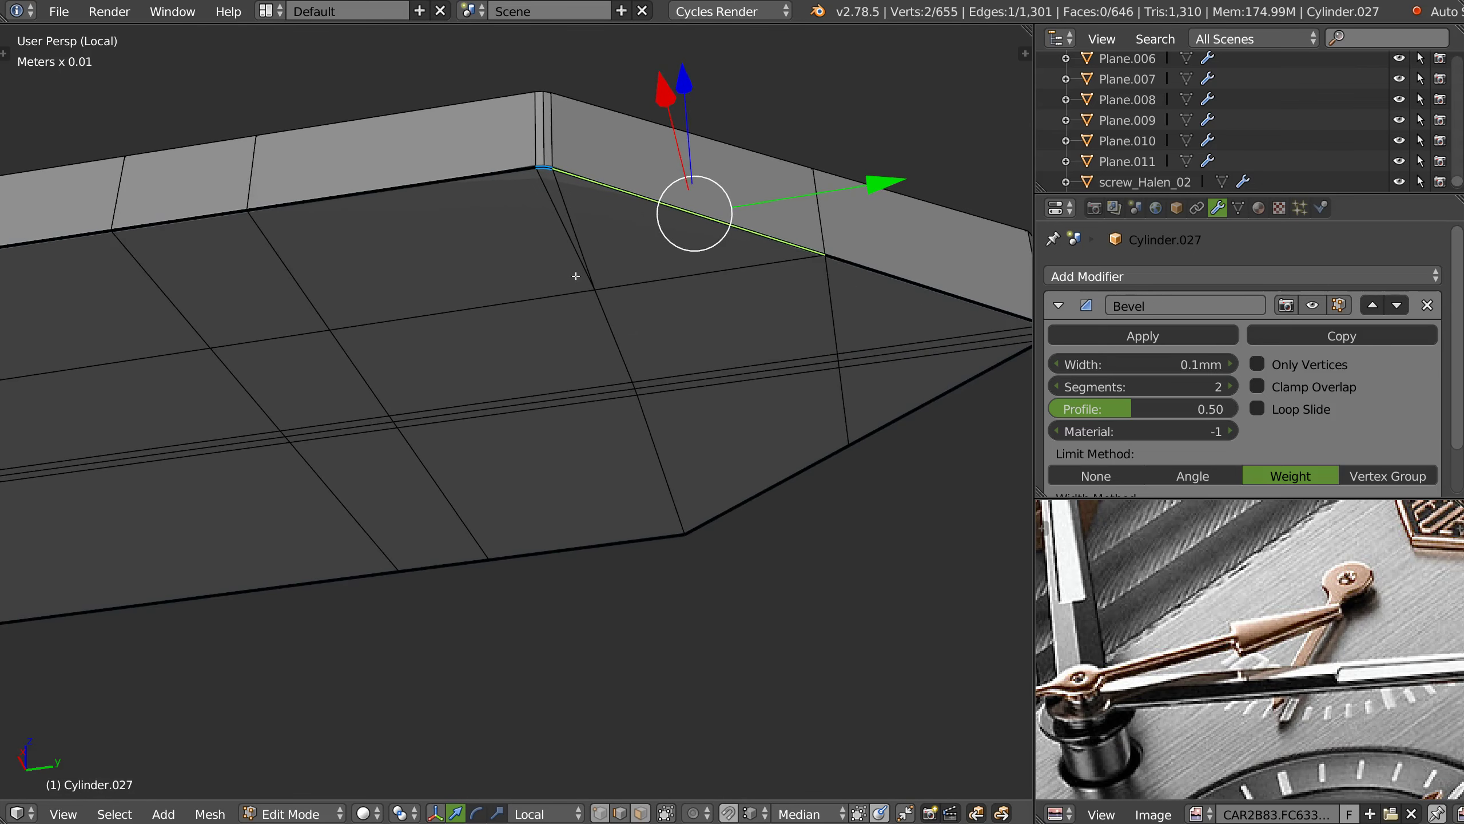
pyautogui.hotkey('shift', 'alt', 's')
pyautogui.click(539, 399)
# - Move the stray corner vertex onto the top corner, then return to Object Mode
pyautogui.moveTo(548, 309)
pyautogui.mouseDown(button='middle')
pyautogui.moveTo(548, 236)
pyautogui.moveTo(542, 258)
pyautogui.mouseUp(button='middle')
pyautogui.rightClick(553, 163)
pyautogui.press('g')
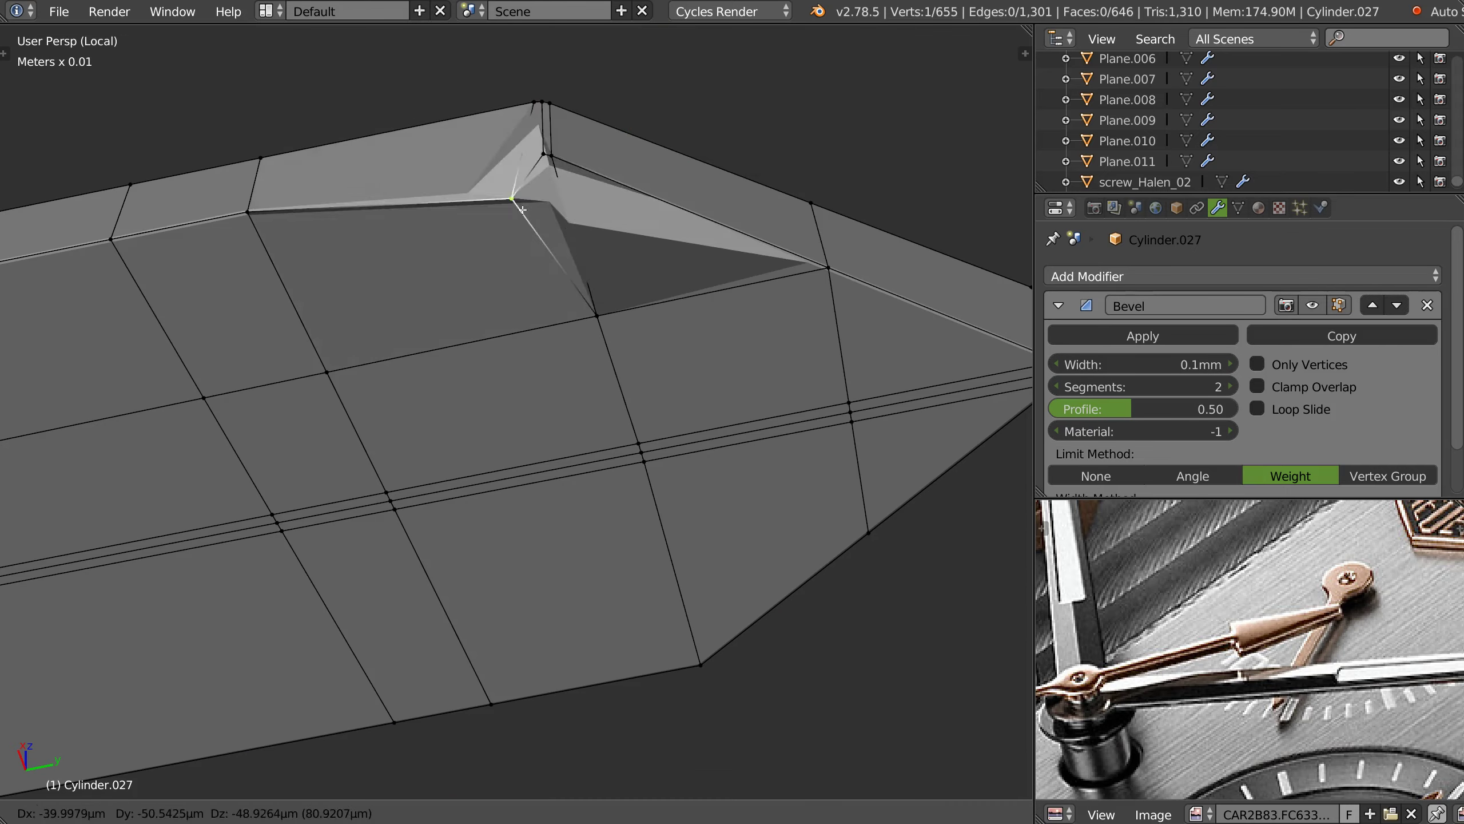
pyautogui.click(565, 151)
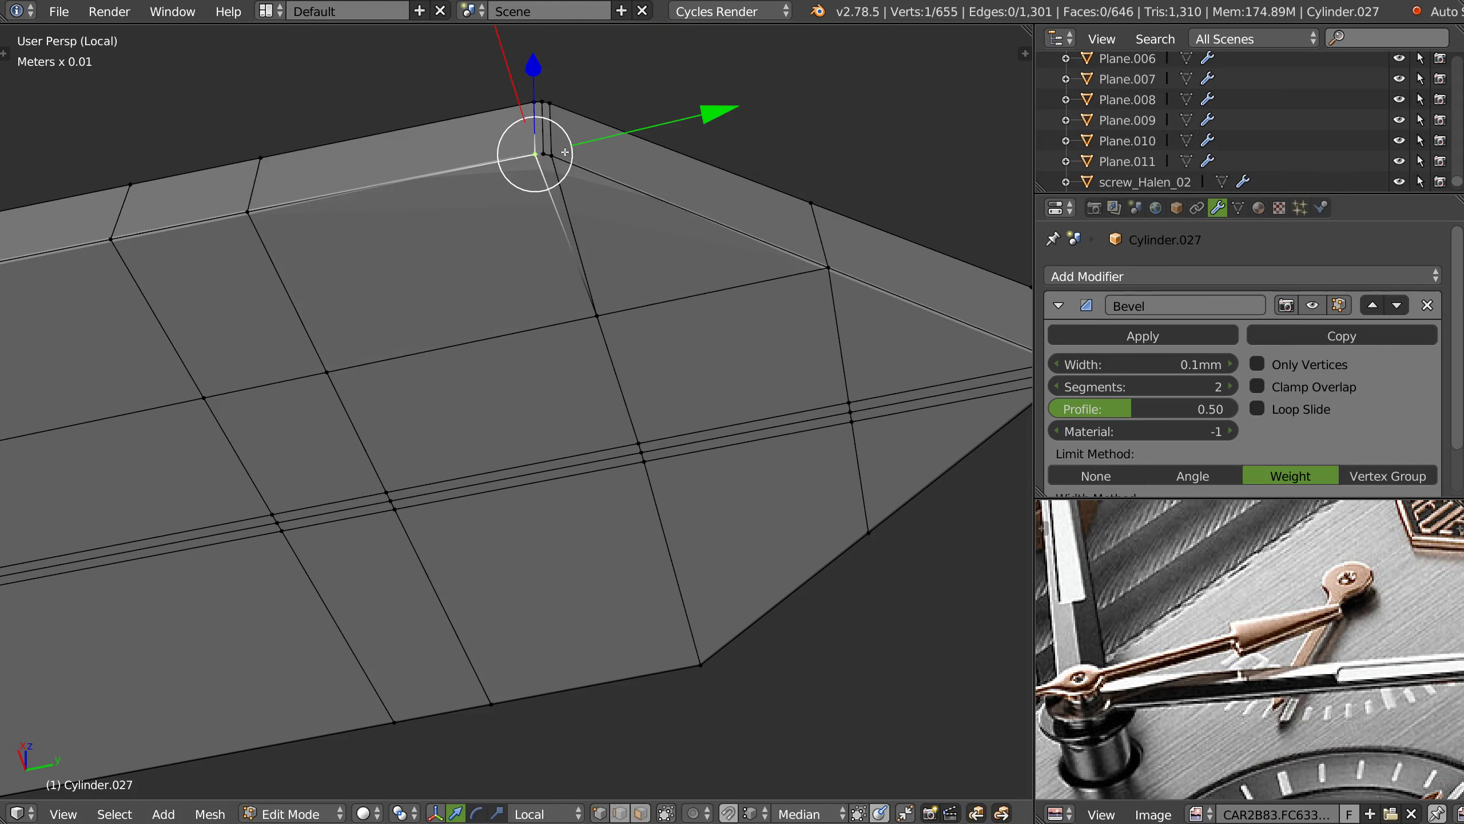
pyautogui.hotkey('ctrl', 'z')
pyautogui.hotkey('ctrl', 'z')
pyautogui.moveTo(586, 158); pyautogui.dragTo(569, 281, button='middle')
pyautogui.press('Tab')
pyautogui.scroll(-2, 582, 233)
# - Toggle the Bevel modifier's viewport visibility off and on to compare the tip
pyautogui.moveTo(579, 229); pyautogui.dragTo(565, 257, button='middle')
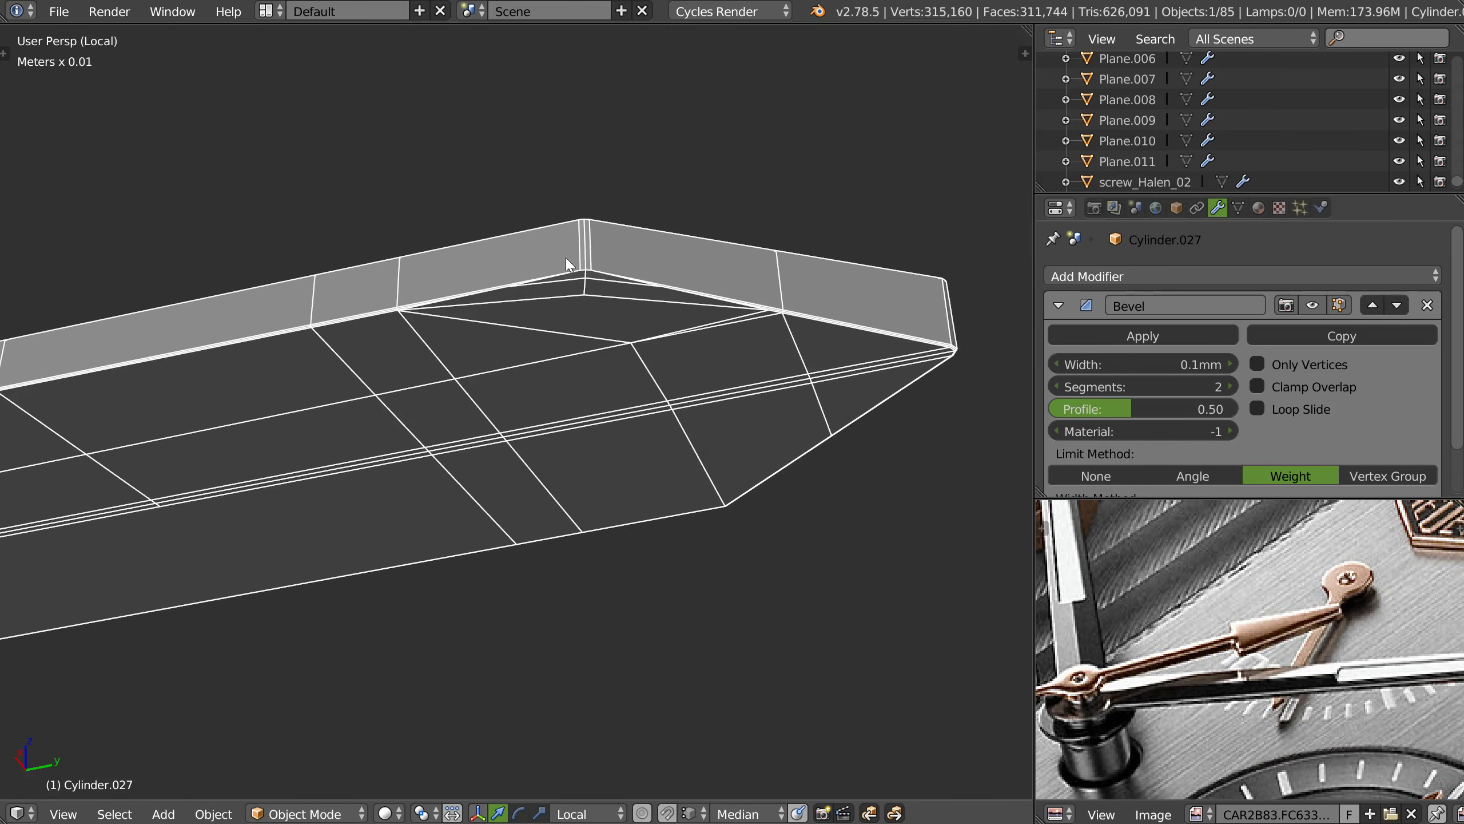
pyautogui.click(1314, 305)
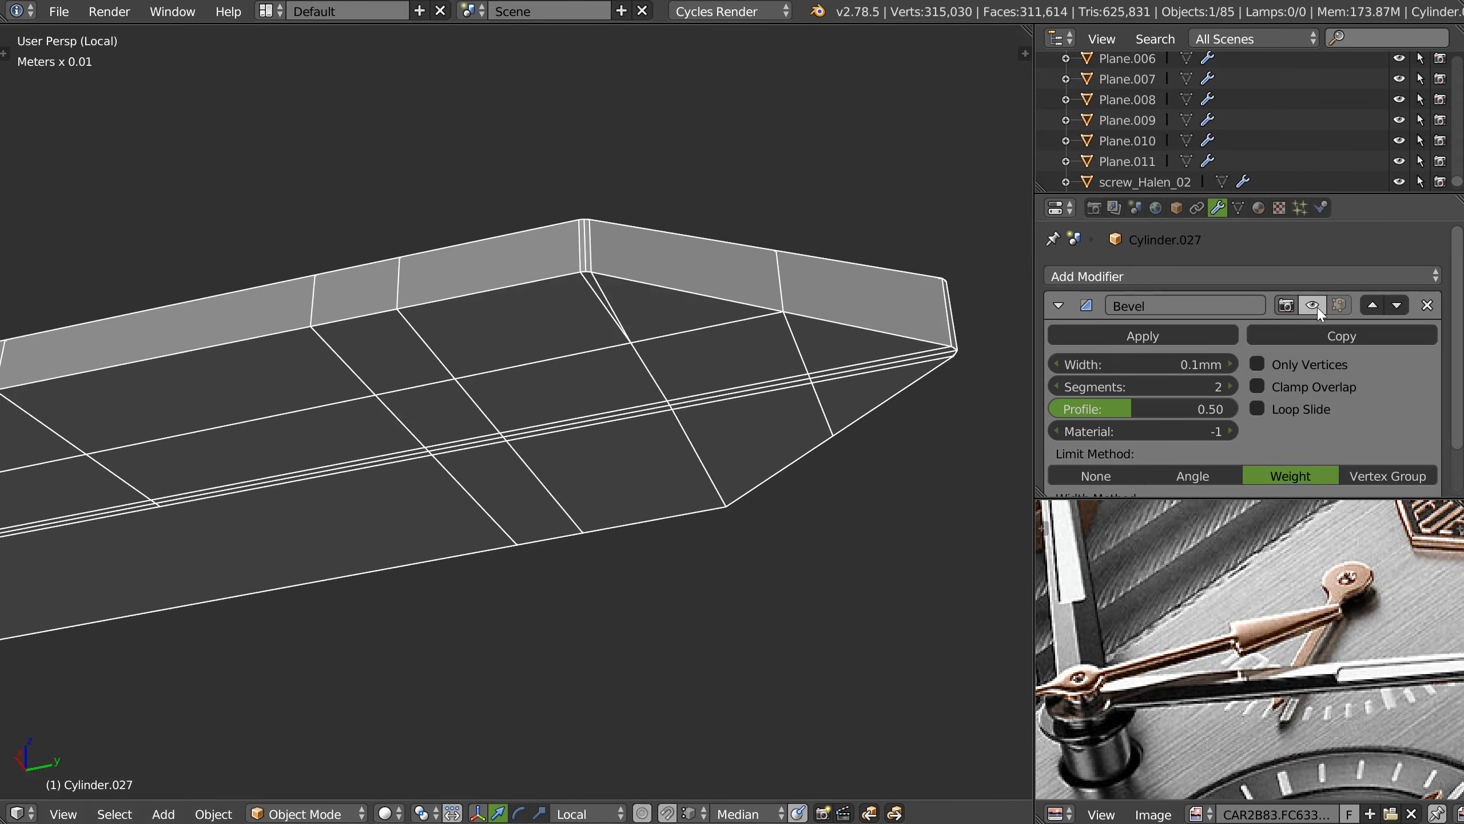
pyautogui.click(1317, 305)
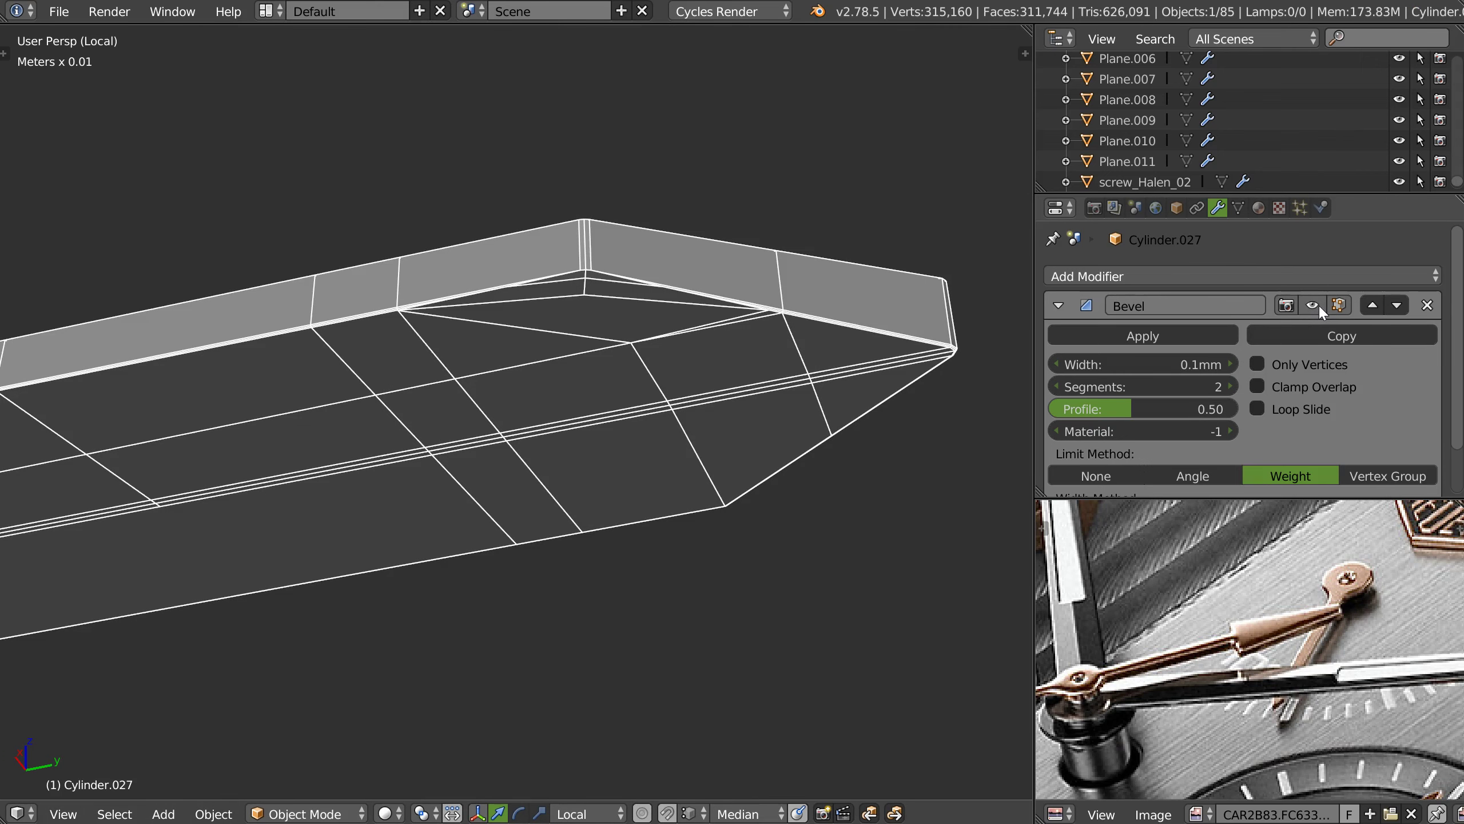
pyautogui.click(1313, 305)
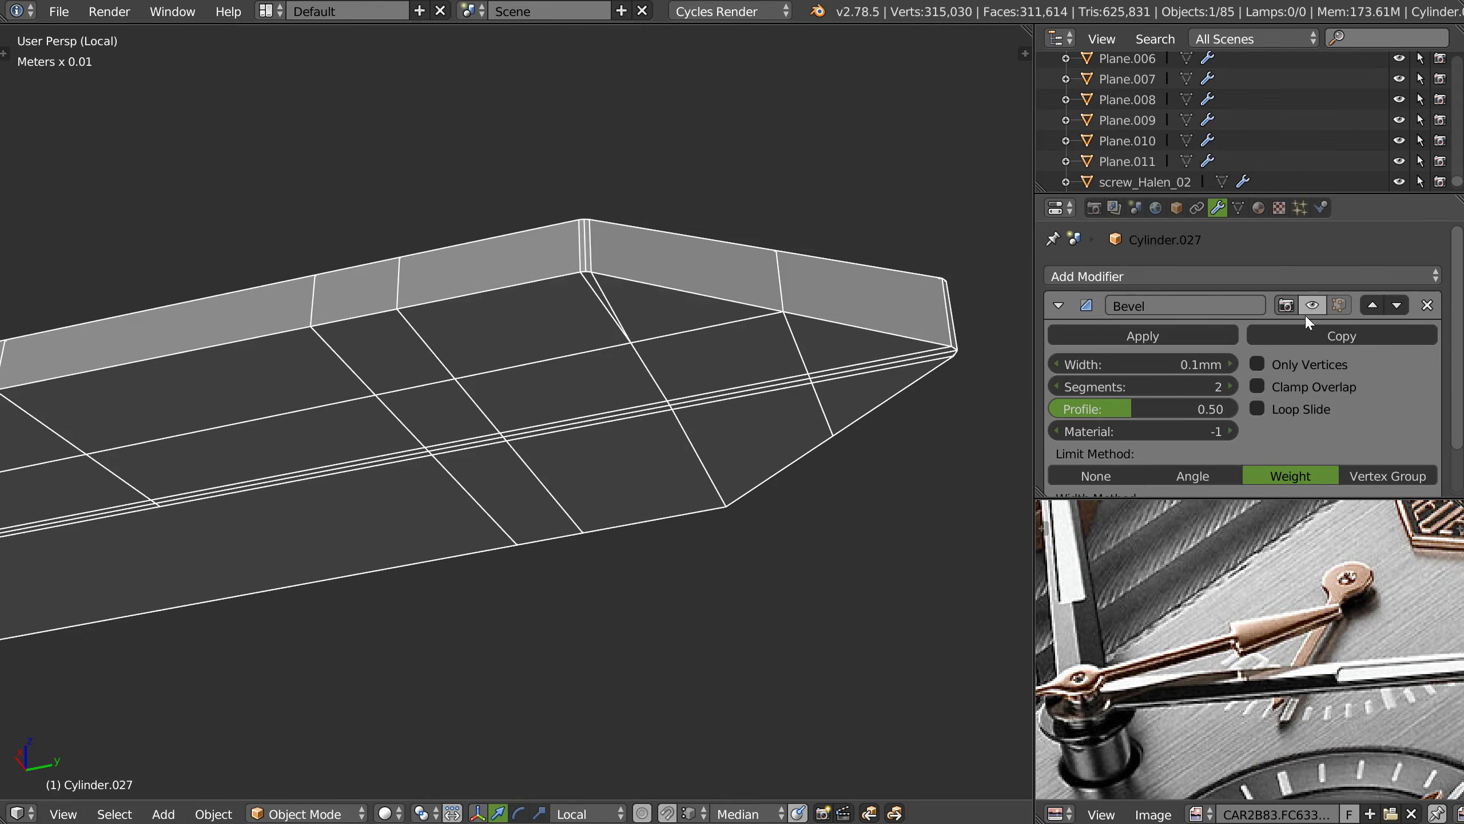
pyautogui.click(1306, 307)
# - Try larger bevel widths, then set the Bevel Width back to 0.1mm
pyautogui.moveTo(1136, 362); pyautogui.dragTo(1138, 361)
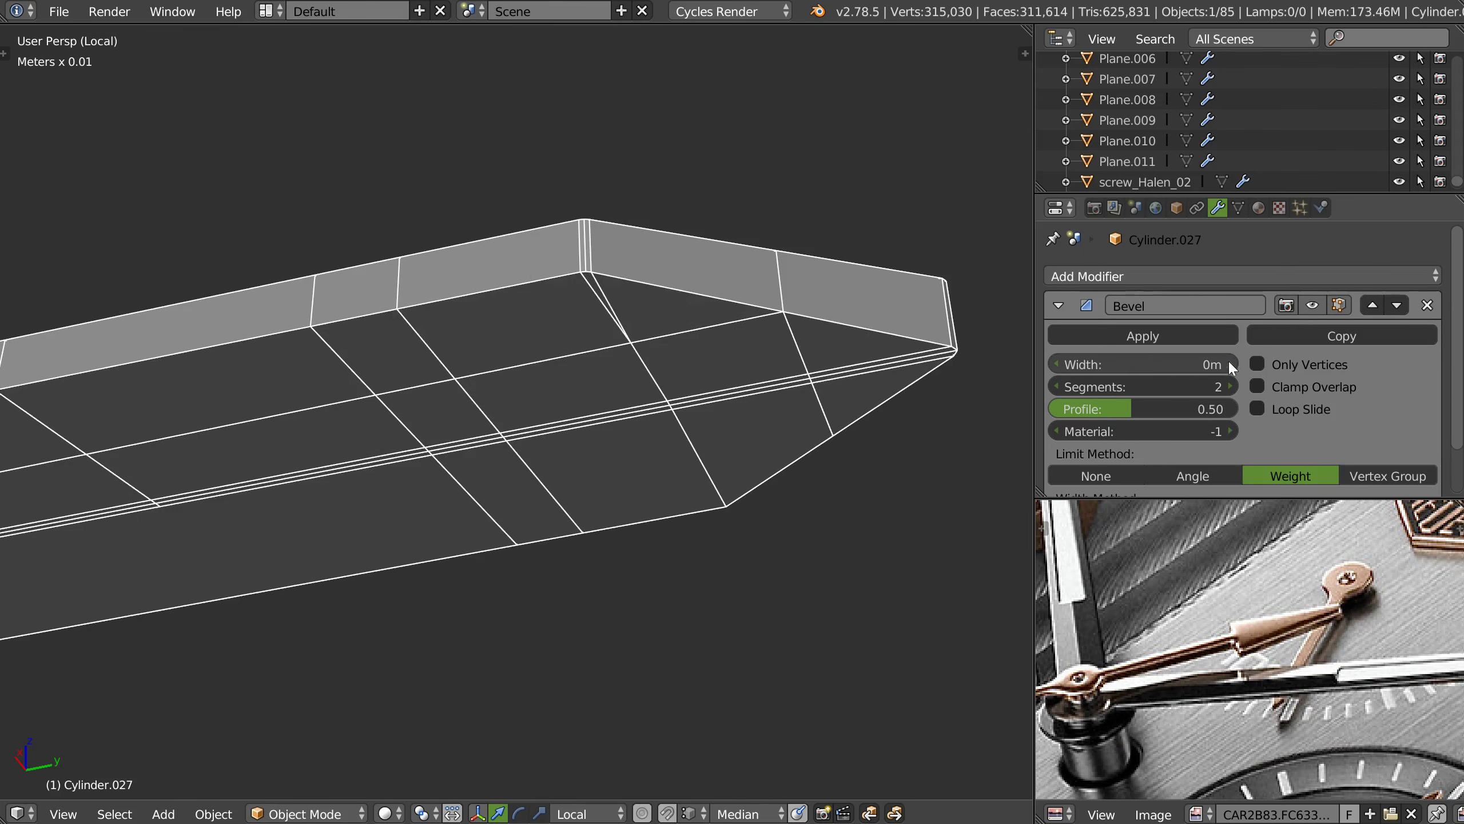
pyautogui.click(1231, 363)
pyautogui.click(1150, 362)
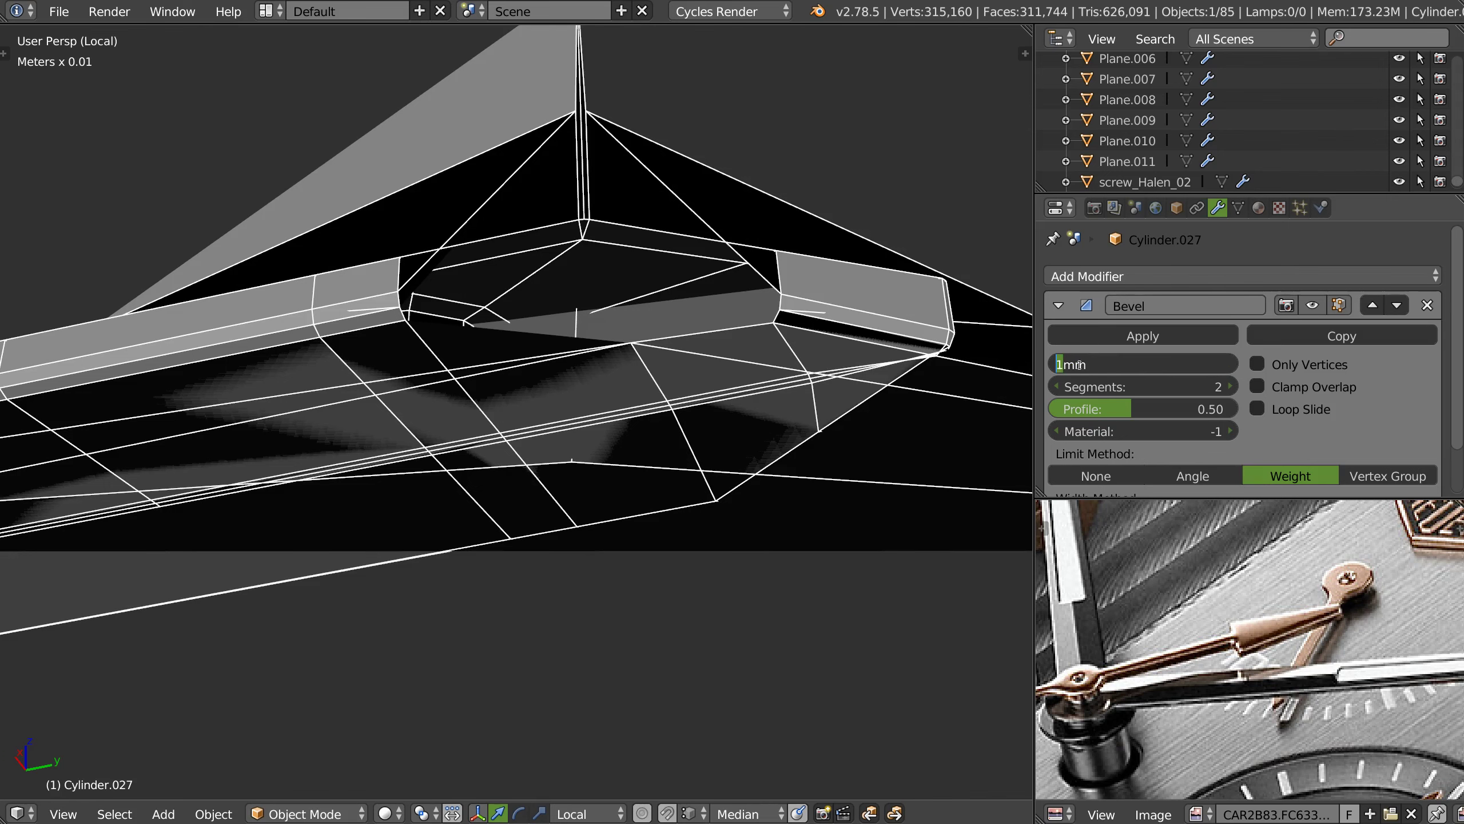
pyautogui.write('0.')
pyautogui.press('Return')
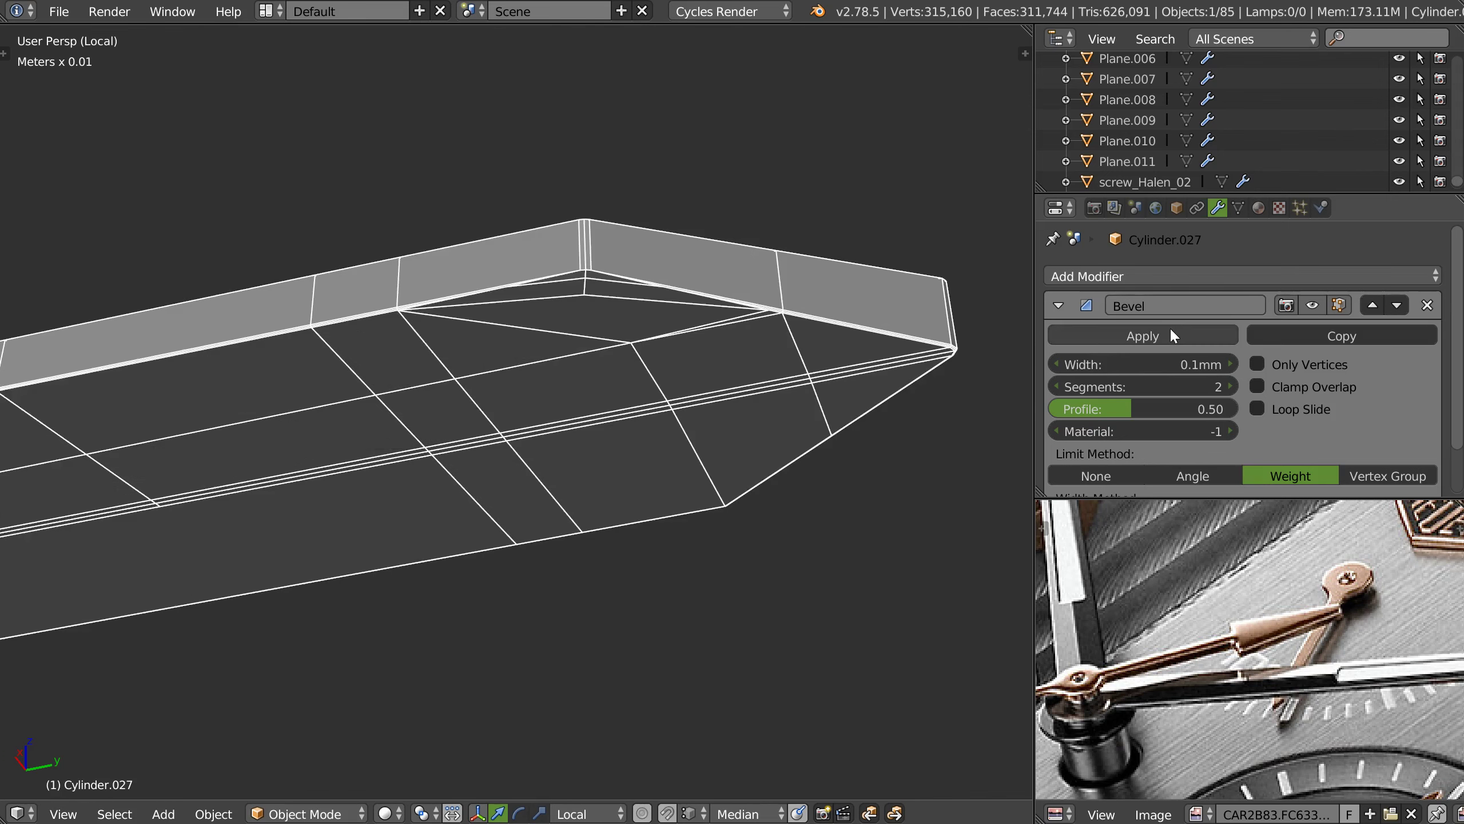
pyautogui.press('z')
pyautogui.scroll(3, 685, 312)
# - In edit mode, delete the distorted quad, thin bevel strip and triangle faces at the tip corner
pyautogui.press('Tab')
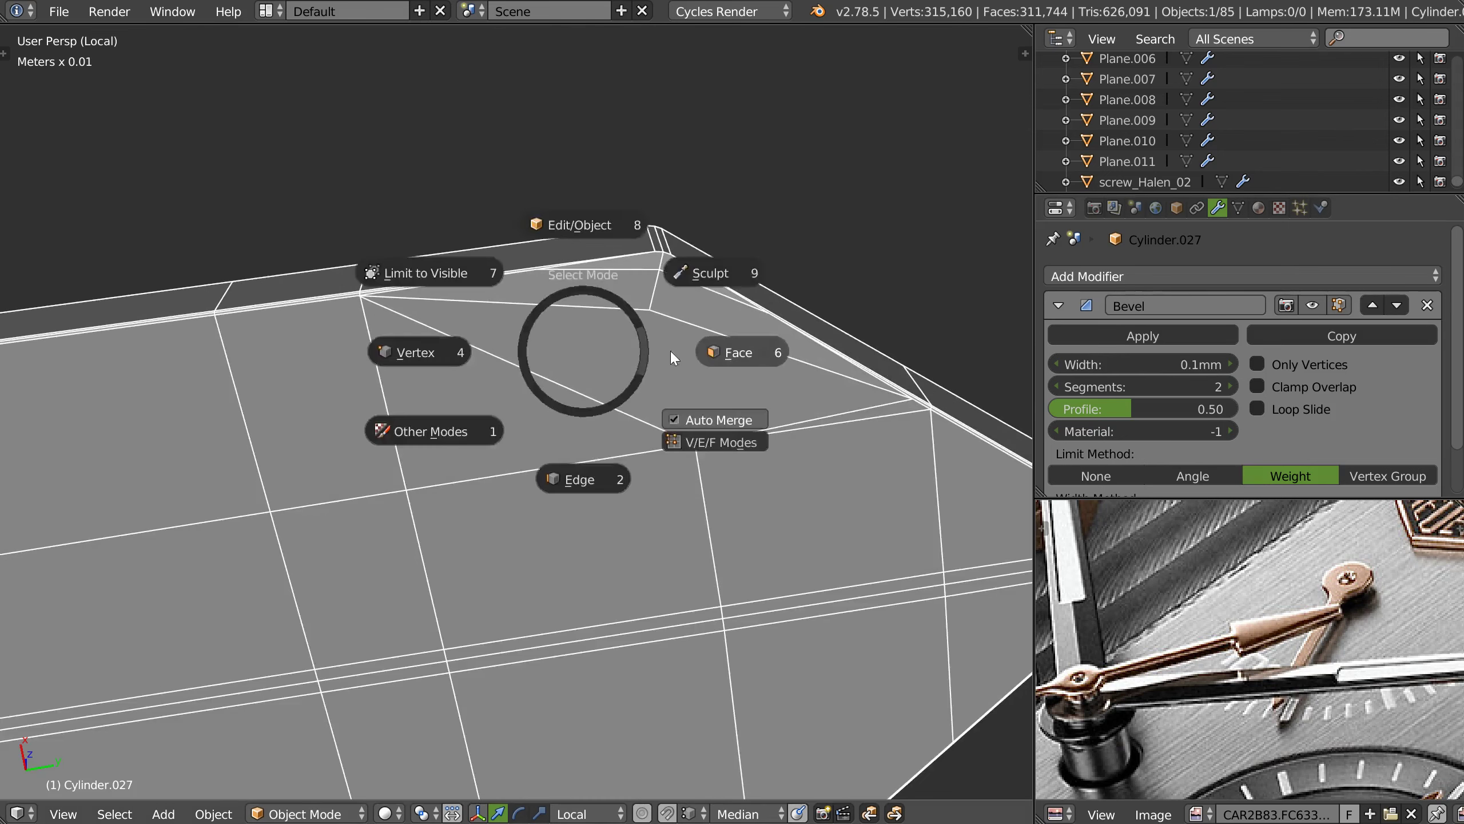
pyautogui.scroll(2, 545, 353)
pyautogui.click(546, 354)
pyautogui.keyDown('shift'); pyautogui.click(676, 346); pyautogui.keyUp('shift')
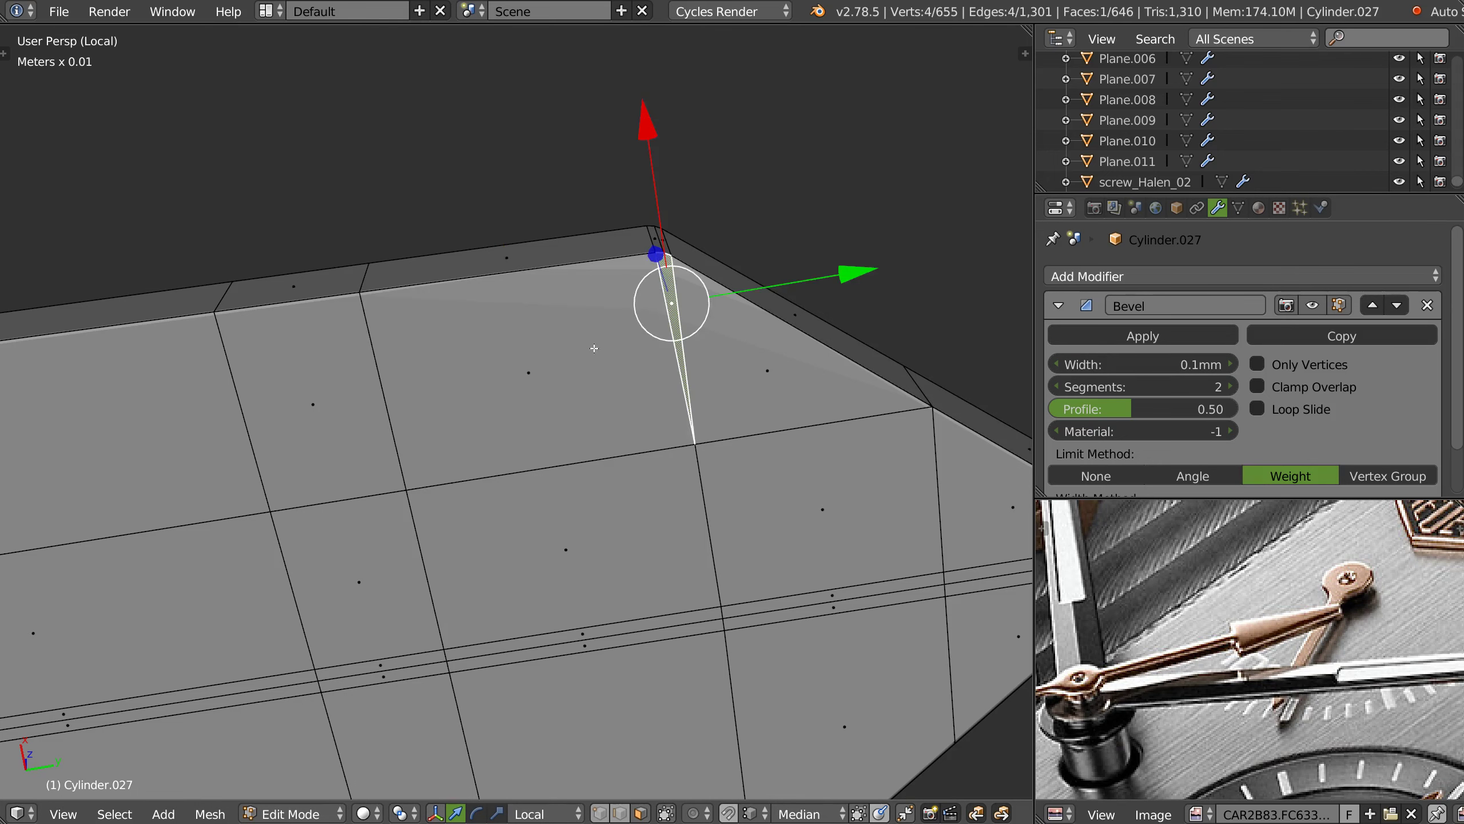
pyautogui.keyDown('shift'); pyautogui.click(577, 375); pyautogui.keyUp('shift')
pyautogui.keyDown('shift'); pyautogui.click(713, 385); pyautogui.keyUp('shift')
pyautogui.press('x')
pyautogui.press('f')
# - Fill the resulting hole with two new faces from its border edges
pyautogui.hotkey('ctrl', 'Tab')
pyautogui.press('Escape')
pyautogui.rightClick(395, 413)
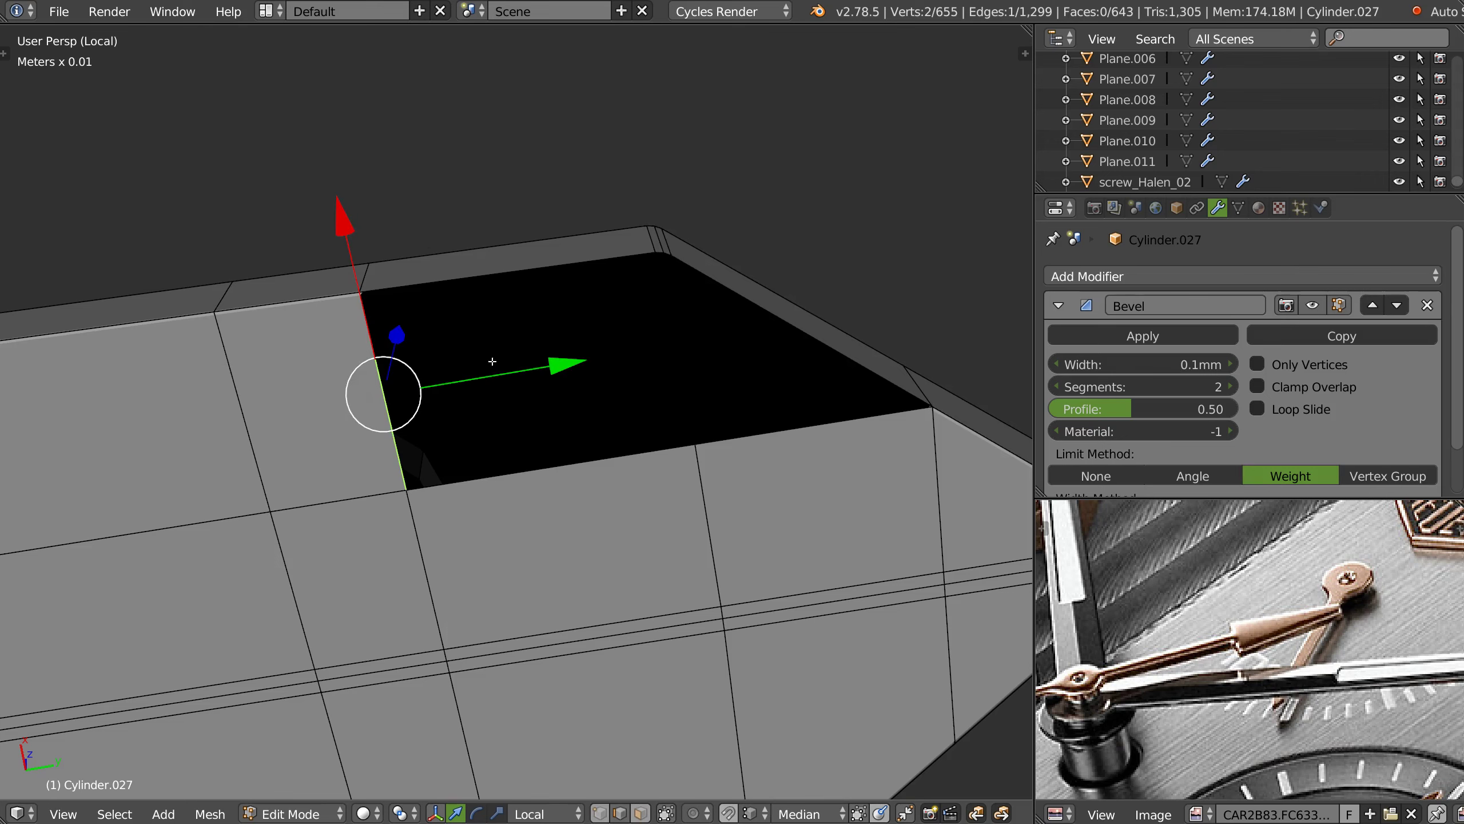
pyautogui.press('f')
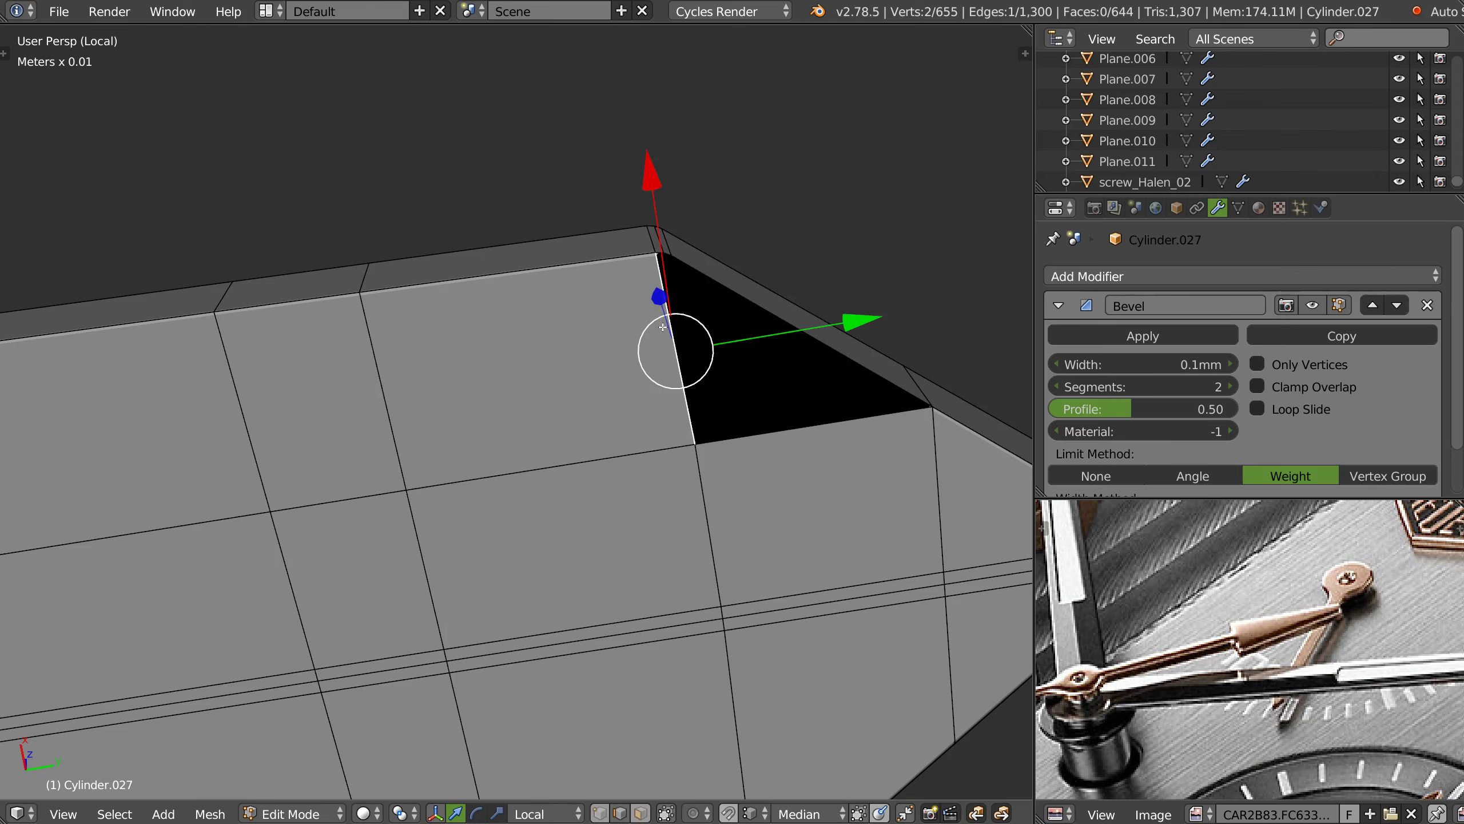
pyautogui.press('f')
pyautogui.moveTo(688, 312); pyautogui.dragTo(658, 298, button='middle')
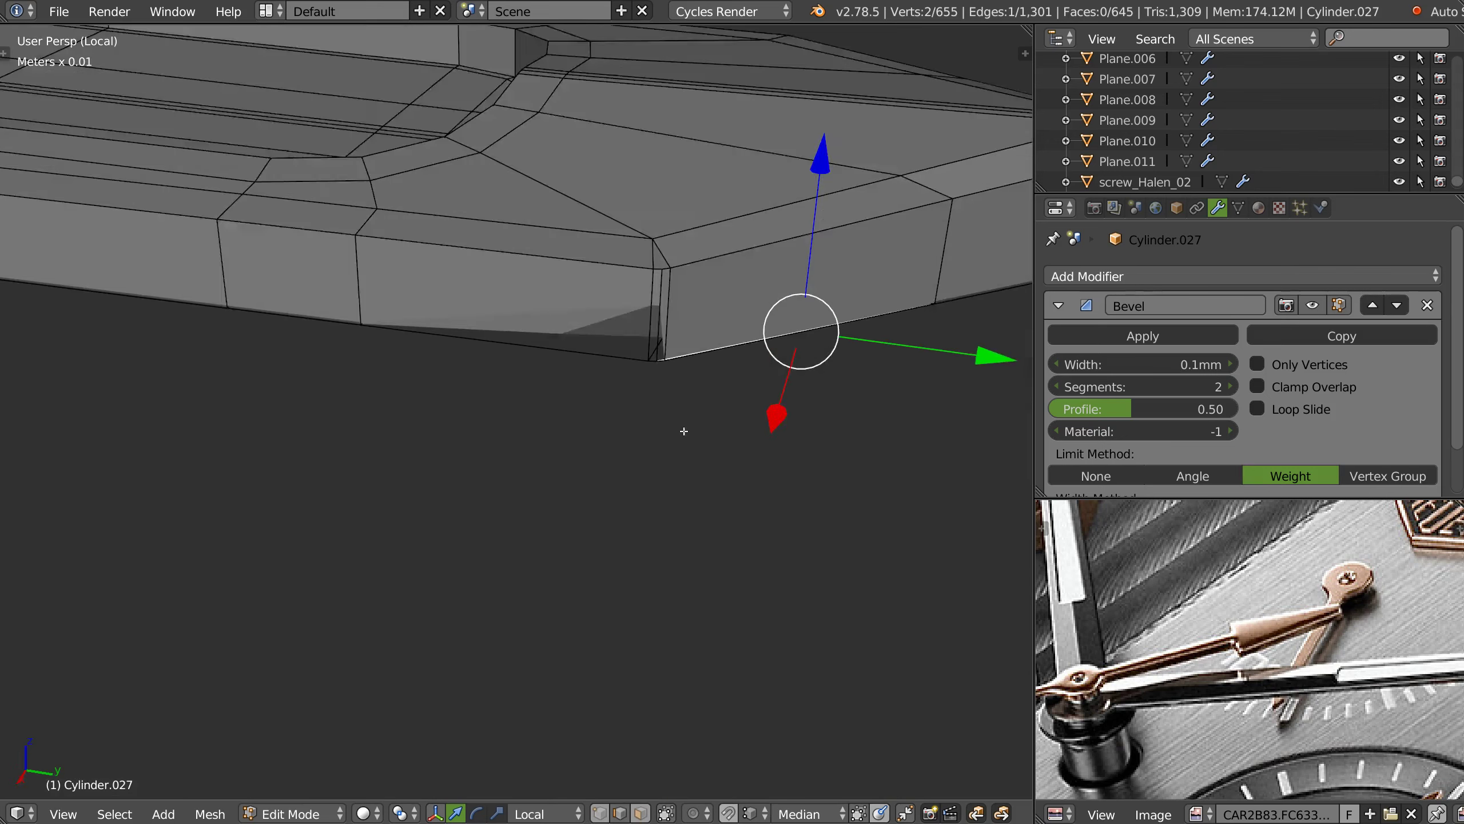
# - Mark the edge at the corner's base and add the bottom edge to the selection
pyautogui.rightClick(649, 348)
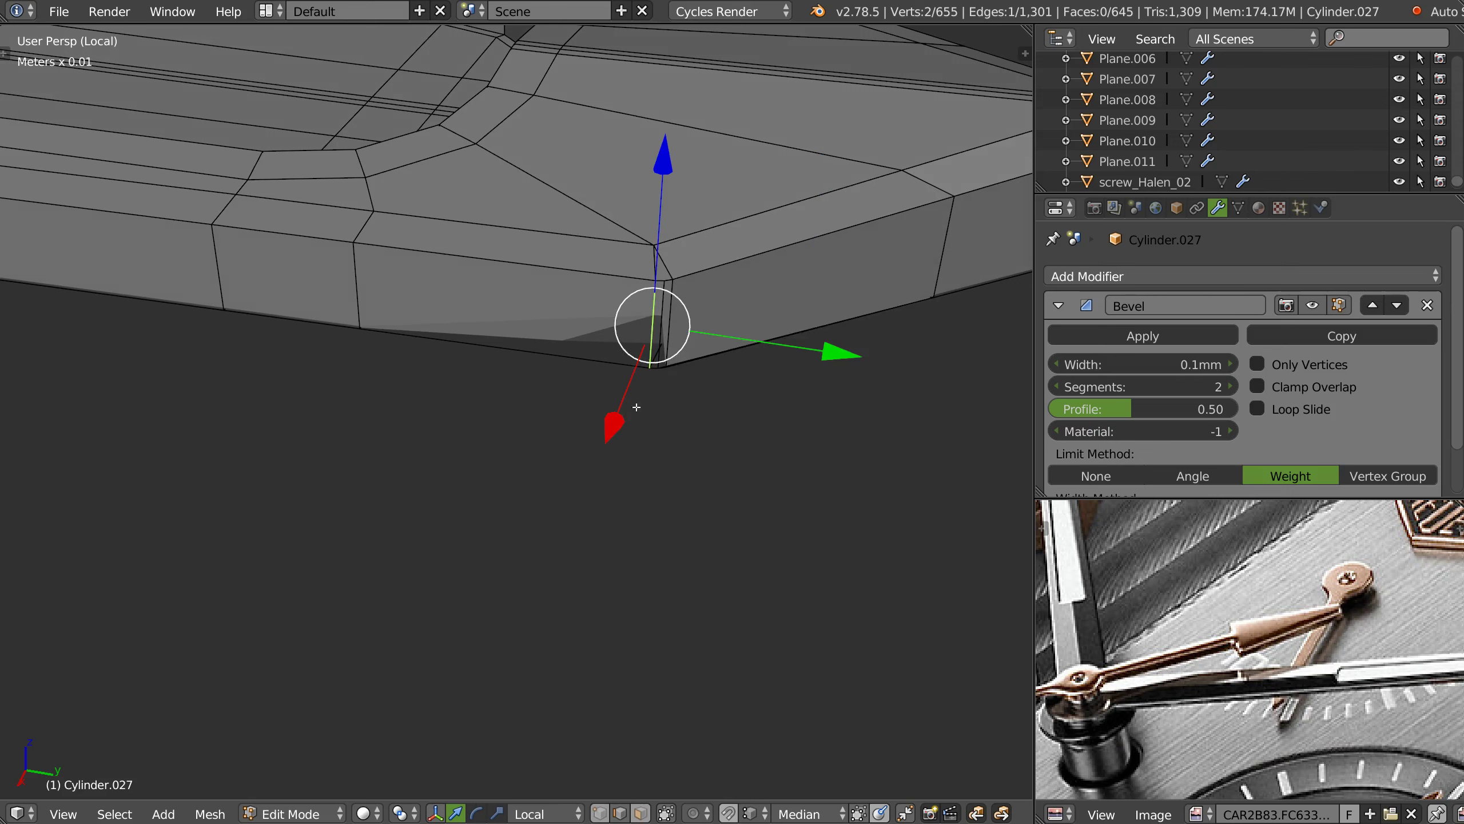
pyautogui.hotkey('ctrl', 'e')
pyautogui.click(603, 515)
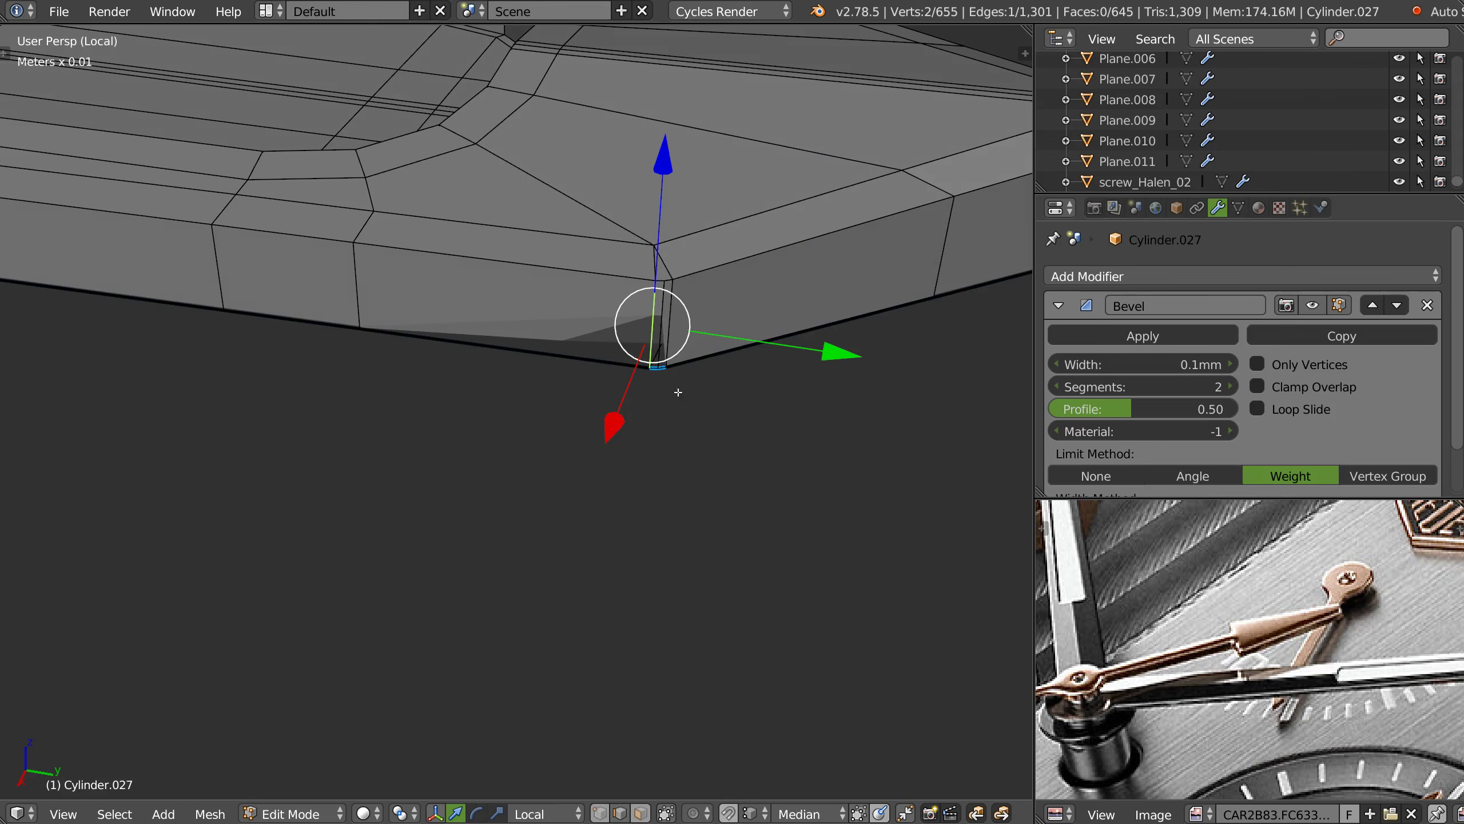
pyautogui.keyDown('shift'); pyautogui.rightClick(575, 364); pyautogui.keyUp('shift')
pyautogui.moveTo(586, 399); pyautogui.dragTo(588, 369, button='middle')
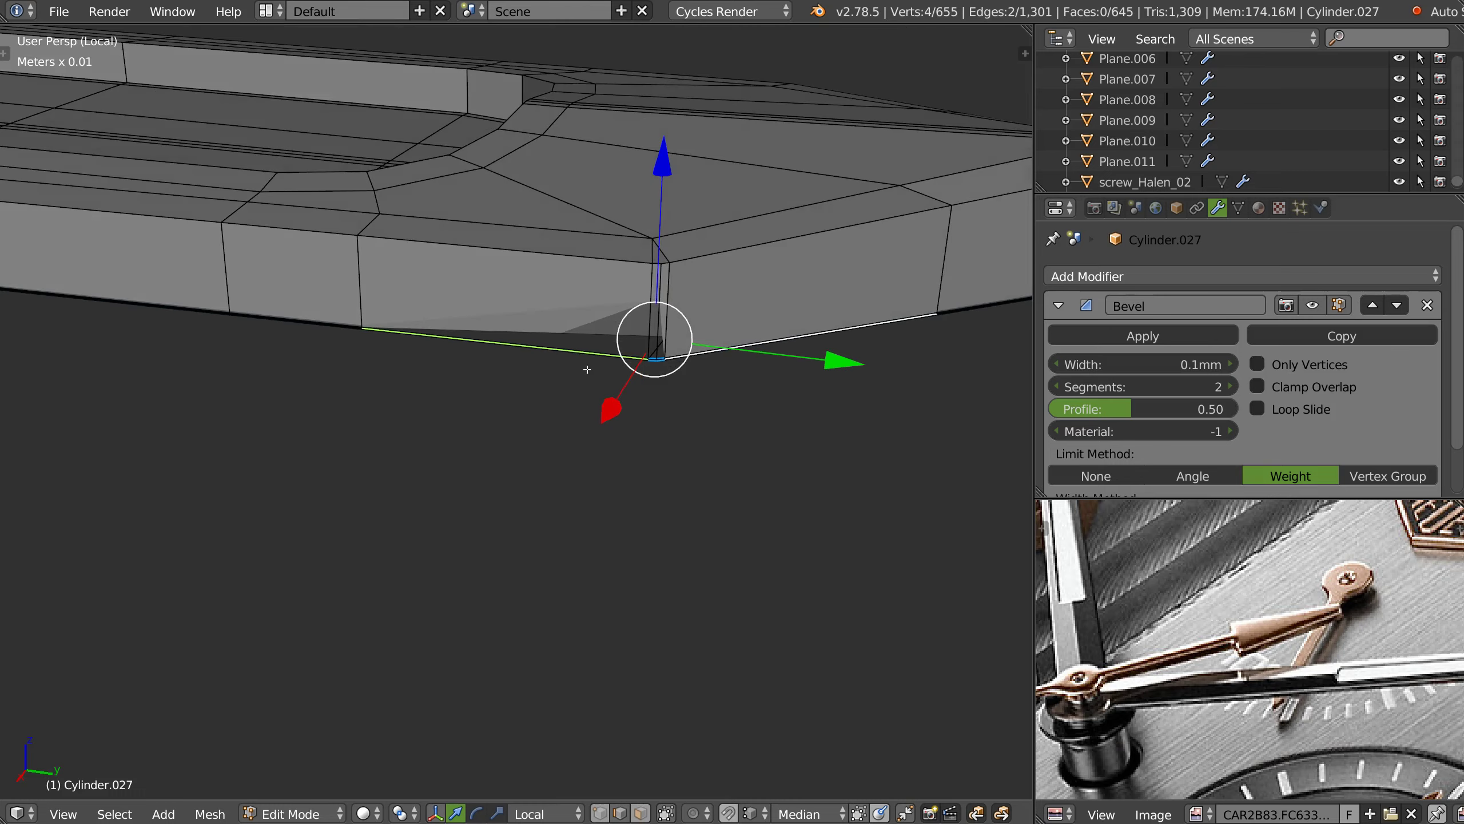
# - Check the edges' 0.05 Mean Bevel Weight in the N sidebar, then select a top face of the tip
pyautogui.press('n')
pyautogui.scroll(10, 951, 275)
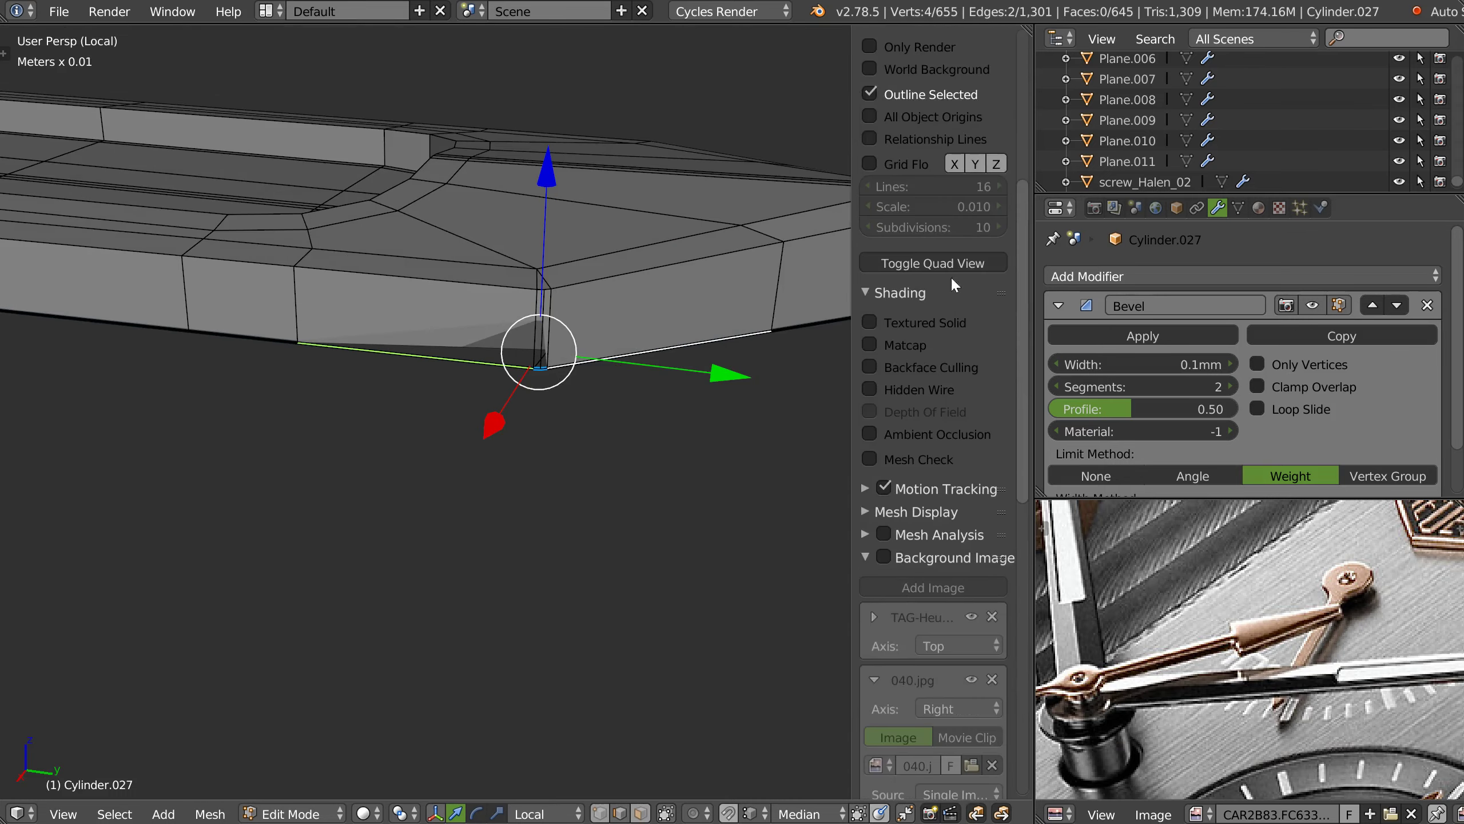
pyautogui.scroll(10, 904, 435)
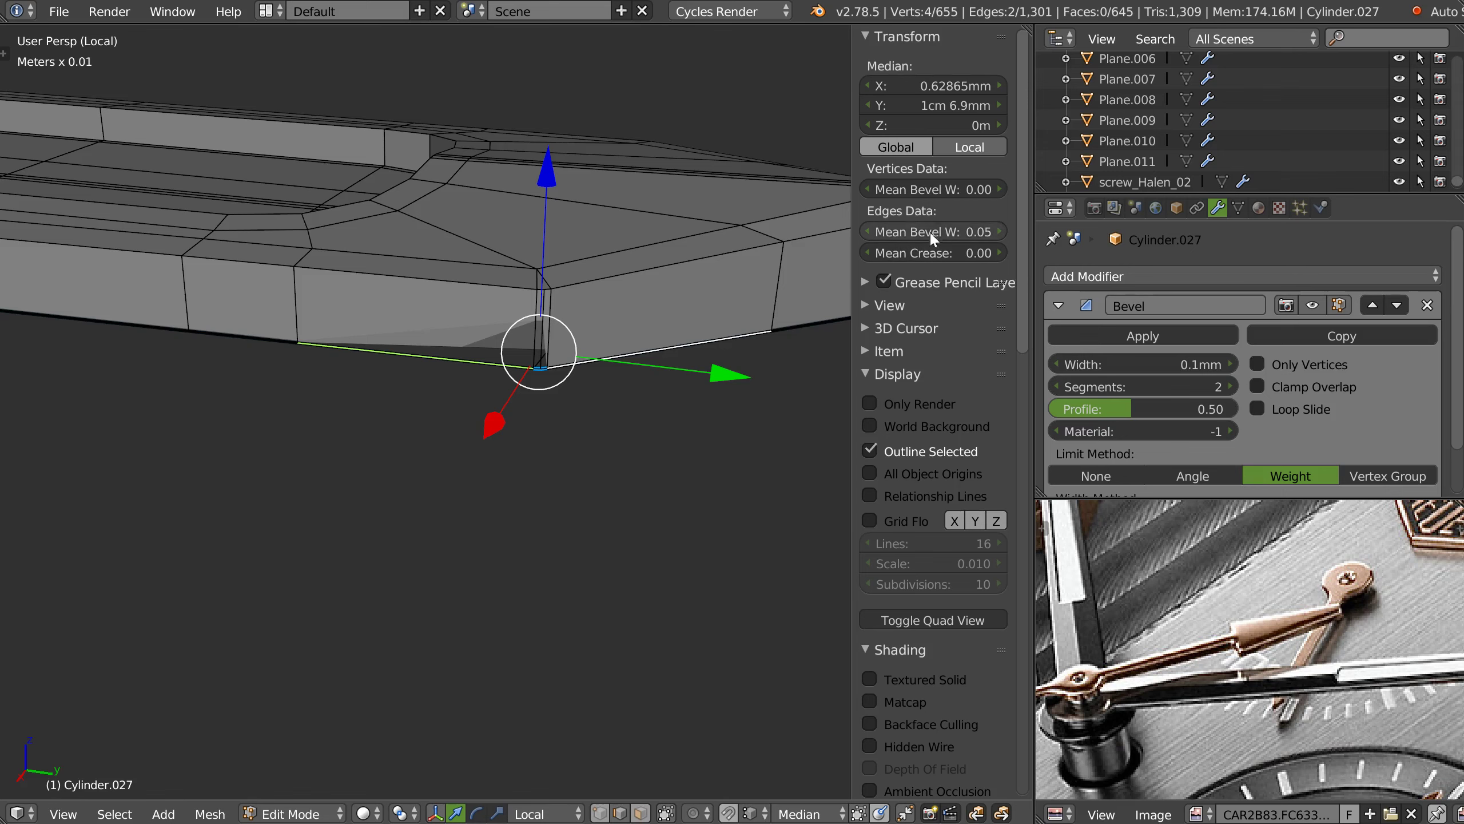
pyautogui.press('n')
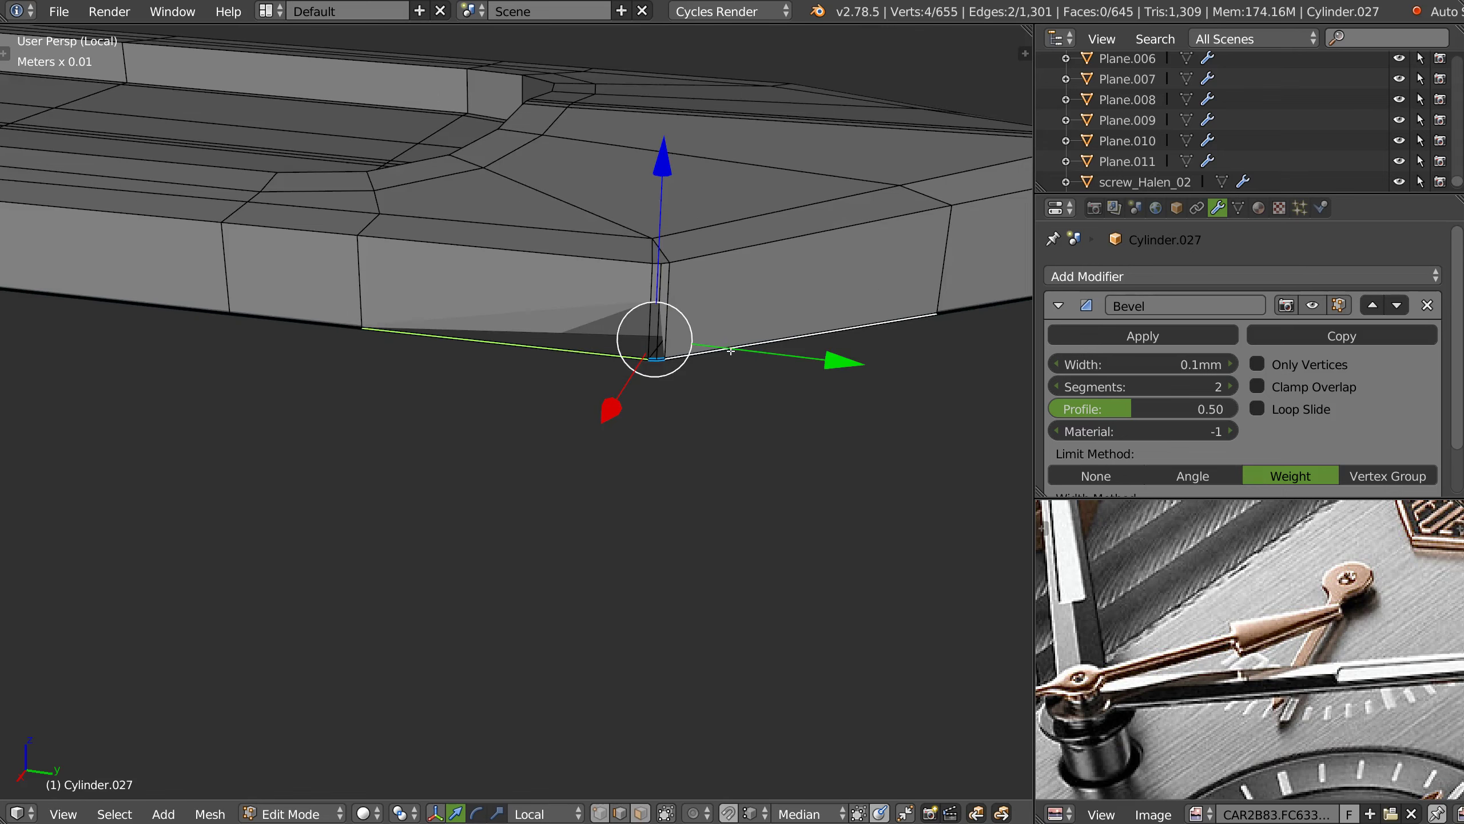
pyautogui.scroll(-2, 689, 345)
pyautogui.moveTo(683, 392)
pyautogui.mouseDown(button='middle')
pyautogui.moveTo(670, 360)
pyautogui.moveTo(690, 314)
pyautogui.moveTo(461, 323)
pyautogui.mouseUp(button='middle')
pyautogui.press('a')
pyautogui.click(459, 307)
# - Deselect everything, remove the existing Bevel modifier, and select a top-strip face
pyautogui.press('a')
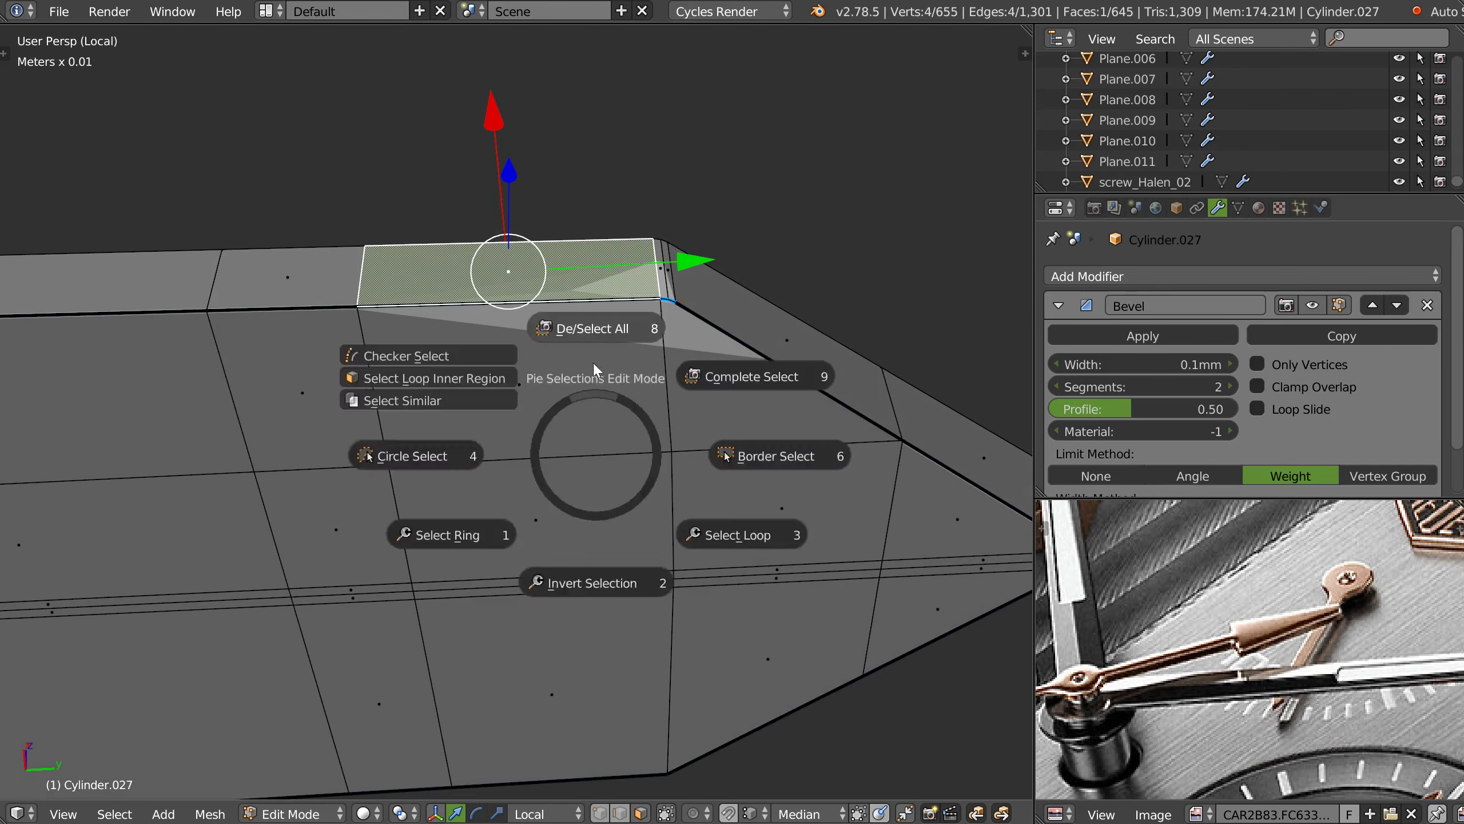
pyautogui.click(594, 335)
pyautogui.click(1428, 305)
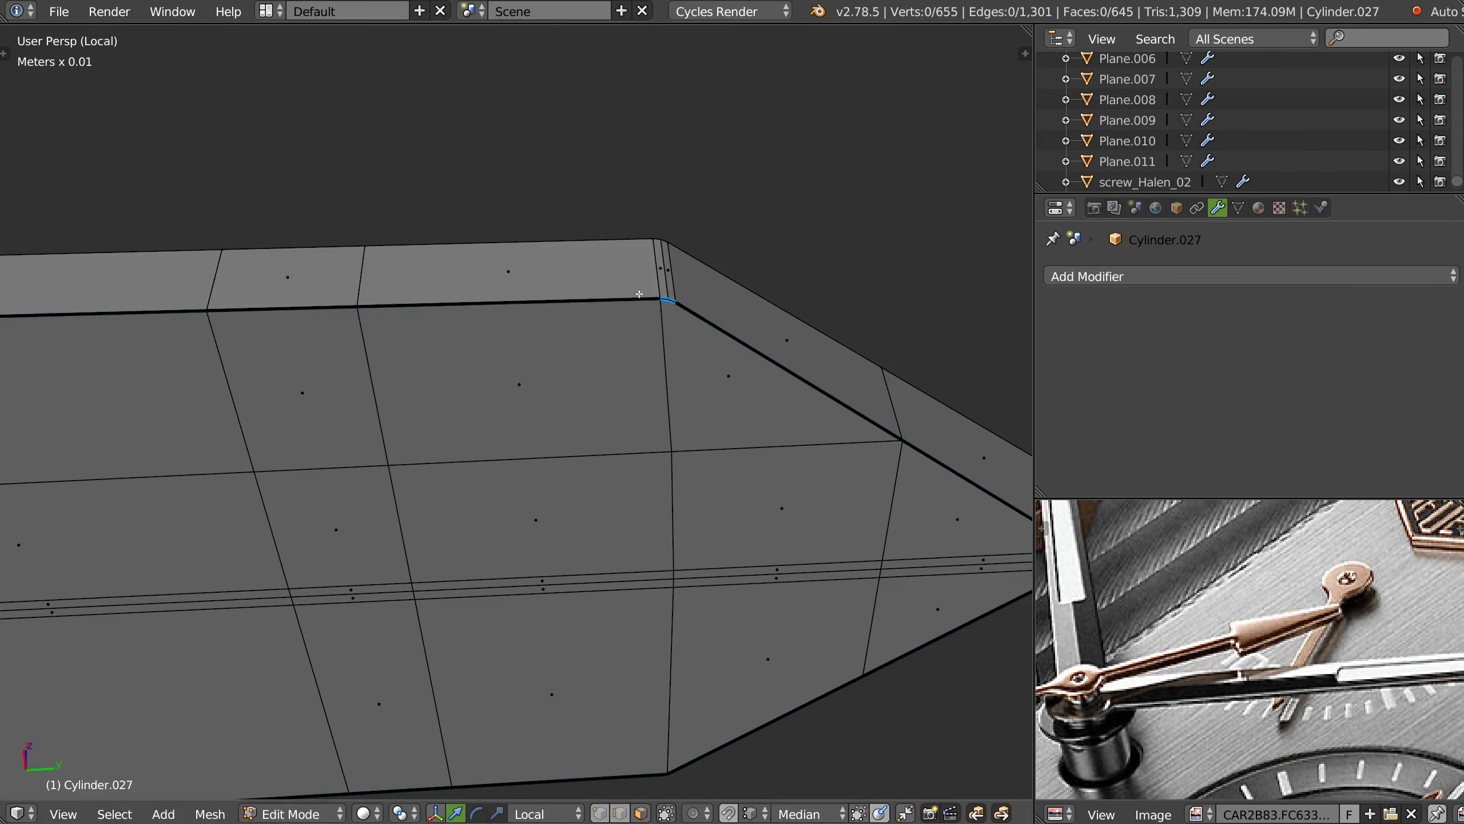
pyautogui.moveTo(652, 324); pyautogui.dragTo(591, 321, button='middle')
pyautogui.click(590, 321)
# - In edge mode, mark the top strip's bottom edge and right-side edges with Shift+E
pyautogui.press('2')
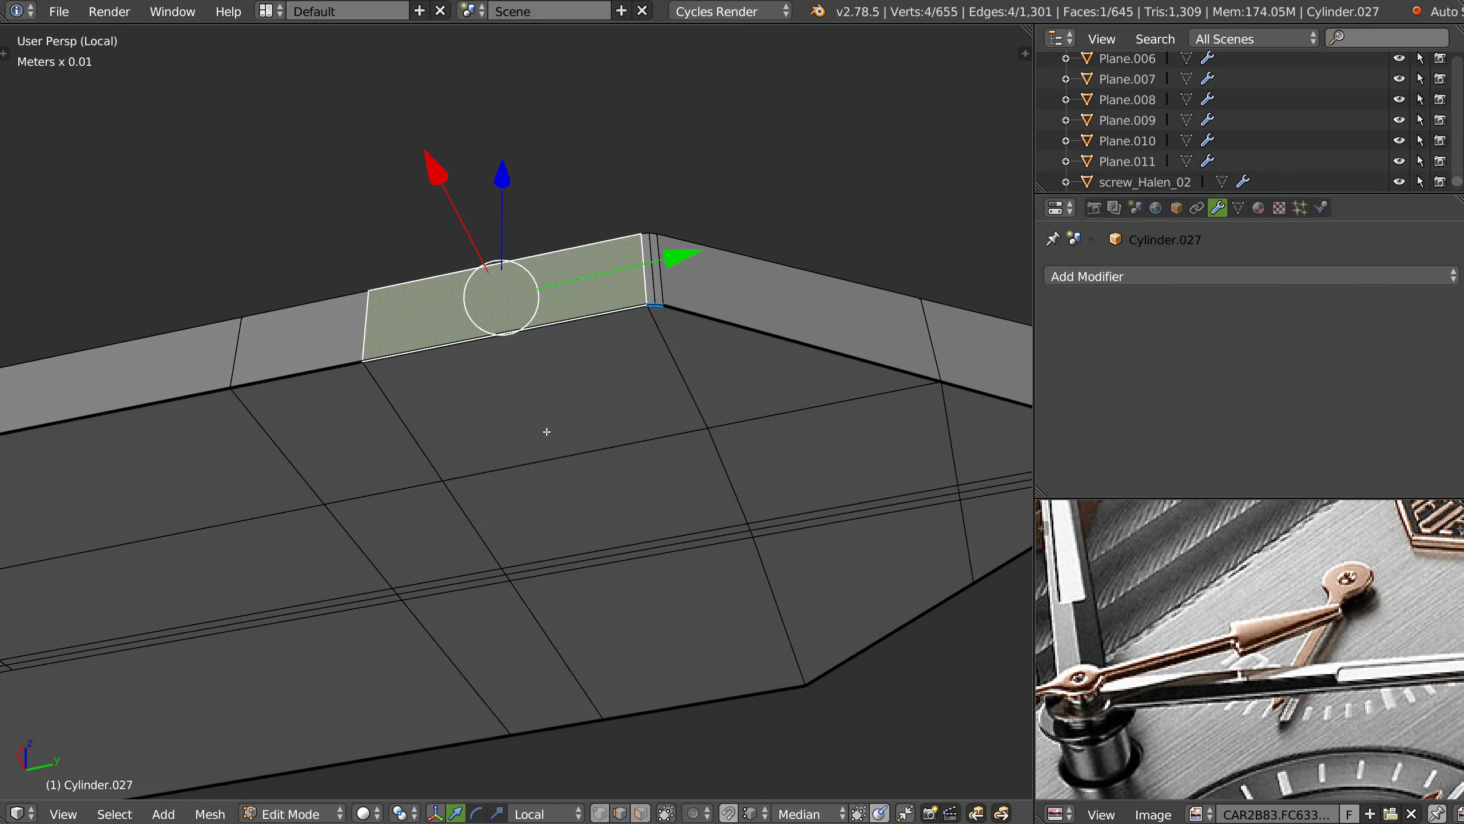
pyautogui.click(575, 323)
pyautogui.hotkey('shift', 'e')
pyautogui.click(376, 397)
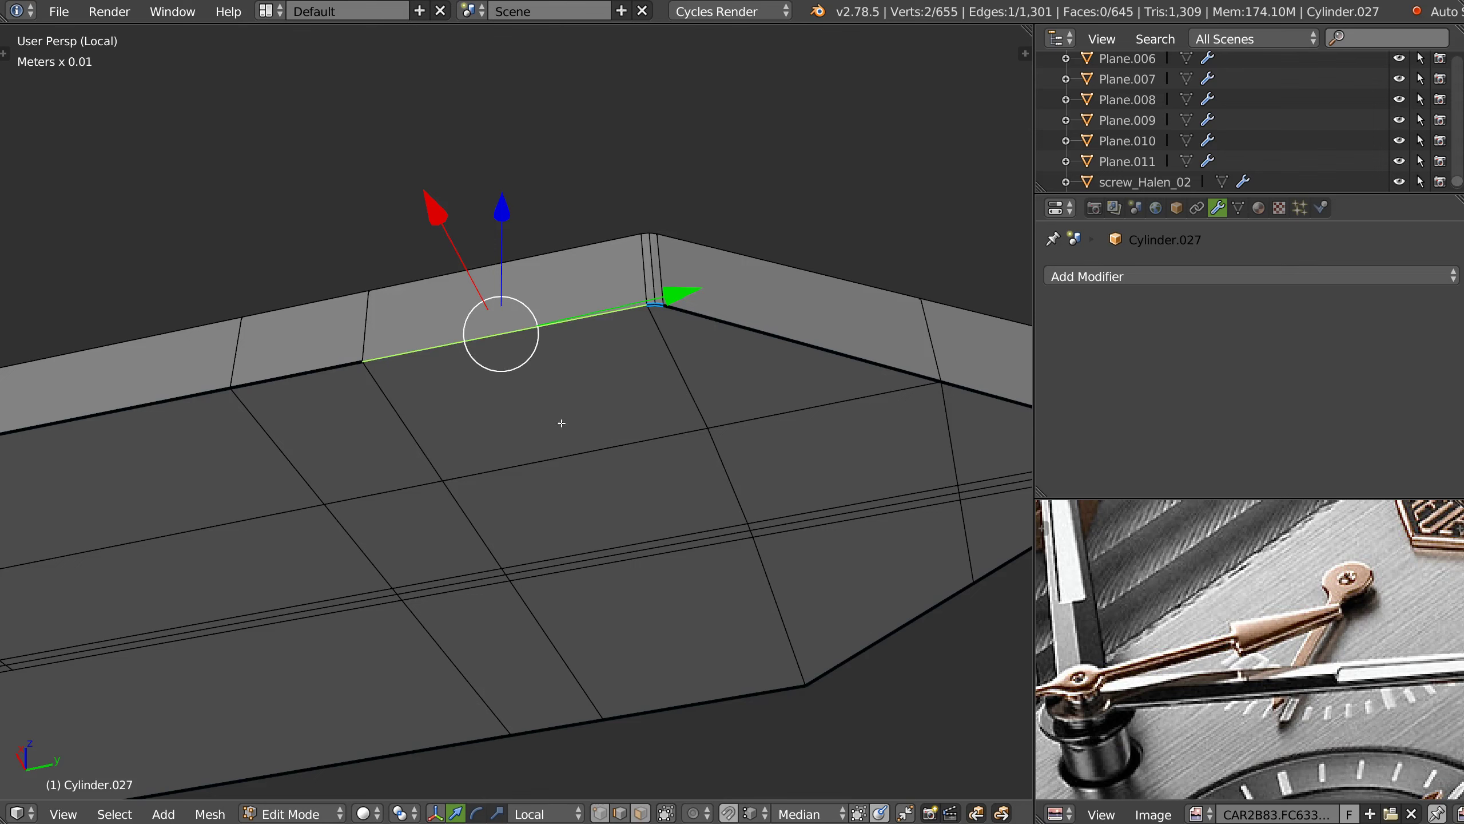
pyautogui.click(700, 352)
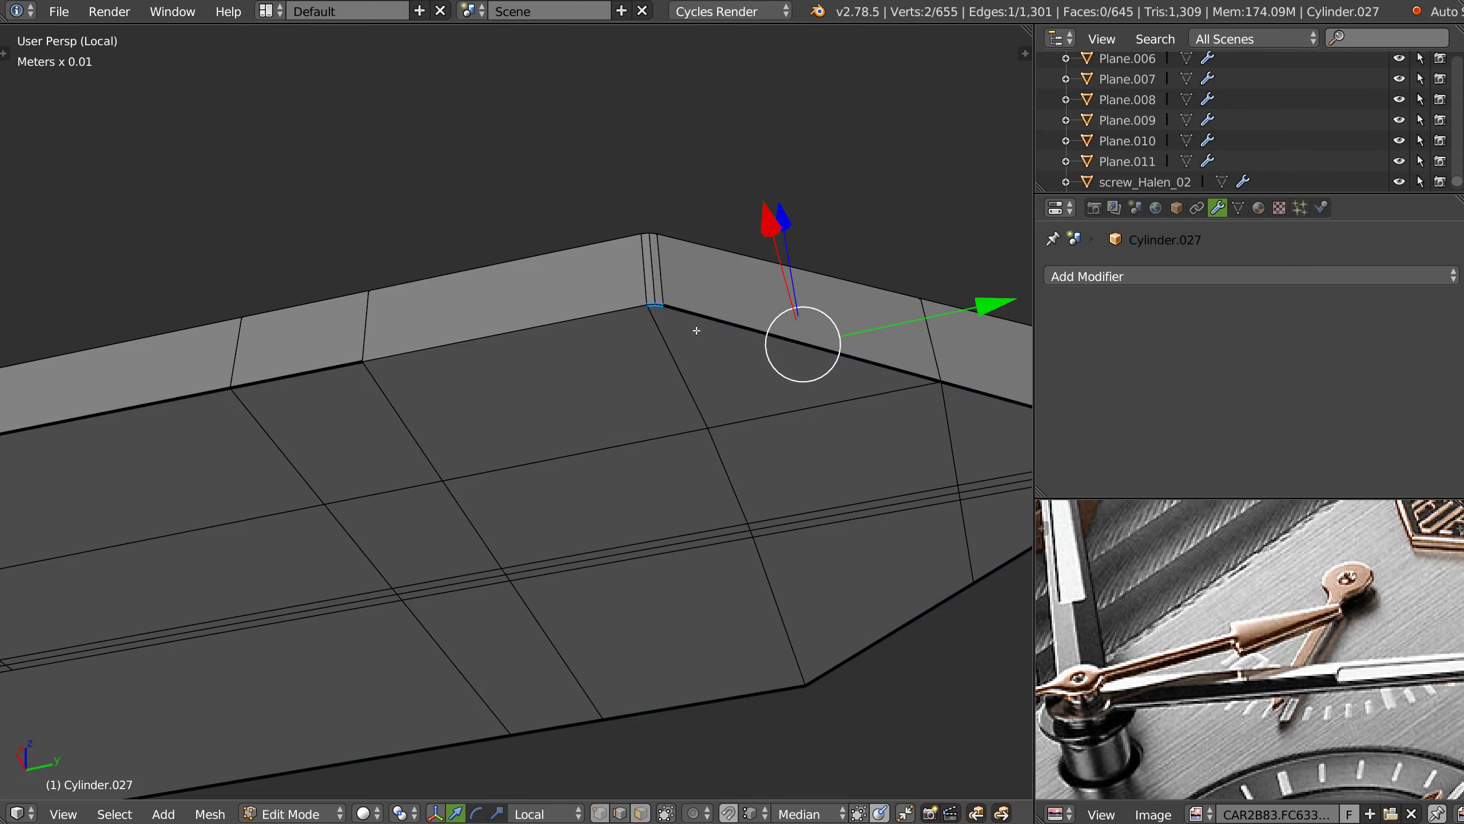
pyautogui.click(720, 321)
pyautogui.hotkey('shift', 'e')
pyautogui.click(518, 325)
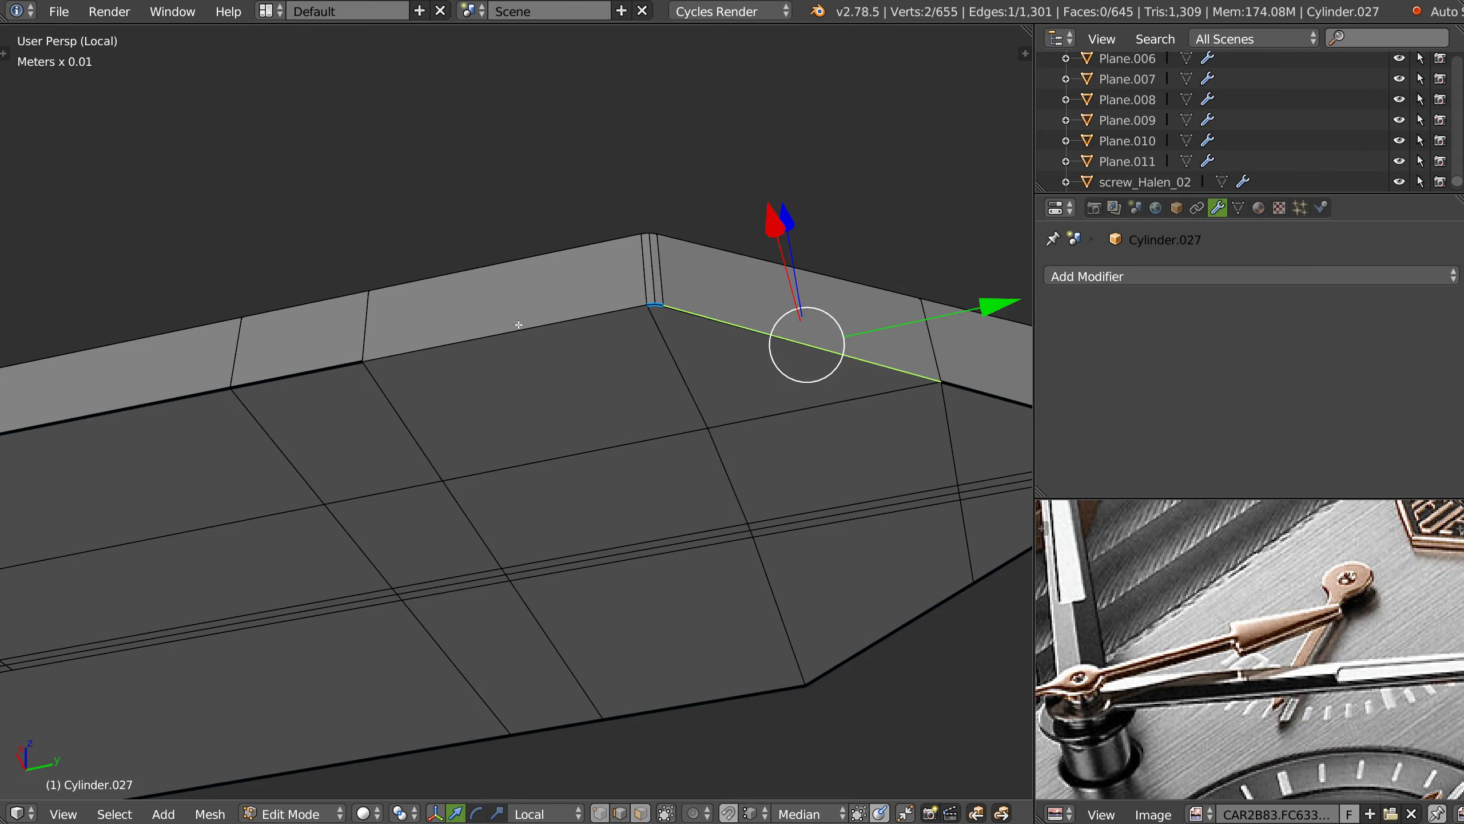
pyautogui.keyDown('shift'); pyautogui.click(705, 320); pyautogui.keyUp('shift')
pyautogui.hotkey('shift', 'e')
pyautogui.click(865, 327)
# - In Object Mode, add an Adjust Bevel modifier from the Speedflow pie using the Weight limit method
pyautogui.click(374, 371)
pyautogui.moveTo(374, 371)
pyautogui.mouseDown(button='middle')
pyautogui.moveTo(416, 353)
pyautogui.moveTo(471, 394)
pyautogui.mouseUp(button='middle')
pyautogui.moveTo(727, 370); pyautogui.dragTo(644, 425, button='middle')
pyautogui.press('Tab')
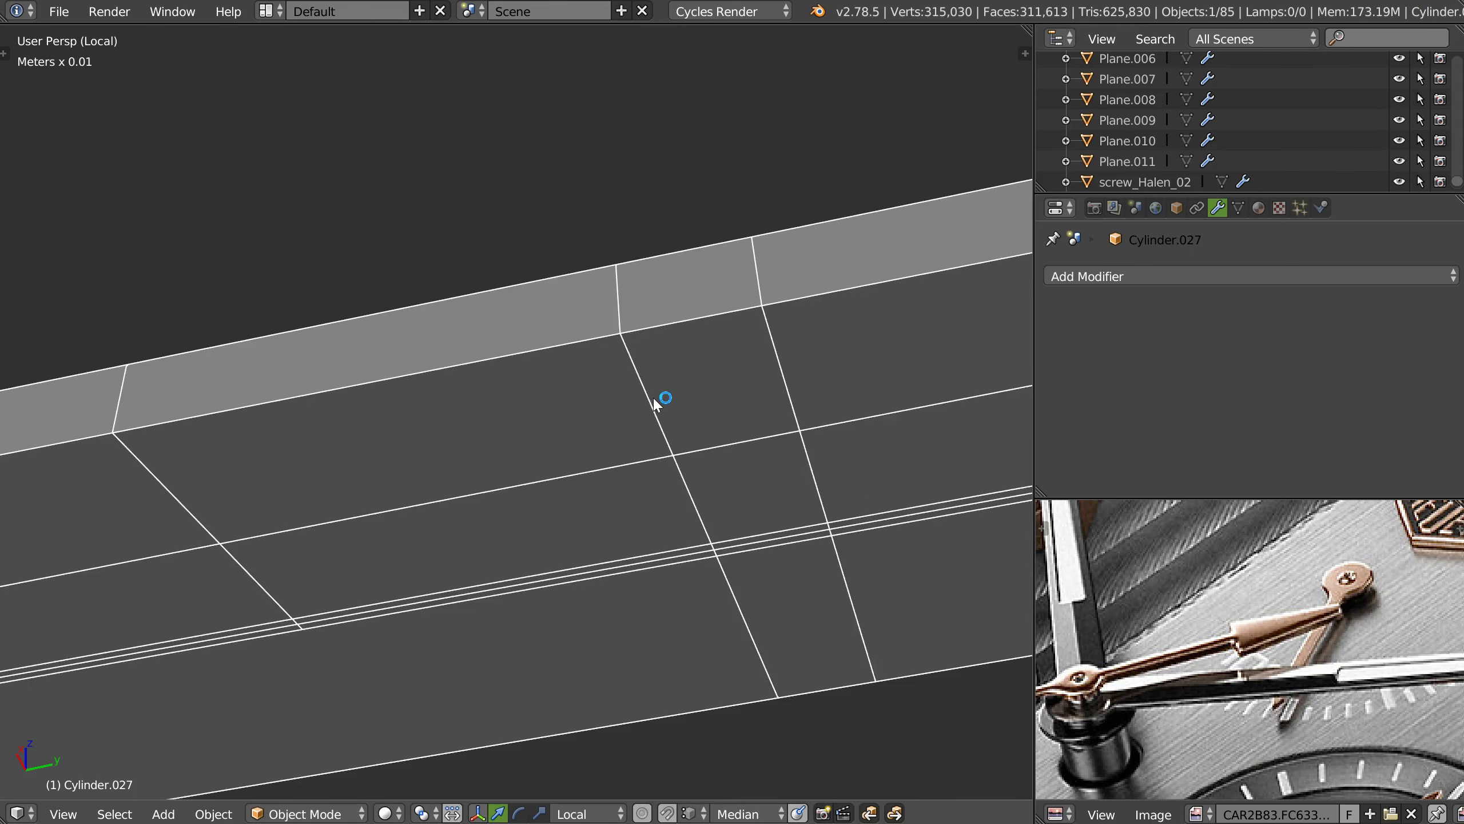
pyautogui.hotkey('alt', 'q')
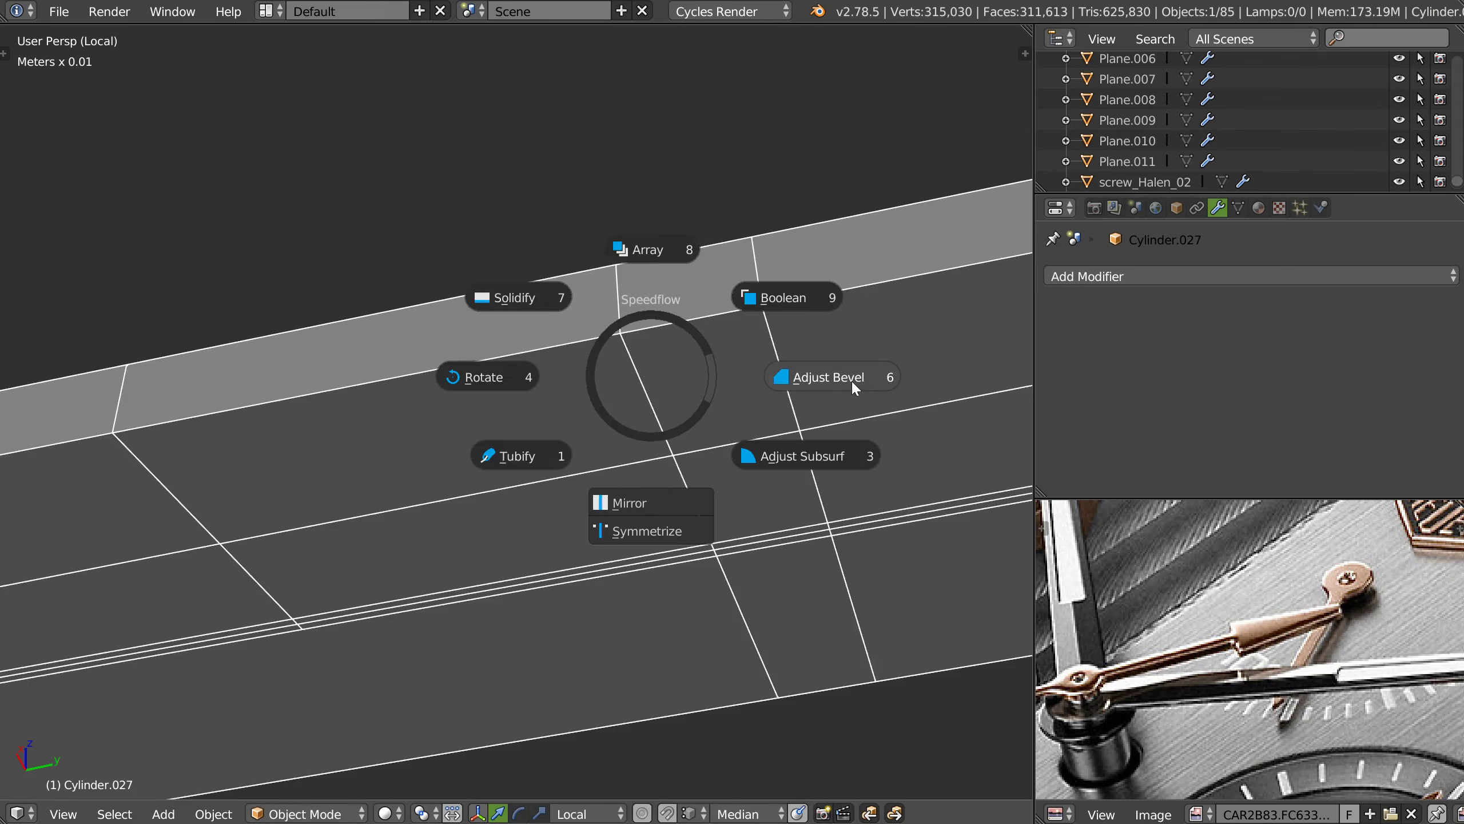
pyautogui.click(852, 380)
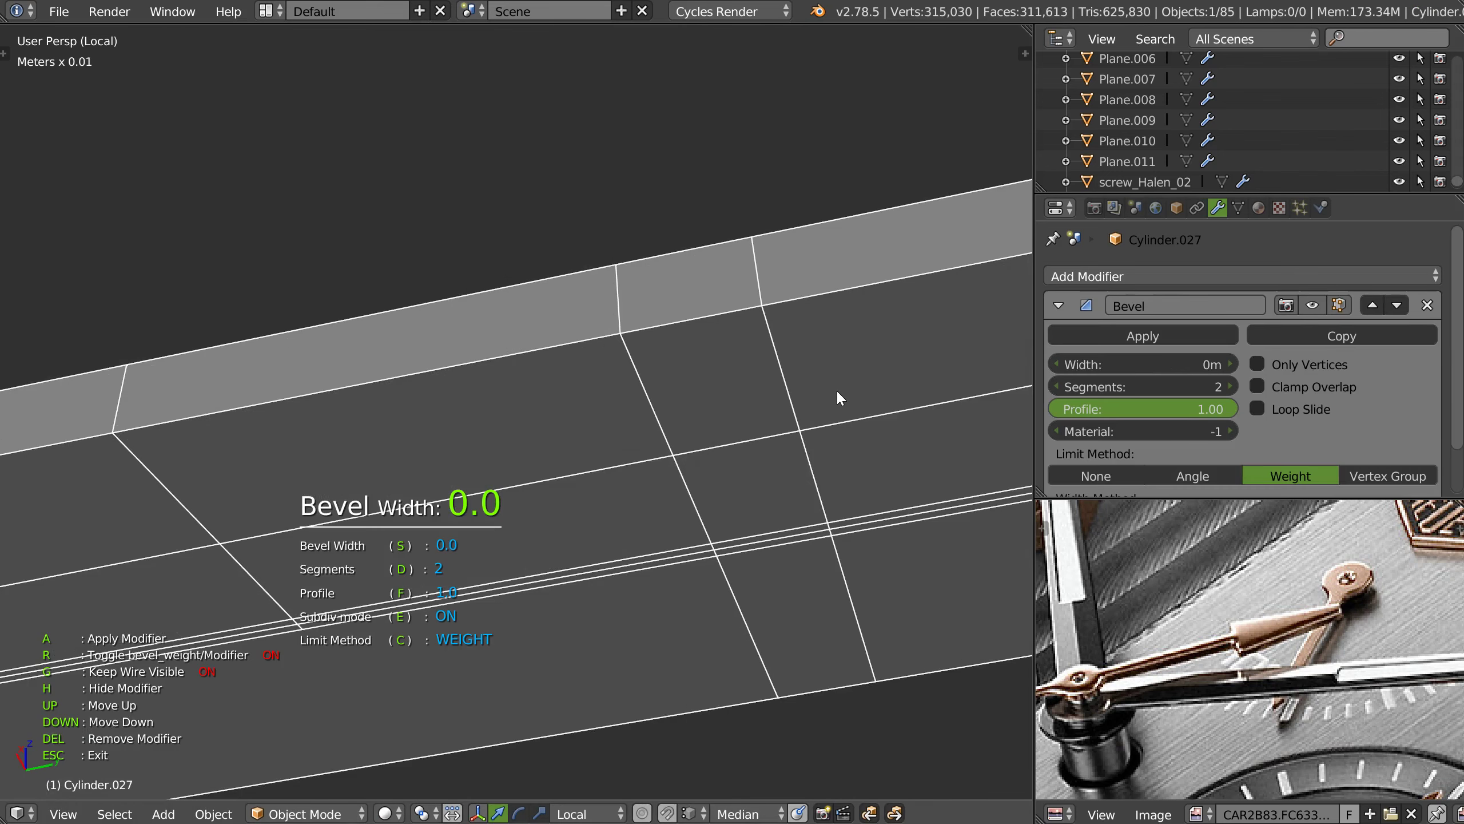
pyautogui.moveTo(839, 391)
pyautogui.mouseDown(button='middle')
pyautogui.moveTo(784, 378)
pyautogui.moveTo(816, 371)
pyautogui.moveTo(766, 328)
pyautogui.moveTo(740, 407)
pyautogui.moveTo(740, 391)
pyautogui.moveTo(726, 409)
pyautogui.mouseUp(button='middle')
pyautogui.press('Escape')
# - Back in edit mode, select the whole mesh and apply a Shift+E edge option to all edges
pyautogui.scroll(-5, 710, 369)
pyautogui.press('Tab')
pyautogui.scroll(3, 713, 506)
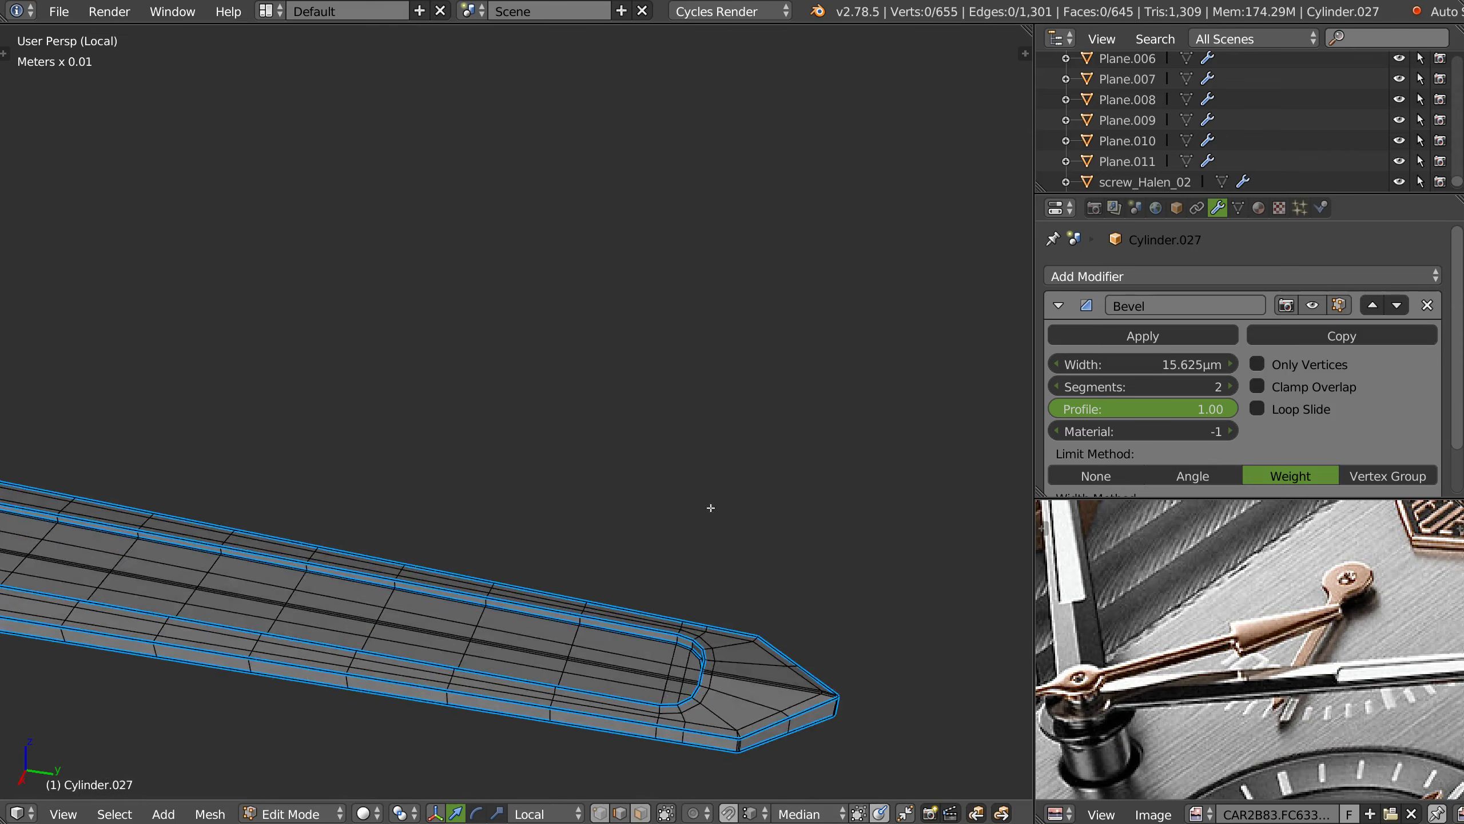
pyautogui.scroll(2, 719, 402)
pyautogui.scroll(2, 781, 462)
pyautogui.keyDown('alt'); pyautogui.click(668, 663); pyautogui.keyUp('alt')
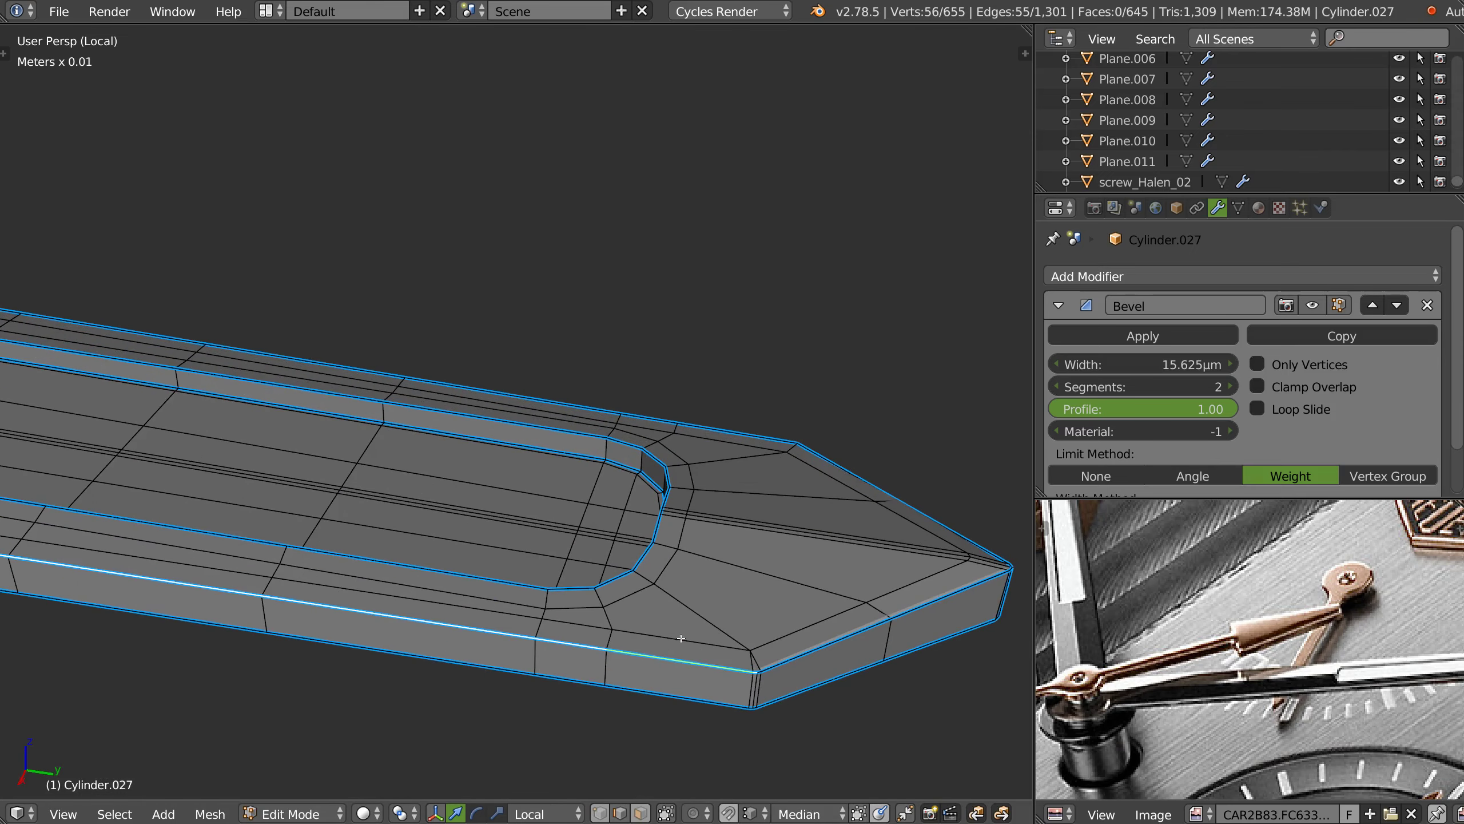
pyautogui.press('a')
pyautogui.hotkey('shift', 'e')
pyautogui.click(650, 565)
pyautogui.moveTo(650, 566)
pyautogui.mouseDown(button='middle')
pyautogui.moveTo(677, 490)
pyautogui.moveTo(686, 572)
pyautogui.moveTo(661, 523)
pyautogui.moveTo(650, 650)
pyautogui.mouseUp(button='middle')
# - Turn on Loop Slide for the Bevel modifier (15.625µm width, 2 segments)
pyautogui.scroll(2, 650, 650)
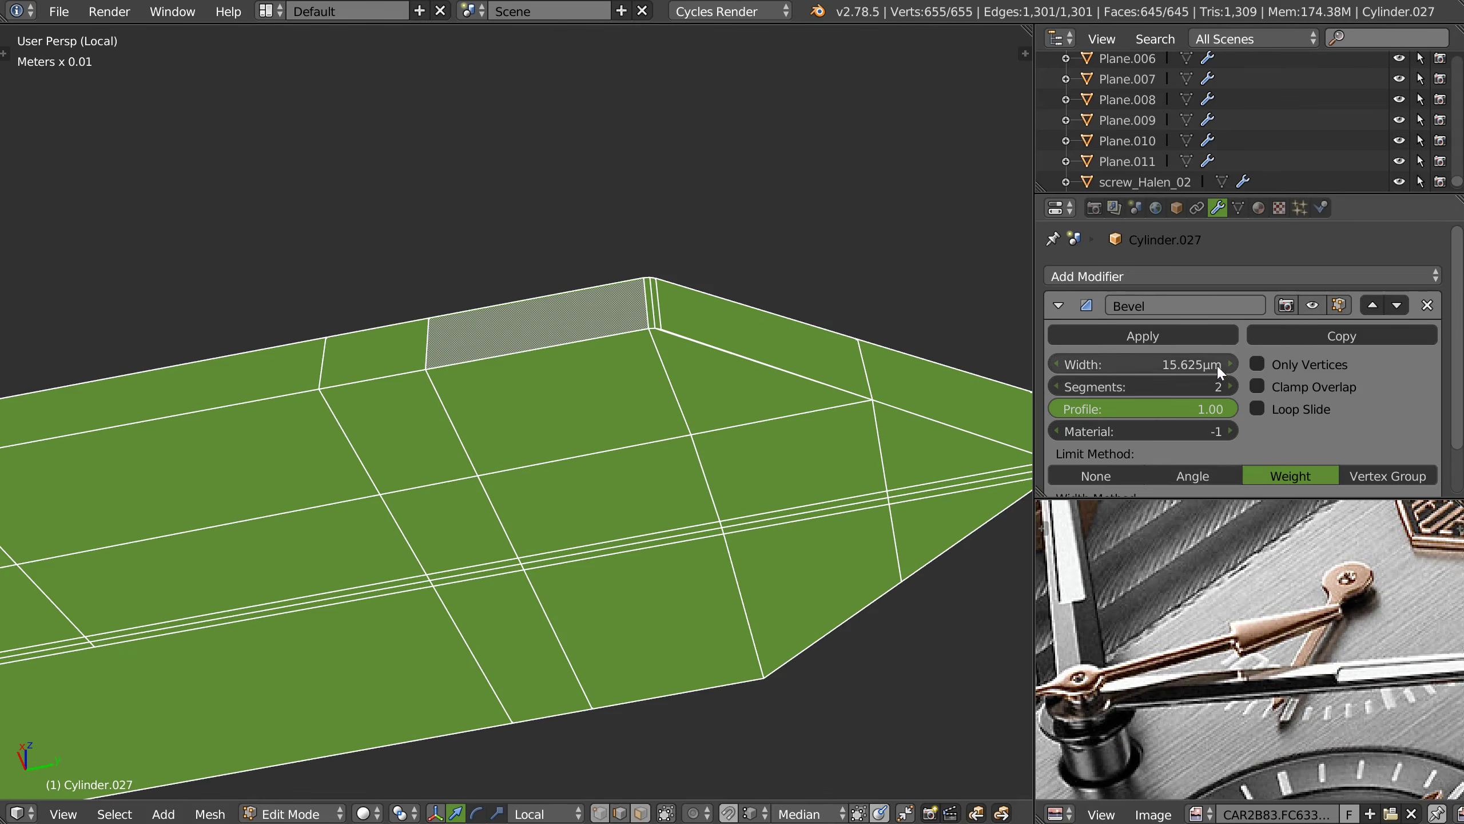
pyautogui.scroll(-2, 1217, 364)
pyautogui.scroll(1, 1224, 338)
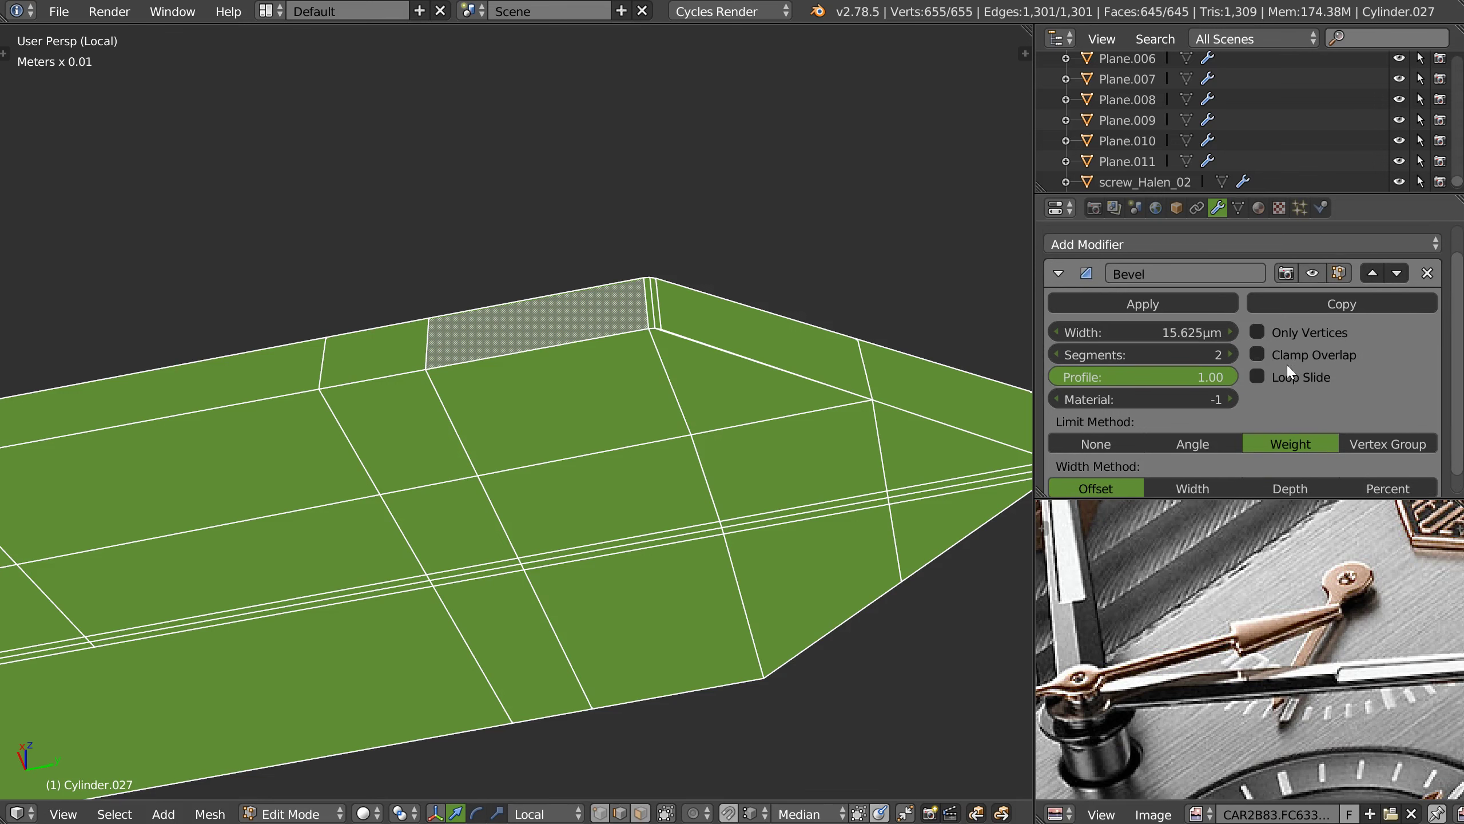
pyautogui.click(1259, 375)
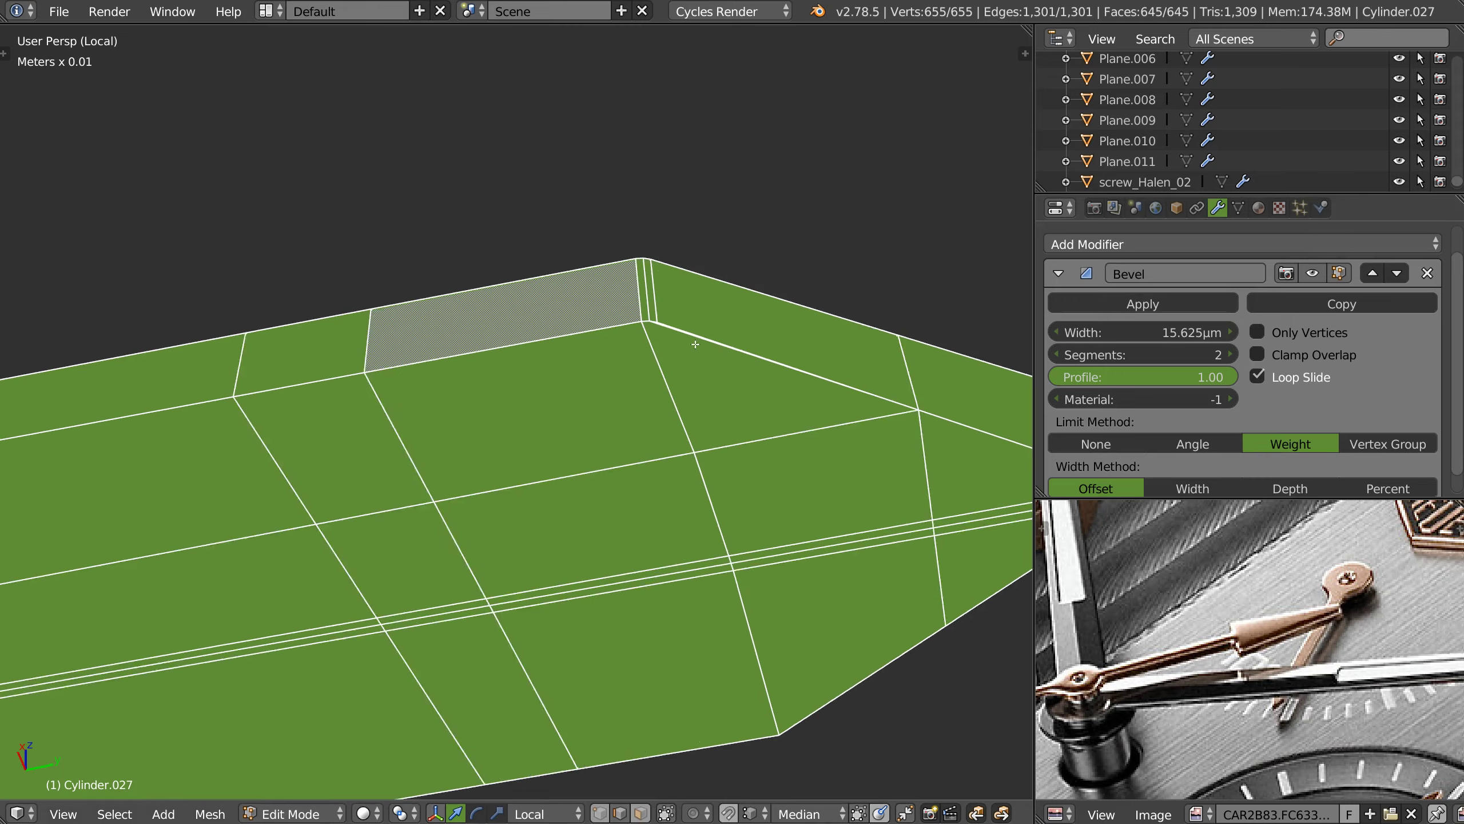
pyautogui.scroll(2, 695, 344)
# - Delete the face beside the pointed tip's corner
pyautogui.rightClick(692, 313)
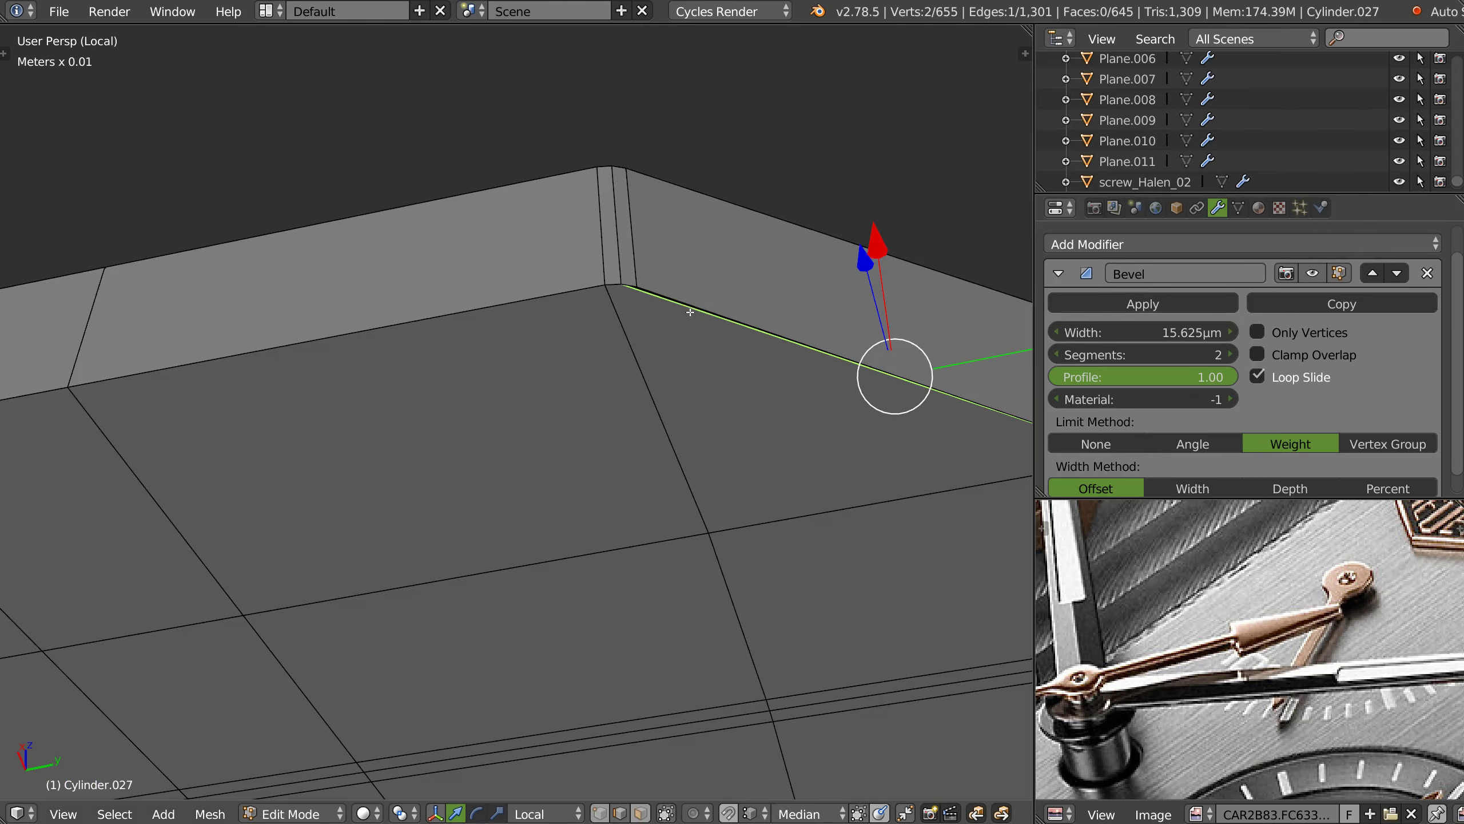
pyautogui.hotkey('ctrl', 'Tab')
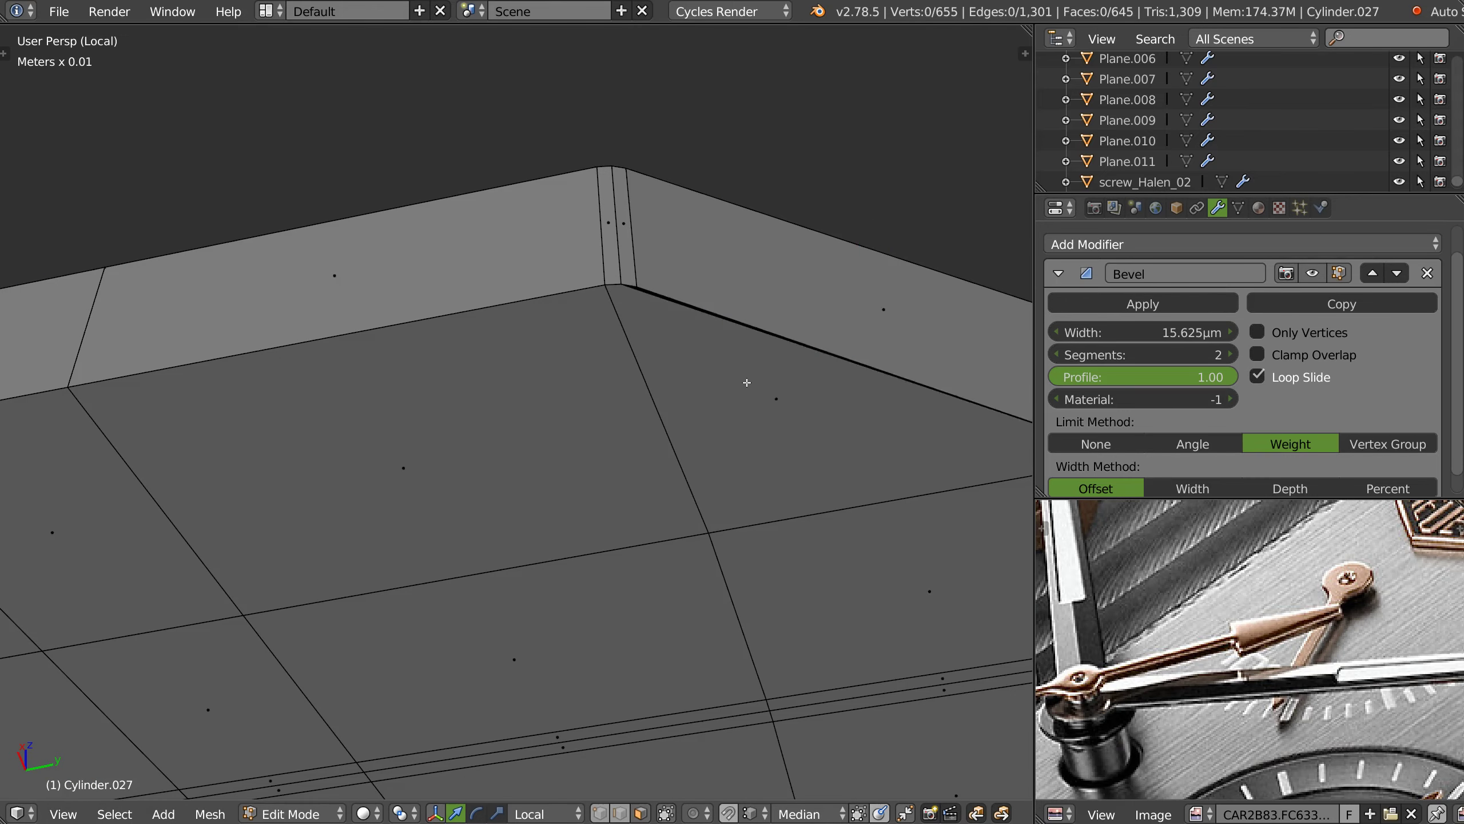
pyautogui.rightClick(703, 414)
pyautogui.press('x')
# - Fill the gap with two triangular faces from selected vertex pairs
pyautogui.hotkey('ctrl', 'Tab')
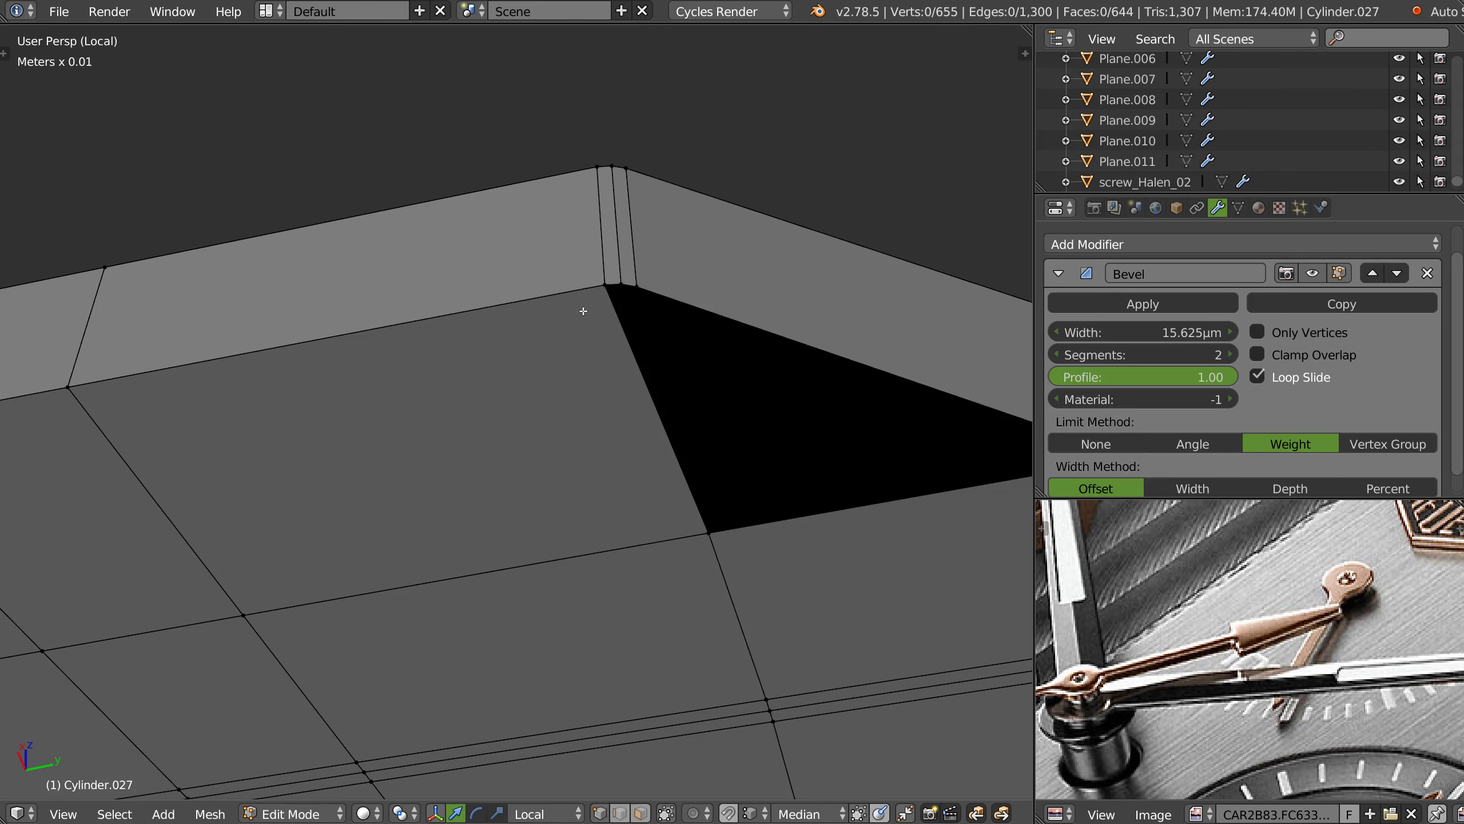
pyautogui.rightClick(652, 284)
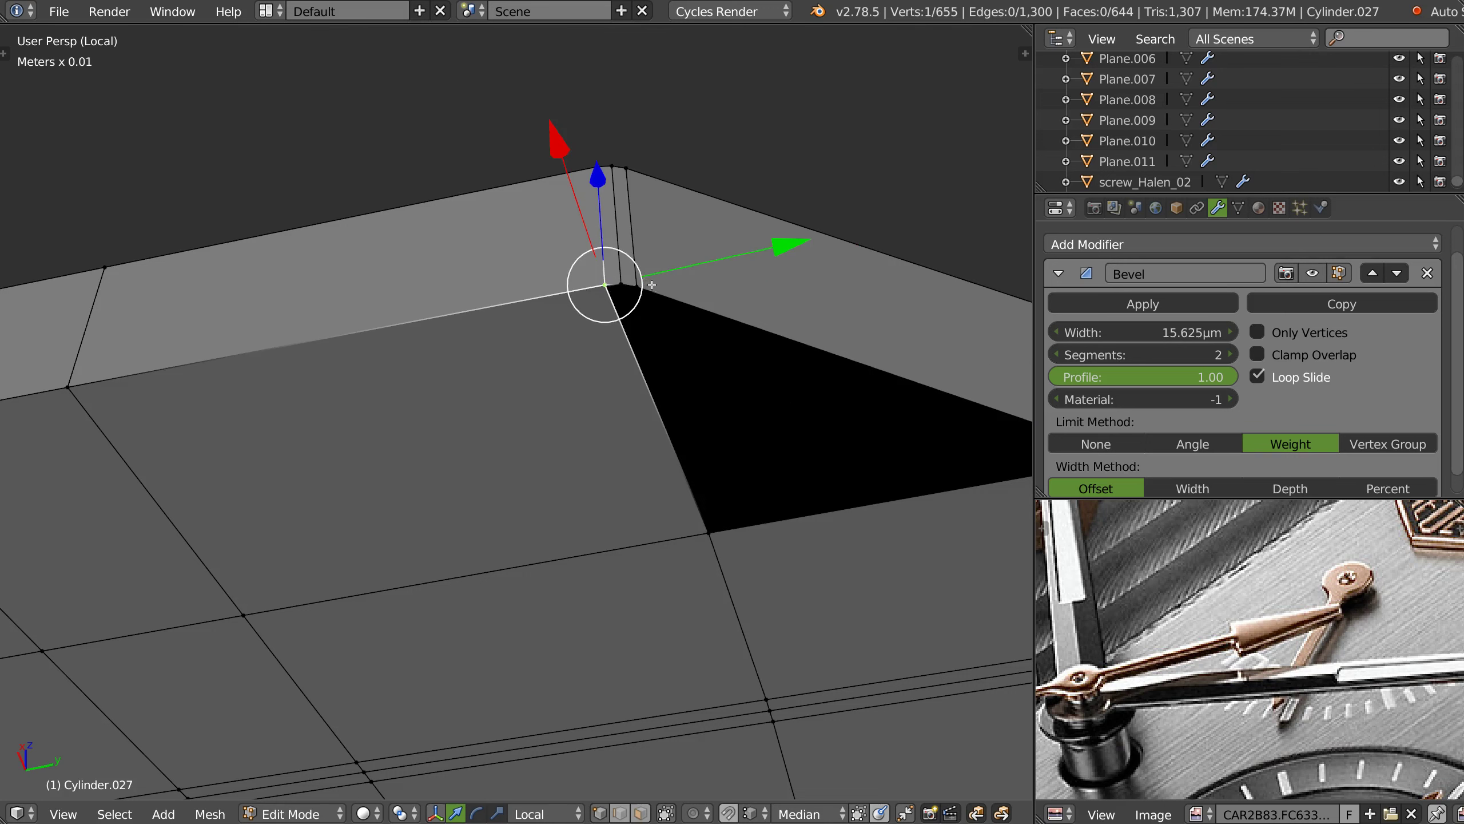
pyautogui.keyDown('ctrl'); pyautogui.rightClick(710, 535); pyautogui.keyUp('ctrl')
pyautogui.press('f')
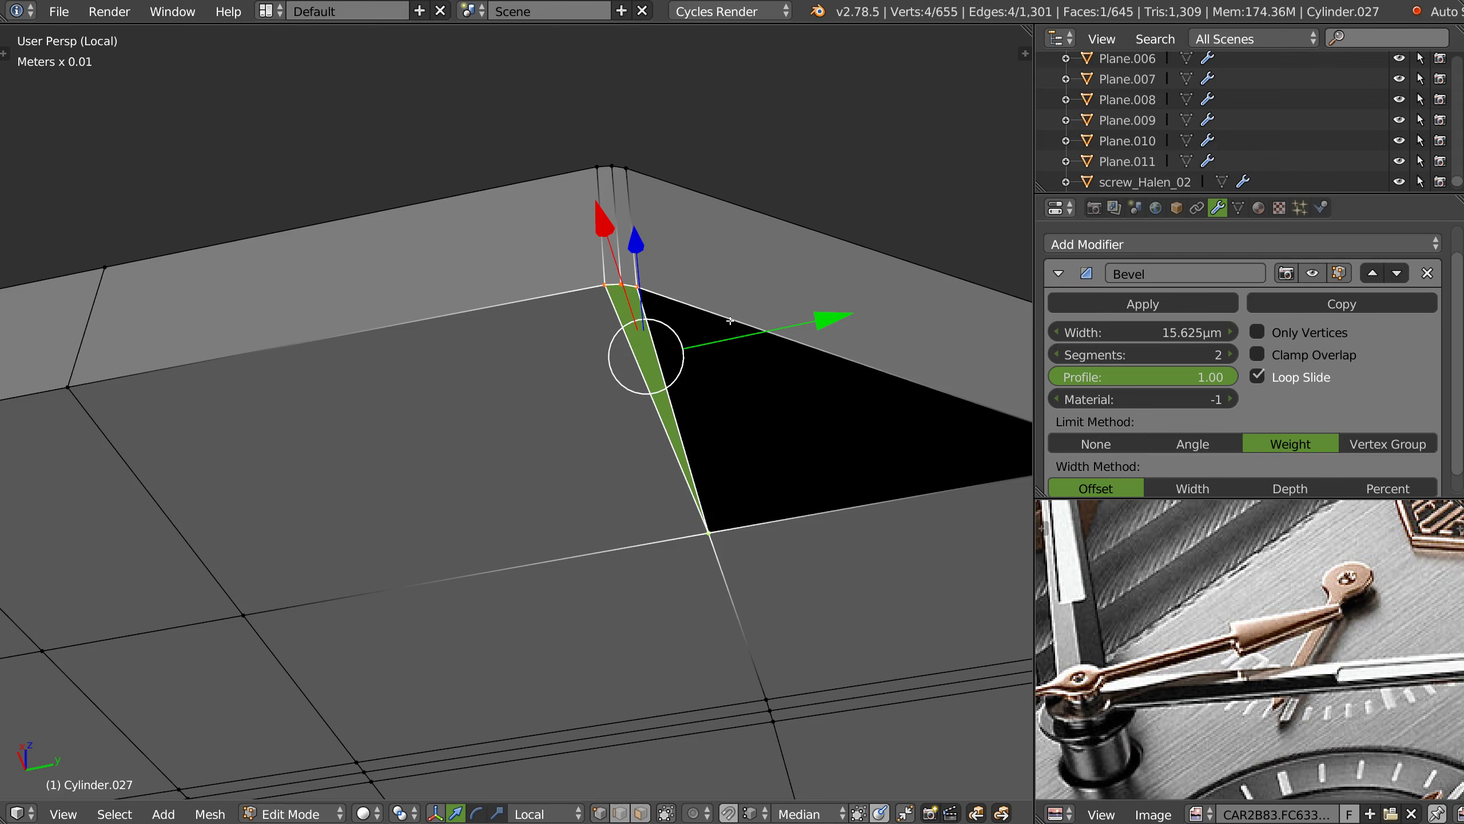
pyautogui.keyDown('shift'); pyautogui.rightClick(658, 284); pyautogui.keyUp('shift')
pyautogui.moveTo(658, 285); pyautogui.dragTo(620, 362, button='middle')
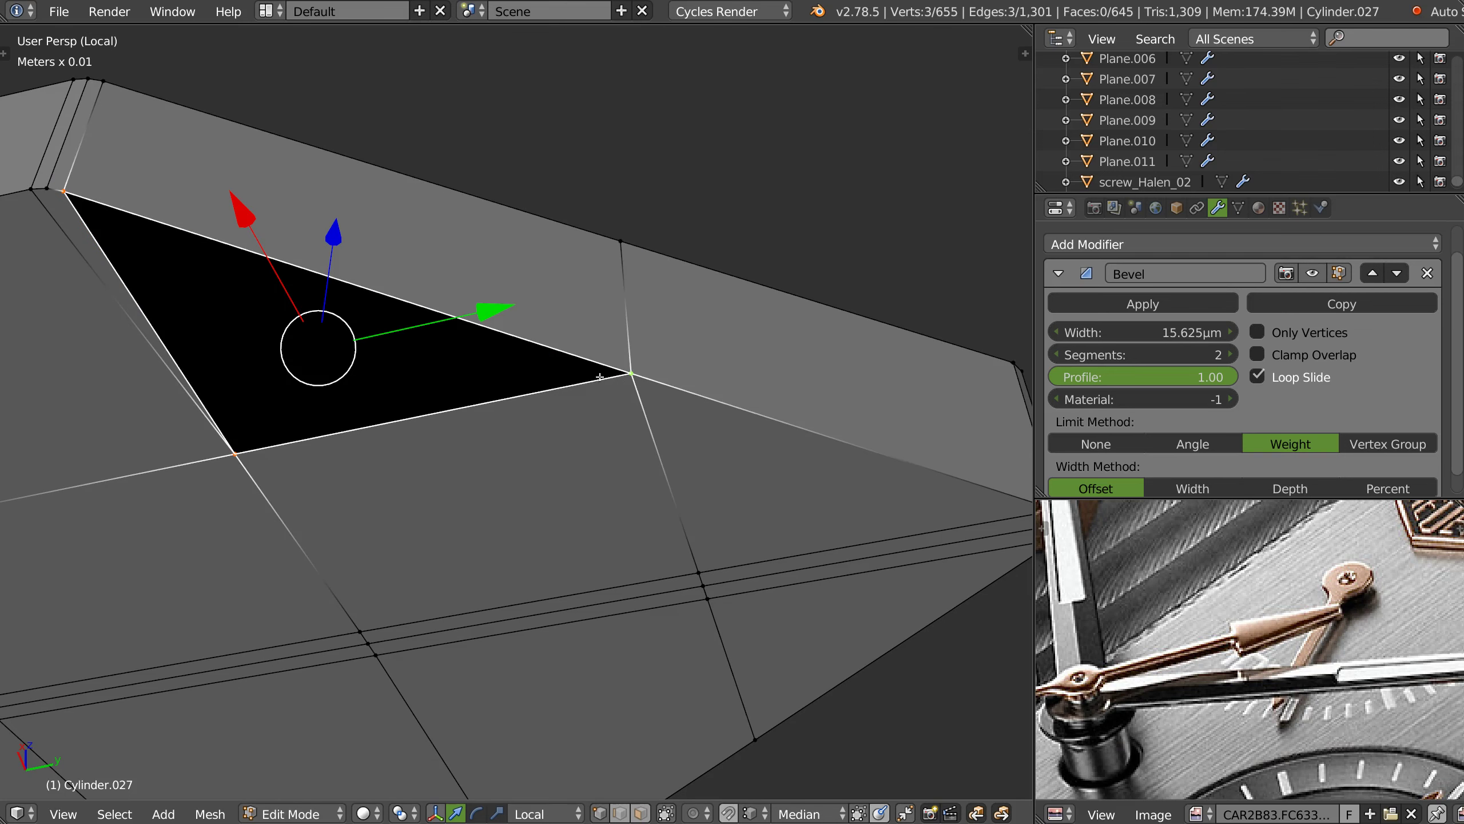
pyautogui.press('f')
# - Return to face select mode and zoom out to view the whole watch hand
pyautogui.scroll(-3, 631, 387)
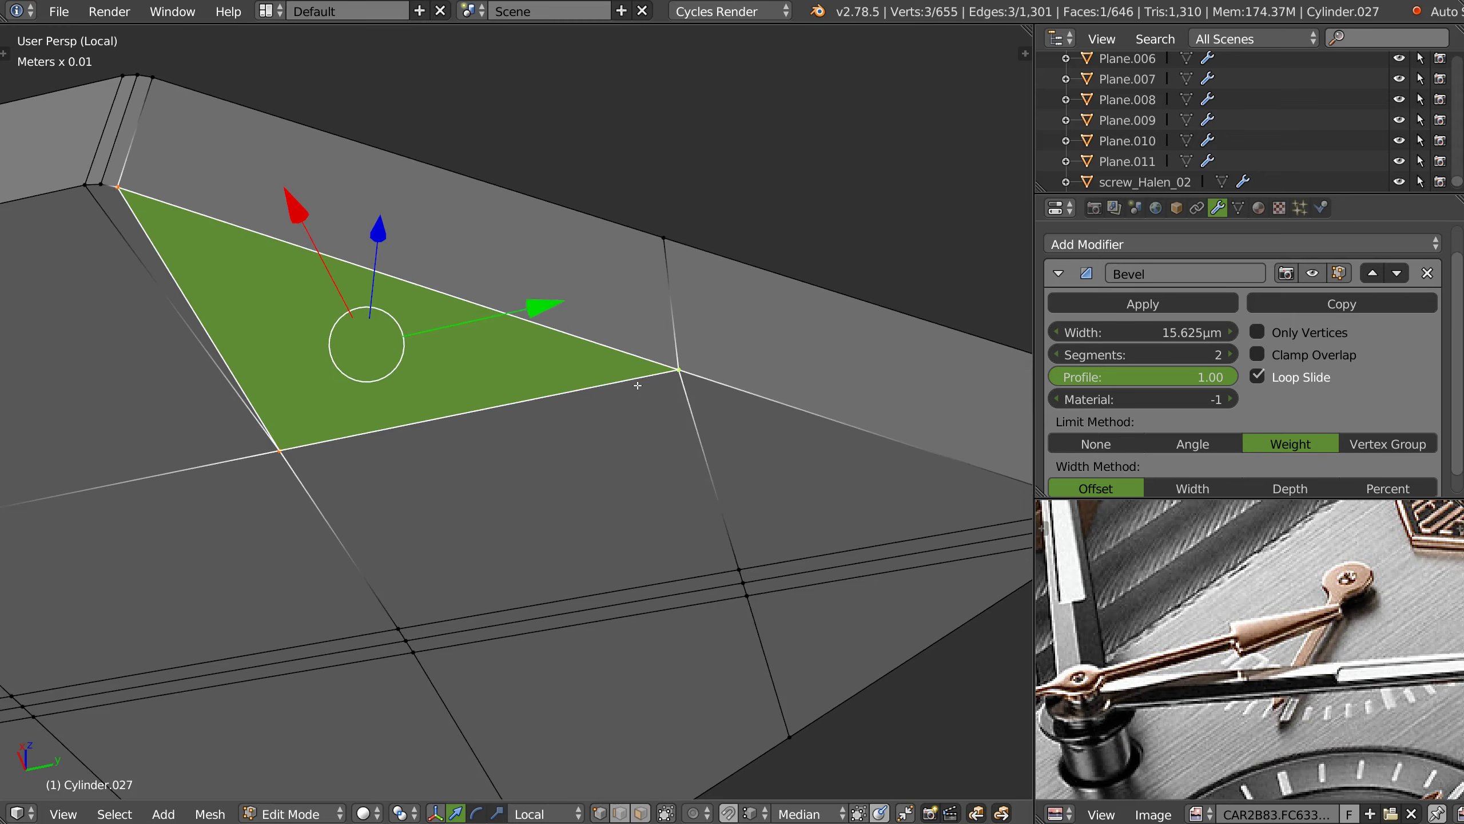
pyautogui.moveTo(630, 387); pyautogui.dragTo(681, 357, button='middle')
pyautogui.scroll(-3, 680, 357)
pyautogui.hotkey('ctrl', 'Tab')
pyautogui.click(553, 406)
pyautogui.moveTo(552, 406); pyautogui.dragTo(901, 400, button='middle')
pyautogui.scroll(-2, 901, 400)
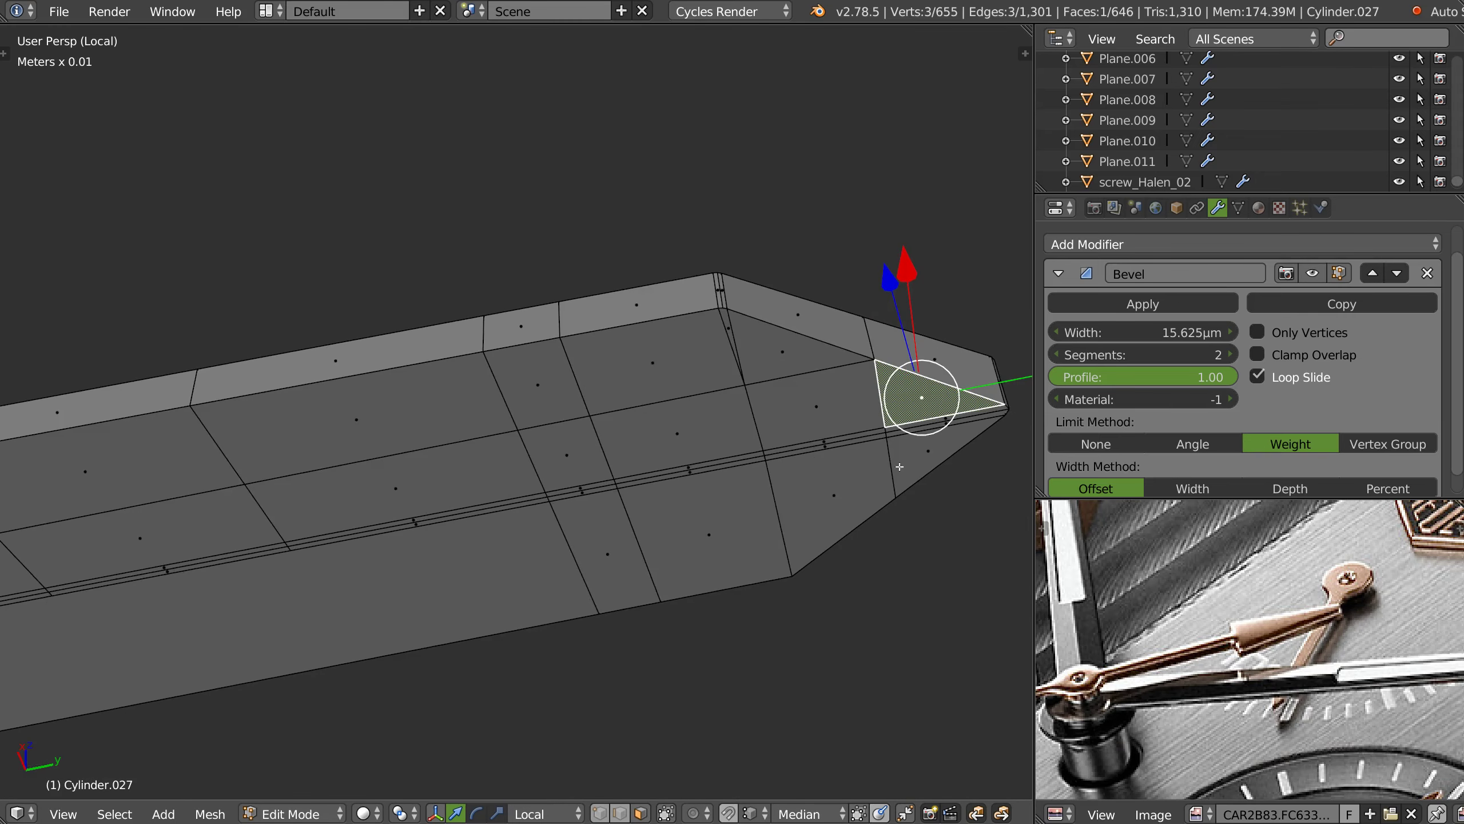
pyautogui.scroll(-2, 901, 400)
pyautogui.keyDown('ctrl'); pyautogui.scroll(-4, 900, 393); pyautogui.keyUp('ctrl')
pyautogui.keyDown('ctrl'); pyautogui.scroll(-4, 900, 386); pyautogui.keyUp('ctrl')
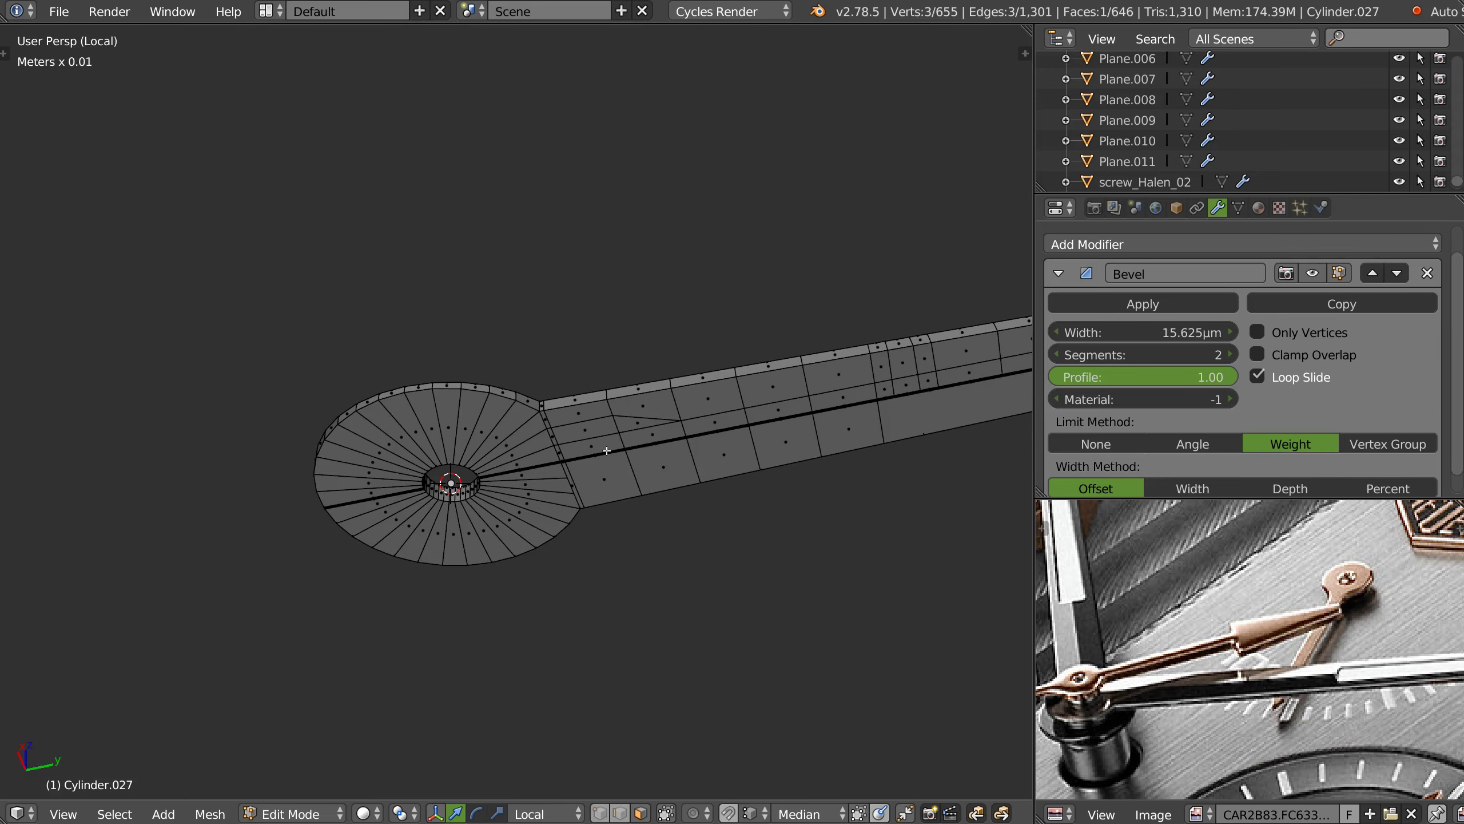
# - Circle-select the hub's top faces and the first few arm faces
pyautogui.moveTo(527, 444); pyautogui.dragTo(507, 448, button='middle')
pyautogui.press('b')
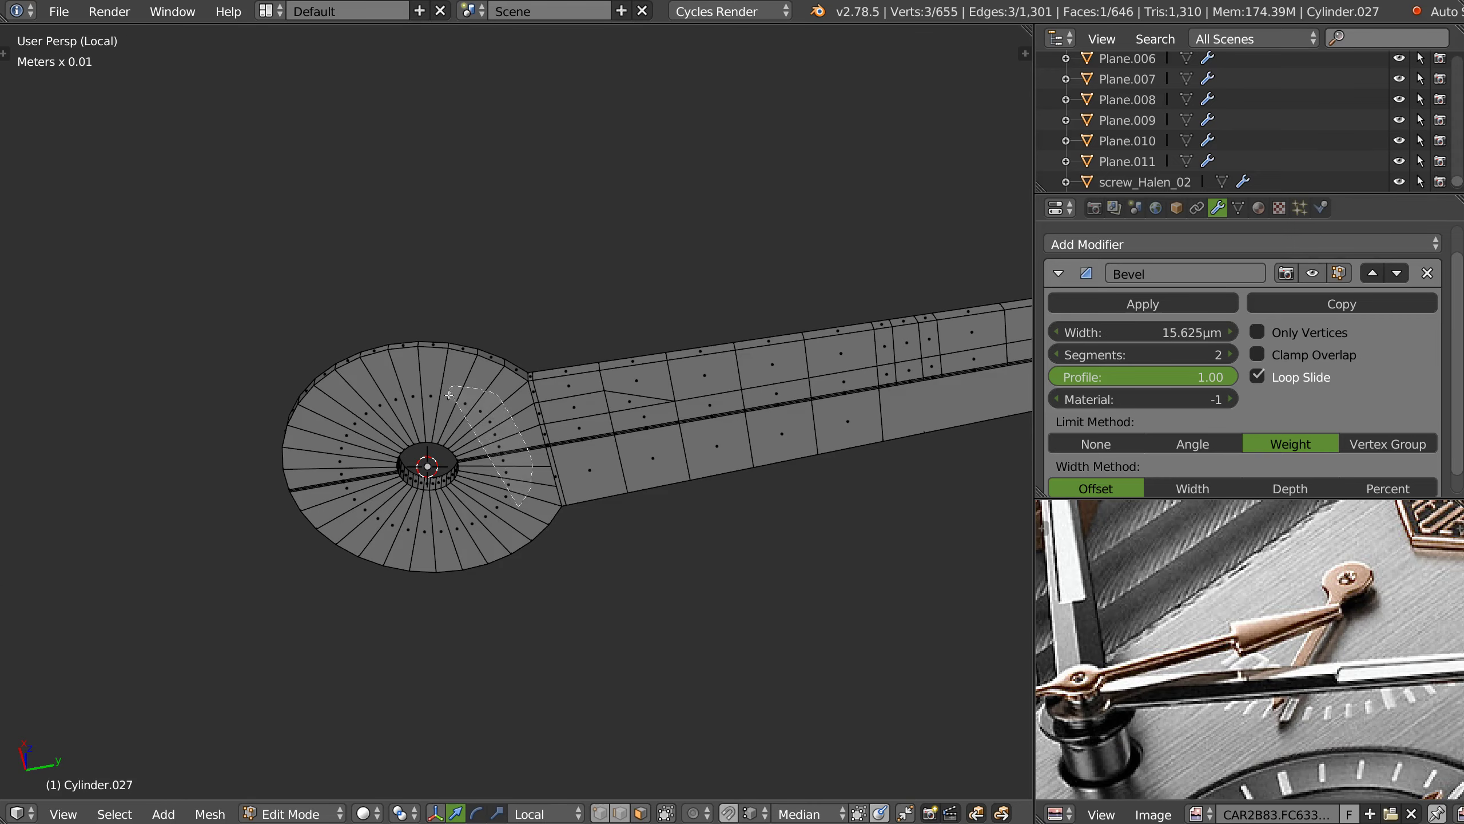
pyautogui.moveTo(519, 506); pyautogui.dragTo(444, 385)
pyautogui.press('c')
pyautogui.moveTo(503, 506)
pyautogui.mouseDown()
pyautogui.moveTo(536, 412)
pyautogui.moveTo(834, 404)
pyautogui.mouseUp()
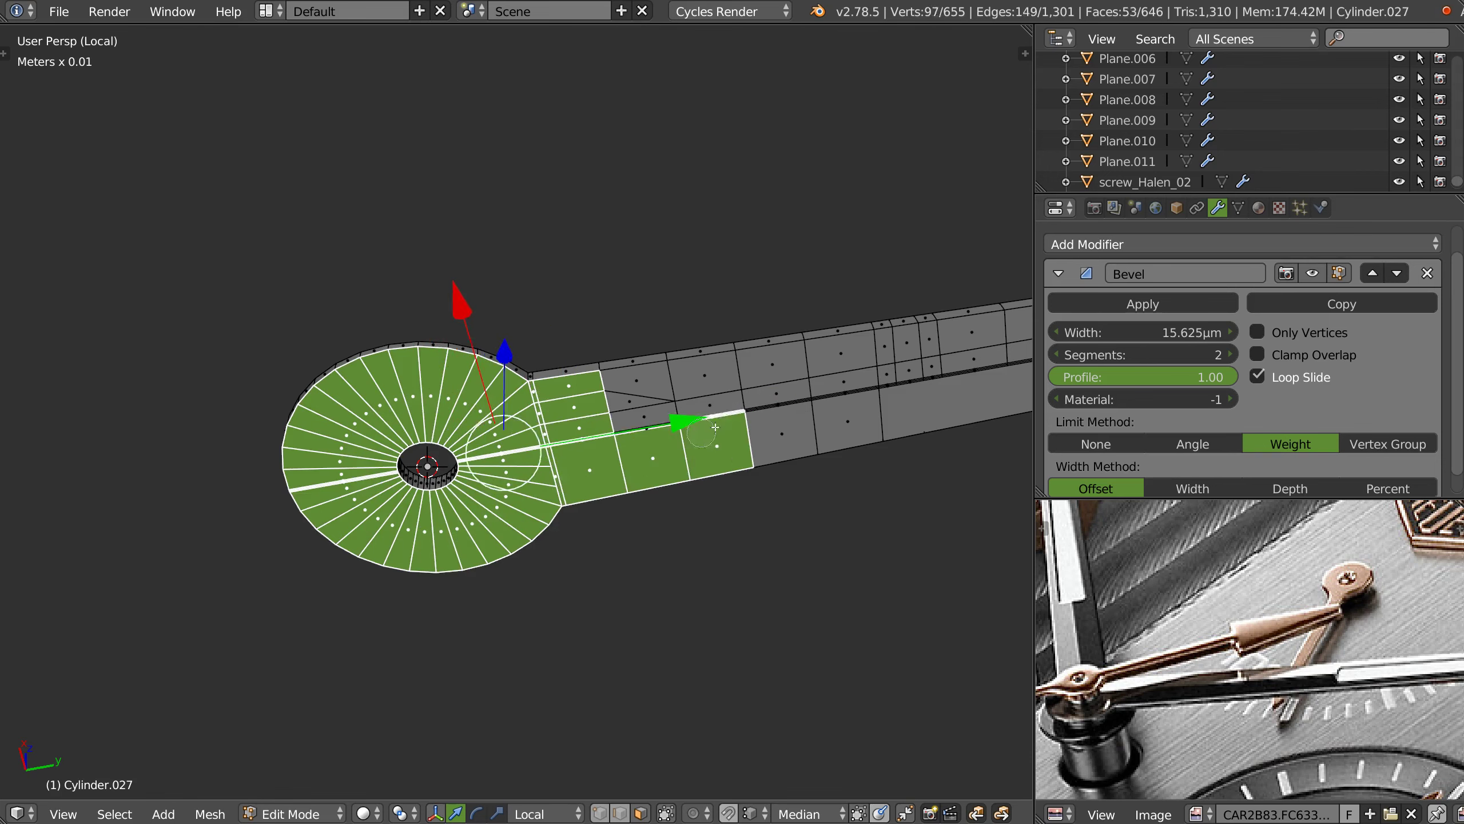
pyautogui.moveTo(934, 374); pyautogui.dragTo(877, 391)
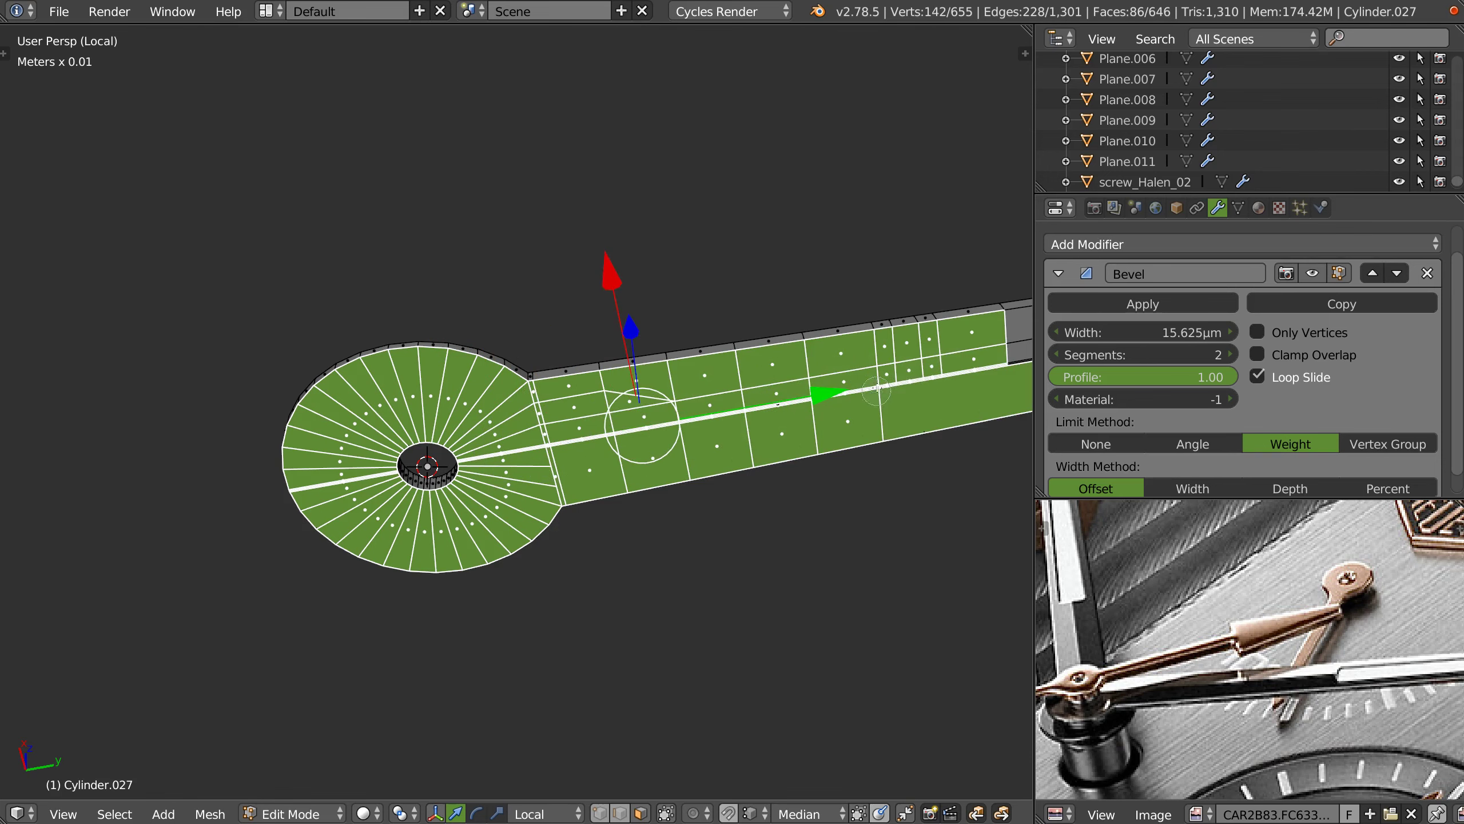
# - Add the arm's top faces and tip triangle, then inset them by about 0.0102
pyautogui.keyDown('shift'); pyautogui.moveTo(641, 425); pyautogui.dragTo(337, 453, button='middle'); pyautogui.keyUp('shift')
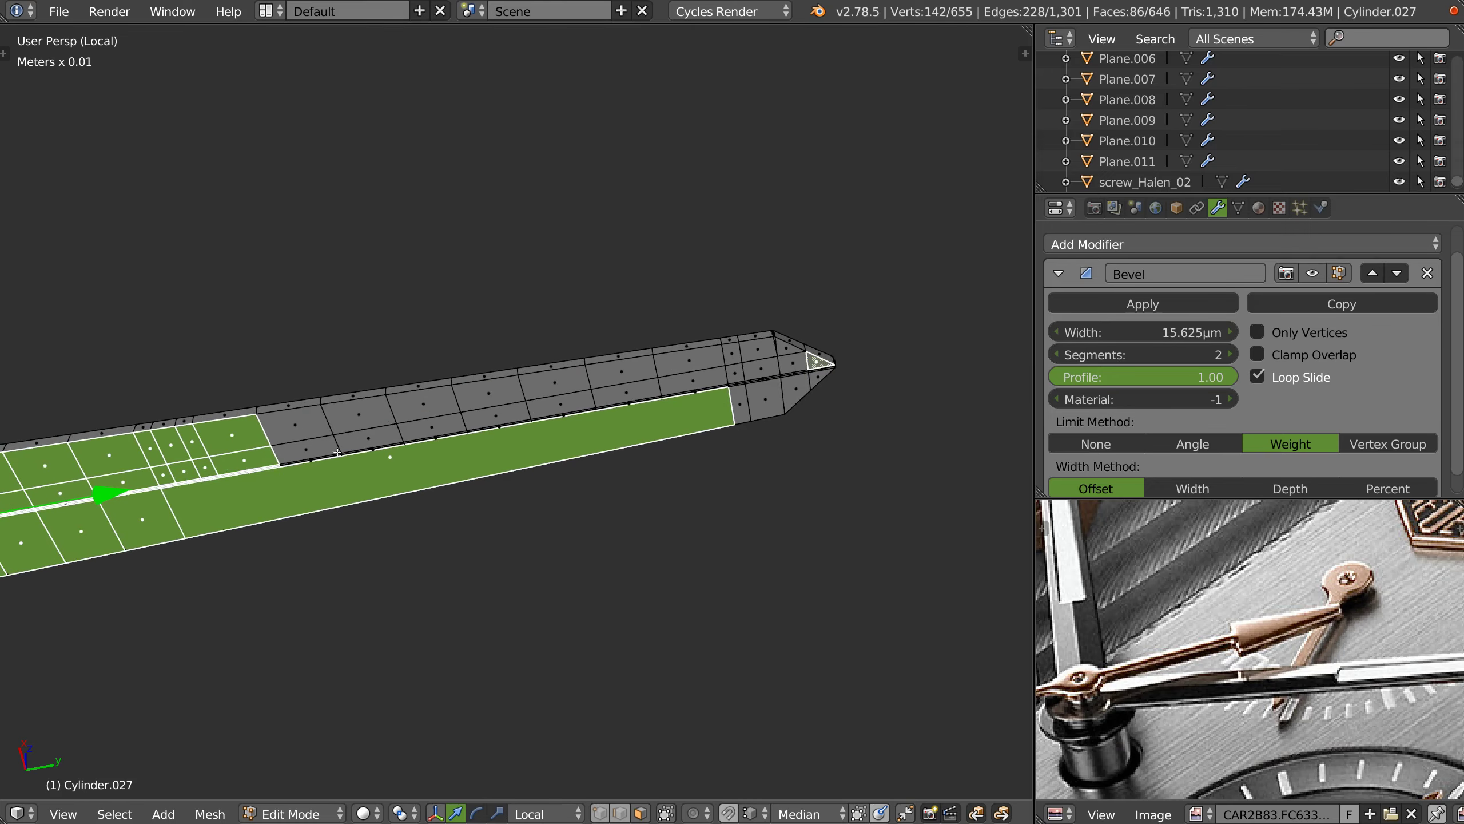
pyautogui.moveTo(388, 431); pyautogui.dragTo(763, 370)
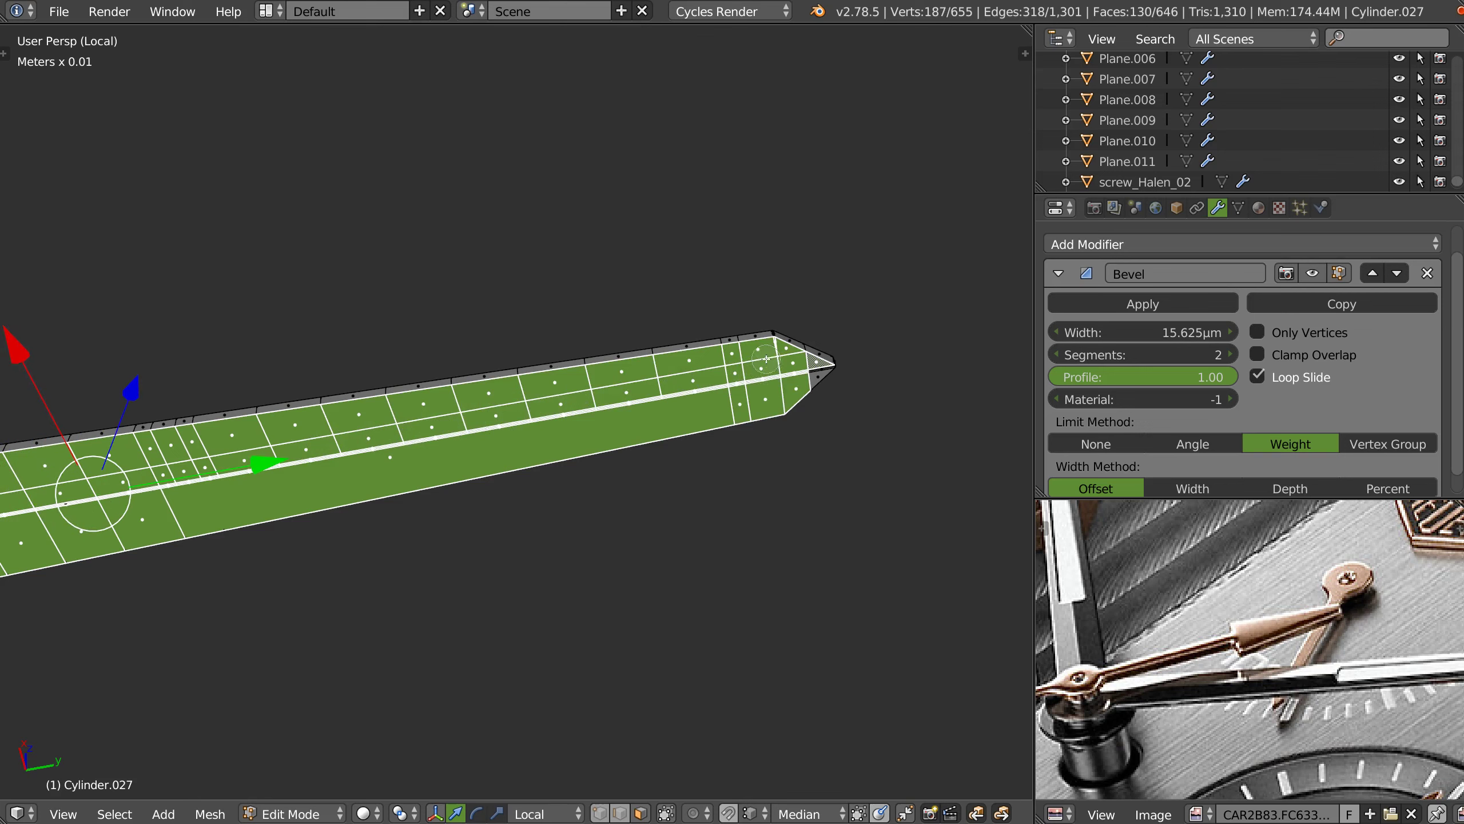
pyautogui.scroll(-1, 720, 390)
pyautogui.scroll(2, 715, 387)
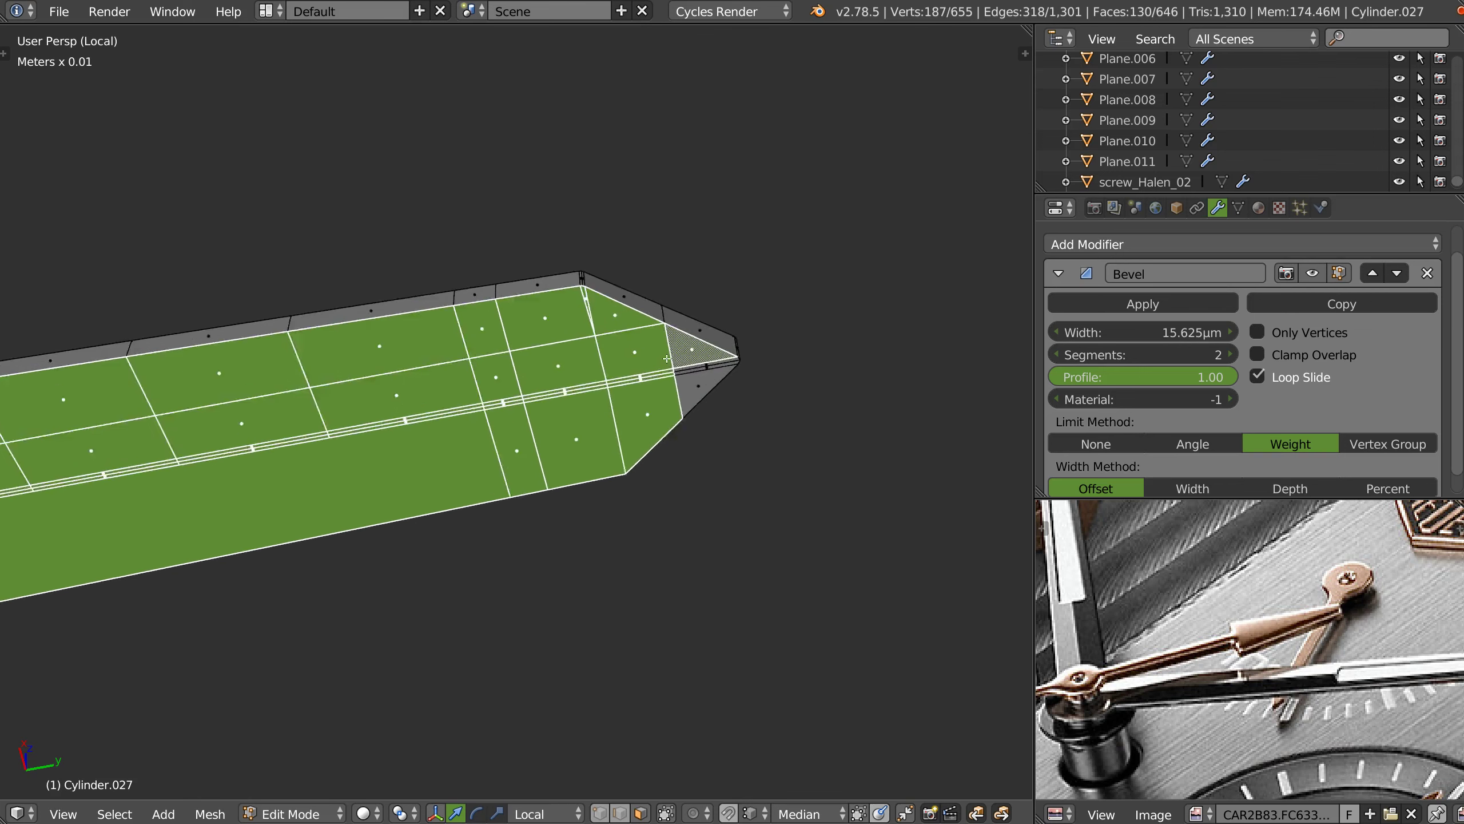
pyautogui.scroll(2, 707, 382)
pyautogui.scroll(1, 698, 378)
pyautogui.scroll(3, 693, 374)
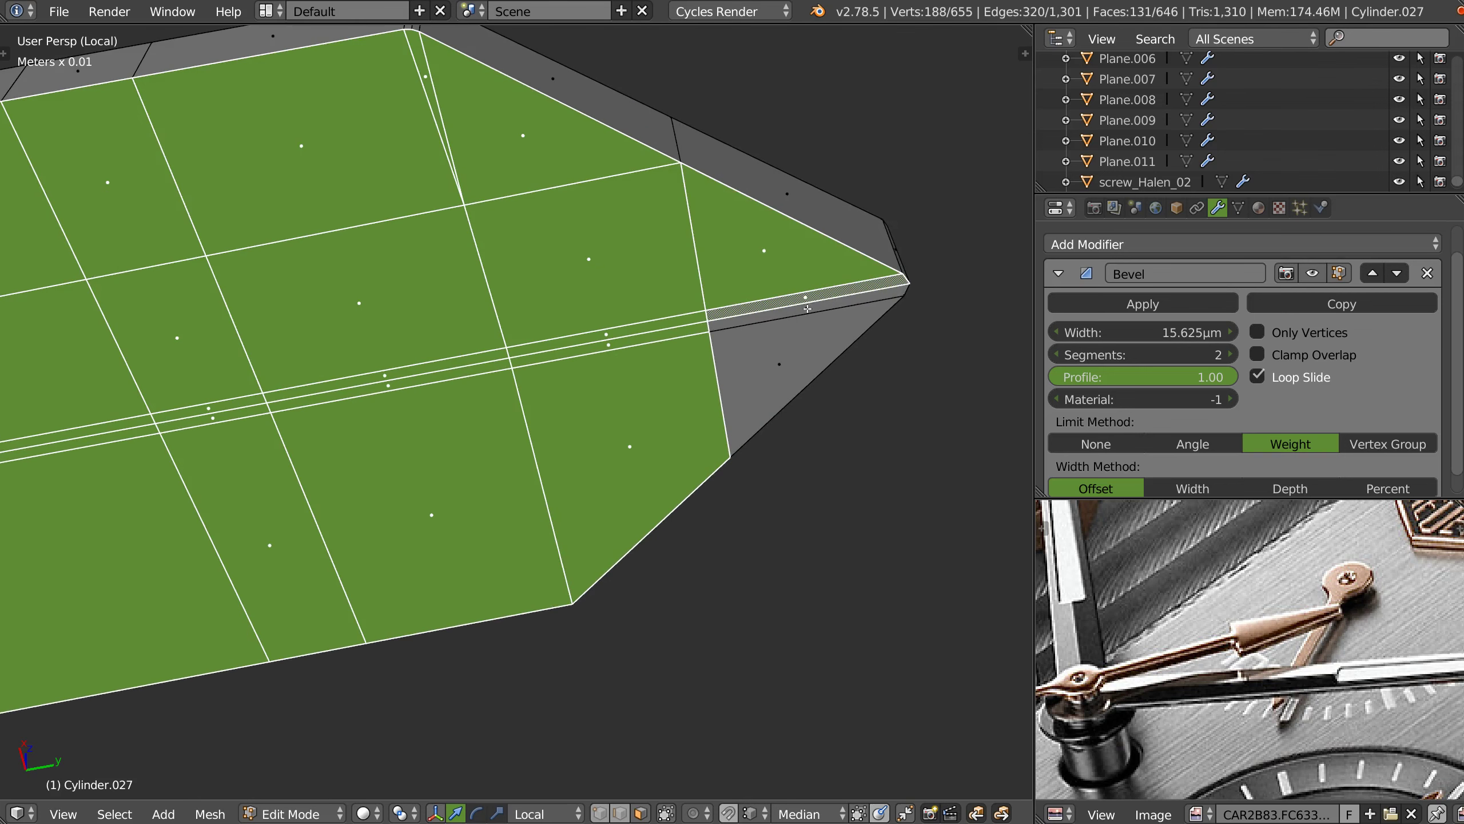
pyautogui.keyDown('shift'); pyautogui.rightClick(803, 336); pyautogui.keyUp('shift')
pyautogui.press('i')
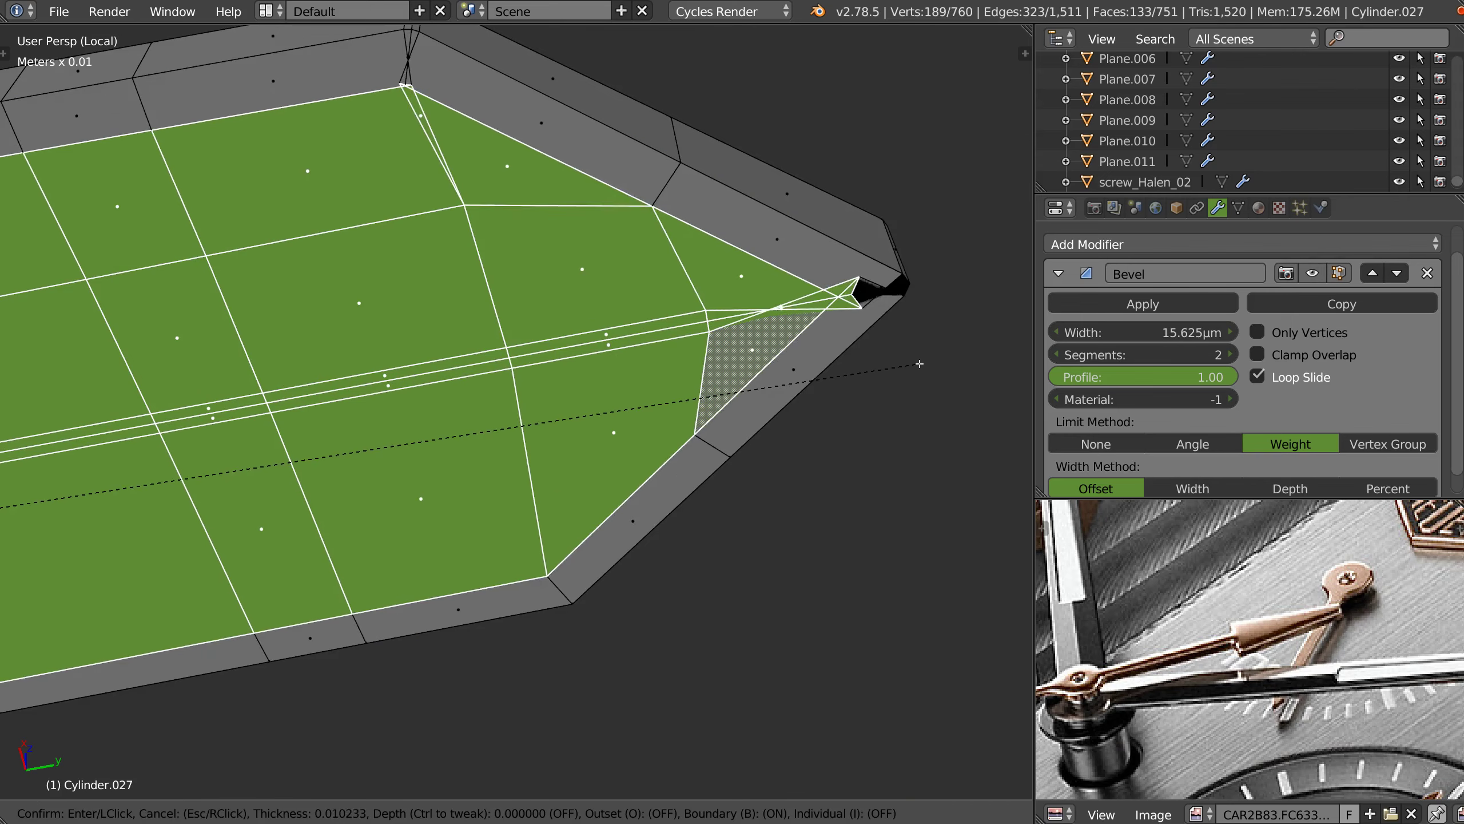
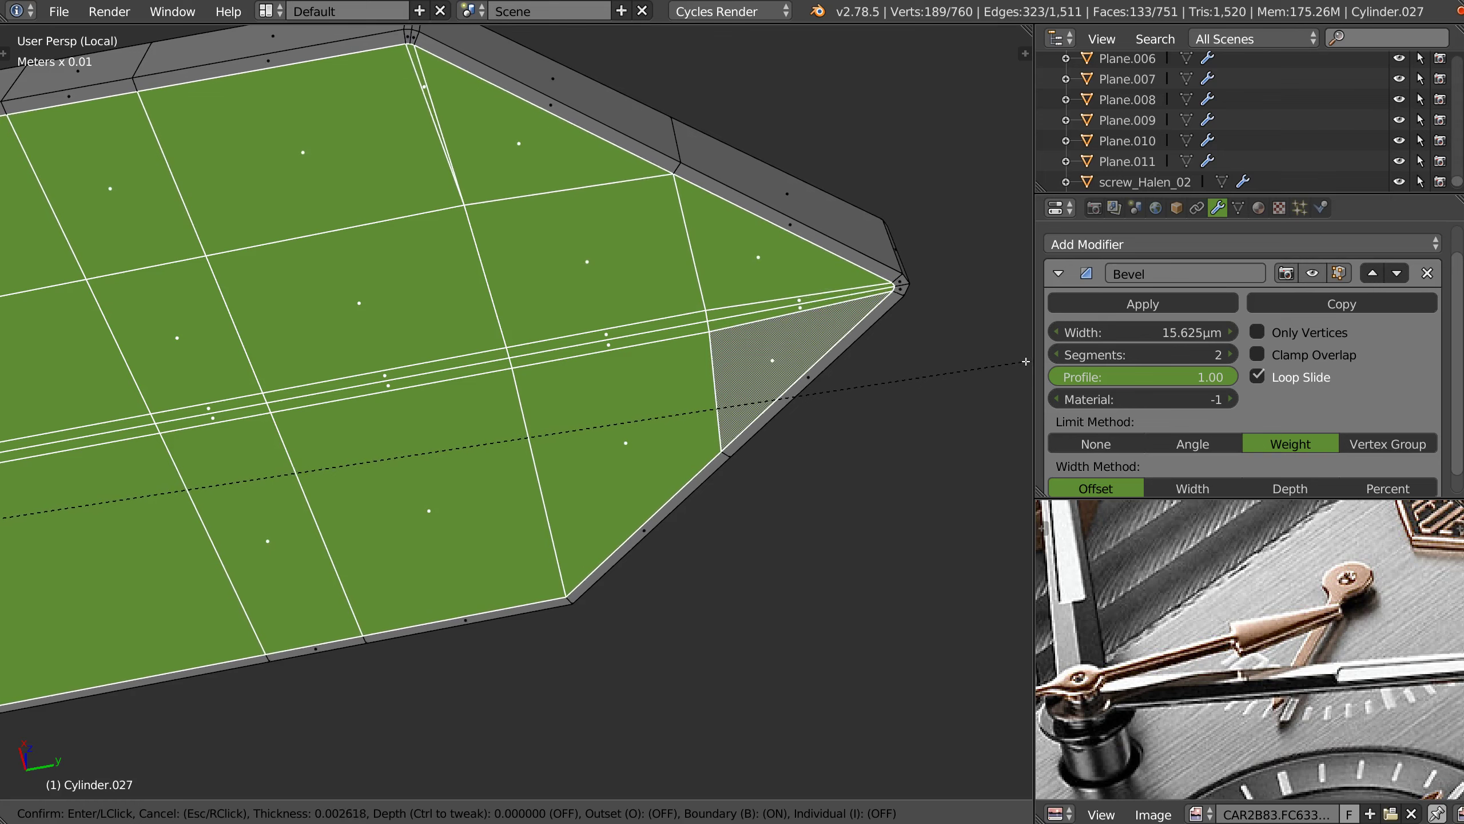
# - Confirm the blade tip inset and delete the Bevel modifier
pyautogui.click(1044, 361)
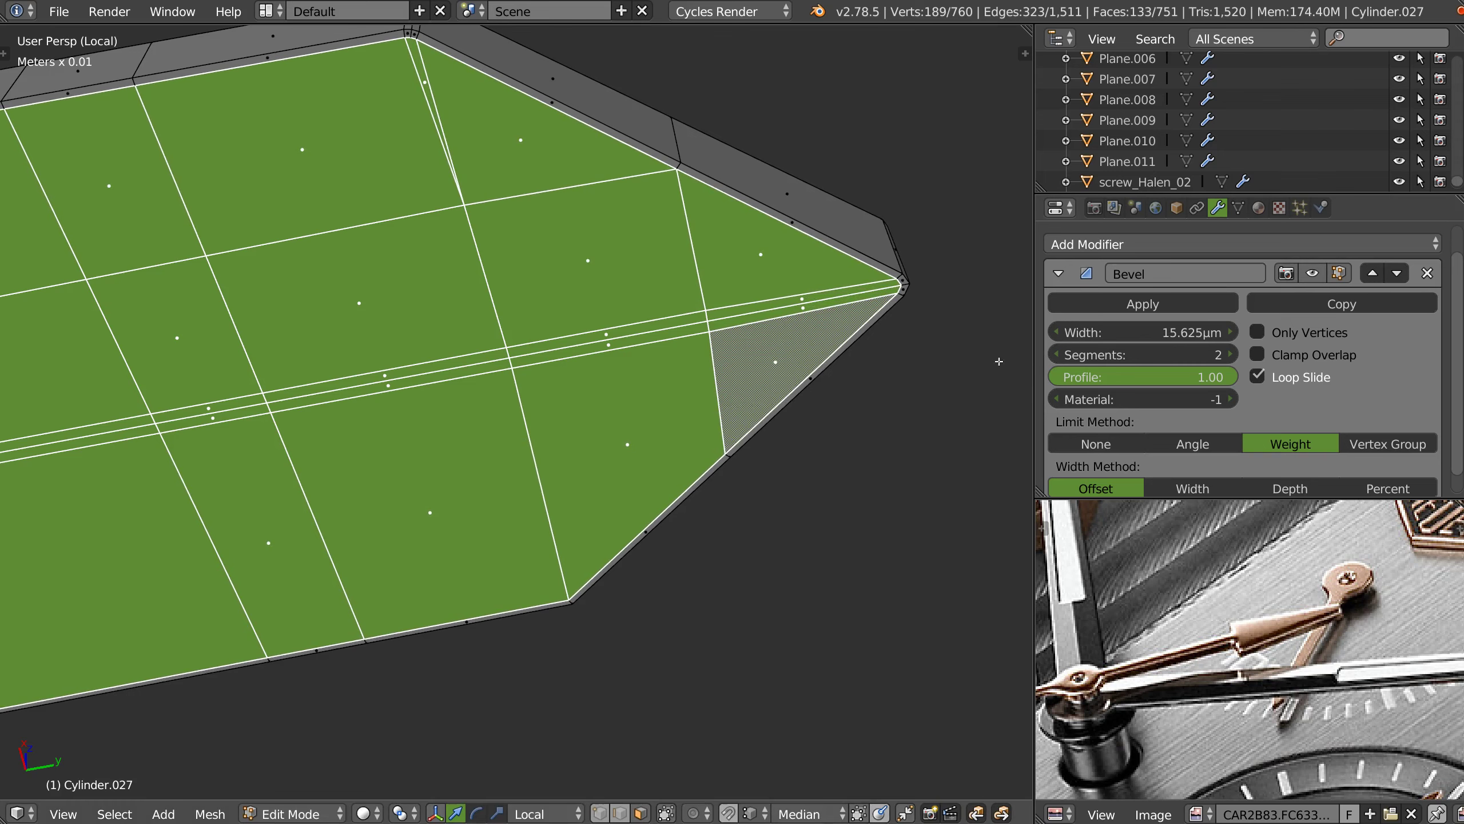
pyautogui.keyDown('shift'); pyautogui.moveTo(743, 297); pyautogui.dragTo(792, 360, button='middle'); pyautogui.keyUp('shift')
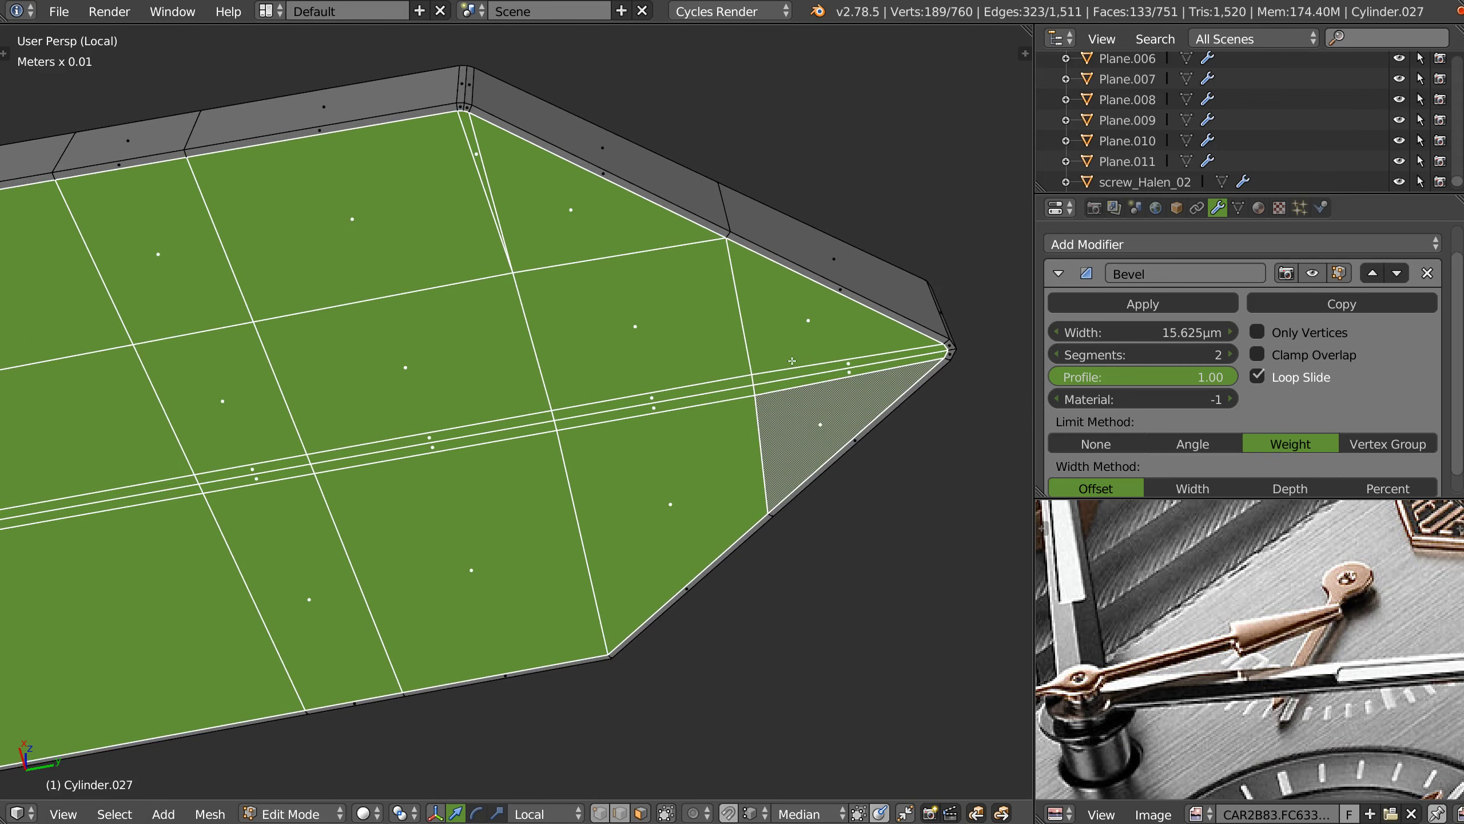
pyautogui.click(1427, 273)
pyautogui.keyDown('shift'); pyautogui.scroll(3, 577, 320); pyautogui.keyUp('shift')
pyautogui.moveTo(576, 319); pyautogui.dragTo(637, 303, button='middle')
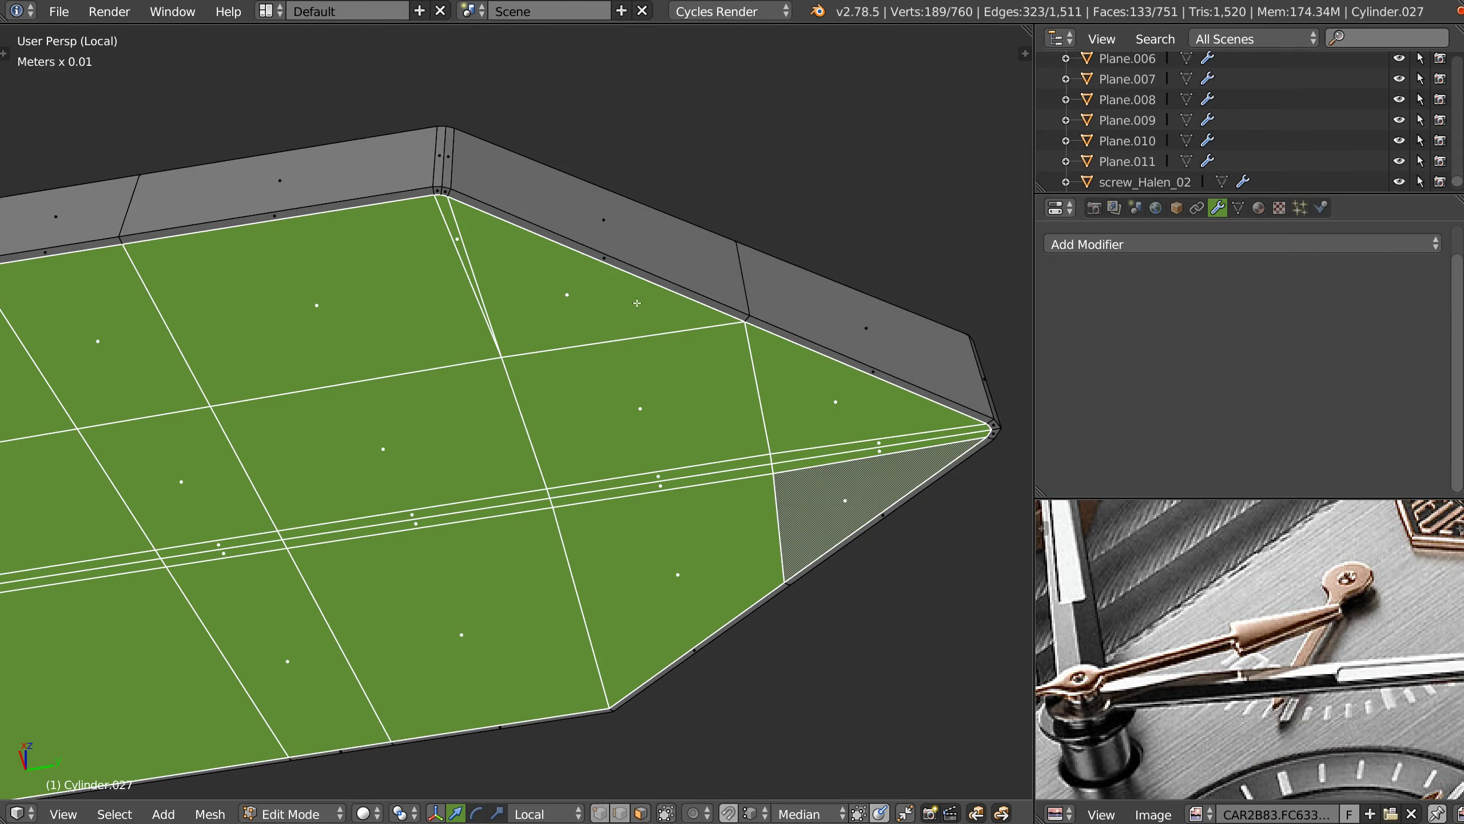
# - Add a supporting edge loop along the blade tip's rim
pyautogui.hotkey('ctrl', 'r')
pyautogui.click(747, 278)
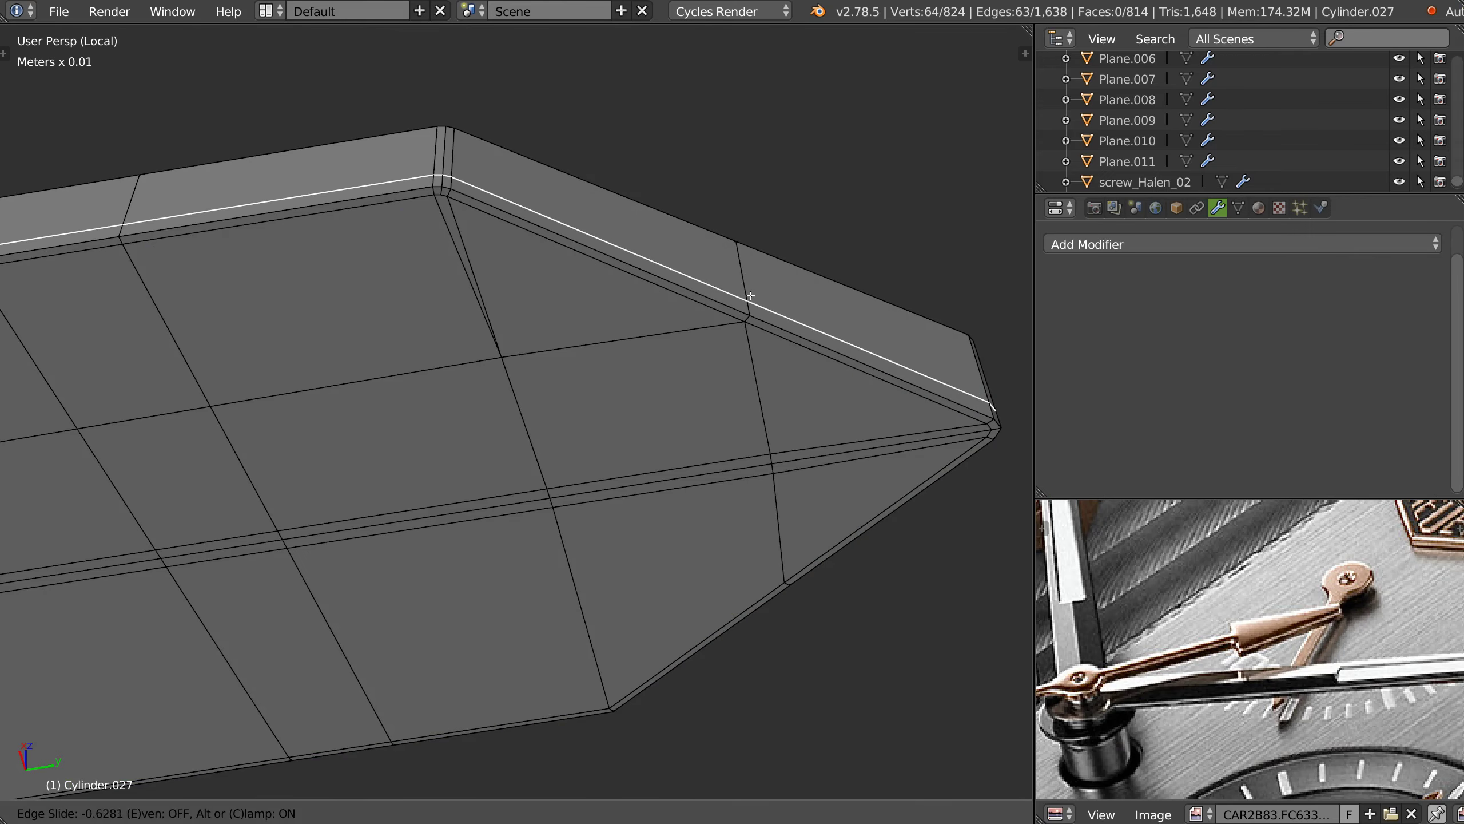
pyautogui.click(750, 298)
pyautogui.scroll(3, 689, 343)
pyautogui.scroll(-3, 582, 402)
pyautogui.moveTo(582, 402)
pyautogui.mouseDown(button='middle')
pyautogui.moveTo(584, 451)
pyautogui.moveTo(588, 239)
pyautogui.mouseUp(button='middle')
pyautogui.scroll(2, 539, 376)
pyautogui.scroll(2, 498, 417)
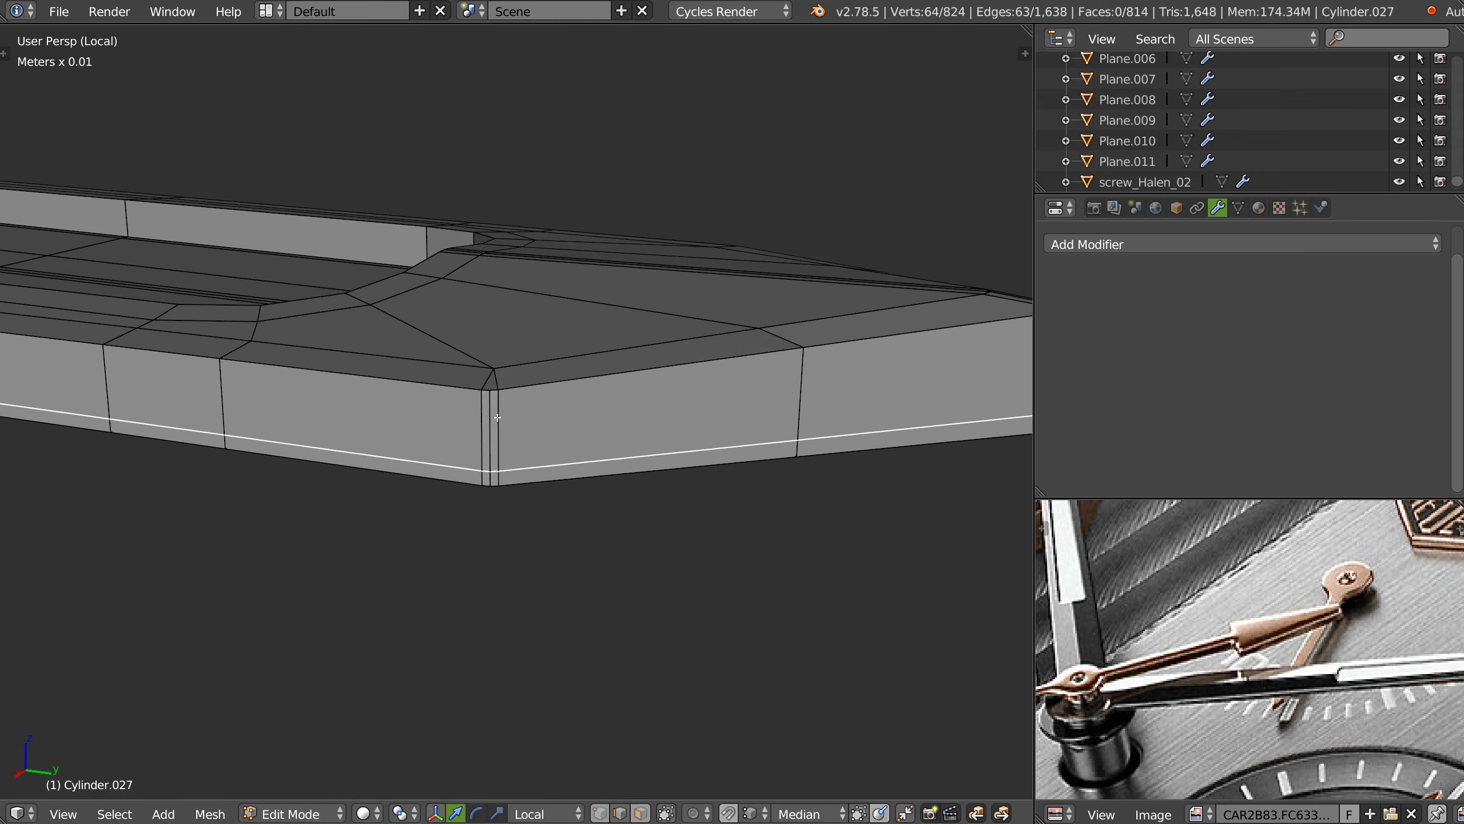
# - Add a side-rim loop slid against the top rim edge, undoing an extra loop across the tip
pyautogui.hotkey('ctrl', 'r')
pyautogui.click(500, 408)
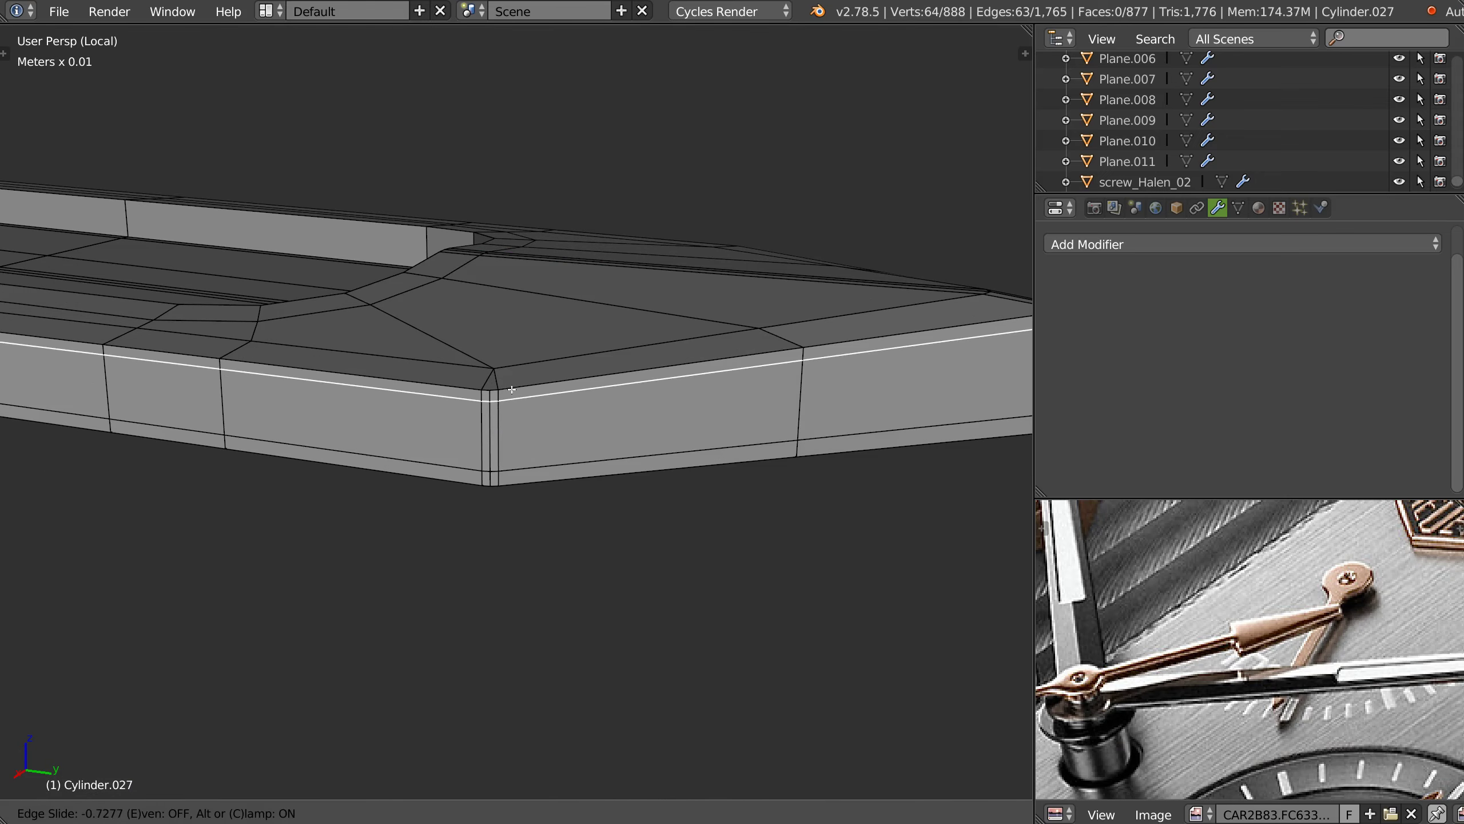
pyautogui.click(579, 368)
pyautogui.scroll(-3, 578, 368)
pyautogui.hotkey('ctrl', 'r')
pyautogui.click(819, 617)
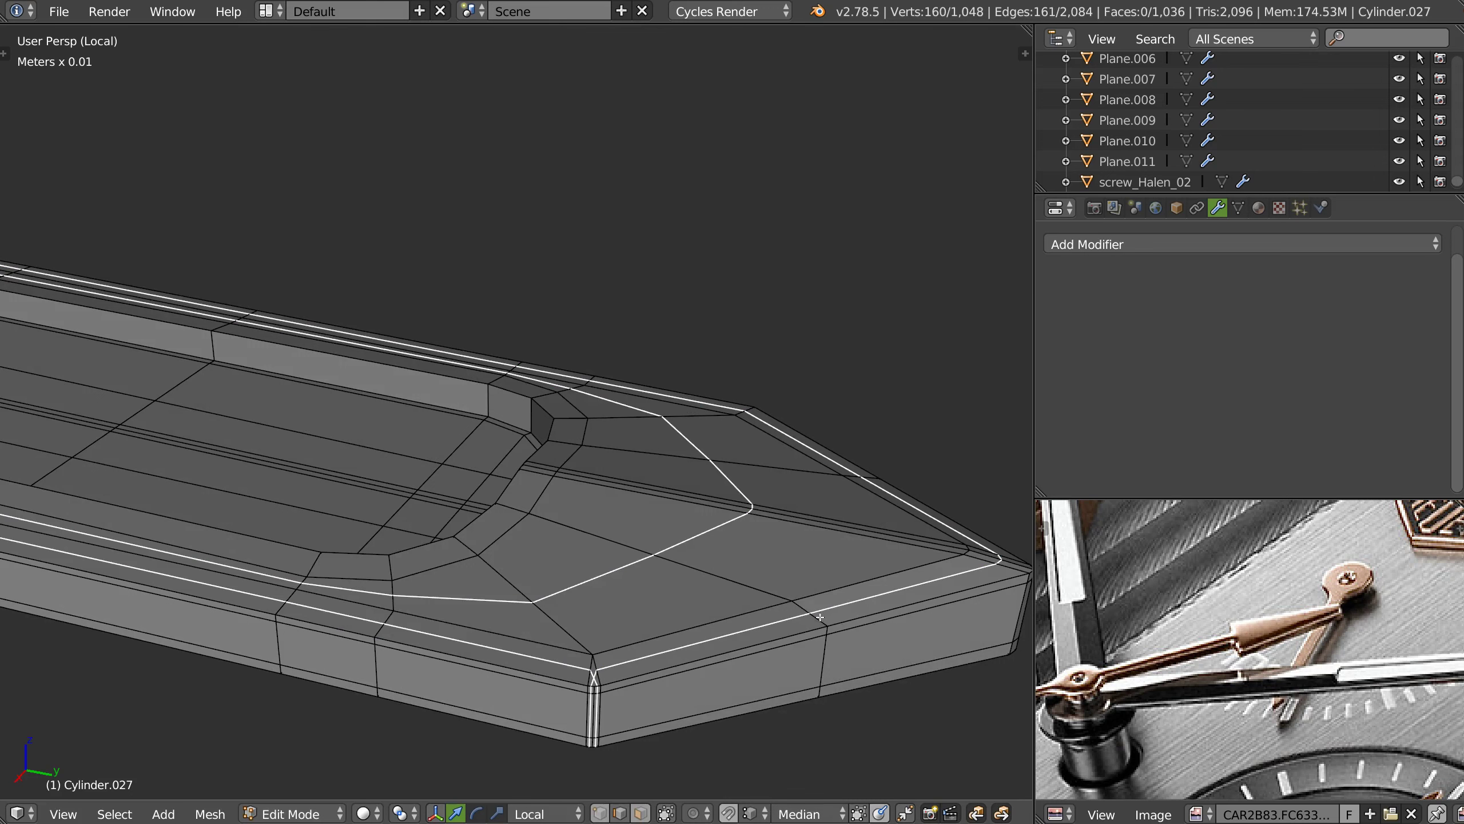
pyautogui.hotkey('ctrl', 'z')
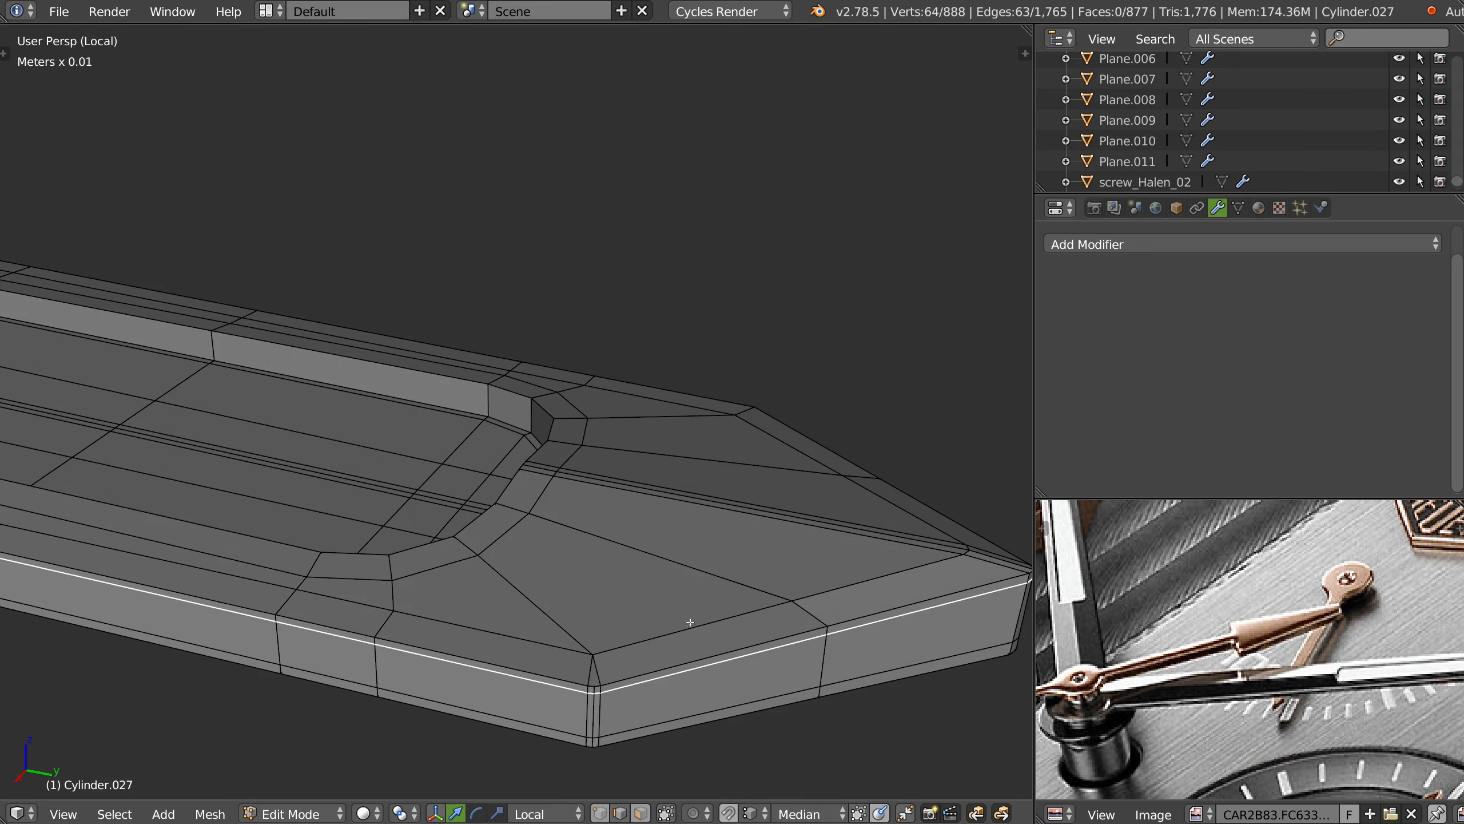
# - Return to Object Mode and apply level-2 Subdivision Surface smoothing with Ctrl+2
pyautogui.press('Tab')
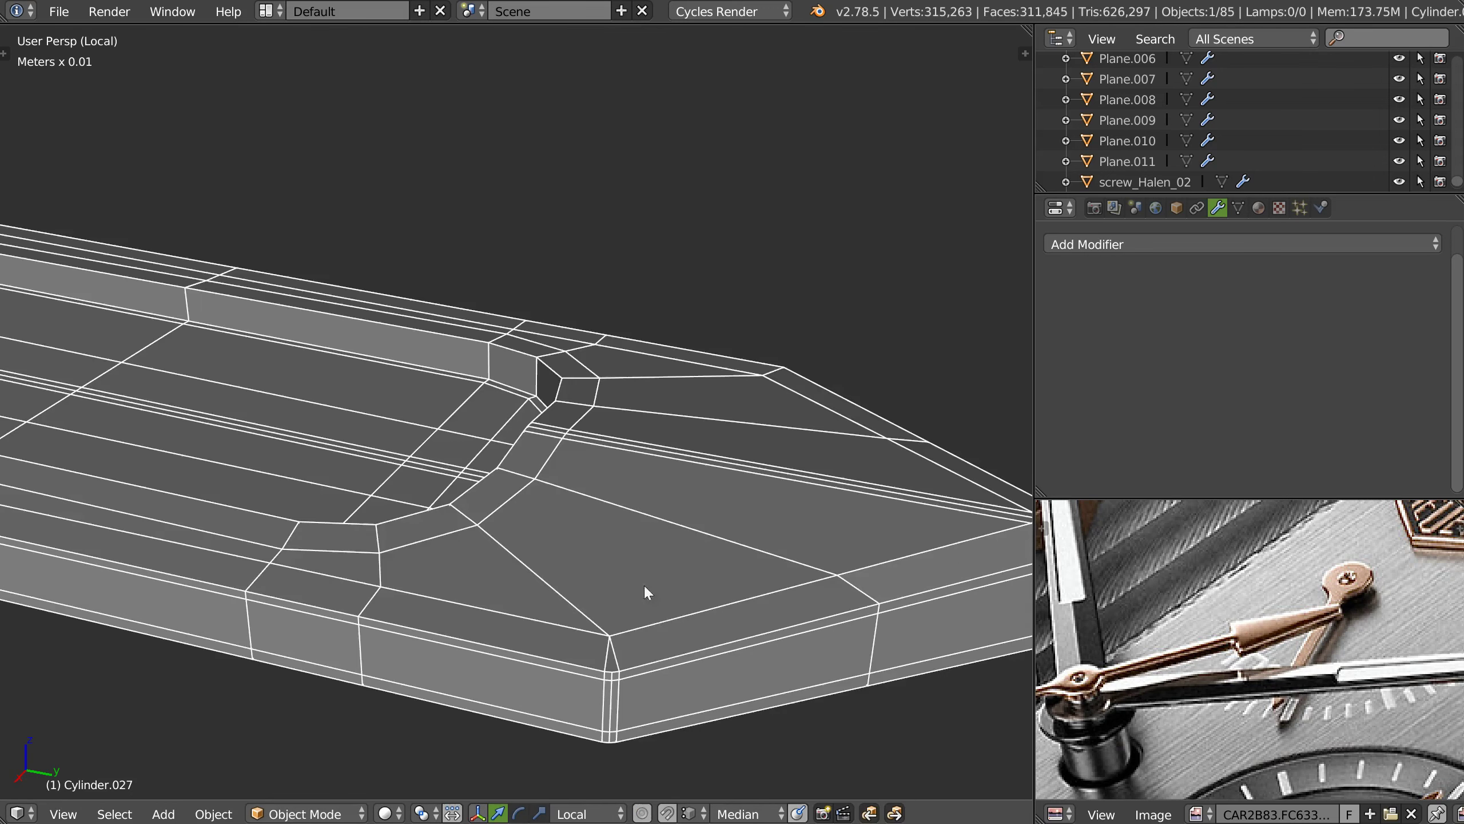
pyautogui.press('Tab')
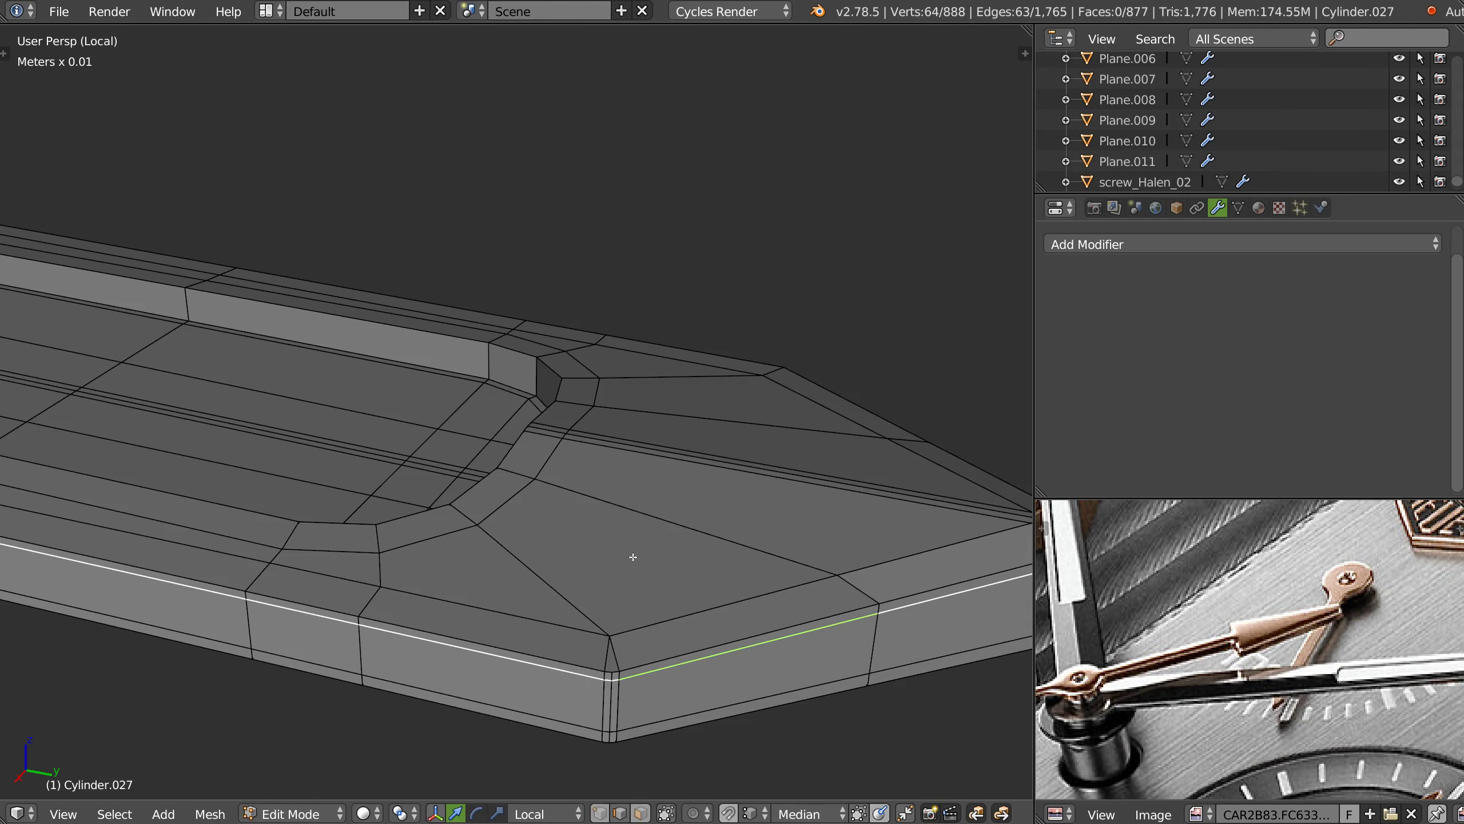
pyautogui.press('Tab')
pyautogui.hotkey('ctrl', '2')
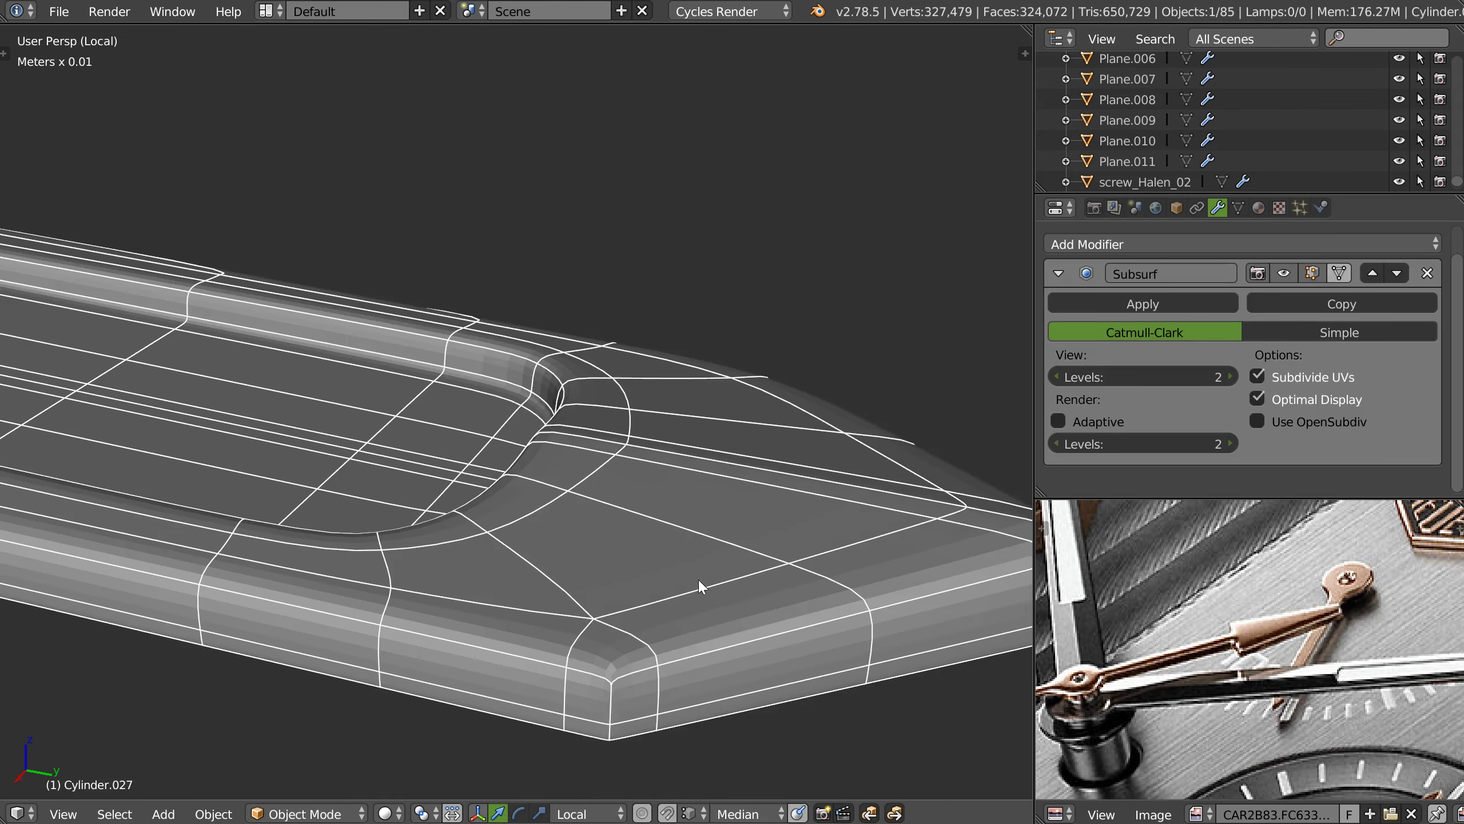
# - Remove the subdivision smoothing and add a first edge loop along the groove bevel
pyautogui.scroll(3, 643, 517)
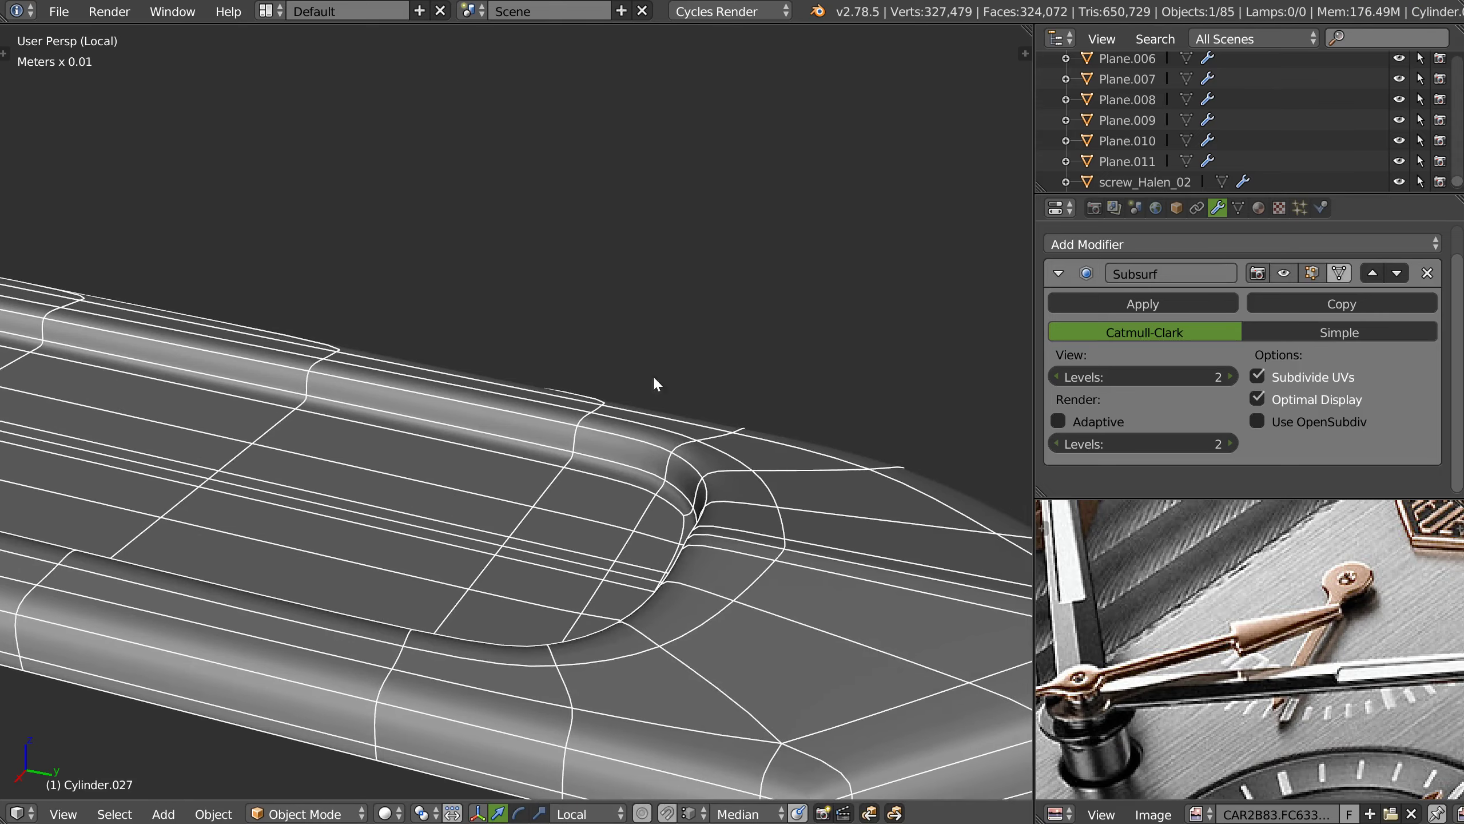
pyautogui.press('Tab')
pyautogui.hotkey('ctrl', 'z')
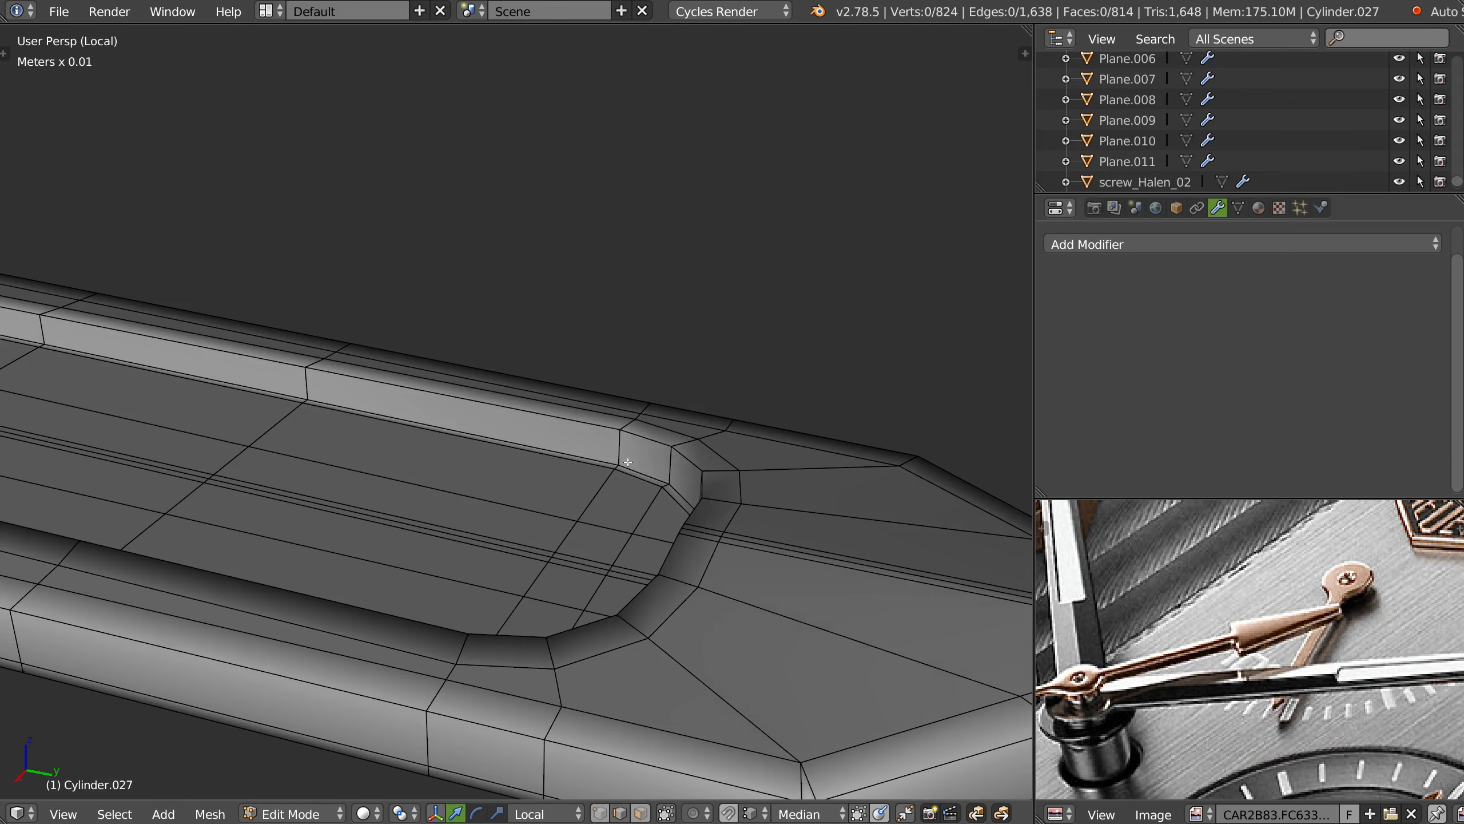
pyautogui.hotkey('ctrl', 'r')
pyautogui.click(619, 462)
# - Add two more loops slid tight against the groove edges
pyautogui.hotkey('ctrl', 'r')
pyautogui.click(618, 456)
pyautogui.click(630, 436)
pyautogui.hotkey('ctrl', 'r')
pyautogui.click(721, 495)
pyautogui.click(713, 495)
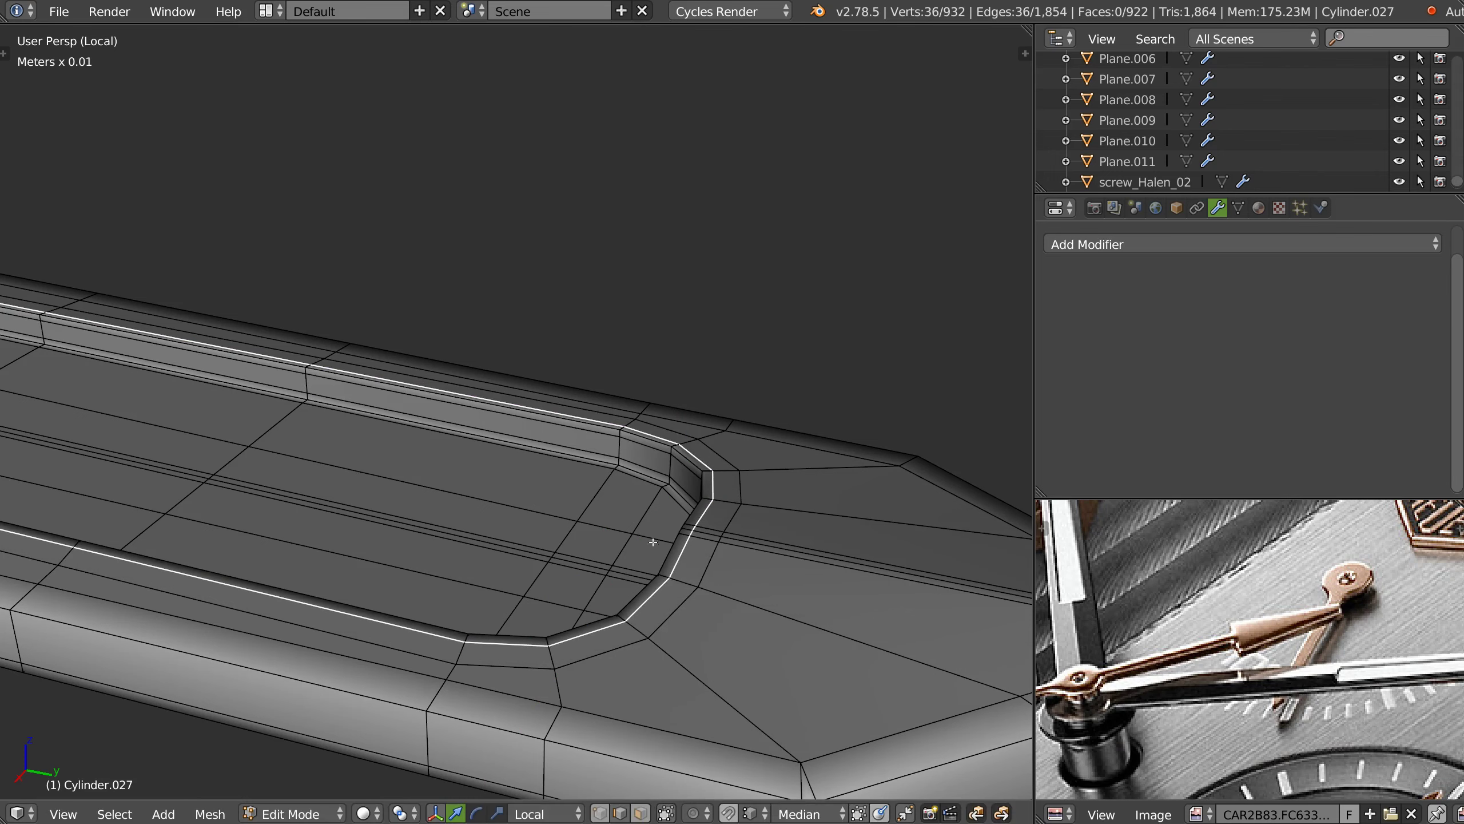
# - Re-add level-2 Subdivision Surface in Object Mode and center the view on the hub
pyautogui.press('Tab')
pyautogui.hotkey('ctrl', '2')
pyautogui.scroll(-4, 636, 545)
pyautogui.moveTo(773, 383)
pyautogui.mouseDown(button='middle')
pyautogui.moveTo(623, 511)
pyautogui.moveTo(644, 513)
pyautogui.moveTo(677, 429)
pyautogui.mouseUp(button='middle')
pyautogui.scroll(4, 549, 427)
pyautogui.press('KP_Decimal')
# - In Edit Mode, add a first edge loop inside the hub's hole
pyautogui.scroll(2, 613, 475)
pyautogui.moveTo(615, 481); pyautogui.dragTo(568, 464, button='middle')
pyautogui.press('Tab')
pyautogui.scroll(3, 555, 358)
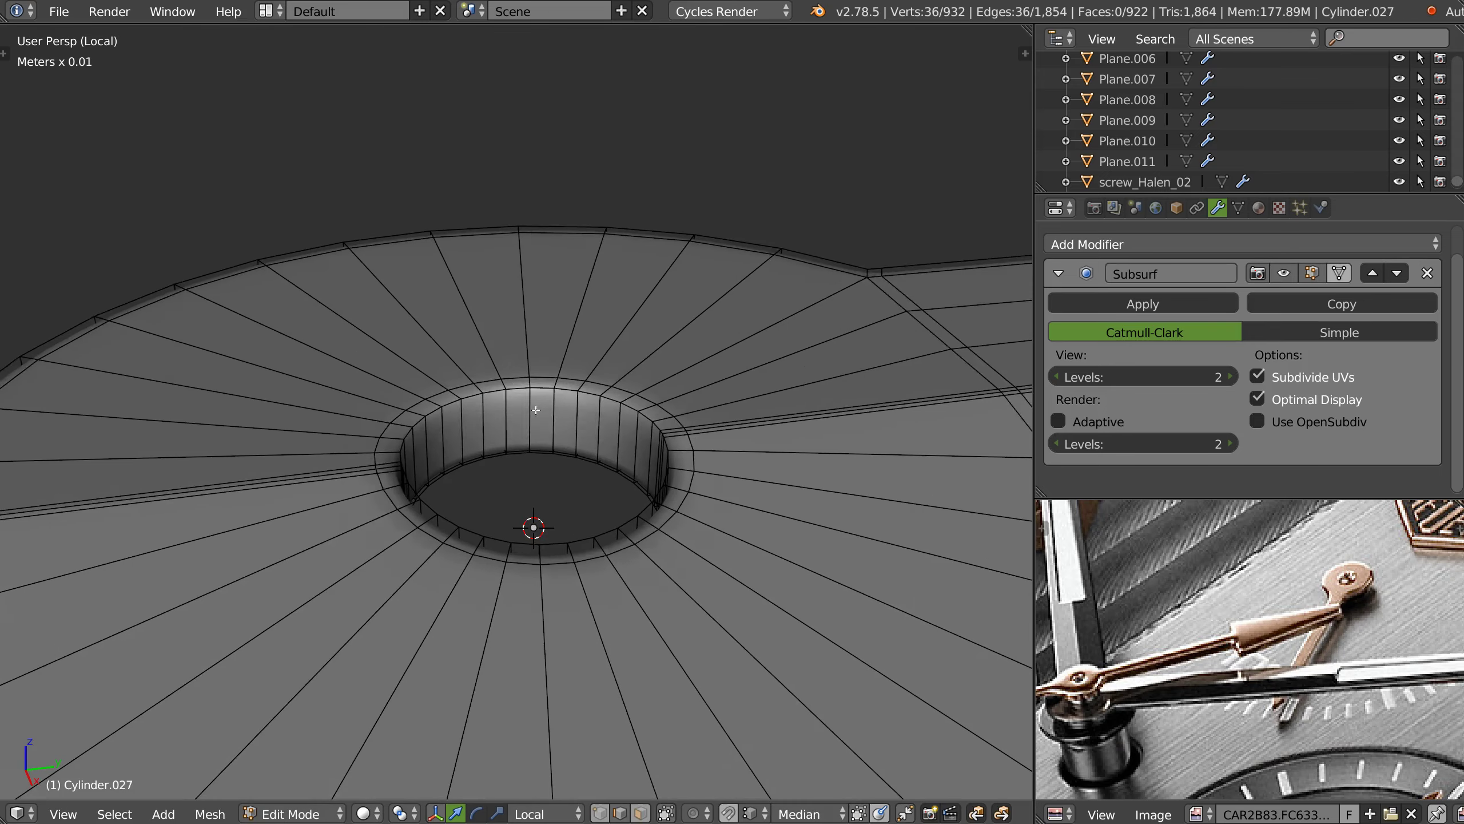
pyautogui.scroll(1, 556, 358)
pyautogui.hotkey('ctrl', 'r')
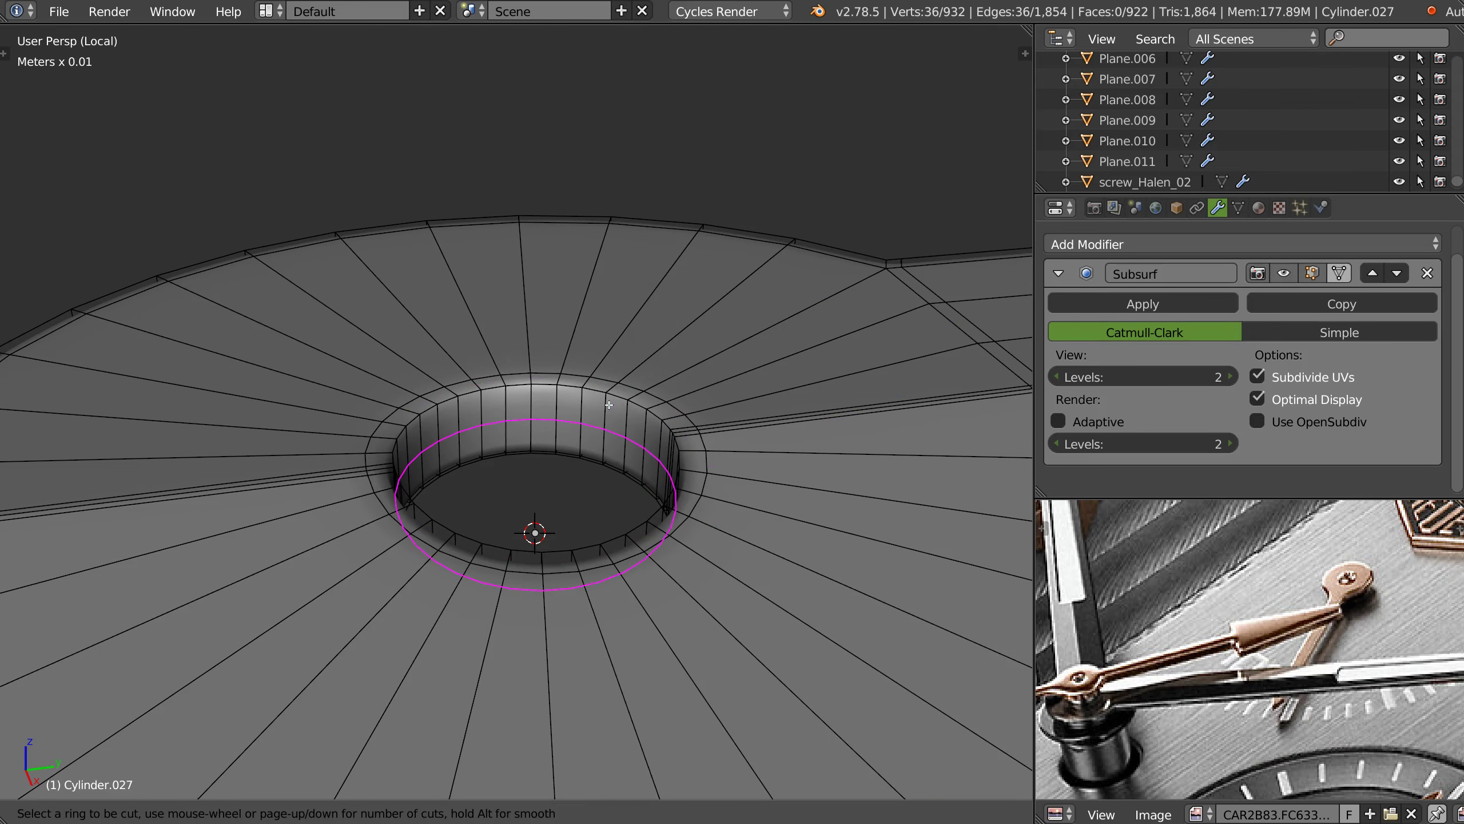
pyautogui.click(583, 406)
pyautogui.click(590, 385)
# - Add further loop rings around the hole's rim
pyautogui.hotkey('ctrl', 'r')
pyautogui.click(683, 479)
pyautogui.hotkey('ctrl', 'r')
pyautogui.click(592, 442)
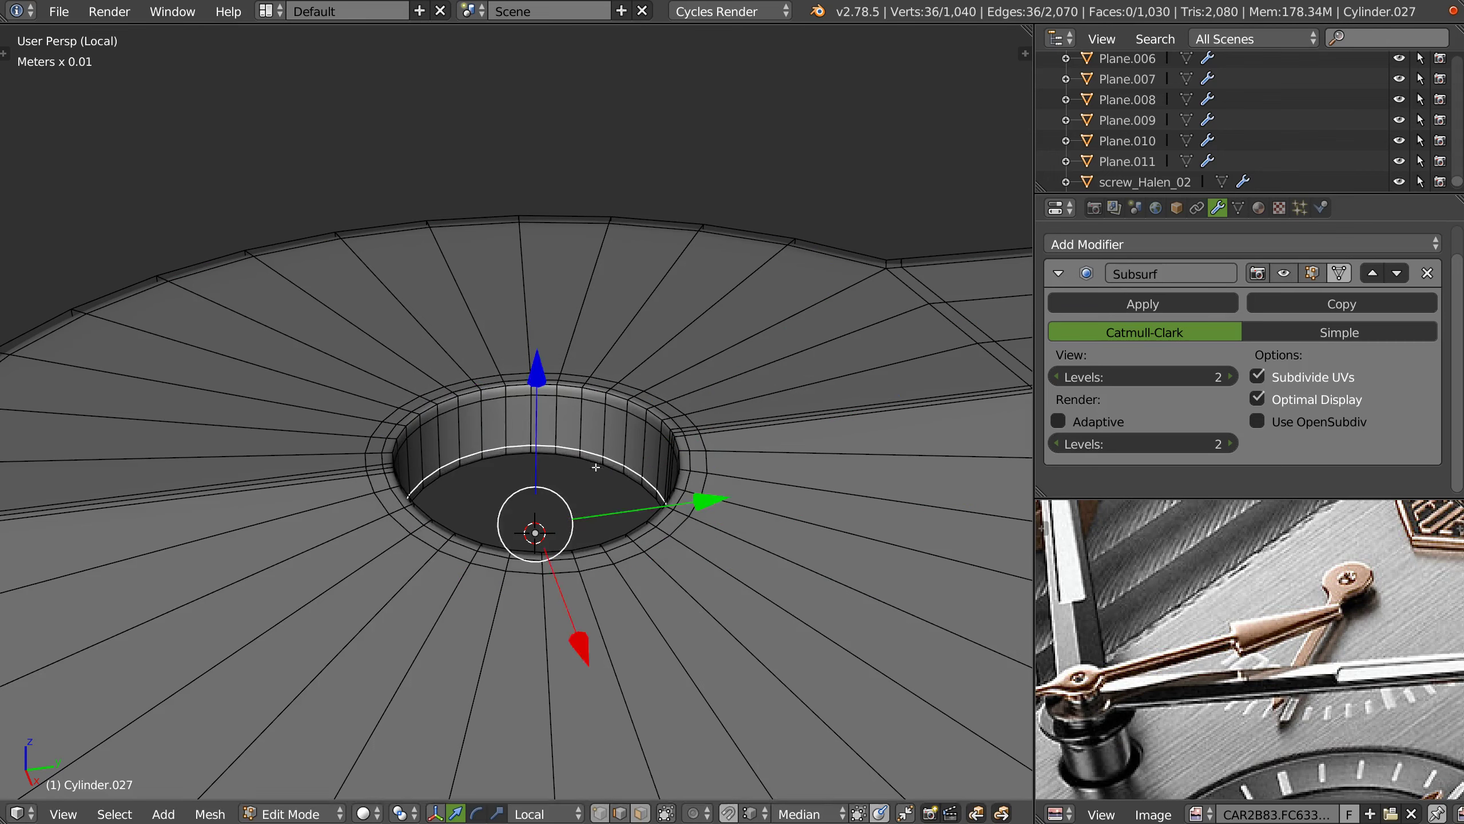
pyautogui.moveTo(591, 442); pyautogui.dragTo(628, 435, button='middle')
pyautogui.hotkey('ctrl', 'r')
pyautogui.click(628, 435)
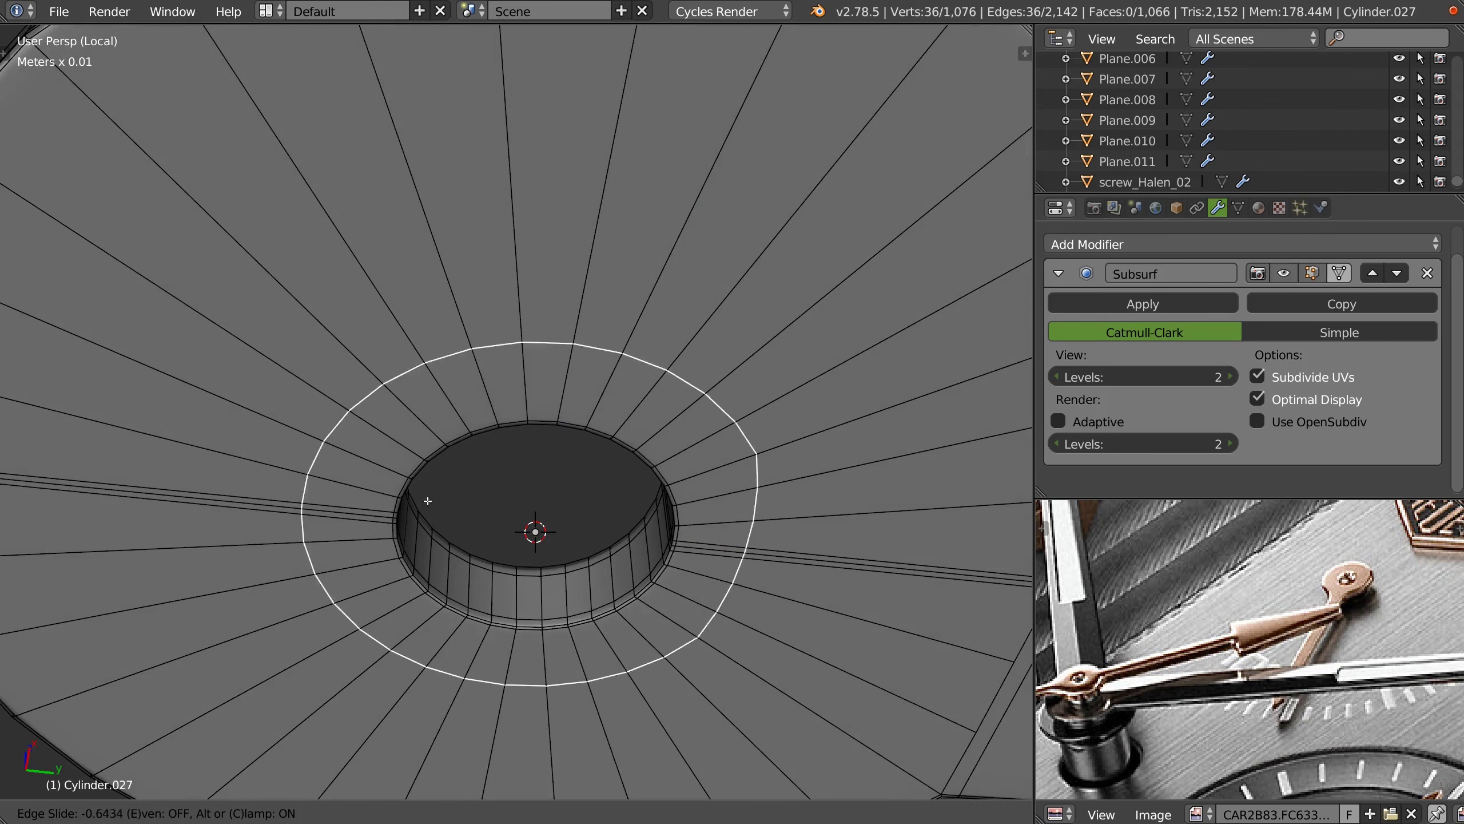
pyautogui.click(279, 502)
# - Make the selected hole loop perfectly round with LoopTools > Circle
pyautogui.rightClick(535, 531)
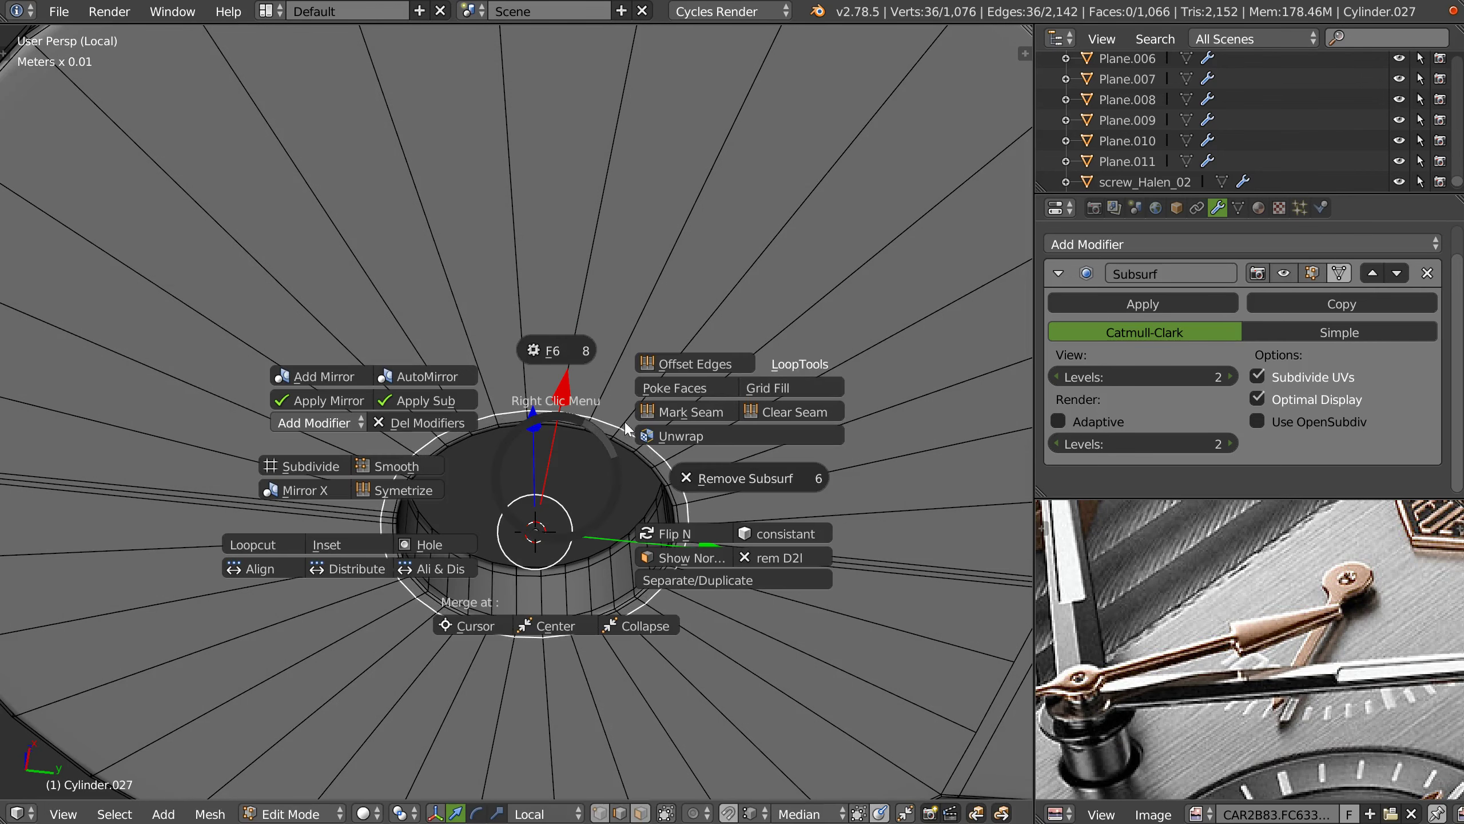
pyautogui.click(895, 384)
pyautogui.moveTo(695, 436)
pyautogui.mouseDown(button='middle')
pyautogui.moveTo(673, 377)
pyautogui.moveTo(578, 398)
pyautogui.mouseUp(button='middle')
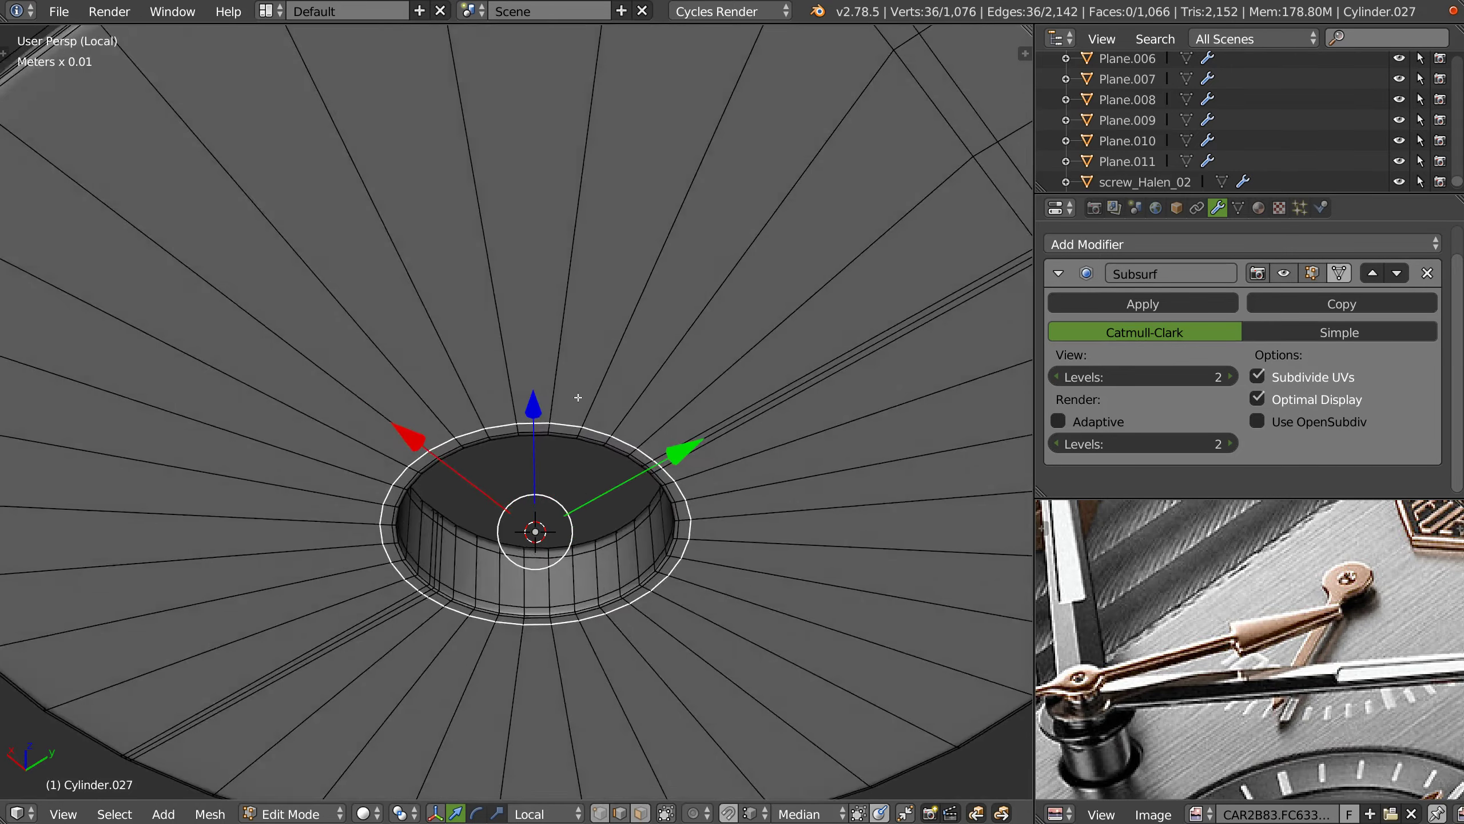
pyautogui.scroll(-3, 578, 397)
pyautogui.moveTo(542, 396)
pyautogui.mouseDown(button='middle')
pyautogui.moveTo(582, 341)
pyautogui.moveTo(714, 268)
pyautogui.mouseUp(button='middle')
pyautogui.scroll(2, 592, 333)
pyautogui.scroll(-3, 694, 360)
pyautogui.moveTo(693, 361)
pyautogui.mouseDown(button='middle')
pyautogui.moveTo(539, 500)
pyautogui.moveTo(562, 533)
pyautogui.mouseUp(button='middle')
pyautogui.scroll(2, 570, 413)
pyautogui.scroll(2, 569, 413)
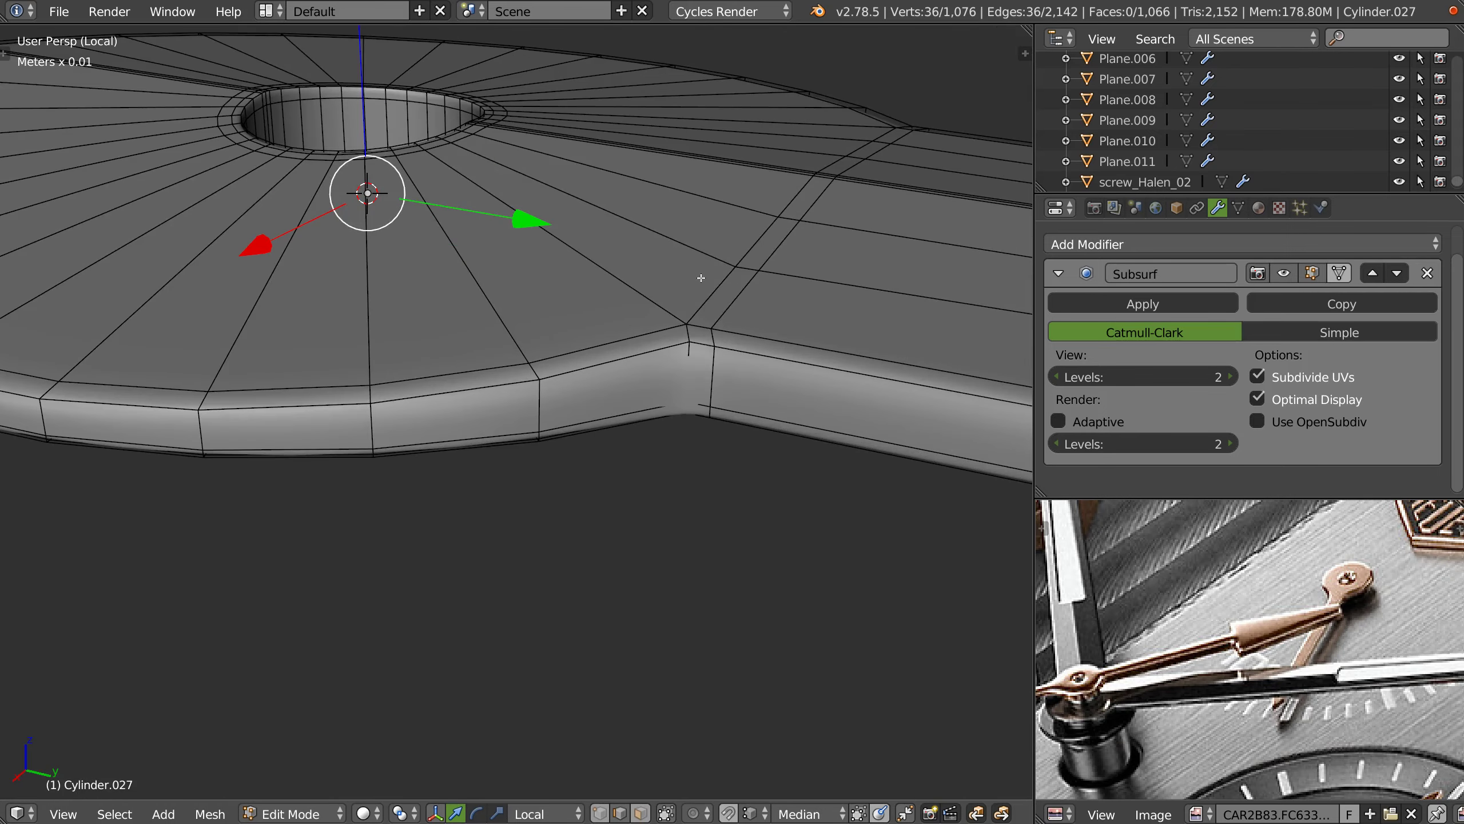
# - Add an edge loop along the hub's side wall
pyautogui.hotkey('ctrl', 'r')
pyautogui.click(725, 373)
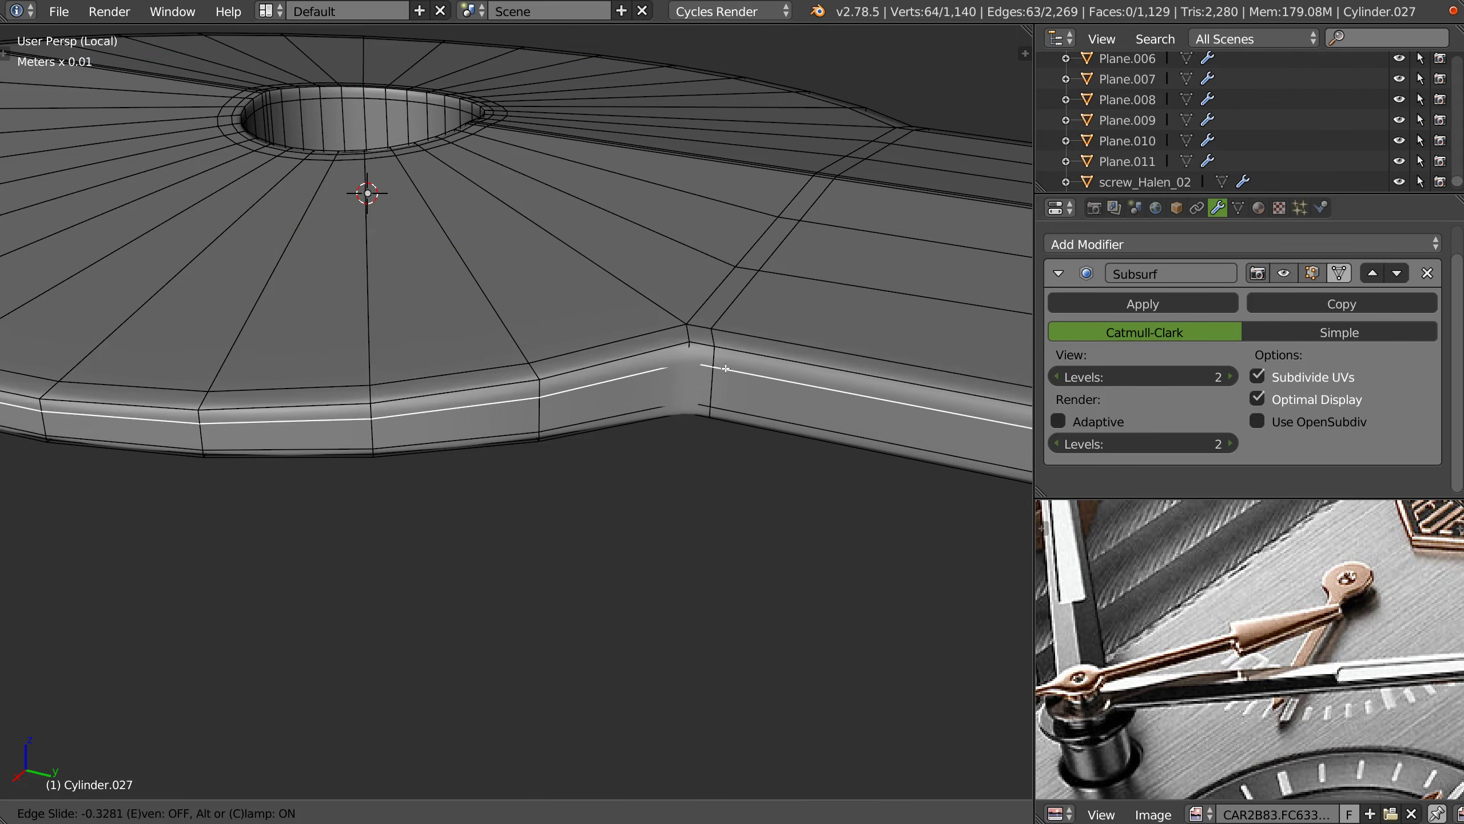
pyautogui.click(726, 367)
pyautogui.scroll(-2, 726, 367)
pyautogui.moveTo(726, 367); pyautogui.dragTo(649, 381, button='middle')
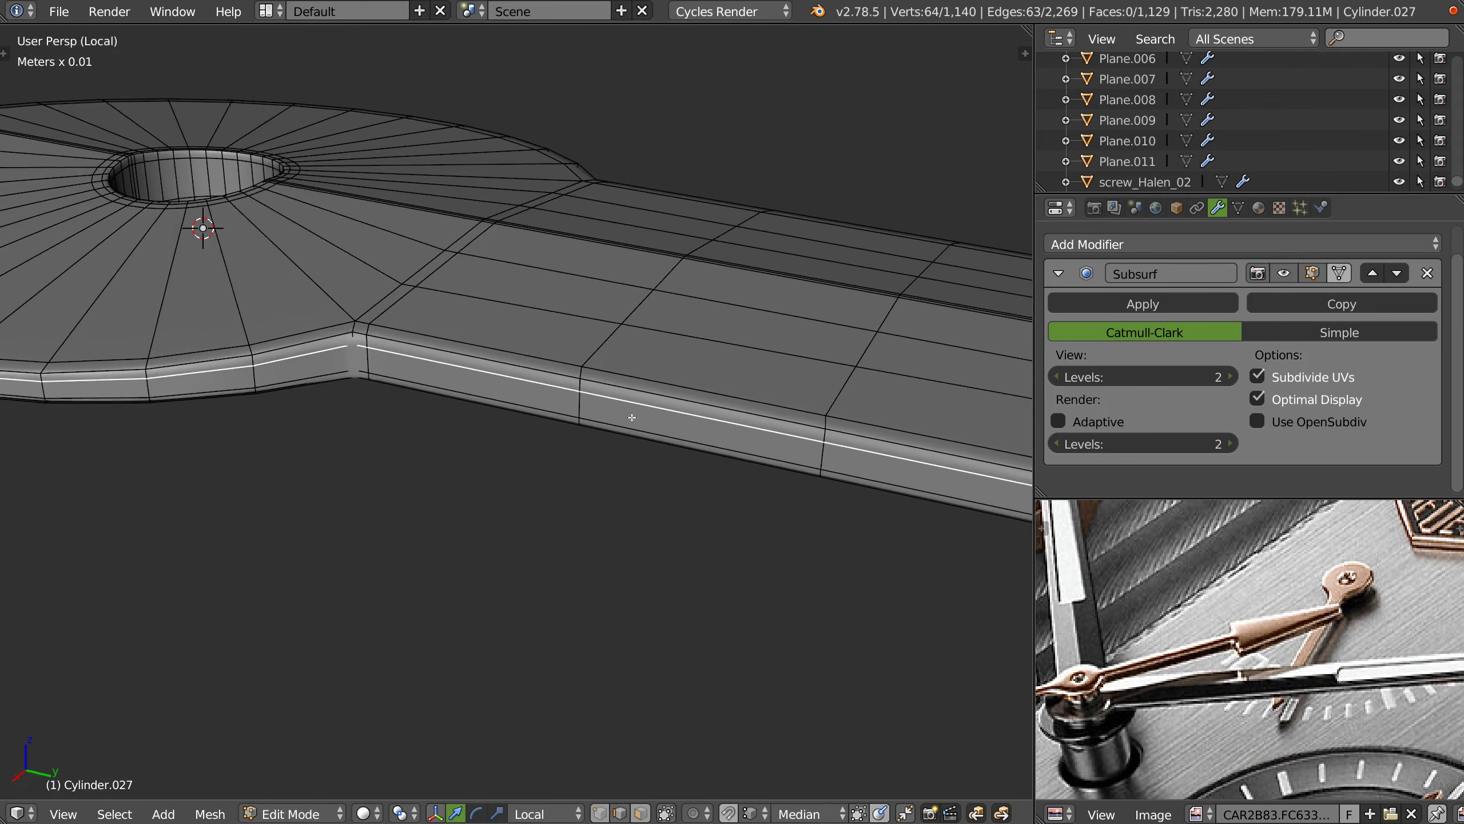
# - Return to Object Mode and zoom to inspect the smoothed hub
pyautogui.press('Tab')
pyautogui.scroll(-4, 647, 378)
pyautogui.keyDown('ctrl'); pyautogui.scroll(-3, 544, 341); pyautogui.keyUp('ctrl')
pyautogui.keyDown('ctrl'); pyautogui.scroll(-3, 542, 343); pyautogui.keyUp('ctrl')
pyautogui.scroll(4, 784, 421)
pyautogui.scroll(2, 785, 426)
pyautogui.scroll(3, 791, 399)
# - In Edit Mode, try an edge loop across the blade tip, then undo it
pyautogui.press('Tab')
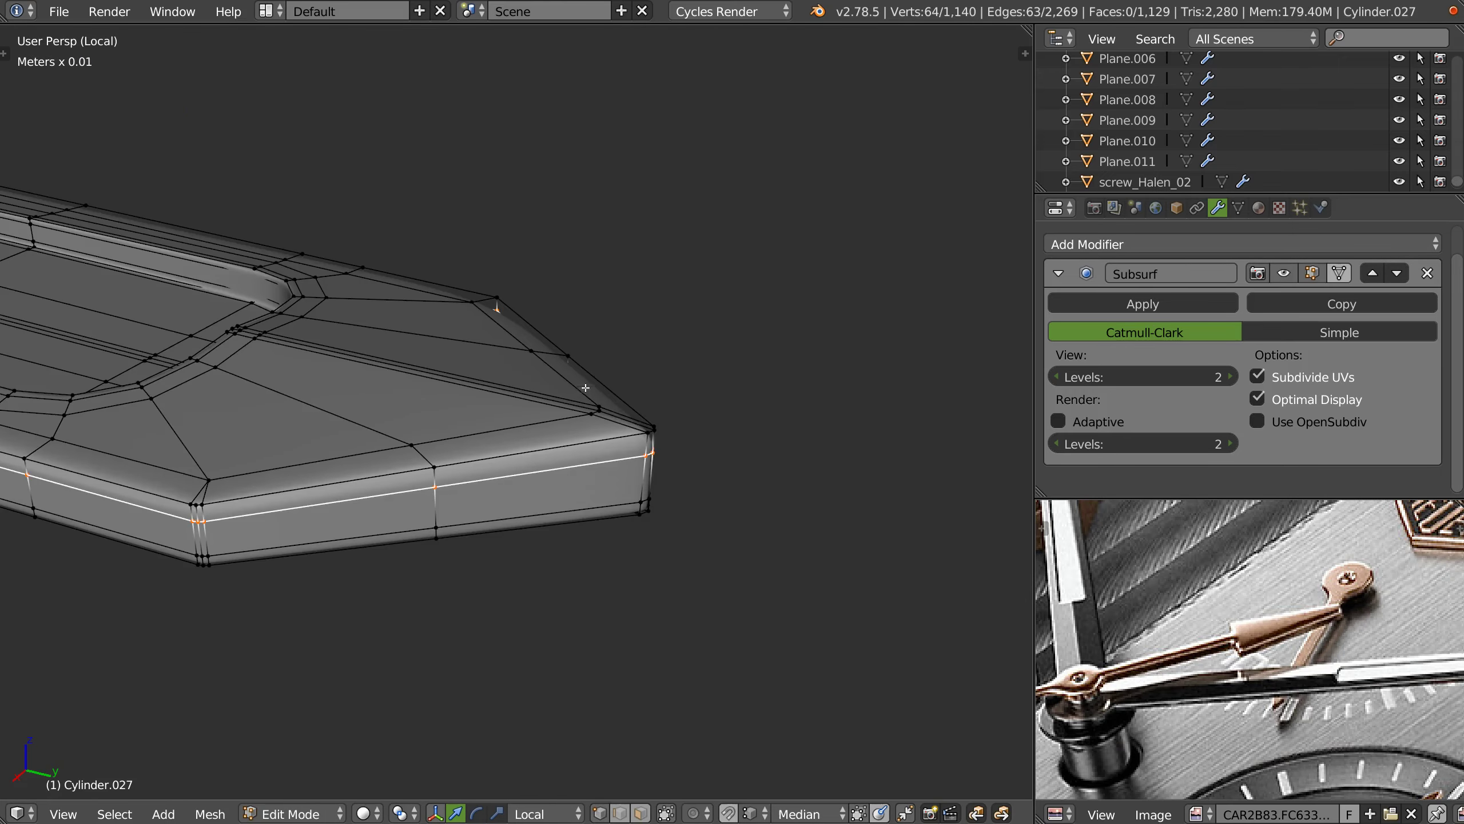
pyautogui.moveTo(640, 456); pyautogui.dragTo(633, 511, button='middle')
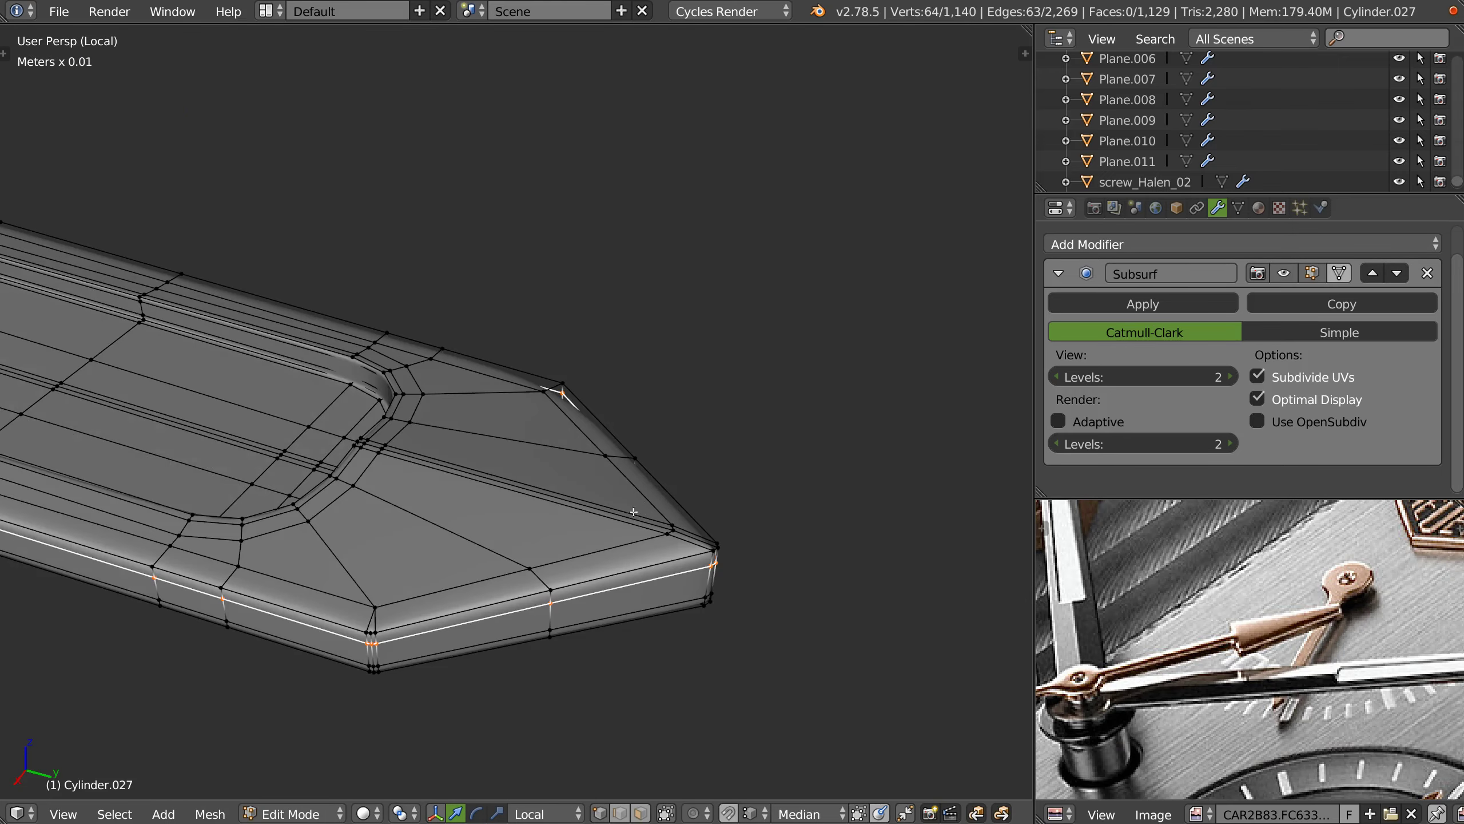
pyautogui.scroll(3, 627, 564)
pyautogui.hotkey('ctrl', 'r')
pyautogui.click(737, 519)
pyautogui.rightClick(737, 519)
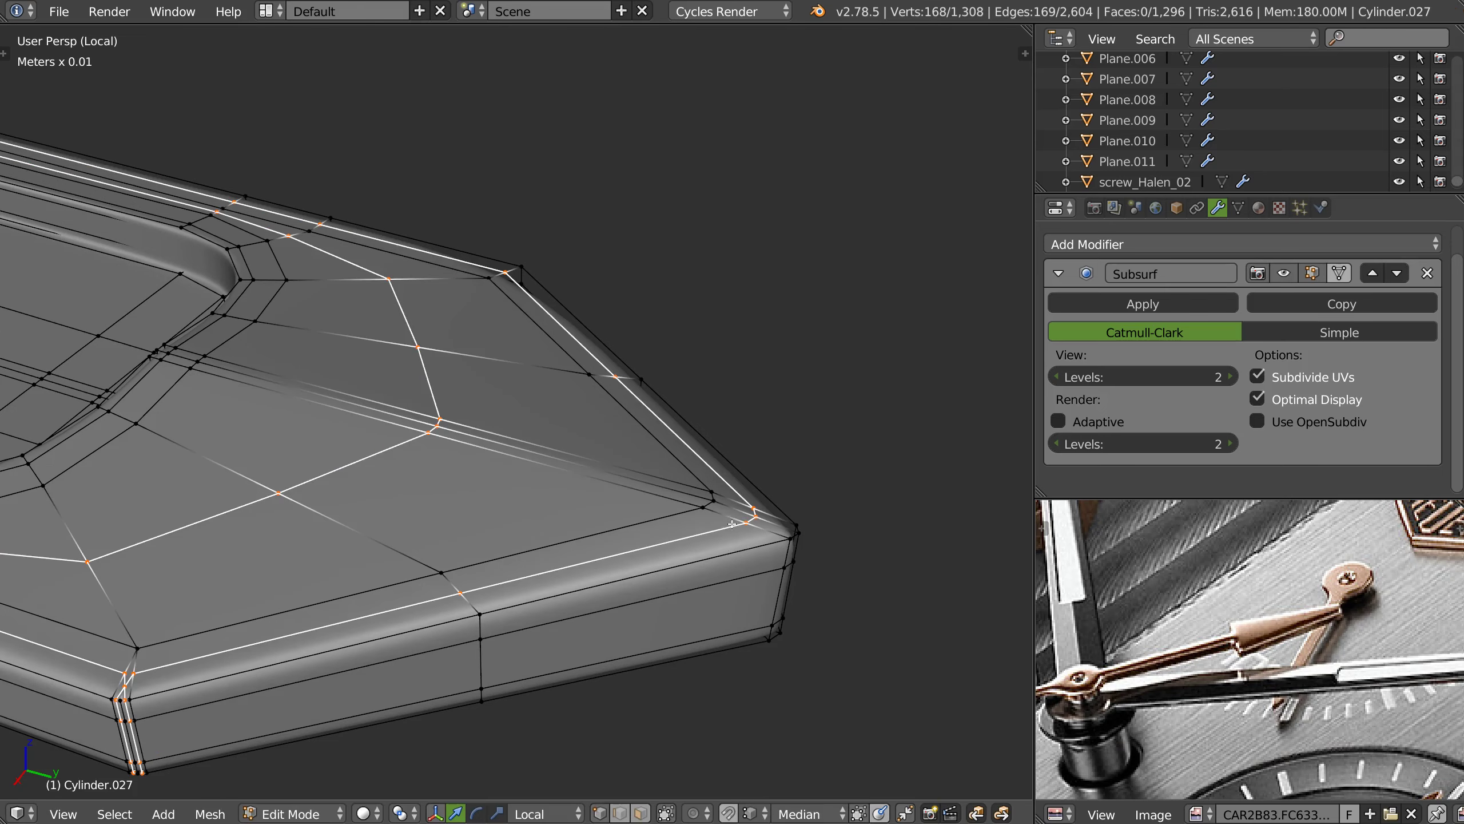
pyautogui.hotkey('ctrl', 'z')
# - Knife-cut across the blade tip corner and merge the leftover vertices at center
pyautogui.moveTo(655, 619)
pyautogui.mouseDown(button='middle')
pyautogui.moveTo(644, 533)
pyautogui.moveTo(611, 532)
pyautogui.mouseUp(button='middle')
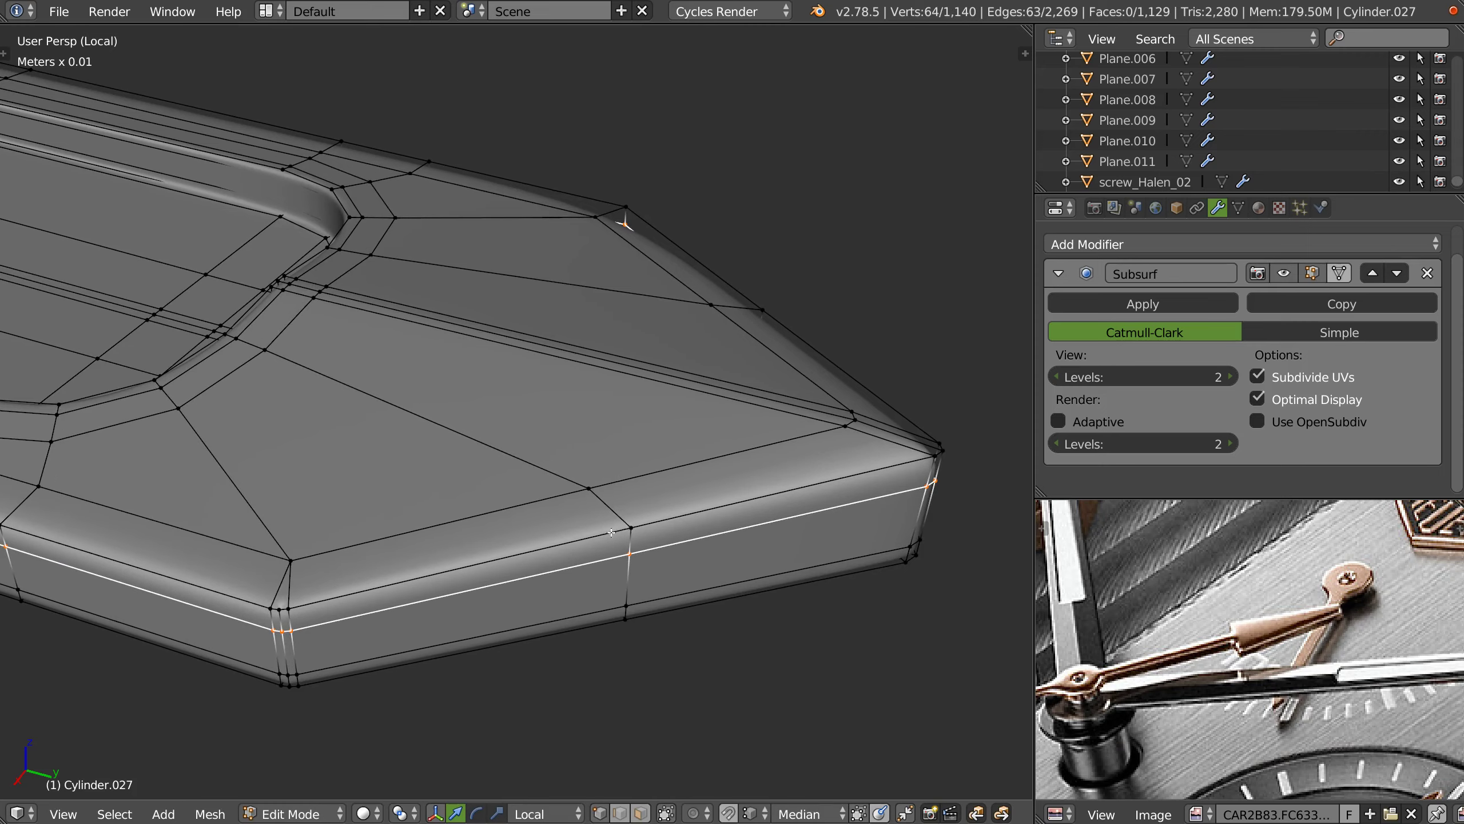
pyautogui.scroll(1, 316, 591)
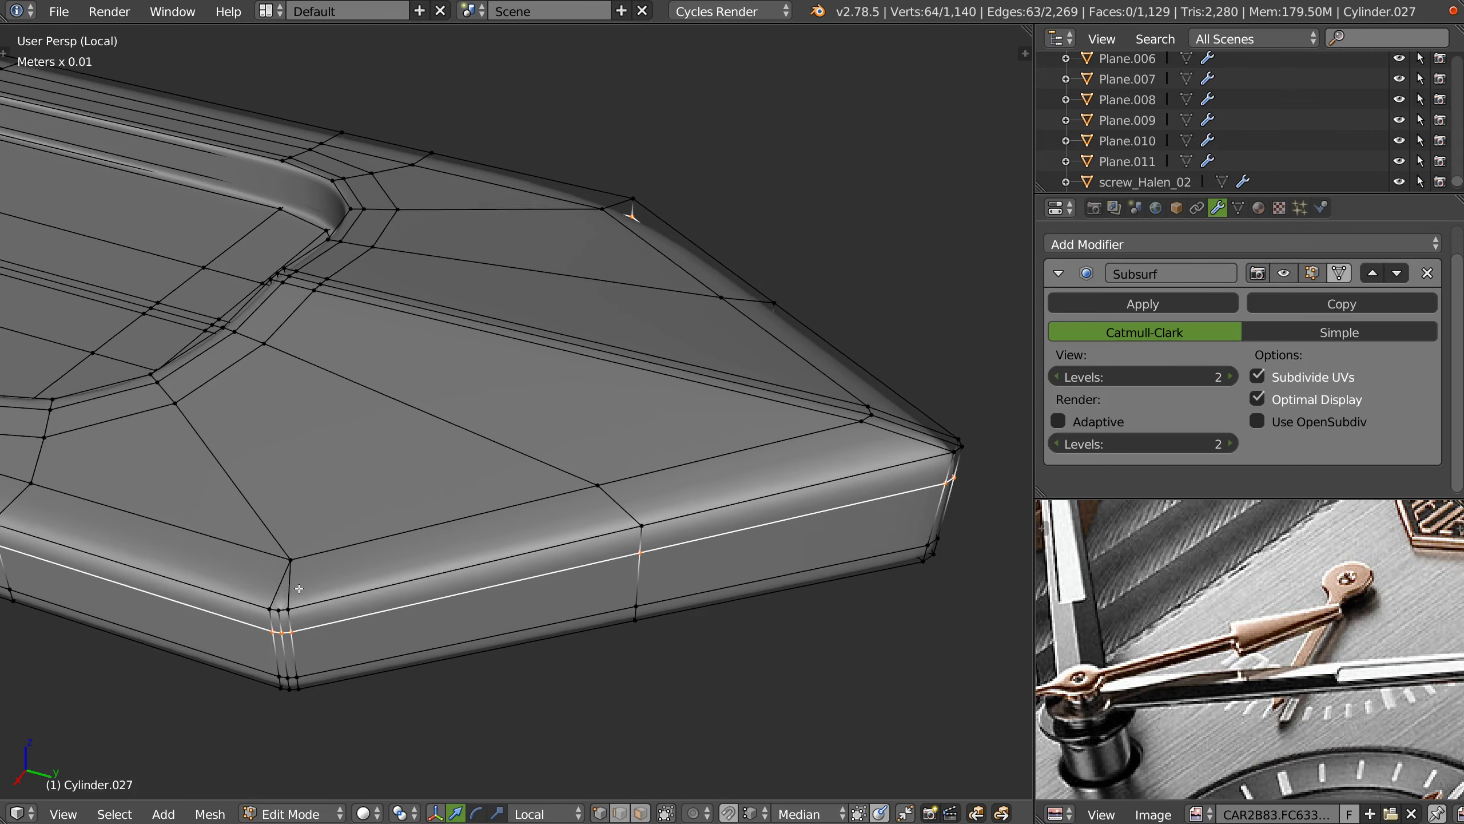
pyautogui.scroll(2, 317, 592)
pyautogui.press('k')
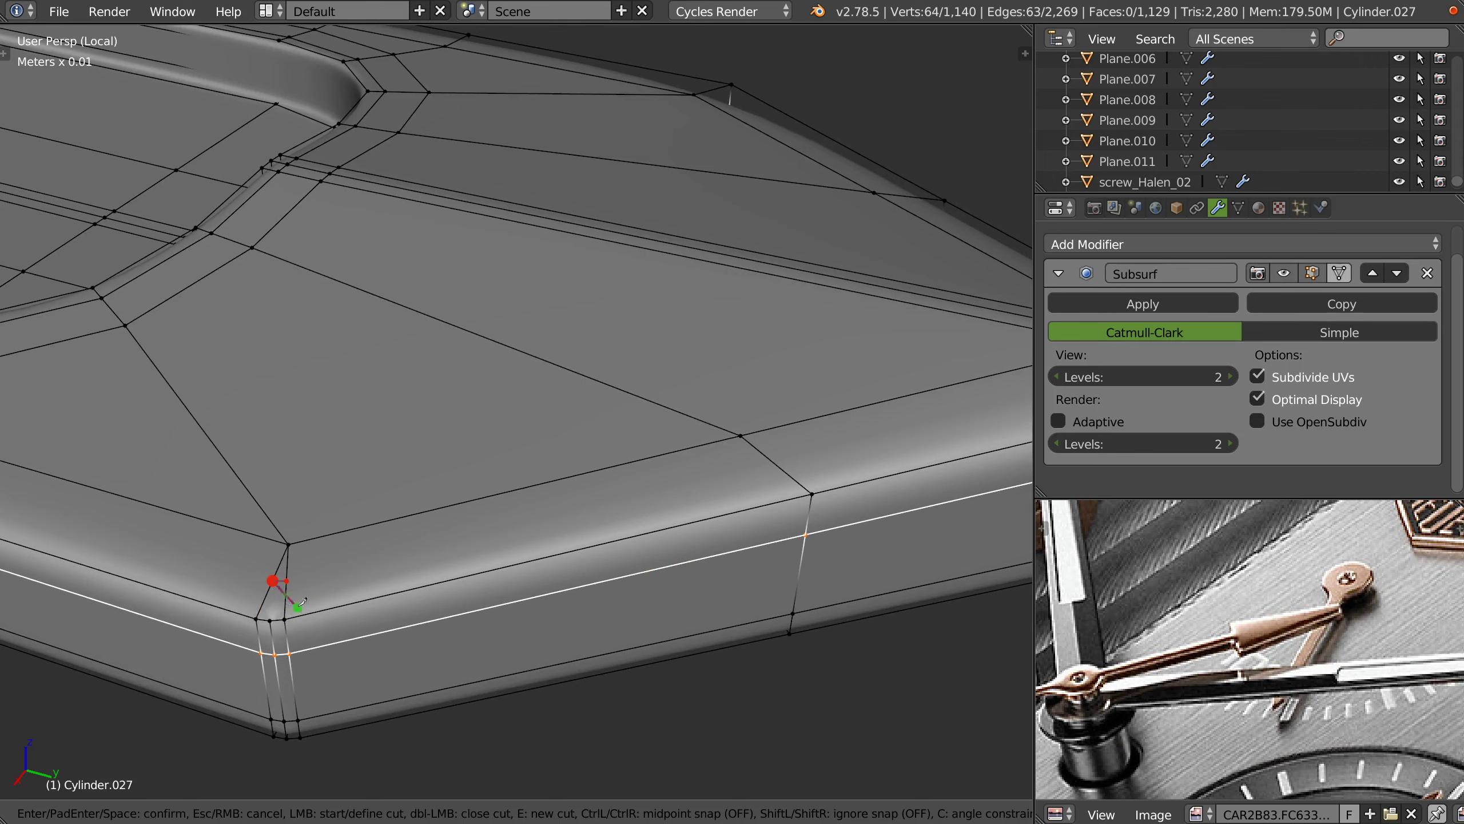
pyautogui.press('Return')
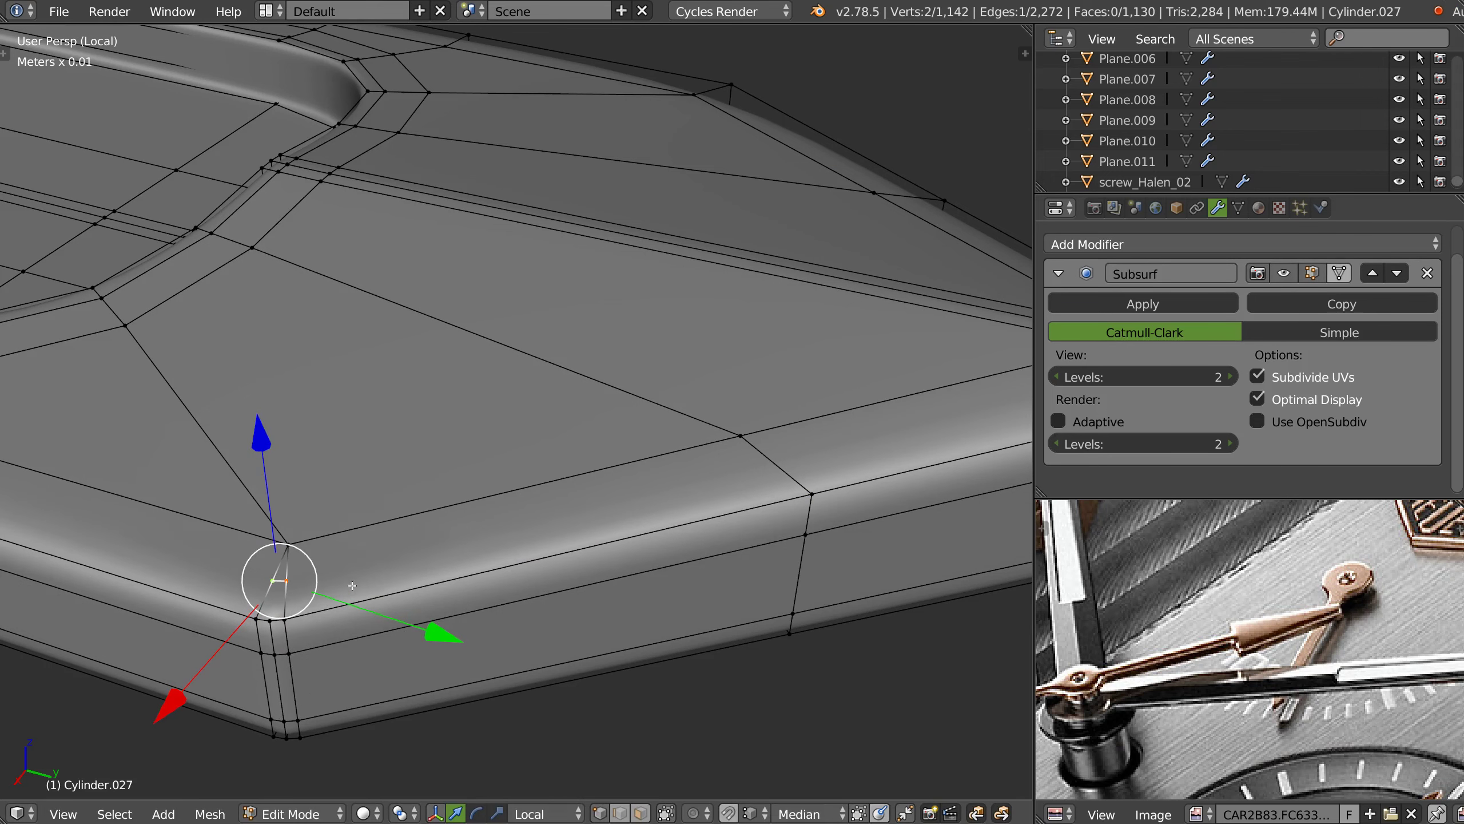
pyautogui.rightClick(345, 561)
pyautogui.click(345, 708)
pyautogui.scroll(-2, 394, 515)
pyautogui.scroll(-1, 394, 515)
# - Add a support loop along the blade's side, select corner vertices, and return to Object Mode
pyautogui.hotkey('ctrl', 'r')
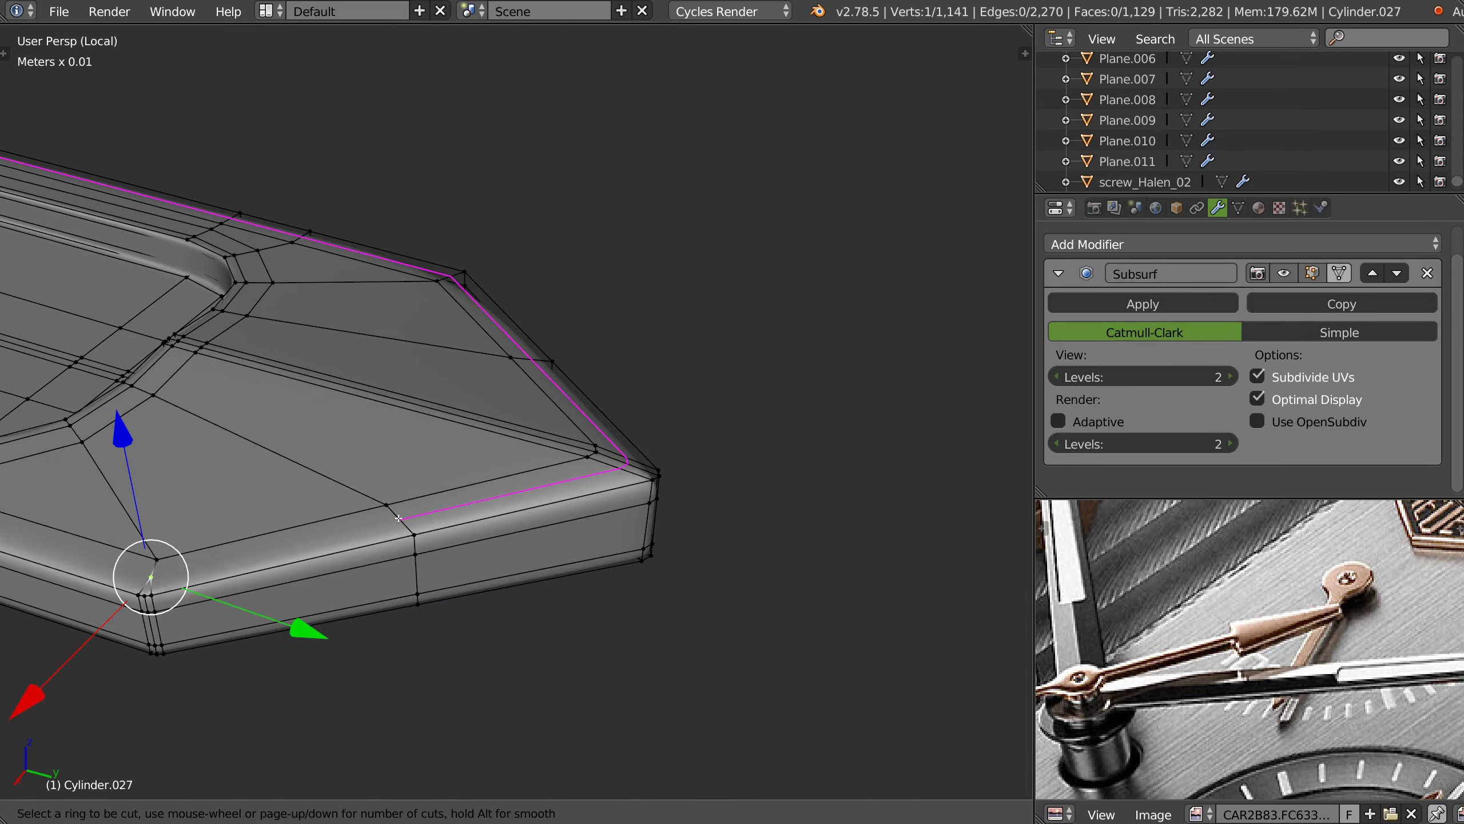
pyautogui.click(401, 518)
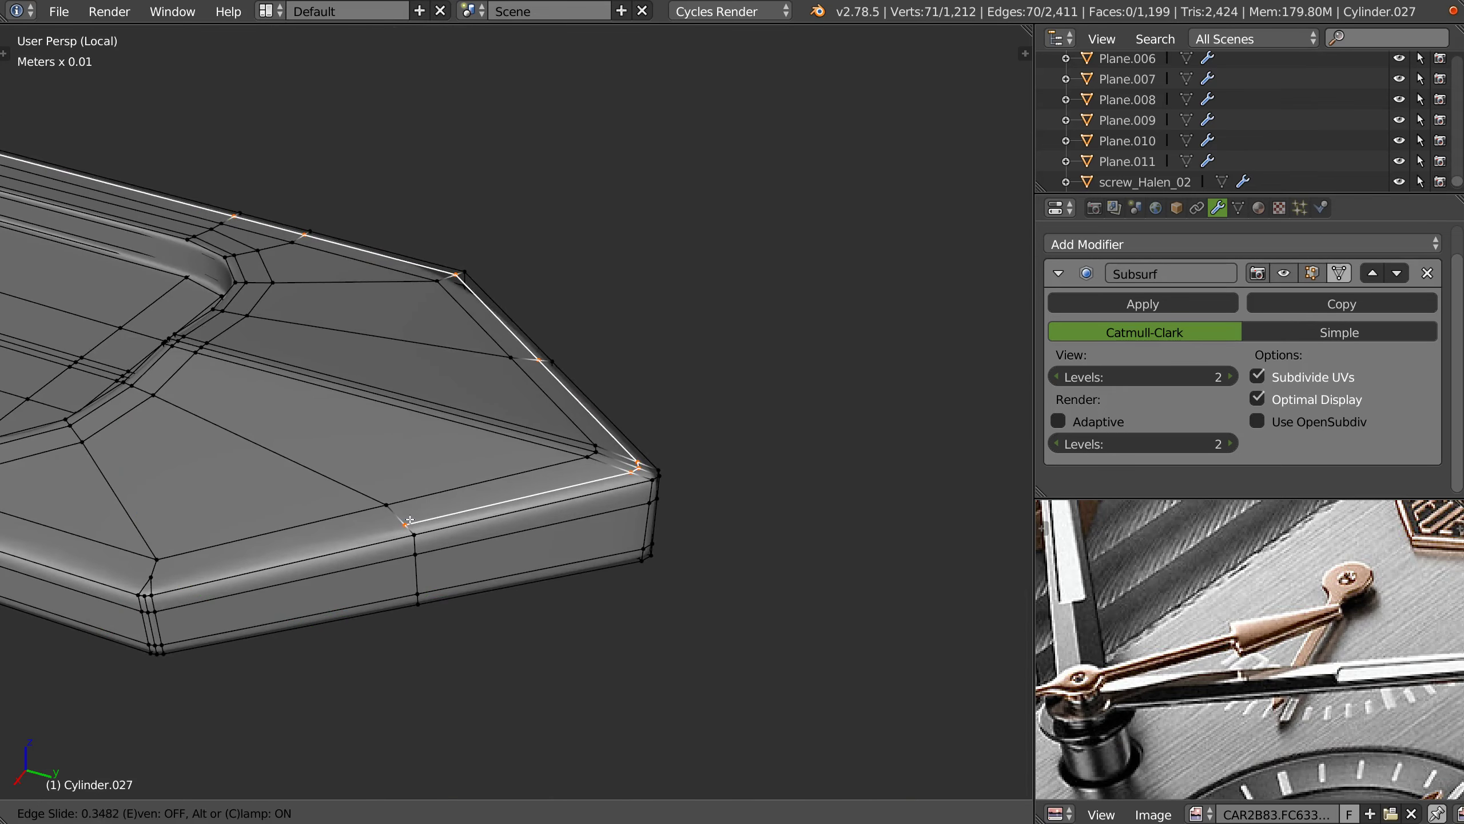
pyautogui.click(404, 518)
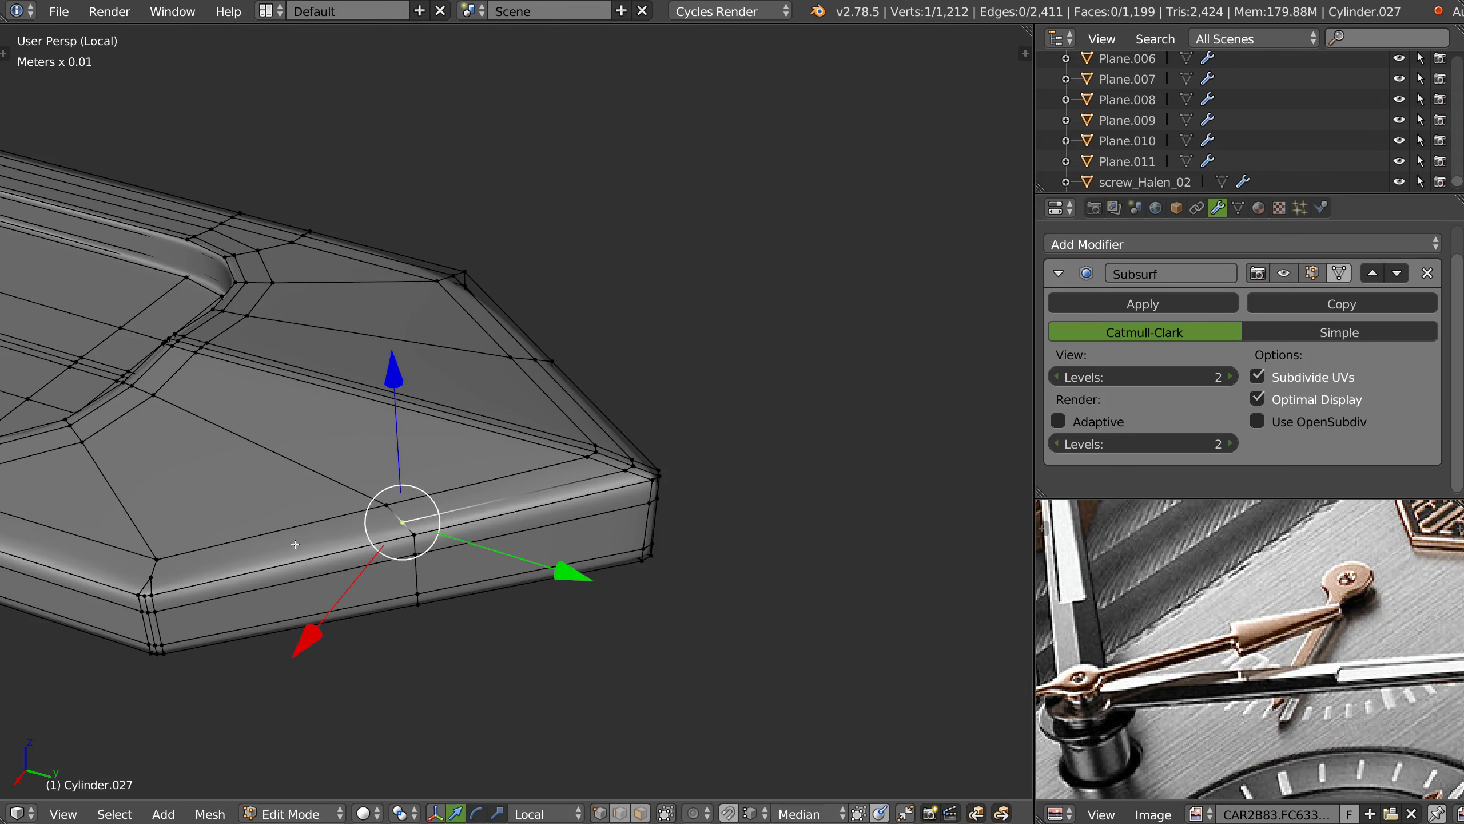
pyautogui.keyDown('shift'); pyautogui.click(150, 576); pyautogui.keyUp('shift')
pyautogui.keyDown('shift'); pyautogui.moveTo(208, 529); pyautogui.dragTo(573, 552, button='middle'); pyautogui.keyUp('shift')
pyautogui.click(316, 546)
pyautogui.keyDown('shift'); pyautogui.click(530, 603); pyautogui.keyUp('shift')
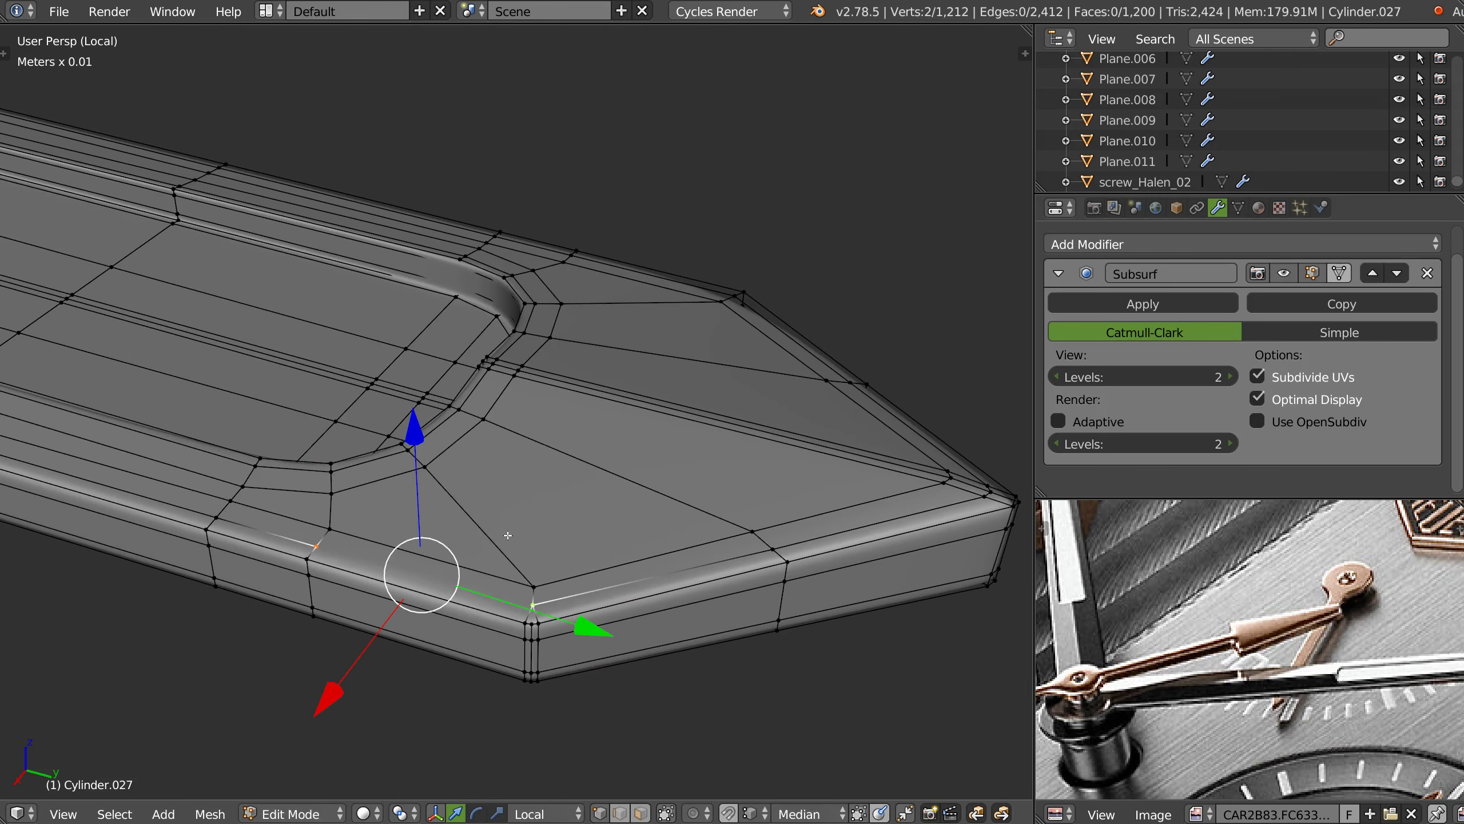
pyautogui.press('Tab')
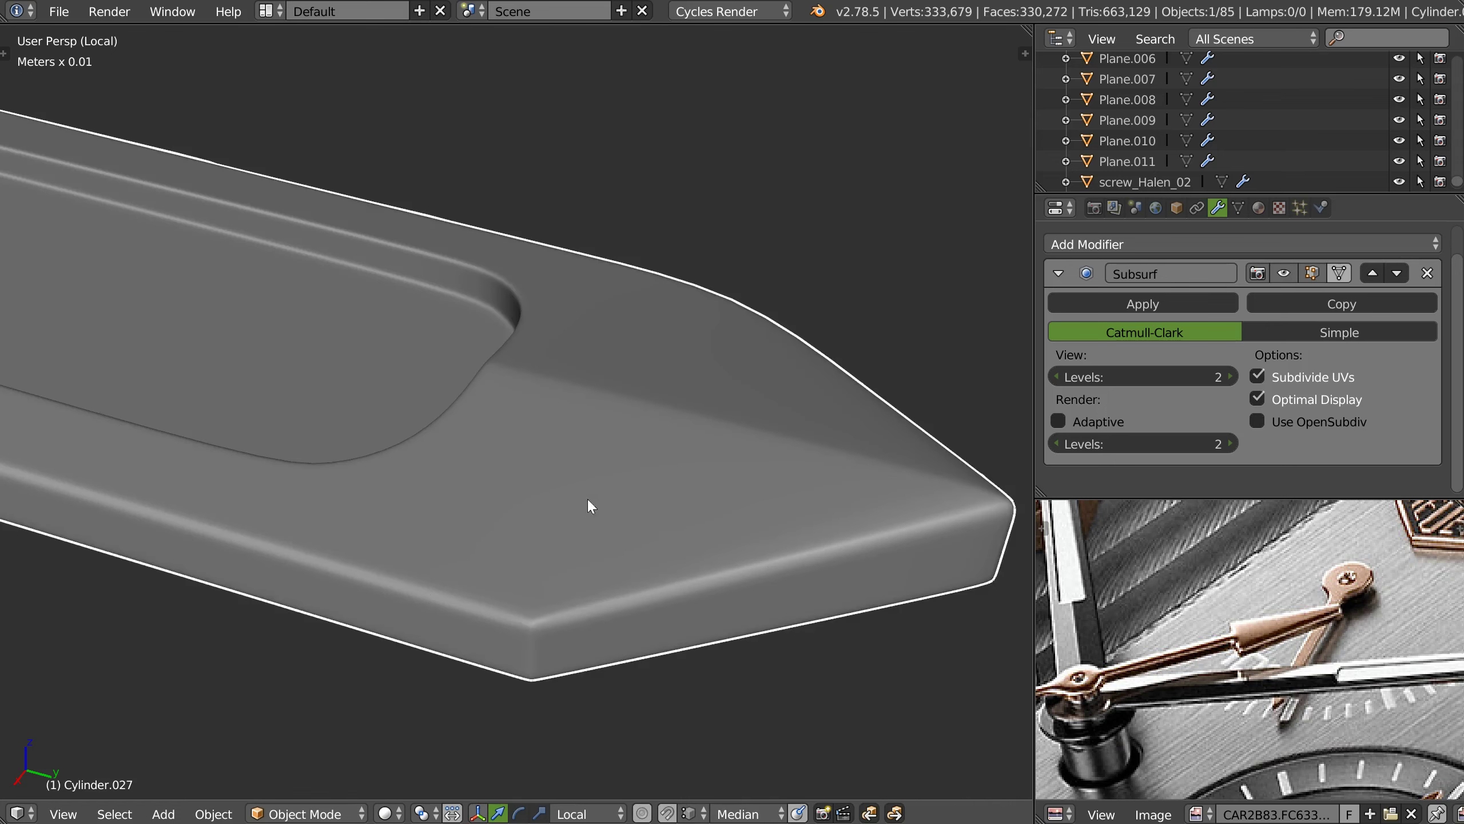
# - Keep solid viewport shading and deselect the blade
pyautogui.scroll(-5, 587, 497)
pyautogui.moveTo(481, 536)
pyautogui.mouseDown(button='middle')
pyautogui.moveTo(491, 592)
pyautogui.moveTo(492, 542)
pyautogui.moveTo(558, 480)
pyautogui.moveTo(637, 468)
pyautogui.moveTo(650, 494)
pyautogui.mouseUp(button='middle')
pyautogui.press('z')
pyautogui.click(652, 419)
pyautogui.press('a')
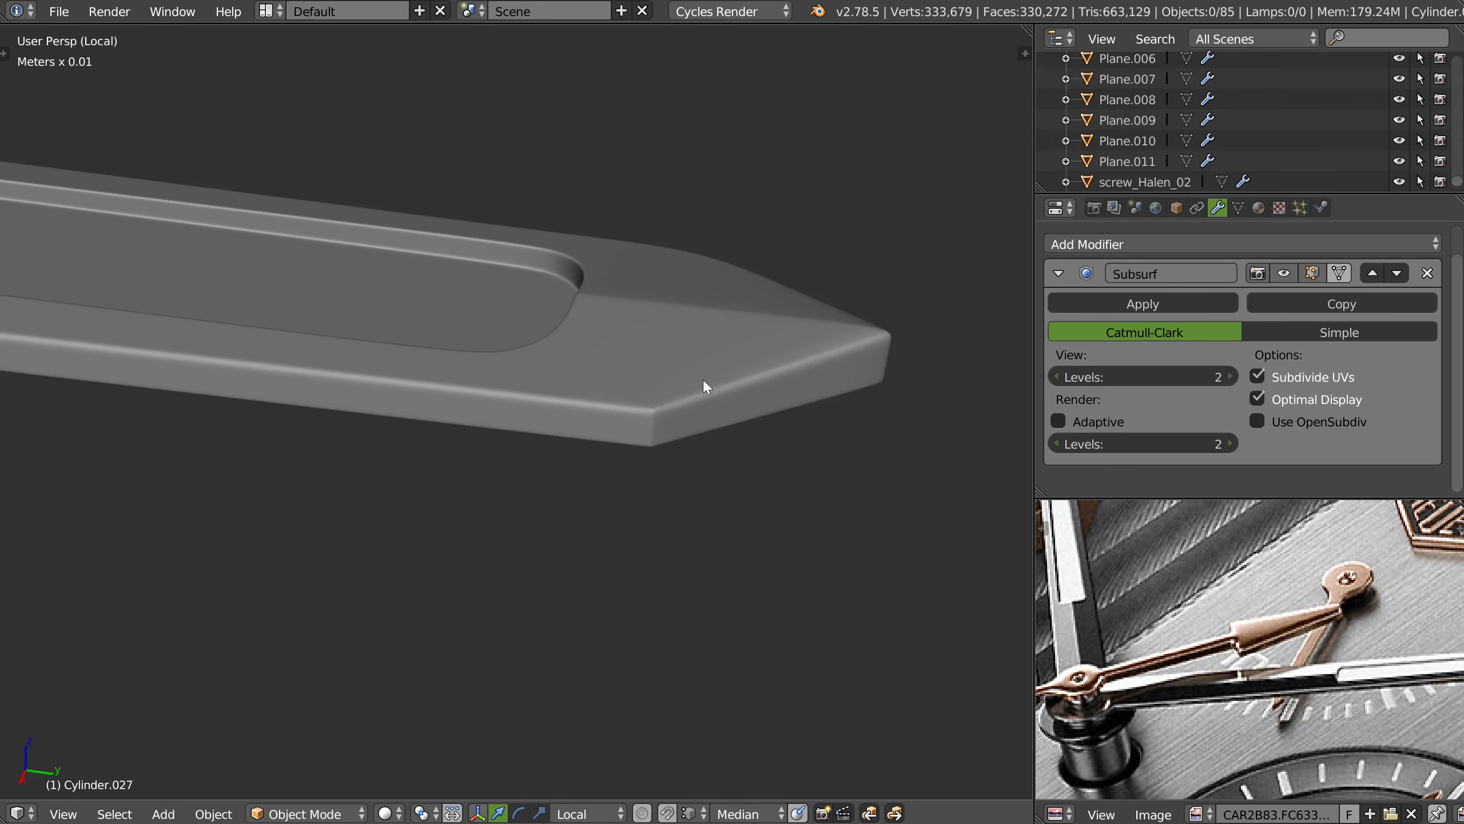
pyautogui.scroll(5, 657, 442)
# - In Edit Mode, edge-slide the vertical loop at the tip corner toward the corner
pyautogui.press('Tab')
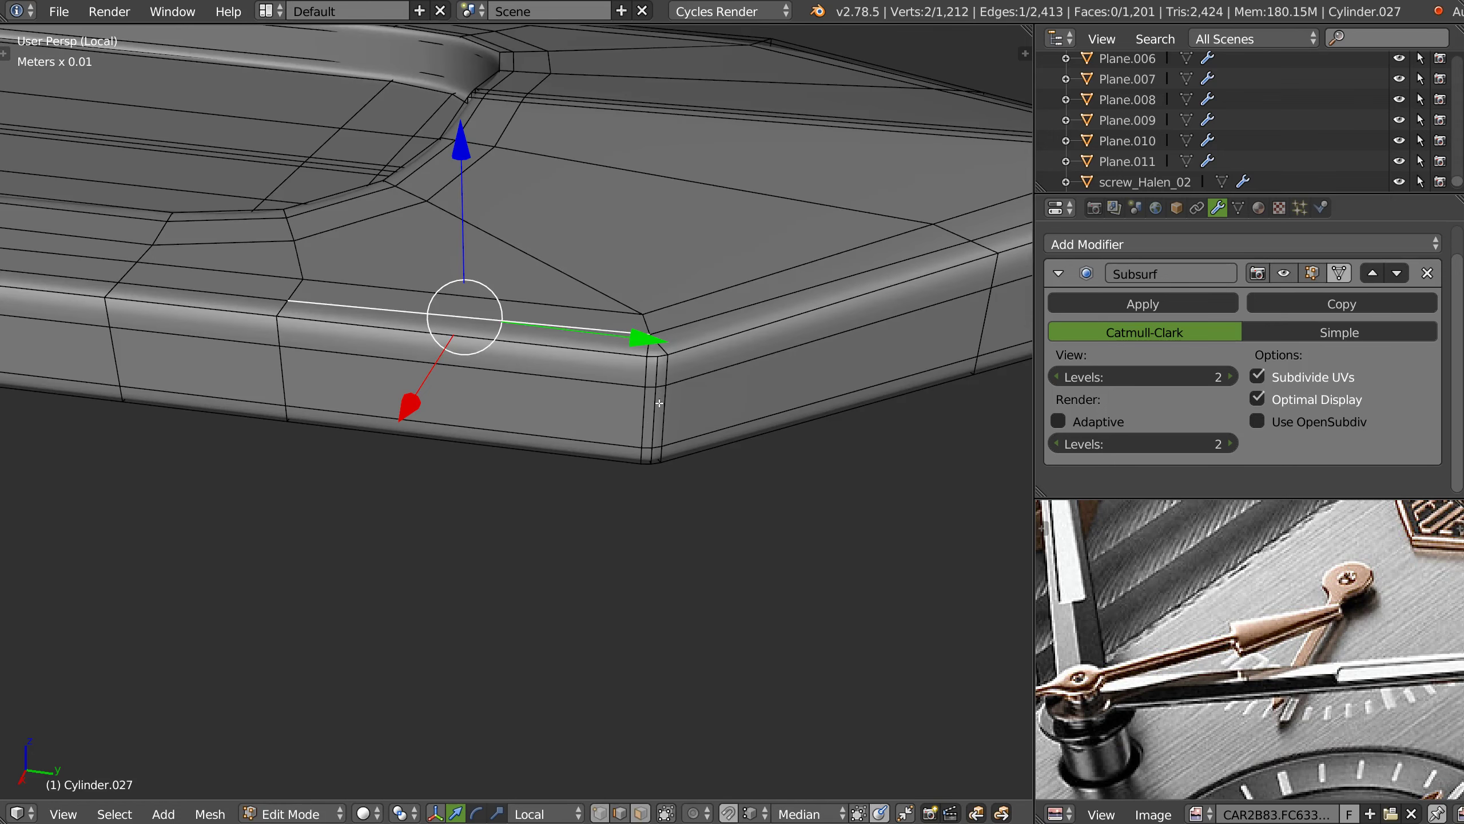
pyautogui.keyDown('alt'); pyautogui.rightClick(671, 426); pyautogui.keyUp('alt')
pyautogui.scroll(-3, 669, 404)
pyautogui.scroll(5, 692, 363)
pyautogui.scroll(-4, 686, 355)
pyautogui.scroll(2, 711, 387)
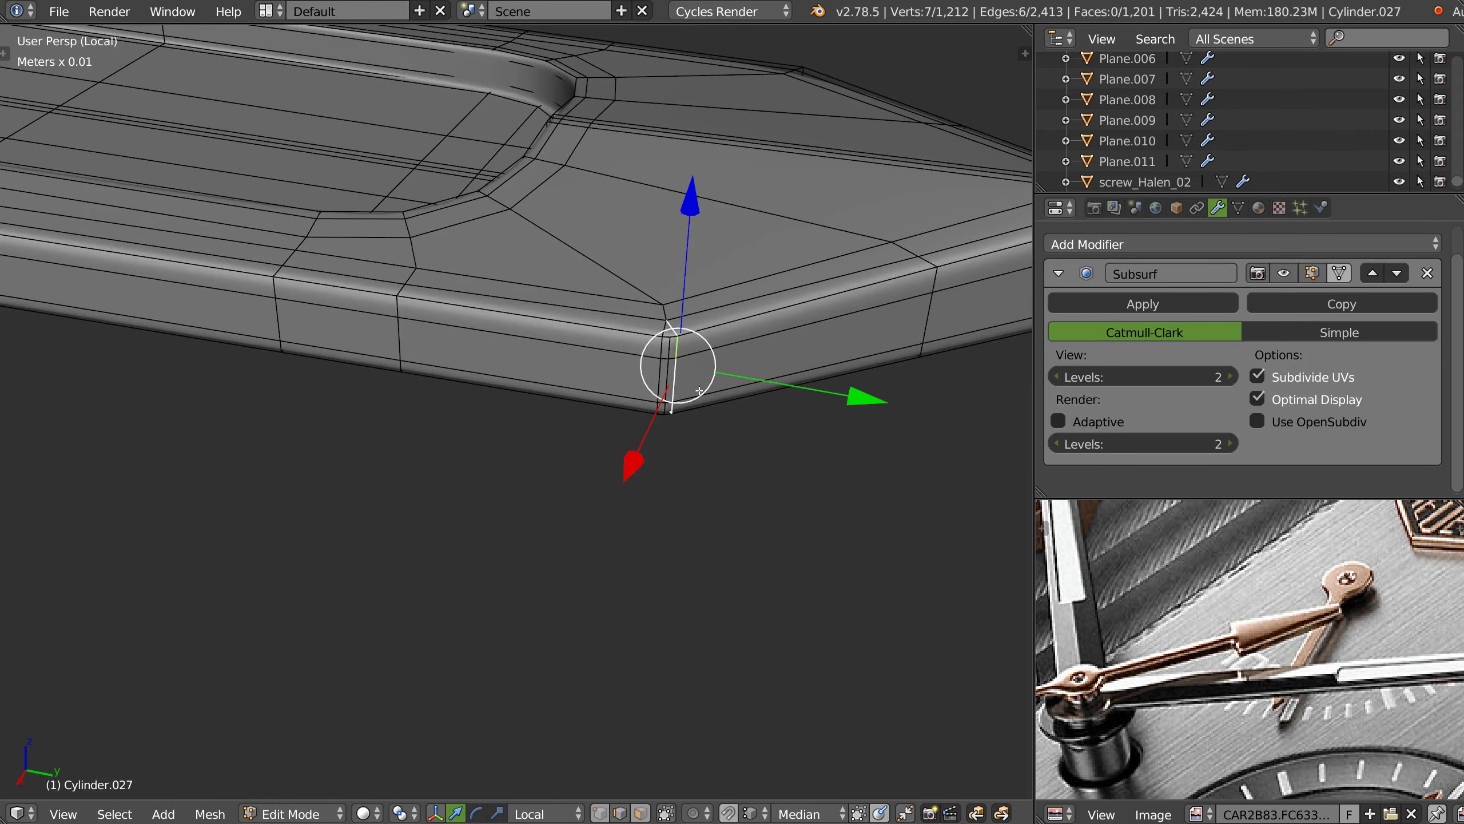
pyautogui.press('g')
pyautogui.press('g')
pyautogui.click(691, 362)
# - Select the corner edges and slide them tight against the blade tip twice
pyautogui.rightClick(676, 352)
pyautogui.keyDown('shift'); pyautogui.rightClick(682, 385); pyautogui.keyUp('shift')
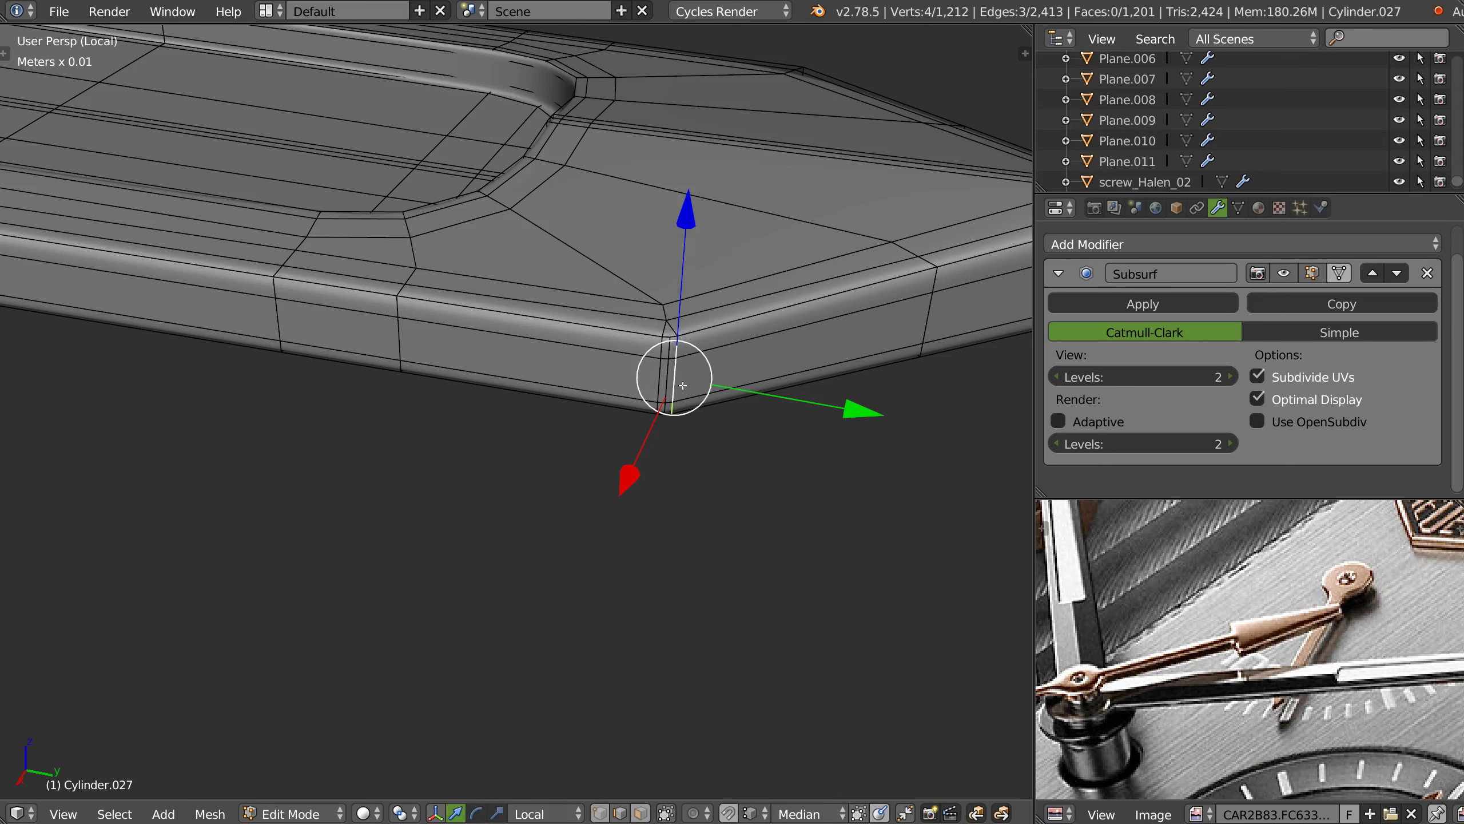
pyautogui.press('g')
pyautogui.press('g')
pyautogui.click(687, 386)
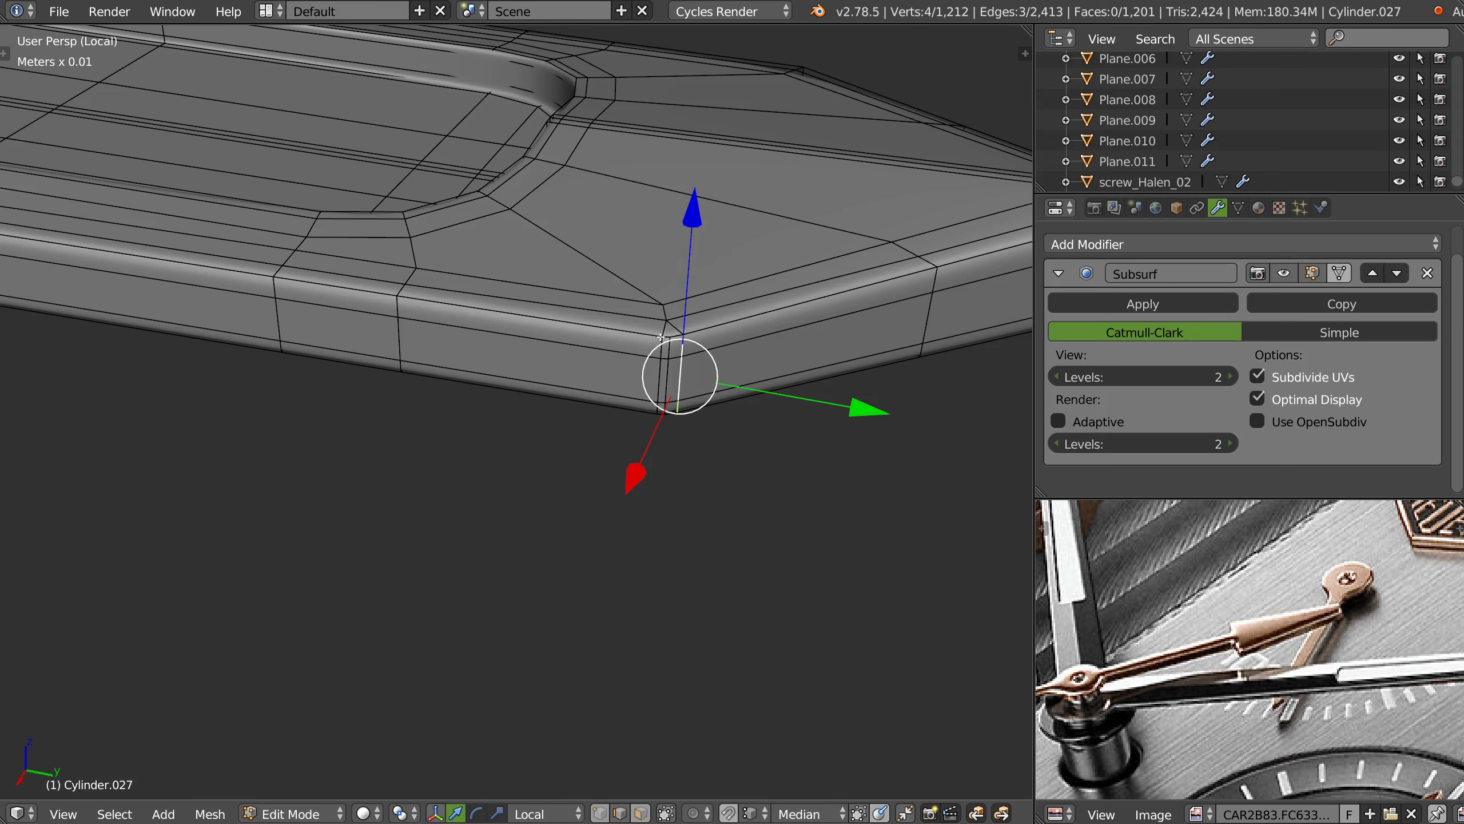
pyautogui.rightClick(664, 377)
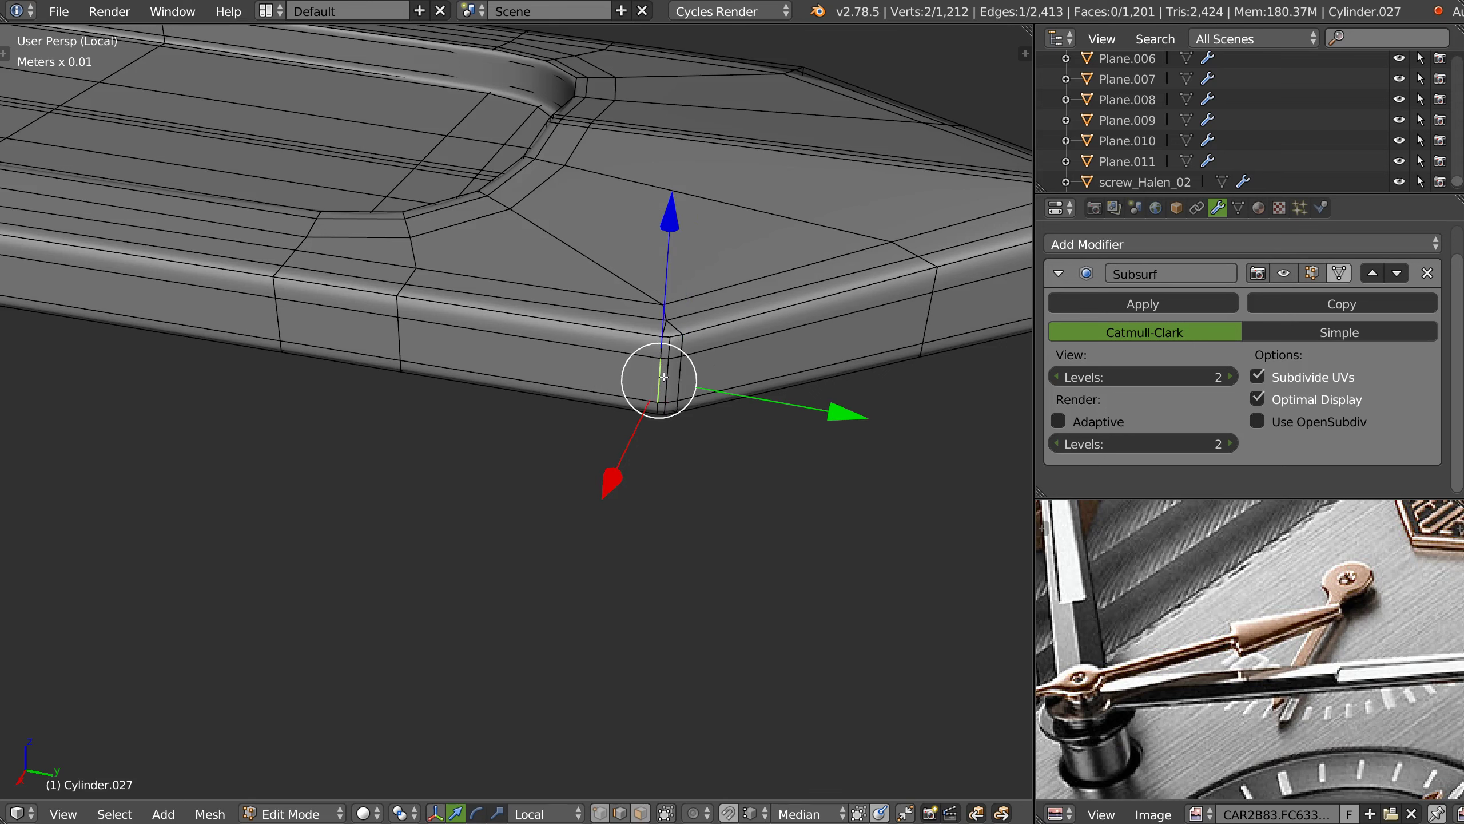
pyautogui.rightClick(715, 354)
pyautogui.rightClick(659, 346)
pyautogui.keyDown('shift'); pyautogui.rightClick(678, 405); pyautogui.keyUp('shift')
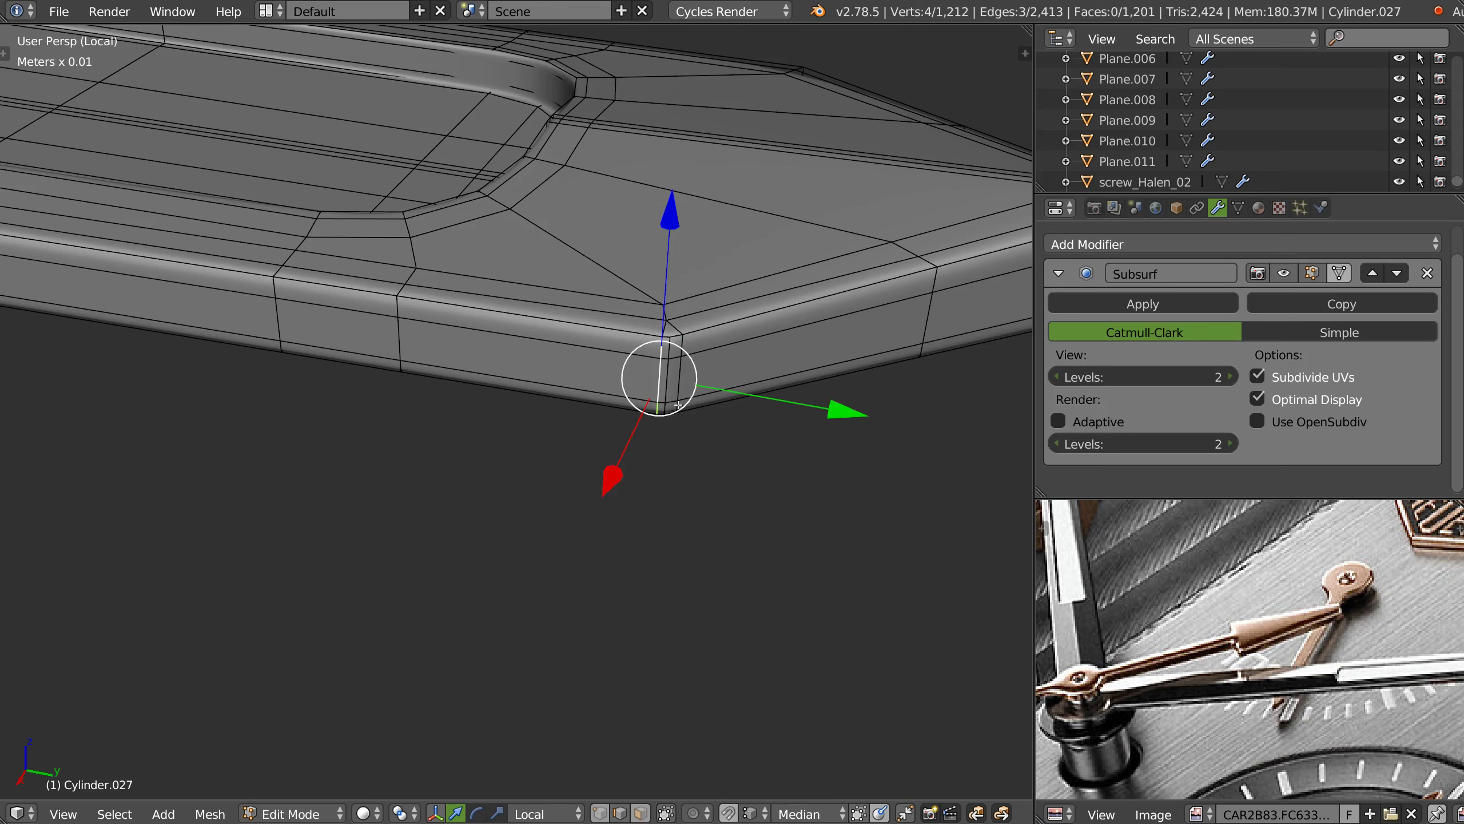
pyautogui.press('g')
pyautogui.press('g')
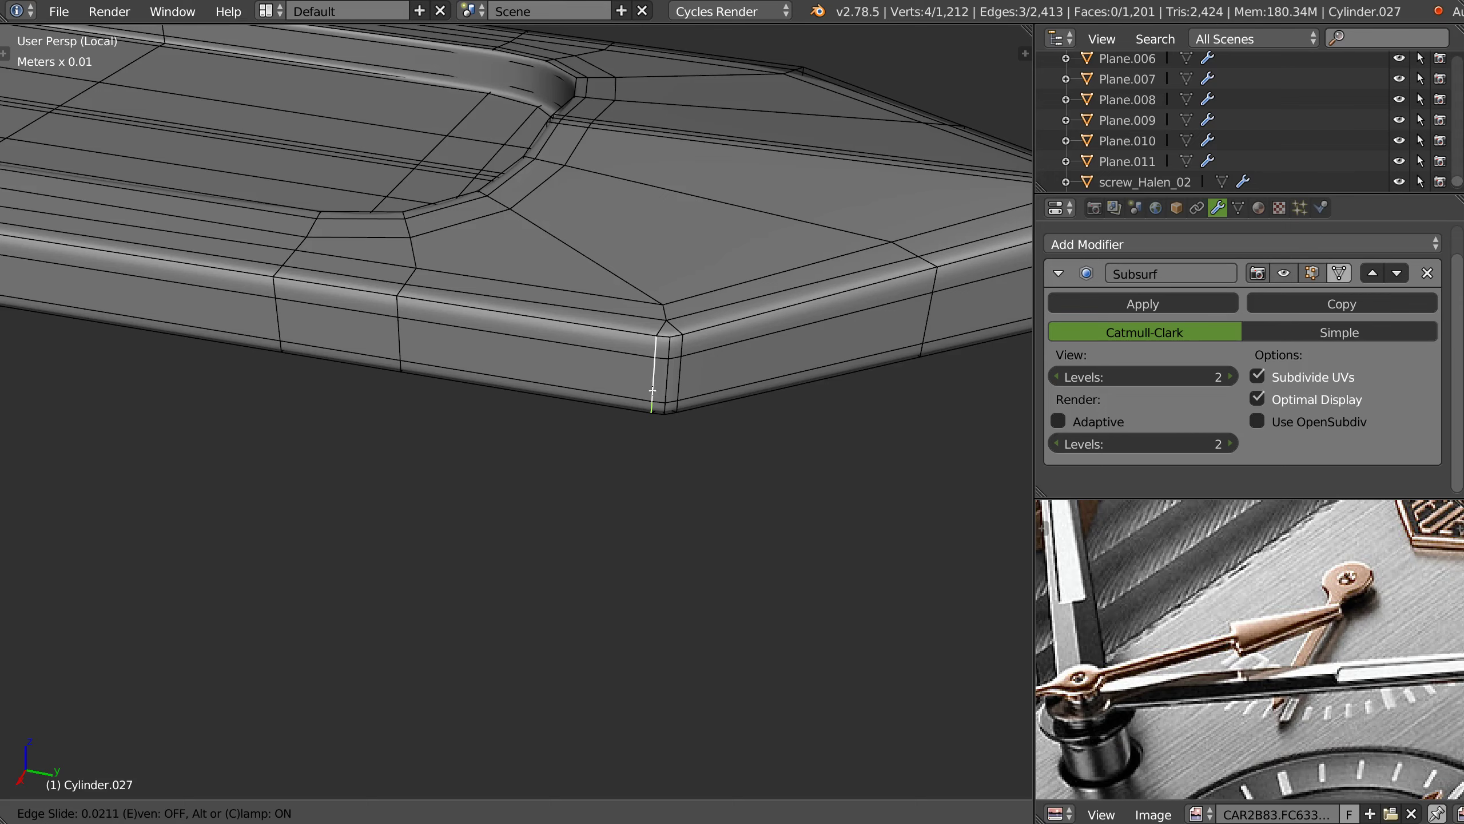
pyautogui.click(652, 391)
# - Return to Object Mode and orbit to check the sharpened smoothed tip
pyautogui.press('Tab')
pyautogui.scroll(-5, 663, 384)
pyautogui.moveTo(636, 387)
pyautogui.mouseDown(button='middle')
pyautogui.moveTo(645, 444)
pyautogui.moveTo(608, 420)
pyautogui.moveTo(588, 464)
pyautogui.moveTo(548, 462)
pyautogui.moveTo(653, 334)
pyautogui.moveTo(649, 423)
pyautogui.mouseUp(button='middle')
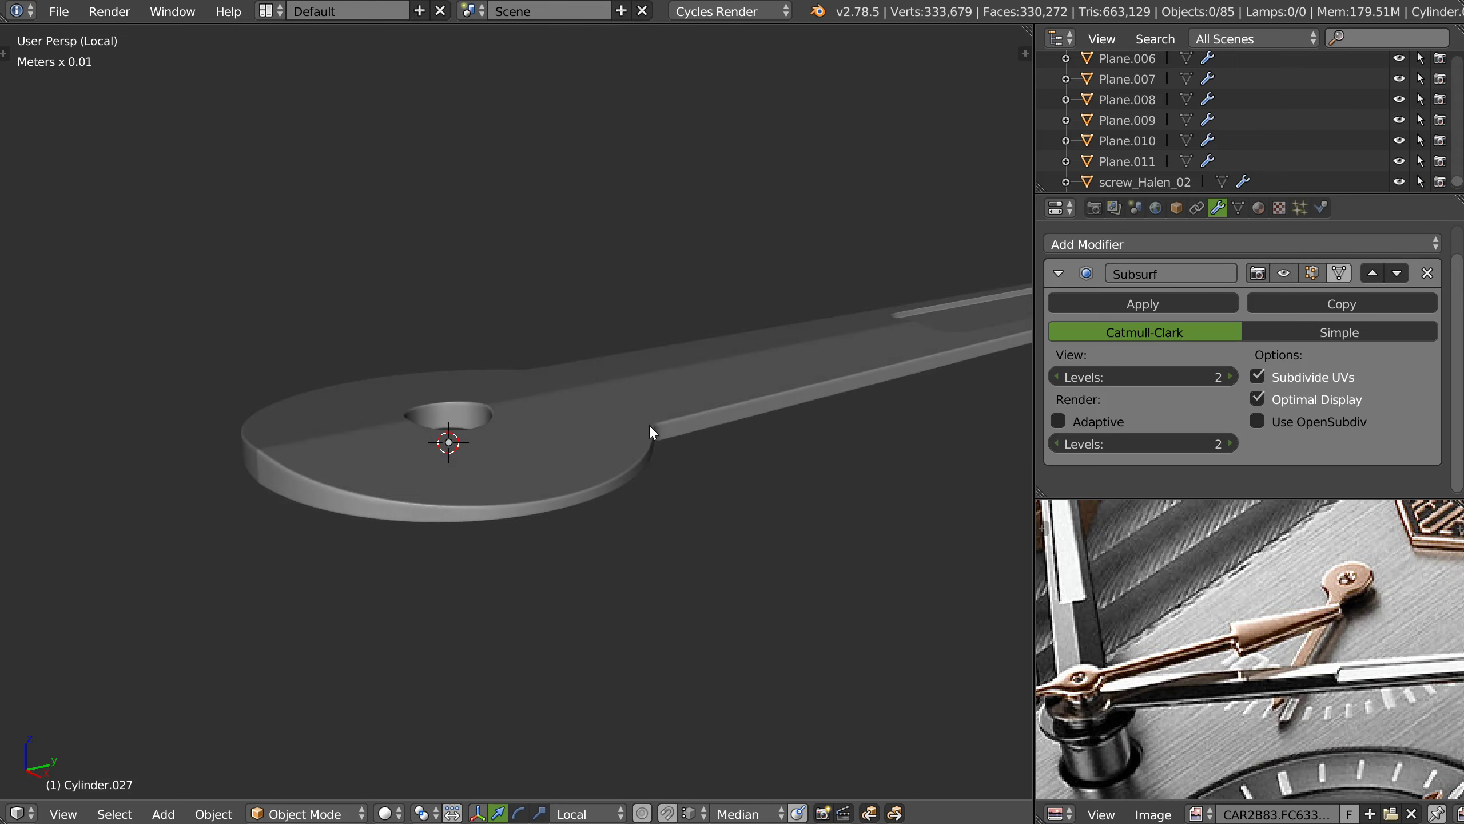
# - Enter Edit Mode on the watch hand and merge the first hub-rim vertex cluster at center
pyautogui.scroll(3, 508, 459)
pyautogui.moveTo(508, 458)
pyautogui.mouseDown(button='middle')
pyautogui.moveTo(615, 490)
pyautogui.moveTo(539, 556)
pyautogui.mouseUp(button='middle')
pyautogui.rightClick(551, 556)
pyautogui.press('Tab')
pyautogui.scroll(2, 578, 443)
pyautogui.scroll(3, 575, 497)
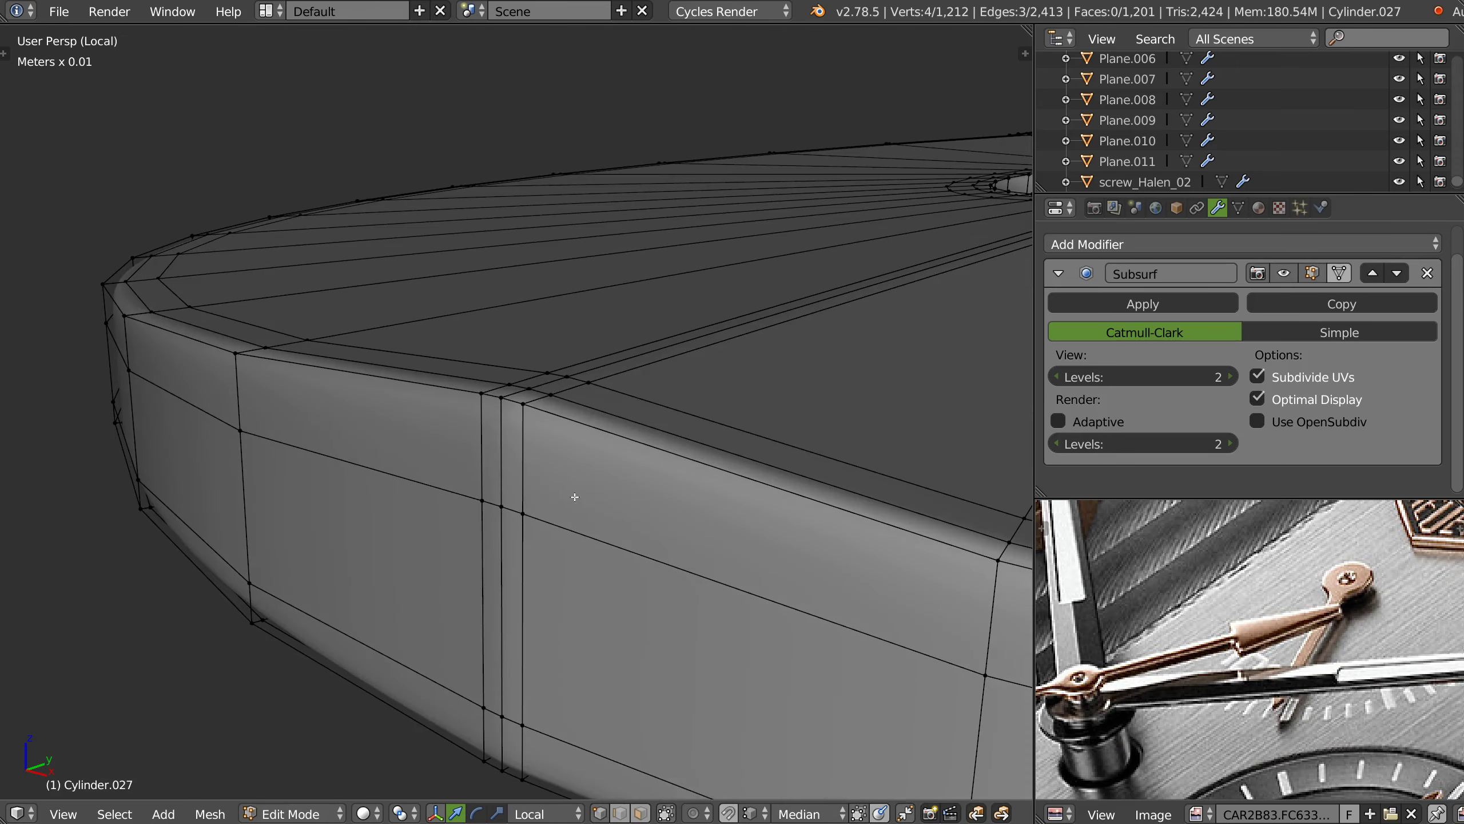
pyautogui.rightClick(523, 513)
pyautogui.press('w')
pyautogui.click(510, 649)
# - Merge the next two three-vertex clusters on the hub rim at their centers
pyautogui.moveTo(557, 556)
pyautogui.mouseDown(button='middle')
pyautogui.moveTo(532, 589)
pyautogui.moveTo(519, 490)
pyautogui.mouseUp(button='middle')
pyautogui.keyDown('shift'); pyautogui.rightClick(534, 456); pyautogui.keyUp('shift')
pyautogui.press('w')
pyautogui.click(491, 601)
pyautogui.rightClick(513, 509)
pyautogui.keyDown('shift'); pyautogui.rightClick(496, 501); pyautogui.keyUp('shift')
pyautogui.keyDown('shift'); pyautogui.rightClick(534, 516); pyautogui.keyUp('shift')
pyautogui.press('w')
pyautogui.click(490, 631)
# - From a side view, merge another three-vertex rim cluster at center
pyautogui.moveTo(490, 630)
pyautogui.mouseDown(button='middle')
pyautogui.moveTo(578, 413)
pyautogui.moveTo(449, 260)
pyautogui.mouseUp(button='middle')
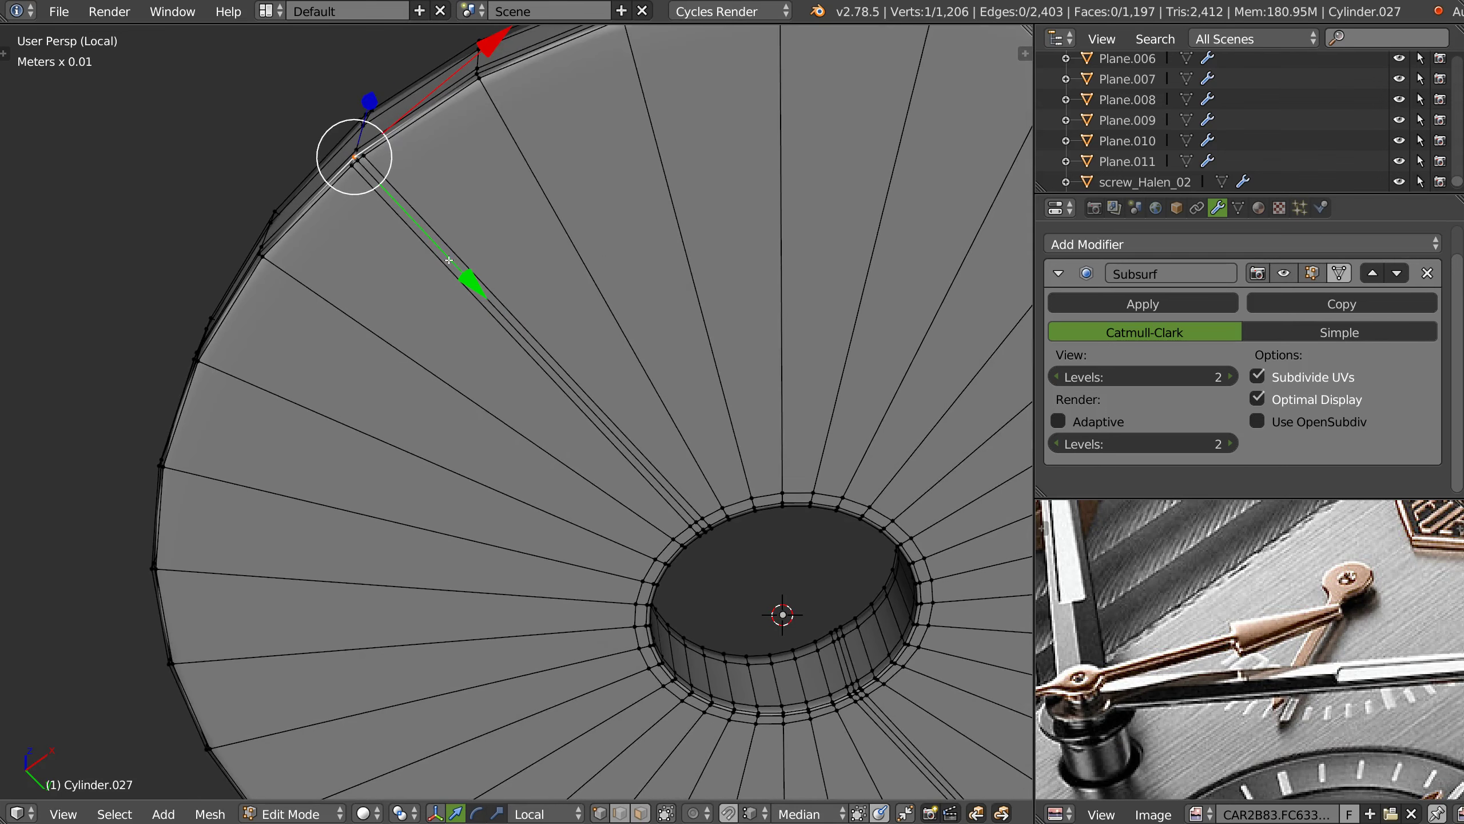
pyautogui.moveTo(413, 188); pyautogui.dragTo(450, 206, button='middle')
pyautogui.scroll(4, 449, 206)
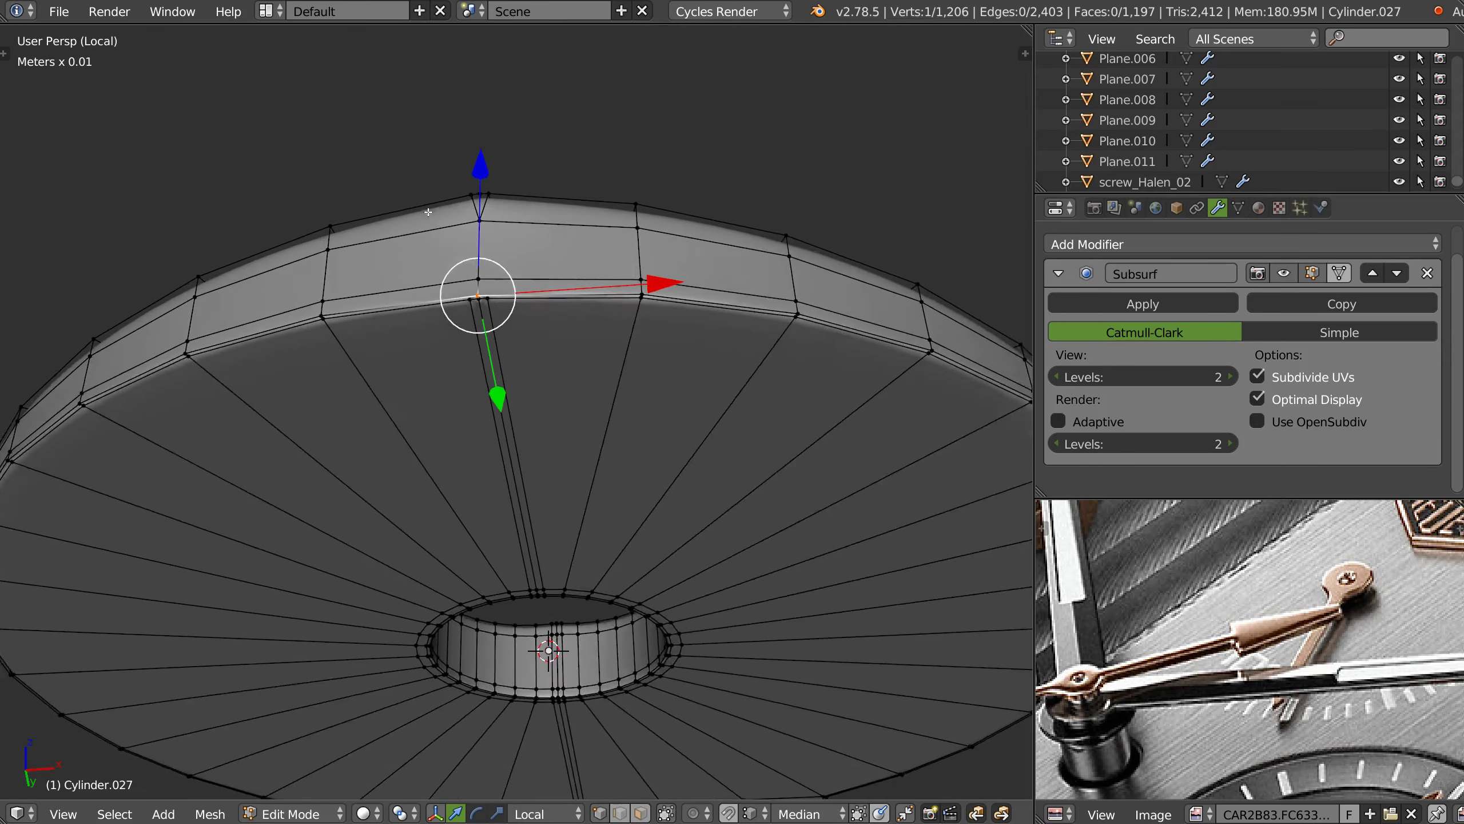
pyautogui.scroll(2, 450, 206)
pyautogui.keyDown('shift'); pyautogui.click(570, 409); pyautogui.keyUp('shift')
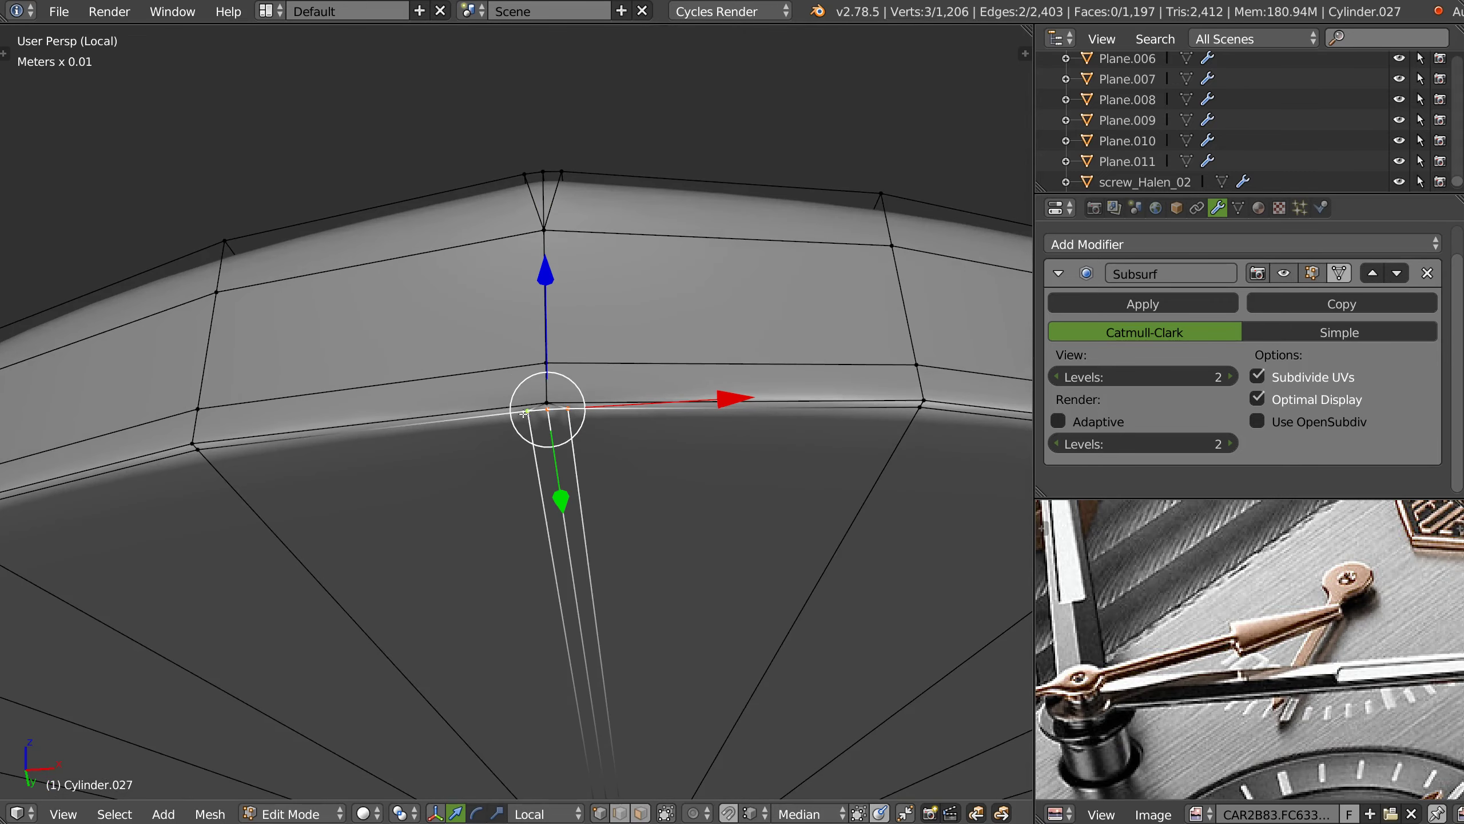
pyautogui.rightClick(566, 441)
pyautogui.click(578, 590)
# - Merge the upper and lower three-vertex clusters at the hole edge at center
pyautogui.moveTo(578, 590)
pyautogui.mouseDown(button='middle')
pyautogui.moveTo(605, 406)
pyautogui.moveTo(564, 424)
pyautogui.moveTo(542, 416)
pyautogui.mouseUp(button='middle')
pyautogui.scroll(3, 542, 425)
pyautogui.scroll(-3, 564, 425)
pyautogui.keyDown('shift'); pyautogui.click(543, 415); pyautogui.keyUp('shift')
pyautogui.keyDown('shift'); pyautogui.click(482, 420); pyautogui.keyUp('shift')
pyautogui.rightClick(502, 425)
pyautogui.click(499, 574)
pyautogui.click(548, 441)
pyautogui.keyDown('shift'); pyautogui.click(488, 444); pyautogui.keyUp('shift')
pyautogui.rightClick(514, 442)
pyautogui.click(497, 610)
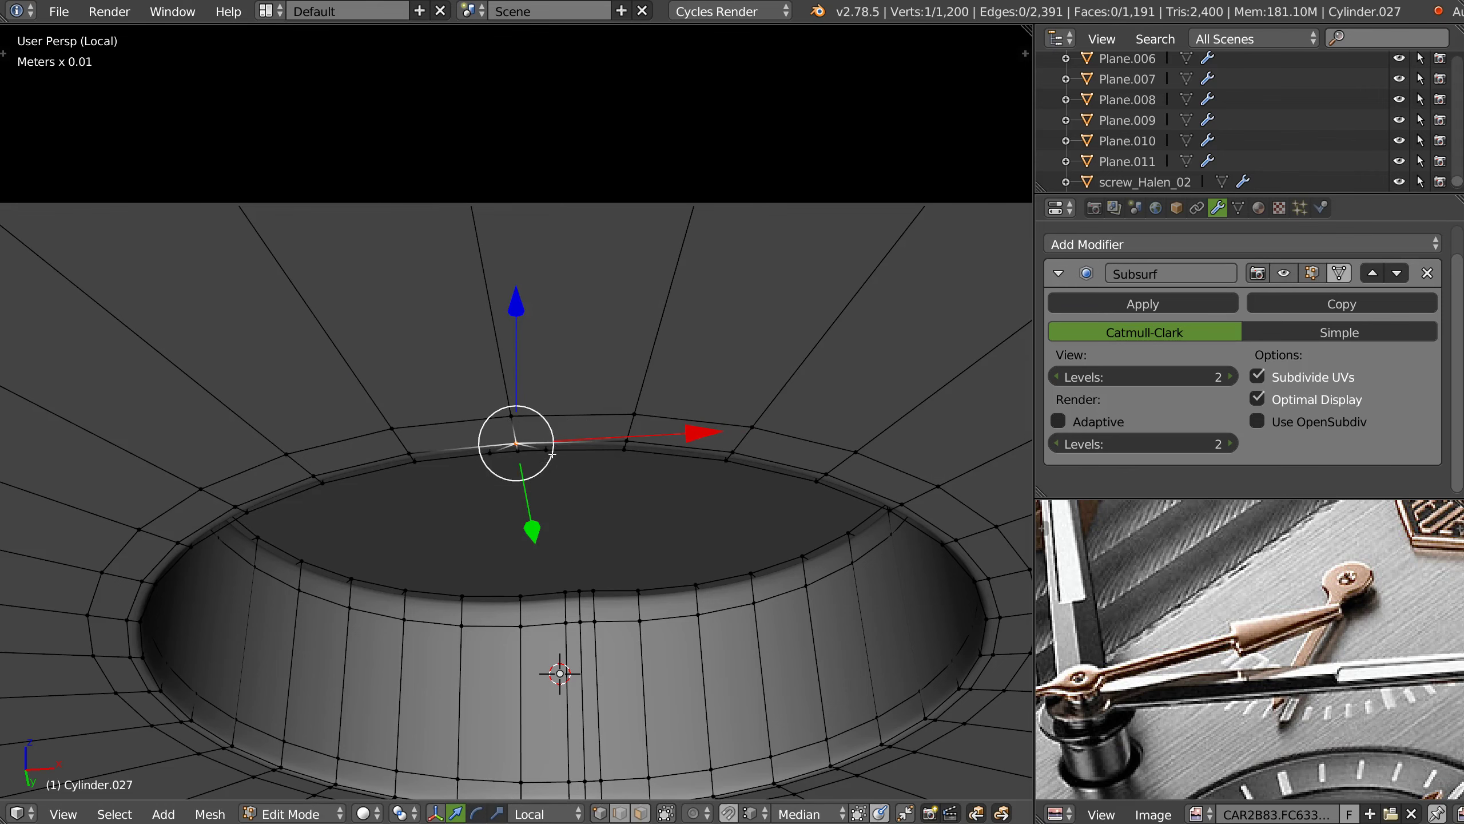
# - From below, merge the hole-rim vertices and collapse the upper vertex onto the lower one
pyautogui.moveTo(535, 500); pyautogui.dragTo(555, 464, button='middle')
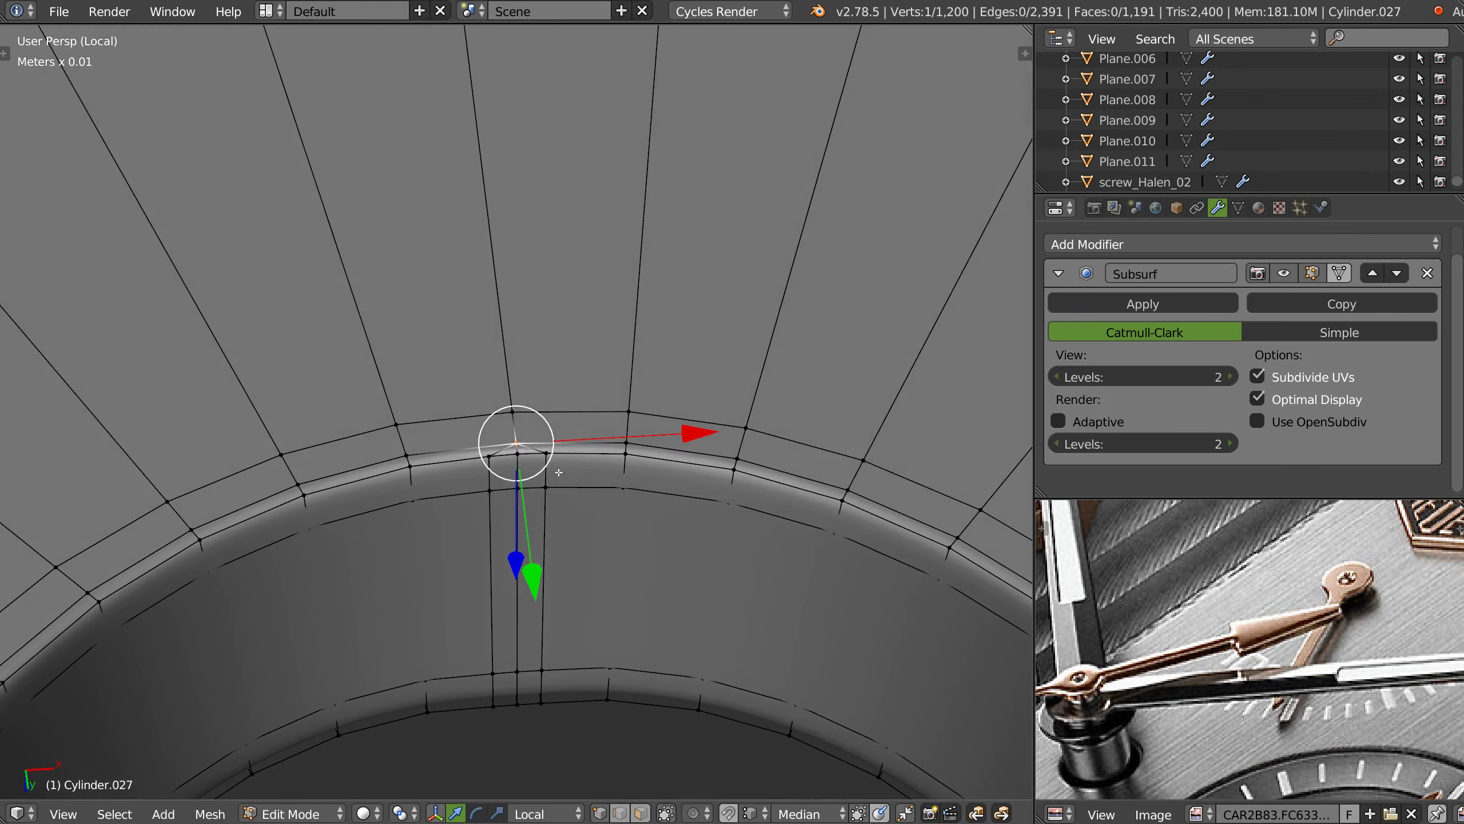
pyautogui.keyDown('shift'); pyautogui.click(545, 487); pyautogui.keyUp('shift')
pyautogui.rightClick(518, 456)
pyautogui.click(497, 611)
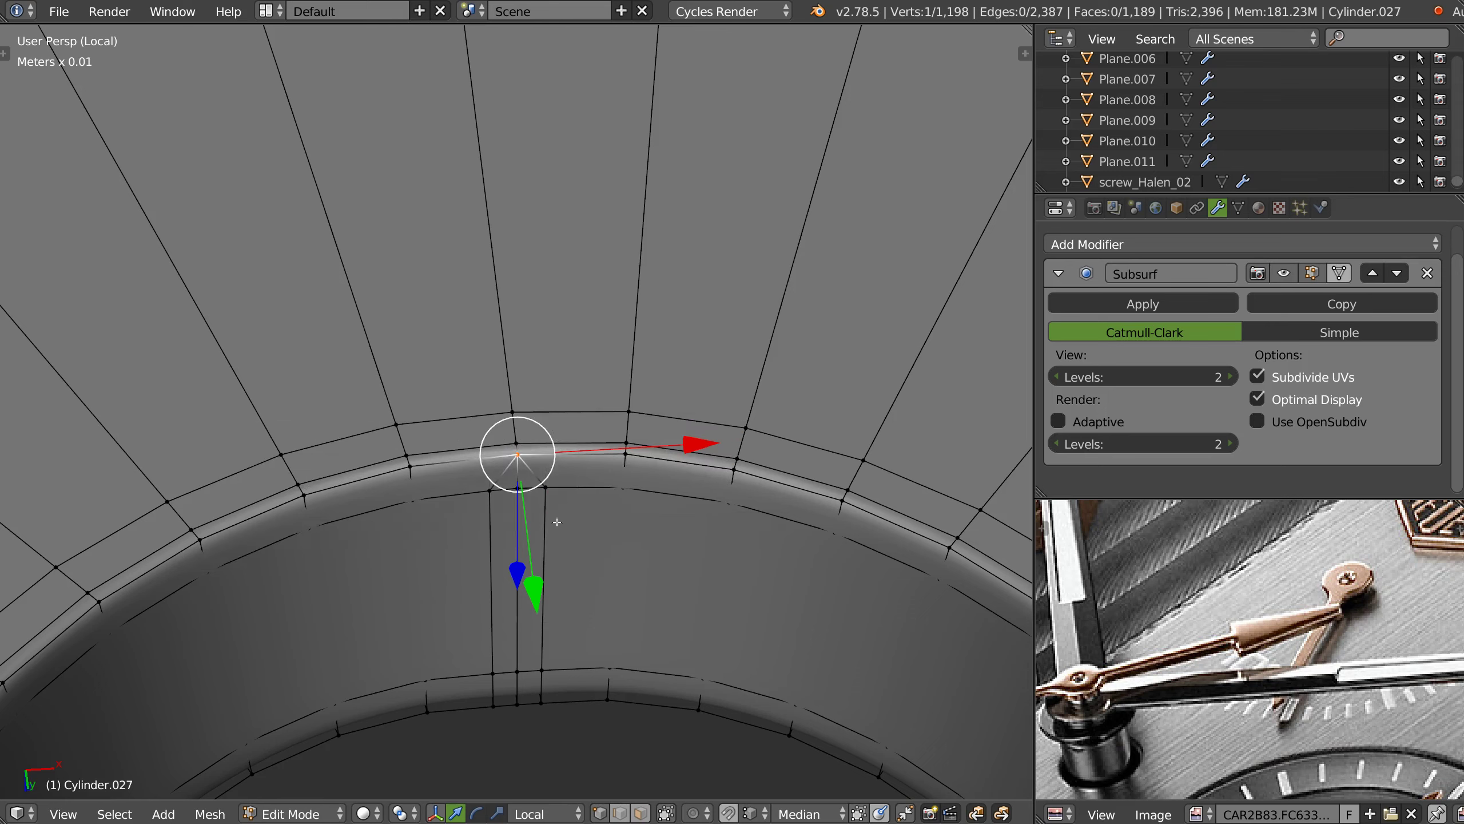
pyautogui.keyDown('shift'); pyautogui.click(542, 669); pyautogui.keyUp('shift')
pyautogui.rightClick(491, 491)
pyautogui.click(502, 658)
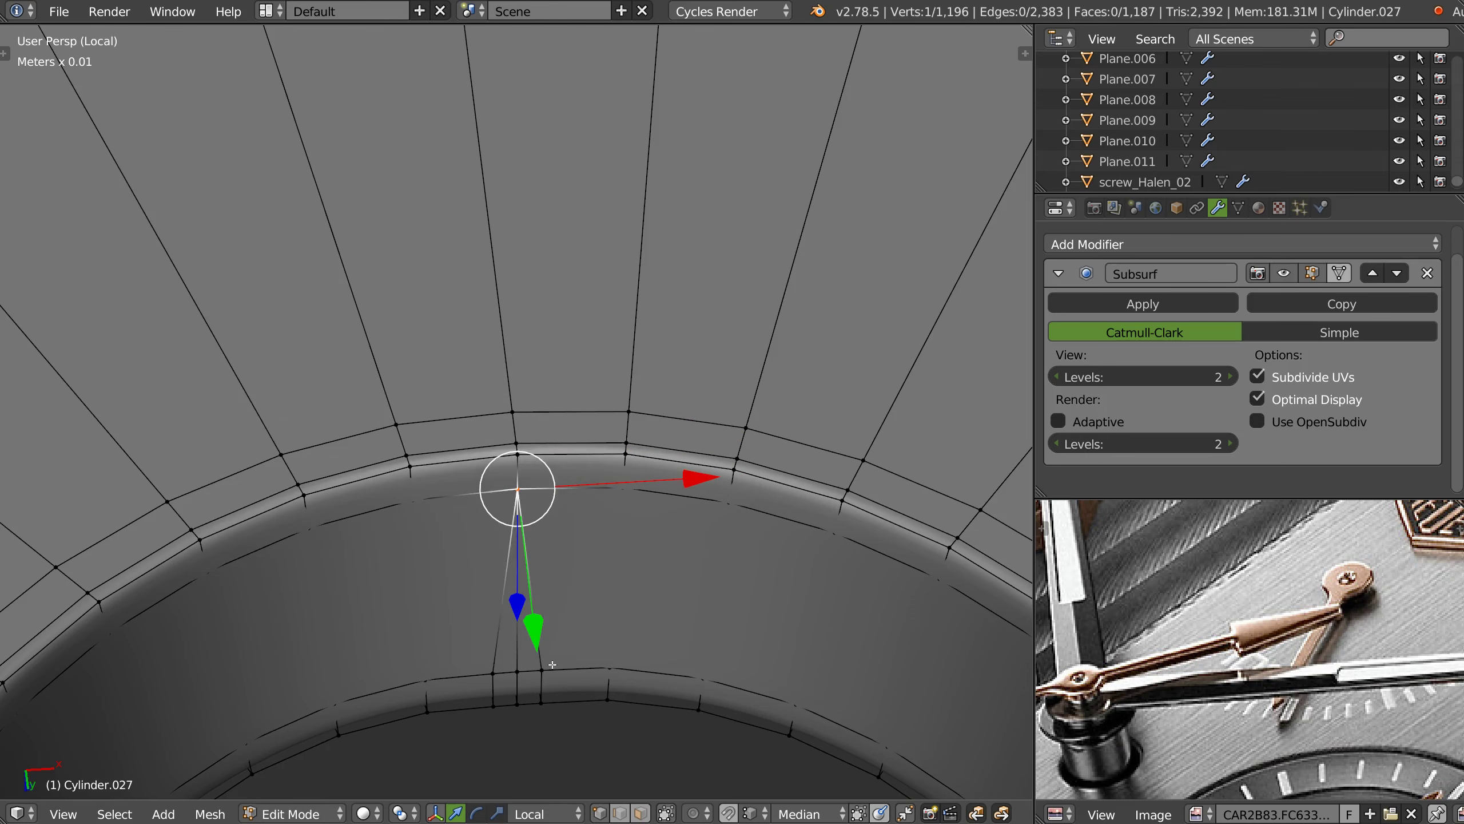
# - Merge the last path of three vertices at center and inspect the hole
pyautogui.keyDown('ctrl'); pyautogui.click(494, 672); pyautogui.keyUp('ctrl')
pyautogui.rightClick(501, 664)
pyautogui.click(496, 805)
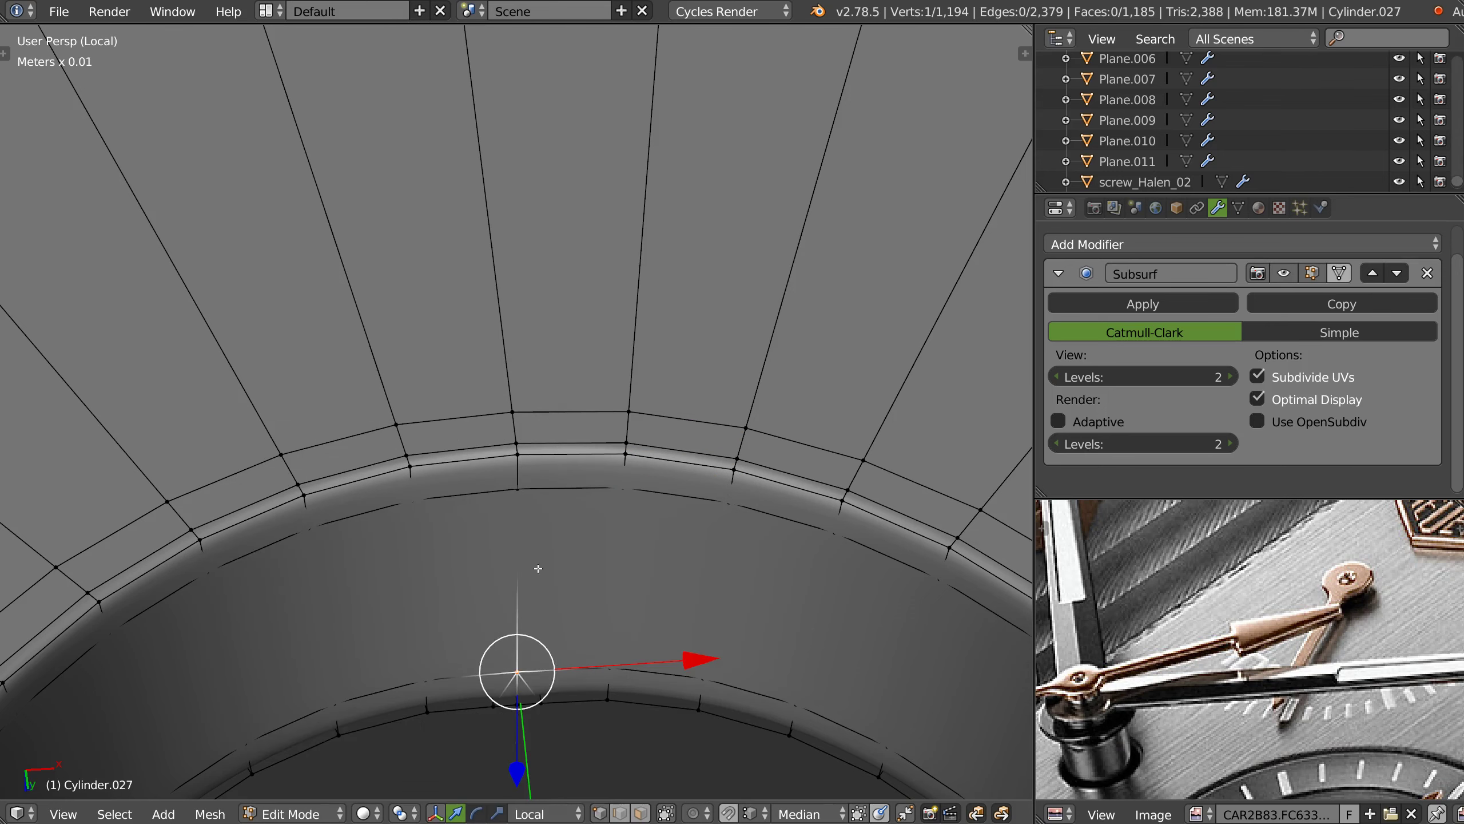
pyautogui.scroll(-4, 519, 577)
pyautogui.scroll(3, 560, 404)
pyautogui.moveTo(560, 404); pyautogui.dragTo(562, 438, button='middle')
pyautogui.scroll(3, 565, 459)
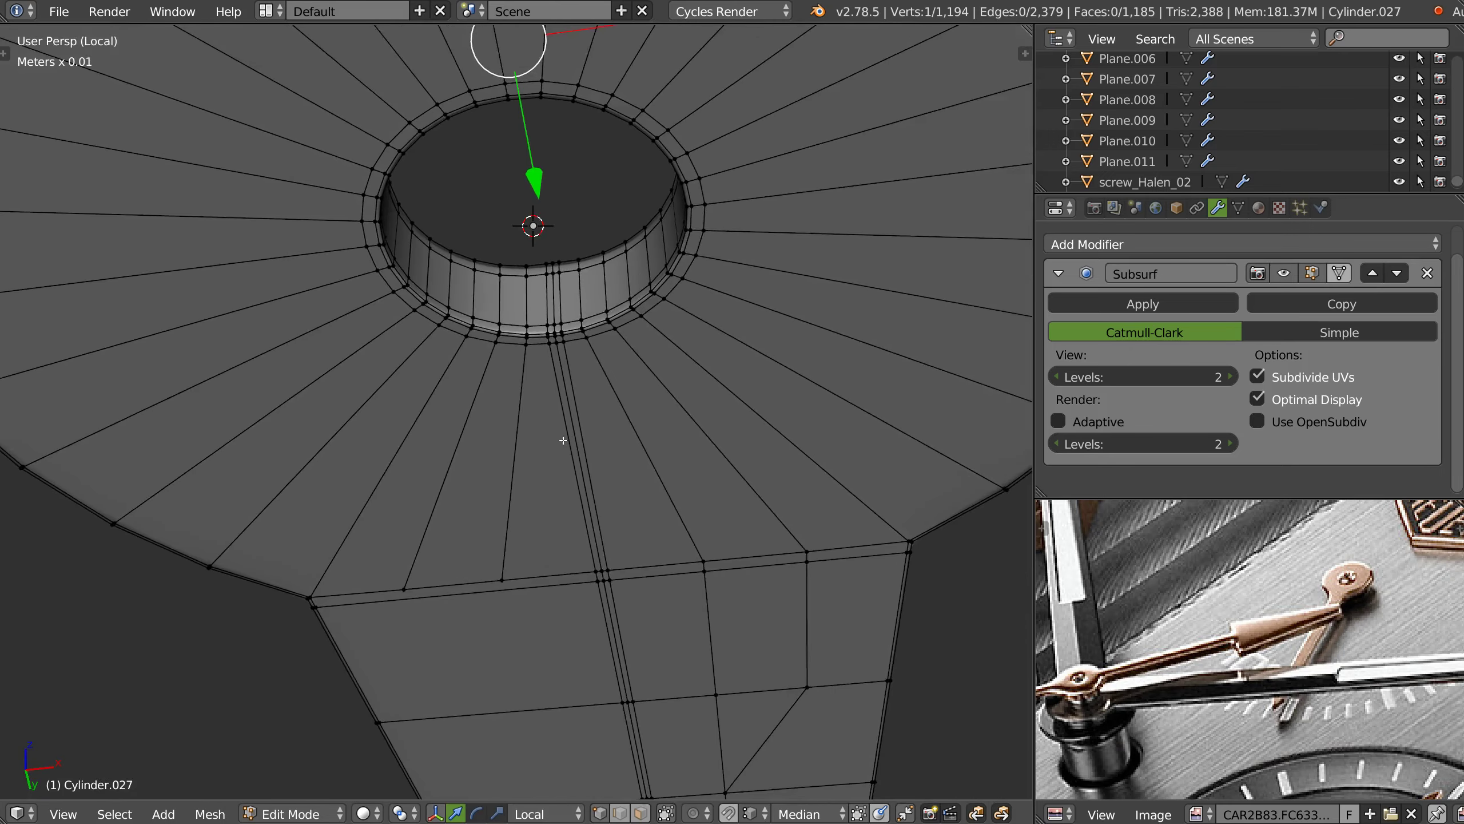
pyautogui.scroll(3, 576, 398)
pyautogui.press('Tab')
pyautogui.scroll(-5, 548, 433)
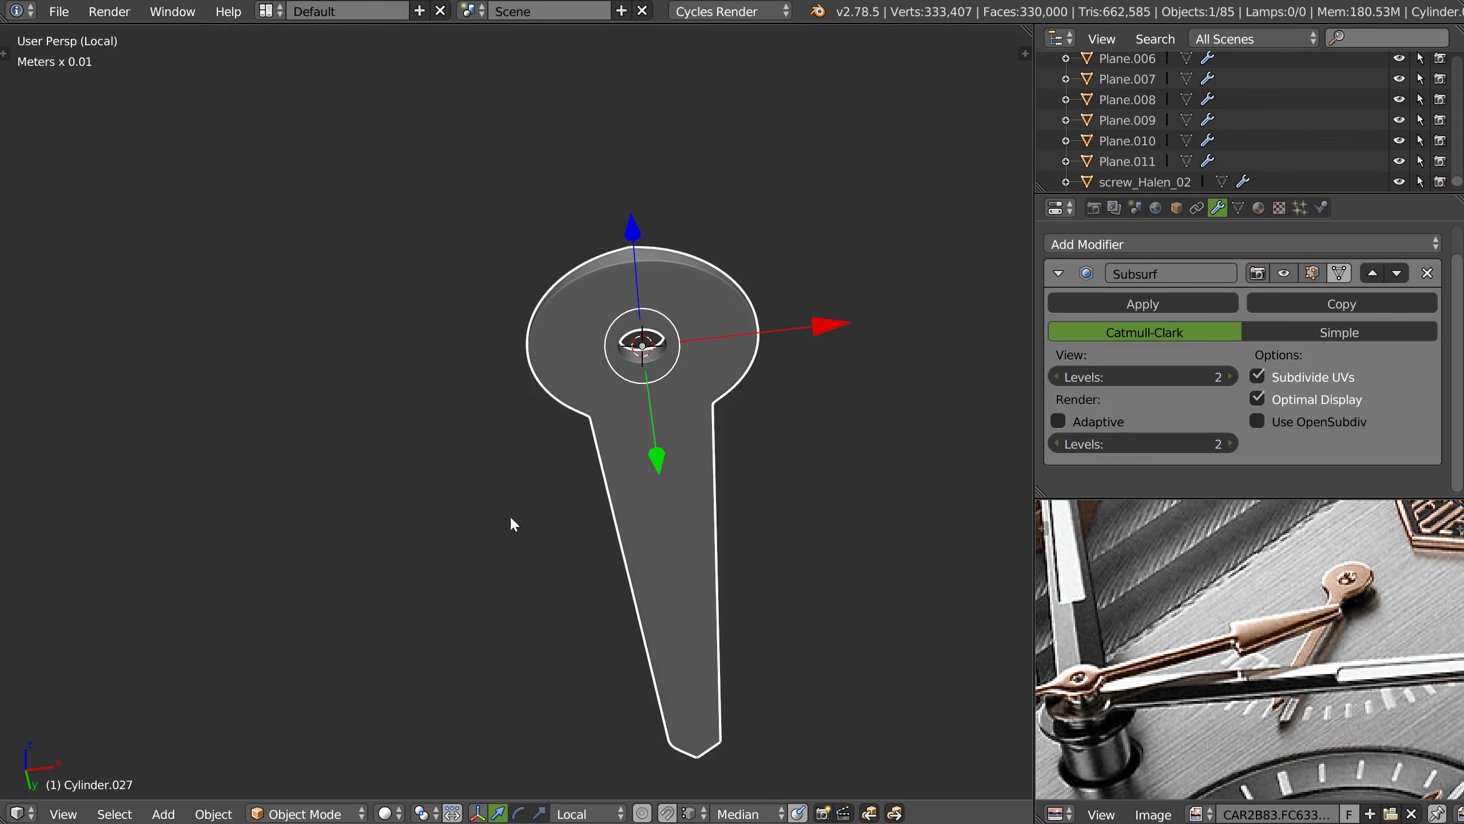
pyautogui.press('q')
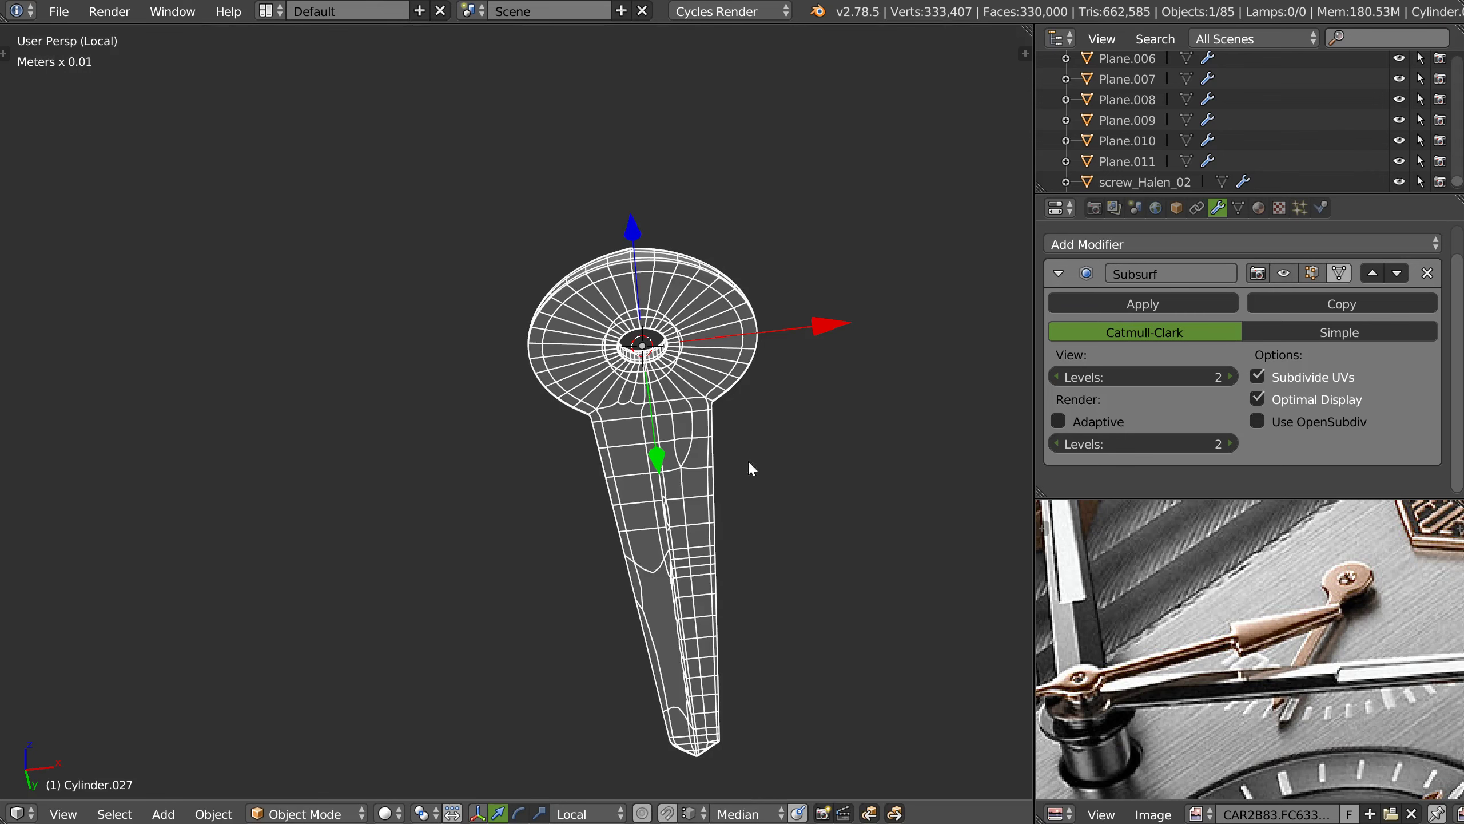
pyautogui.click(654, 603)
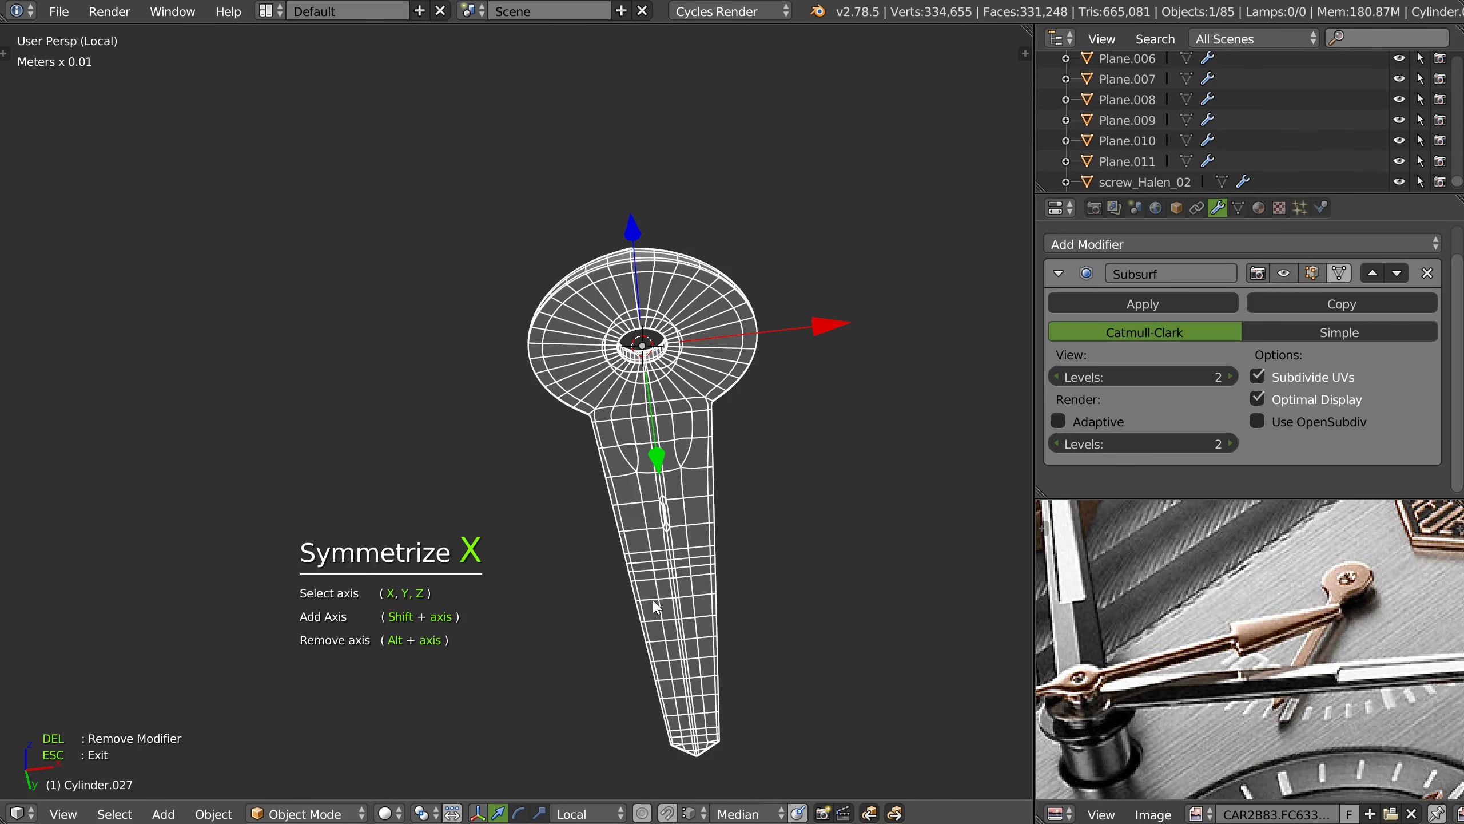
pyautogui.moveTo(657, 603); pyautogui.dragTo(596, 493, button='middle')
pyautogui.scroll(4, 595, 493)
pyautogui.scroll(1, 655, 387)
pyautogui.press('z')
pyautogui.scroll(5, 746, 378)
pyautogui.scroll(-4, 635, 376)
pyautogui.scroll(-3, 687, 468)
pyautogui.moveTo(615, 428); pyautogui.dragTo(477, 349, button='middle')
pyautogui.scroll(3, 627, 431)
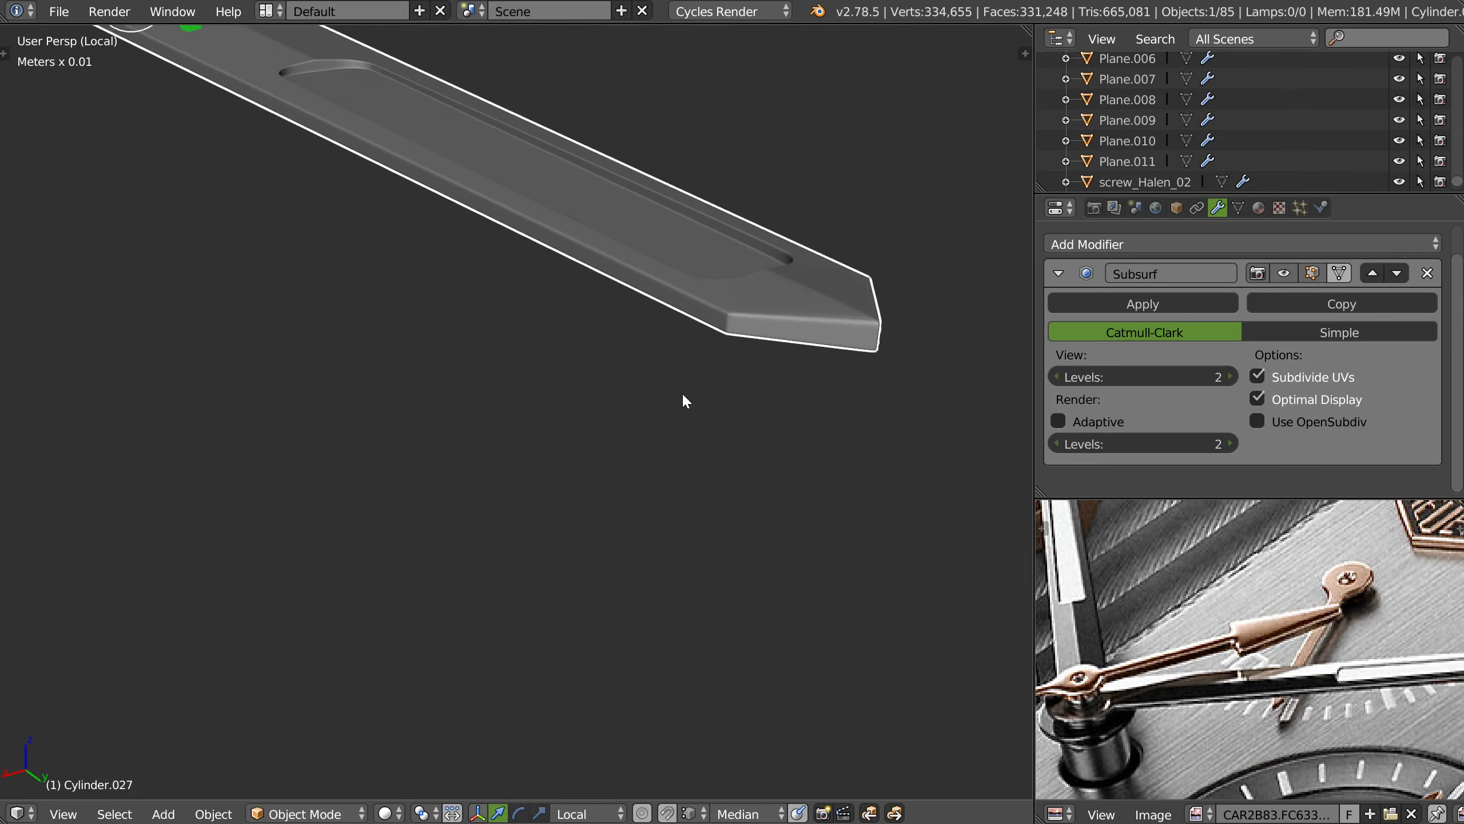
pyautogui.moveTo(727, 347)
pyautogui.mouseDown(button='middle')
pyautogui.moveTo(650, 394)
pyautogui.moveTo(647, 460)
pyautogui.moveTo(658, 373)
pyautogui.mouseUp(button='middle')
pyautogui.scroll(5, 631, 397)
pyautogui.scroll(-5, 658, 373)
pyautogui.moveTo(765, 361); pyautogui.dragTo(590, 380, button='middle')
pyautogui.scroll(-4, 591, 380)
pyautogui.moveTo(527, 443); pyautogui.dragTo(787, 414, button='middle')
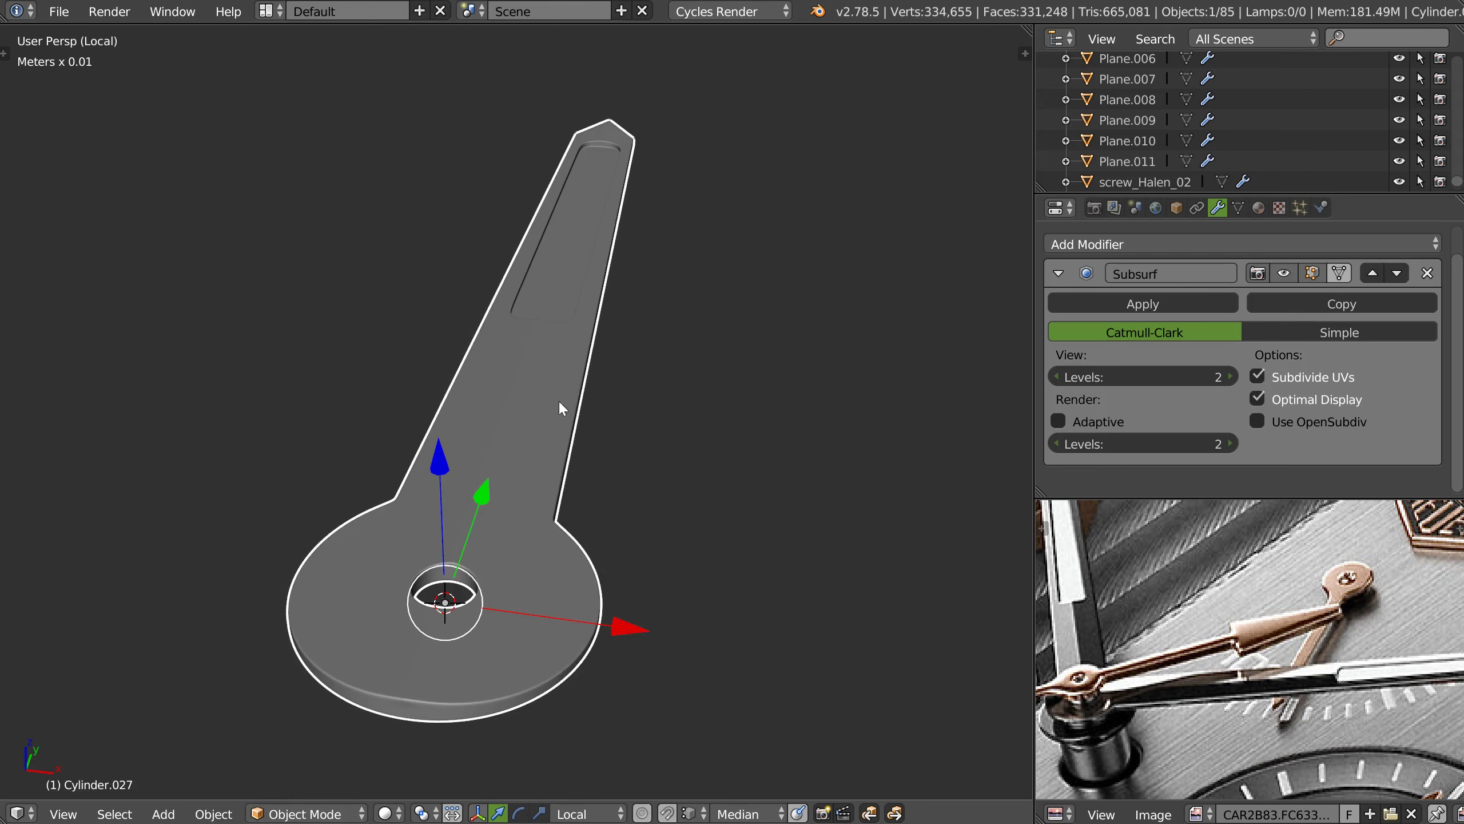
# - Enable Mesh Check with Display Faces in the viewport sidebar
pyautogui.press('n')
pyautogui.scroll(-8, 917, 501)
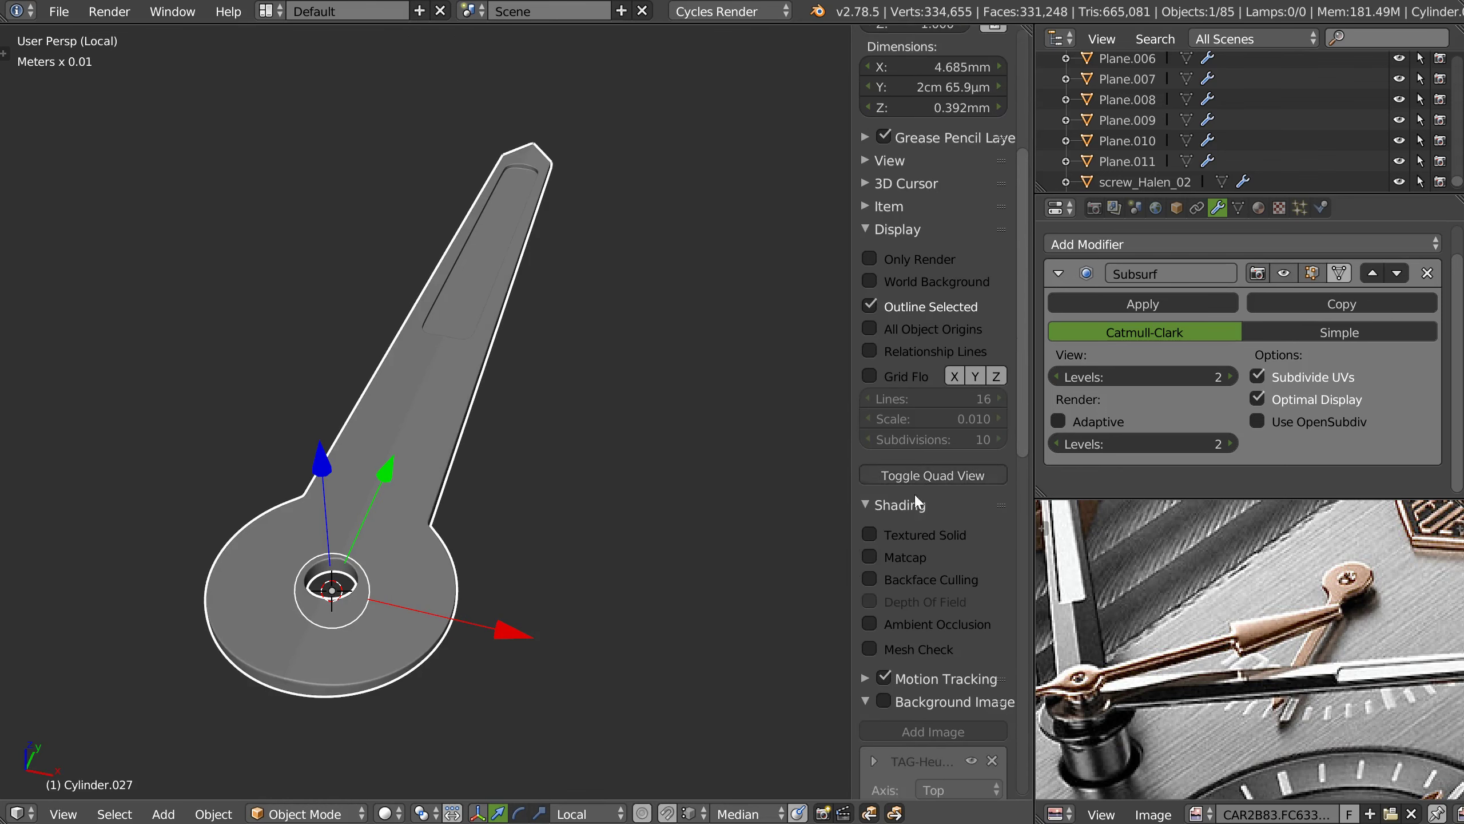
pyautogui.click(869, 650)
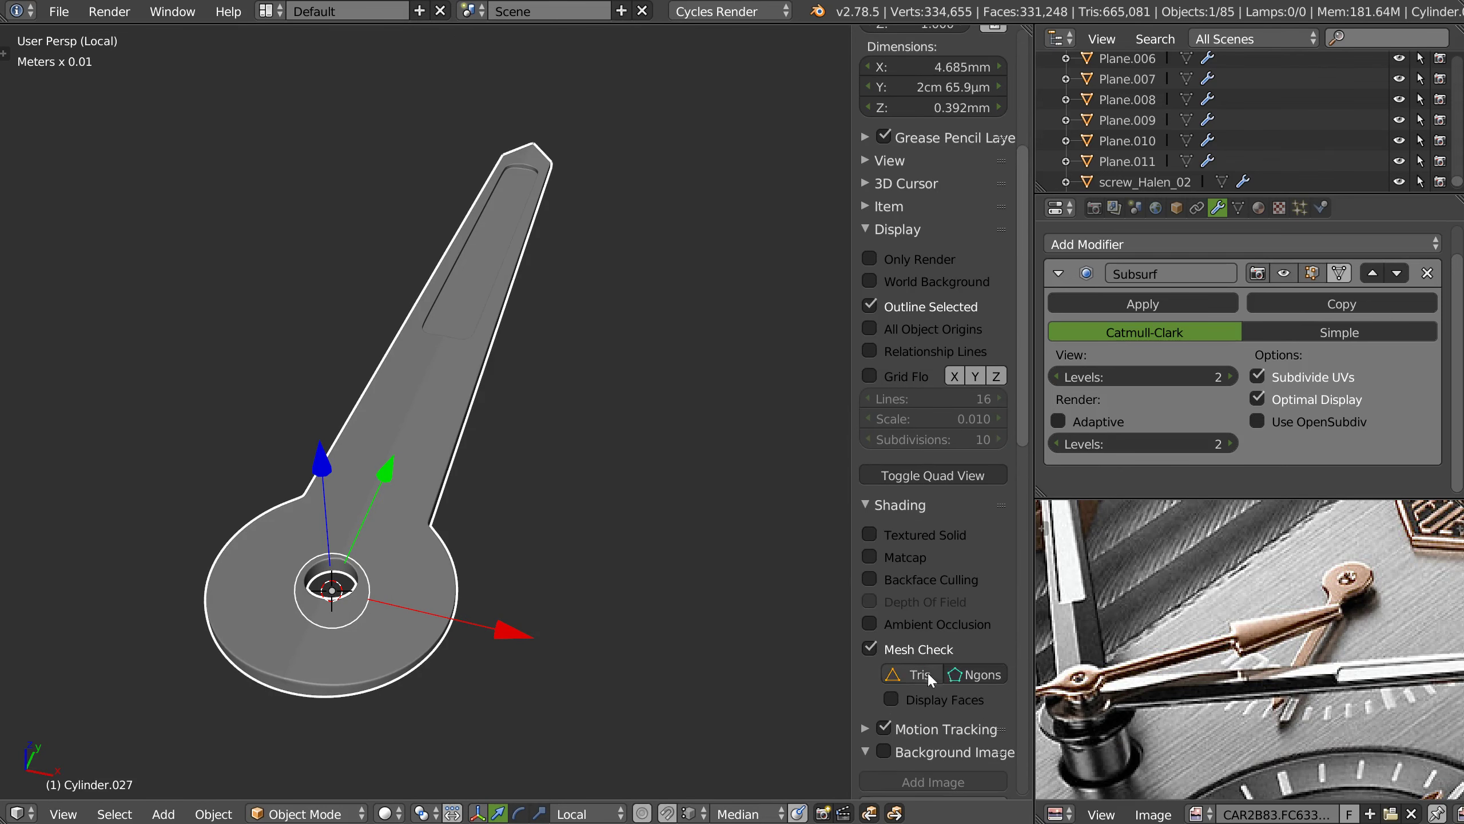
pyautogui.click(891, 699)
# - In Edit Mode, switch to face select and deselect all to reveal triangles and n-gons
pyautogui.press('Tab')
pyautogui.scroll(-5, 904, 688)
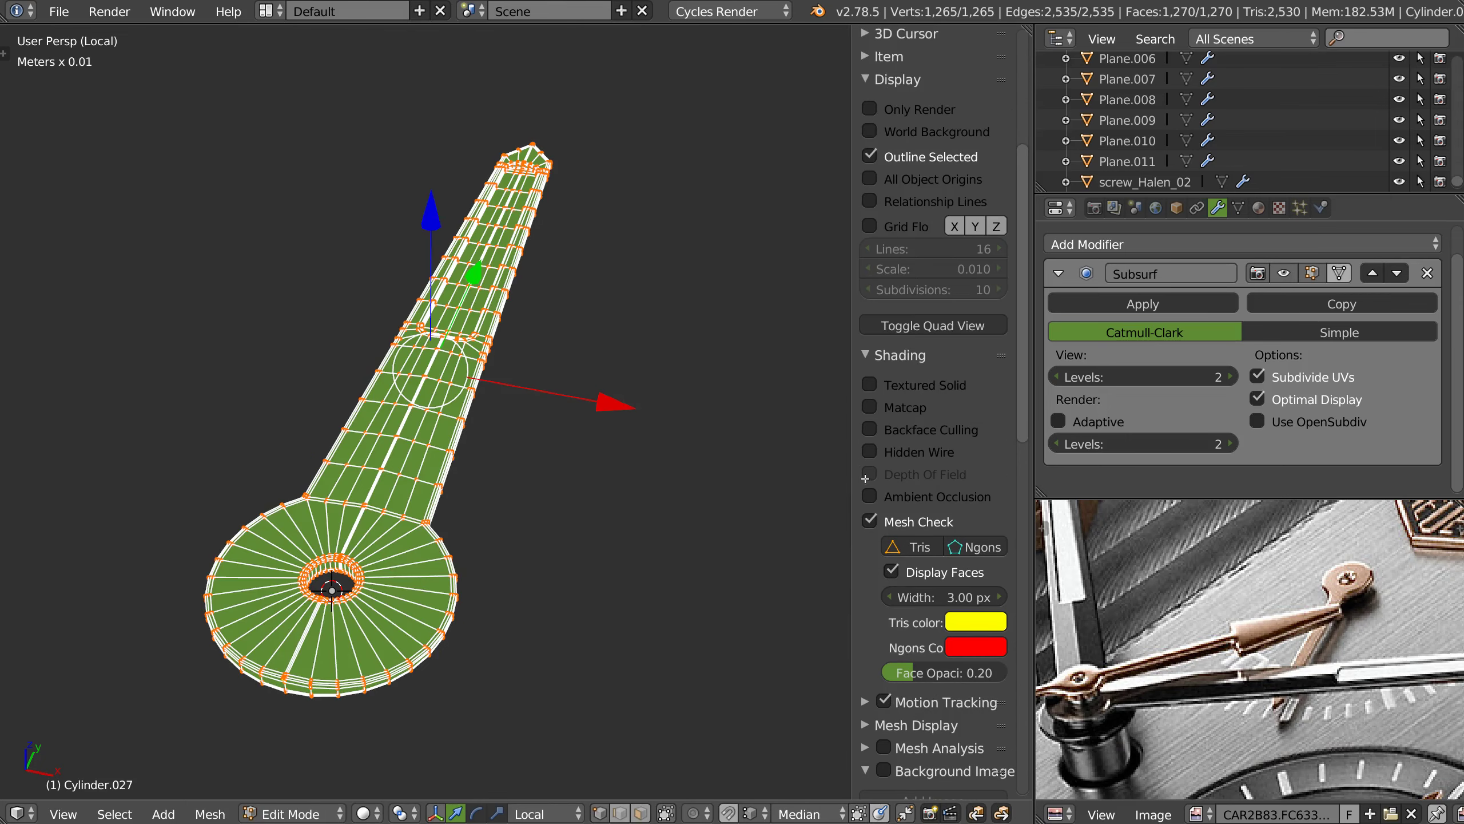
pyautogui.moveTo(519, 461)
pyautogui.mouseDown(button='middle')
pyautogui.moveTo(415, 479)
pyautogui.moveTo(469, 382)
pyautogui.moveTo(473, 585)
pyautogui.moveTo(418, 422)
pyautogui.mouseUp(button='middle')
pyautogui.hotkey('ctrl', 'Tab')
pyautogui.click(462, 505)
pyautogui.press('a')
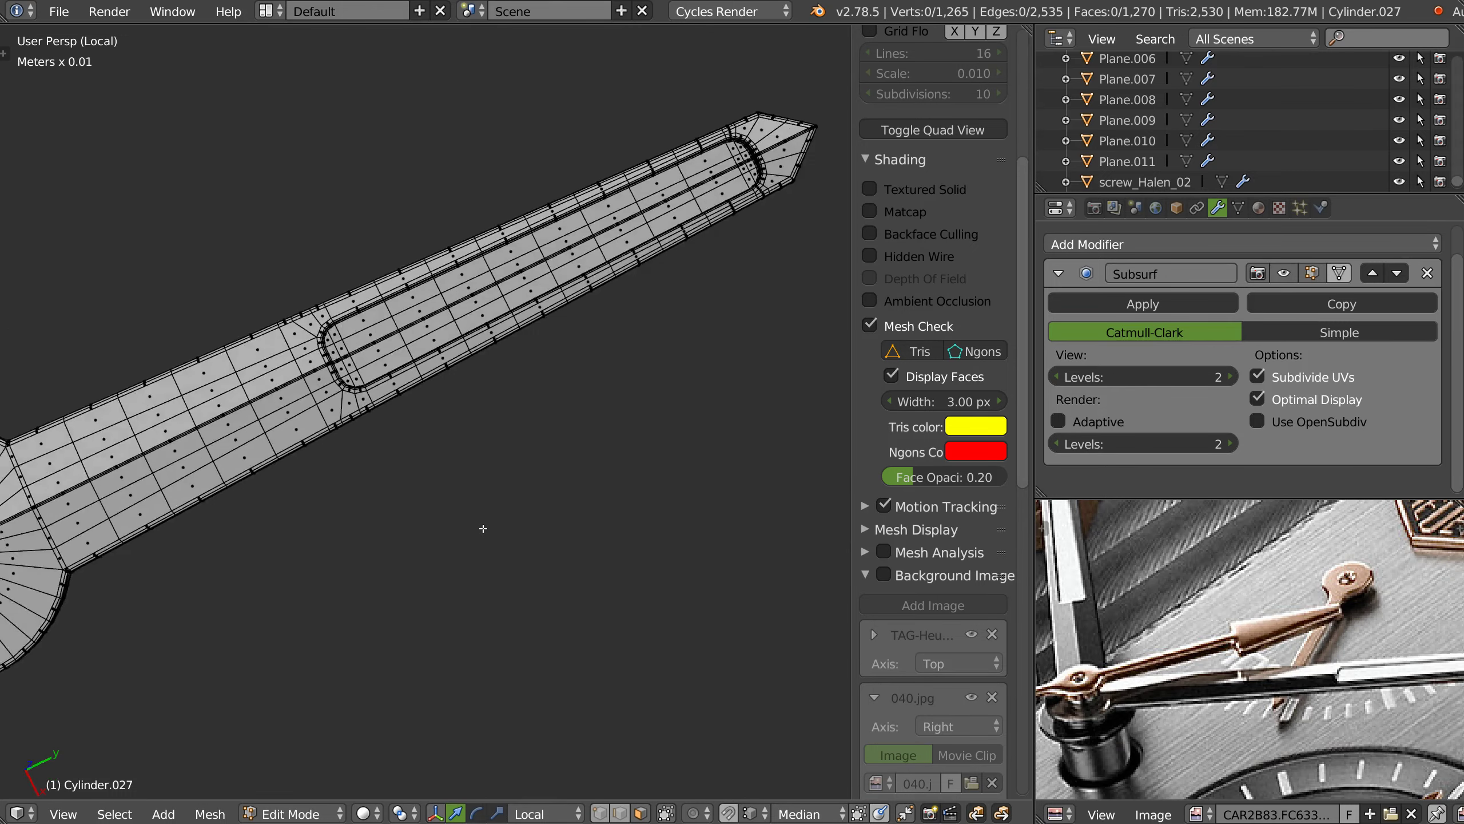
pyautogui.scroll(1, 418, 422)
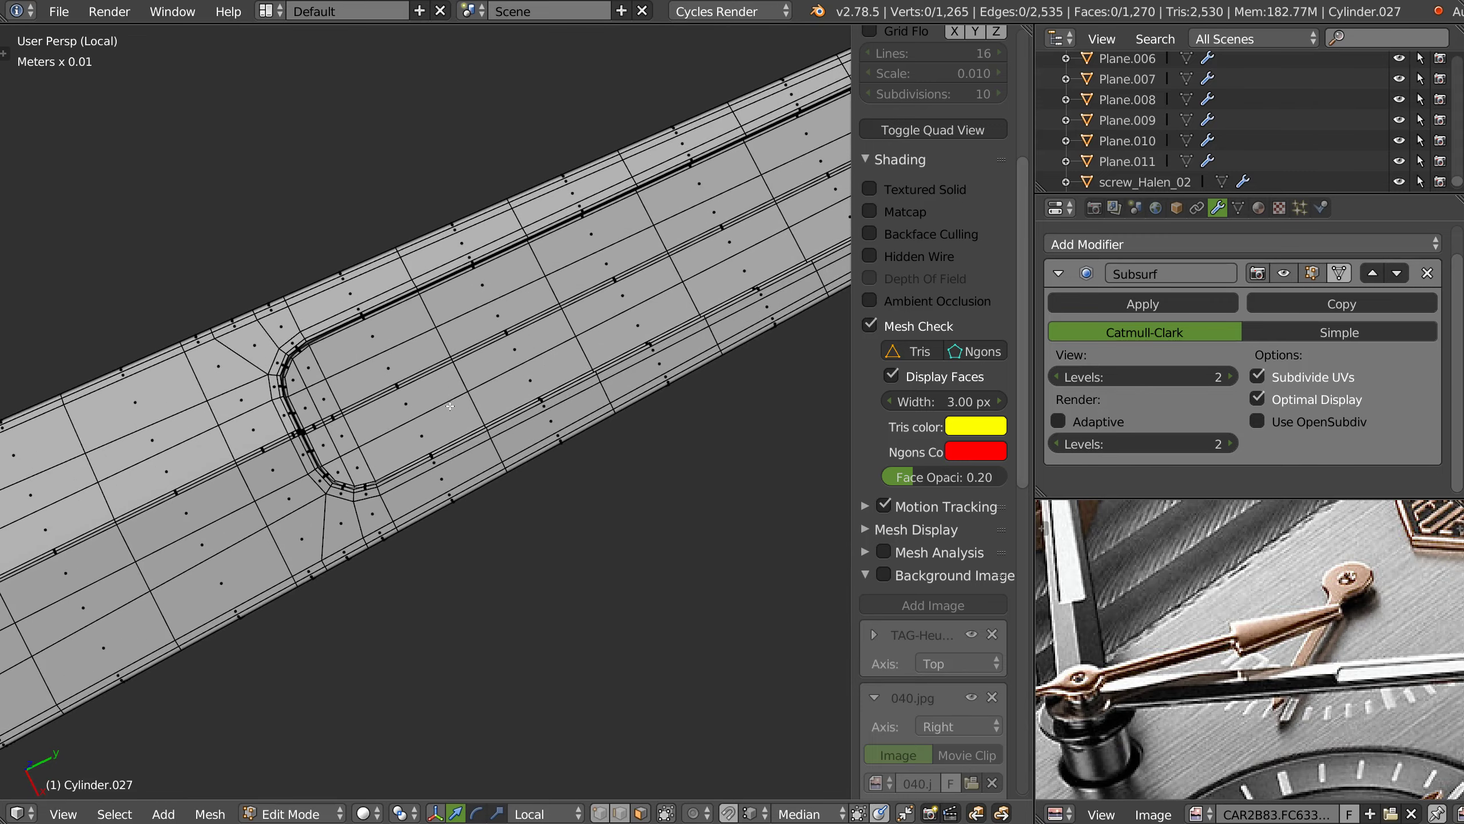
pyautogui.scroll(-4, 458, 439)
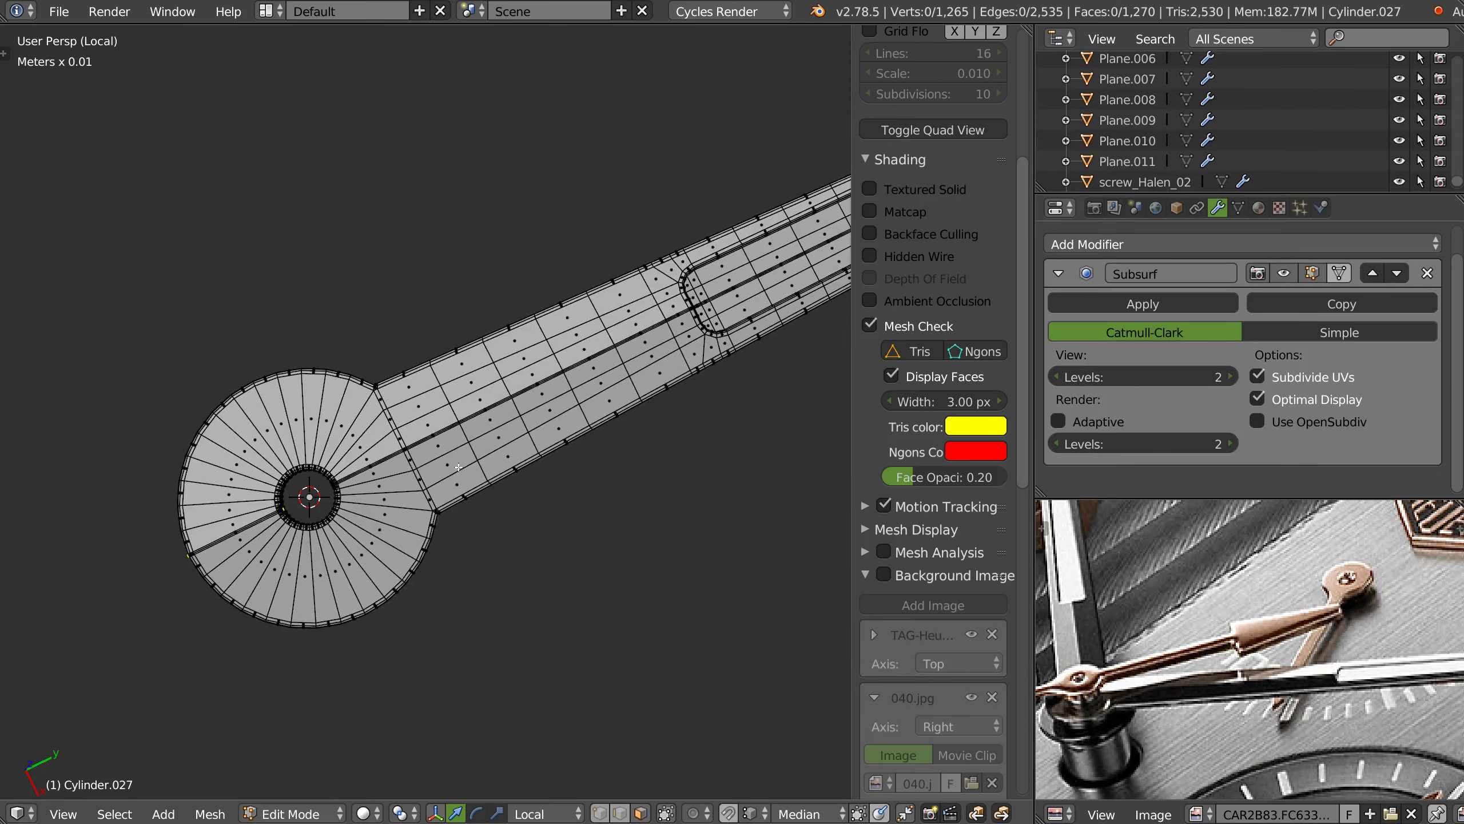
# - Inspect the hub hole, then return to Object Mode and turn Mesh Check off
pyautogui.keyDown('shift'); pyautogui.moveTo(458, 440); pyautogui.dragTo(472, 551, button='middle'); pyautogui.keyUp('shift')
pyautogui.scroll(1, 472, 551)
pyautogui.press('Tab')
pyautogui.moveTo(502, 494)
pyautogui.mouseDown(button='middle')
pyautogui.moveTo(529, 378)
pyautogui.moveTo(855, 625)
pyautogui.mouseUp(button='middle')
pyautogui.click(870, 647)
# - Hide the sidebar and exit local view to show the full watch scene
pyautogui.scroll(-3, 595, 491)
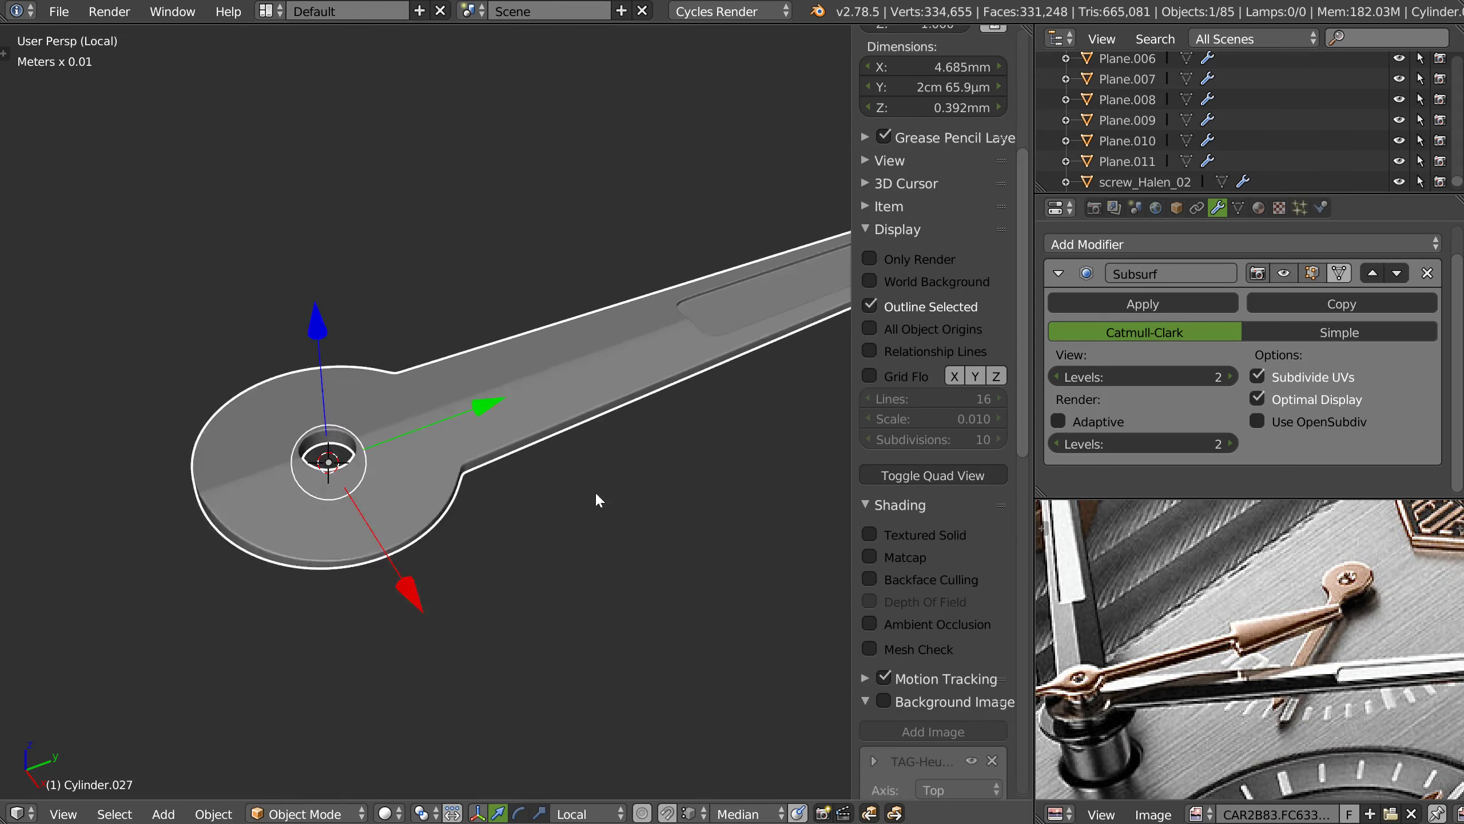
pyautogui.scroll(2, 496, 463)
pyautogui.scroll(1, 525, 449)
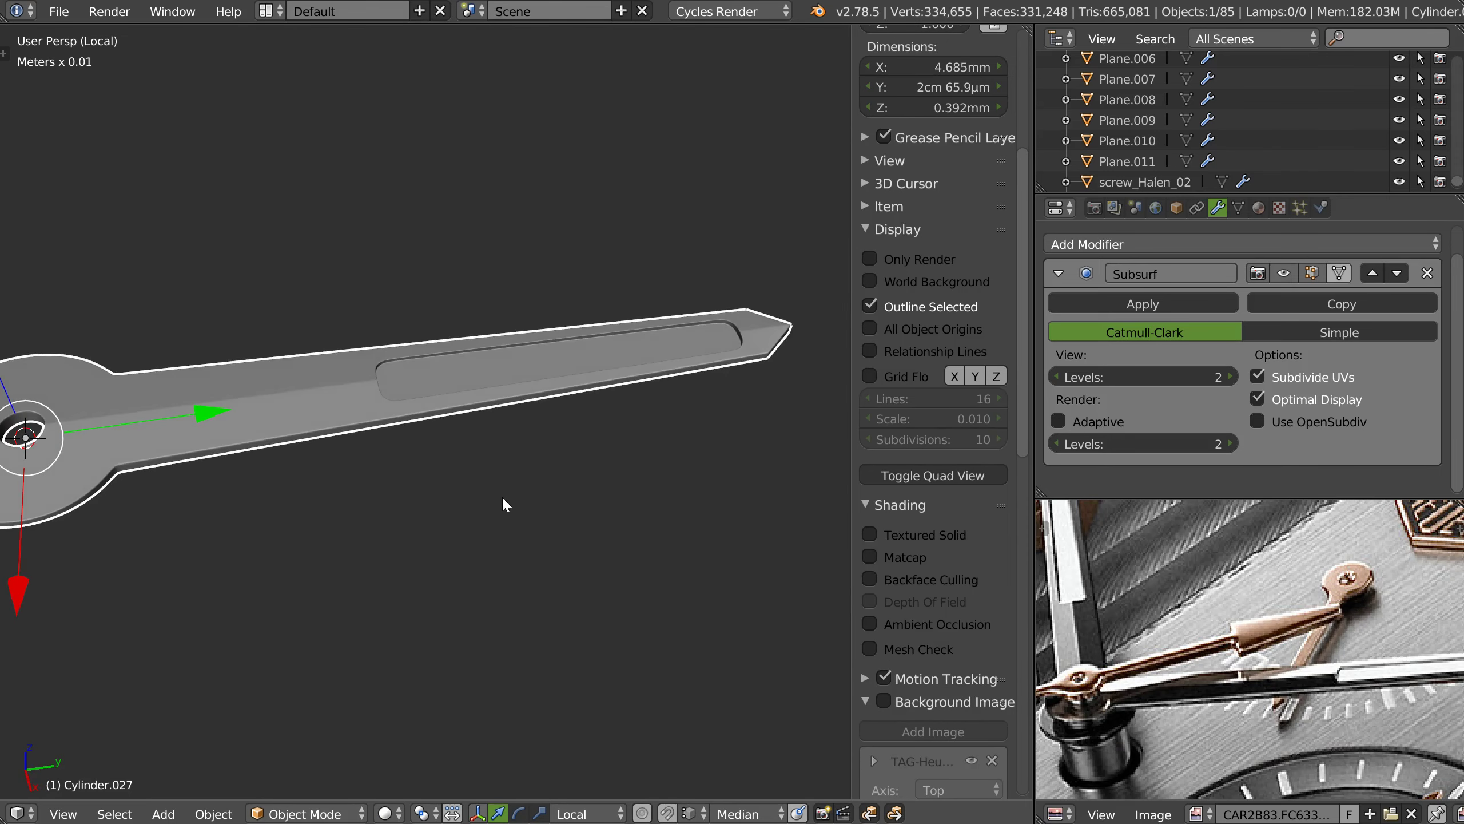
pyautogui.press('n')
pyautogui.scroll(-3, 518, 444)
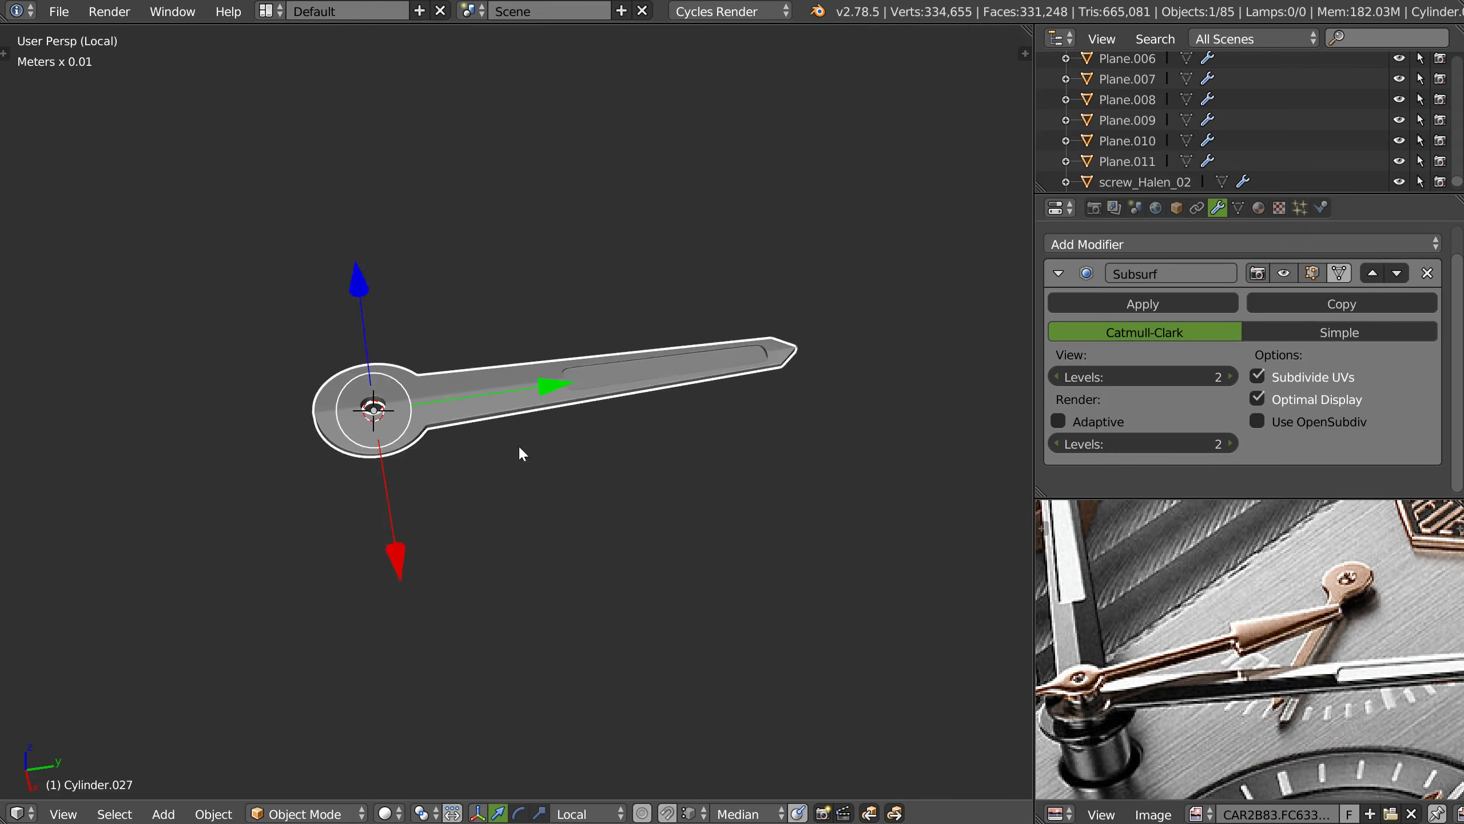
pyautogui.scroll(1, 512, 437)
pyautogui.scroll(1, 513, 441)
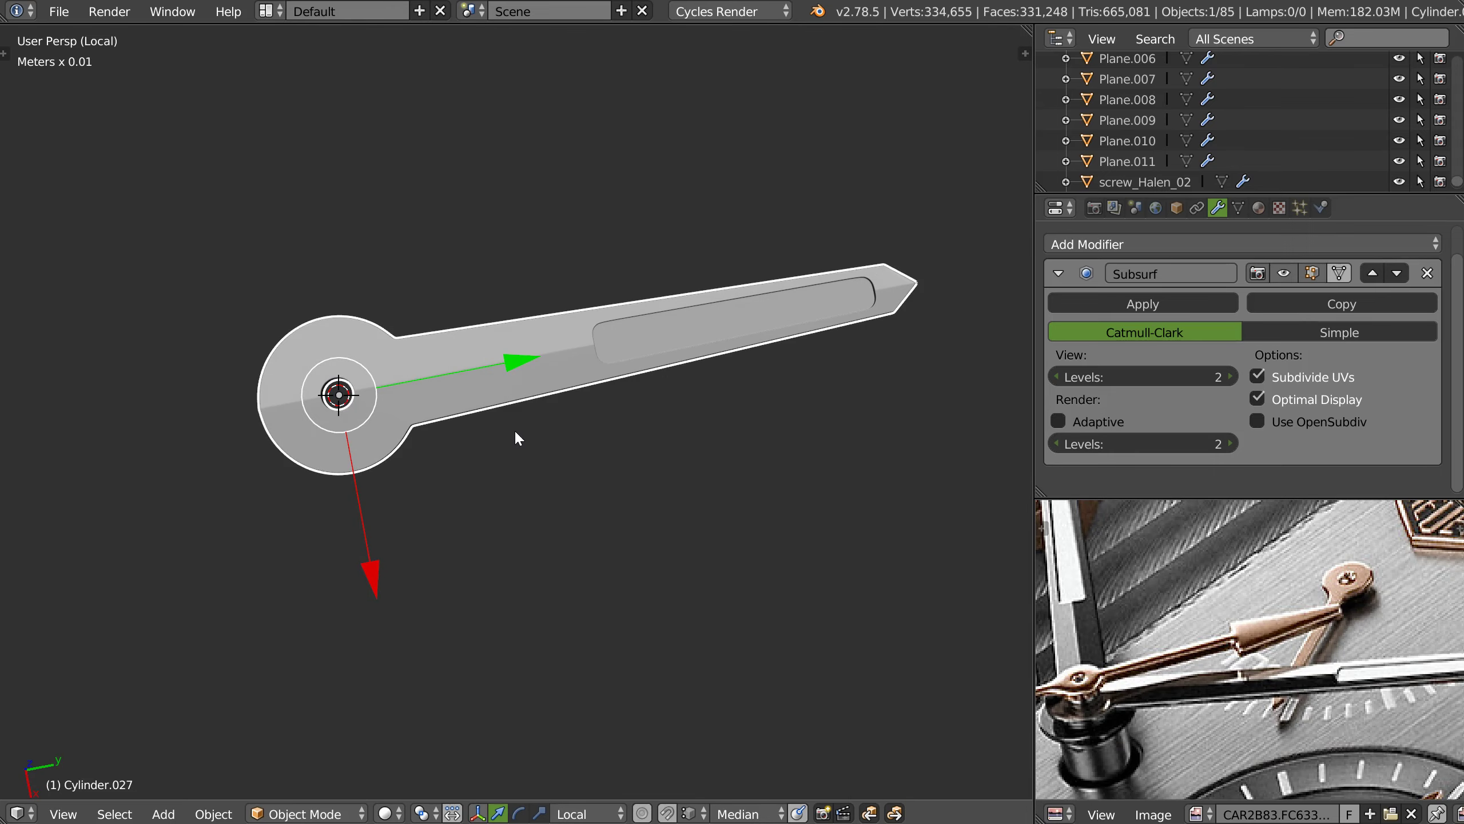
pyautogui.press('KP_Divide')
# - Select the long watch hand and reset its rotation about the hub
pyautogui.moveTo(516, 435)
pyautogui.mouseDown(button='middle')
pyautogui.moveTo(537, 407)
pyautogui.moveTo(548, 449)
pyautogui.mouseUp(button='middle')
pyautogui.rightClick(552, 453)
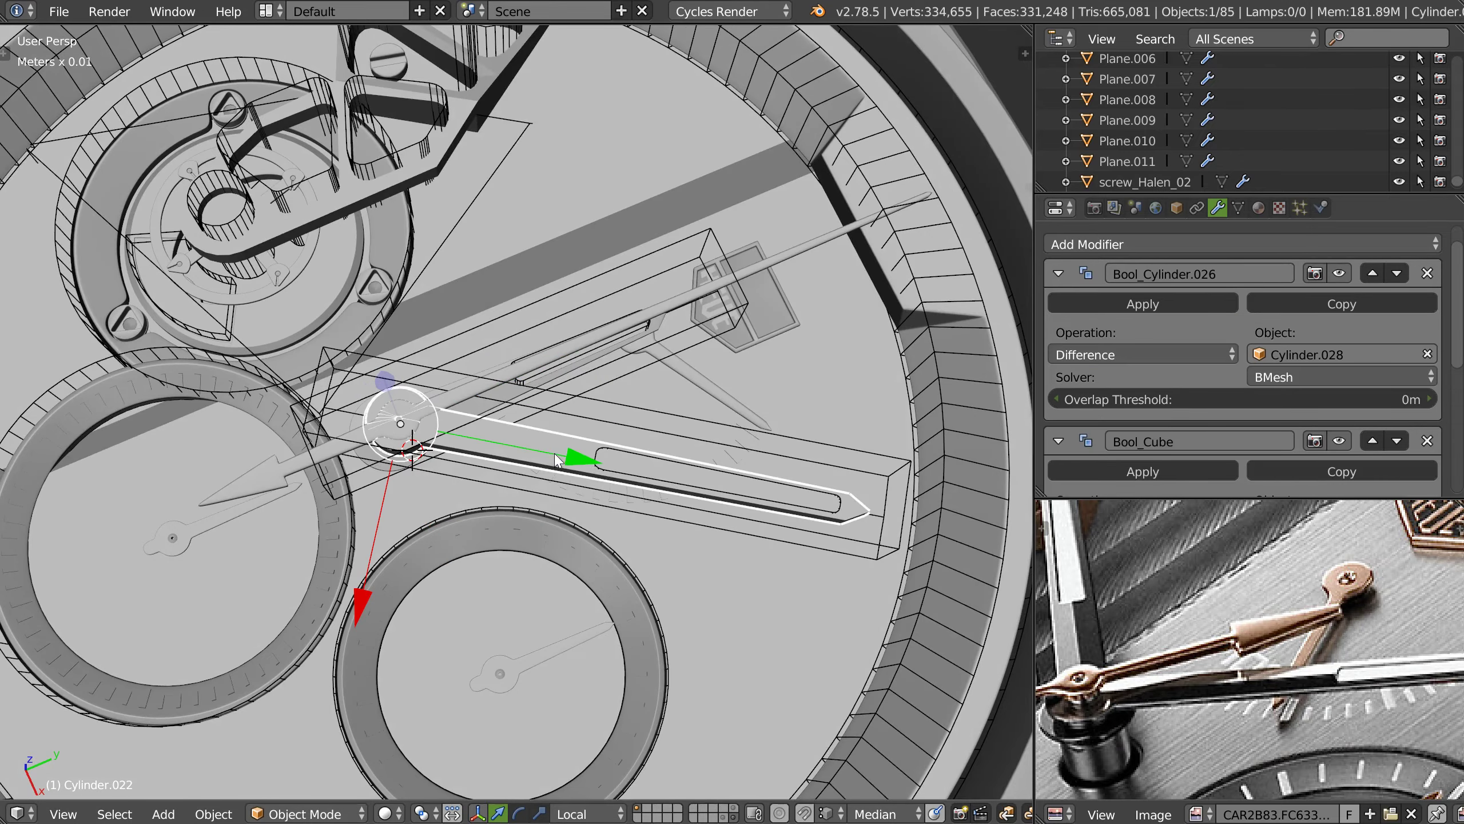
pyautogui.hotkey('alt', 'r')
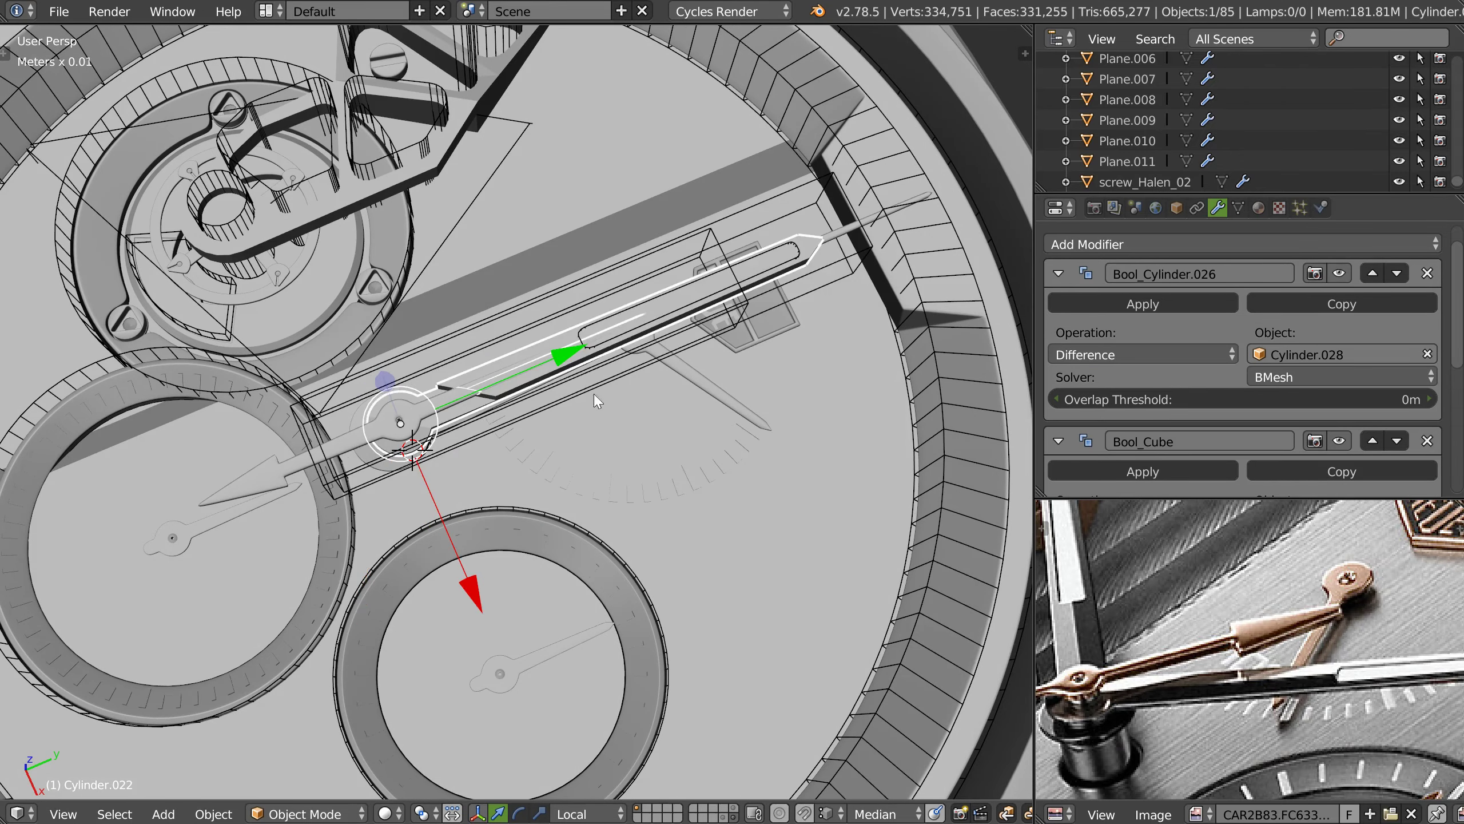
pyautogui.scroll(2, 597, 400)
pyautogui.moveTo(598, 400); pyautogui.dragTo(525, 378, button='middle')
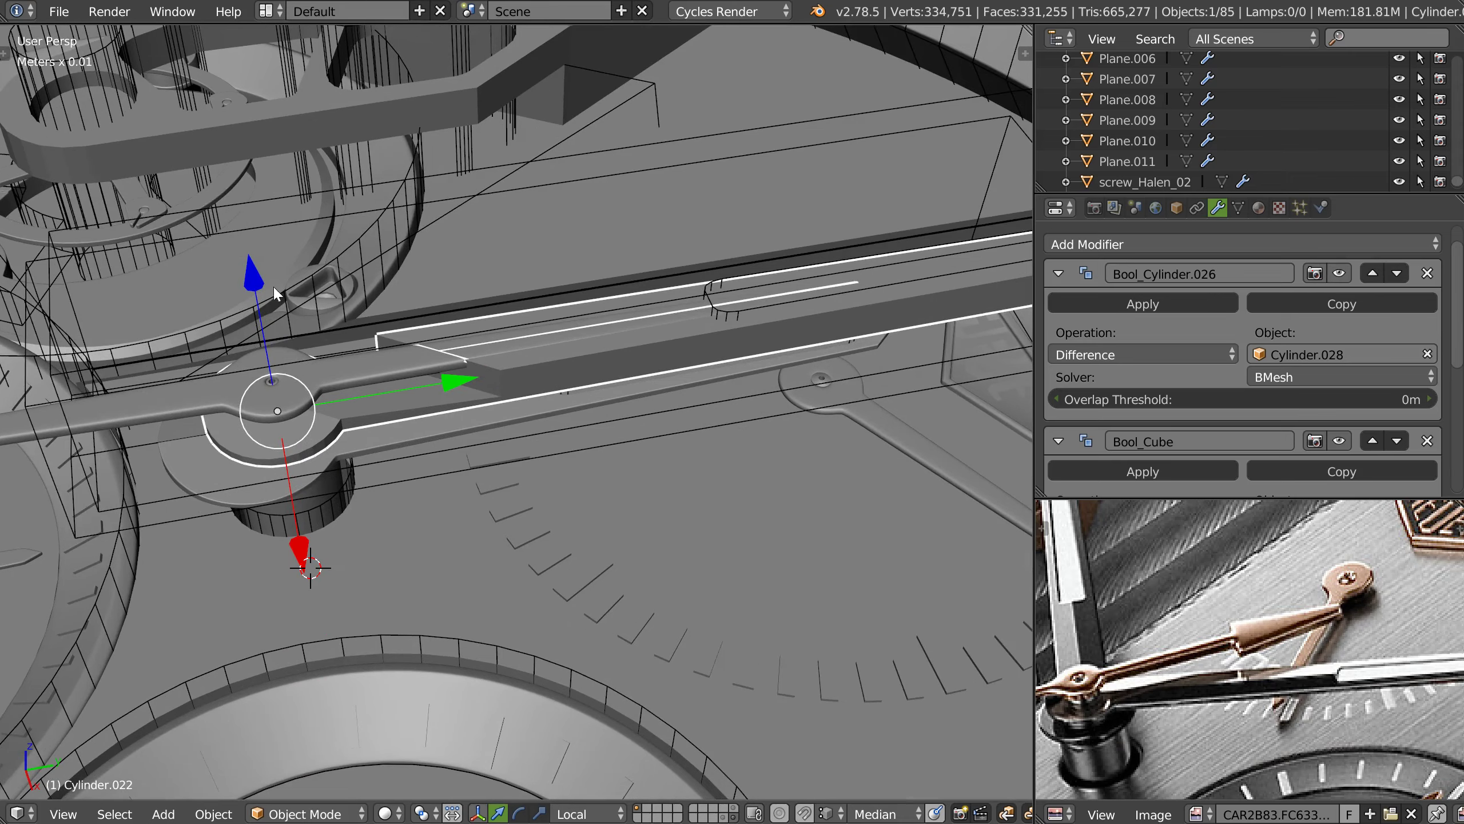
# - Add the new hand part to the selection and isolate both in local view
pyautogui.moveTo(251, 277); pyautogui.dragTo(389, 394, button='middle')
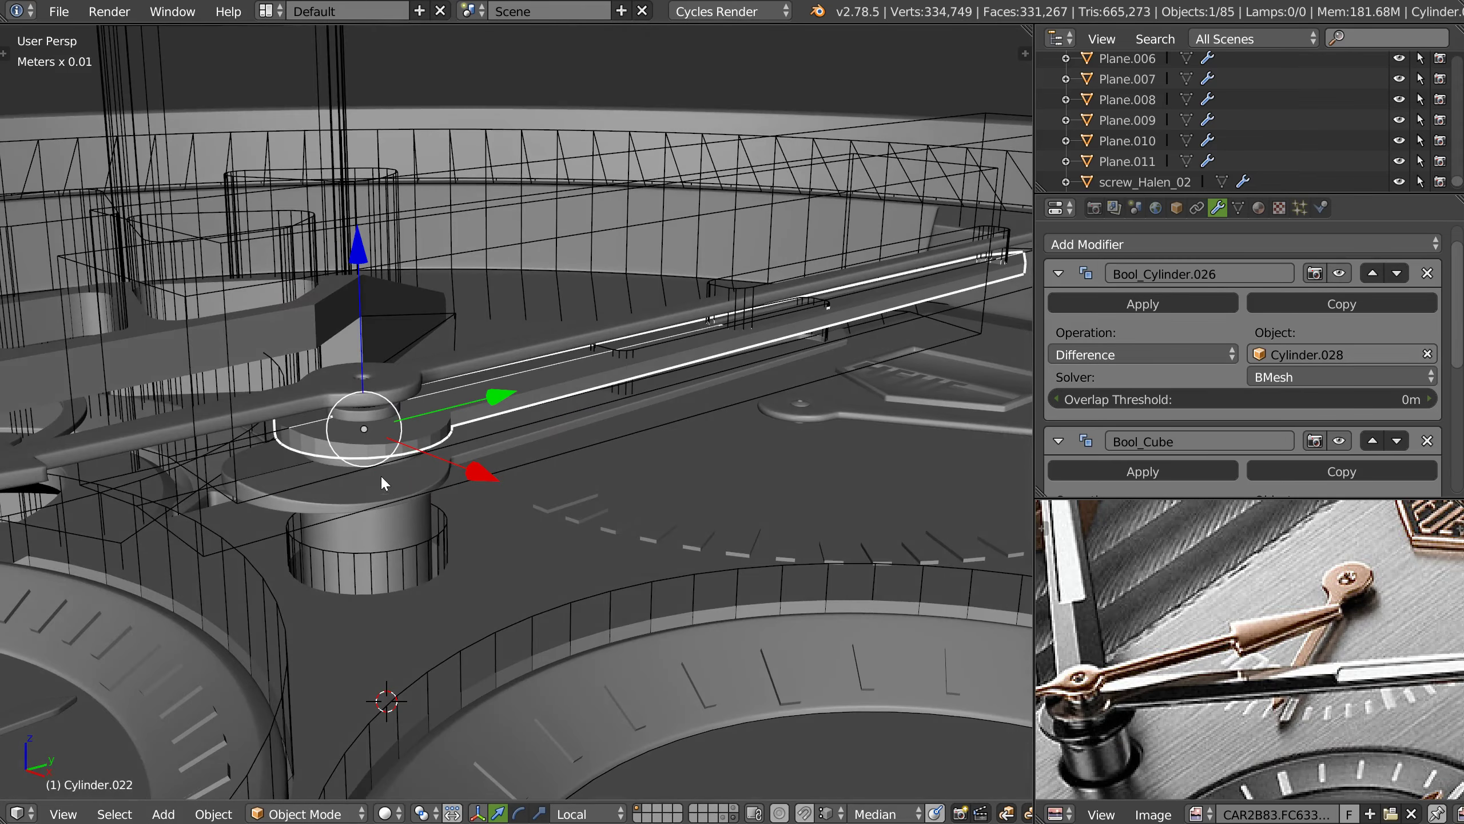
pyautogui.moveTo(380, 474)
pyautogui.mouseDown(button='middle')
pyautogui.moveTo(375, 450)
pyautogui.moveTo(352, 485)
pyautogui.mouseUp(button='middle')
pyautogui.scroll(2, 357, 479)
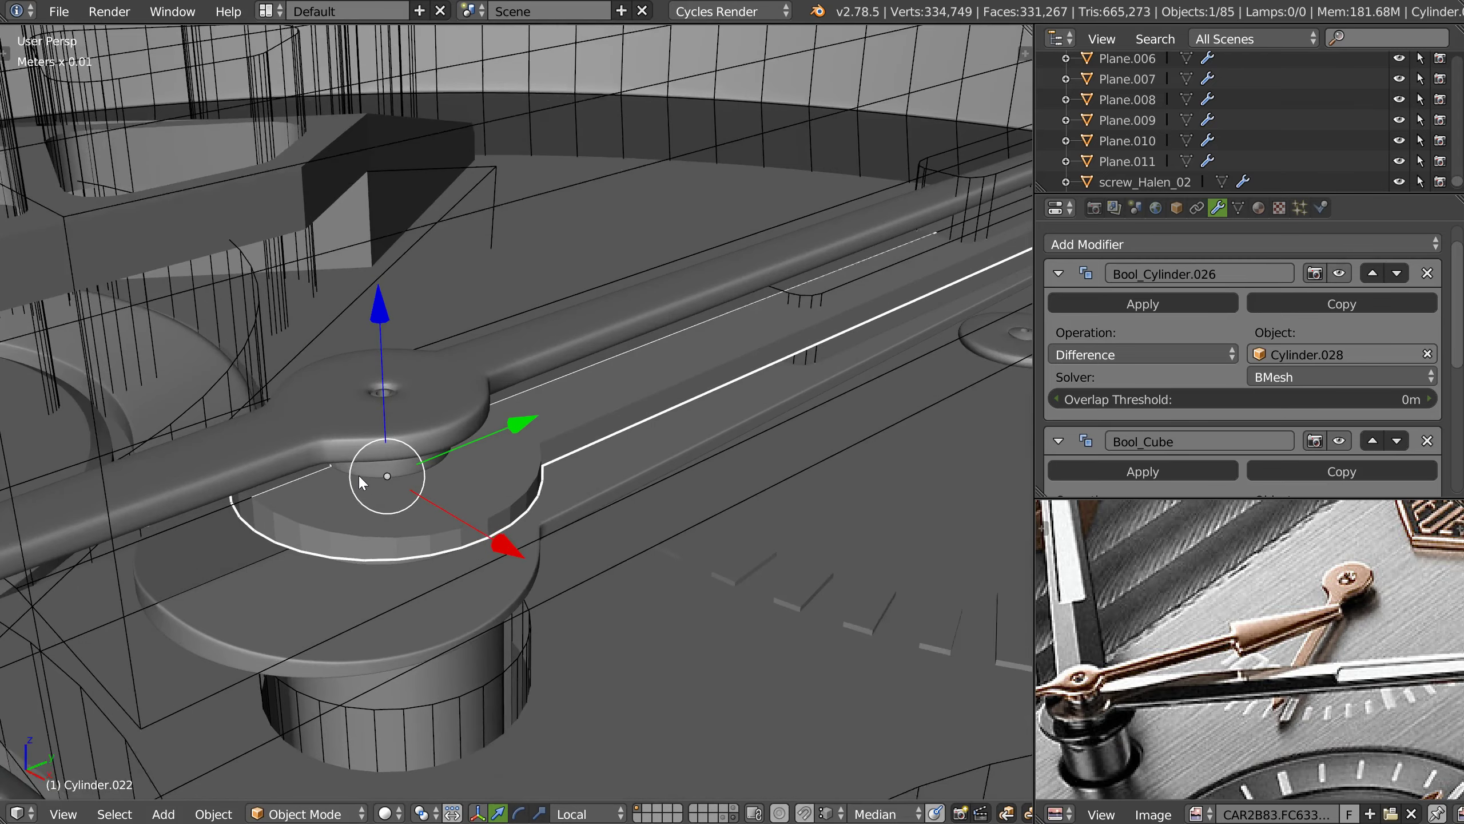
pyautogui.keyDown('shift'); pyautogui.rightClick(320, 584); pyautogui.keyUp('shift')
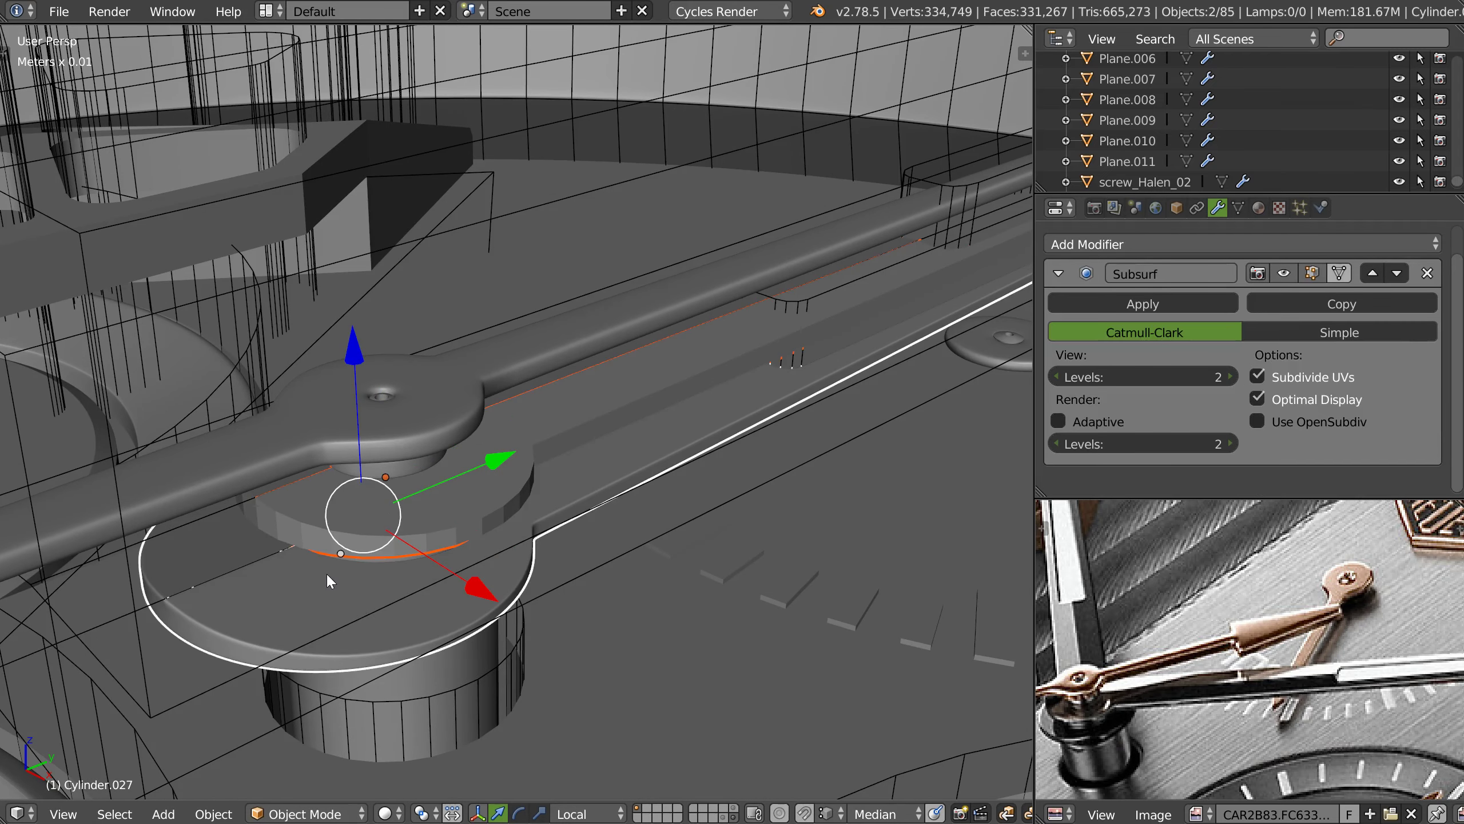
pyautogui.press('KP_Divide')
pyautogui.moveTo(330, 565); pyautogui.dragTo(429, 404, button='middle')
pyautogui.scroll(3, 434, 394)
# - Snap the 3D cursor to the long hand's centre and slide the new hand along its length
pyautogui.rightClick(469, 554)
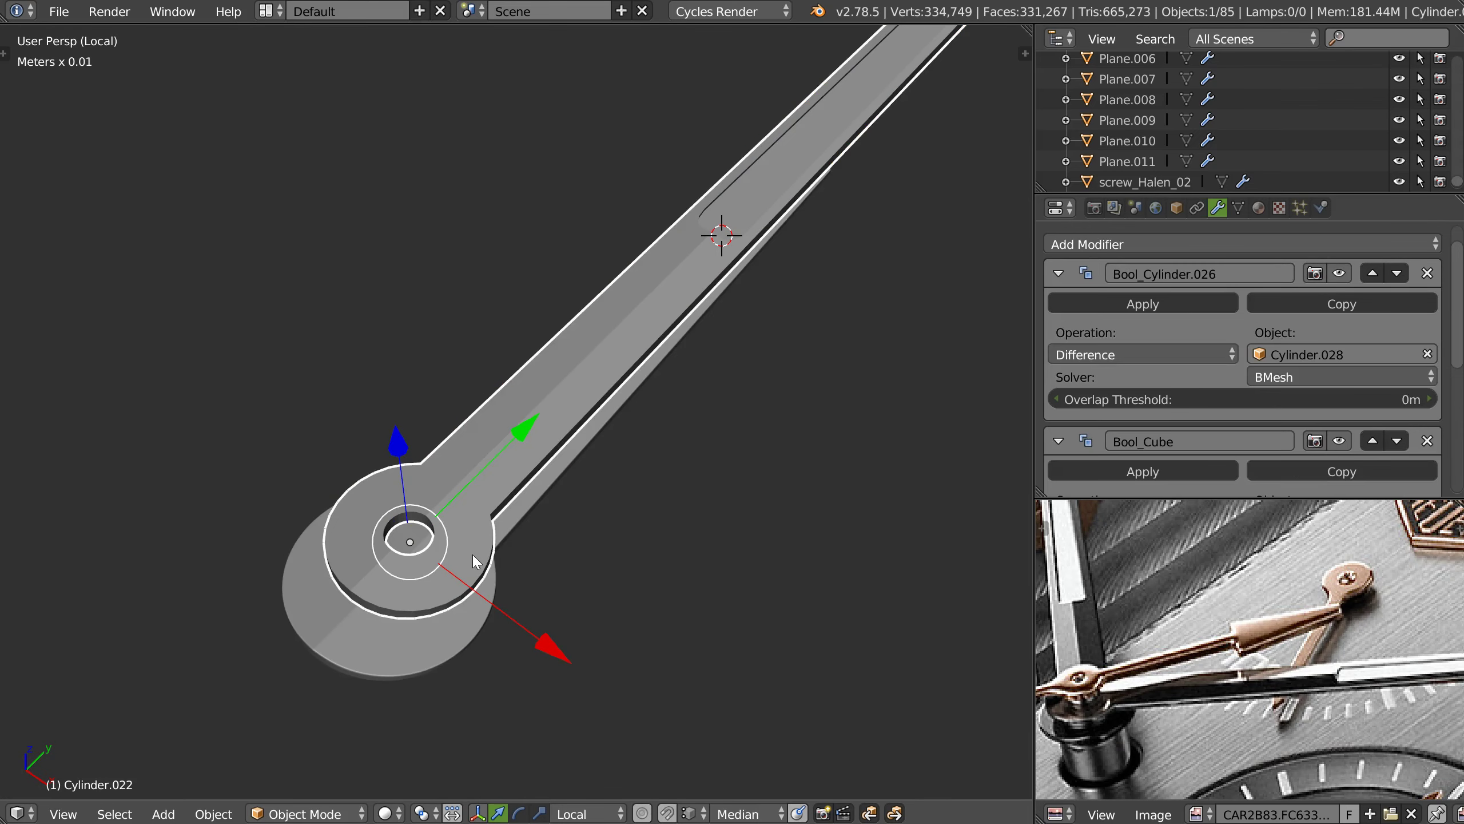
pyautogui.hotkey('shift', 's')
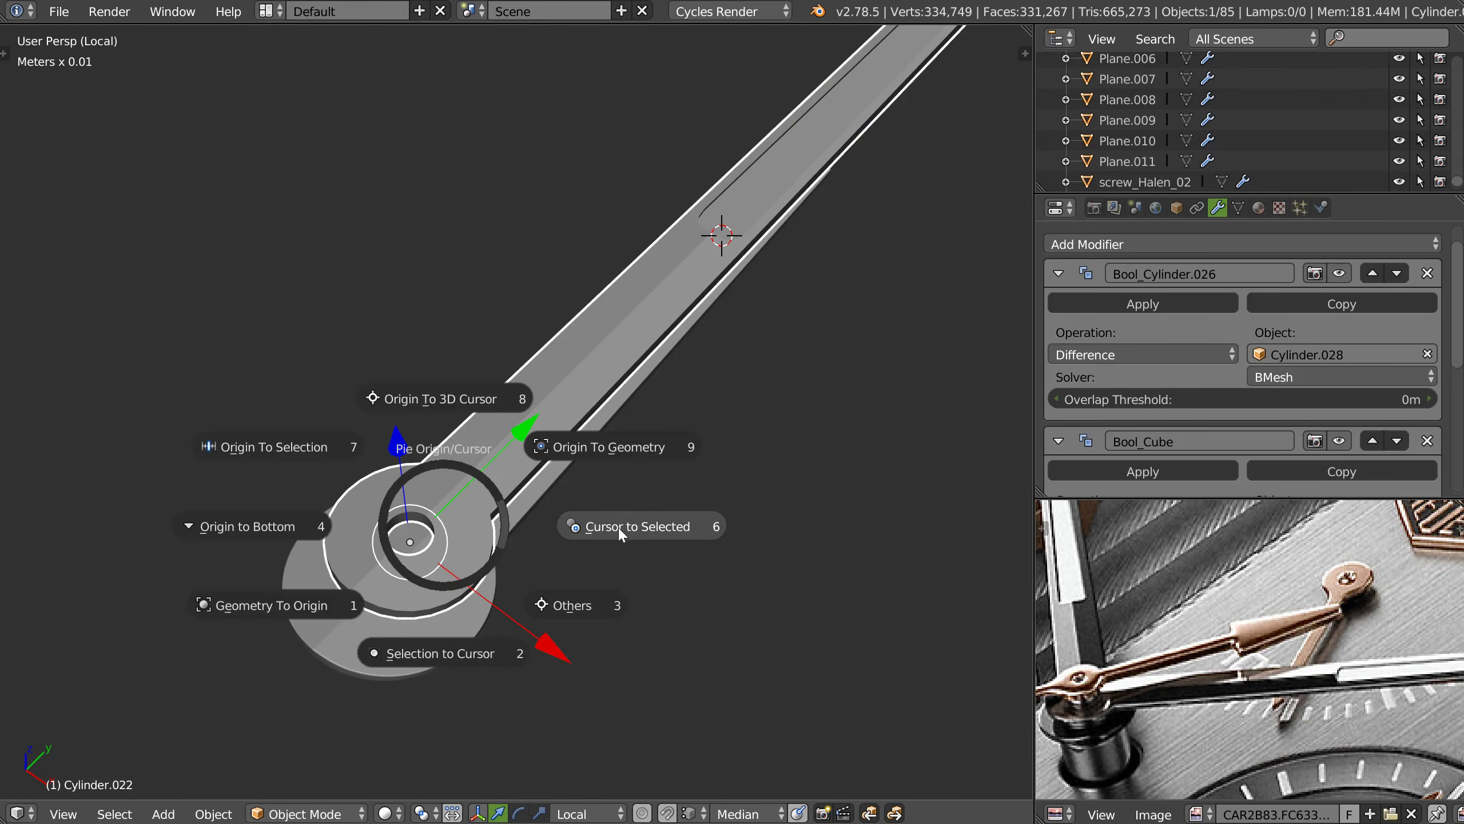
pyautogui.click(620, 532)
pyautogui.rightClick(406, 669)
pyautogui.moveTo(421, 626); pyautogui.dragTo(421, 525, button='middle')
pyautogui.moveTo(456, 413)
pyautogui.mouseDown(button='middle')
pyautogui.moveTo(387, 532)
pyautogui.moveTo(469, 454)
pyautogui.mouseUp(button='middle')
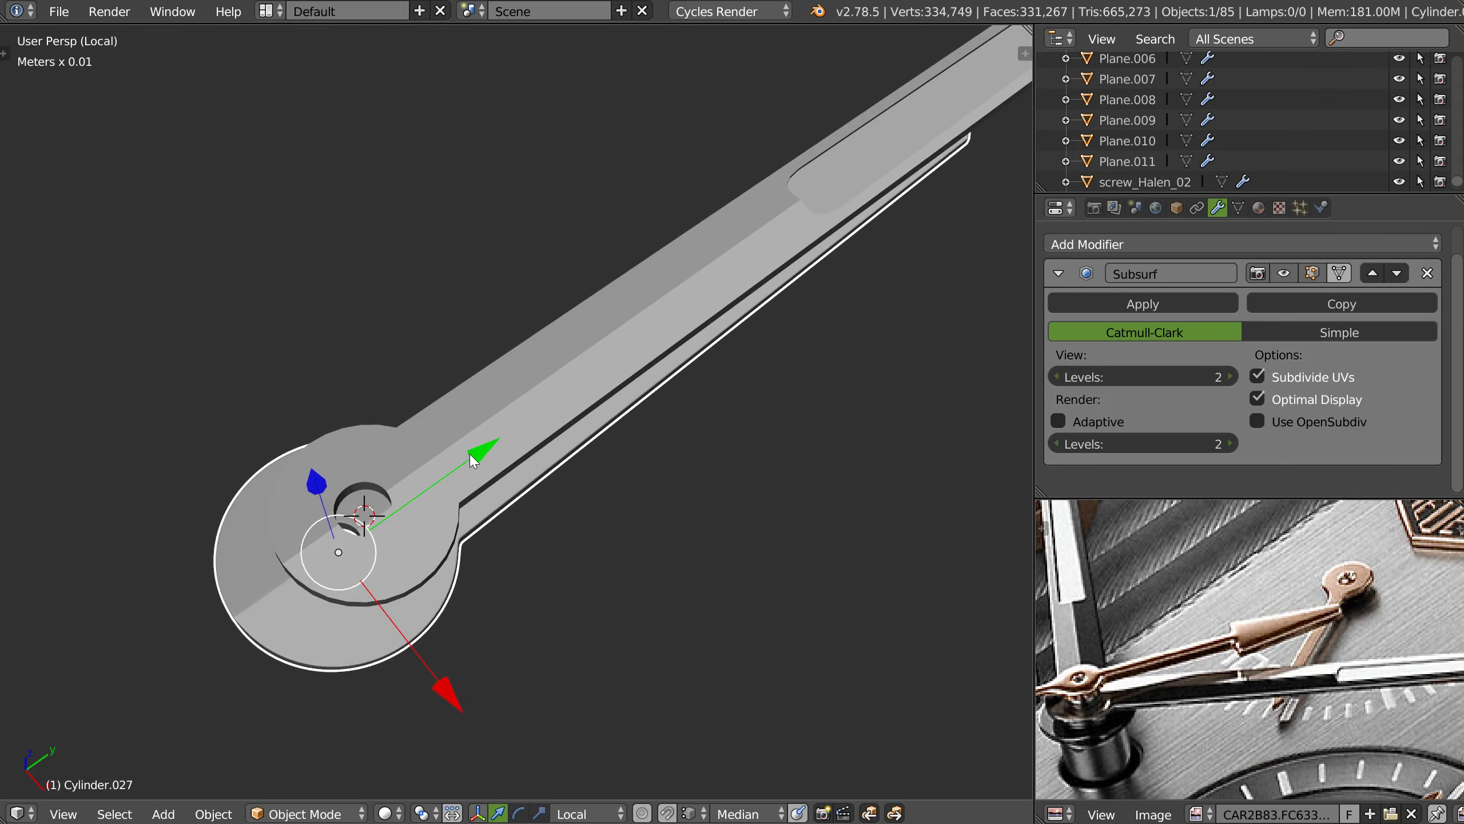
pyautogui.moveTo(469, 454); pyautogui.dragTo(355, 493)
pyautogui.rightClick(355, 493)
# - In Top Ortho, nudge the new hand so its hub hole centres on the pivot
pyautogui.moveTo(355, 493); pyautogui.dragTo(408, 535, button='middle')
pyautogui.press('q')
pyautogui.click(508, 449)
pyautogui.press('KP_Decimal')
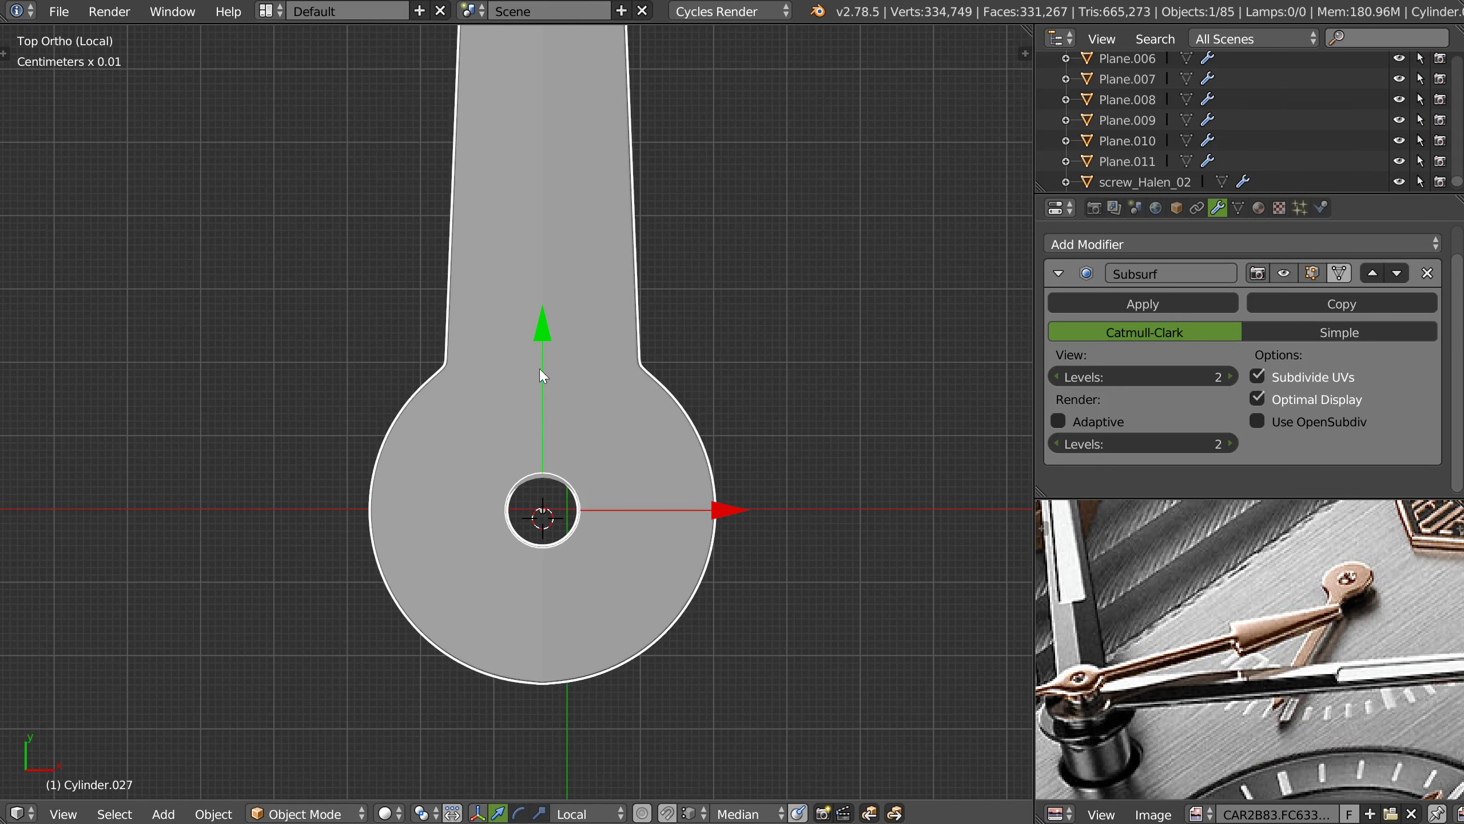
pyautogui.scroll(3, 579, 340)
pyautogui.scroll(1, 578, 334)
pyautogui.moveTo(557, 402)
pyautogui.mouseDown()
pyautogui.moveTo(517, 373)
pyautogui.moveTo(494, 589)
pyautogui.moveTo(480, 591)
pyautogui.mouseUp()
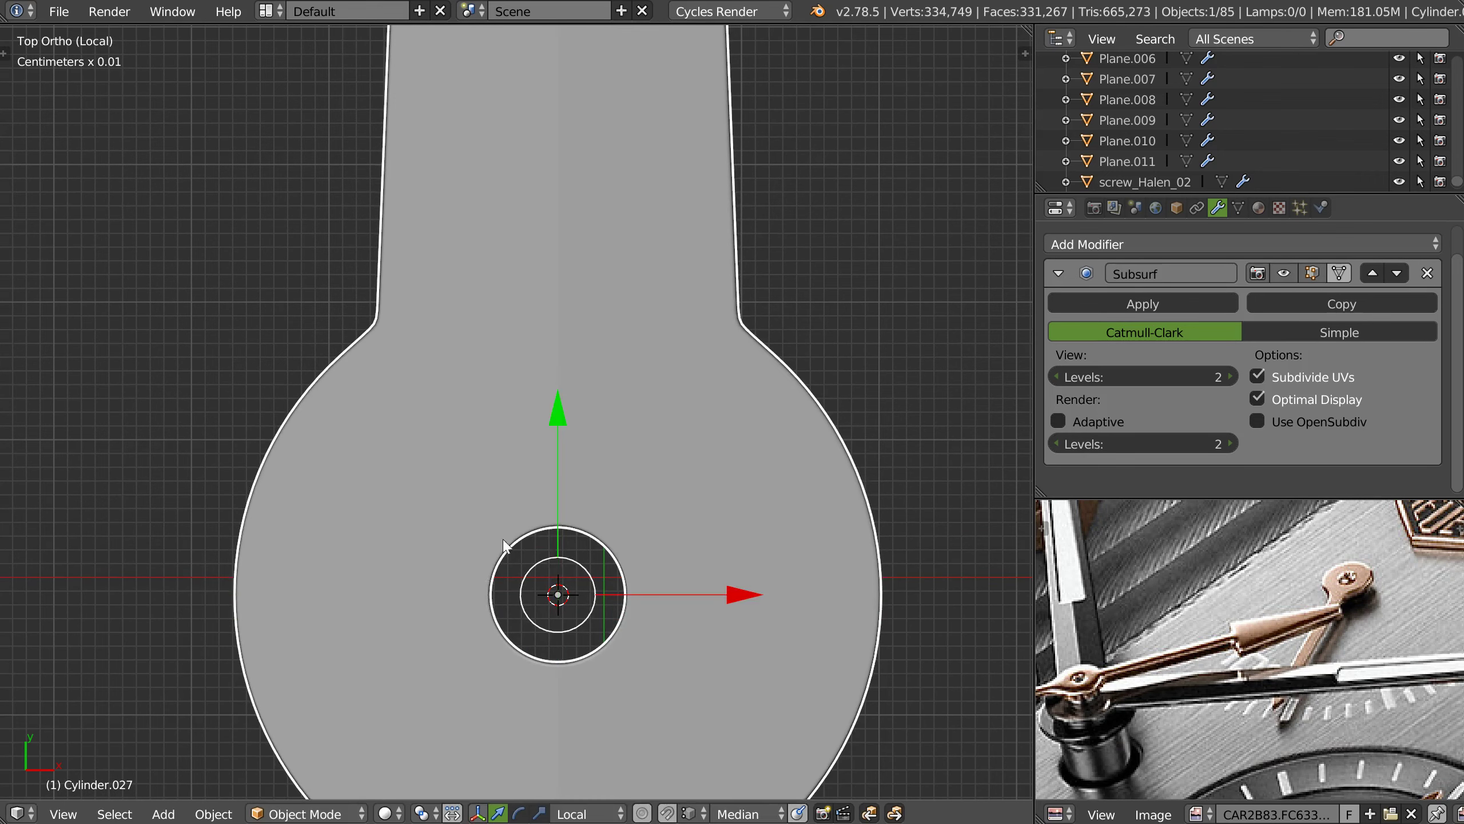
pyautogui.scroll(-2, 505, 459)
pyautogui.moveTo(504, 459); pyautogui.dragTo(511, 295, button='middle')
pyautogui.scroll(-4, 510, 295)
pyautogui.moveTo(474, 427)
pyautogui.mouseDown(button='middle')
pyautogui.moveTo(501, 398)
pyautogui.moveTo(380, 442)
pyautogui.mouseUp(button='middle')
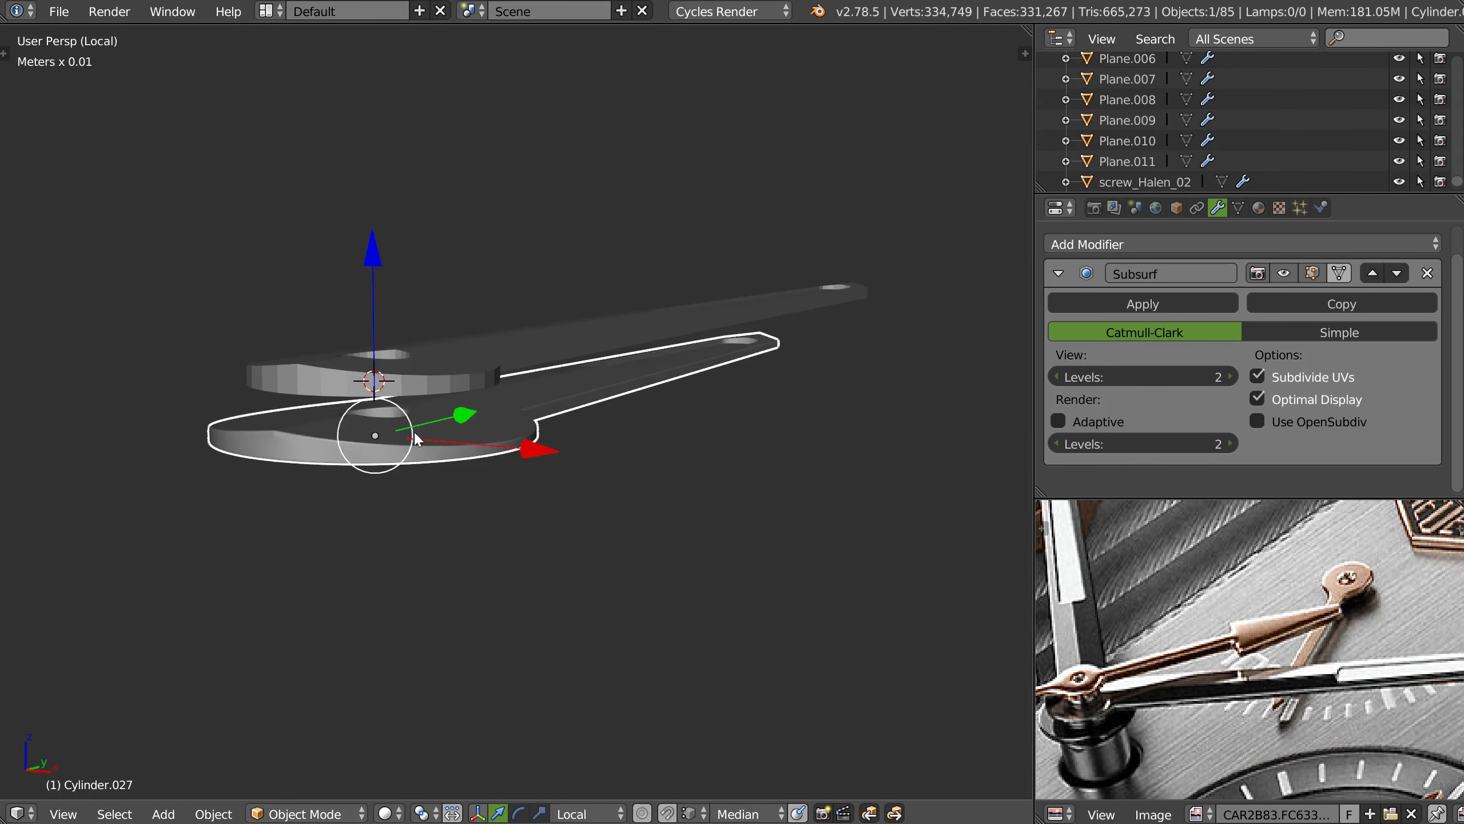
# - Duplicate the new watch hand and place the copy above the original
pyautogui.hotkey('shift', 'd')
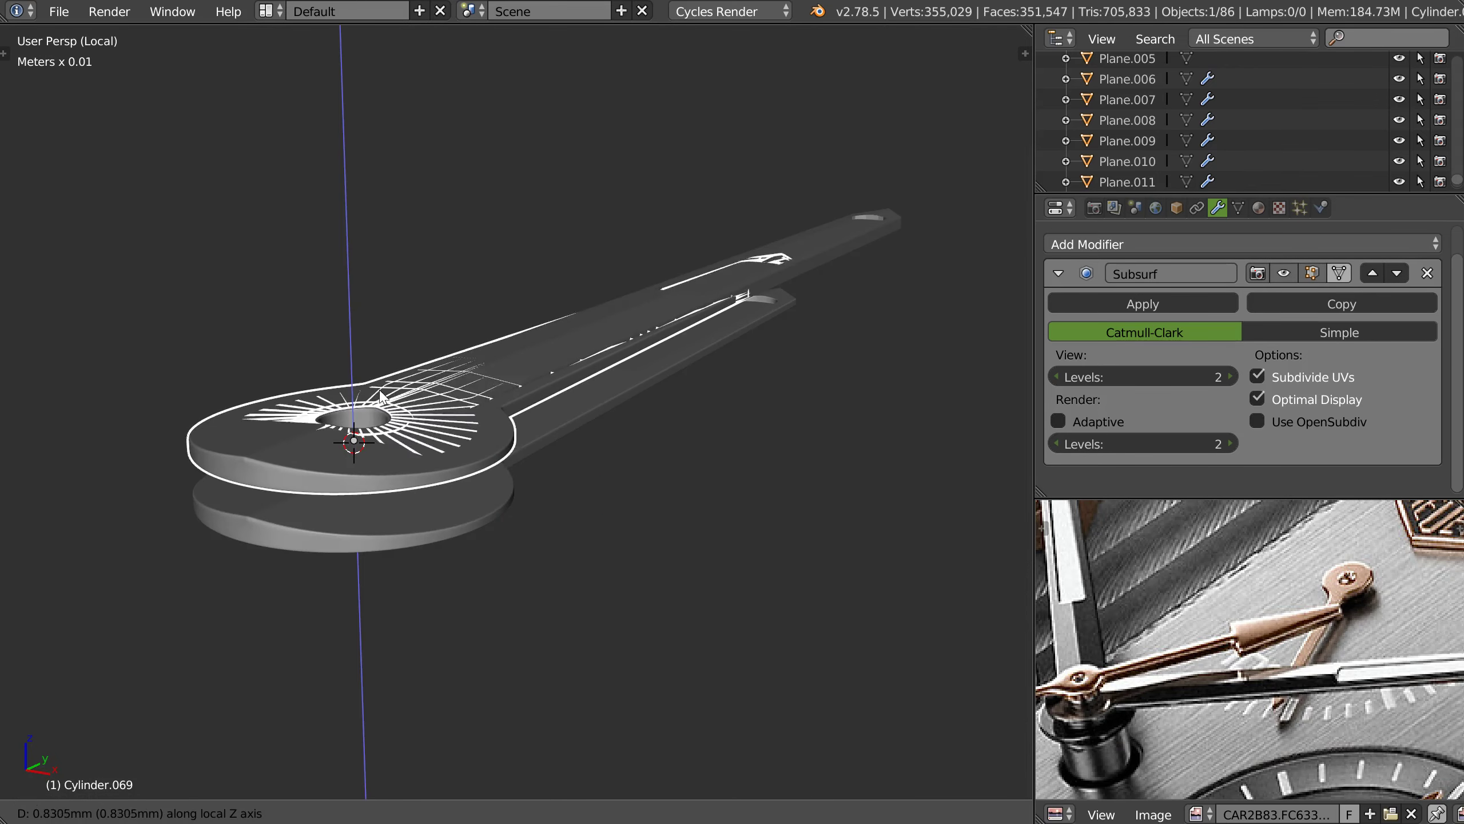
pyautogui.click(380, 395)
pyautogui.moveTo(382, 396)
pyautogui.mouseDown(button='middle')
pyautogui.moveTo(460, 416)
pyautogui.moveTo(493, 405)
pyautogui.mouseUp(button='middle')
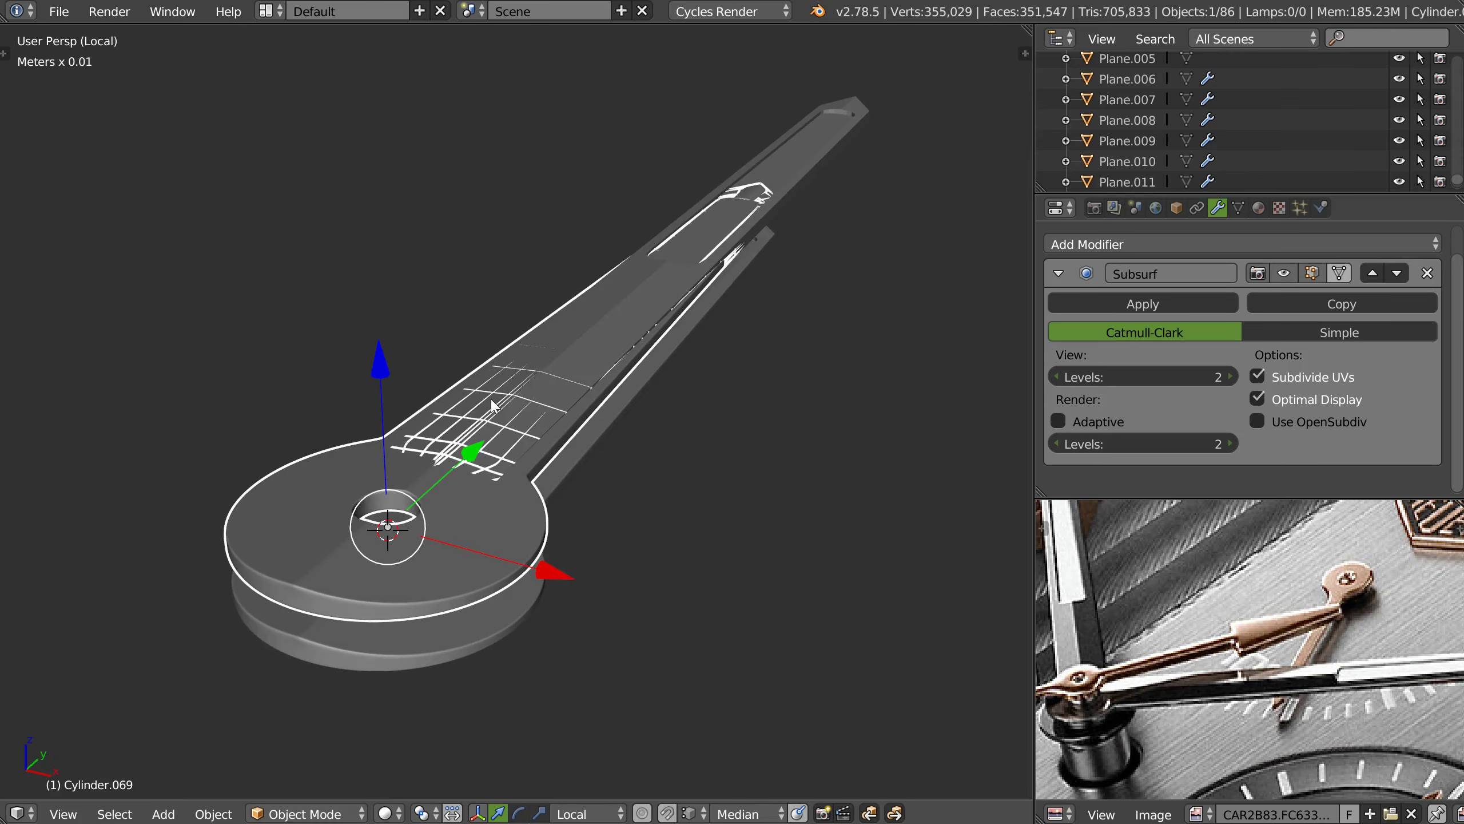
pyautogui.moveTo(600, 407)
pyautogui.mouseDown(button='middle')
pyautogui.moveTo(570, 421)
pyautogui.moveTo(593, 387)
pyautogui.moveTo(627, 421)
pyautogui.moveTo(366, 464)
pyautogui.moveTo(474, 489)
pyautogui.moveTo(336, 456)
pyautogui.moveTo(290, 378)
pyautogui.moveTo(344, 403)
pyautogui.mouseUp(button='middle')
pyautogui.scroll(2, 366, 464)
# - In the copy's Edit Mode, dissolve the crosswise edge loops along the blade groove
pyautogui.press('Tab')
pyautogui.press('Tab')
pyautogui.press('Tab')
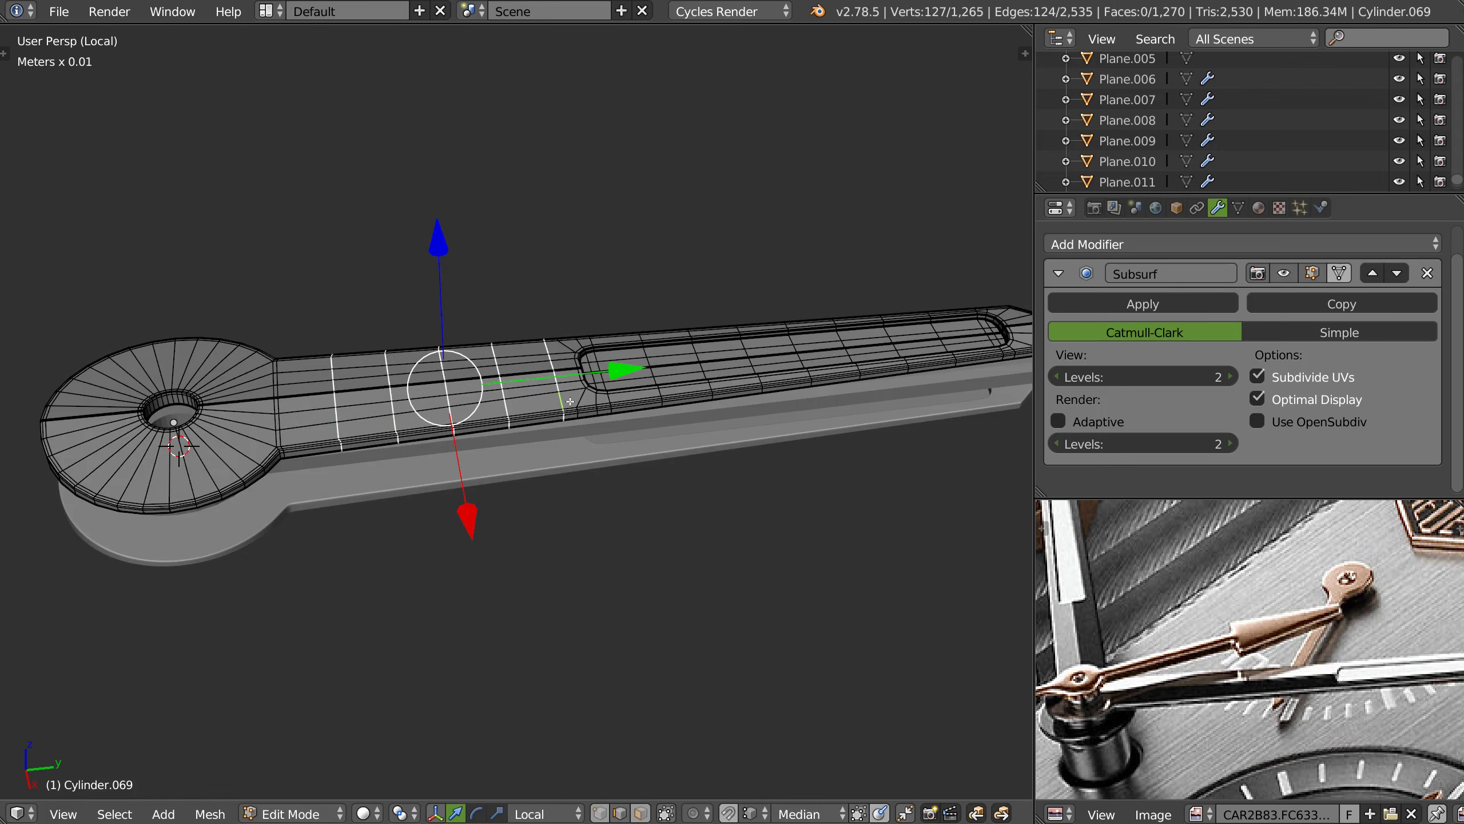
pyautogui.scroll(2, 680, 364)
pyautogui.scroll(3, 511, 364)
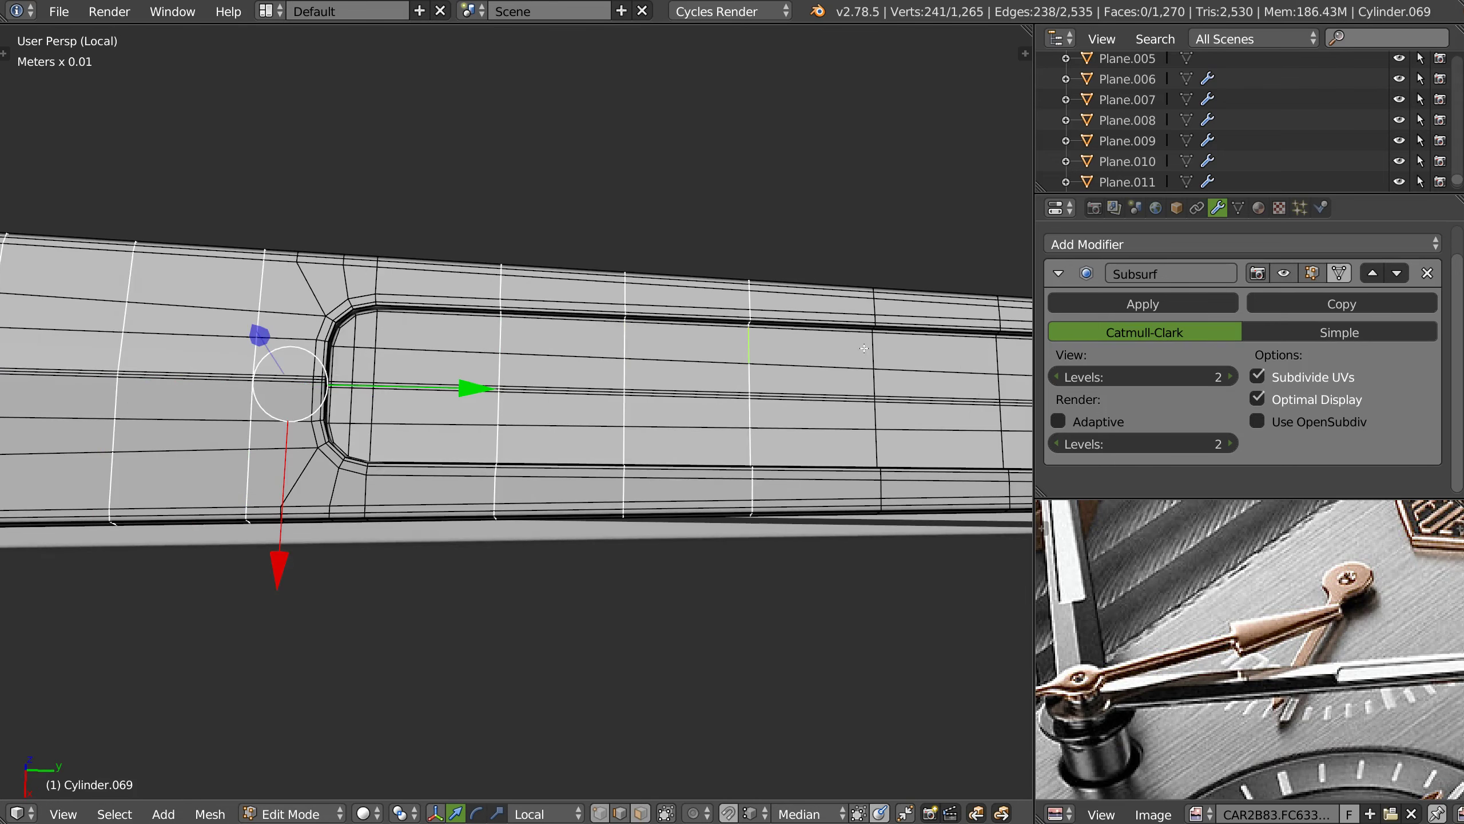
pyautogui.keyDown('shift'); pyautogui.moveTo(871, 369); pyautogui.dragTo(590, 342, button='middle'); pyautogui.keyUp('shift')
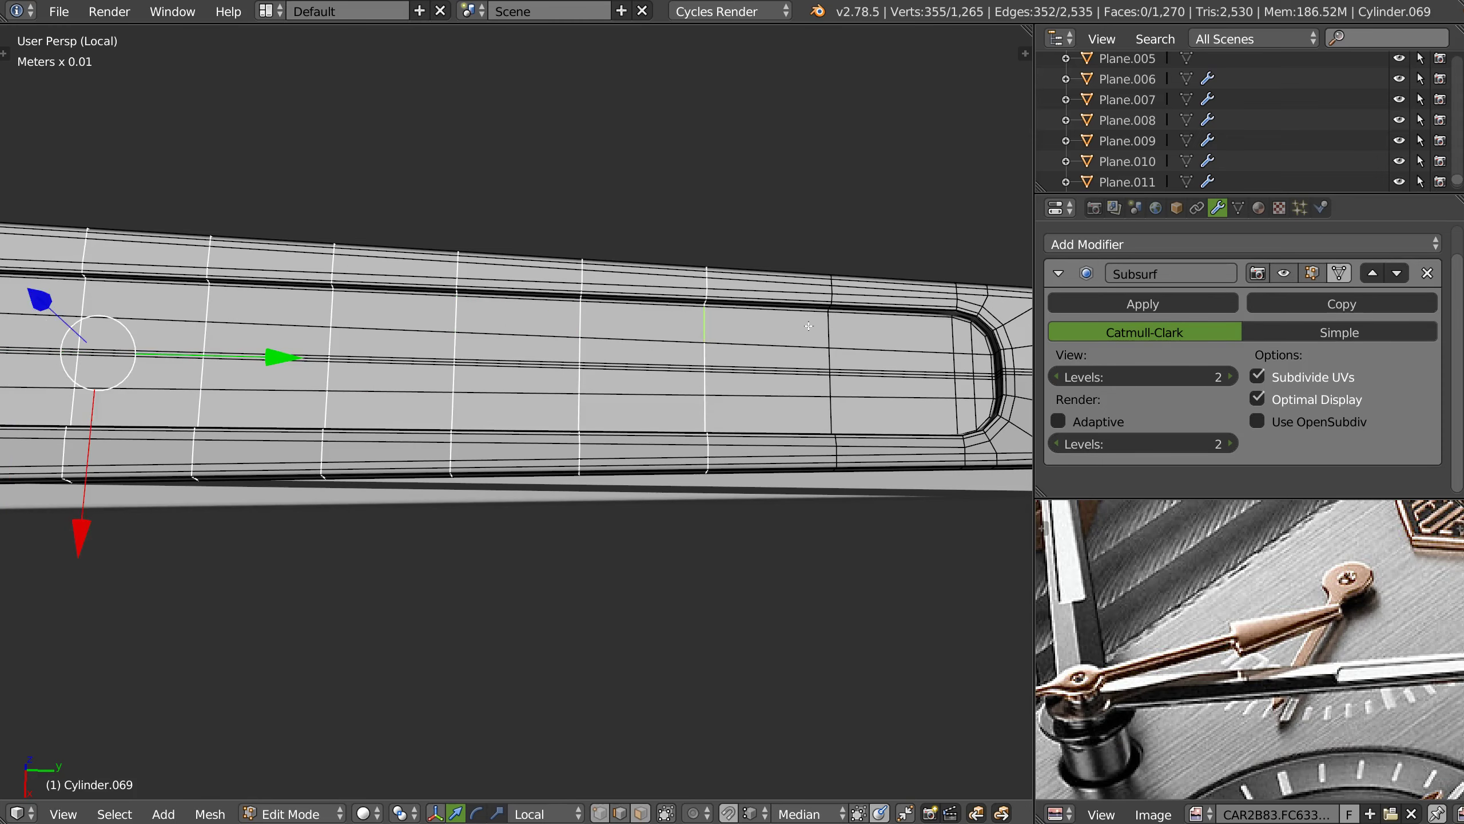
pyautogui.scroll(-2, 941, 333)
pyautogui.keyDown('shift'); pyautogui.moveTo(941, 333); pyautogui.dragTo(560, 345, button='middle'); pyautogui.keyUp('shift')
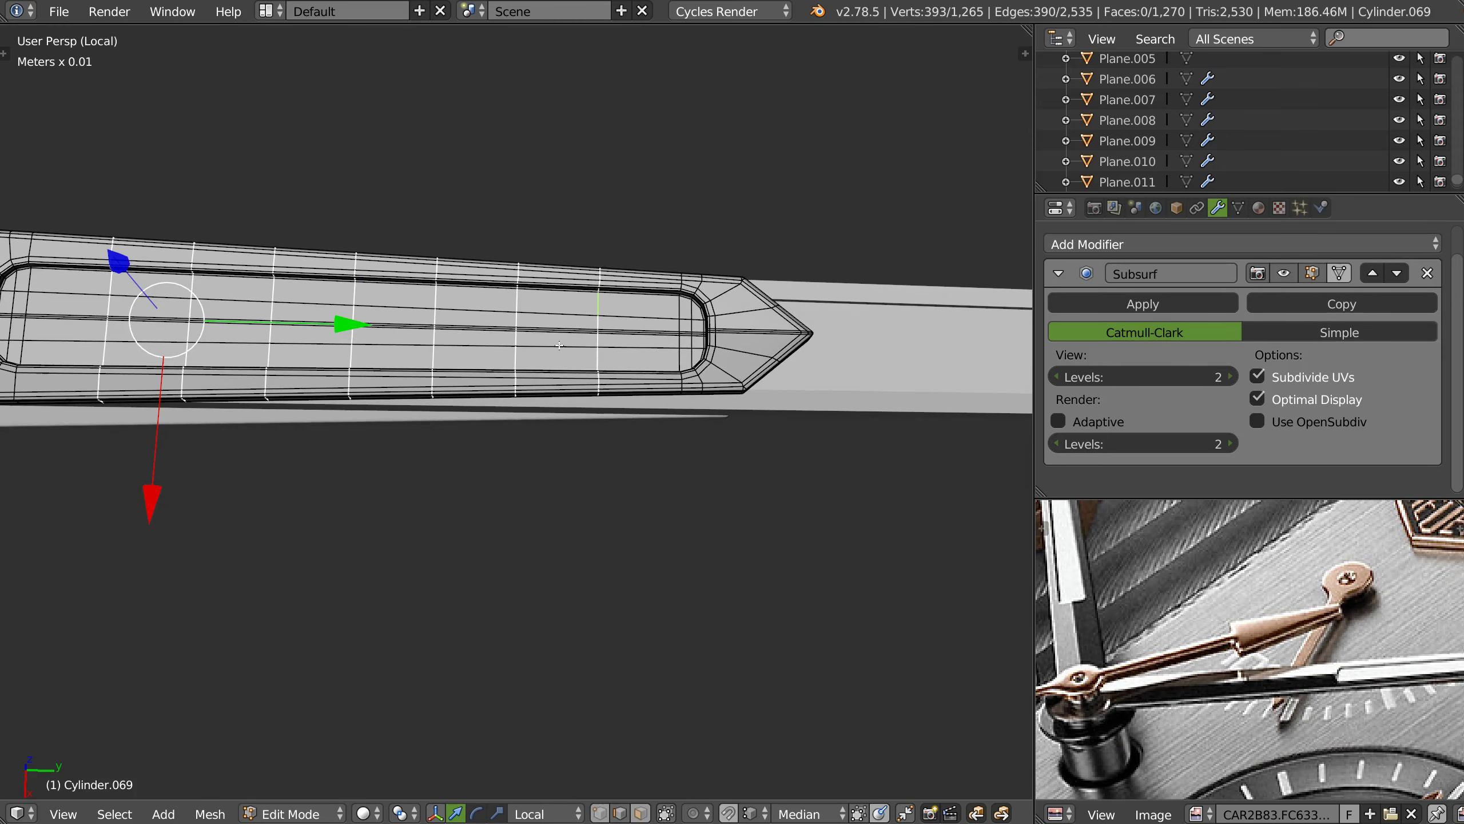
pyautogui.hotkey('ctrl', 'x')
pyautogui.scroll(-2, 577, 349)
# - Allow selecting hidden geometry and move the groove's end cap along Y toward the blade tip
pyautogui.keyDown('shift'); pyautogui.moveTo(727, 346); pyautogui.dragTo(627, 343, button='middle'); pyautogui.keyUp('shift')
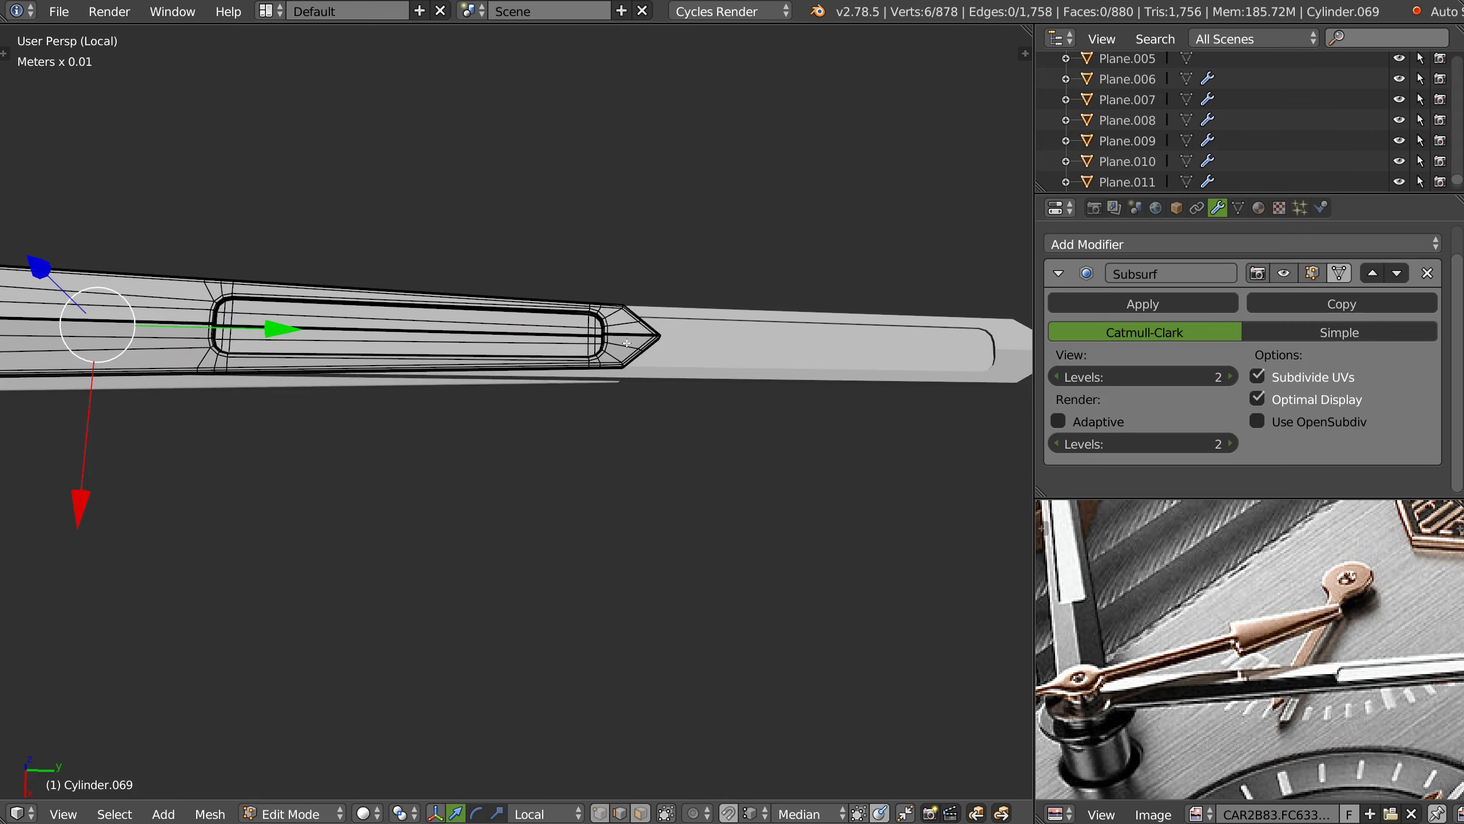
pyautogui.hotkey('ctrl', 'Tab')
pyautogui.click(376, 314)
pyautogui.press('a')
pyautogui.keyDown('ctrl'); pyautogui.moveTo(578, 426); pyautogui.dragTo(600, 403); pyautogui.keyUp('ctrl')
pyautogui.scroll(-2, 599, 403)
pyautogui.moveTo(599, 404); pyautogui.dragTo(621, 219, button='middle')
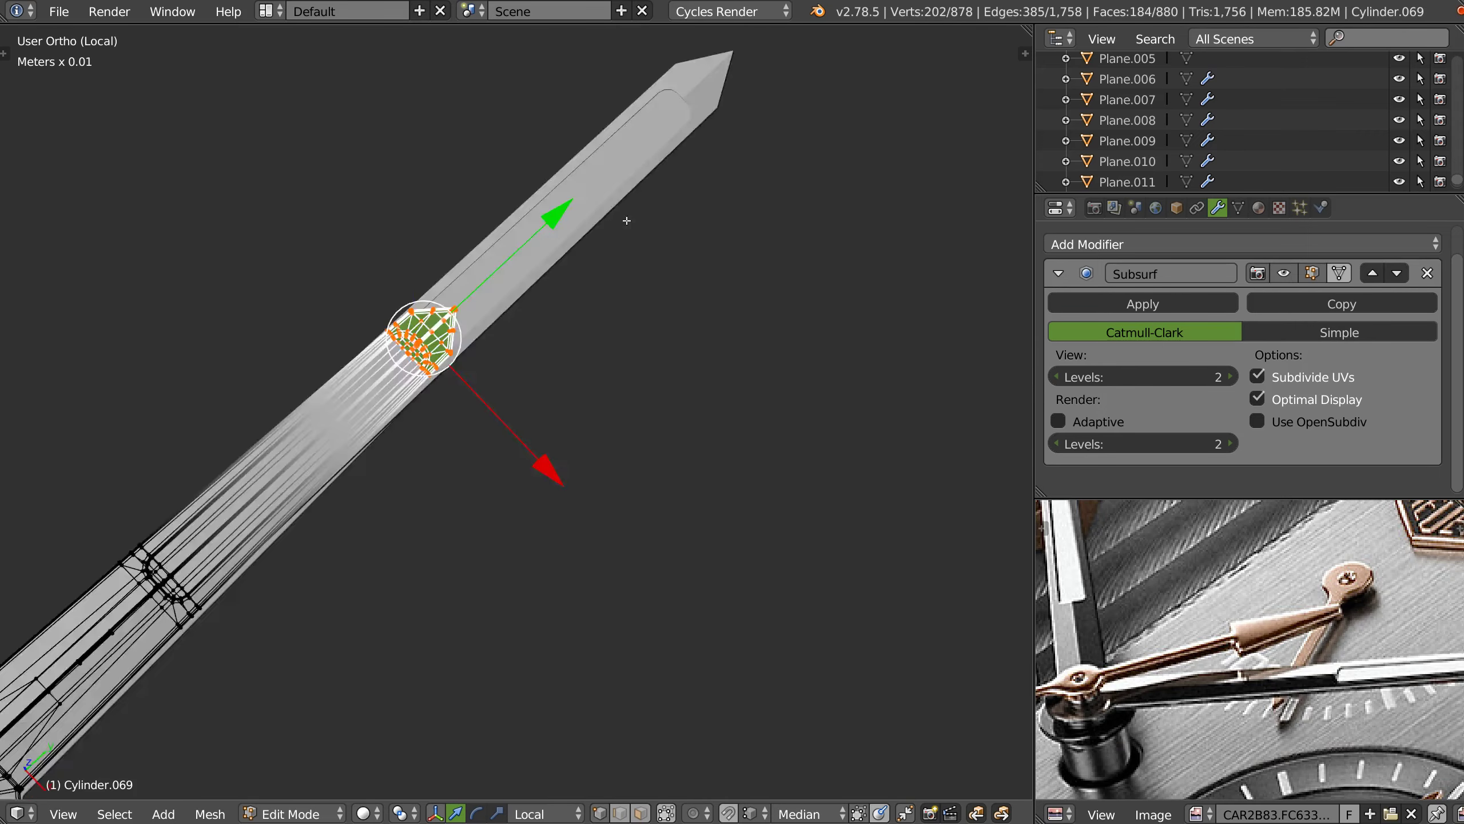
pyautogui.press('KP_7')
pyautogui.moveTo(457, 407); pyautogui.dragTo(454, 35)
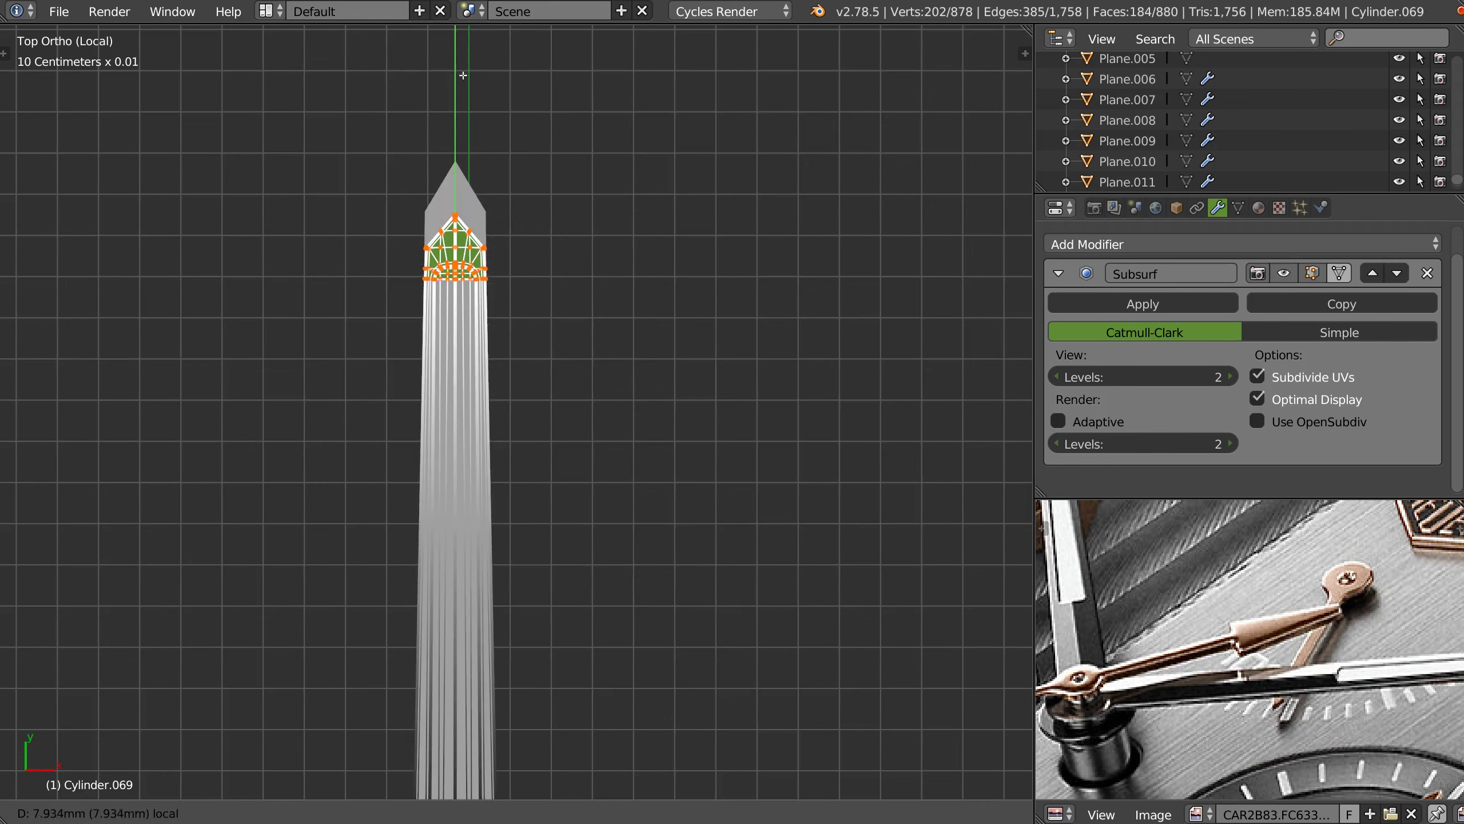
pyautogui.click(454, 34)
pyautogui.scroll(8, 497, 124)
pyautogui.keyDown('ctrl'); pyautogui.scroll(-1, 638, 231); pyautogui.keyUp('ctrl')
pyautogui.press('g')
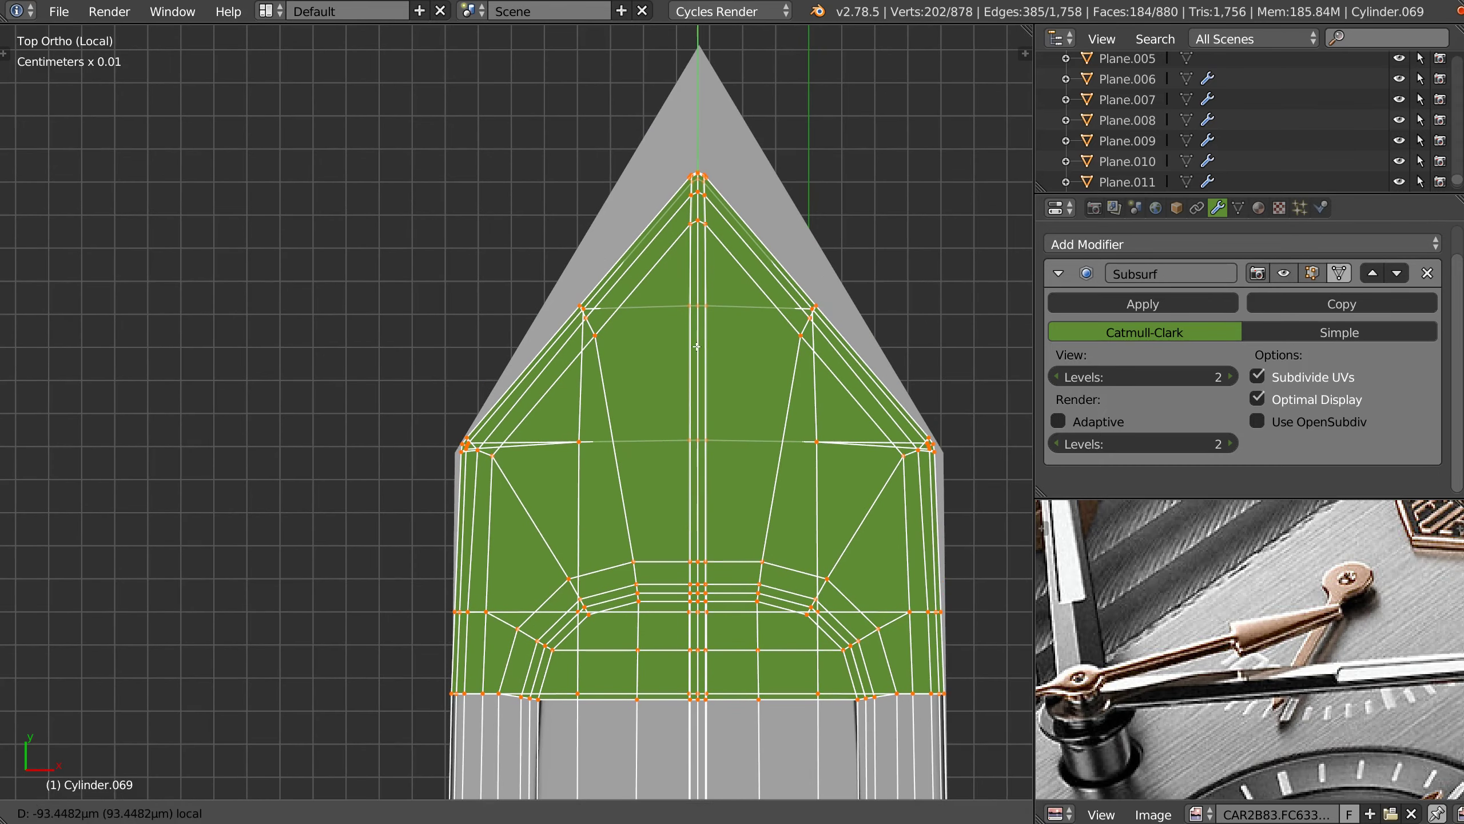
pyautogui.click(646, 349)
pyautogui.scroll(-2, 646, 349)
pyautogui.keyDown('ctrl'); pyautogui.scroll(-4, 646, 349); pyautogui.keyUp('ctrl')
pyautogui.keyDown('shift'); pyautogui.scroll(-4, 691, 343); pyautogui.keyUp('shift')
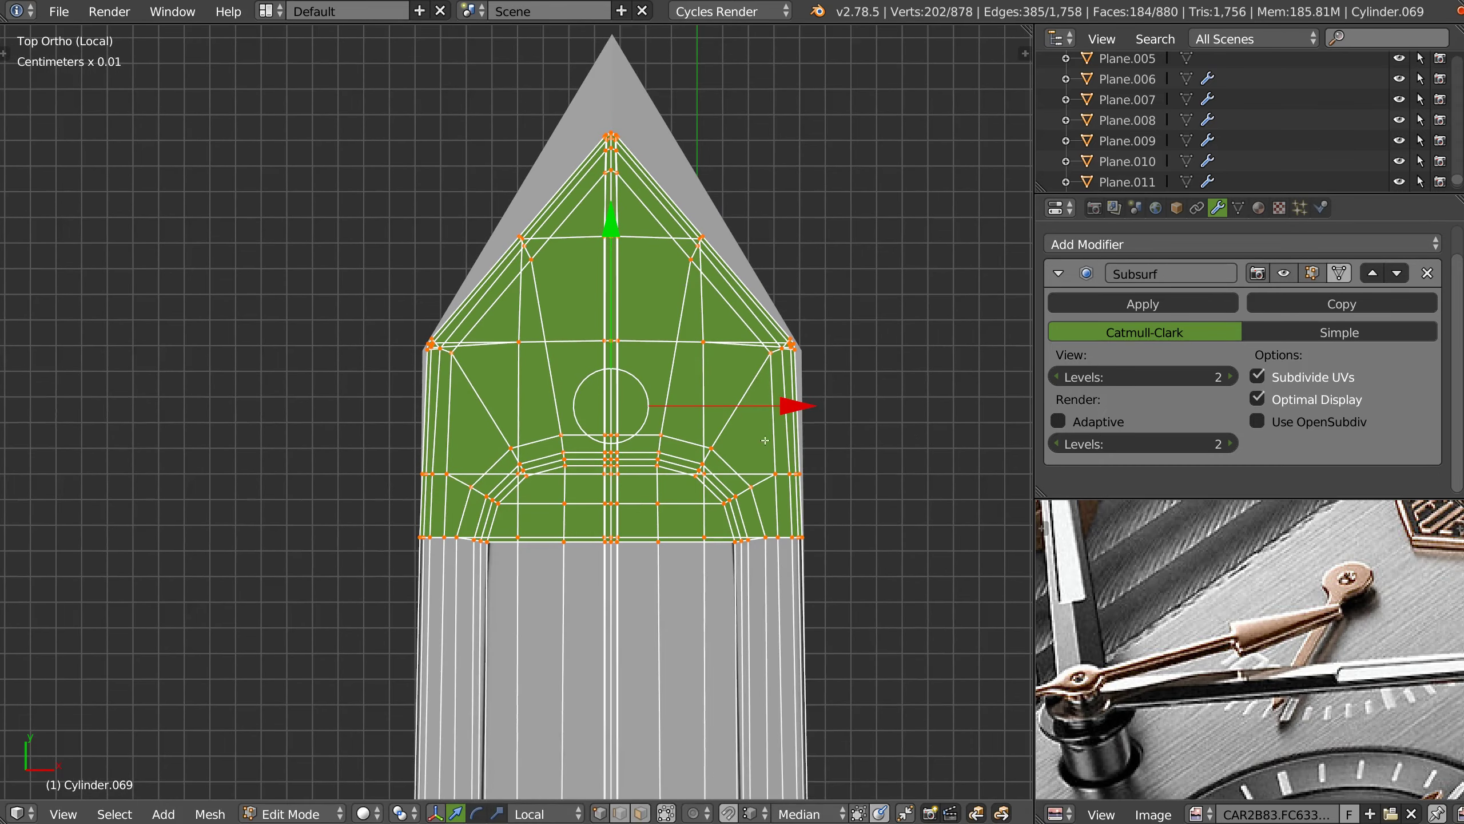
# - Widen the groove's triangular point slightly along X, then return to Object Mode
pyautogui.rightClick(771, 350)
pyautogui.hotkey('ctrl', 'l')
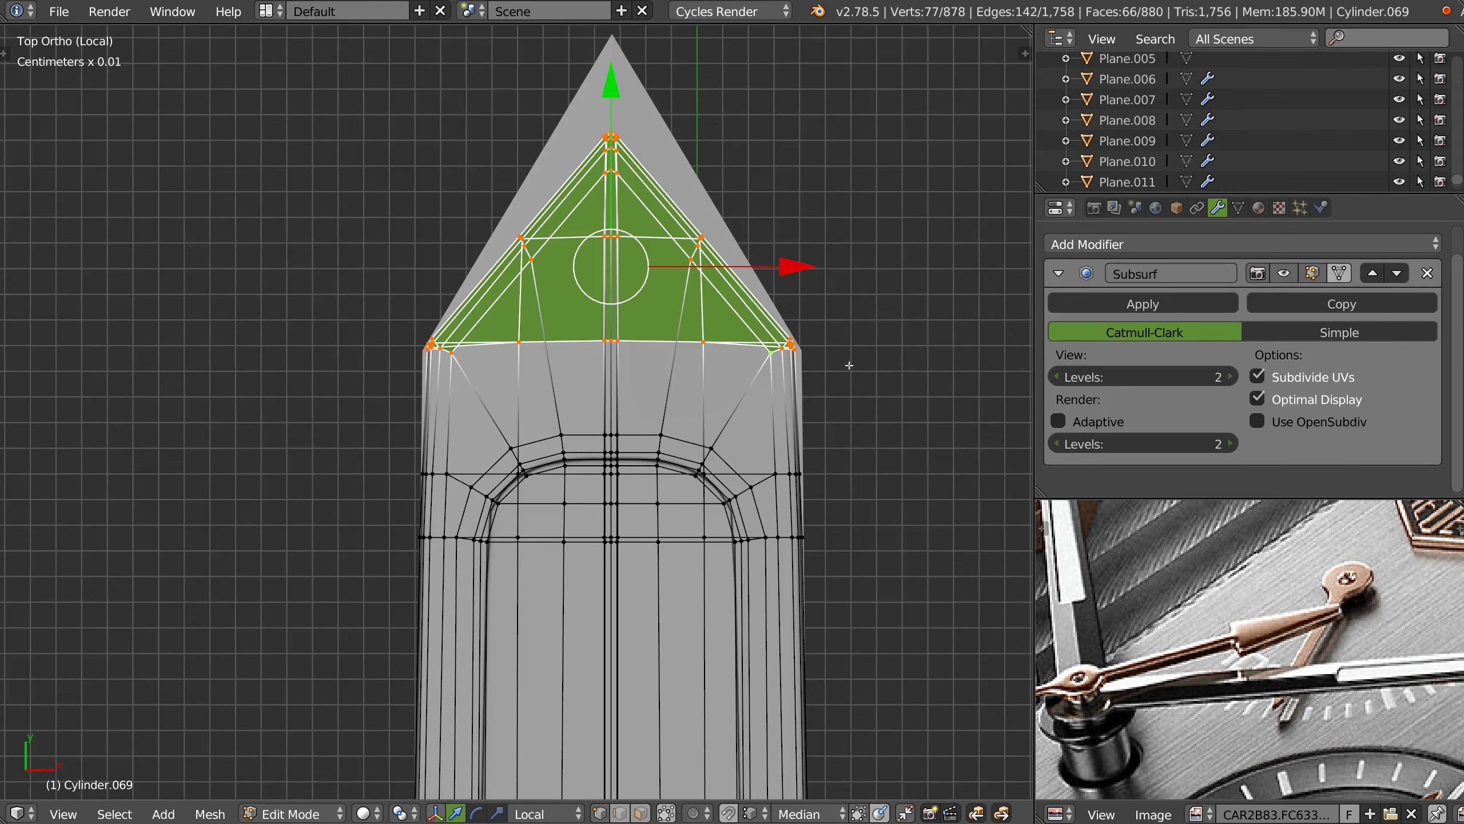
pyautogui.press('s')
pyautogui.press('x')
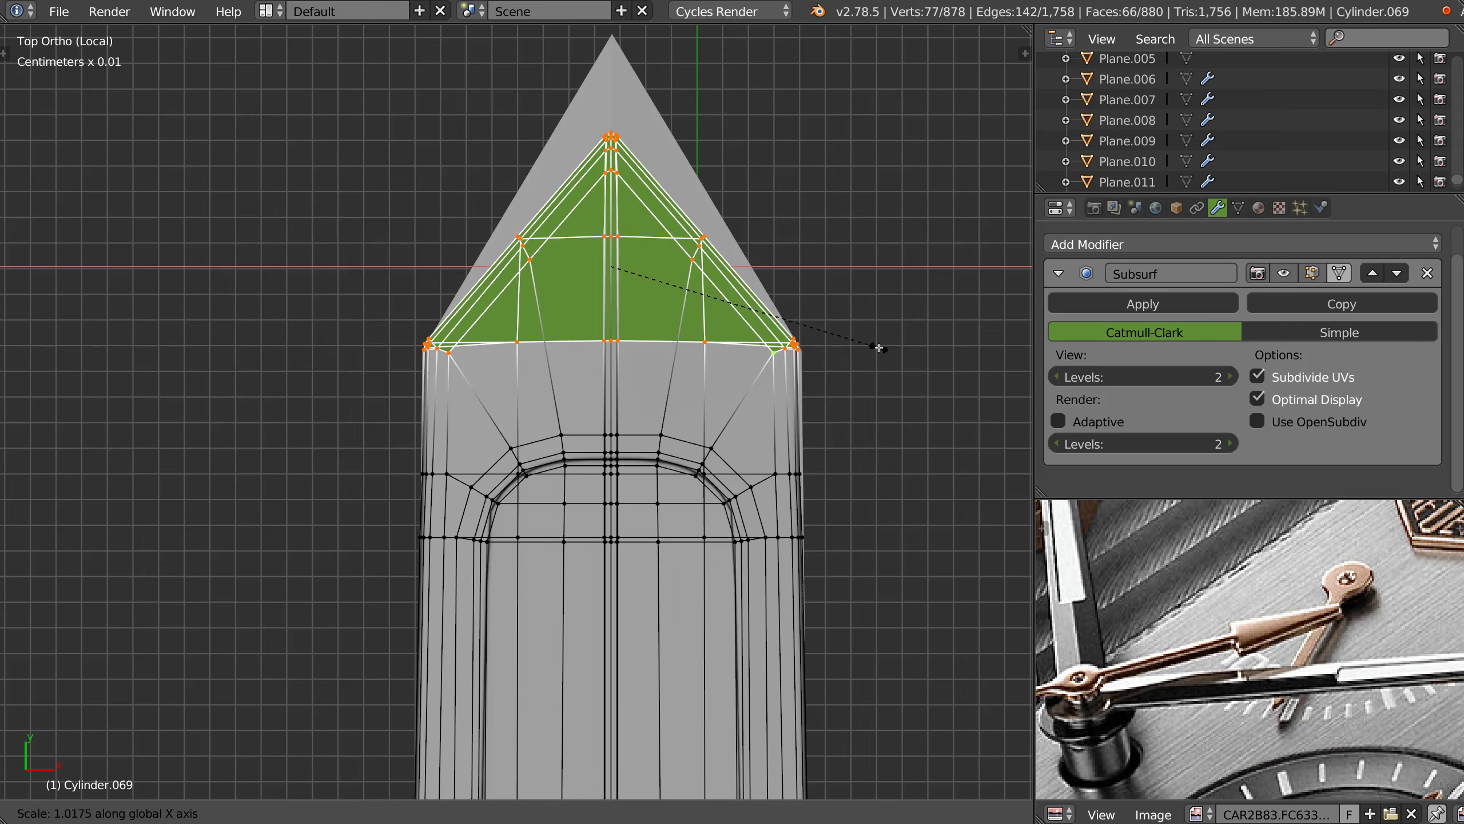
pyautogui.click(876, 347)
pyautogui.scroll(-2, 865, 341)
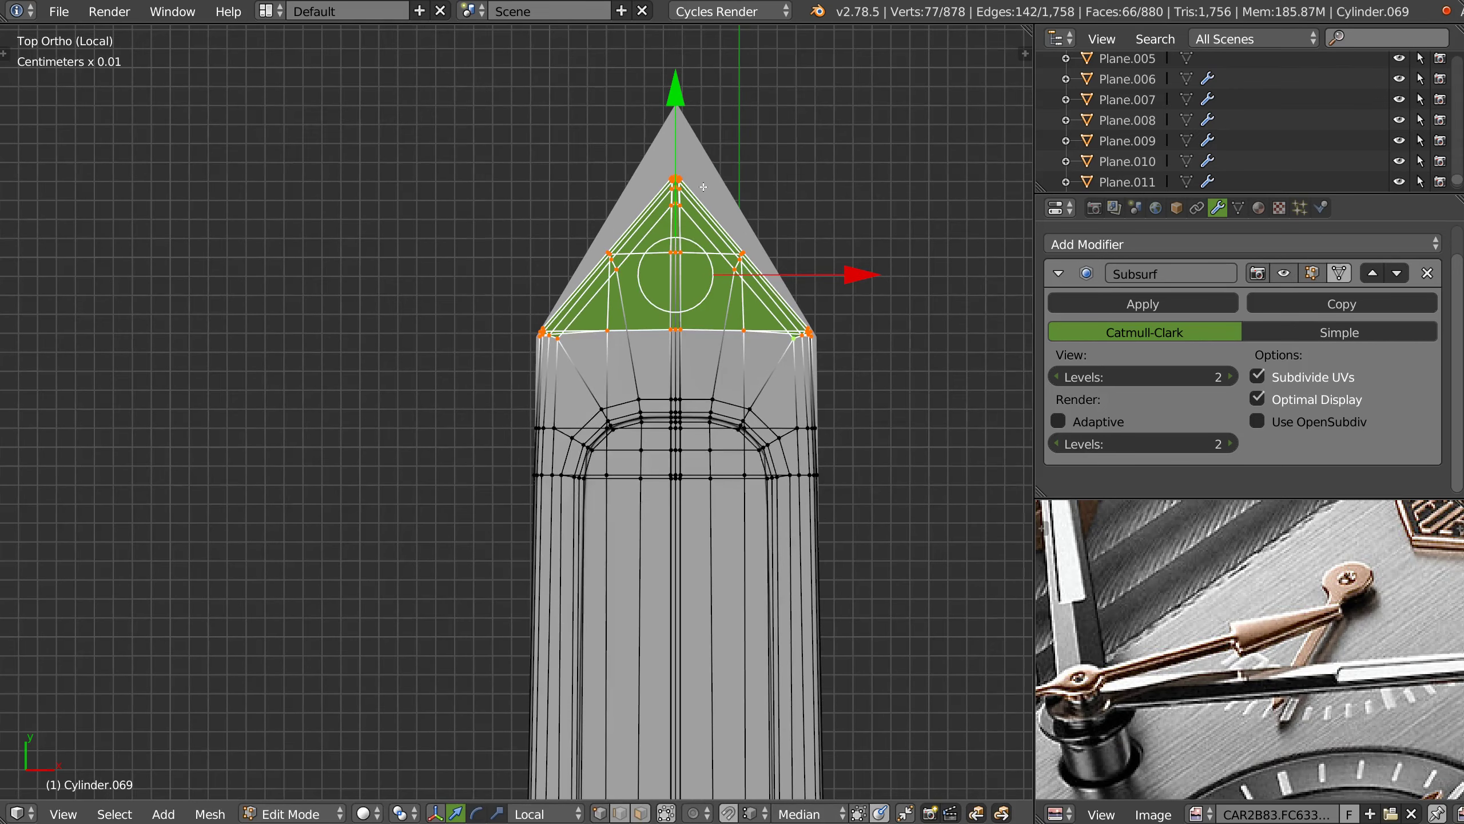
pyautogui.scroll(-2, 704, 187)
pyautogui.press('Tab')
pyautogui.moveTo(775, 390)
pyautogui.mouseDown(button='middle')
pyautogui.moveTo(743, 286)
pyautogui.moveTo(649, 534)
pyautogui.moveTo(739, 392)
pyautogui.moveTo(652, 396)
pyautogui.moveTo(682, 381)
pyautogui.moveTo(609, 402)
pyautogui.moveTo(663, 327)
pyautogui.moveTo(664, 363)
pyautogui.moveTo(732, 347)
pyautogui.moveTo(641, 409)
pyautogui.mouseUp(button='middle')
# - Shift the groove's hub-side linked ring 0.252 mm along the blade's Y axis
pyautogui.scroll(2, 700, 350)
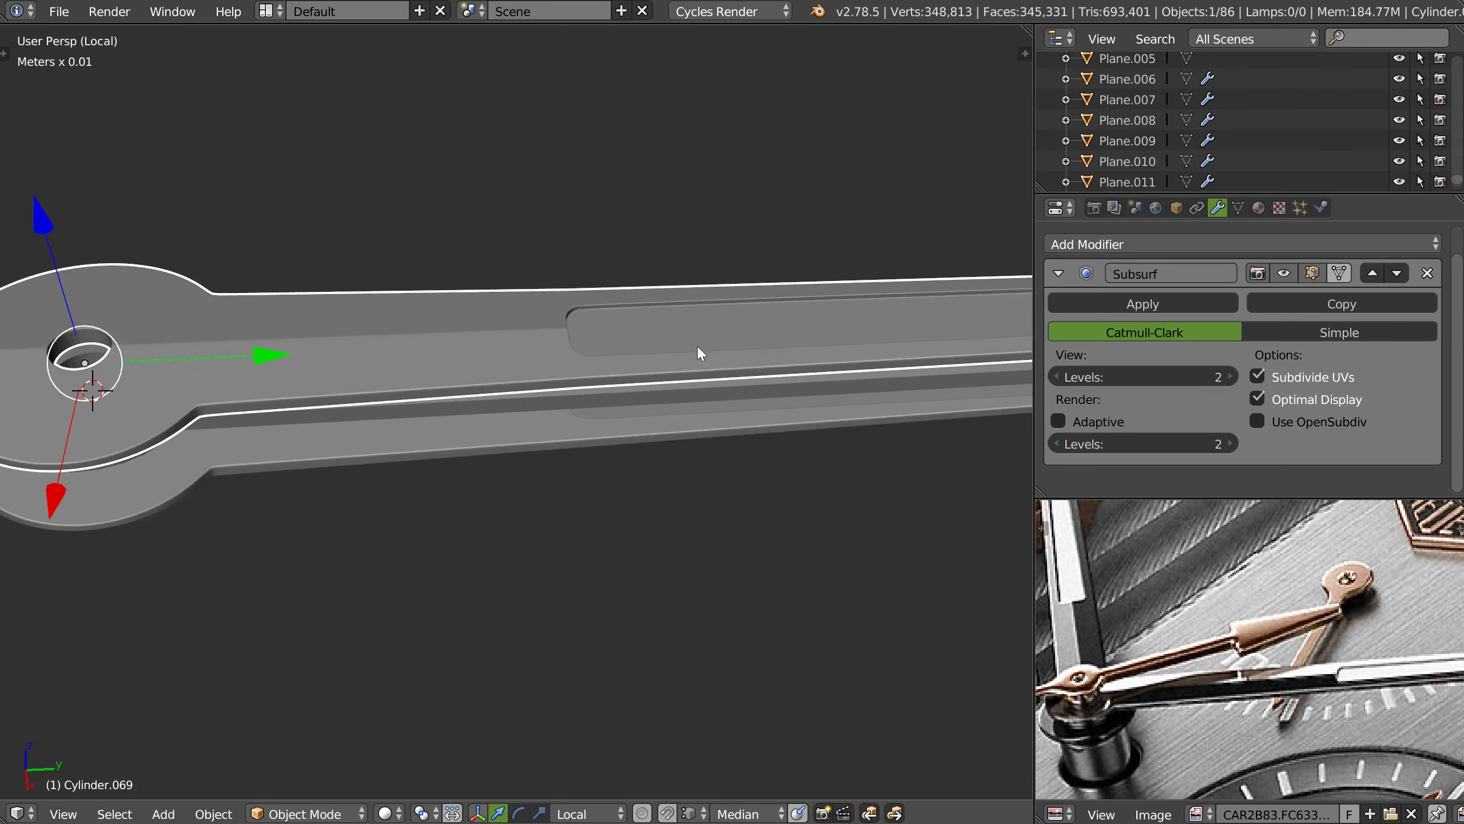
pyautogui.press('Tab')
pyautogui.scroll(2, 597, 394)
pyautogui.keyDown('shift'); pyautogui.scroll(4, 596, 395); pyautogui.keyUp('shift')
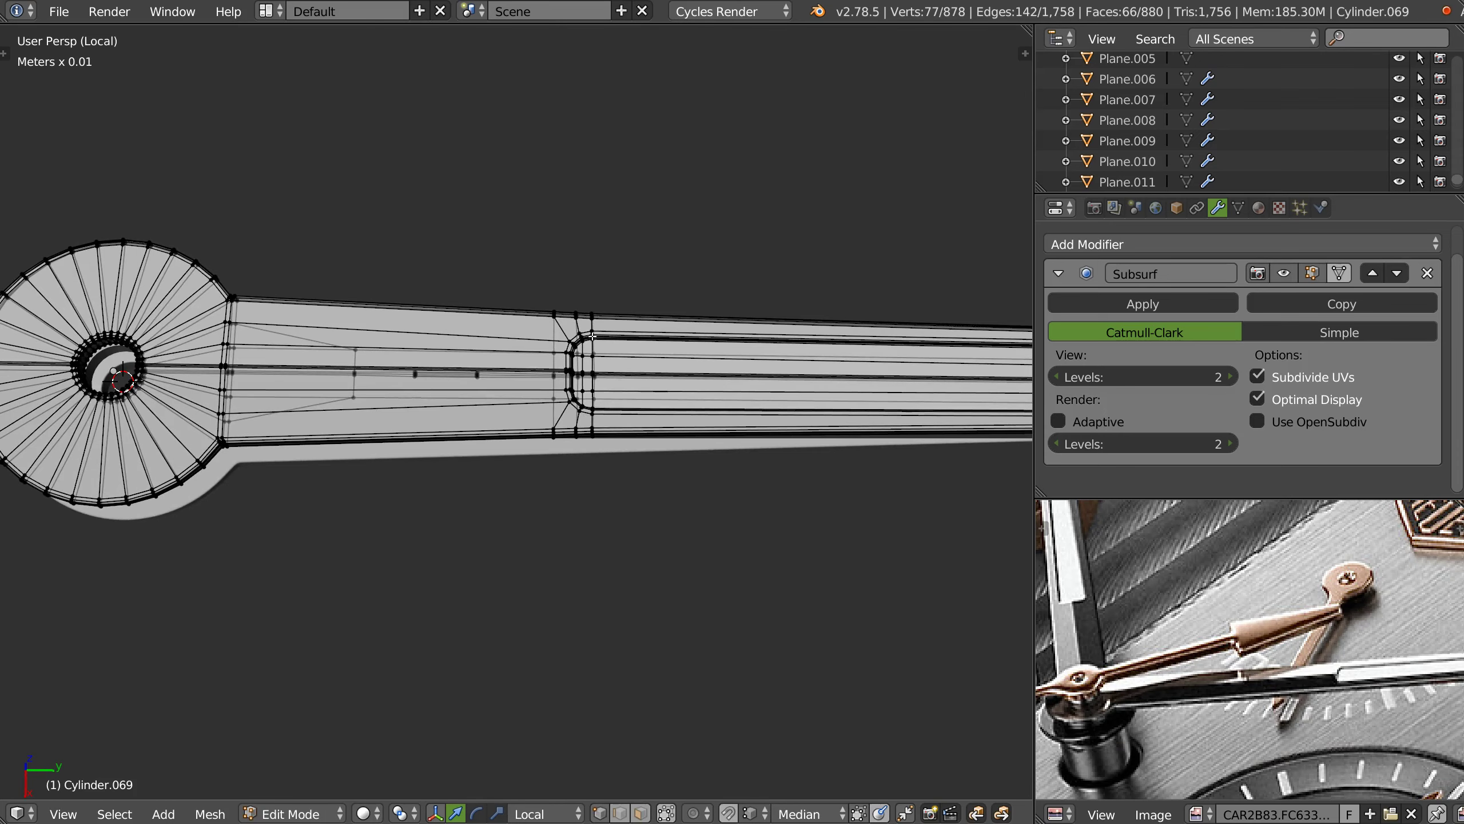
pyautogui.hotkey('ctrl', 'l')
pyautogui.moveTo(628, 510)
pyautogui.mouseDown(button='middle')
pyautogui.moveTo(615, 392)
pyautogui.moveTo(734, 303)
pyautogui.moveTo(719, 318)
pyautogui.mouseUp(button='middle')
pyautogui.press('g')
pyautogui.press('y')
pyautogui.press('y')
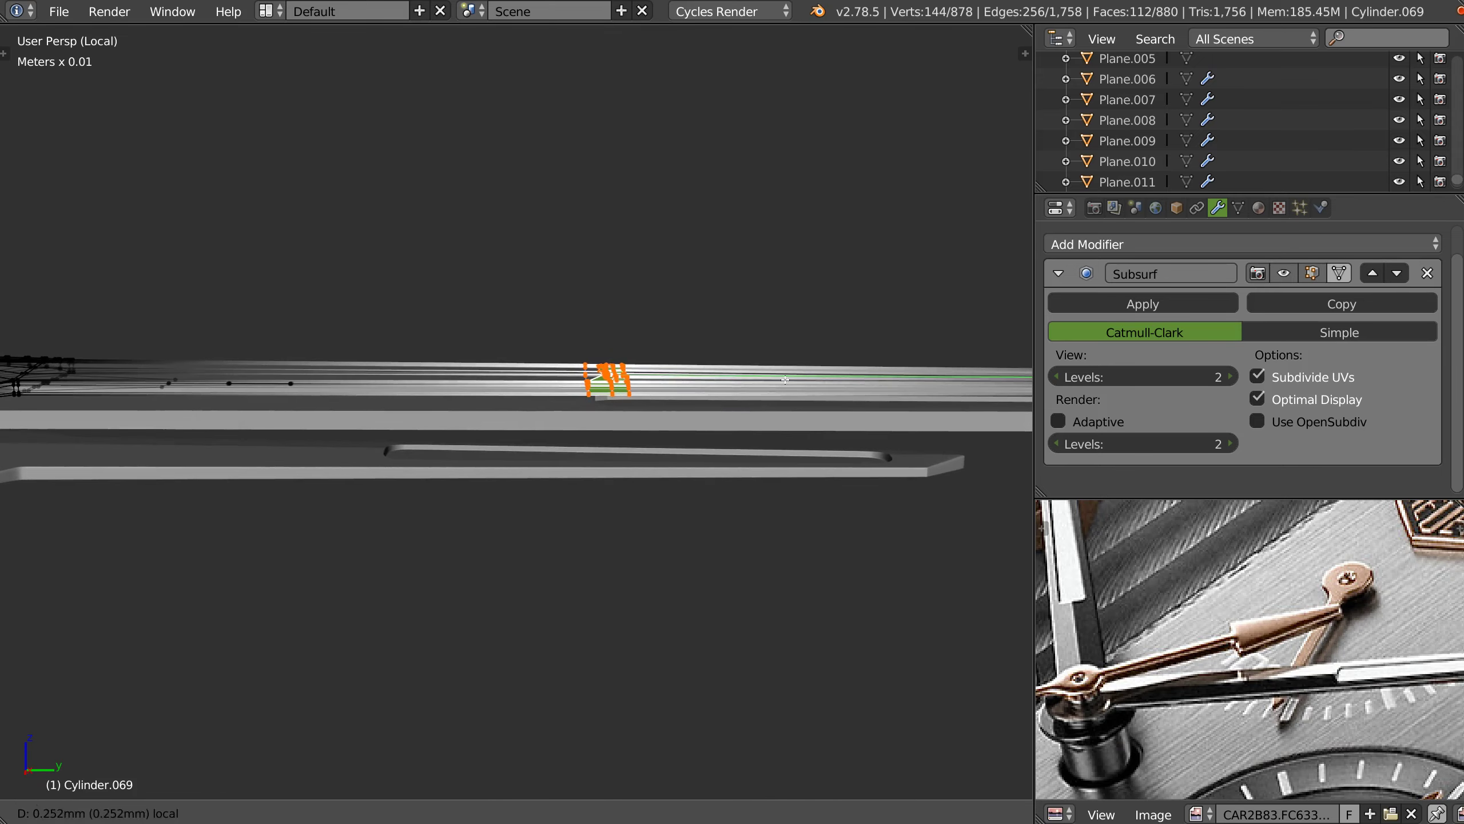
pyautogui.click(781, 382)
pyautogui.press('Tab')
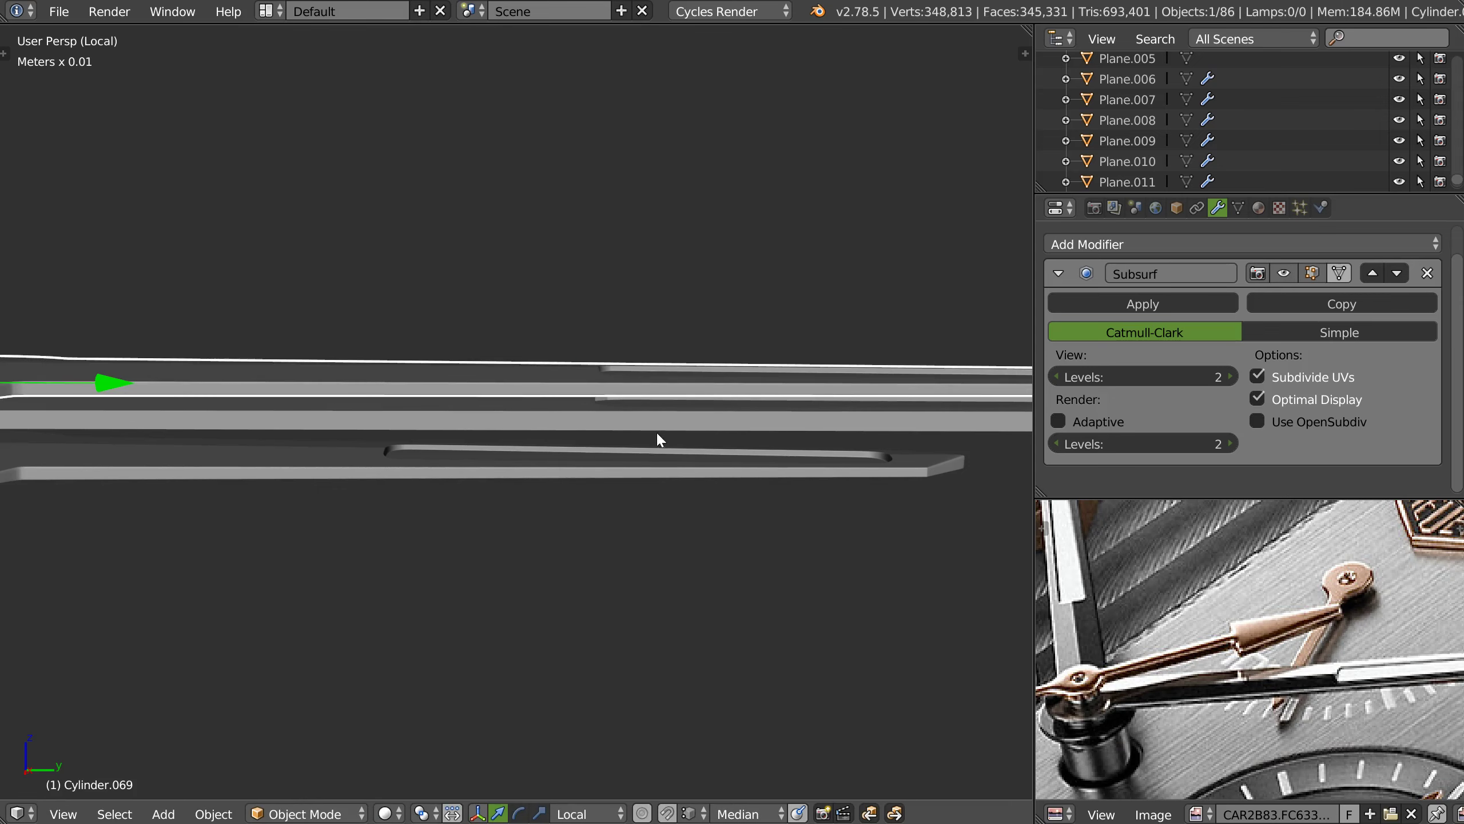
pyautogui.press('Tab')
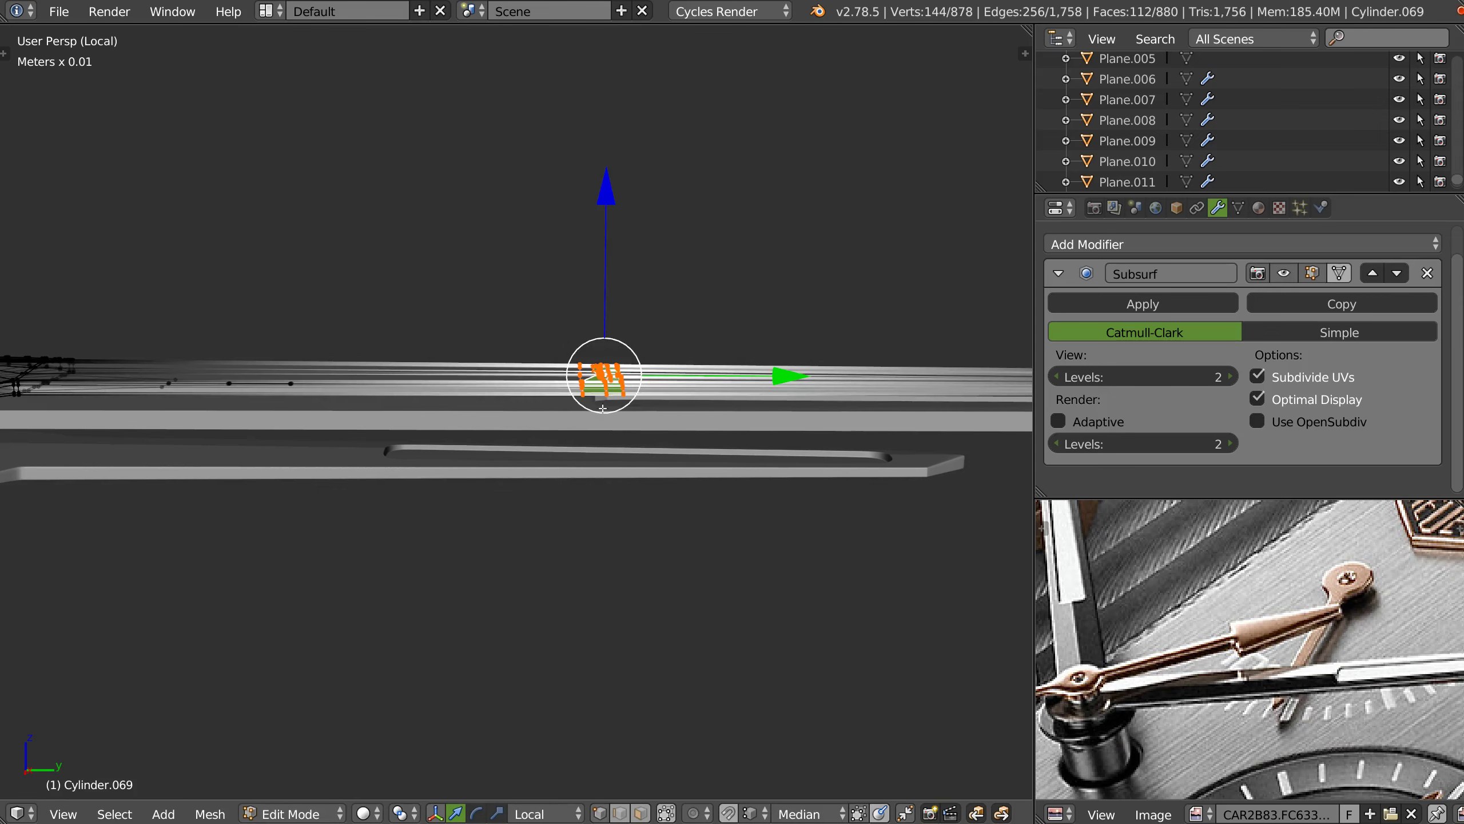
pyautogui.press('KP_7')
# - In top wireframe view, slide the hub-side groove ring along the blade's Y axis
pyautogui.press('z')
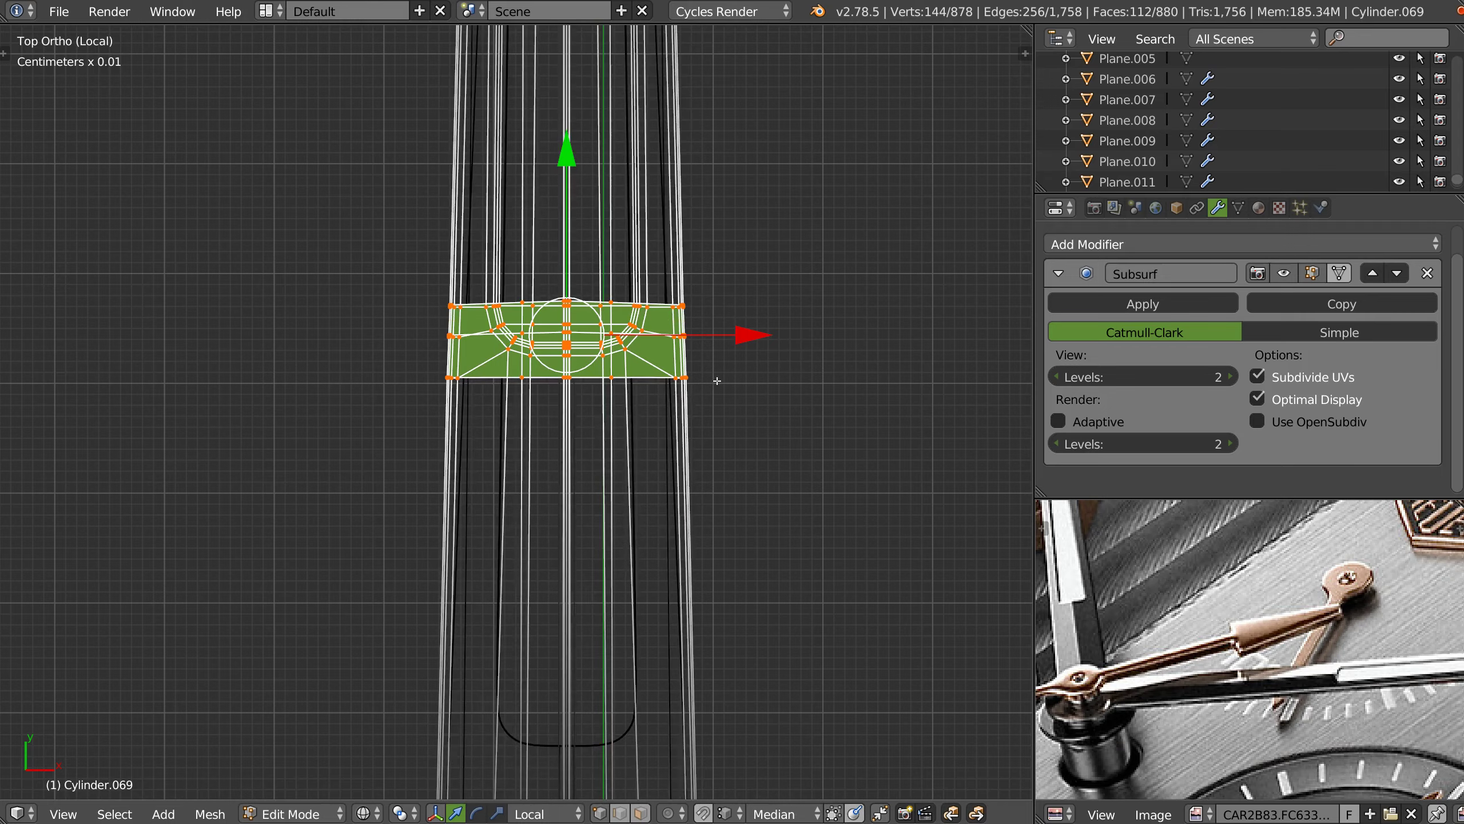
pyautogui.scroll(2, 716, 380)
pyautogui.scroll(1, 680, 346)
pyautogui.scroll(2, 667, 317)
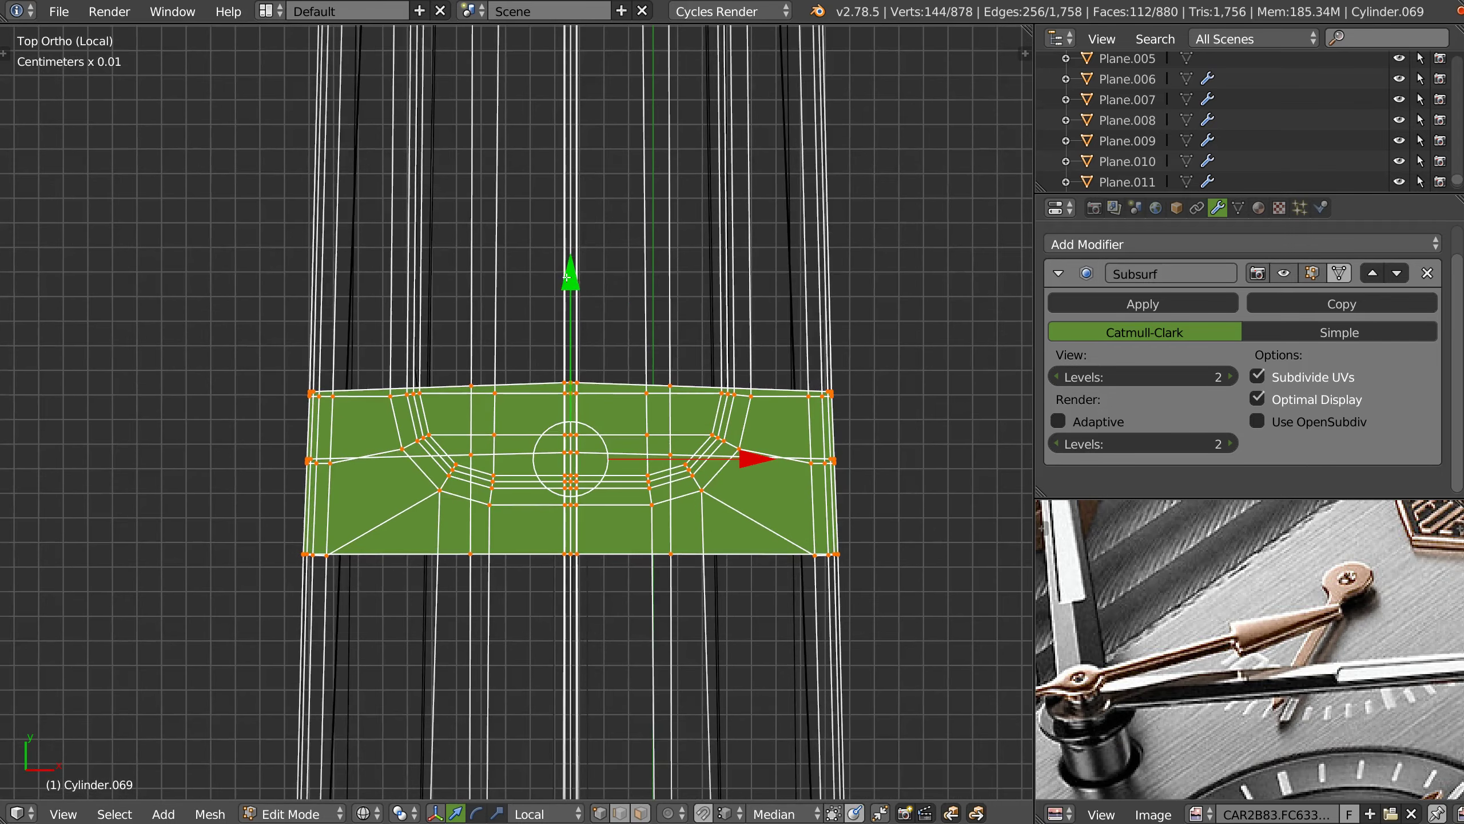
pyautogui.moveTo(566, 277); pyautogui.dragTo(562, 345)
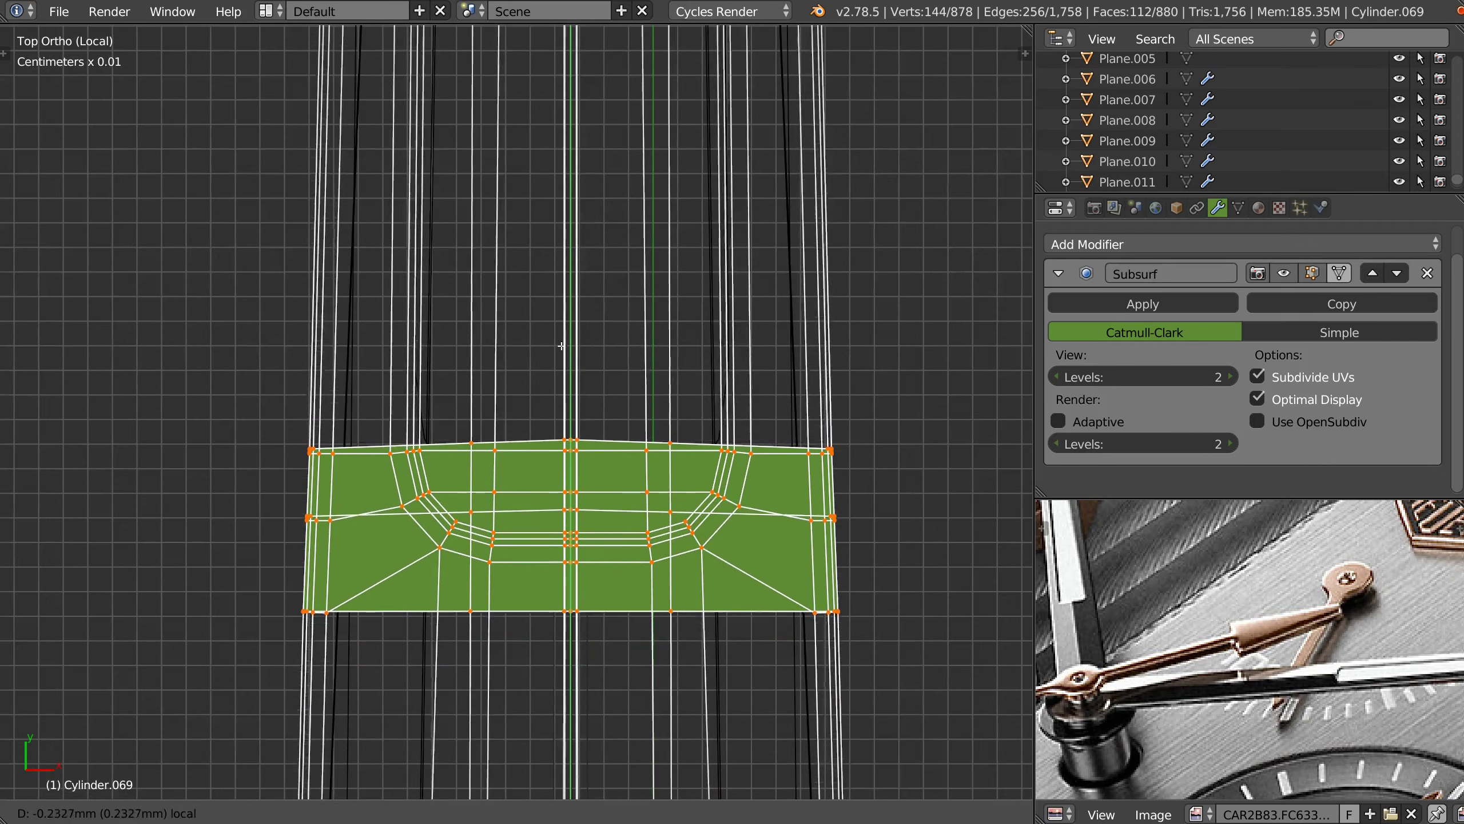
pyautogui.moveTo(562, 346); pyautogui.dragTo(564, 298)
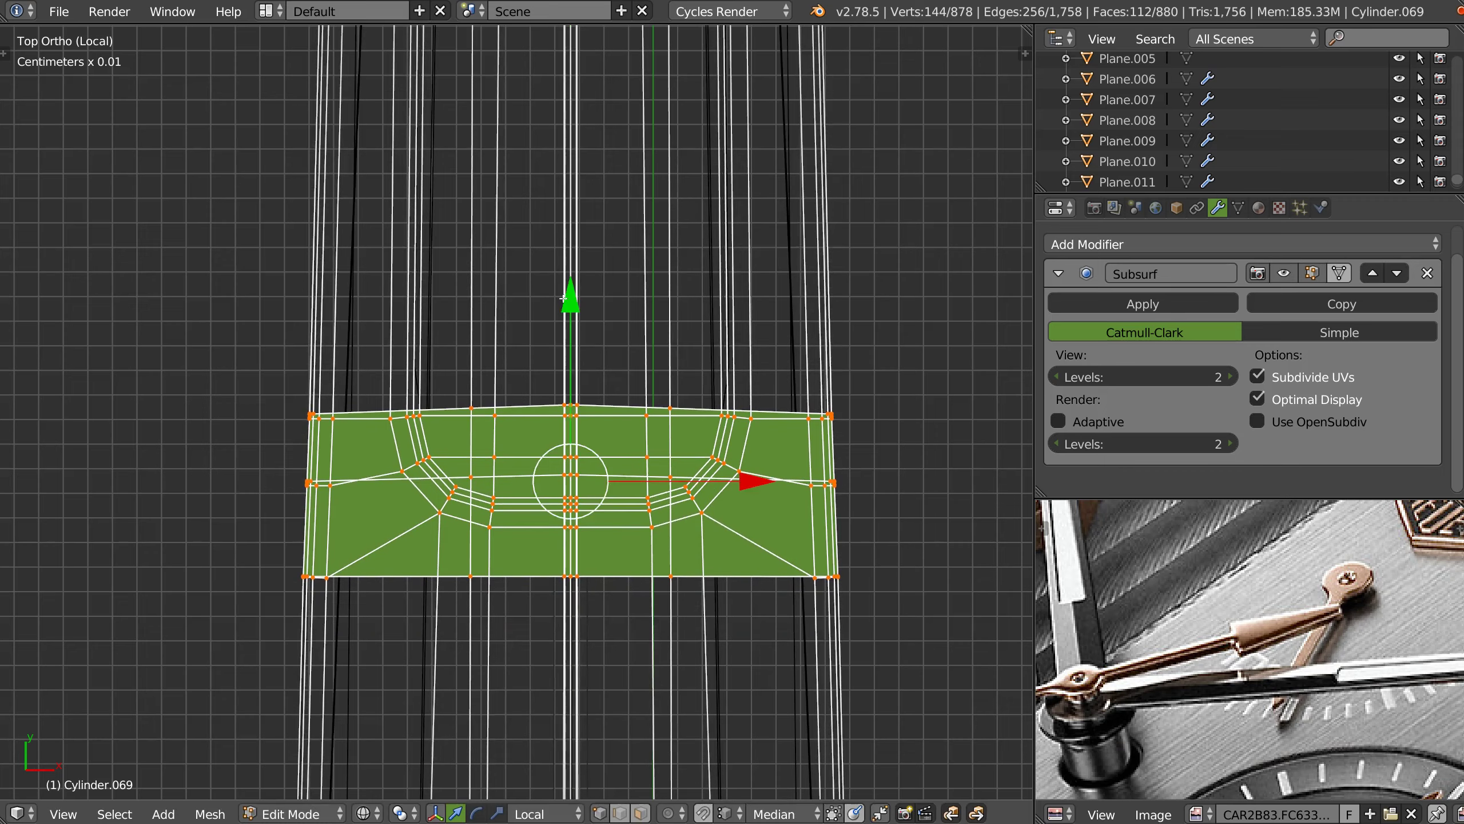
pyautogui.scroll(-3, 670, 317)
pyautogui.scroll(2, 736, 335)
pyautogui.moveTo(850, 430); pyautogui.dragTo(722, 362, button='middle')
pyautogui.press('KP_7')
# - Narrow the ring to about 0.826 along X and return to Object Mode
pyautogui.press('s')
pyautogui.press('x')
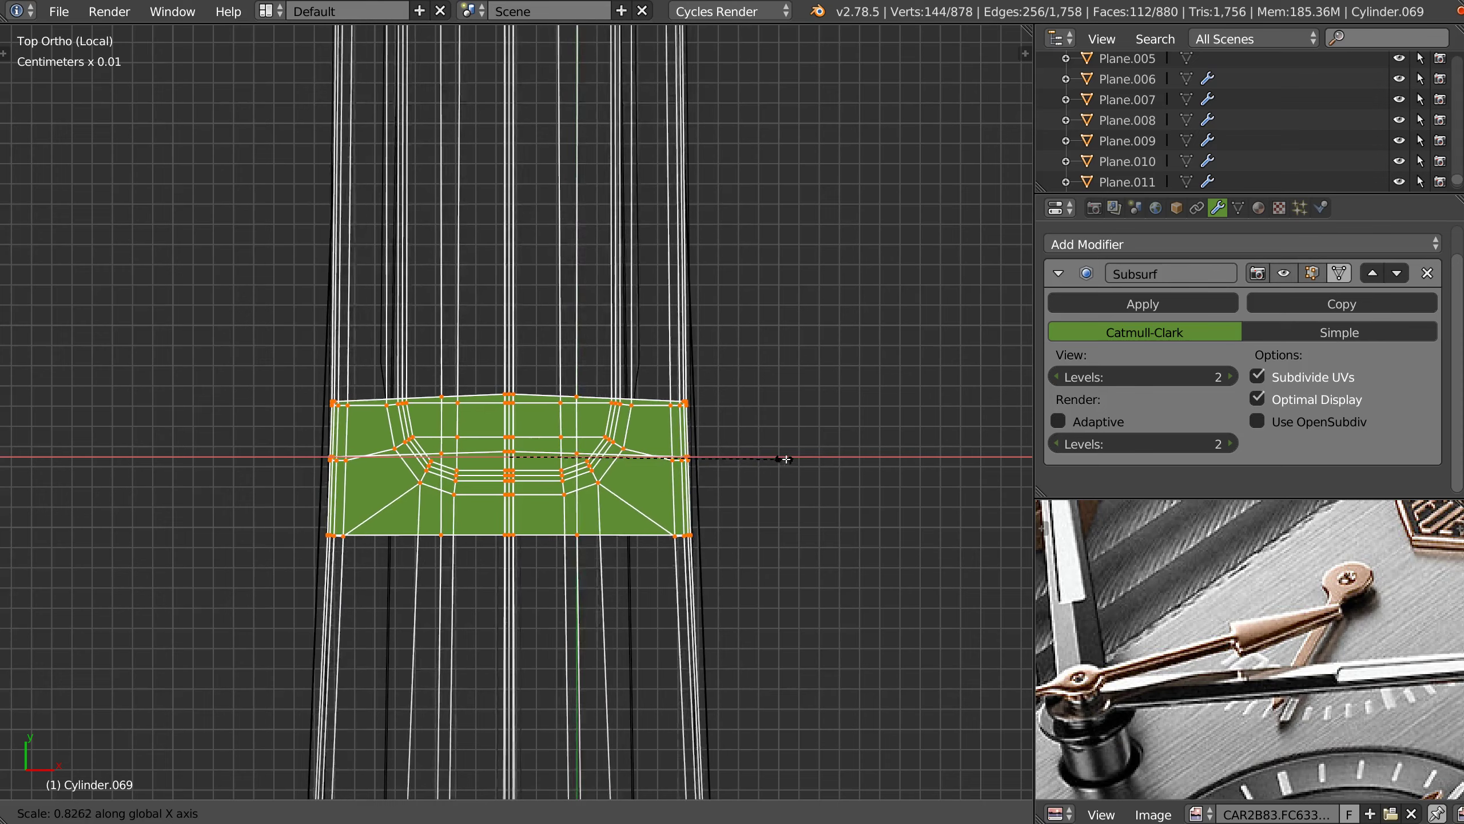
pyautogui.click(797, 458)
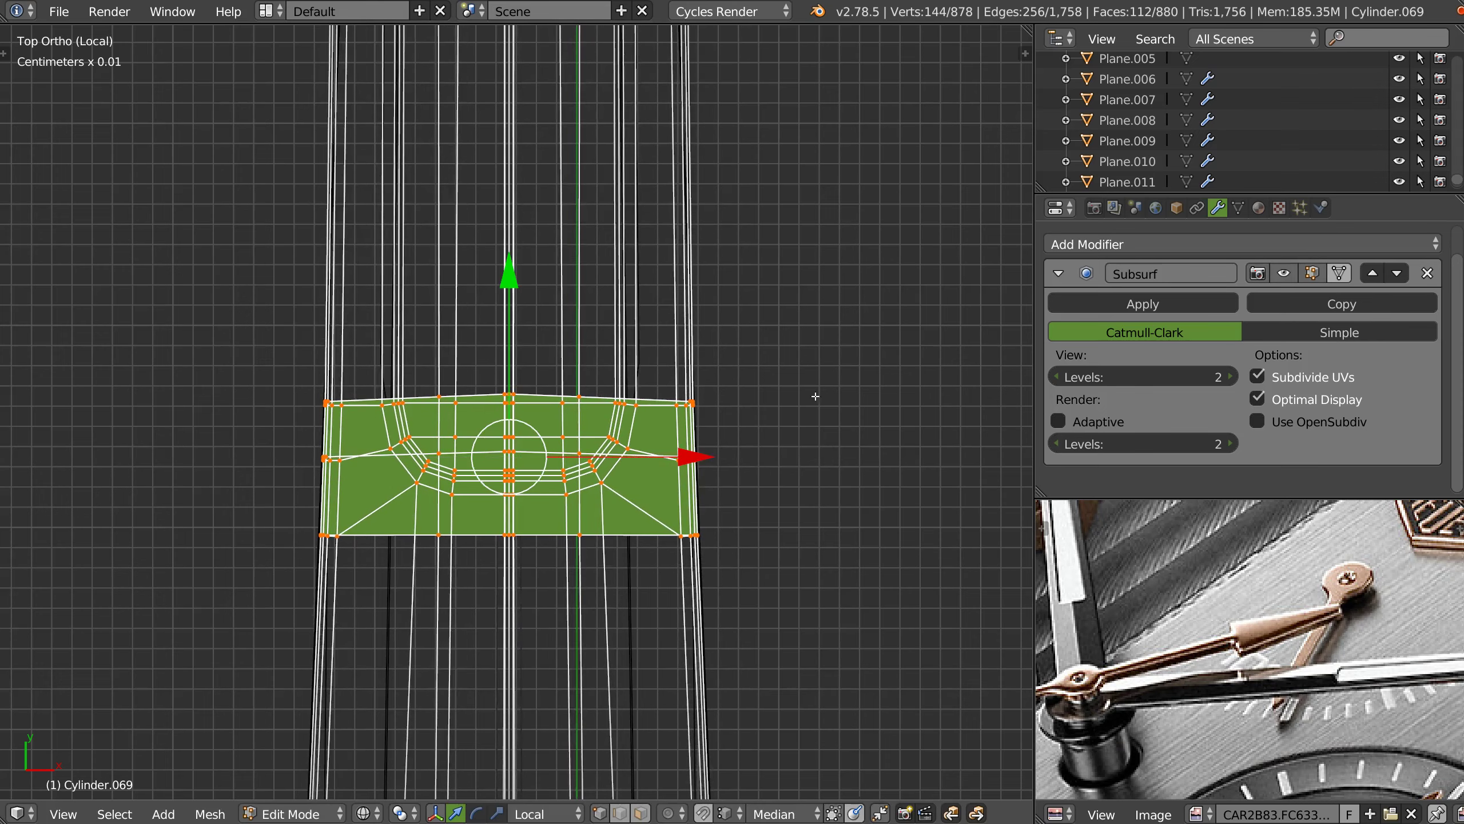
pyautogui.scroll(-3, 750, 403)
pyautogui.keyDown('shift'); pyautogui.moveTo(691, 230); pyautogui.dragTo(663, 634, button='middle'); pyautogui.keyUp('shift')
pyautogui.scroll(4, 653, 354)
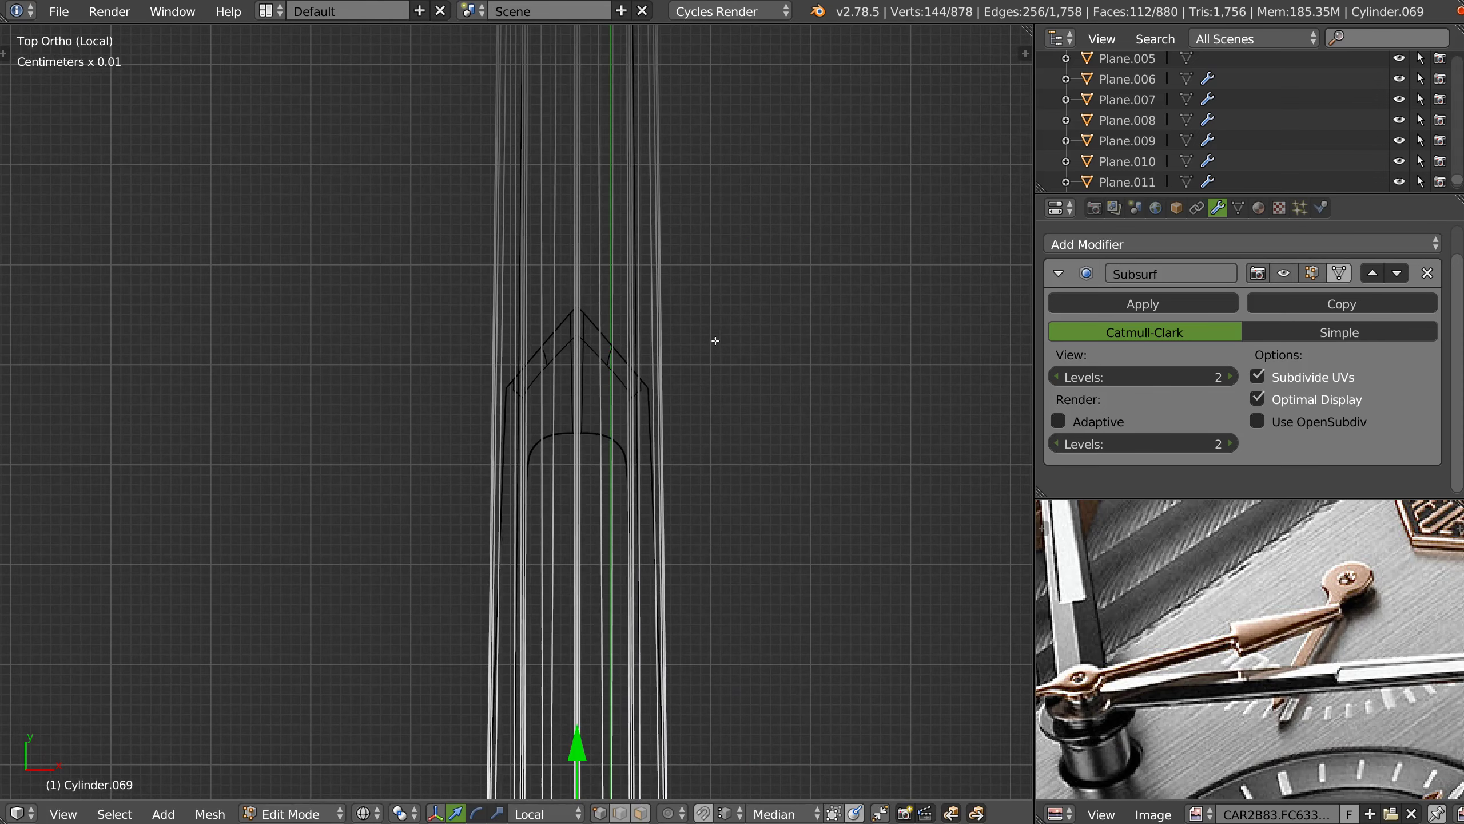
pyautogui.scroll(-6, 561, 454)
pyautogui.scroll(3, 568, 407)
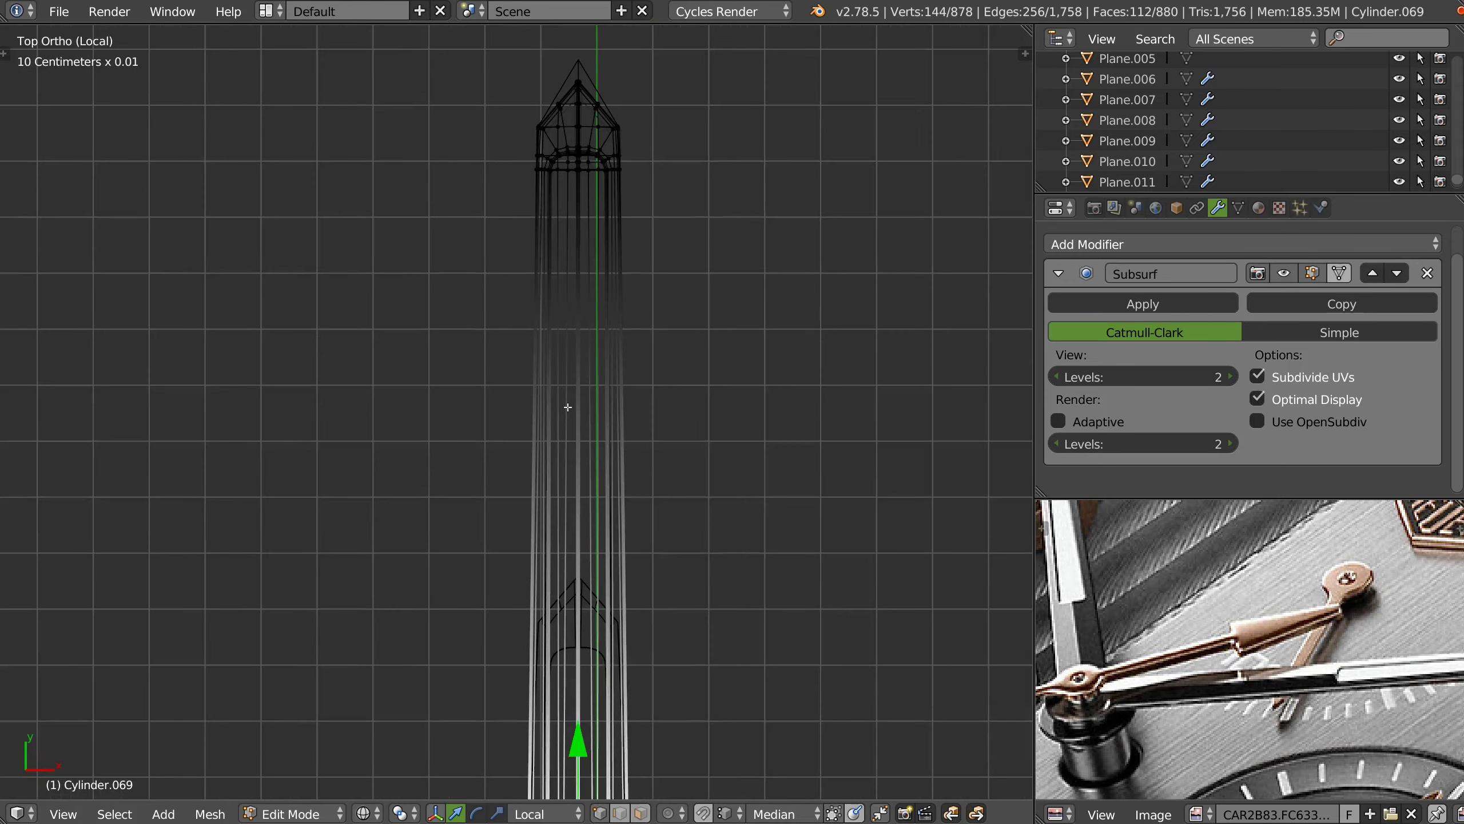
pyautogui.keyDown('shift'); pyautogui.moveTo(570, 427); pyautogui.dragTo(587, 270, button='middle'); pyautogui.keyUp('shift')
pyautogui.scroll(3, 592, 279)
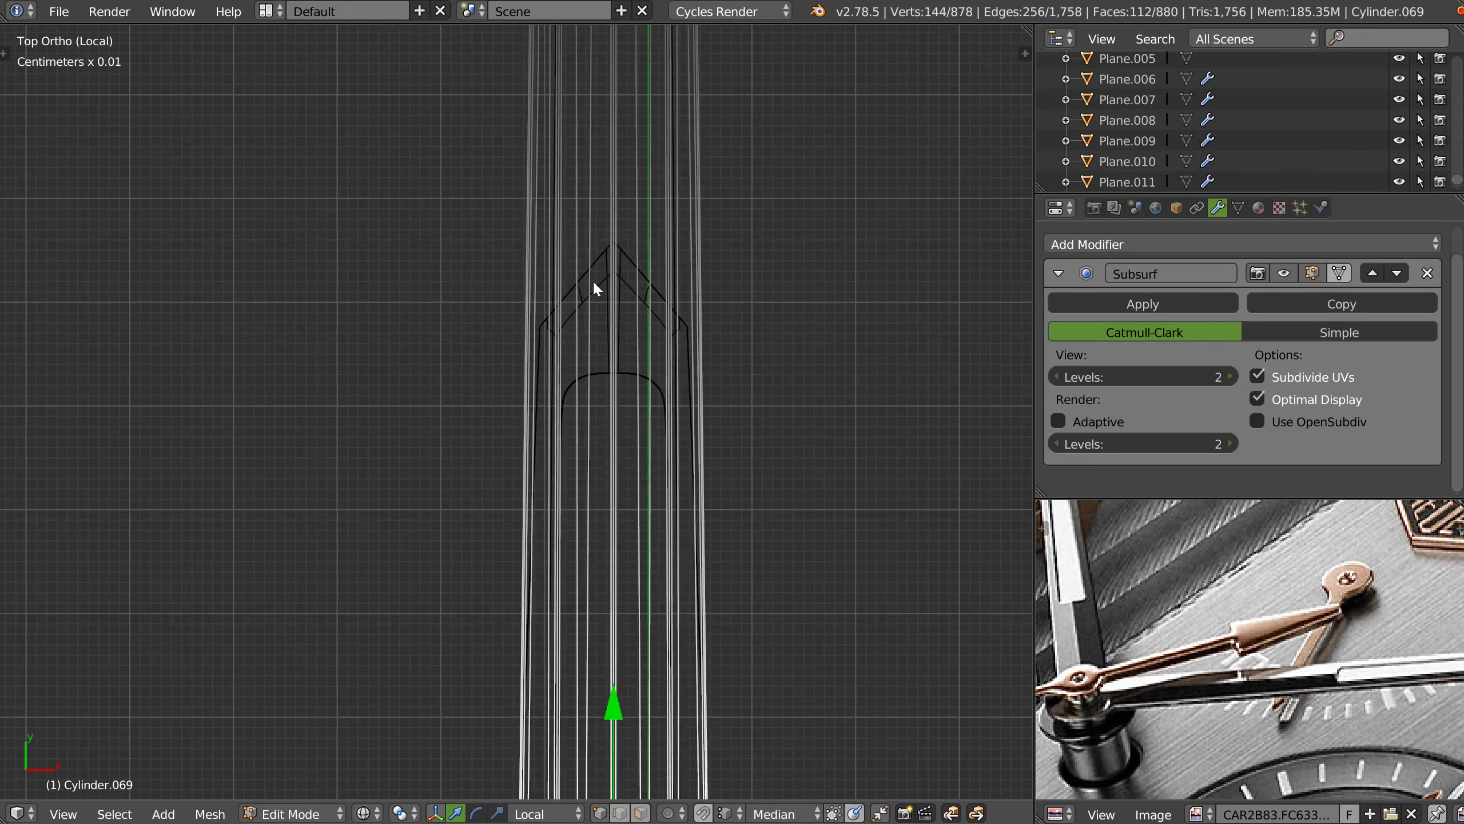
pyautogui.press('Tab')
pyautogui.scroll(-5, 599, 390)
pyautogui.moveTo(412, 631)
pyautogui.mouseDown(button='middle')
pyautogui.moveTo(584, 424)
pyautogui.moveTo(552, 417)
pyautogui.moveTo(611, 449)
pyautogui.mouseUp(button='middle')
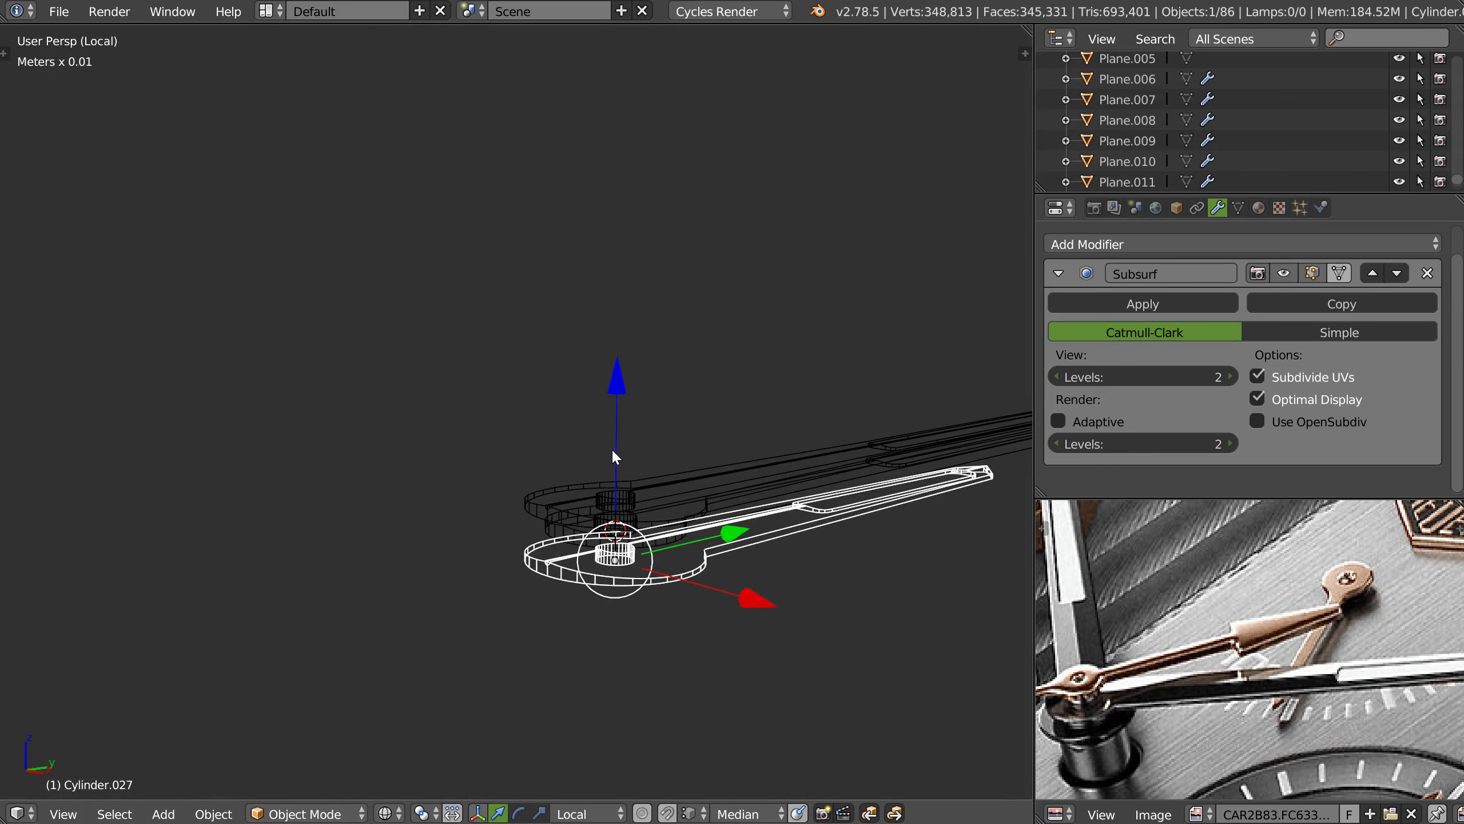
# - Exit Local View and move the smoothed hand copy to the second layer
pyautogui.press('h')
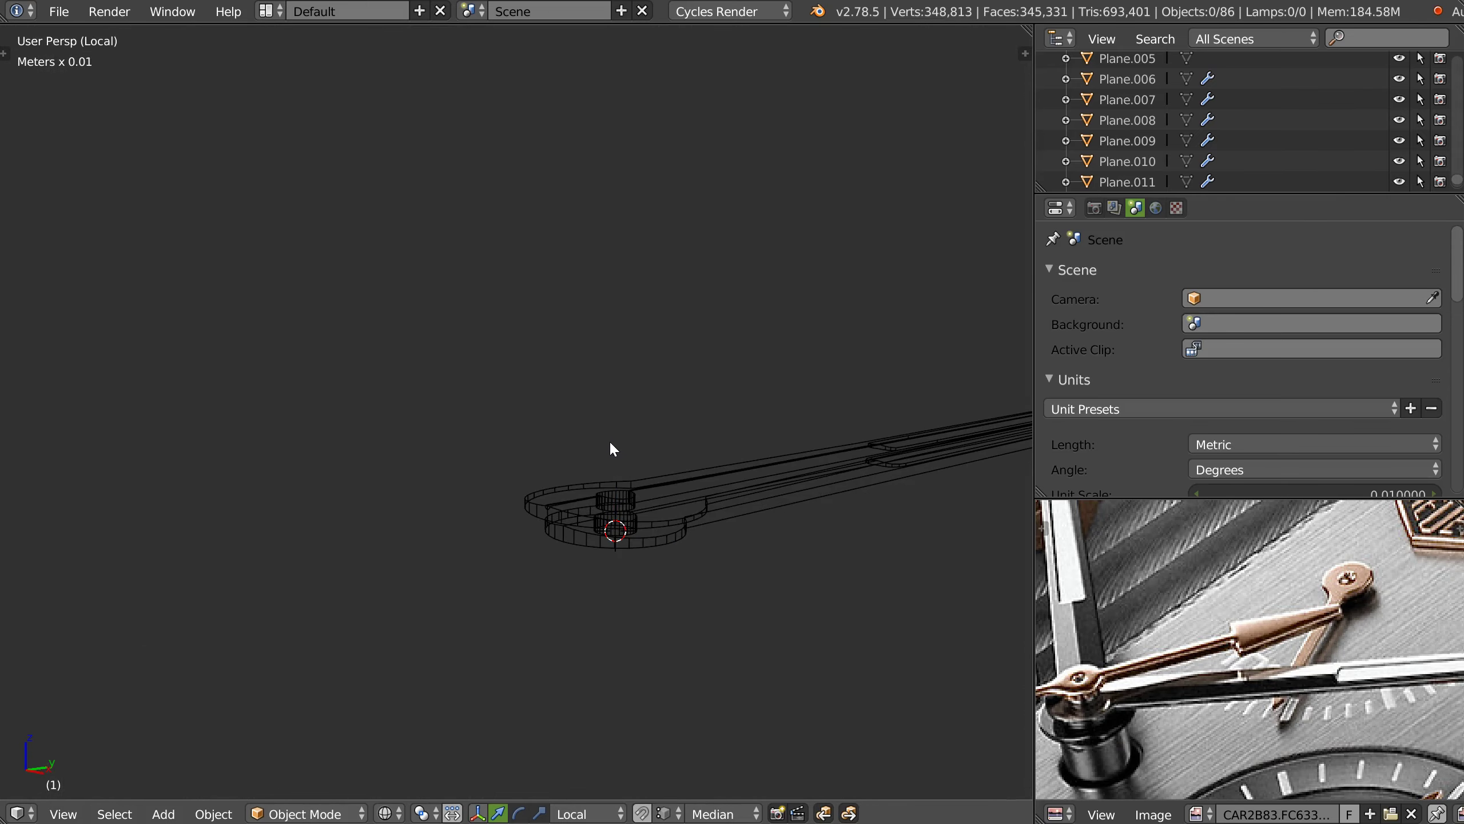
pyautogui.hotkey('alt', 'h')
pyautogui.moveTo(617, 433)
pyautogui.mouseDown(button='middle')
pyautogui.moveTo(540, 414)
pyautogui.moveTo(579, 410)
pyautogui.mouseUp(button='middle')
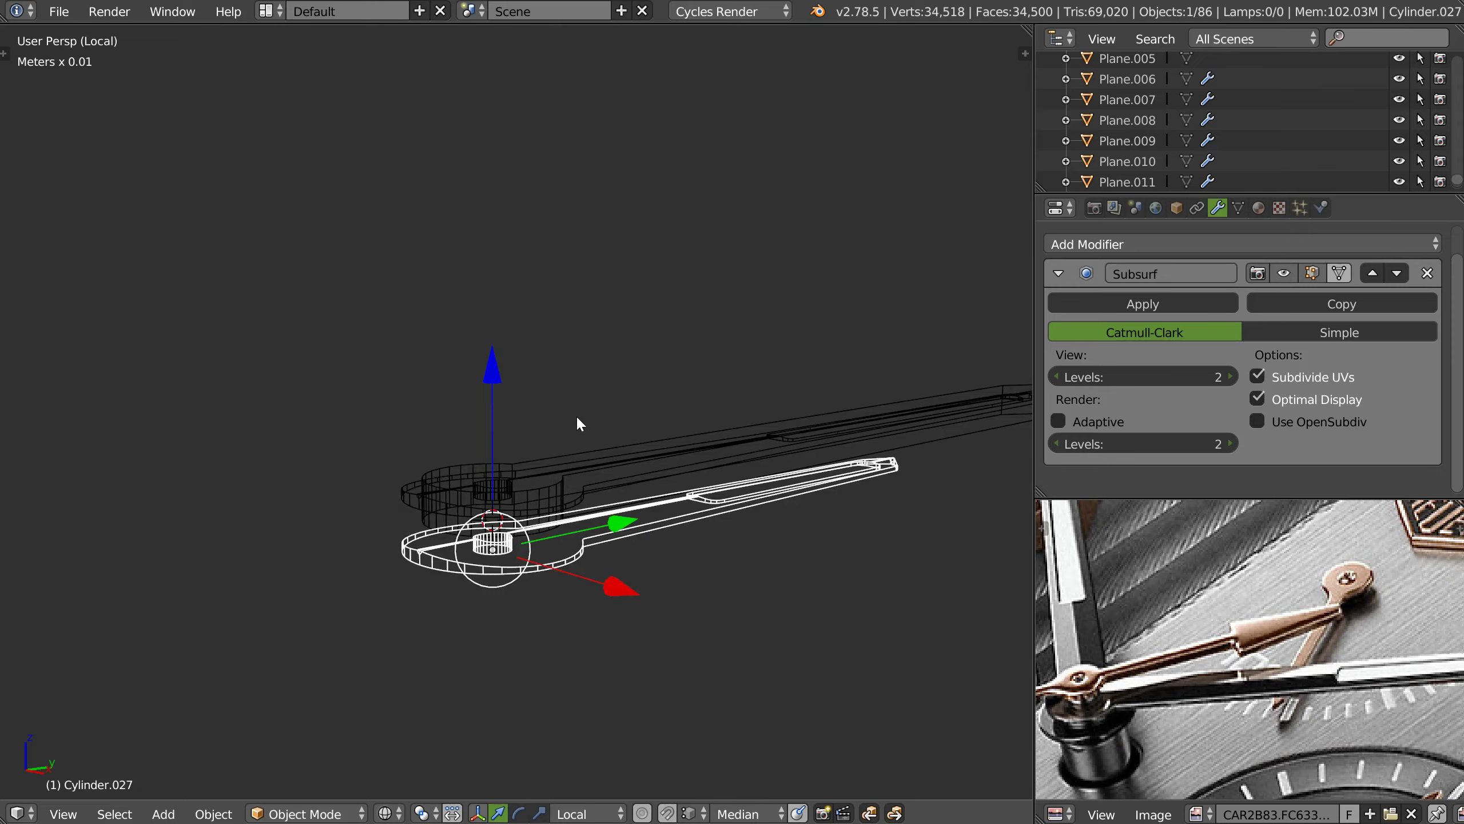
pyautogui.press('KP_Divide')
pyautogui.press('z')
pyautogui.click(640, 422)
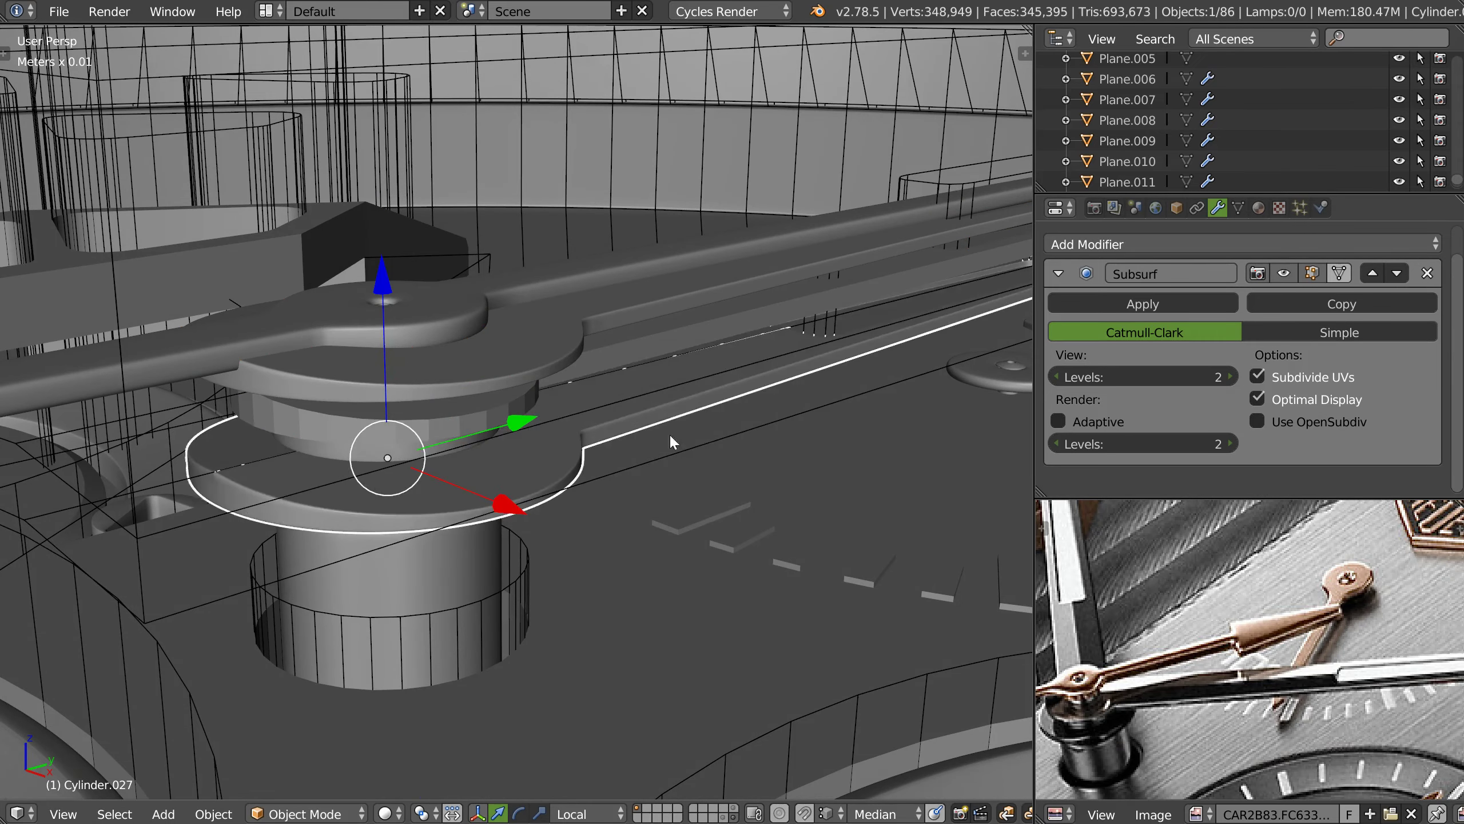
pyautogui.moveTo(669, 433); pyautogui.dragTo(608, 458, button='middle')
pyautogui.press('m')
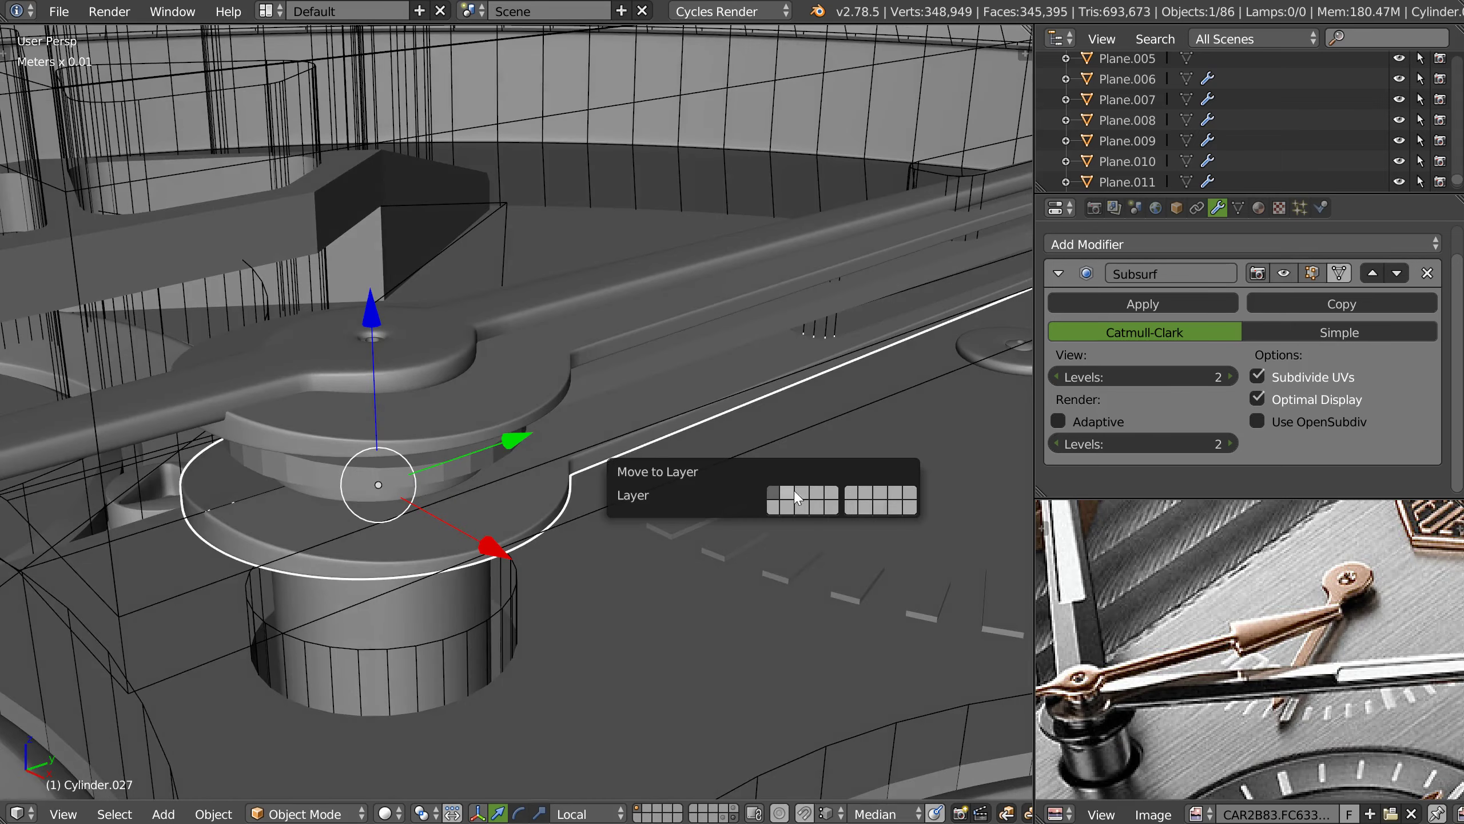
pyautogui.click(791, 499)
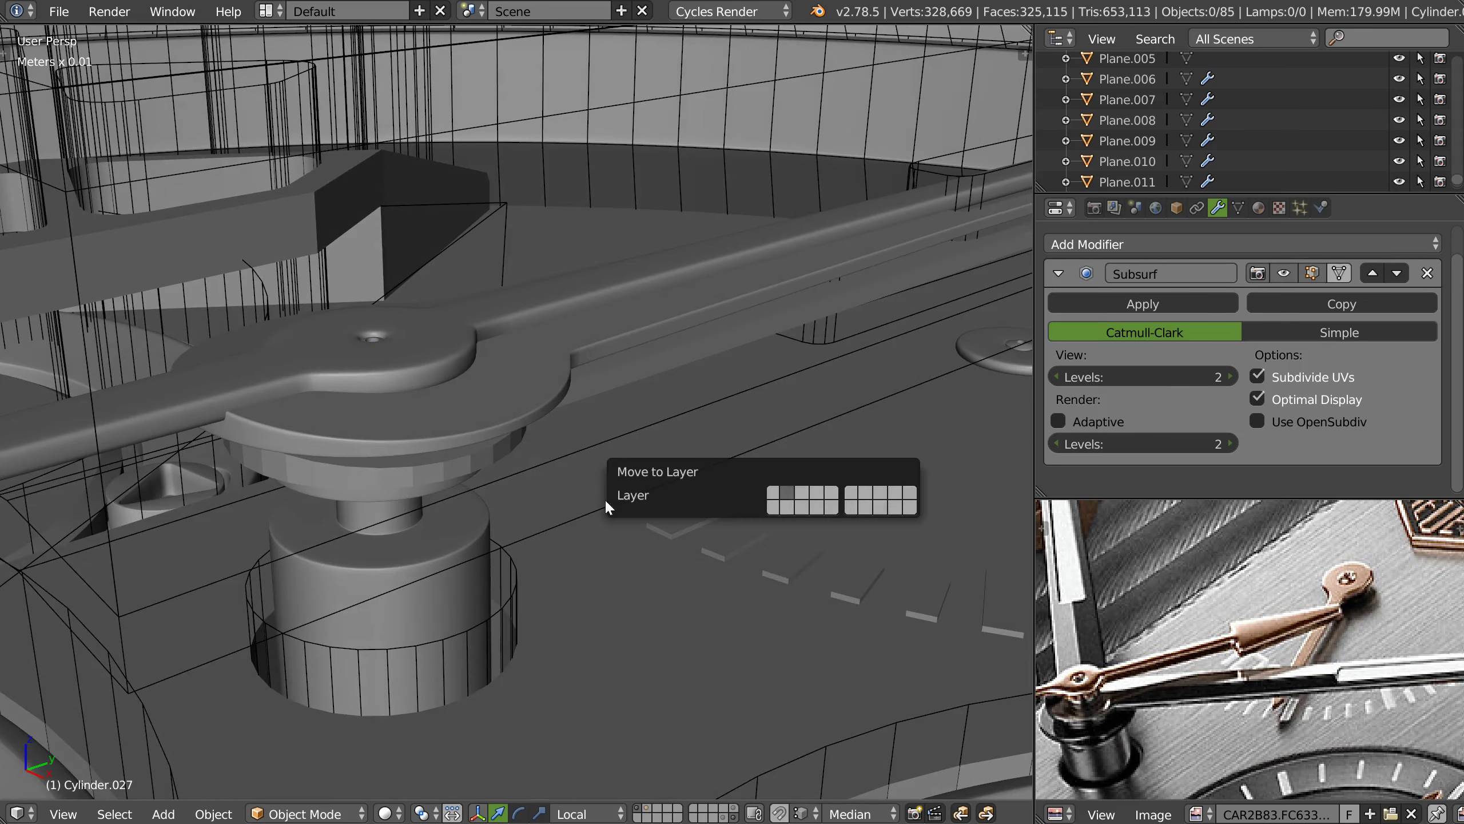
# - Select the remaining hand with Cylinder.022 and isolate them in Local View
pyautogui.rightClick(496, 426)
pyautogui.moveTo(515, 436)
pyautogui.mouseDown(button='middle')
pyautogui.moveTo(760, 528)
pyautogui.moveTo(680, 461)
pyautogui.mouseUp(button='middle')
pyautogui.hotkey('ctrl', 'z')
pyautogui.press('w')
pyautogui.click(563, 449)
pyautogui.keyDown('shift'); pyautogui.rightClick(455, 510); pyautogui.keyUp('shift')
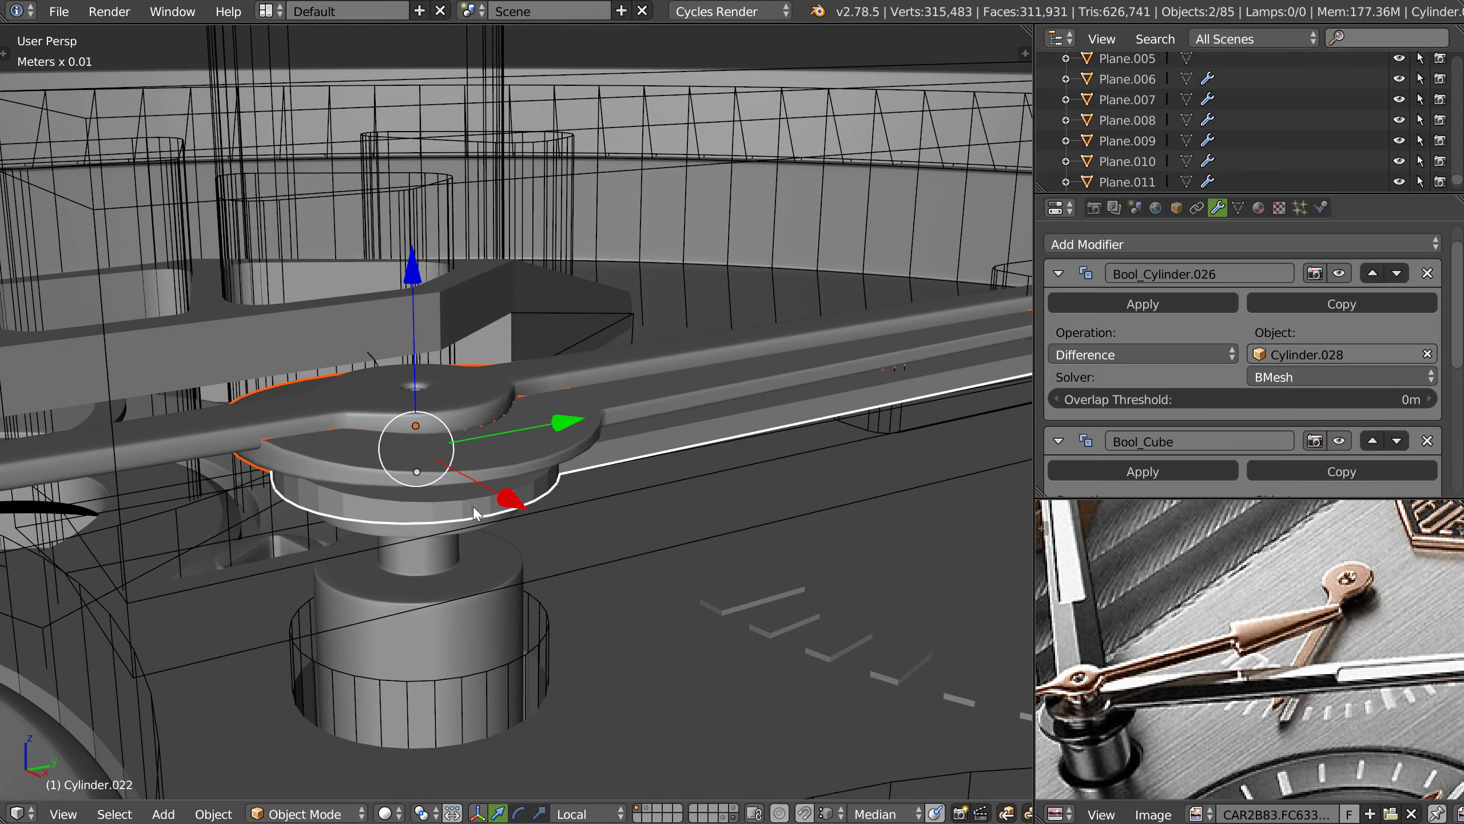
pyautogui.press('KP_Divide')
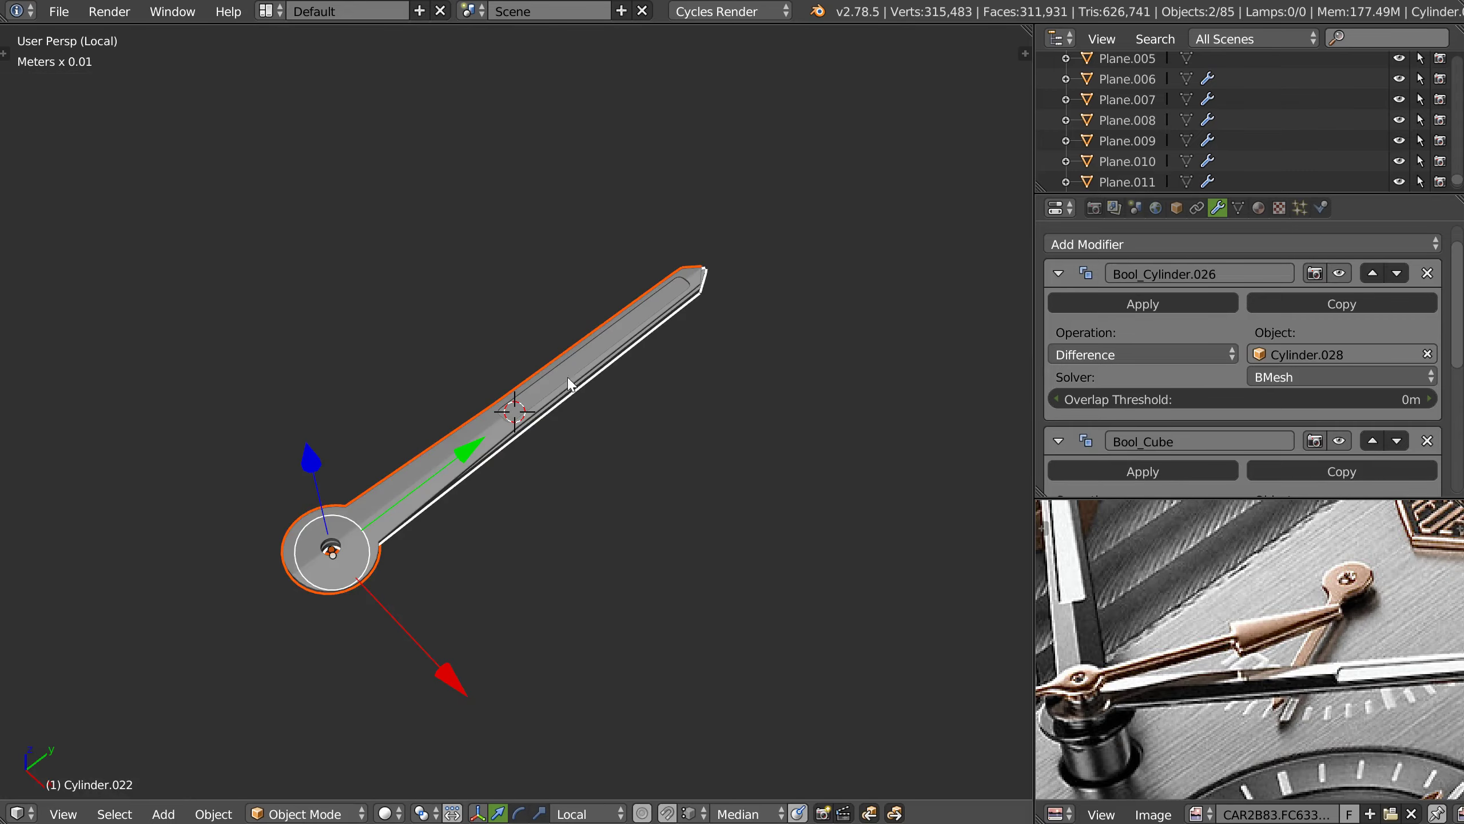
pyautogui.rightClick(569, 386)
# - In top wireframe Edit Mode, scale the selected blade faces by 1.1032 along X
pyautogui.press('KP_7')
pyautogui.scroll(3, 577, 381)
pyautogui.press('Tab')
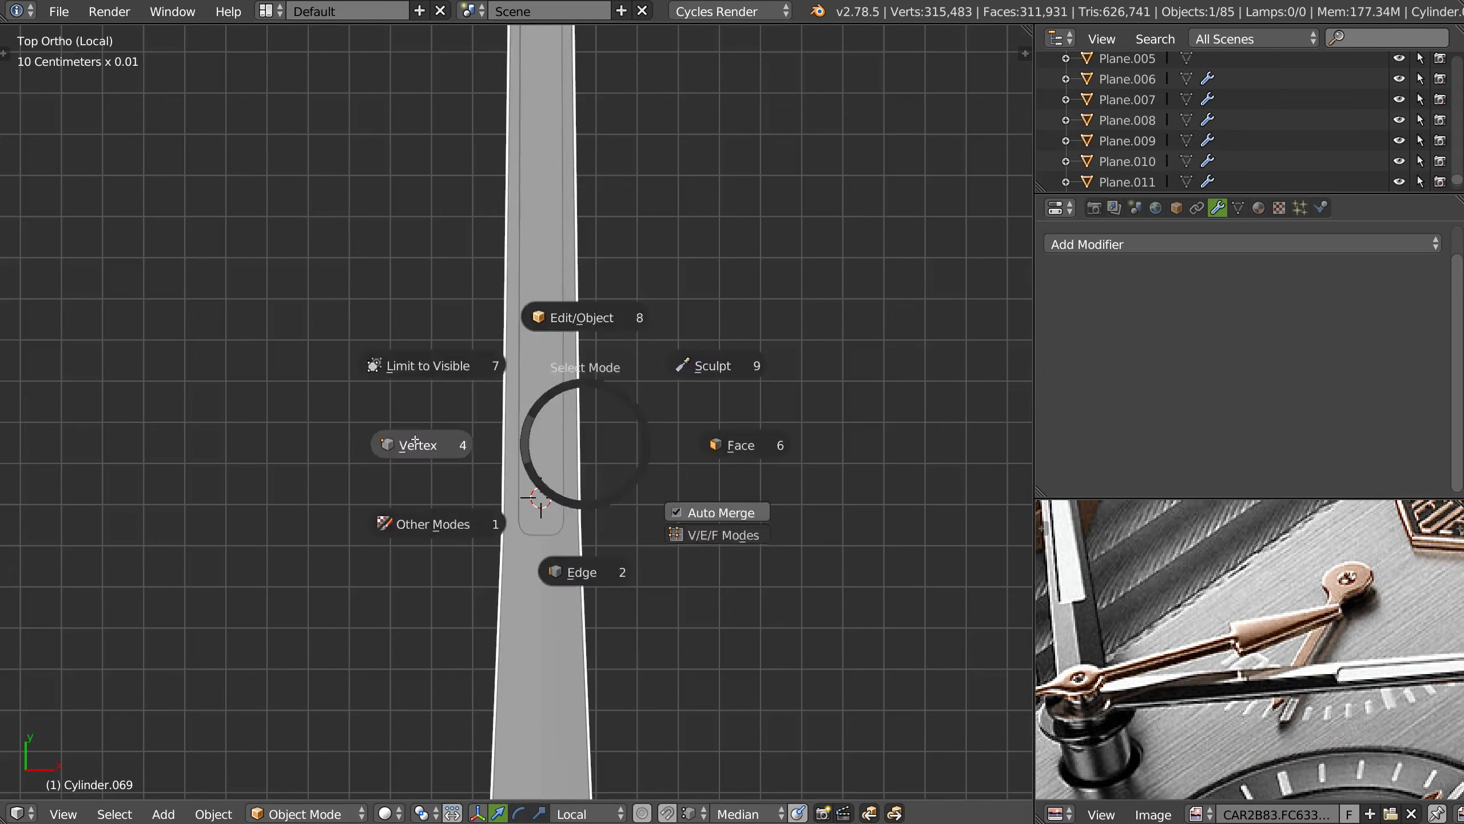
pyautogui.scroll(5, 632, 331)
pyautogui.press('z')
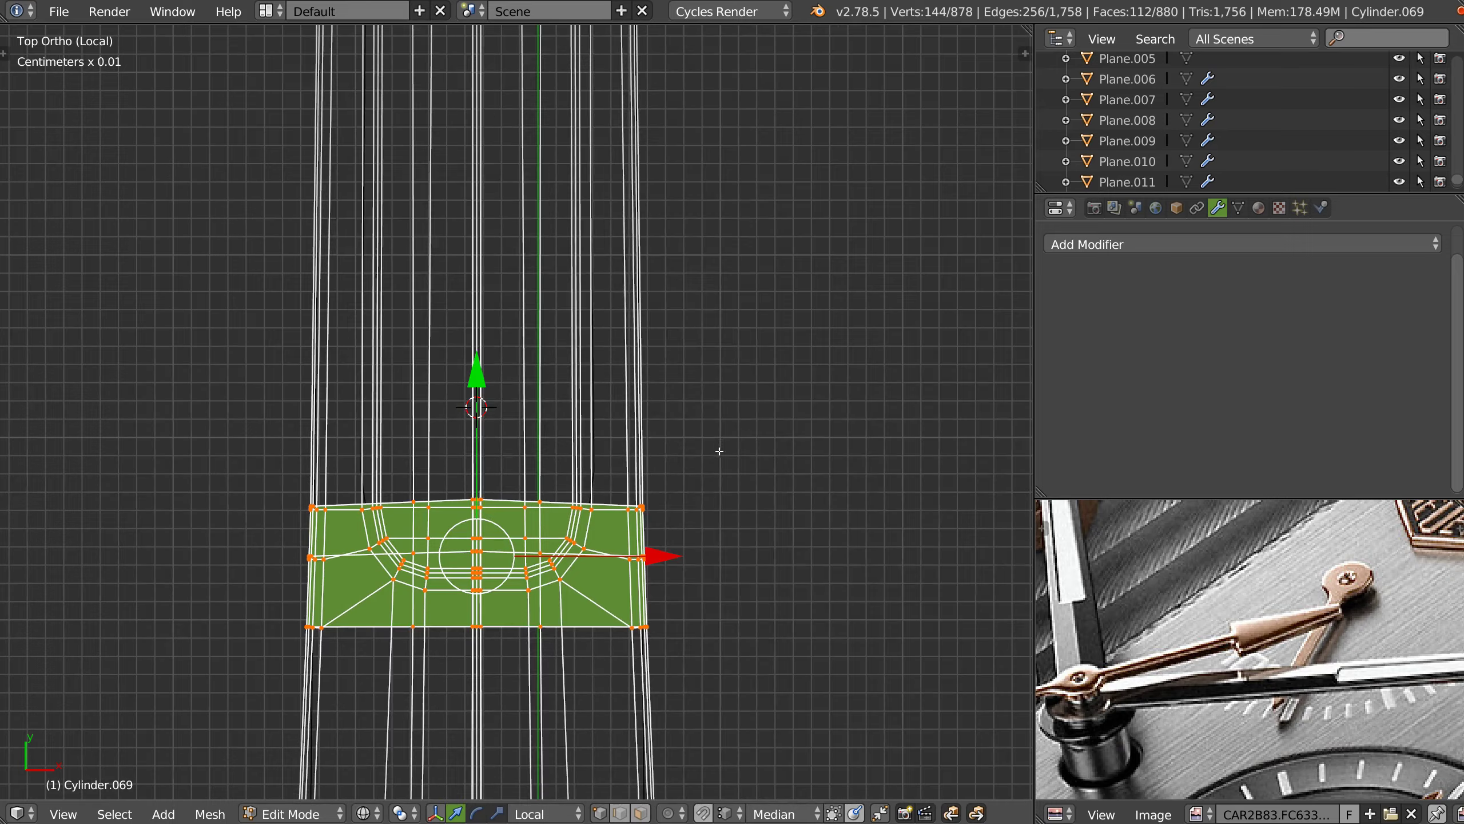
pyautogui.scroll(2, 723, 444)
pyautogui.scroll(1, 697, 378)
pyautogui.press('s')
pyautogui.press('x')
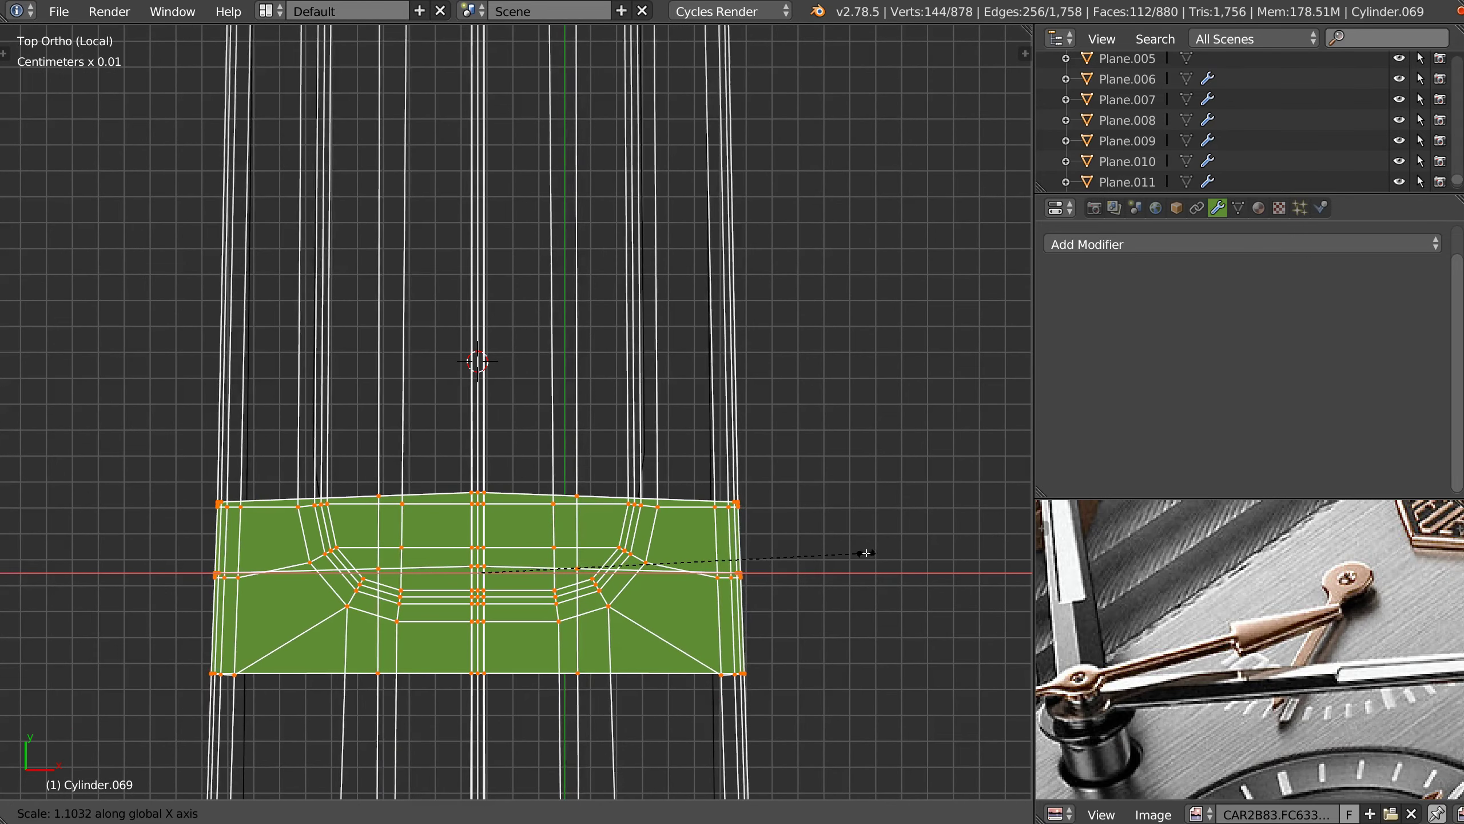
pyautogui.click(886, 449)
# - Zoom in on the round hub and select a single vertex on the hand
pyautogui.scroll(-3, 886, 449)
pyautogui.keyDown('shift'); pyautogui.moveTo(703, 409); pyautogui.dragTo(562, 204, button='middle'); pyautogui.keyUp('shift')
pyautogui.keyDown('shift'); pyautogui.moveTo(675, 303); pyautogui.dragTo(647, 409, button='middle'); pyautogui.keyUp('shift')
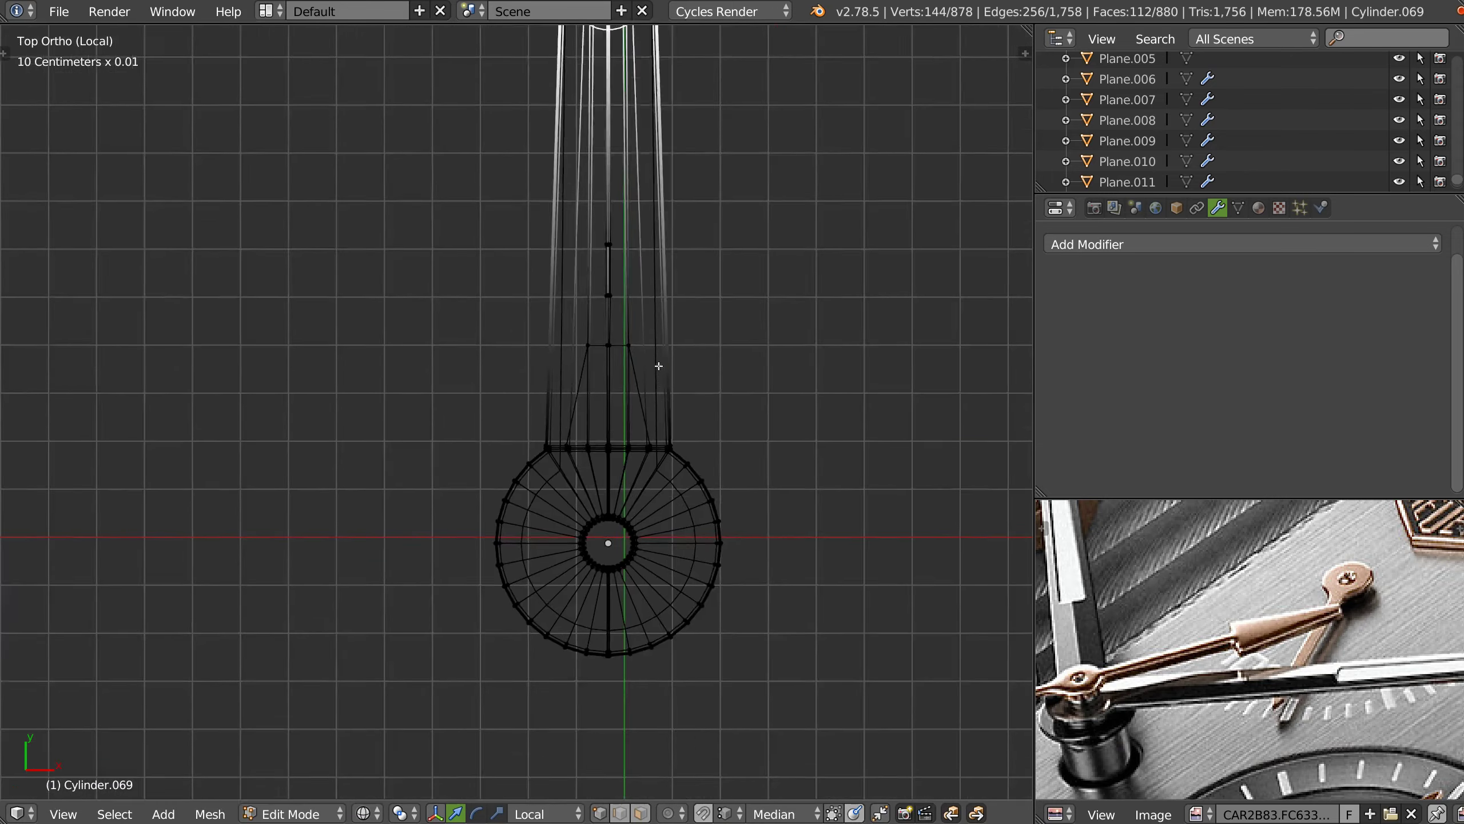
pyautogui.scroll(4, 610, 415)
pyautogui.rightClick(649, 254)
pyautogui.moveTo(560, 312); pyautogui.dragTo(521, 391, button='middle')
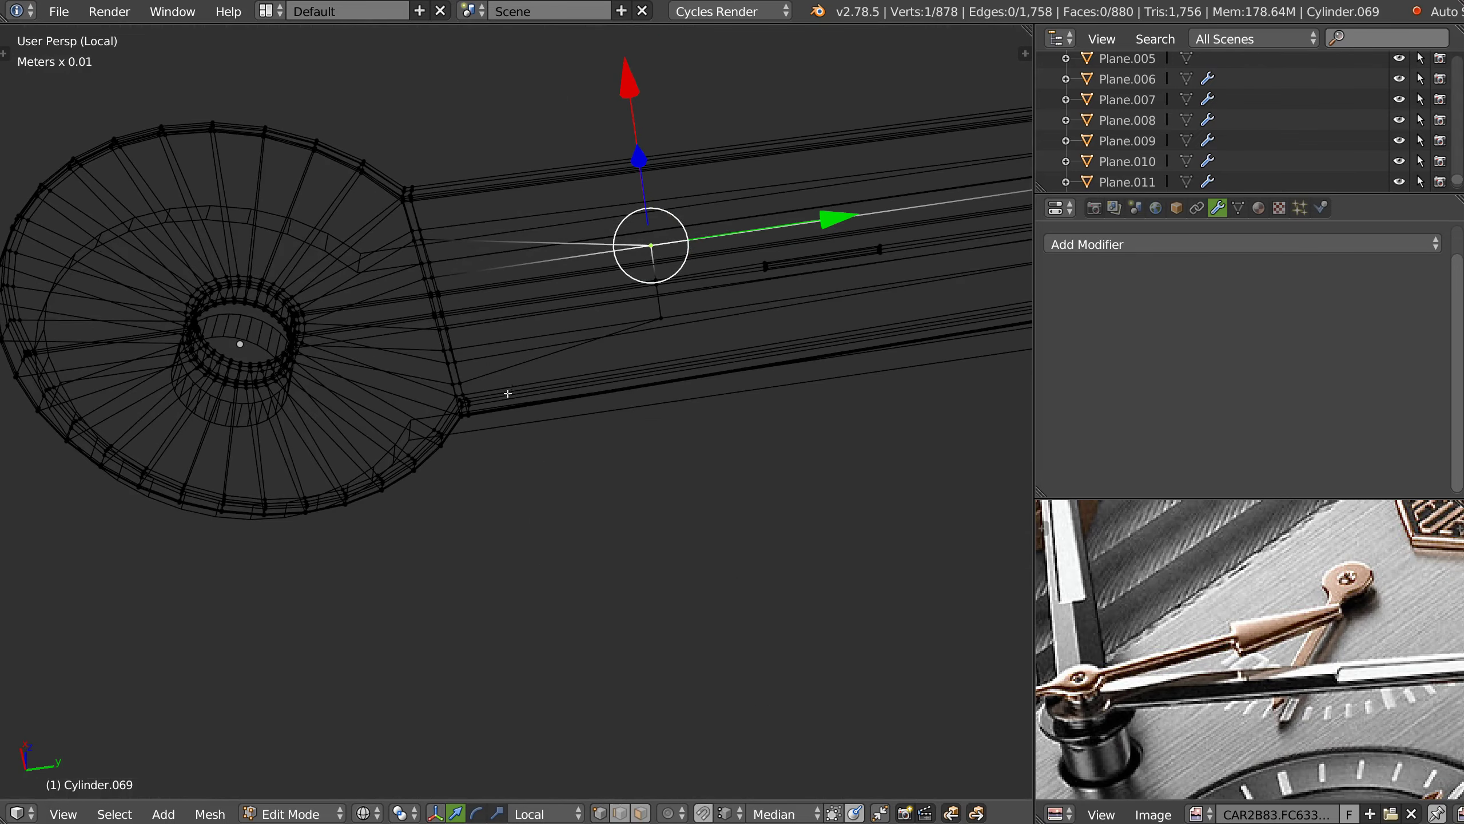
# - Dissolve the four stray groove edges along the blade
pyautogui.press('z')
pyautogui.moveTo(507, 393)
pyautogui.mouseDown(button='middle')
pyautogui.moveTo(543, 413)
pyautogui.moveTo(532, 249)
pyautogui.moveTo(536, 288)
pyautogui.mouseUp(button='middle')
pyautogui.scroll(2, 536, 294)
pyautogui.scroll(3, 538, 300)
pyautogui.press('a')
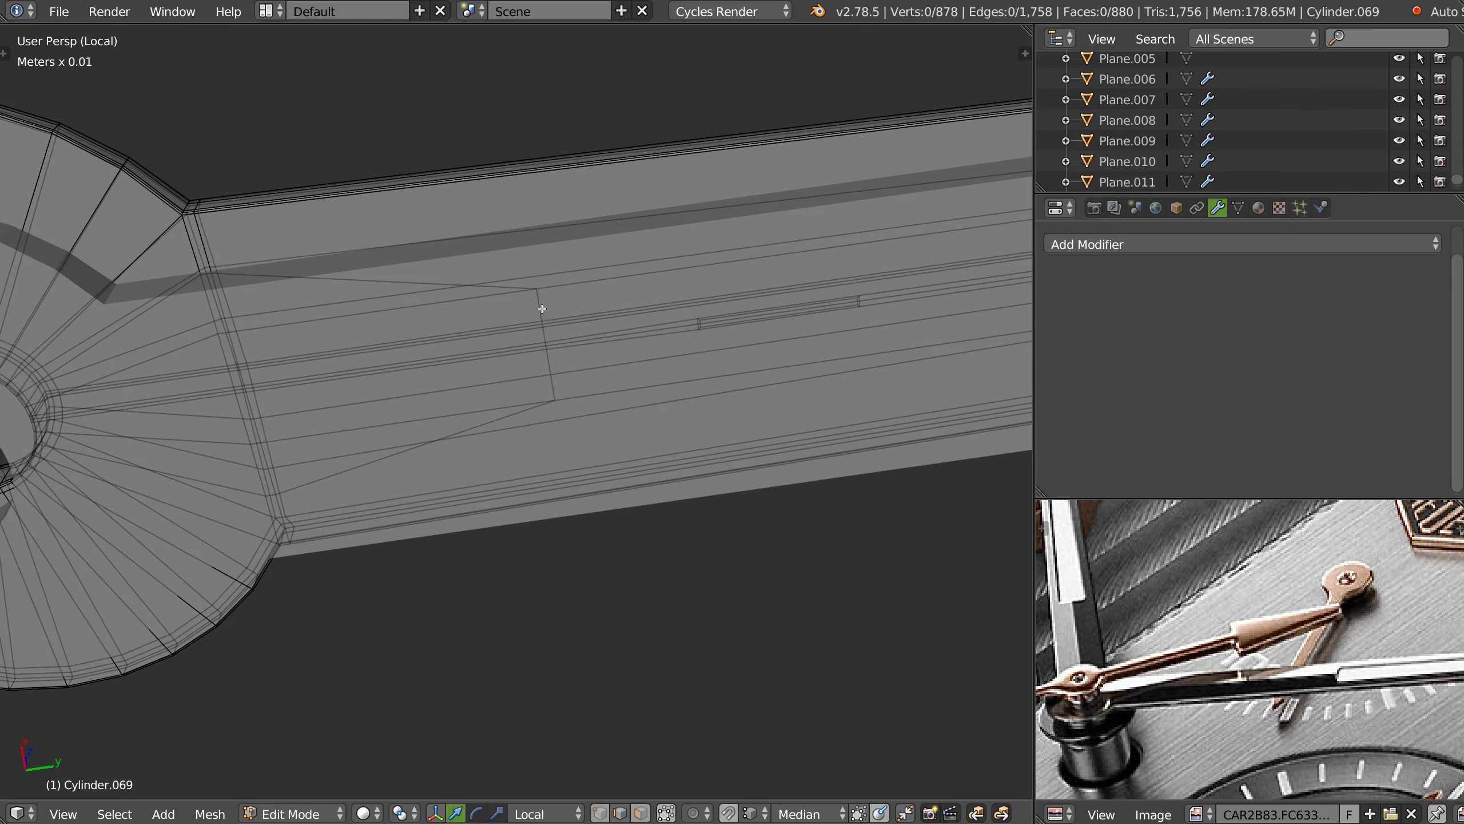
pyautogui.keyDown('shift'); pyautogui.rightClick(559, 415); pyautogui.keyUp('shift')
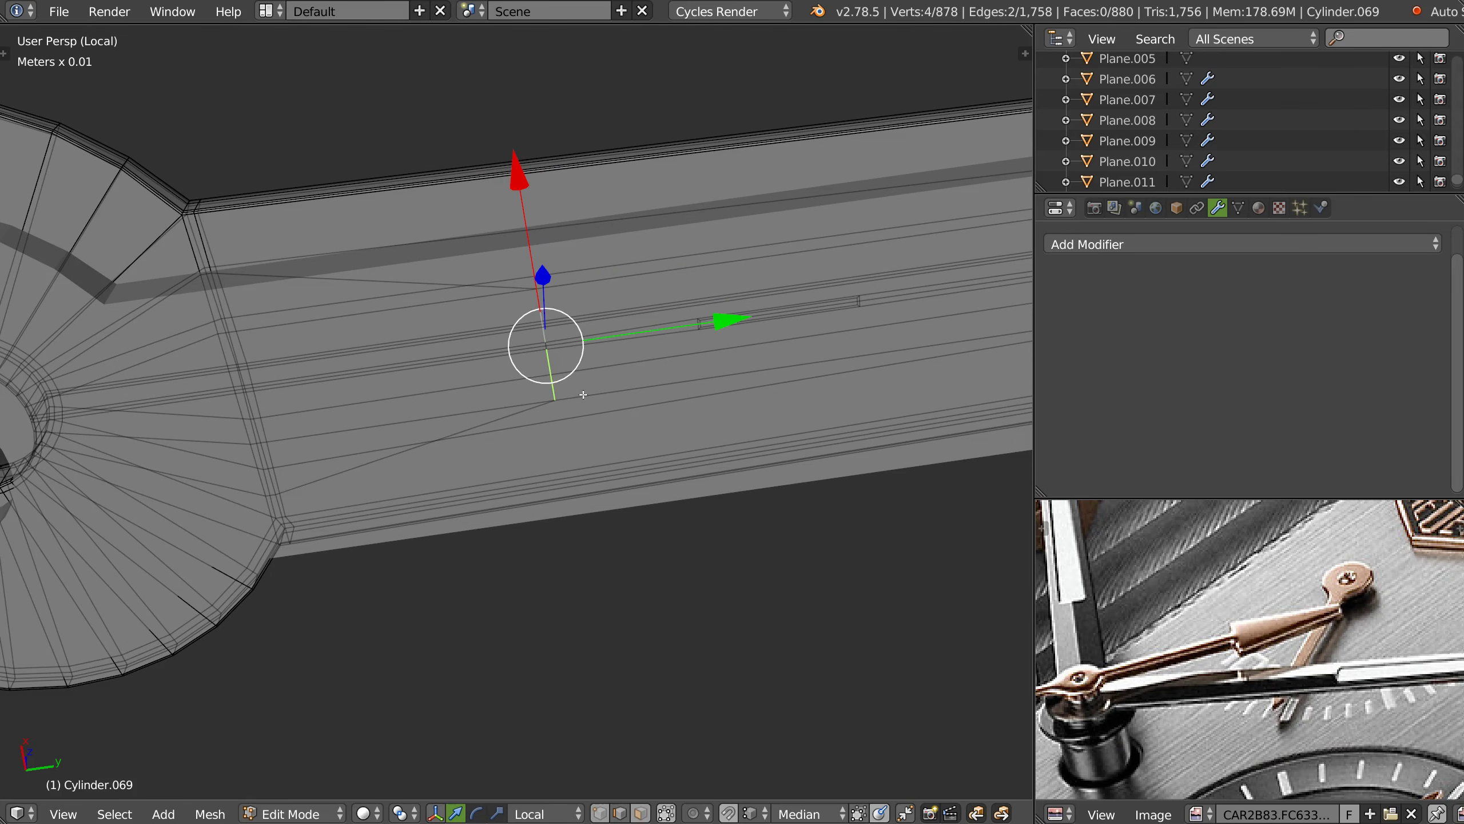
pyautogui.keyDown('shift'); pyautogui.rightClick(485, 295); pyautogui.keyUp('shift')
pyautogui.keyDown('shift'); pyautogui.rightClick(450, 288); pyautogui.keyUp('shift')
pyautogui.keyDown('shift'); pyautogui.rightClick(405, 277); pyautogui.keyUp('shift')
pyautogui.keyDown('shift'); pyautogui.rightClick(377, 471); pyautogui.keyUp('shift')
pyautogui.hotkey('ctrl', 'x')
# - Delete the vertices of the leftover edges at the other notch
pyautogui.scroll(3, 577, 323)
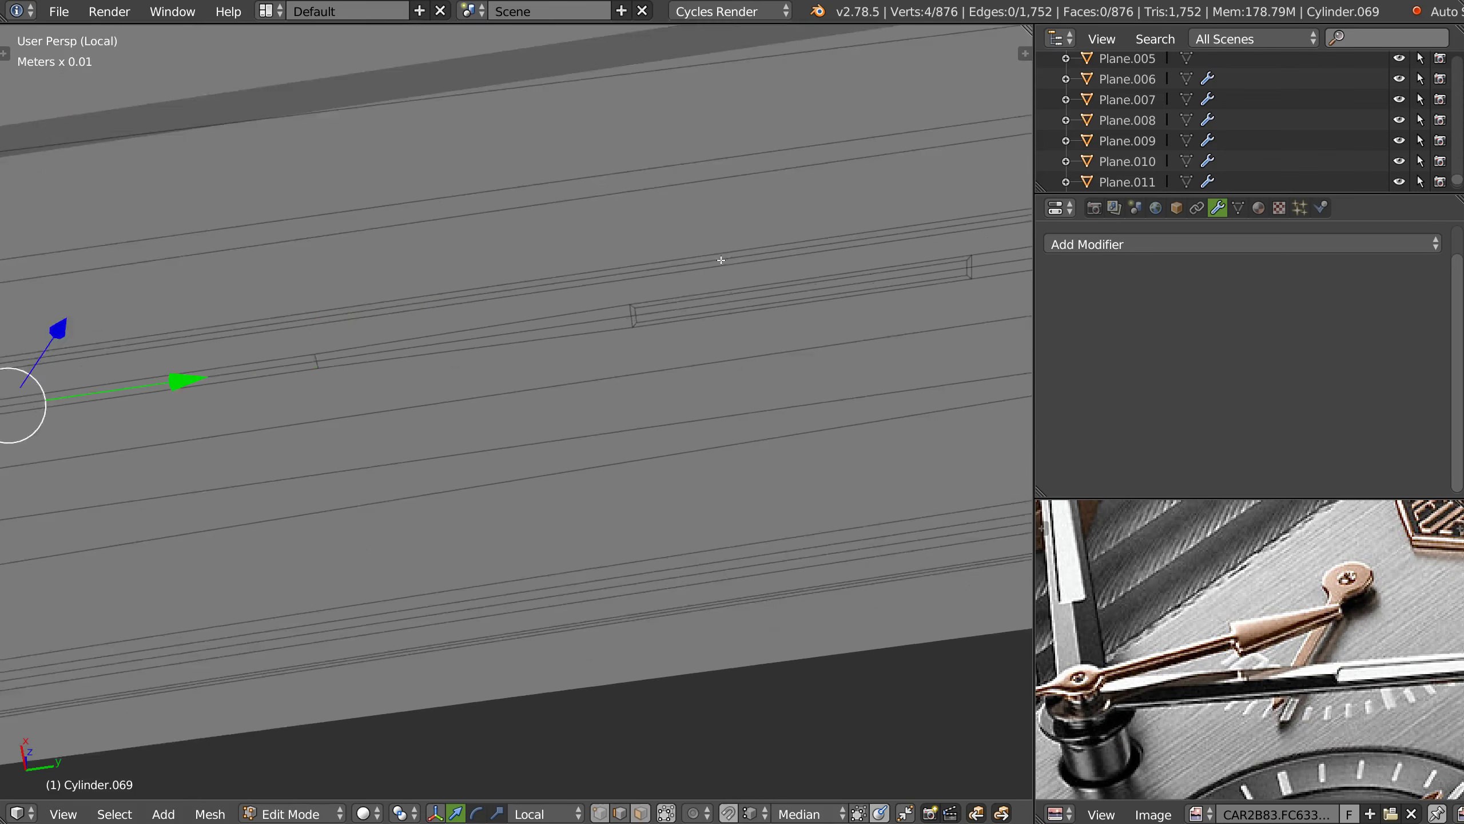
pyautogui.scroll(3, 623, 299)
pyautogui.scroll(2, 652, 284)
pyautogui.keyDown('shift'); pyautogui.moveTo(652, 284); pyautogui.dragTo(474, 305, button='middle'); pyautogui.keyUp('shift')
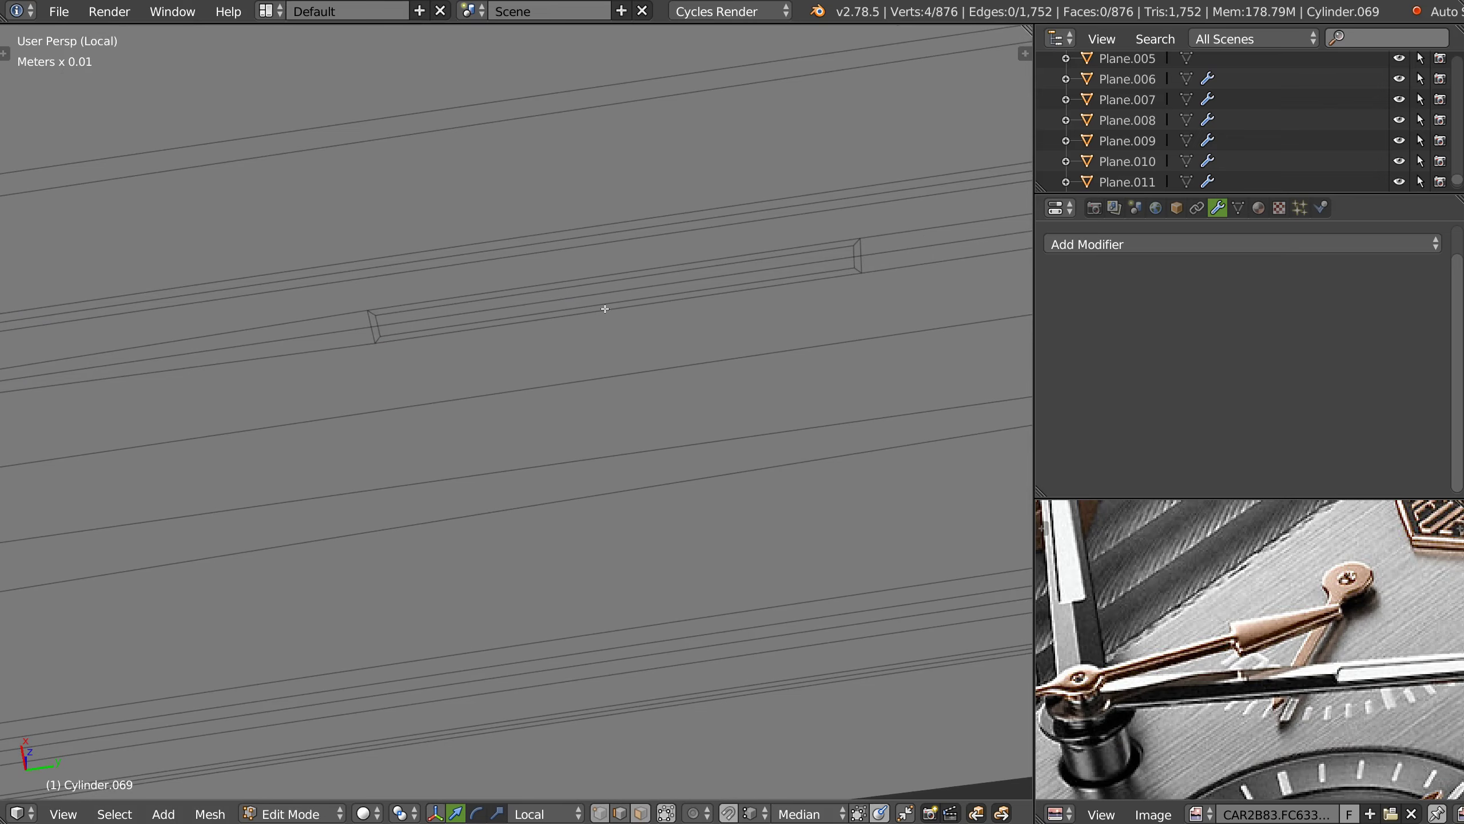
pyautogui.rightClick(397, 314)
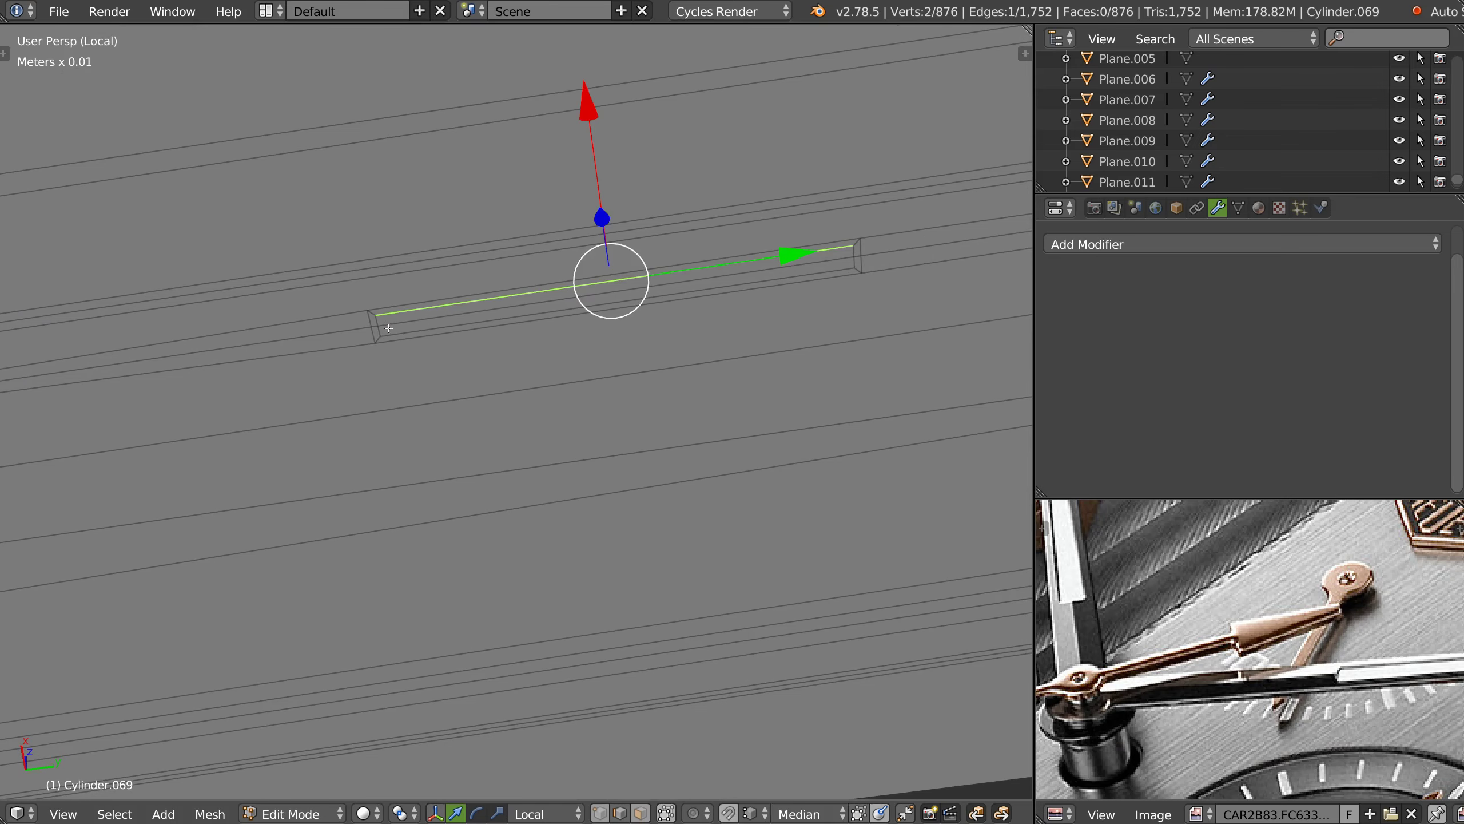
pyautogui.keyDown('shift'); pyautogui.rightClick(379, 325); pyautogui.keyUp('shift')
pyautogui.keyDown('shift'); pyautogui.rightClick(860, 253); pyautogui.keyUp('shift')
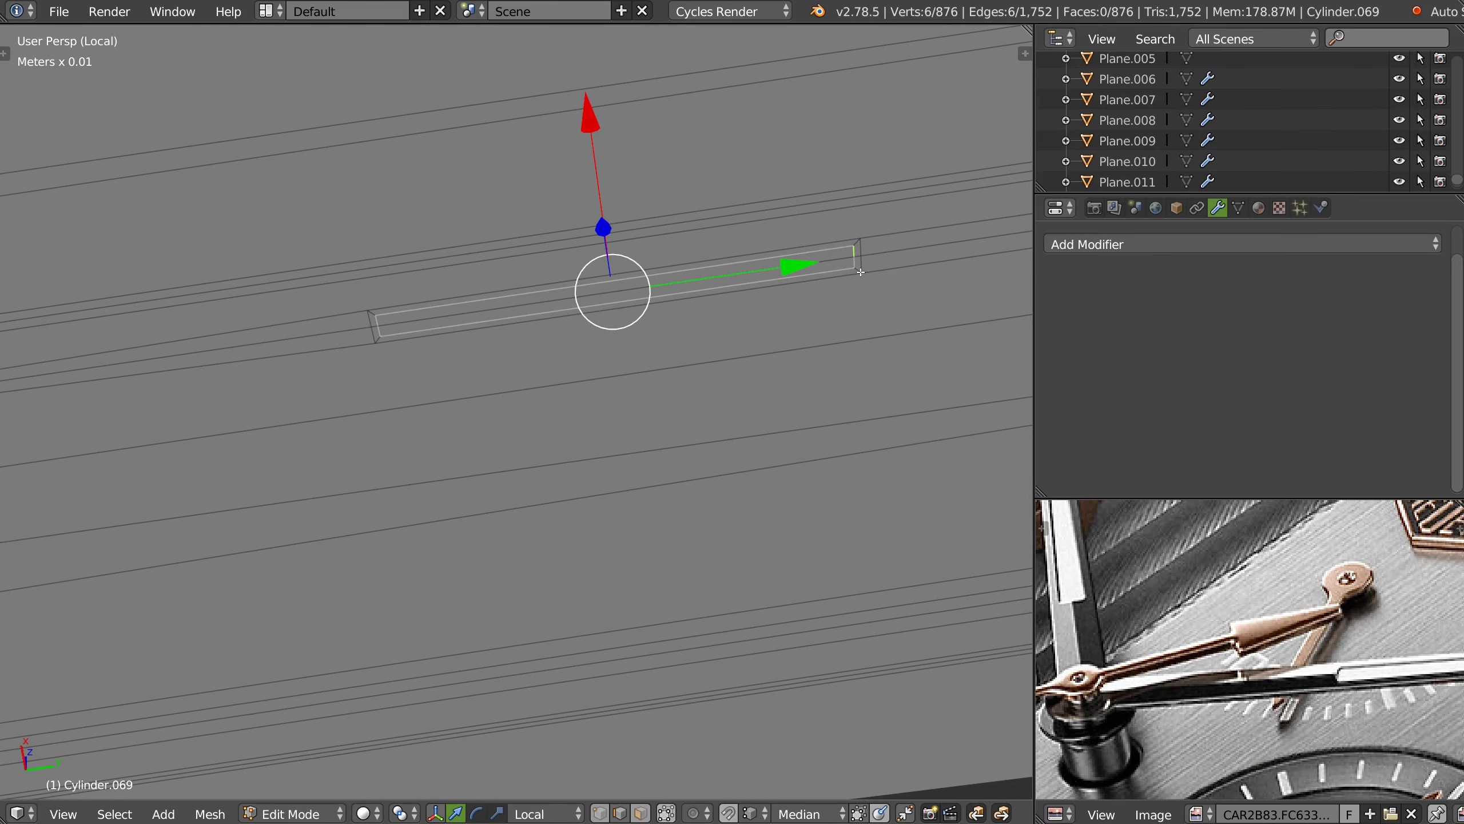
pyautogui.press('x')
pyautogui.click(859, 239)
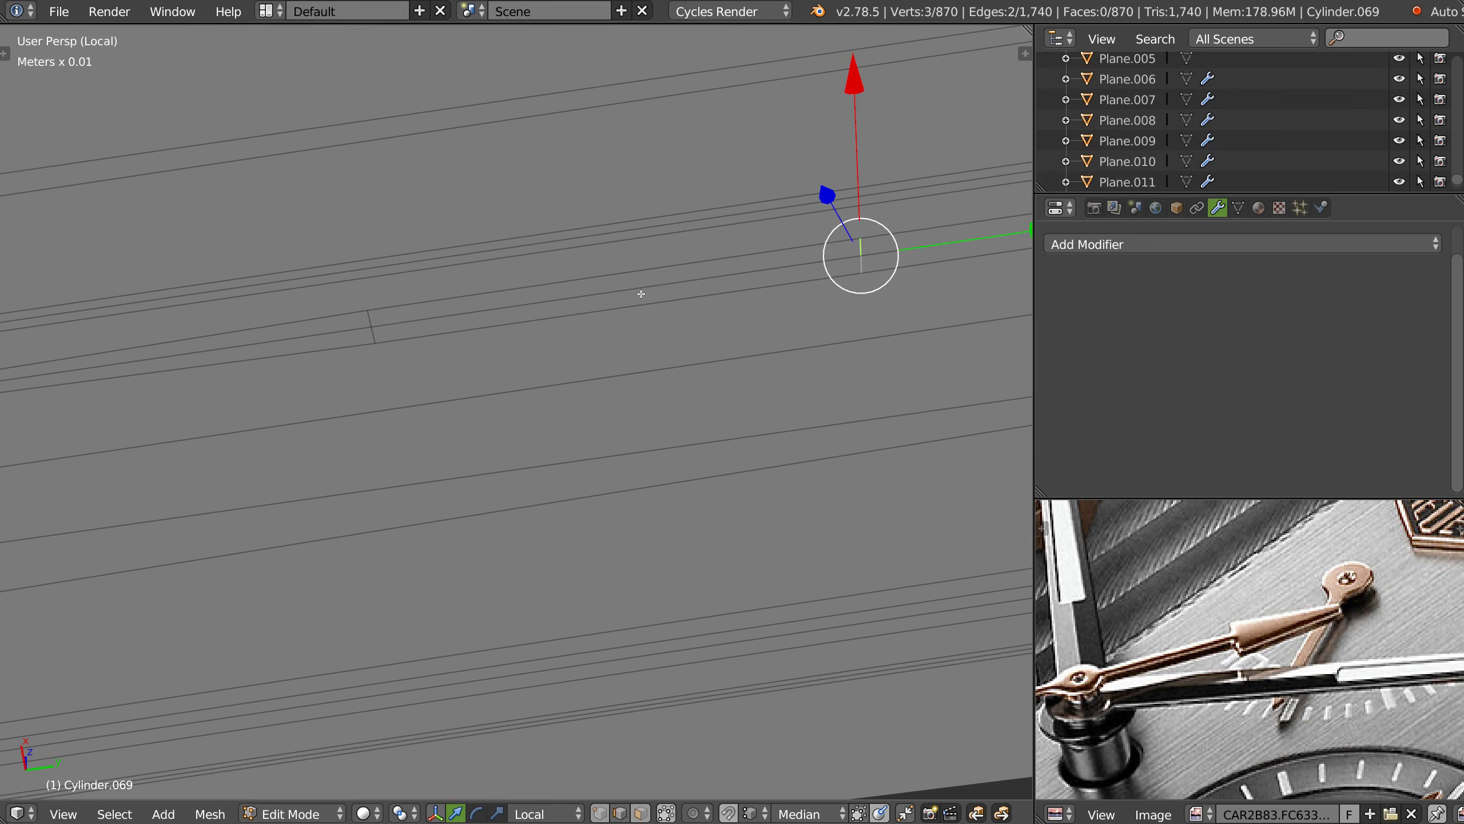
pyautogui.keyDown('shift'); pyautogui.rightClick(370, 319); pyautogui.keyUp('shift')
pyautogui.press('x')
pyautogui.click(435, 349)
# - Delete the three remaining stray vertices, leaving 861, and review the blade from the top
pyautogui.scroll(-3, 519, 321)
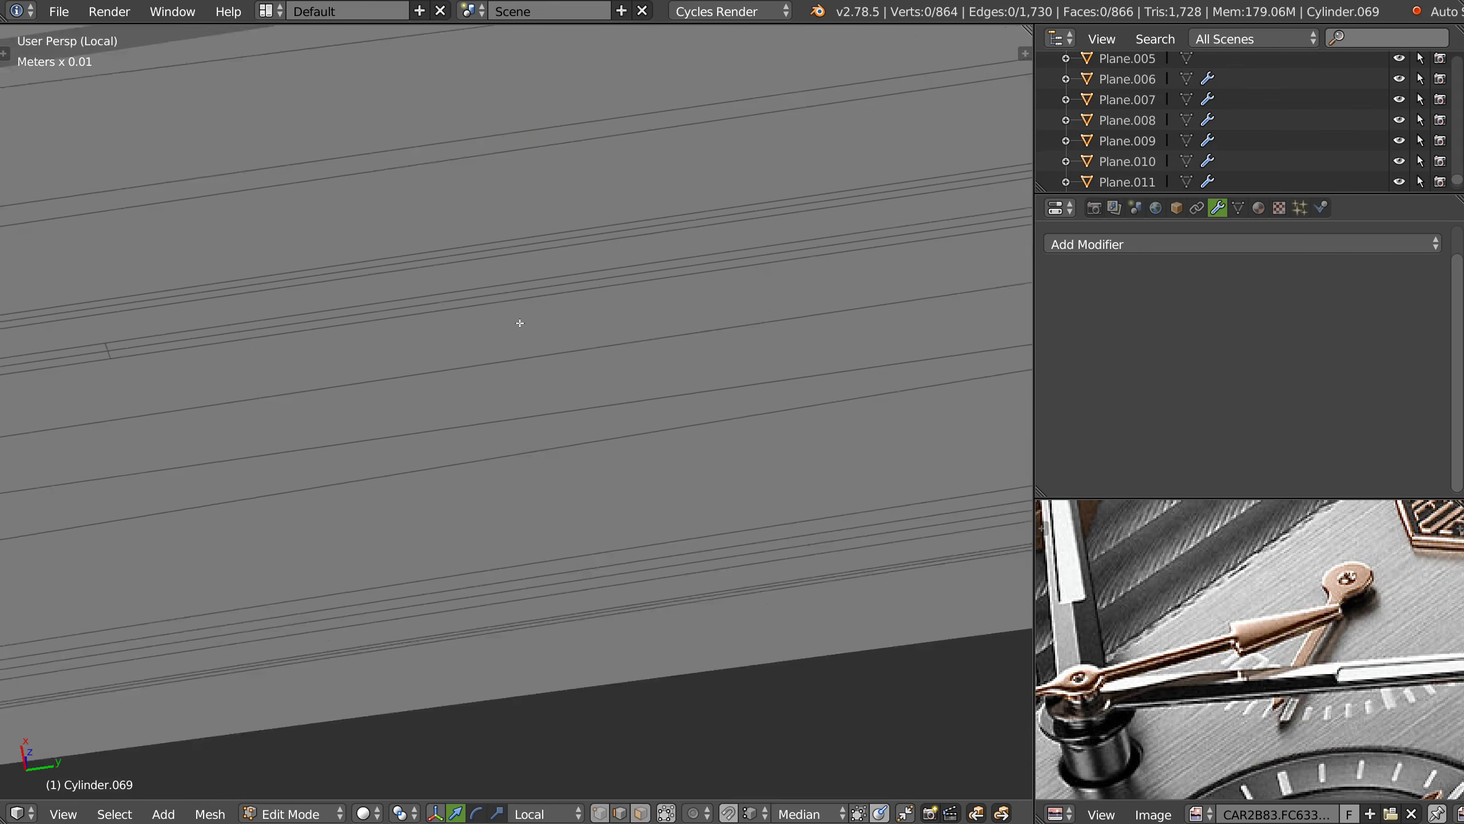
pyautogui.scroll(-3, 592, 295)
pyautogui.scroll(3, 493, 265)
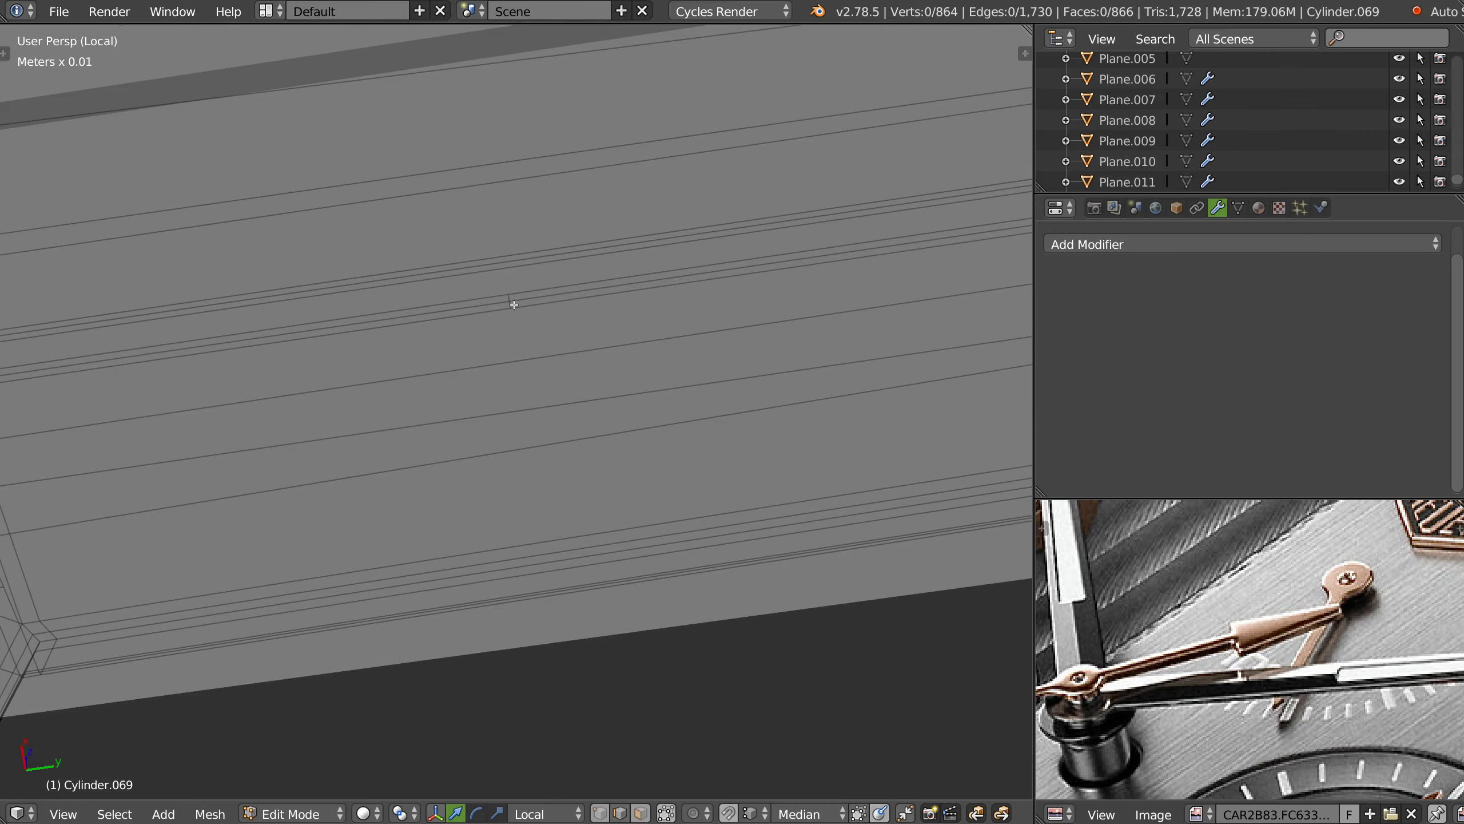
pyautogui.press('x')
pyautogui.click(538, 340)
pyautogui.scroll(-3, 562, 300)
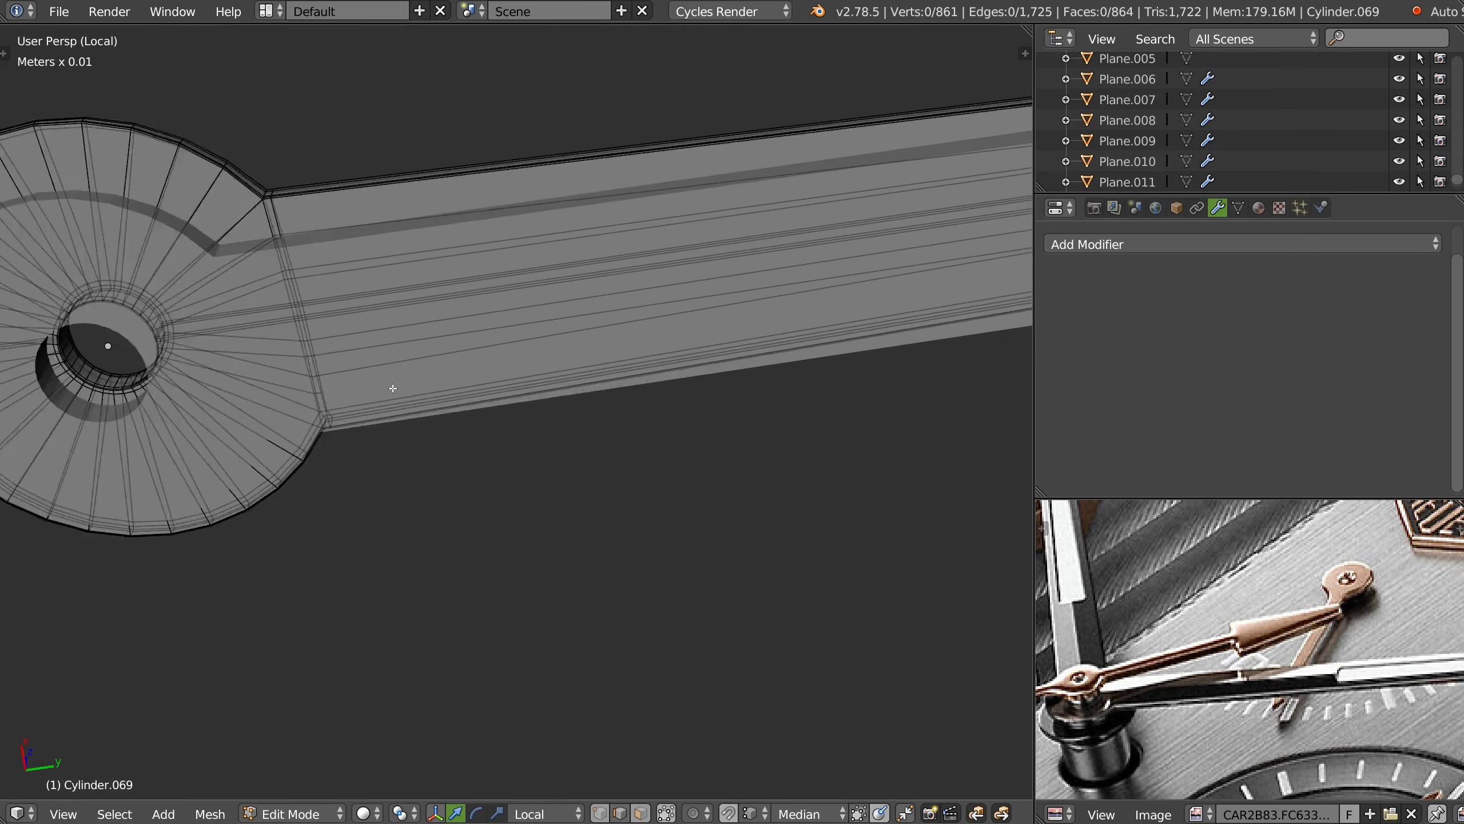
pyautogui.scroll(4, 392, 386)
pyautogui.keyDown('shift'); pyautogui.moveTo(347, 296); pyautogui.dragTo(294, 281, button='middle'); pyautogui.keyUp('shift')
pyautogui.scroll(-3, 458, 269)
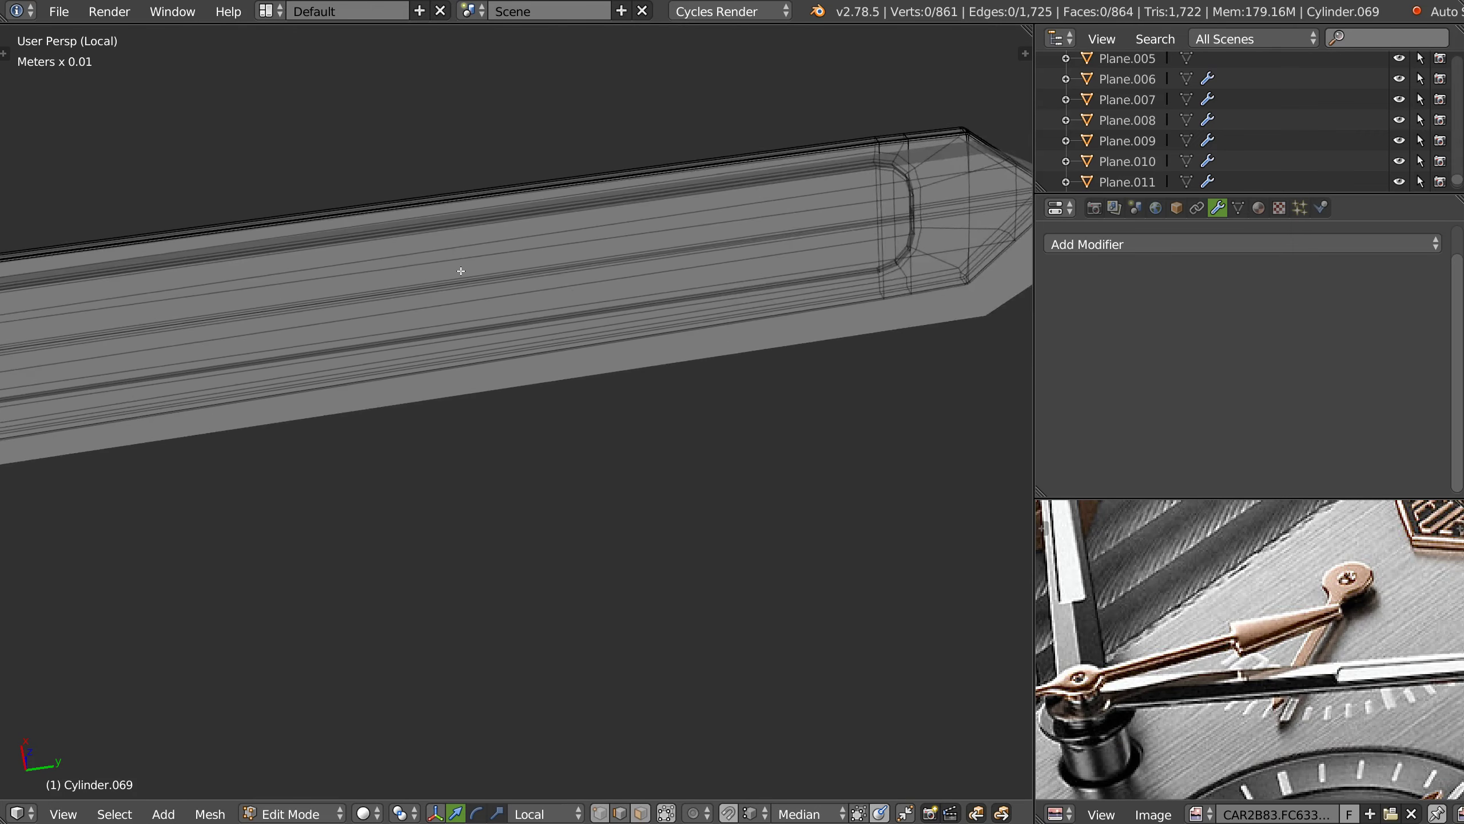
pyautogui.moveTo(459, 267); pyautogui.dragTo(425, 317, button='middle')
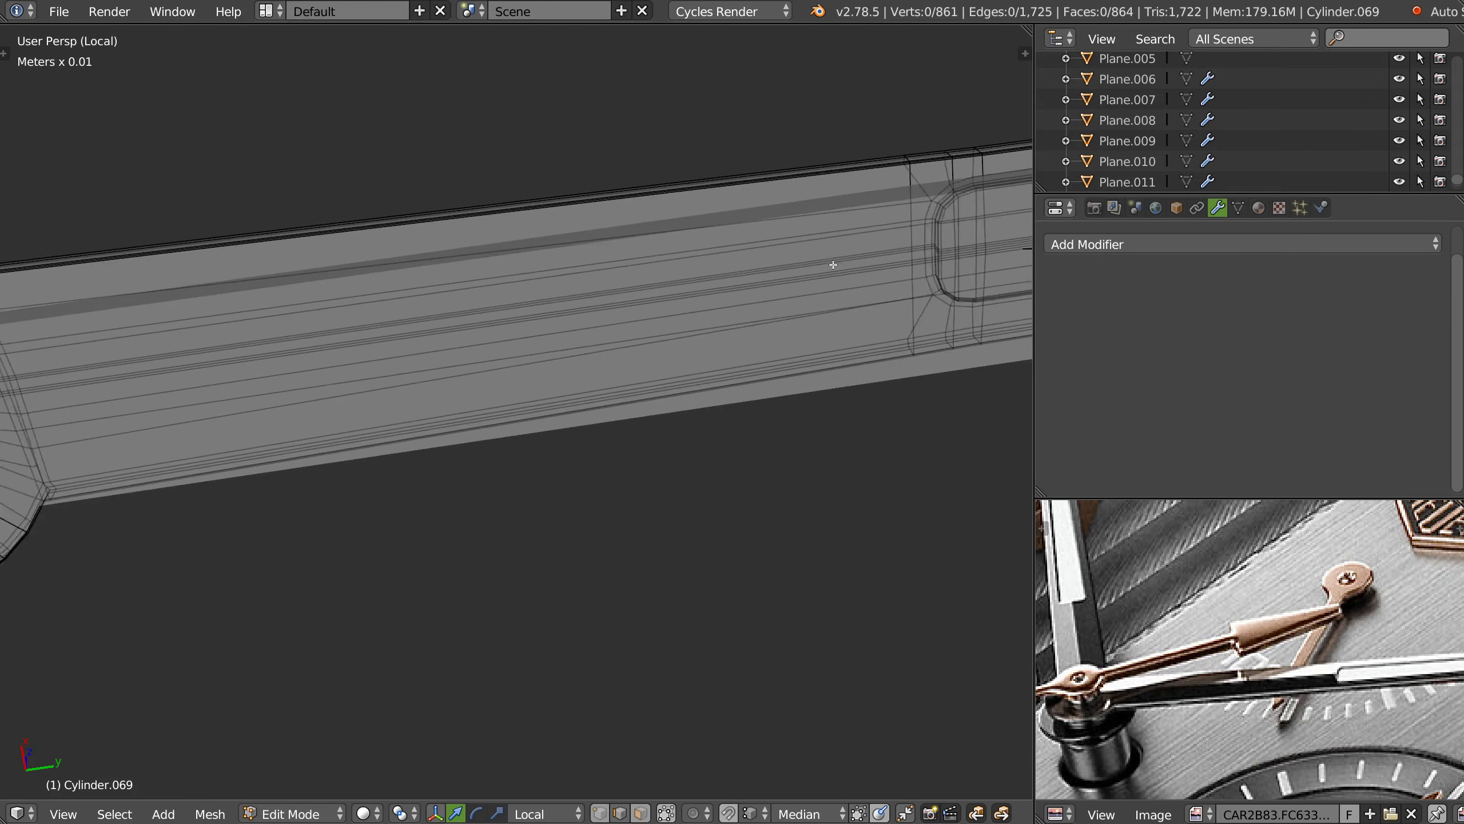
pyautogui.press('KP_7')
pyautogui.scroll(-1, 615, 209)
# - Select the duplicate hand's hub disc and scale it to about 0.779, keeping its thickness
pyautogui.scroll(-3, 563, 415)
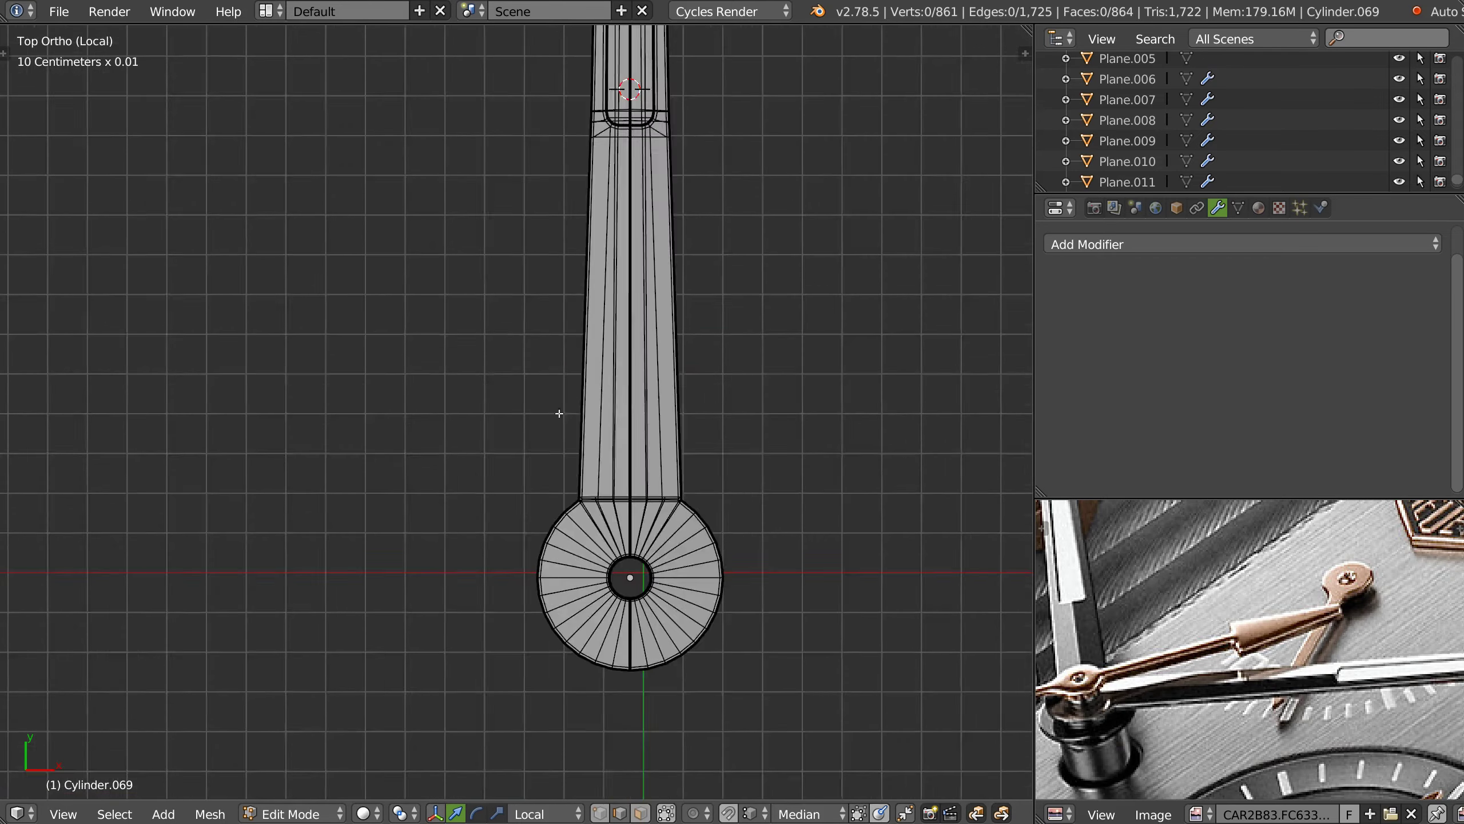
pyautogui.keyDown('shift'); pyautogui.moveTo(562, 415); pyautogui.dragTo(621, 271, button='middle'); pyautogui.keyUp('shift')
pyautogui.scroll(4, 637, 293)
pyautogui.press('1')
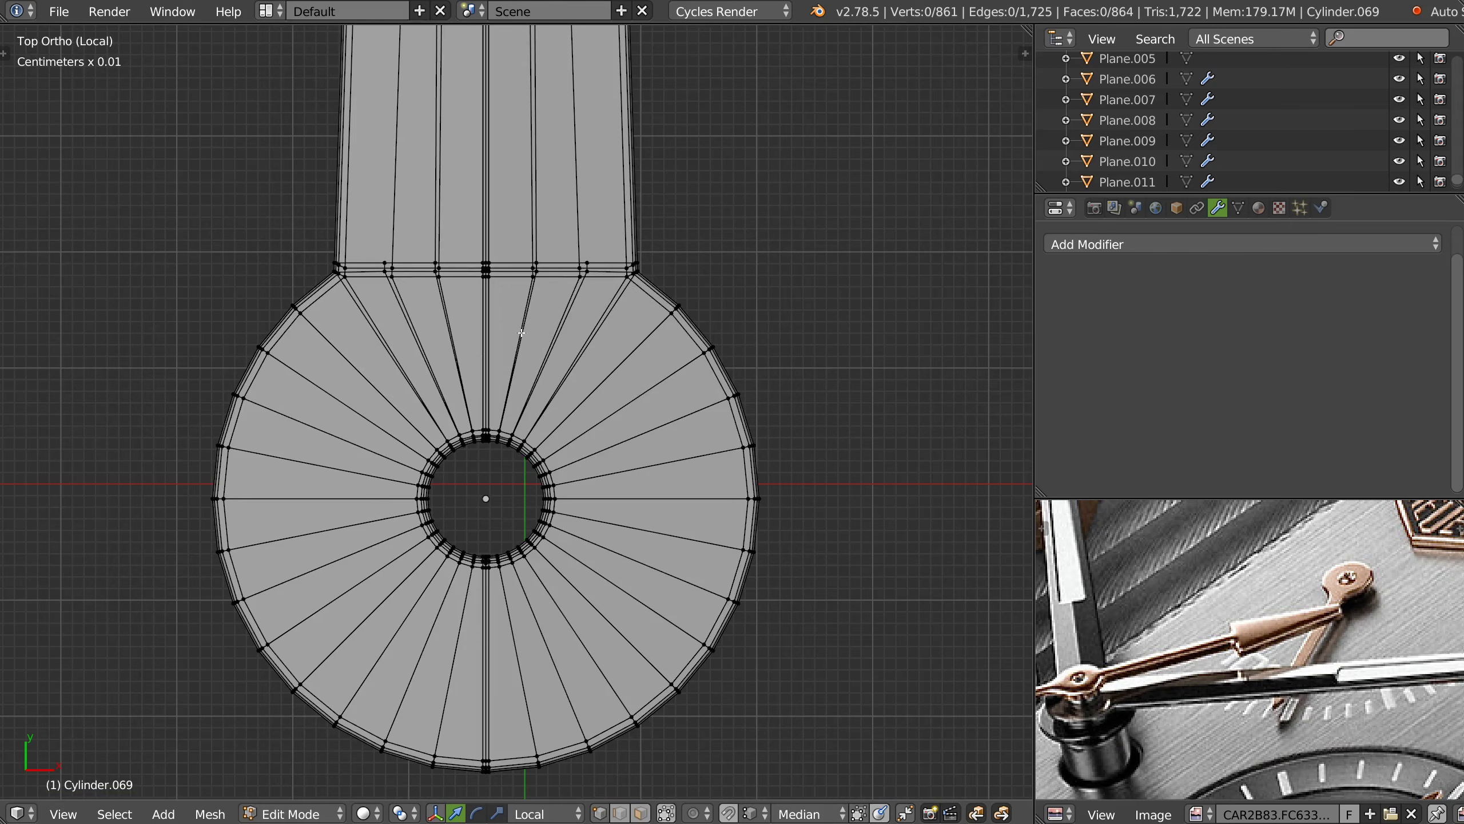
pyautogui.press('z')
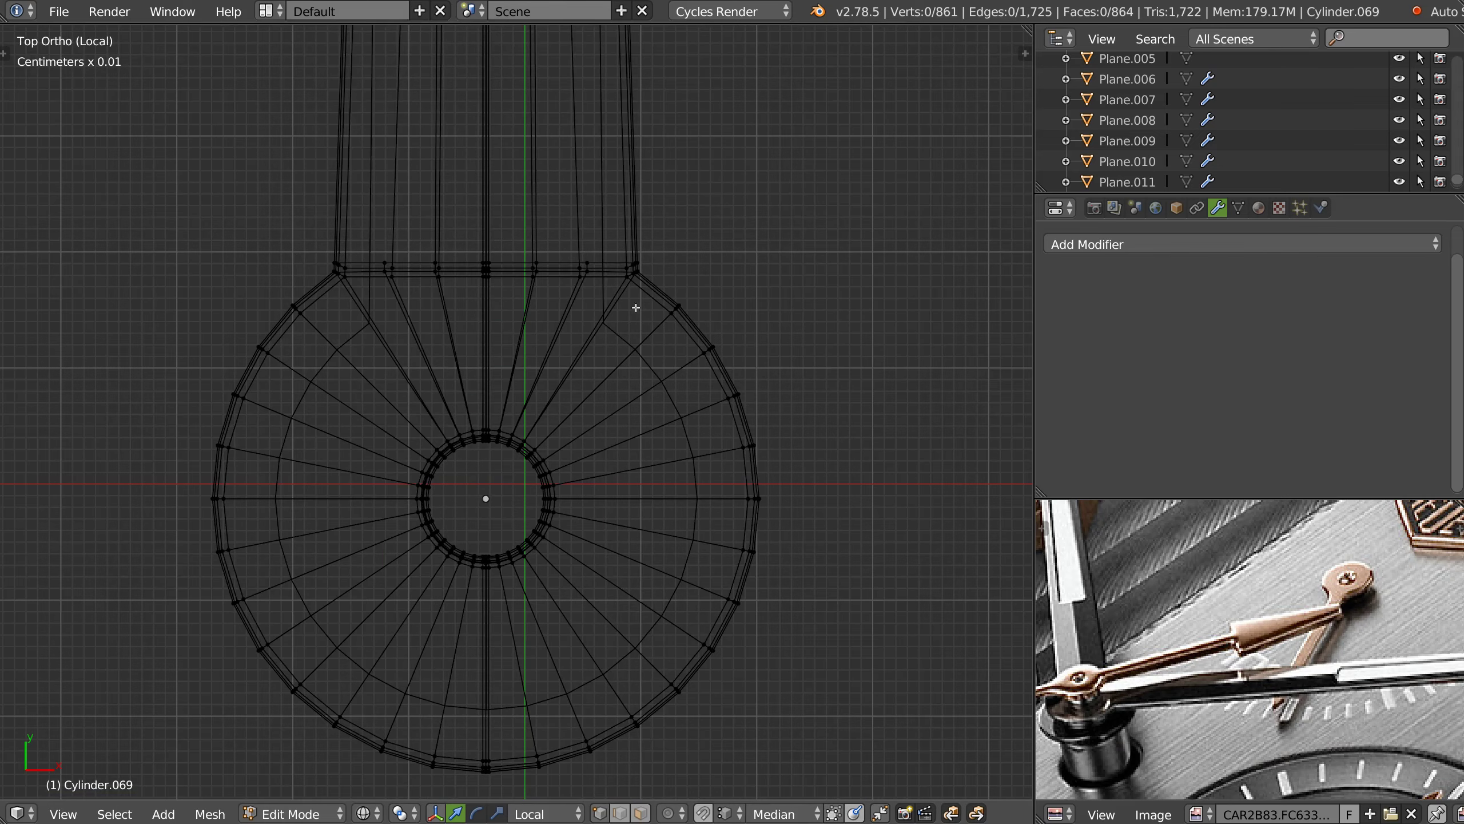
pyautogui.rightClick(628, 280)
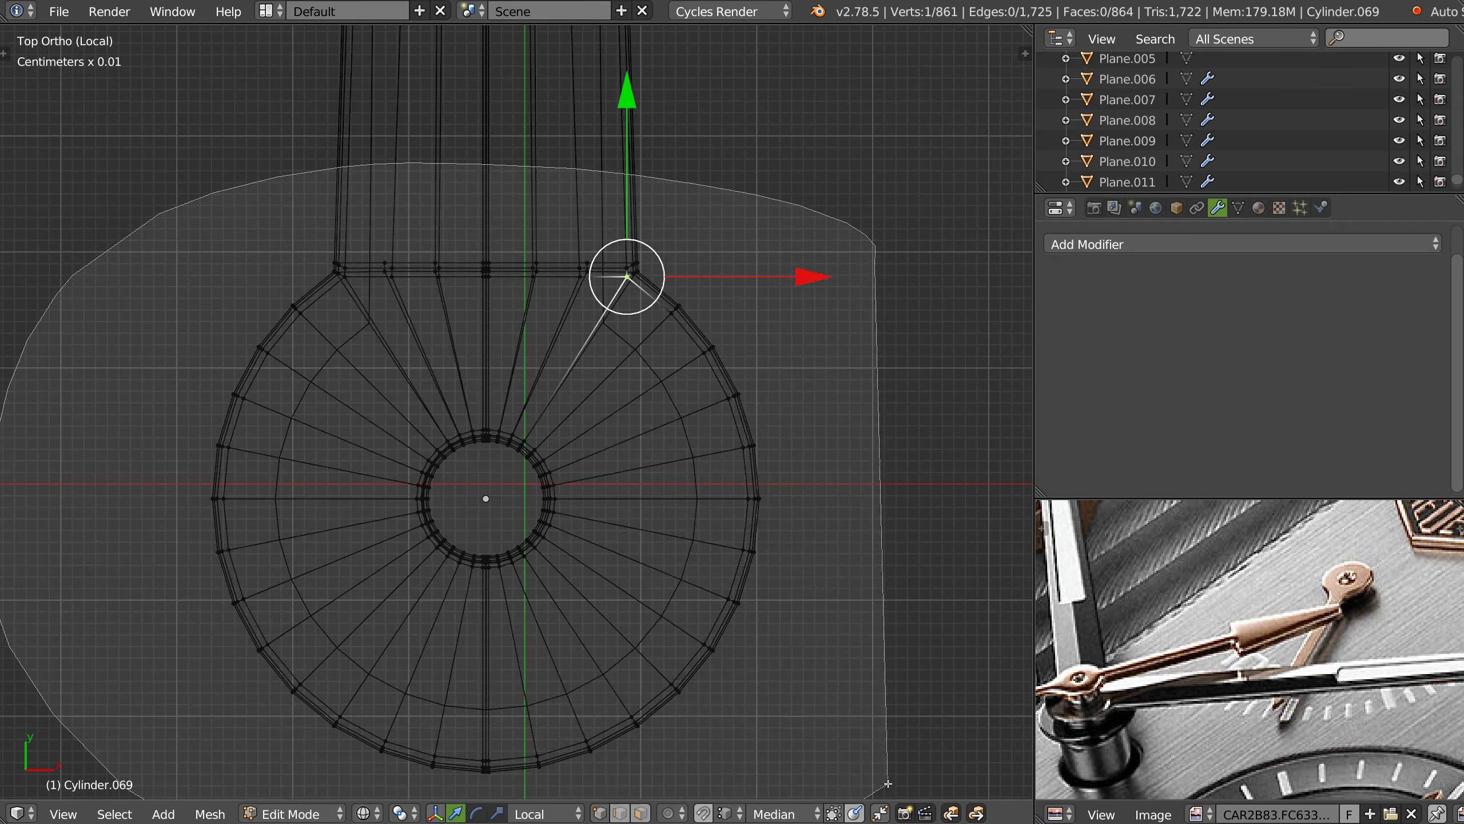
pyautogui.hotkey('ctrl', 'l')
pyautogui.press('s')
pyautogui.hotkey('shift', 'z')
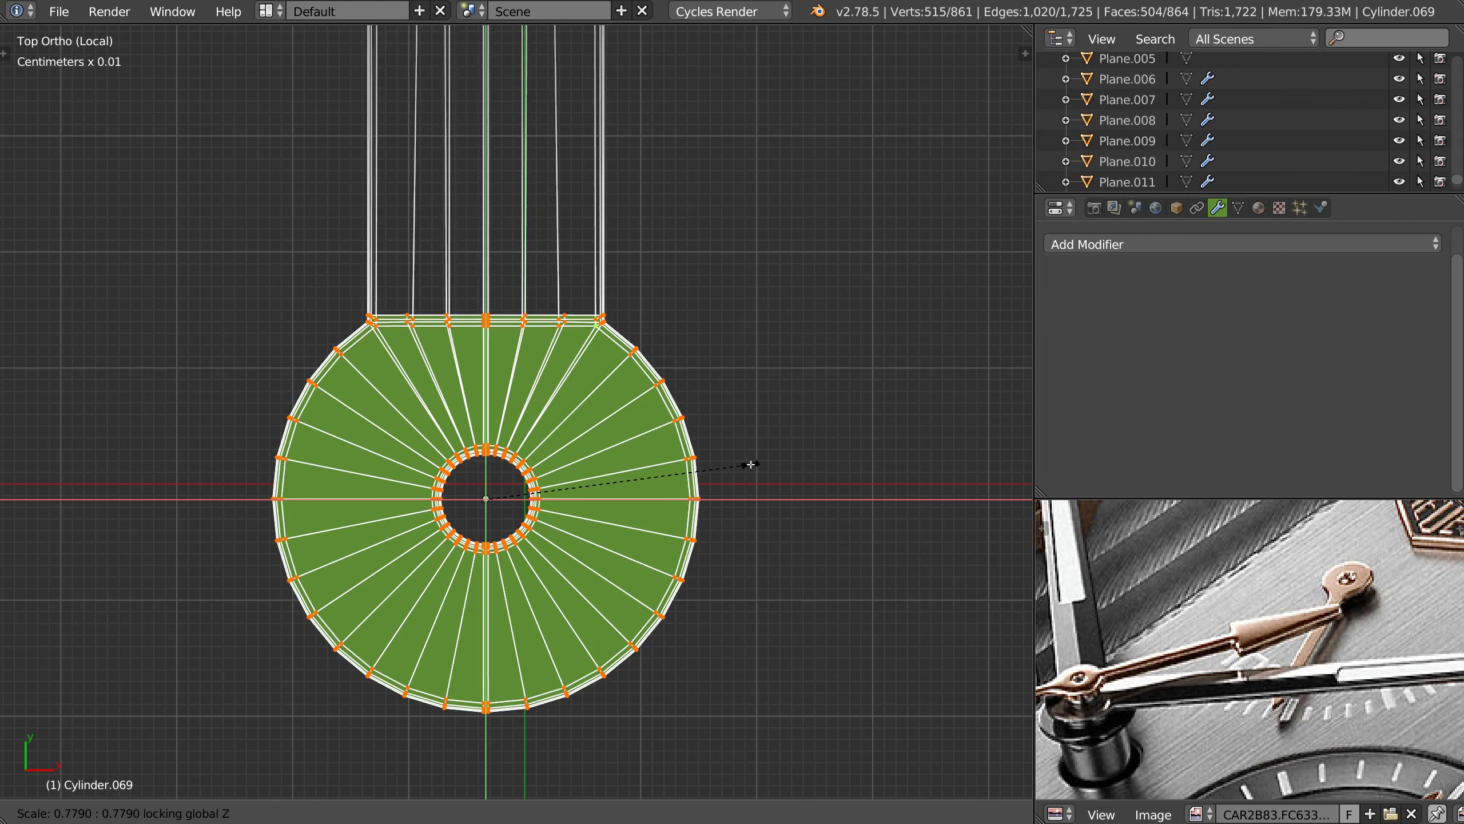
pyautogui.click(752, 465)
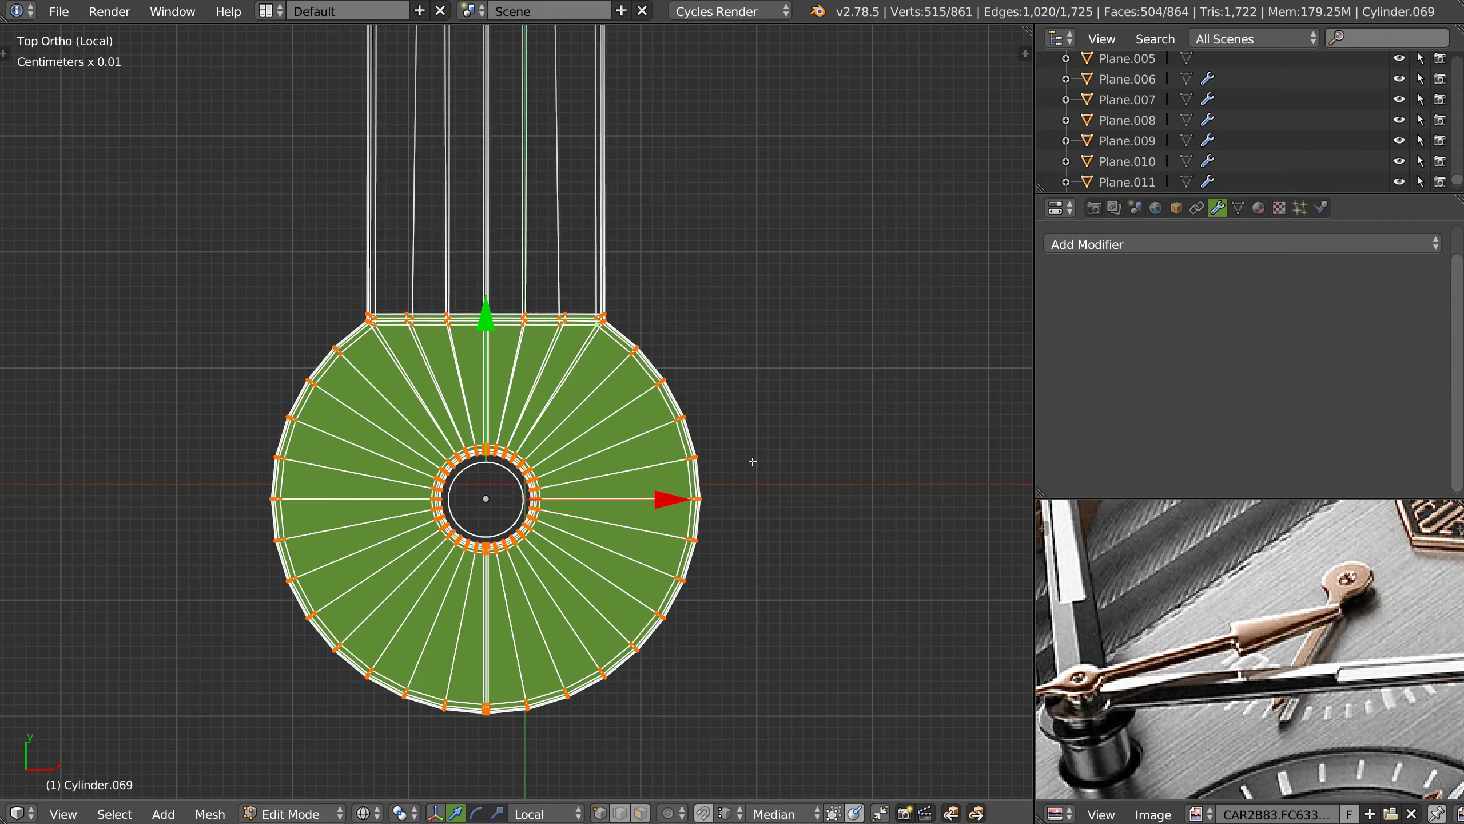
# - Back in Object Mode, add a level-2 Subdivision Surface modifier to the hand
pyautogui.moveTo(703, 395); pyautogui.dragTo(572, 491, button='middle')
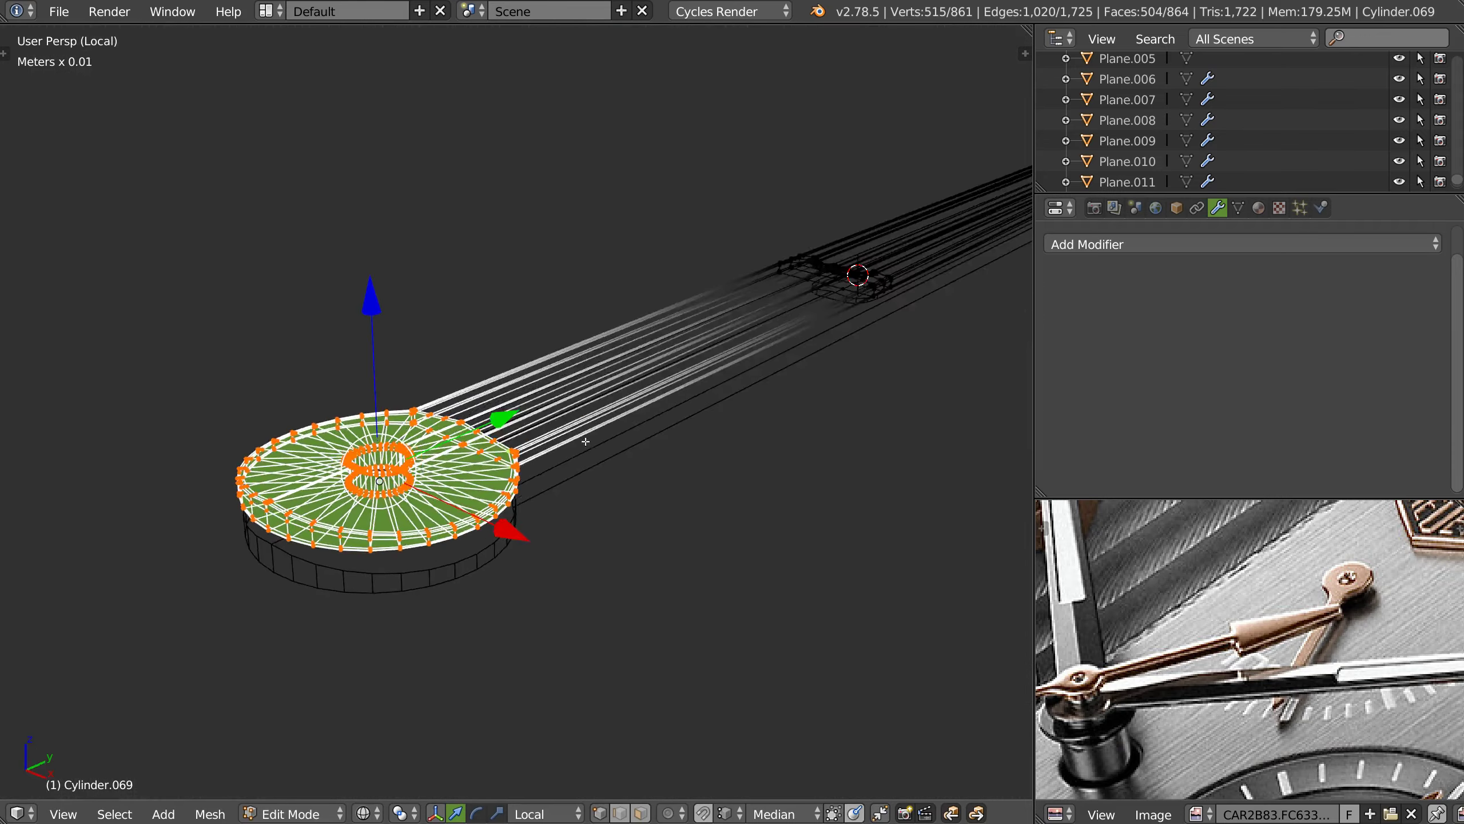
pyautogui.press('Tab')
pyautogui.moveTo(540, 424); pyautogui.dragTo(655, 507, button='middle')
pyautogui.scroll(-3, 653, 503)
pyautogui.scroll(3, 547, 413)
pyautogui.moveTo(547, 413); pyautogui.dragTo(516, 544, button='middle')
pyautogui.hotkey('ctrl', '2')
# - Orbit and zoom along the watch hand's arm, then view it from below
pyautogui.keyDown('shift'); pyautogui.moveTo(698, 513); pyautogui.dragTo(386, 627, button='middle'); pyautogui.keyUp('shift')
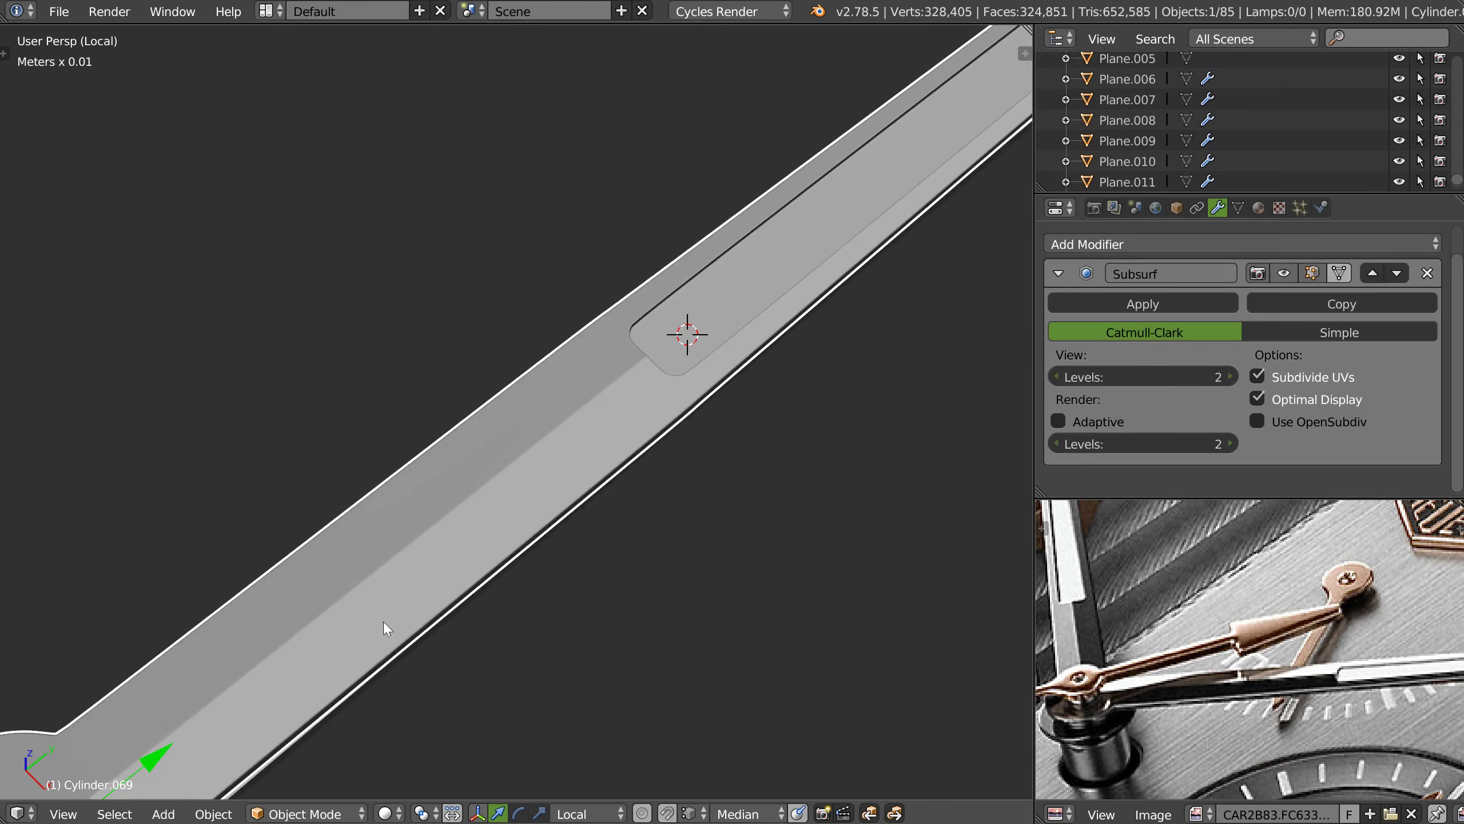
pyautogui.scroll(2, 470, 517)
pyautogui.scroll(2, 524, 496)
pyautogui.scroll(-3, 610, 531)
pyautogui.moveTo(610, 532)
pyautogui.mouseDown(button='middle')
pyautogui.moveTo(393, 538)
pyautogui.moveTo(584, 369)
pyautogui.mouseUp(button='middle')
pyautogui.scroll(2, 584, 368)
pyautogui.scroll(2, 564, 310)
pyautogui.scroll(-2, 563, 306)
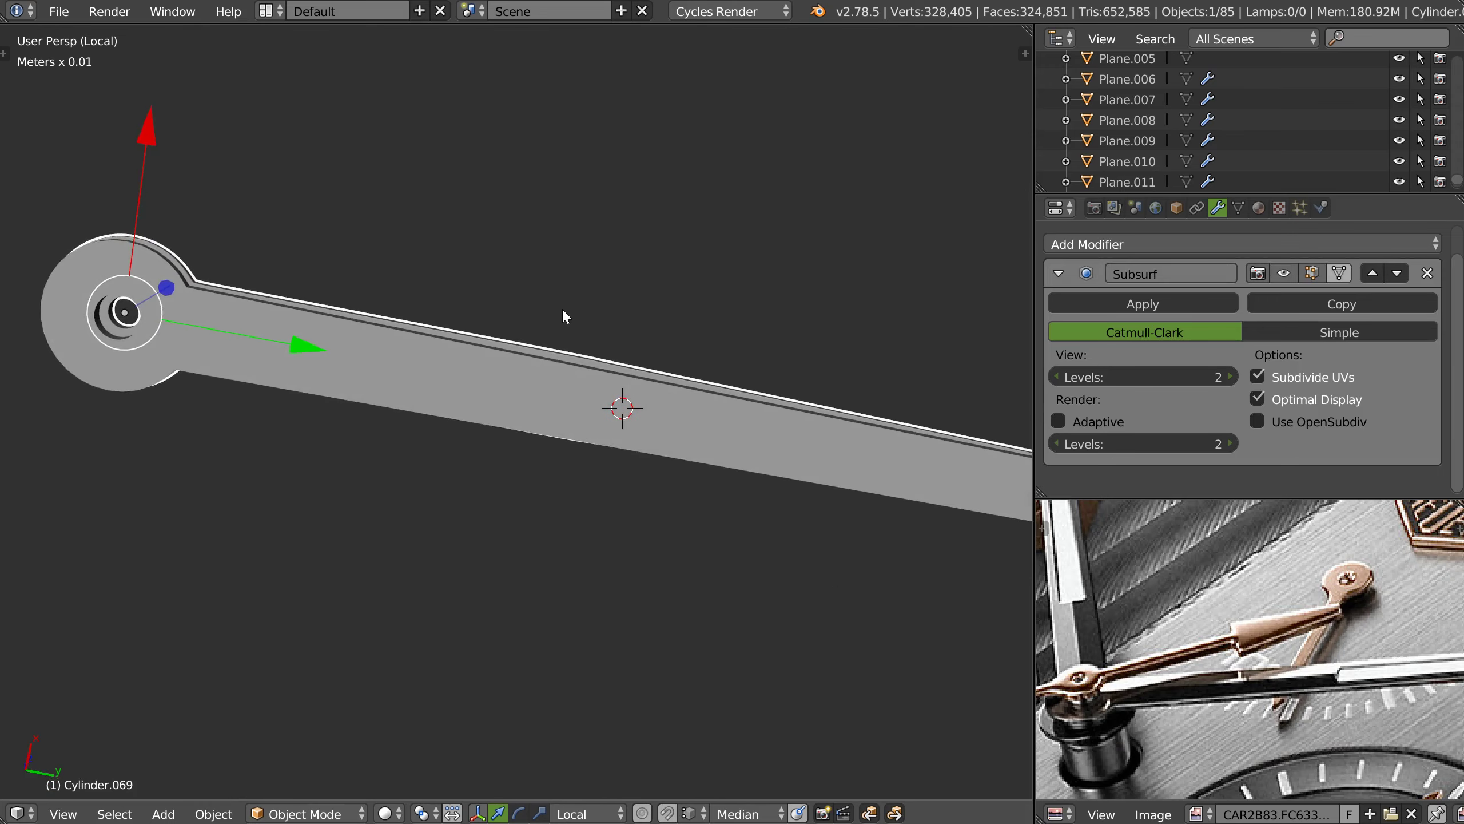
pyautogui.press('q')
pyautogui.click(597, 532)
# - Select the original boolean-cut hand and inspect its hub disc from below
pyautogui.moveTo(595, 519); pyautogui.dragTo(597, 418, button='middle')
pyautogui.scroll(3, 598, 592)
pyautogui.moveTo(595, 617); pyautogui.dragTo(585, 415, button='middle')
pyautogui.press('q')
pyautogui.click(640, 496)
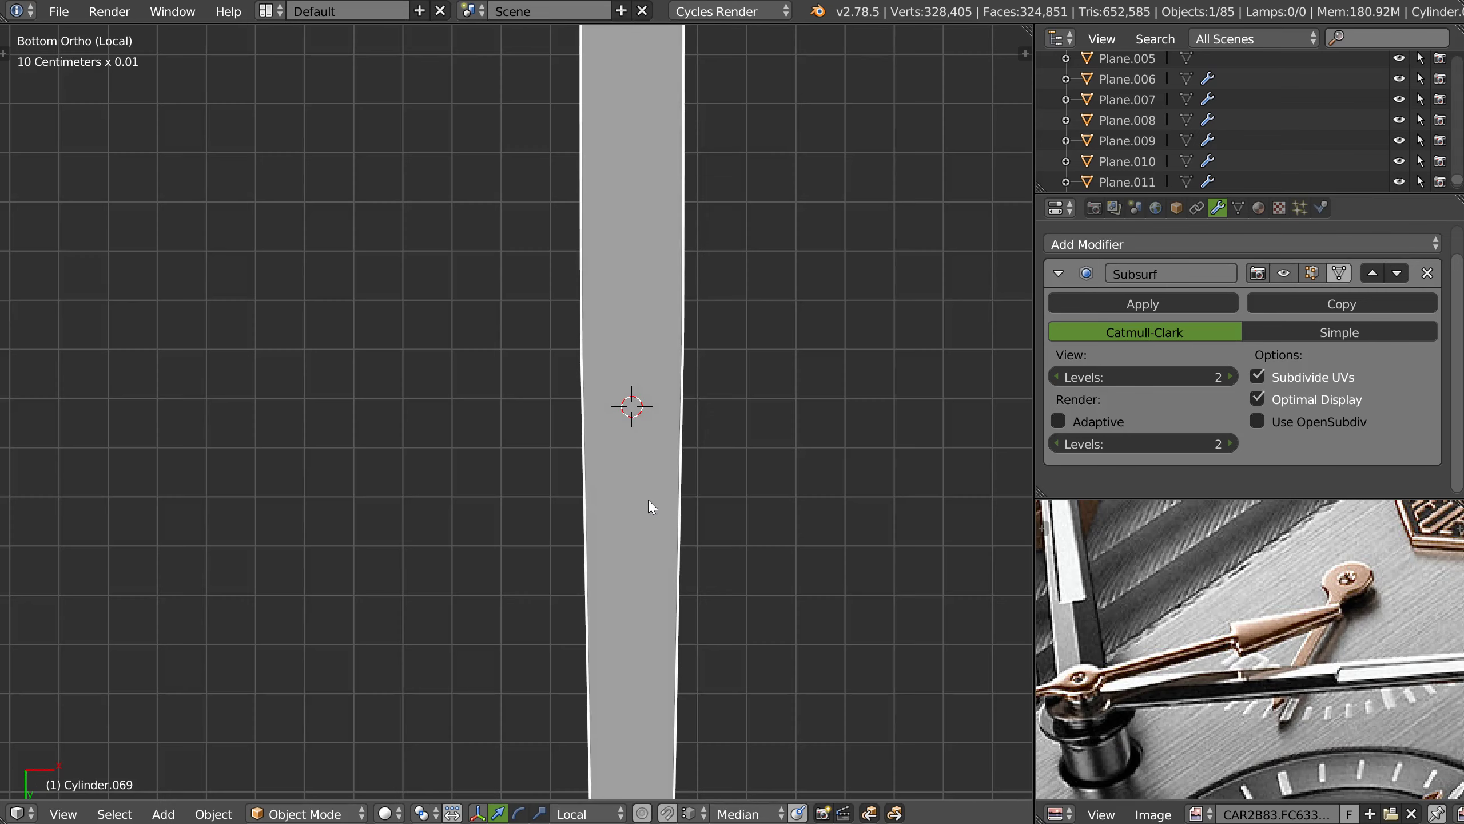
pyautogui.rightClick(643, 508)
pyautogui.keyDown('shift'); pyautogui.moveTo(775, 428); pyautogui.dragTo(646, 676, button='middle'); pyautogui.keyUp('shift')
pyautogui.keyDown('shift'); pyautogui.scroll(2, 667, 398); pyautogui.keyUp('shift')
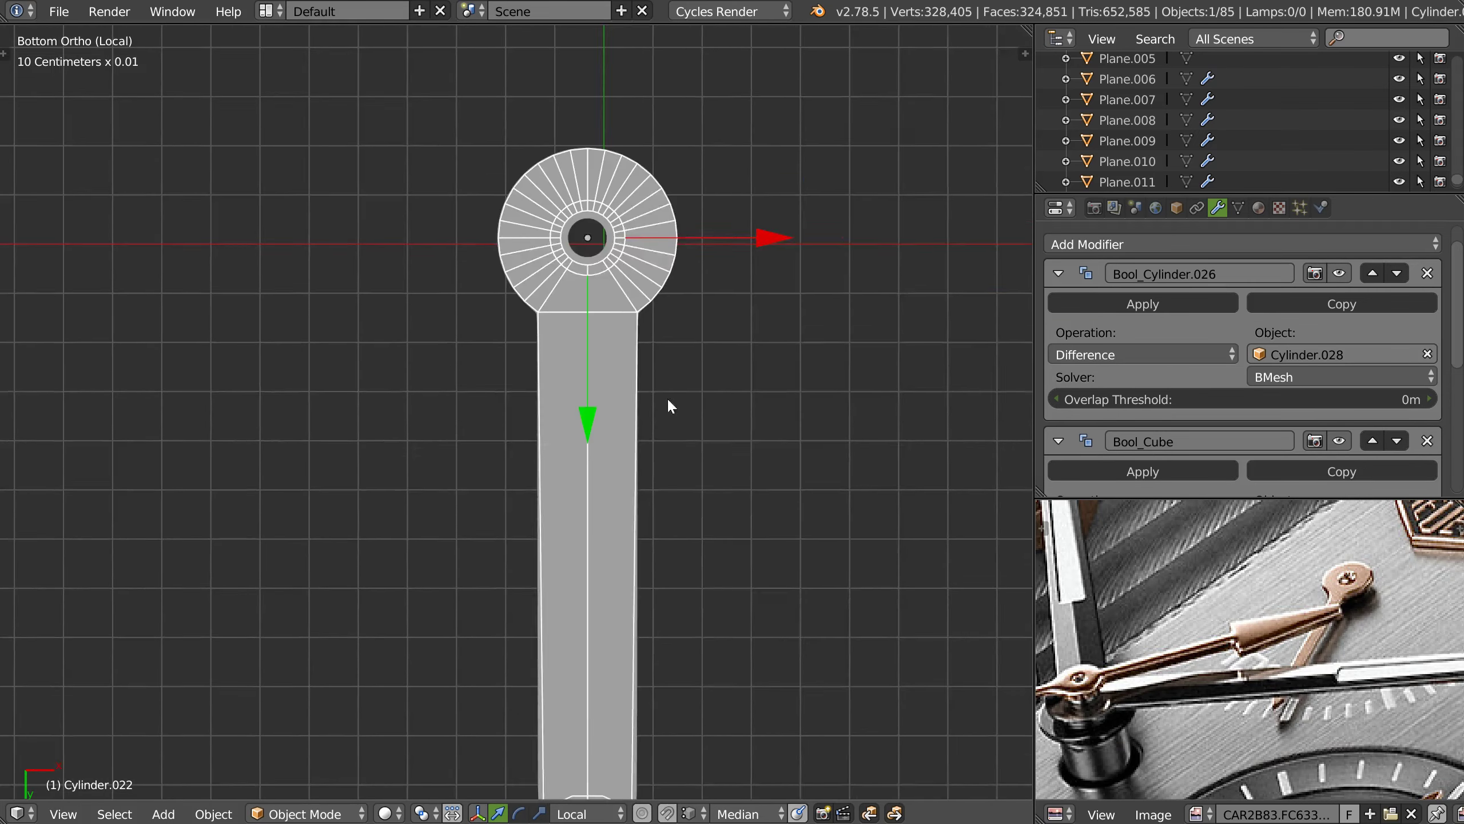
pyautogui.scroll(3, 642, 273)
pyautogui.scroll(-3, 508, 289)
pyautogui.keyDown('shift'); pyautogui.scroll(-4, 499, 373); pyautogui.keyUp('shift')
pyautogui.scroll(3, 583, 416)
# - Check the pointed tip, then show the subdivided blade Cylinder.069 alone in top view
pyautogui.keyDown('shift'); pyautogui.moveTo(583, 416); pyautogui.dragTo(524, 246, button='middle'); pyautogui.keyUp('shift')
pyautogui.moveTo(527, 310); pyautogui.dragTo(565, 394, button='middle')
pyautogui.keyDown('shift'); pyautogui.scroll(4, 574, 409); pyautogui.keyUp('shift')
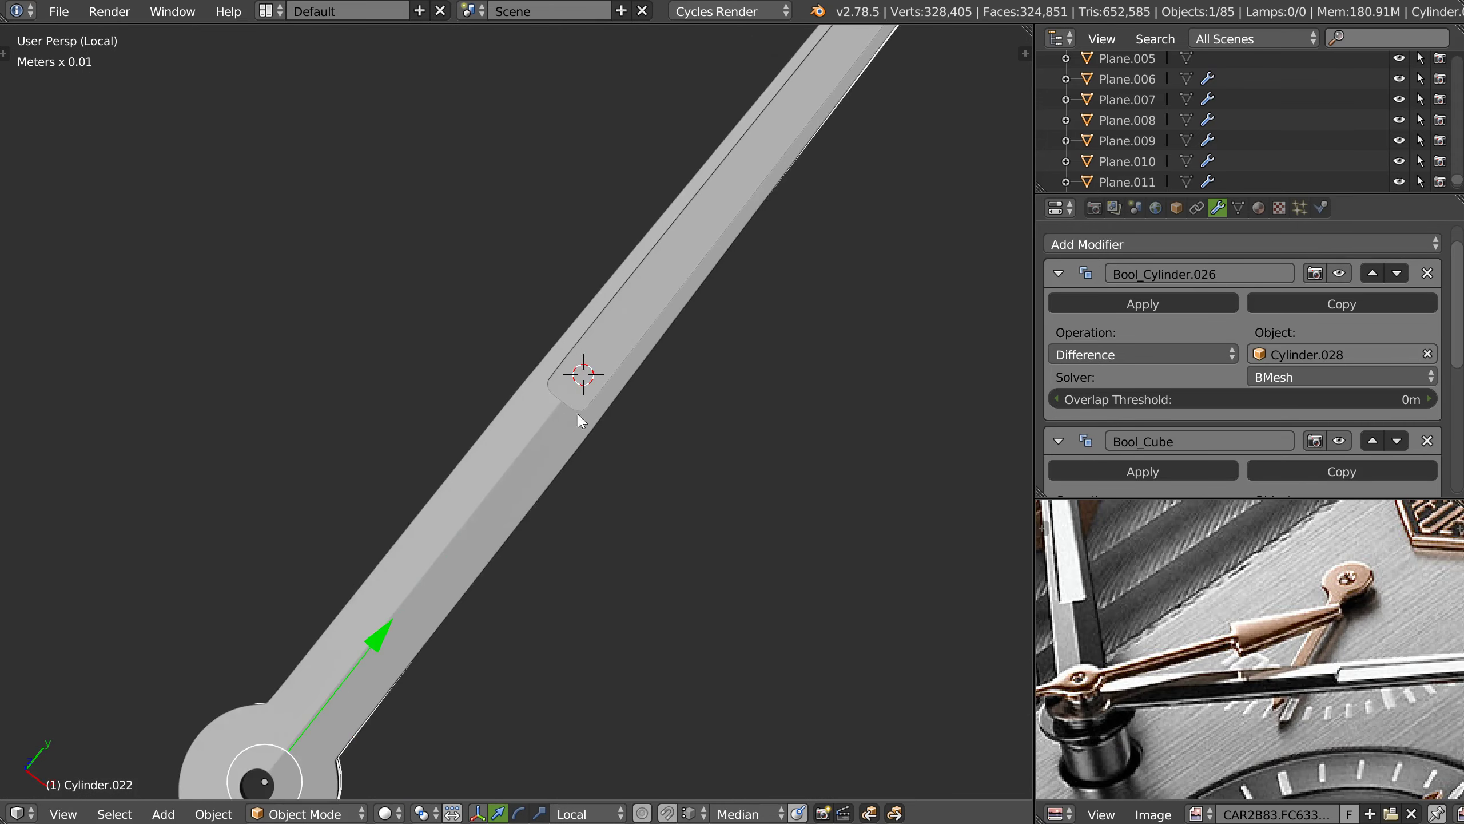
pyautogui.keyDown('shift'); pyautogui.scroll(4, 506, 453); pyautogui.keyUp('shift')
pyautogui.scroll(2, 625, 323)
pyautogui.scroll(1, 434, 592)
pyautogui.scroll(-2, 433, 592)
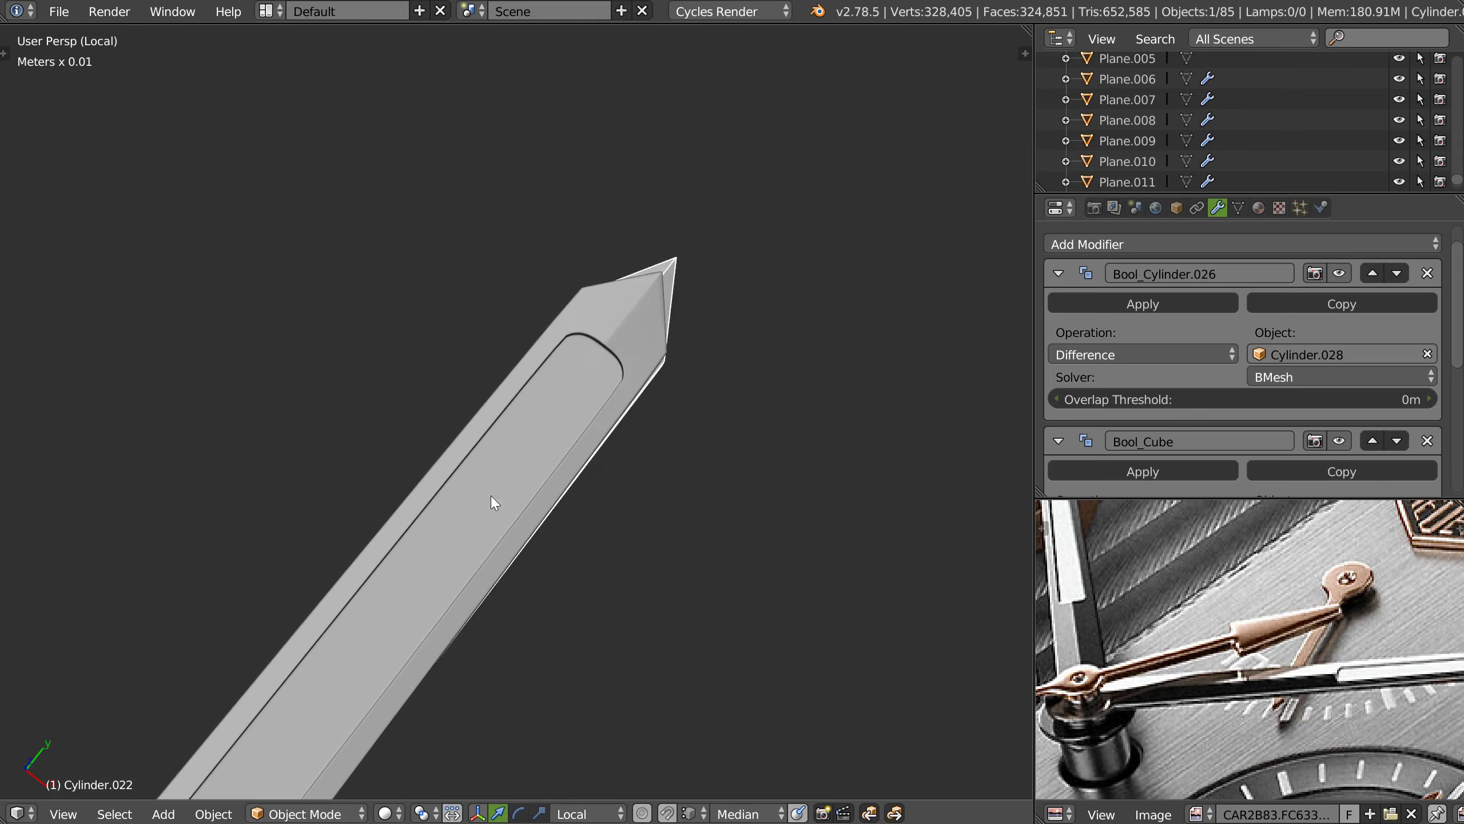
pyautogui.scroll(3, 672, 300)
pyautogui.rightClick(671, 307)
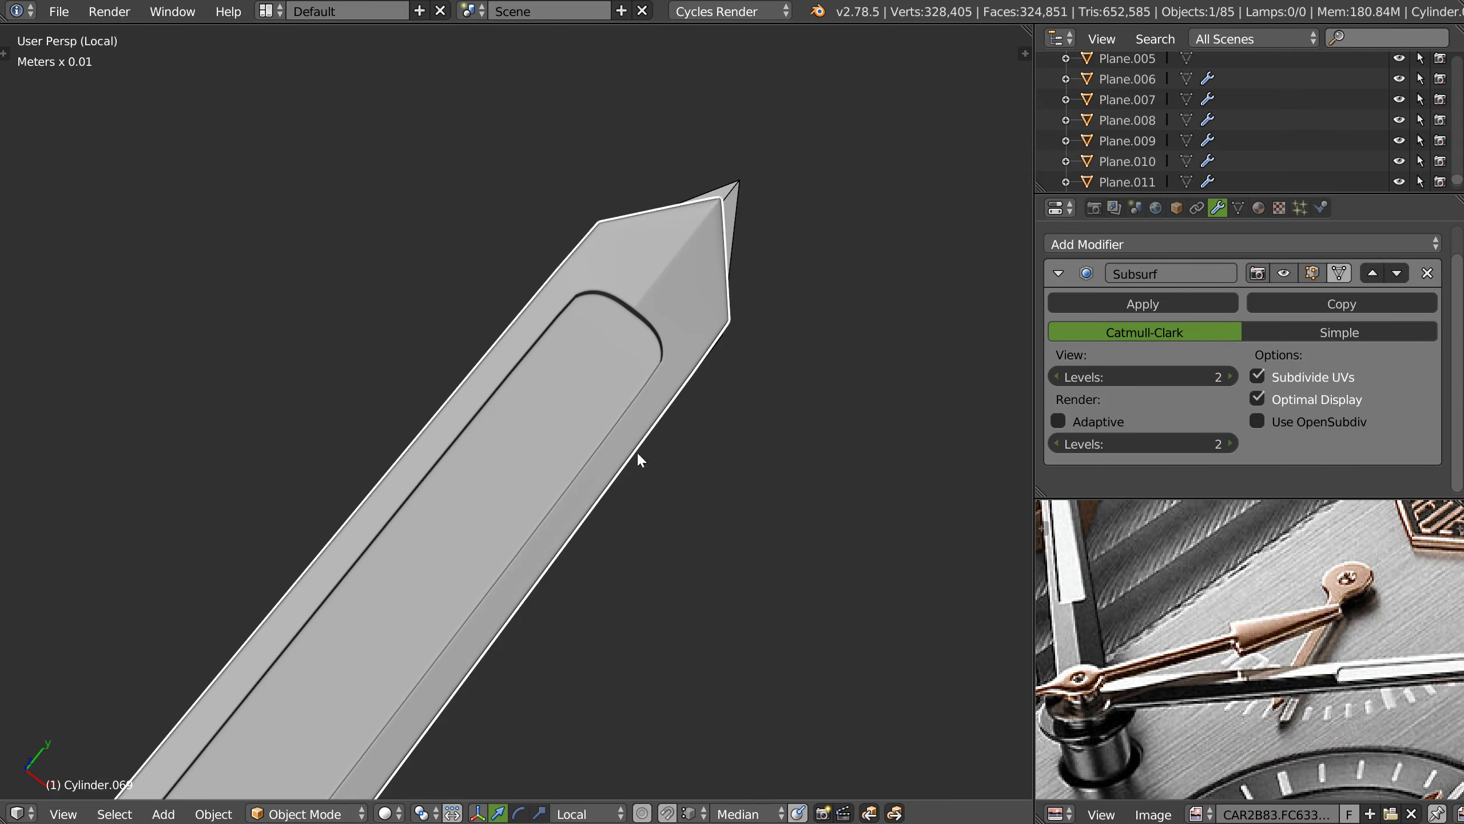
pyautogui.press('KP_7')
pyautogui.press('KP_Decimal')
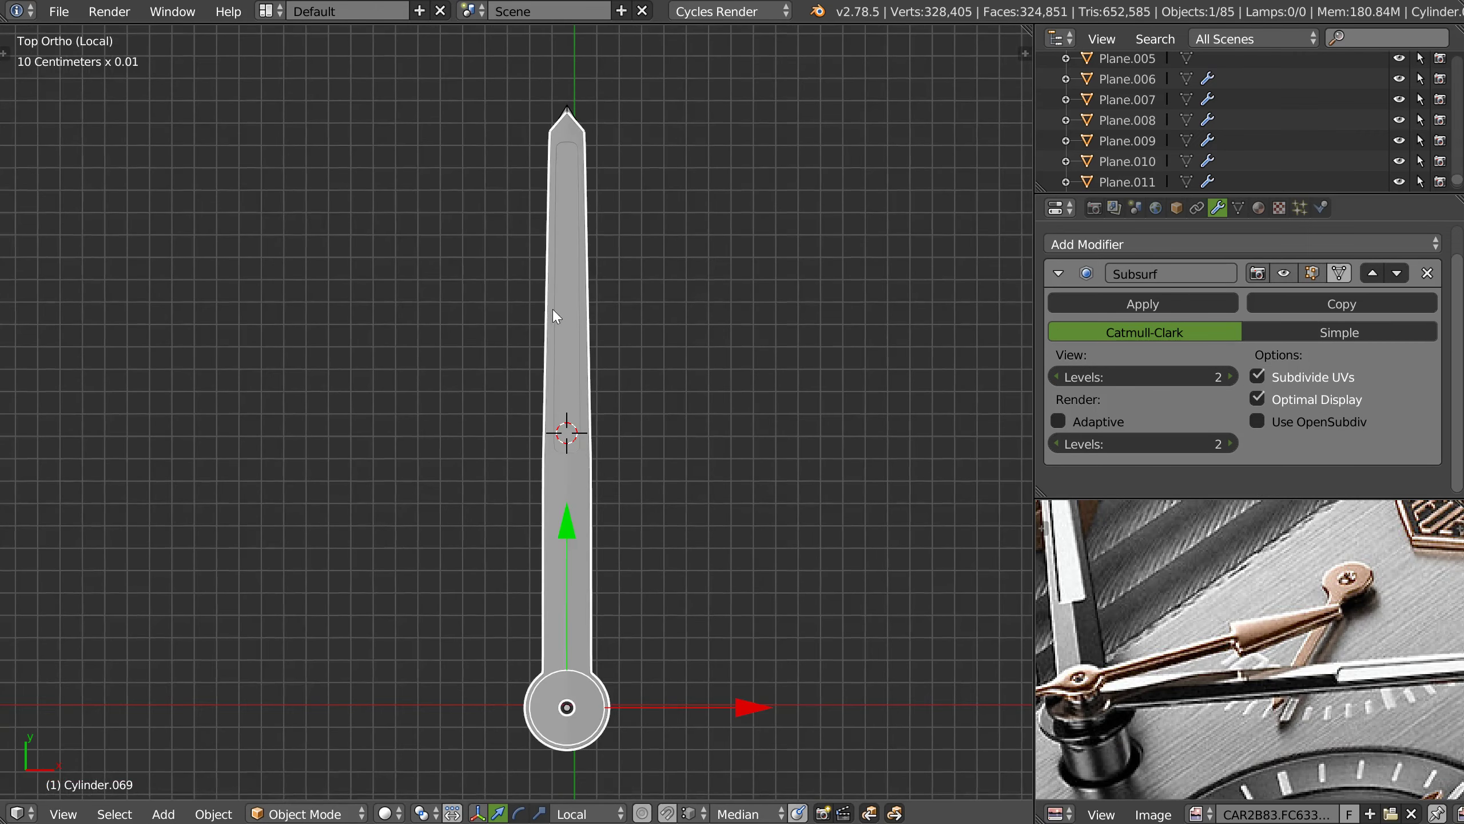
# - Return to the full watch in top view with the background reference image shown
pyautogui.press('KP_Divide')
pyautogui.press('KP_7')
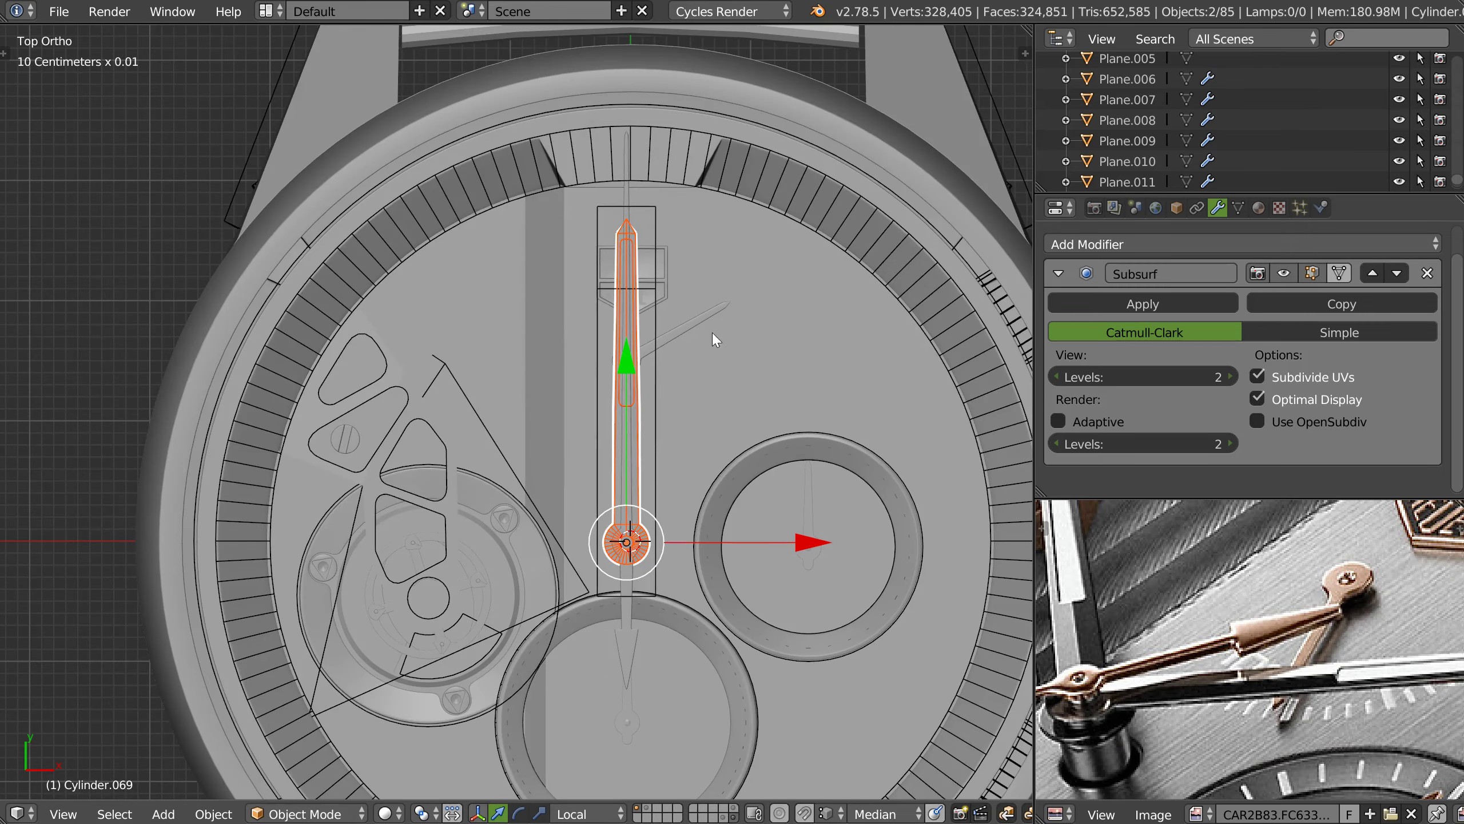
pyautogui.press('z')
pyautogui.click(682, 364)
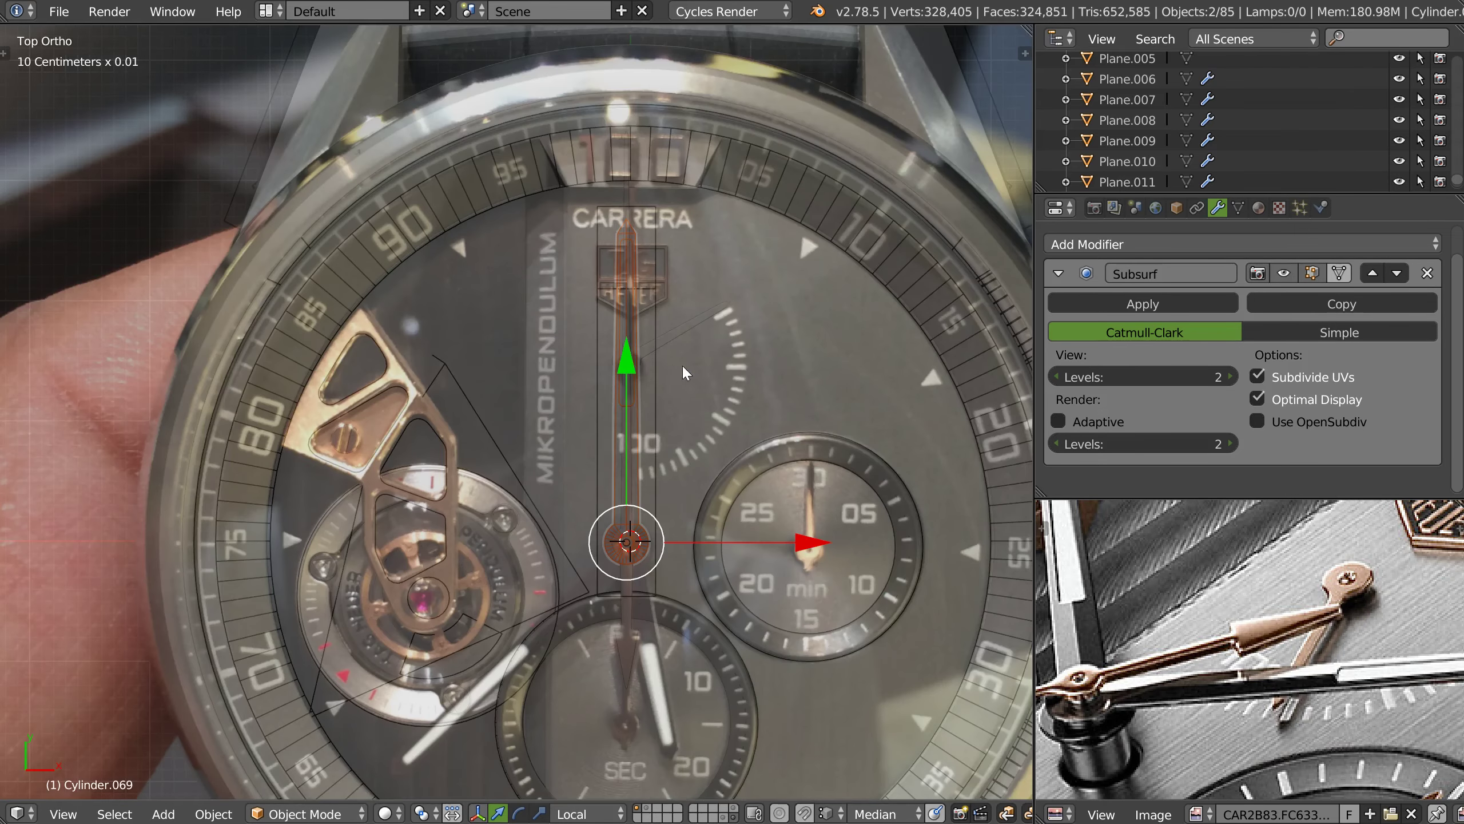
# - Zoom in near CARRERA to check the blade tip against the dial's logo
pyautogui.scroll(1, 741, 381)
pyautogui.scroll(3, 498, 407)
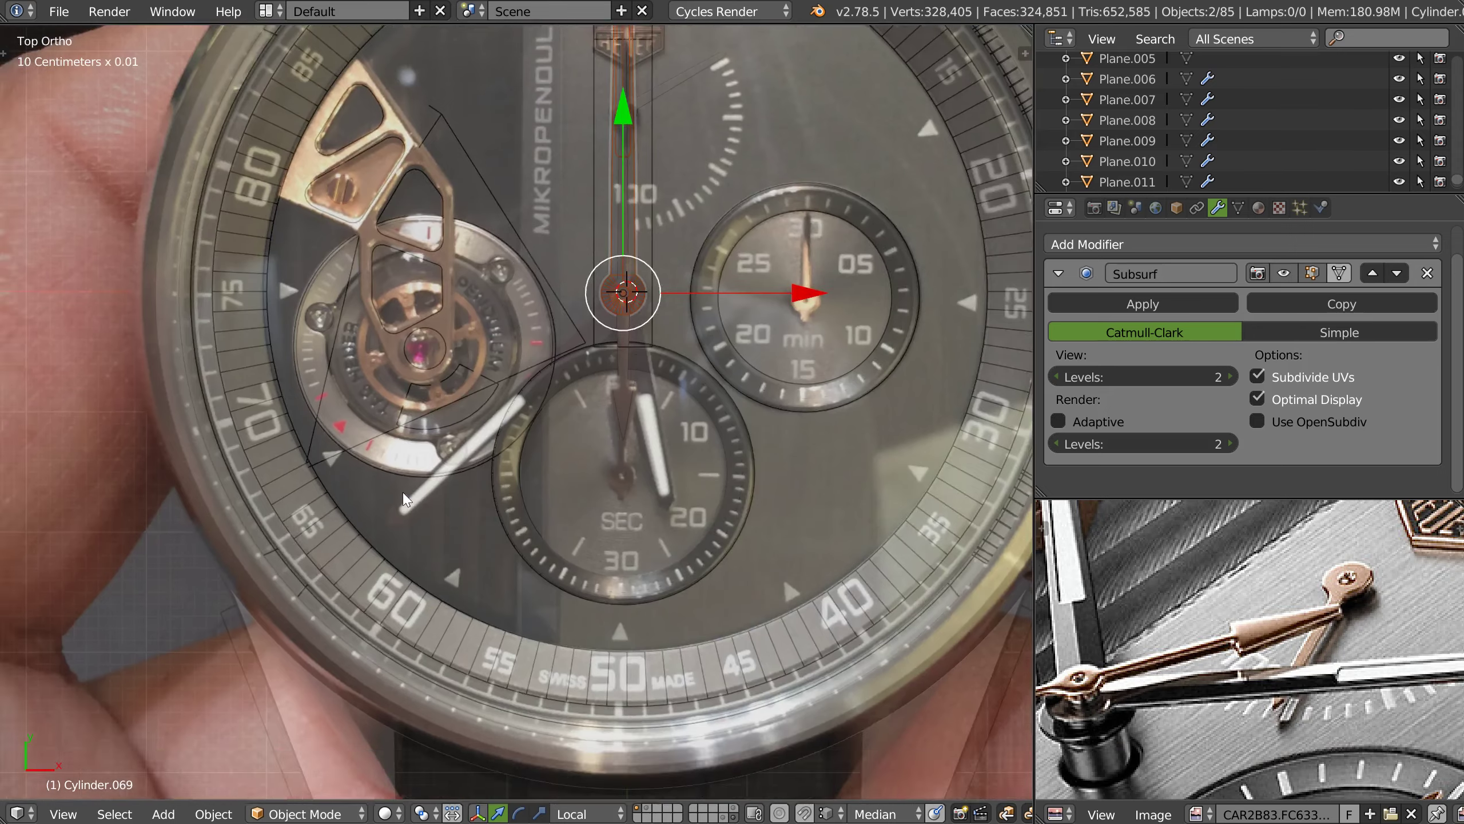
pyautogui.scroll(-1, 441, 518)
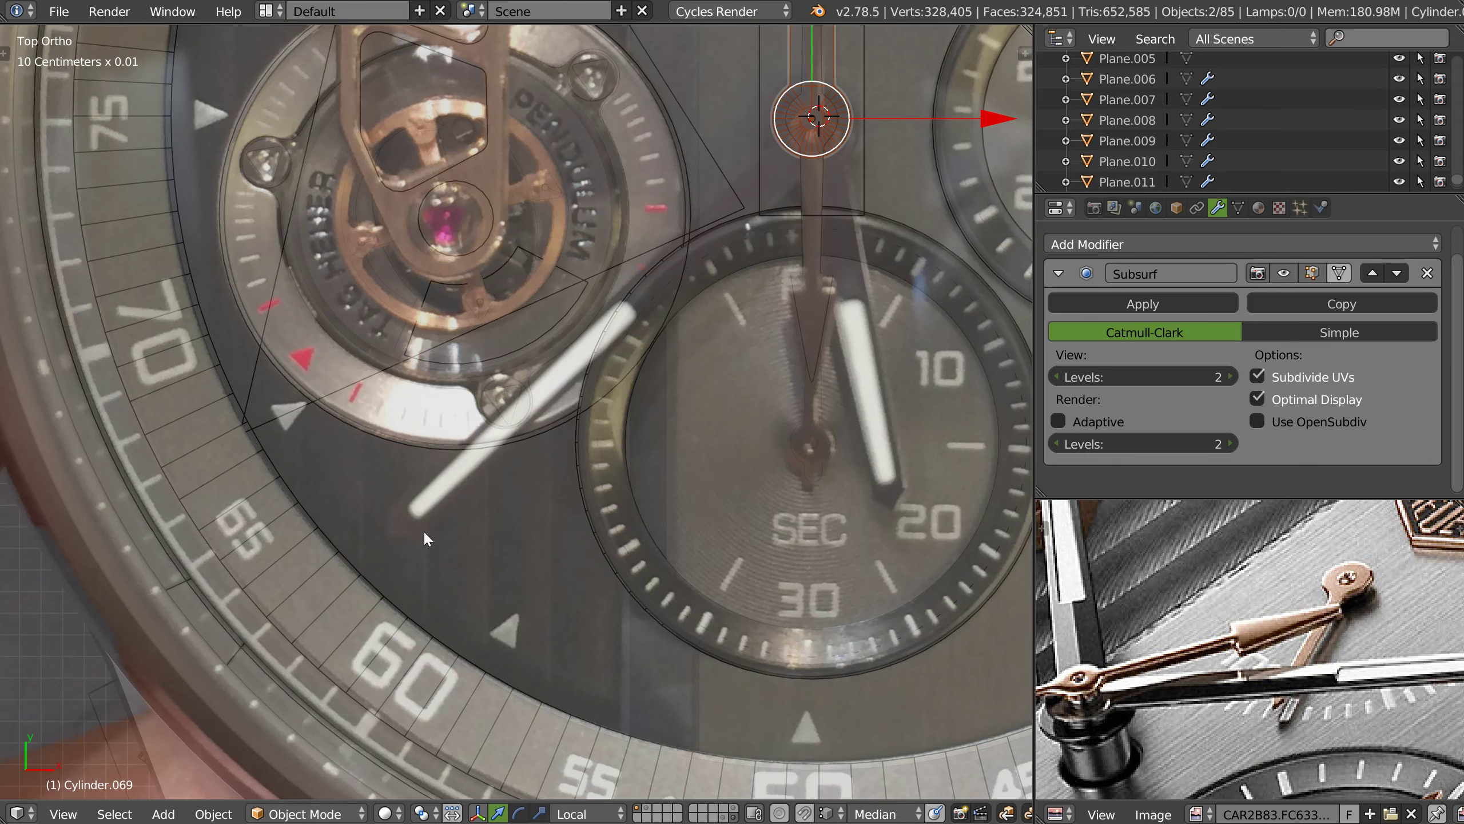
pyautogui.scroll(1, 375, 508)
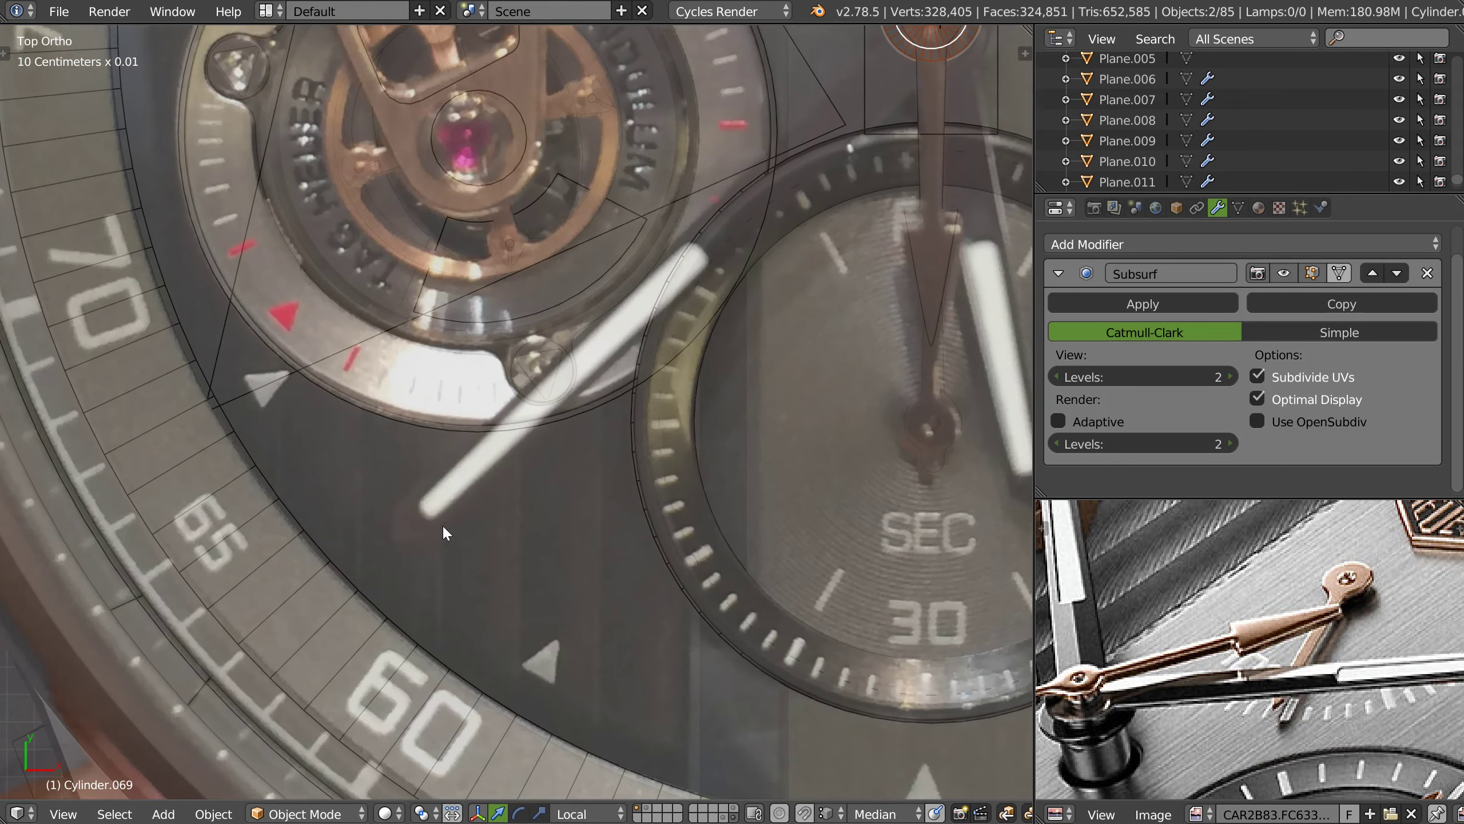
pyautogui.scroll(-3, 293, 483)
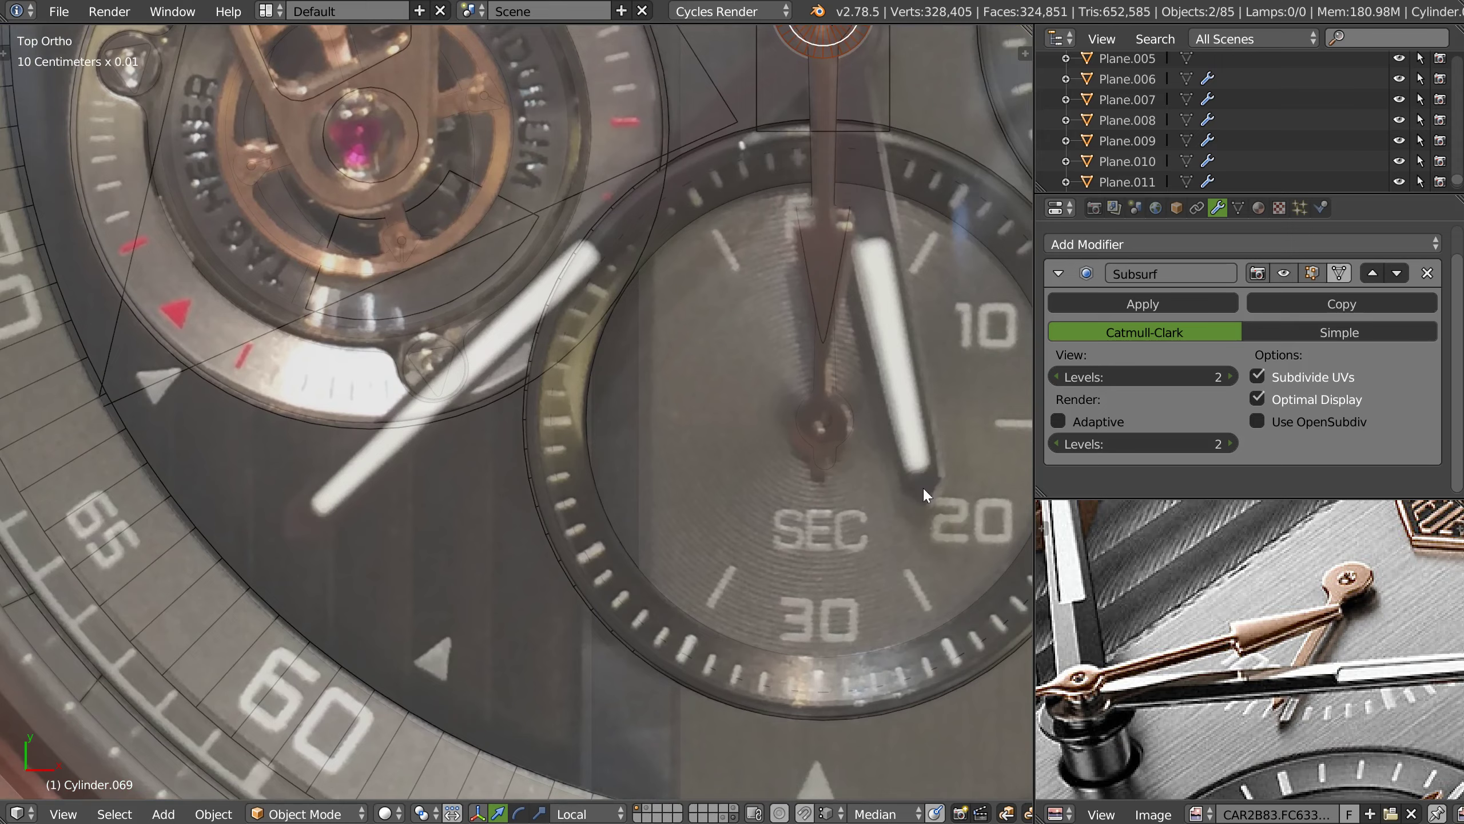
pyautogui.scroll(3, 921, 466)
pyautogui.keyDown('shift'); pyautogui.moveTo(602, 460); pyautogui.dragTo(547, 381, button='middle'); pyautogui.keyUp('shift')
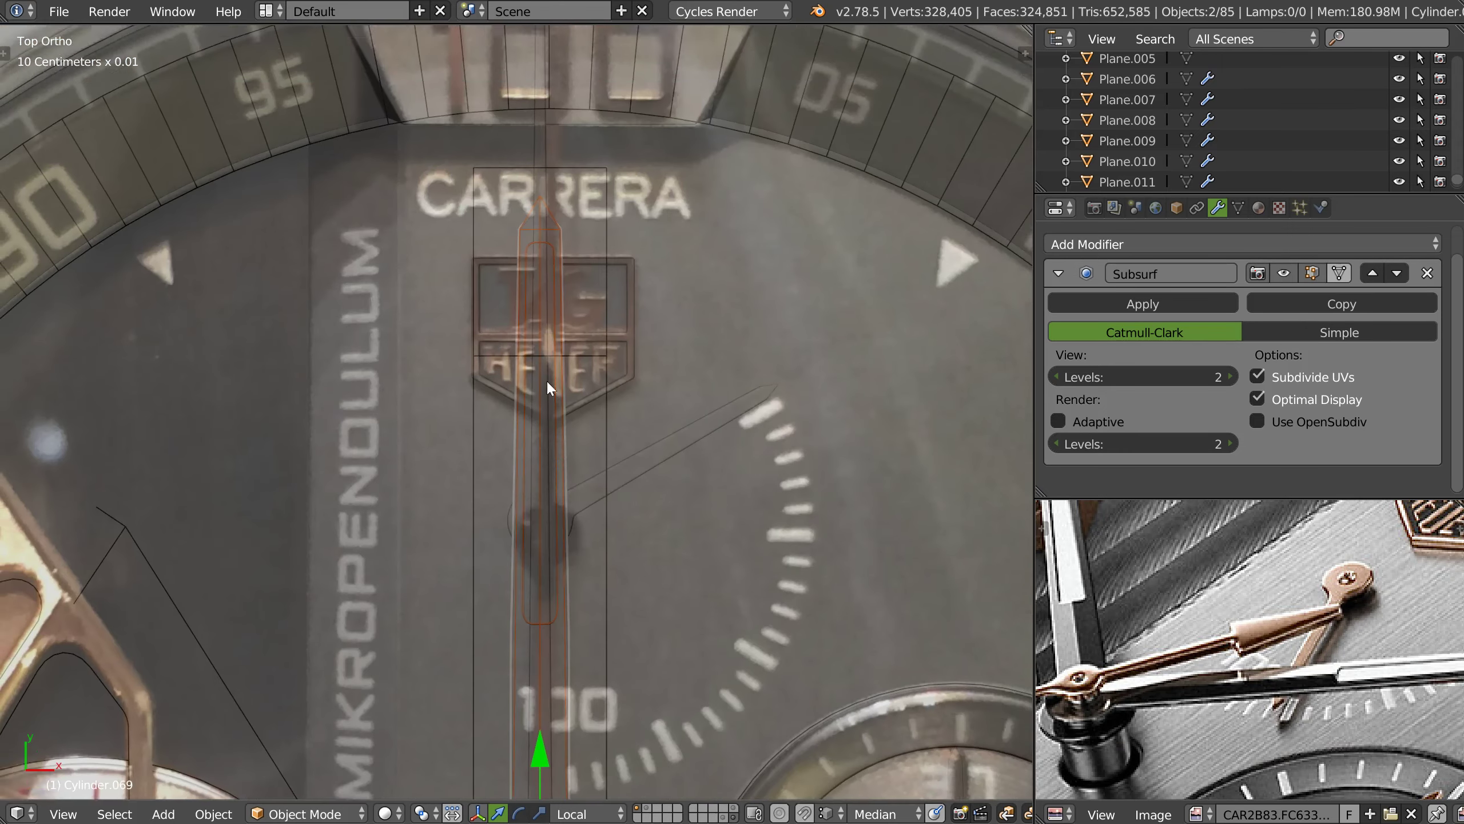
pyautogui.scroll(10, 595, 162)
pyautogui.scroll(-5, 542, 290)
pyautogui.keyDown('shift'); pyautogui.scroll(4, 582, 268); pyautogui.keyUp('shift')
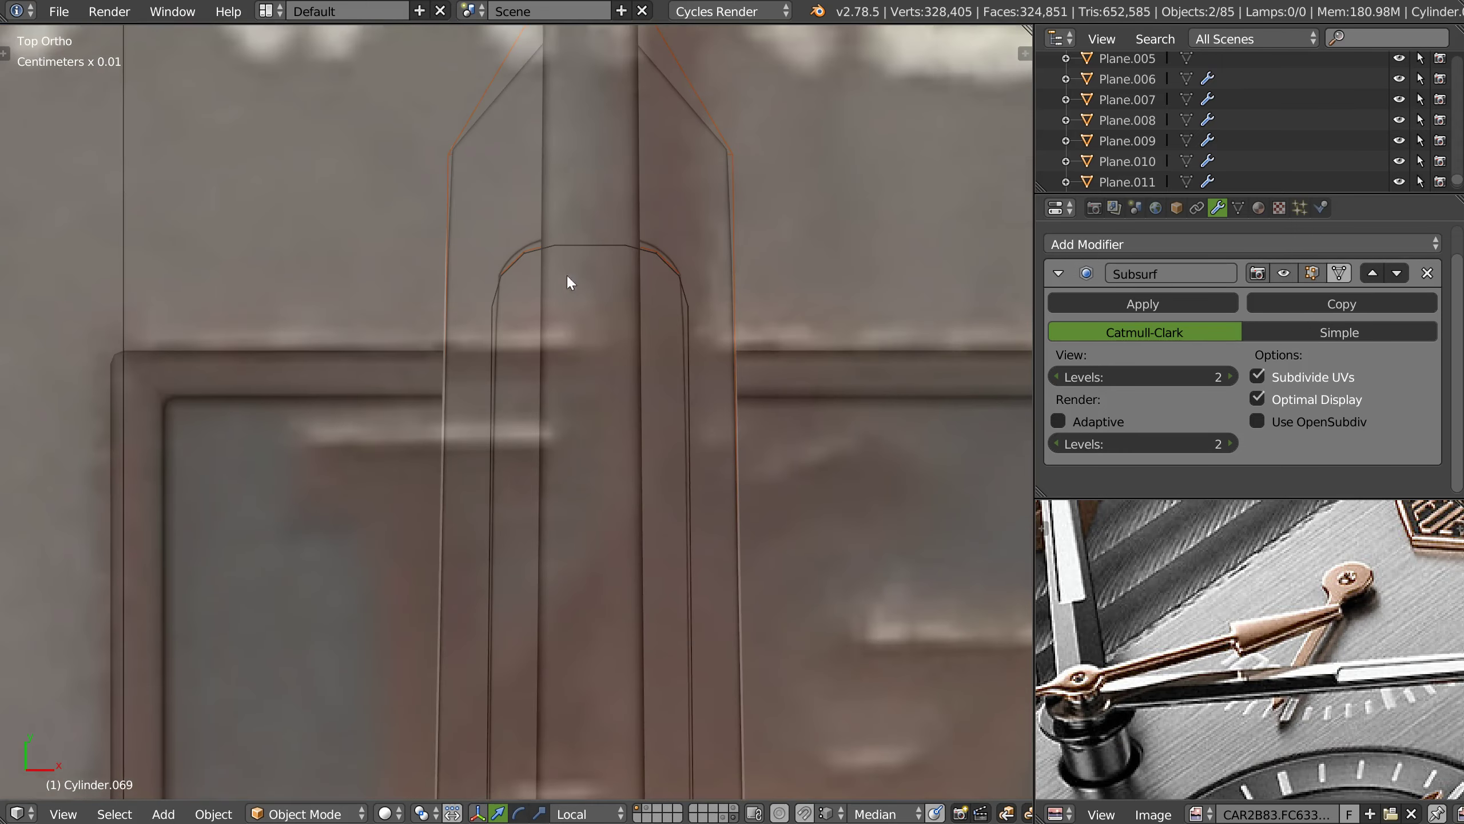
# - Select the groove outline shape at the tip and check all its vertices in Edit Mode
pyautogui.rightClick(598, 260)
pyautogui.press('Tab')
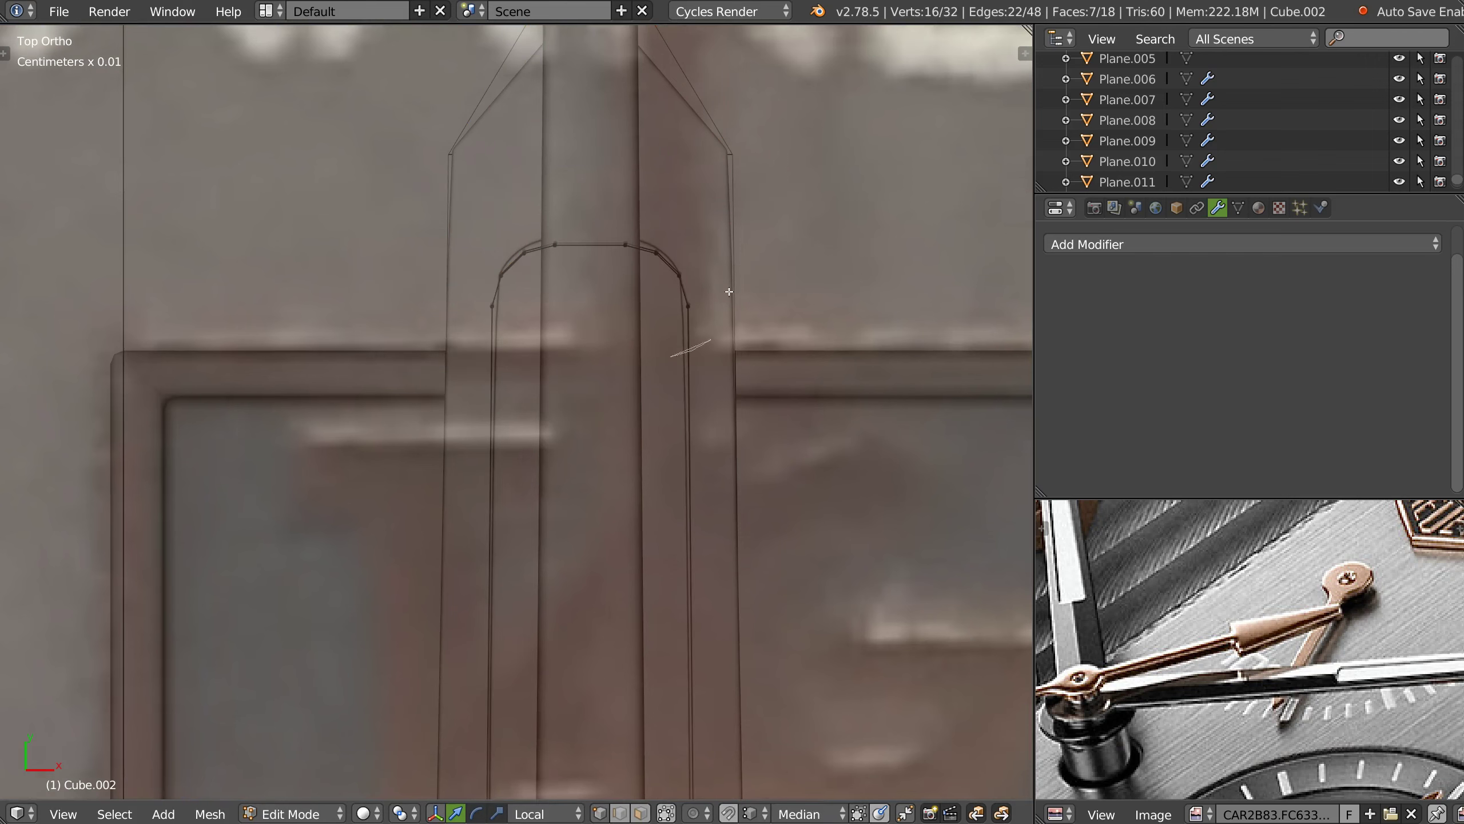
pyautogui.press('a')
pyautogui.press('a')
pyautogui.scroll(-1, 607, 253)
pyautogui.scroll(-2, 617, 256)
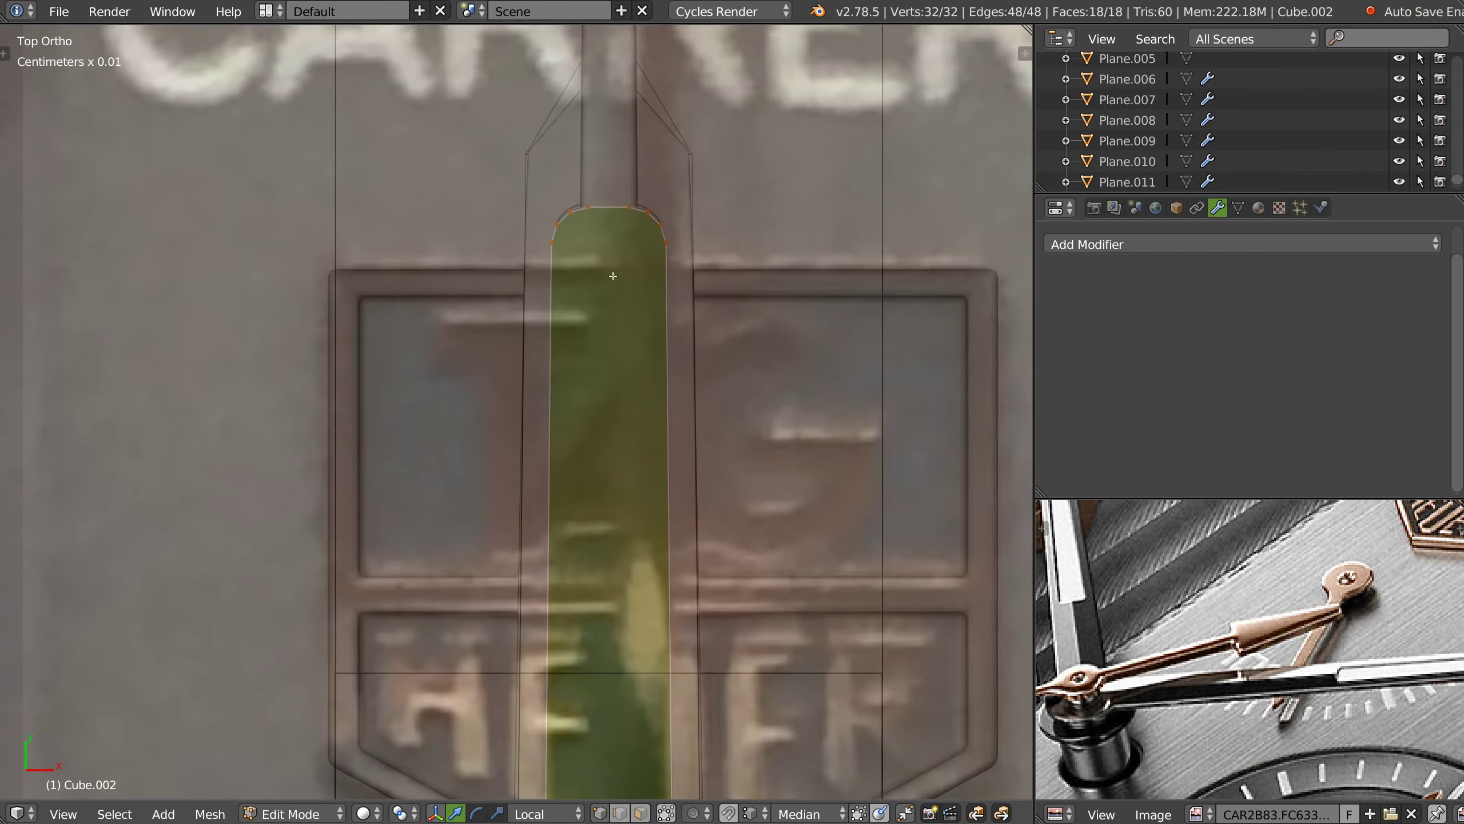
pyautogui.press('Tab')
# - Select the subdivided blade's faces around the groove's rounded end in Edit Mode
pyautogui.rightClick(590, 197)
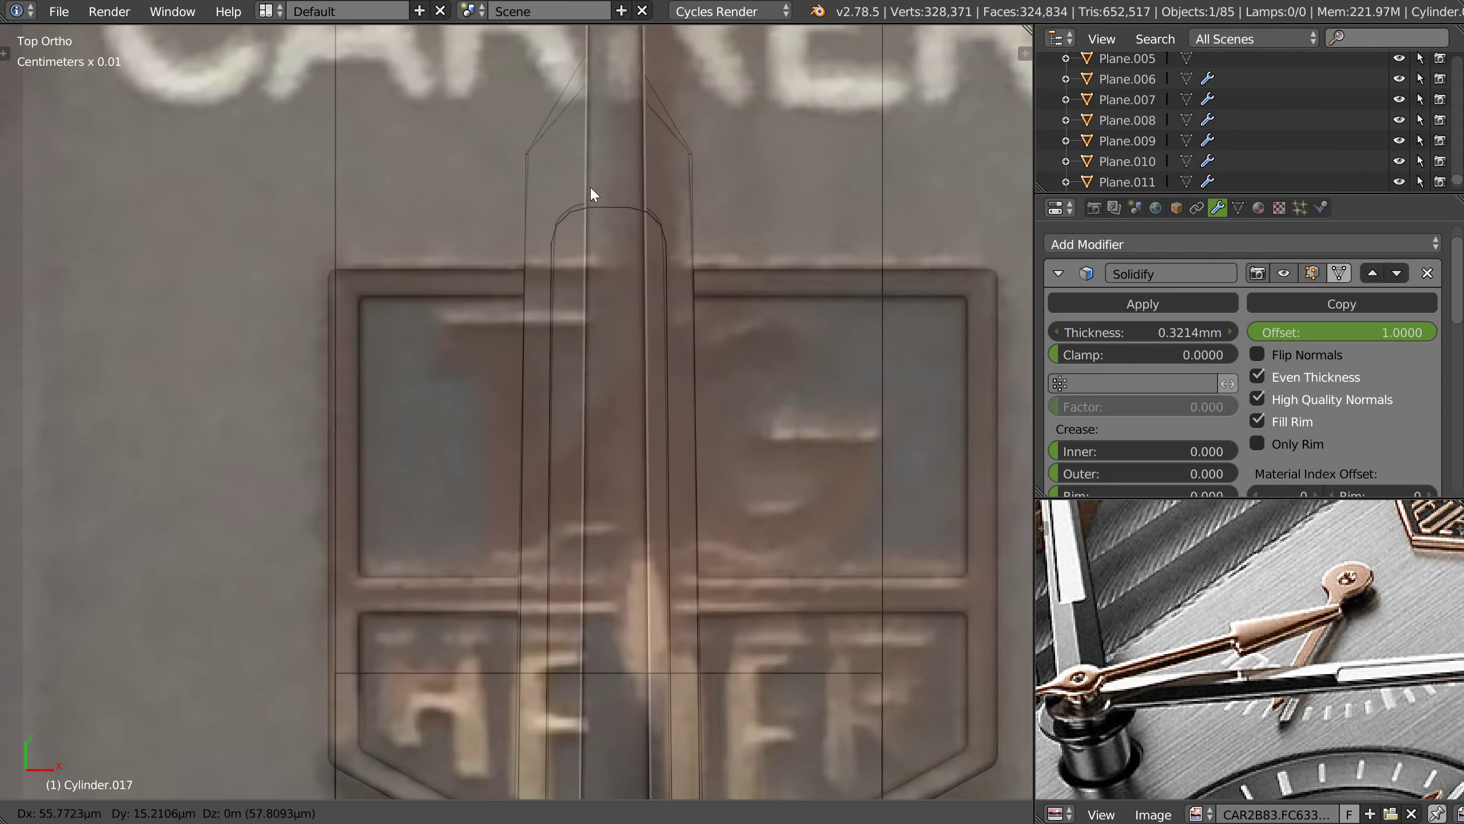
pyautogui.rightClick(559, 130)
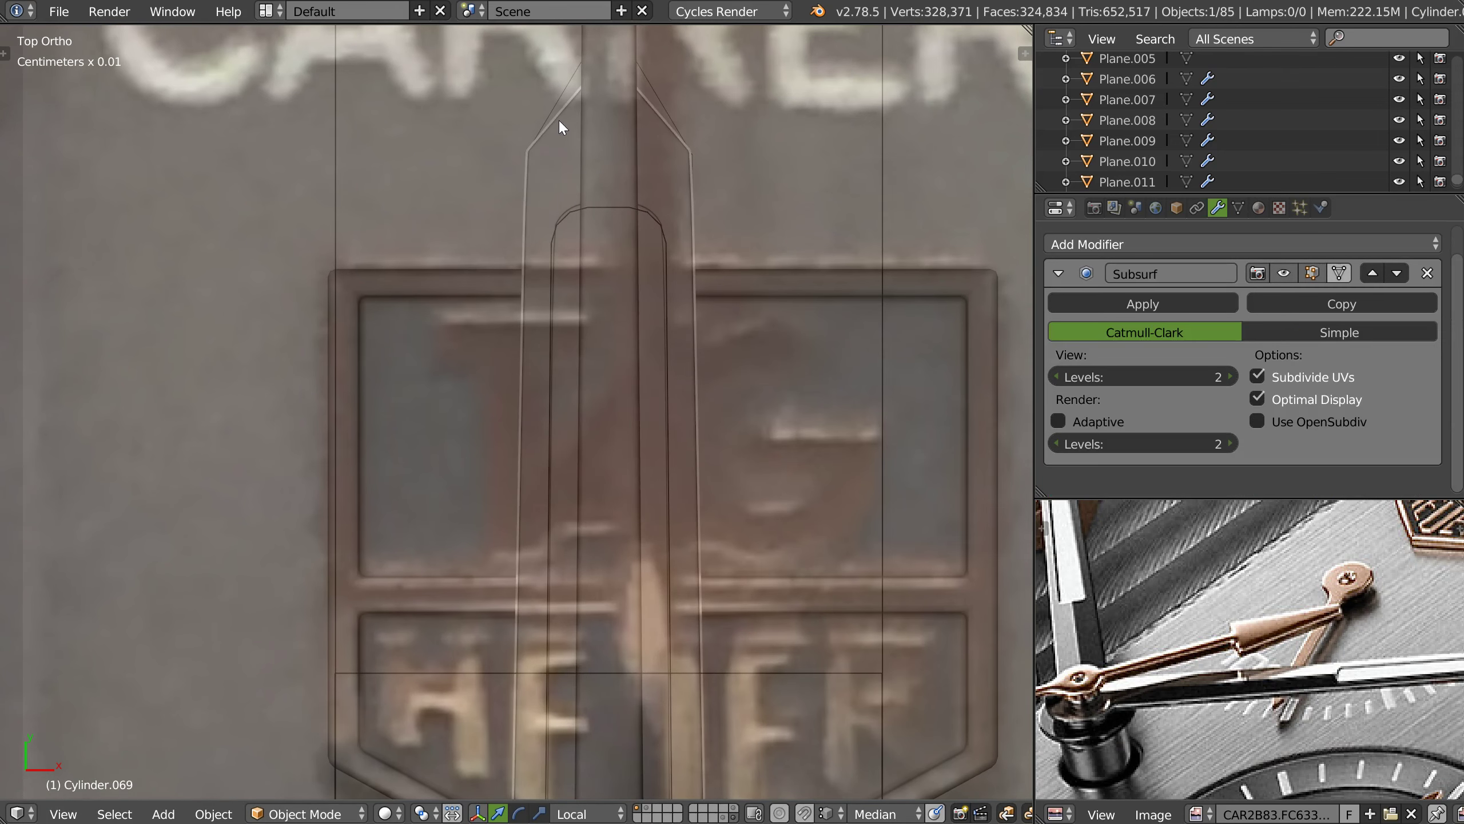
pyautogui.press('Tab')
pyautogui.scroll(3, 586, 258)
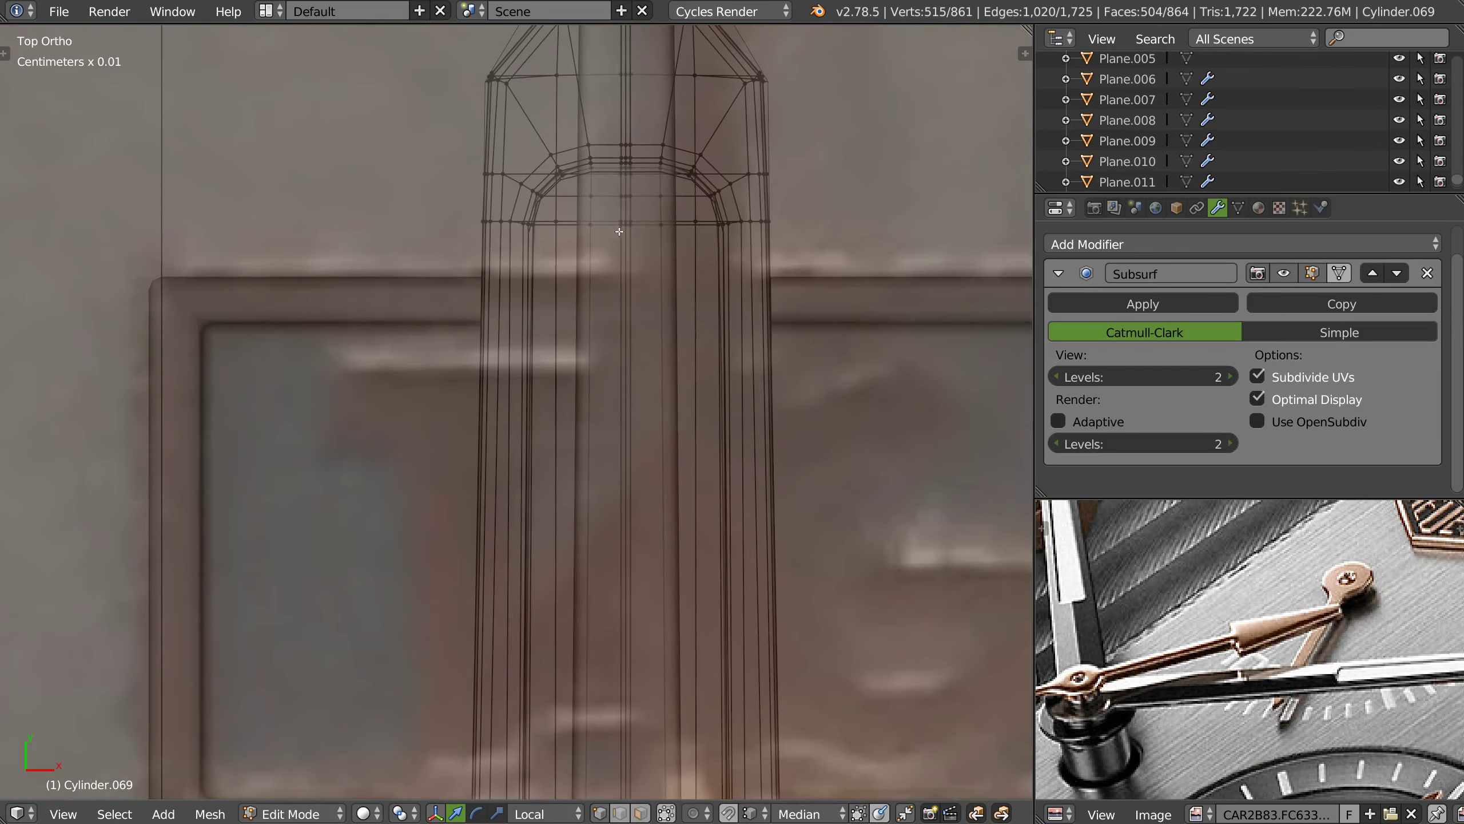
pyautogui.keyDown('ctrl'); pyautogui.moveTo(505, 214); pyautogui.dragTo(527, 147); pyautogui.keyUp('ctrl')
pyautogui.press('s')
pyautogui.press('x')
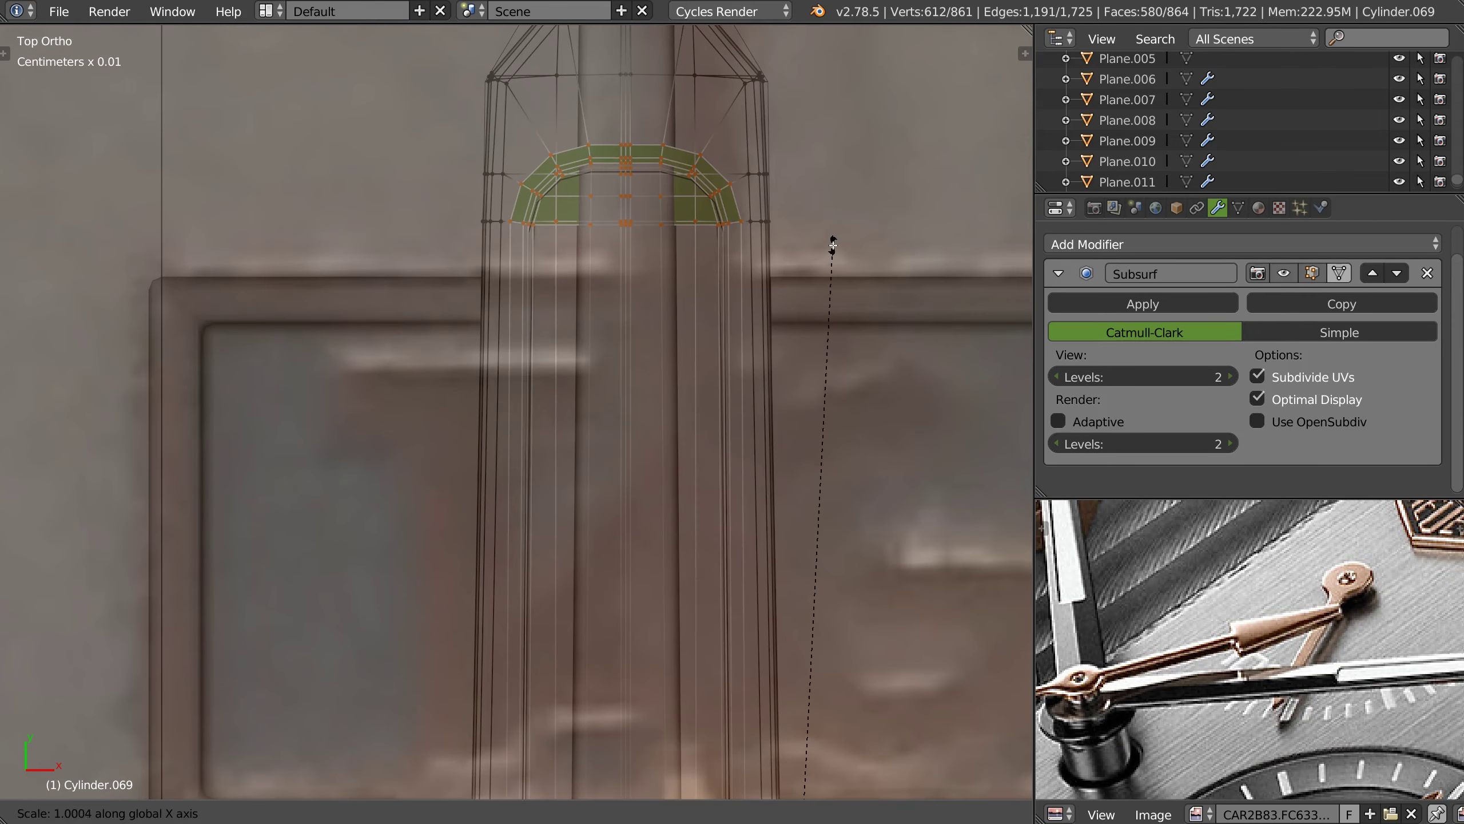
pyautogui.rightClick(858, 265)
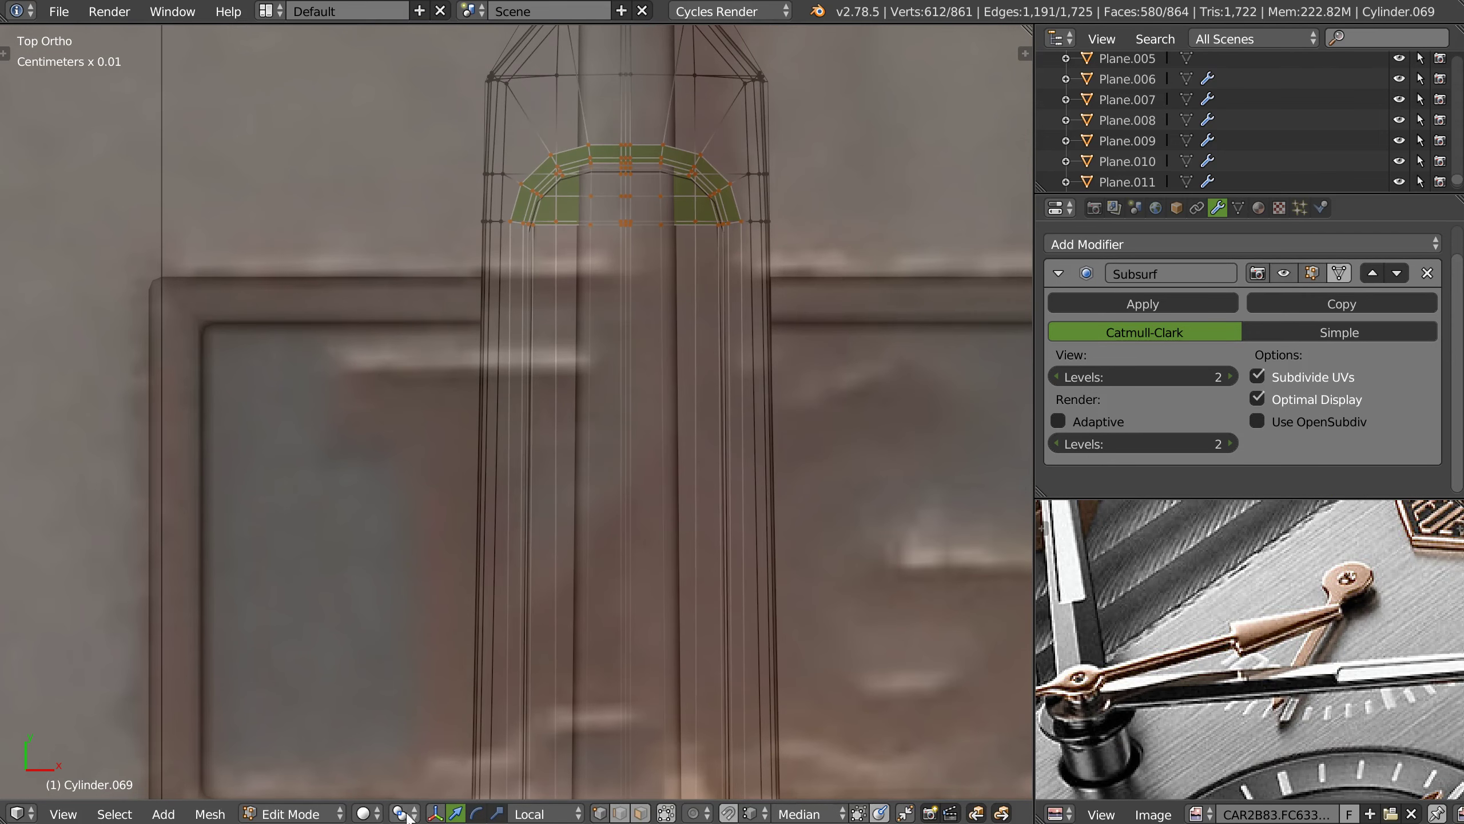
# - Frame the selected tip faces, then return to the top view over the reference photo
pyautogui.scroll(-4, 751, 357)
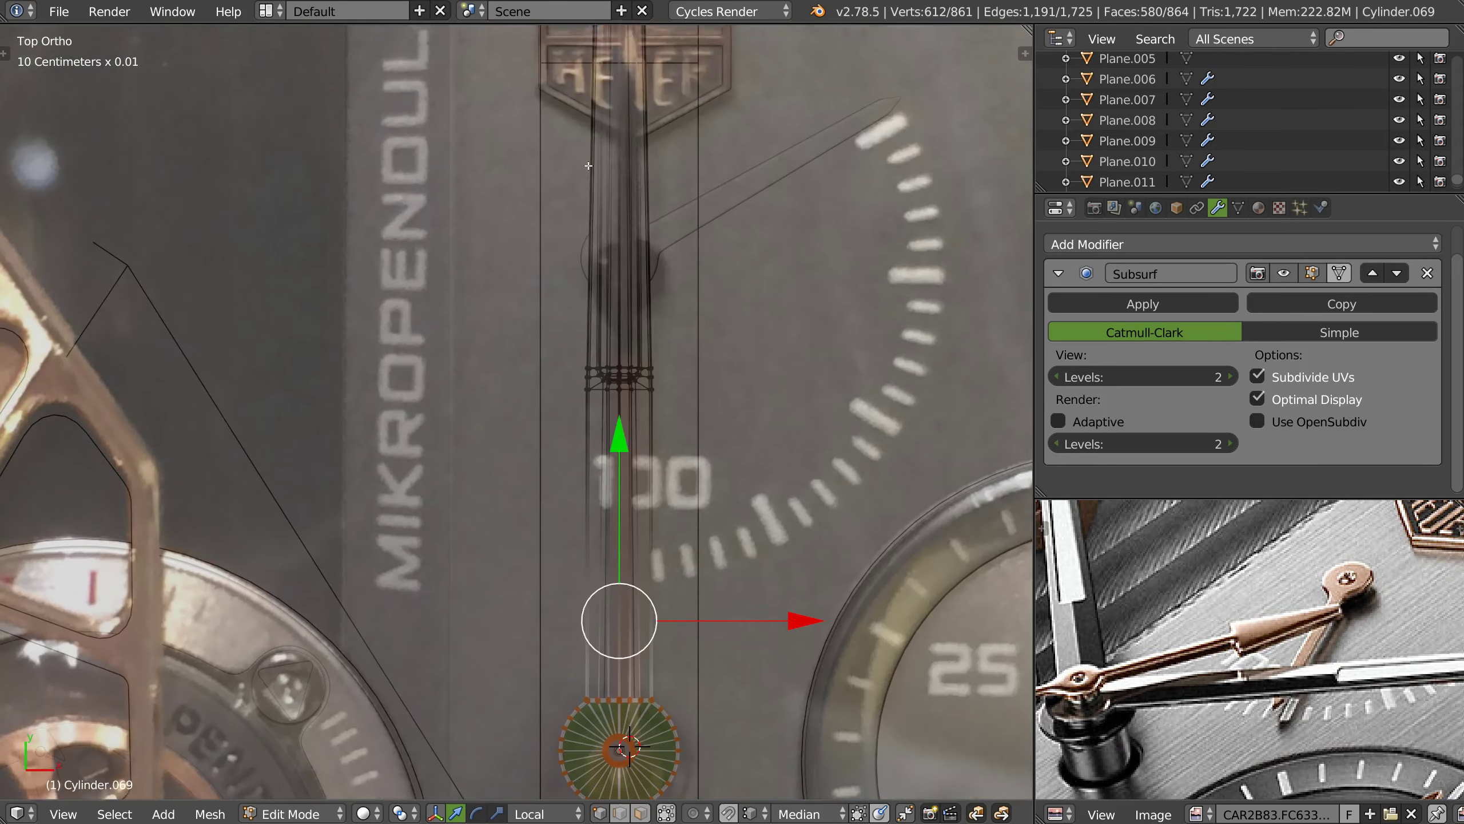
pyautogui.keyDown('shift'); pyautogui.scroll(5, 613, 346); pyautogui.keyUp('shift')
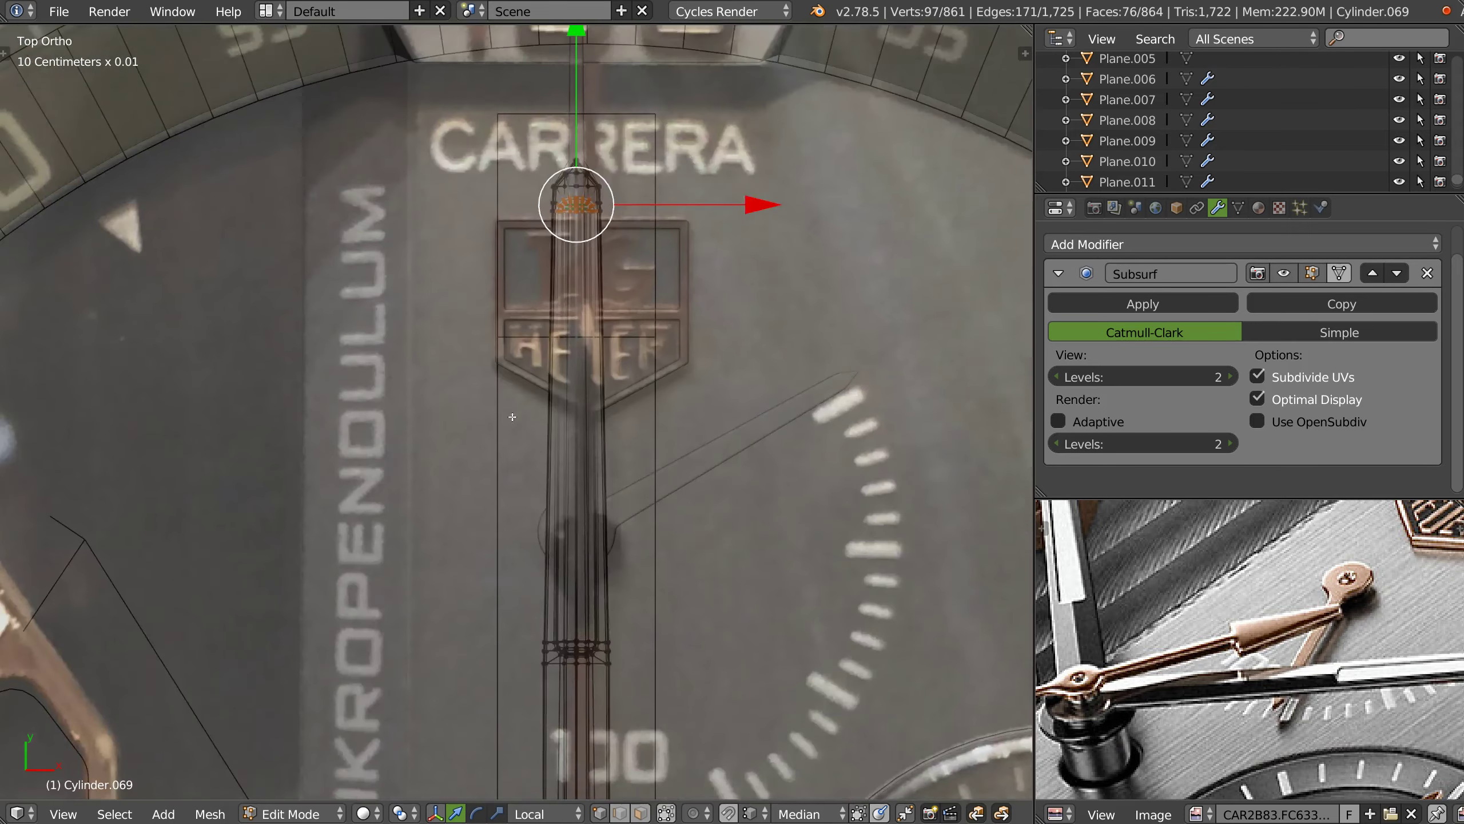
pyautogui.scroll(3, 613, 164)
pyautogui.press('KP_Decimal')
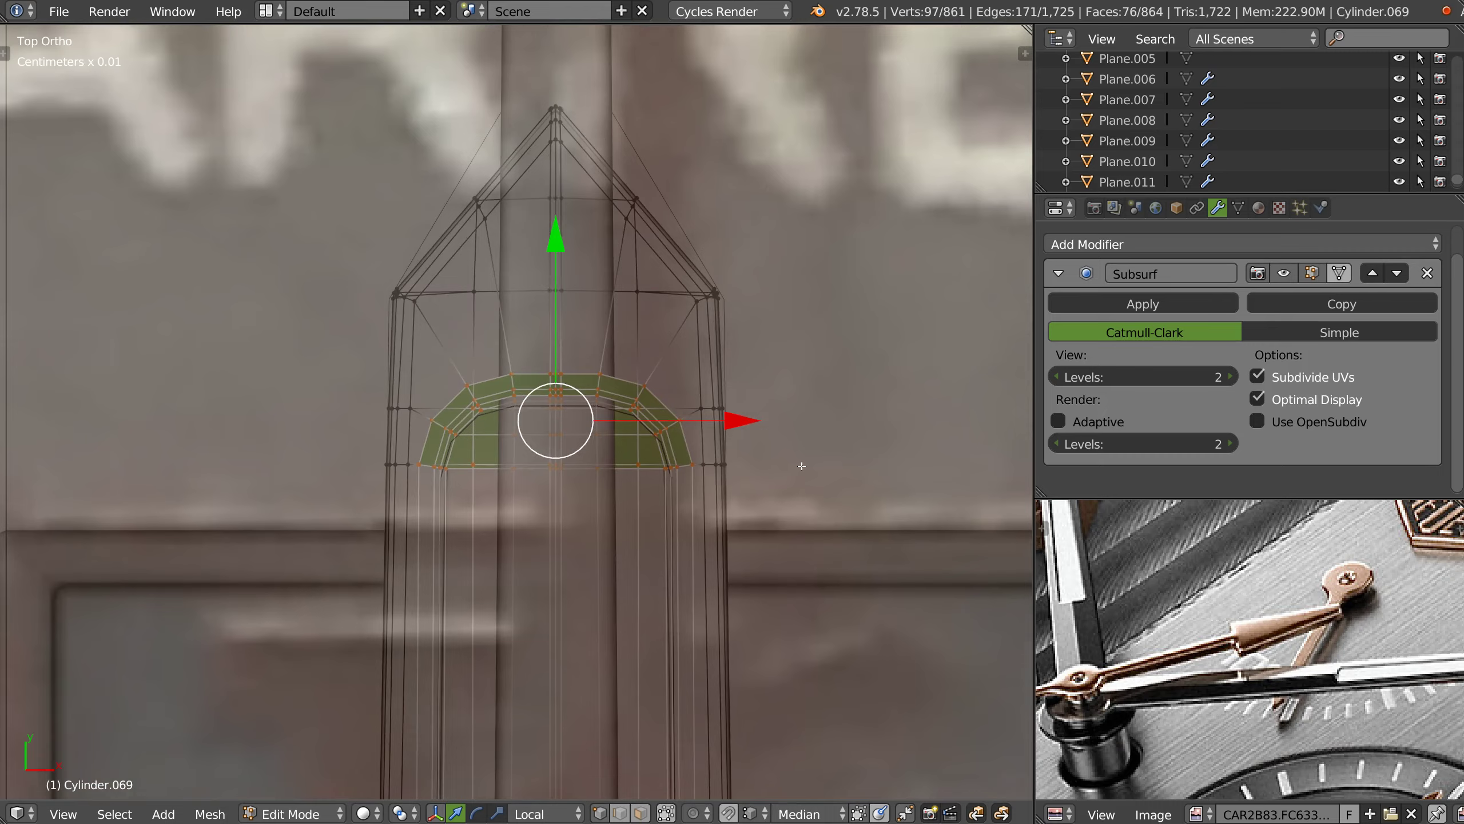
pyautogui.press('KP_5')
pyautogui.press('KP_7')
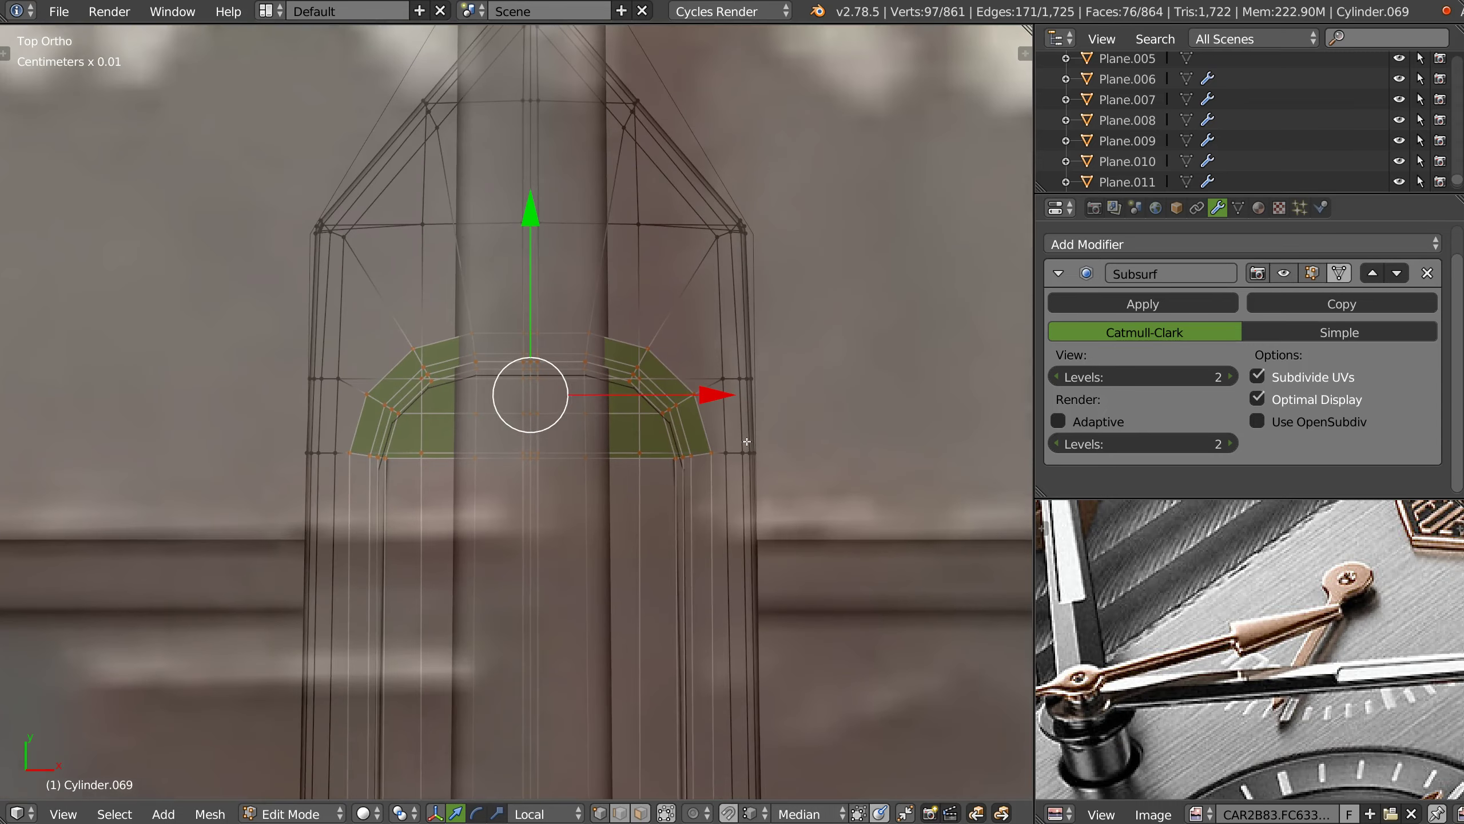
# - Try scaling the faces along X and moving them along Y, then undo the move
pyautogui.press('s')
pyautogui.press('x')
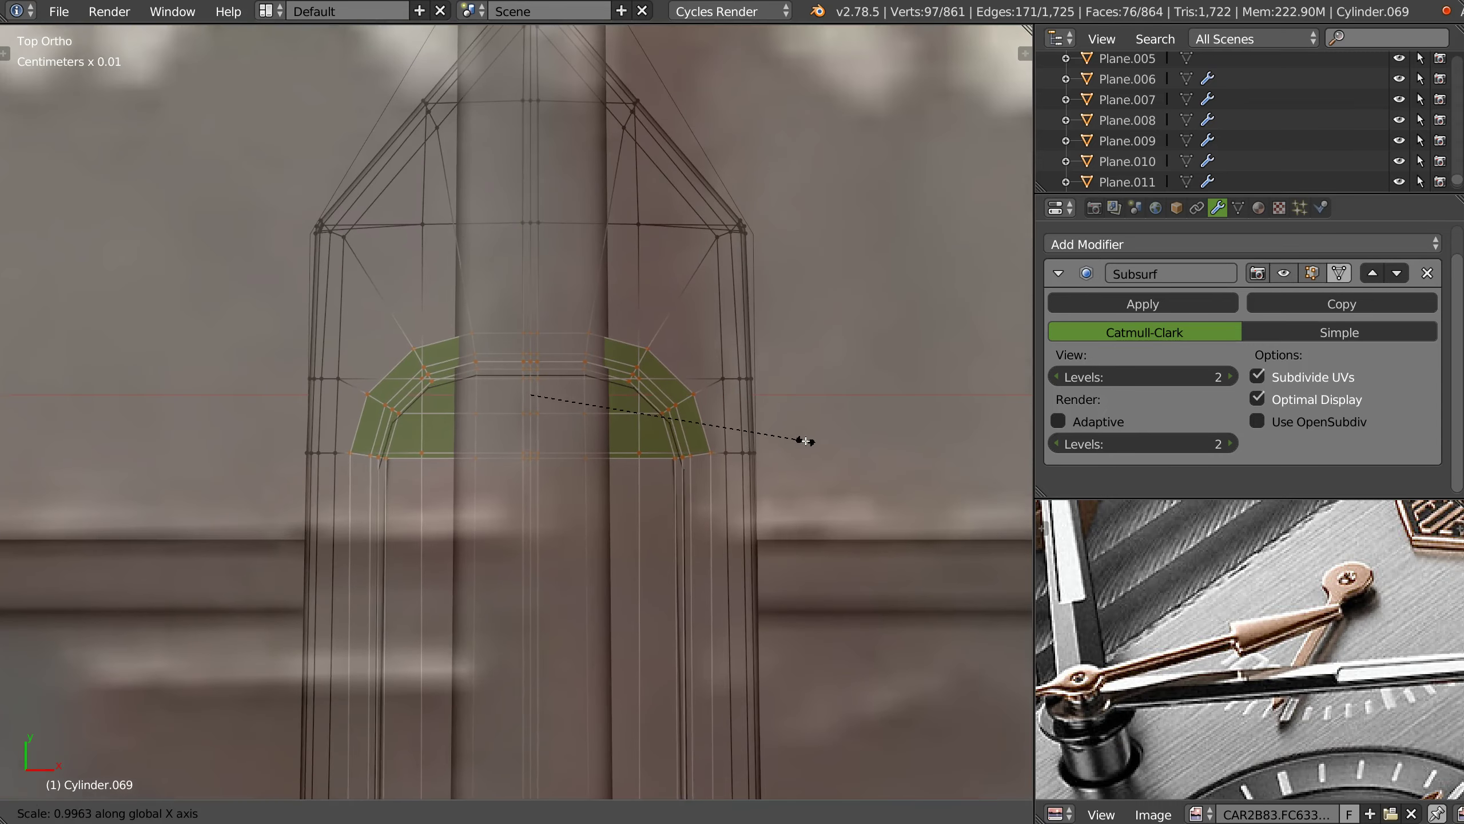
pyautogui.rightClick(807, 439)
pyautogui.press('g')
pyautogui.press('y')
pyautogui.press('y')
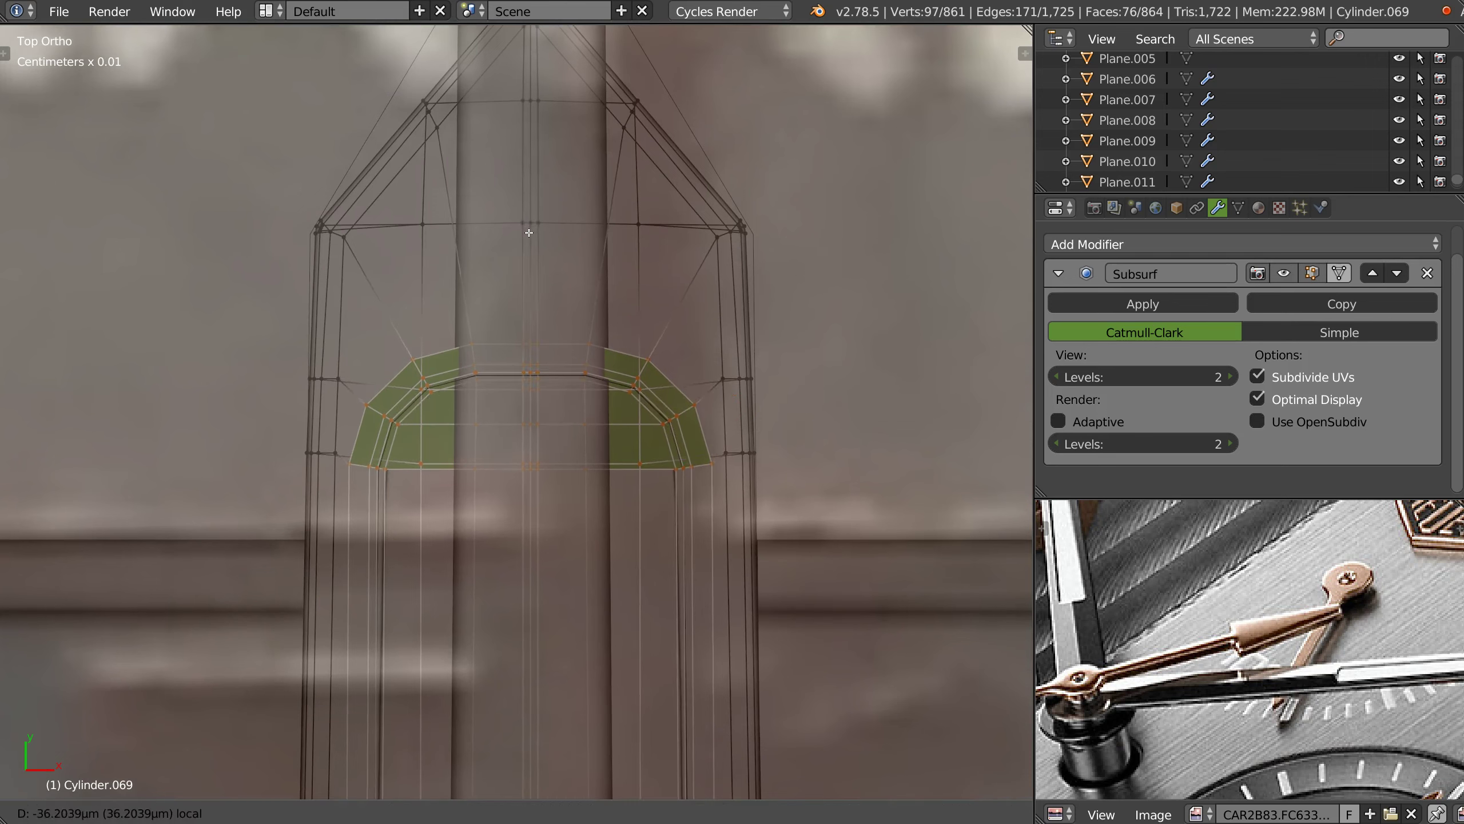
pyautogui.click(525, 231)
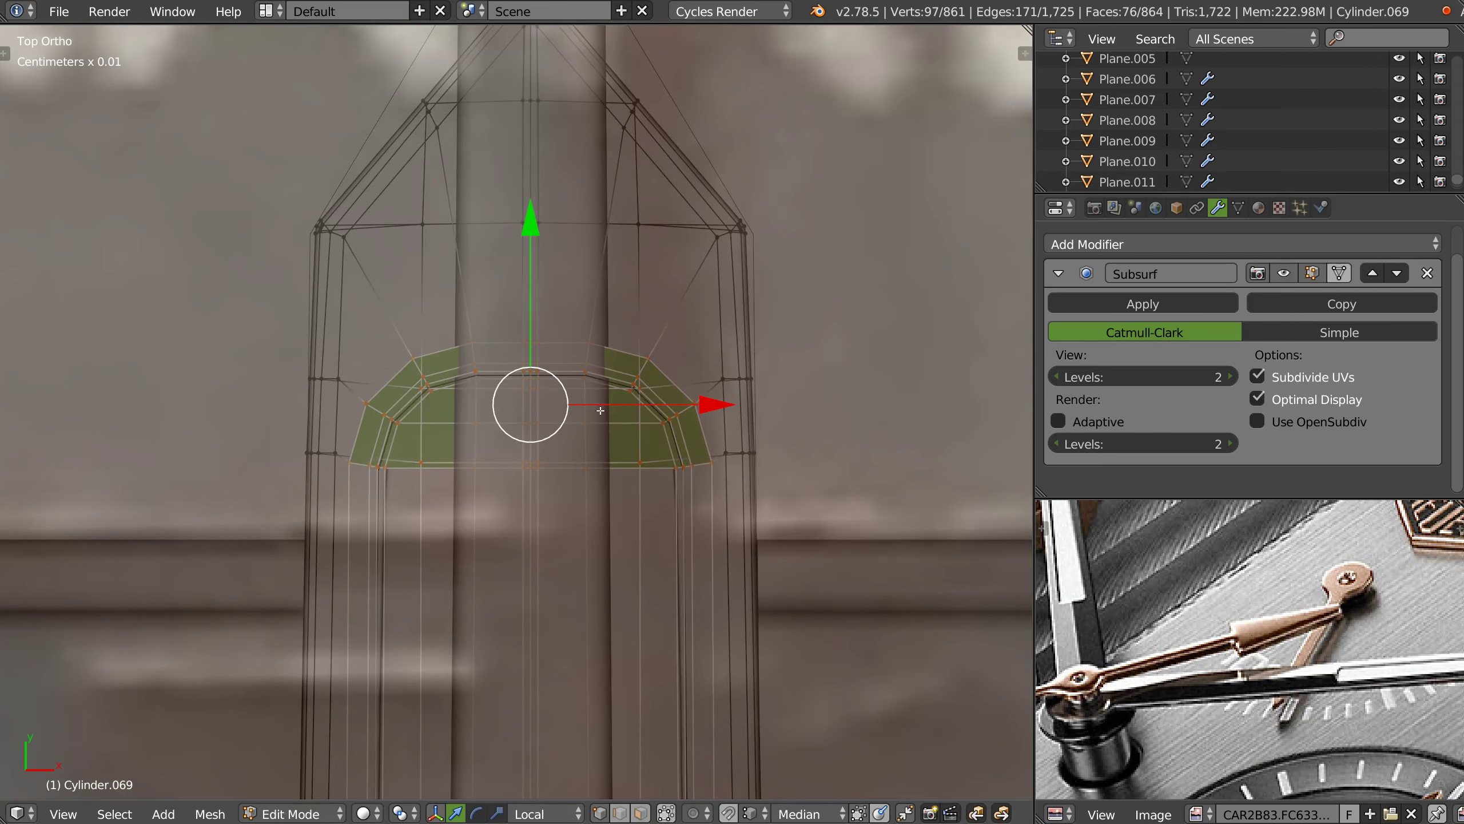
pyautogui.hotkey('ctrl', 'z')
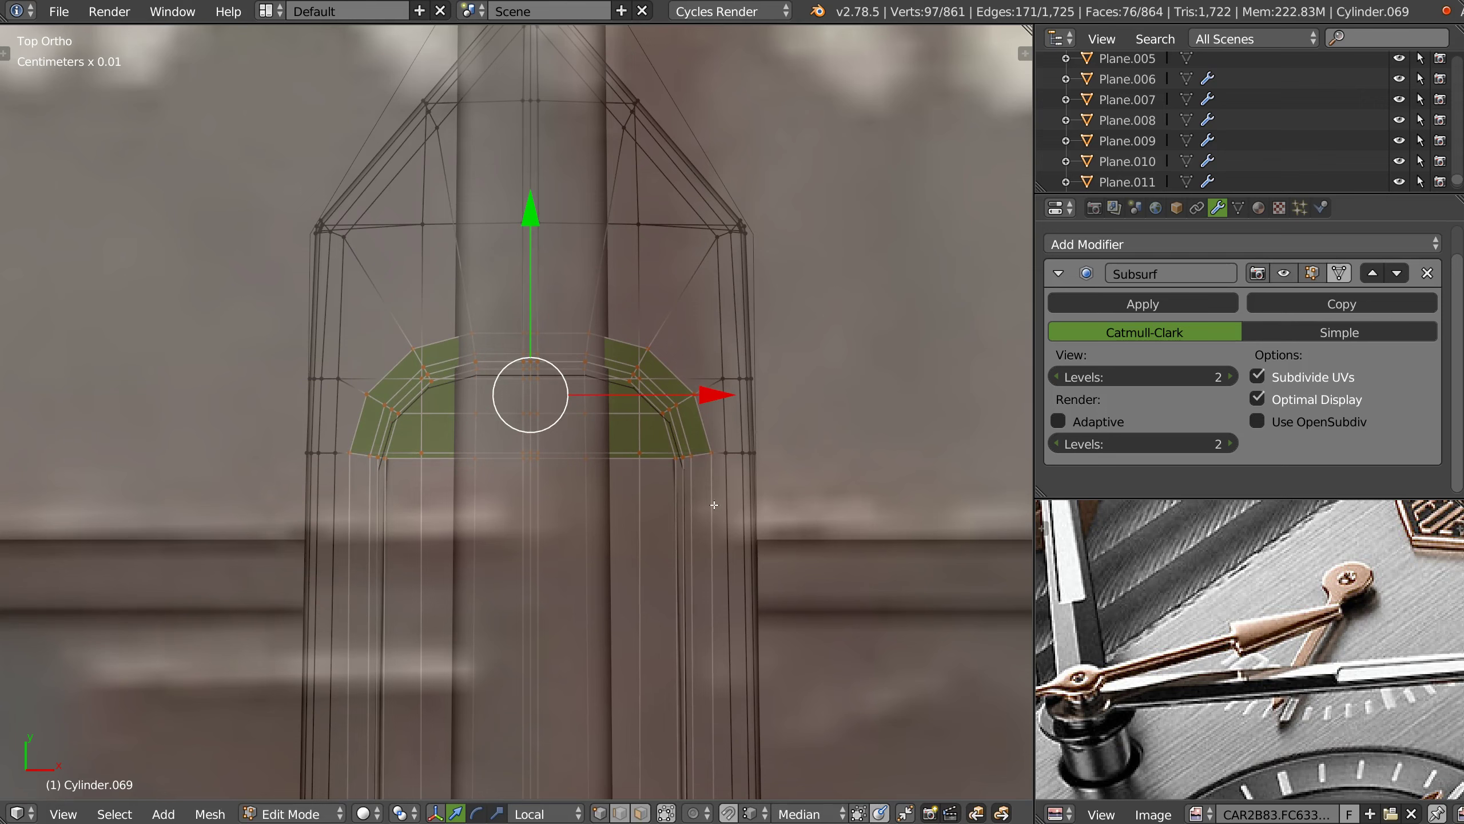
# - Extend the selection to the full band across the blade and widen it slightly along X
pyautogui.keyDown('alt'); pyautogui.keyDown('shift'); pyautogui.rightClick(732, 421); pyautogui.keyUp('shift'); pyautogui.keyUp('alt')
pyautogui.press('s')
pyautogui.press('x')
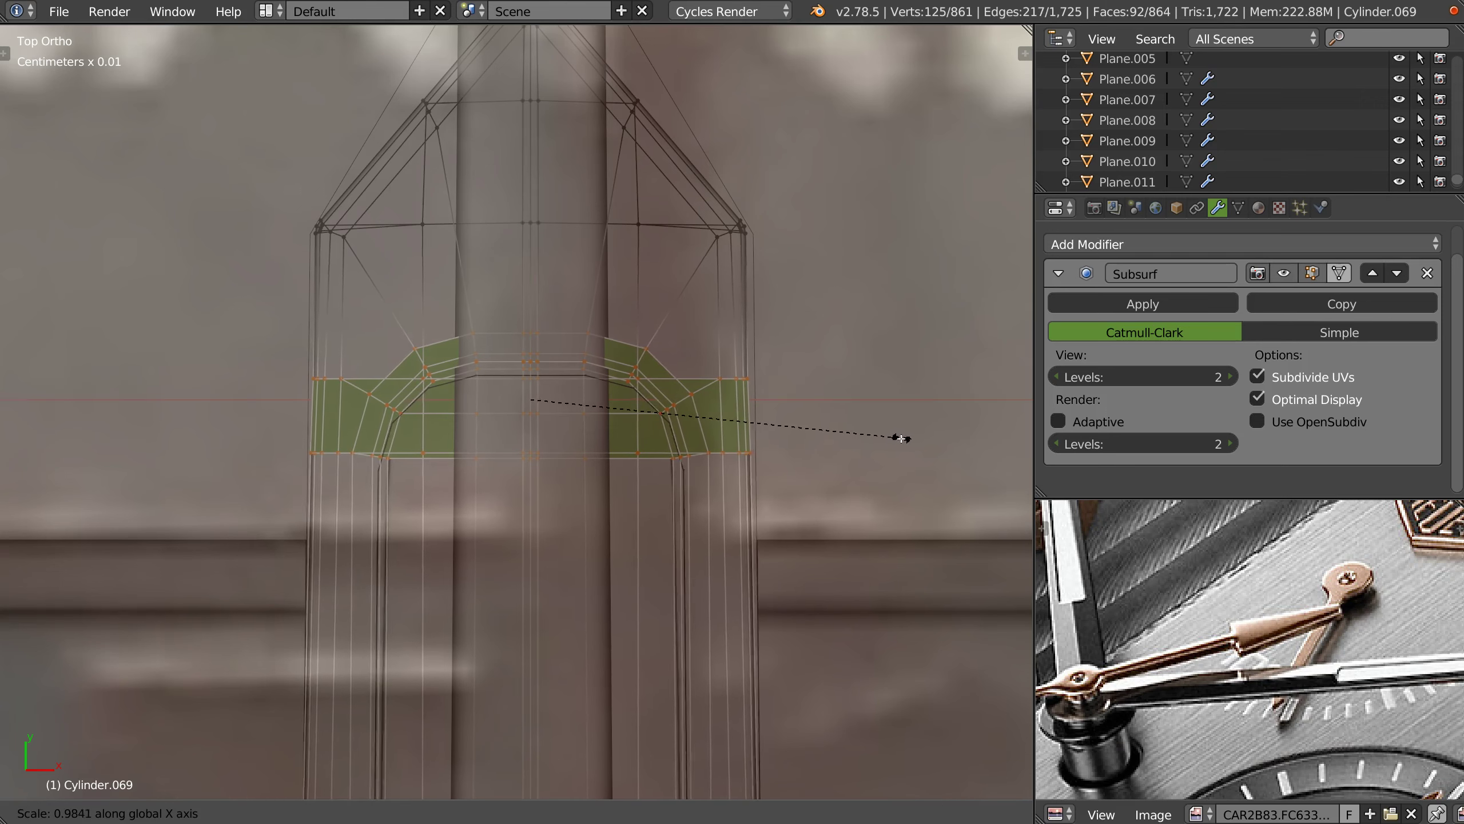
pyautogui.click(893, 438)
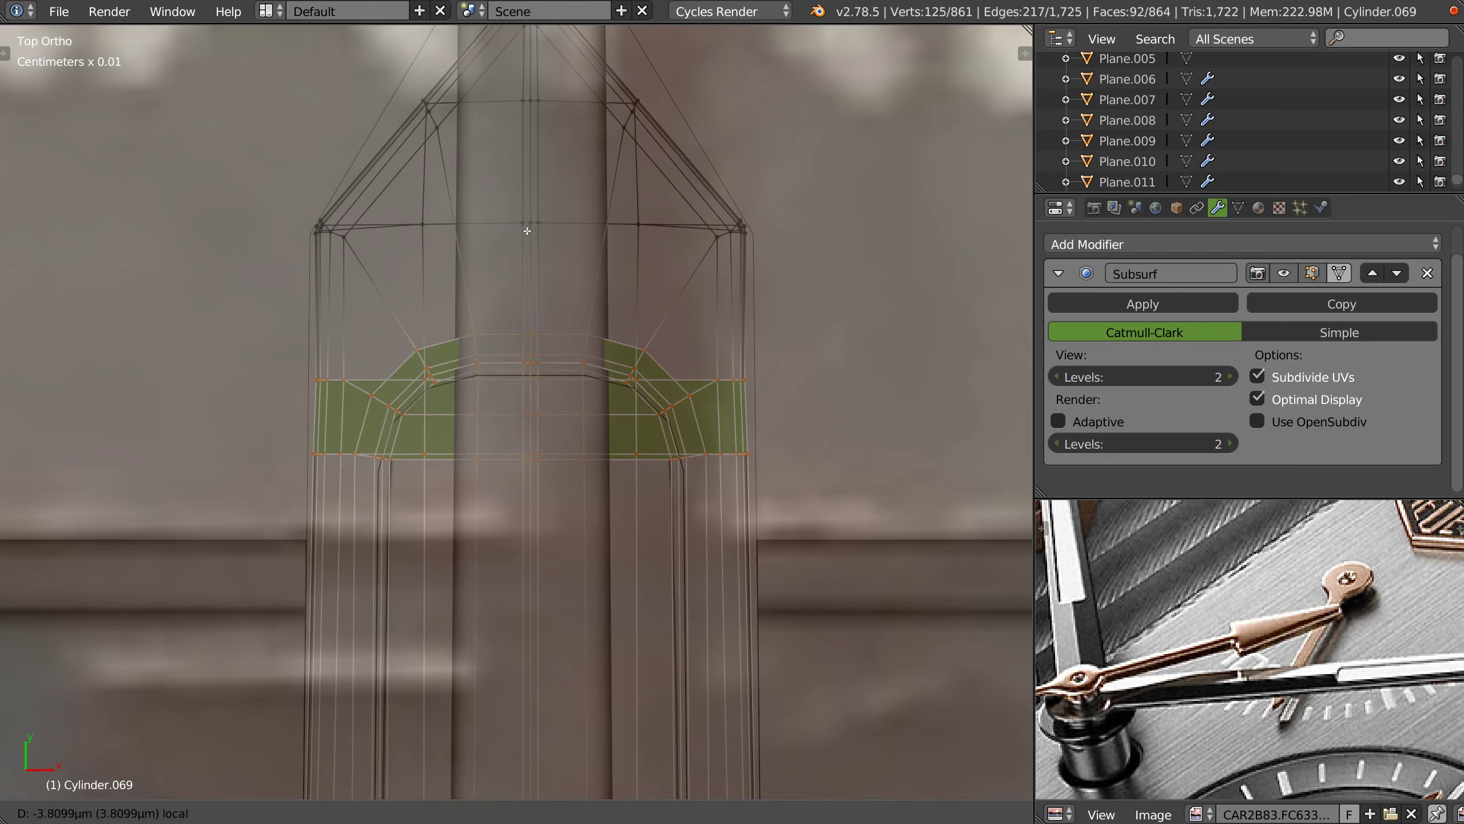
pyautogui.press('Tab')
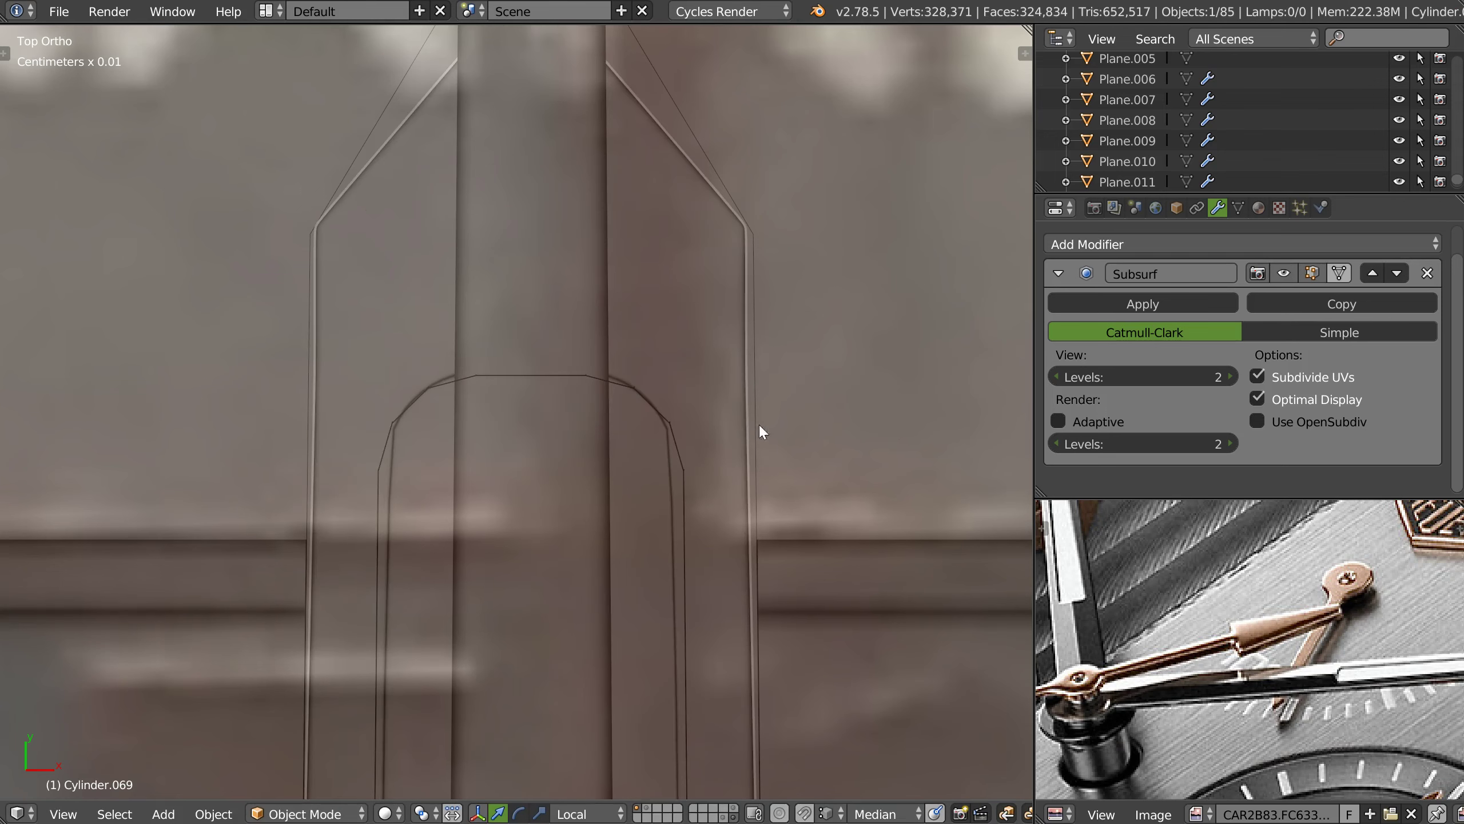
pyautogui.press('Tab')
# - Rescale the band along X with no change, then exit to Object Mode and zoom out
pyautogui.press('s')
pyautogui.press('x')
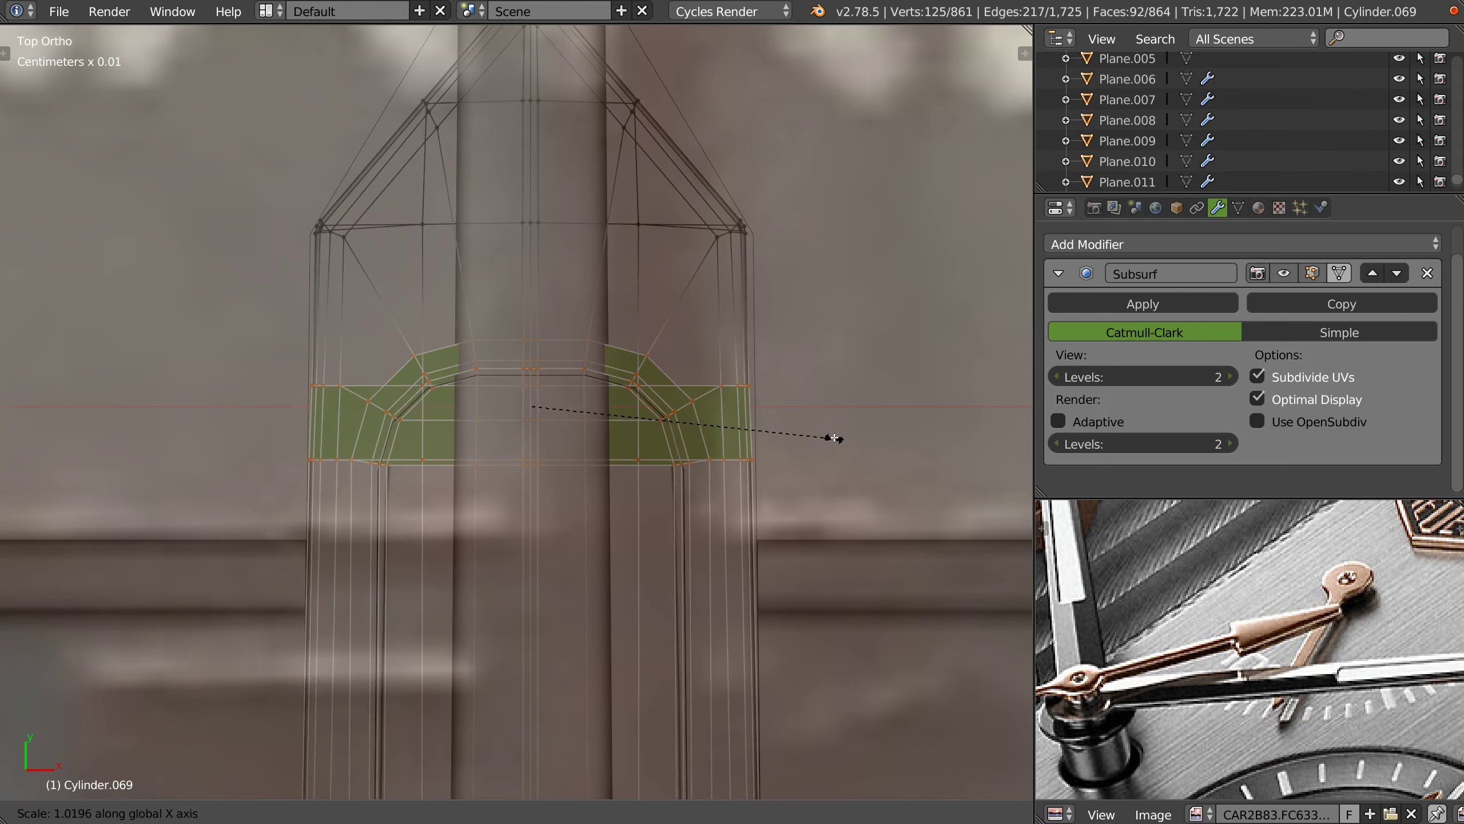
pyautogui.click(834, 439)
pyautogui.press('Tab')
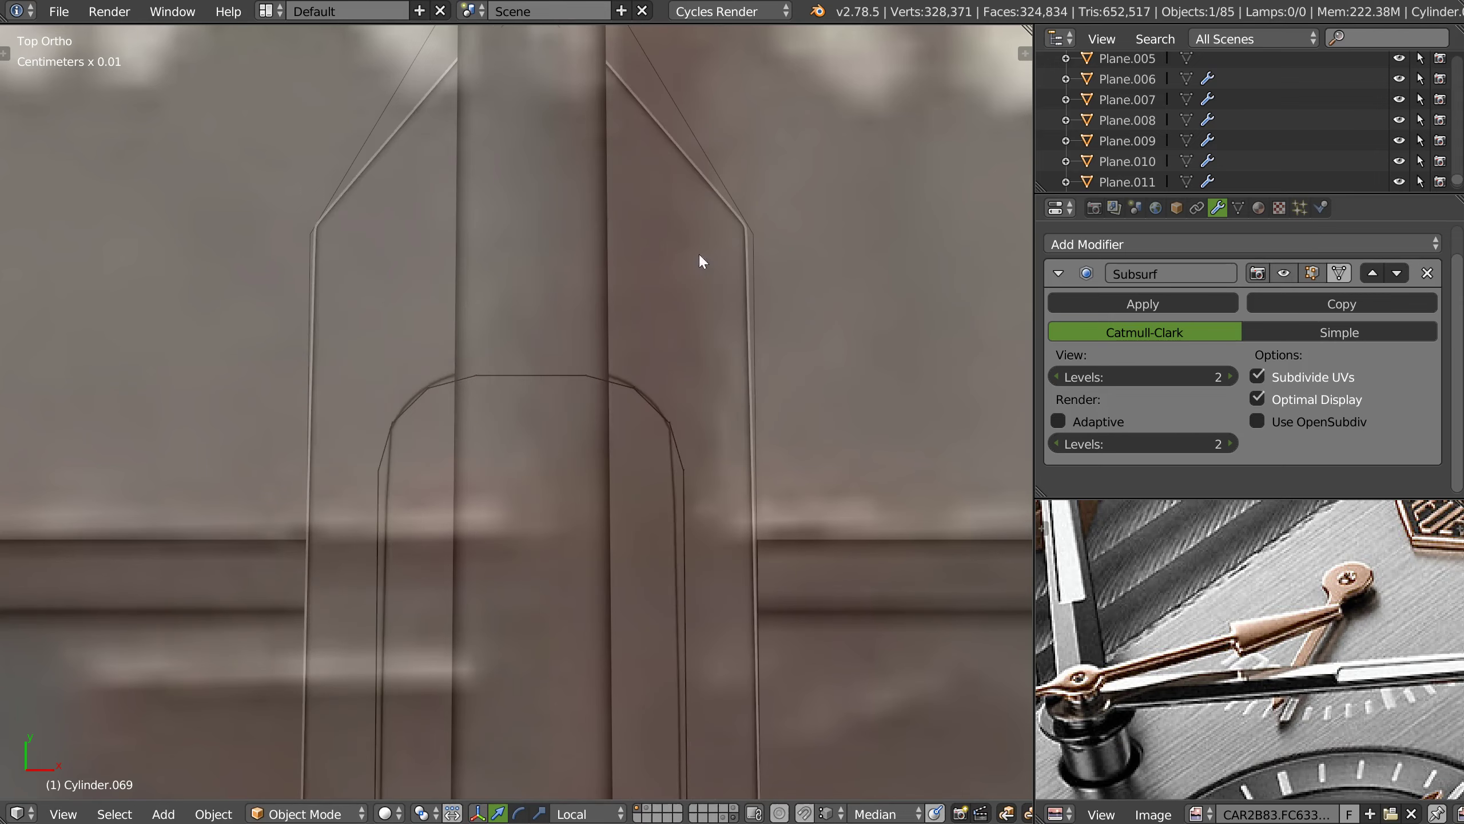
pyautogui.scroll(-5, 599, 513)
pyautogui.moveTo(600, 512); pyautogui.dragTo(588, 387, button='middle')
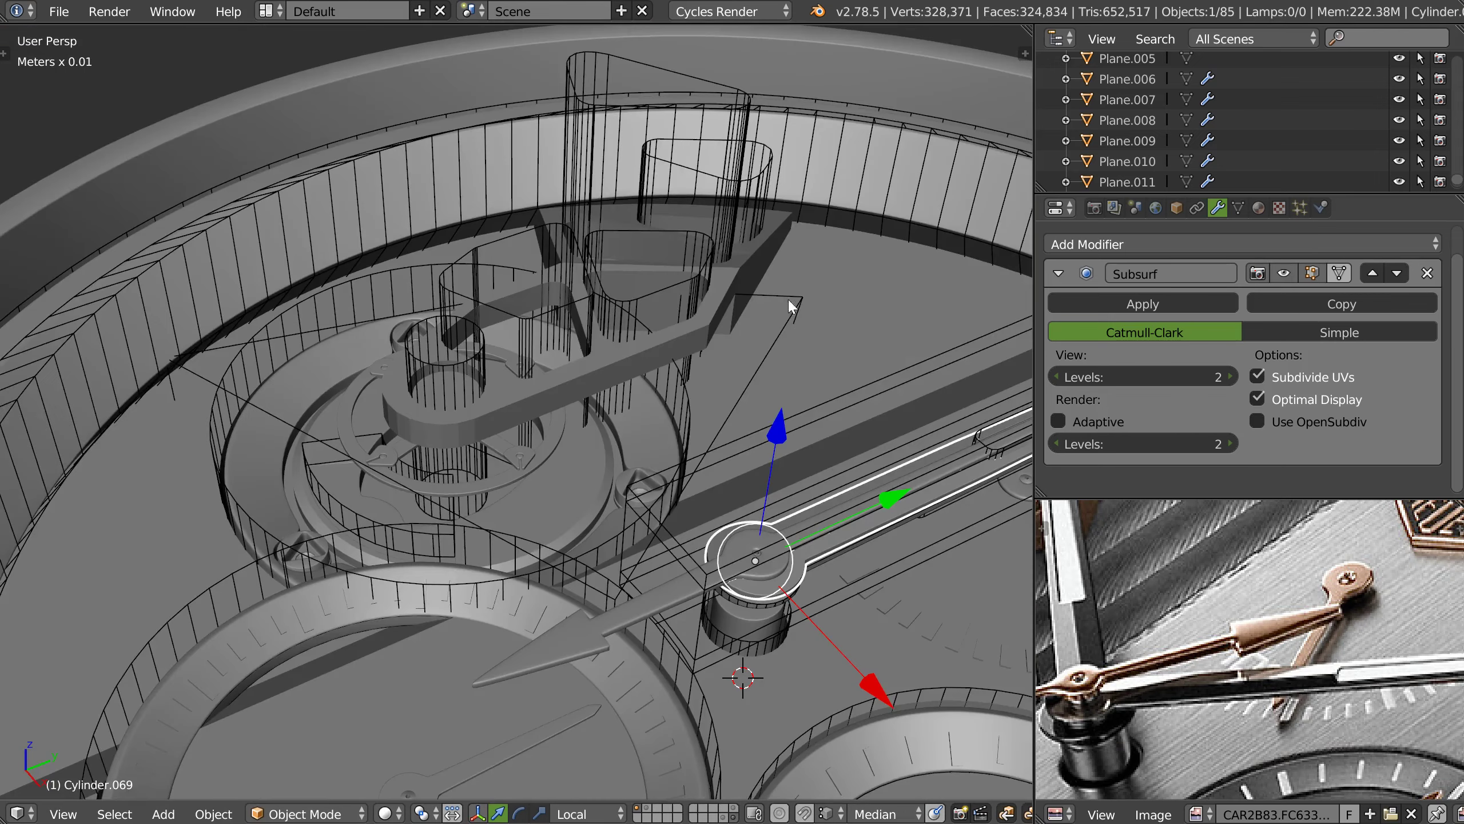
# - Isolate the watch hand in local view and look at it from the bottom
pyautogui.scroll(3, 598, 330)
pyautogui.moveTo(598, 330)
pyautogui.mouseDown(button='middle')
pyautogui.moveTo(617, 369)
pyautogui.moveTo(686, 245)
pyautogui.mouseUp(button='middle')
pyautogui.press('KP_Divide')
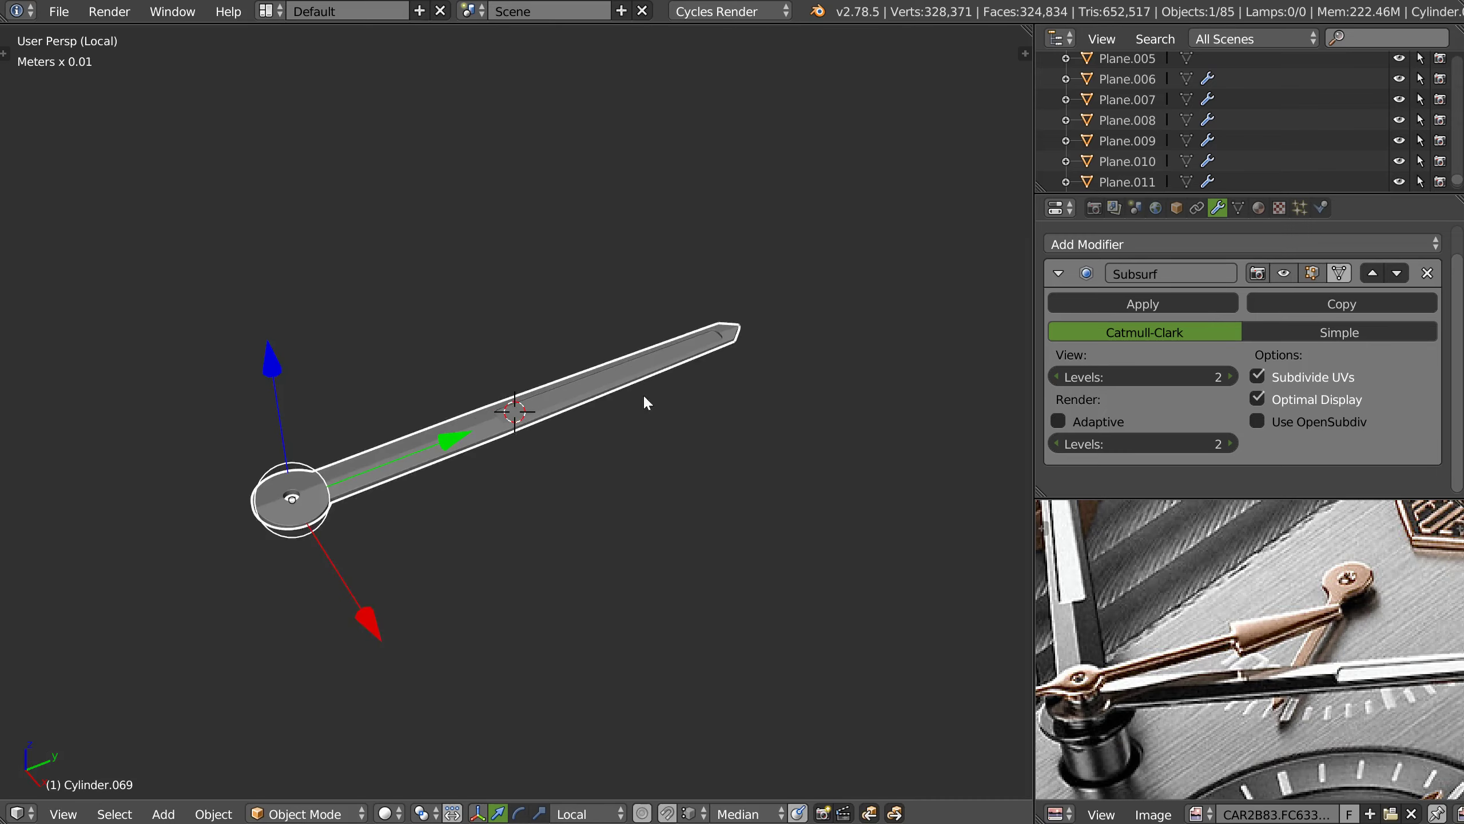
pyautogui.moveTo(643, 394); pyautogui.dragTo(617, 461, button='middle')
pyautogui.press('a')
pyautogui.moveTo(558, 508)
pyautogui.mouseDown(button='middle')
pyautogui.moveTo(453, 493)
pyautogui.moveTo(554, 362)
pyautogui.moveTo(521, 364)
pyautogui.moveTo(449, 462)
pyautogui.moveTo(438, 431)
pyautogui.moveTo(534, 432)
pyautogui.moveTo(395, 232)
pyautogui.mouseUp(button='middle')
pyautogui.scroll(4, 453, 493)
pyautogui.scroll(3, 522, 364)
pyautogui.press('q')
pyautogui.click(635, 347)
pyautogui.scroll(-6, 409, 612)
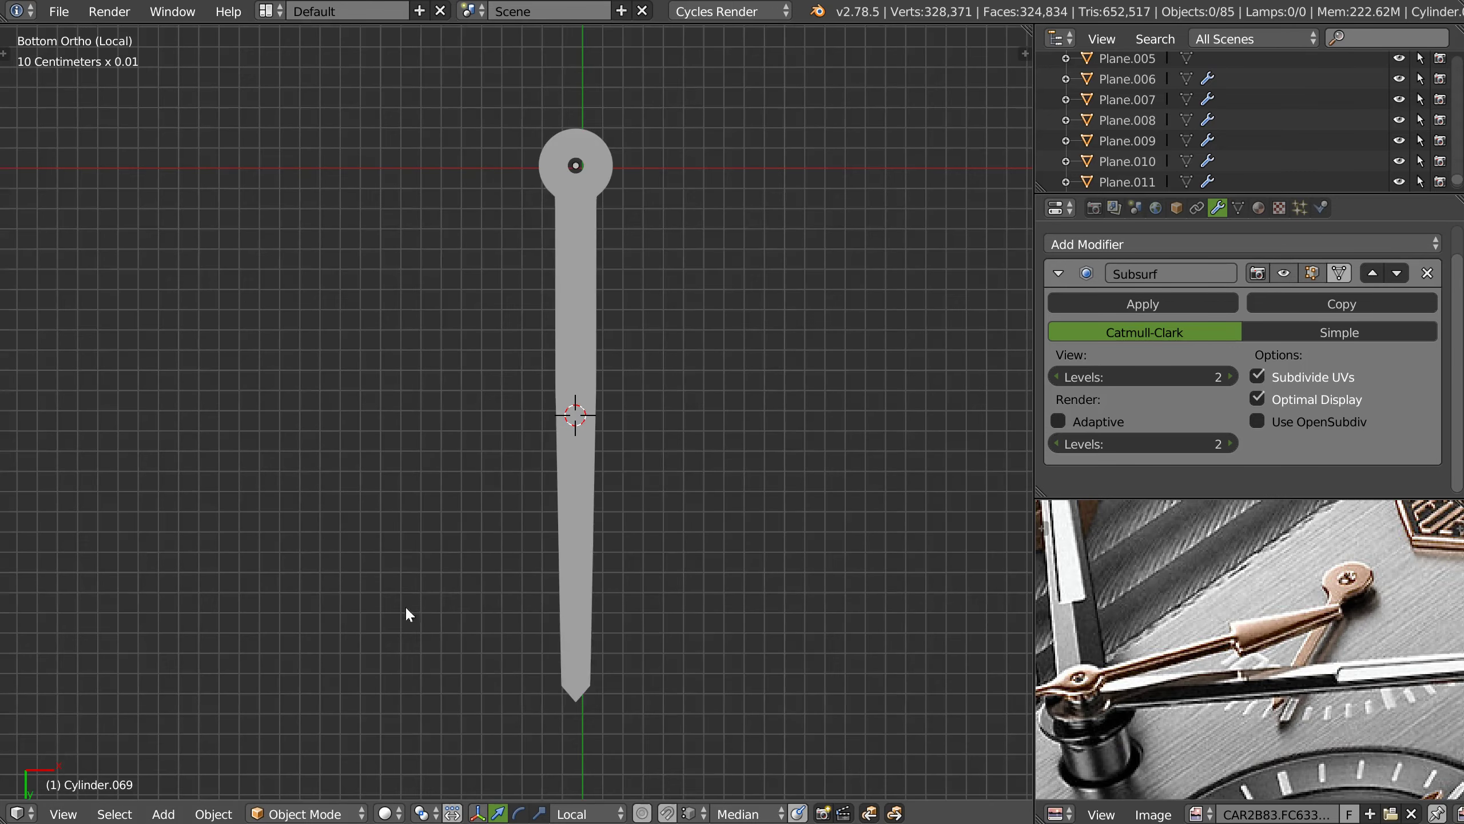
pyautogui.scroll(6, 596, 413)
# - Enter Edit Mode on the hand, zoom in, and switch to edge selection
pyautogui.press('Tab')
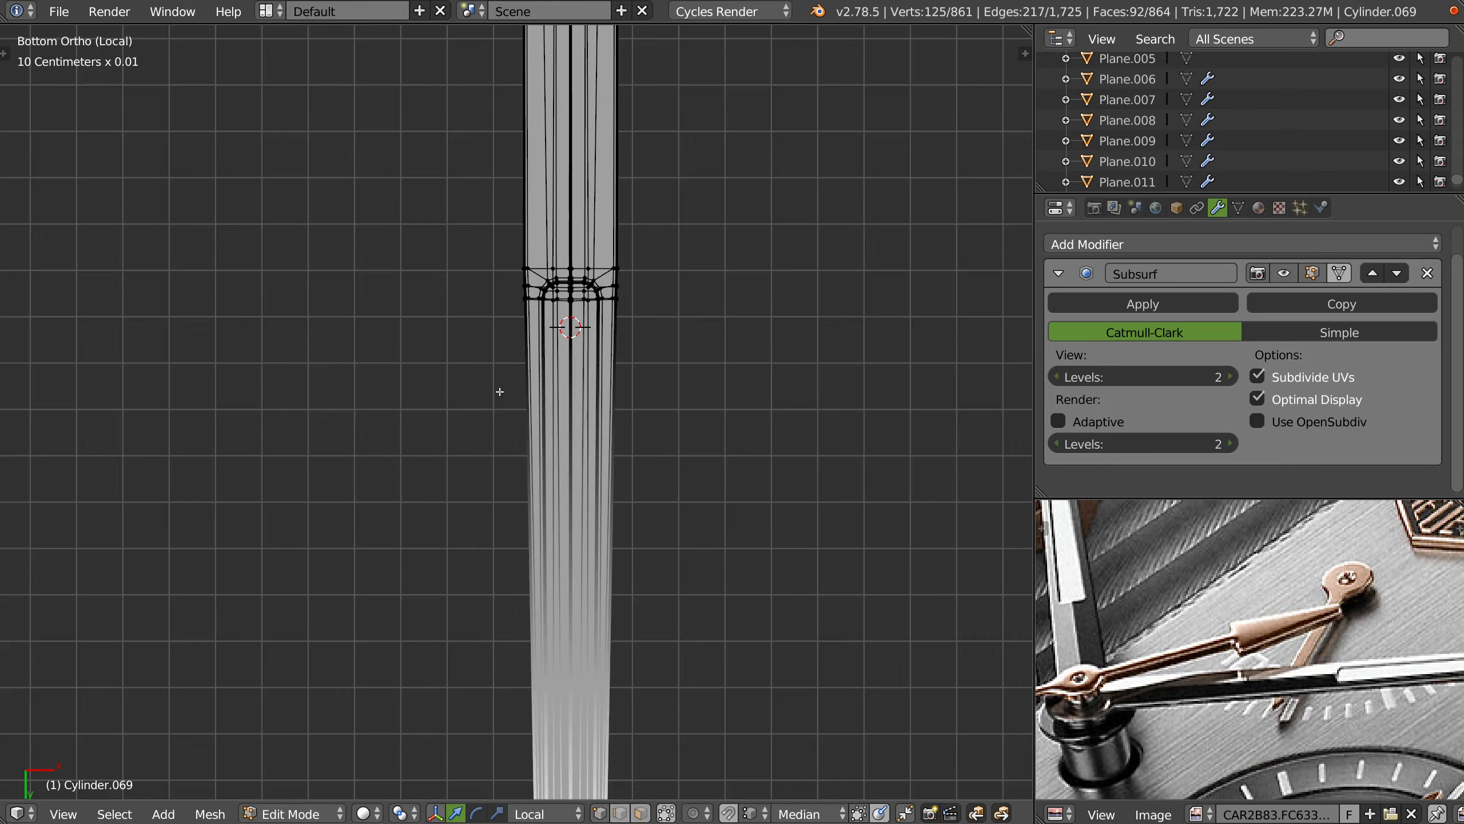
pyautogui.scroll(3, 623, 346)
pyautogui.scroll(3, 640, 284)
pyautogui.scroll(1, 640, 284)
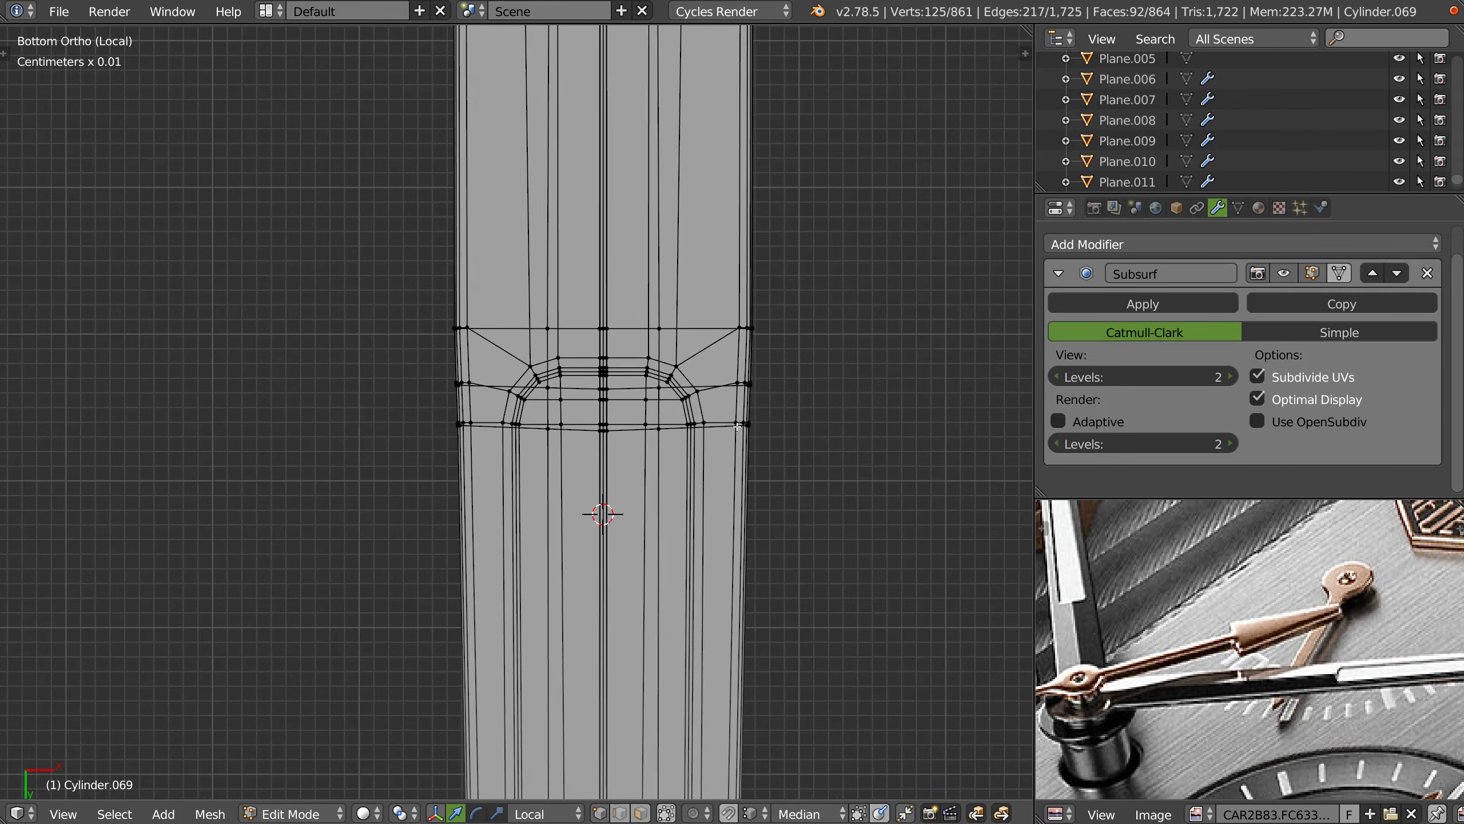
pyautogui.scroll(1, 737, 426)
pyautogui.scroll(1, 702, 367)
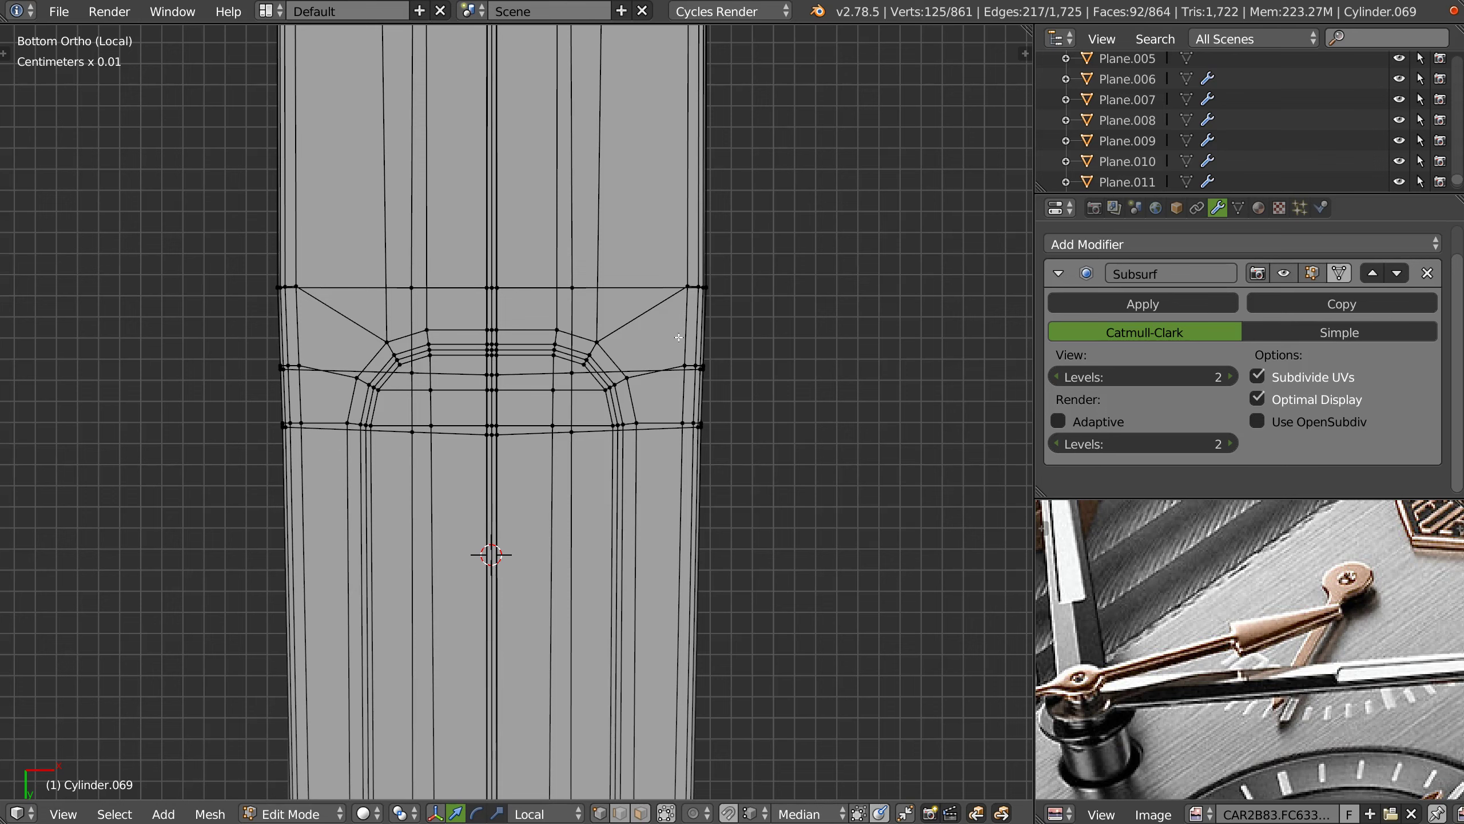
pyautogui.press('2')
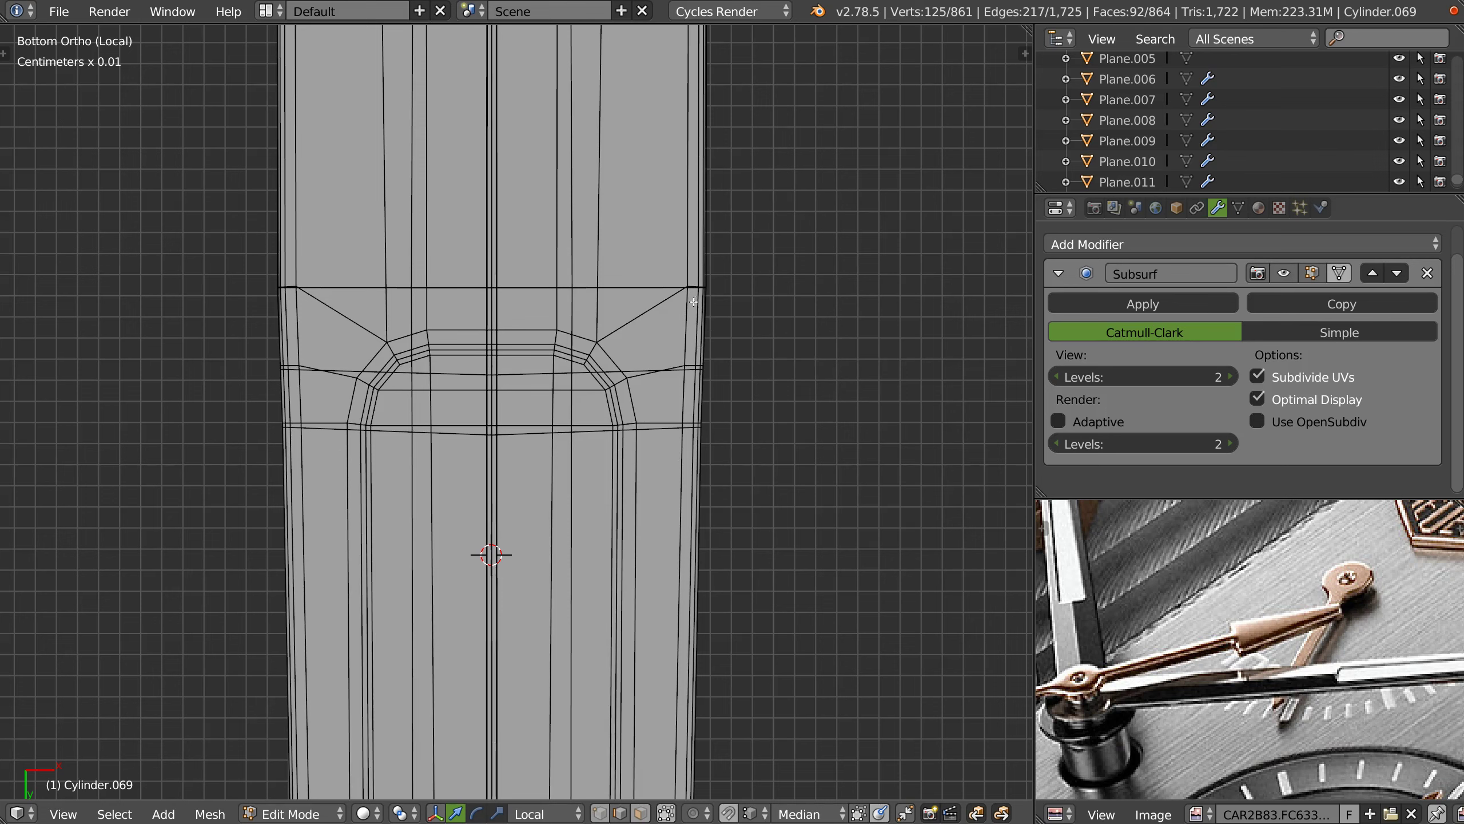
pyautogui.scroll(2, 693, 302)
# - Select edges beside the groove's rounded end, then the lengthwise loop near the blade's side
pyautogui.click(652, 301)
pyautogui.keyDown('shift'); pyautogui.click(650, 415); pyautogui.keyUp('shift')
pyautogui.keyDown('shift'); pyautogui.click(691, 397); pyautogui.keyUp('shift')
pyautogui.keyDown('shift'); pyautogui.click(646, 473); pyautogui.keyUp('shift')
pyautogui.keyDown('shift'); pyautogui.click(689, 481); pyautogui.keyUp('shift')
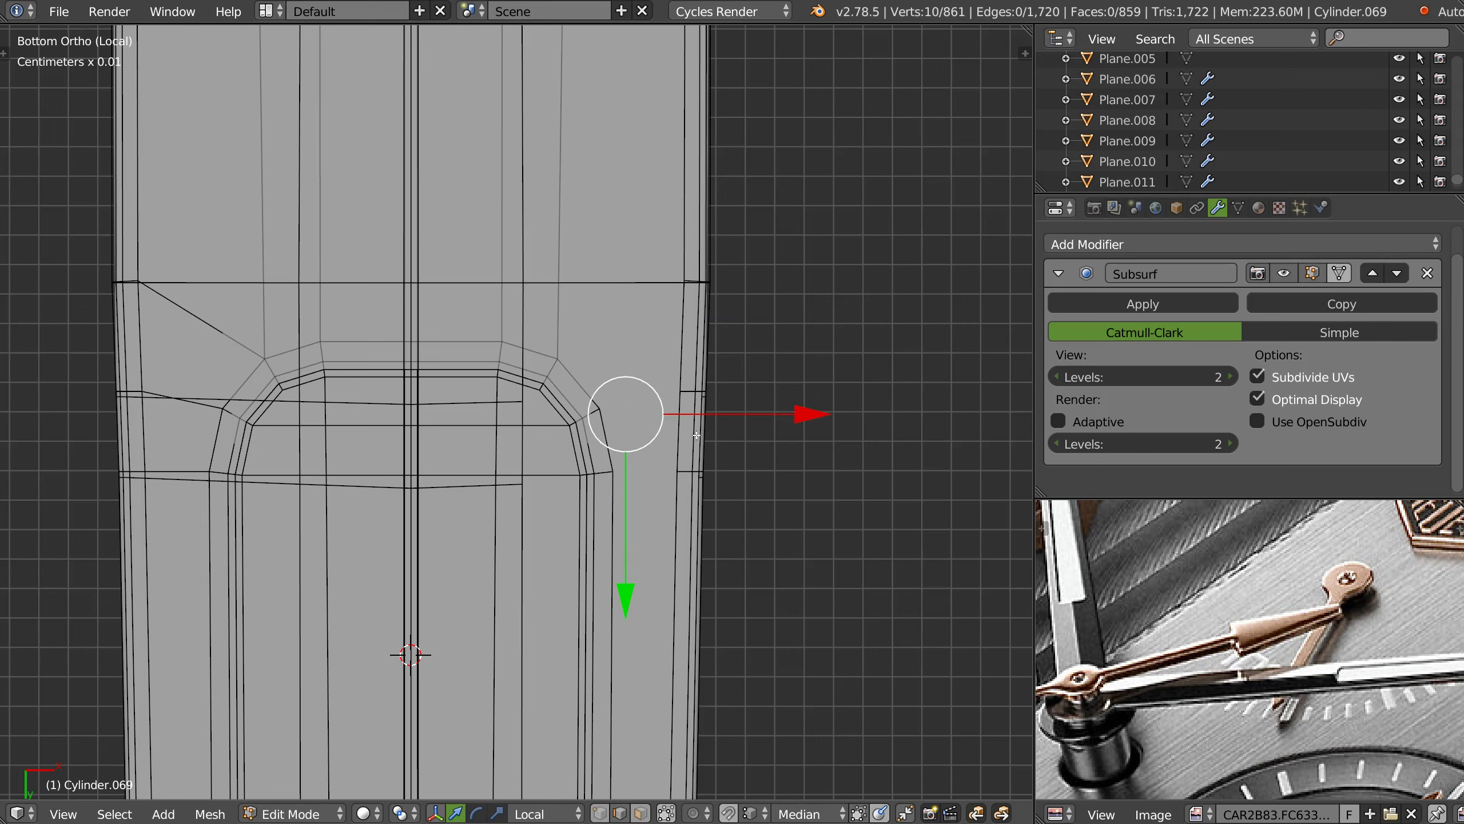
pyautogui.rightClick(649, 283)
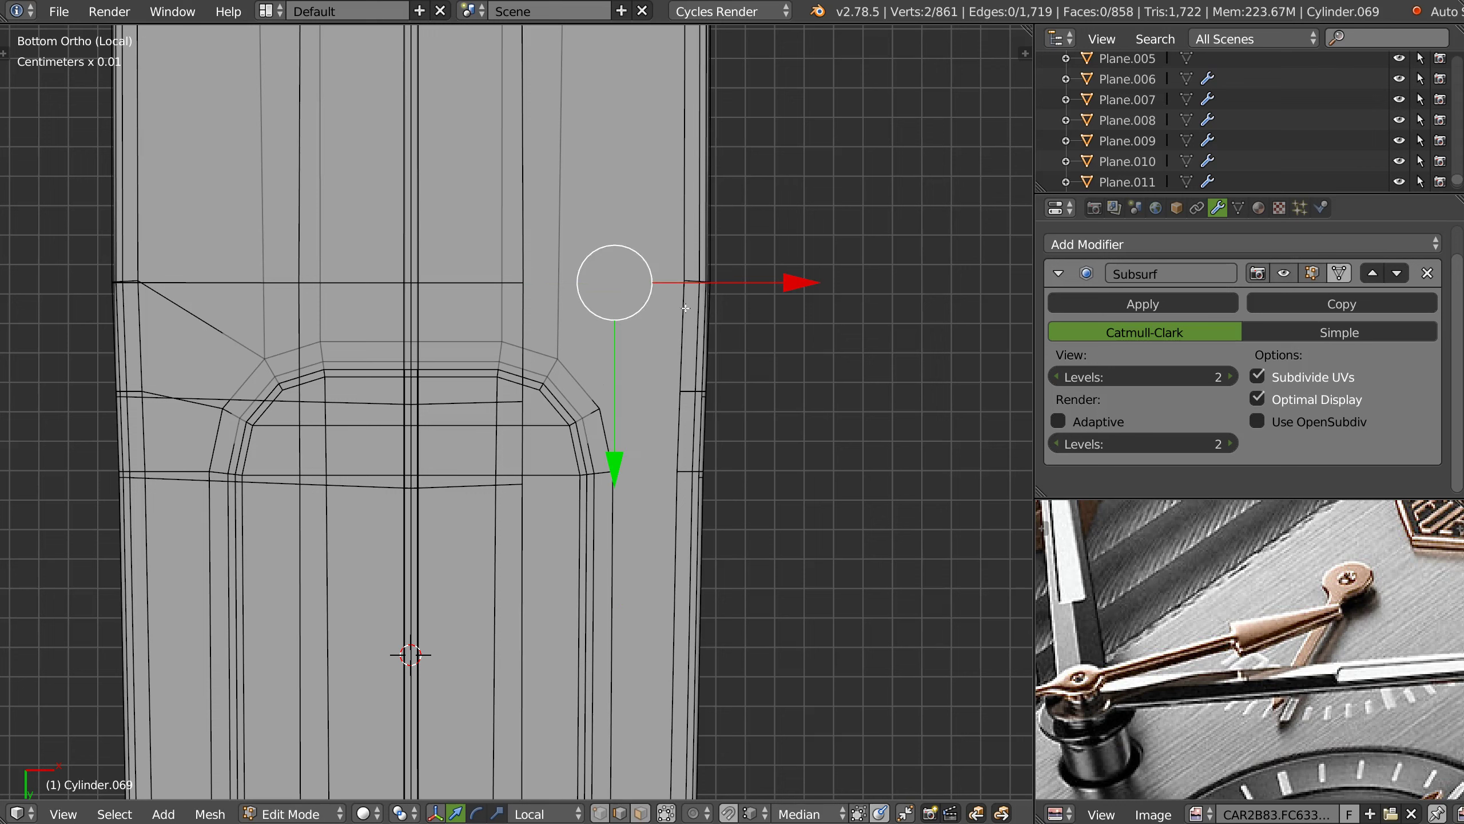
pyautogui.keyDown('alt'); pyautogui.rightClick(698, 278); pyautogui.keyUp('alt')
pyautogui.keyDown('alt'); pyautogui.rightClick(689, 391); pyautogui.keyUp('alt')
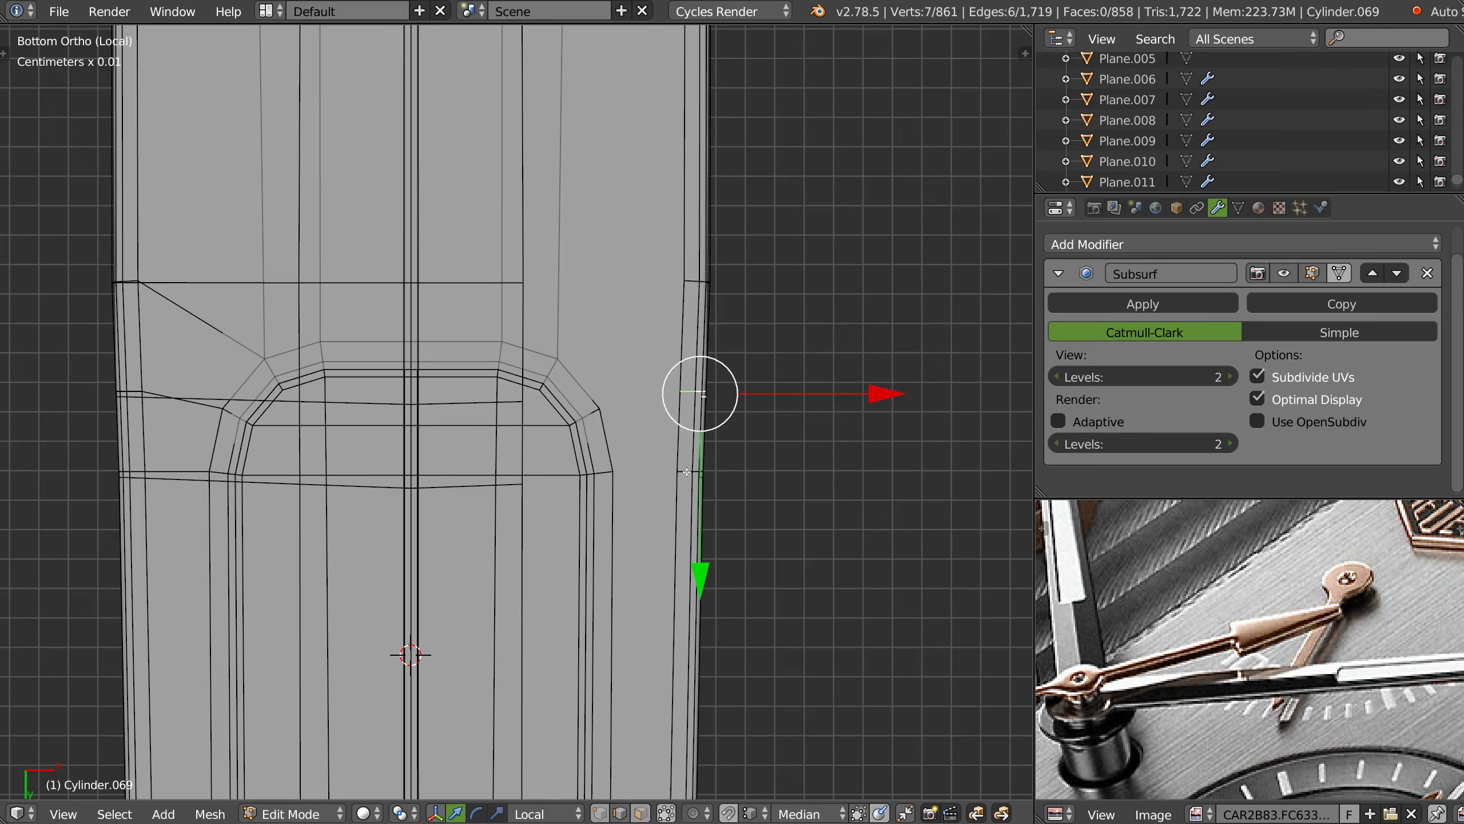
# - Delete the selected edge loop and orbit the blade back into view
pyautogui.press('x')
pyautogui.click(699, 345)
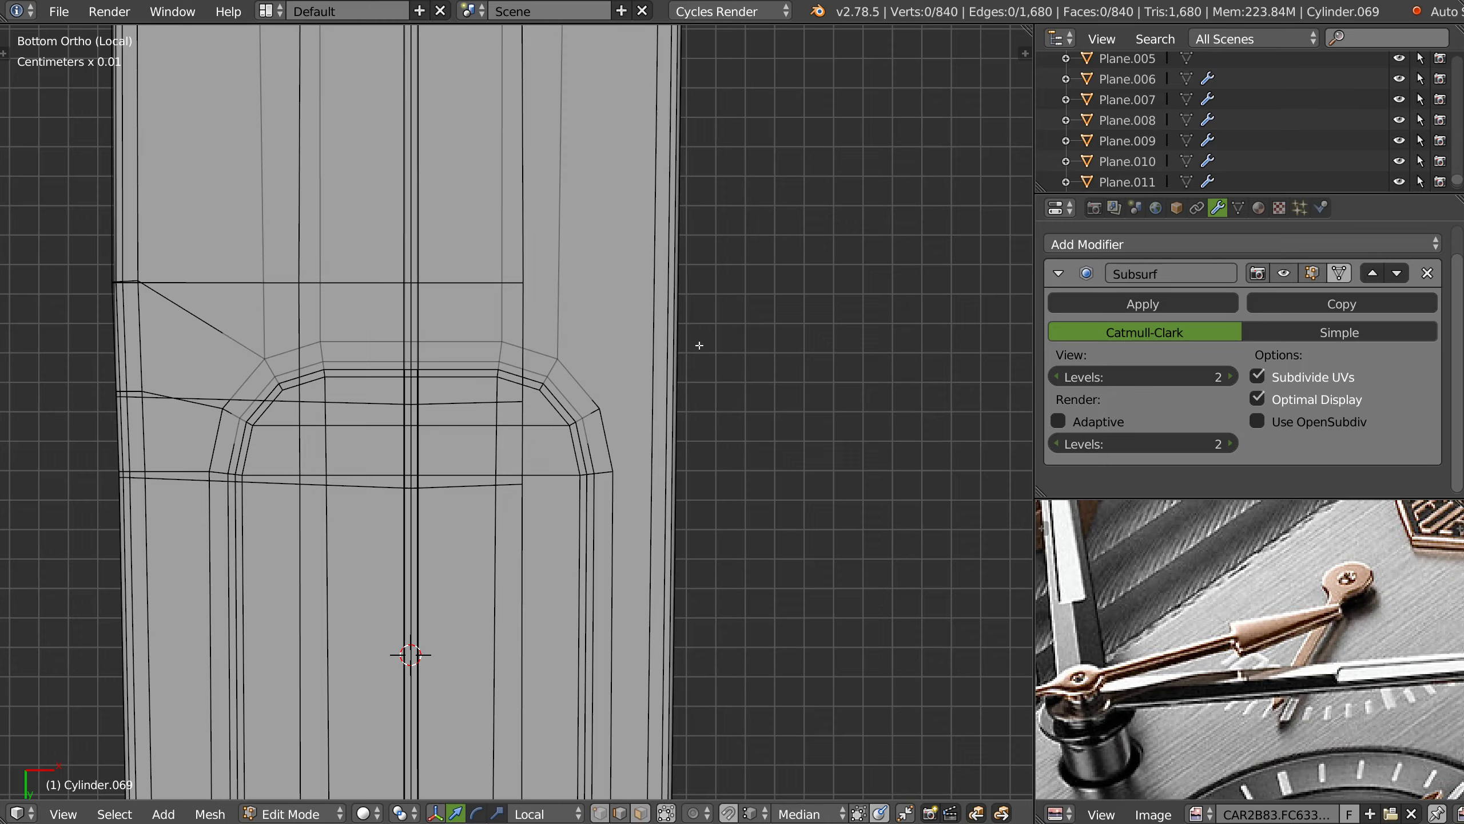
pyautogui.moveTo(697, 346); pyautogui.dragTo(642, 366, button='middle')
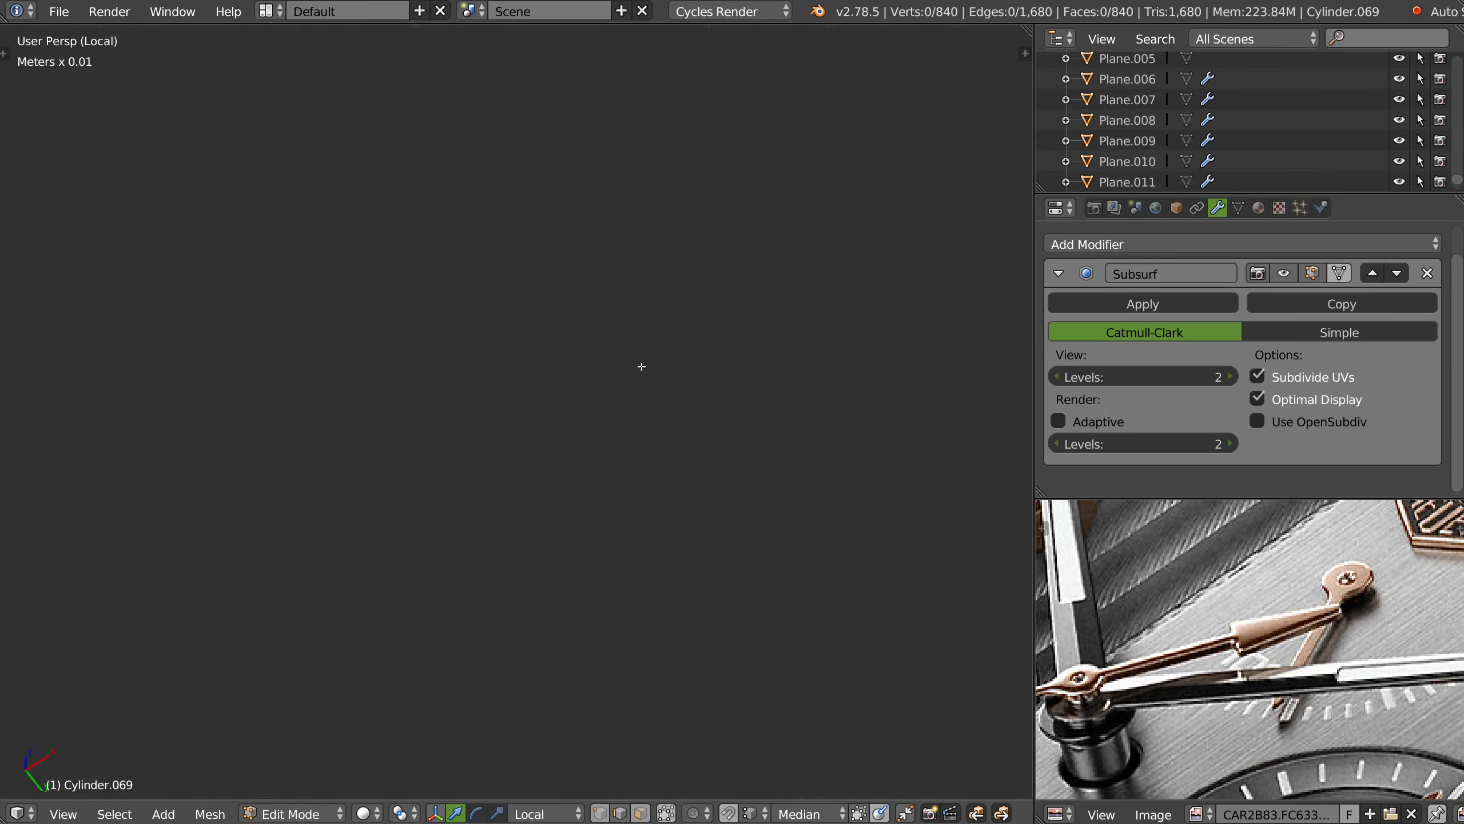
pyautogui.moveTo(477, 551)
pyautogui.mouseDown(button='middle')
pyautogui.moveTo(807, 236)
pyautogui.moveTo(768, 386)
pyautogui.moveTo(673, 530)
pyautogui.moveTo(610, 332)
pyautogui.moveTo(608, 359)
pyautogui.moveTo(727, 474)
pyautogui.mouseUp(button='middle')
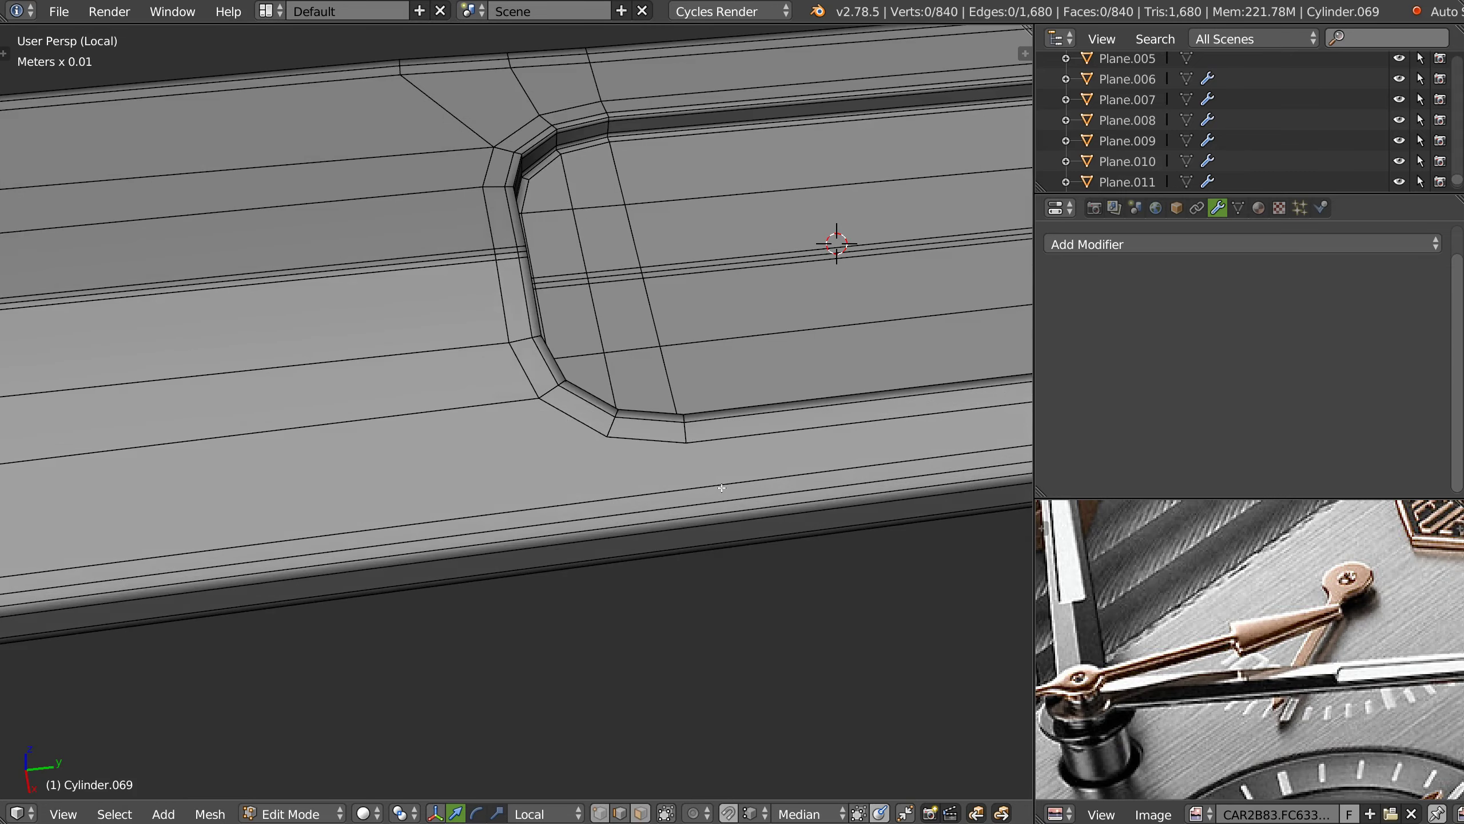
# - Knife-cut from below the groove corner down to the blade's lower edge
pyautogui.press('k')
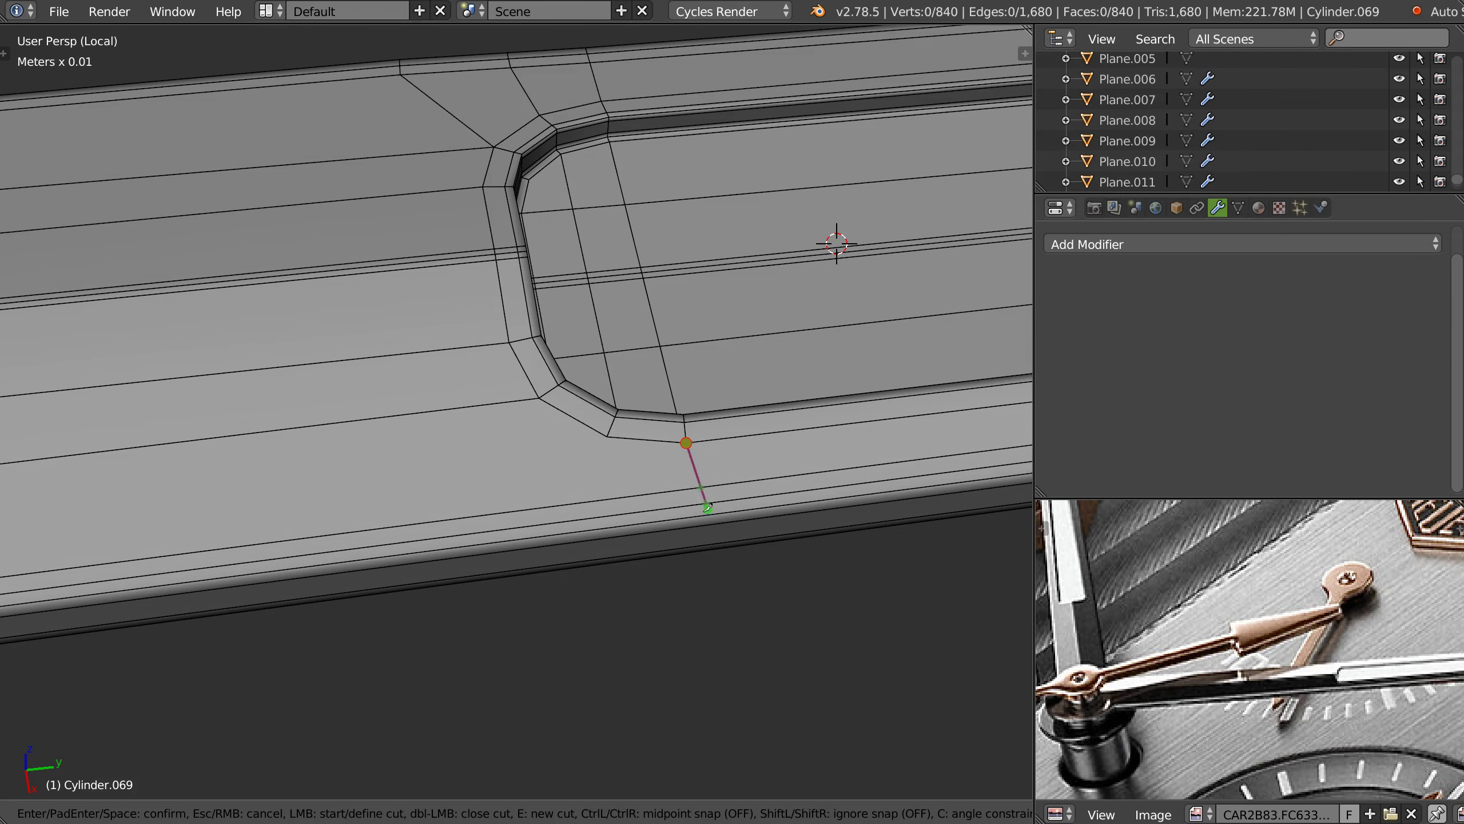
pyautogui.click(702, 514)
pyautogui.moveTo(702, 514)
pyautogui.mouseDown(button='middle')
pyautogui.moveTo(703, 327)
pyautogui.moveTo(641, 383)
pyautogui.moveTo(629, 352)
pyautogui.mouseUp(button='middle')
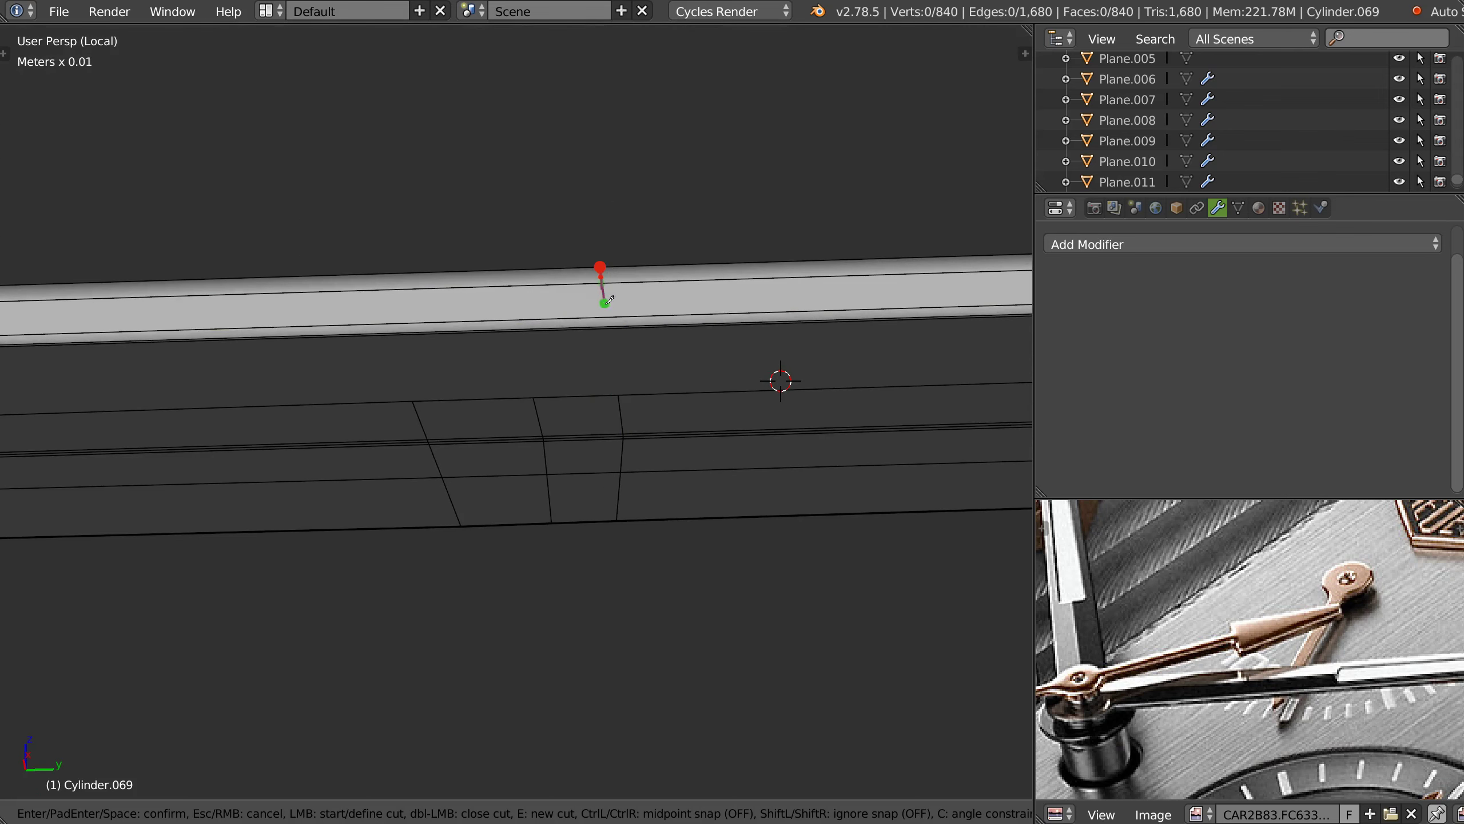
pyautogui.click(606, 326)
pyautogui.press('Return')
# - Knife-cut from the groove corner vertex to the top bevel edge
pyautogui.moveTo(631, 387); pyautogui.dragTo(621, 182, button='middle')
pyautogui.press('k')
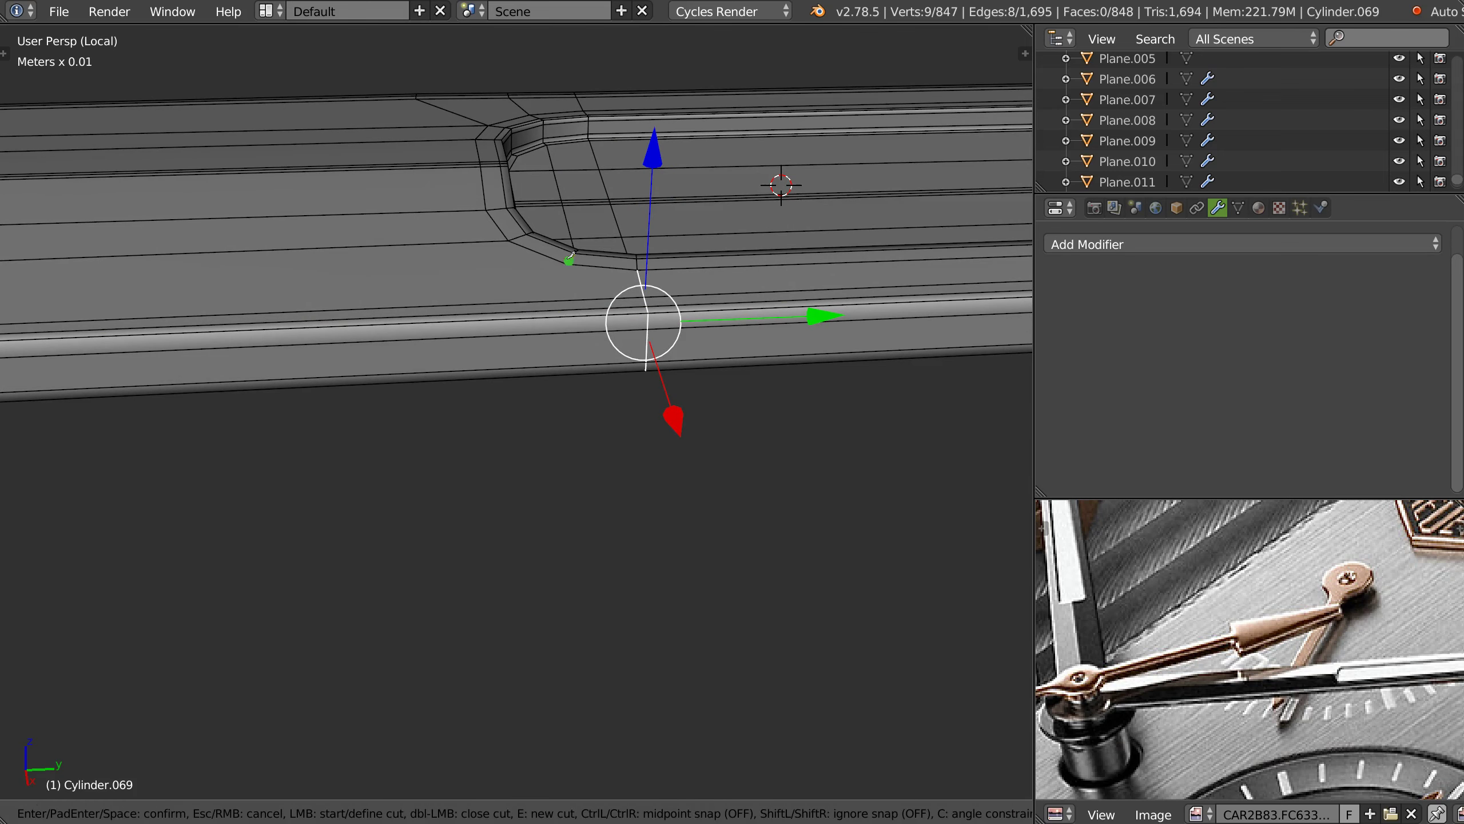
pyautogui.click(566, 263)
pyautogui.moveTo(566, 263); pyautogui.dragTo(565, 265, button='middle')
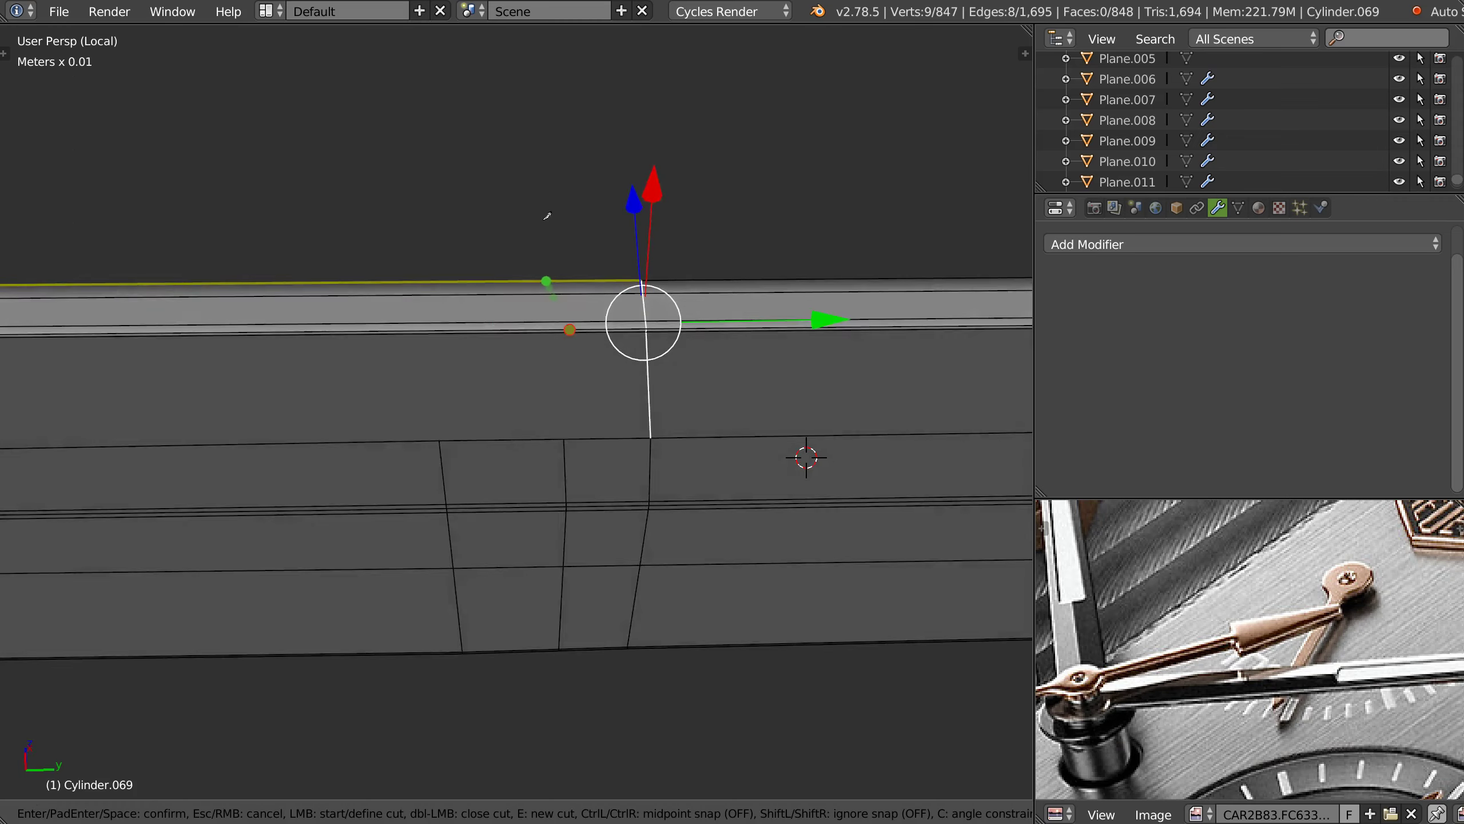
pyautogui.click(563, 280)
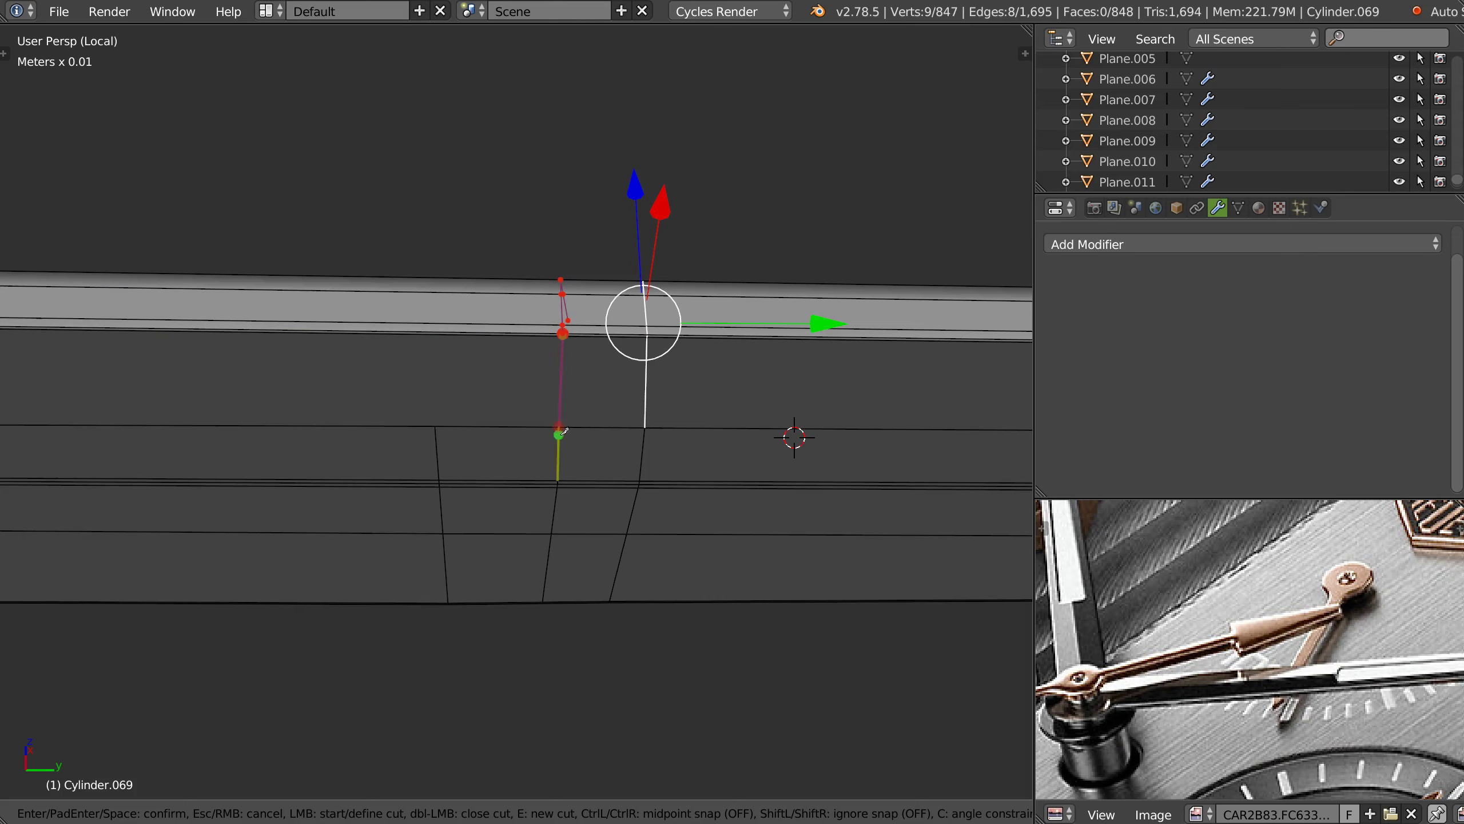
pyautogui.press('Return')
pyautogui.moveTo(559, 426)
pyautogui.mouseDown(button='middle')
pyautogui.moveTo(529, 393)
pyautogui.moveTo(568, 257)
pyautogui.mouseUp(button='middle')
# - Make a third knife cut down across the side bevel
pyautogui.press('k')
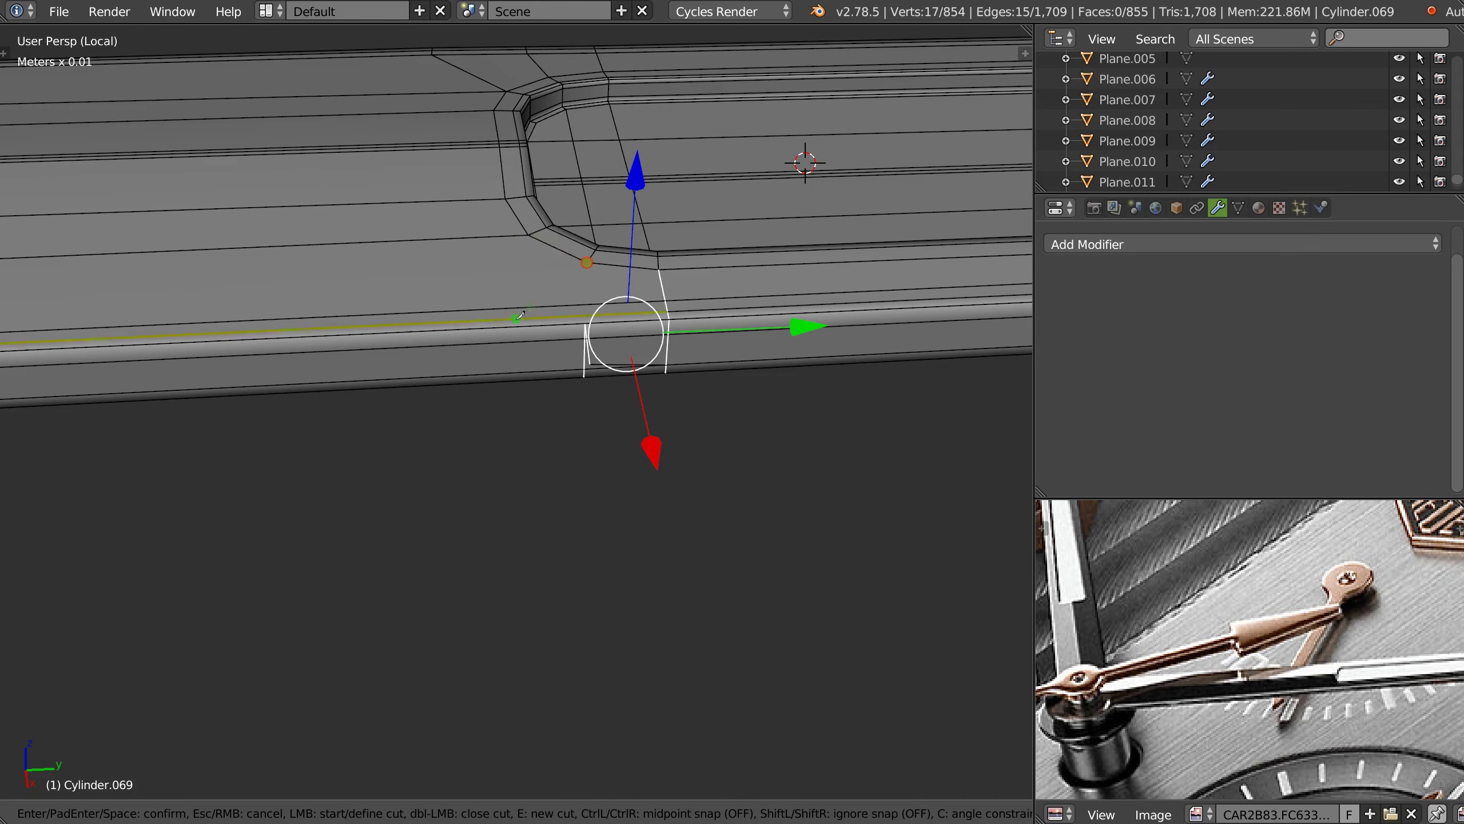
pyautogui.moveTo(518, 317); pyautogui.dragTo(580, 314, button='middle')
pyautogui.click(583, 310)
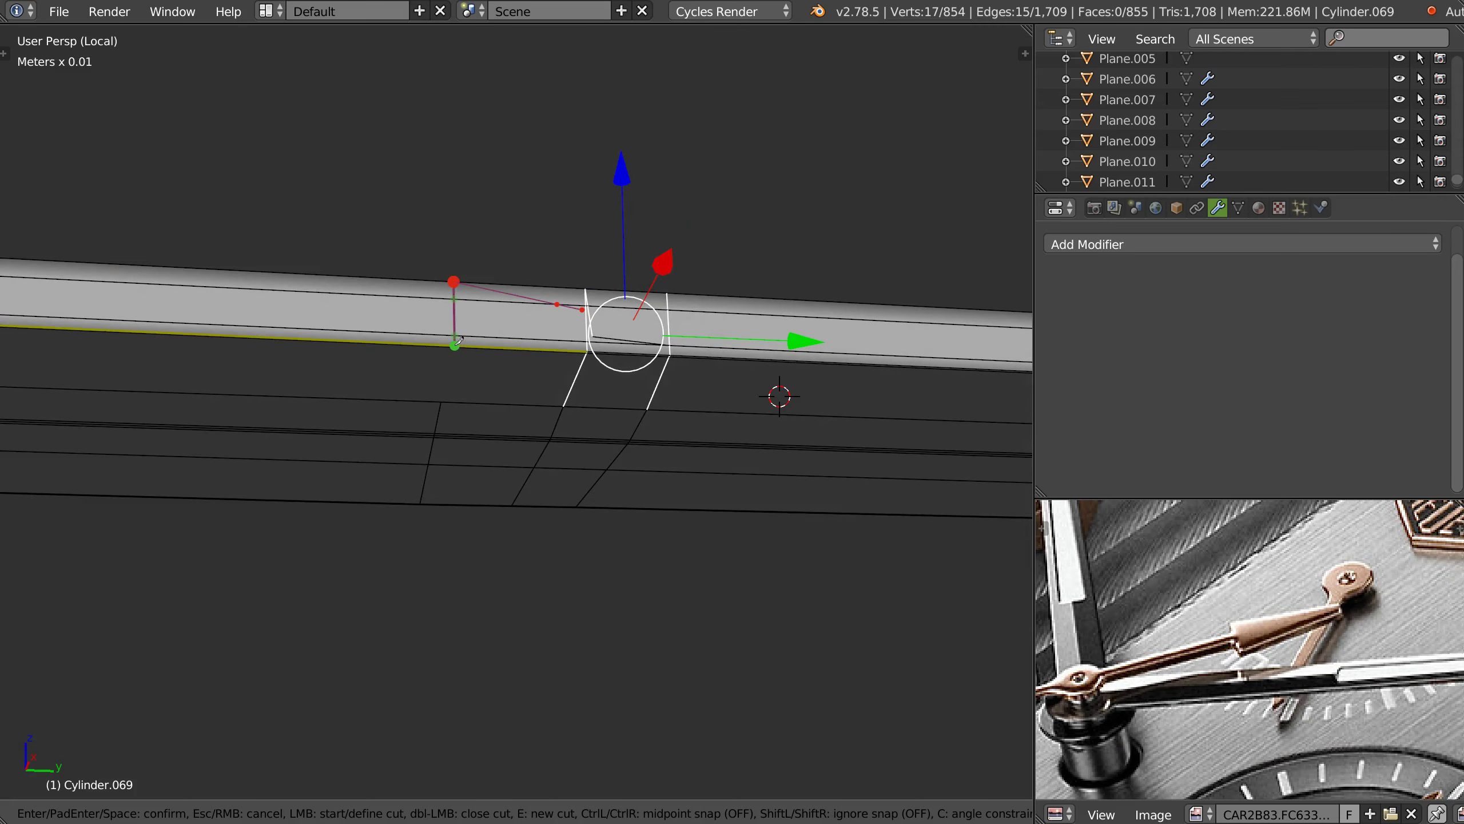
pyautogui.click(459, 402)
pyautogui.press('Return')
pyautogui.moveTo(474, 353)
pyautogui.mouseDown(button='middle')
pyautogui.moveTo(504, 313)
pyautogui.moveTo(522, 323)
pyautogui.mouseUp(button='middle')
# - Select five edges from the new cuts and dissolve them
pyautogui.rightClick(519, 327)
pyautogui.keyDown('shift'); pyautogui.rightClick(633, 336); pyautogui.keyUp('shift')
pyautogui.scroll(3, 633, 335)
pyautogui.scroll(2, 663, 284)
pyautogui.keyDown('shift'); pyautogui.rightClick(634, 305); pyautogui.keyUp('shift')
pyautogui.keyDown('shift'); pyautogui.rightClick(649, 274); pyautogui.keyUp('shift')
pyautogui.keyDown('shift'); pyautogui.rightClick(690, 388); pyautogui.keyUp('shift')
pyautogui.hotkey('ctrl', 'x')
# - Join two vertex pairs near the groove corner with new edges
pyautogui.moveTo(673, 314); pyautogui.dragTo(640, 179, button='middle')
pyautogui.rightClick(634, 167)
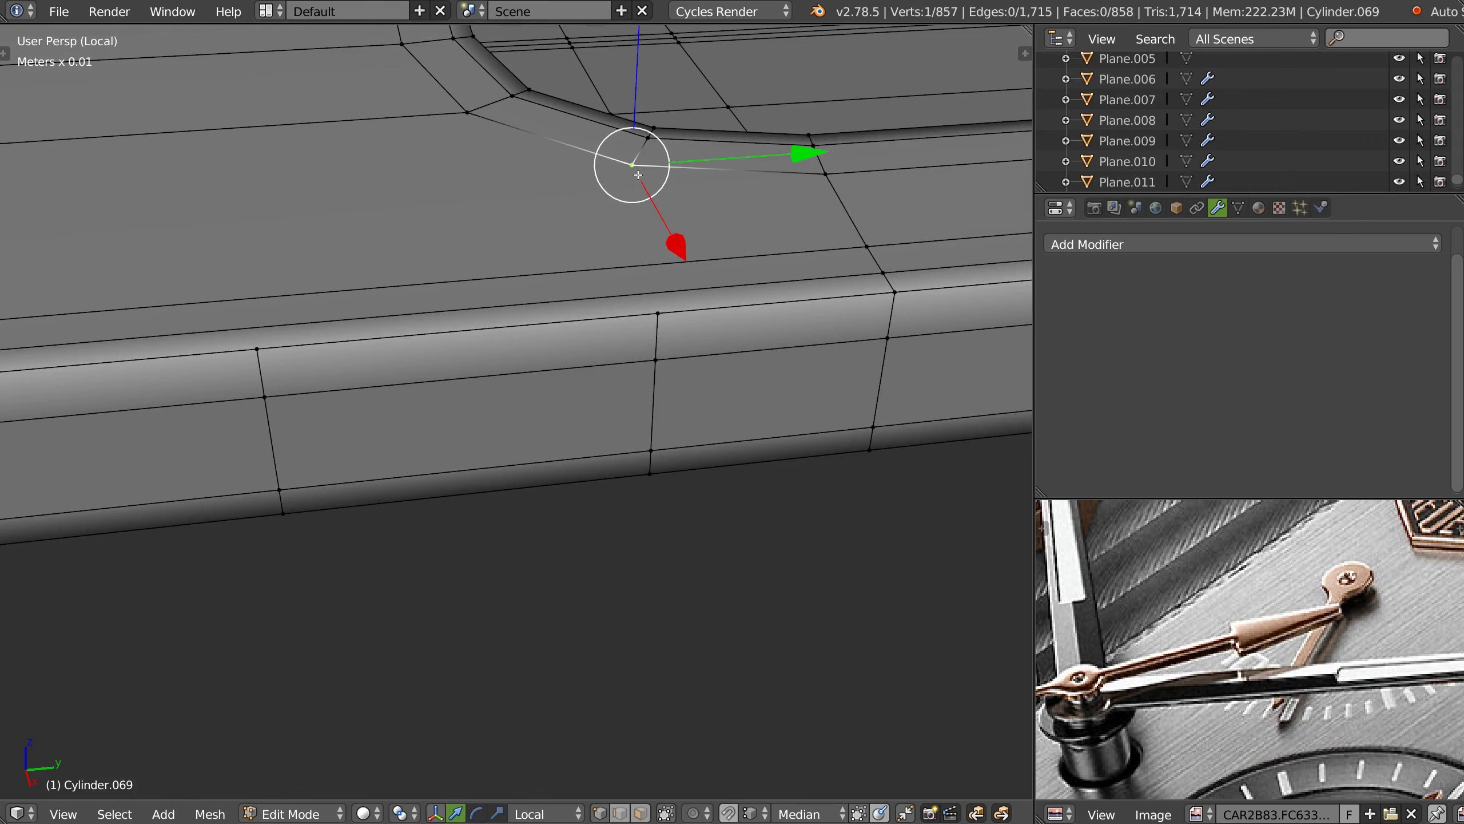
pyautogui.keyDown('shift'); pyautogui.rightClick(697, 291); pyautogui.keyUp('shift')
pyautogui.press('j')
pyautogui.rightClick(471, 173)
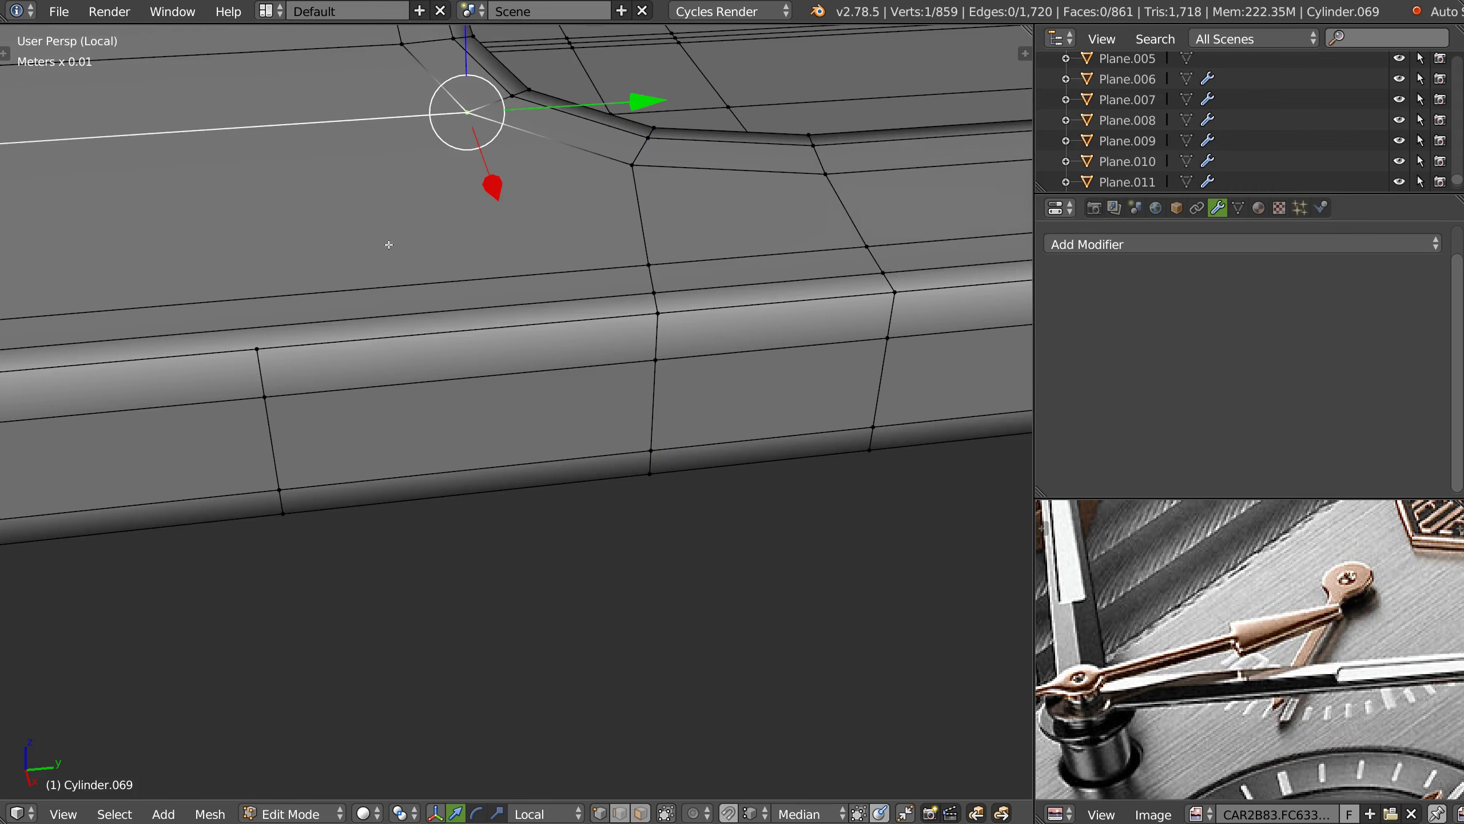
pyautogui.keyDown('shift'); pyautogui.rightClick(281, 329); pyautogui.keyUp('shift')
pyautogui.press('j')
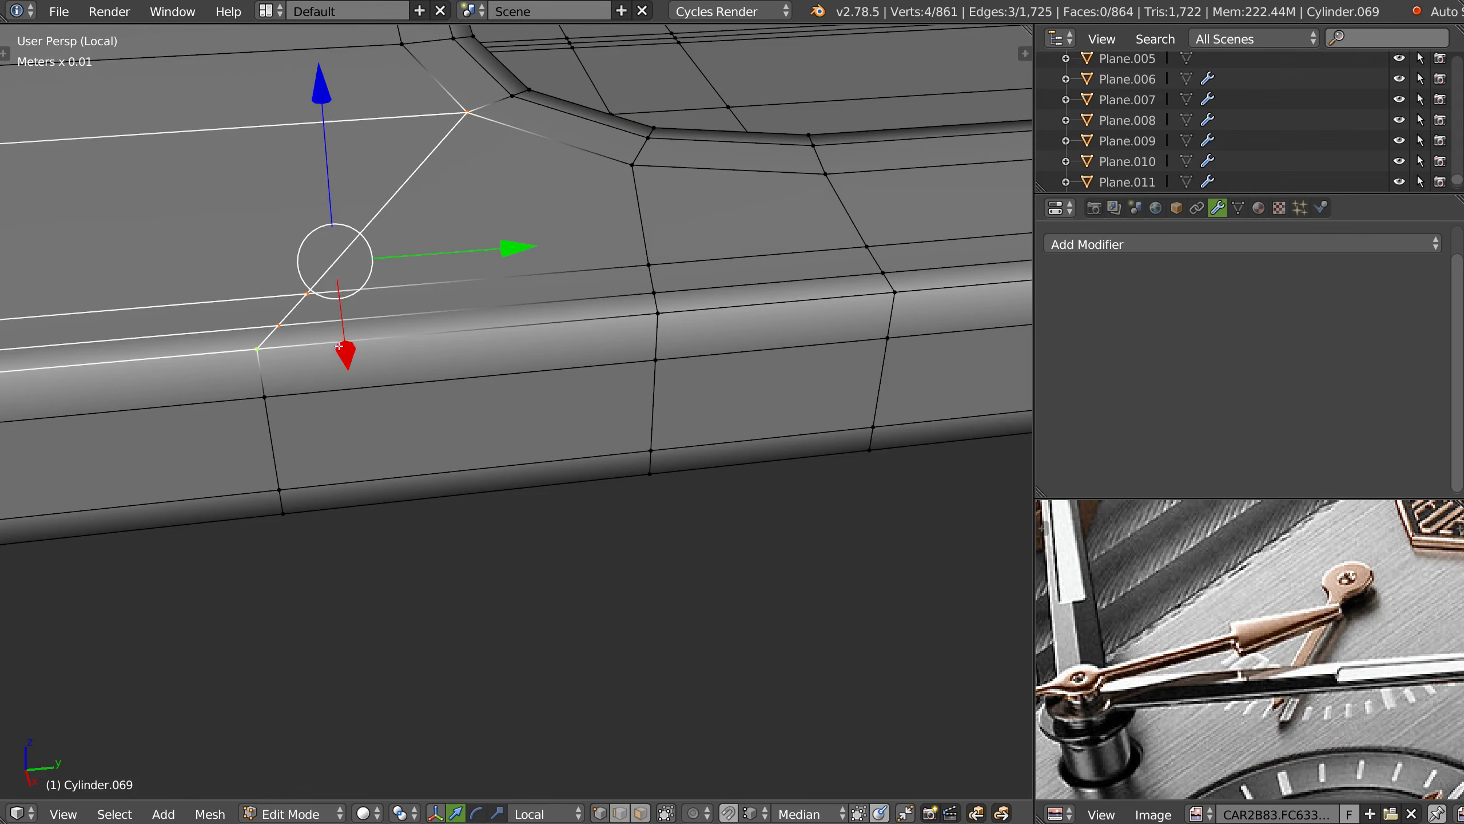
# - Slide a bevel-edge vertex twice along its edge
pyautogui.moveTo(405, 253); pyautogui.dragTo(358, 323, button='middle')
pyautogui.rightClick(338, 351)
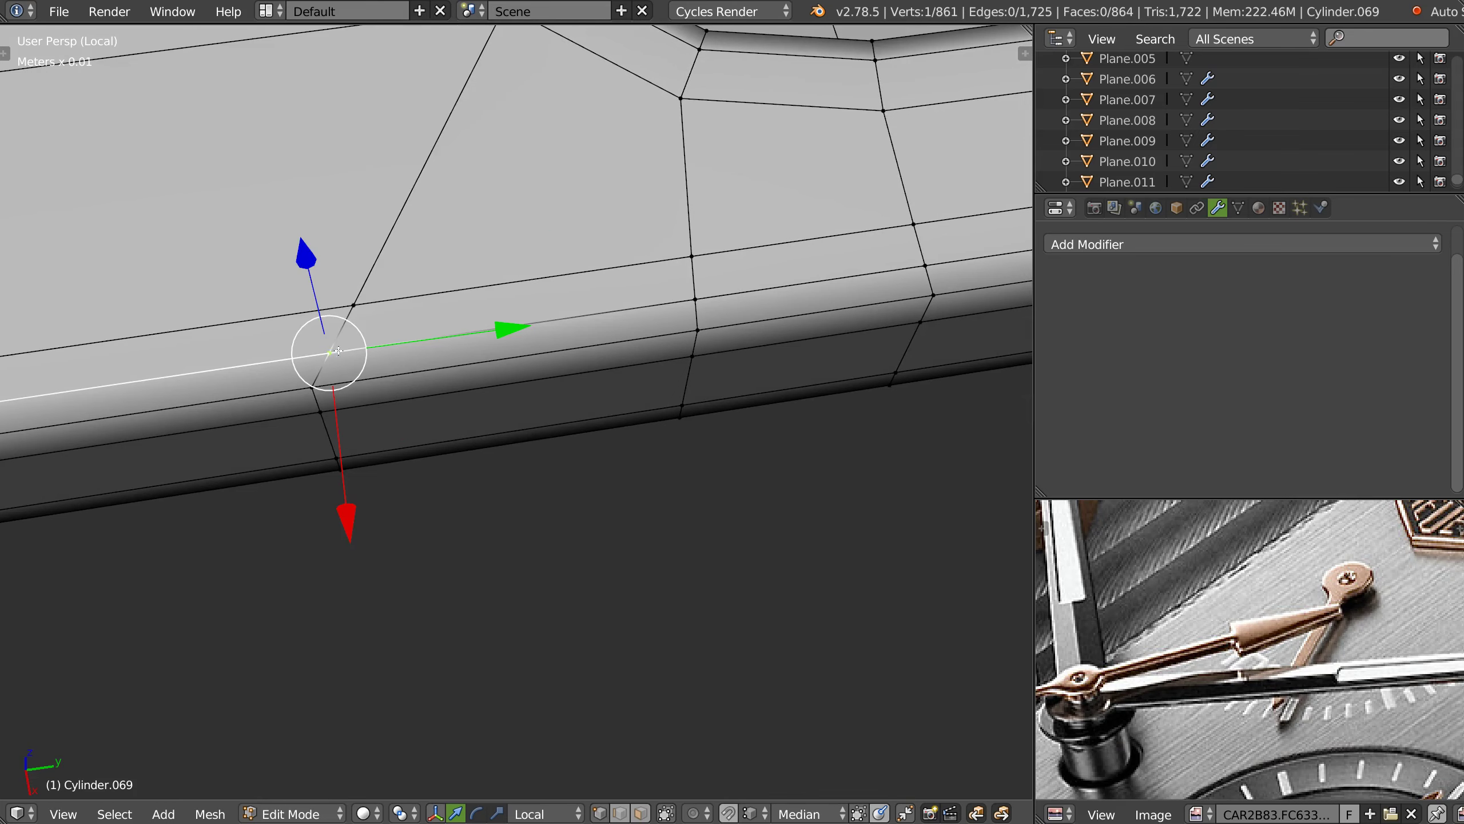
pyautogui.hotkey('shift', 'v')
pyautogui.click(289, 363)
pyautogui.hotkey('shift', 'v')
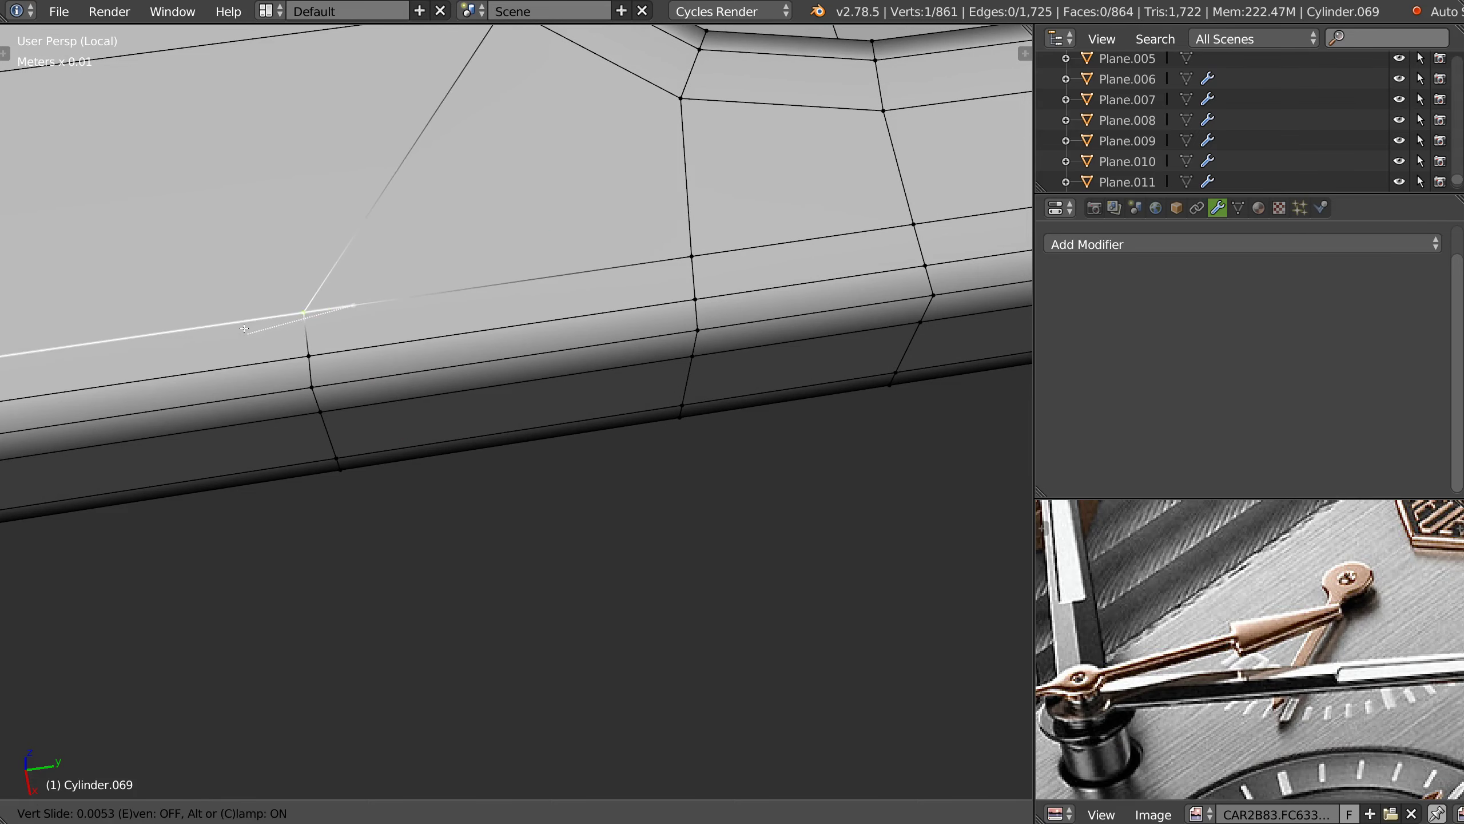
pyautogui.click(244, 329)
pyautogui.scroll(-4, 244, 328)
pyautogui.moveTo(244, 329)
pyautogui.mouseDown(button='middle')
pyautogui.moveTo(362, 352)
pyautogui.moveTo(411, 300)
pyautogui.moveTo(699, 498)
pyautogui.moveTo(651, 415)
pyautogui.moveTo(544, 323)
pyautogui.moveTo(513, 352)
pyautogui.moveTo(490, 350)
pyautogui.moveTo(470, 491)
pyautogui.mouseUp(button='middle')
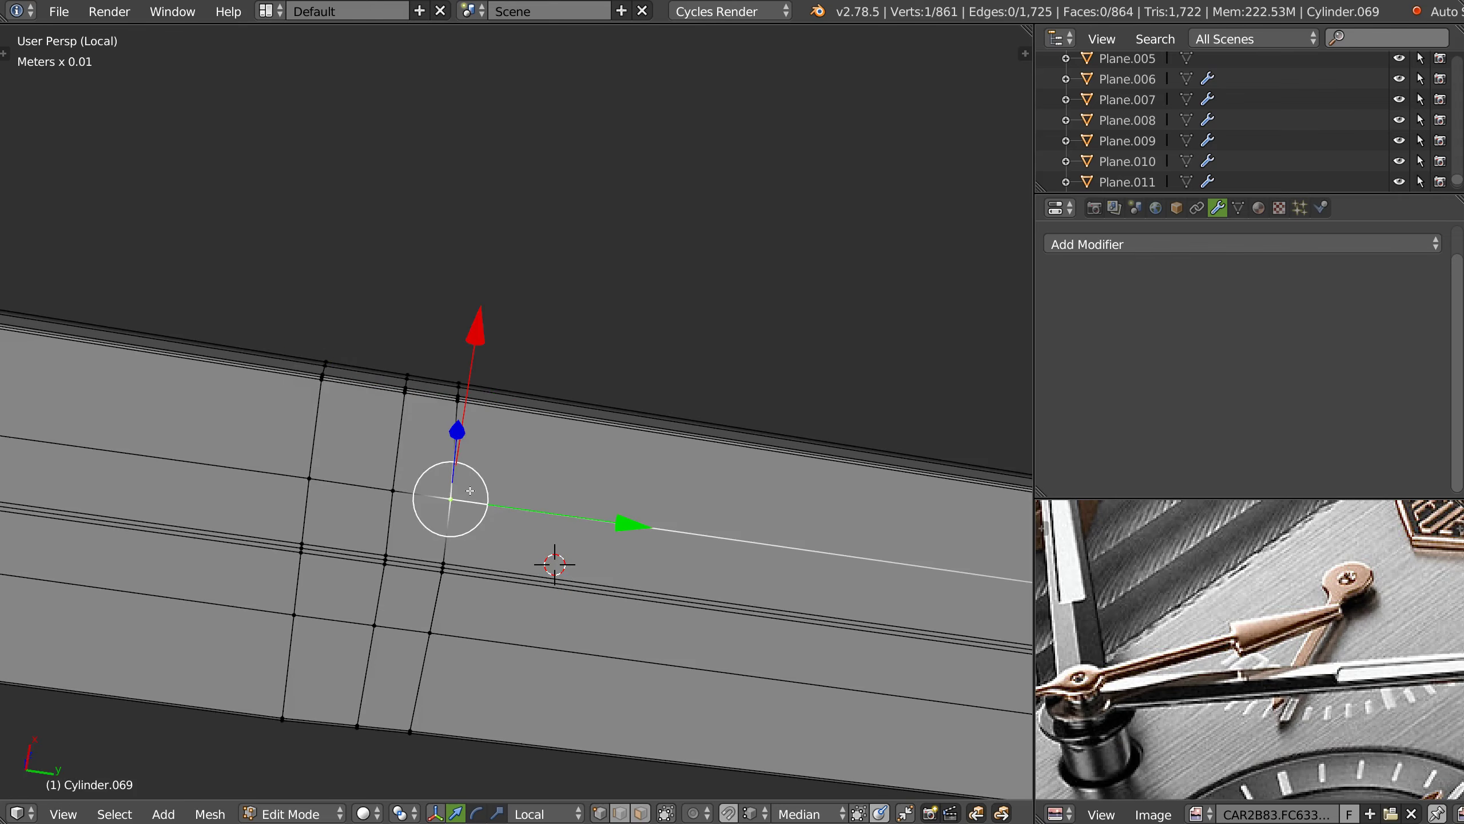
# - Slide a vertex and then the vertex stack along their edges at the blade end
pyautogui.hotkey('shift', 'v')
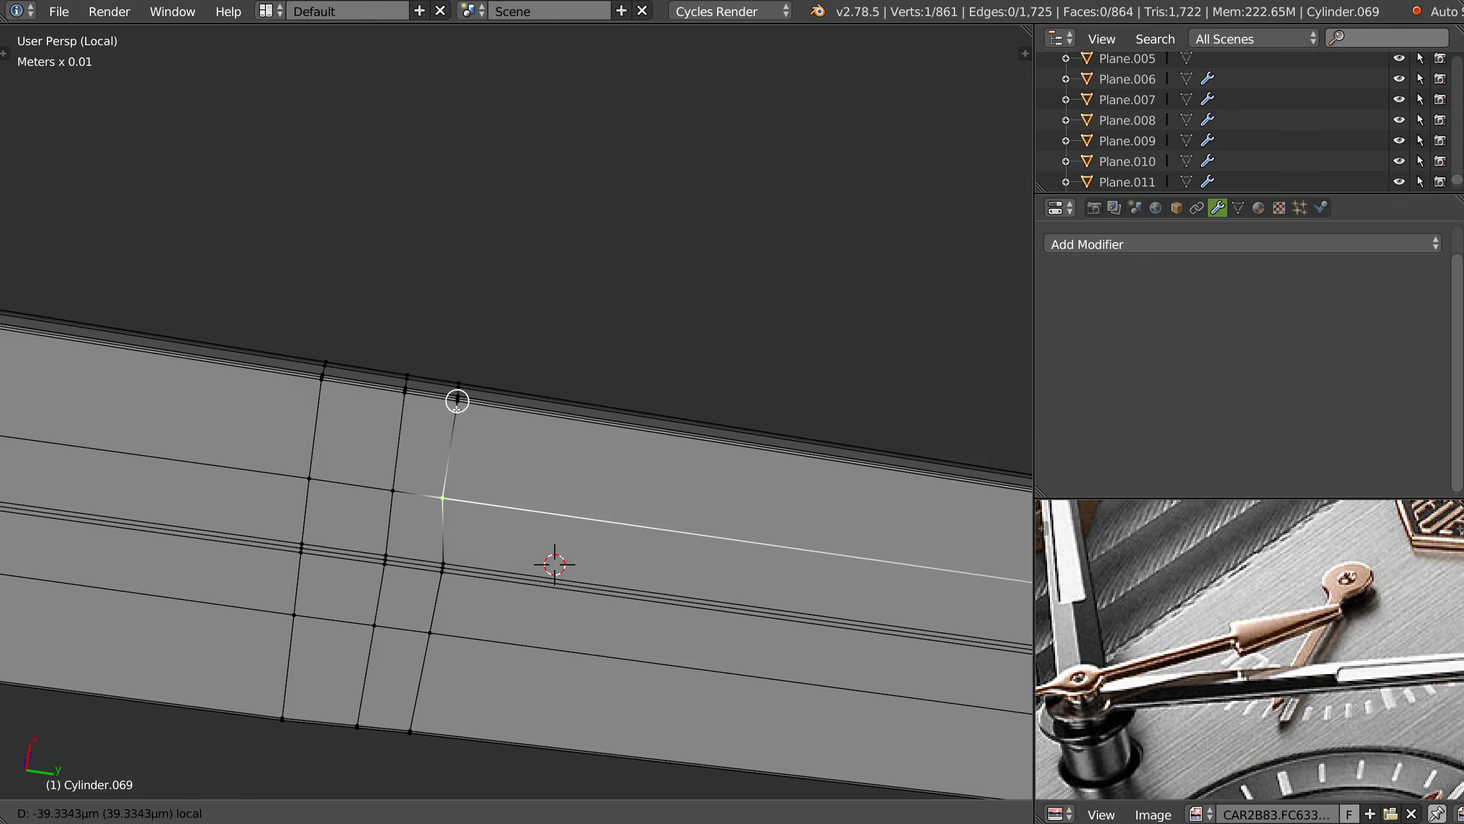
pyautogui.click(457, 408)
pyautogui.moveTo(457, 408); pyautogui.dragTo(458, 522, button='middle')
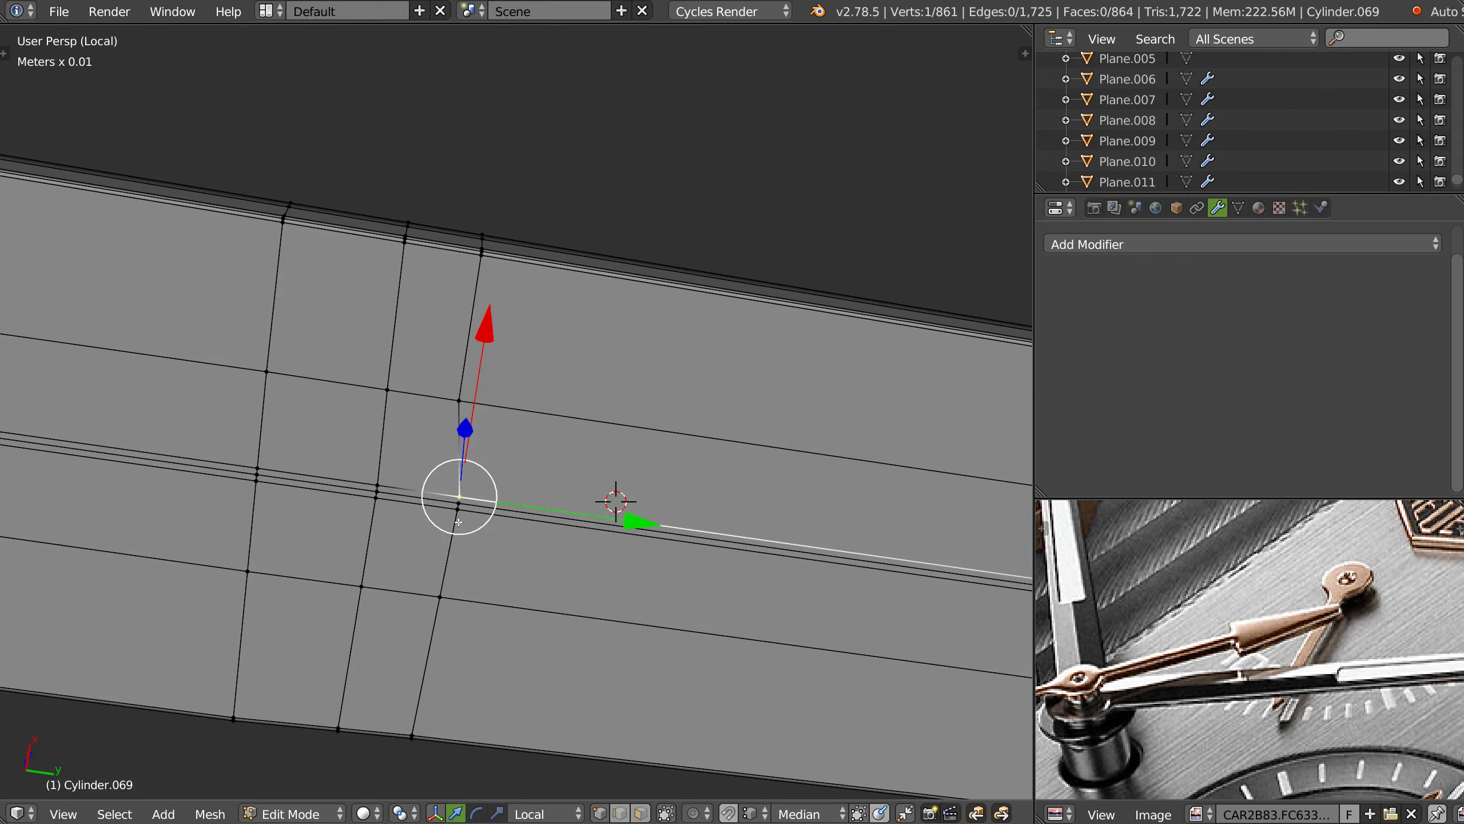
pyautogui.keyDown('shift'); pyautogui.click(442, 506); pyautogui.keyUp('shift')
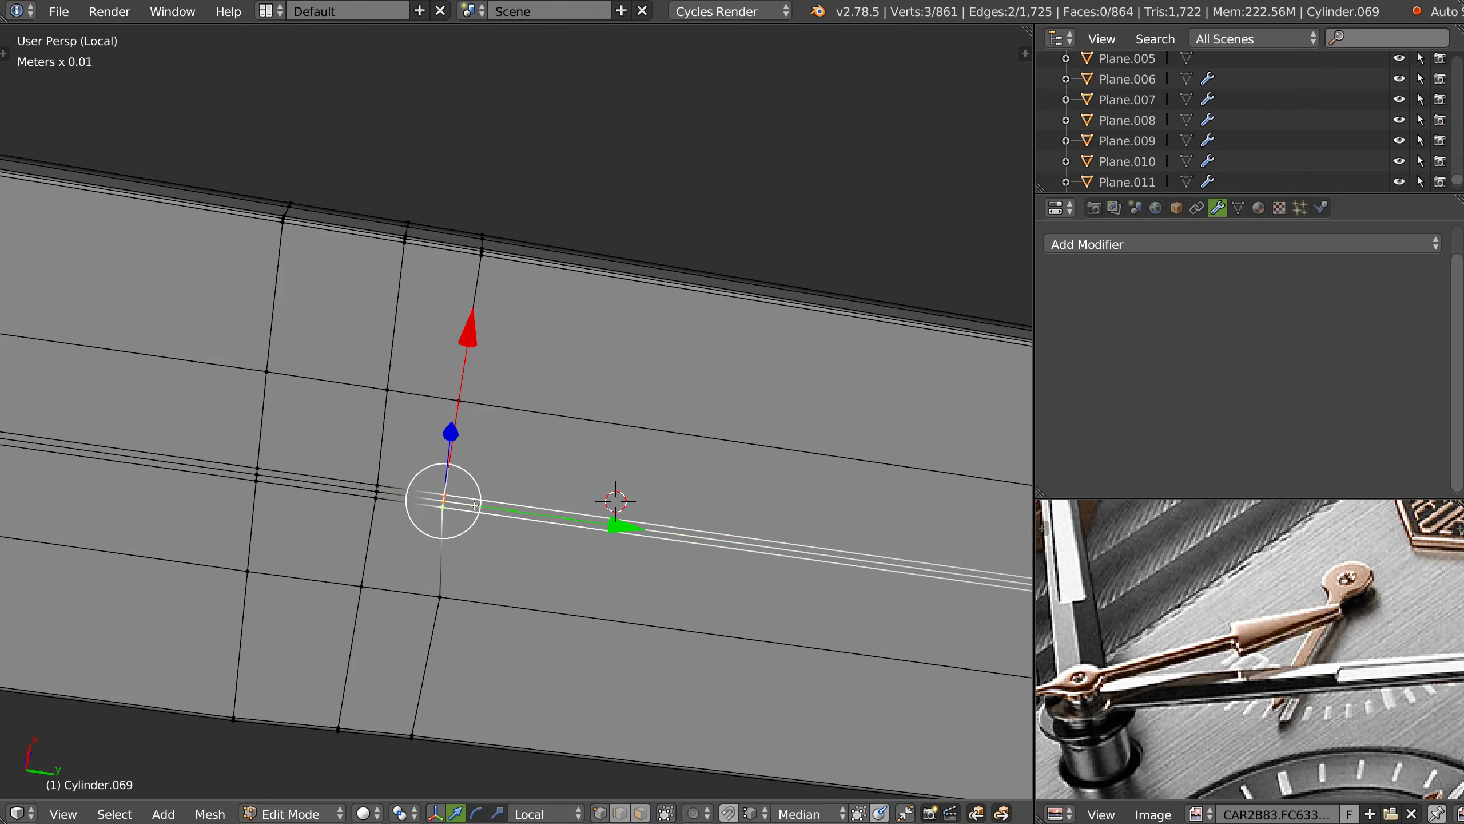
pyautogui.hotkey('shift', 'v')
pyautogui.click(377, 489)
pyautogui.hotkey('shift', 'v')
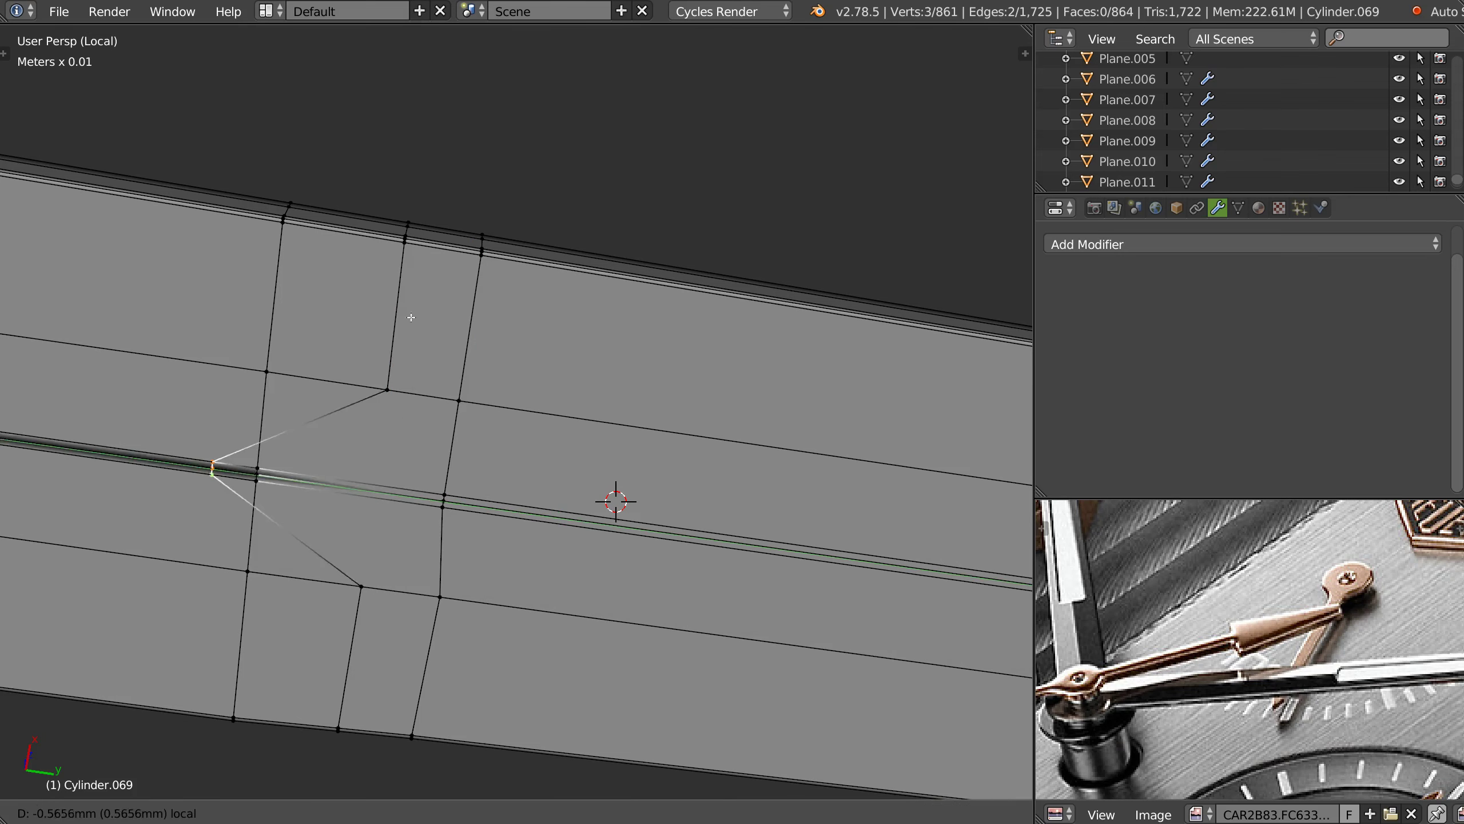
pyautogui.press('Escape')
# - Slide the single vertex above the groove along its edge
pyautogui.click(372, 387)
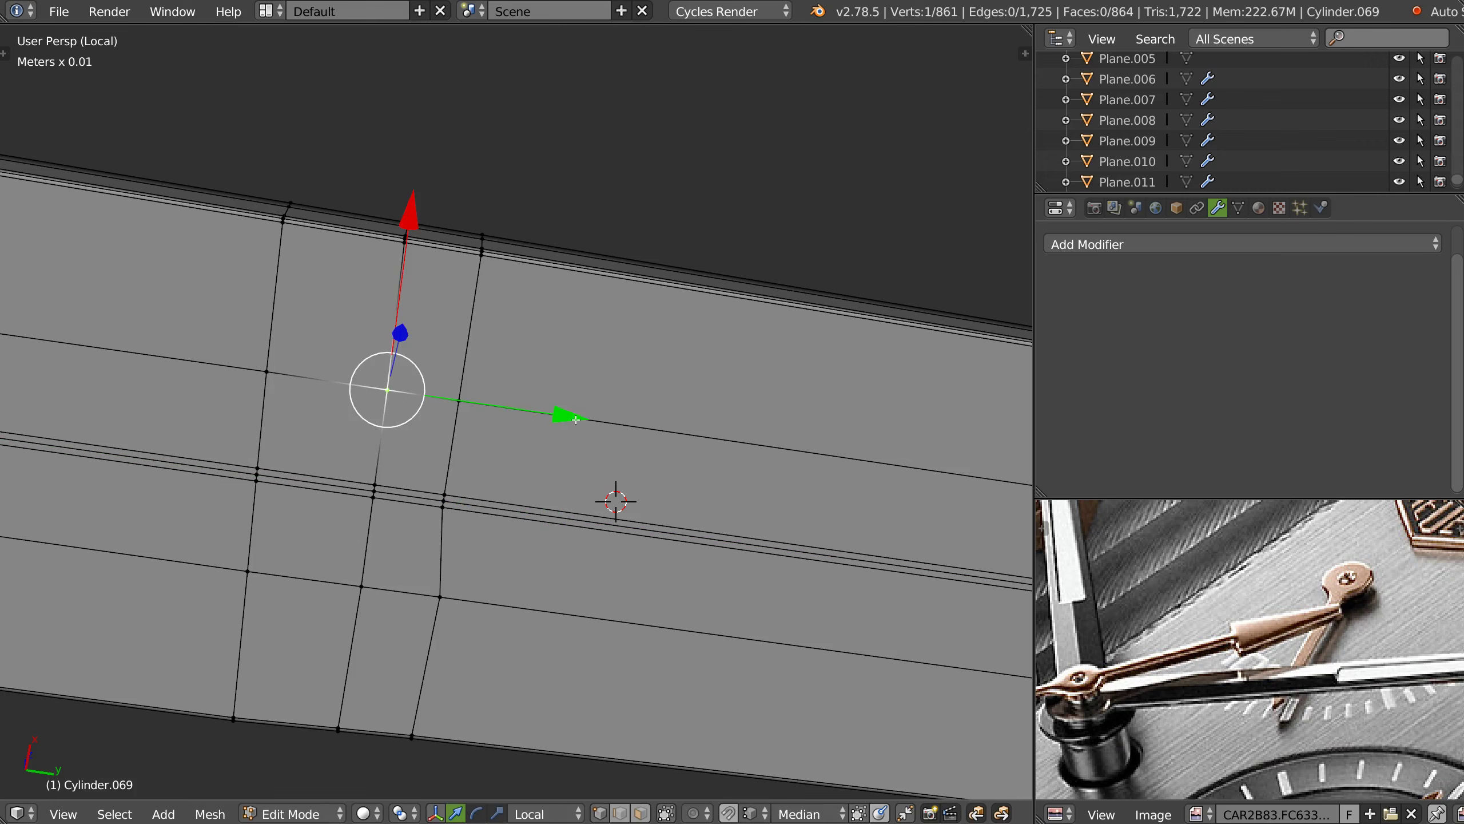
pyautogui.hotkey('shift', 'v')
pyautogui.press('Escape')
pyautogui.hotkey('shift', 'v')
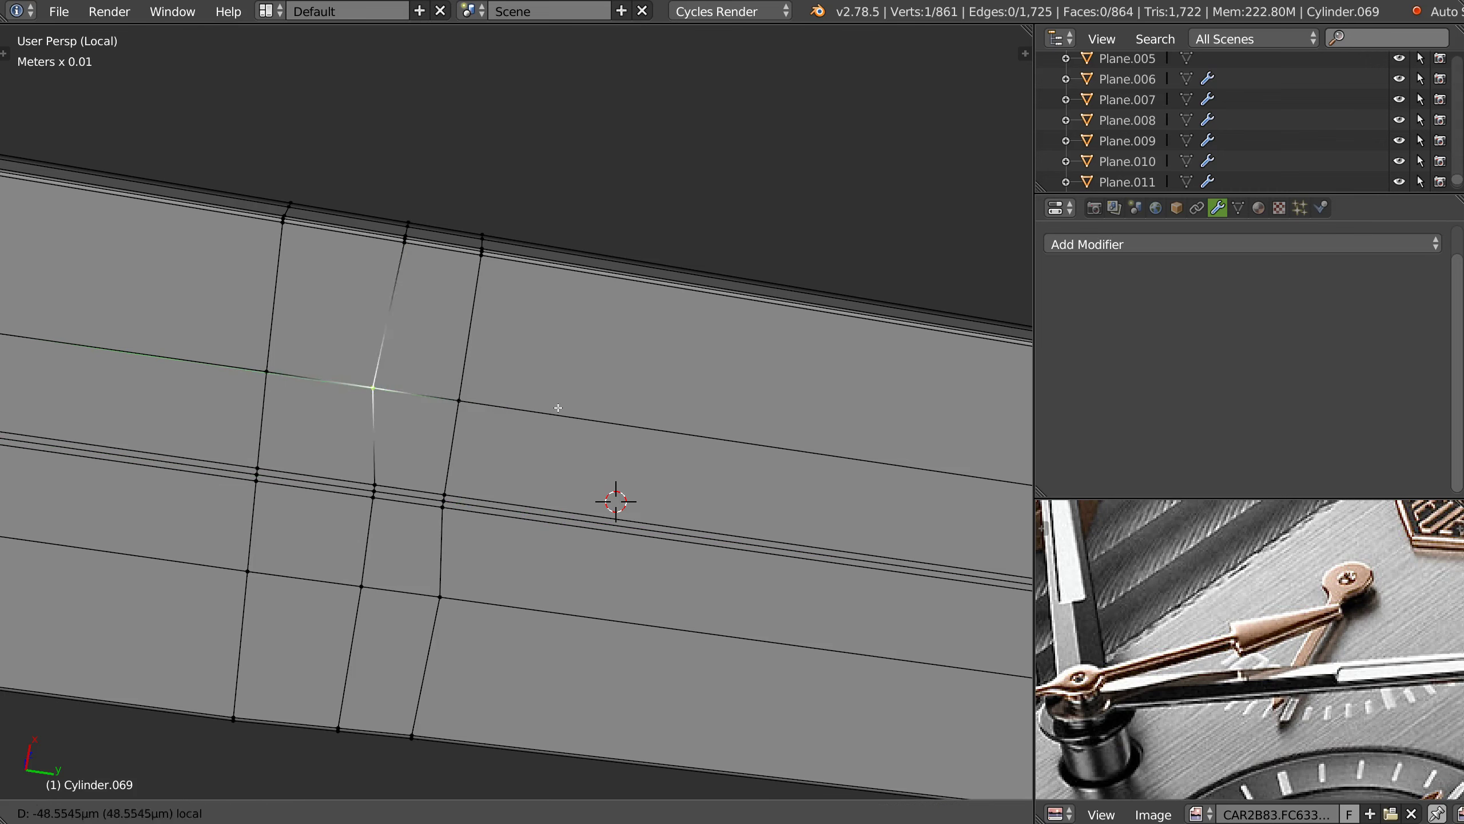
pyautogui.click(403, 249)
pyautogui.moveTo(402, 249)
pyautogui.mouseDown(button='middle')
pyautogui.moveTo(404, 379)
pyautogui.moveTo(184, 539)
pyautogui.mouseUp(button='middle')
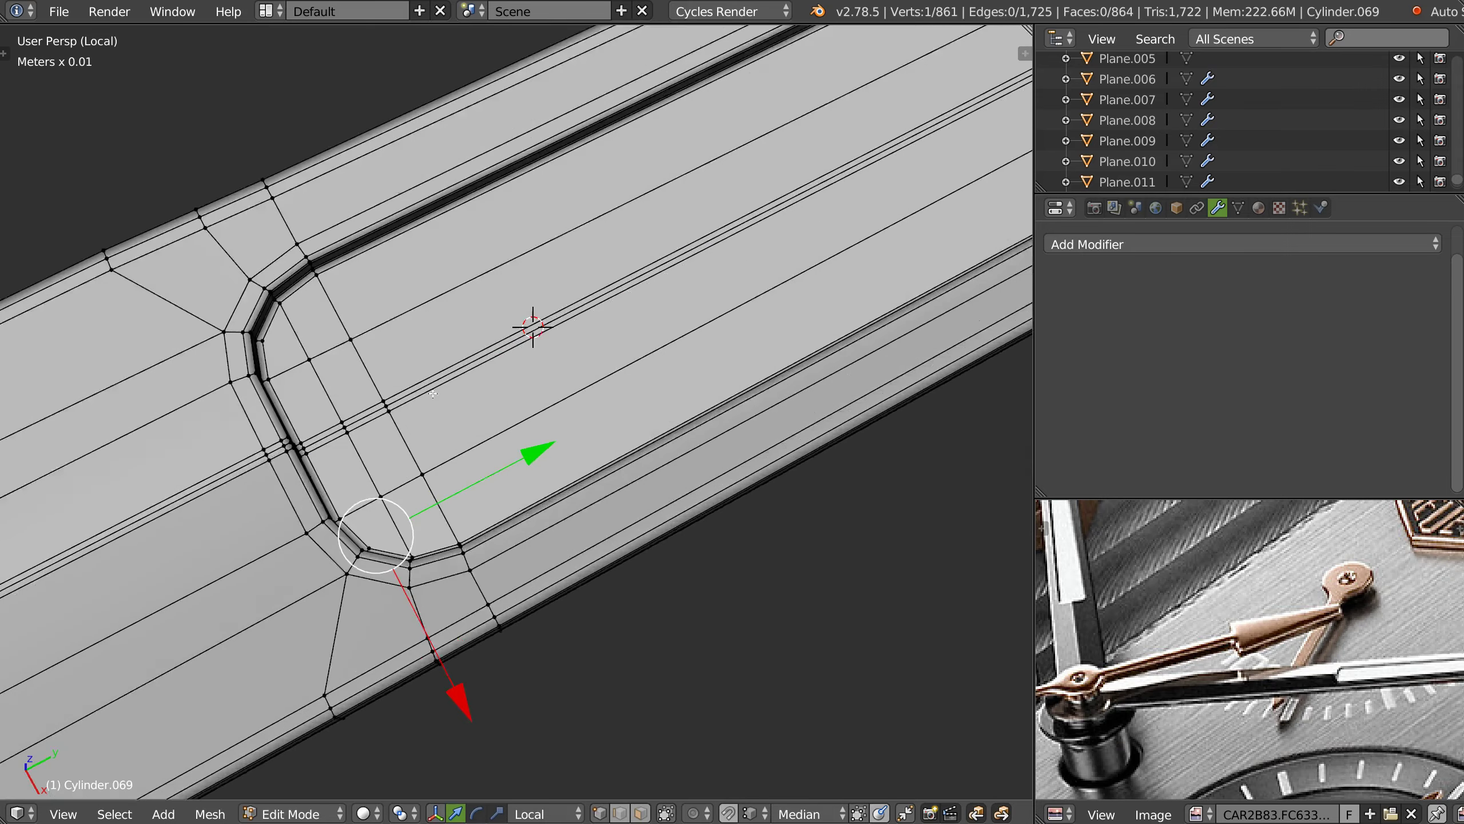
pyautogui.scroll(-3, 184, 539)
# - Switch to top orthographic view and hide the background reference image
pyautogui.scroll(-2, 396, 432)
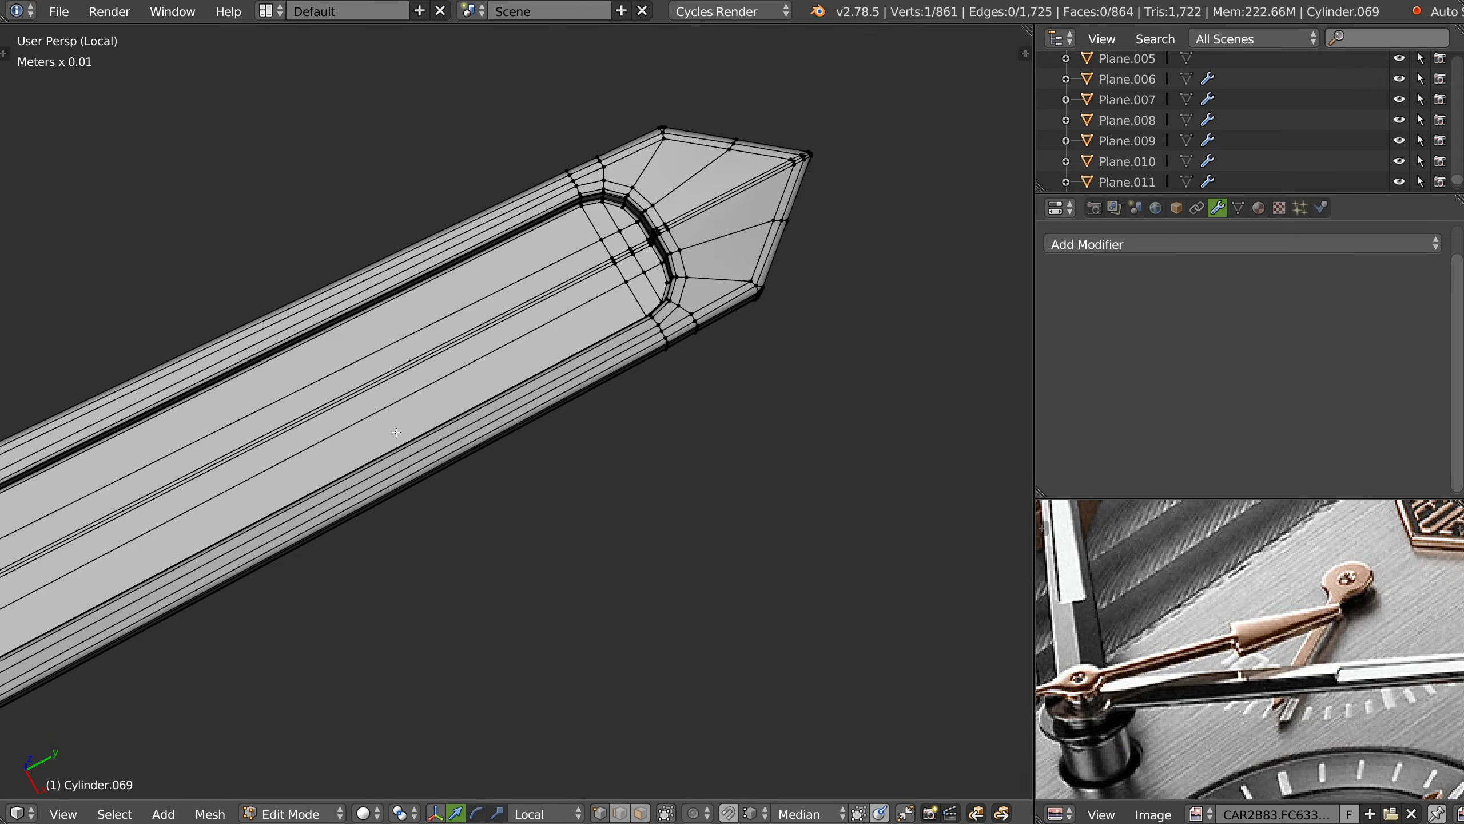
pyautogui.press('KP_7')
pyautogui.scroll(-4, 461, 344)
pyautogui.scroll(-3, 430, 417)
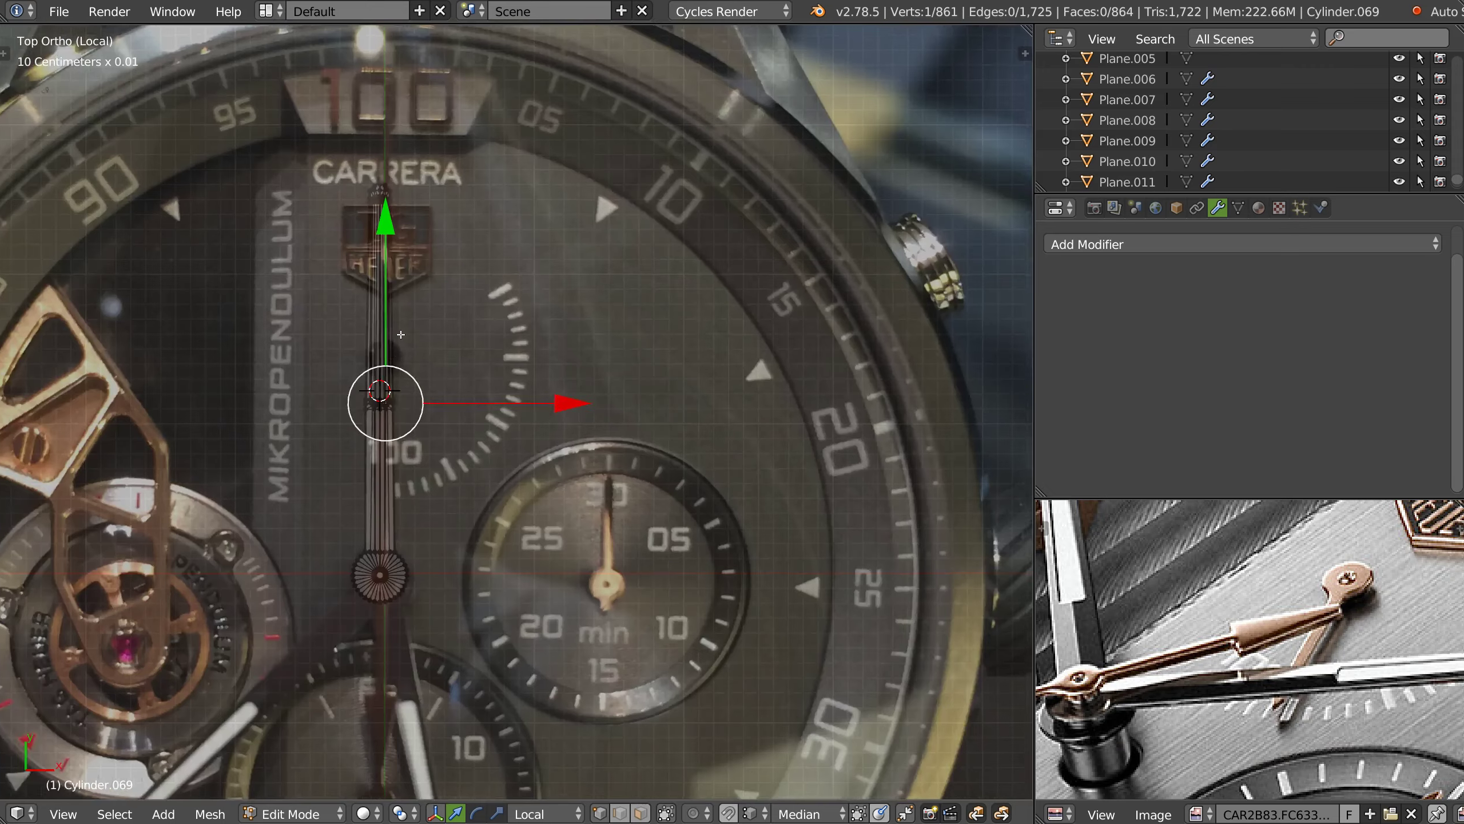
pyautogui.keyDown('shift'); pyautogui.moveTo(274, 345); pyautogui.dragTo(430, 418, button='middle'); pyautogui.keyUp('shift')
pyautogui.press('z')
pyautogui.click(542, 375)
pyautogui.scroll(3, 519, 433)
# - Symmetrize the watch hand across X from the quick modifier menu
pyautogui.press('Tab')
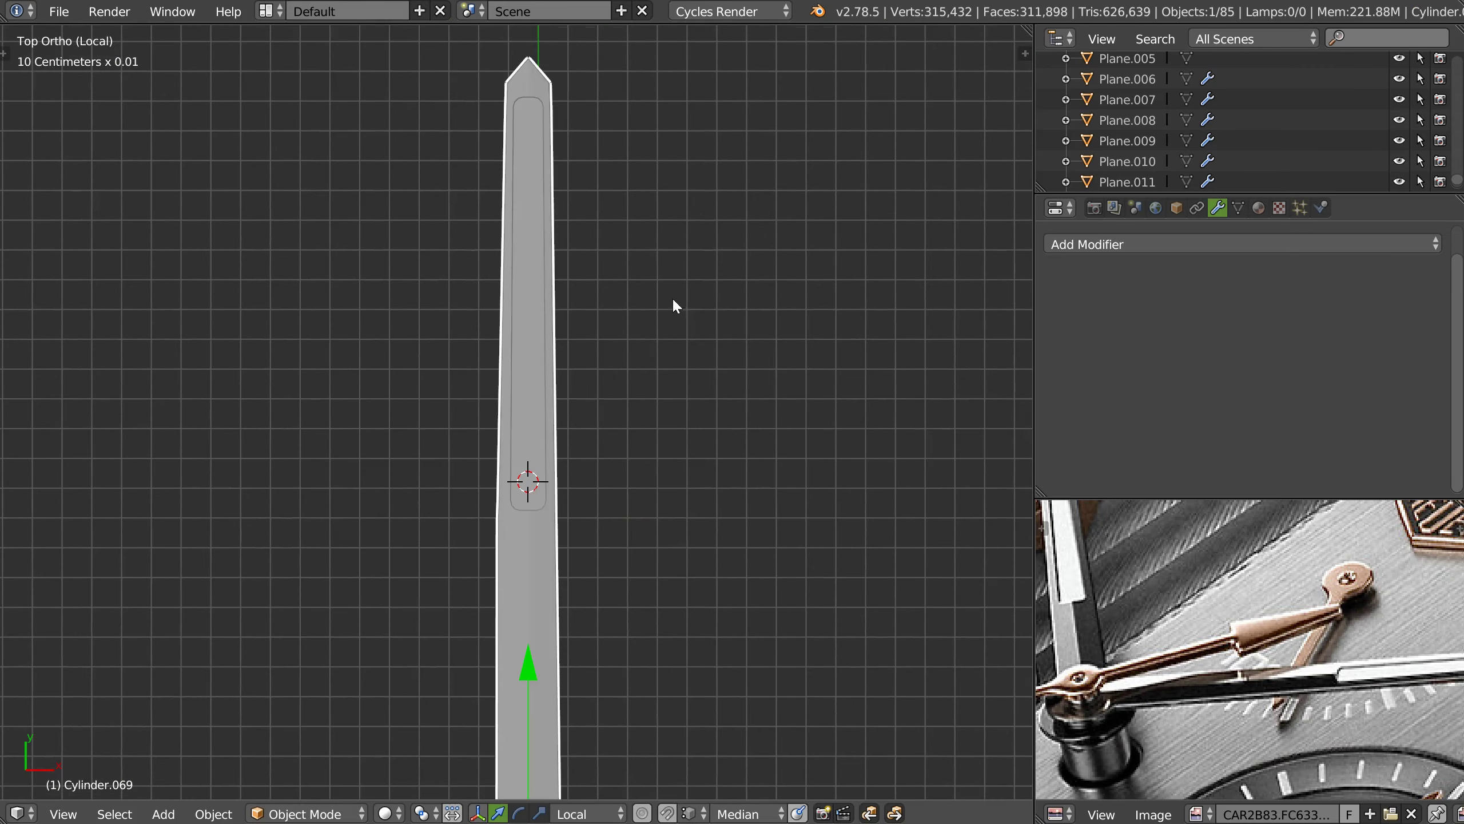
pyautogui.scroll(-2, 634, 288)
pyautogui.scroll(4, 583, 264)
pyautogui.scroll(-3, 620, 461)
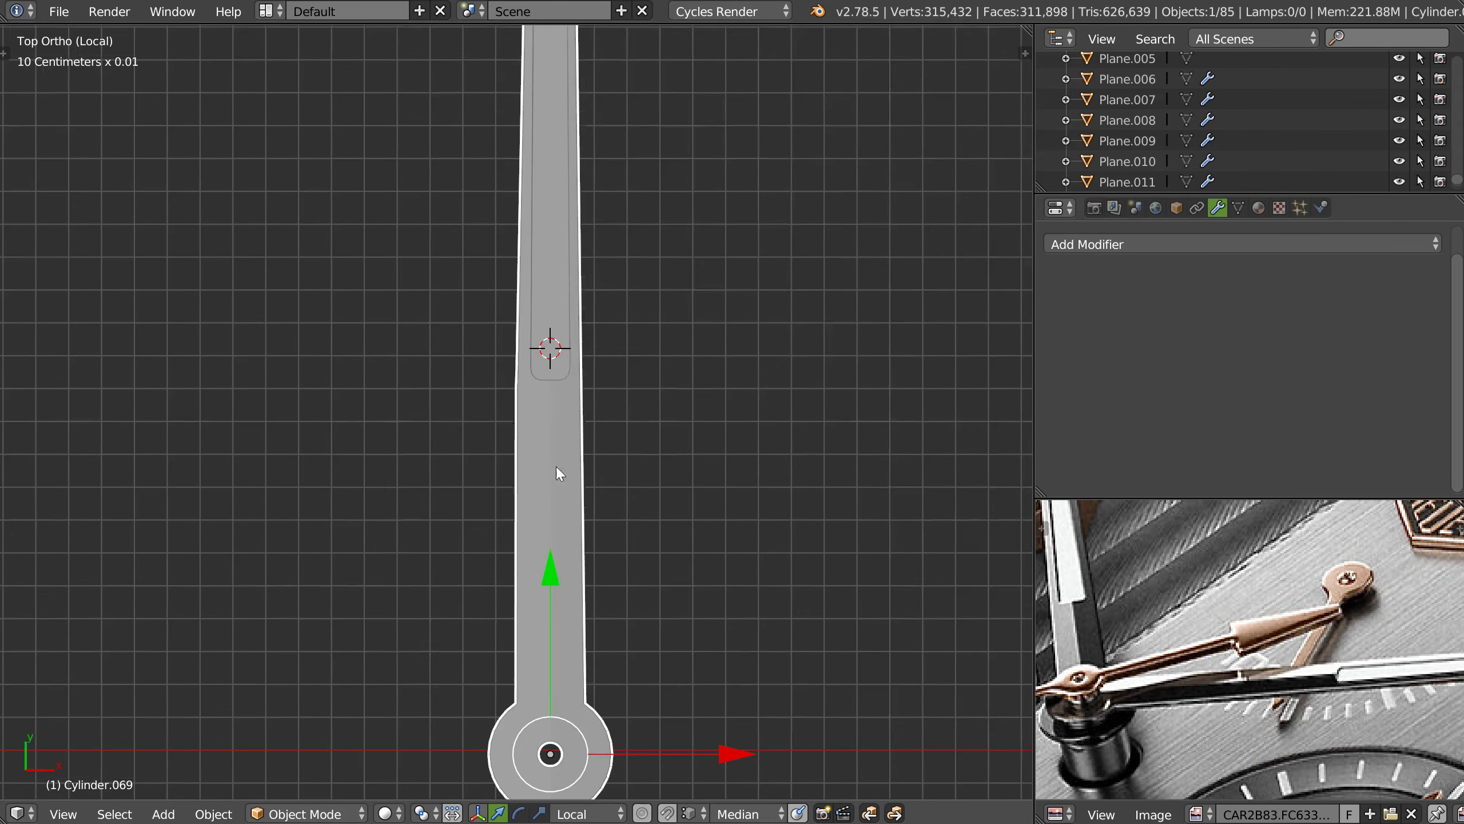
pyautogui.scroll(4, 594, 471)
pyautogui.press('Tab')
pyautogui.press('Tab')
pyautogui.hotkey('alt', 'q')
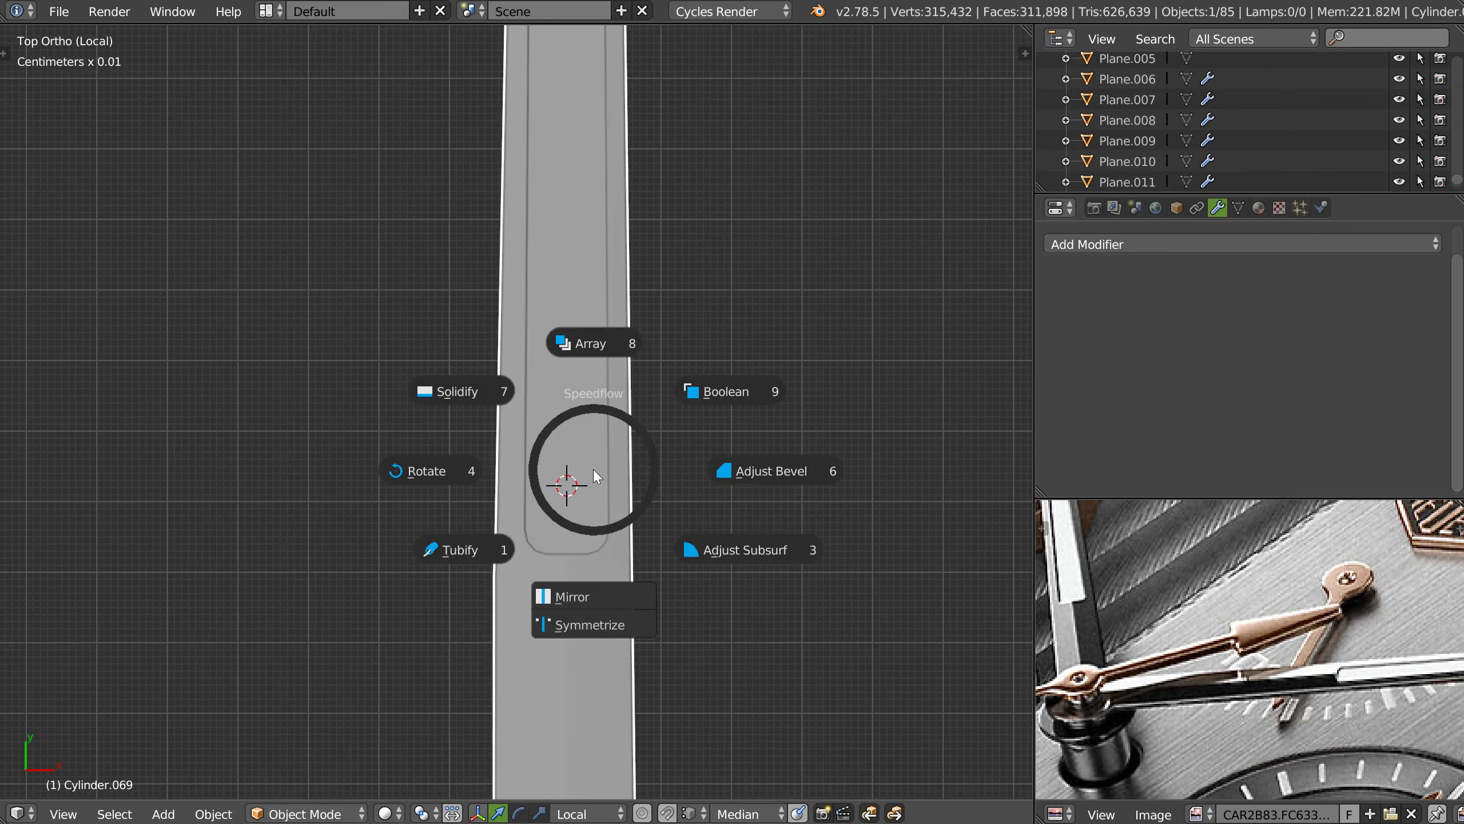
pyautogui.click(579, 624)
pyautogui.keyDown('shift'); pyautogui.scroll(5, 608, 579); pyautogui.keyUp('shift')
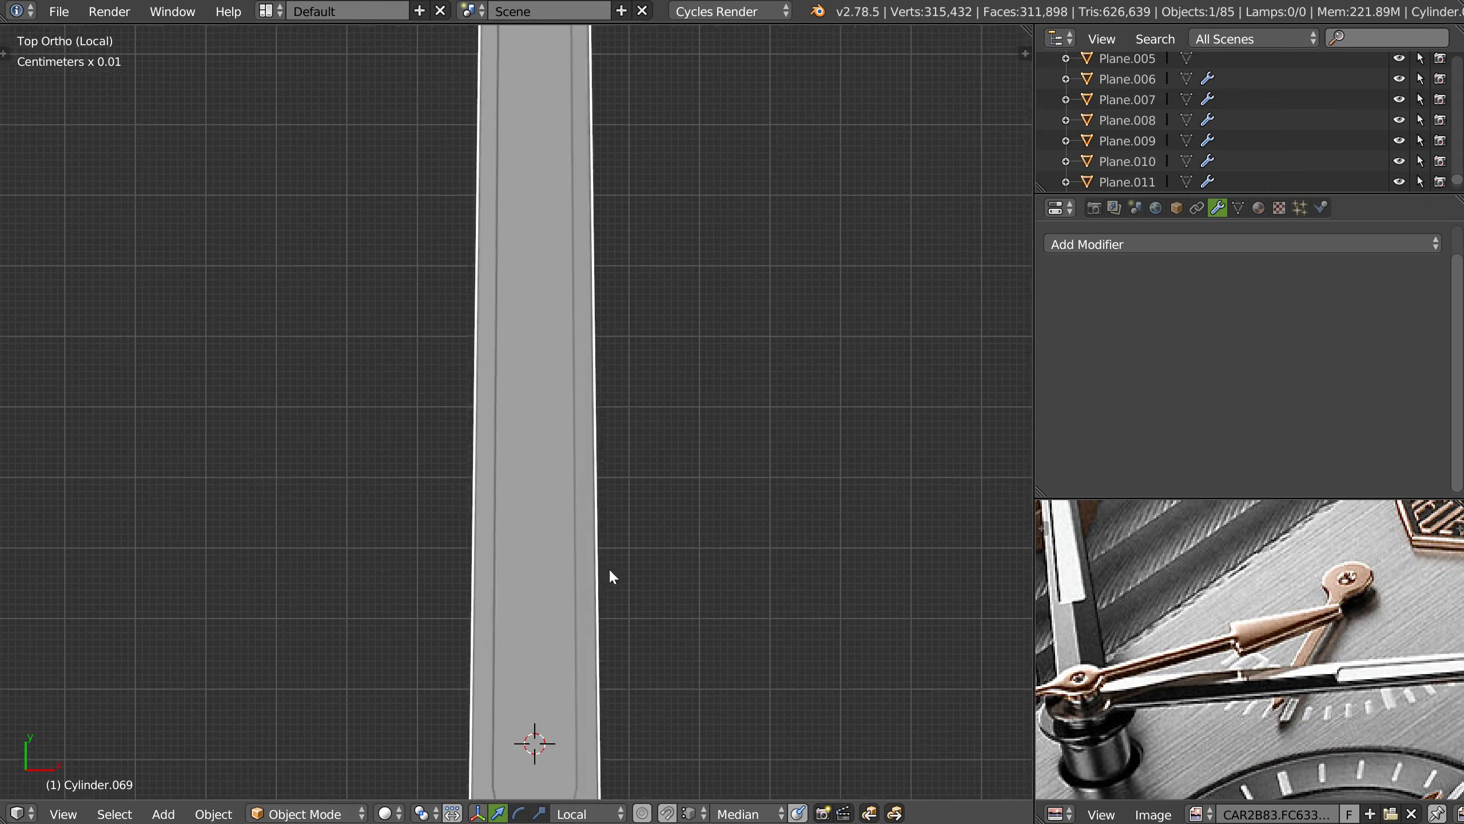
pyautogui.keyDown('shift'); pyautogui.scroll(4, 500, 380); pyautogui.keyUp('shift')
pyautogui.moveTo(556, 503)
pyautogui.mouseDown(button='middle')
pyautogui.moveTo(512, 396)
pyautogui.moveTo(499, 235)
pyautogui.moveTo(544, 446)
pyautogui.mouseUp(button='middle')
# - Turn on triangle and ngon highlighting in the sidebar, then deselect the mesh in Edit Mode
pyautogui.press('n')
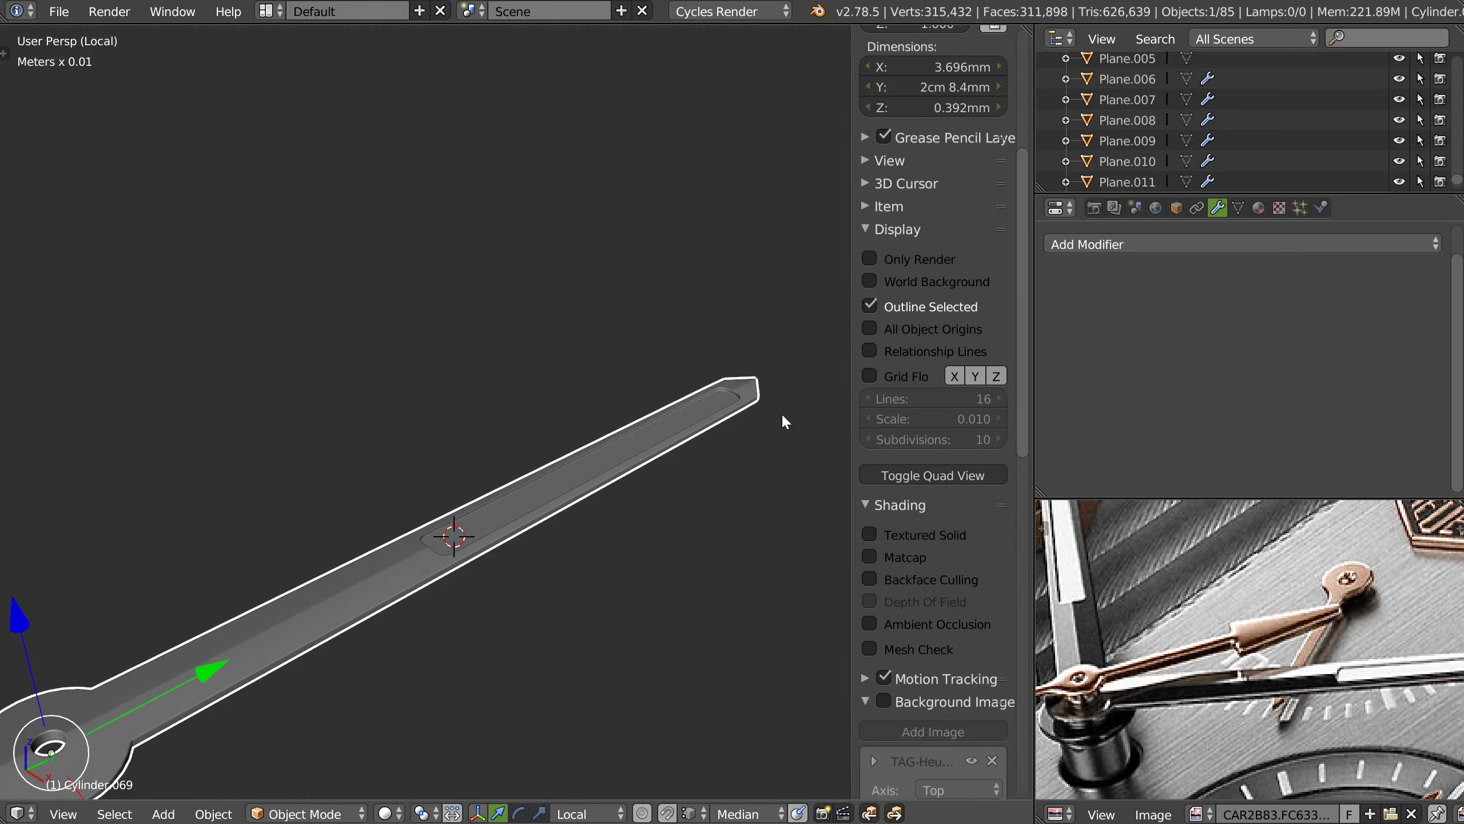
pyautogui.click(869, 647)
pyautogui.scroll(-5, 865, 645)
pyautogui.press('Tab')
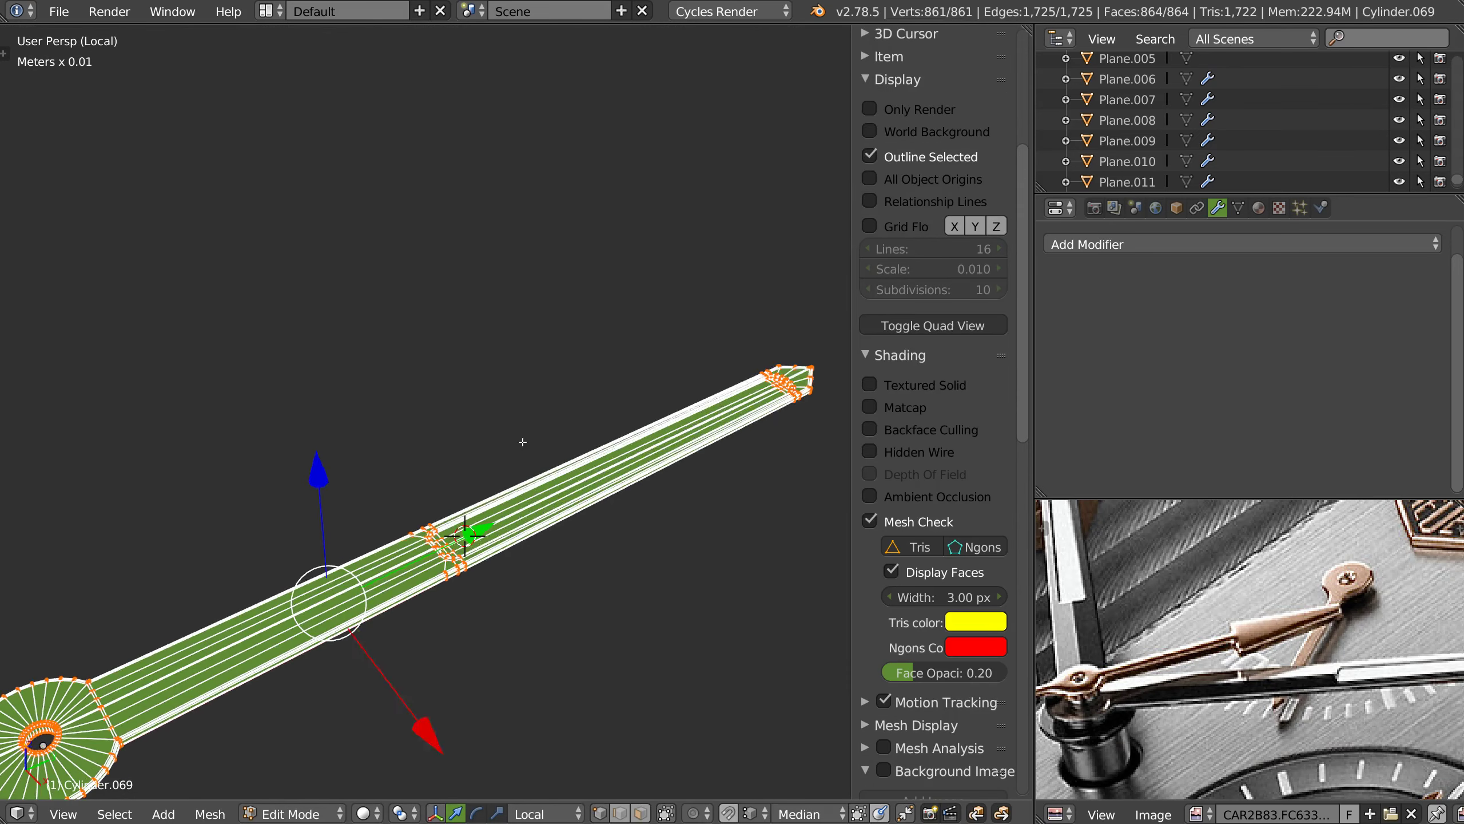
pyautogui.press('a')
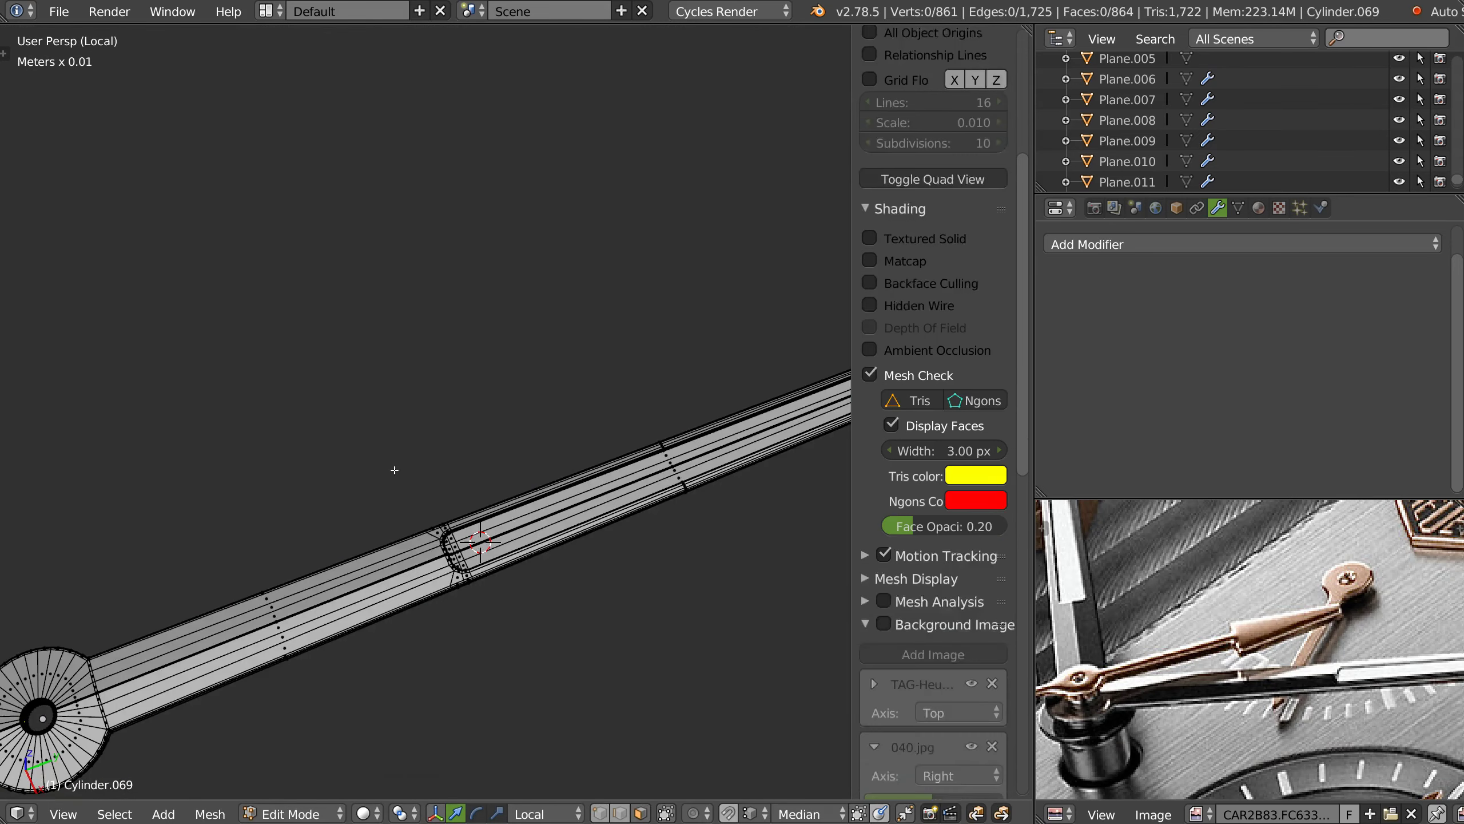
pyautogui.scroll(10, 663, 369)
# - Inspect the red ngon strips, trial an edge loop across the blade, then undo it
pyautogui.moveTo(433, 585)
pyautogui.mouseDown(button='middle')
pyautogui.moveTo(663, 370)
pyautogui.moveTo(295, 438)
pyautogui.moveTo(195, 433)
pyautogui.mouseUp(button='middle')
pyautogui.scroll(-3, 663, 369)
pyautogui.scroll(-4, 516, 399)
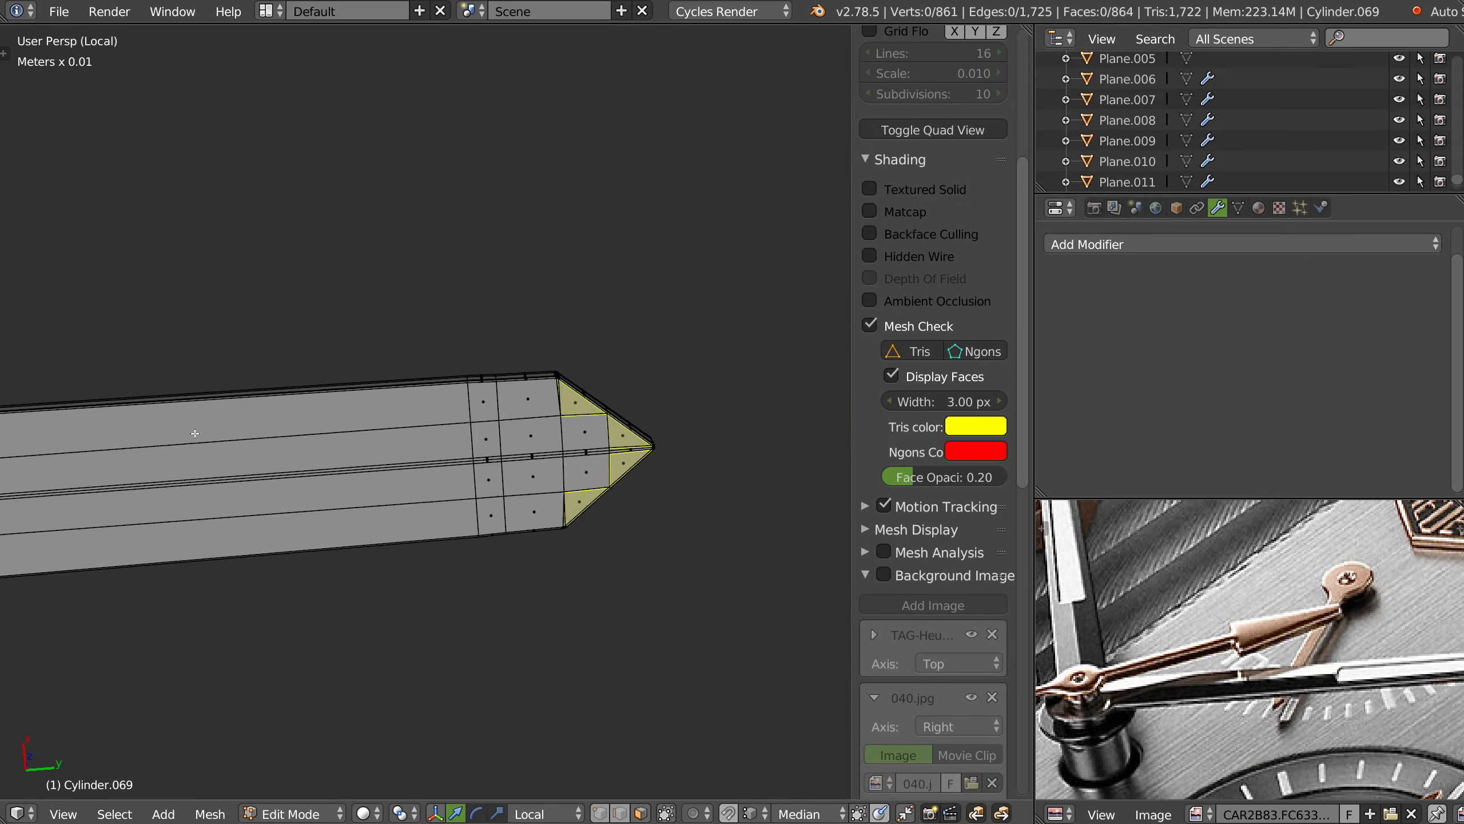
pyautogui.scroll(3, 432, 426)
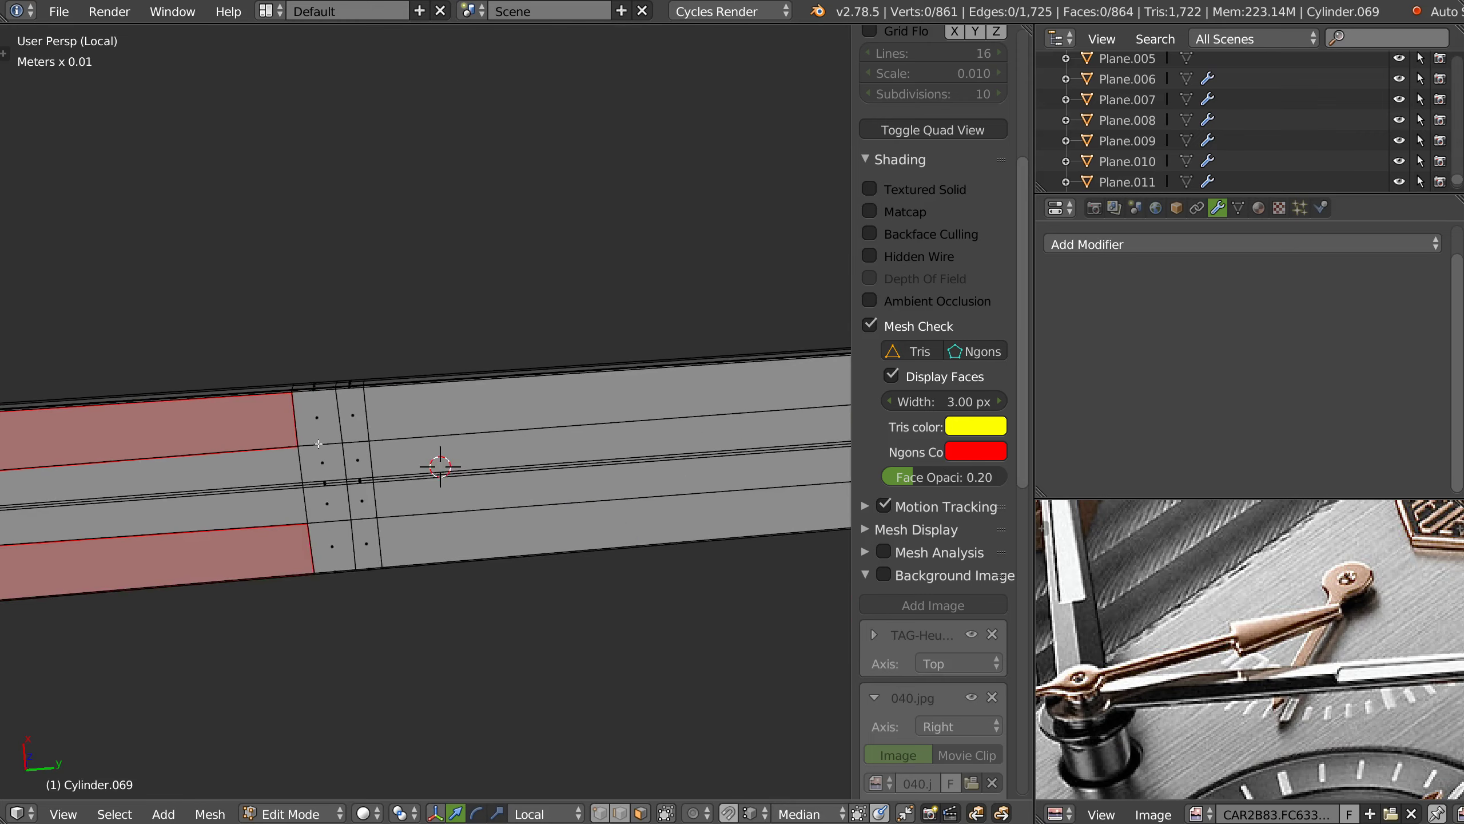
pyautogui.moveTo(435, 464); pyautogui.dragTo(505, 437, button='middle')
pyautogui.press('KP_7')
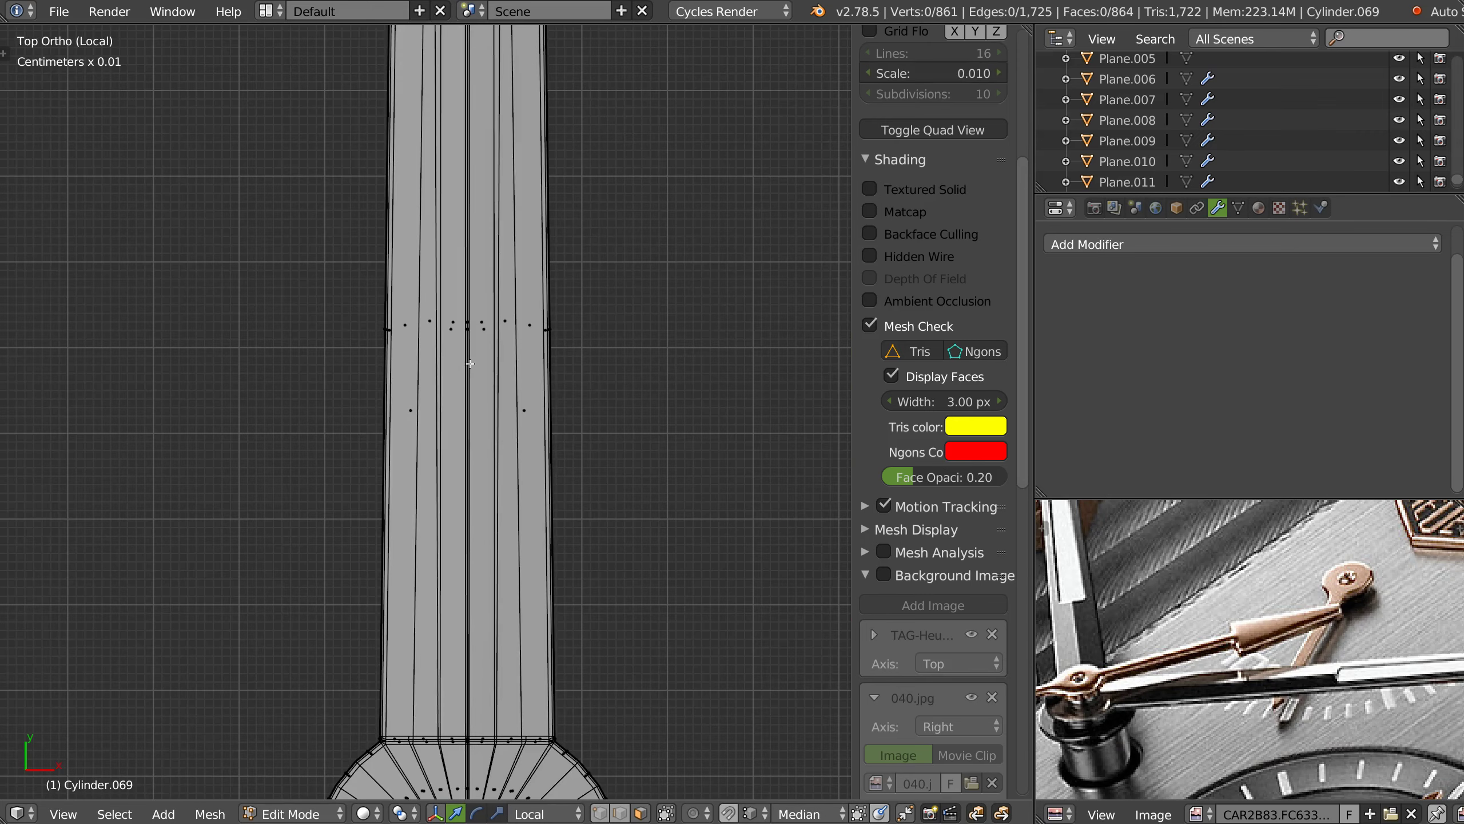
pyautogui.hotkey('ctrl', 'r')
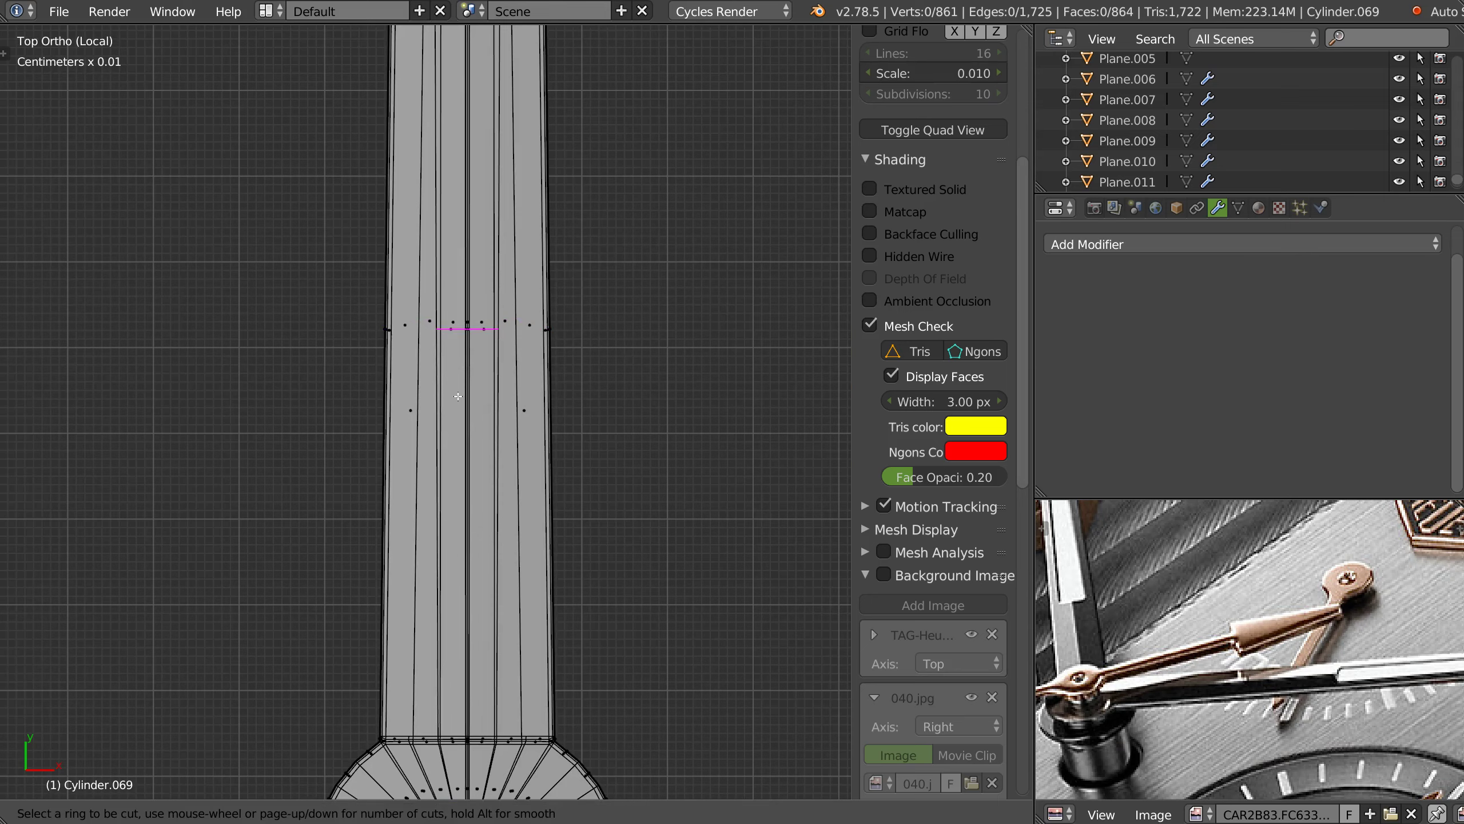
pyautogui.click(448, 360)
pyautogui.moveTo(447, 360); pyautogui.dragTo(447, 252, button='middle')
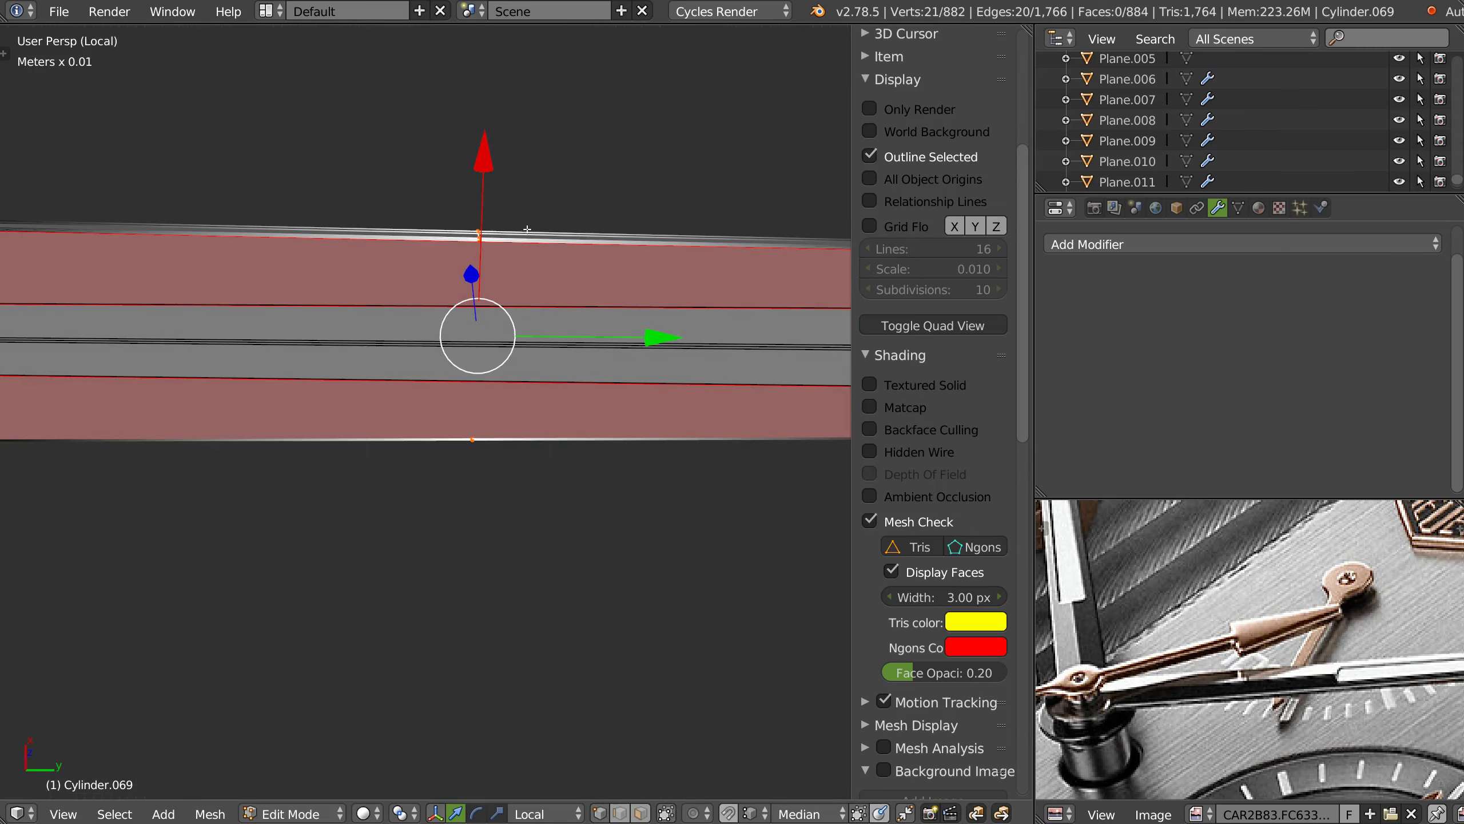
pyautogui.moveTo(510, 224)
pyautogui.mouseDown(button='middle')
pyautogui.moveTo(370, 297)
pyautogui.moveTo(382, 318)
pyautogui.moveTo(217, 333)
pyautogui.moveTo(297, 428)
pyautogui.moveTo(548, 346)
pyautogui.moveTo(284, 283)
pyautogui.moveTo(306, 284)
pyautogui.mouseUp(button='middle')
pyautogui.hotkey('ctrl', 'z')
# - Merge the short edge at the hub junction at its center
pyautogui.rightClick(305, 284)
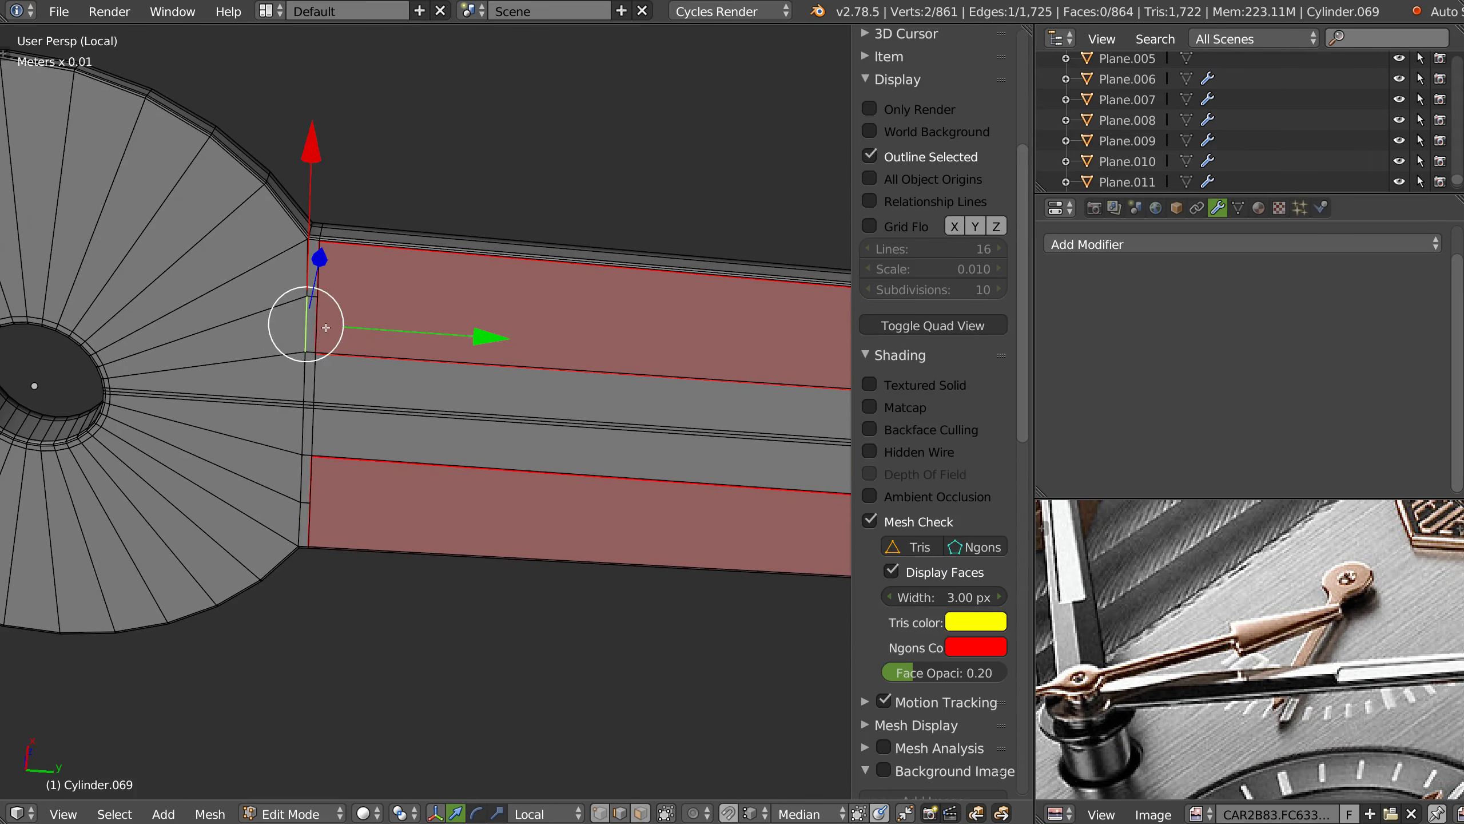
pyautogui.rightClick(321, 297)
pyautogui.hotkey('alt', 'm')
pyautogui.click(345, 325)
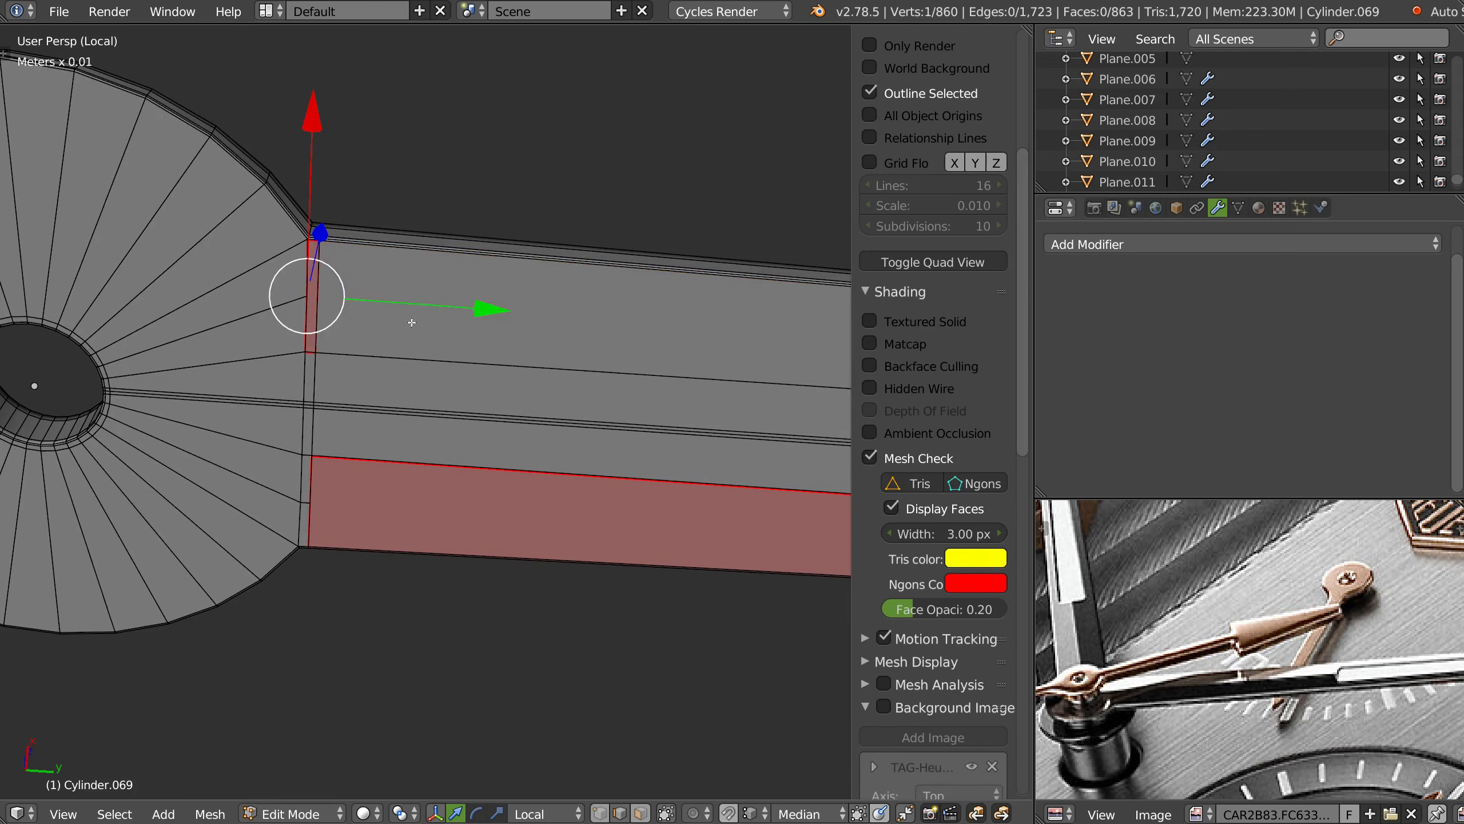
pyautogui.scroll(-3, 565, 360)
pyautogui.scroll(-1, 565, 360)
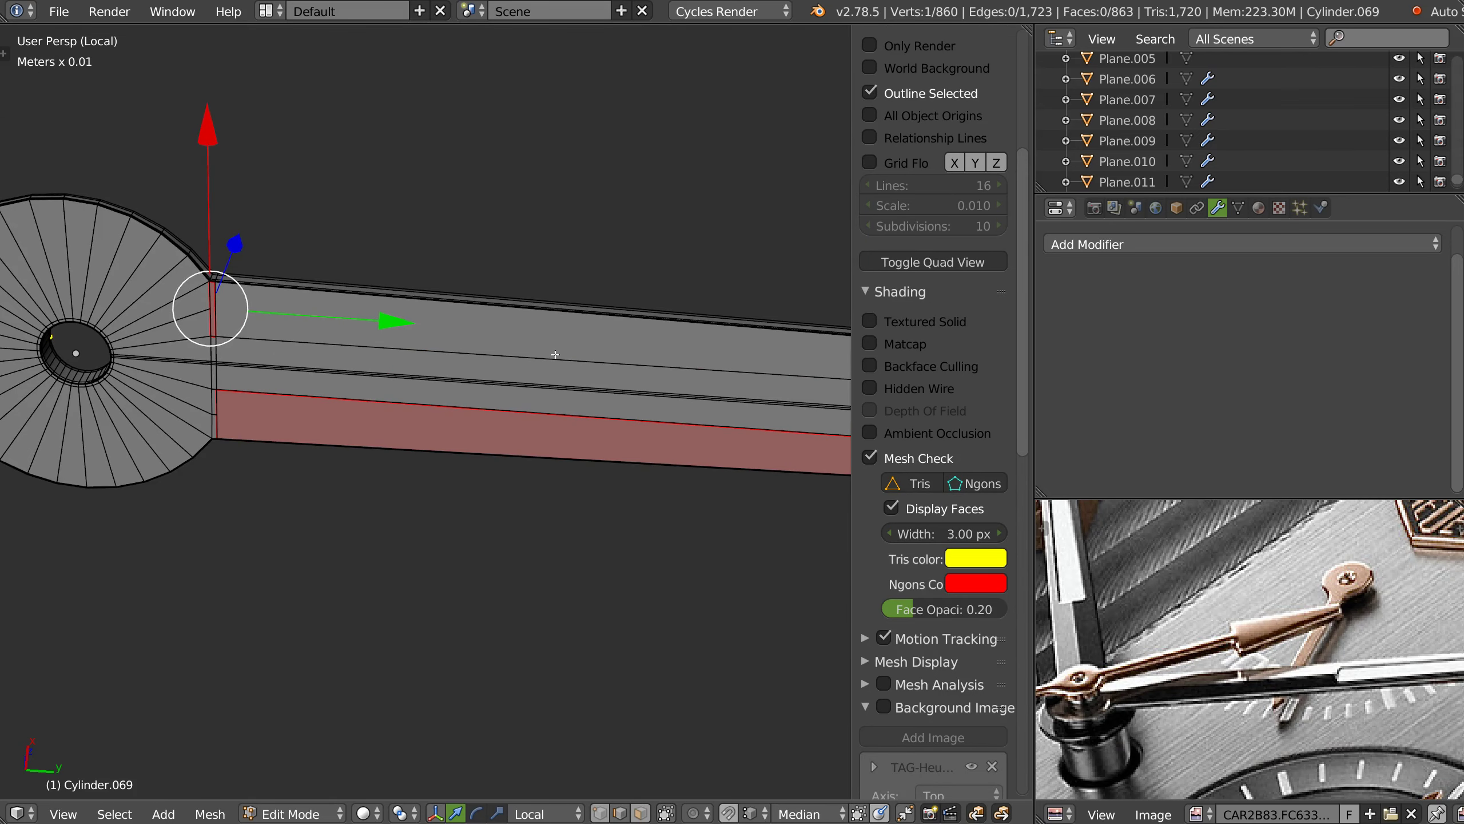
# - Add three centred edge loops across the blade
pyautogui.hotkey('ctrl', 'r')
pyautogui.scroll(2, 552, 357)
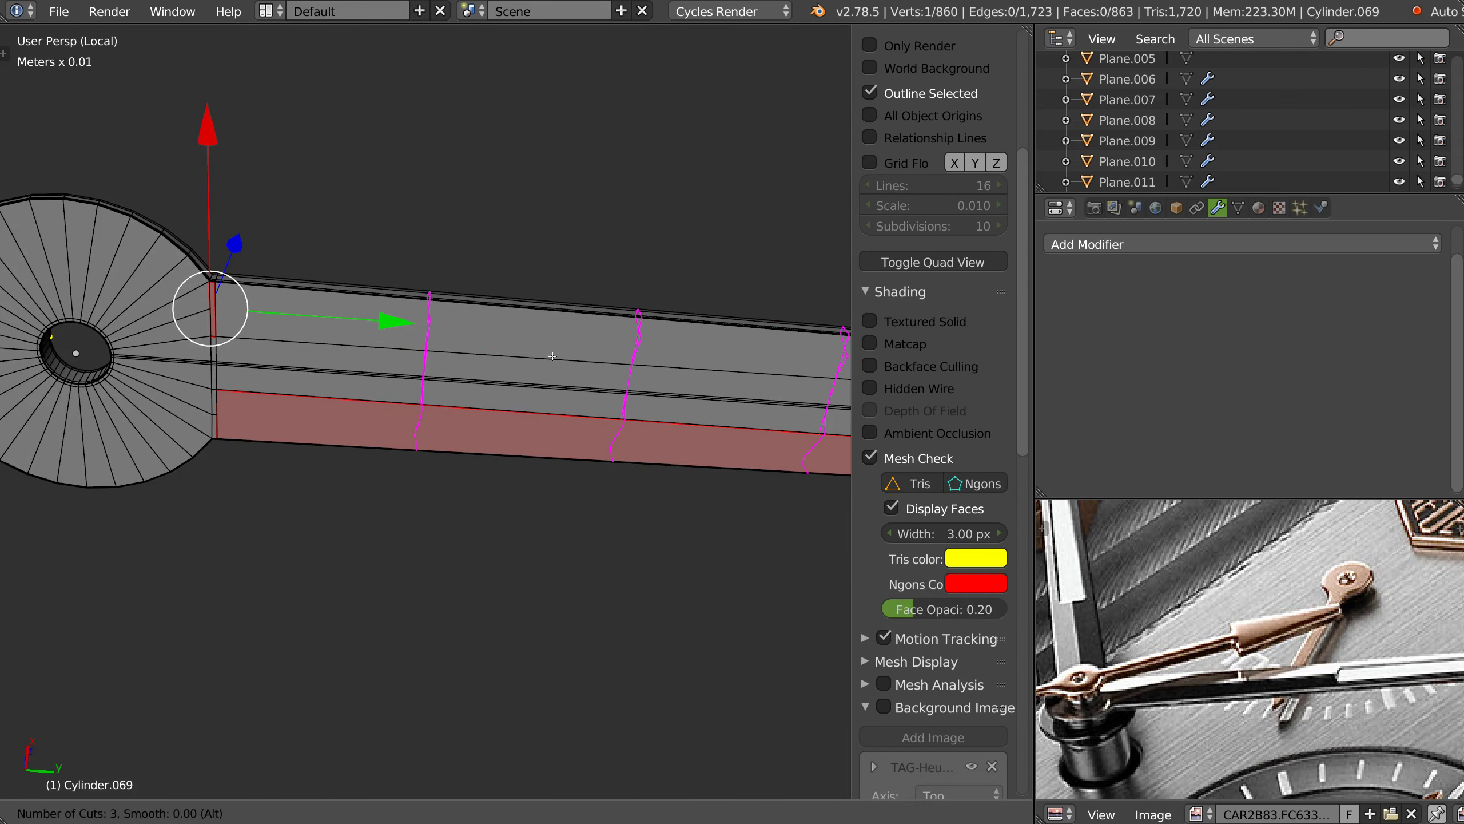
pyautogui.click(551, 357)
pyautogui.rightClick(550, 357)
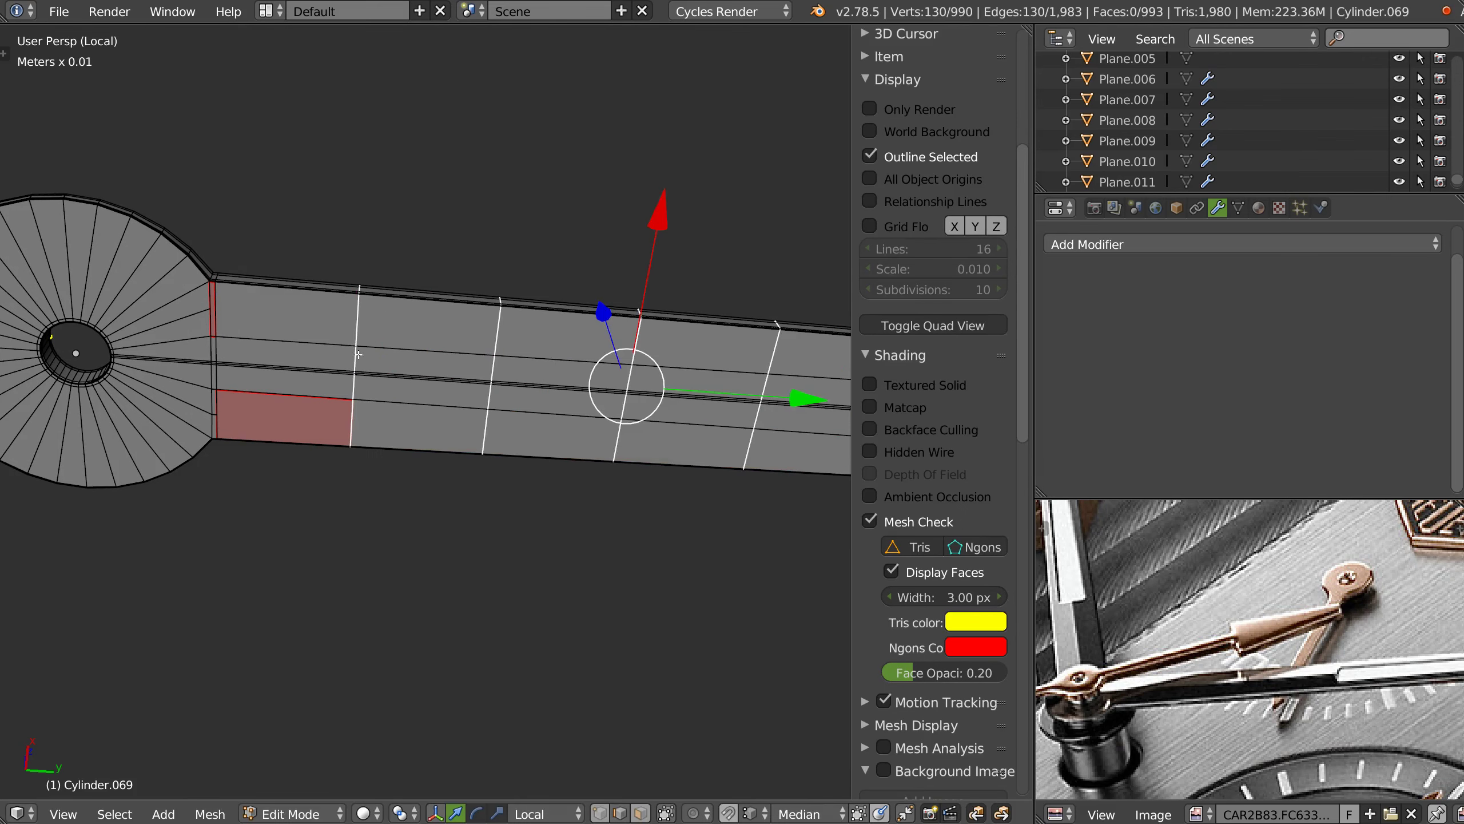
pyautogui.scroll(1, 362, 369)
pyautogui.scroll(1, 362, 370)
pyautogui.scroll(1, 362, 369)
pyautogui.press('k')
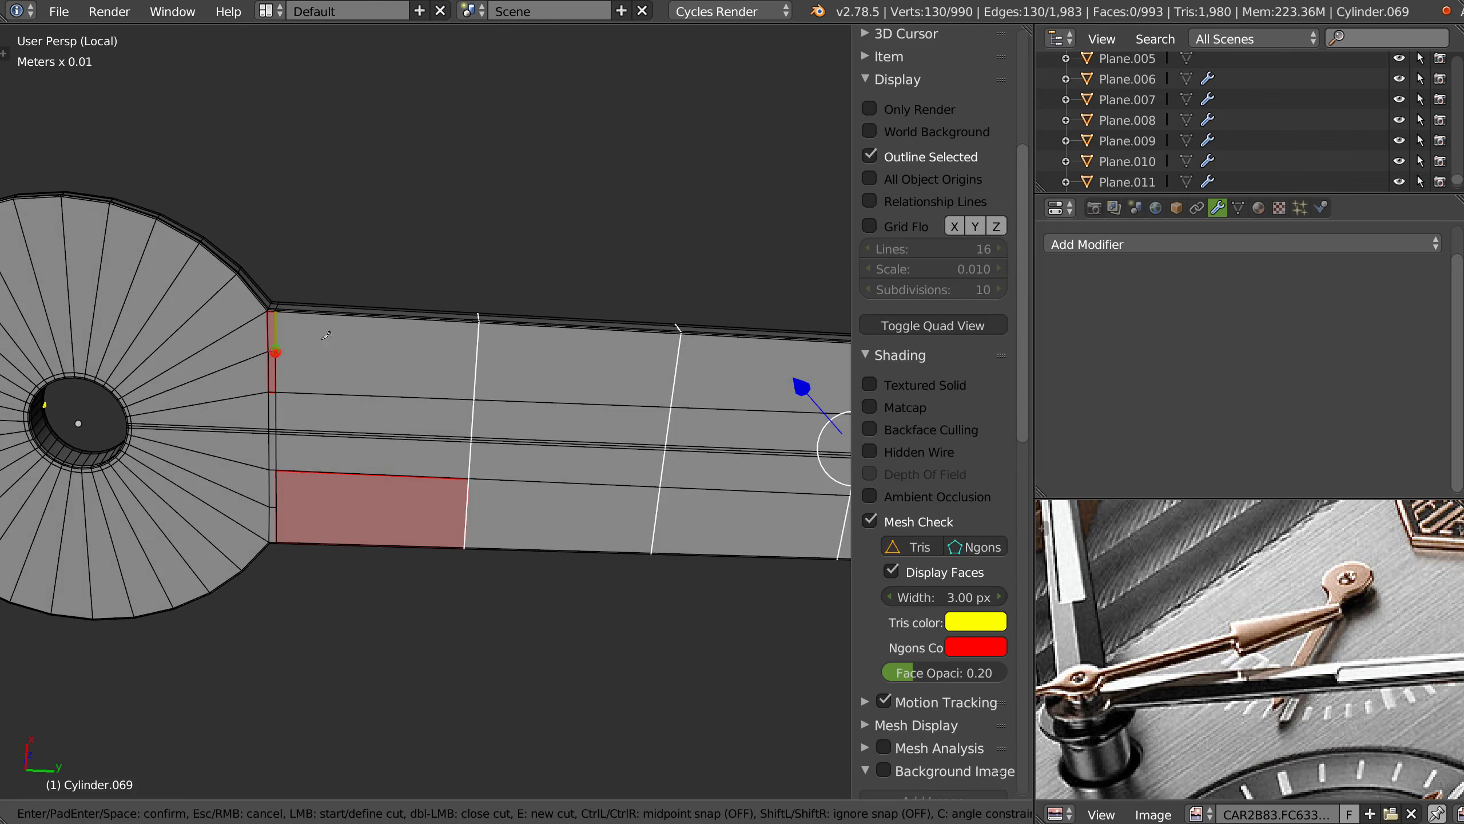
# - Complete the knife cut across the hand's strip and select a single vertex on it
pyautogui.click(671, 402)
pyautogui.press('Return')
pyautogui.moveTo(629, 333); pyautogui.dragTo(571, 393, button='middle')
pyautogui.scroll(2, 571, 393)
pyautogui.hotkey('ctrl', 'Tab')
pyautogui.click(475, 354)
pyautogui.moveTo(475, 354)
pyautogui.mouseDown(button='middle')
pyautogui.moveTo(353, 405)
pyautogui.moveTo(407, 354)
pyautogui.moveTo(387, 404)
pyautogui.mouseUp(button='middle')
pyautogui.press('a')
pyautogui.rightClick(340, 368)
pyautogui.scroll(-3, 407, 354)
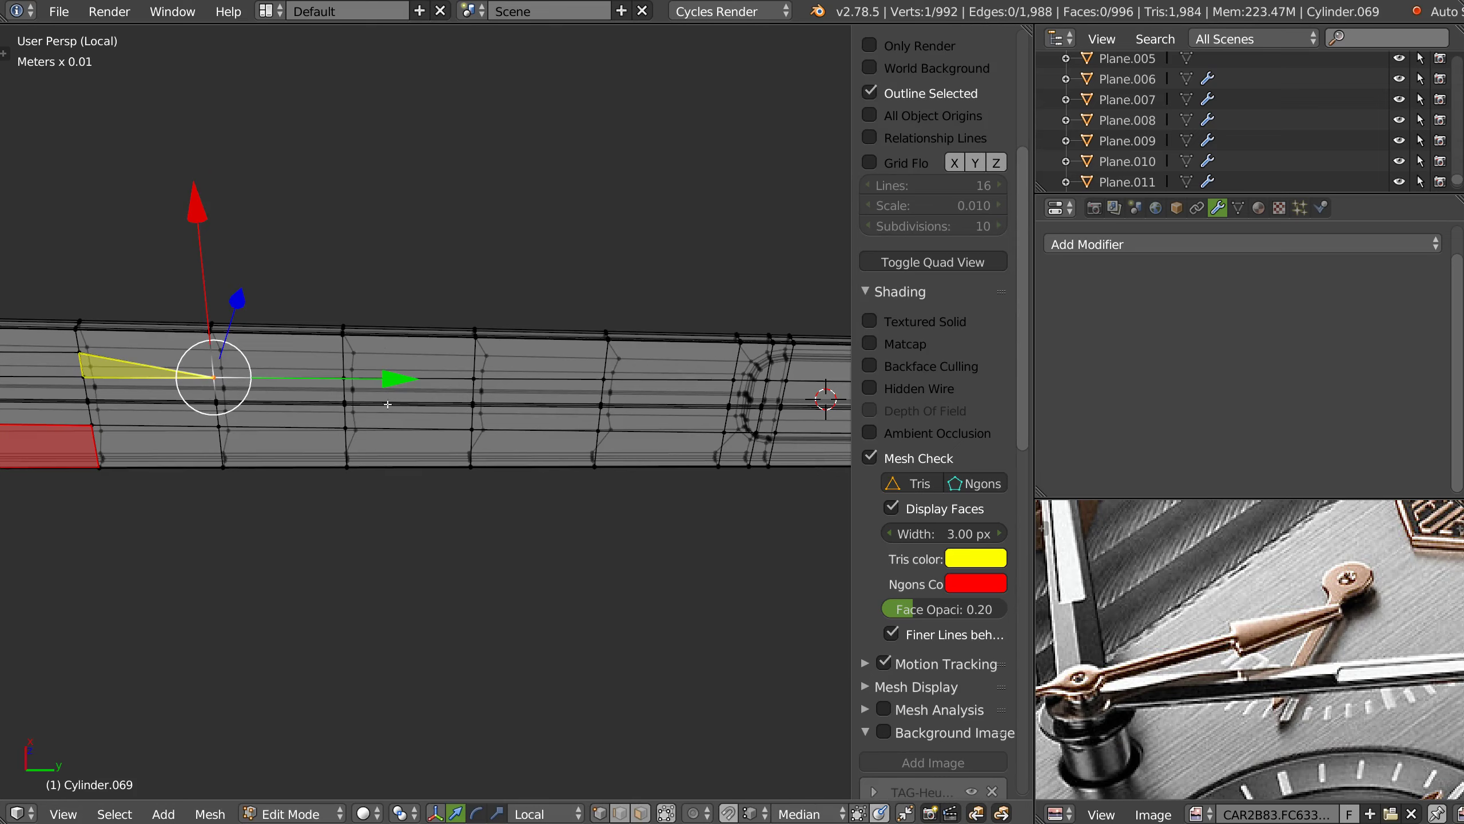
# - Symmetrize the hand mesh across X in Object Mode with Speedflow
pyautogui.press('Tab')
pyautogui.hotkey('alt', 'shift', 's')
pyautogui.click(402, 592)
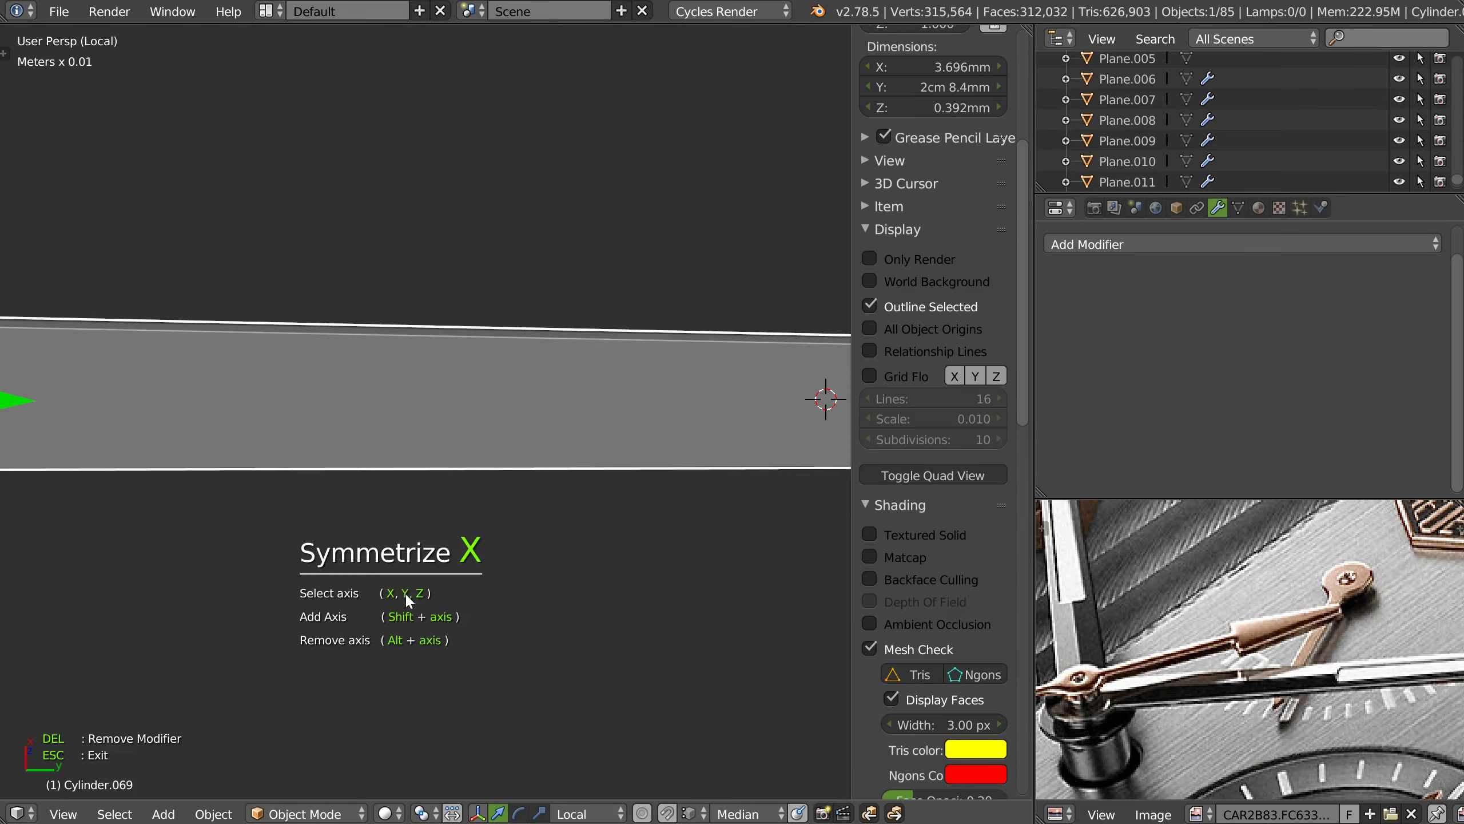
pyautogui.moveTo(382, 396)
pyautogui.mouseDown(button='middle')
pyautogui.moveTo(353, 383)
pyautogui.moveTo(419, 435)
pyautogui.mouseUp(button='middle')
# - Back in Edit Mode, clear the selection and pick the first cross loop on the strip
pyautogui.press('Tab')
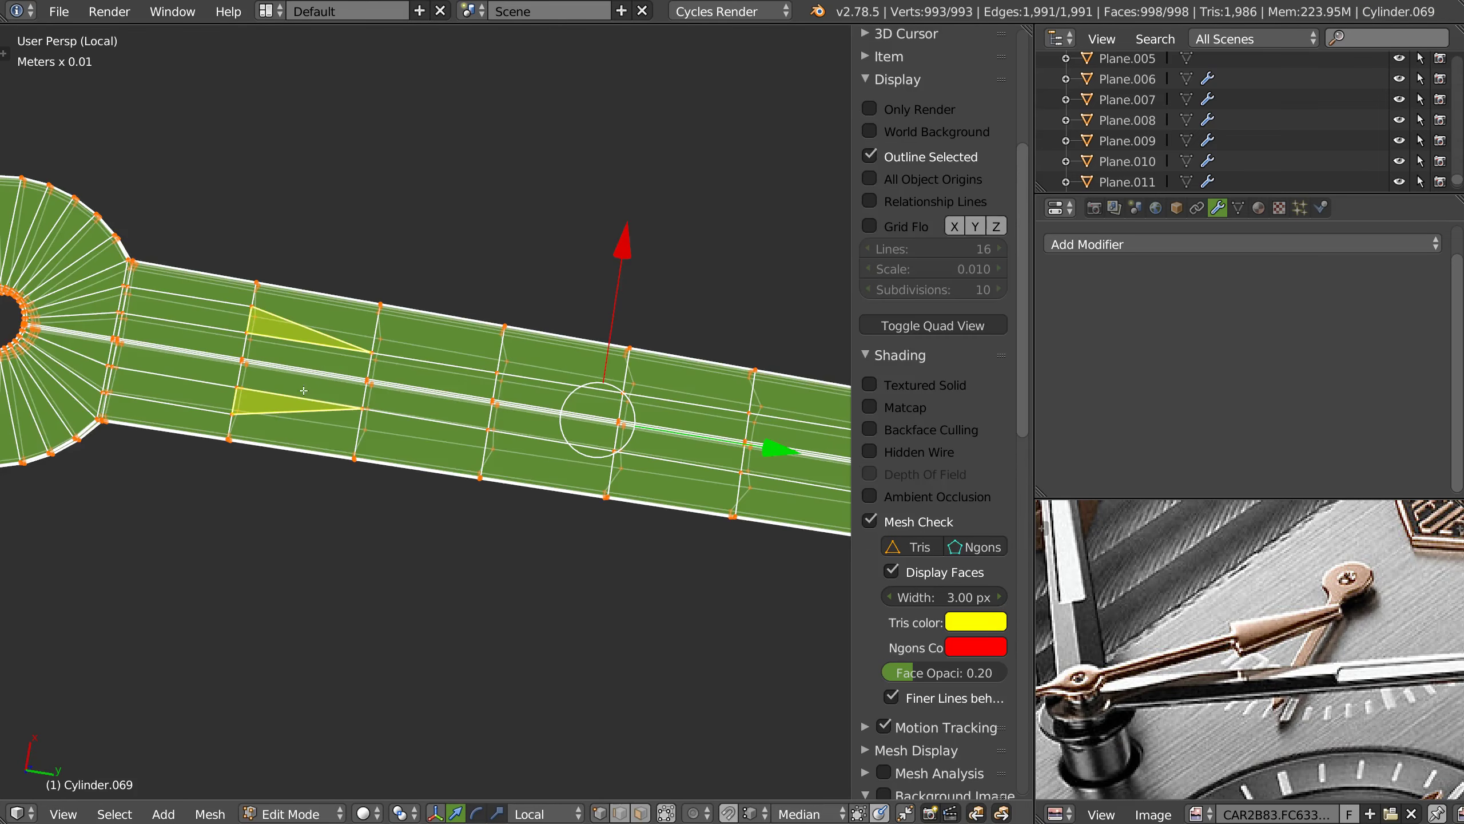
pyautogui.press('a')
pyautogui.scroll(-6, 934, 462)
pyautogui.moveTo(304, 391)
pyautogui.mouseDown(button='middle')
pyautogui.moveTo(294, 431)
pyautogui.moveTo(468, 498)
pyautogui.mouseUp(button='middle')
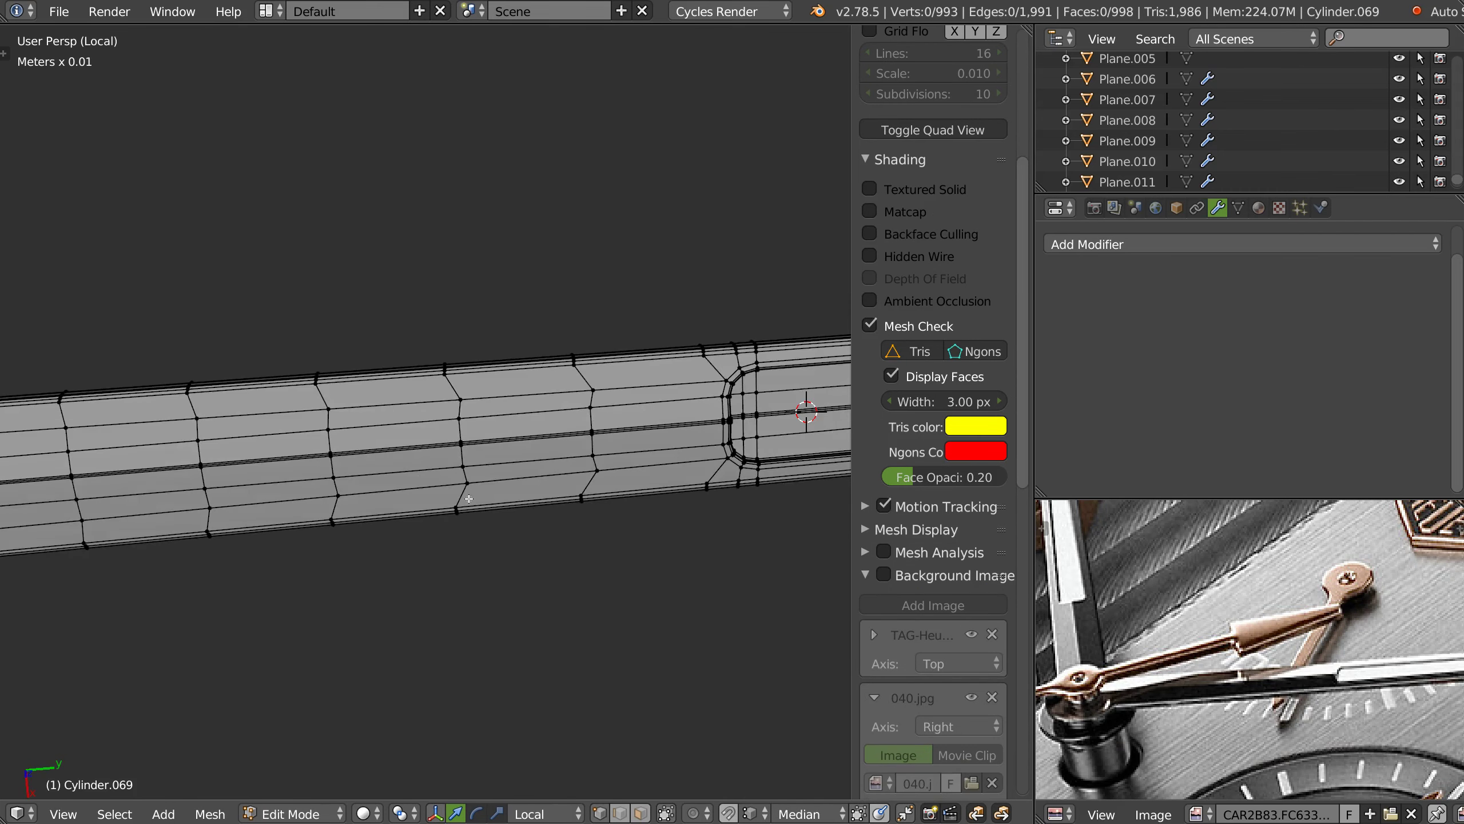
pyautogui.scroll(2, 598, 361)
pyautogui.rightClick(593, 354)
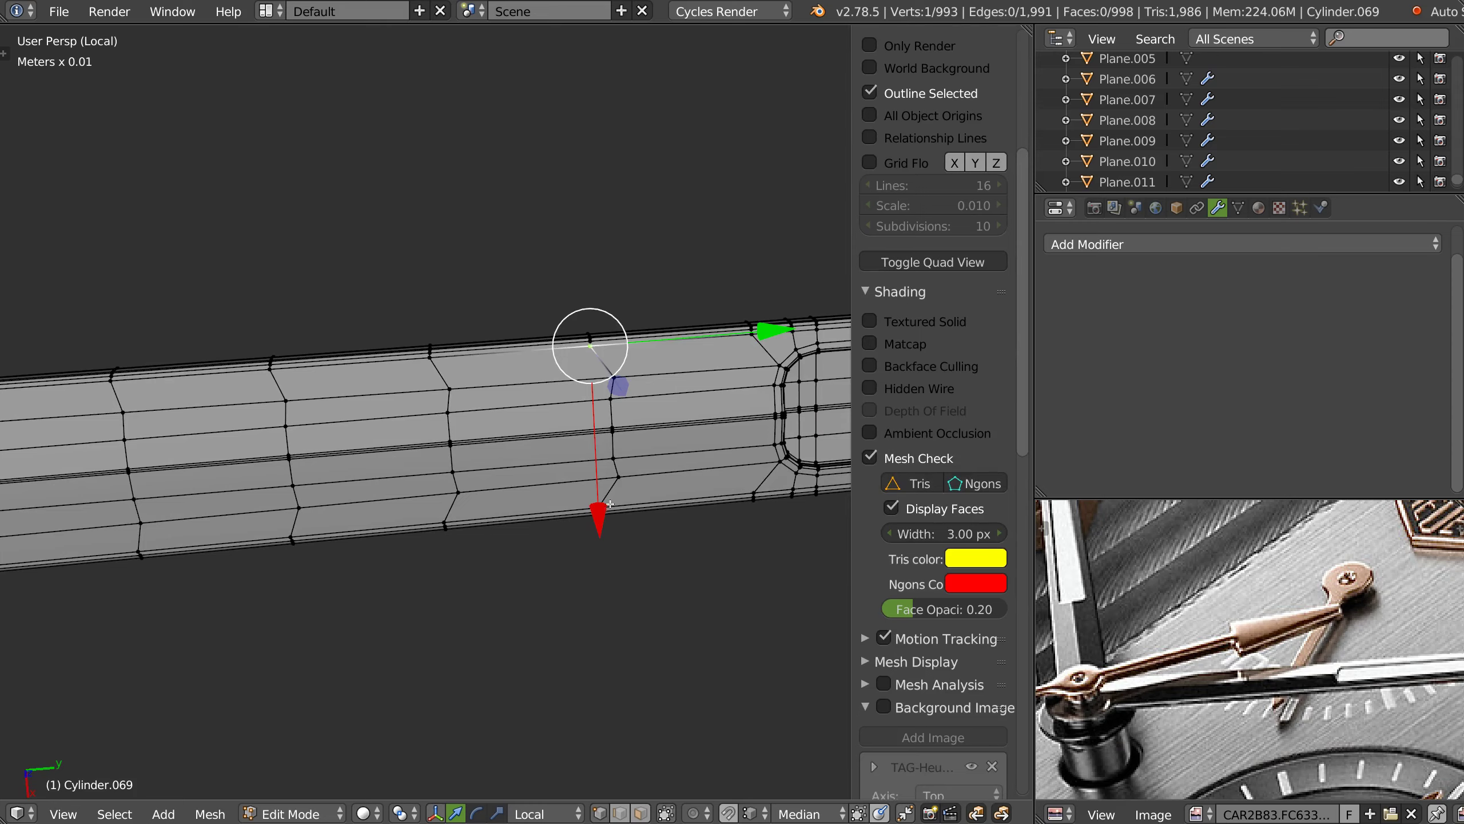
pyautogui.moveTo(593, 354); pyautogui.dragTo(551, 494, button='middle')
pyautogui.keyDown('alt'); pyautogui.rightClick(593, 486); pyautogui.keyUp('alt')
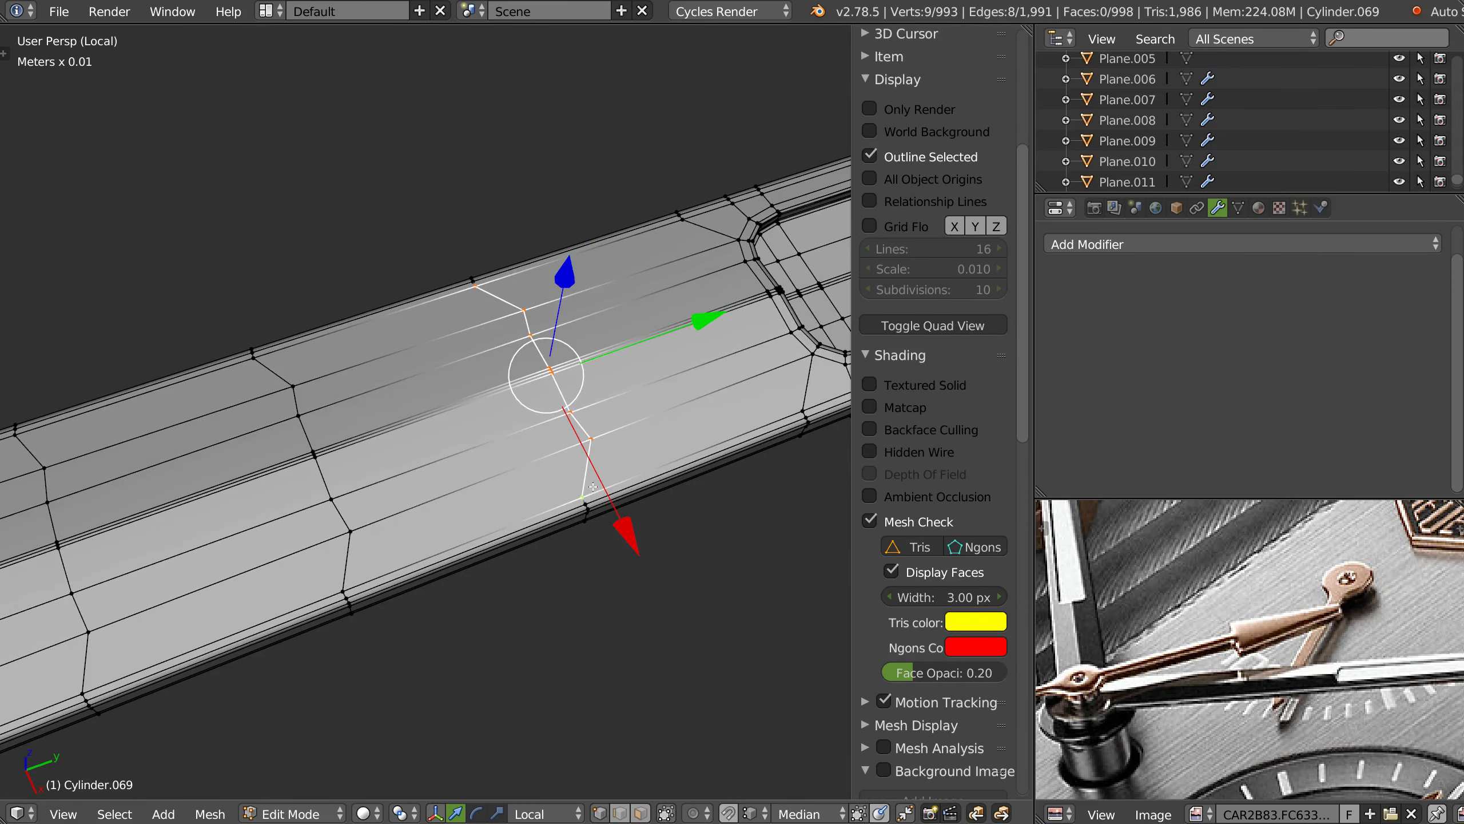
pyautogui.scroll(-4, 581, 393)
pyautogui.keyDown('shift'); pyautogui.moveTo(391, 523); pyautogui.dragTo(481, 320, button='middle'); pyautogui.keyUp('shift')
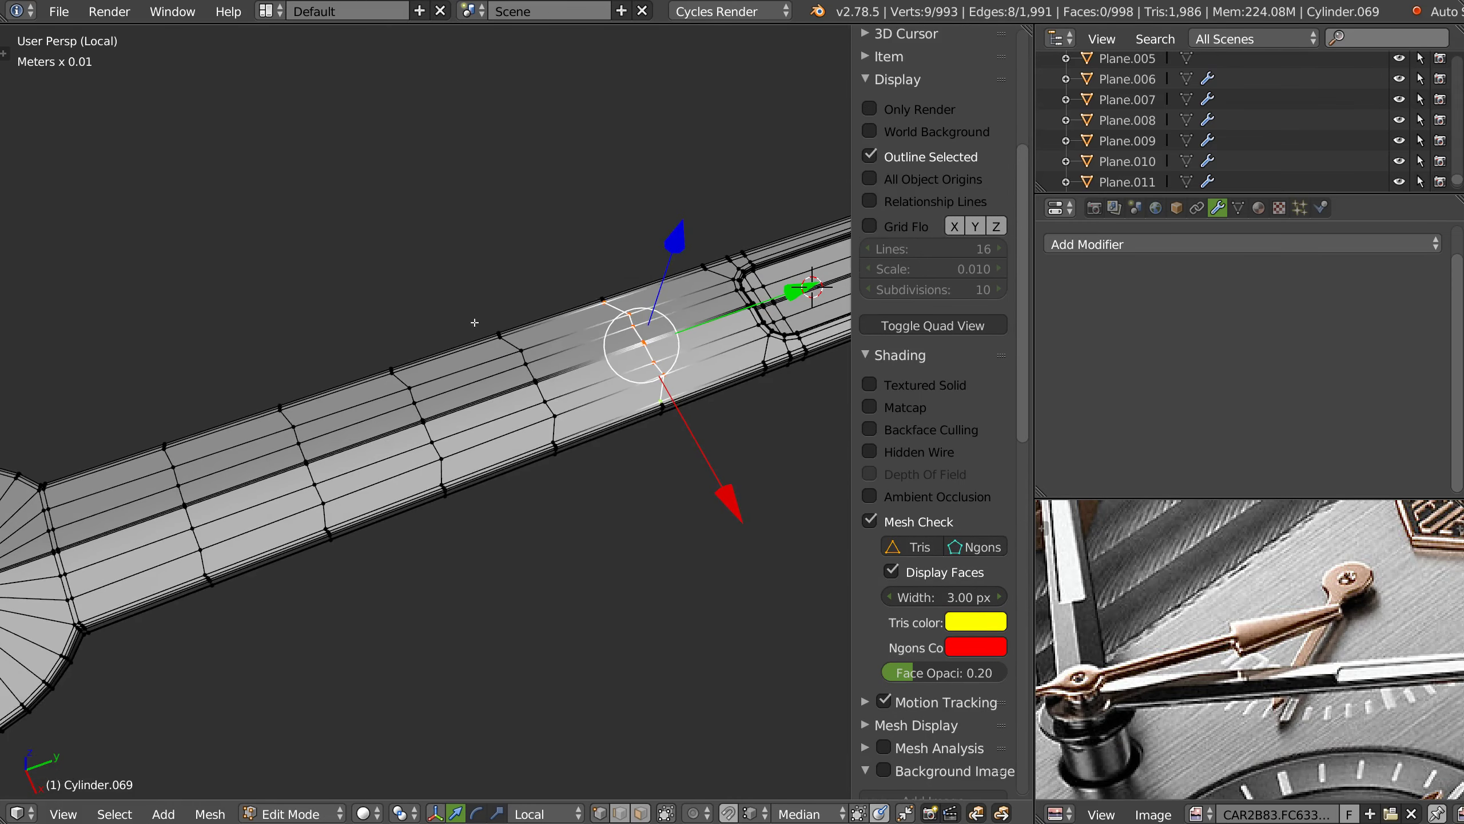
# - Add five more cross loops and three edges near the top triangle, then dissolve them
pyautogui.keyDown('alt'); pyautogui.rightClick(203, 536); pyautogui.keyUp('alt')
pyautogui.keyDown('alt'); pyautogui.keyDown('shift'); pyautogui.rightClick(322, 495); pyautogui.keyUp('shift'); pyautogui.keyUp('alt')
pyautogui.keyDown('alt'); pyautogui.keyDown('shift'); pyautogui.rightClick(427, 462); pyautogui.keyUp('shift'); pyautogui.keyUp('alt')
pyautogui.keyDown('alt'); pyautogui.keyDown('shift'); pyautogui.rightClick(545, 415); pyautogui.keyUp('shift'); pyautogui.keyUp('alt')
pyautogui.keyDown('alt'); pyautogui.keyDown('shift'); pyautogui.rightClick(659, 369); pyautogui.keyUp('shift'); pyautogui.keyUp('alt')
pyautogui.moveTo(658, 369); pyautogui.dragTo(401, 357, button='middle')
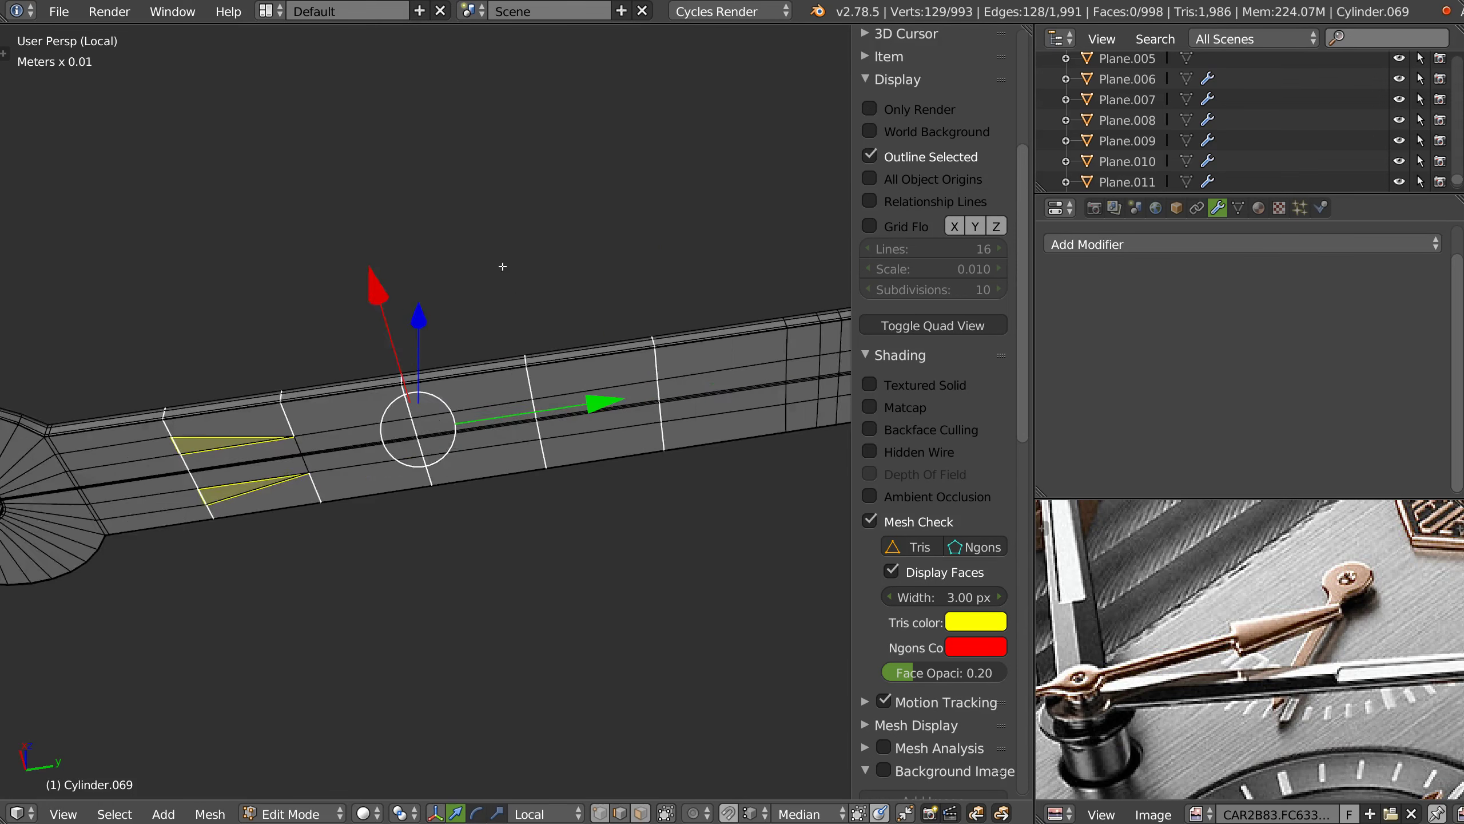
pyautogui.keyDown('shift'); pyautogui.rightClick(401, 357); pyautogui.keyUp('shift')
pyautogui.keyDown('shift'); pyautogui.rightClick(200, 398); pyautogui.keyUp('shift')
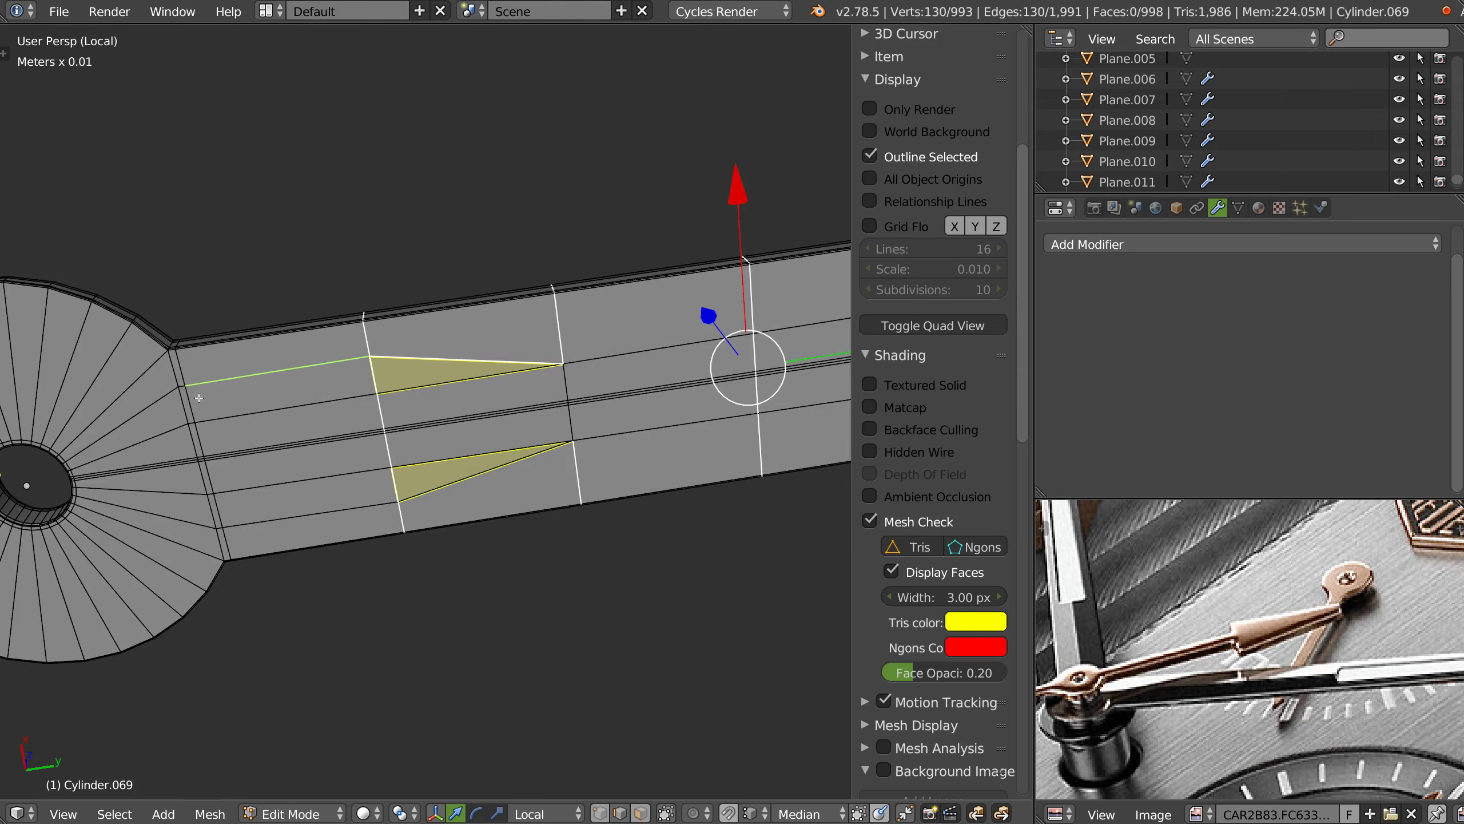
pyautogui.keyDown('shift'); pyautogui.rightClick(178, 386); pyautogui.keyUp('shift')
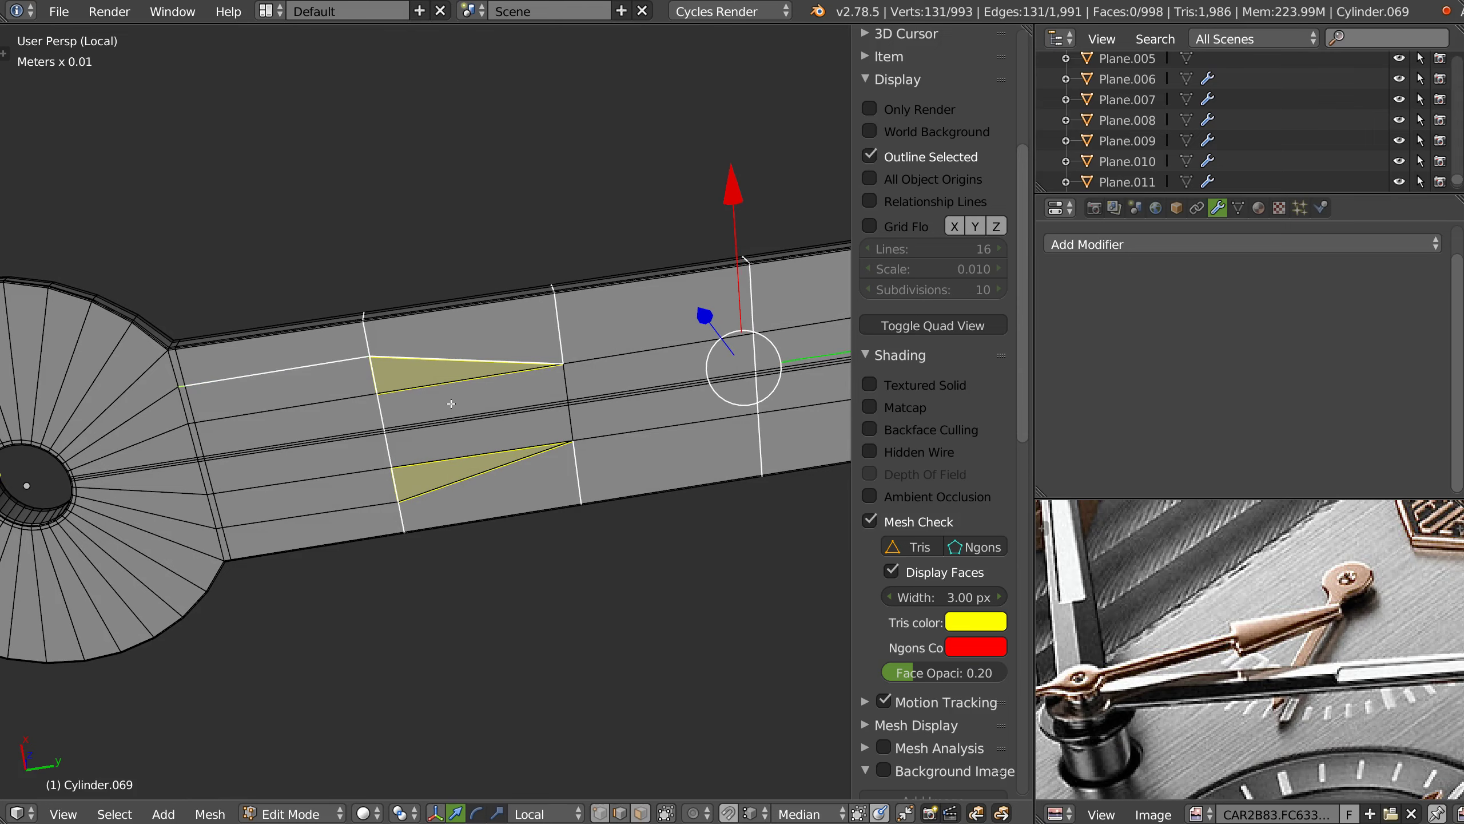
pyautogui.hotkey('ctrl', 'x')
pyautogui.press('q')
pyautogui.moveTo(628, 317)
pyautogui.mouseDown(button='middle')
pyautogui.moveTo(468, 288)
pyautogui.moveTo(490, 563)
pyautogui.mouseUp(button='middle')
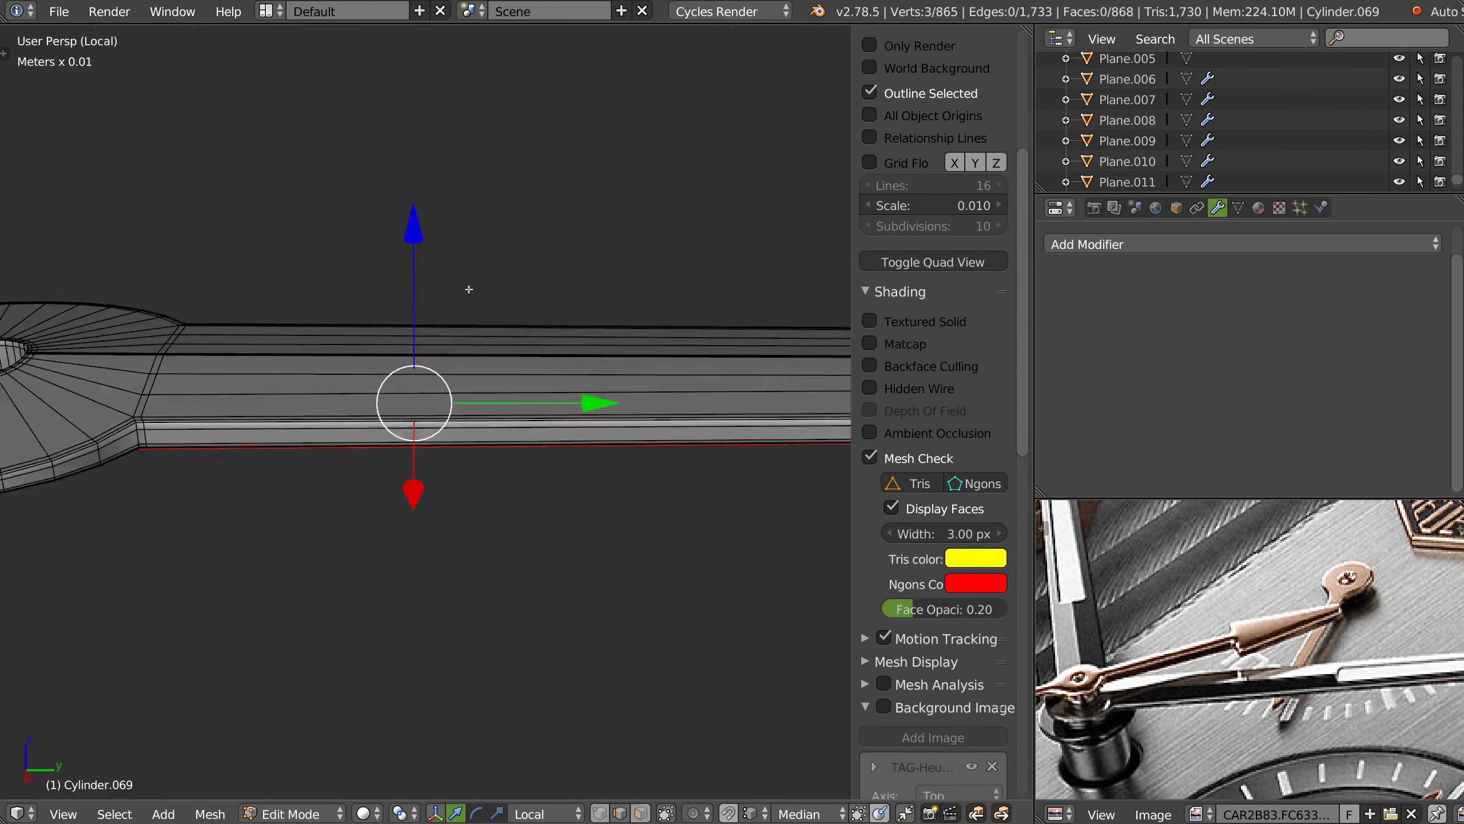
# - In Top Ortho, remove the long diagonal edge along with two top edges by the rounded end
pyautogui.press('KP_7')
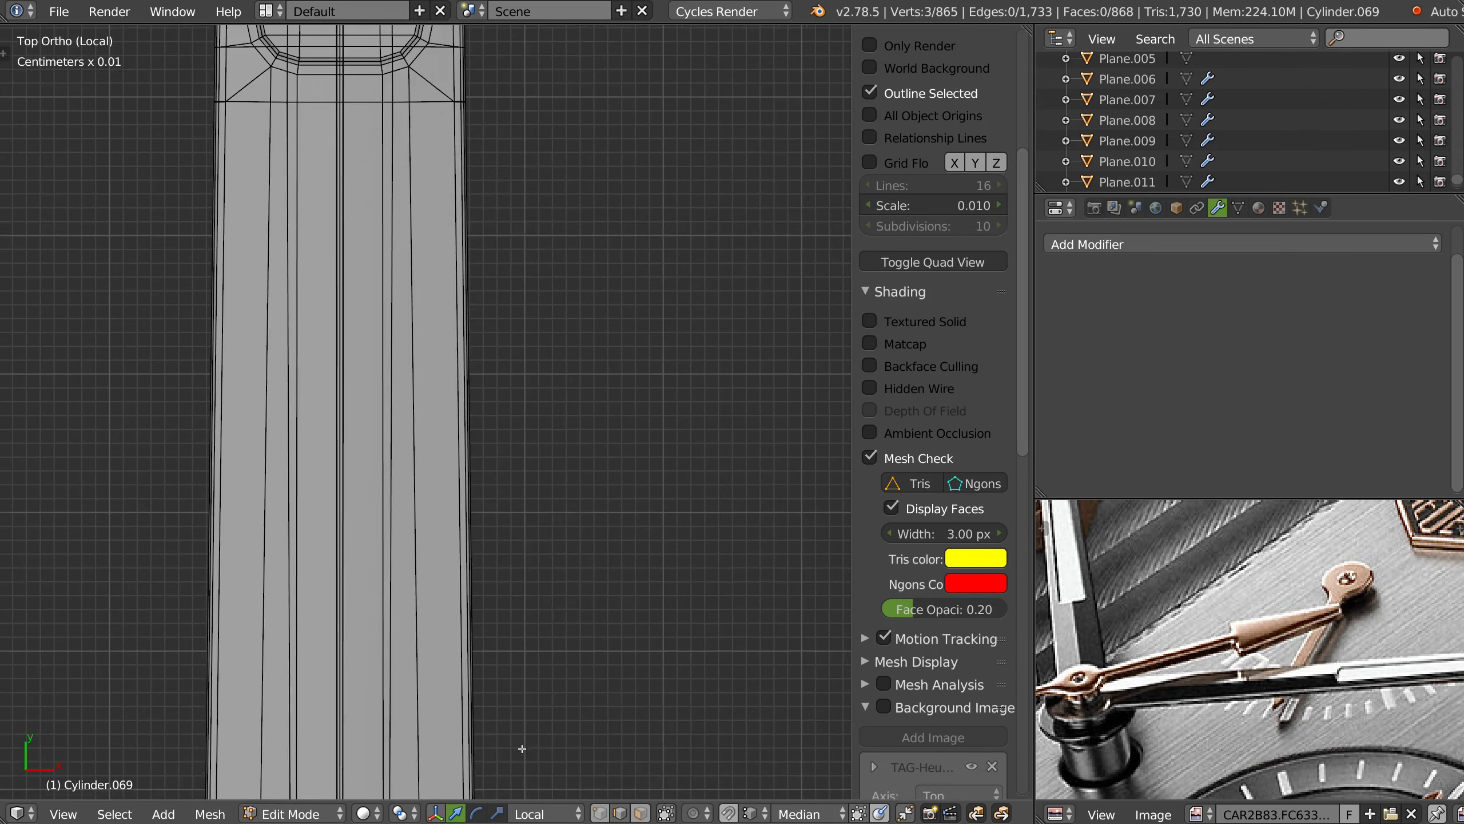
pyautogui.keyDown('shift'); pyautogui.moveTo(522, 748); pyautogui.dragTo(435, 440, button='middle'); pyautogui.keyUp('shift')
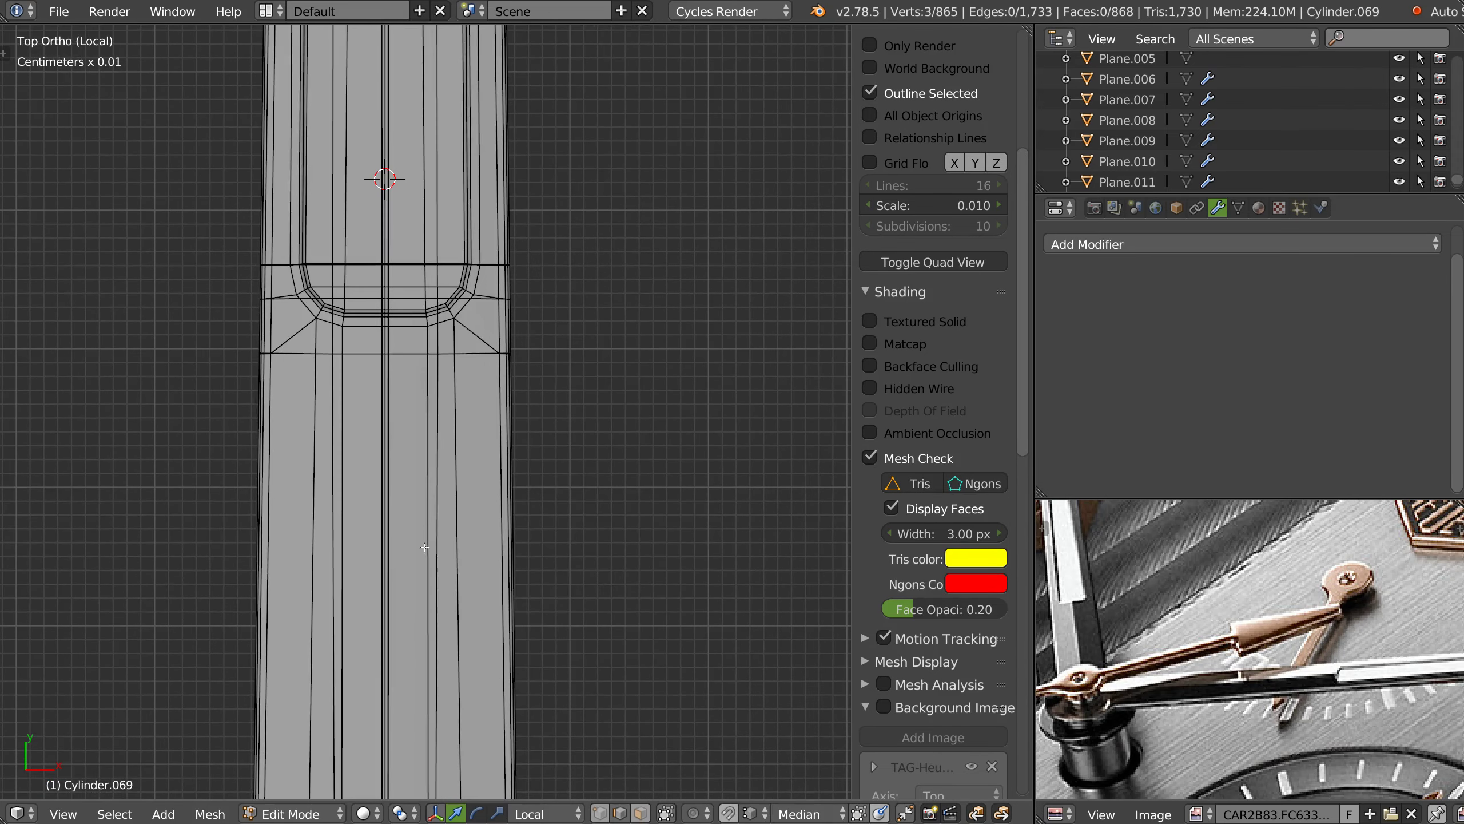
pyautogui.press('KP_Decimal')
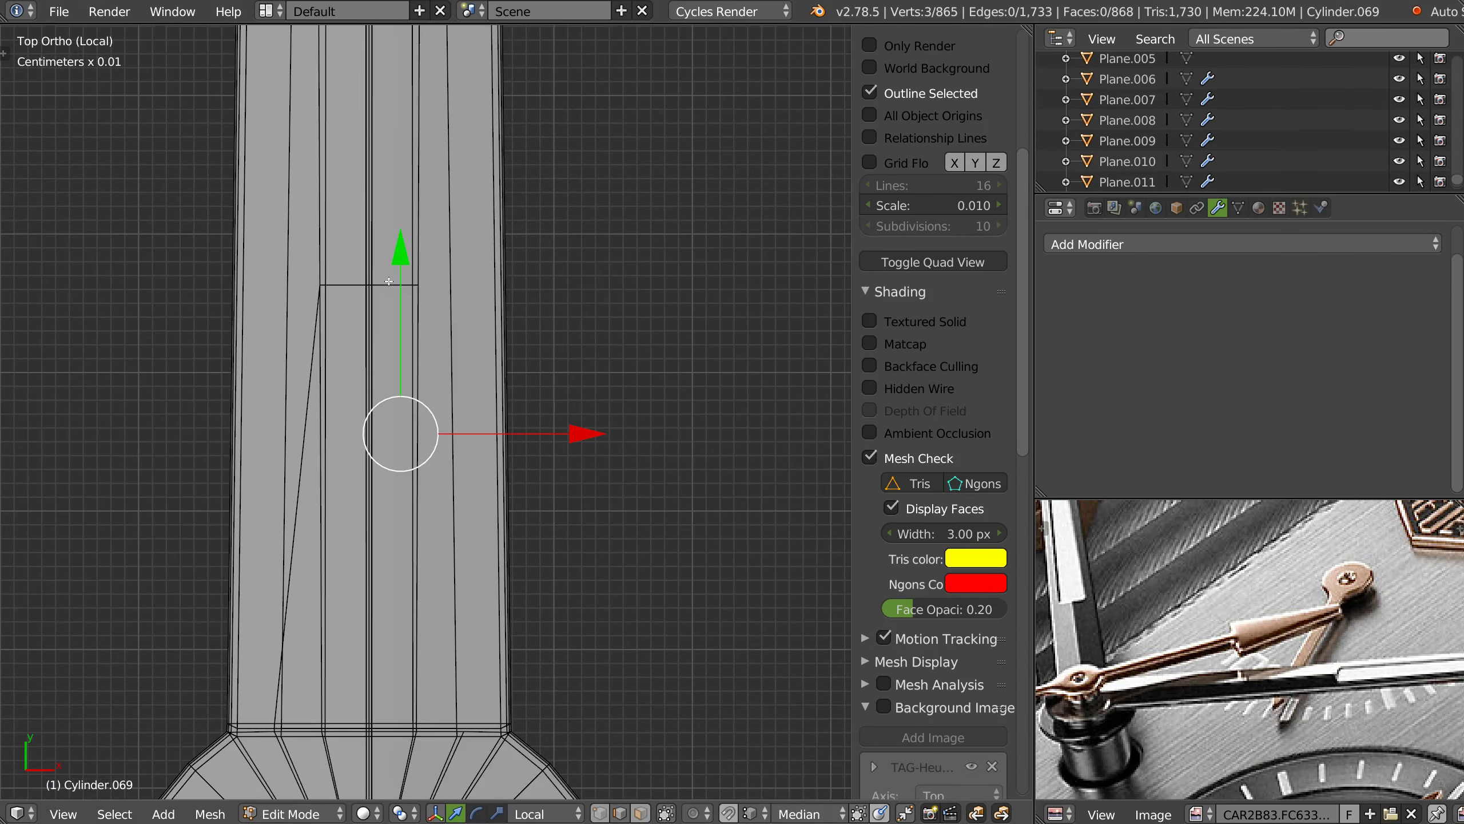
pyautogui.click(389, 283)
pyautogui.keyDown('shift'); pyautogui.click(344, 284); pyautogui.keyUp('shift')
pyautogui.keyDown('shift'); pyautogui.click(326, 475); pyautogui.keyUp('shift')
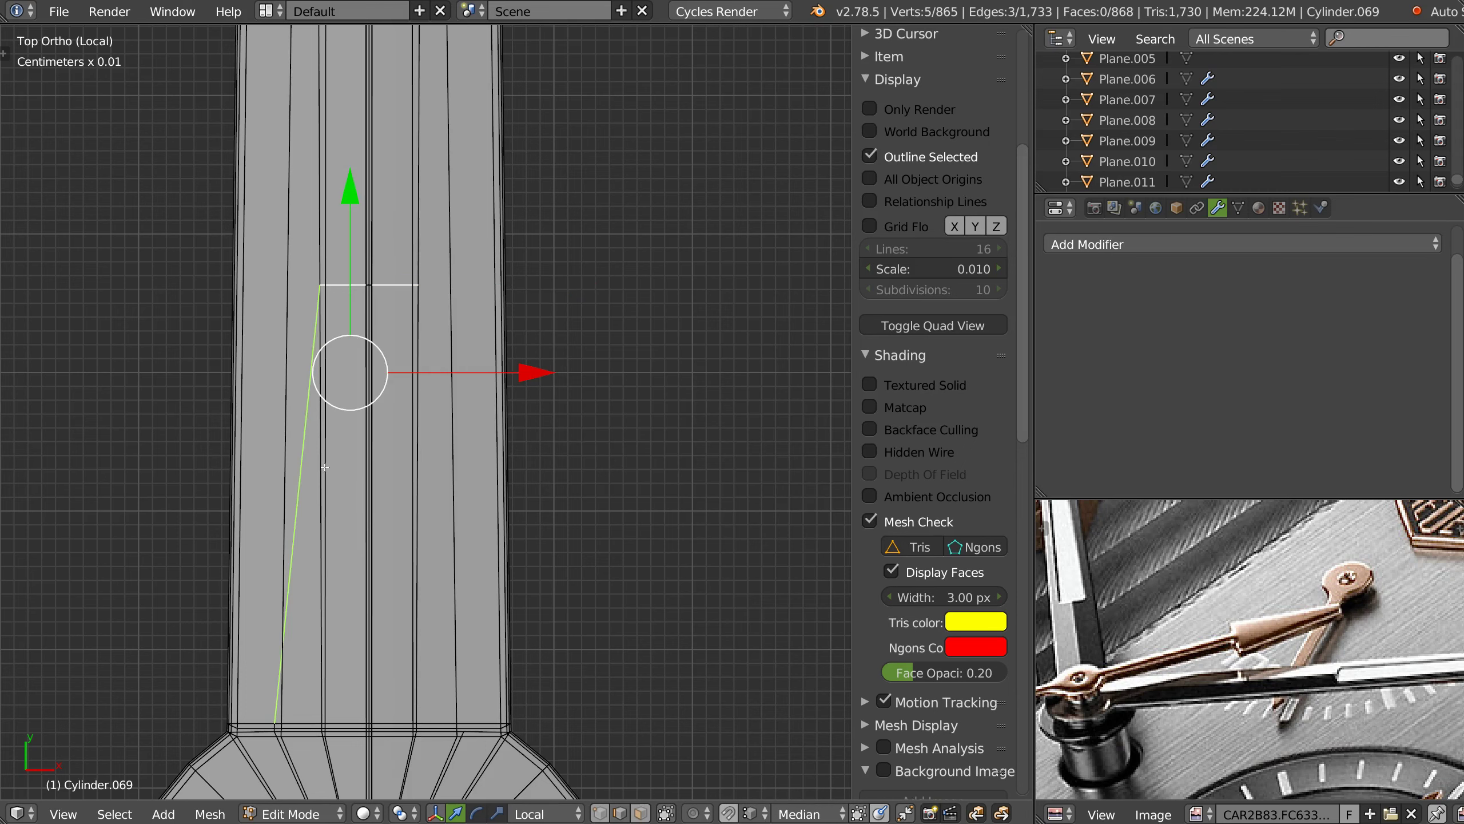
pyautogui.hotkey('ctrl', 'x')
# - Try a loop cut on the shaft twice, cancelling both attempts
pyautogui.keyDown('shift'); pyautogui.scroll(10, 346, 456); pyautogui.keyUp('shift')
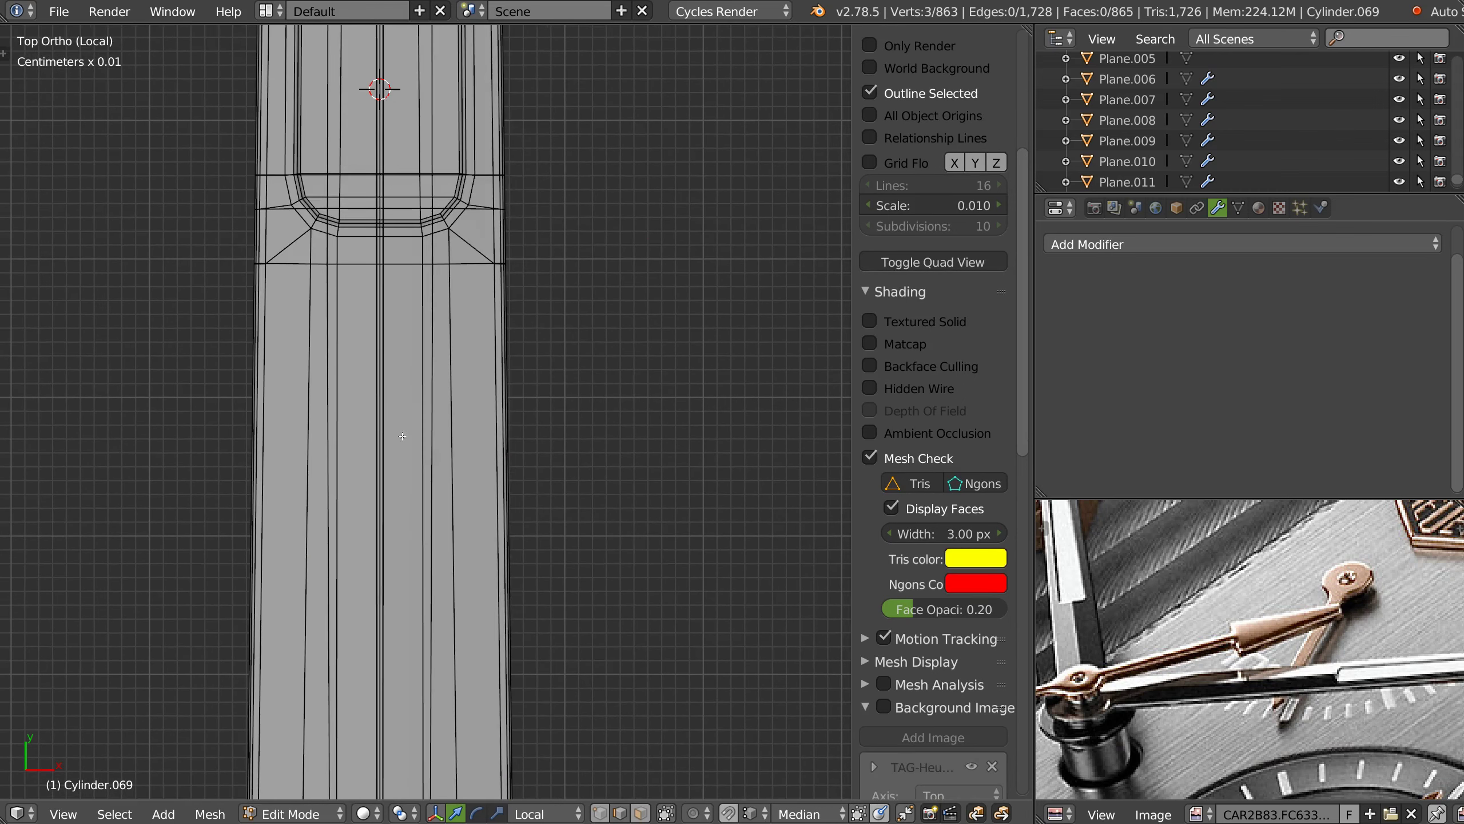
pyautogui.hotkey('ctrl', 'r')
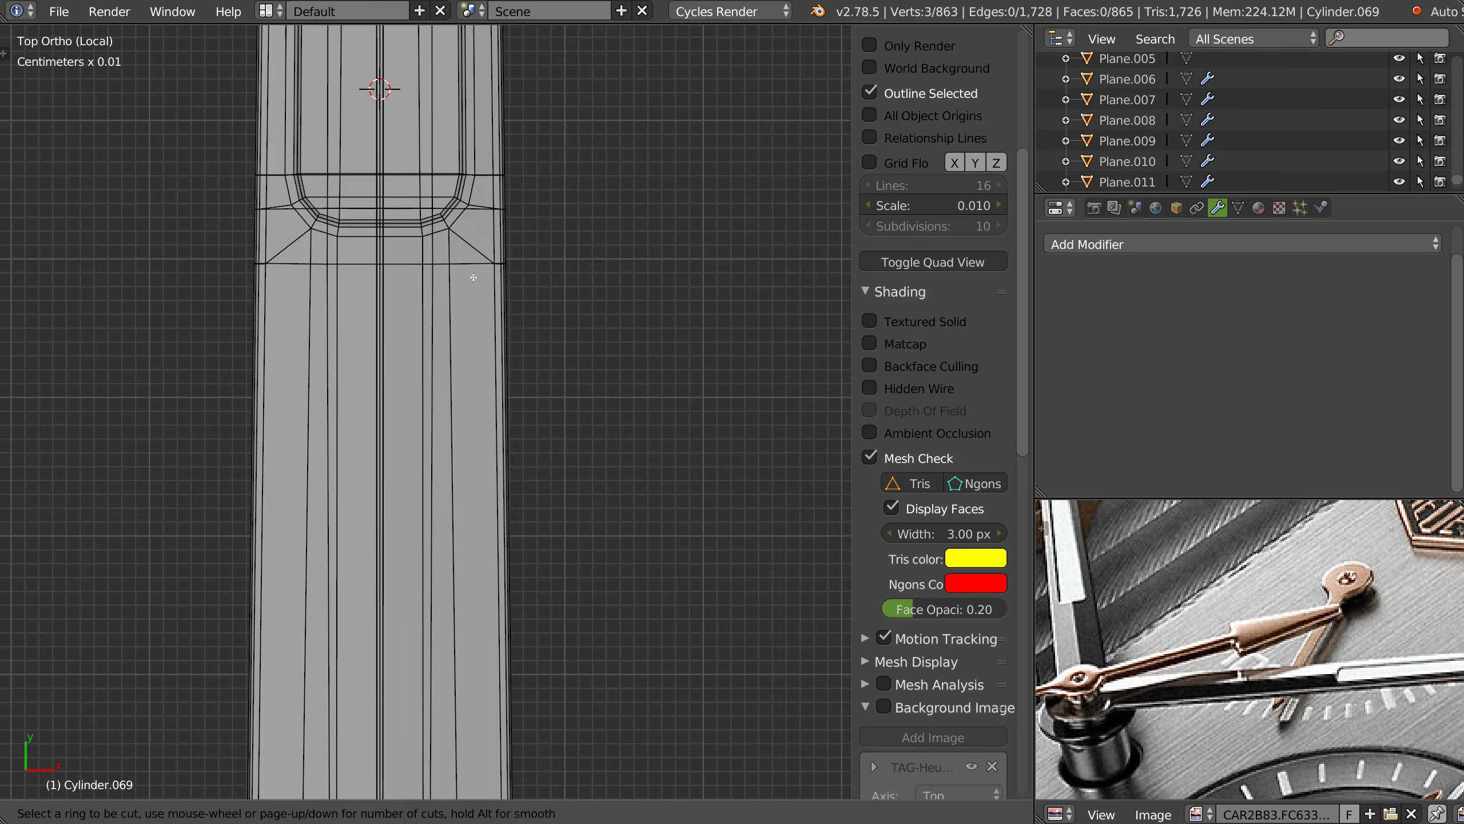
pyautogui.press('Escape')
pyautogui.keyDown('shift'); pyautogui.scroll(-5, 437, 256); pyautogui.keyUp('shift')
pyautogui.hotkey('ctrl', 'r')
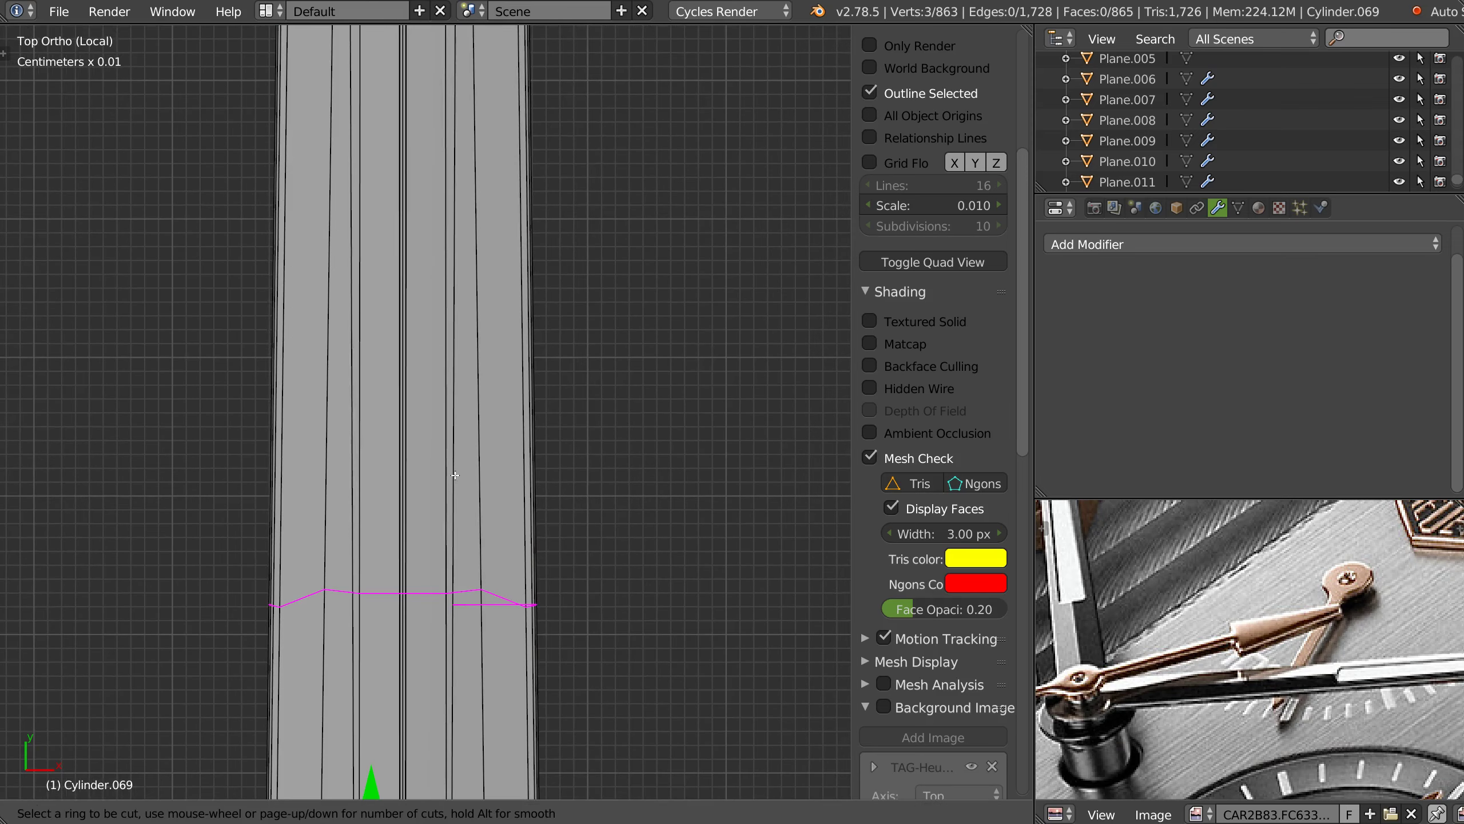
pyautogui.press('Escape')
pyautogui.keyDown('shift'); pyautogui.scroll(5, 450, 476); pyautogui.keyUp('shift')
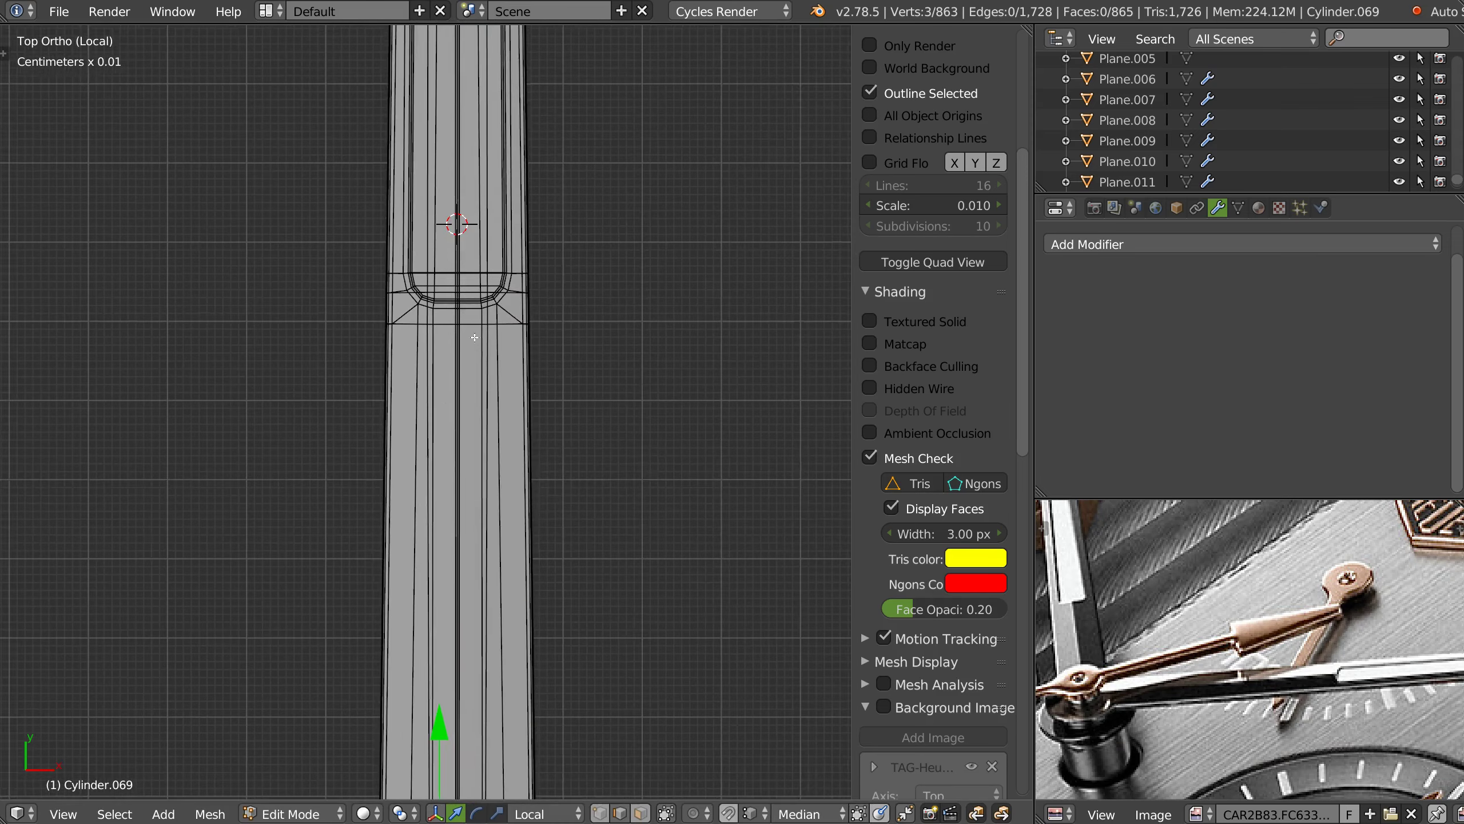
pyautogui.scroll(2, 496, 404)
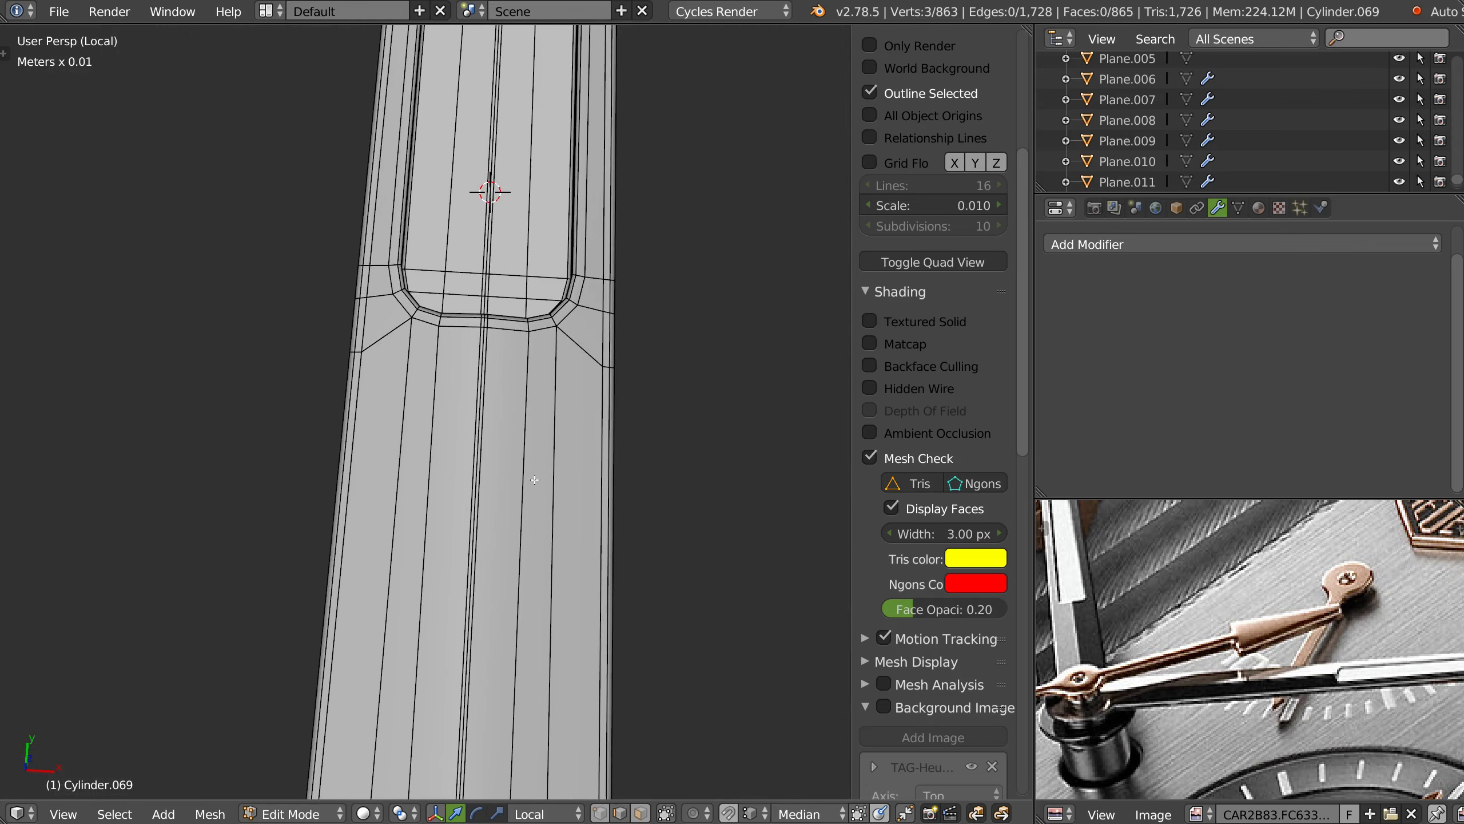
pyautogui.keyDown('ctrl'); pyautogui.scroll(-5, 478, 413); pyautogui.keyUp('ctrl')
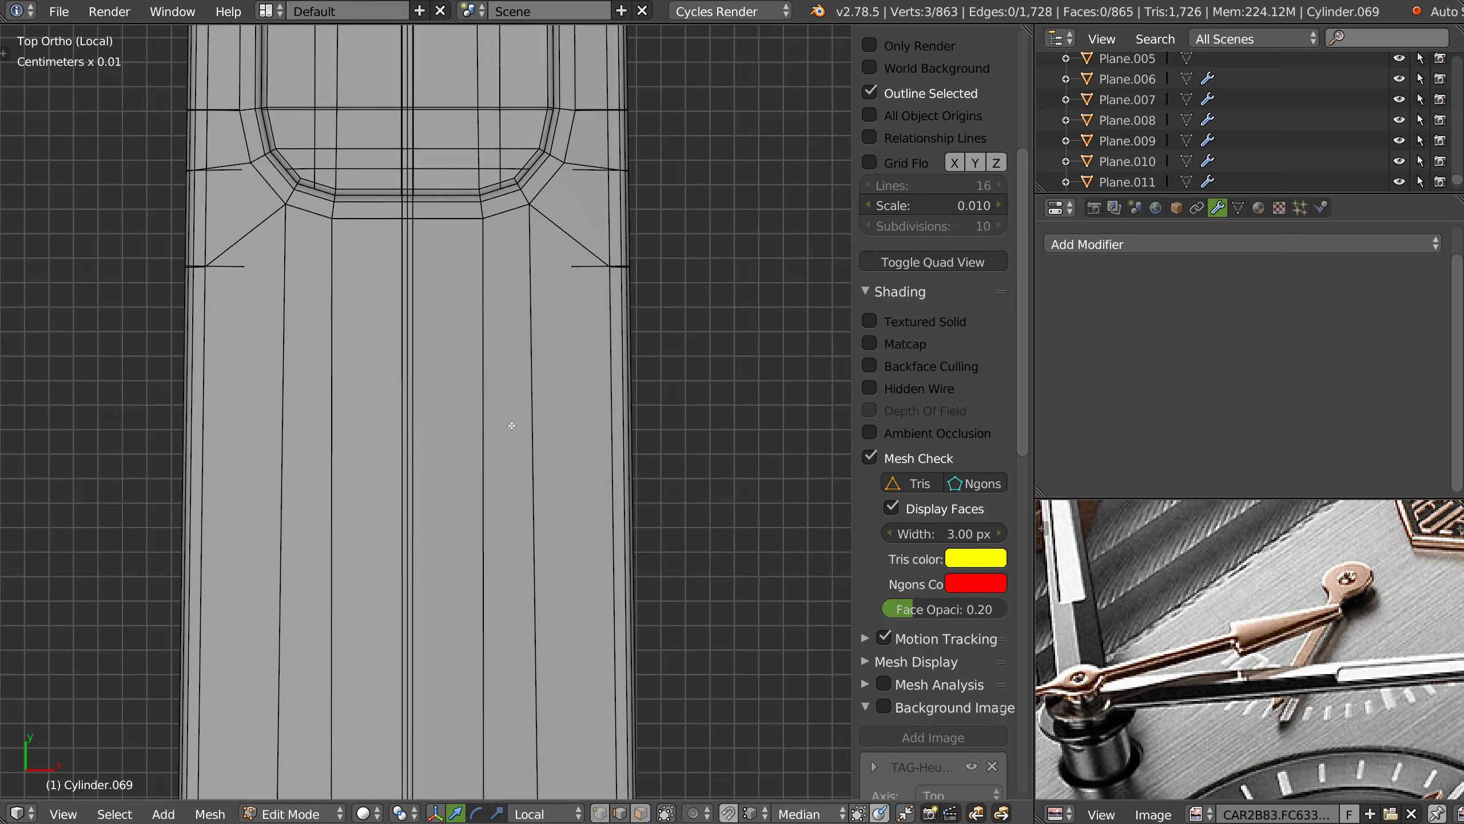
# - Knife a straight horizontal cut across the strip just below the rounded end
pyautogui.press('k')
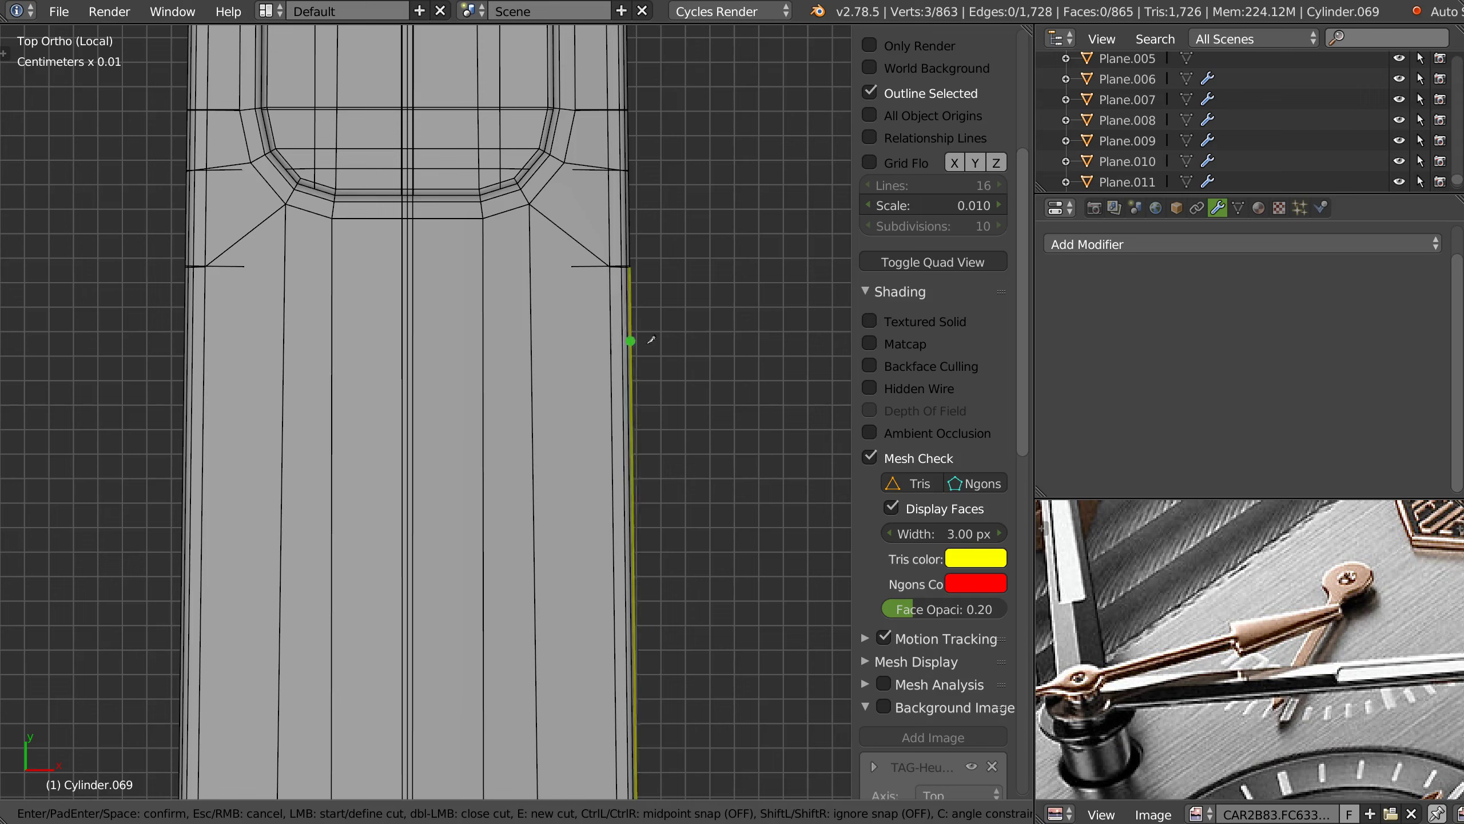
pyautogui.click(632, 318)
pyautogui.click(186, 319)
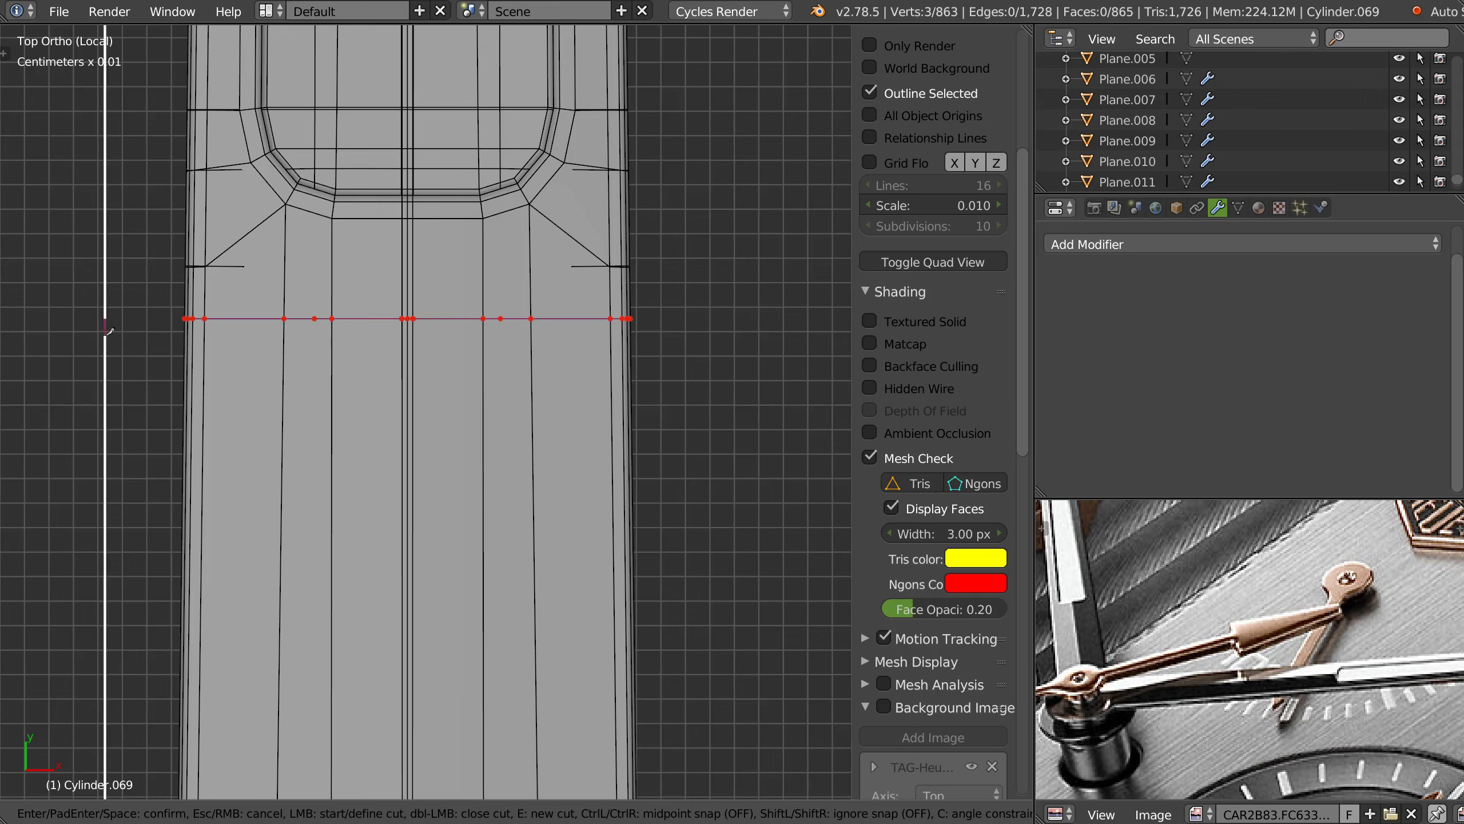
pyautogui.press('Return')
pyautogui.moveTo(193, 366); pyautogui.dragTo(427, 384, button='middle')
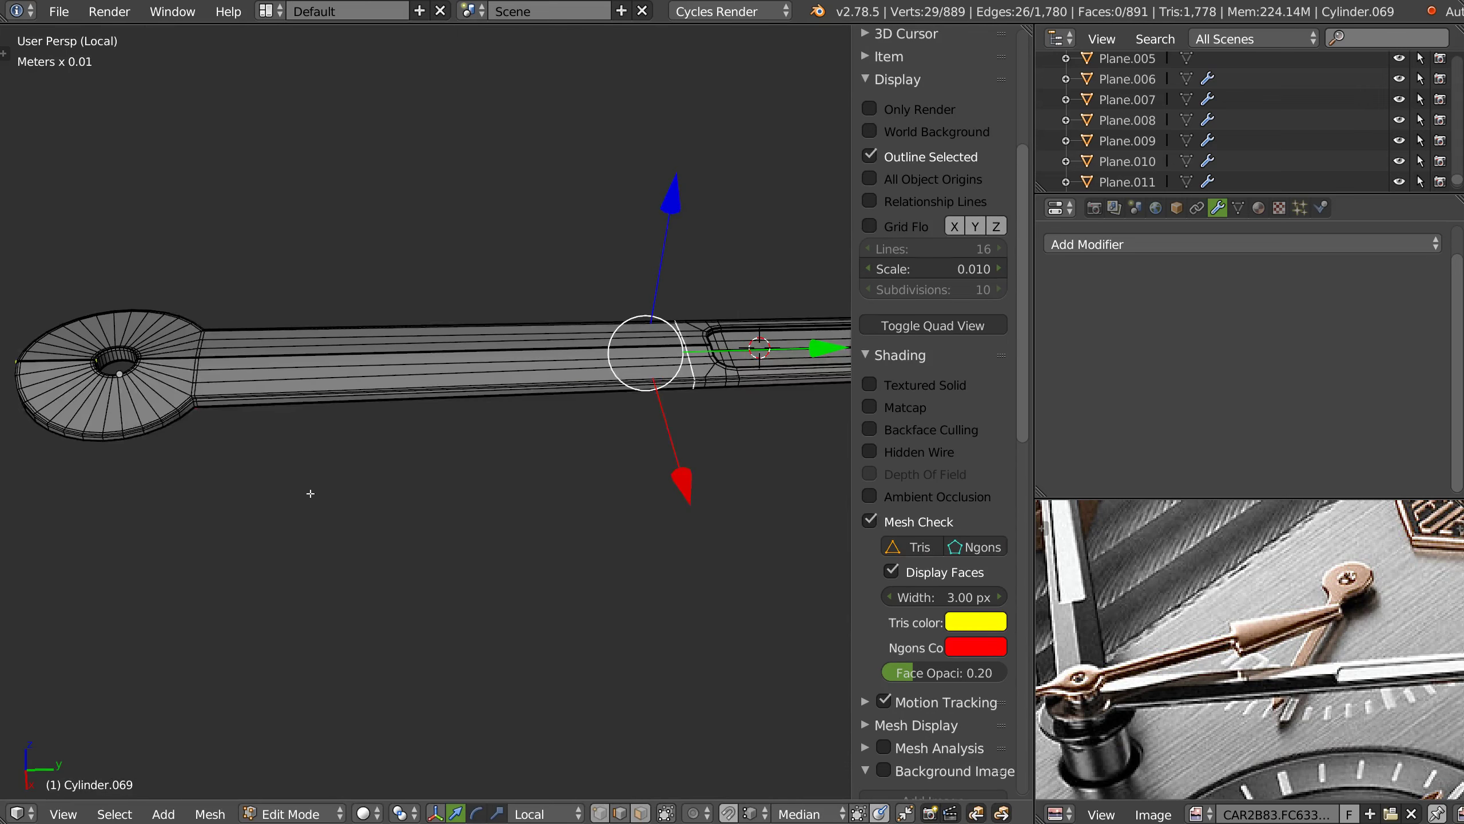
pyautogui.hotkey('ctrl', 'r')
# - Apply loop cuts along the shaft, then undo them
pyautogui.scroll(1, 423, 415)
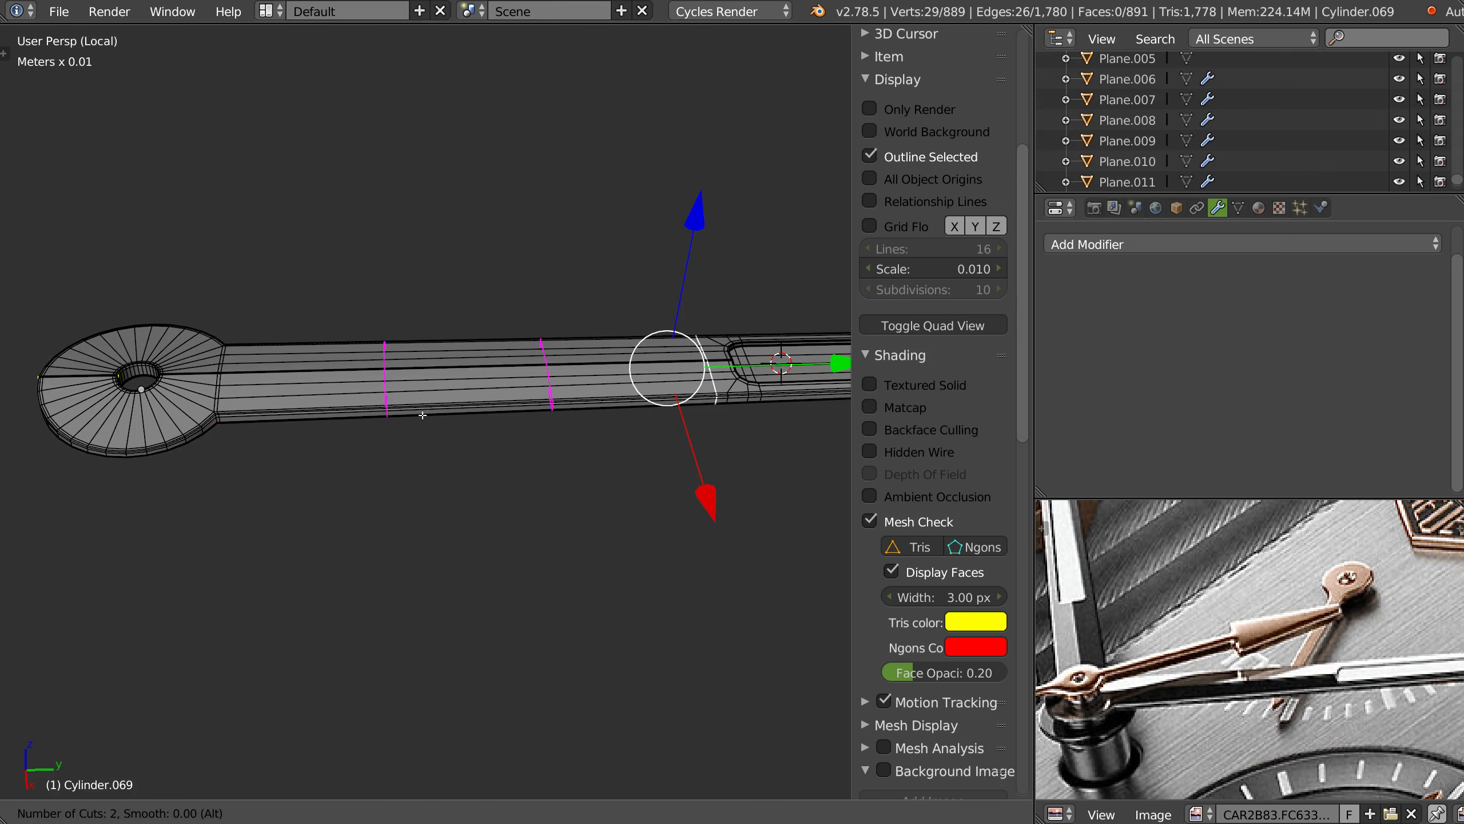
pyautogui.click(361, 419)
pyautogui.rightClick(361, 419)
pyautogui.moveTo(360, 420); pyautogui.dragTo(454, 361, button='middle')
pyautogui.scroll(3, 454, 361)
pyautogui.scroll(2, 438, 366)
pyautogui.hotkey('ctrl', 'z')
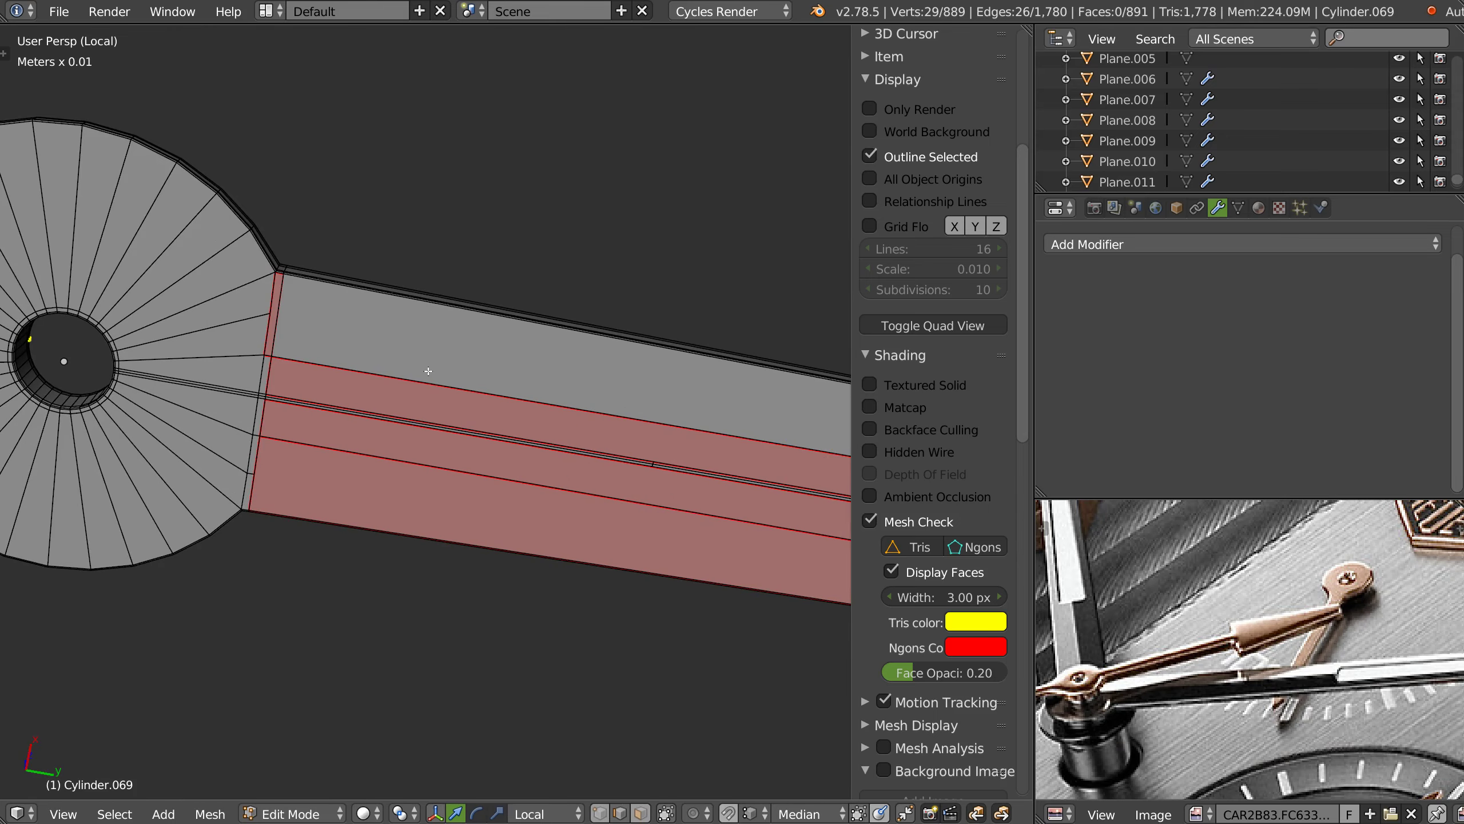
pyautogui.moveTo(533, 329)
pyautogui.mouseDown(button='middle')
pyautogui.moveTo(418, 343)
pyautogui.moveTo(508, 500)
pyautogui.moveTo(493, 375)
pyautogui.moveTo(369, 392)
pyautogui.moveTo(481, 465)
pyautogui.mouseUp(button='middle')
pyautogui.scroll(2, 454, 327)
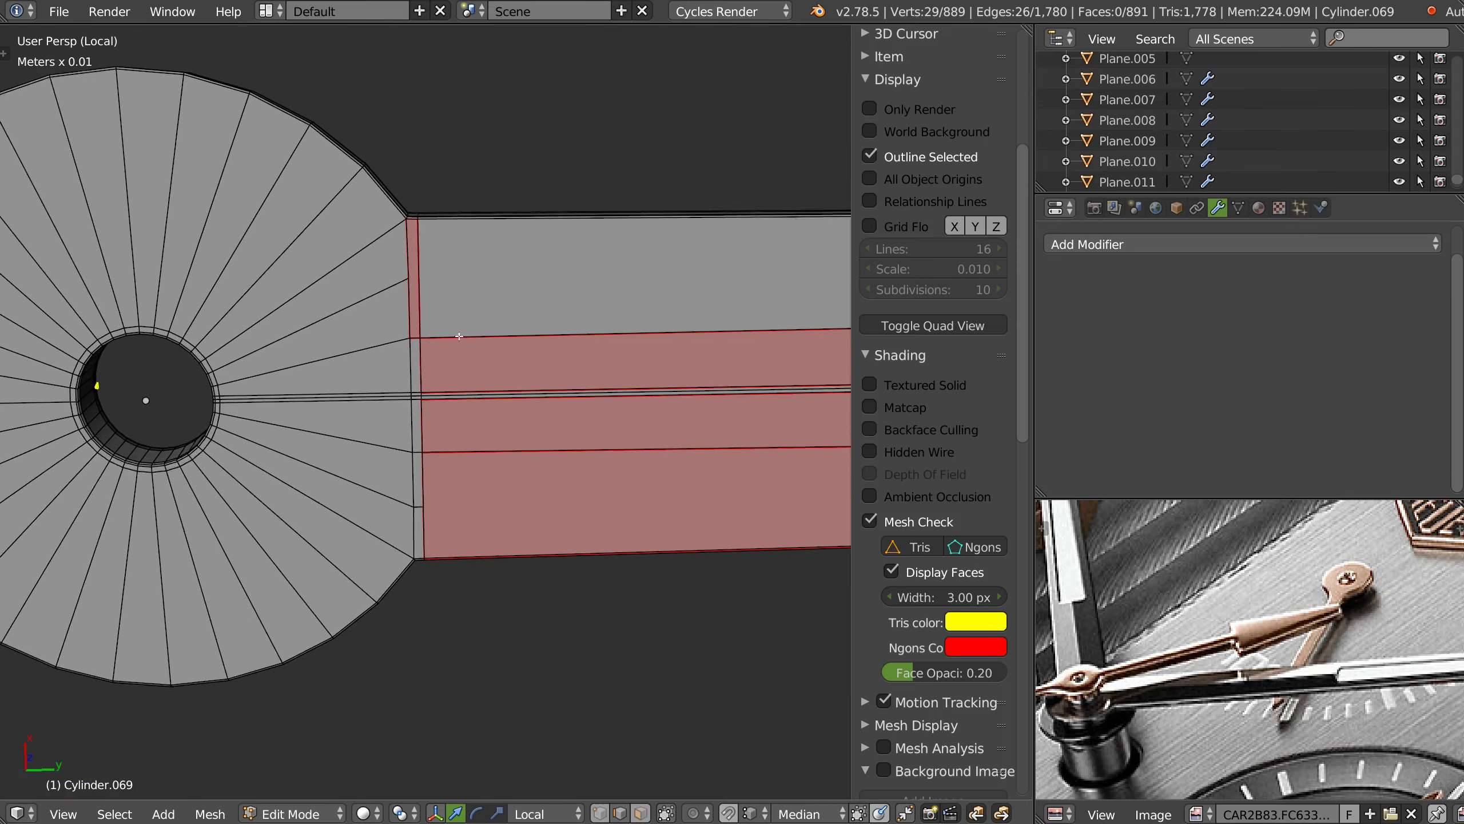
# - Switch to vertex selection and pick the vertex where the shaft meets the round end
pyautogui.hotkey('ctrl', 'Tab')
pyautogui.click(341, 350)
pyautogui.moveTo(346, 346)
pyautogui.mouseDown(button='middle')
pyautogui.moveTo(526, 304)
pyautogui.moveTo(468, 415)
pyautogui.moveTo(485, 312)
pyautogui.mouseUp(button='middle')
pyautogui.scroll(-3, 934, 404)
pyautogui.rightClick(399, 354)
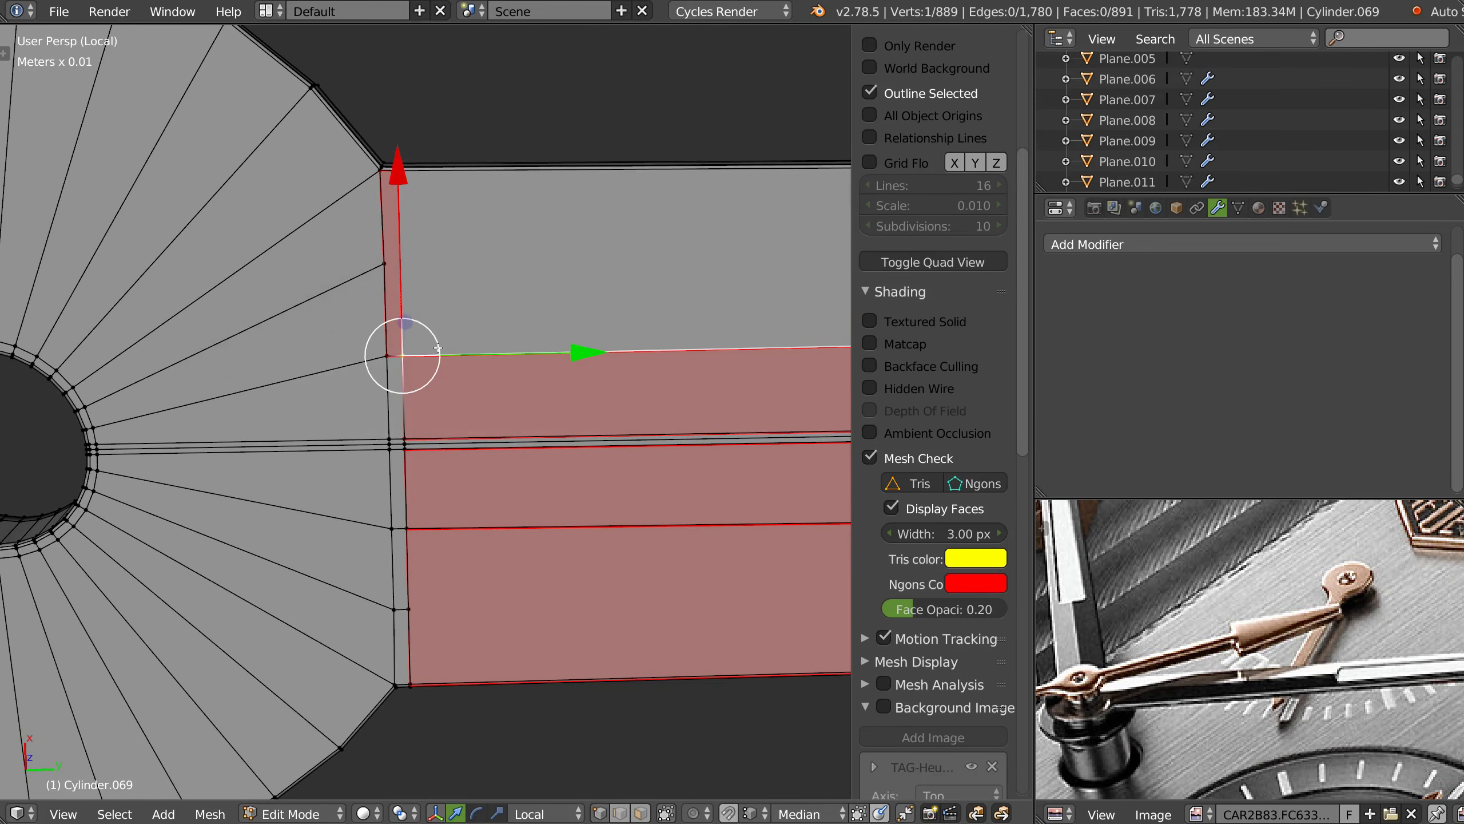
pyautogui.moveTo(654, 334); pyautogui.dragTo(297, 345, button='middle')
pyautogui.moveTo(635, 381); pyautogui.dragTo(427, 418, button='middle')
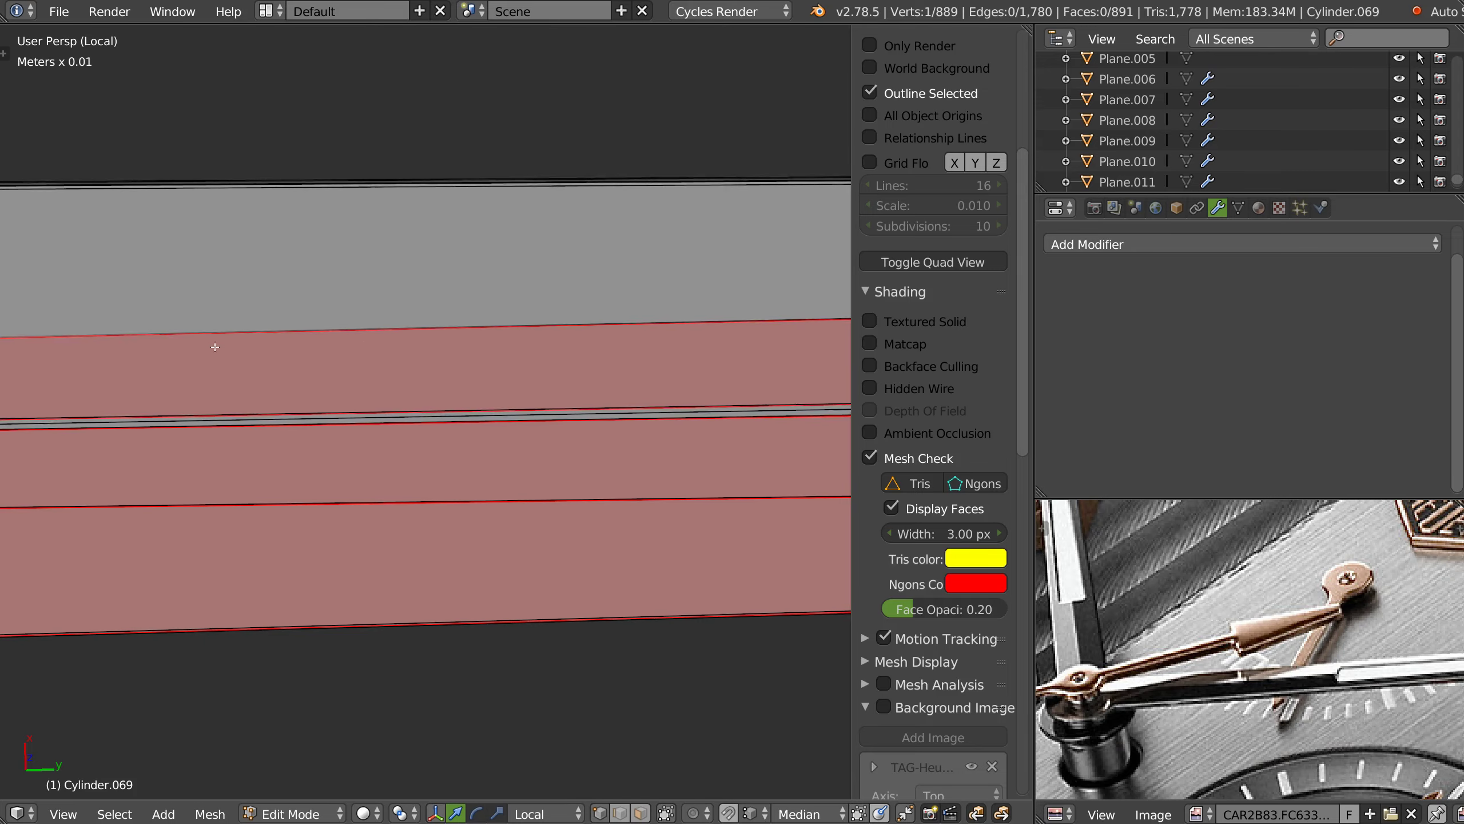
pyautogui.keyDown('ctrl'); pyautogui.hscroll(3, 490, 327); pyautogui.keyUp('ctrl')
pyautogui.scroll(3, 768, 278)
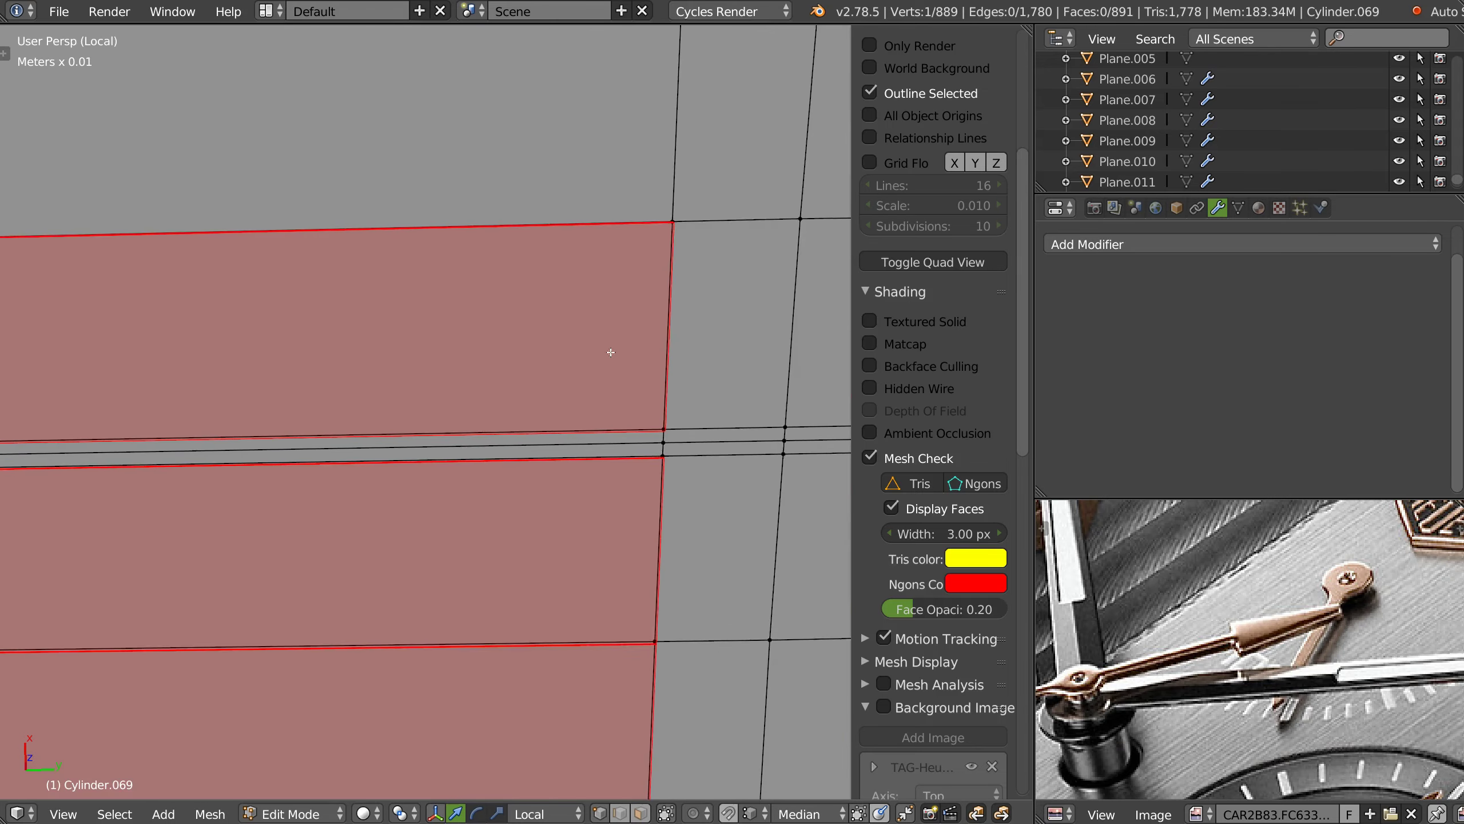
# - Turn off the Mesh Check overlay and dissolve the three stacked vertices on the arm
pyautogui.click(869, 457)
pyautogui.keyDown('ctrl'); pyautogui.hscroll(3, 555, 390); pyautogui.keyUp('ctrl')
pyautogui.keyDown('ctrl'); pyautogui.hscroll(2, 555, 390); pyautogui.keyUp('ctrl')
pyautogui.keyDown('shift'); pyautogui.scroll(-2, 686, 393); pyautogui.keyUp('shift')
pyautogui.keyDown('shift'); pyautogui.scroll(-2, 457, 353); pyautogui.keyUp('shift')
pyautogui.keyDown('ctrl'); pyautogui.scroll(-5, 505, 374); pyautogui.keyUp('ctrl')
pyautogui.keyDown('shift'); pyautogui.scroll(-1, 505, 373); pyautogui.keyUp('shift')
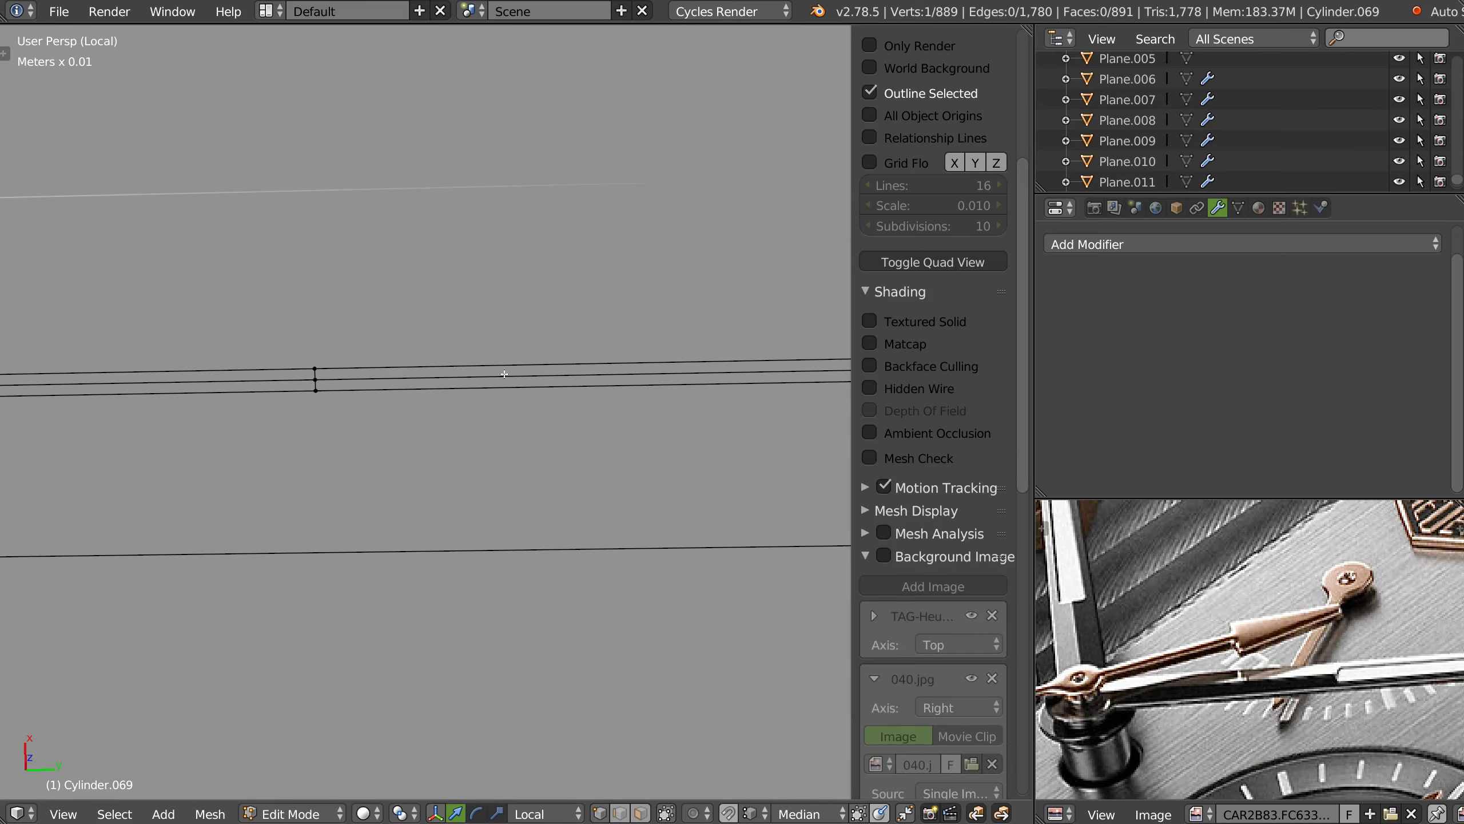
pyautogui.keyDown('alt'); pyautogui.rightClick(303, 377); pyautogui.keyUp('alt')
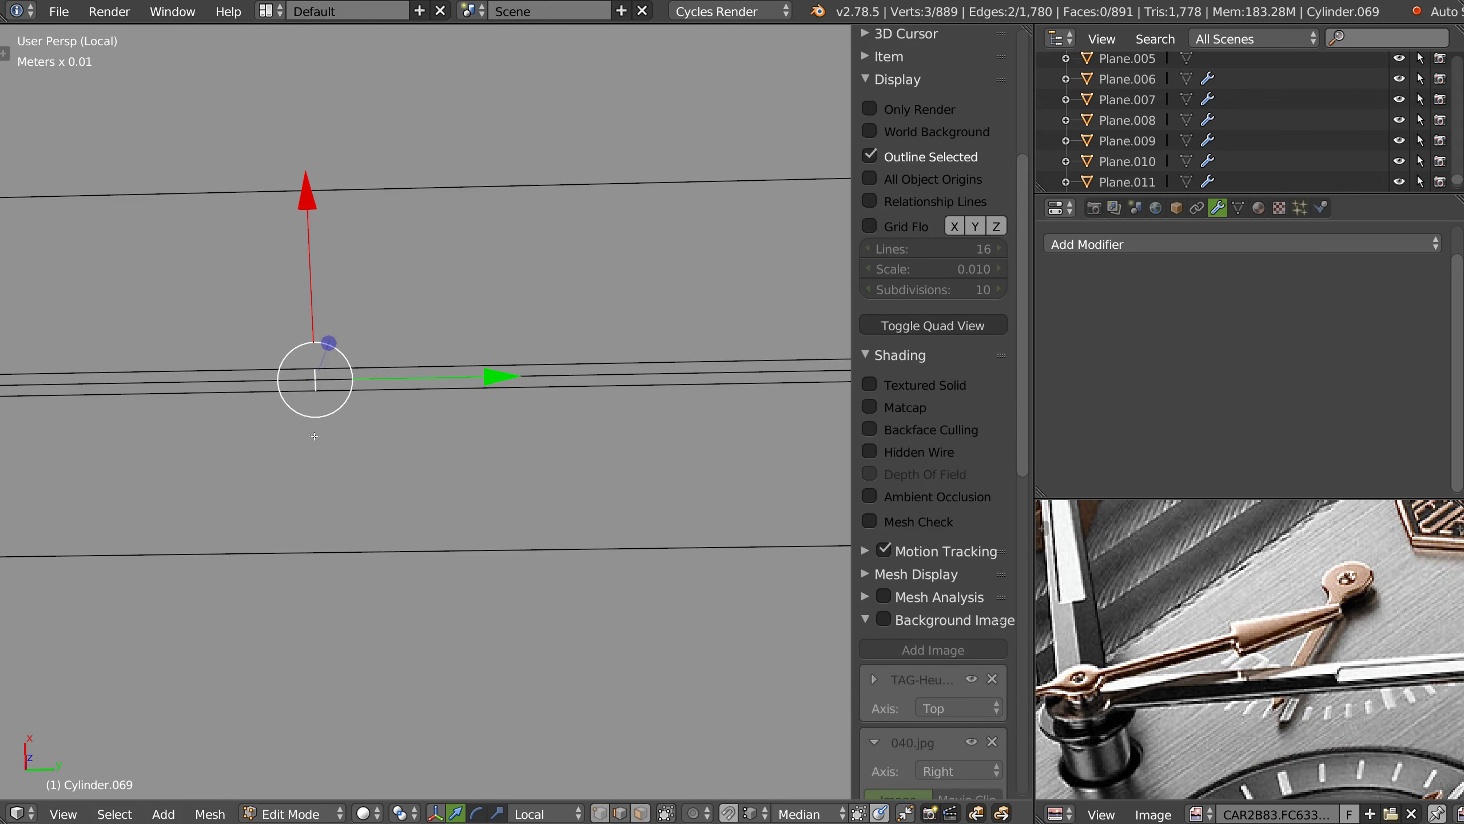
pyautogui.hotkey('ctrl', 'x')
pyautogui.moveTo(337, 409)
pyautogui.mouseDown(button='middle')
pyautogui.moveTo(187, 543)
pyautogui.moveTo(620, 301)
pyautogui.moveTo(468, 444)
pyautogui.moveTo(457, 496)
pyautogui.moveTo(486, 445)
pyautogui.mouseUp(button='middle')
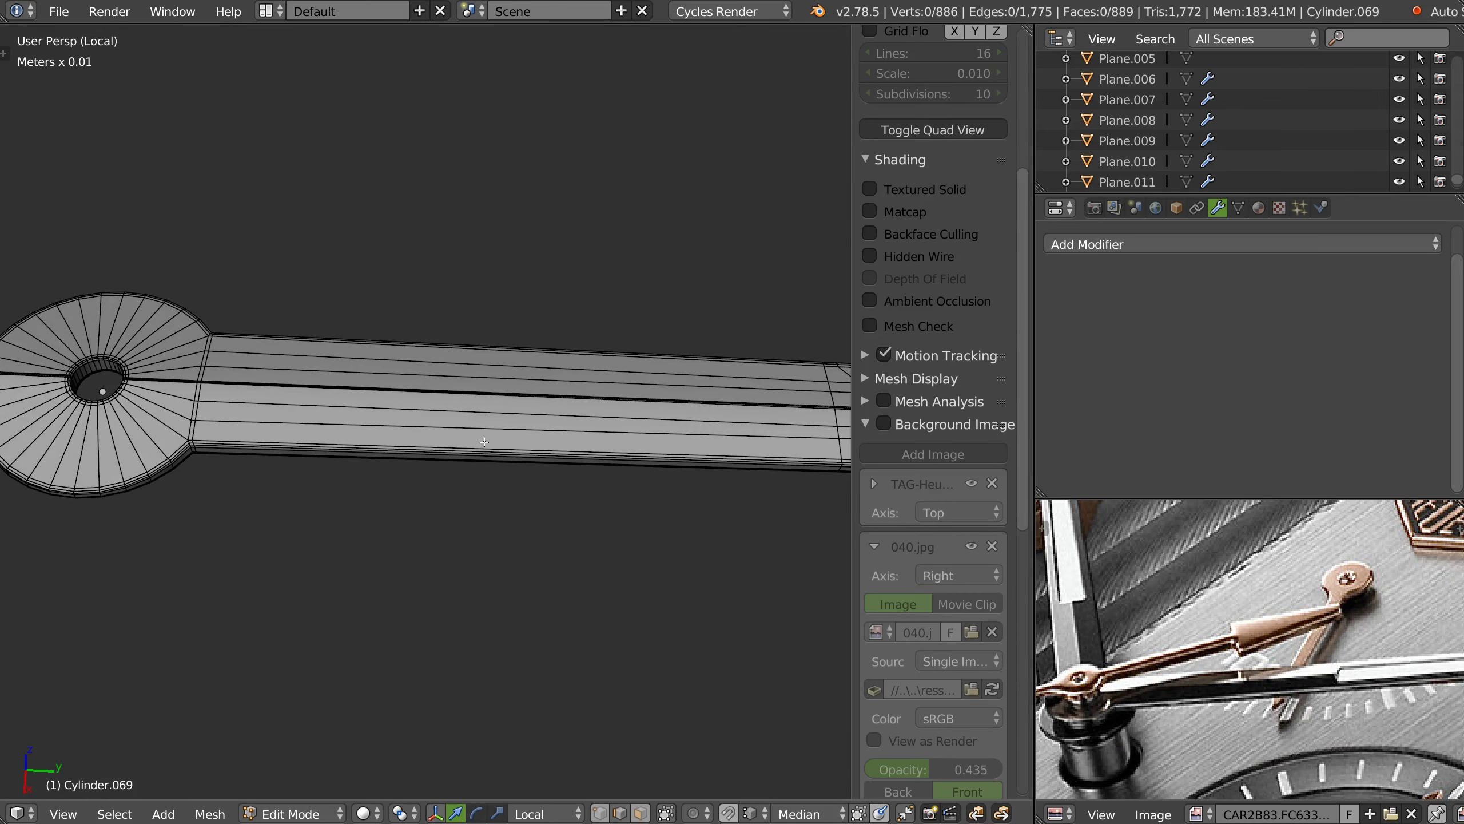
# - Add a 6-cut loop cut across the hand's arm
pyautogui.hotkey('ctrl', 'r')
pyautogui.scroll(4, 486, 448)
pyautogui.scroll(1, 483, 447)
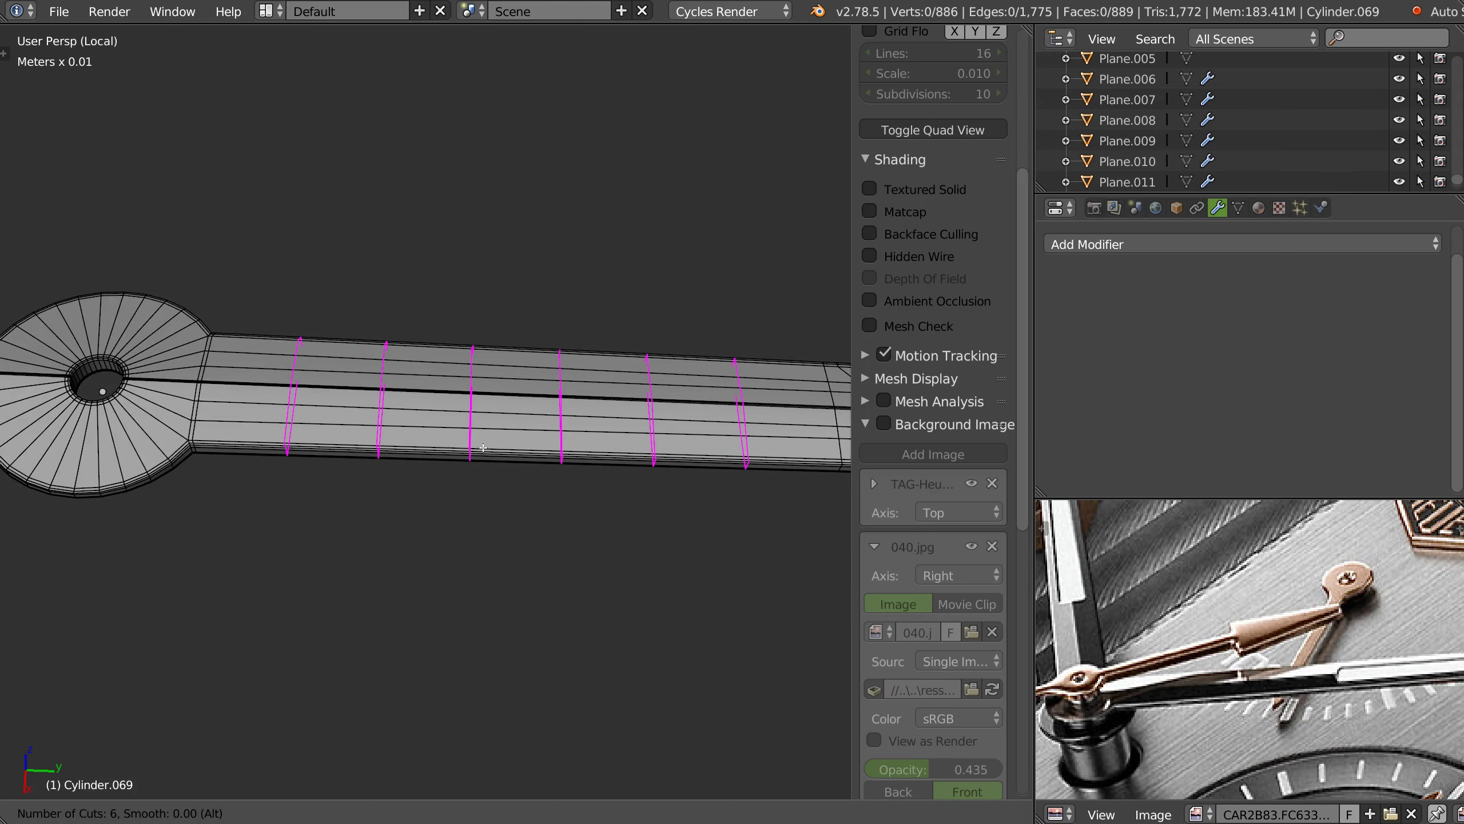
pyautogui.click(481, 446)
pyautogui.moveTo(376, 484); pyautogui.dragTo(539, 343, button='middle')
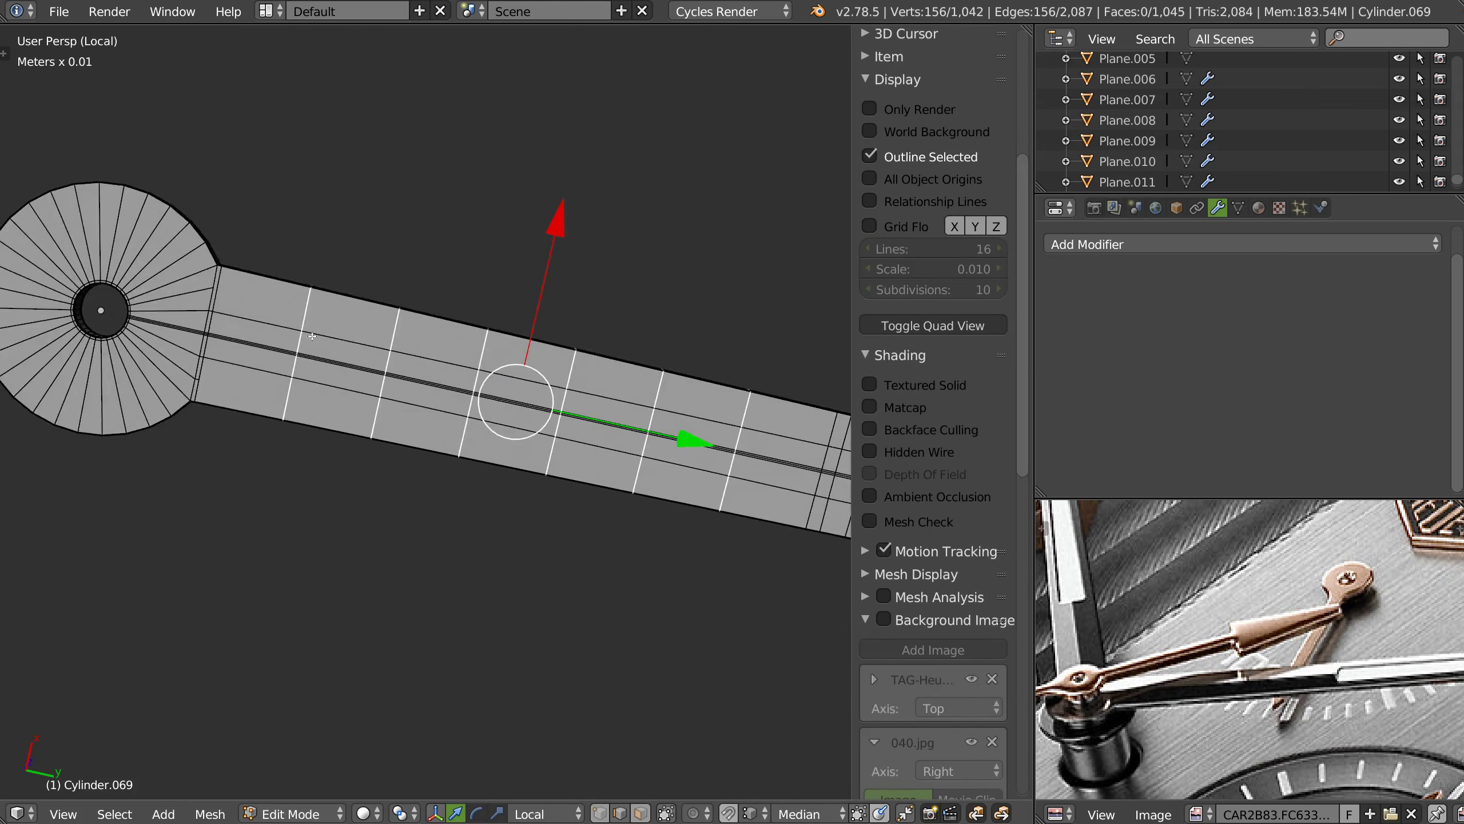
pyautogui.scroll(2, 408, 318)
pyautogui.scroll(2, 312, 409)
pyautogui.scroll(1, 311, 409)
# - Knife a three-point cut from the hub corner along the arm and highlight triangles and n-gons
pyautogui.press('k')
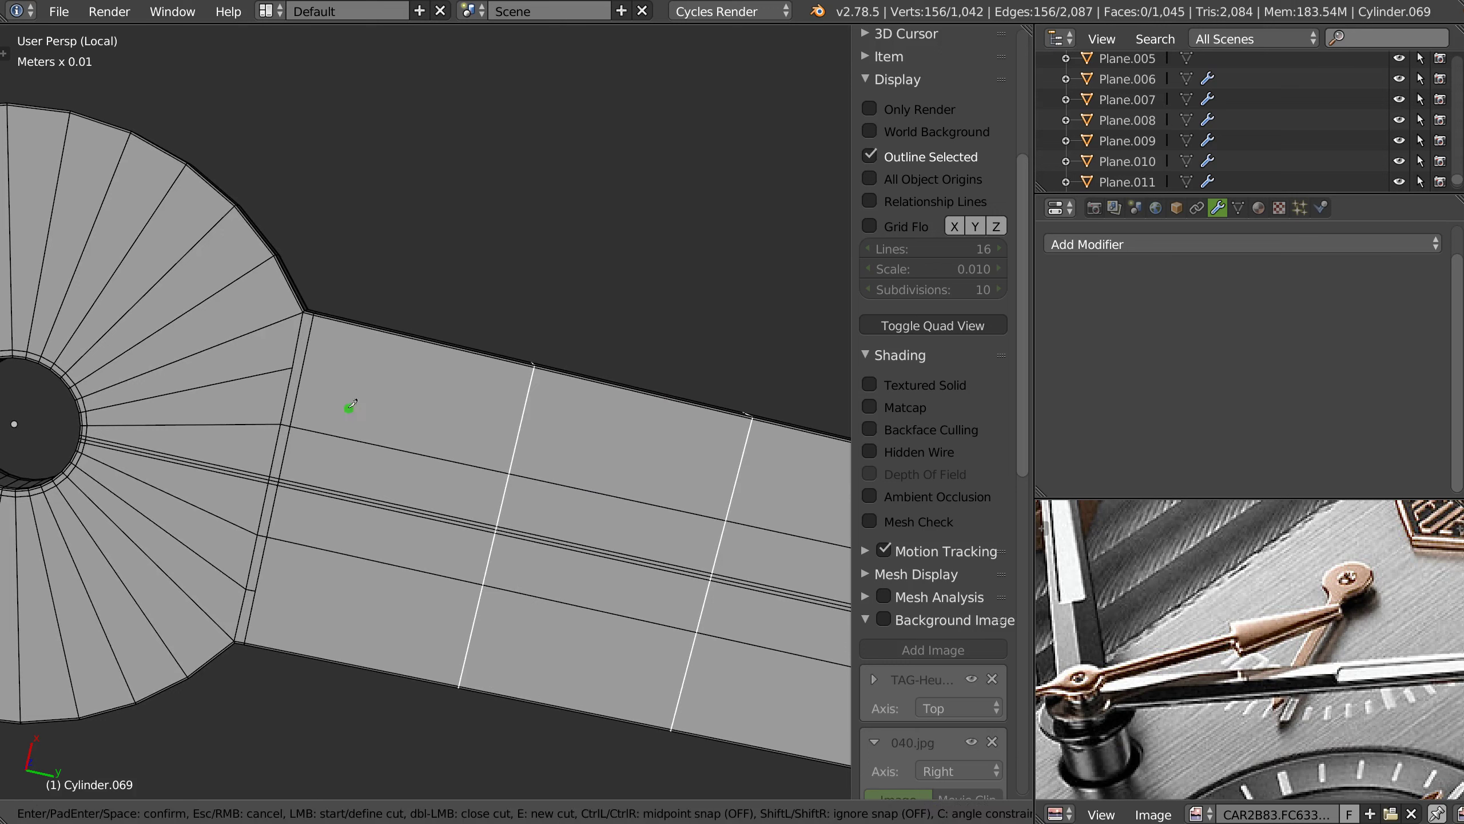
pyautogui.click(293, 367)
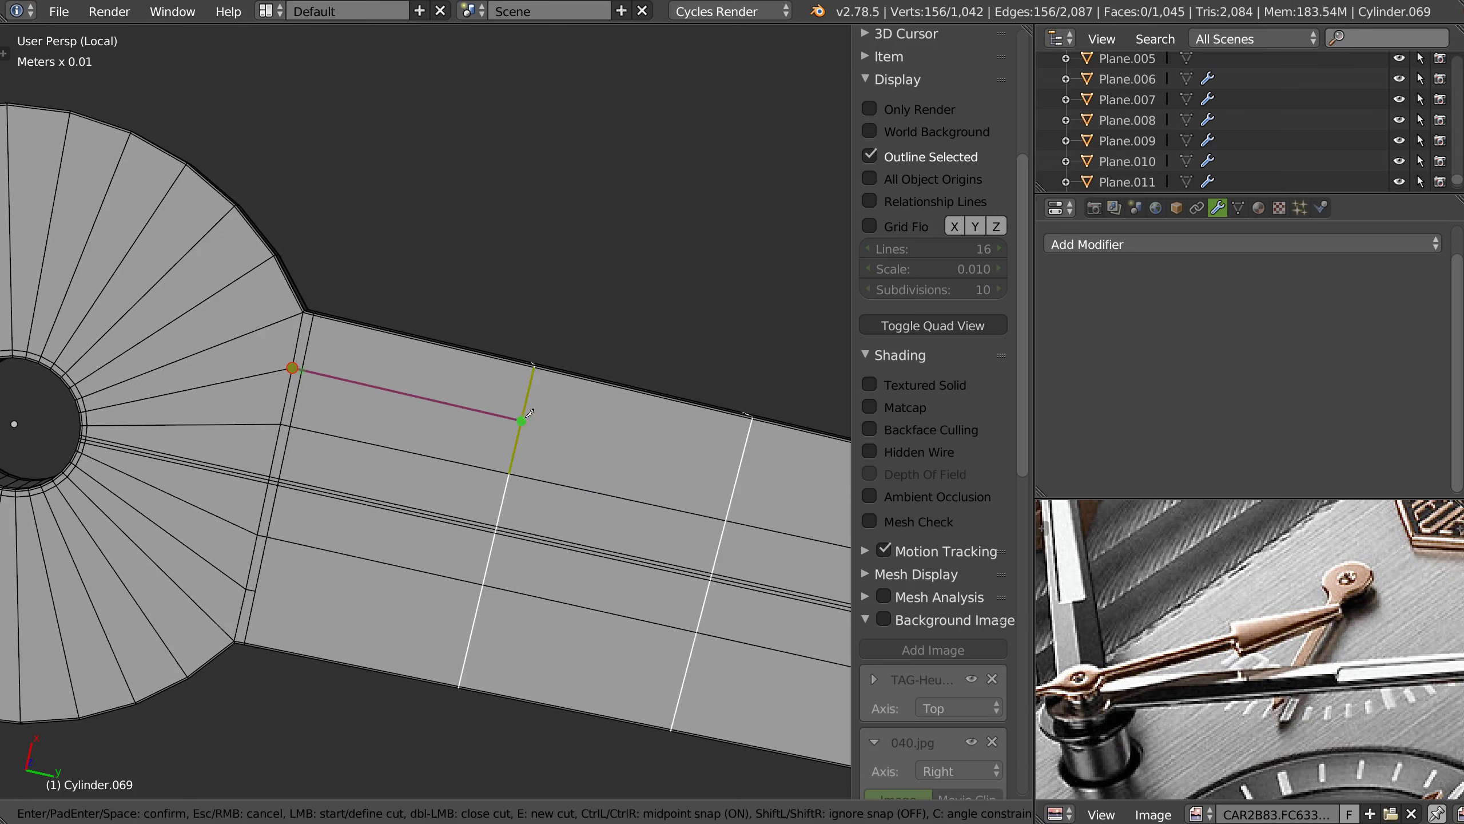
pyautogui.click(525, 416)
pyautogui.keyDown('shift'); pyautogui.moveTo(527, 415); pyautogui.dragTo(329, 350, button='middle'); pyautogui.keyUp('shift')
pyautogui.click(529, 456)
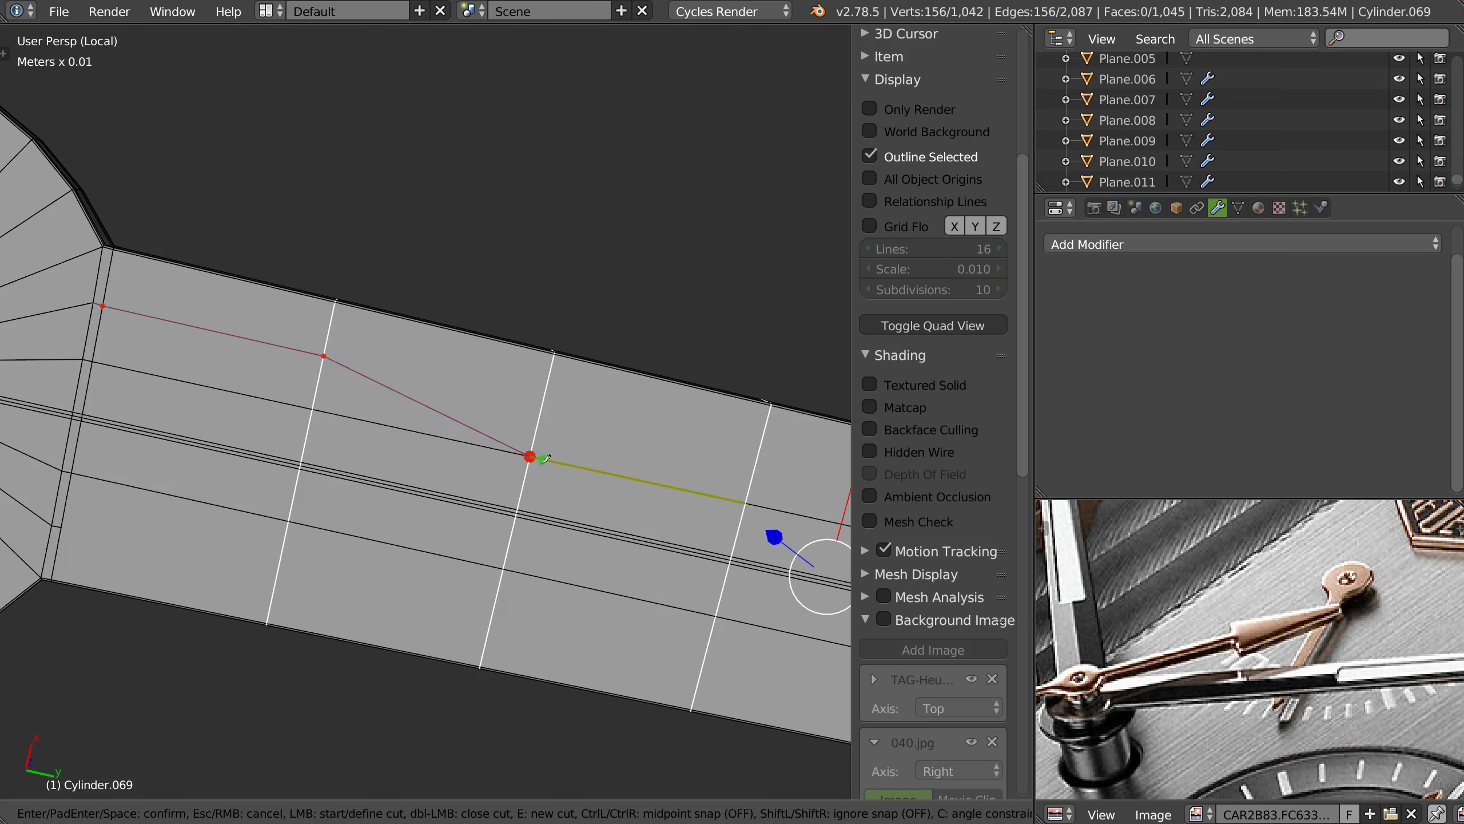
pyautogui.press('Return')
pyautogui.scroll(-3, 591, 333)
pyautogui.moveTo(590, 333); pyautogui.dragTo(450, 424, button='middle')
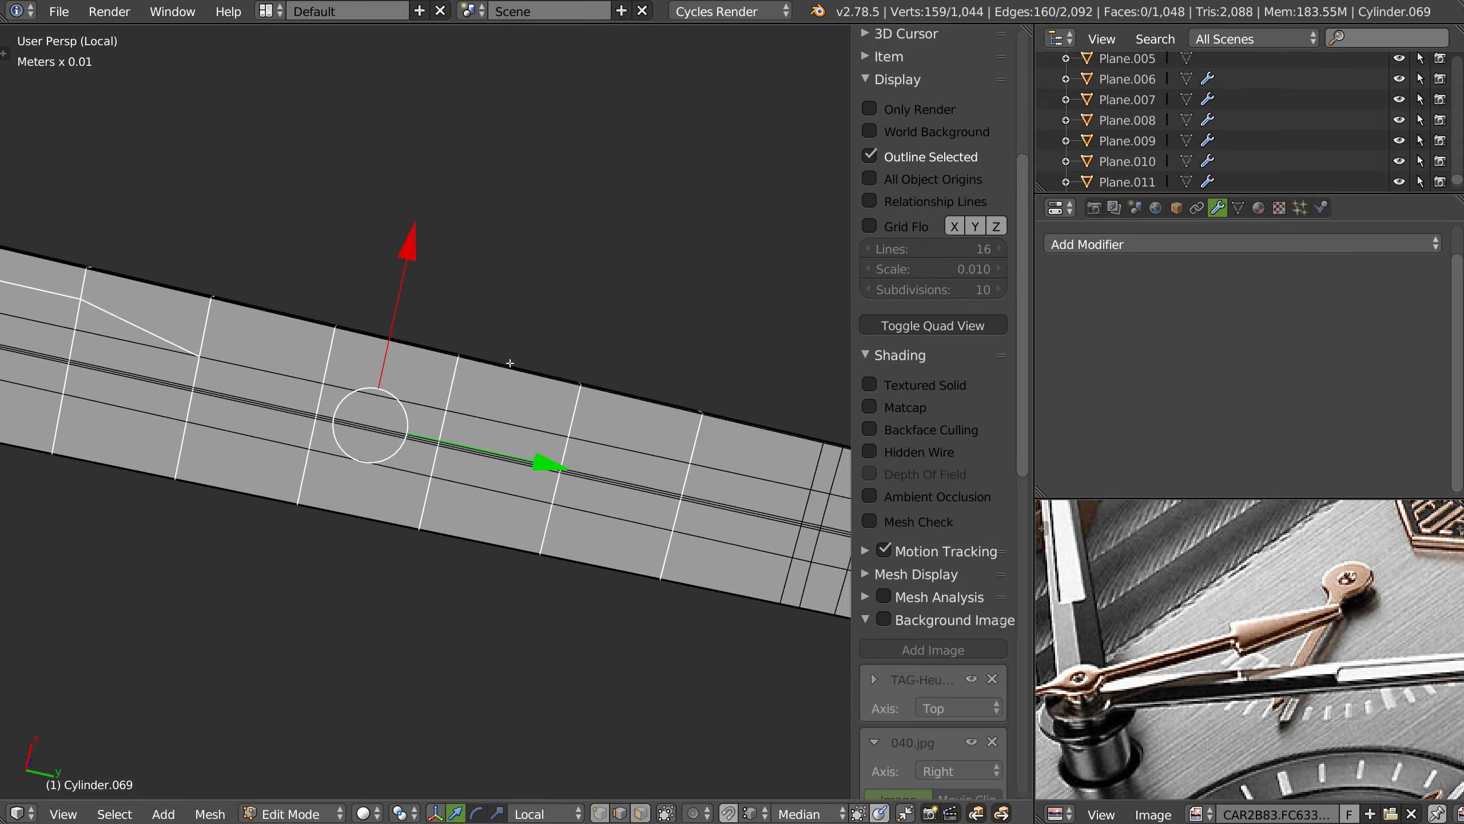
pyautogui.scroll(2, 450, 424)
pyautogui.click(870, 521)
# - Symmetrize the hand mesh across X again in Object Mode
pyautogui.moveTo(598, 462)
pyautogui.mouseDown(button='middle')
pyautogui.moveTo(446, 357)
pyautogui.moveTo(456, 427)
pyautogui.mouseUp(button='middle')
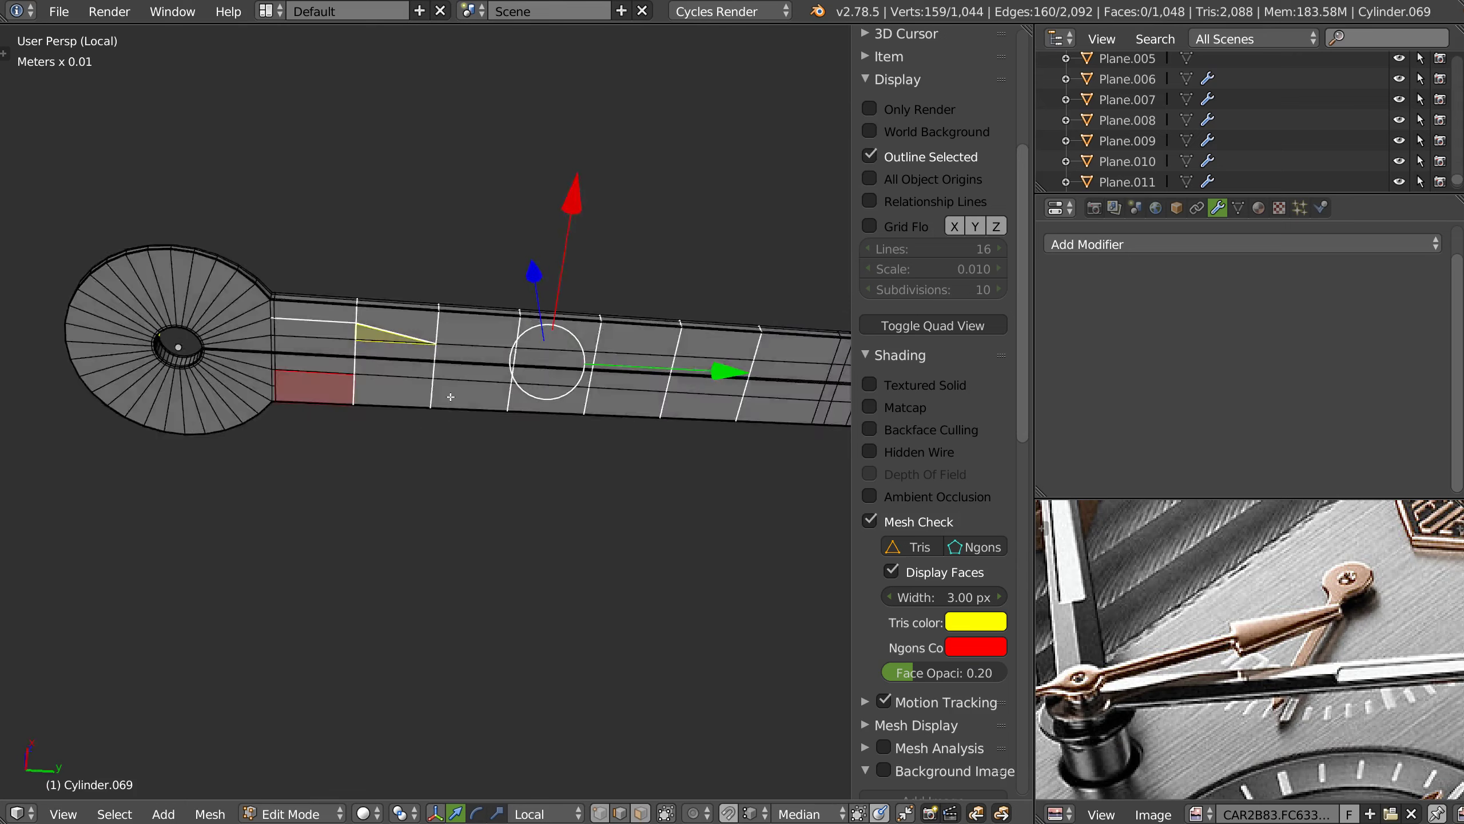
pyautogui.press('Tab')
pyautogui.press('q')
pyautogui.click(441, 577)
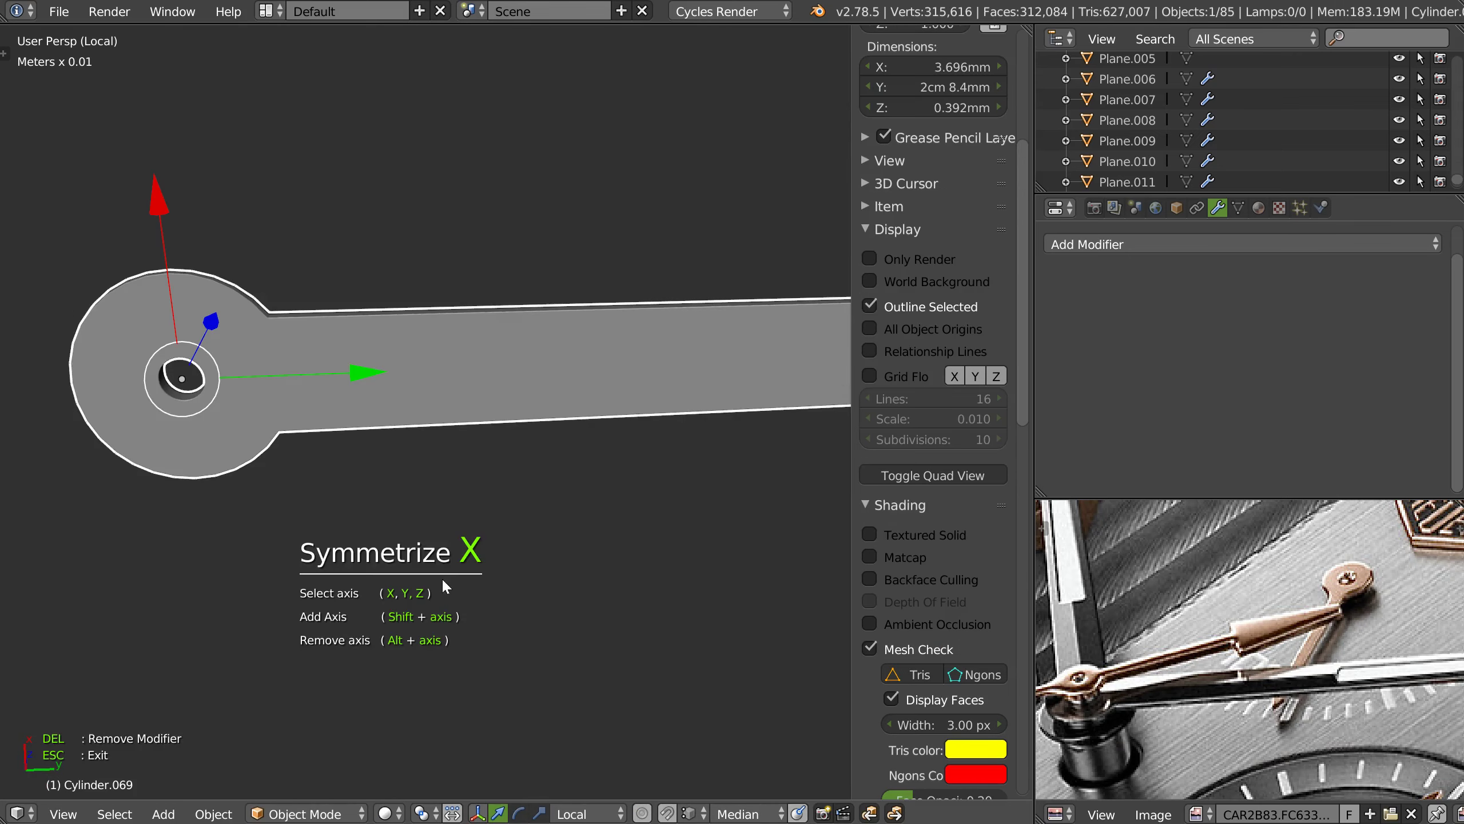
pyautogui.moveTo(498, 515); pyautogui.dragTo(491, 547, button='middle')
# - Re-enter Edit Mode in face selection, in top view, with nothing selected
pyautogui.press('Tab')
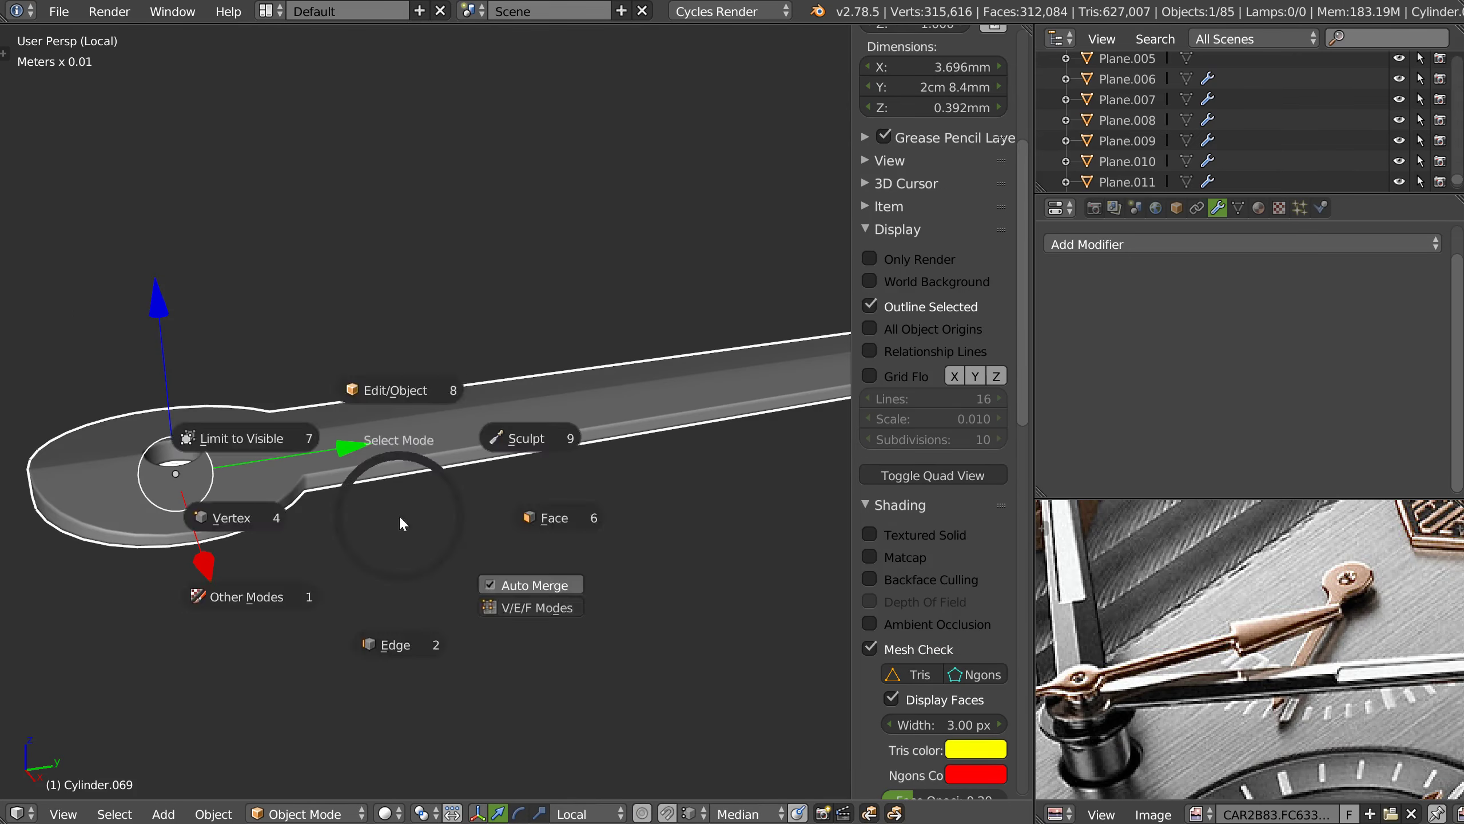
pyautogui.click(455, 505)
pyautogui.press('KP_7')
pyautogui.press('a')
pyautogui.moveTo(467, 499)
pyautogui.mouseDown(button='middle')
pyautogui.moveTo(431, 575)
pyautogui.moveTo(467, 539)
pyautogui.mouseUp(button='middle')
pyautogui.scroll(4, 473, 533)
pyautogui.scroll(2, 404, 501)
pyautogui.scroll(2, 372, 477)
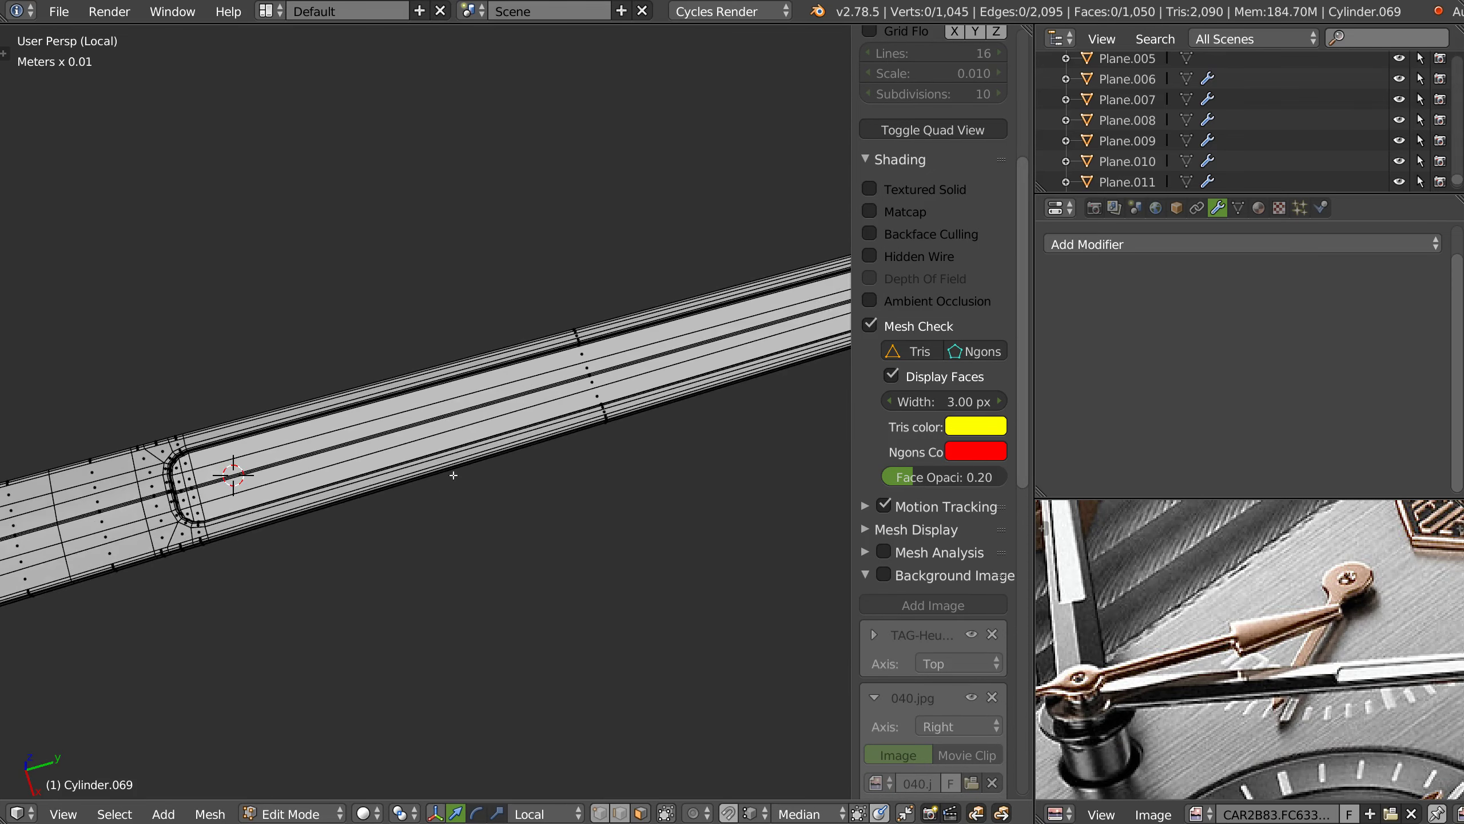
# - Add a 7-cut evenly spaced loop cut along the blade and return to Object Mode
pyautogui.hotkey('ctrl', 'r')
pyautogui.scroll(4, 451, 468)
pyautogui.scroll(1, 444, 470)
pyautogui.scroll(1, 435, 473)
pyautogui.click(435, 472)
pyautogui.rightClick(434, 472)
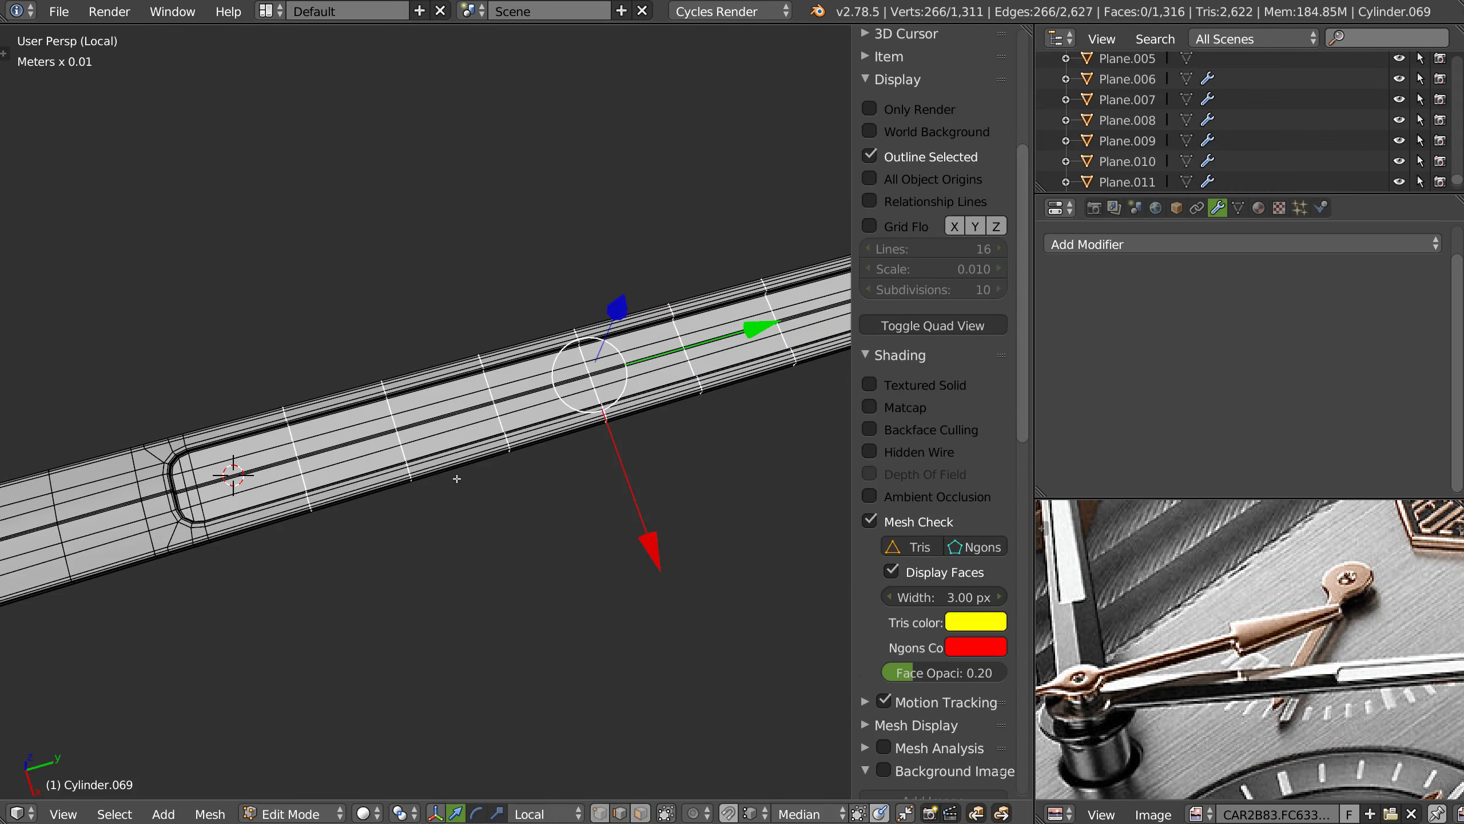
pyautogui.press('Tab')
pyautogui.moveTo(419, 385)
pyautogui.mouseDown(button='middle')
pyautogui.moveTo(434, 394)
pyautogui.moveTo(384, 474)
pyautogui.moveTo(799, 417)
pyautogui.mouseUp(button='middle')
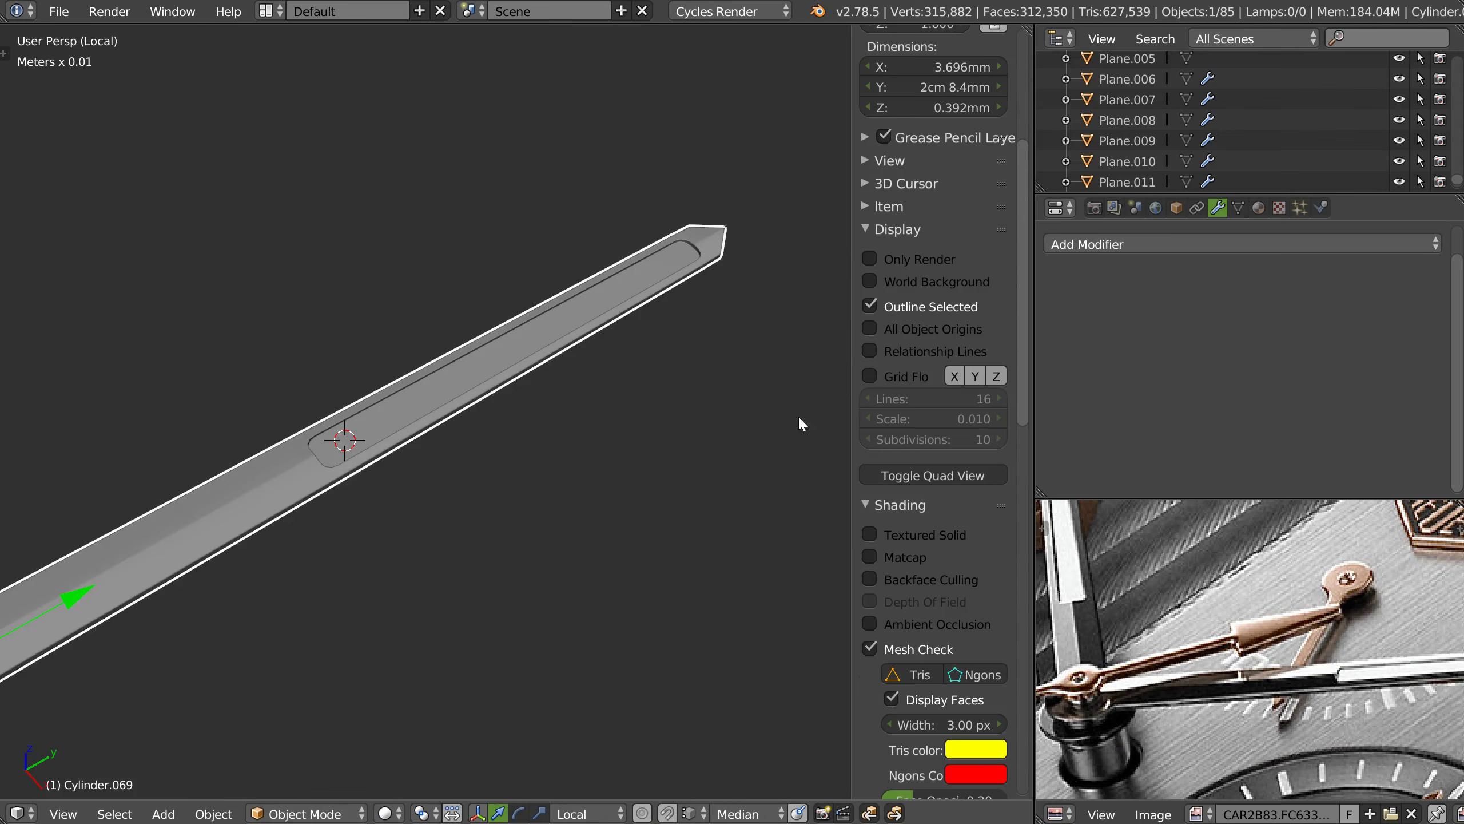
# - Turn off the Mesh Check overlay, hide the side panel, and show the hand in wireframe
pyautogui.click(872, 647)
pyautogui.press('n')
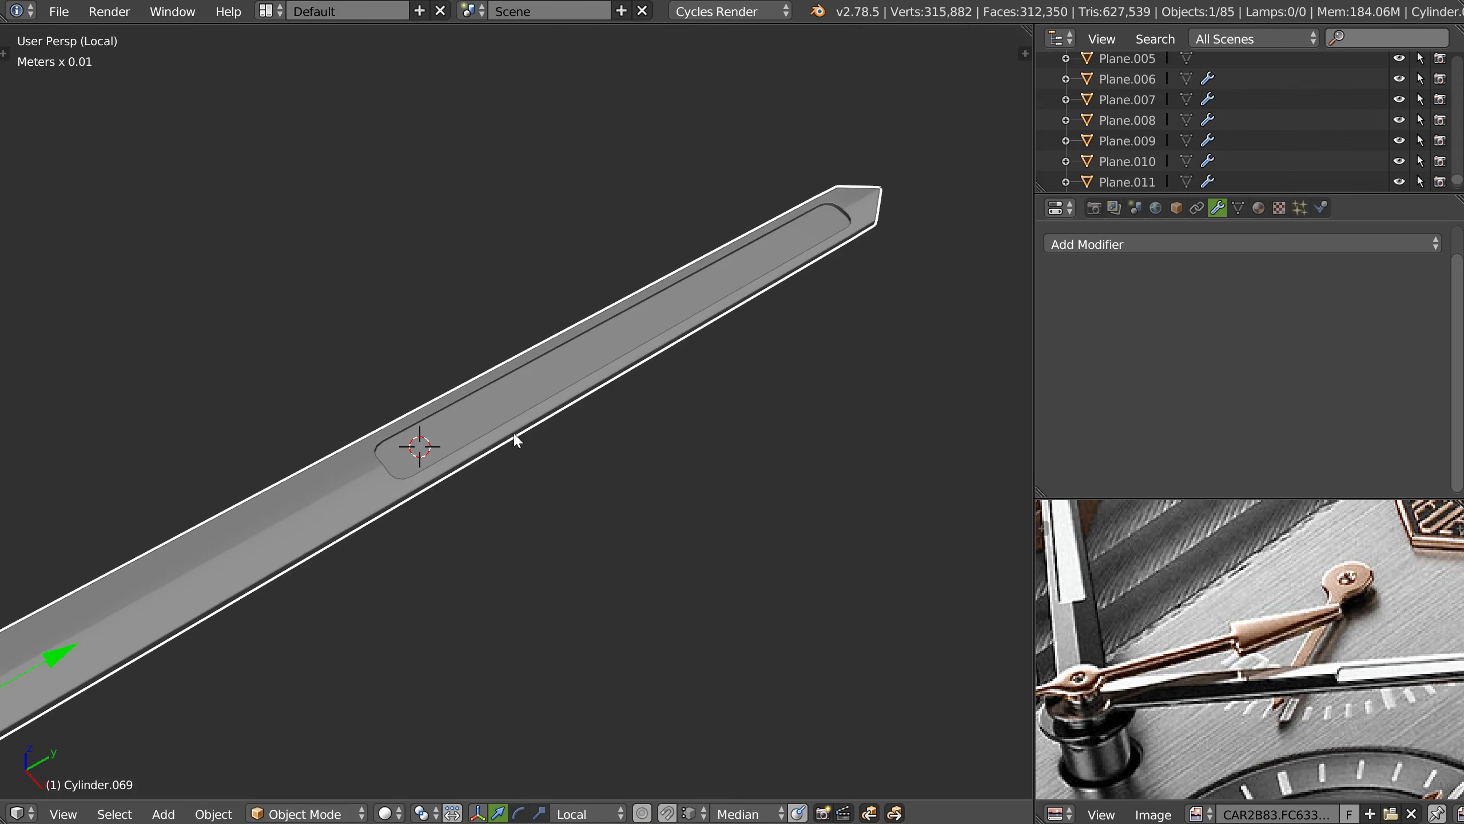
pyautogui.press('z')
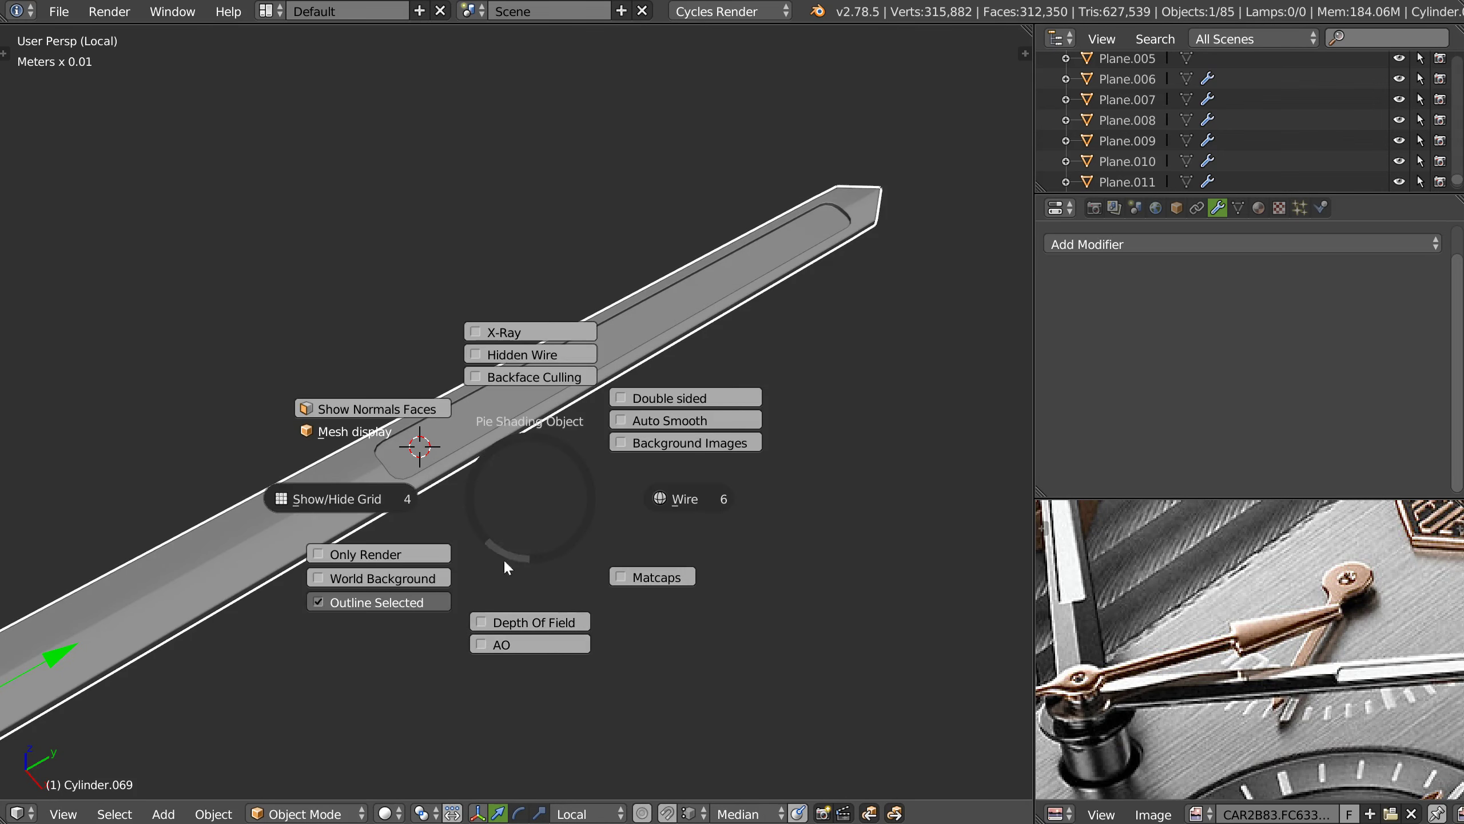
pyautogui.press('Escape')
pyautogui.press('z')
pyautogui.click(570, 494)
pyautogui.scroll(-3, 639, 449)
pyautogui.scroll(3, 451, 412)
pyautogui.moveTo(451, 412)
pyautogui.mouseDown(button='middle')
pyautogui.moveTo(421, 478)
pyautogui.moveTo(531, 551)
pyautogui.moveTo(540, 523)
pyautogui.mouseUp(button='middle')
# - Add a Subdivision Surface modifier to the hand and check the hub rim edges in Edit Mode
pyautogui.hotkey('shift', 'q')
pyautogui.click(703, 491)
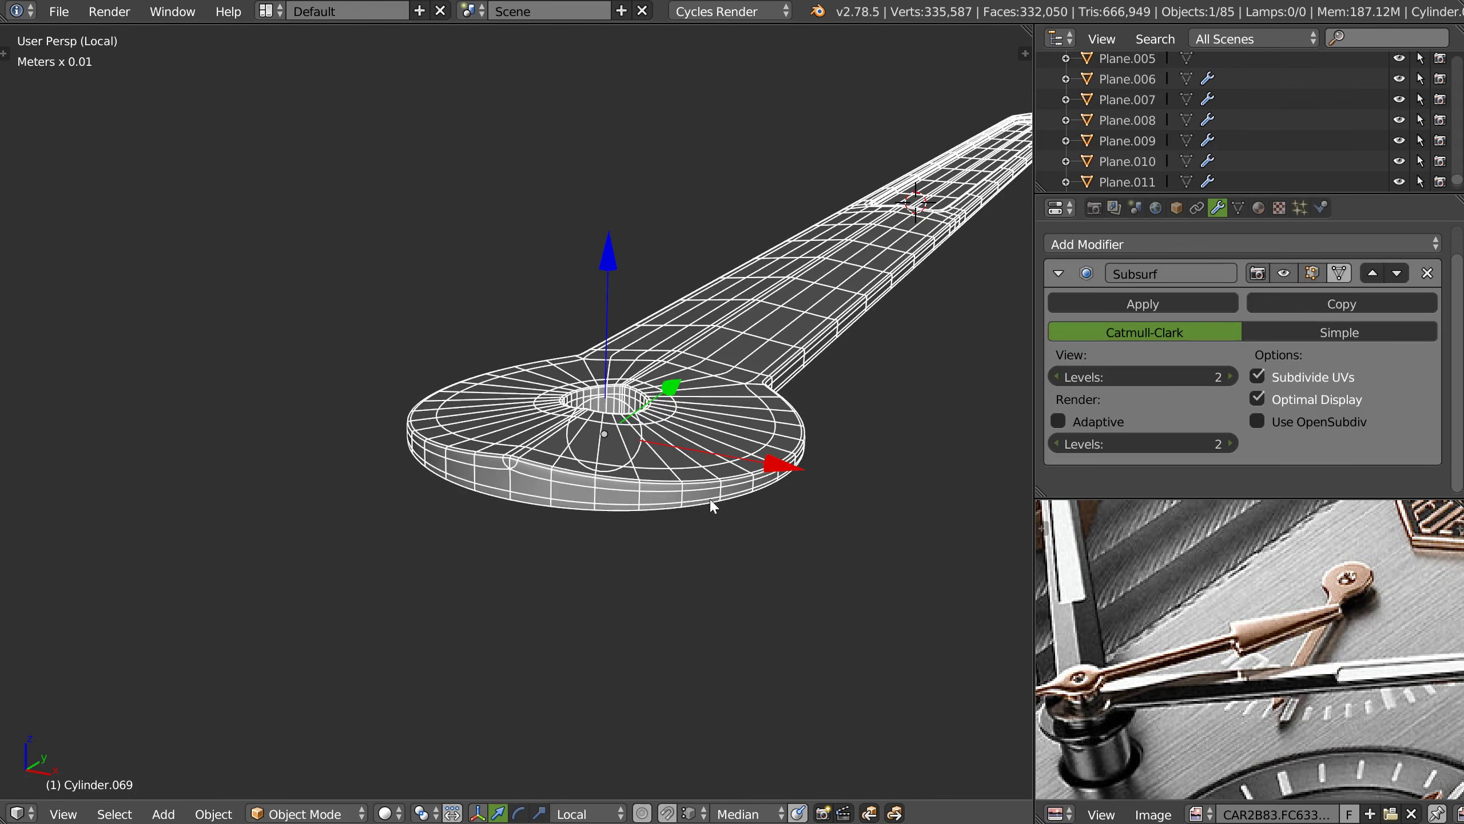
pyautogui.scroll(5, 604, 368)
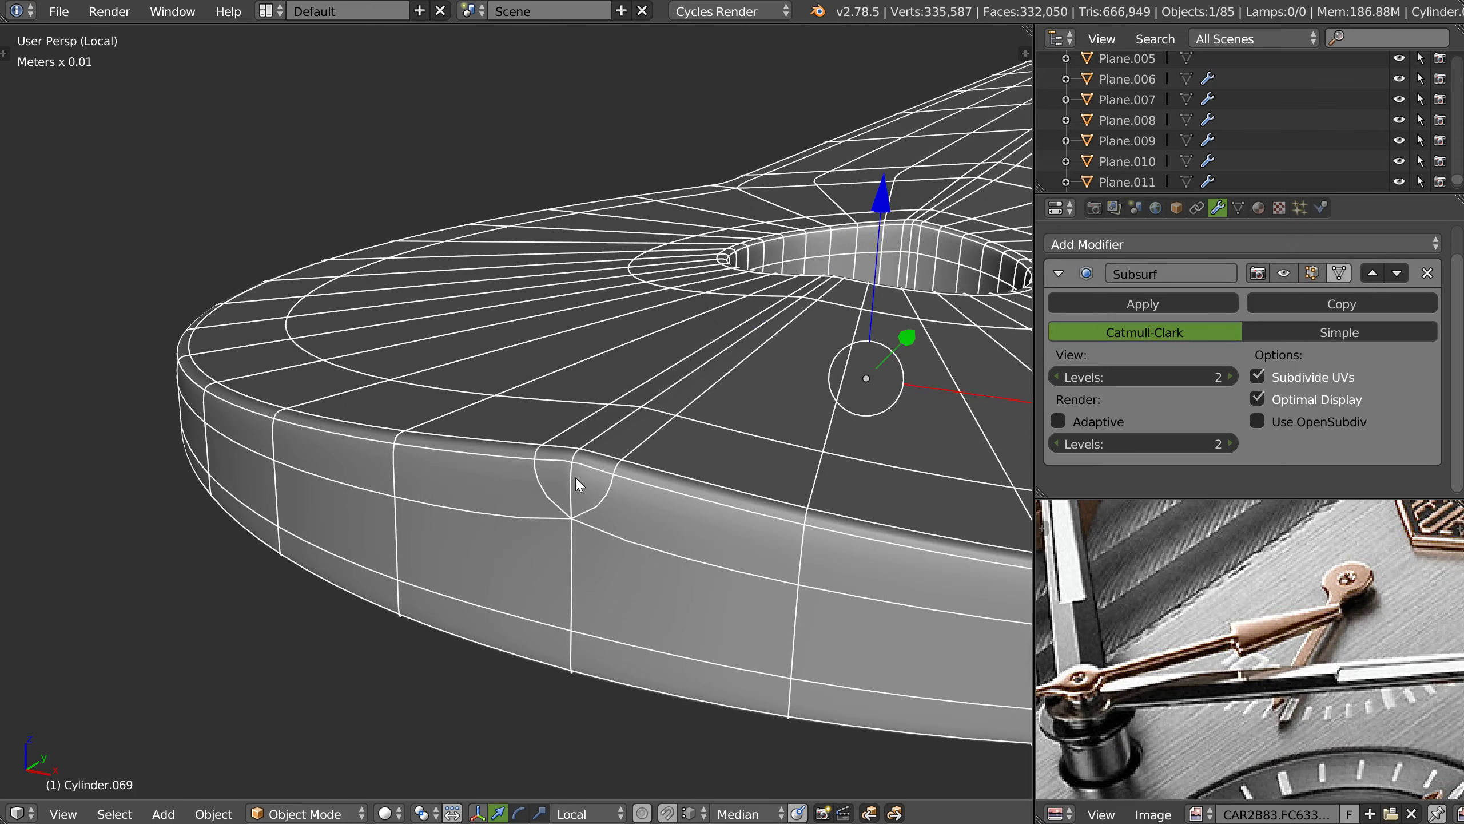
pyautogui.press('Tab')
pyautogui.rightClick(561, 530)
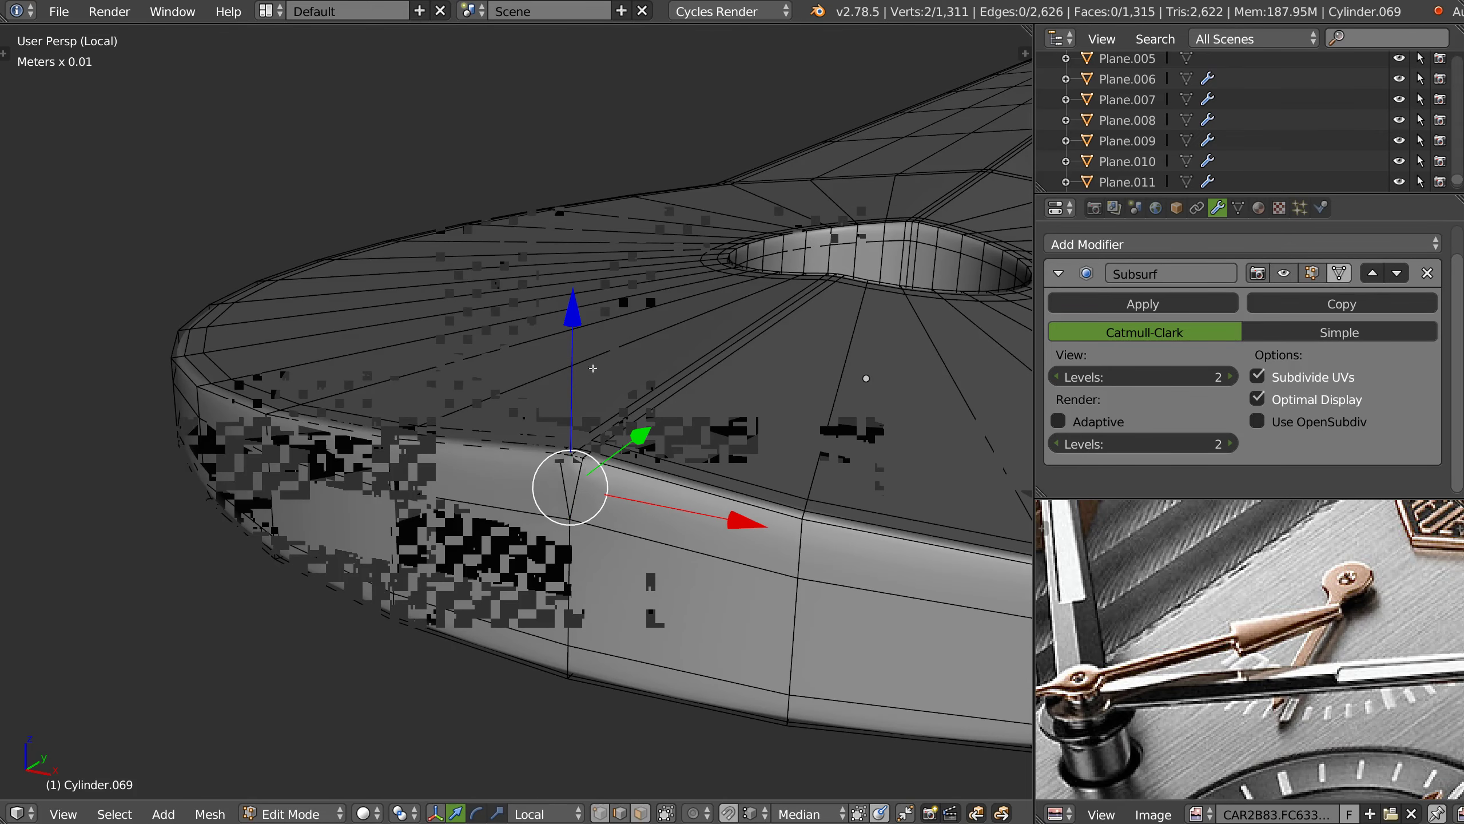
pyautogui.scroll(-5, 559, 526)
pyautogui.scroll(-2, 519, 522)
pyautogui.press('Tab')
# - Return to solid shading and slide the blade's side edge loop slightly lower near the tip
pyautogui.press('z')
pyautogui.moveTo(435, 537); pyautogui.dragTo(726, 383, button='middle')
pyautogui.scroll(3, 692, 409)
pyautogui.moveTo(615, 523); pyautogui.dragTo(654, 497, button='middle')
pyautogui.scroll(3, 704, 456)
pyautogui.press('Tab')
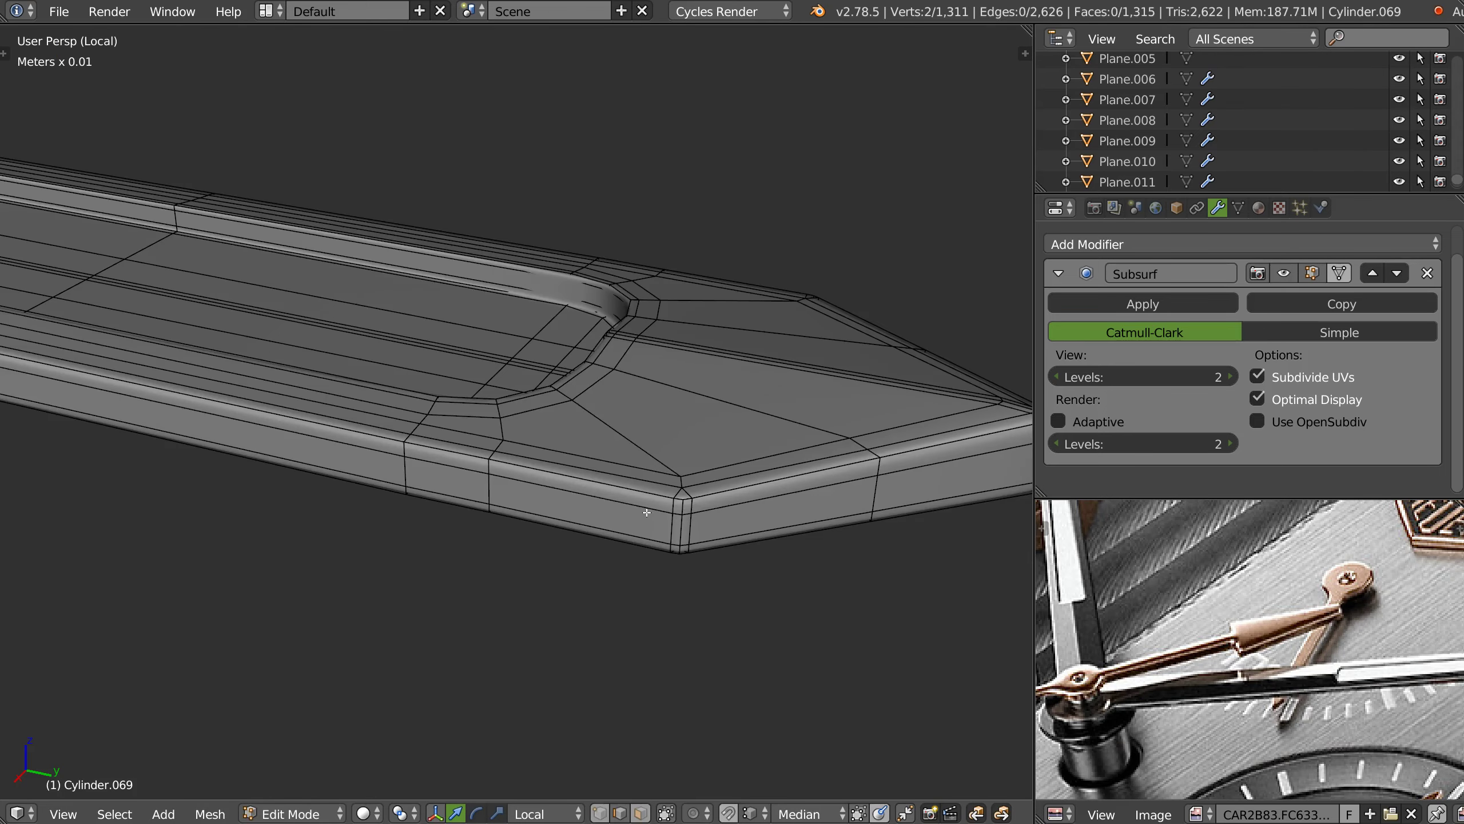
pyautogui.keyDown('alt'); pyautogui.rightClick(647, 512); pyautogui.keyUp('alt')
pyautogui.press('g')
pyautogui.press('g')
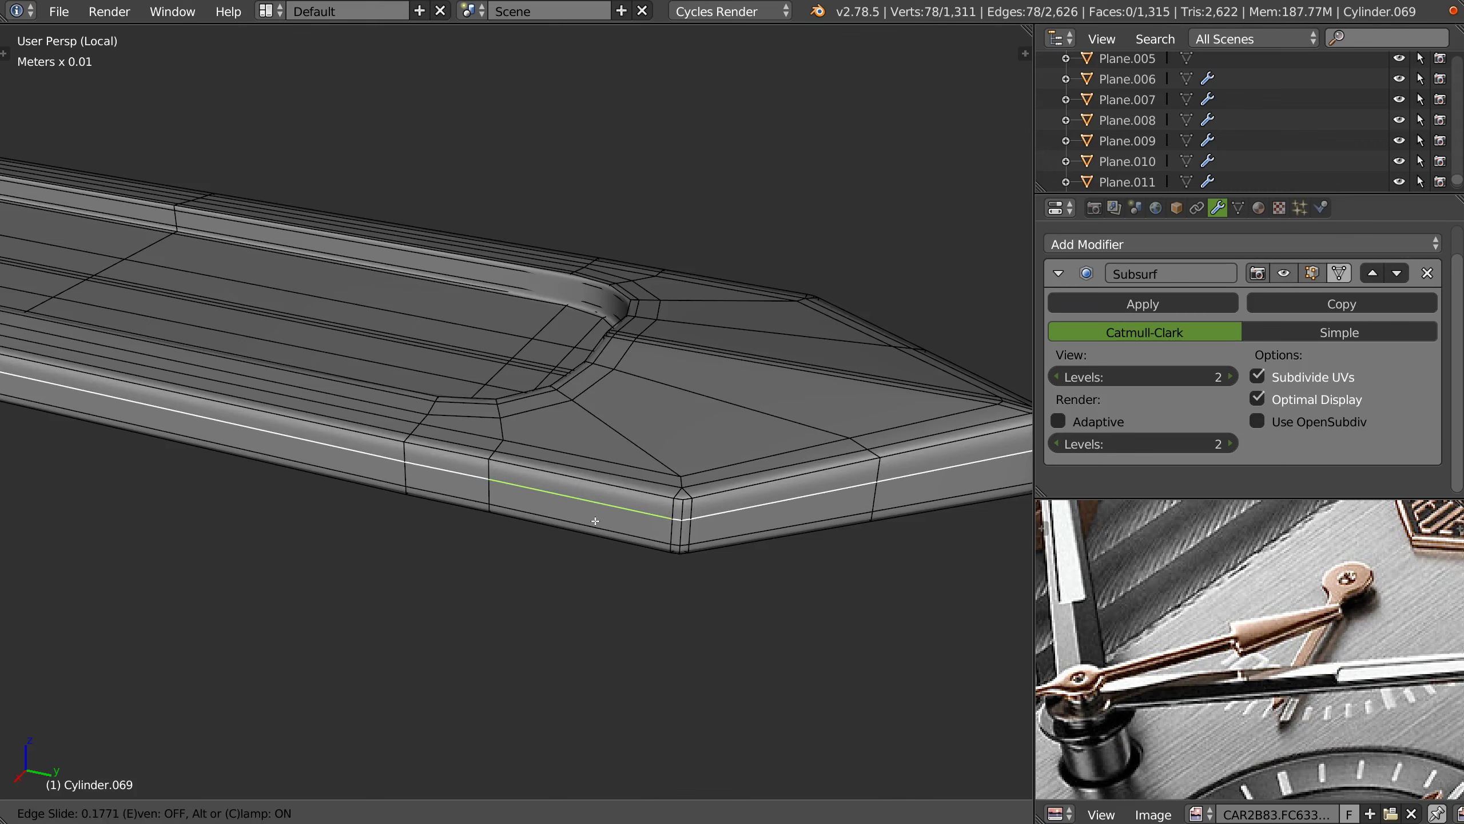
pyautogui.click(618, 489)
# - Check the upper and lower side edge loops, then exit Edit Mode and Local view
pyautogui.keyDown('alt'); pyautogui.rightClick(627, 476); pyautogui.keyUp('alt')
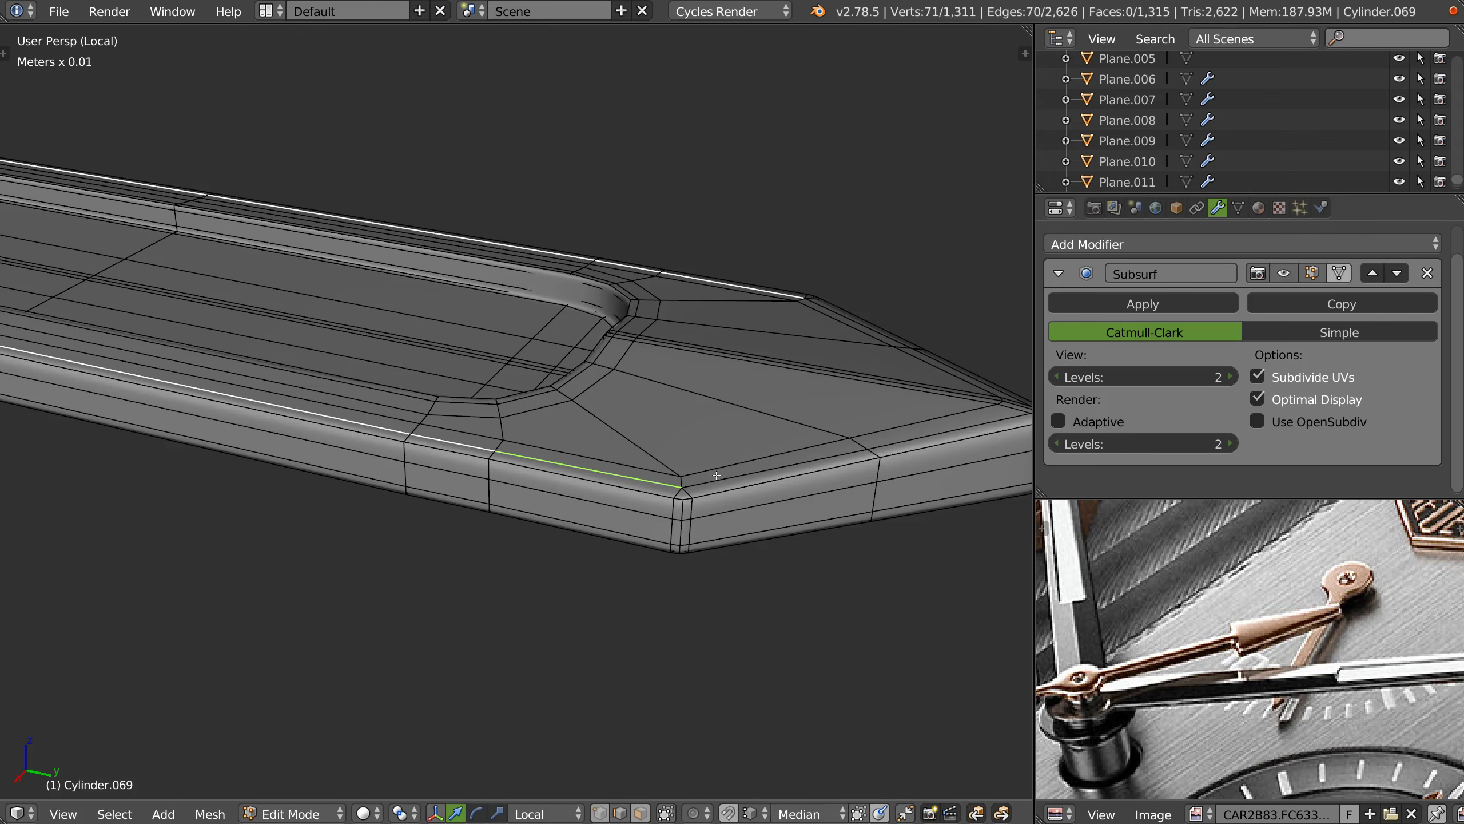
pyautogui.moveTo(698, 484)
pyautogui.mouseDown(button='middle')
pyautogui.moveTo(667, 500)
pyautogui.moveTo(698, 474)
pyautogui.moveTo(702, 395)
pyautogui.mouseUp(button='middle')
pyautogui.moveTo(1441, 722); pyautogui.dragTo(1277, 669, button='middle')
pyautogui.keyDown('alt'); pyautogui.rightClick(531, 525); pyautogui.keyUp('alt')
pyautogui.press('Tab')
pyautogui.scroll(-3, 554, 491)
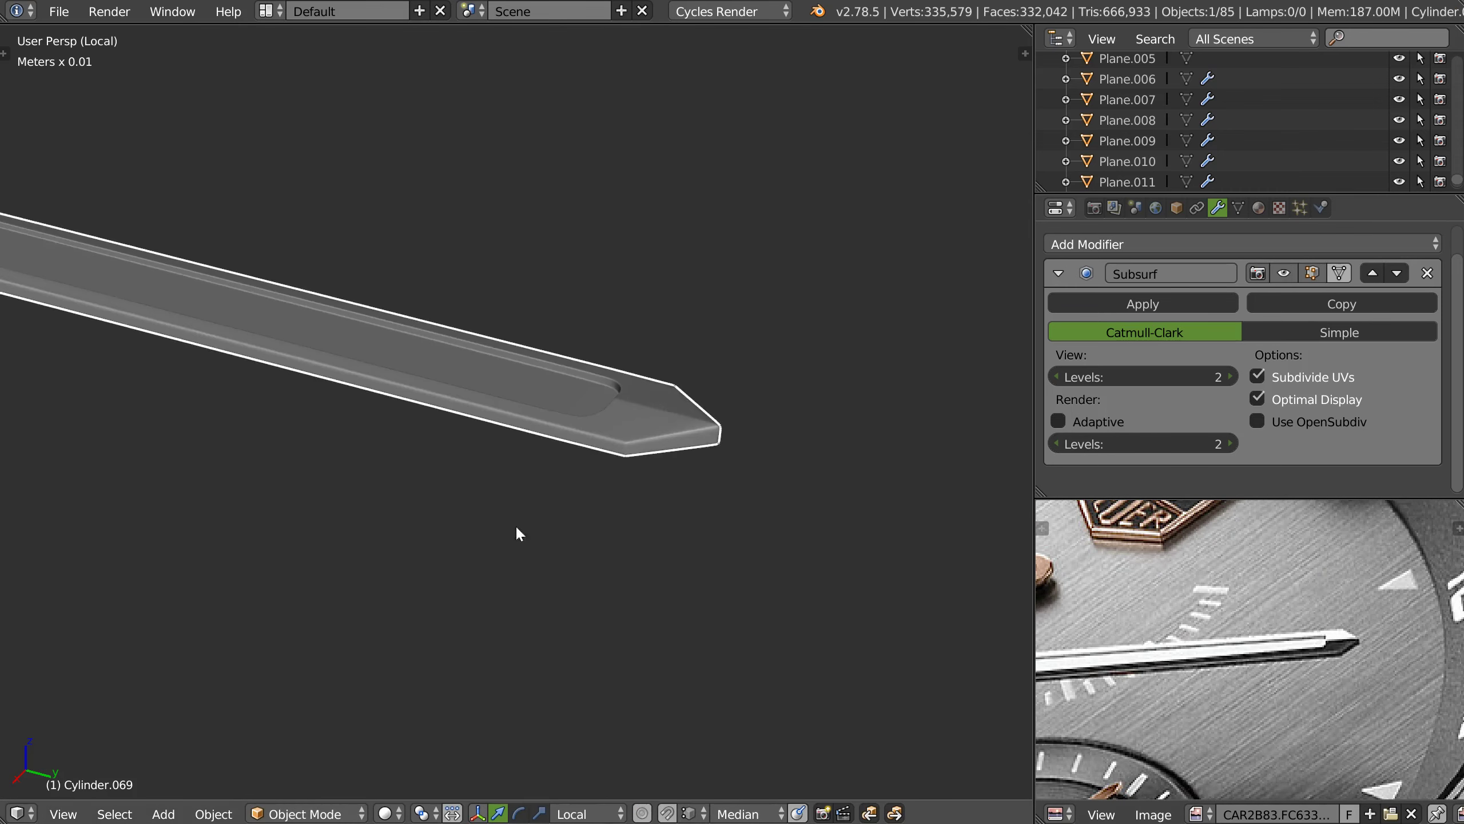
pyautogui.scroll(-2, 548, 525)
pyautogui.moveTo(466, 443)
pyautogui.mouseDown(button='middle')
pyautogui.moveTo(457, 512)
pyautogui.moveTo(583, 361)
pyautogui.mouseUp(button='middle')
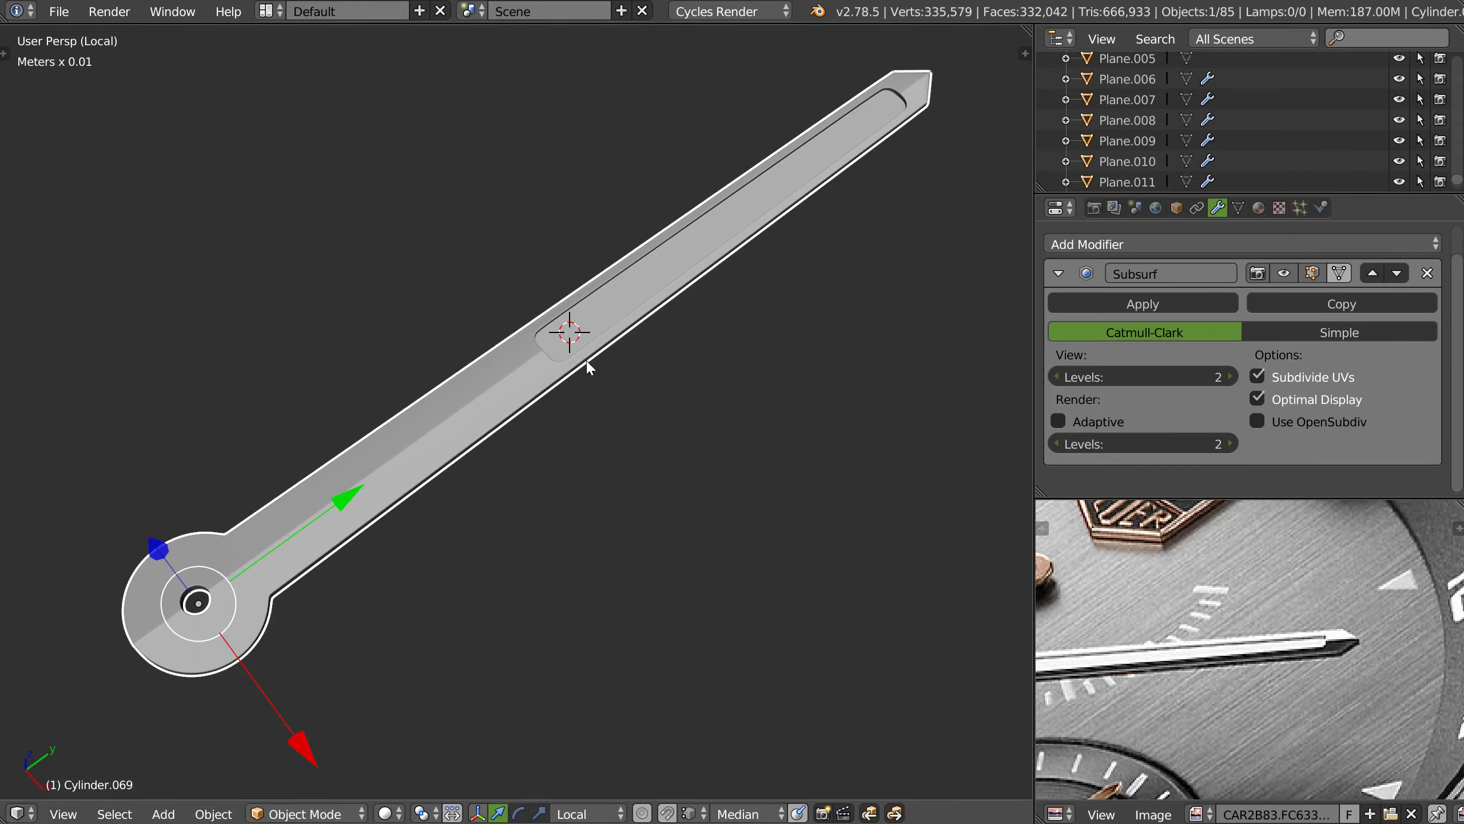
pyautogui.press('KP_Divide')
# - Frame the watch in top orthographic view and enable ambient occlusion in the viewport
pyautogui.press('Home')
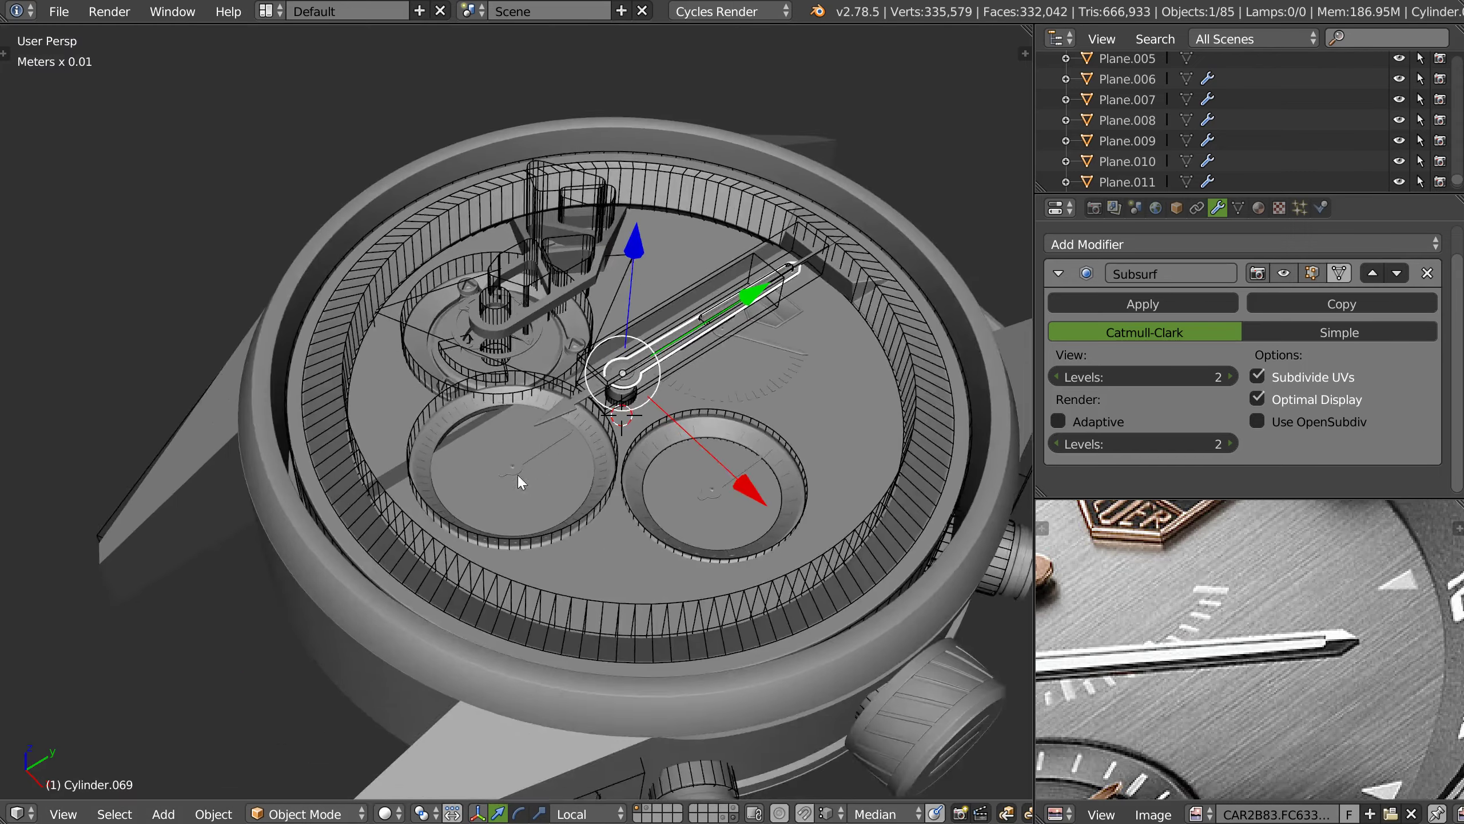
pyautogui.press('KP_Decimal')
pyautogui.moveTo(546, 424); pyautogui.dragTo(589, 496, button='middle')
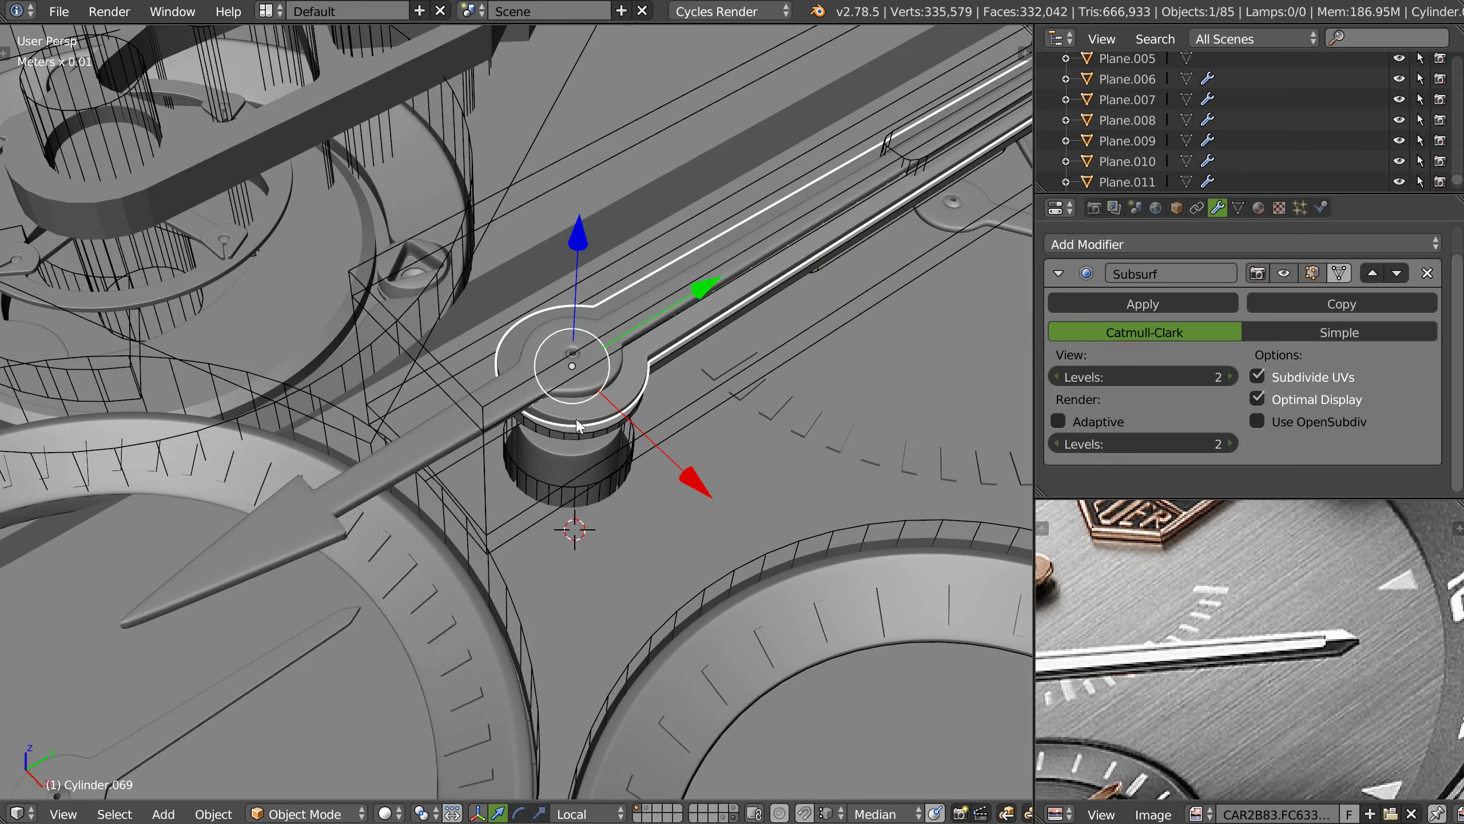
pyautogui.press('KP_7')
pyautogui.scroll(3, 561, 456)
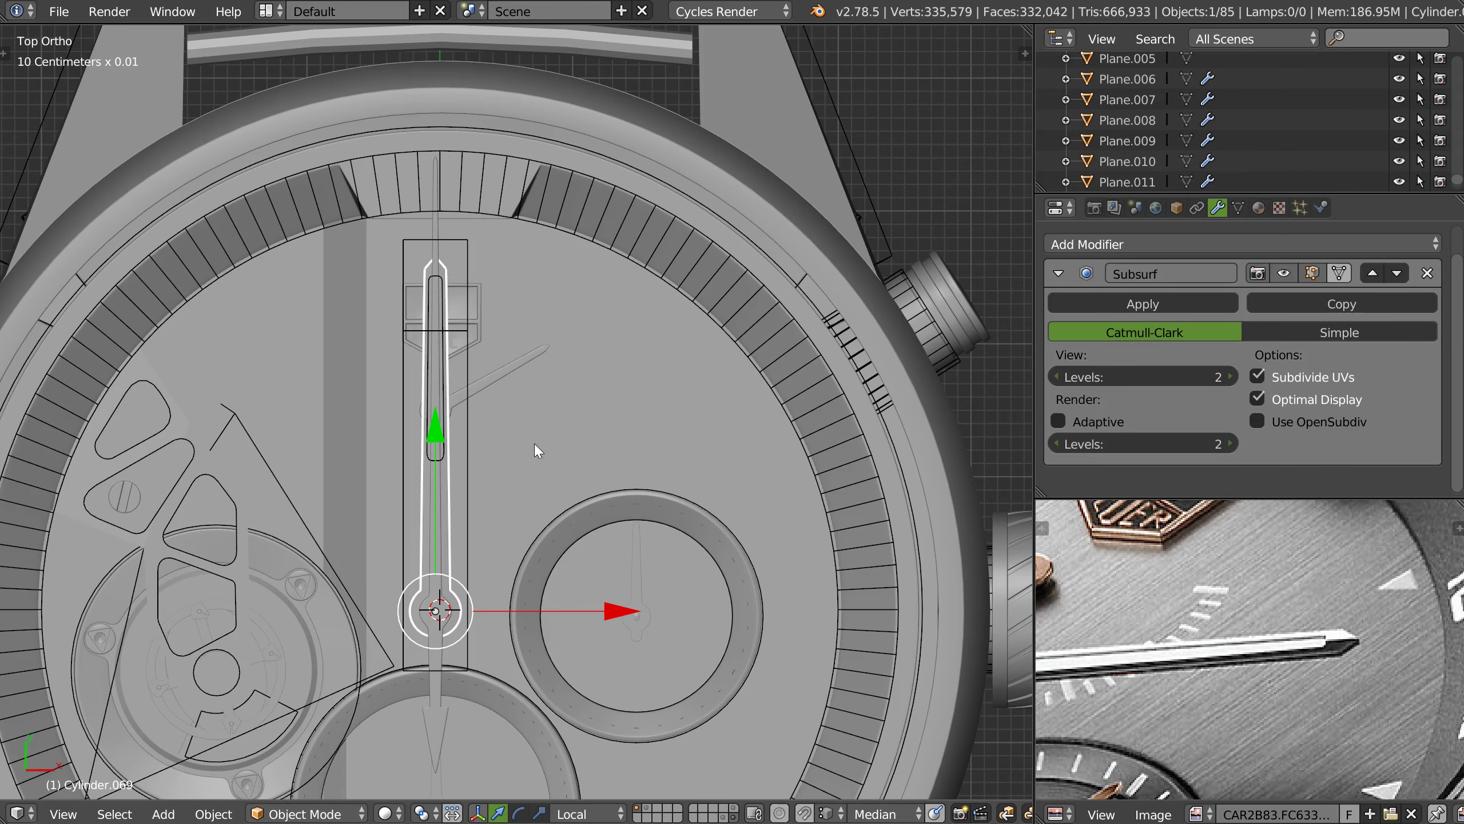
pyautogui.rightClick(746, 310)
pyautogui.rightClick(722, 283)
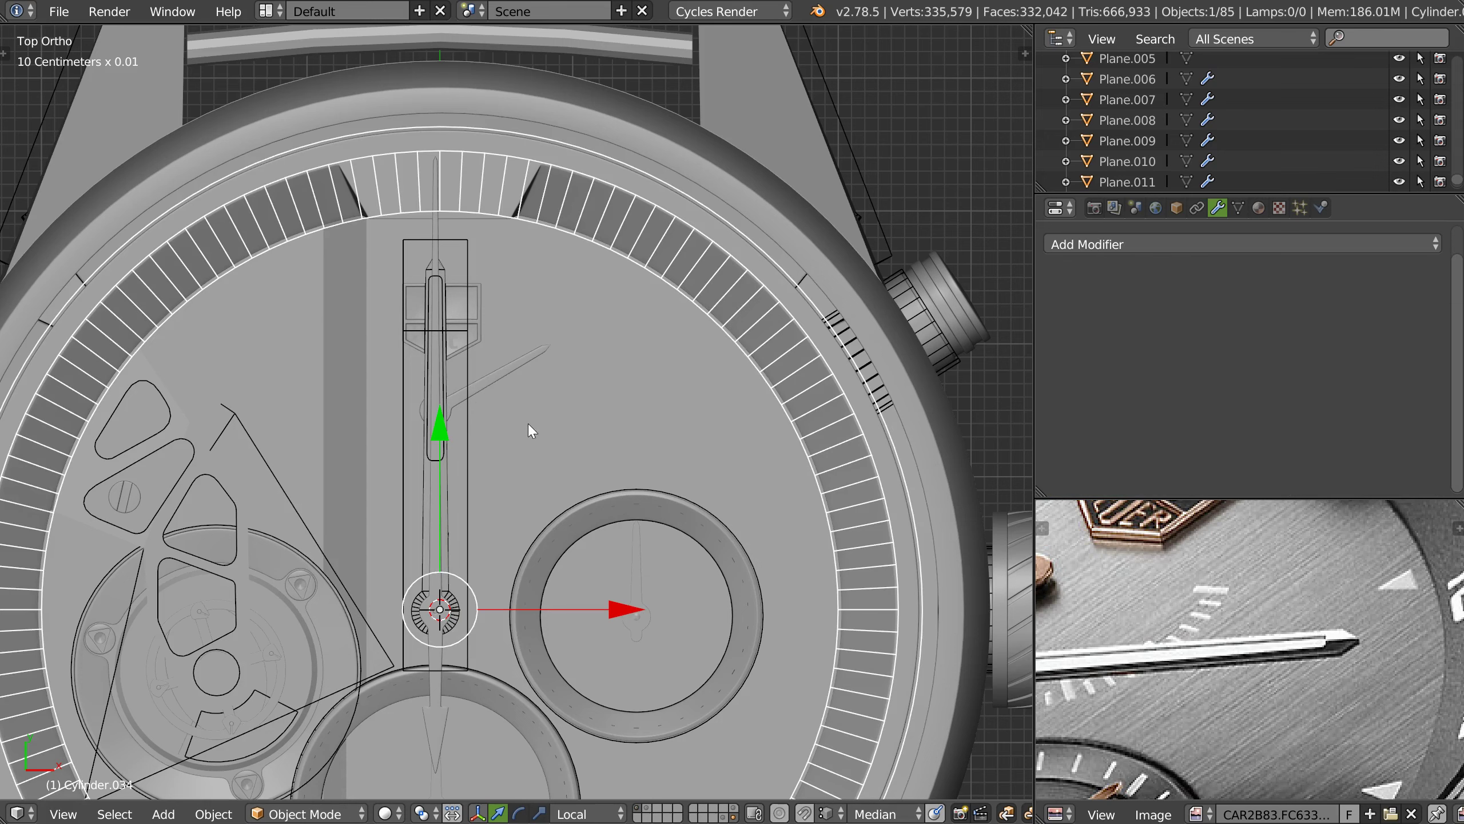
pyautogui.press('z')
pyautogui.click(487, 571)
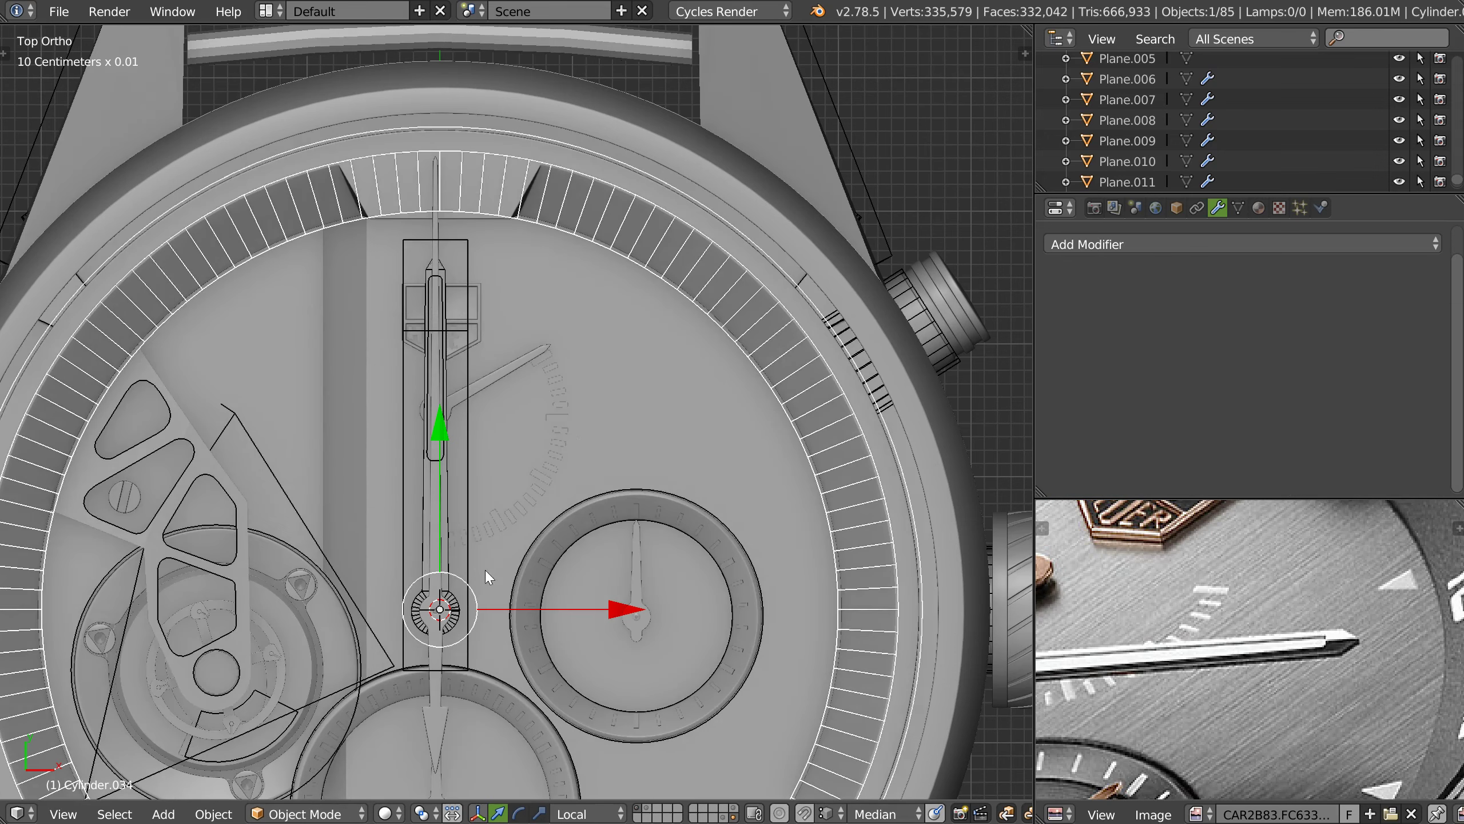
# - Inspect the bezel ring from a low angle and toggle other object layers on and off
pyautogui.rightClick(697, 478)
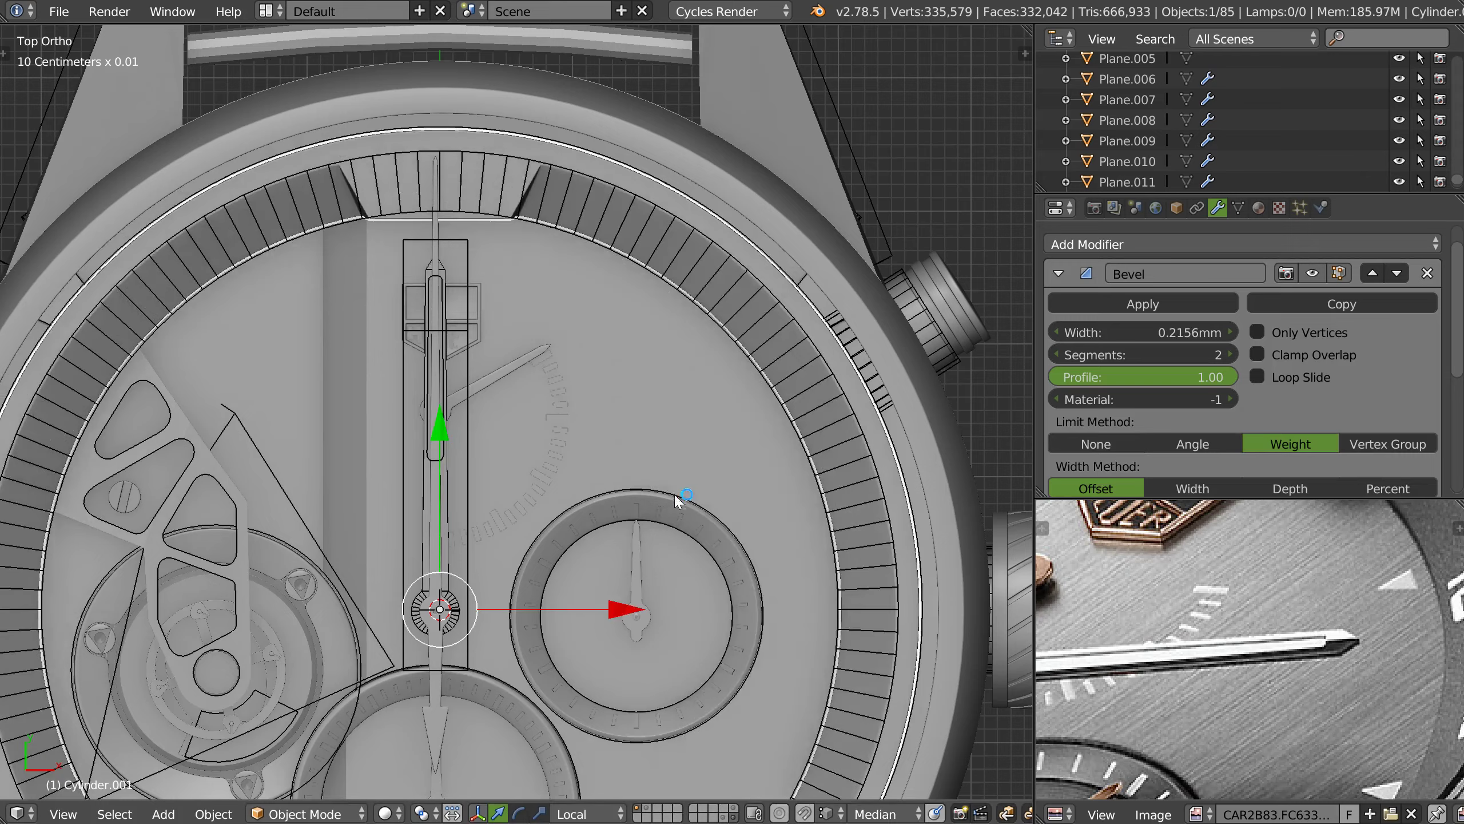
pyautogui.press('KP_Decimal')
pyautogui.moveTo(701, 364); pyautogui.dragTo(642, 371, button='middle')
pyautogui.scroll(-3, 595, 405)
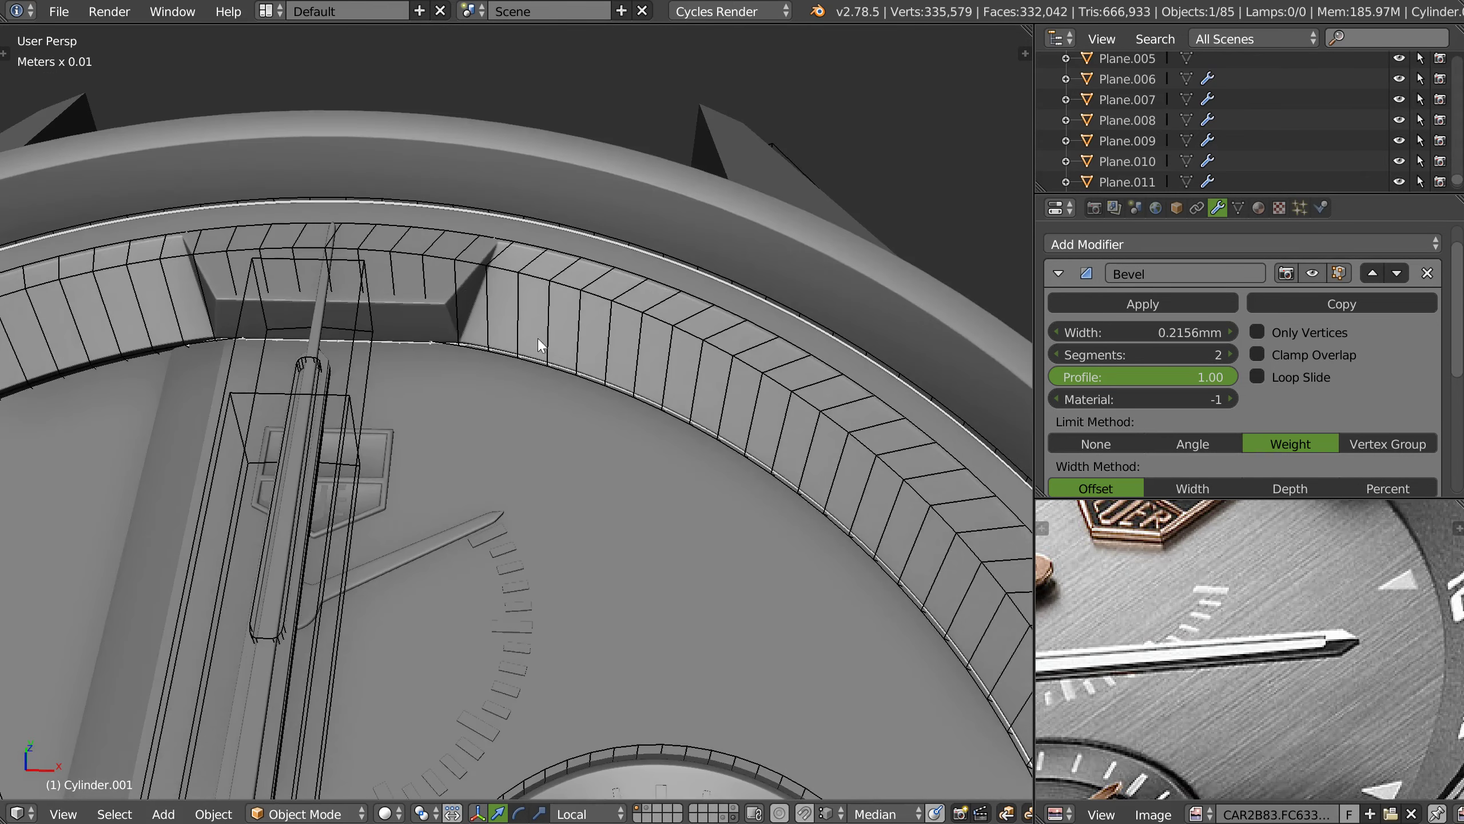
pyautogui.scroll(2, 531, 364)
pyautogui.keyDown('shift'); pyautogui.click(729, 818); pyautogui.keyUp('shift')
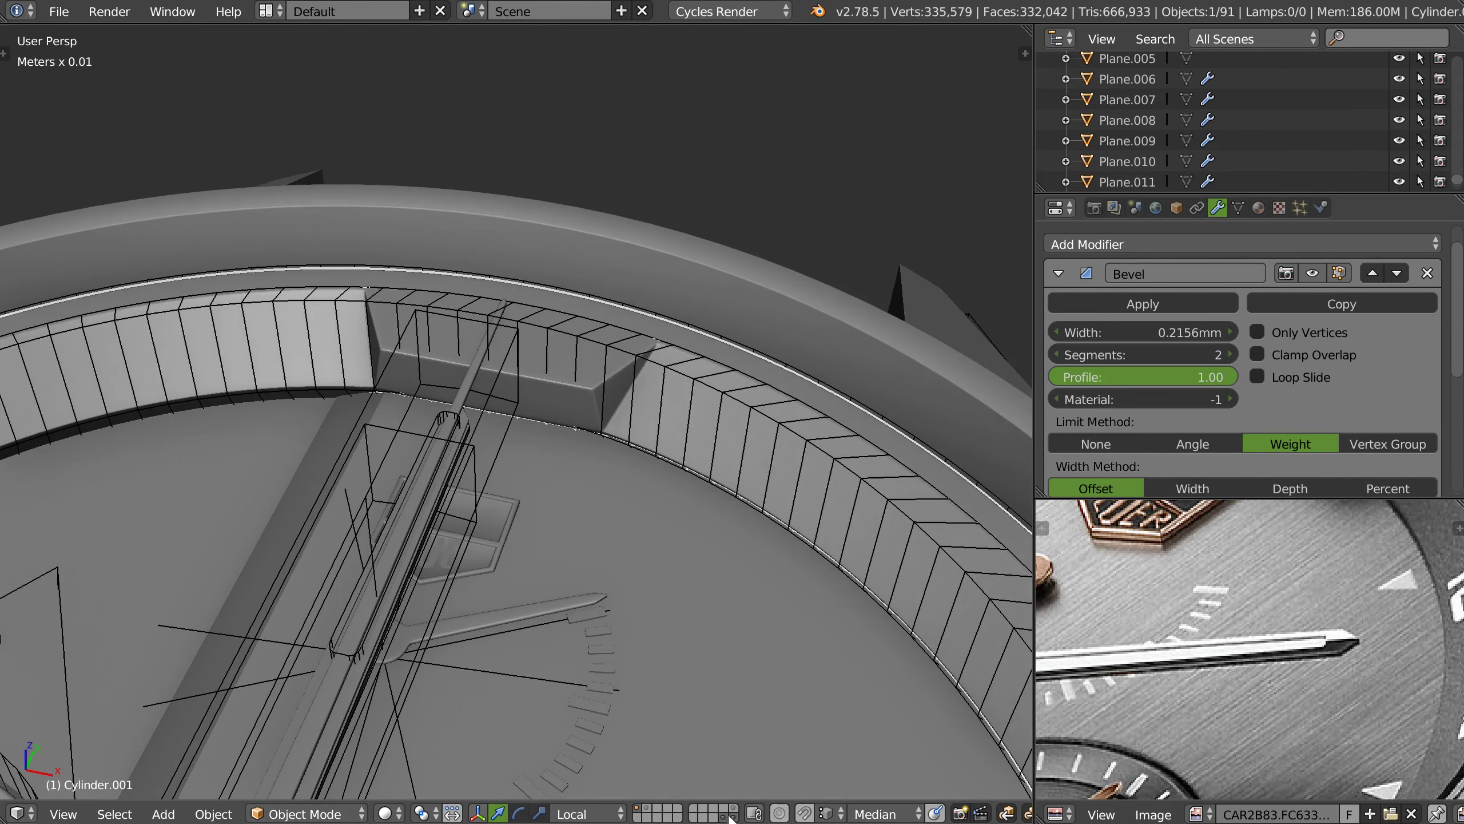
pyautogui.keyDown('shift'); pyautogui.click(652, 818); pyautogui.keyUp('shift')
pyautogui.keyDown('shift'); pyautogui.click(736, 812); pyautogui.keyUp('shift')
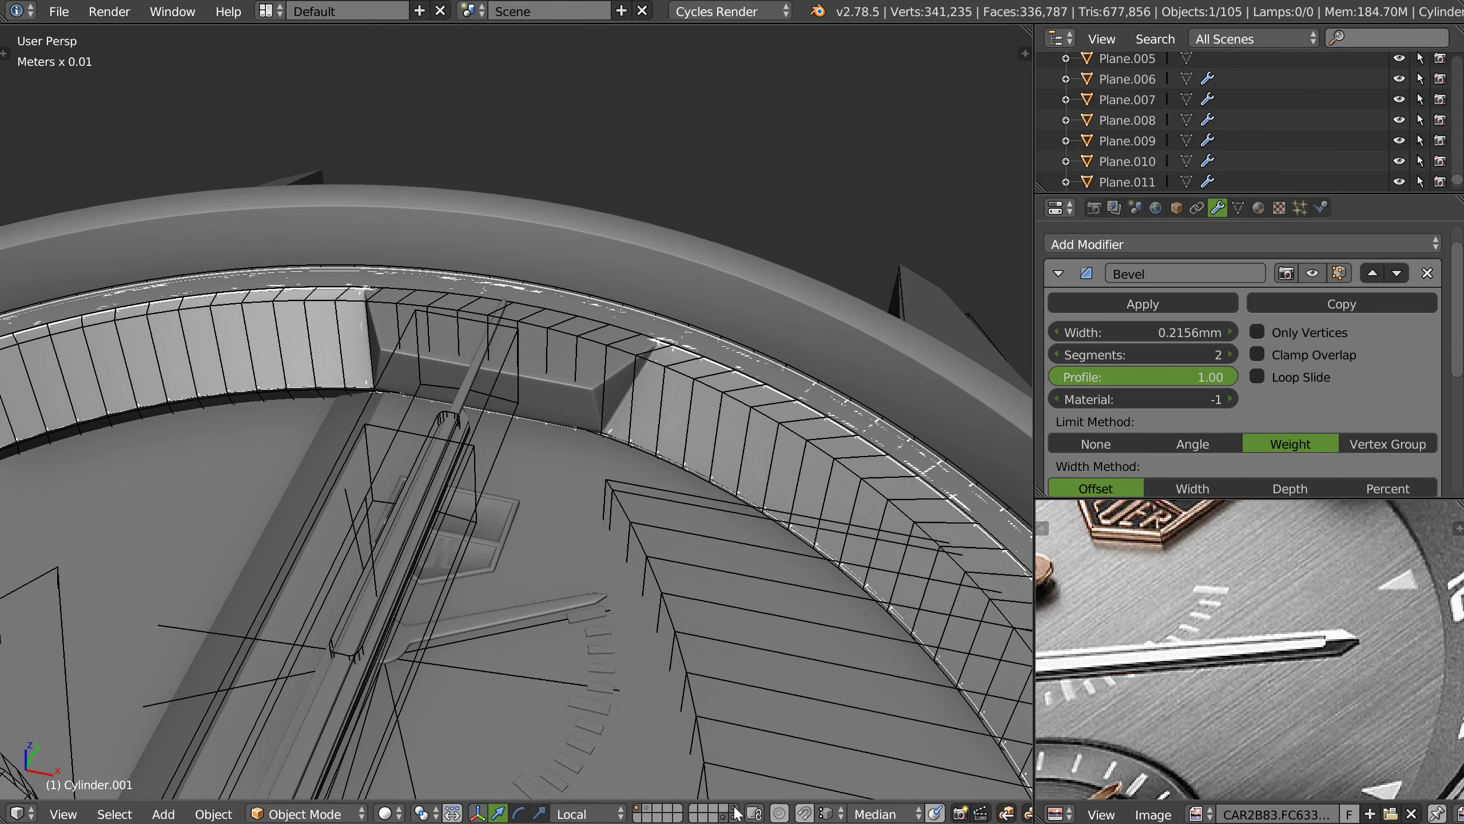
pyautogui.keyDown('shift'); pyautogui.click(736, 813); pyautogui.keyUp('shift')
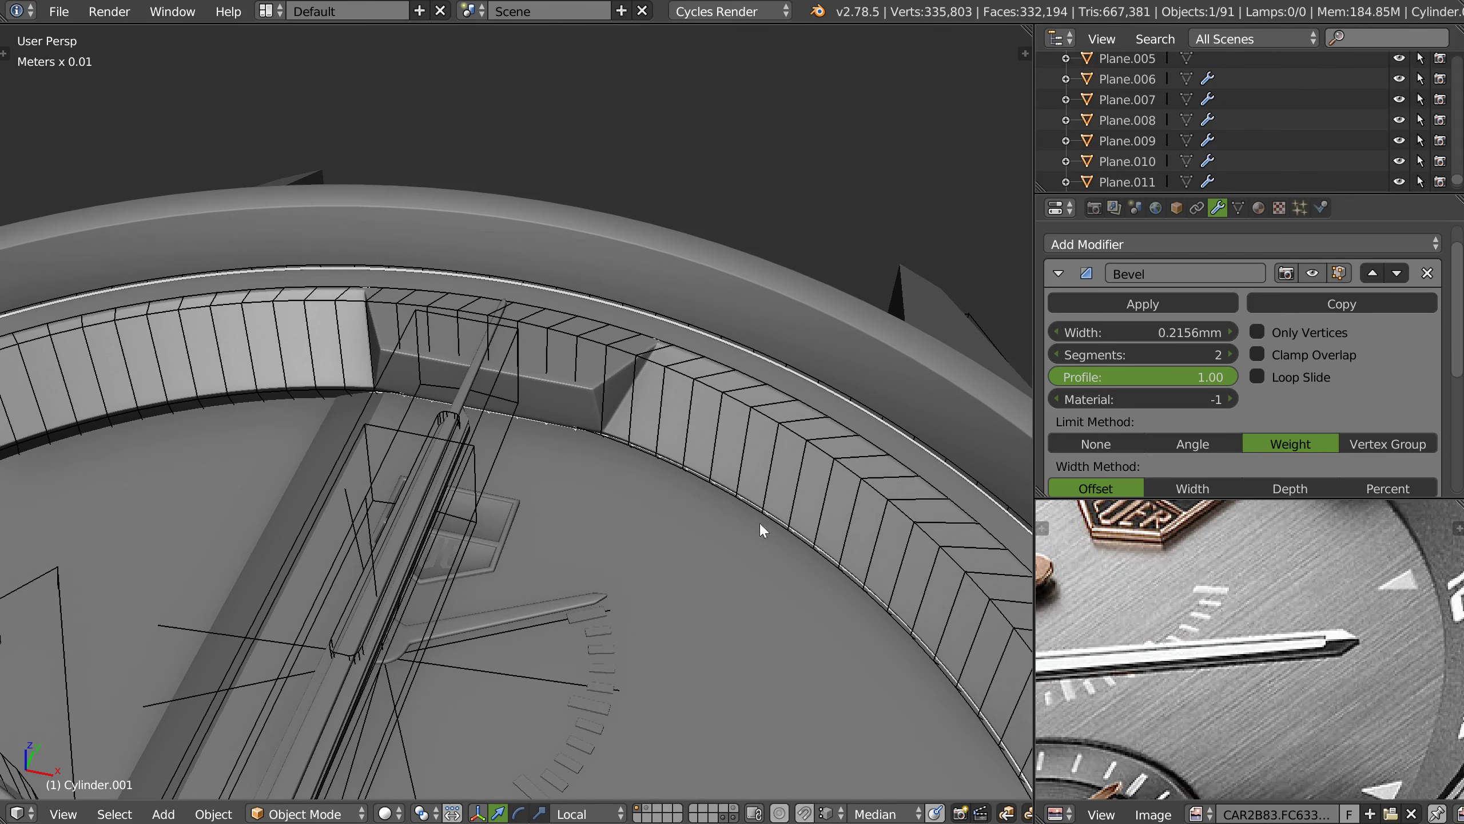
# - Select the bezel rim and view the dial in wireframe from top orthographic view
pyautogui.rightClick(751, 414)
pyautogui.press('KP_Decimal')
pyautogui.moveTo(662, 497)
pyautogui.mouseDown(button='middle')
pyautogui.moveTo(625, 481)
pyautogui.moveTo(624, 517)
pyautogui.moveTo(630, 485)
pyautogui.mouseUp(button='middle')
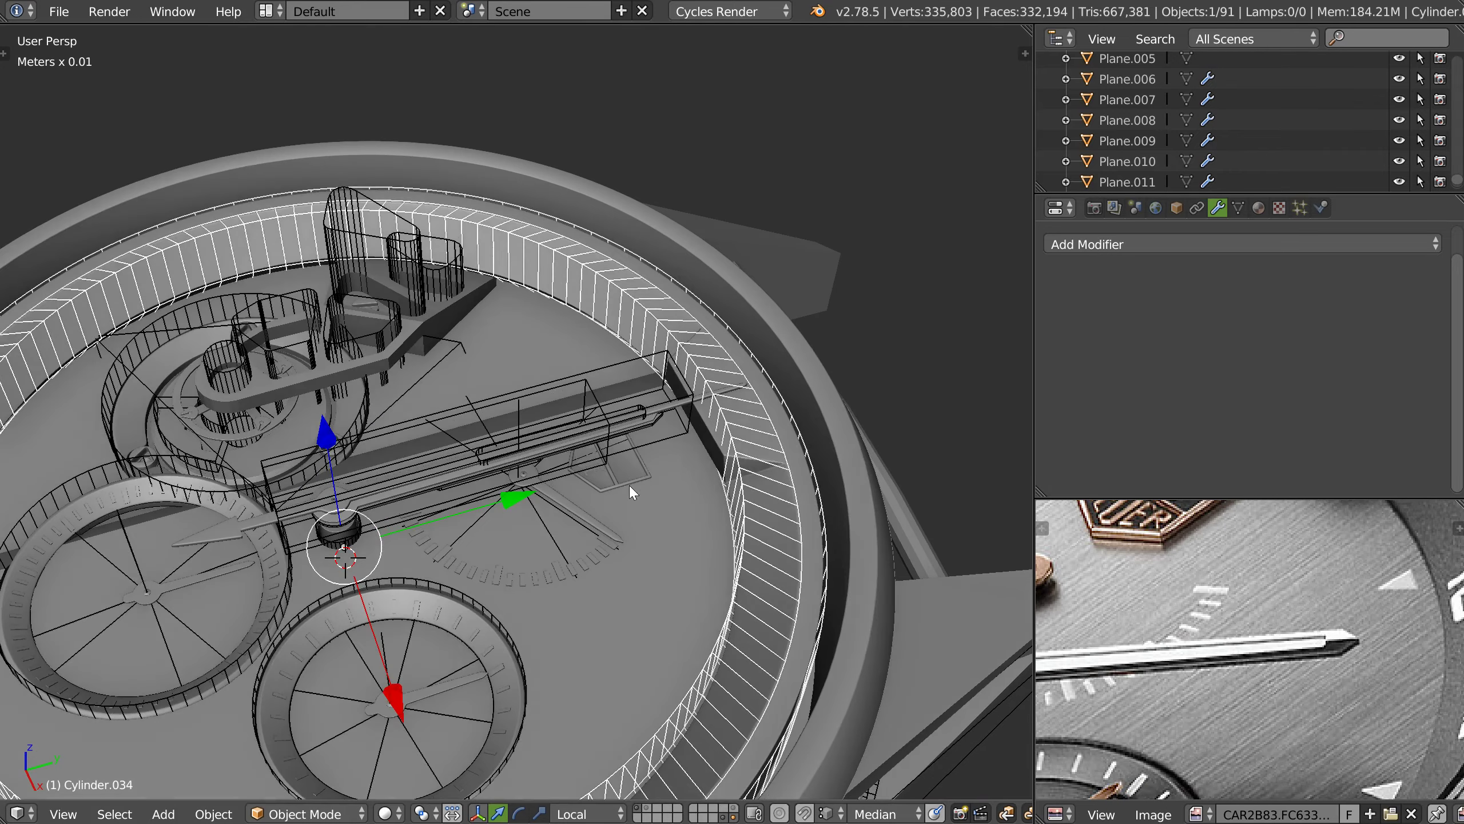
pyautogui.keyDown('shift'); pyautogui.click(733, 818); pyautogui.keyUp('shift')
pyautogui.moveTo(729, 519); pyautogui.dragTo(717, 429, button='middle')
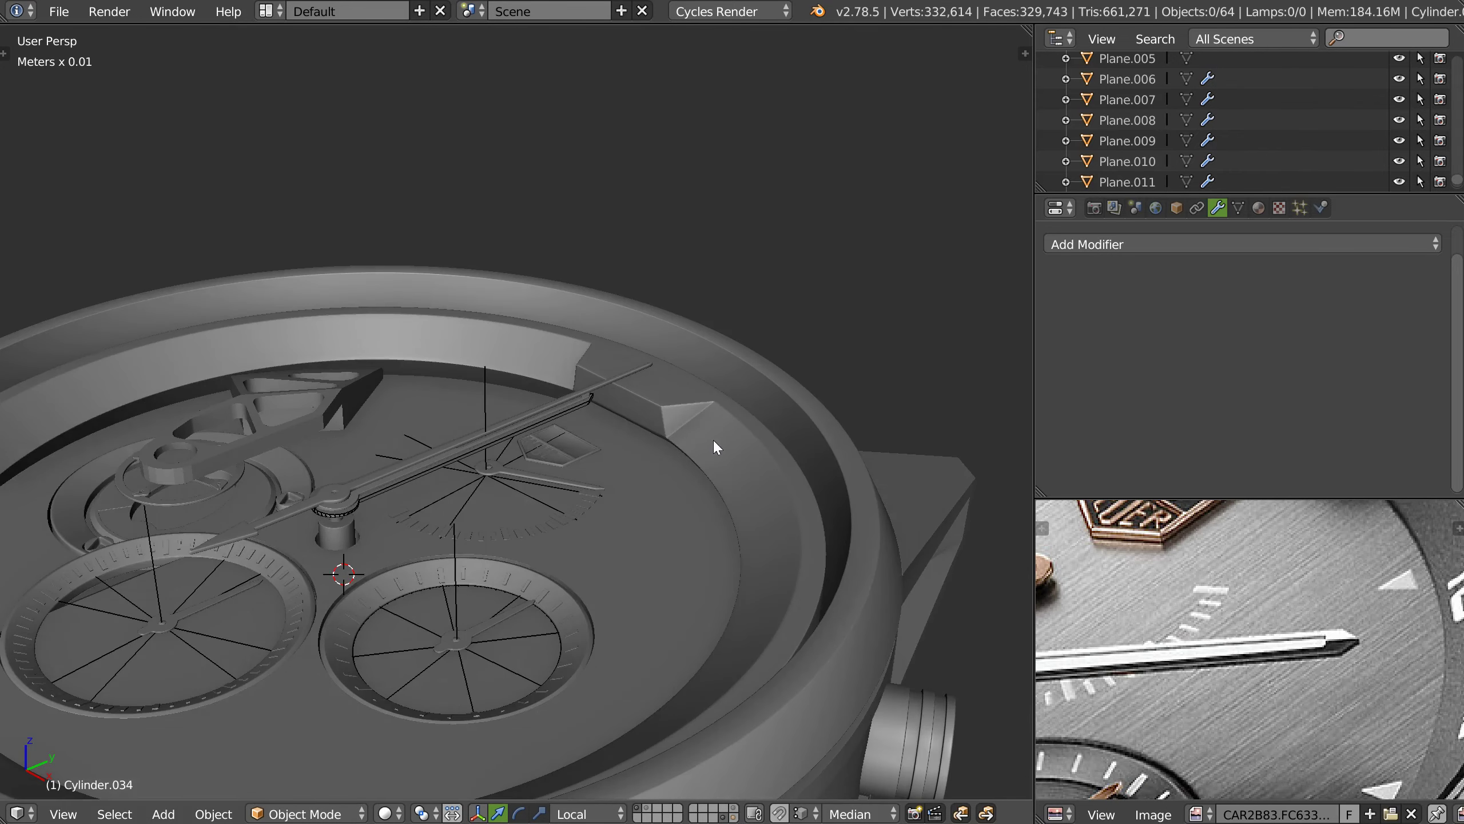
pyautogui.rightClick(718, 444)
pyautogui.press('z')
pyautogui.click(735, 470)
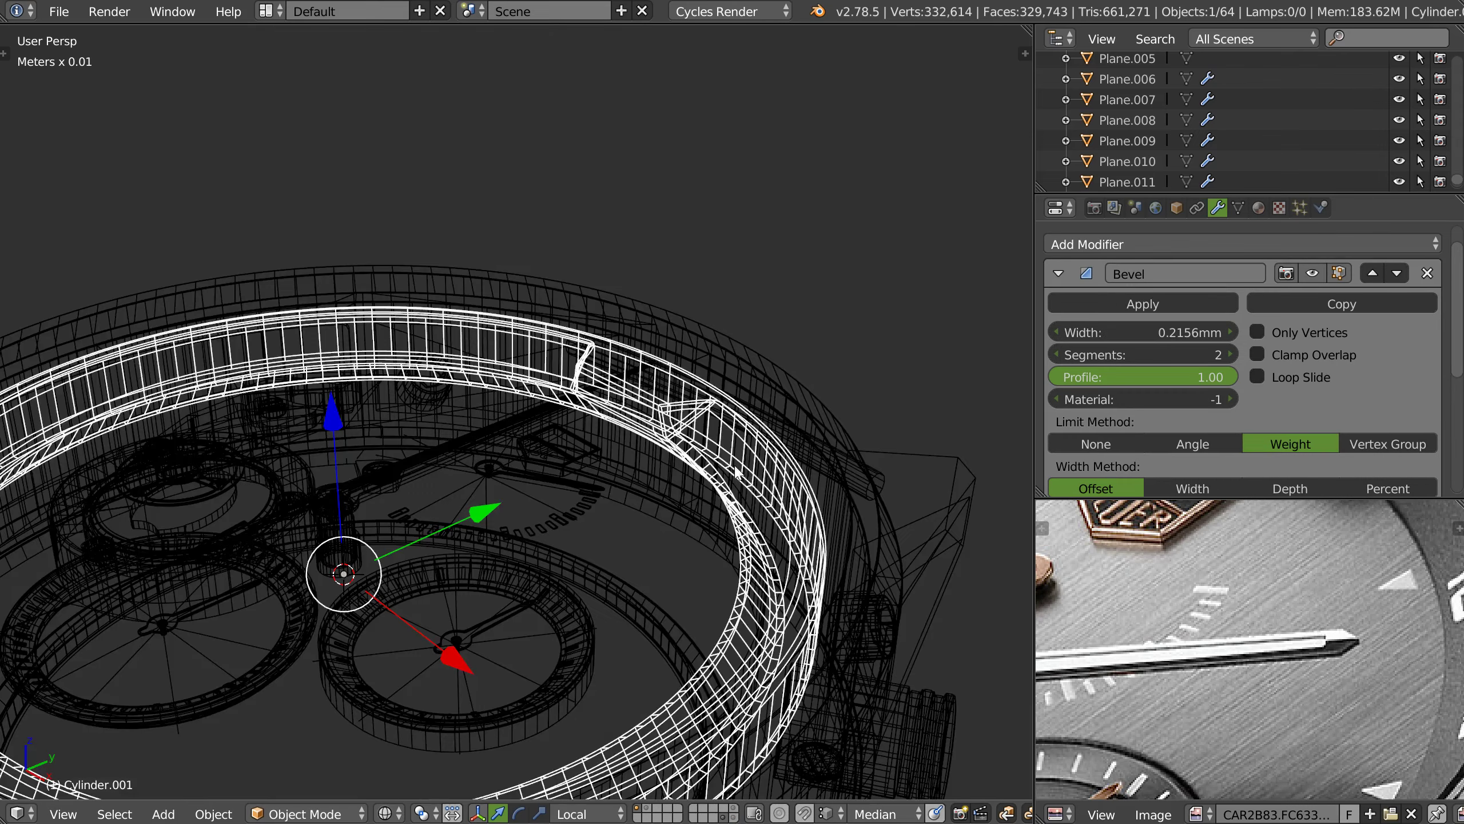
pyautogui.moveTo(736, 471); pyautogui.dragTo(712, 374, button='middle')
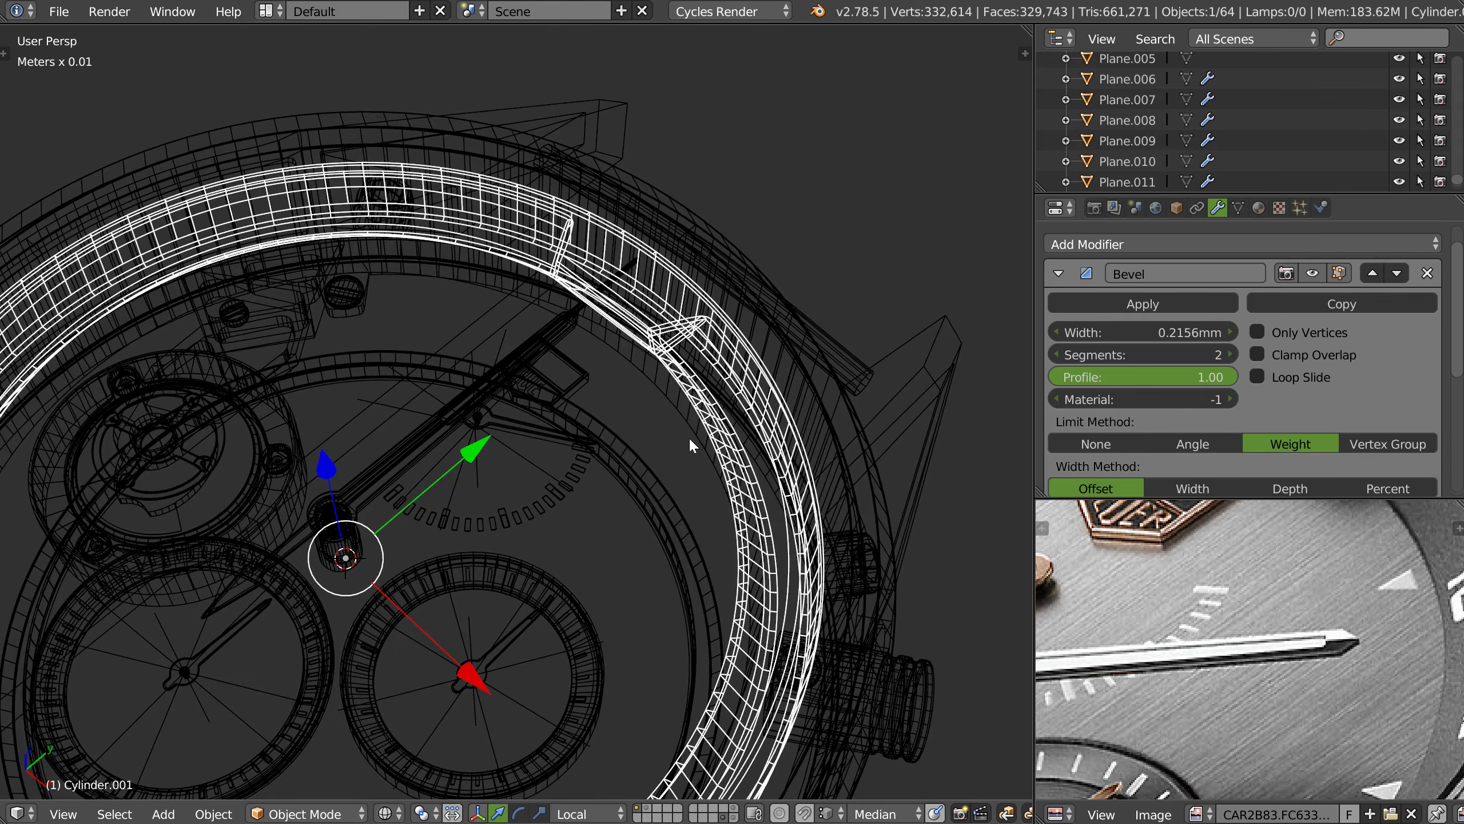
pyautogui.press('KP_7')
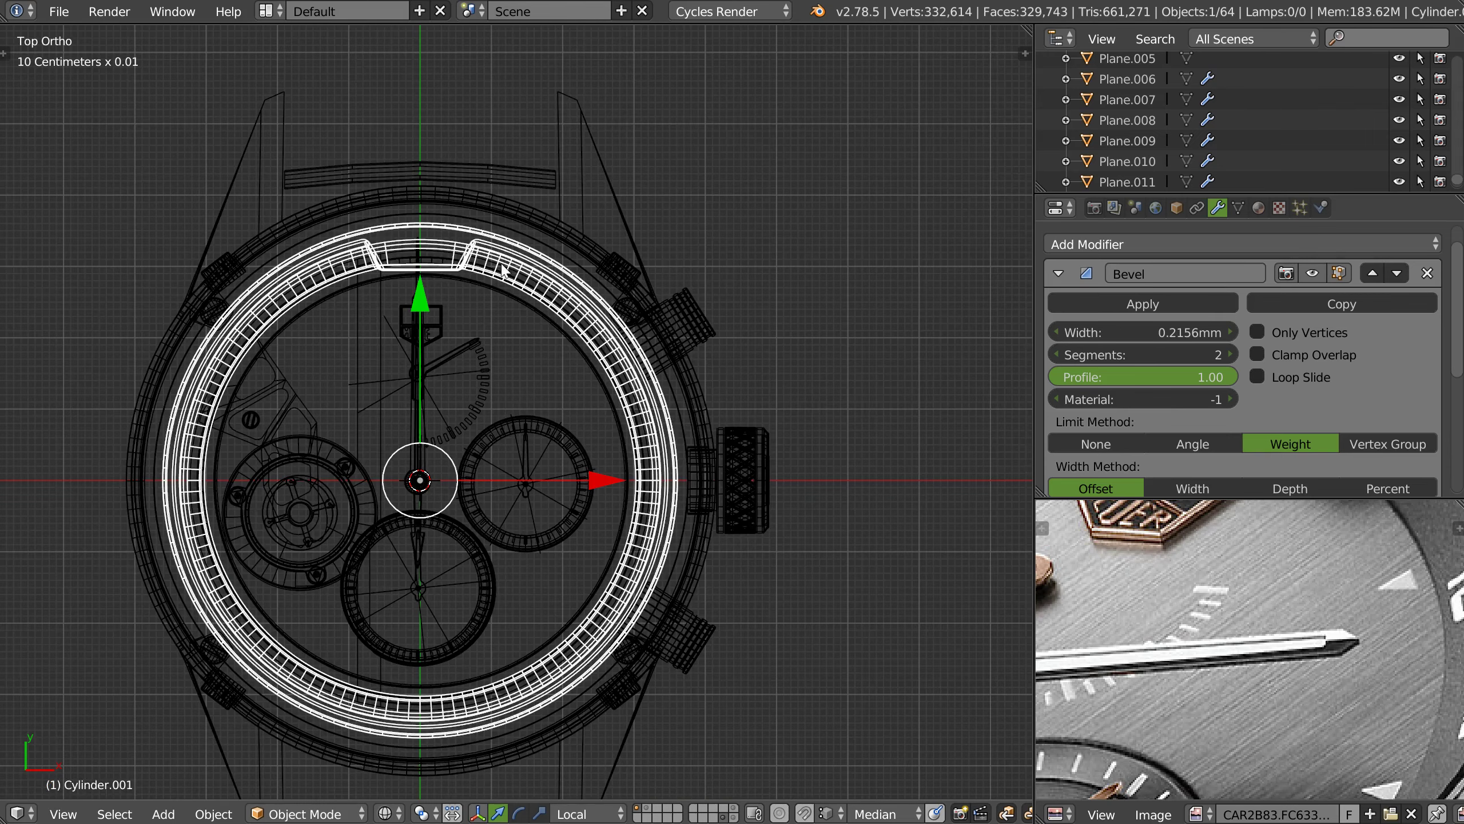
pyautogui.scroll(2, 565, 456)
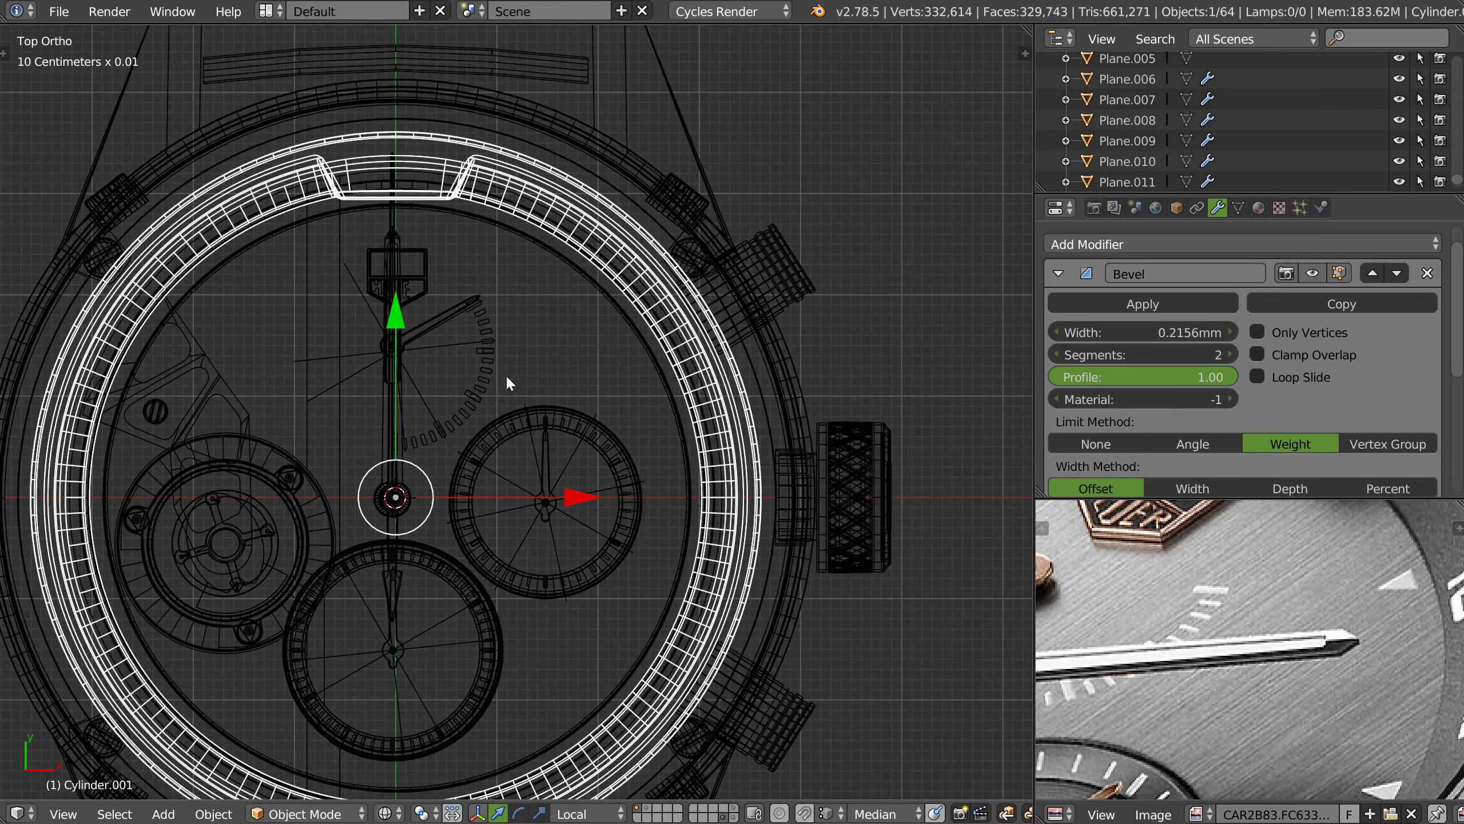
# - Rotate the vertical chronograph hand -45° about Z
pyautogui.rightClick(405, 426)
pyautogui.rightClick(407, 488)
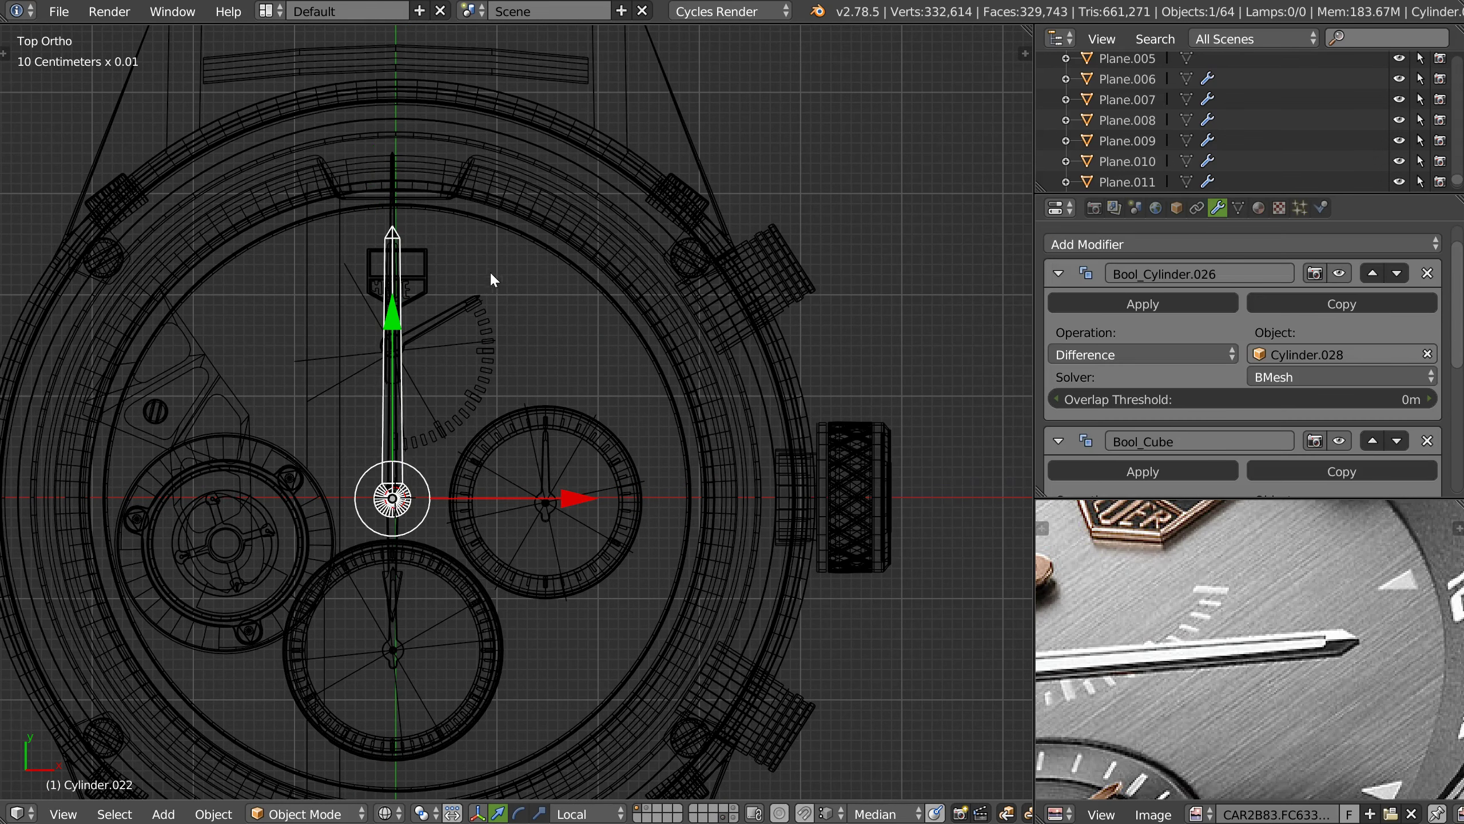
pyautogui.hotkey('shift', 'space')
pyautogui.click(381, 332)
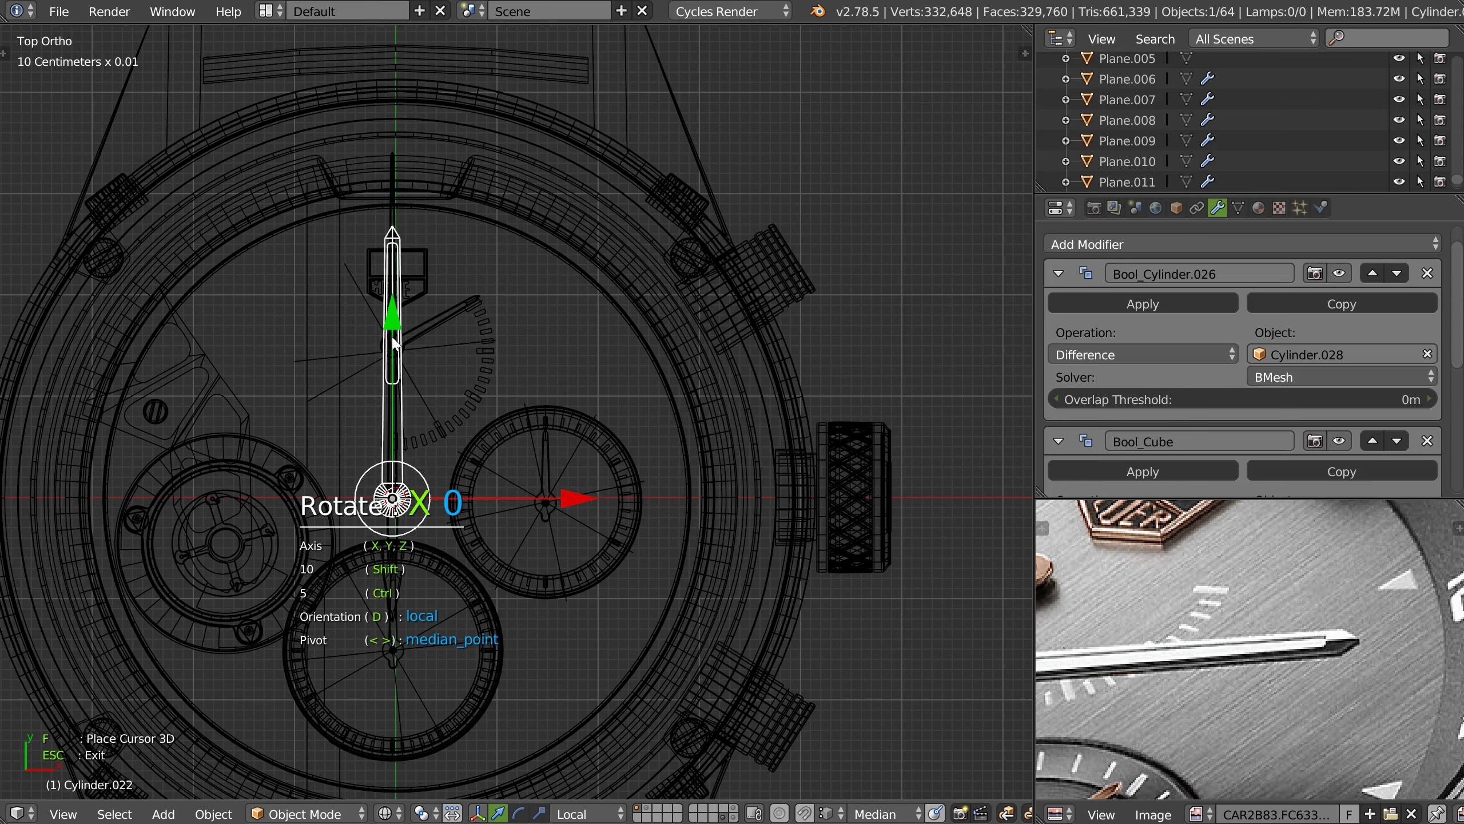
pyautogui.write('z45')
pyautogui.press('-')
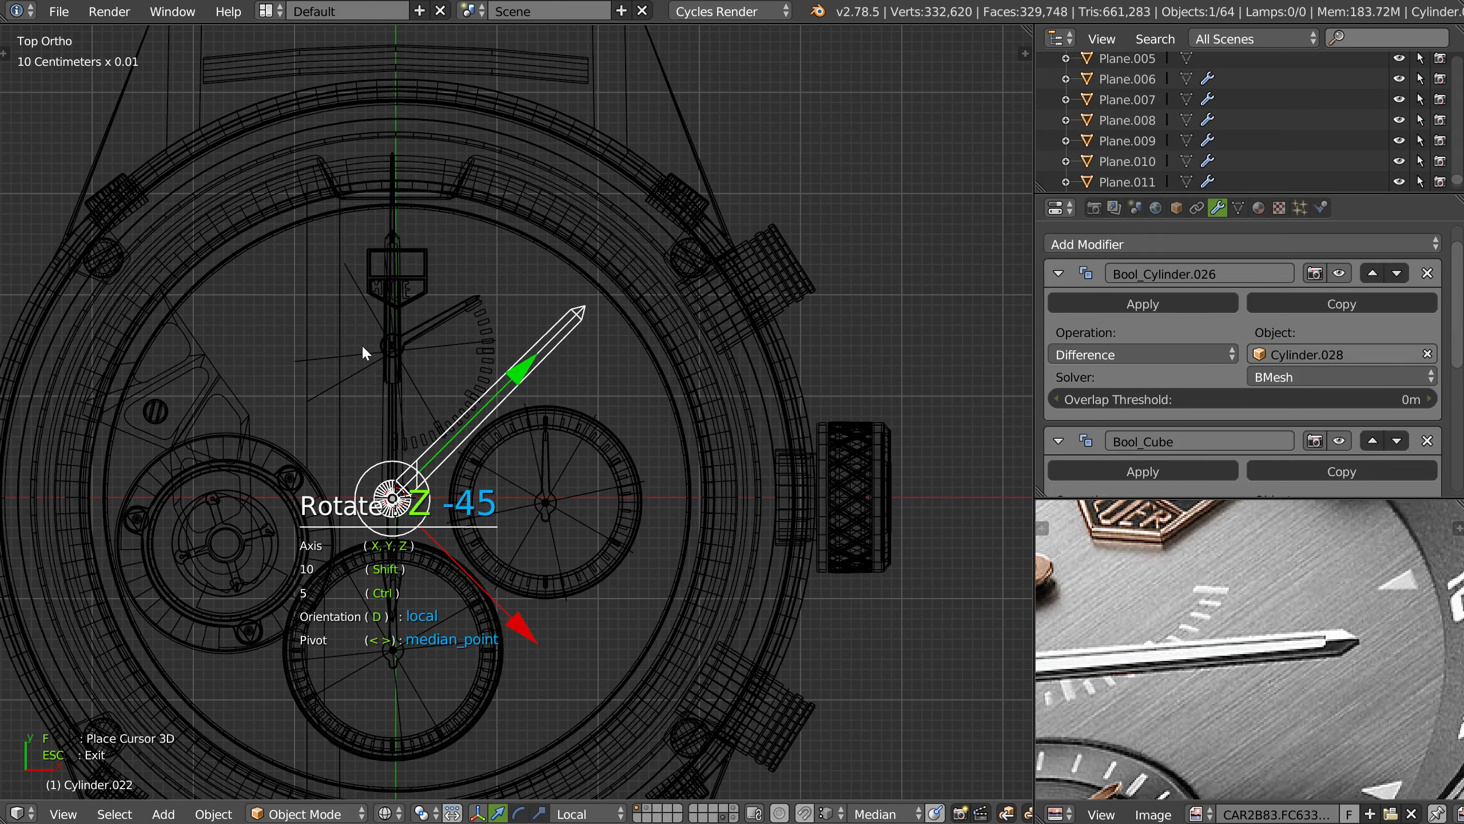
pyautogui.press('Return')
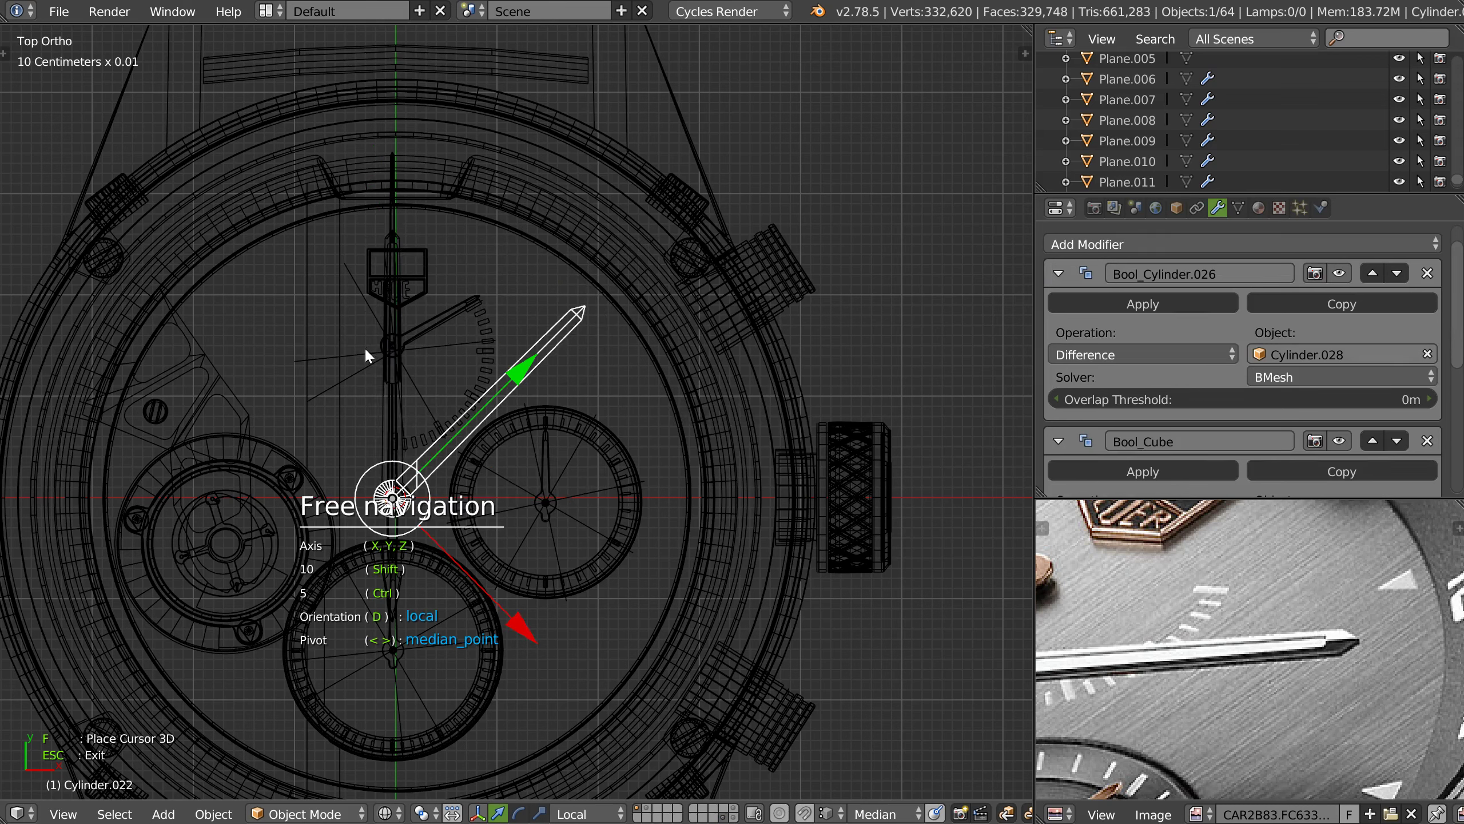
# - Rotate the other vertical hand 45° about Z around its hub
pyautogui.rightClick(405, 413)
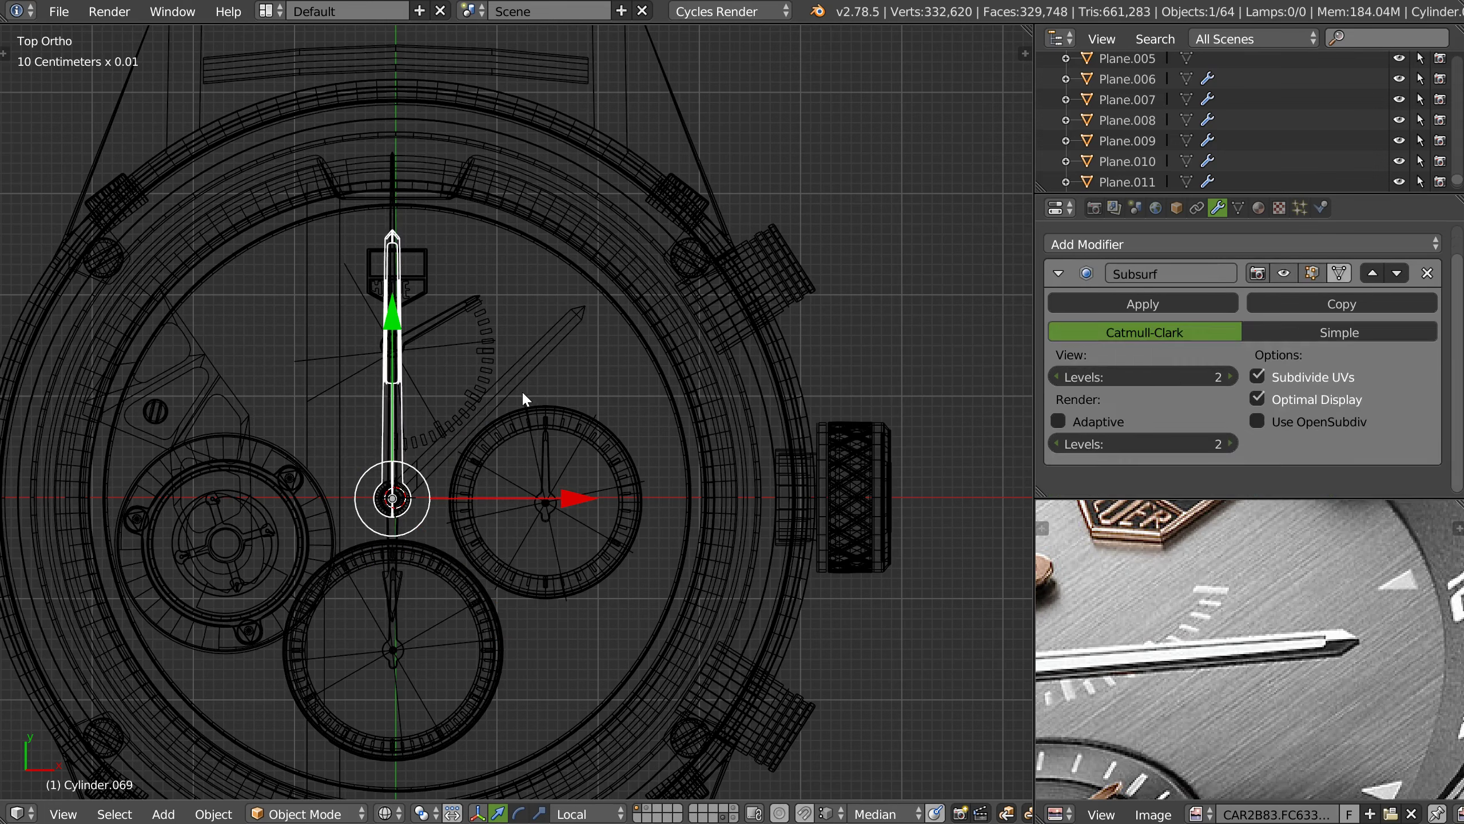
pyautogui.hotkey('shift', 'space')
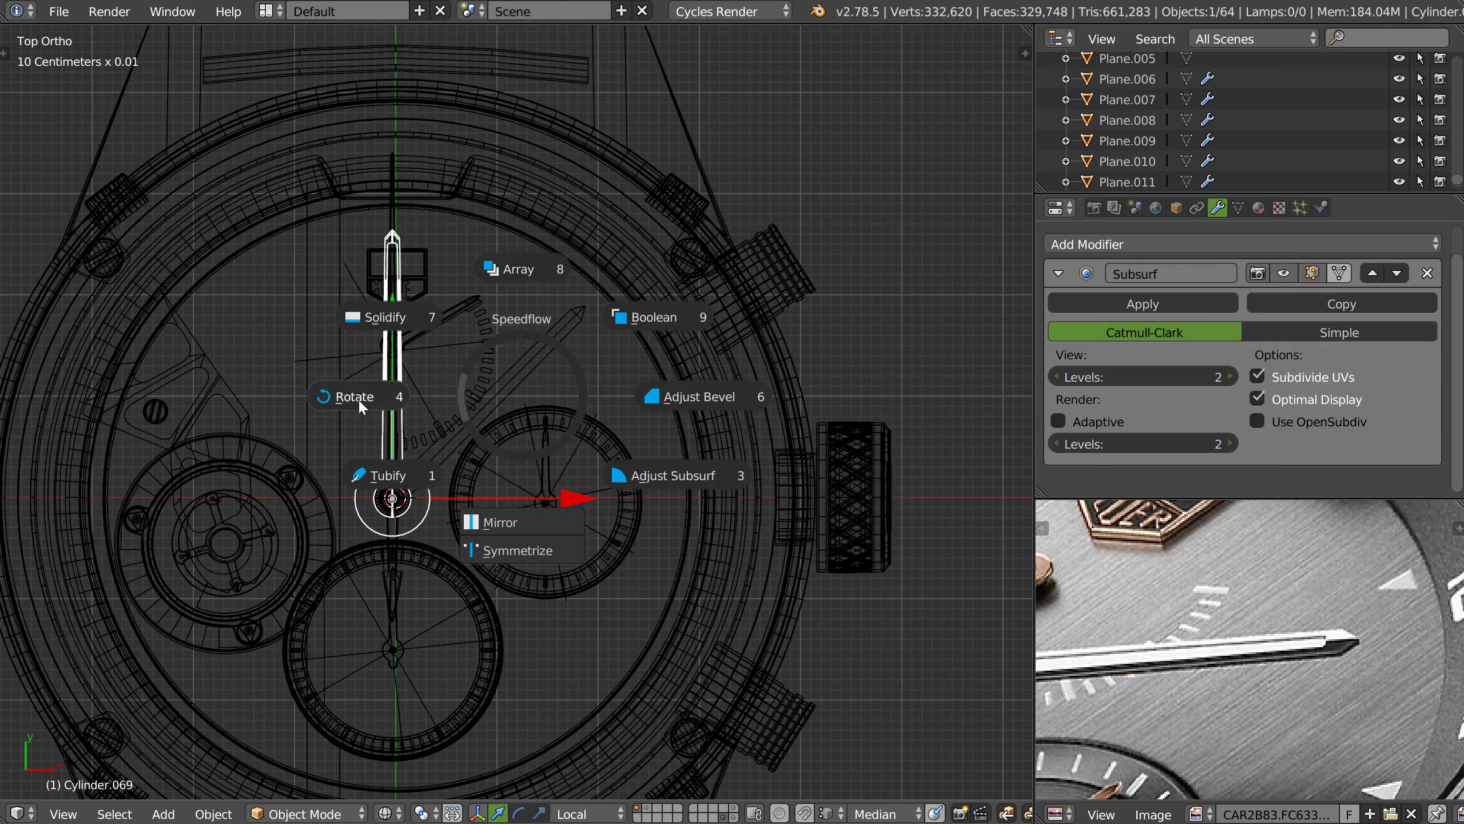
pyautogui.click(359, 404)
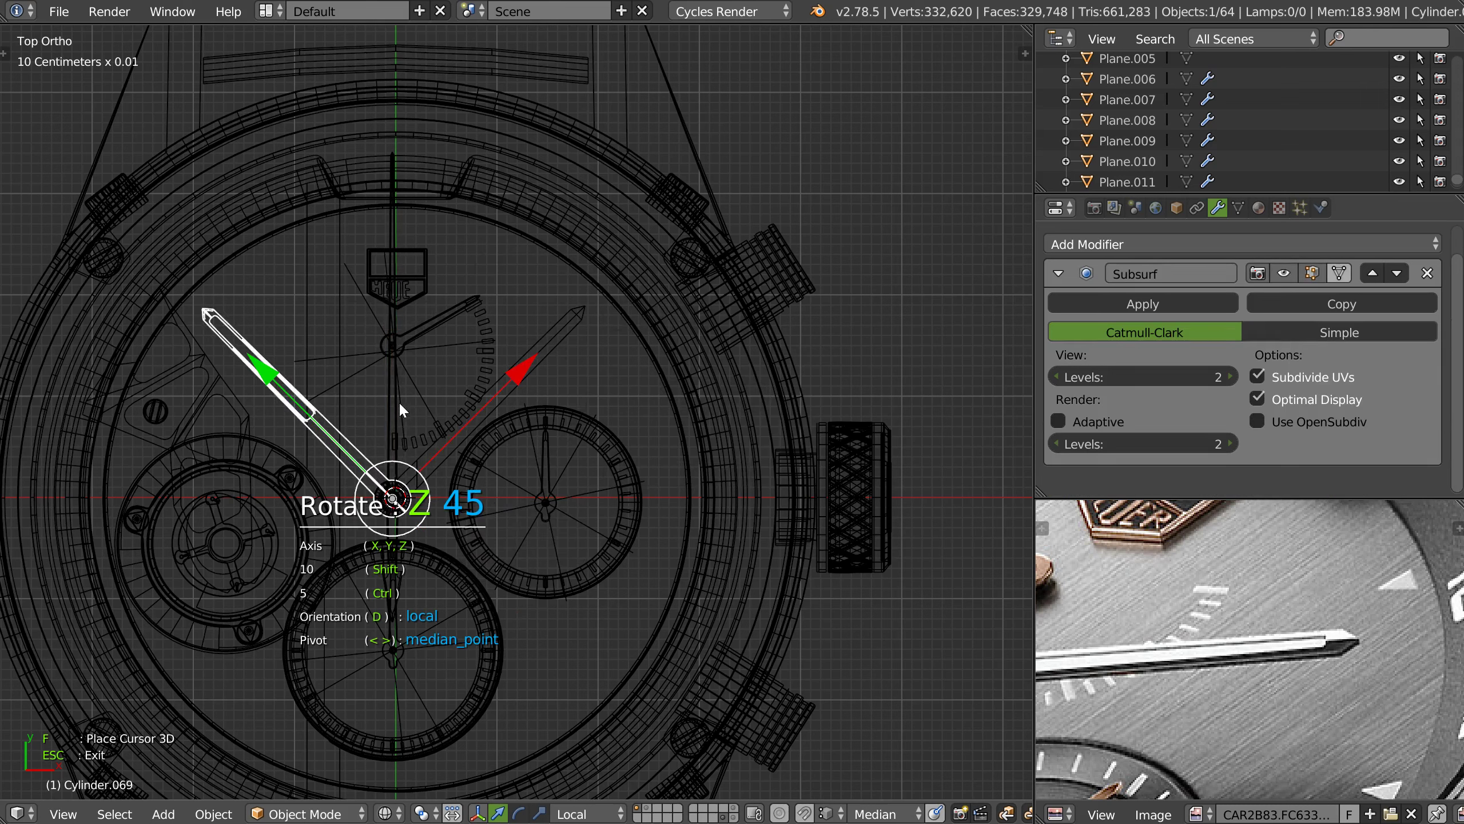
pyautogui.press('n')
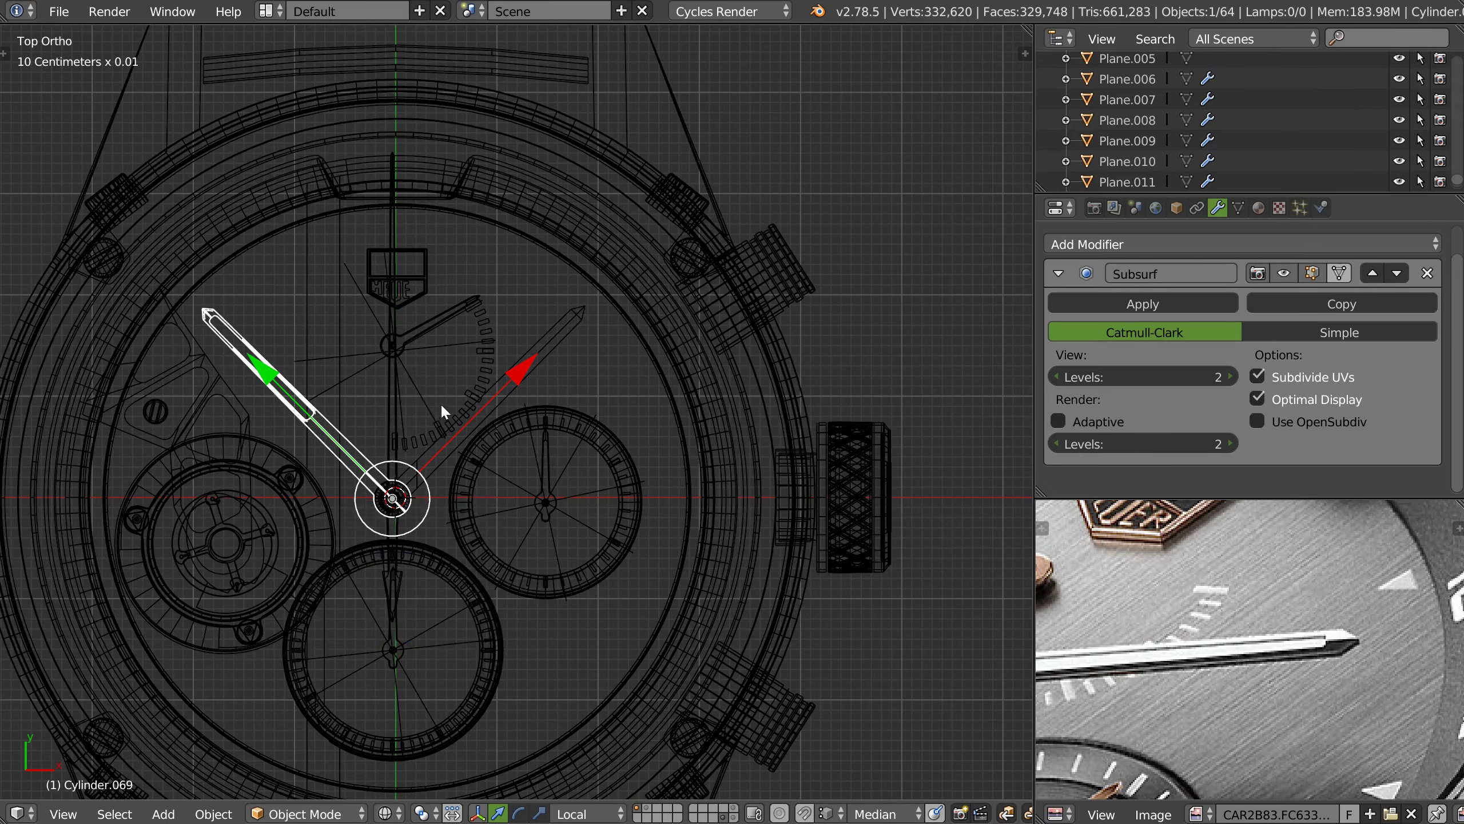
pyautogui.moveTo(440, 403); pyautogui.dragTo(442, 347, button='middle')
pyautogui.click(359, 505)
# - Rotate the first hand back 45° about Z, then undo the change
pyautogui.scroll(-5, 489, 356)
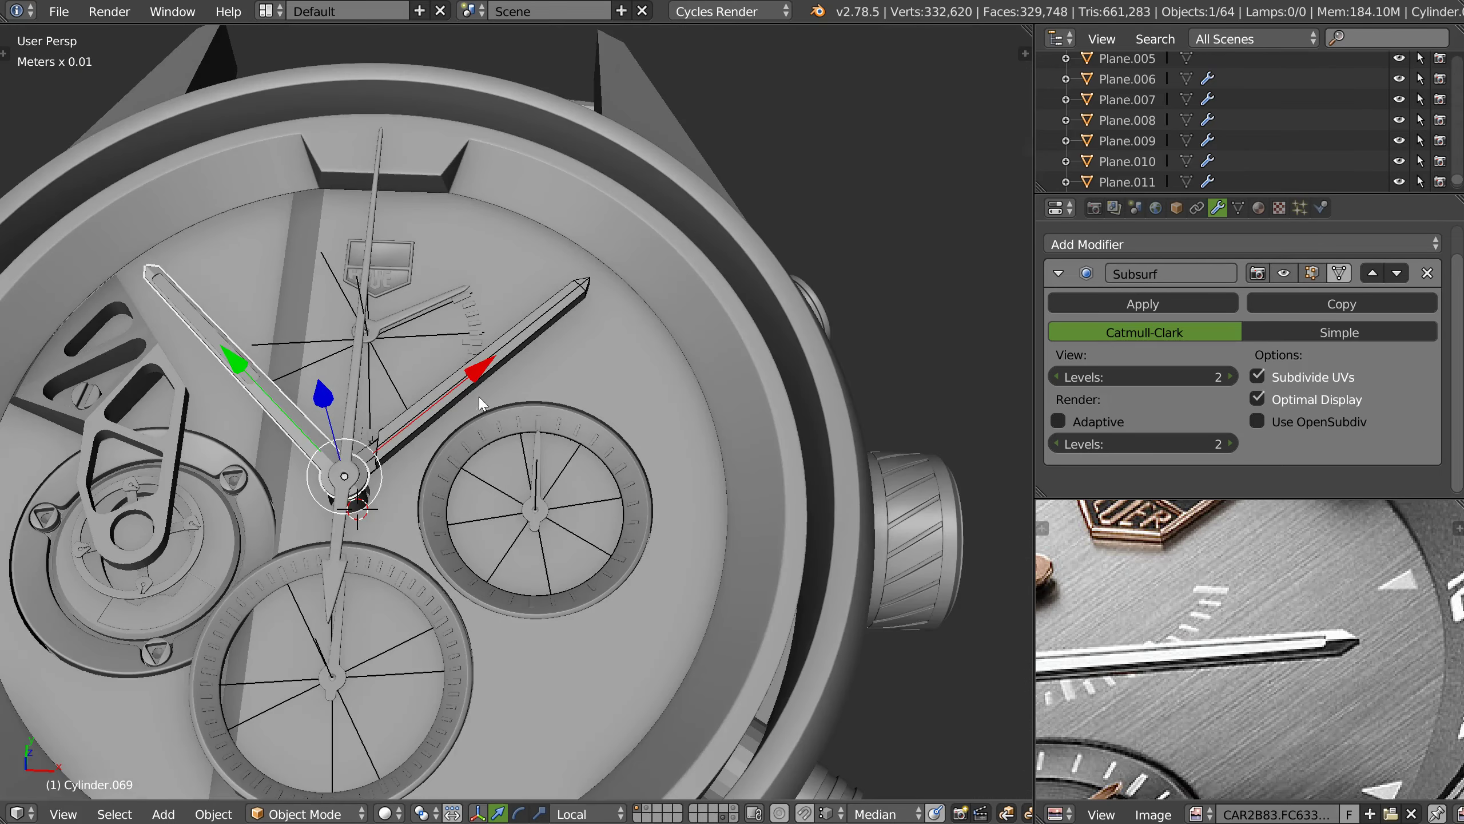
pyautogui.click(476, 396)
pyautogui.write('rz45')
pyautogui.press('Return')
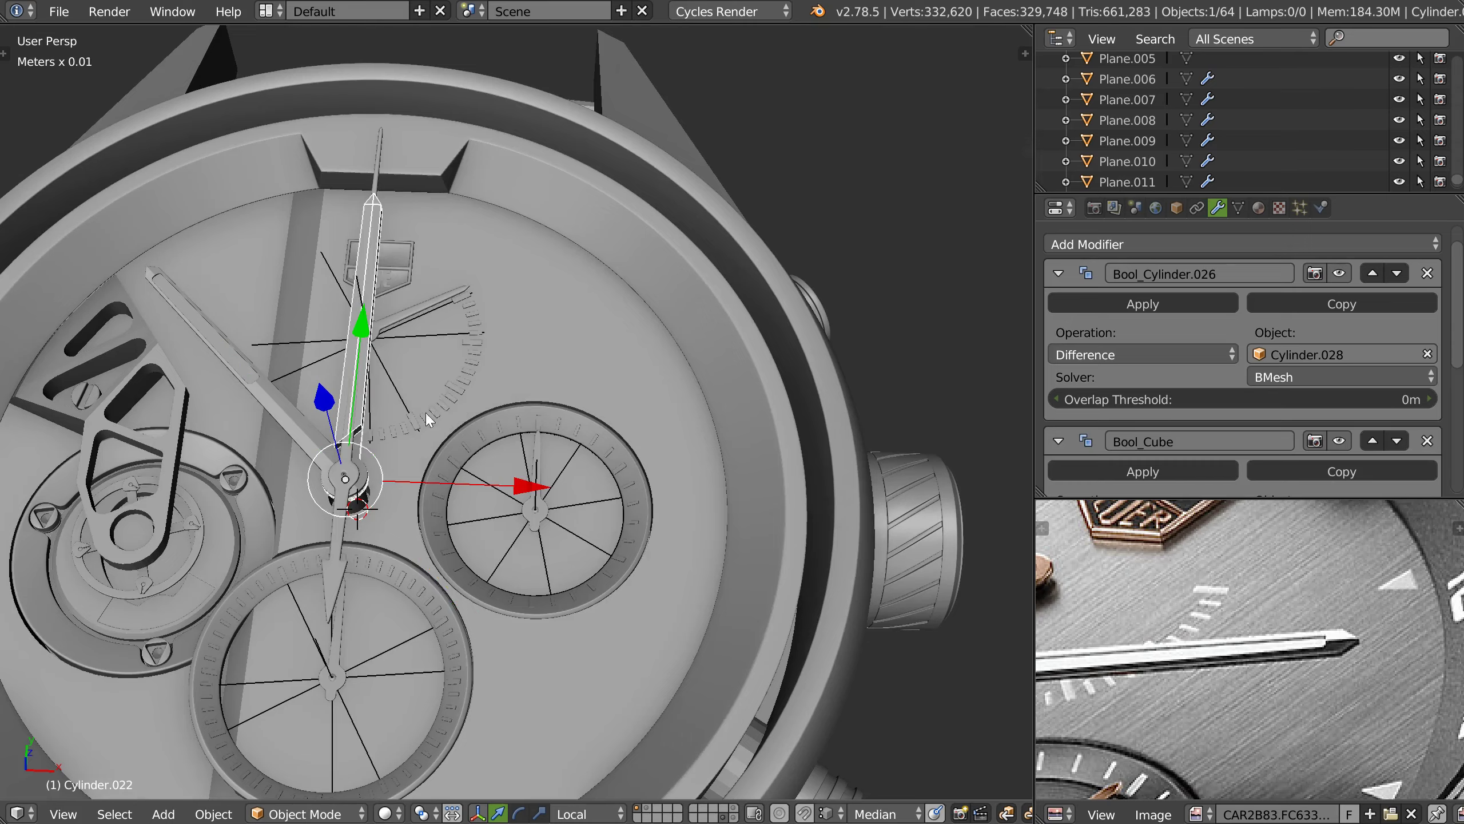
pyautogui.moveTo(426, 412); pyautogui.dragTo(372, 401, button='middle')
pyautogui.scroll(3, 371, 401)
pyautogui.scroll(2, 372, 401)
pyautogui.scroll(1, 378, 381)
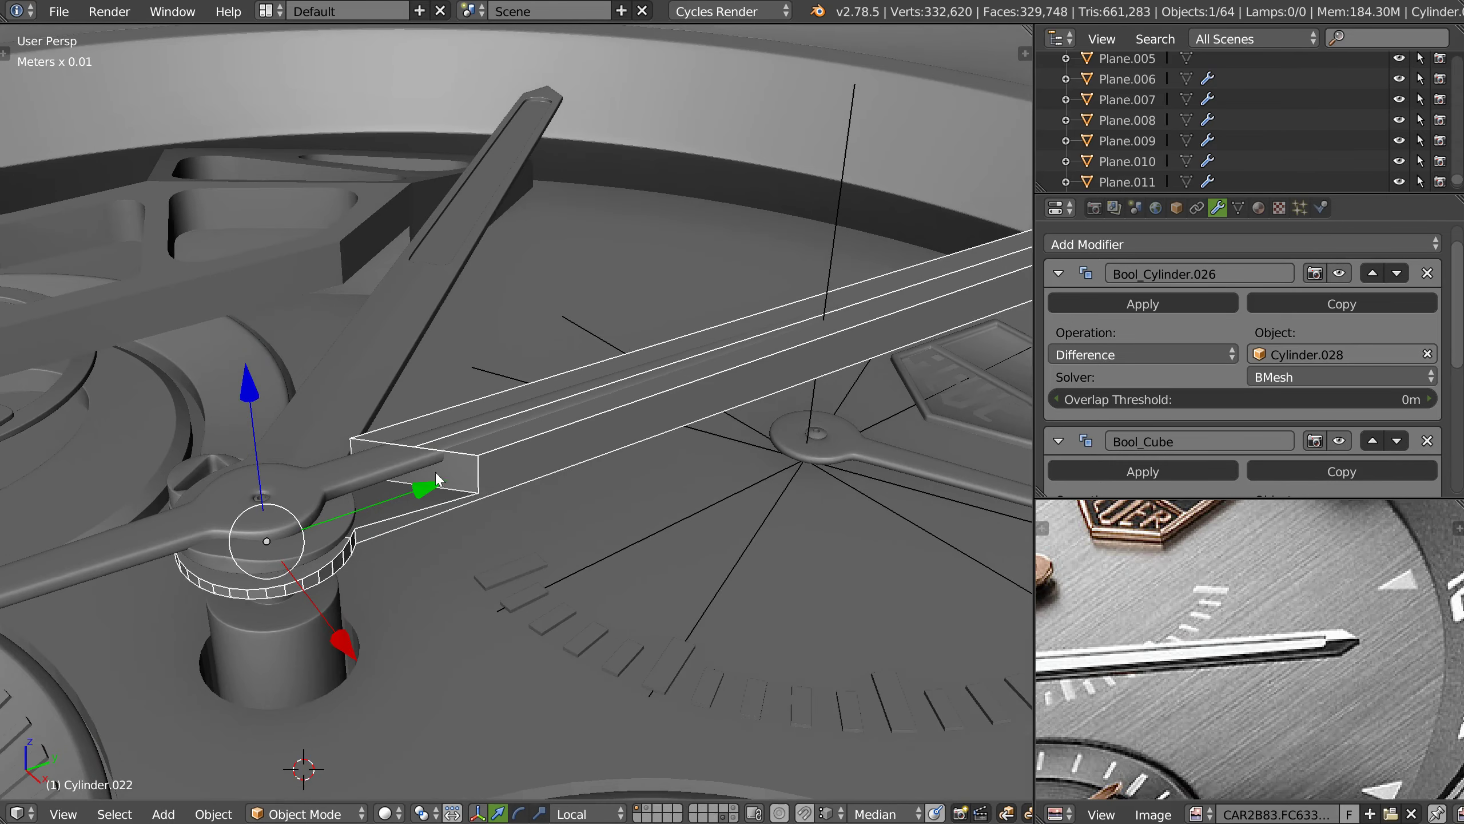
pyautogui.hotkey('ctrl', 'z')
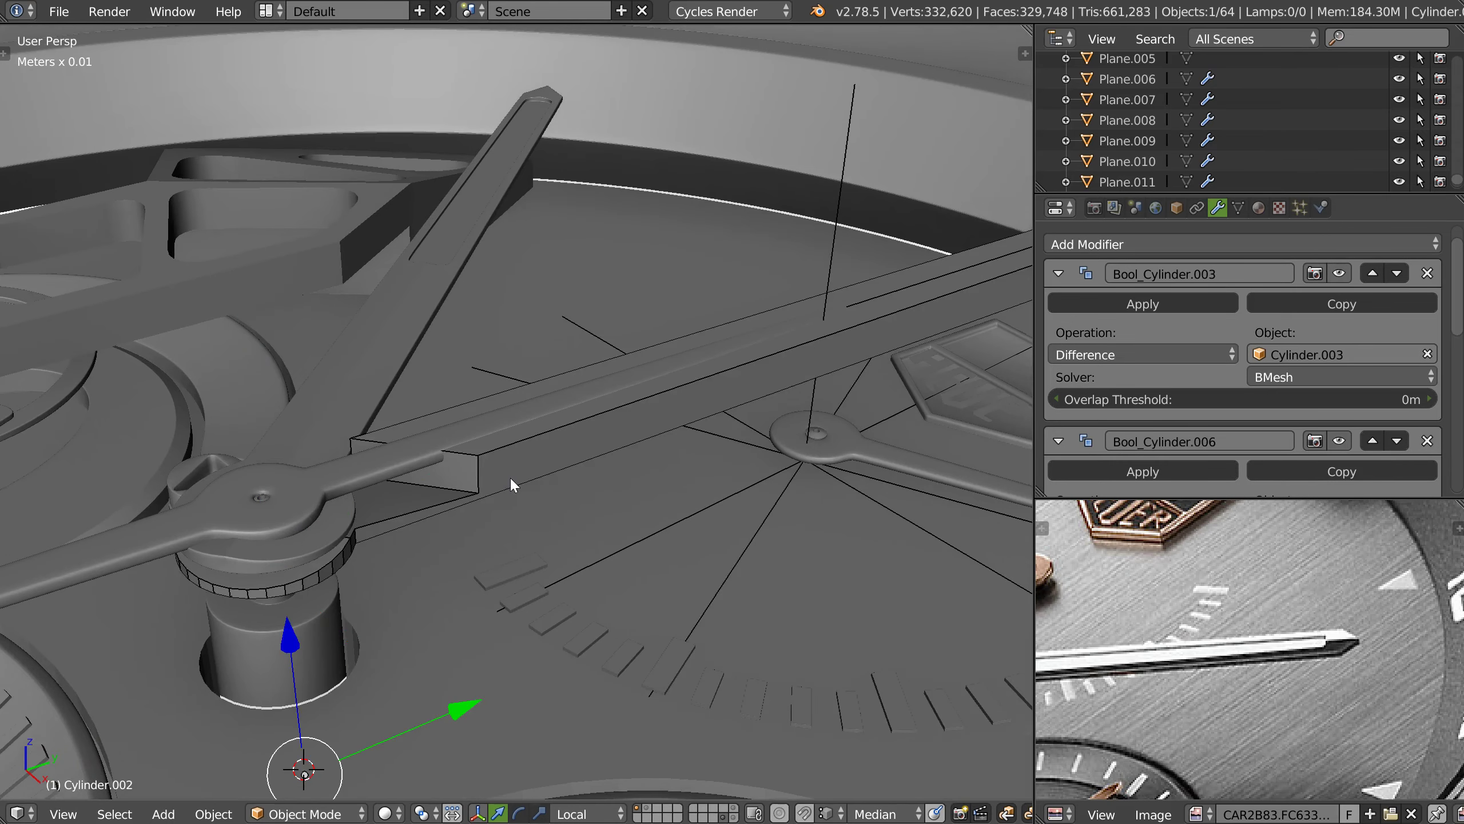
pyautogui.hotkey('ctrl', 'shift', 'z')
pyautogui.hotkey('ctrl', 'z')
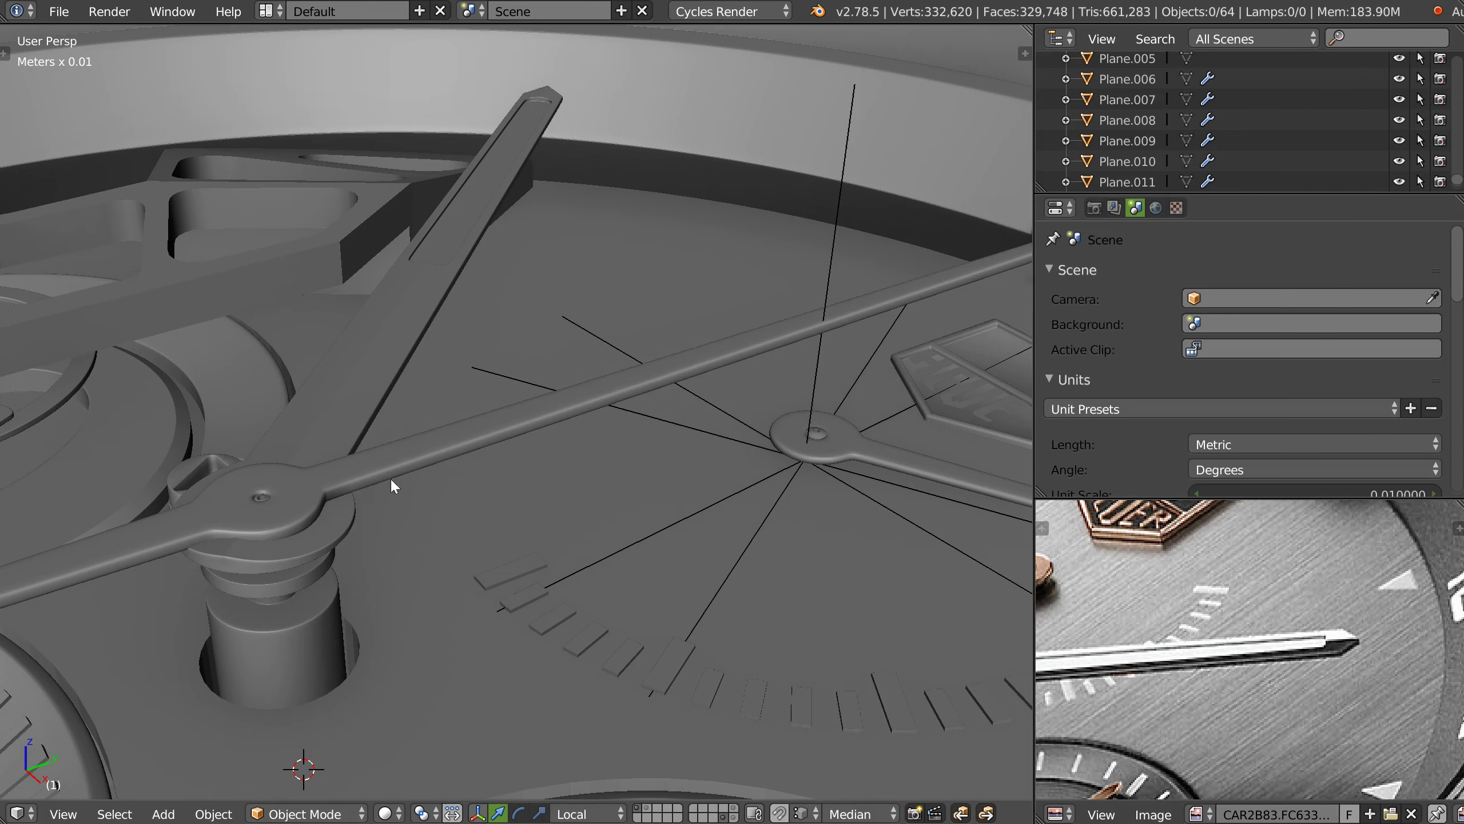
# - Select the hand Cylinder.069 and switch object layers to reach the other hands
pyautogui.scroll(-4, 377, 378)
pyautogui.click(369, 443)
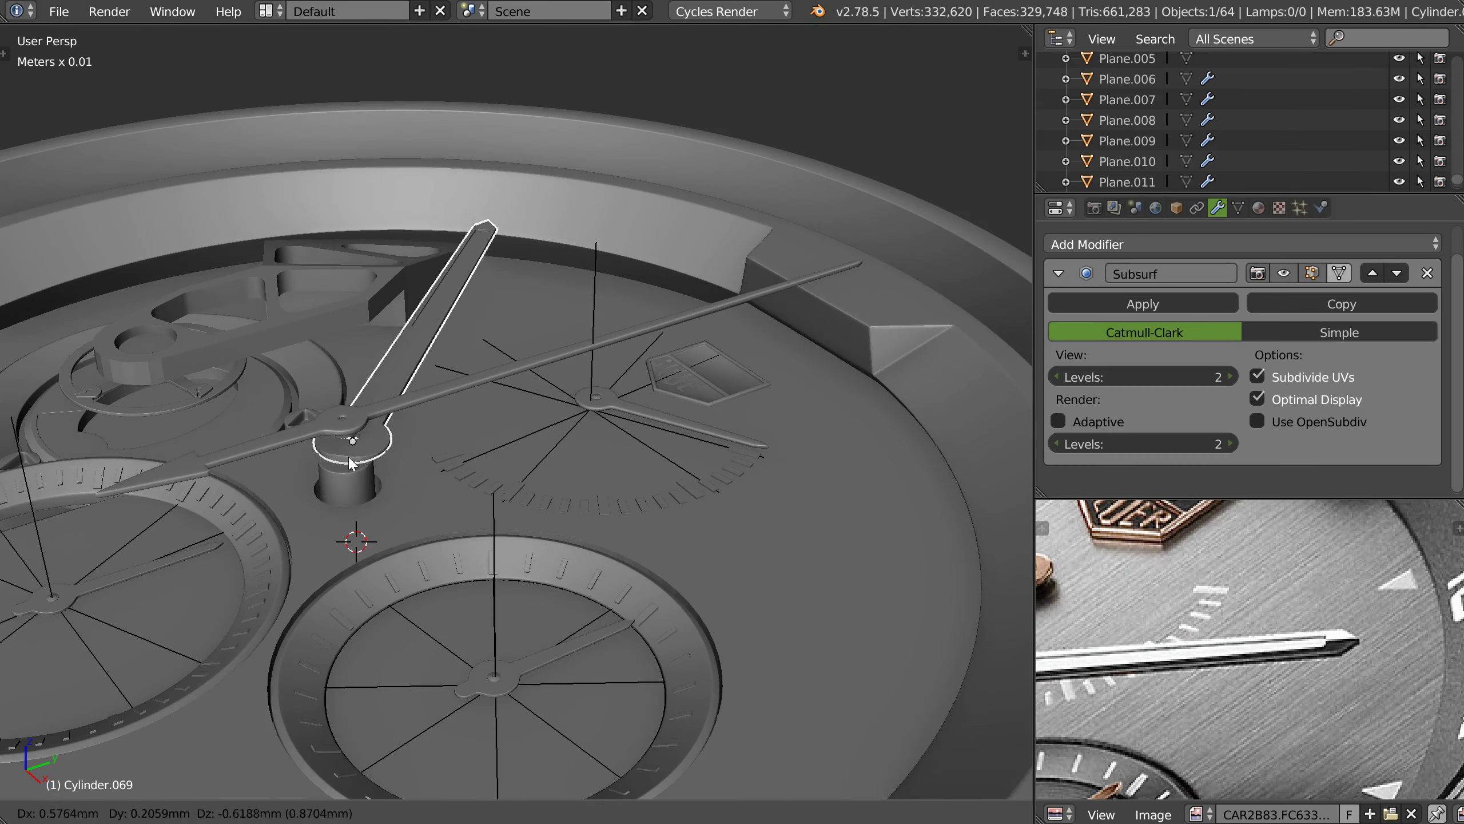
pyautogui.scroll(2, 356, 456)
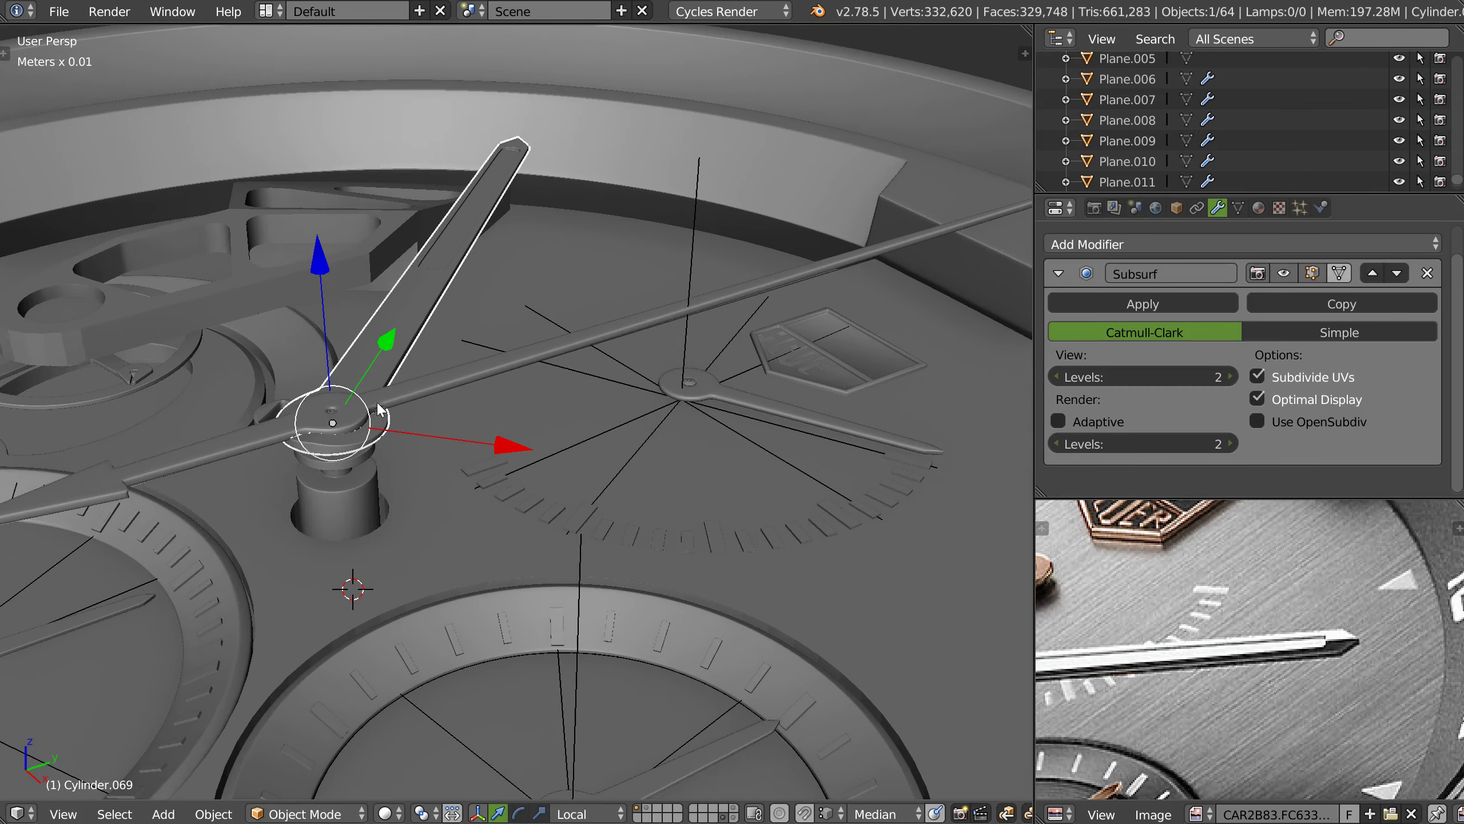
pyautogui.keyDown('shift'); pyautogui.click(737, 818); pyautogui.keyUp('shift')
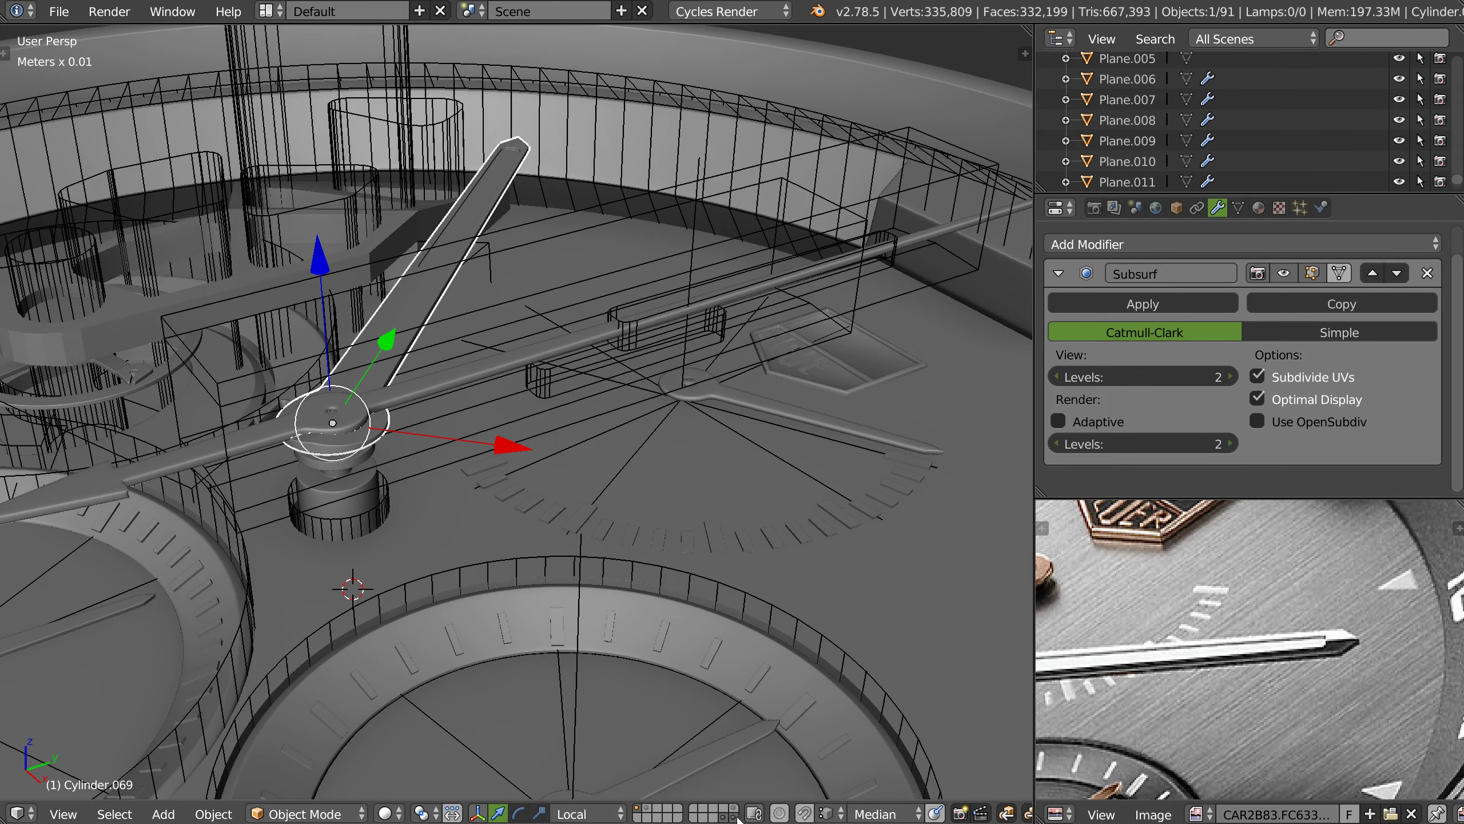
pyautogui.keyDown('shift'); pyautogui.click(738, 818); pyautogui.keyUp('shift')
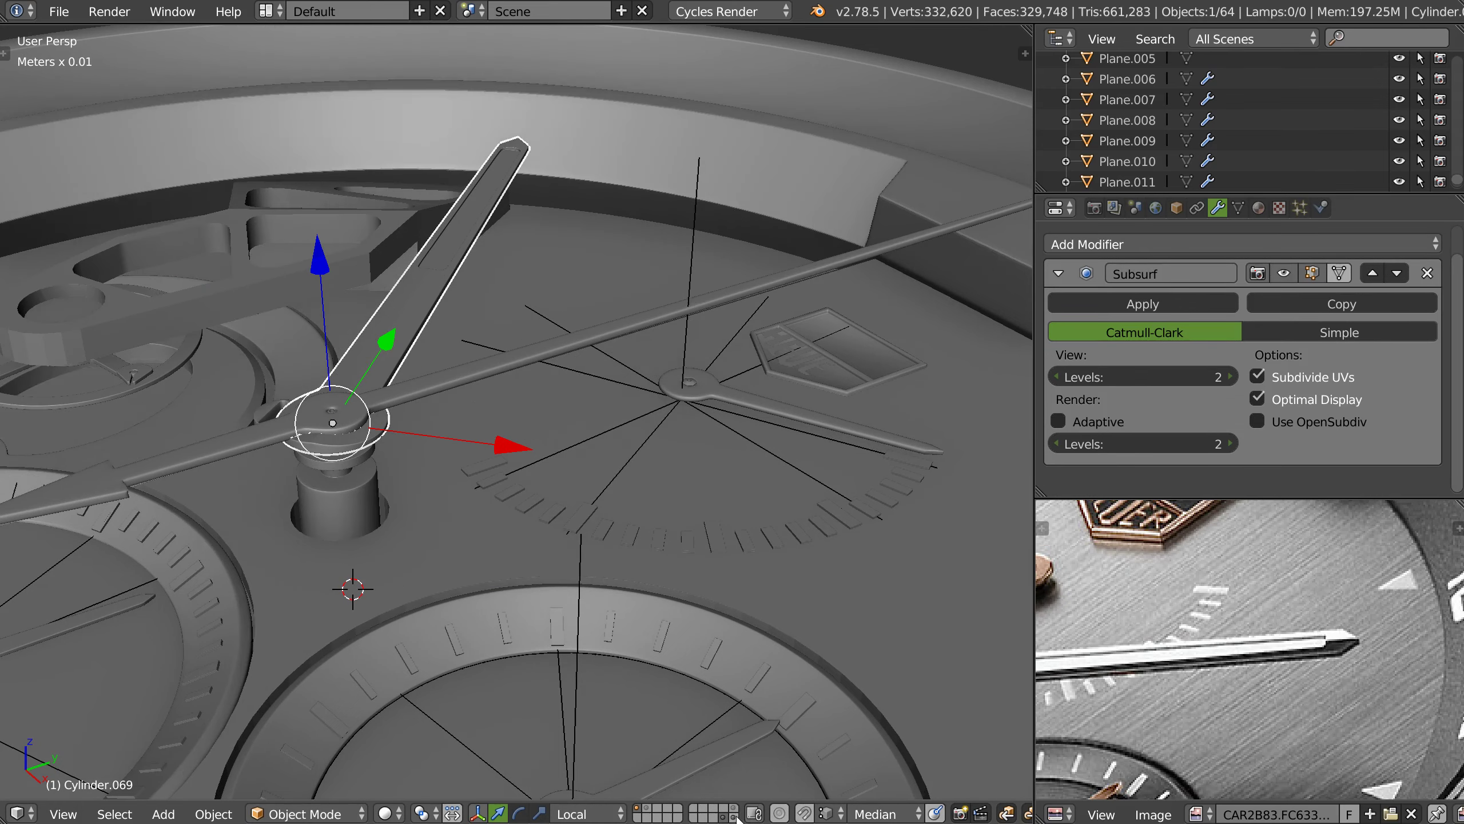
pyautogui.rightClick(457, 415)
pyautogui.moveTo(418, 428)
pyautogui.mouseDown(button='middle')
pyautogui.moveTo(375, 398)
pyautogui.moveTo(379, 451)
pyautogui.moveTo(421, 447)
pyautogui.mouseUp(button='middle')
pyautogui.scroll(3, 386, 411)
# - Select the hand piece Cylinder.068 and isolate it in Local view
pyautogui.rightClick(401, 437)
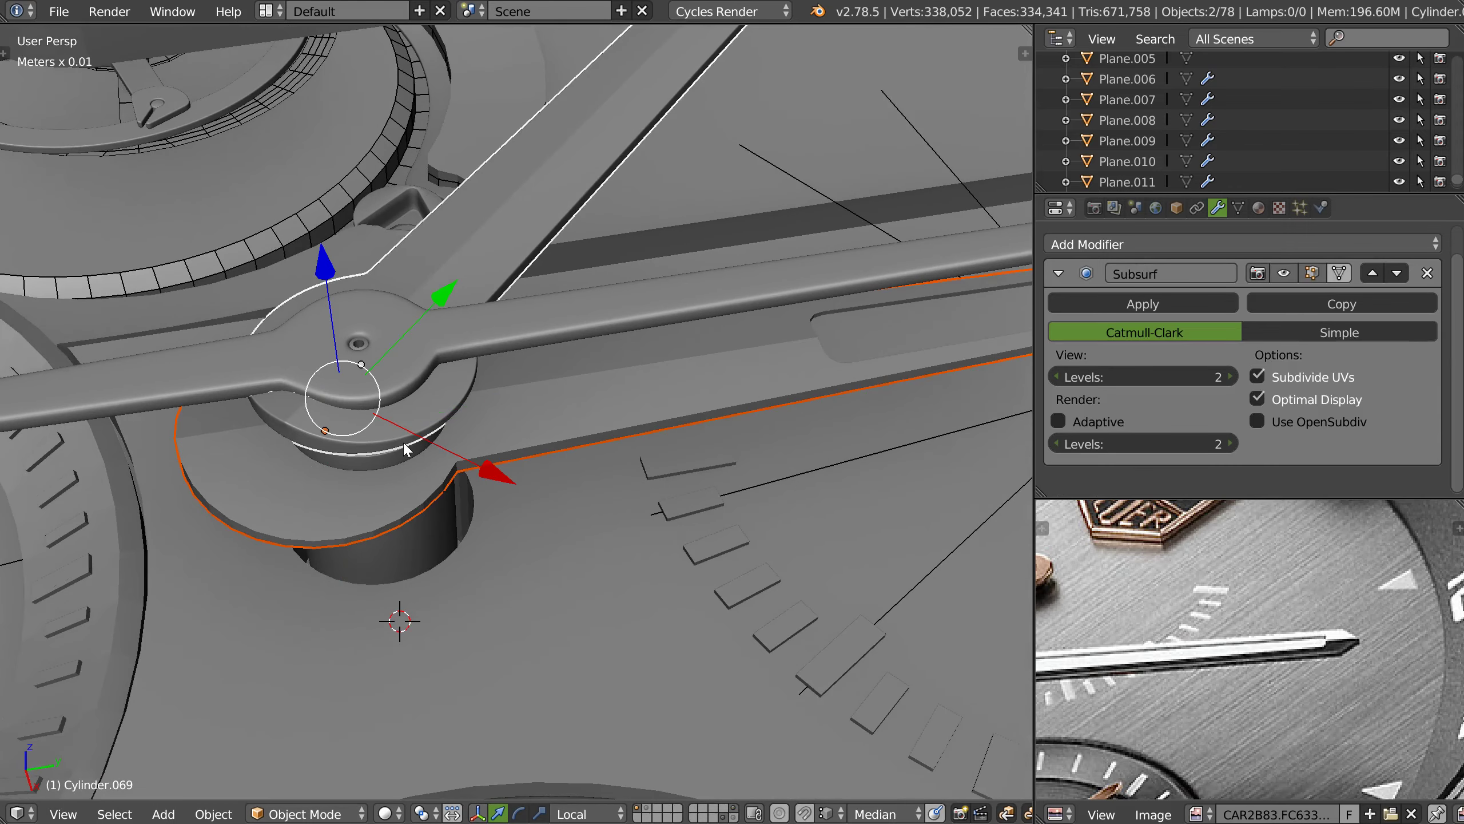
pyautogui.rightClick(378, 445)
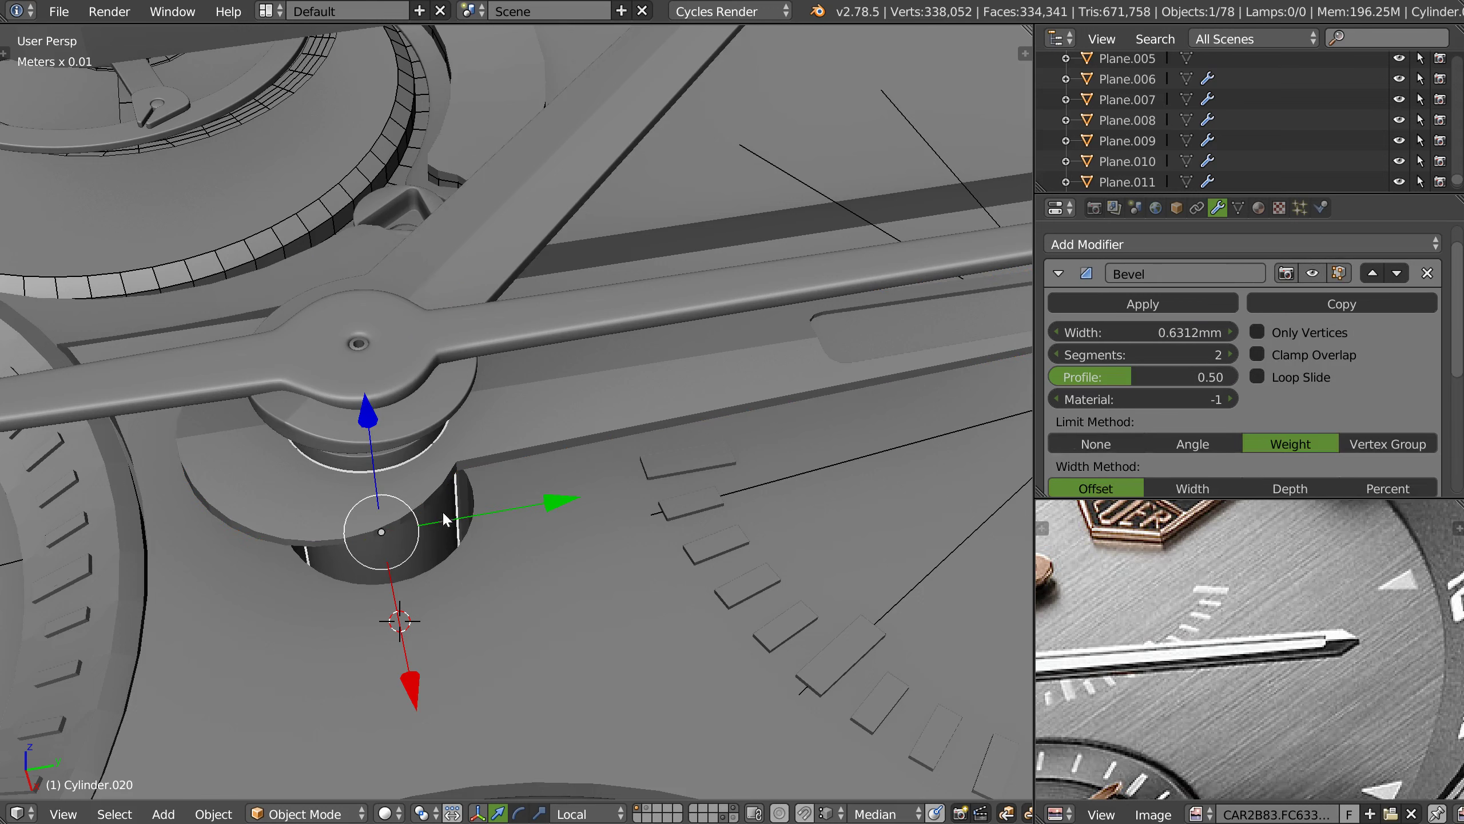
pyautogui.rightClick(432, 543)
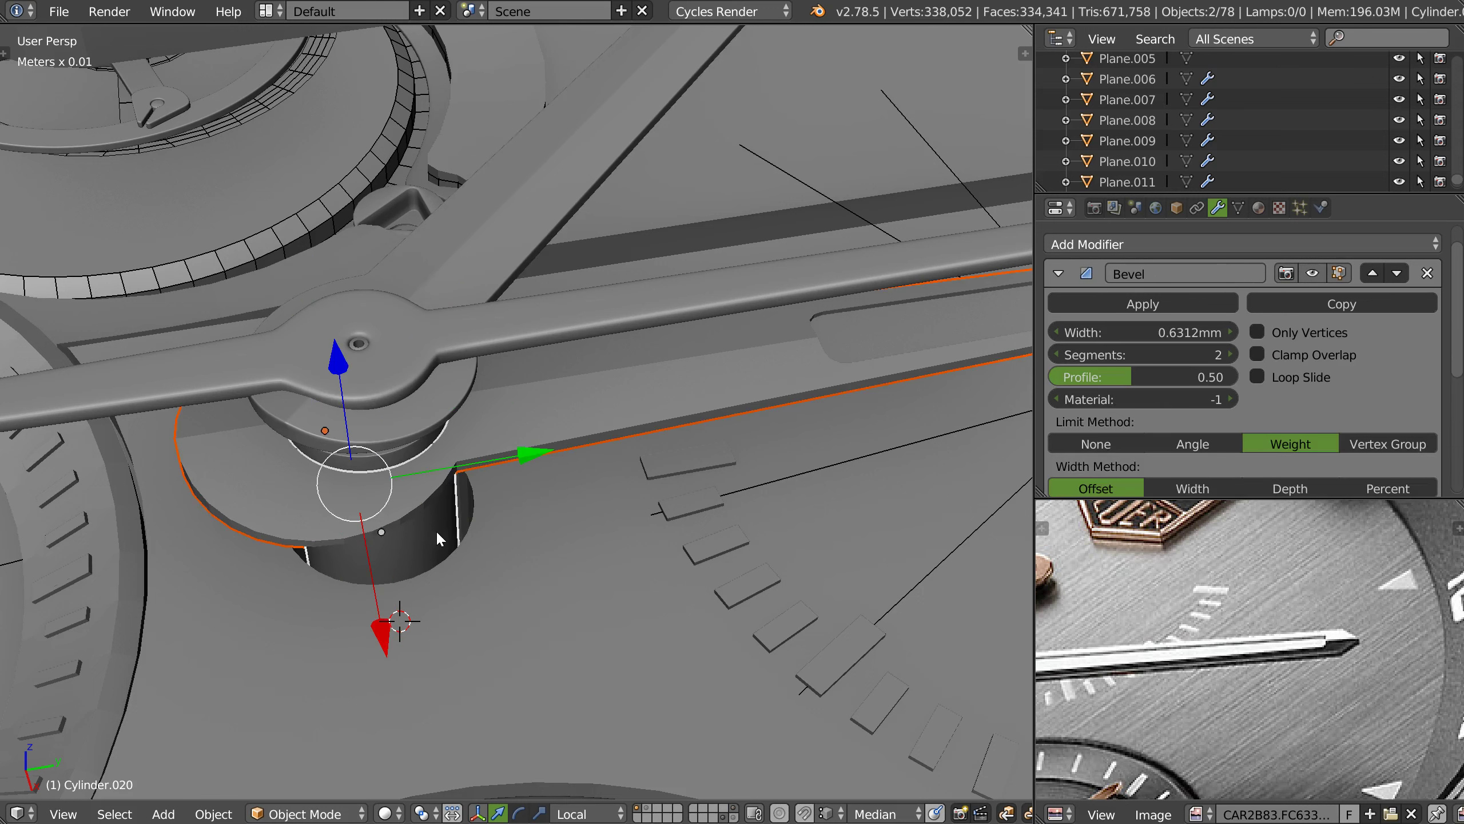
pyautogui.press('KP_Divide')
pyautogui.rightClick(414, 401)
pyautogui.scroll(2, 428, 352)
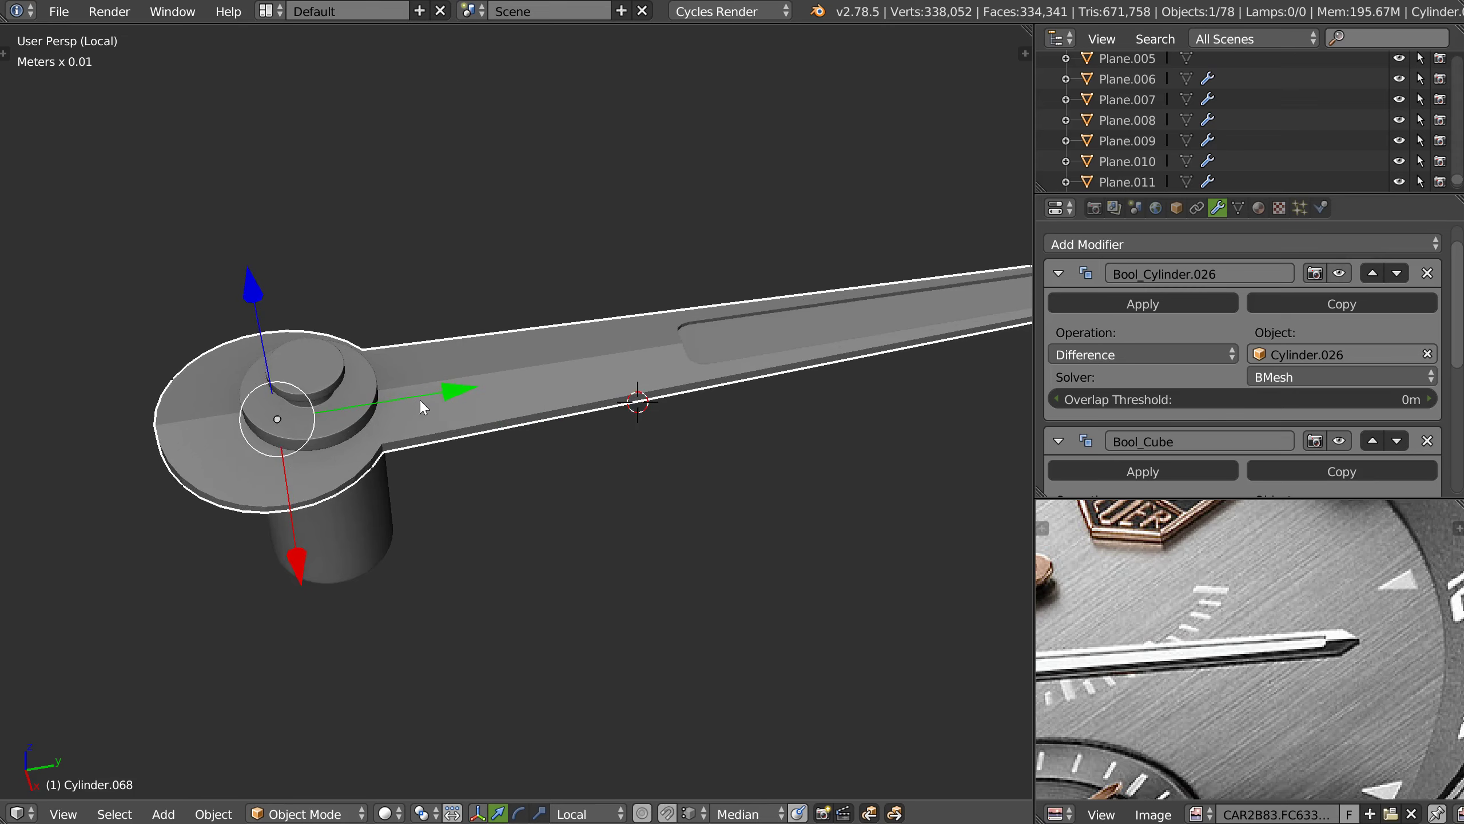
# - Inspect Cylinder.068's Boolean cuts, previewing it without the Bool_Cube modifier
pyautogui.press('r')
pyautogui.press('Escape')
pyautogui.moveTo(447, 388); pyautogui.dragTo(521, 353, button='middle')
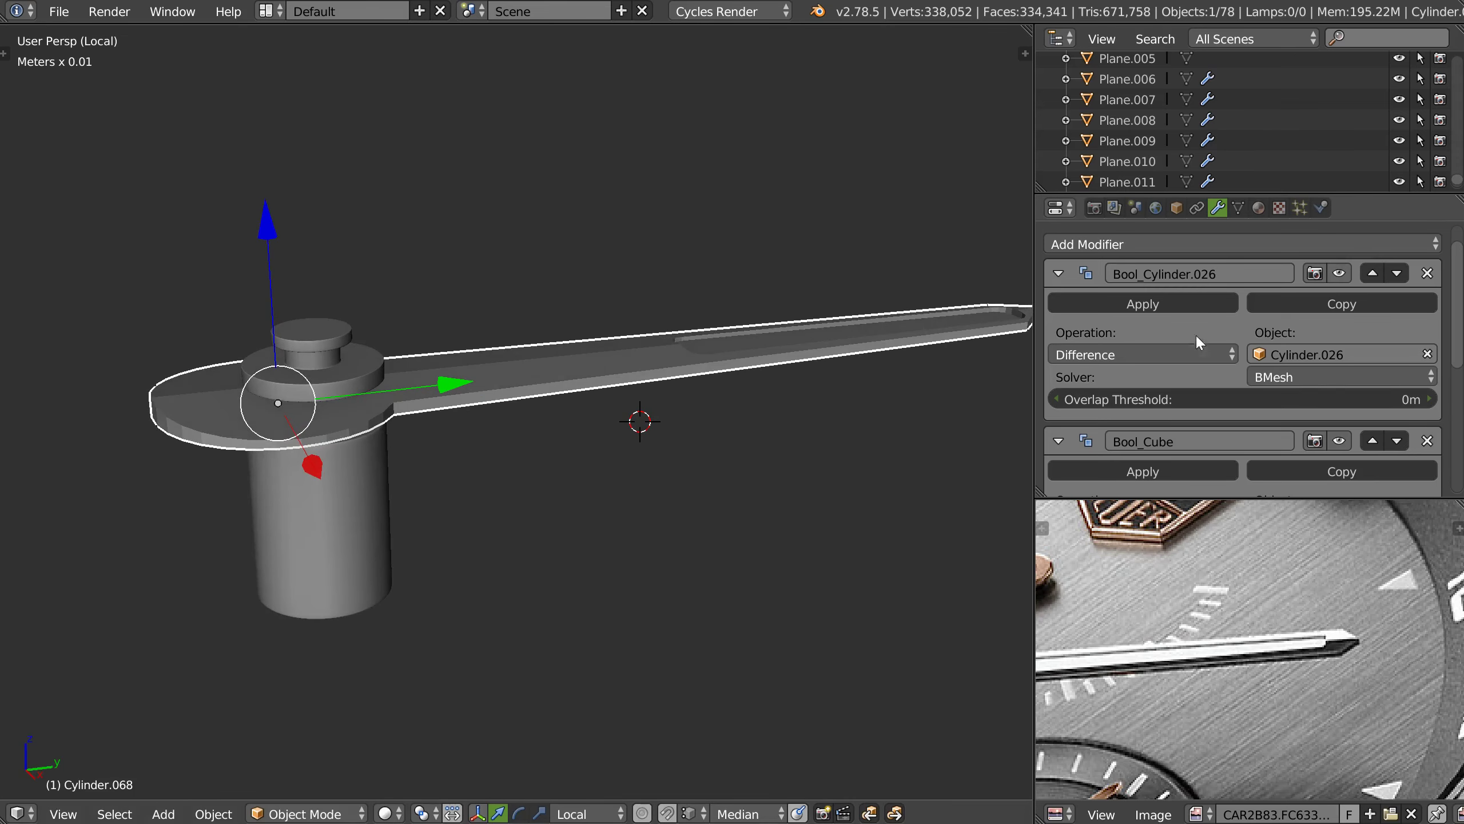
pyautogui.scroll(2, 1196, 341)
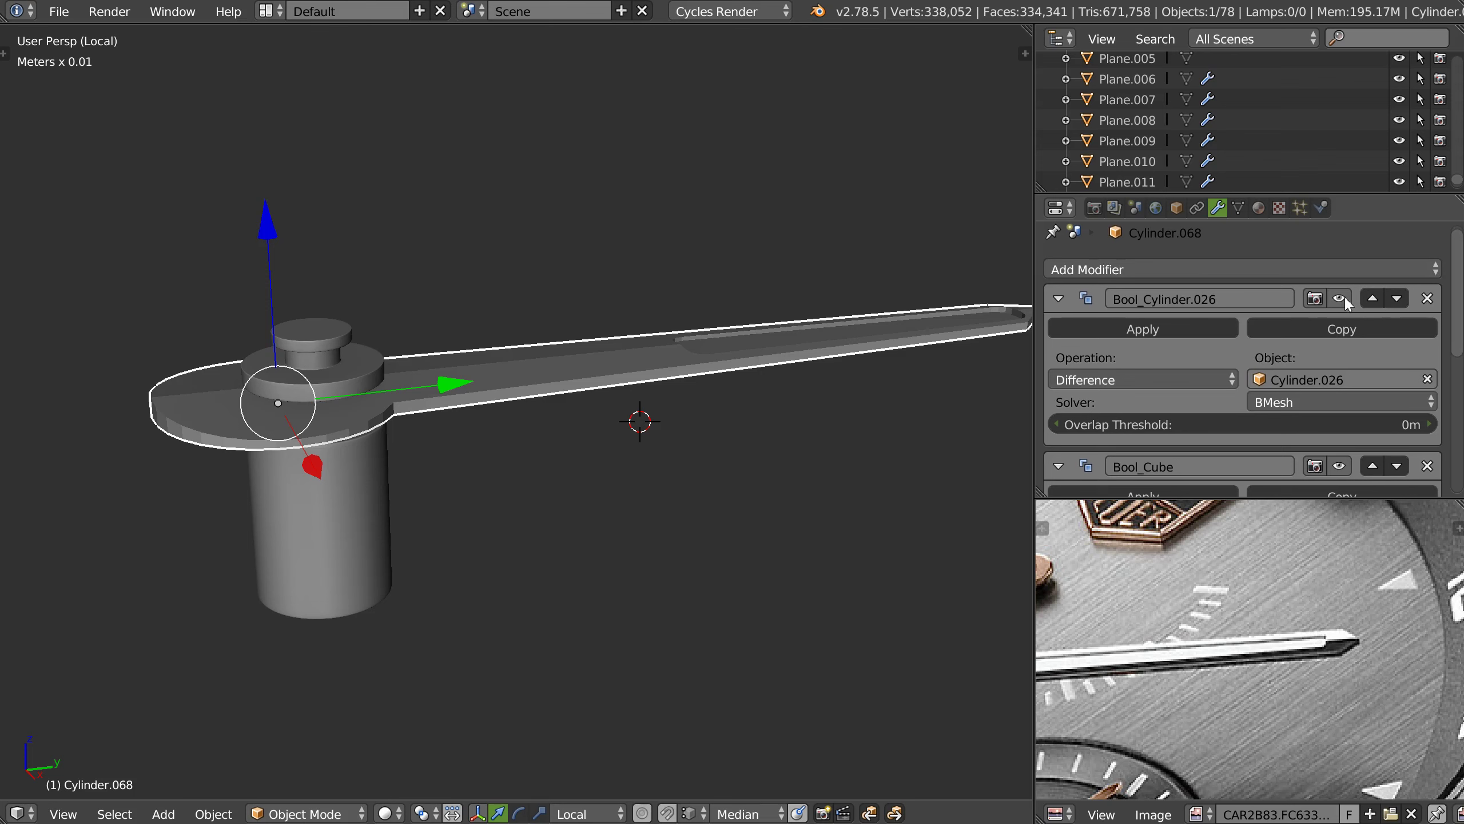
pyautogui.click(1340, 467)
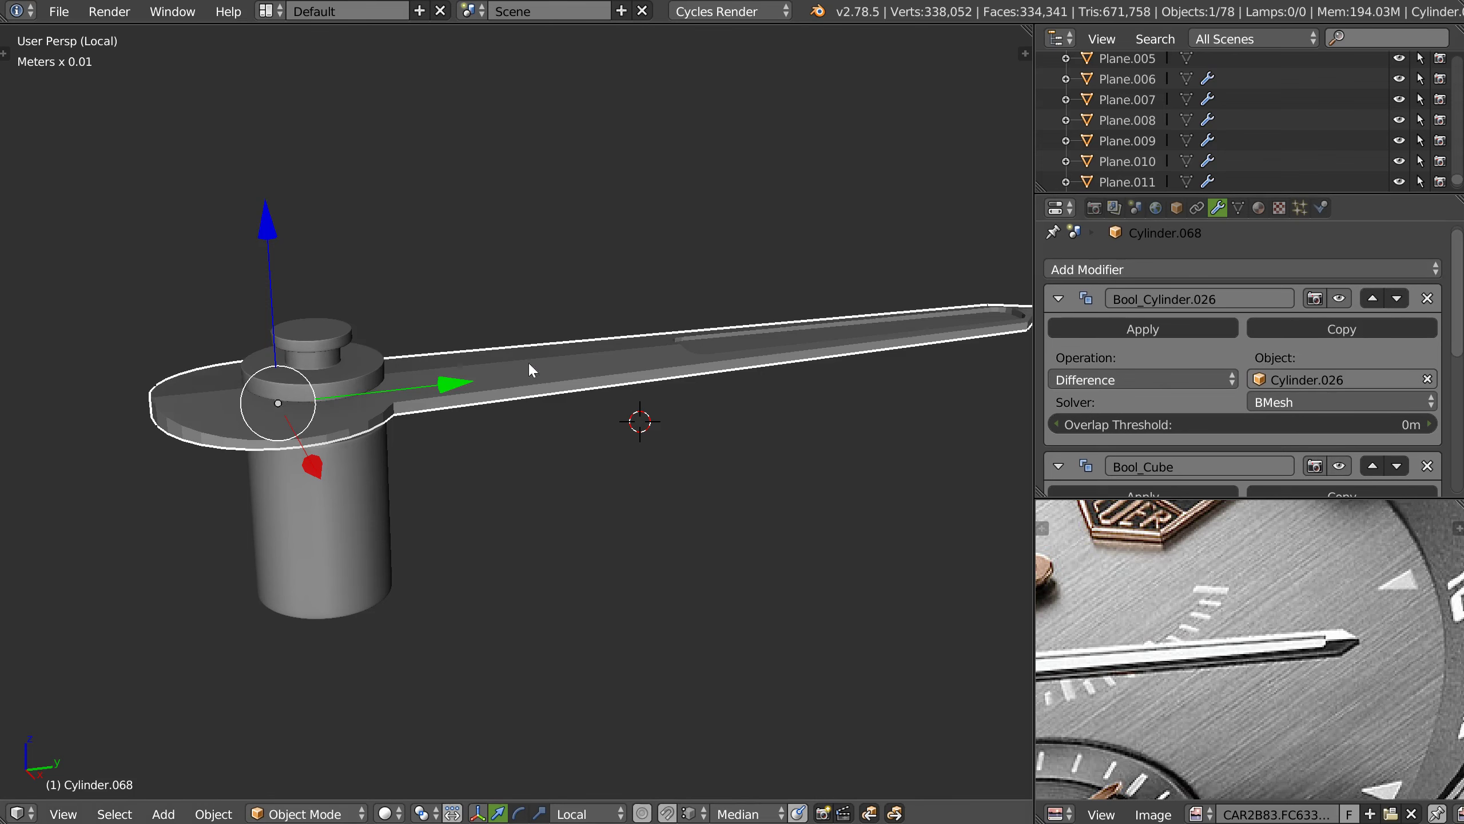
pyautogui.moveTo(530, 370); pyautogui.dragTo(490, 455, button='middle')
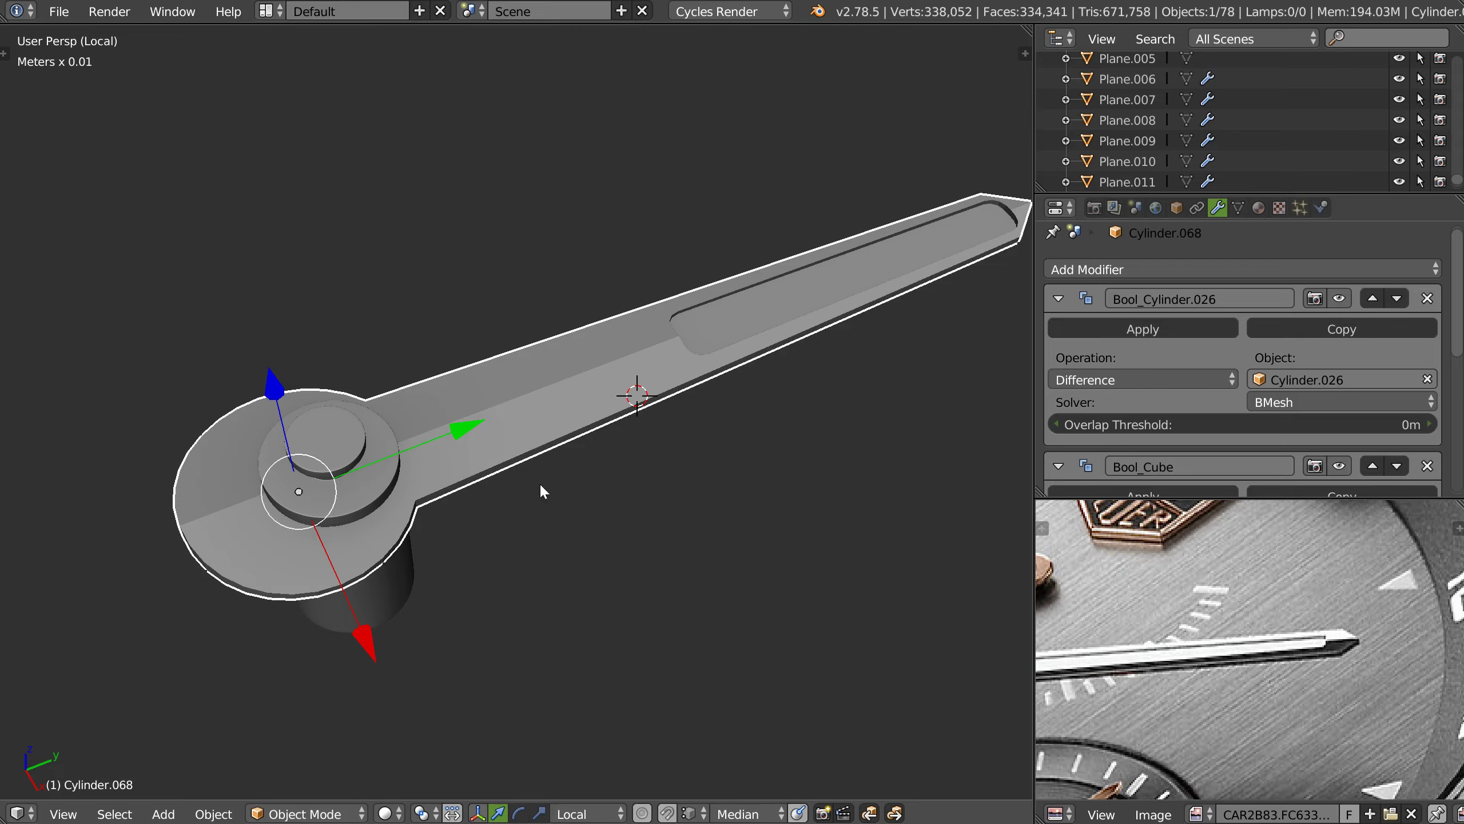
# - Exit Local view and move Cylinder.068 to another layer to hide it
pyautogui.press('KP_Divide')
pyautogui.hotkey('ctrl', 'z')
pyautogui.hotkey('ctrl', 'z')
pyautogui.press('m')
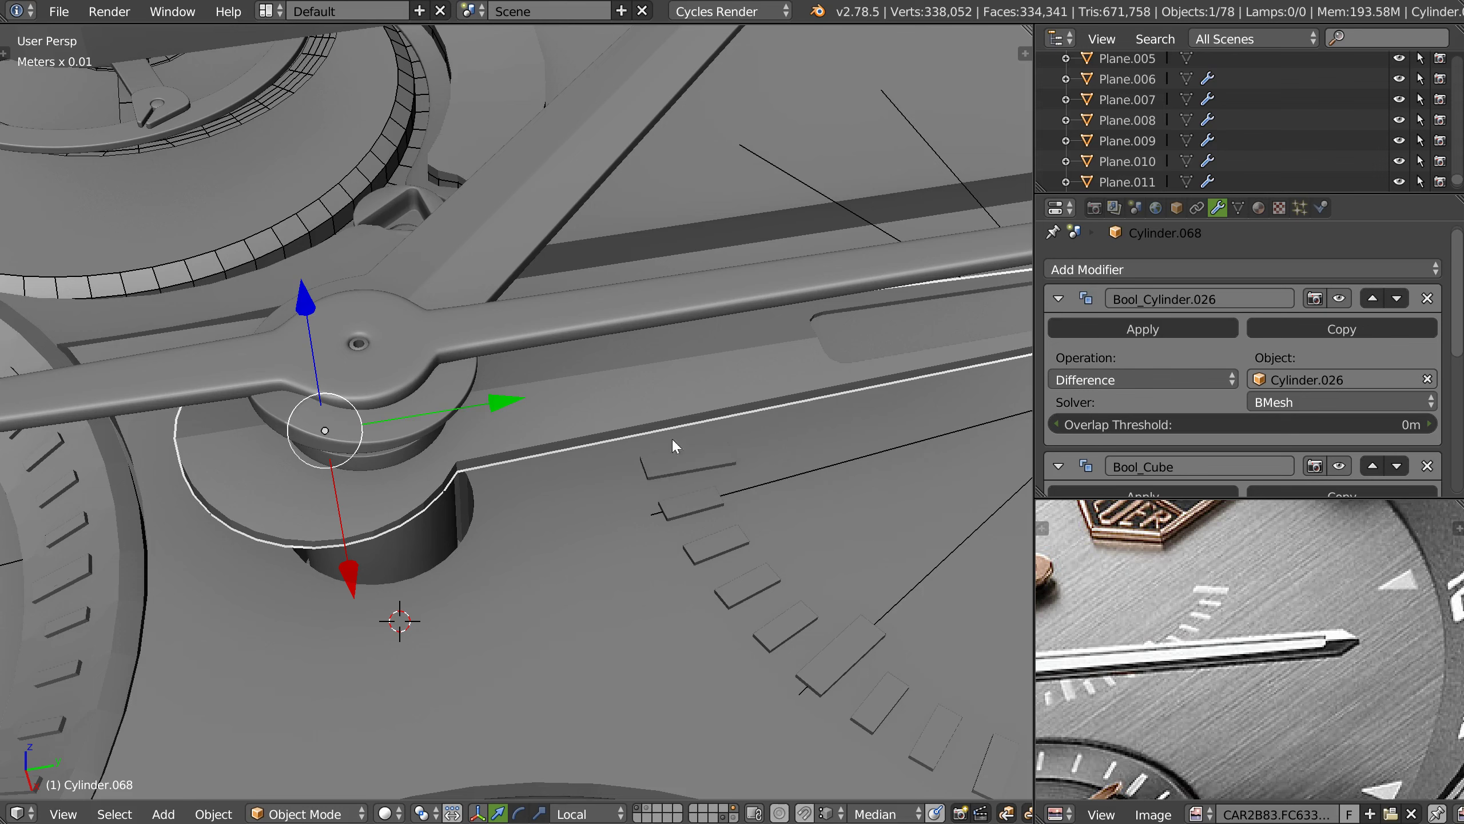
pyautogui.click(737, 812)
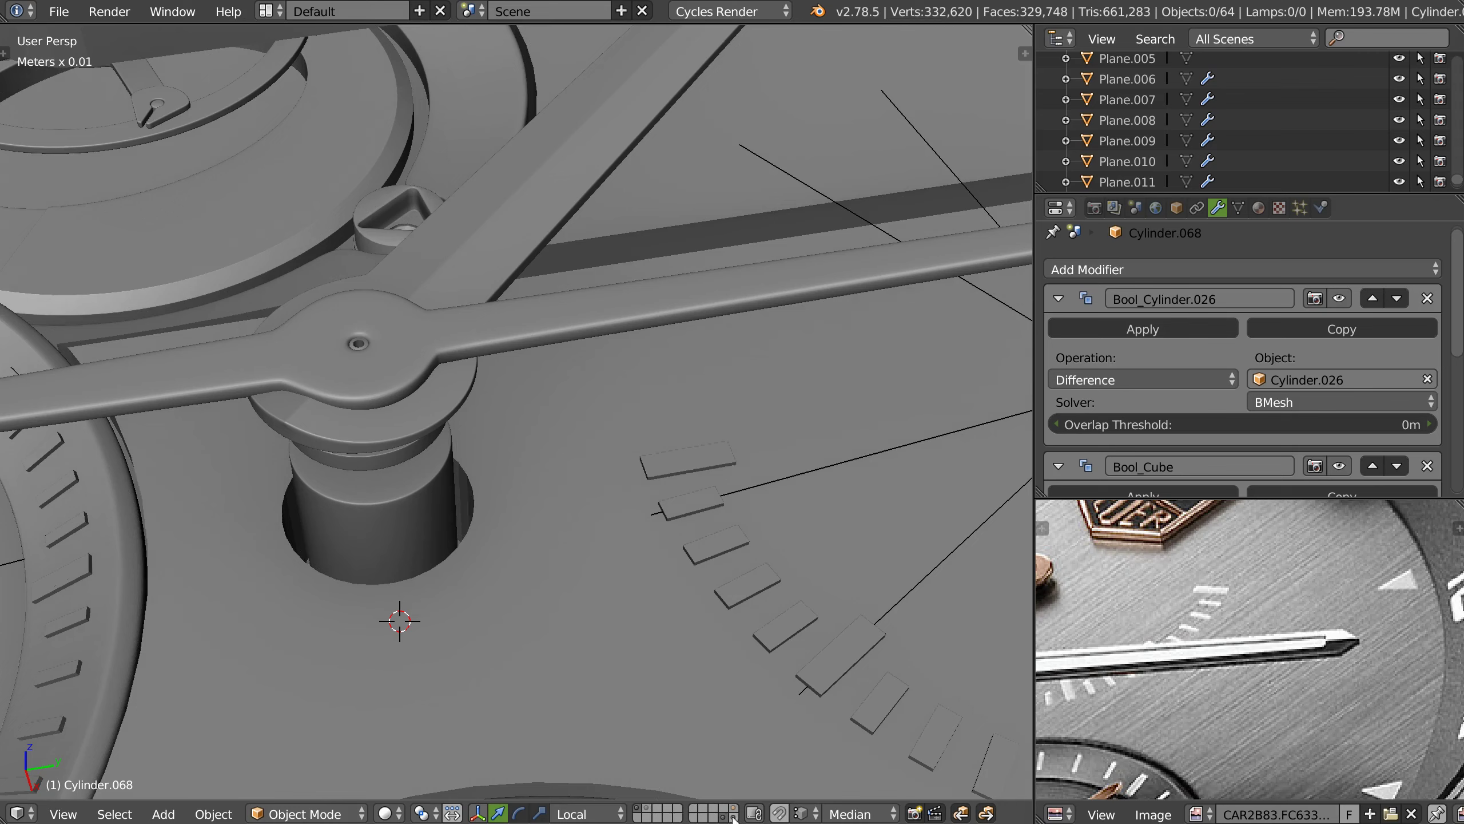
# - Show the hands' layer and lower Cylinder.069 by about 0.6 mm
pyautogui.keyDown('shift'); pyautogui.click(650, 812); pyautogui.keyUp('shift')
pyautogui.moveTo(522, 397)
pyautogui.mouseDown(button='middle')
pyautogui.moveTo(439, 392)
pyautogui.moveTo(439, 366)
pyautogui.mouseUp(button='middle')
pyautogui.rightClick(439, 391)
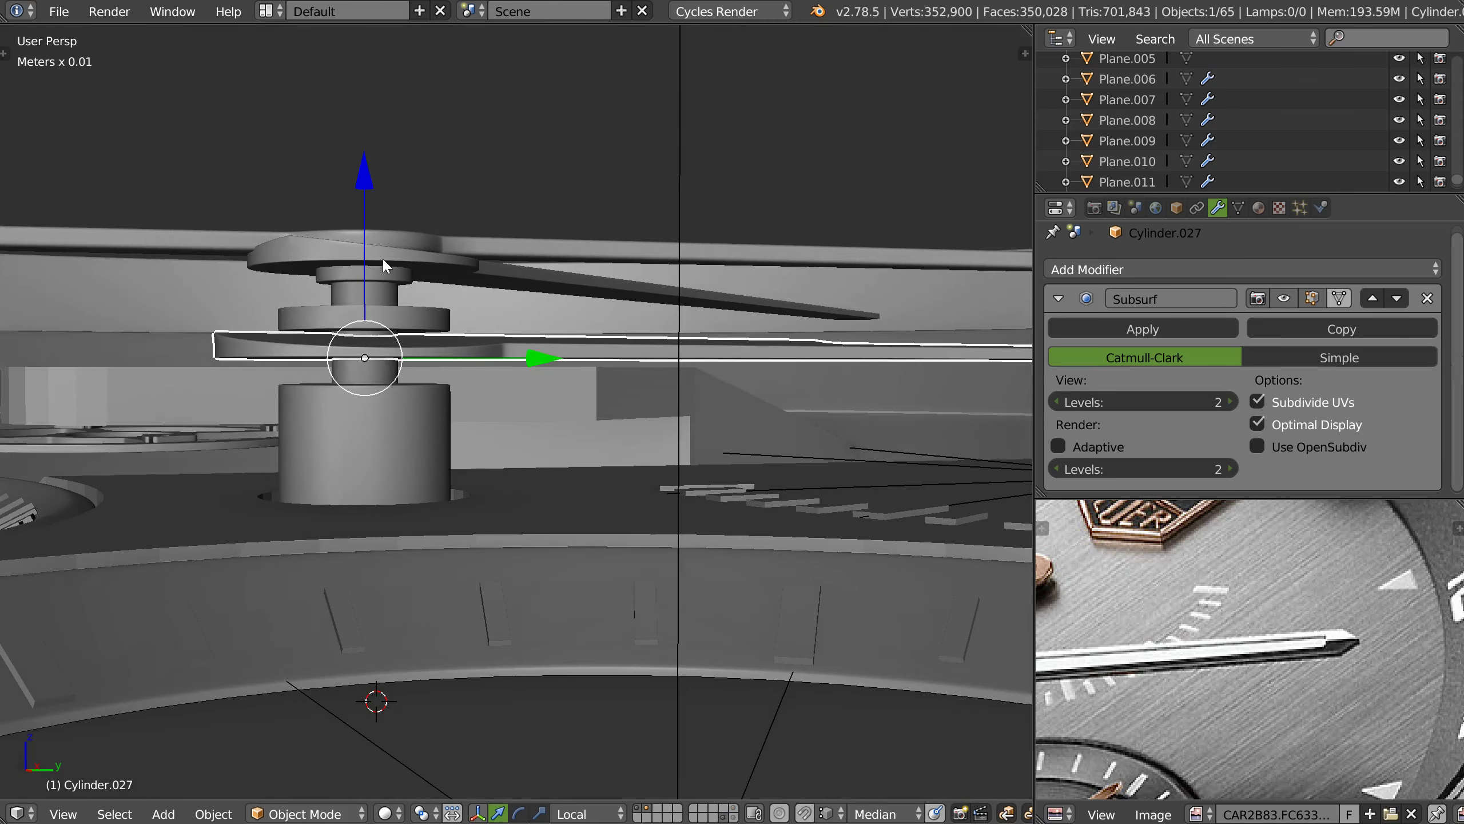
pyautogui.moveTo(359, 181); pyautogui.dragTo(357, 184)
pyautogui.moveTo(379, 192); pyautogui.dragTo(422, 267, button='middle')
pyautogui.rightClick(427, 281)
pyautogui.moveTo(361, 113); pyautogui.dragTo(361, 153)
# - Rotate the small hand Cylinder.027 -45° about Z
pyautogui.moveTo(411, 207); pyautogui.dragTo(507, 317, button='middle')
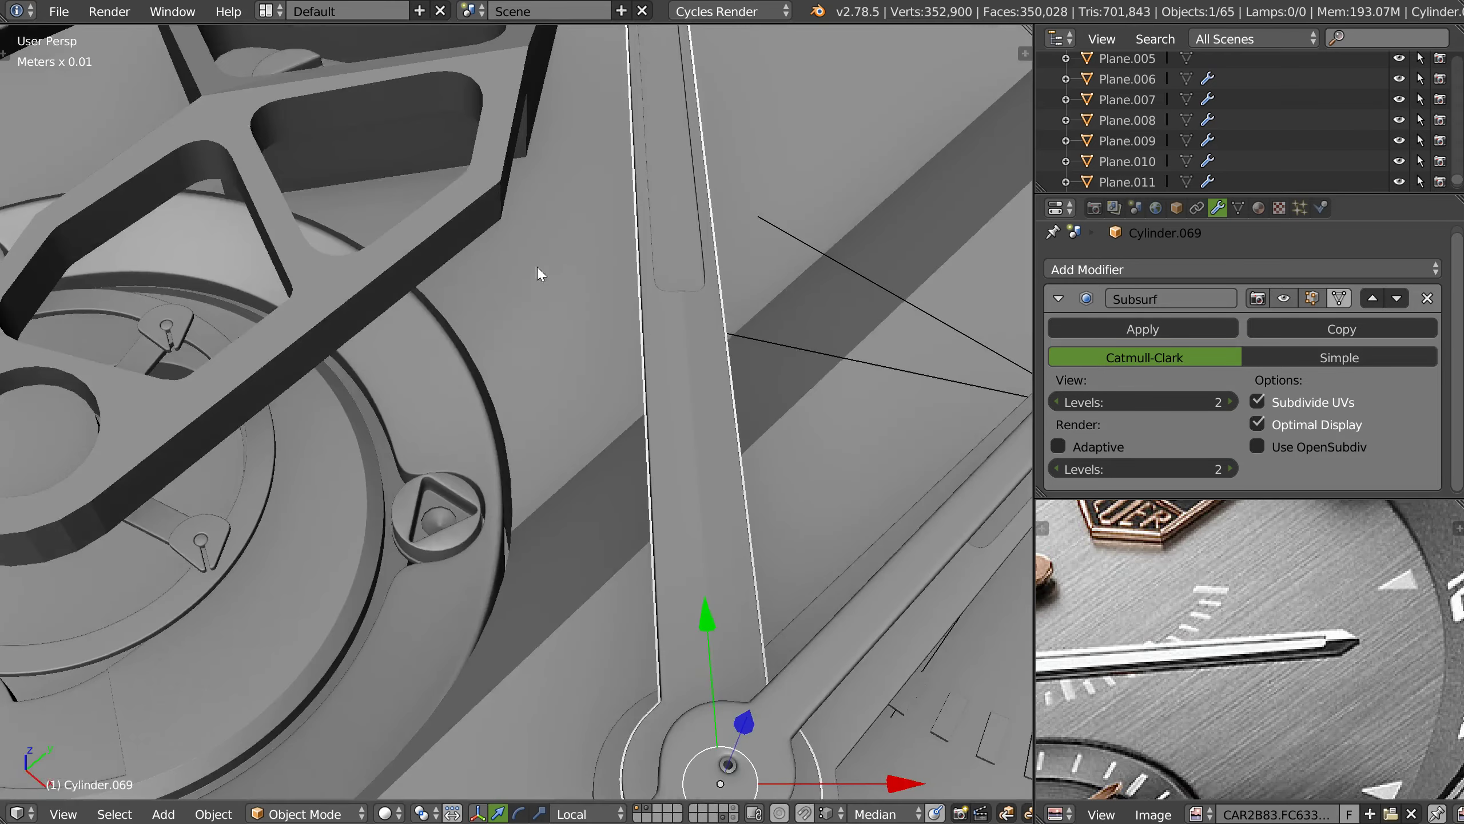
pyautogui.scroll(3, 508, 317)
pyautogui.rightClick(335, 371)
pyautogui.press('q')
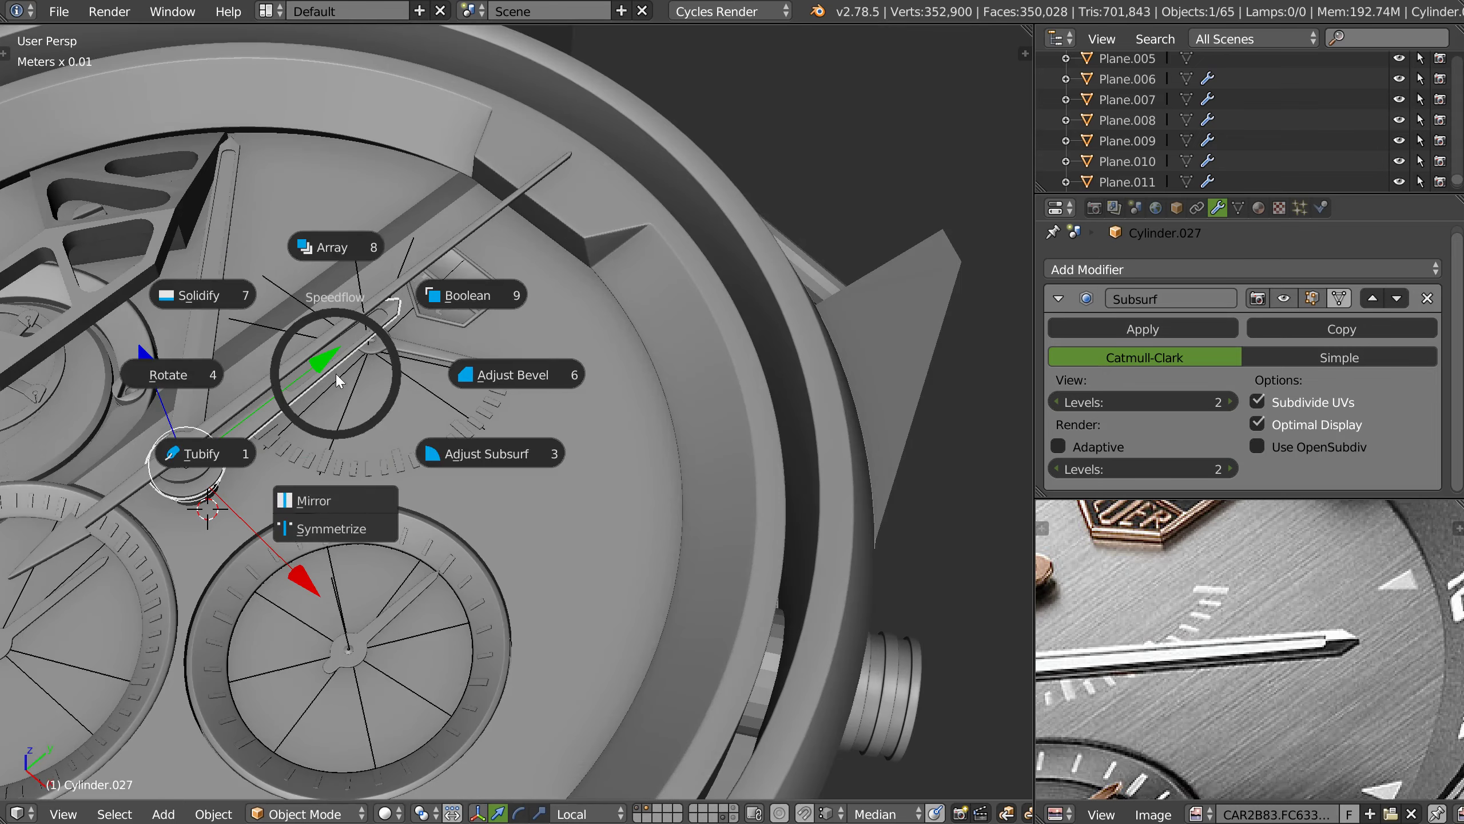
pyautogui.click(188, 376)
pyautogui.scroll(1, 173, 381)
pyautogui.scroll(-2, 162, 387)
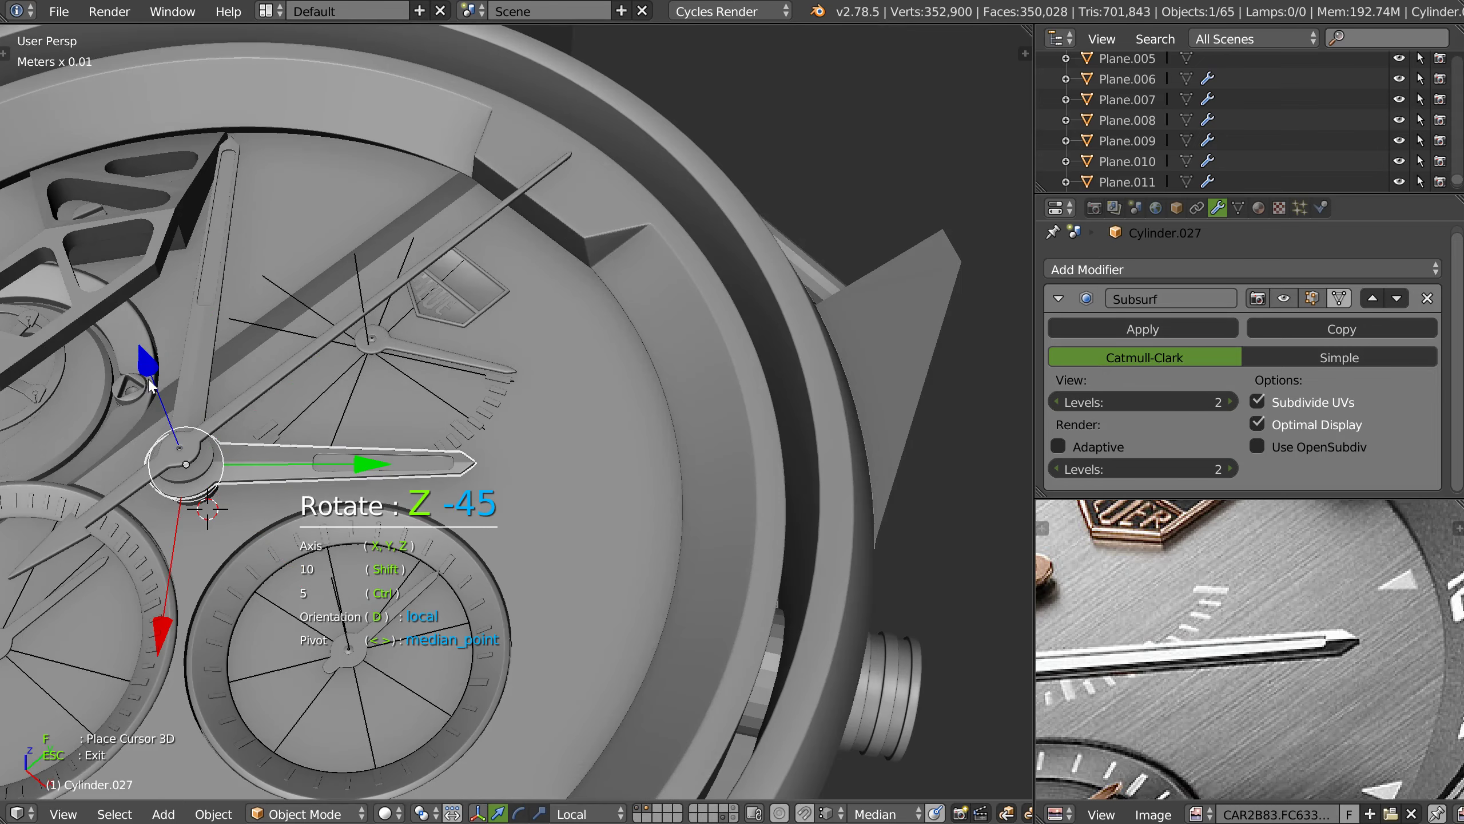
pyautogui.click(251, 369)
pyautogui.moveTo(250, 369); pyautogui.dragTo(616, 352, button='middle')
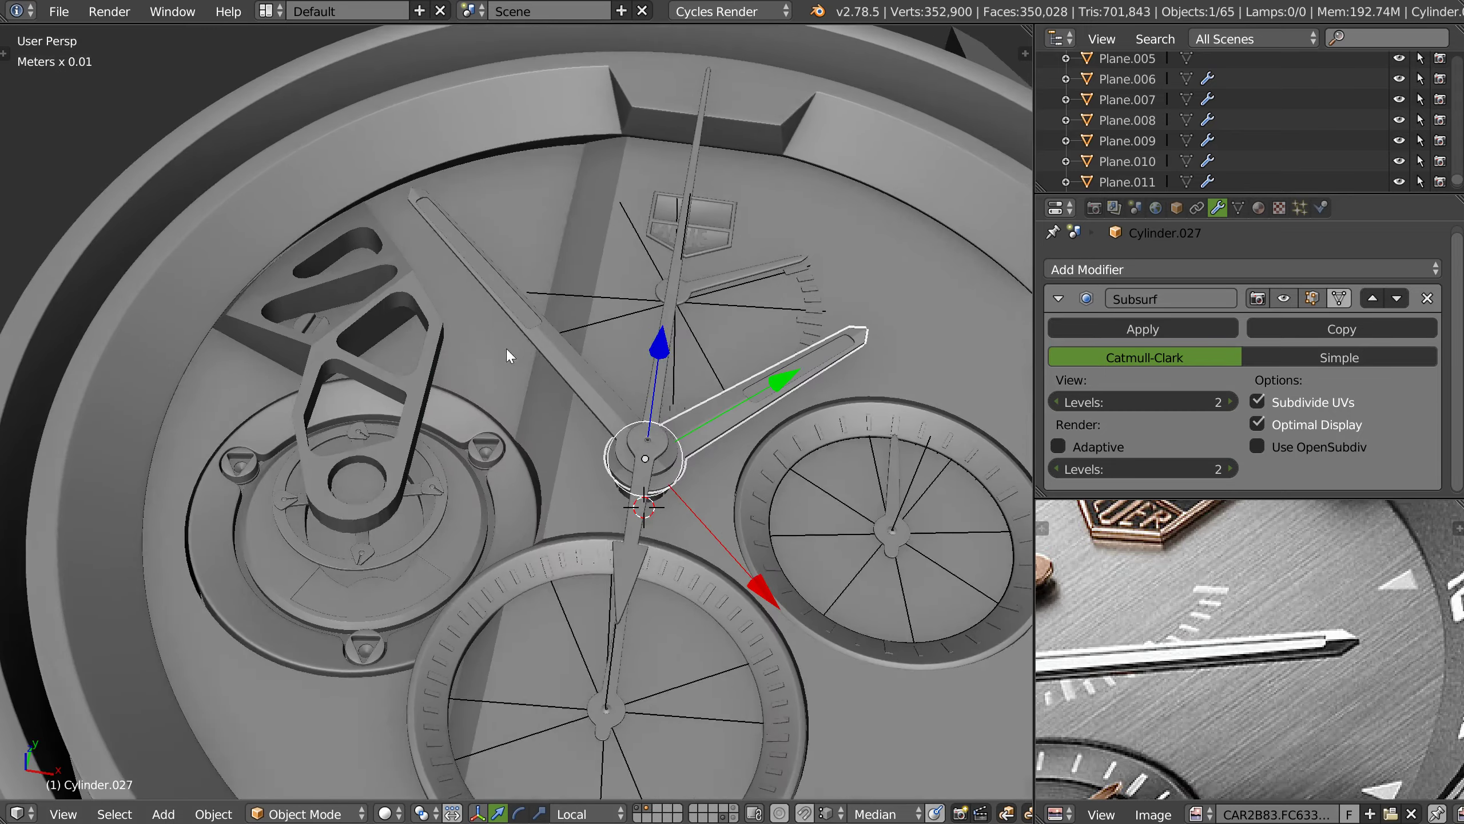
# - Deselect all, hide the black reference-line layer, and save over the .blend file
pyautogui.press('a')
pyautogui.click(562, 272)
pyautogui.moveTo(619, 444)
pyautogui.mouseDown(button='middle')
pyautogui.moveTo(592, 449)
pyautogui.moveTo(617, 457)
pyautogui.moveTo(604, 410)
pyautogui.moveTo(568, 417)
pyautogui.moveTo(567, 437)
pyautogui.mouseUp(button='middle')
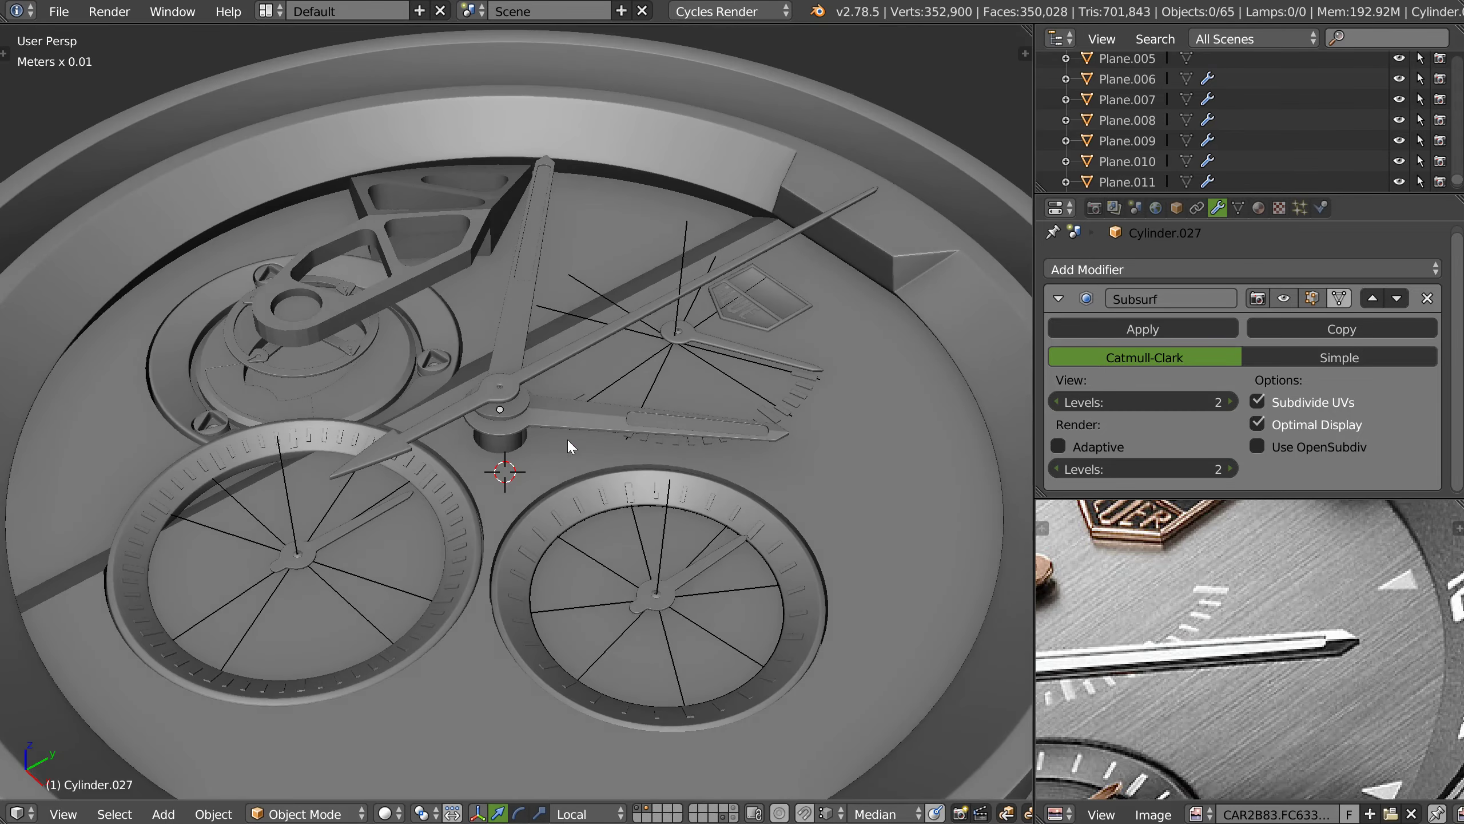
pyautogui.keyDown('shift'); pyautogui.click(724, 818); pyautogui.keyUp('shift')
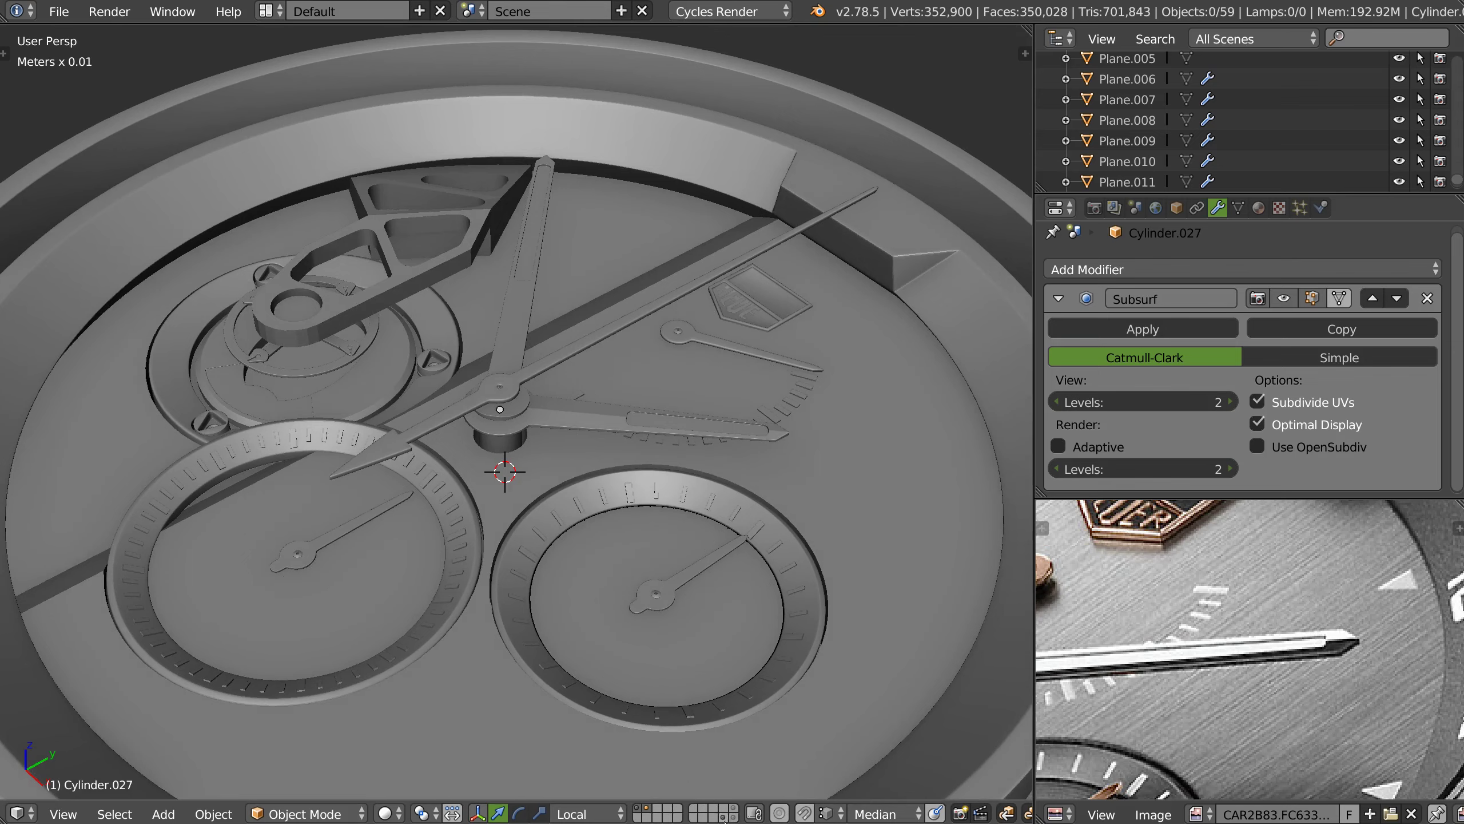
pyautogui.moveTo(507, 461); pyautogui.dragTo(510, 401, button='middle')
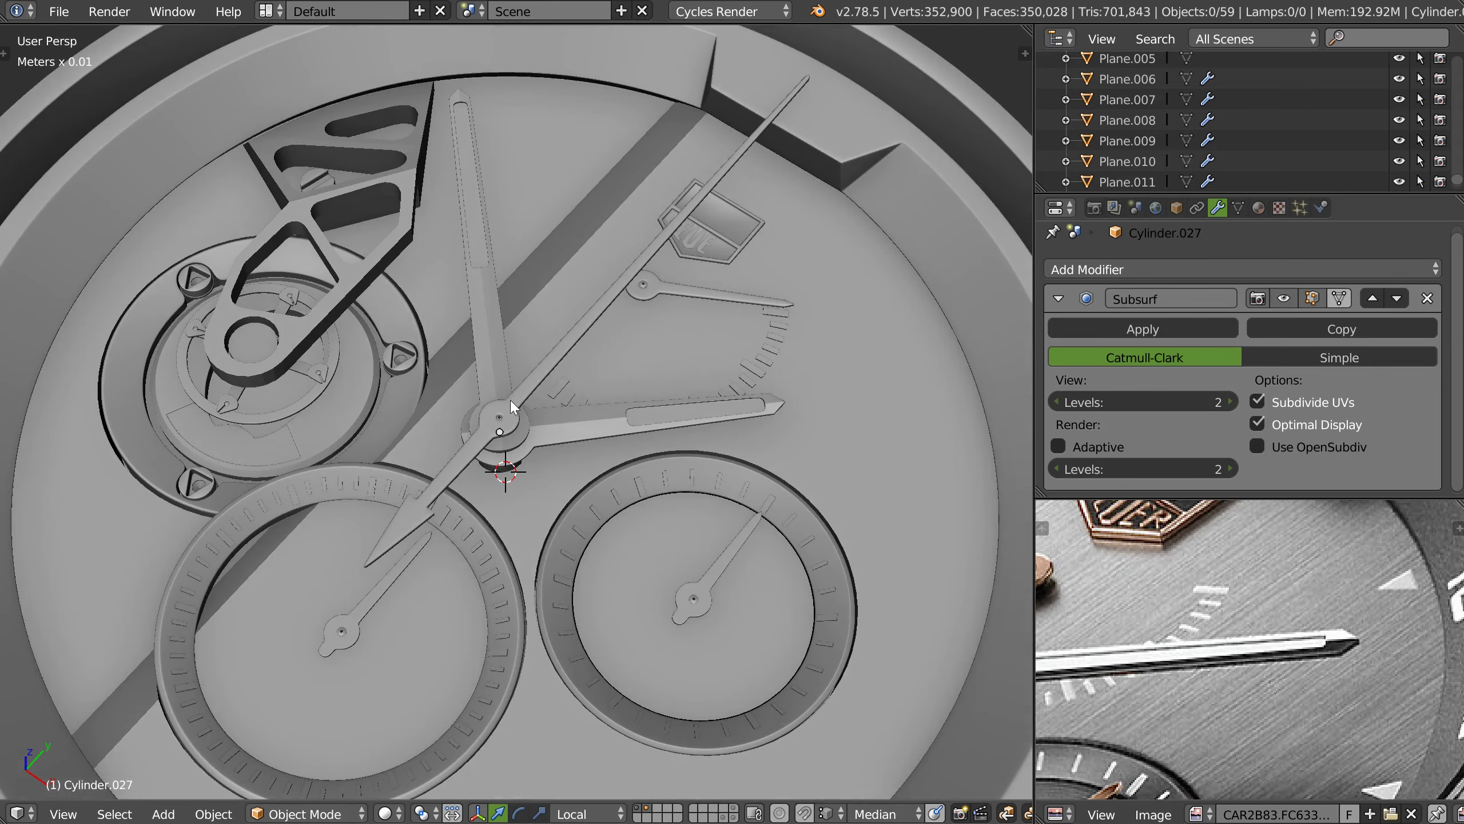
pyautogui.hotkey('ctrl', 's')
pyautogui.click(484, 269)
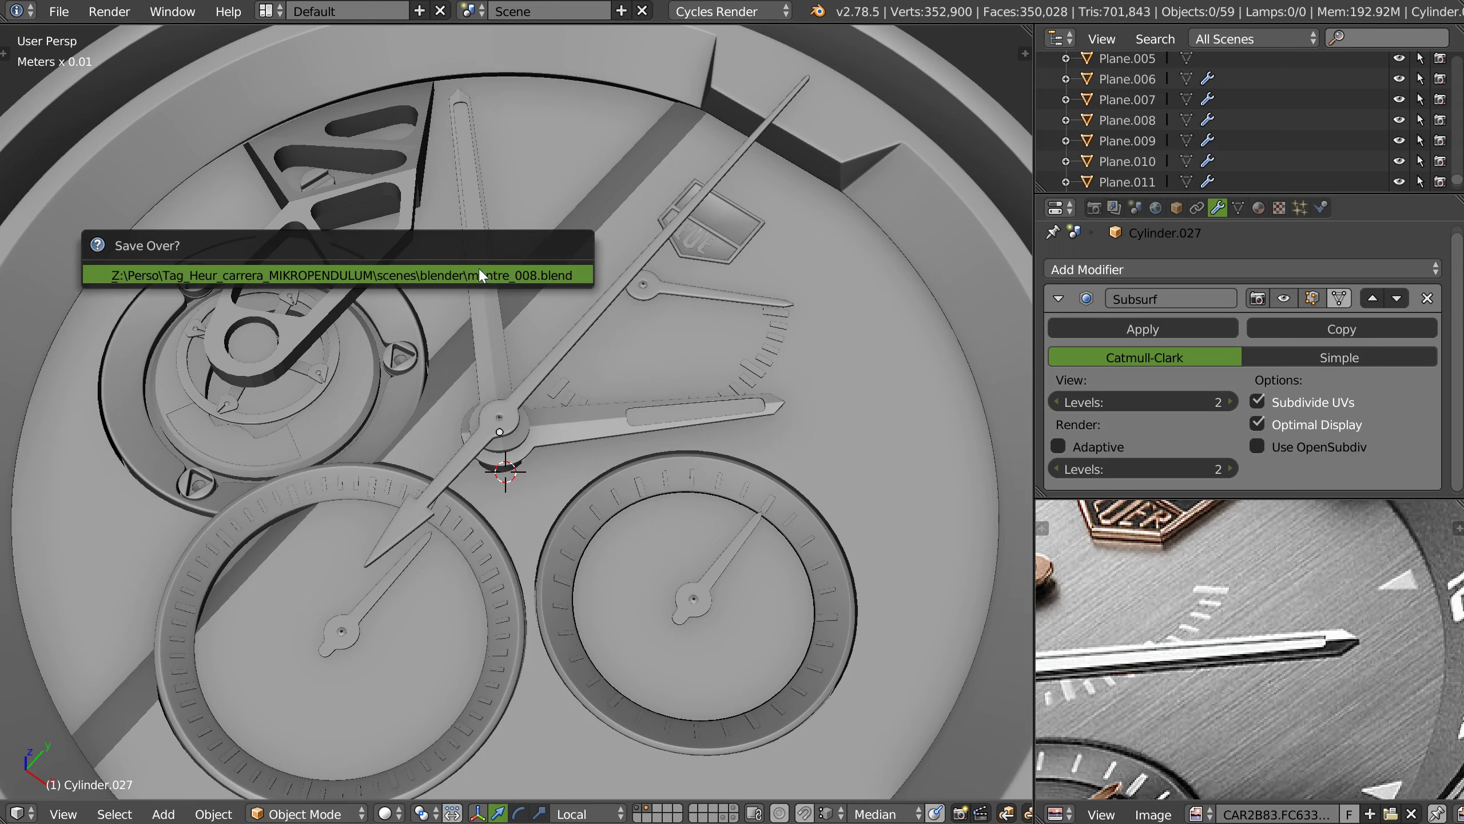
# - Overwrite the saved watch file, then orbit around the case side and caseback
pyautogui.click(479, 271)
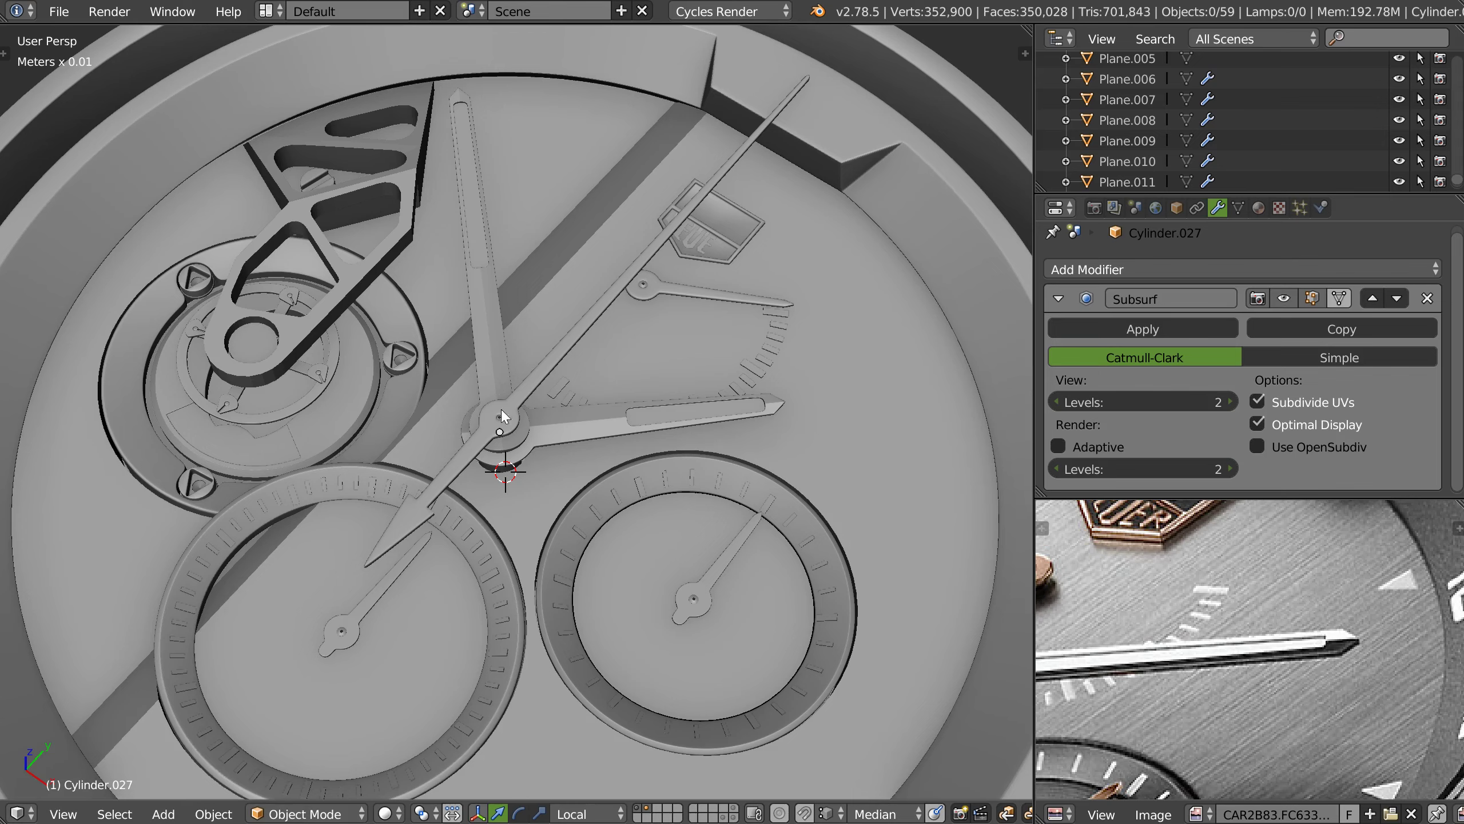
pyautogui.scroll(-2, 628, 357)
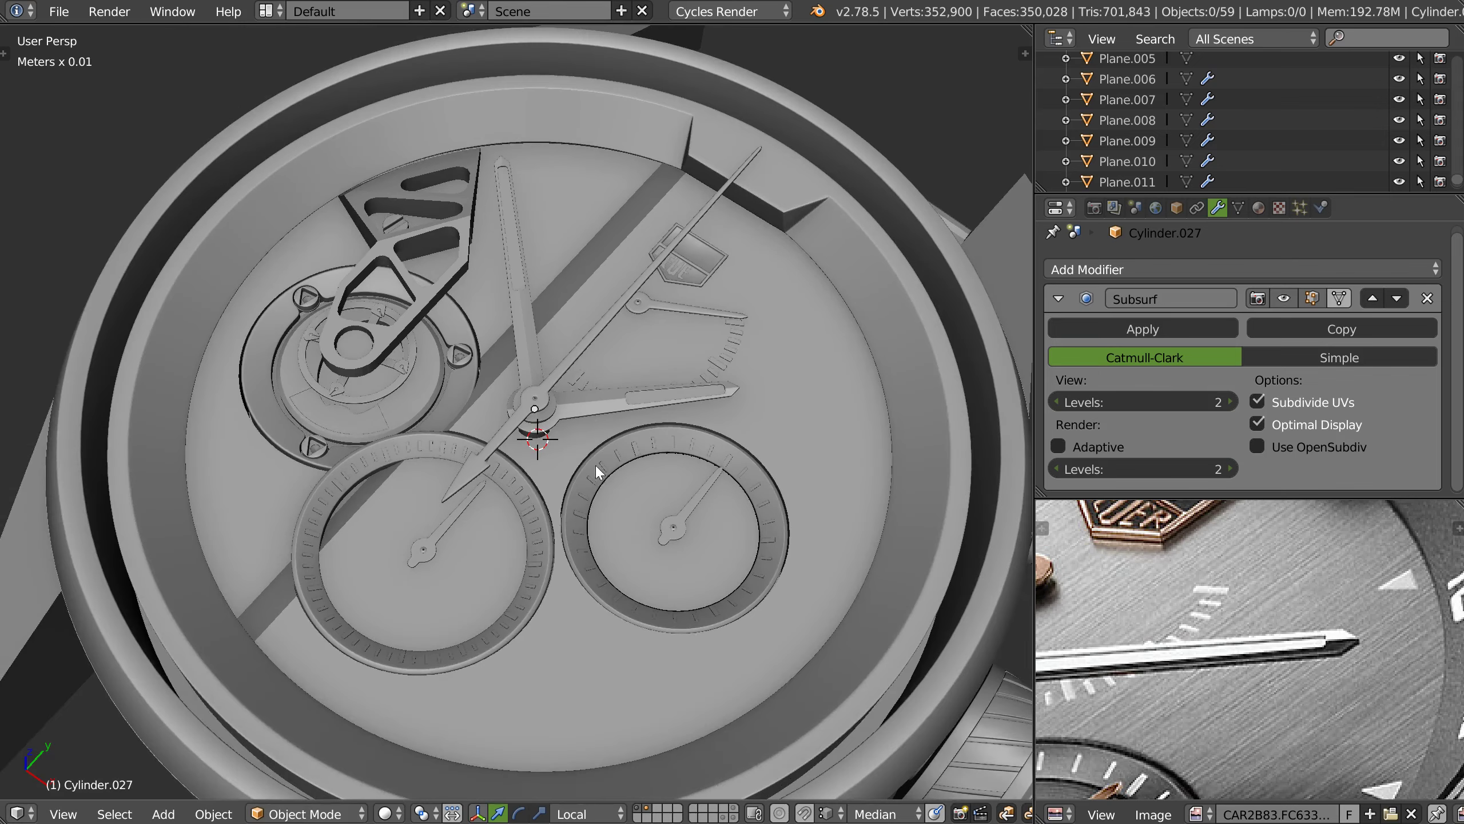
pyautogui.moveTo(558, 399)
pyautogui.mouseDown(button='middle')
pyautogui.moveTo(546, 419)
pyautogui.moveTo(505, 284)
pyautogui.moveTo(536, 400)
pyautogui.moveTo(528, 378)
pyautogui.moveTo(789, 352)
pyautogui.mouseUp(button='middle')
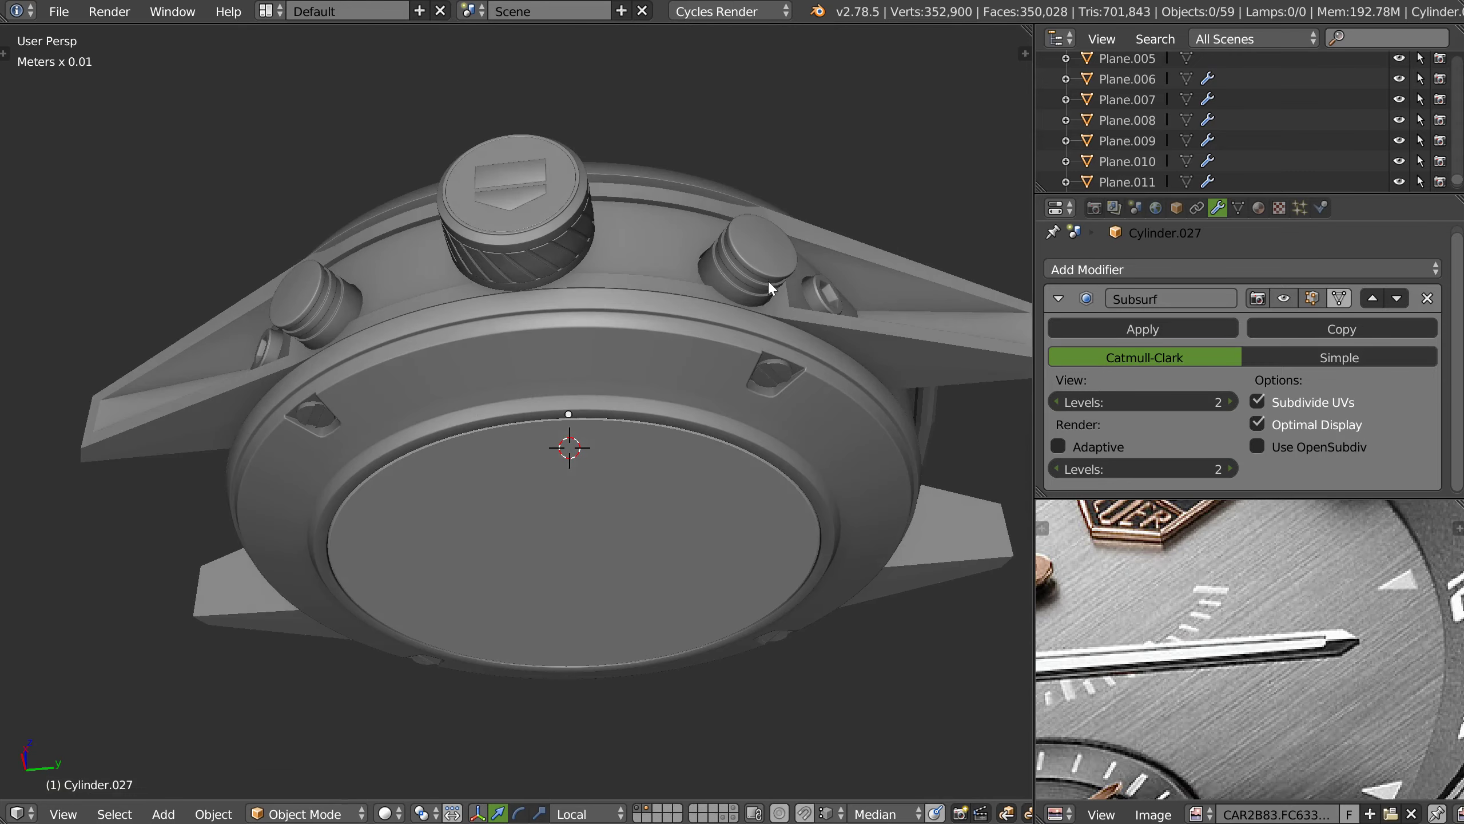
pyautogui.moveTo(924, 361); pyautogui.dragTo(661, 347, button='middle')
pyautogui.moveTo(723, 407)
pyautogui.mouseDown(button='middle')
pyautogui.moveTo(705, 458)
pyautogui.moveTo(703, 366)
pyautogui.moveTo(809, 336)
pyautogui.moveTo(836, 311)
pyautogui.moveTo(629, 303)
pyautogui.moveTo(671, 423)
pyautogui.moveTo(612, 319)
pyautogui.mouseUp(button='middle')
pyautogui.scroll(4, 612, 319)
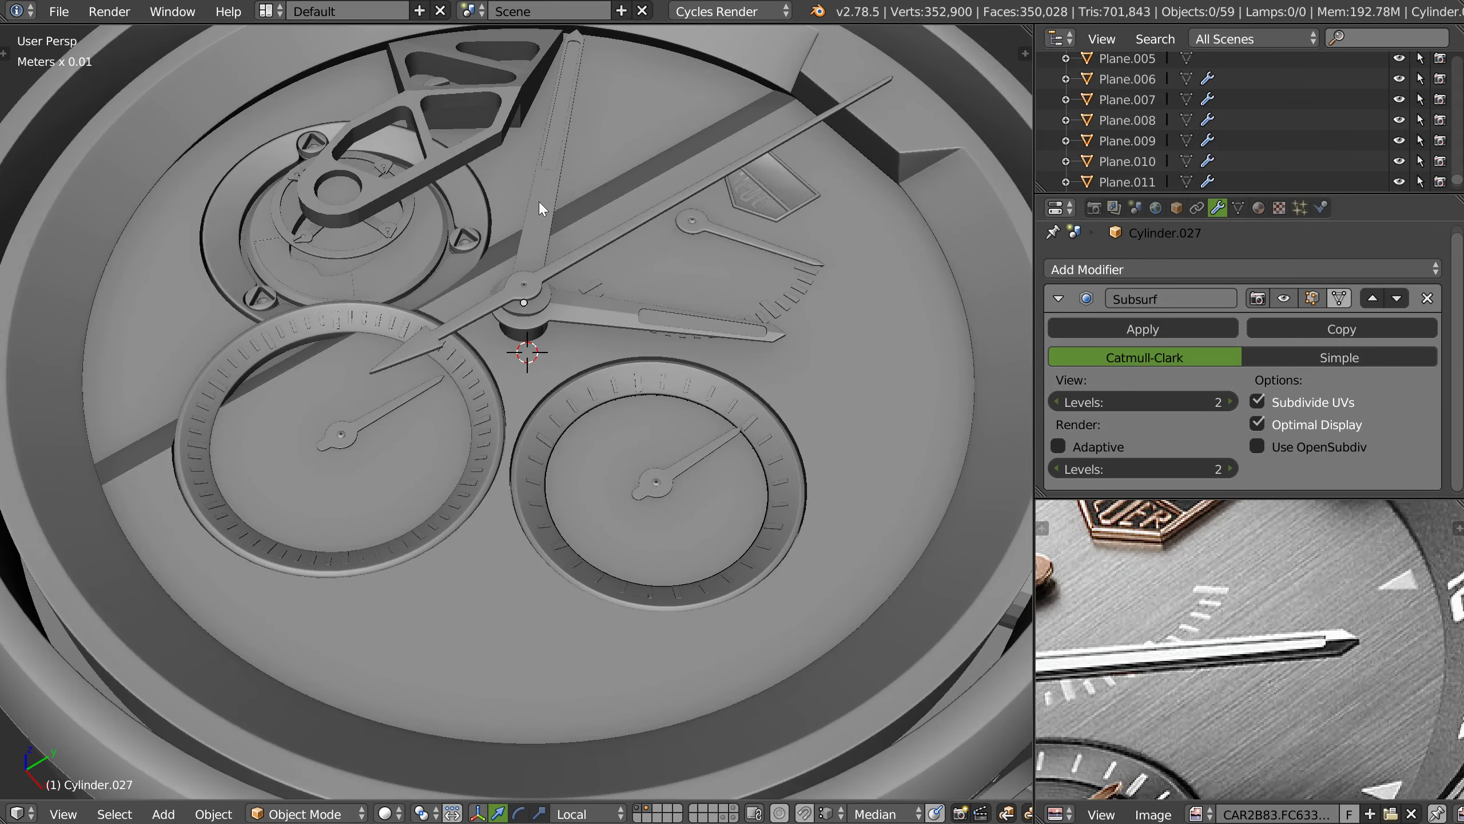
pyautogui.moveTo(539, 202)
pyautogui.keyDown('shift'); pyautogui.mouseDown(button='middle')
pyautogui.moveTo(464, 398)
pyautogui.moveTo(524, 412)
pyautogui.moveTo(524, 396)
pyautogui.moveTo(500, 480)
pyautogui.moveTo(497, 364)
pyautogui.mouseUp(button='middle'); pyautogui.keyUp('shift')
# - Check the caseback in back view, then the dial front at a low angle over the hands
pyautogui.press('ctrl+KP_1')
pyautogui.press('KP_1')
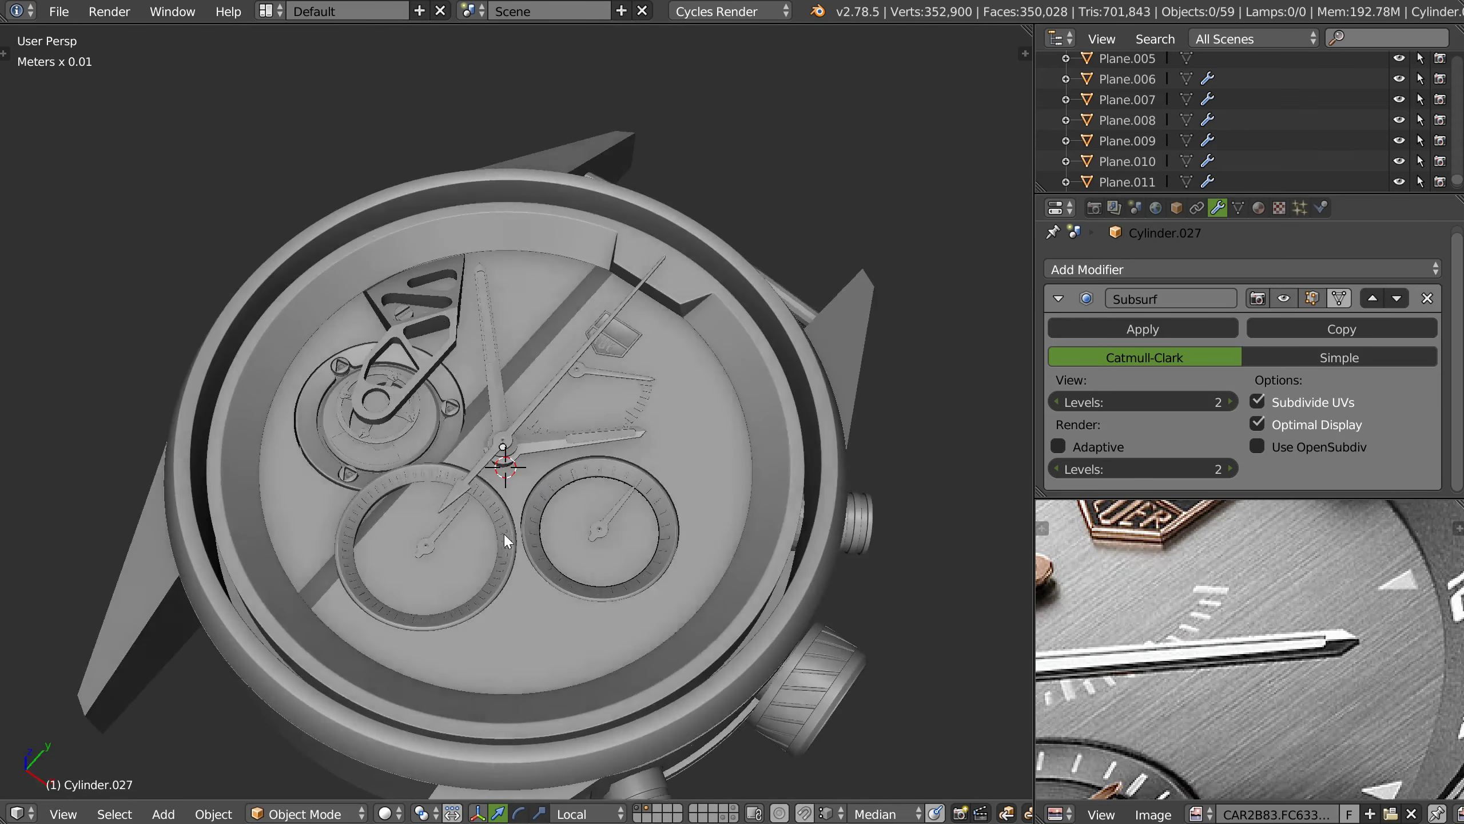
pyautogui.scroll(4, 561, 433)
pyautogui.moveTo(560, 433)
pyautogui.mouseDown(button='middle')
pyautogui.moveTo(524, 432)
pyautogui.moveTo(533, 344)
pyautogui.moveTo(533, 390)
pyautogui.mouseUp(button='middle')
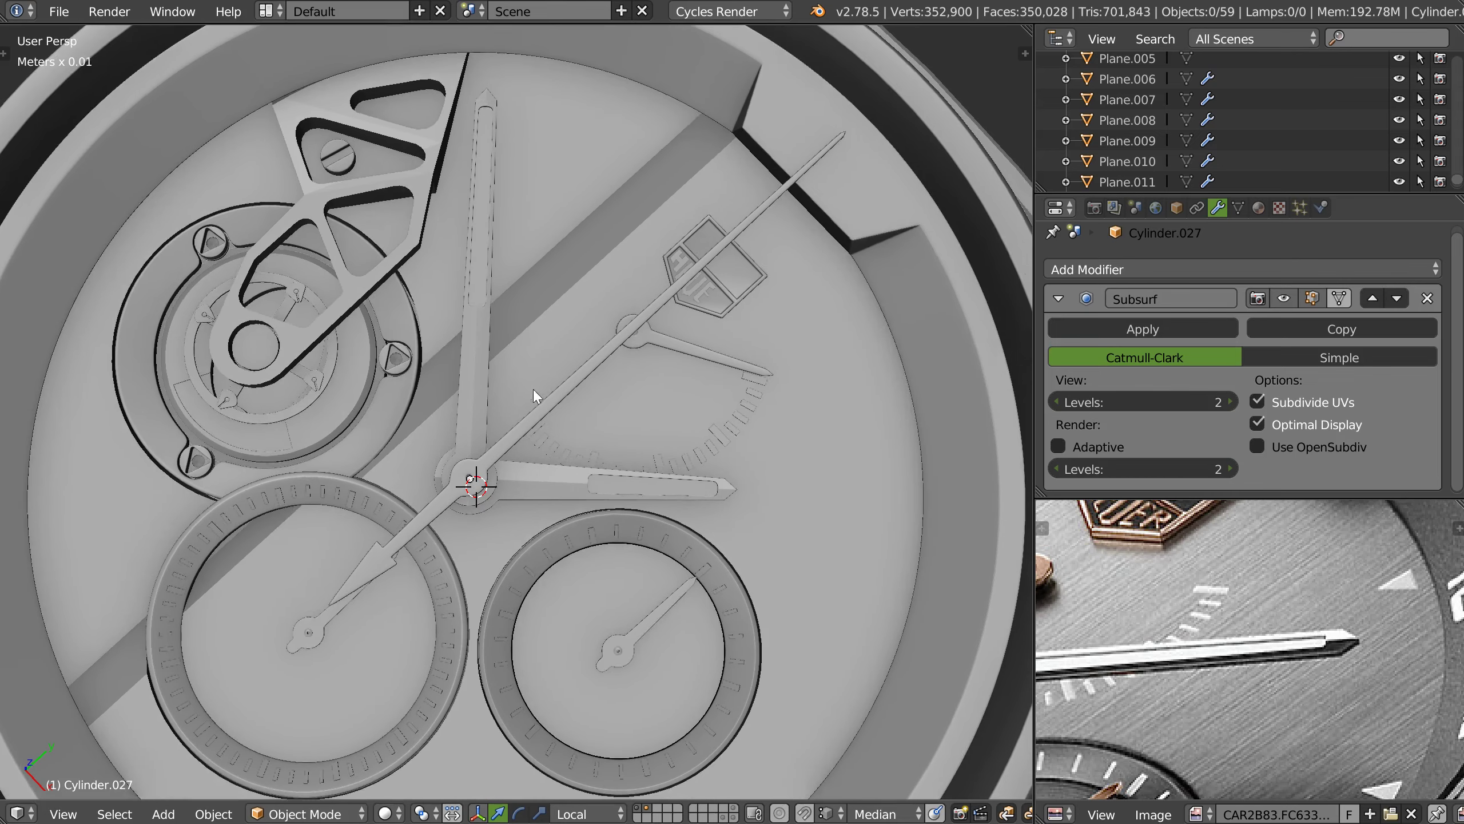
pyautogui.moveTo(620, 523); pyautogui.dragTo(626, 421, button='middle')
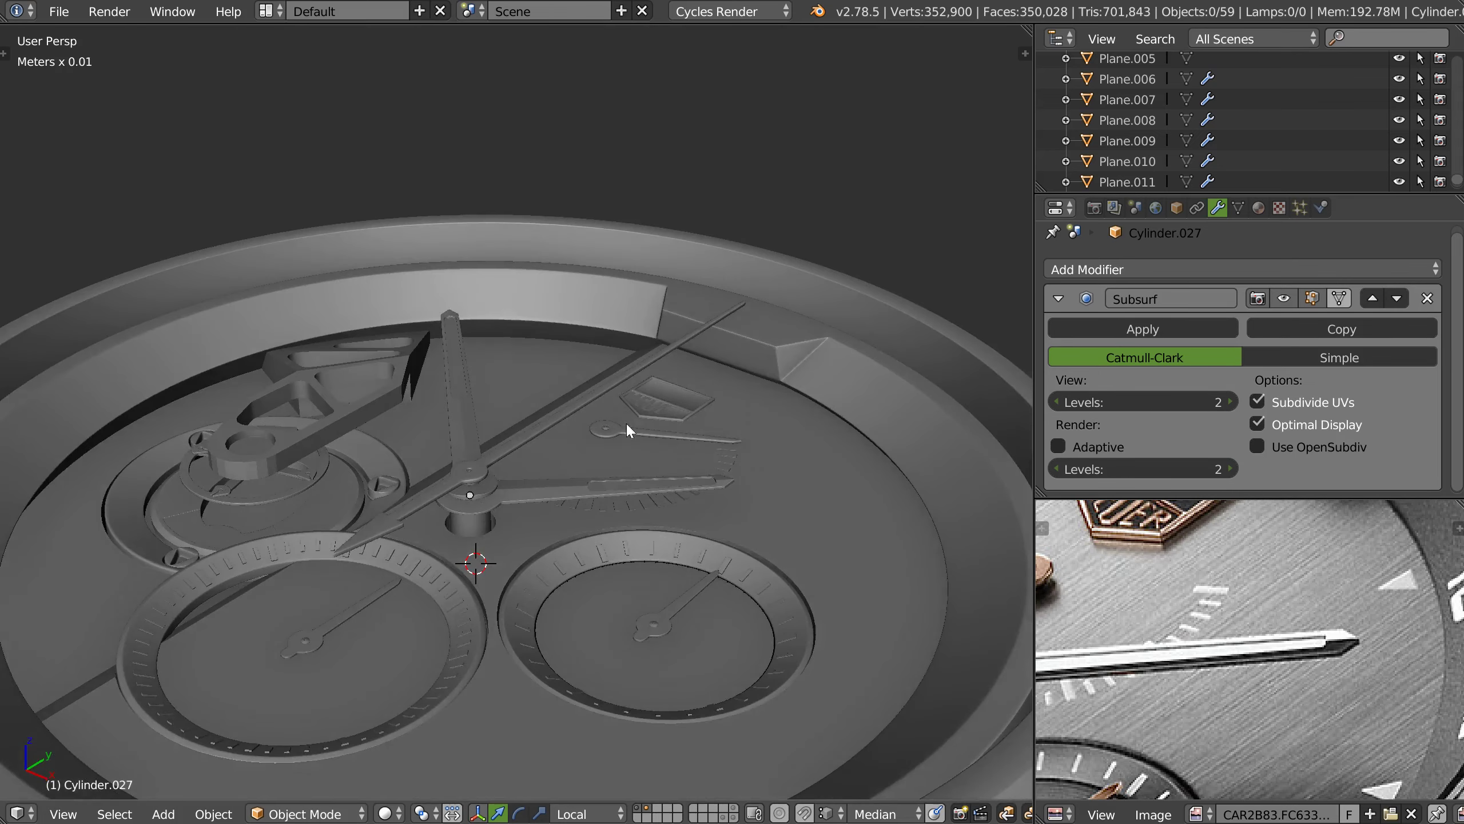
pyautogui.scroll(3, 652, 403)
pyautogui.scroll(2, 753, 480)
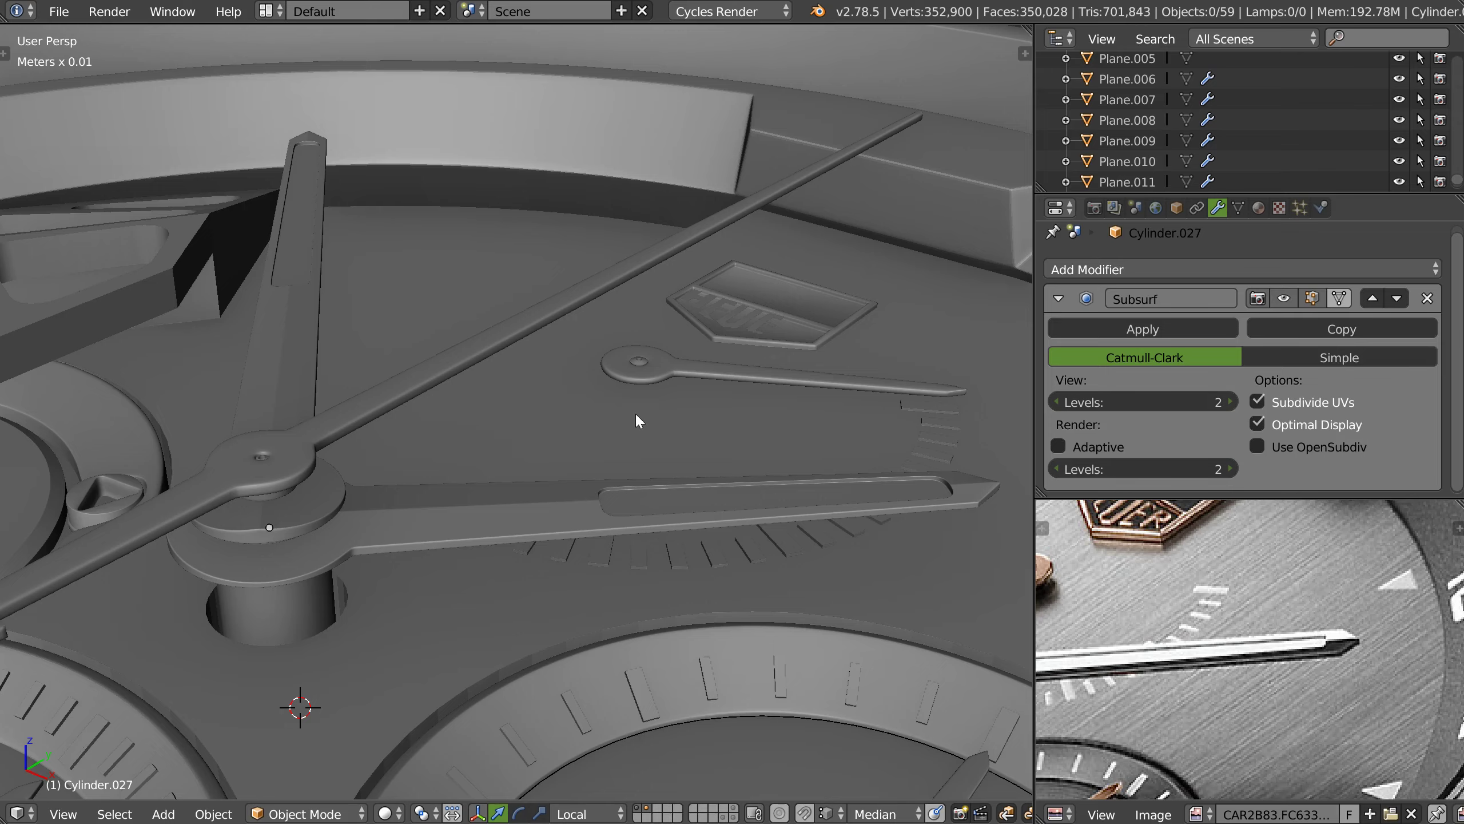
# - Orbit in close to the crown, pushers and case rim
pyautogui.scroll(-3, 635, 412)
pyautogui.moveTo(499, 482)
pyautogui.mouseDown(button='middle')
pyautogui.moveTo(456, 424)
pyautogui.moveTo(470, 413)
pyautogui.mouseUp(button='middle')
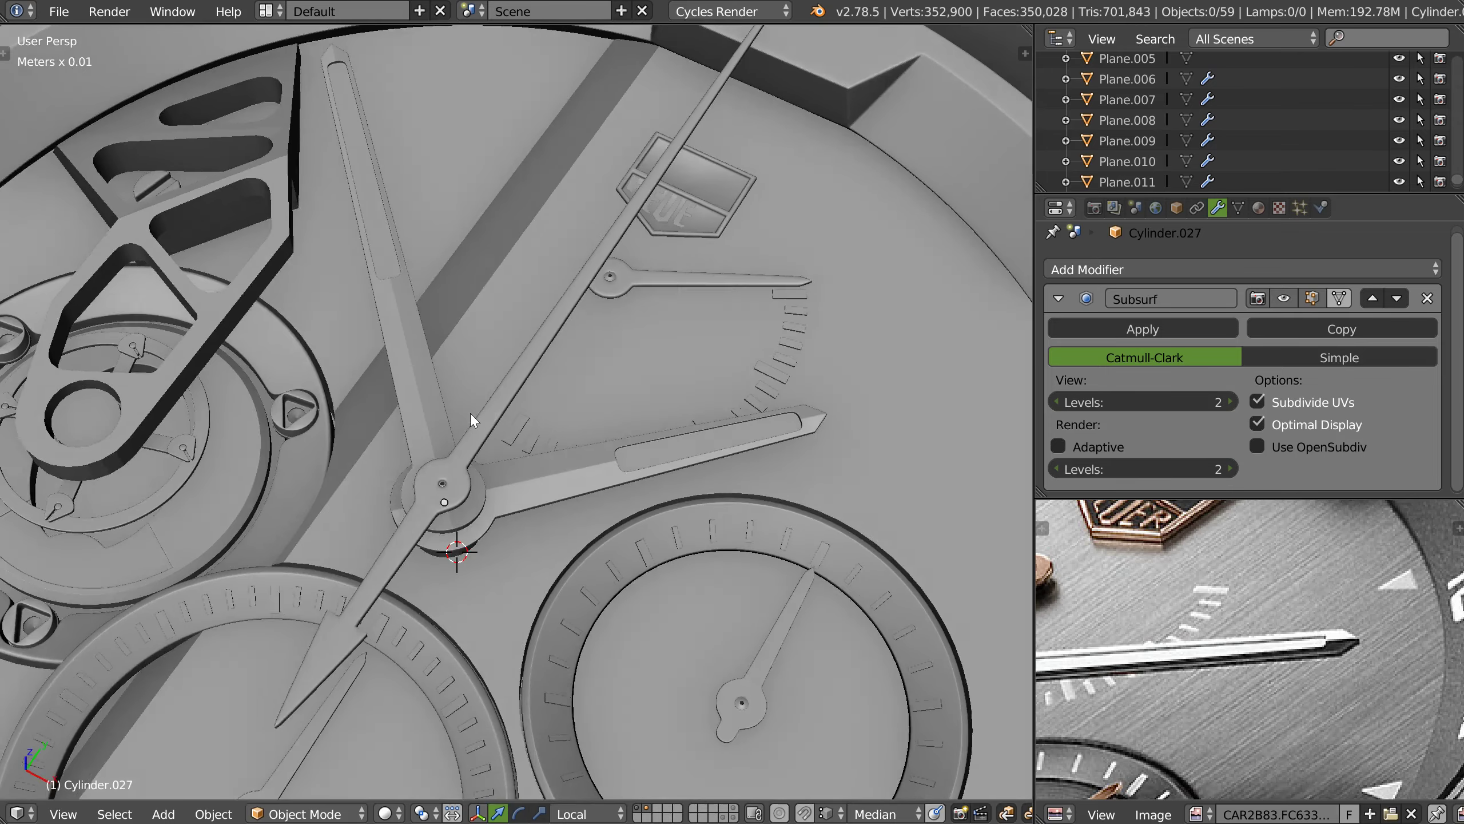
pyautogui.moveTo(611, 478)
pyautogui.mouseDown(button='middle')
pyautogui.moveTo(585, 414)
pyautogui.moveTo(391, 398)
pyautogui.moveTo(392, 428)
pyautogui.moveTo(374, 187)
pyautogui.mouseUp(button='middle')
pyautogui.moveTo(489, 285); pyautogui.dragTo(467, 267, button='middle')
pyautogui.scroll(3, 493, 330)
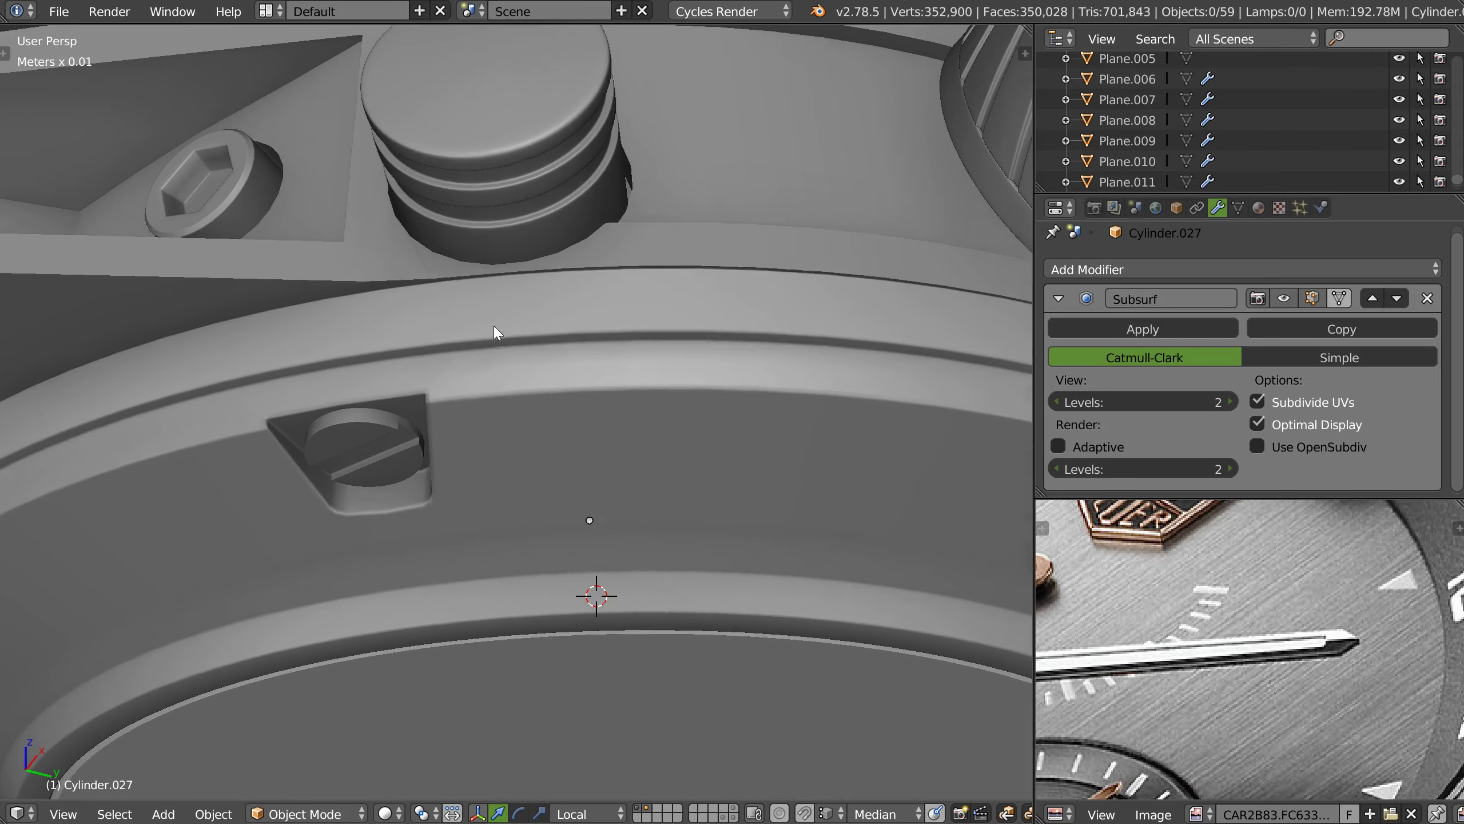
pyautogui.rightClick(492, 405)
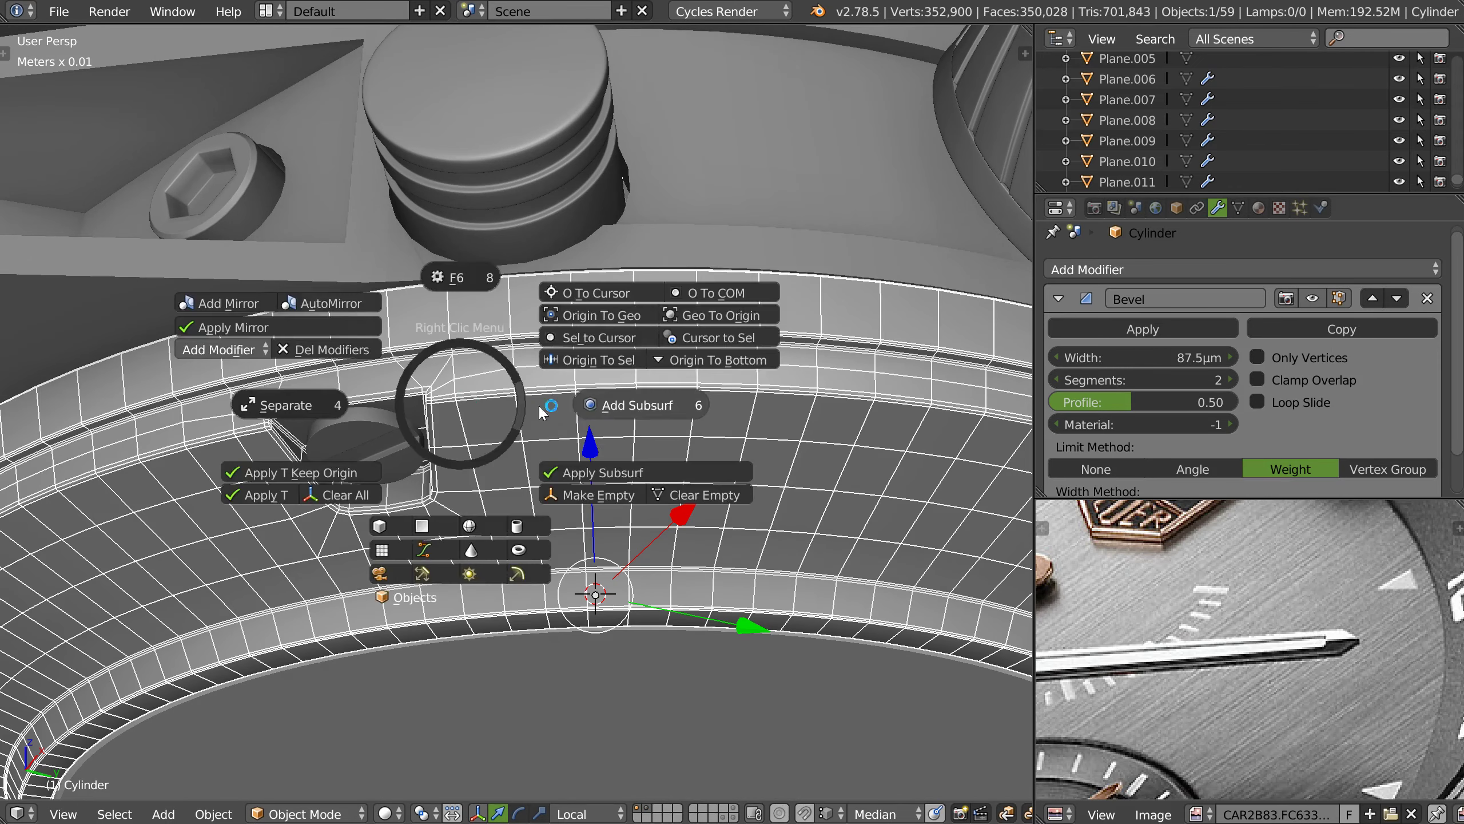
pyautogui.press('z')
pyautogui.press('Escape')
pyautogui.scroll(-2, 599, 363)
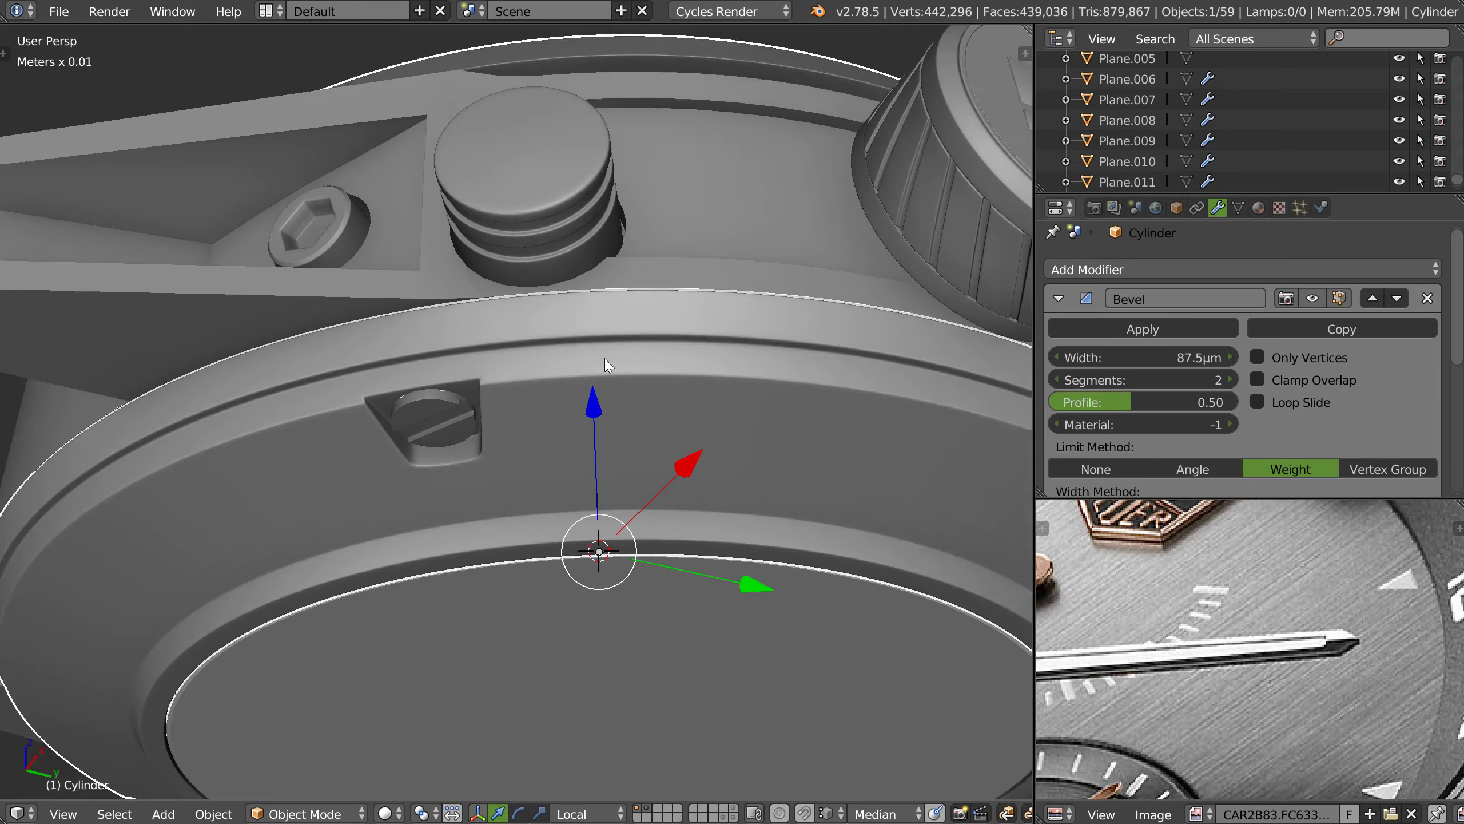
pyautogui.scroll(5, 531, 330)
pyautogui.scroll(1, 528, 333)
pyautogui.scroll(-4, 529, 333)
pyautogui.moveTo(480, 368)
pyautogui.mouseDown(button='middle')
pyautogui.moveTo(469, 332)
pyautogui.moveTo(535, 426)
pyautogui.moveTo(616, 412)
pyautogui.moveTo(636, 426)
pyautogui.moveTo(599, 397)
pyautogui.moveTo(605, 409)
pyautogui.mouseUp(button='middle')
pyautogui.scroll(2, 615, 412)
pyautogui.moveTo(476, 409); pyautogui.dragTo(497, 428, button='middle')
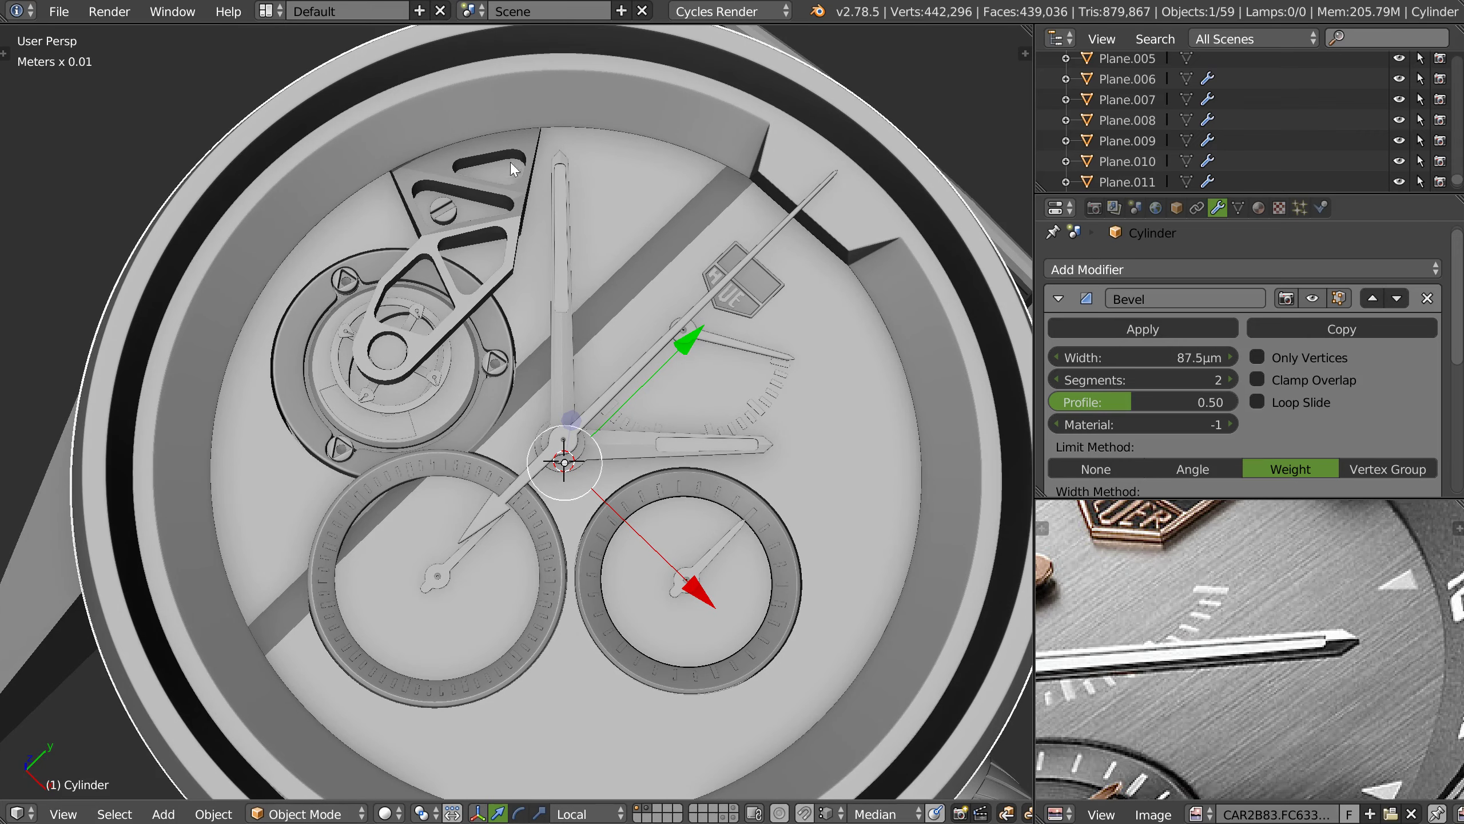
pyautogui.moveTo(488, 213)
pyautogui.mouseDown(button='middle')
pyautogui.moveTo(414, 279)
pyautogui.moveTo(381, 387)
pyautogui.mouseUp(button='middle')
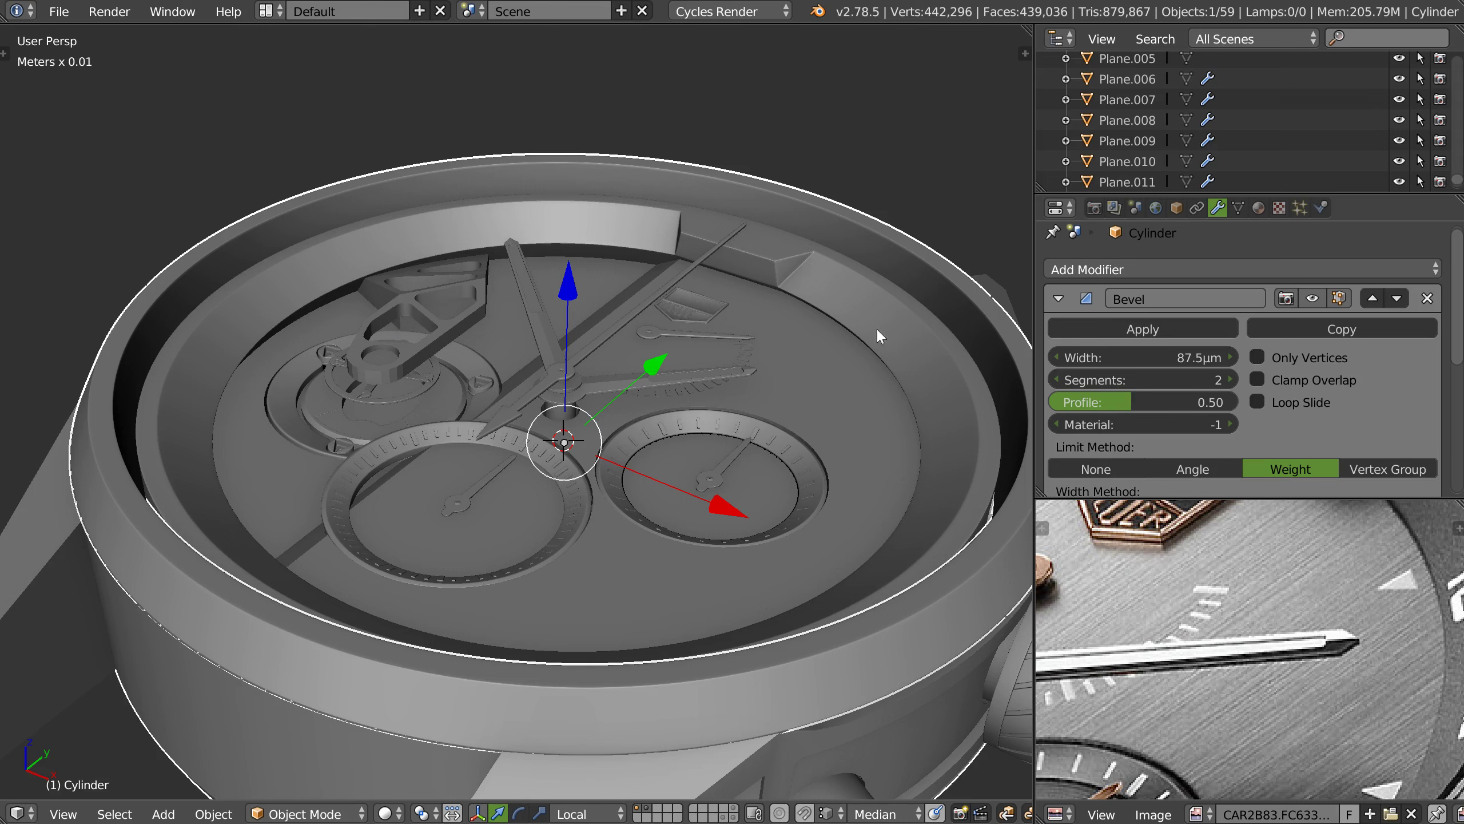
pyautogui.moveTo(494, 348)
pyautogui.mouseDown(button='middle')
pyautogui.moveTo(504, 408)
pyautogui.moveTo(626, 572)
pyautogui.moveTo(646, 510)
pyautogui.moveTo(664, 501)
pyautogui.moveTo(469, 541)
pyautogui.mouseUp(button='middle')
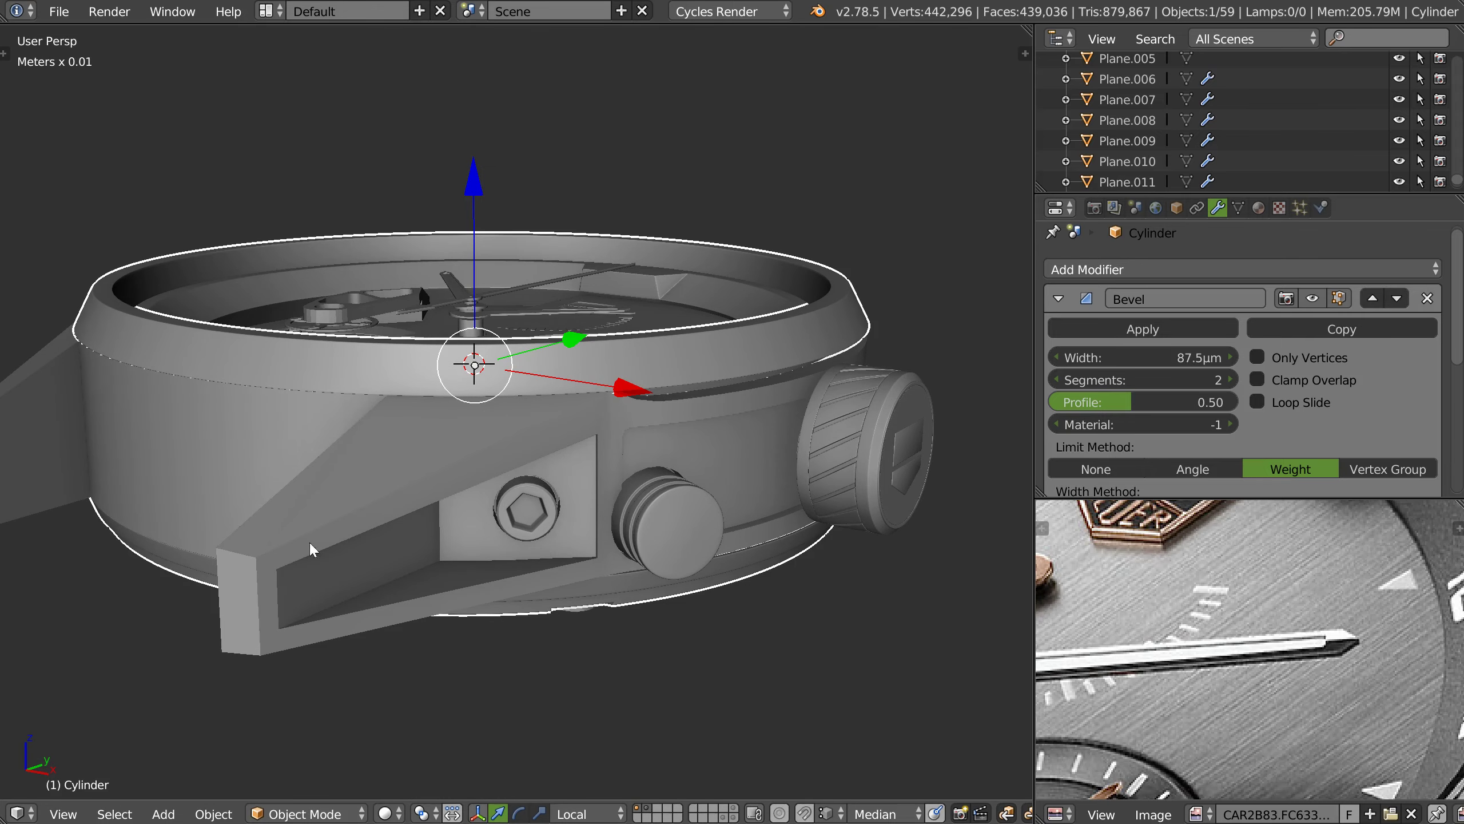
pyautogui.moveTo(723, 503)
pyautogui.mouseDown(button='middle')
pyautogui.moveTo(627, 468)
pyautogui.moveTo(586, 504)
pyautogui.moveTo(643, 504)
pyautogui.moveTo(664, 474)
pyautogui.moveTo(437, 317)
pyautogui.moveTo(546, 321)
pyautogui.moveTo(593, 276)
pyautogui.moveTo(437, 332)
pyautogui.moveTo(432, 378)
pyautogui.moveTo(510, 362)
pyautogui.moveTo(441, 407)
pyautogui.mouseUp(button='middle')
pyautogui.scroll(3, 438, 341)
pyautogui.moveTo(359, 352)
pyautogui.mouseDown(button='middle')
pyautogui.moveTo(377, 348)
pyautogui.moveTo(392, 412)
pyautogui.moveTo(447, 401)
pyautogui.mouseUp(button='middle')
pyautogui.moveTo(399, 444)
pyautogui.mouseDown(button='middle')
pyautogui.moveTo(339, 494)
pyautogui.moveTo(366, 468)
pyautogui.moveTo(346, 563)
pyautogui.moveTo(343, 414)
pyautogui.moveTo(357, 463)
pyautogui.moveTo(328, 437)
pyautogui.moveTo(343, 443)
pyautogui.mouseUp(button='middle')
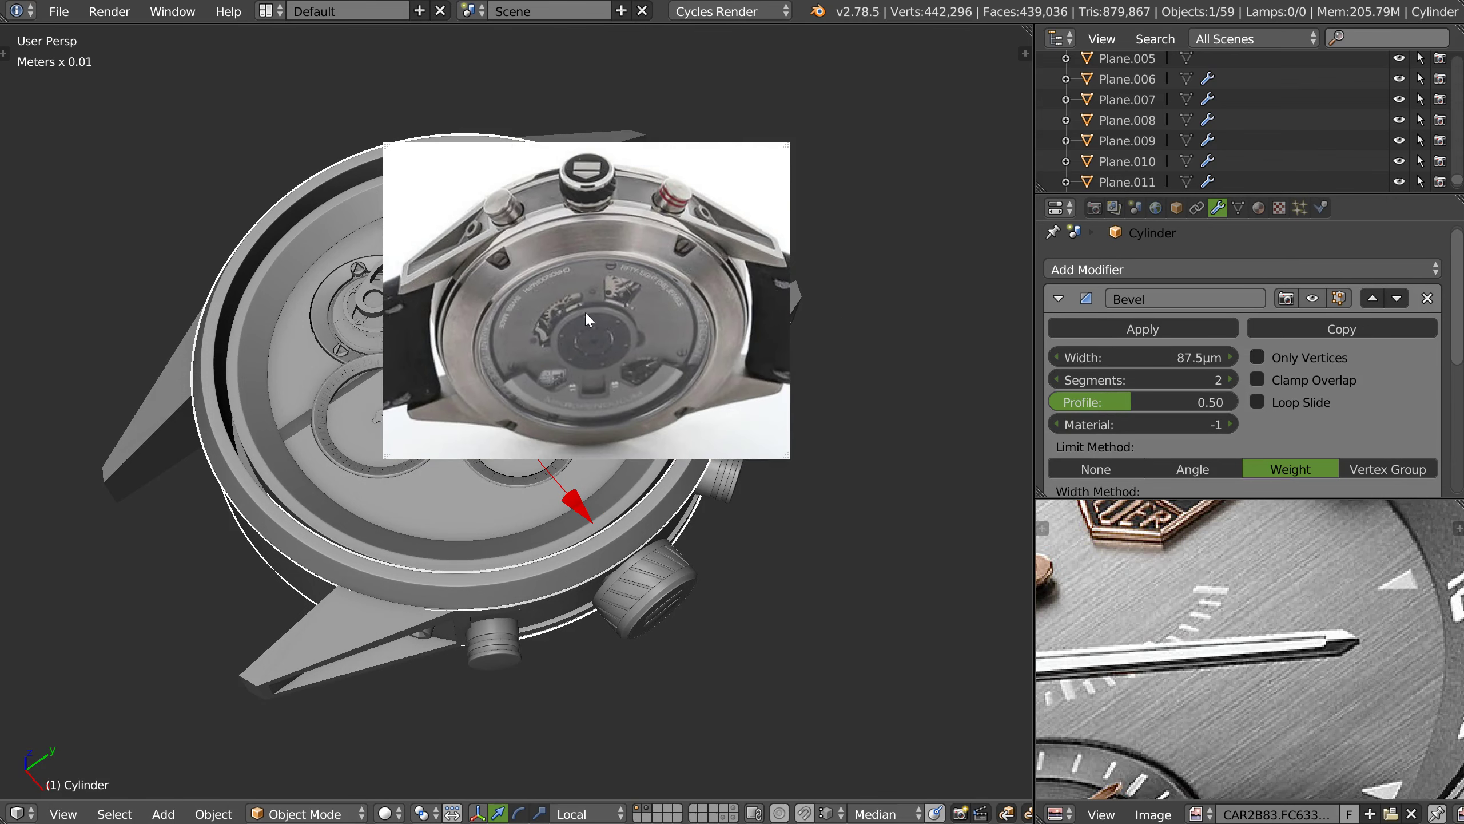
# - Line up the caseback with the reference photo and shift the photo to its strap side
pyautogui.moveTo(479, 485)
pyautogui.mouseDown(button='middle')
pyautogui.moveTo(398, 506)
pyautogui.moveTo(498, 523)
pyautogui.moveTo(383, 564)
pyautogui.moveTo(367, 553)
pyautogui.moveTo(408, 535)
pyautogui.mouseUp(button='middle')
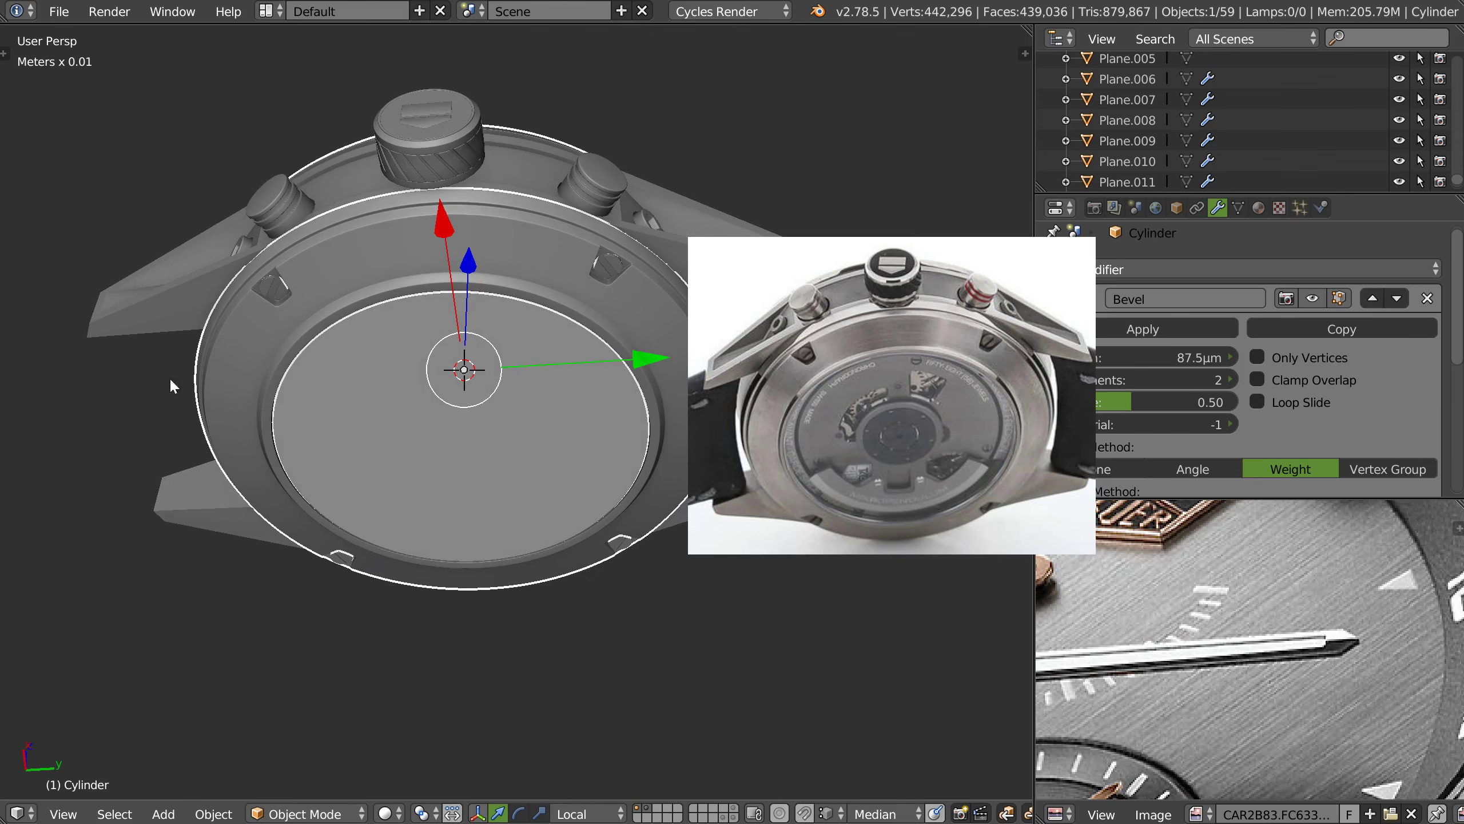
pyautogui.moveTo(132, 336); pyautogui.dragTo(128, 330, button='middle')
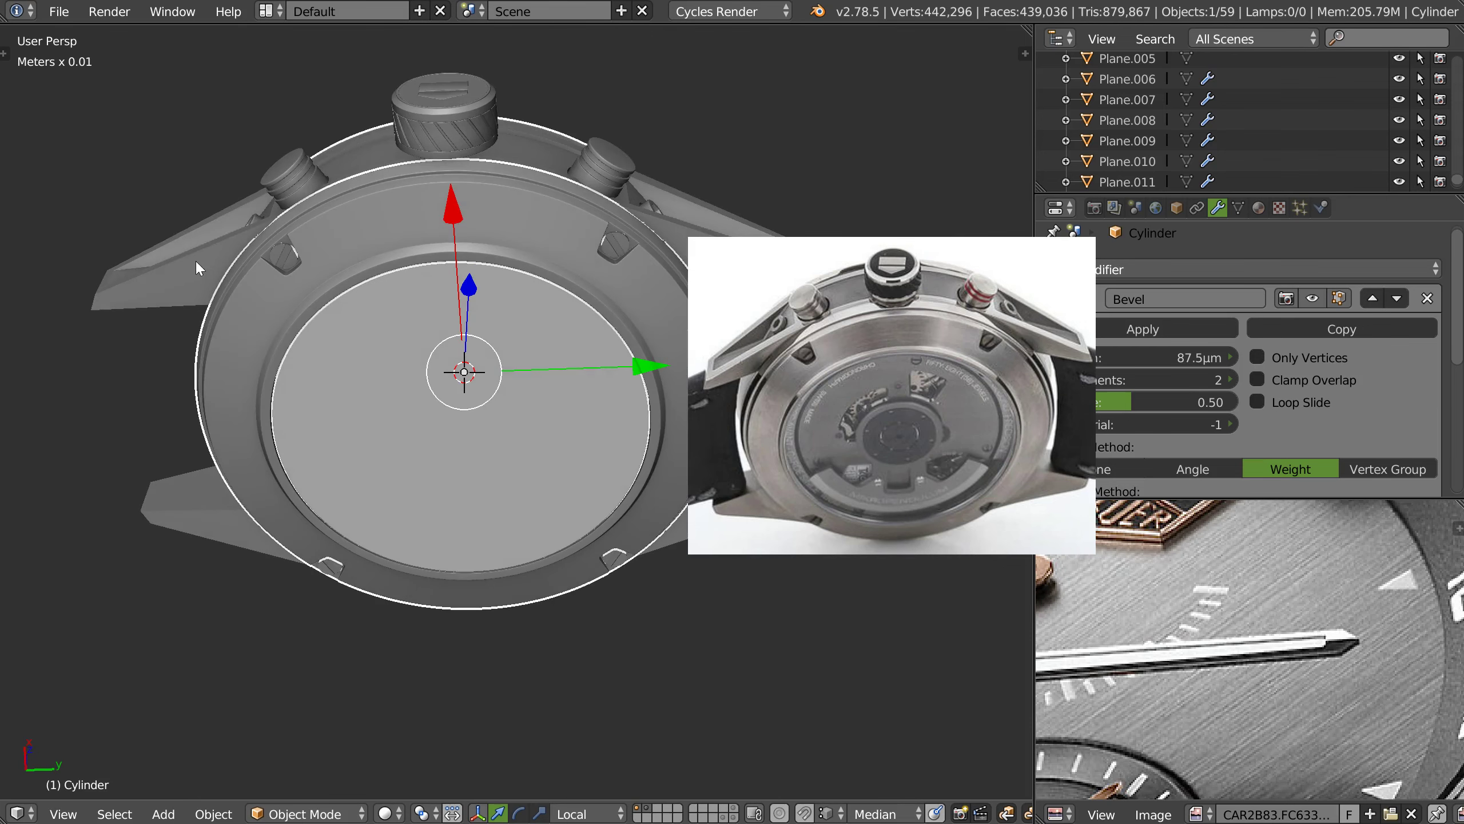
pyautogui.moveTo(190, 268); pyautogui.dragTo(238, 323, button='middle')
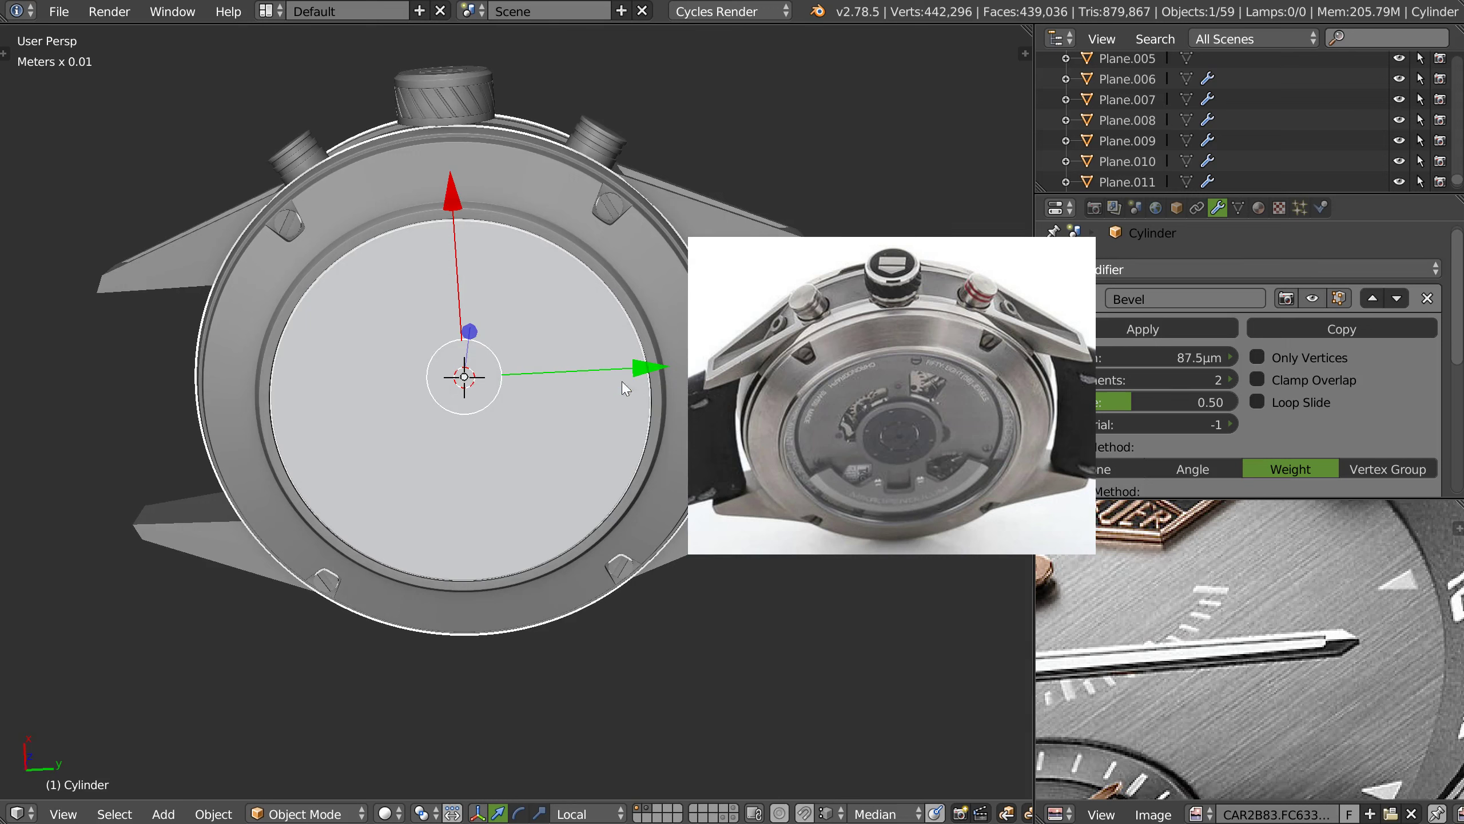
pyautogui.moveTo(948, 392); pyautogui.dragTo(806, 362)
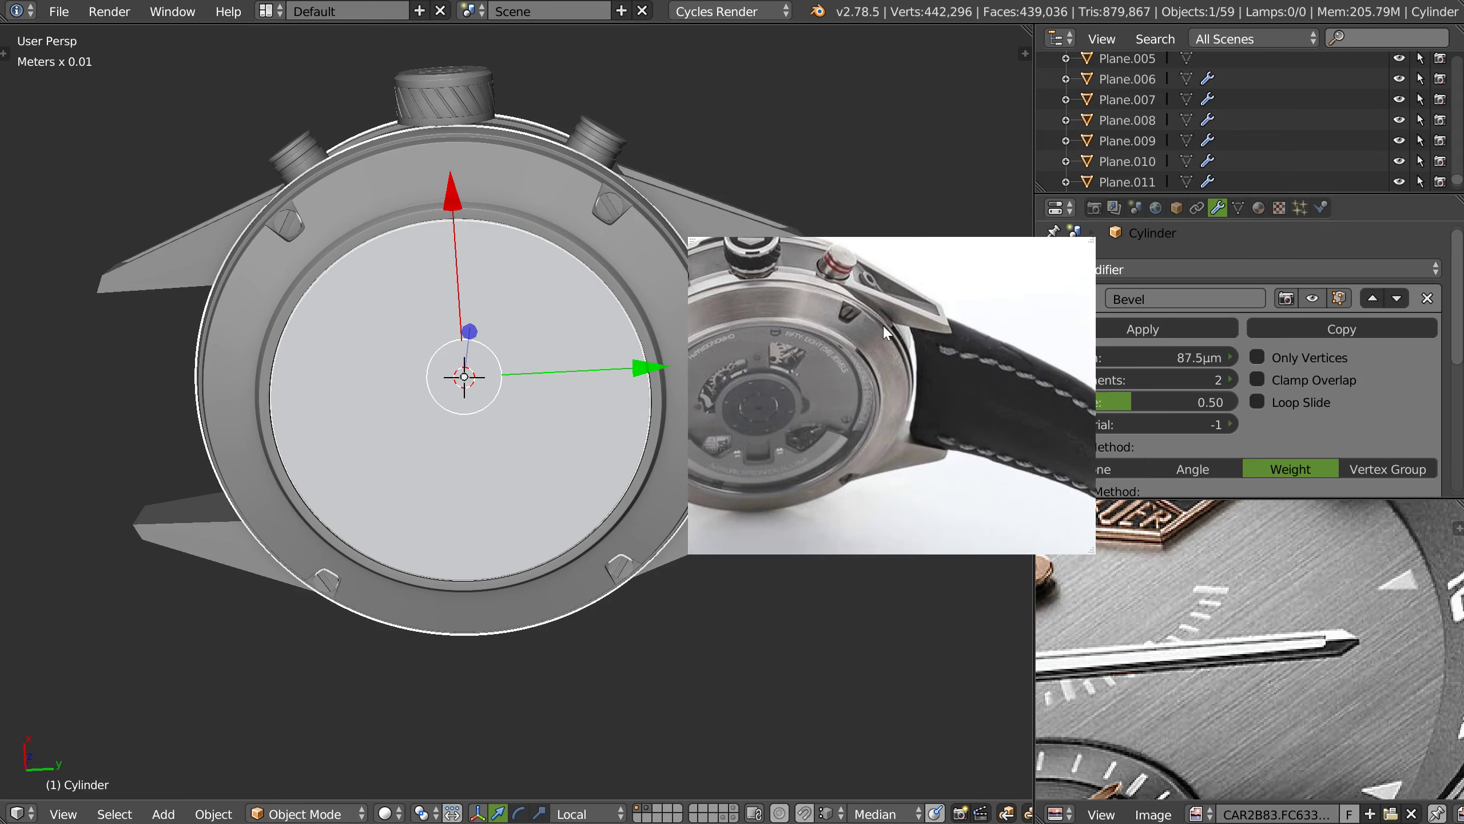
pyautogui.moveTo(593, 291); pyautogui.dragTo(512, 492, button='middle')
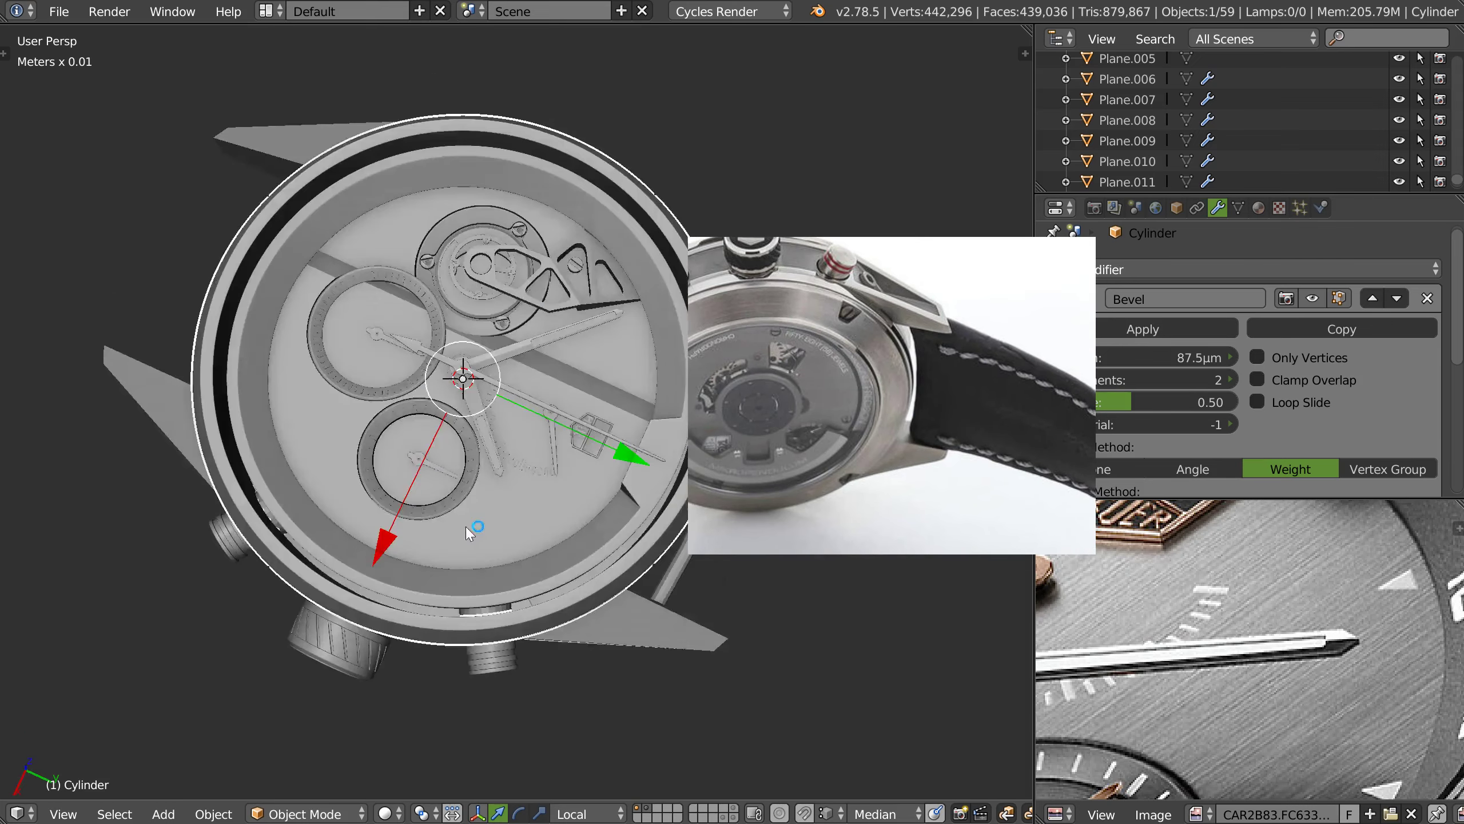
# - Zoom into Top Ortho view and draw a dark Grease Pencil guide line down the lug
pyautogui.press('KP_7')
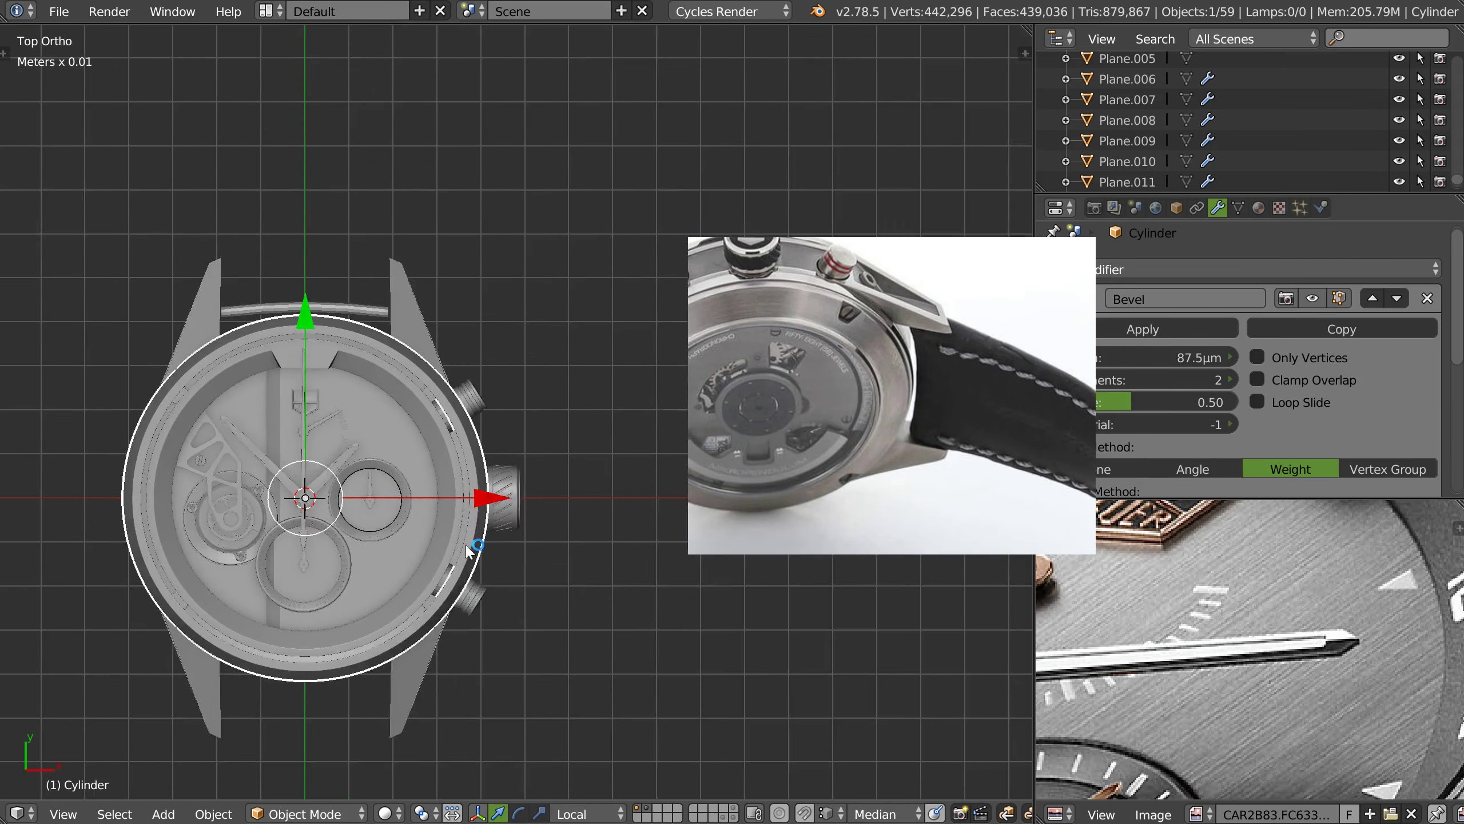
pyautogui.scroll(3, 357, 284)
pyautogui.scroll(2, 357, 283)
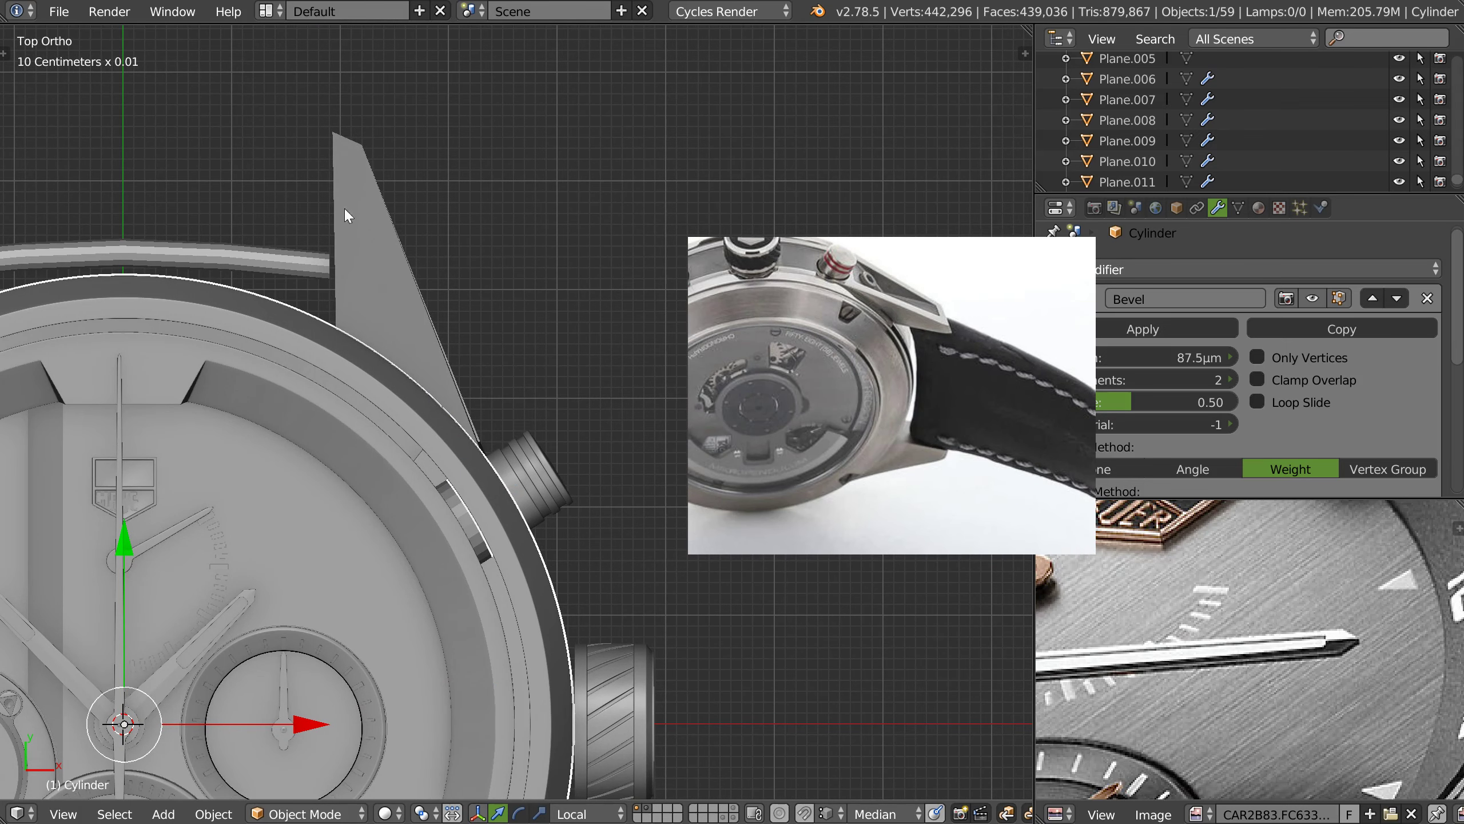
pyautogui.moveTo(337, 135); pyautogui.dragTo(365, 340)
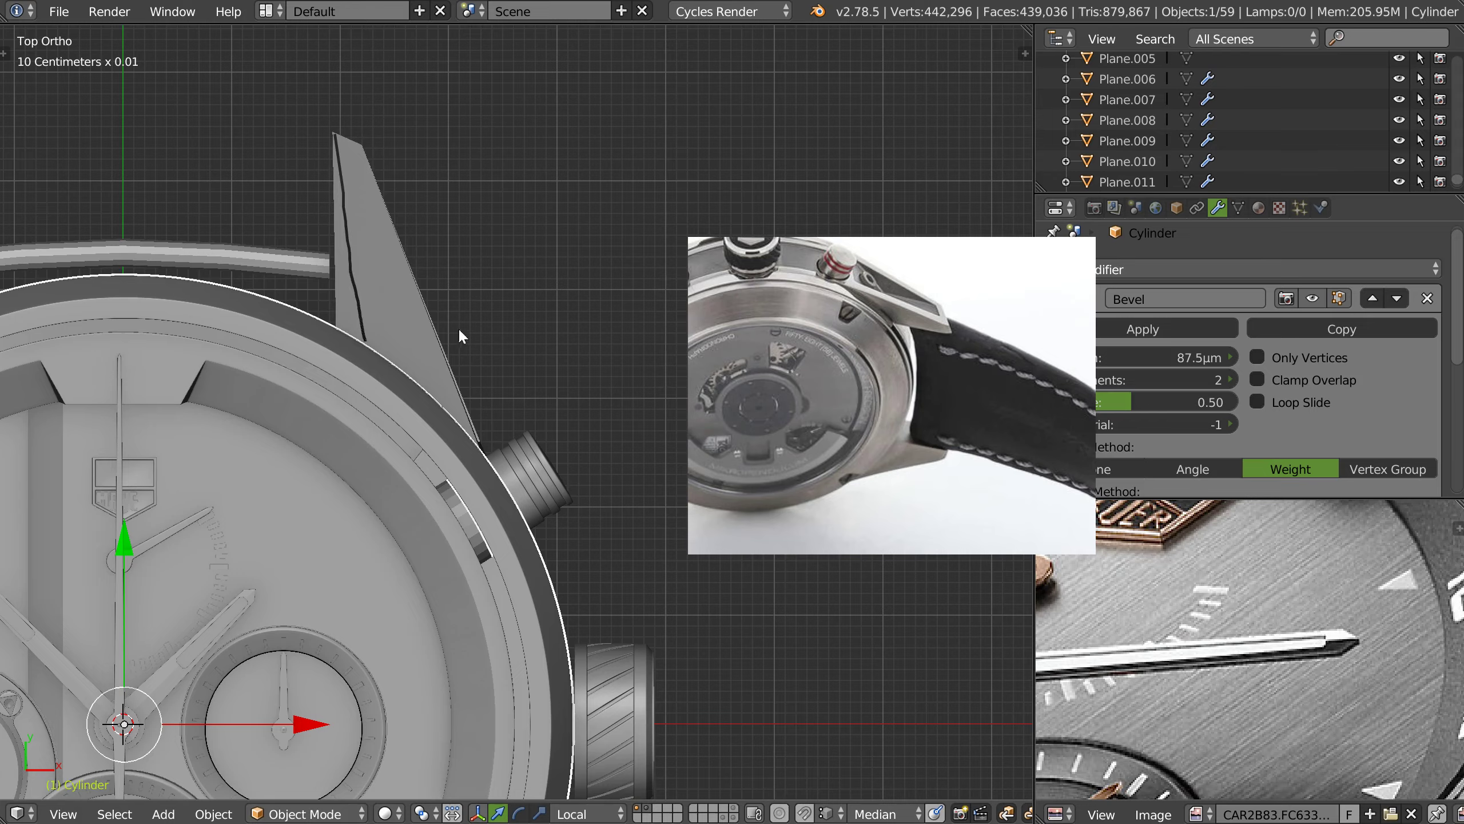
# - Orbit from the case side back to the dial front and recentre on the dial
pyautogui.scroll(-5, 362, 409)
pyautogui.moveTo(361, 410)
pyautogui.mouseDown(button='middle')
pyautogui.moveTo(249, 297)
pyautogui.moveTo(132, 549)
pyautogui.moveTo(300, 439)
pyautogui.moveTo(290, 360)
pyautogui.moveTo(251, 427)
pyautogui.moveTo(272, 393)
pyautogui.mouseUp(button='middle')
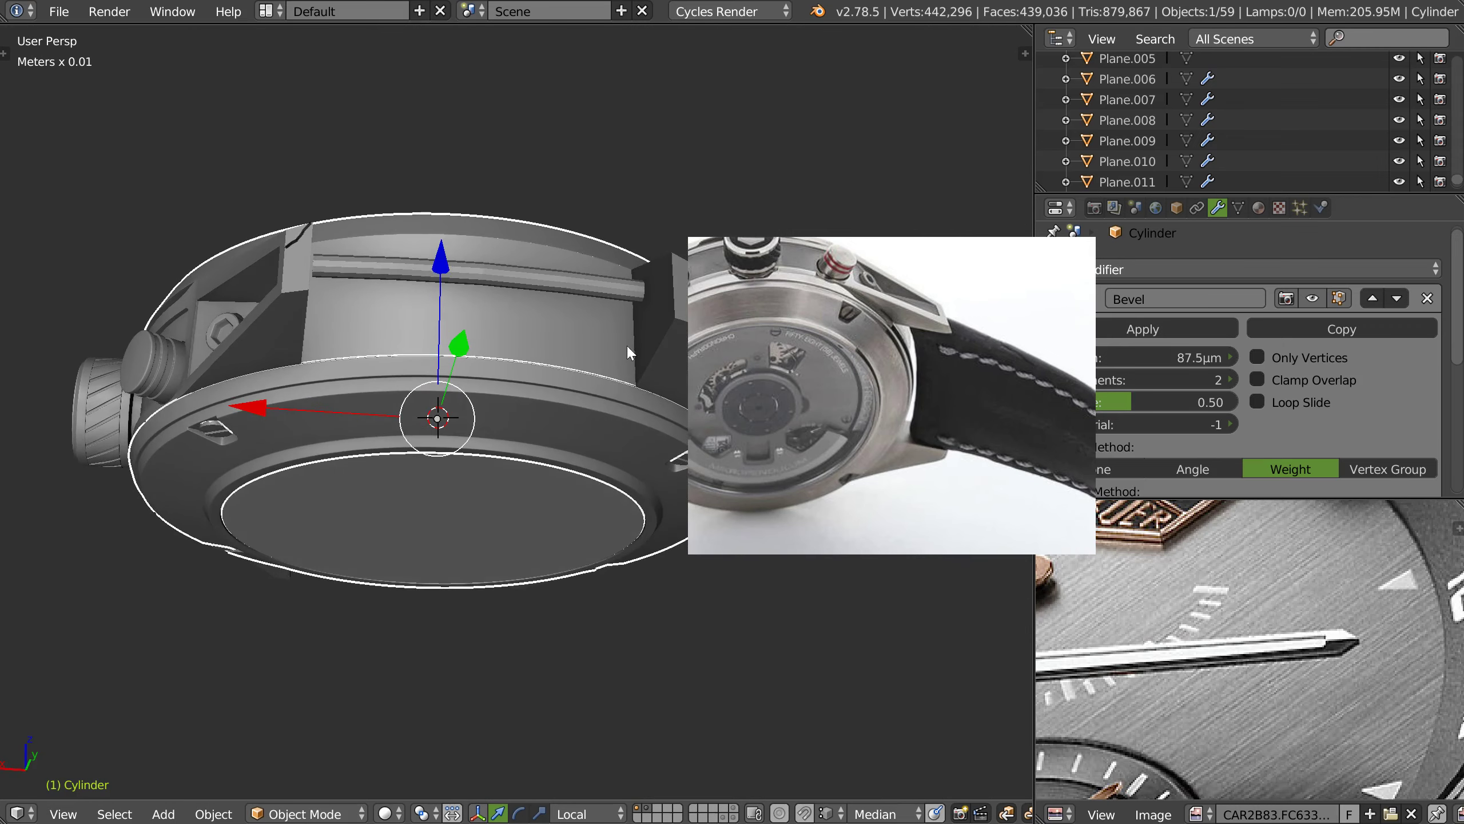
pyautogui.moveTo(356, 291)
pyautogui.mouseDown(button='middle')
pyautogui.moveTo(524, 506)
pyautogui.moveTo(515, 472)
pyautogui.mouseUp(button='middle')
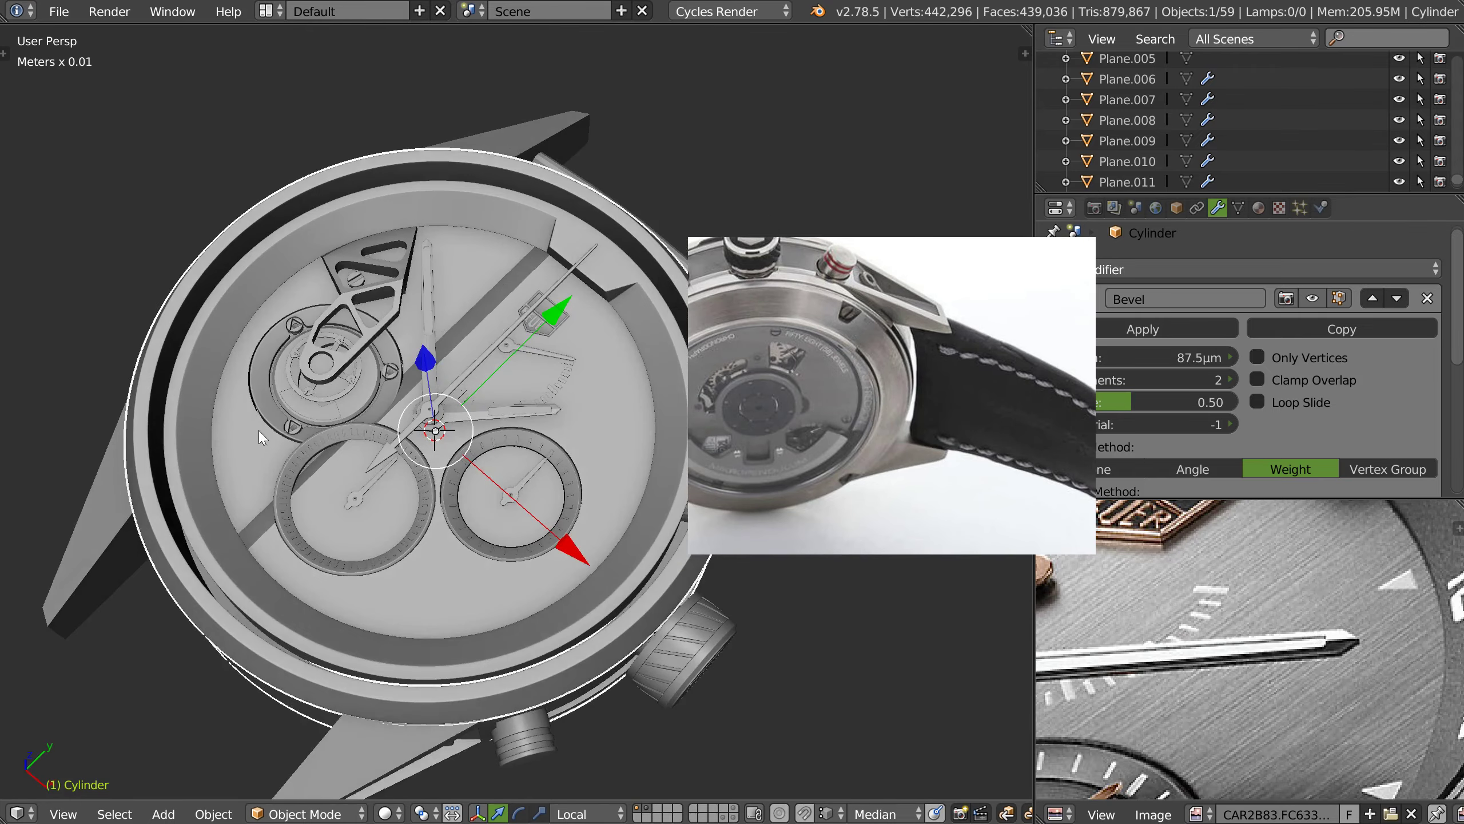
pyautogui.scroll(4, 503, 334)
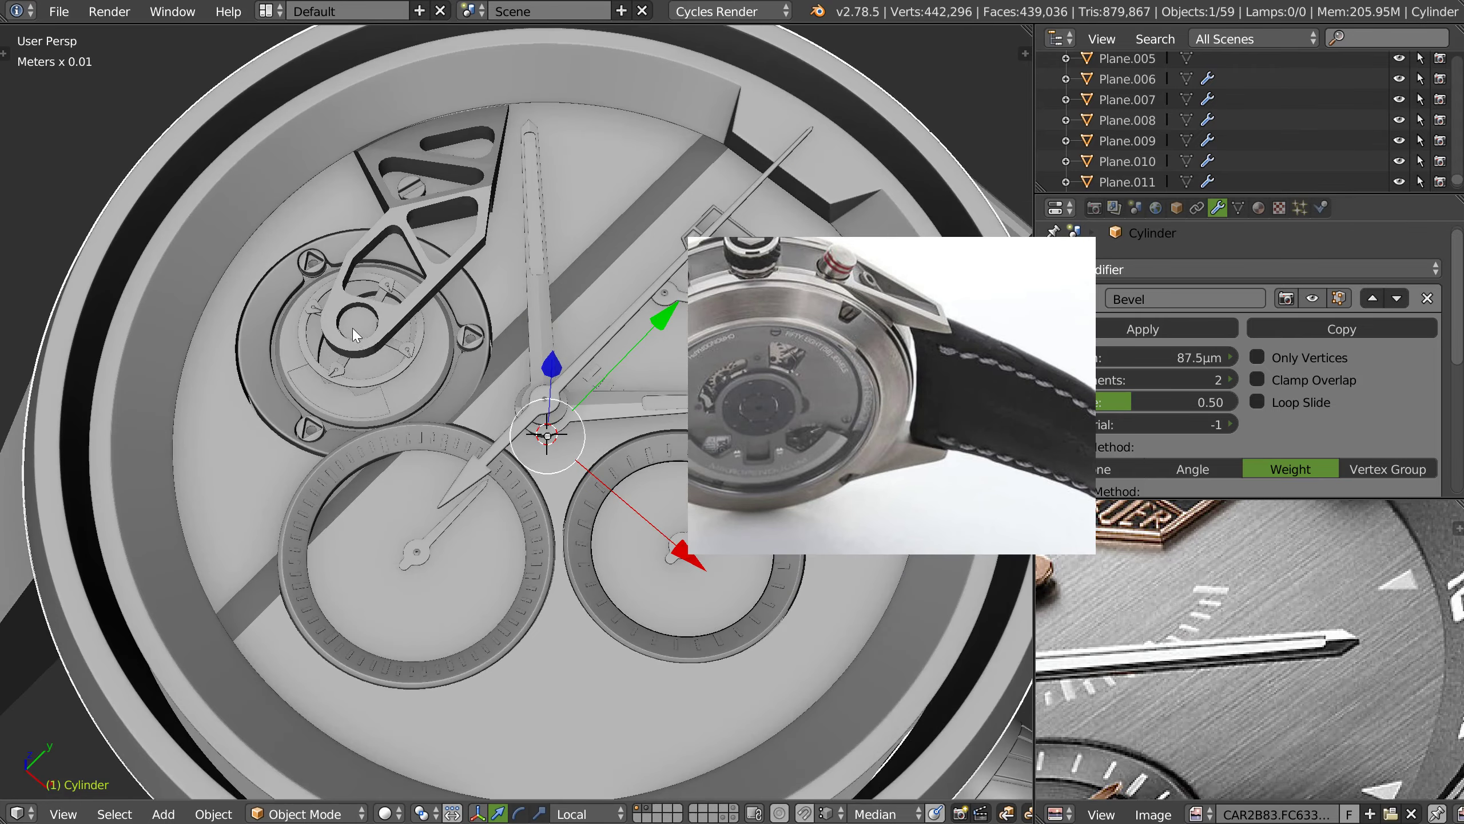
pyautogui.scroll(-2, 352, 327)
pyautogui.scroll(-3, 288, 446)
pyautogui.scroll(1, 397, 427)
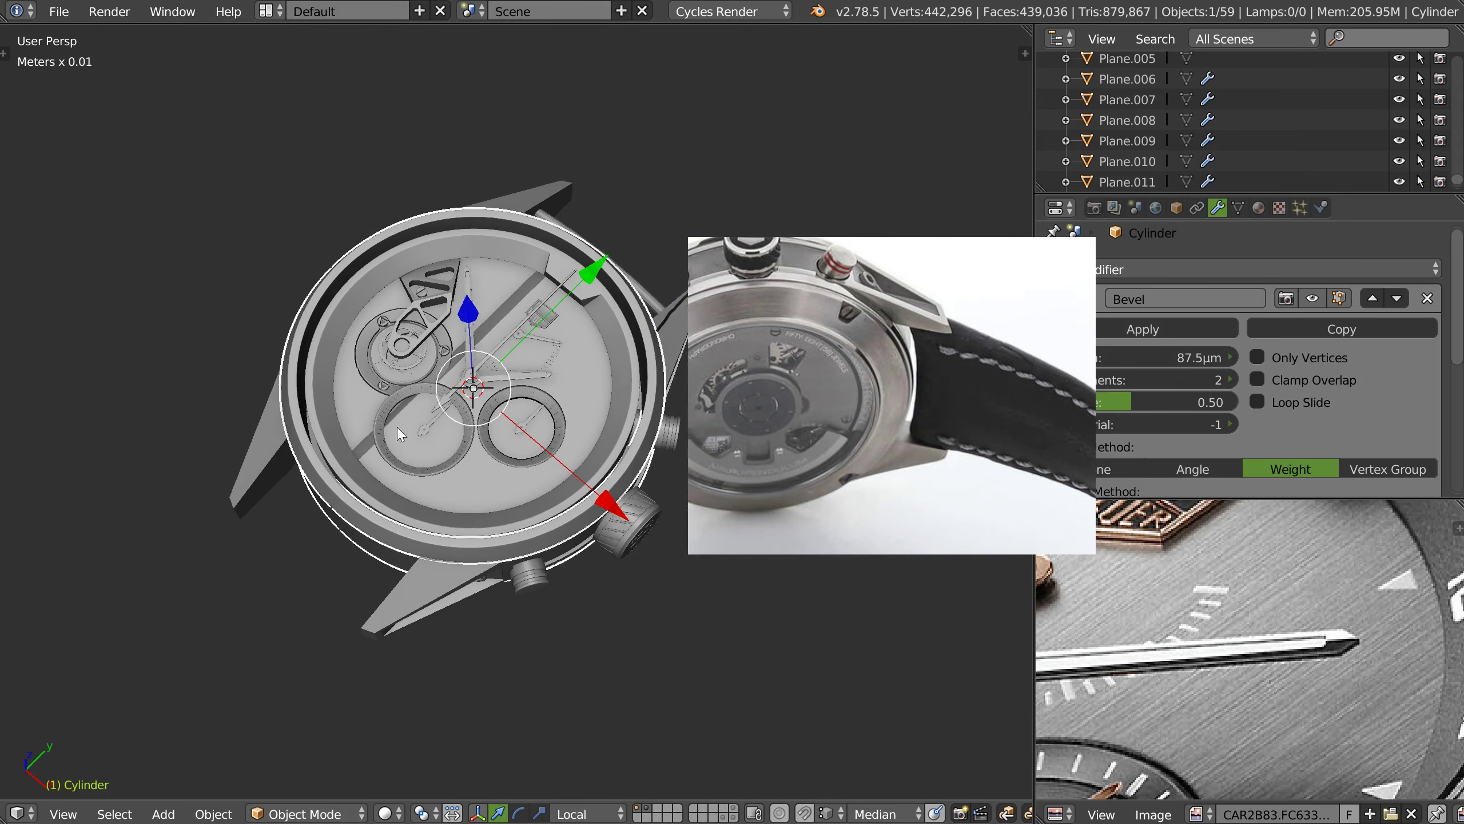
pyautogui.scroll(2, 439, 371)
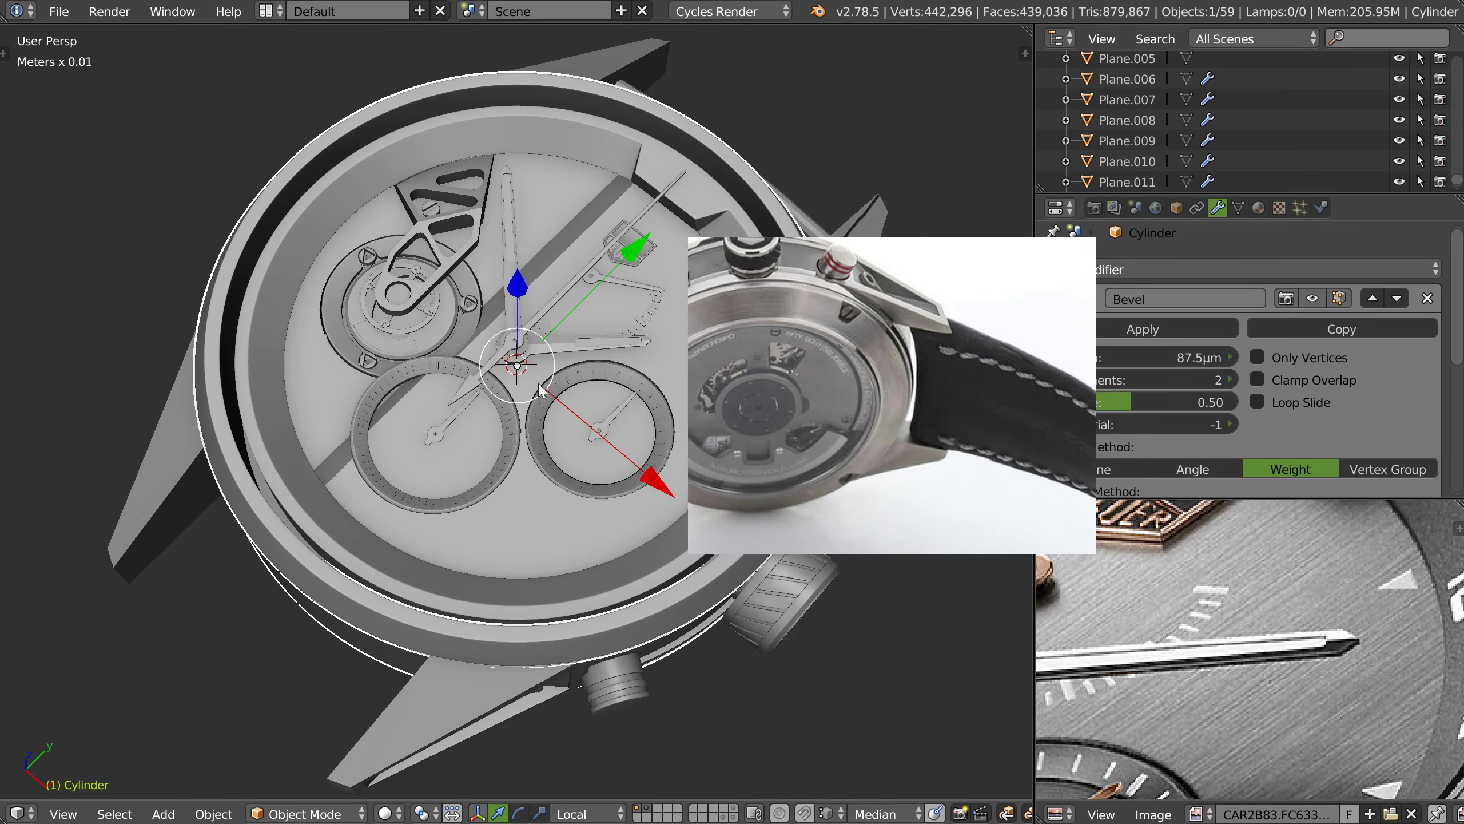
pyautogui.keyDown('shift'); pyautogui.moveTo(554, 398); pyautogui.dragTo(508, 387, button='middle'); pyautogui.keyUp('shift')
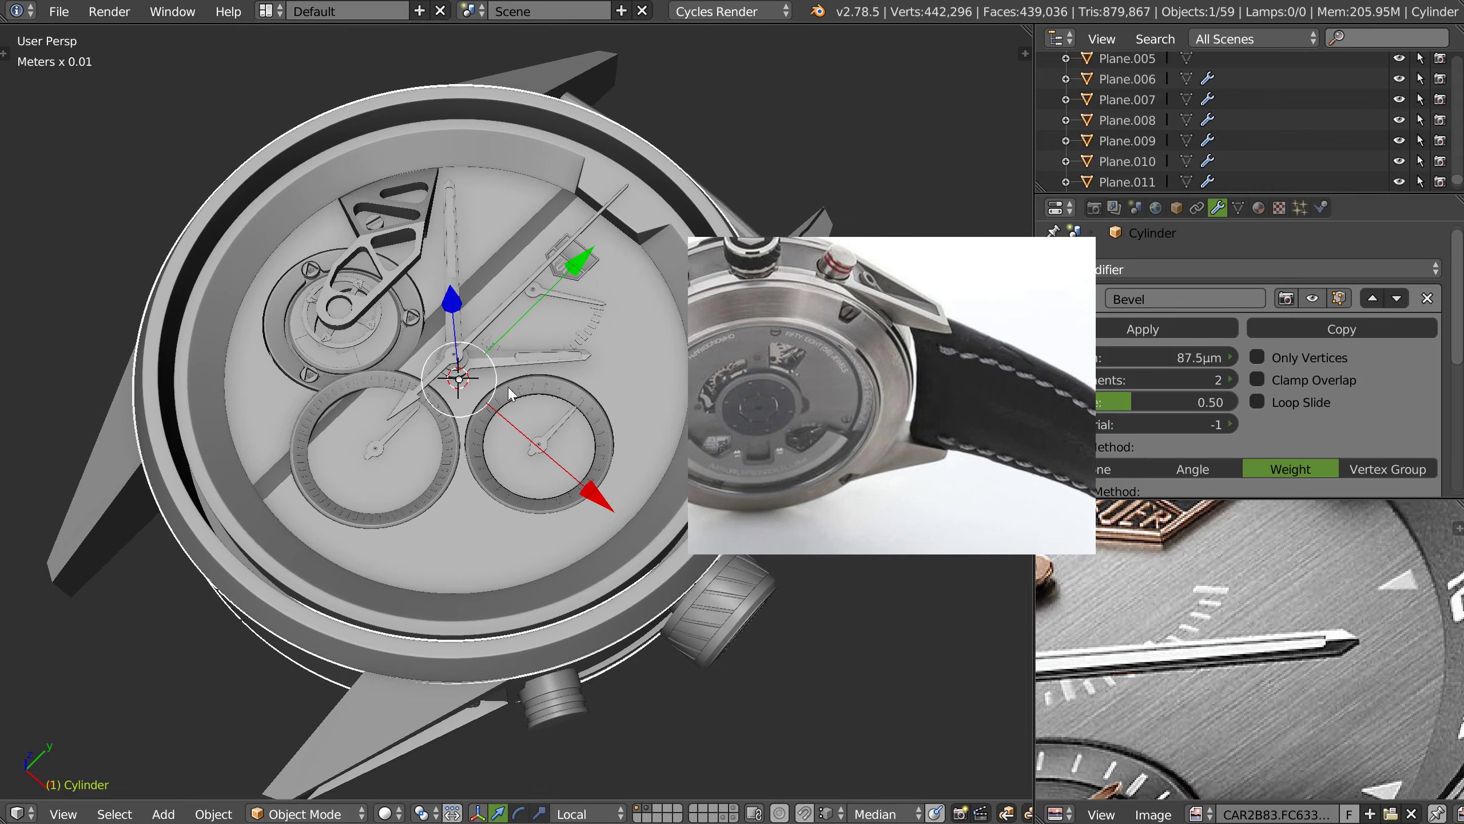
pyautogui.scroll(2, 362, 428)
pyautogui.scroll(1, 405, 405)
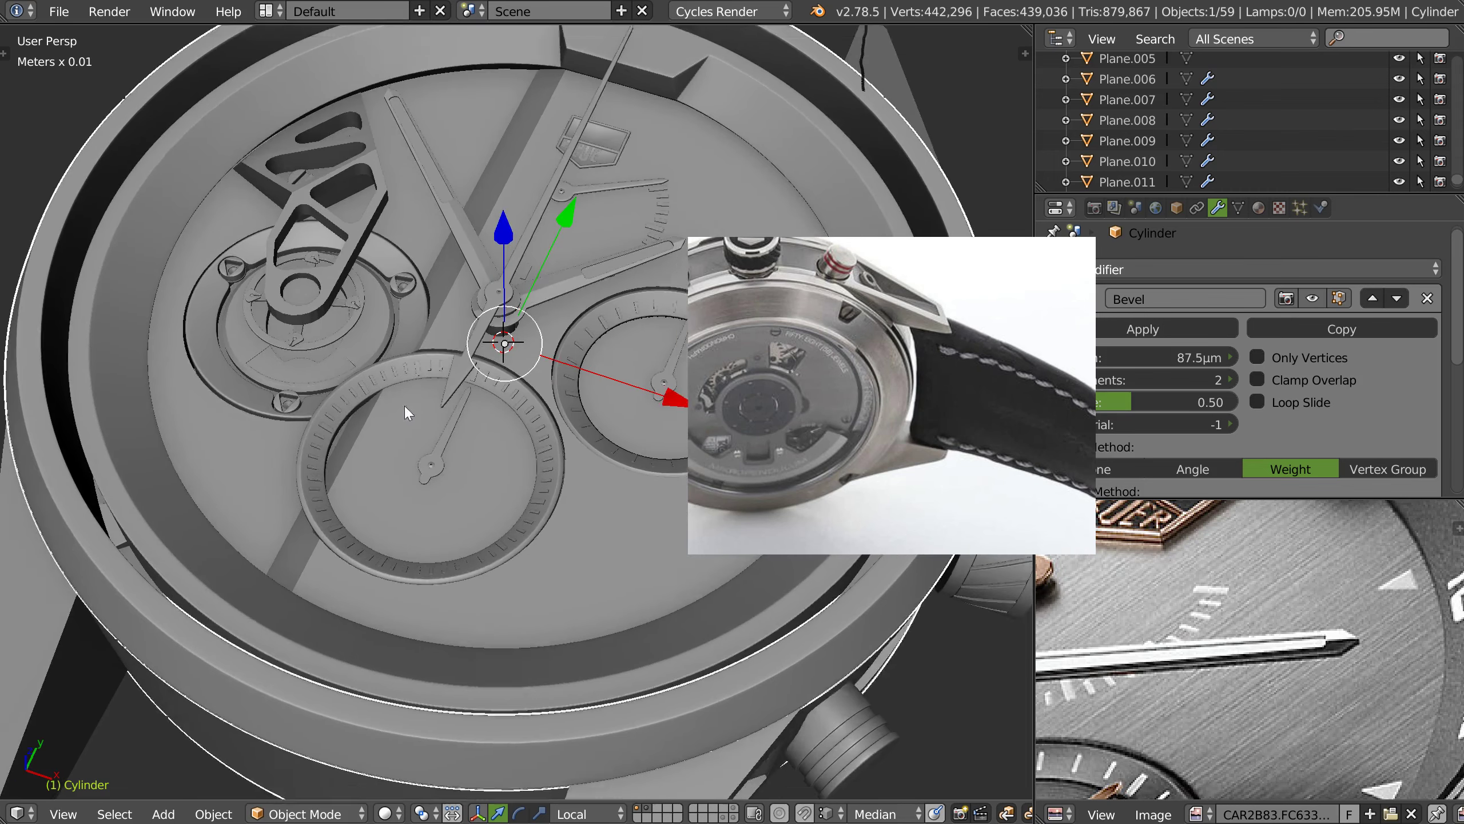
pyautogui.rightClick(373, 461)
pyautogui.press('KP_Divide')
pyautogui.moveTo(388, 453)
pyautogui.mouseDown(button='middle')
pyautogui.moveTo(602, 376)
pyautogui.moveTo(354, 424)
pyautogui.moveTo(478, 479)
pyautogui.moveTo(407, 519)
pyautogui.moveTo(489, 464)
pyautogui.mouseUp(button='middle')
pyautogui.scroll(3, 577, 369)
pyautogui.moveTo(597, 472)
pyautogui.mouseDown(button='middle')
pyautogui.moveTo(664, 449)
pyautogui.moveTo(605, 425)
pyautogui.moveTo(468, 448)
pyautogui.mouseUp(button='middle')
pyautogui.scroll(4, 627, 321)
pyautogui.moveTo(627, 321)
pyautogui.mouseDown(button='middle')
pyautogui.moveTo(507, 433)
pyautogui.moveTo(499, 489)
pyautogui.mouseUp(button='middle')
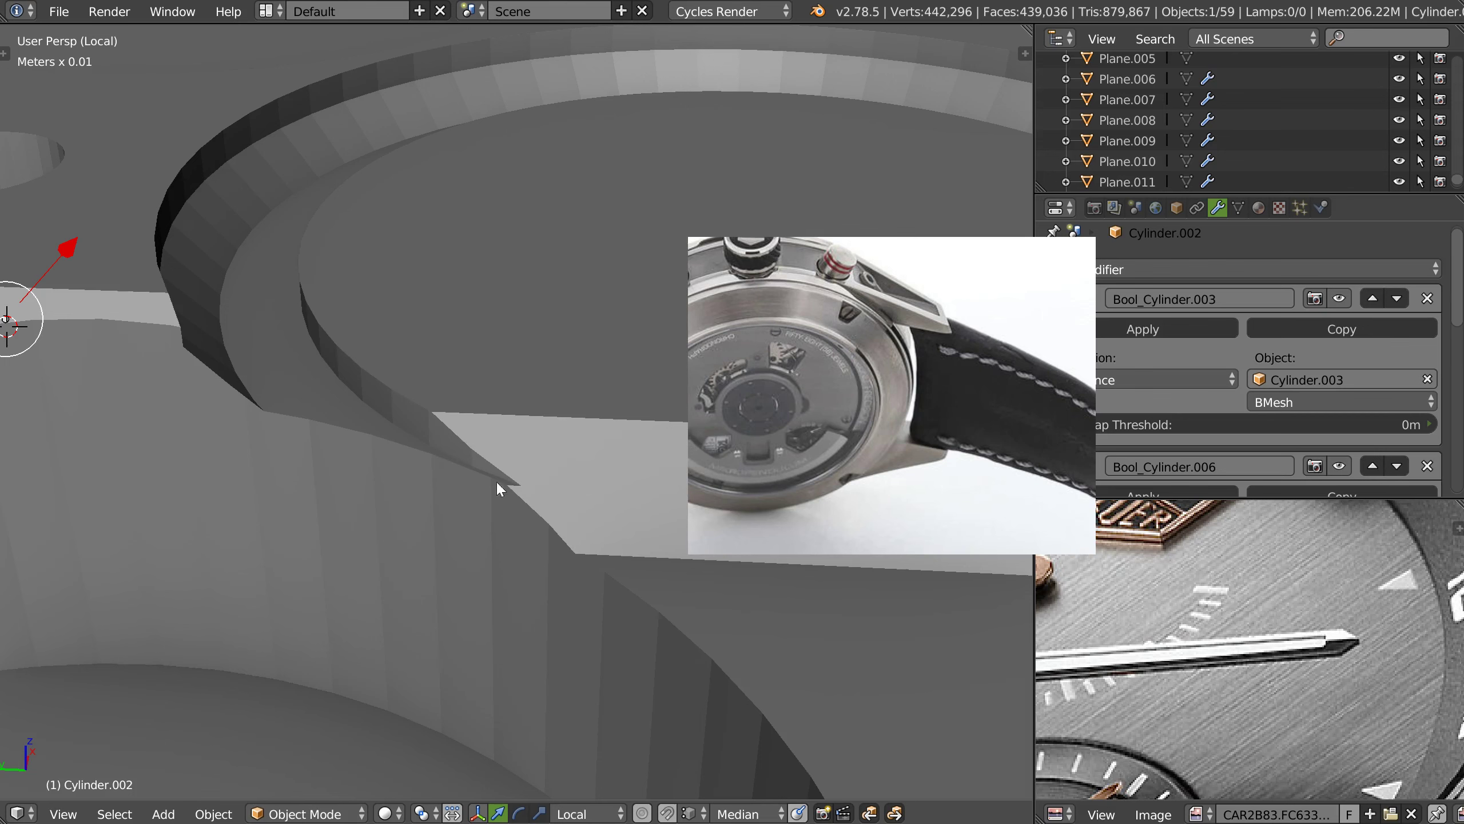
pyautogui.scroll(-3, 496, 470)
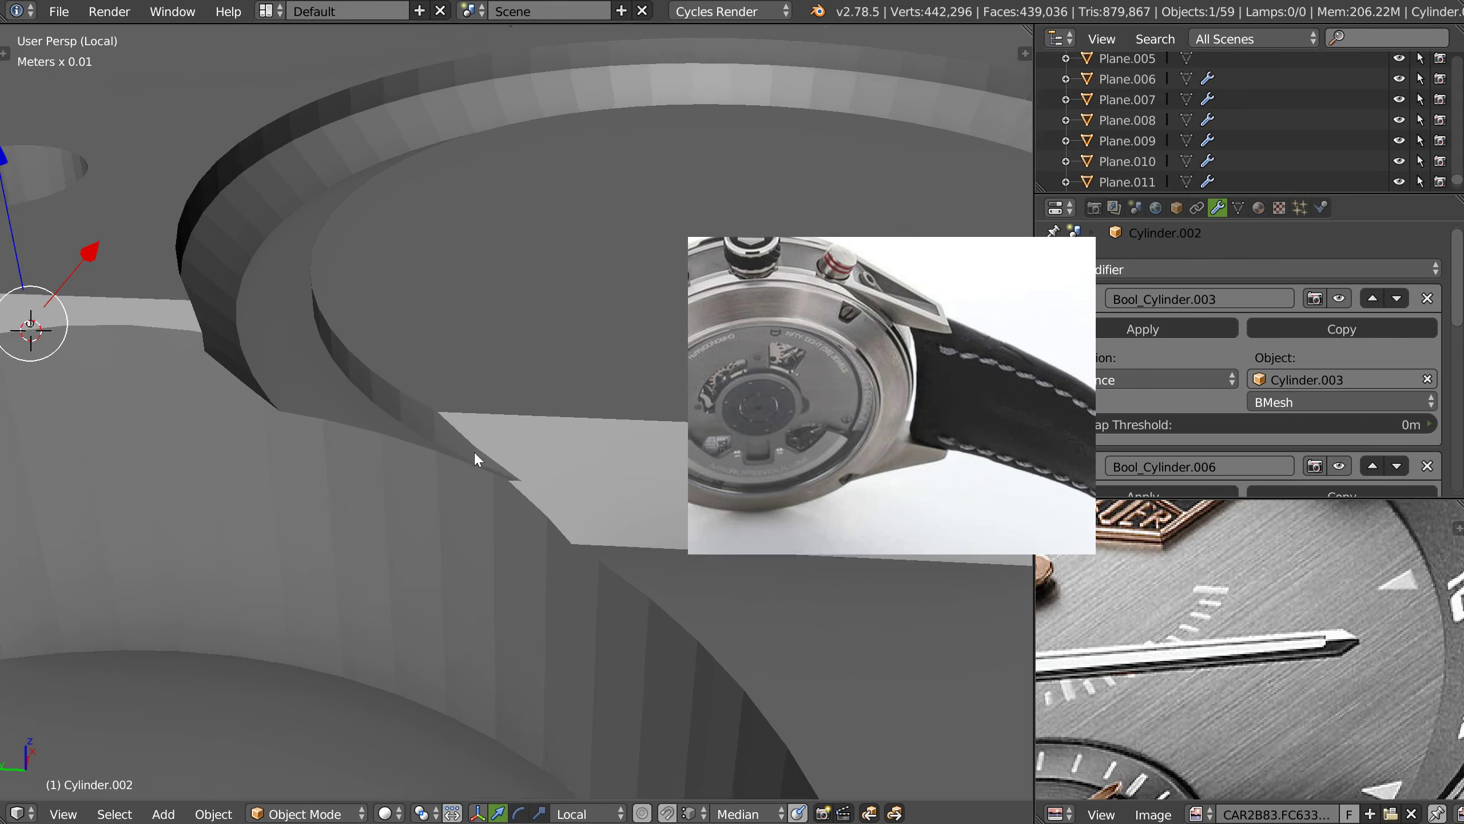
pyautogui.scroll(-3, 464, 442)
pyautogui.scroll(-2, 461, 430)
pyautogui.moveTo(467, 427); pyautogui.dragTo(361, 457, button='middle')
pyautogui.scroll(-3, 369, 450)
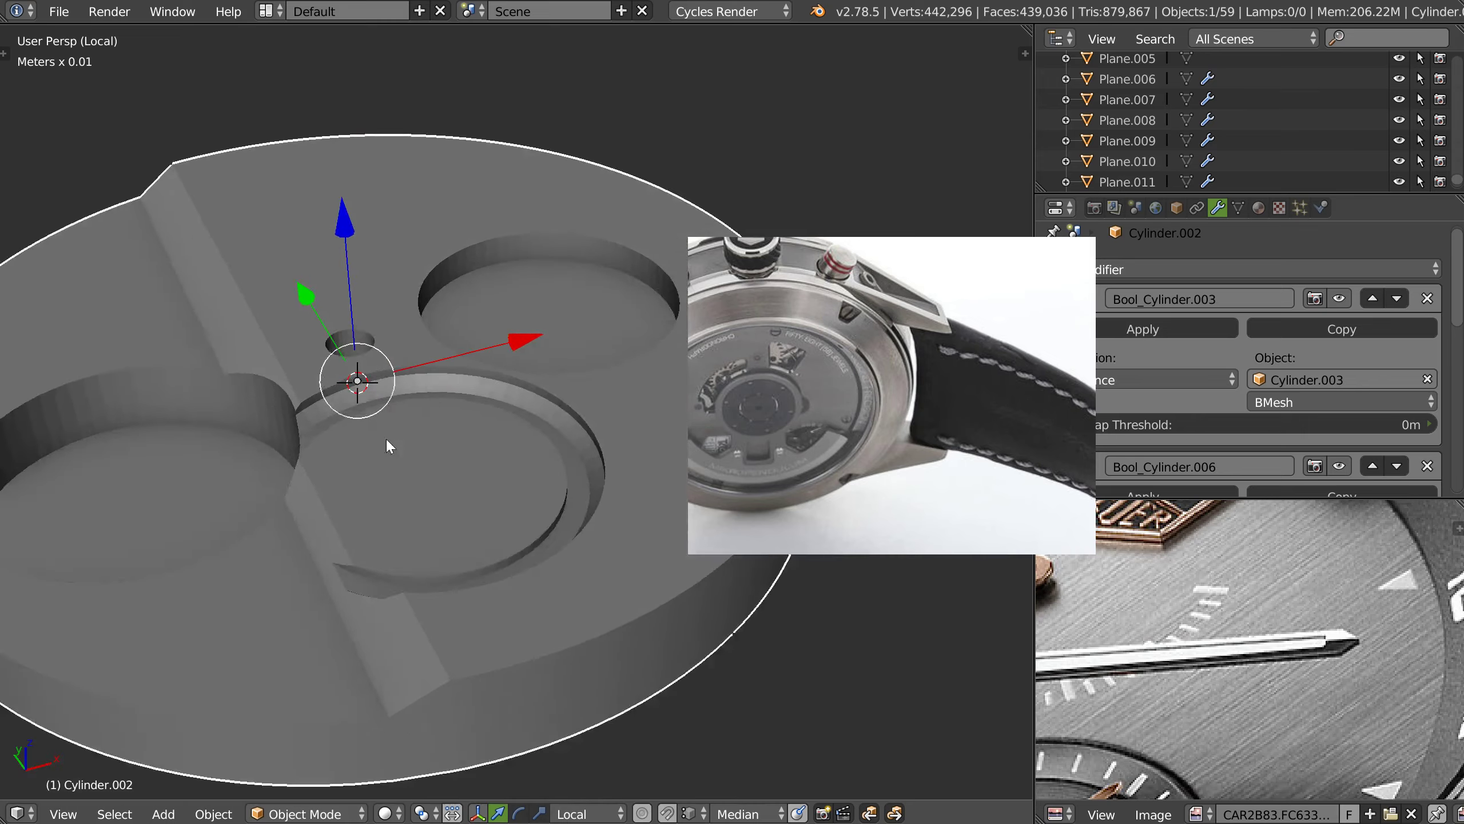
pyautogui.scroll(-2, 386, 437)
pyautogui.press('KP_Divide')
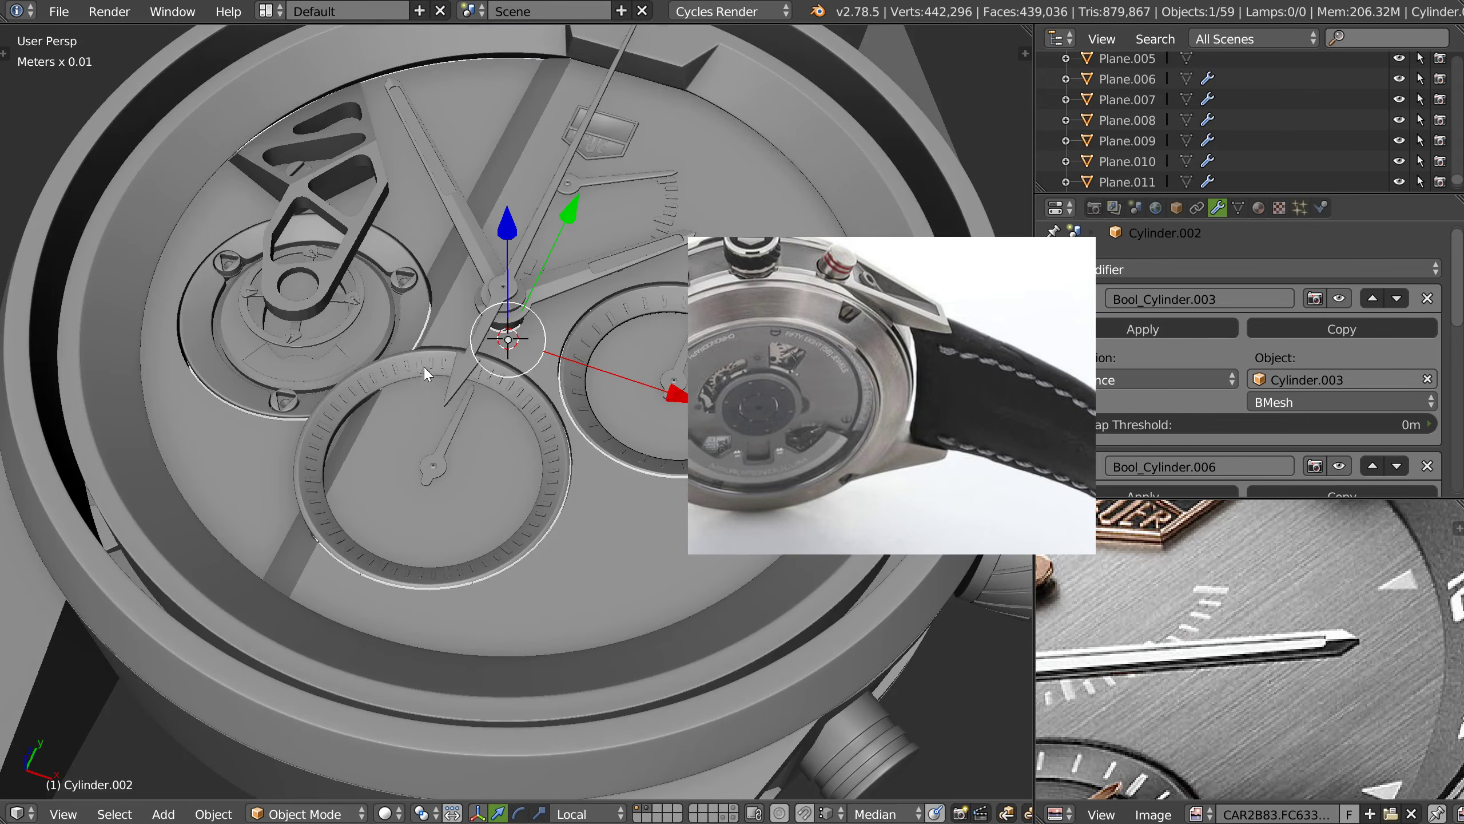
# - Compare the watch with the caseback photos from low side views, then from above the dial
pyautogui.scroll(-3, 424, 375)
pyautogui.scroll(-2, 432, 410)
pyautogui.moveTo(445, 421)
pyautogui.mouseDown(button='middle')
pyautogui.moveTo(480, 385)
pyautogui.moveTo(464, 294)
pyautogui.moveTo(457, 388)
pyautogui.moveTo(476, 367)
pyautogui.moveTo(452, 411)
pyautogui.mouseUp(button='middle')
pyautogui.scroll(2, 464, 294)
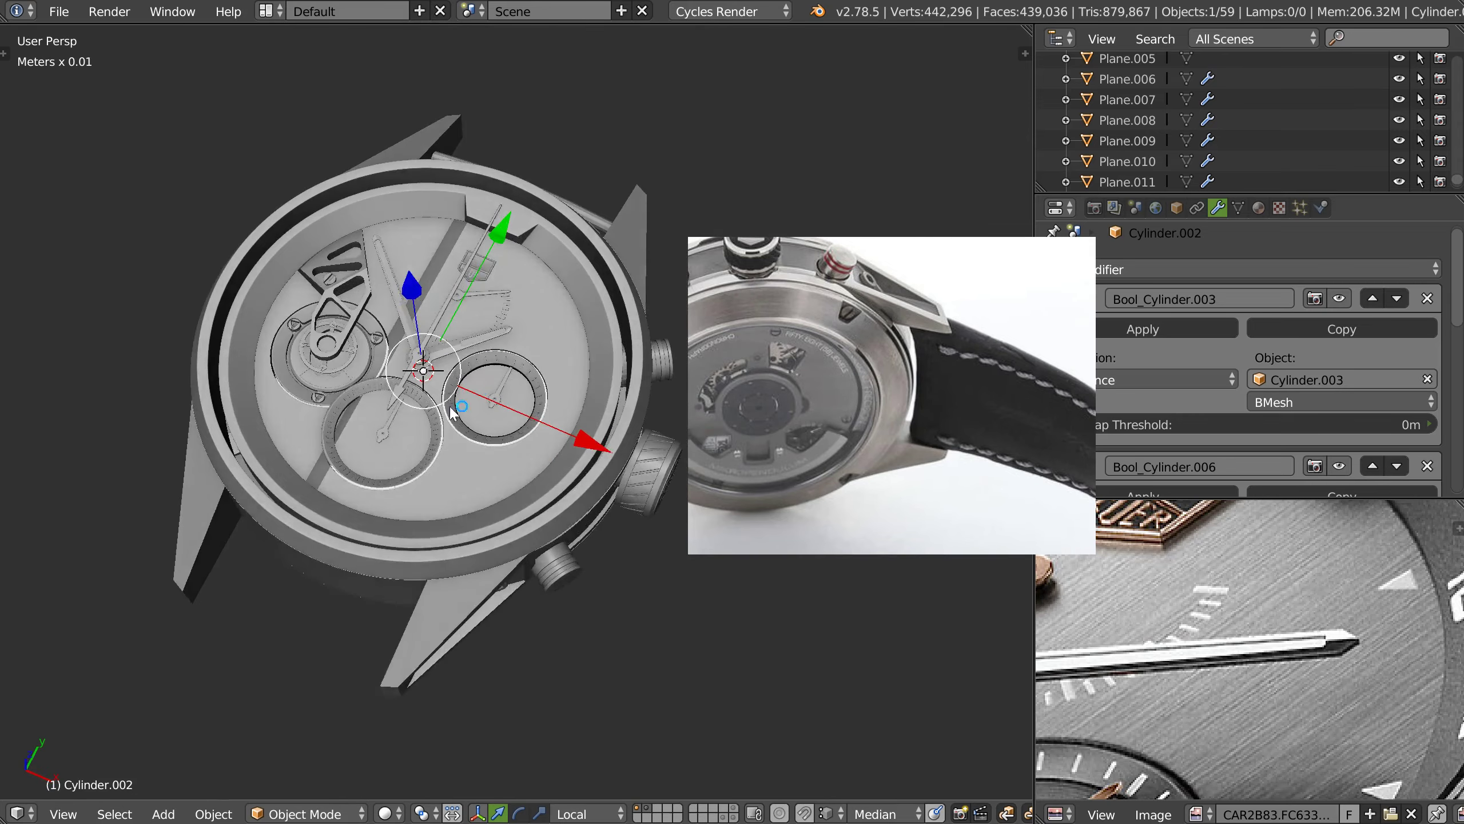
pyautogui.scroll(3, 453, 412)
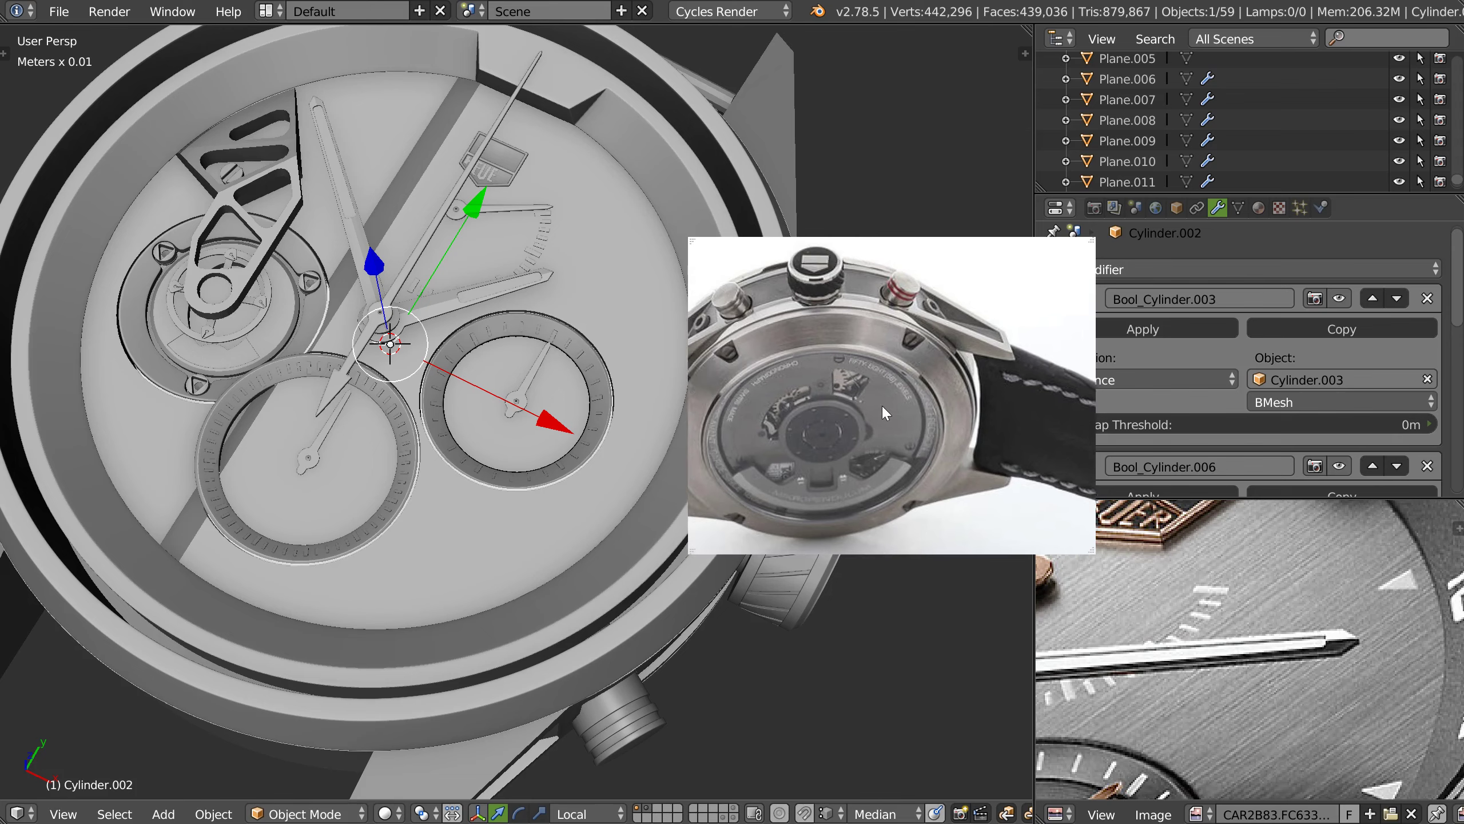
pyautogui.moveTo(558, 406)
pyautogui.mouseDown(button='middle')
pyautogui.moveTo(556, 322)
pyautogui.moveTo(469, 378)
pyautogui.moveTo(526, 340)
pyautogui.moveTo(516, 279)
pyautogui.moveTo(384, 314)
pyautogui.moveTo(336, 356)
pyautogui.mouseUp(button='middle')
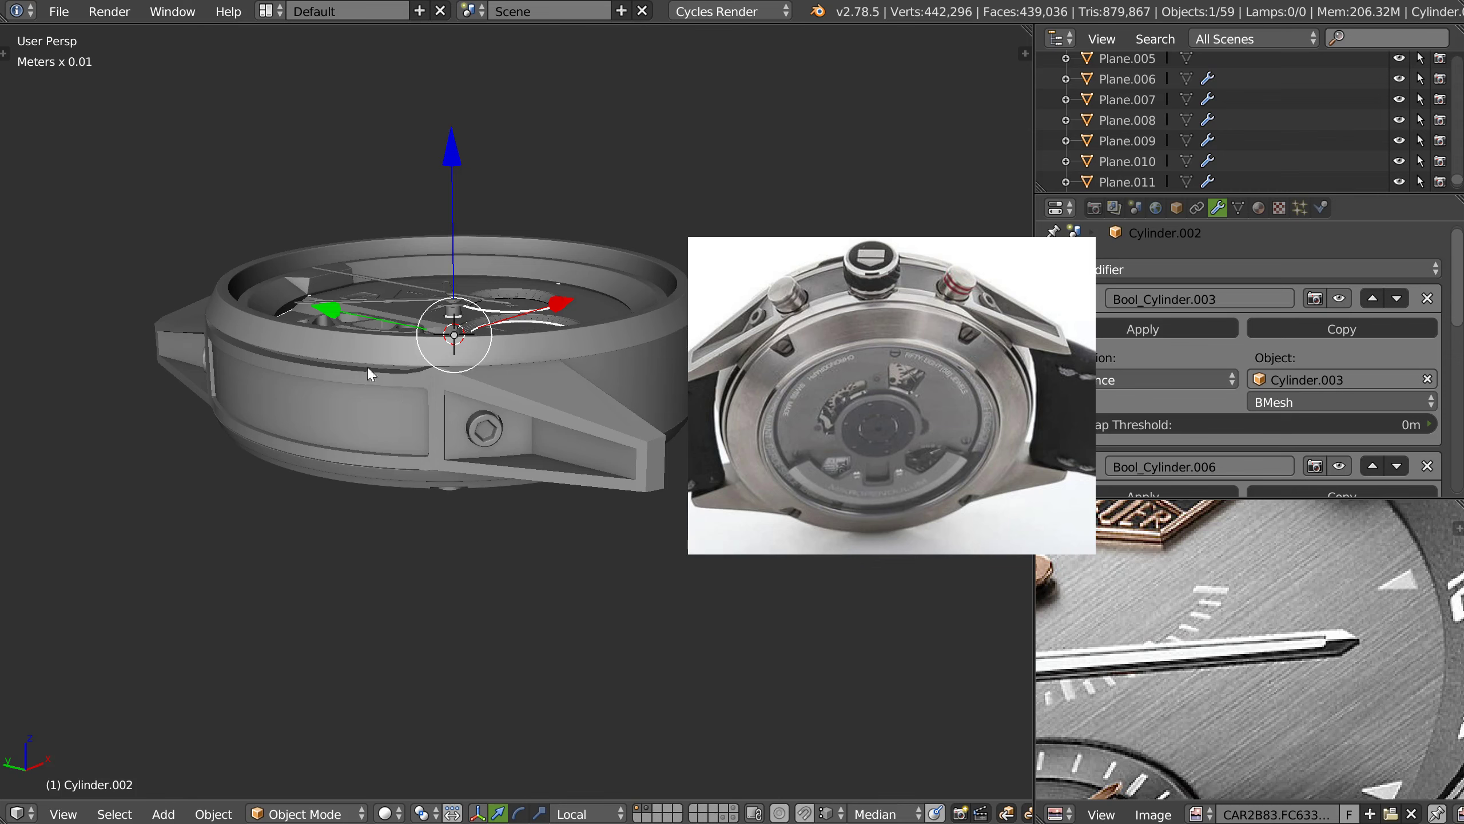
pyautogui.moveTo(369, 374); pyautogui.dragTo(404, 519, button='middle')
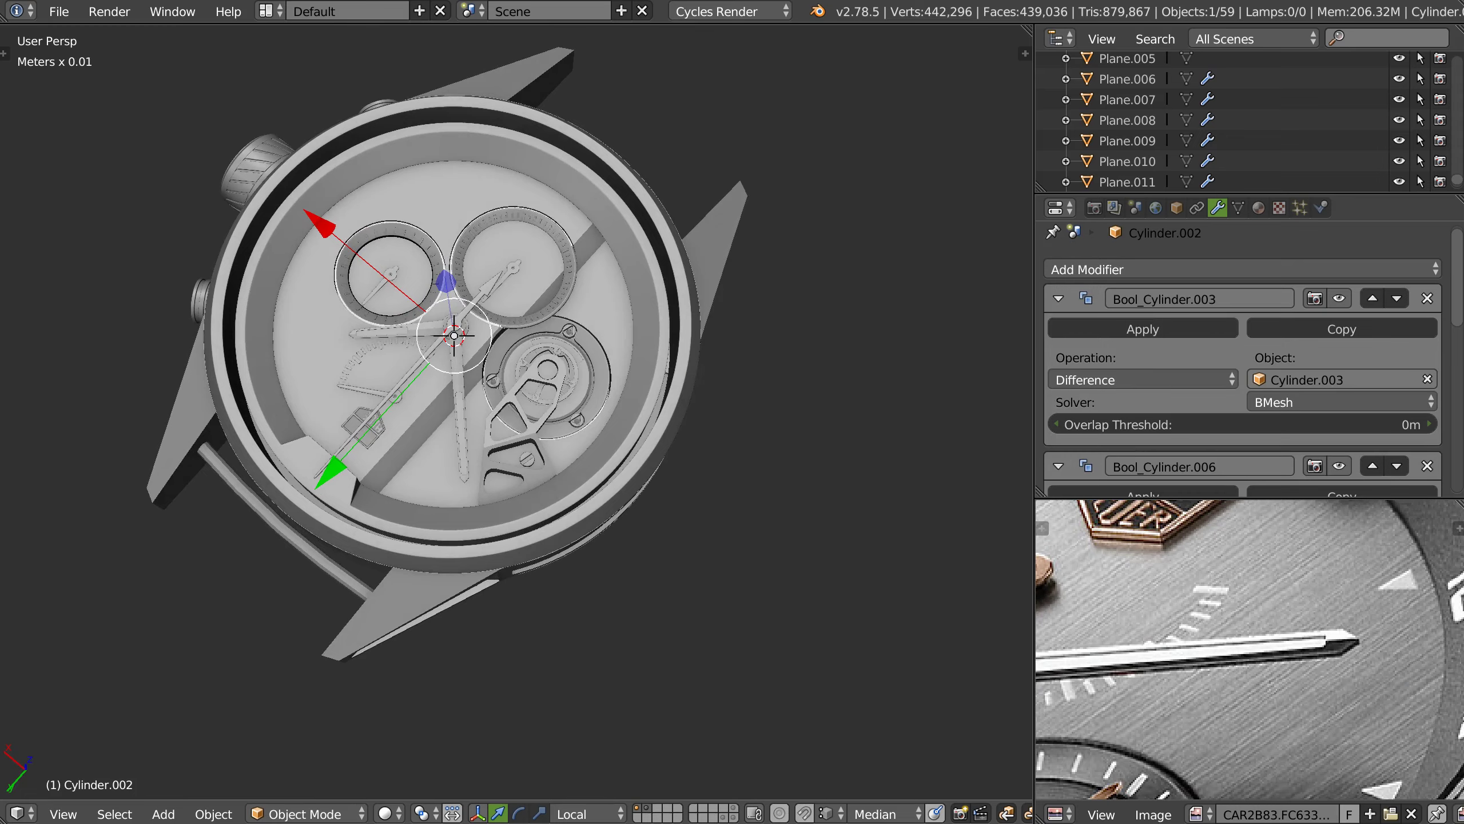
pyautogui.moveTo(518, 404); pyautogui.dragTo(609, 438, button='middle')
pyautogui.scroll(2, 609, 438)
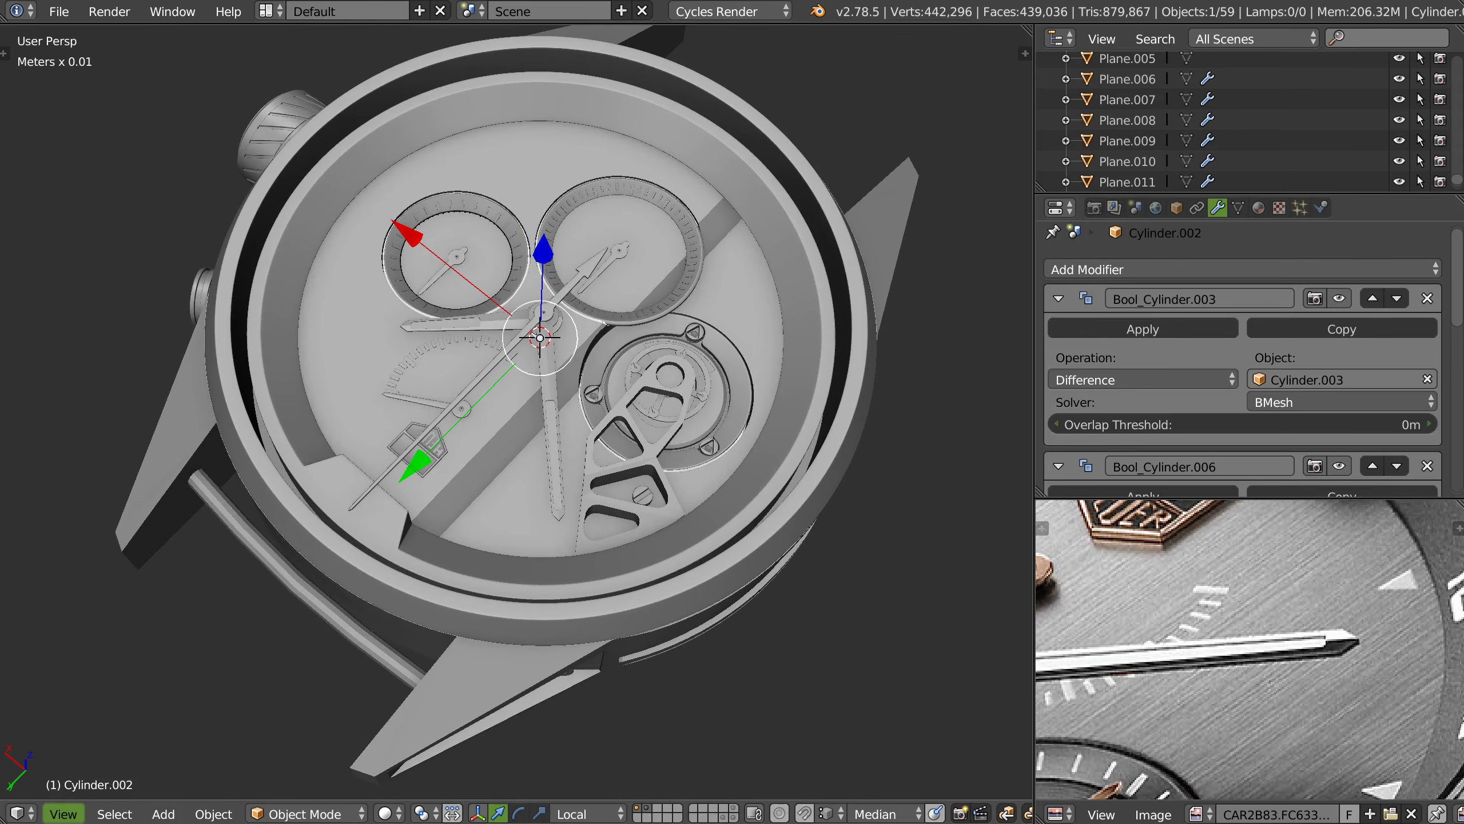